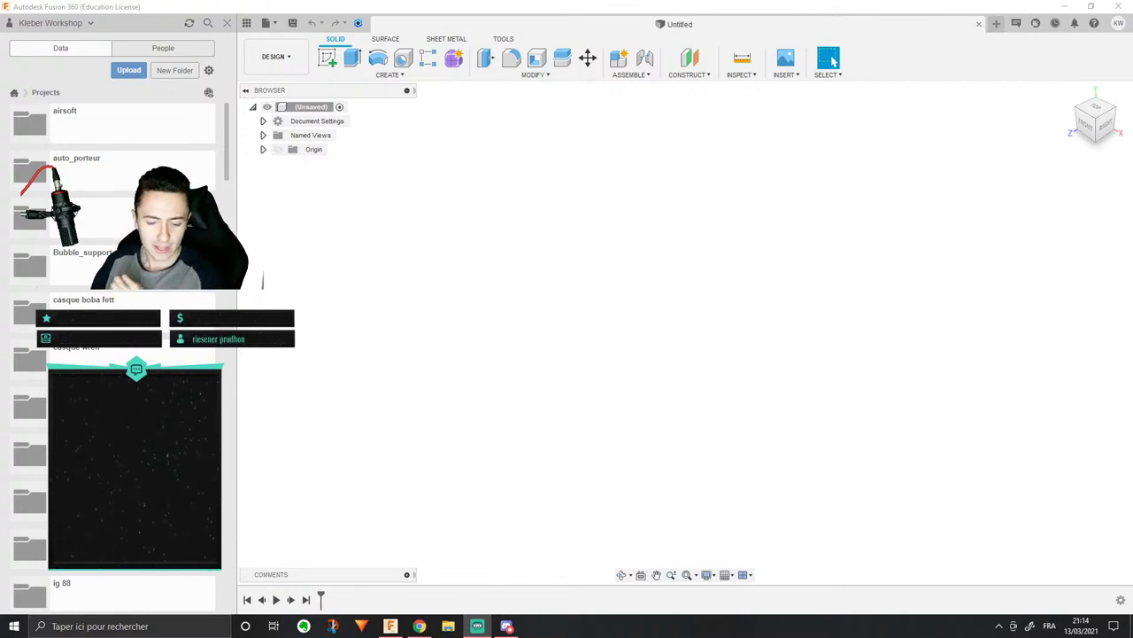
Step: Open the plateau_tournant design from the plateau_tournant project folder
key(XF86MonBrightnessDown)
key(XF86MonBrightnessDown)
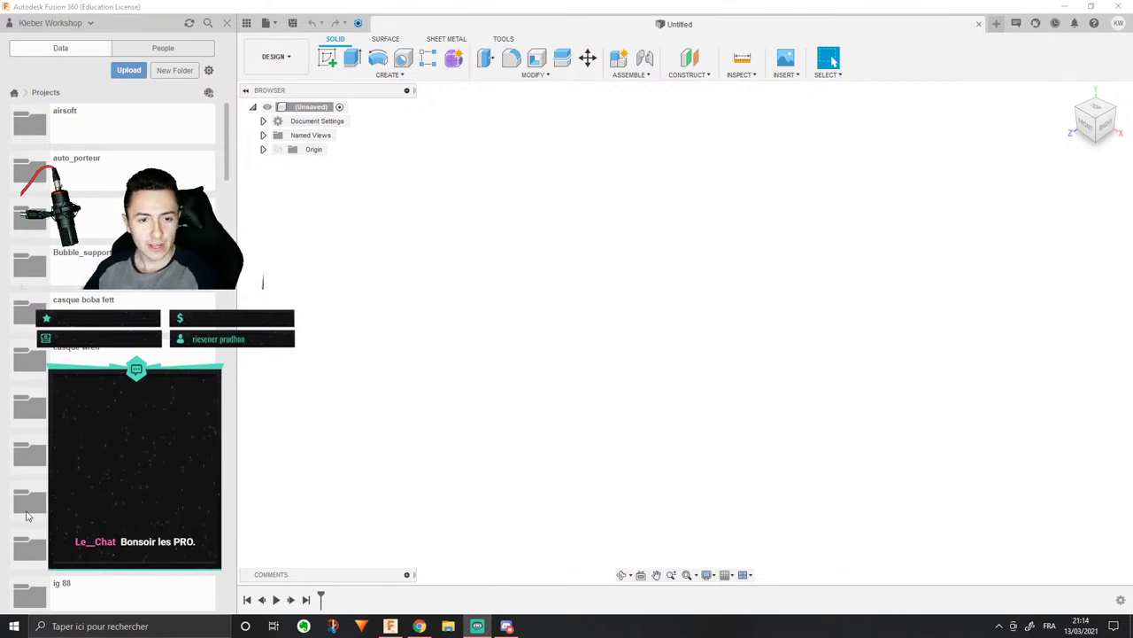
scroll(100, 328, down, 6)
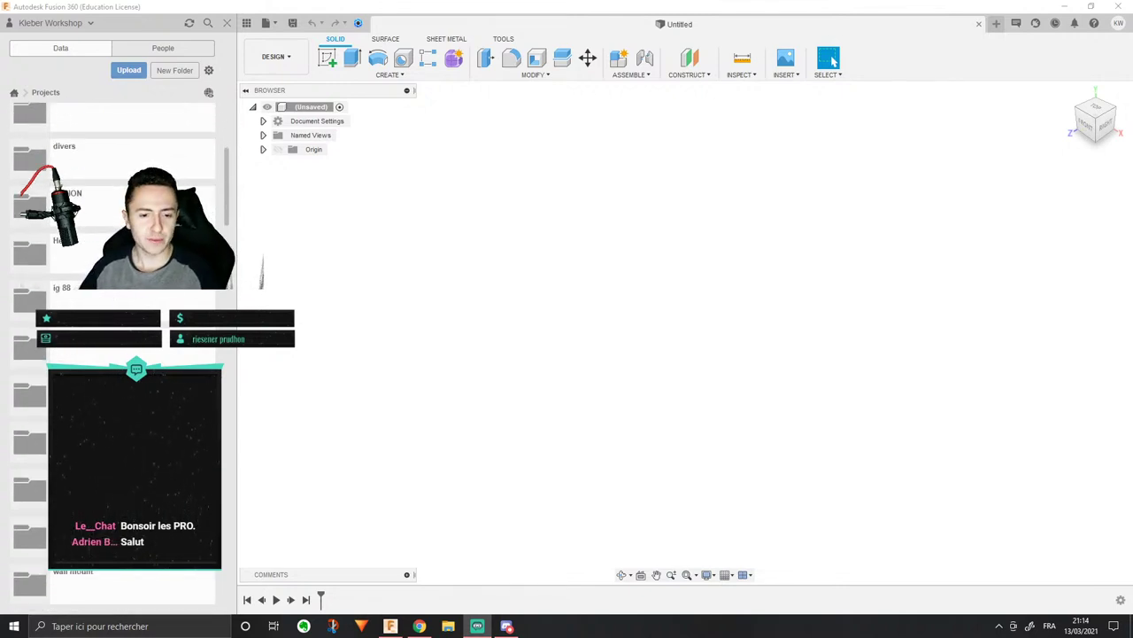
double_click(131, 441)
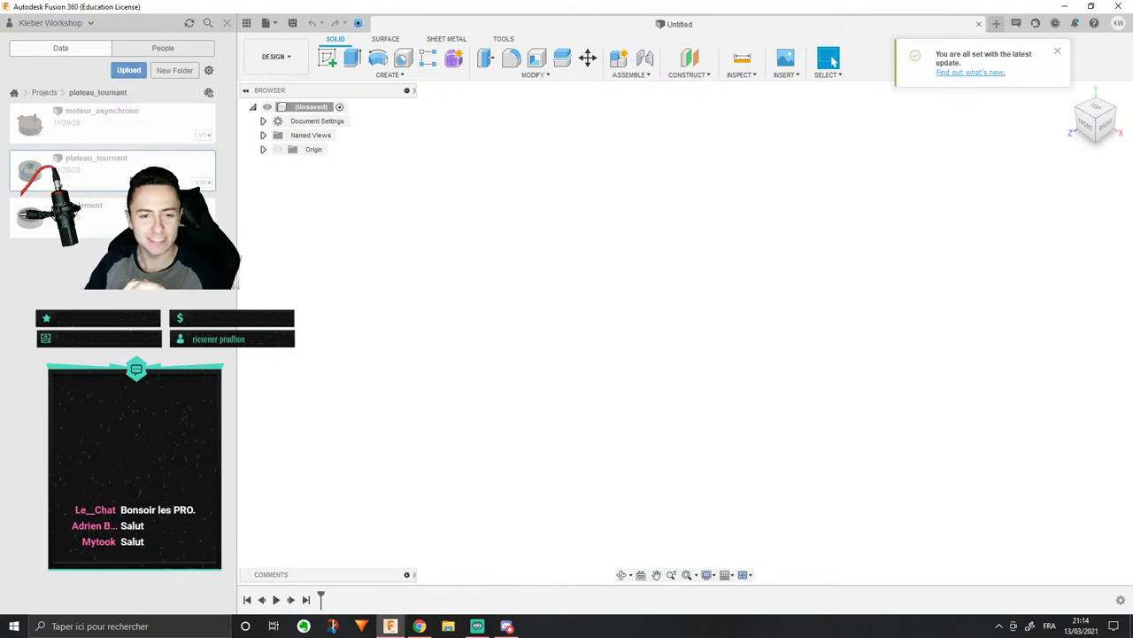
double_click(97, 168)
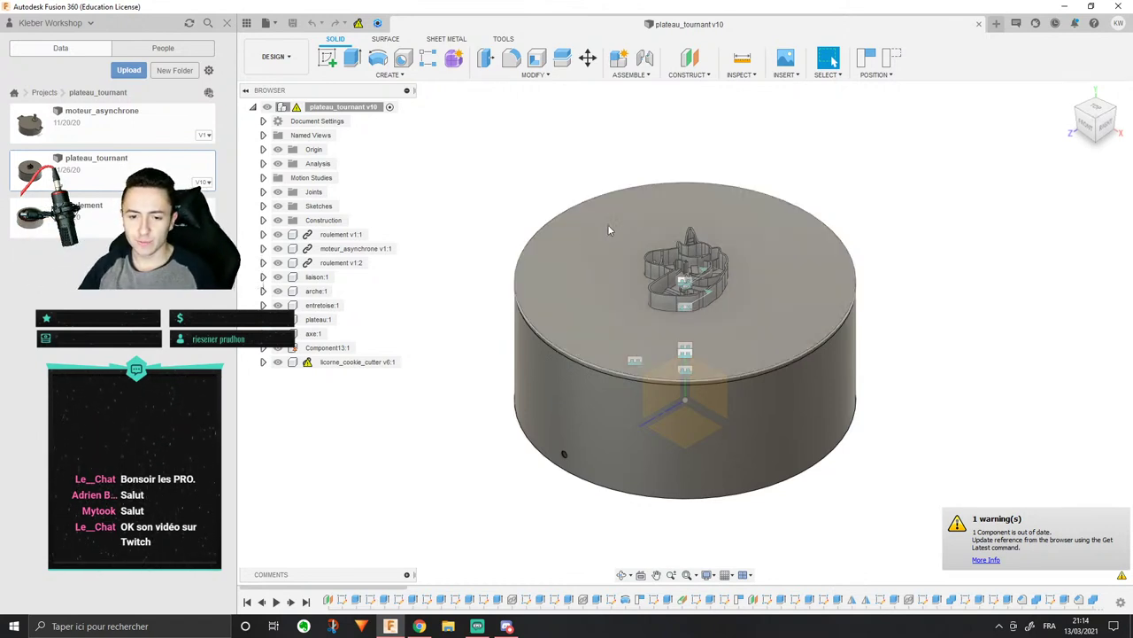
Step: Turn the top plate with the unicorn cookie cutter about its axis and close the project data panel
drag(607, 224, 516, 275)
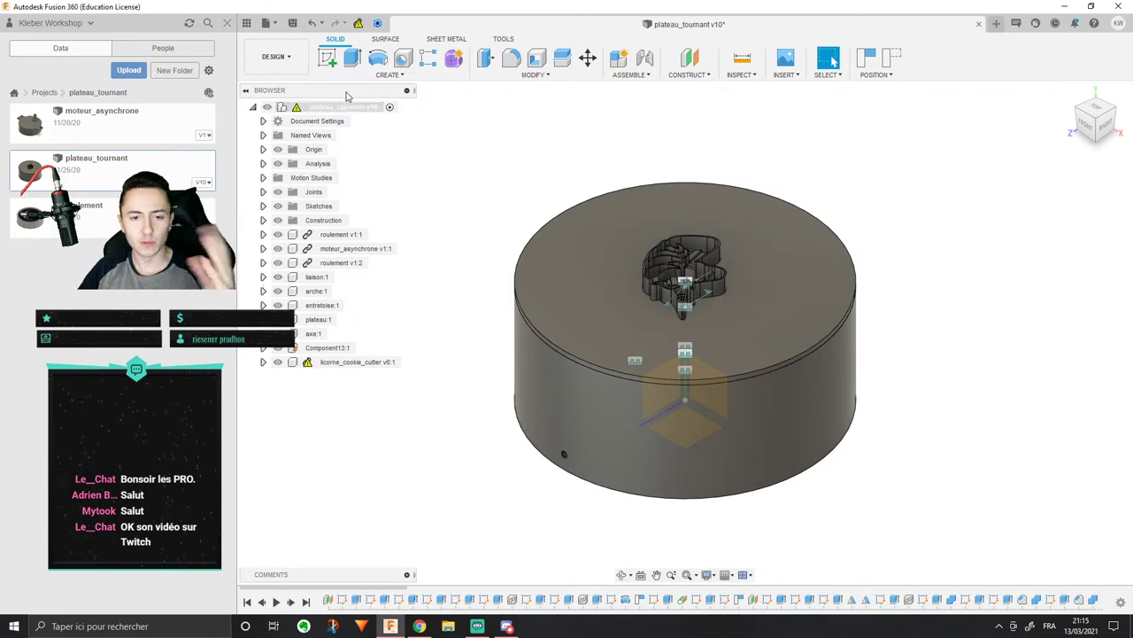
click(228, 23)
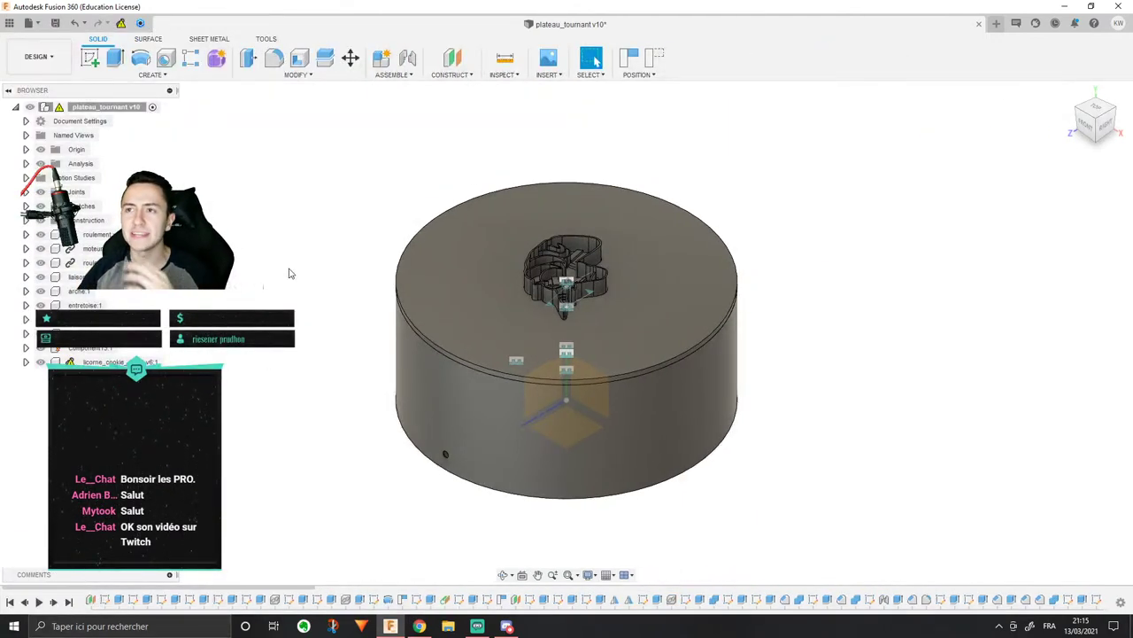
Step: Hide the large cylindrical housing of the turntable to expose the internal mechanism
click(449, 425)
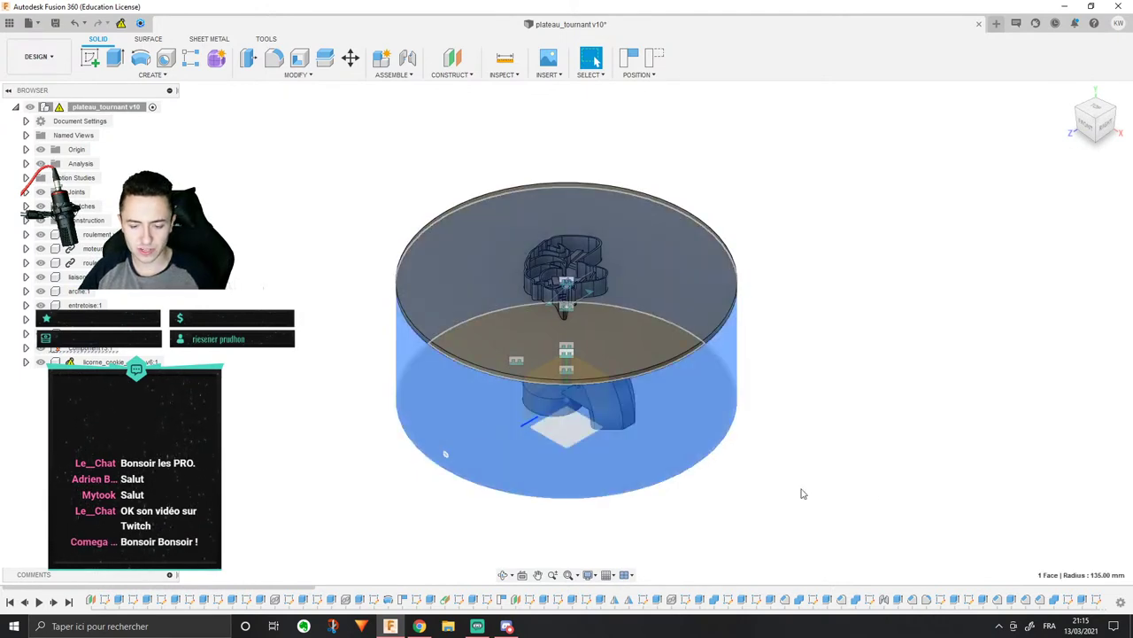
click(877, 474)
shift+middle_drag(832, 434, 645, 393)
scroll(580, 304, up, 5)
scroll(566, 327, down, 5)
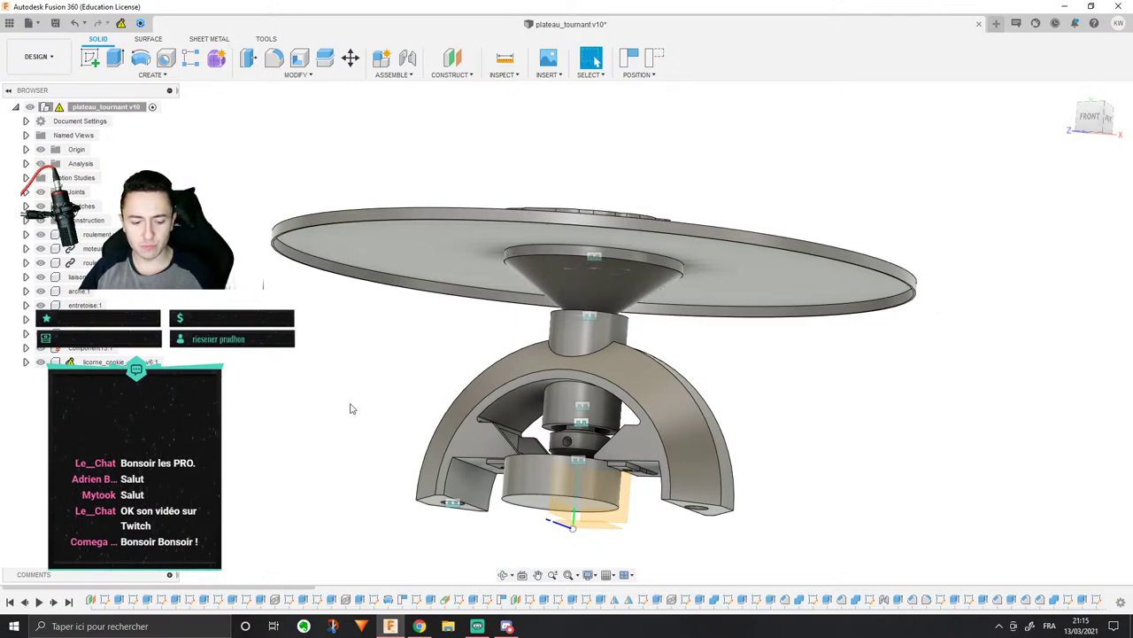
Step: Examine the underside of the round plate and how the conical hub and arch connect to it
shift+middle_drag(349, 410, 495, 277)
click(496, 281)
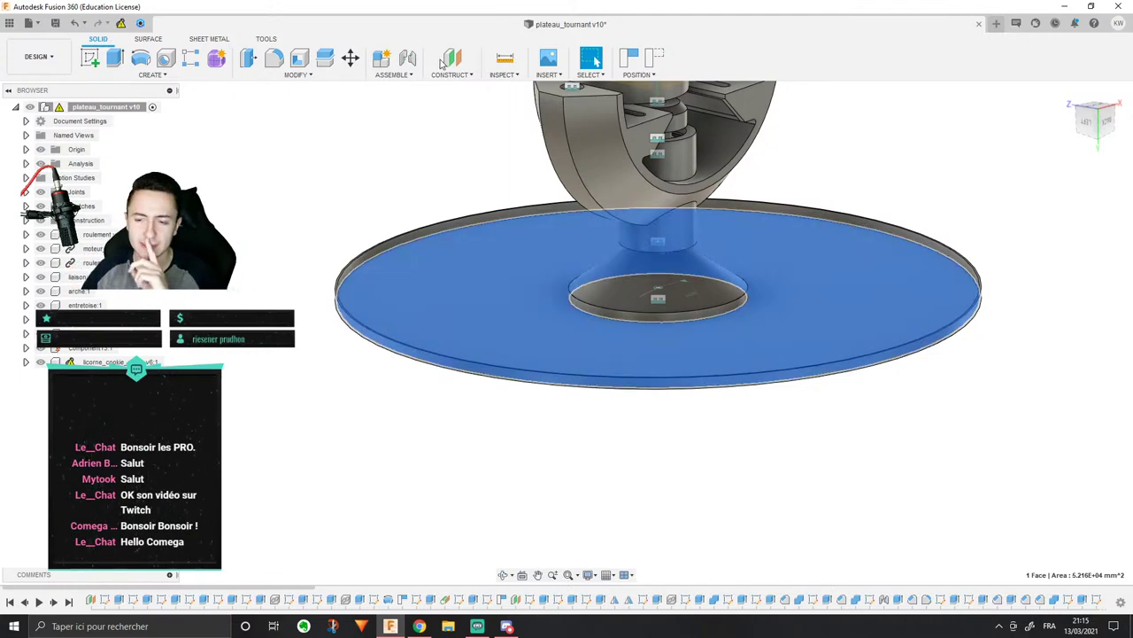
click(440, 188)
middle_drag(376, 189, 363, 195)
shift+middle_drag(661, 292, 652, 323)
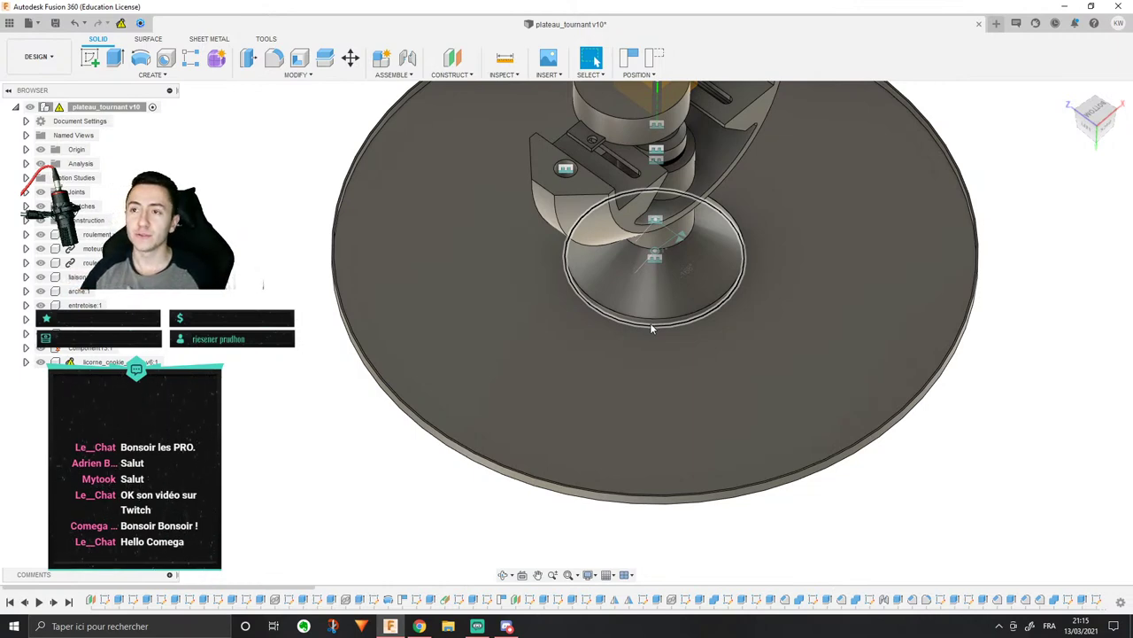
click(519, 345)
shift+middle_drag(519, 346, 415, 354)
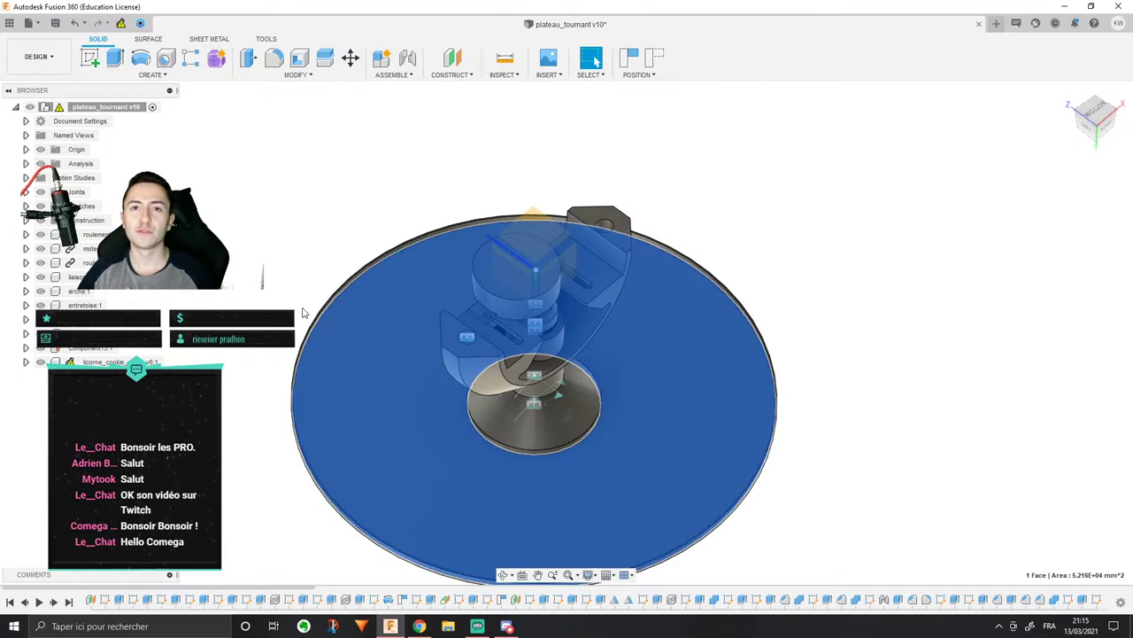
middle_drag(843, 413, 895, 304)
scroll(855, 331, up, 2)
click(895, 304)
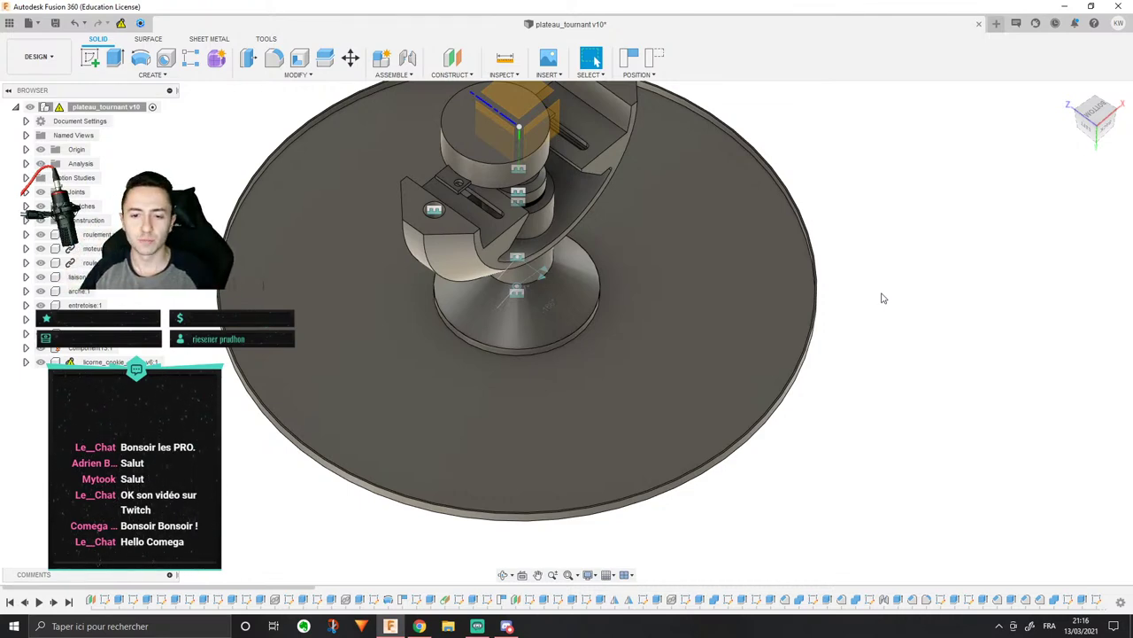
shift+middle_drag(883, 296, 471, 386)
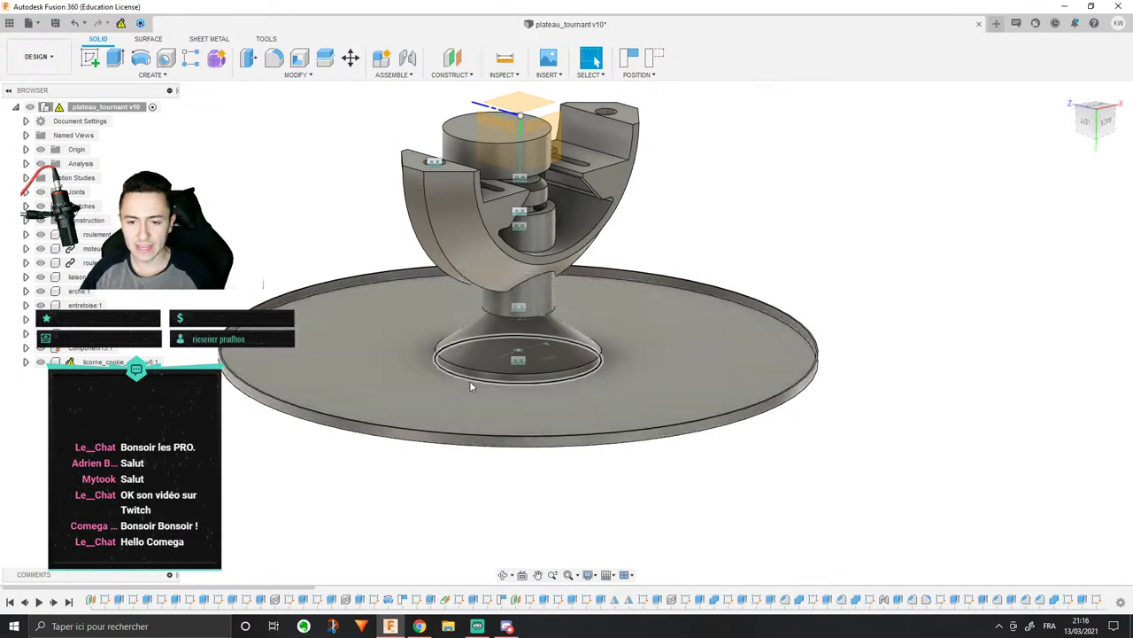
Step: Temporarily hide the conical hub under the plate to inspect the pin inside it, and undo the hiding
click(496, 329)
scroll(364, 329, up, 3)
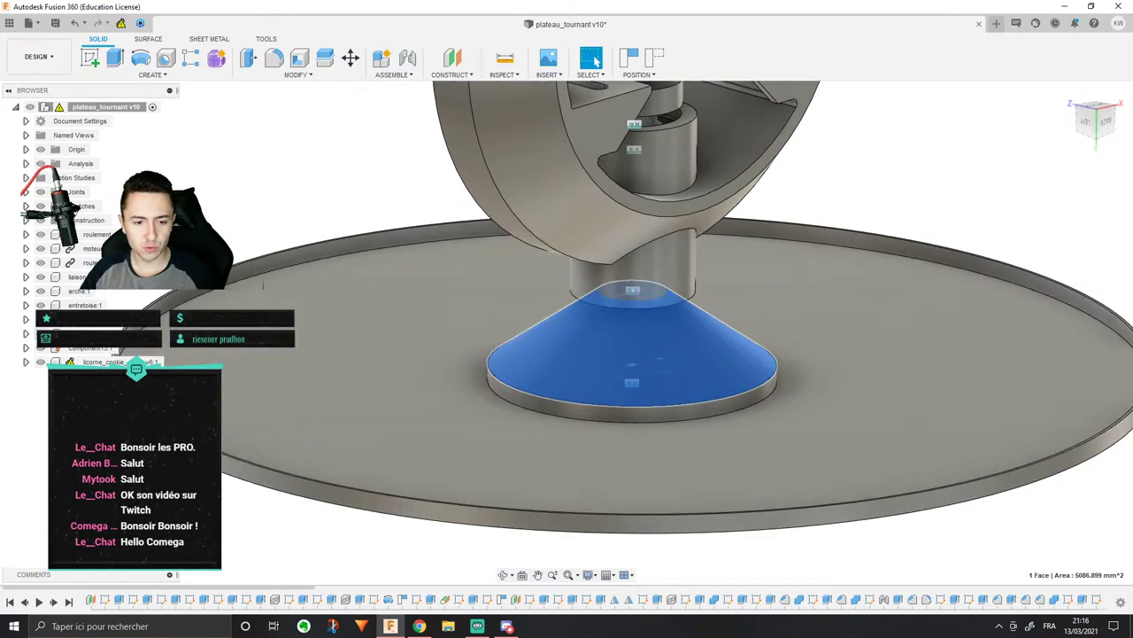
click(39, 333)
key(Delete)
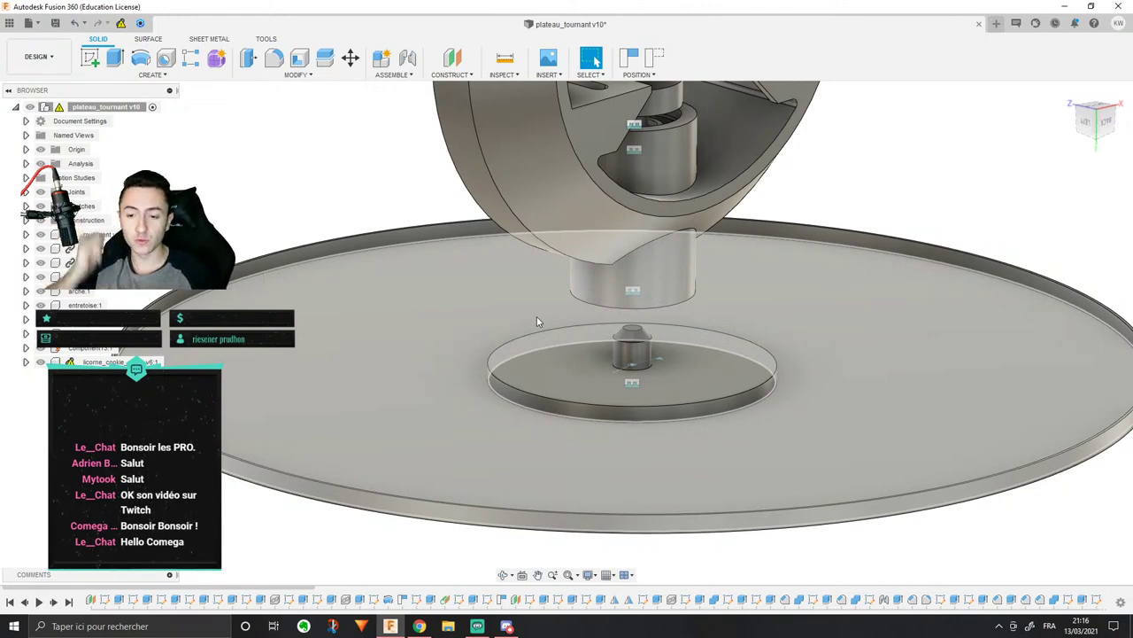
scroll(745, 429, up, 3)
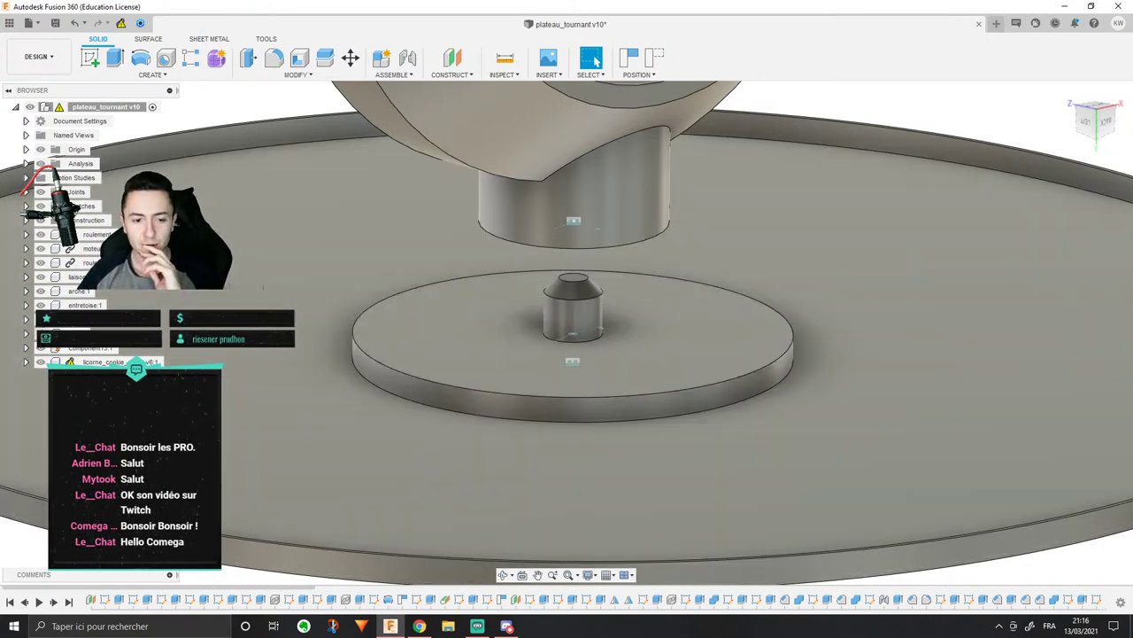
key(ctrl+z)
scroll(615, 313, down, 2)
middle_drag(614, 313, 548, 406)
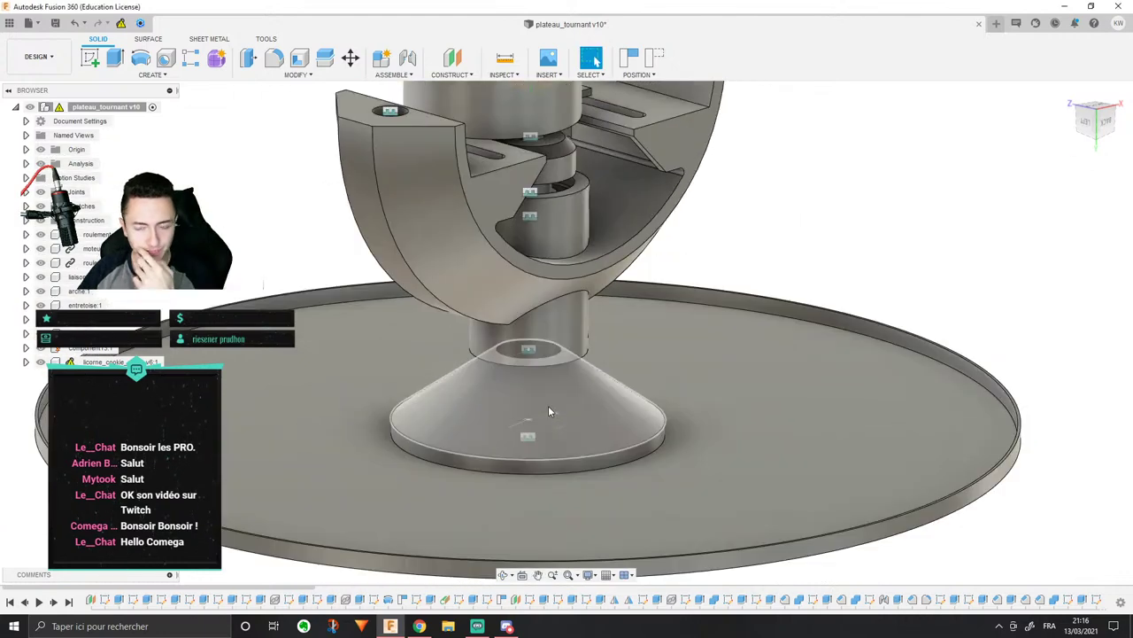
Step: Examine the cylindrical motor, its mounting in the arch and its position beneath the plate from several angles
scroll(602, 345, down, 1)
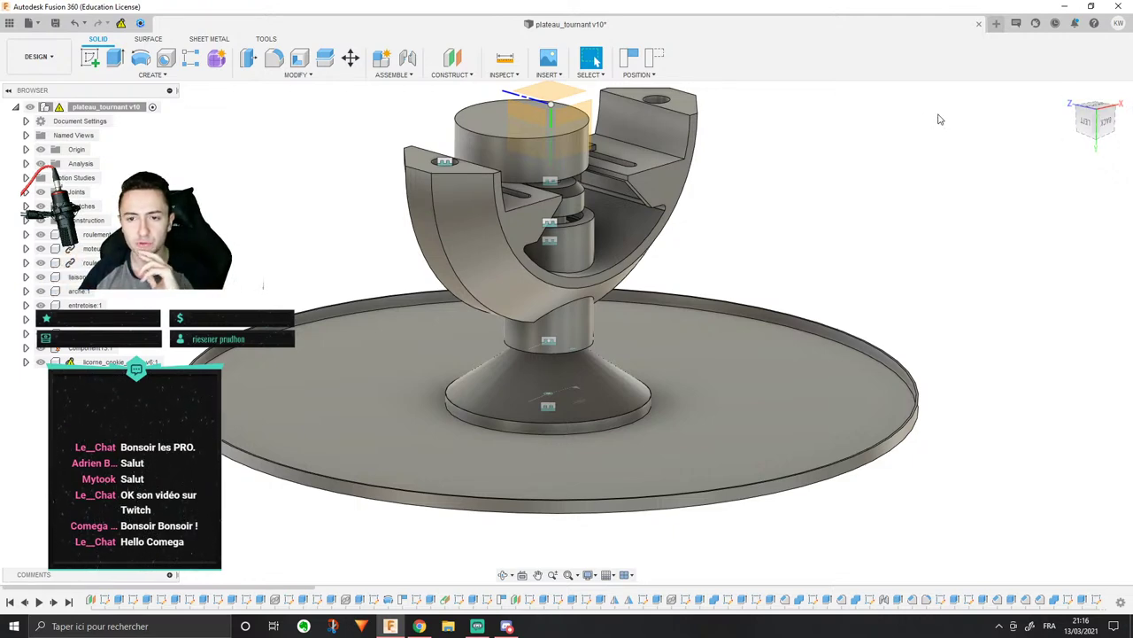
middle_drag(644, 178, 654, 202)
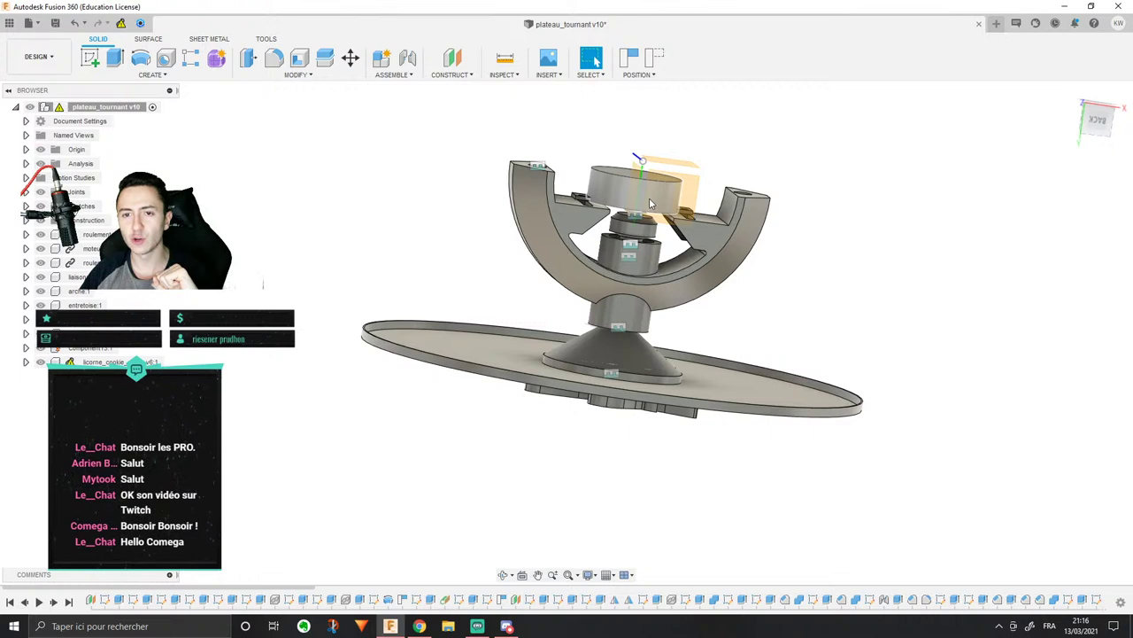
middle_drag(823, 253, 817, 293)
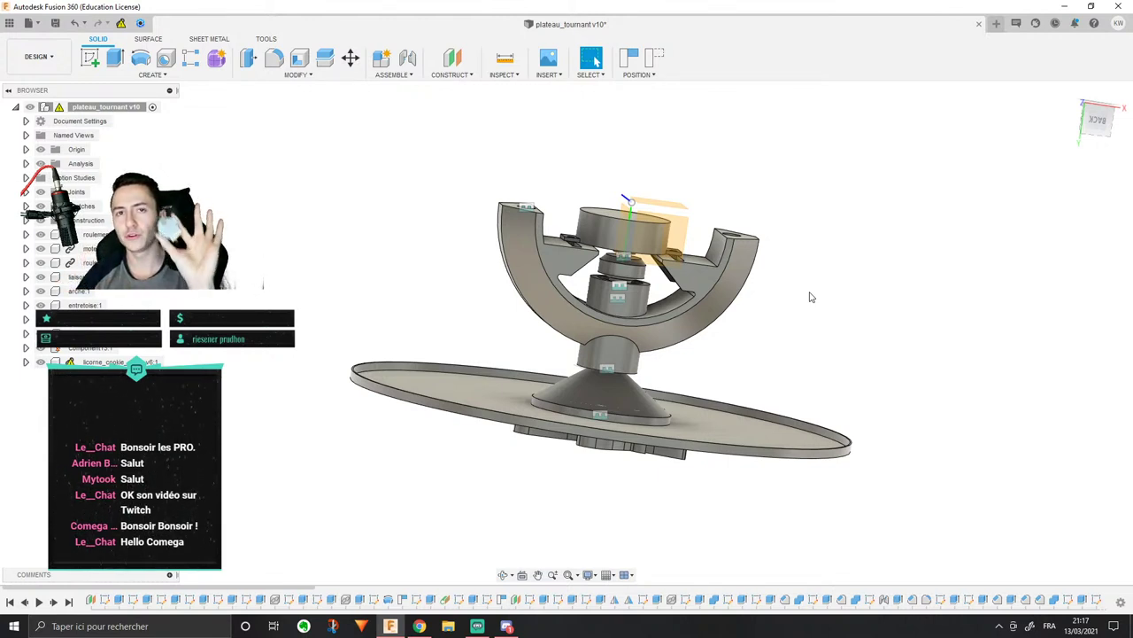
click(655, 232)
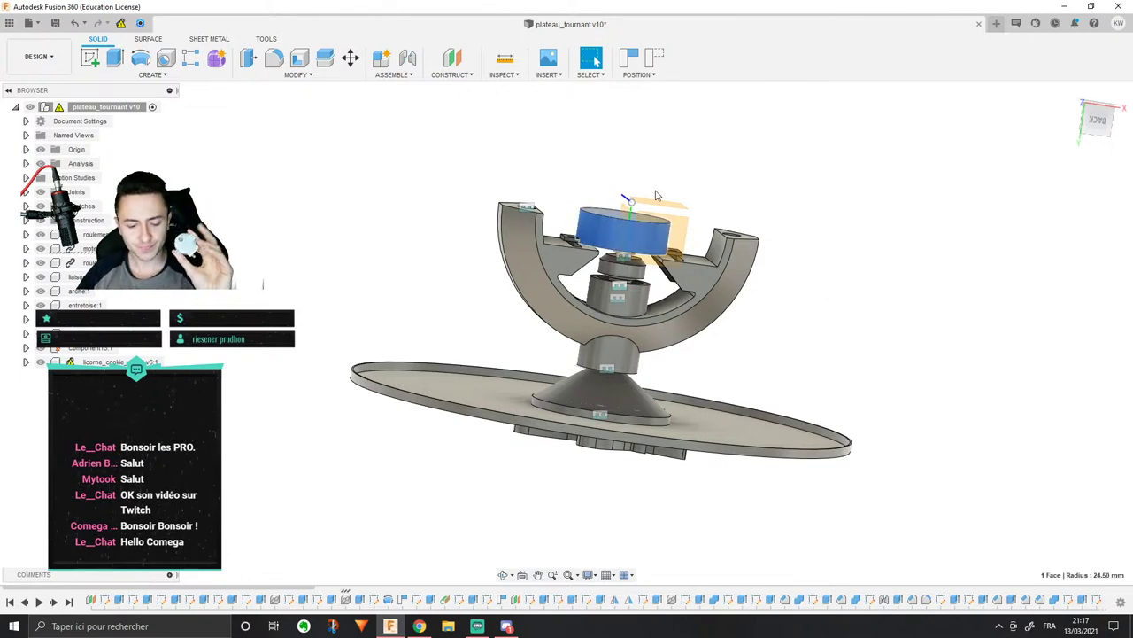
mouse_move(749, 183)
shift+middle_down()
mouse_move(735, 371)
mouse_move(750, 189)
shift+middle_up()
key(Escape)
scroll(622, 271, up, 3)
click(612, 218)
middle_drag(613, 224, 599, 239)
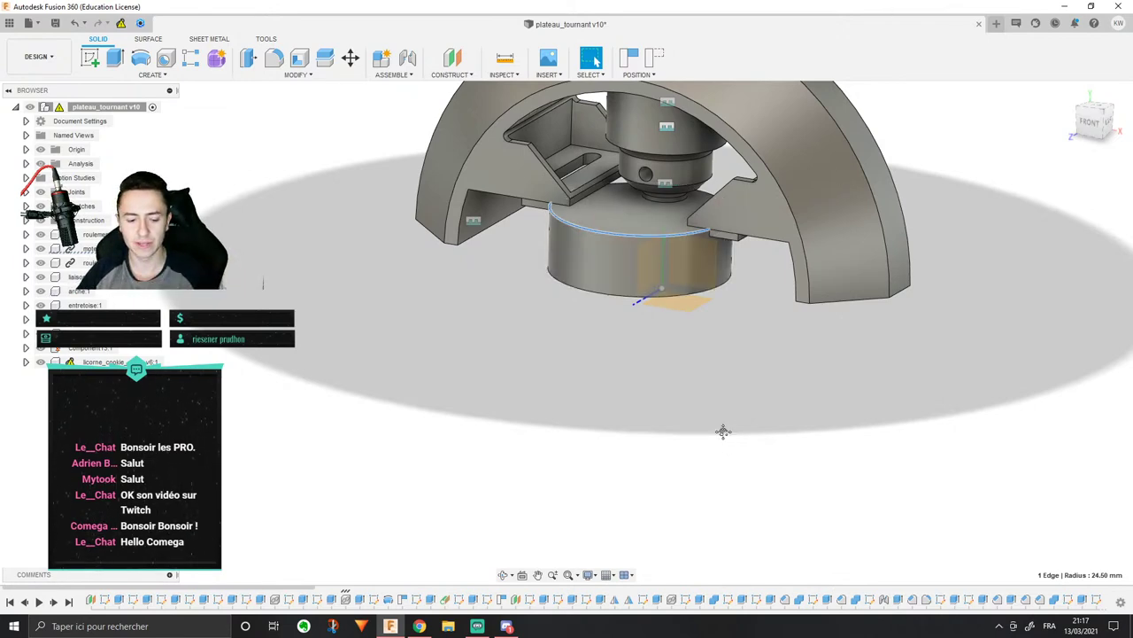
middle_drag(723, 432, 657, 533)
shift+middle_drag(677, 438, 677, 455)
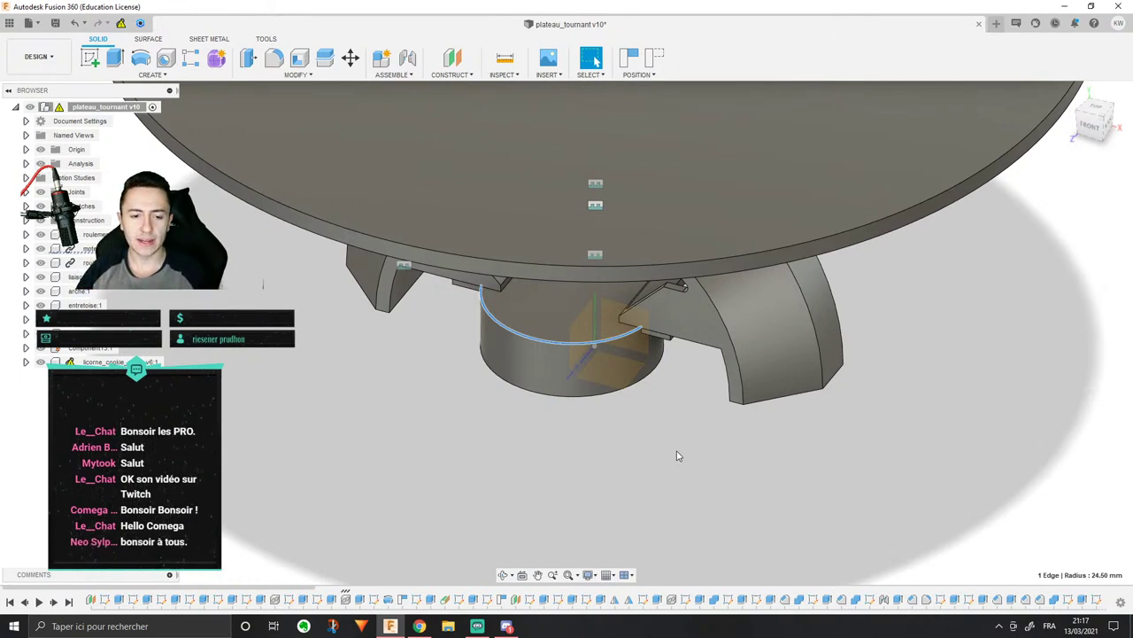
middle_drag(676, 455, 665, 495)
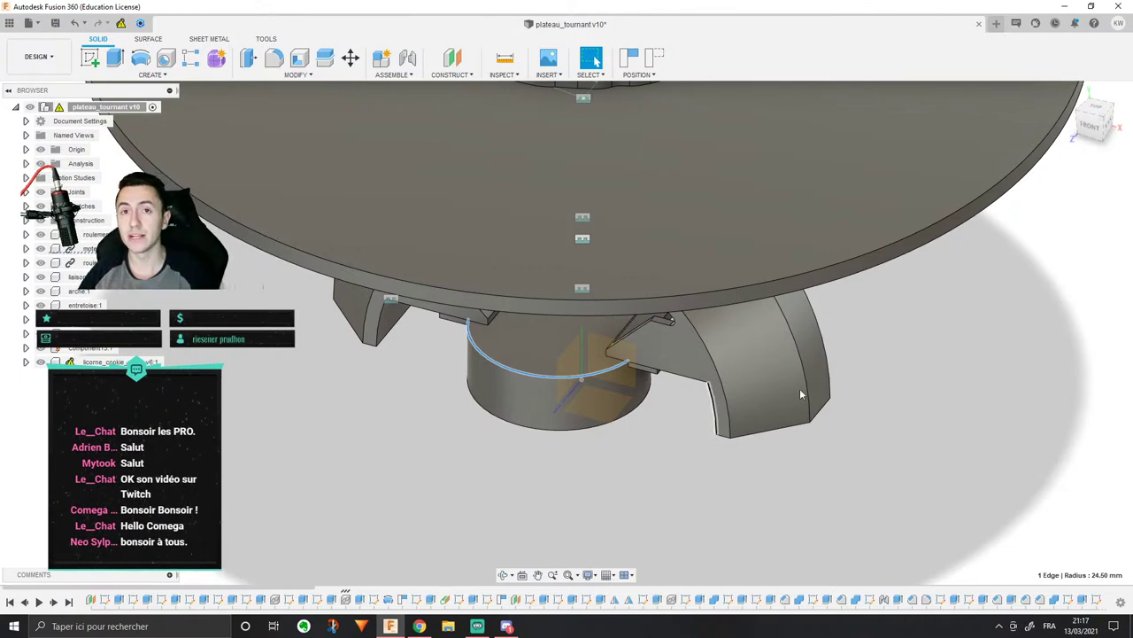
scroll(859, 398, down, 5)
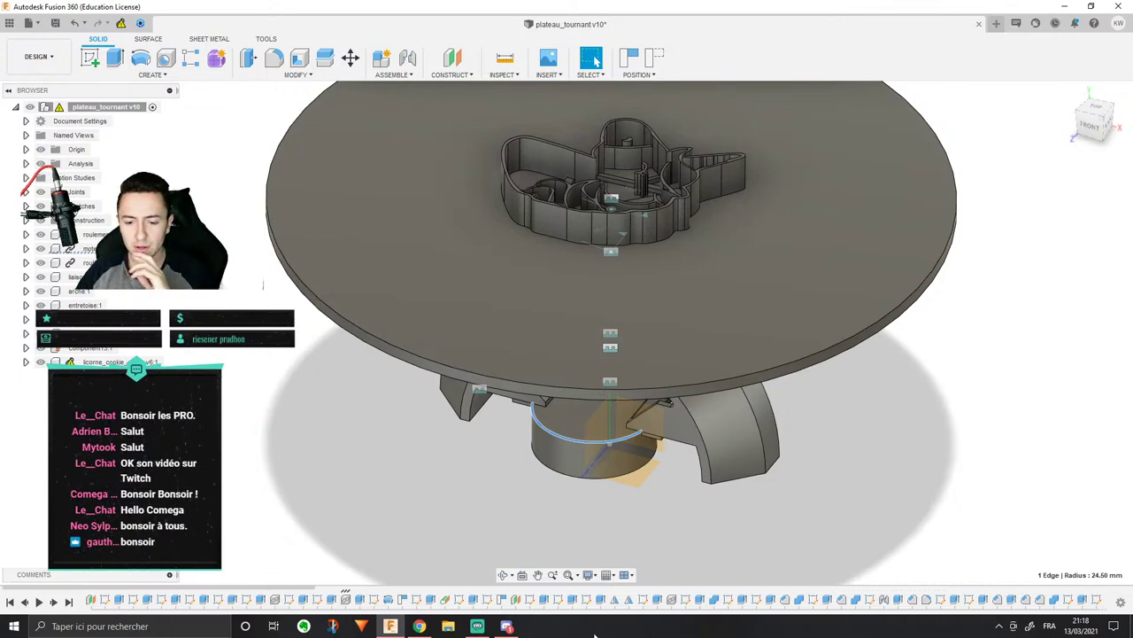
click(506, 626)
drag(809, 11, 691, 636)
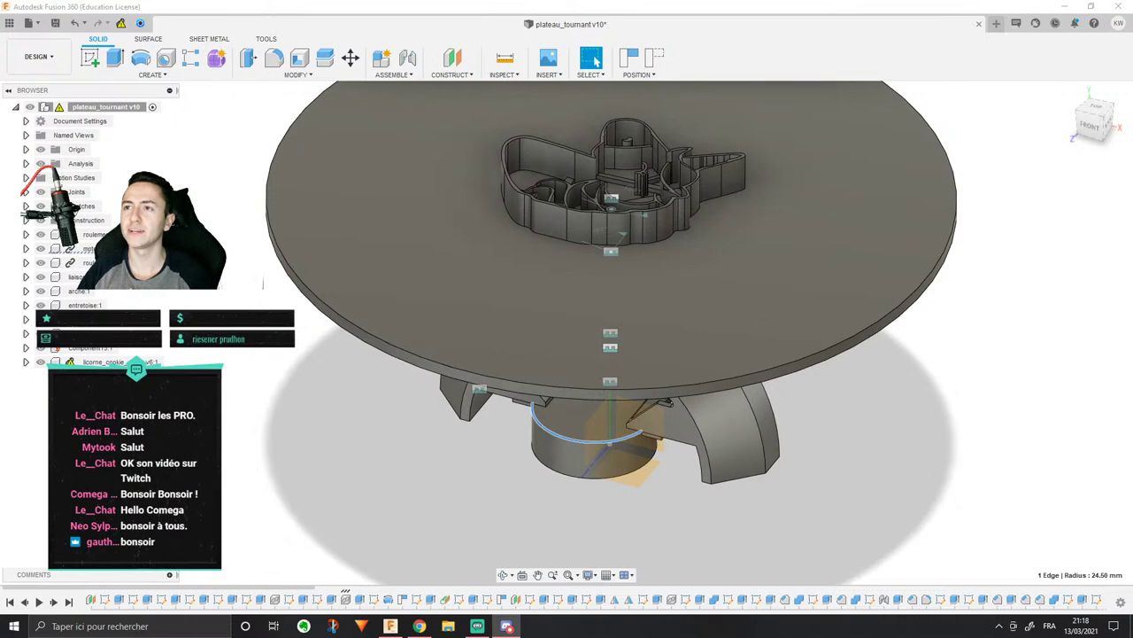
middle_drag(1045, 207, 878, 358)
scroll(877, 355, down, 4)
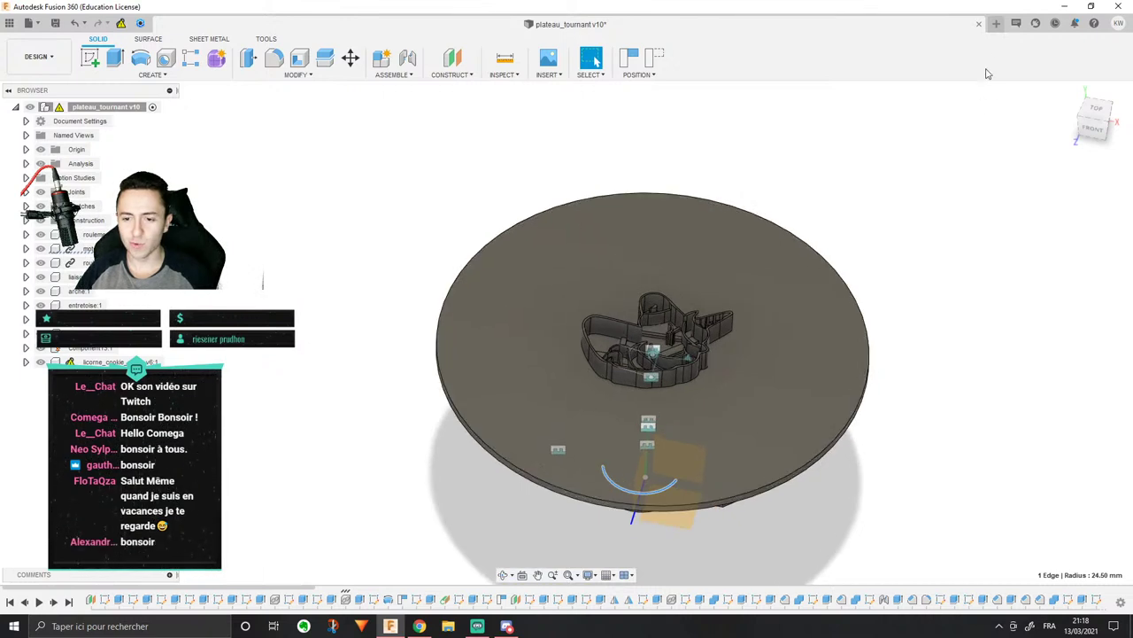
Step: Create a new untitled design and start a sketch on the front (XY) origin plane
click(997, 25)
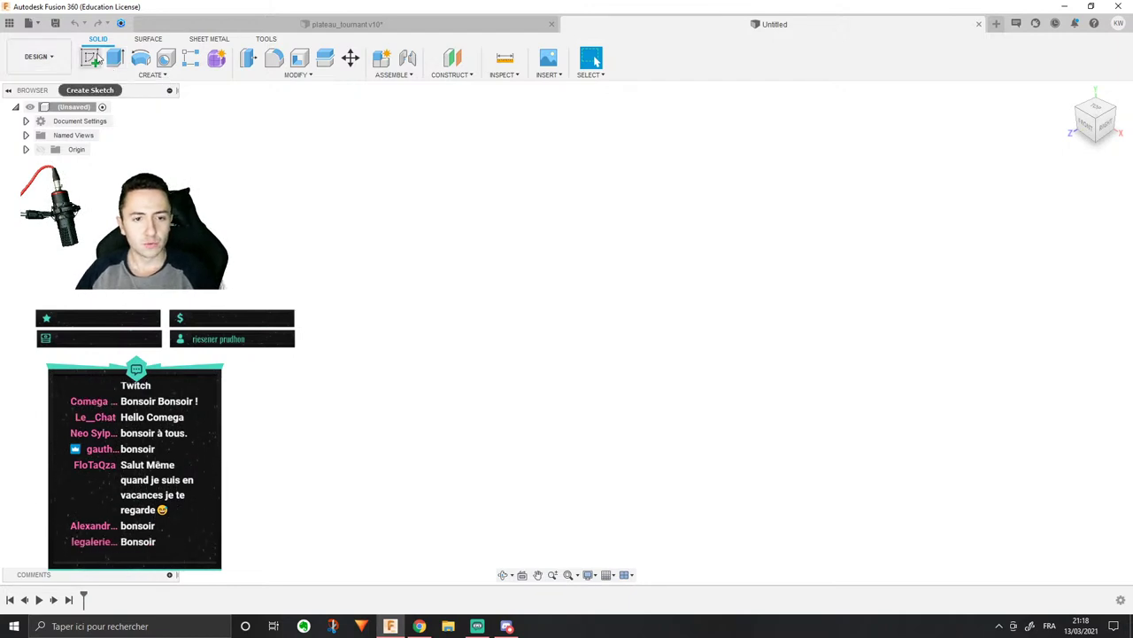
click(93, 59)
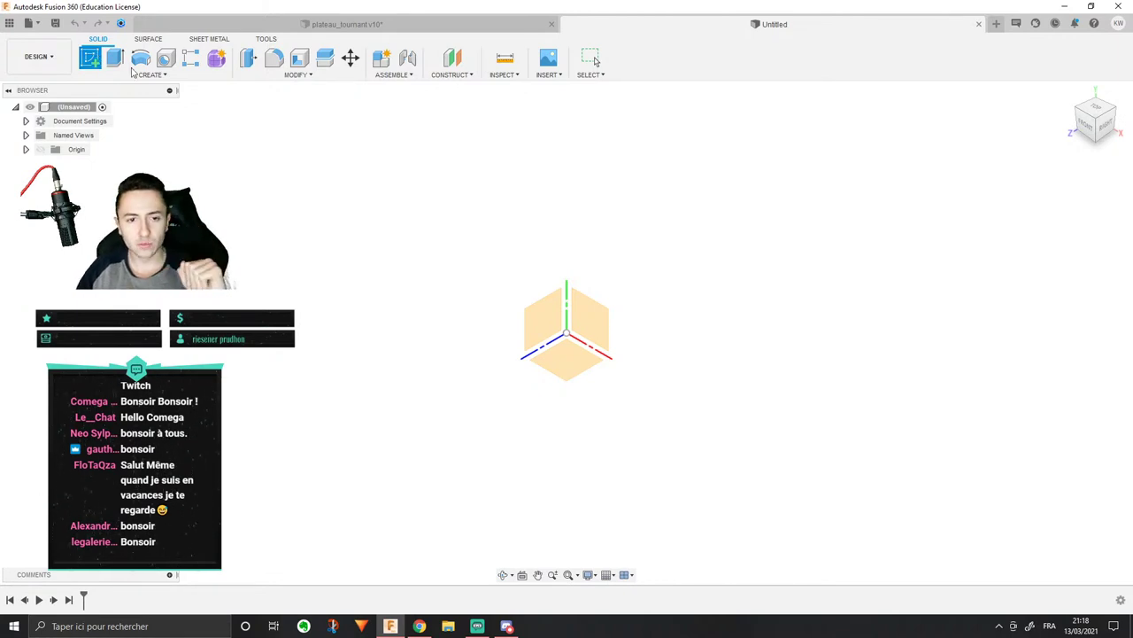
click(585, 334)
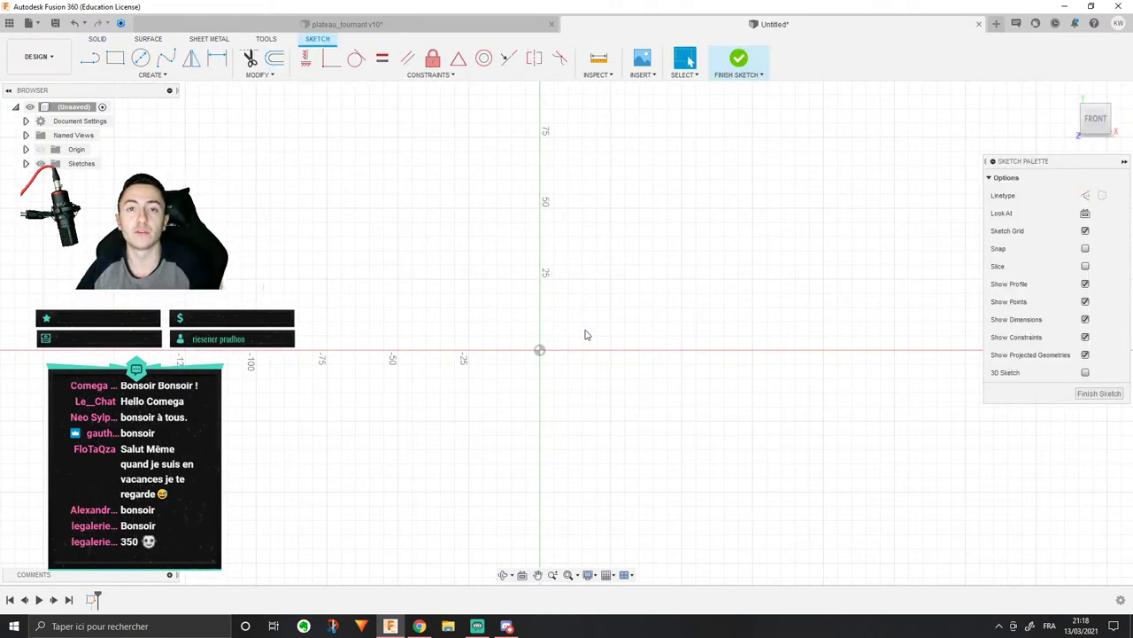
Step: Sketch a center-diameter circle about 184 mm in diameter, centered on the origin
click(140, 58)
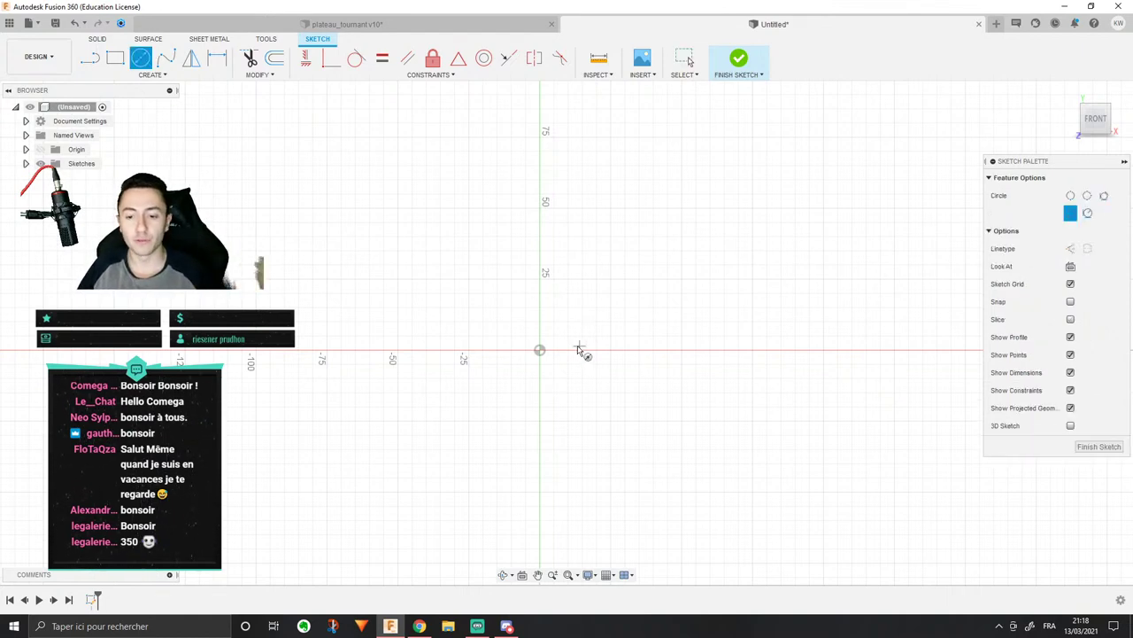
click(539, 350)
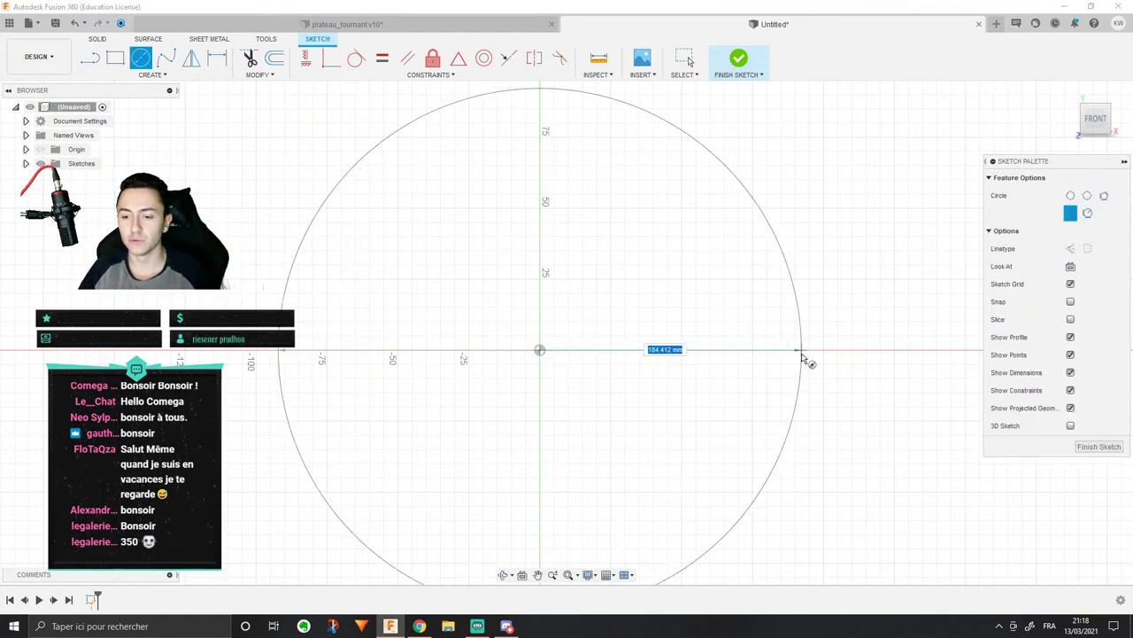
click(802, 357)
scroll(790, 408, down, 3)
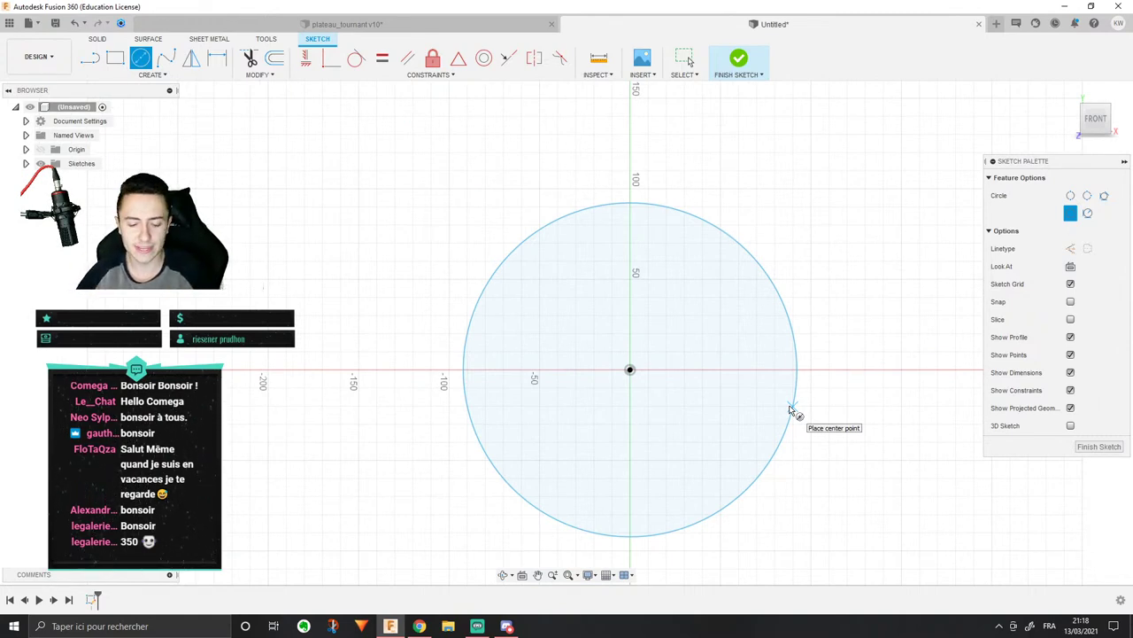
Step: Dimension the circle's diameter and set it to 250 mm
key(d)
click(763, 264)
click(823, 223)
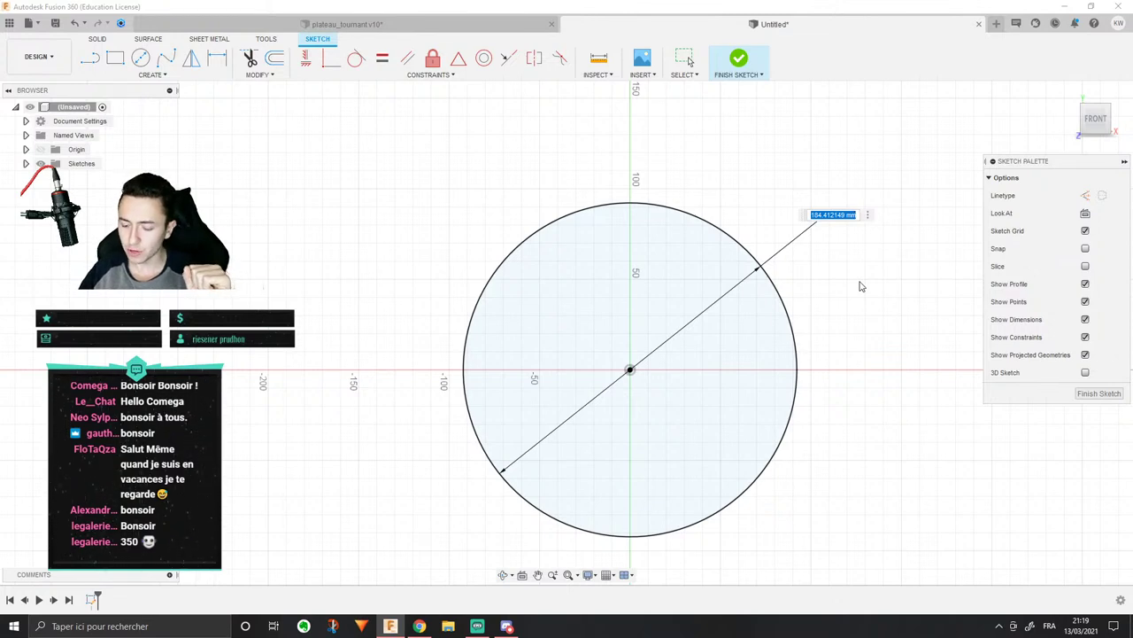
text(250)
key(Return)
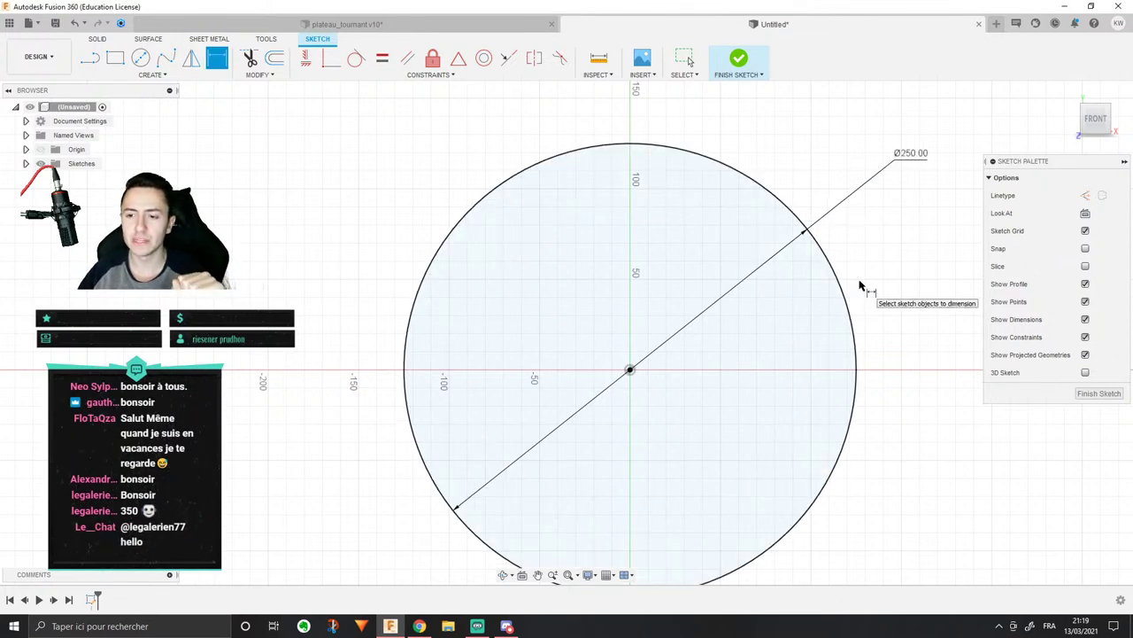
Step: Extrude the 250 mm circle profile 3 mm to one side as a new body
mouse_move(859, 285)
middle_down()
mouse_move(796, 203)
mouse_move(772, 268)
mouse_move(746, 201)
mouse_move(775, 310)
middle_up()
key(Escape)
click(97, 38)
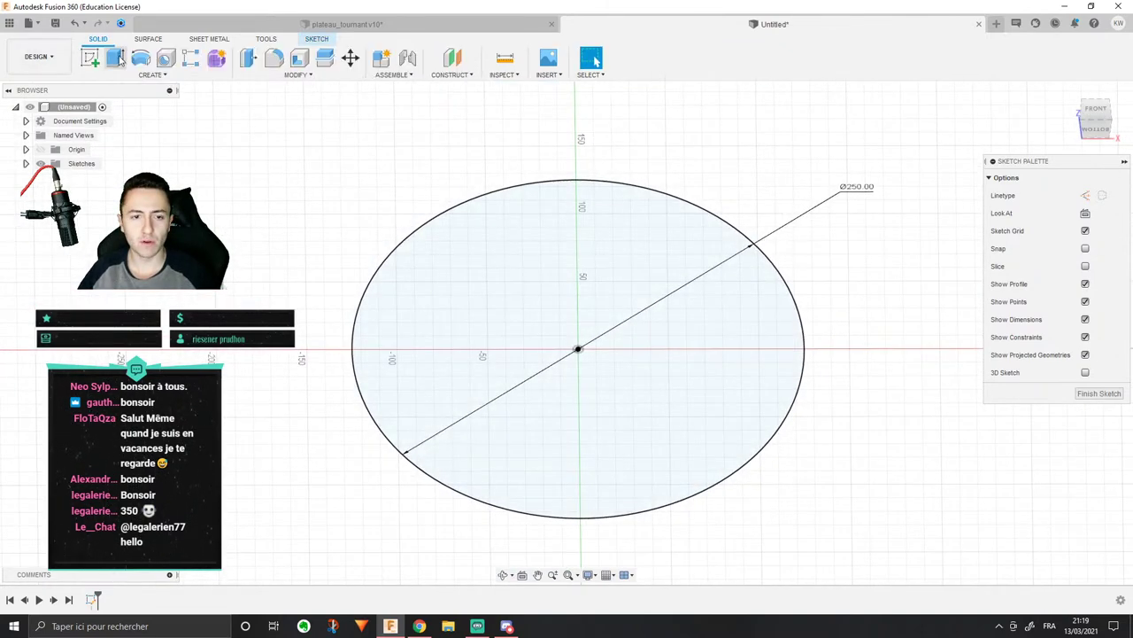
click(115, 58)
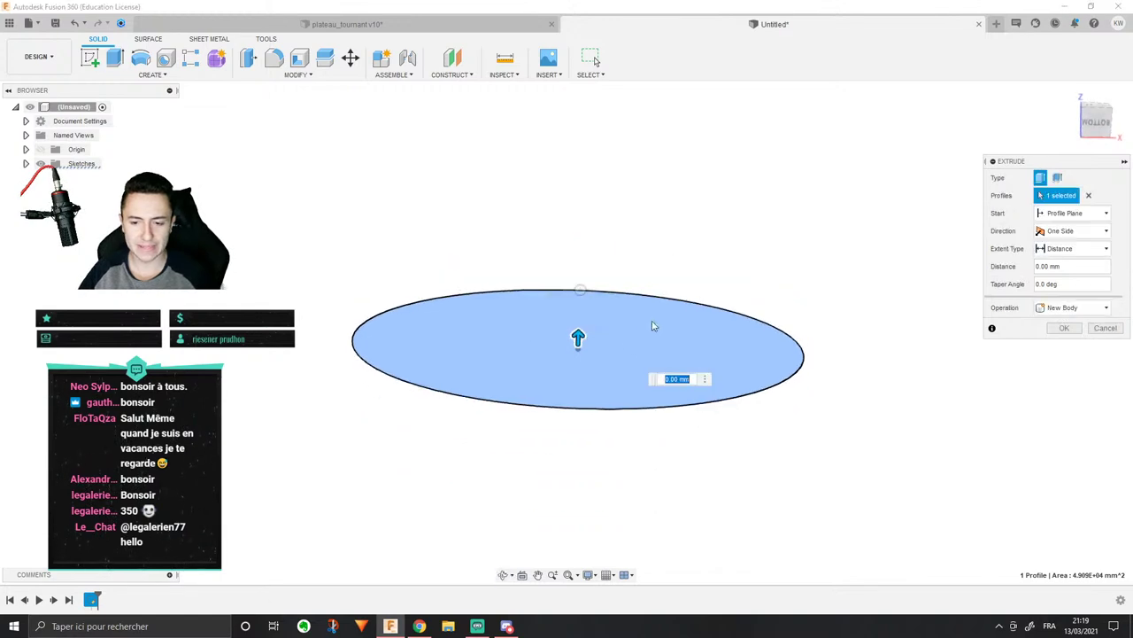
drag(577, 340, 579, 332)
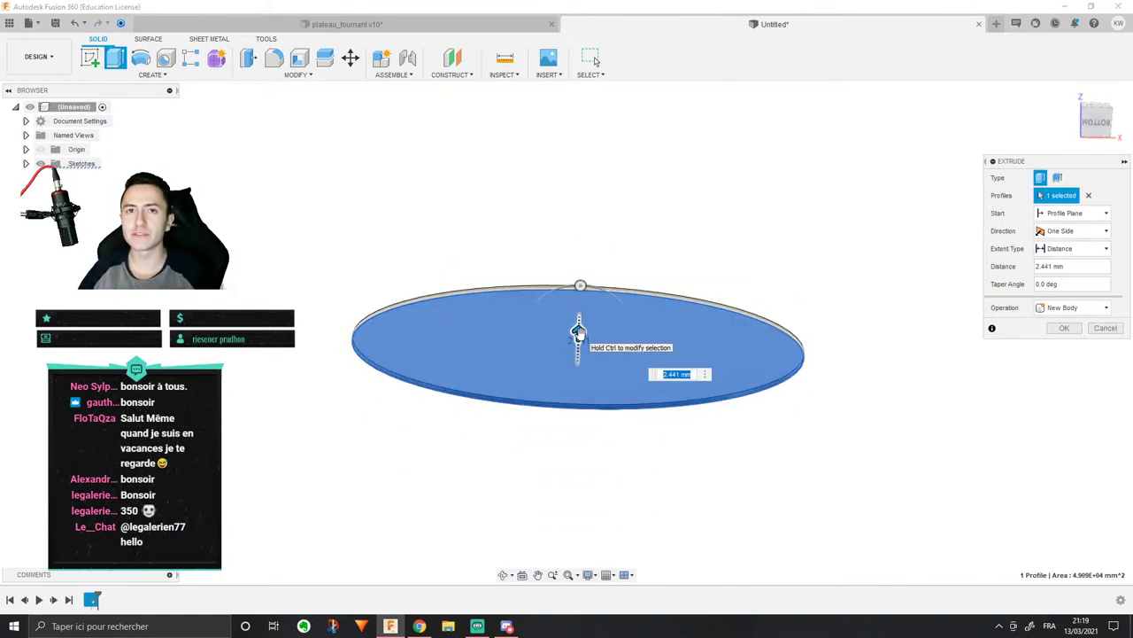
text(3)
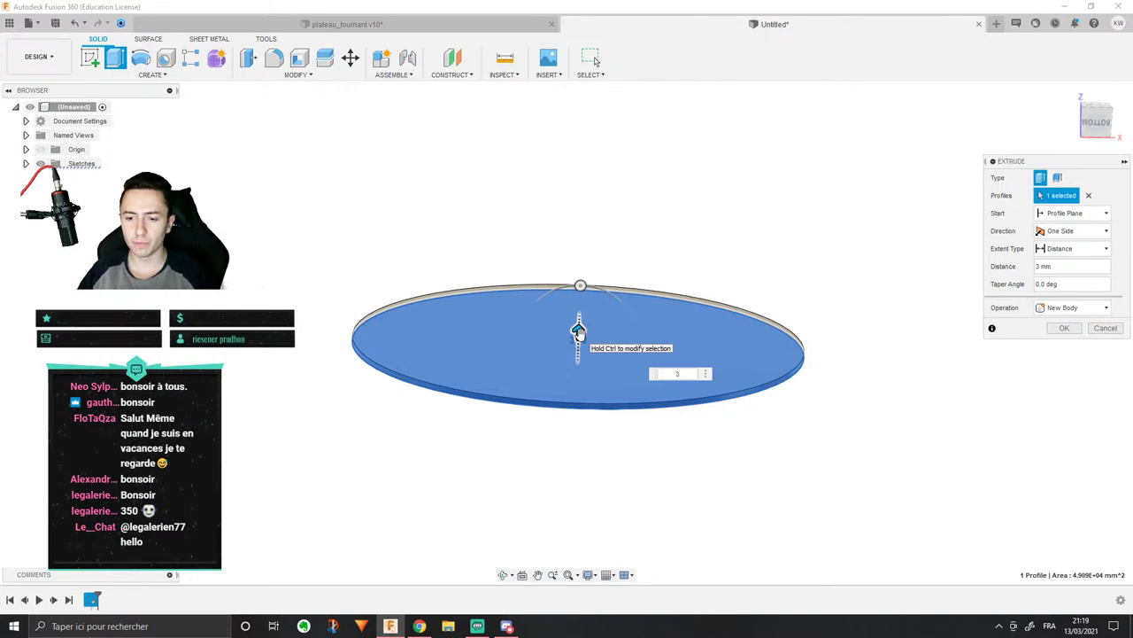
text(5)
key(BackSpace)
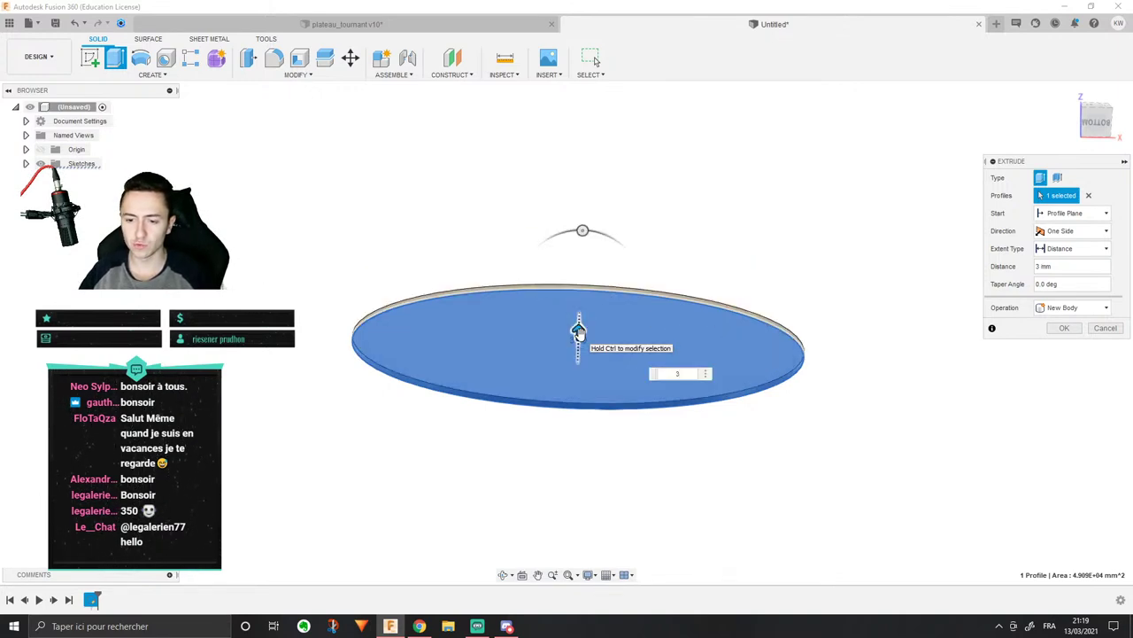
key(Return)
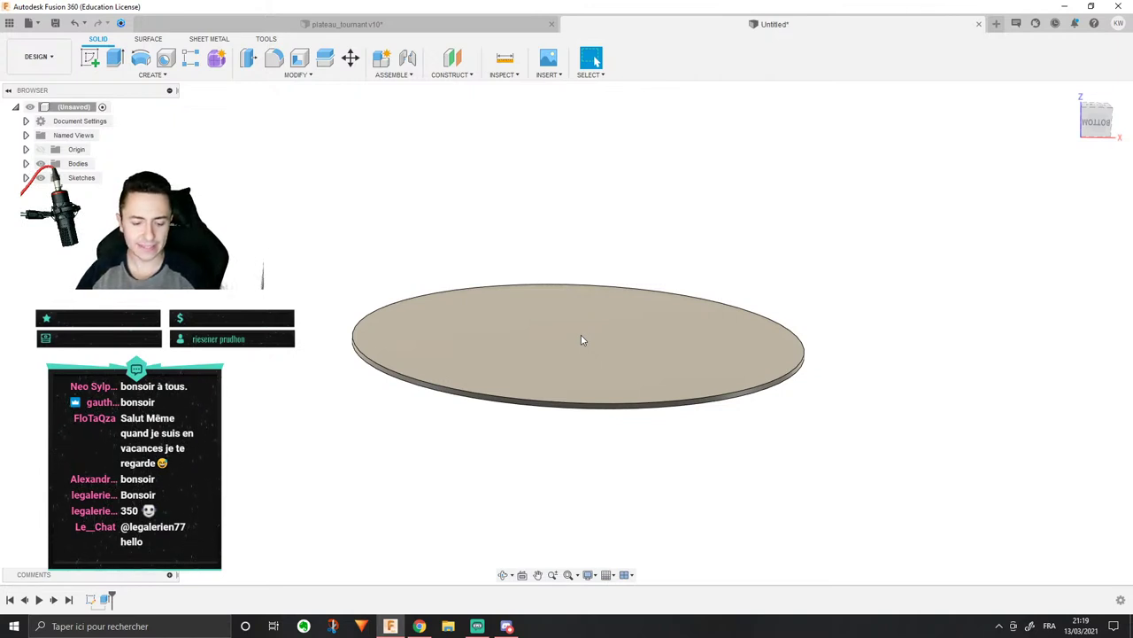
Step: Create a new sketch on the large flat face of the extruded disc
shift+middle_drag(641, 387, 640, 326)
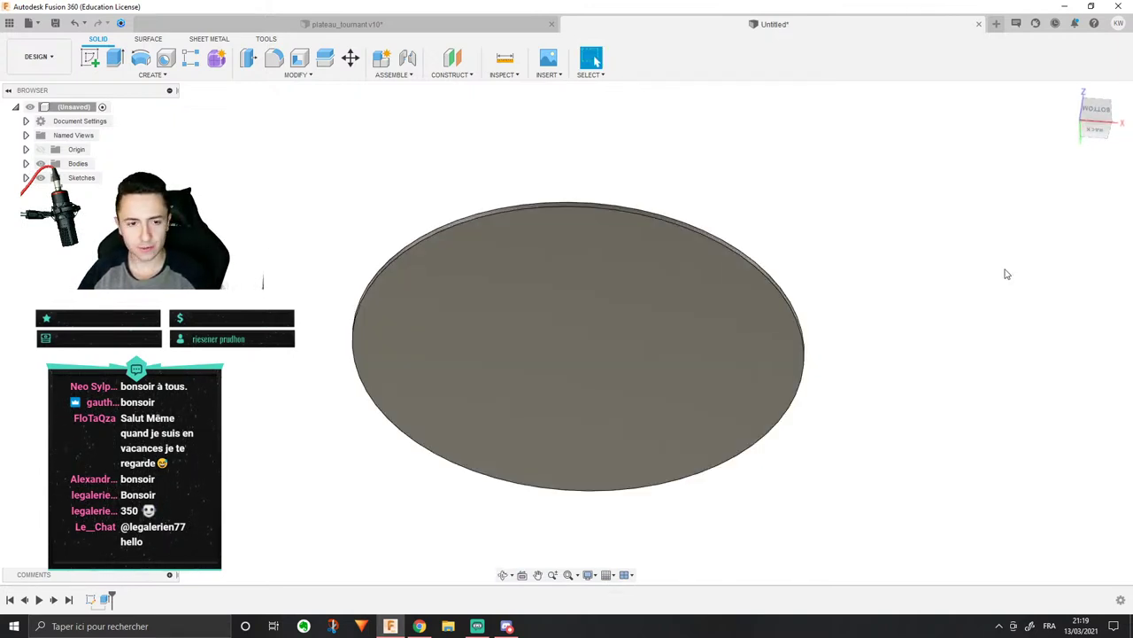
shift+middle_drag(1006, 274, 962, 352)
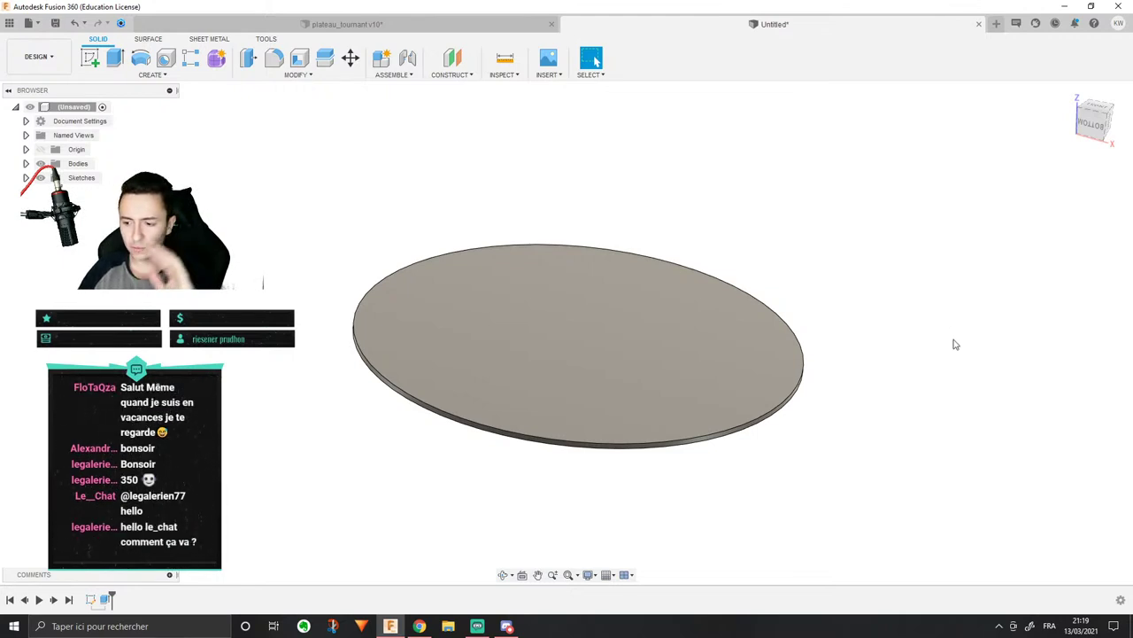
click(657, 338)
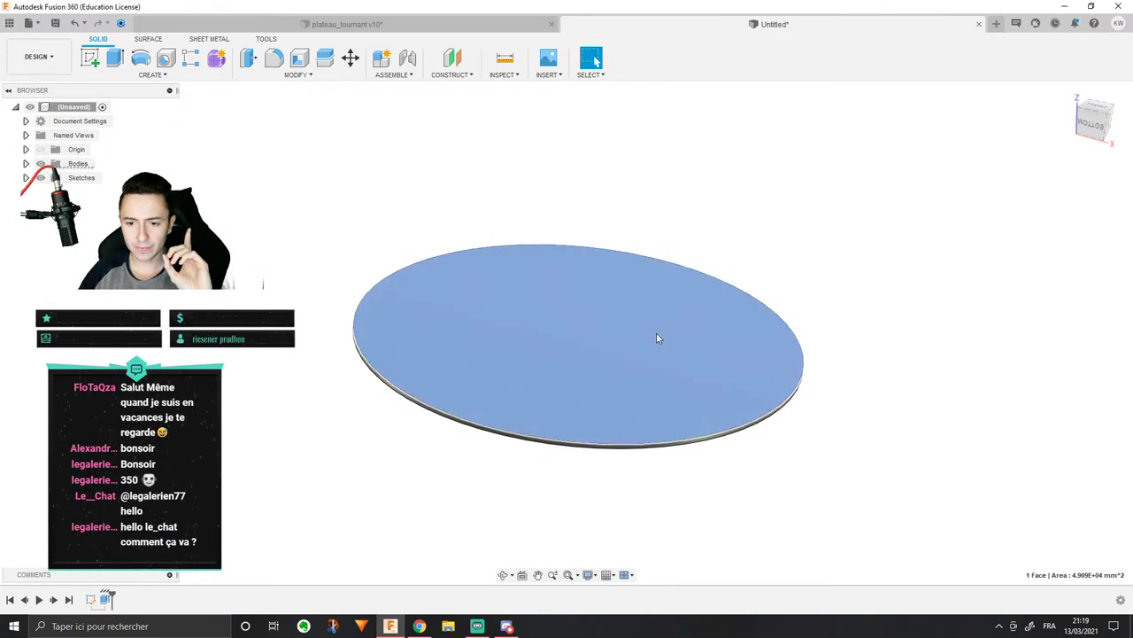
right_click(656, 337)
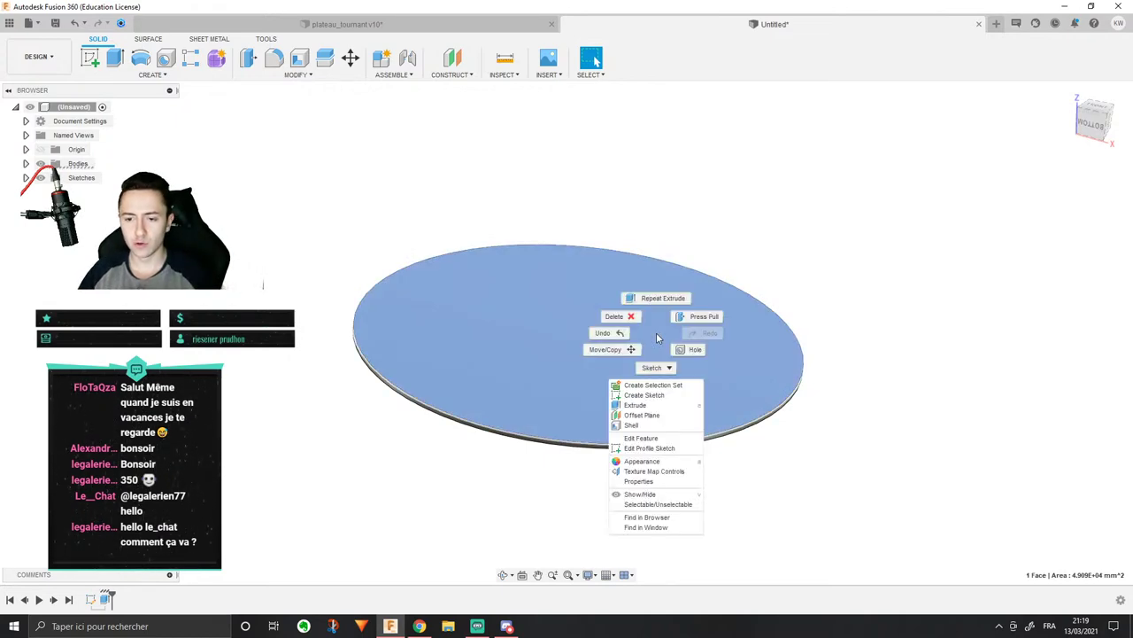
click(662, 402)
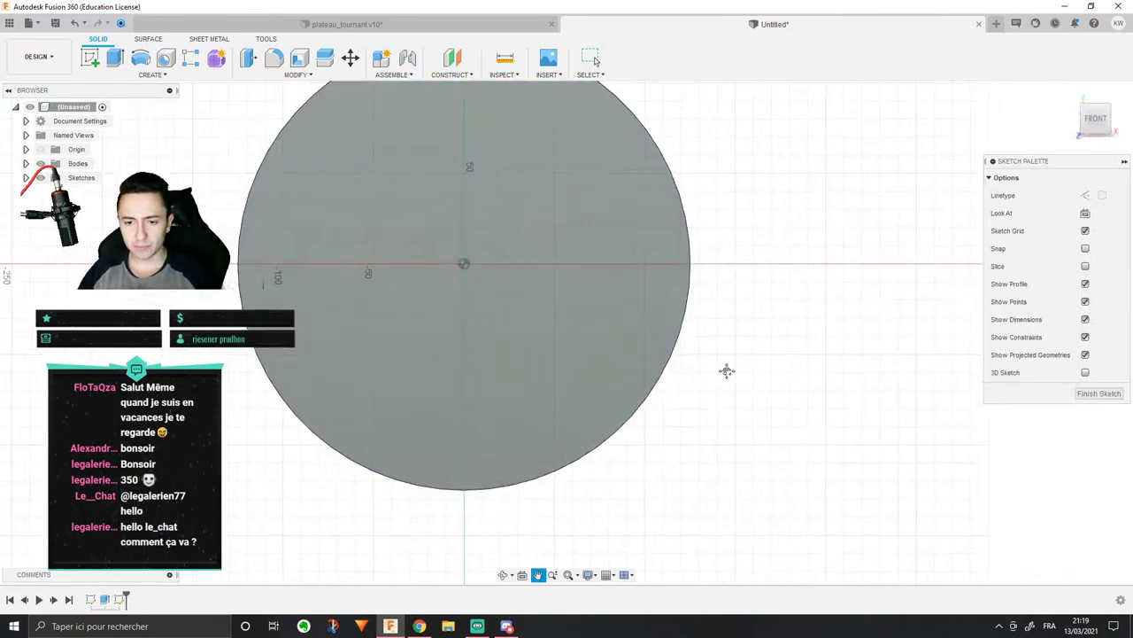
Step: Switch to the plateau_tournant v10 design and examine the conical support and the arch beneath the plate
click(510, 20)
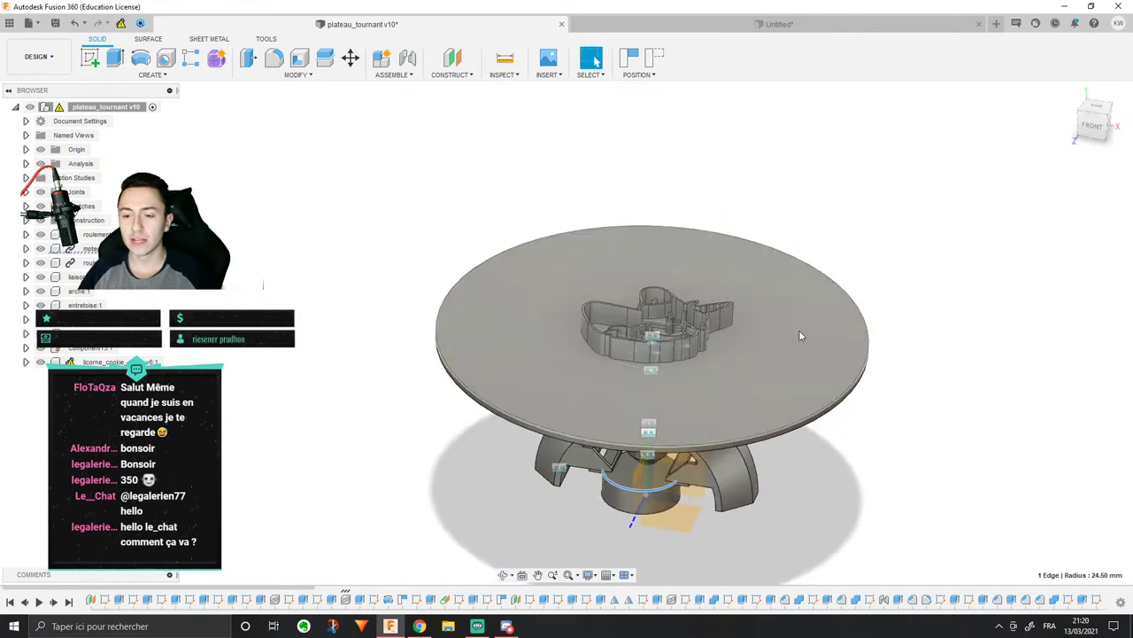
click(800, 334)
scroll(799, 335, up, 3)
shift+middle_drag(918, 453, 586, 266)
click(586, 266)
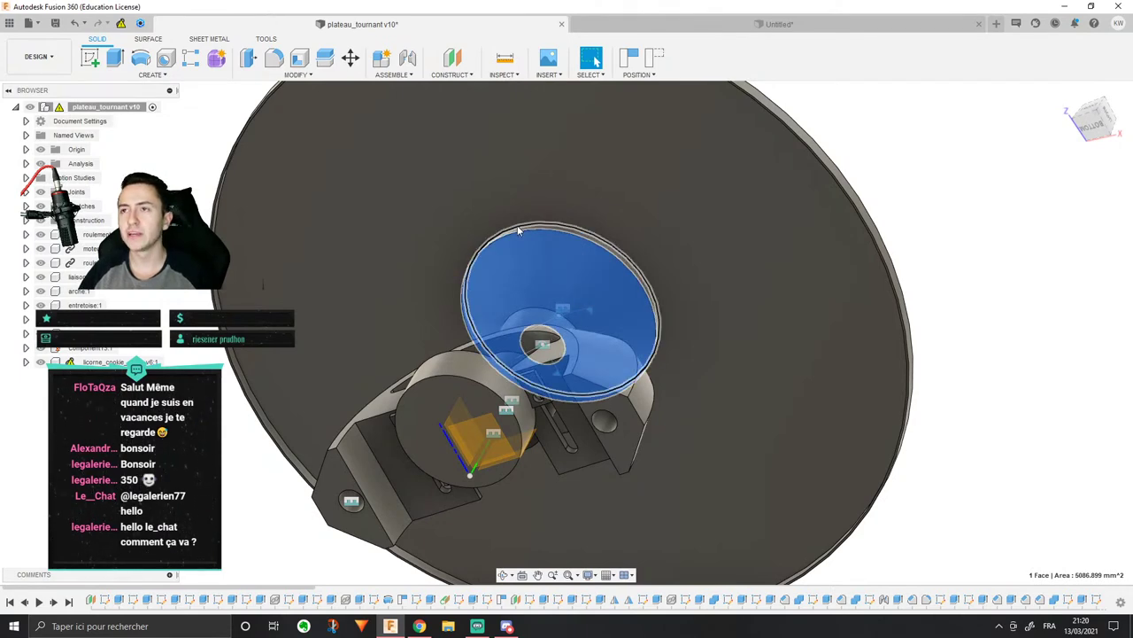
shift+middle_drag(520, 231, 666, 293)
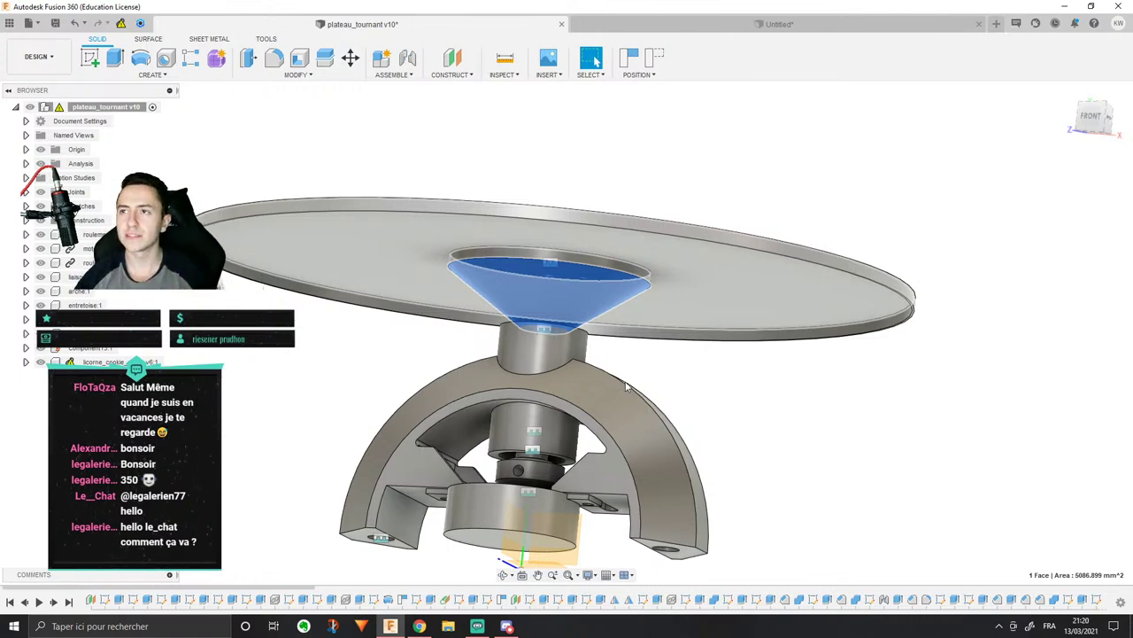
Step: Switch to Chrome, search Google for "decathlon" and accept the Google consent request
mouse_move(422, 626)
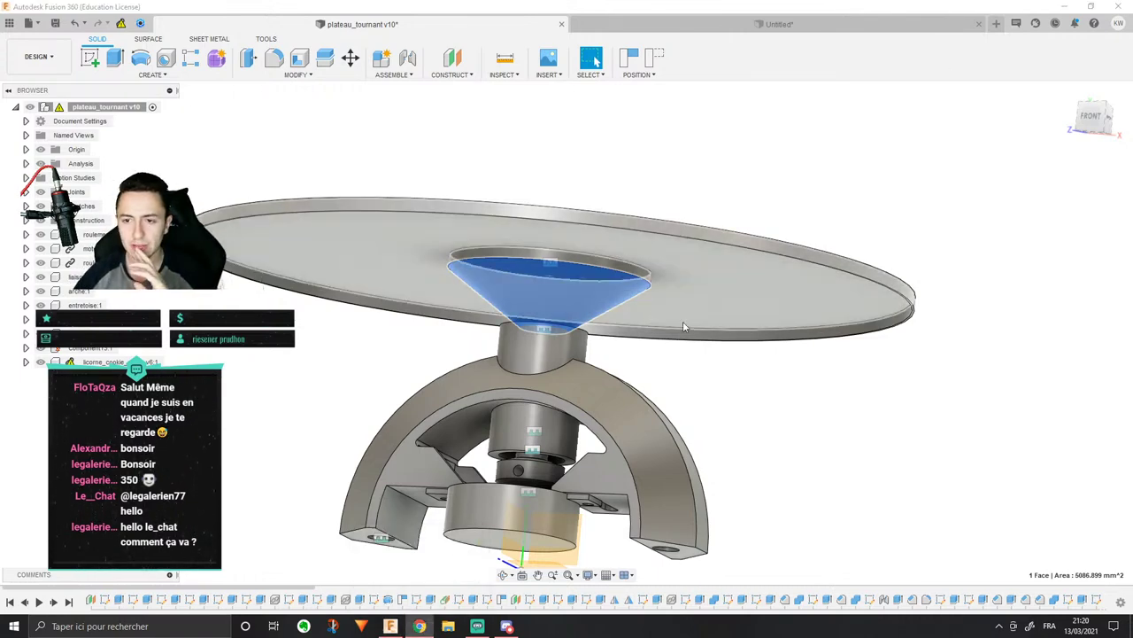
drag(284, 0, 348, 0)
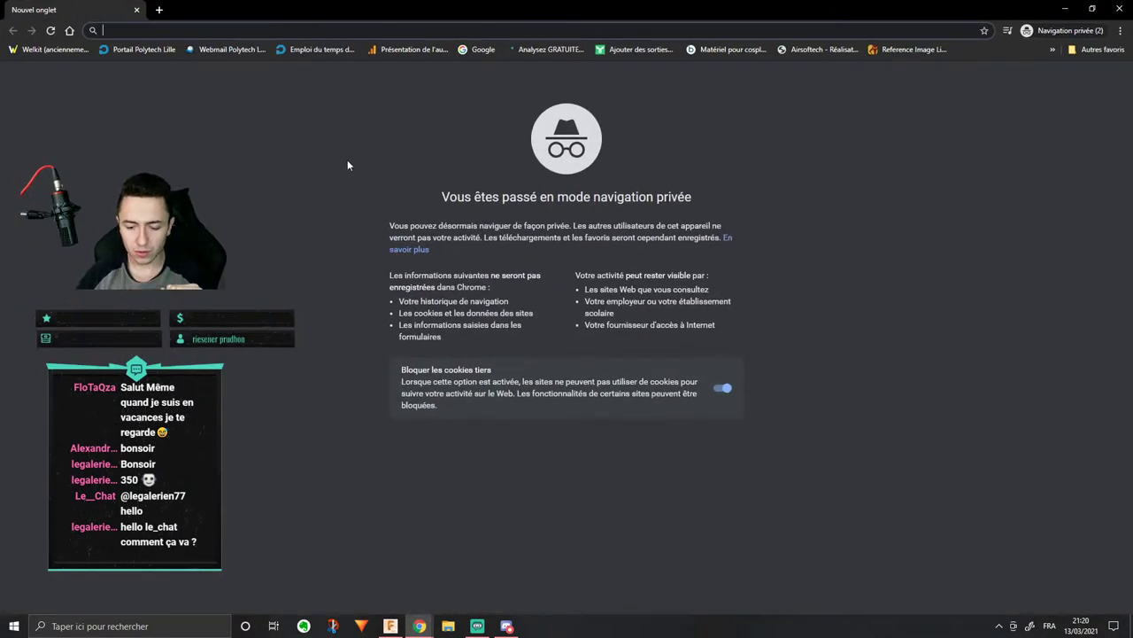
text(d)
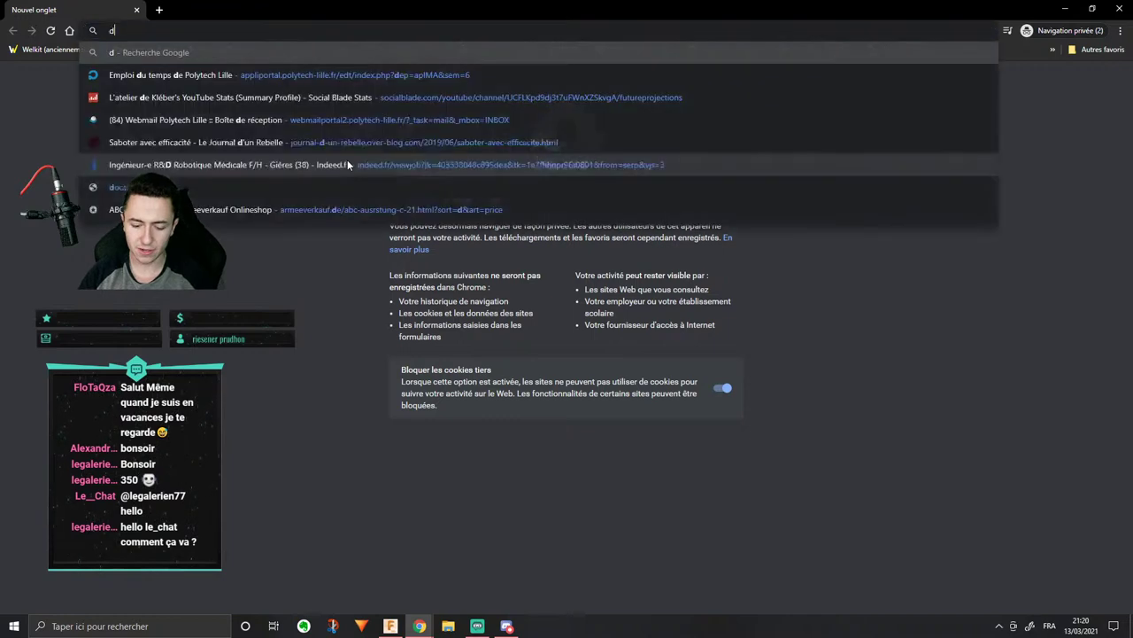
text(ecathlon)
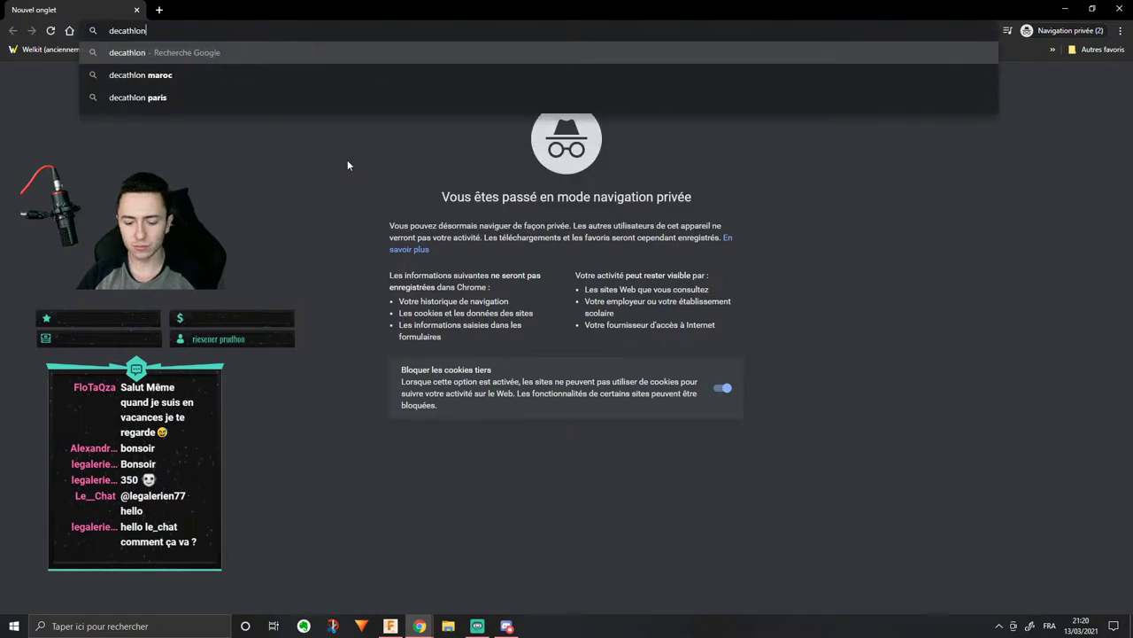
key(Return)
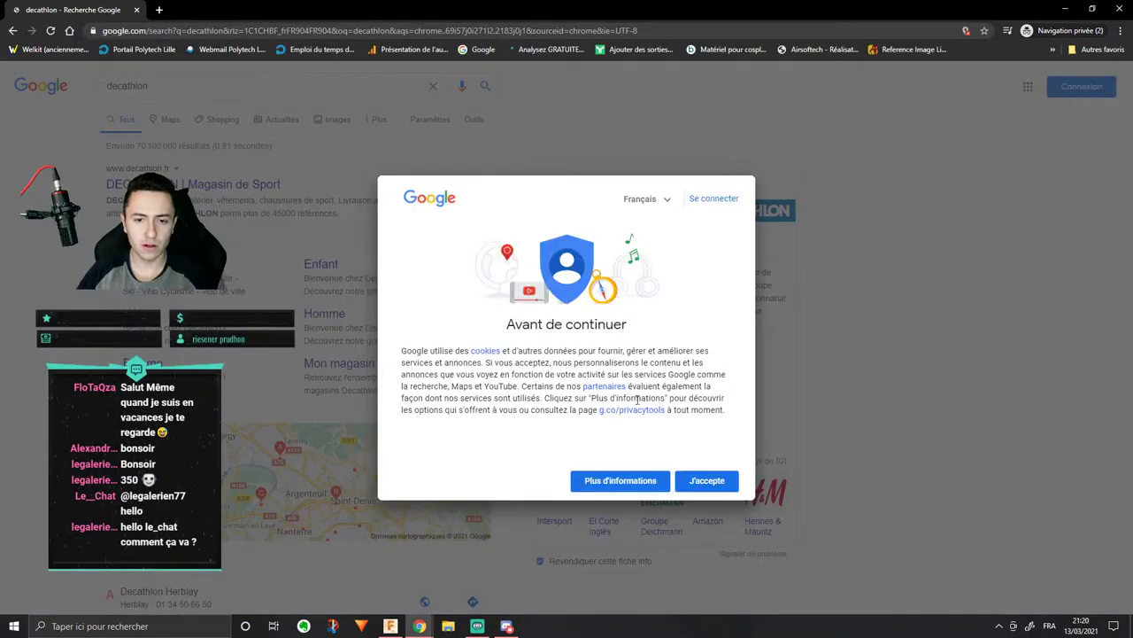
click(705, 478)
Step: Refine the Google search to "decathlon roulement à bille"
click(246, 93)
text(roulement )
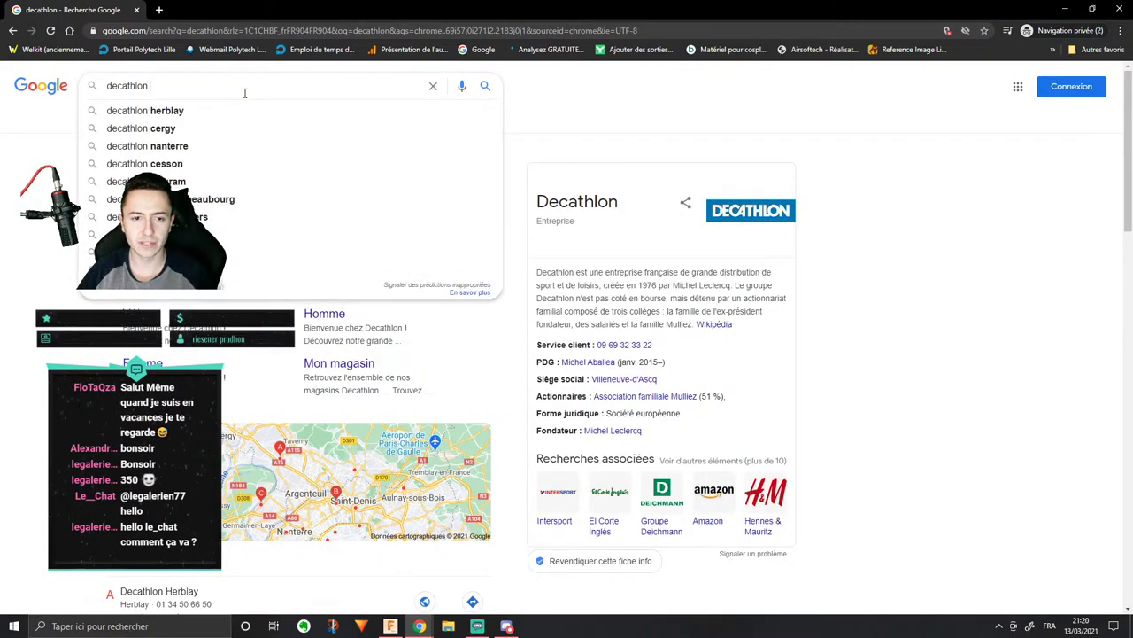
text(à bille)
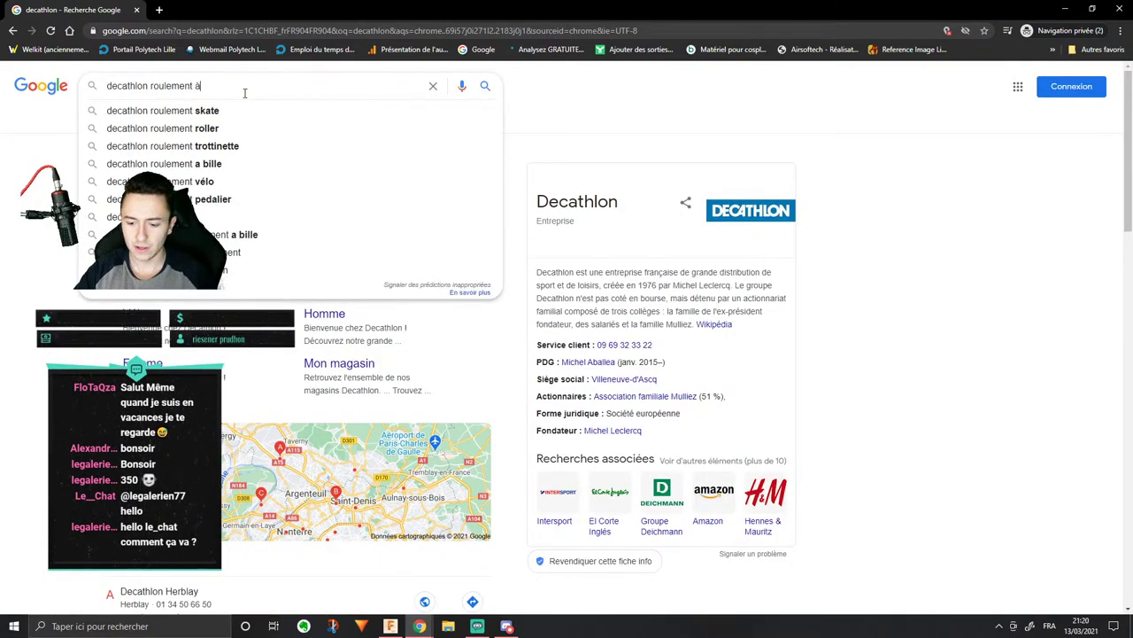
key(Return)
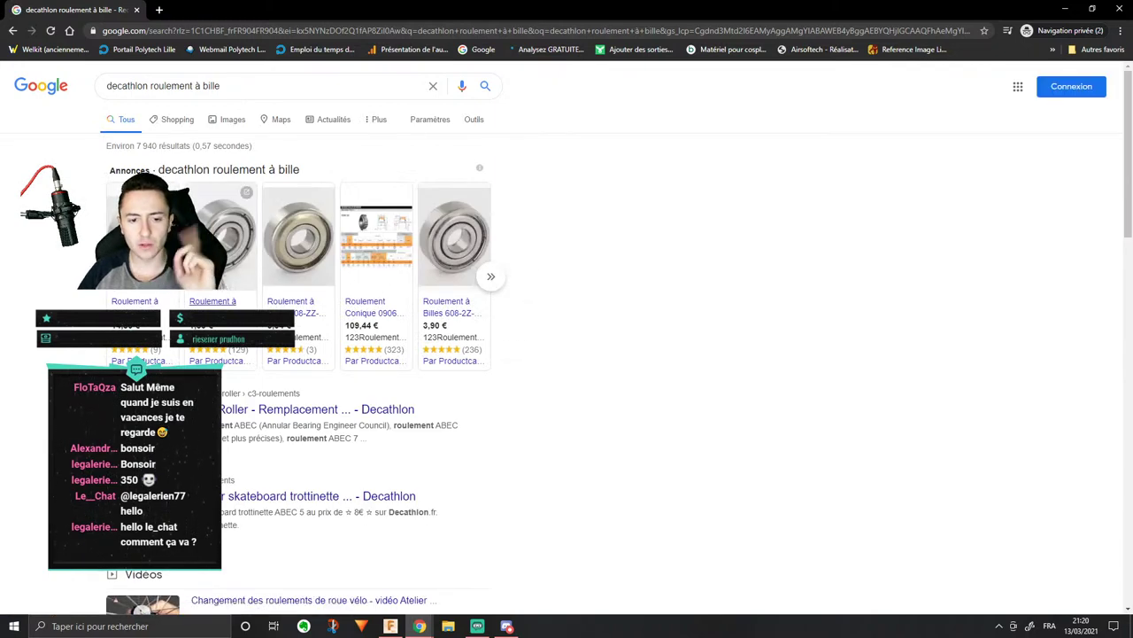
Step: Open the Decathlon roller bearings result in a separate page, dismiss its cookie notice and browse the products
middle_click(354, 409)
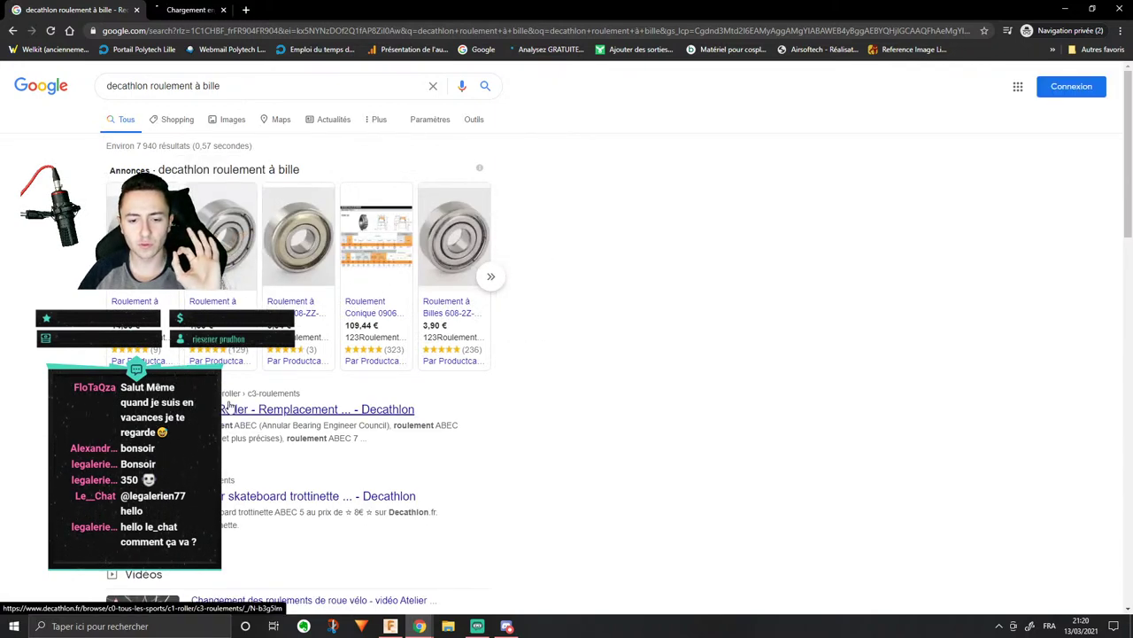
click(226, 10)
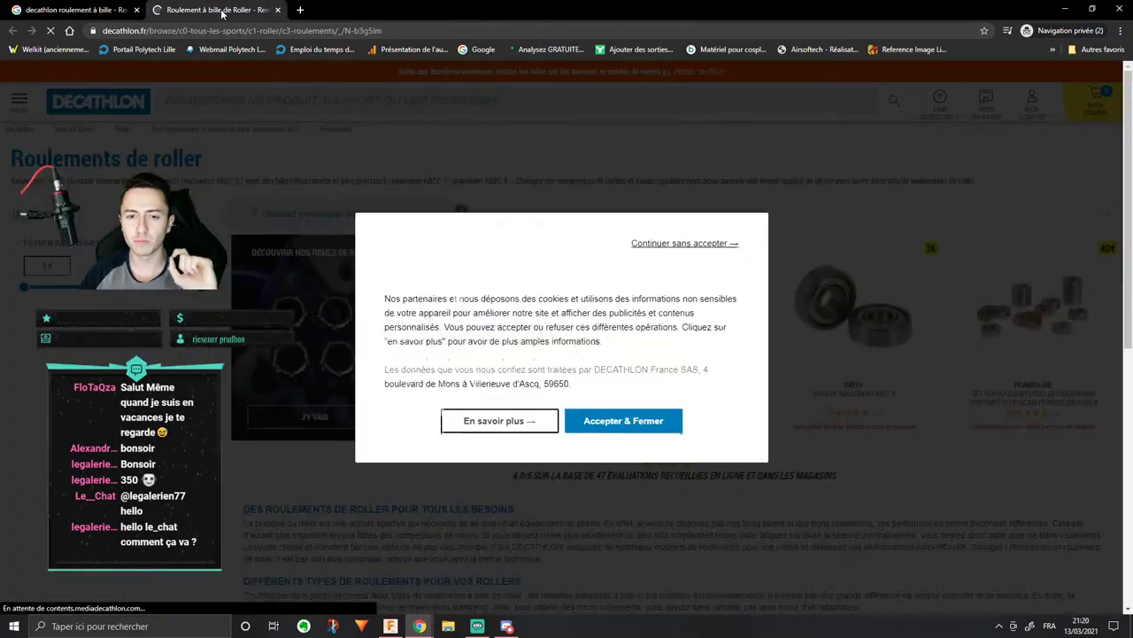
click(653, 439)
scroll(625, 442, down, 10)
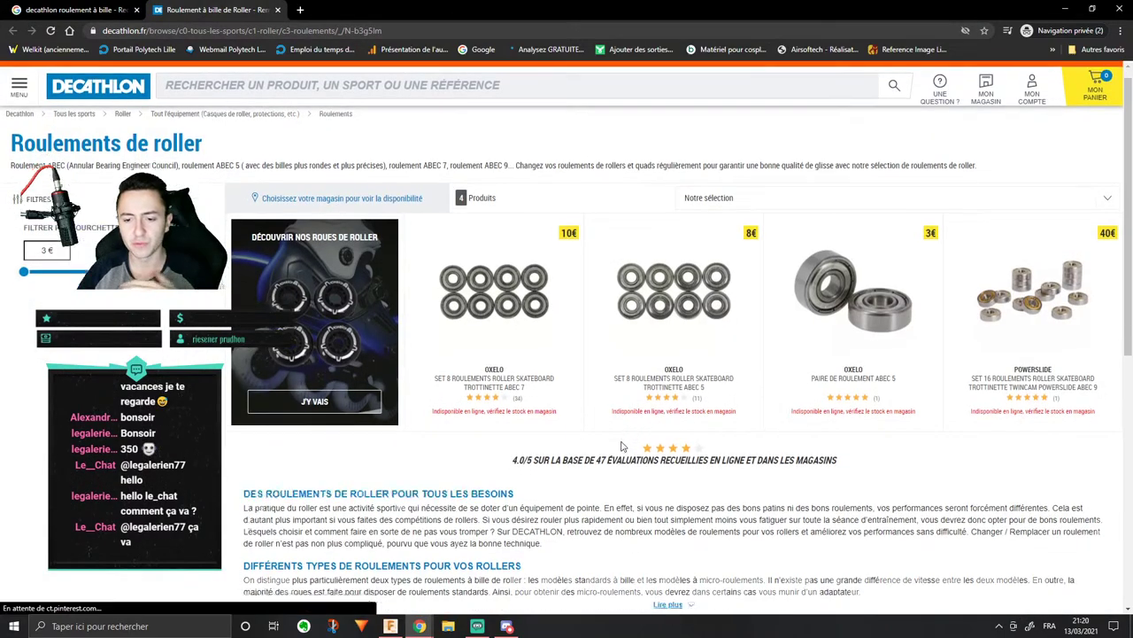
scroll(617, 408, up, 10)
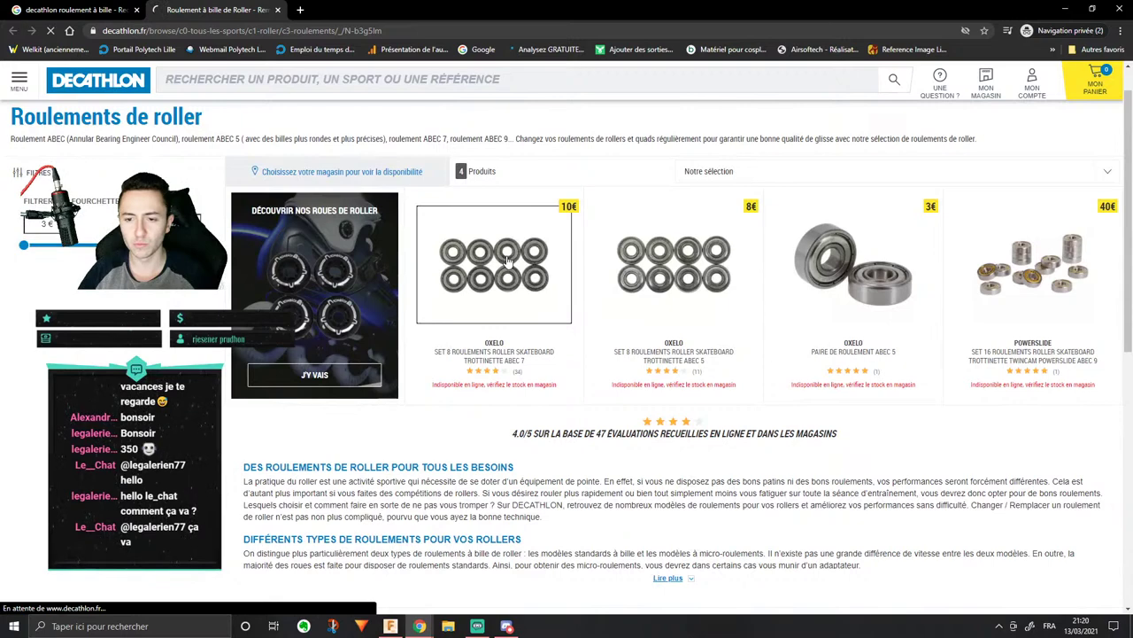
Step: View the product page of the ABEC 7 set of 8 bearings and that of the ABEC 5 bearing pair
click(509, 259)
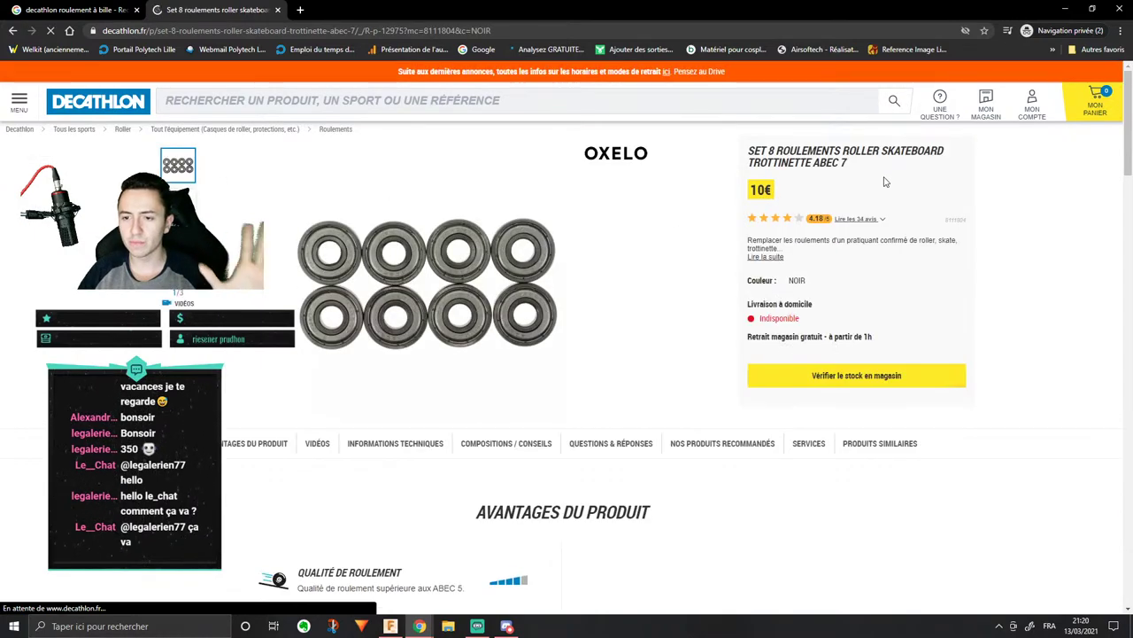
click(13, 30)
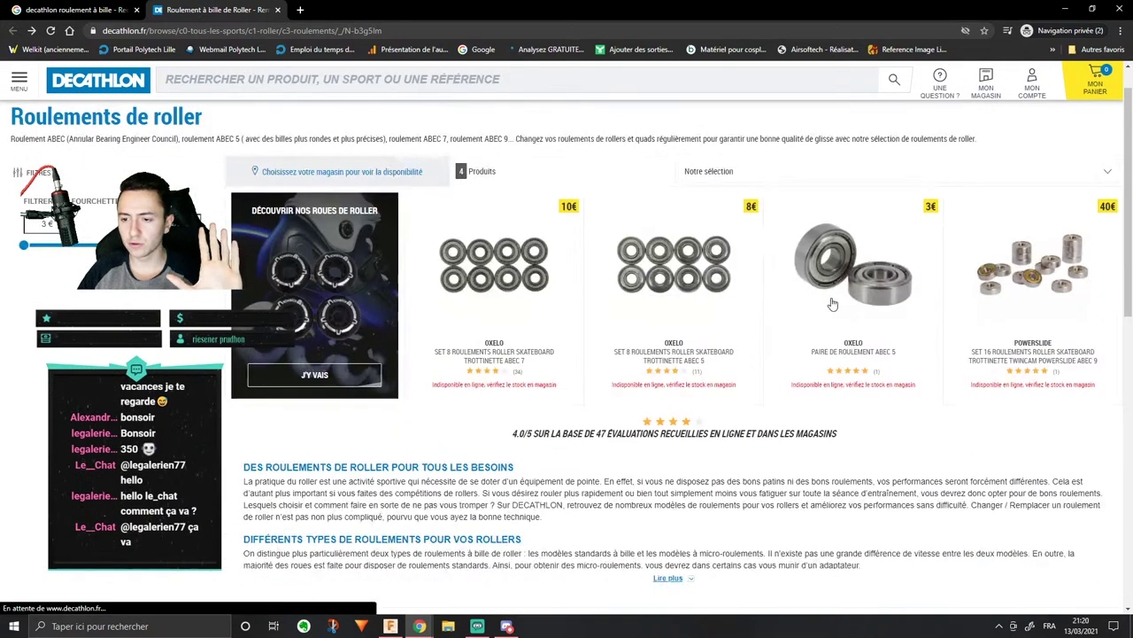
click(829, 299)
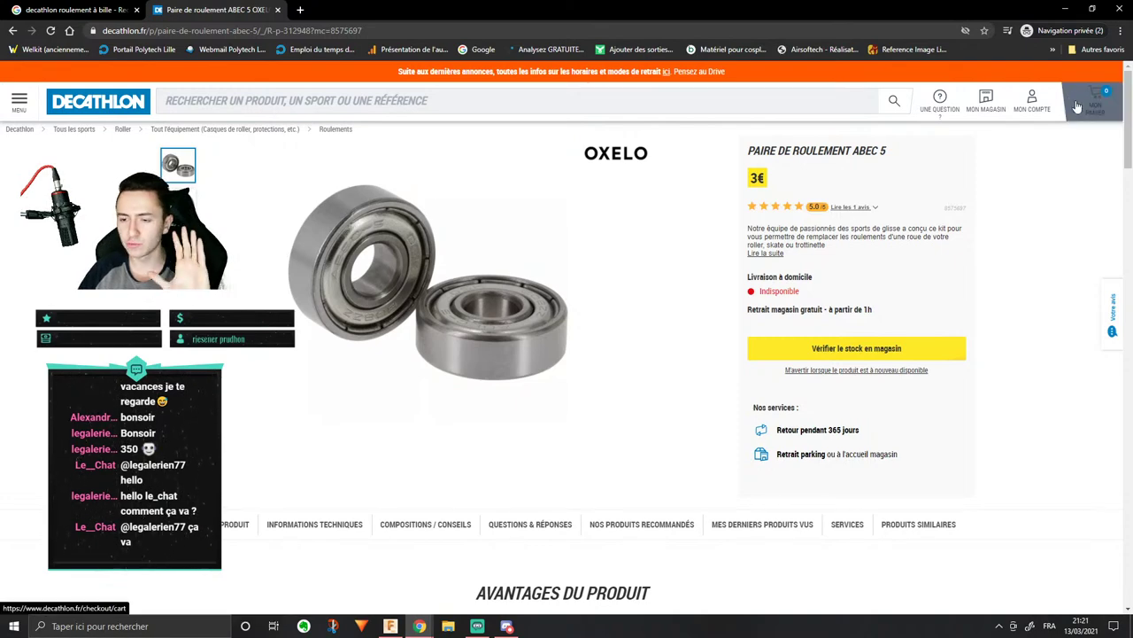
Step: Return to Fusion 360 and view the complete turntable assembly with its arch base
drag(923, 10, 567, 0)
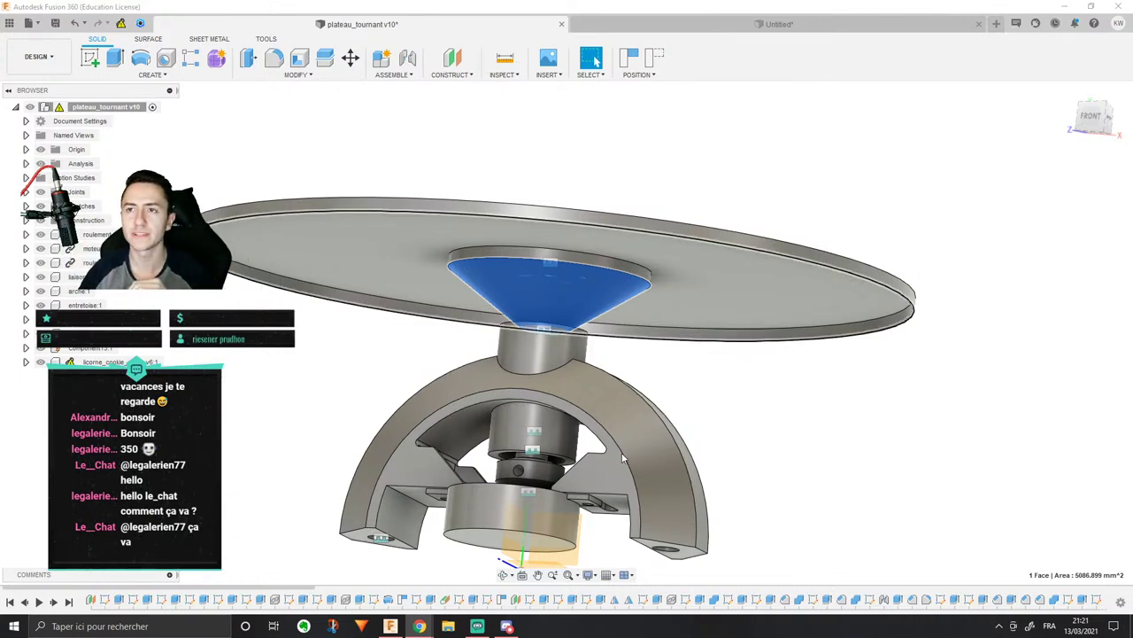
middle_drag(1001, 229, 1013, 183)
scroll(1014, 183, down, 1)
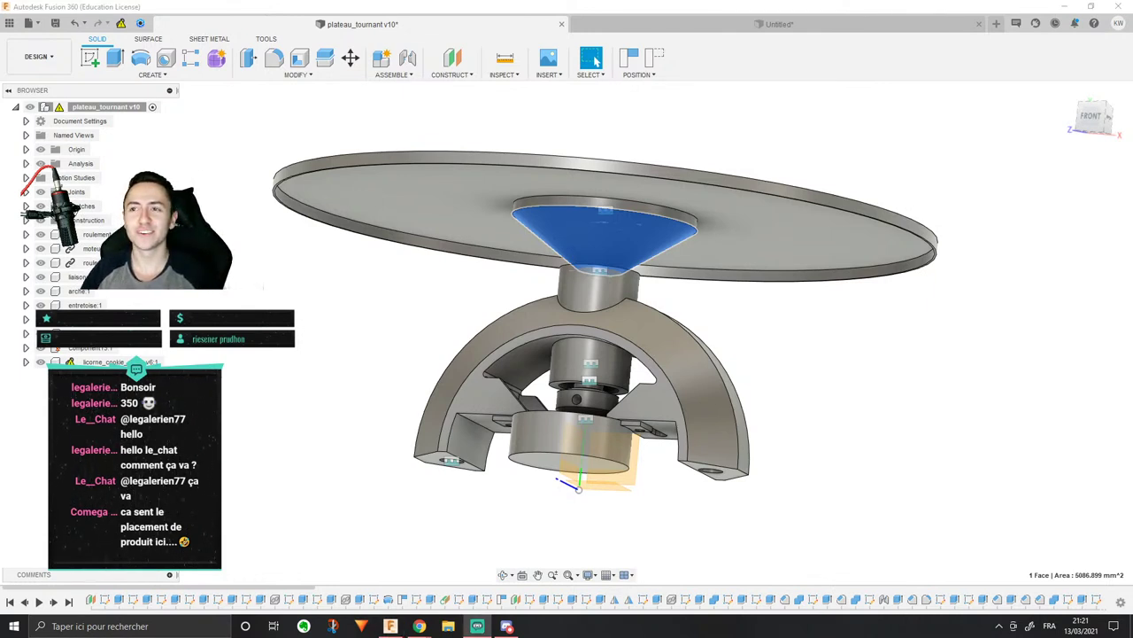
Step: Switch to the untitled design, inspect the disc from below and from the front, and clear the face selection
click(777, 20)
shift+middle_drag(668, 486, 672, 281)
click(645, 302)
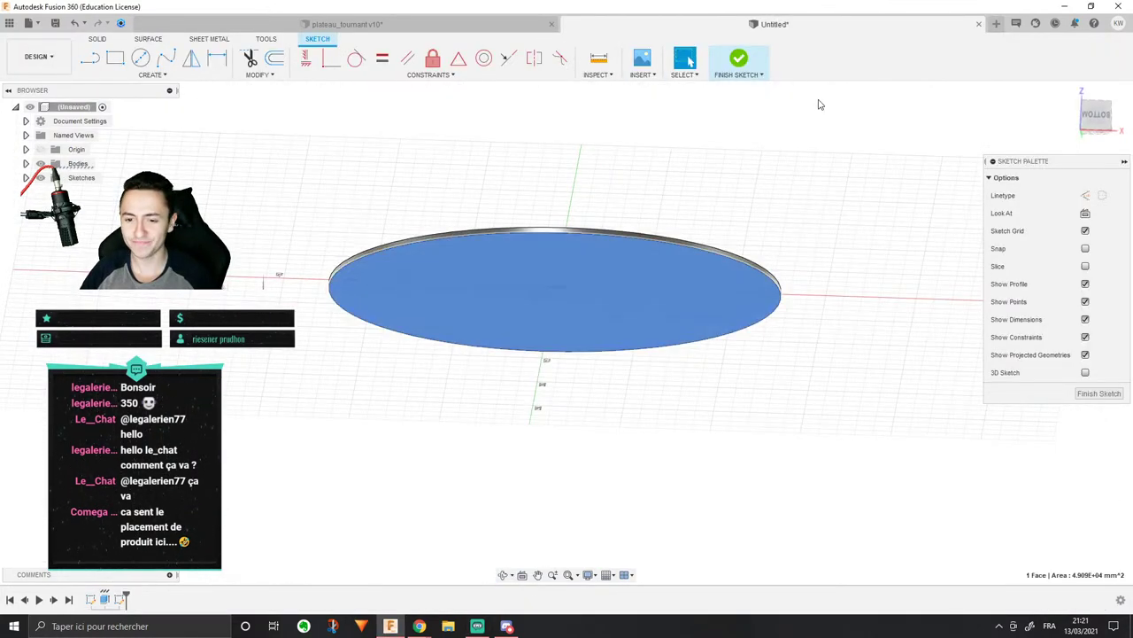
shift+middle_drag(809, 127, 838, 215)
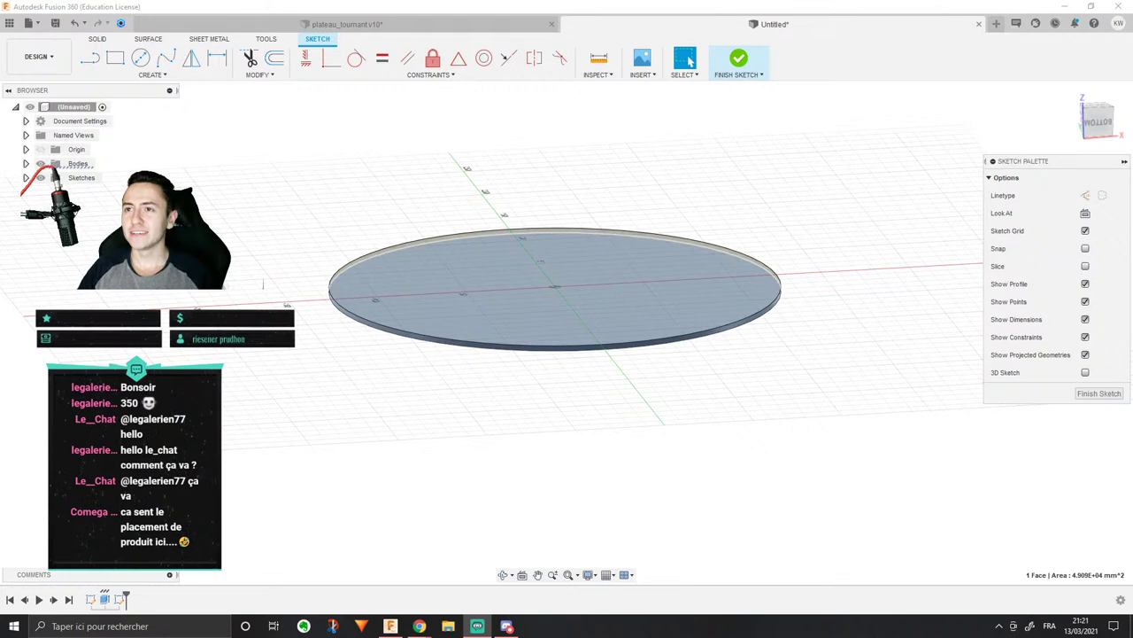
shift+middle_drag(793, 79, 805, 222)
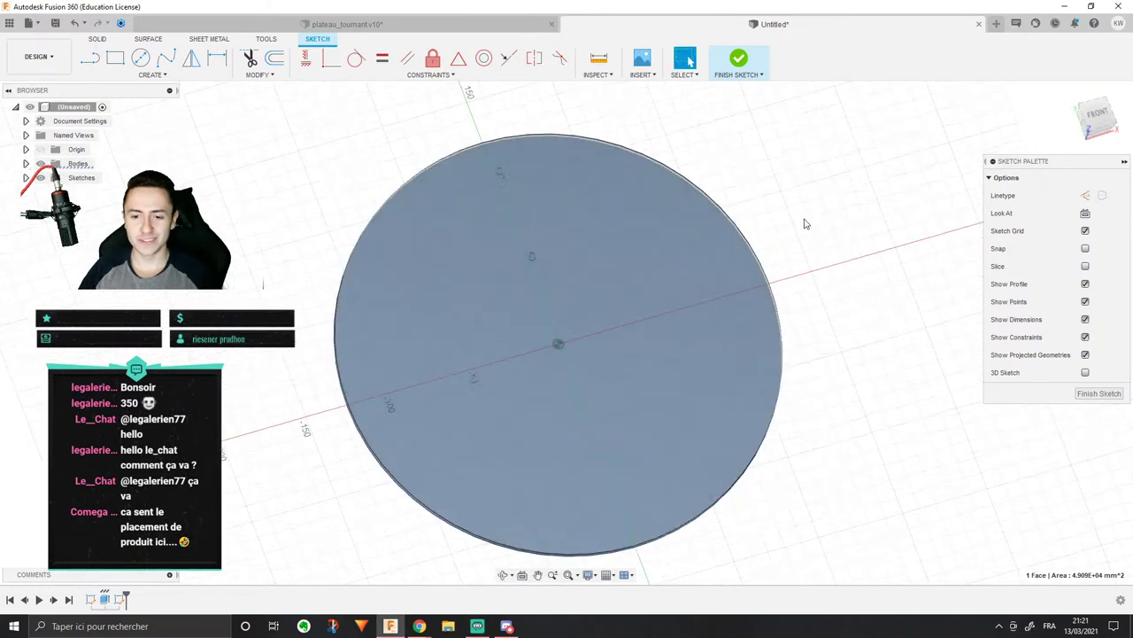
click(891, 199)
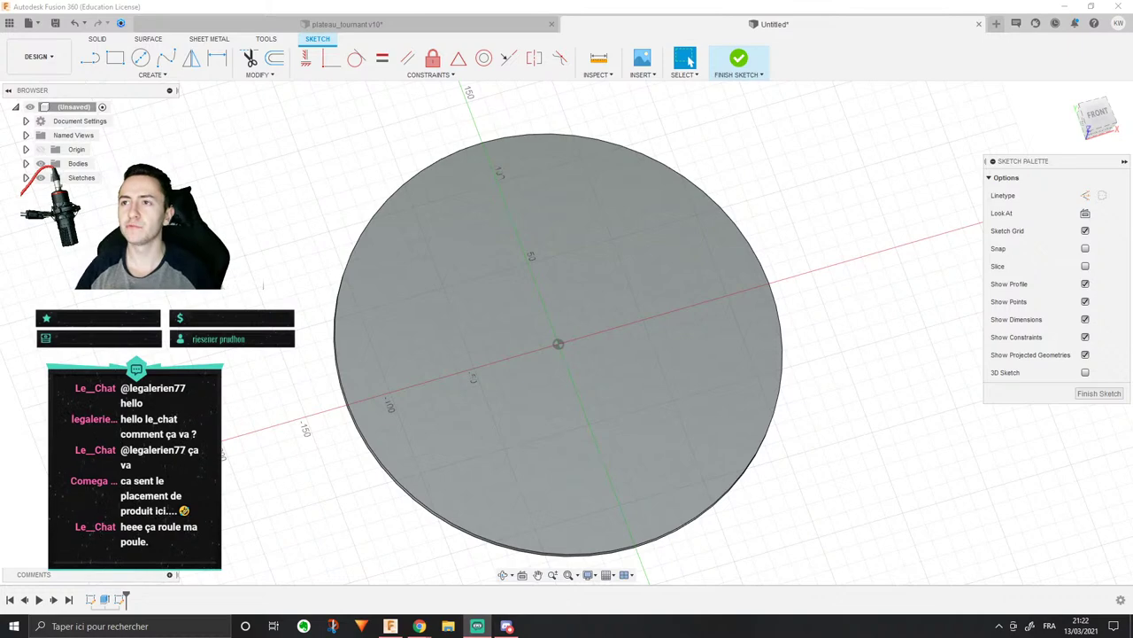
mouse_move(626, 354)
middle_down()
mouse_move(847, 334)
mouse_move(783, 264)
middle_up()
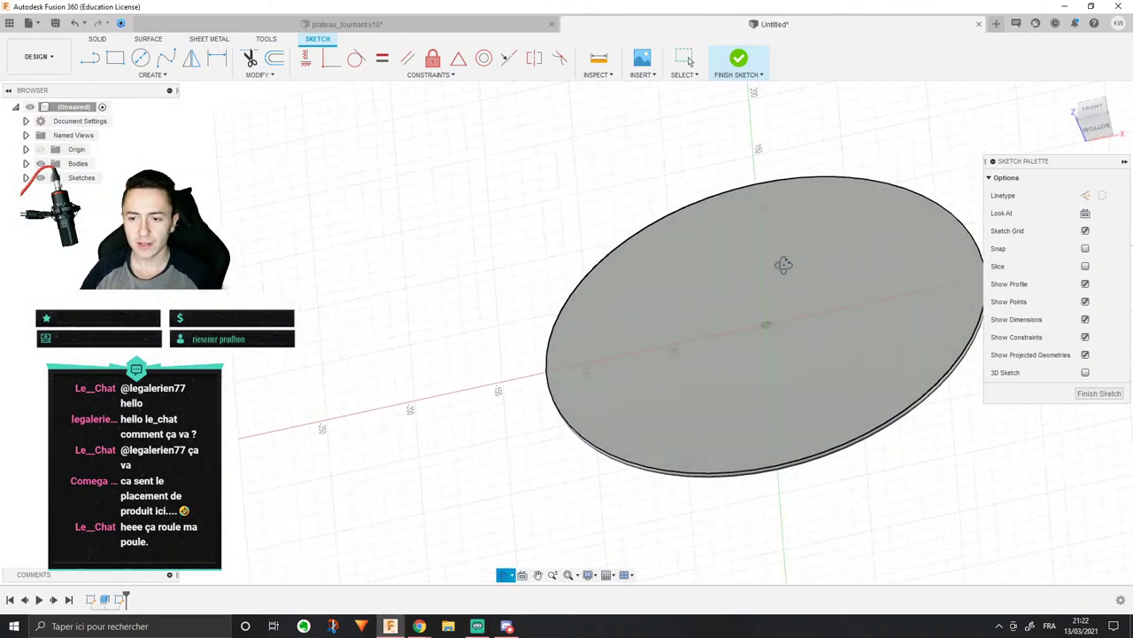
key(Escape)
click(792, 297)
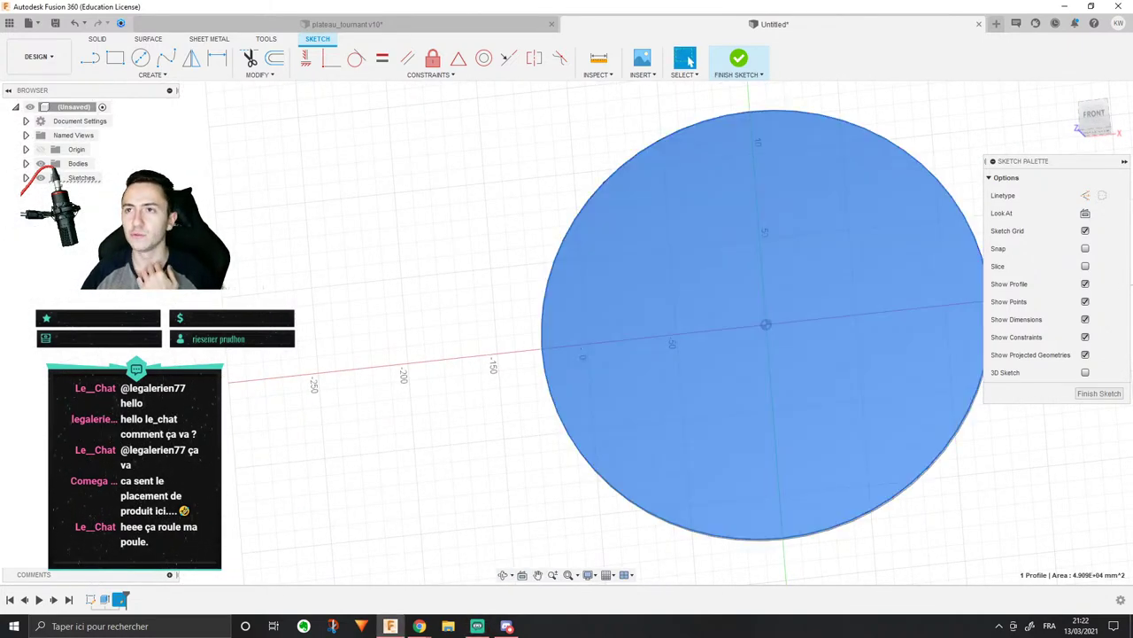
key(alt+Tab)
click(771, 66)
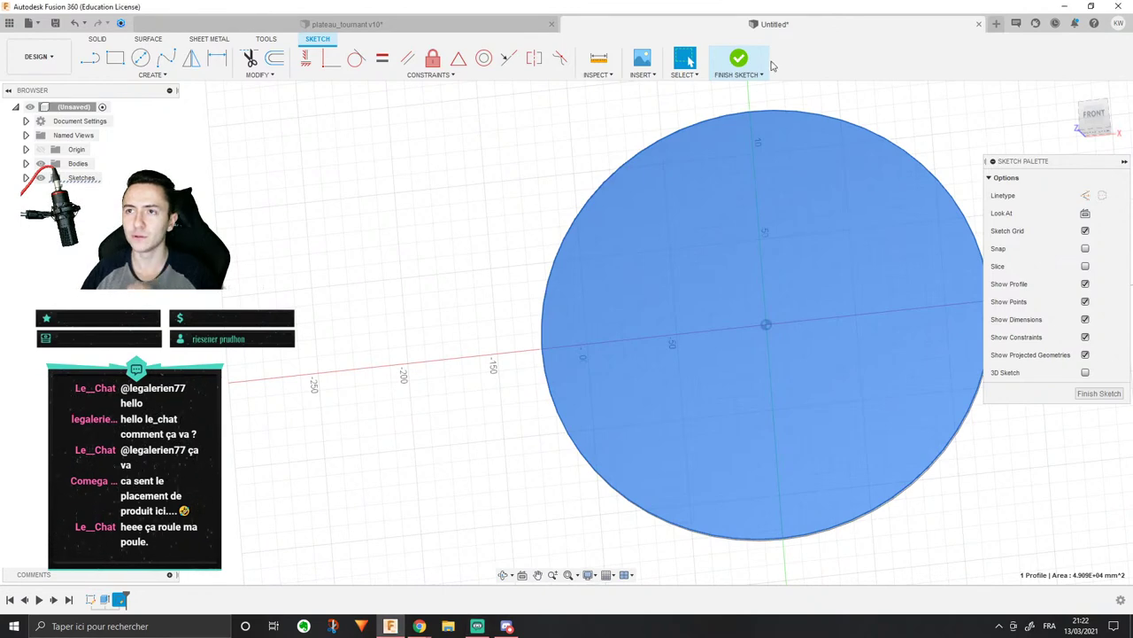
middle_drag(776, 167, 669, 163)
click(860, 132)
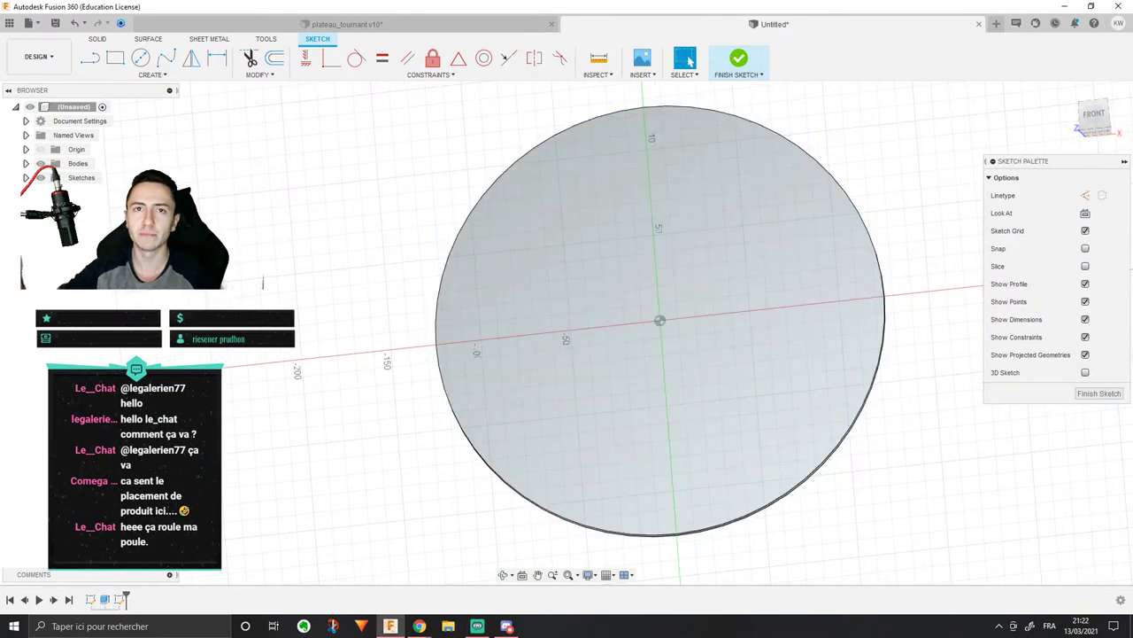
Step: Sketch a circle about 85 mm in diameter centred on the origin of the disc's underside
click(140, 57)
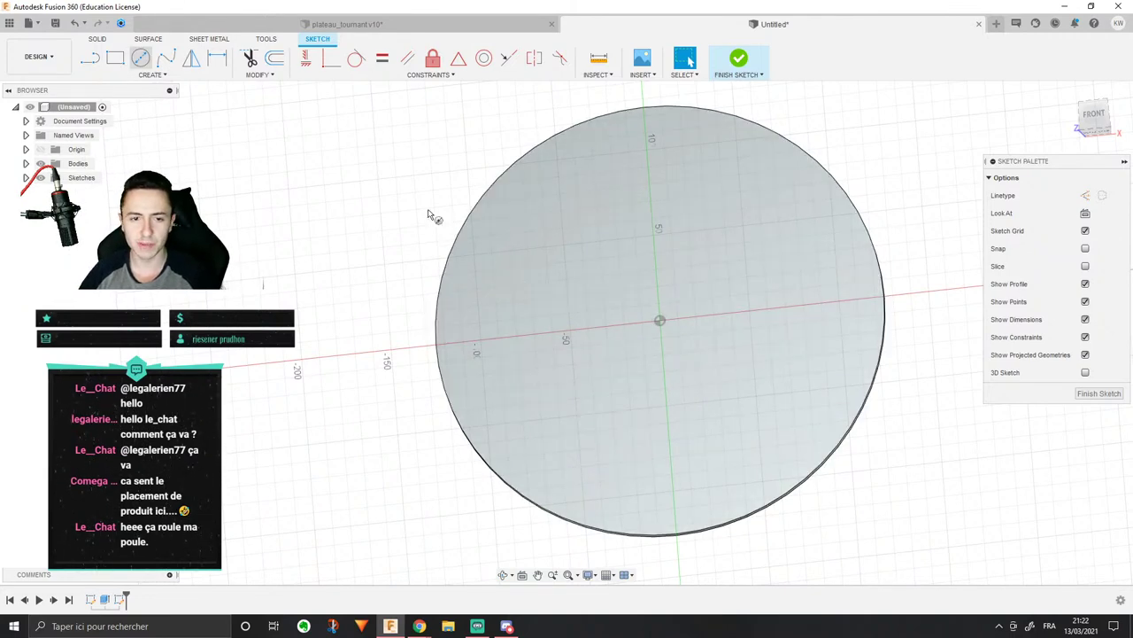
click(660, 321)
click(738, 313)
shift+middle_drag(883, 323, 827, 298)
key(Escape)
click(681, 337)
middle_drag(680, 337, 638, 367)
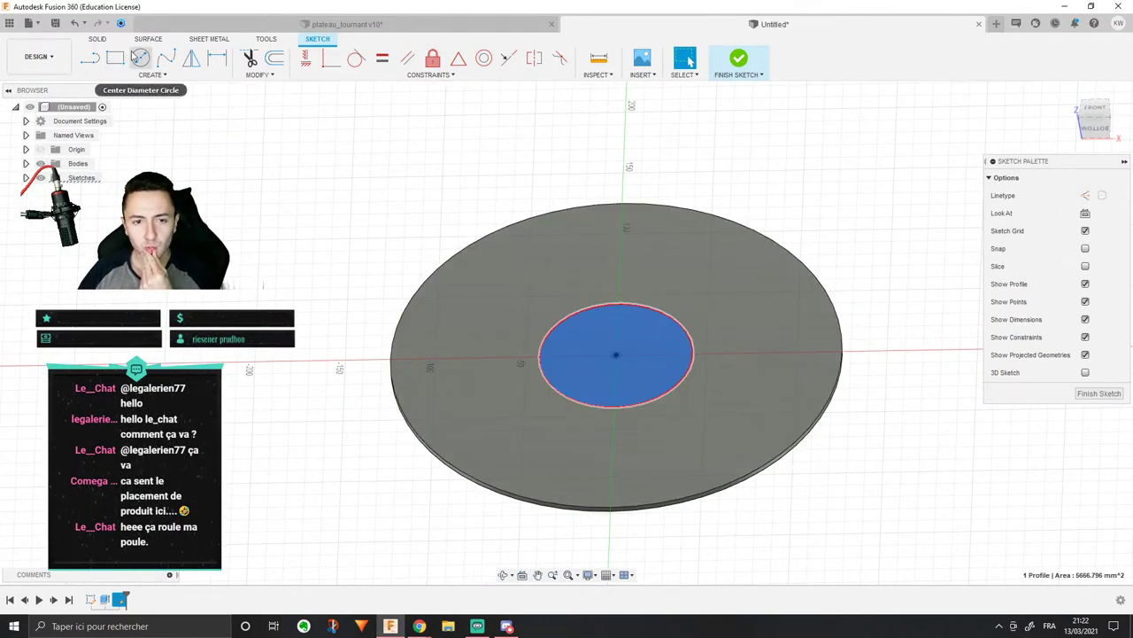
Step: Place a diameter dimension on the inner circle and open its value for editing
key(d)
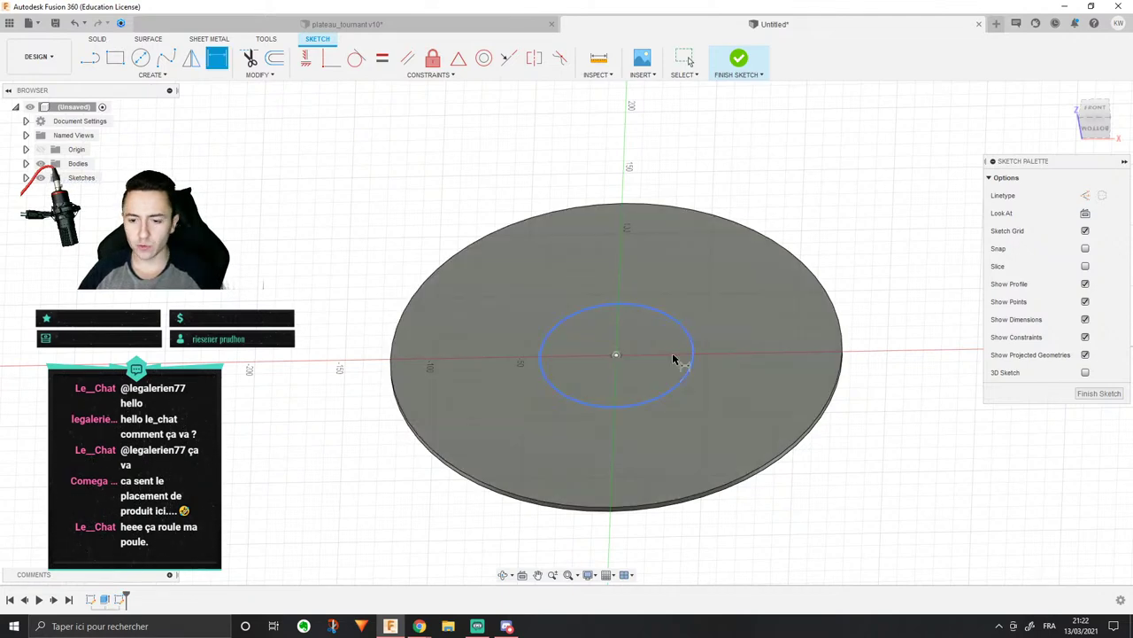
click(733, 316)
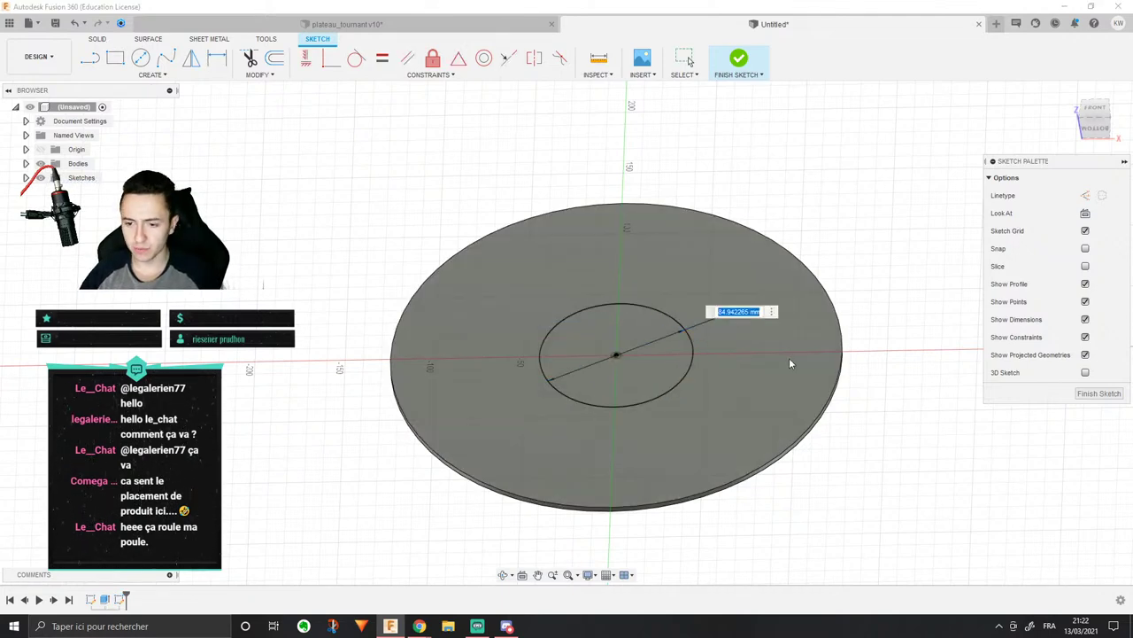
key(BackSpace)
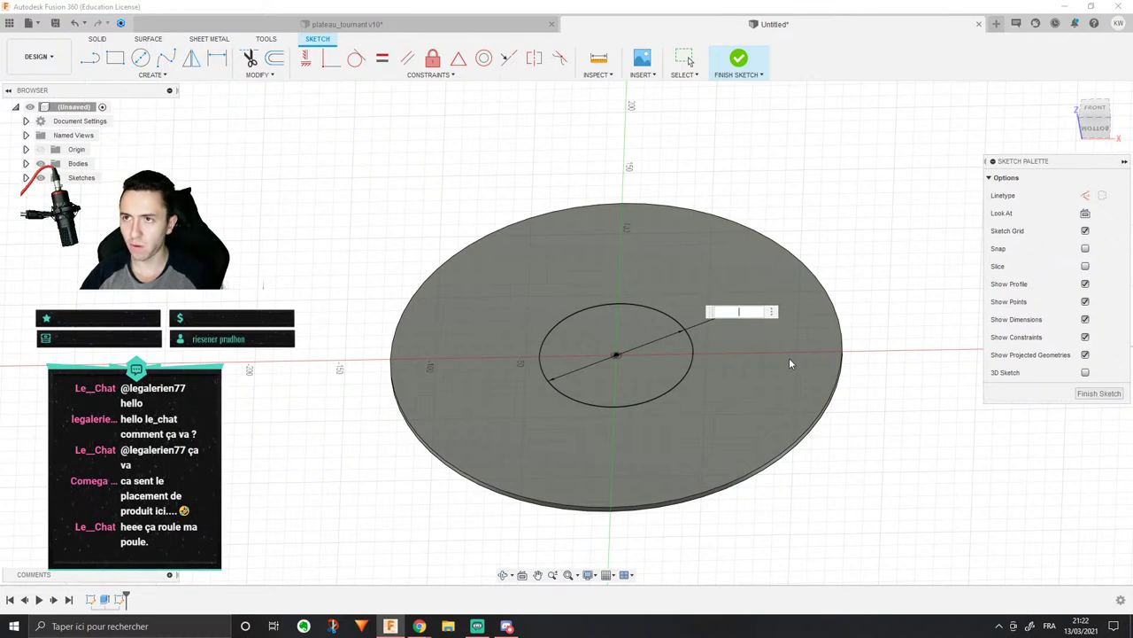
key(Escape)
double_click(751, 313)
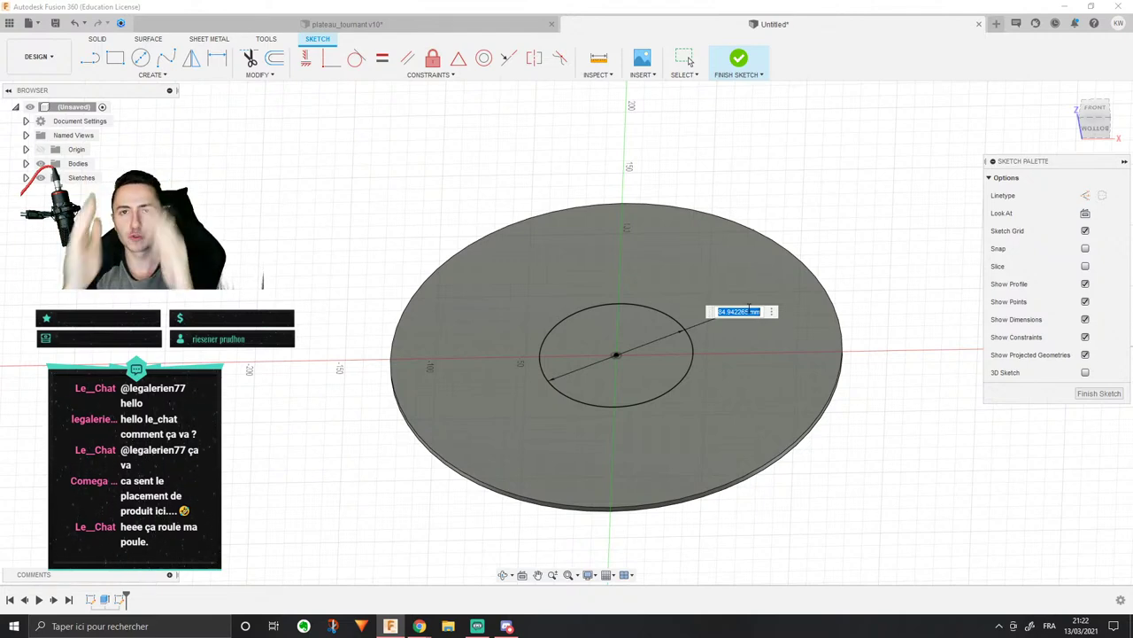
click(749, 311)
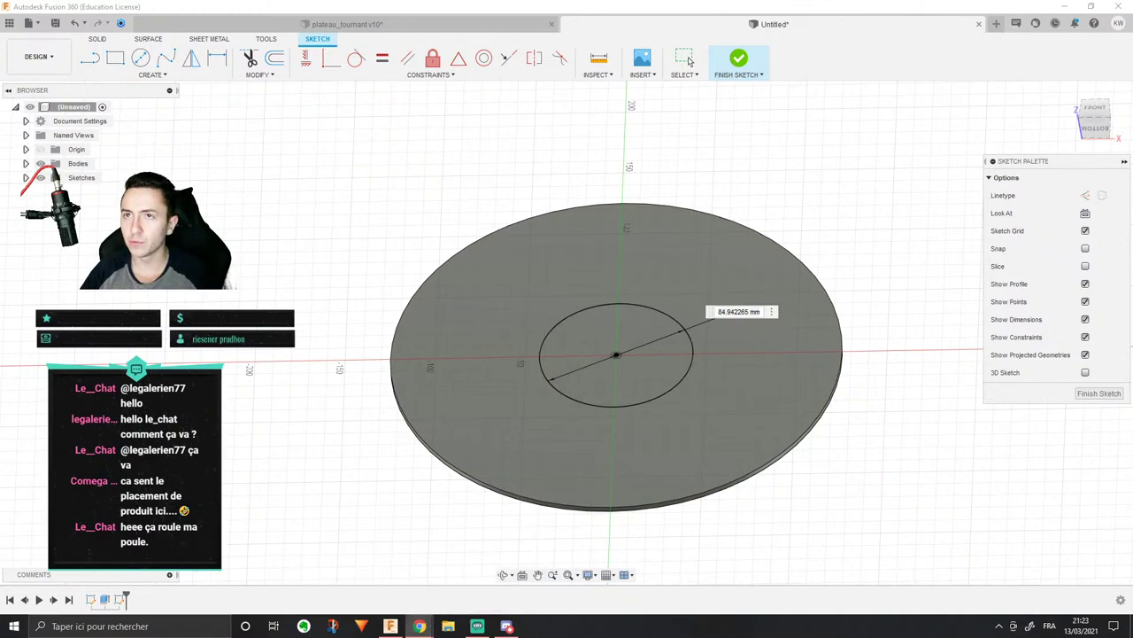
Step: Switch to the Chrome browser and search Google Images for "roulement schema" in a separate page
drag(797, 637, 533, 1)
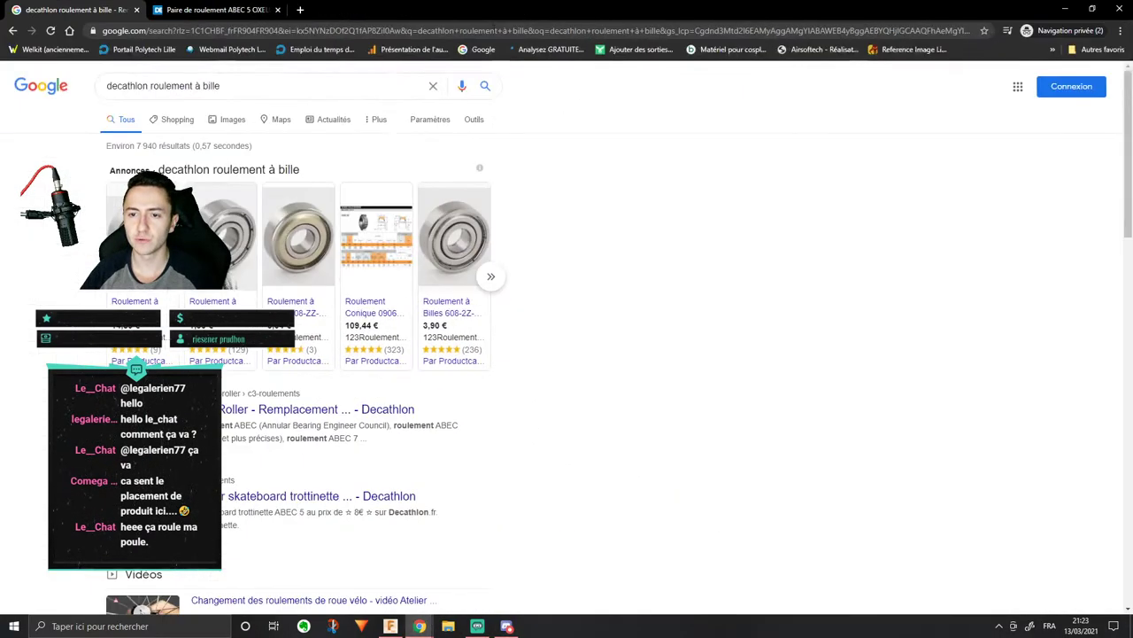
click(302, 9)
text(roulement)
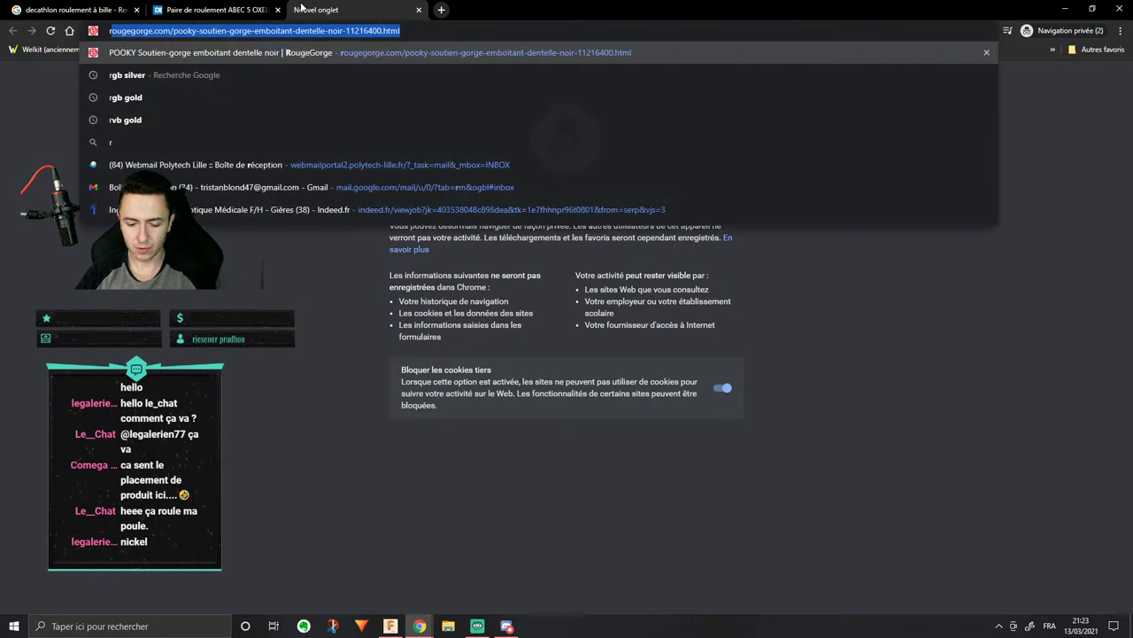
text( schema)
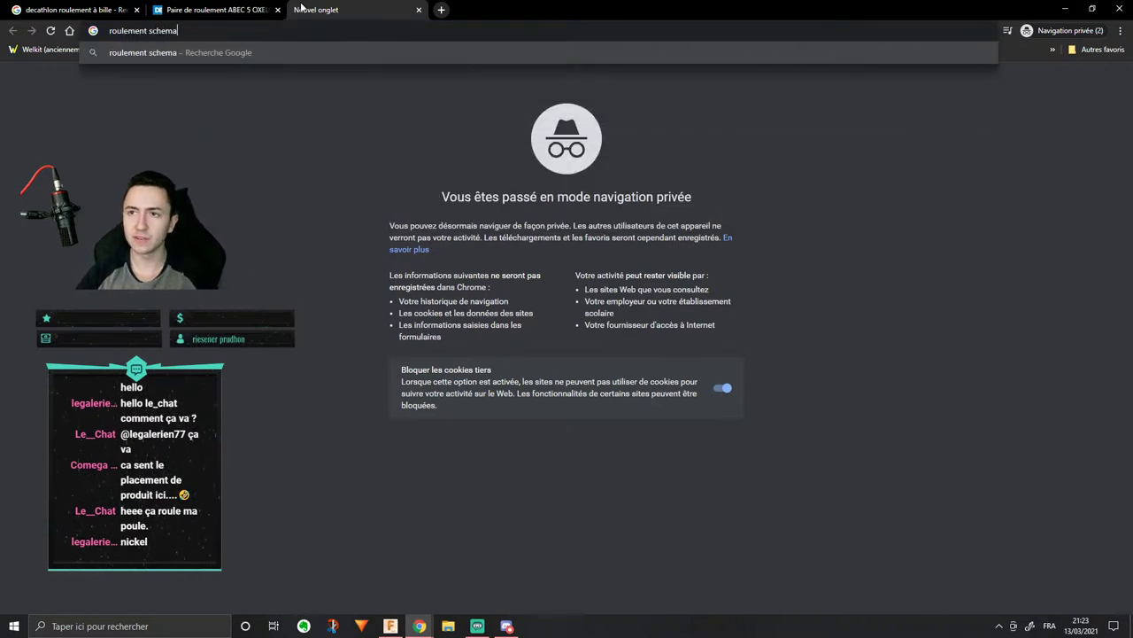
key(Return)
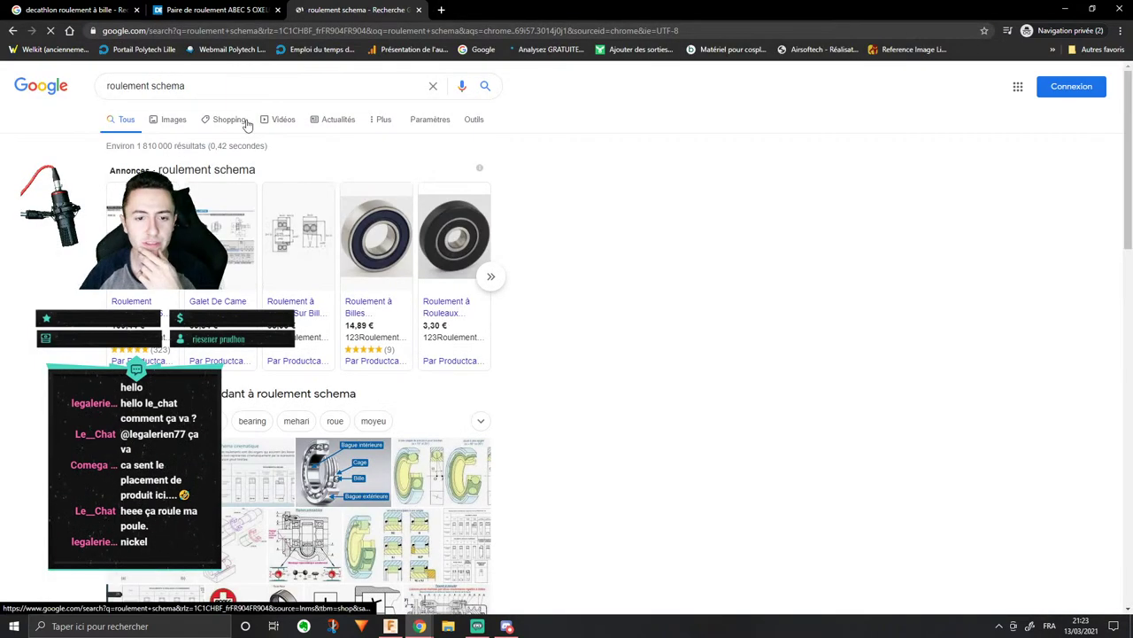
click(167, 121)
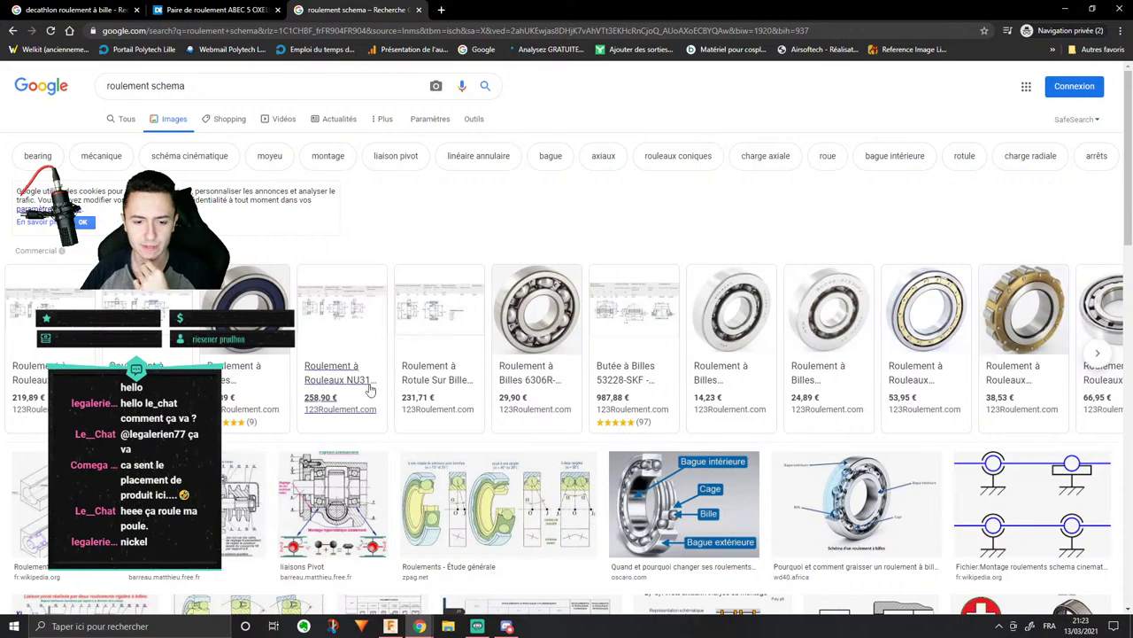
Step: Examine the image results for a bearing diagram that shows its construction and dimensions
scroll(372, 387, down, 5)
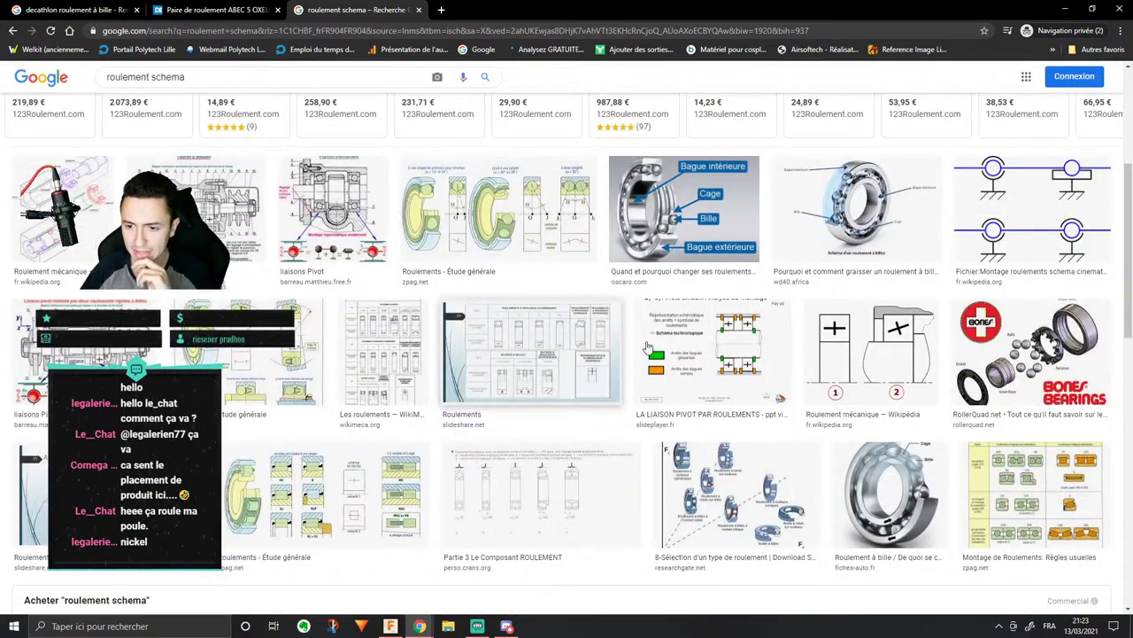
scroll(694, 342, down, 3)
scroll(693, 342, down, 4)
scroll(688, 346, up, 3)
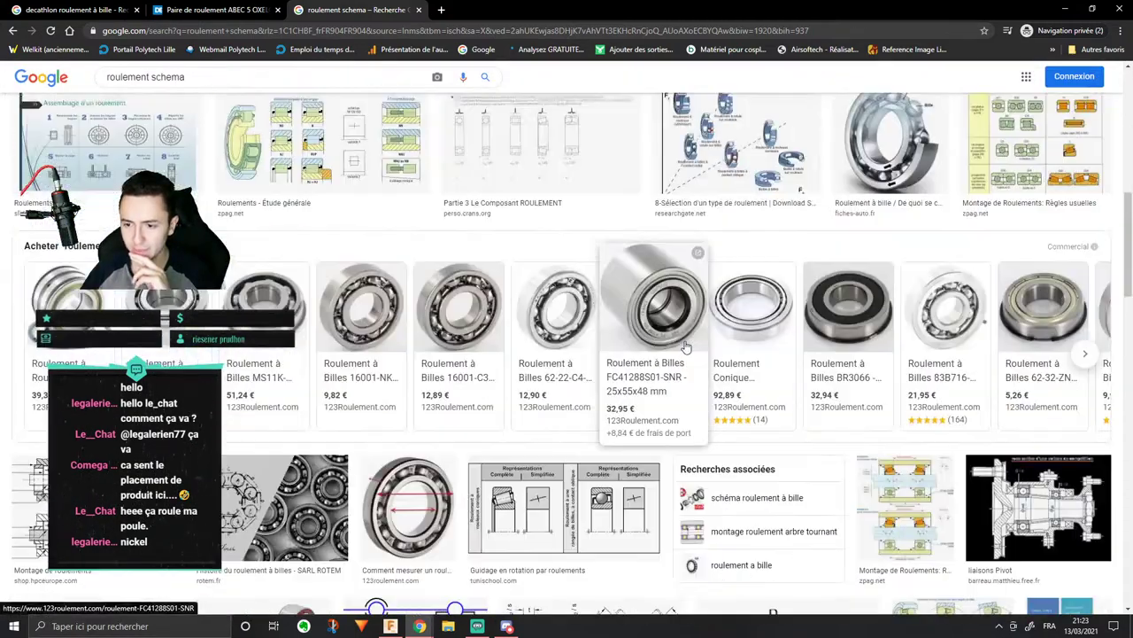
scroll(686, 345, down, 3)
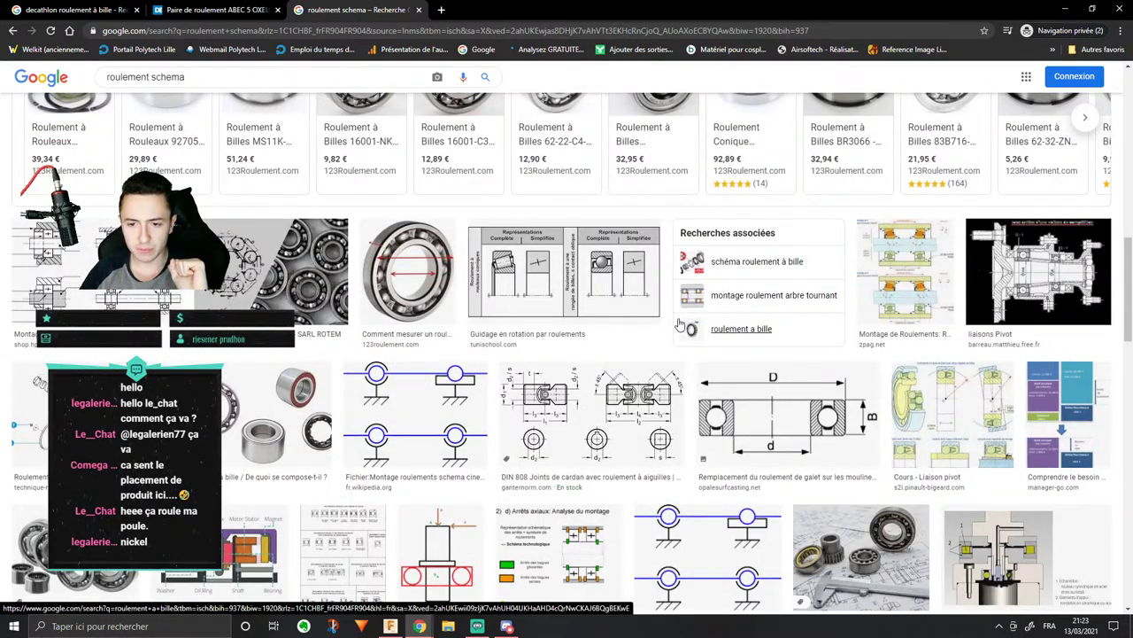
scroll(678, 328, down, 4)
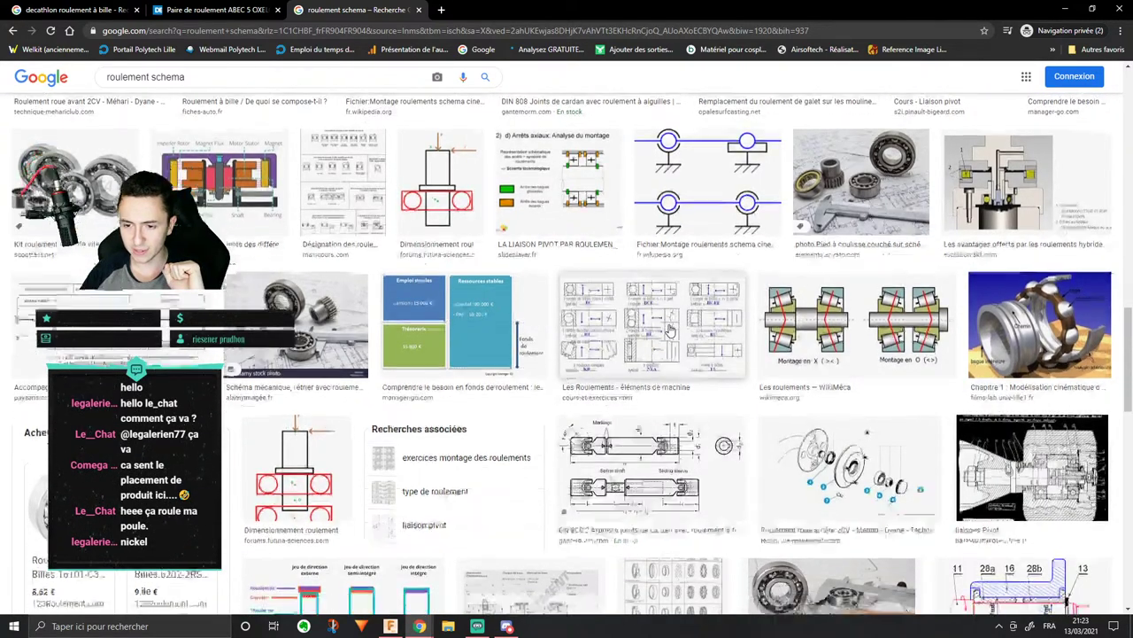
scroll(670, 329, down, 3)
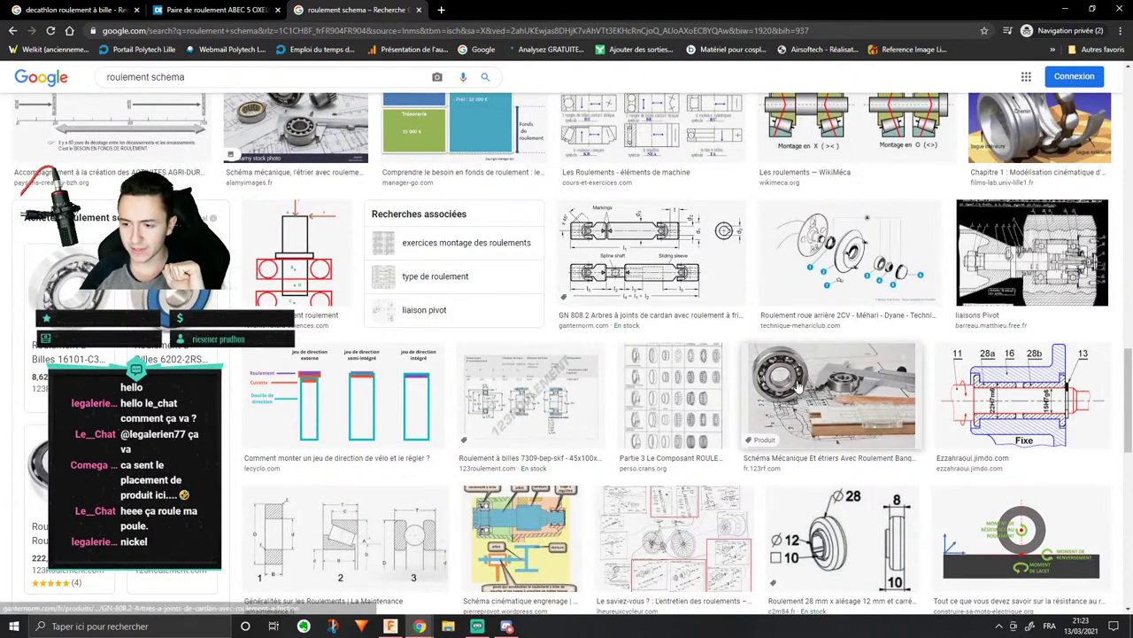
scroll(1130, 133, up, 4)
scroll(1129, 133, up, 10)
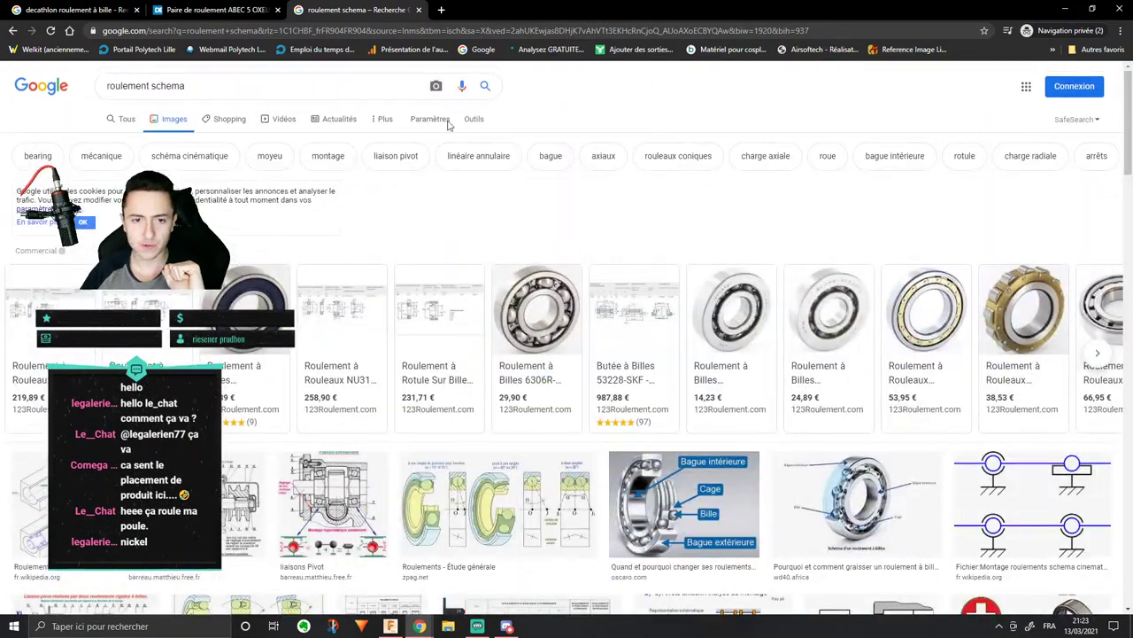
Step: Change the image search to "roulement blueprint" and browse the results
double_click(254, 89)
key(BackSpace)
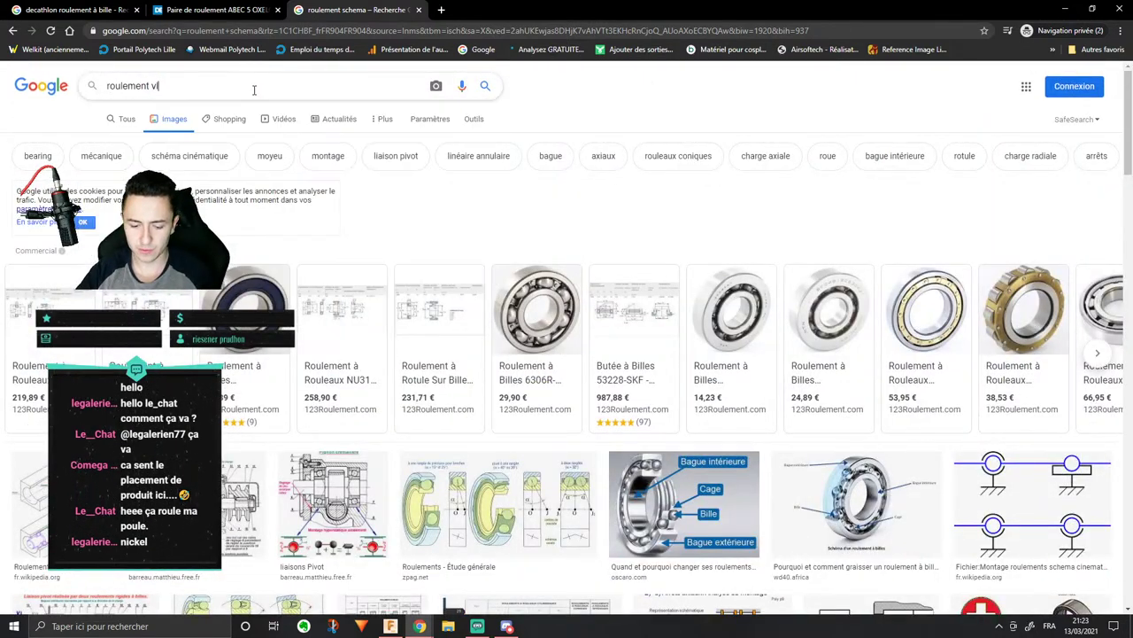
text(ble)
key(BackSpace)
text(ueprint)
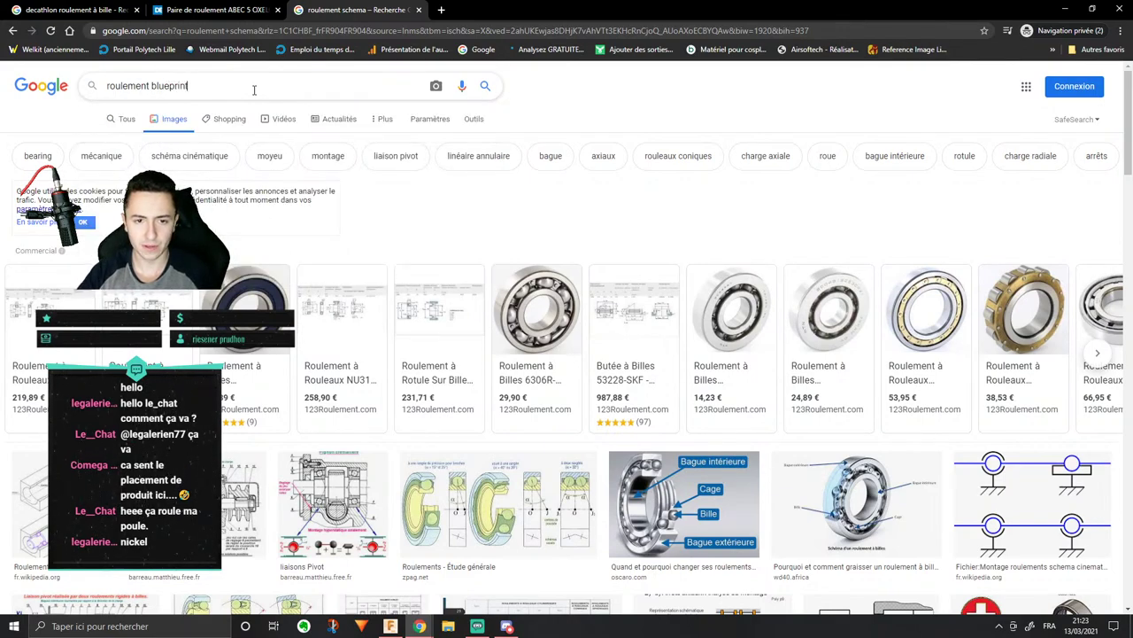
key(Return)
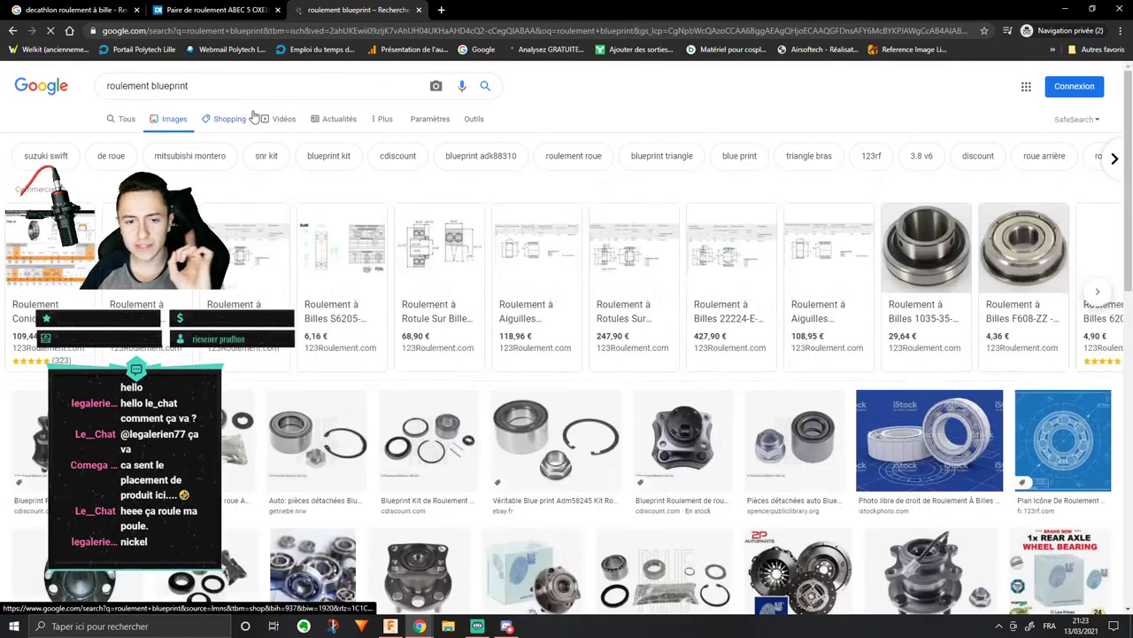
scroll(702, 257, down, 5)
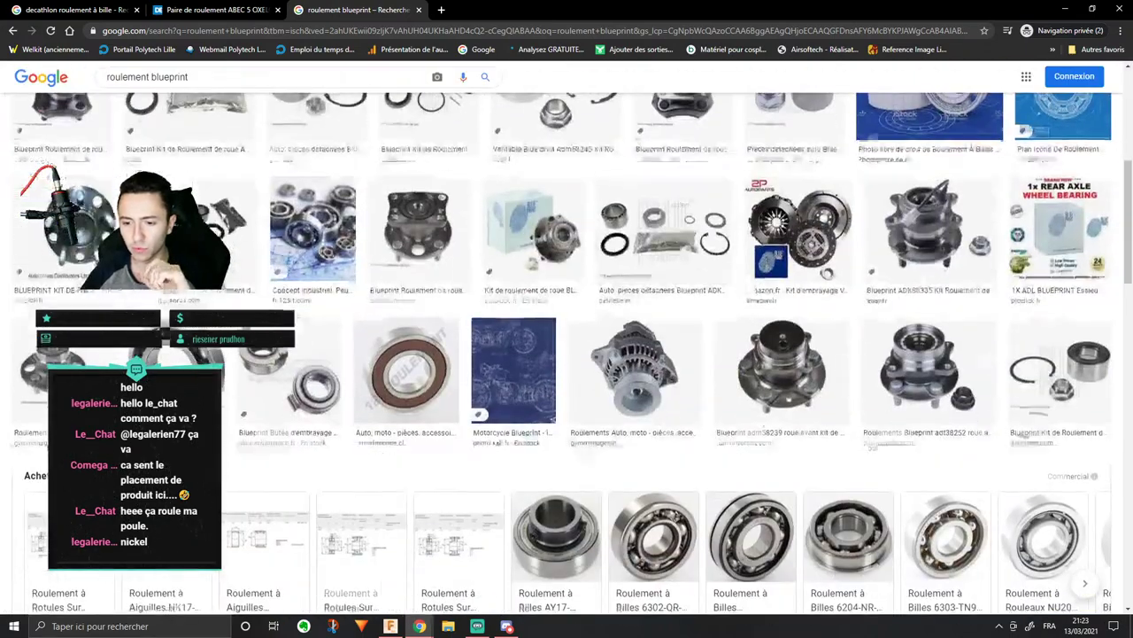
Step: Search the web for "123 roulmenet" in a separate page and open the 123Roulement website
click(441, 10)
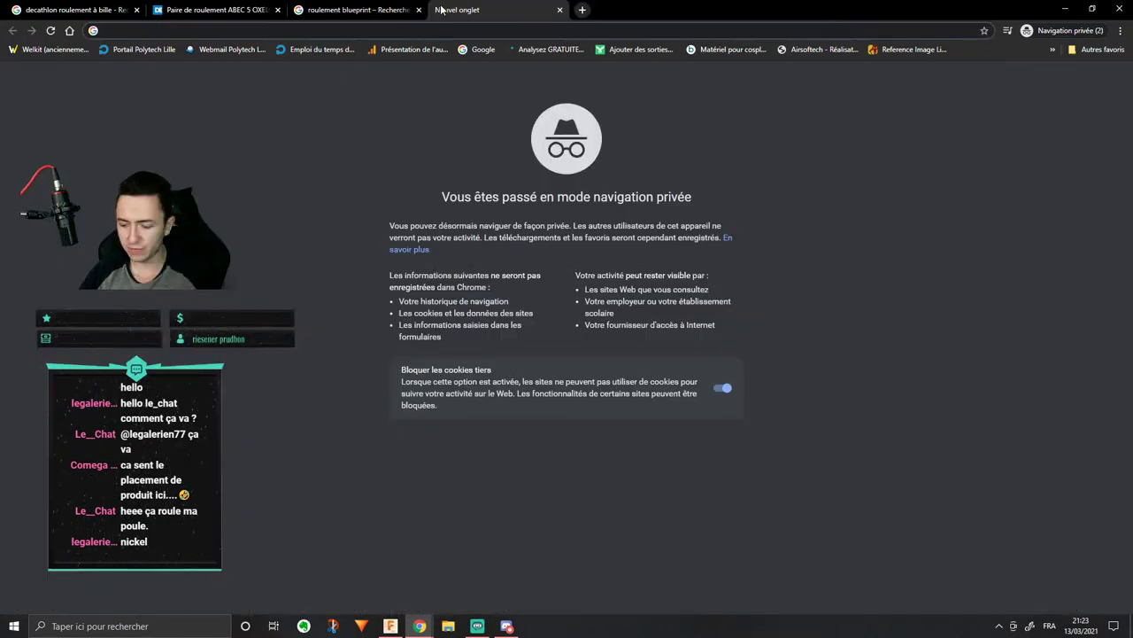
text(123 roulmenet)
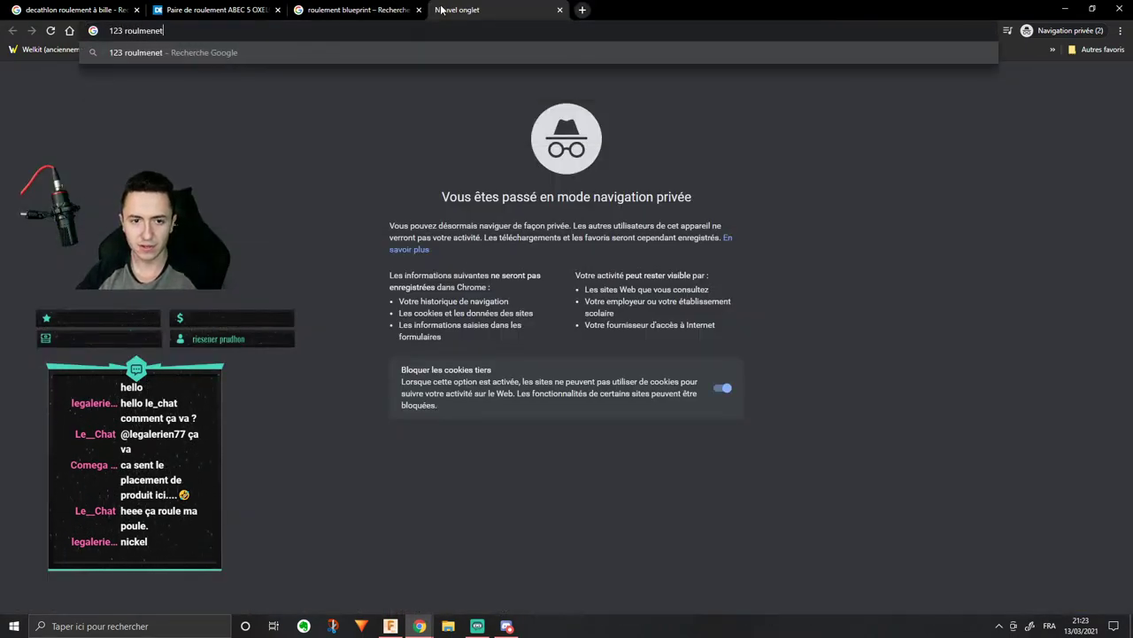
key(Return)
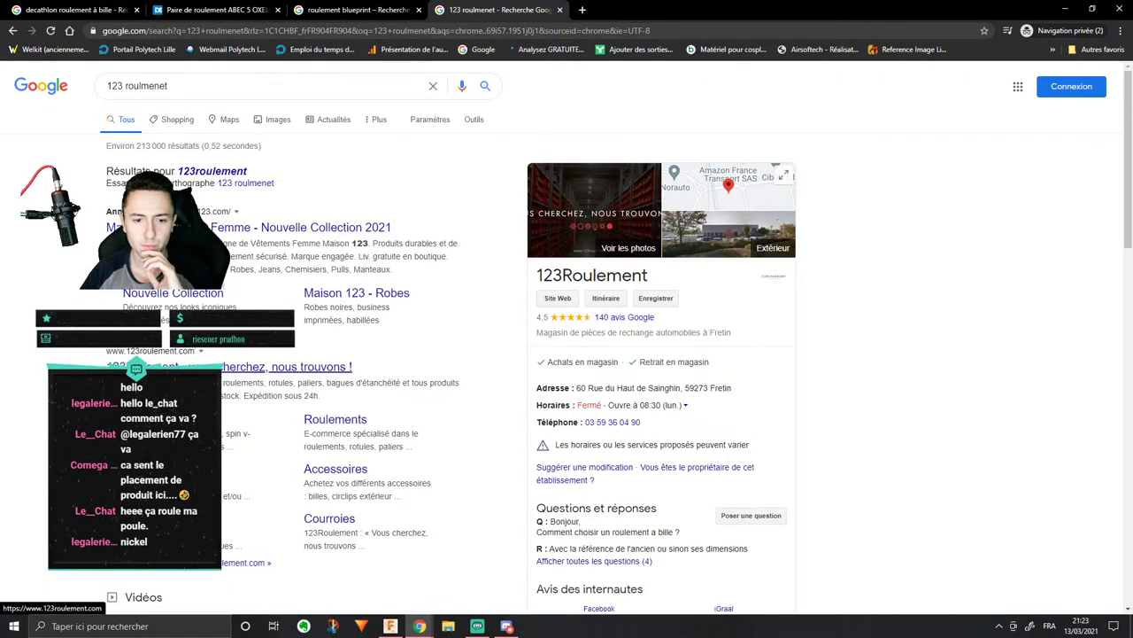
click(301, 365)
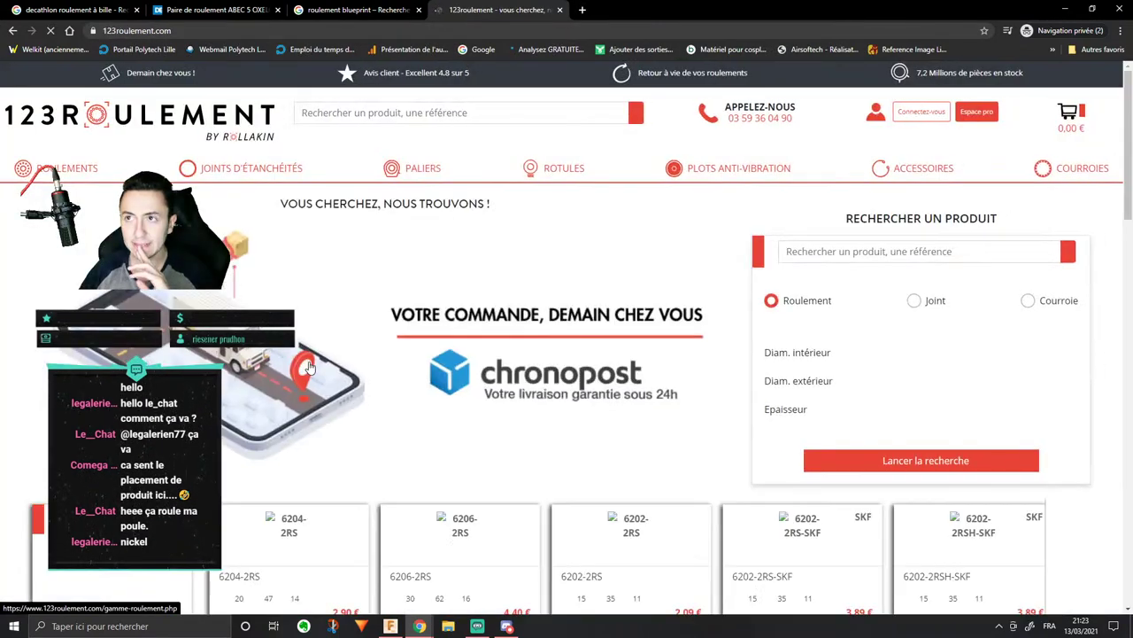
Step: View the product page of the 6204-2RS in the ball bearing category and return to the "roulement blueprint" image results
mouse_move(56, 168)
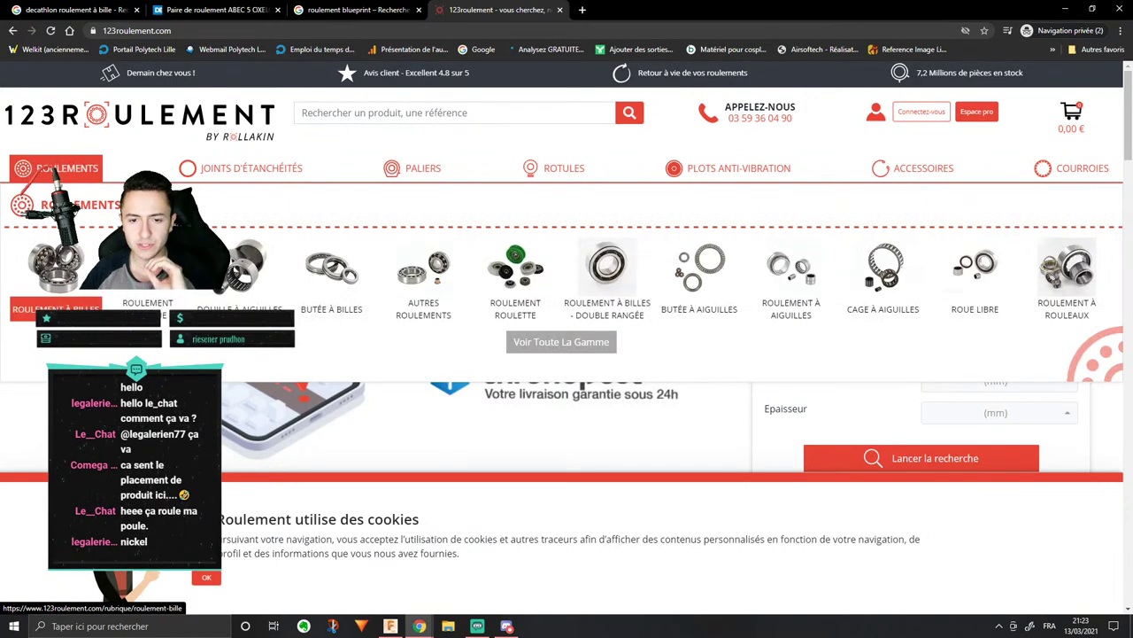
click(45, 275)
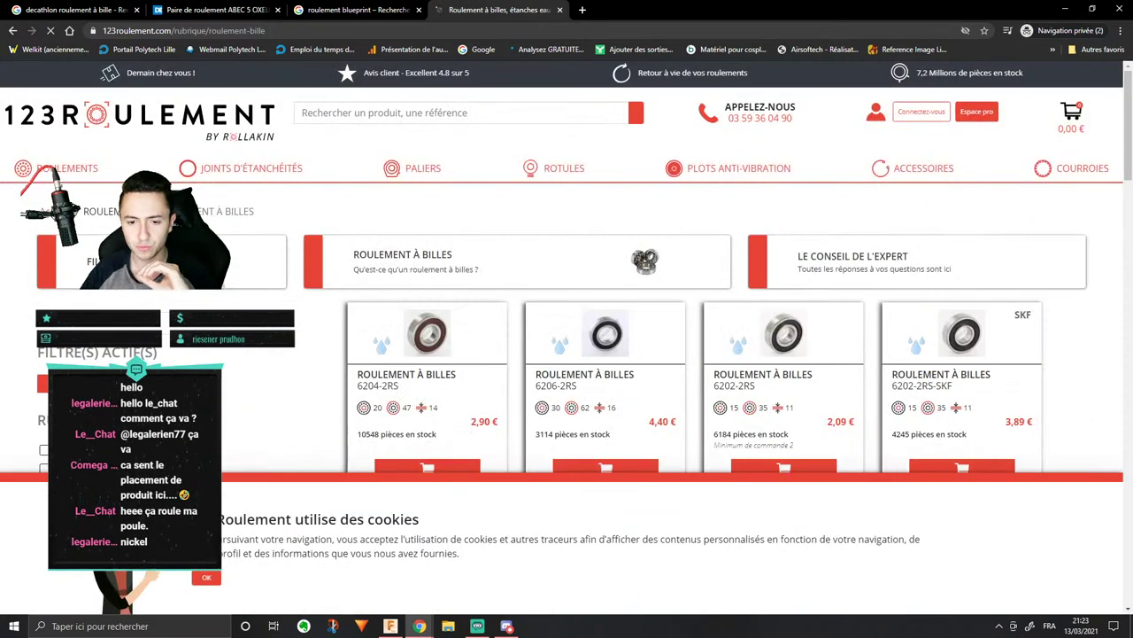
click(438, 347)
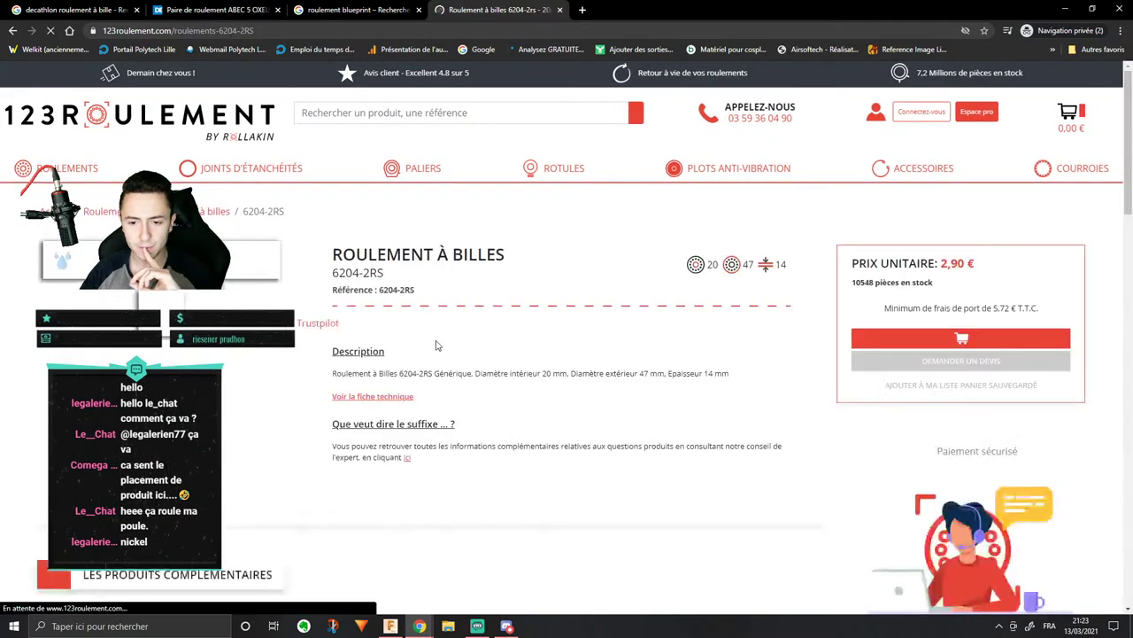
scroll(428, 336, down, 4)
scroll(425, 332, up, 2)
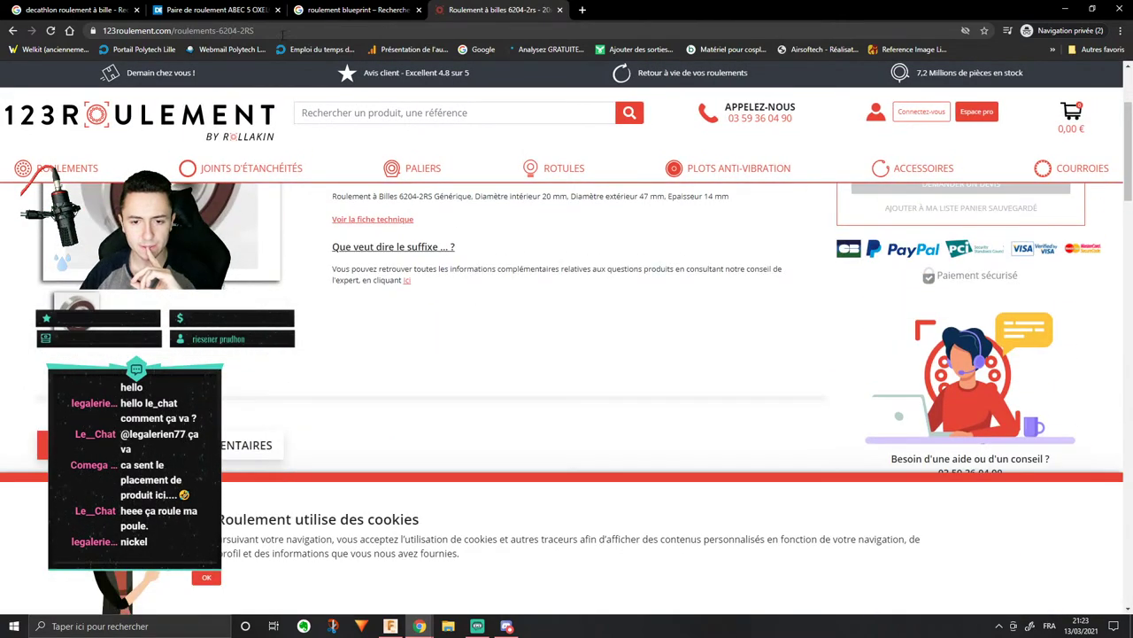
click(354, 10)
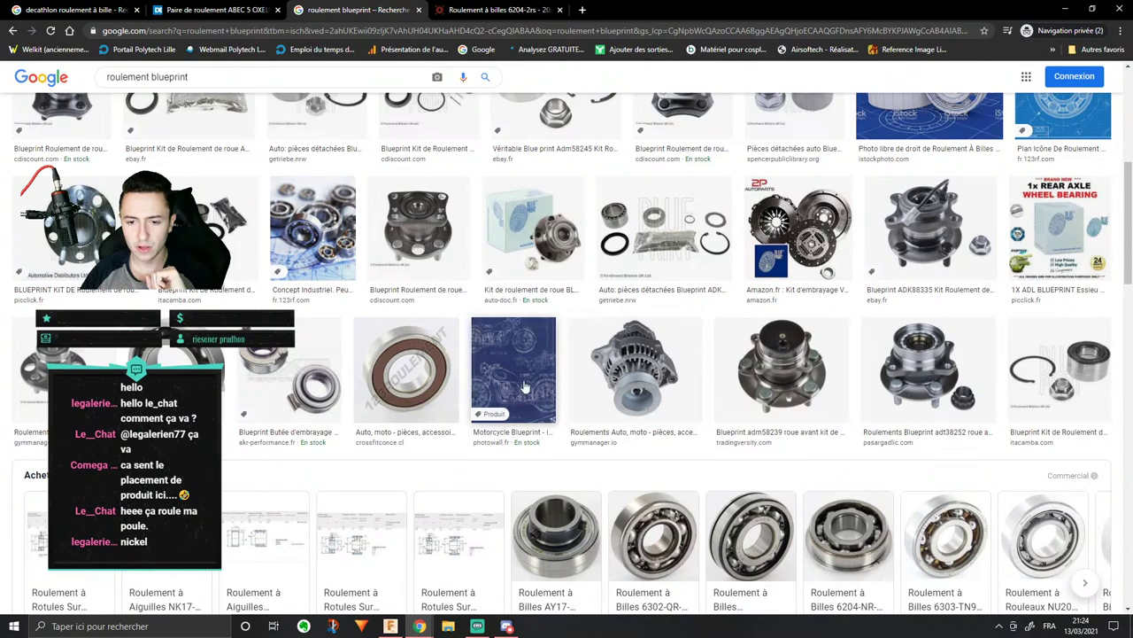
Step: Open the product page of the 22314-EK-SKF bearing from the shopping results and display its technical drawing
scroll(524, 387, down, 4)
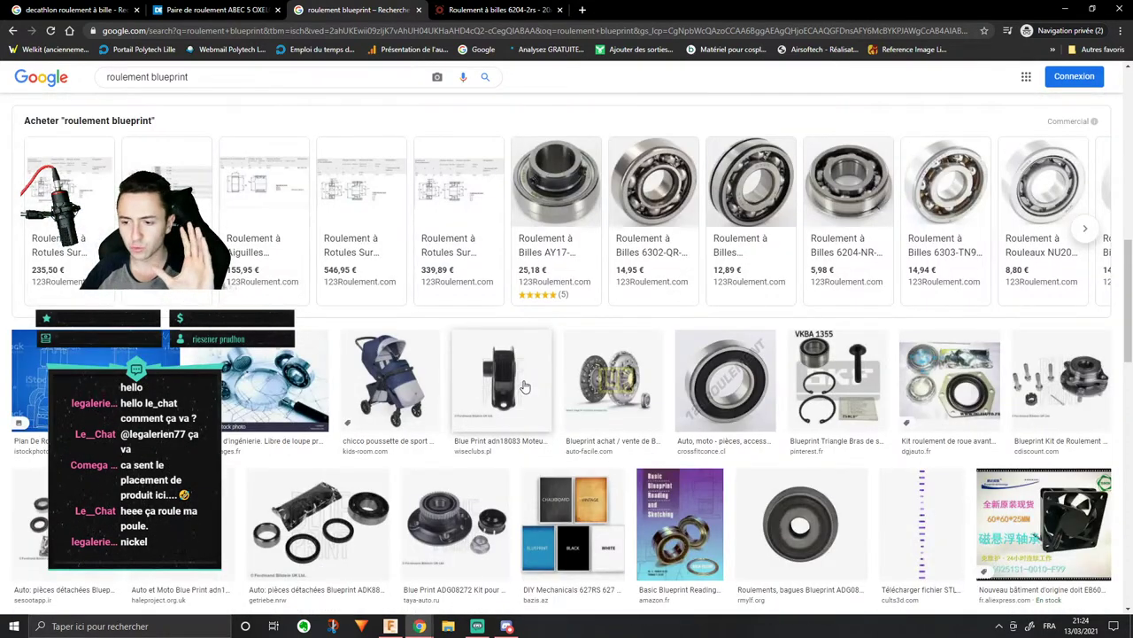
scroll(522, 387, down, 4)
scroll(523, 387, up, 4)
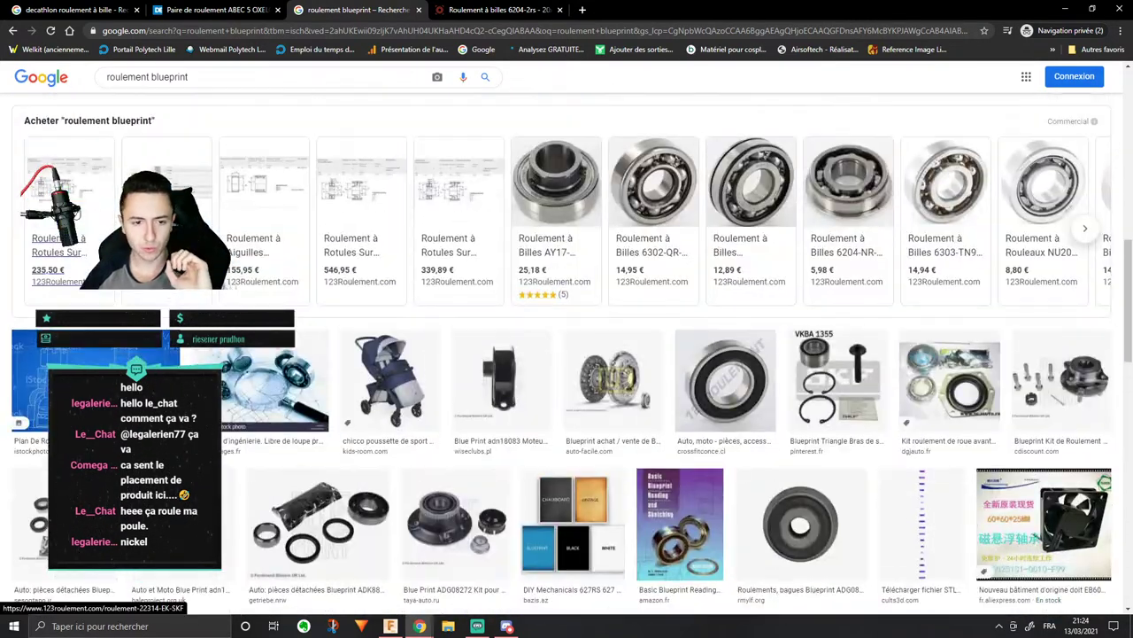
click(78, 211)
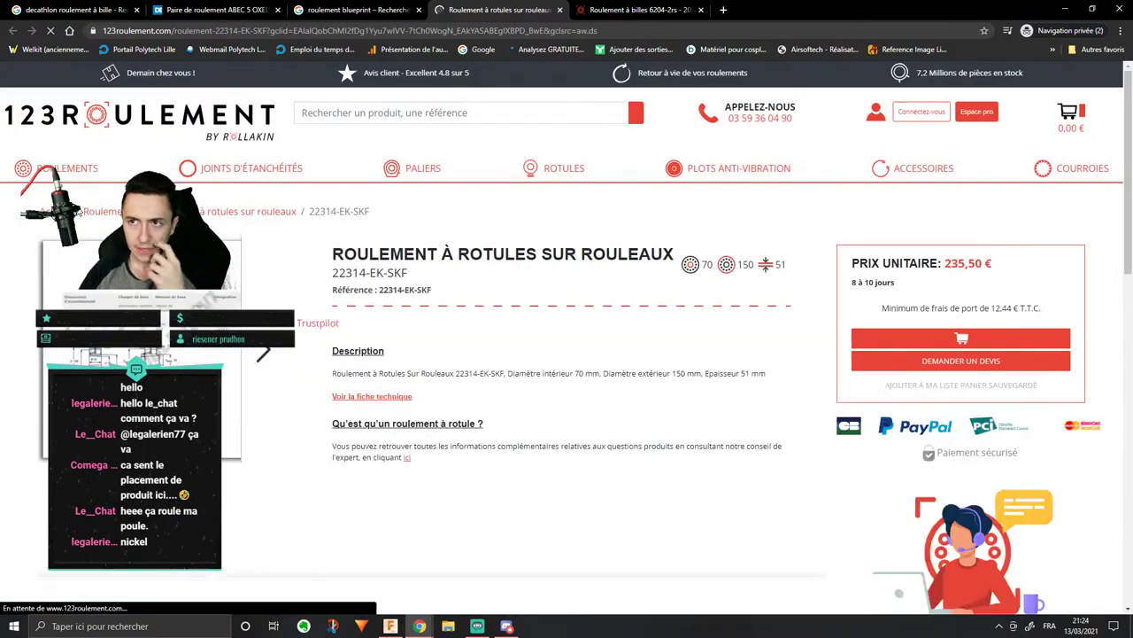
click(141, 348)
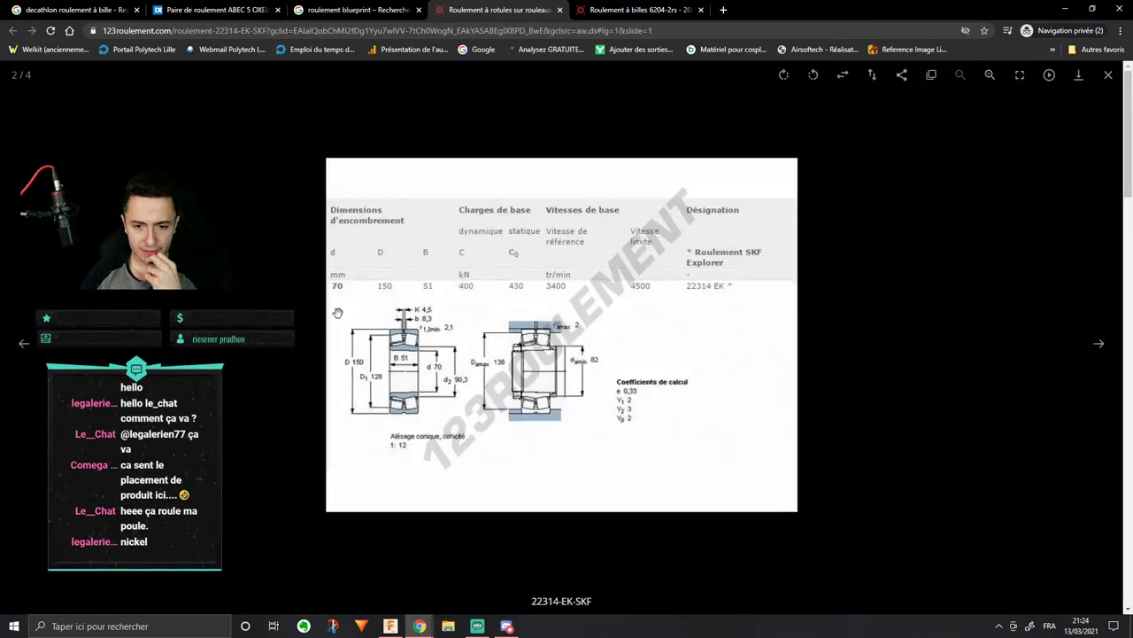
Step: Examine the enlarged 22314-EK-SKF drawing, comparing the bearing's section dimensions with its mounted view
click(397, 365)
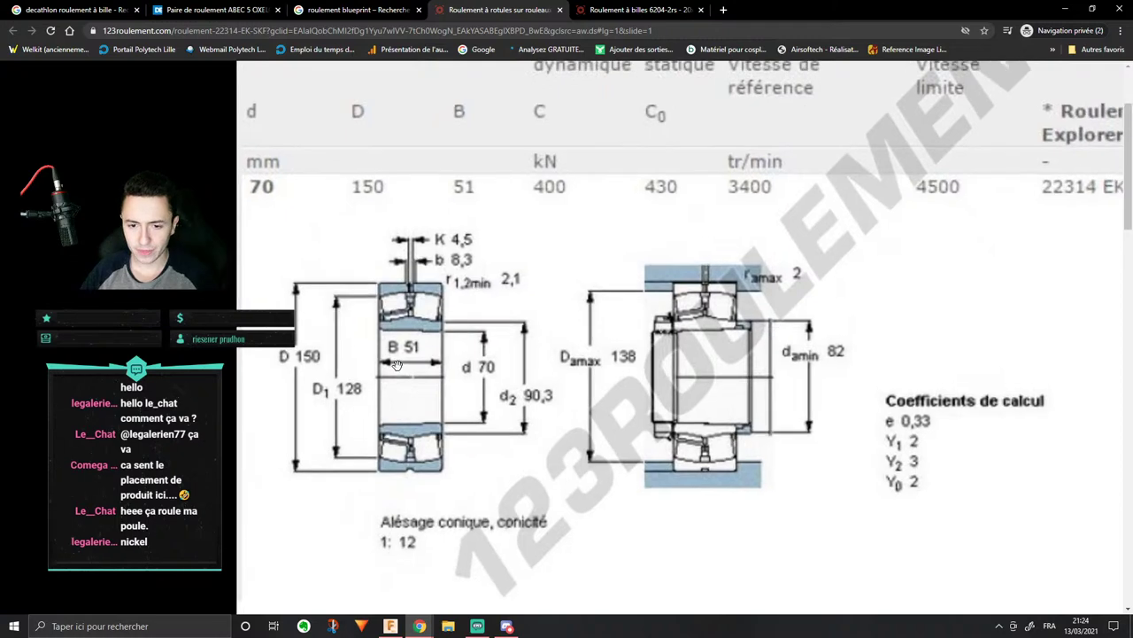
scroll(448, 331, up, 1)
scroll(447, 331, down, 2)
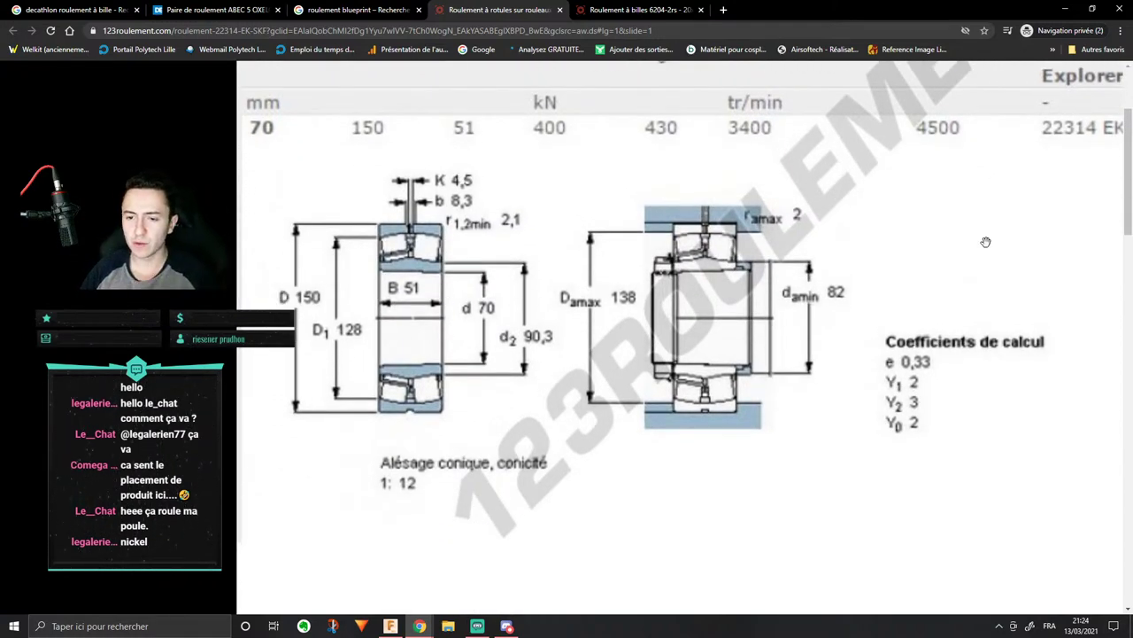
click(848, 268)
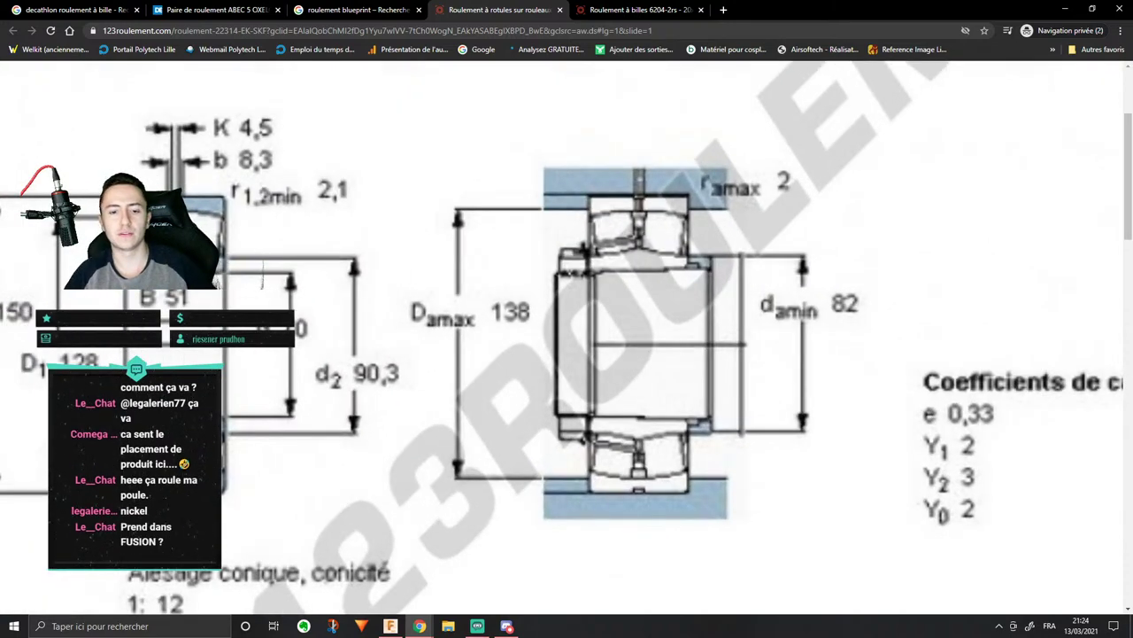
mouse_move(567, 336)
mouse_down()
mouse_move(951, 349)
mouse_move(840, 318)
mouse_up()
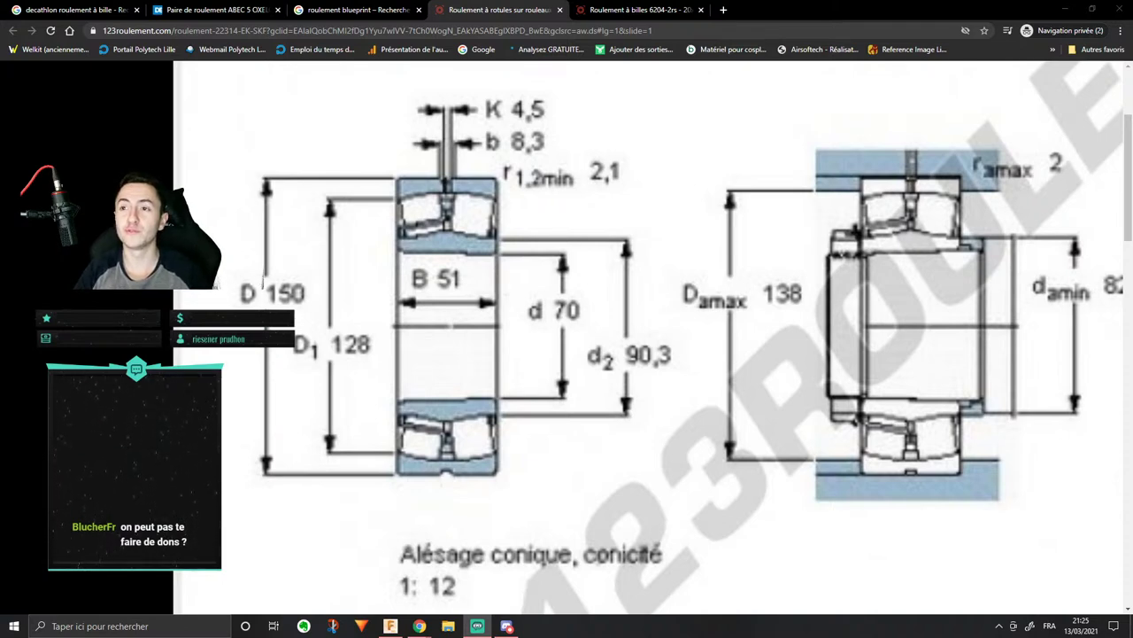
Step: Switch back to Fusion 360, set the central circle's diameter to 50 mm and finish the sketch
click(390, 626)
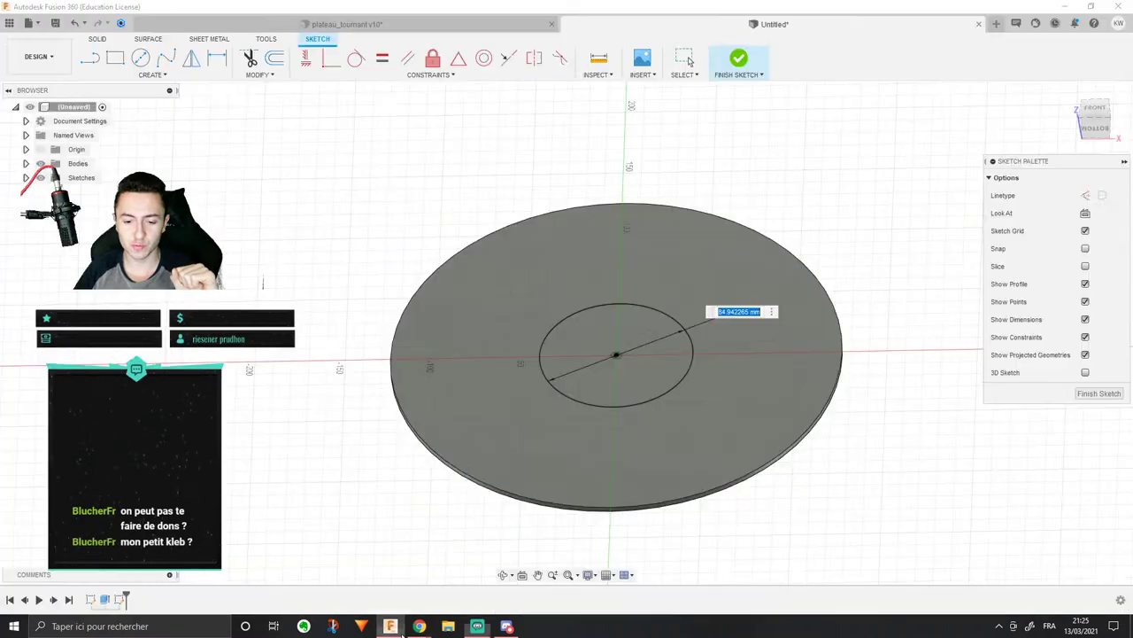
scroll(723, 241, up, 5)
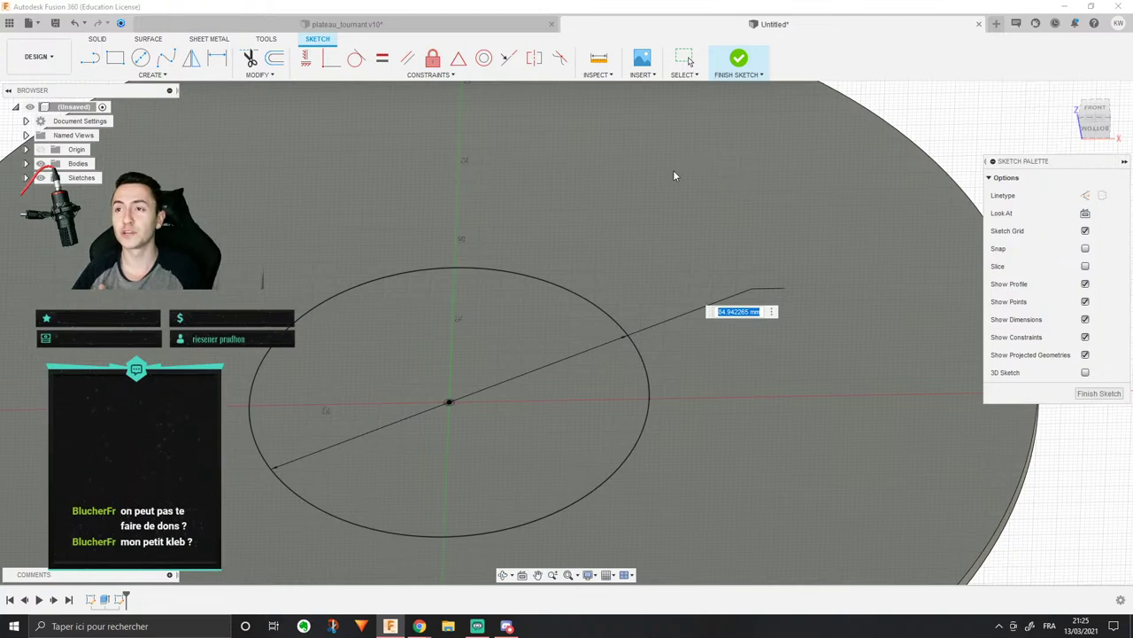
middle_drag(741, 185, 827, 143)
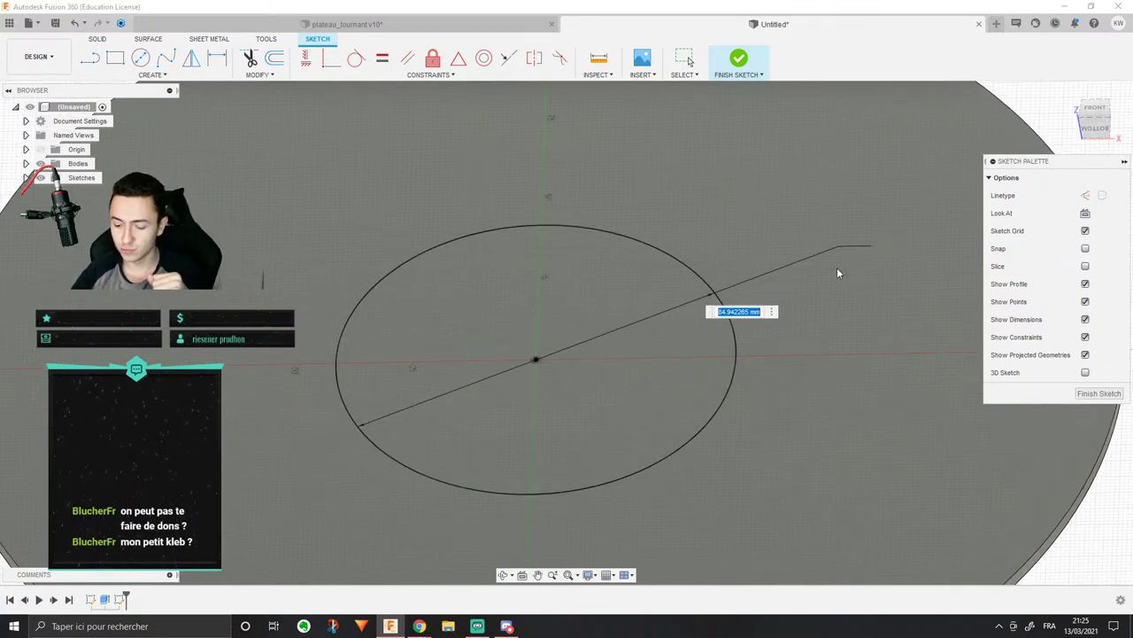
text(50)
key(Return)
key(Escape)
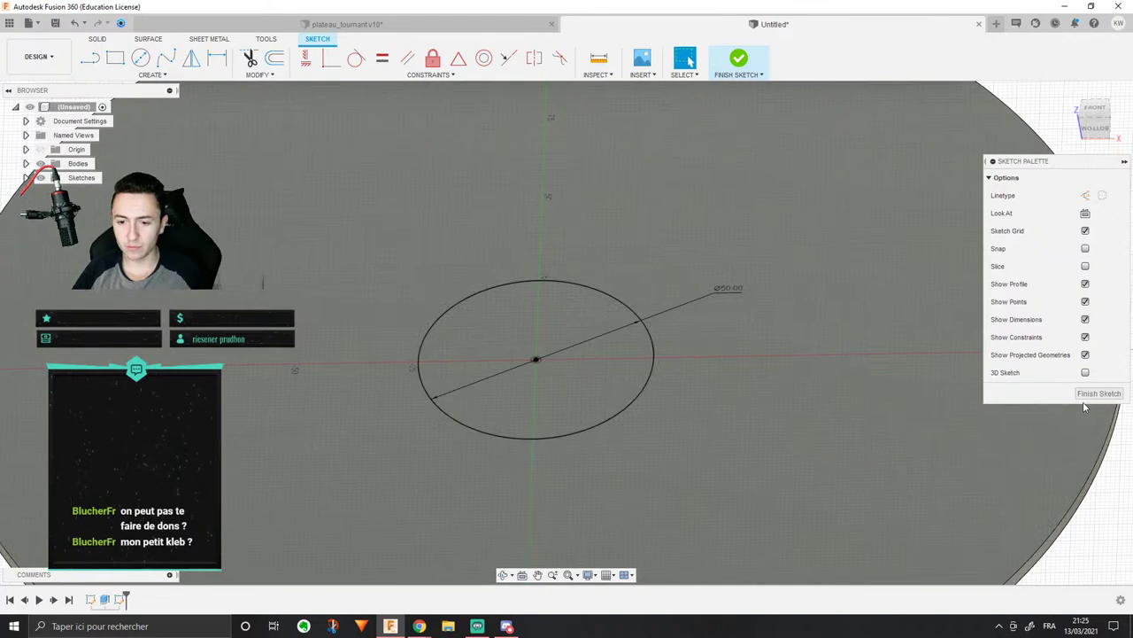
click(1098, 393)
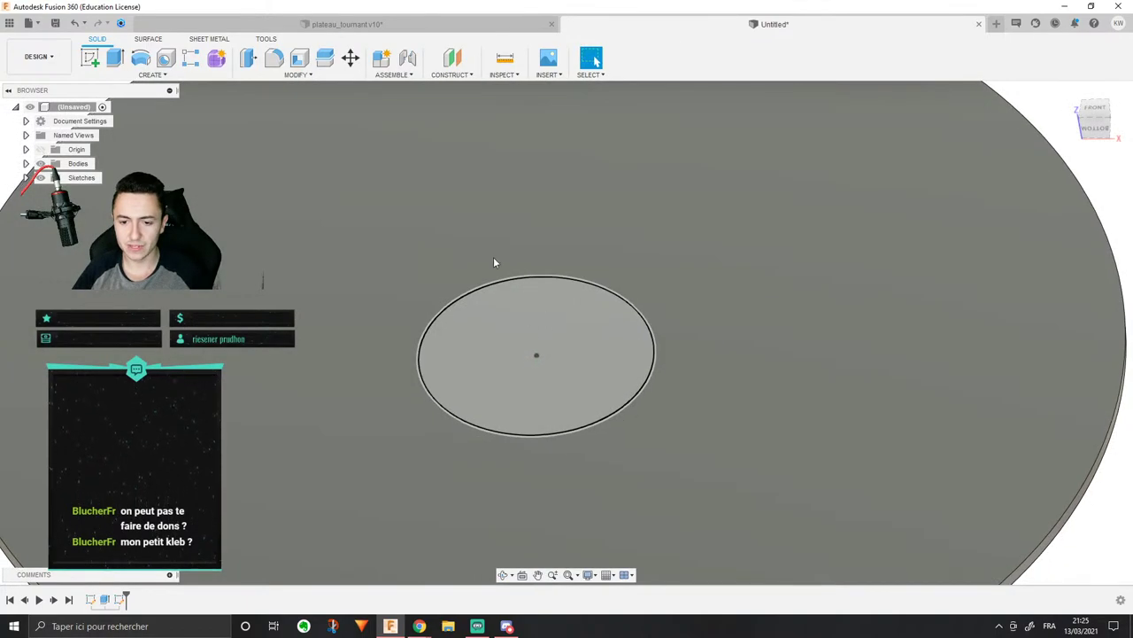
Step: Create a construction plane offset 5 mm outward from the disc face that carries the 50 mm circle
click(451, 59)
click(537, 363)
shift+middle_drag(537, 363, 561, 371)
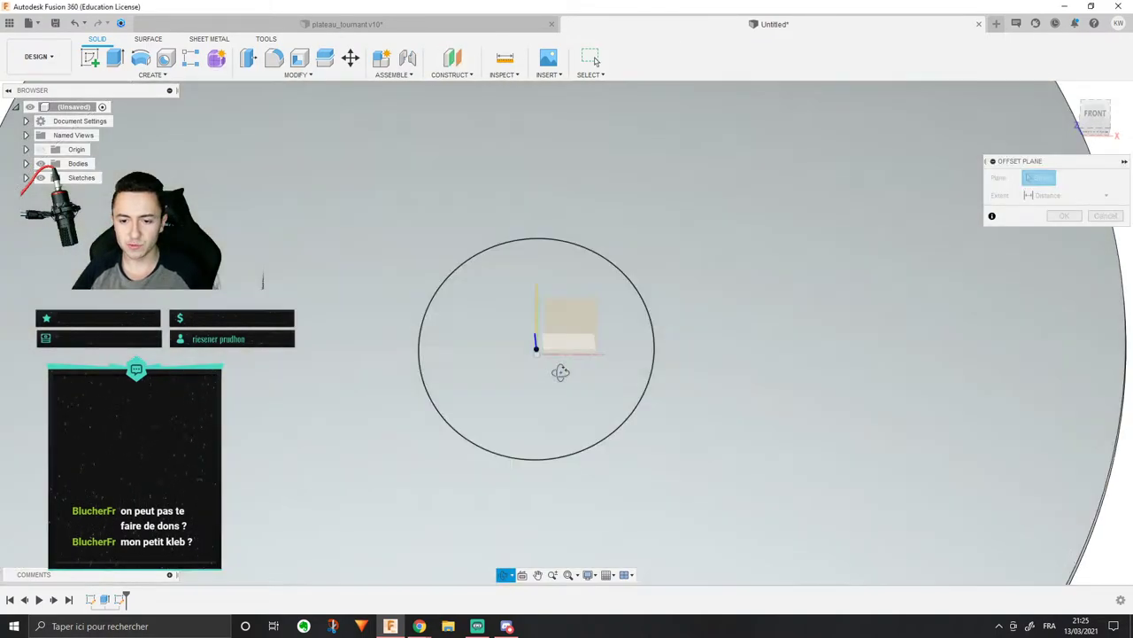
click(638, 271)
shift+middle_drag(637, 271, 639, 224)
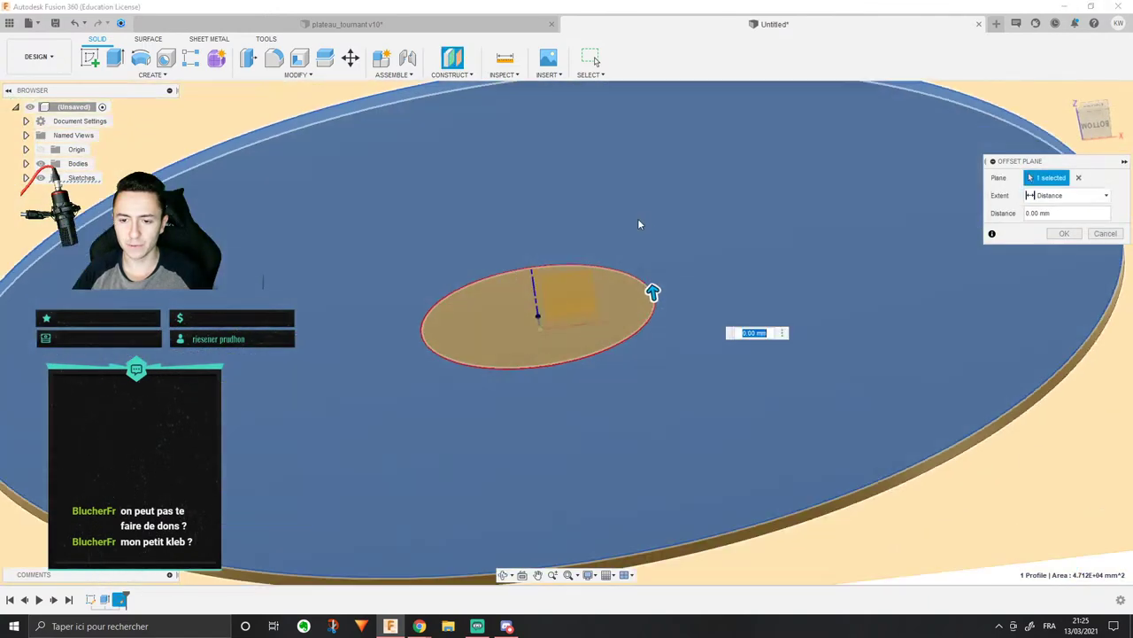
drag(641, 295, 661, 262)
click(1081, 140)
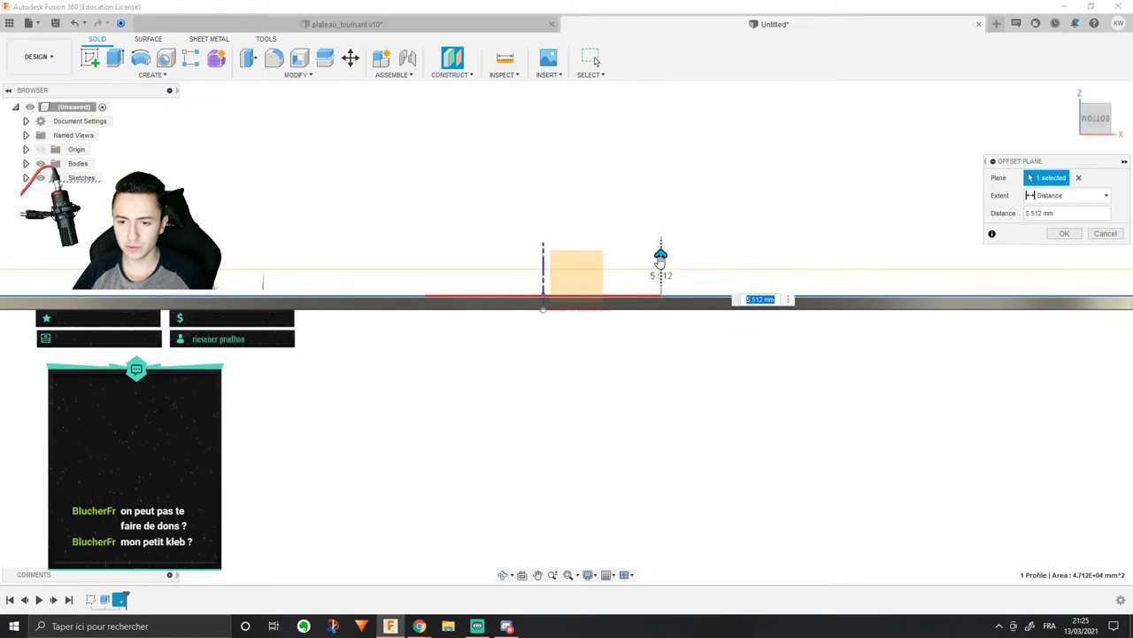
key(Return)
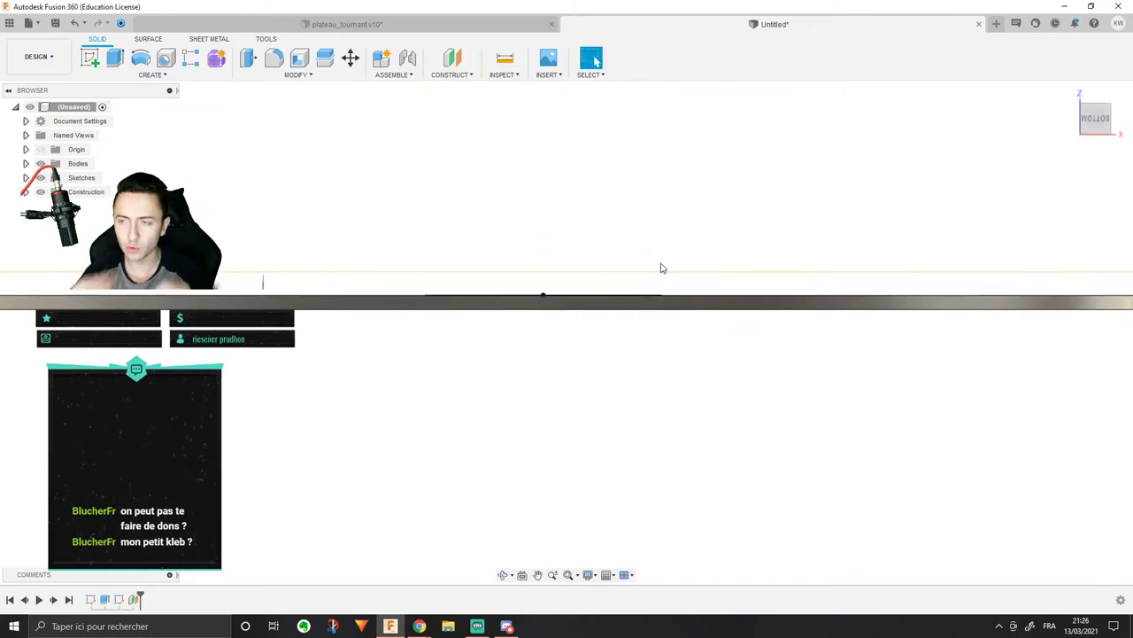
Step: Start a sketch on the offset plane and draw a circle about 10.5 mm in diameter centred on the origin
shift+middle_drag(640, 254, 569, 321)
scroll(569, 321, down, 5)
right_click(576, 309)
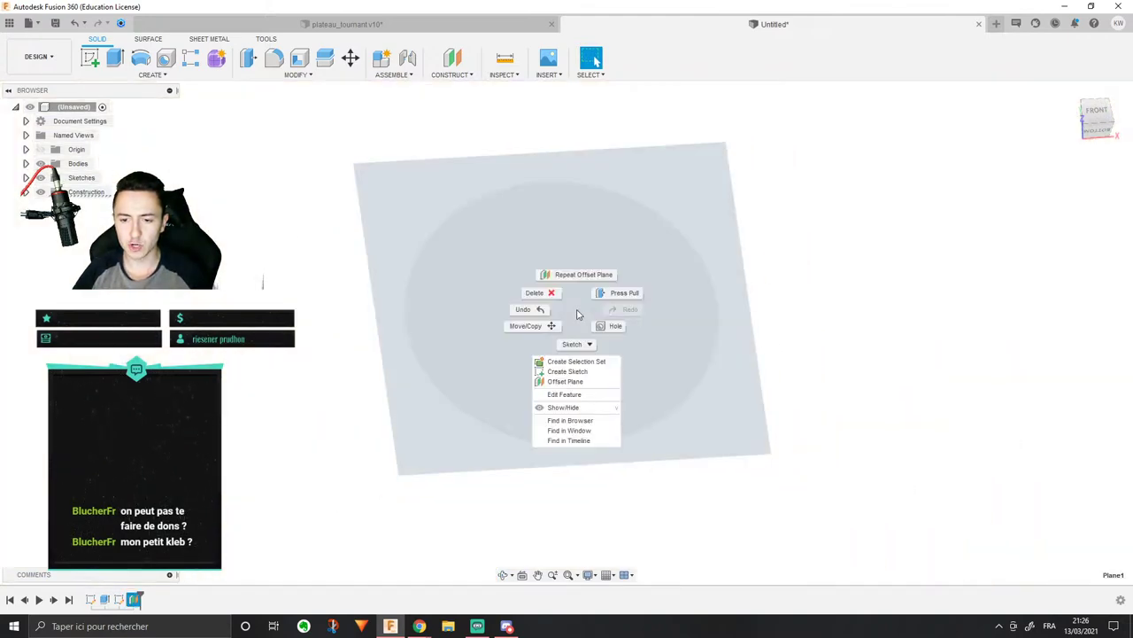
click(568, 371)
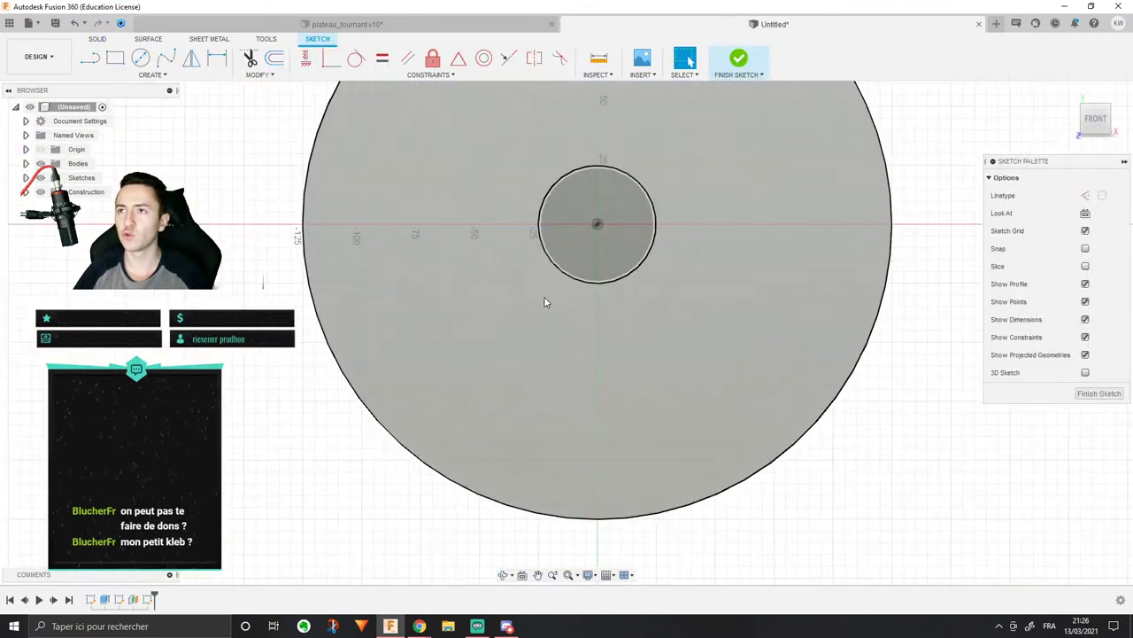
scroll(544, 302, up, 3)
middle_drag(522, 311, 423, 366)
key(c)
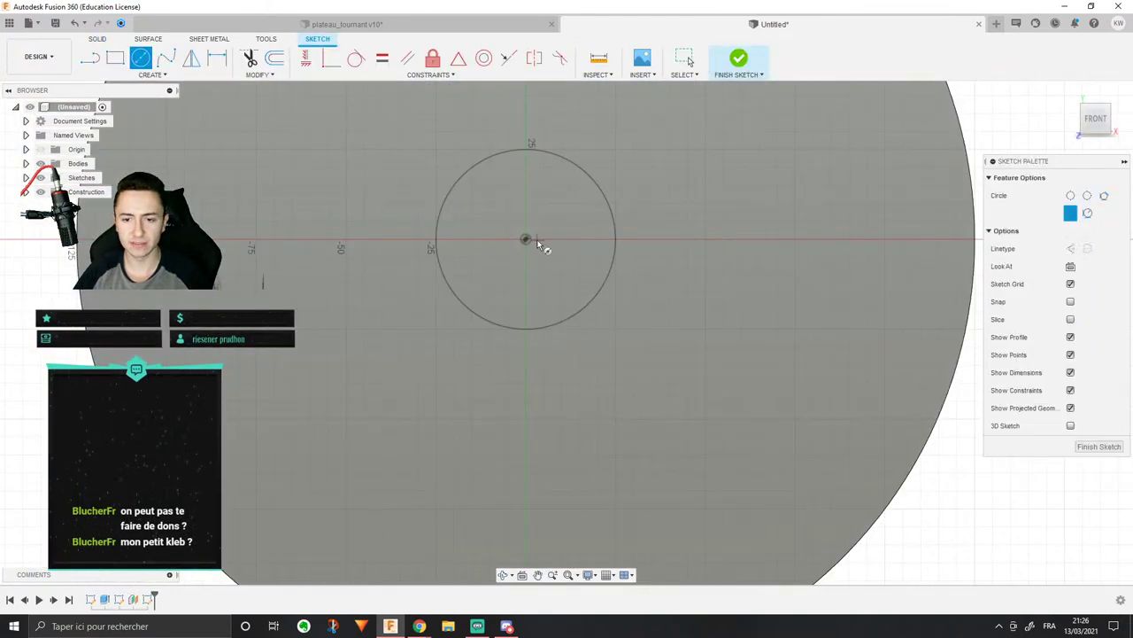
click(526, 240)
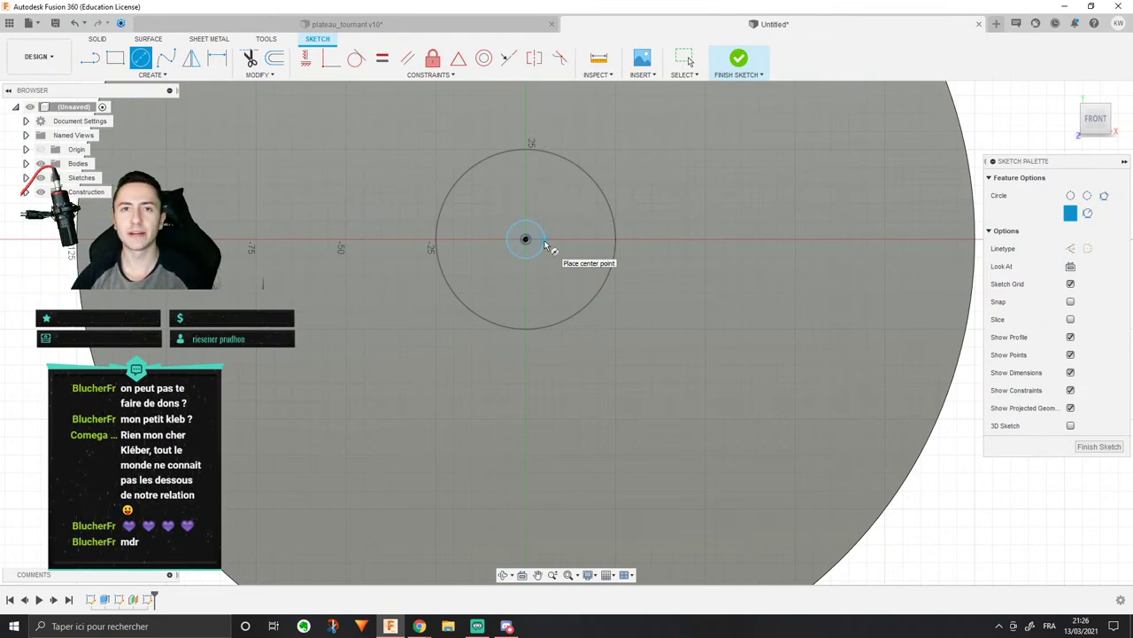
key(Escape)
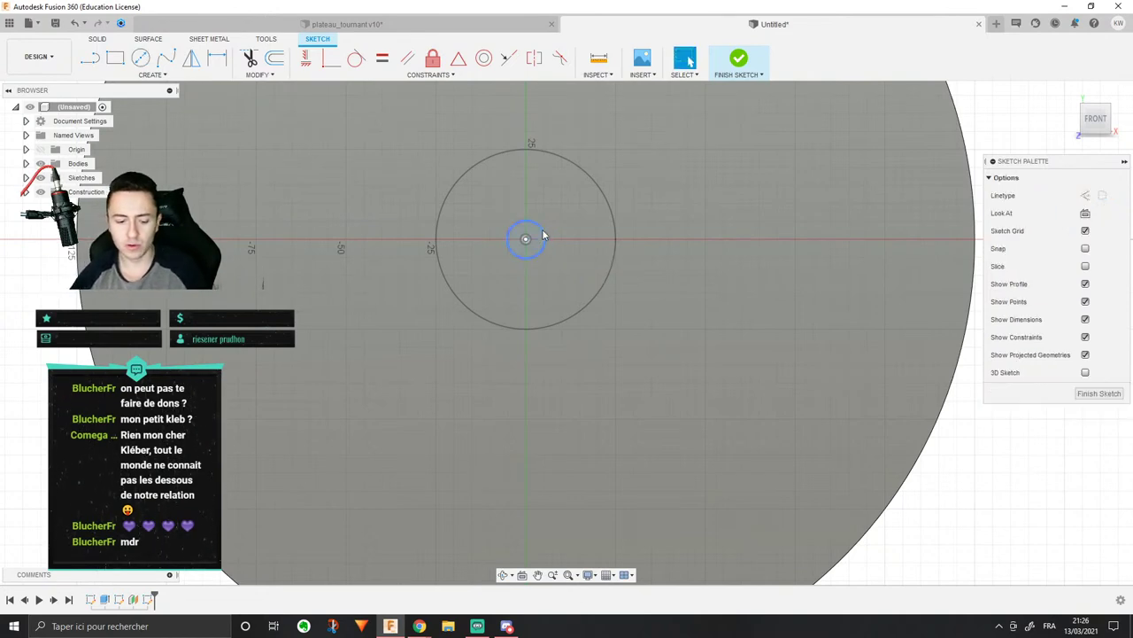
Step: Dimension the small central circle to a diameter of 17 mm
key(d)
click(543, 232)
key(d)
click(695, 235)
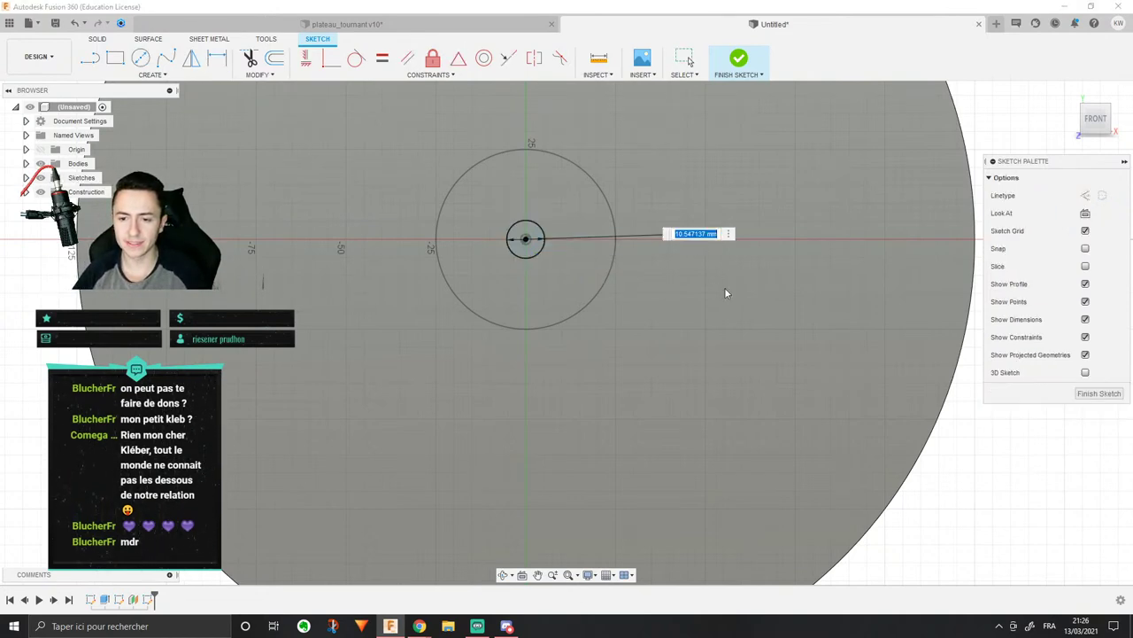
text(17)
key(Return)
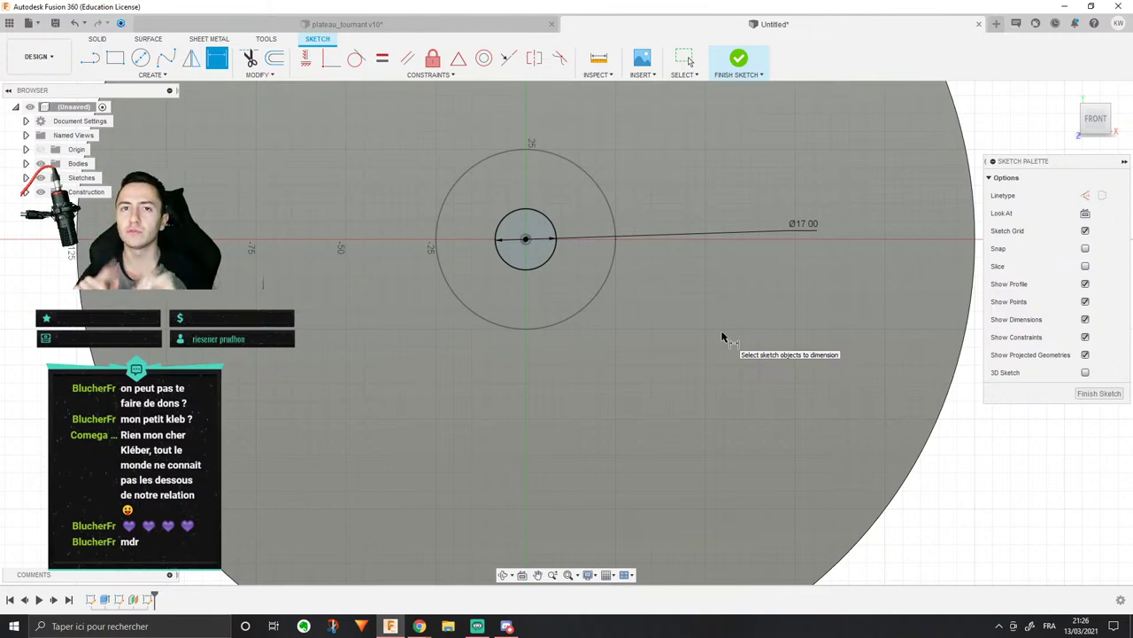
Step: Loft from the 17 mm circle to the 50 mm circle, joining the resulting cone to the disc
shift+middle_drag(721, 336, 559, 242)
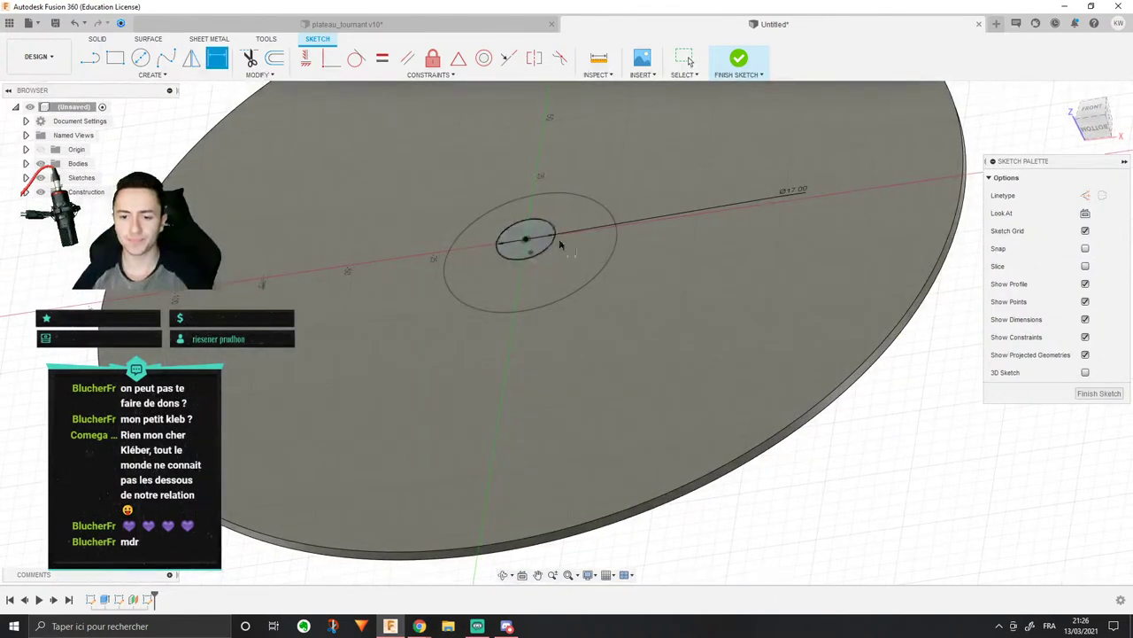
click(105, 38)
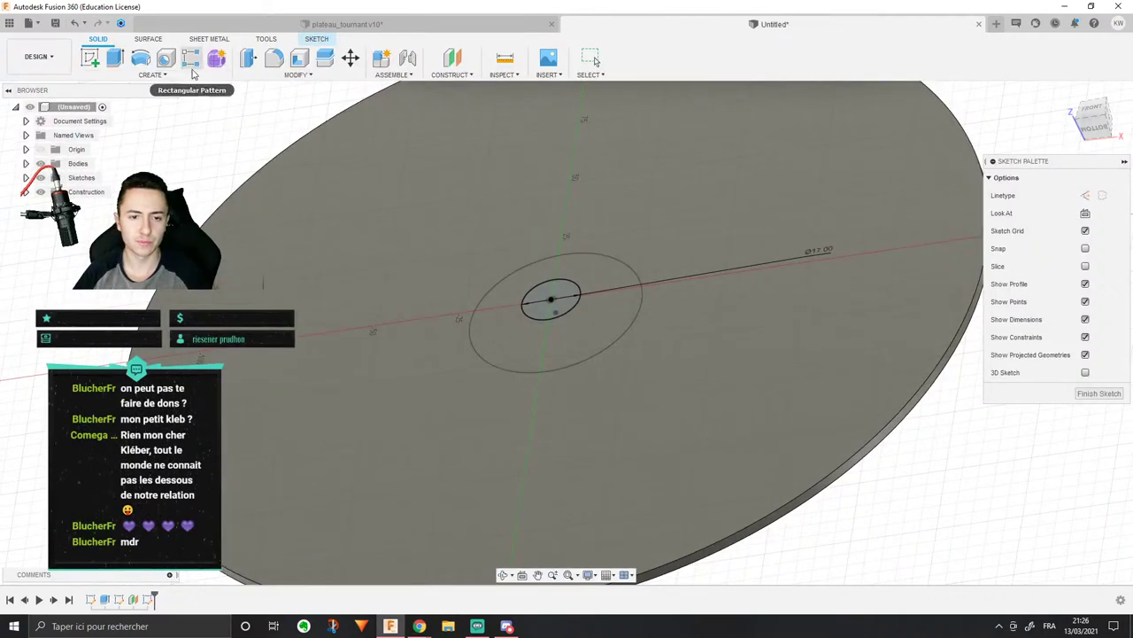
click(150, 74)
click(96, 179)
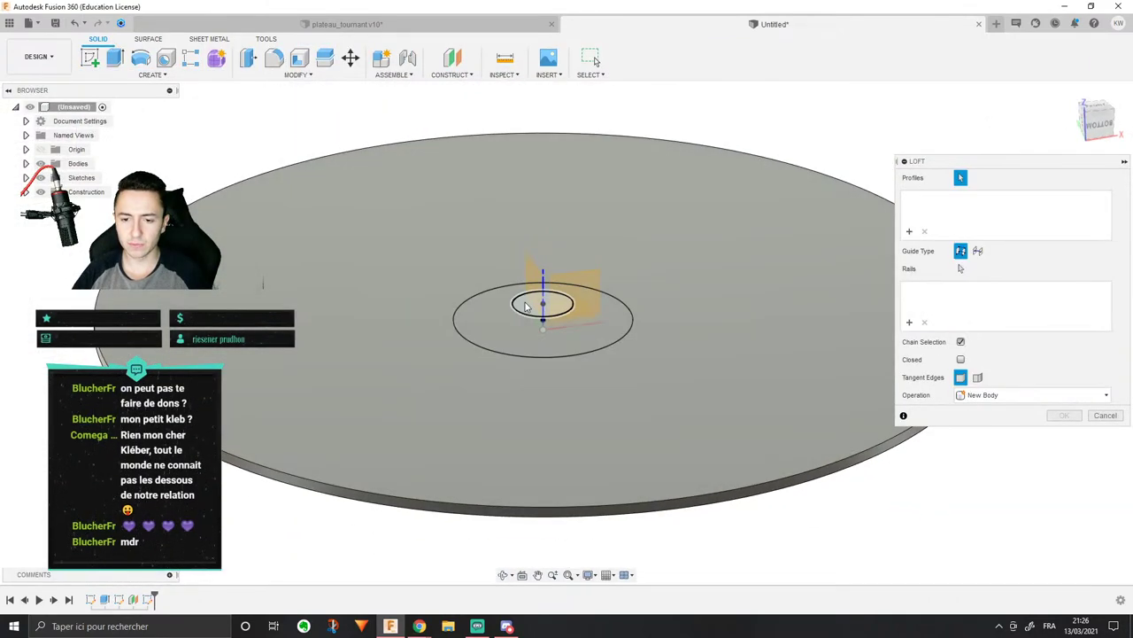
click(525, 306)
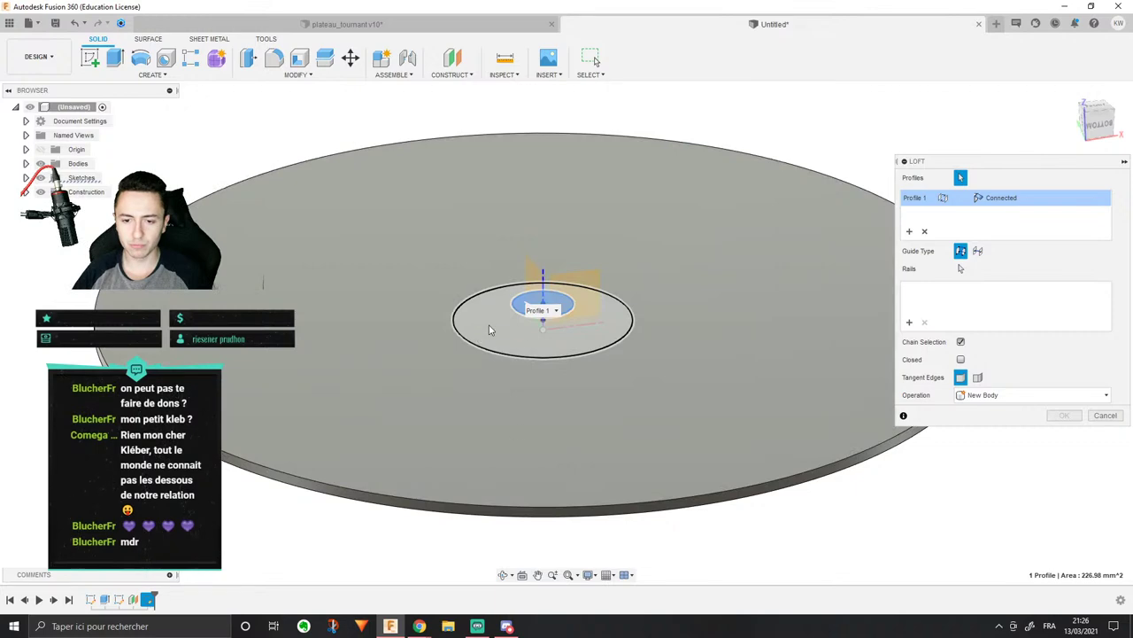
click(490, 332)
mouse_move(726, 377)
shift+middle_down()
mouse_move(723, 348)
mouse_move(726, 379)
shift+middle_up()
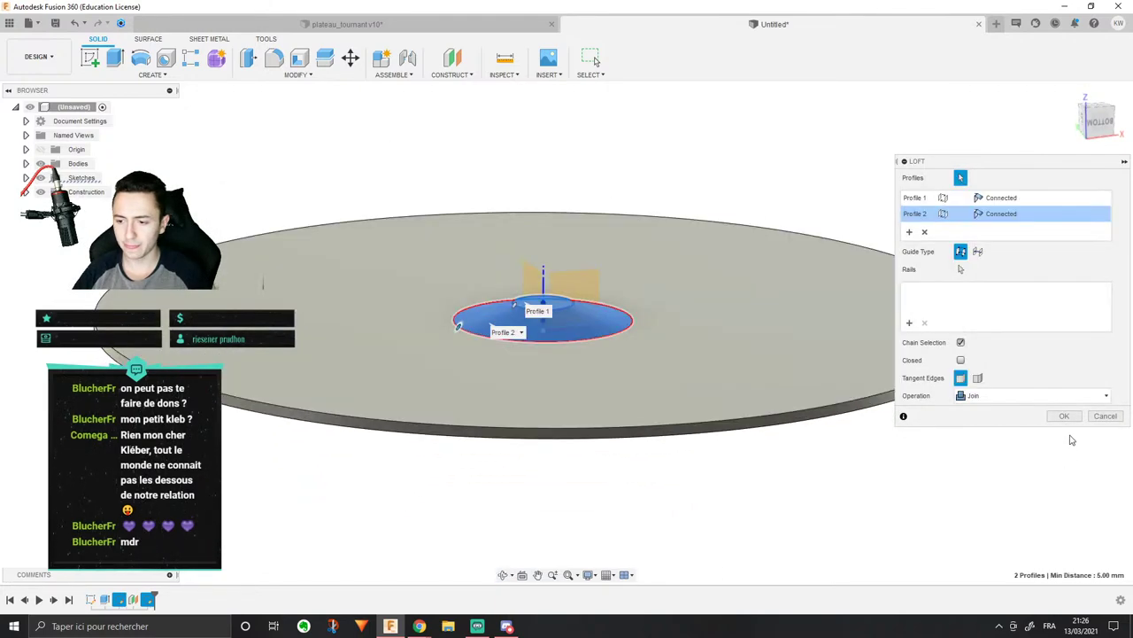
click(1067, 415)
shift+middle_drag(1059, 406, 1045, 476)
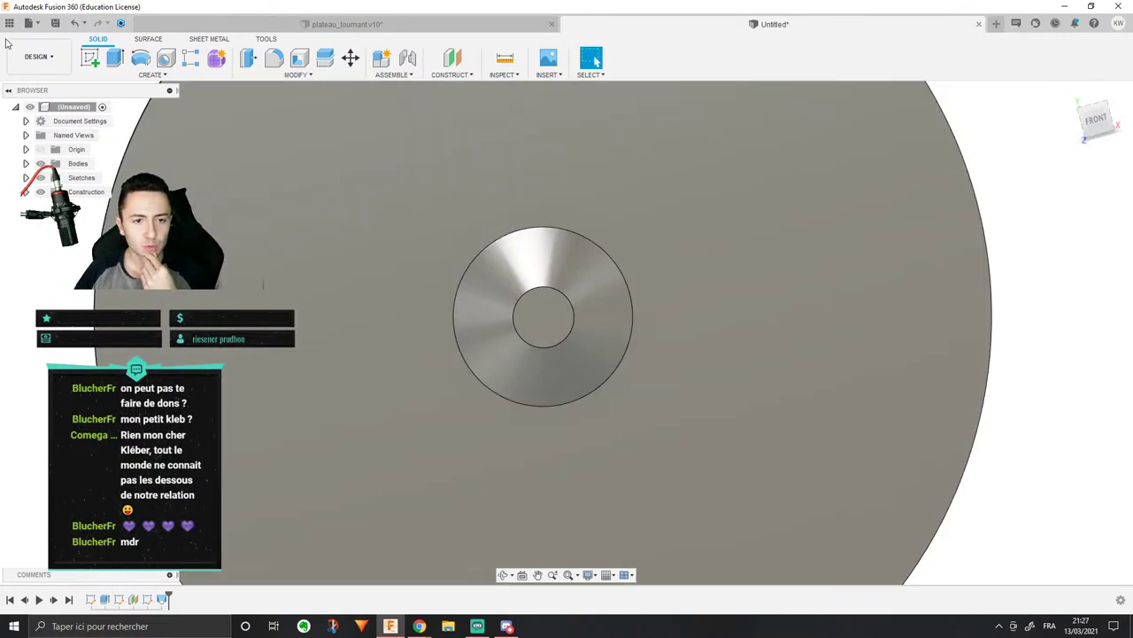
Step: Try to insert the bearing component from the plateau_tournant project into the unsaved design
click(9, 23)
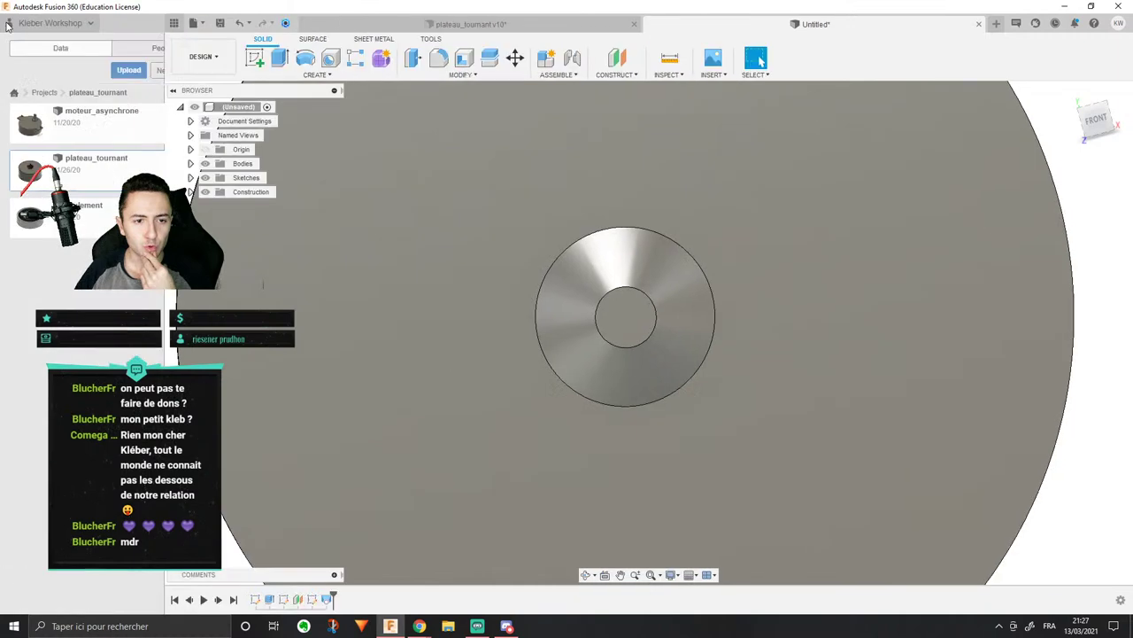
scroll(361, 269, down, 5)
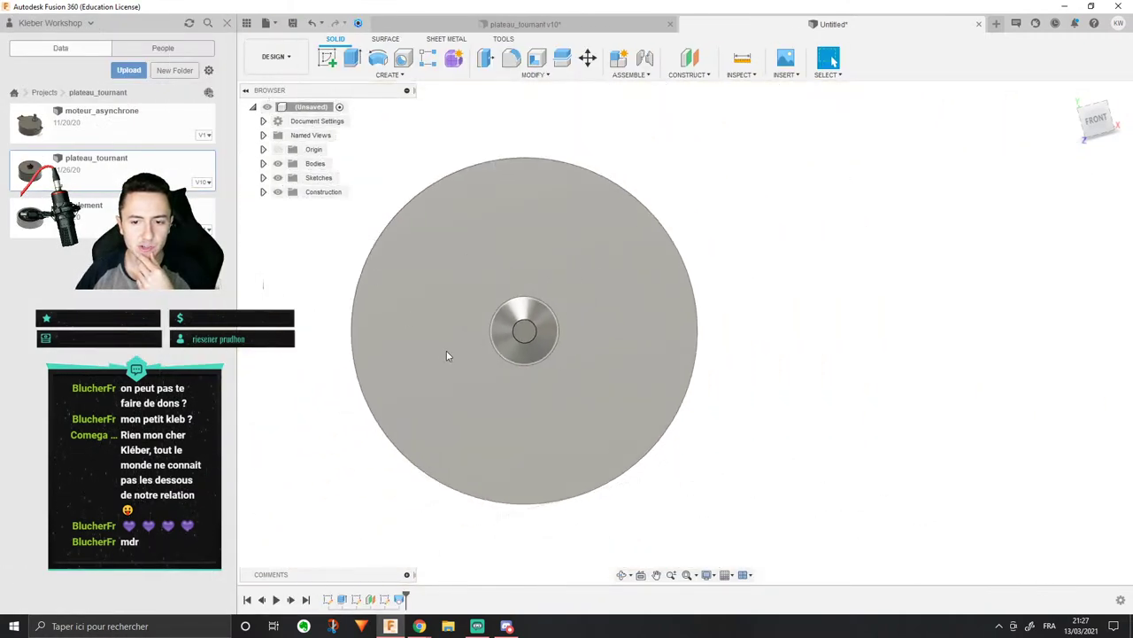
shift+middle_drag(630, 202, 350, 150)
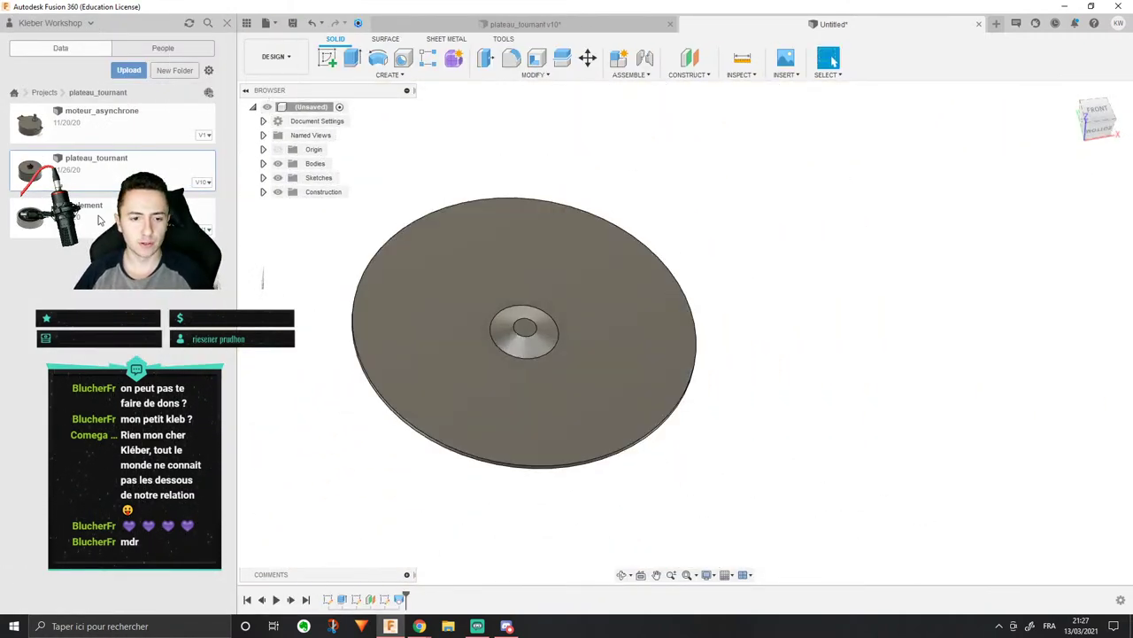
drag(100, 220, 562, 166)
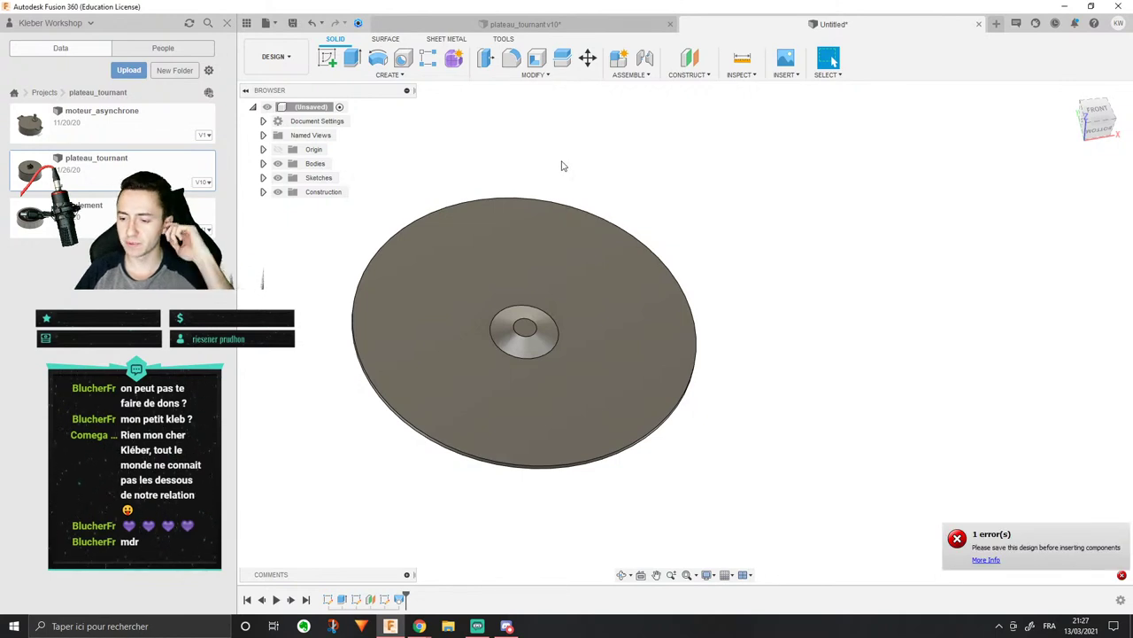
click(227, 23)
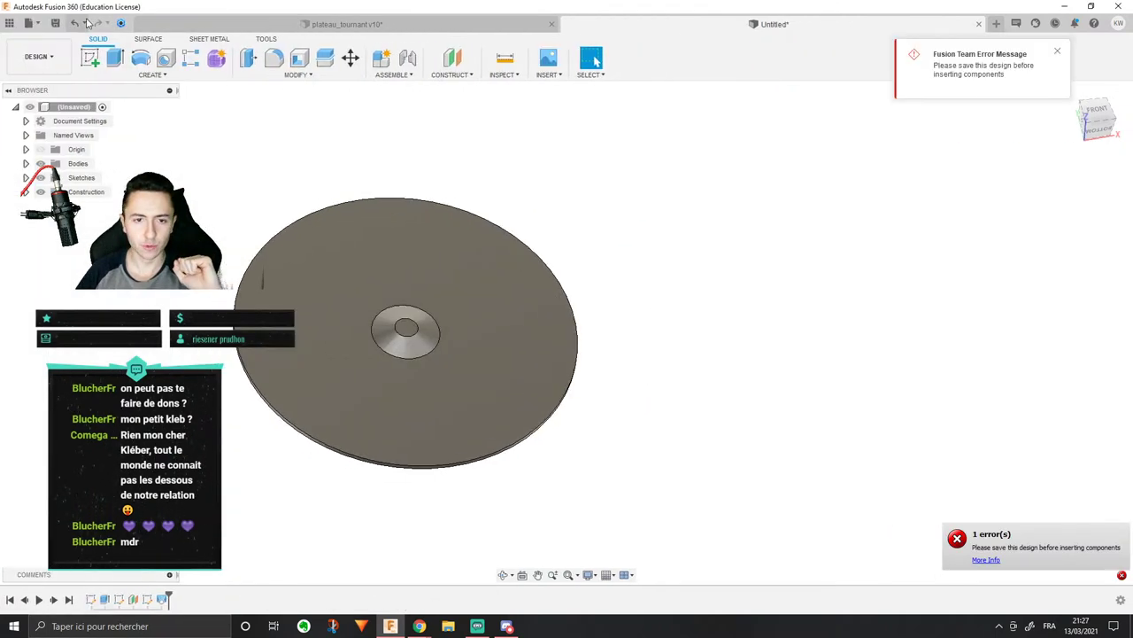
Step: Save the design as plateau_tournant in the plateau_tournant project
click(55, 23)
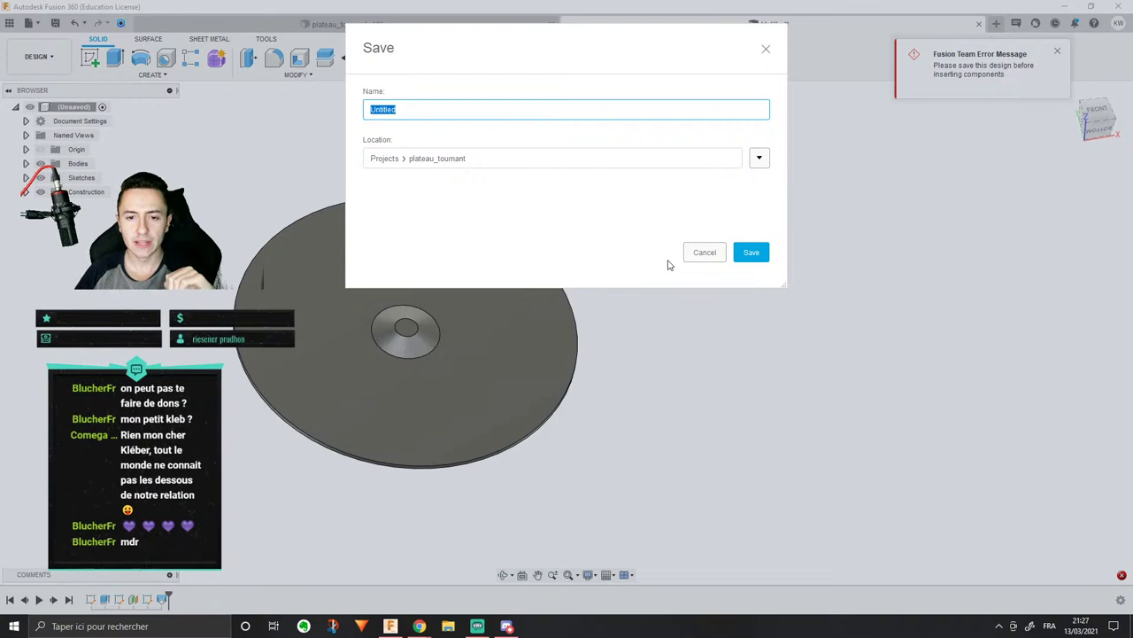
text(plateau_tournant)
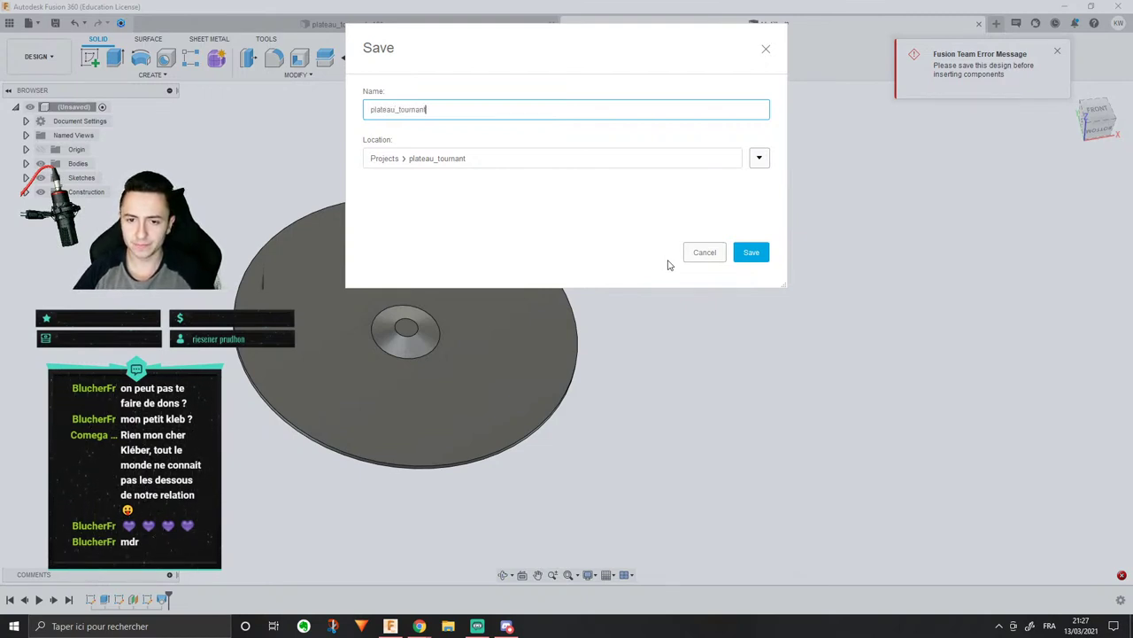
click(759, 158)
click(759, 157)
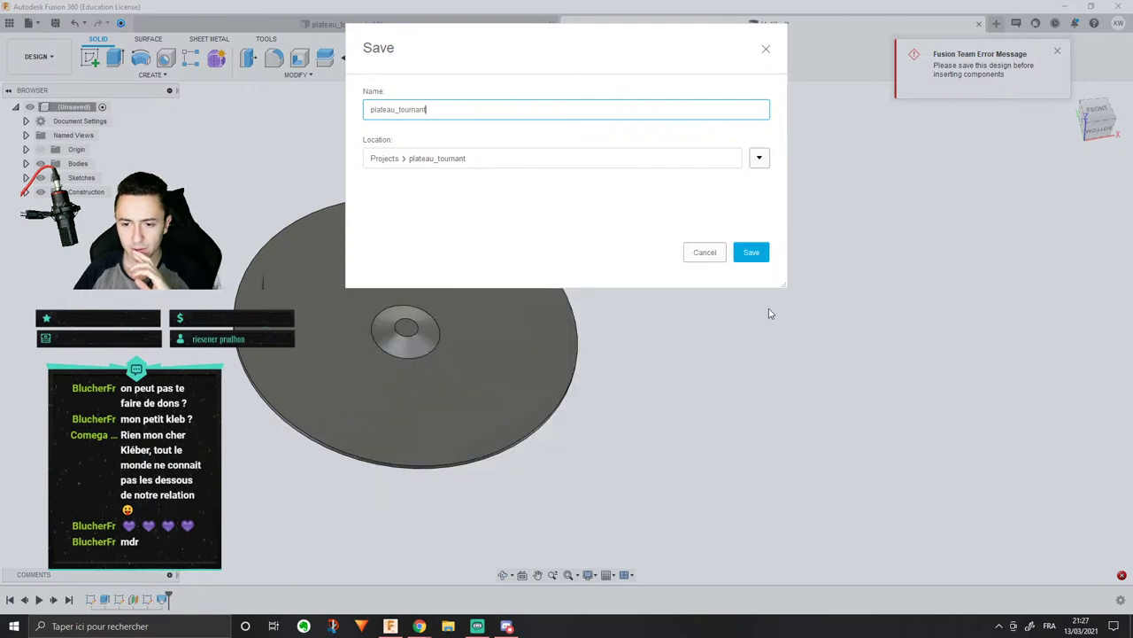
click(753, 253)
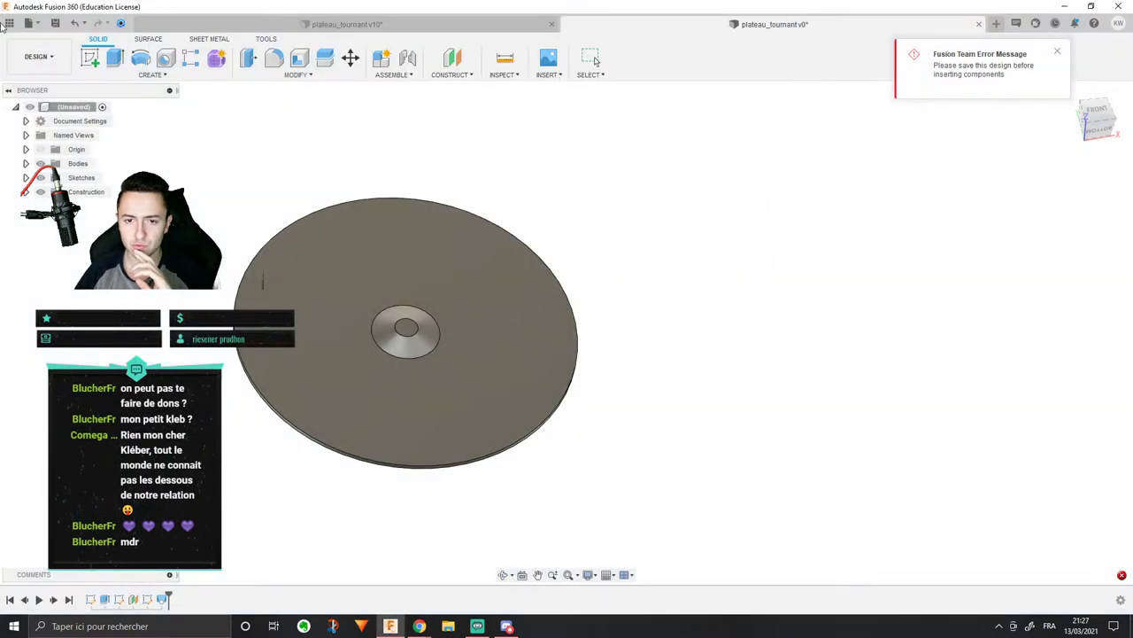
Step: Insert the roulement bearing component from the project and rotate it 90° about X so it lies parallel to the disc
click(9, 23)
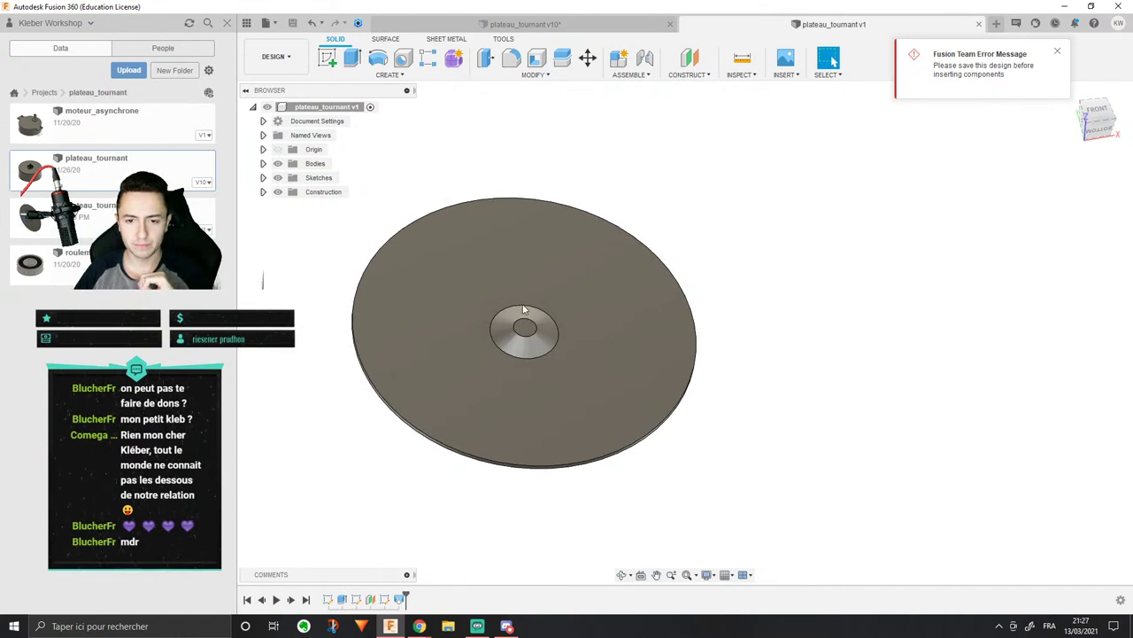
drag(544, 324, 531, 319)
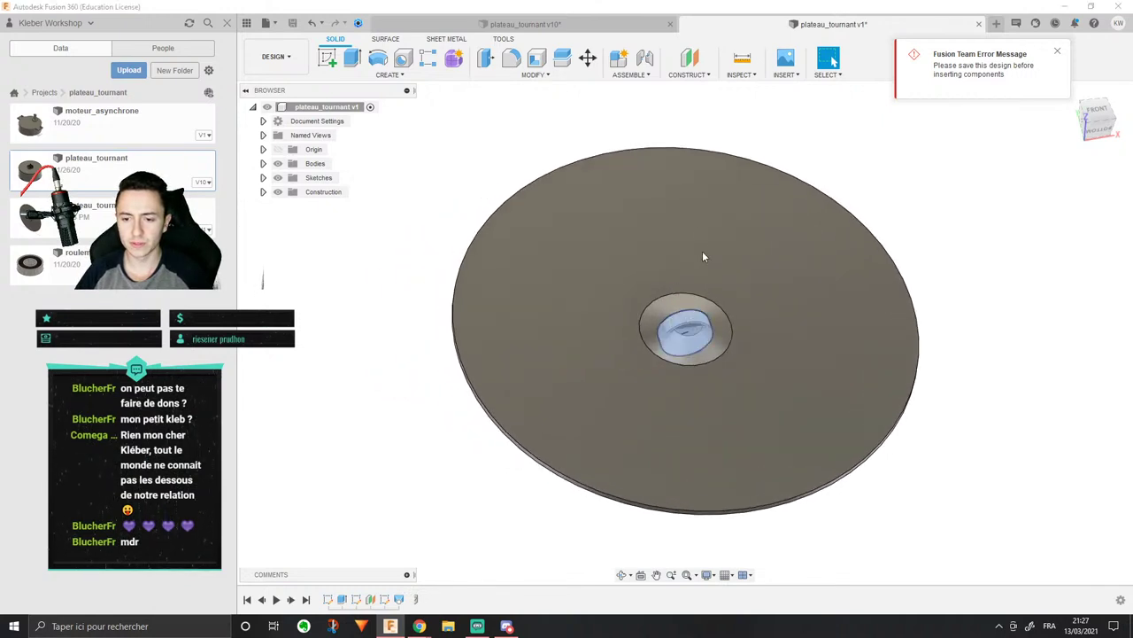
shift+middle_drag(691, 372, 687, 309)
drag(682, 296, 746, 213)
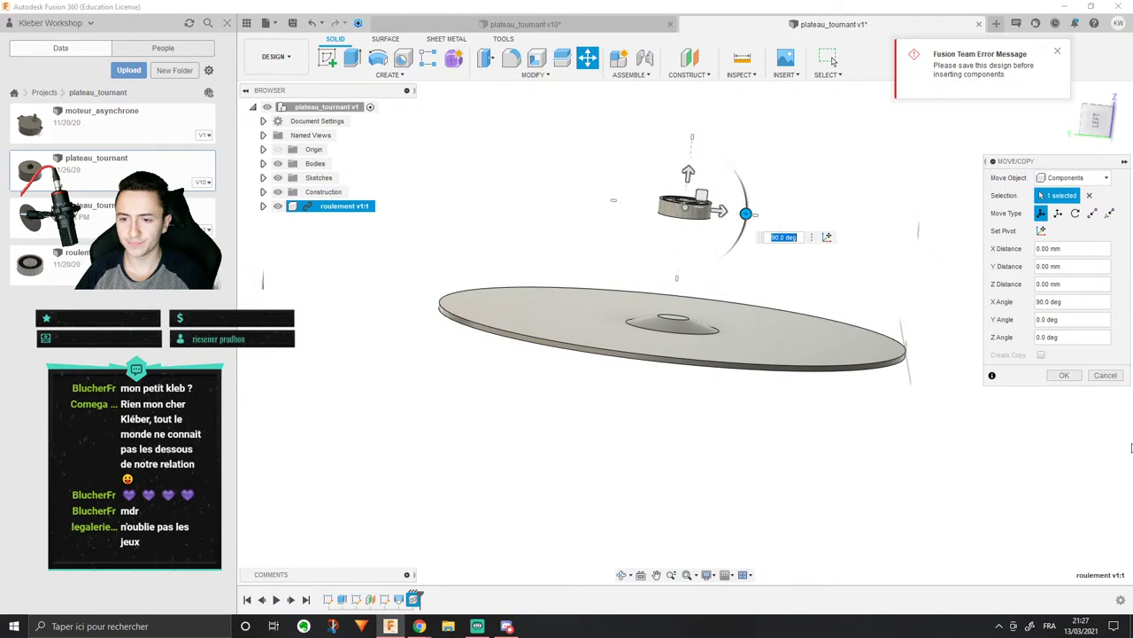
click(1066, 376)
shift+middle_drag(1019, 321, 998, 341)
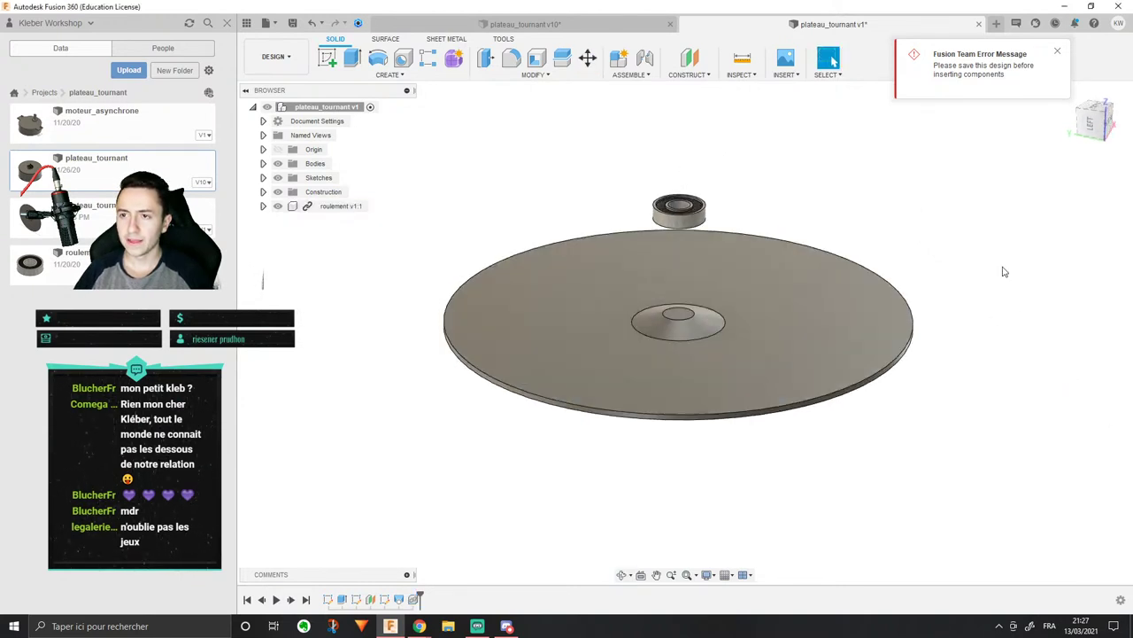
middle_drag(1004, 272, 892, 349)
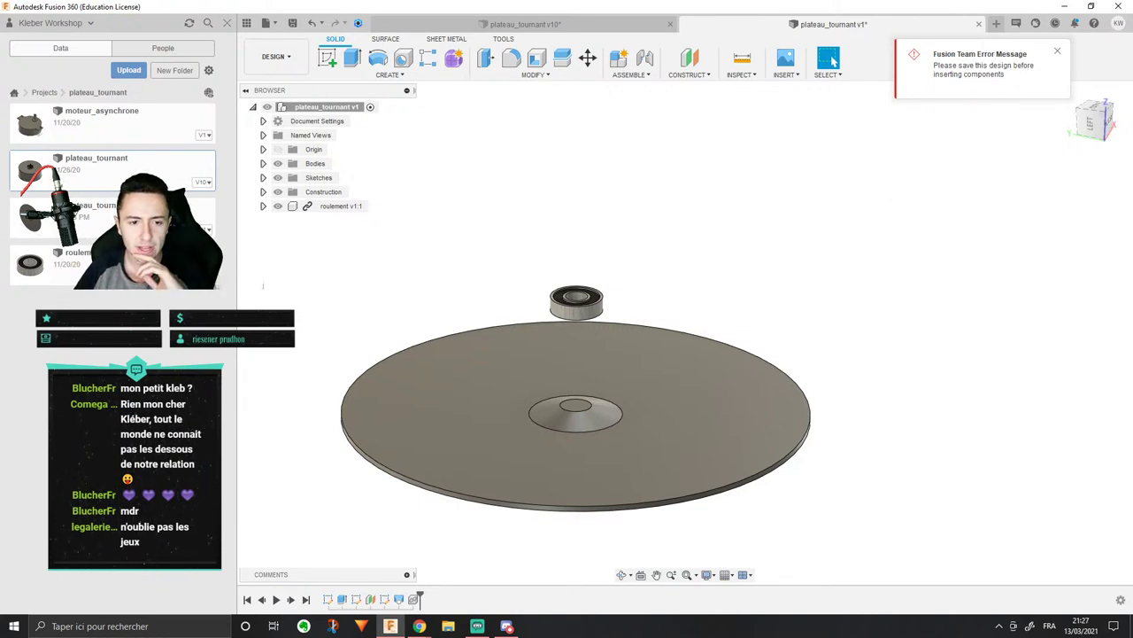
click(227, 23)
Step: Move the bearing down from its inserted position to just above the cone
shift+middle_drag(582, 287, 668, 246)
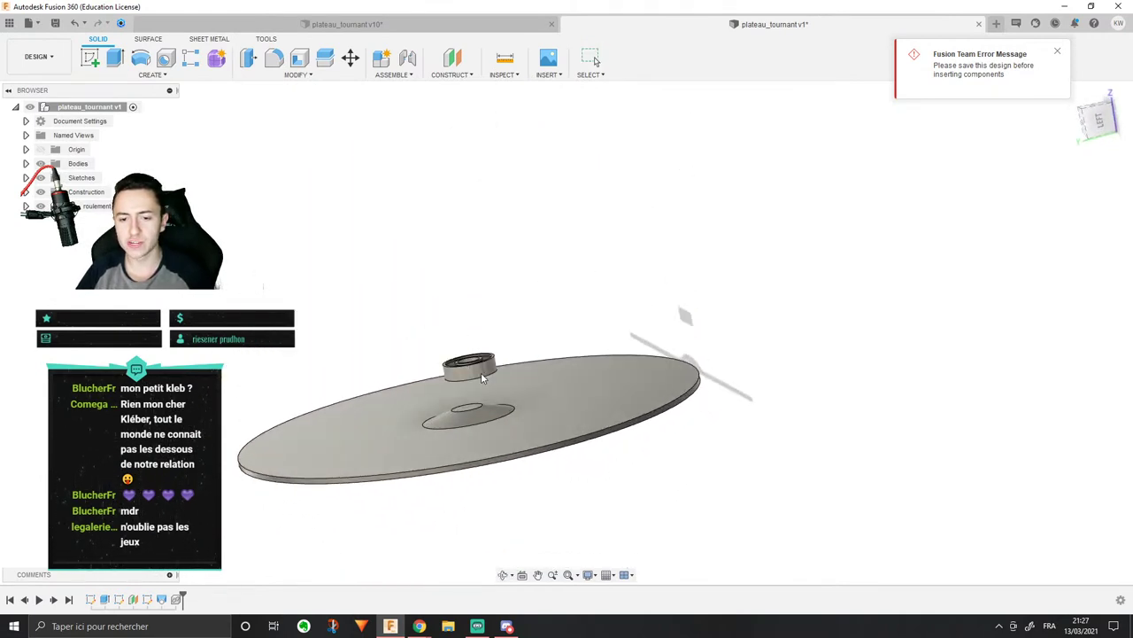
drag(483, 377, 483, 379)
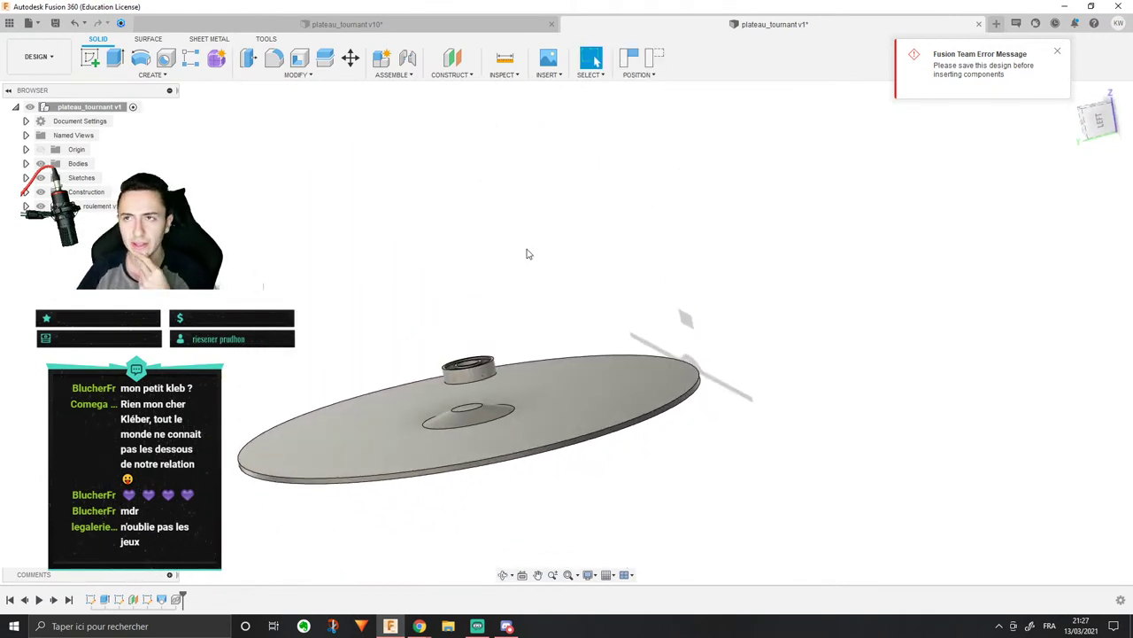
scroll(511, 278, up, 10)
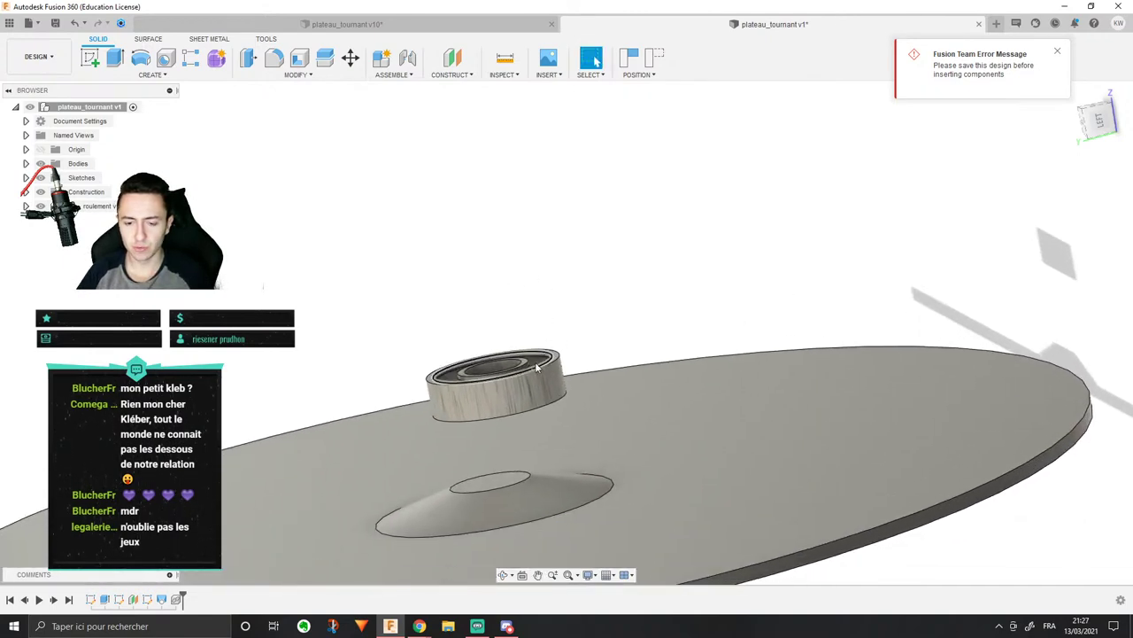
drag(536, 367, 524, 451)
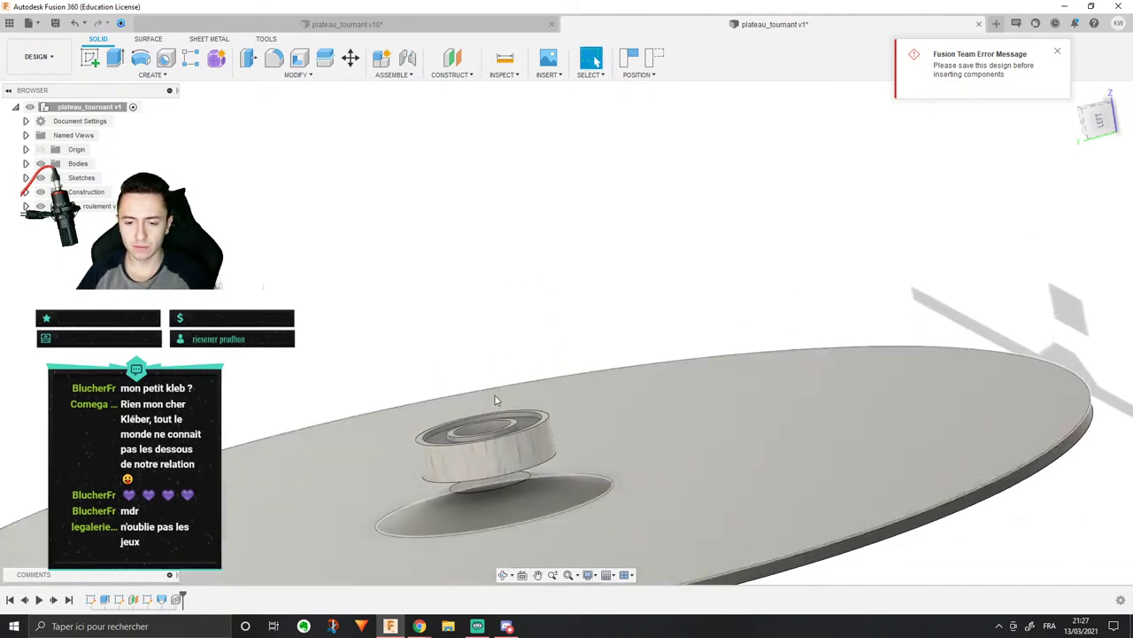
shift+middle_drag(496, 401, 581, 212)
scroll(582, 212, down, 4)
Step: Create a section analysis through the turntable and bearing on the XZ plane at 0 mm offset
click(553, 77)
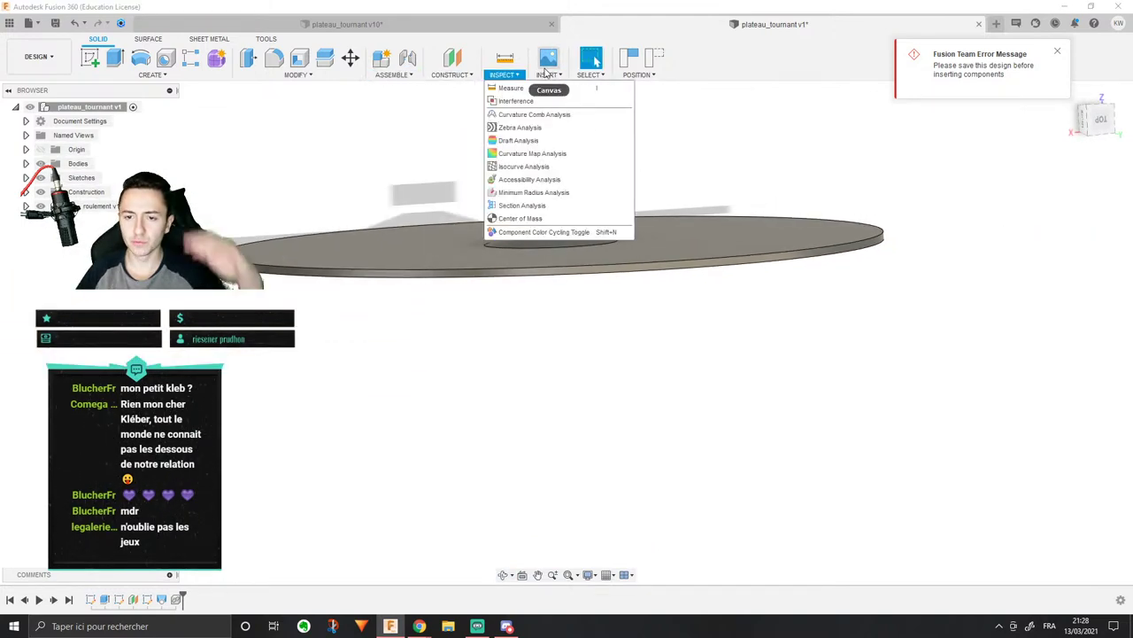
click(561, 207)
shift+middle_drag(671, 175, 595, 60)
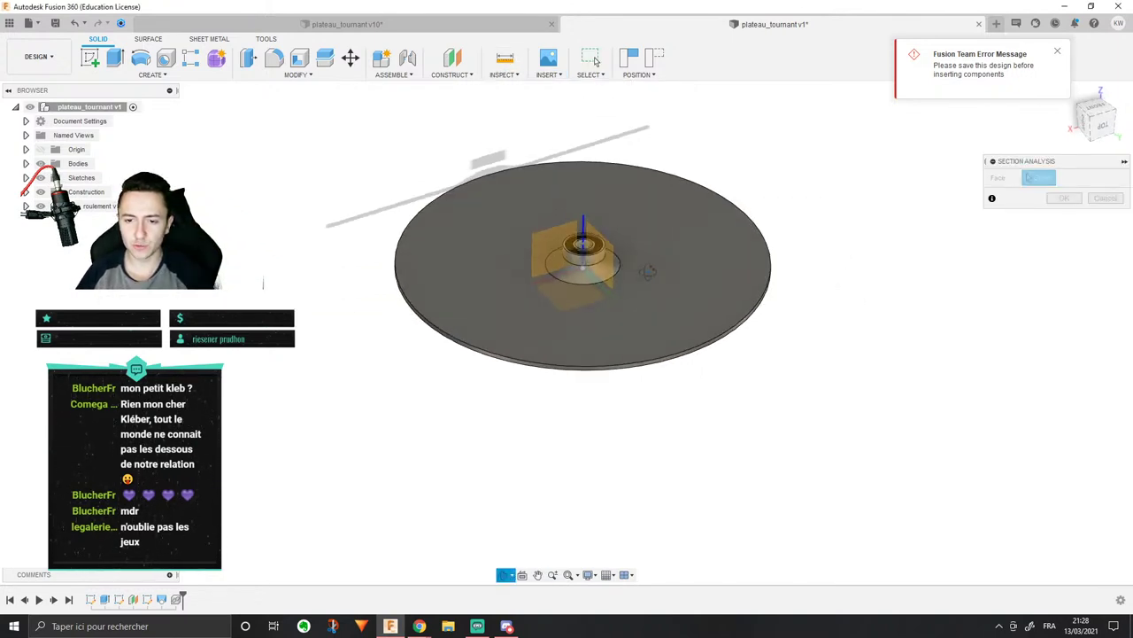
shift+middle_drag(649, 272, 647, 297)
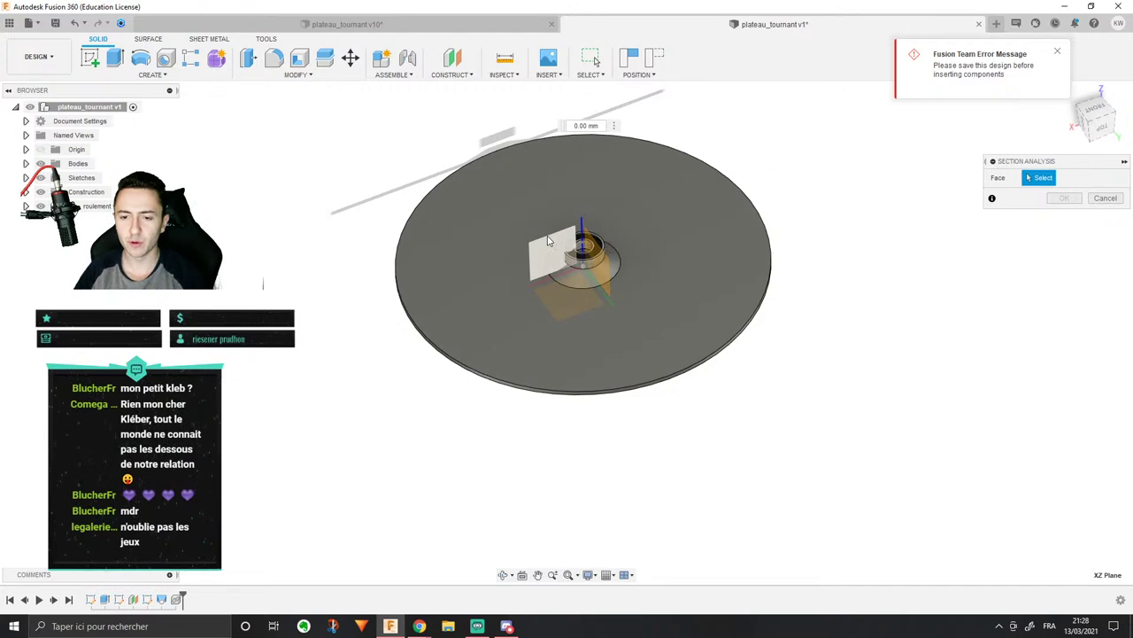
click(549, 240)
middle_drag(627, 182, 639, 223)
shift+middle_drag(639, 223, 631, 200)
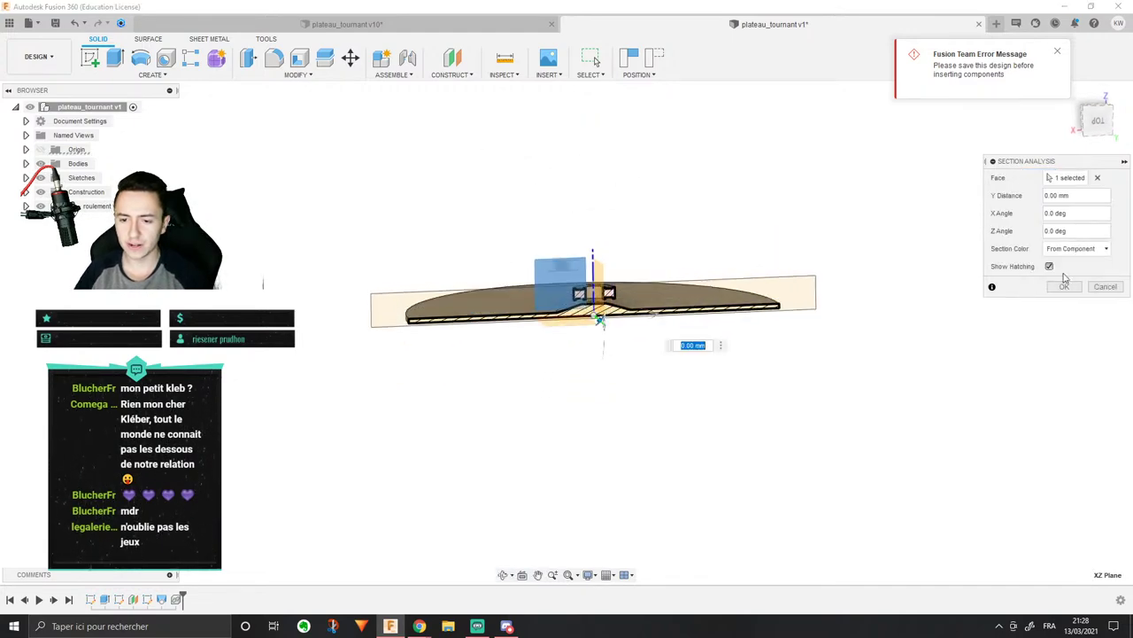
click(1068, 287)
Step: Lower the bearing in the section view until its inner ring rests on the cone's top face
scroll(619, 278, up, 4)
scroll(572, 301, up, 8)
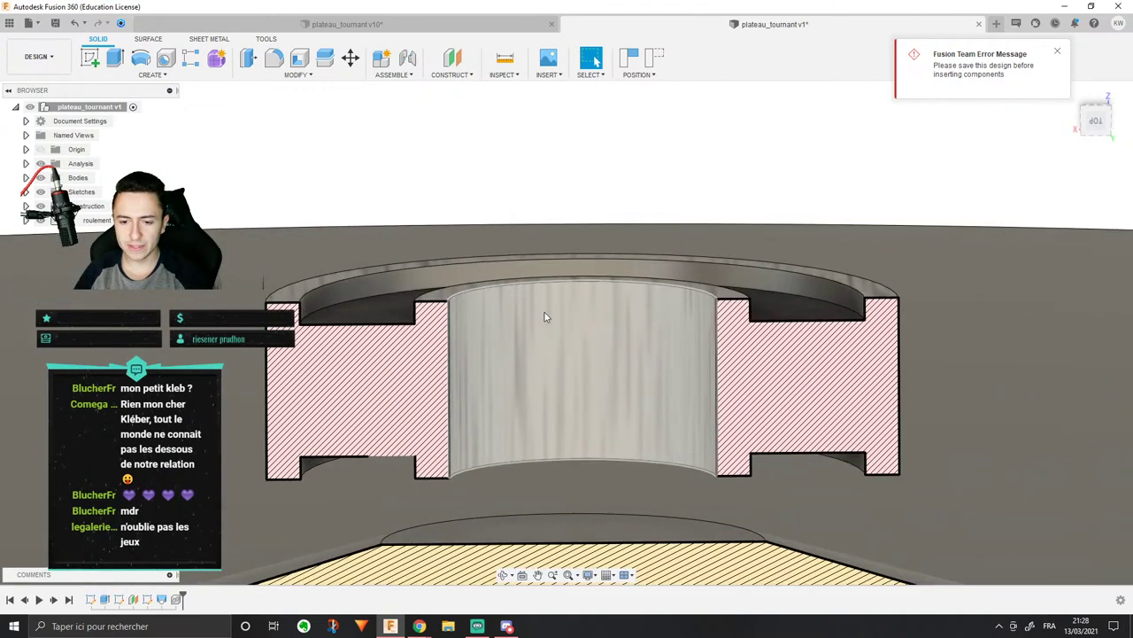
shift+middle_drag(545, 312, 551, 193)
drag(562, 240, 561, 289)
middle_drag(560, 288, 563, 306)
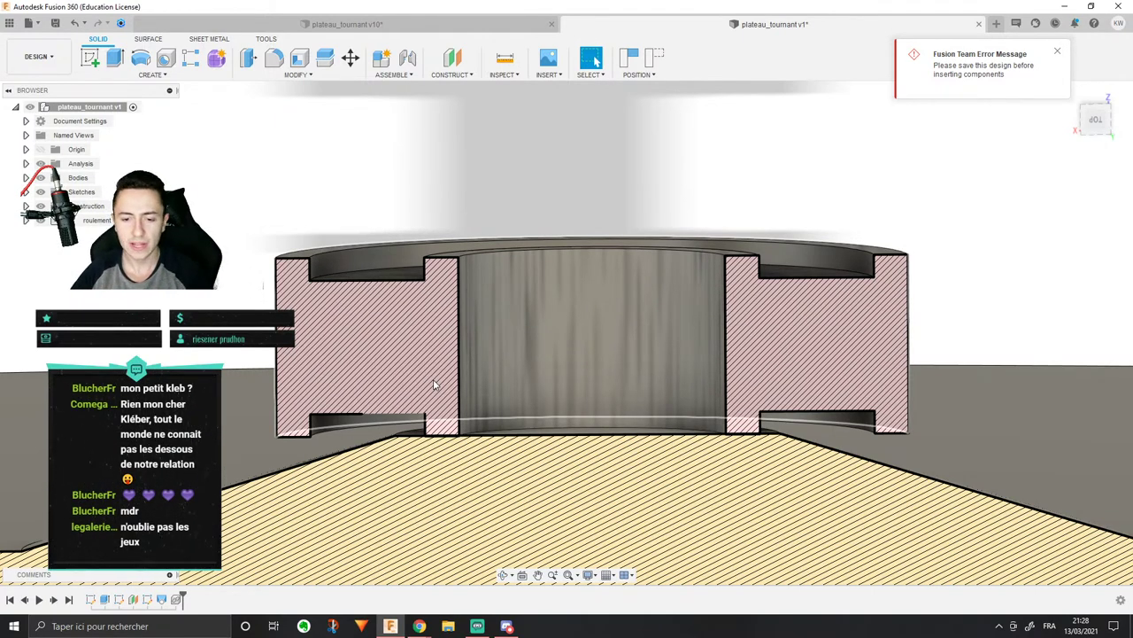
scroll(434, 384, down, 5)
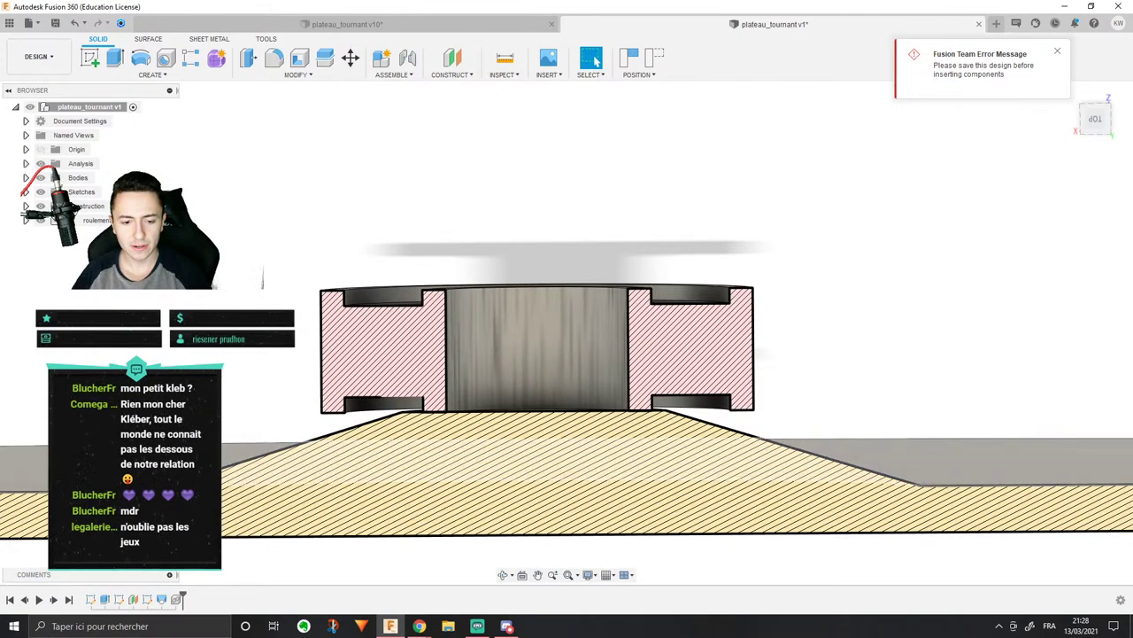
Step: Examine in the section view how the bearing's inner ring and bore line up with the cone's top face
middle_drag(182, 450, 286, 304)
scroll(329, 331, down, 2)
scroll(327, 331, down, 2)
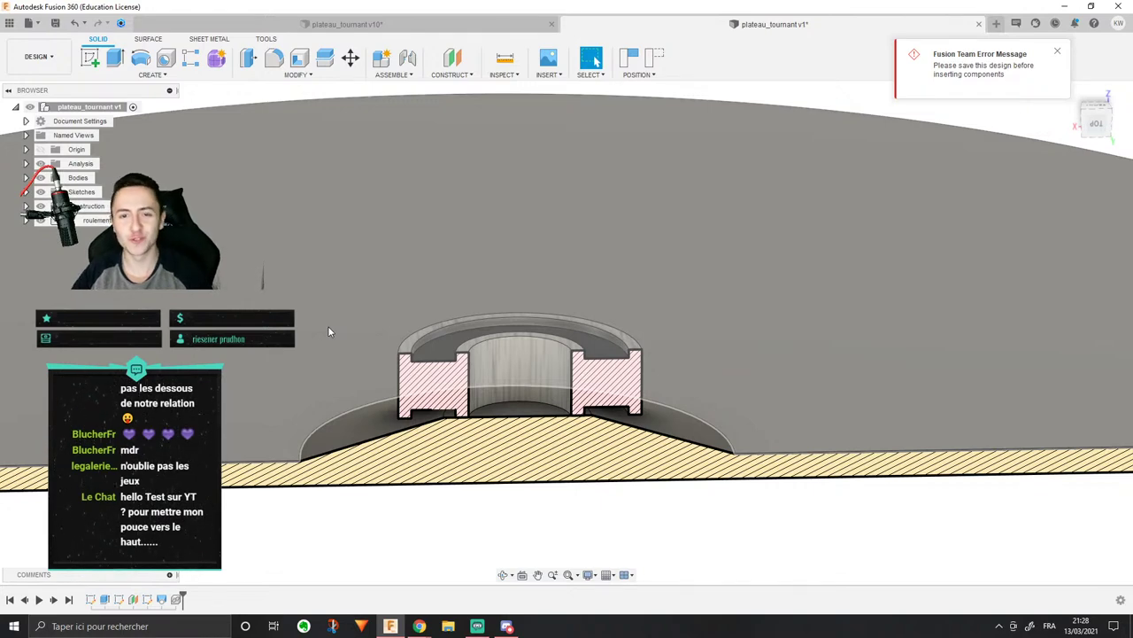
shift+middle_drag(418, 310, 434, 300)
scroll(434, 300, up, 3)
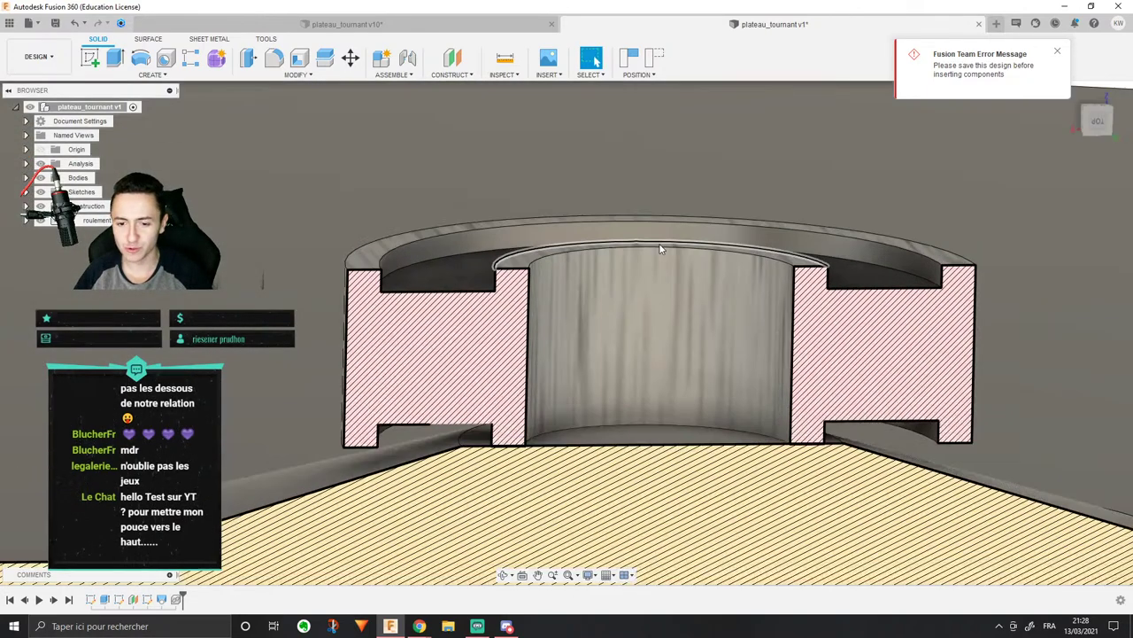
scroll(708, 223, down, 2)
scroll(708, 223, down, 2)
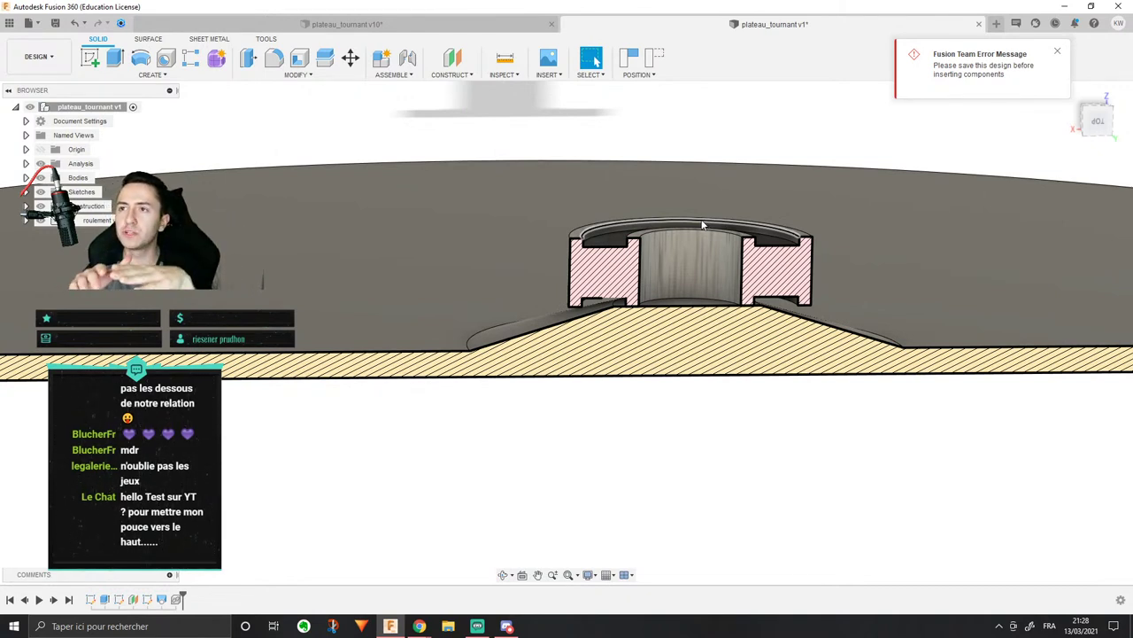
shift+middle_drag(696, 221, 686, 279)
click(688, 307)
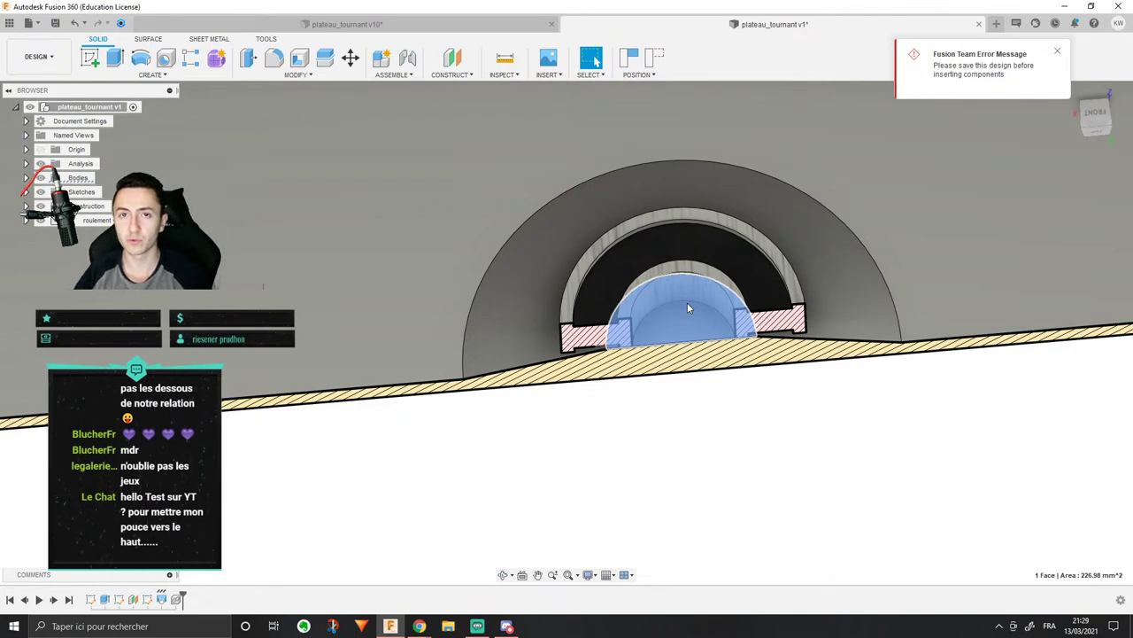
click(678, 279)
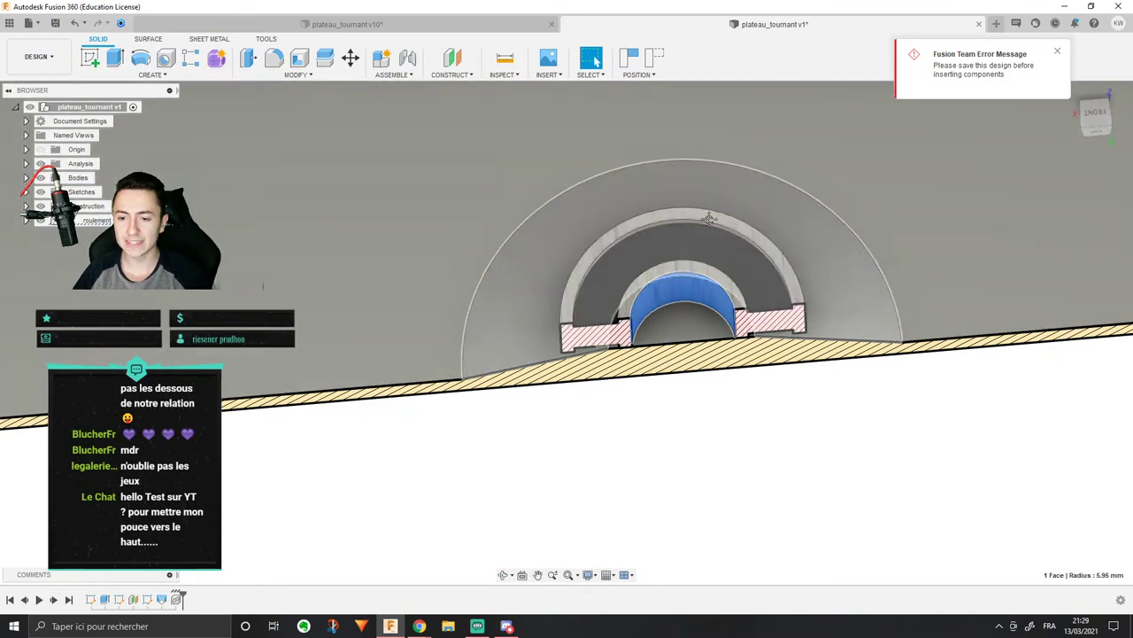
Step: Raise the bearing slightly off the cone, and hide both the section analysis and the bearing
middle_drag(726, 296, 675, 366)
drag(675, 366, 668, 322)
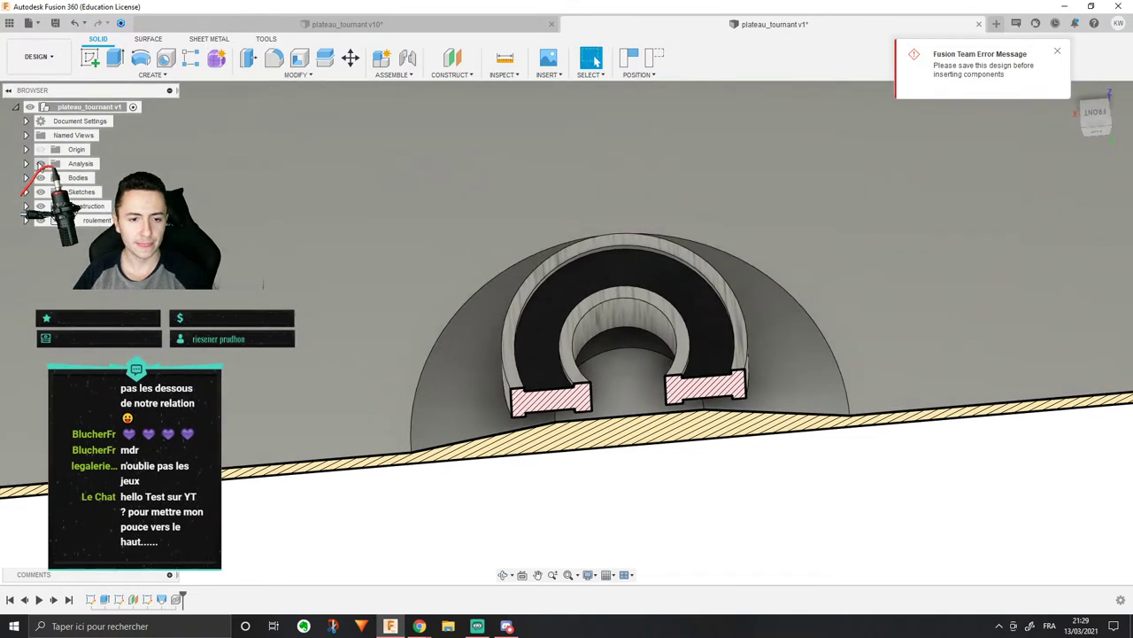
click(39, 163)
shift+middle_drag(654, 318, 643, 416)
scroll(644, 282, down, 3)
click(42, 221)
Step: Start a sketch on the cone's top face, capturing the bearing's current position
click(670, 387)
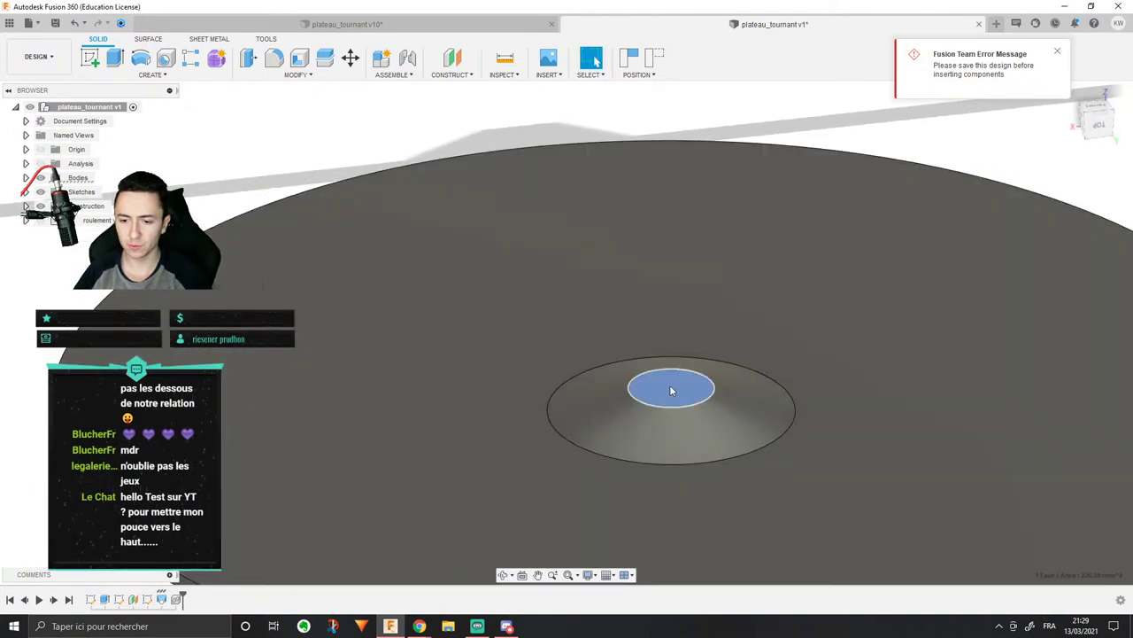
right_click(671, 391)
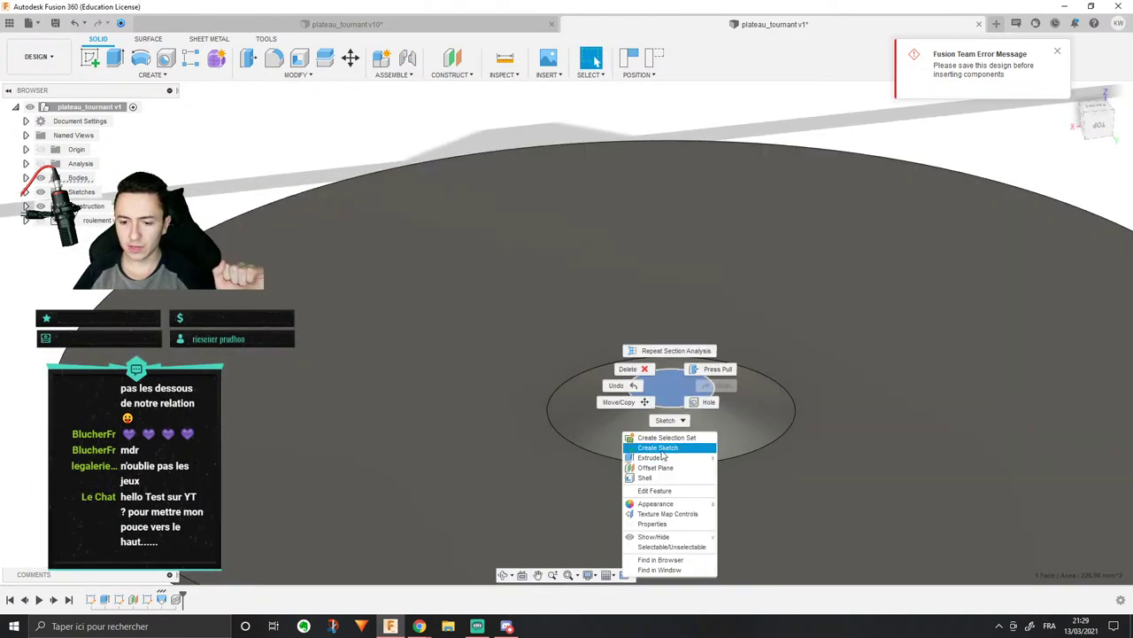
click(661, 449)
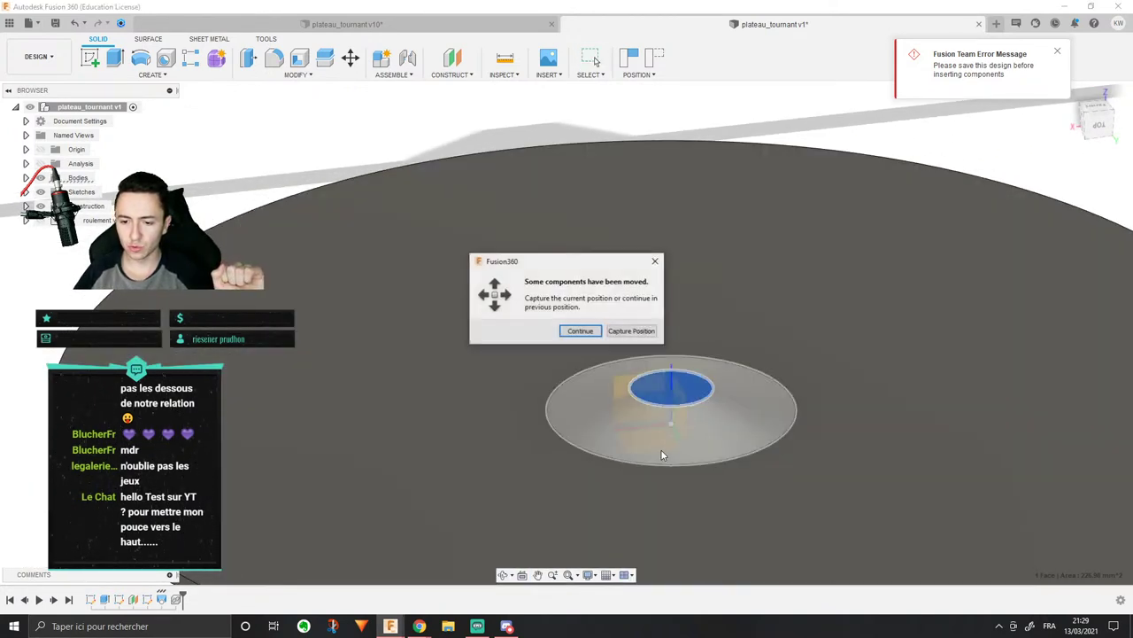
click(630, 338)
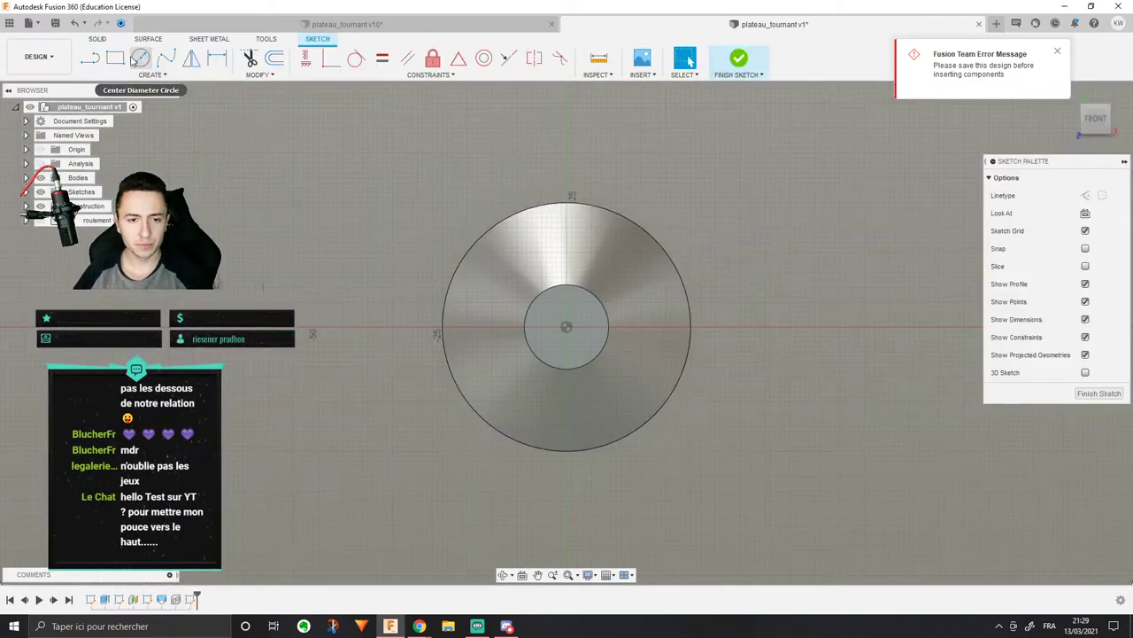
Step: Draw a circle centred on the origin and enlarge it to a radius of about 5.26 mm
click(139, 59)
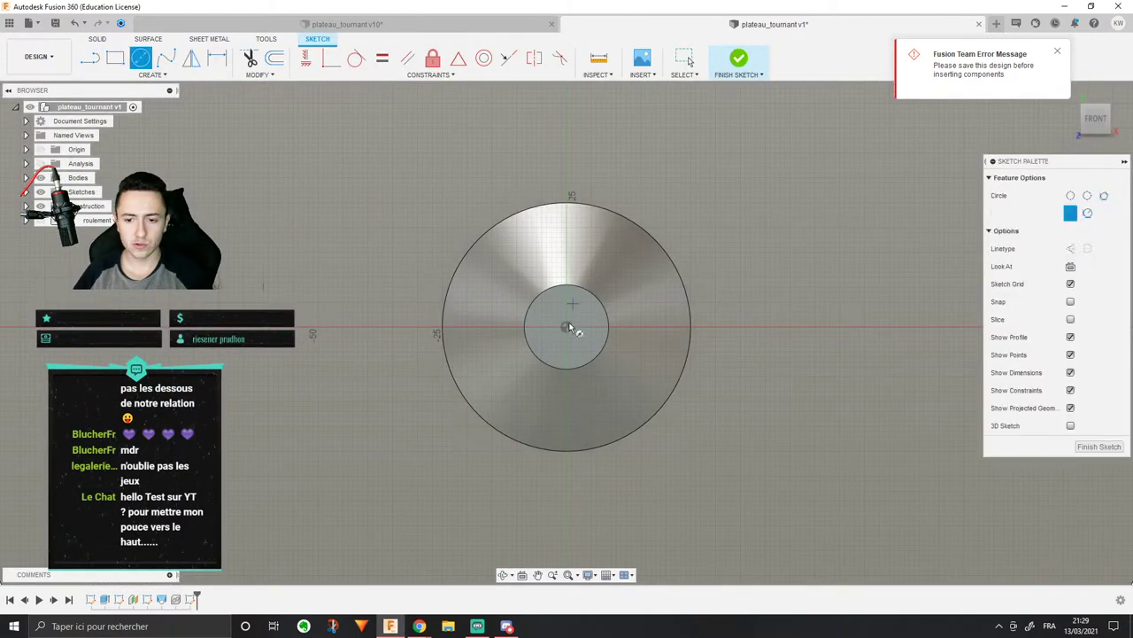
click(567, 327)
click(580, 329)
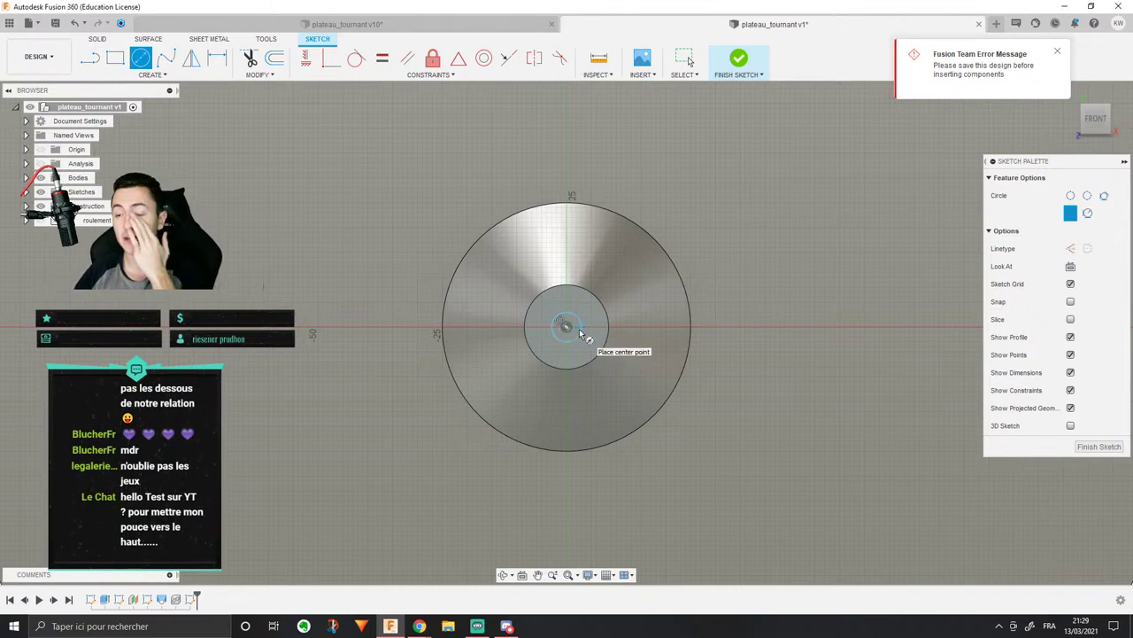
scroll(579, 328, up, 3)
key(Escape)
click(636, 292)
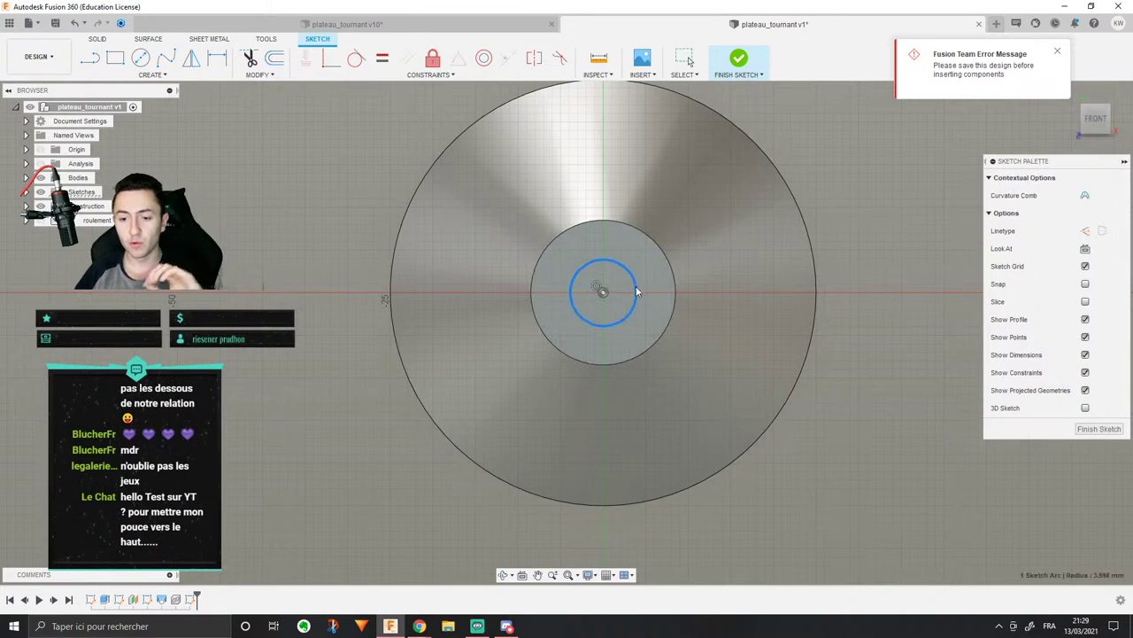
drag(636, 292, 647, 299)
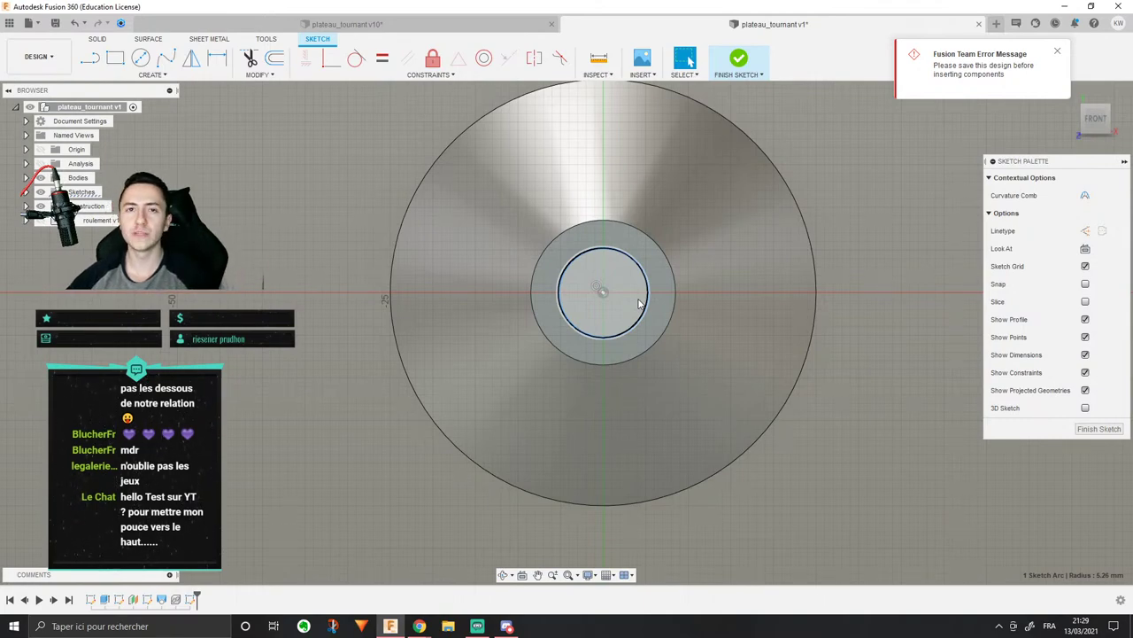
click(641, 298)
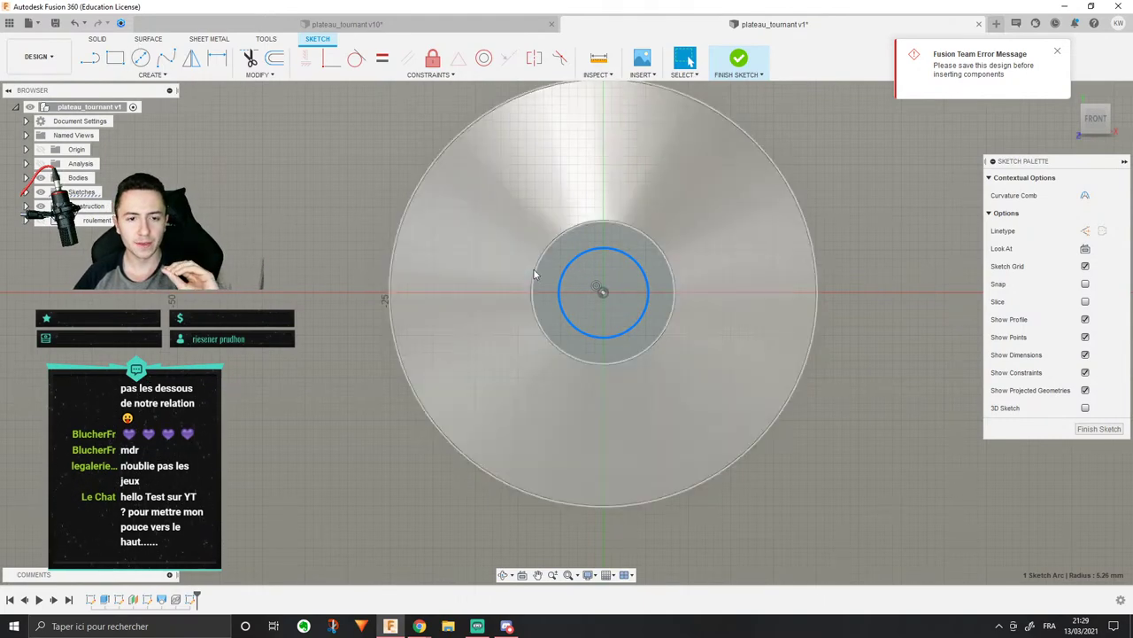
Step: Dimension the circle on the cone's top face to a diameter of 11.5 mm
key(d)
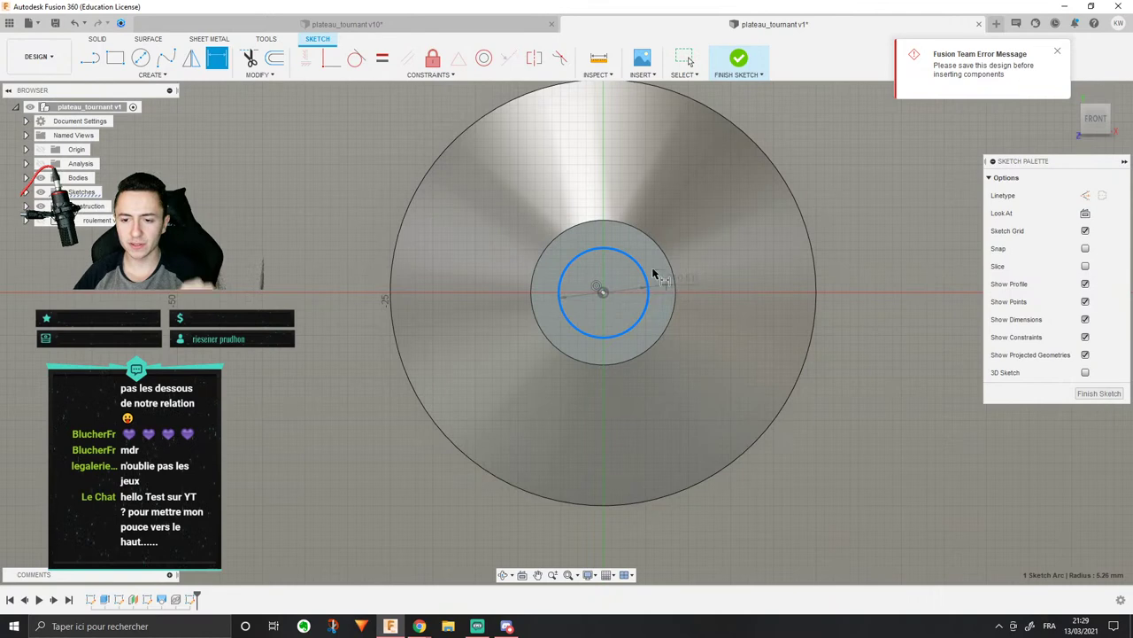
click(854, 195)
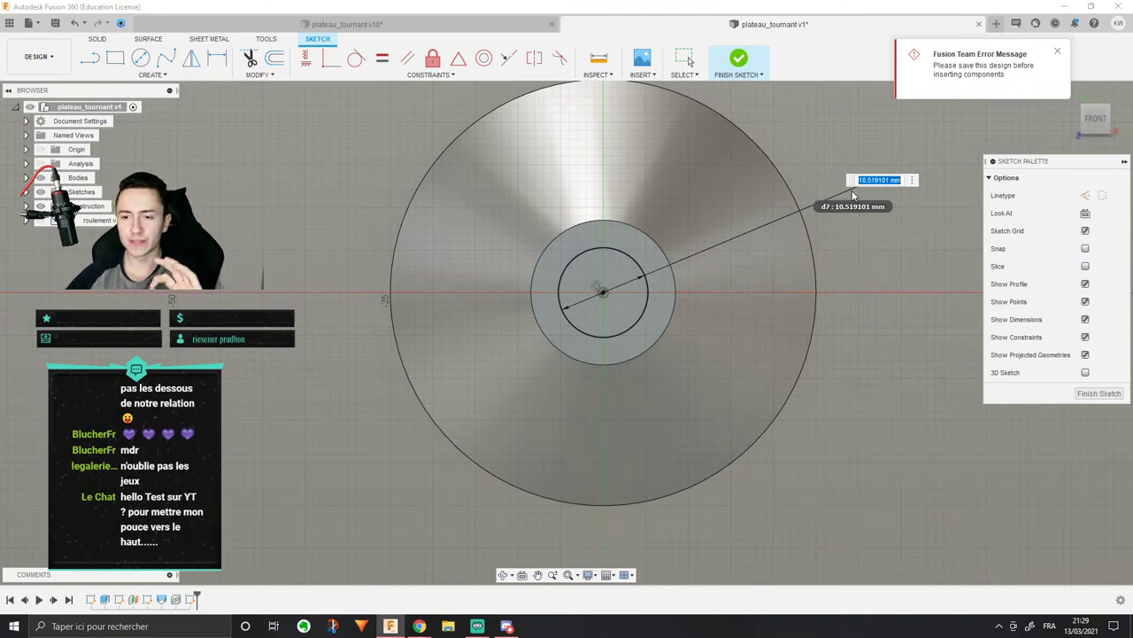
text(1)
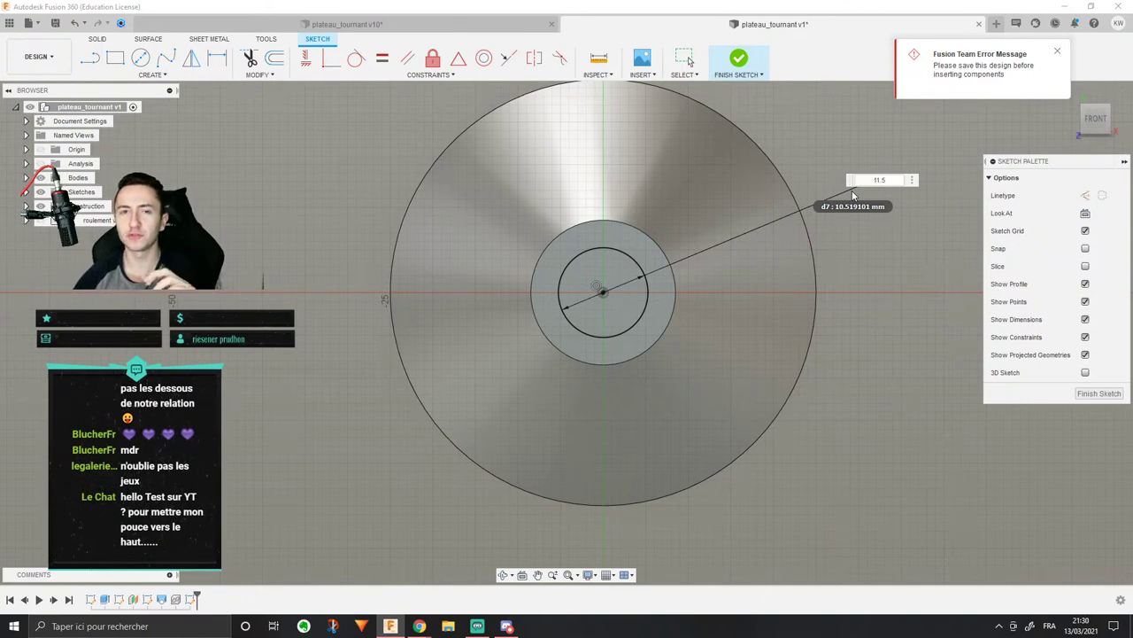
text(1.5)
key(Return)
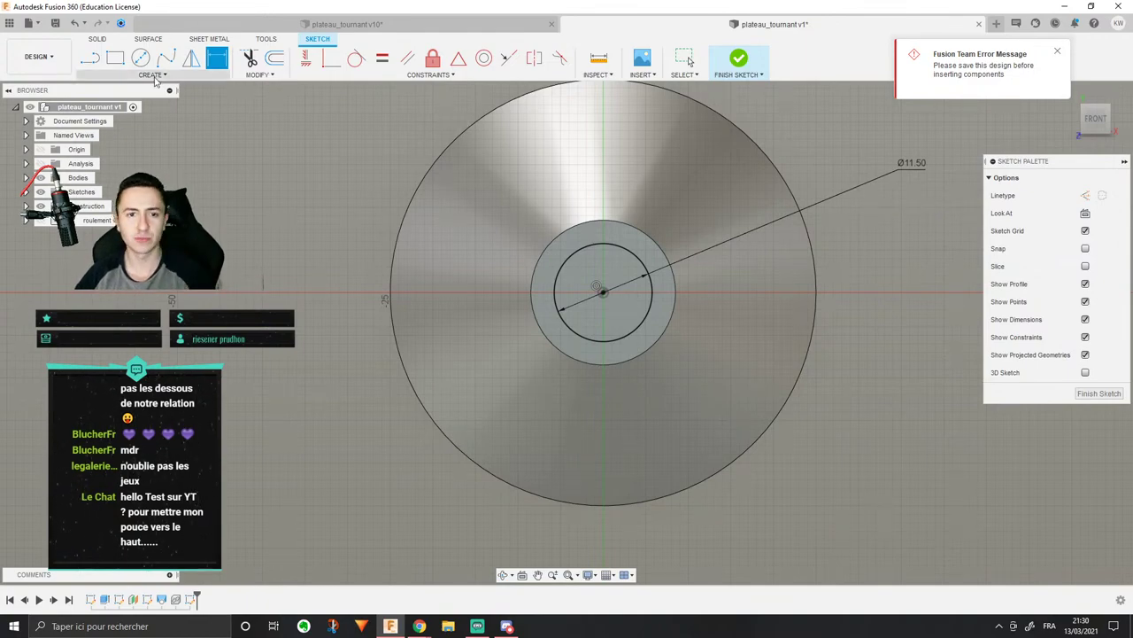
Step: Extrude the circle away from the cone by about 22 mm as a joined shaft
click(97, 39)
click(115, 58)
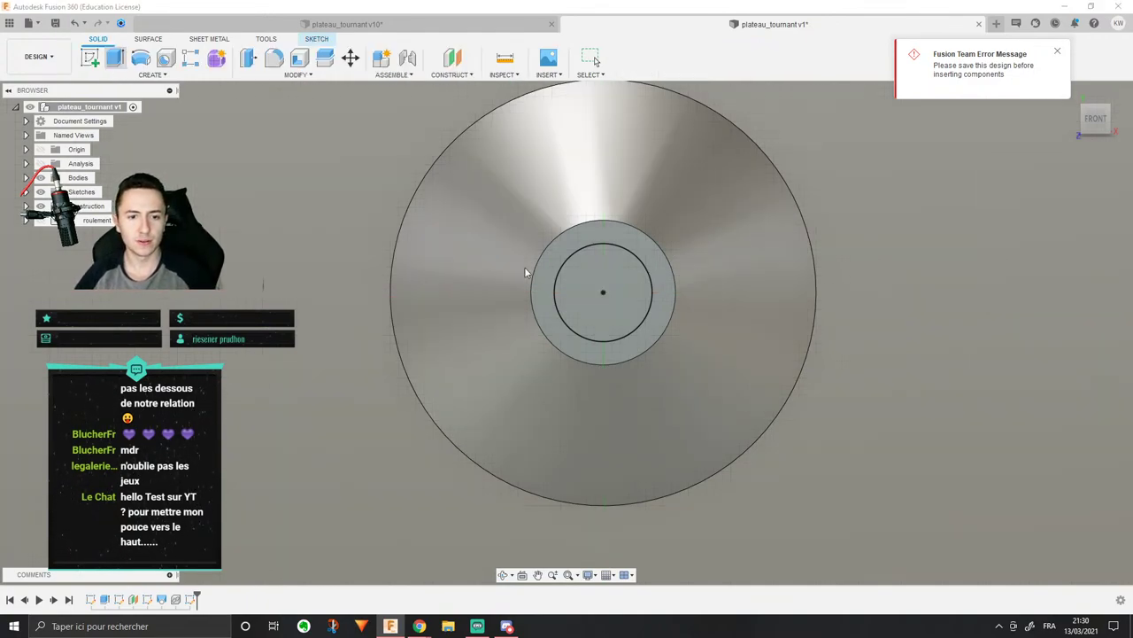
click(610, 293)
shift+middle_drag(610, 293, 598, 217)
drag(601, 280, 585, 175)
middle_drag(585, 175, 642, 326)
scroll(698, 429, down, 2)
drag(635, 286, 630, 249)
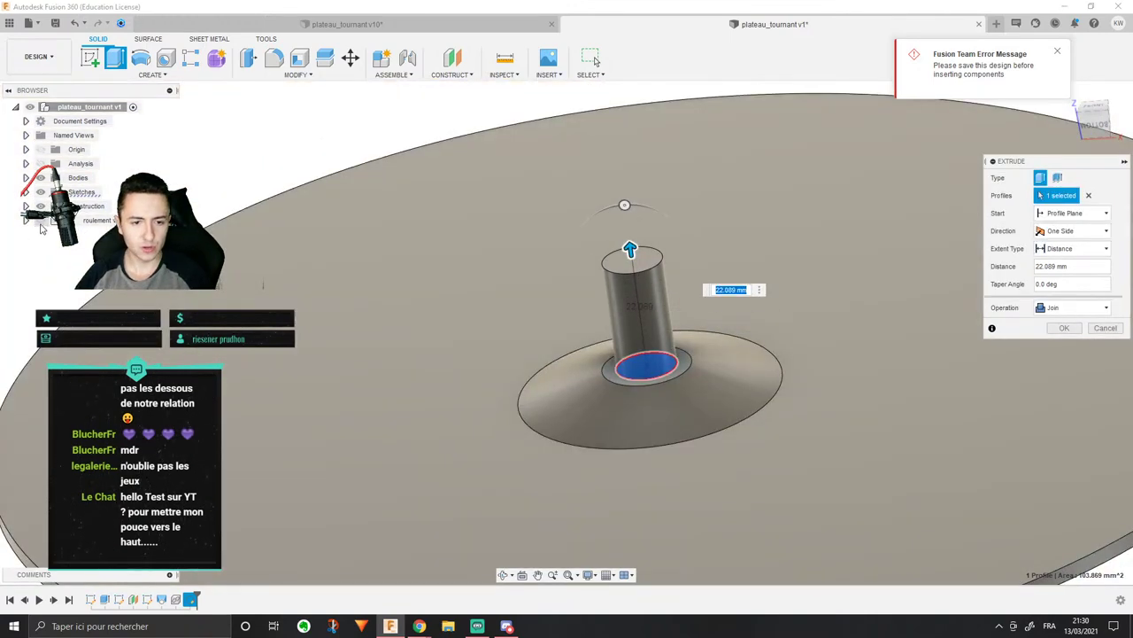
Step: Show the bearing again and complete the shaft extrusion with a distance of 30 mm
scroll(562, 334, down, 5)
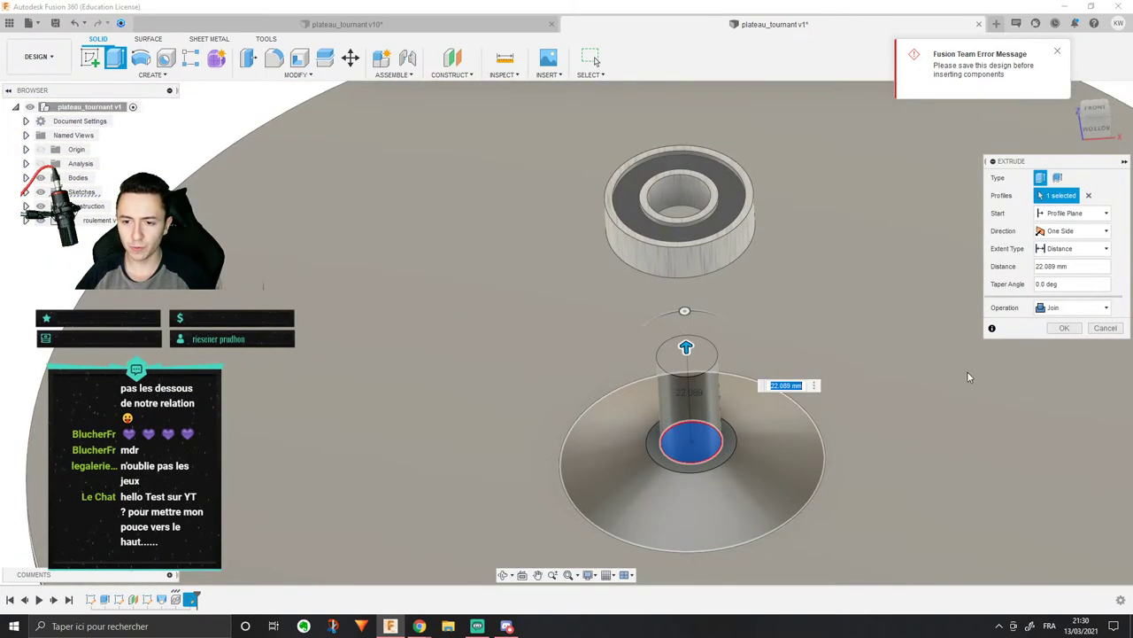
shift+middle_drag(967, 371, 652, 354)
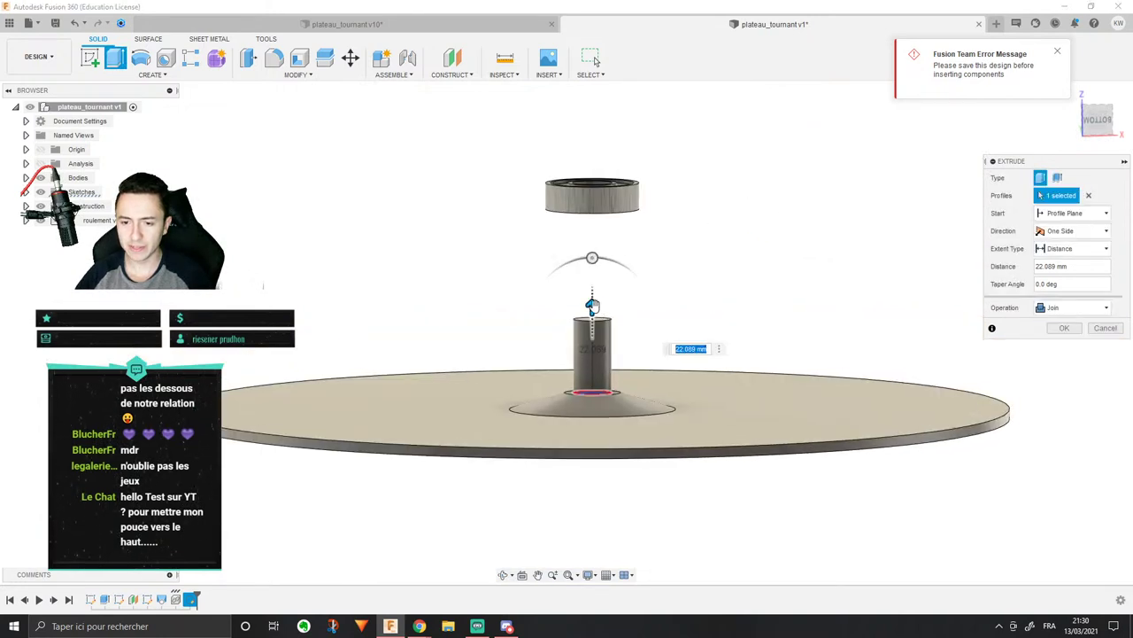
drag(593, 305, 597, 286)
text(30)
key(Return)
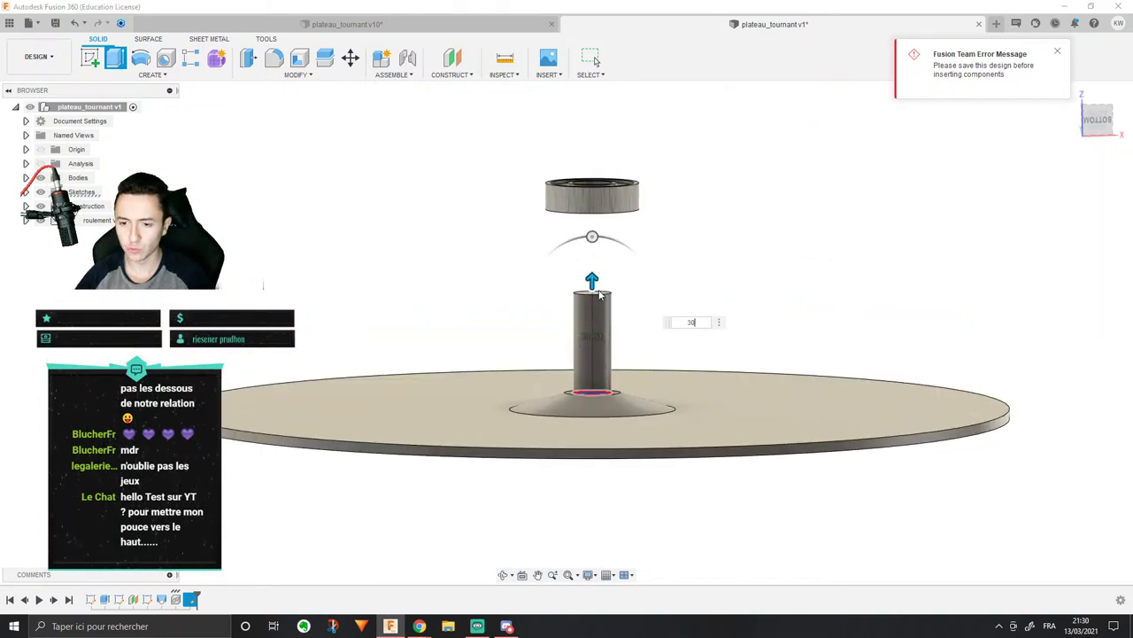
key(Return)
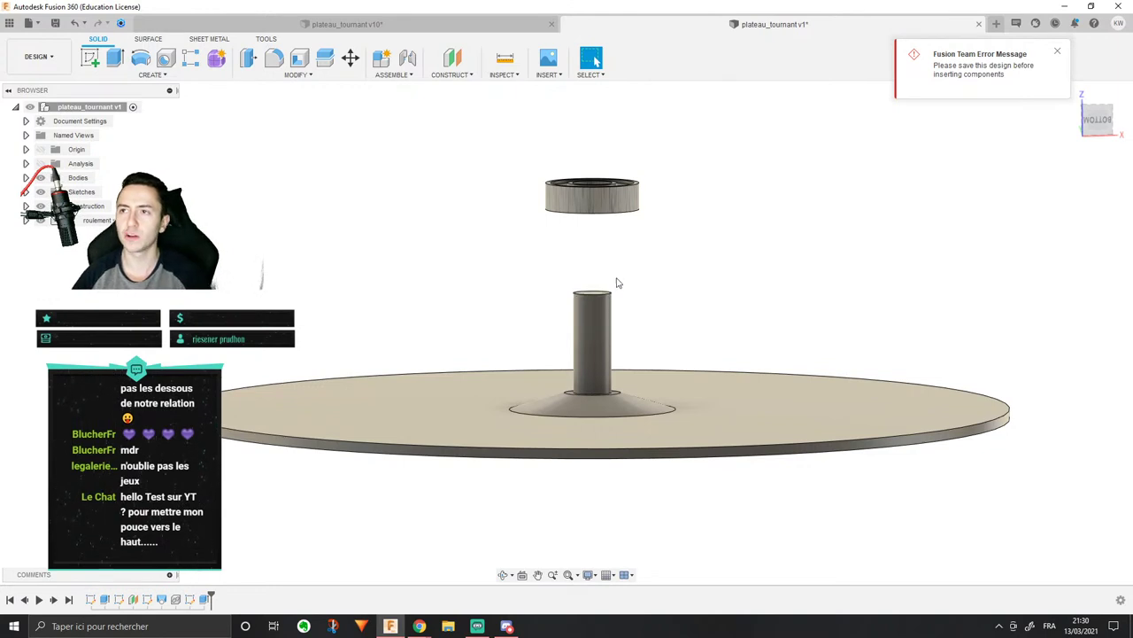
Step: Lower the bearing over the shaft to just above the cone and examine from the front how the shaft fits its bore
drag(607, 202, 605, 383)
scroll(613, 298, up, 2)
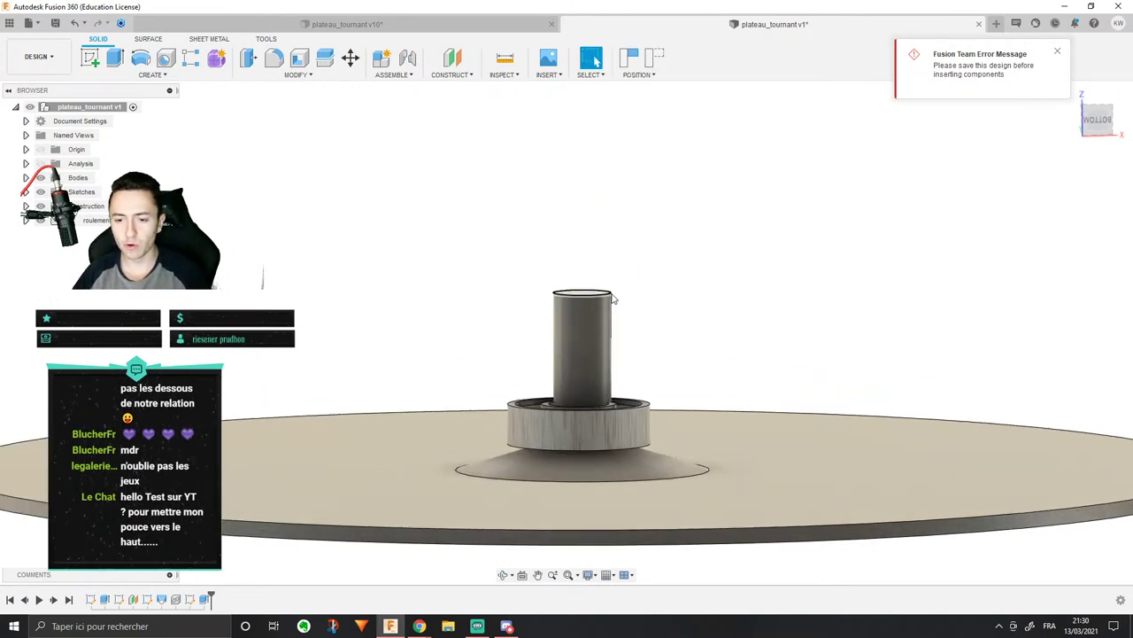
scroll(613, 298, down, 3)
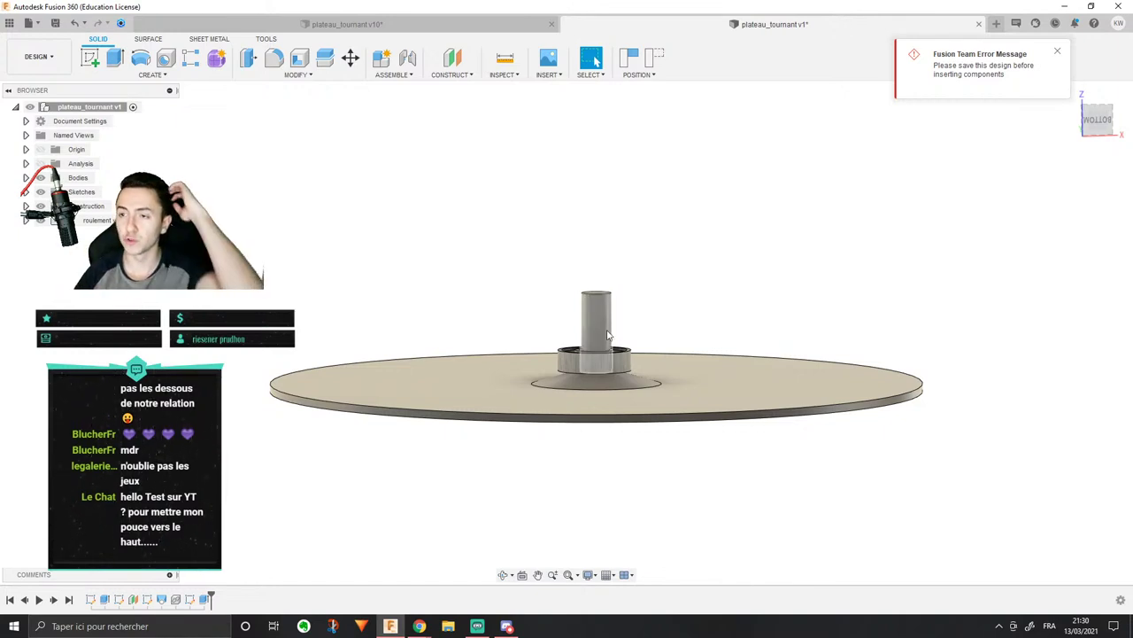
scroll(627, 317, up, 3)
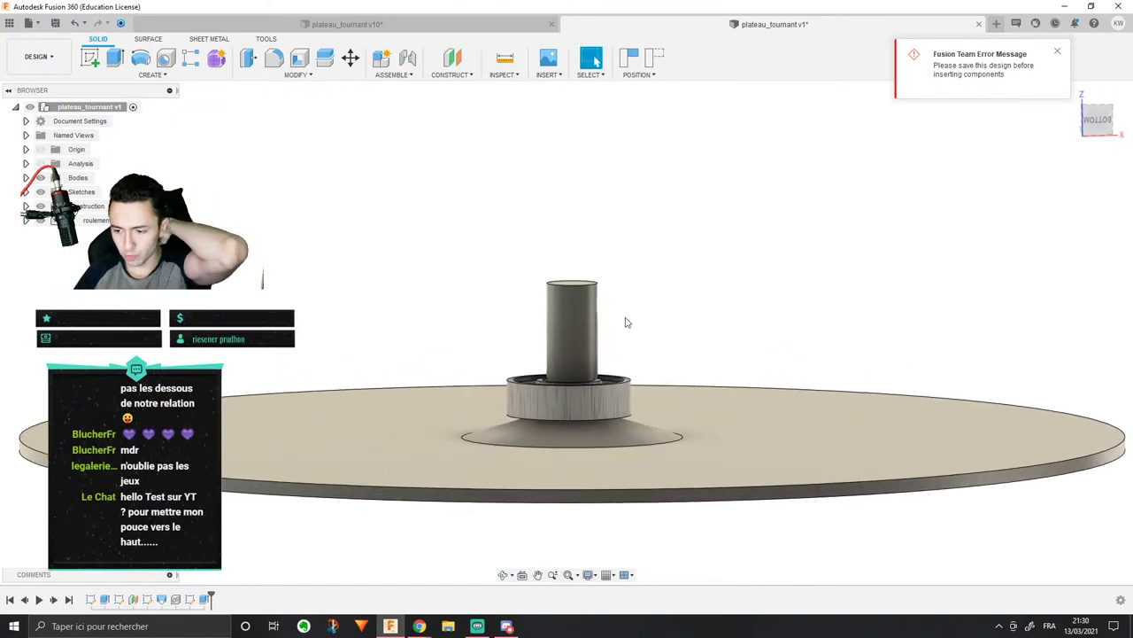
middle_drag(626, 320, 624, 379)
scroll(630, 293, up, 3)
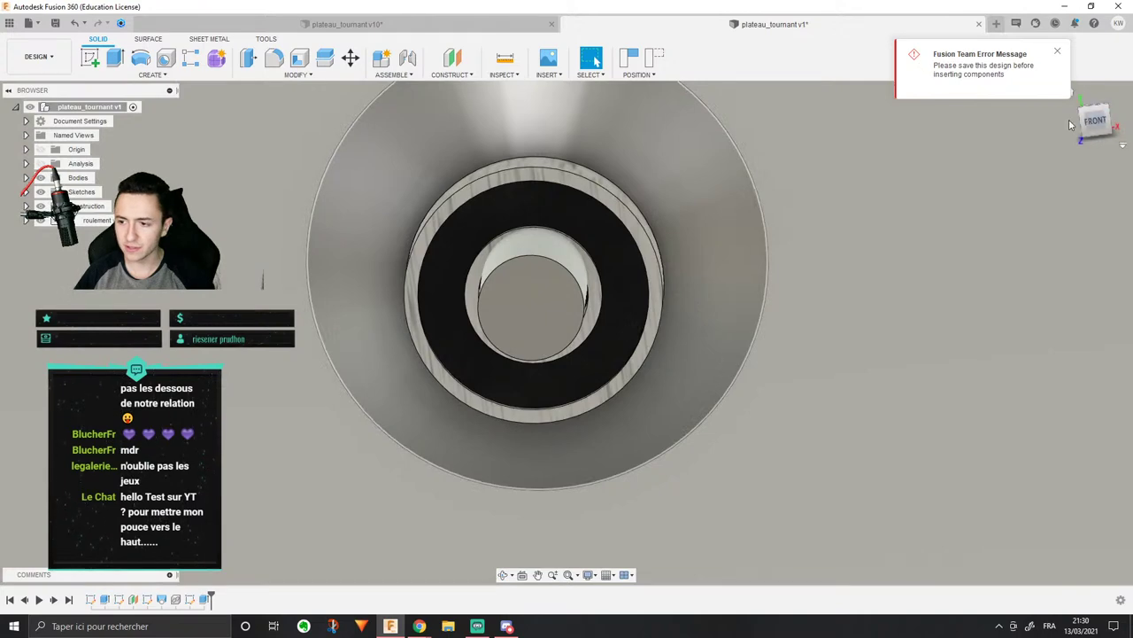
click(1084, 126)
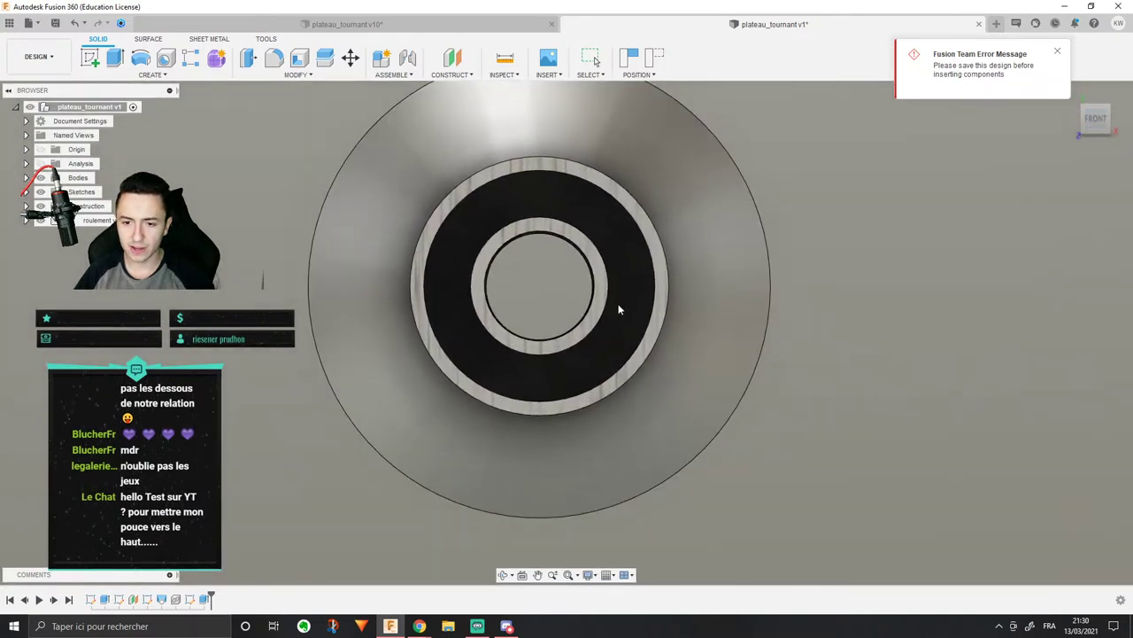
key(Escape)
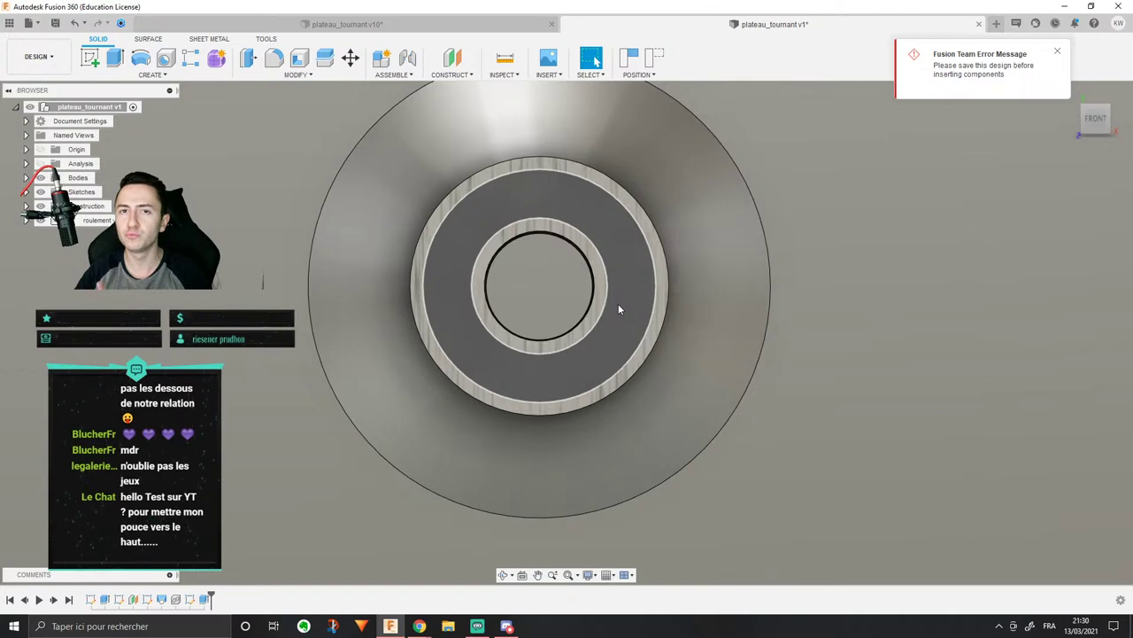
scroll(618, 304, down, 5)
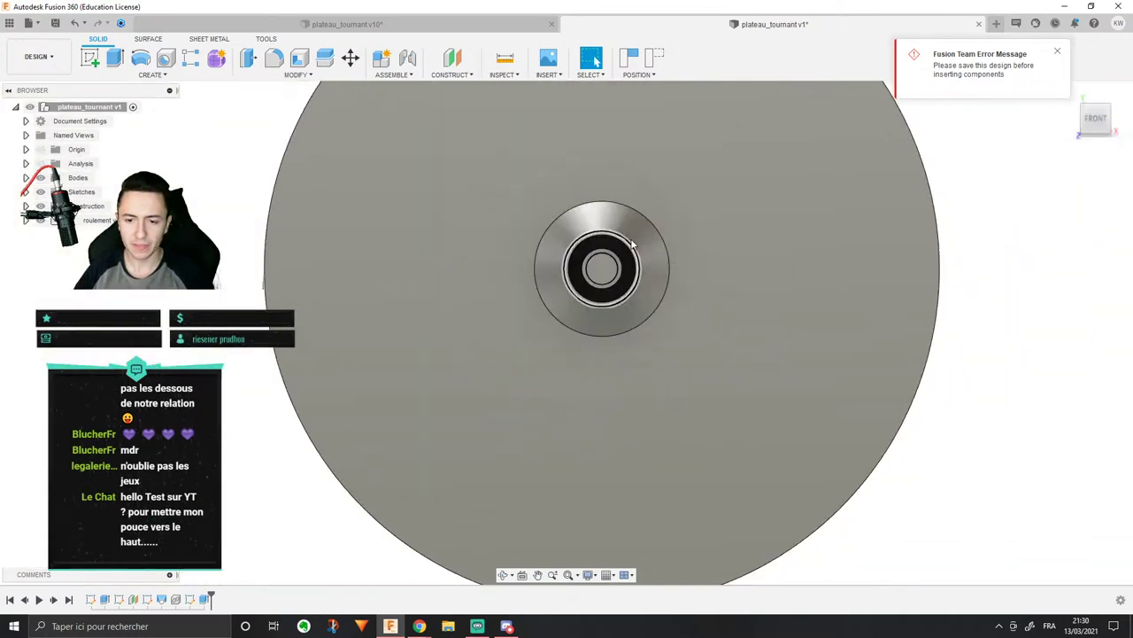
shift+middle_drag(632, 242, 632, 139)
scroll(630, 143, up, 4)
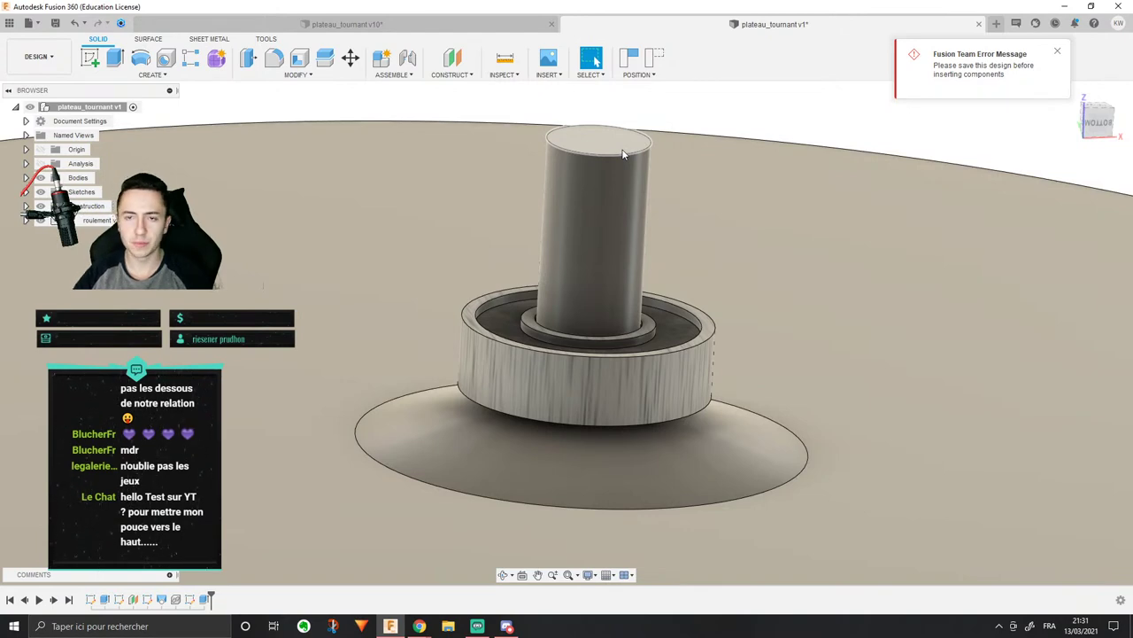
Step: In the plateau_tournant v10 design, hide the turntable disc, its cone and the licorne_cookie component to expose the top of the arch
click(347, 24)
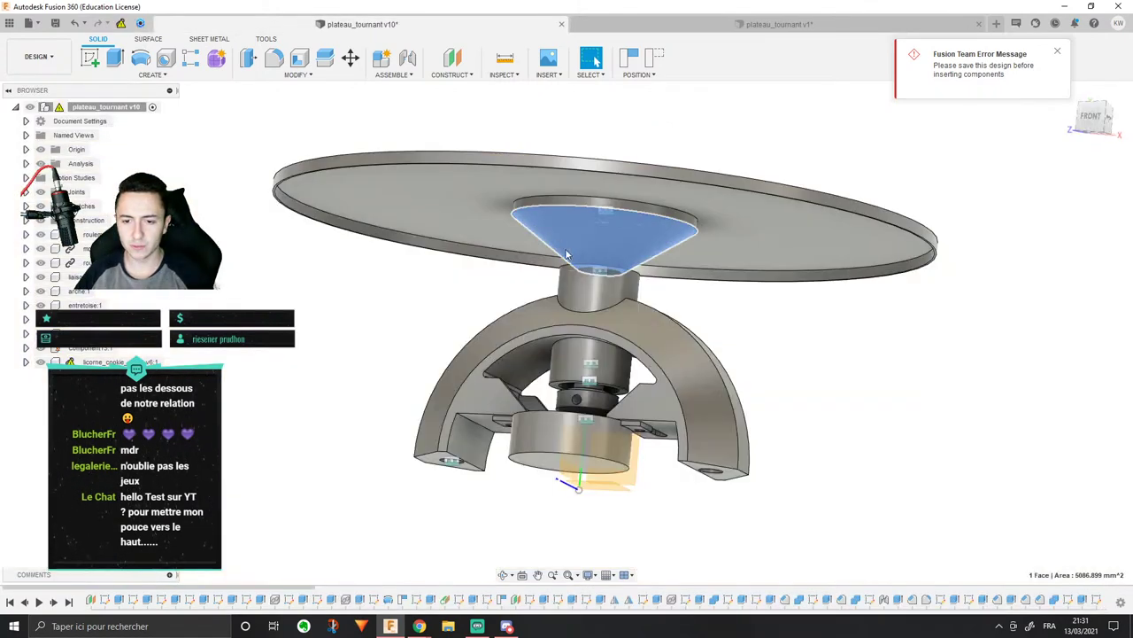
scroll(566, 255, down, 3)
click(620, 223)
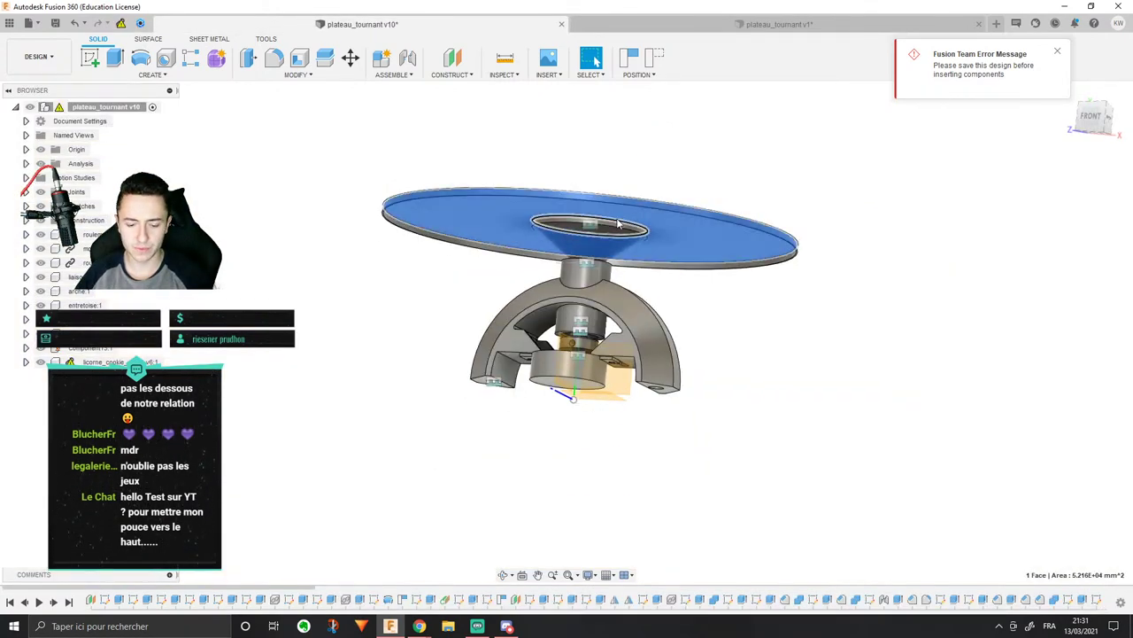
scroll(610, 233, up, 3)
click(820, 425)
click(716, 435)
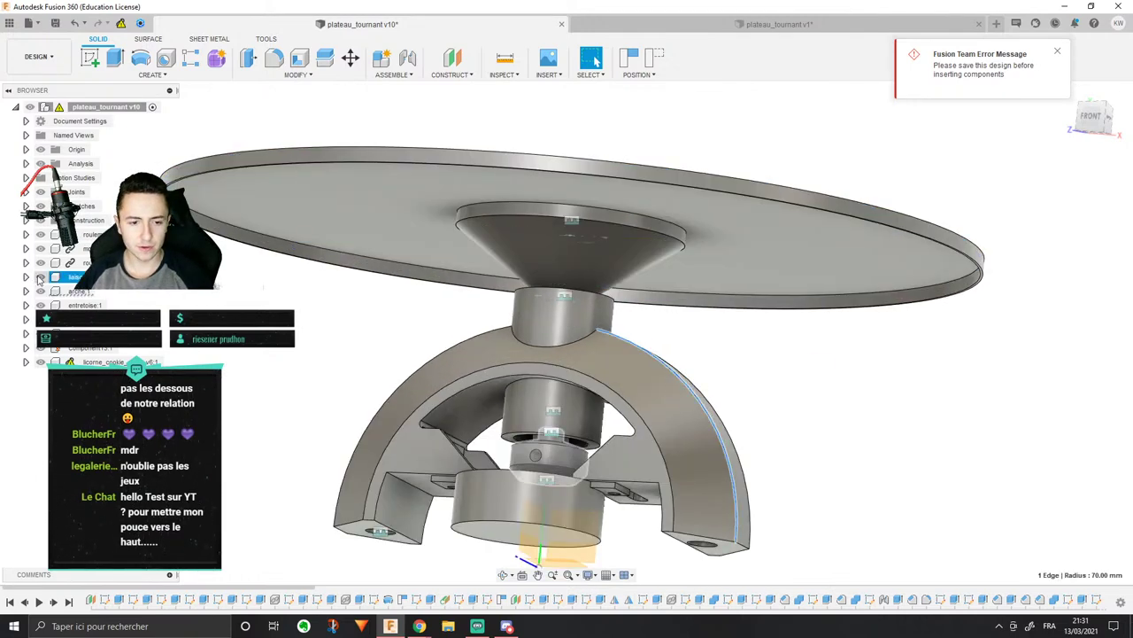
click(369, 227)
click(41, 320)
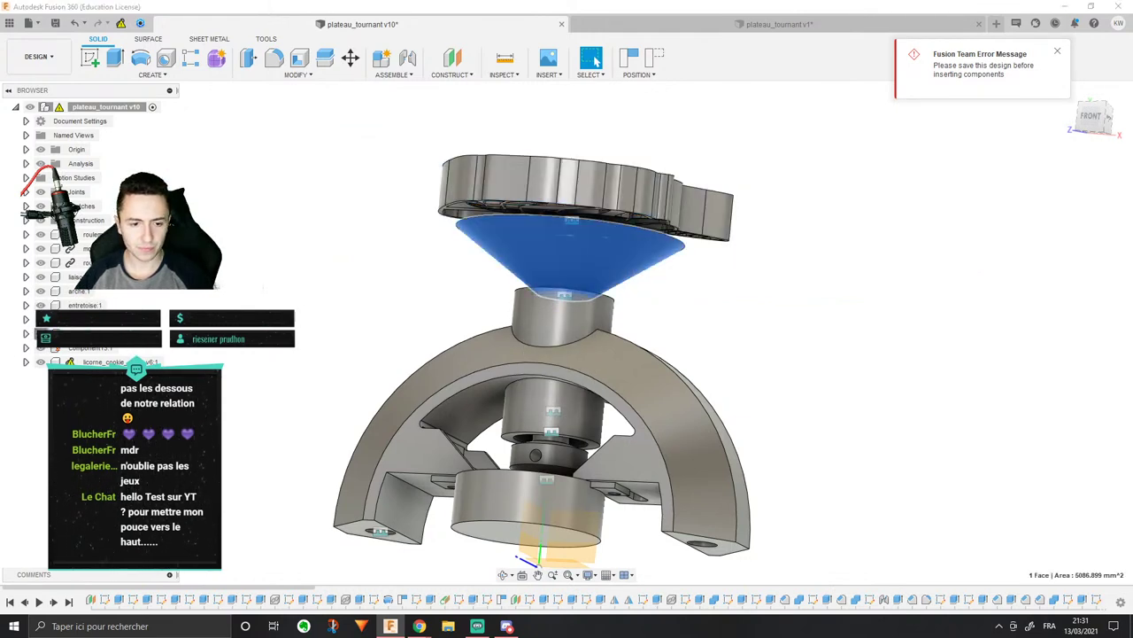
click(40, 362)
Step: Hide the bearing in the arch's hub and examine the stepped seat that holds it
middle_drag(460, 162, 593, 303)
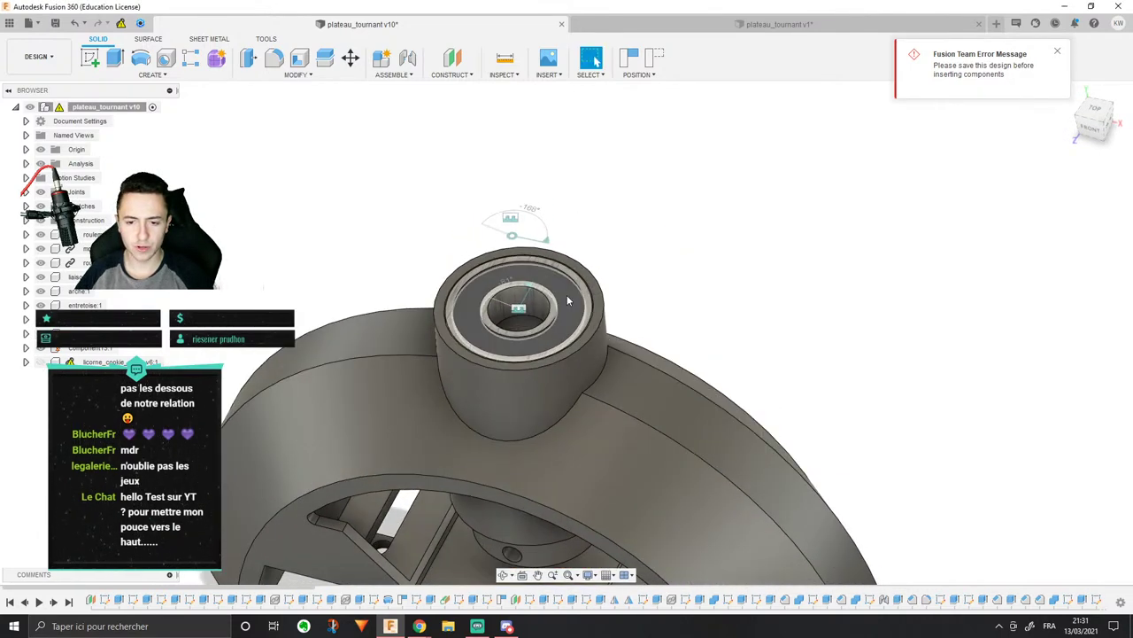
click(41, 263)
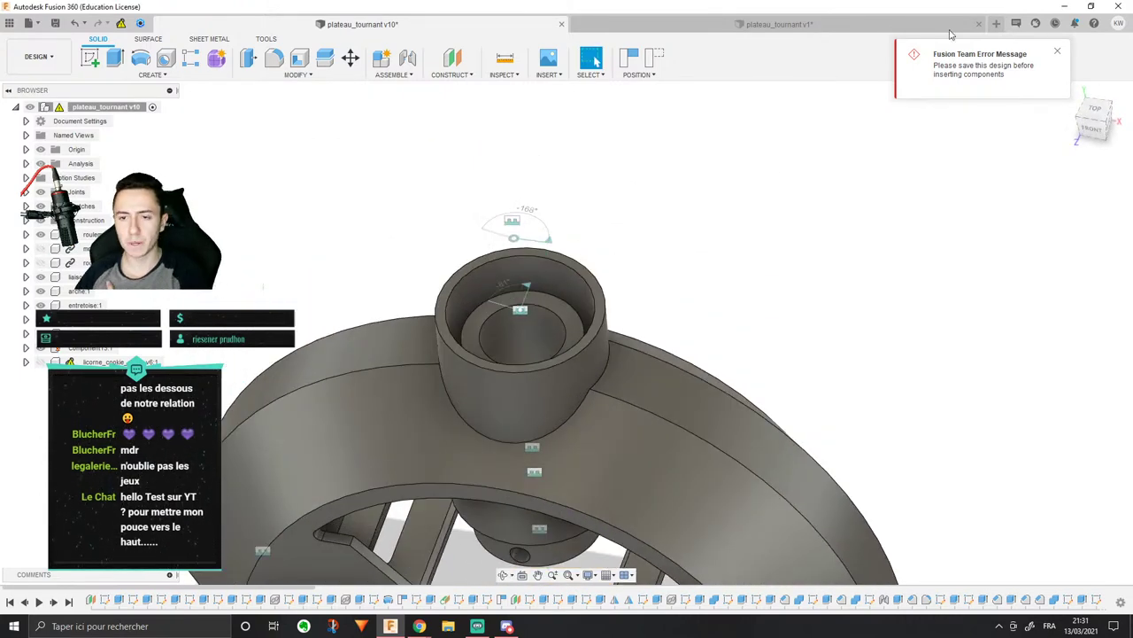
Step: Return to the plateau_tournant v1 design and move the bearing aside, off the shaft
click(894, 24)
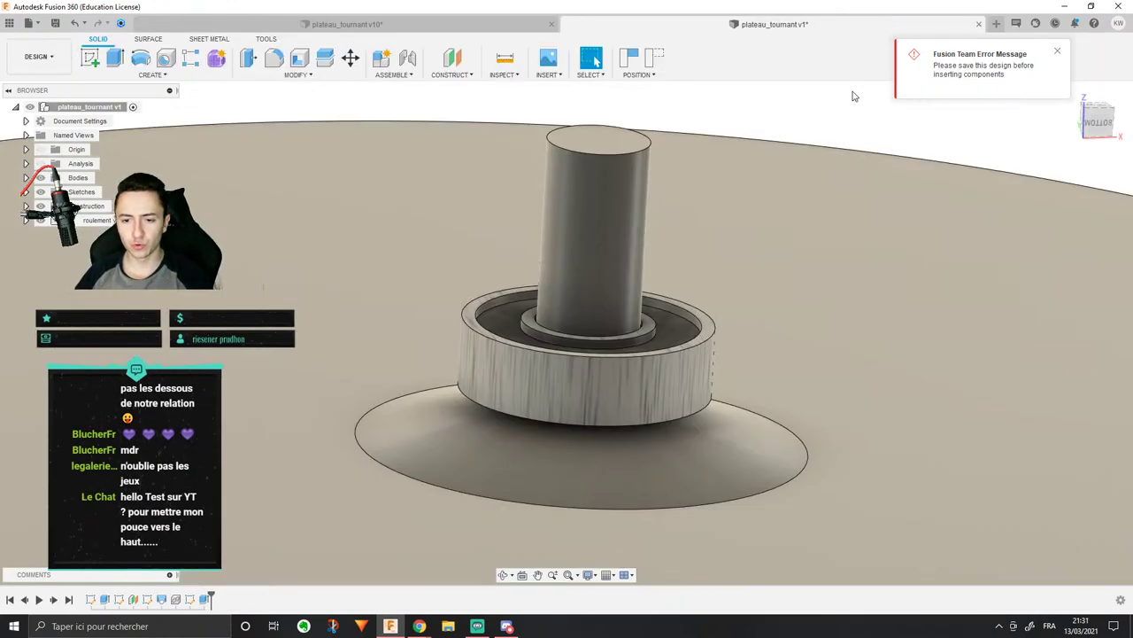
scroll(813, 164, up, 3)
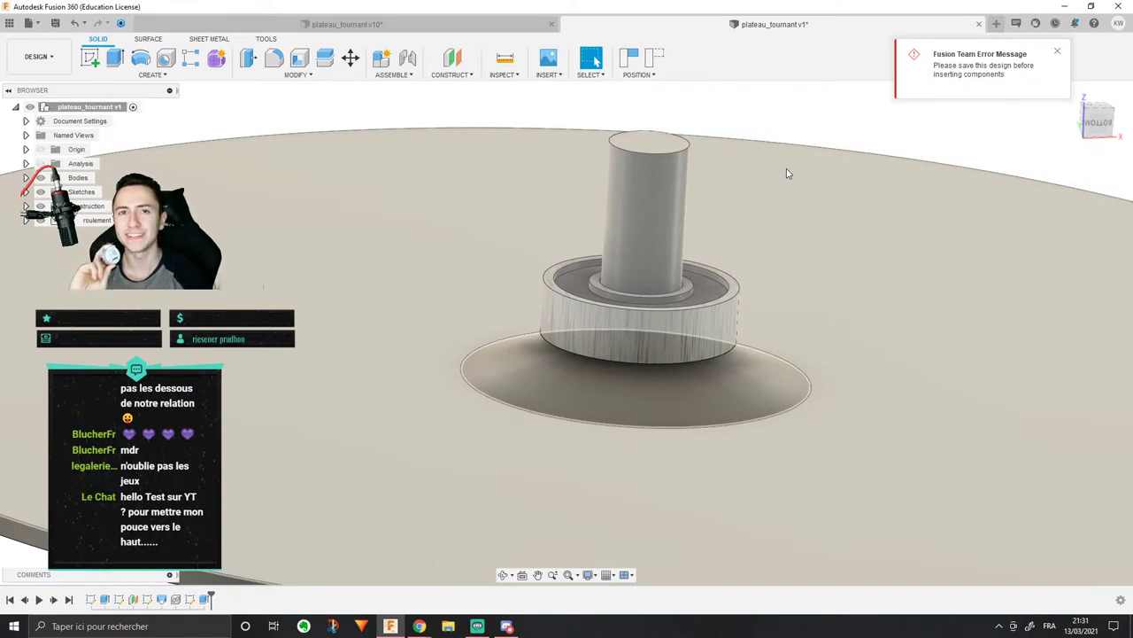
shift+middle_drag(786, 170, 708, 288)
scroll(708, 289, up, 3)
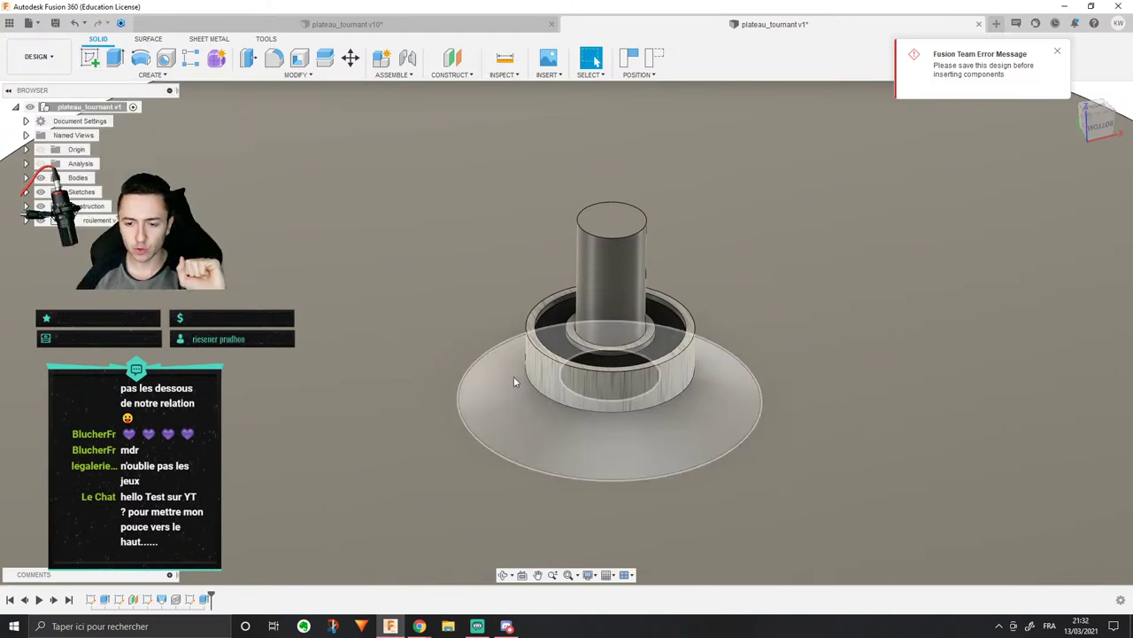
drag(514, 376, 729, 234)
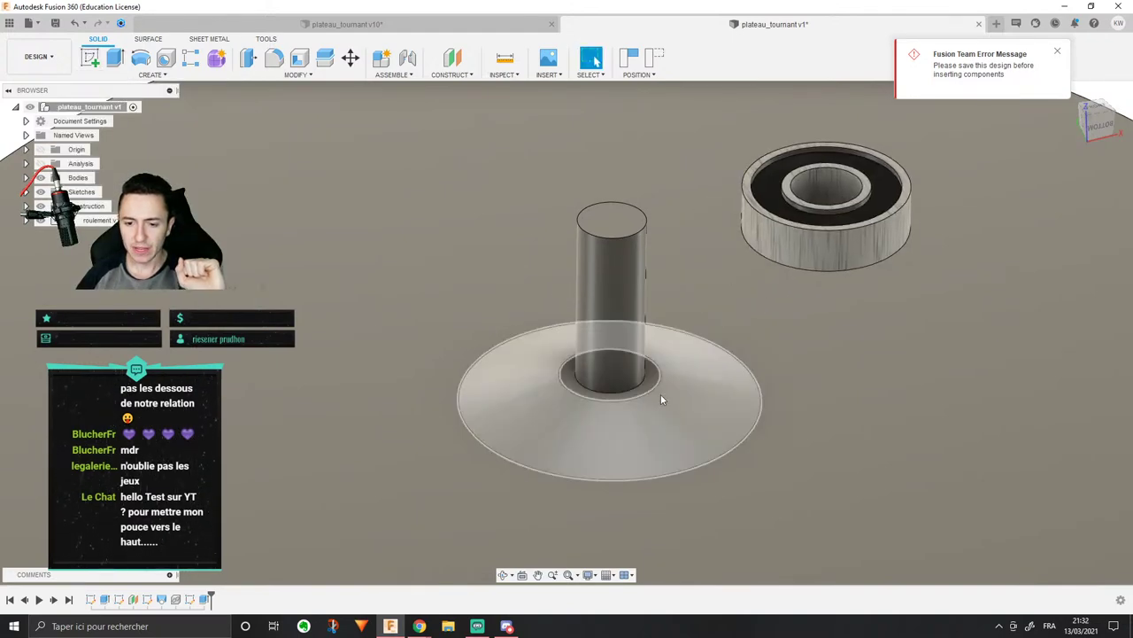
Step: Start a sketch on the ring-shaped top face of the cone, continuing without capturing the bearing's moved position
click(655, 378)
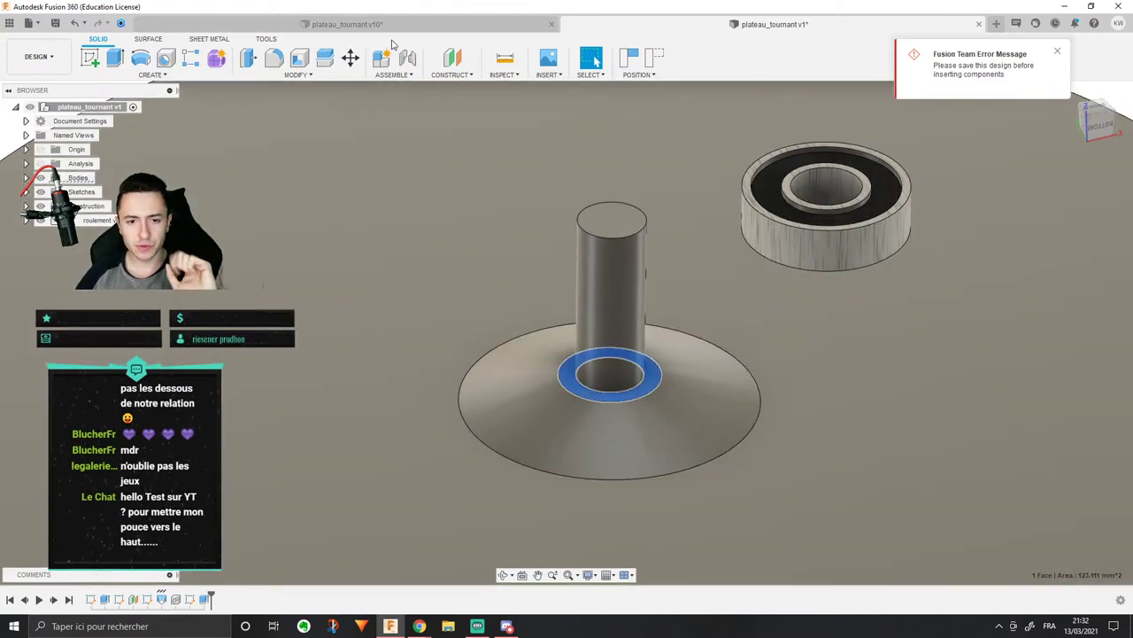
scroll(655, 381, up, 3)
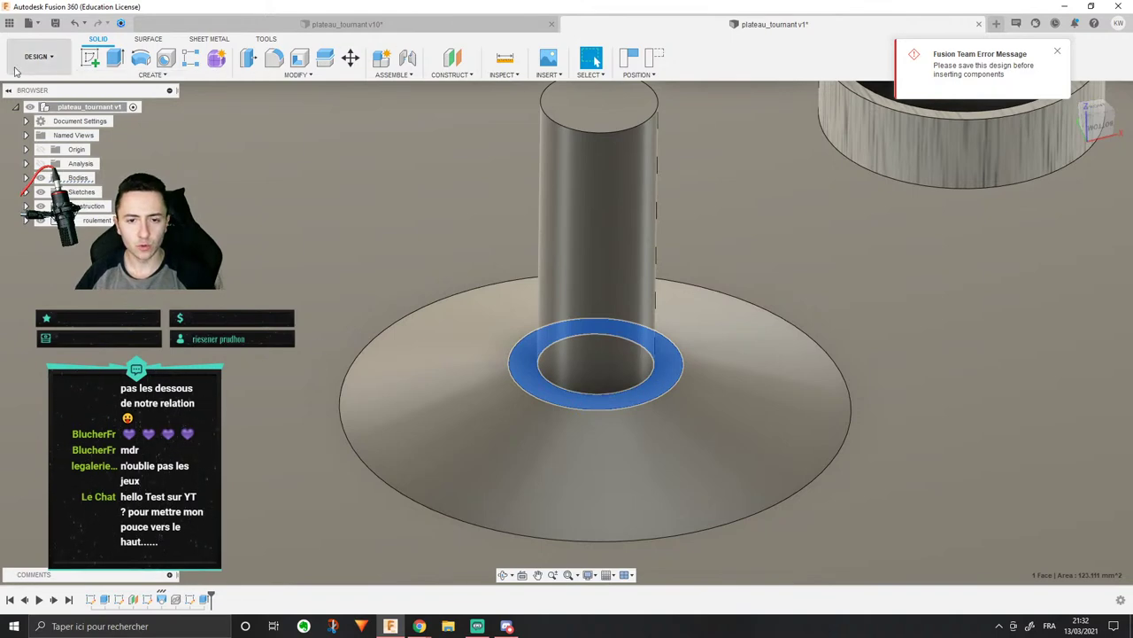
click(91, 59)
click(581, 331)
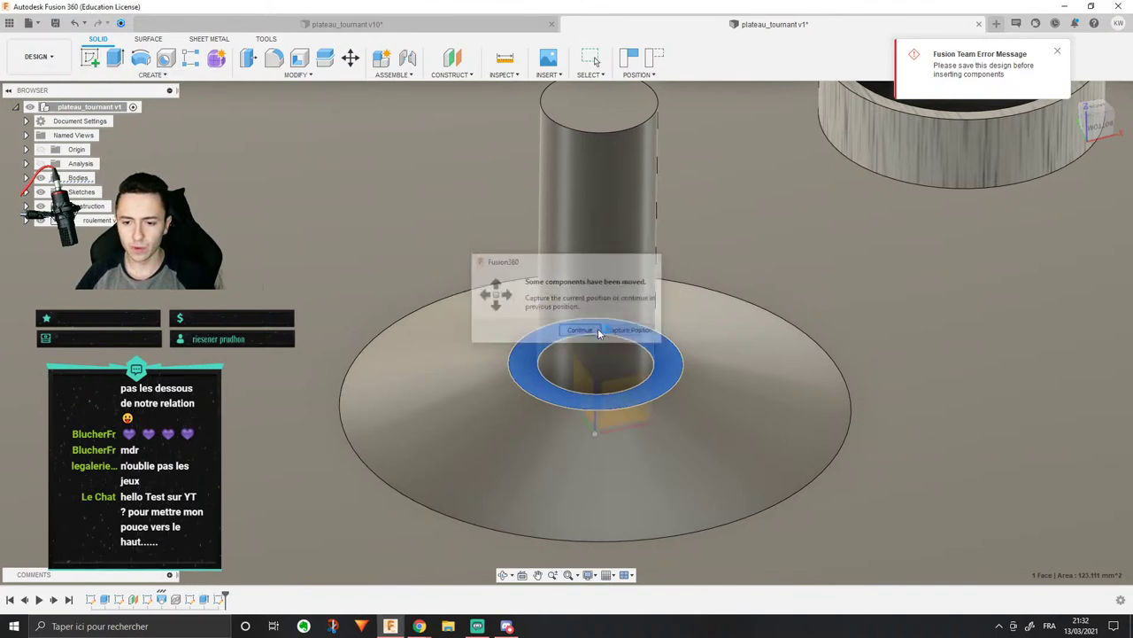
Step: Draw a circle centred on the origin, larger than the bearing's outer ring and inside the cone's base edge
click(140, 58)
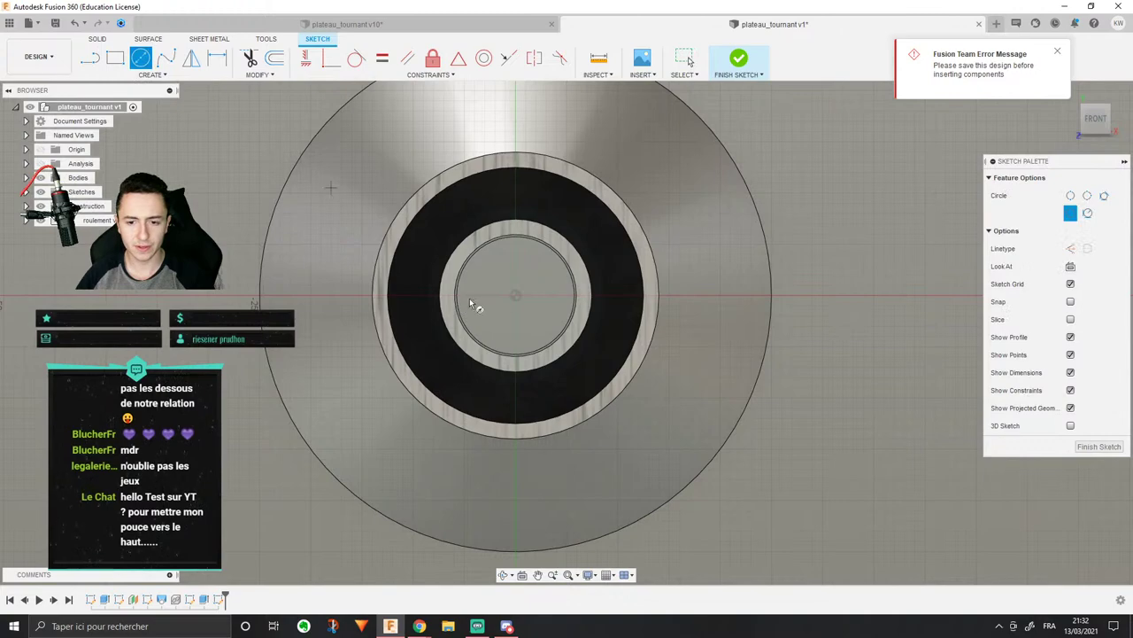
click(518, 295)
click(694, 294)
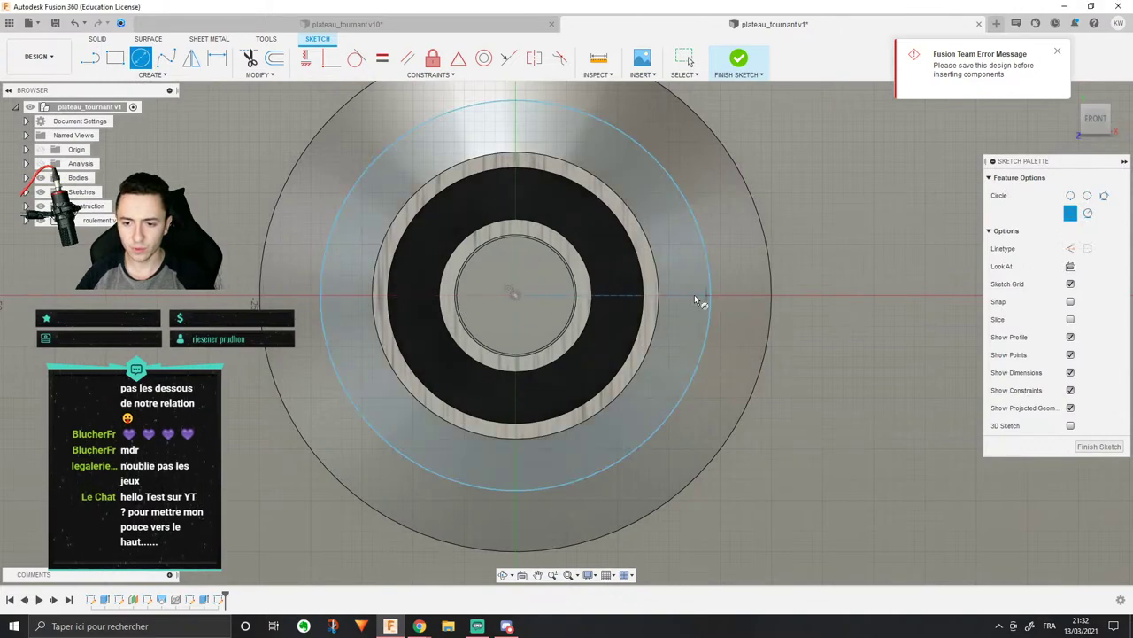
mouse_move(695, 294)
shift+middle_down()
mouse_move(658, 262)
mouse_move(665, 224)
shift+middle_up()
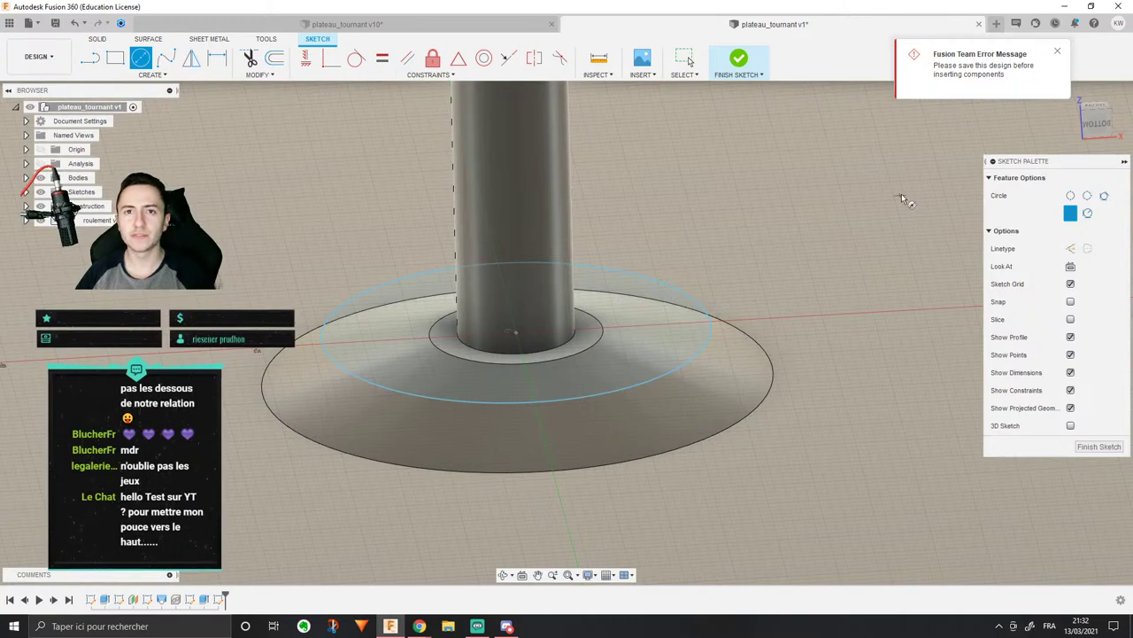
click(96, 39)
click(116, 58)
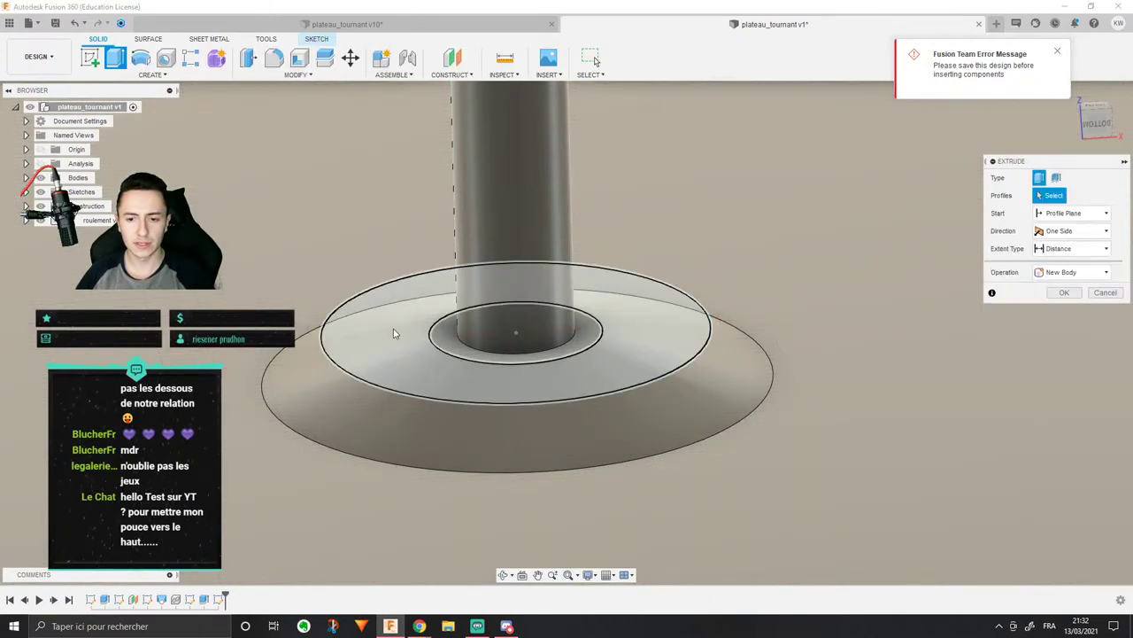
click(432, 366)
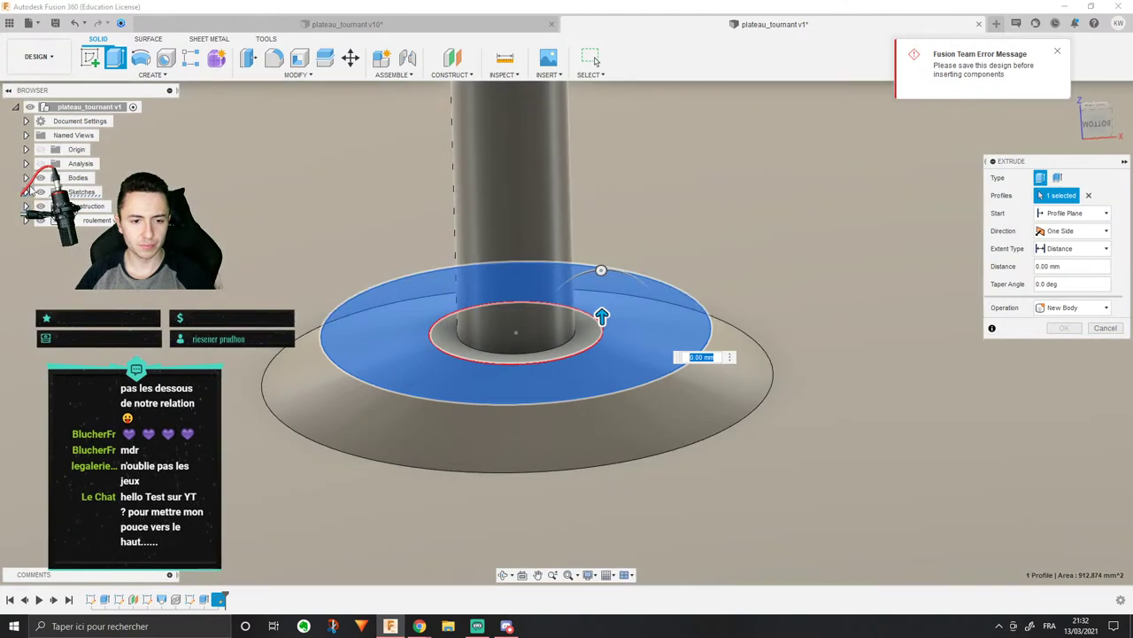
drag(602, 316, 605, 385)
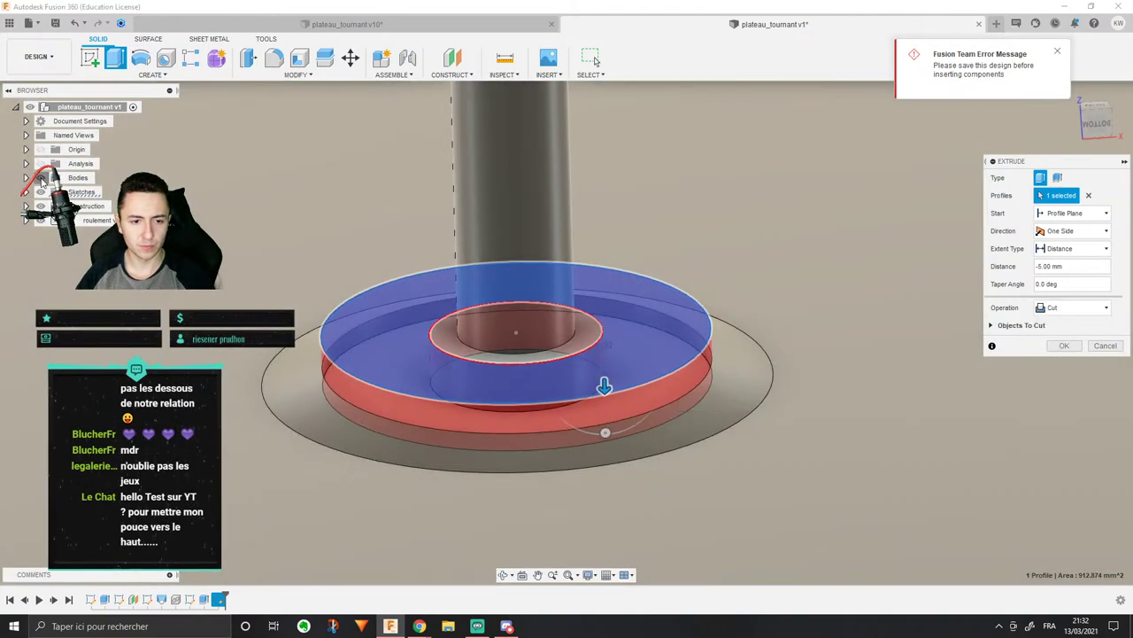
click(41, 177)
click(557, 358)
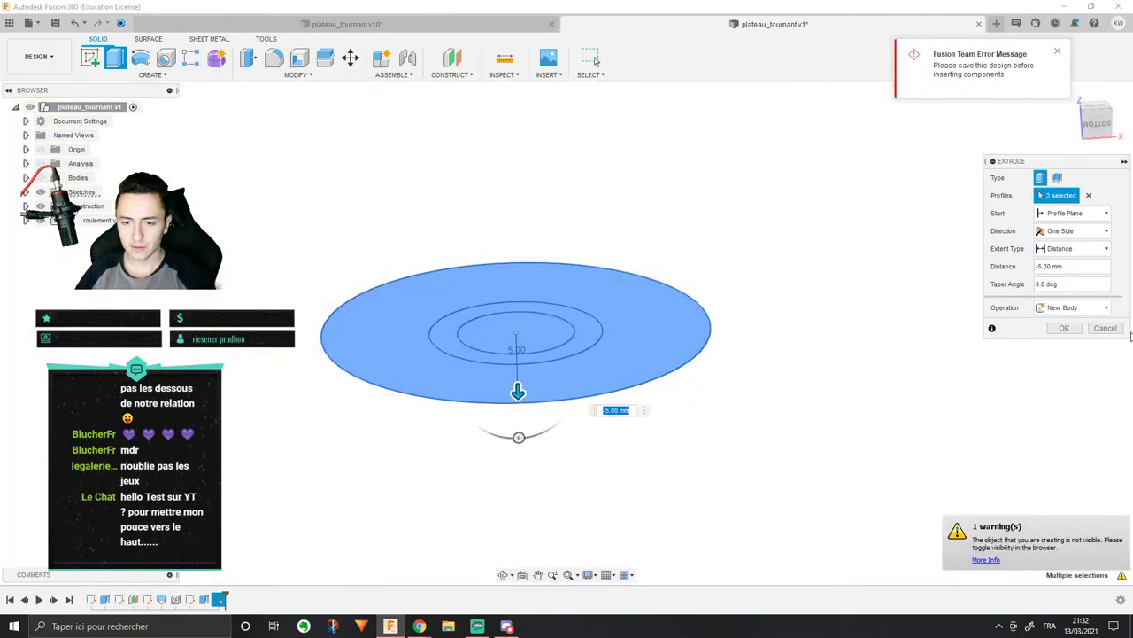
click(1105, 328)
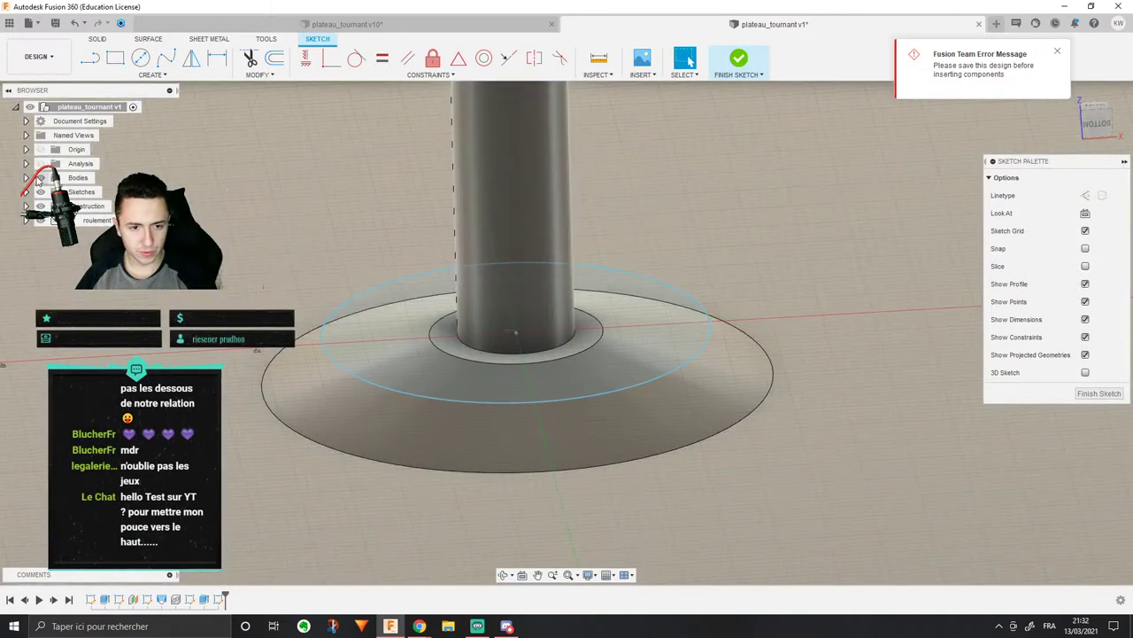
Step: Hide the turntable's bodies so that the new circle sketch can be worked on alone
click(40, 176)
click(98, 38)
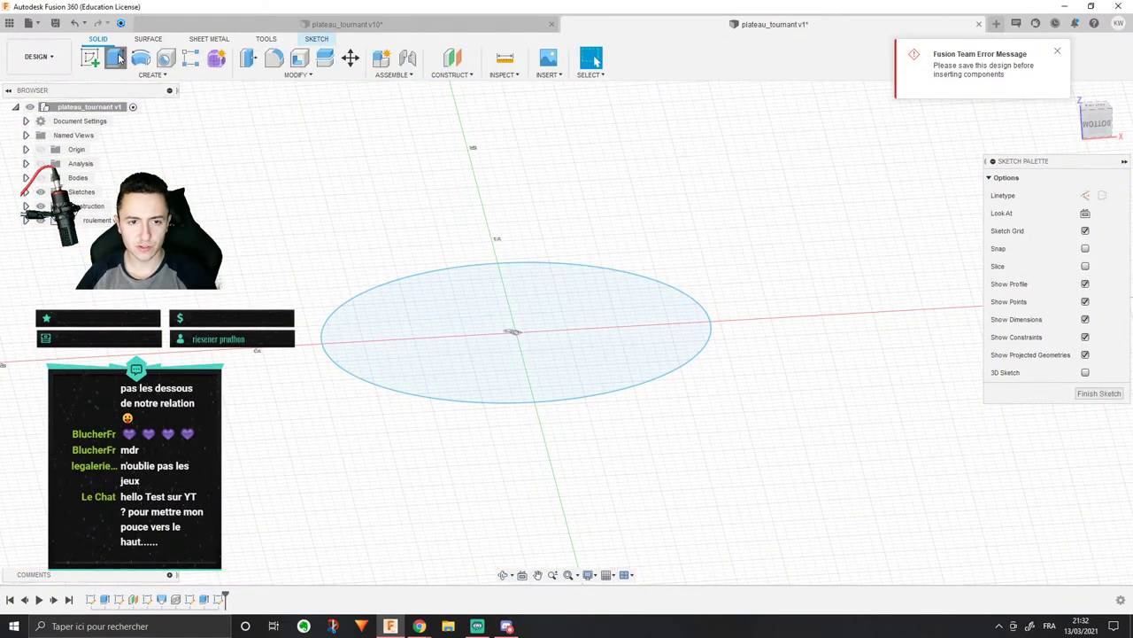
click(114, 58)
click(498, 310)
click(498, 320)
click(406, 316)
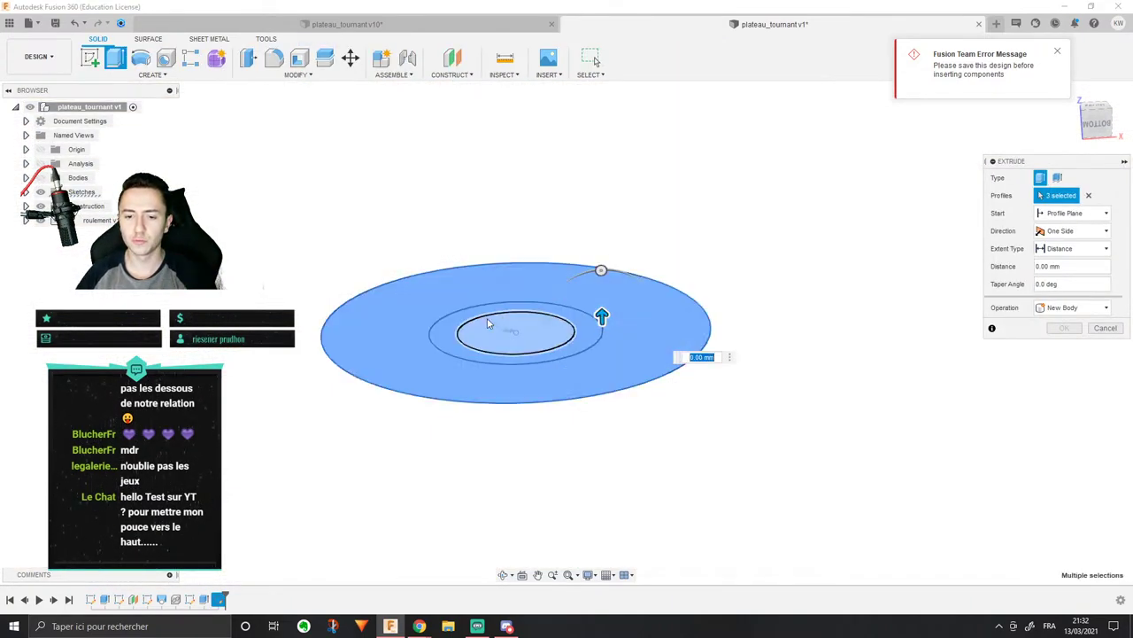
drag(601, 318, 600, 260)
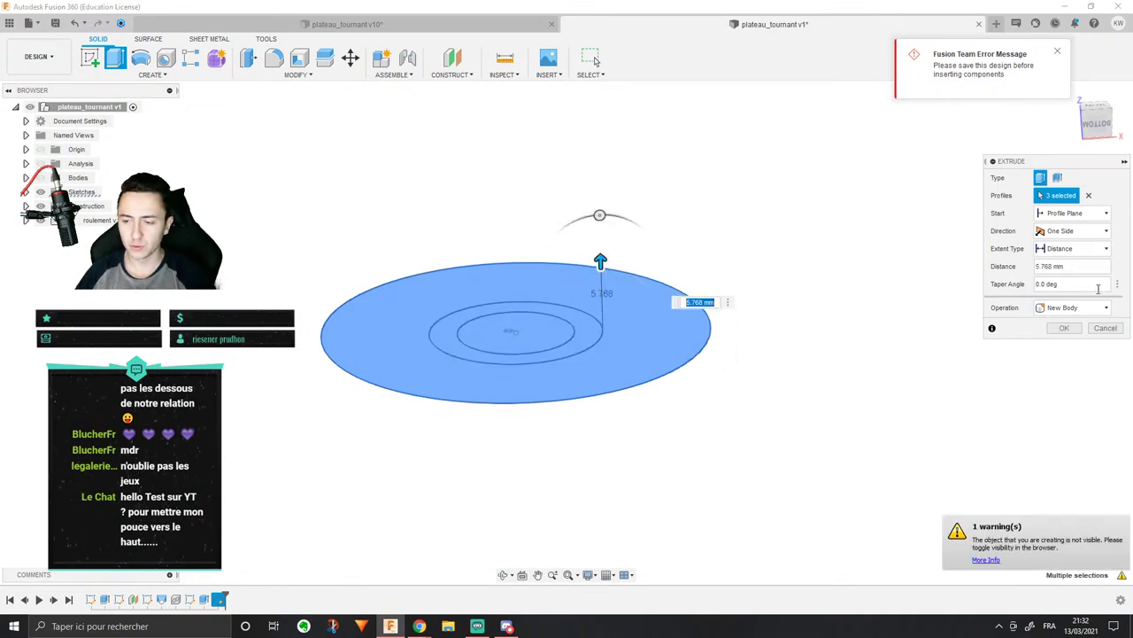
click(26, 177)
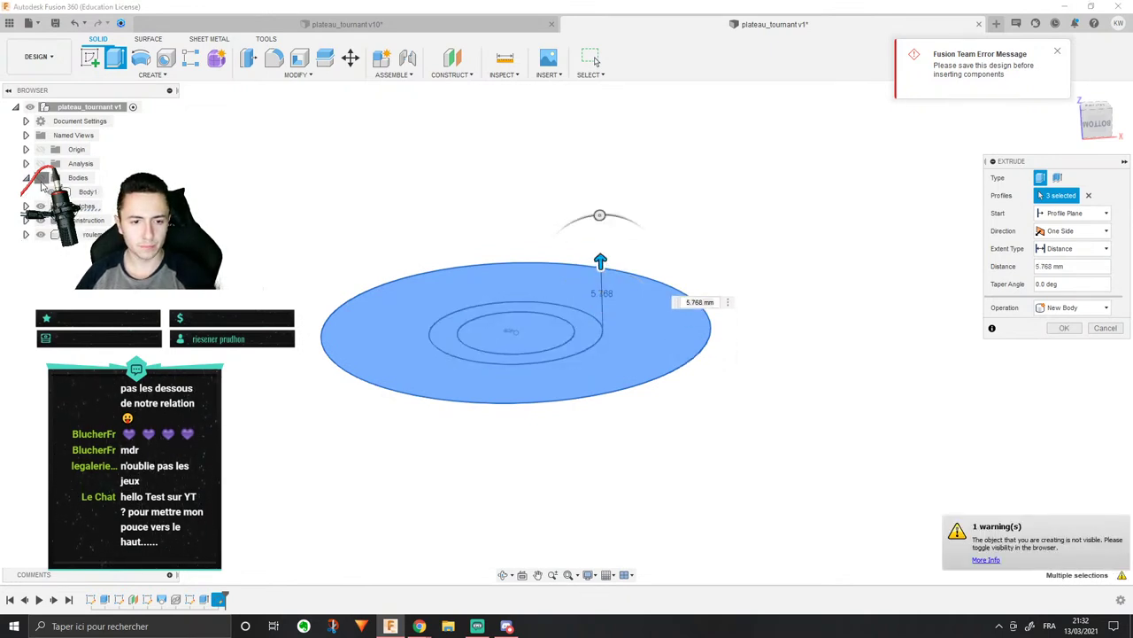
click(41, 177)
click(50, 192)
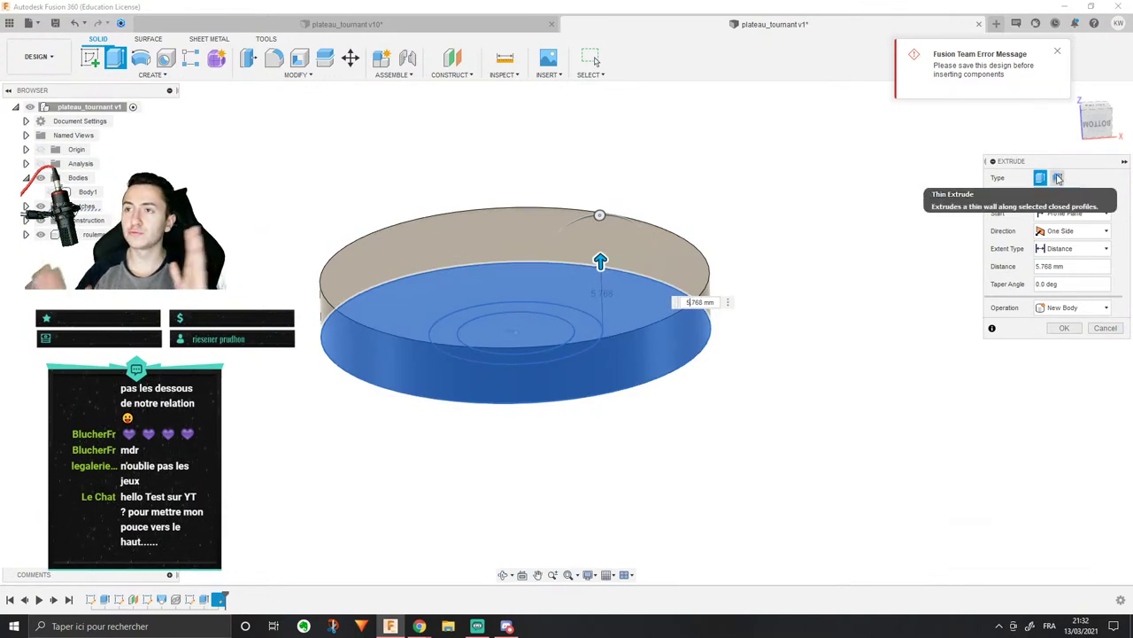
click(1059, 179)
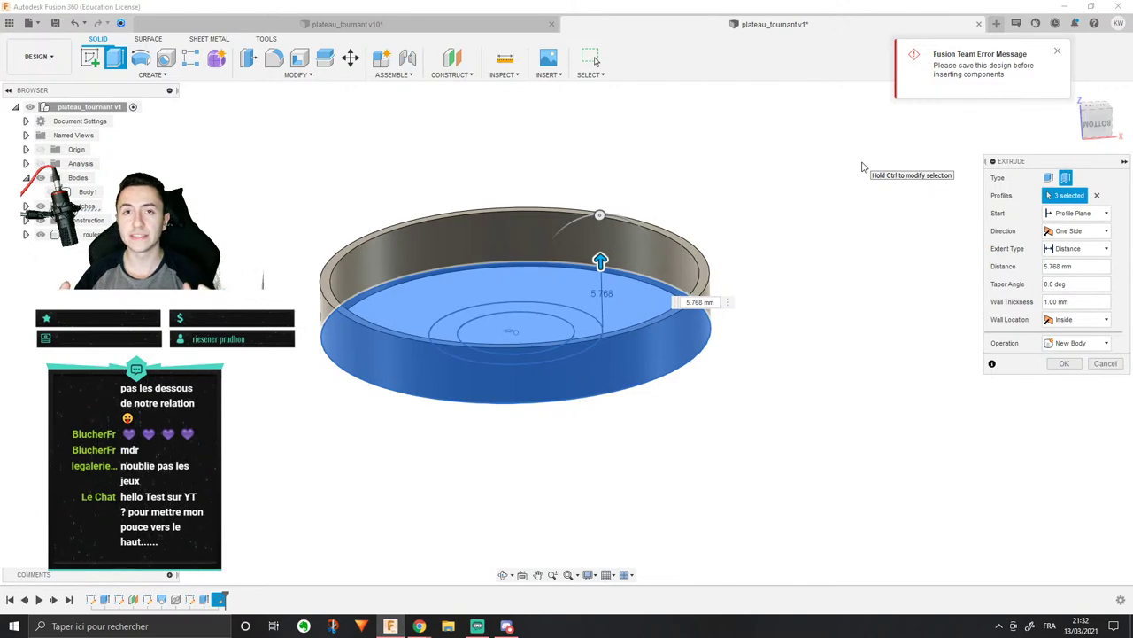
click(1105, 363)
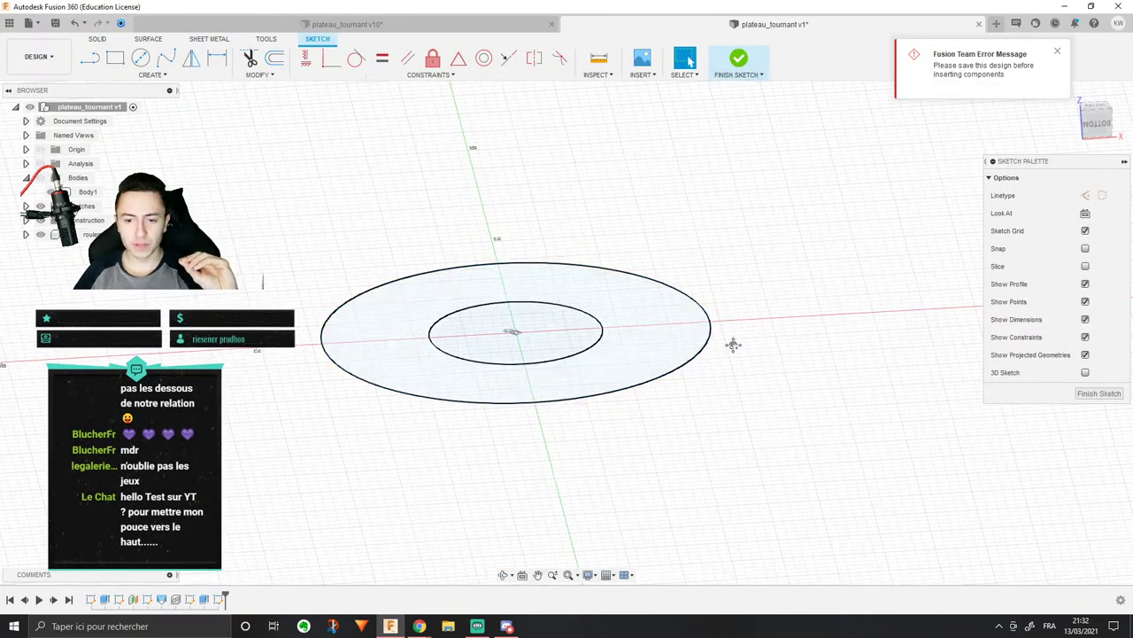
Step: Dimension the sketched circle's diameter at 28 mm
key(d)
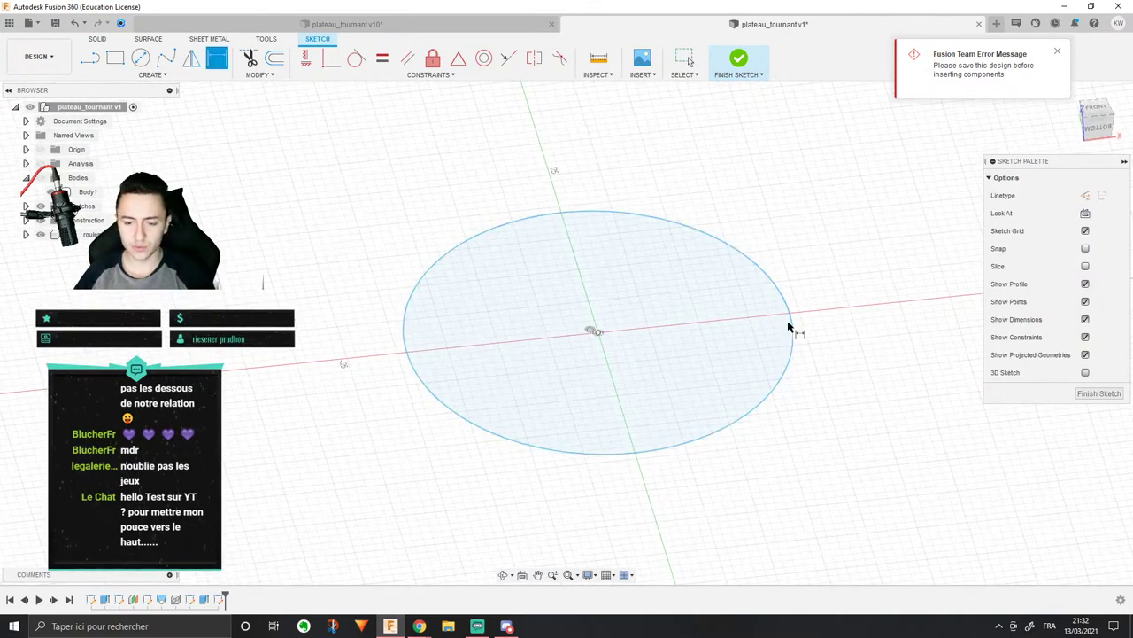
click(784, 311)
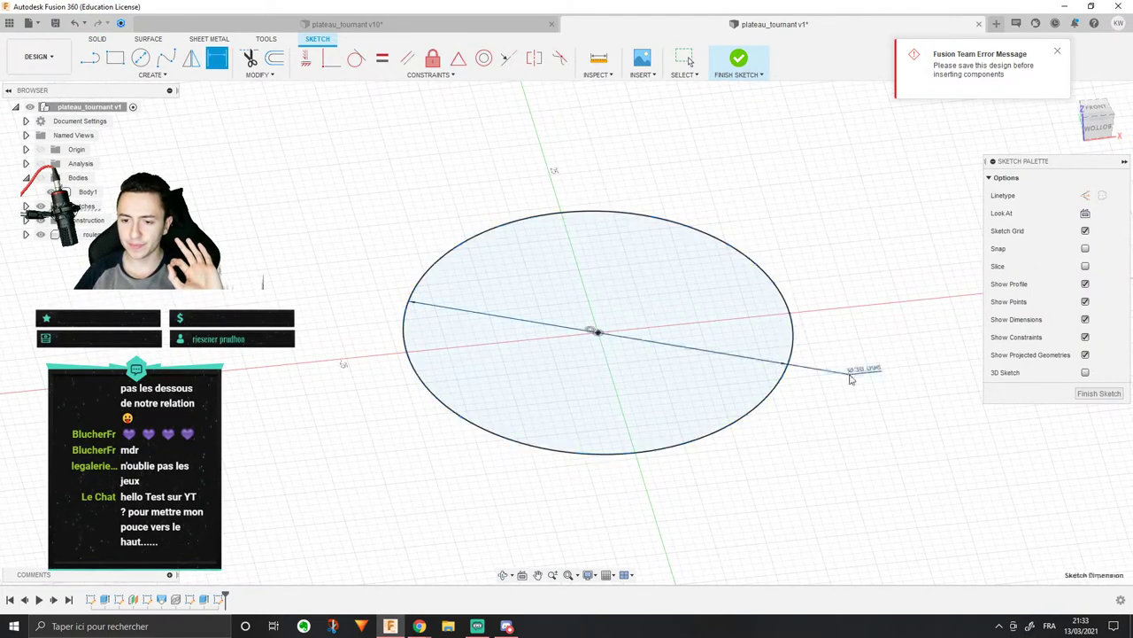
click(835, 375)
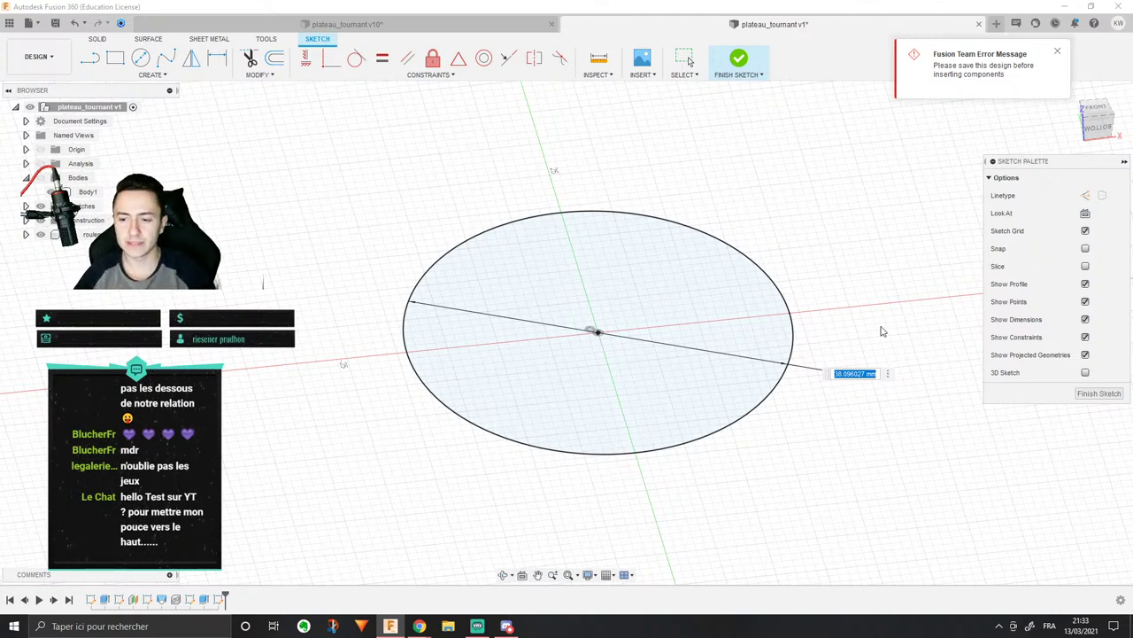
text(28)
key(Return)
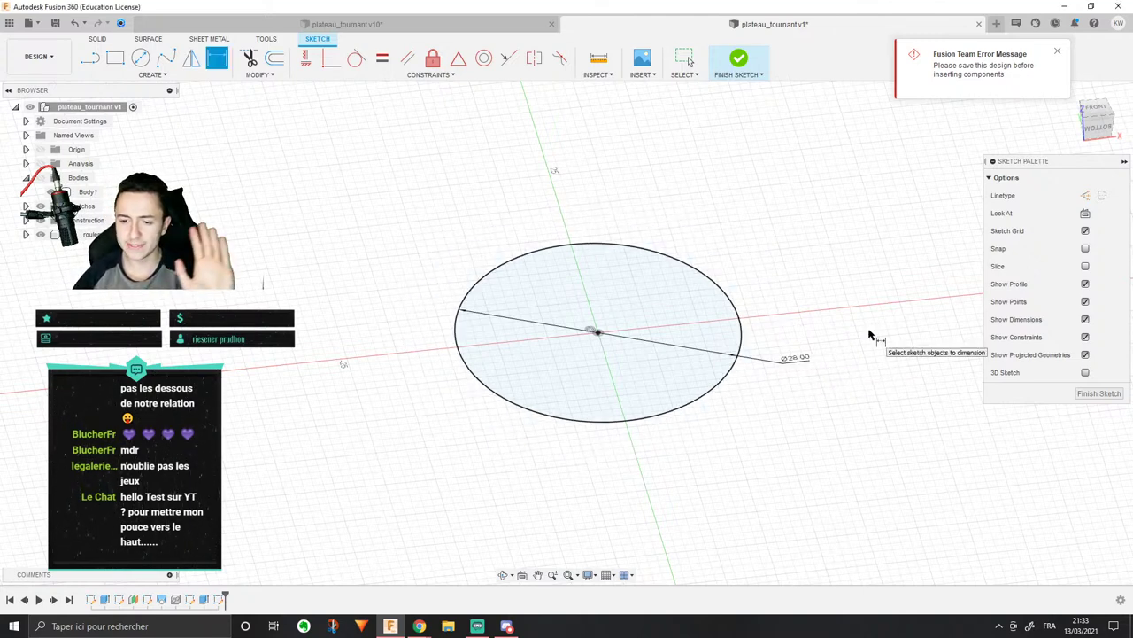
Step: Set the circle's diameter dimension to 28.2 mm
double_click(795, 363)
text(2)
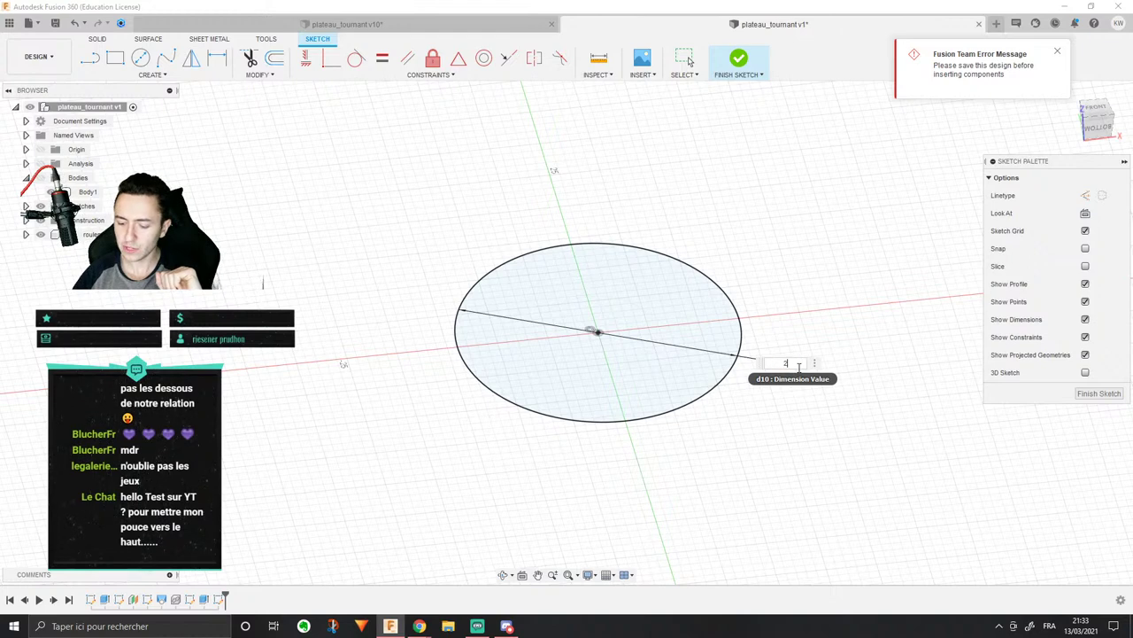
text(8.2)
key(Return)
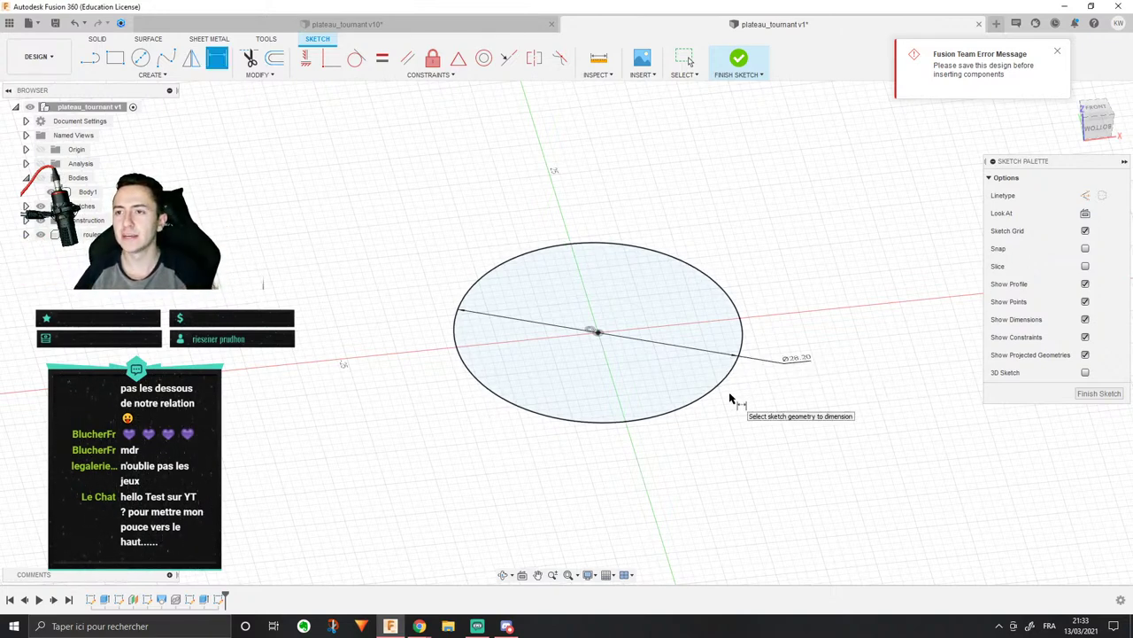
Step: Set up a thin extrude of all three concentric profiles, about 3.3 mm high, and dismiss the Fusion Team error message
click(100, 39)
click(115, 58)
click(638, 314)
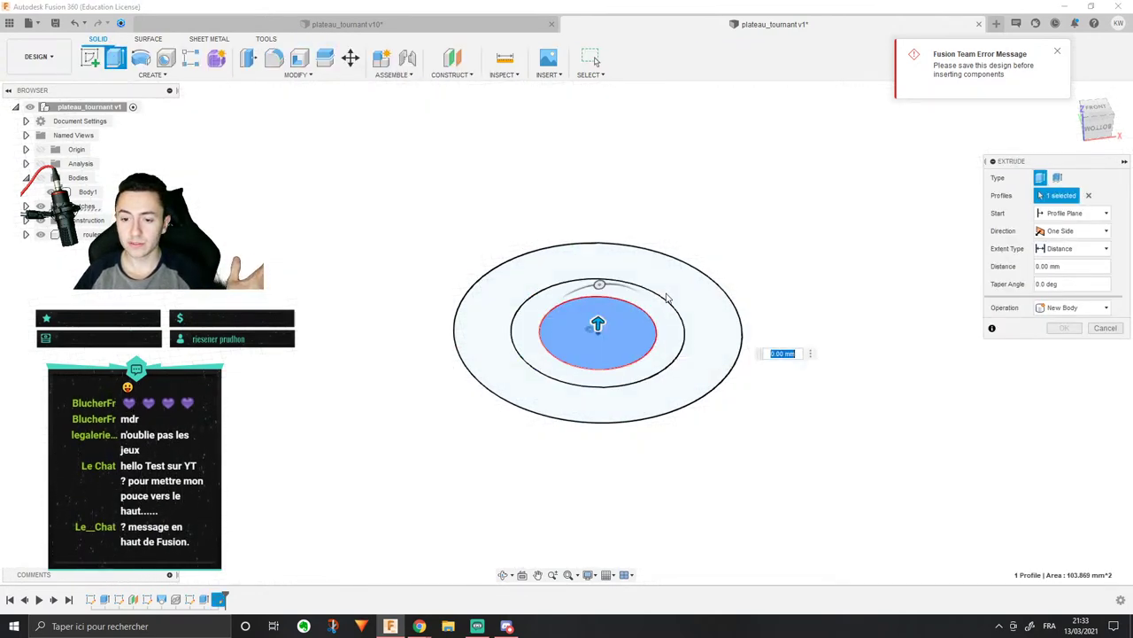
click(668, 298)
click(654, 302)
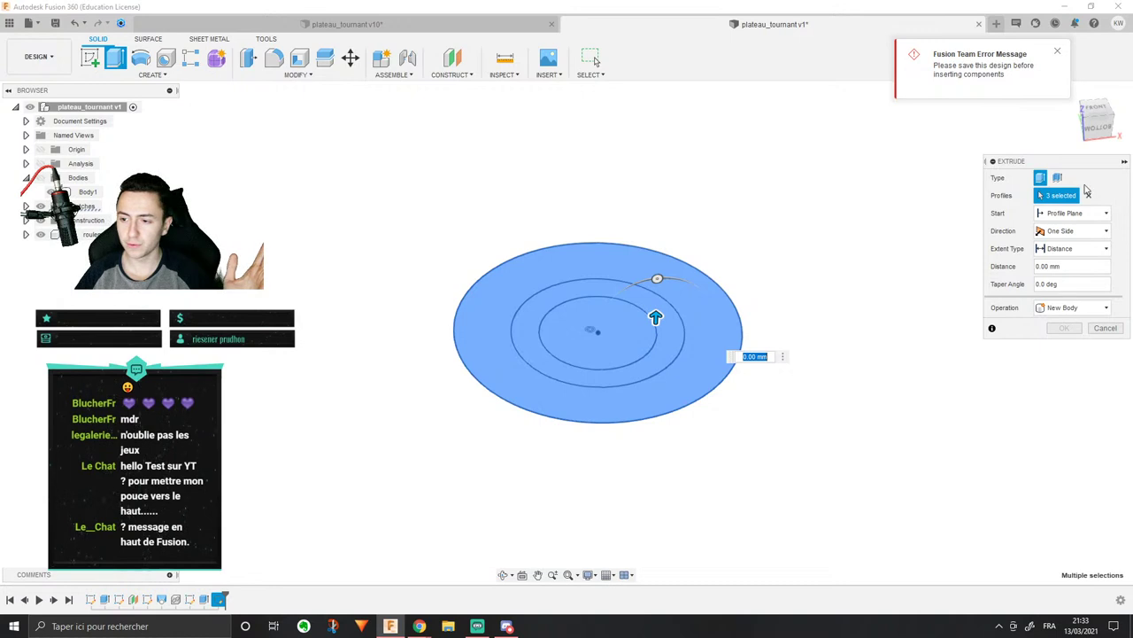
click(1065, 179)
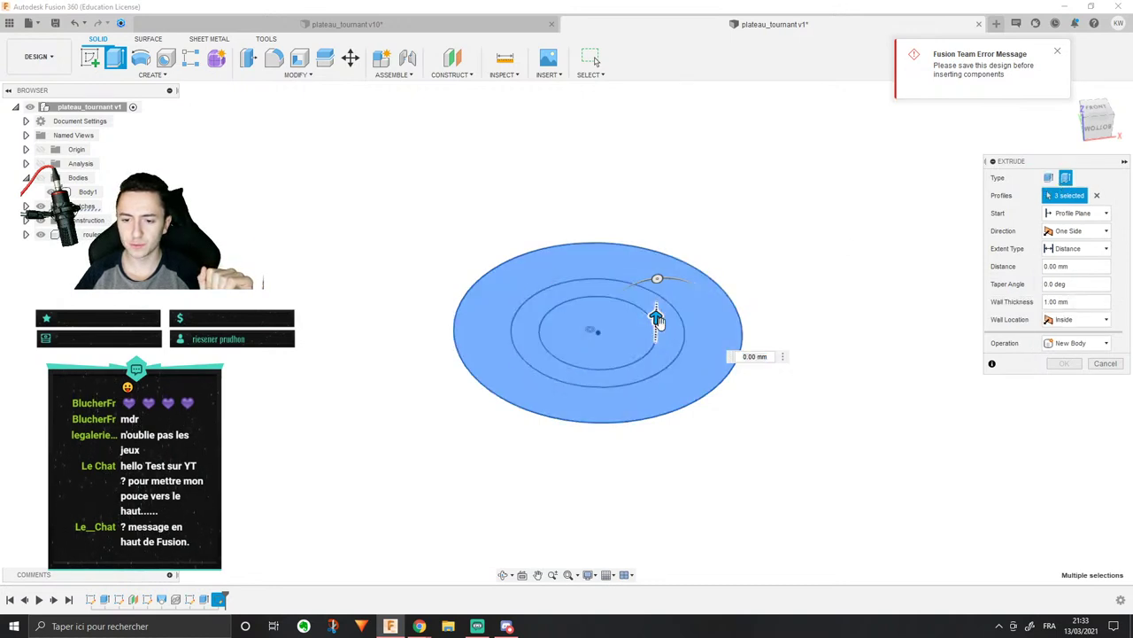
drag(655, 317, 656, 295)
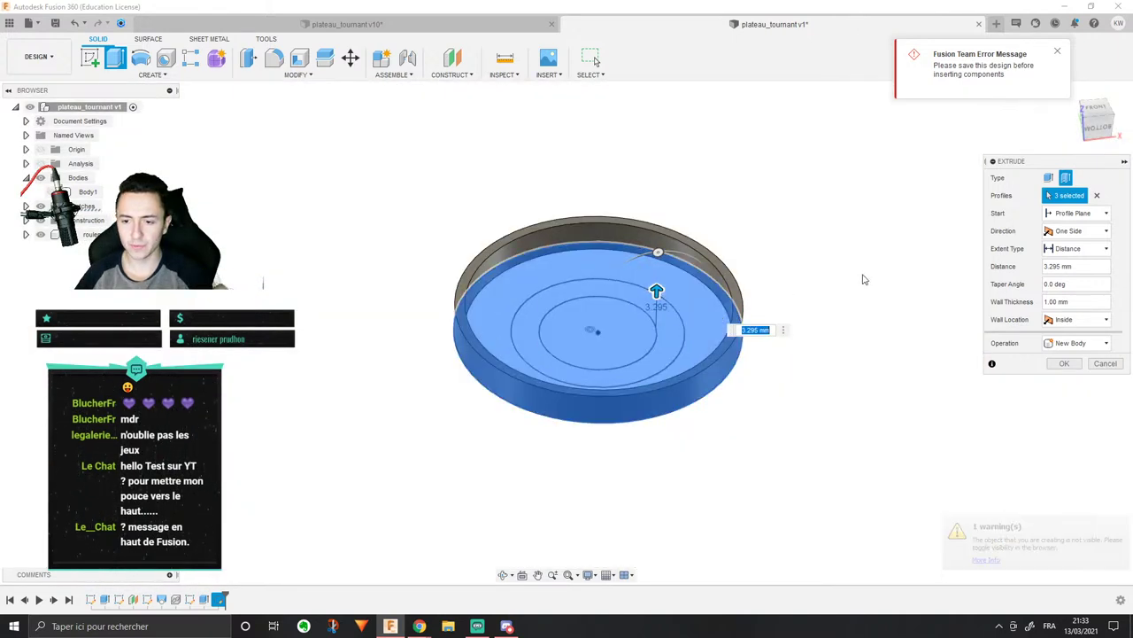
shift+middle_drag(838, 252, 835, 271)
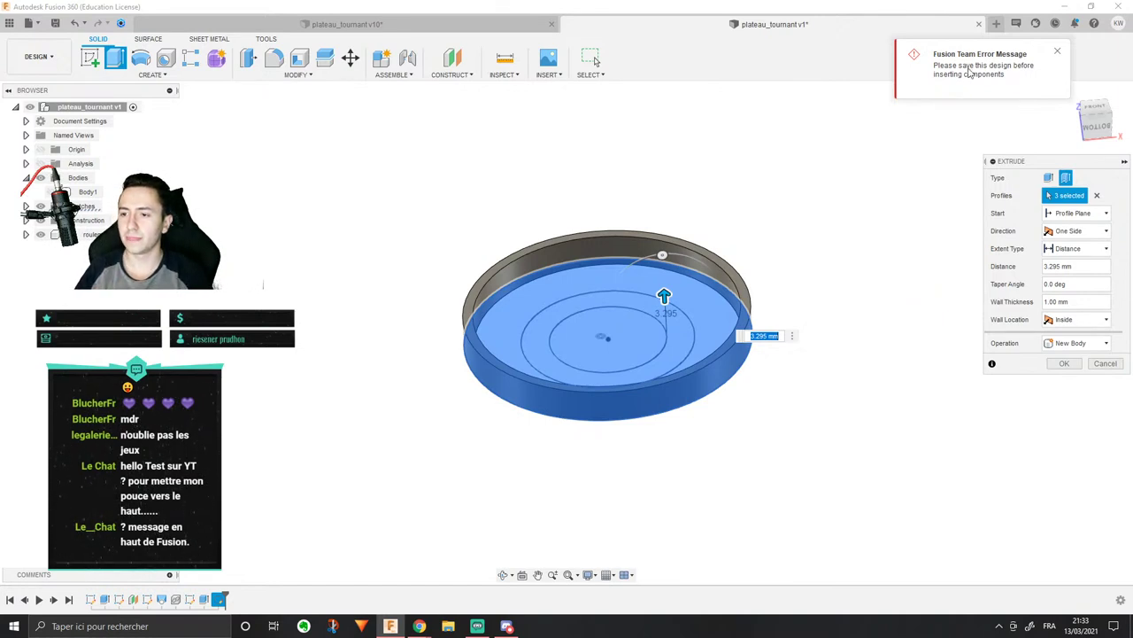
click(1056, 51)
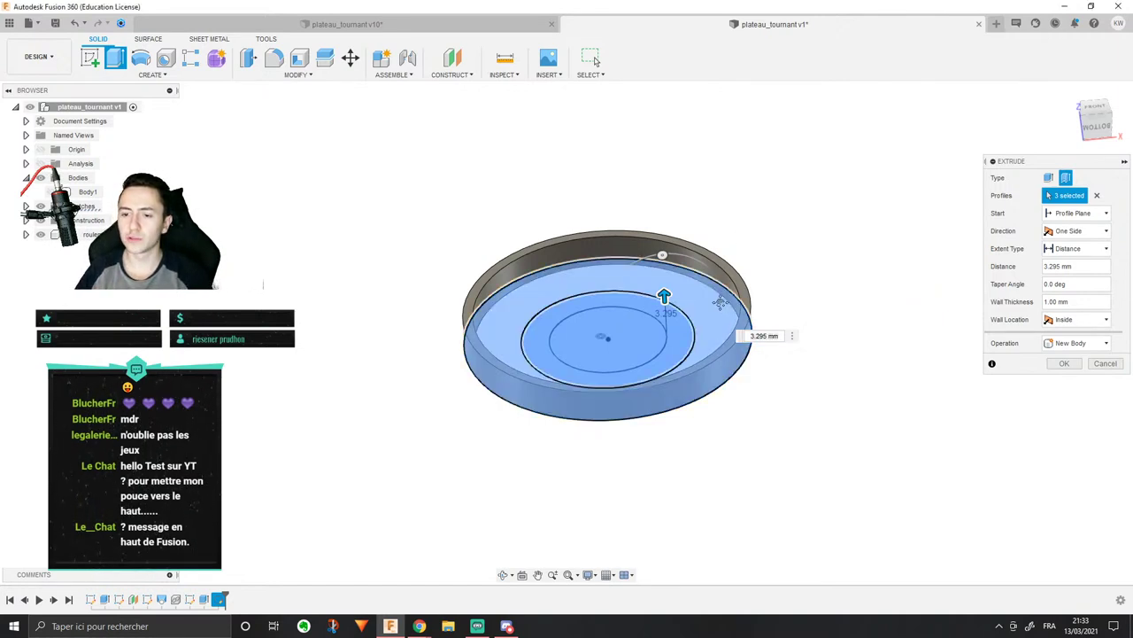
Step: Hide the bearing and look at the thin extrude preview from the front
middle_drag(721, 297, 712, 328)
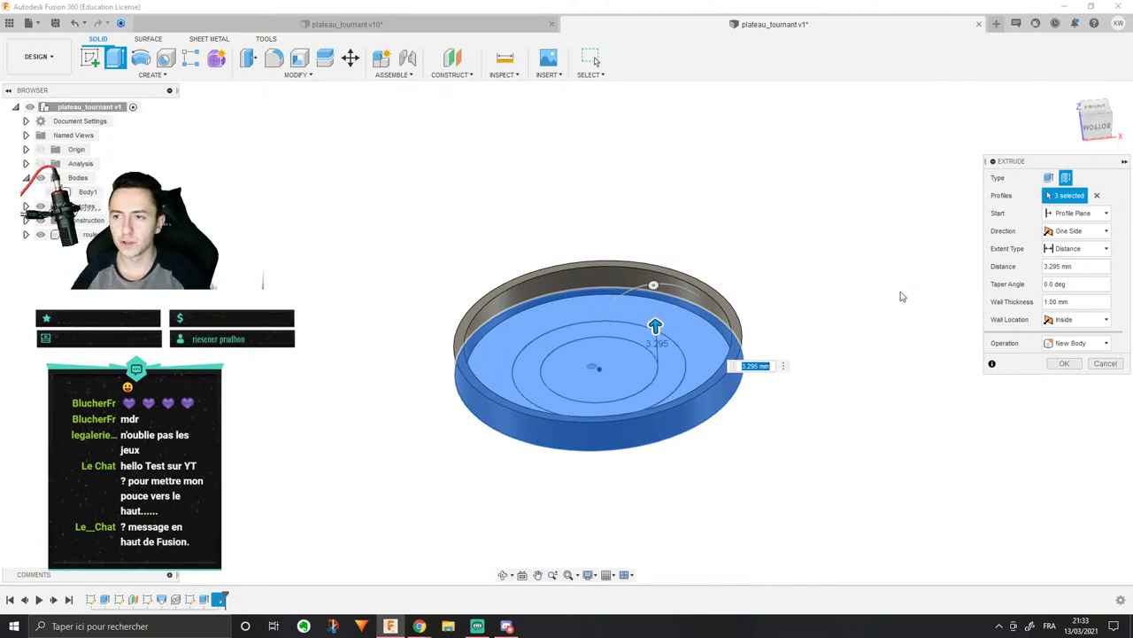
scroll(807, 187, up, 2)
mouse_move(807, 187)
shift+middle_down()
mouse_move(802, 165)
mouse_move(802, 188)
shift+middle_up()
middle_drag(682, 328, 765, 266)
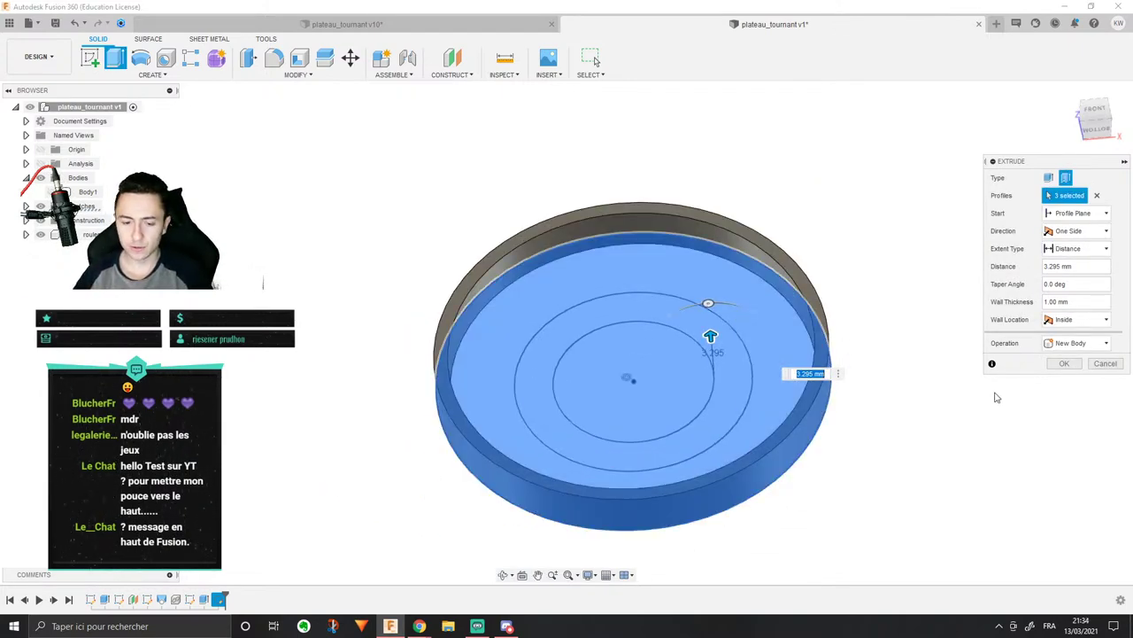
shift+middle_drag(922, 391, 915, 410)
click(1096, 119)
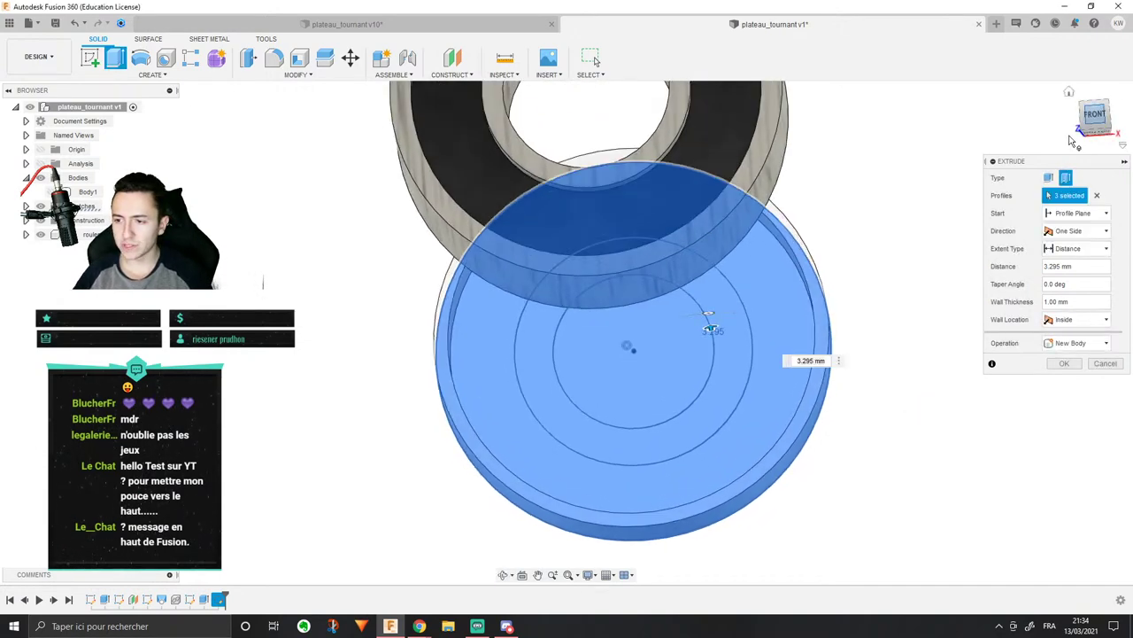
click(41, 235)
middle_drag(899, 382, 870, 369)
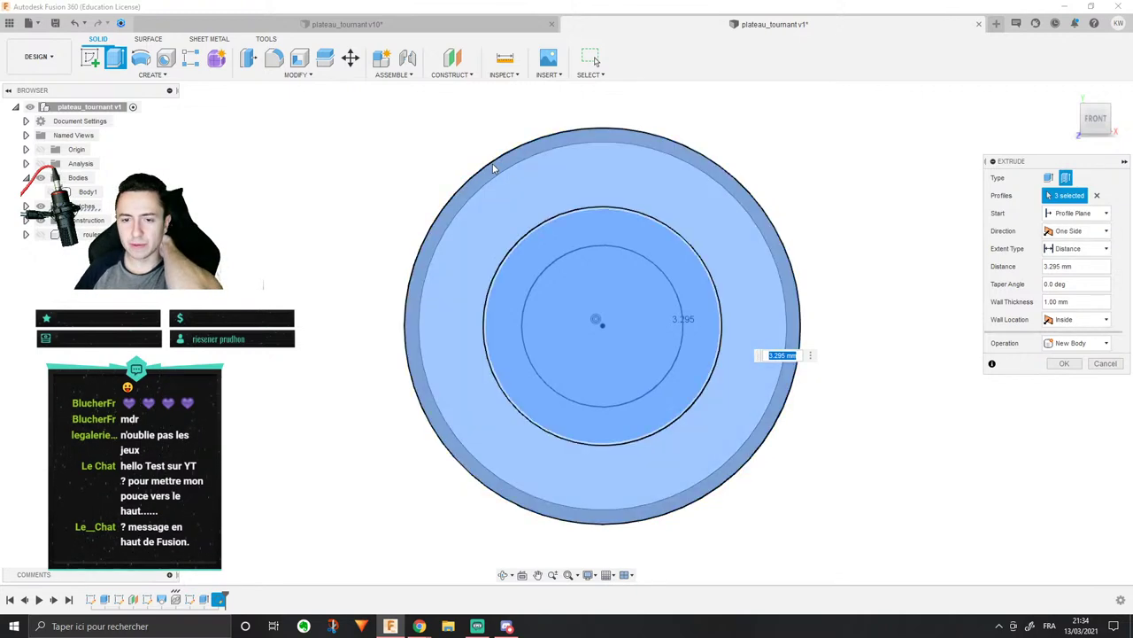
Step: Set the thin extrude's wall location to Outside, so the wall lies around the 28.2 mm circle
click(493, 168)
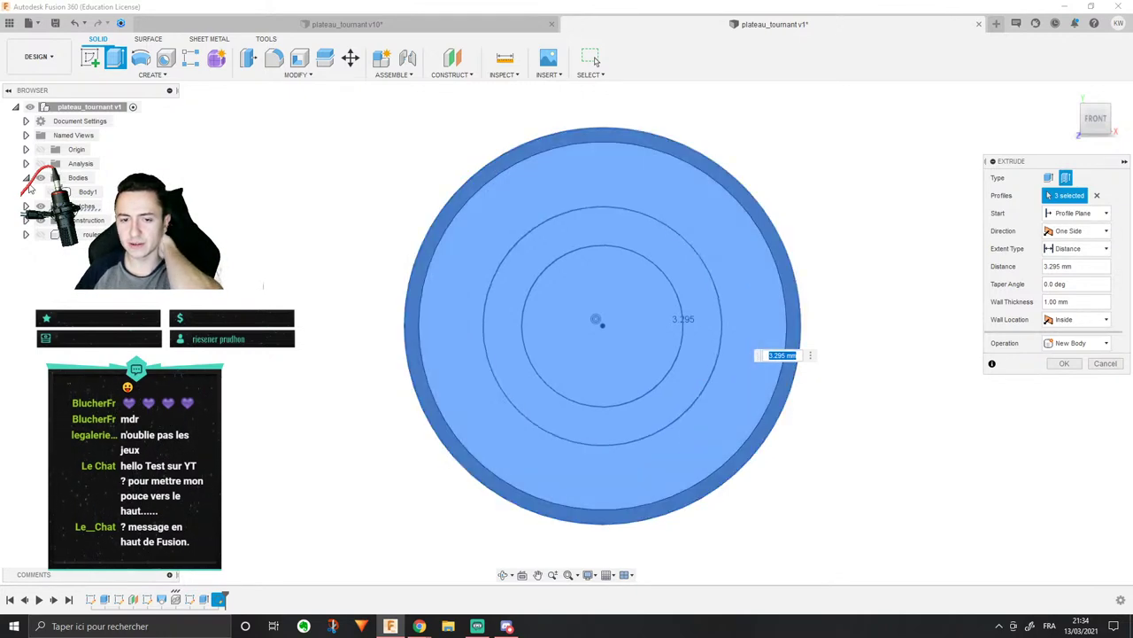
click(41, 178)
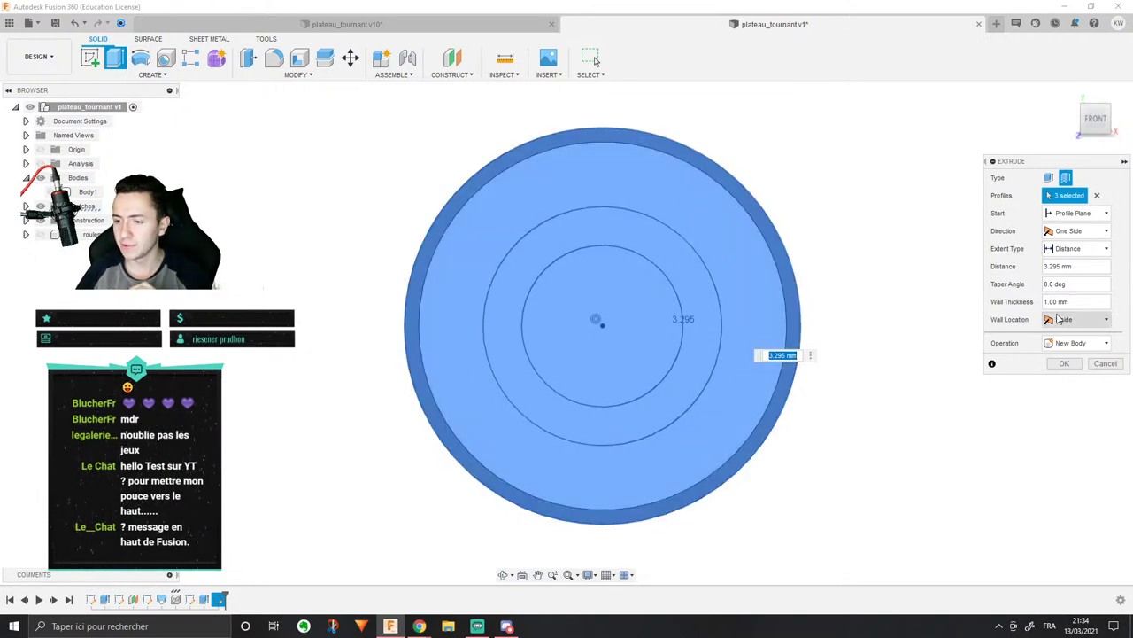
click(1004, 324)
click(1047, 323)
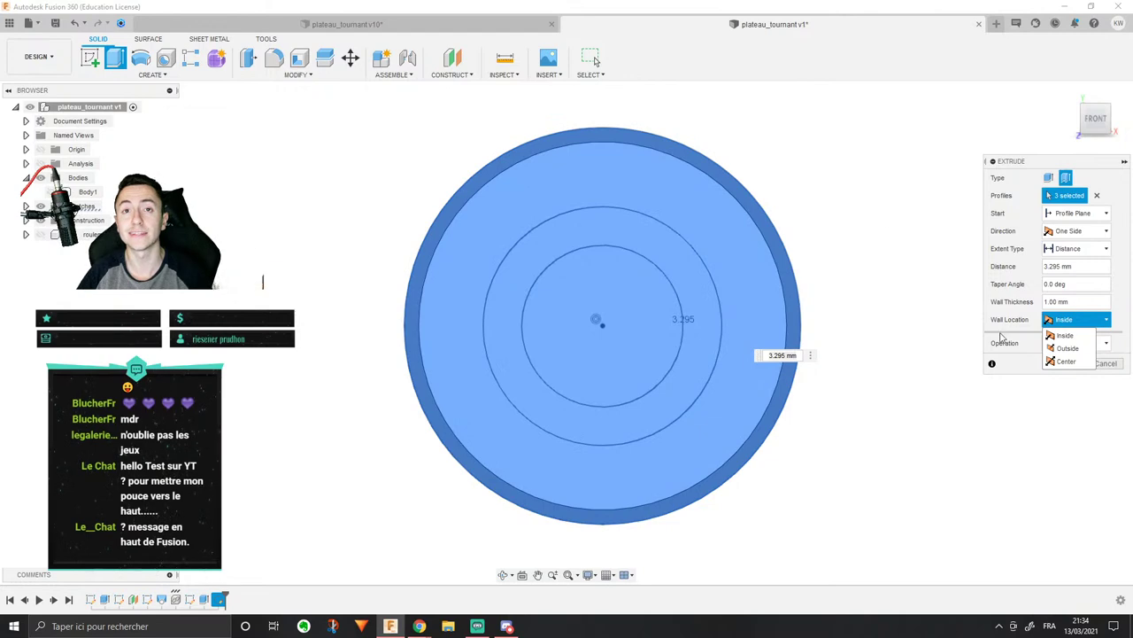
click(1067, 348)
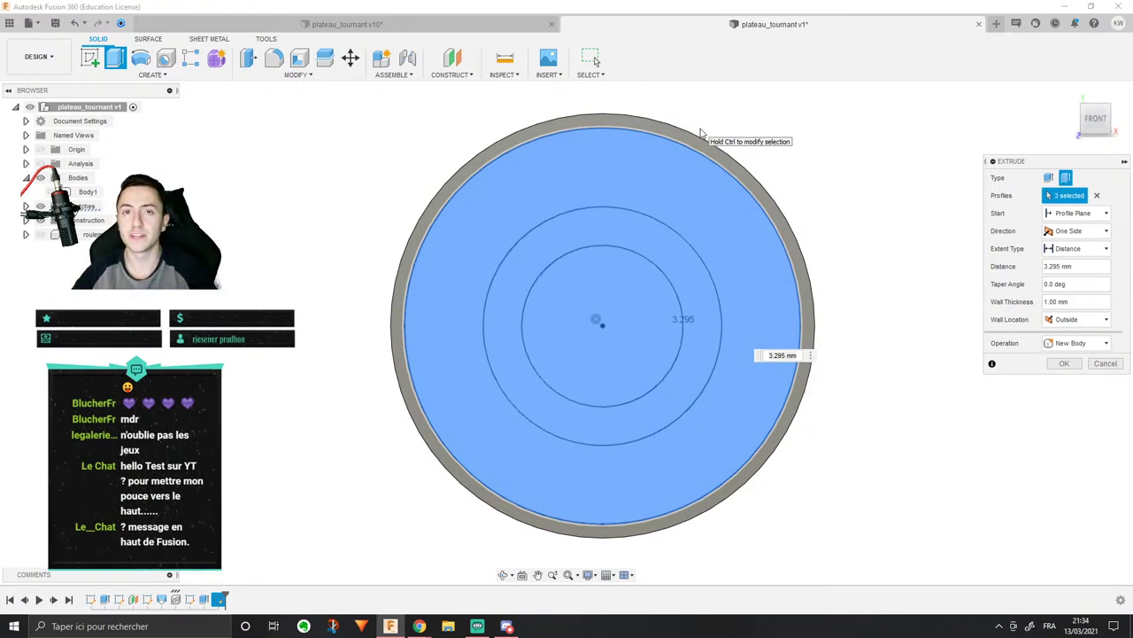
scroll(918, 318, down, 3)
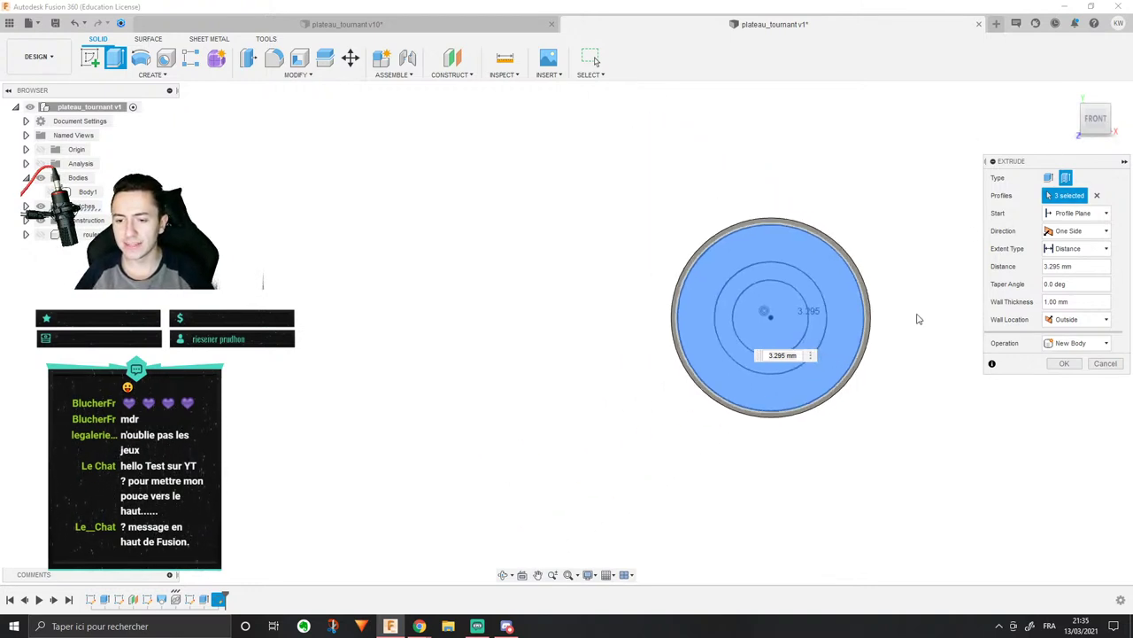
shift+middle_drag(886, 256, 761, 301)
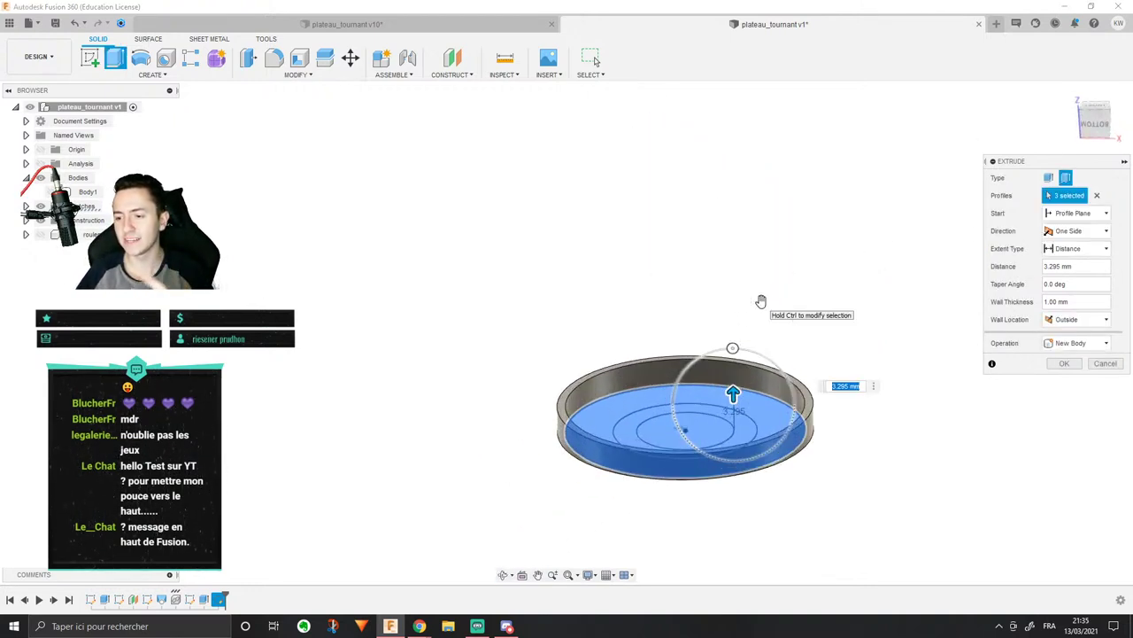
Step: Set the thin extrude's distance to 25 mm and create the thin-walled bearing housing around the shaft as a new body
drag(733, 392, 669, 255)
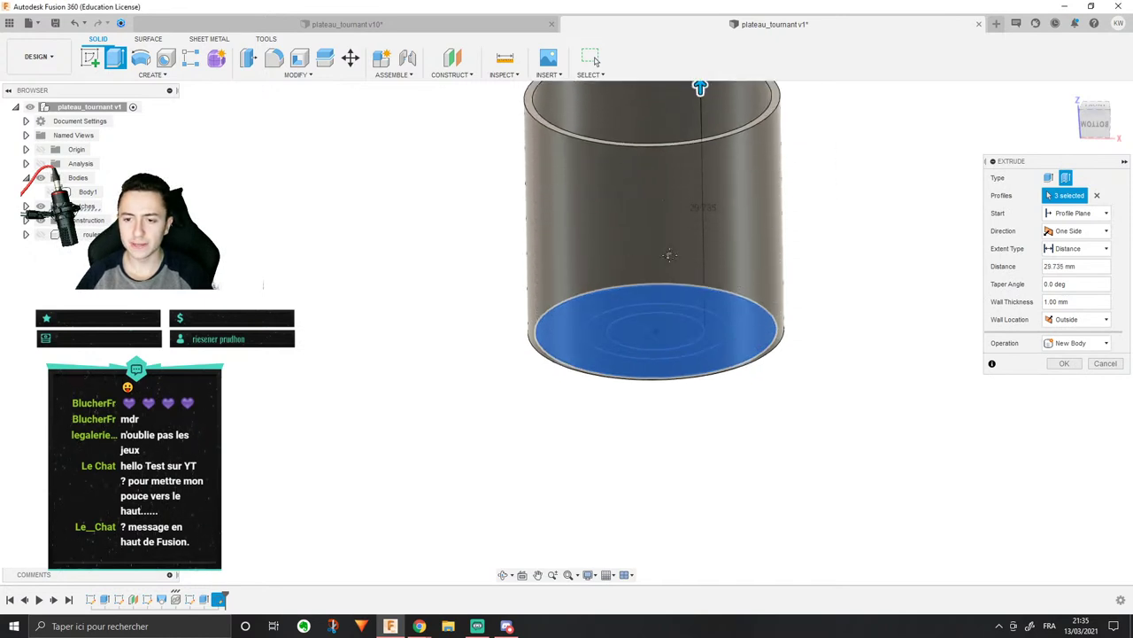
middle_drag(669, 255, 665, 423)
scroll(671, 327, down, 3)
shift+middle_drag(671, 327, 676, 291)
drag(677, 291, 652, 199)
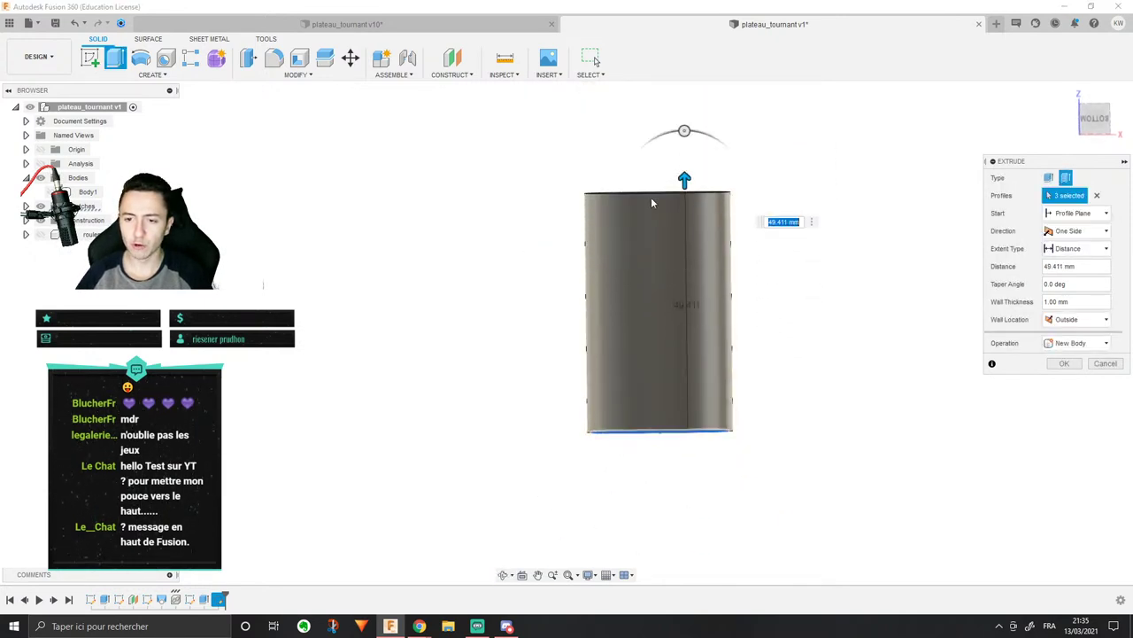
middle_drag(651, 203, 617, 258)
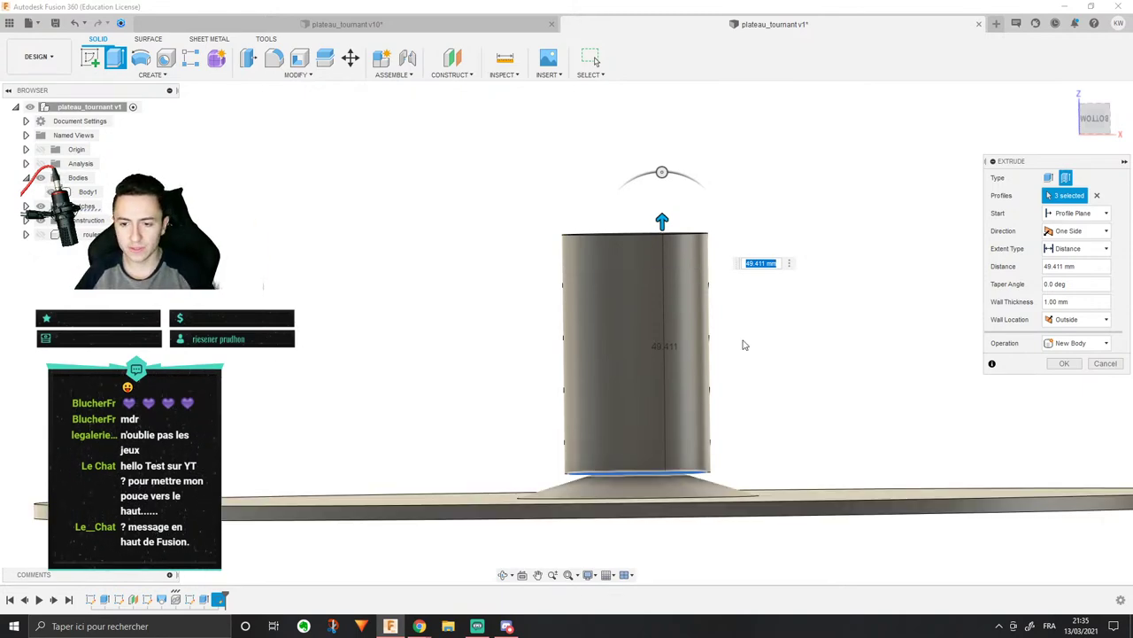
shift+middle_drag(744, 345, 701, 283)
drag(673, 247, 666, 352)
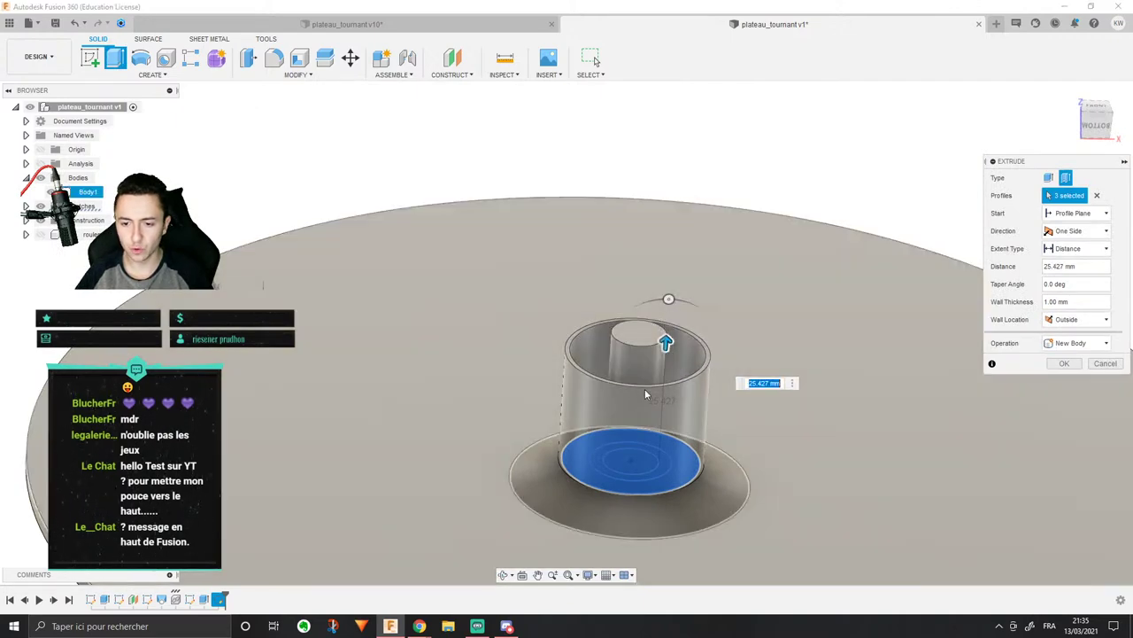
shift+middle_drag(645, 391, 688, 431)
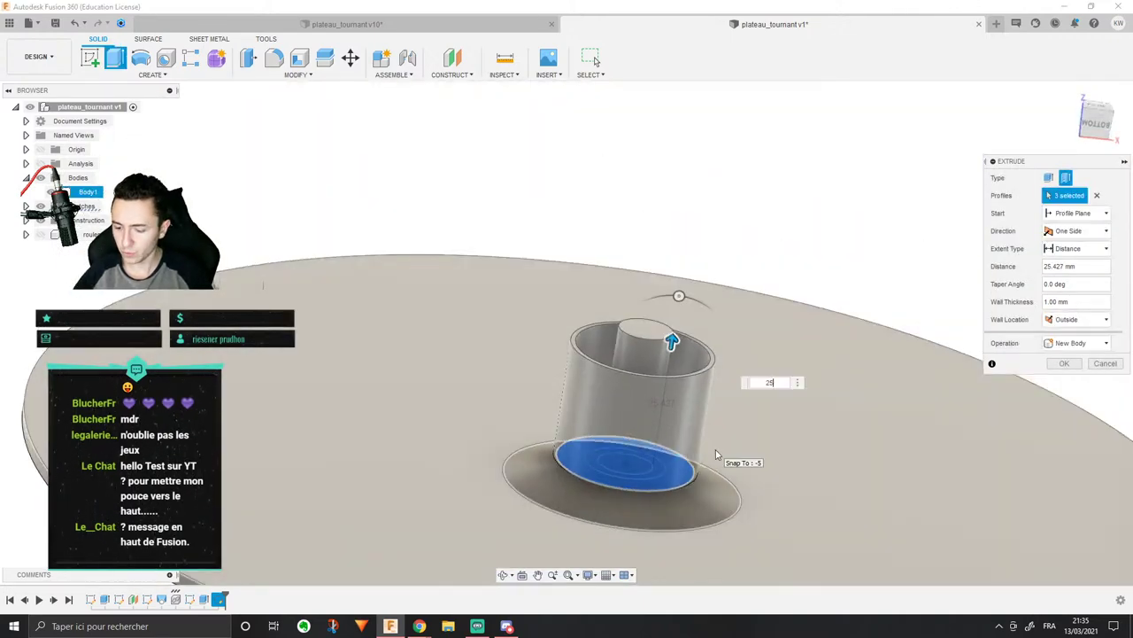
key(Return)
Step: Show the section analysis and view the housing, shaft and disc in cross-section
key(F6)
shift+middle_drag(663, 358, 596, 492)
scroll(668, 410, up, 3)
scroll(603, 490, down, 3)
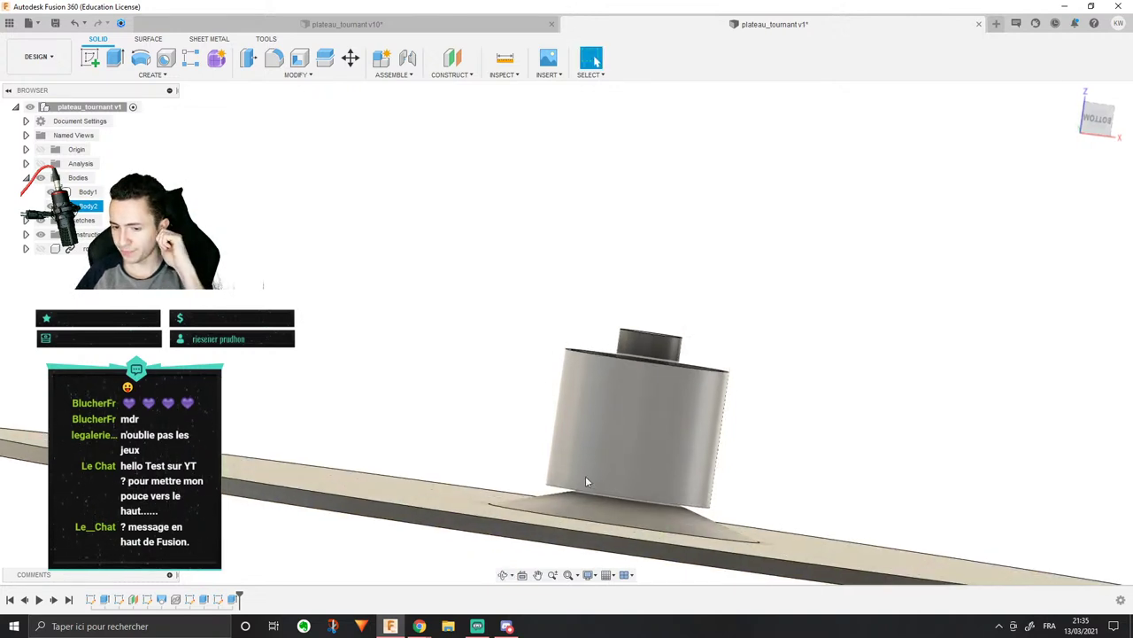
scroll(585, 476, down, 3)
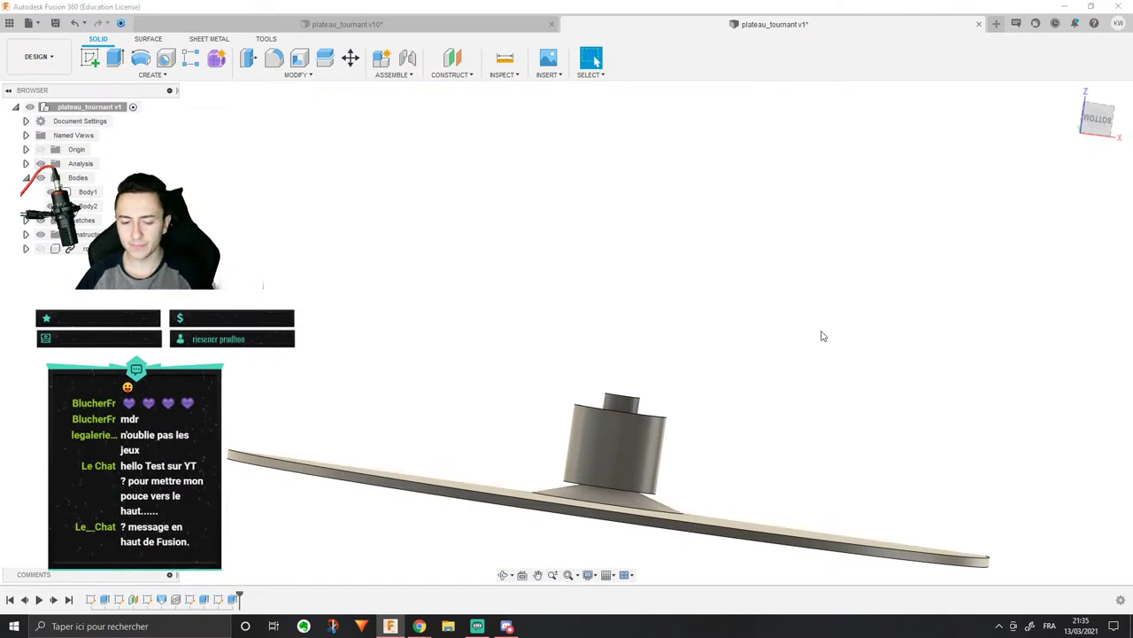
mouse_move(823, 331)
shift+middle_down()
mouse_move(736, 239)
mouse_move(617, 206)
mouse_move(678, 218)
mouse_move(1062, 203)
shift+middle_up()
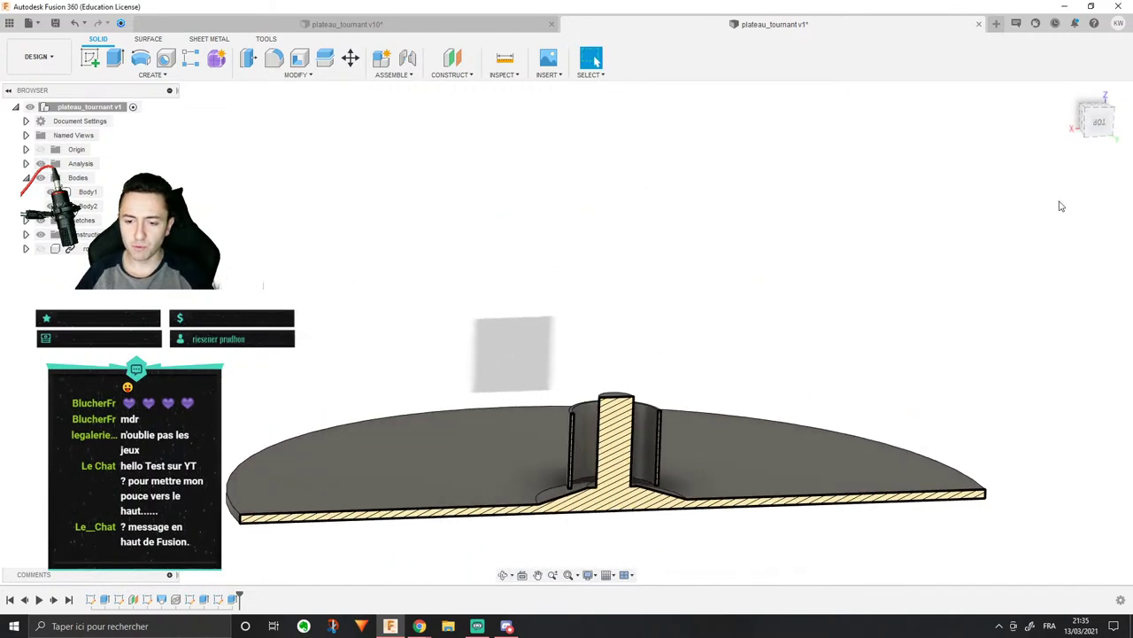
middle_drag(691, 314, 624, 230)
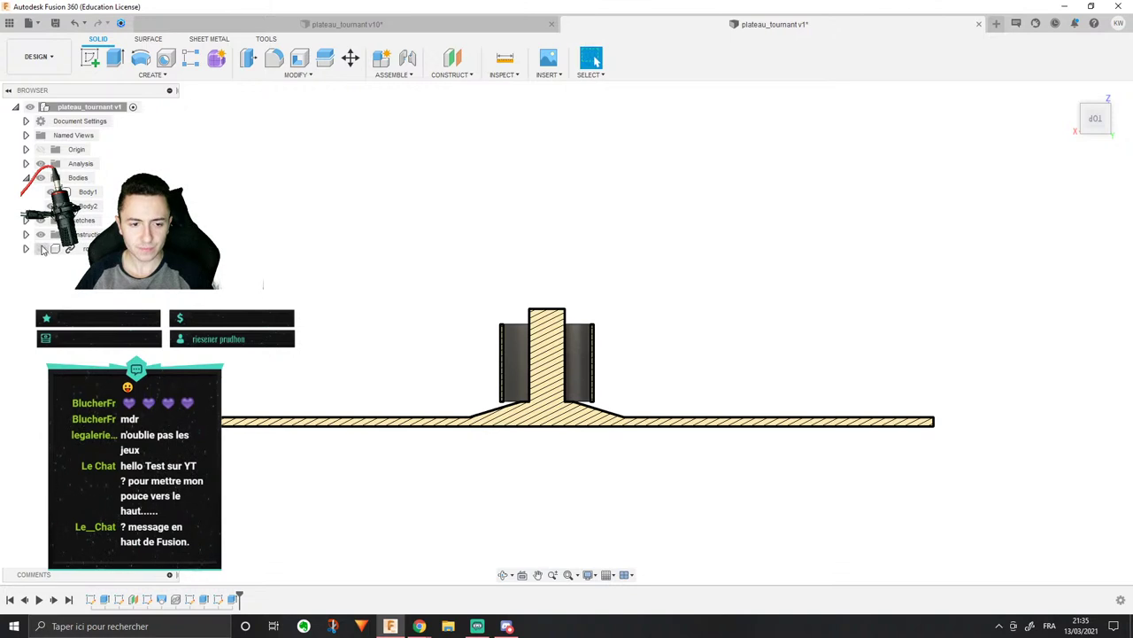
Step: Show the bearing and move it down along the shaft until it rests on top of the conical seat inside the housing
click(40, 248)
drag(583, 219, 584, 390)
scroll(581, 390, up, 10)
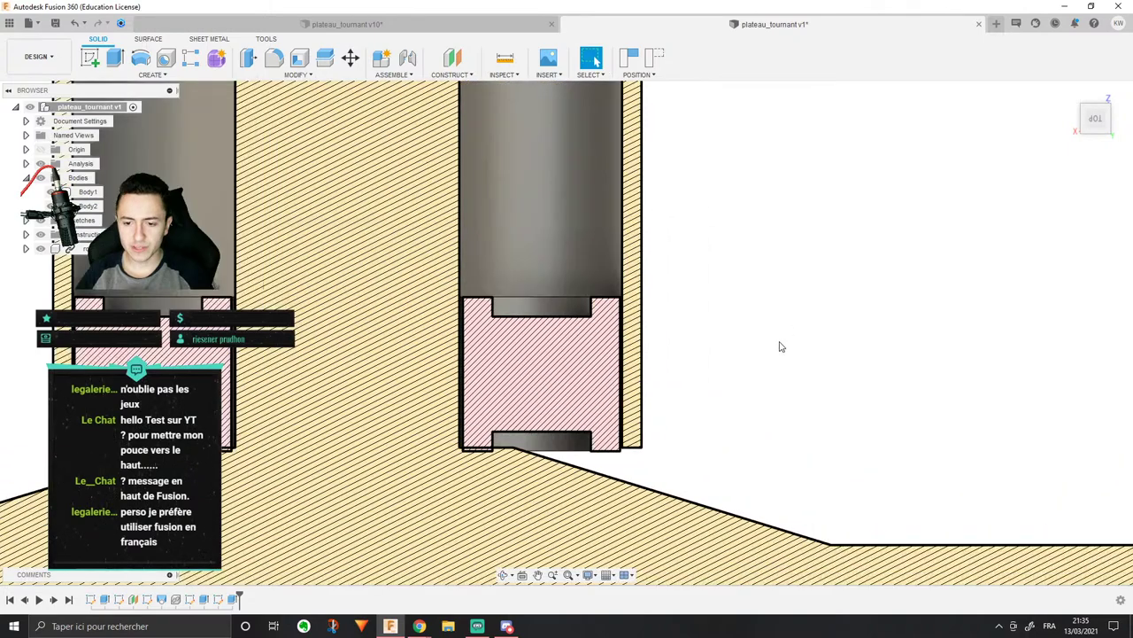
middle_drag(779, 345, 912, 266)
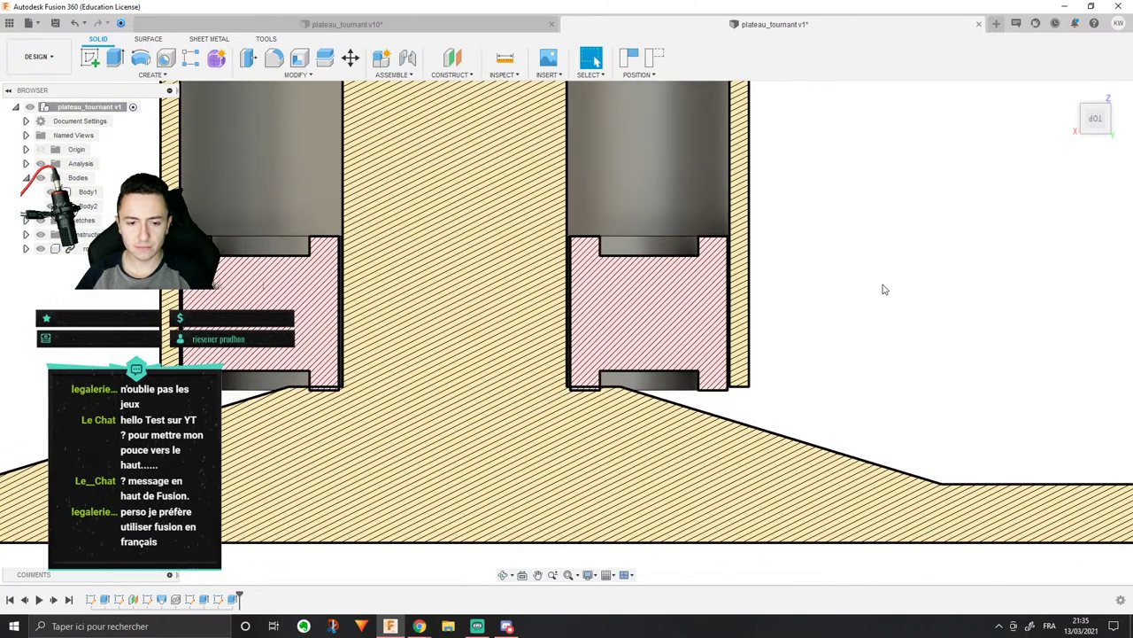
drag(685, 329, 685, 325)
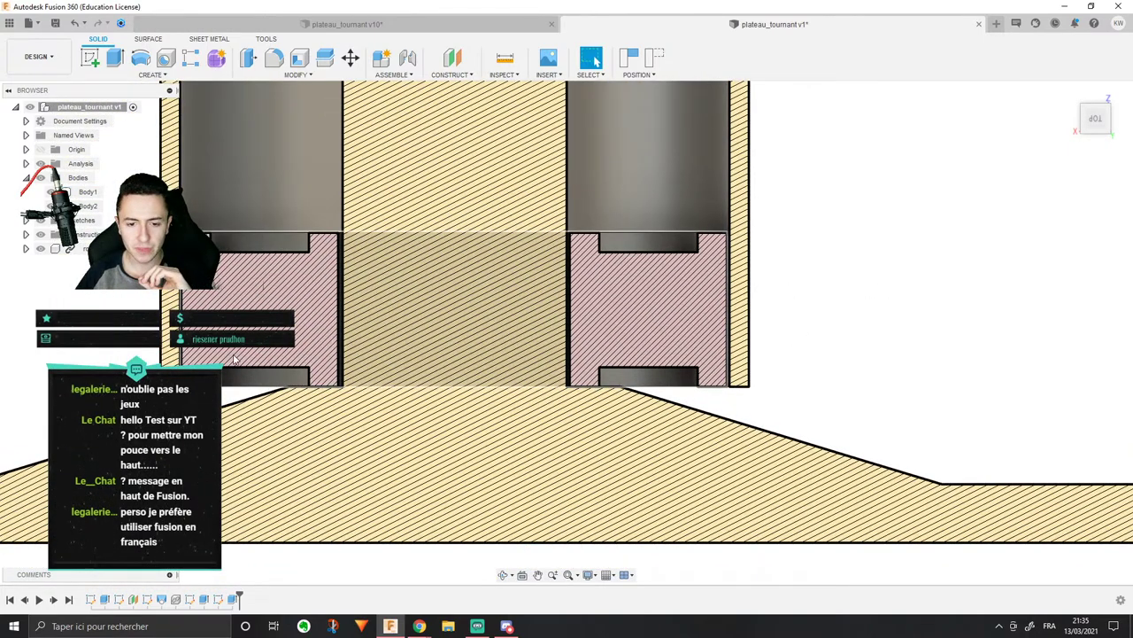
click(263, 285)
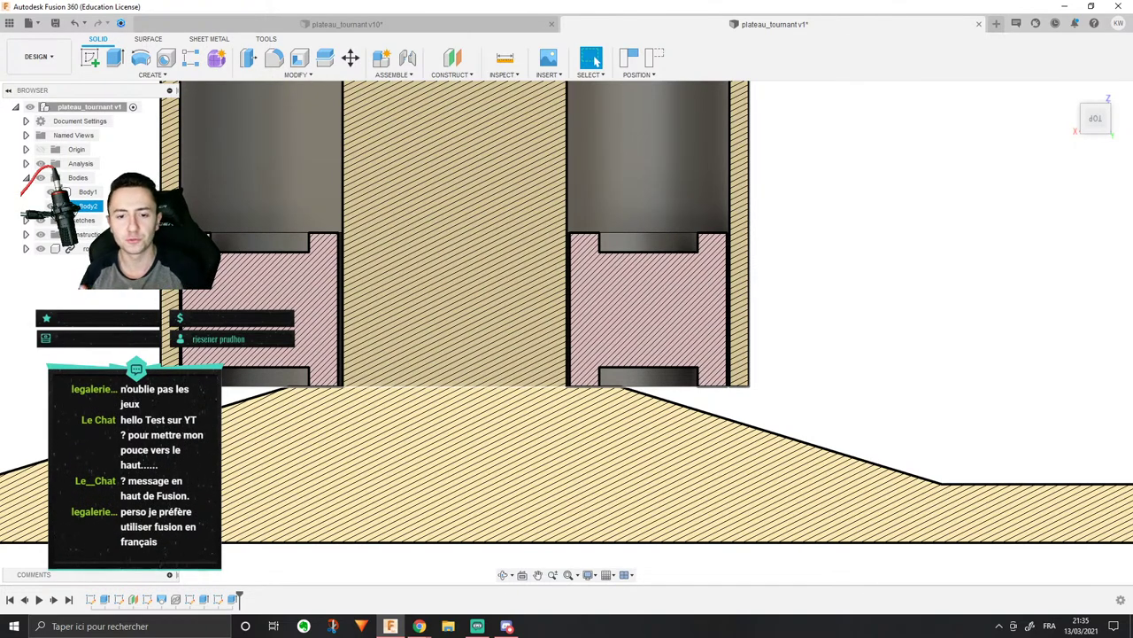
key(Escape)
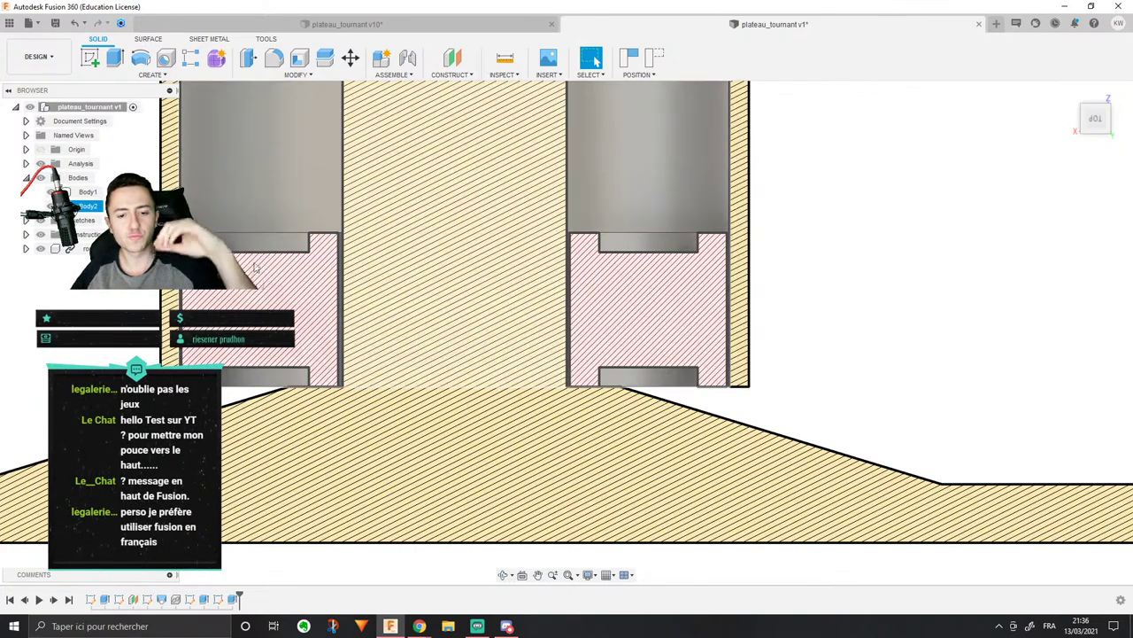
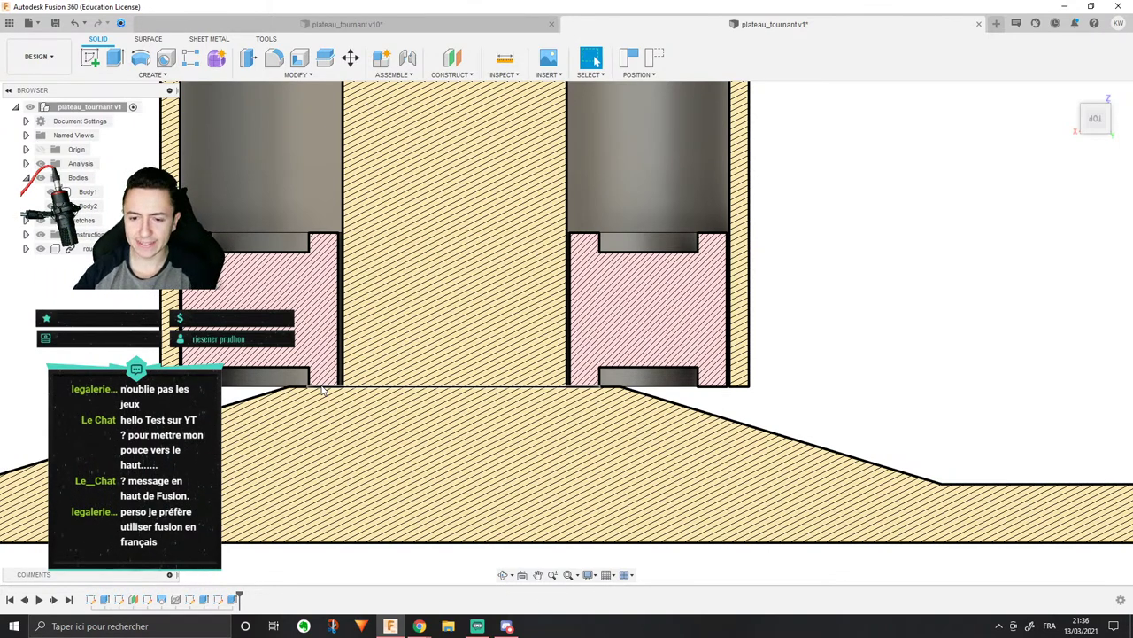
Step: Examine the housing's height relative to the bearing and shaft in the section view
scroll(795, 238, down, 5)
scroll(792, 192, up, 3)
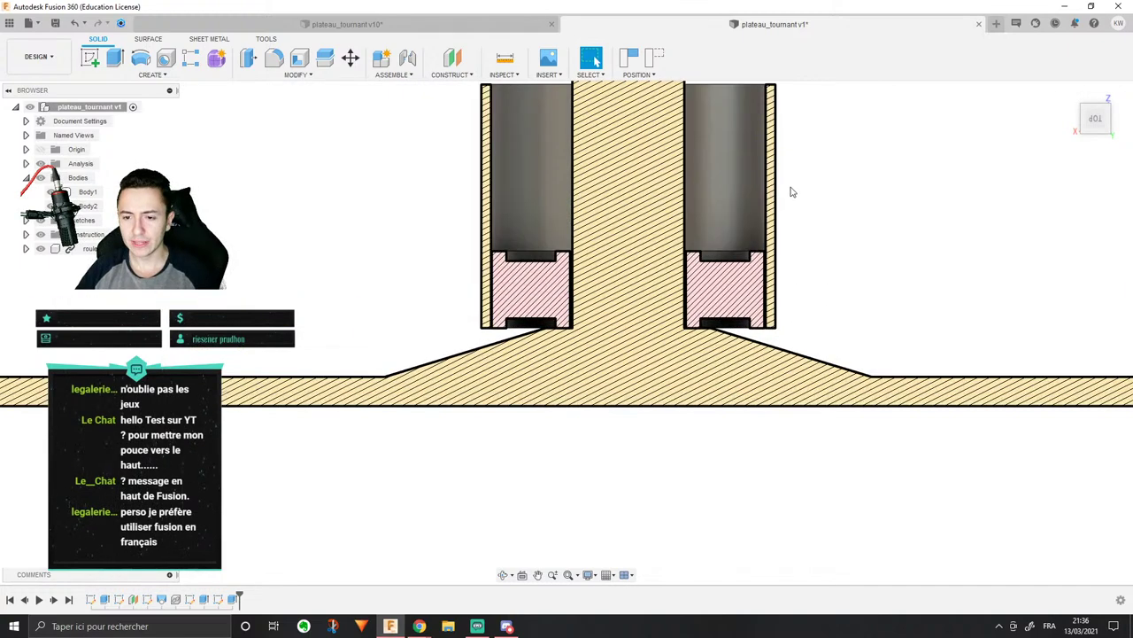
scroll(793, 193, down, 3)
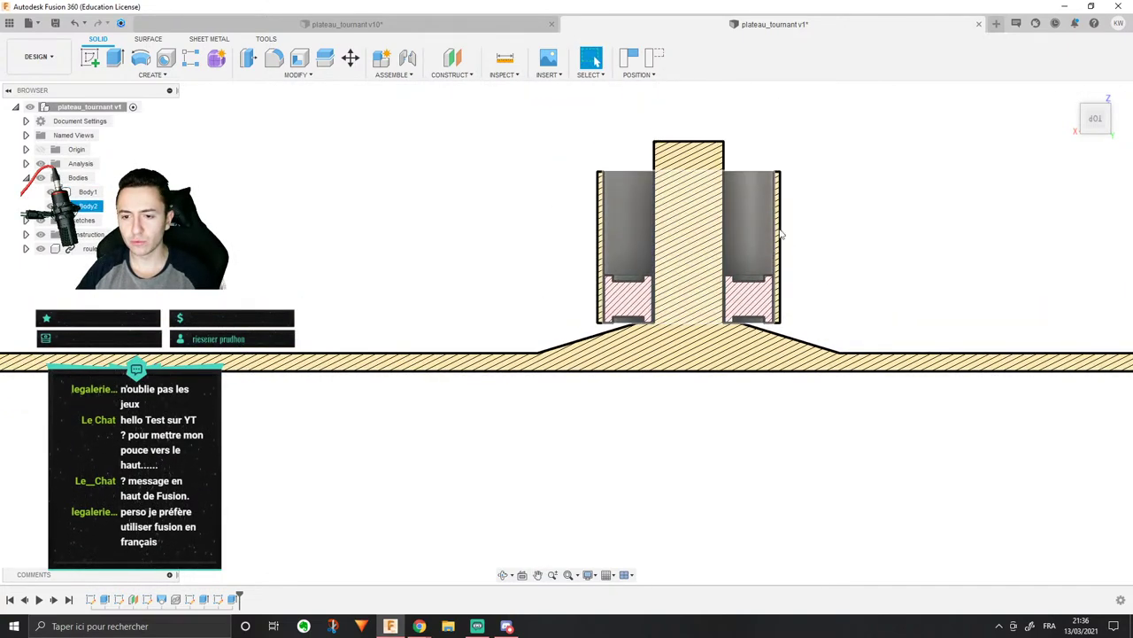
scroll(786, 219, up, 4)
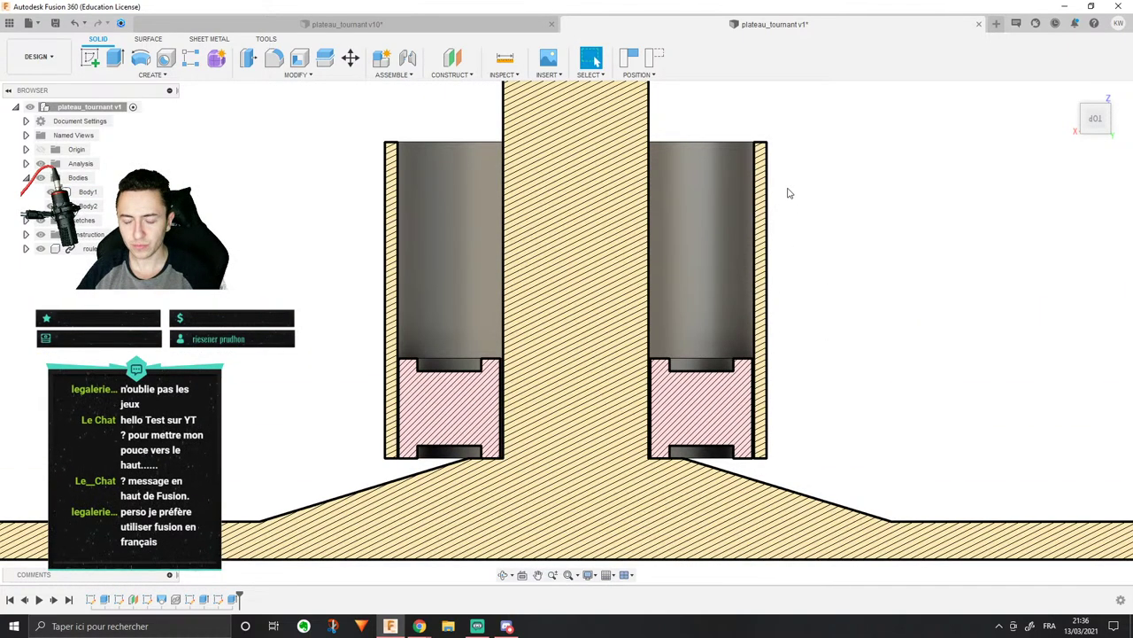
scroll(789, 192, down, 3)
click(617, 215)
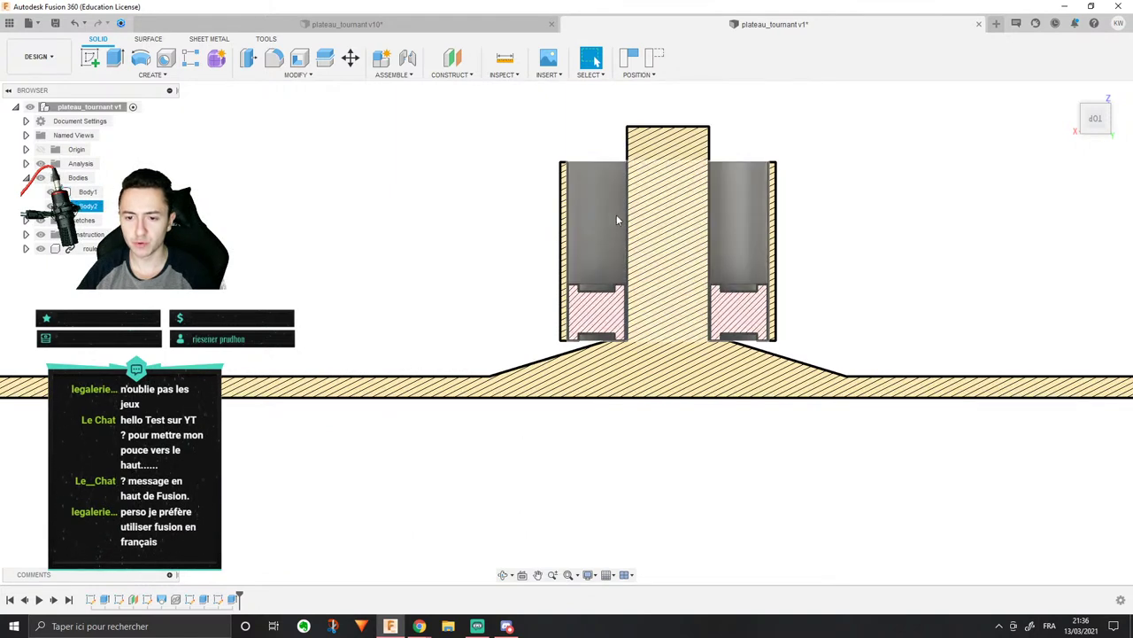
scroll(595, 225, up, 2)
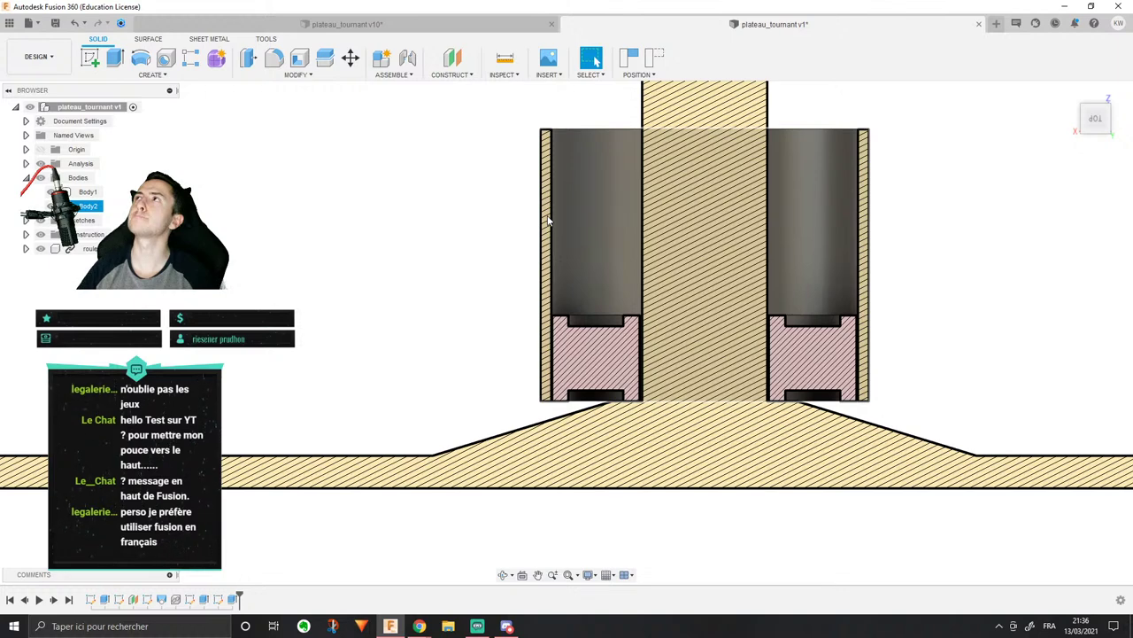
middle_drag(321, 201, 198, 236)
shift+middle_drag(354, 156, 354, 198)
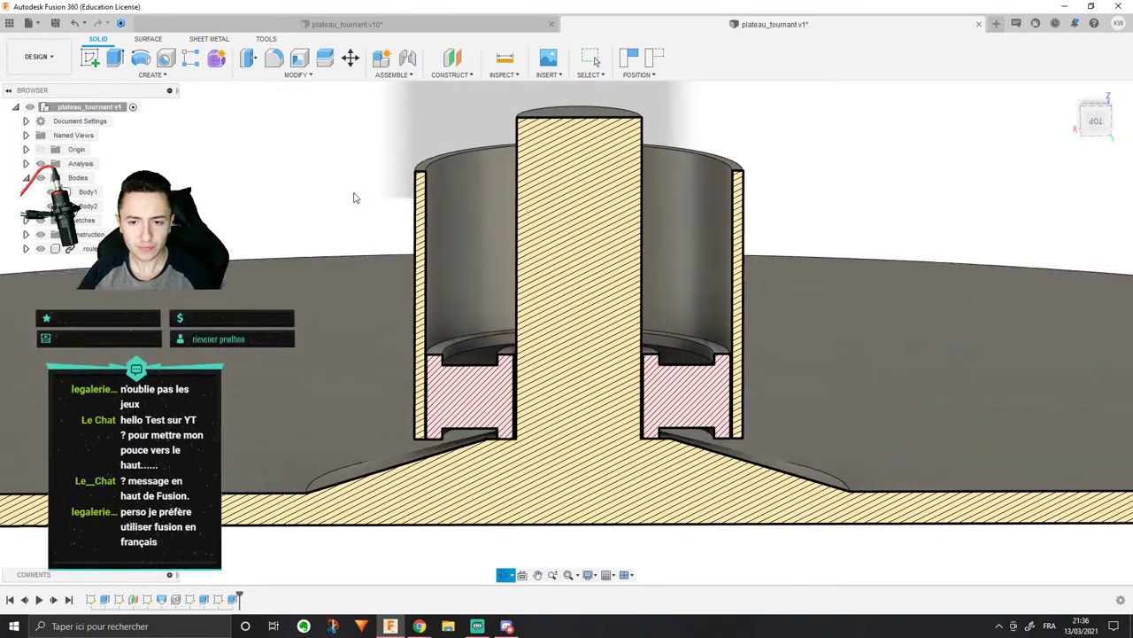
Step: Edit the bearing housing's thin extrude and set its distance to 15 mm
right_click(218, 600)
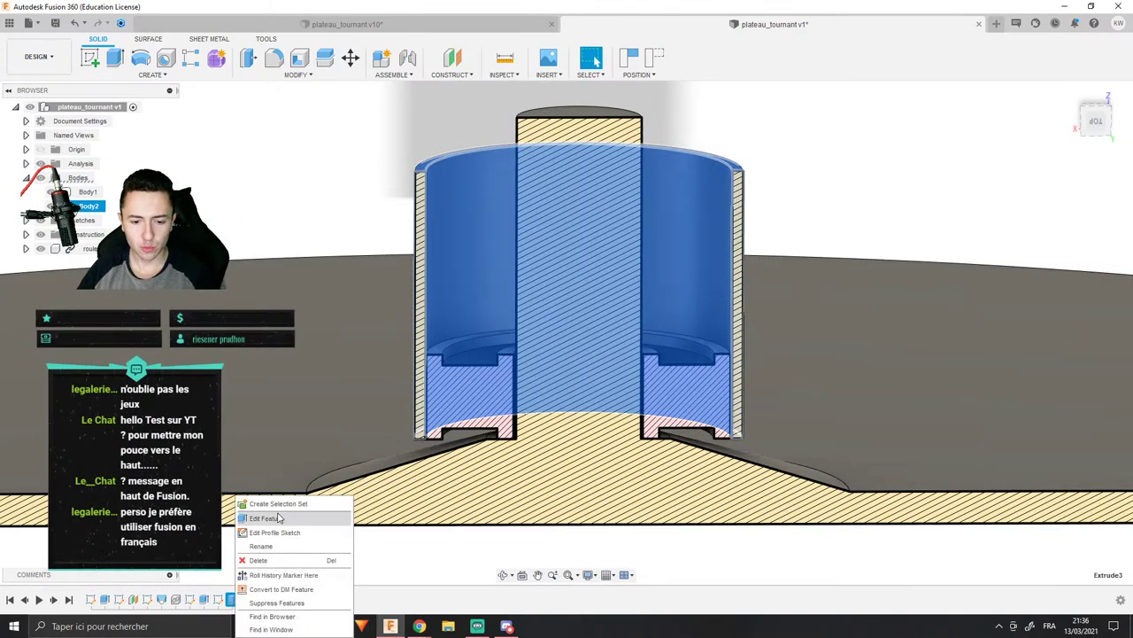
click(292, 513)
drag(579, 158, 581, 277)
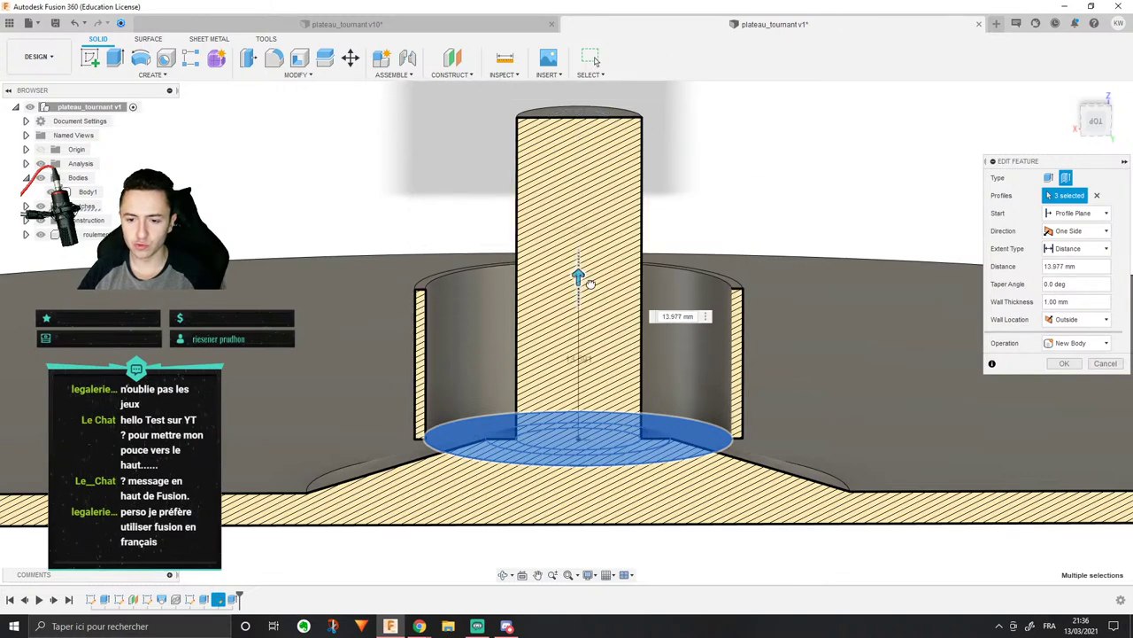
click(658, 308)
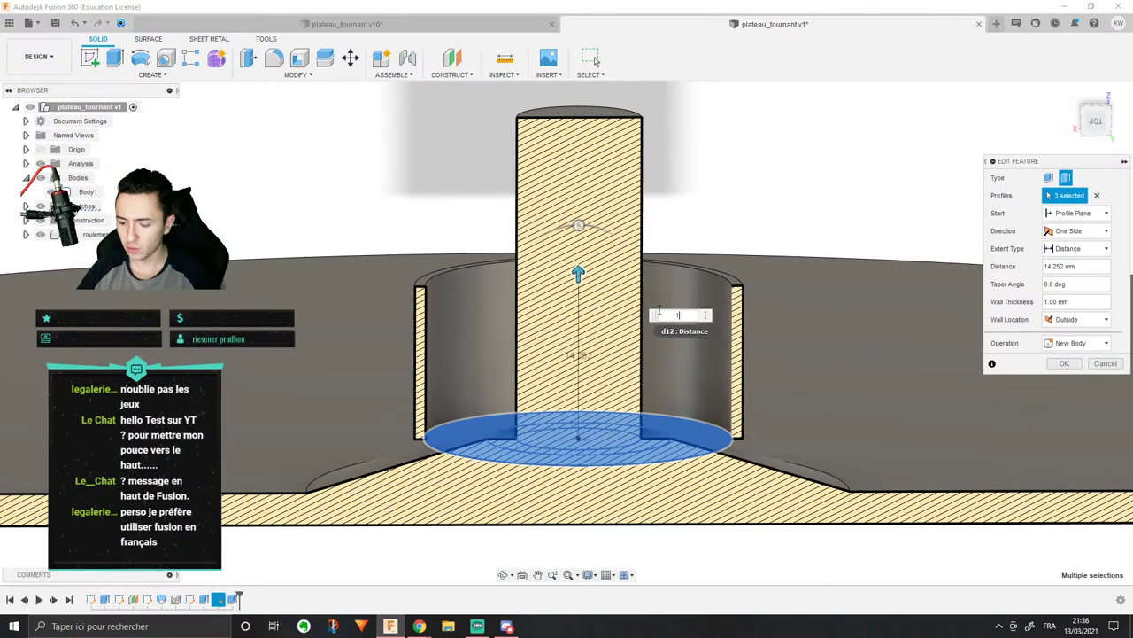
text(15)
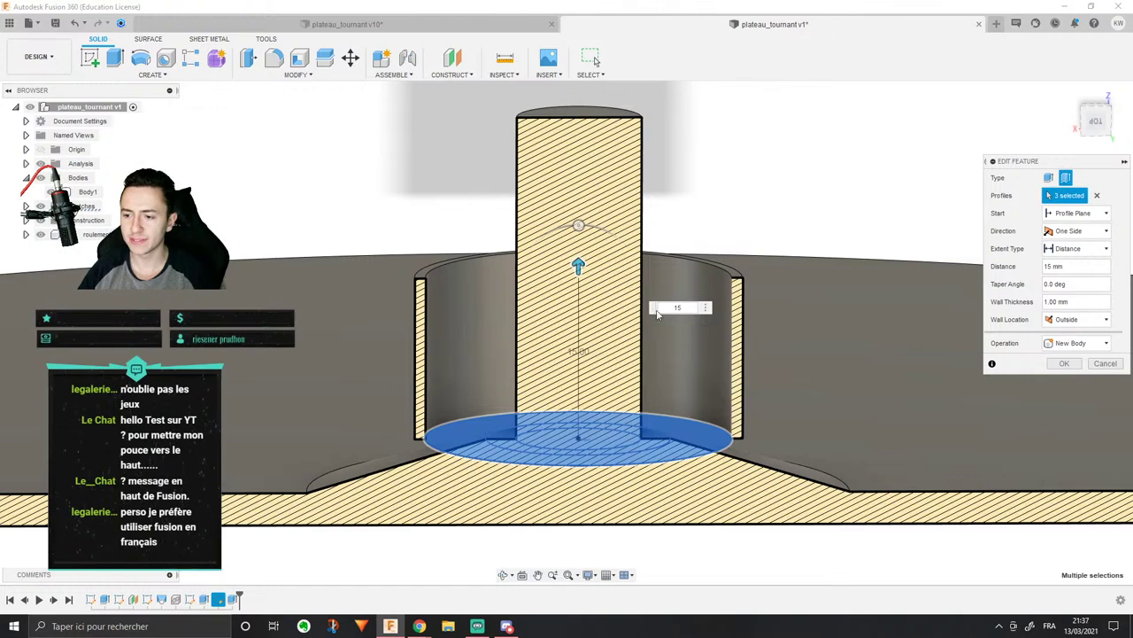
click(1067, 363)
Step: Inspect the shortened housing around the bearing and shaft from several angles in the section view
mouse_move(751, 431)
shift+middle_down()
mouse_move(736, 374)
mouse_move(743, 412)
shift+middle_up()
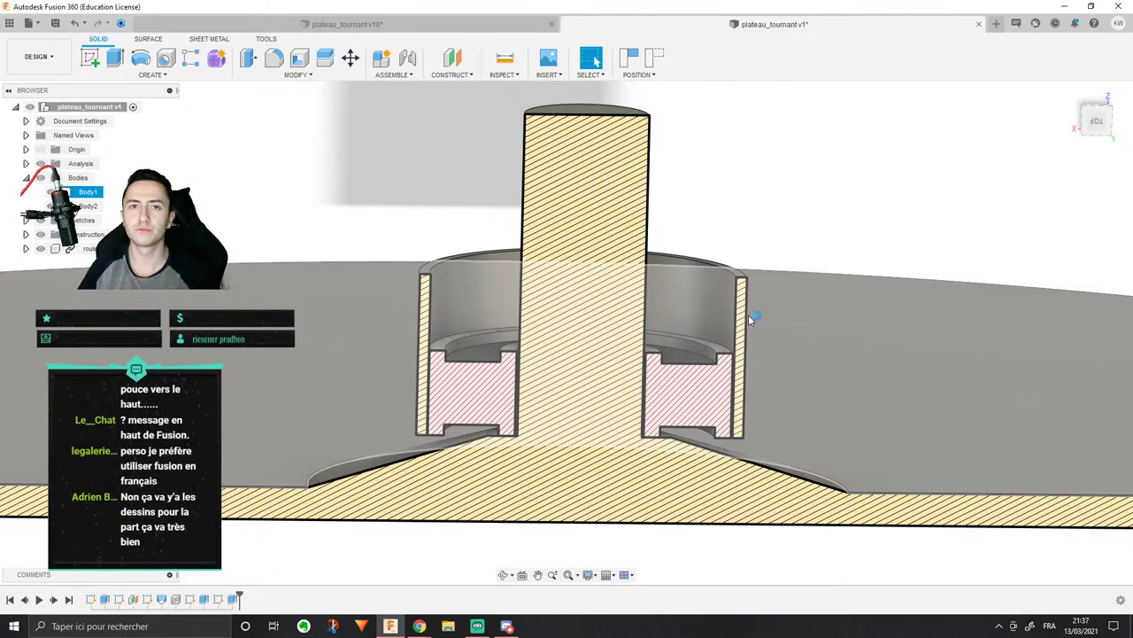
middle_drag(628, 331, 657, 316)
mouse_move(719, 295)
shift+middle_down()
mouse_move(709, 242)
mouse_move(699, 297)
shift+middle_up()
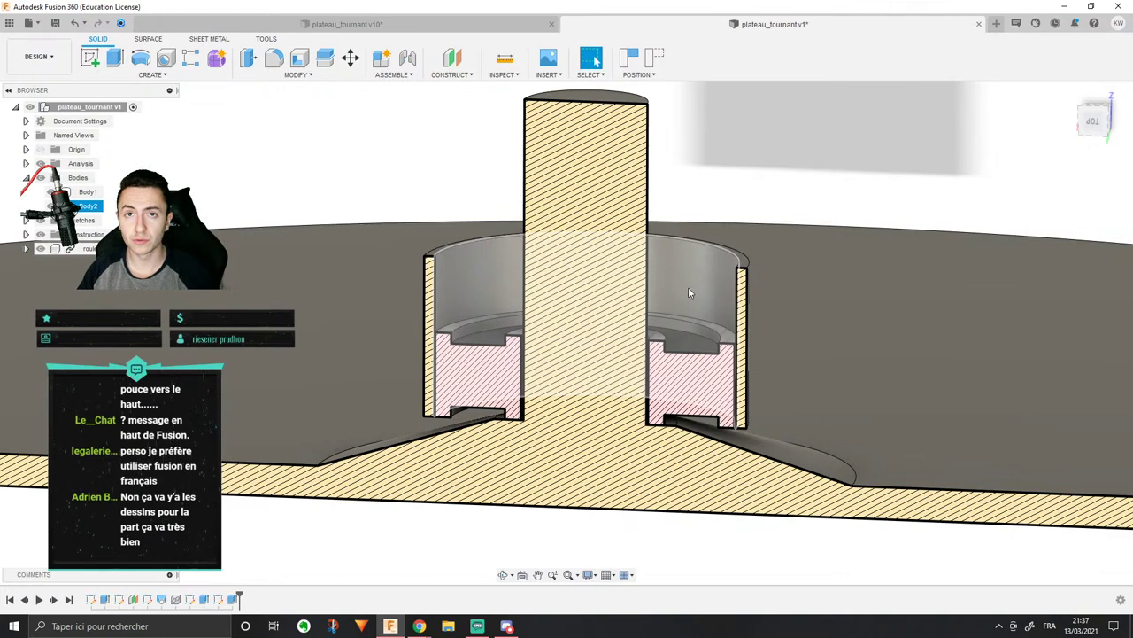
shift+middle_drag(646, 247, 643, 271)
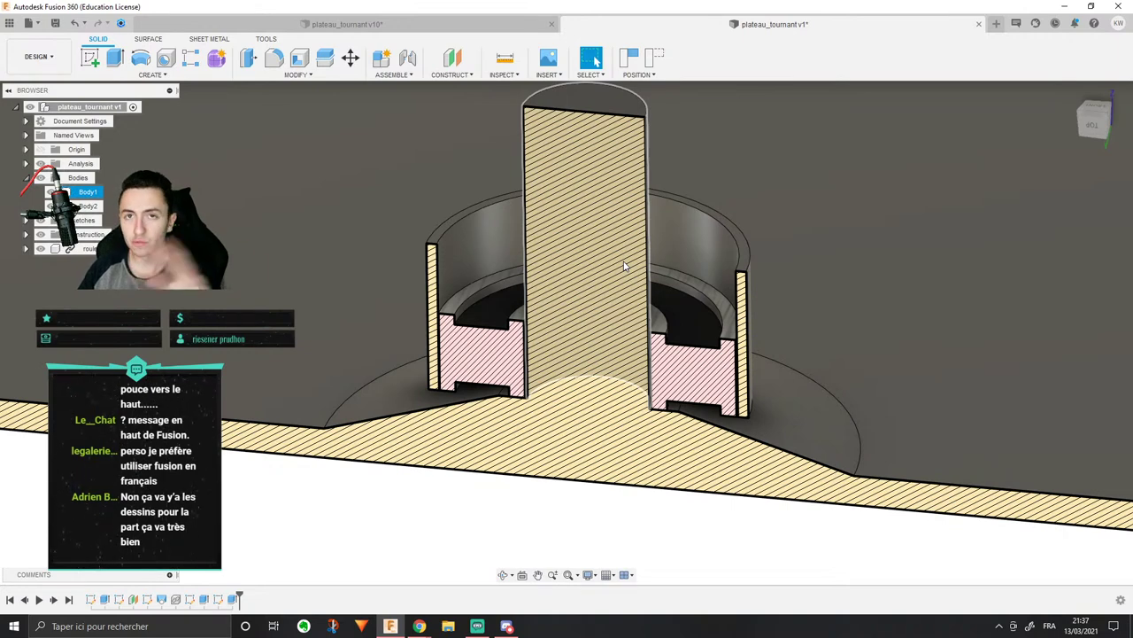
middle_drag(713, 270, 704, 287)
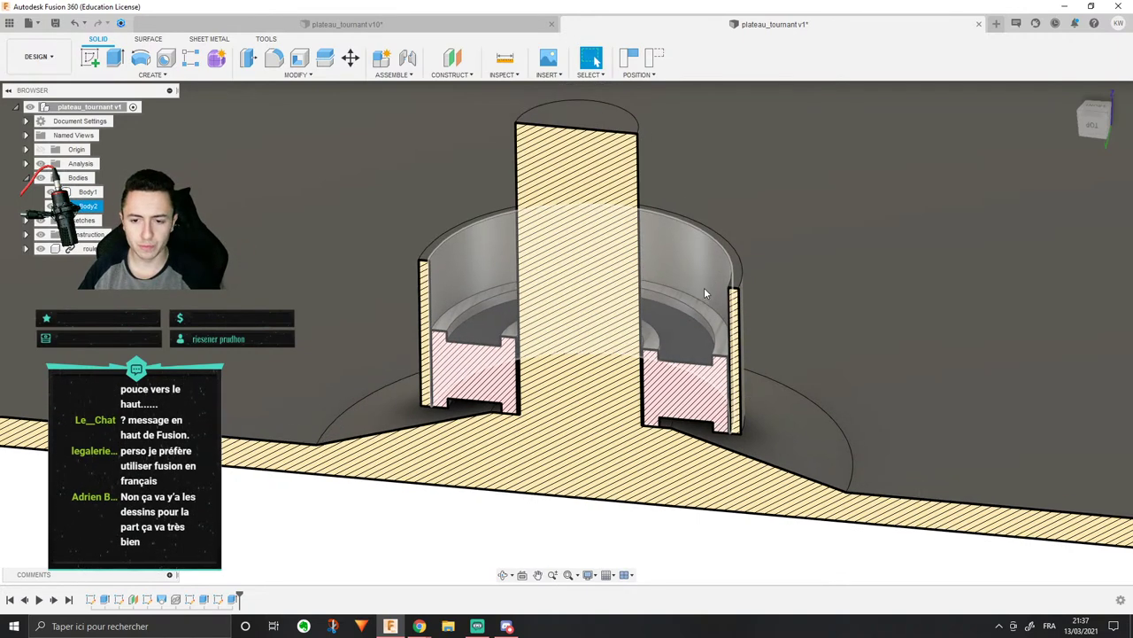
click(542, 75)
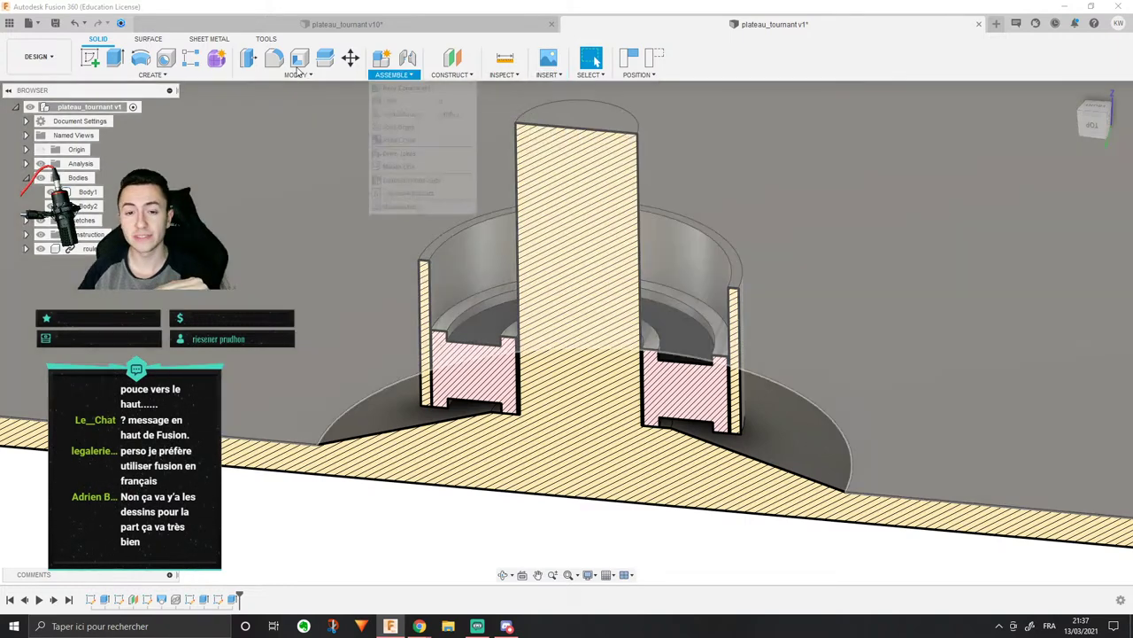
click(297, 75)
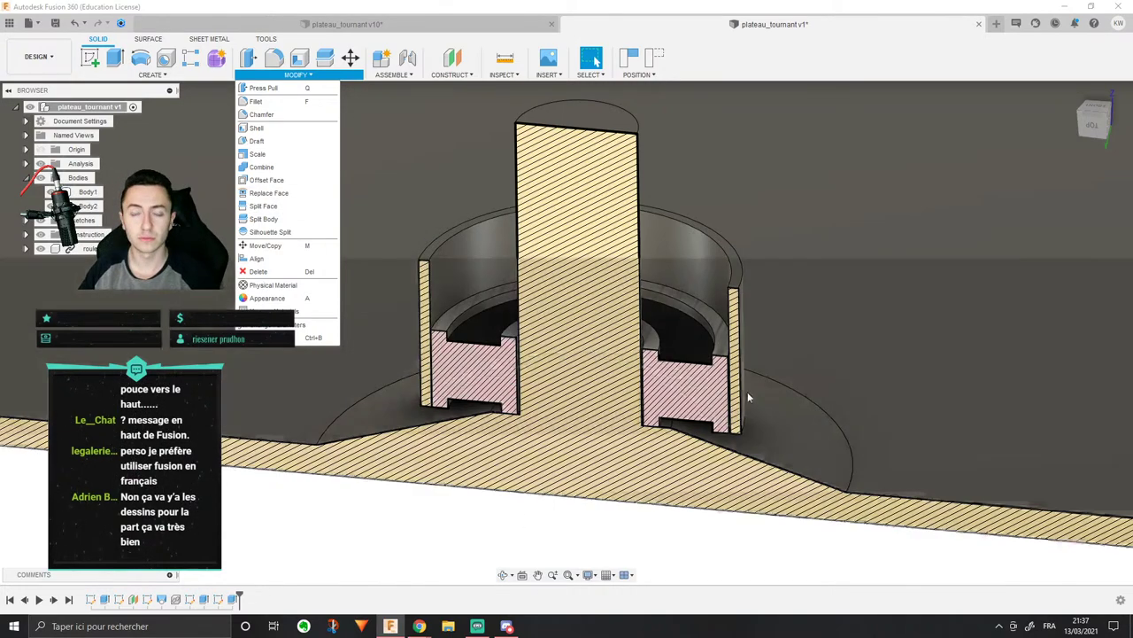
mouse_move(753, 351)
middle_down()
mouse_move(732, 393)
mouse_move(731, 337)
mouse_move(744, 360)
middle_up()
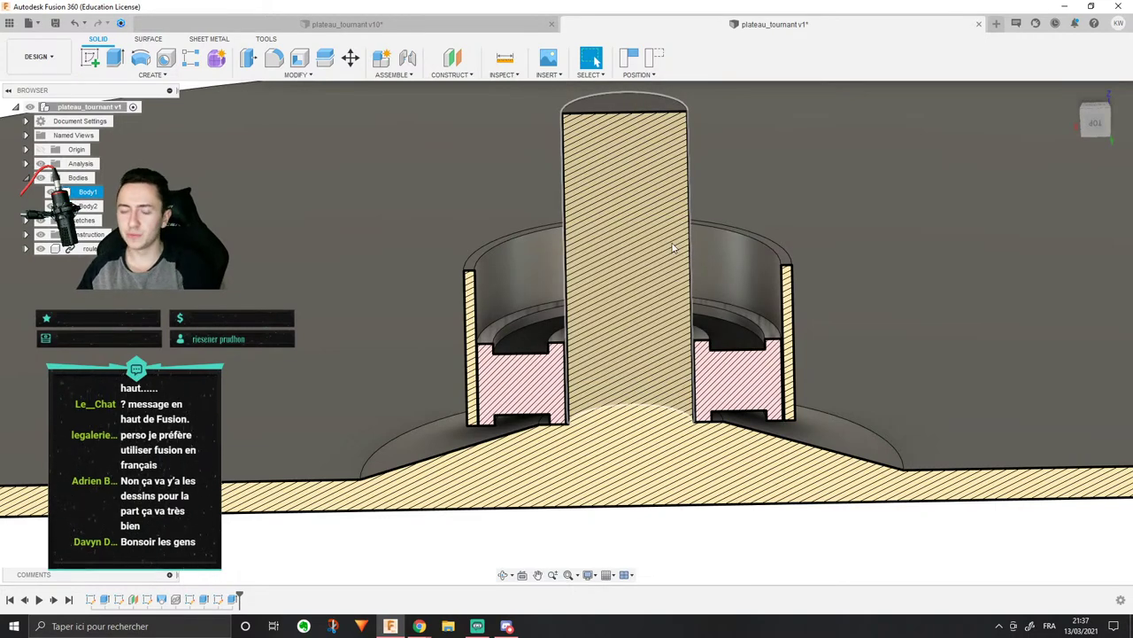
key(Escape)
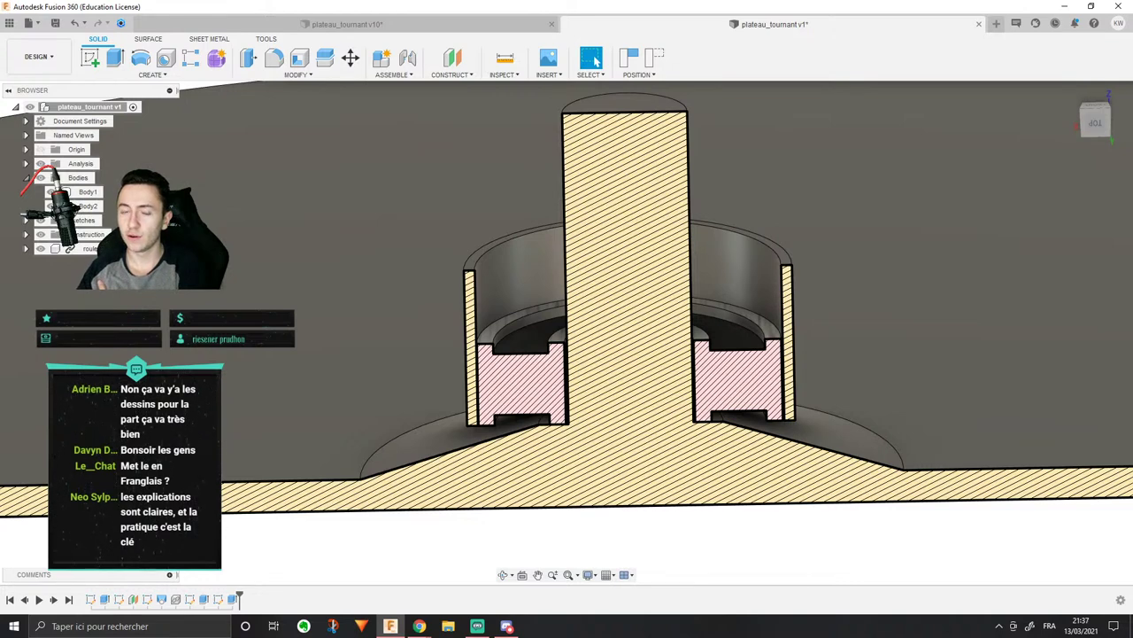
click(88, 191)
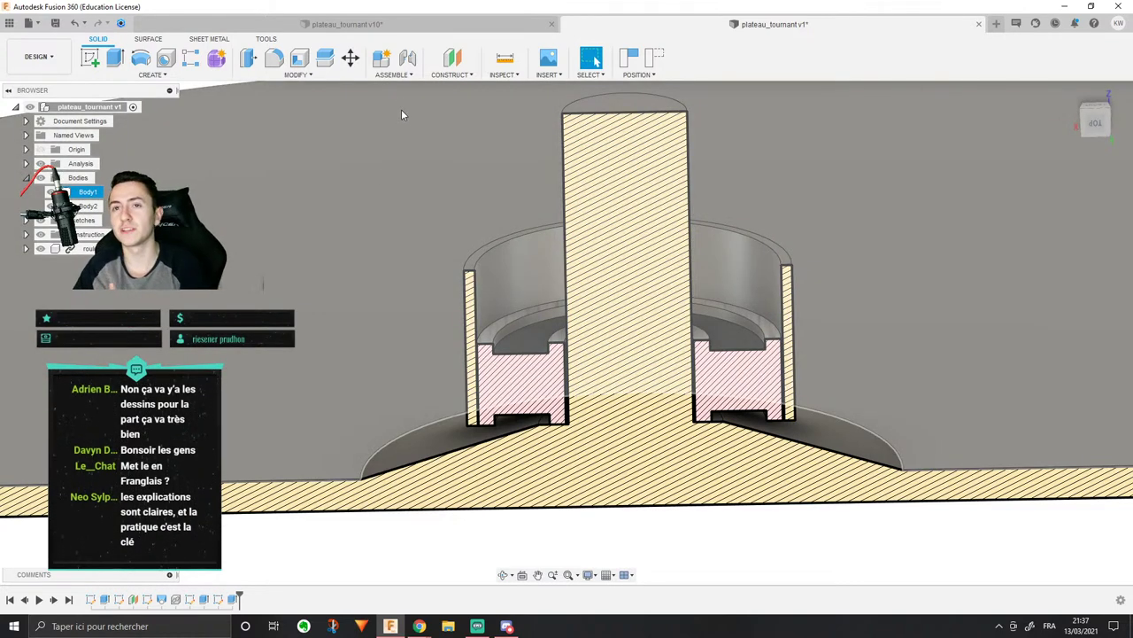
click(151, 75)
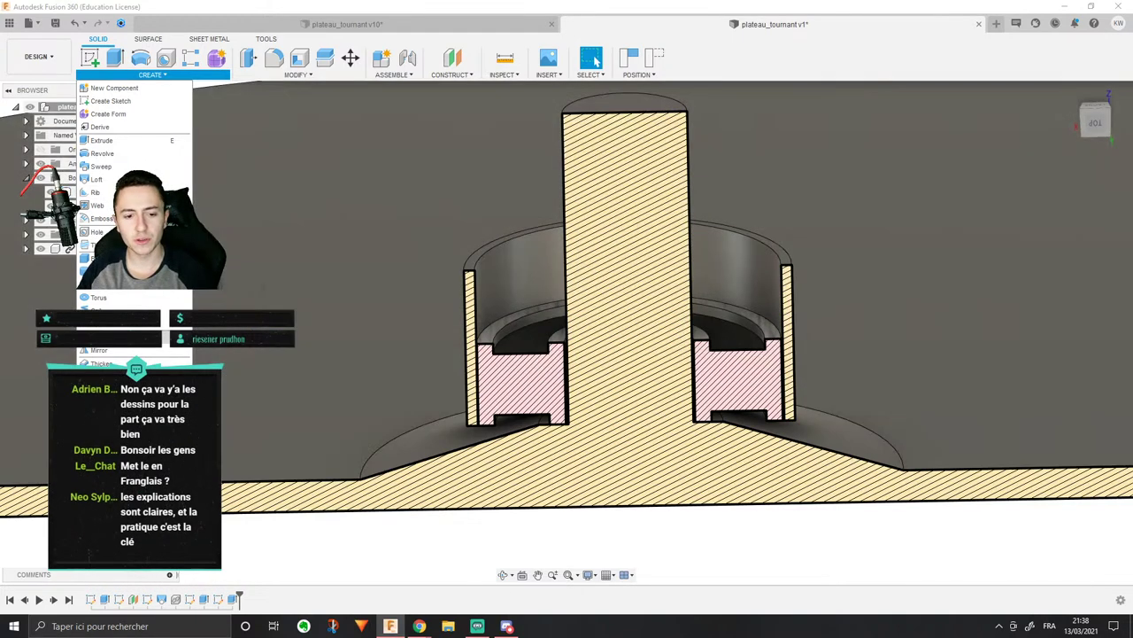
Step: Examine the bearing's seating between the conical seat, shaft and housing wall from several angles in the section view
mouse_move(180, 337)
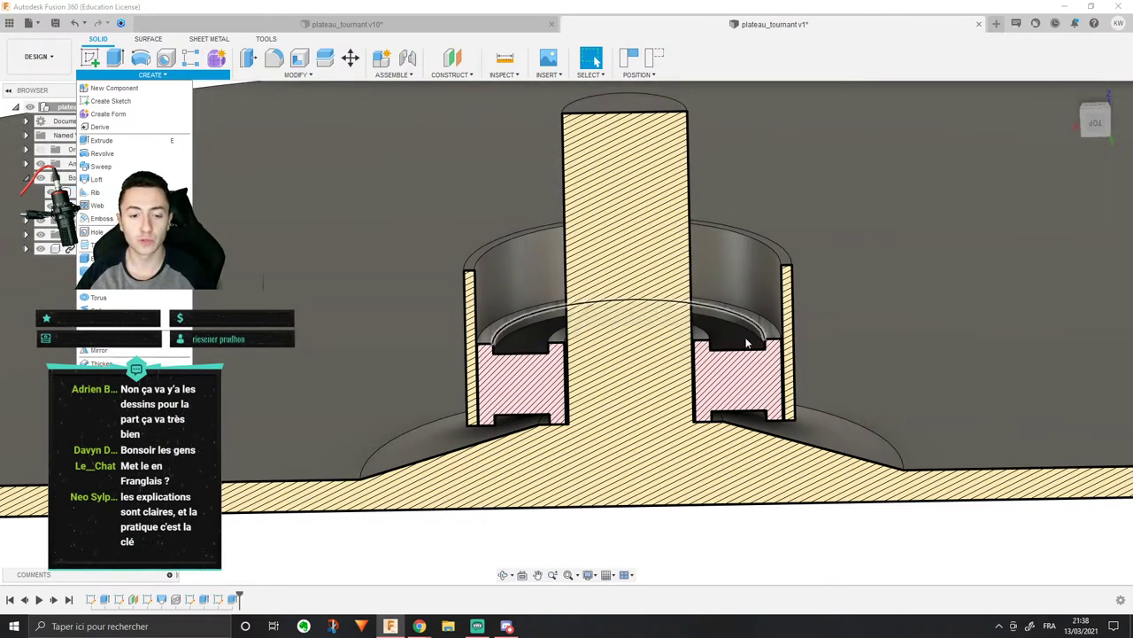
mouse_move(742, 297)
shift+middle_down()
mouse_move(738, 286)
mouse_move(732, 302)
shift+middle_up()
scroll(732, 301, up, 3)
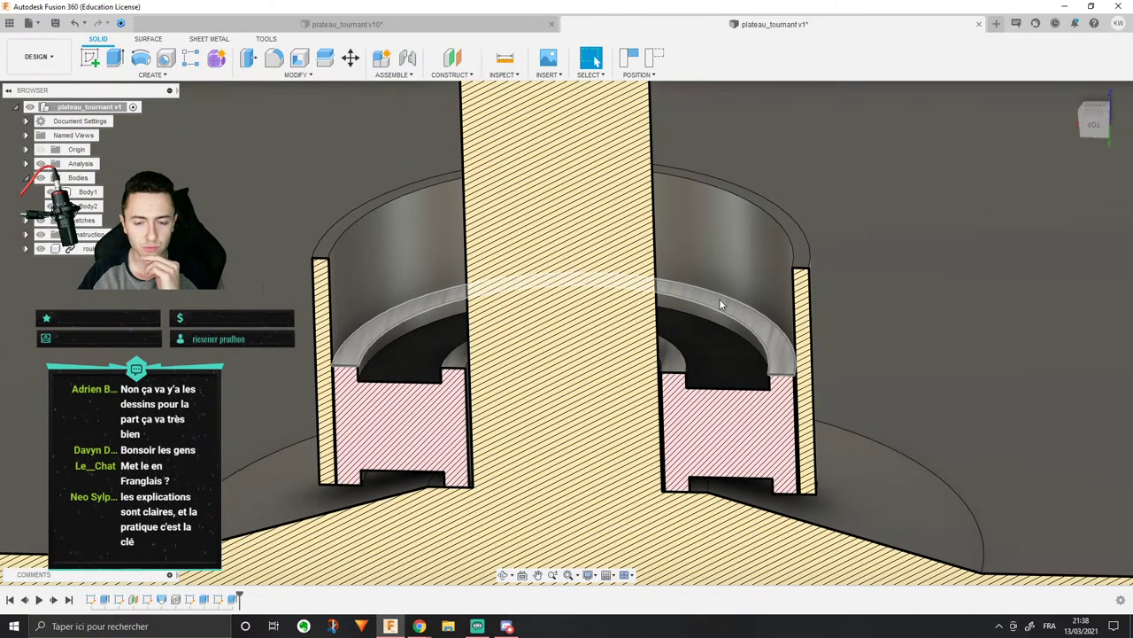
click(854, 305)
shift+middle_drag(857, 297, 869, 254)
scroll(841, 287, down, 3)
key(Escape)
scroll(823, 182, up, 3)
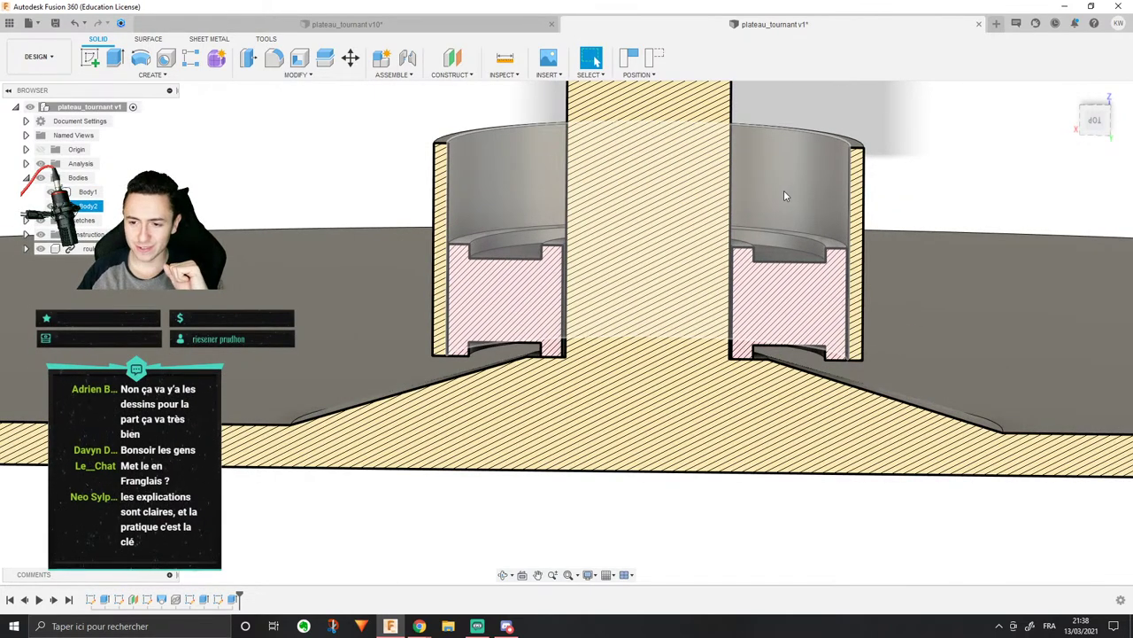
scroll(774, 197, down, 5)
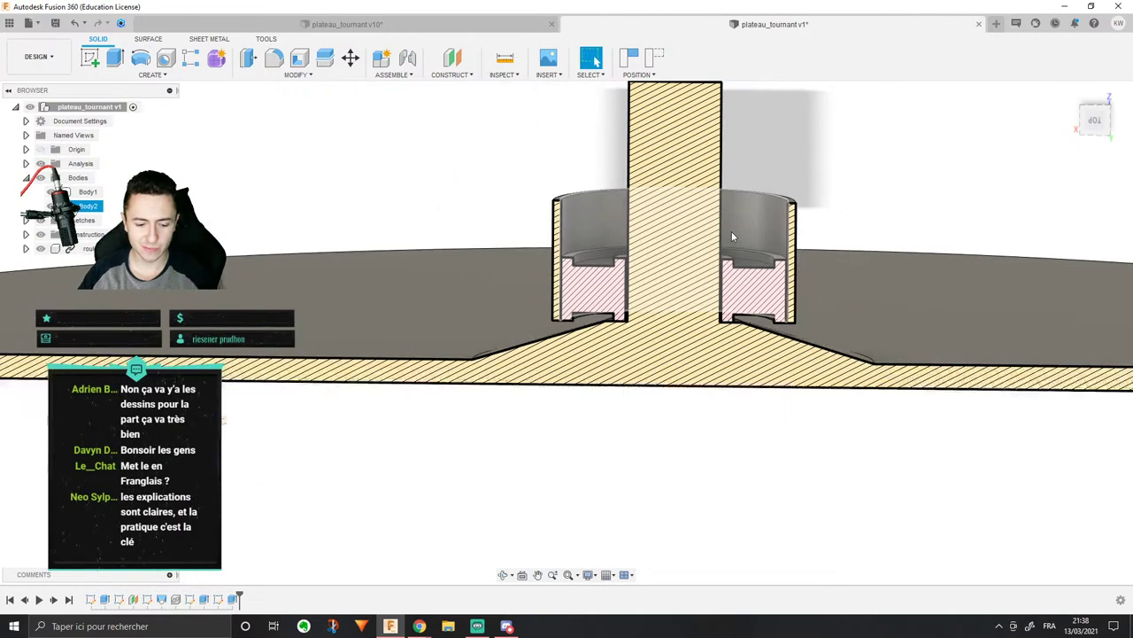
shift+middle_drag(731, 231, 458, 219)
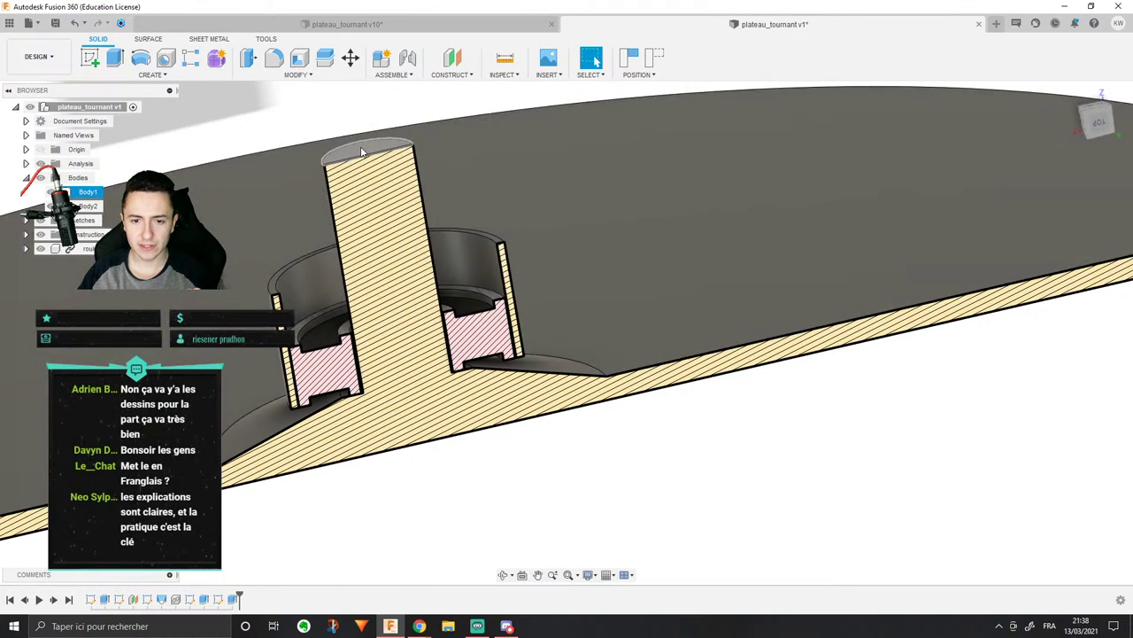
middle_drag(359, 157, 446, 175)
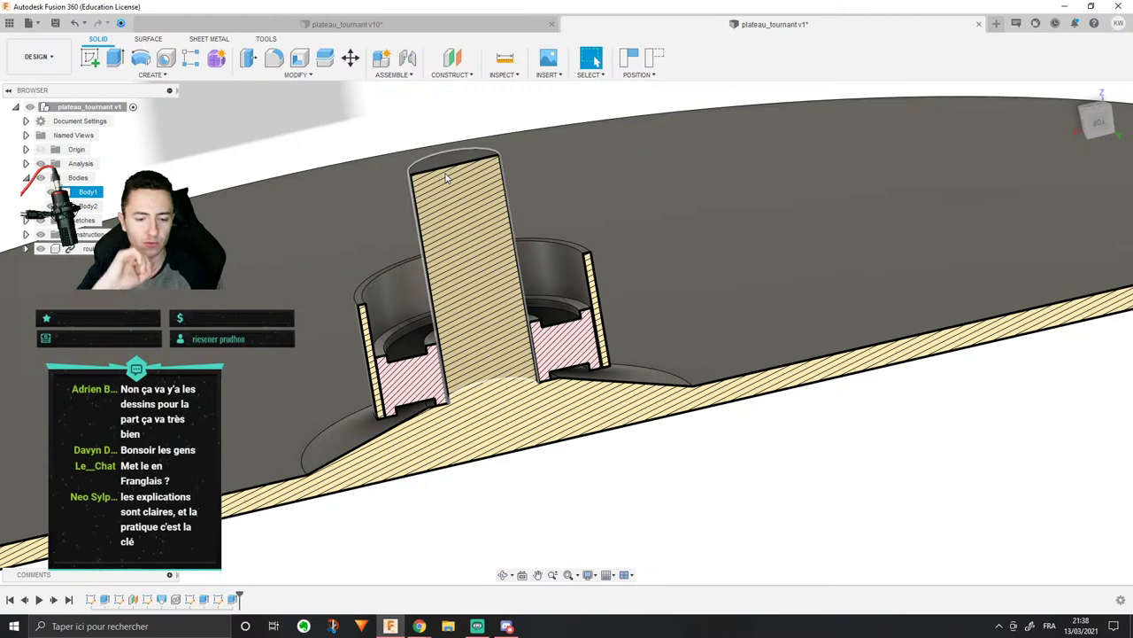
shift+middle_drag(447, 177, 375, 282)
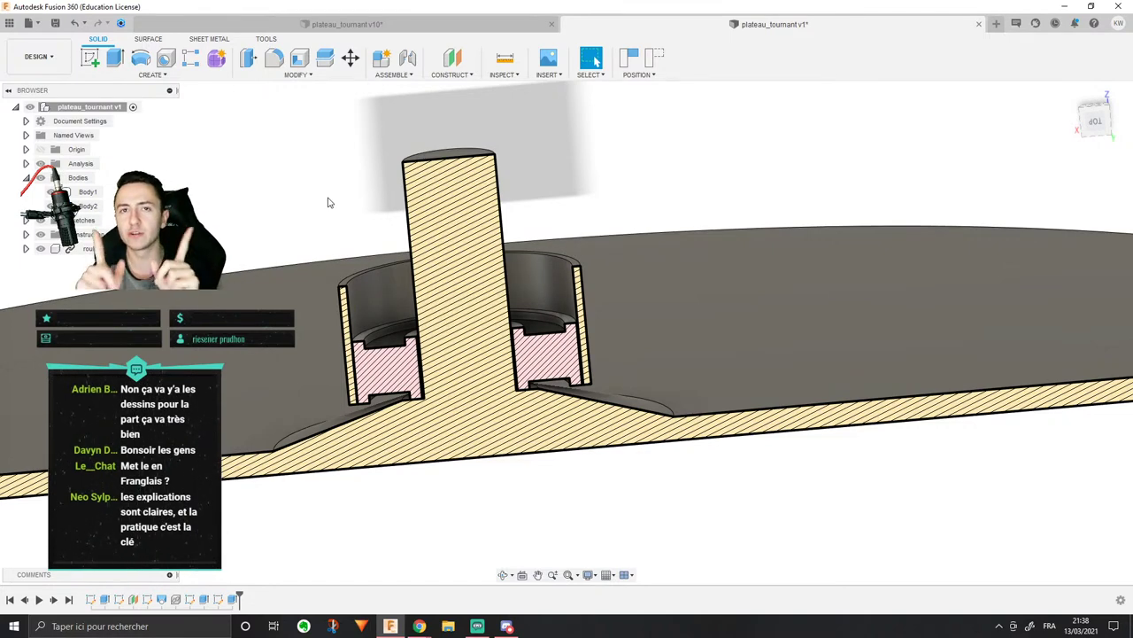
Step: Look at the arch-mounted bearing housing in the plateau_tournant v10 document and return to plateau_tournant v1
click(344, 24)
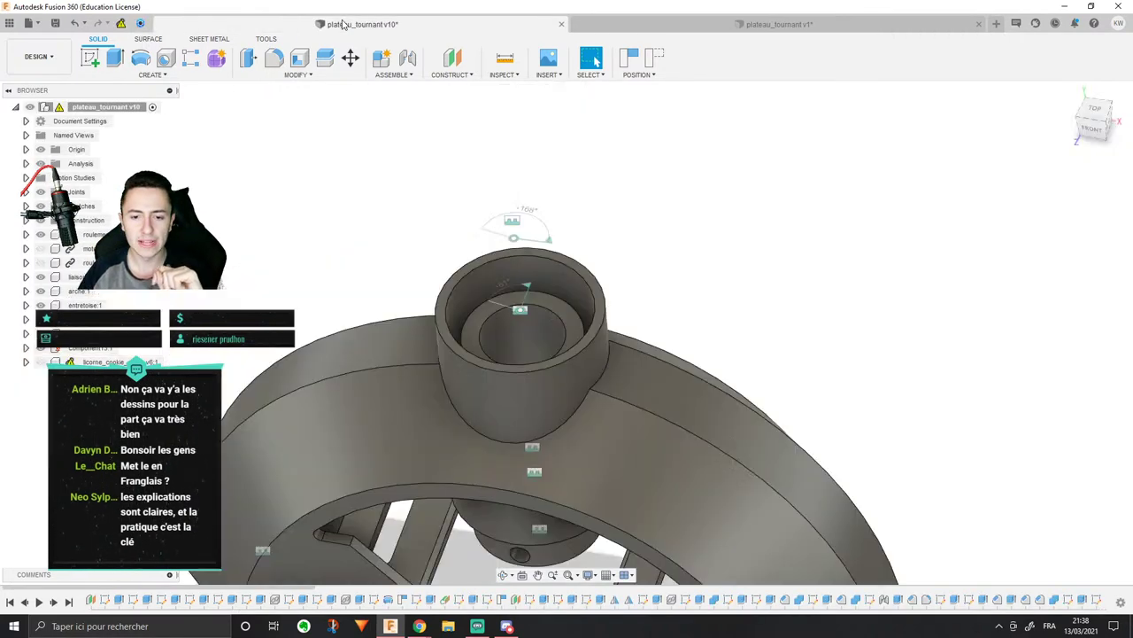
middle_drag(672, 324, 713, 204)
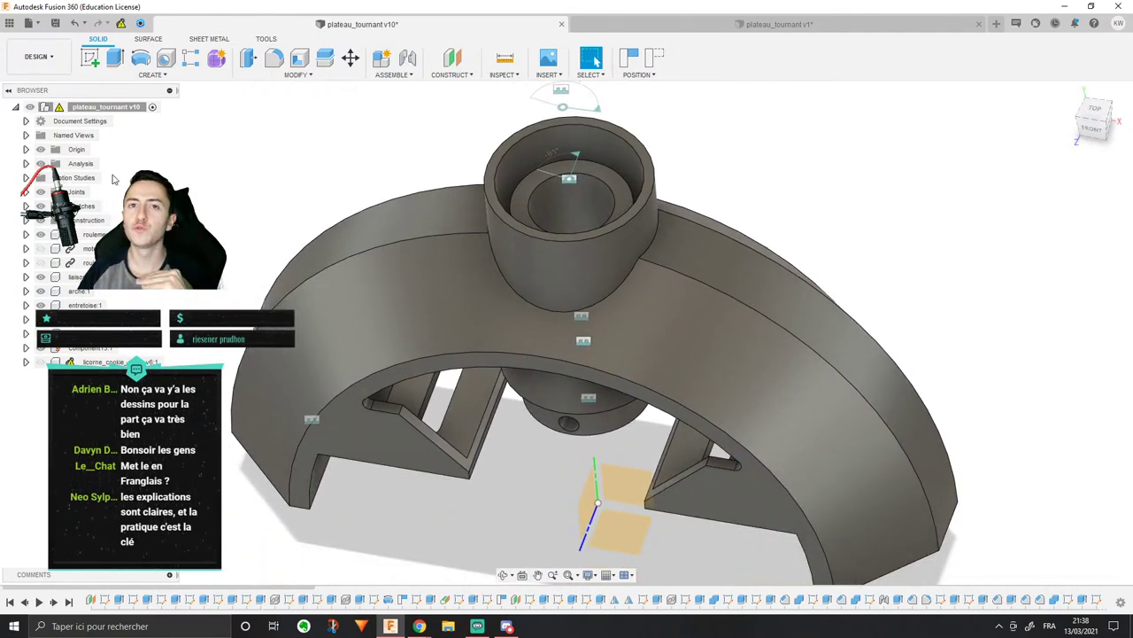
click(841, 26)
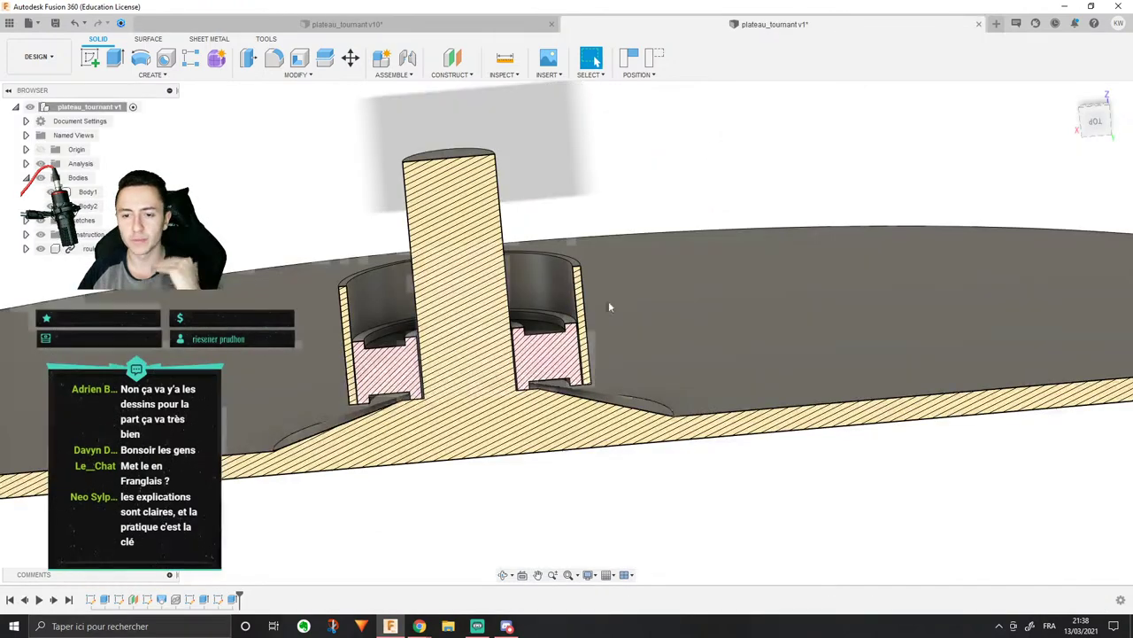
Step: Inspect the housing's inner cylindrical face and its fit around the bearing in a close section view
scroll(738, 190, up, 5)
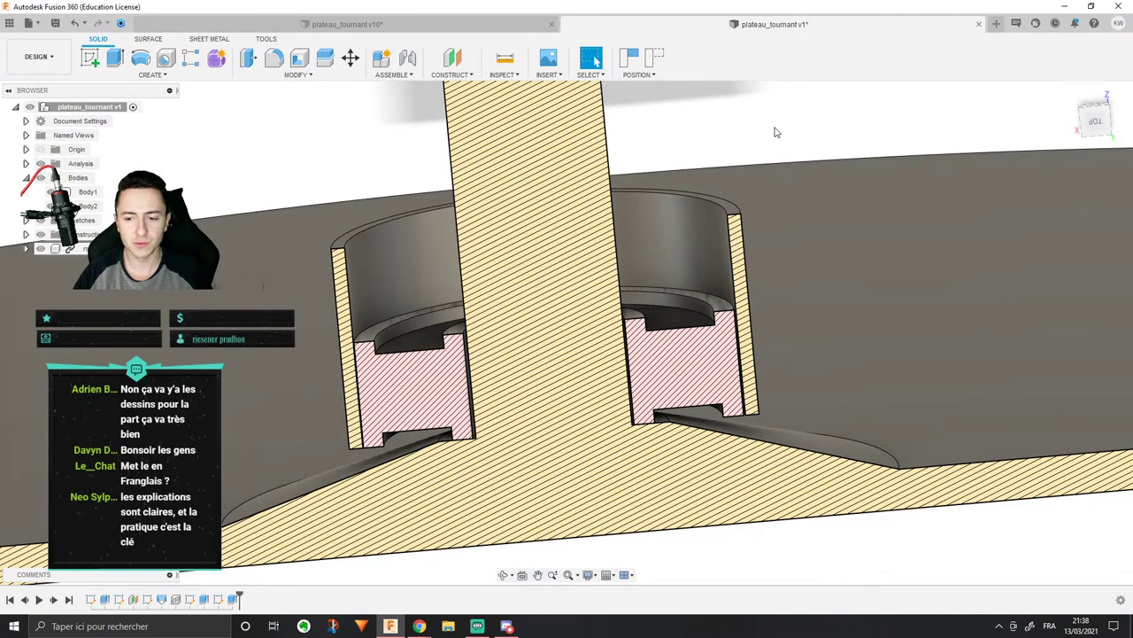
shift+middle_drag(567, 252, 502, 292)
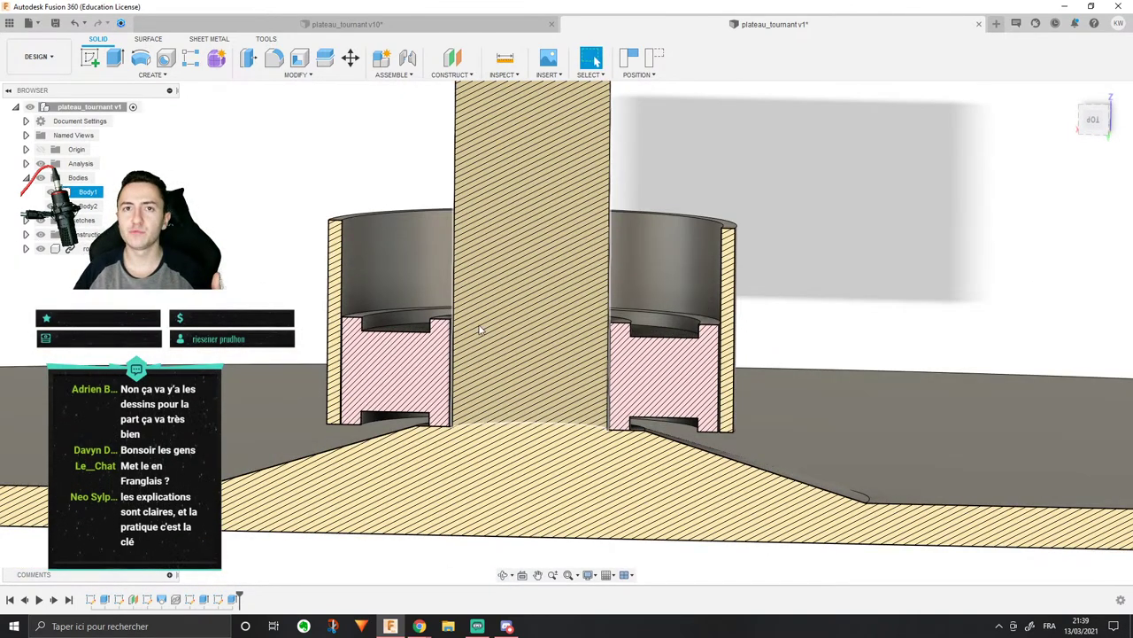
scroll(461, 350, up, 2)
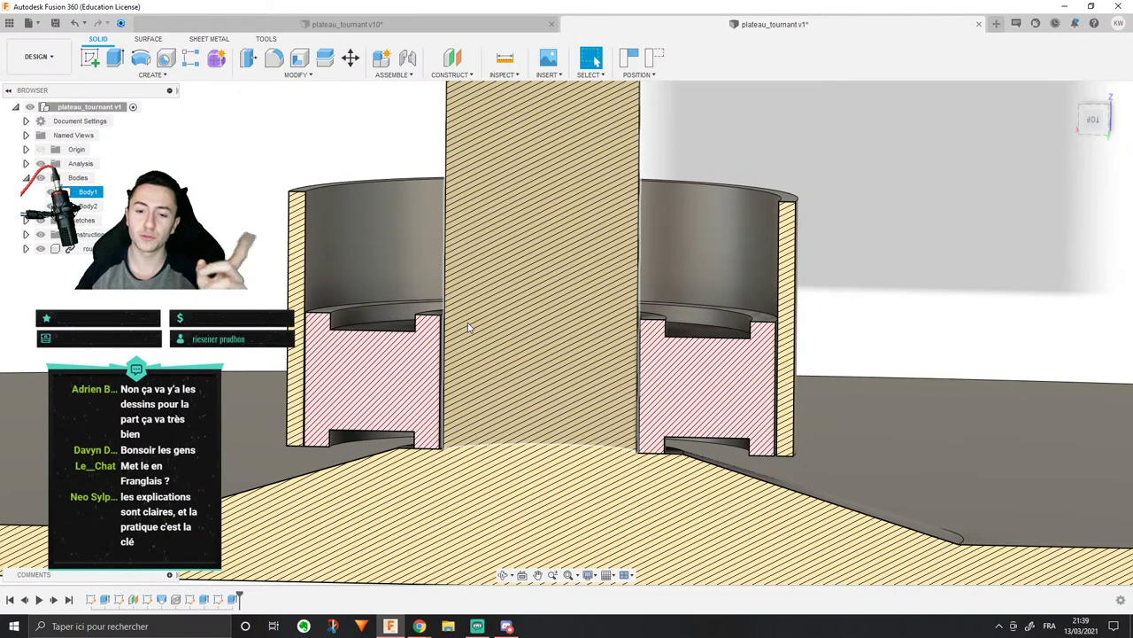
scroll(462, 331, up, 1)
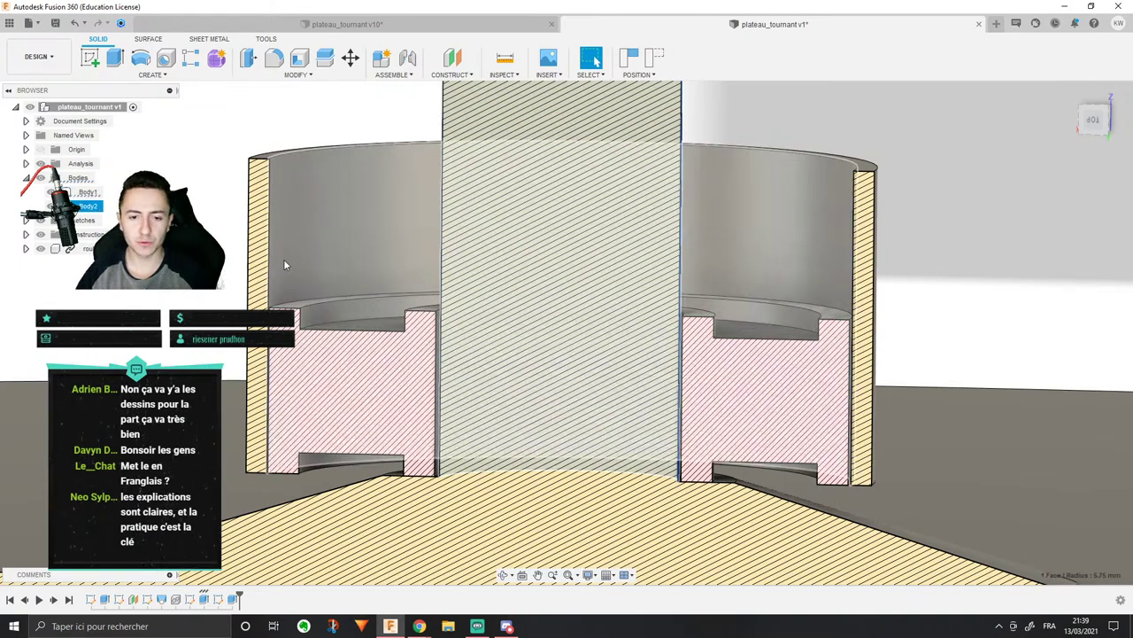
click(283, 259)
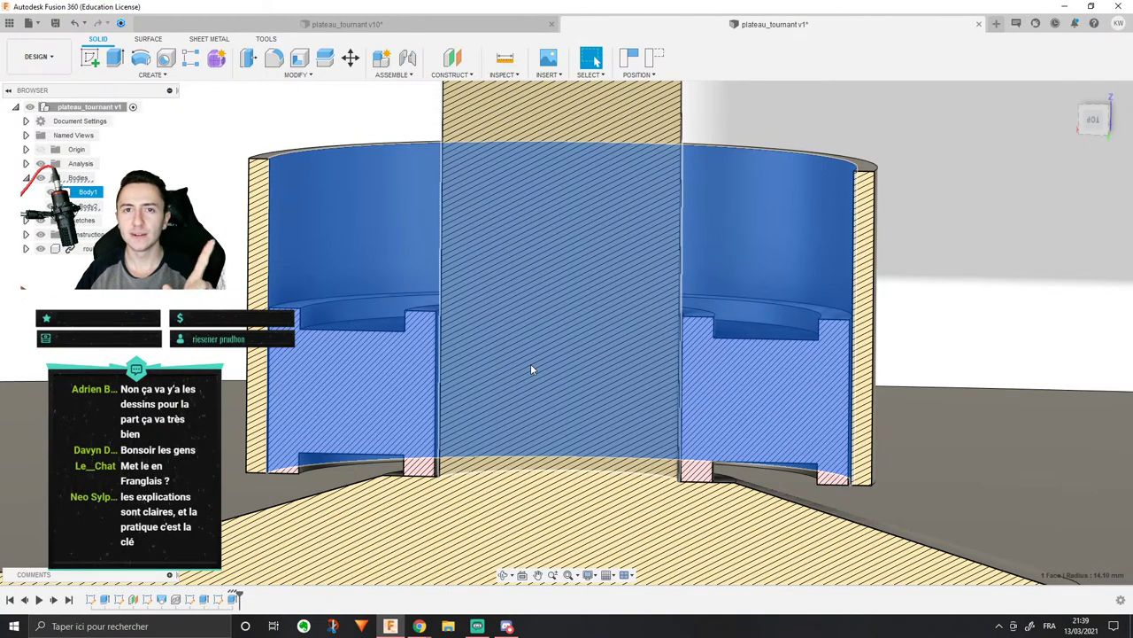
scroll(531, 370, down, 2)
click(351, 251)
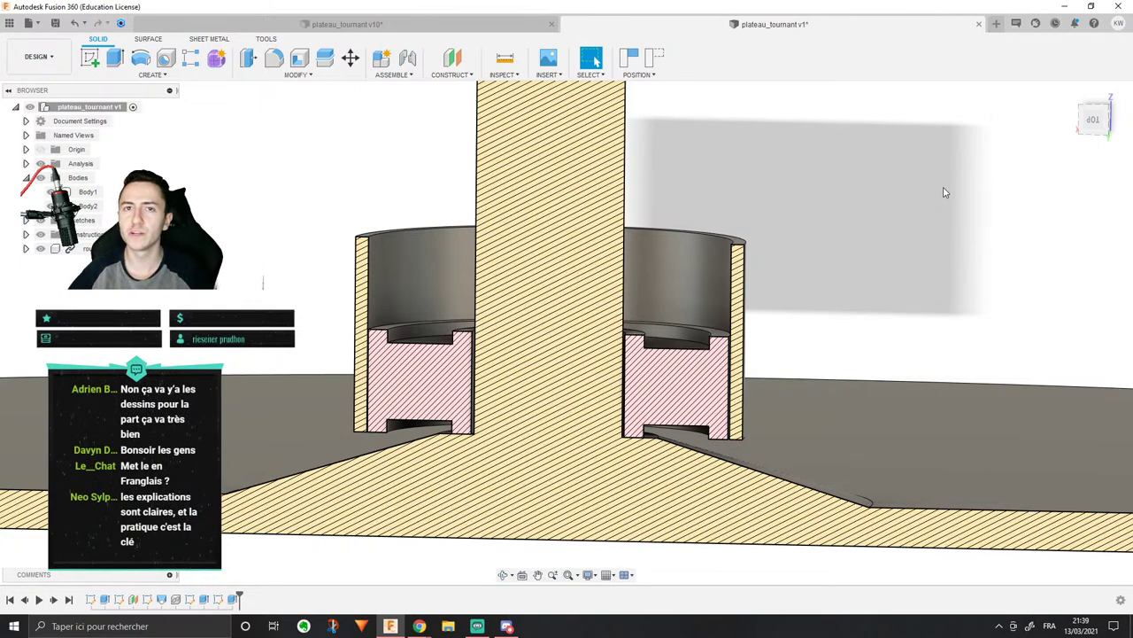
Step: Slide the bearing up the shaft to the housing's upper rim and back down towards the conical seat
scroll(931, 199, down, 1)
shift+middle_drag(784, 309, 858, 237)
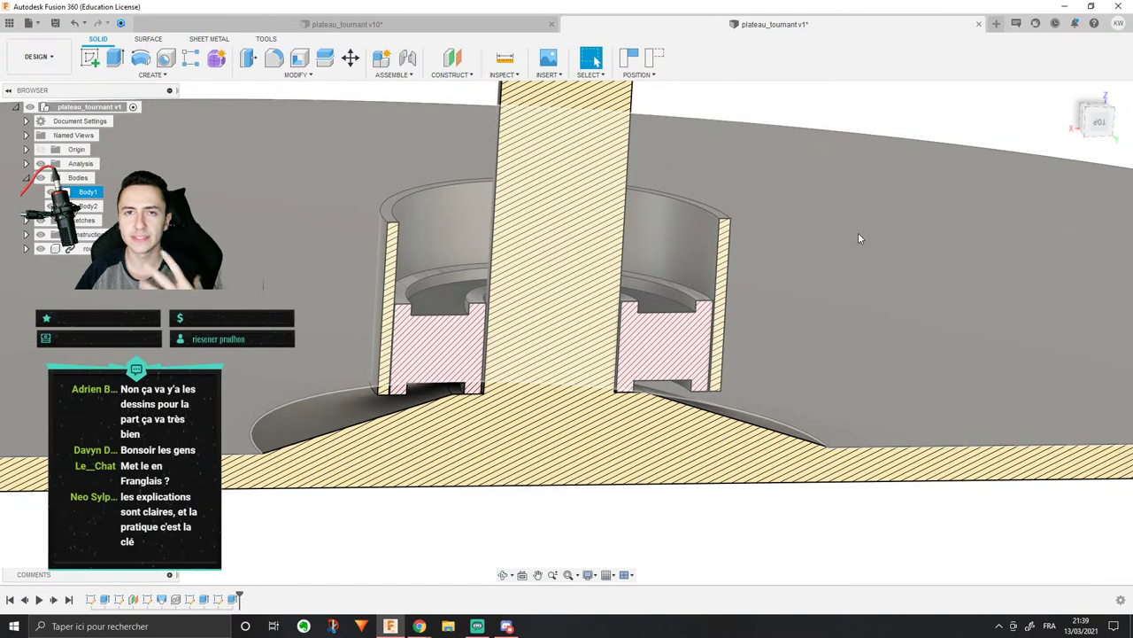
shift+middle_drag(872, 248, 696, 316)
drag(463, 329, 457, 259)
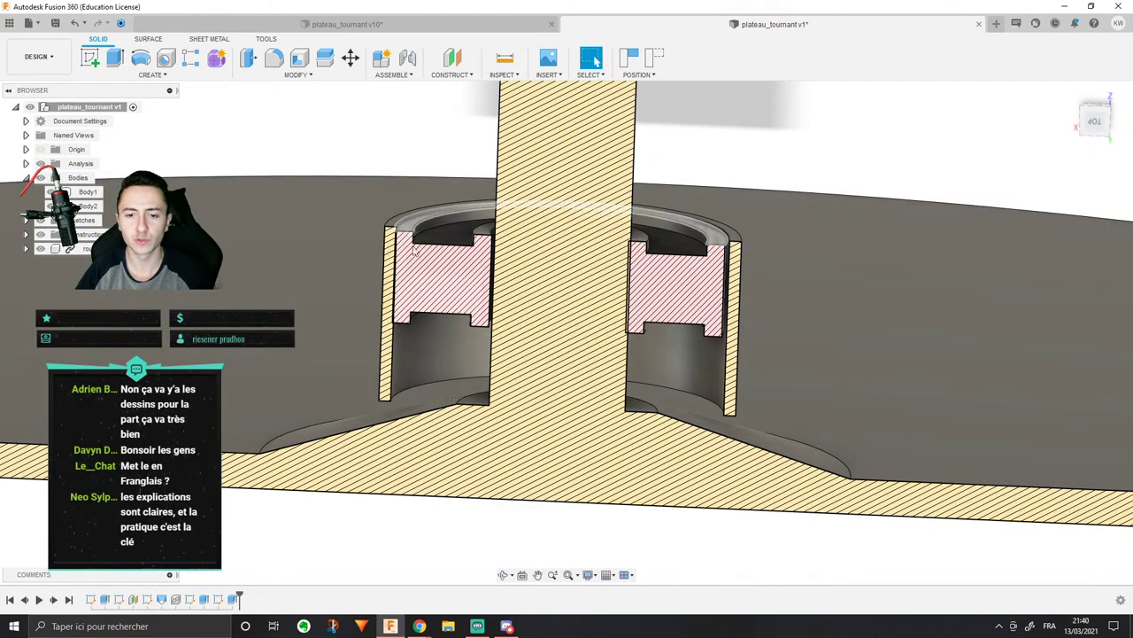
drag(450, 280, 452, 378)
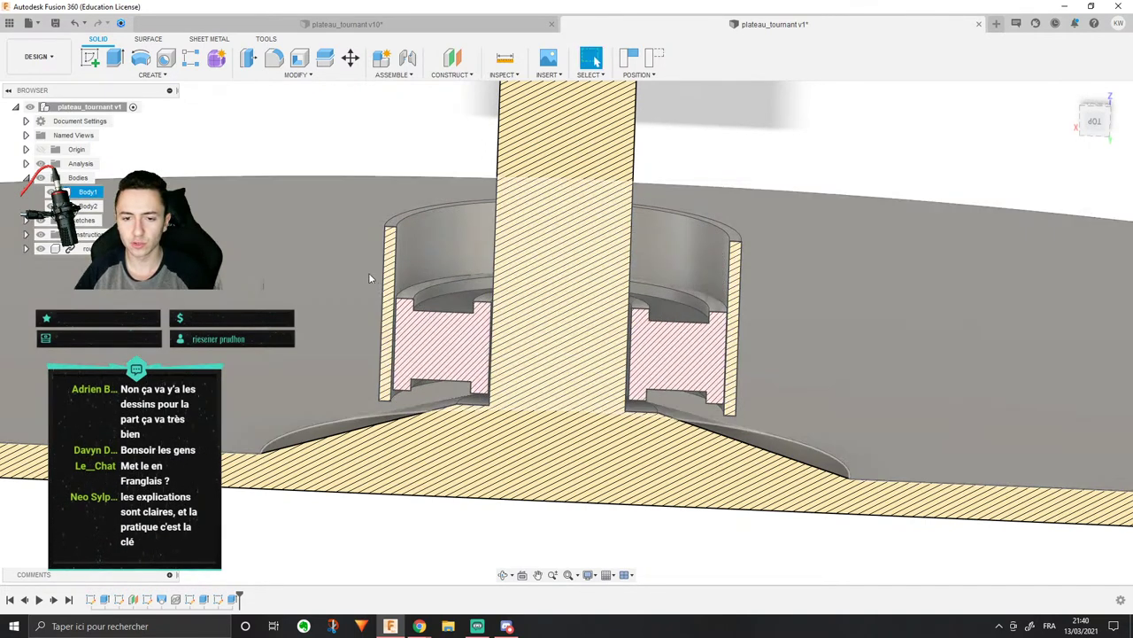
Step: Turn off the section analysis and start a sketch on the housing's upper rim face
shift+middle_drag(445, 246, 424, 257)
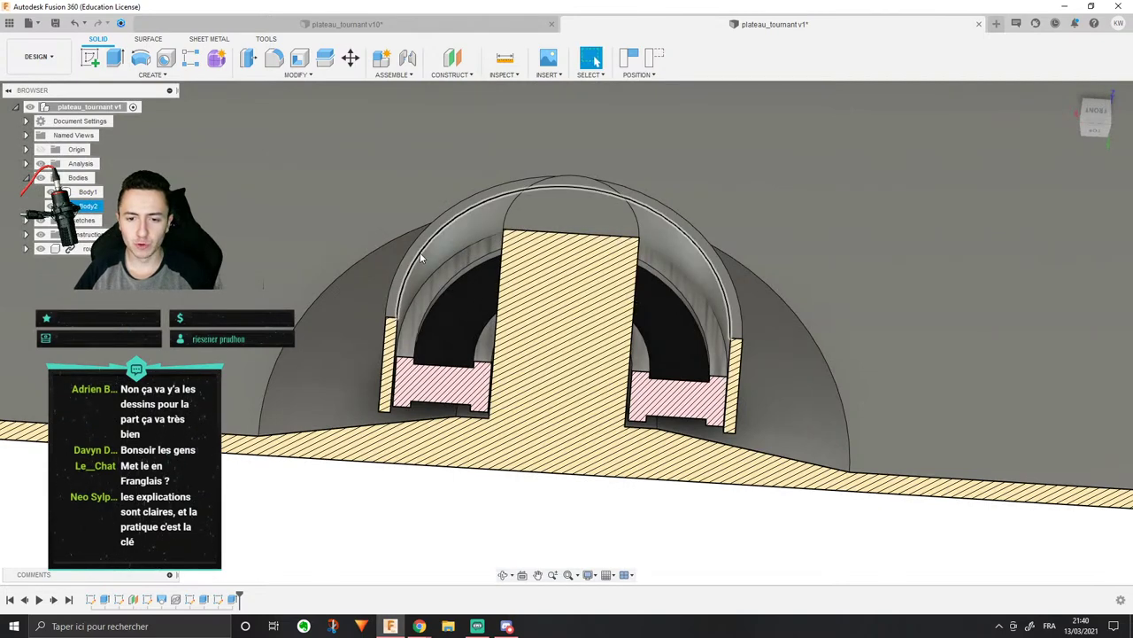
click(418, 255)
click(418, 255)
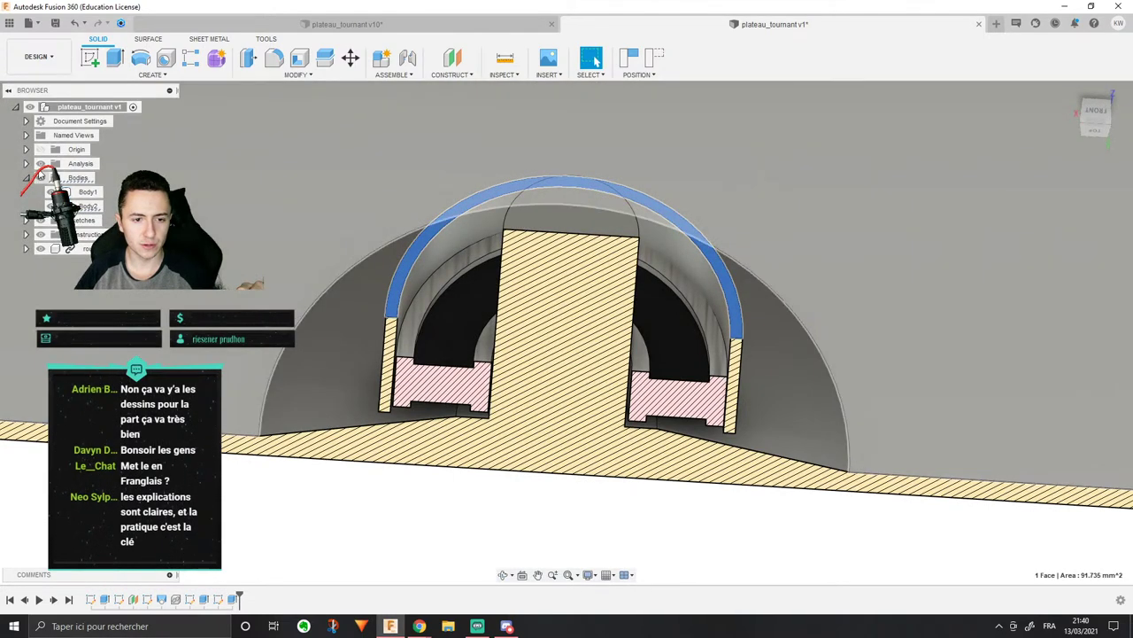
click(40, 165)
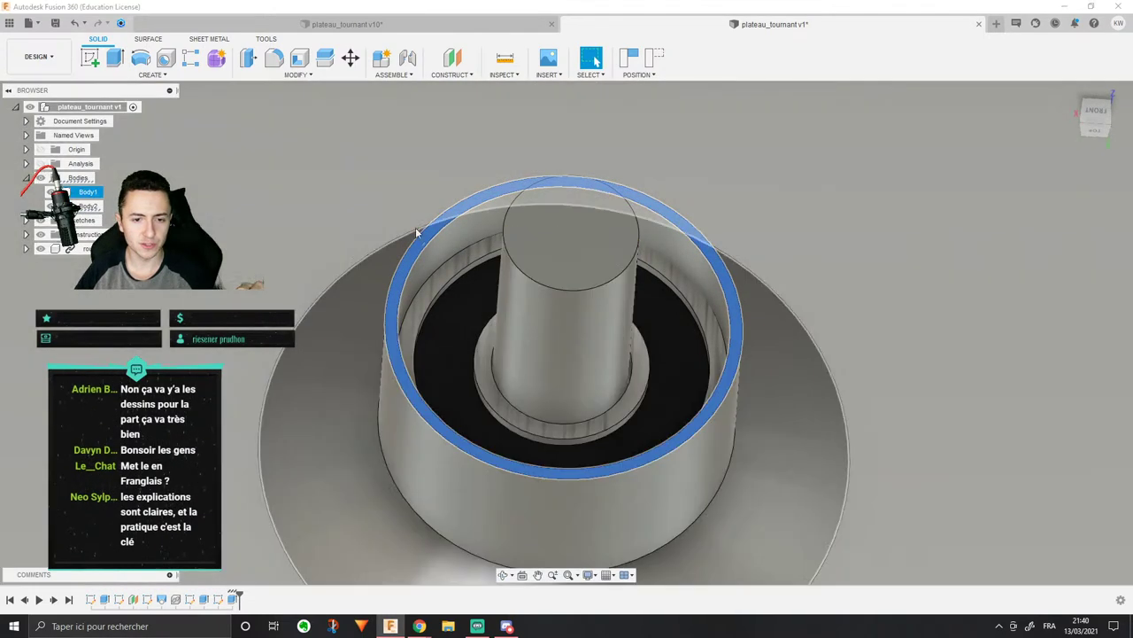
right_click(429, 231)
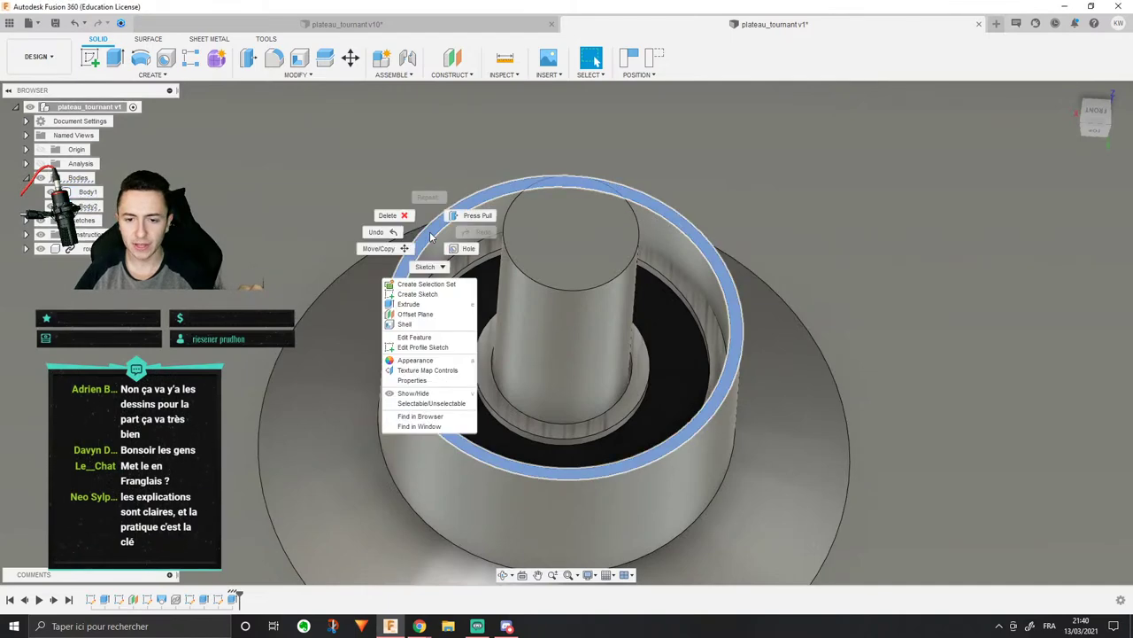
click(441, 293)
click(587, 334)
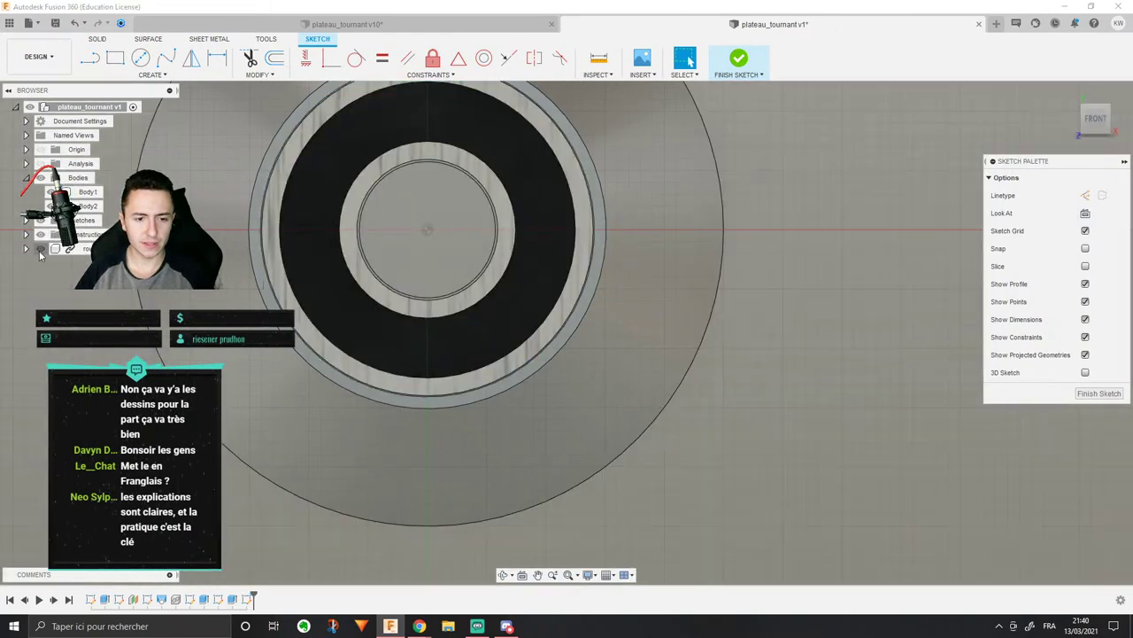
Step: Hide the bearing and project the housing's inner circular edge into the rim sketch
click(39, 249)
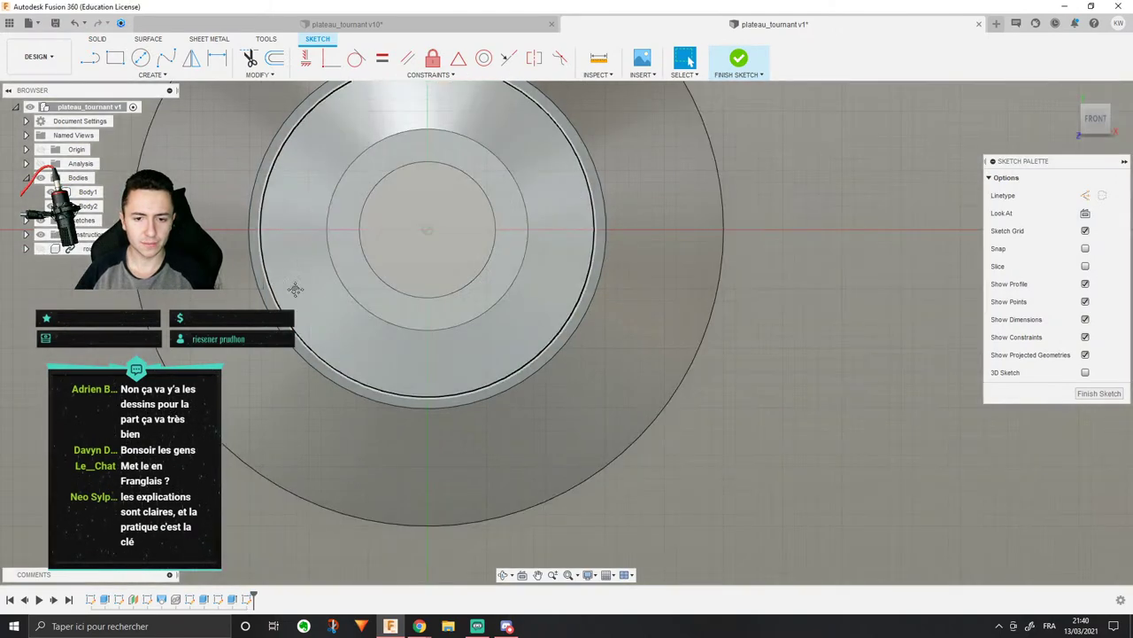
middle_drag(296, 288, 299, 371)
click(417, 150)
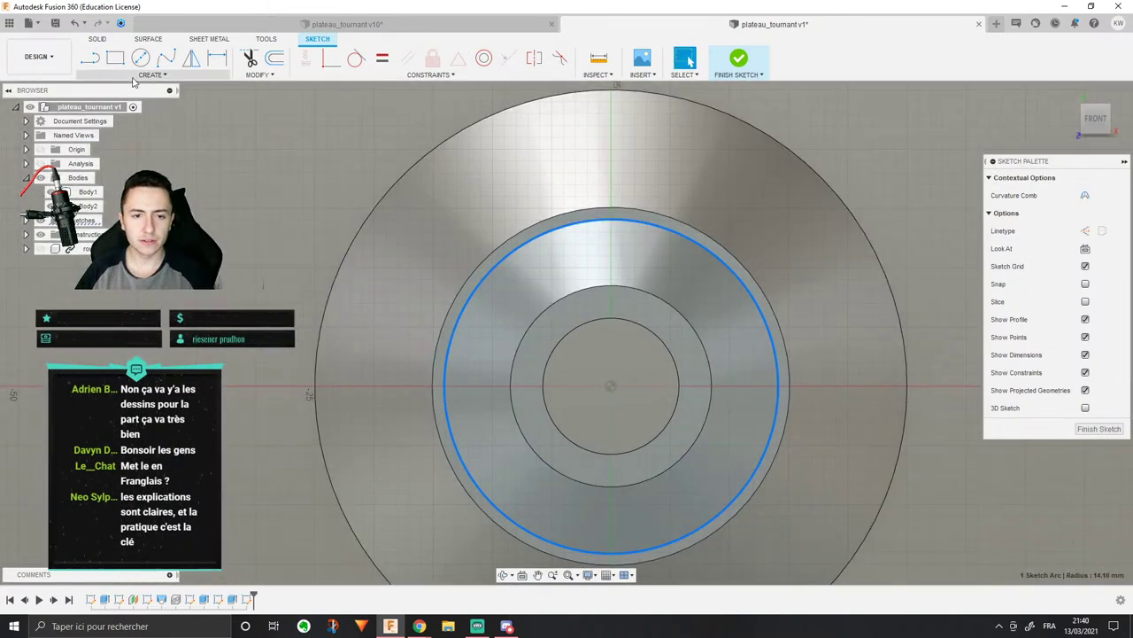
click(151, 74)
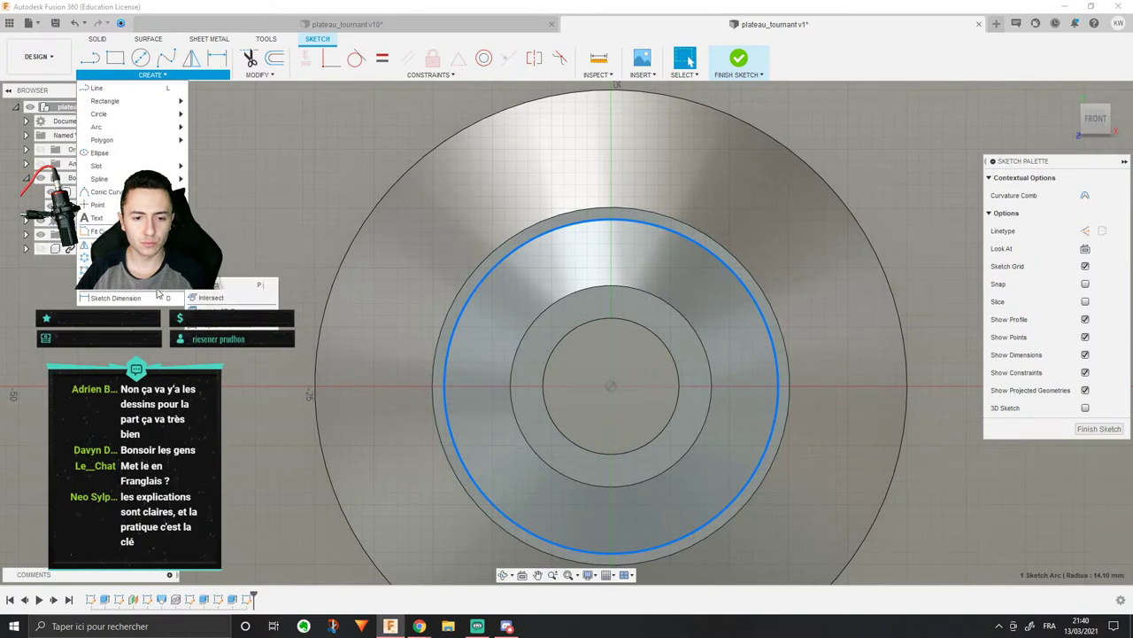
click(265, 282)
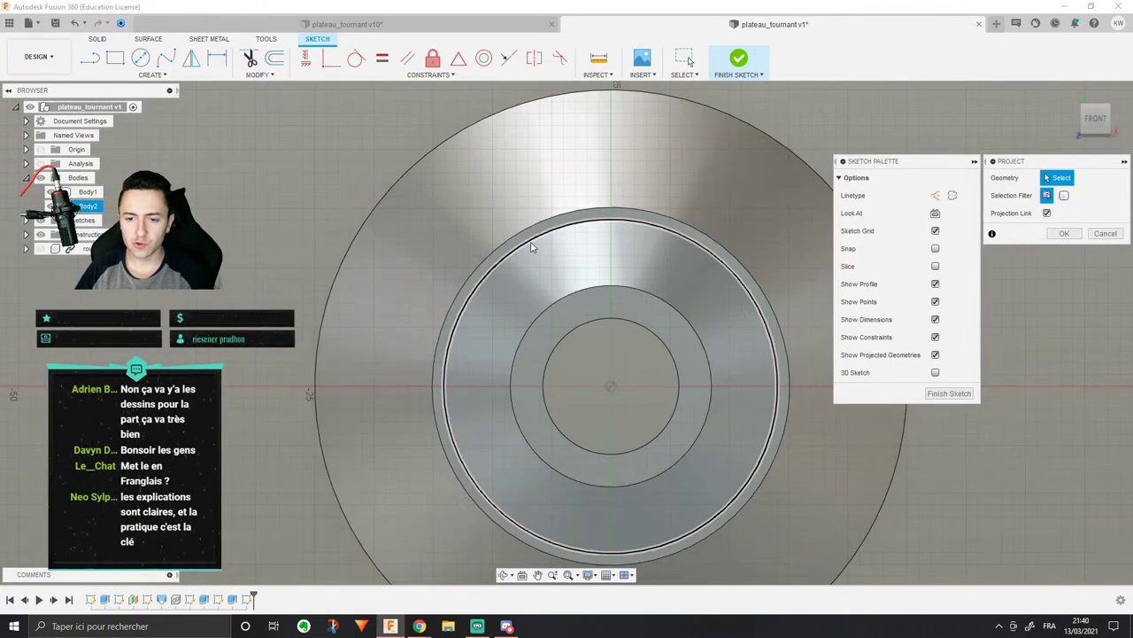
click(532, 246)
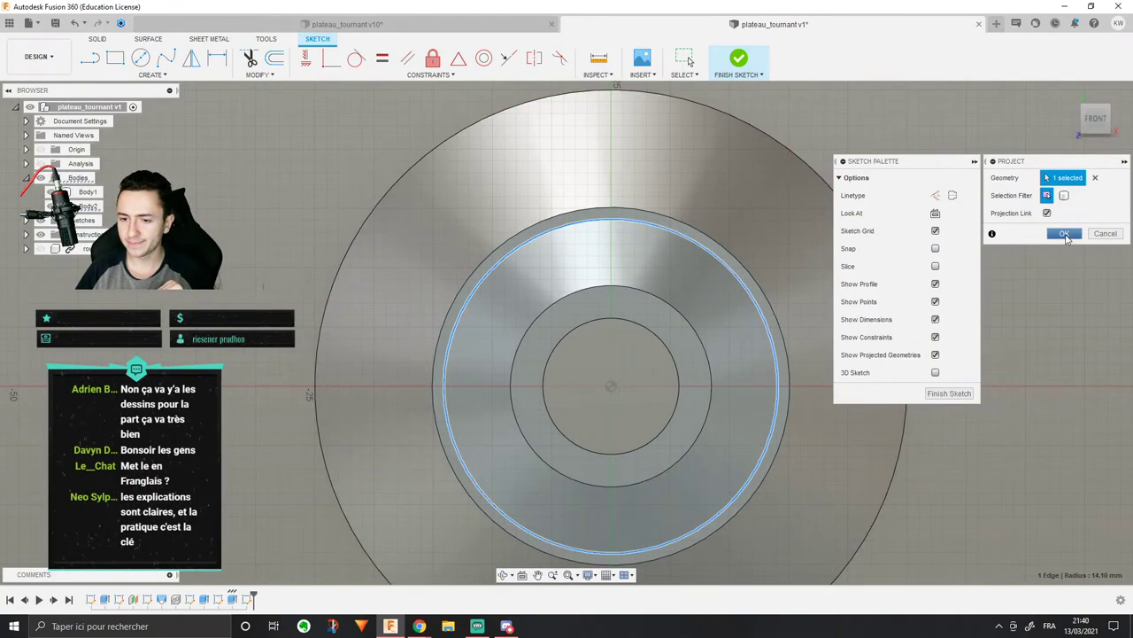
click(1065, 233)
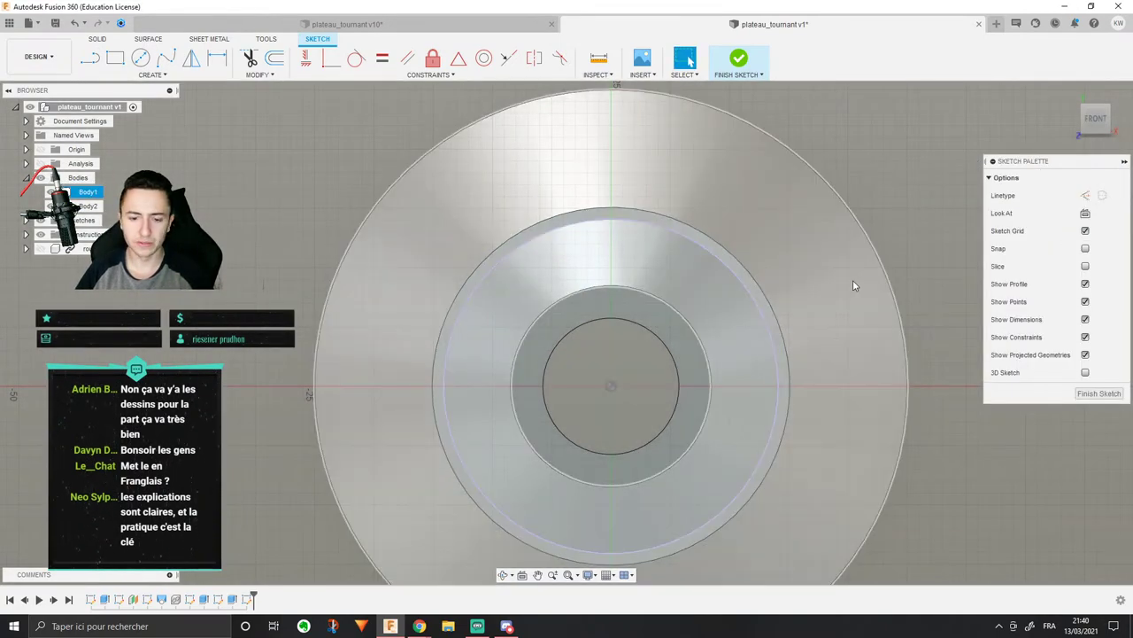
Step: Thin-extrude the circular rim profile about 3.5 mm down into the housing, with a 1 mm wall on the inside
shift+middle_drag(853, 280, 684, 261)
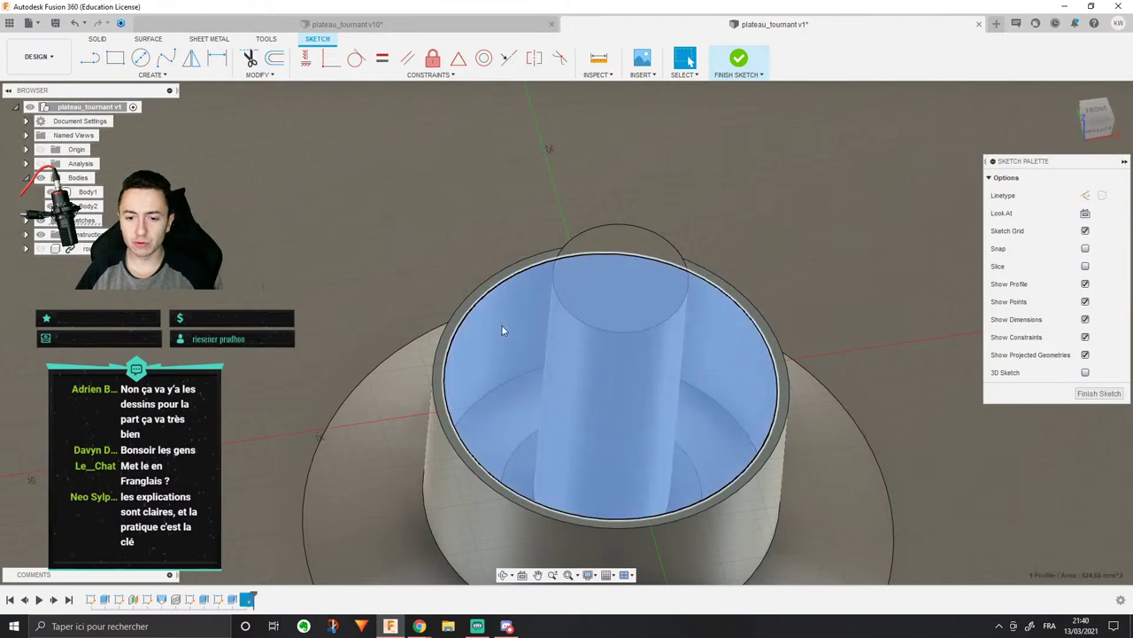
click(501, 324)
click(97, 39)
click(112, 56)
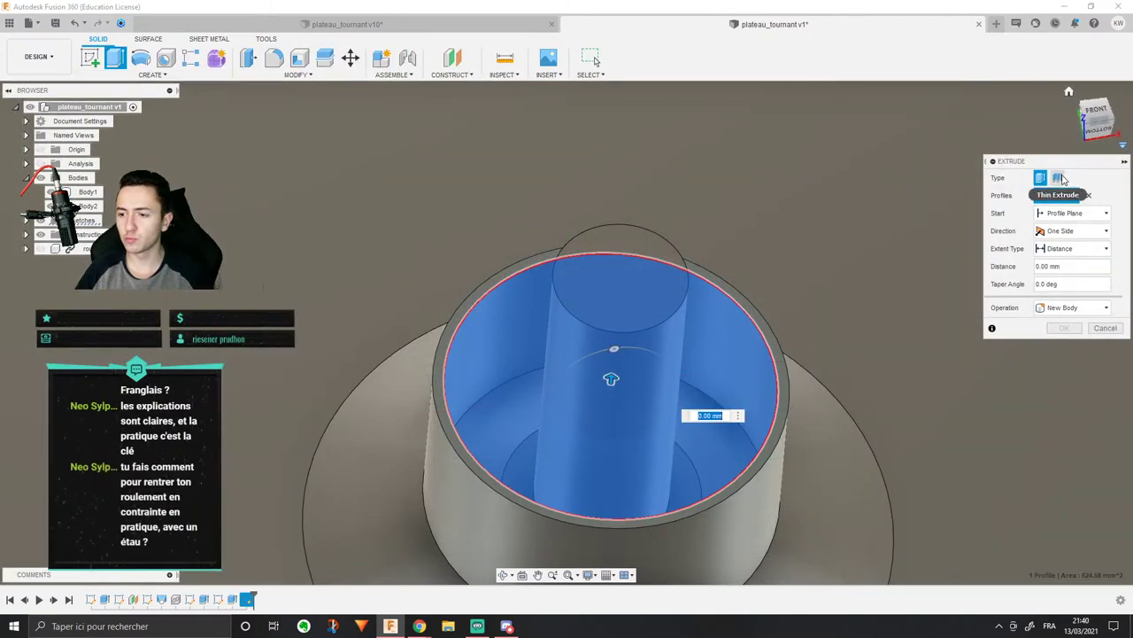
click(1060, 178)
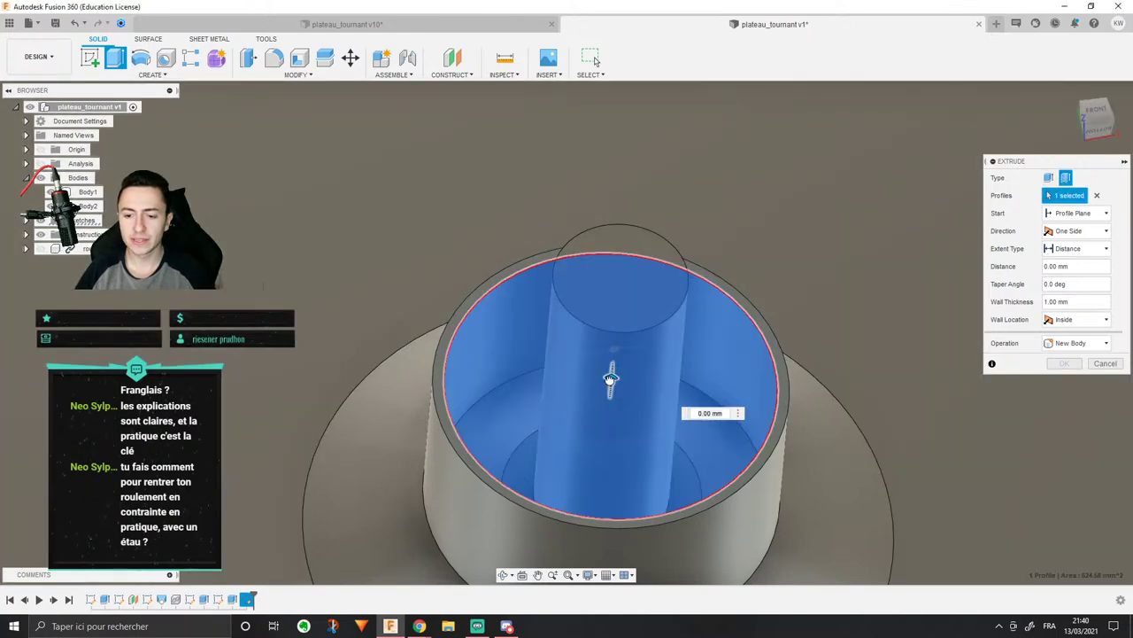
drag(610, 379, 609, 403)
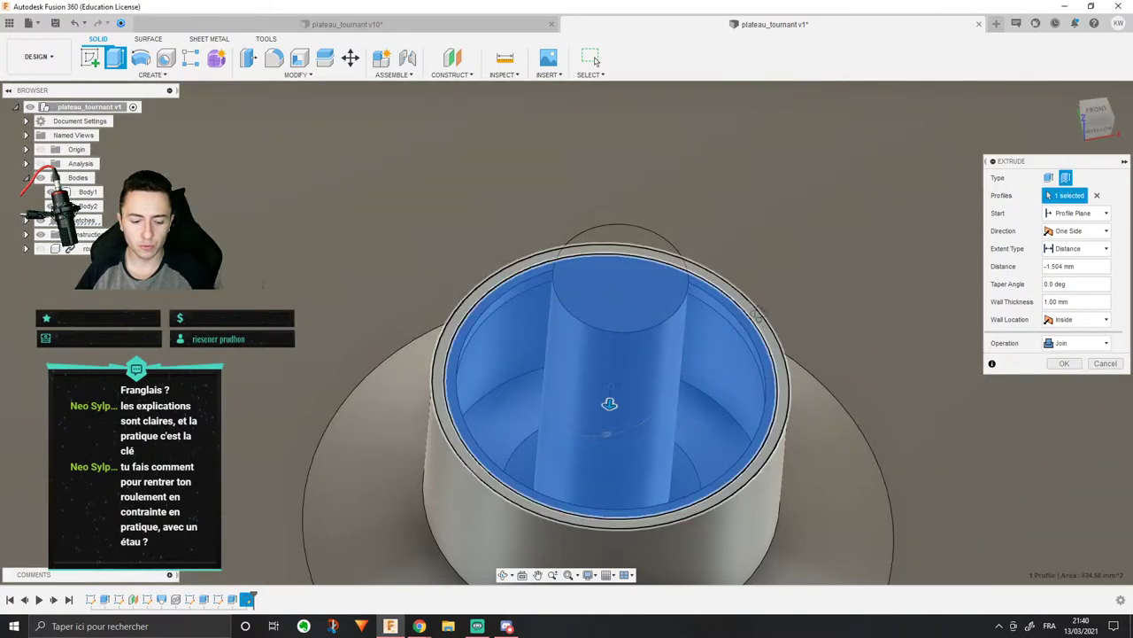
shift+middle_drag(758, 313, 714, 310)
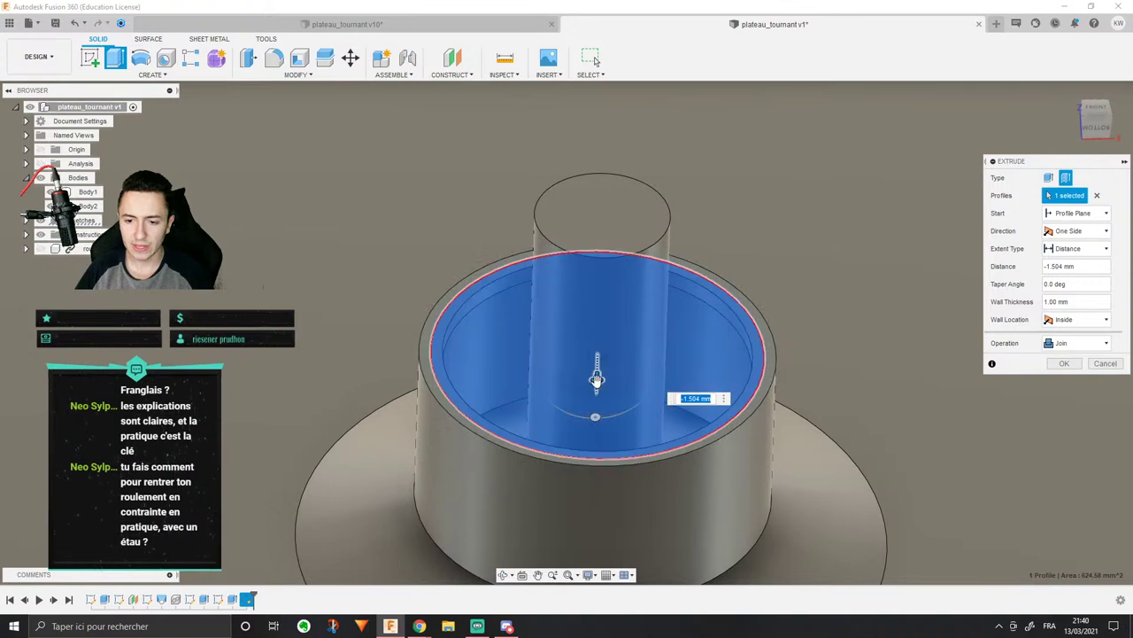
drag(597, 379, 588, 396)
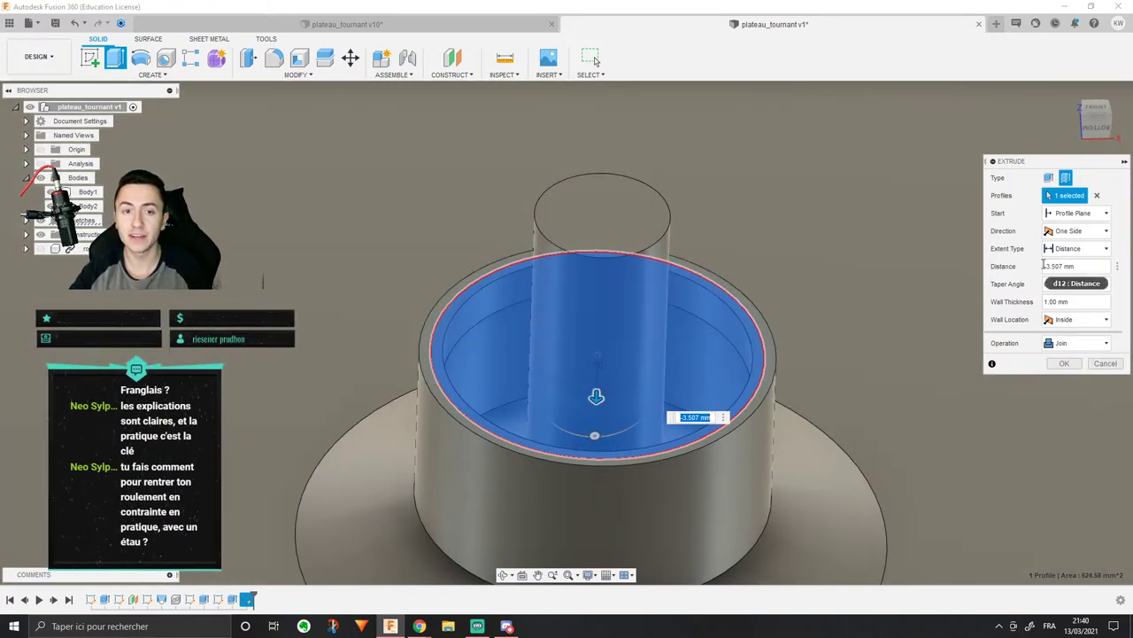
Step: Turn on the section analysis and view the cut housing and lip preview square-on
middle_drag(804, 188, 801, 134)
shift+middle_drag(777, 261, 732, 290)
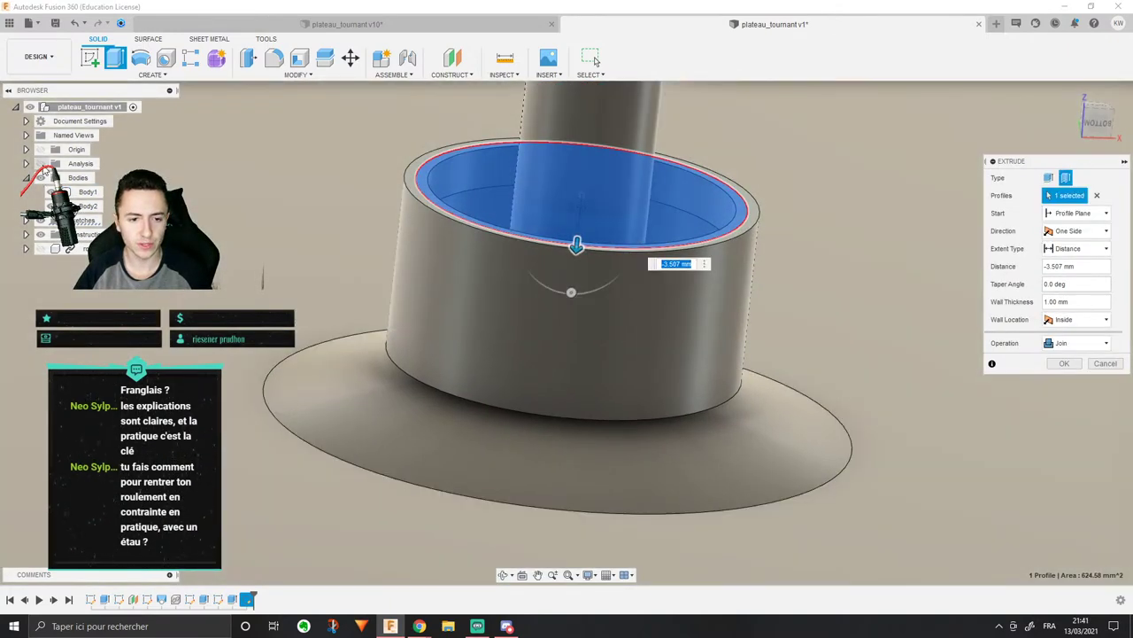
click(42, 165)
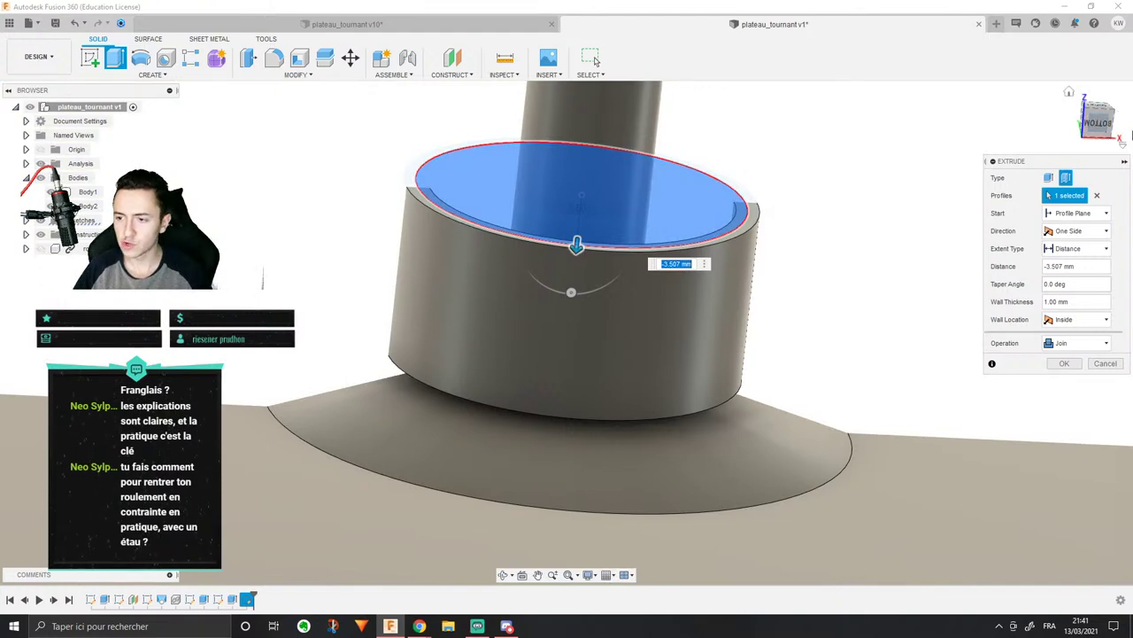
click(1098, 124)
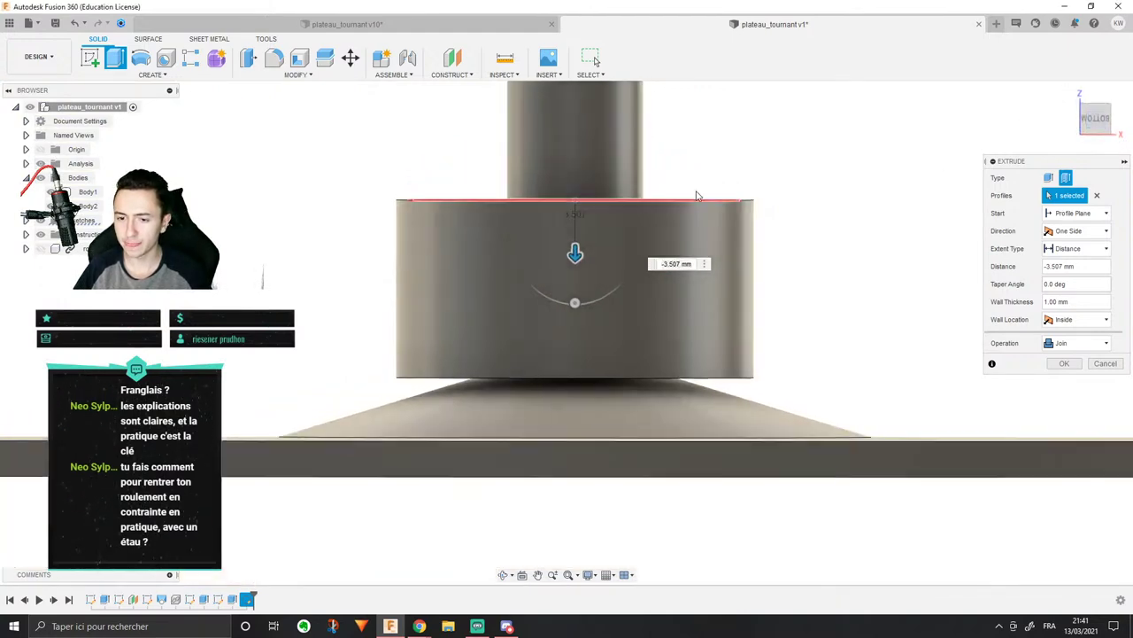
shift+middle_drag(696, 196, 1120, 152)
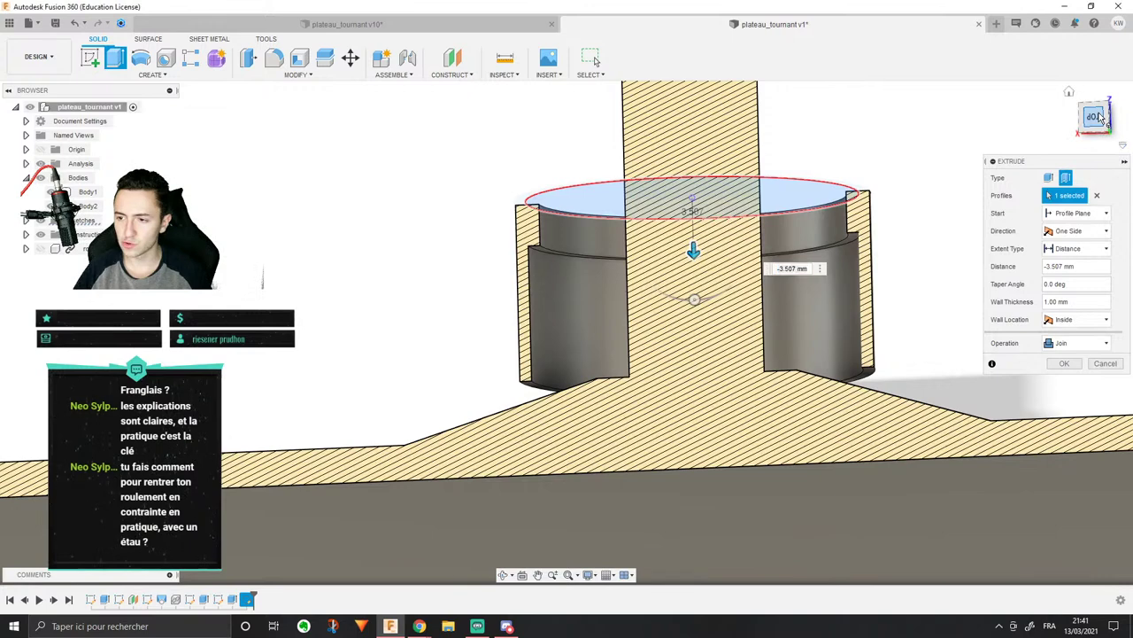
click(1096, 118)
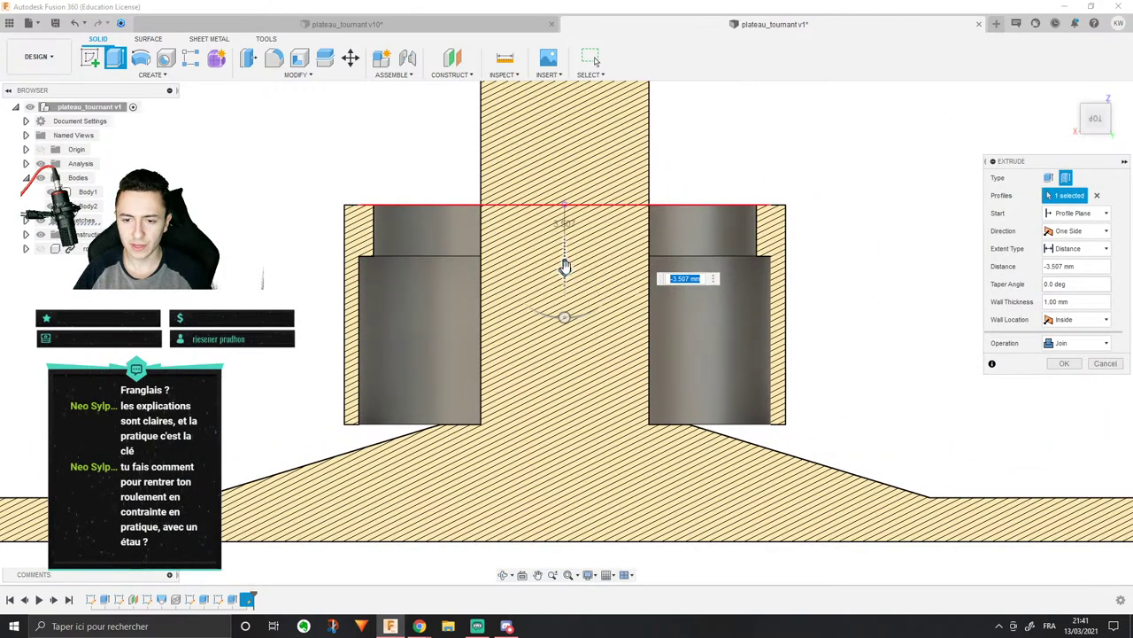
Step: Deepen the inner lip to about 5.16 mm, set its wall thickness to 2 mm and join it to the housing
drag(565, 265, 565, 282)
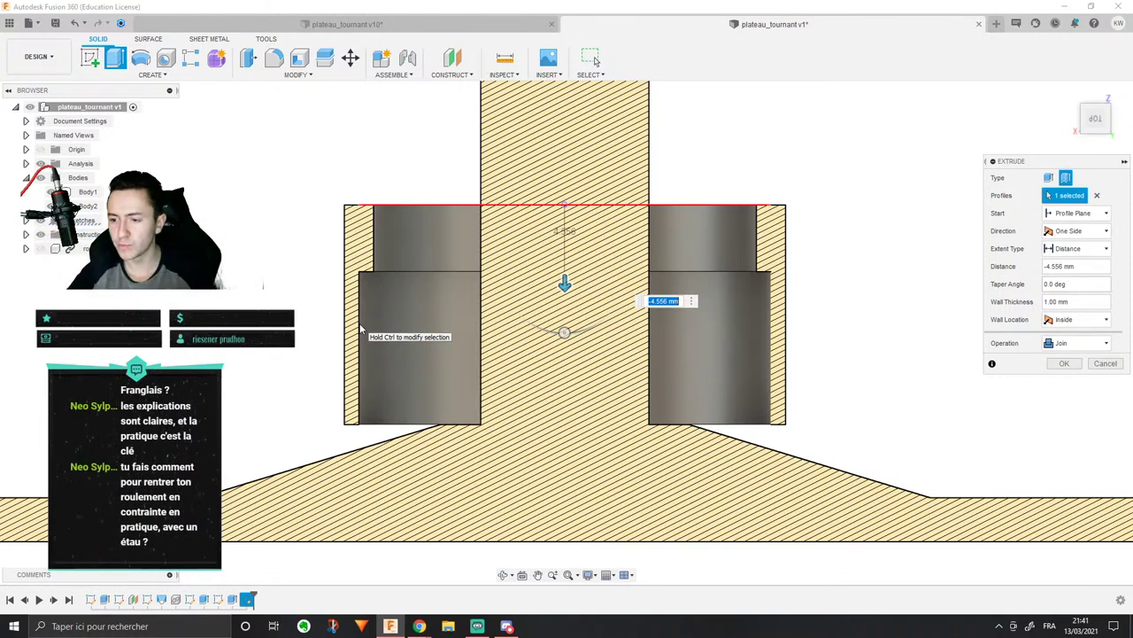
click(1077, 302)
text(2)
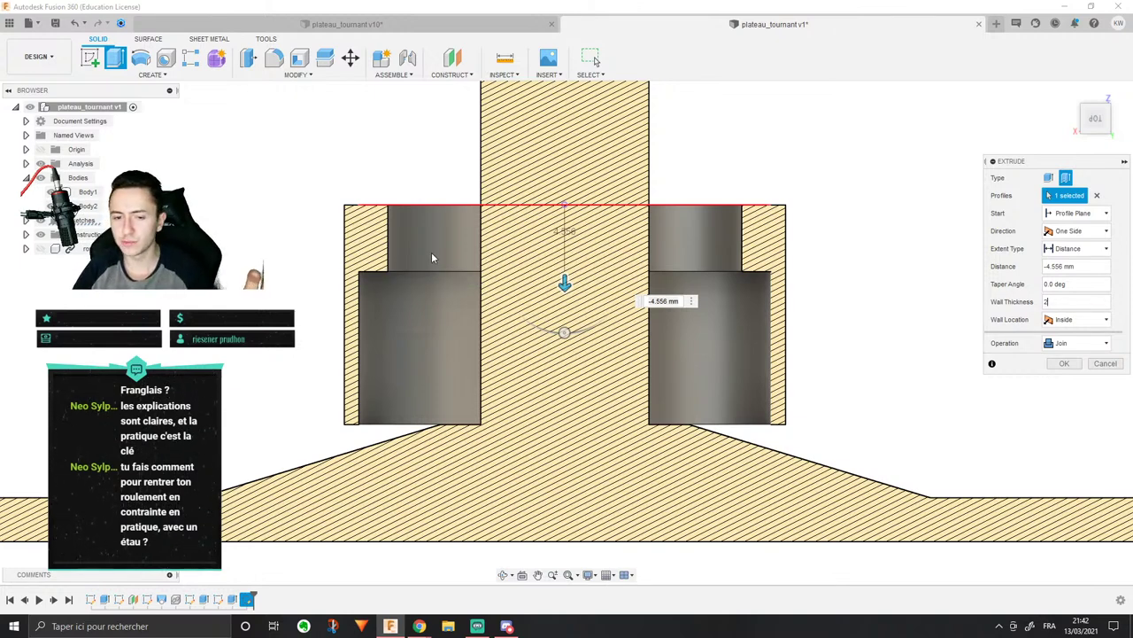
drag(565, 283, 563, 292)
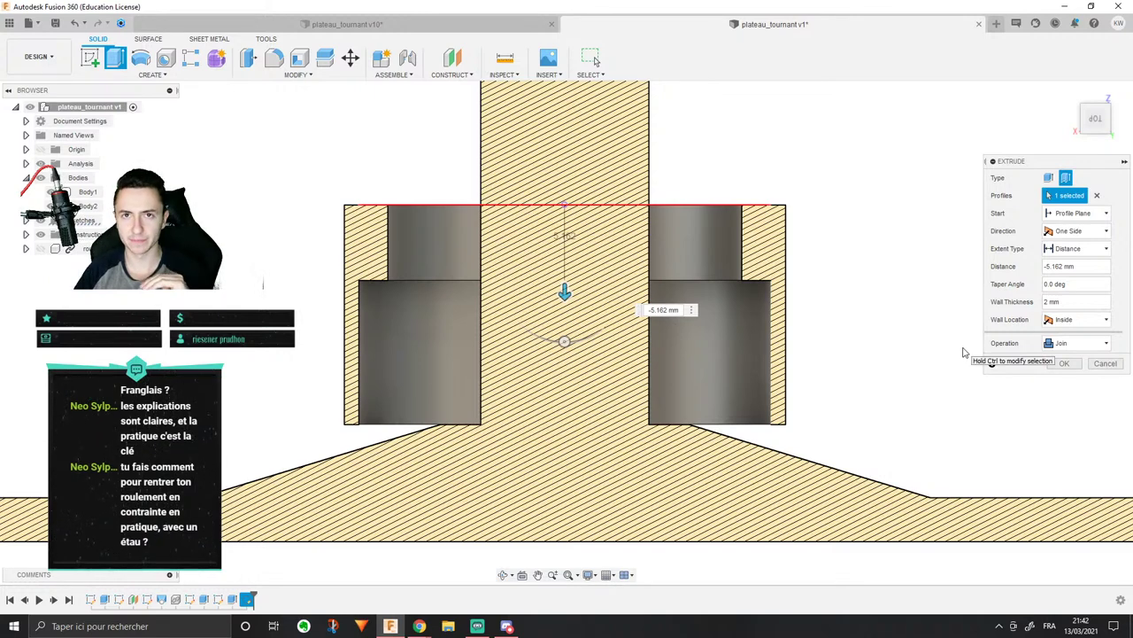
click(1067, 365)
Step: Reopen the housing wall's thin extrusion to check its height and close it without changes
middle_drag(774, 173, 808, 190)
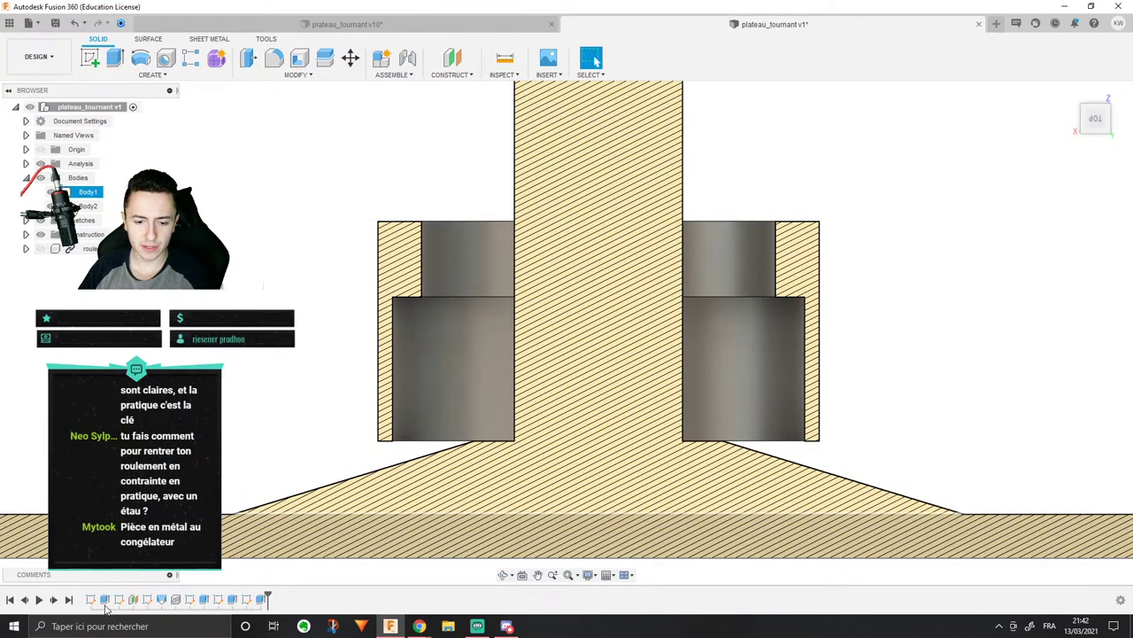
click(233, 600)
right_click(233, 600)
click(273, 473)
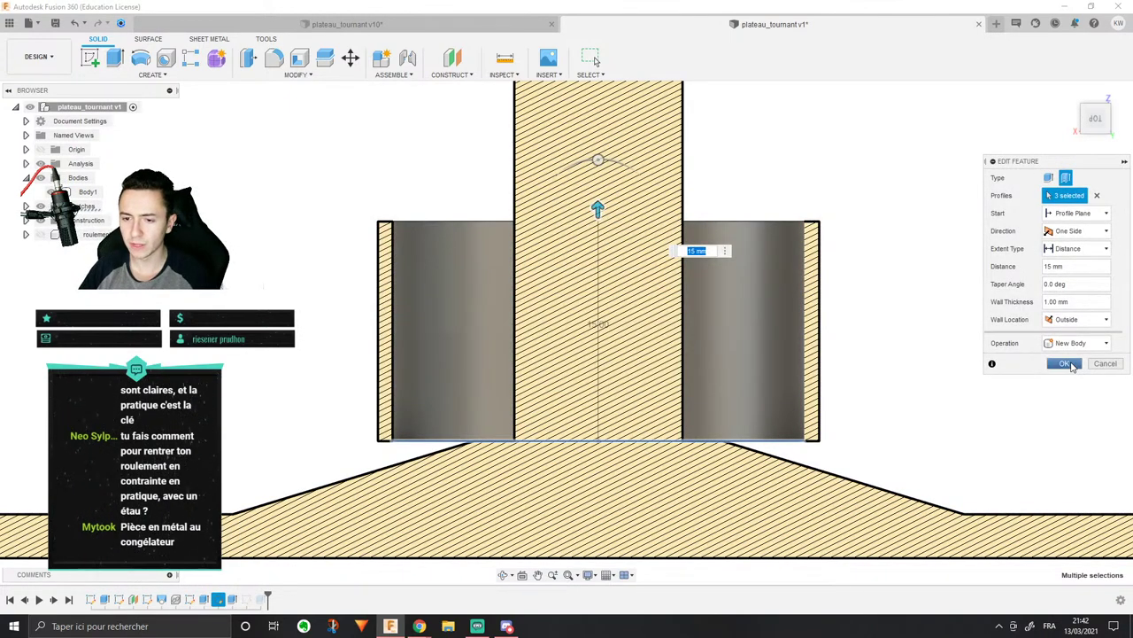
click(1066, 364)
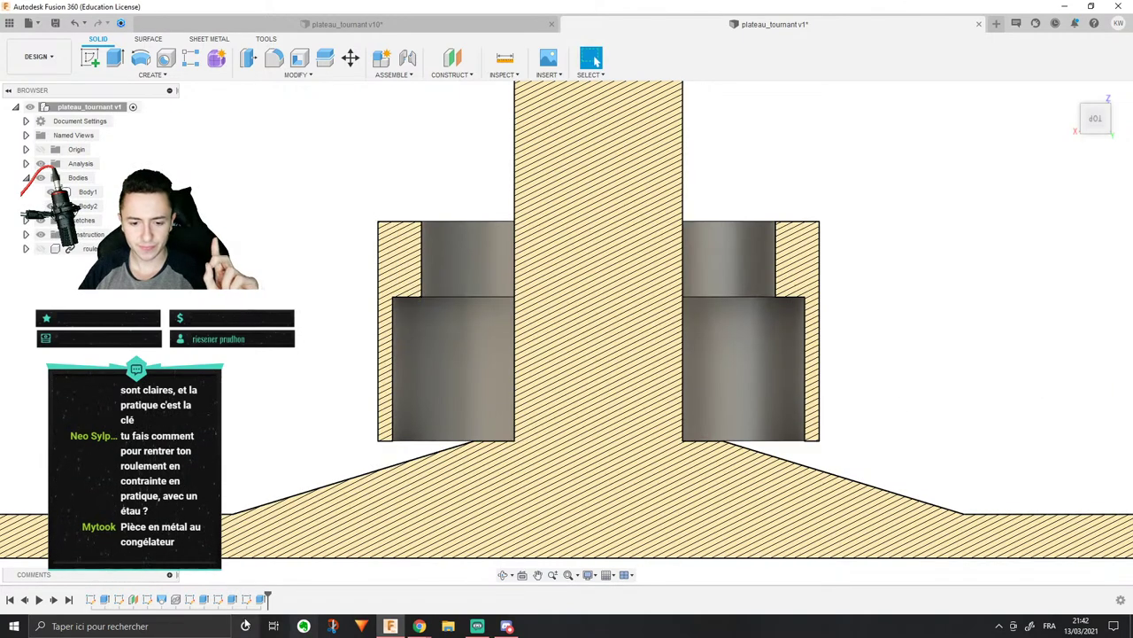
Step: Edit the inner lip's extrusion and set its distance to -(15 mm - 8 mm)
right_click(261, 601)
click(289, 518)
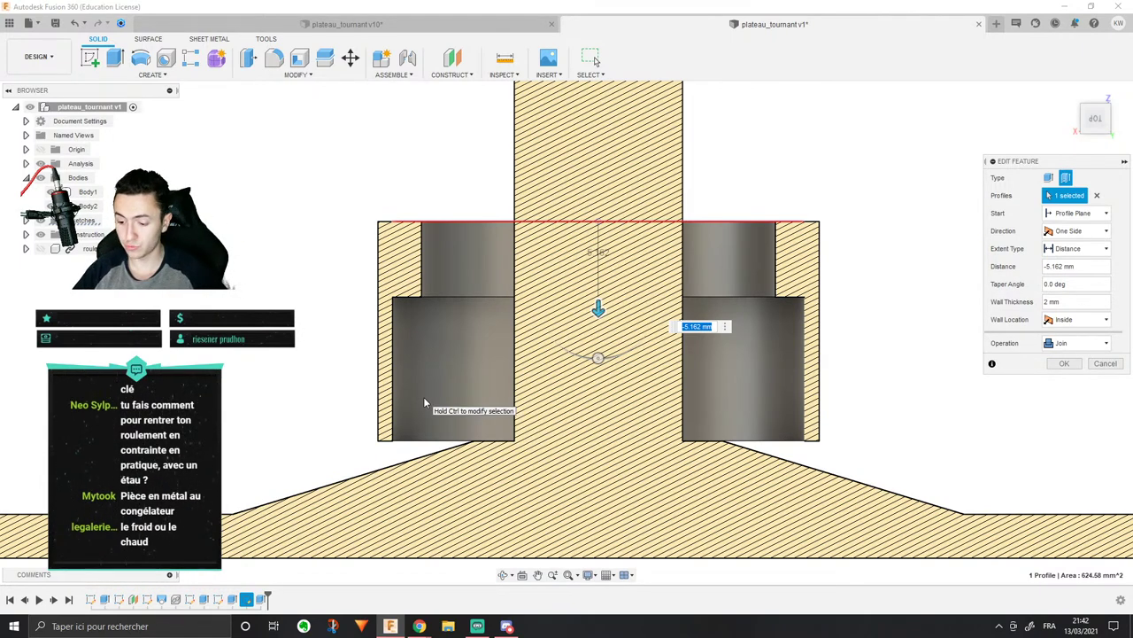
text(15)
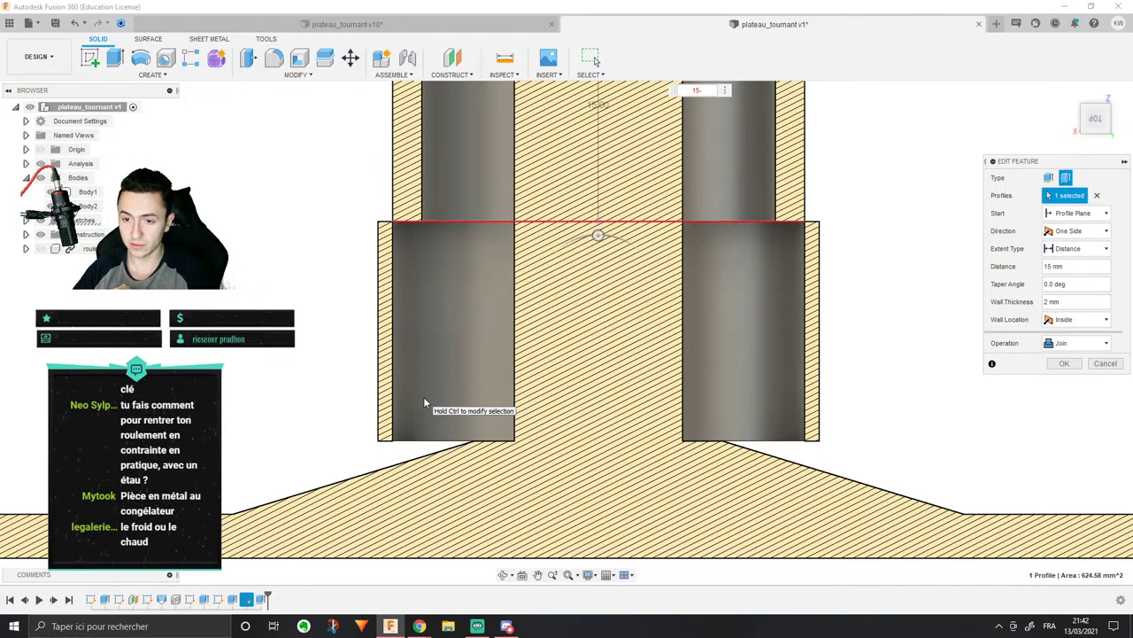
text(-8)
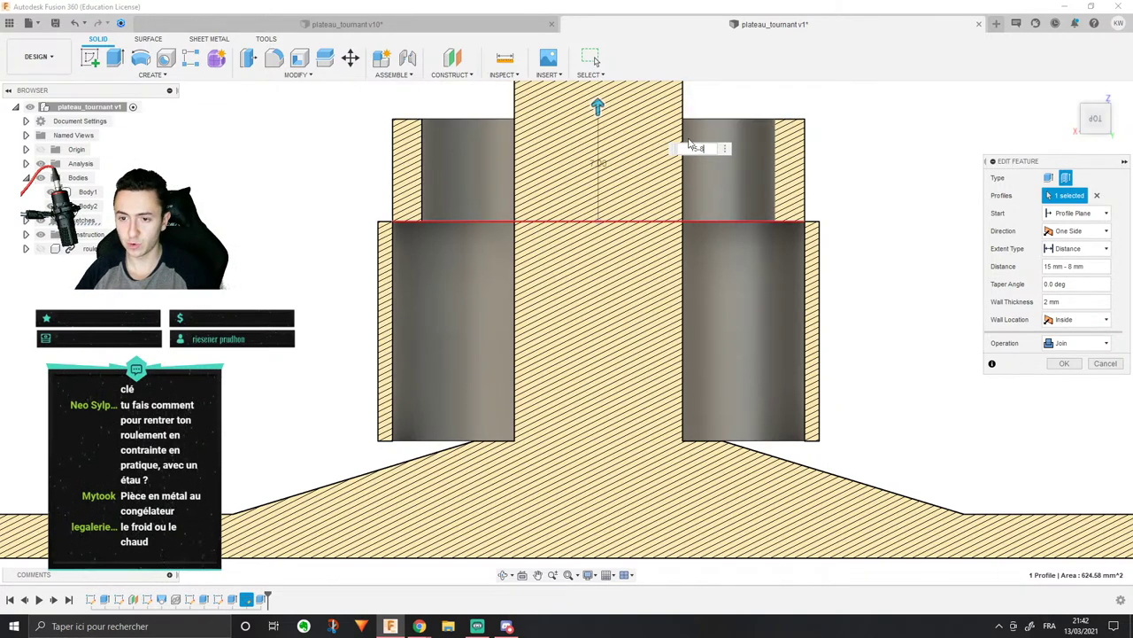
click(689, 147)
text(-)
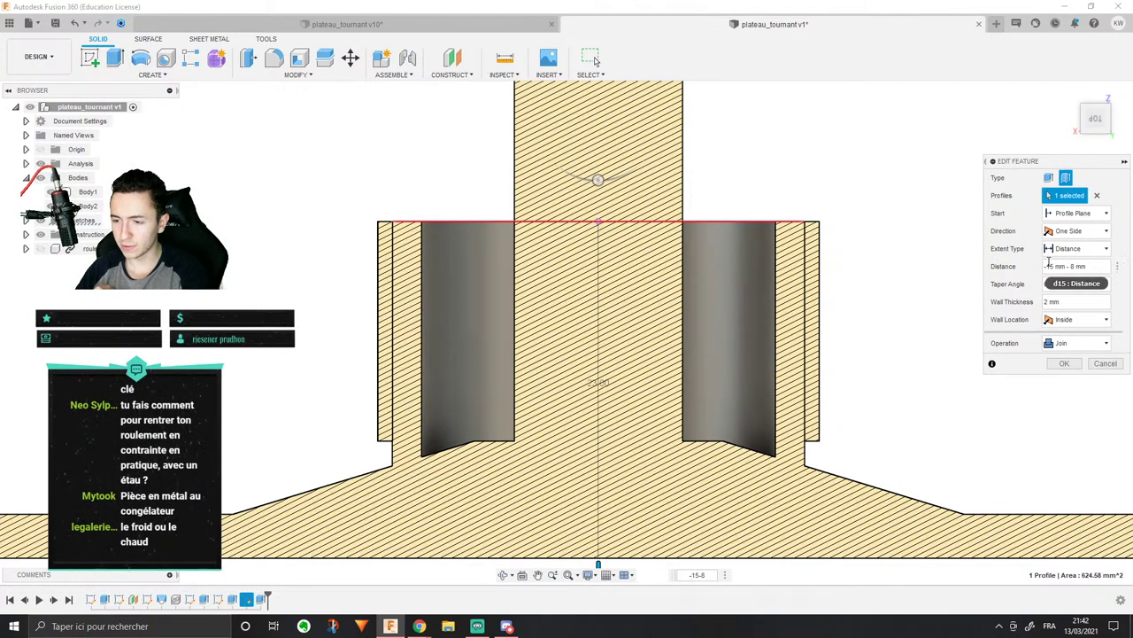
drag(1046, 265, 1106, 266)
click(1094, 266)
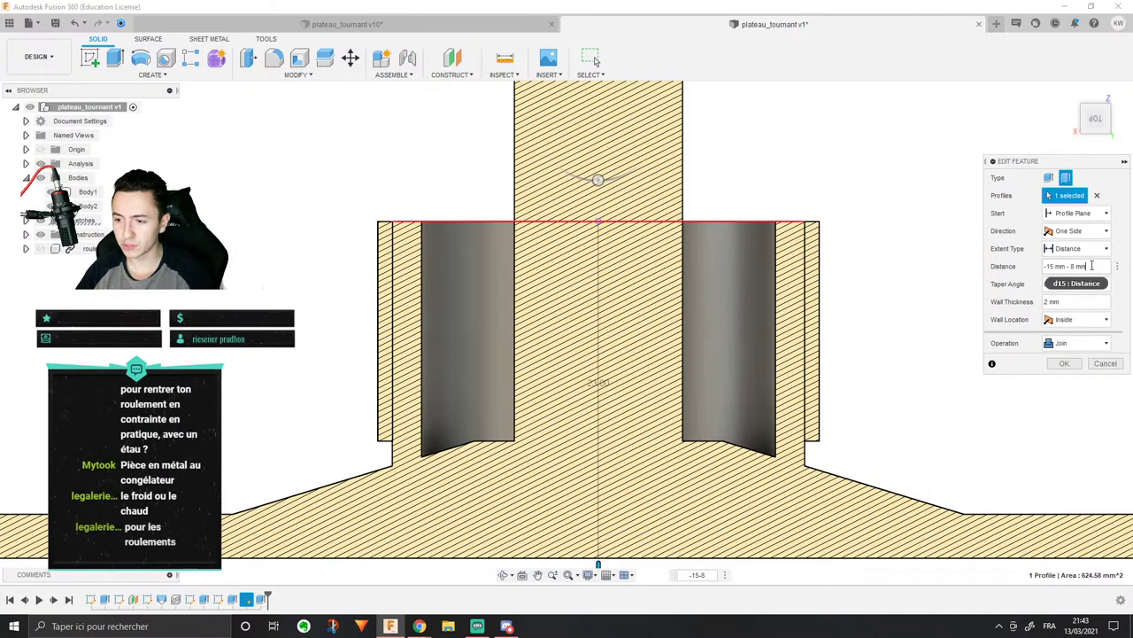
text())
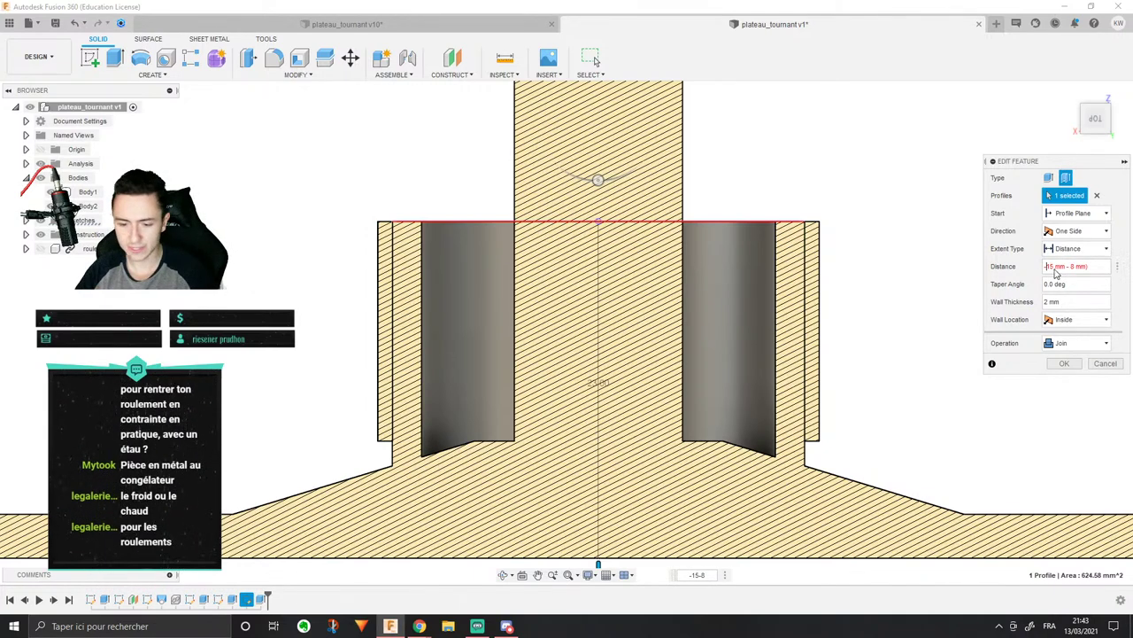
click(1049, 266)
text(()
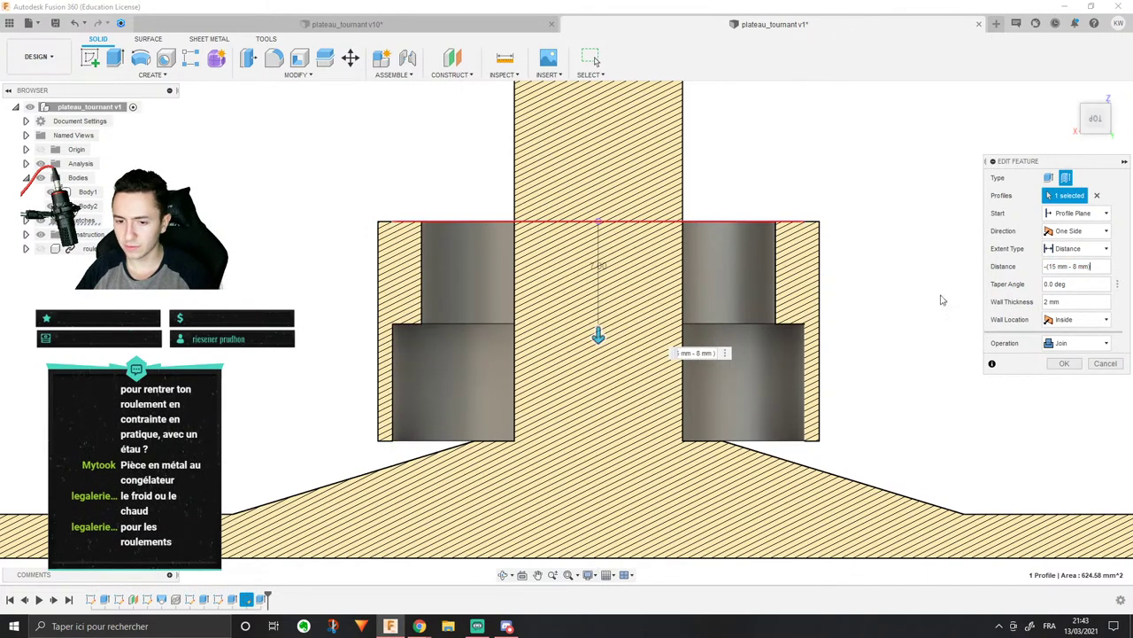
click(1059, 363)
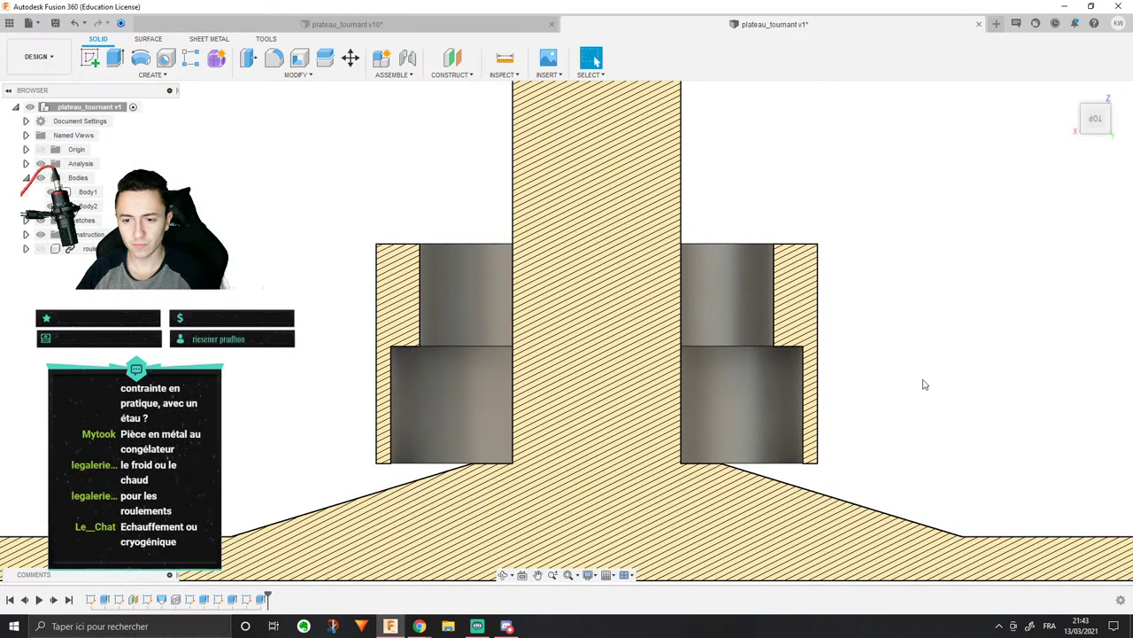
Step: Show the bearing component and slide it down the shaft into the housing, onto the conical seat
scroll(927, 366, down, 3)
scroll(927, 366, down, 3)
middle_drag(819, 342, 707, 344)
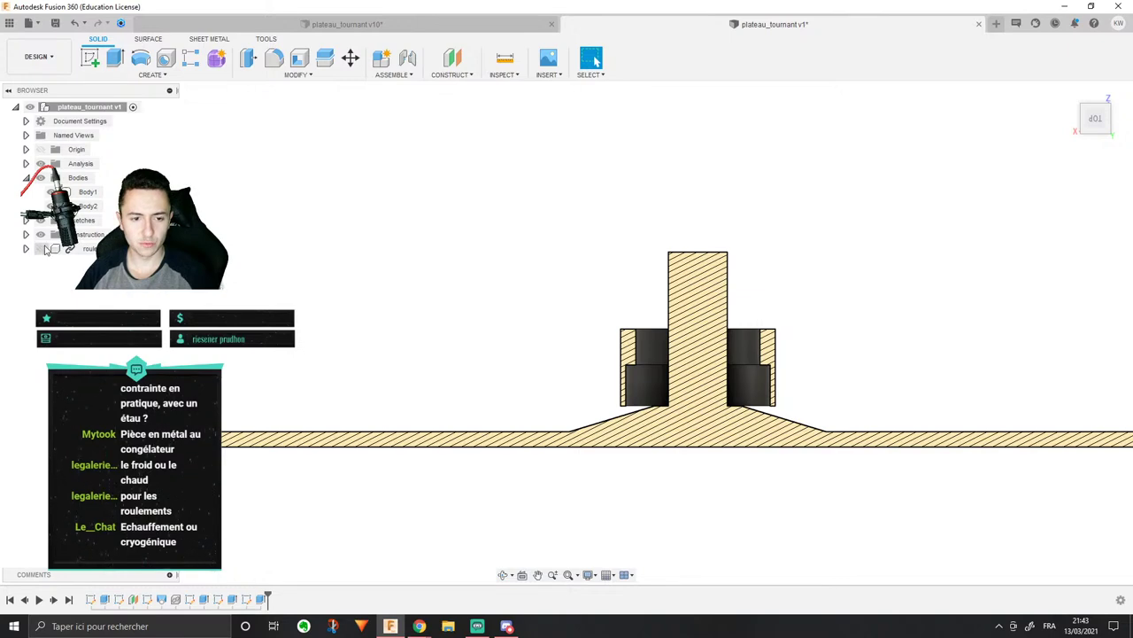
click(41, 249)
scroll(693, 232, up, 3)
scroll(711, 172, down, 2)
middle_drag(714, 164, 681, 207)
drag(734, 97, 728, 414)
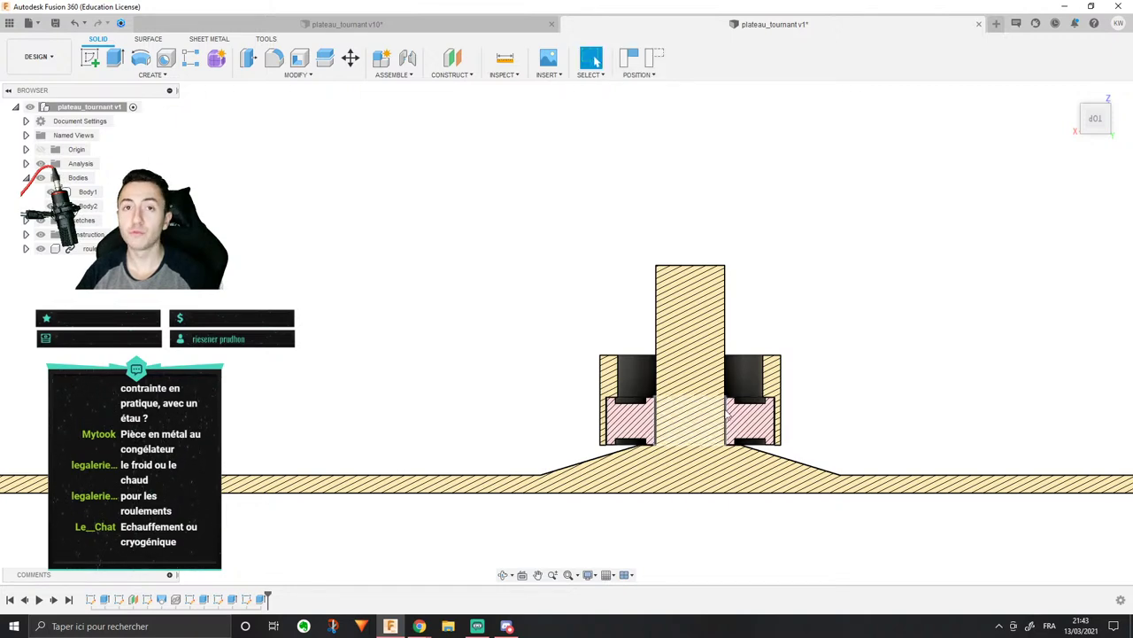
Step: Examine in section how the bearing sits between the conical seat and the housing's inner lip
scroll(728, 411, up, 5)
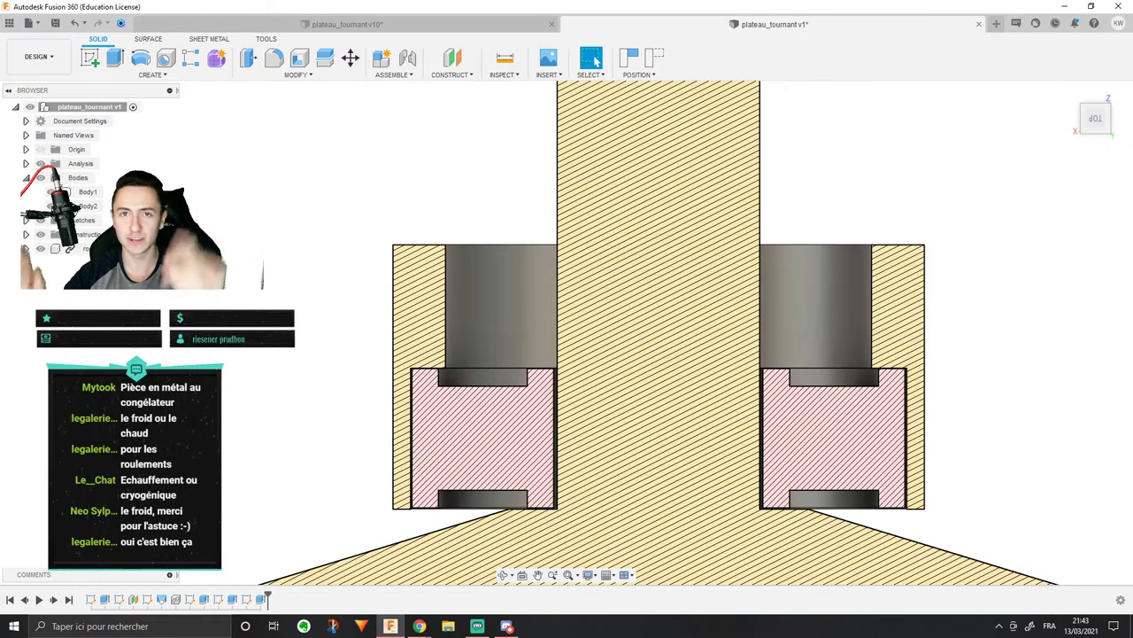
mouse_move(770, 349)
shift+middle_down()
mouse_move(757, 331)
mouse_move(772, 350)
mouse_move(759, 360)
mouse_move(877, 364)
mouse_move(823, 447)
mouse_move(764, 433)
mouse_move(557, 319)
shift+middle_up()
key(Escape)
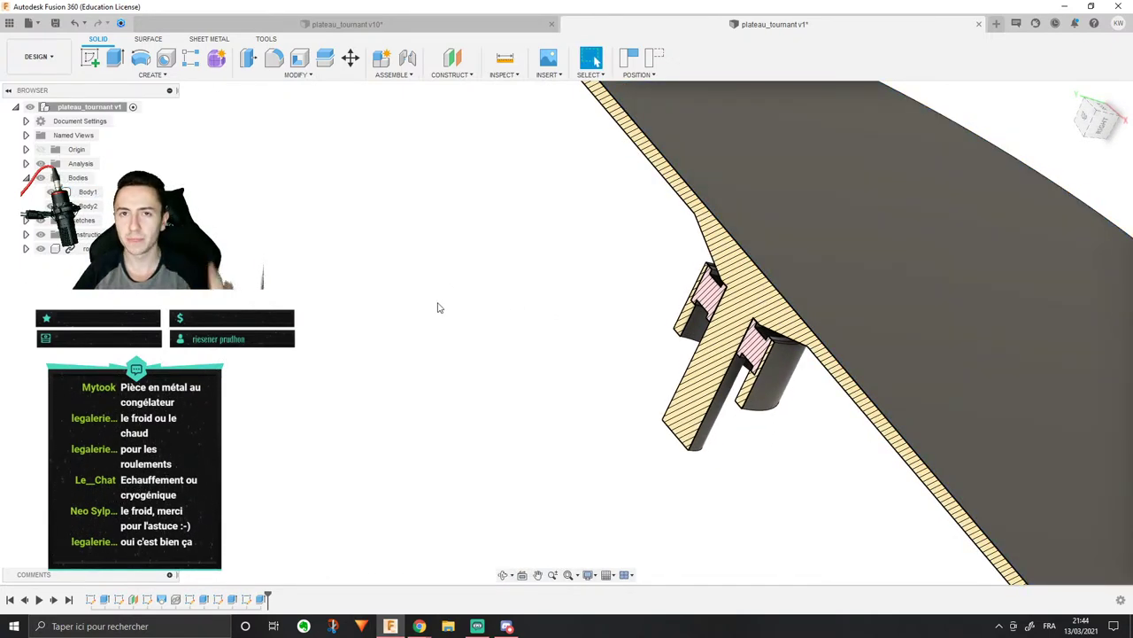
shift+middle_drag(438, 306, 490, 339)
scroll(490, 339, down, 3)
middle_drag(627, 323, 582, 265)
scroll(587, 331, up, 3)
shift+middle_drag(550, 434, 552, 356)
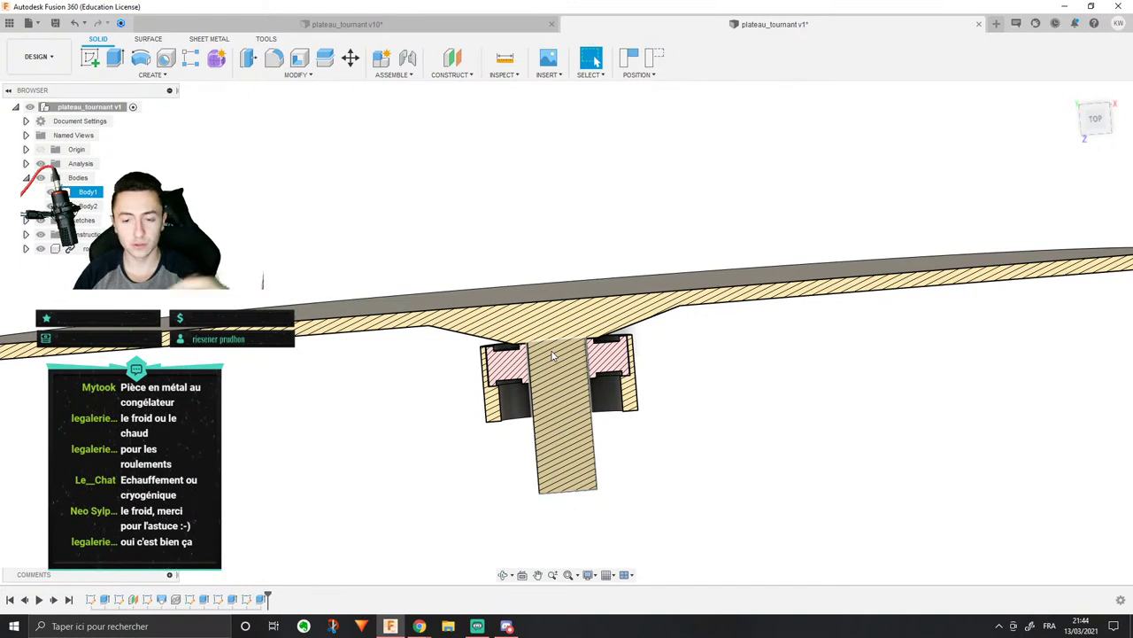
key(Escape)
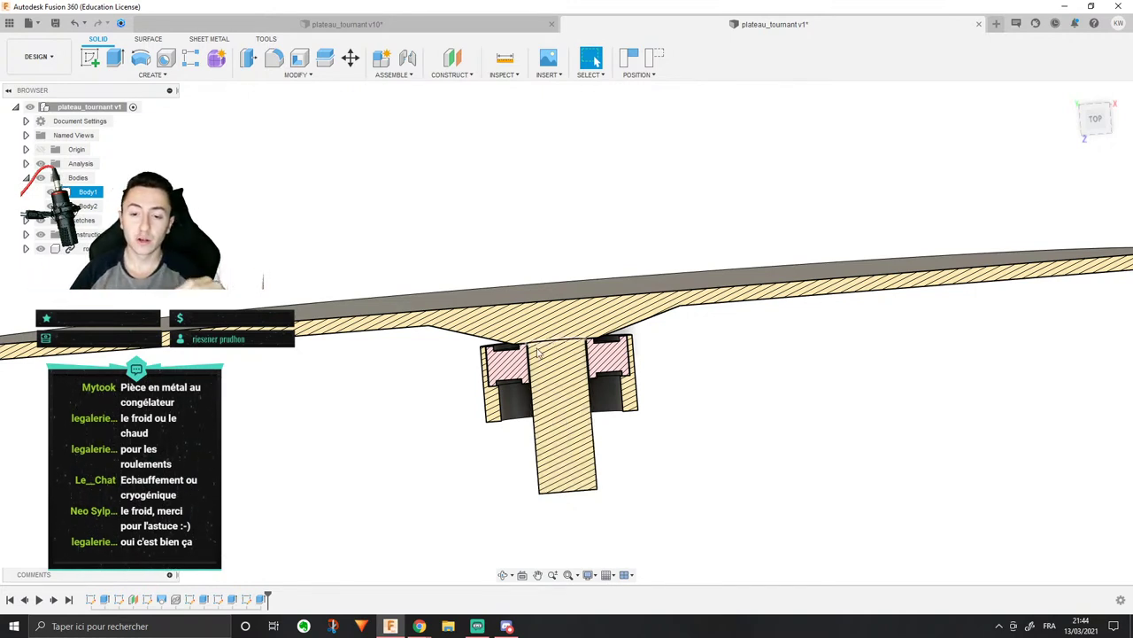
Step: Select the bearing's outer cylindrical face and examine its contact with the housing from several angles
click(519, 363)
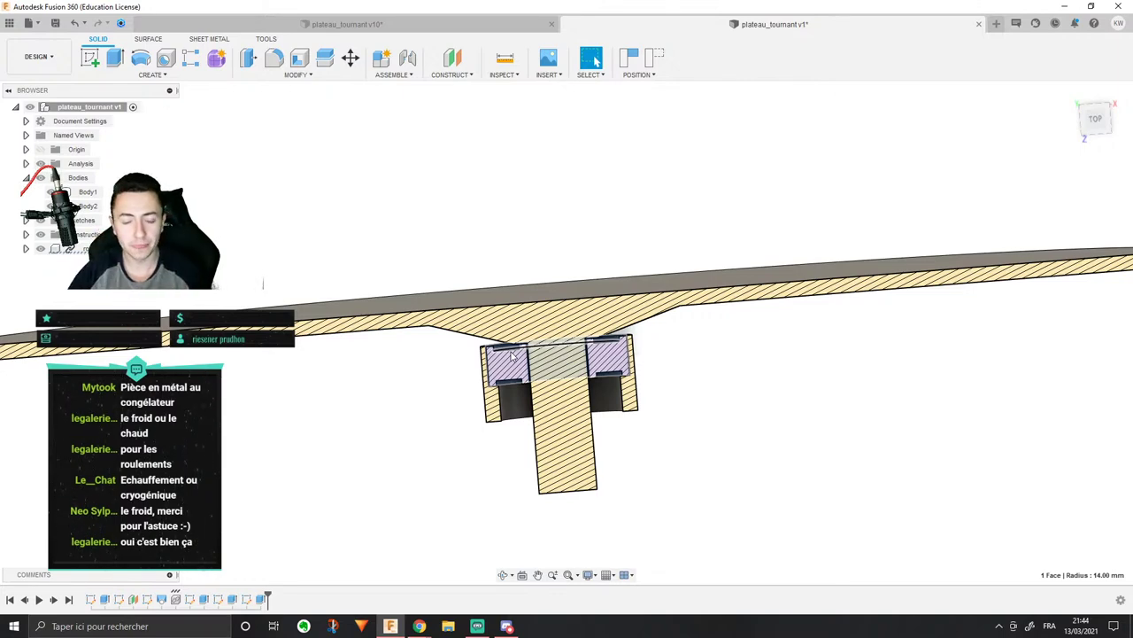
scroll(448, 517, up, 2)
mouse_move(740, 323)
shift+middle_down()
mouse_move(760, 274)
mouse_move(749, 314)
shift+middle_up()
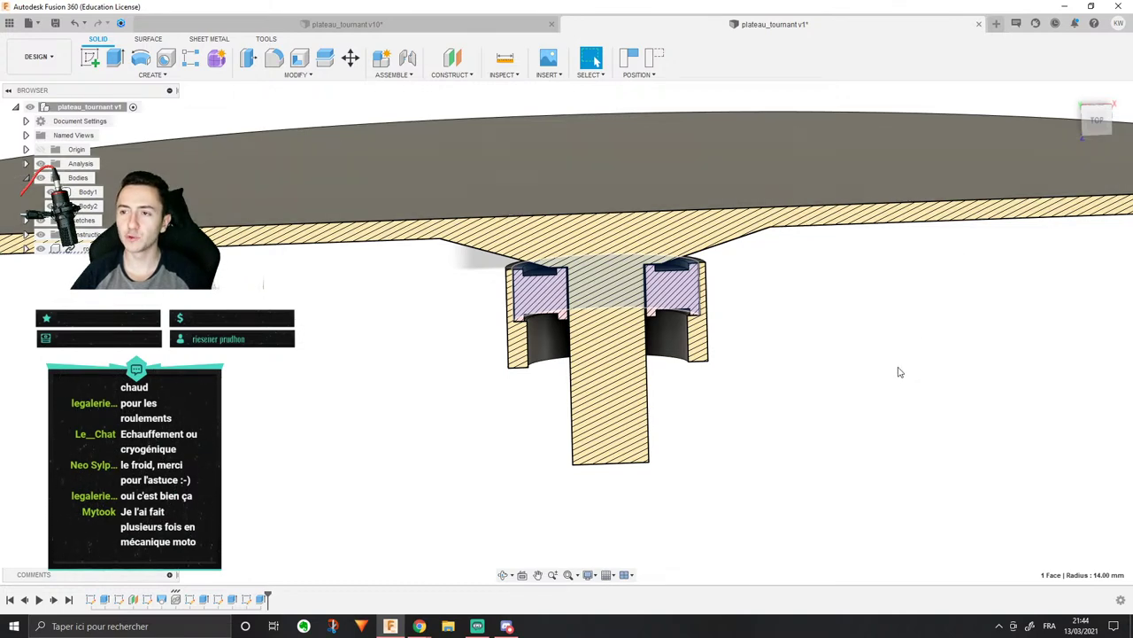
mouse_move(898, 367)
shift+middle_down()
mouse_move(906, 330)
mouse_move(897, 348)
shift+middle_up()
scroll(847, 311, up, 2)
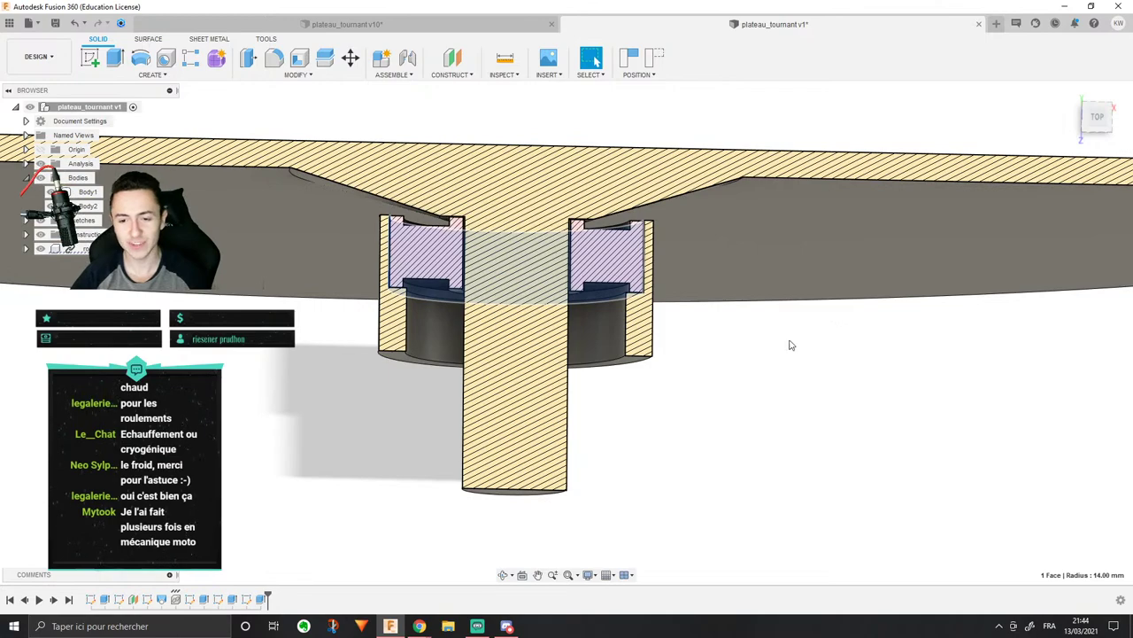
shift+middle_drag(634, 393, 607, 362)
scroll(486, 480, down, 3)
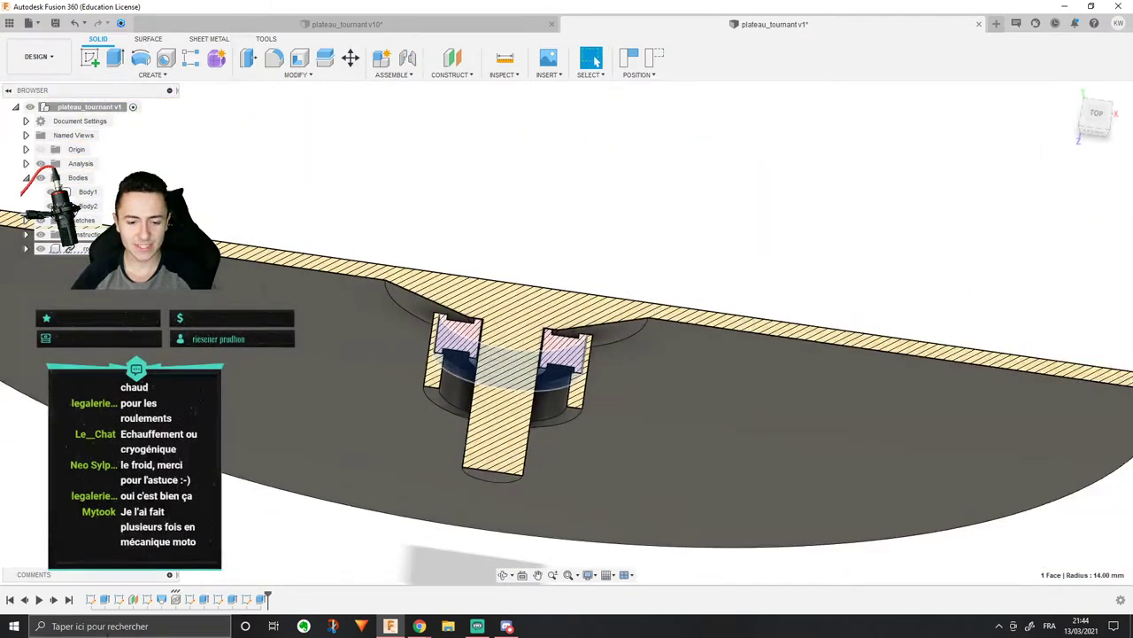
Step: Edit the central shaft's extrusion and set its distance to 28 mm
right_click(204, 599)
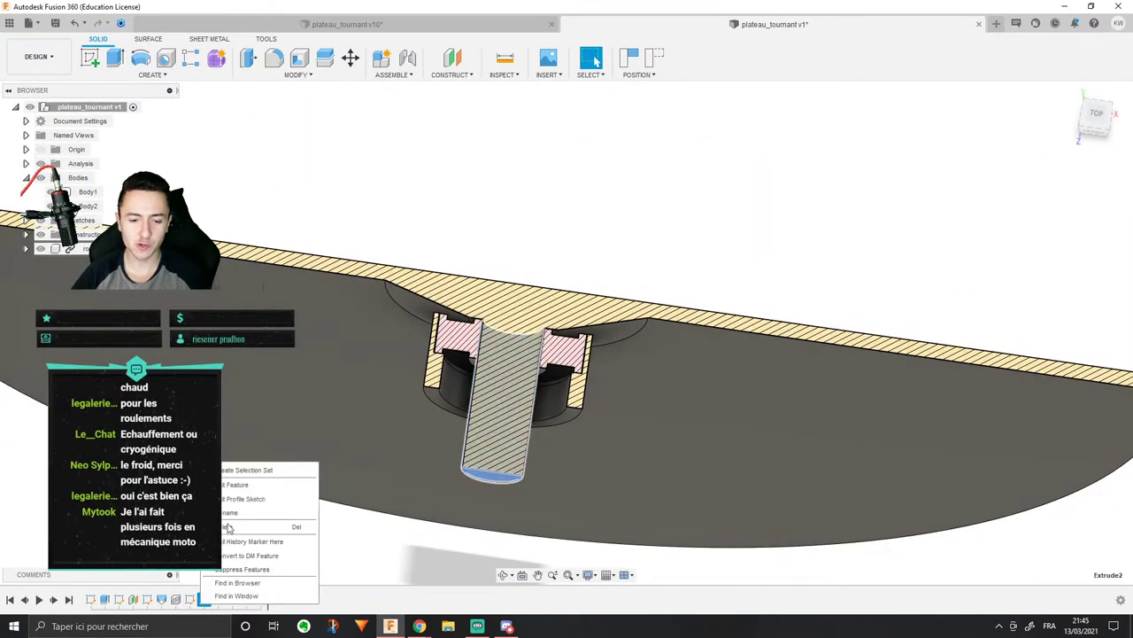
click(239, 486)
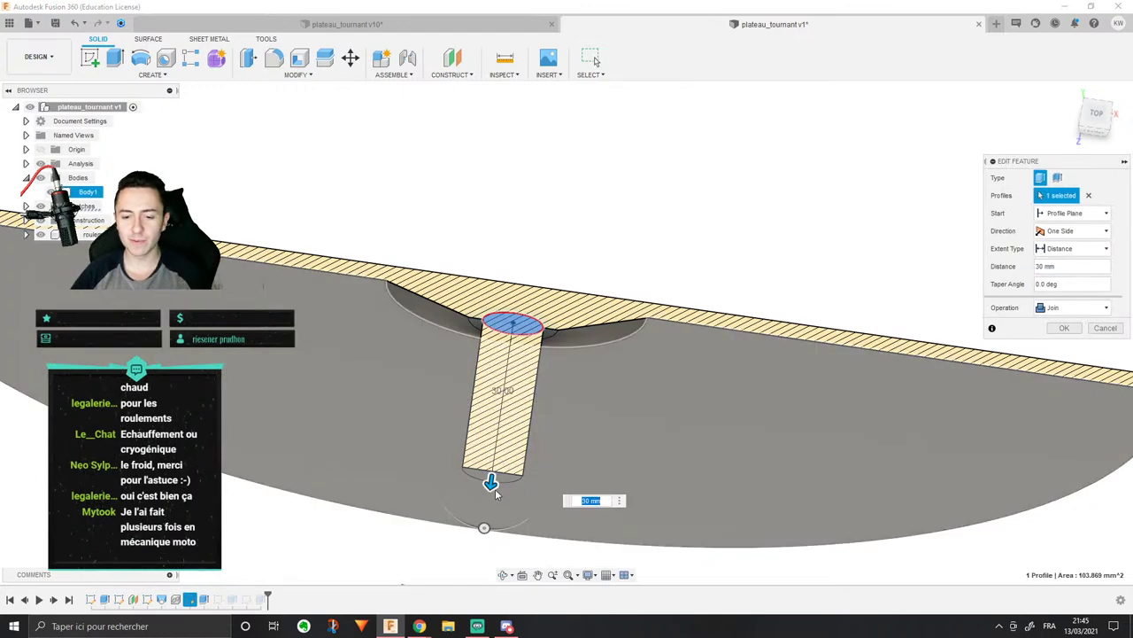
drag(496, 493, 490, 492)
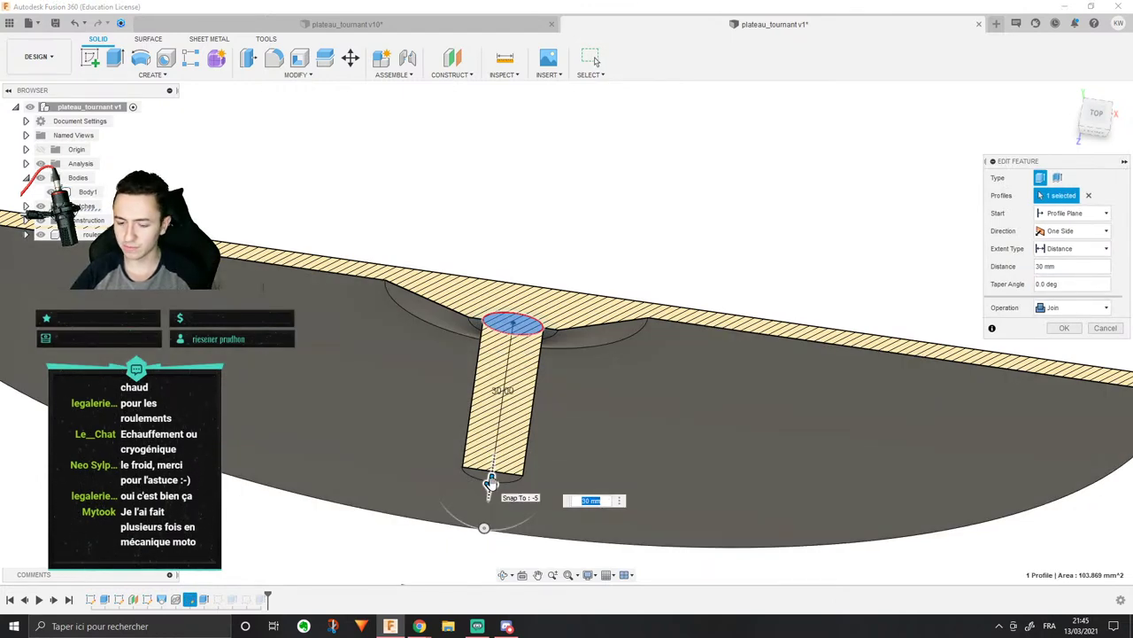
key(Return)
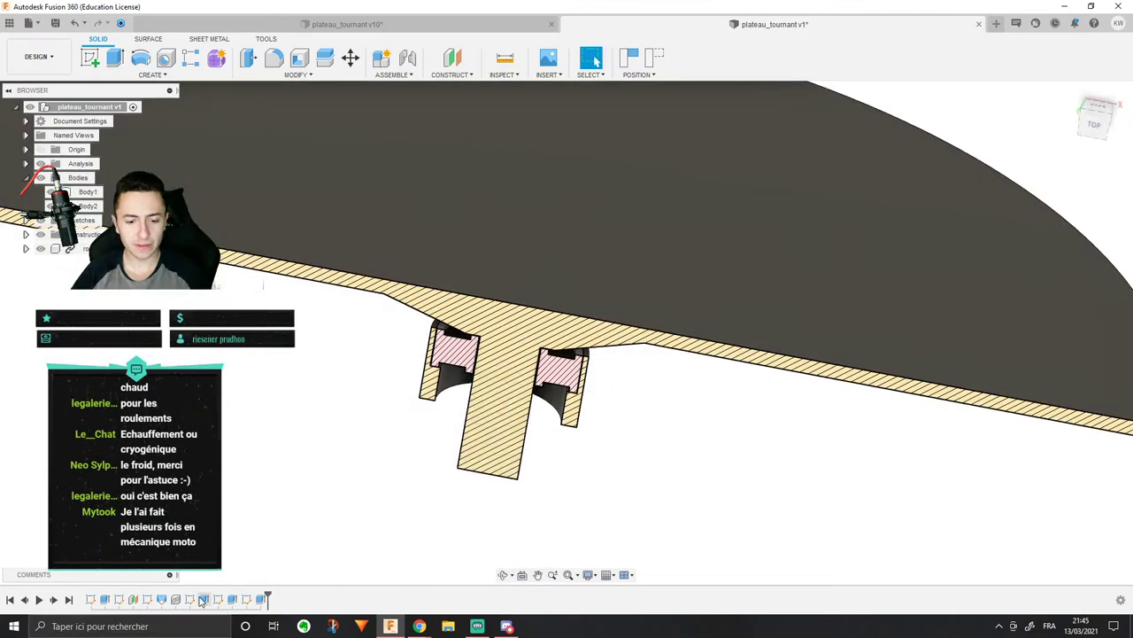
Step: Edit the central shaft's extrusion again and shorten it further below the bearing housing
right_click(205, 599)
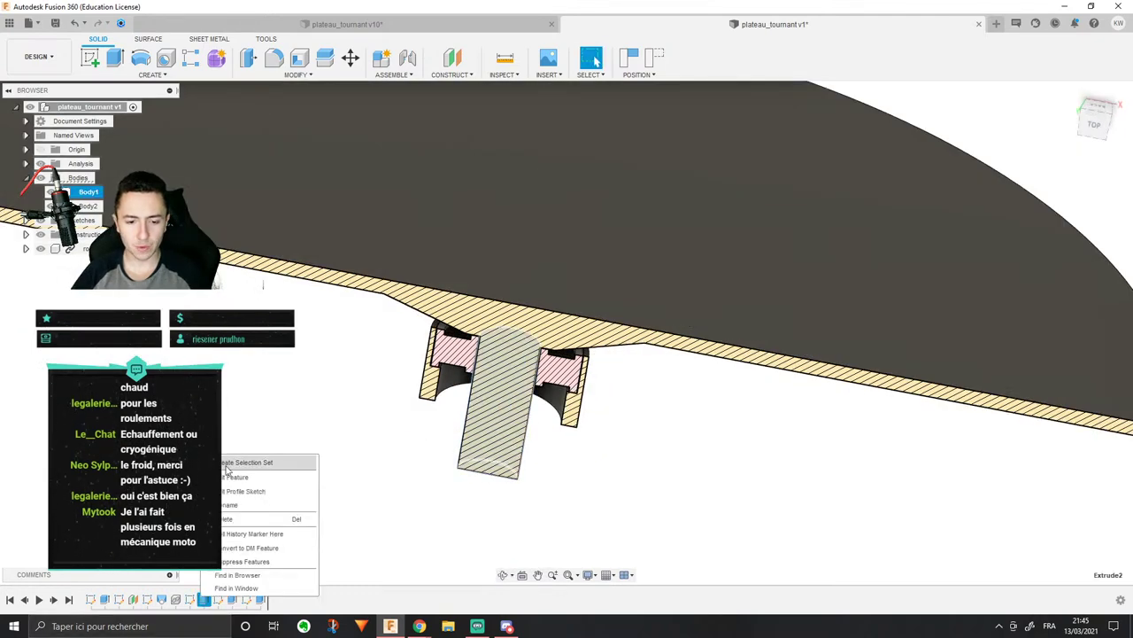
click(233, 477)
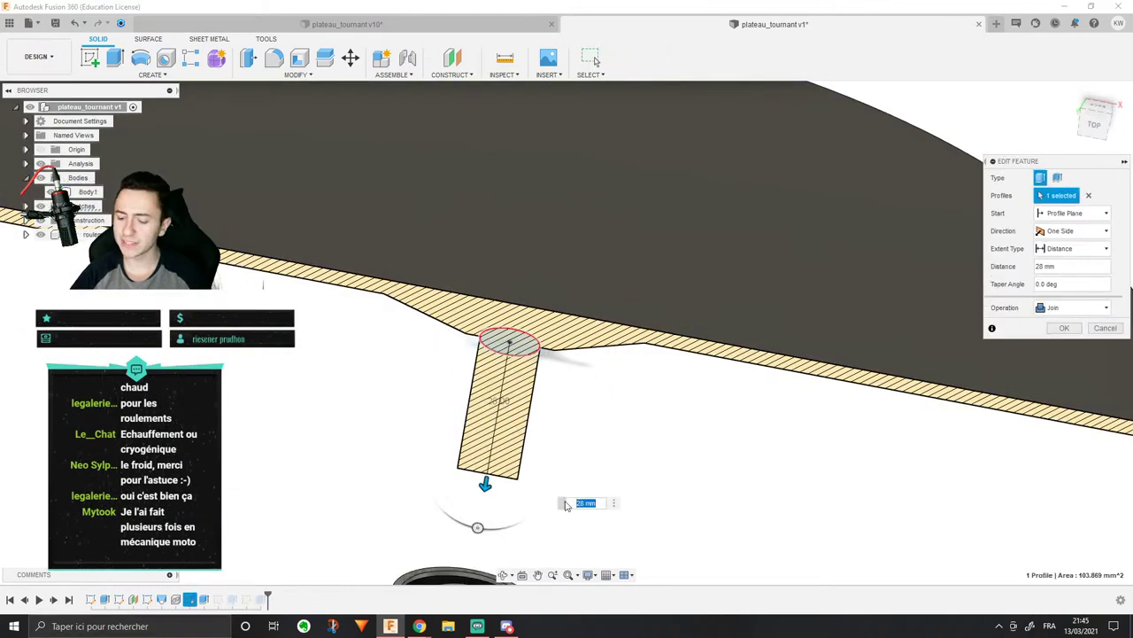
key(Return)
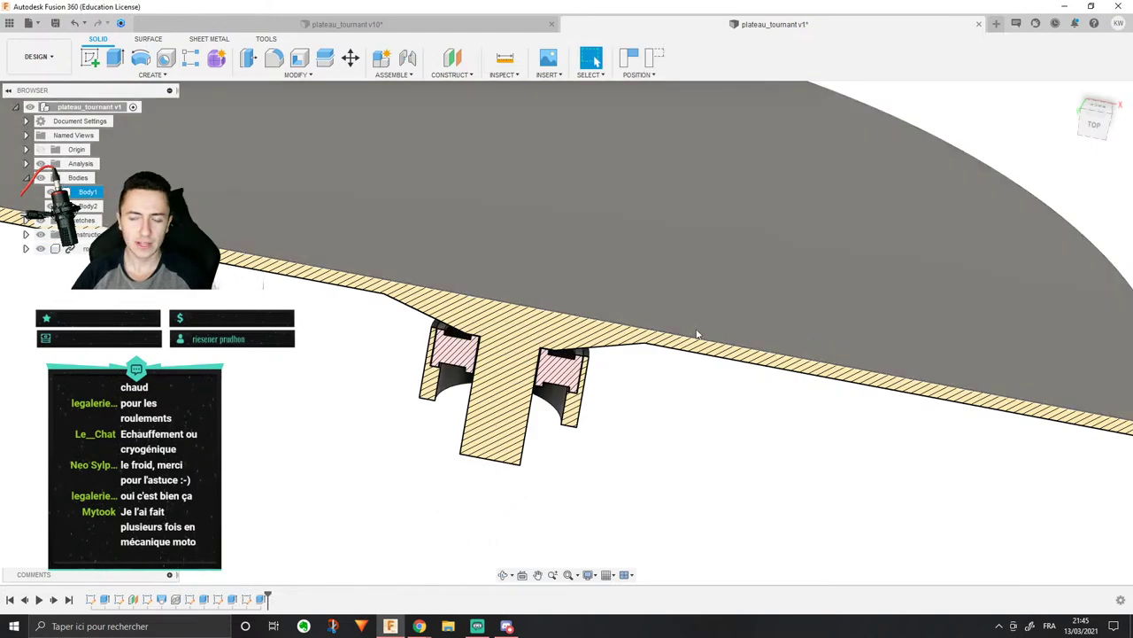
Step: Bring up the plateau_tournant project's list of saved designs beside the sectioned turntable model
shift+middle_drag(697, 334, 671, 323)
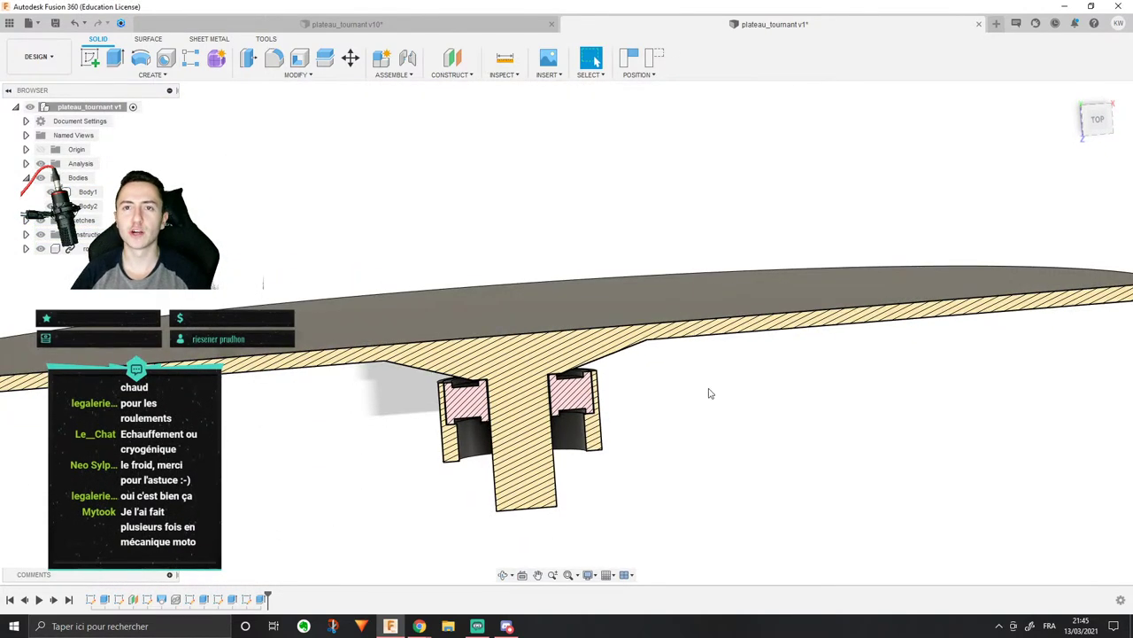
shift+middle_drag(684, 425, 758, 333)
scroll(681, 393, down, 3)
scroll(681, 392, up, 3)
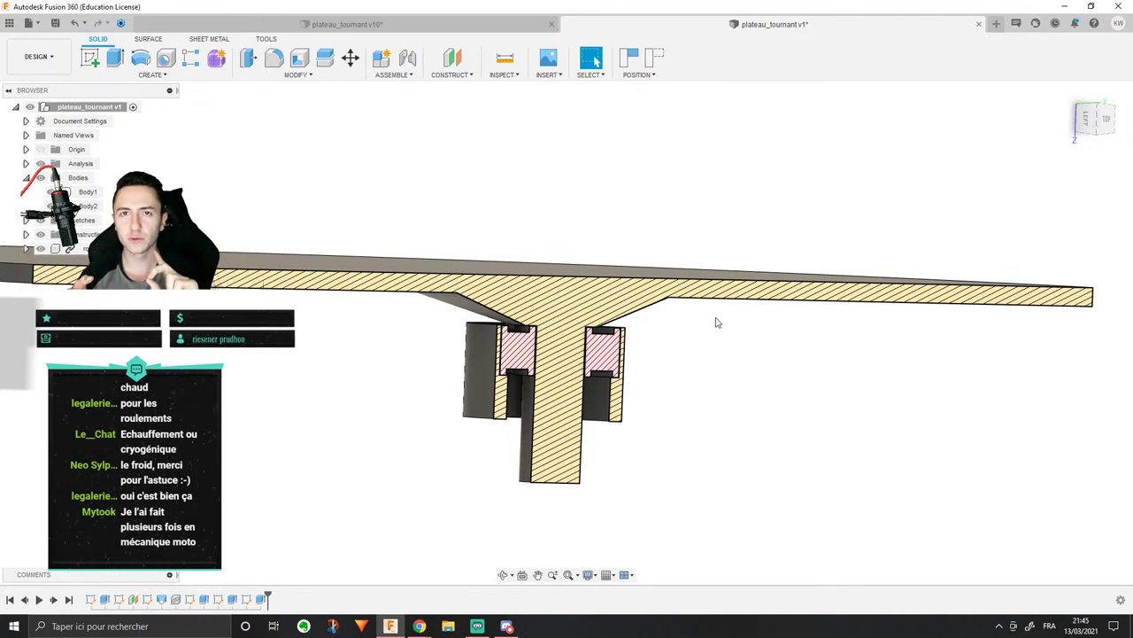
click(11, 23)
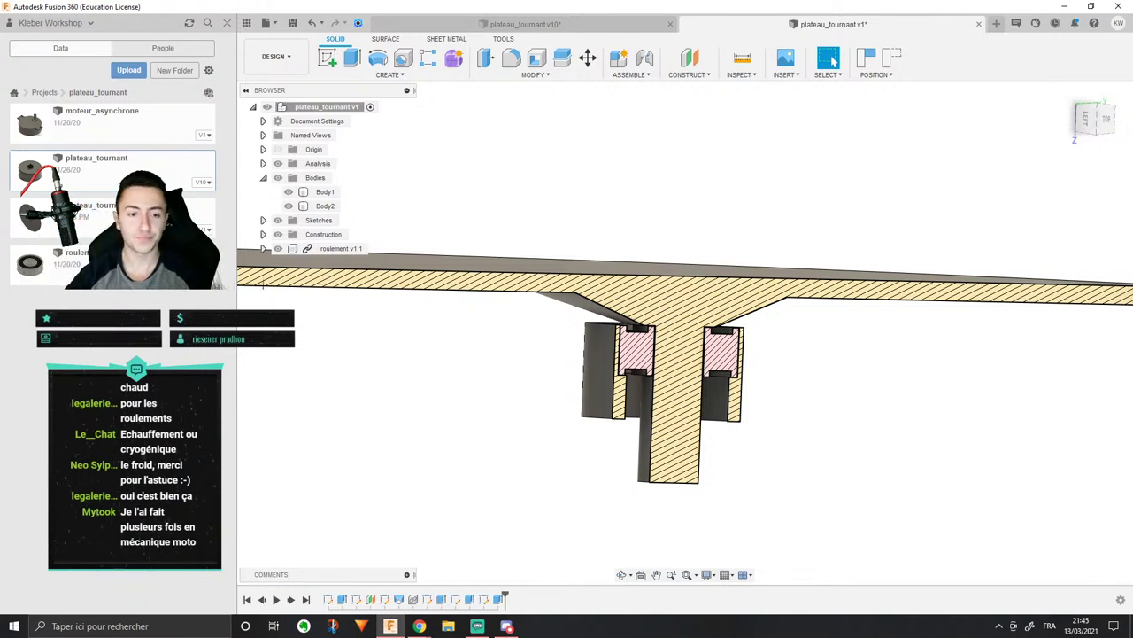
Step: Insert the moteur_asynchrone design into plateau_tournant as a component
middle_drag(498, 239, 409, 168)
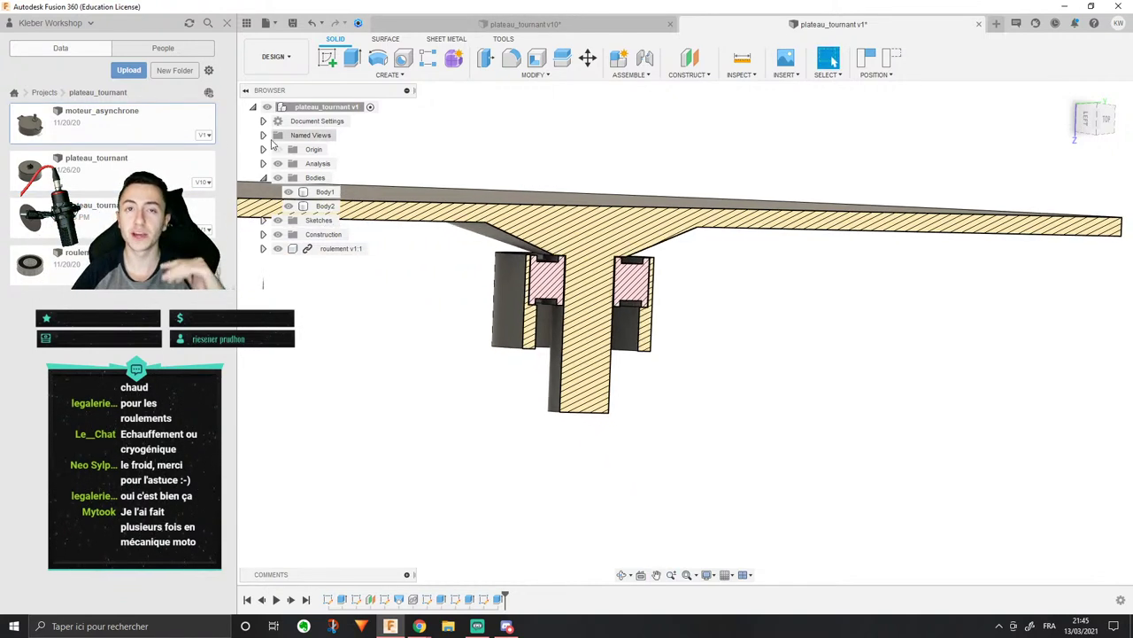
drag(105, 122, 544, 408)
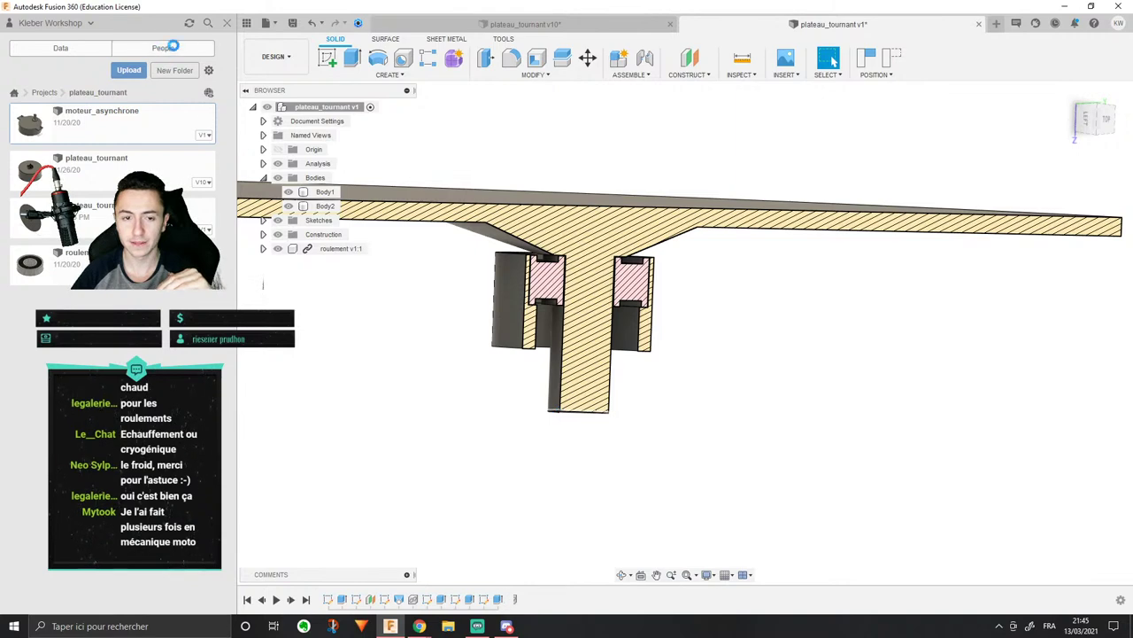
click(226, 24)
scroll(658, 464, up, 3)
scroll(639, 383, down, 3)
shift+middle_drag(640, 383, 691, 433)
scroll(645, 388, down, 3)
scroll(640, 382, up, 5)
shift+middle_drag(639, 382, 611, 328)
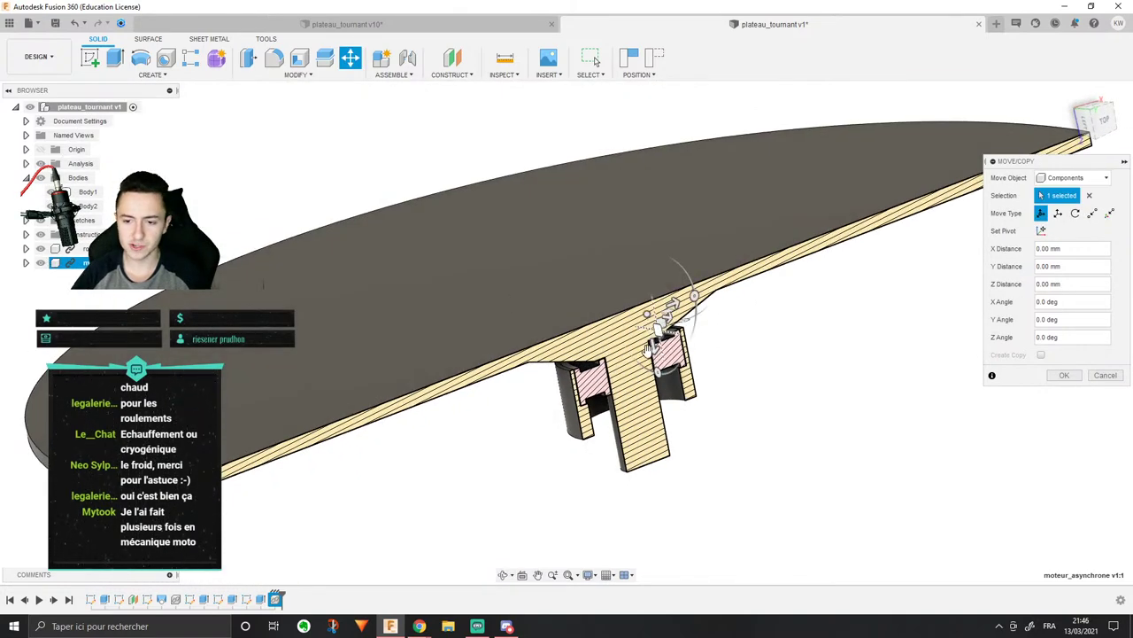
Step: Move the inserted motor component -50.86 mm in Z and expand its Bodies folder in the browser
drag(657, 344, 588, 177)
scroll(588, 177, down, 3)
middle_drag(588, 177, 738, 286)
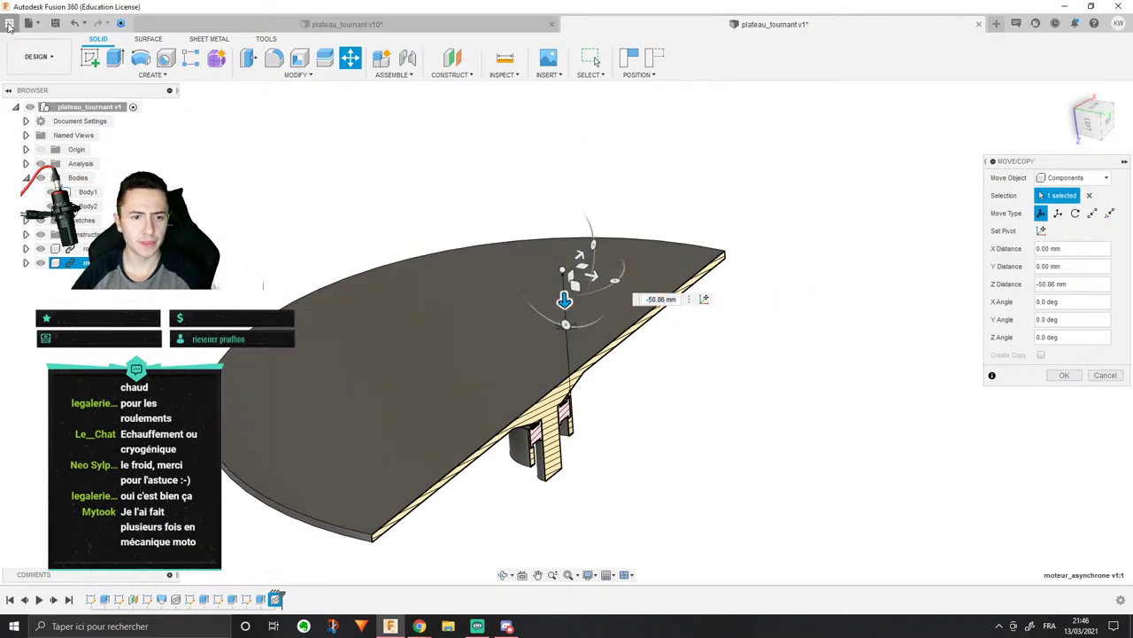
click(9, 23)
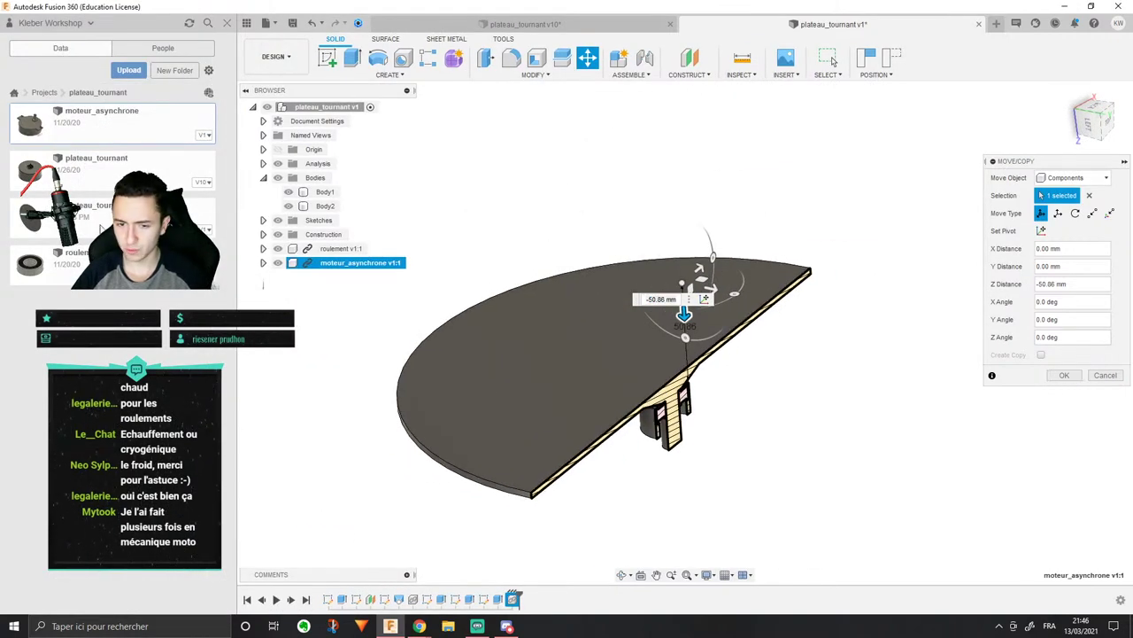
click(264, 264)
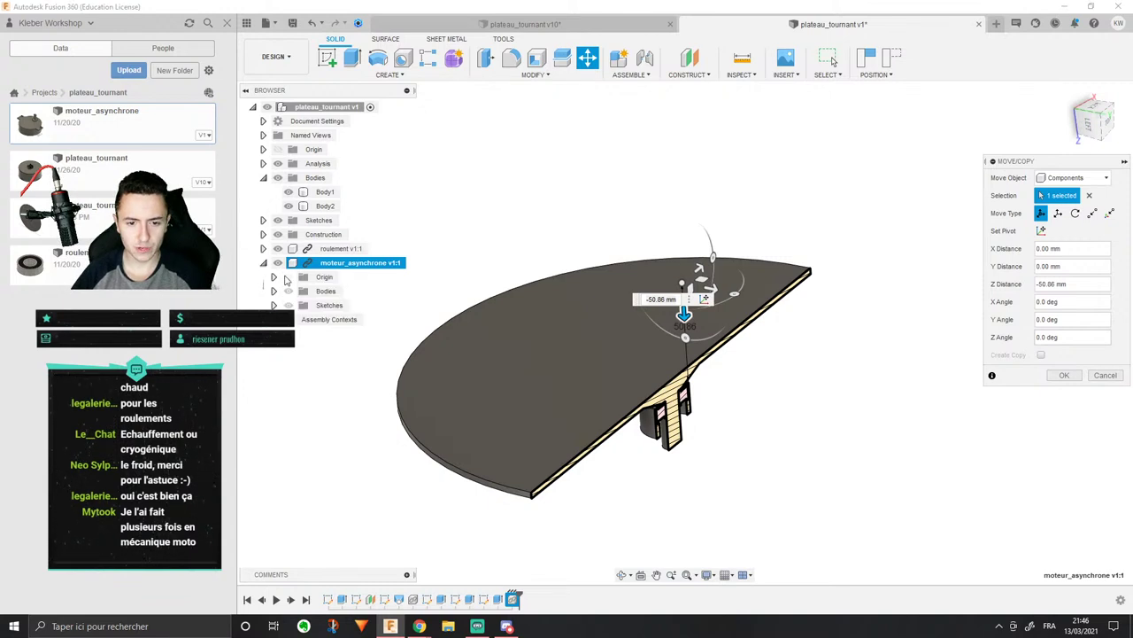
click(273, 291)
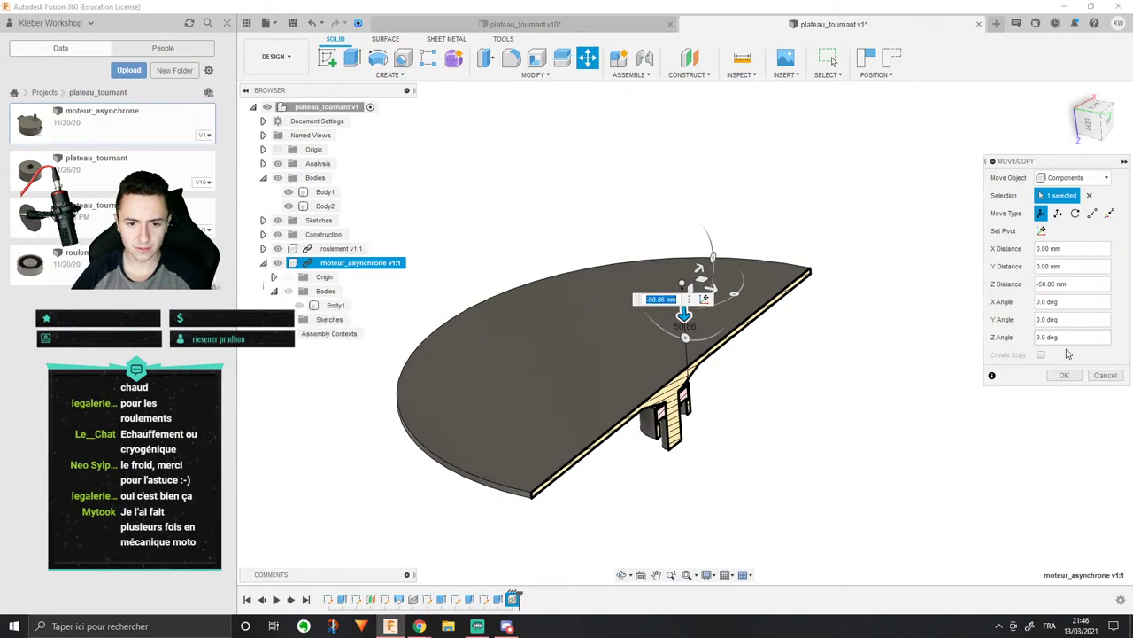
click(1069, 379)
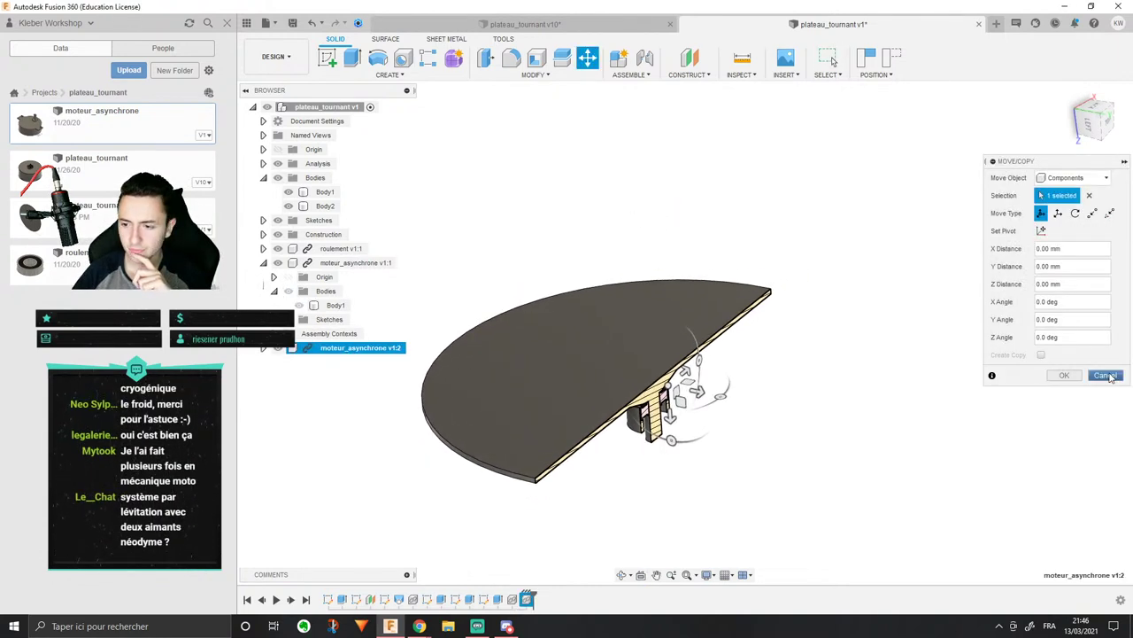
Step: Leave the Move/Copy command, open the moteur_asynchrone design to check its bodies' visibility, and return to plateau_tournant
click(1108, 379)
double_click(91, 119)
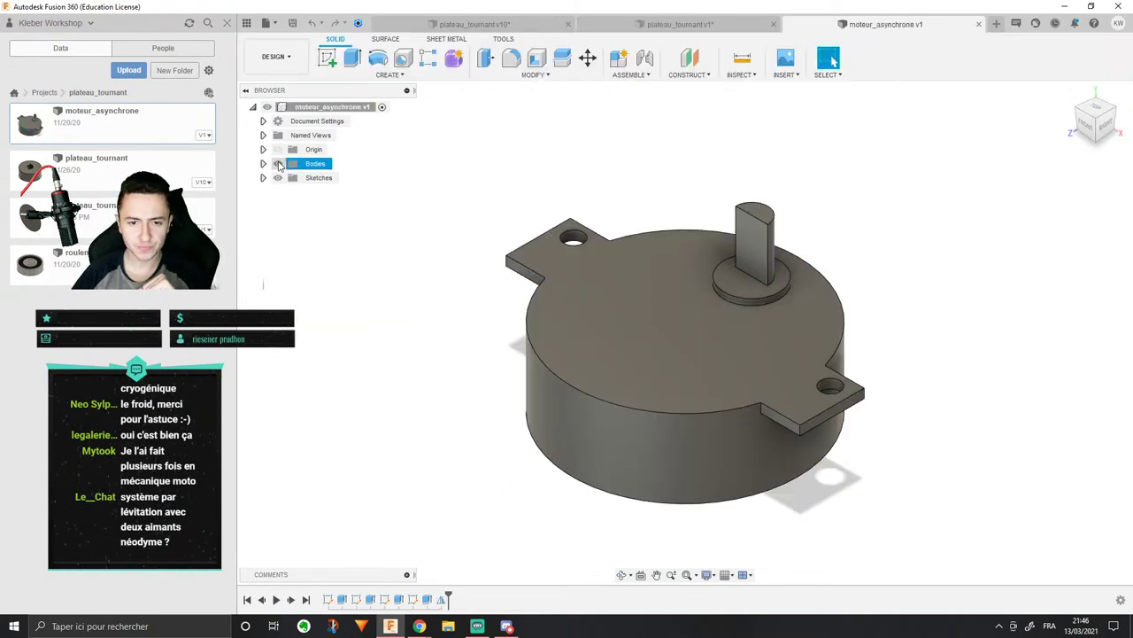
click(278, 163)
click(278, 163)
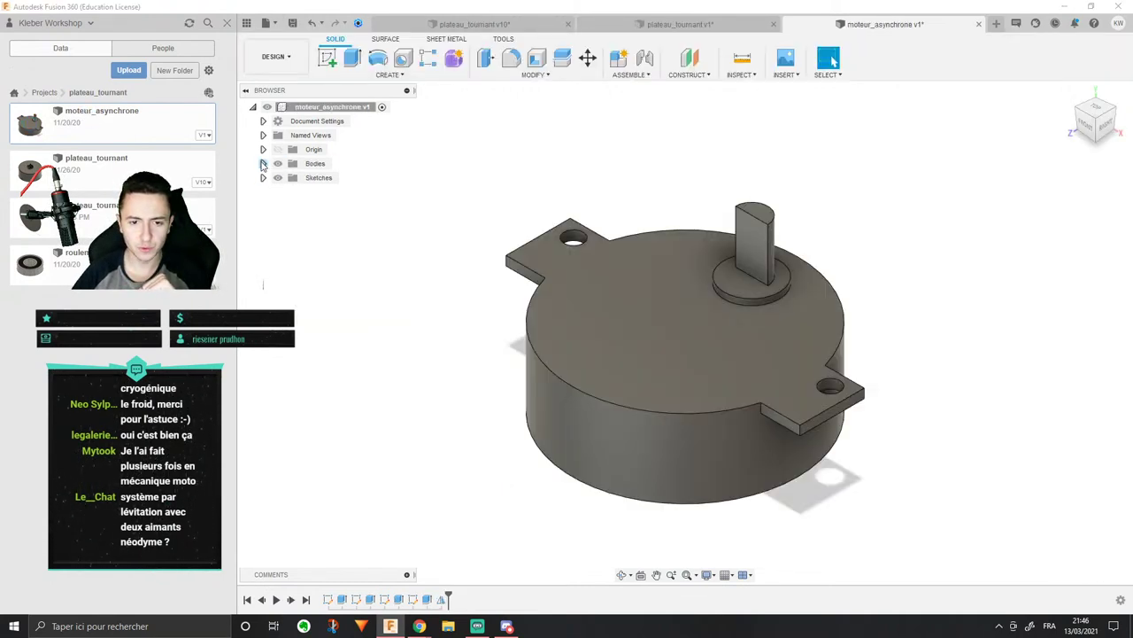
click(690, 20)
drag(542, 184, 518, 180)
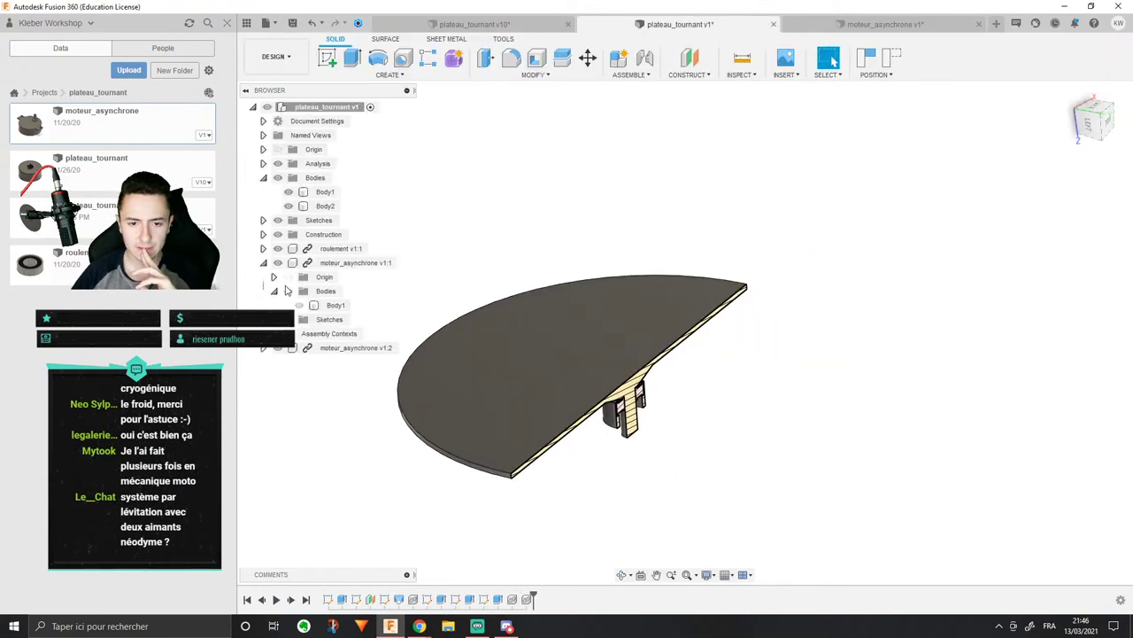
Step: Inspect the Origin and Bodies folders of the two motor components in the browser
click(274, 277)
click(275, 278)
click(274, 291)
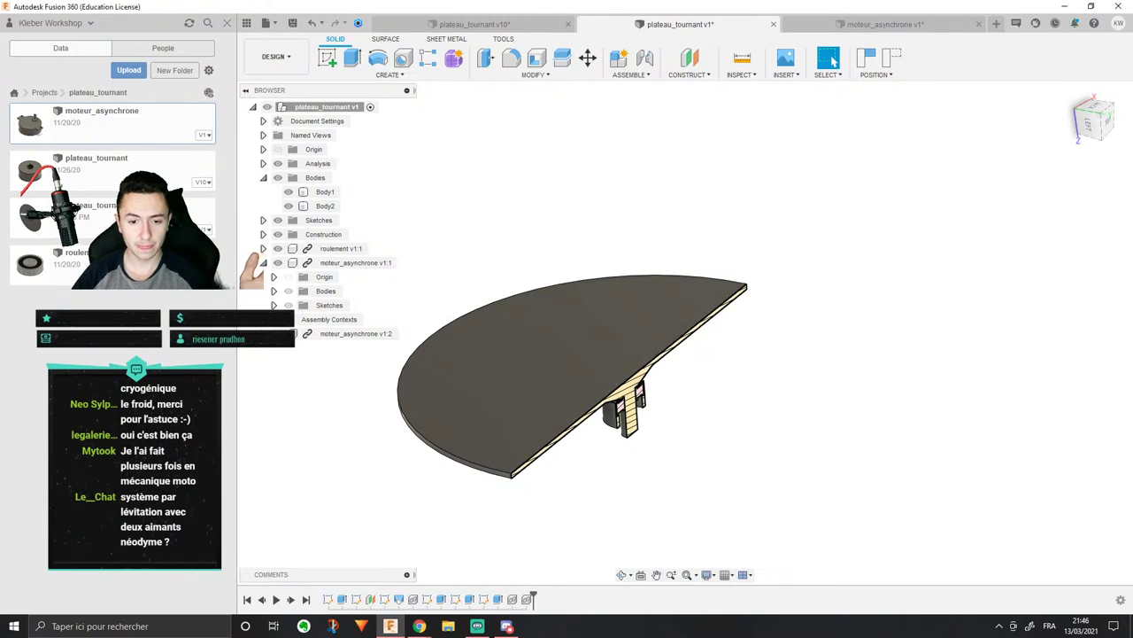
click(263, 333)
click(274, 363)
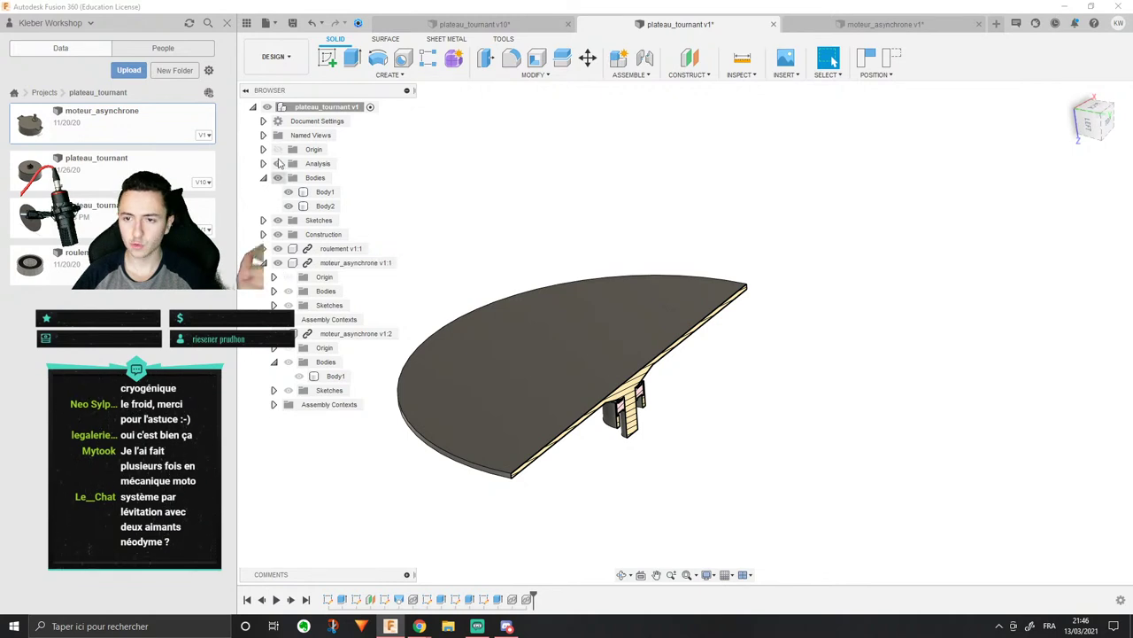
Step: Hide the section analysis and delete the second moteur_asynchrone instance
click(227, 24)
click(40, 162)
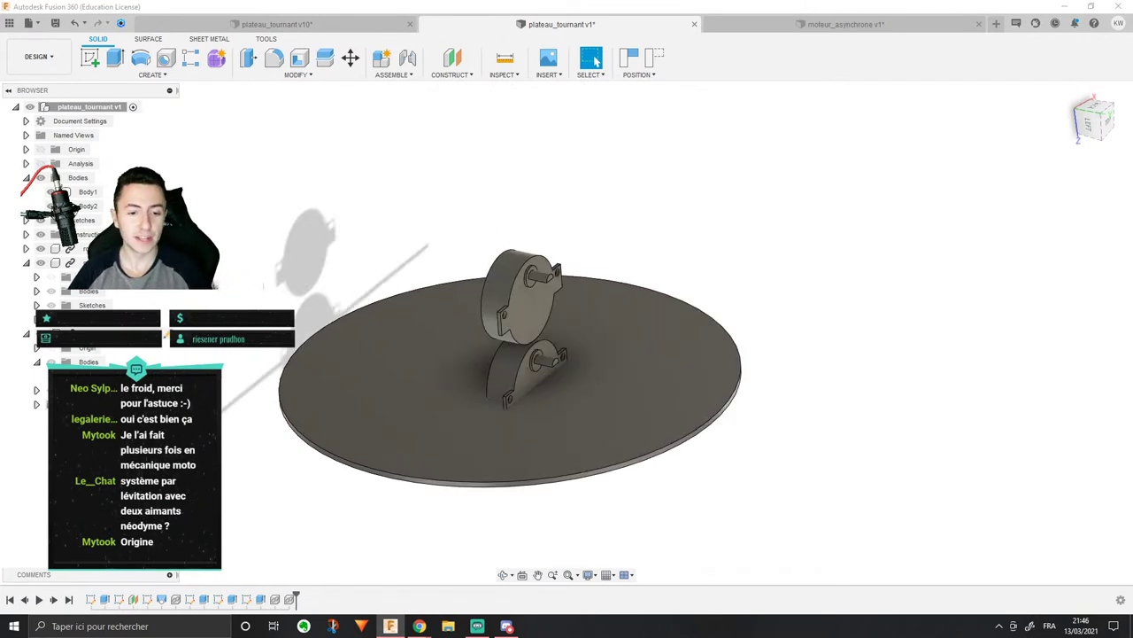
right_click(86, 333)
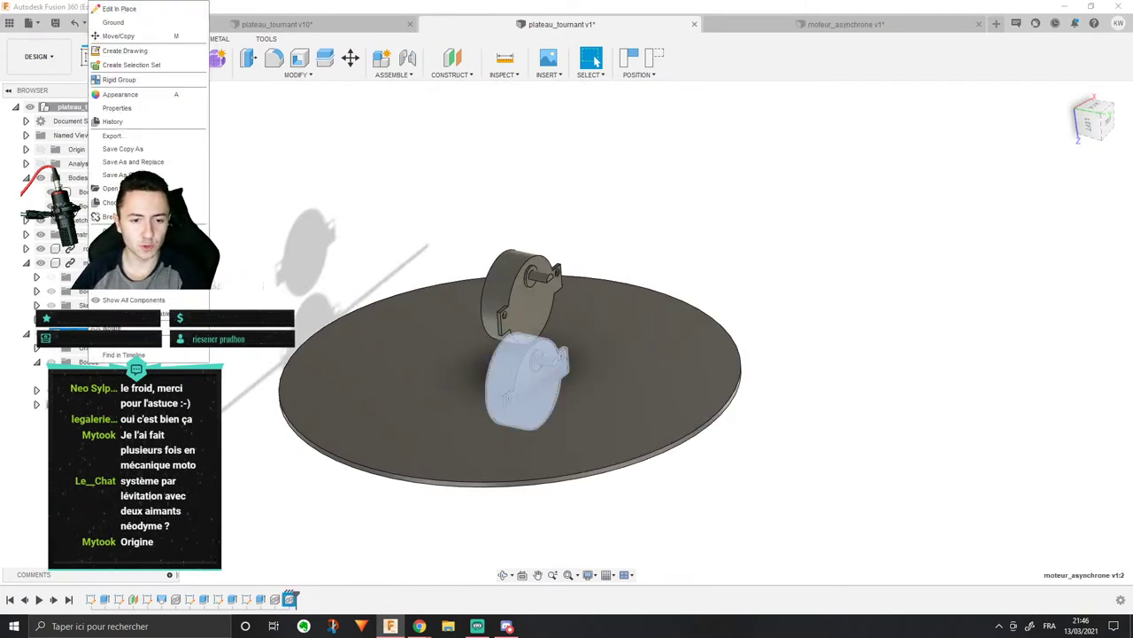
click(133, 244)
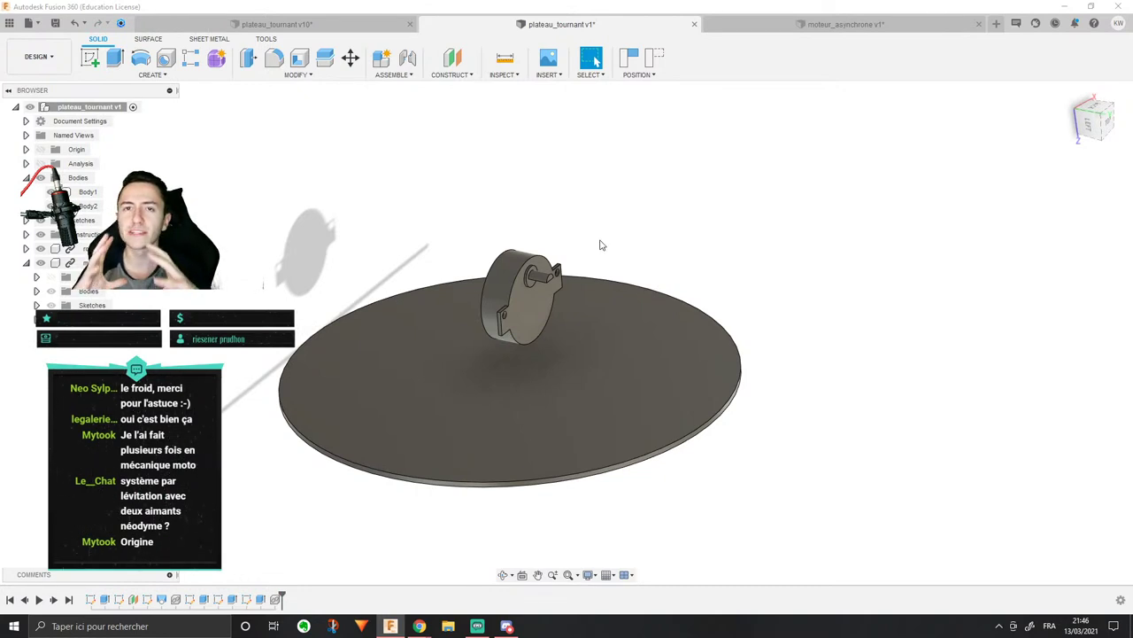
Step: Rotate the whole motor component 90° about X with Move/Copy so its output shaft points up towards the turntable
shift+middle_drag(601, 245, 567, 345)
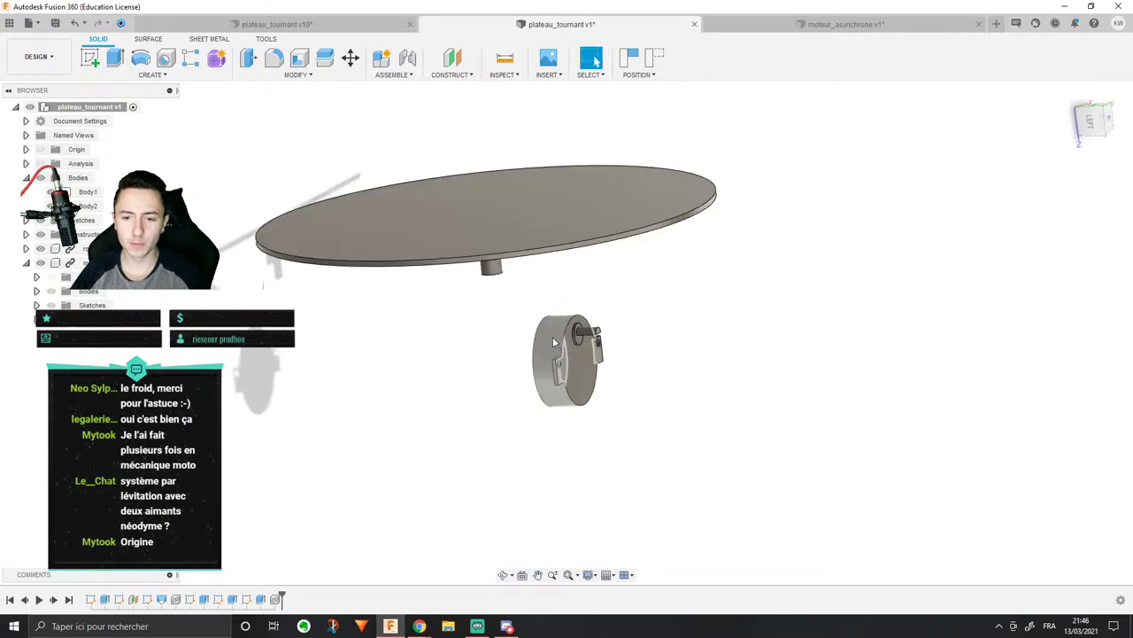
click(571, 350)
scroll(574, 351, up, 2)
right_click(574, 351)
click(584, 366)
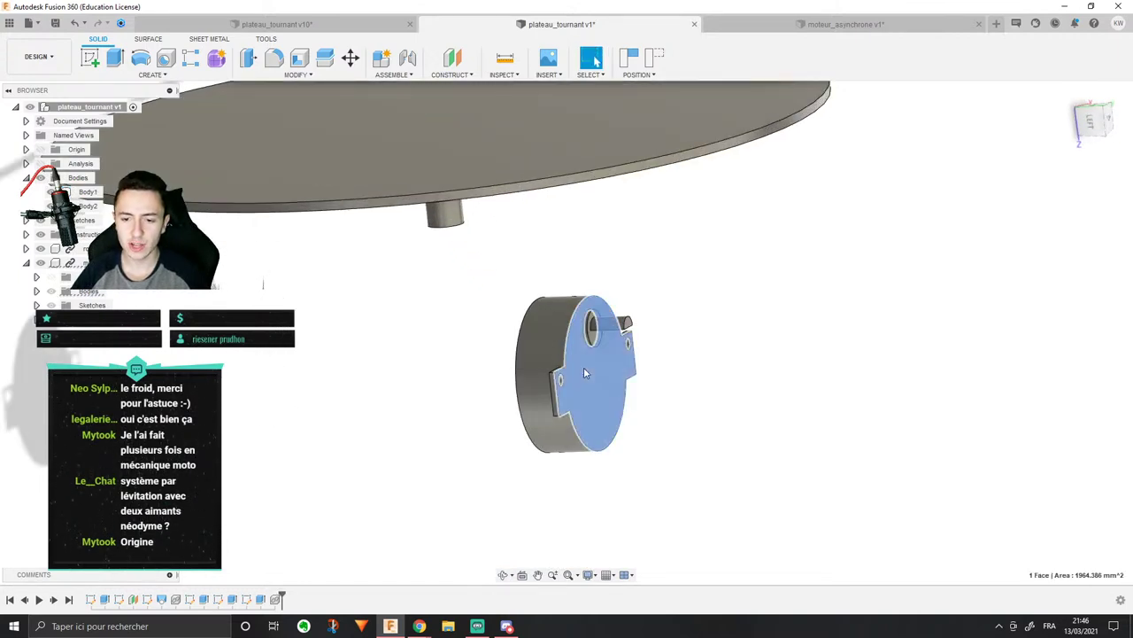
right_click(275, 599)
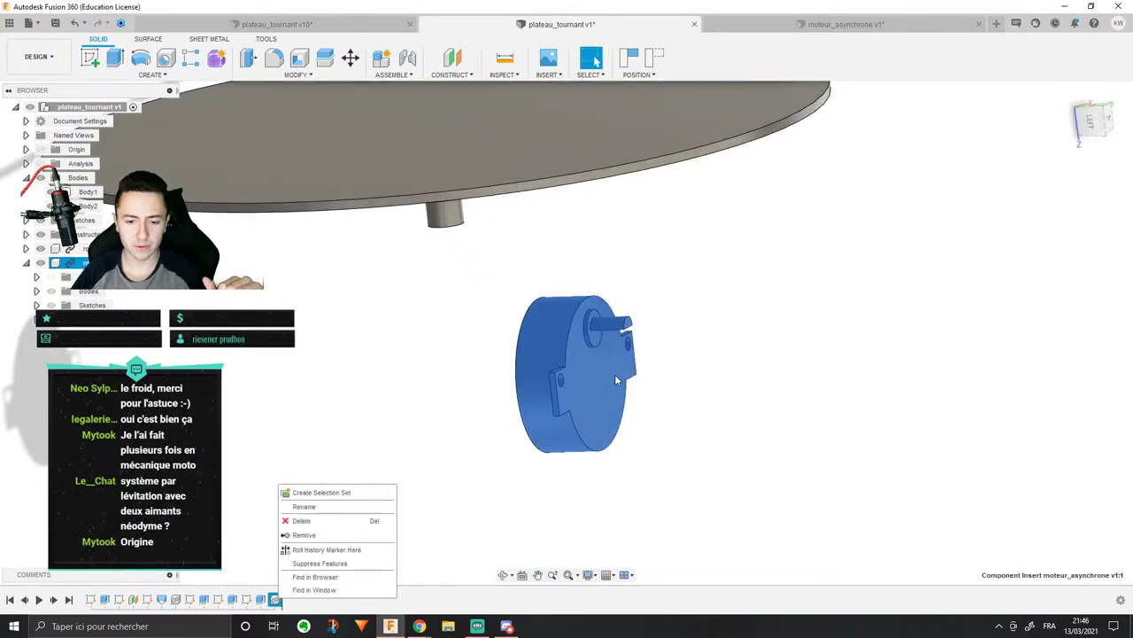
right_click(583, 372)
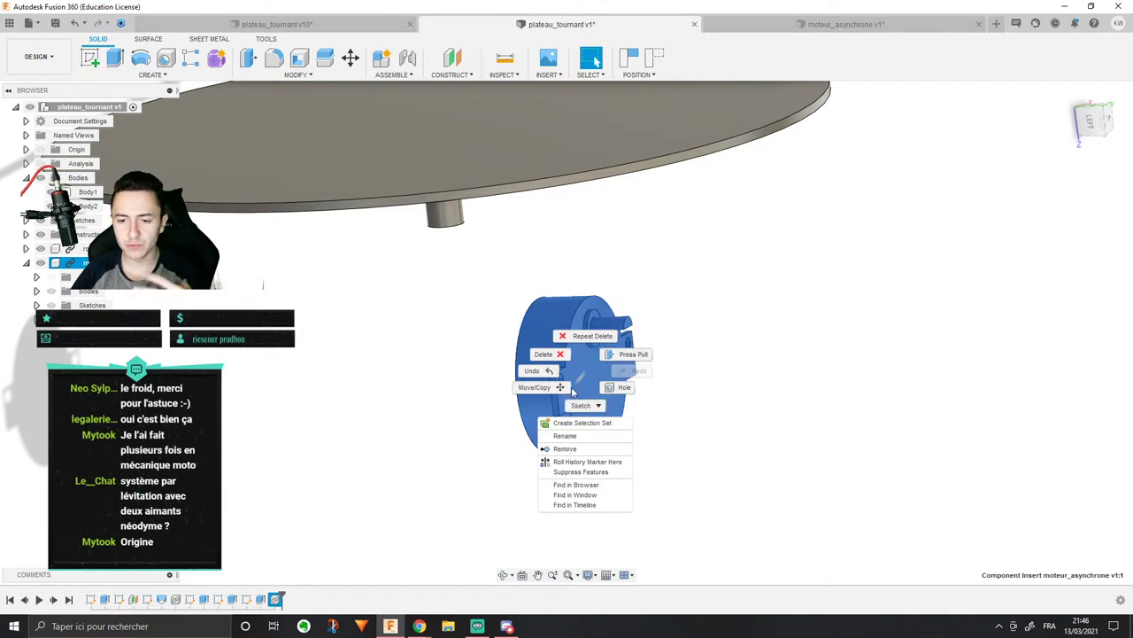
click(568, 385)
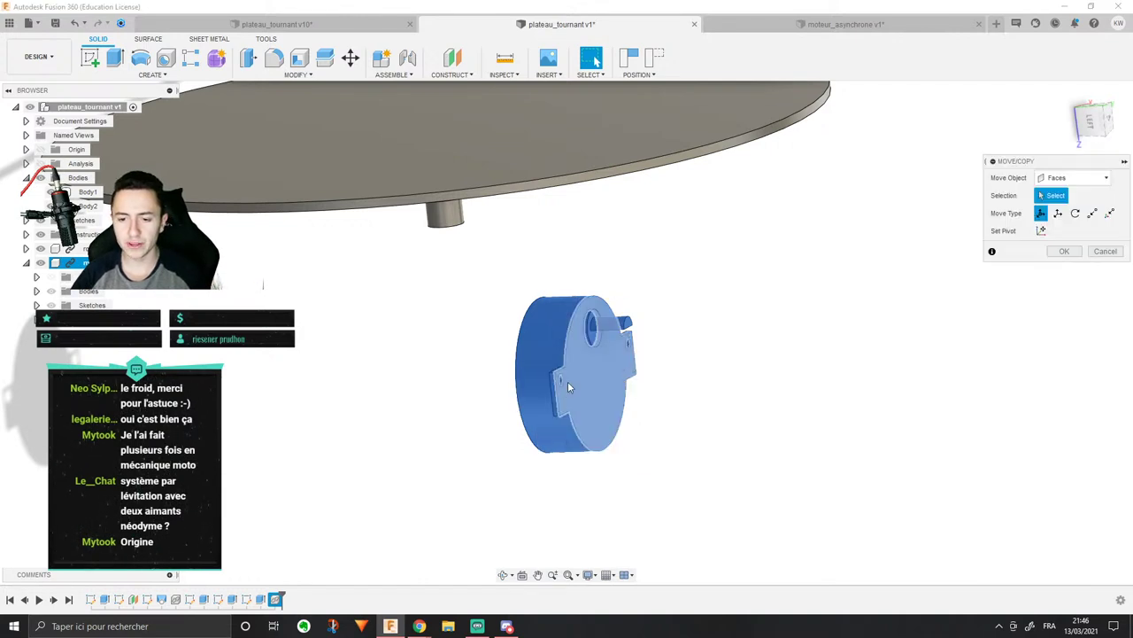
click(1075, 179)
click(1066, 193)
click(617, 377)
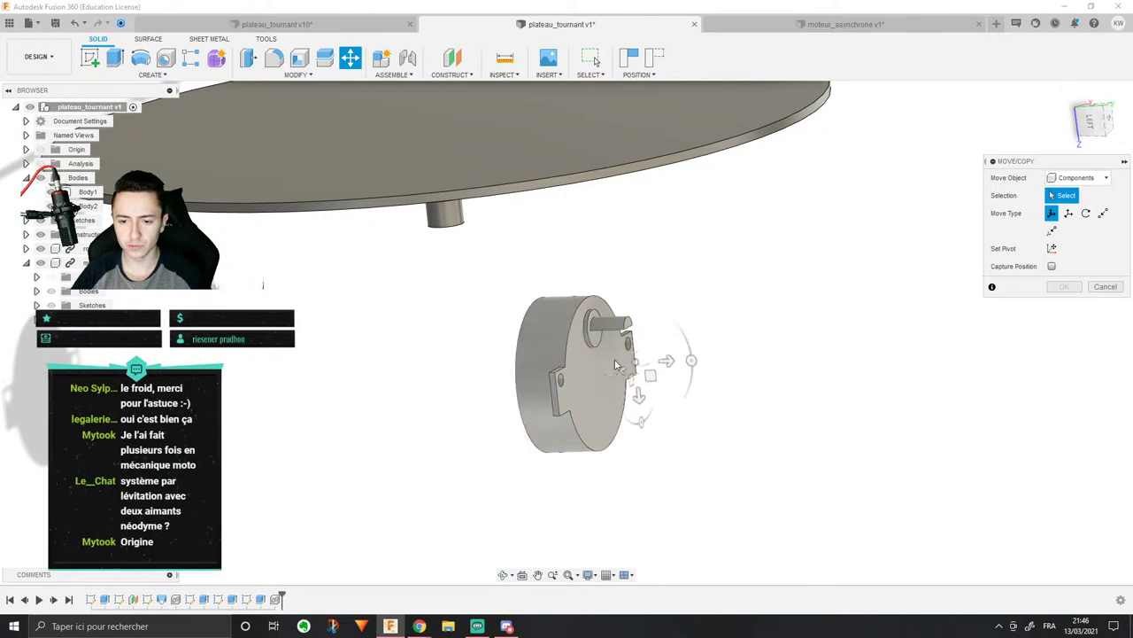
drag(668, 356, 612, 285)
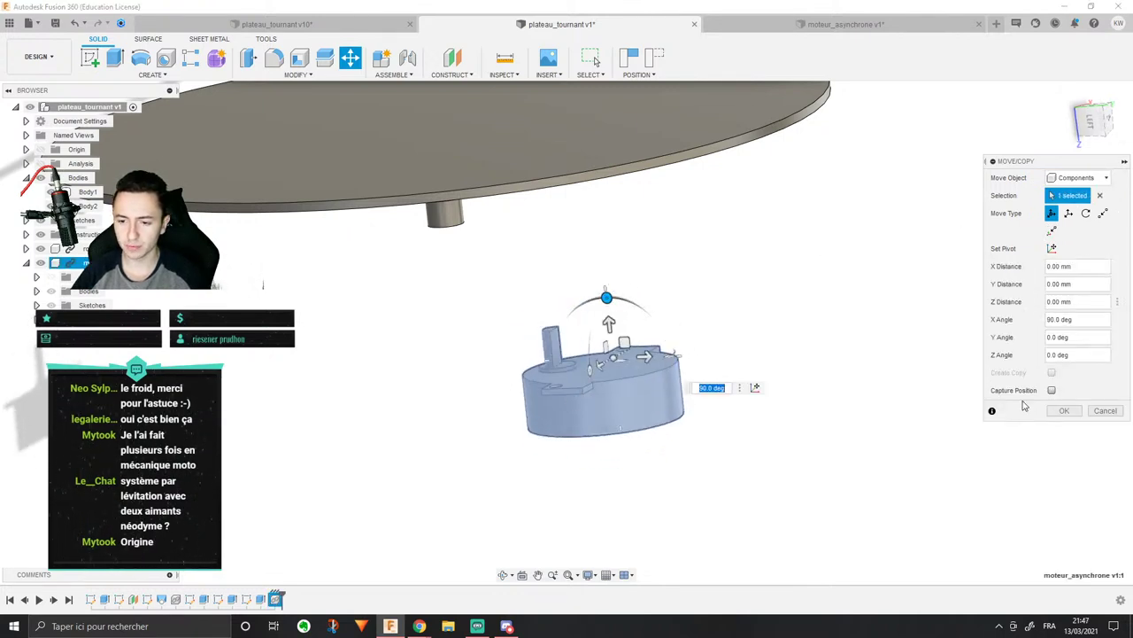
click(1064, 410)
click(618, 376)
right_click(620, 379)
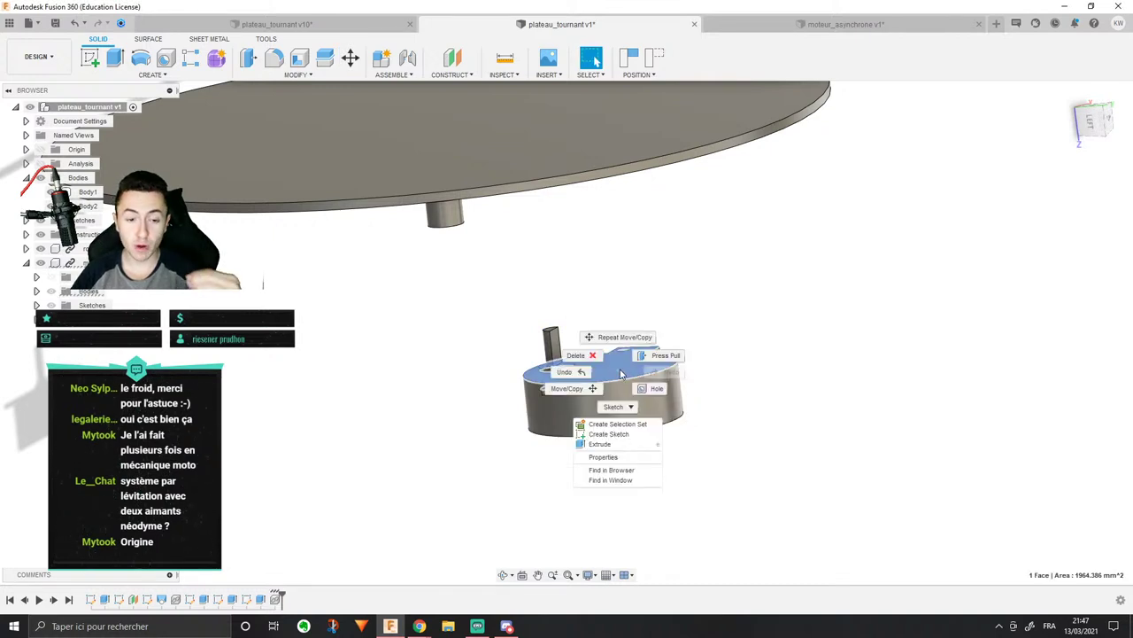
click(620, 336)
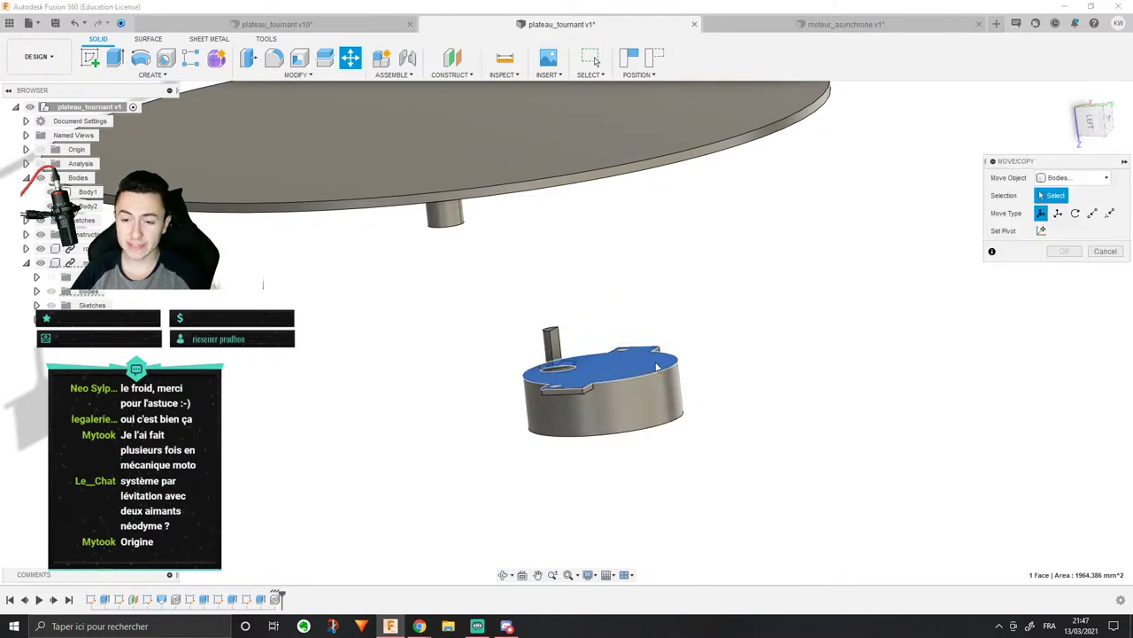
click(1112, 253)
Step: Position the motor freehand beneath the turntable's central shaft, lining up both shafts in the left and top views
shift+middle_drag(684, 395, 589, 334)
click(1095, 123)
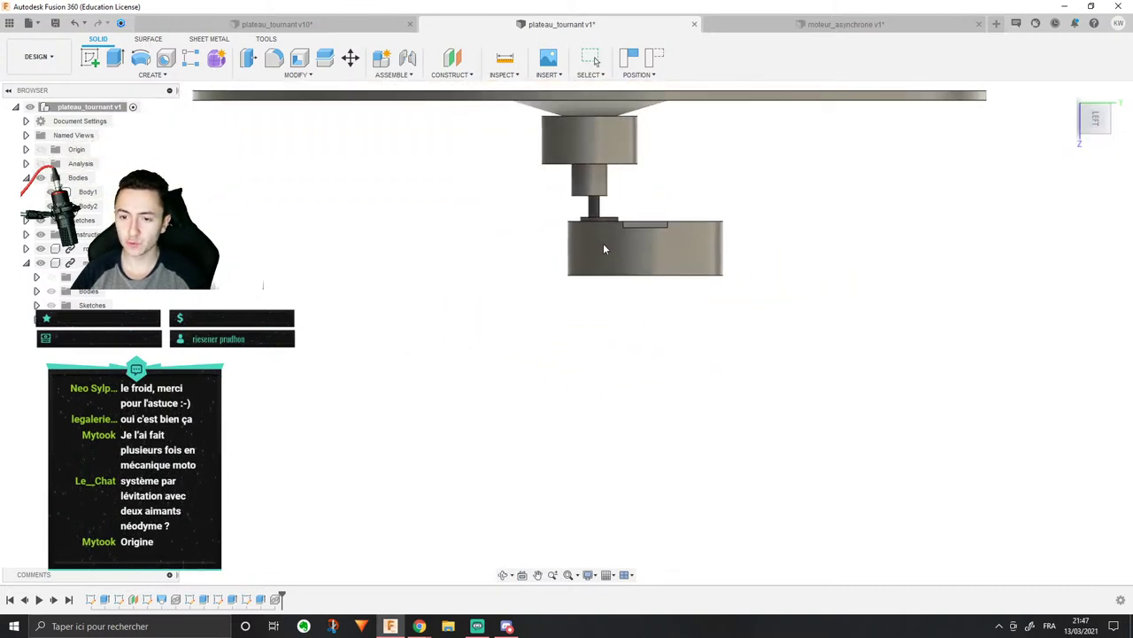
drag(604, 243, 599, 244)
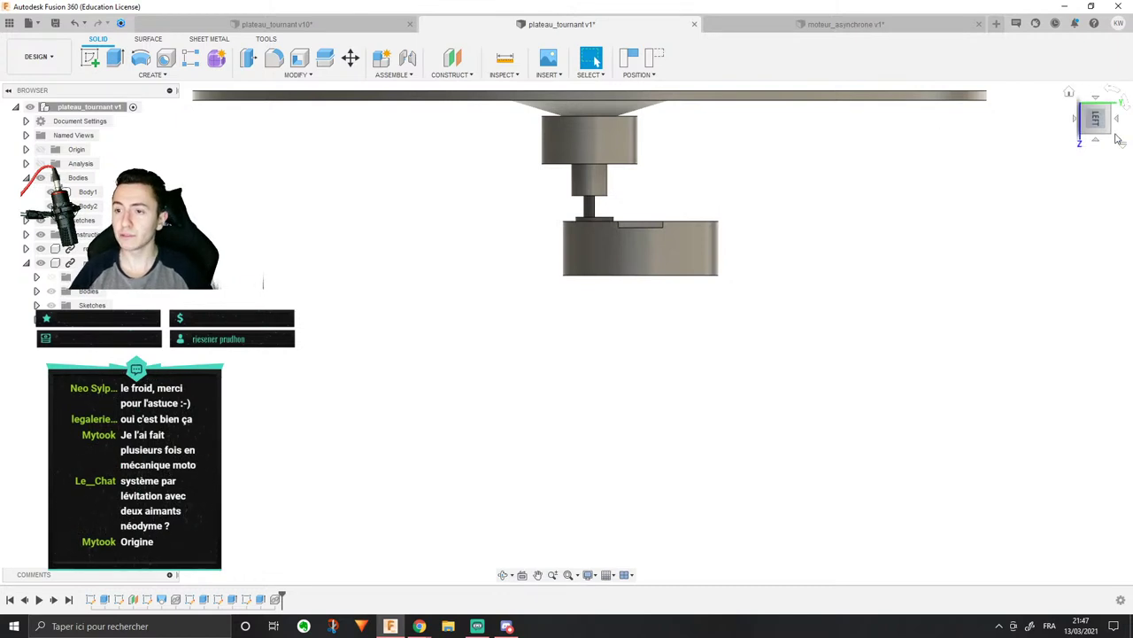
click(1119, 139)
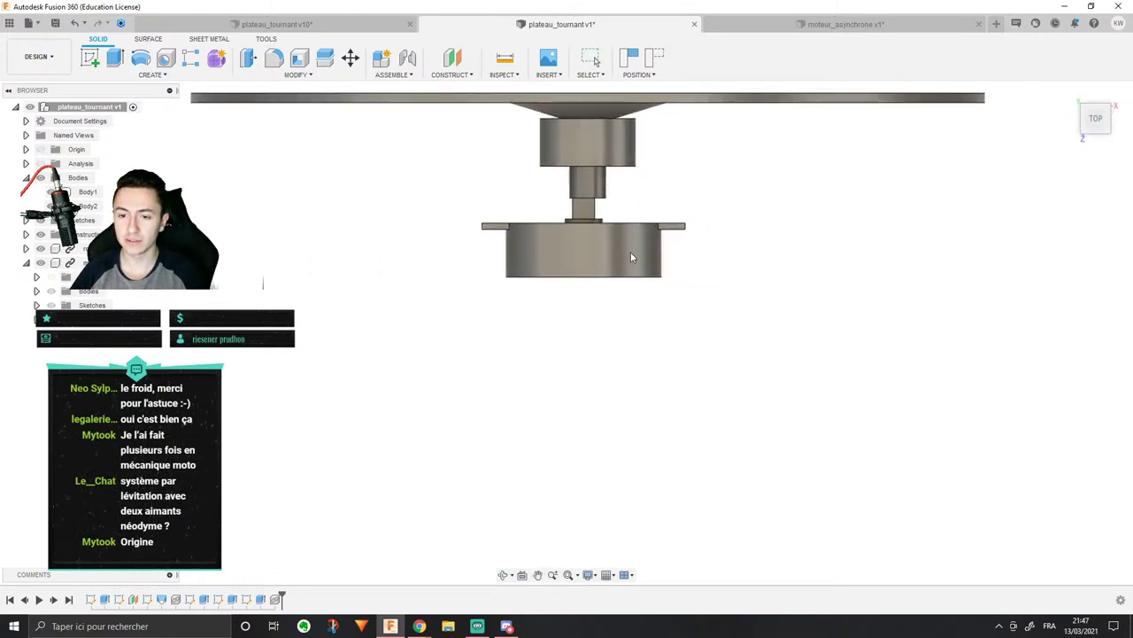
shift+middle_drag(433, 223, 561, 212)
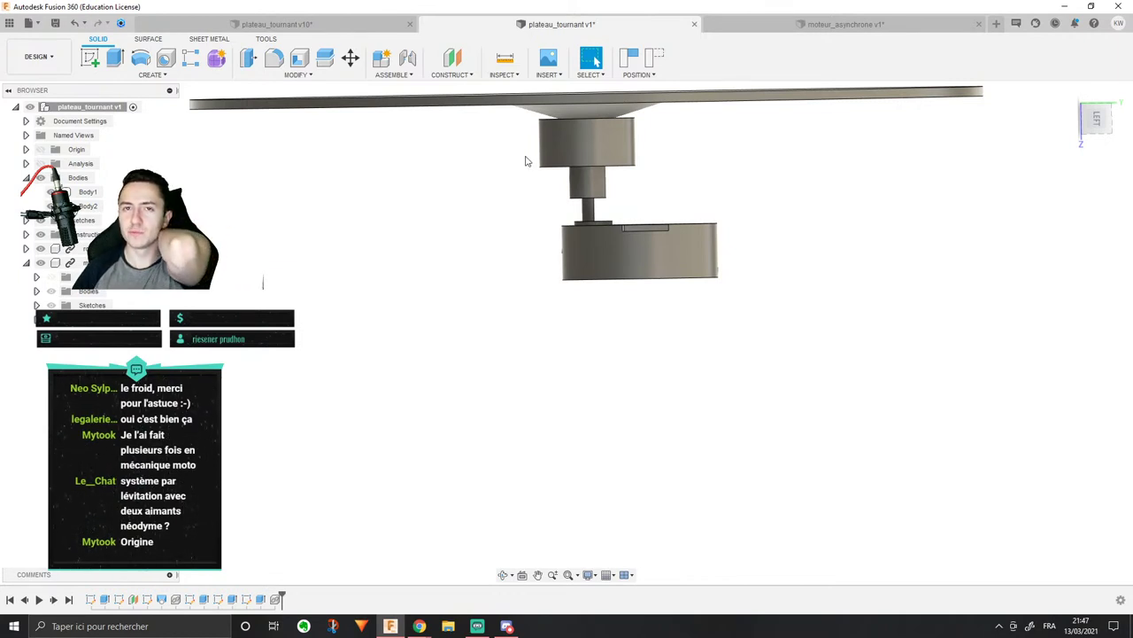
Step: Examine the motor's output shaft, mounting tabs and fit beneath the turntable's central shaft from several angles
middle_drag(701, 317, 657, 311)
scroll(702, 370, up, 3)
scroll(699, 365, down, 3)
scroll(657, 312, up, 3)
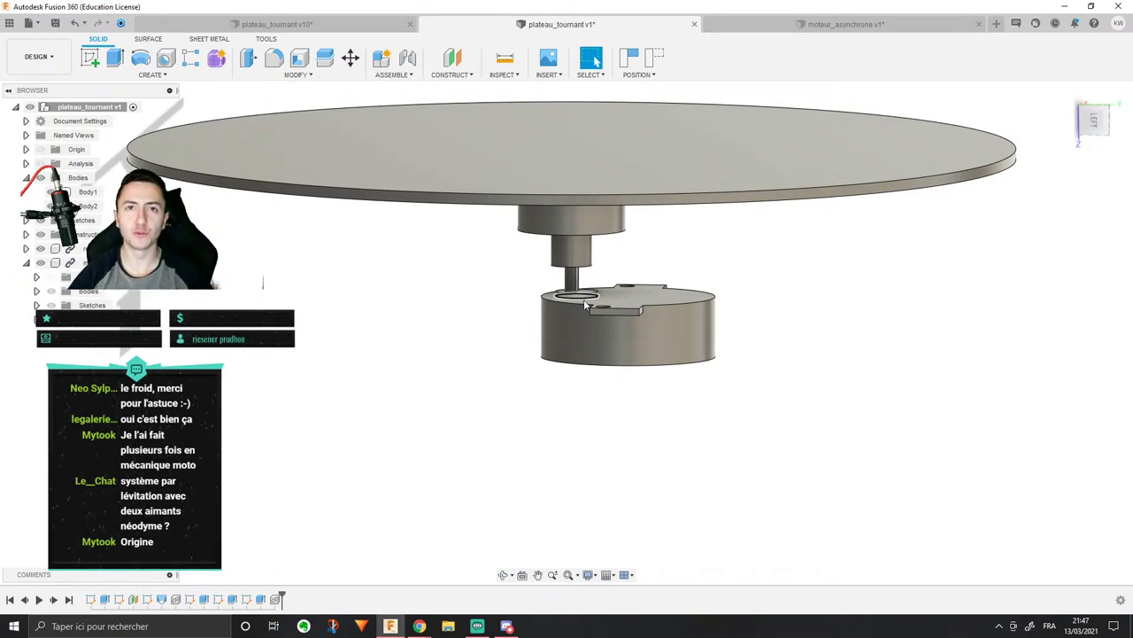
scroll(682, 353, up, 2)
shift+middle_drag(734, 321, 563, 308)
scroll(503, 253, up, 3)
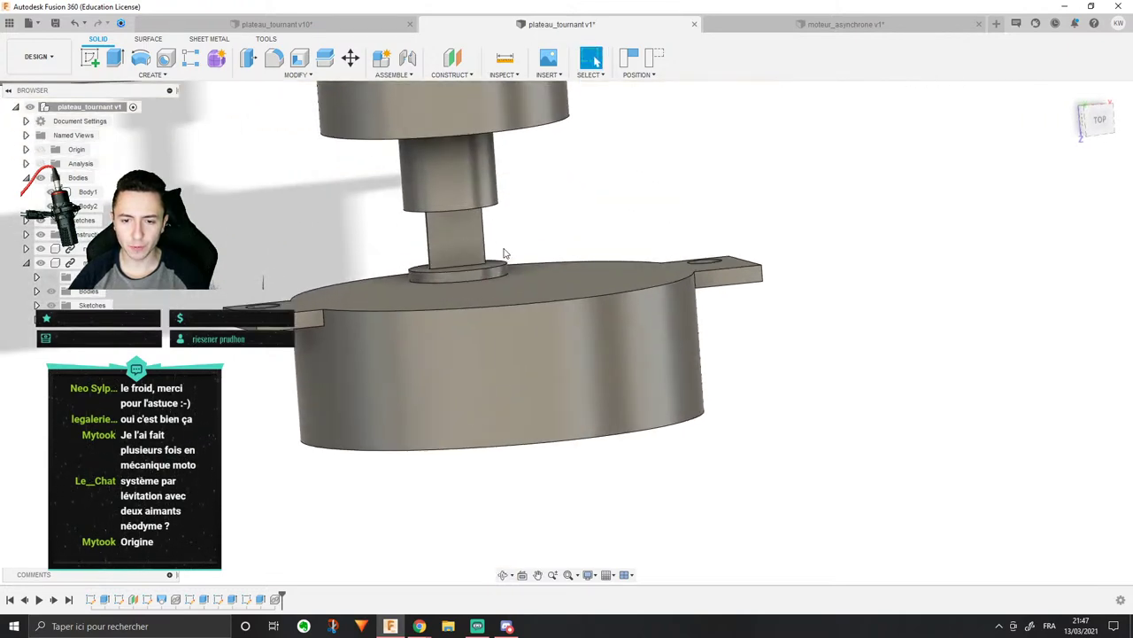
shift+middle_drag(504, 254, 594, 235)
scroll(544, 225, up, 2)
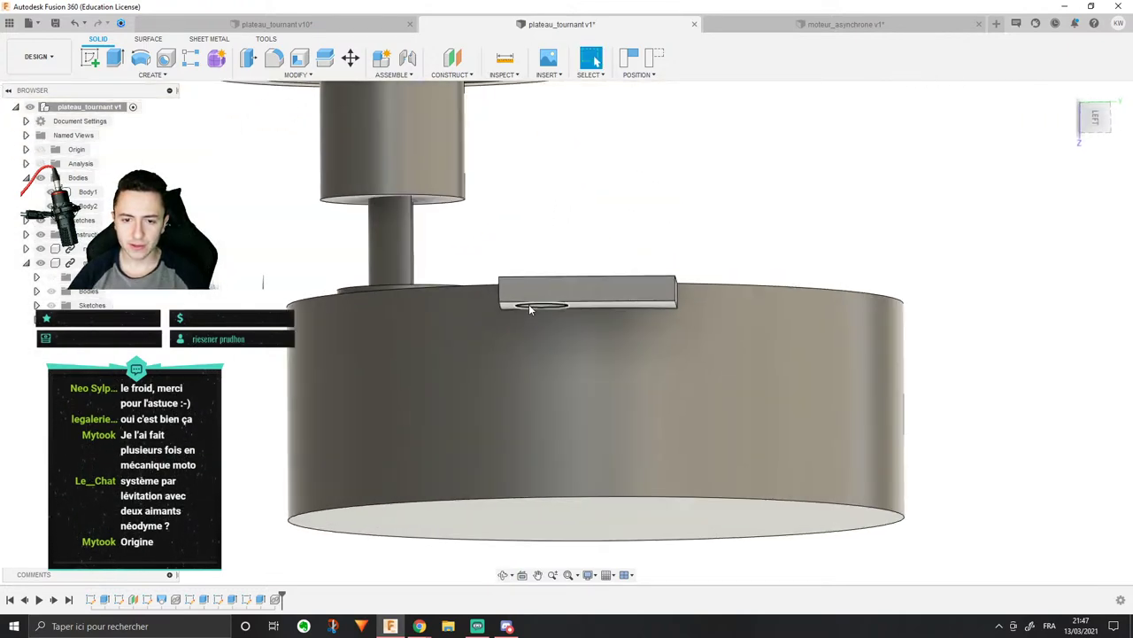
scroll(530, 309, down, 5)
shift+middle_drag(529, 309, 692, 209)
scroll(519, 310, up, 5)
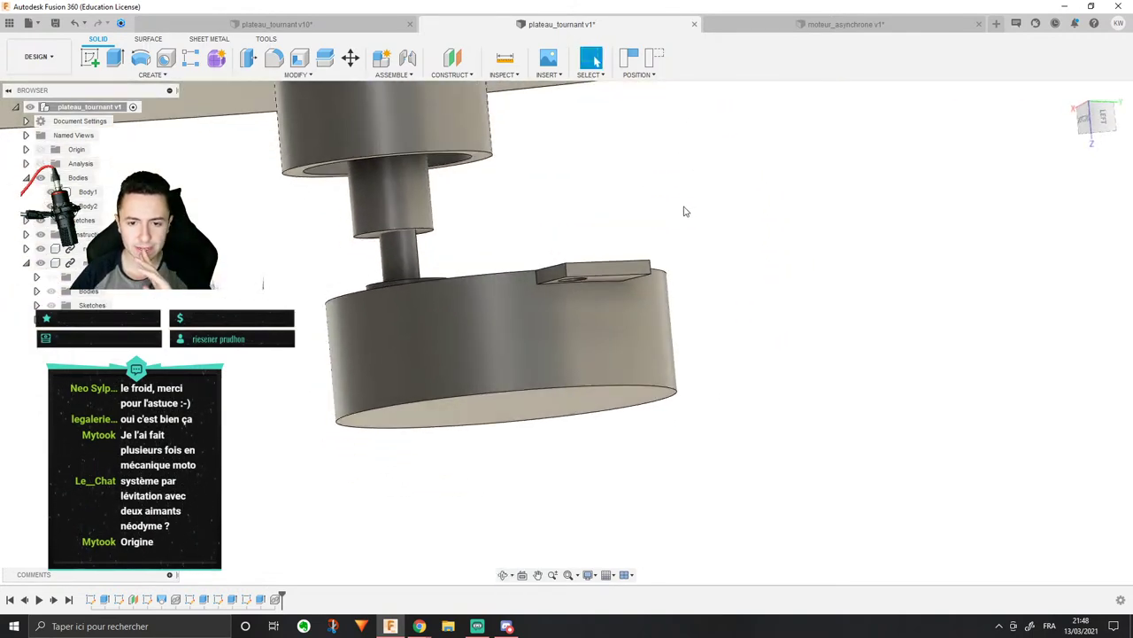
Step: Move the motor freehand downwards, clear of the turntable's shaft, to expose the shaft's end face
drag(627, 303, 578, 354)
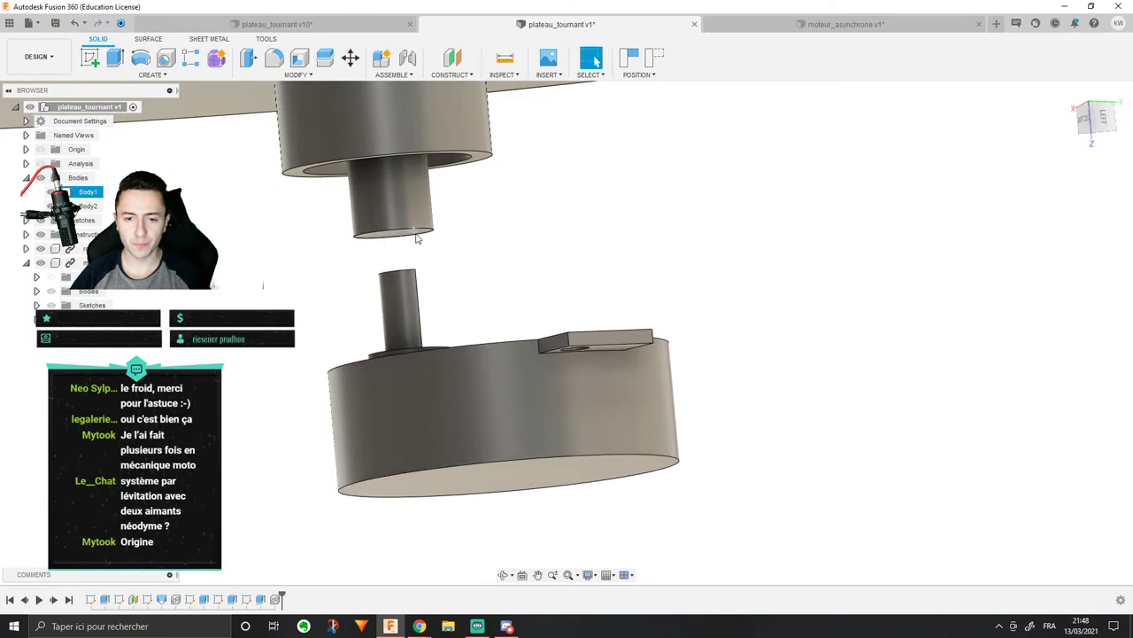
middle_drag(447, 269, 522, 324)
shift+middle_drag(522, 324, 485, 271)
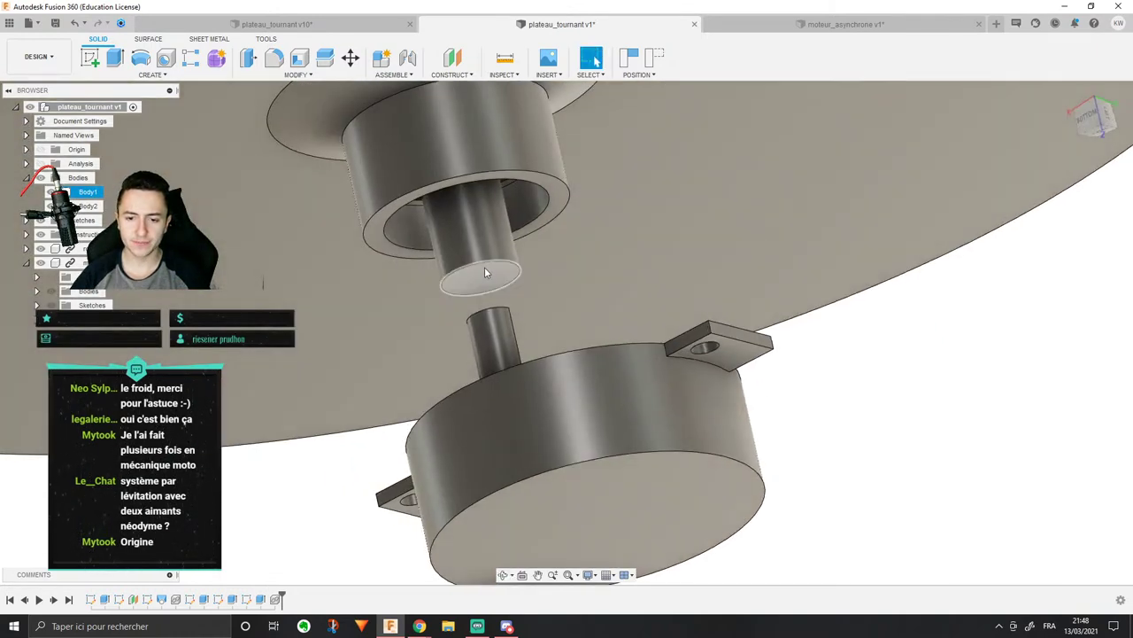
Step: Start a sketch on the central shaft's end face and draw a concentric circle 5 mm in diameter
right_click(483, 268)
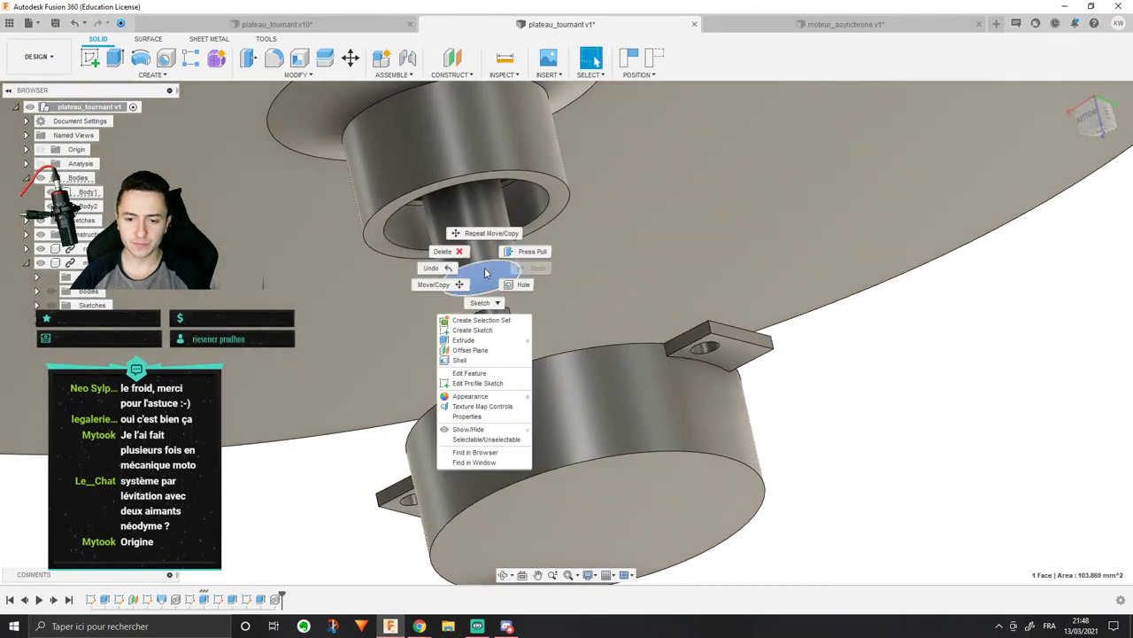
click(475, 331)
click(573, 329)
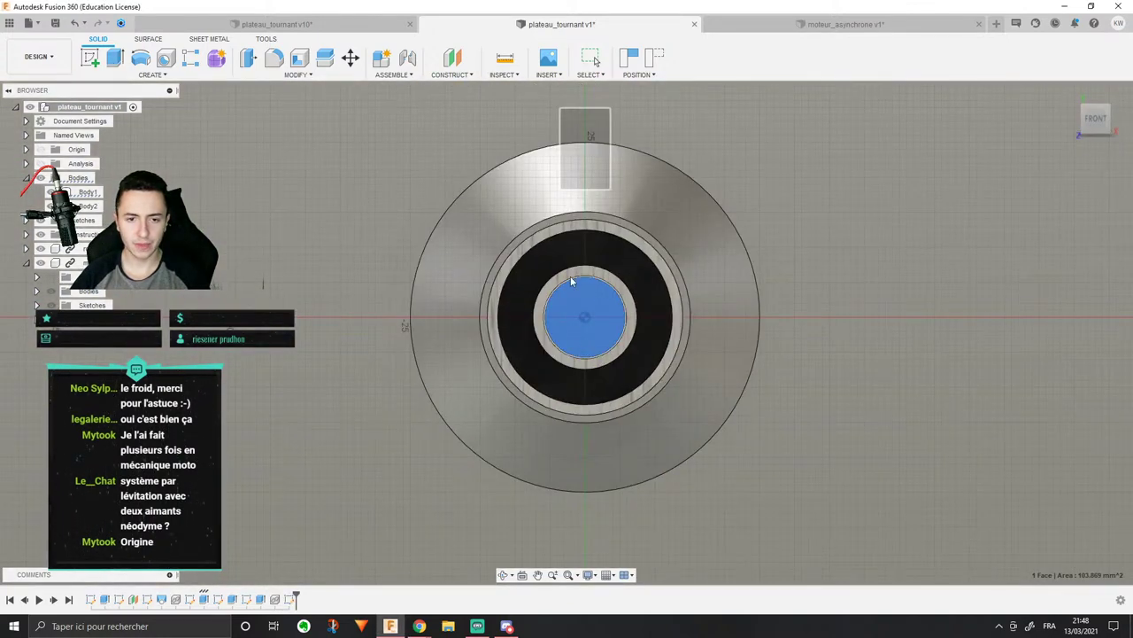
key(c)
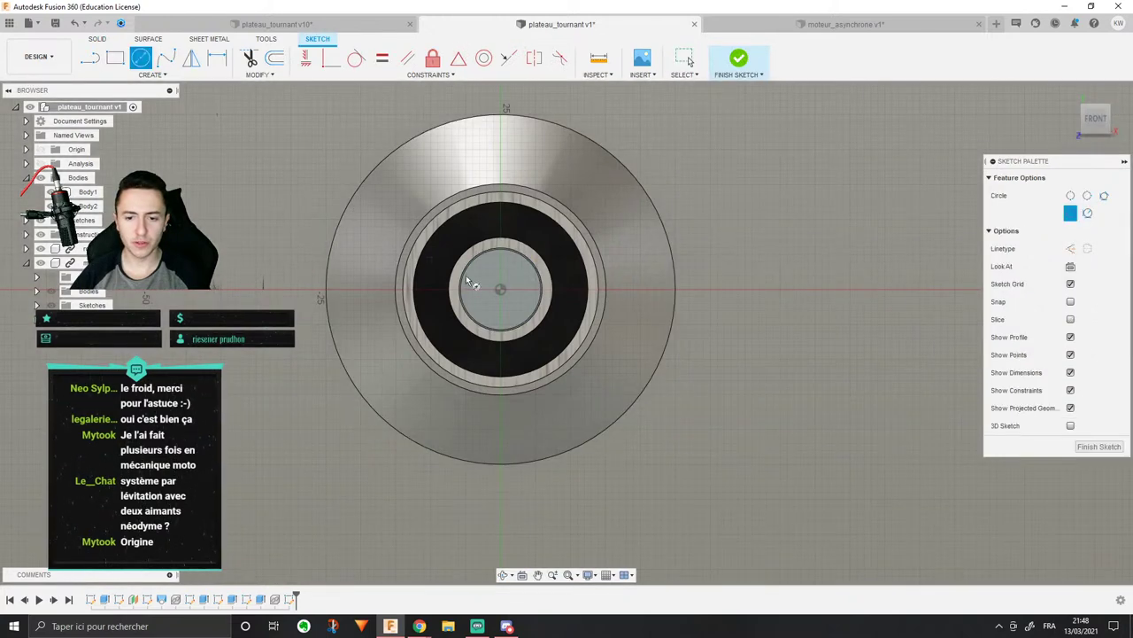
click(500, 289)
click(523, 293)
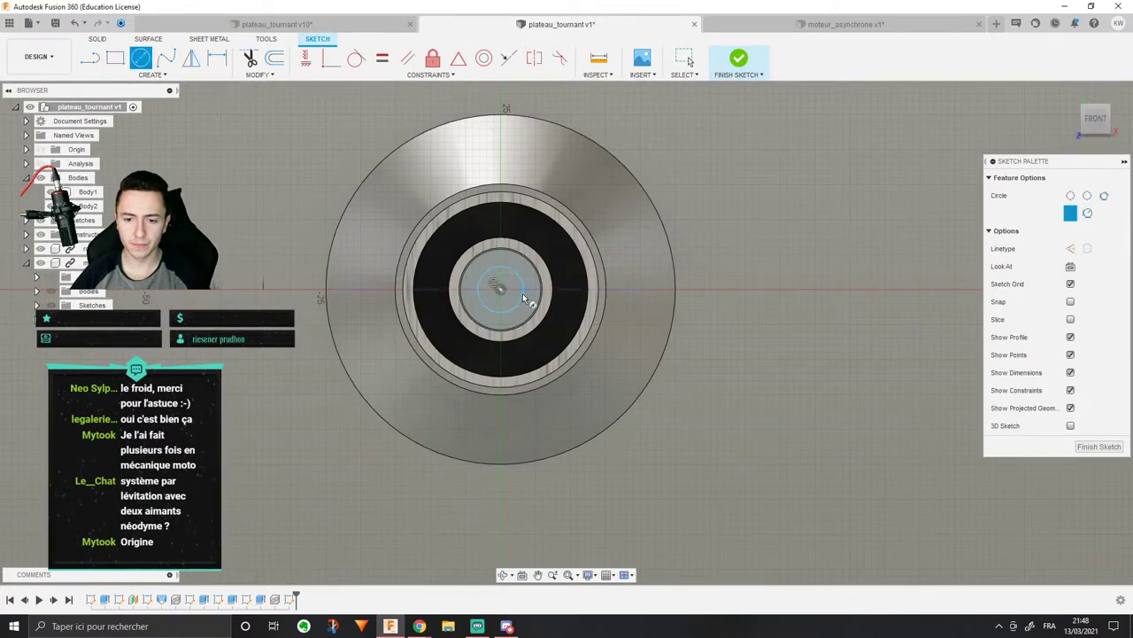
key(l)
click(500, 289)
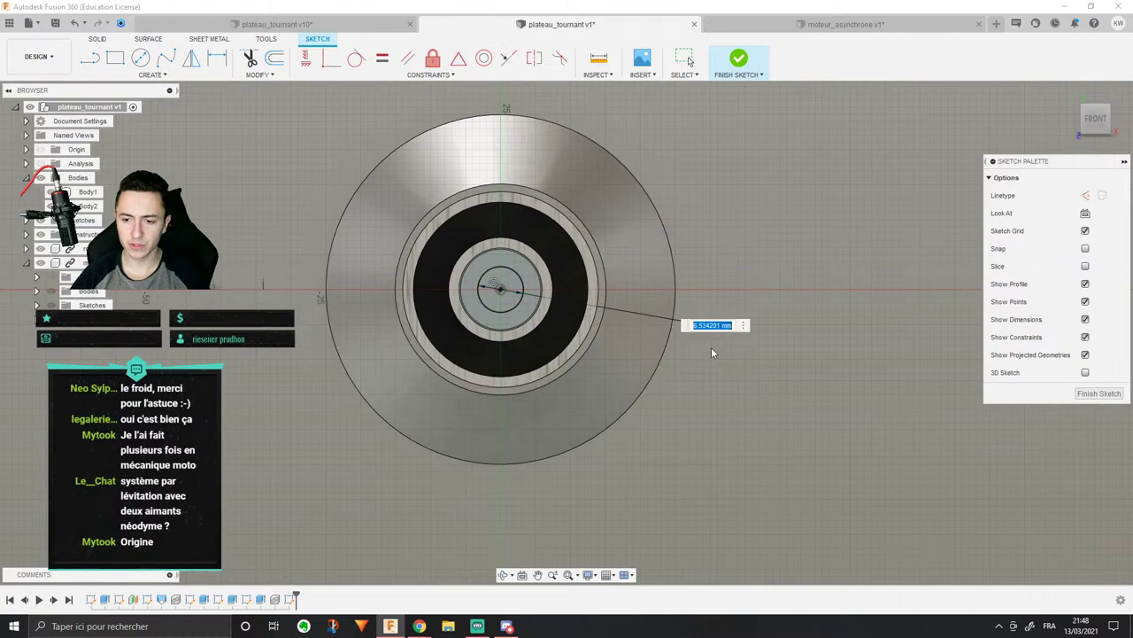
text(5)
key(Return)
scroll(664, 310, down, 3)
key(Escape)
Step: Set the diameter of the circle on the shaft's end face to 7.5 mm
shift+middle_drag(648, 284, 673, 425)
scroll(680, 364, down, 3)
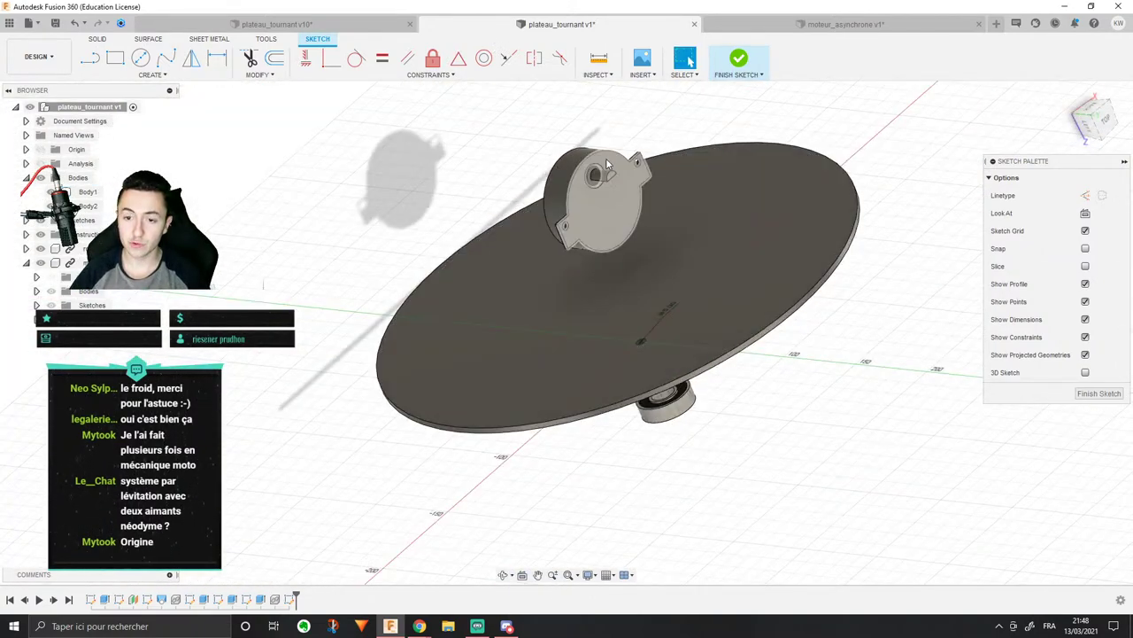
scroll(607, 175, up, 3)
scroll(605, 187, down, 3)
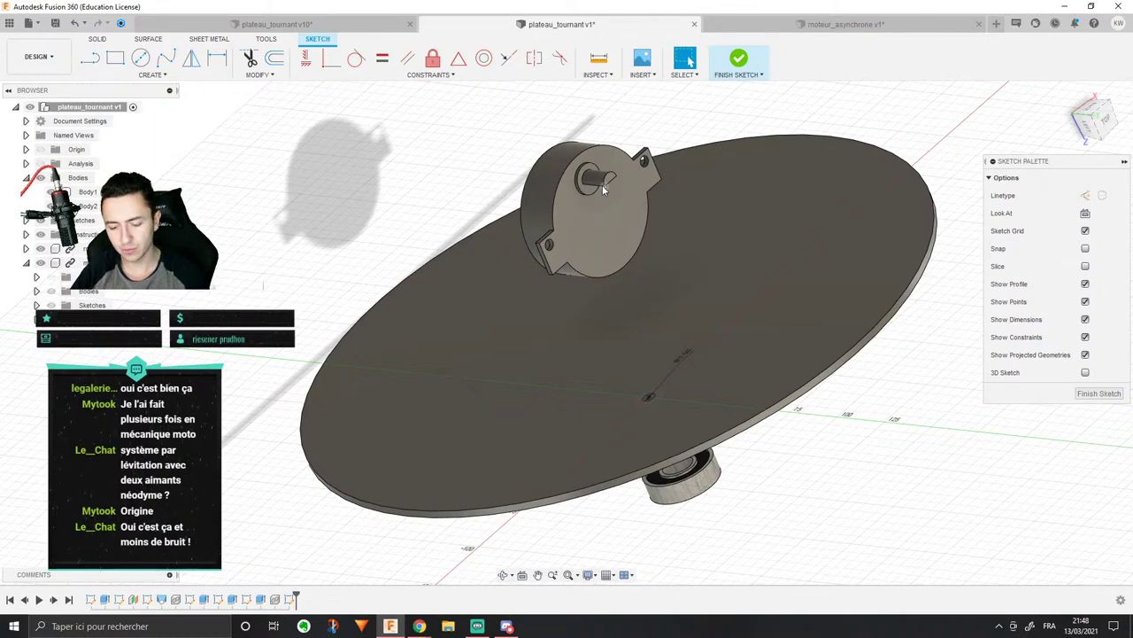
click(570, 382)
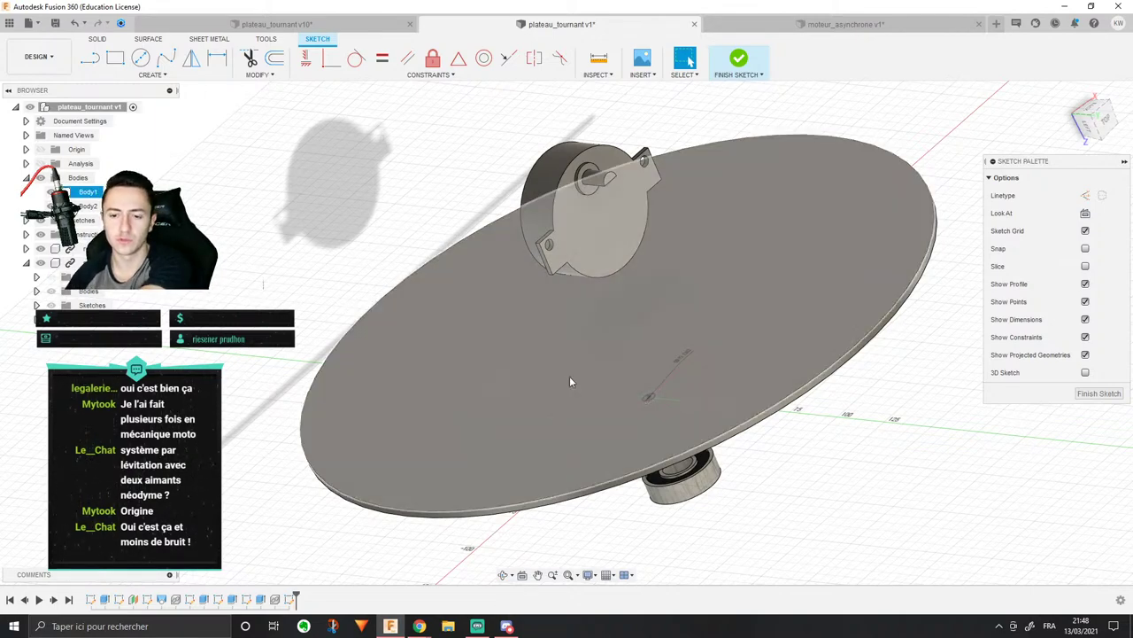
scroll(724, 403, up, 4)
shift+middle_drag(742, 425, 714, 426)
double_click(714, 426)
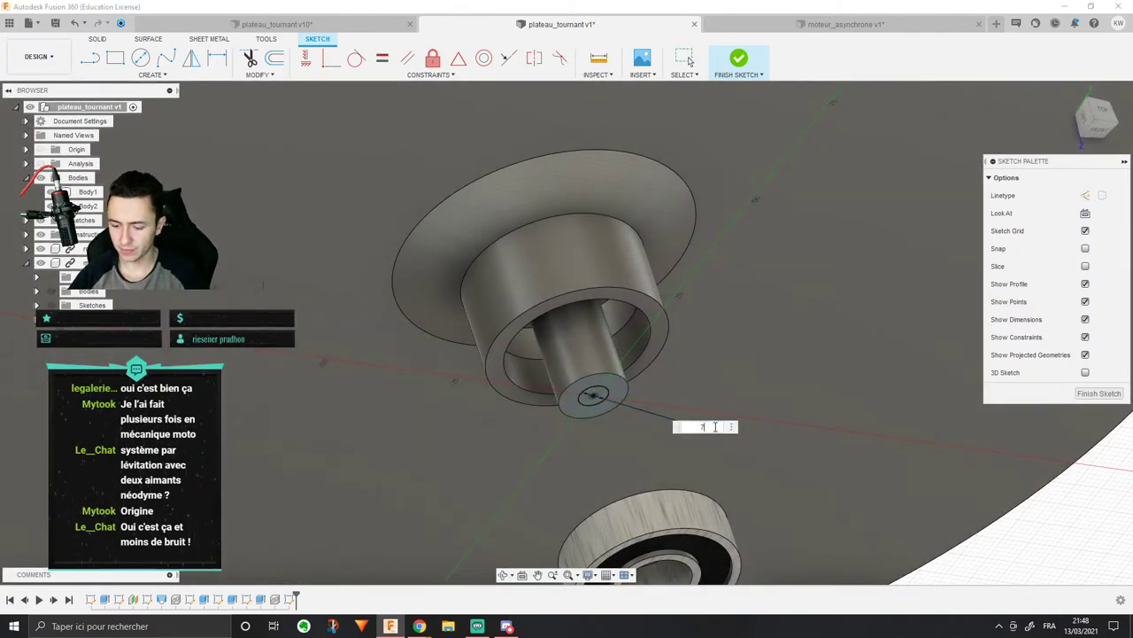
text(7.5)
key(Return)
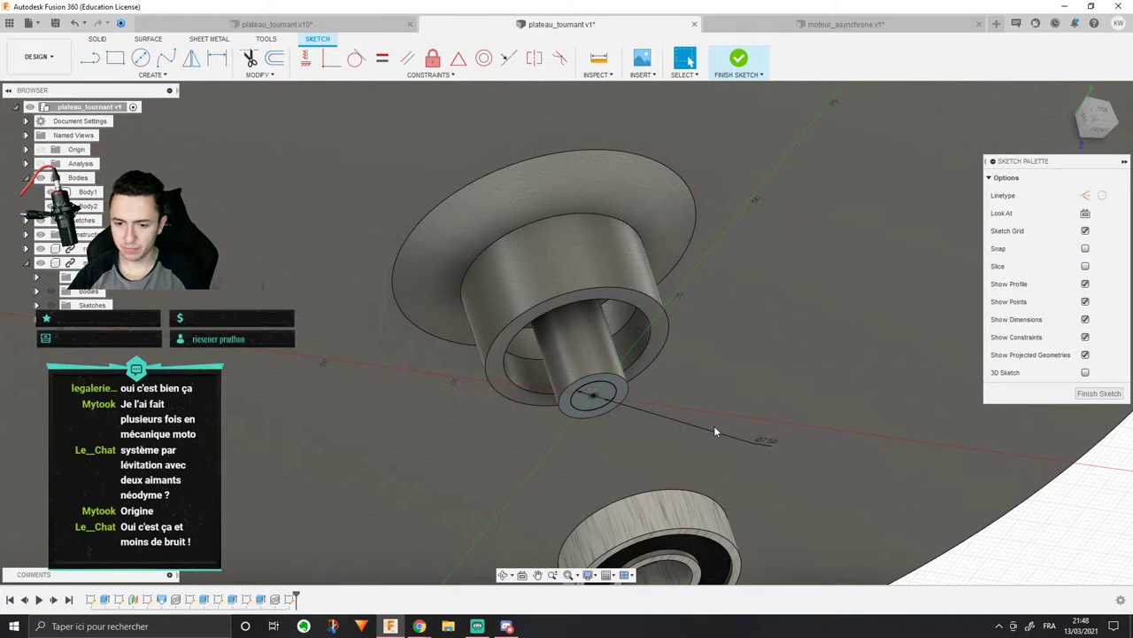
Step: Draw a line across the 7.5 mm circle and constrain it perpendicular or coincident so that it passes through the centre
scroll(713, 426, down, 2)
shift+middle_drag(712, 425, 614, 400)
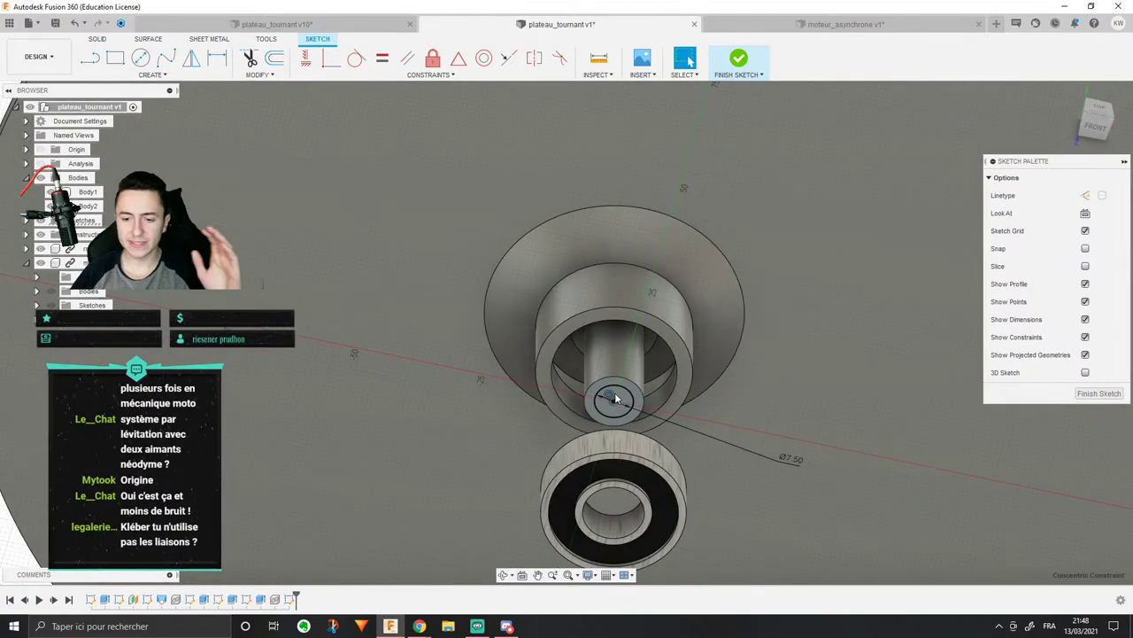
scroll(614, 396, up, 5)
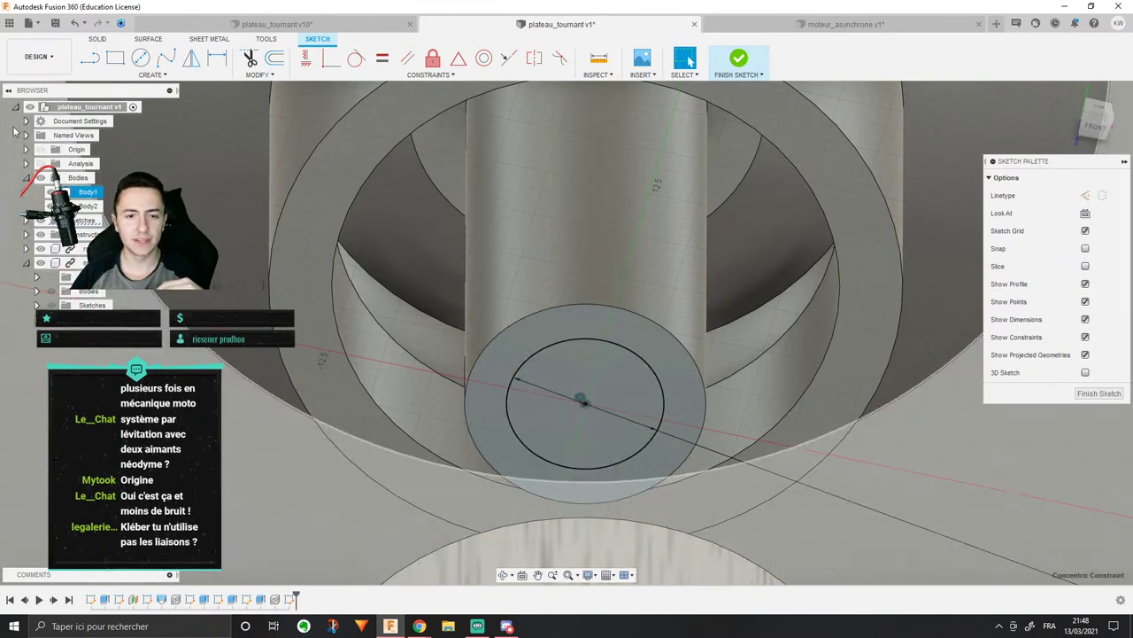
key(l)
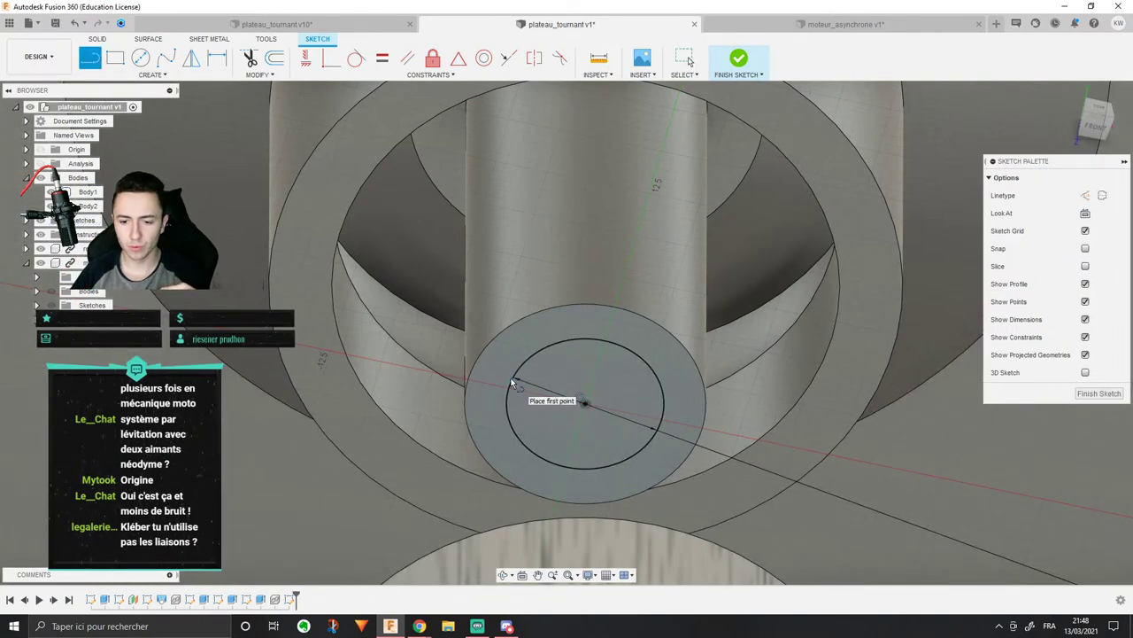
click(514, 380)
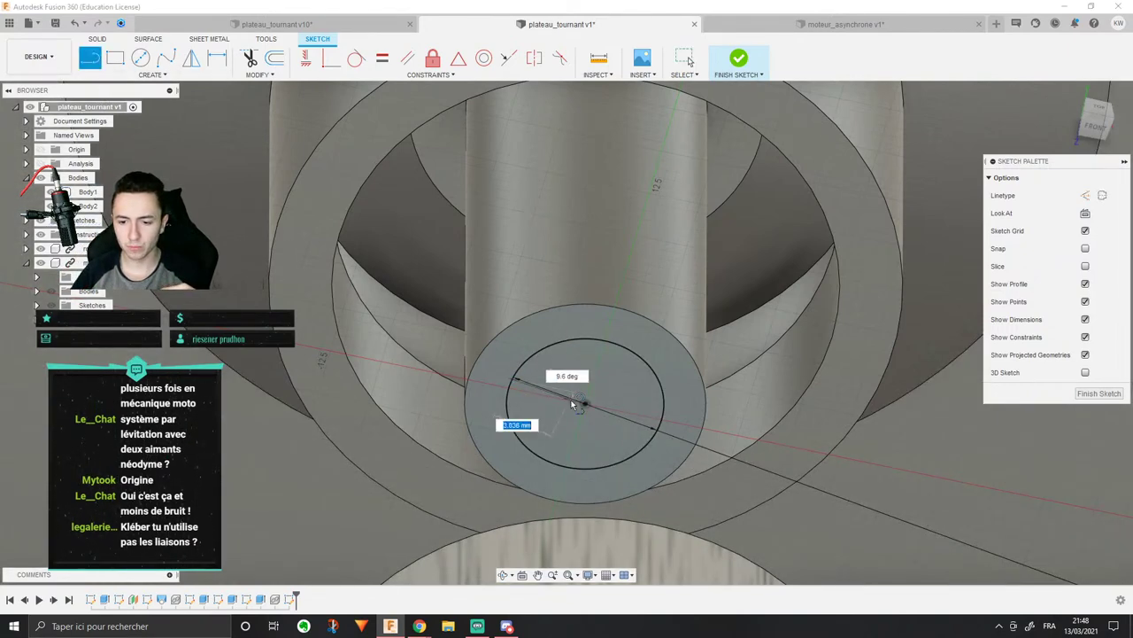
click(664, 399)
key(t)
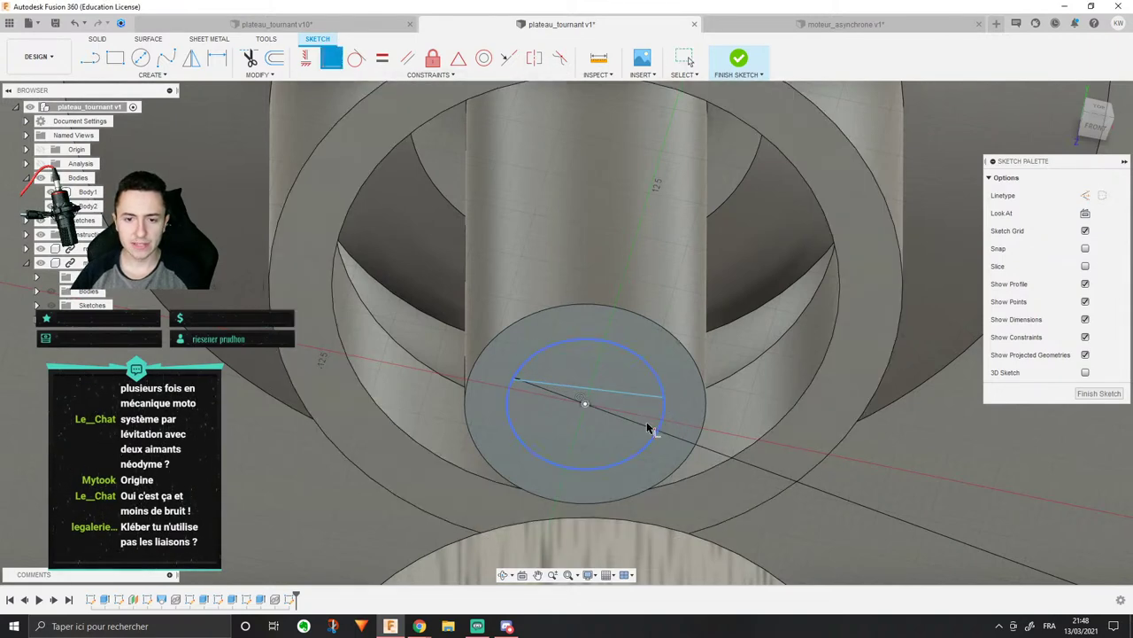
click(619, 392)
click(586, 403)
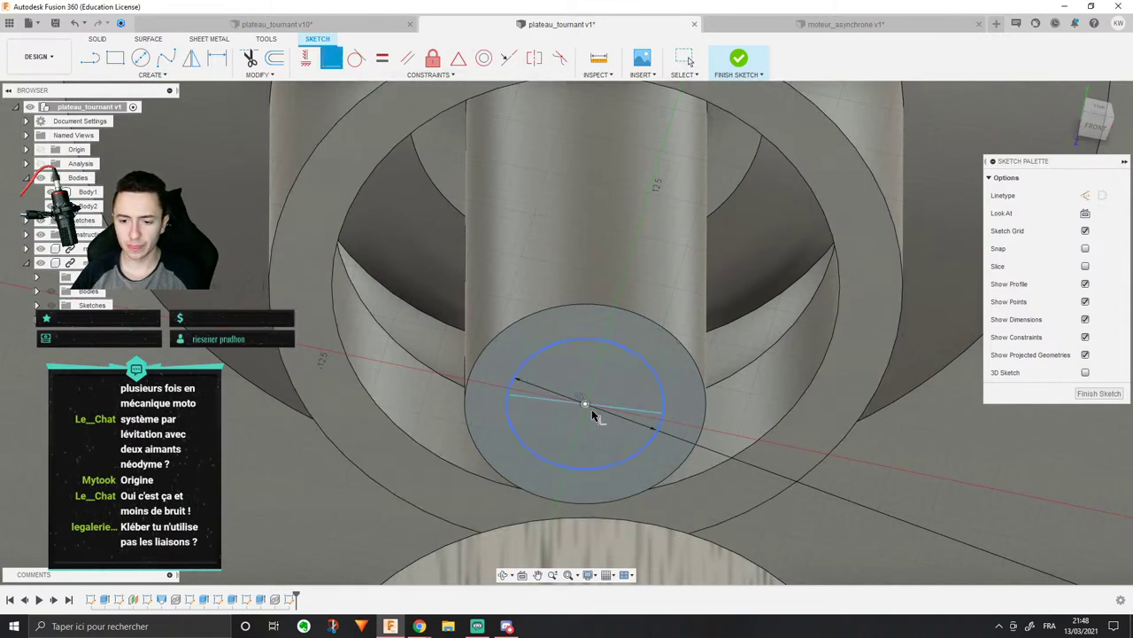
key(Escape)
Step: Extrude-cut one half-circle profile about 8.3 mm into the shaft to make a D-shaped pocket
click(608, 424)
scroll(608, 424, down, 3)
shift+middle_drag(608, 424, 599, 417)
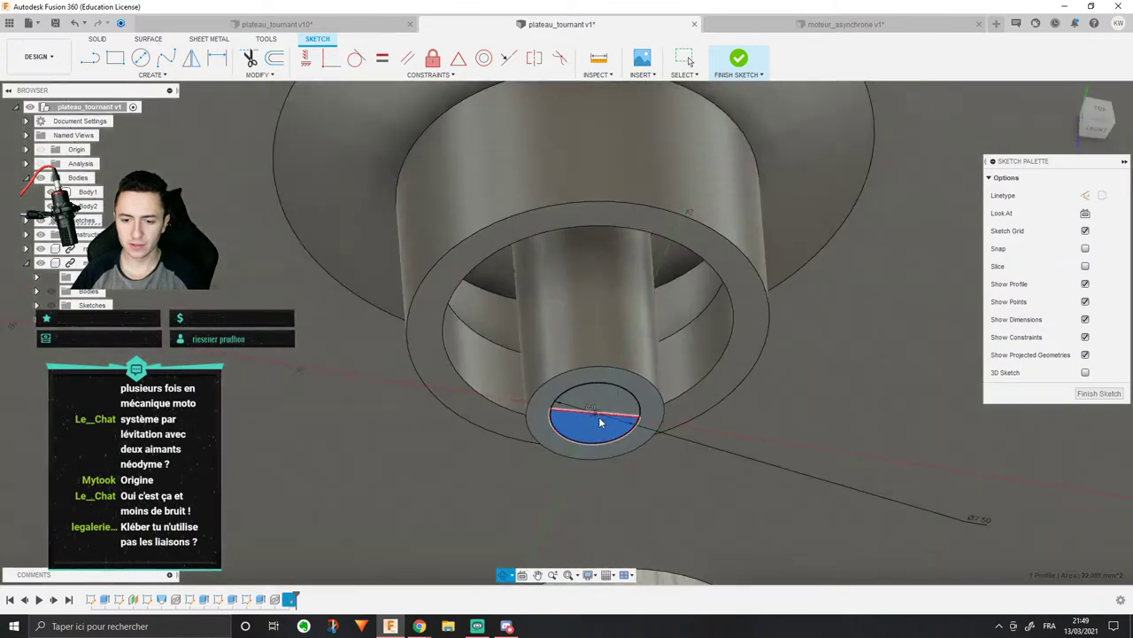
key(e)
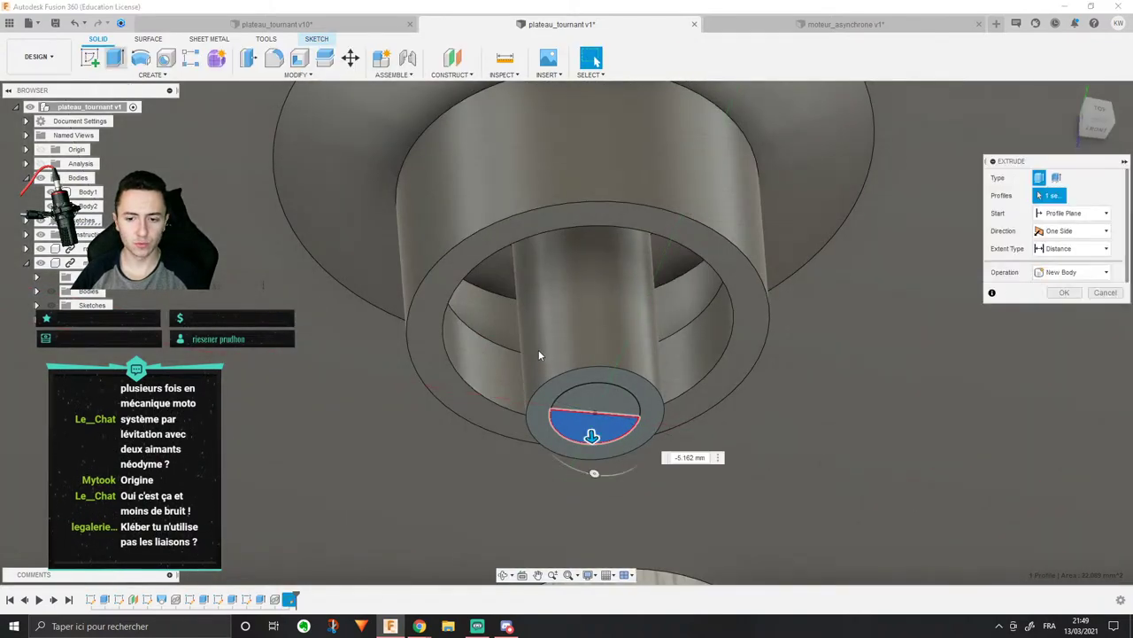
shift+middle_drag(539, 355, 590, 405)
drag(590, 405, 580, 334)
key(Return)
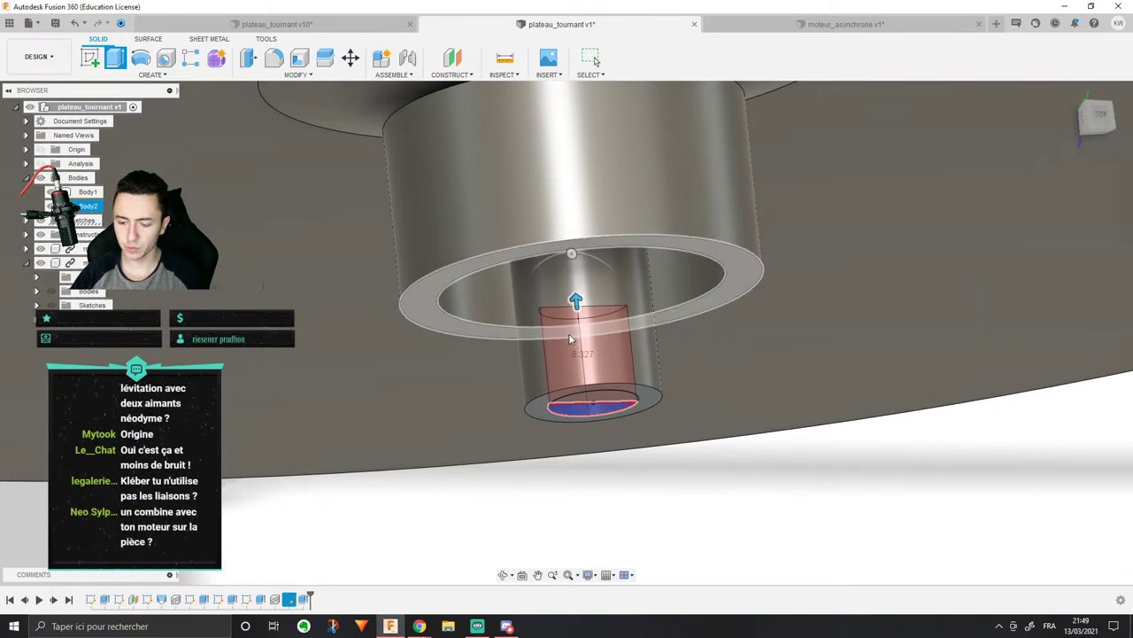
Step: Examine the D-shaped pocket in the shaft's end, the bearing and the motor shaft from several angles
mouse_move(572, 337)
shift+middle_down()
mouse_move(604, 453)
mouse_move(597, 314)
mouse_move(567, 233)
mouse_move(569, 354)
shift+middle_up()
scroll(569, 353, down, 2)
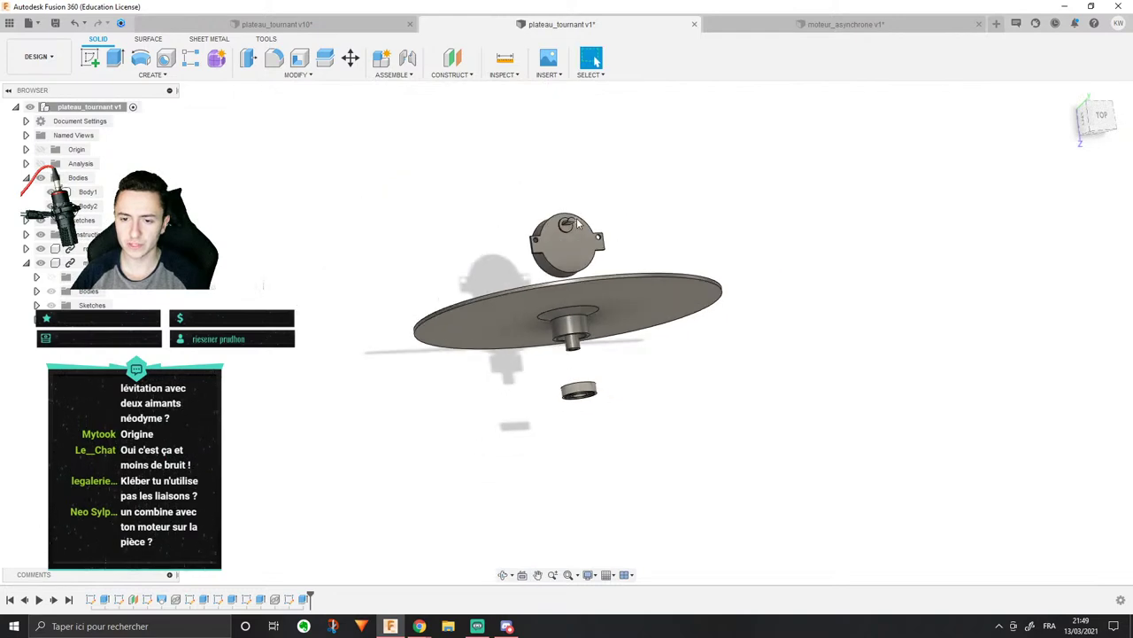
scroll(574, 210, up, 4)
middle_drag(683, 466, 610, 274)
scroll(580, 231, up, 3)
scroll(576, 230, up, 2)
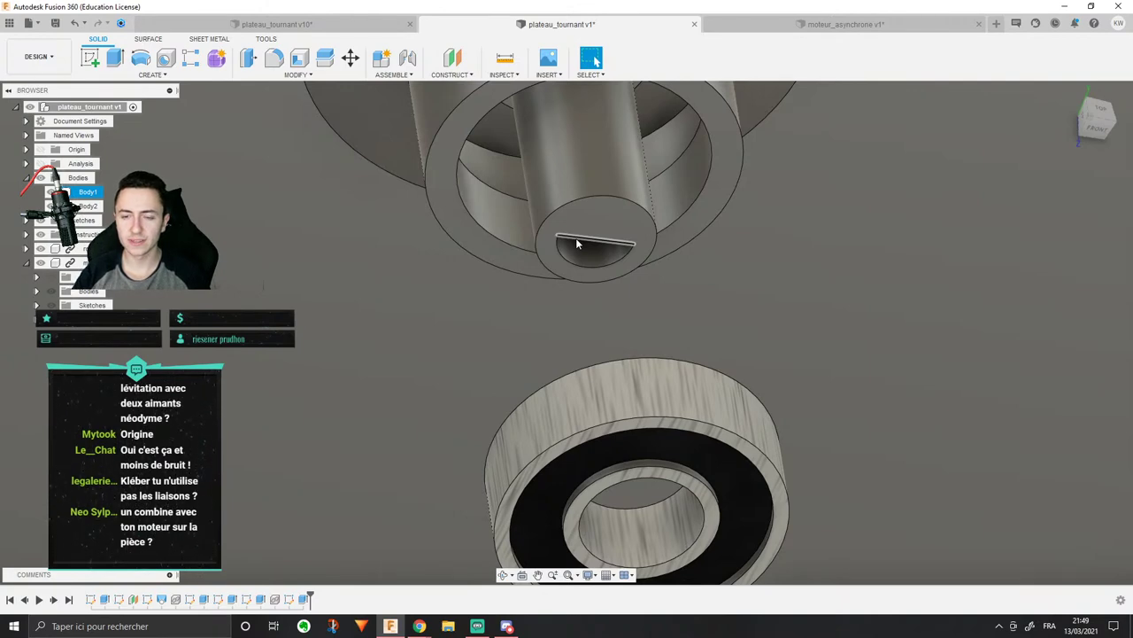
scroll(576, 243, down, 3)
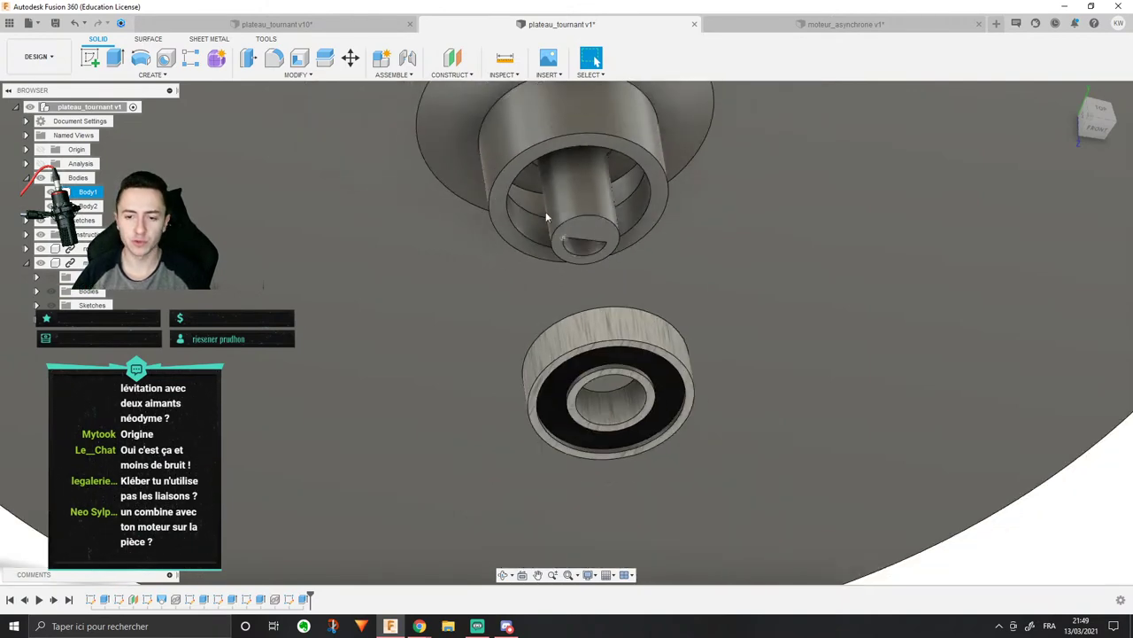
shift+middle_drag(546, 215, 559, 289)
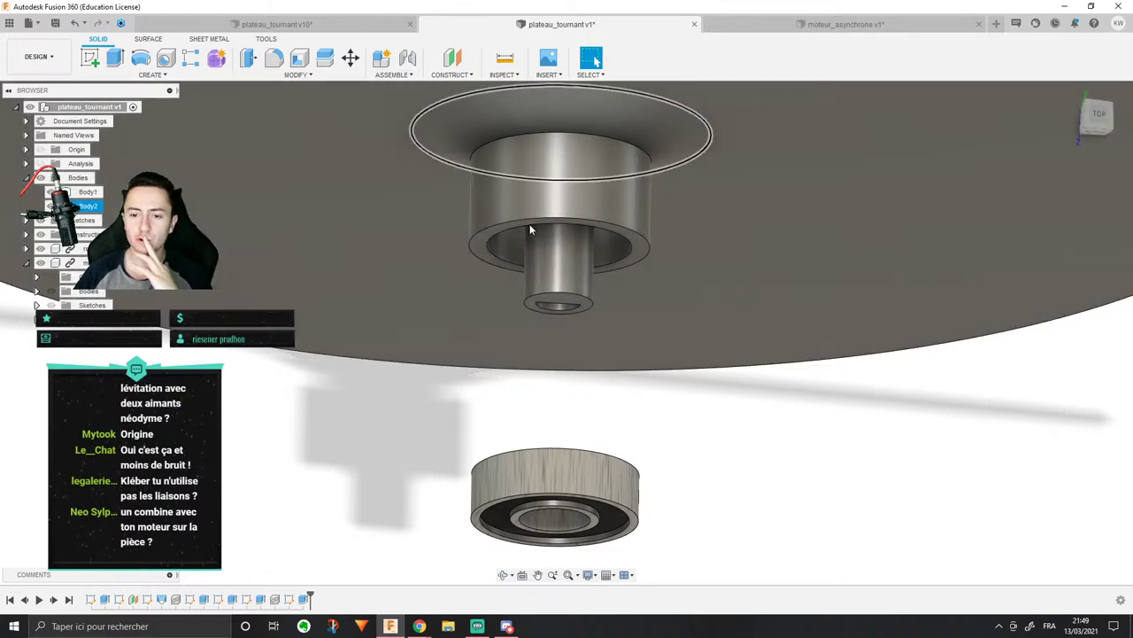
scroll(525, 226, down, 5)
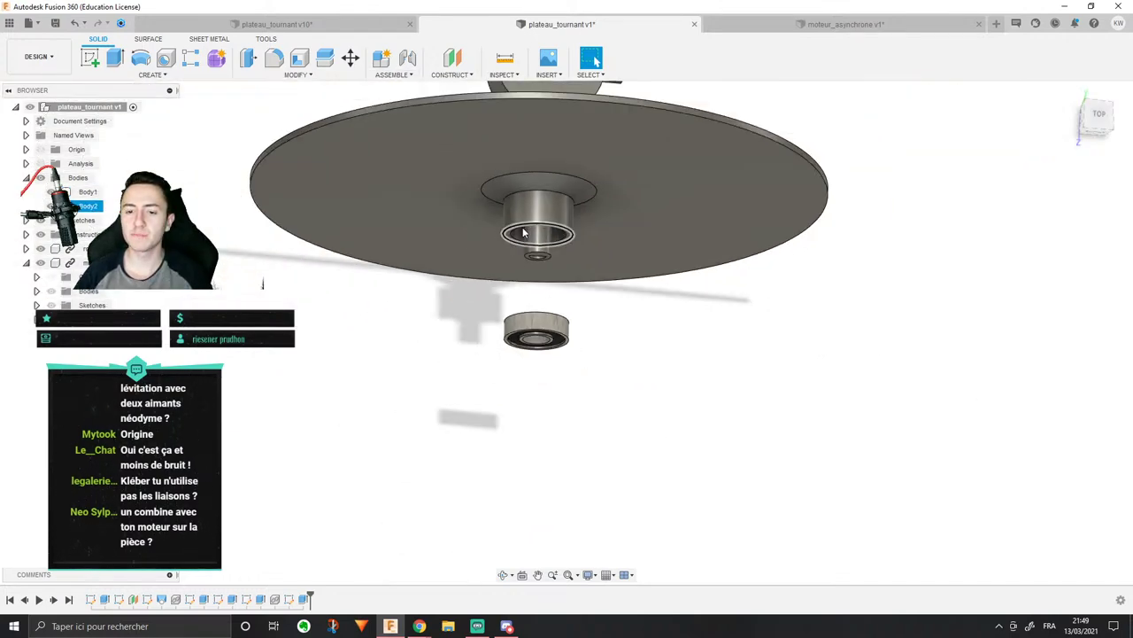
scroll(641, 218, up, 5)
middle_drag(642, 218, 730, 318)
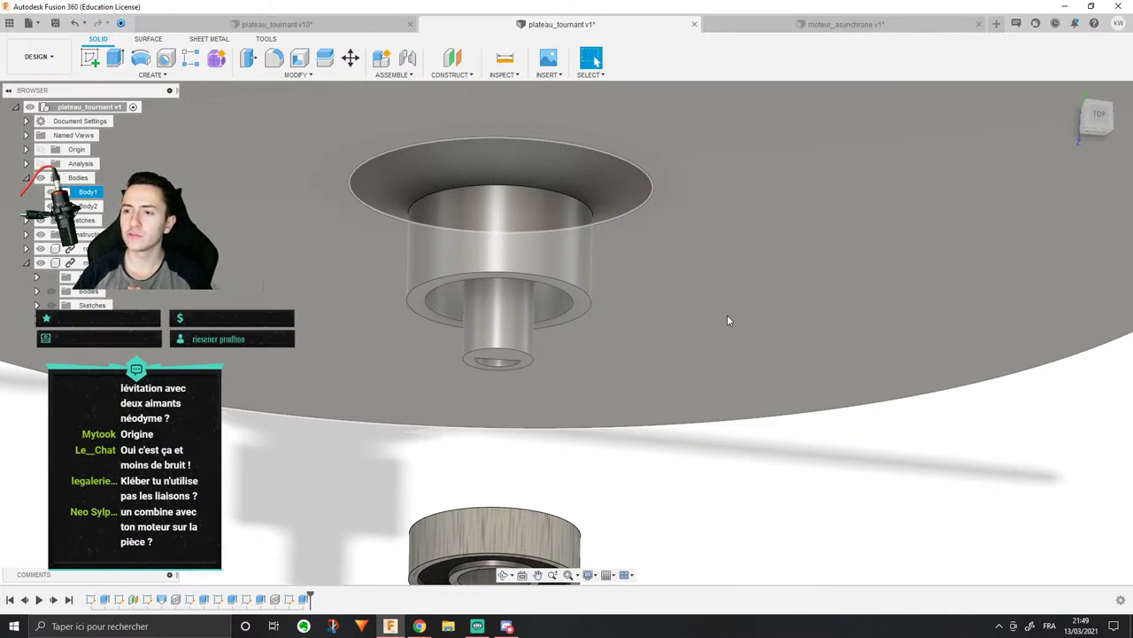
Step: Move the motor freehand from above the turntable to beneath its central shaft, next to the bearing
scroll(727, 317, down, 4)
middle_drag(626, 163, 632, 239)
drag(604, 140, 634, 384)
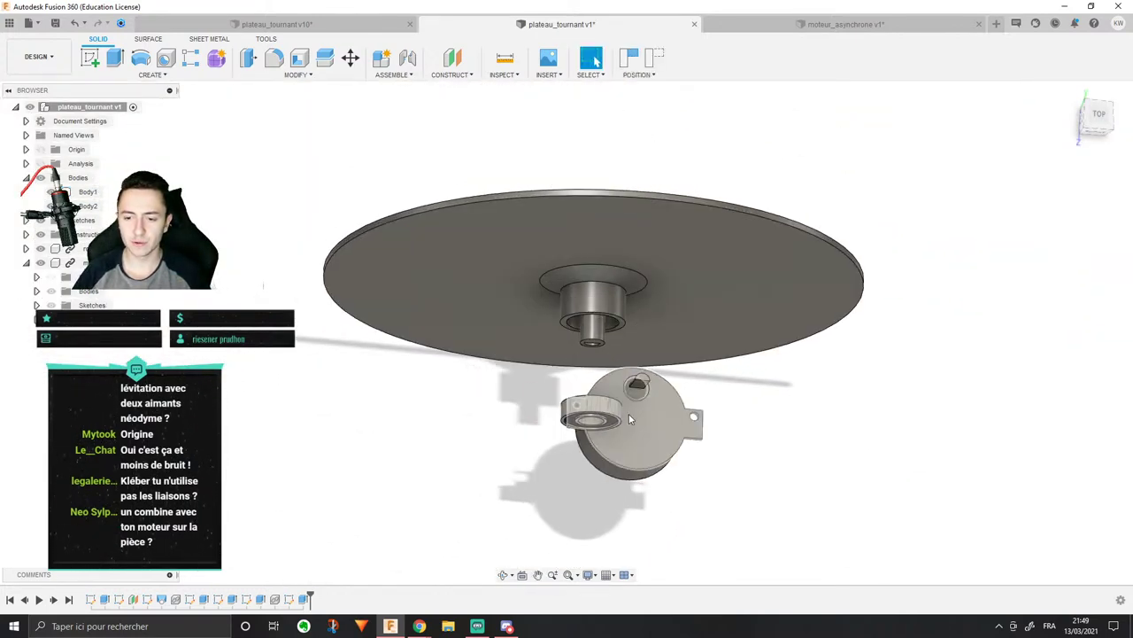
Step: Rotate the whole motor component -90° about X with Move/Copy so its output shaft points up towards the turntable
click(634, 385)
shift+middle_drag(634, 384, 664, 433)
right_click(607, 390)
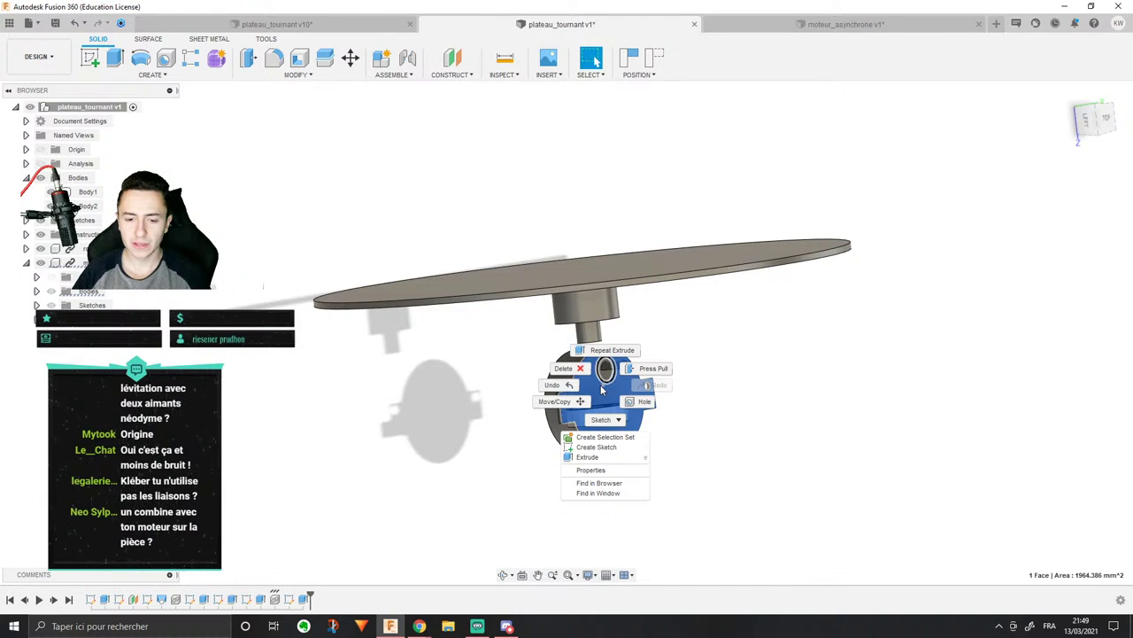
click(555, 401)
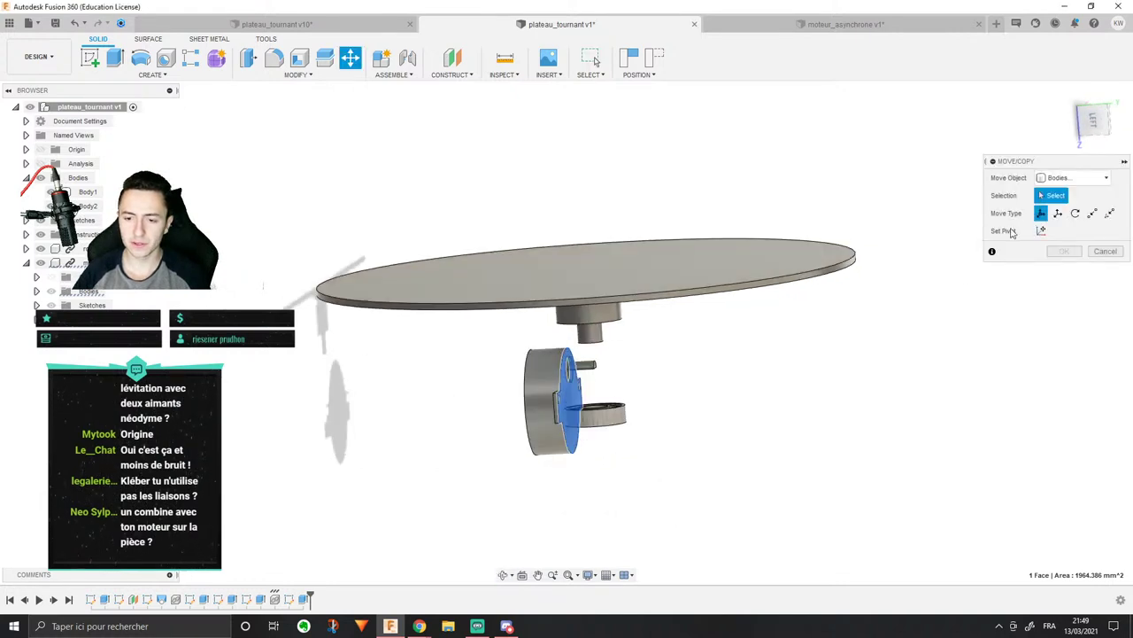
click(1058, 212)
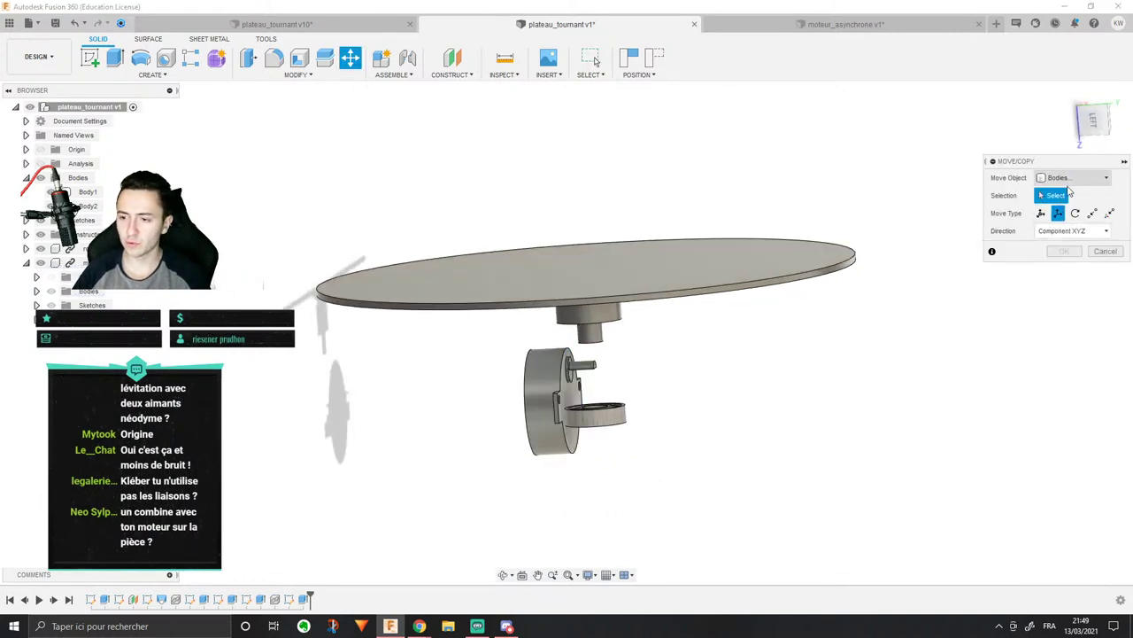
click(1073, 178)
click(1060, 191)
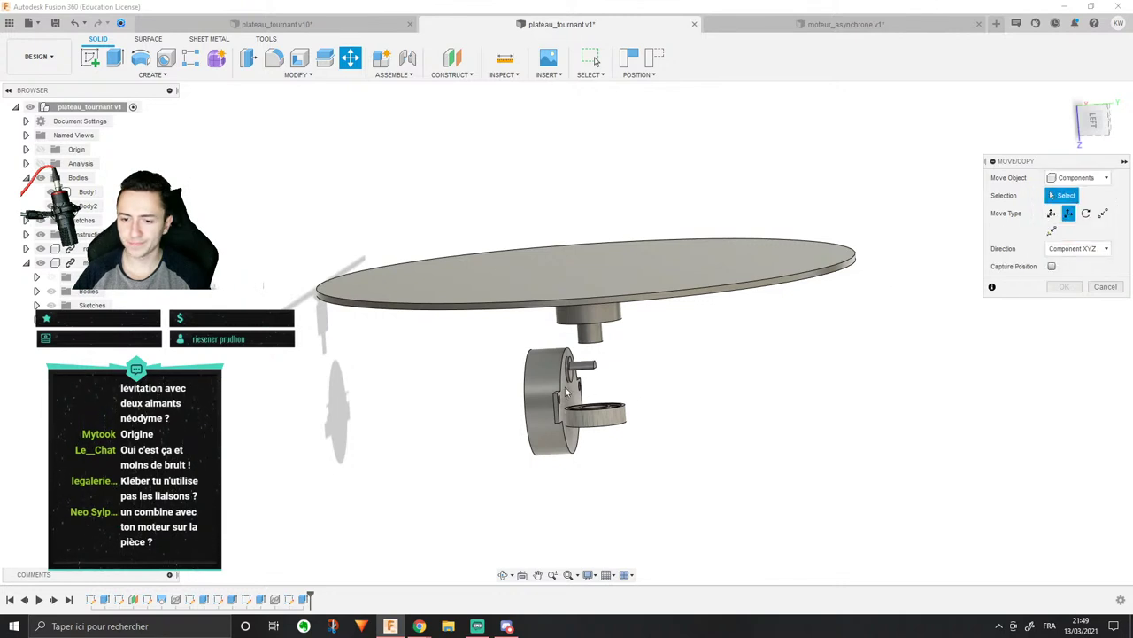
click(567, 392)
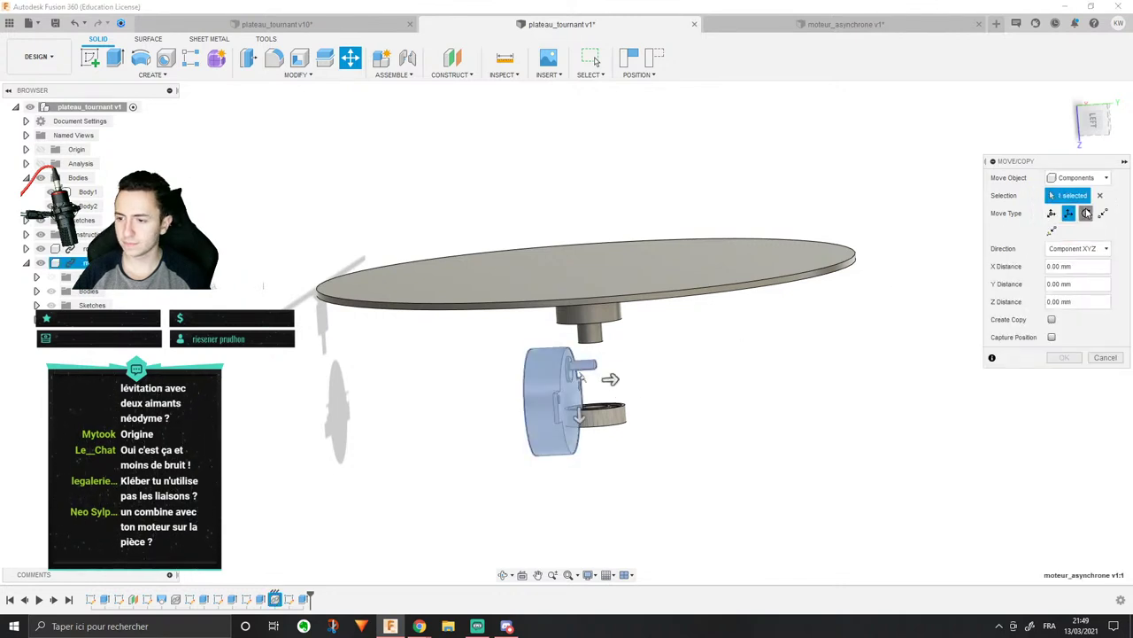
click(1086, 212)
click(1051, 213)
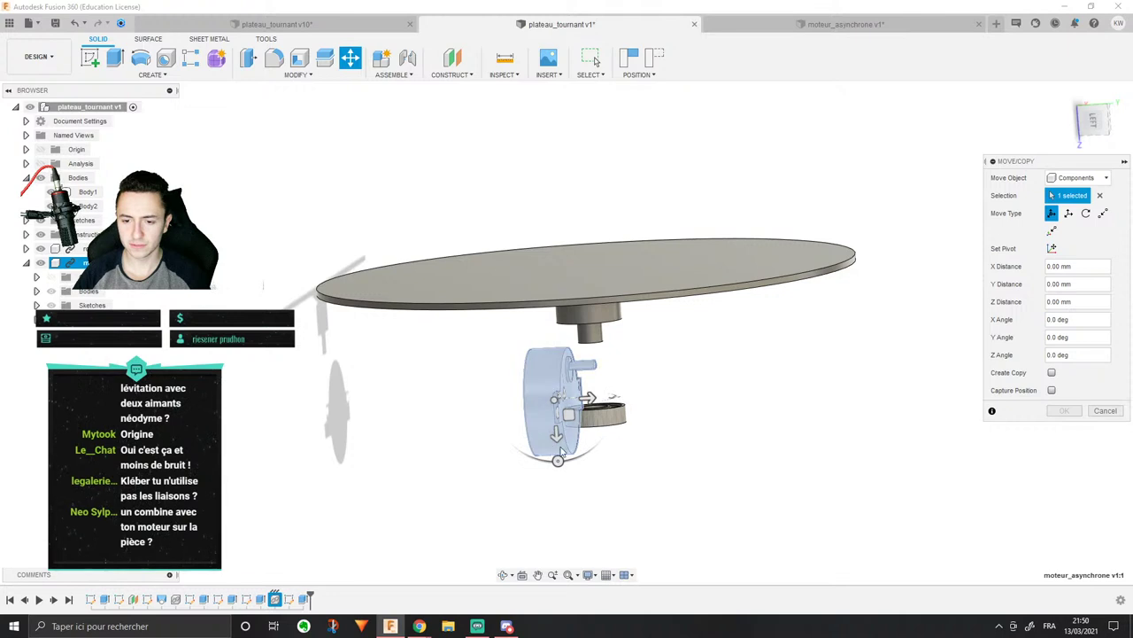
drag(565, 453, 647, 393)
Step: Move the rotated motor freehand into the turntable plate so its shaft passes through, ending with about 34.5 mm along Y
scroll(619, 348, up, 2)
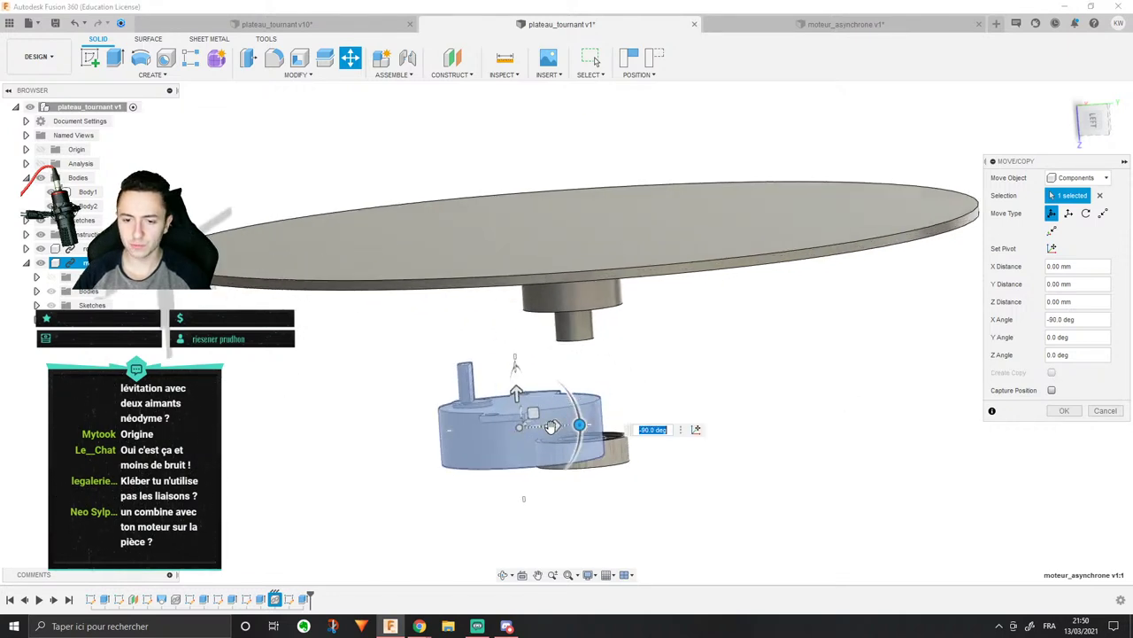
drag(551, 426, 665, 430)
drag(630, 387, 627, 341)
scroll(547, 331, up, 3)
mouse_move(547, 332)
shift+middle_down()
mouse_move(551, 316)
mouse_move(544, 332)
mouse_move(570, 336)
shift+middle_up()
scroll(569, 336, down, 3)
drag(670, 368, 794, 367)
drag(754, 334, 751, 201)
scroll(683, 394, down, 1)
mouse_move(684, 394)
shift+middle_down()
mouse_move(685, 373)
mouse_move(687, 383)
shift+middle_up()
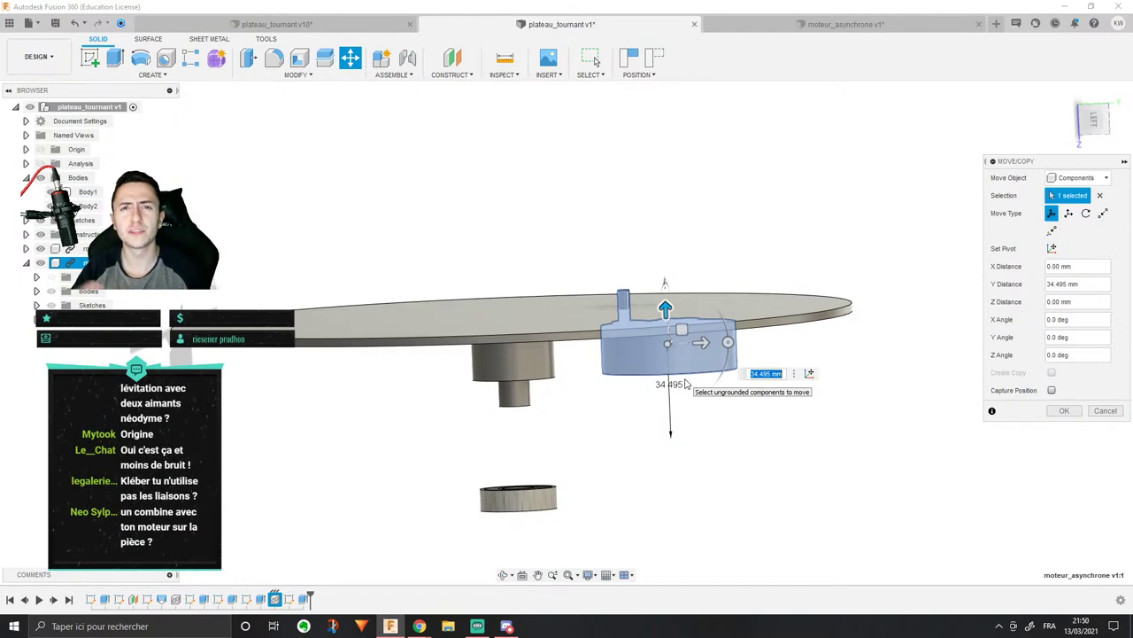
shift+middle_drag(685, 382, 735, 296)
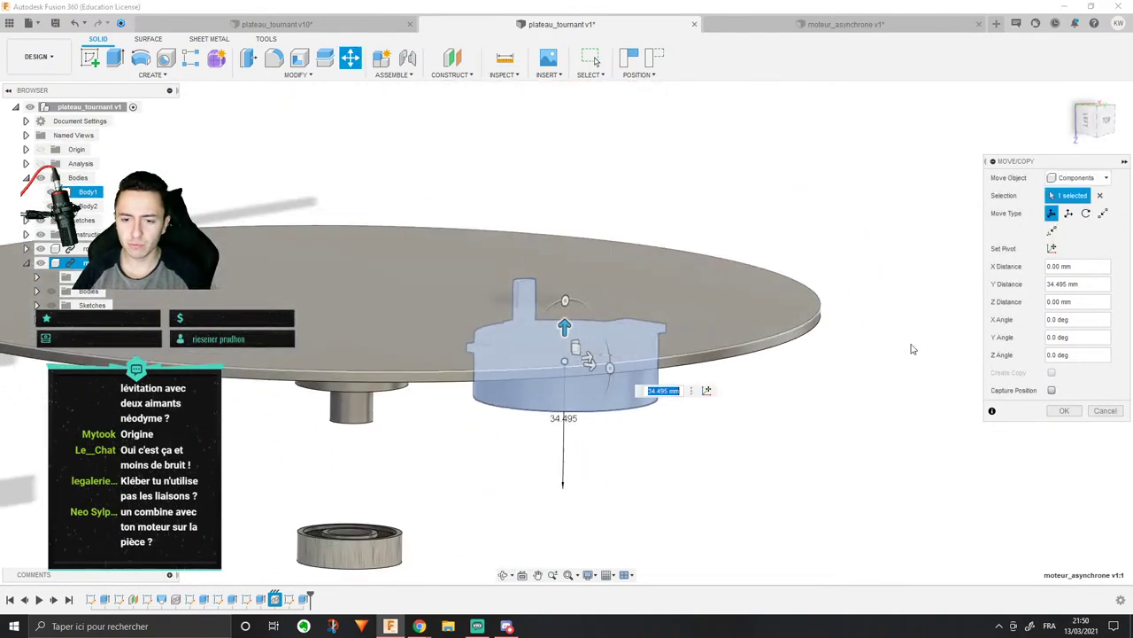
click(1064, 411)
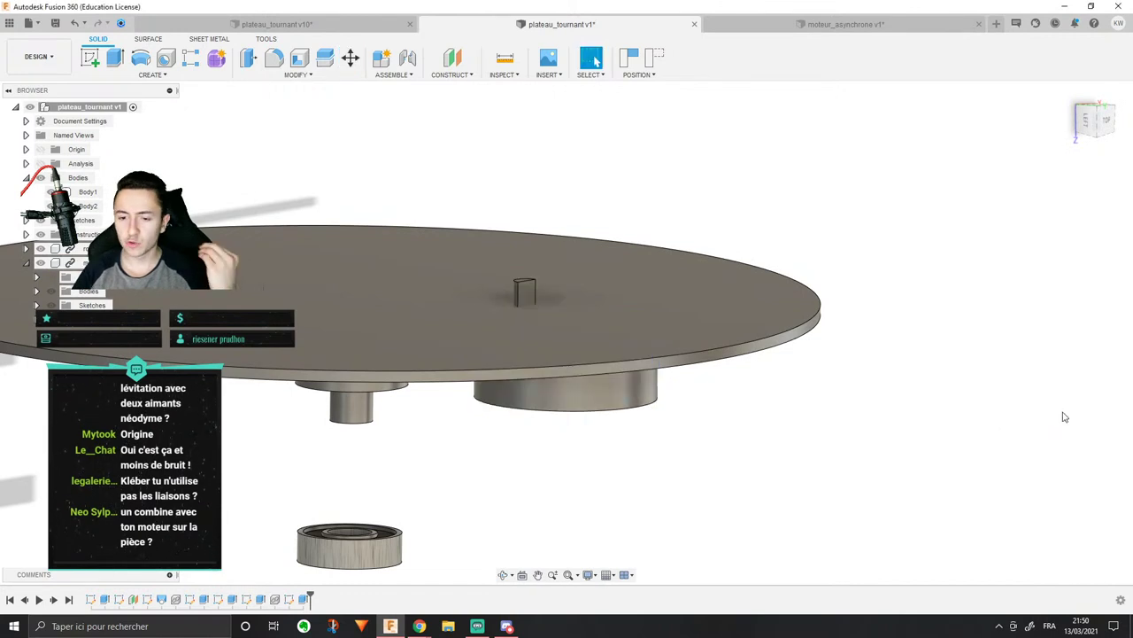
Step: Cut the motor's shape out of the turntable with Combine, using the turntable as target, the motor as tool body and the Cut operation
click(299, 76)
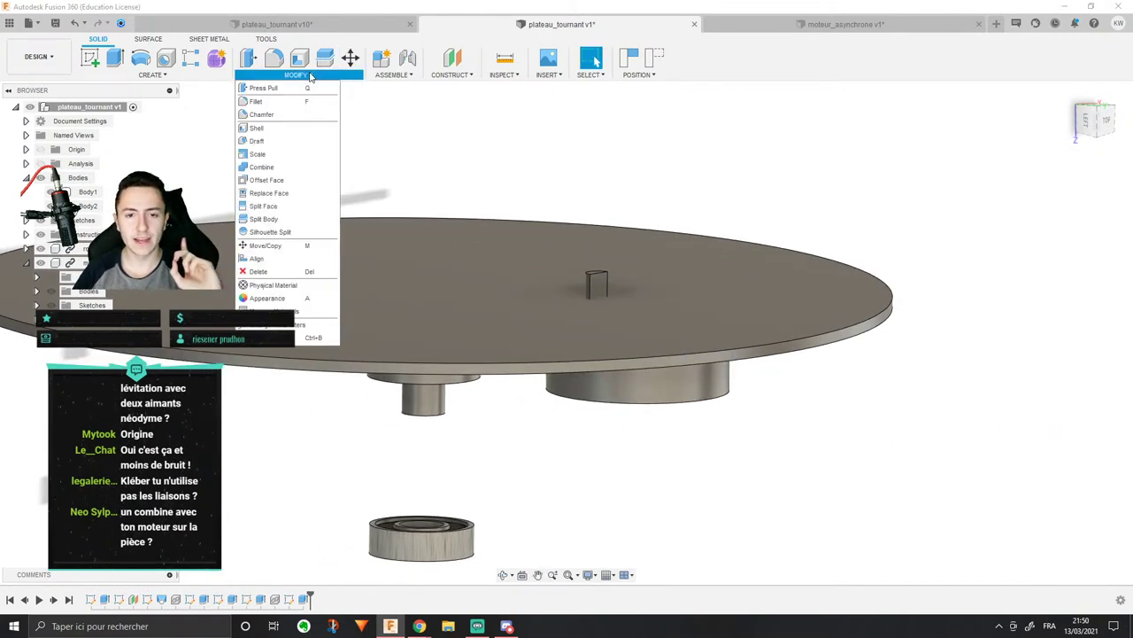
click(287, 167)
click(620, 331)
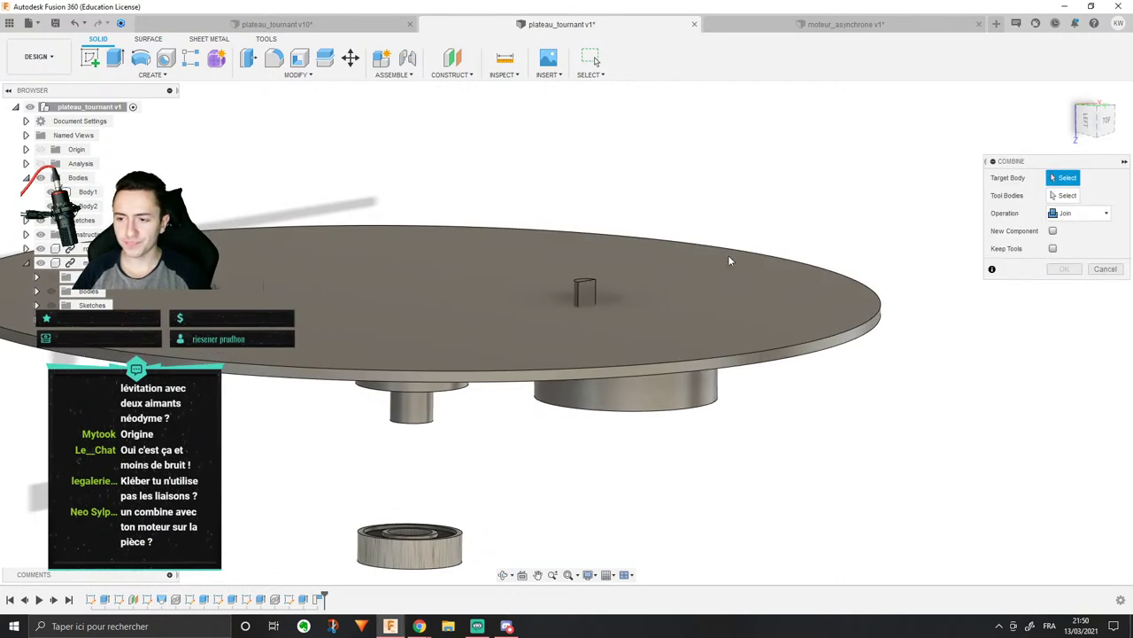
click(728, 260)
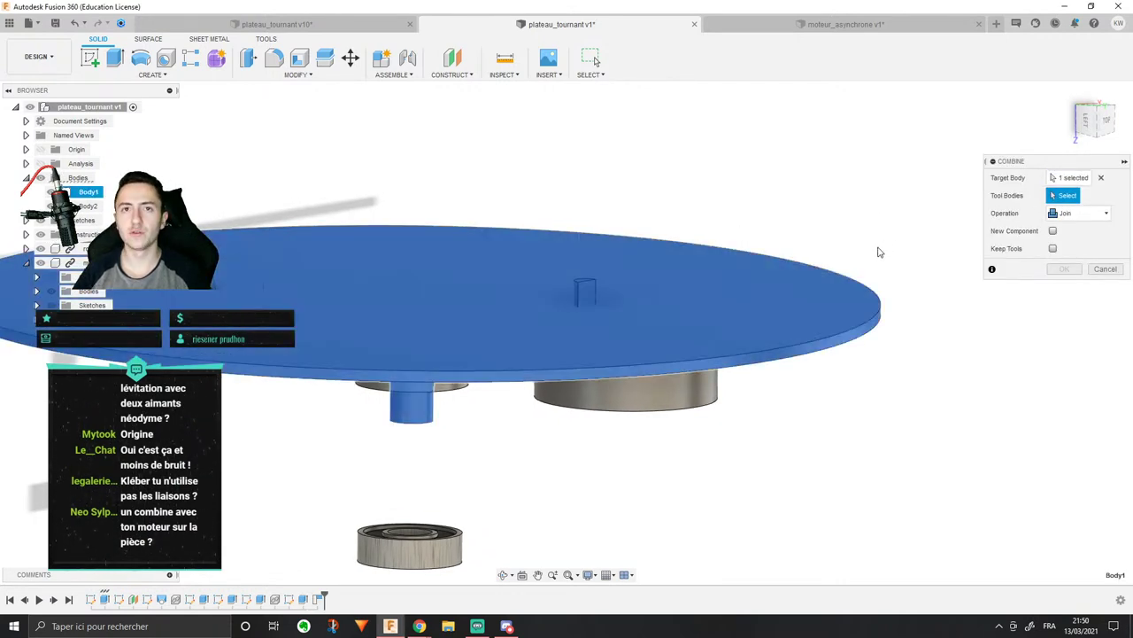
click(600, 394)
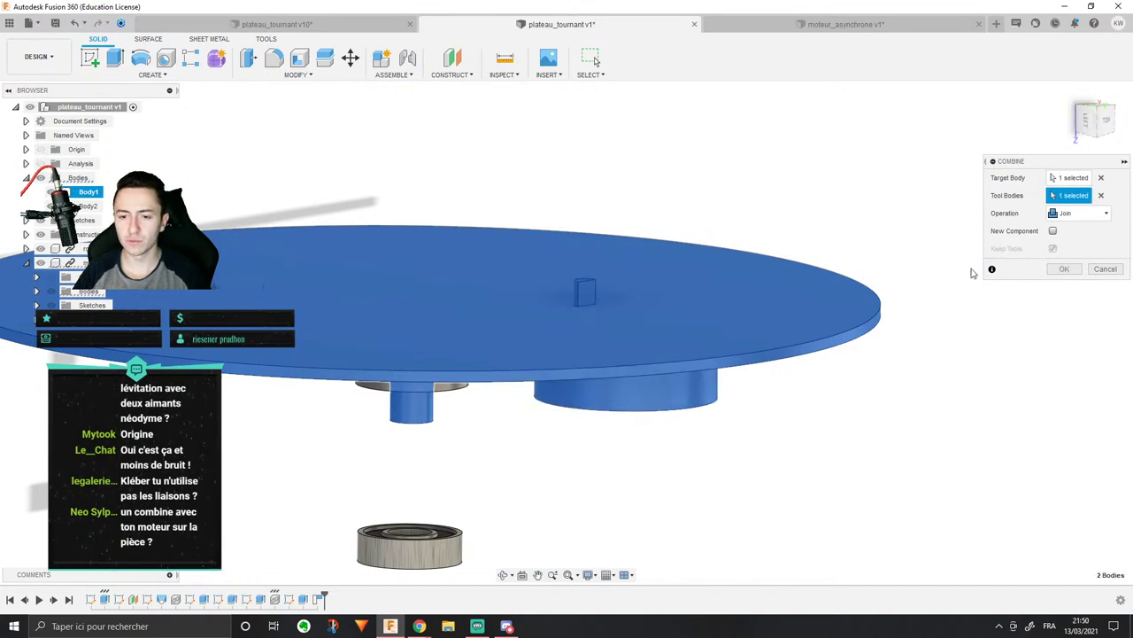
click(1107, 214)
click(1067, 242)
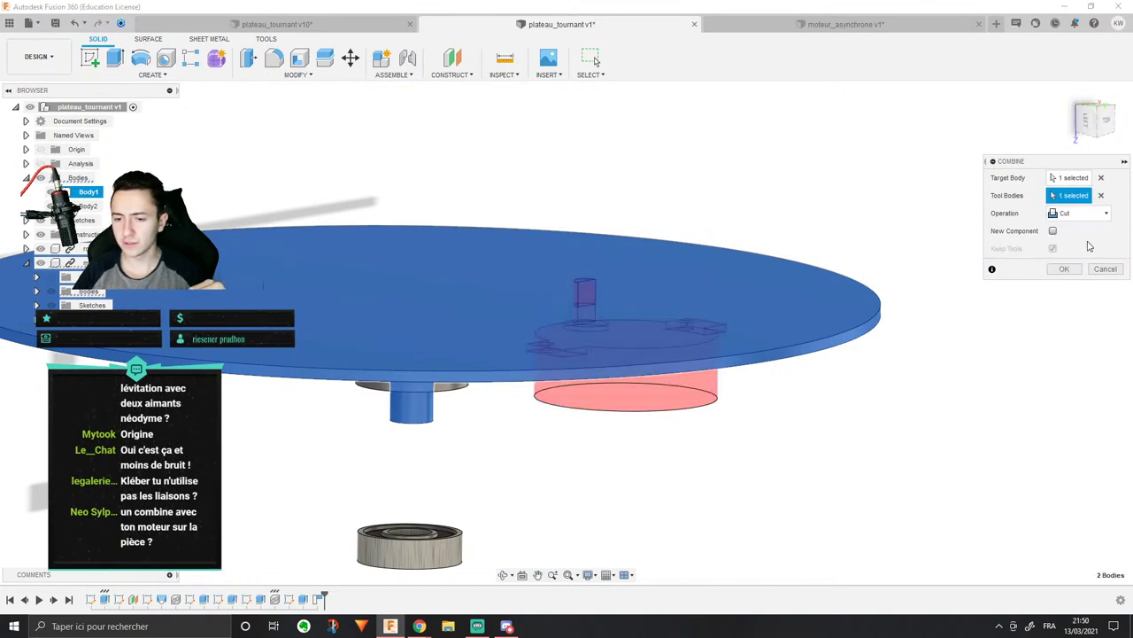
click(1073, 268)
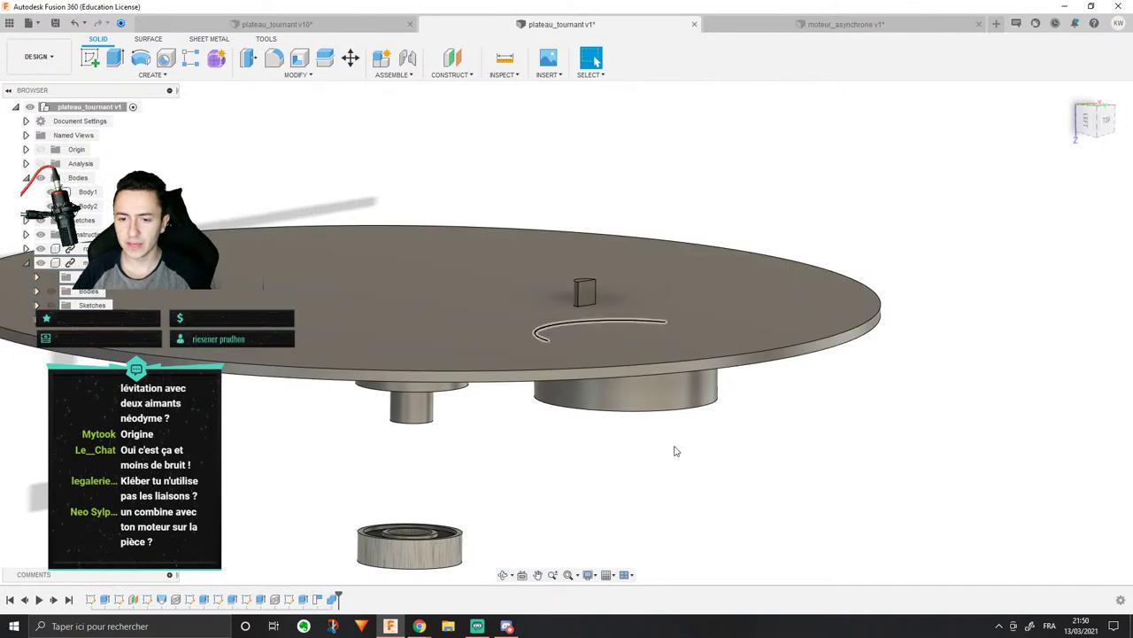
Step: Hide the motor component and examine the D-shaped cut-out in the turntable plate from both sides
click(41, 263)
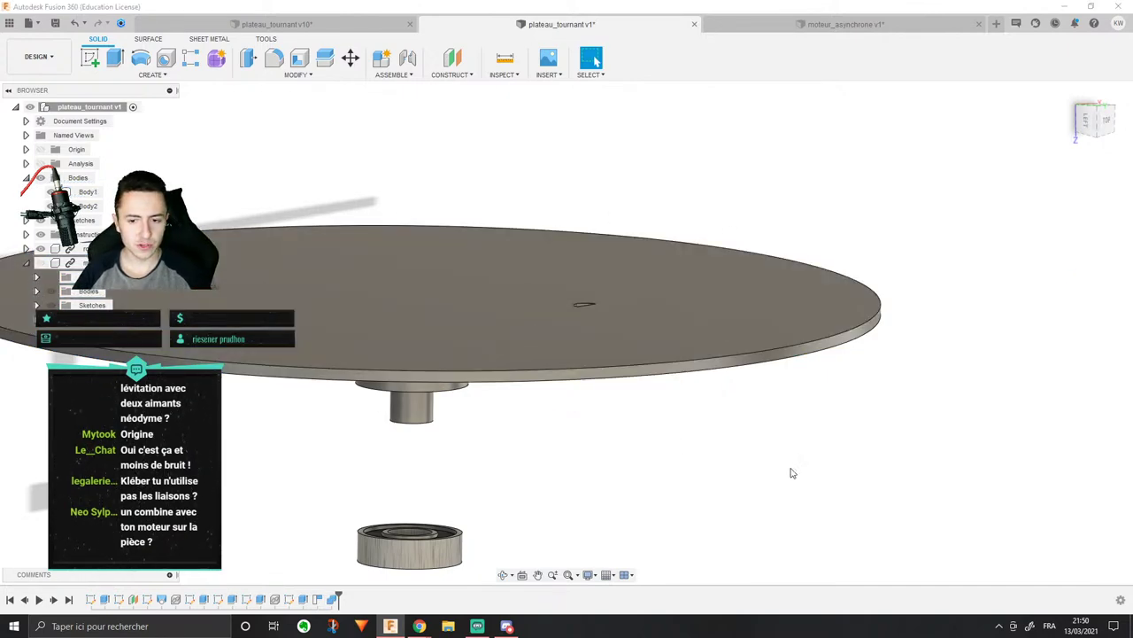
shift+middle_drag(790, 472, 752, 518)
scroll(598, 448, up, 5)
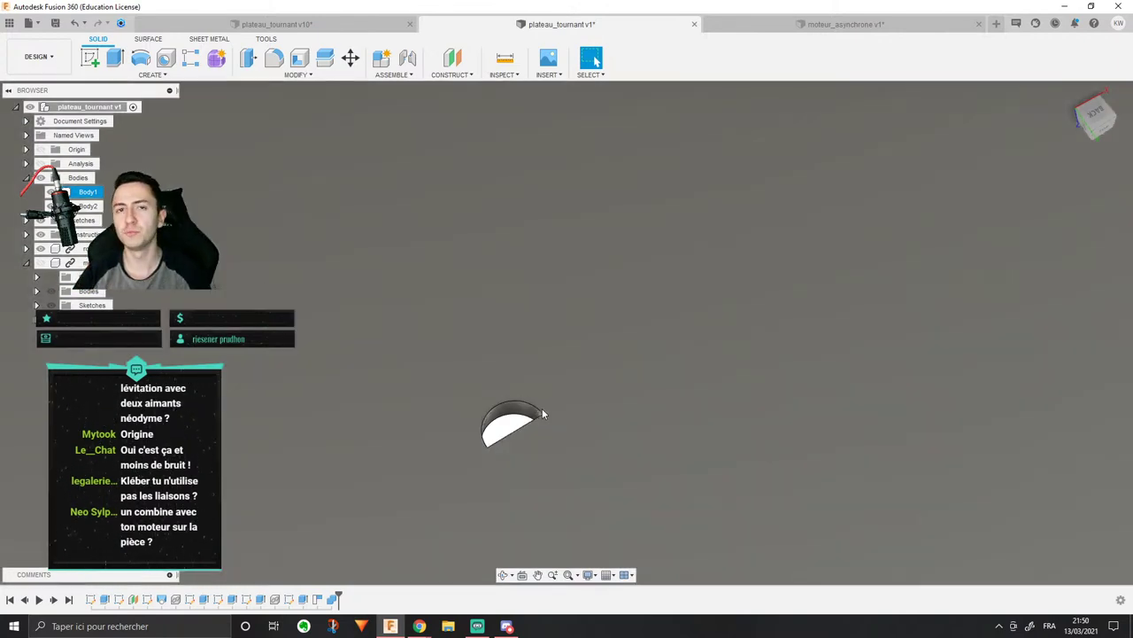
scroll(539, 369, down, 2)
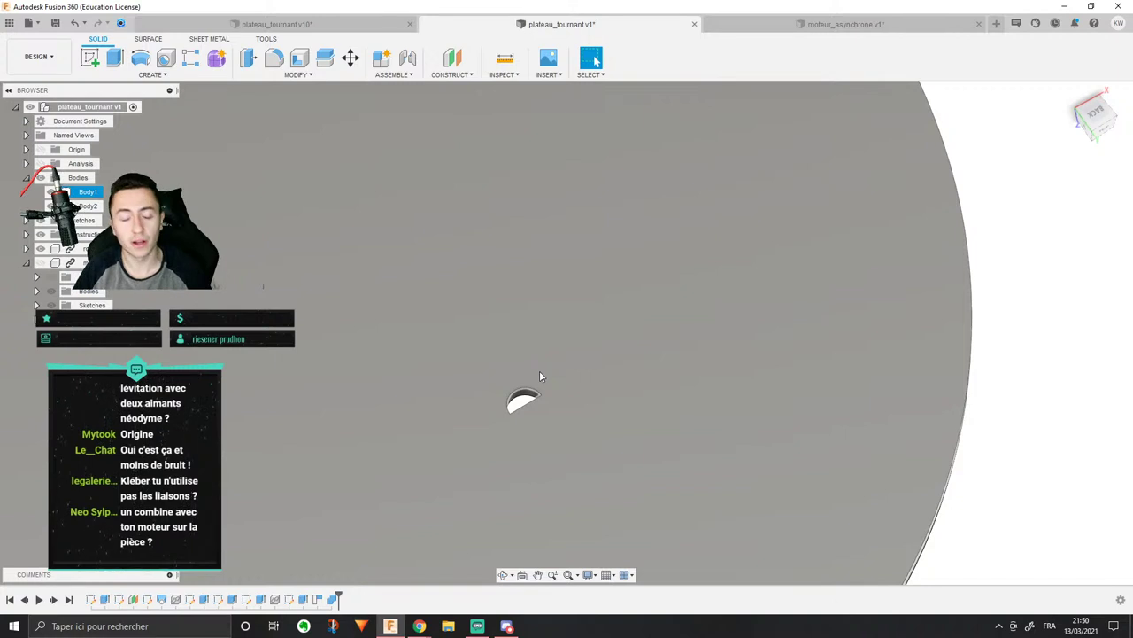
scroll(539, 370, down, 5)
shift+middle_drag(519, 380, 583, 379)
middle_drag(578, 481, 605, 275)
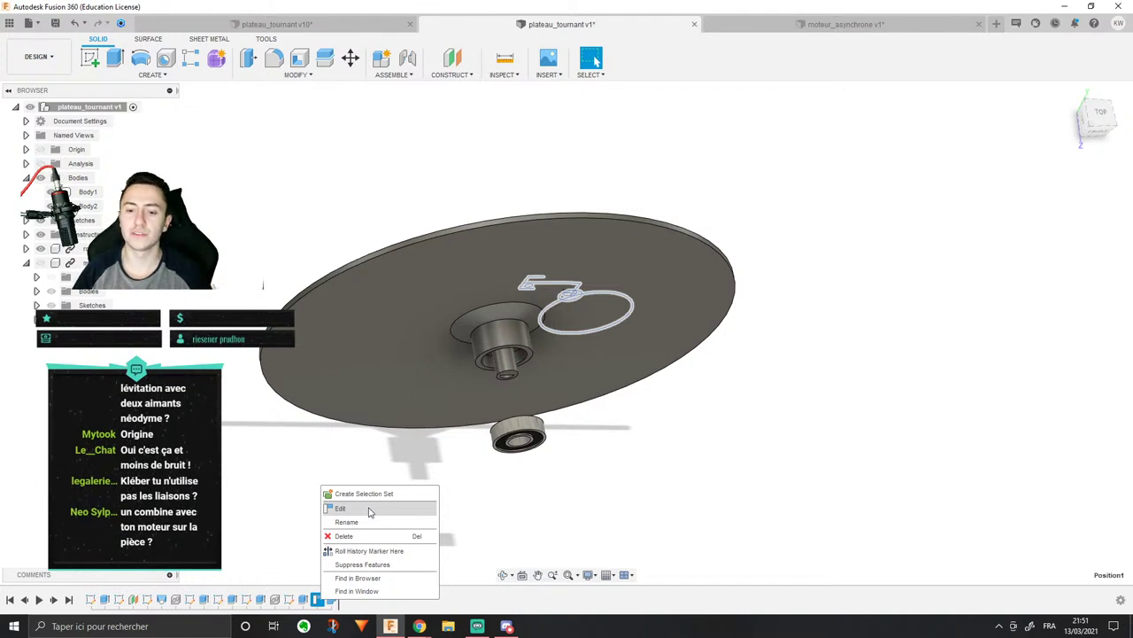
Step: Delete the captured motor position and the Combine cut from the design history
click(619, 551)
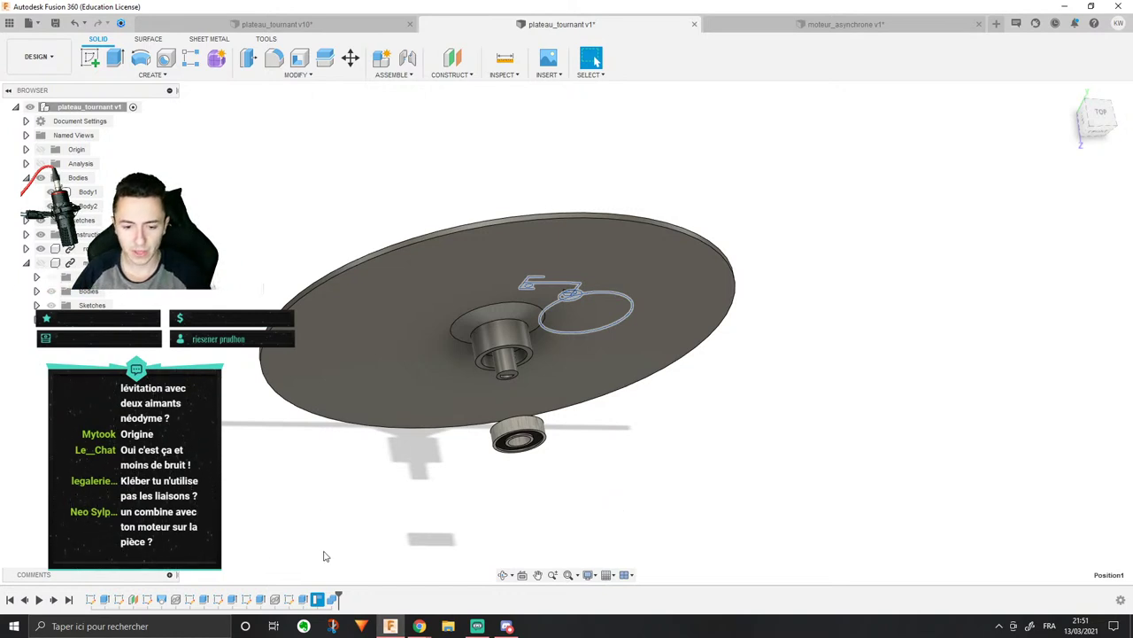
click(328, 599)
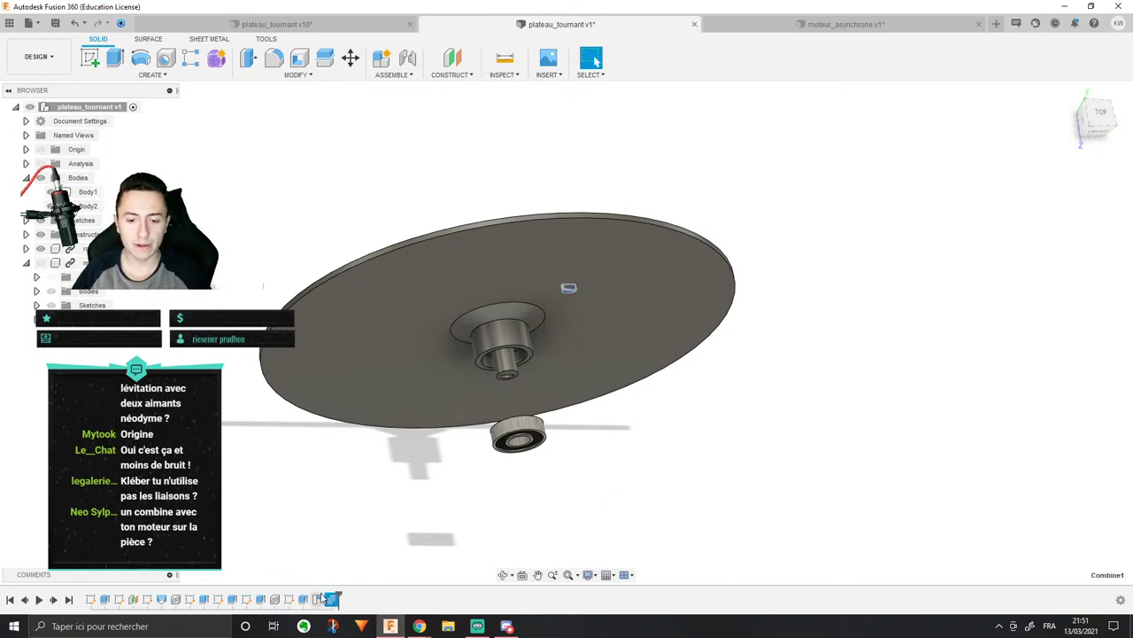
ctrl+click(319, 598)
key(Delete)
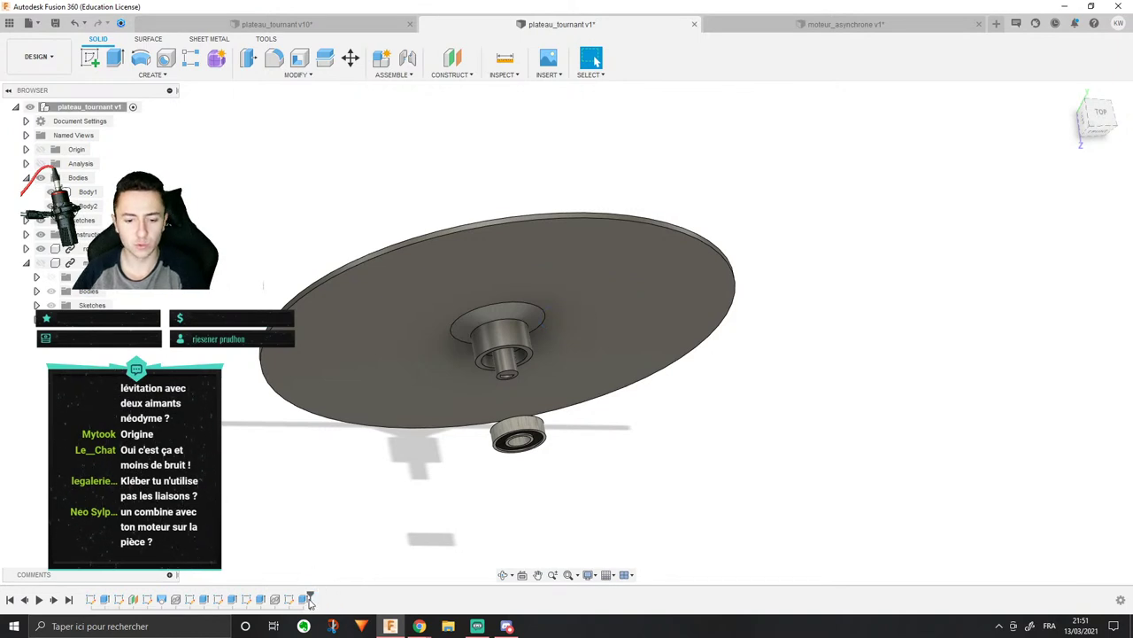
Step: Show the motor component again and move it freehand from above the turntable to beneath it, next to the bearing
click(41, 264)
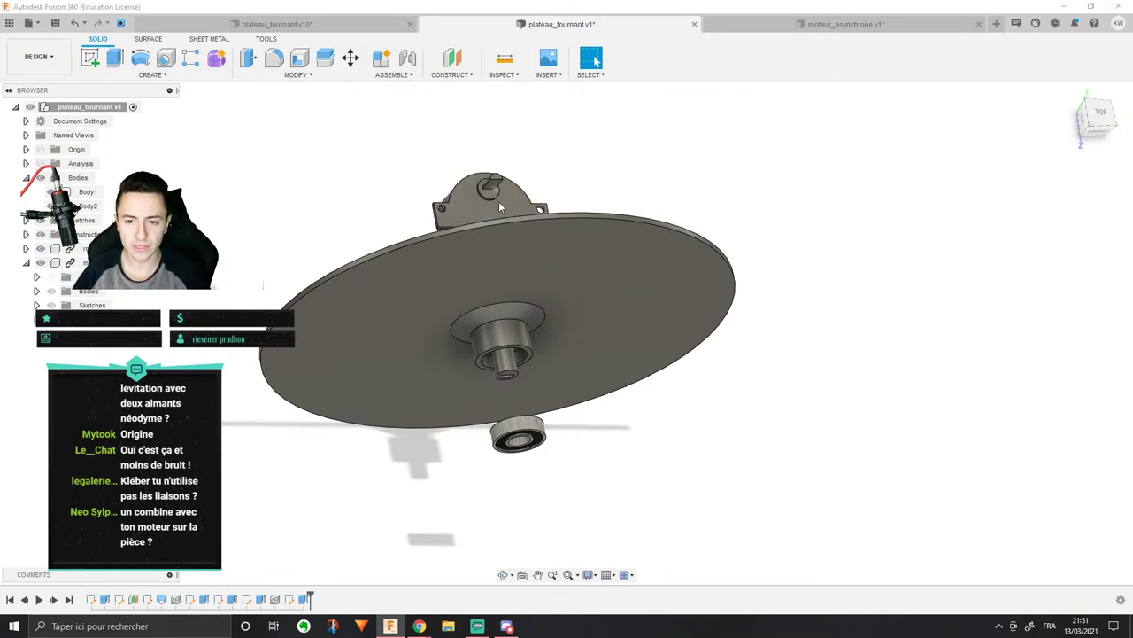
drag(500, 202, 609, 440)
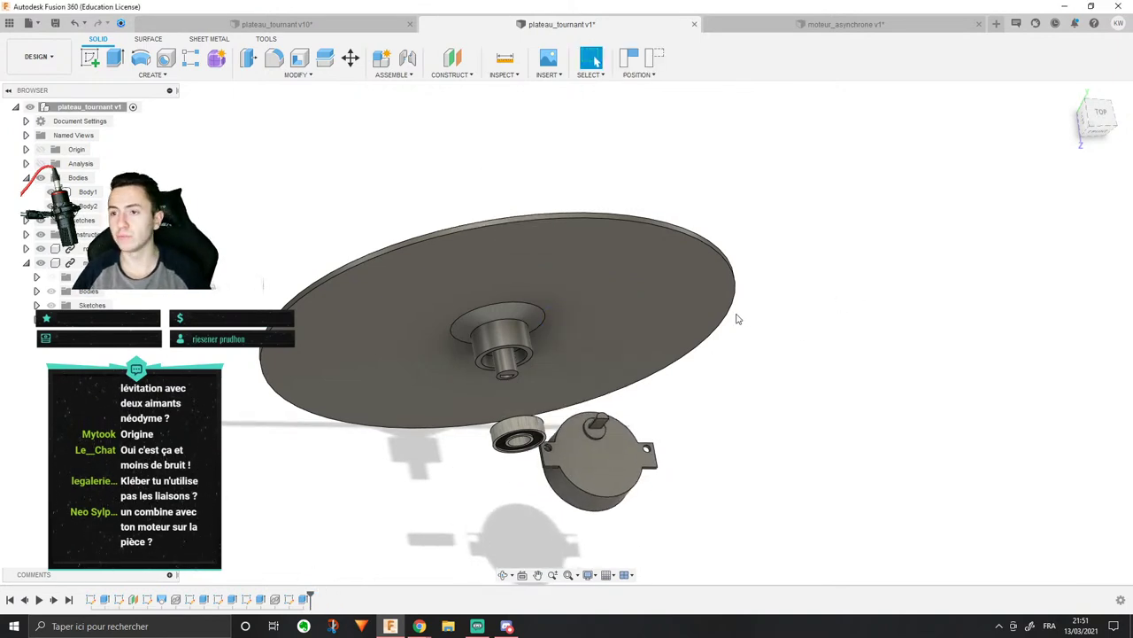
Step: Examine the turntable's central shaft, the bearing and the motor from below at several zoom levels
shift+middle_drag(737, 318, 707, 296)
scroll(536, 374, up, 6)
scroll(510, 387, down, 5)
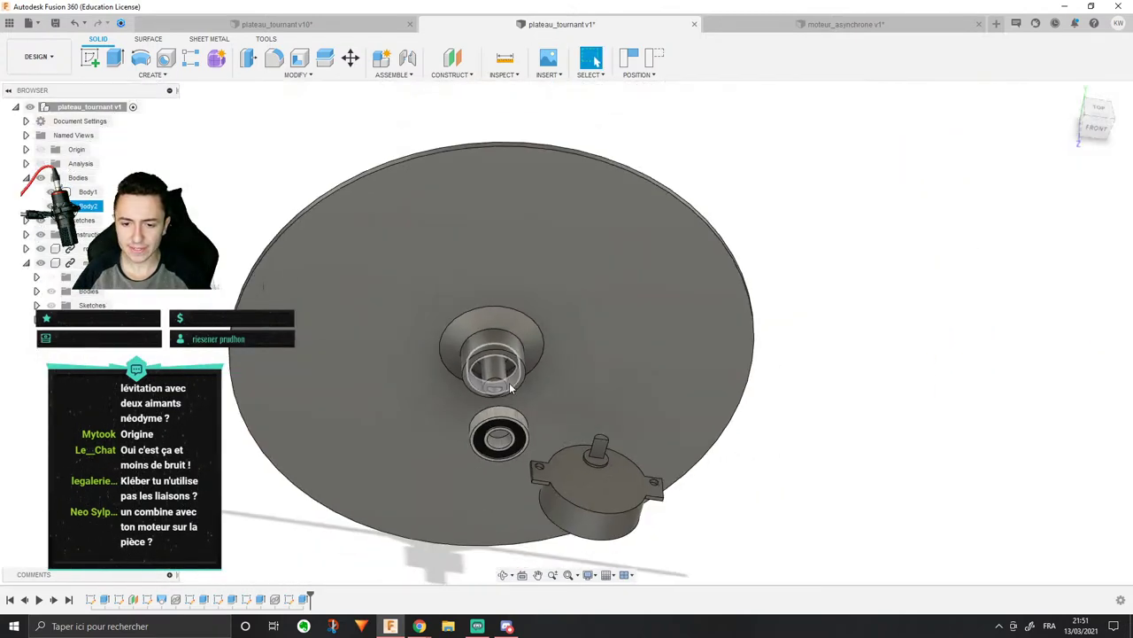
shift+middle_drag(510, 384, 509, 395)
scroll(618, 390, up, 2)
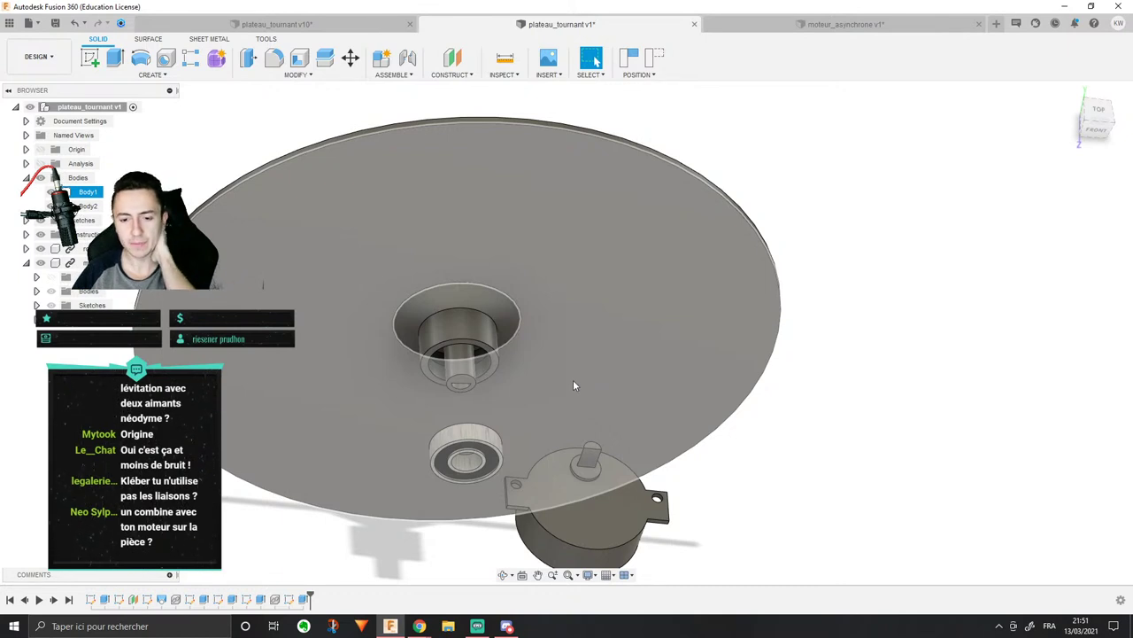
scroll(543, 390, down, 3)
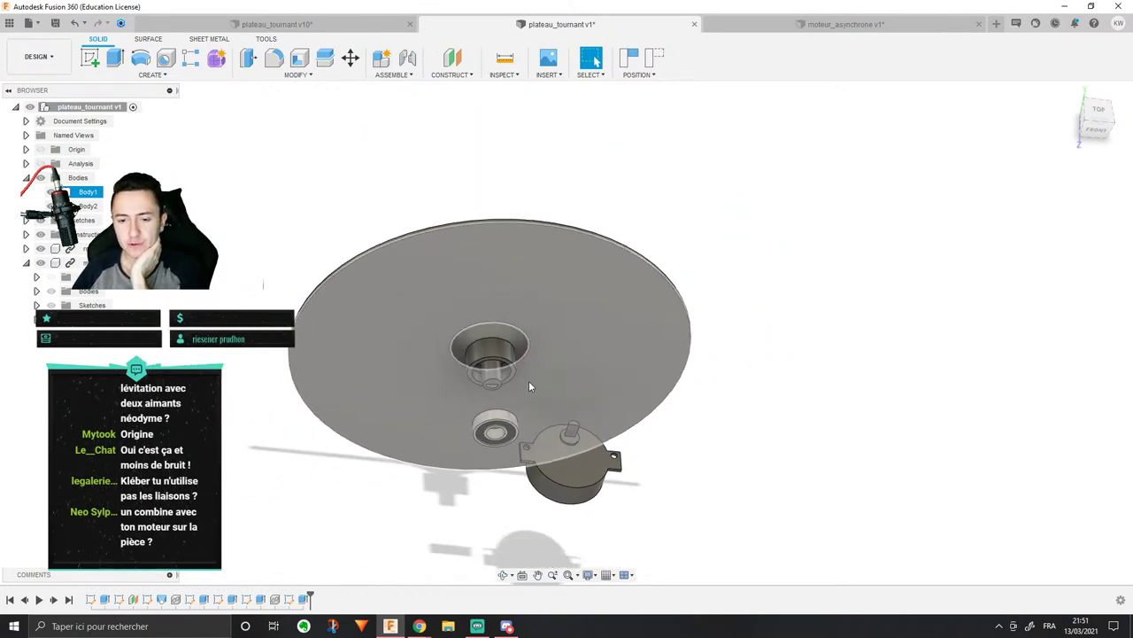
scroll(334, 412, up, 3)
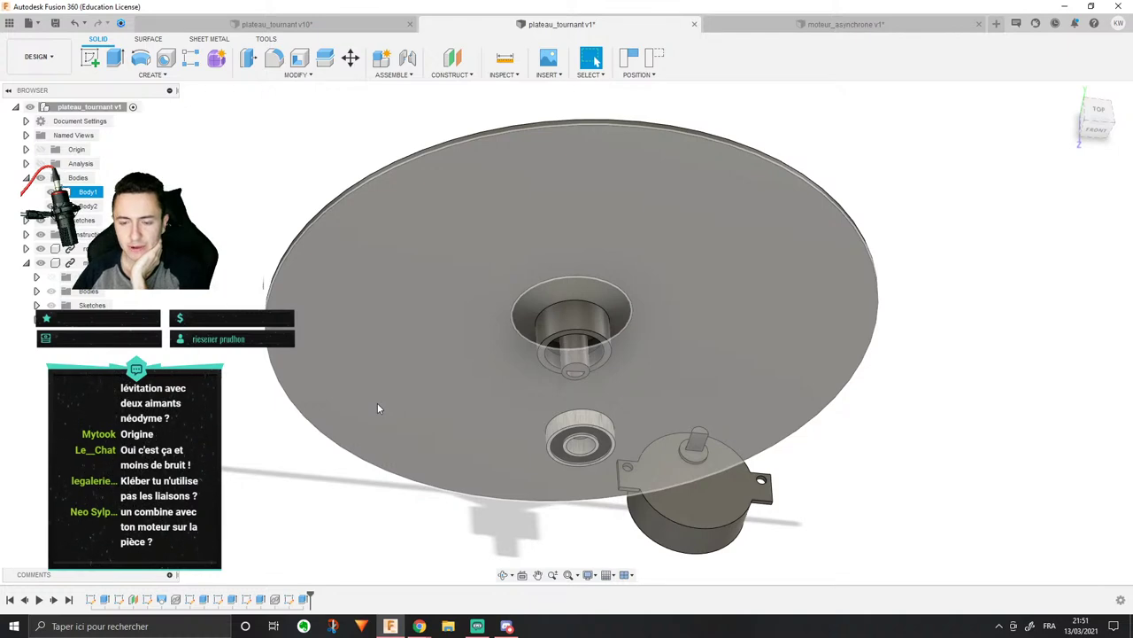
scroll(929, 297, down, 3)
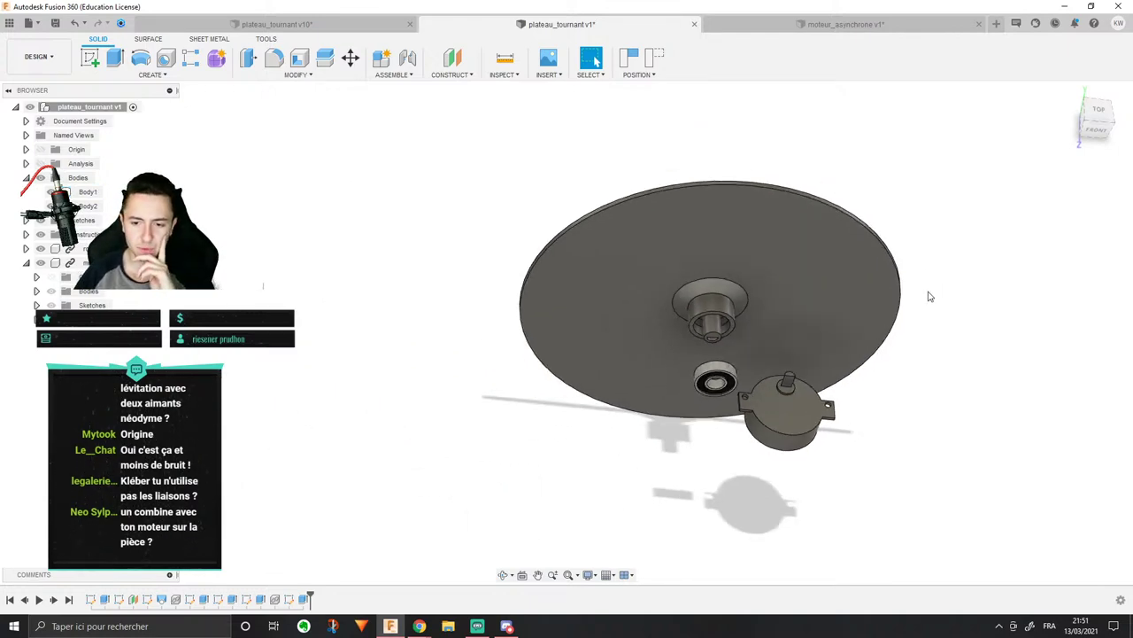
scroll(903, 298, up, 3)
scroll(869, 292, down, 3)
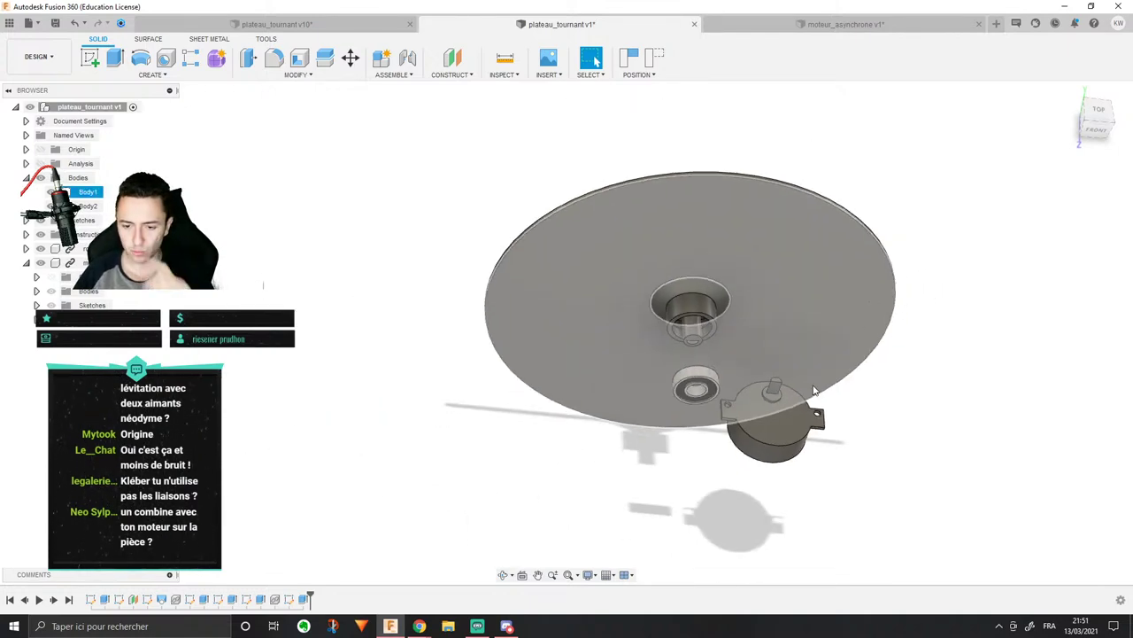
Step: Rotate the whole motor component 90° about X with Move/Copy so its output shaft points up towards the turntable
shift+middle_drag(869, 291, 522, 361)
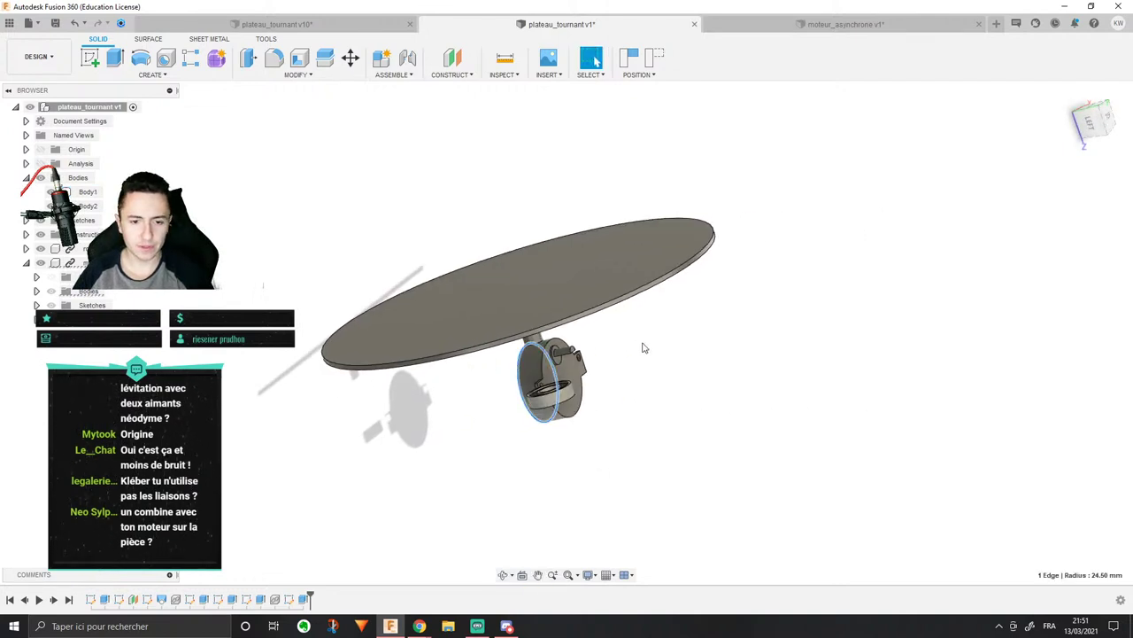
scroll(635, 352, up, 3)
right_click(490, 376)
click(490, 376)
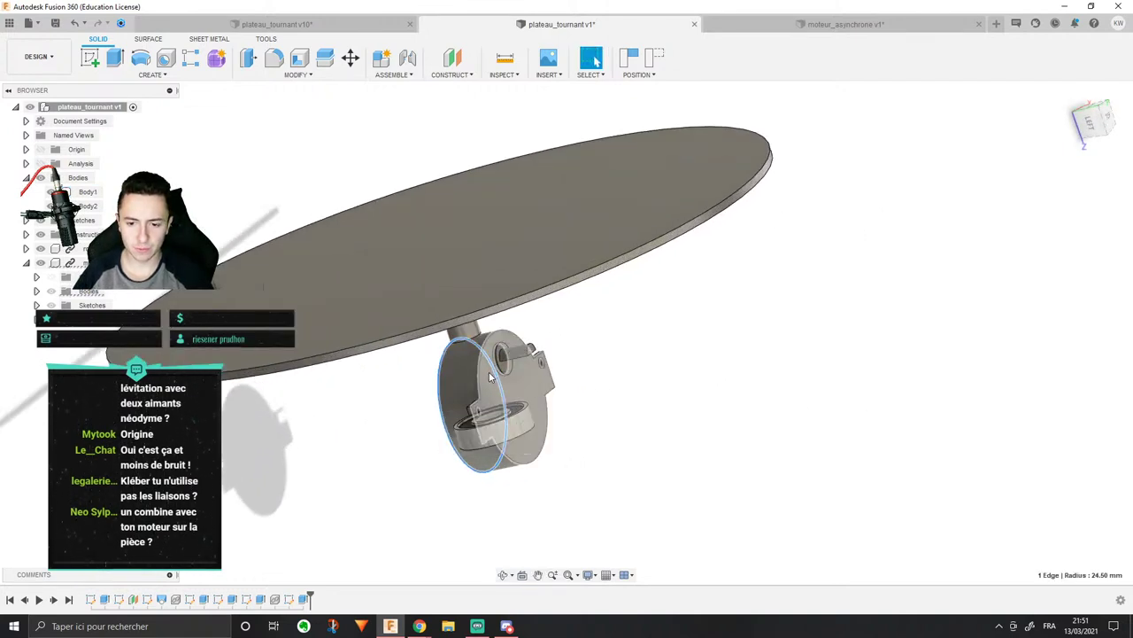
click(704, 319)
click(351, 59)
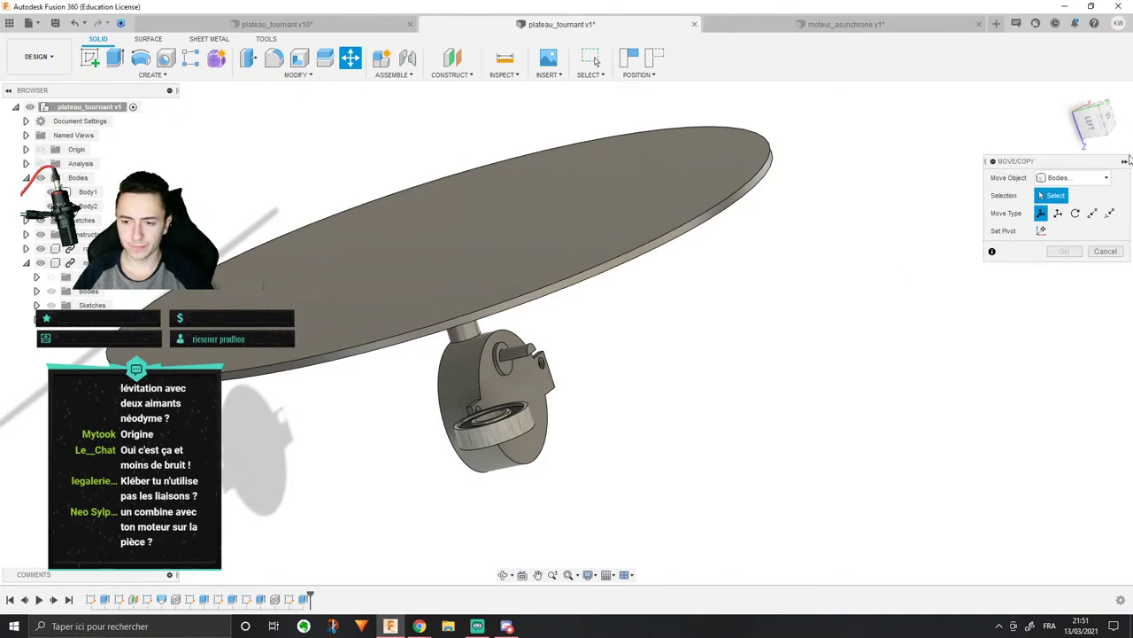
click(1089, 177)
click(1054, 193)
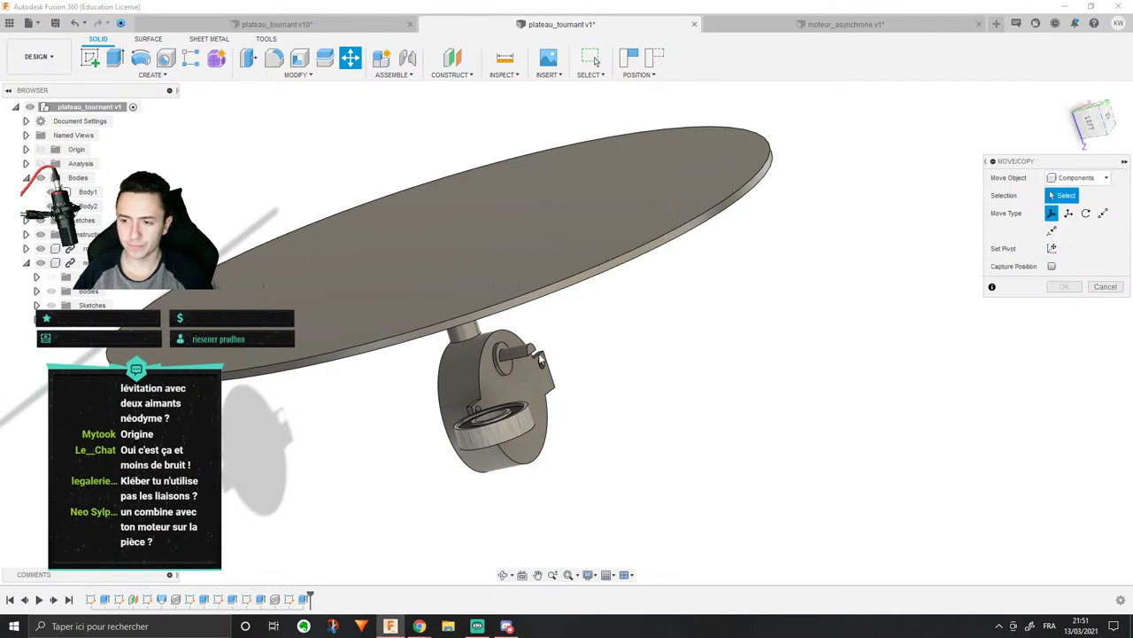
click(541, 361)
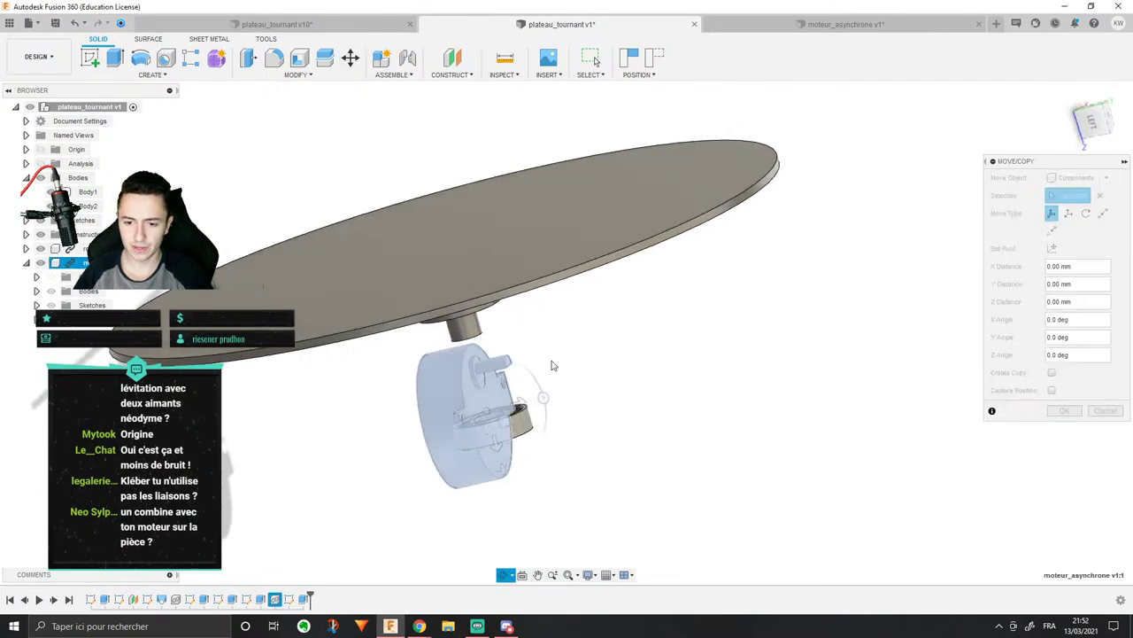
drag(543, 397, 464, 353)
Step: Move the motor freehand so its output shaft sits directly below the turntable's central shaft in the top view
shift+middle_drag(523, 367, 614, 347)
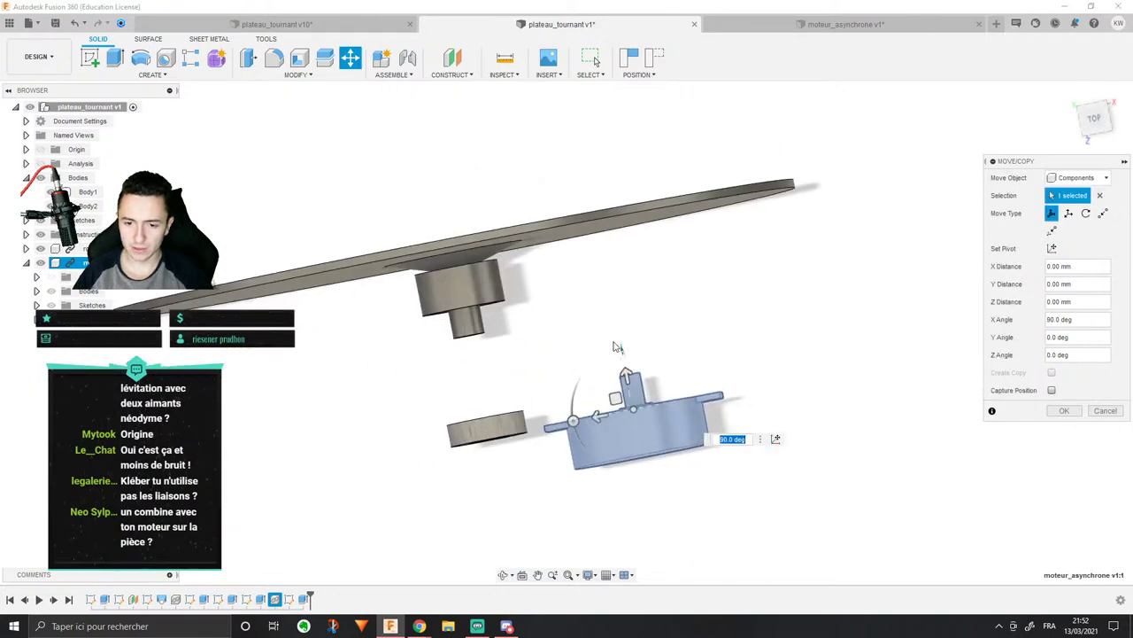
click(1095, 117)
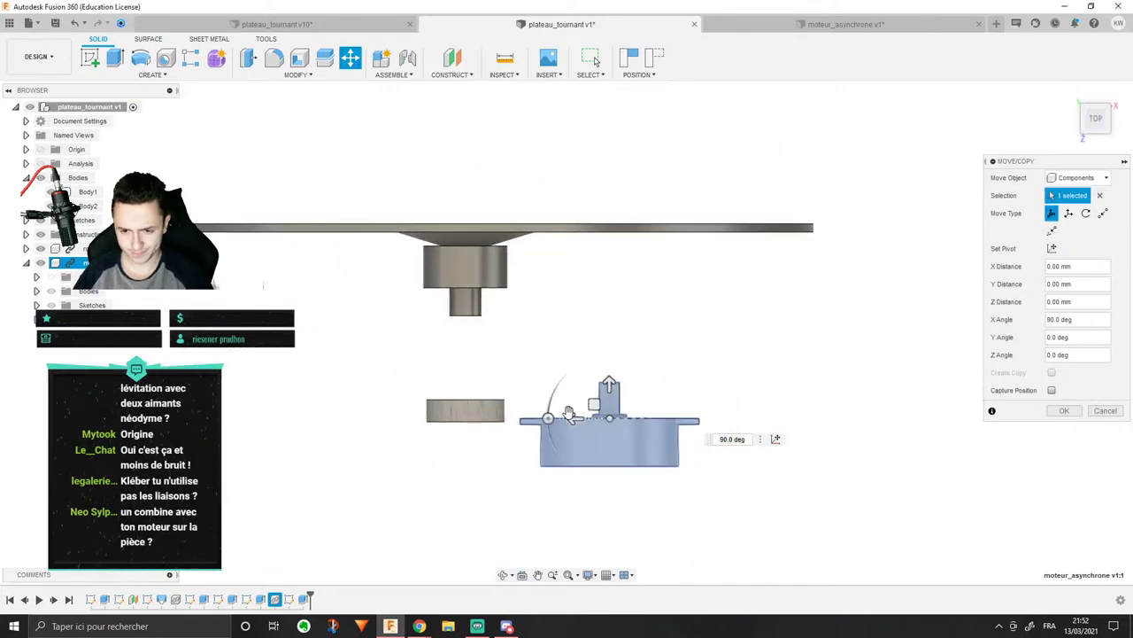
drag(568, 413, 431, 329)
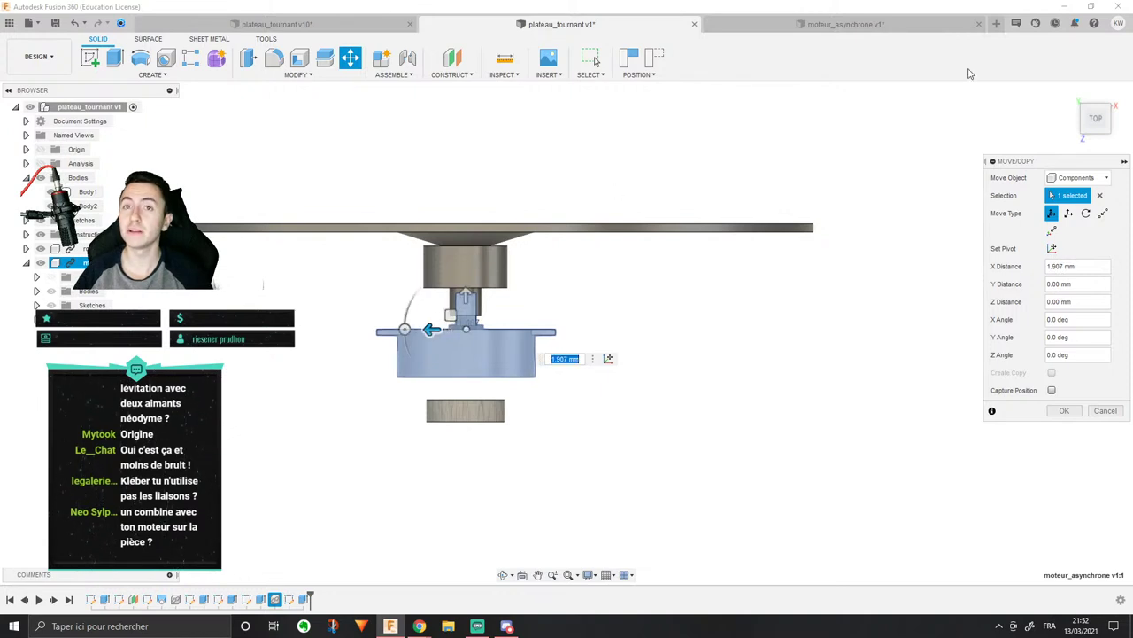
Step: Slide the motor about 31.9 mm along Y so its output shaft lines up with the turntable's central shaft in the side view
click(1114, 123)
scroll(642, 312, up, 3)
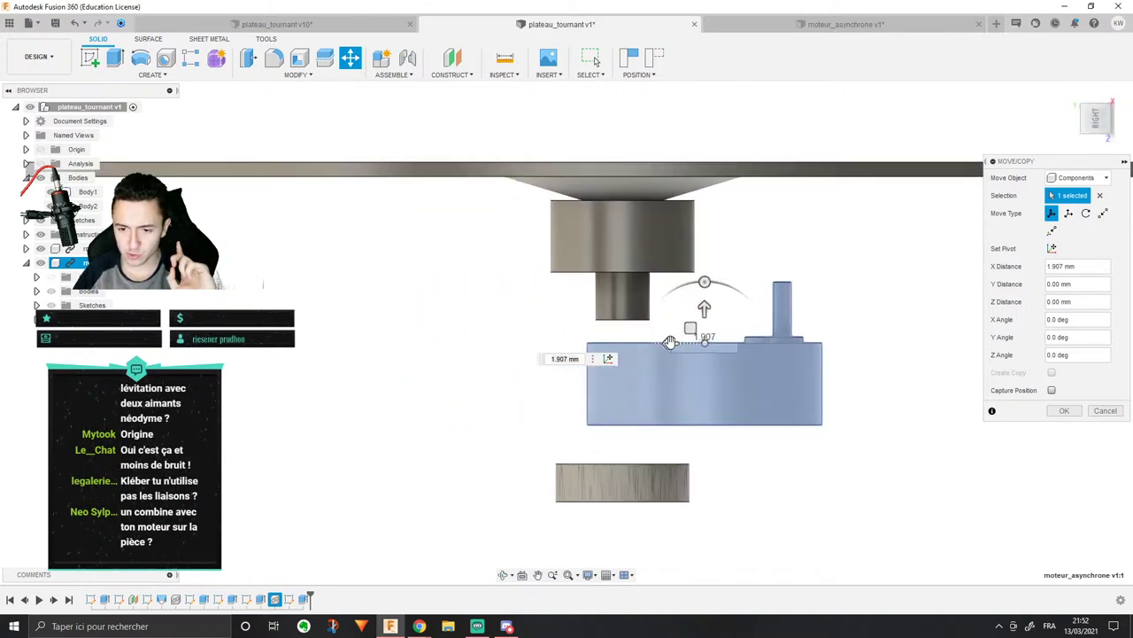
drag(670, 341, 510, 344)
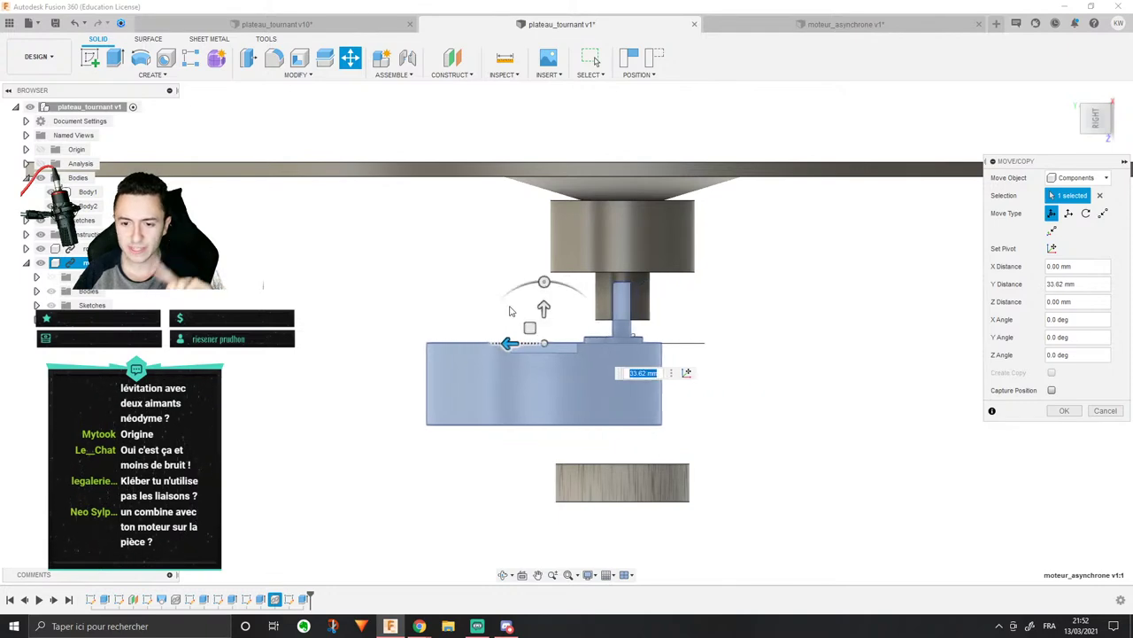
click(635, 372)
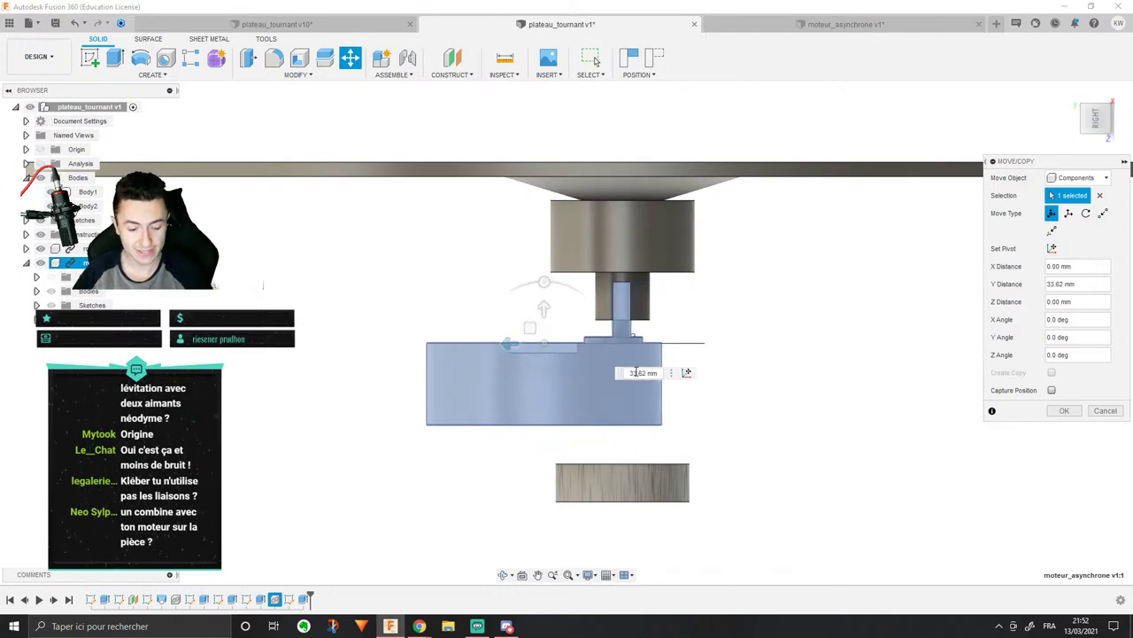
shift+middle_drag(680, 363, 794, 310)
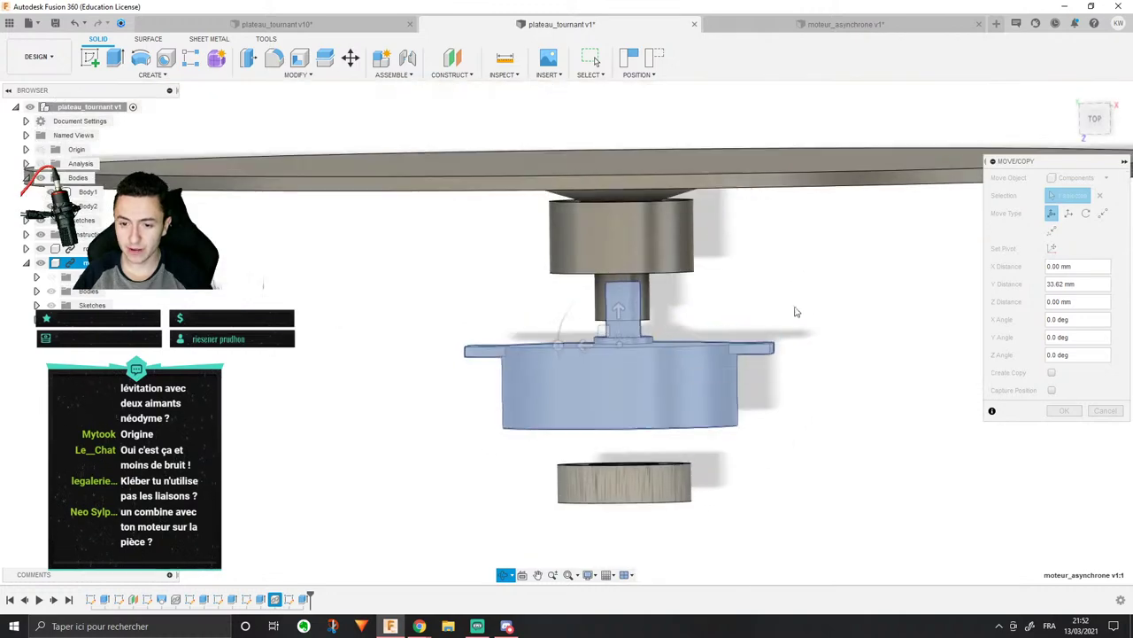
scroll(673, 292, up, 3)
shift+middle_drag(658, 281, 550, 331)
drag(547, 326, 558, 329)
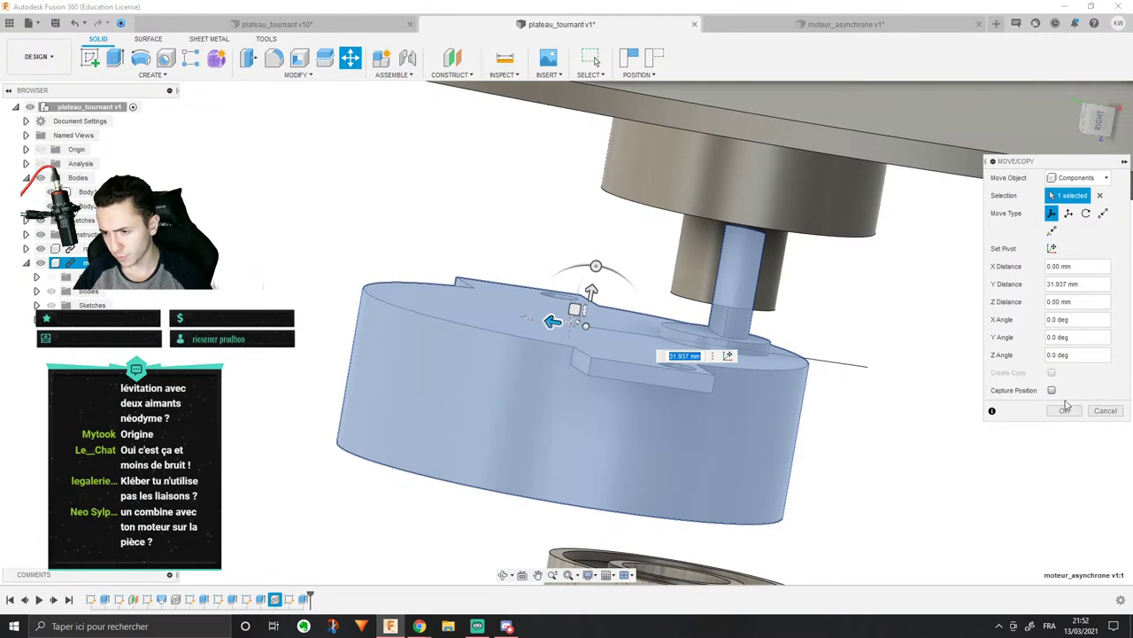
click(1065, 410)
Step: Examine the motor's alignment with the turntable's central shaft from above, from the side and from below
shift+middle_drag(987, 375, 1015, 336)
scroll(997, 360, up, 5)
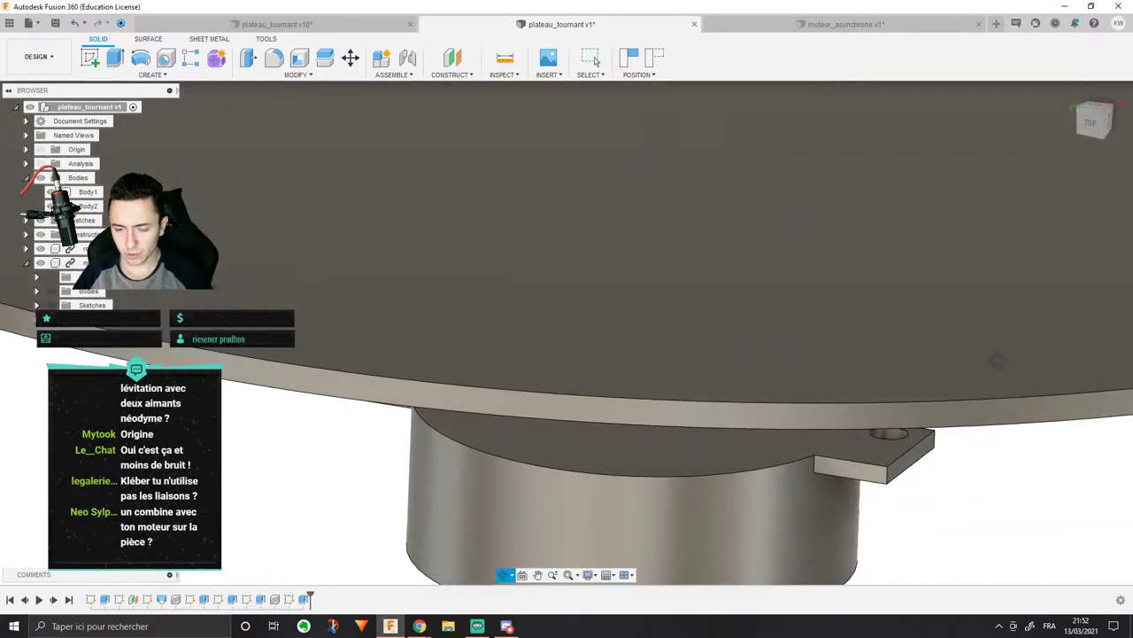
scroll(996, 360, down, 5)
shift+middle_drag(903, 349, 994, 331)
scroll(844, 362, up, 2)
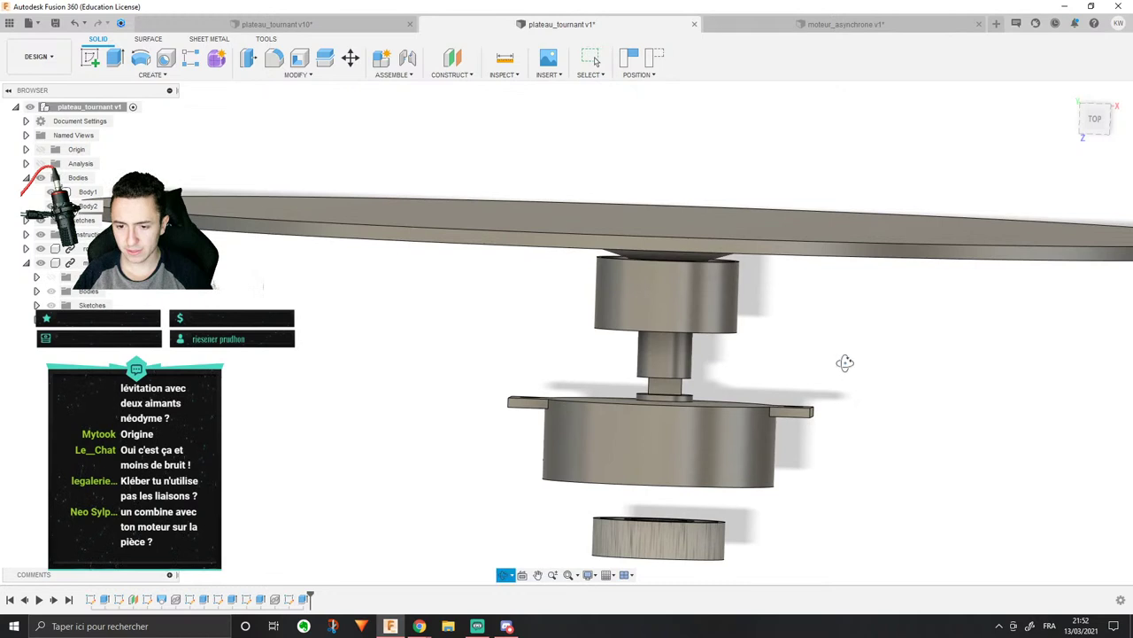
shift+middle_drag(845, 362, 859, 375)
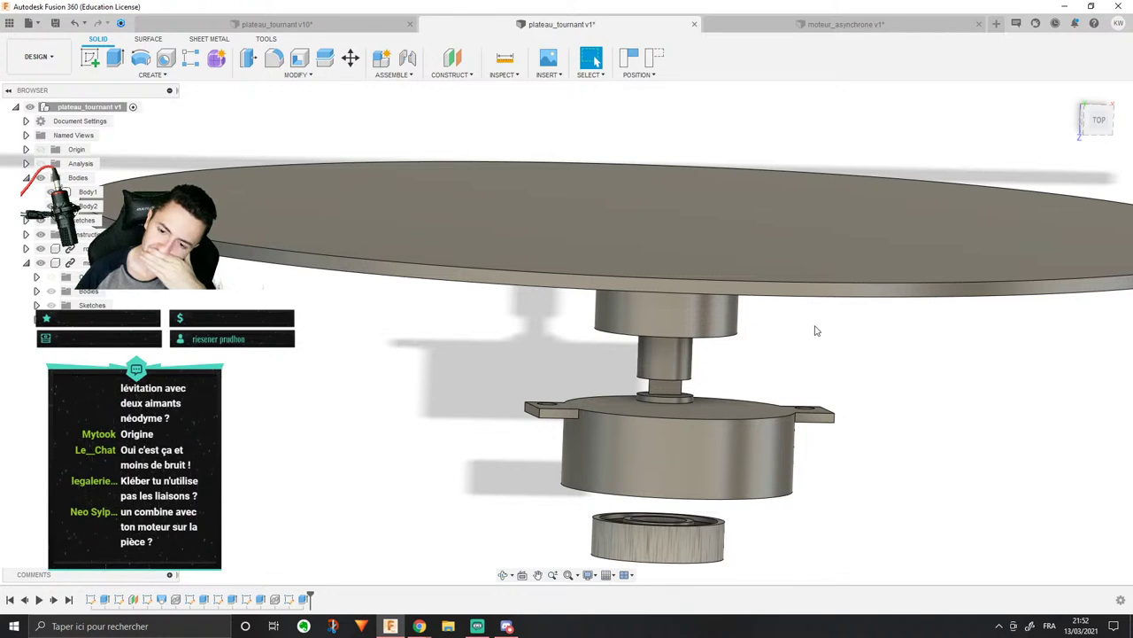
scroll(814, 339, down, 5)
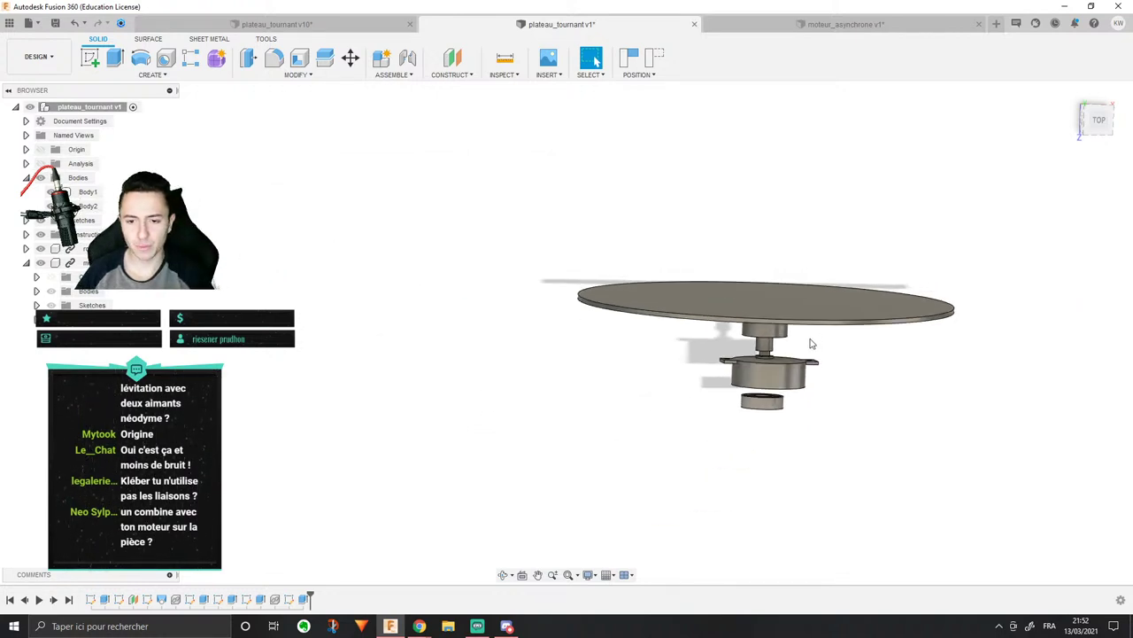
middle_drag(845, 319, 737, 243)
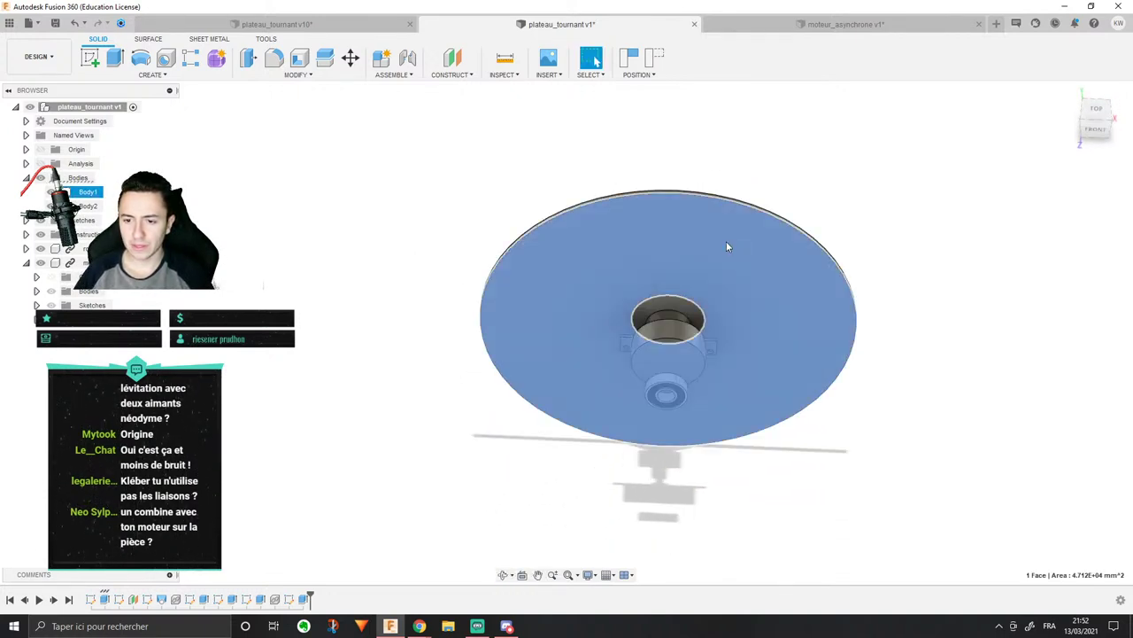
click(726, 241)
middle_drag(567, 153, 420, 253)
Step: Move the bearing freehand from beneath the motor up to the lower opening of the turntable's hub
click(577, 386)
drag(533, 429, 556, 358)
shift+middle_drag(554, 328, 549, 289)
scroll(522, 373, up, 6)
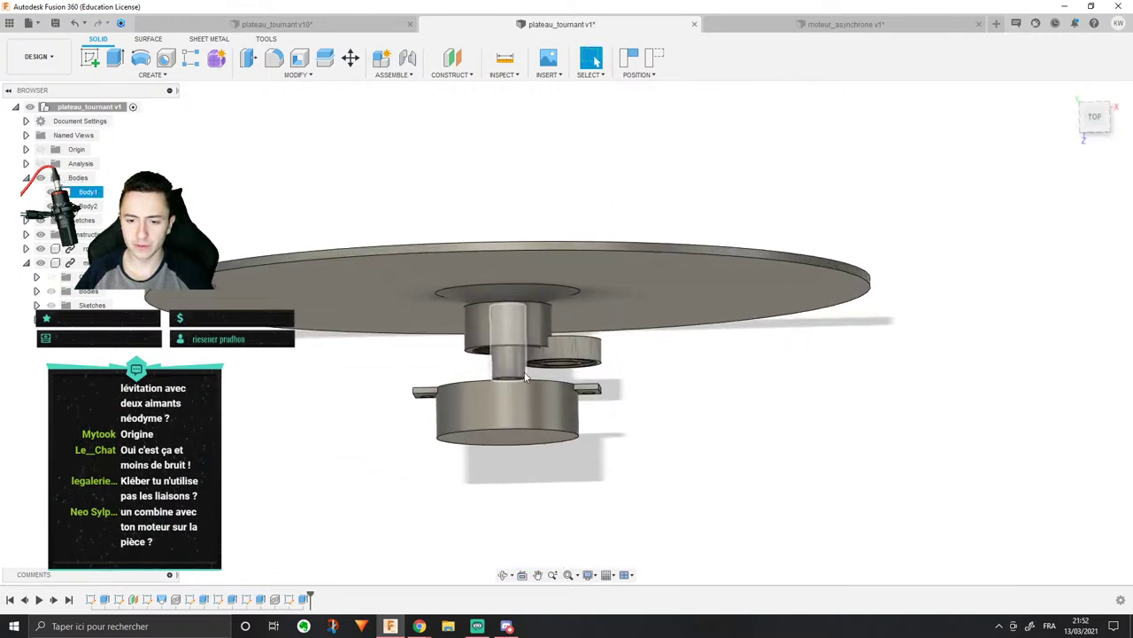
drag(605, 329, 497, 278)
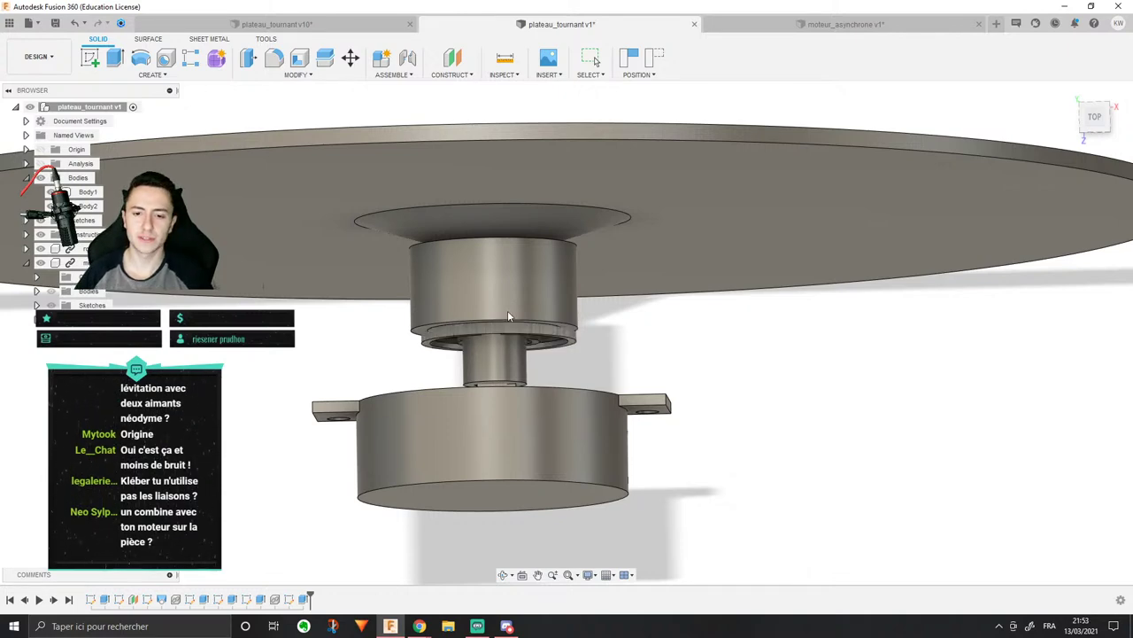
mouse_move(508, 310)
shift+middle_down()
mouse_move(450, 337)
mouse_move(513, 319)
shift+middle_up()
scroll(450, 337, down, 3)
scroll(512, 319, up, 3)
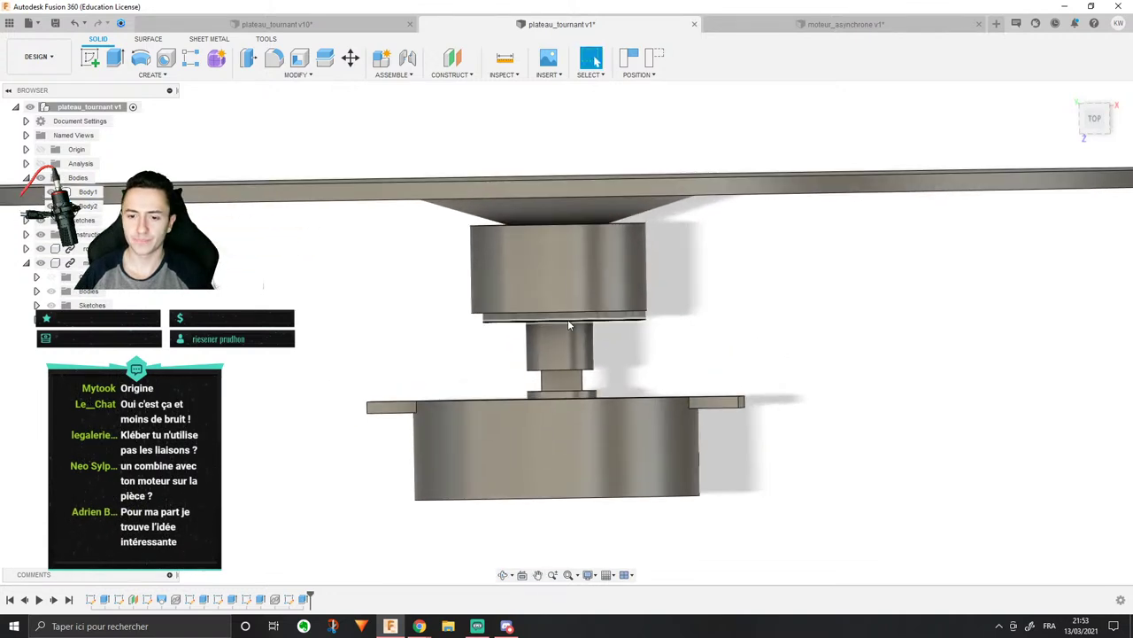
Step: Move the bearing freehand away from the shaft so it sits beside the turntable's hub
drag(568, 319, 759, 306)
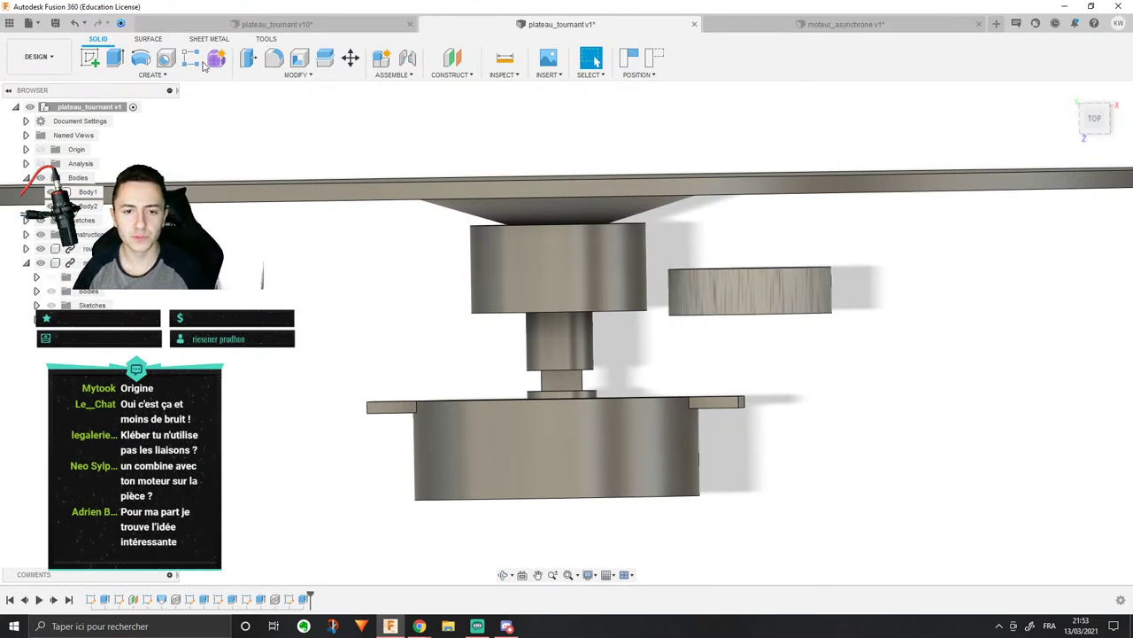
middle_drag(428, 229, 470, 237)
scroll(498, 203, down, 5)
scroll(457, 201, up, 4)
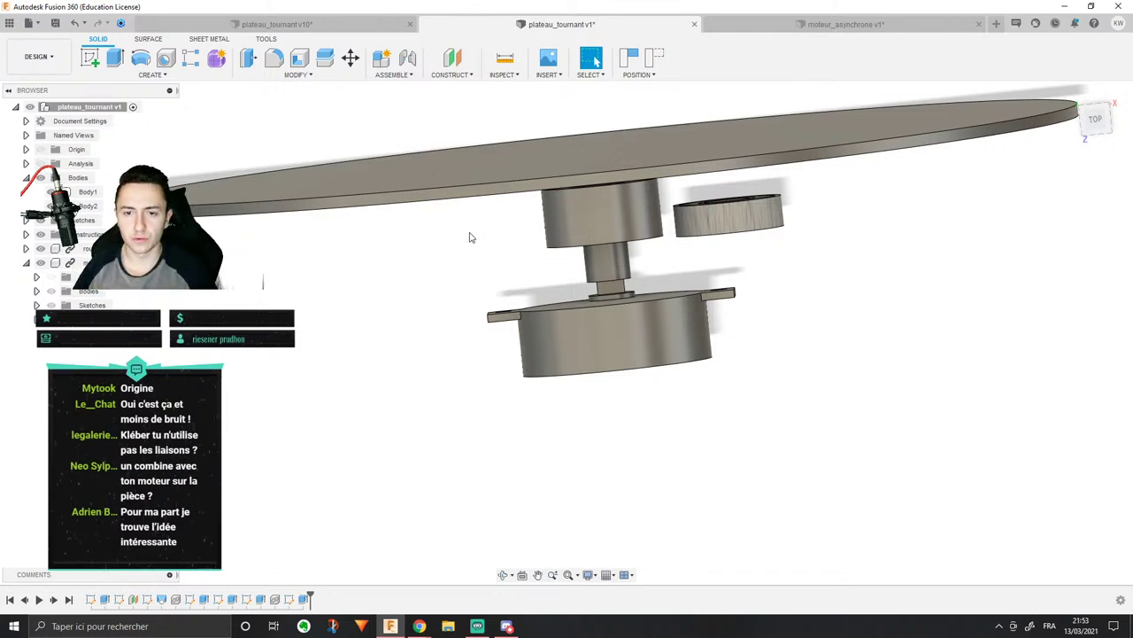
Step: Switch to the plateau_tournant v10 document and show its hidden components, including the turntable, the motor, the bearing and the licorne_cookie cutter
key(ctrl+Tab)
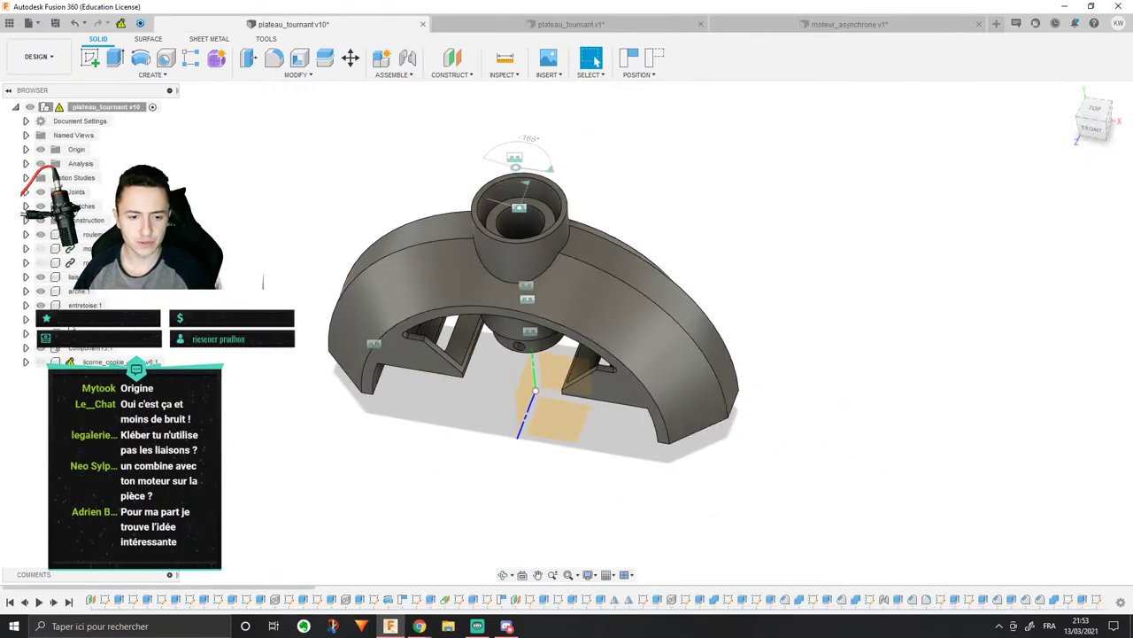
click(40, 321)
click(40, 333)
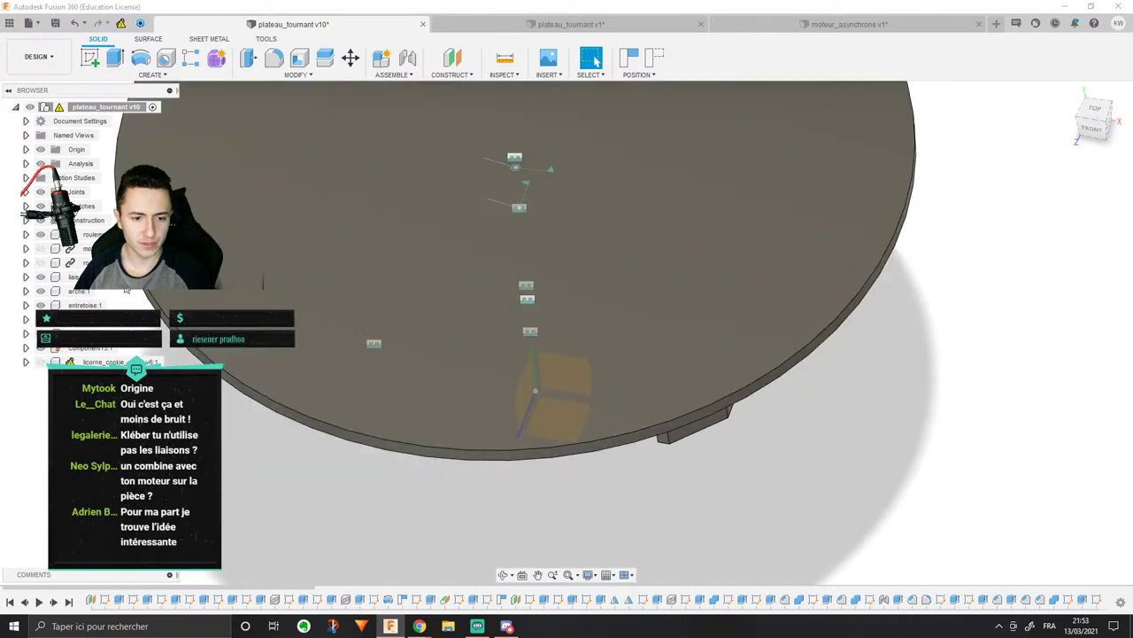
click(45, 235)
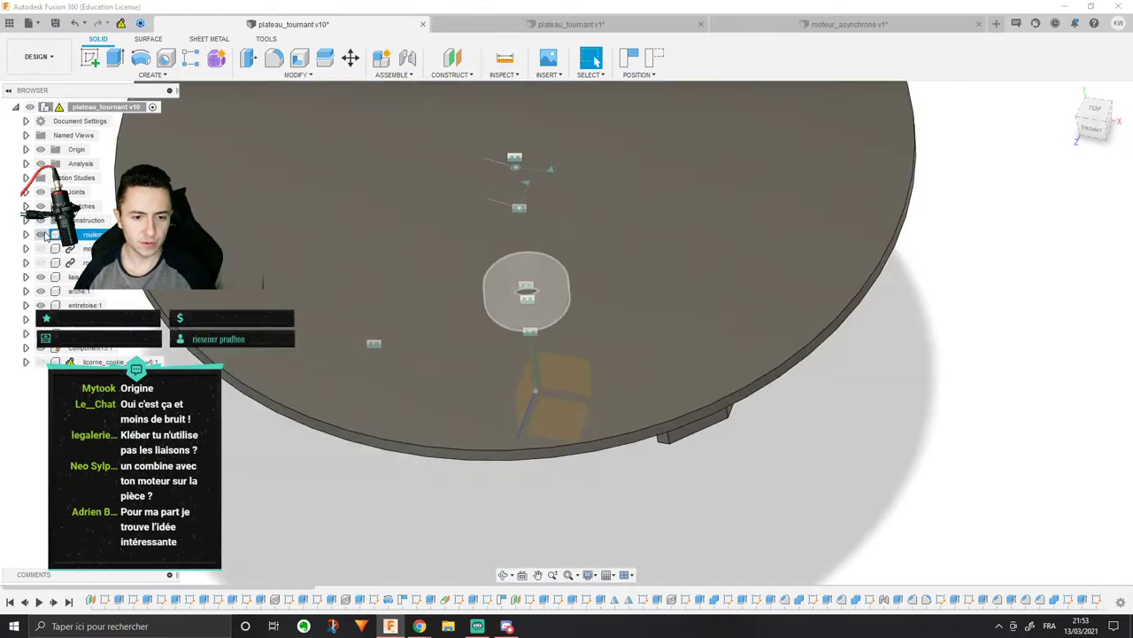
click(39, 233)
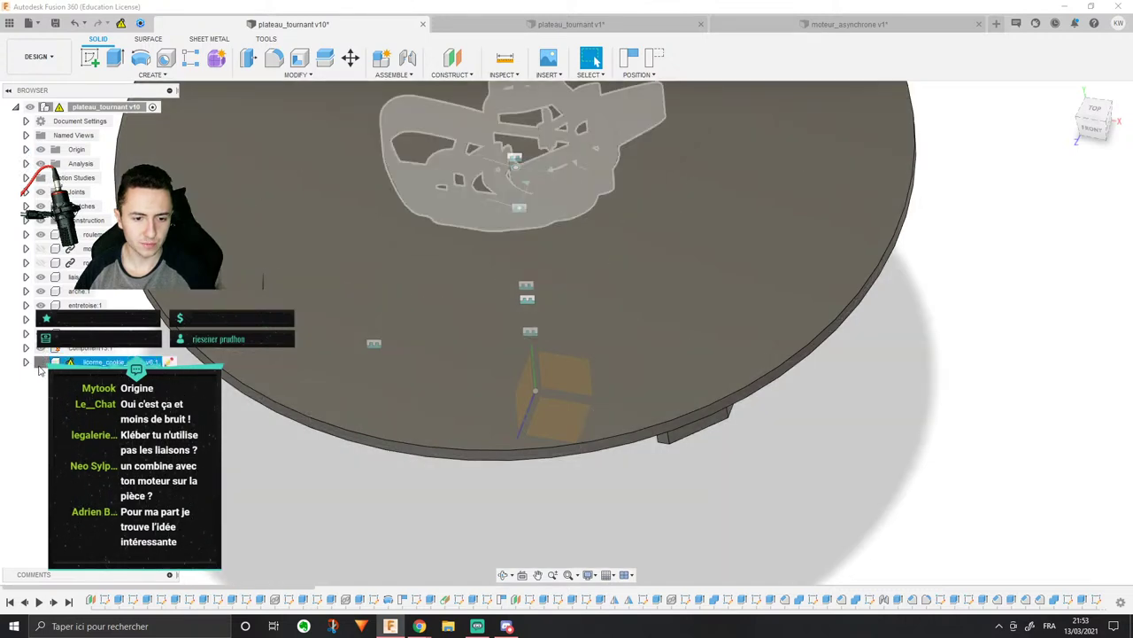
click(40, 362)
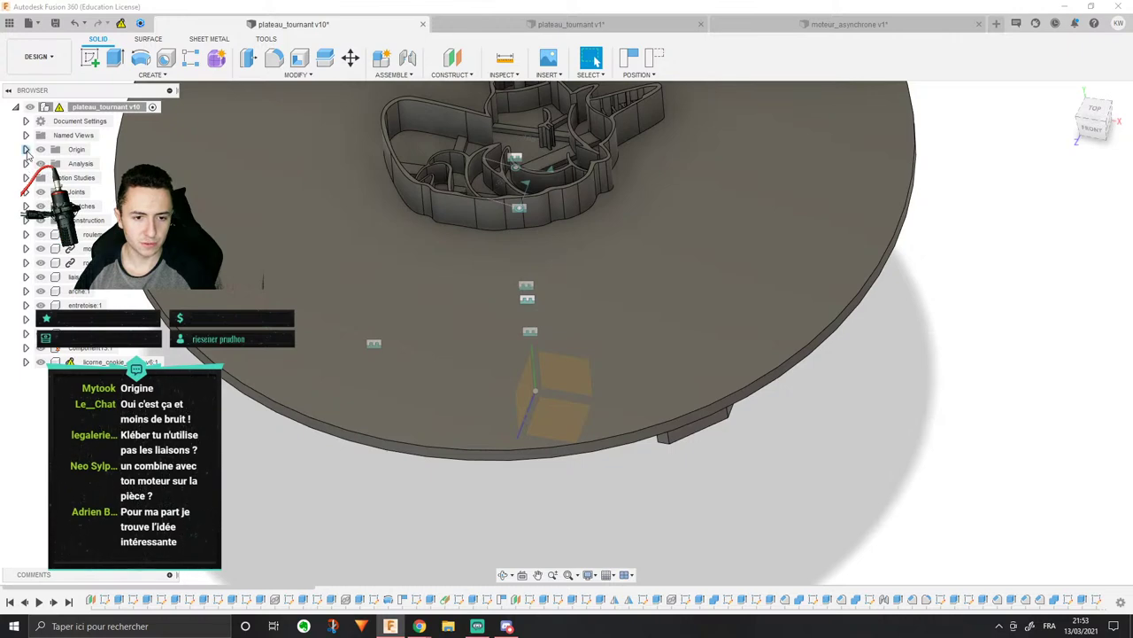
scroll(262, 279, up, 1)
scroll(262, 278, down, 4)
shift+middle_drag(262, 293, 262, 274)
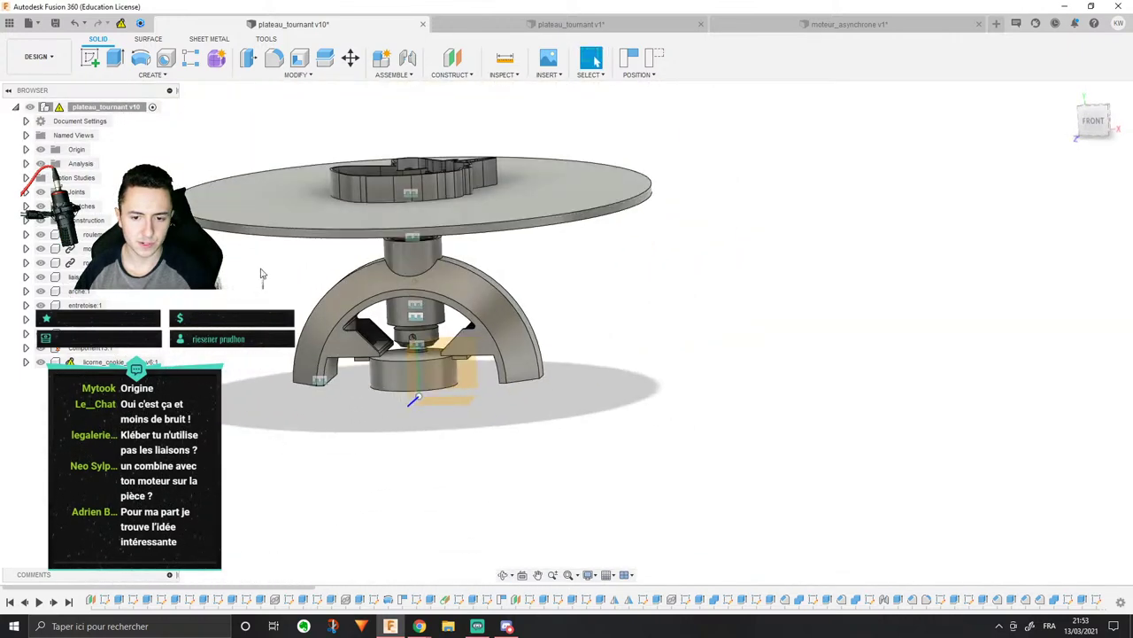
Step: Highlight the assembly's components one by one to identify the axle, the arch, the coupling and both bearings
click(89, 305)
click(89, 318)
click(88, 331)
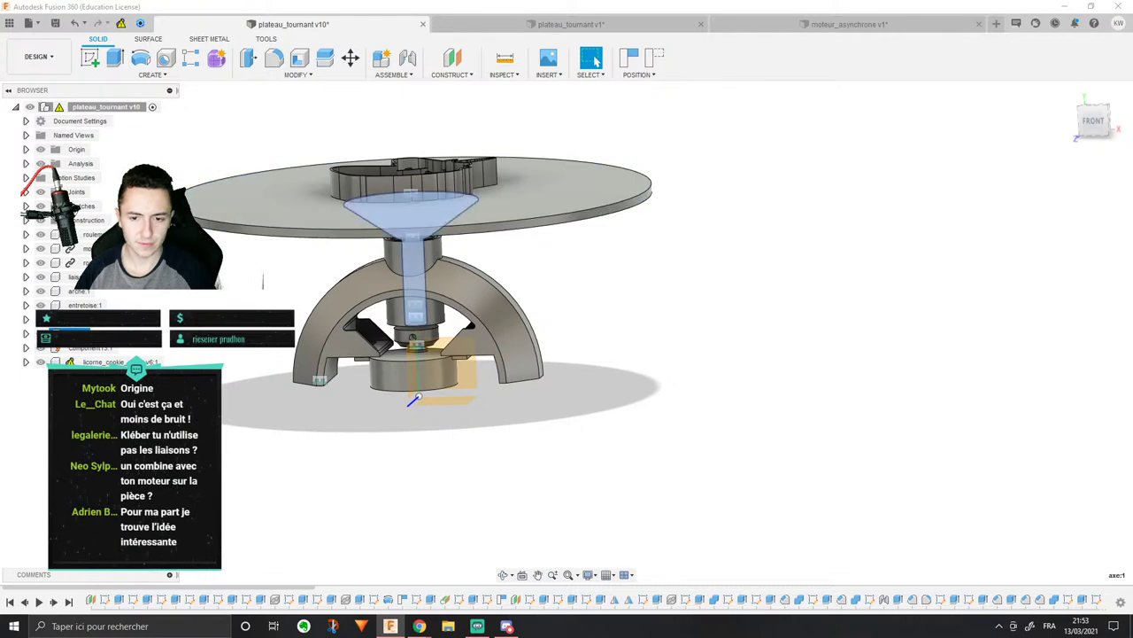
click(88, 292)
click(89, 276)
click(89, 263)
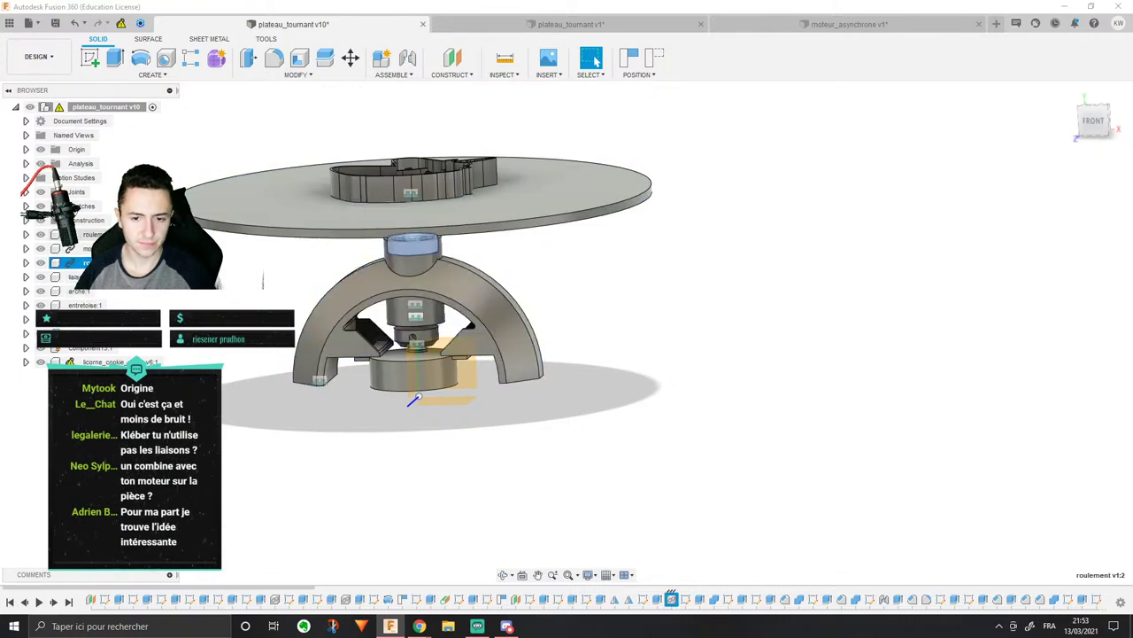
click(92, 233)
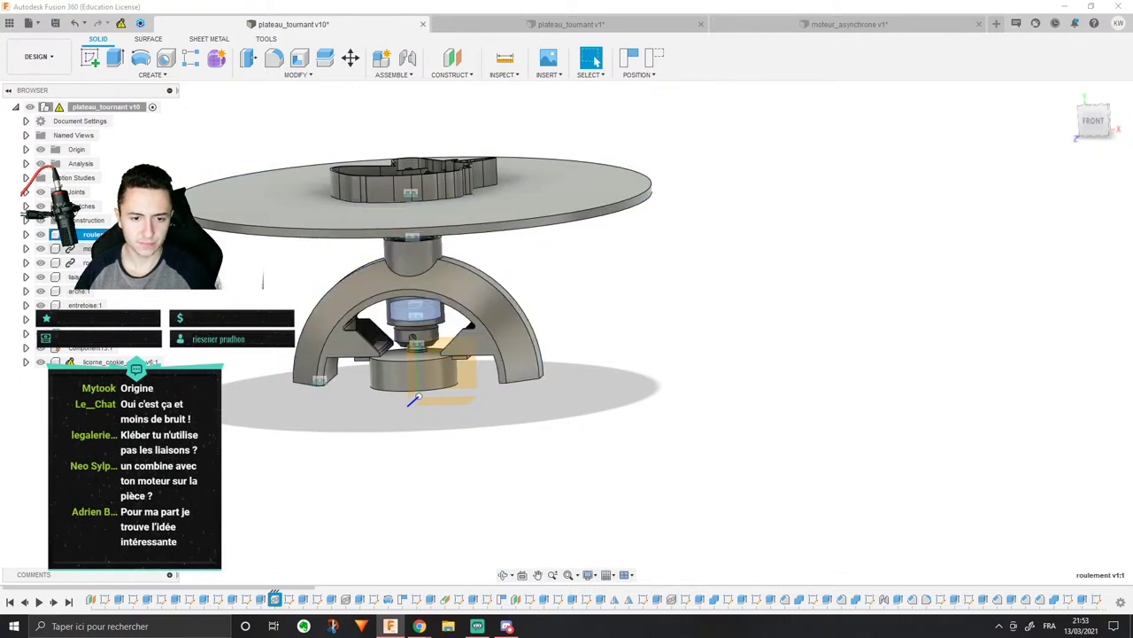
Step: Expand Component13 and show its body, the cylindrical casing around the base
click(88, 348)
click(26, 348)
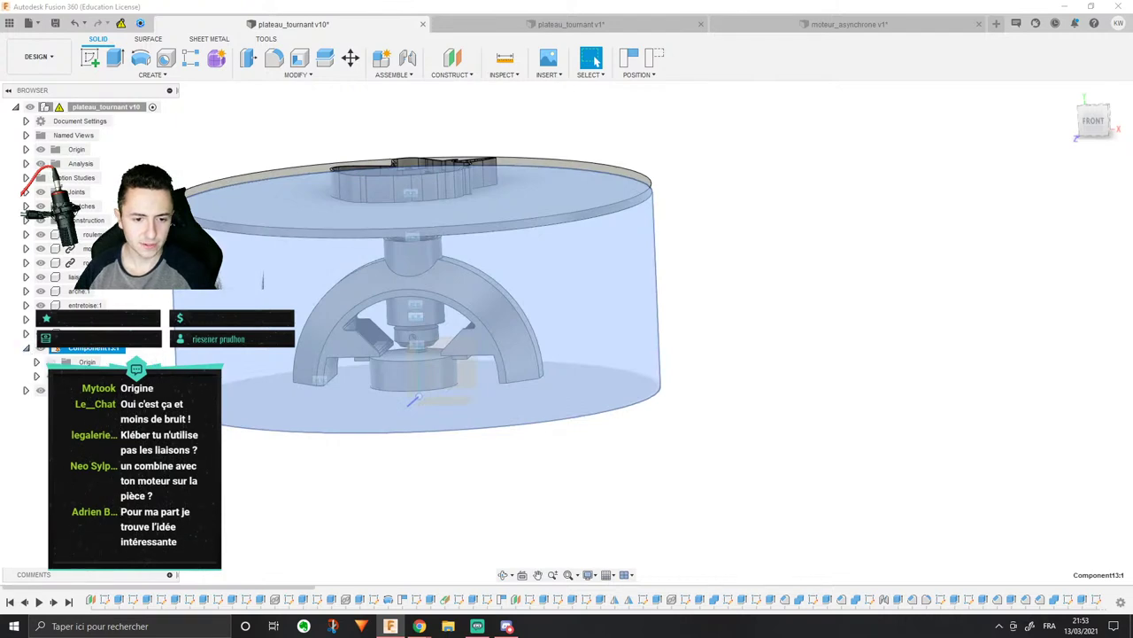
click(40, 376)
click(36, 375)
click(62, 390)
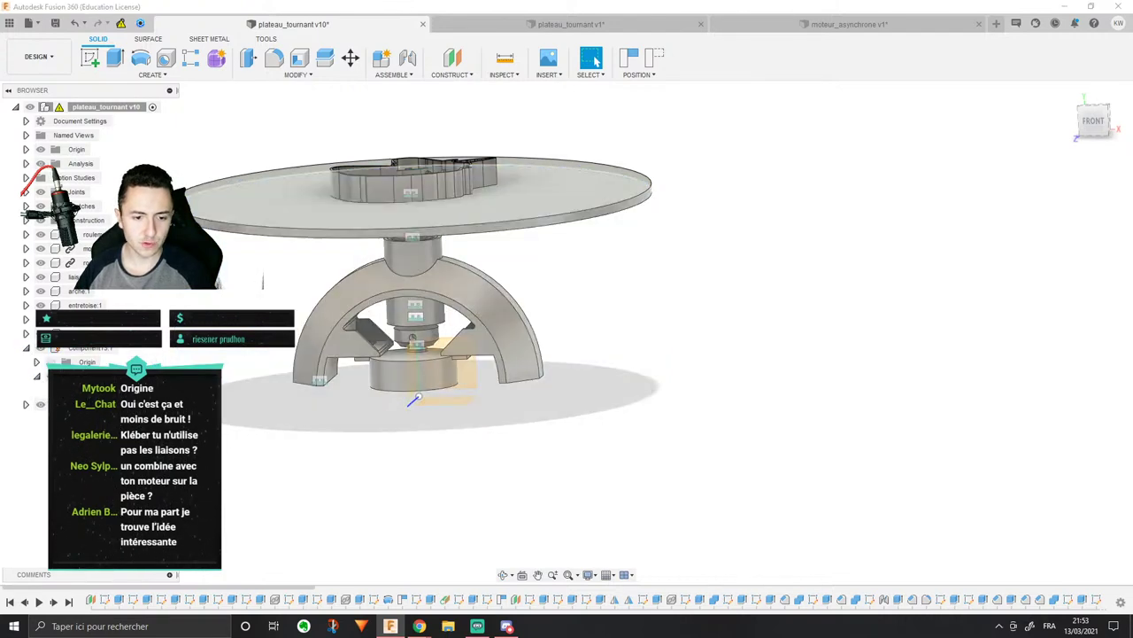
shift+middle_drag(490, 358, 523, 335)
key(Escape)
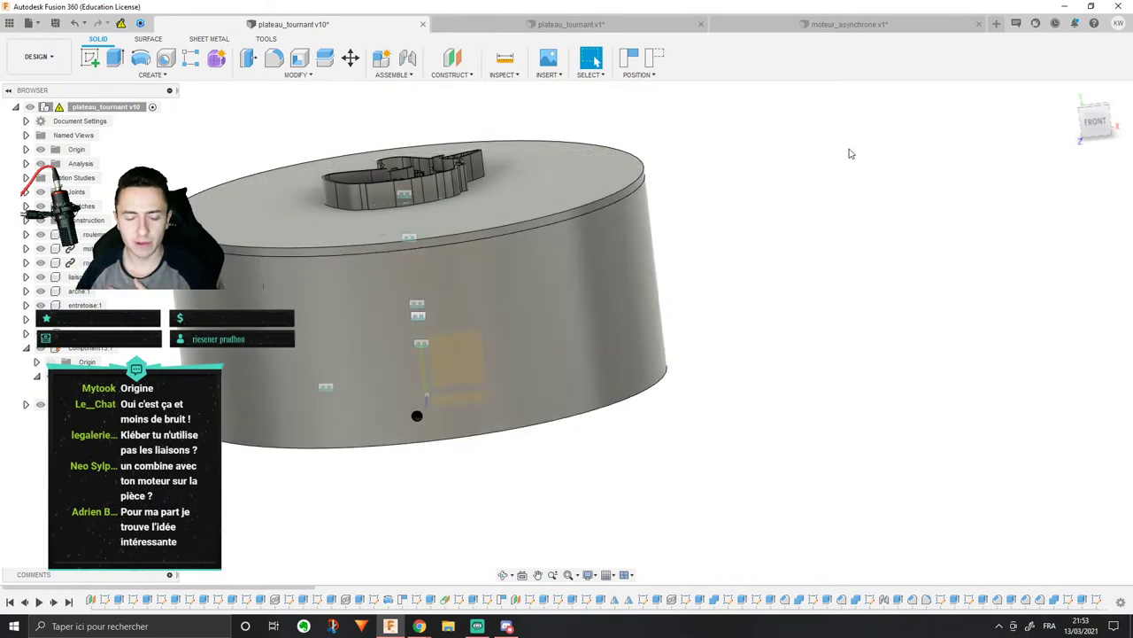
Step: Return to the plateau_tournant v1 document and start a sketch on the turntable's underside, continuing with the components in their previous position
click(647, 31)
middle_drag(703, 257, 723, 268)
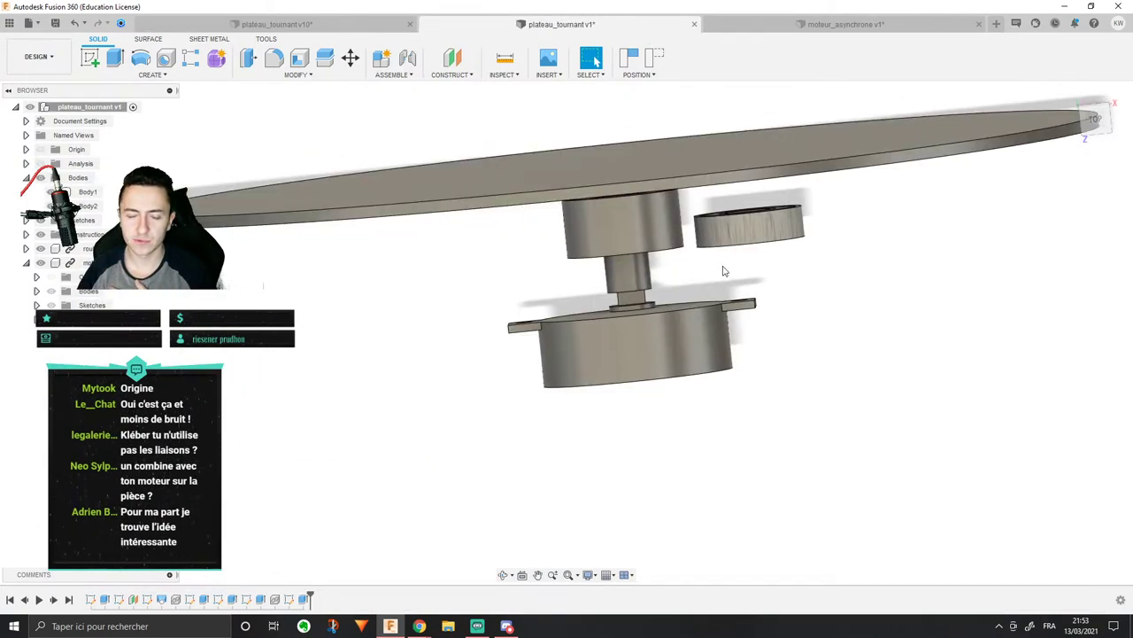
scroll(724, 269, down, 3)
scroll(629, 300, up, 3)
shift+middle_drag(630, 301, 486, 165)
click(489, 168)
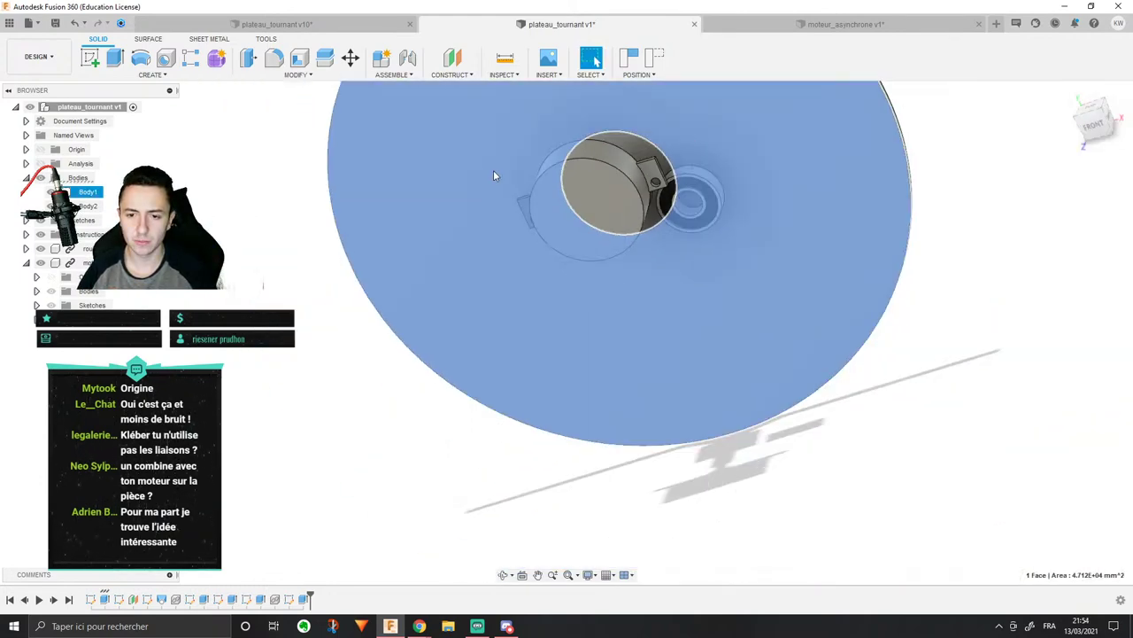
right_click(491, 170)
click(485, 234)
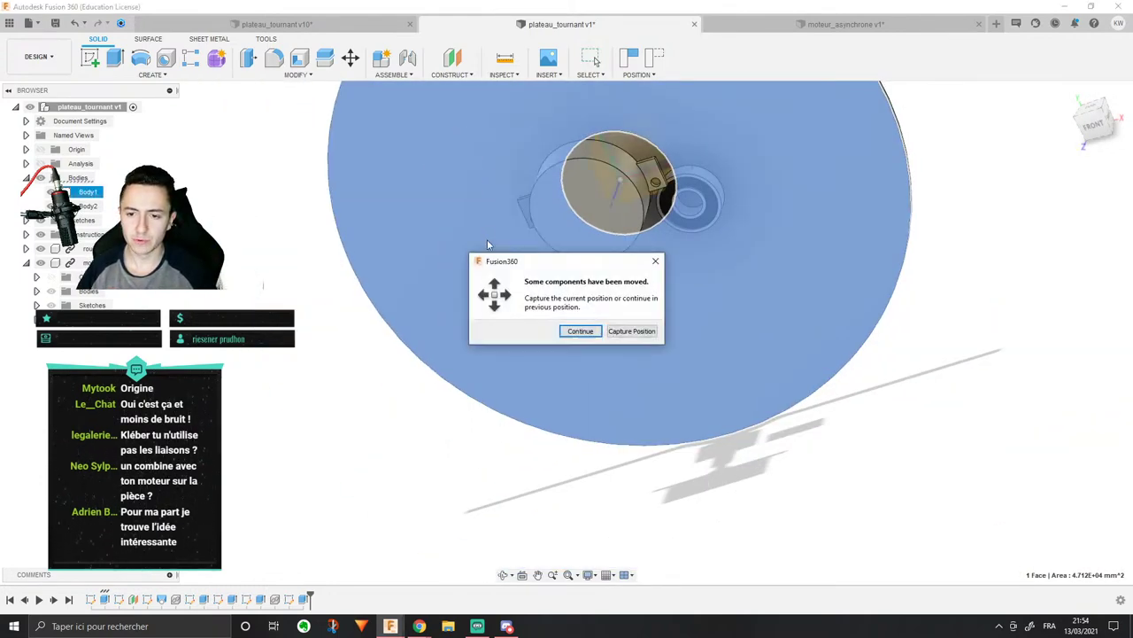
click(580, 331)
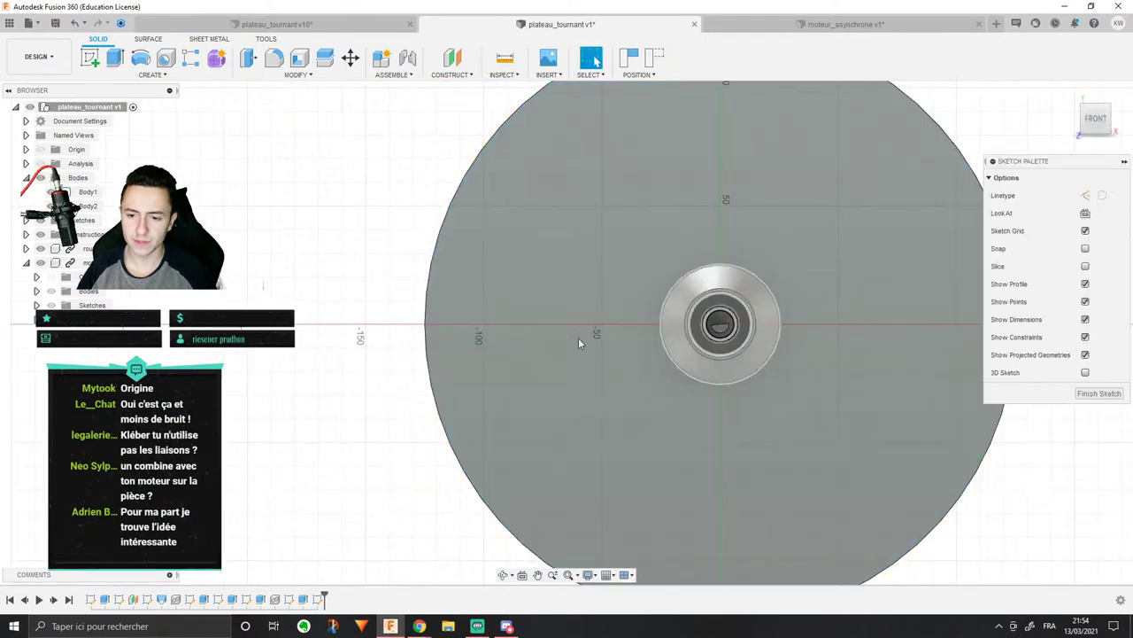
click(143, 58)
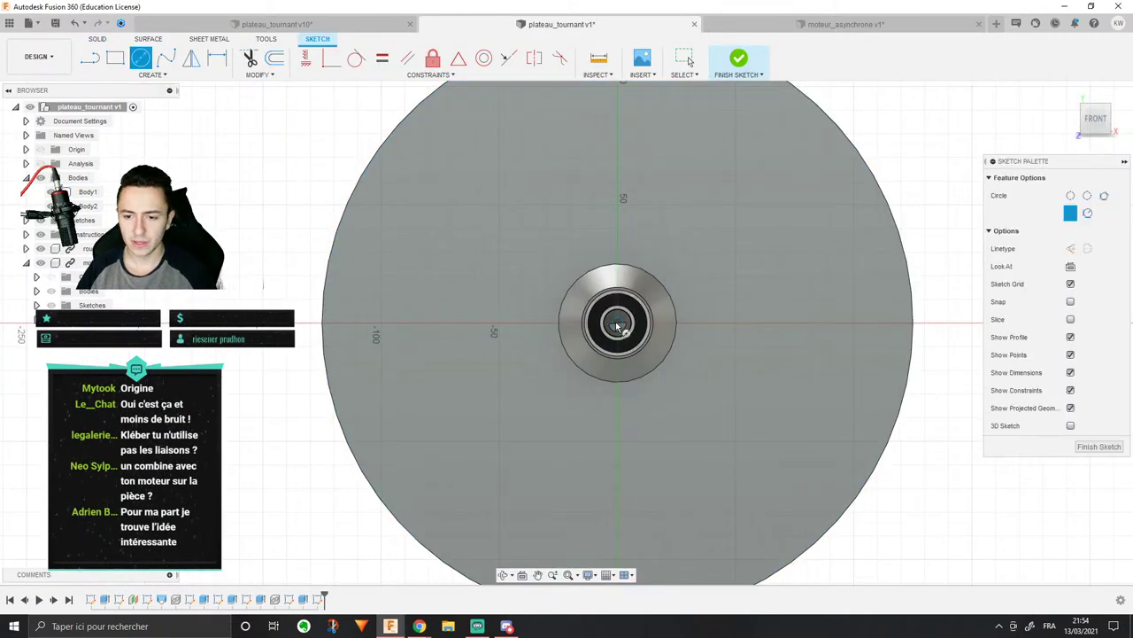
click(617, 323)
key(Escape)
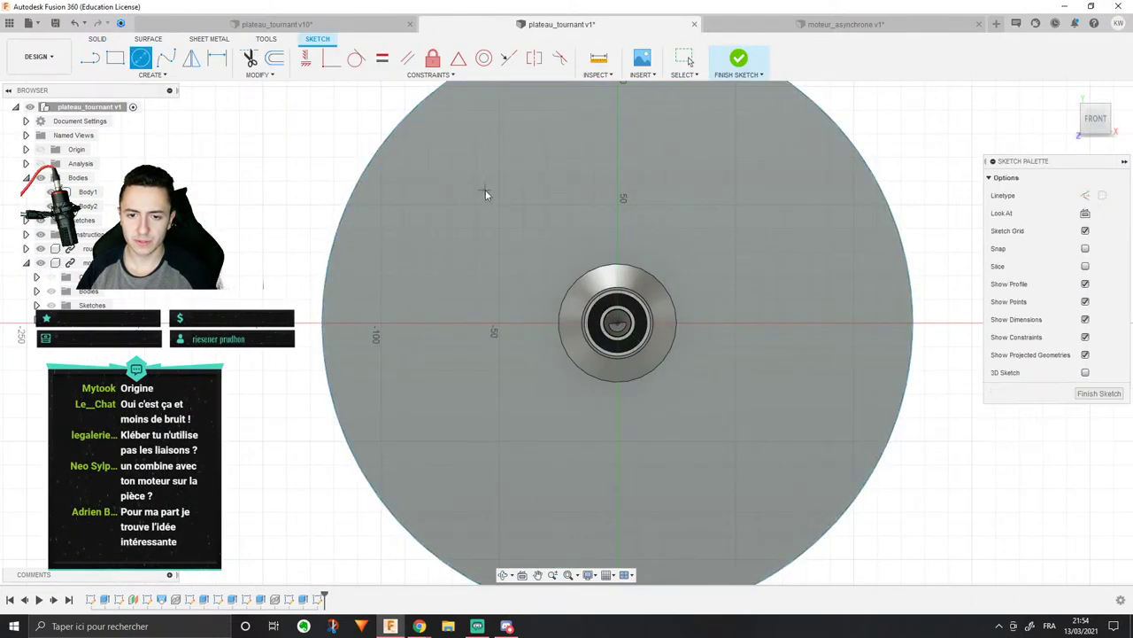
Step: Hide the bodies and select both the large disc profile and the central circle profile for an extrusion
scroll(487, 186, down, 3)
shift+middle_drag(493, 183, 394, 221)
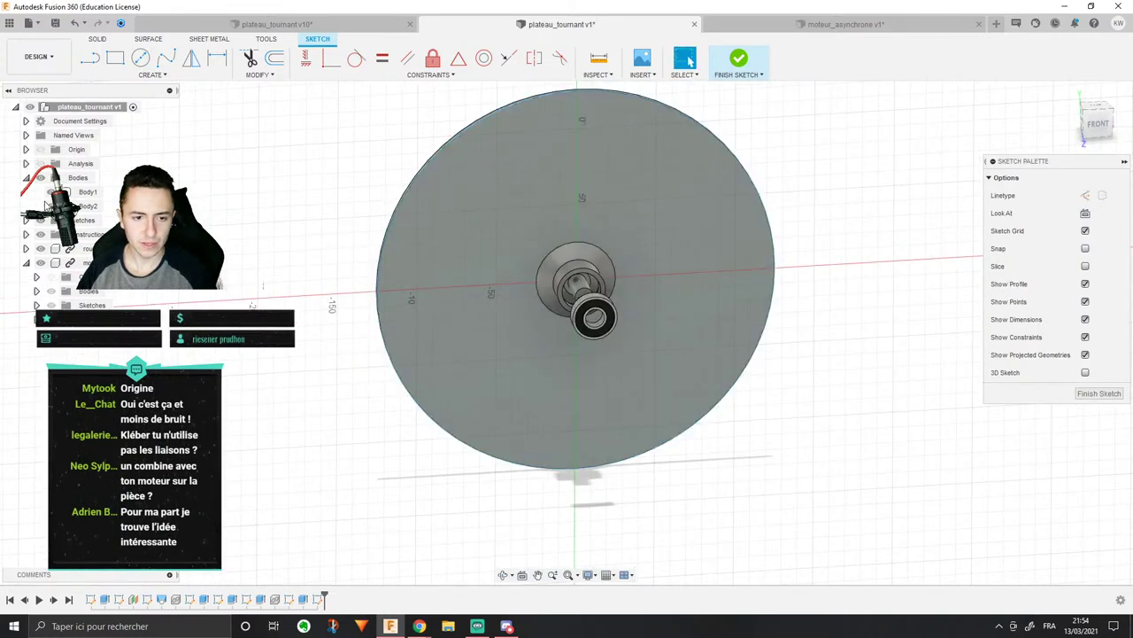
click(40, 177)
click(447, 209)
ctrl+click(571, 292)
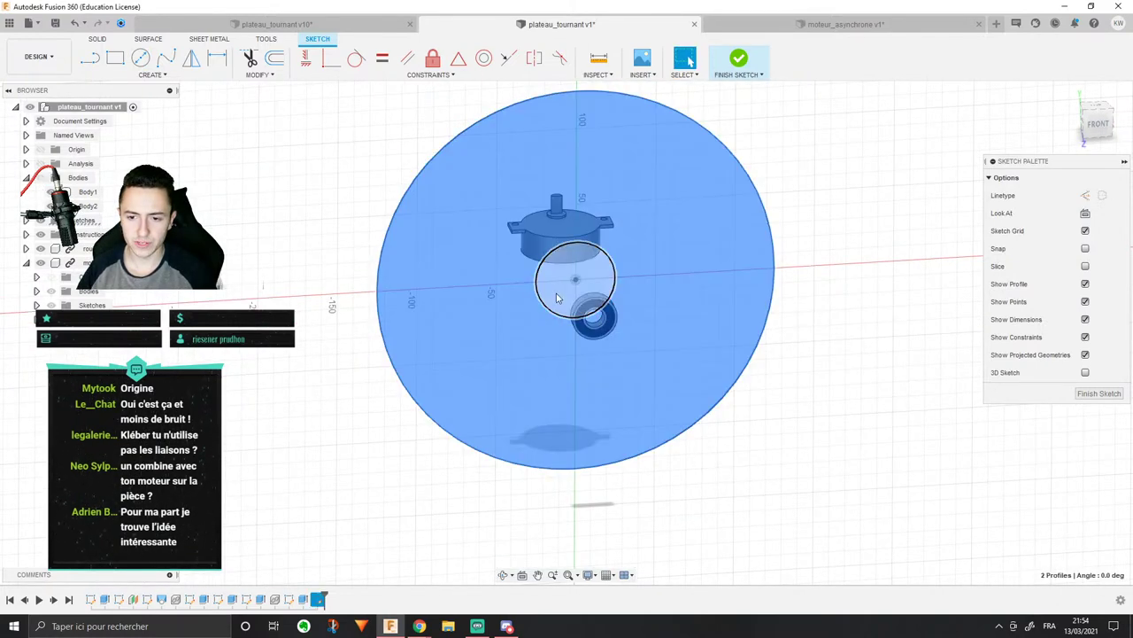
click(99, 39)
click(115, 58)
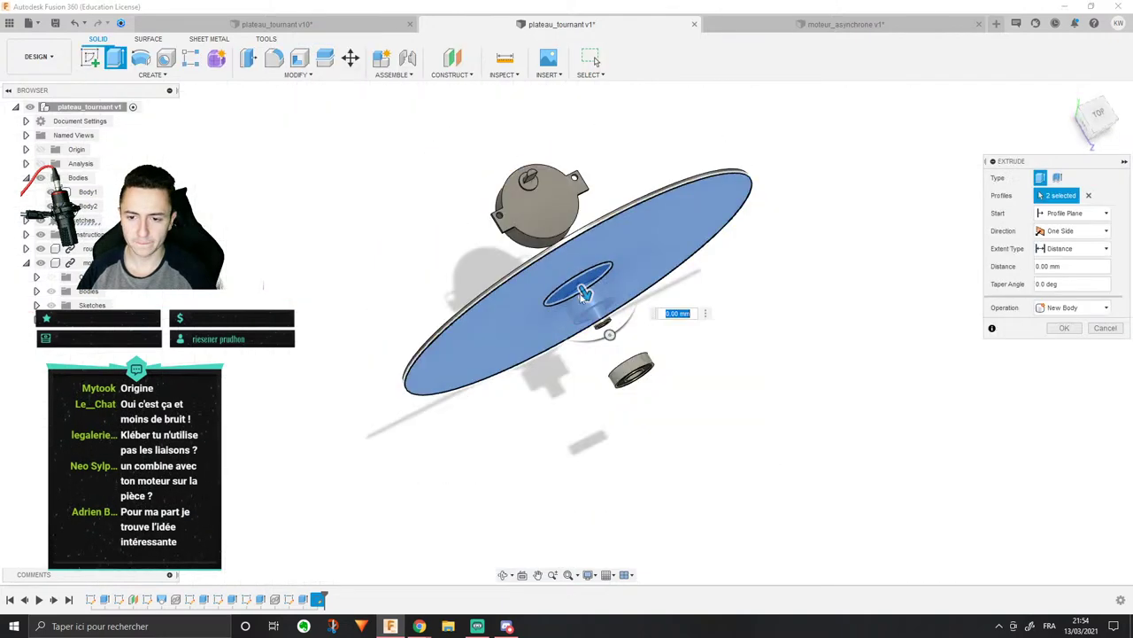
Step: Extrude both profiles about 30 mm away from the turntable's underside as a new body, using the thin-wall type
drag(595, 310, 610, 334)
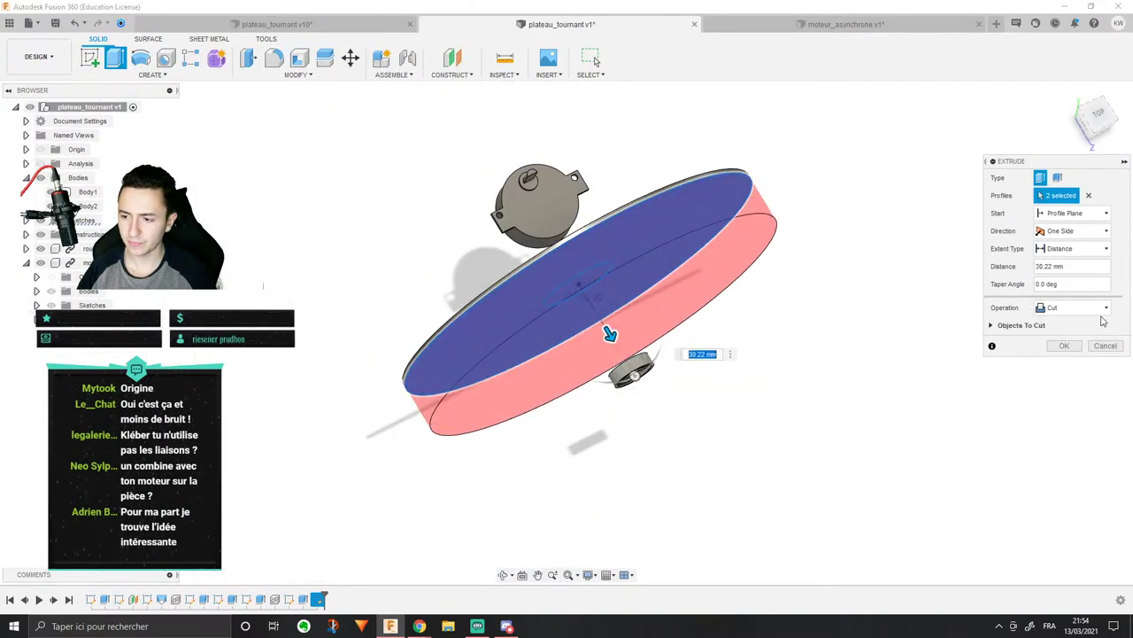
click(1073, 307)
click(1063, 363)
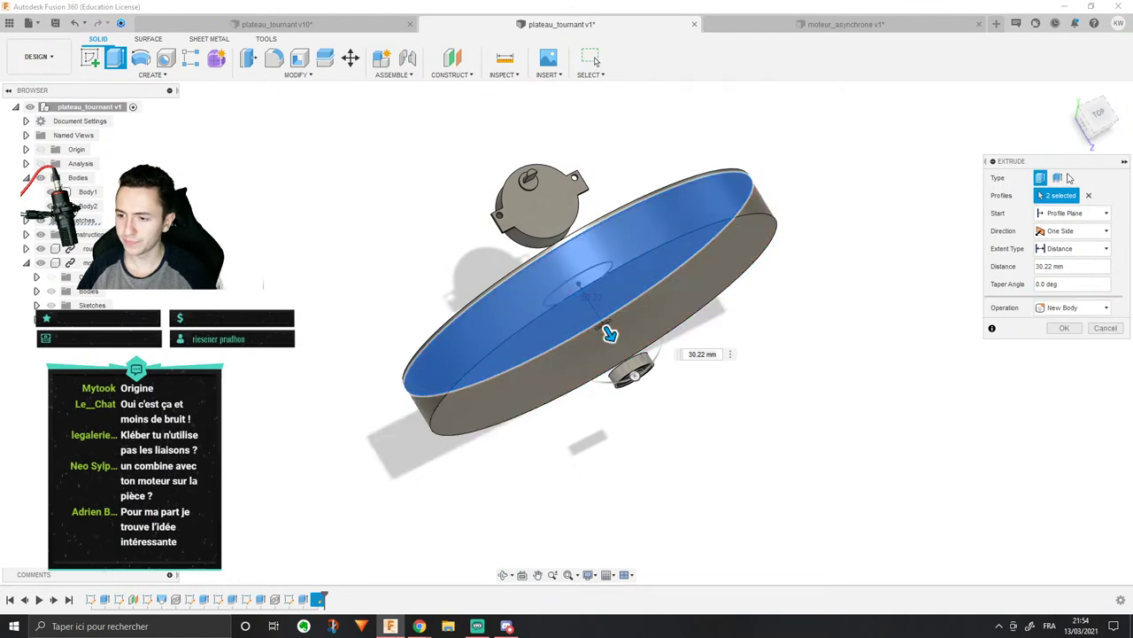
click(1062, 178)
shift+middle_drag(713, 188, 719, 256)
shift+middle_drag(439, 255, 488, 289)
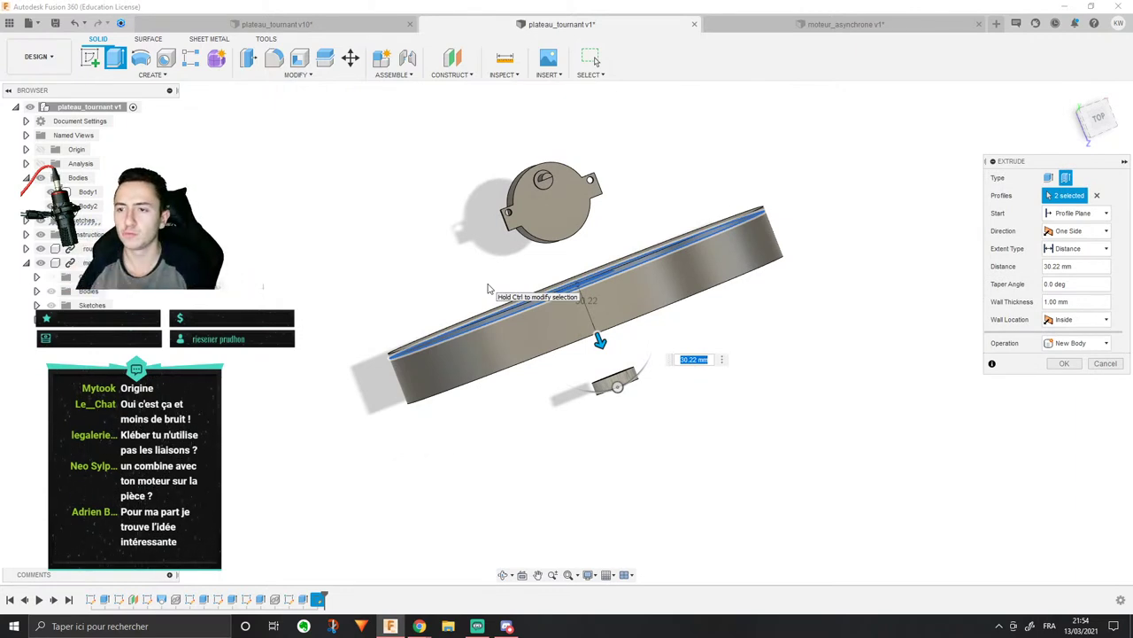
Step: Set the rim's extrusion distance to 35 mm and its wall thickness to 2 mm, and complete the extrusion
click(1098, 119)
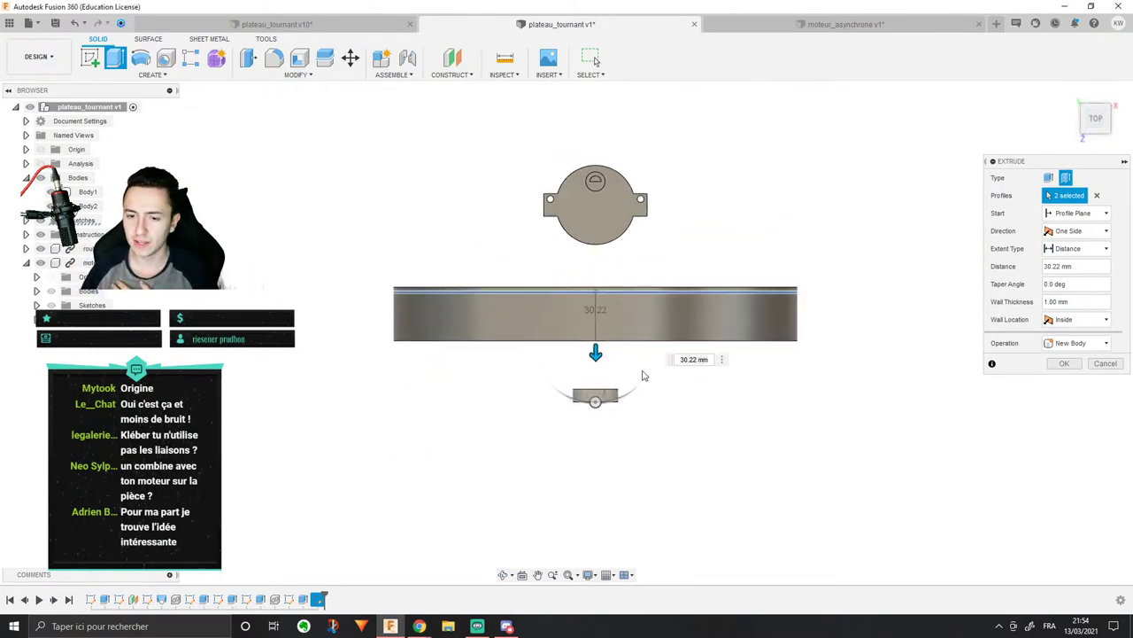
scroll(589, 377, up, 3)
drag(600, 326, 601, 339)
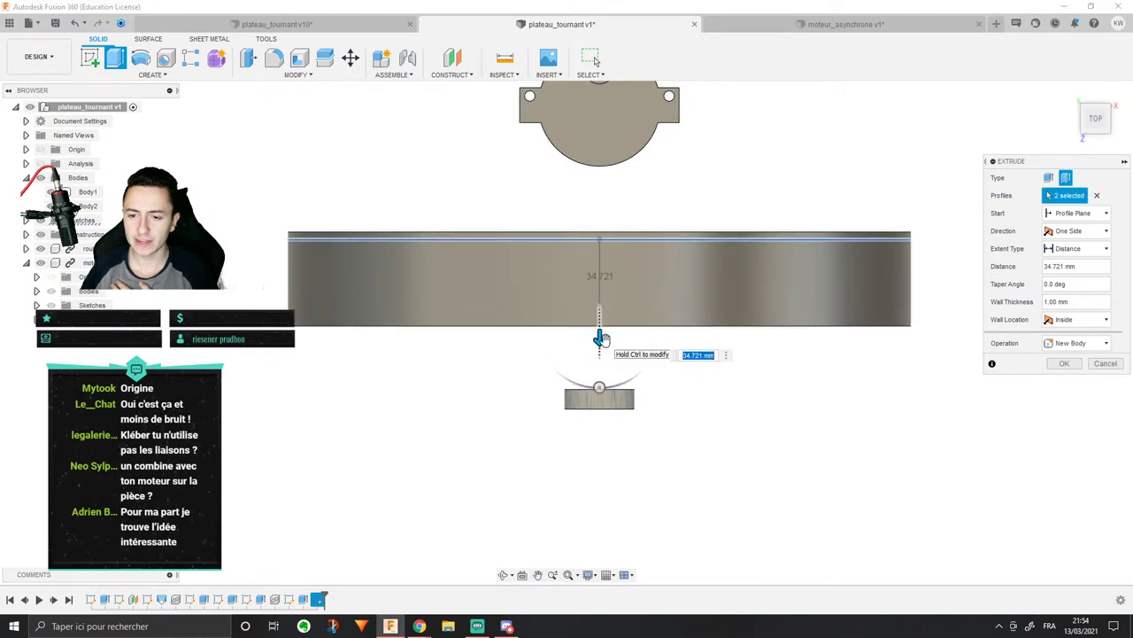
text(35)
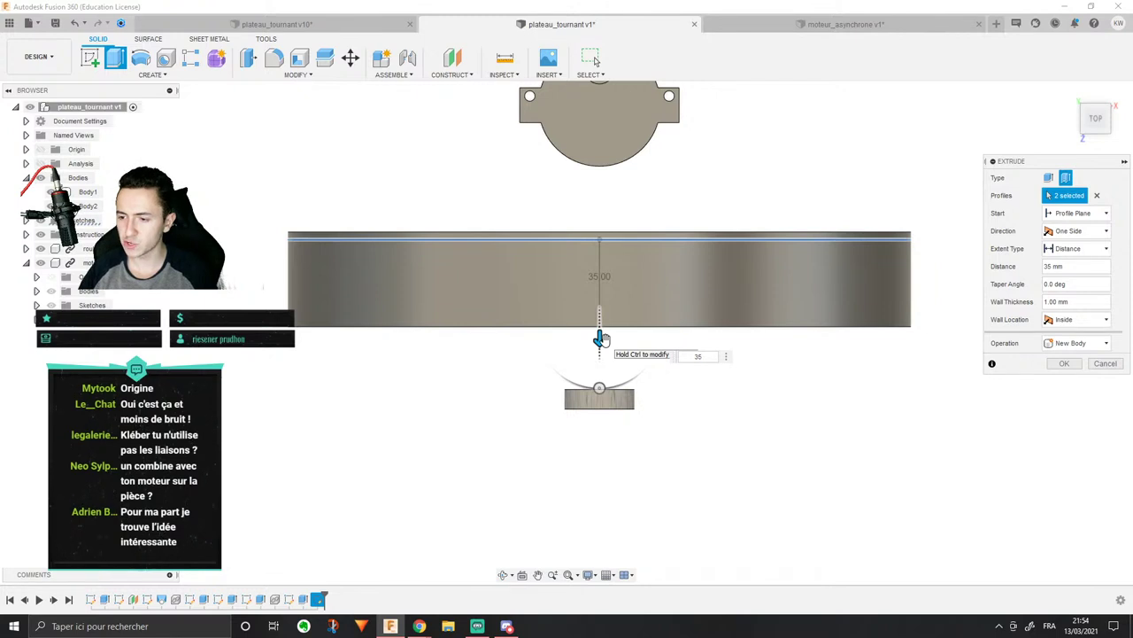
click(1071, 301)
text(2)
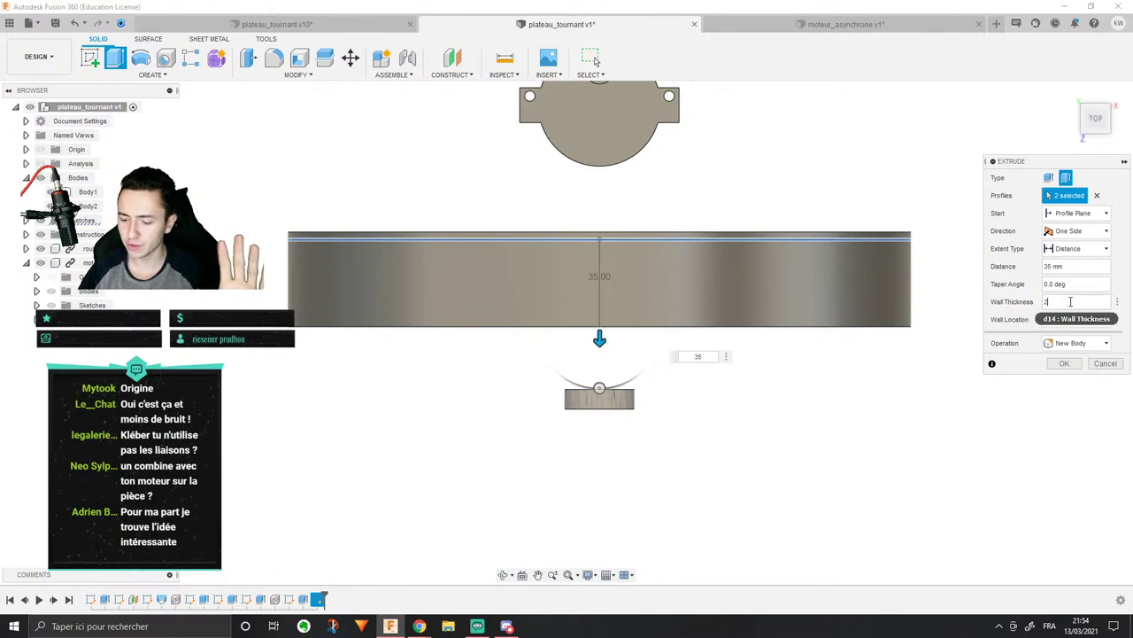
click(1075, 366)
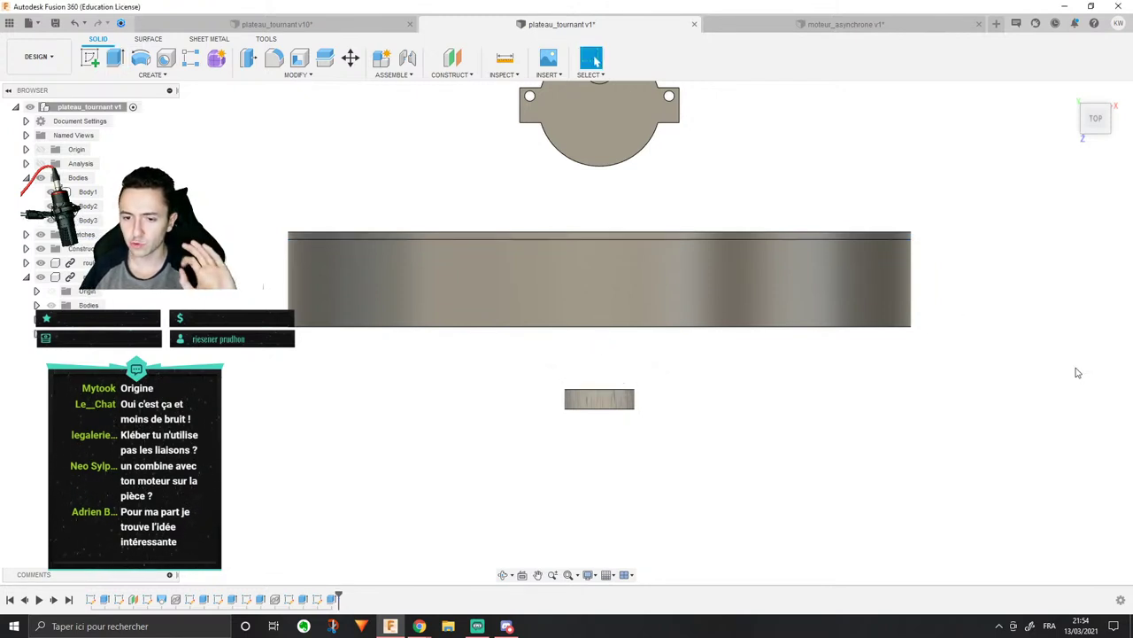
Step: Examine the thin rim, hub and bearing on the turntable's underside from several angles, including the rim's end face
scroll(755, 330, up, 2)
scroll(754, 330, down, 3)
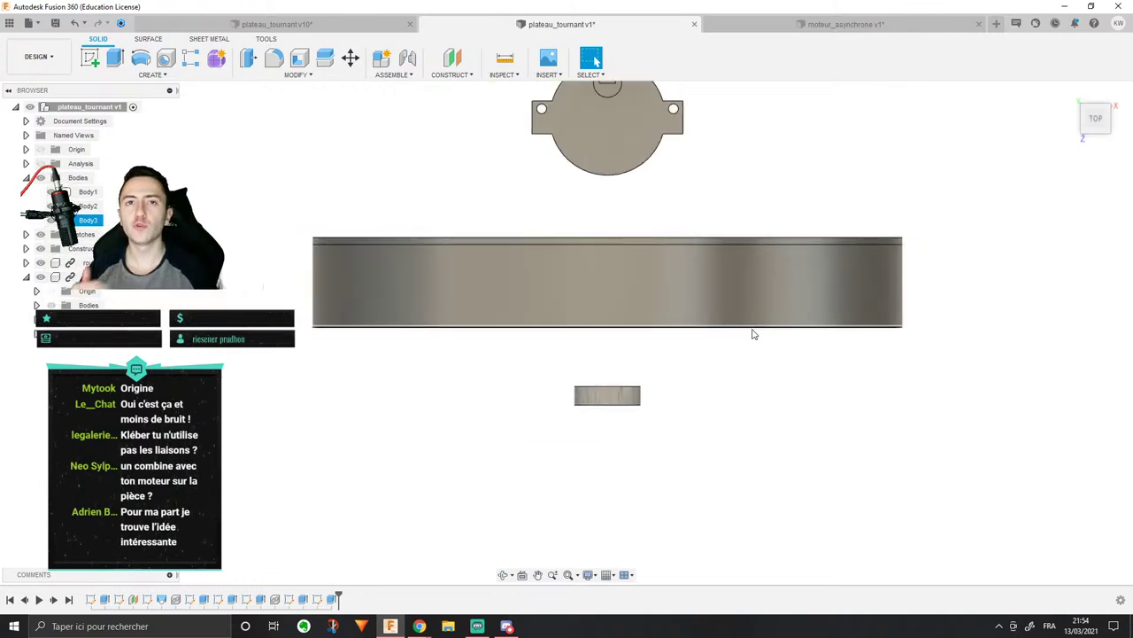
shift+middle_drag(602, 357, 403, 171)
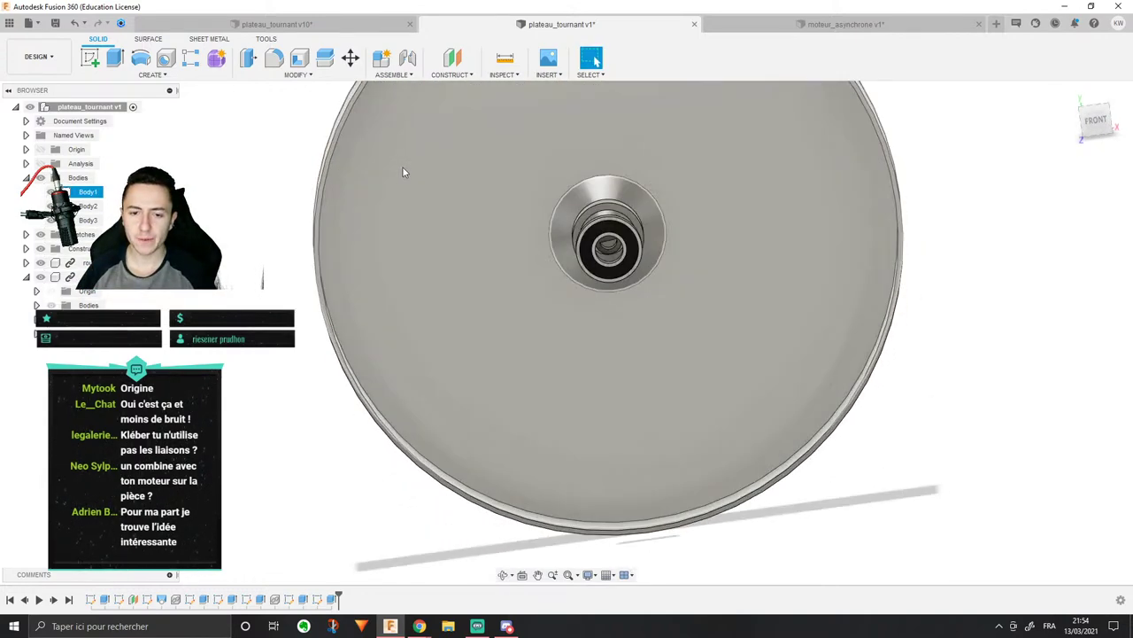
middle_drag(270, 124, 242, 228)
scroll(288, 154, up, 3)
scroll(288, 154, down, 3)
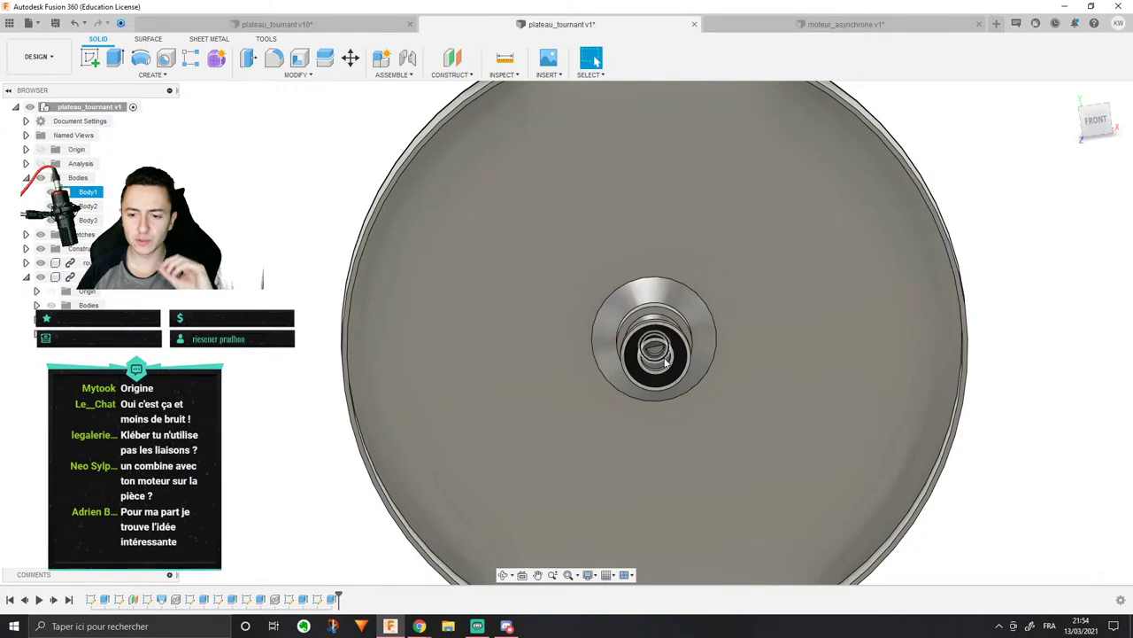
scroll(478, 220, down, 4)
shift+middle_drag(478, 230, 513, 363)
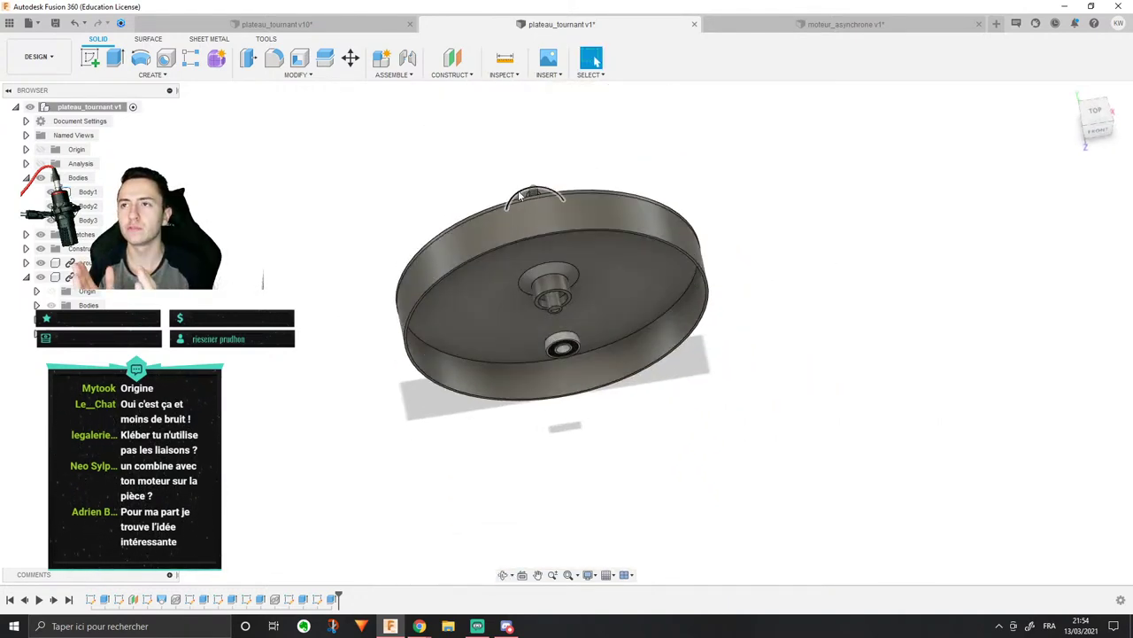
scroll(385, 281, up, 5)
shift+middle_drag(384, 281, 379, 244)
click(1098, 124)
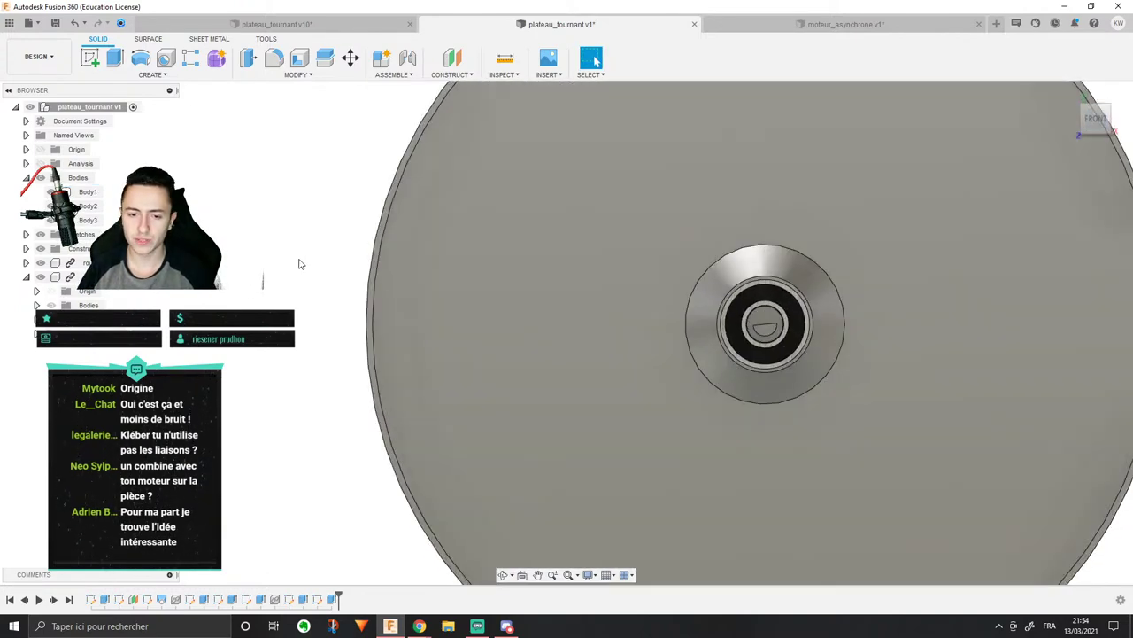
click(379, 239)
middle_drag(379, 237, 319, 244)
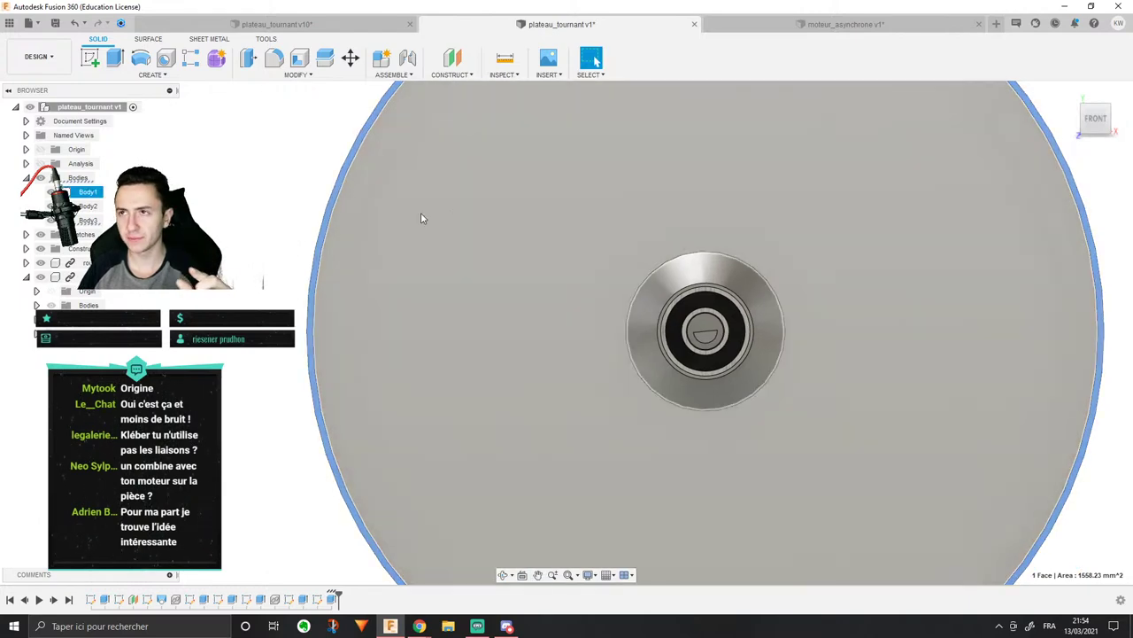
middle_drag(420, 214, 327, 222)
scroll(327, 222, down, 2)
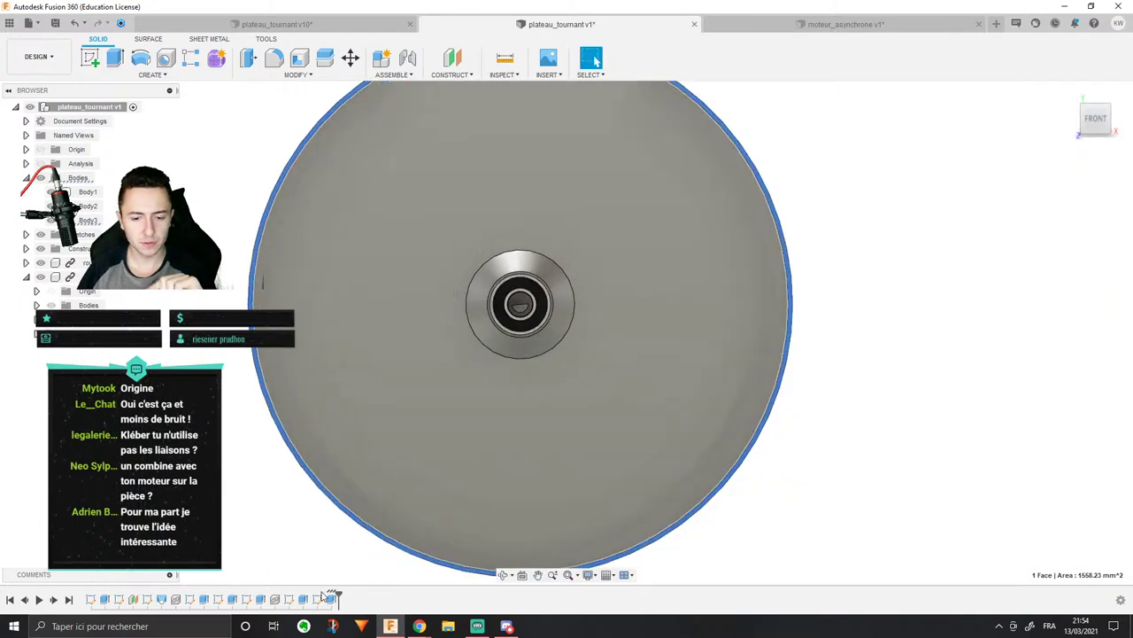
Step: Edit the rim's thin extrusion and set its wall thickness to 0.4*6
click(331, 598)
right_click(332, 599)
click(349, 473)
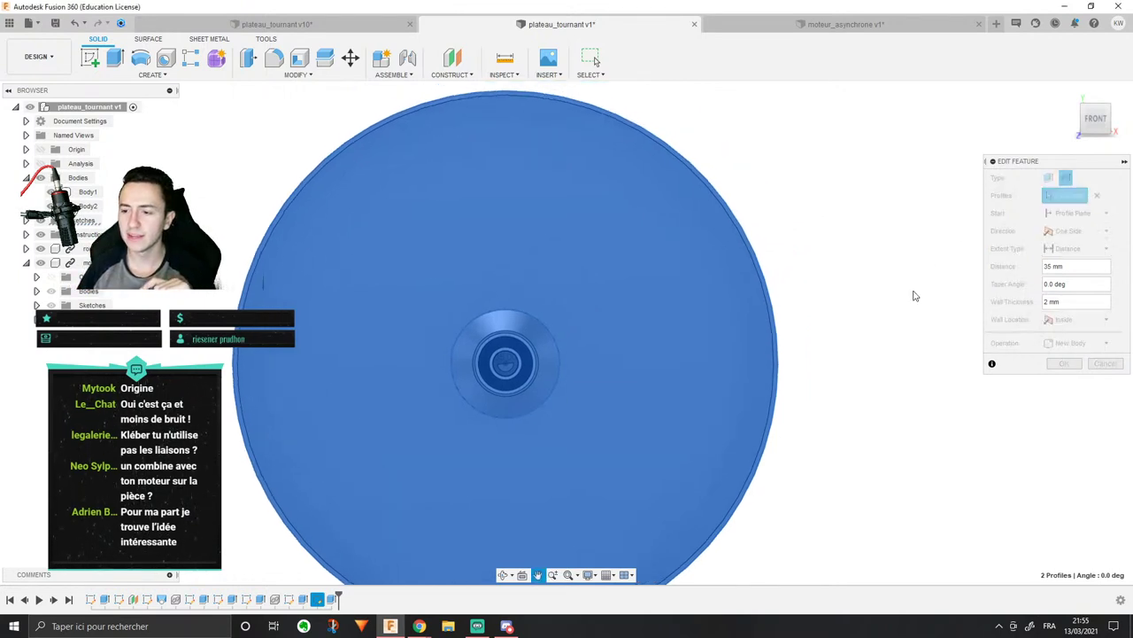
drag(1071, 301, 1021, 304)
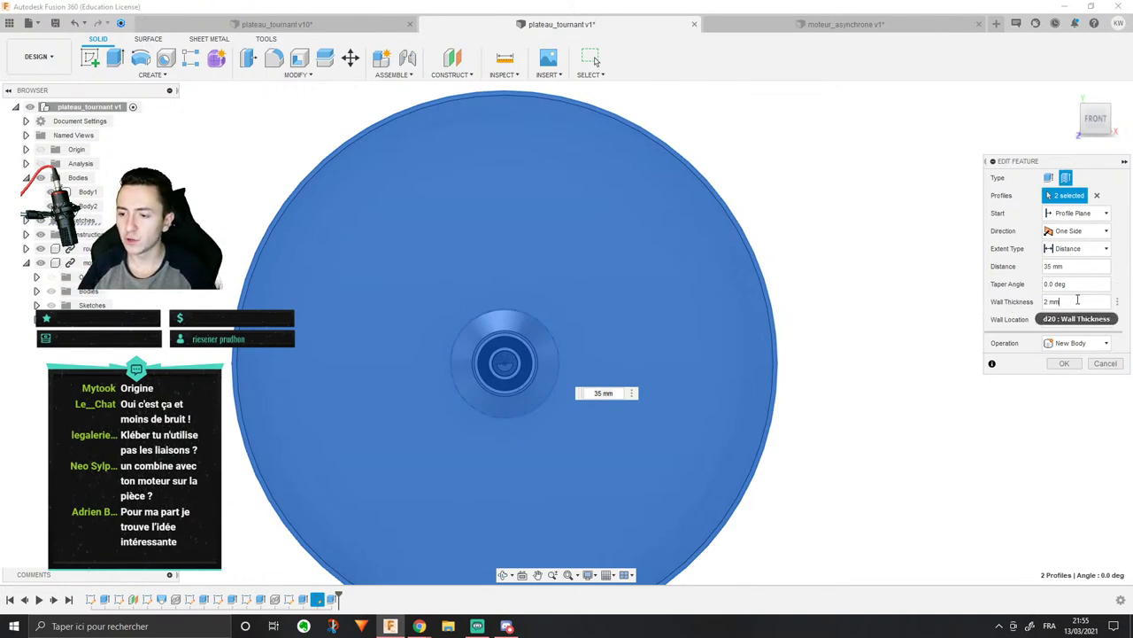
text(0.4)
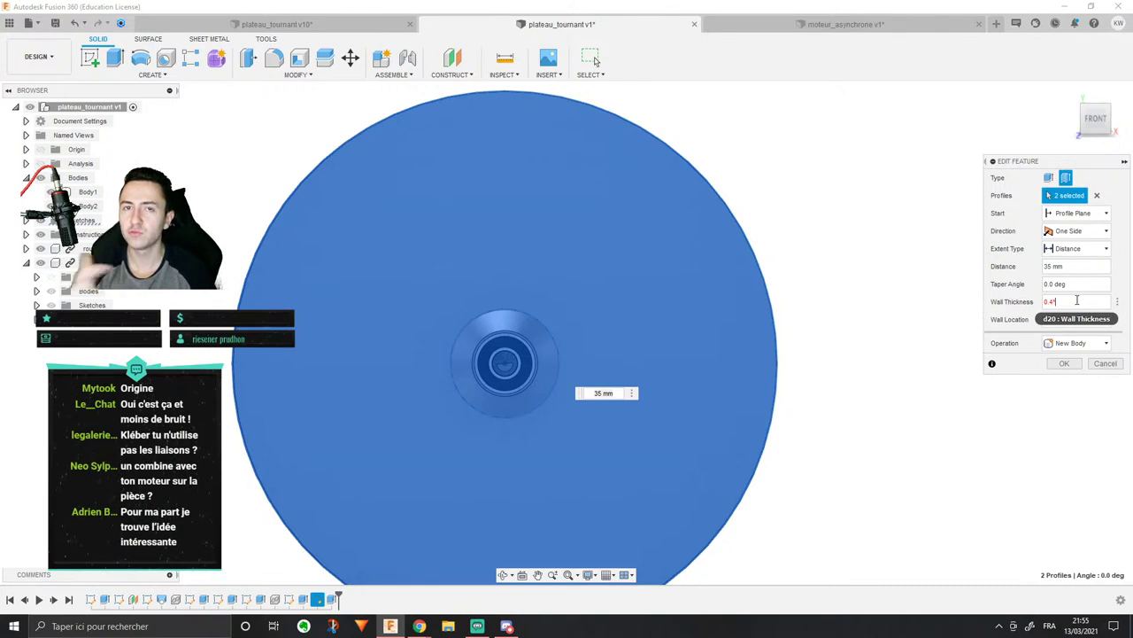
text(*)
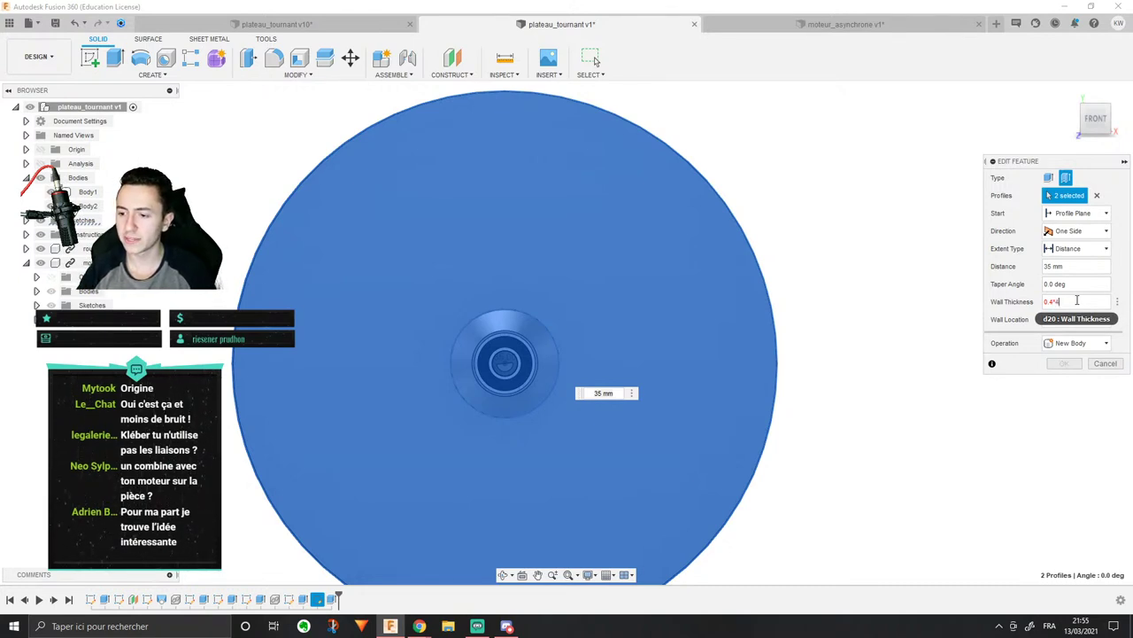
text(4)
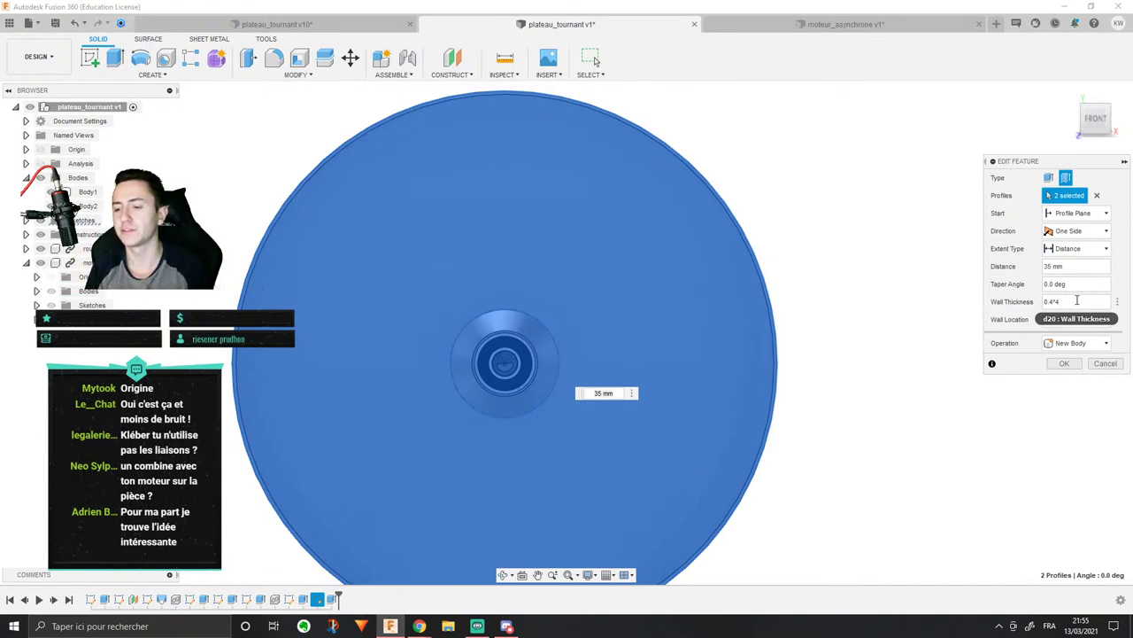
key(BackSpace)
text(6)
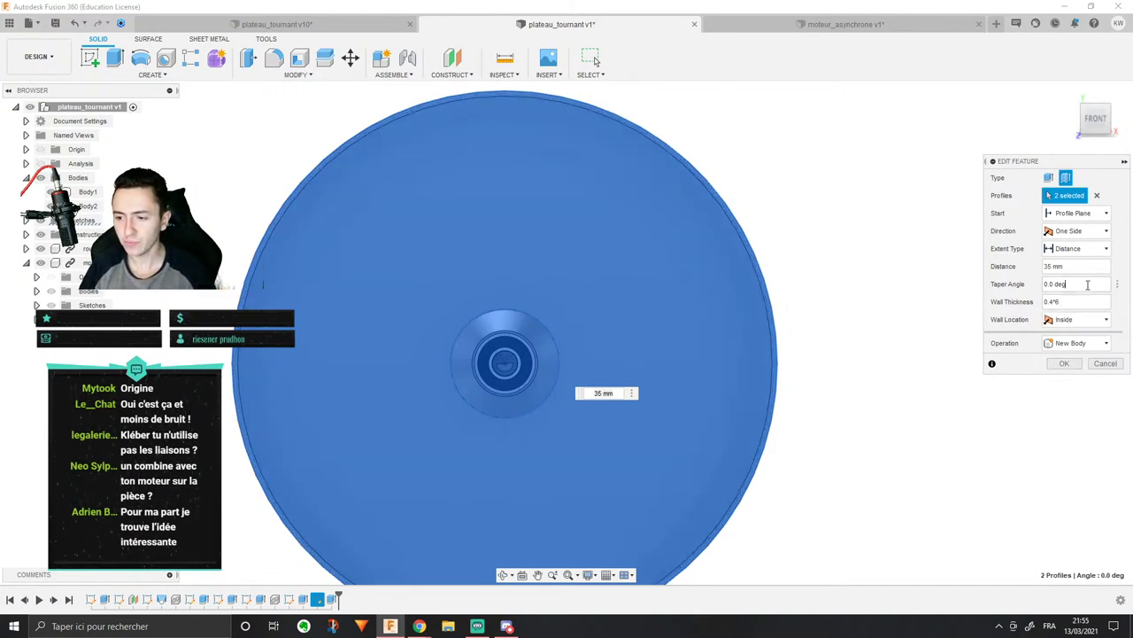
click(1066, 364)
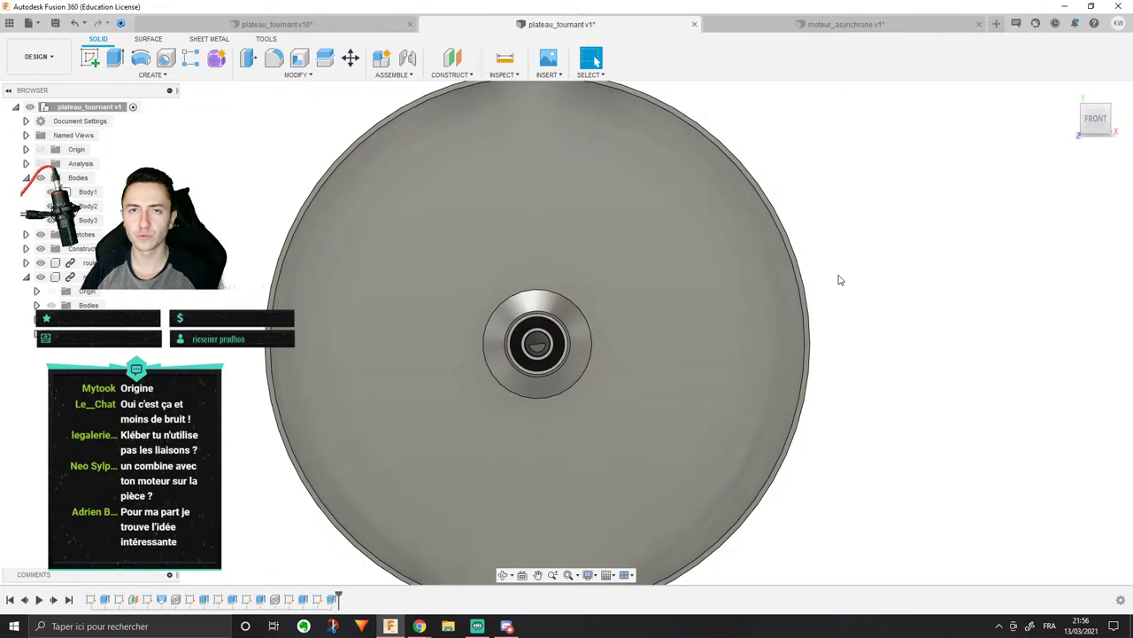
Step: Move the bearing freehand down onto the hub, around the motor axle's sleeve, and nudge its position
shift+middle_drag(840, 279, 845, 228)
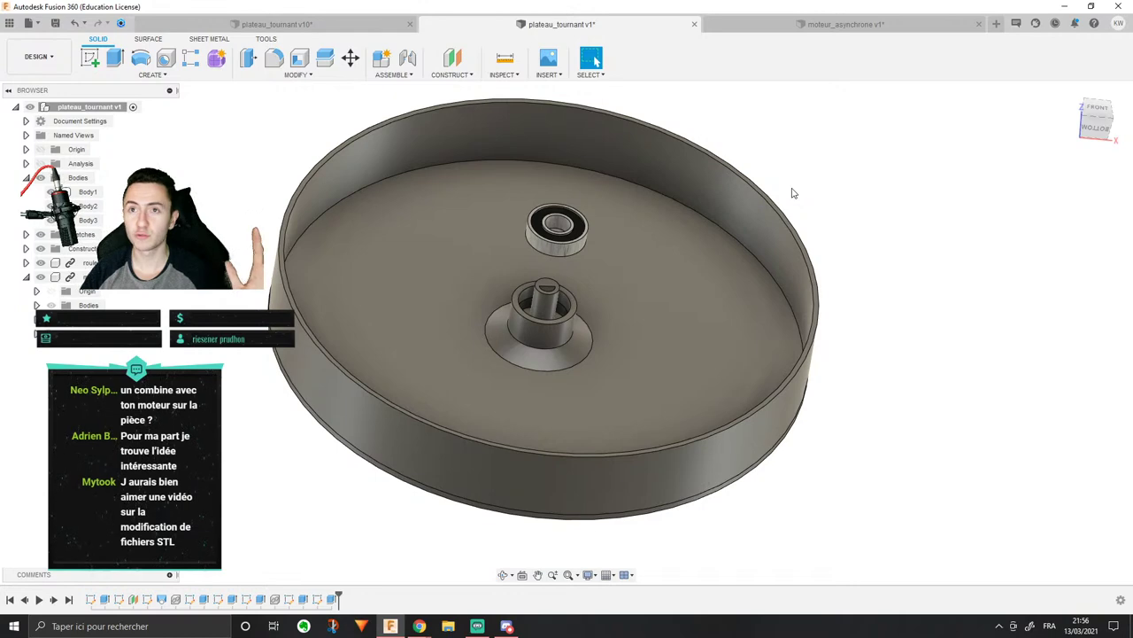
shift+middle_drag(742, 299, 763, 313)
middle_drag(912, 277, 942, 222)
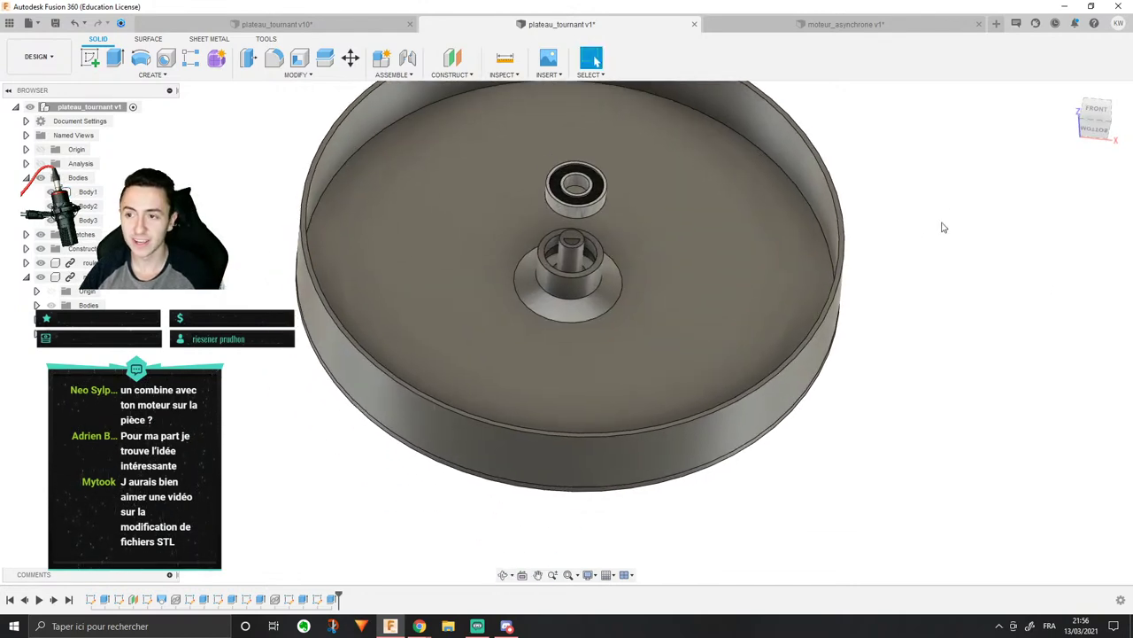
scroll(939, 183, up, 4)
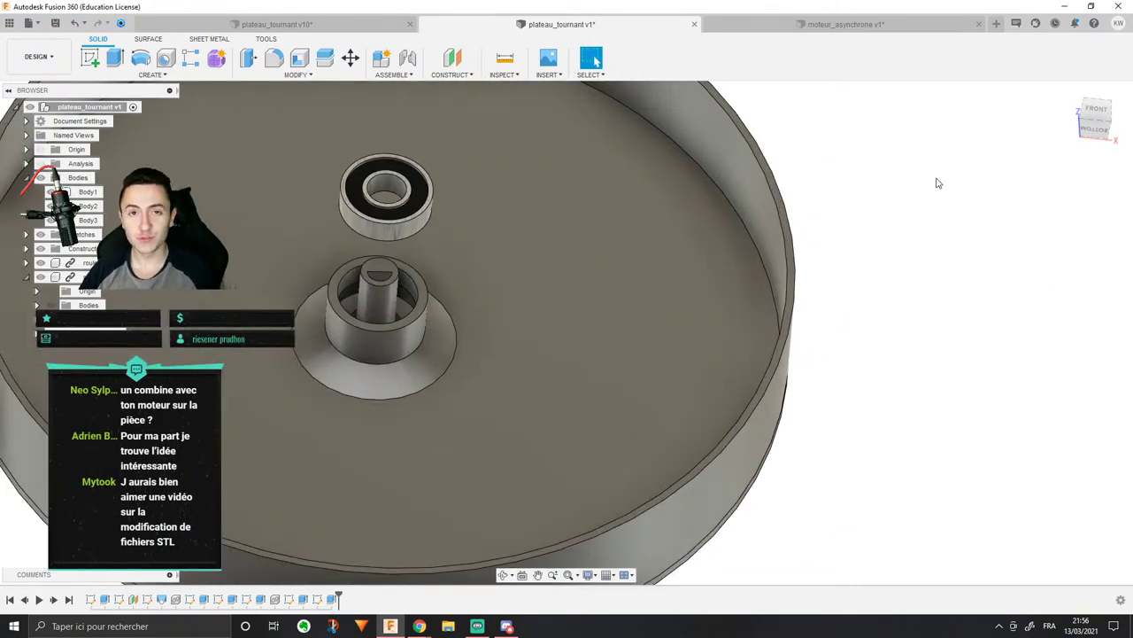
shift+middle_drag(938, 183, 746, 205)
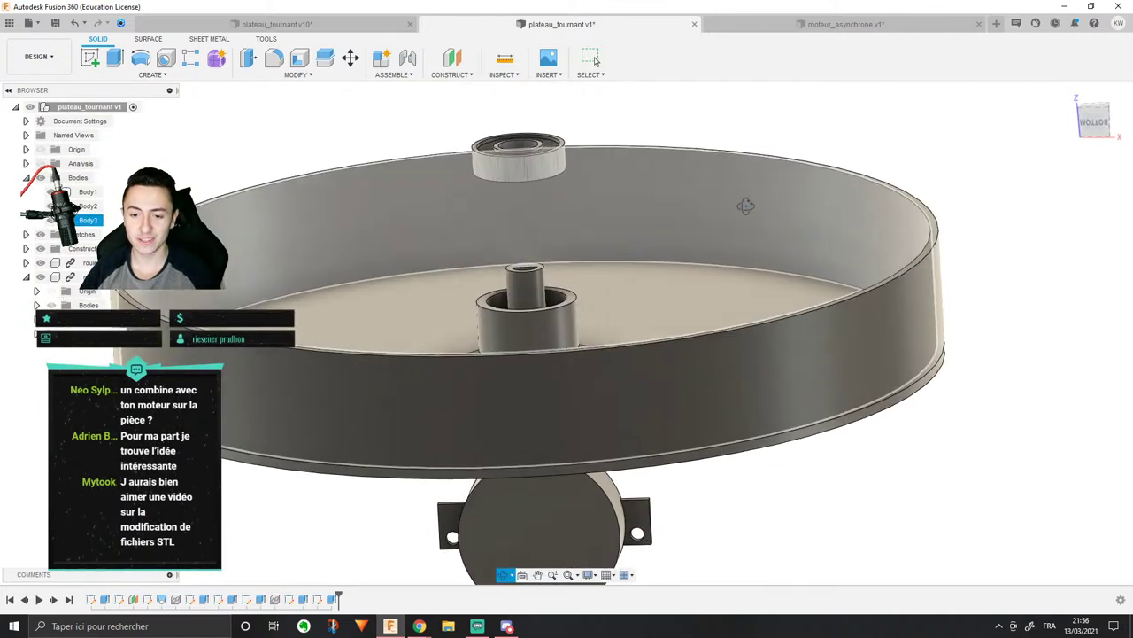
drag(522, 170, 537, 326)
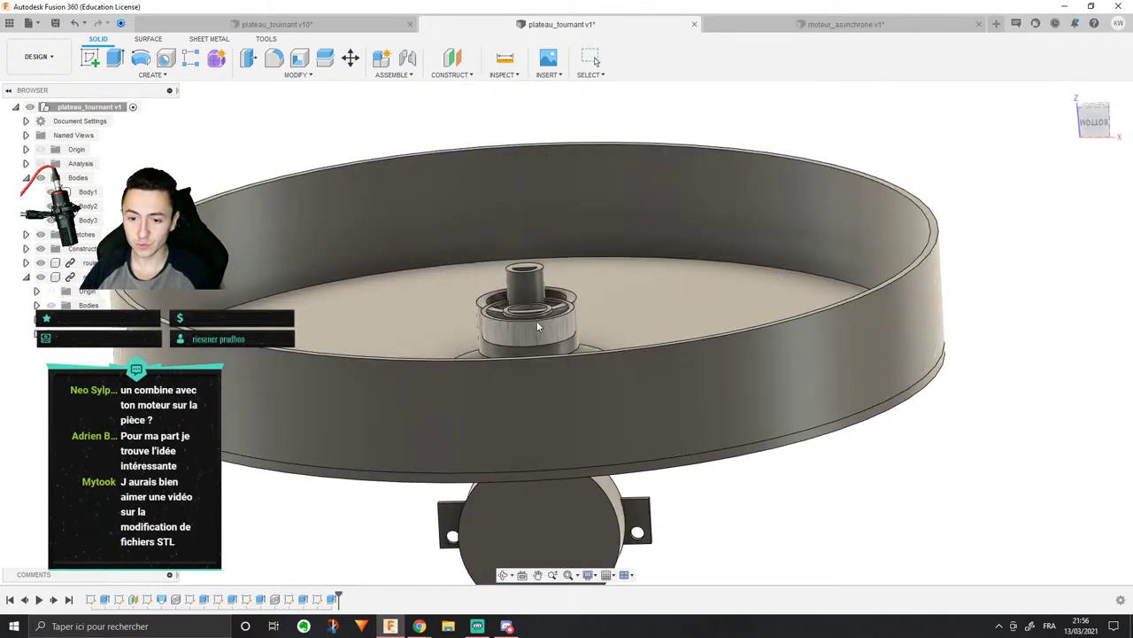
shift+middle_drag(537, 326, 496, 390)
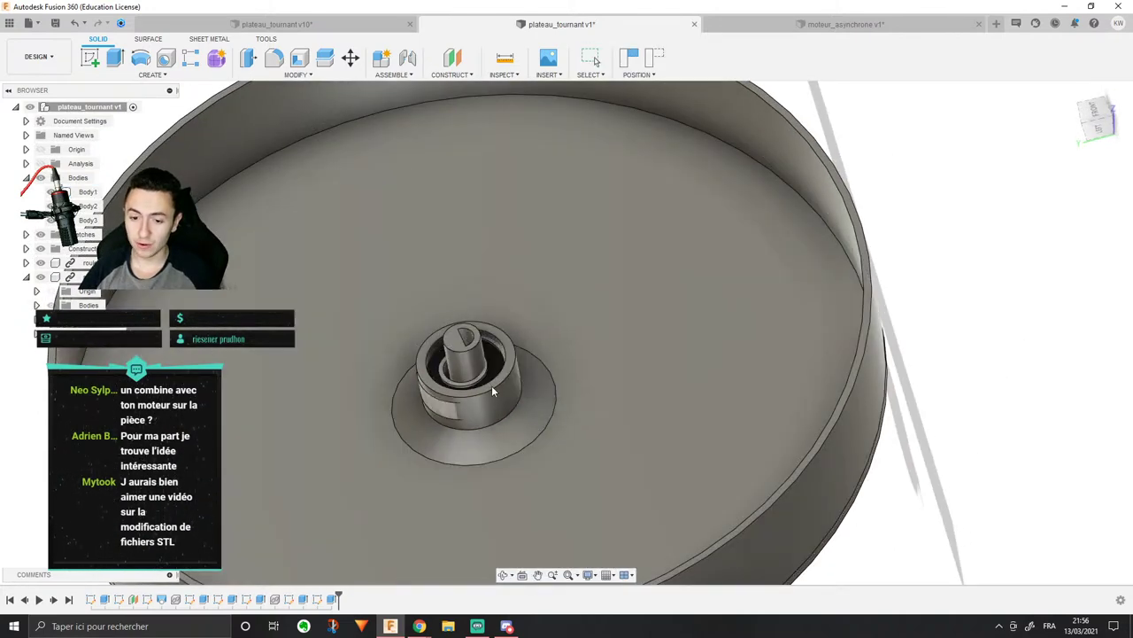
drag(493, 387, 498, 385)
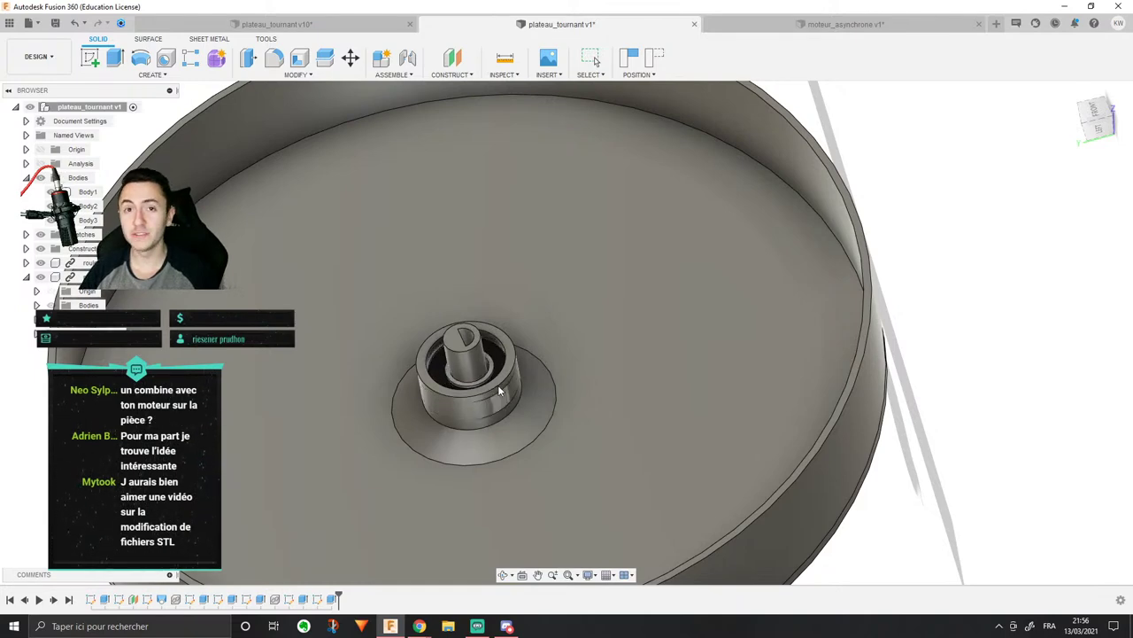
Step: Move the motor freehand from beneath the turntable to the inside of the rim, beside the hub
scroll(494, 383, down, 8)
shift+middle_drag(494, 383, 640, 387)
drag(583, 383, 618, 222)
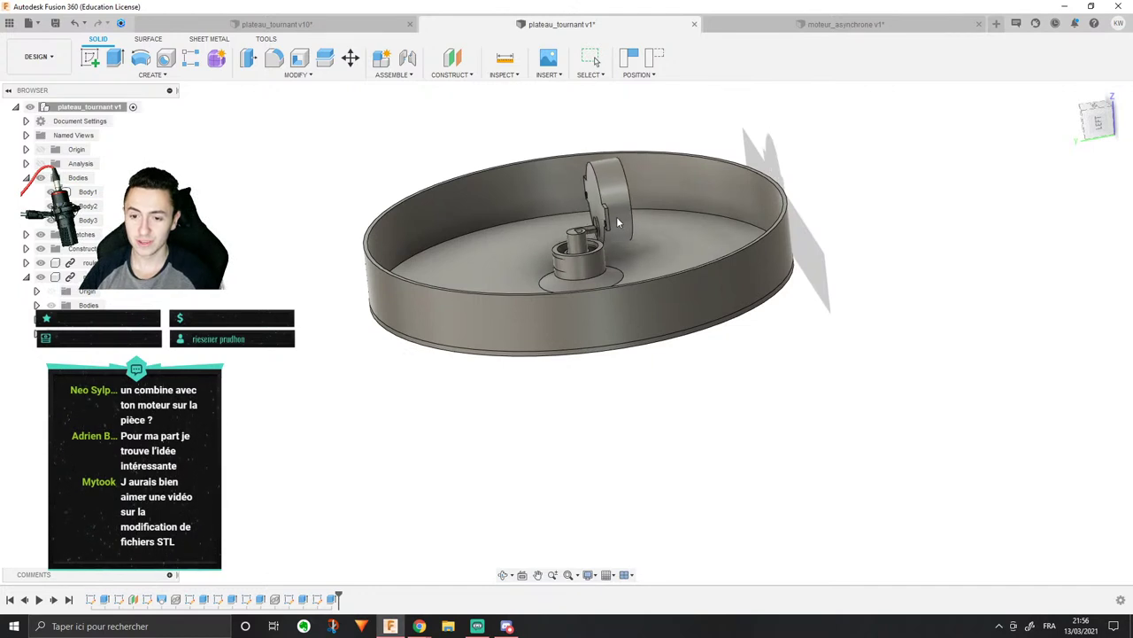
Step: Rotate the motor component 90 degrees about the X axis so it lies flat with its shaft facing the hub
click(351, 58)
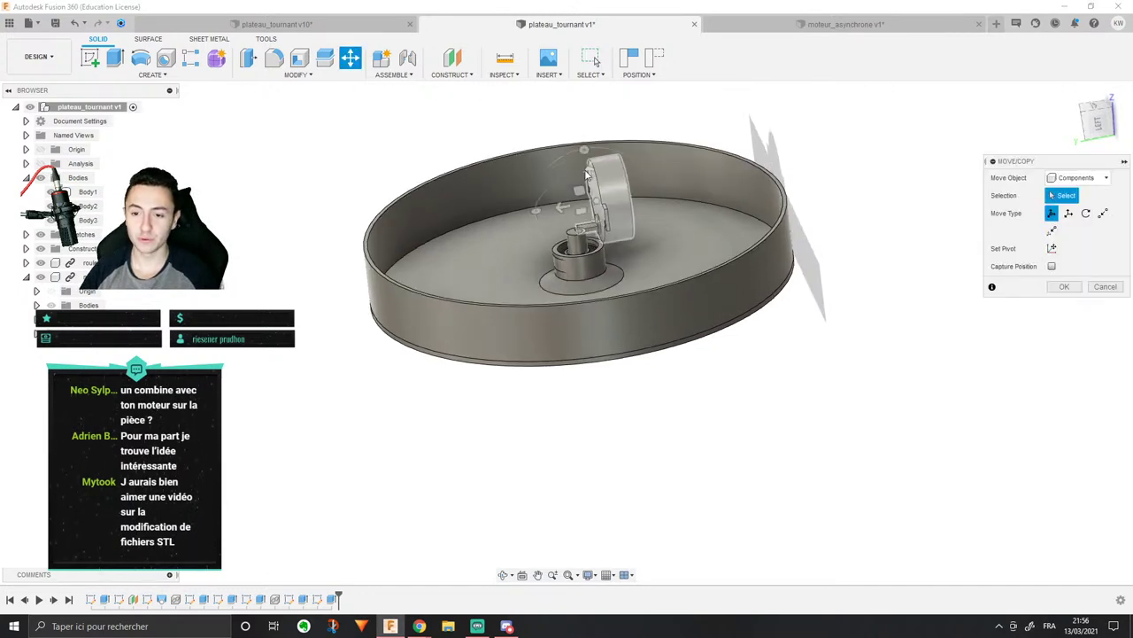
scroll(586, 175, up, 3)
shift+middle_drag(544, 209, 483, 216)
click(568, 209)
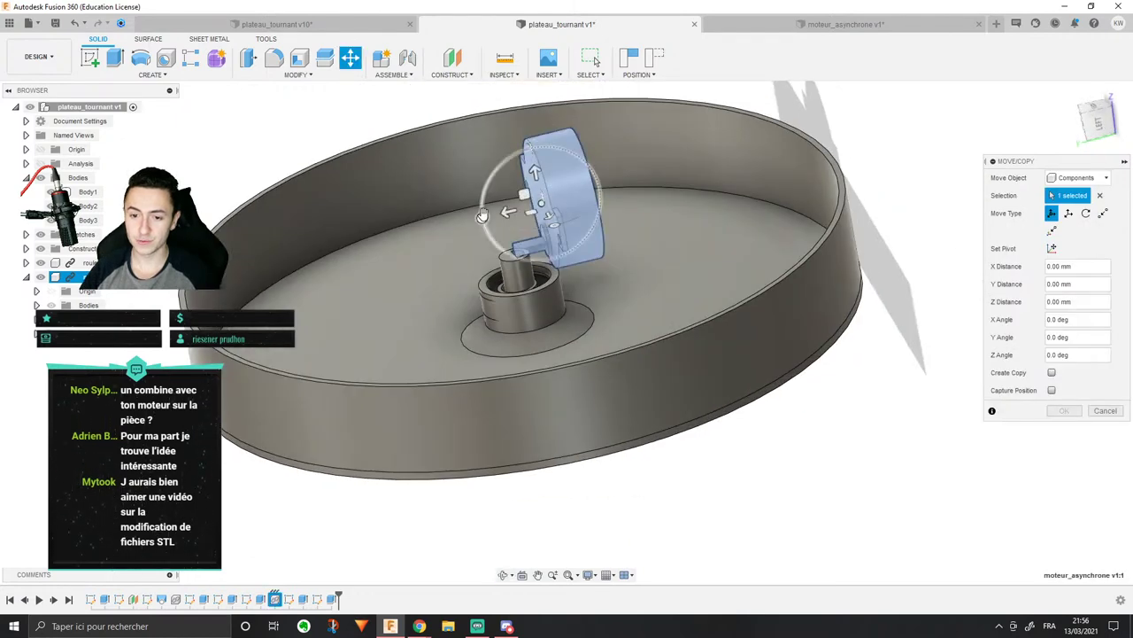
drag(483, 215, 552, 264)
shift+middle_drag(735, 157, 721, 206)
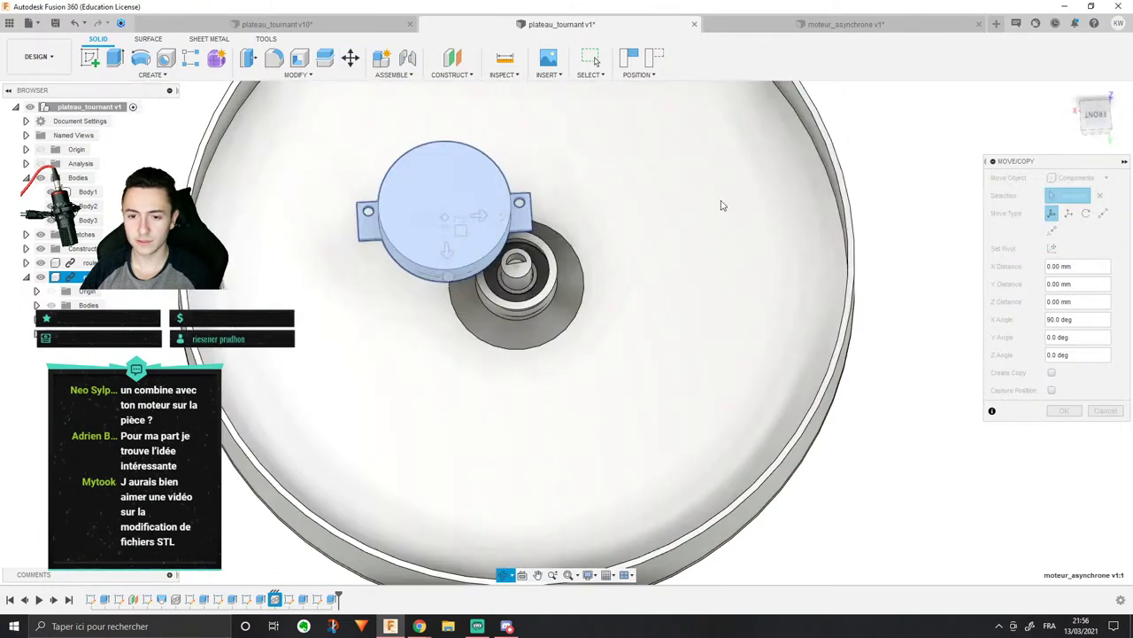
Step: Move the motor freehand about 26 mm along X, align its shaft with the hub's axle sleeve, and shift it about -11.9 mm along Z
drag(478, 215, 556, 181)
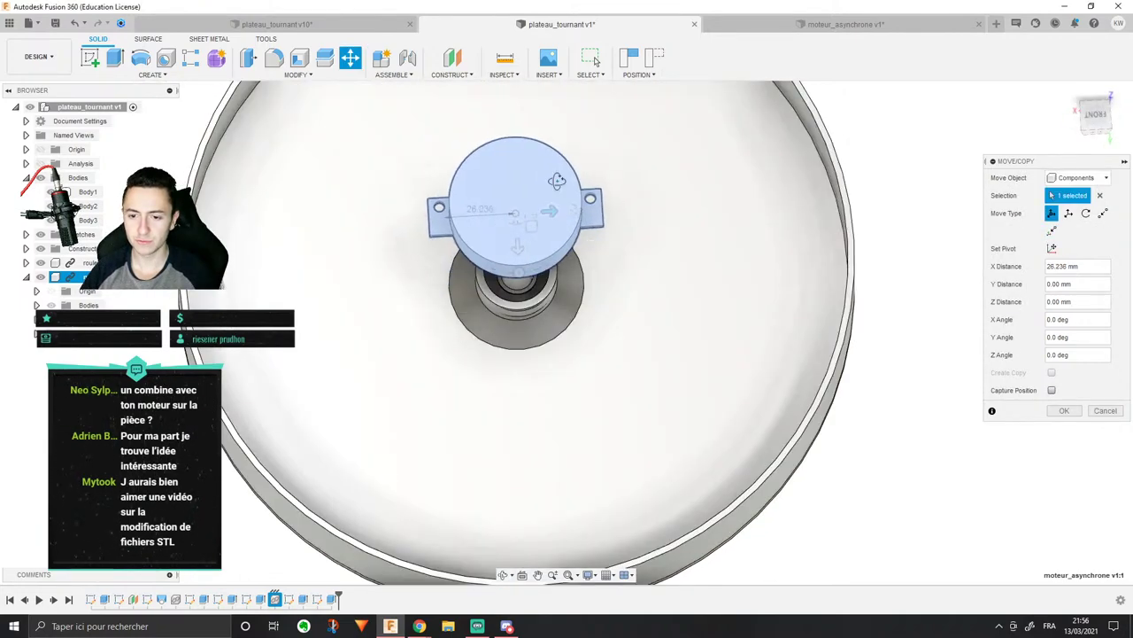
shift+middle_drag(557, 181, 503, 171)
drag(500, 192, 453, 192)
shift+middle_drag(453, 191, 458, 158)
drag(447, 167, 410, 166)
drag(437, 204, 441, 173)
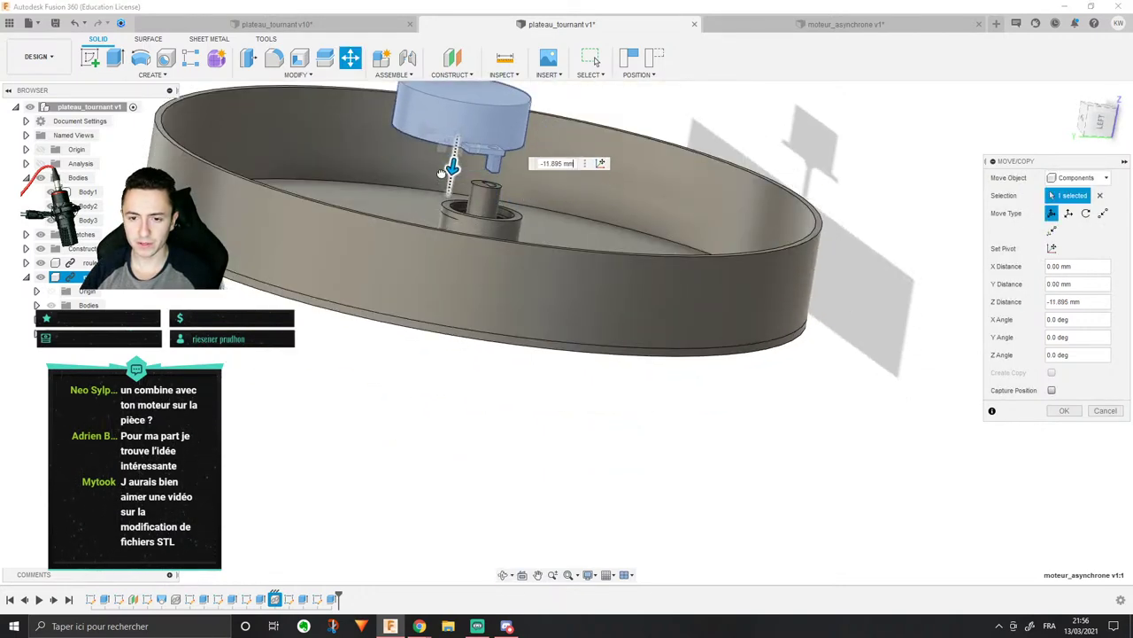
shift+middle_drag(544, 188, 639, 245)
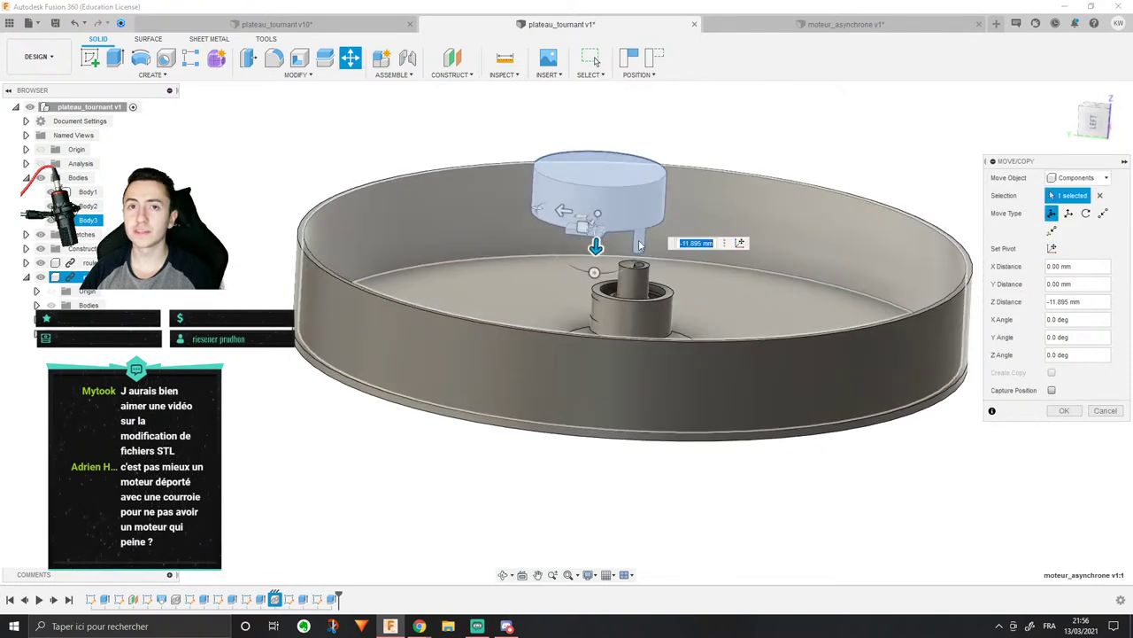
scroll(786, 224, up, 2)
click(1065, 413)
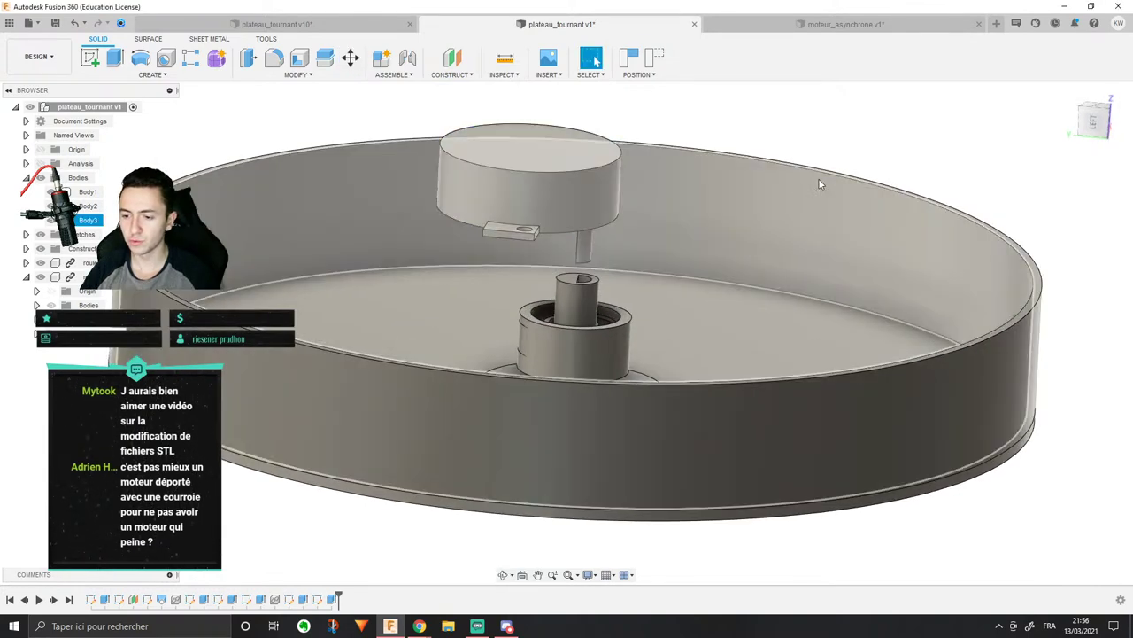
Step: Examine from several angles how the motor sits above the axle sleeve, the bearing and the hub inside the rim
shift+middle_drag(818, 178, 595, 267)
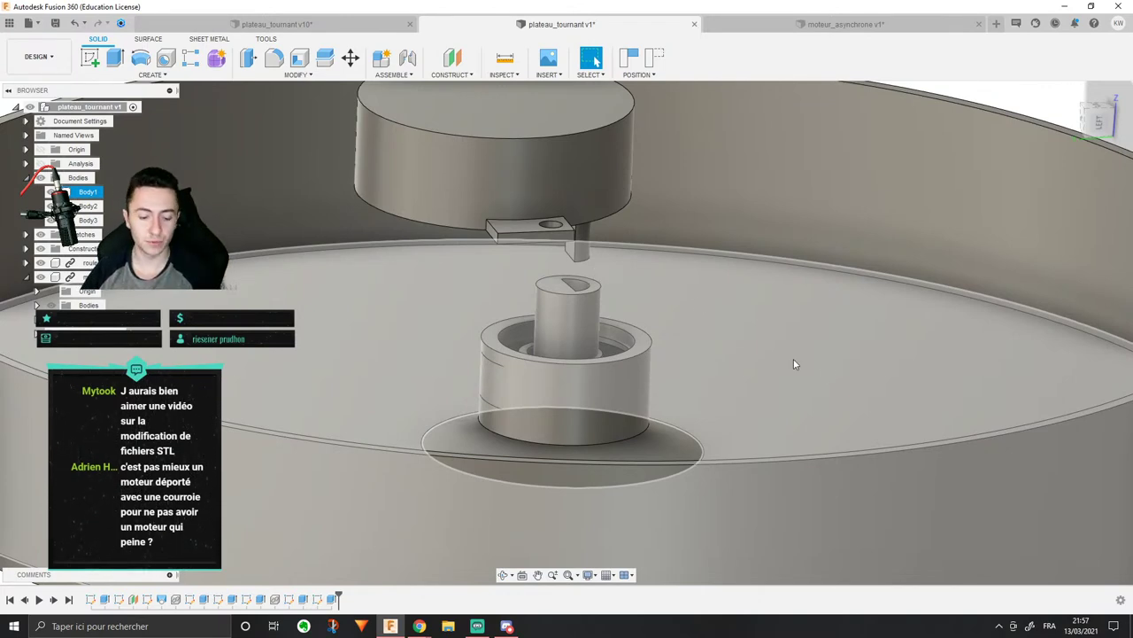
shift+middle_drag(794, 363, 620, 383)
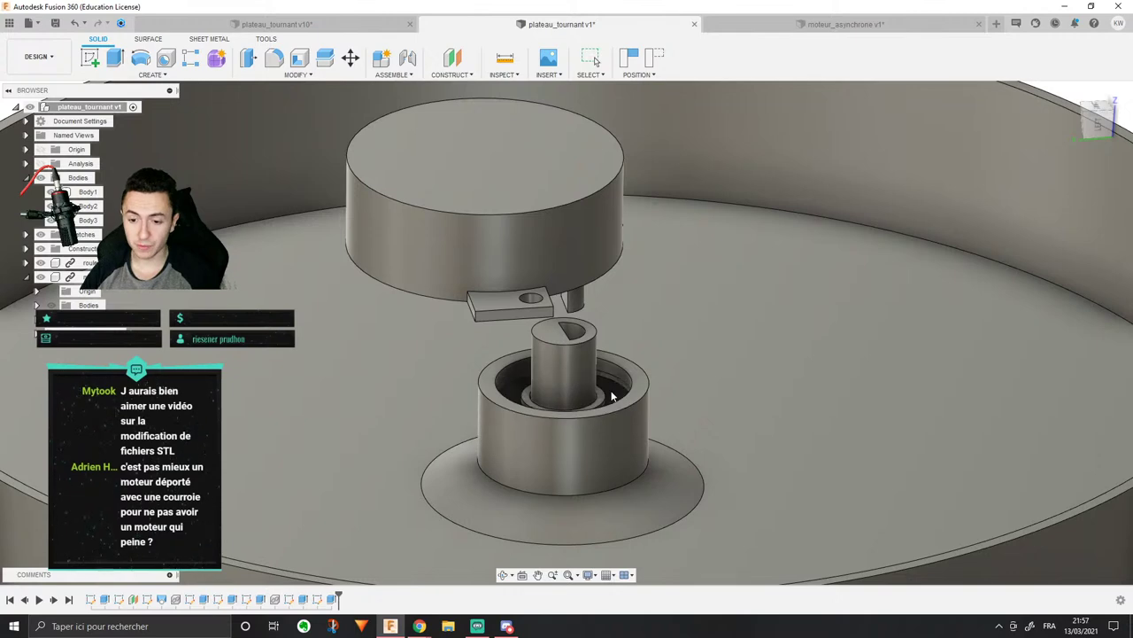
shift+middle_drag(627, 322, 630, 300)
scroll(630, 300, down, 4)
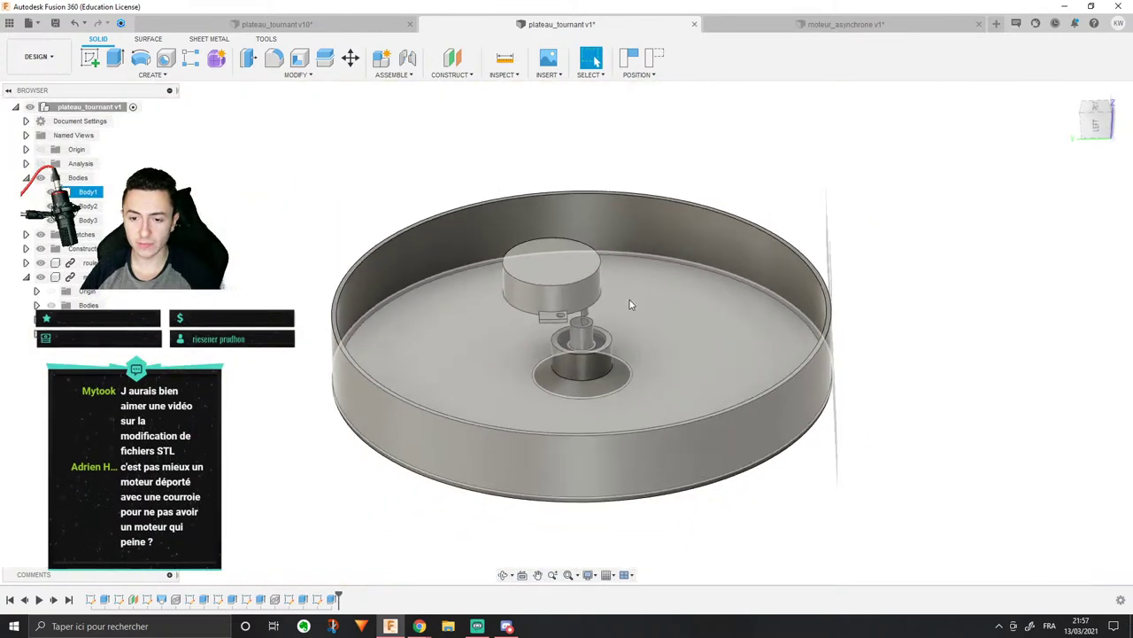
scroll(630, 299, down, 1)
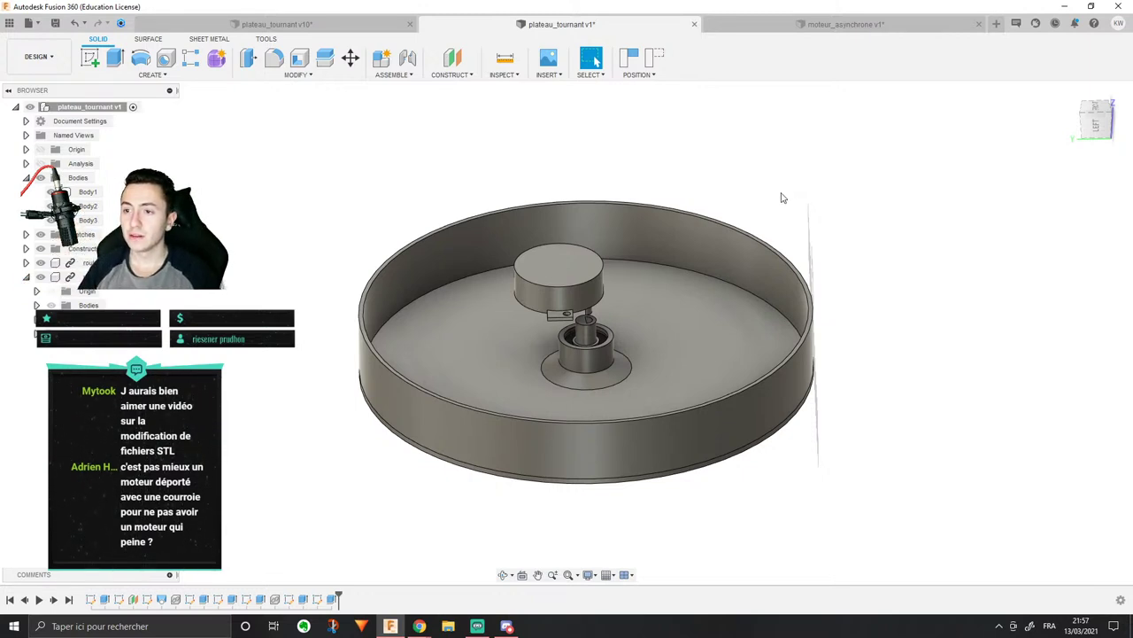
middle_drag(779, 195, 853, 171)
scroll(776, 191, up, 3)
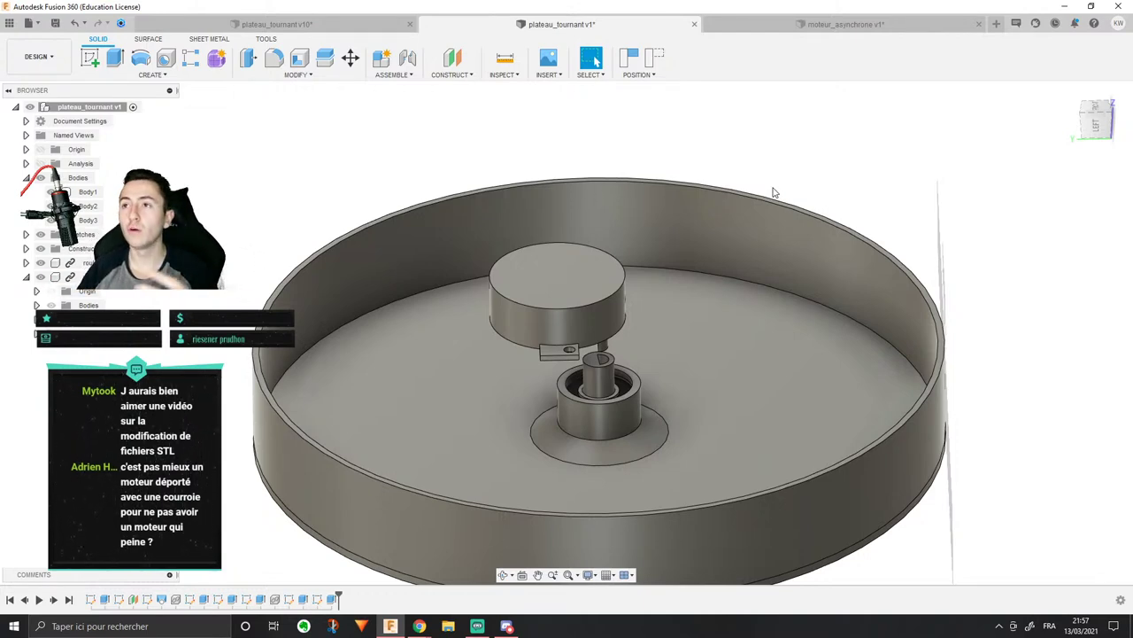
scroll(500, 375, up, 3)
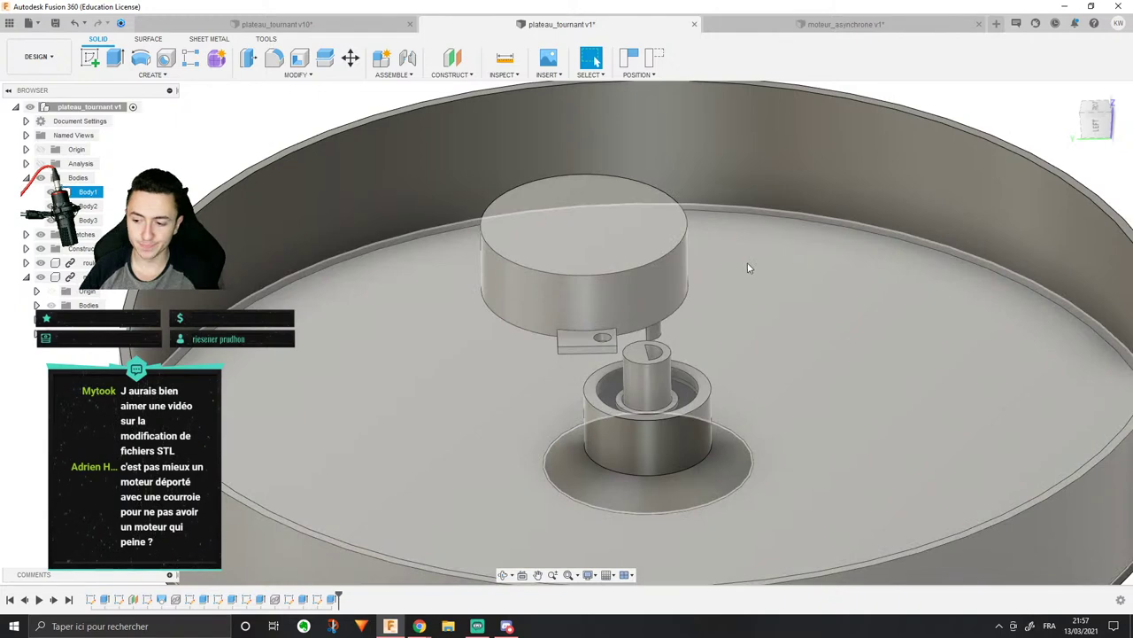
shift+middle_drag(749, 266, 529, 241)
key(Escape)
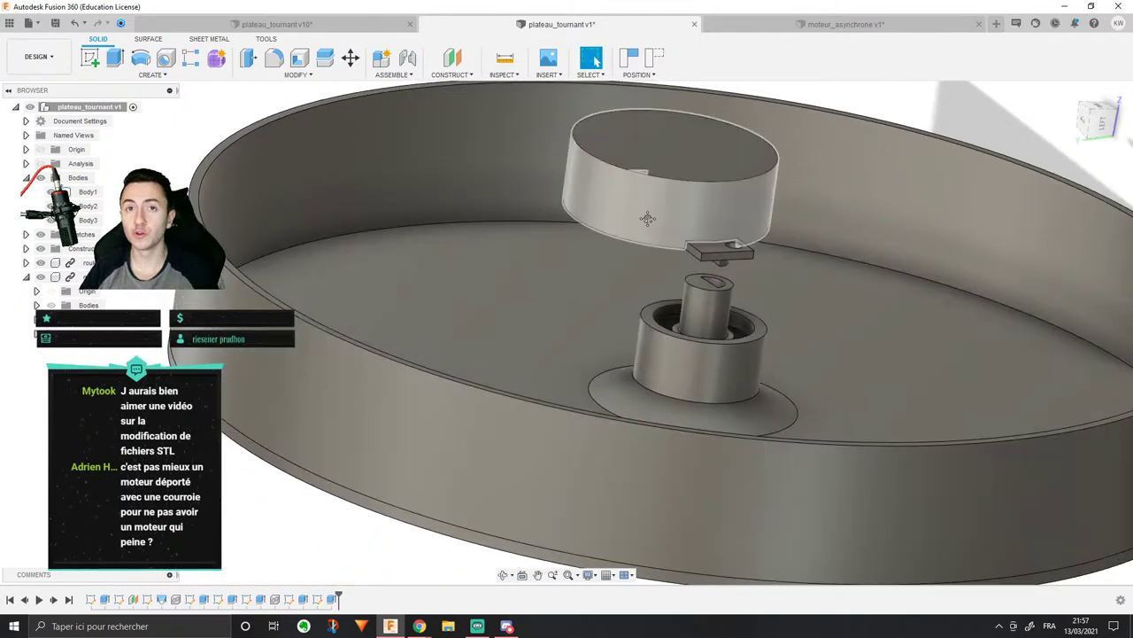
middle_drag(646, 222, 457, 264)
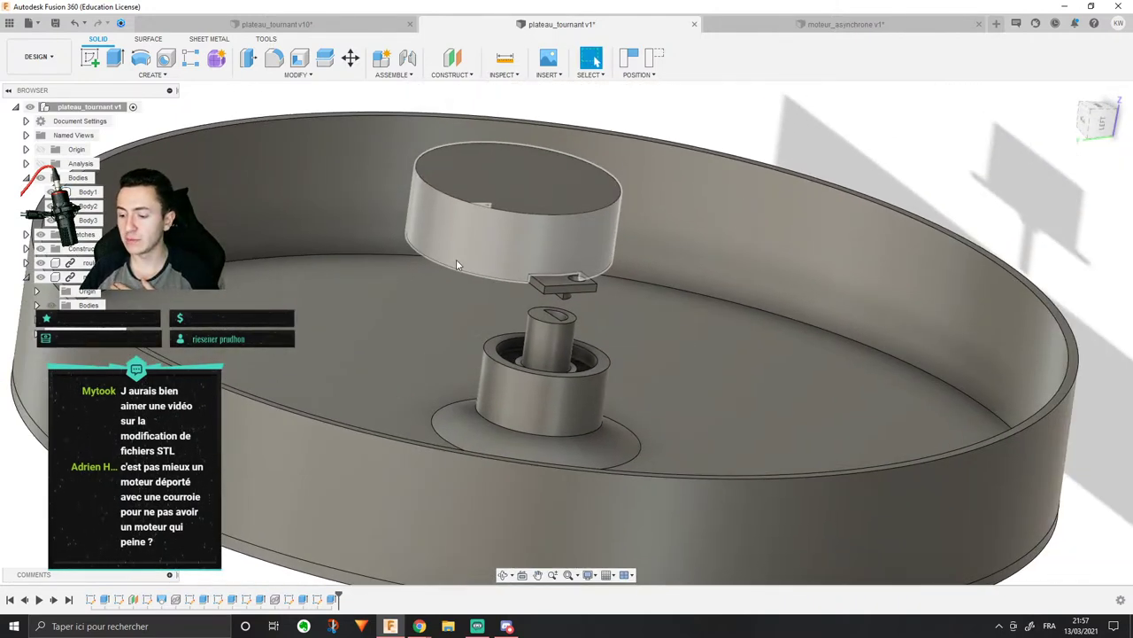
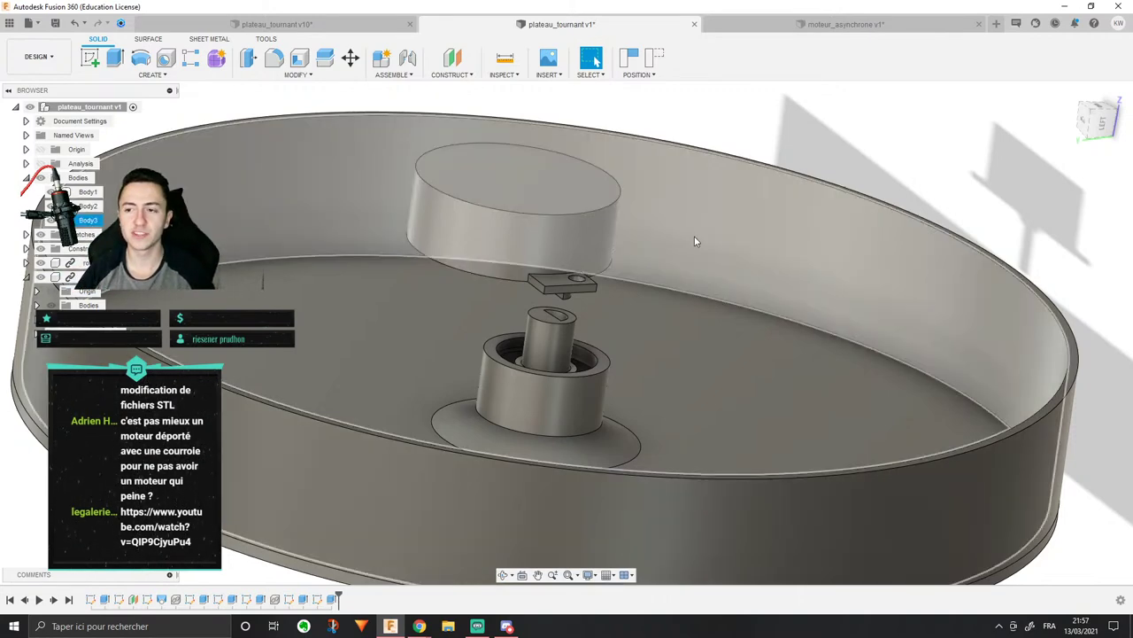
shift+middle_drag(695, 239, 679, 276)
scroll(659, 253, down, 2)
scroll(669, 232, up, 3)
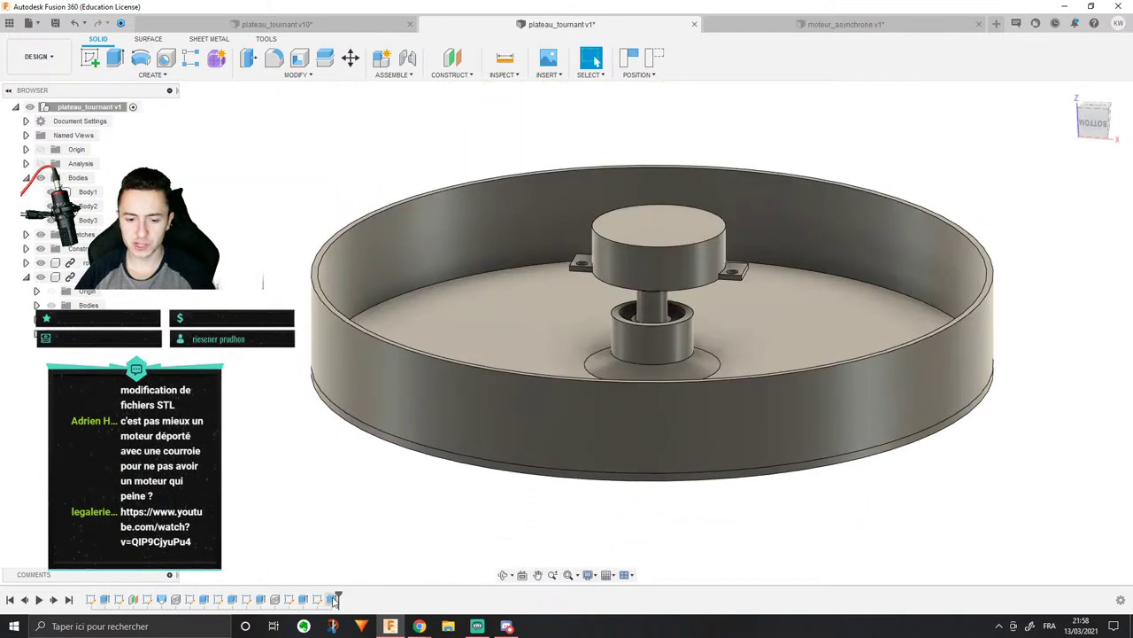
Step: Edit the rim's thin extrusion and set its distance to 55 mm
right_click(332, 599)
click(368, 518)
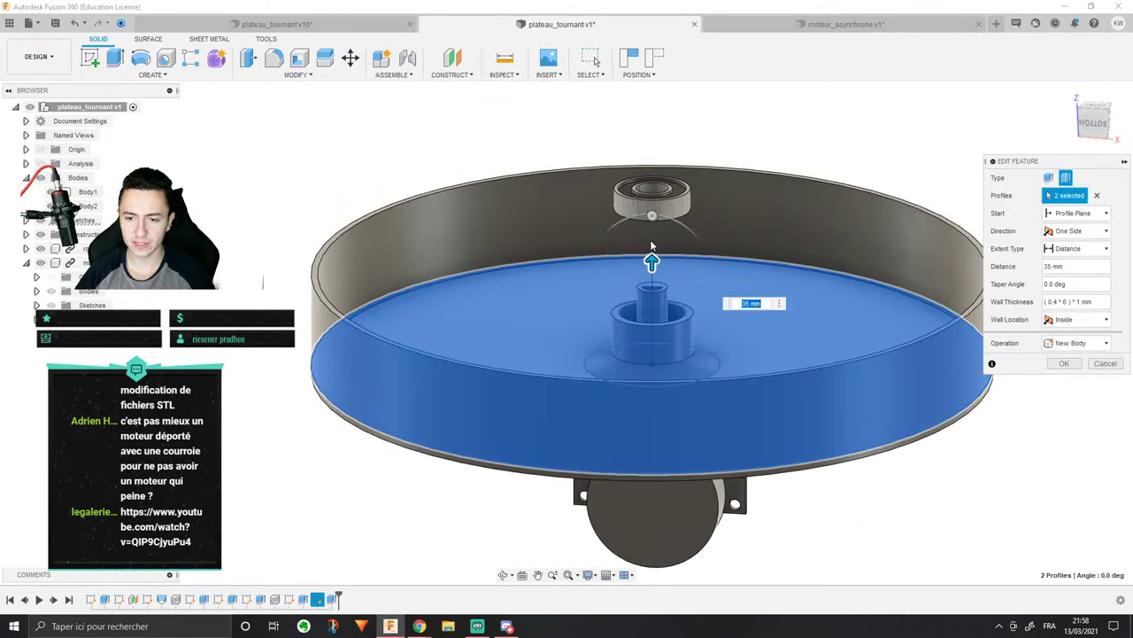
drag(652, 254, 654, 210)
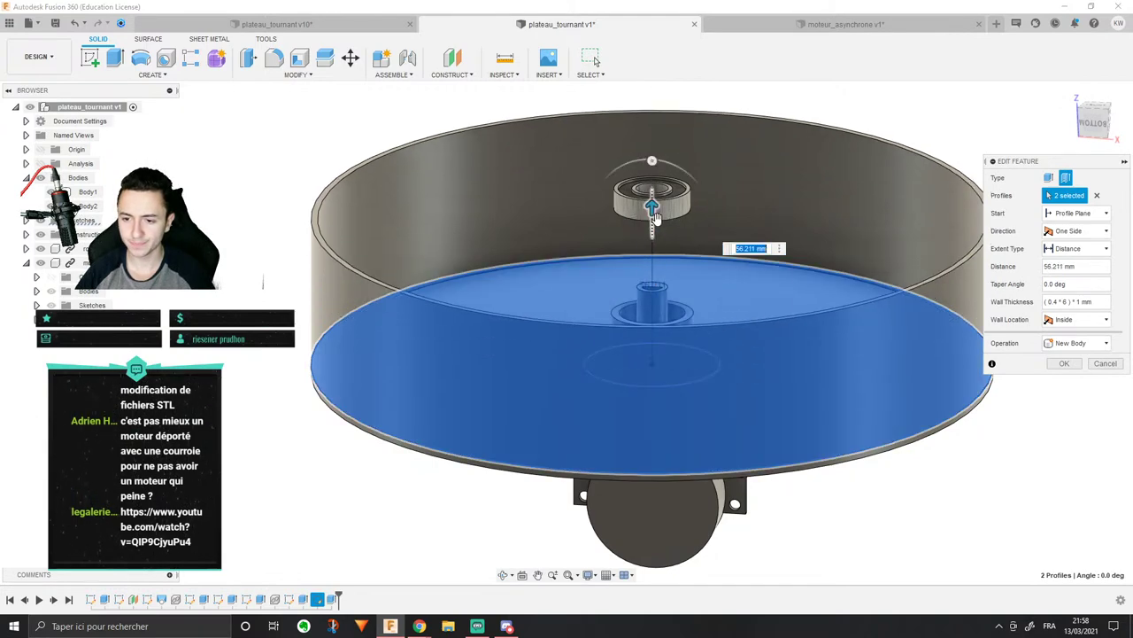
text(55)
key(Return)
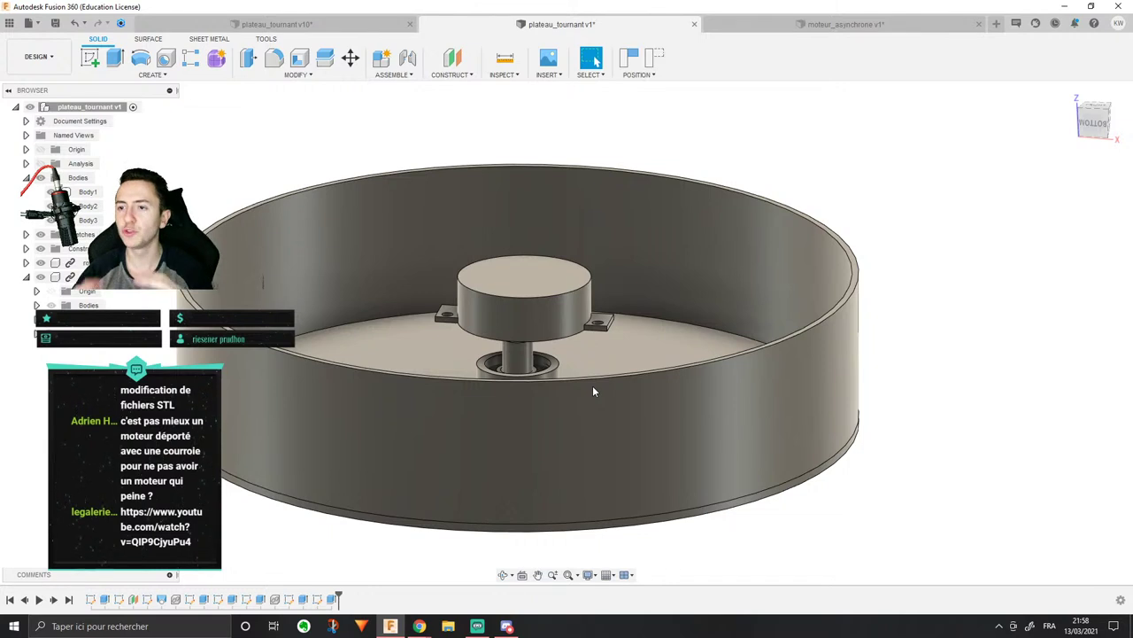
Step: Measure the casing's overall height from the turntable plate's face to the rim's end edge
shift+middle_drag(593, 391, 739, 308)
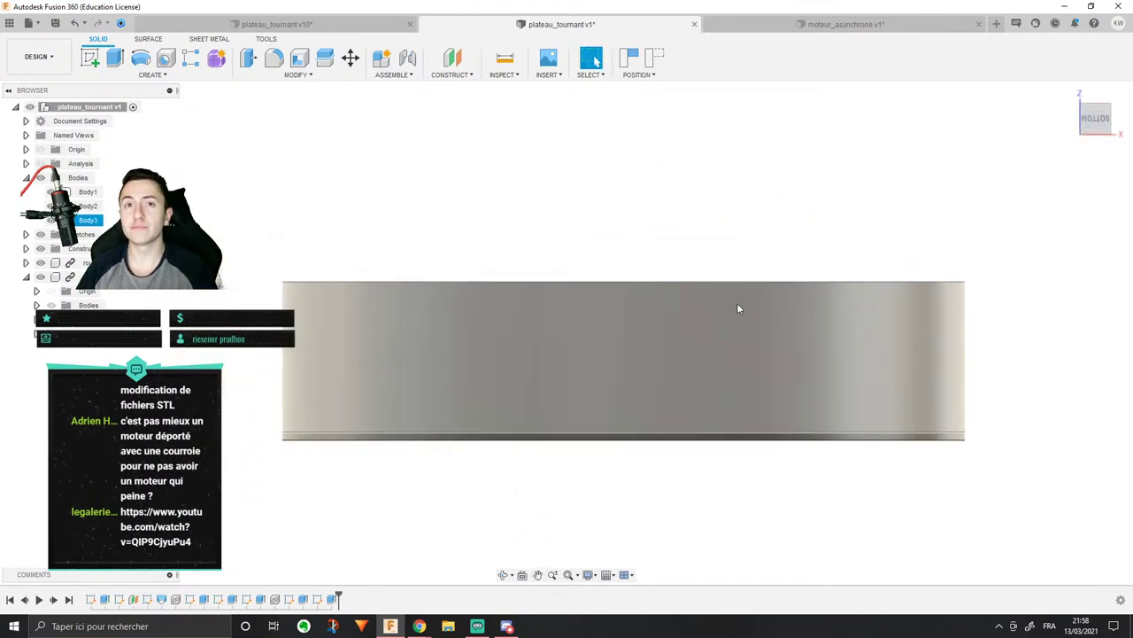
shift+middle_drag(827, 274, 798, 219)
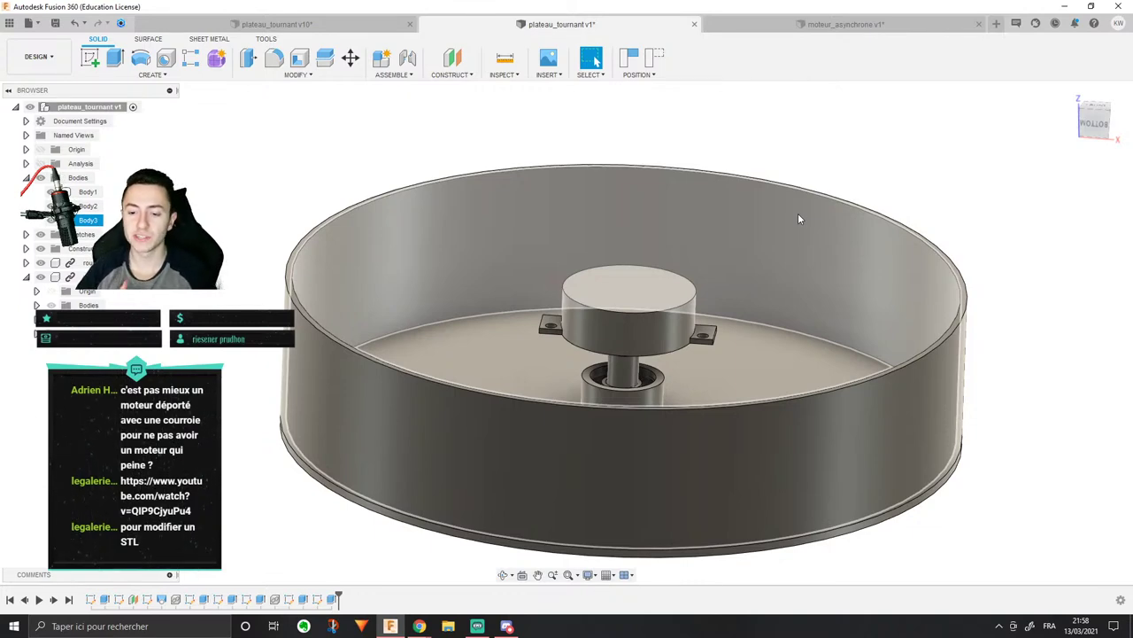
scroll(656, 436, up, 3)
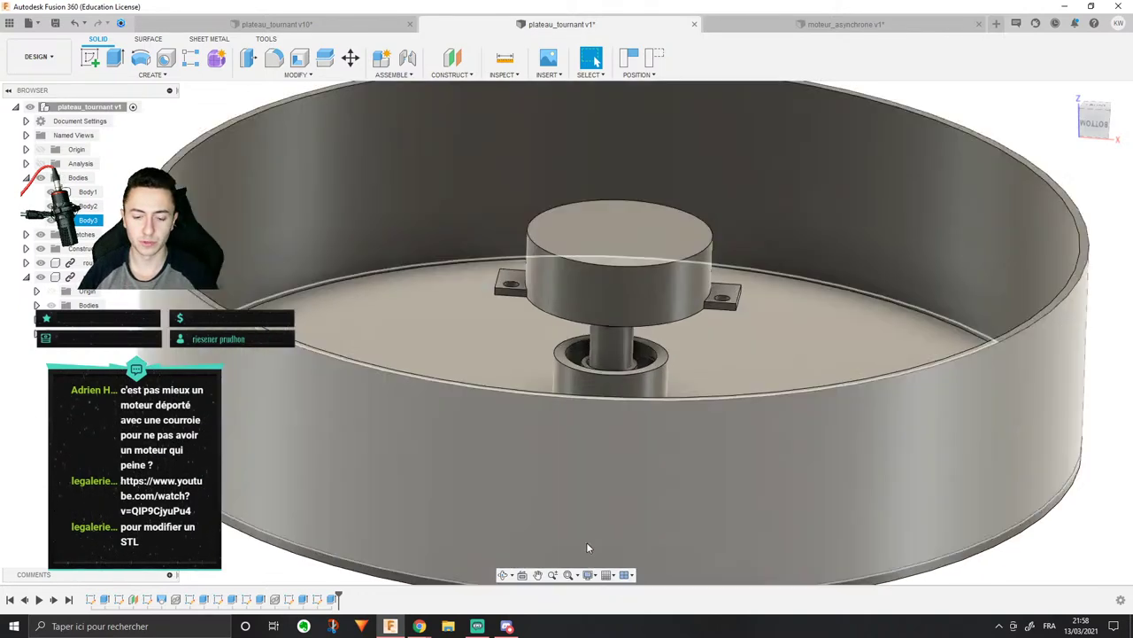
shift+middle_drag(567, 363, 599, 327)
shift+middle_drag(596, 60, 513, 245)
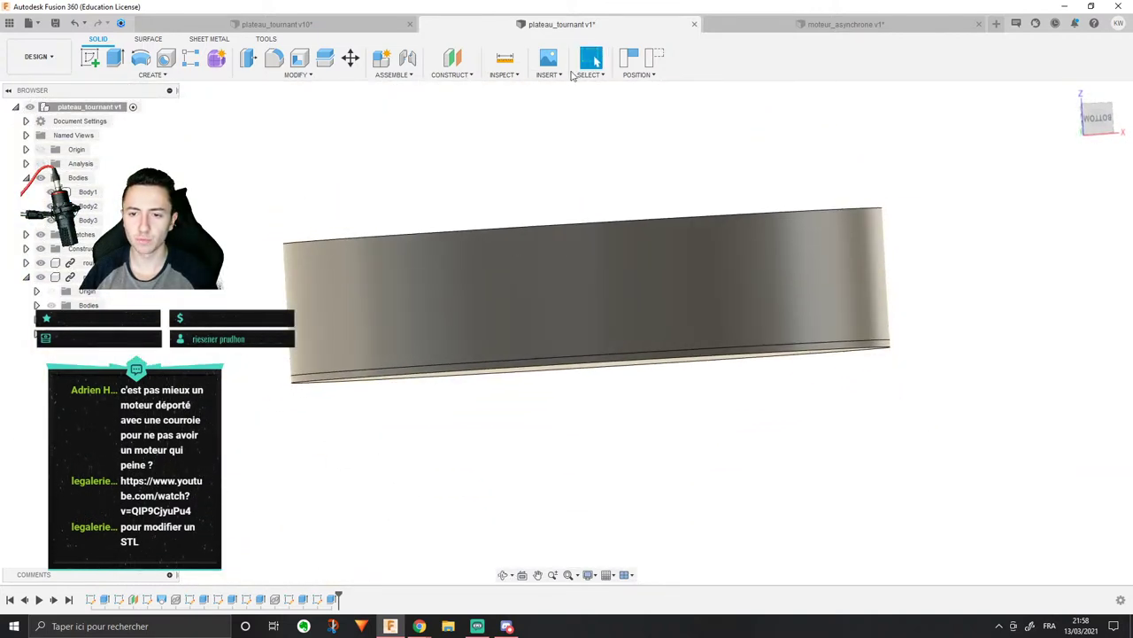
click(505, 59)
shift+middle_drag(533, 401, 500, 425)
click(523, 353)
scroll(404, 355, up, 3)
scroll(425, 357, down, 3)
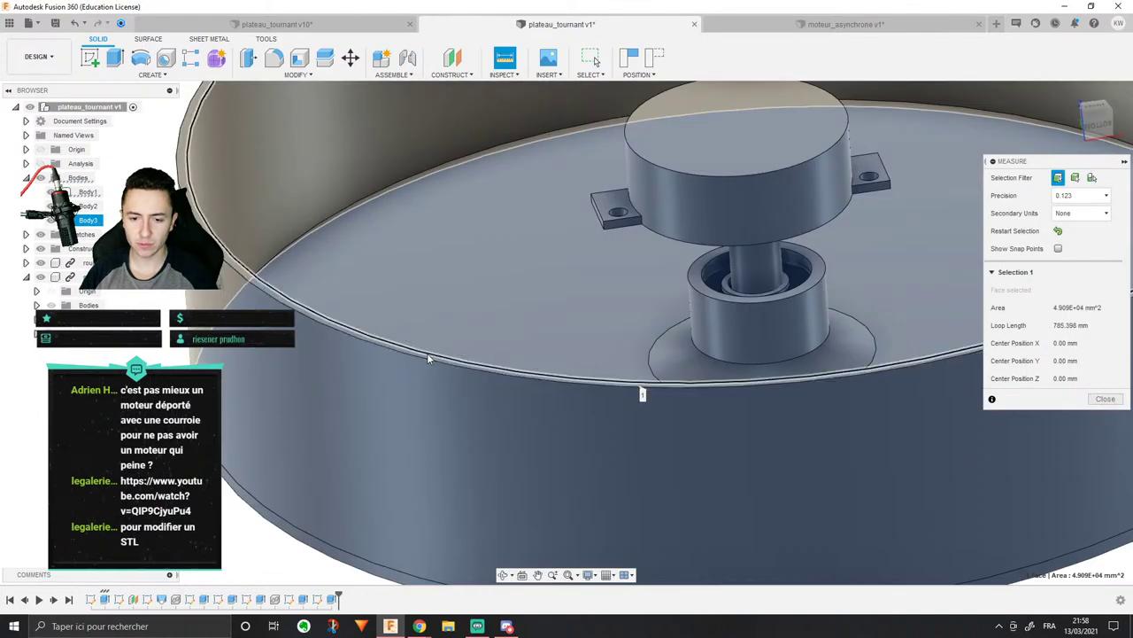
click(427, 353)
shift+middle_drag(428, 352, 476, 332)
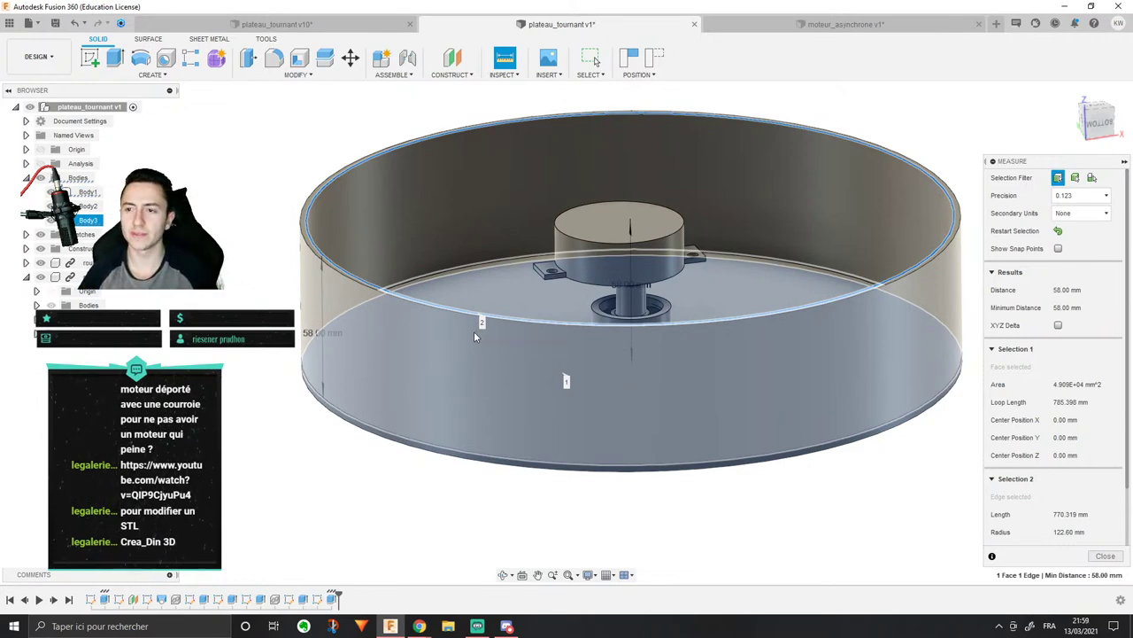
middle_drag(474, 331, 411, 337)
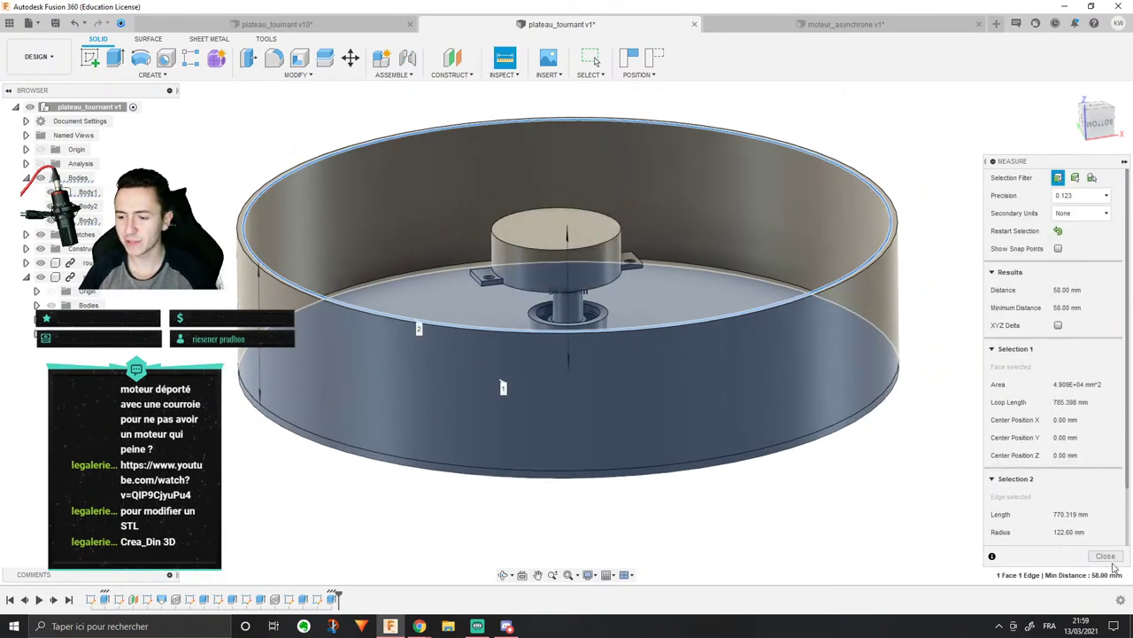
click(1106, 556)
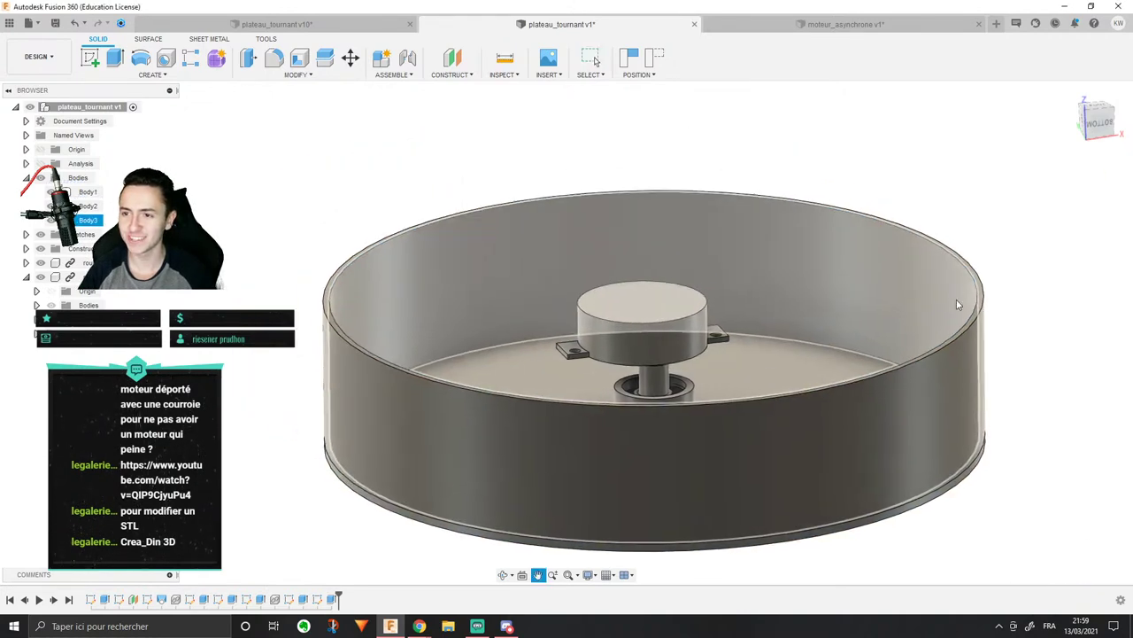
Step: Examine the heightened rim and the clearance around the motor, hub and bearing from several angles and distances
mouse_move(957, 304)
shift+middle_down()
mouse_move(944, 321)
mouse_move(941, 306)
shift+middle_up()
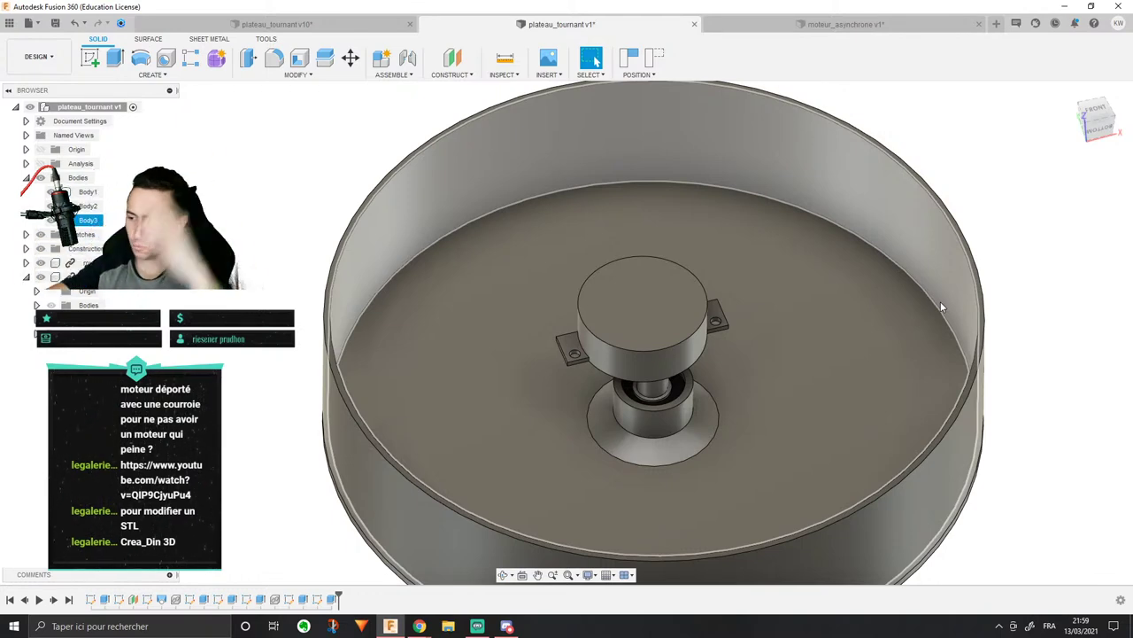
click(941, 304)
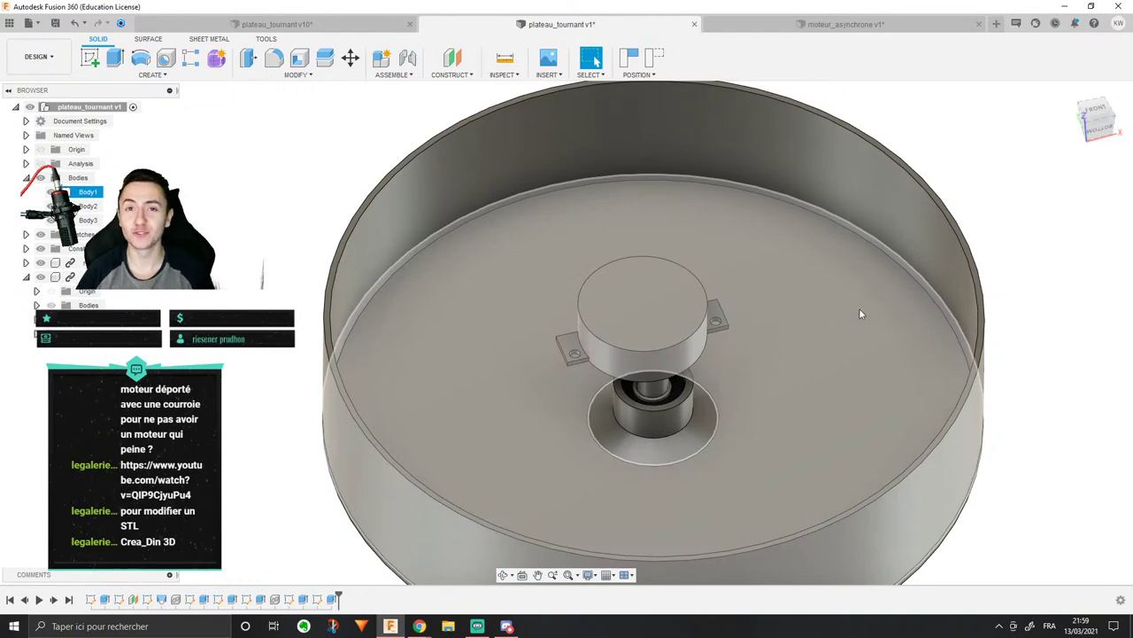
shift+middle_drag(851, 303, 862, 281)
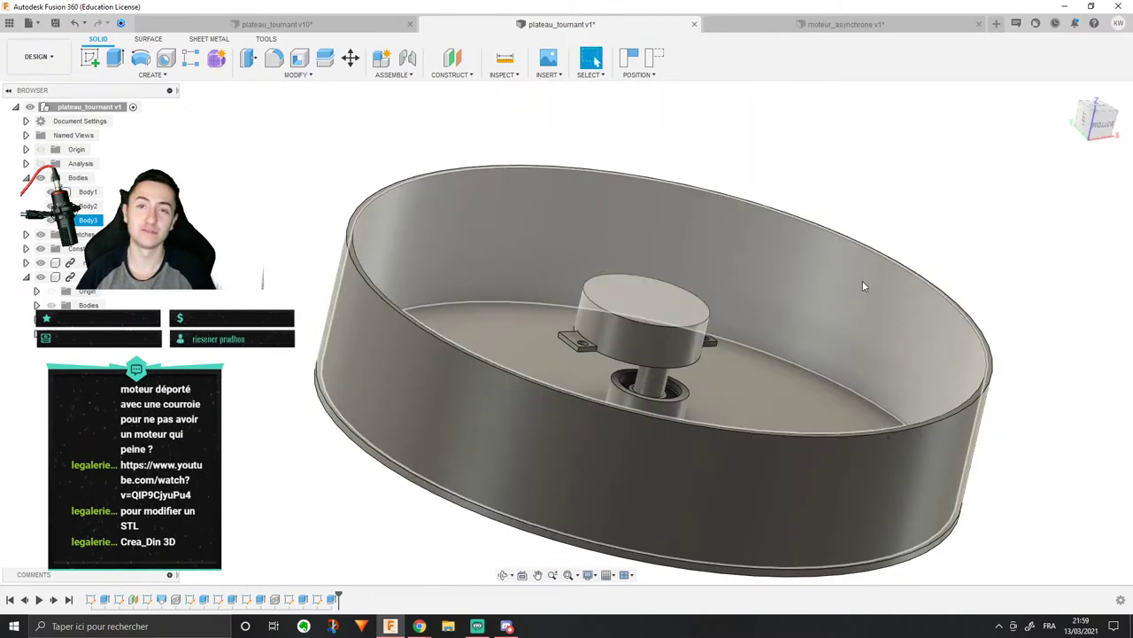
click(797, 293)
shift+middle_drag(797, 292, 743, 306)
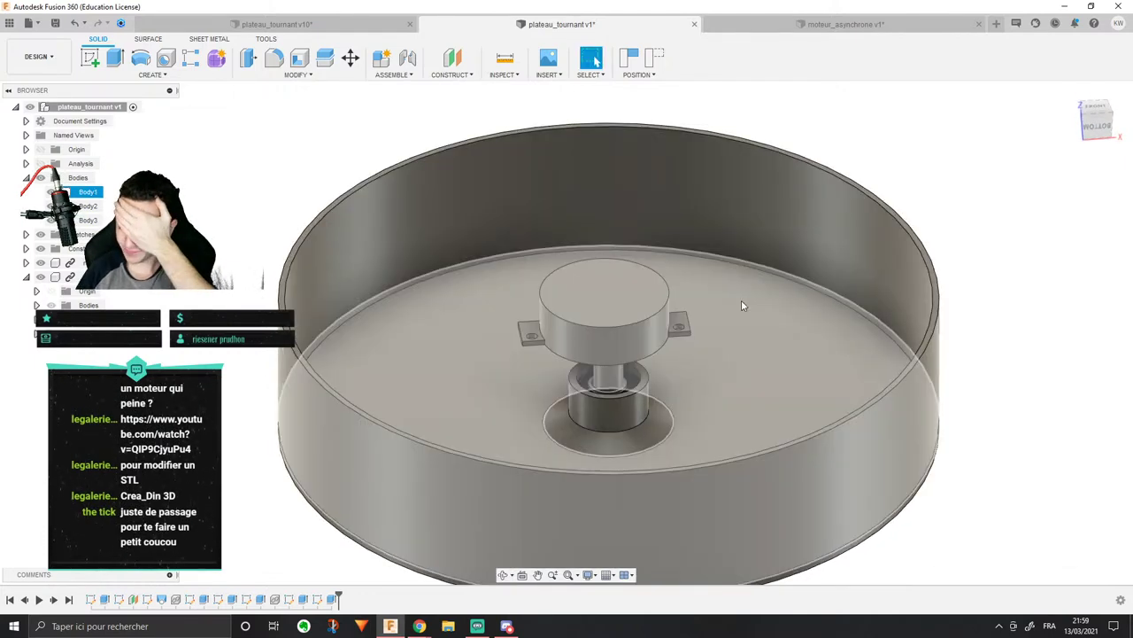
mouse_move(827, 344)
shift+middle_down()
mouse_move(807, 304)
mouse_move(791, 331)
mouse_move(834, 335)
mouse_move(820, 353)
shift+middle_up()
scroll(537, 314, up, 3)
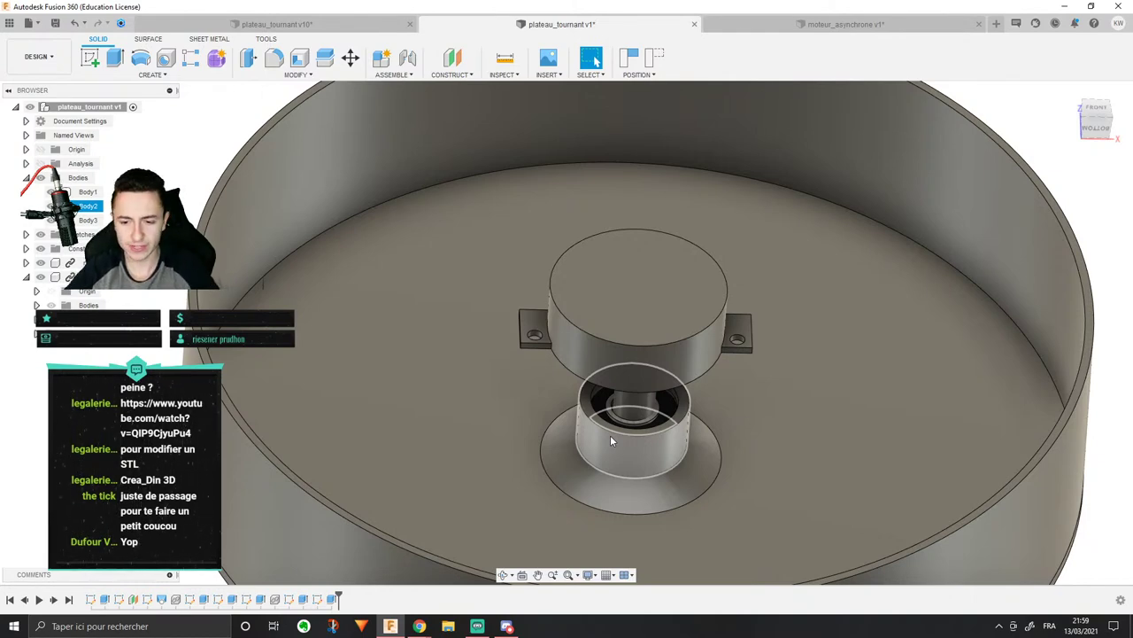
scroll(597, 454, down, 3)
middle_drag(610, 329, 519, 193)
scroll(567, 290, up, 3)
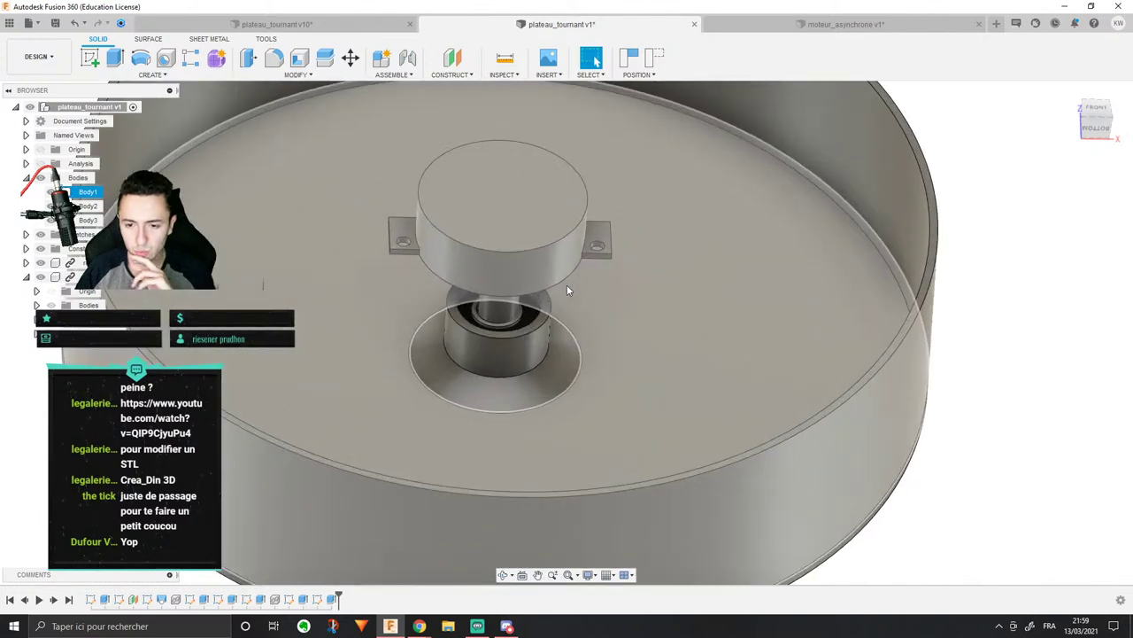
scroll(415, 402, down, 5)
click(518, 343)
scroll(509, 362, down, 2)
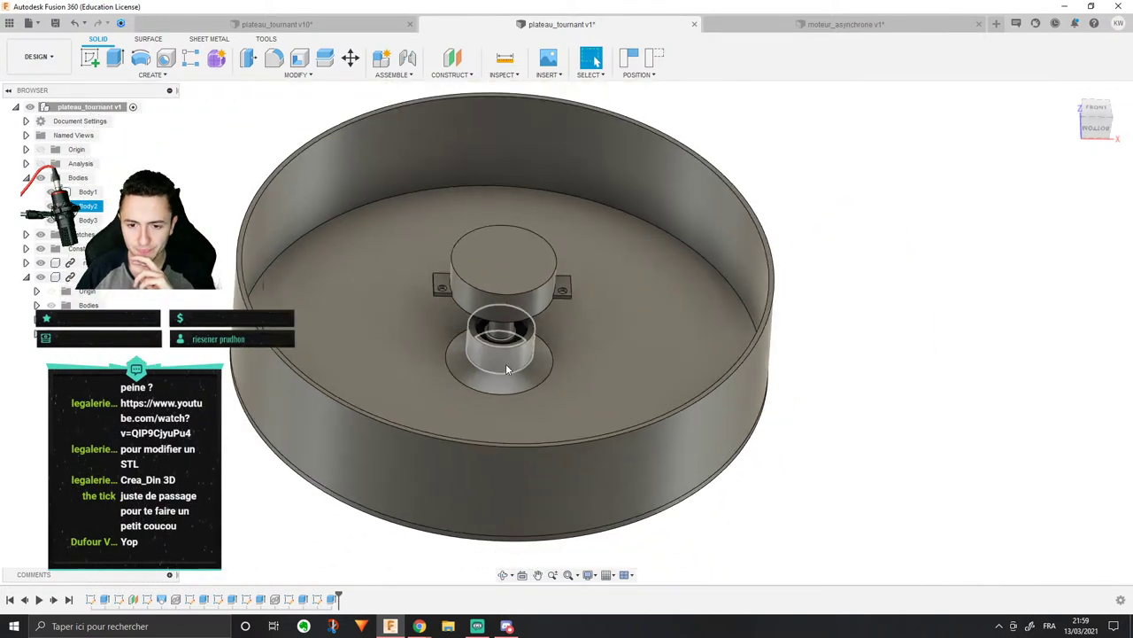
Step: Hide the turntable plate body, leaving the motor, the hub and the rim displayed
middle_drag(411, 369, 477, 363)
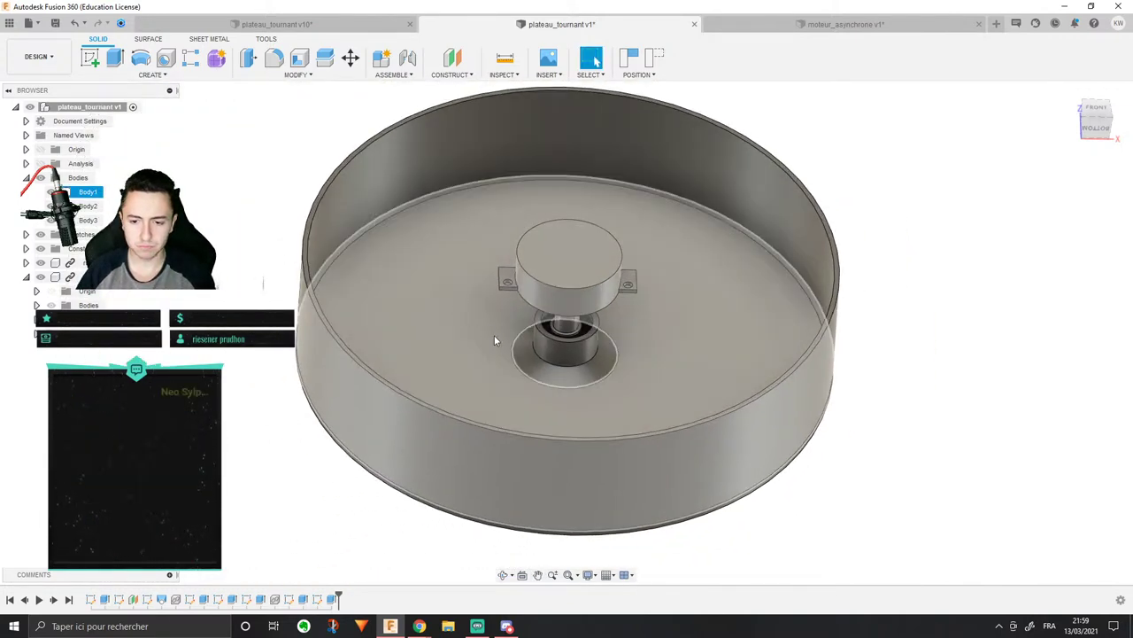
click(481, 380)
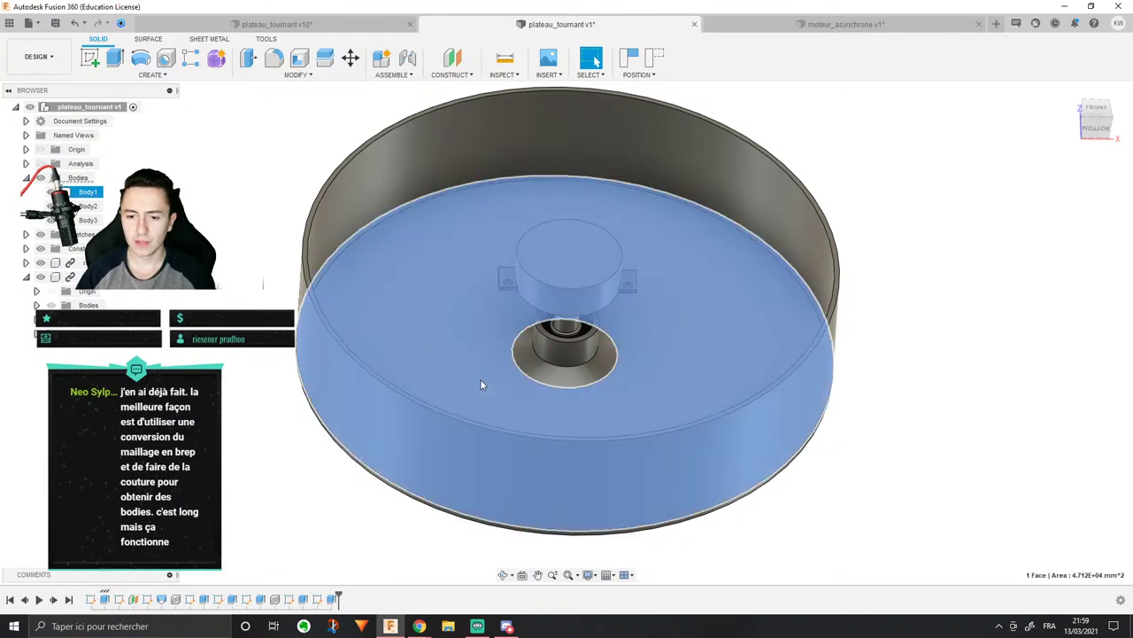
click(236, 438)
mouse_move(236, 438)
shift+middle_down()
mouse_move(230, 414)
mouse_move(221, 438)
shift+middle_up()
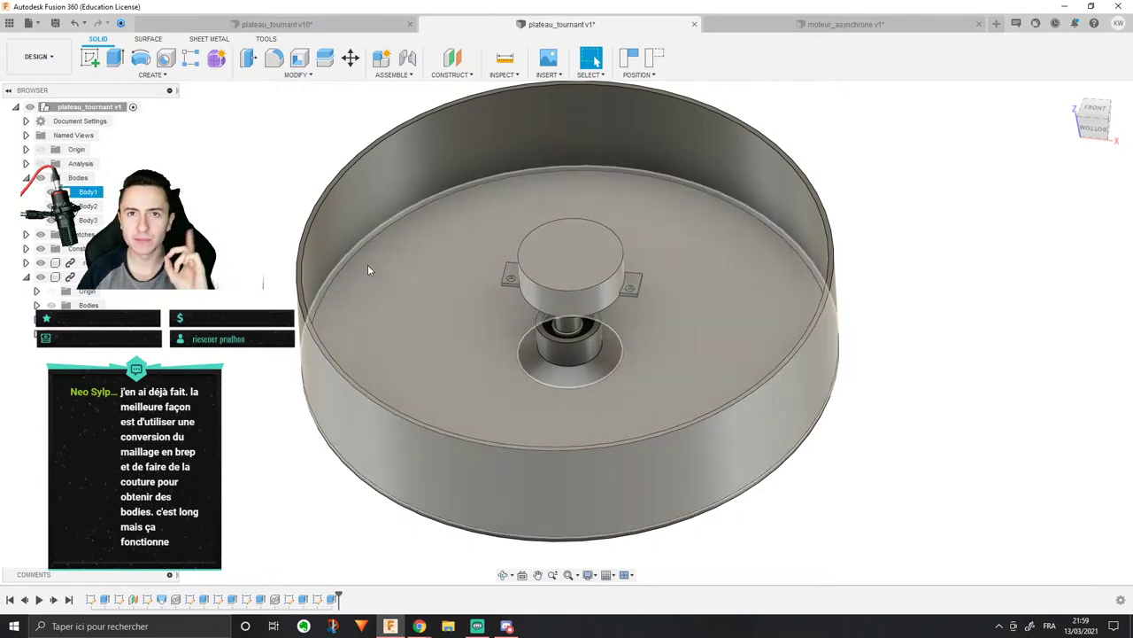
click(361, 268)
click(51, 191)
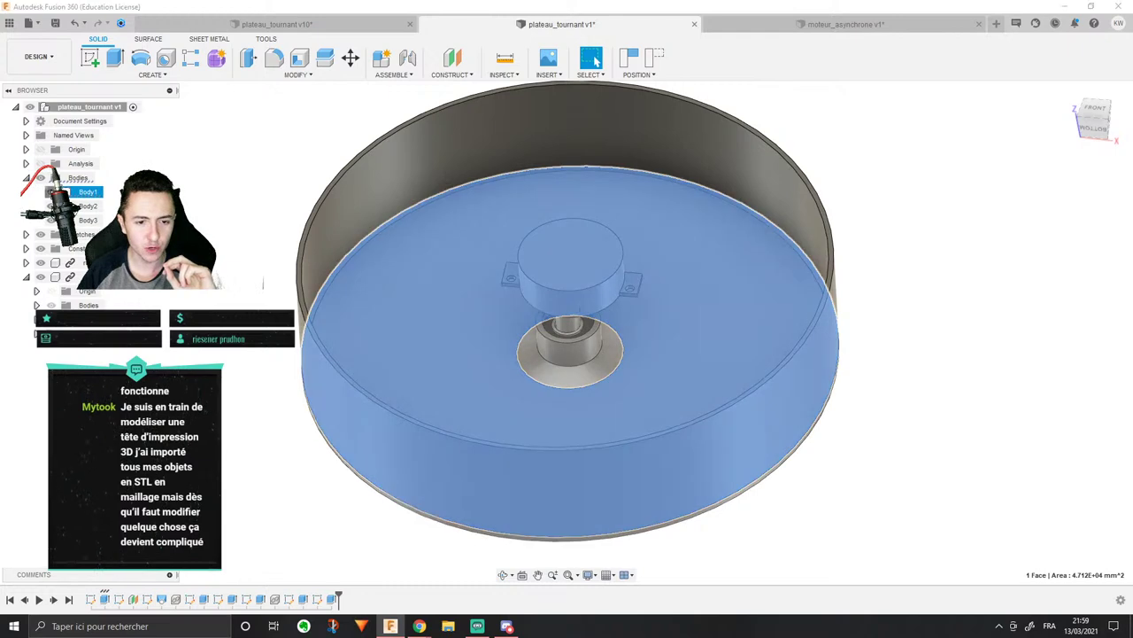
click(51, 220)
Step: Examine the hub and the motor inside the rim from several angles
shift+middle_drag(371, 451, 379, 415)
click(579, 355)
shift+middle_drag(576, 363, 525, 382)
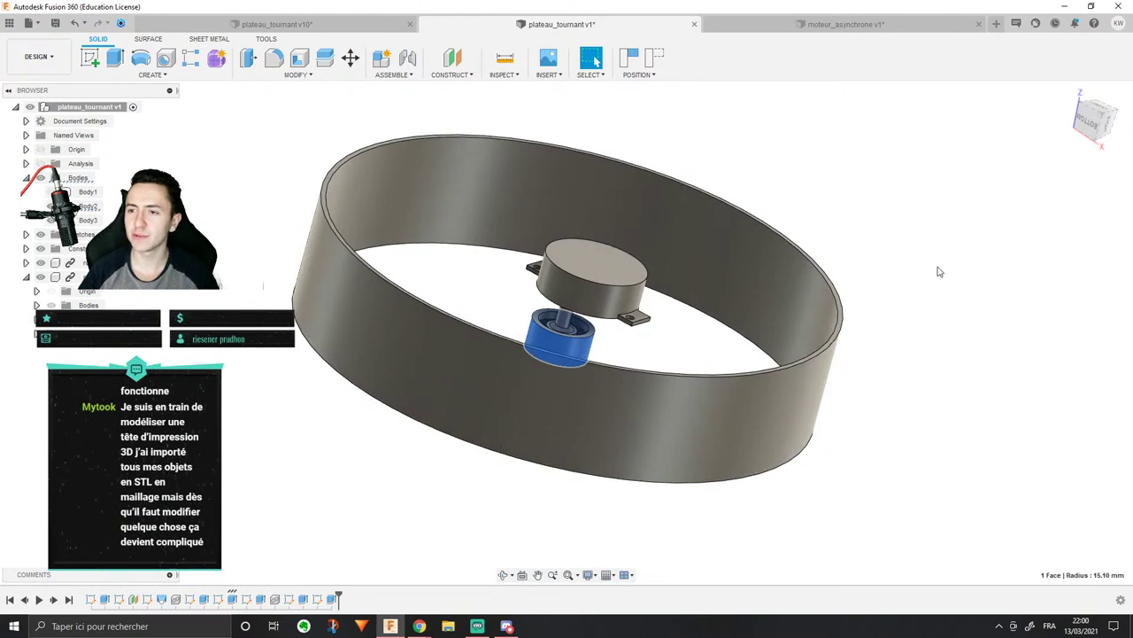
mouse_move(940, 272)
shift+middle_down()
mouse_move(1006, 261)
mouse_move(931, 276)
mouse_move(966, 280)
mouse_move(944, 250)
mouse_move(953, 278)
shift+middle_up()
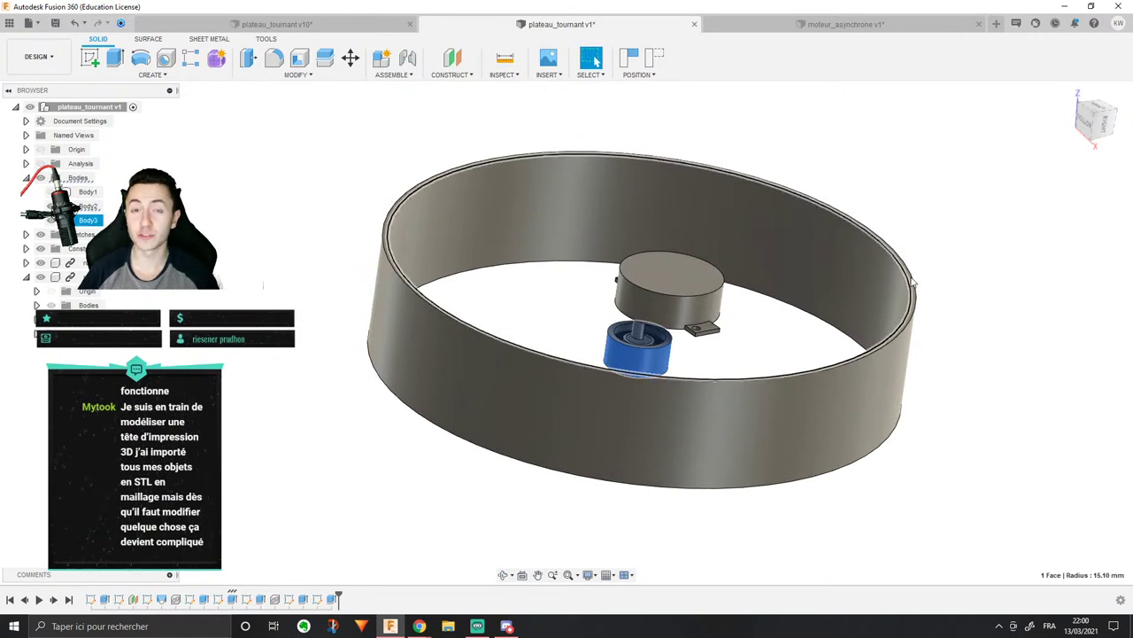
middle_drag(1061, 332, 993, 330)
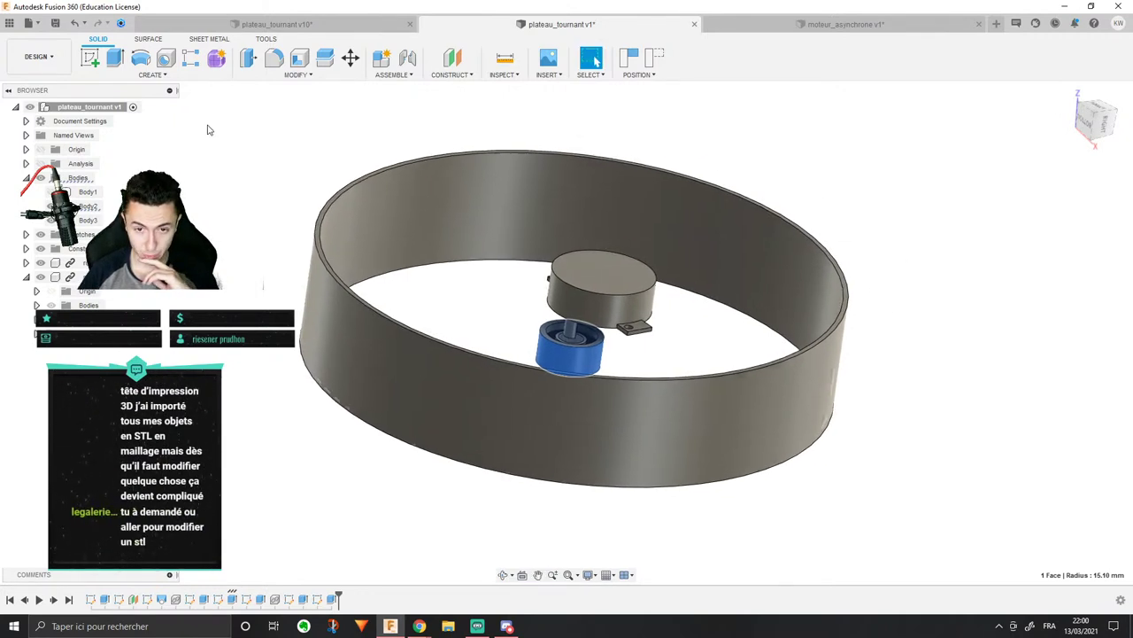
click(448, 58)
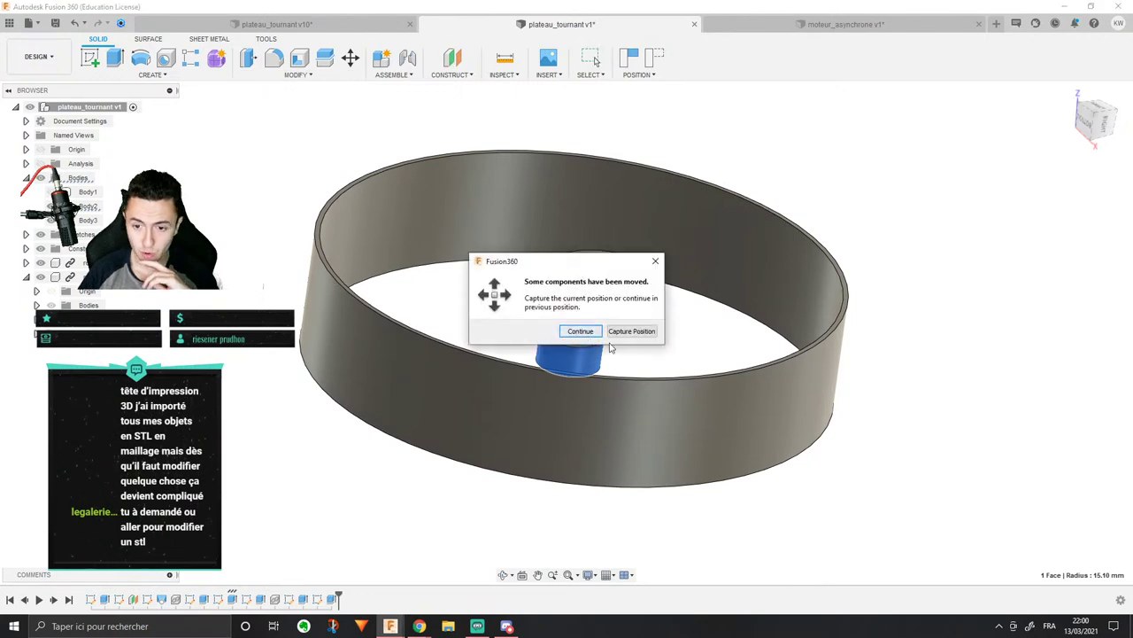
click(656, 260)
Step: Start a sketch on the YZ plane, capturing the current position of the moved components
click(88, 58)
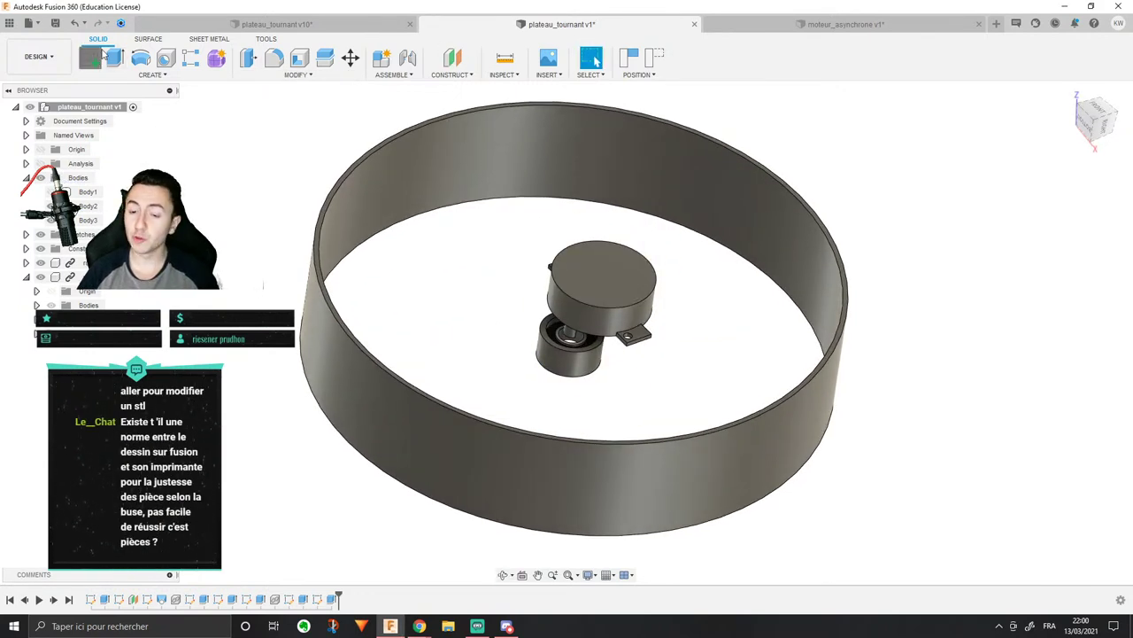
click(611, 349)
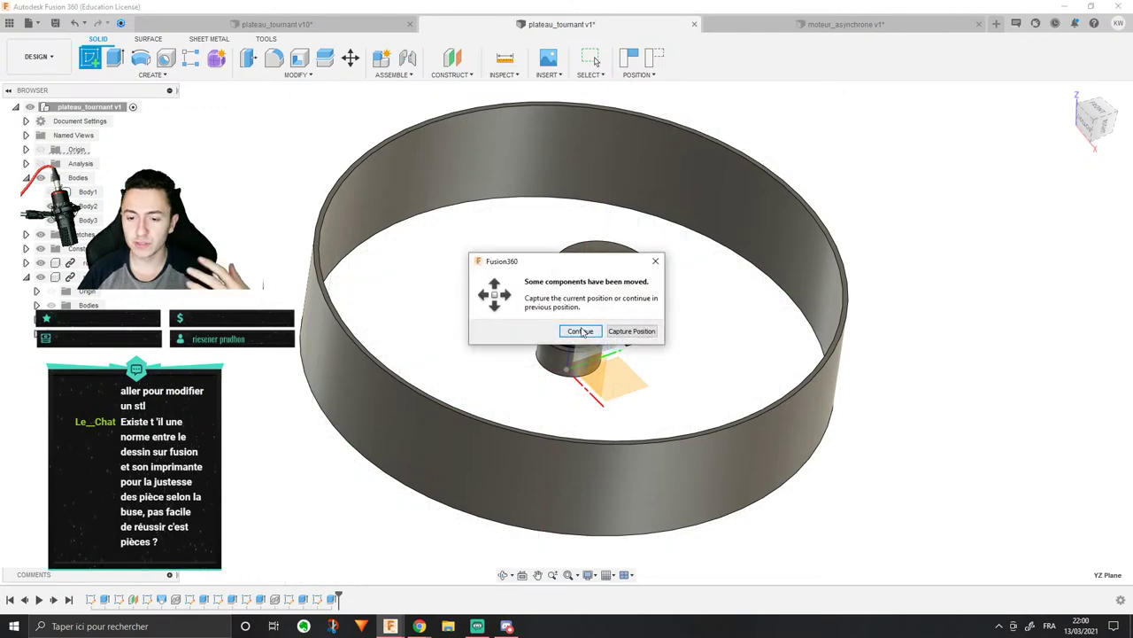
click(628, 330)
mouse_move(598, 323)
shift+middle_down()
mouse_move(678, 225)
mouse_move(572, 224)
mouse_move(551, 269)
mouse_move(498, 225)
mouse_move(482, 299)
mouse_move(566, 437)
shift+middle_up()
scroll(589, 293, up, 3)
key(r)
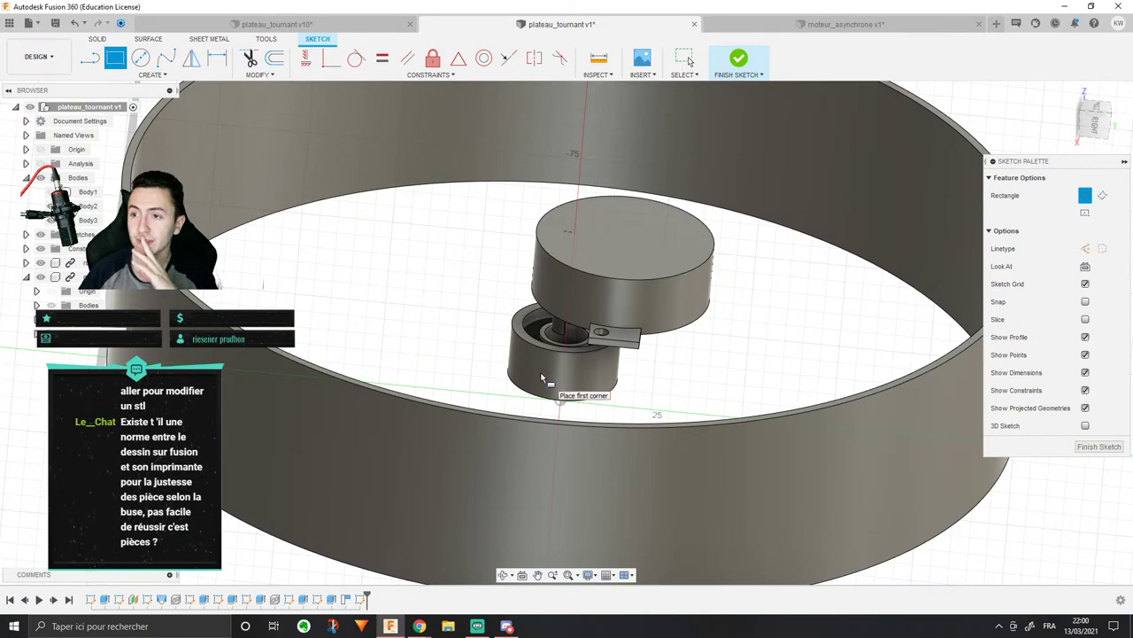
mouse_move(537, 376)
shift+middle_down()
mouse_move(556, 270)
mouse_move(550, 321)
mouse_move(522, 331)
mouse_move(522, 341)
mouse_move(531, 329)
shift+middle_up()
scroll(636, 319, down, 5)
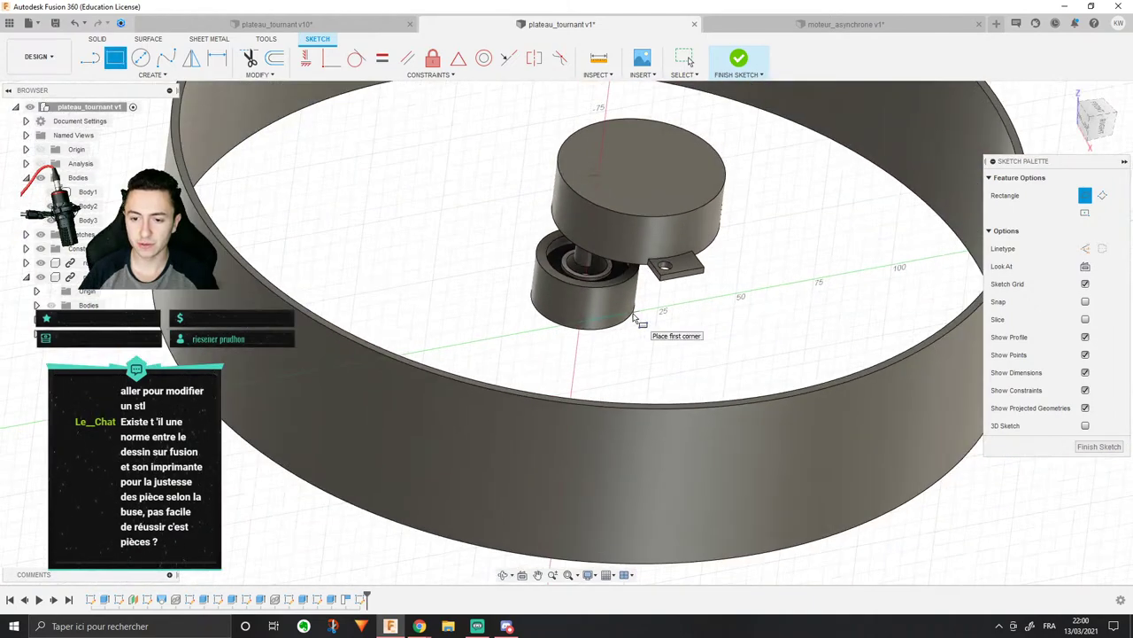
key(r)
scroll(620, 323, up, 5)
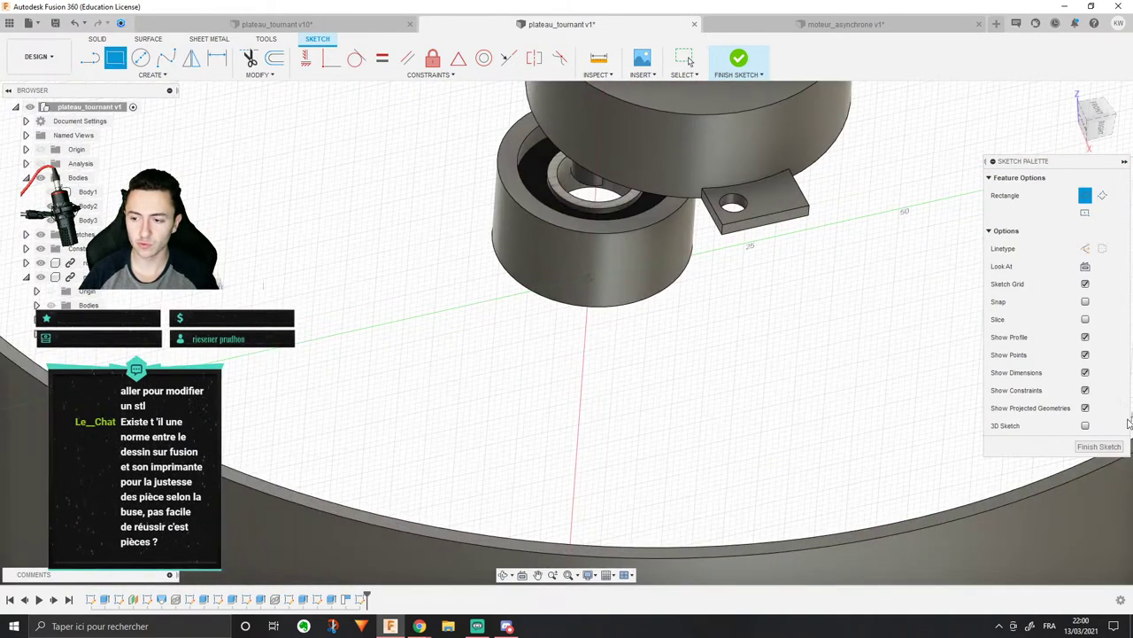
Step: Hide the rim body and face the sketch plane squarely from the right side
click(151, 74)
click(124, 91)
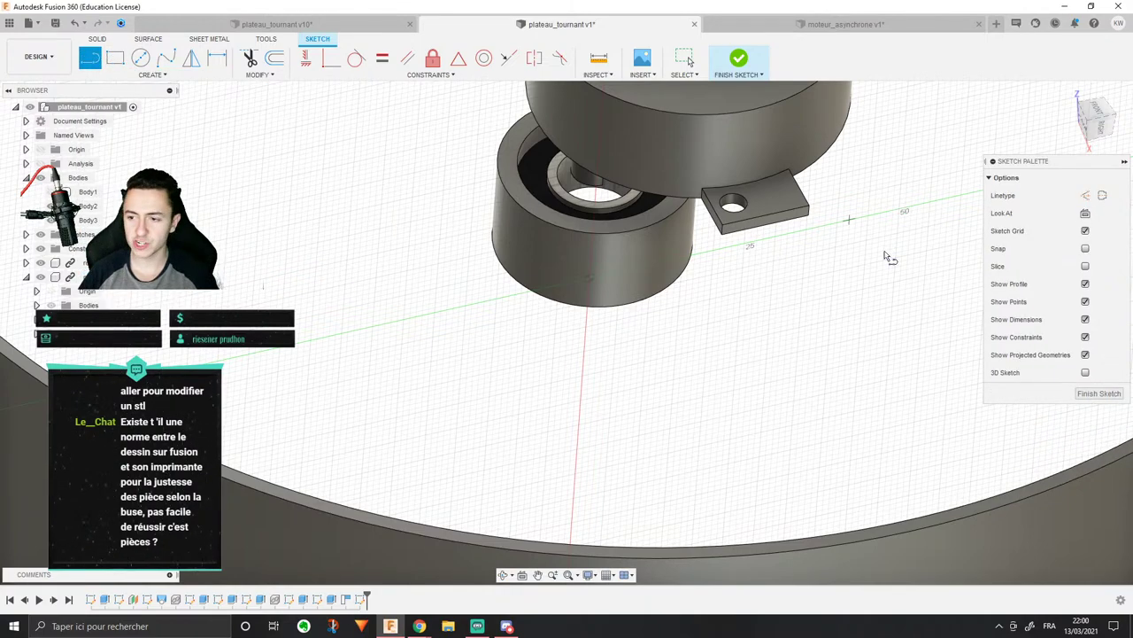
scroll(583, 326, down, 3)
click(52, 192)
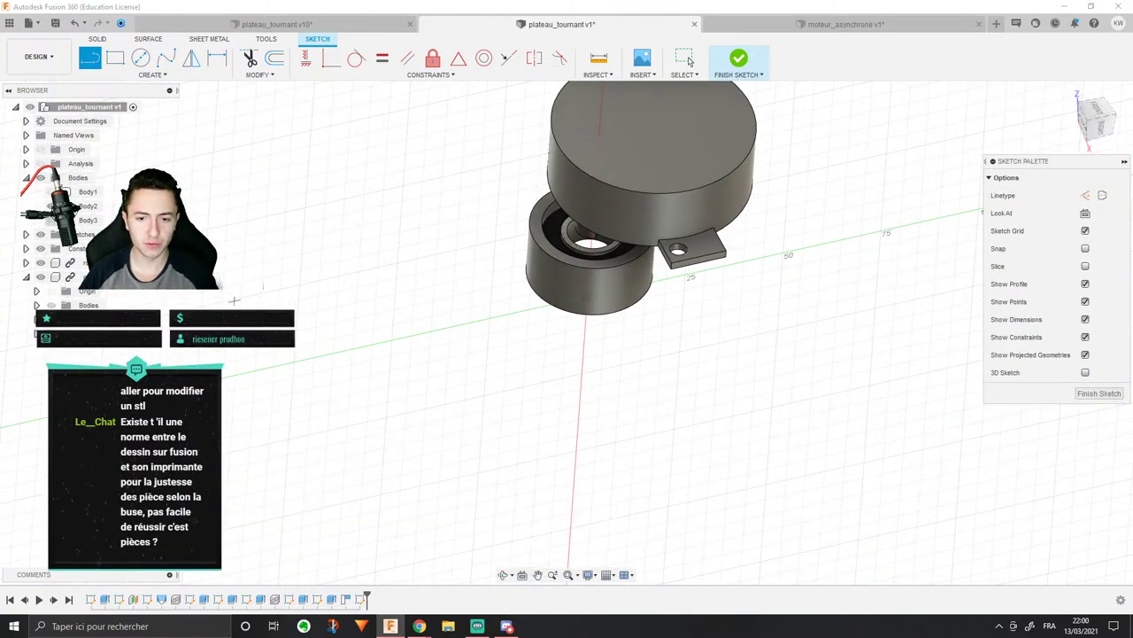
click(1108, 129)
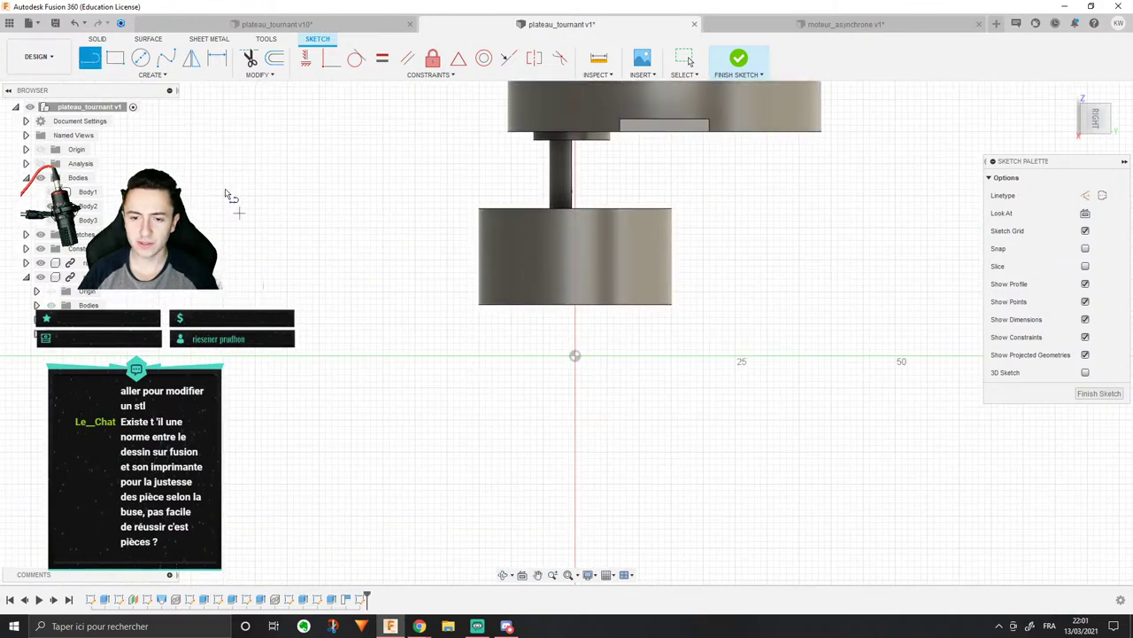
Step: Project the hub's lower circular edge into the sketch
click(152, 75)
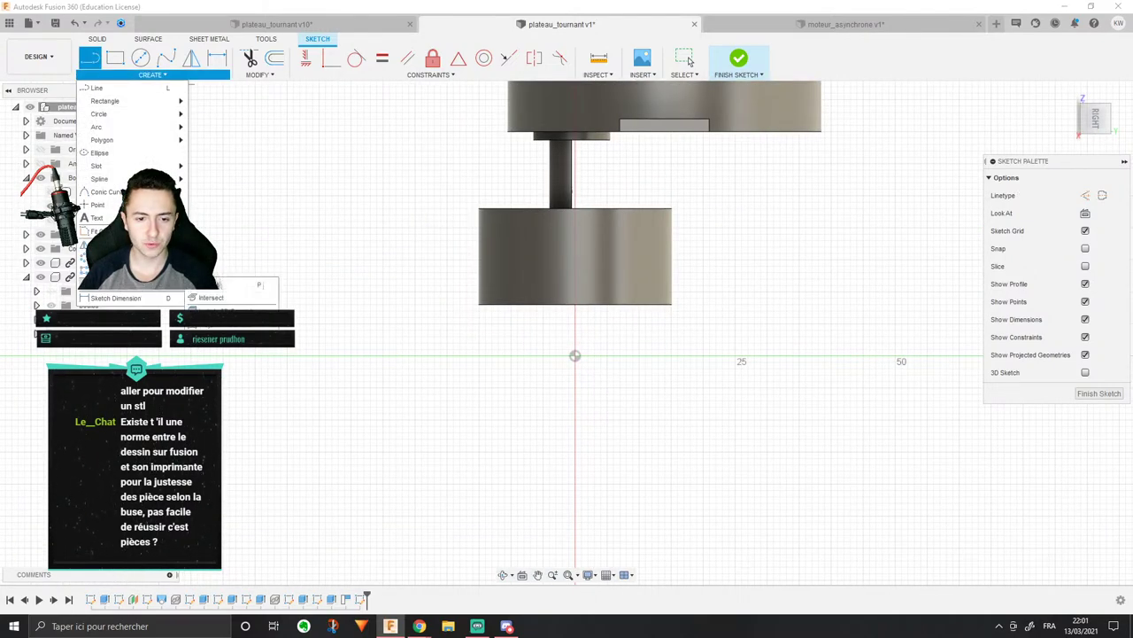
click(239, 284)
click(526, 304)
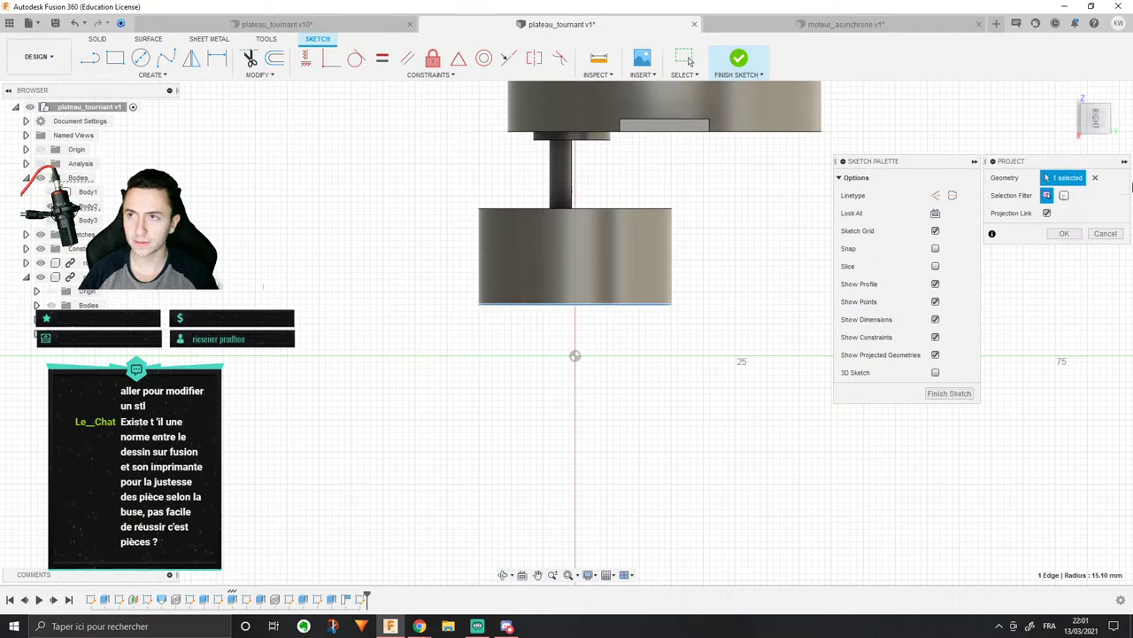
click(1064, 233)
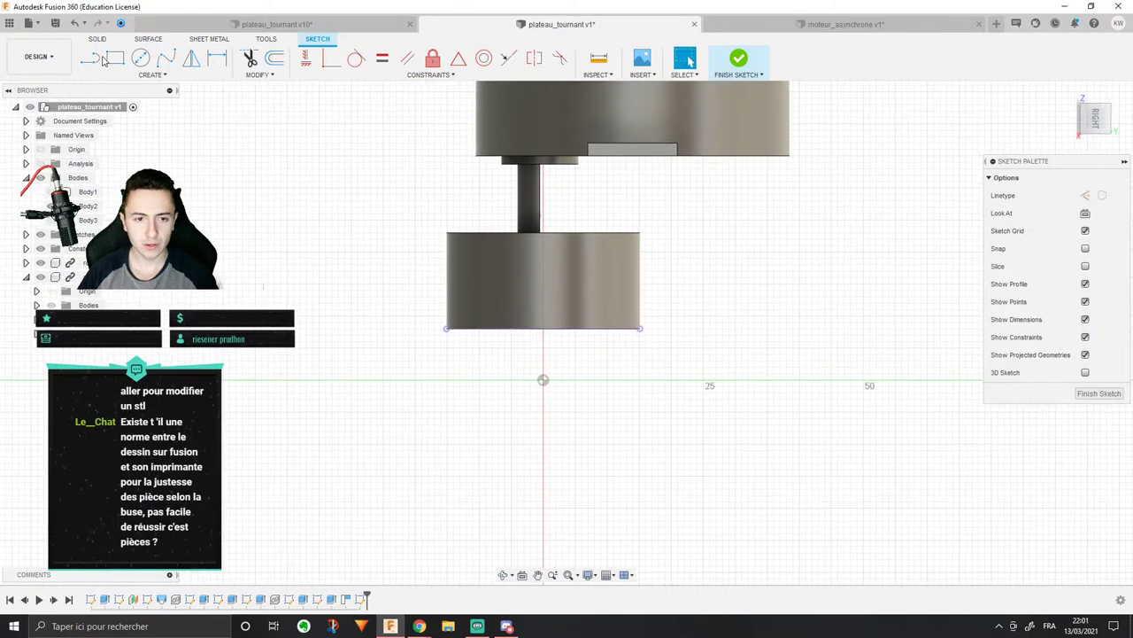
Step: Sketch a rectangle about 5.3 mm wide and 11.6 mm tall on the projected edge, spanning the vertical axis
key(r)
scroll(416, 262, up, 3)
click(603, 370)
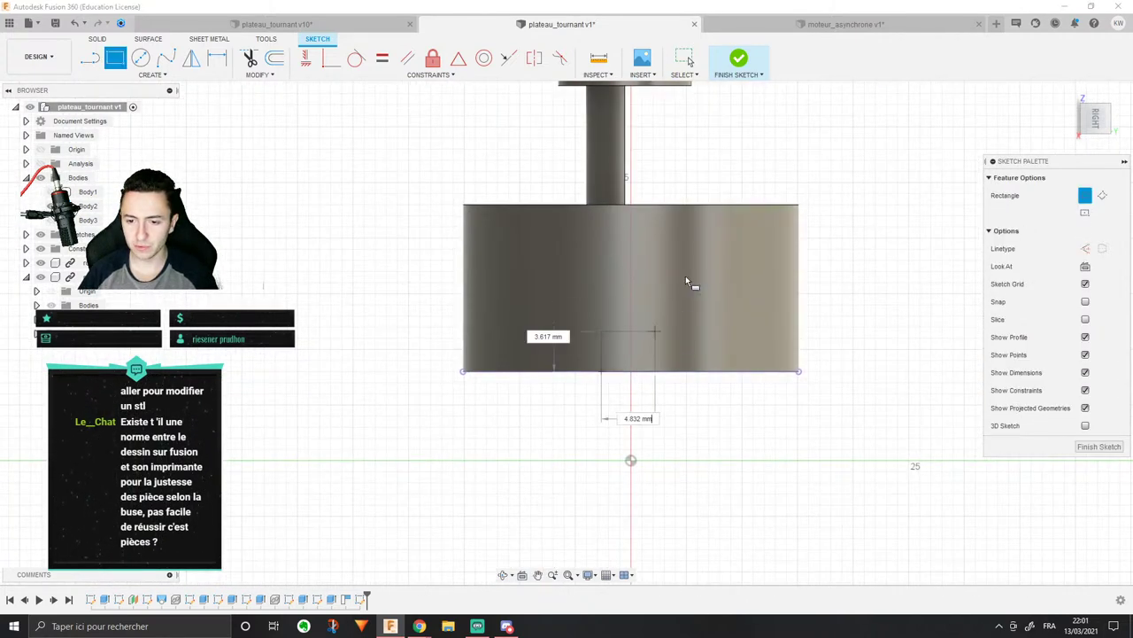
click(658, 242)
key(Escape)
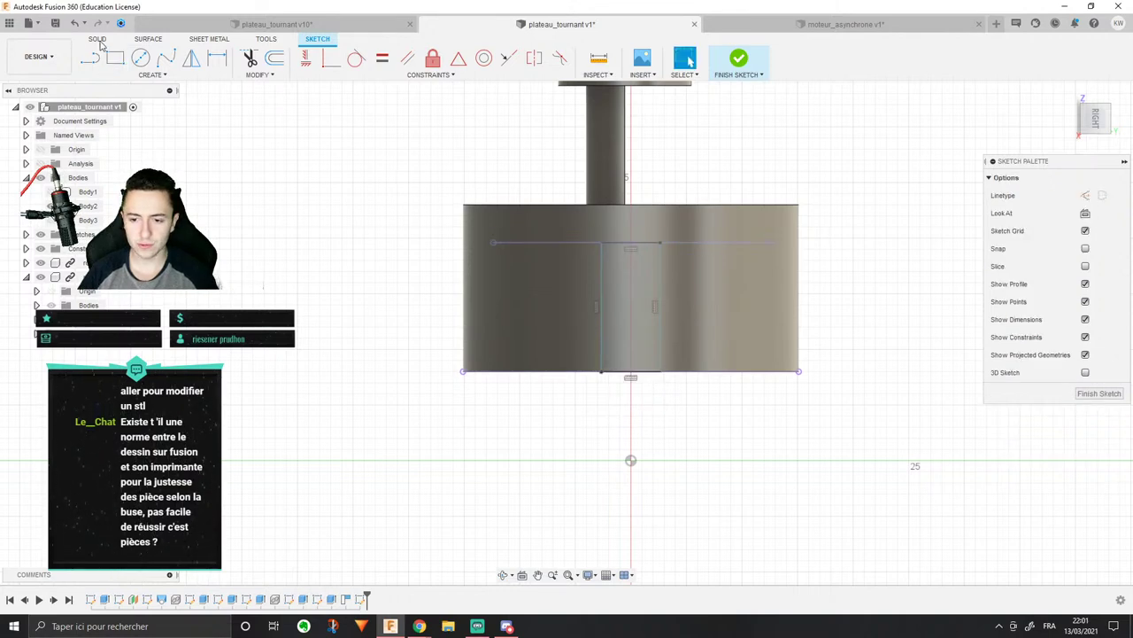
Step: Draw a construction centreline between the rectangle's base and upper edge and try to constrain it vertical
click(91, 58)
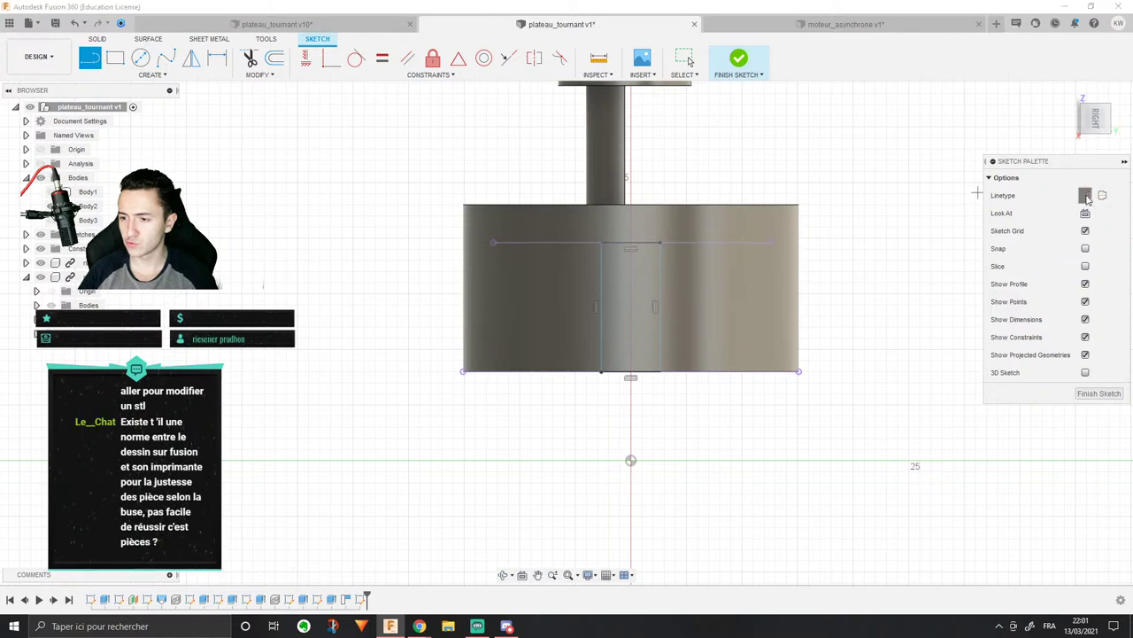
click(632, 372)
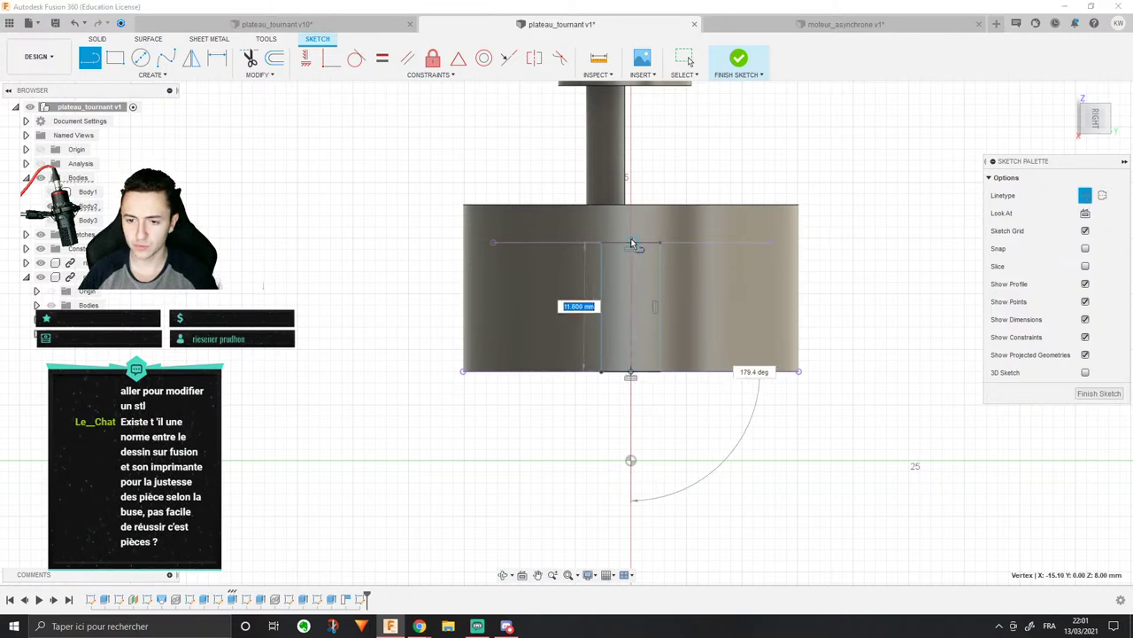
click(632, 243)
key(Escape)
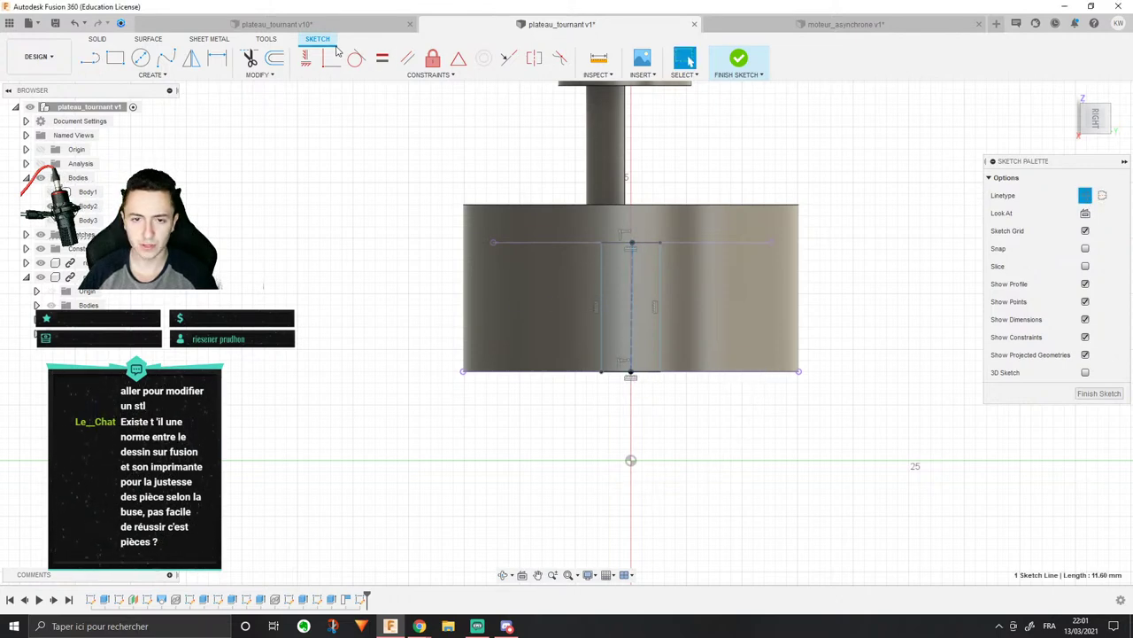
click(305, 59)
scroll(631, 253, up, 8)
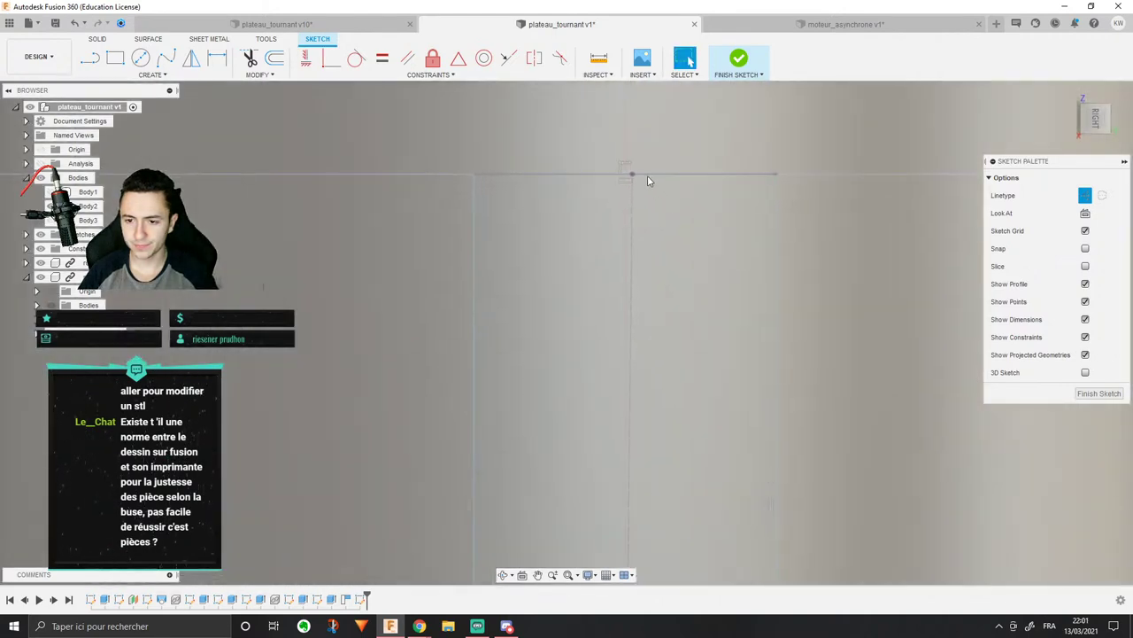
key(Escape)
scroll(620, 239, down, 3)
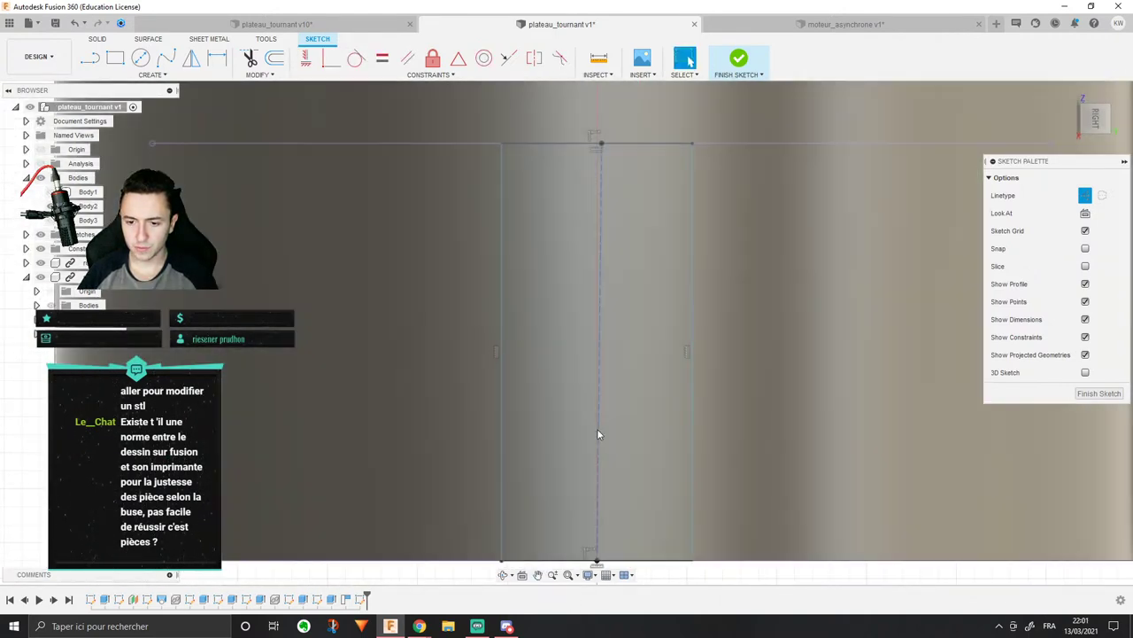
Step: Delete the construction centreline and the whole rectangle from the hub sketch
click(598, 429)
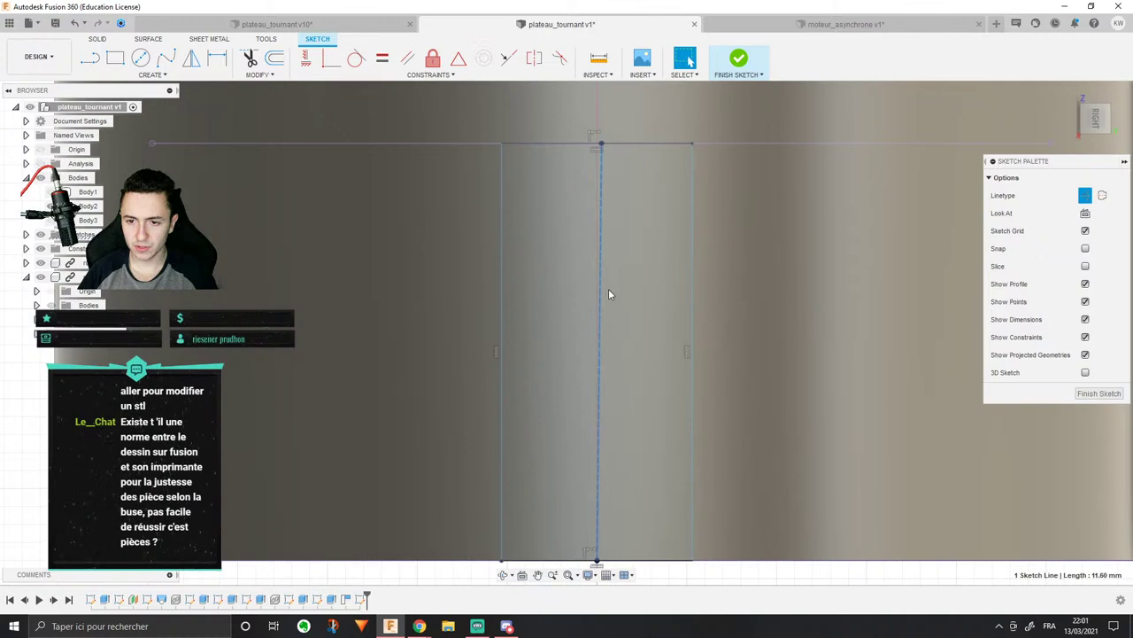
key(Delete)
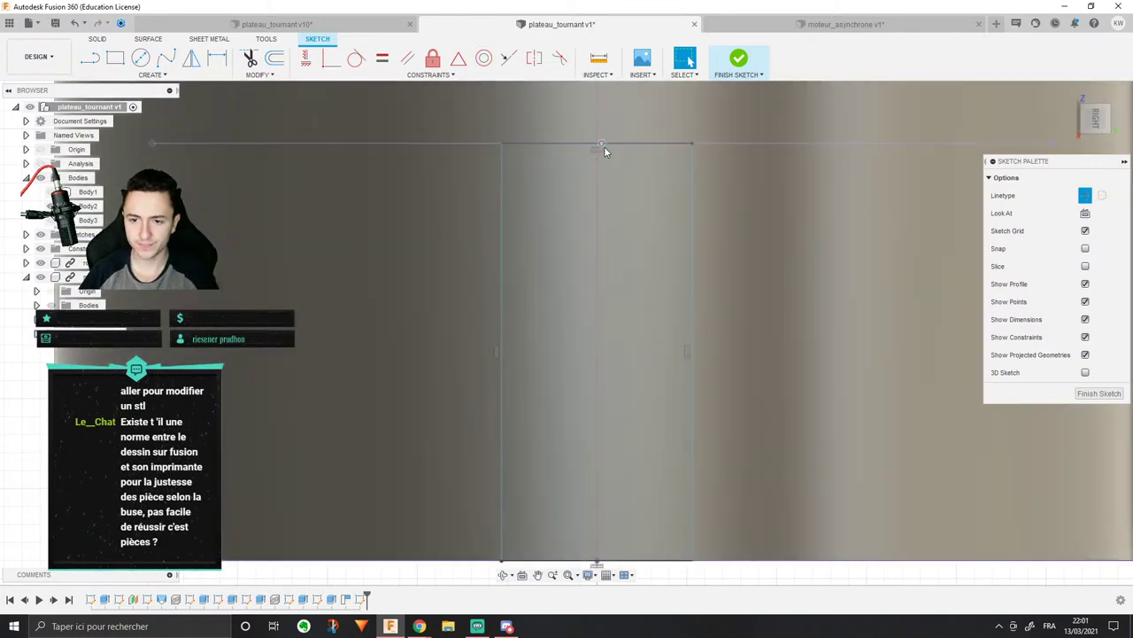
drag(603, 146, 649, 150)
click(634, 144)
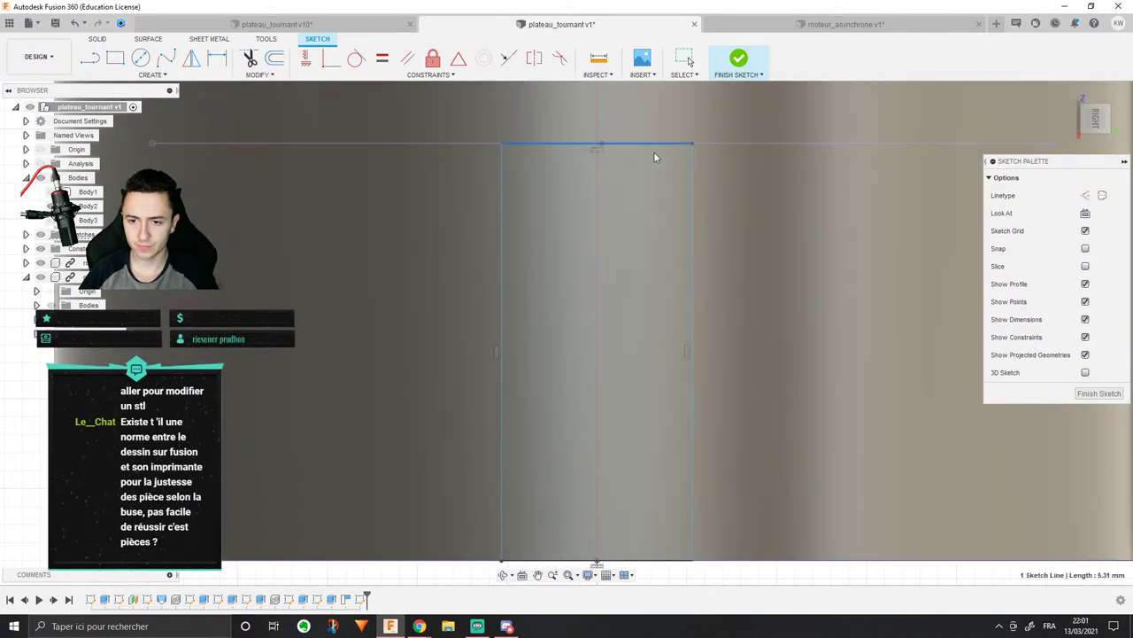
double_click(693, 148)
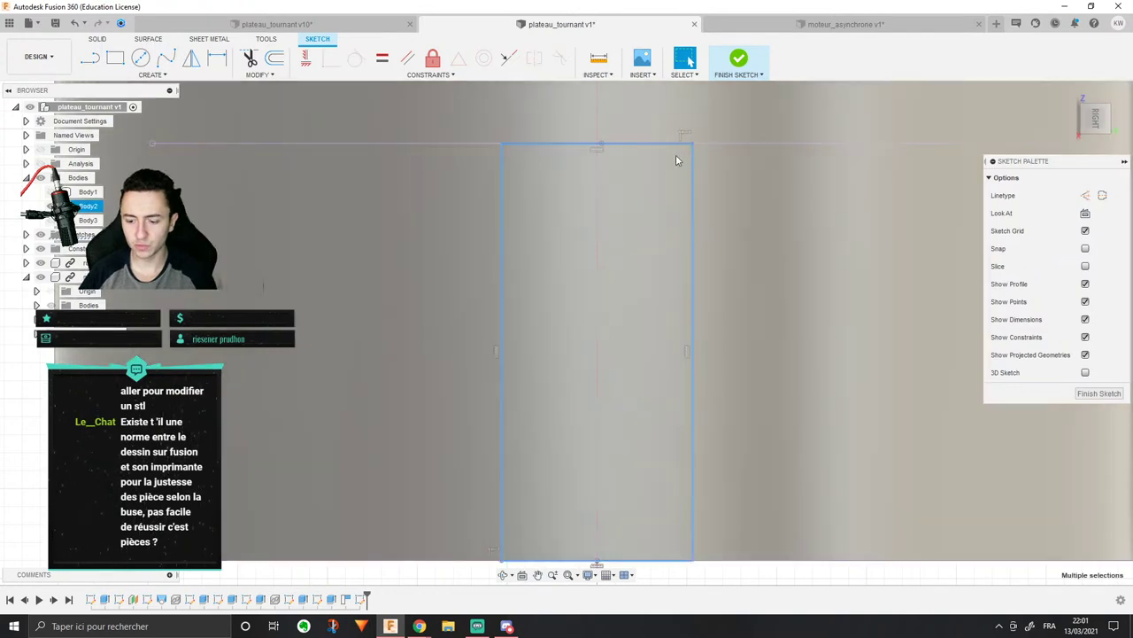
key(Delete)
Step: Sketch a new rectangle on the projected edge across the vertical axis, with its upper corner moved to about Y 2.6 mm, Z 18.8 mm
key(r)
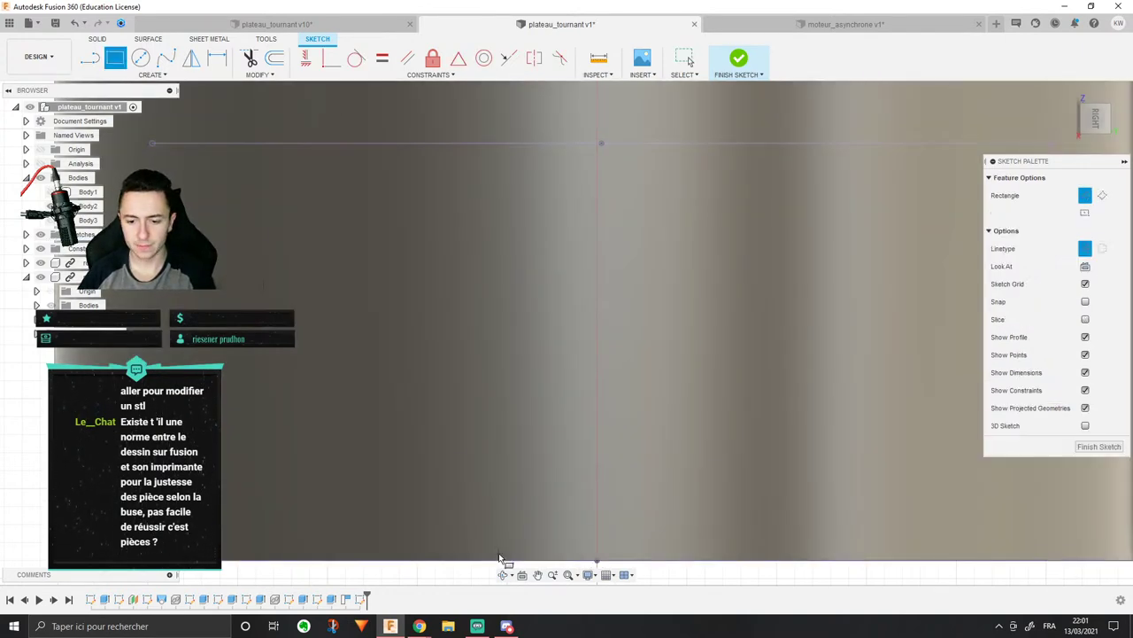
click(455, 556)
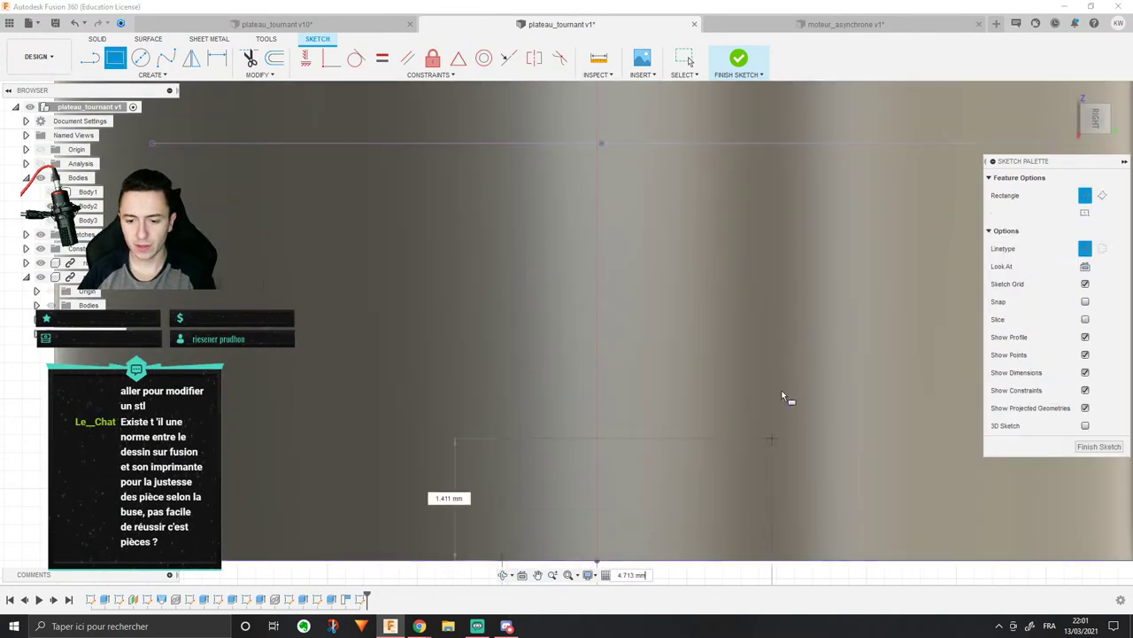
click(717, 220)
key(Escape)
double_click(683, 220)
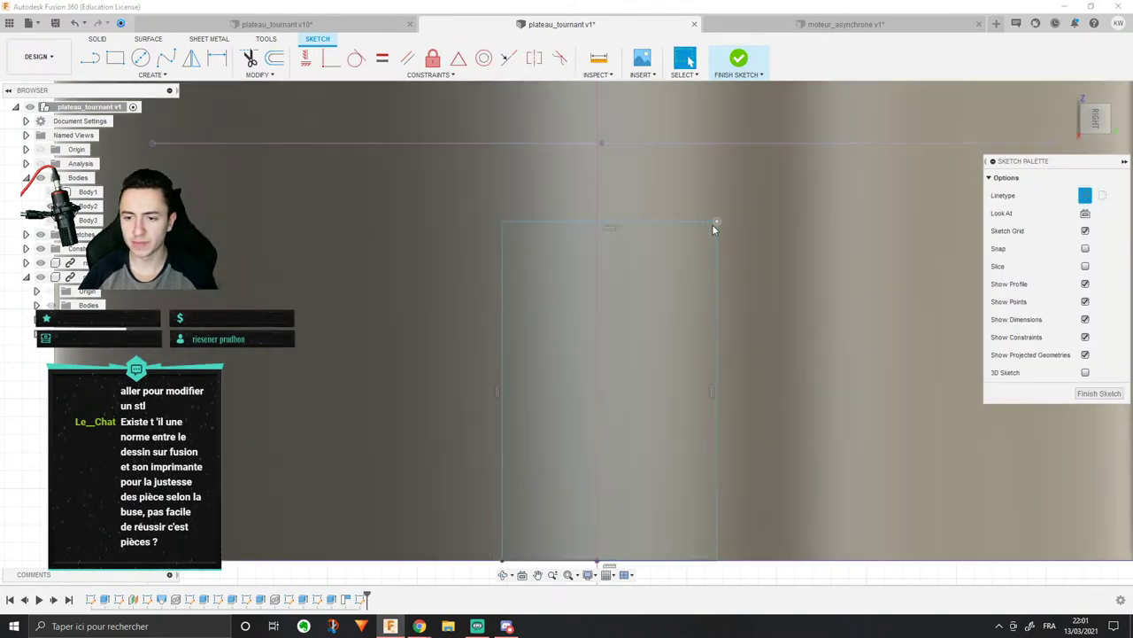
click(712, 219)
drag(710, 218, 690, 173)
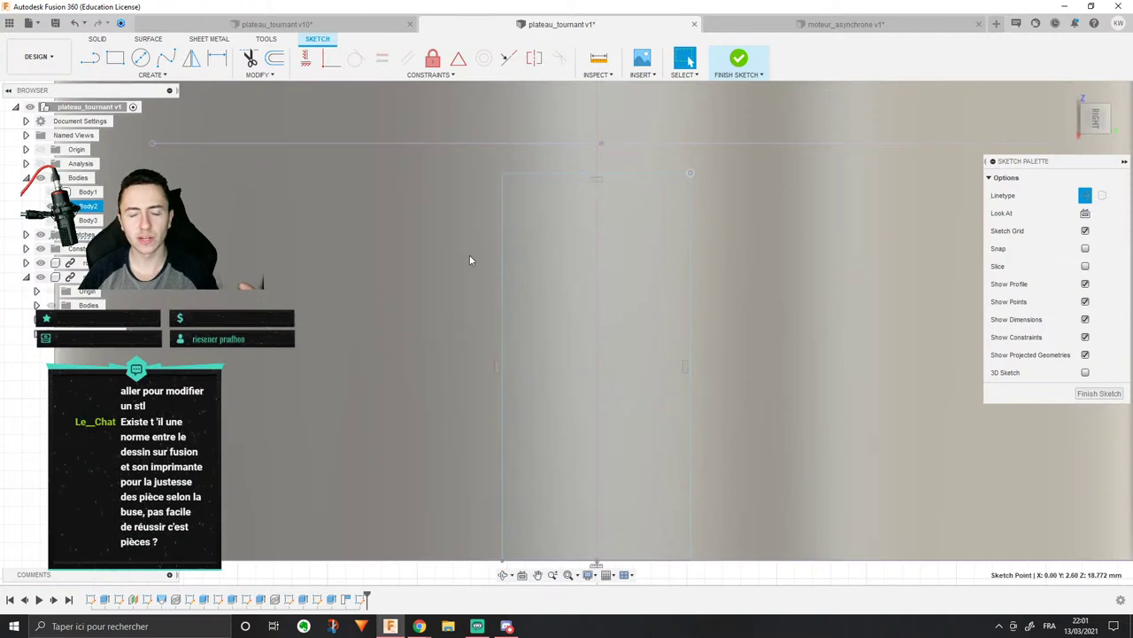
middle_drag(484, 212, 399, 147)
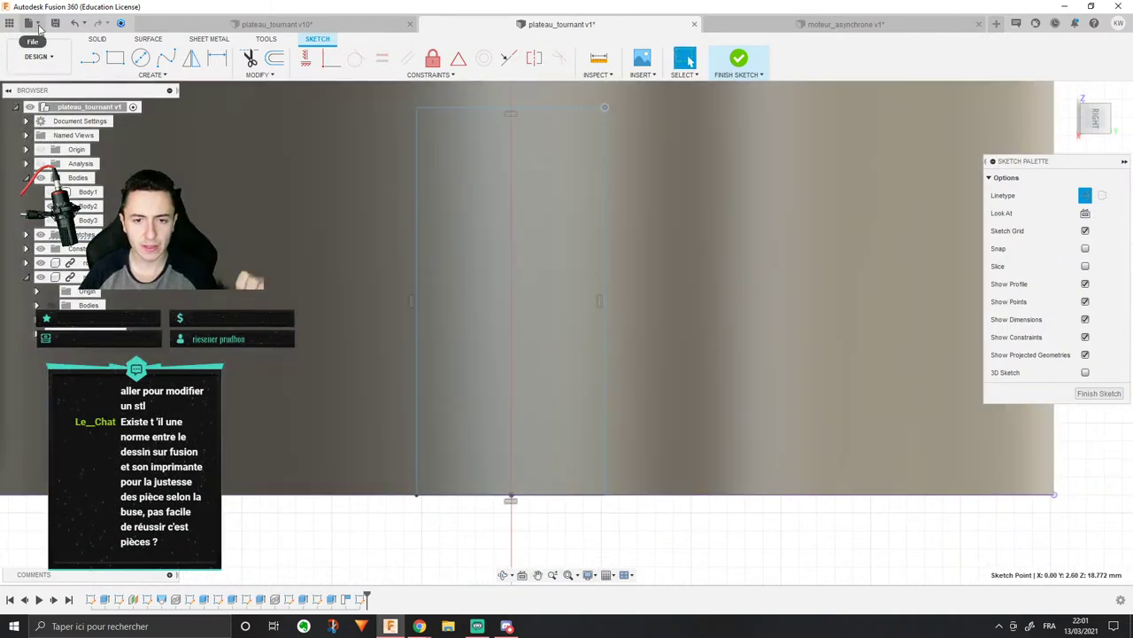
Step: Connect the midpoints of the rectangle's base and upper edge with a construction line constrained vertical, centring the rectangle on it
click(90, 58)
click(511, 499)
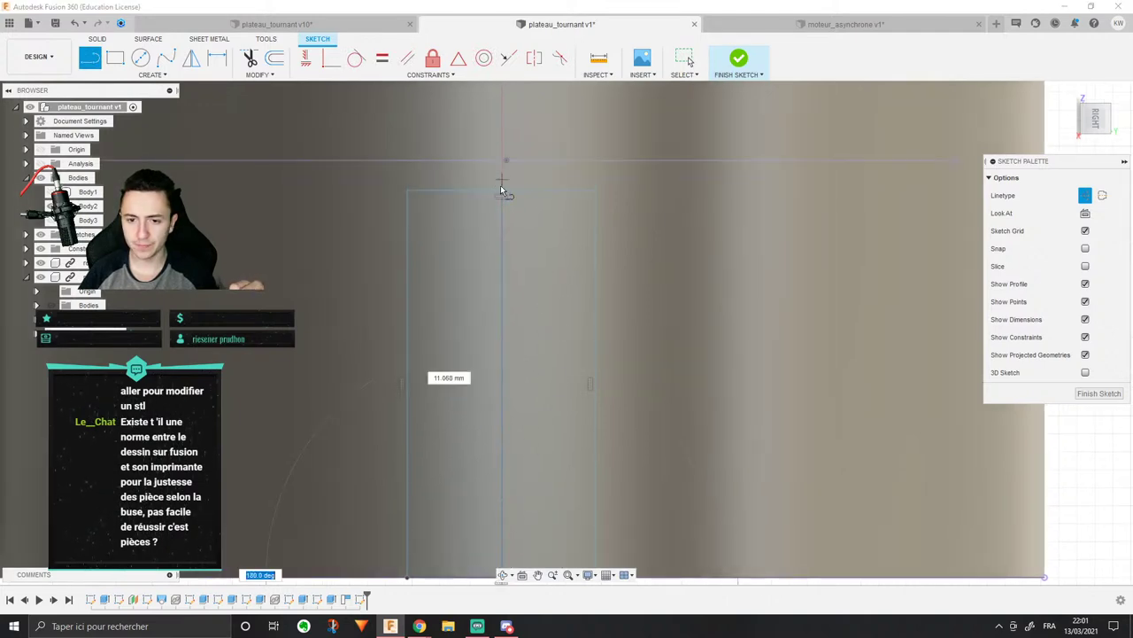
click(498, 191)
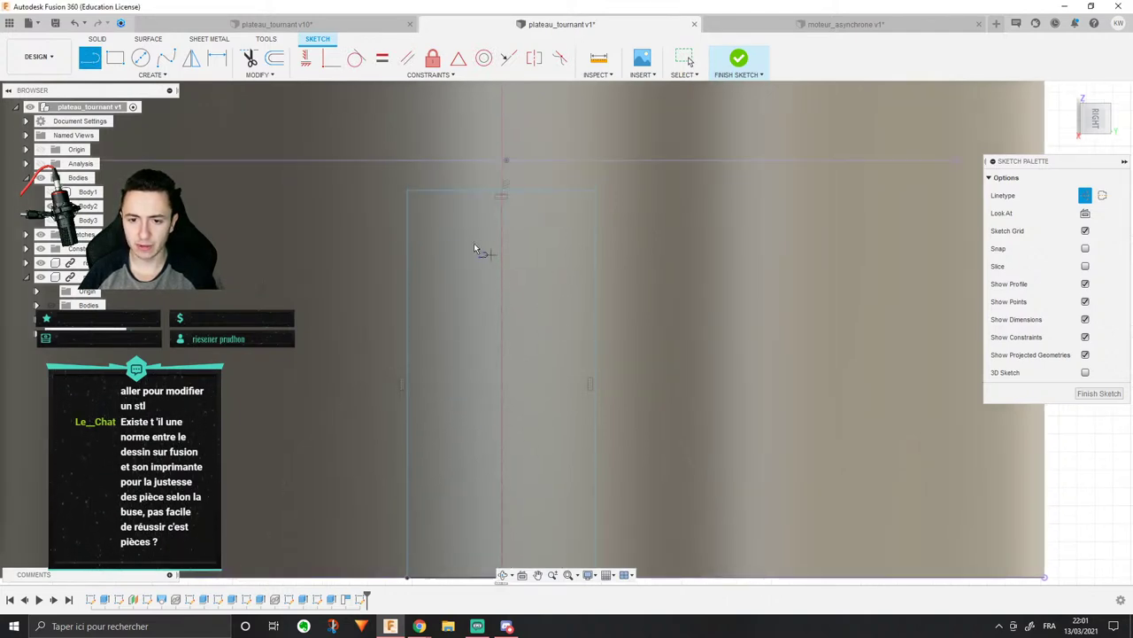
key(Escape)
drag(406, 192, 366, 183)
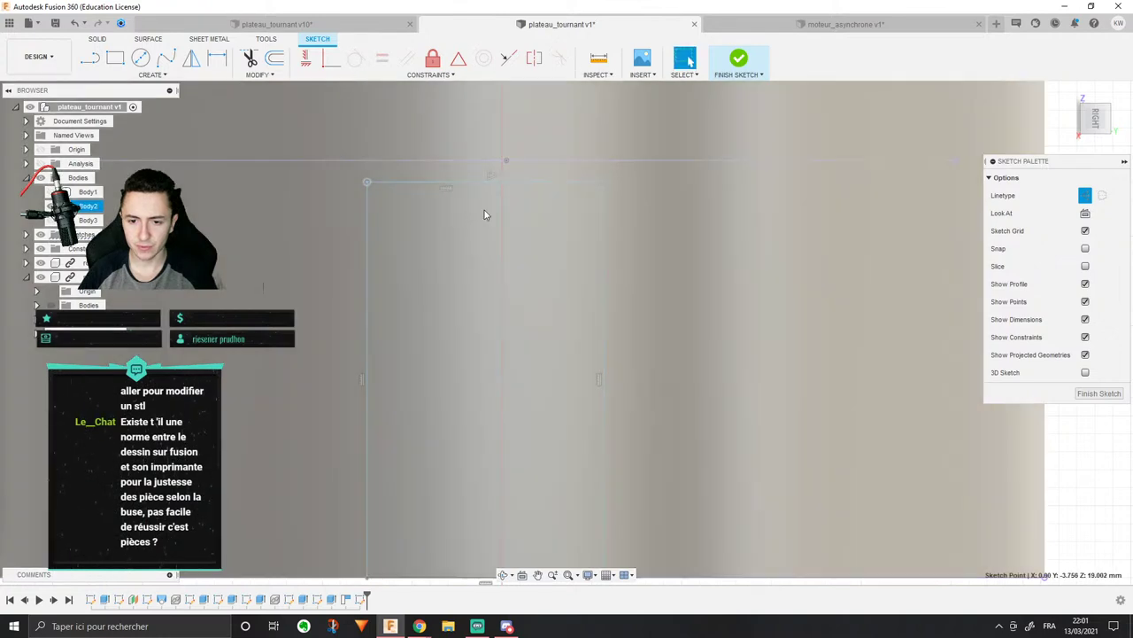
click(485, 209)
click(309, 64)
key(Escape)
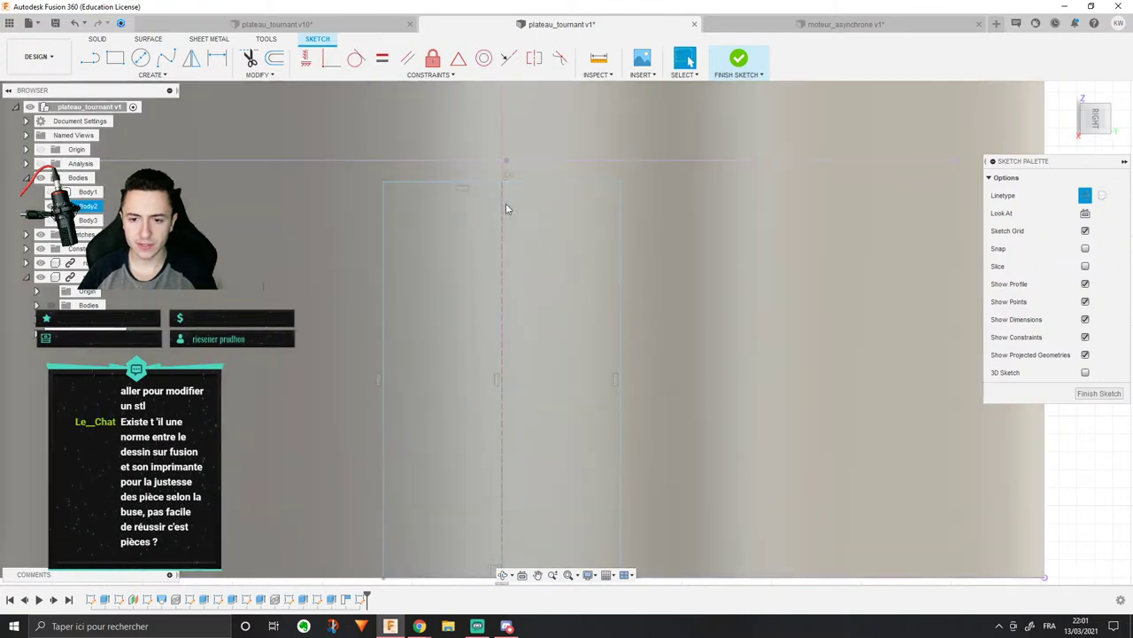
Step: Dimension the rectangle's upper edge to set its width to 6 mm
scroll(477, 116, down, 2)
drag(464, 157, 465, 174)
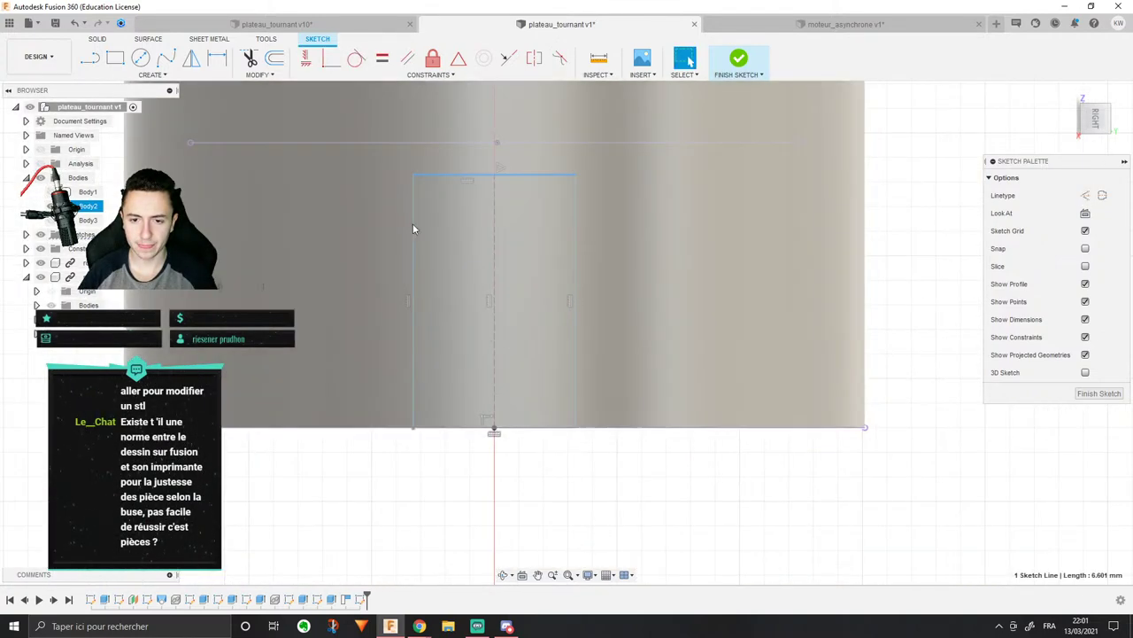
click(413, 226)
key(d)
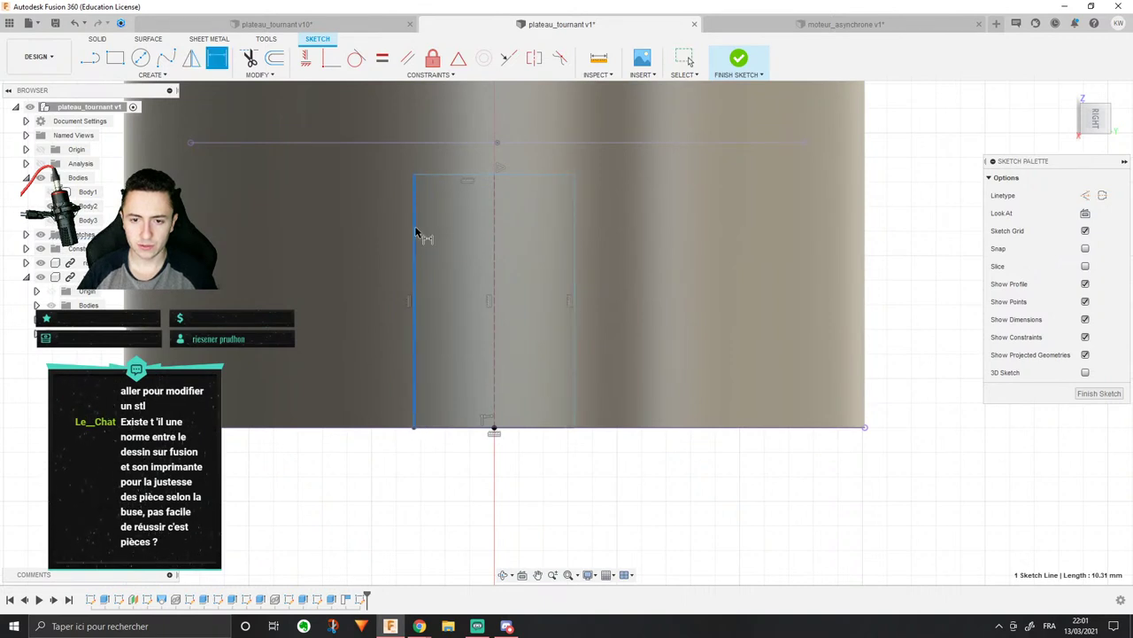
key(x)
key(d)
click(445, 175)
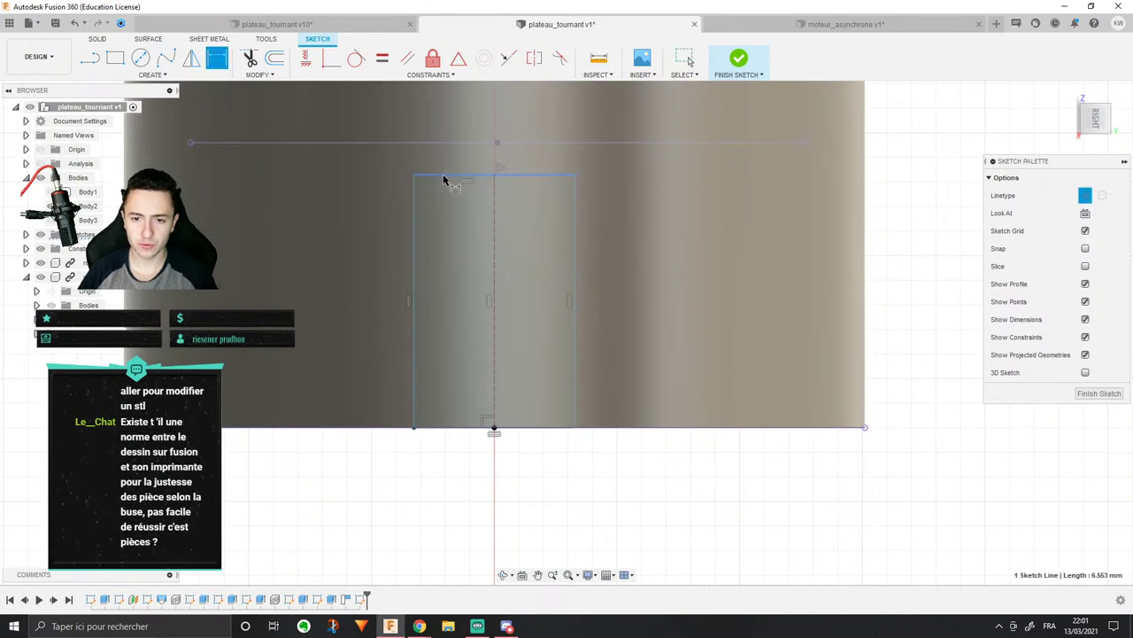
click(347, 168)
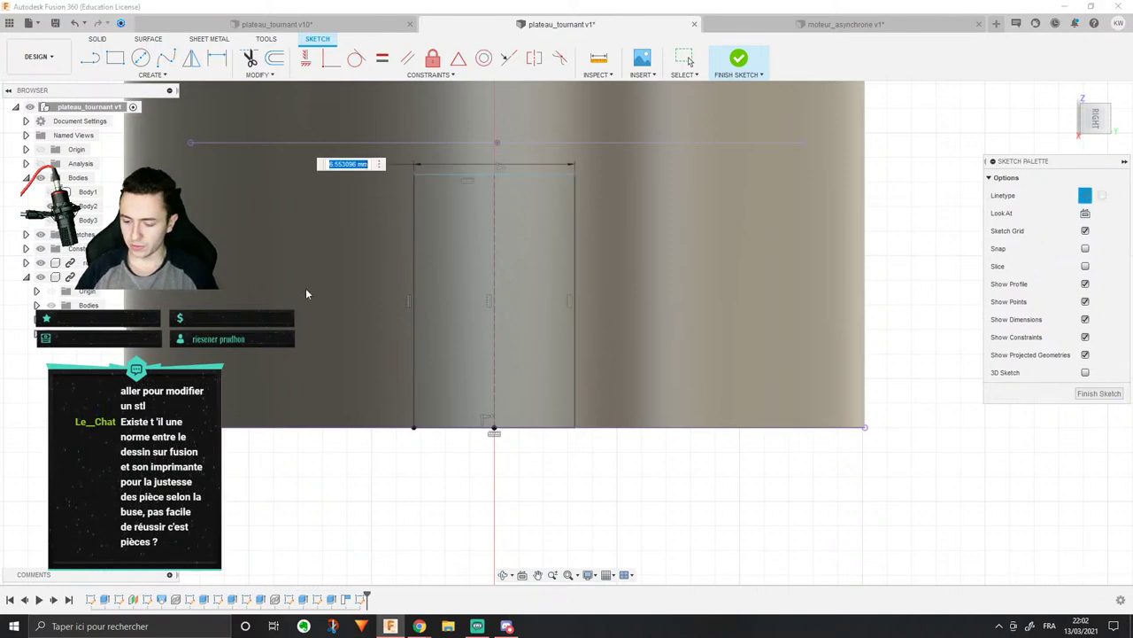
text(61)
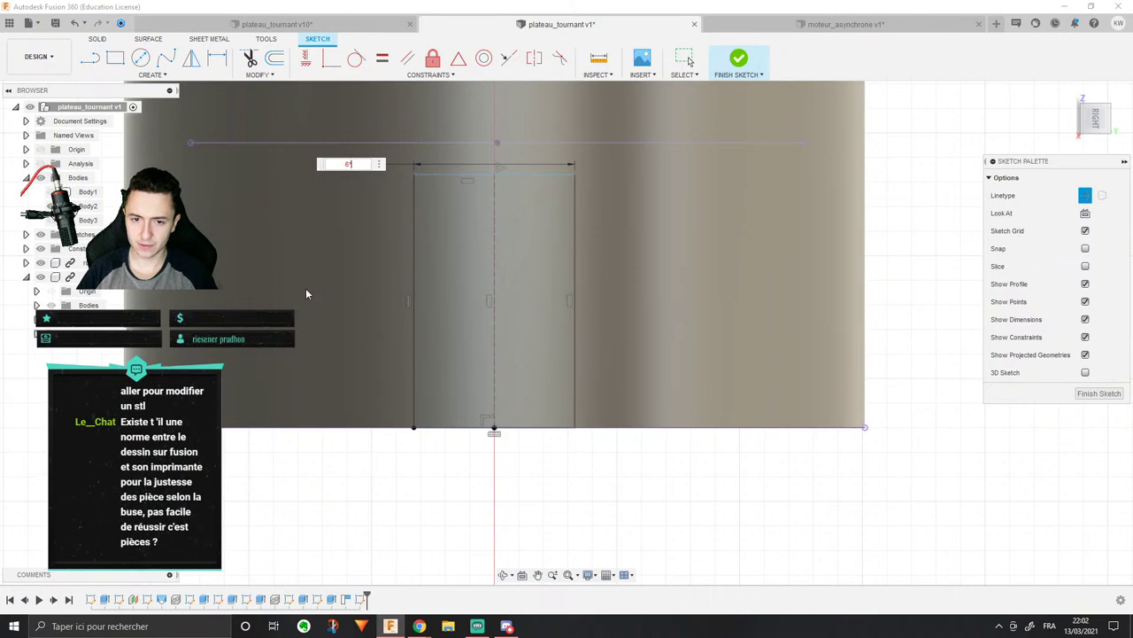
key(Return)
key(Escape)
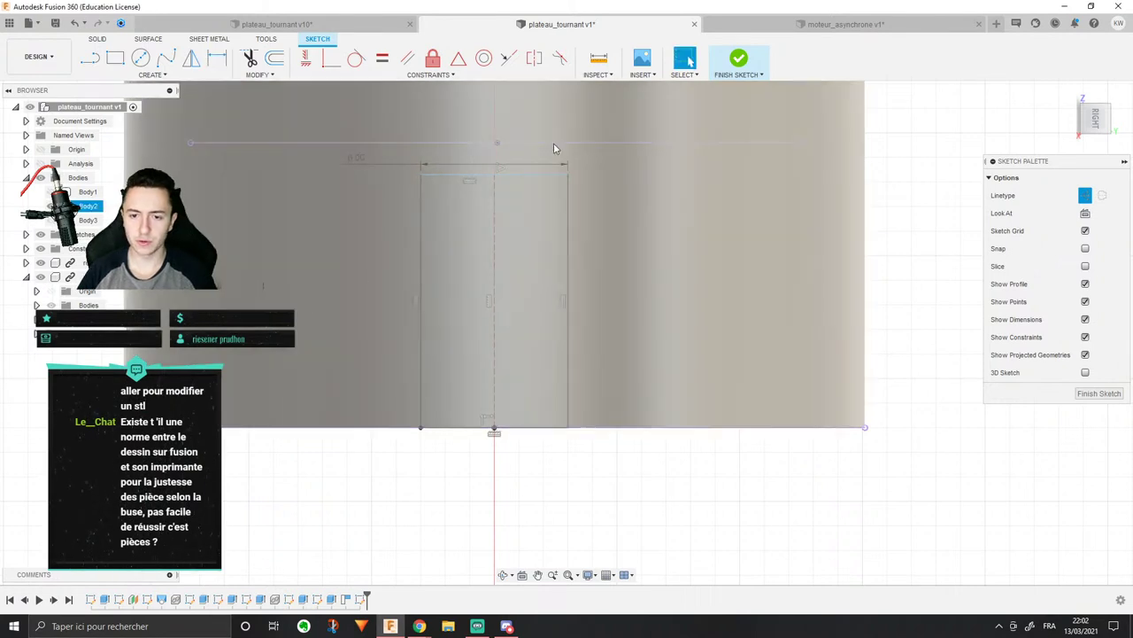
Step: Dimension the rectangle's vertical side to set its height to 10 mm
key(p)
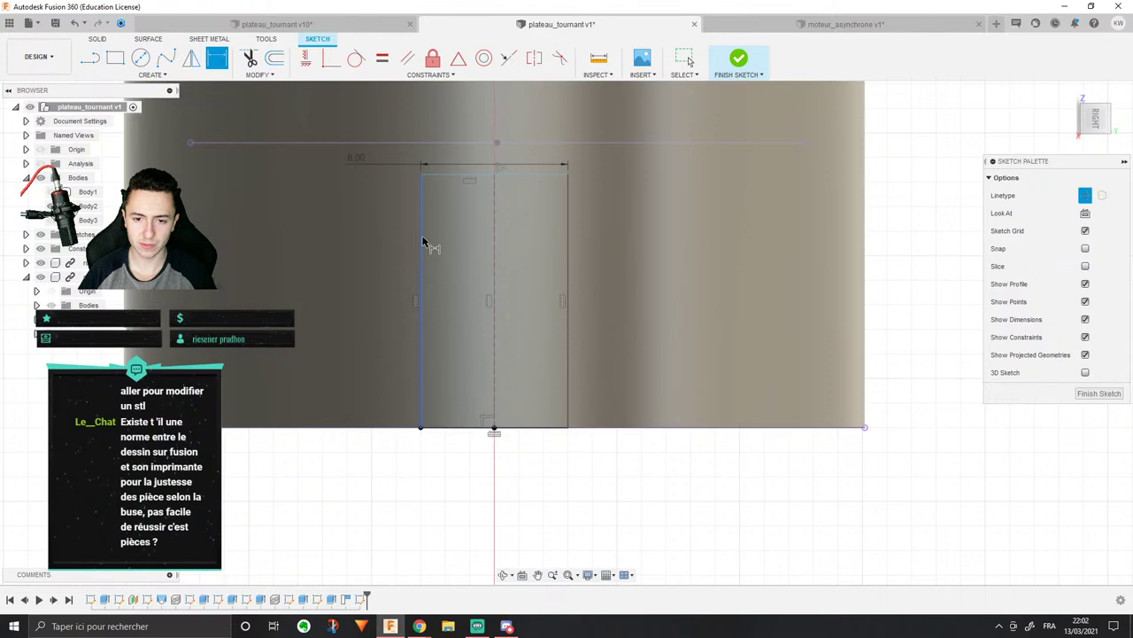
click(422, 243)
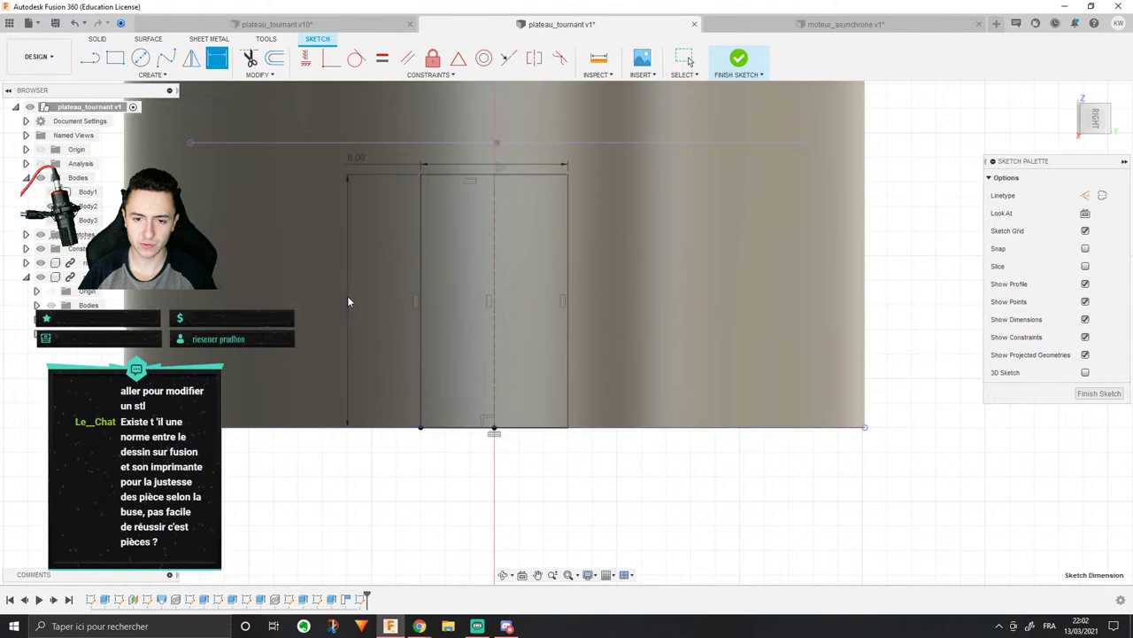
click(357, 307)
text(10)
key(Return)
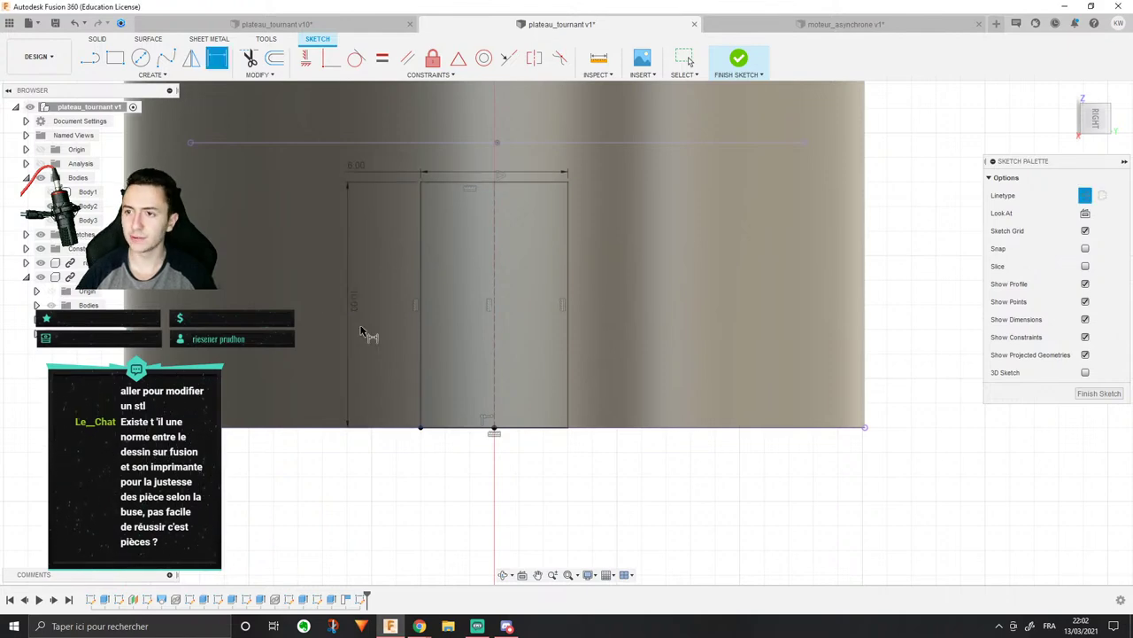
Step: Try to project the four rectangle edges onto the hub's outer cylindrical face with Project to Surface
scroll(372, 334, down, 5)
shift+middle_drag(543, 232, 536, 200)
middle_drag(496, 252, 617, 230)
scroll(617, 230, up, 3)
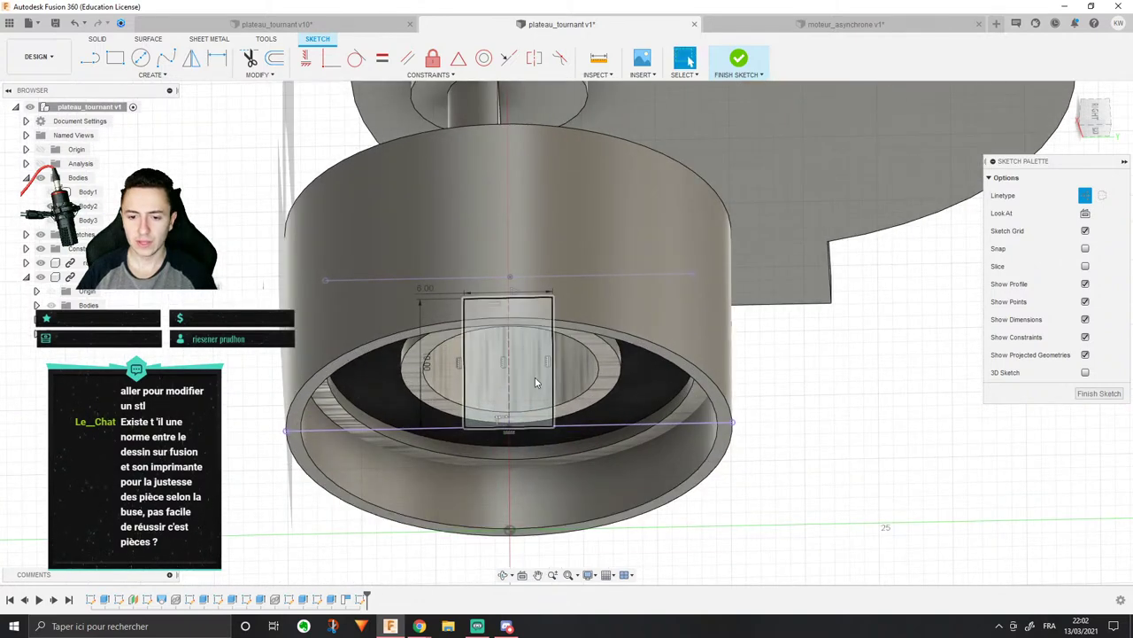
click(500, 387)
click(99, 40)
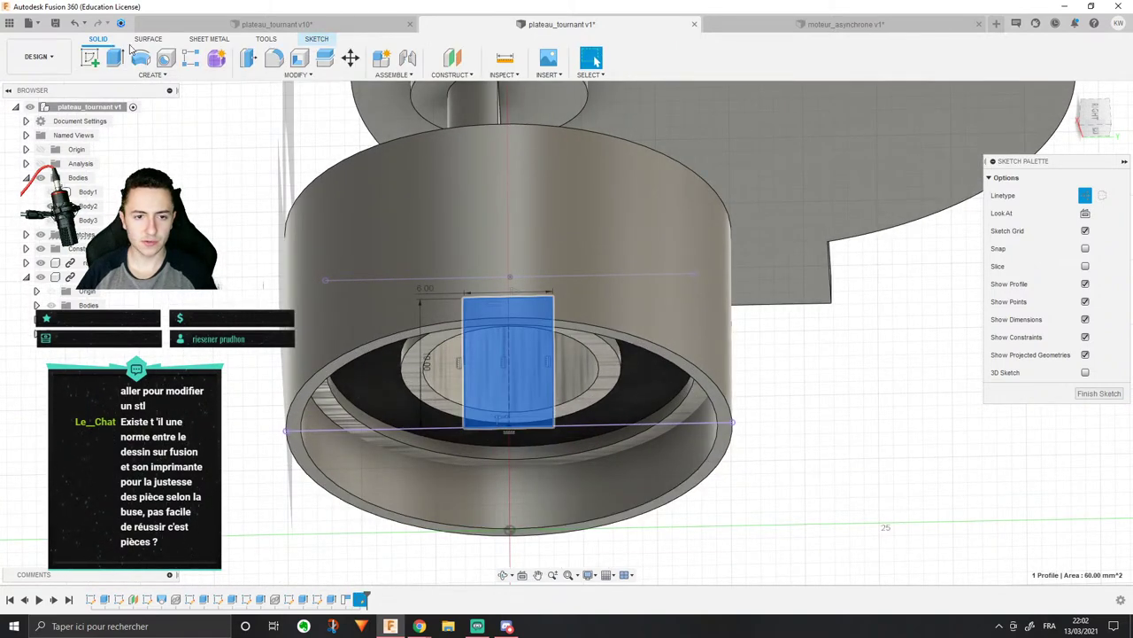
click(144, 40)
click(312, 40)
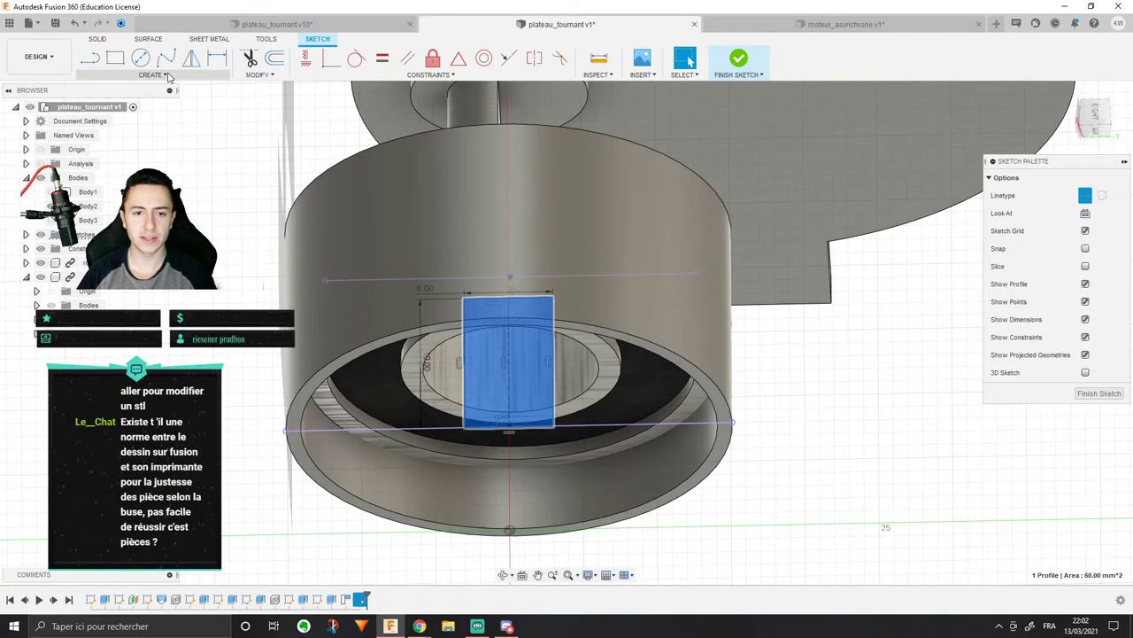
click(152, 74)
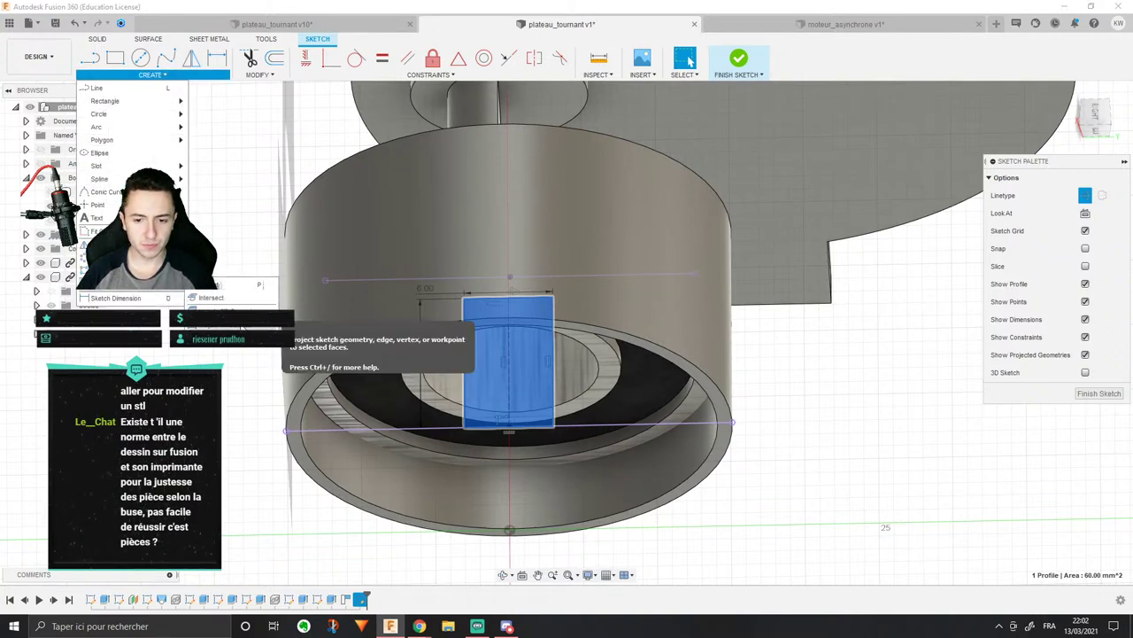
click(241, 326)
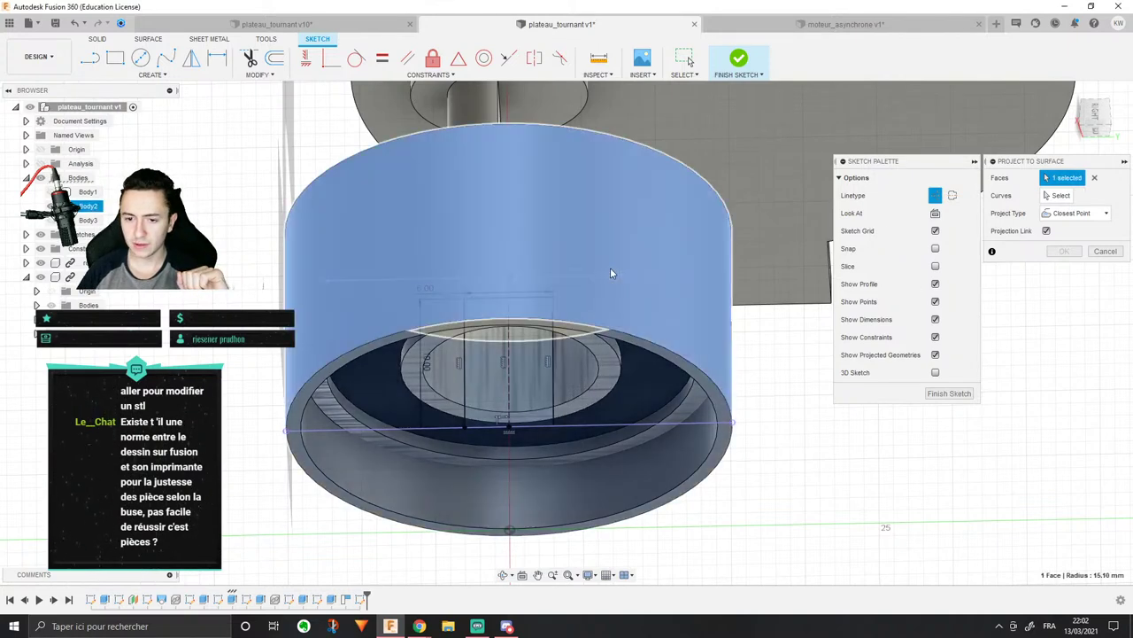
click(610, 267)
click(1060, 197)
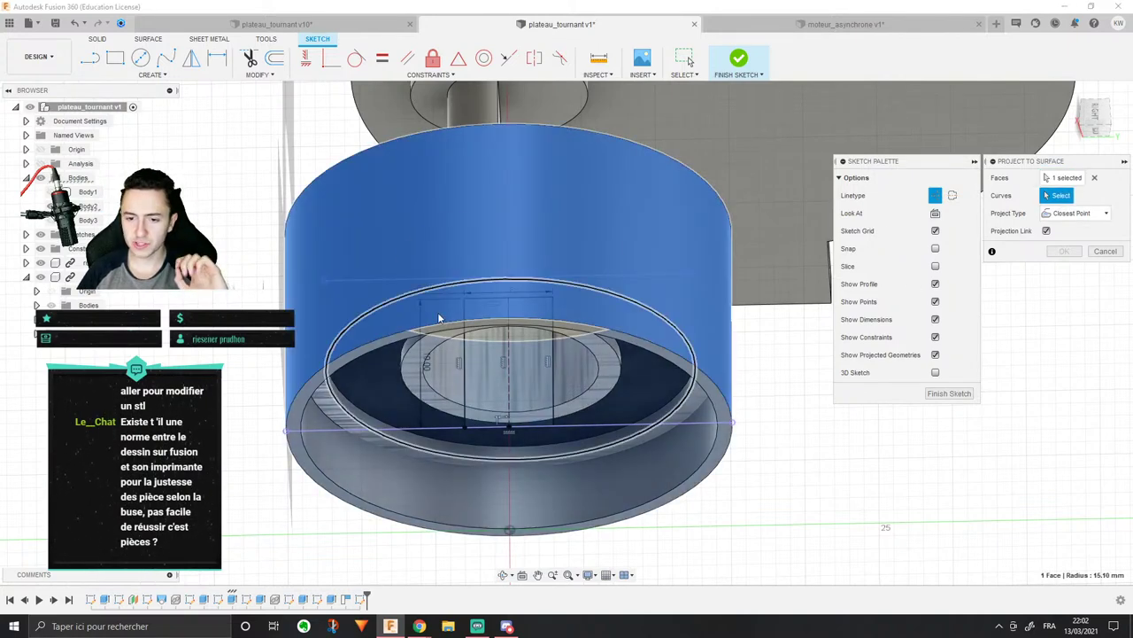
click(465, 356)
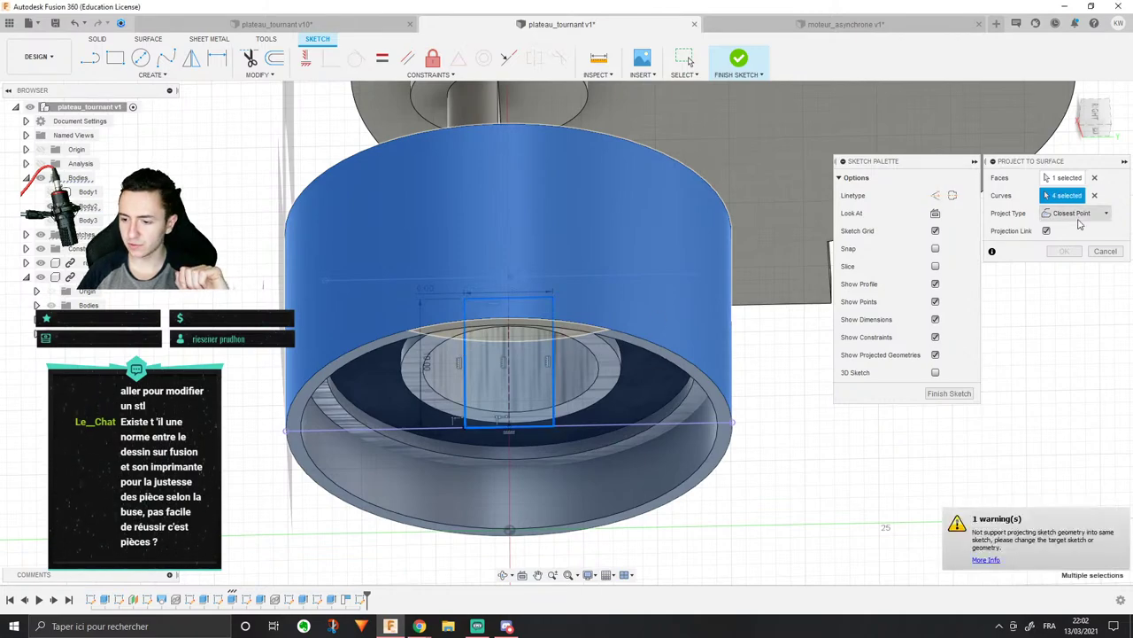
shift+middle_drag(503, 284, 779, 106)
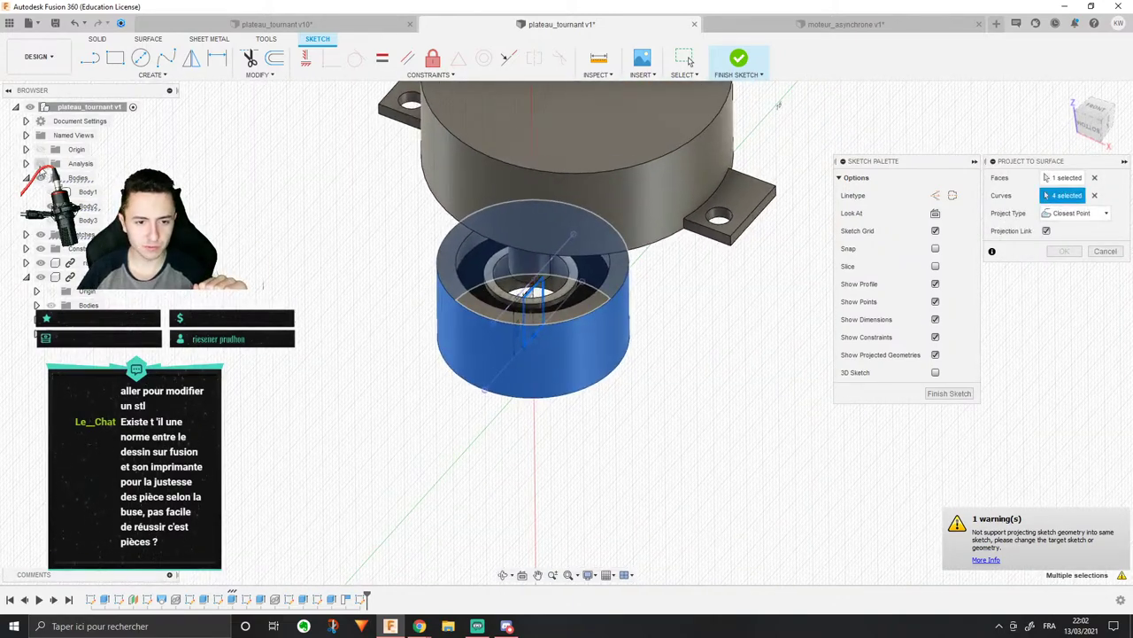
Step: Try the Along Vector projection type with the red origin axis as direction, return to Closest Point and cancel the surface projection
click(1084, 215)
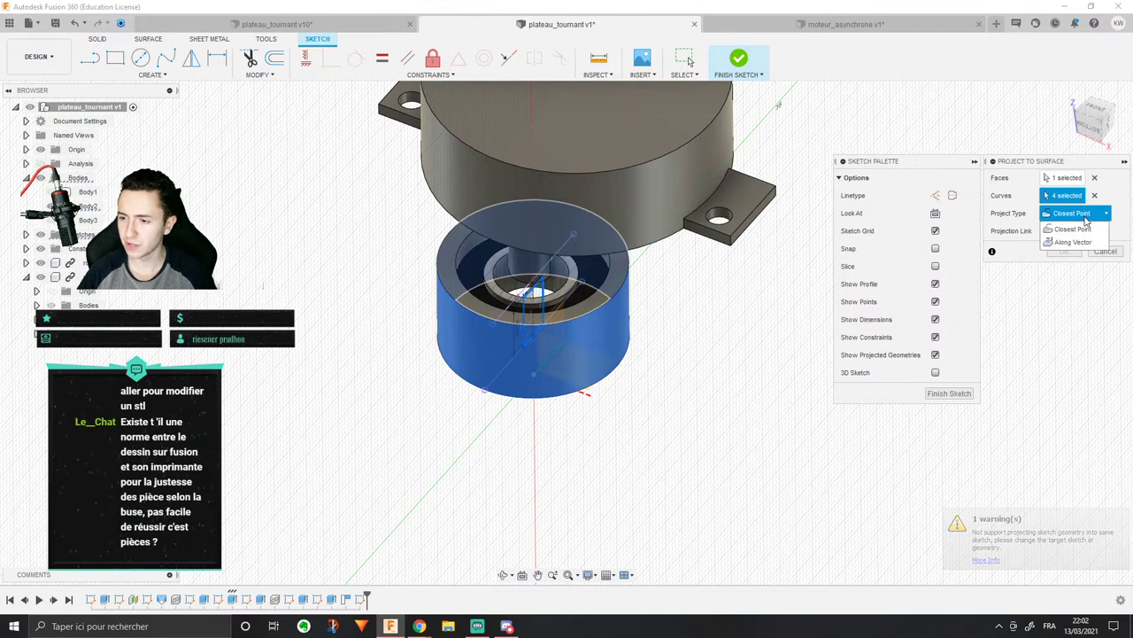
click(1073, 242)
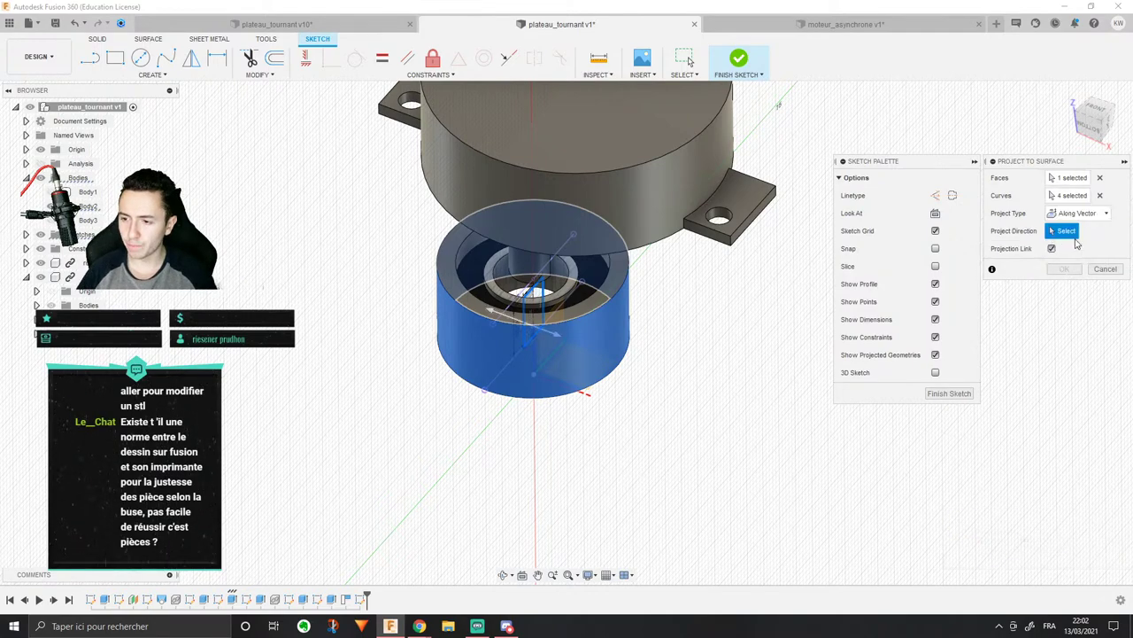
click(587, 398)
shift+middle_drag(683, 333, 617, 283)
scroll(646, 268, up, 3)
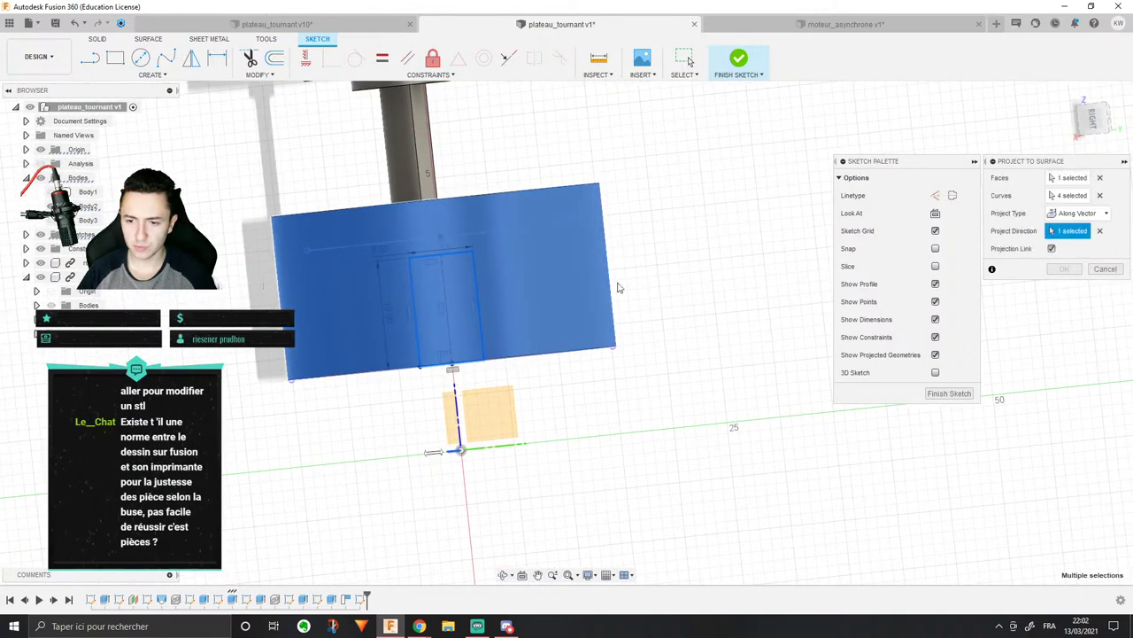
click(1098, 212)
click(1093, 229)
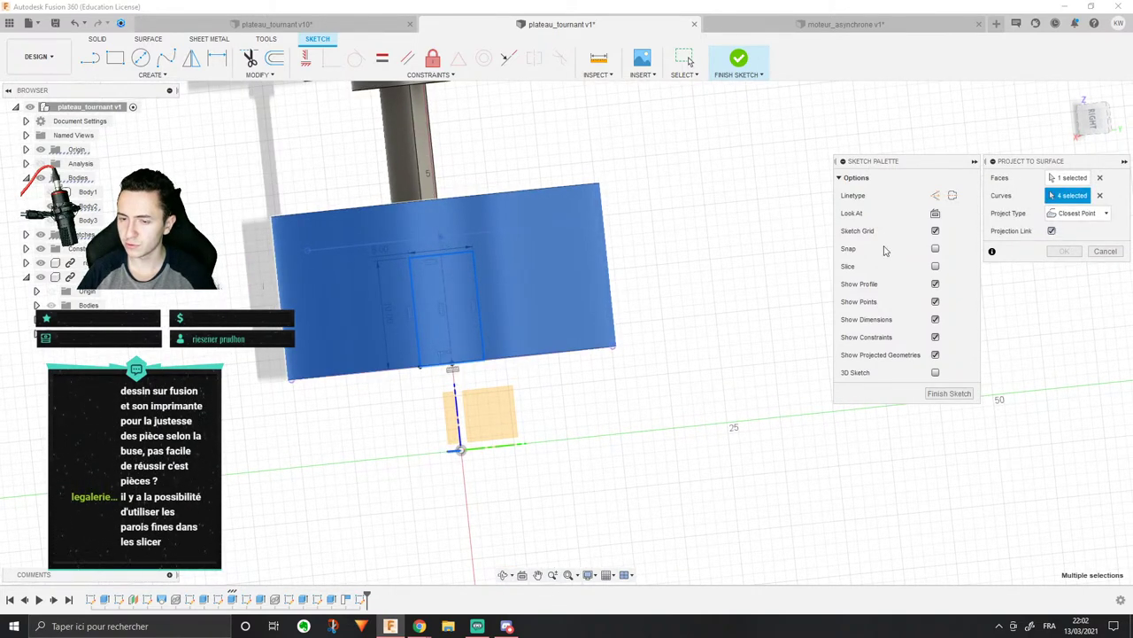
click(1115, 254)
Step: Set up an extrusion of the rectangle profile that starts from an object, the hub's outer cylindrical face
shift+middle_drag(734, 227, 713, 177)
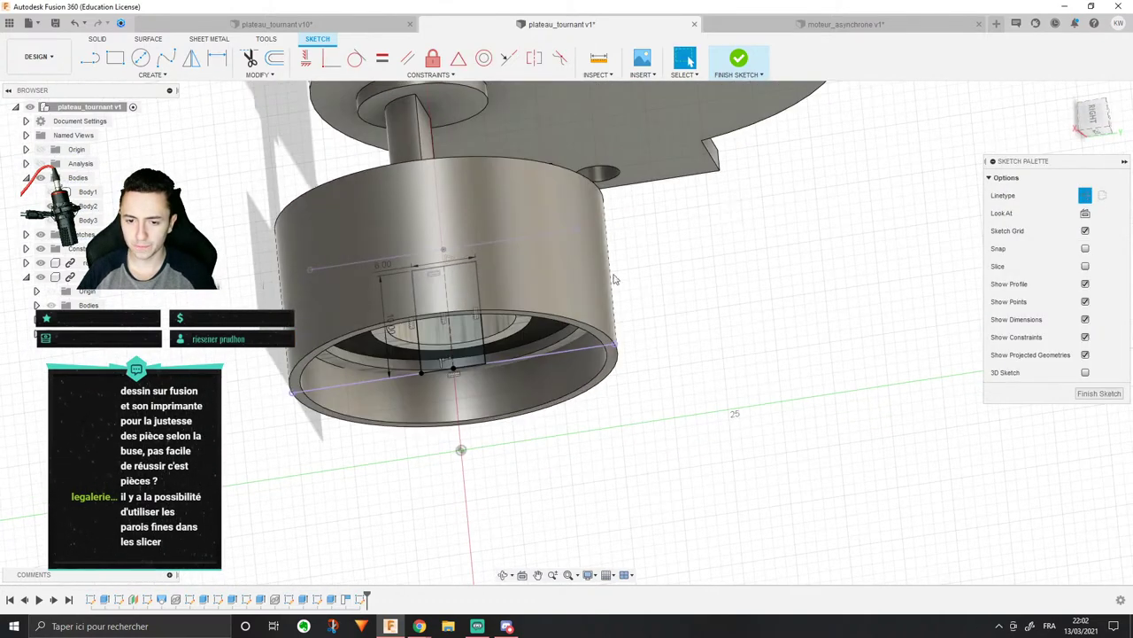
click(463, 356)
shift+middle_drag(653, 203, 645, 248)
scroll(642, 213, down, 2)
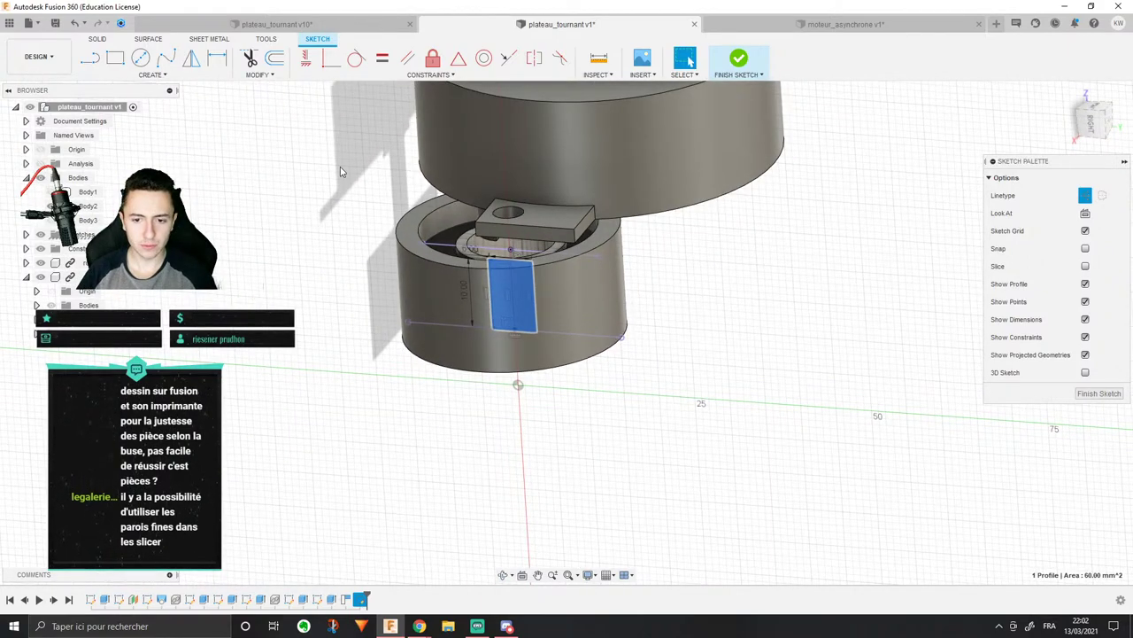
shift+middle_drag(340, 167, 511, 206)
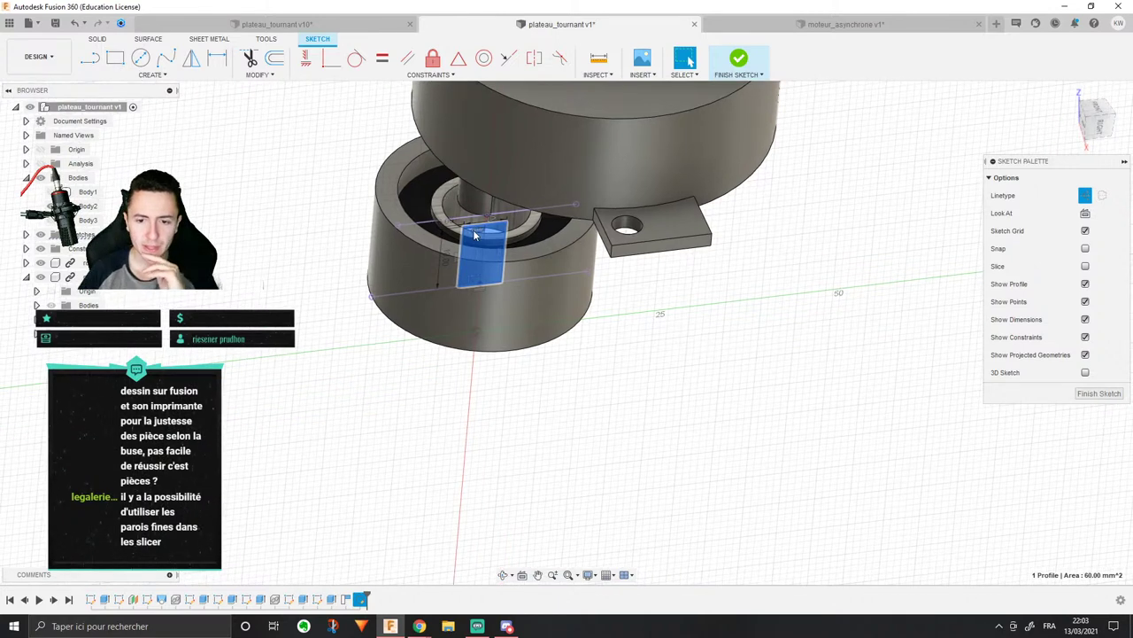
click(99, 40)
click(118, 60)
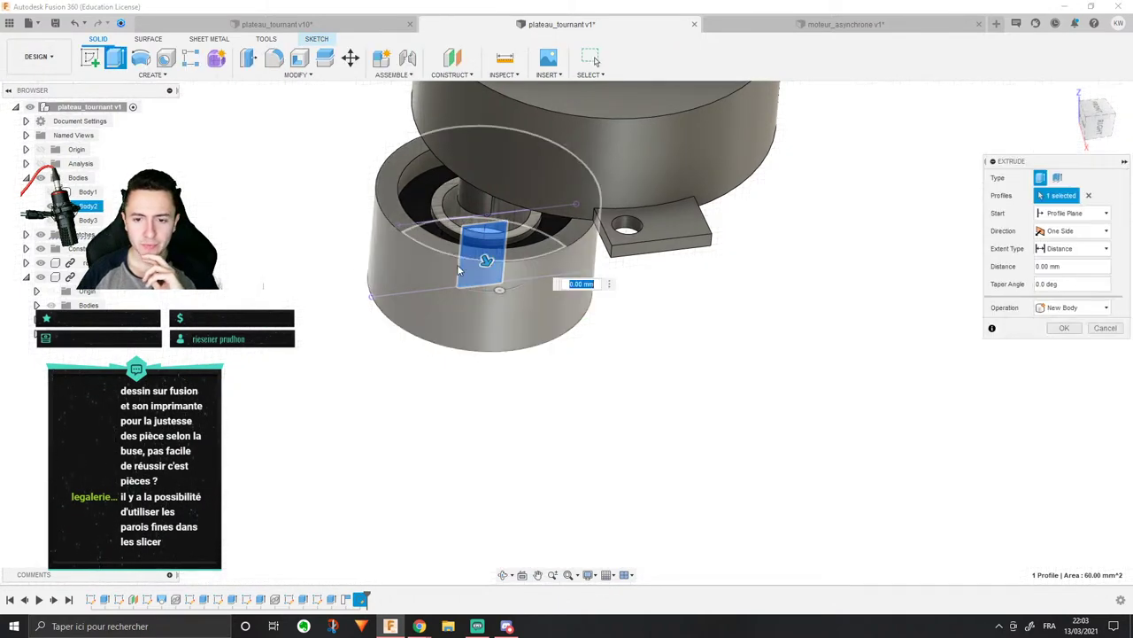
click(1073, 214)
click(1072, 242)
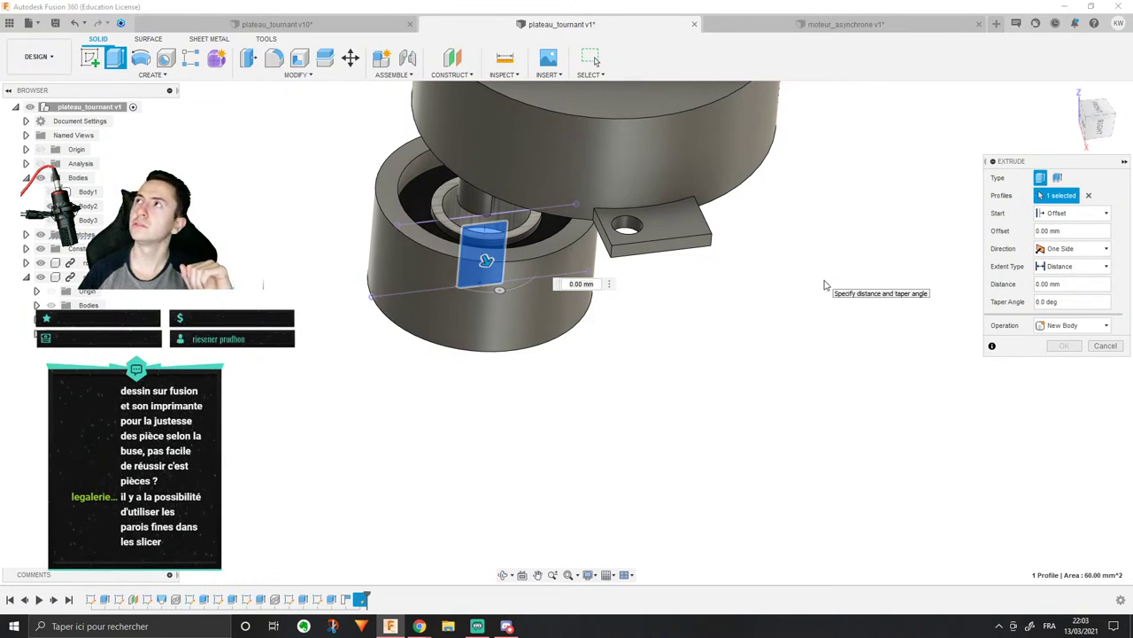
click(1072, 213)
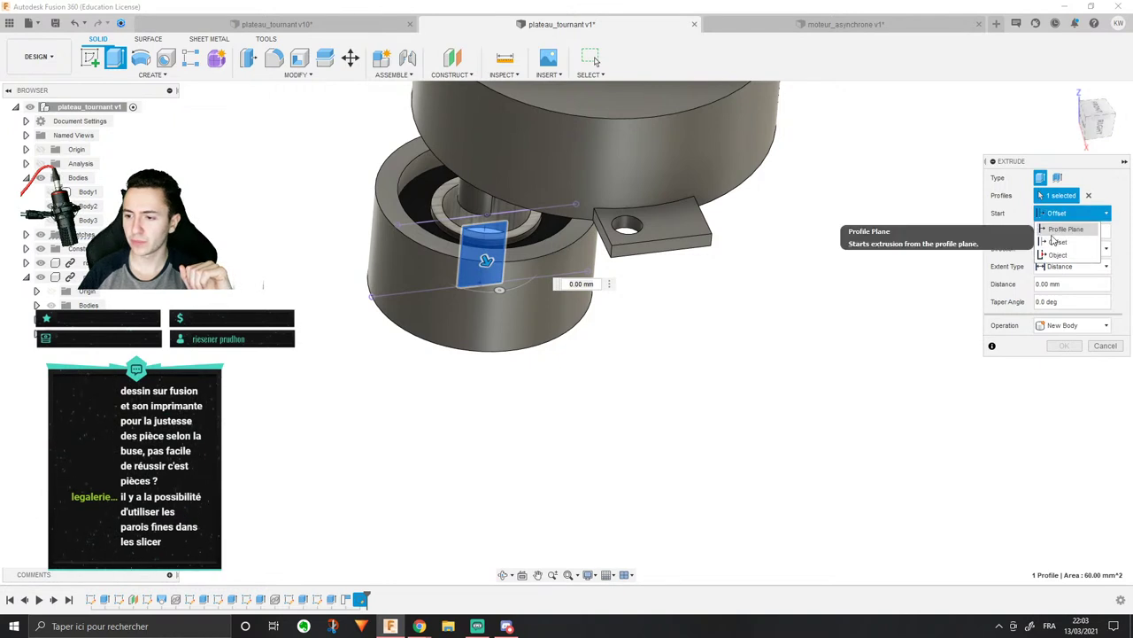
click(1067, 256)
click(518, 307)
Step: Pull the rectangle's extrusion about 3.35 mm outward from the hub's outer face and show the large outer ring body
drag(514, 316, 525, 341)
shift+middle_drag(594, 317, 676, 276)
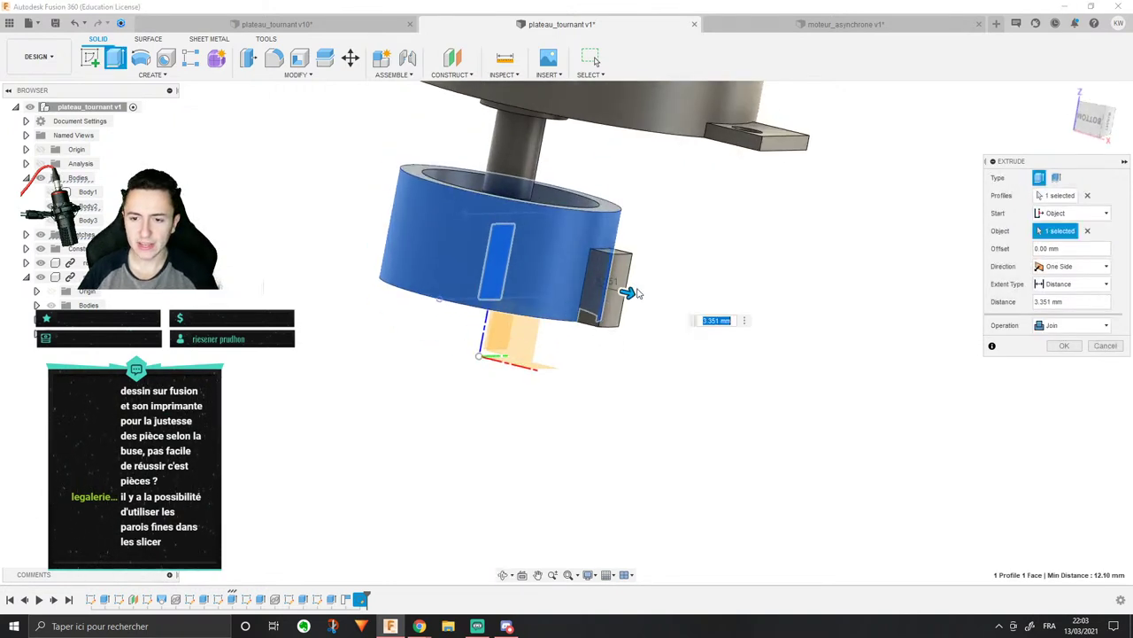
scroll(675, 276, down, 2)
click(51, 220)
shift+middle_drag(611, 159, 716, 221)
scroll(629, 261, down, 3)
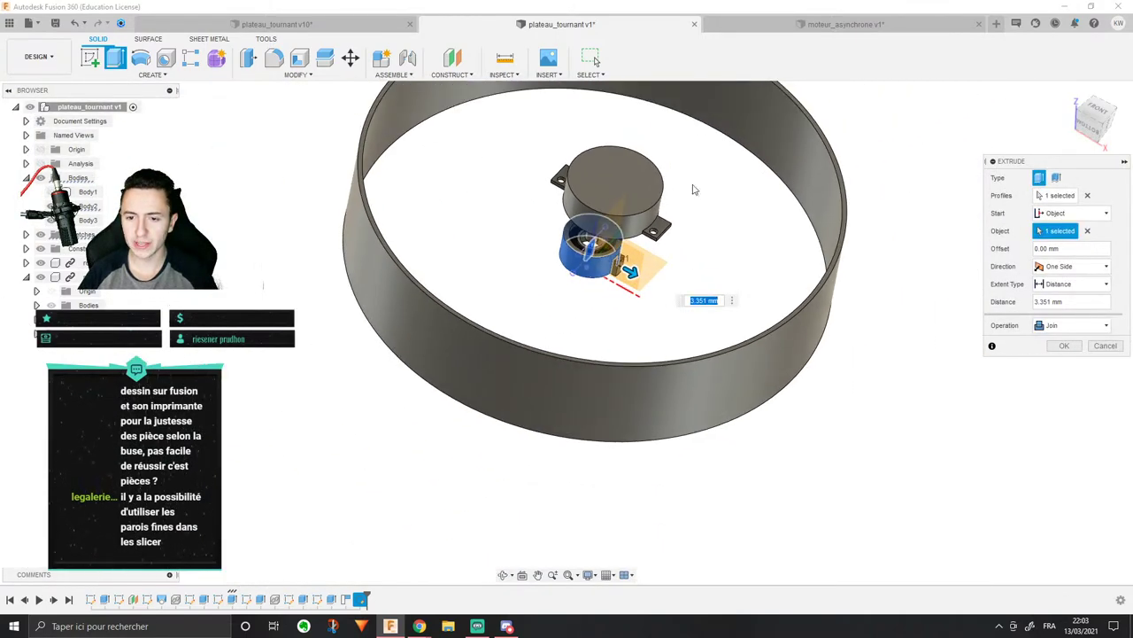
scroll(609, 398, up, 5)
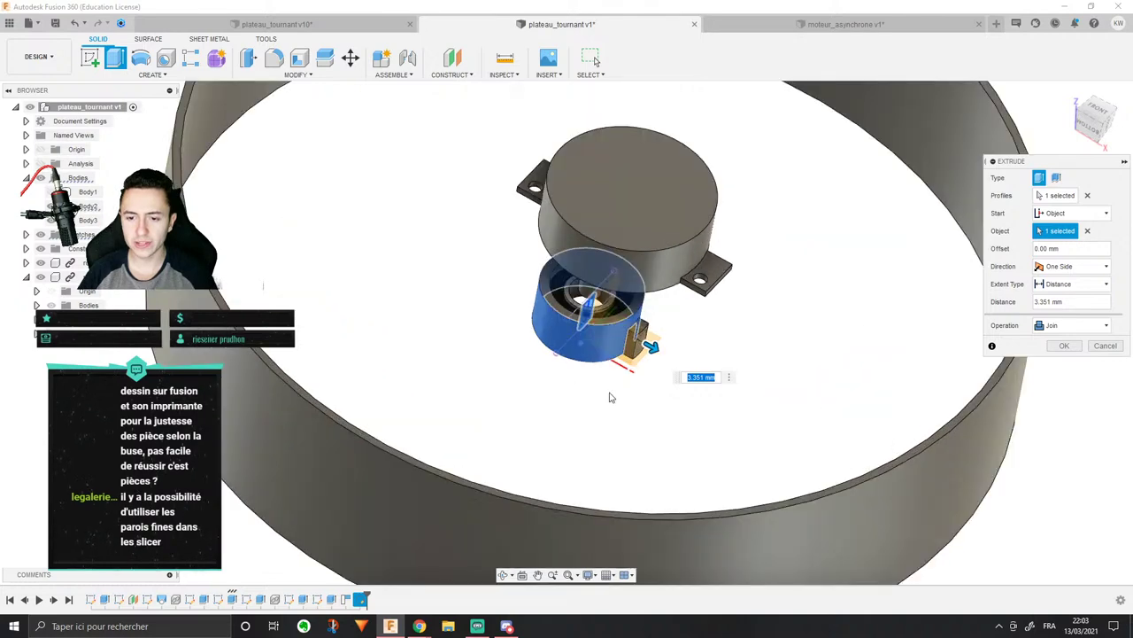
Step: Set the extrusion distance to 4 mm and create the block as a new body
scroll(620, 397, up, 3)
text(4)
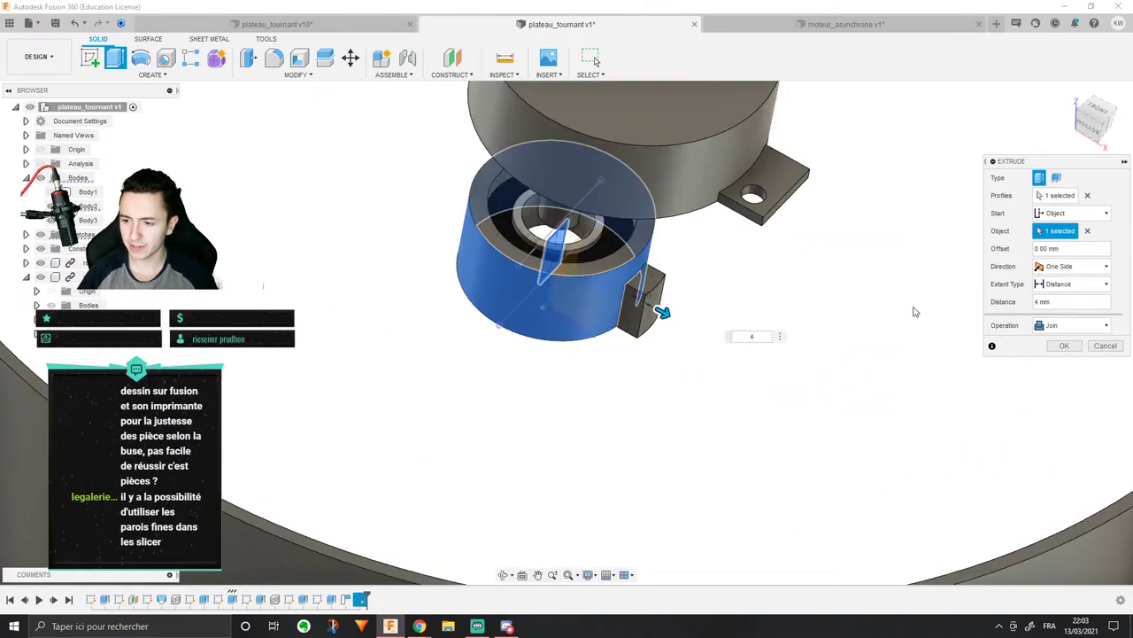
click(1106, 327)
click(1062, 373)
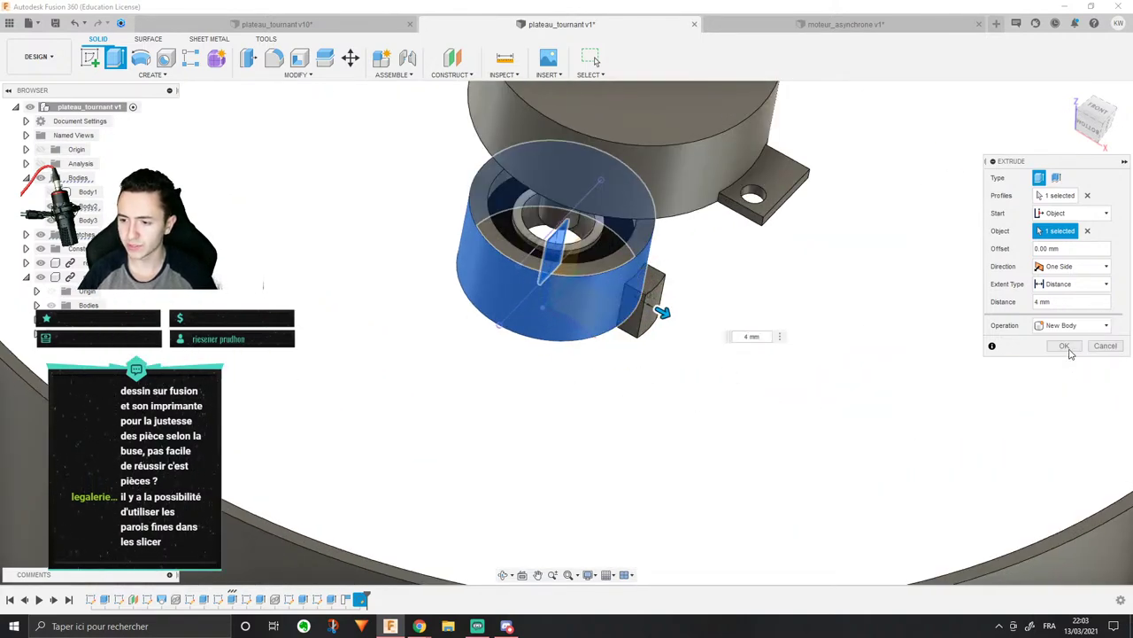
click(1070, 348)
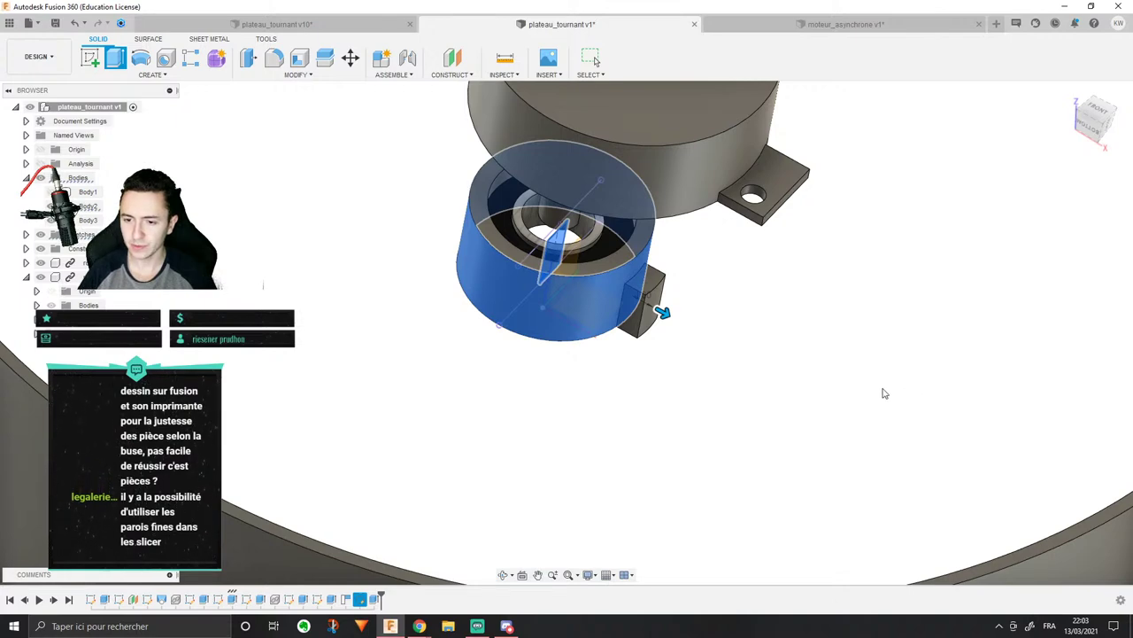
middle_drag(885, 393, 852, 383)
scroll(788, 415, down, 3)
shift+middle_drag(789, 415, 761, 389)
click(151, 75)
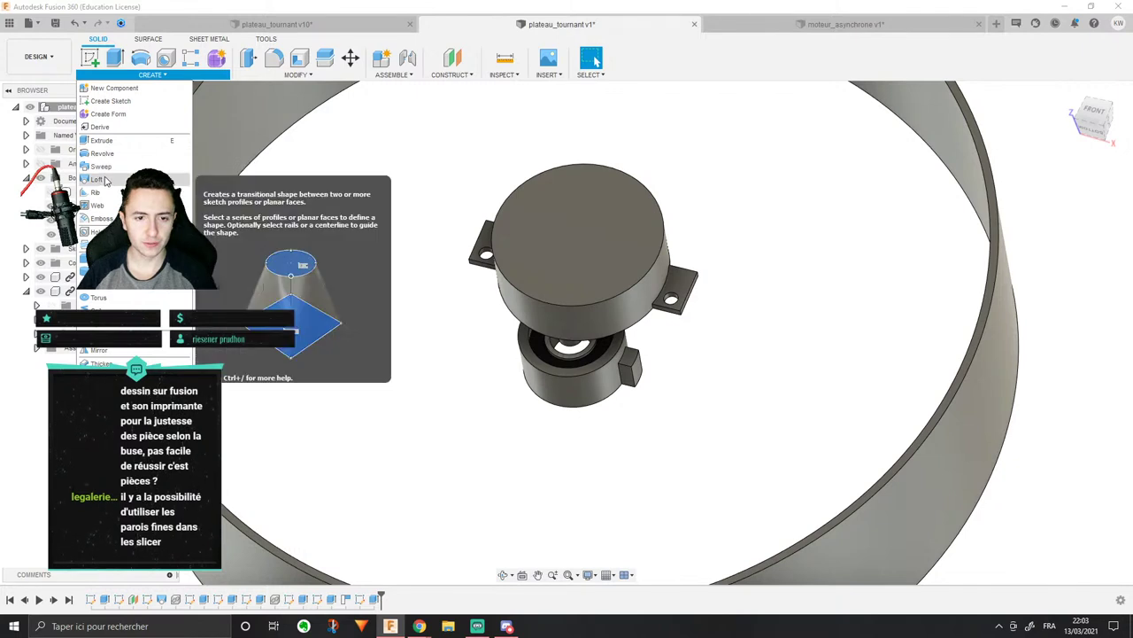
click(104, 180)
click(634, 368)
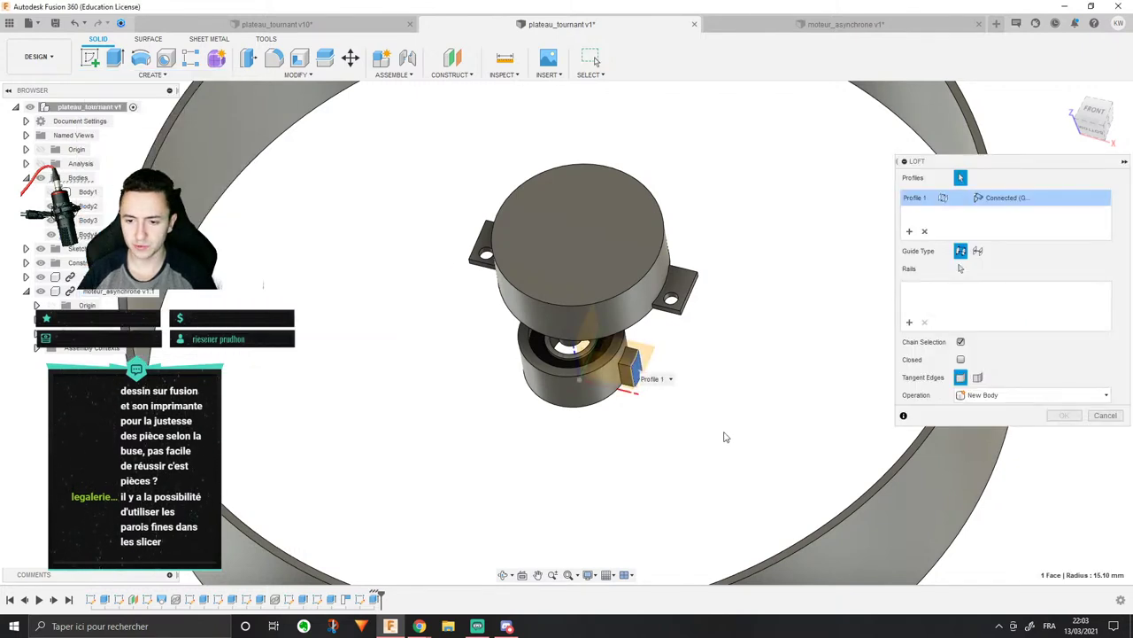
middle_drag(725, 436, 667, 447)
click(1106, 415)
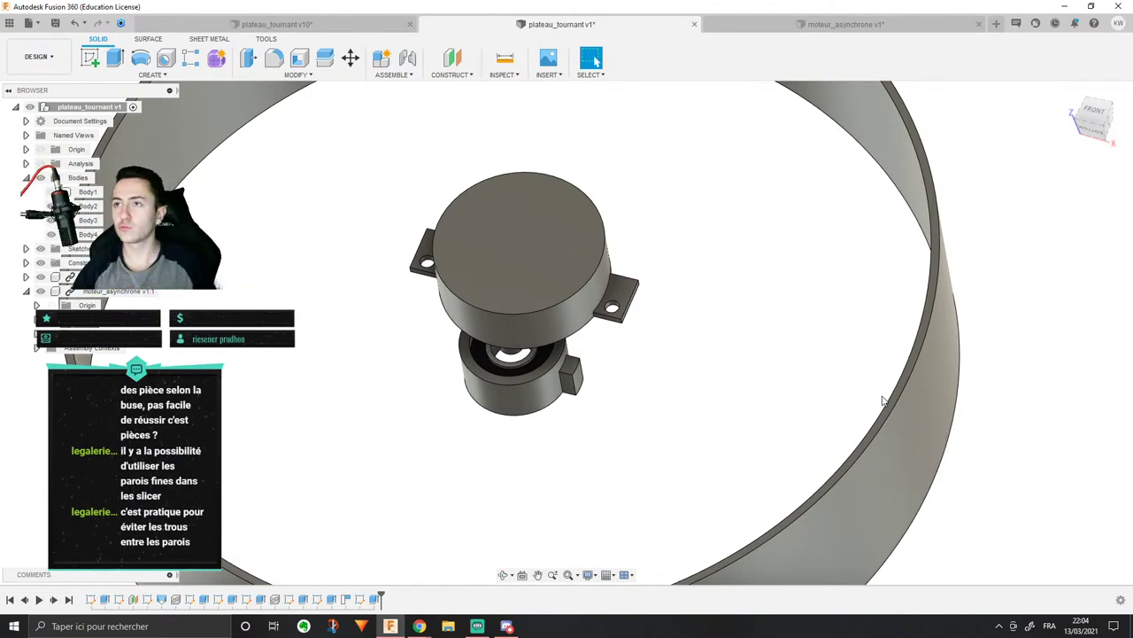
Step: Create a new design and sketch a circle centred on the origin in the horizontal plane
click(995, 26)
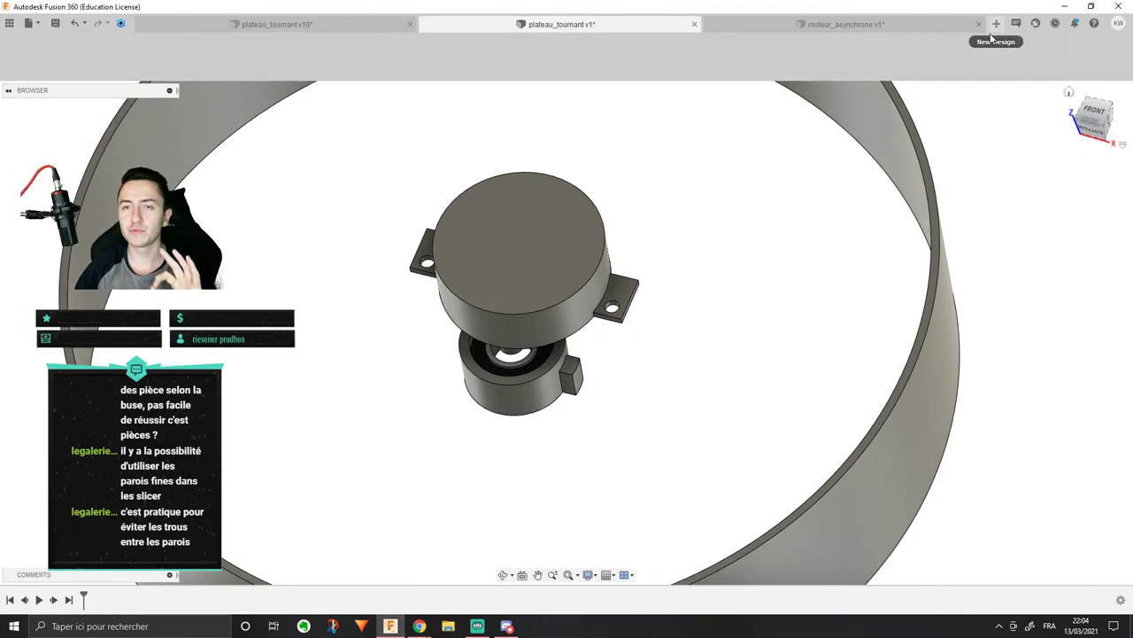
click(113, 59)
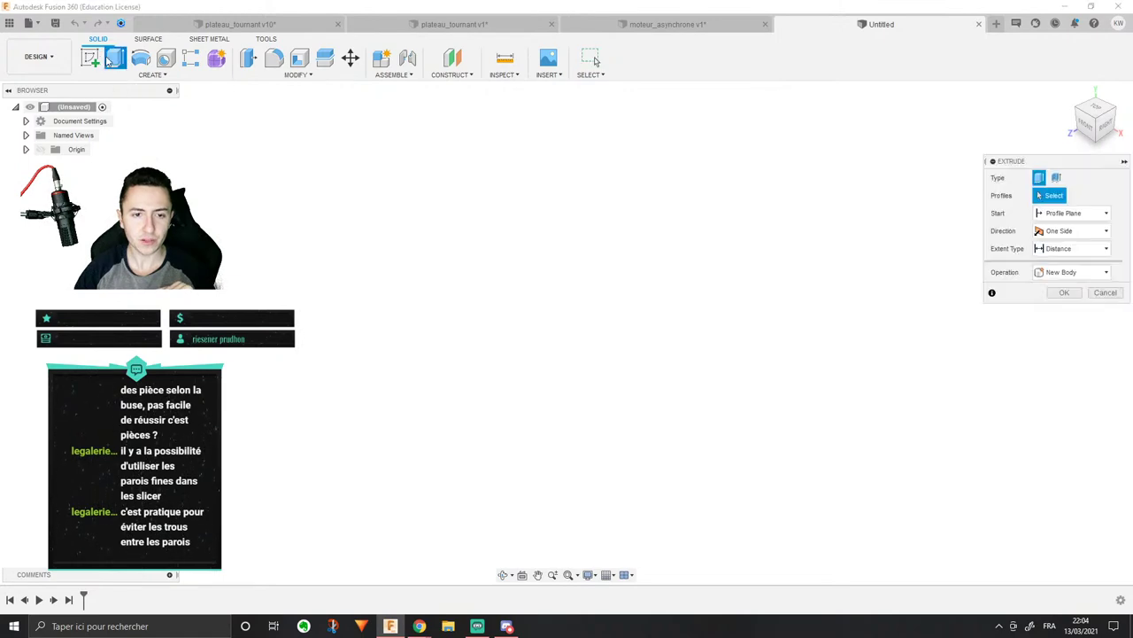
click(90, 58)
click(584, 353)
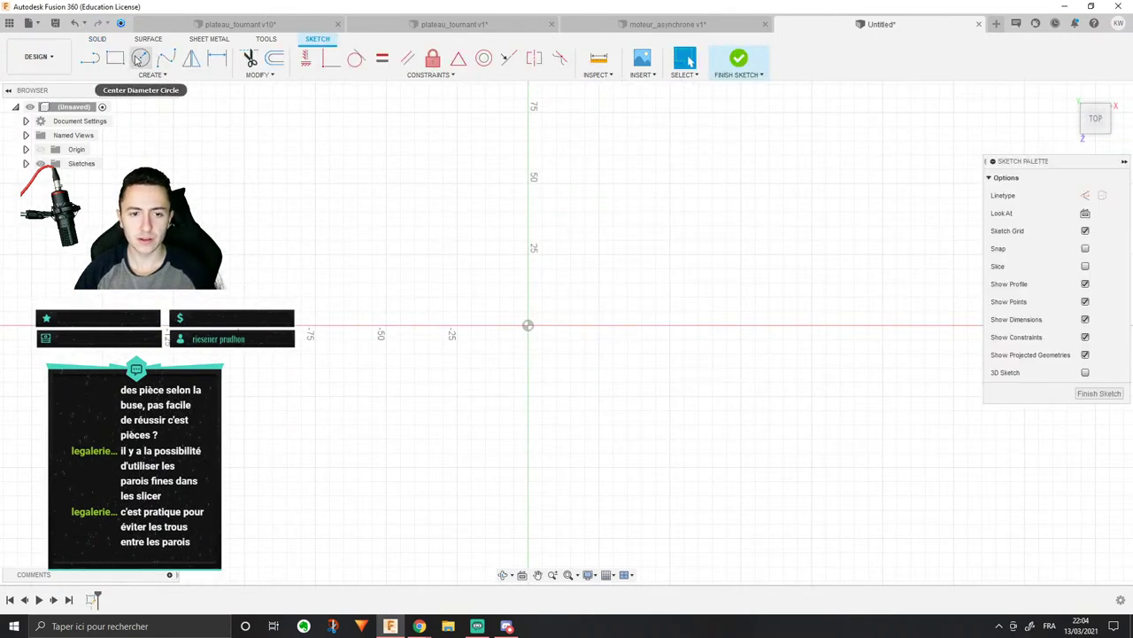
click(140, 59)
click(528, 325)
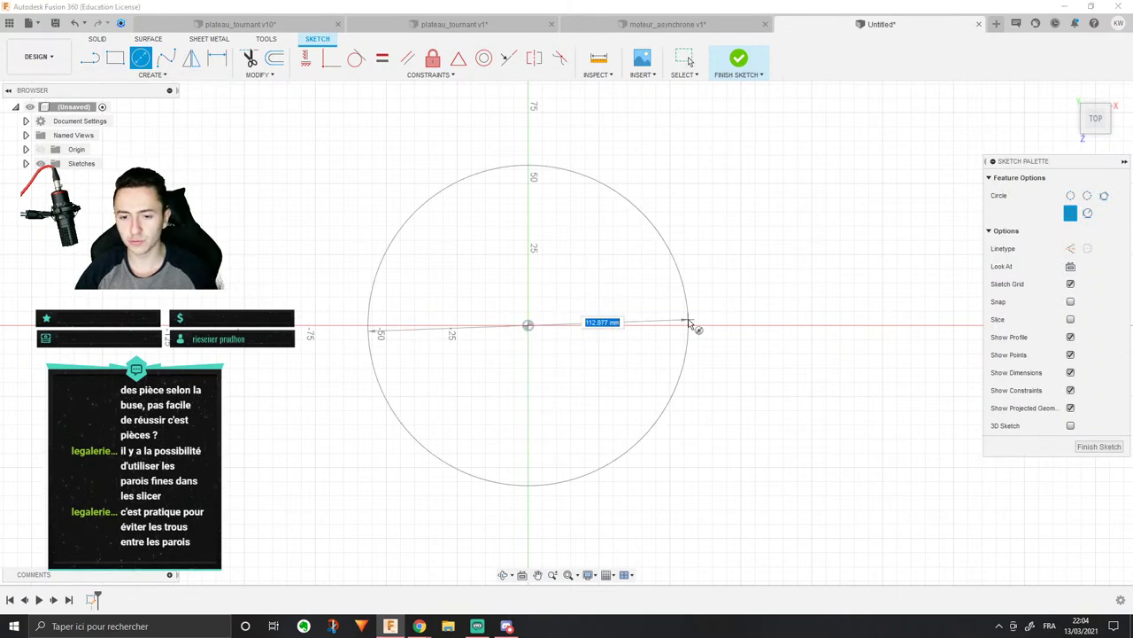
click(589, 327)
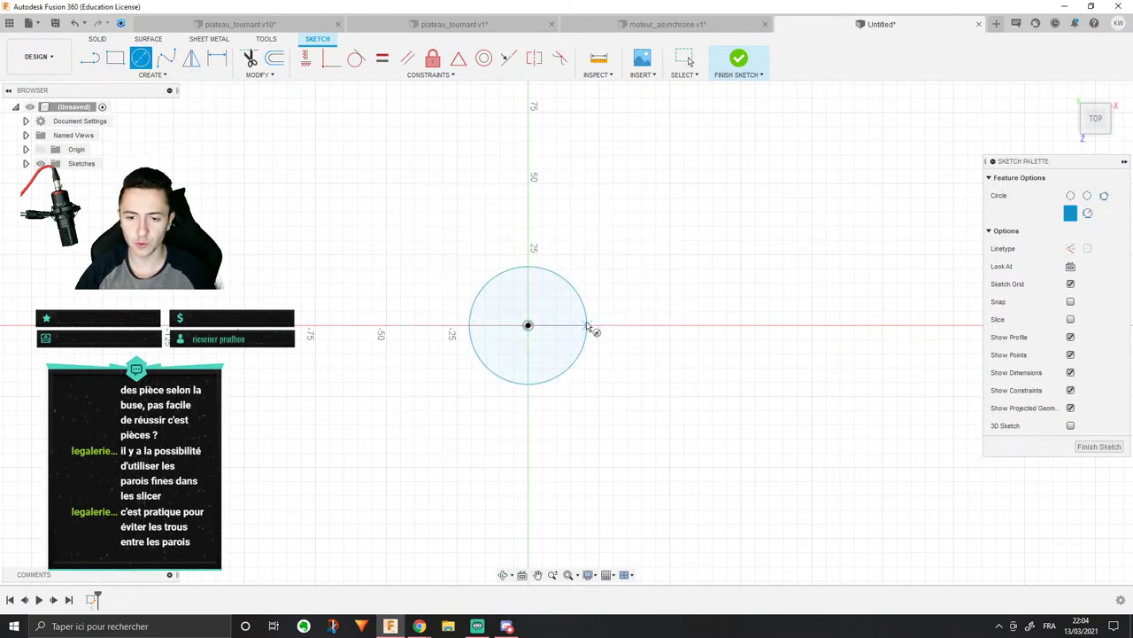
key(Escape)
Step: Extrude the circle upward into a solid cylinder
click(569, 324)
click(97, 39)
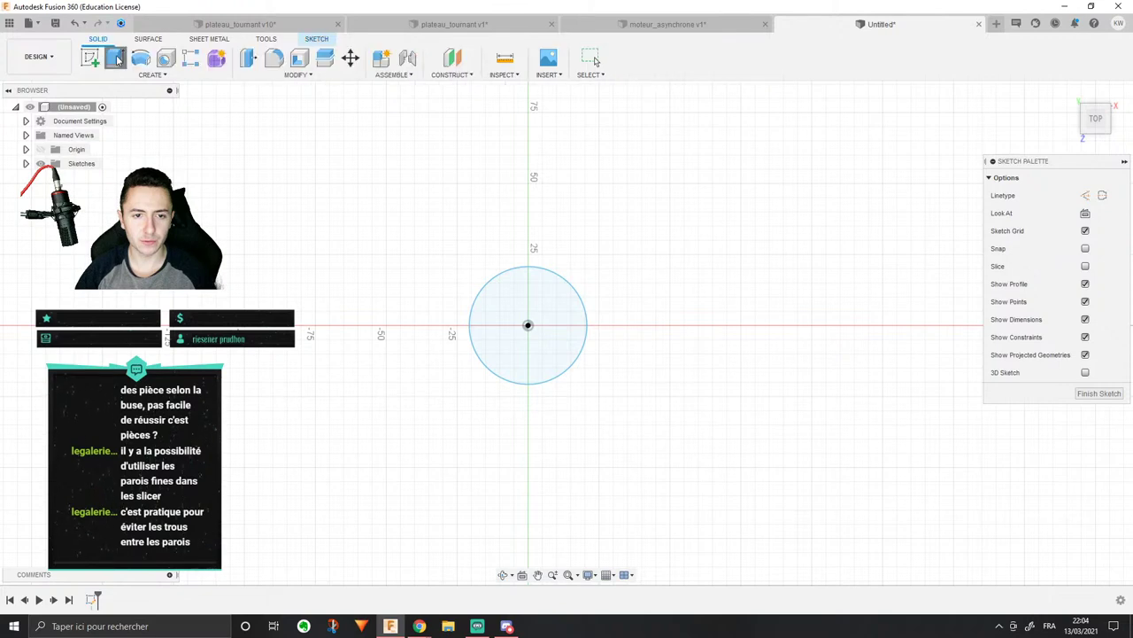
click(115, 58)
drag(566, 320, 566, 209)
click(1065, 329)
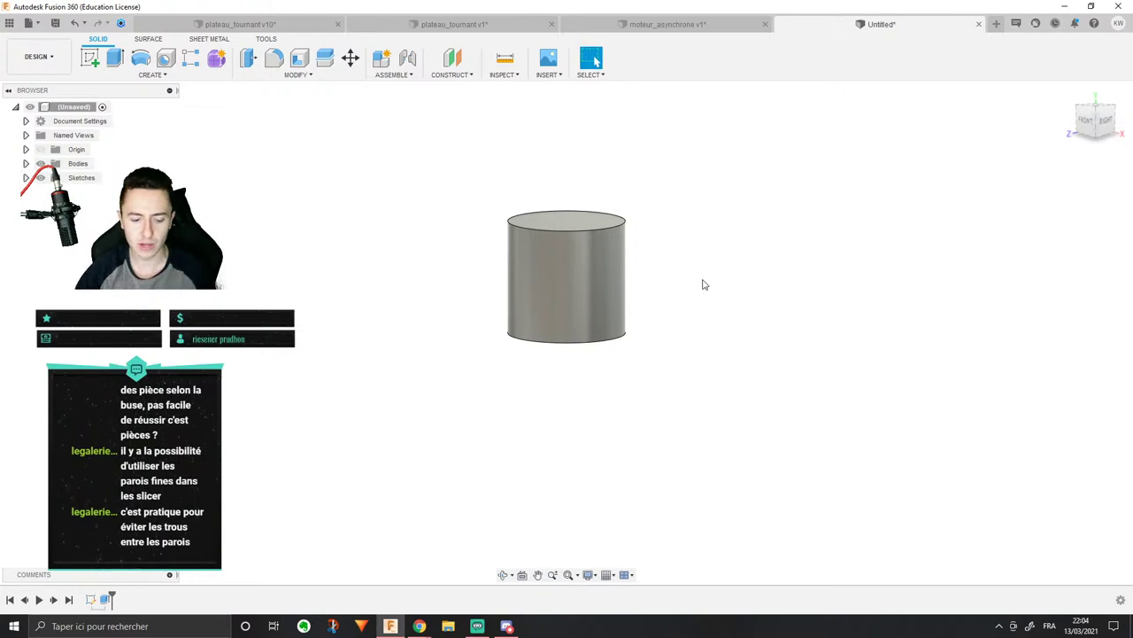
shift+middle_drag(704, 285, 735, 364)
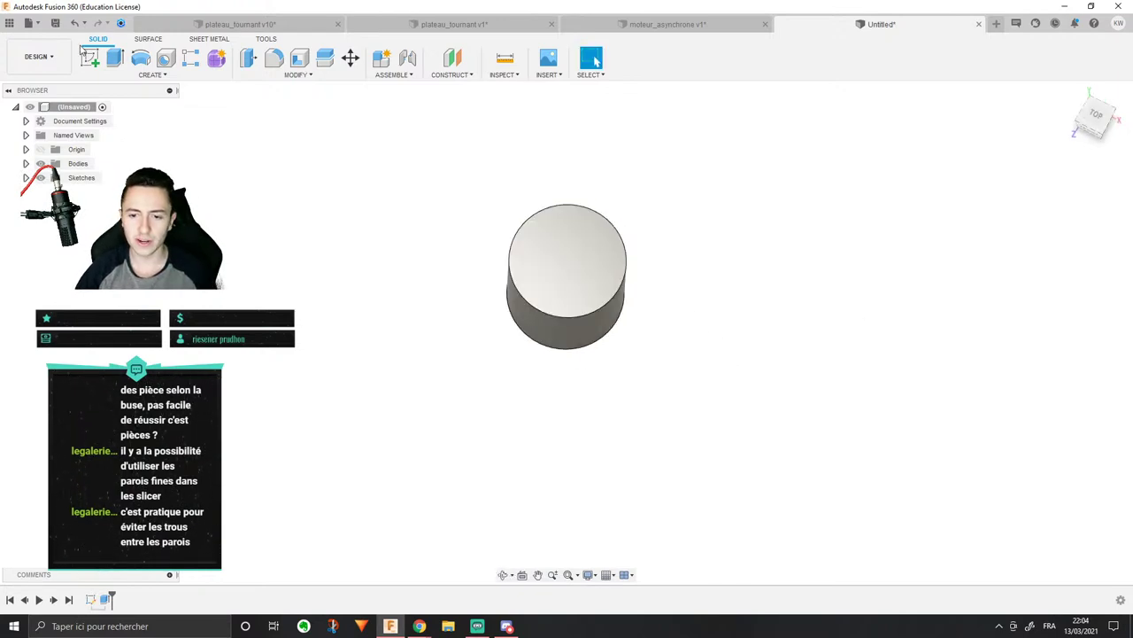
Step: Sketch a concentric circle about 21 mm in diameter on the cylinder's top face
click(573, 256)
right_click(573, 256)
click(571, 312)
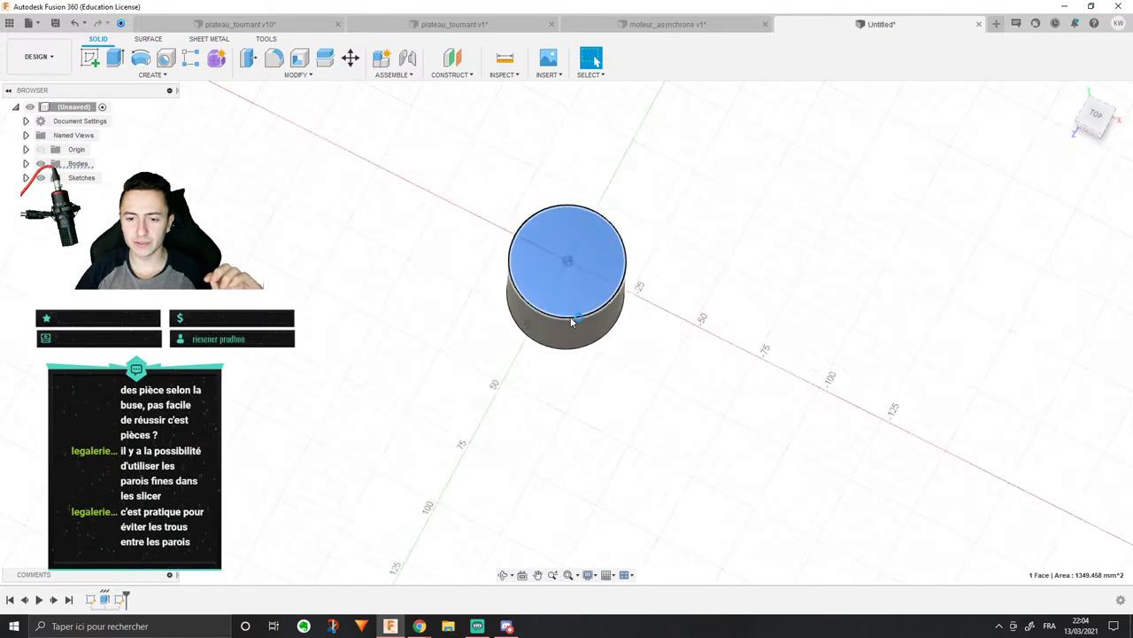
key(c)
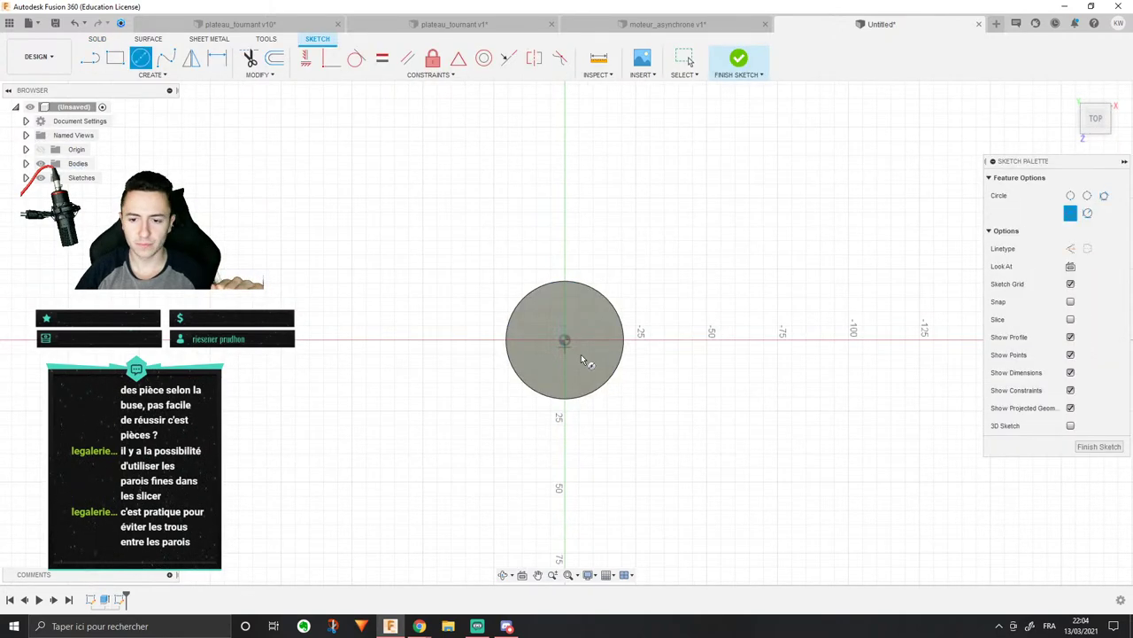
click(567, 342)
click(599, 345)
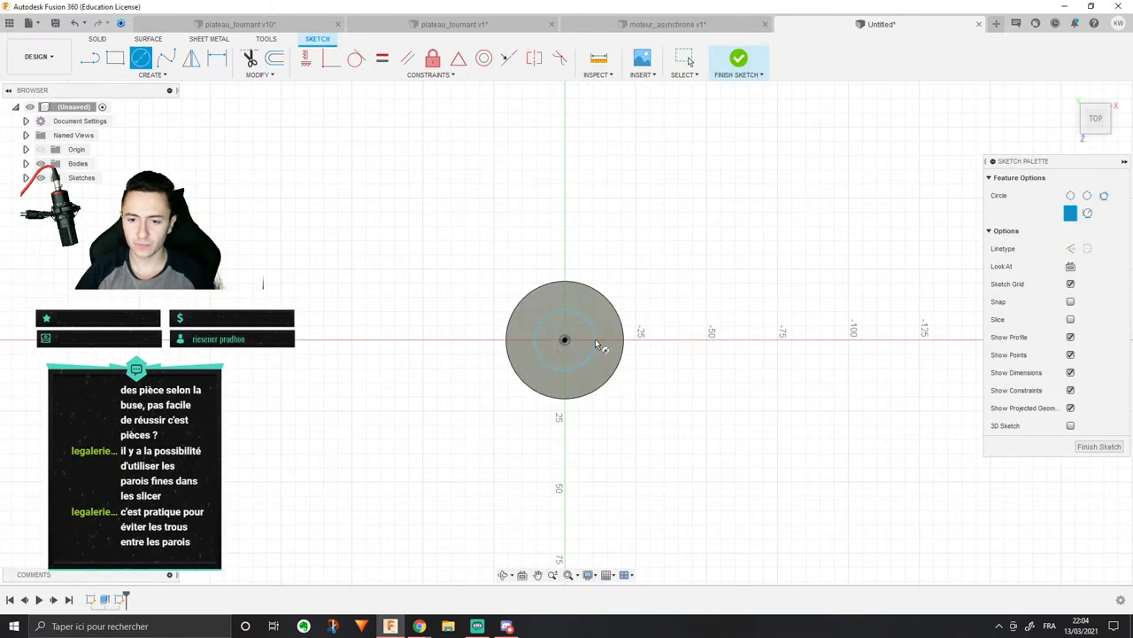
scroll(599, 345, up, 2)
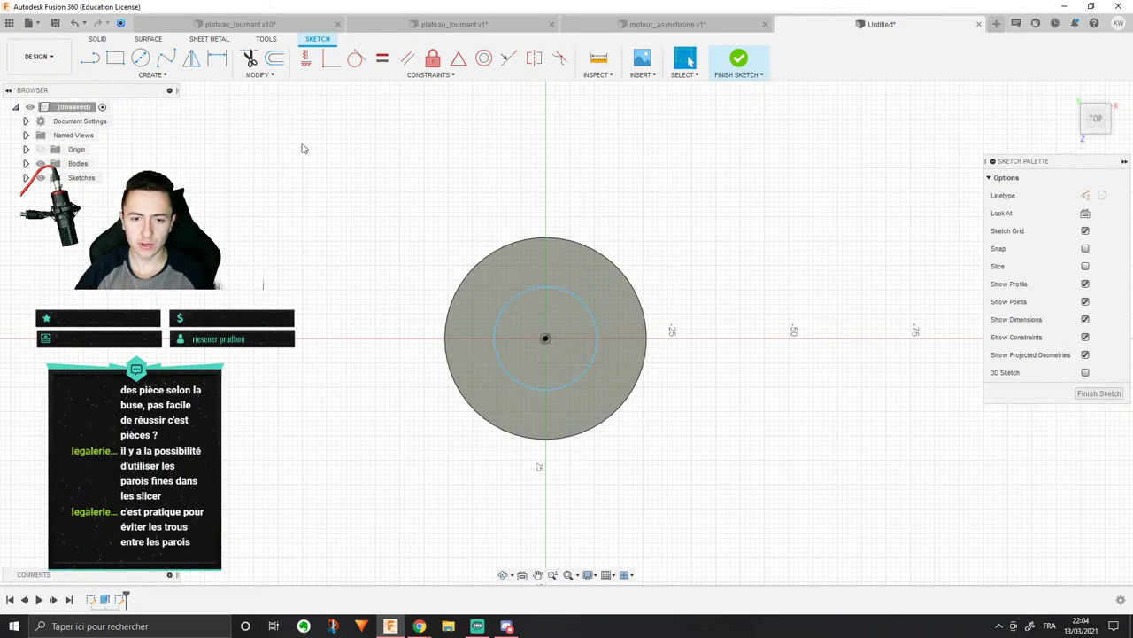
Step: Dimension the inner circle's diameter to 20 mm
key(d)
click(583, 326)
click(719, 243)
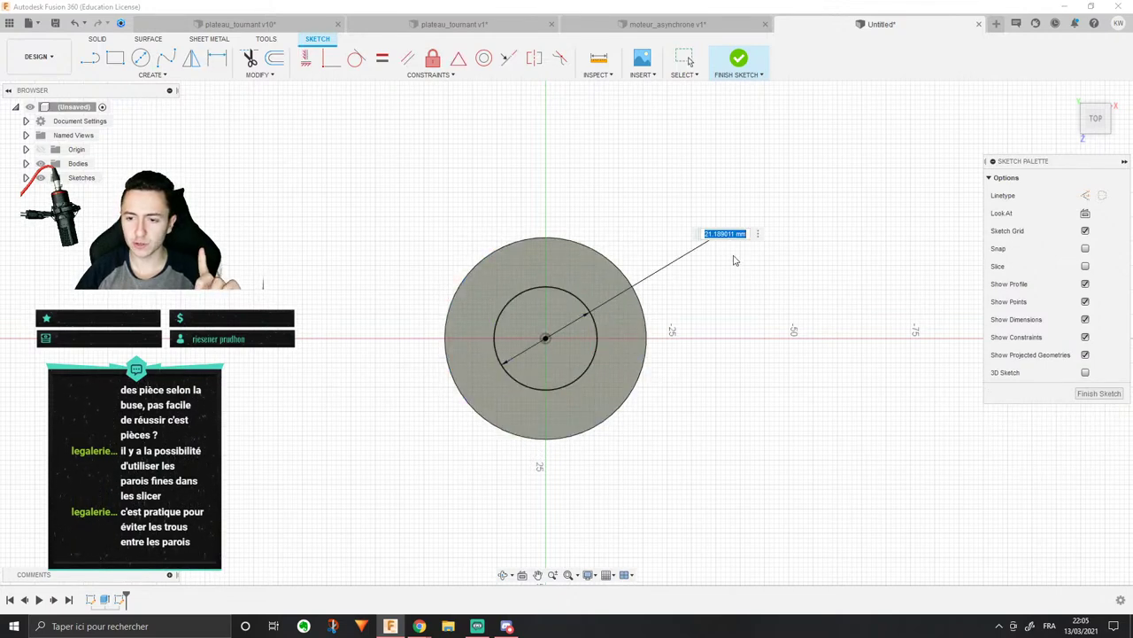
text(20)
key(Return)
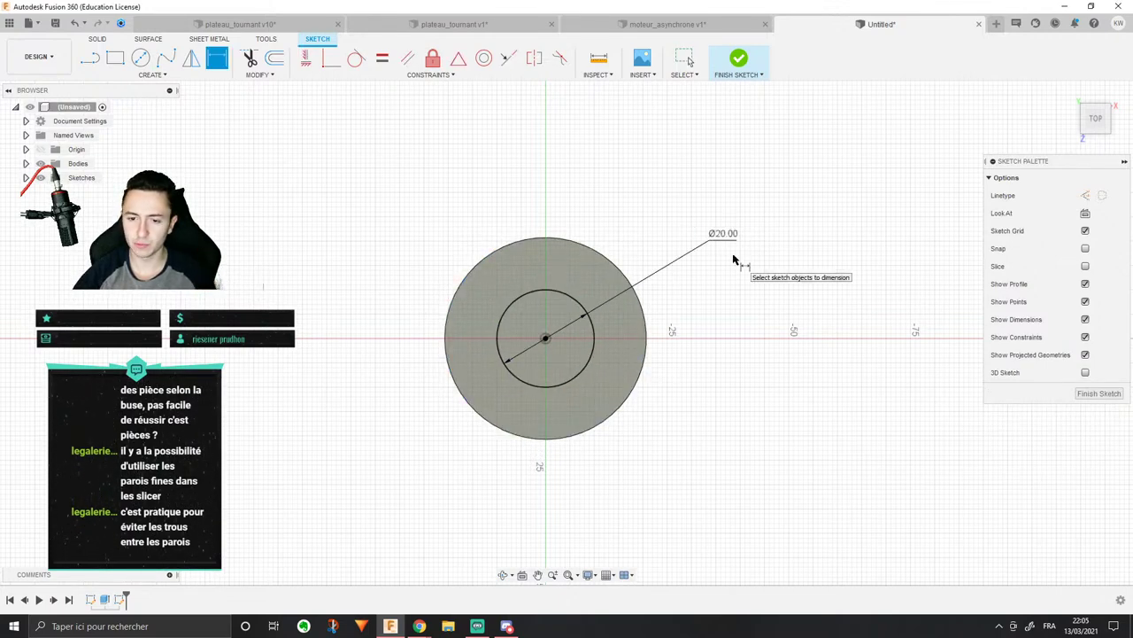
Step: Cut the inner circle's profile about 25 mm down into the cylinder from its top face
click(99, 38)
click(116, 58)
click(523, 341)
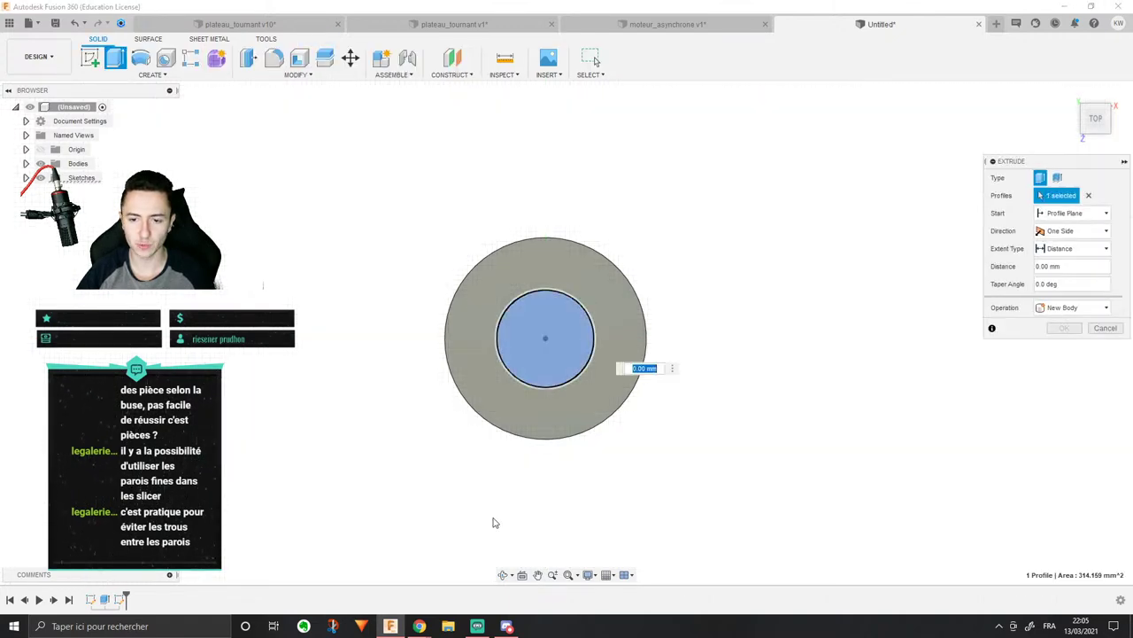
drag(552, 269, 554, 359)
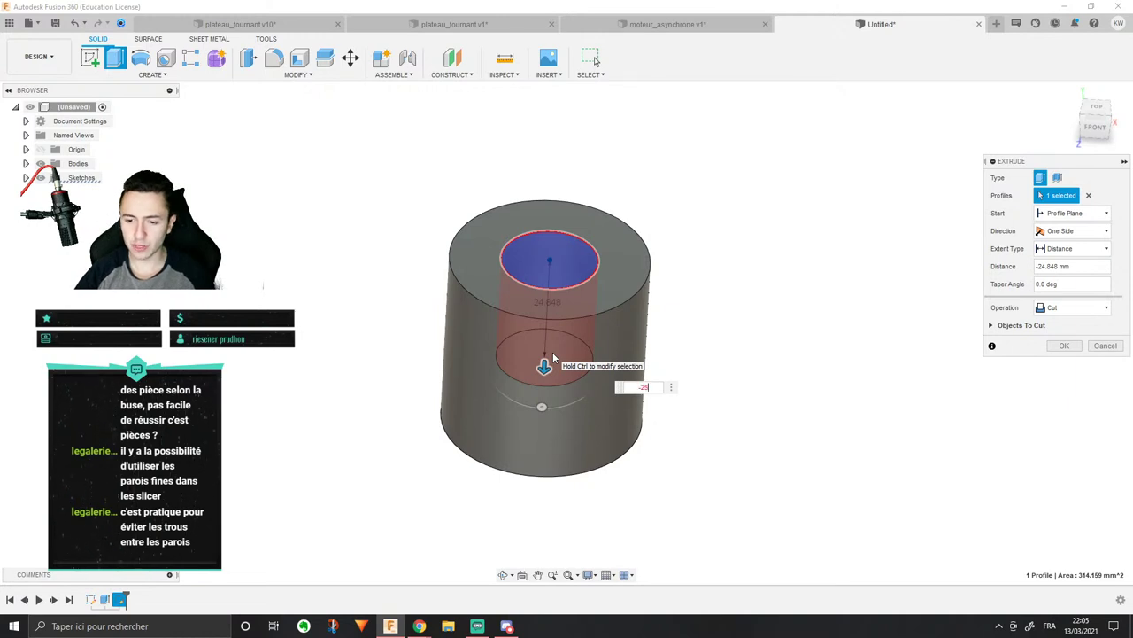
key(Return)
middle_drag(553, 352, 531, 429)
mouse_move(540, 315)
shift+middle_down()
mouse_move(554, 274)
mouse_move(544, 323)
shift+middle_up()
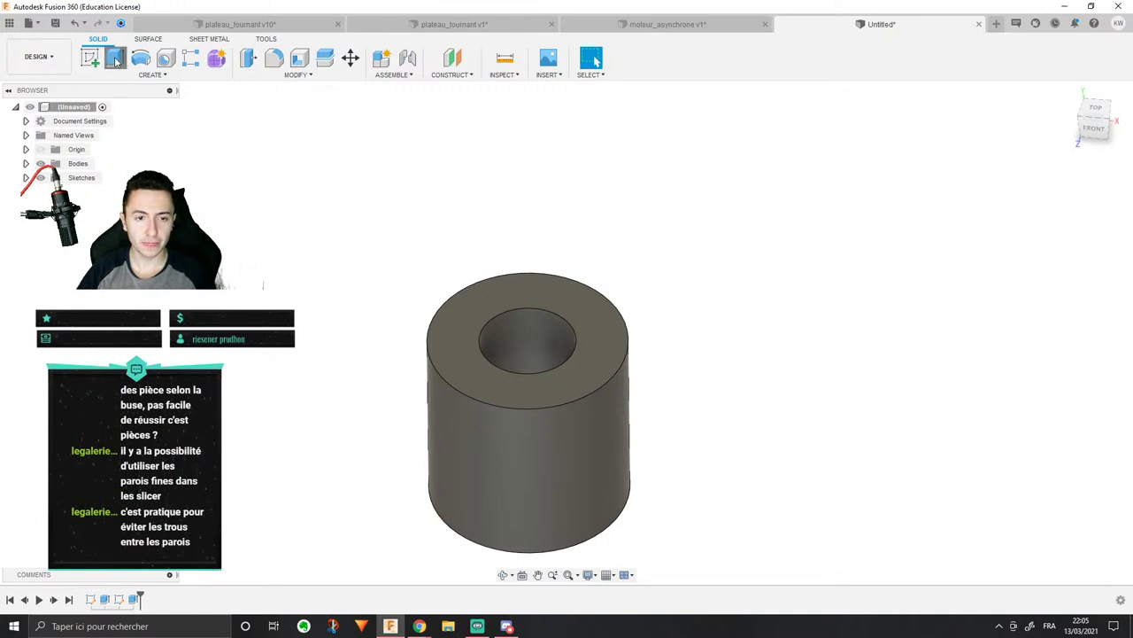
click(113, 58)
click(574, 309)
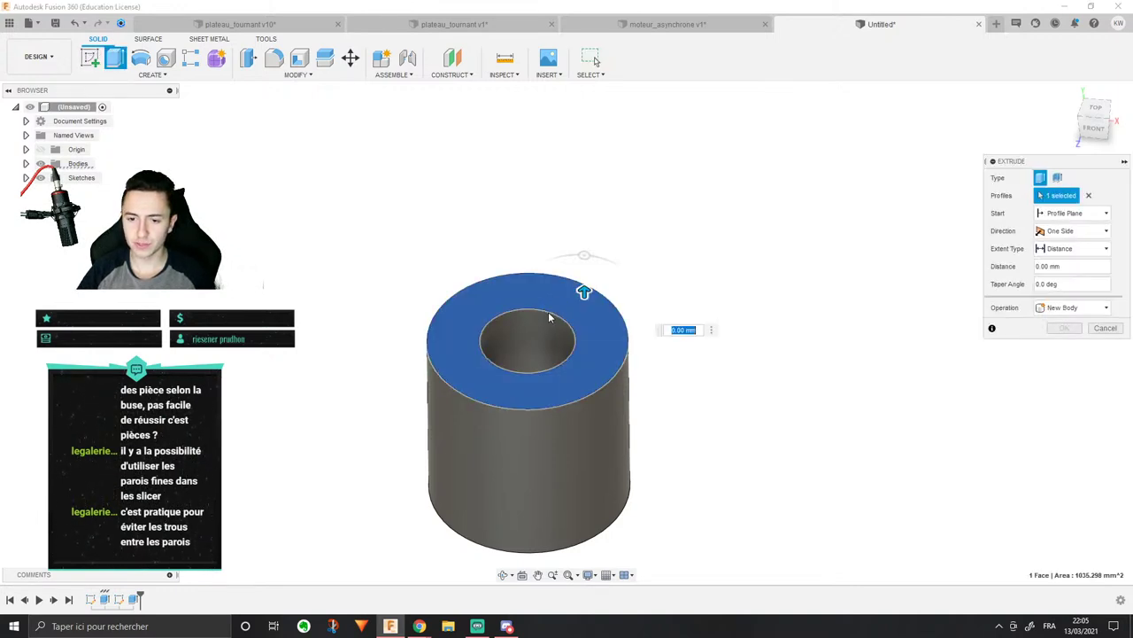
click(1106, 328)
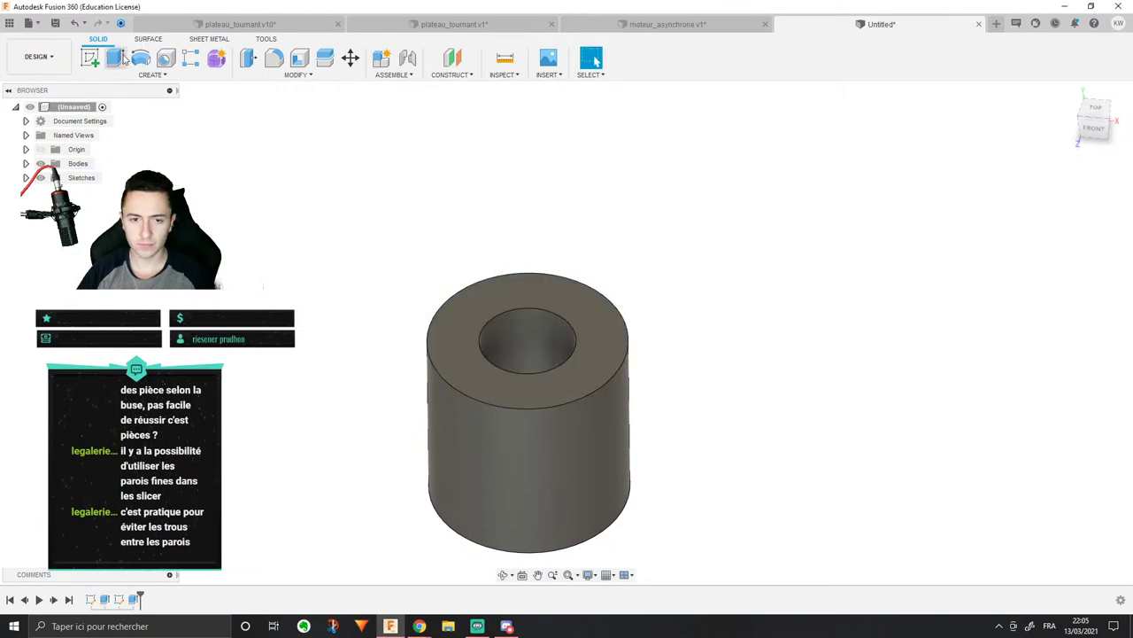
Step: Start a sketch on the cylinder's top annular face and project the face's outer circular edge into it
click(90, 59)
click(552, 299)
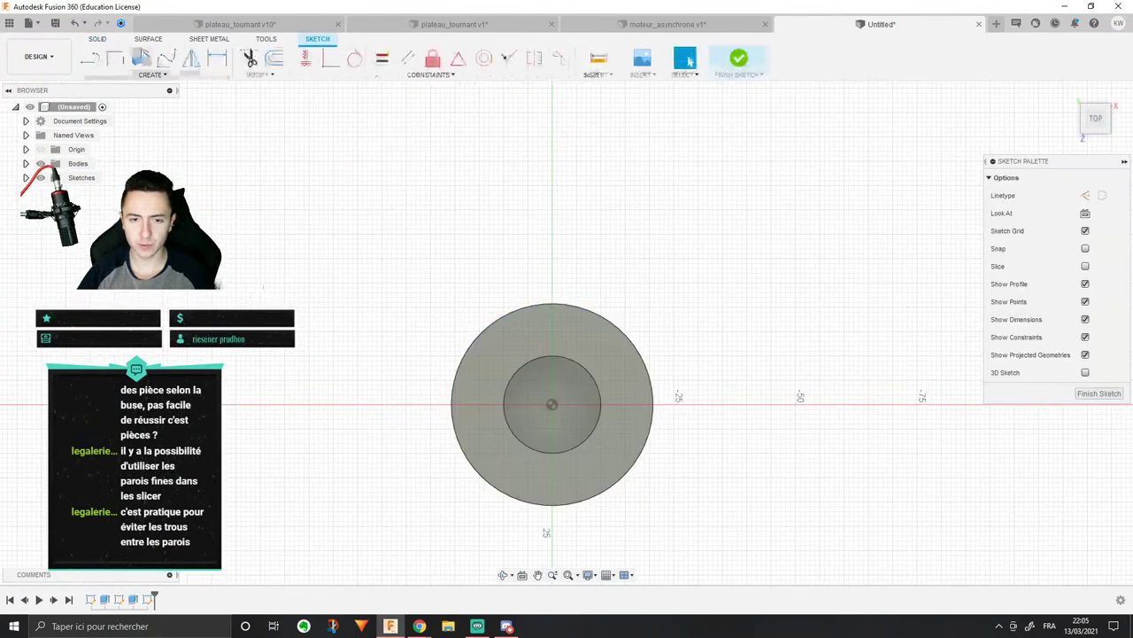
click(151, 75)
mouse_move(168, 286)
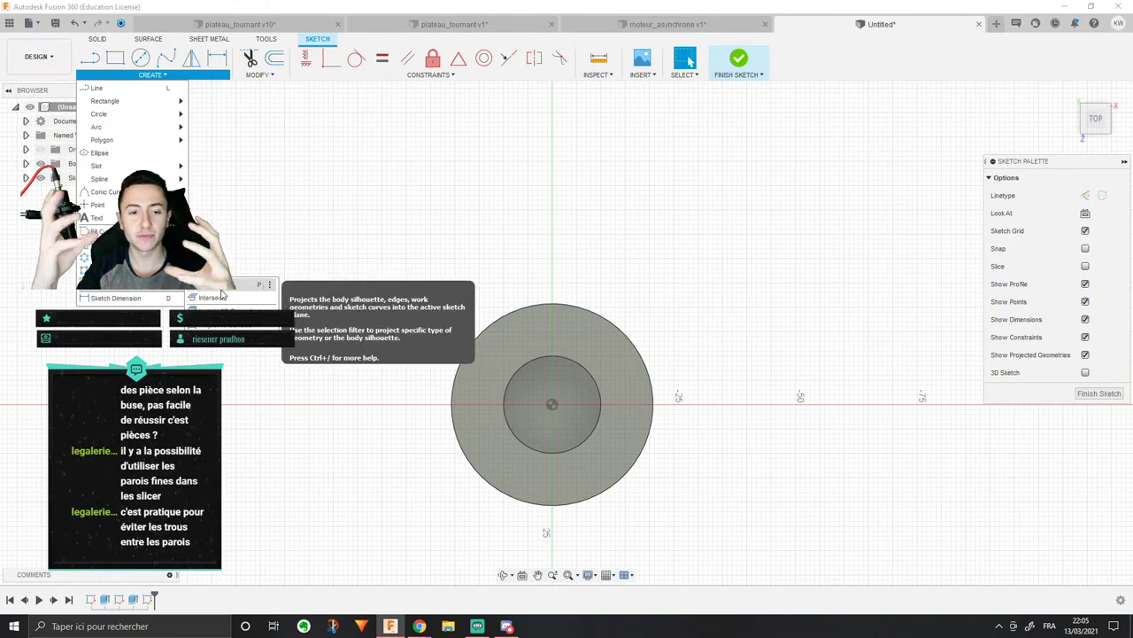
click(221, 297)
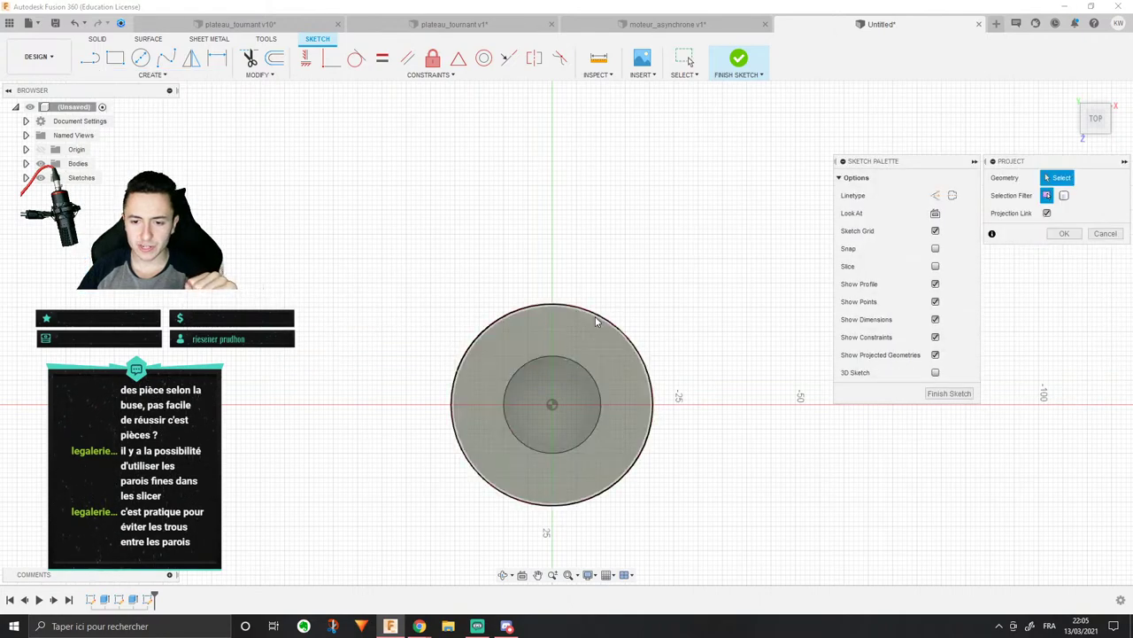
click(595, 316)
click(1059, 234)
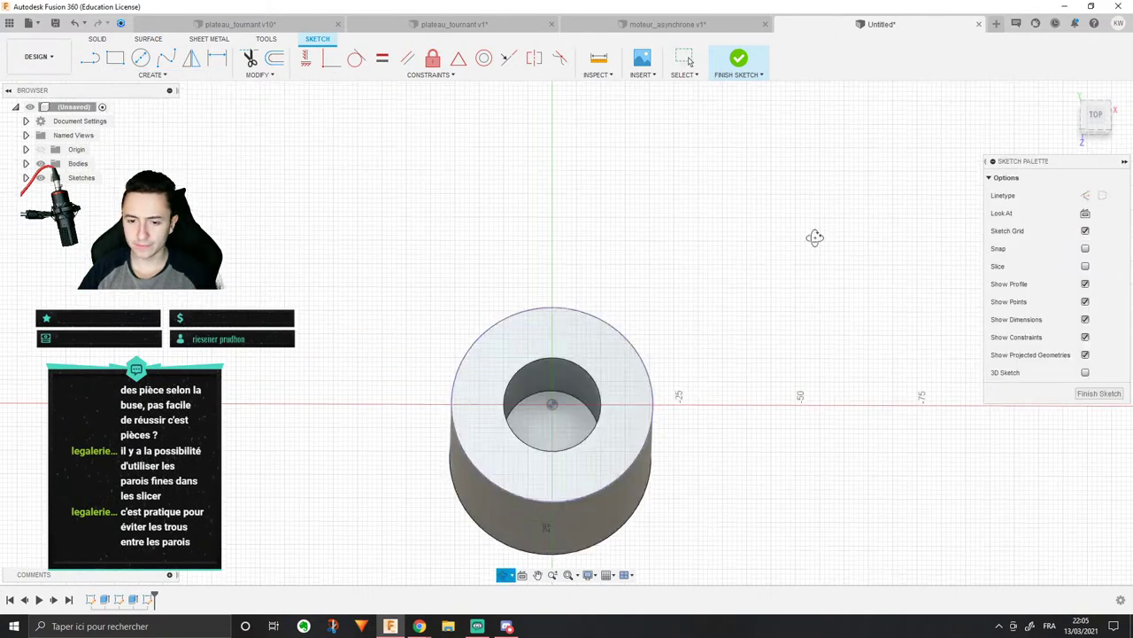
Step: Extrude the annular and inner circular profiles together about 42.7 mm upward as a new body
click(97, 39)
click(115, 57)
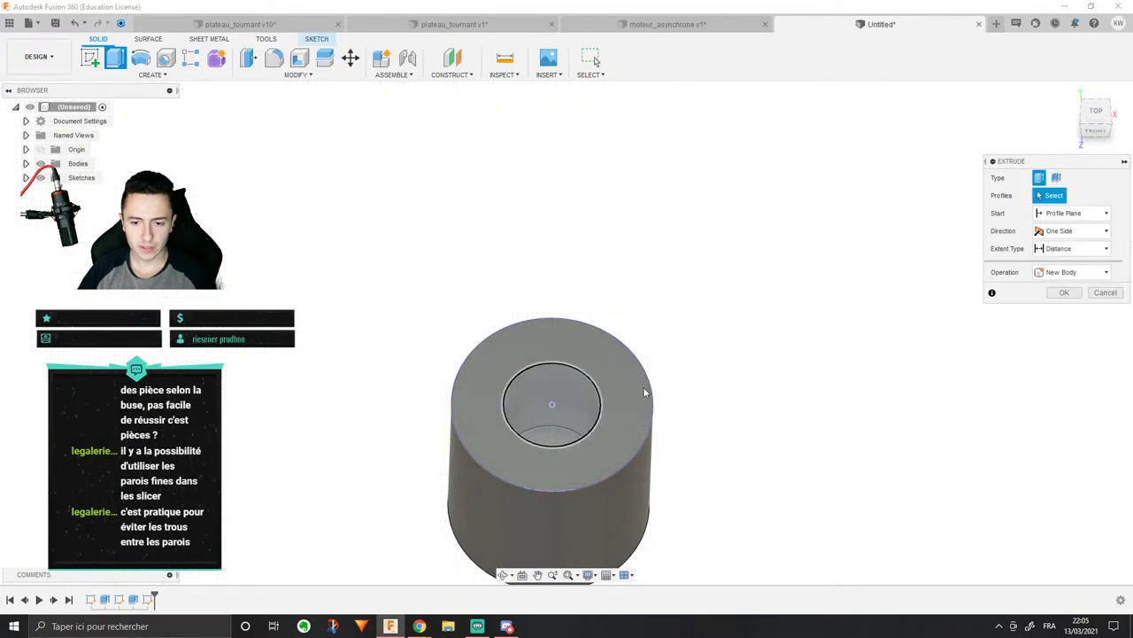
click(639, 390)
click(544, 388)
shift+middle_drag(587, 296, 585, 239)
drag(554, 353, 563, 154)
click(1096, 310)
click(1096, 310)
click(1062, 363)
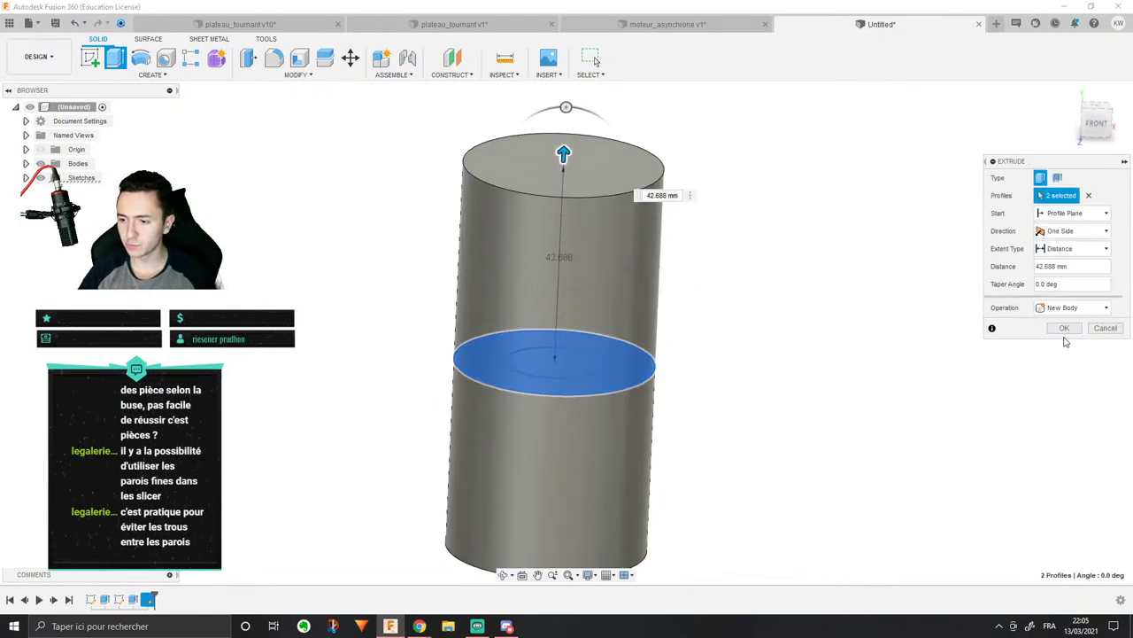
click(1064, 328)
shift+middle_drag(886, 295, 878, 265)
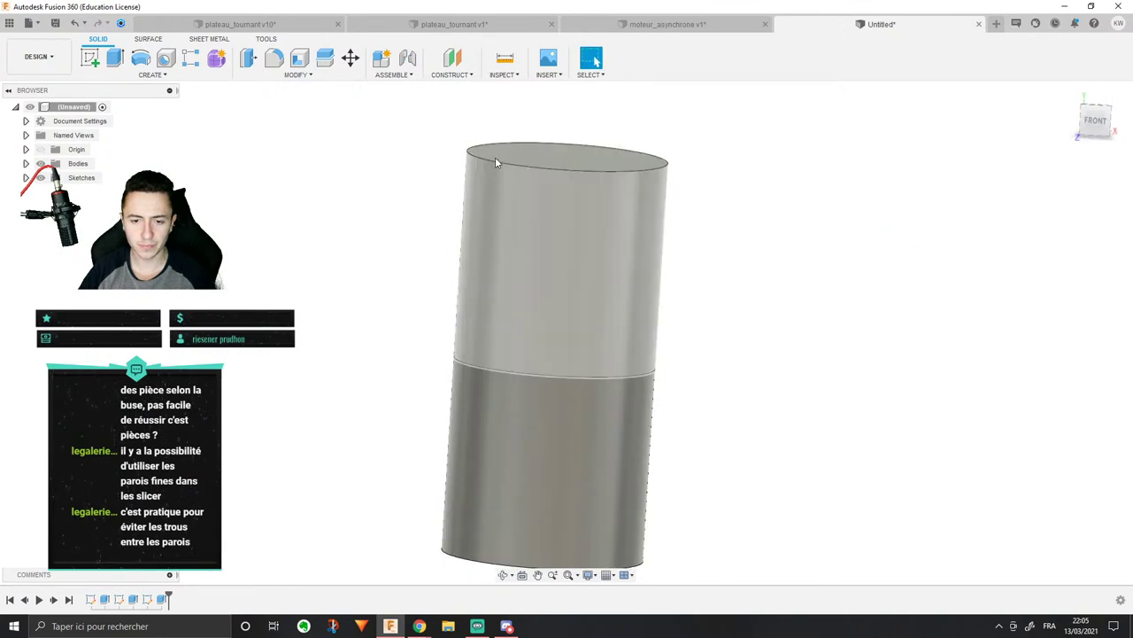
Step: Hide the lower cylinder, display only the upper body, and start a sketch on its flat underside face
click(26, 163)
click(51, 191)
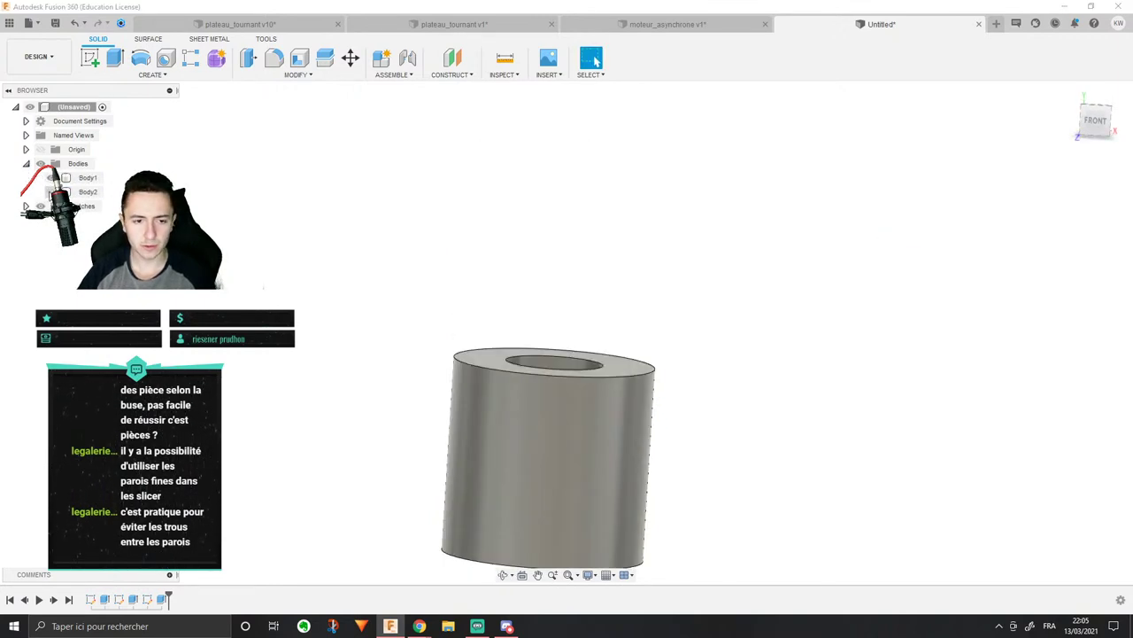
click(51, 191)
click(51, 177)
shift+middle_drag(469, 310, 487, 173)
click(556, 325)
right_click(556, 325)
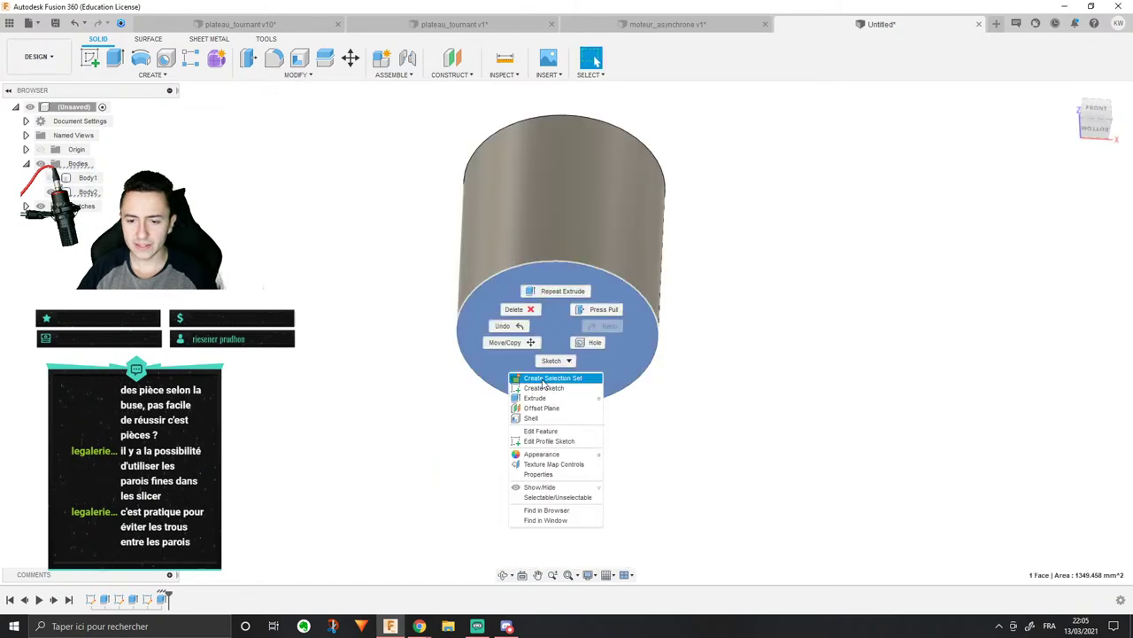
click(544, 387)
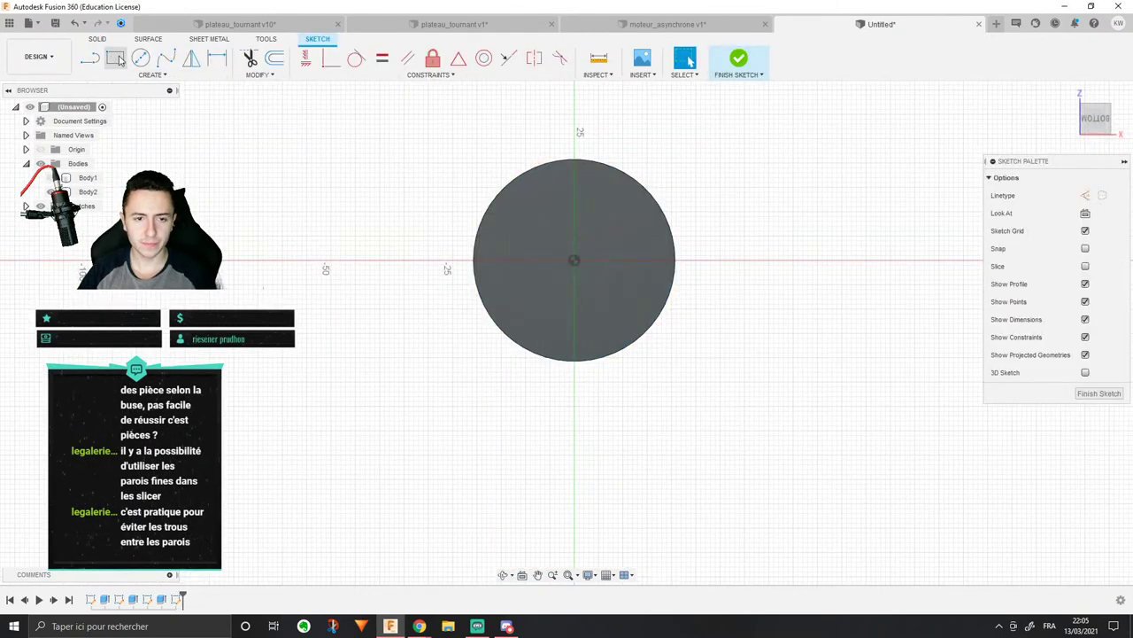
Step: Sketch a circle centred on the origin of the underside face and dimension its diameter to 20 mm
click(140, 59)
click(576, 261)
click(616, 264)
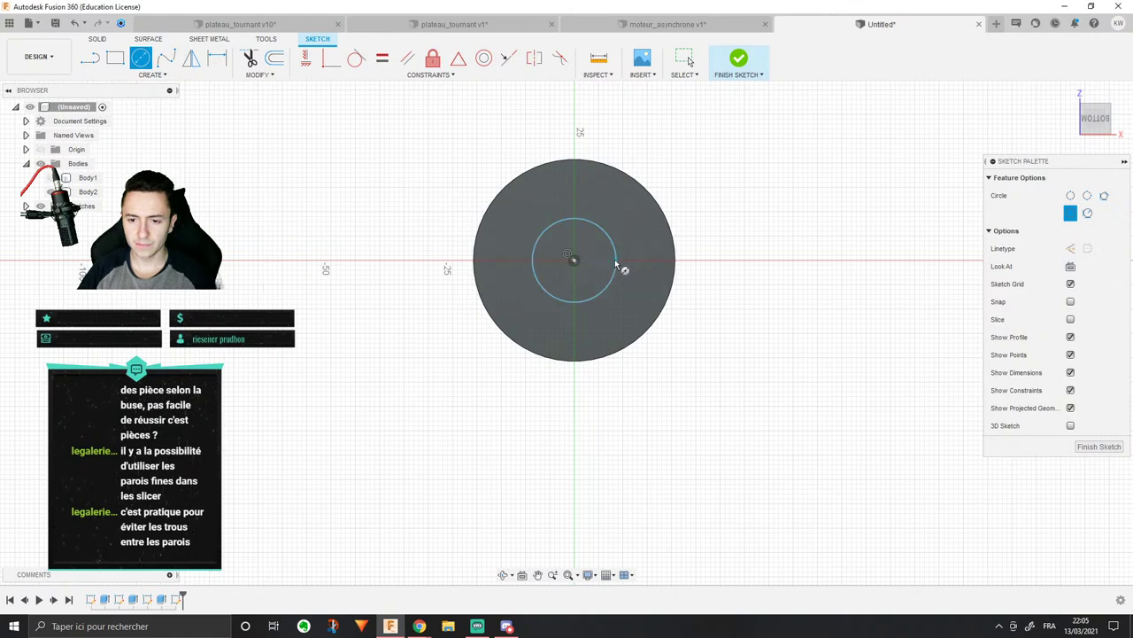
key(d)
click(614, 236)
click(794, 258)
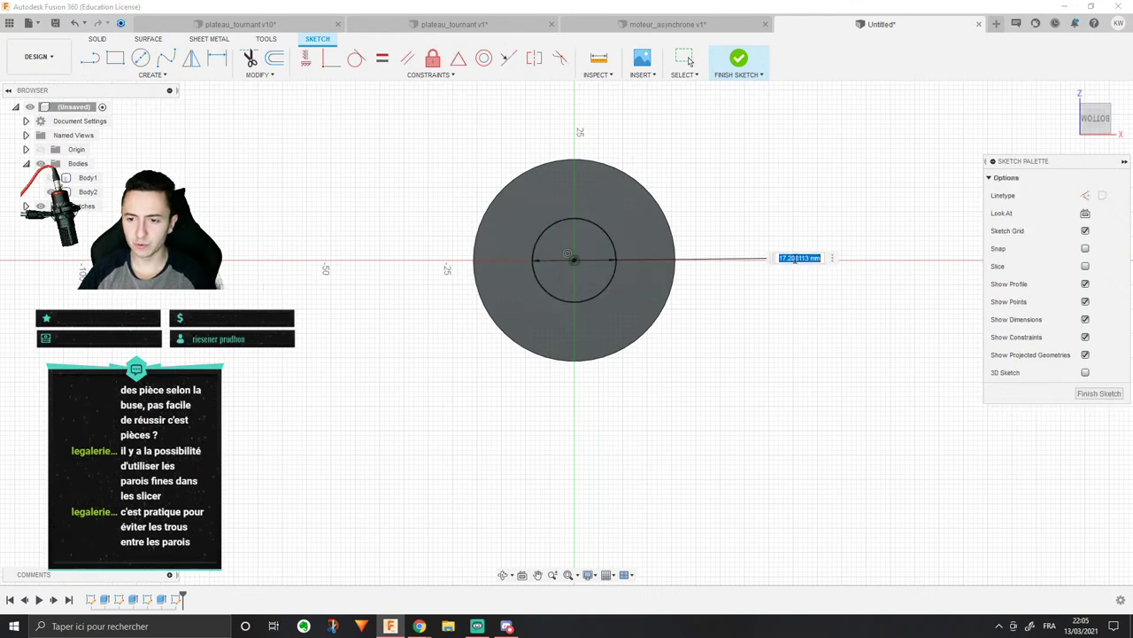
text(20)
key(Return)
Step: Extrude the circle profile 20 mm downward as a peg joined to the upper body
click(98, 41)
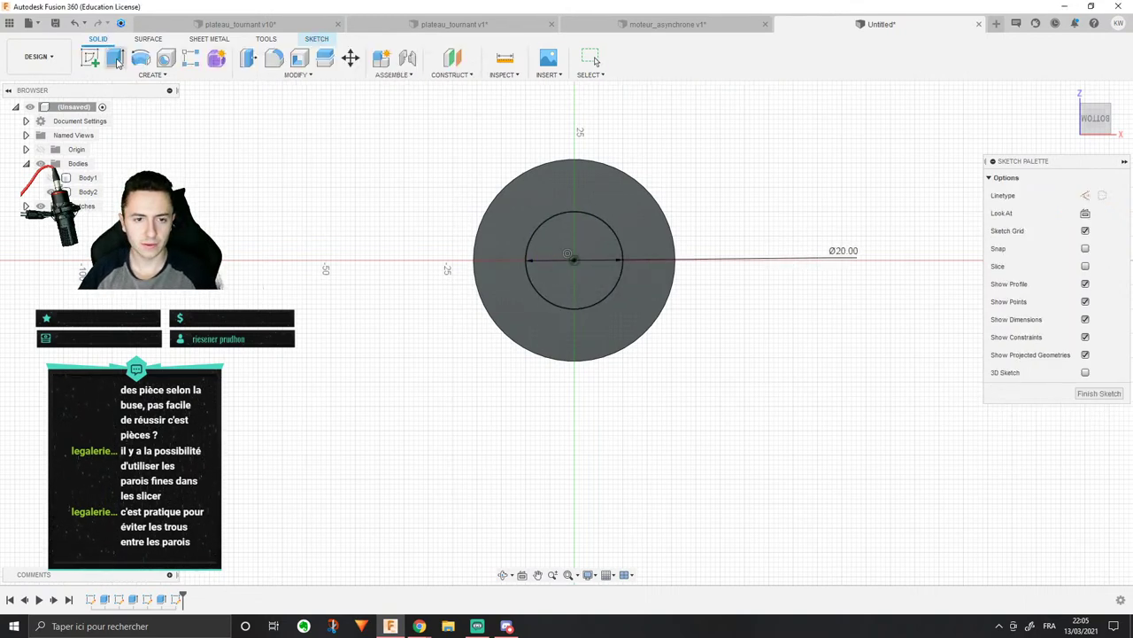
click(115, 57)
click(576, 341)
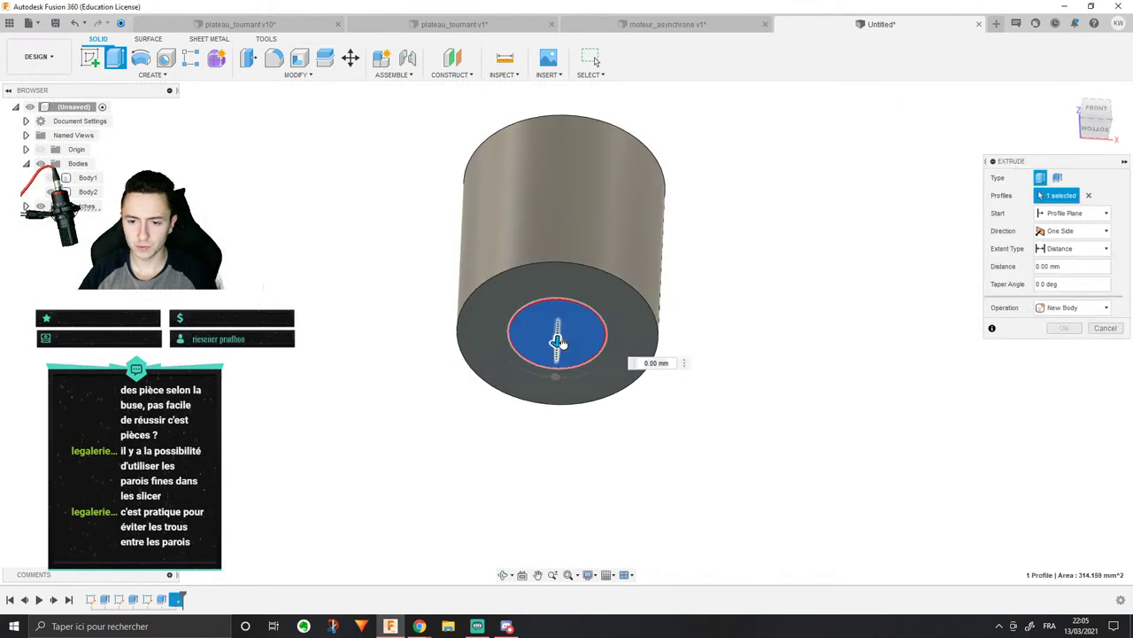
drag(555, 346, 554, 415)
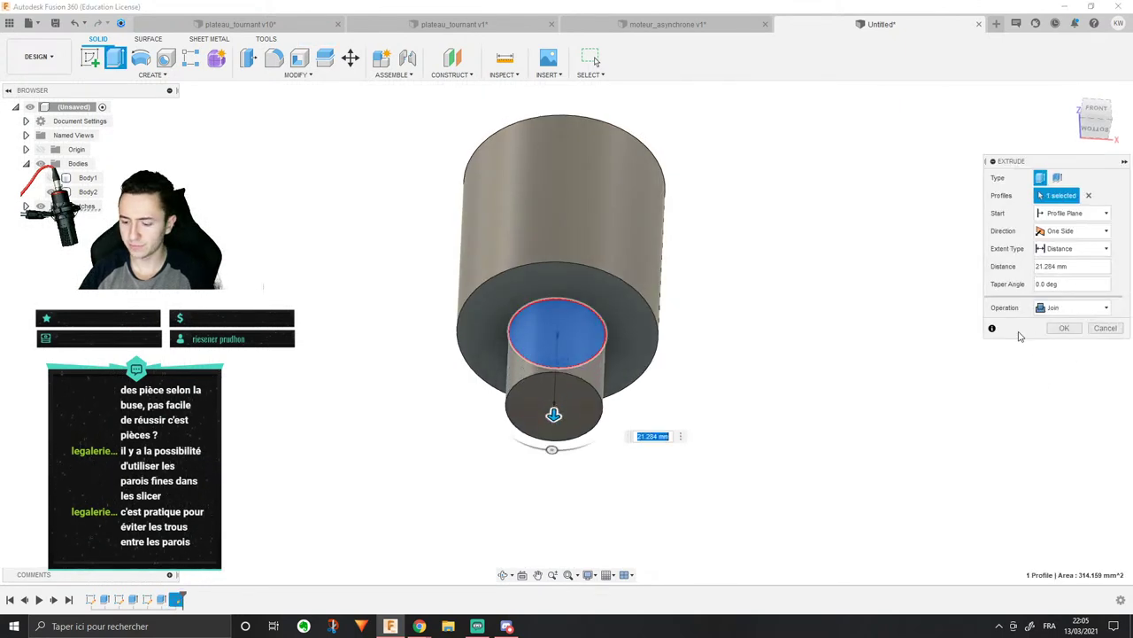
text(20)
key(Return)
shift+middle_drag(403, 152, 395, 203)
scroll(393, 168, down, 3)
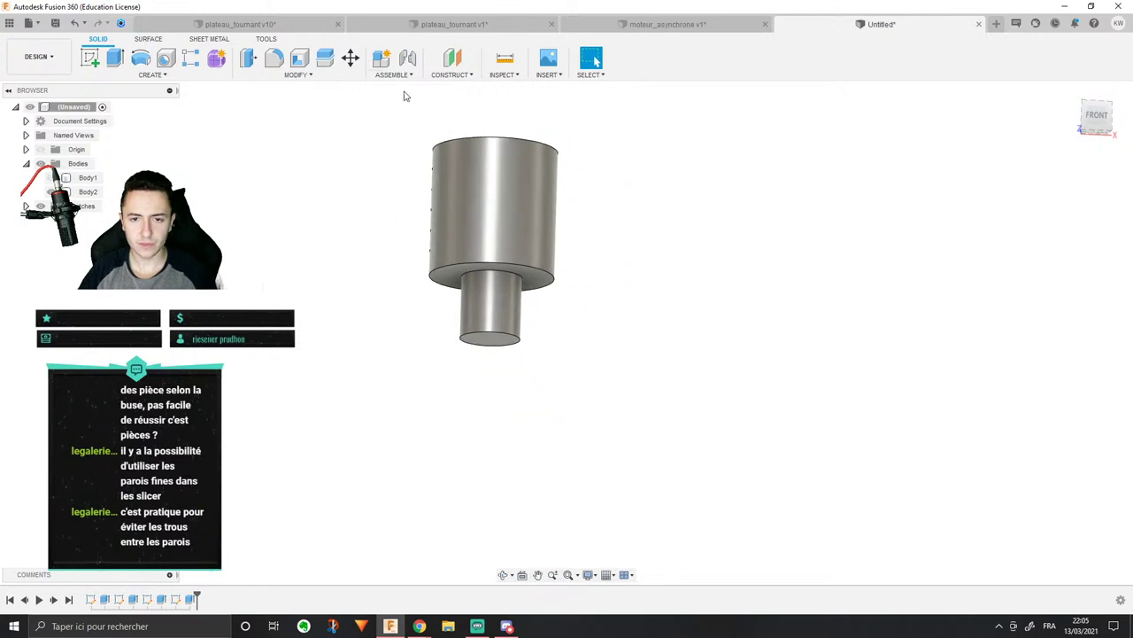
Step: Create a section analysis on the front origin plane at 0 mm to examine how the peg sits in the lower cylinder's hole
click(397, 75)
mouse_move(501, 75)
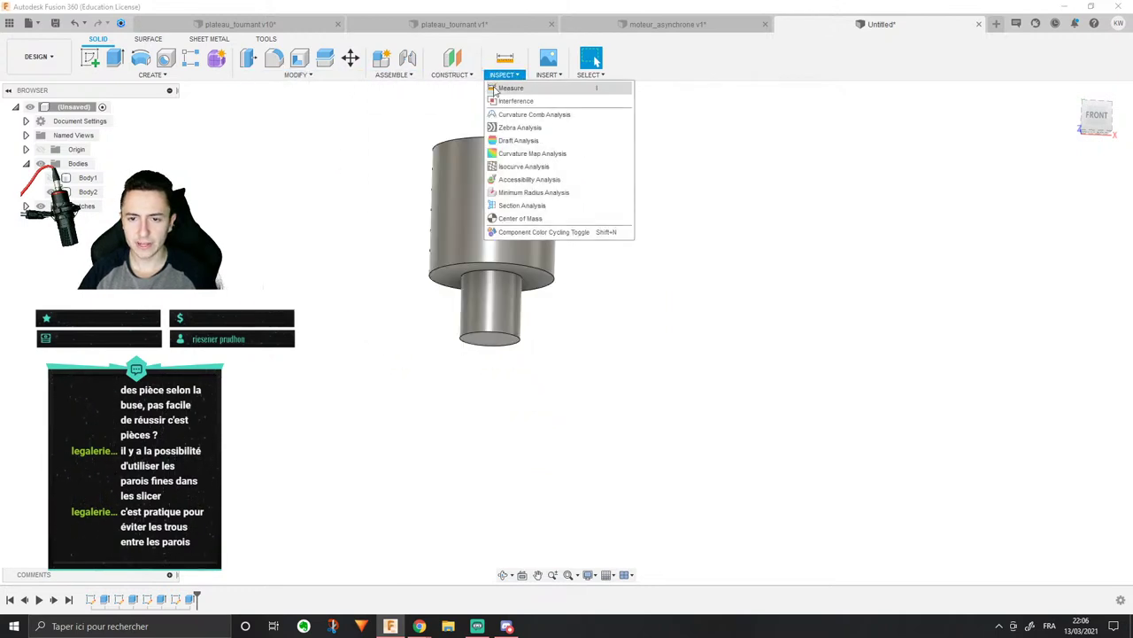
click(523, 205)
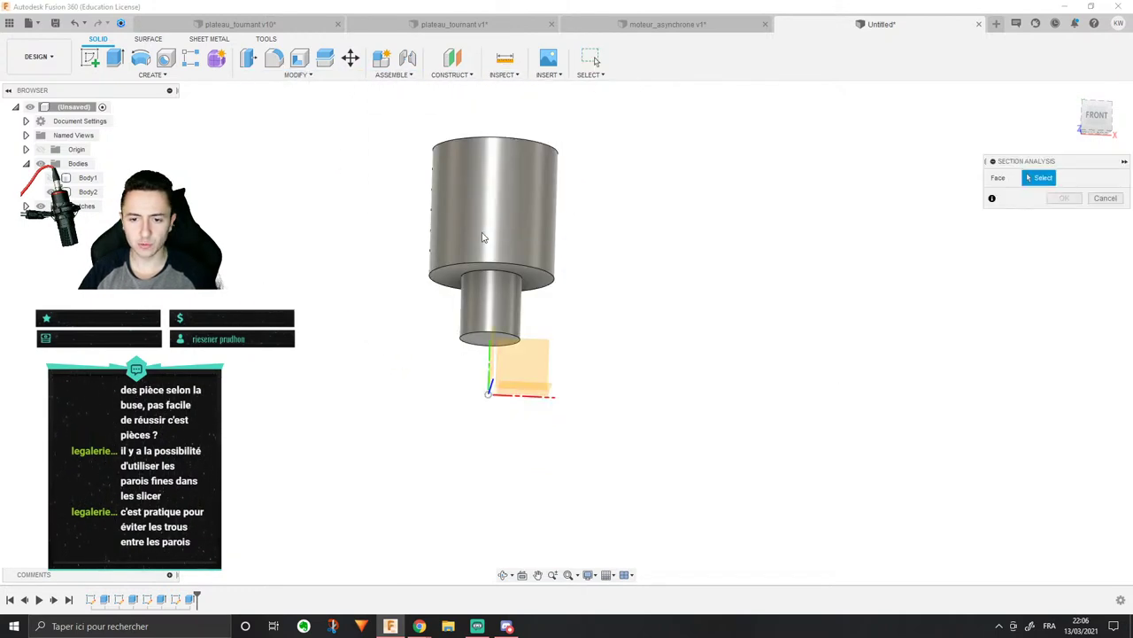
click(531, 369)
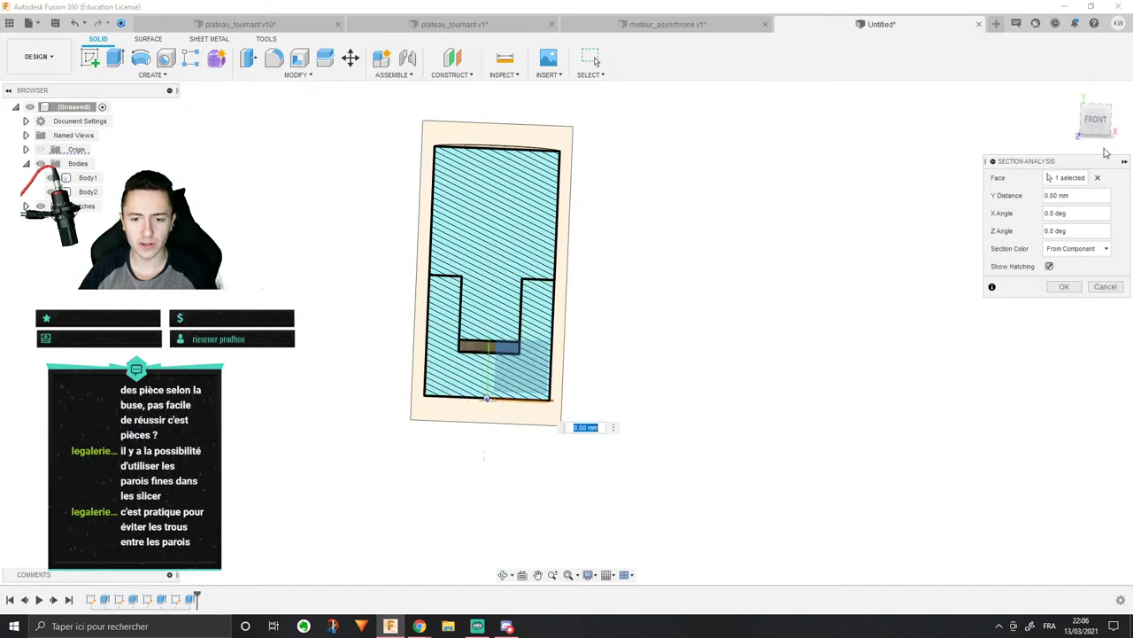
click(1065, 286)
scroll(496, 296, up, 5)
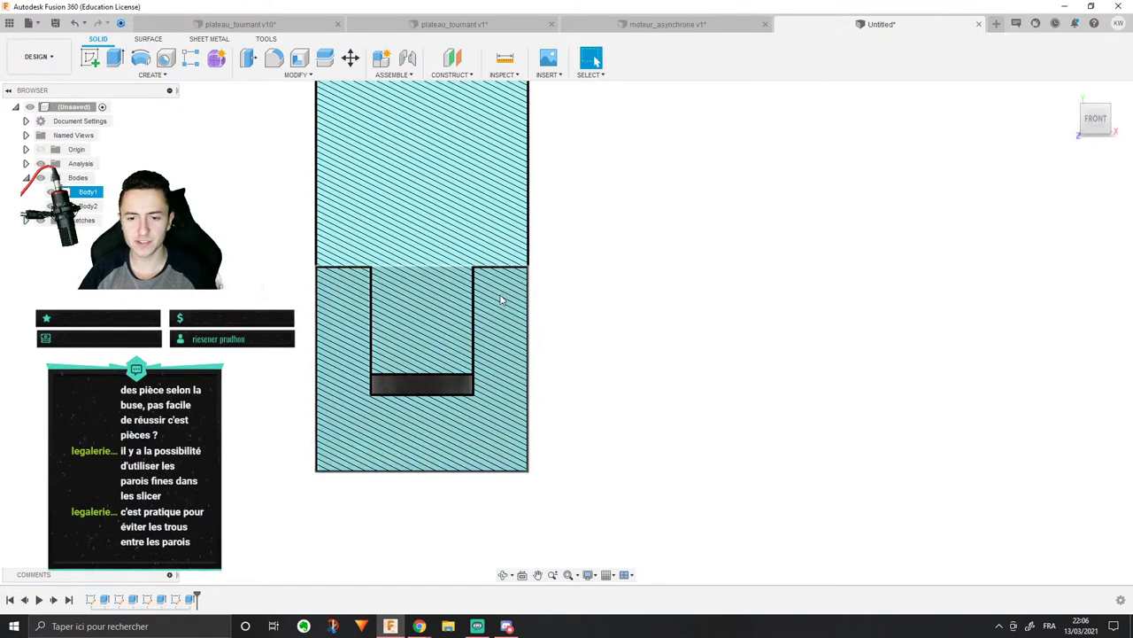
scroll(783, 235, down, 3)
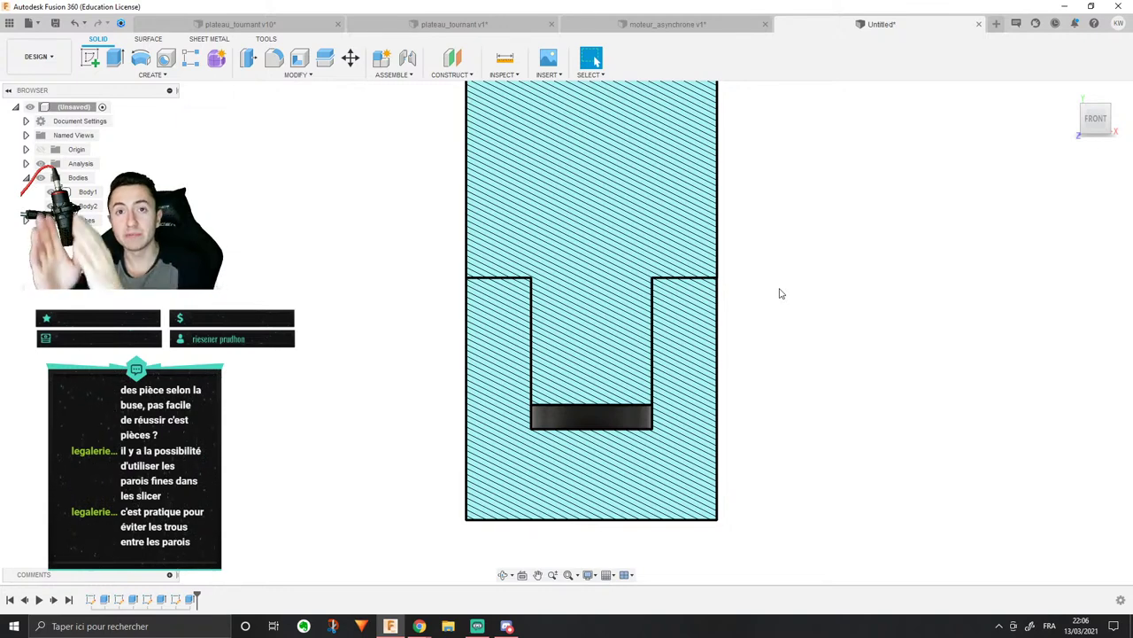
Step: Set the peg's sketch circle diameter to 19.2 mm and examine the clearance around the peg in the section view
right_click(190, 599)
click(239, 481)
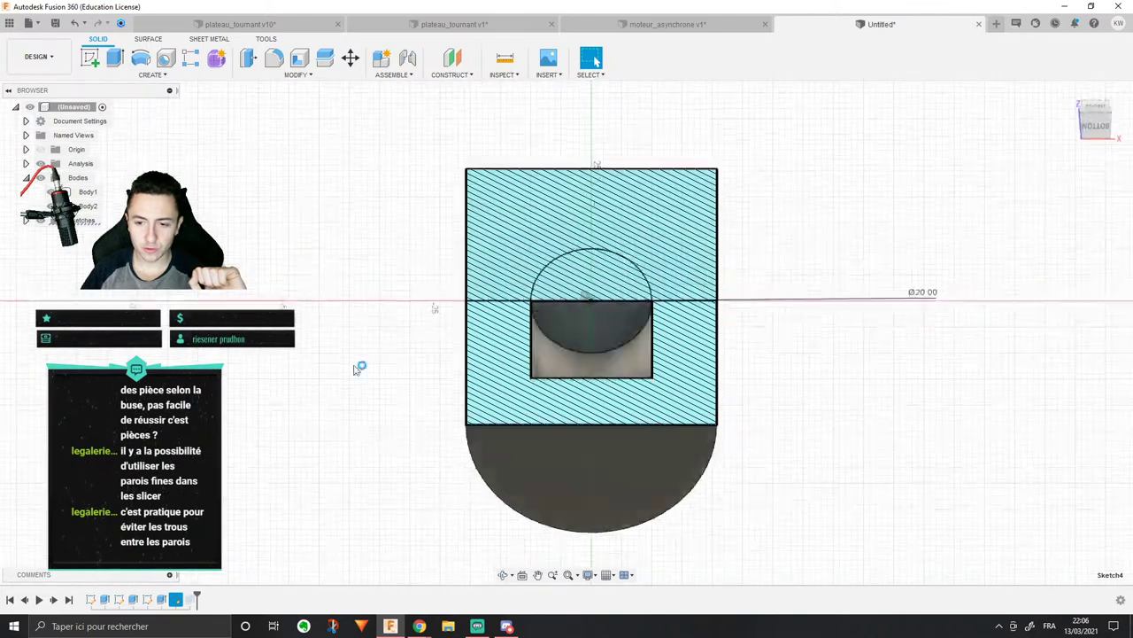
mouse_move(930, 324)
mouse_down()
mouse_move(929, 288)
mouse_move(870, 181)
mouse_up()
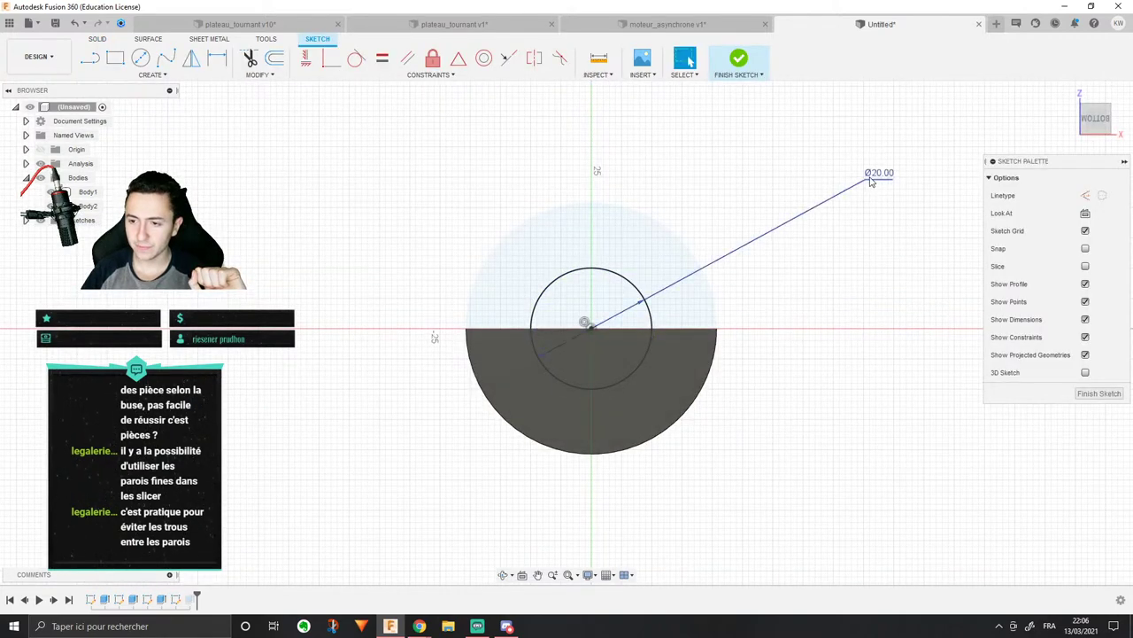
double_click(871, 181)
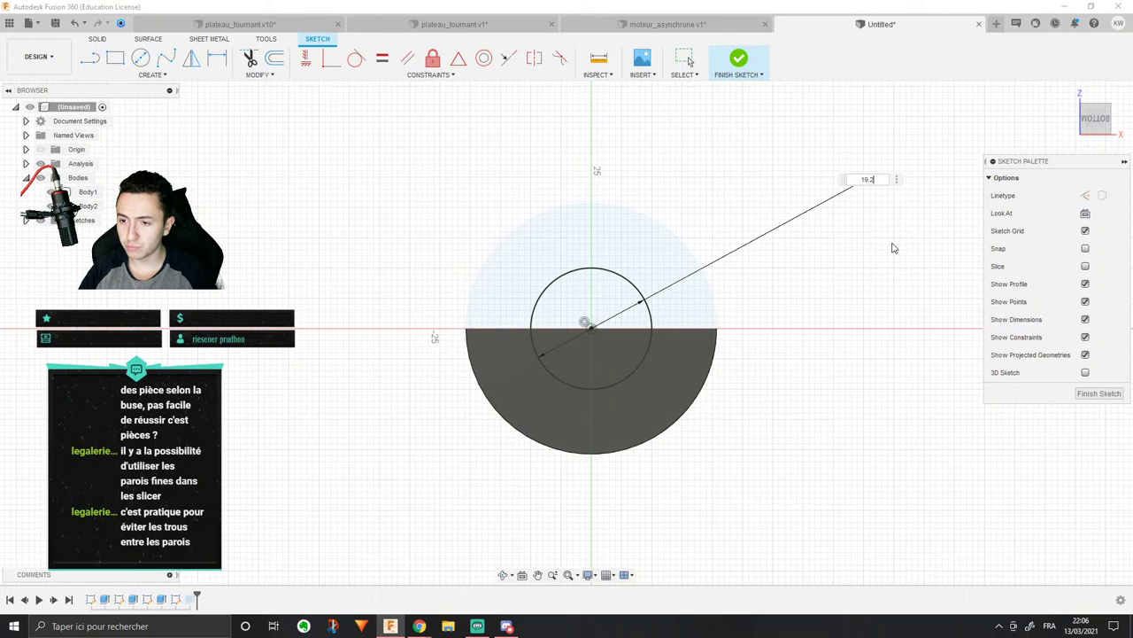
click(1100, 399)
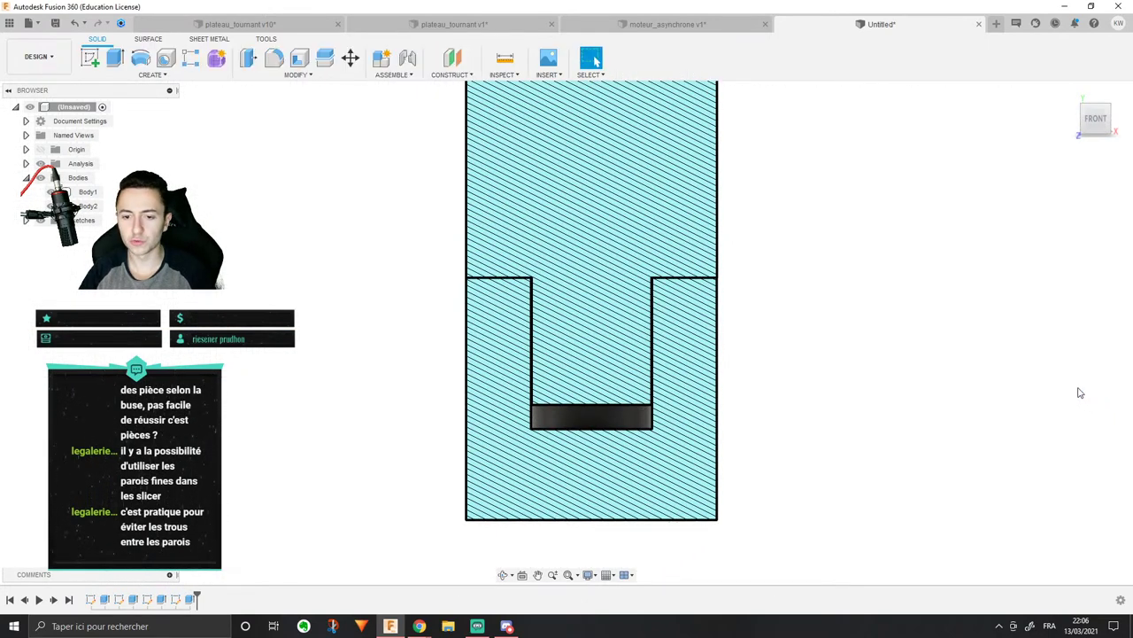
scroll(909, 376, up, 5)
middle_drag(534, 306, 536, 311)
scroll(604, 383, down, 3)
middle_drag(604, 387, 609, 376)
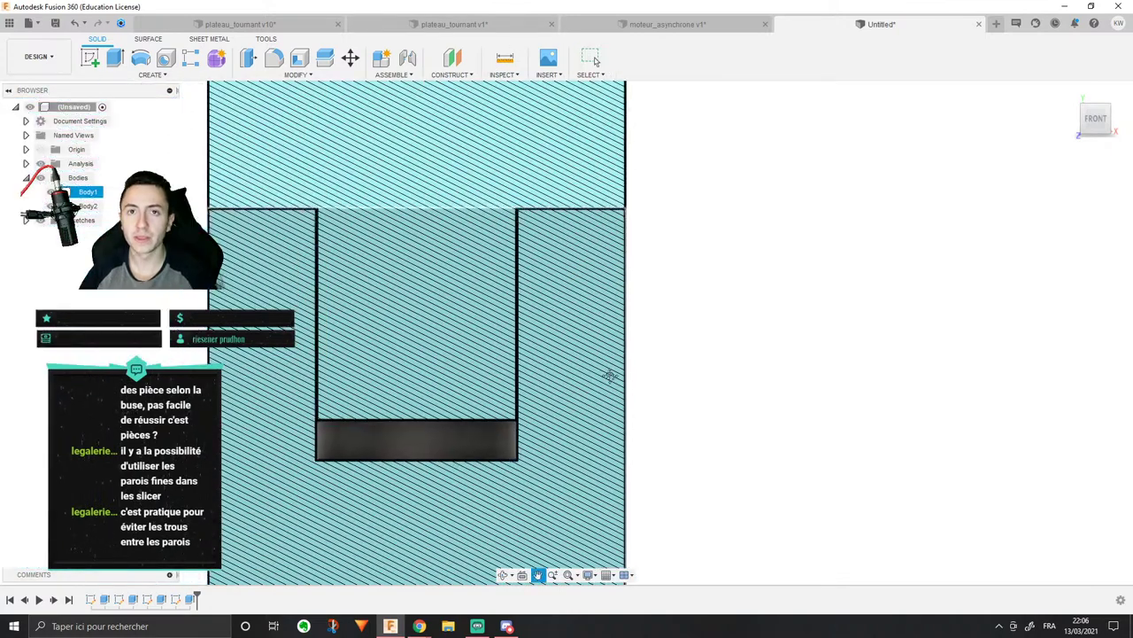
scroll(609, 375, down, 3)
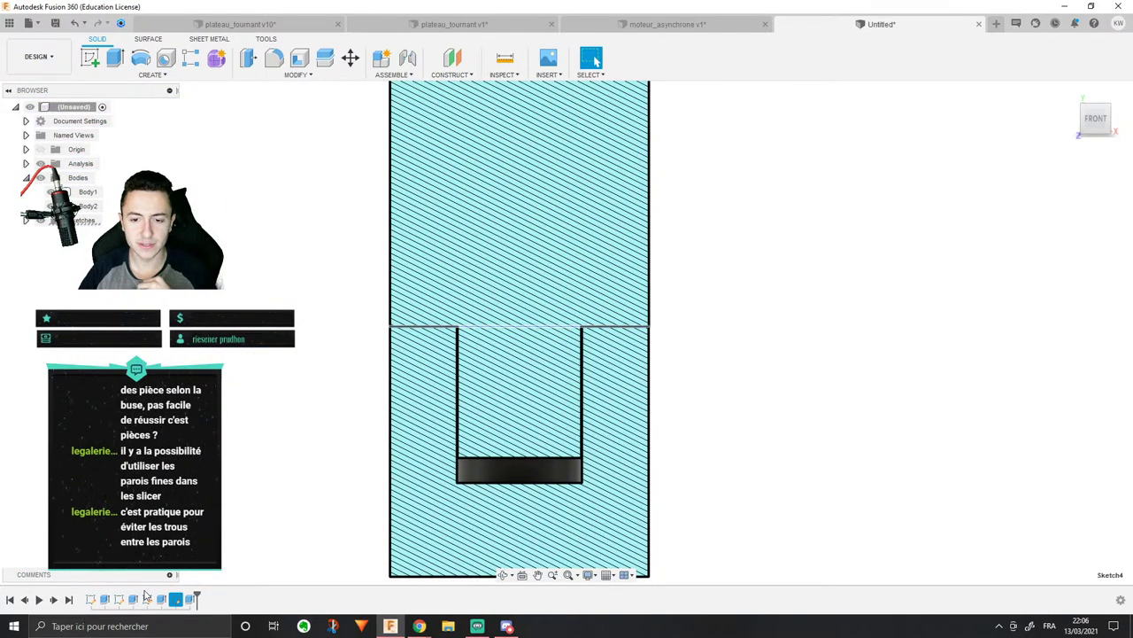
Step: Edit the peg's sketch again, set its circle diameter to 19.6 mm and finish the sketch
right_click(189, 601)
click(248, 479)
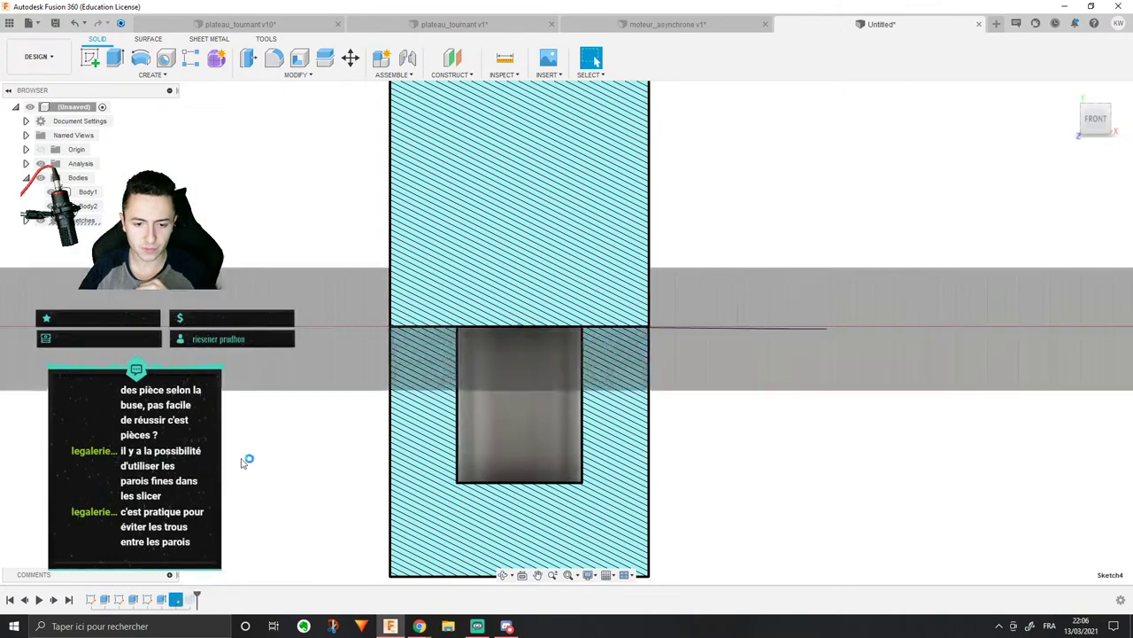
double_click(812, 484)
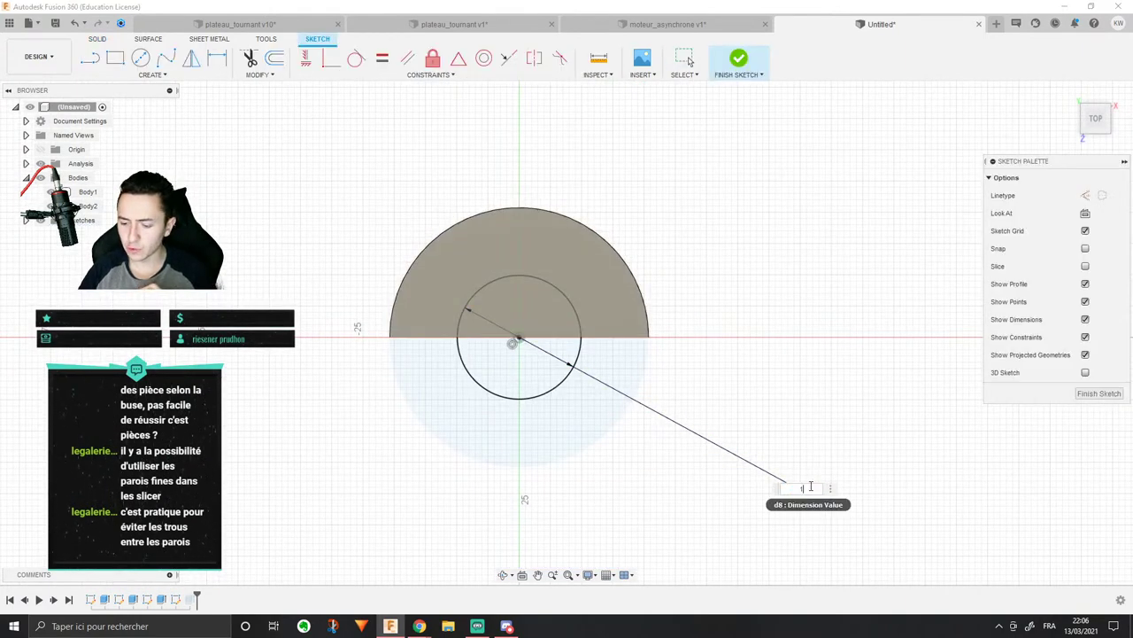
text(19.6)
key(Return)
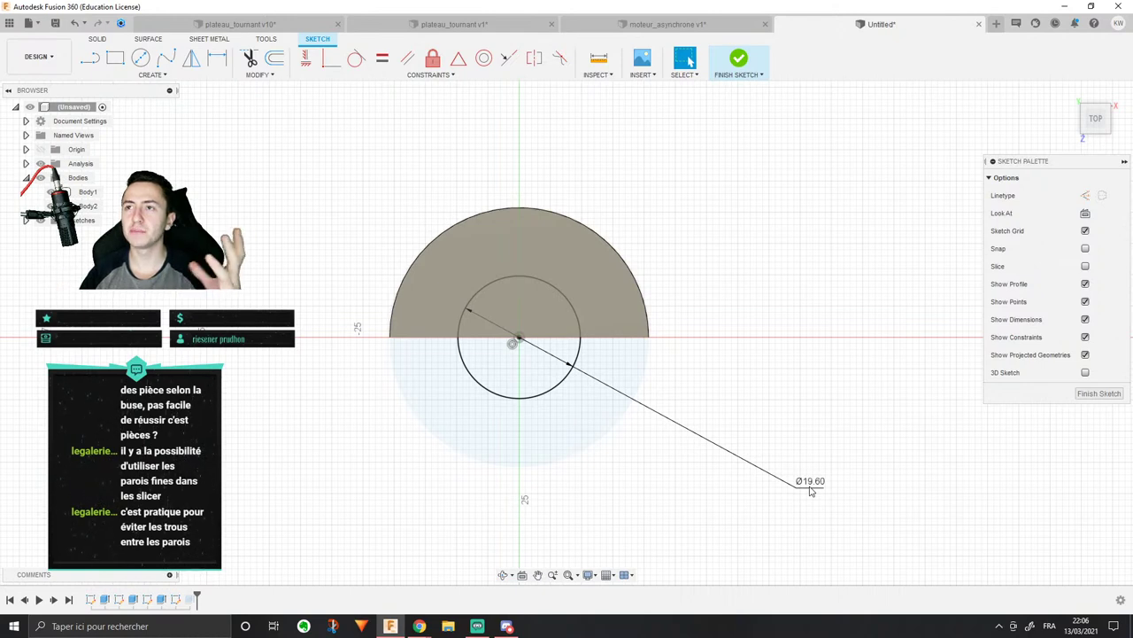
shift+middle_drag(348, 226, 508, 409)
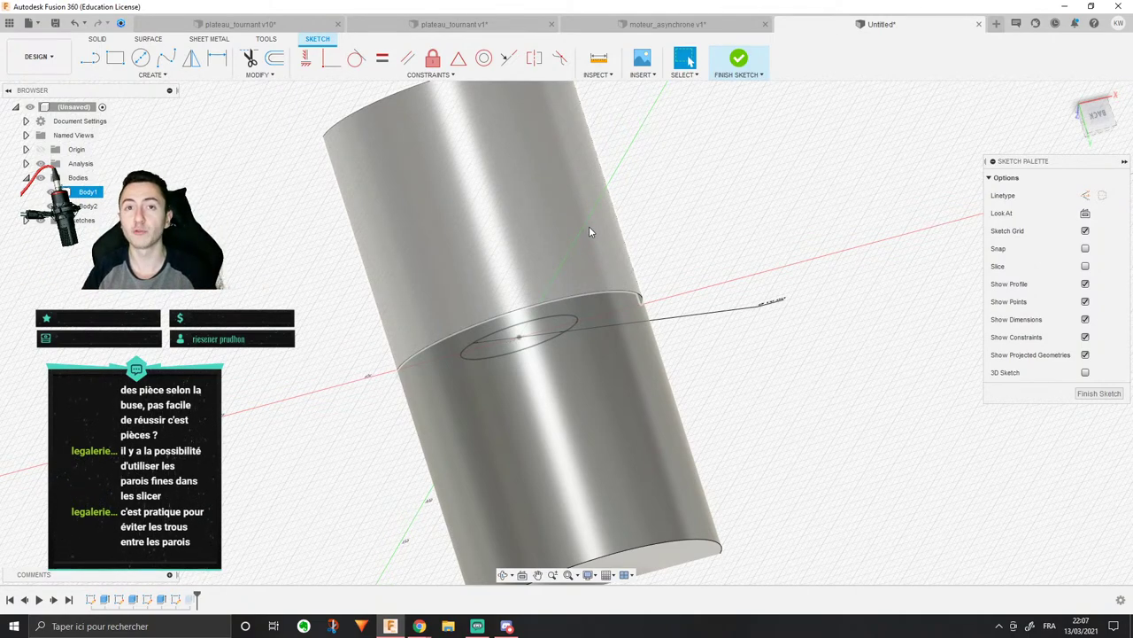
shift+middle_drag(600, 269, 357, 345)
shift+middle_drag(394, 312, 399, 390)
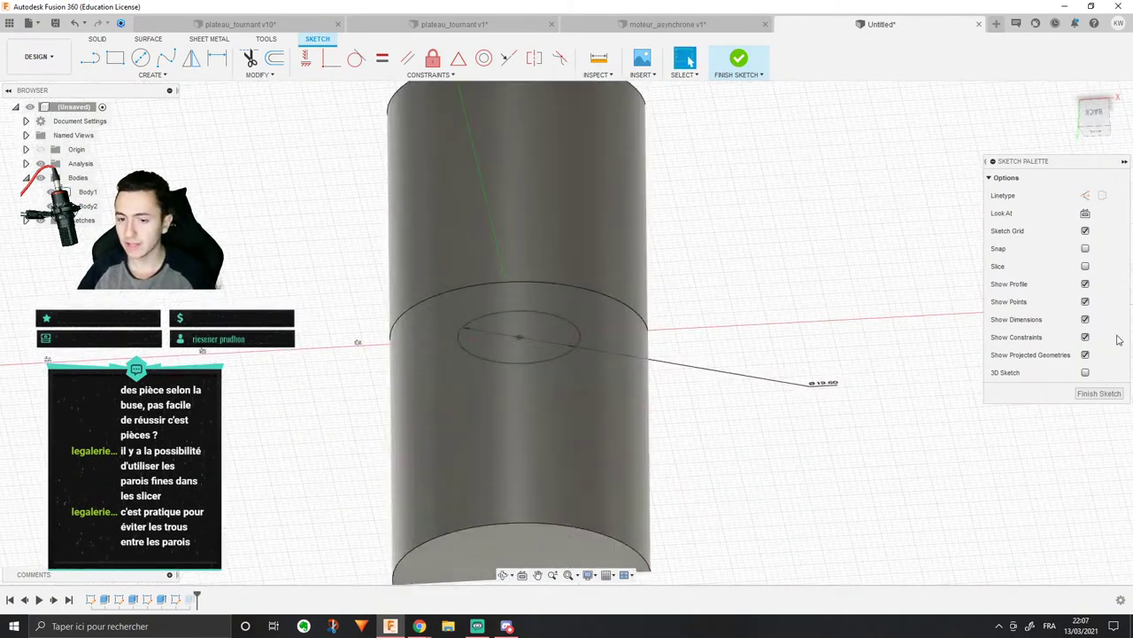
click(1113, 396)
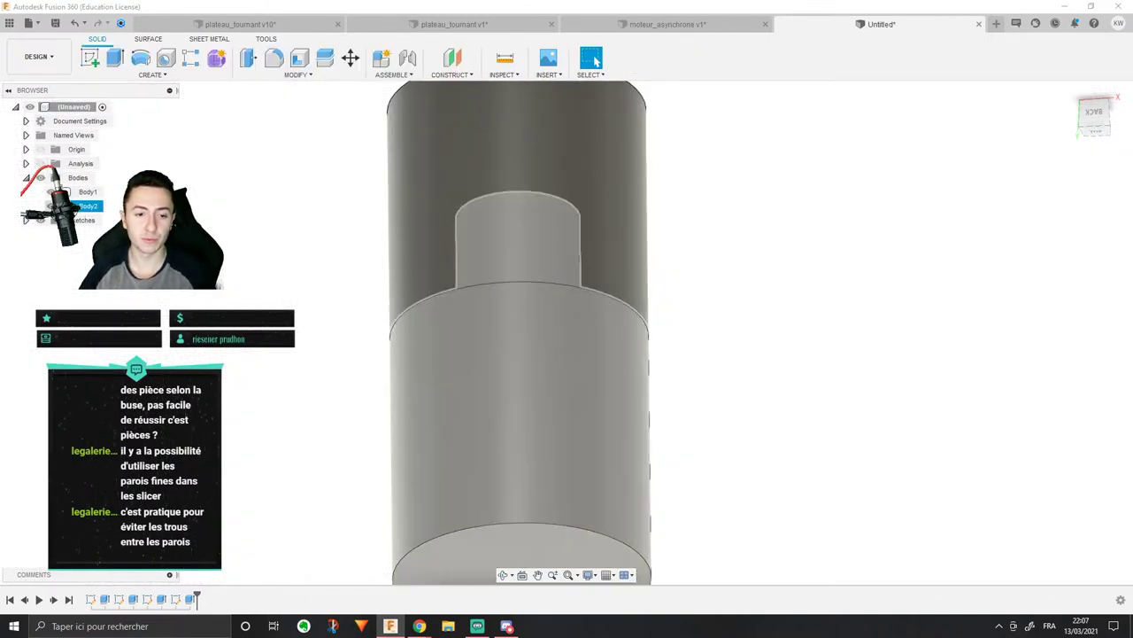
Step: Hide the lower cylinder so that only the upper body with its peg is displayed
click(50, 205)
click(50, 206)
click(50, 191)
shift+middle_drag(552, 198, 540, 255)
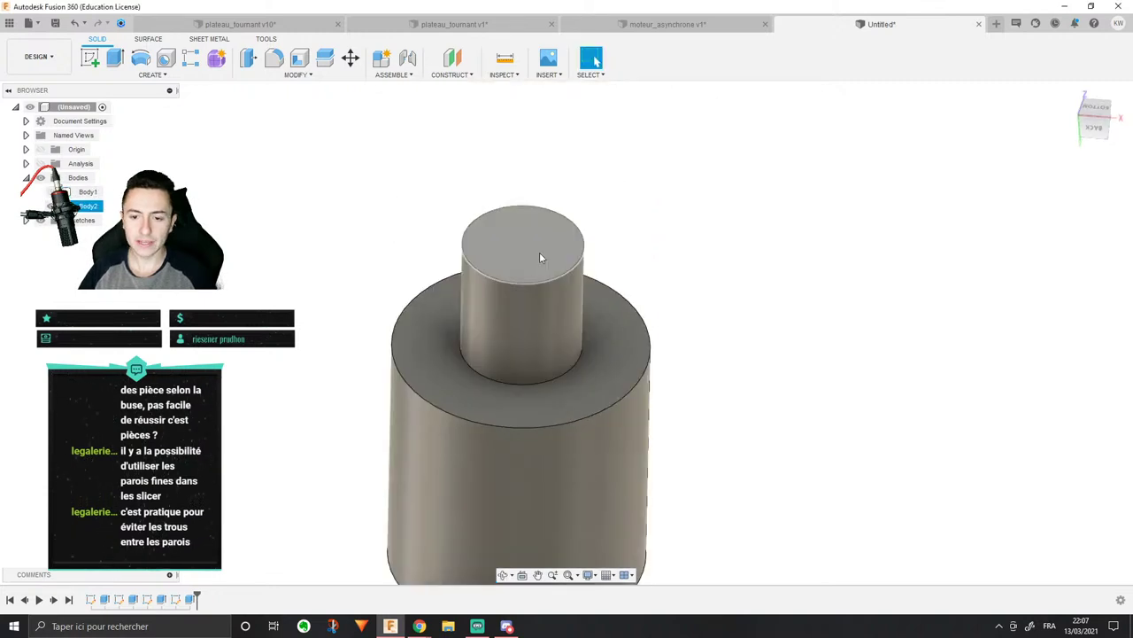
Step: Chamfer the circular edge at the peg's free end by about 2.8 mm with equal distances
click(298, 74)
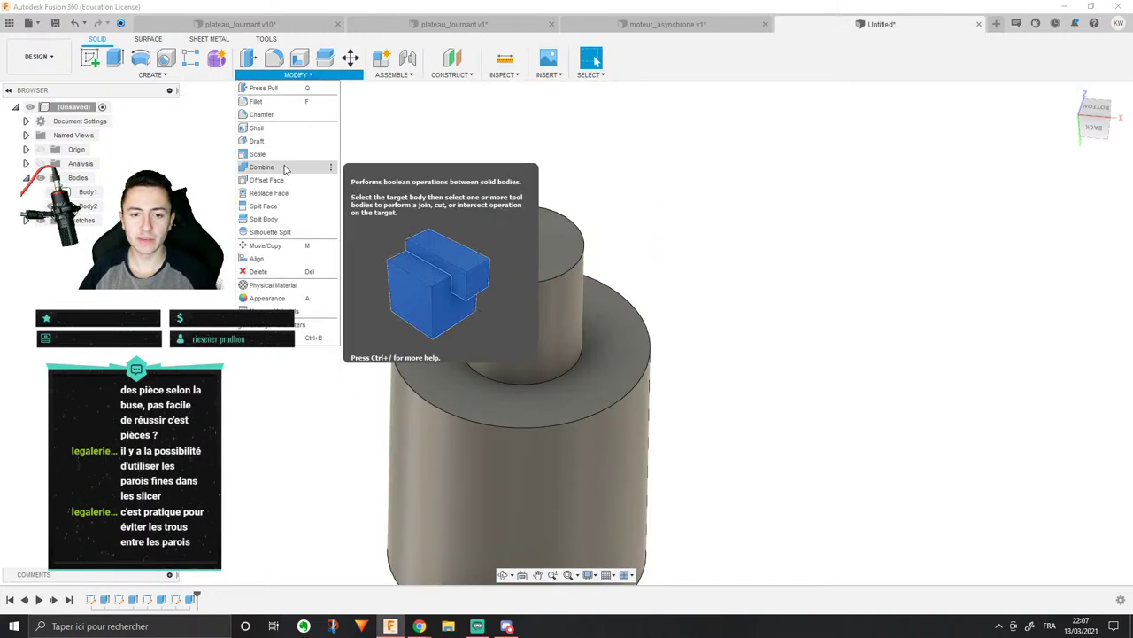
click(282, 114)
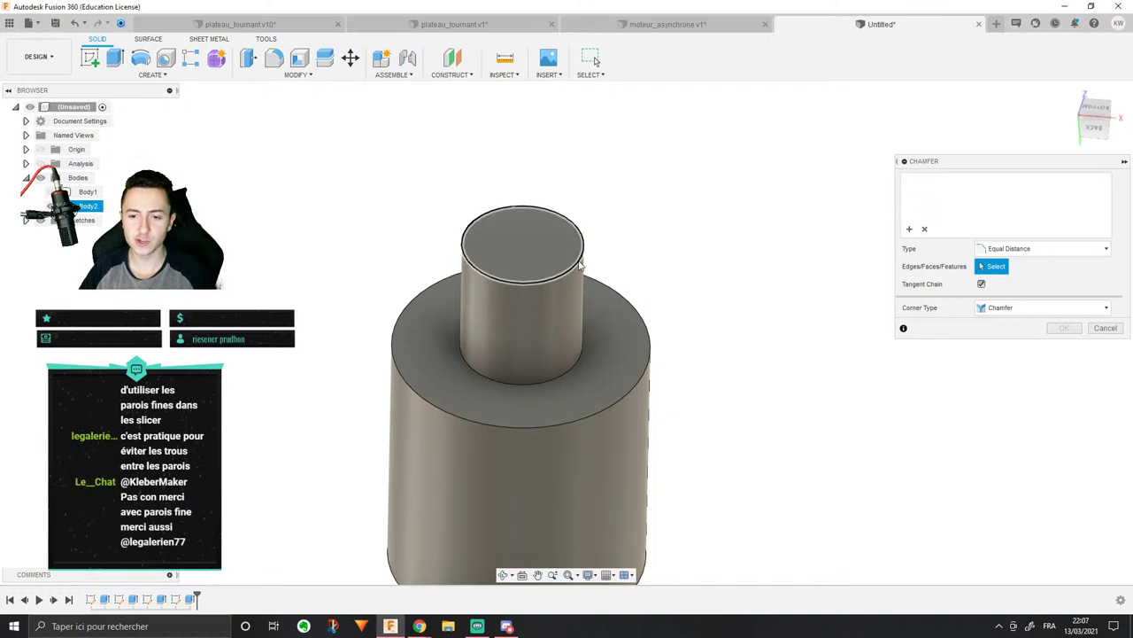
click(576, 263)
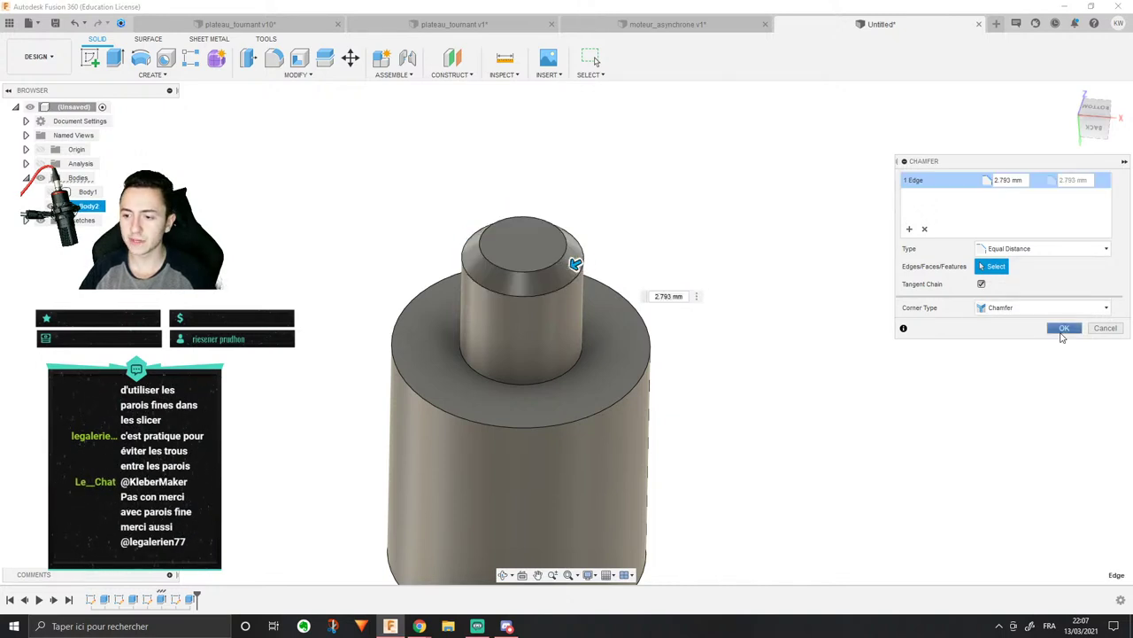
click(1064, 328)
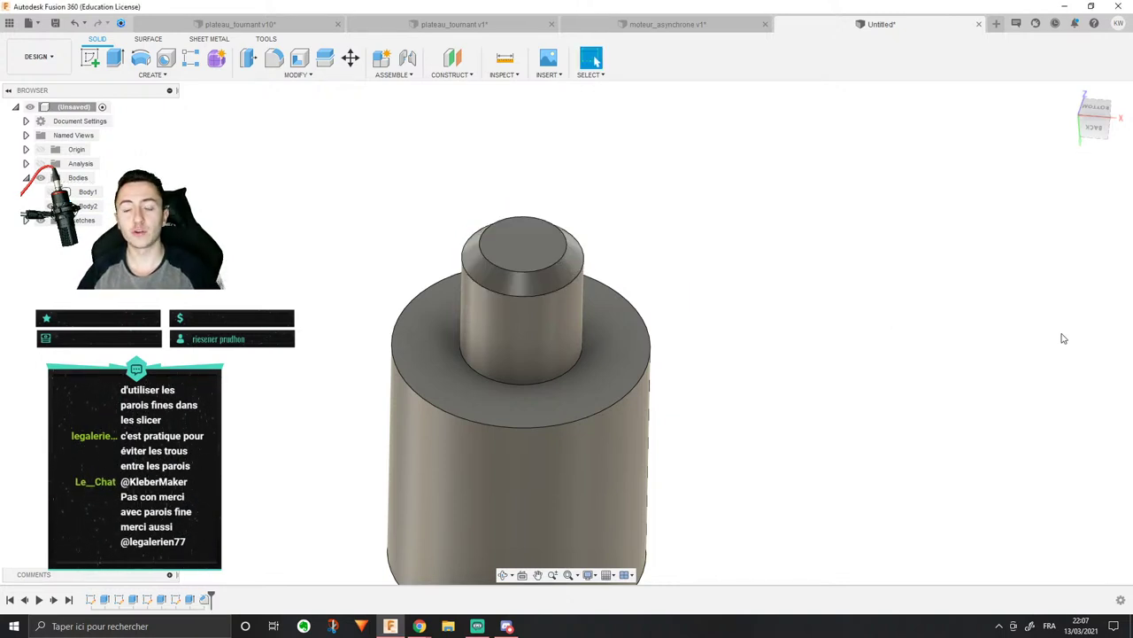
scroll(848, 446, up, 3)
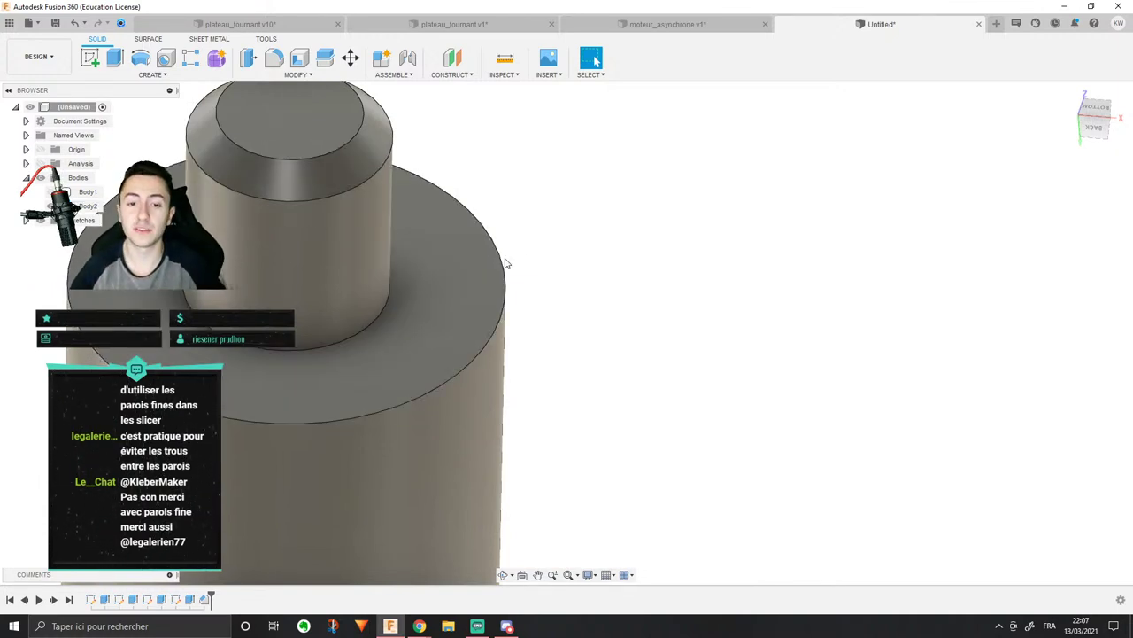
middle_drag(467, 209, 576, 393)
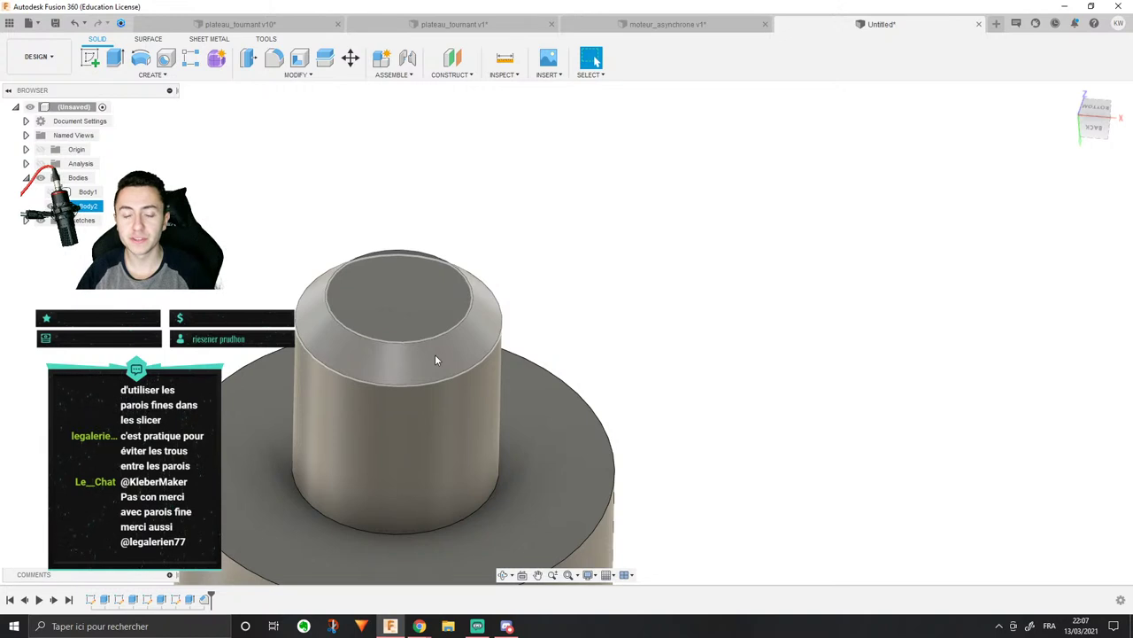
shift+middle_drag(435, 354, 407, 292)
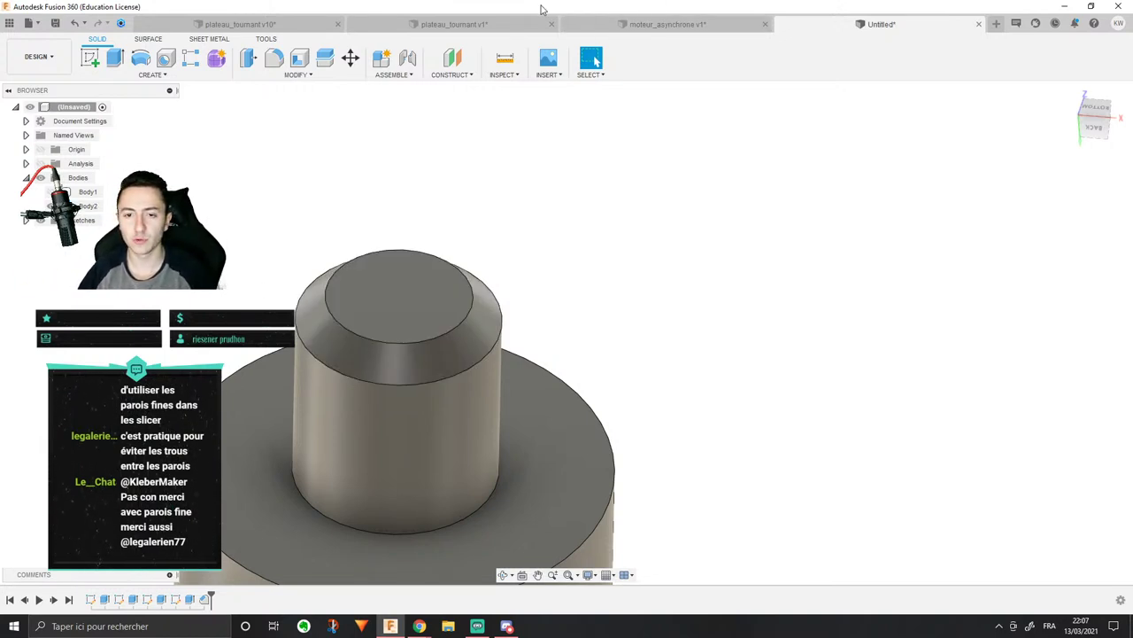
Step: Switch to the plateau_tournant v1 design and examine the turntable casing around the central hub and motor
click(449, 25)
middle_drag(645, 289, 676, 282)
scroll(675, 283, down, 3)
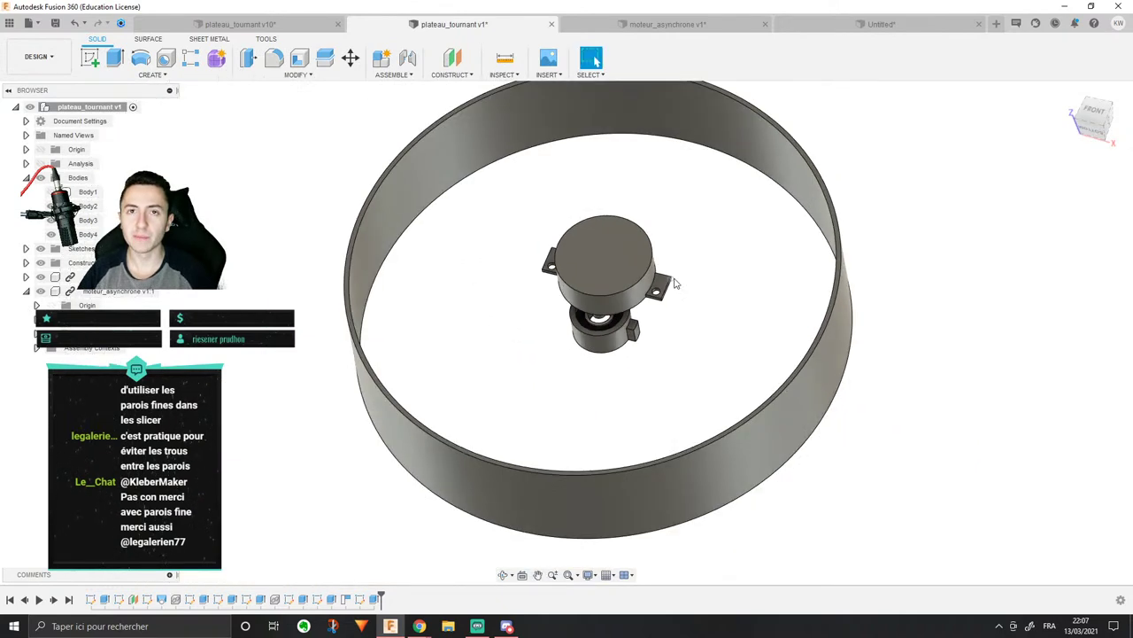
Step: Switch to the untitled test design and display the hidden Body1 again so that both mating cylinders are shown
scroll(673, 284, up, 1)
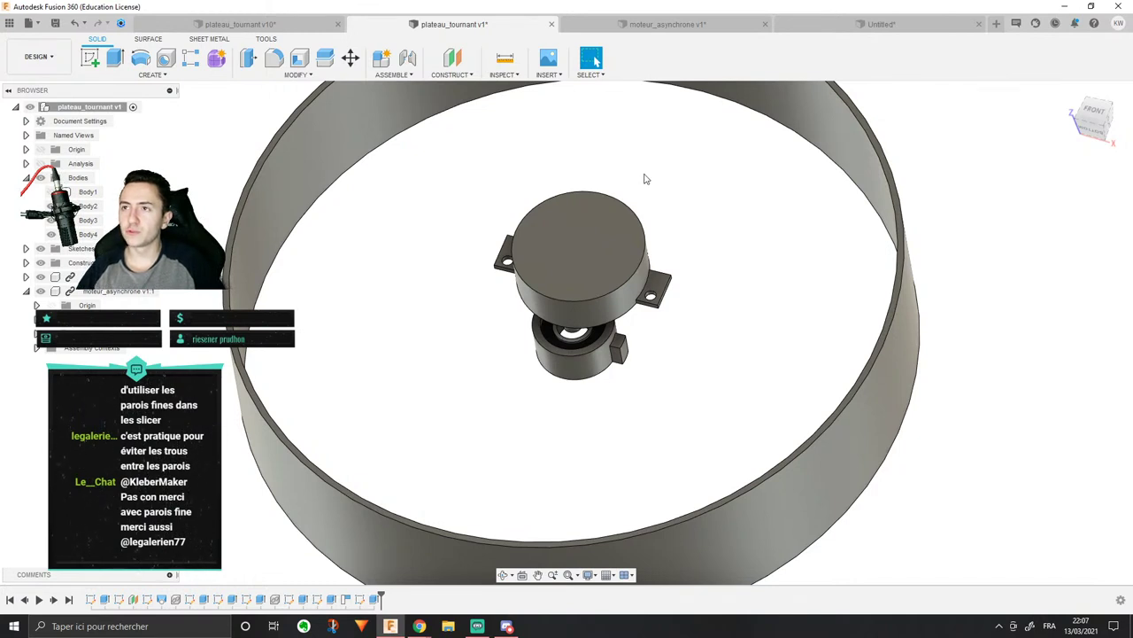
click(865, 26)
scroll(787, 317, down, 2)
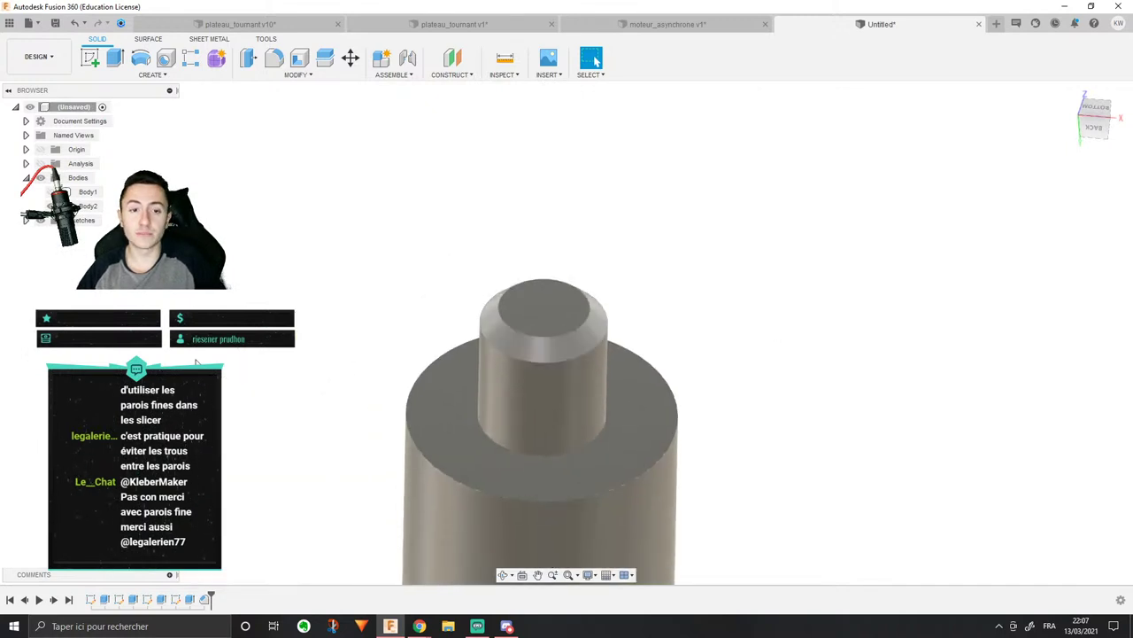
click(51, 192)
scroll(665, 185, down, 2)
scroll(436, 177, down, 1)
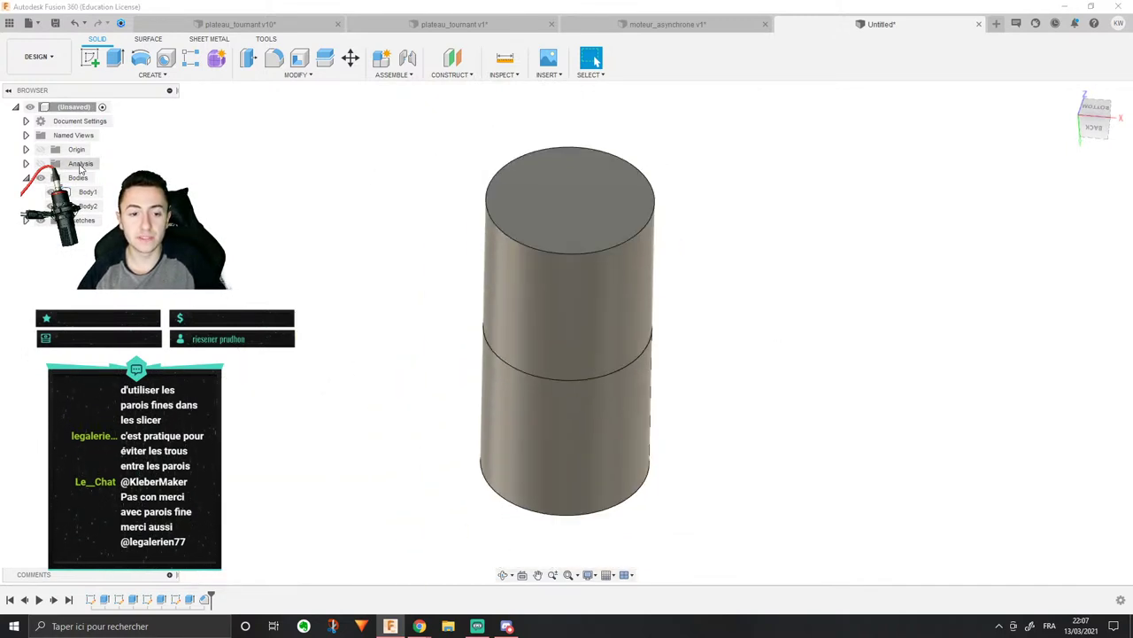
Step: Turn on the section analysis and view the cross-section of the chamfered peg in its hole square-on
click(40, 164)
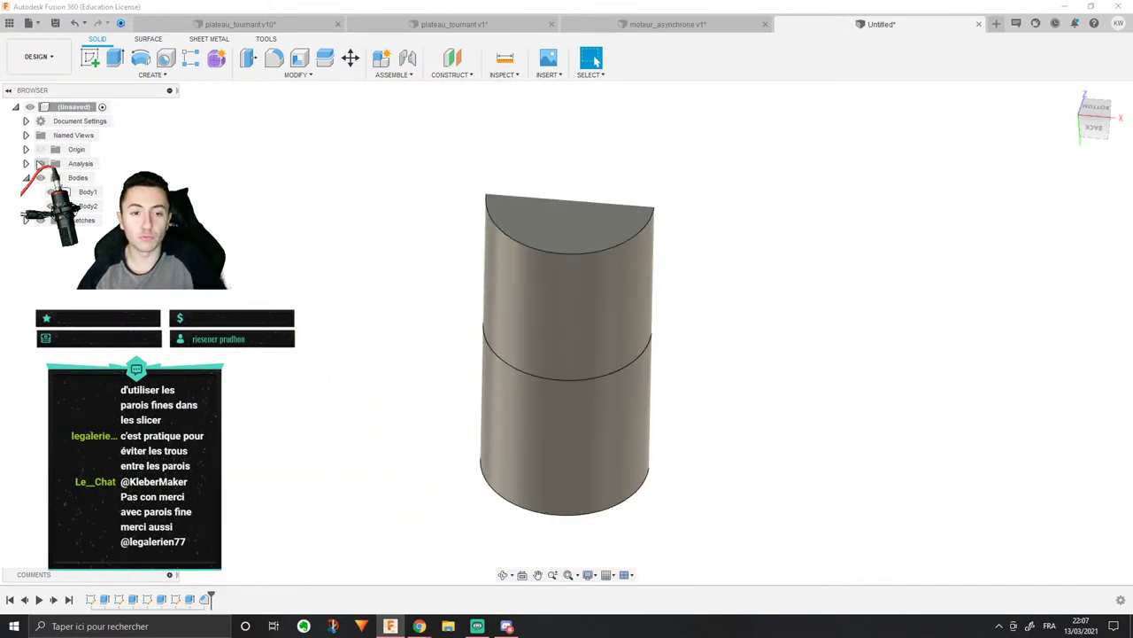
click(1116, 122)
click(1122, 119)
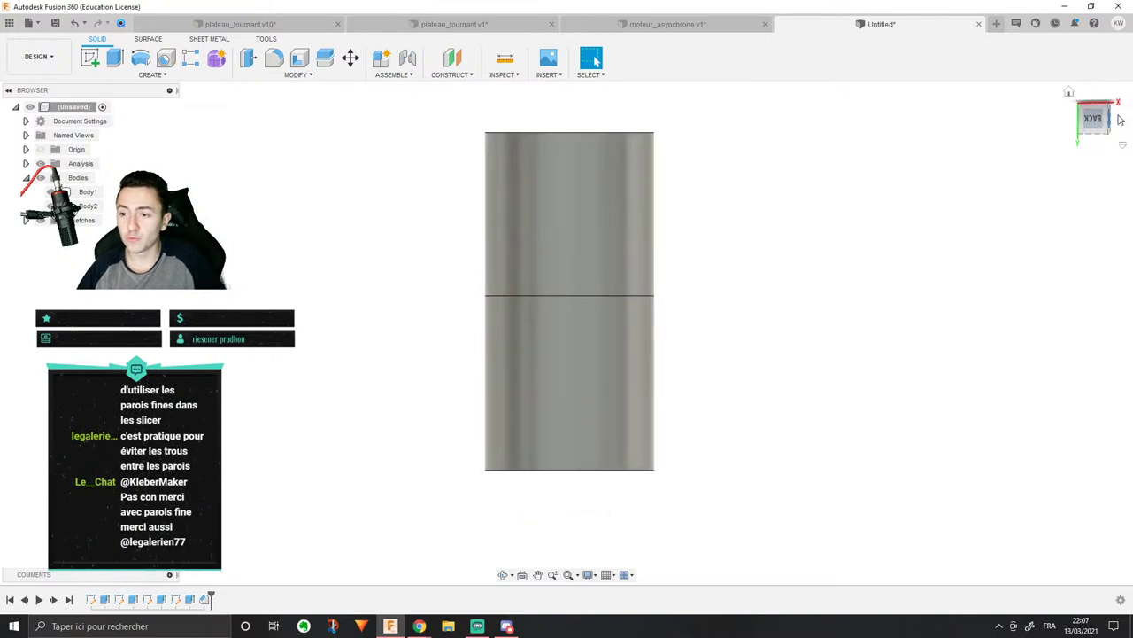
click(1122, 119)
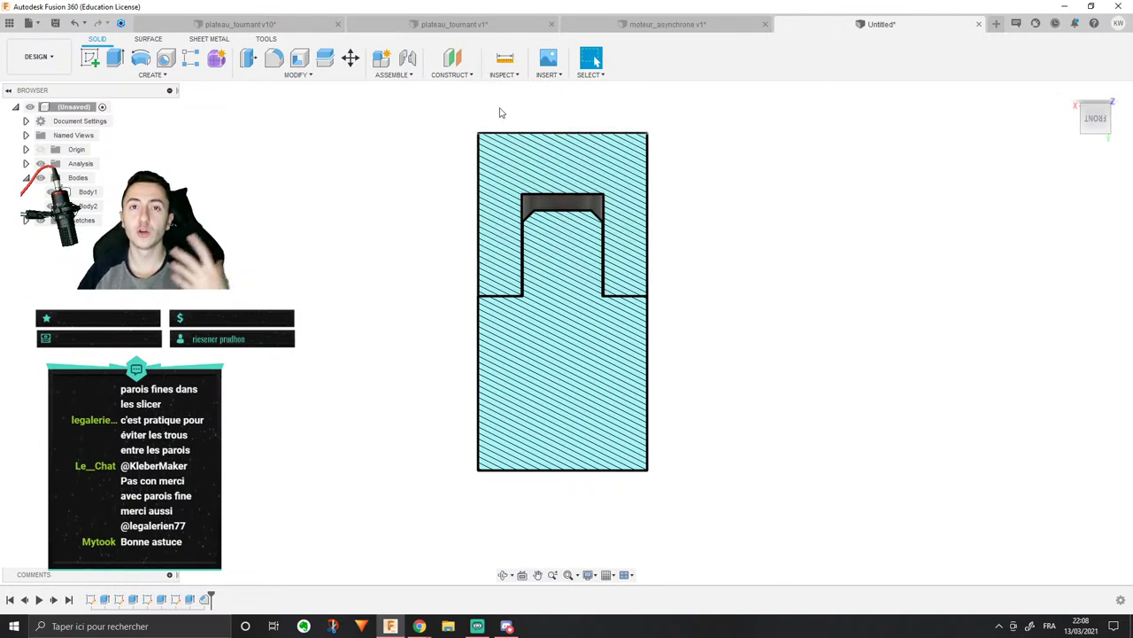
Step: Switch back to the plateau_tournant v1 design and examine the motor and hub inside the casing ring
click(498, 25)
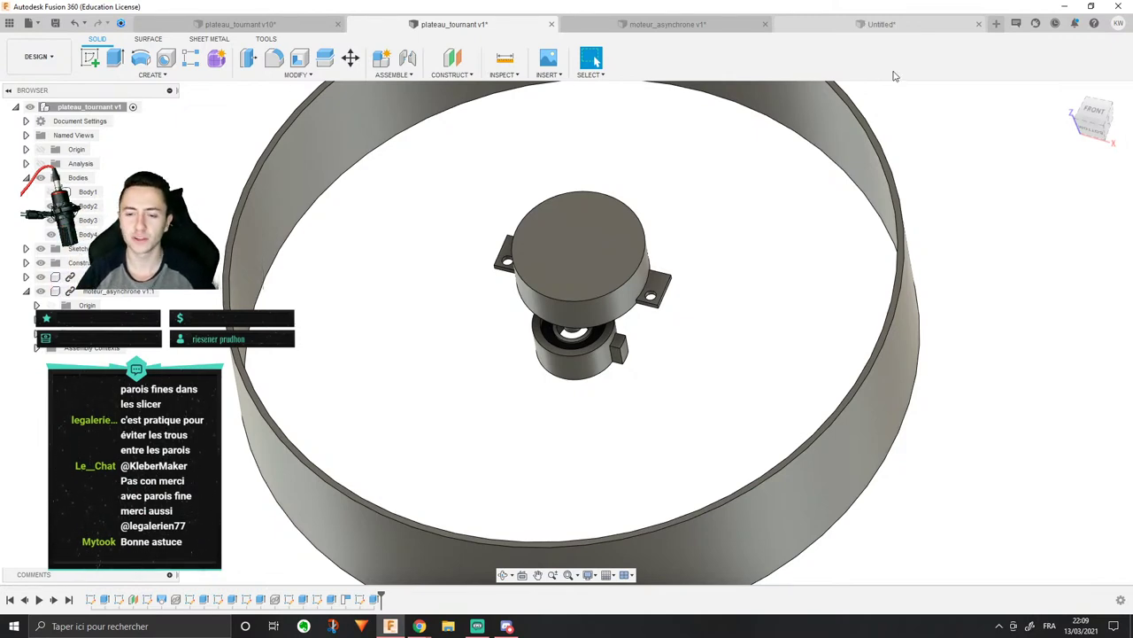
shift+middle_drag(712, 365, 693, 268)
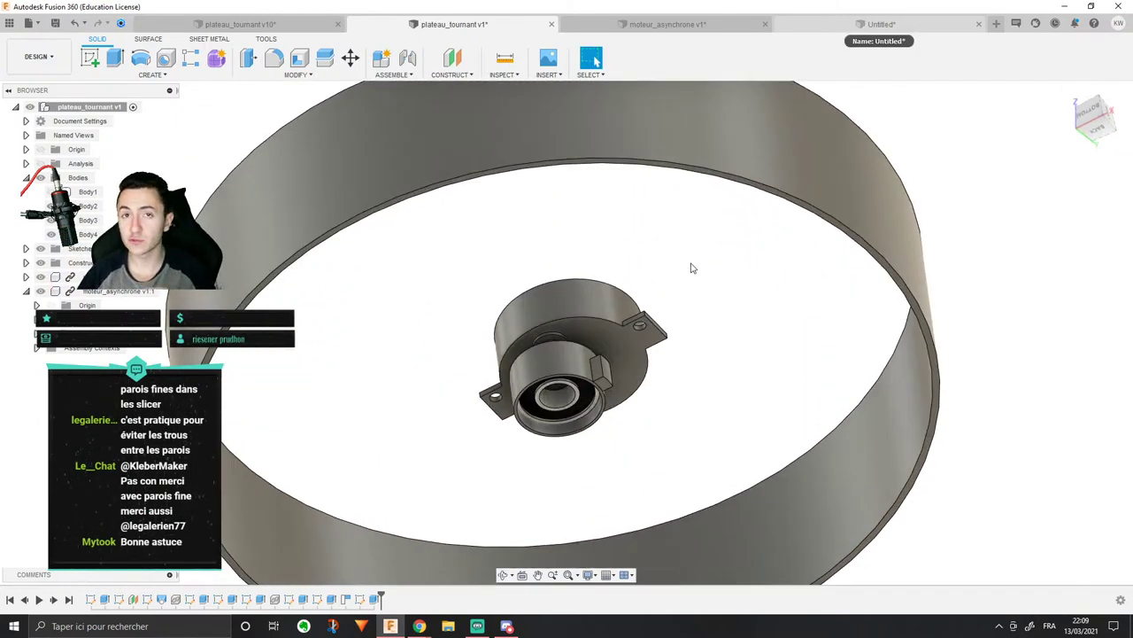
middle_drag(636, 408, 575, 354)
scroll(645, 362, up, 2)
click(517, 369)
right_click(517, 368)
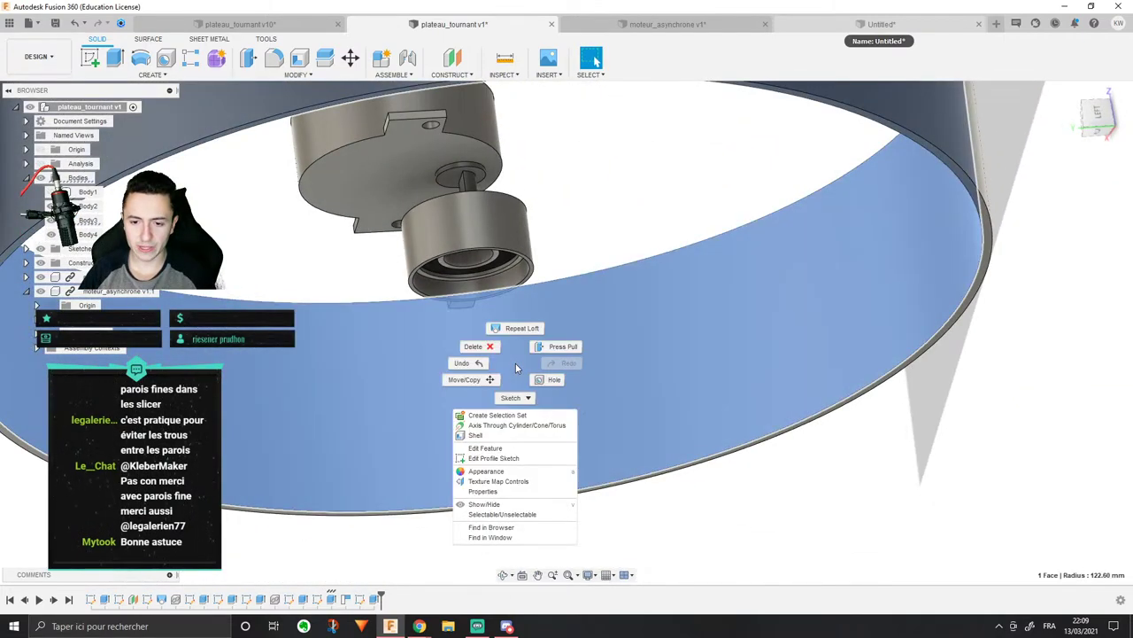
click(520, 232)
mouse_move(520, 232)
shift+middle_down()
mouse_move(611, 309)
mouse_move(645, 362)
mouse_move(700, 390)
mouse_move(487, 156)
mouse_move(549, 274)
mouse_move(787, 349)
mouse_move(610, 296)
mouse_move(599, 281)
mouse_move(641, 471)
shift+middle_up()
Step: Start a new sketch on the vertical YZ origin plane through the hub, with the casing in an oblique view
click(612, 295)
click(90, 57)
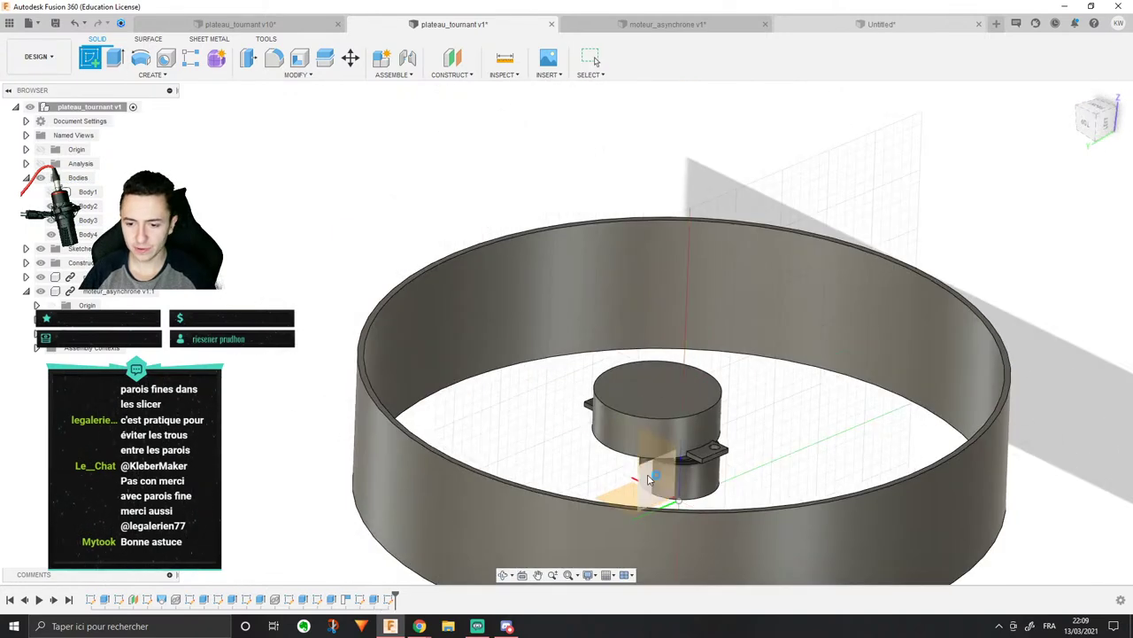
click(643, 476)
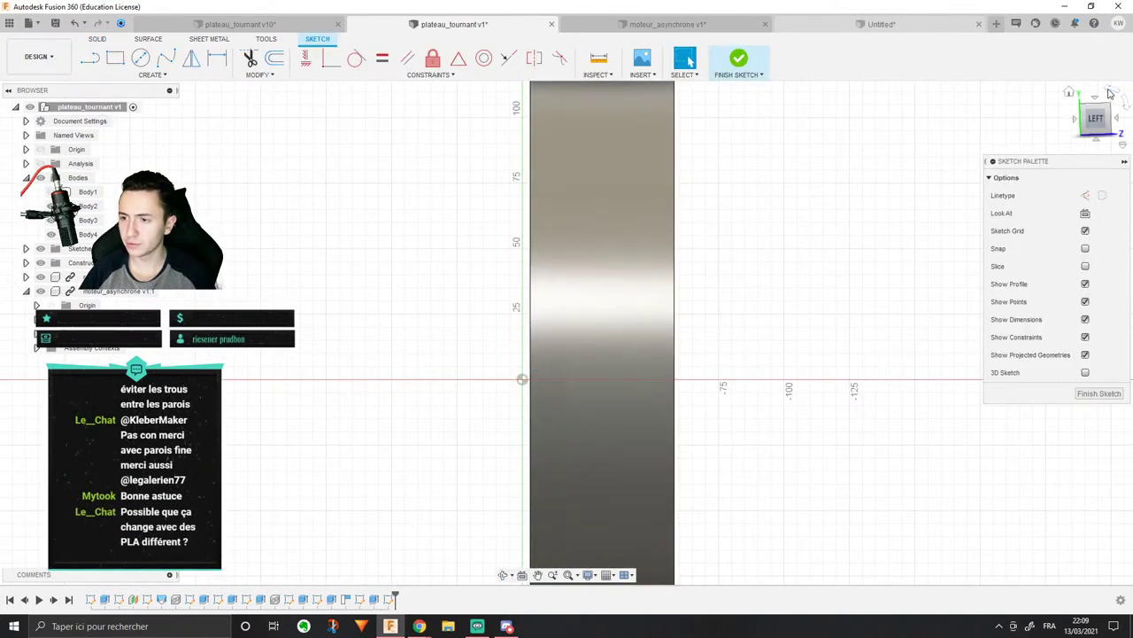
click(1106, 92)
mouse_move(838, 173)
middle_down()
mouse_move(812, 273)
mouse_move(747, 290)
middle_up()
scroll(778, 264, up, 2)
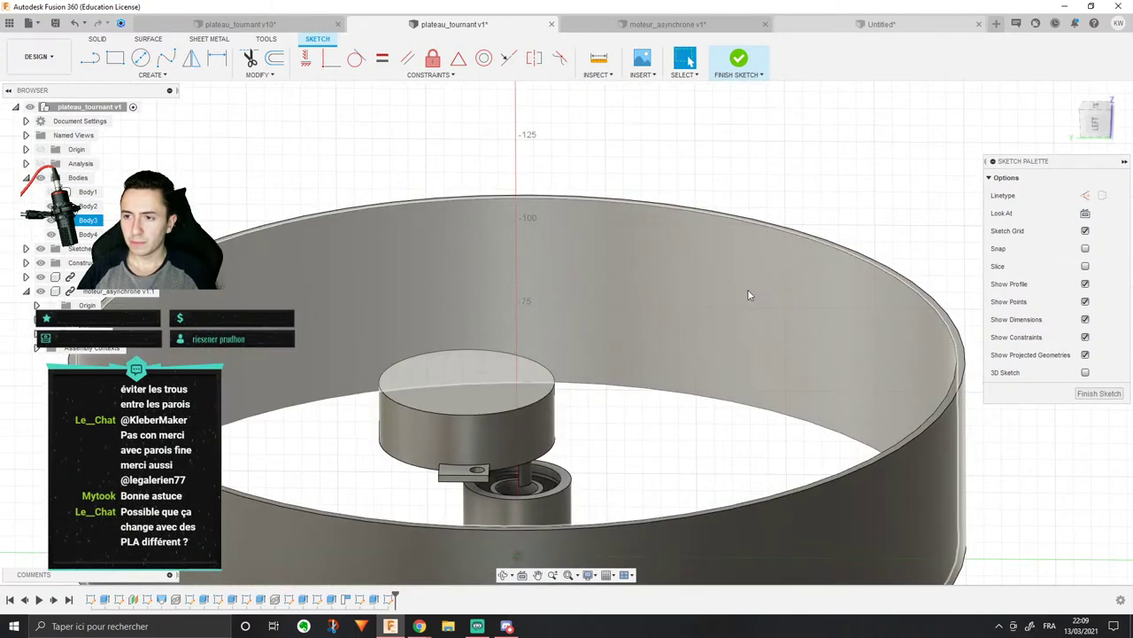
scroll(745, 290, down, 2)
Step: Sketch a rectangle about 36.6 mm wide and 53.5 mm high straddling the vertical axis above the hub
click(116, 58)
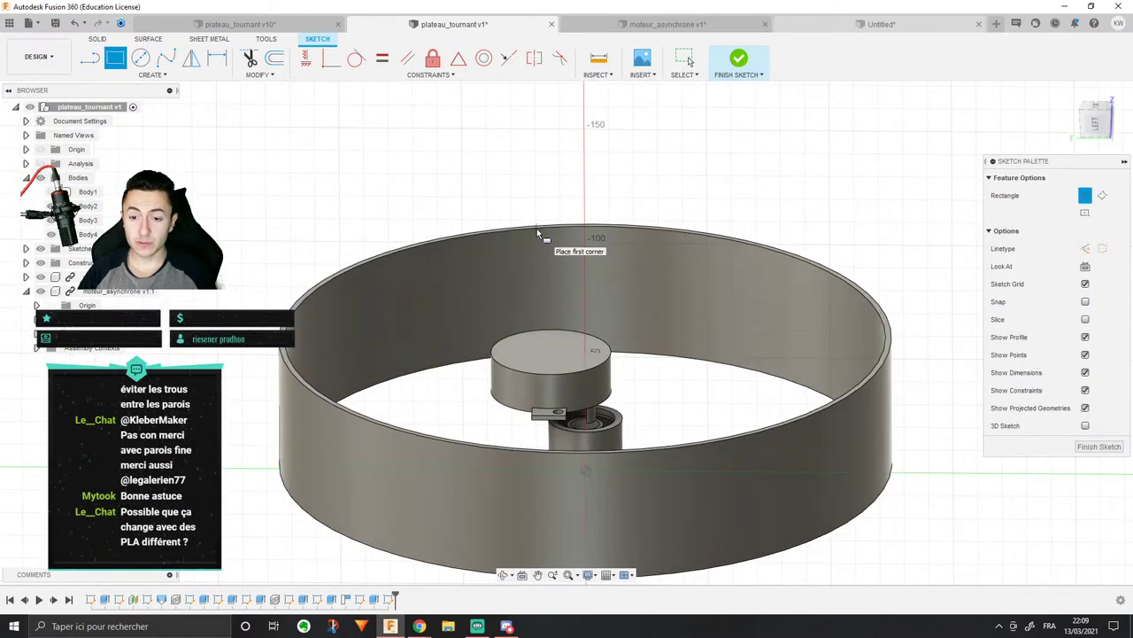
click(537, 229)
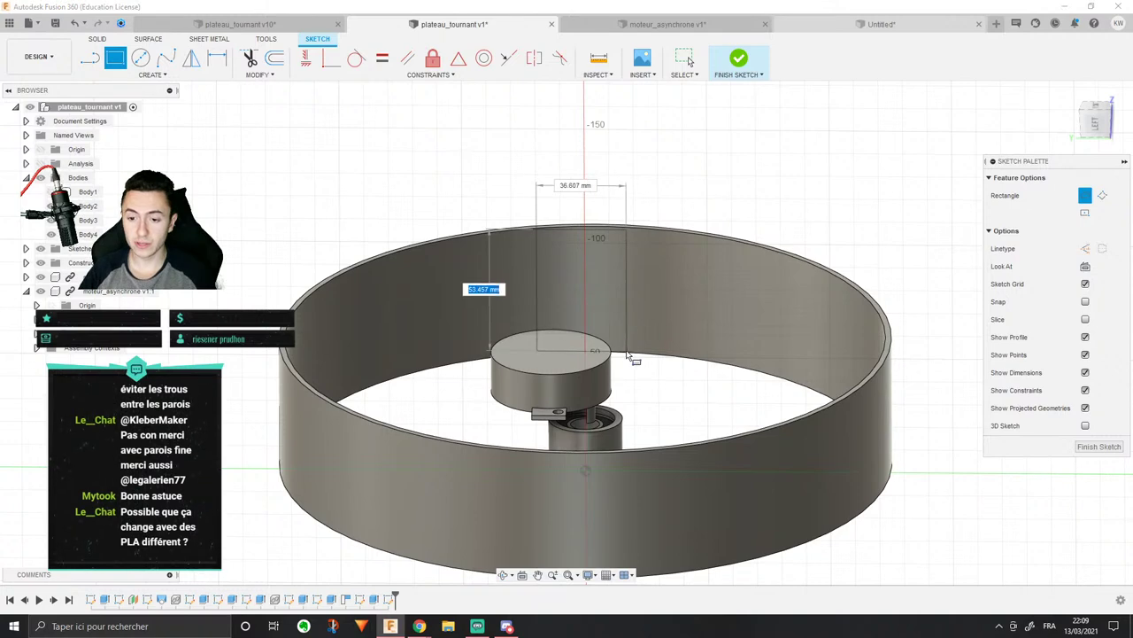
click(627, 352)
key(Escape)
Step: Select the casing ring's lower inner circular edge as a reference for the sketched rectangle
scroll(629, 356, up, 3)
shift+middle_drag(635, 360, 640, 377)
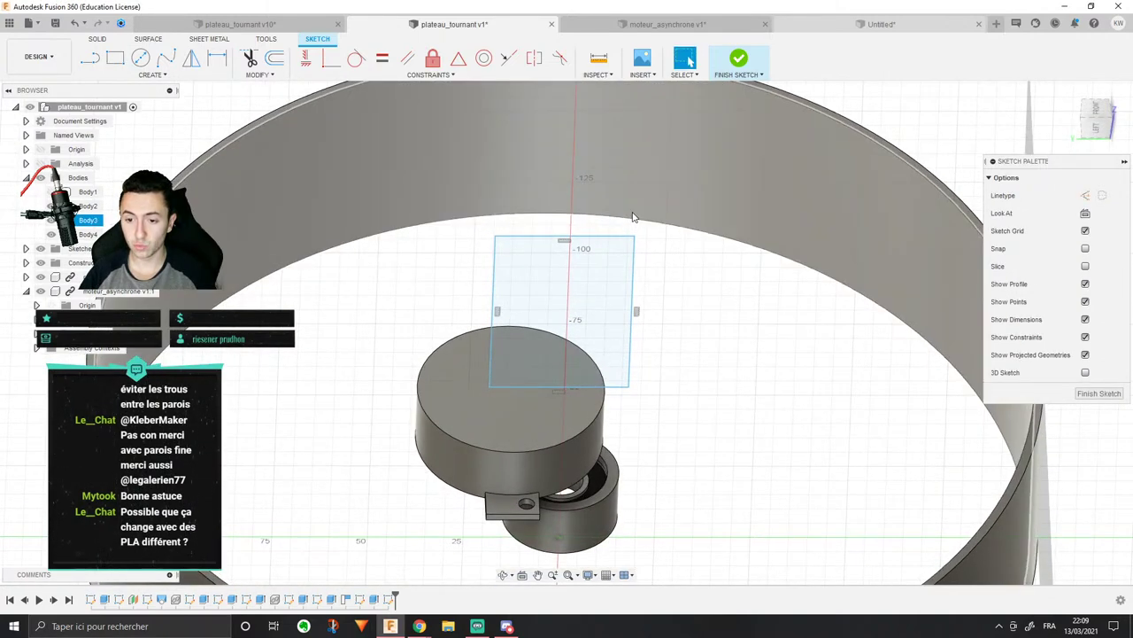
click(634, 217)
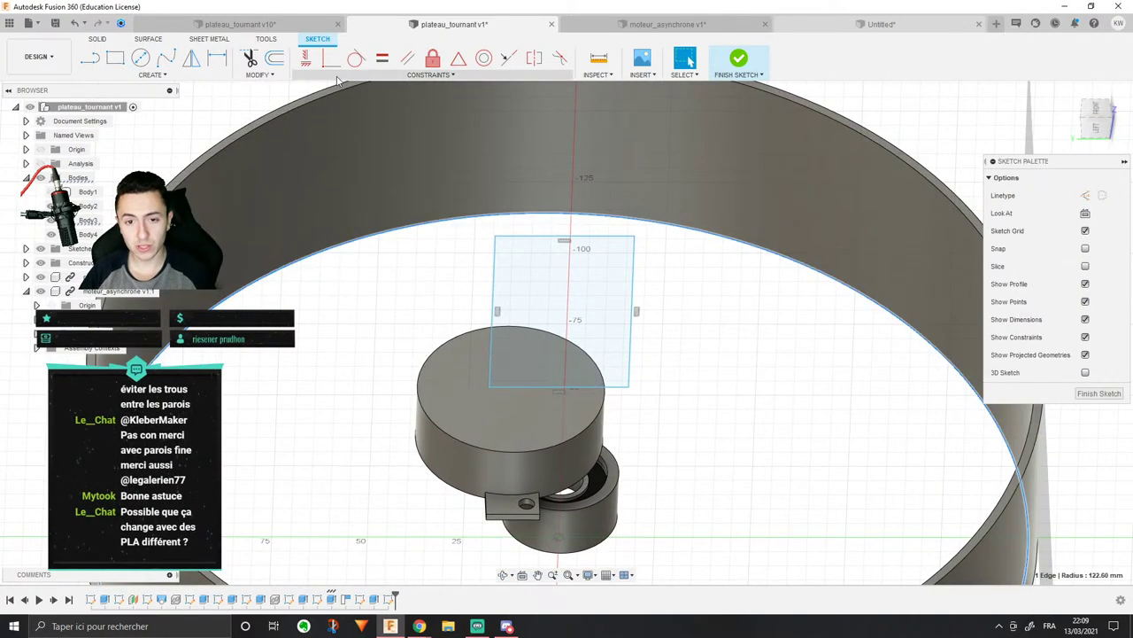
Step: Project the large ring's inner cylindrical face, together with its selected edge, into the active sketch
click(258, 75)
click(151, 75)
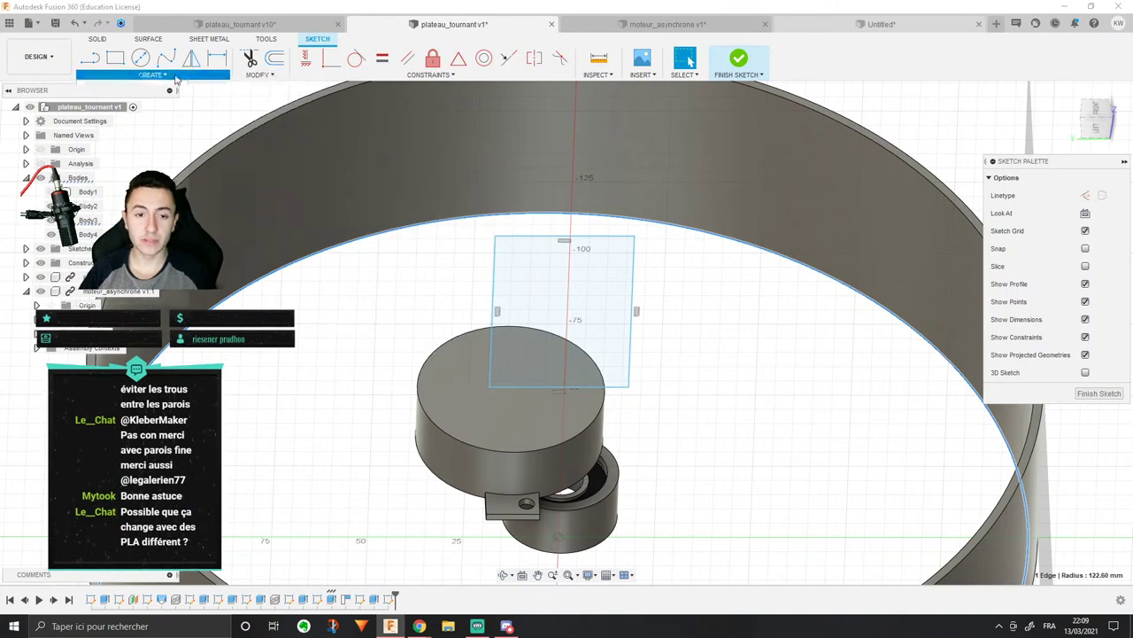
mouse_move(175, 286)
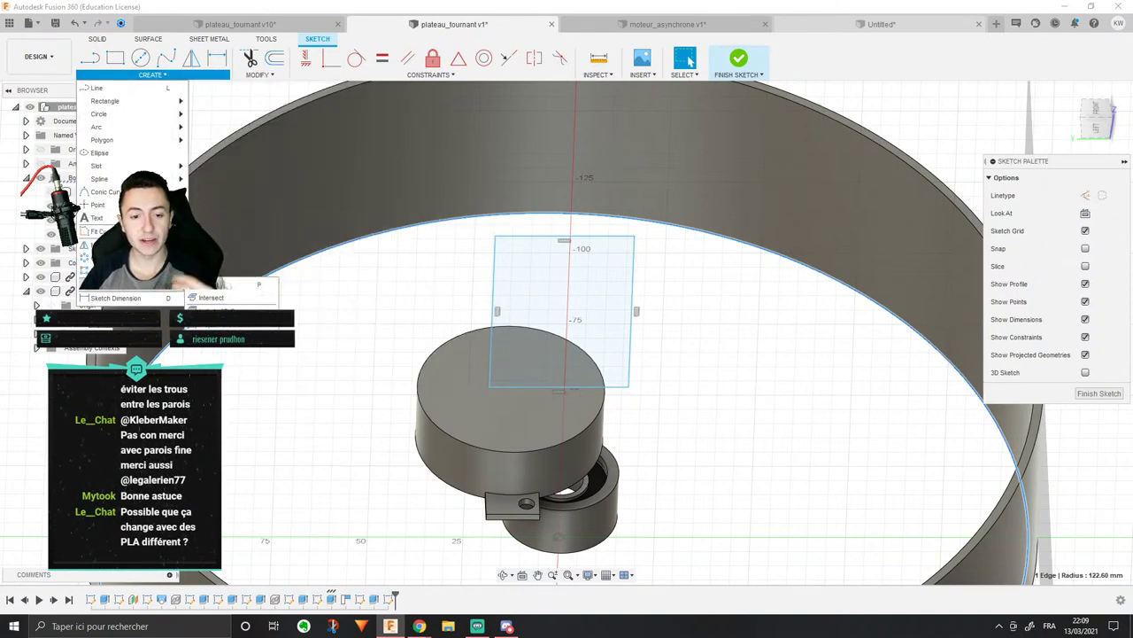
click(229, 284)
scroll(359, 240, down, 2)
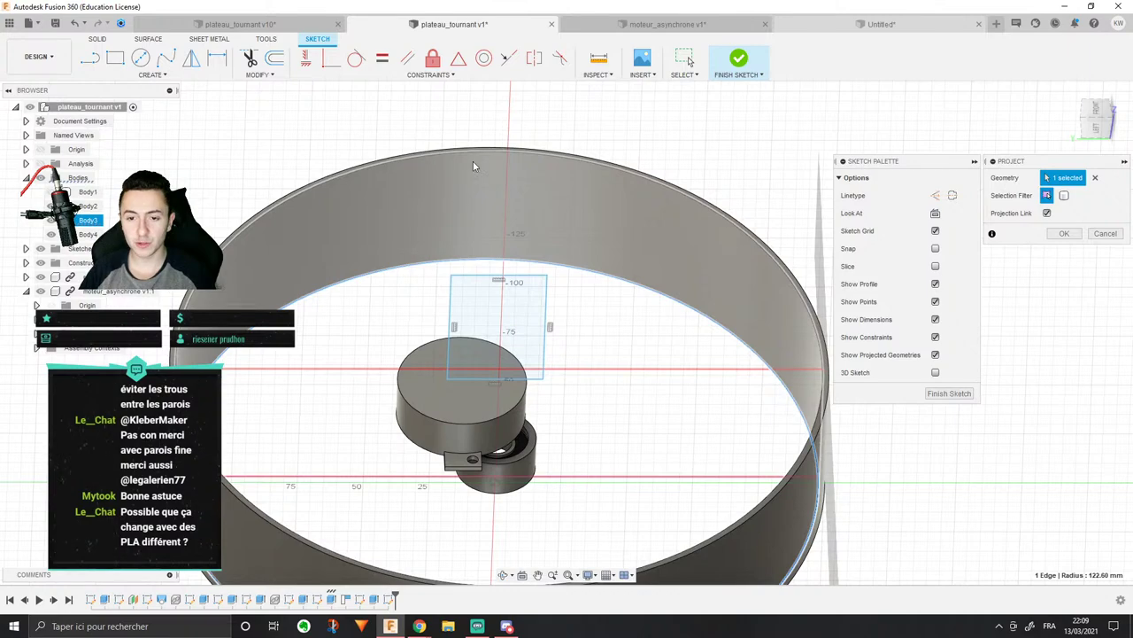
click(702, 245)
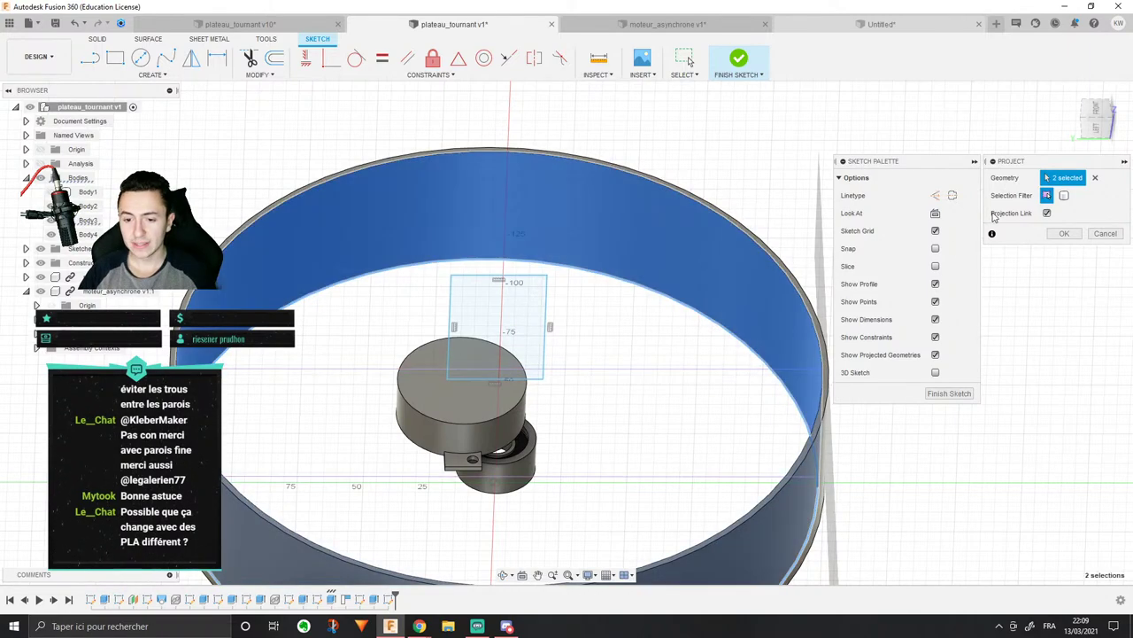
click(1062, 237)
Step: Make the rectangle's lower and upper edges coincident with the two projected ring lines, and test its remaining sideways freedom
shift+middle_drag(505, 289, 532, 297)
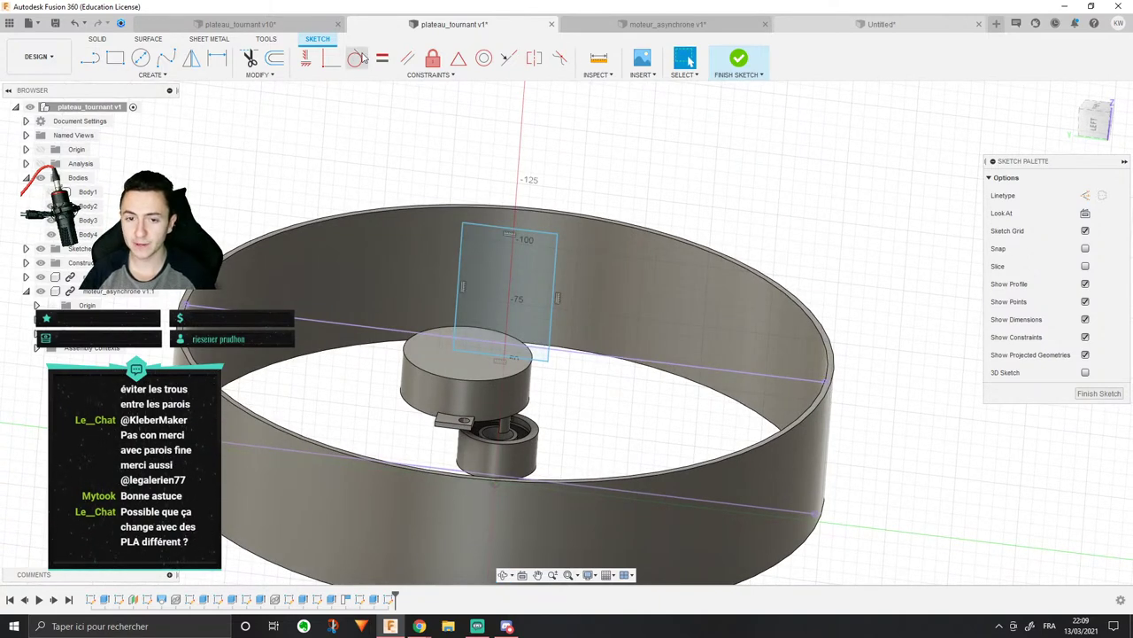
click(332, 58)
click(567, 485)
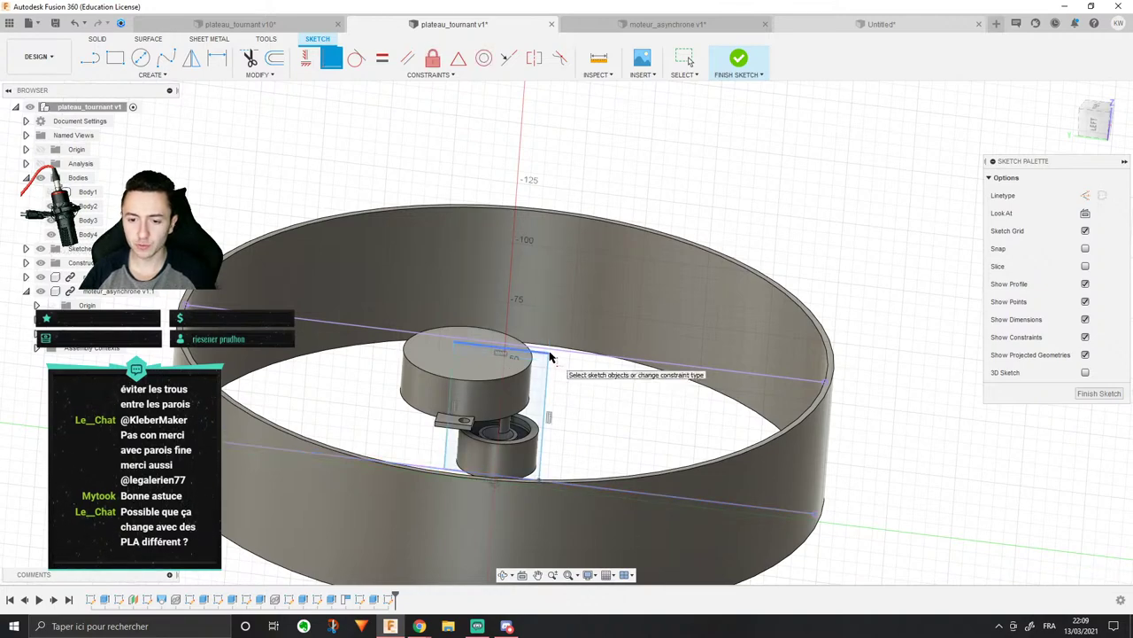
click(556, 354)
scroll(554, 368, up, 5)
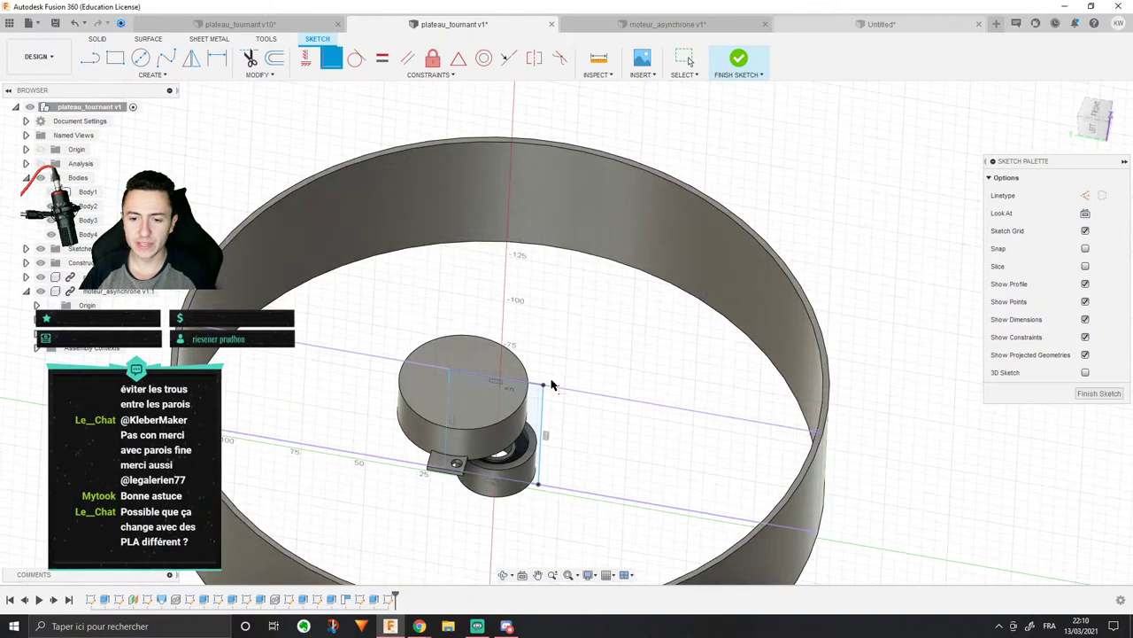
key(Escape)
mouse_move(538, 389)
mouse_down()
mouse_move(571, 398)
mouse_move(552, 390)
mouse_up()
scroll(549, 345, down, 6)
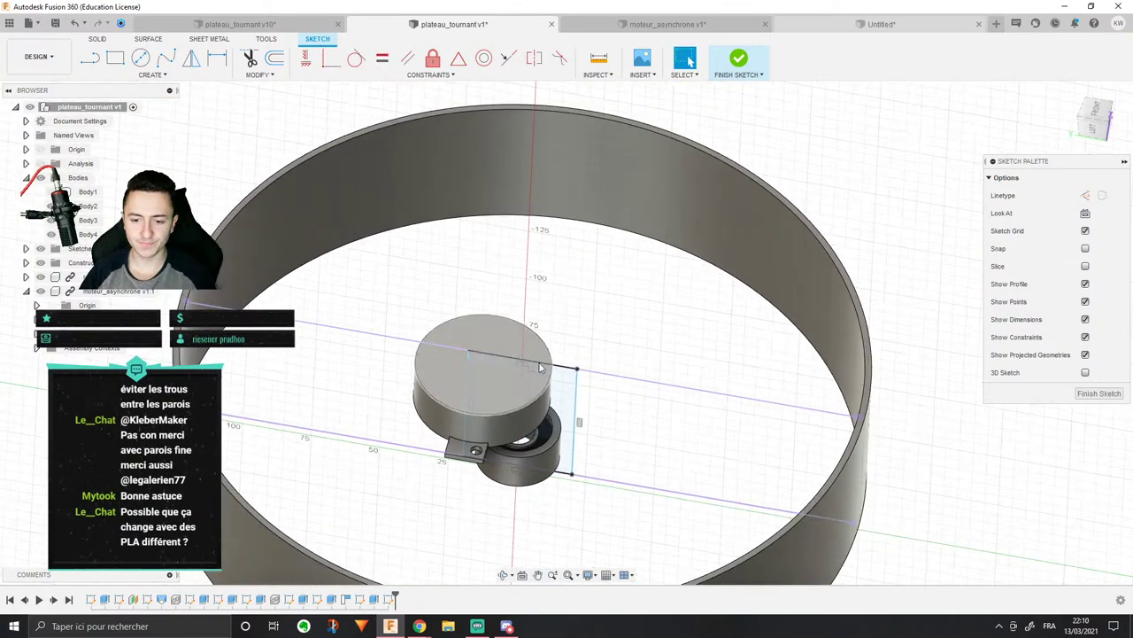
scroll(528, 357, up, 2)
shift+middle_drag(521, 385, 523, 400)
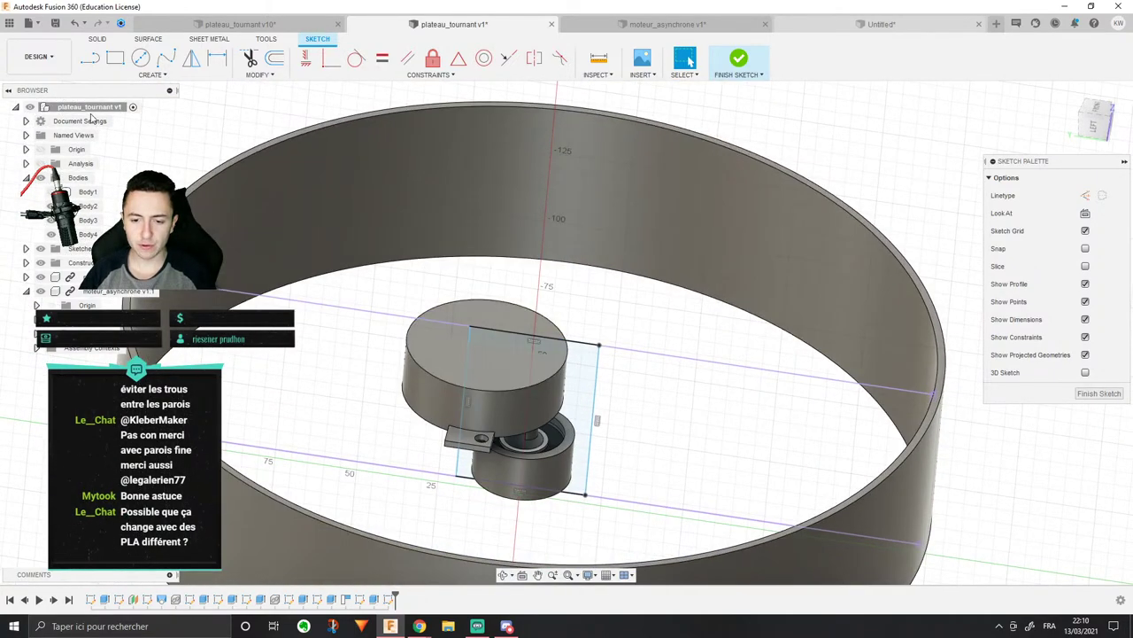
Step: Draw a line about 16 mm long from the sketch origin and convert it to a construction line
click(89, 58)
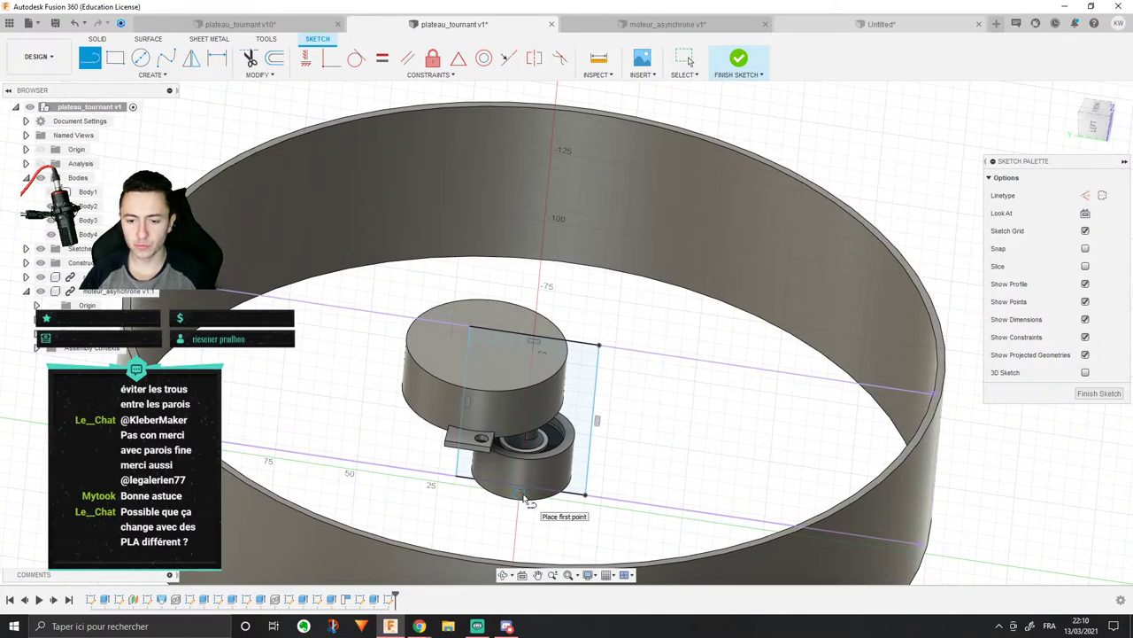
click(523, 494)
click(565, 519)
key(Escape)
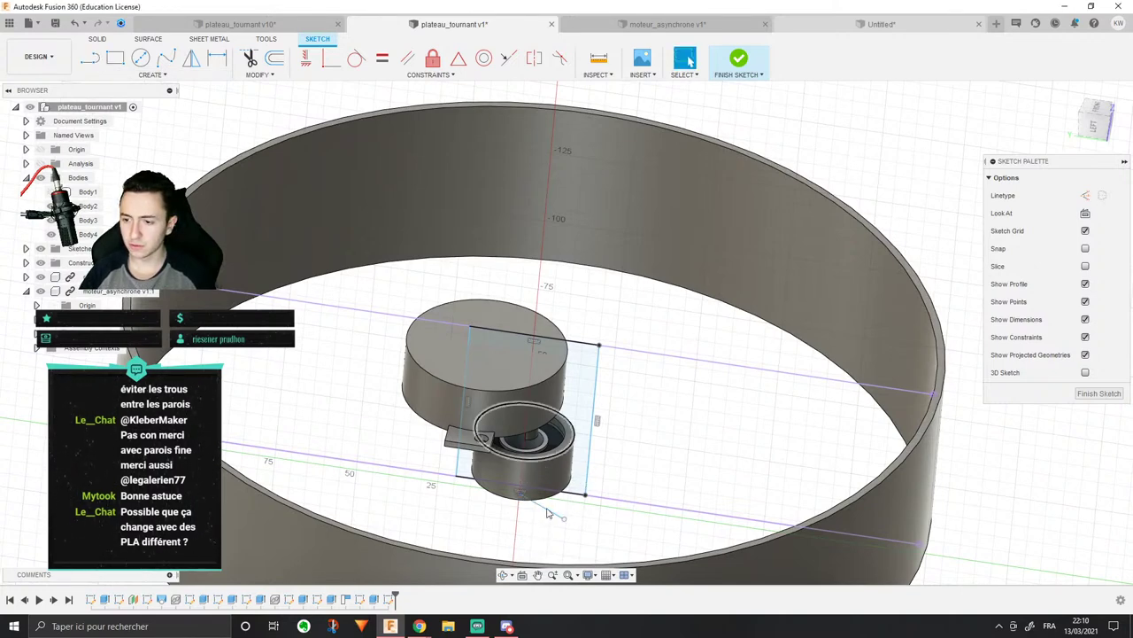
click(546, 507)
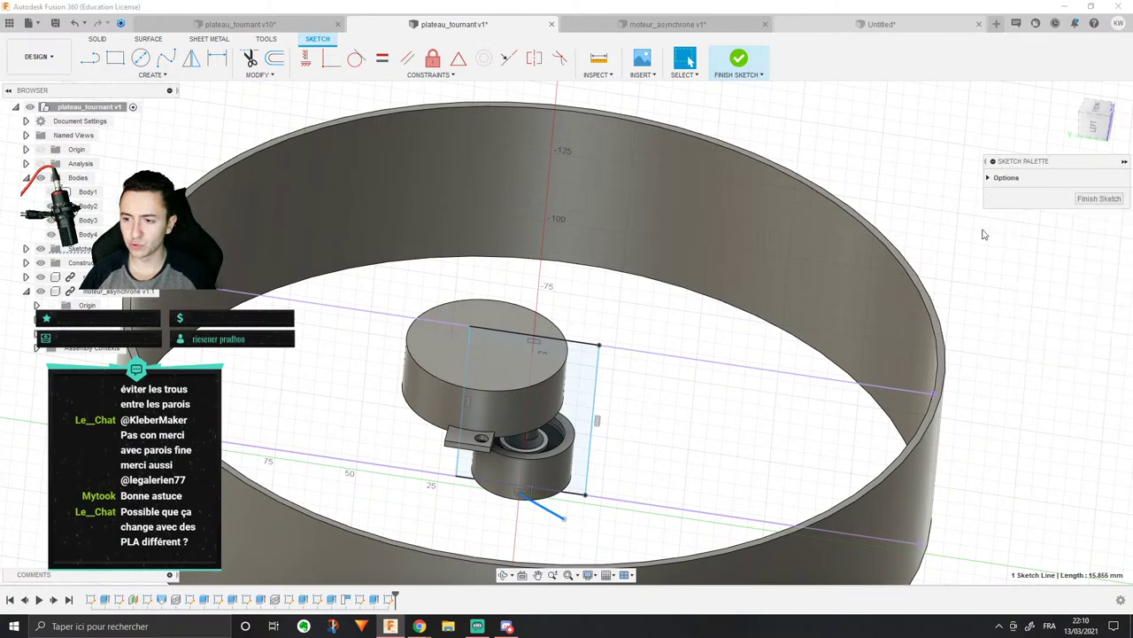
click(1082, 197)
shift+middle_drag(655, 400, 559, 486)
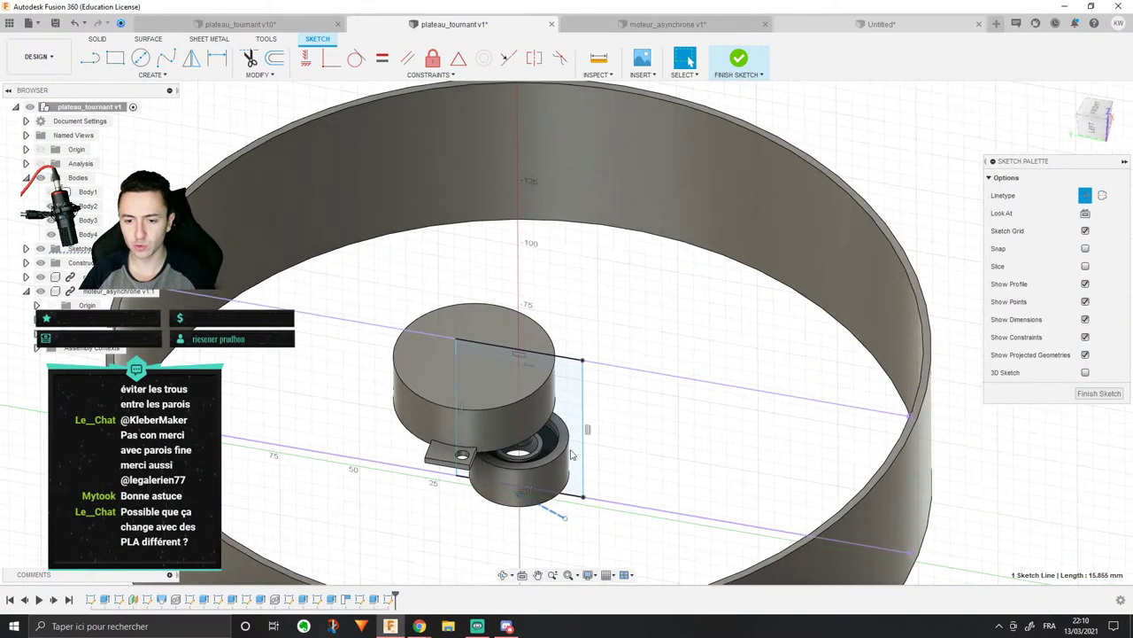
Step: Attach the construction line's free end to the midpoint of the rectangle's upper edge and constrain the line vertical
mouse_move(563, 518)
mouse_down()
mouse_move(529, 377)
mouse_move(602, 368)
mouse_up()
click(544, 358)
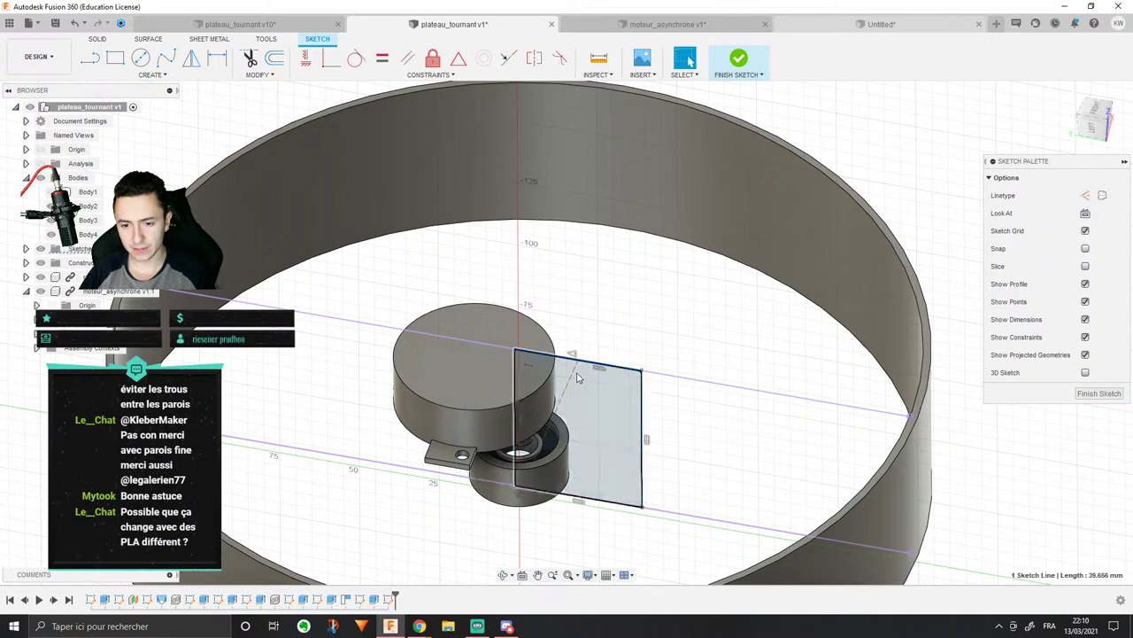
click(573, 370)
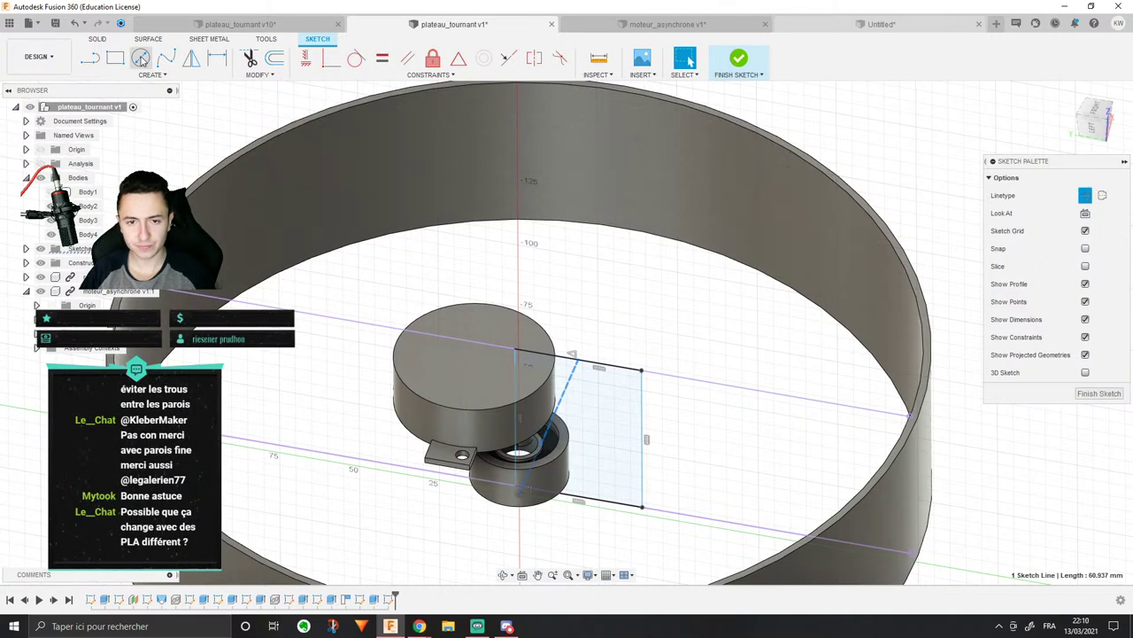
click(306, 58)
key(Escape)
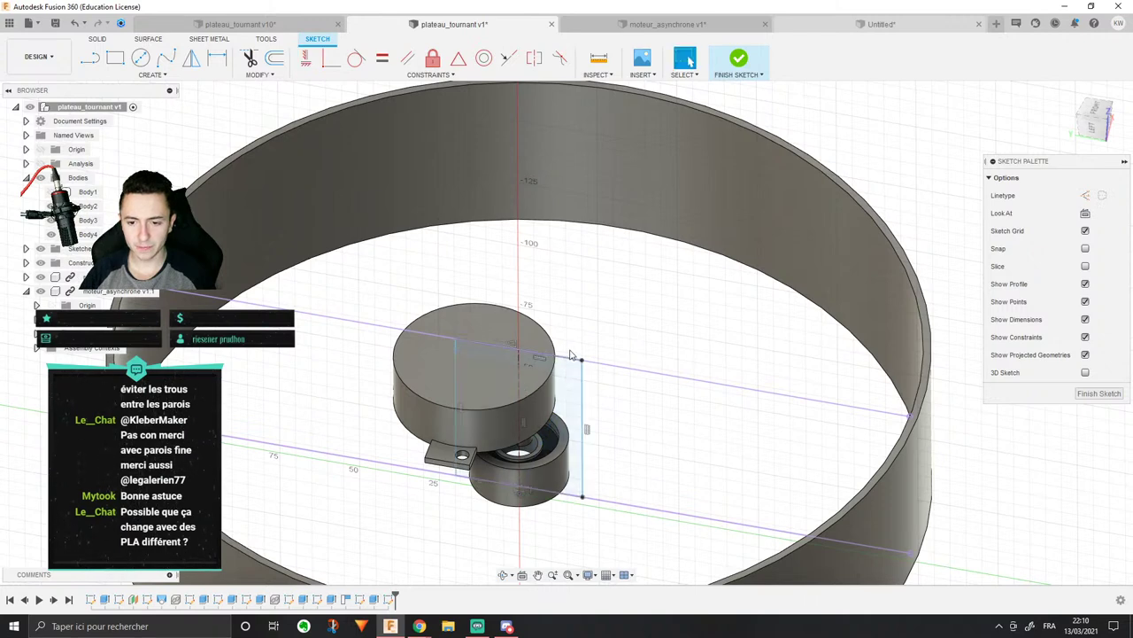
Step: Dimension the rectangle's upper edge to a width of 20 mm
key(d)
click(571, 358)
click(591, 283)
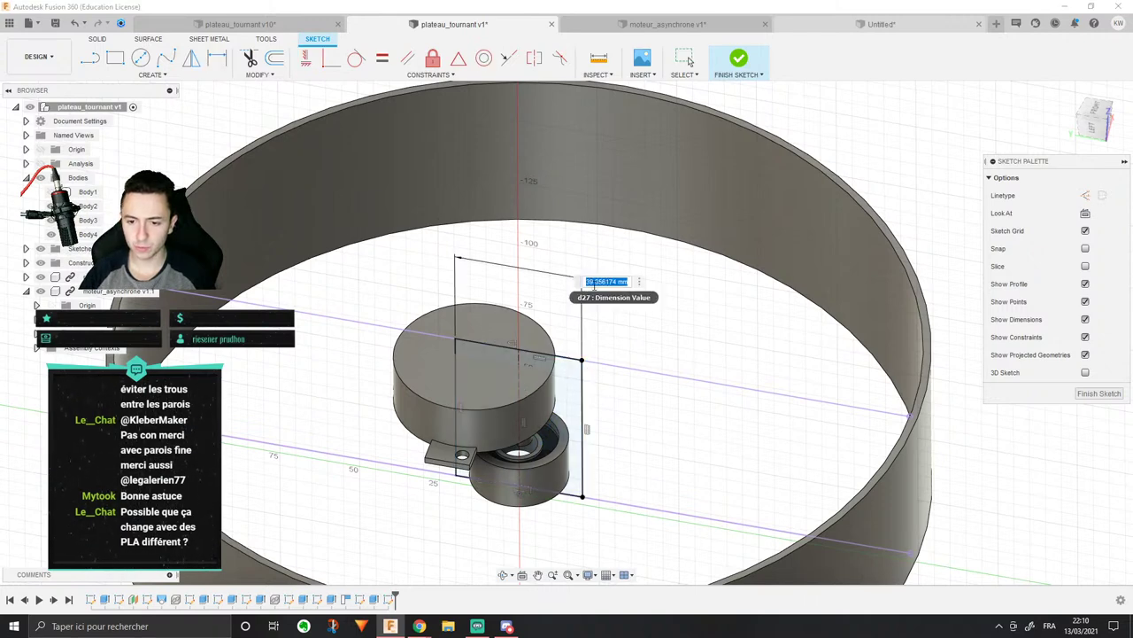
text(40)
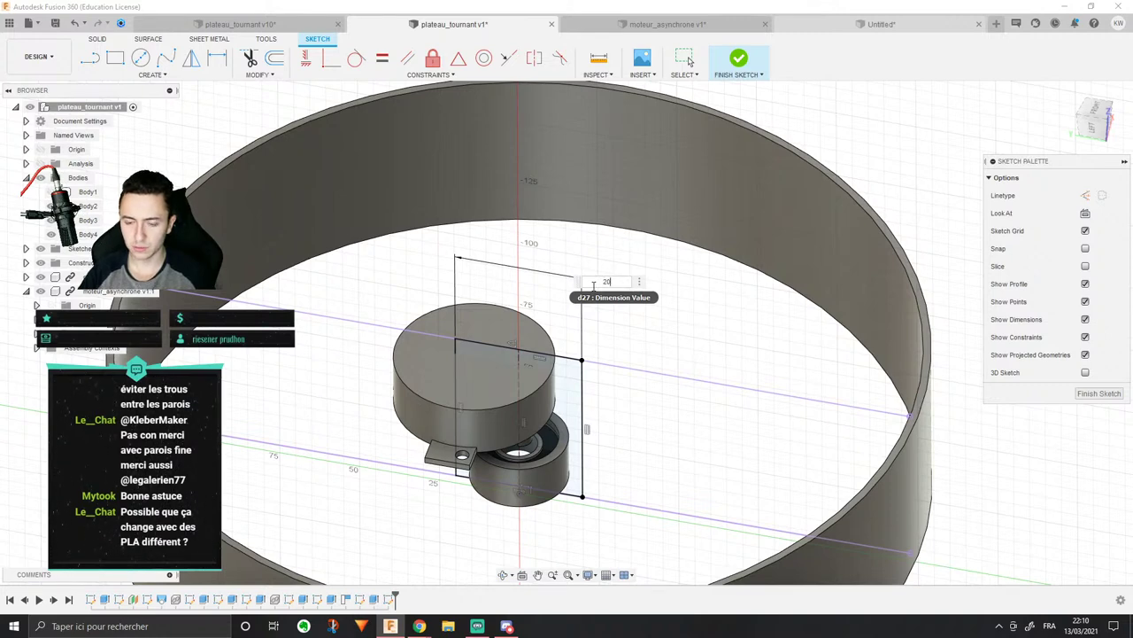
key(Return)
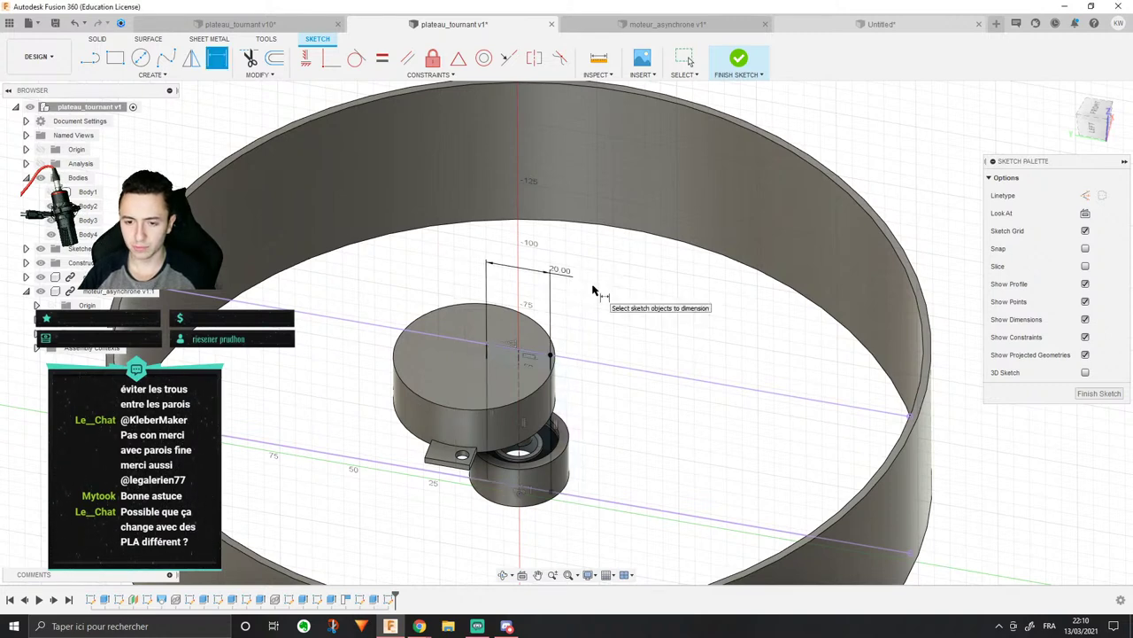
key(Escape)
Step: Hide the motor component temporarily to select the rectangle profile, and show the motor again
click(99, 41)
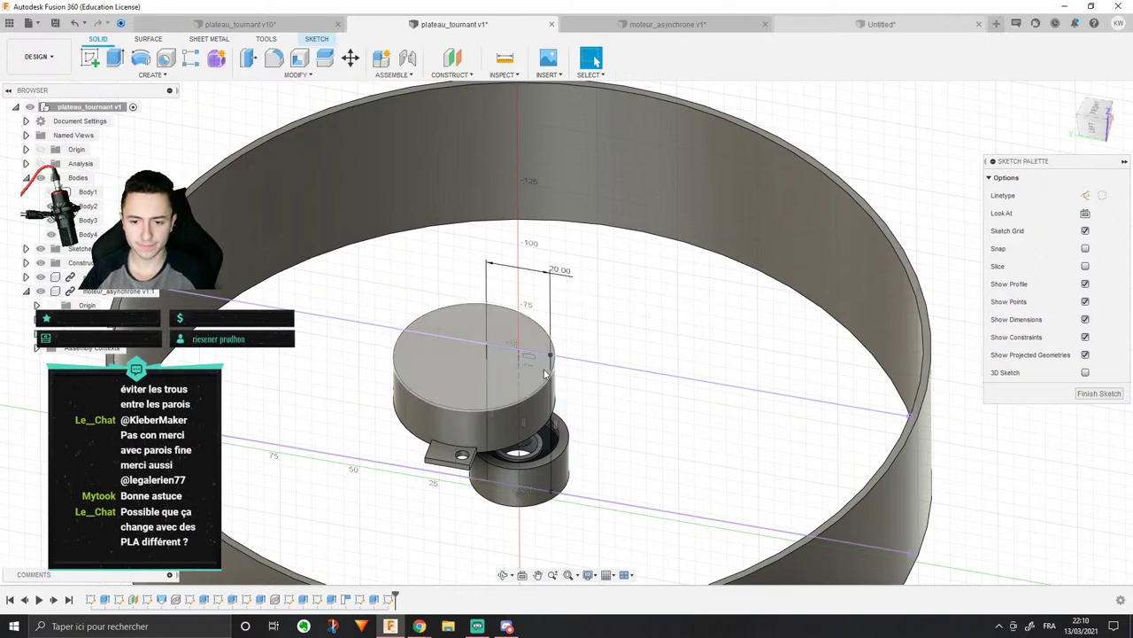
click(40, 177)
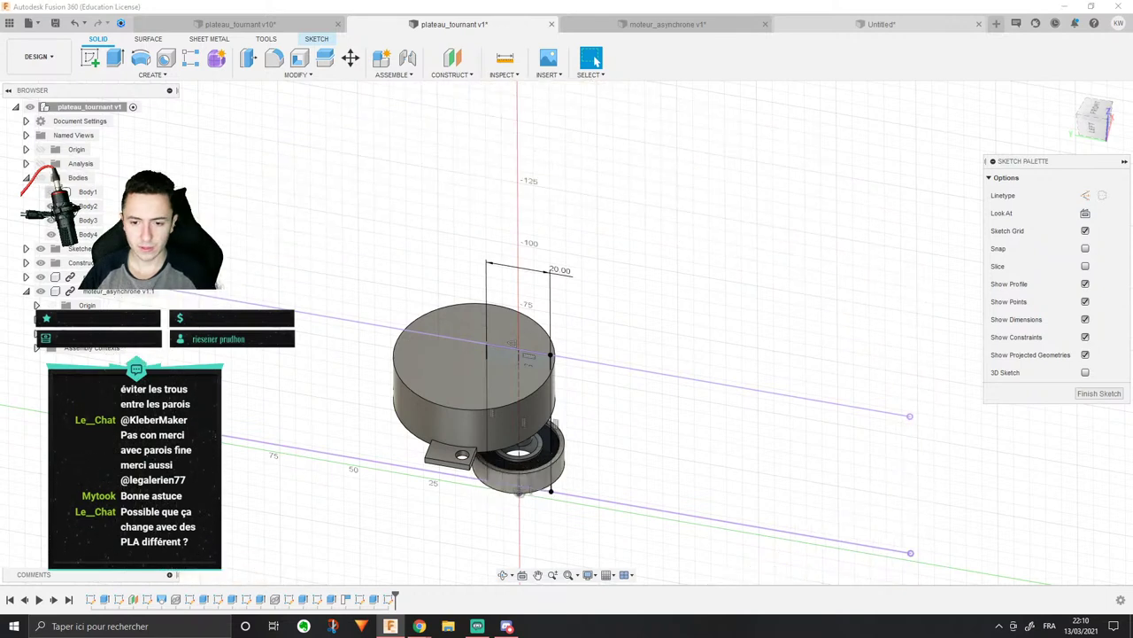
click(40, 177)
click(39, 291)
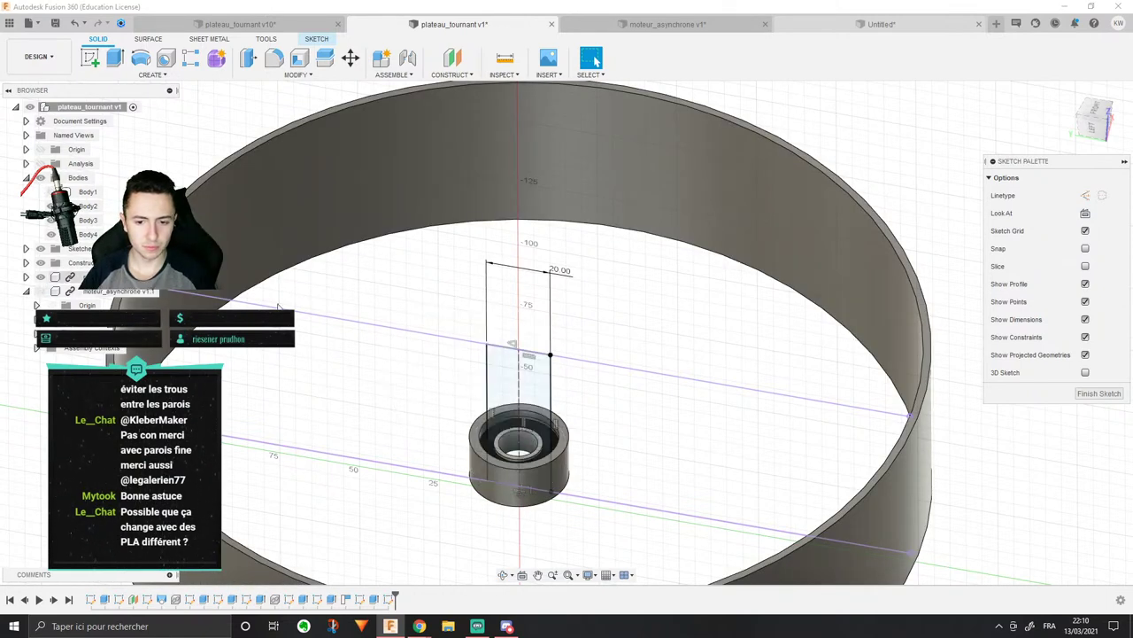
click(510, 365)
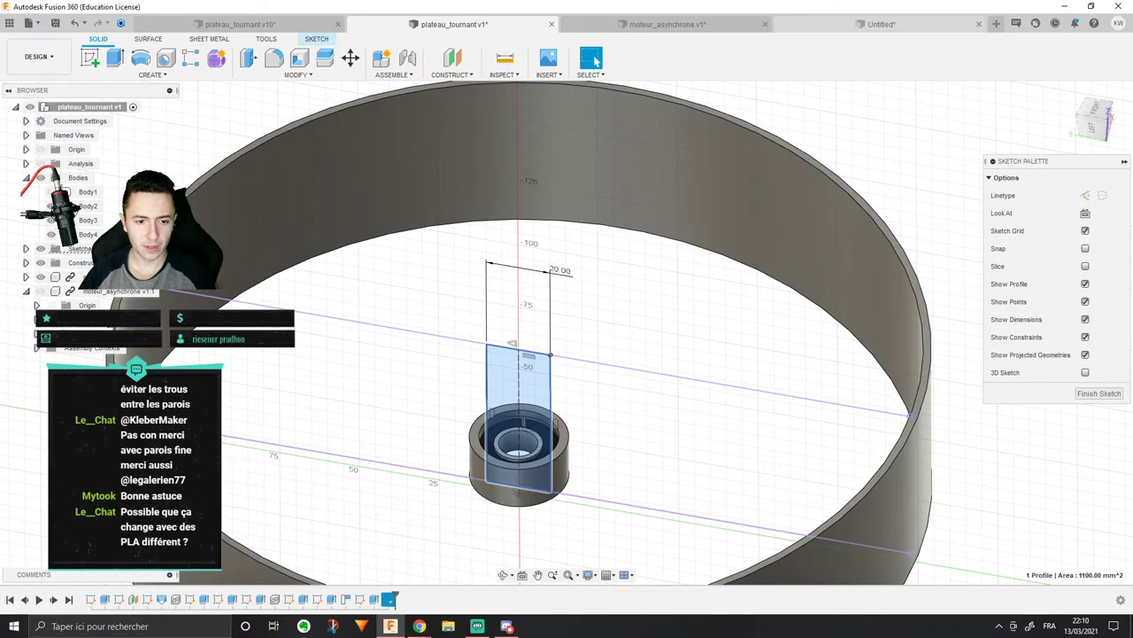
click(49, 294)
click(41, 291)
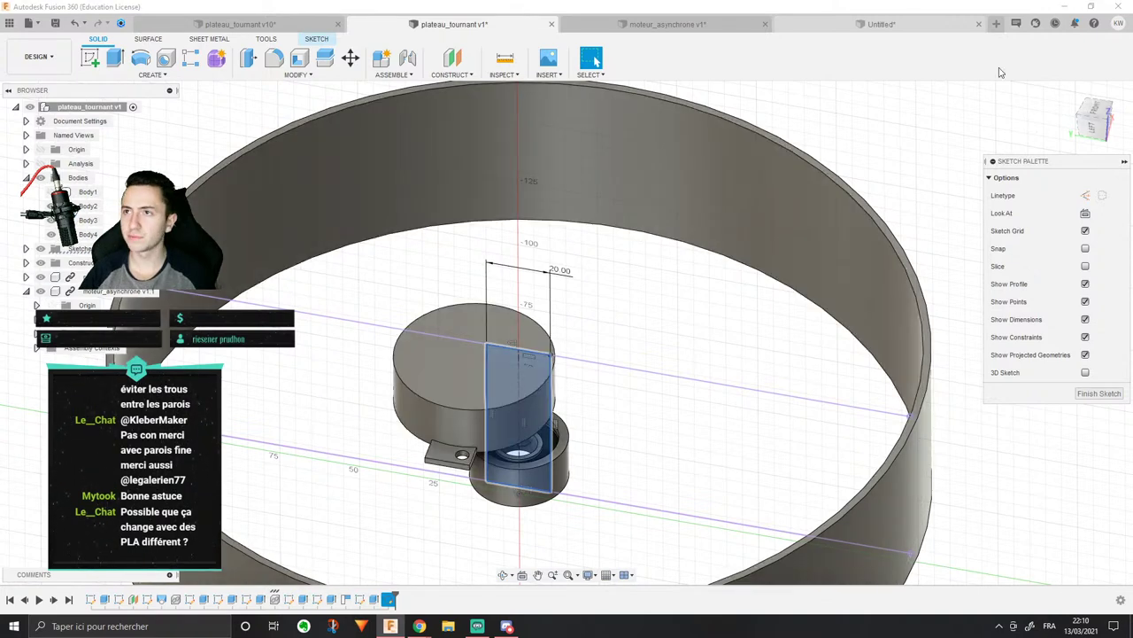
Step: Extrude the rectangle profile by -10 mm starting from the ring's inner face as object, using the Join operation
click(114, 57)
click(1106, 212)
click(1058, 257)
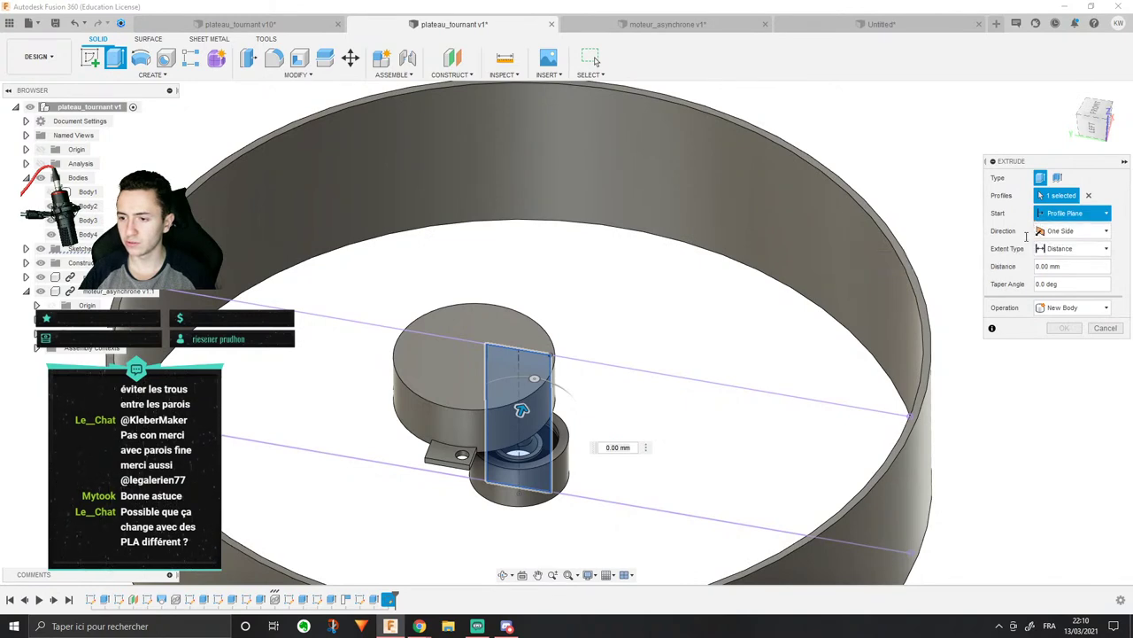
click(668, 150)
shift+middle_drag(669, 156, 650, 182)
mouse_move(628, 153)
mouse_down()
mouse_move(620, 183)
mouse_move(623, 168)
mouse_up()
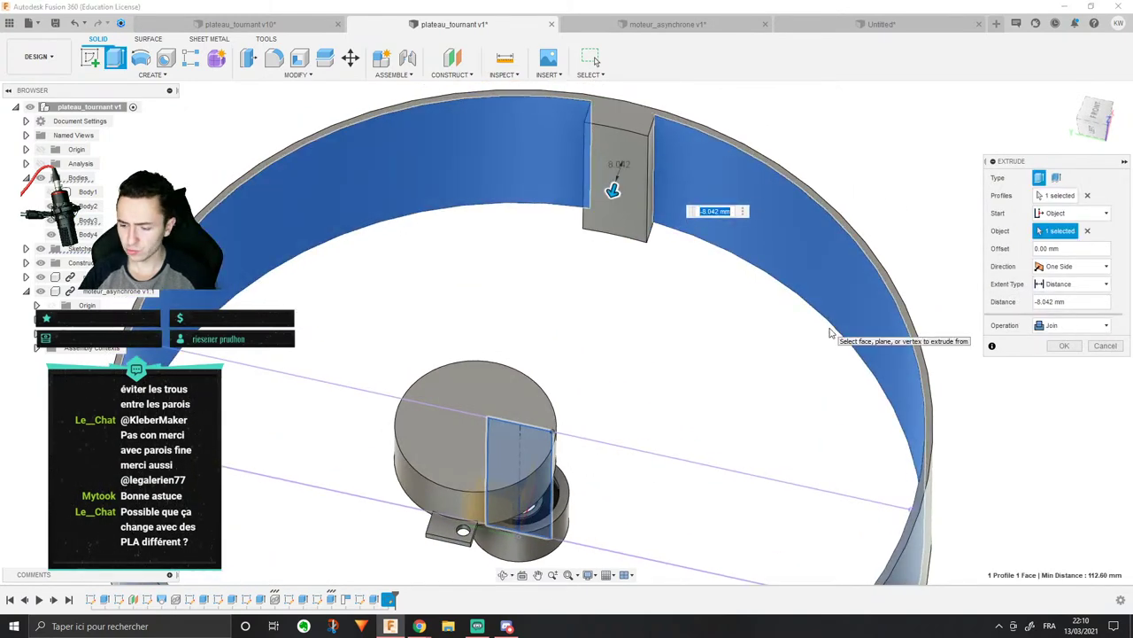
text(-10)
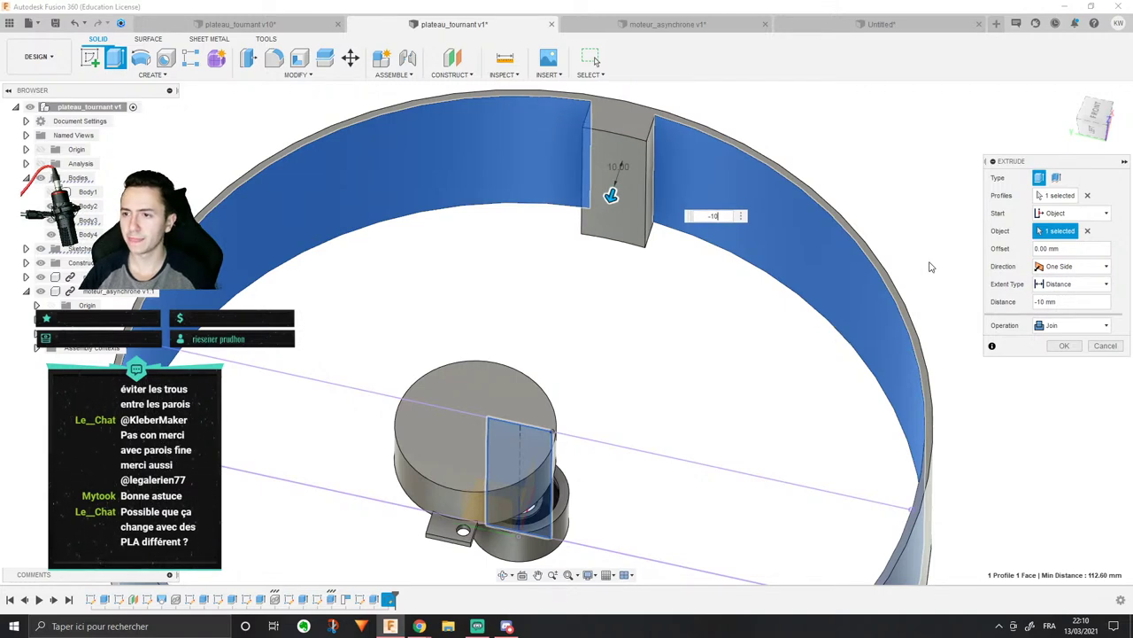
click(1064, 346)
Step: Set up a loft from the end face of the bearing housing's small block to the inward face of the ring's block
shift+middle_drag(797, 292, 684, 337)
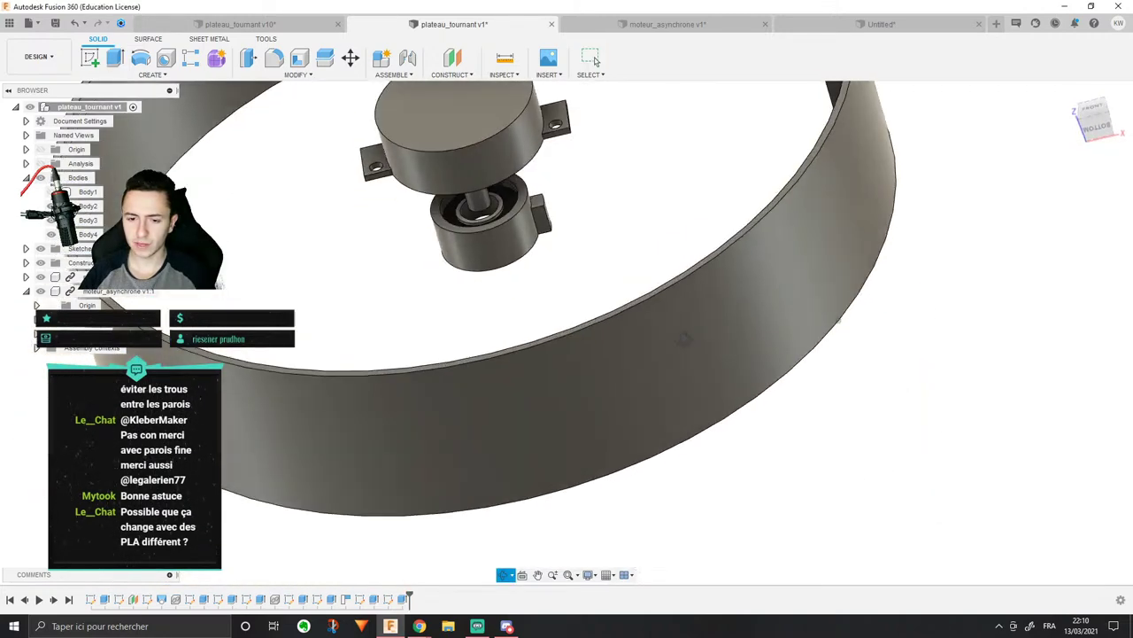
middle_drag(658, 279, 619, 375)
scroll(561, 248, up, 2)
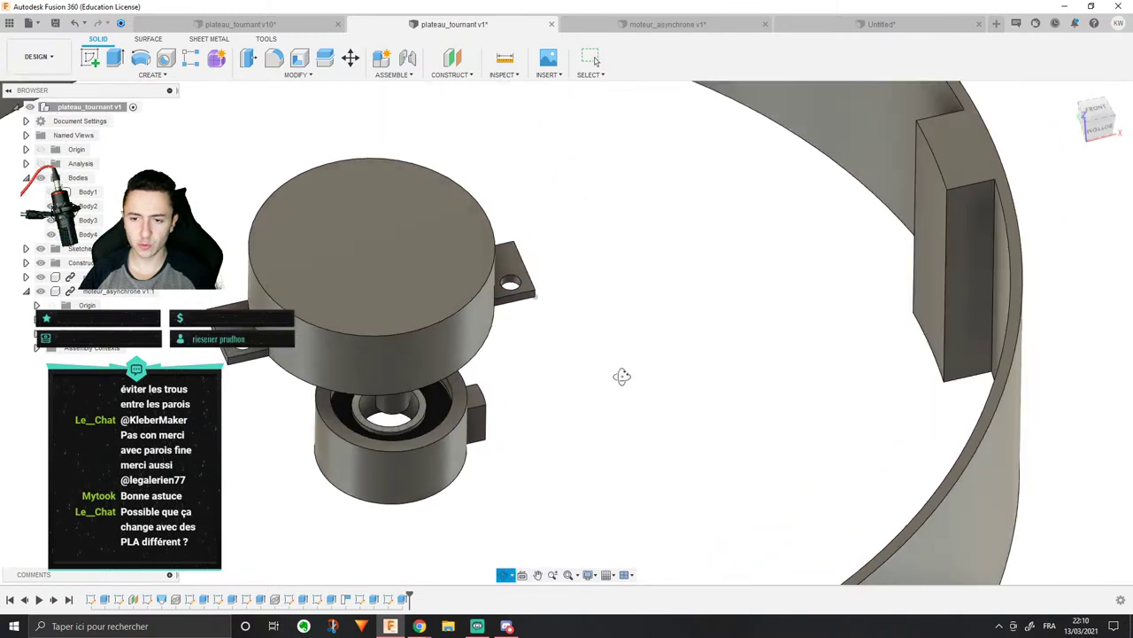
click(164, 77)
click(173, 199)
shift+middle_drag(771, 493, 683, 526)
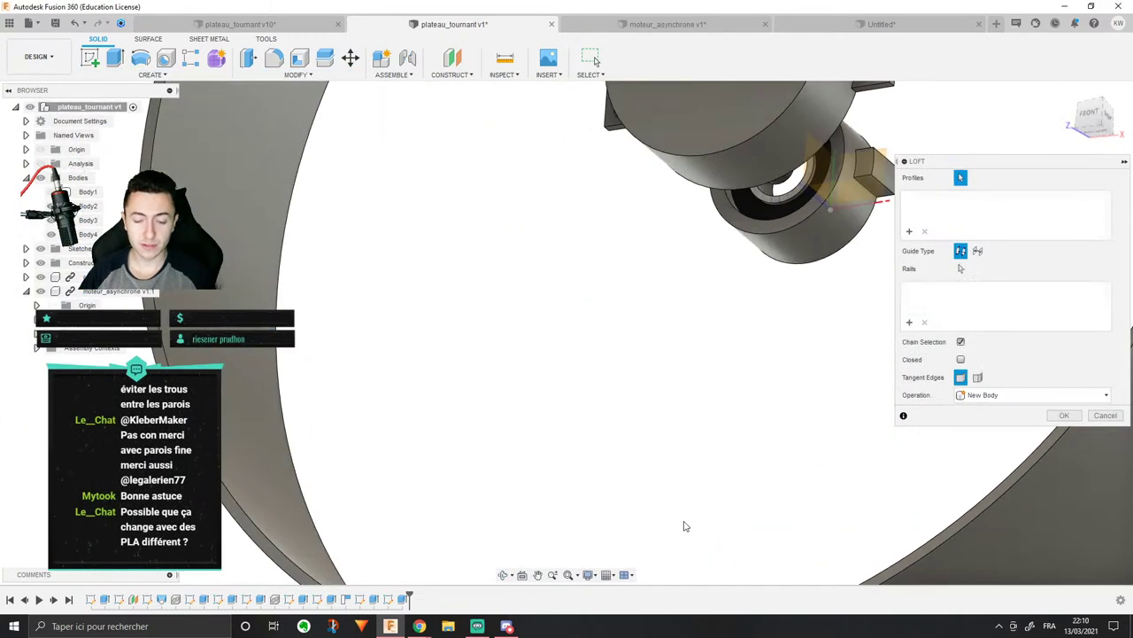
middle_drag(691, 420, 425, 529)
click(599, 271)
shift+middle_drag(663, 265, 486, 357)
click(721, 316)
shift+middle_drag(721, 316, 744, 254)
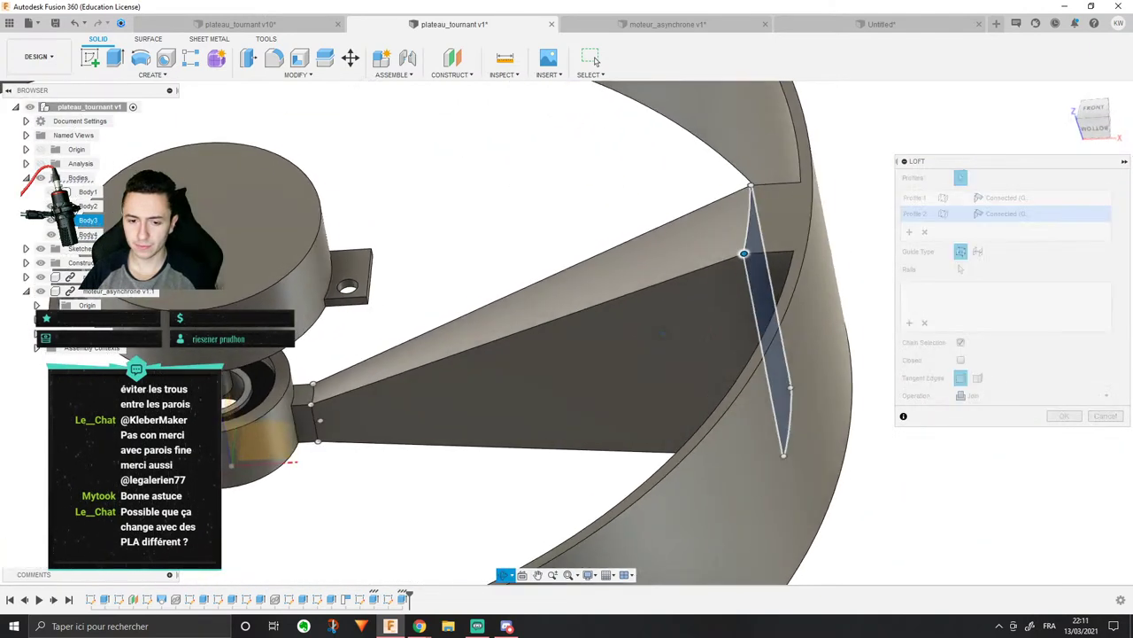
Step: Check the loft's transition at the bearing housing and complete it with the Join operation
shift+middle_drag(663, 333, 642, 336)
middle_drag(519, 363, 529, 360)
scroll(536, 381, up, 3)
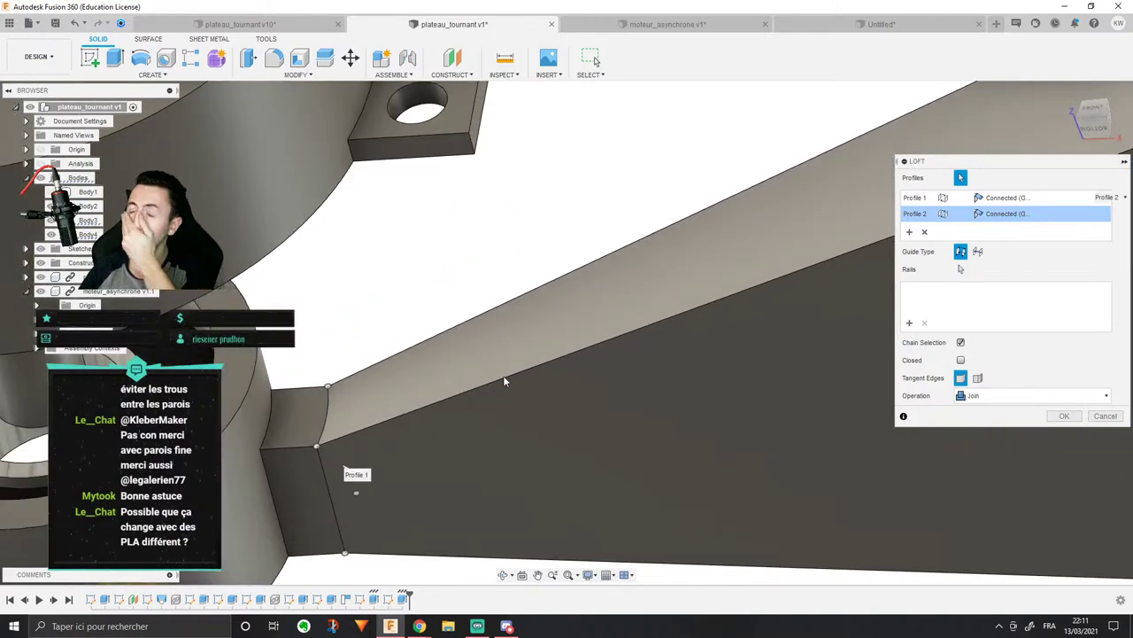
scroll(549, 363, down, 5)
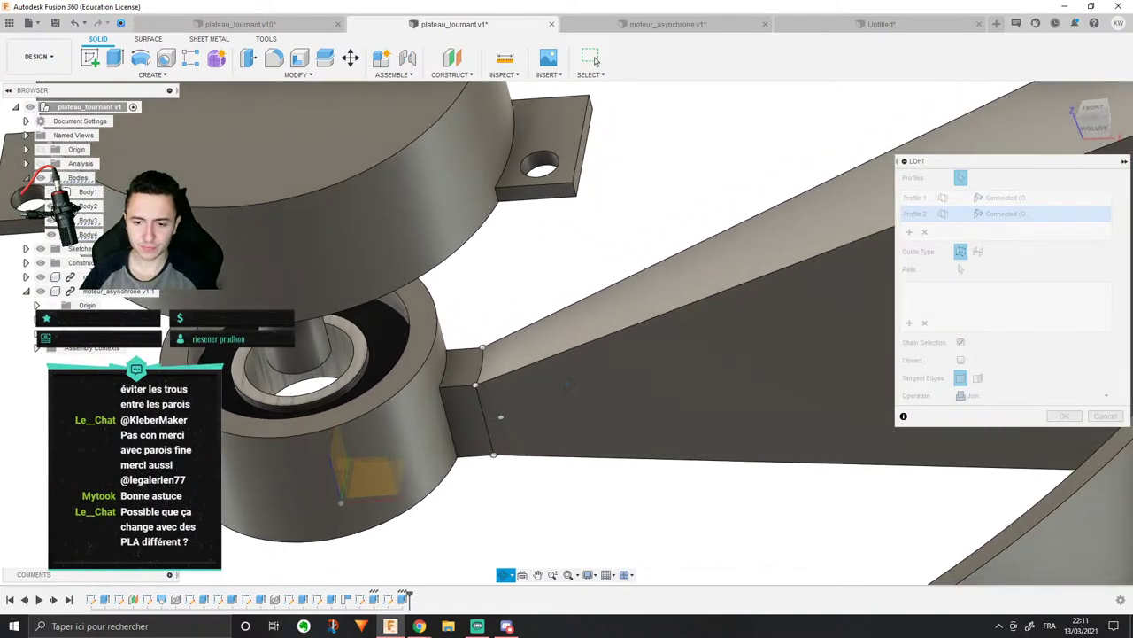
scroll(549, 392, up, 2)
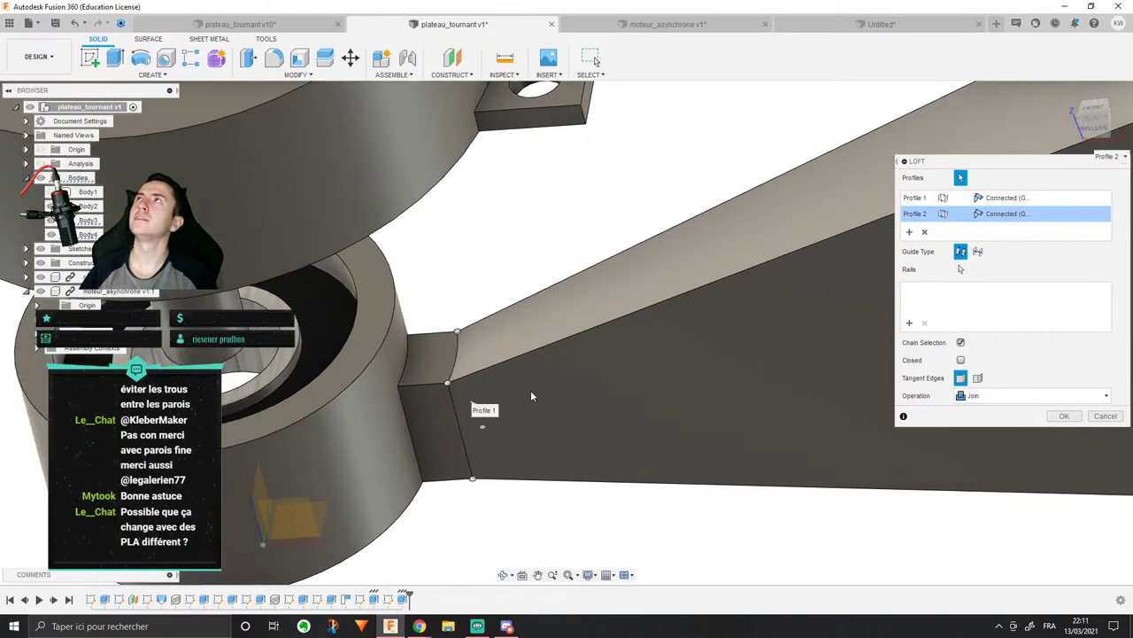
scroll(531, 394, down, 3)
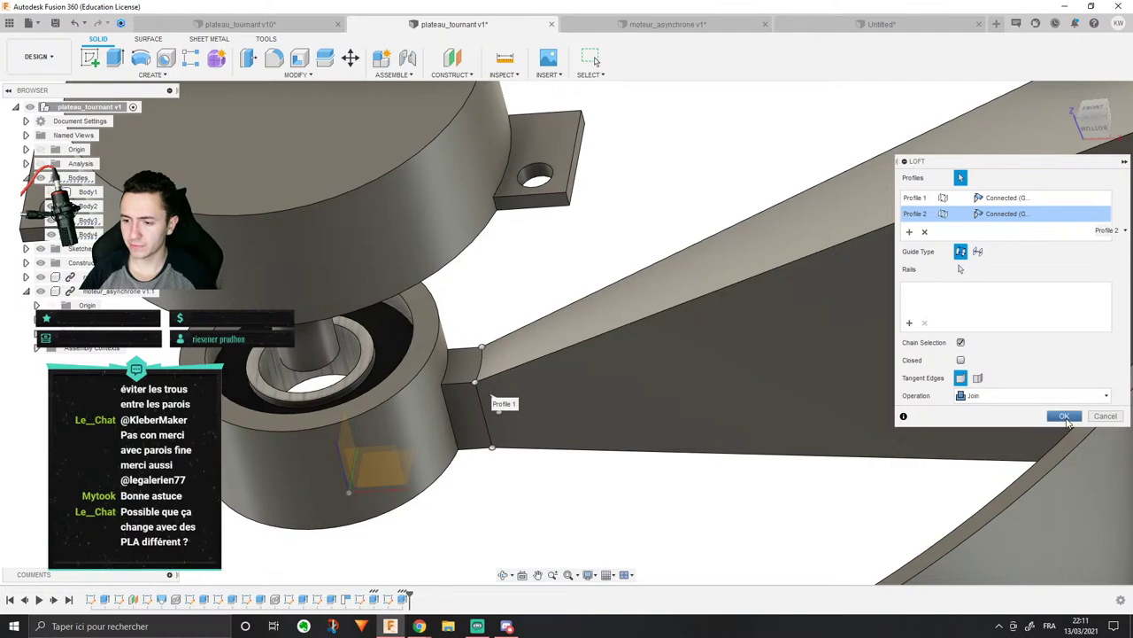
click(1065, 416)
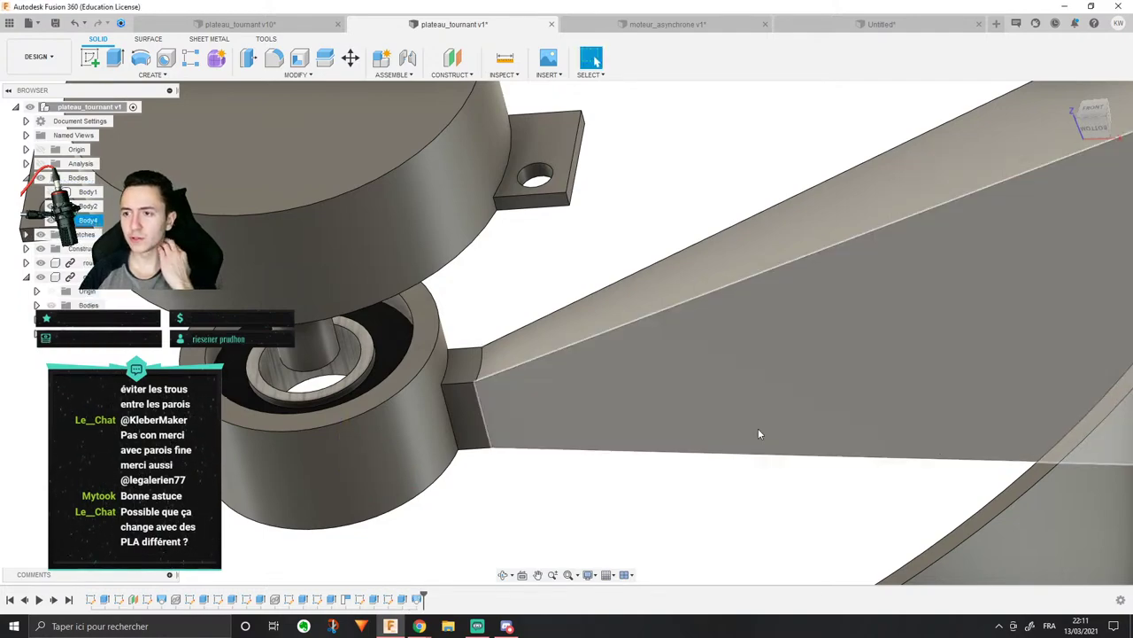
Step: Reopen the sketch of the ring block's rectangle and set its width dimension to 10 mm
scroll(758, 428, down, 5)
shift+middle_drag(899, 449, 783, 440)
scroll(635, 346, down, 2)
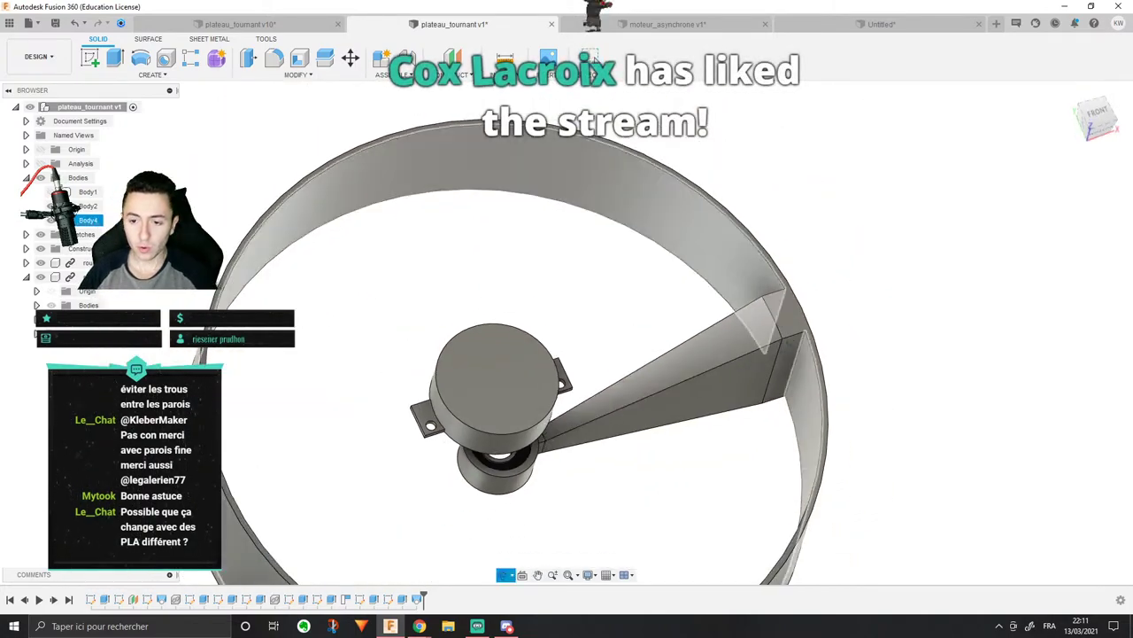
shift+middle_drag(620, 336, 805, 365)
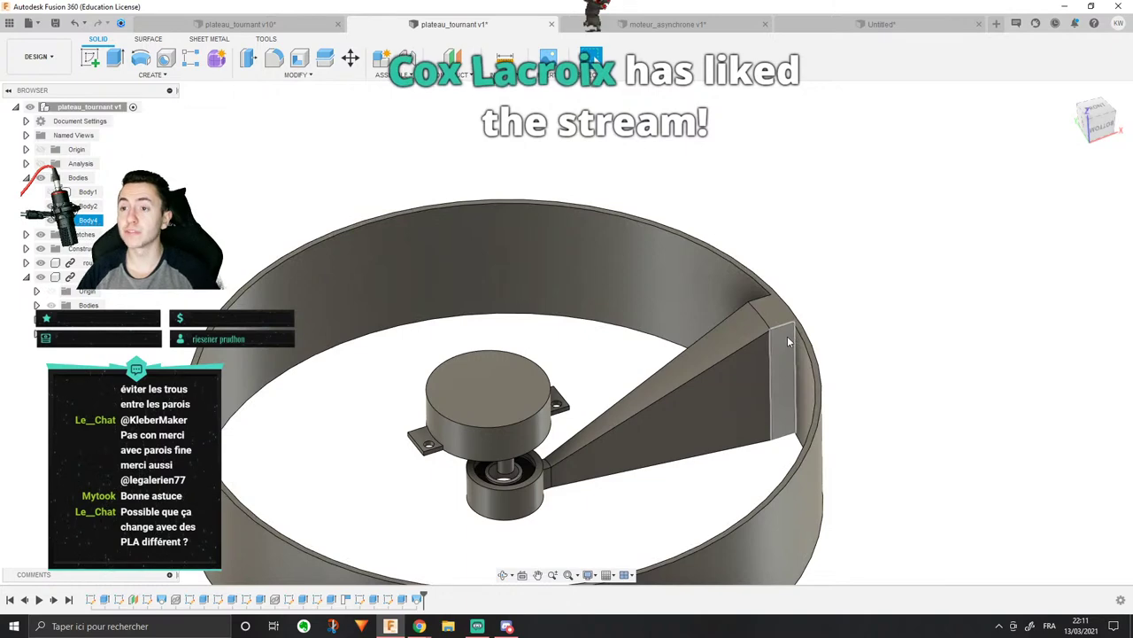
scroll(752, 416, down, 3)
scroll(746, 410, up, 6)
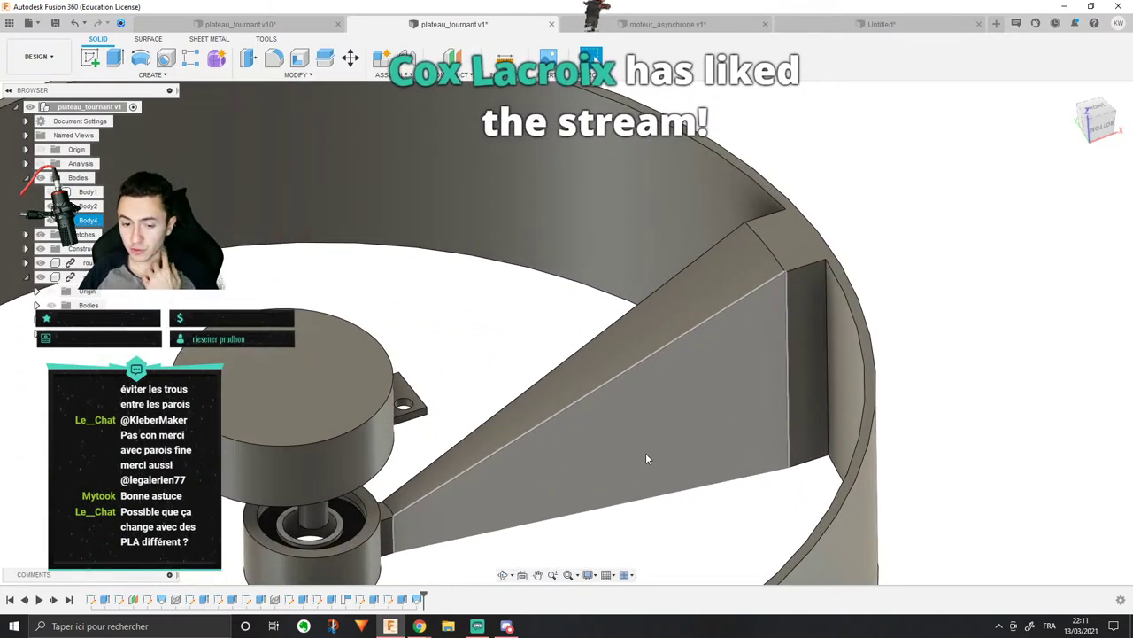
right_click(387, 604)
click(443, 521)
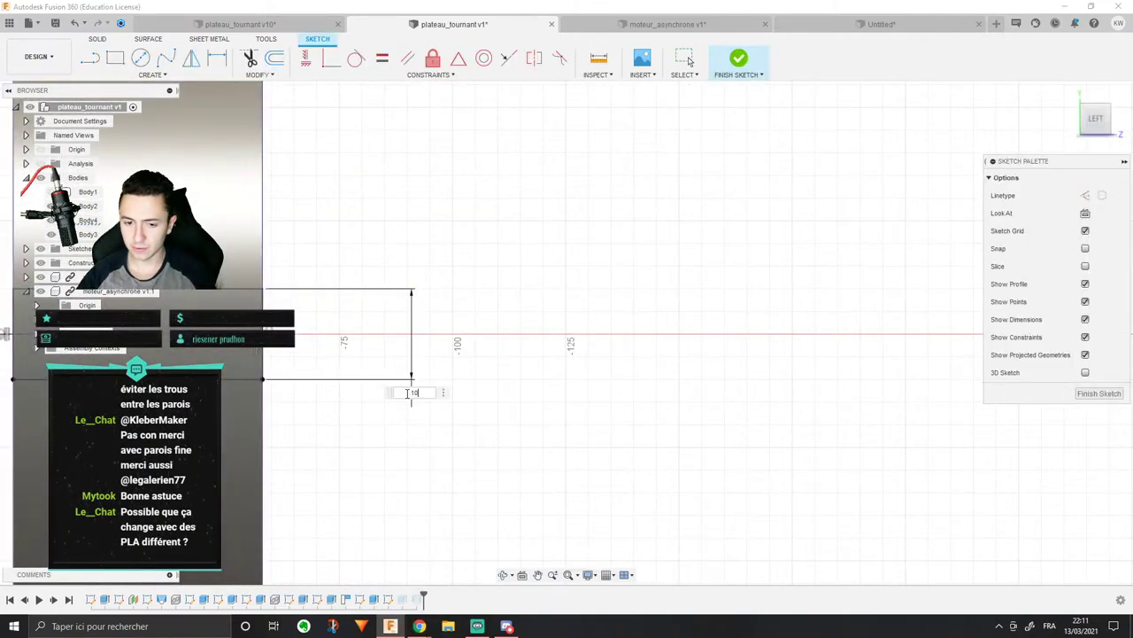
key(Return)
Step: Set the rectangle's width dimension to 5 mm and finish the sketch
mouse_move(406, 398)
shift+middle_down()
mouse_move(423, 359)
mouse_move(592, 331)
shift+middle_up()
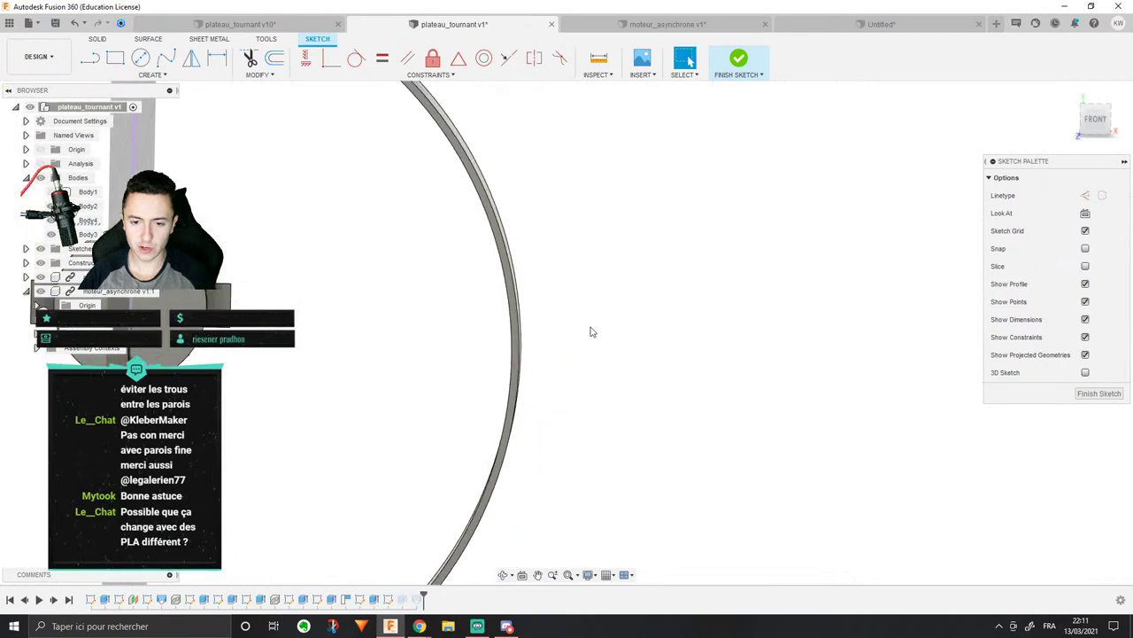
shift+middle_drag(266, 304, 340, 397)
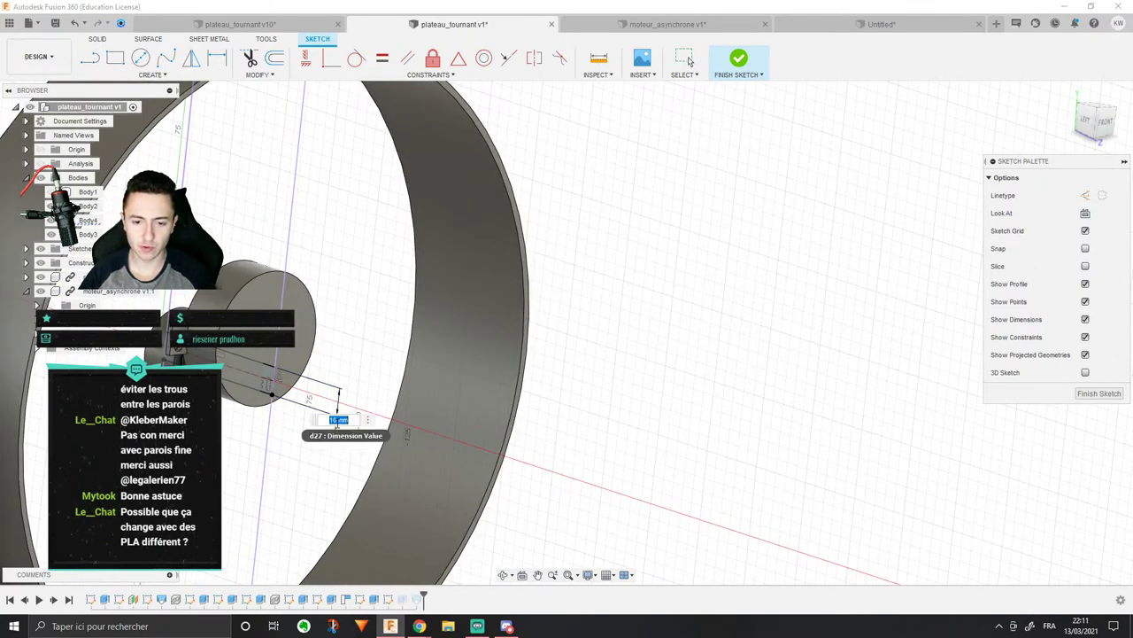
text(5)
key(Return)
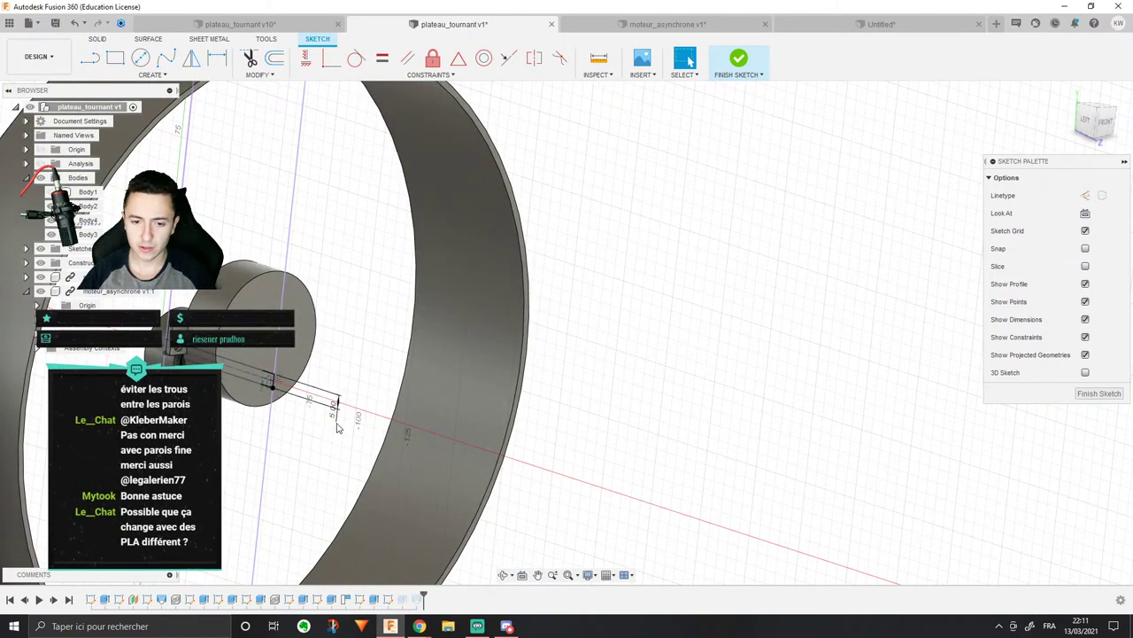
click(1098, 394)
Step: Examine the lofted arm's junctions with the bearing housing and the outer ring, and check which geometry belongs to Body4
mouse_move(473, 327)
shift+middle_down()
mouse_move(508, 304)
mouse_move(683, 329)
mouse_move(702, 364)
mouse_move(672, 407)
mouse_move(366, 355)
shift+middle_up()
scroll(671, 406, up, 4)
scroll(657, 404, down, 2)
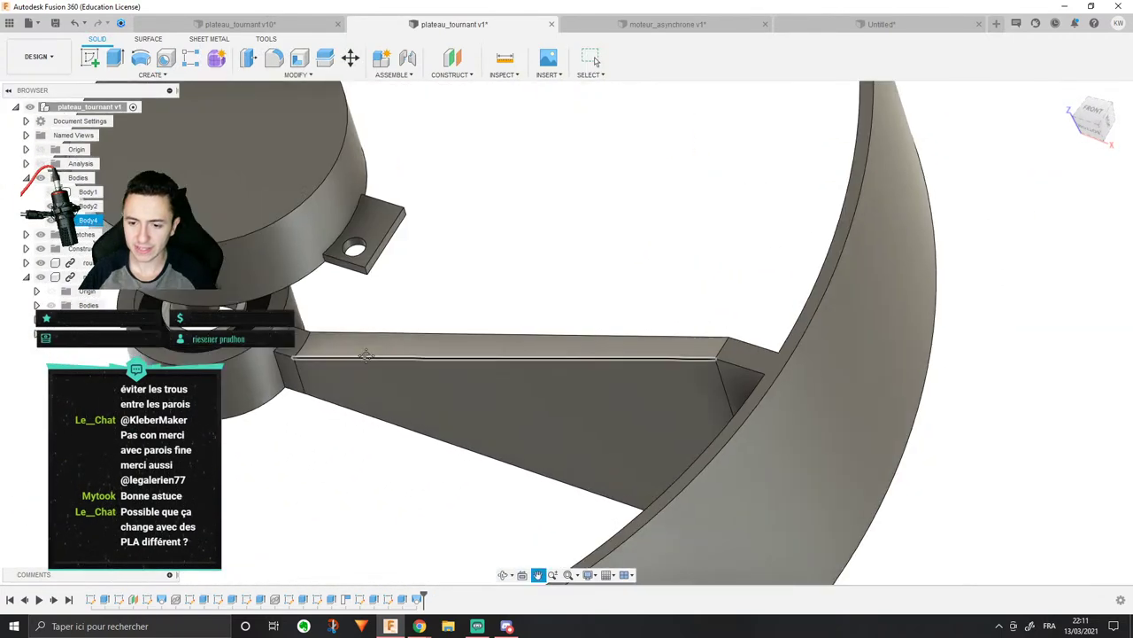
middle_drag(294, 351, 522, 390)
scroll(523, 390, up, 4)
shift+middle_drag(516, 536, 554, 386)
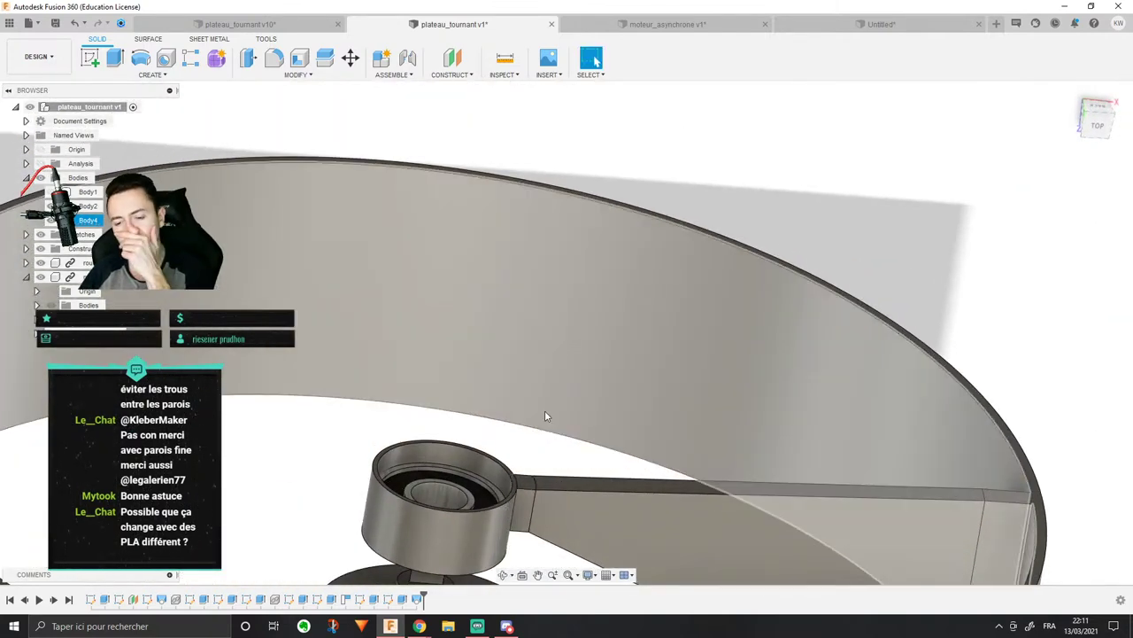
scroll(534, 486, up, 3)
middle_drag(533, 486, 572, 366)
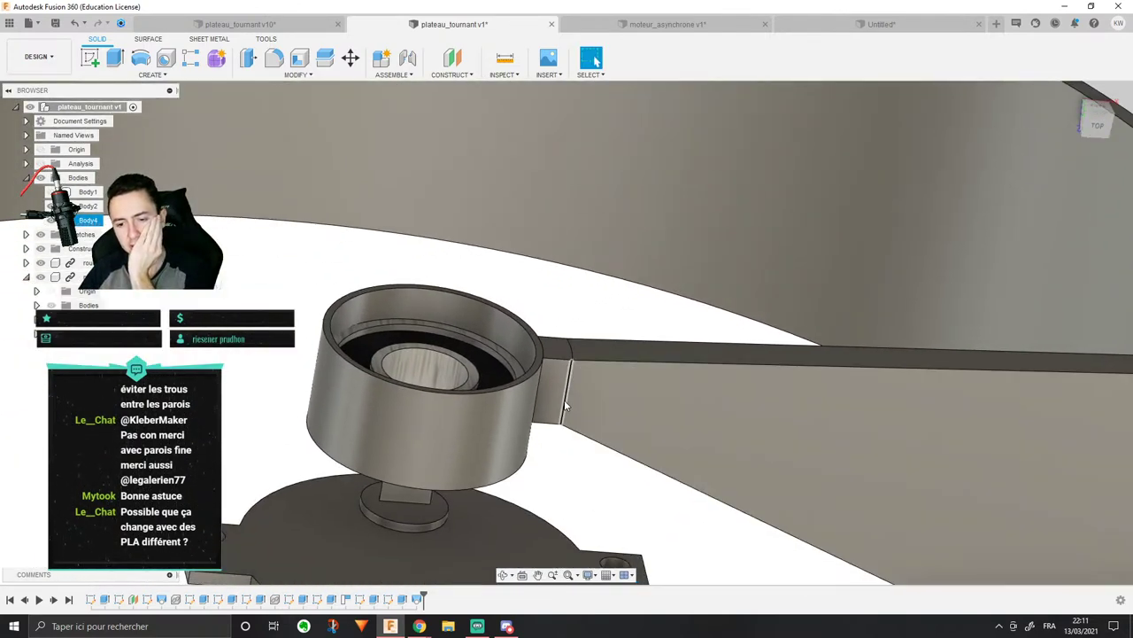
scroll(567, 406, down, 2)
middle_drag(508, 585, 457, 554)
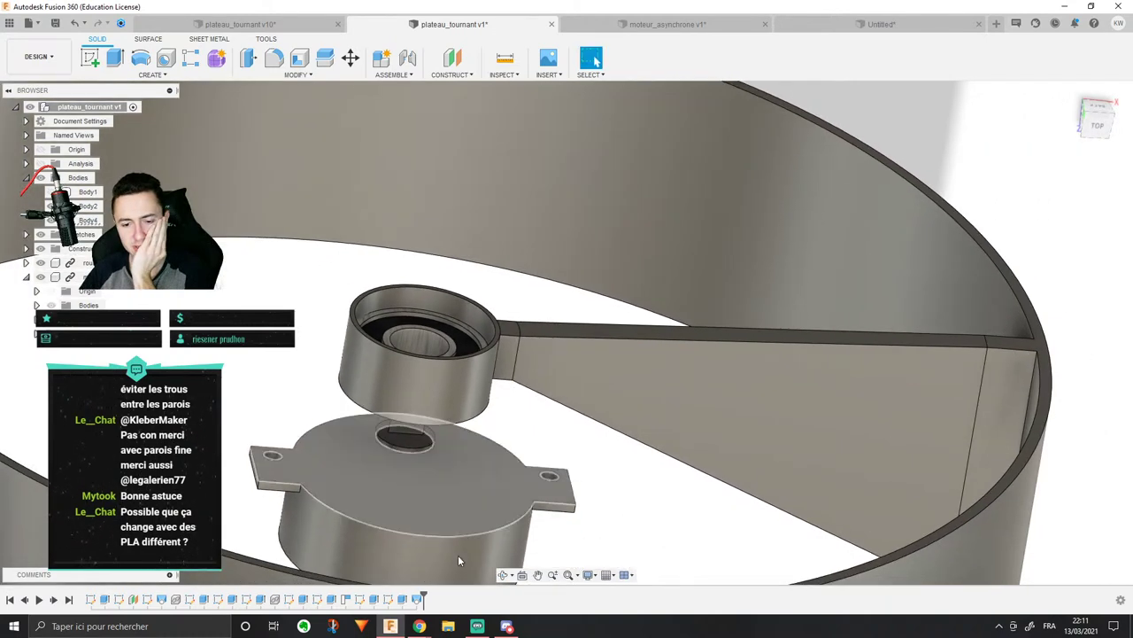
scroll(458, 555, down, 3)
click(79, 222)
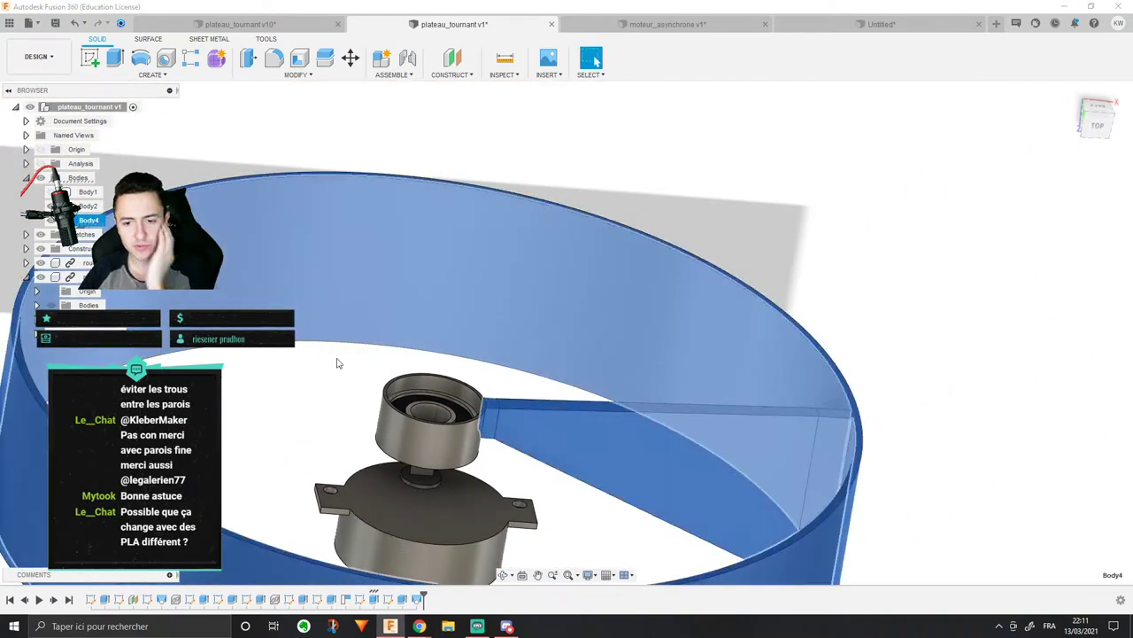
drag(374, 374, 354, 397)
shift+middle_drag(354, 398, 338, 425)
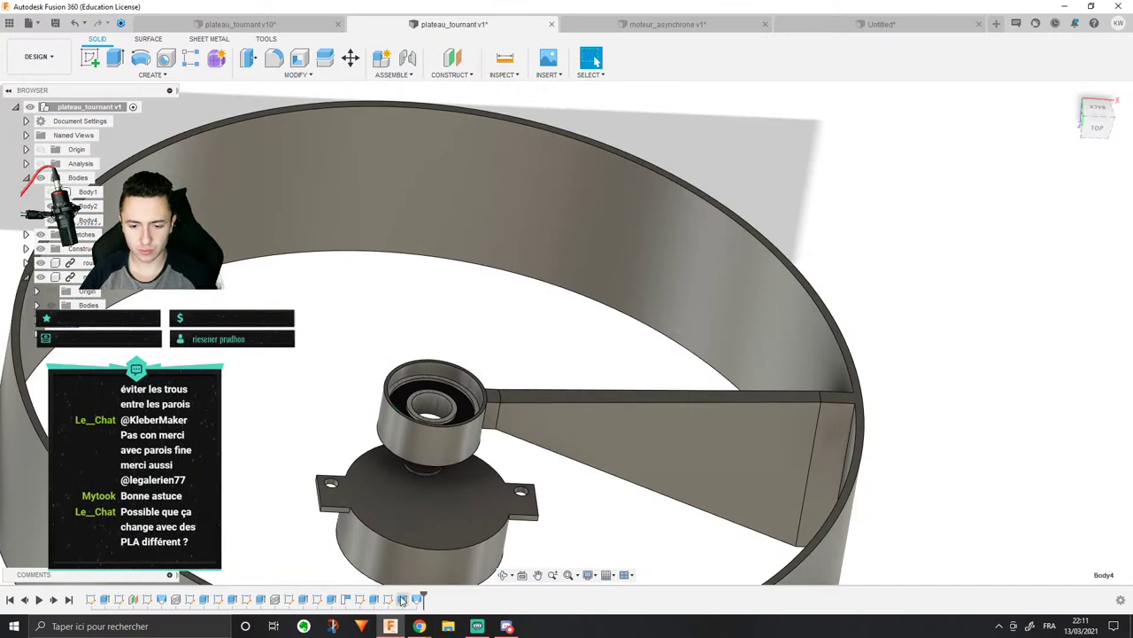
Step: Edit the ring block's extrusion and change its operation from Join to New Body
right_click(402, 600)
click(432, 518)
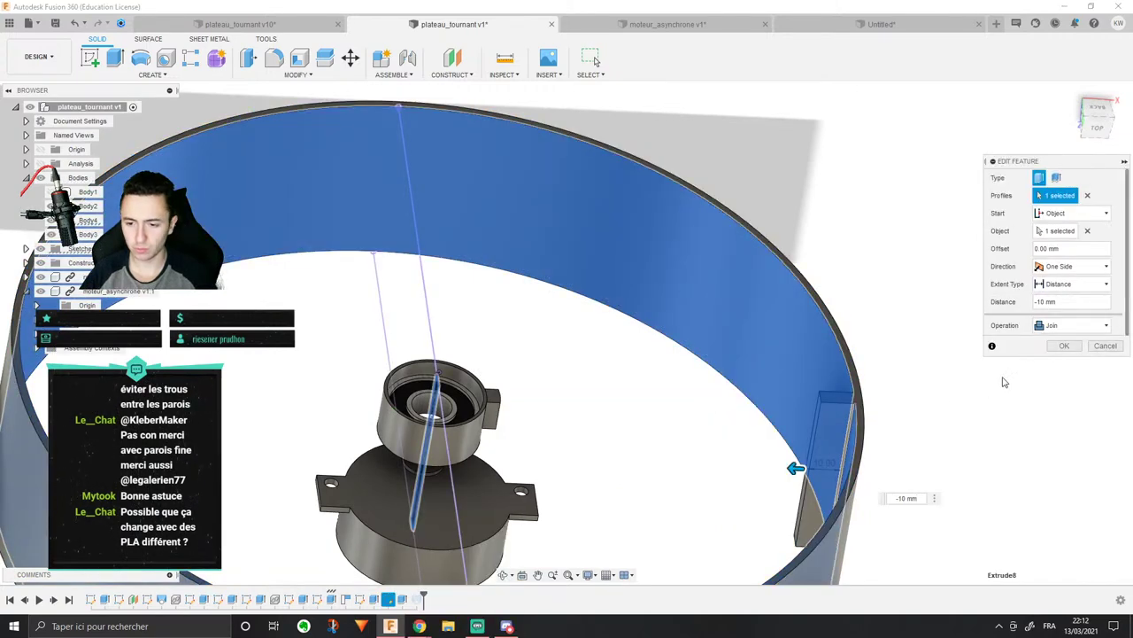
click(1074, 325)
click(1064, 383)
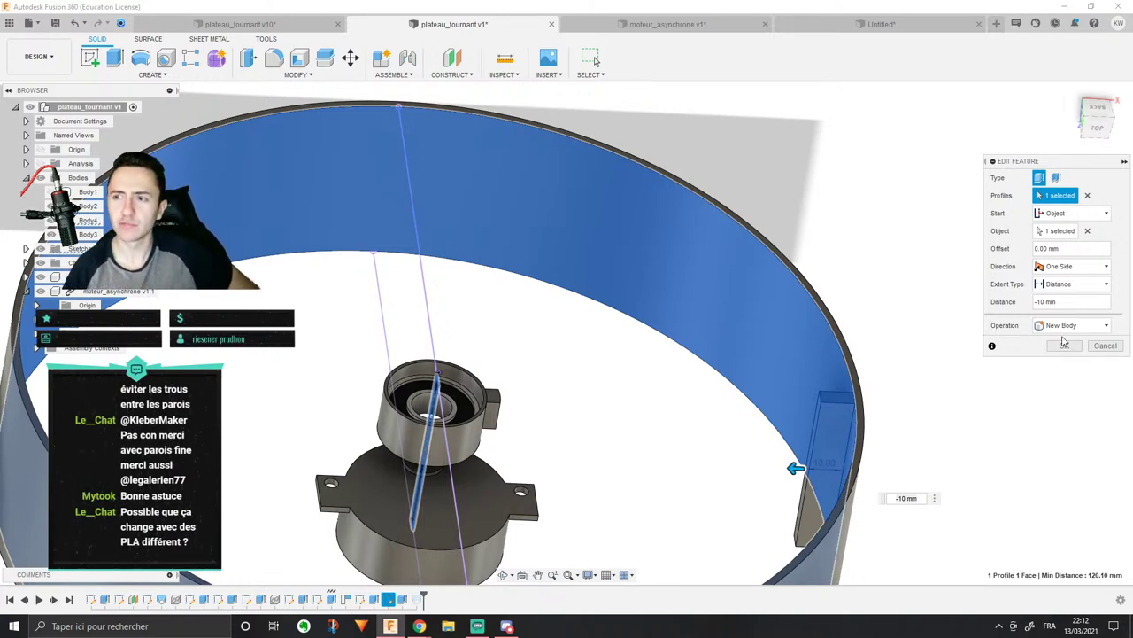
click(1064, 345)
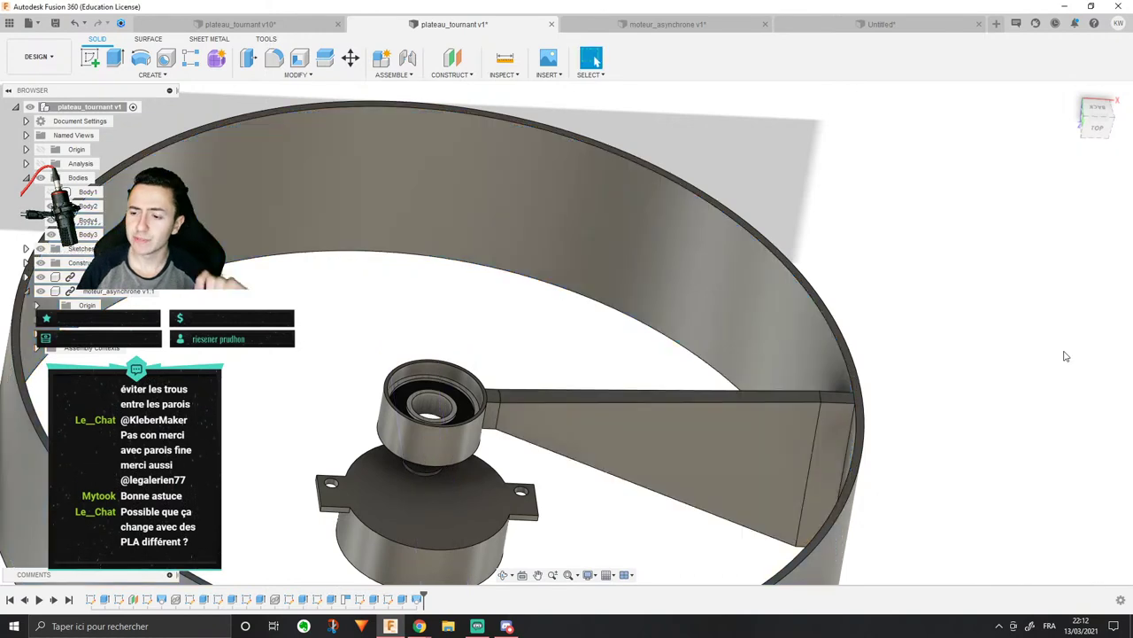
Step: Hide the motor component to expose the bearing housing and the arm
scroll(982, 357, down, 8)
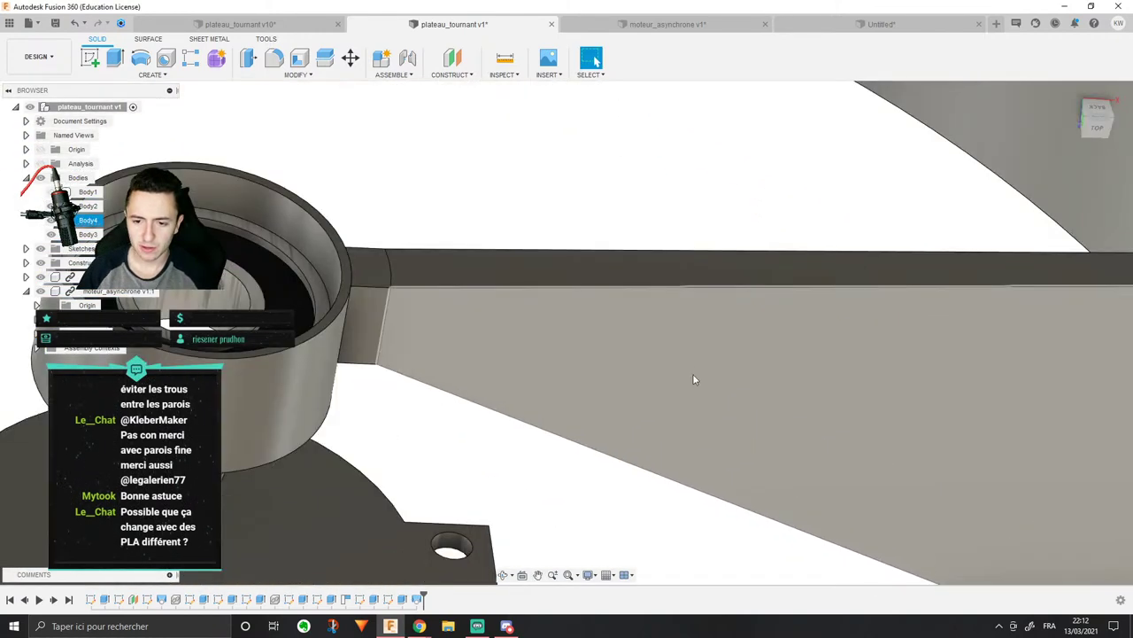
scroll(766, 308, up, 8)
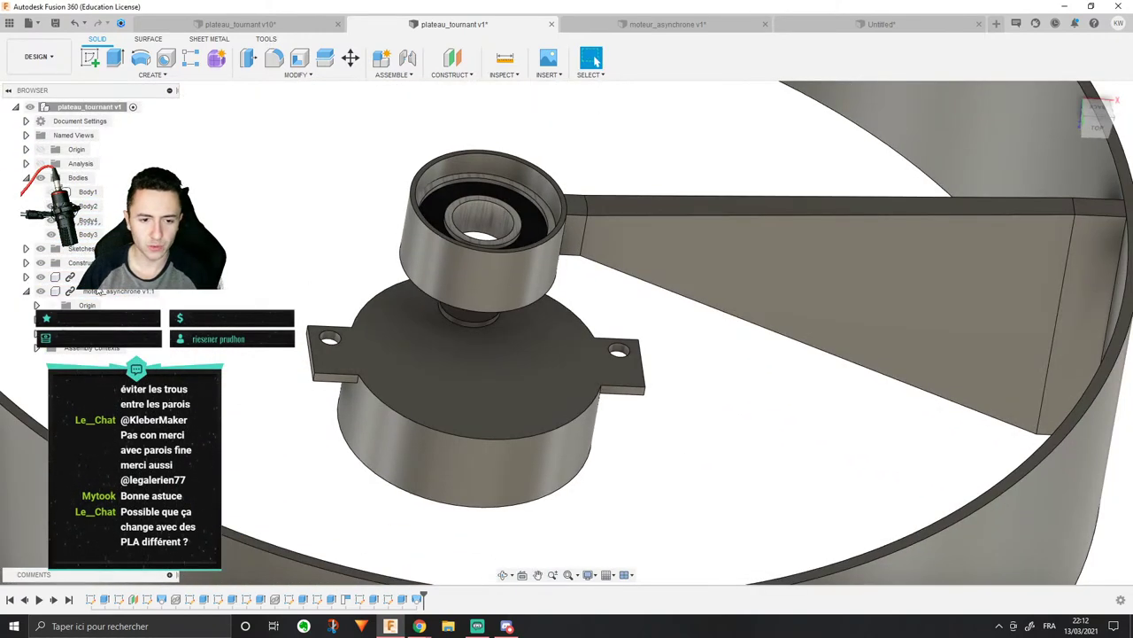
click(40, 292)
scroll(613, 469, up, 5)
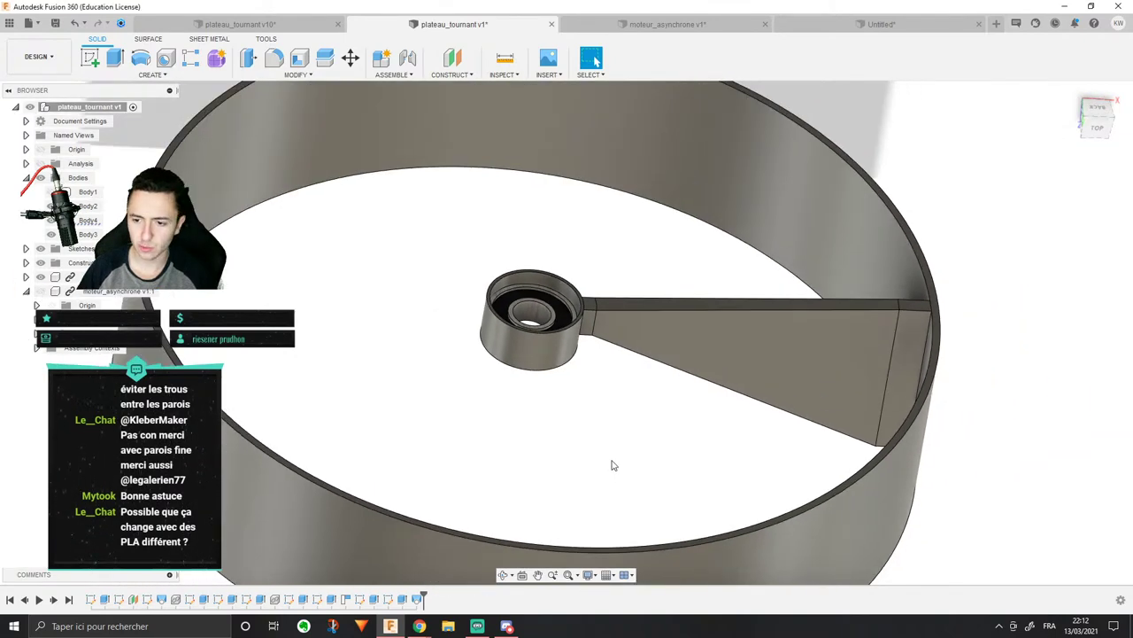
shift+middle_drag(613, 465, 645, 232)
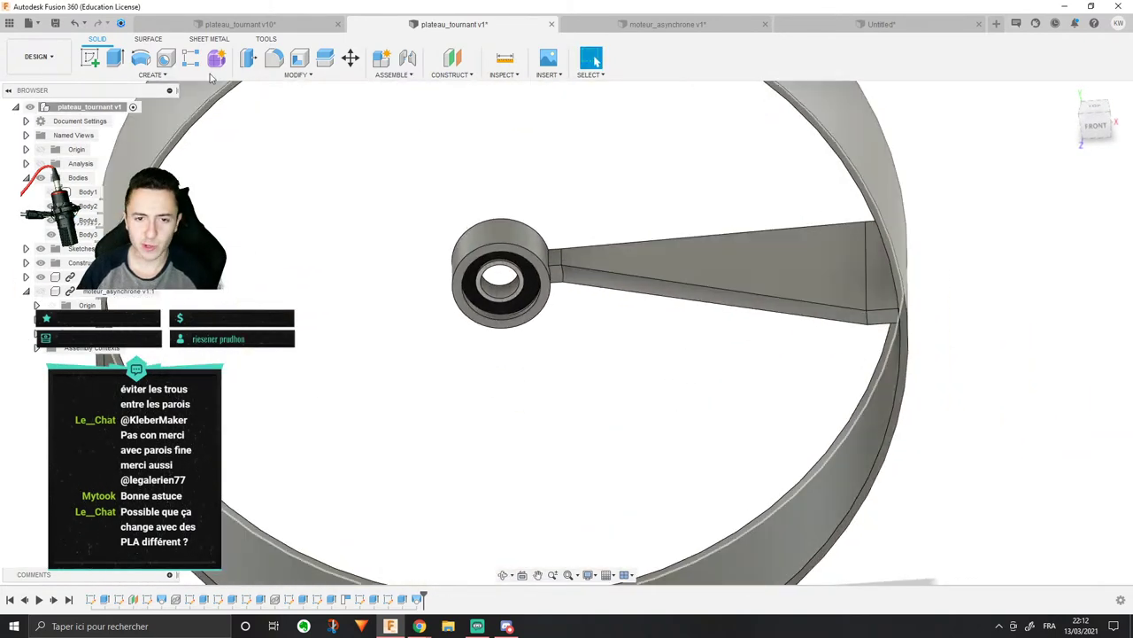
Step: Fillet the short bottom edge where the lofted arm meets the block at the bearing housing with a 15 mm radius
click(274, 58)
scroll(567, 266, down, 3)
click(681, 311)
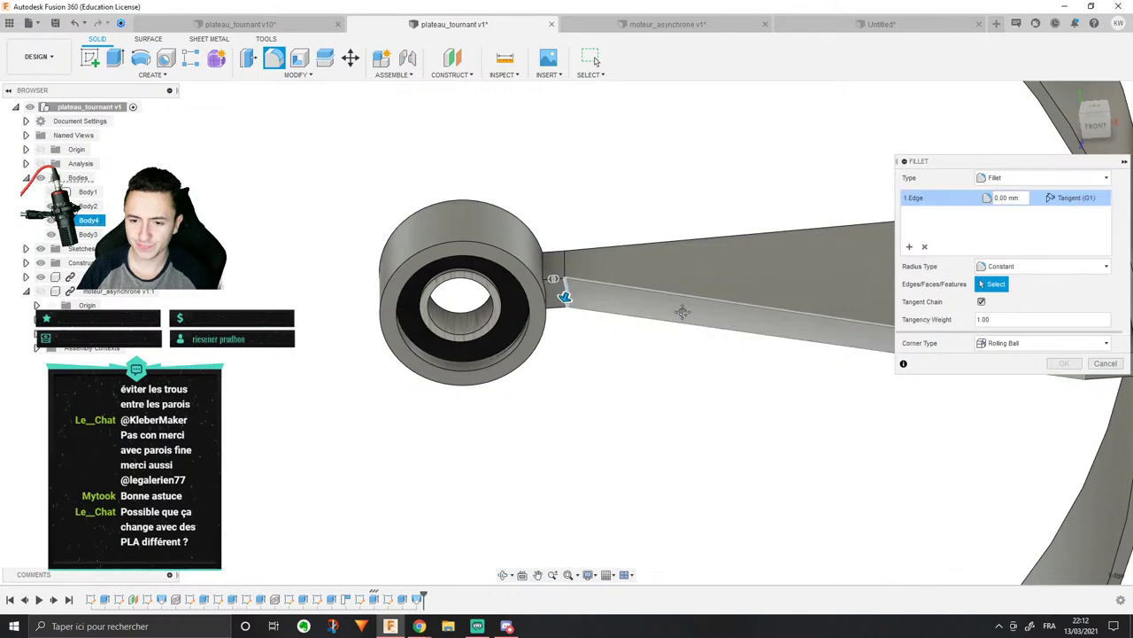
middle_drag(682, 312, 440, 291)
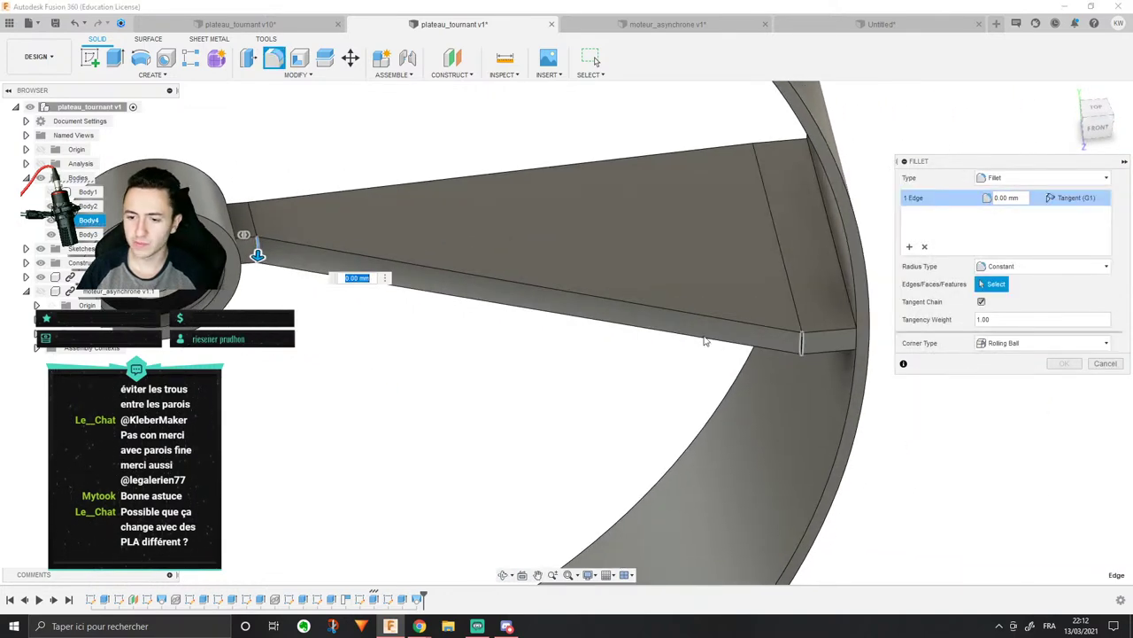
drag(257, 255, 257, 268)
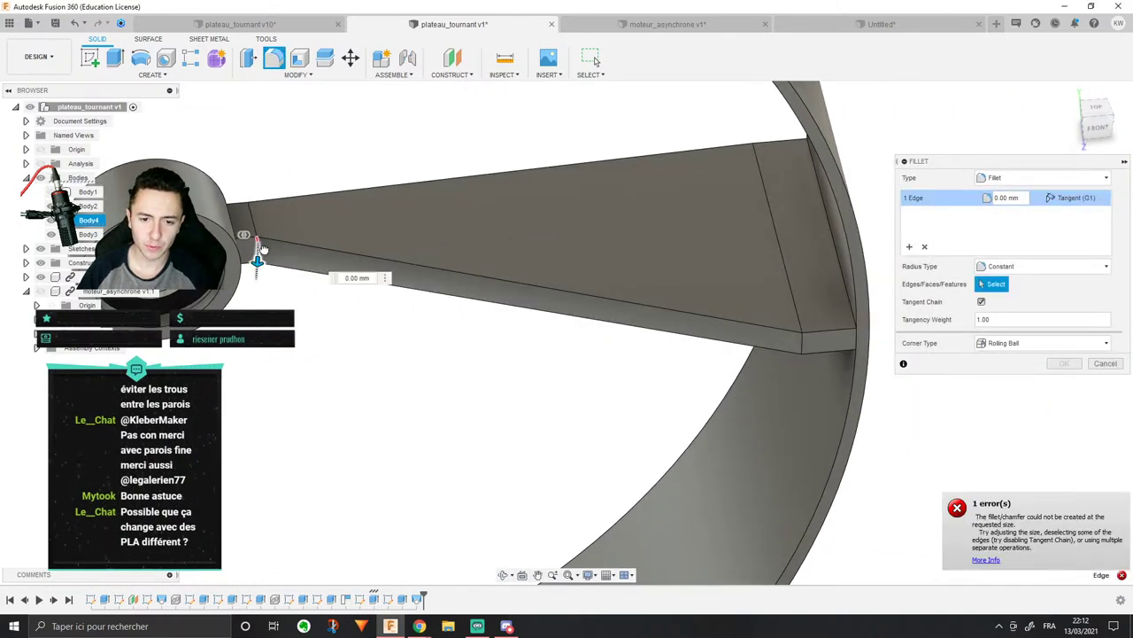
scroll(303, 275, up, 3)
middle_drag(303, 275, 501, 304)
scroll(402, 249, down, 4)
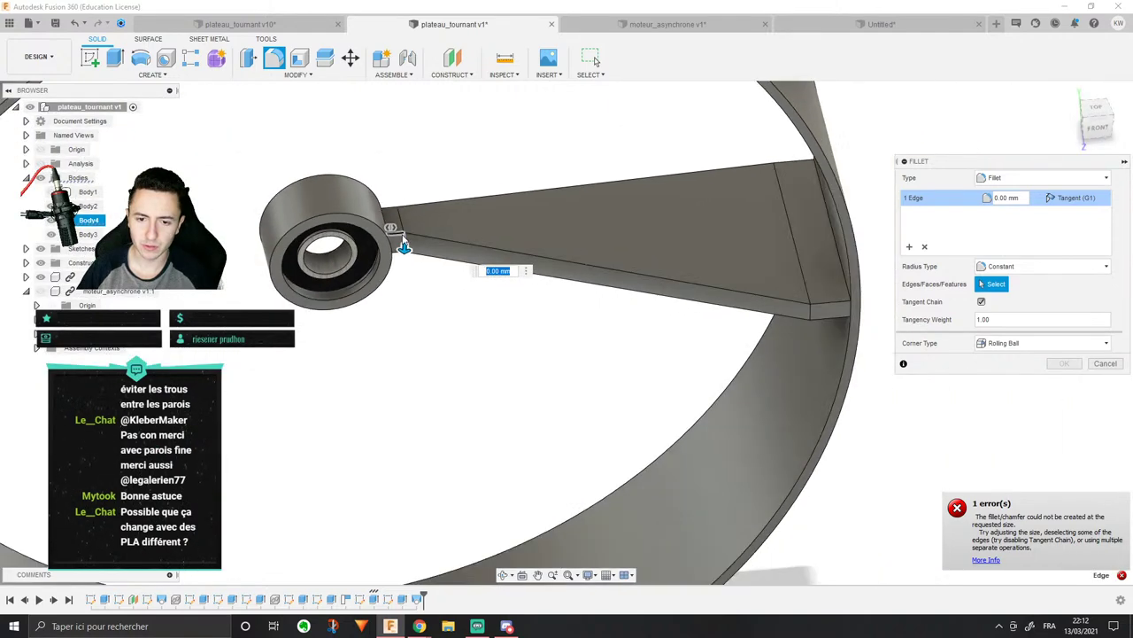
scroll(402, 249, up, 5)
drag(413, 254, 417, 255)
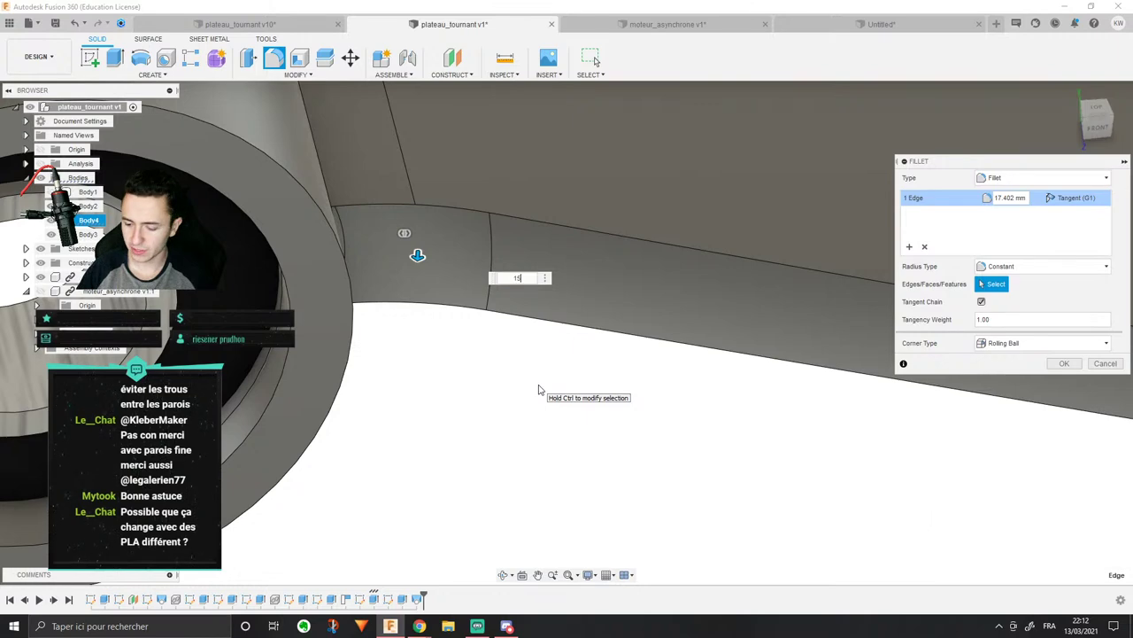
scroll(715, 319, down, 4)
middle_drag(788, 318, 486, 263)
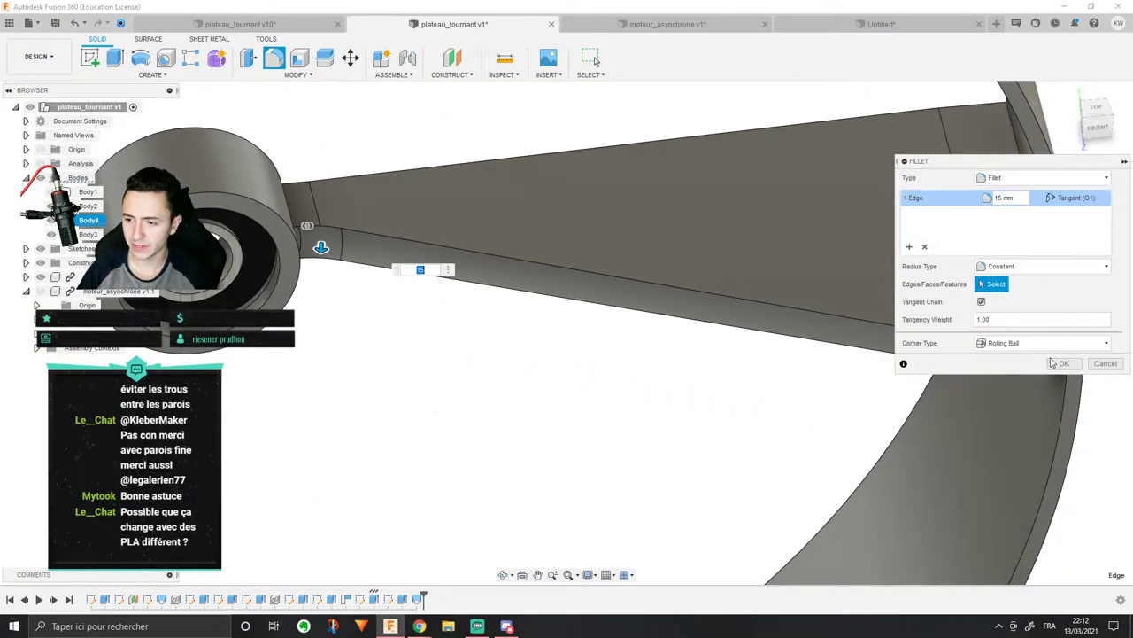
click(1063, 363)
Step: Fillet the short bottom edge where the lofted arm meets the ring block with a 25 mm radius
middle_drag(978, 322, 749, 285)
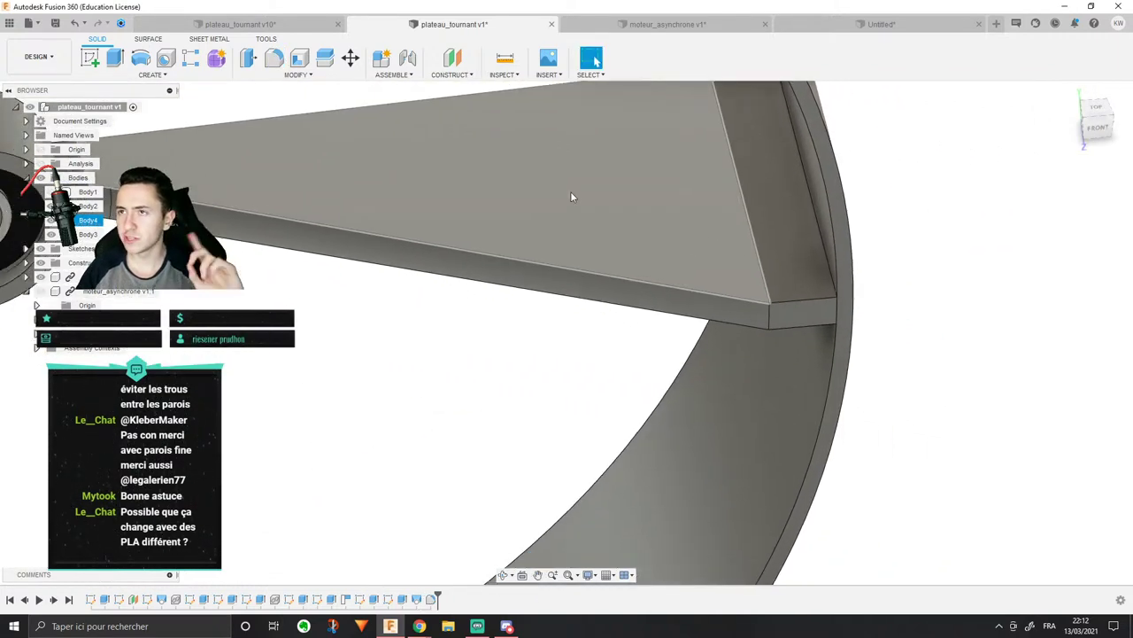
click(271, 58)
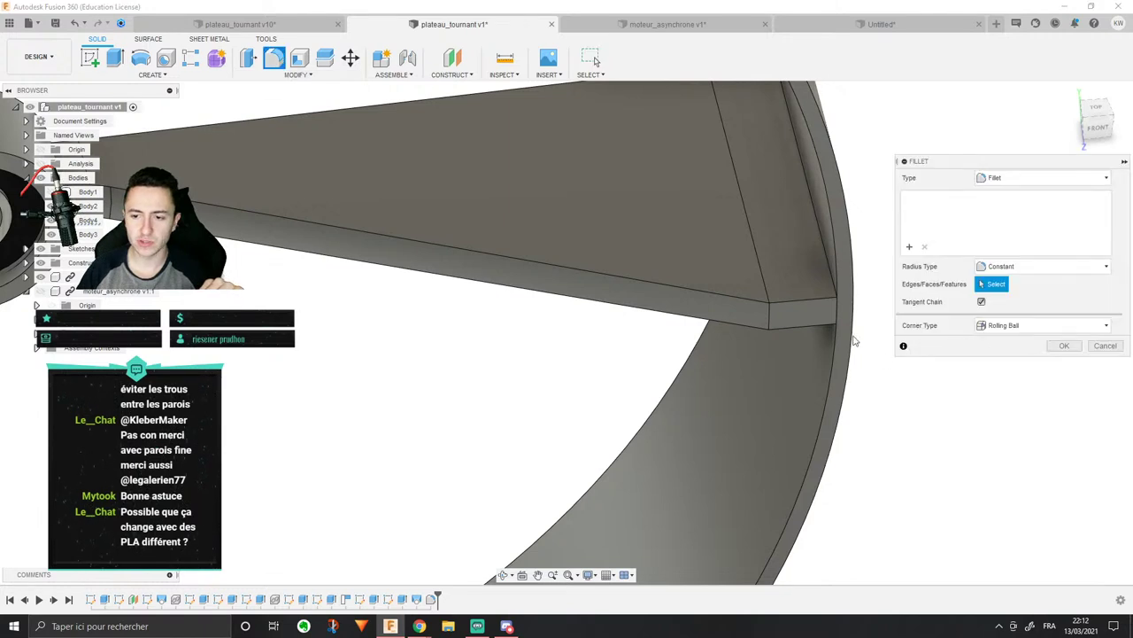
click(769, 321)
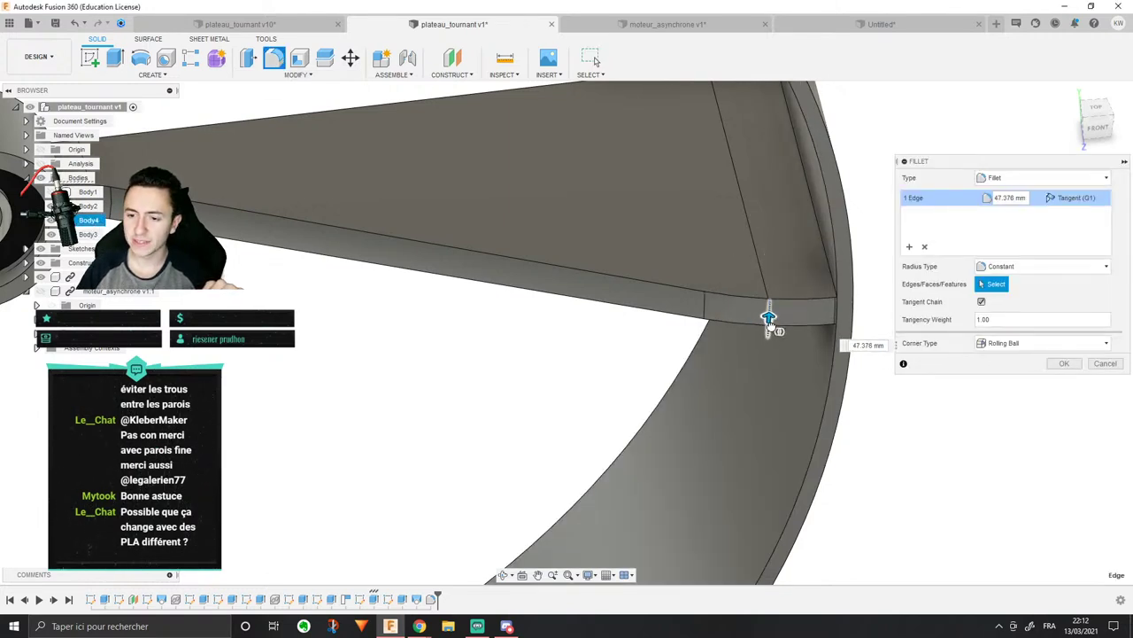
text(25)
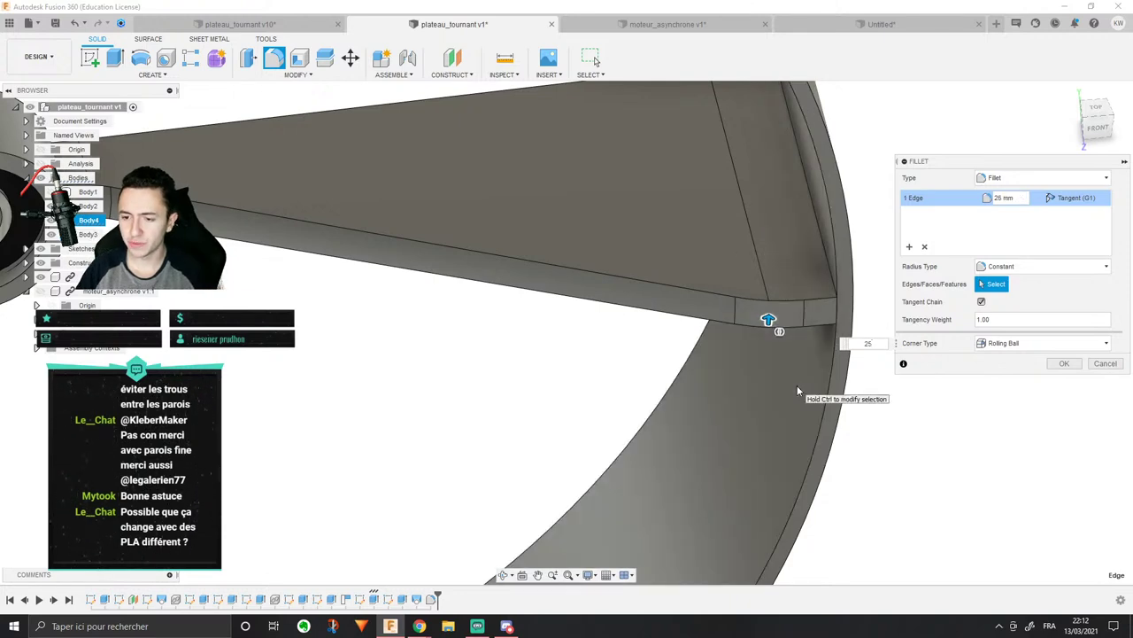
key(Return)
Step: Examine the filleted arm and its junctions with the bearing housing and the outer ring from several sides
scroll(703, 378, down, 5)
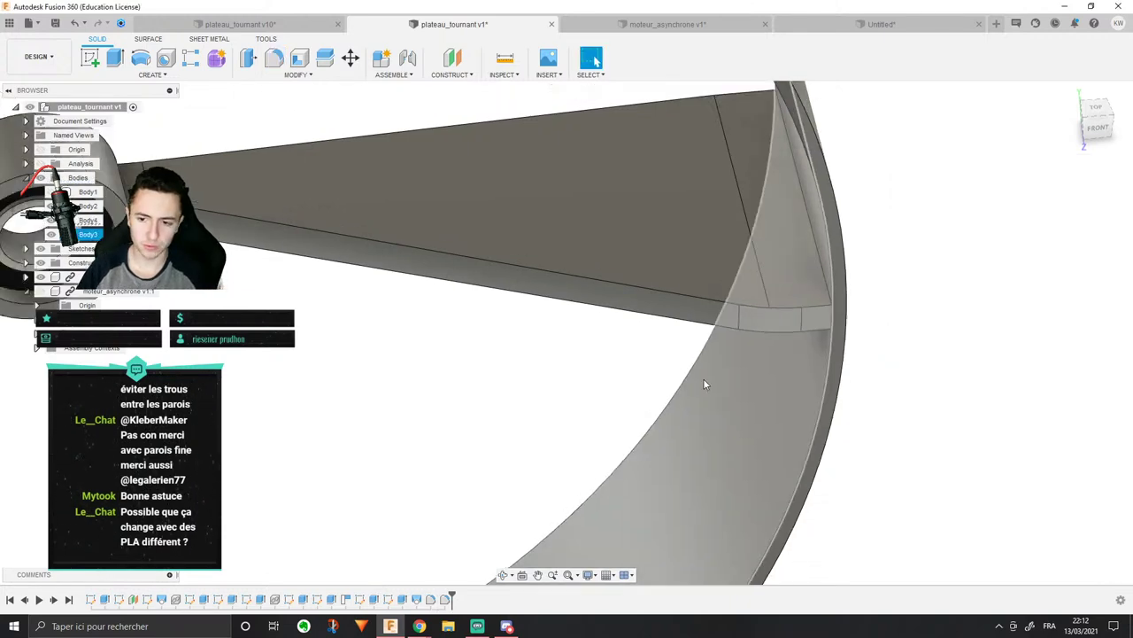
shift+middle_drag(703, 378, 847, 219)
scroll(814, 265, up, 5)
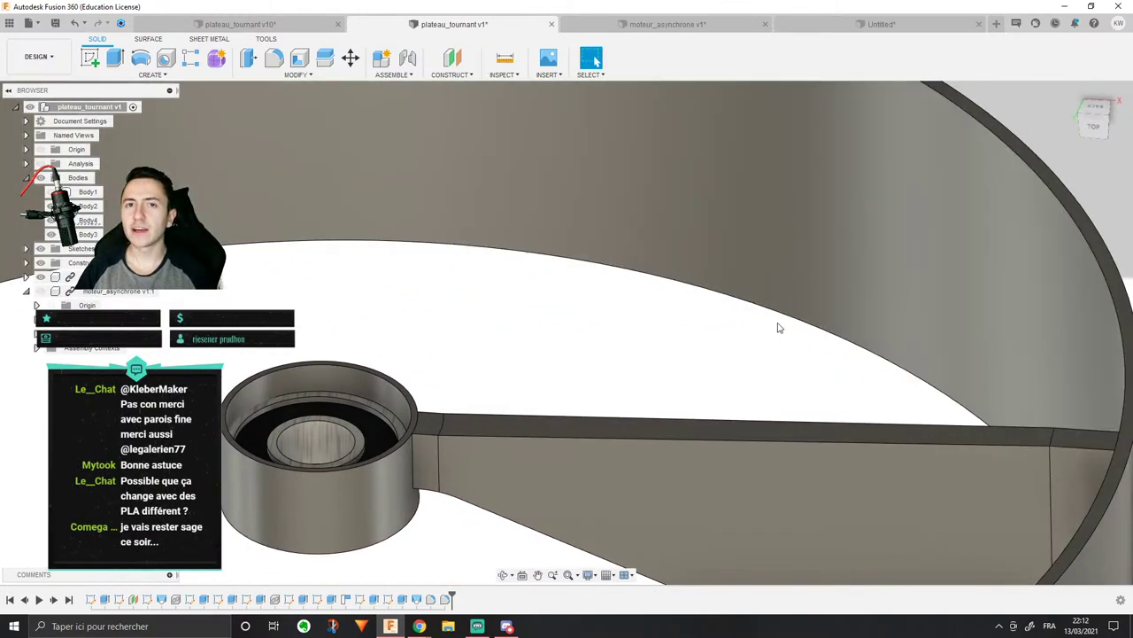
middle_drag(635, 452, 667, 376)
scroll(668, 375, down, 1)
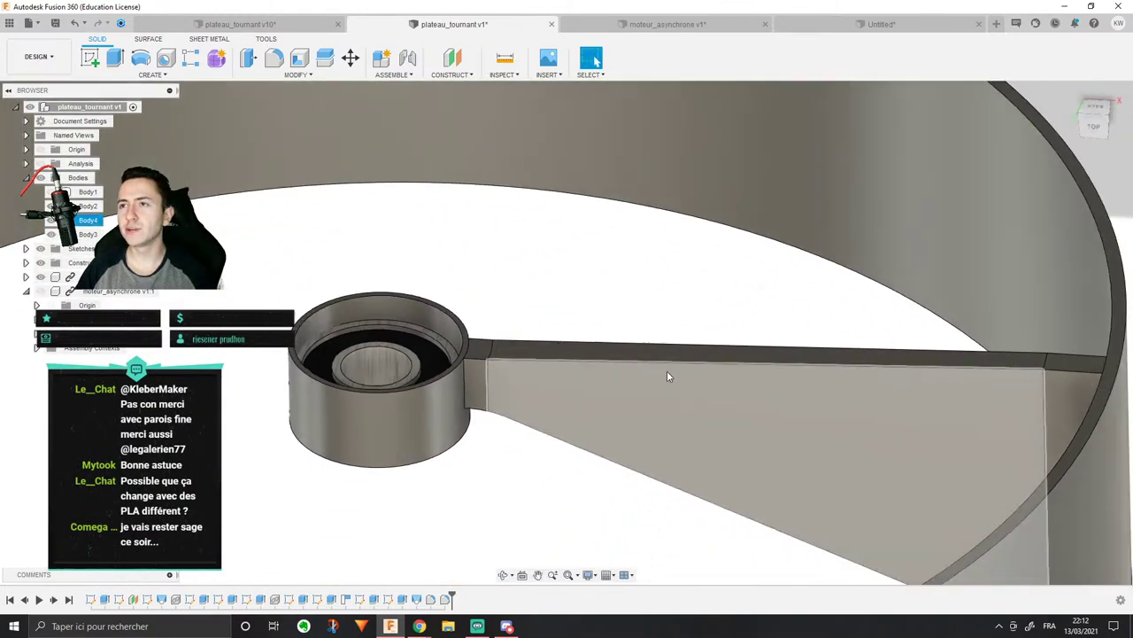
scroll(668, 375, down, 2)
scroll(647, 326, up, 3)
shift+middle_drag(647, 327, 612, 328)
scroll(422, 380, up, 4)
scroll(706, 348, down, 3)
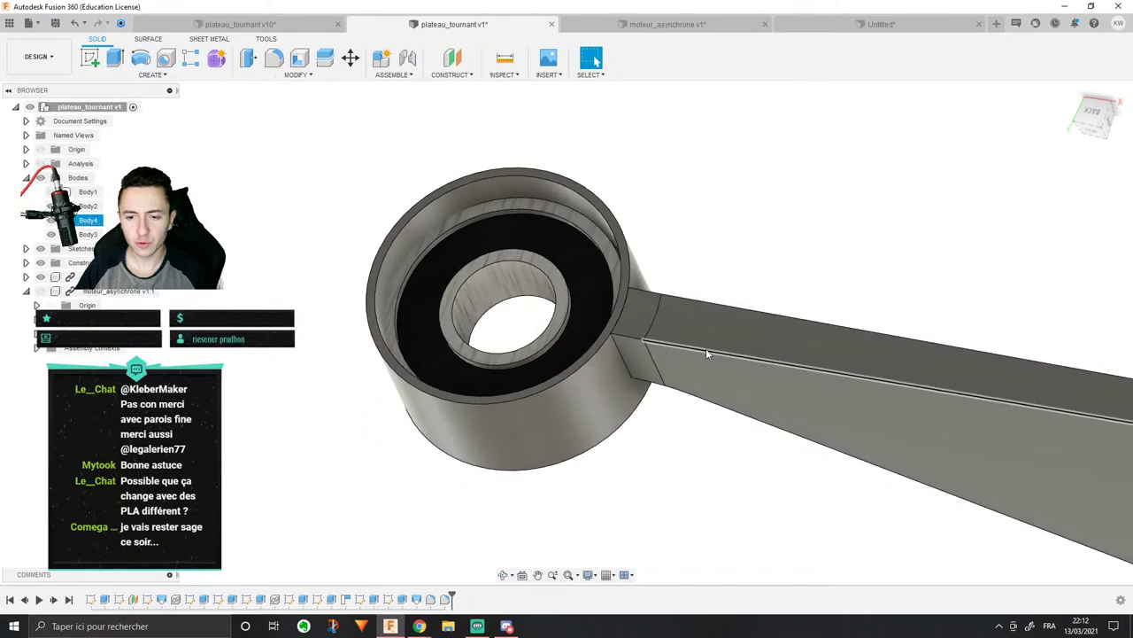
middle_drag(987, 342, 885, 341)
scroll(807, 346, down, 5)
scroll(981, 389, up, 3)
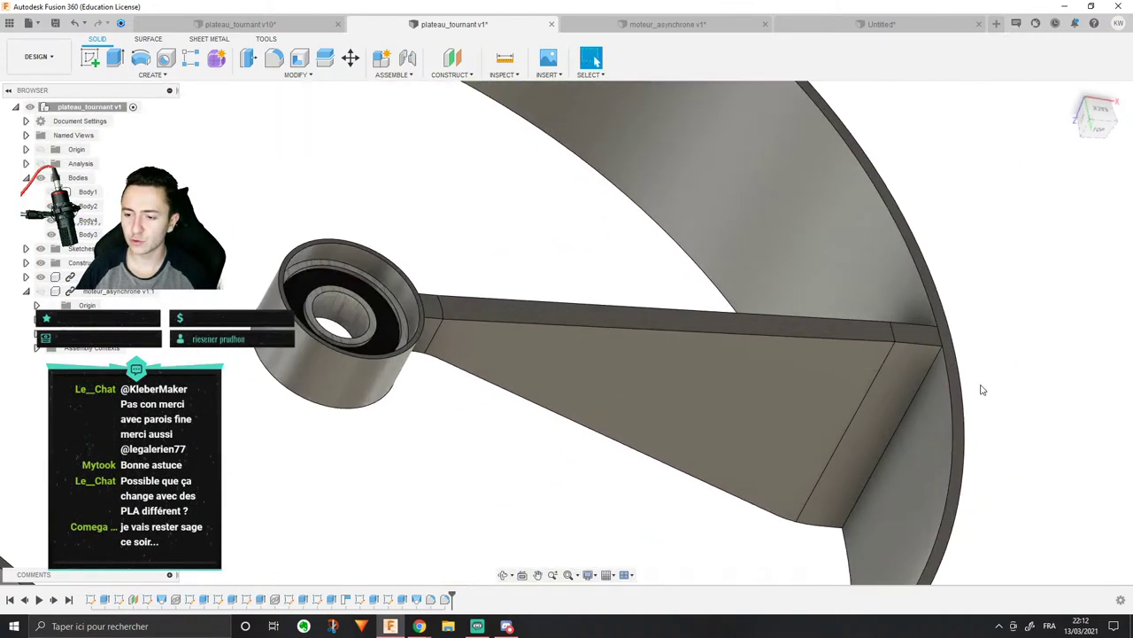
shift+middle_drag(981, 389, 749, 290)
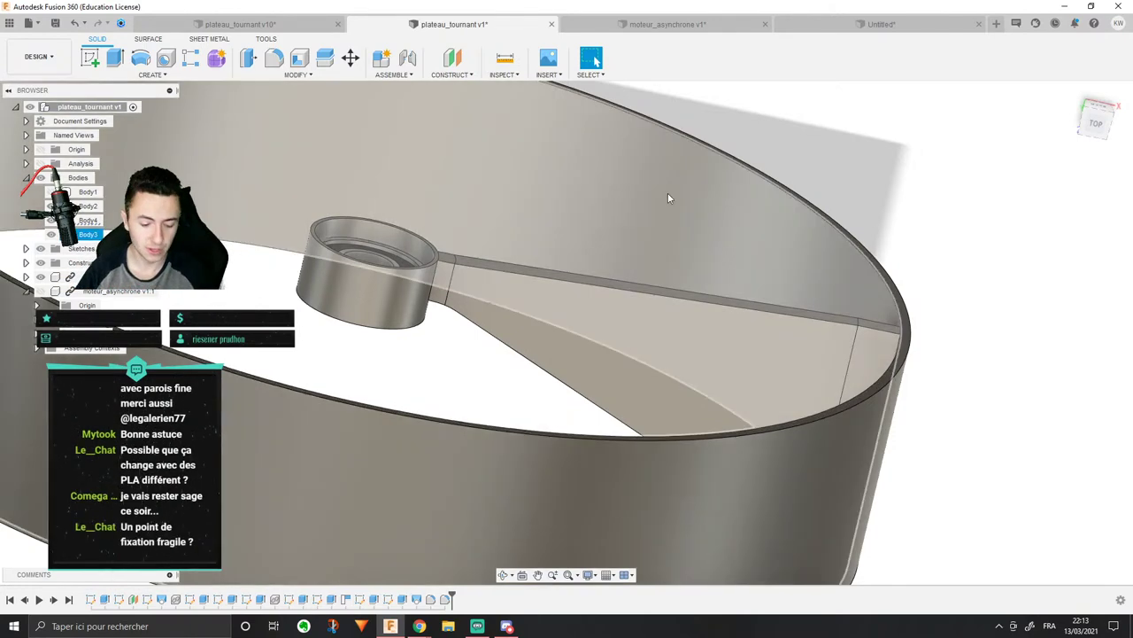
scroll(618, 193, down, 2)
shift+middle_drag(614, 193, 548, 281)
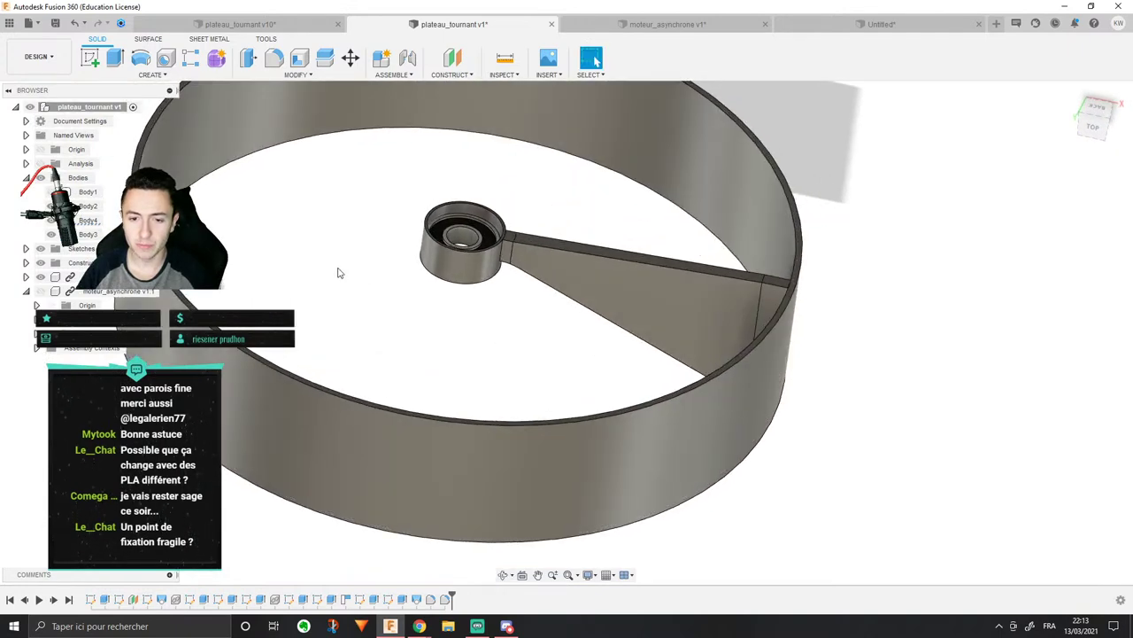
Step: Rename the arm body Body4 as arbre and clear the selection
click(87, 220)
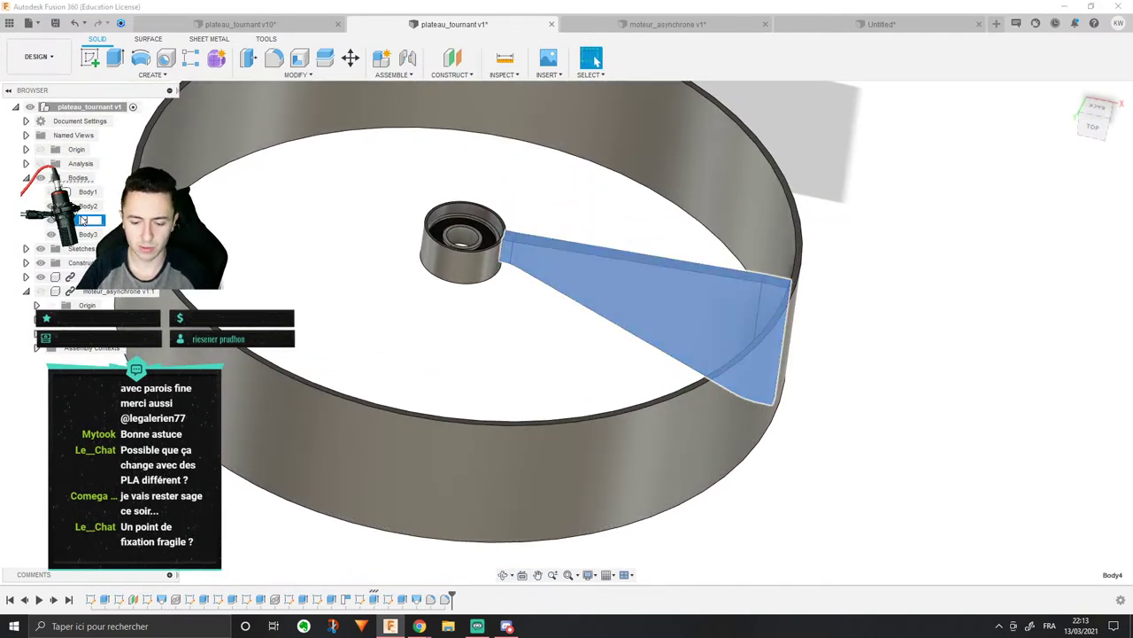
key(Return)
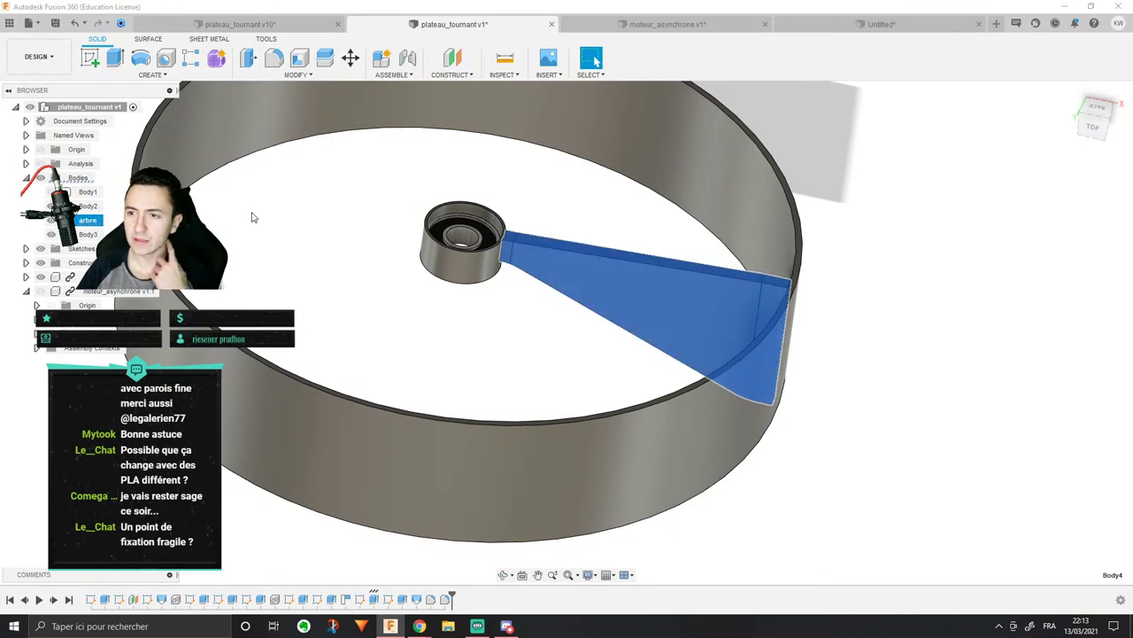
middle_drag(225, 191, 218, 200)
click(218, 200)
Step: Start a circular pattern of type Bodies with the arbre arm as its object
scroll(298, 158, up, 3)
middle_drag(298, 157, 266, 177)
scroll(256, 188, down, 3)
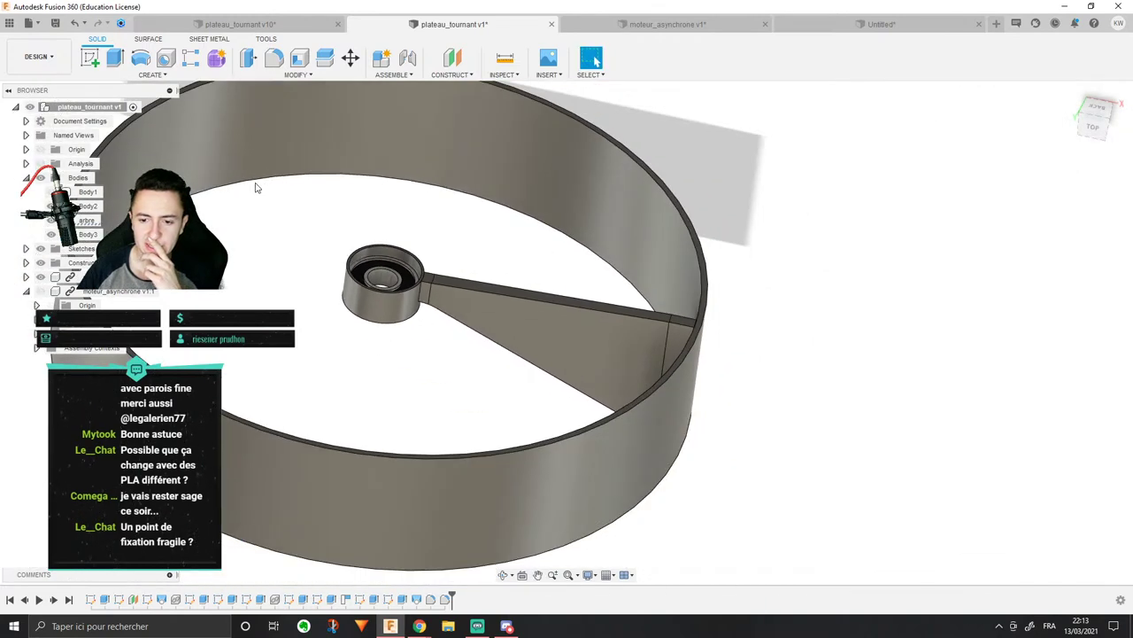
scroll(376, 247, down, 2)
mouse_move(376, 247)
shift+middle_down()
mouse_move(398, 182)
mouse_move(389, 257)
shift+middle_up()
click(151, 74)
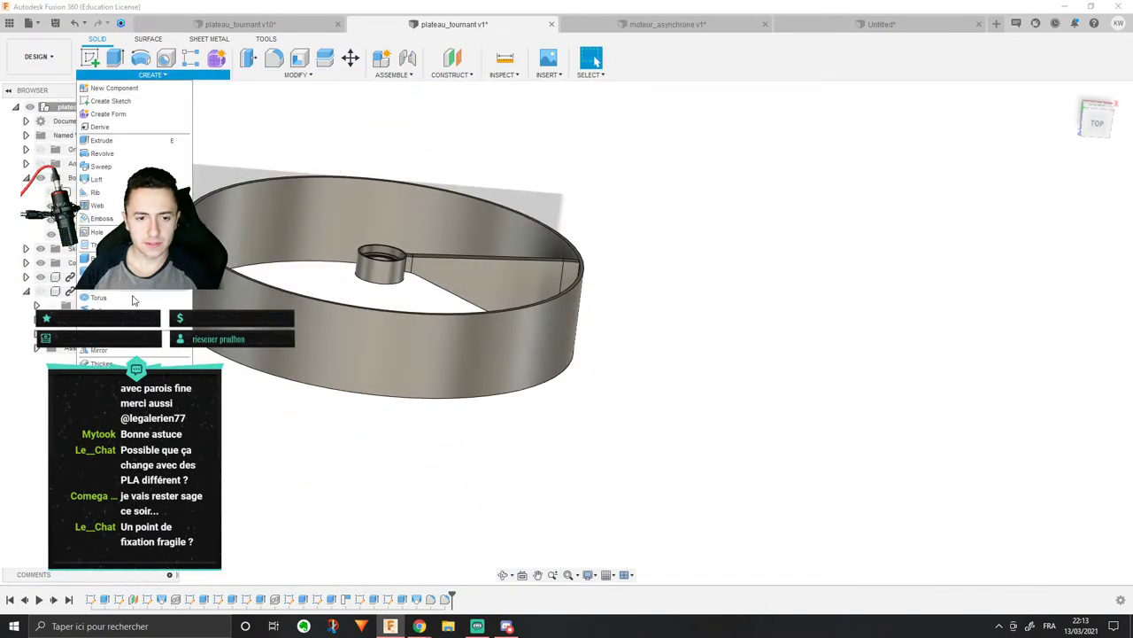
click(225, 351)
shift+middle_drag(440, 222, 449, 271)
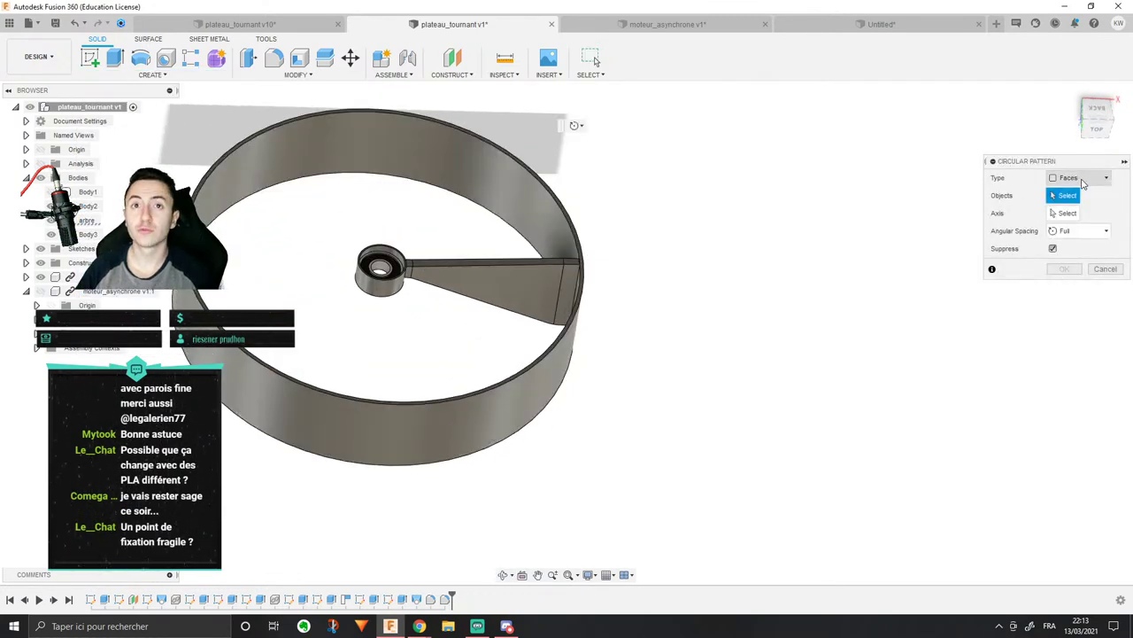
click(1082, 180)
click(1069, 206)
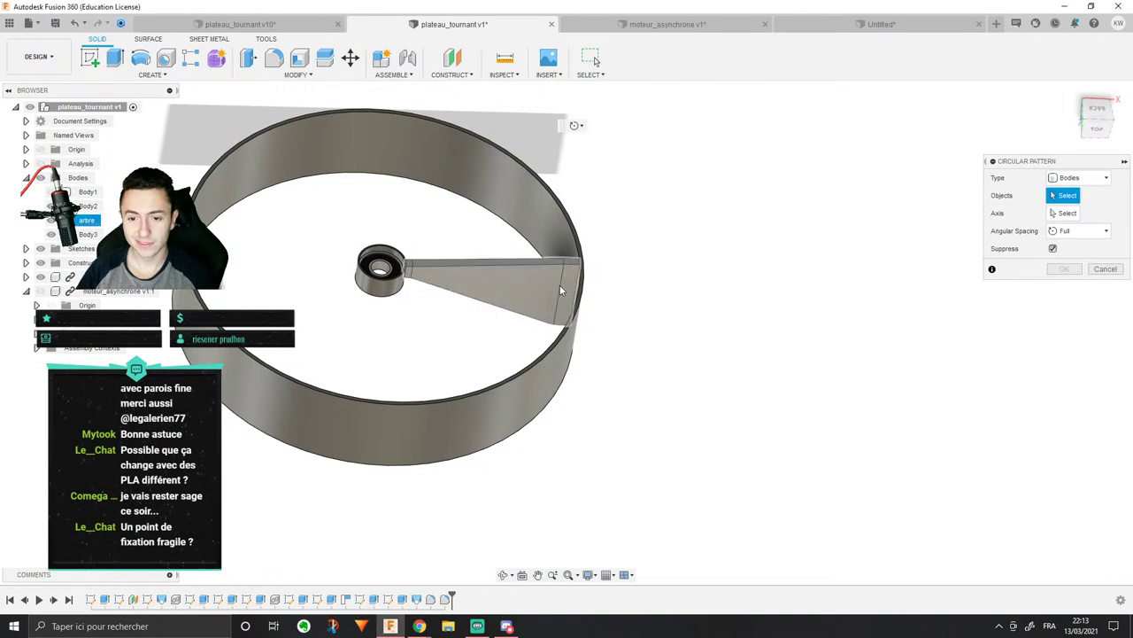
click(560, 285)
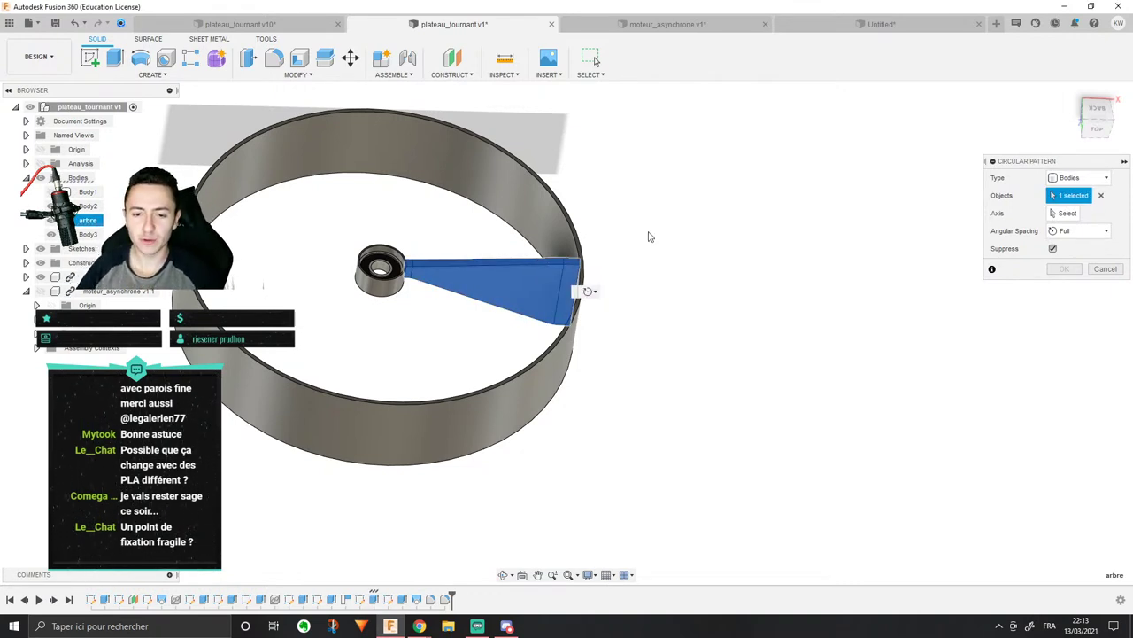
Step: Pattern the arm around the Z axis through the bearing housing with full angular spacing and a quantity of 6
scroll(463, 303, up, 4)
mouse_move(463, 304)
shift+middle_down()
mouse_move(440, 271)
mouse_move(448, 306)
shift+middle_up()
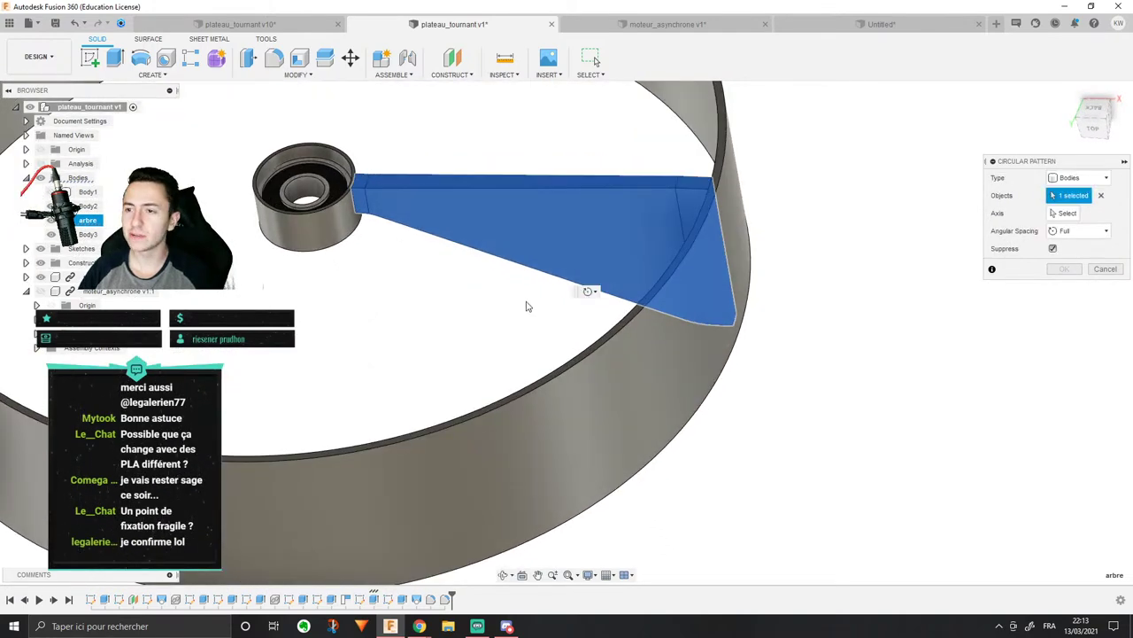
scroll(526, 306, down, 5)
click(1082, 180)
click(1069, 203)
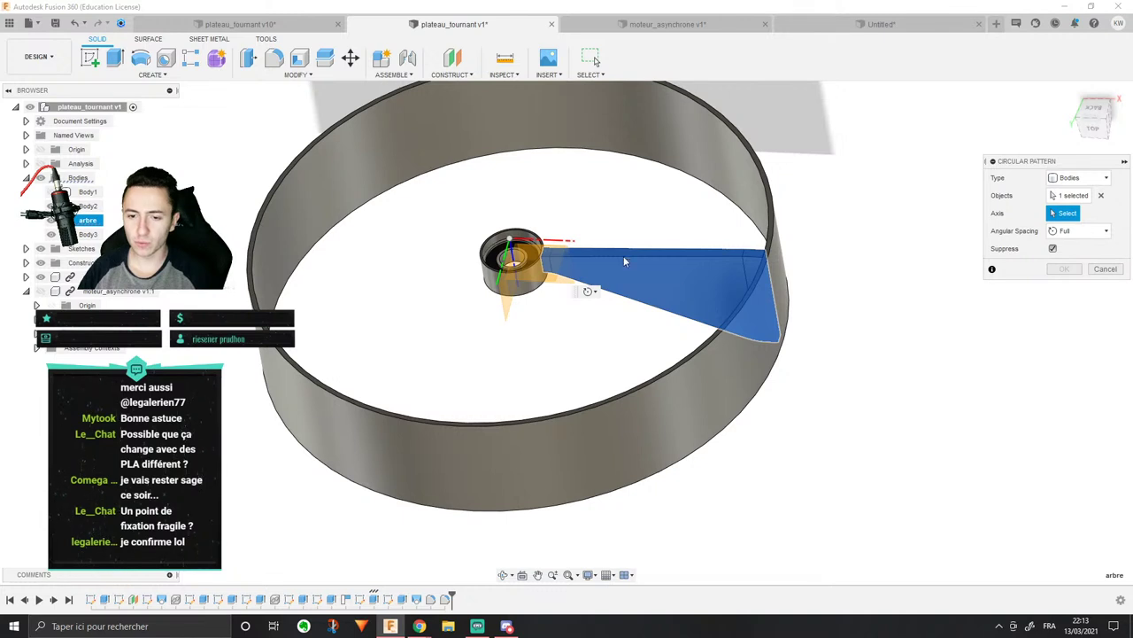
click(514, 258)
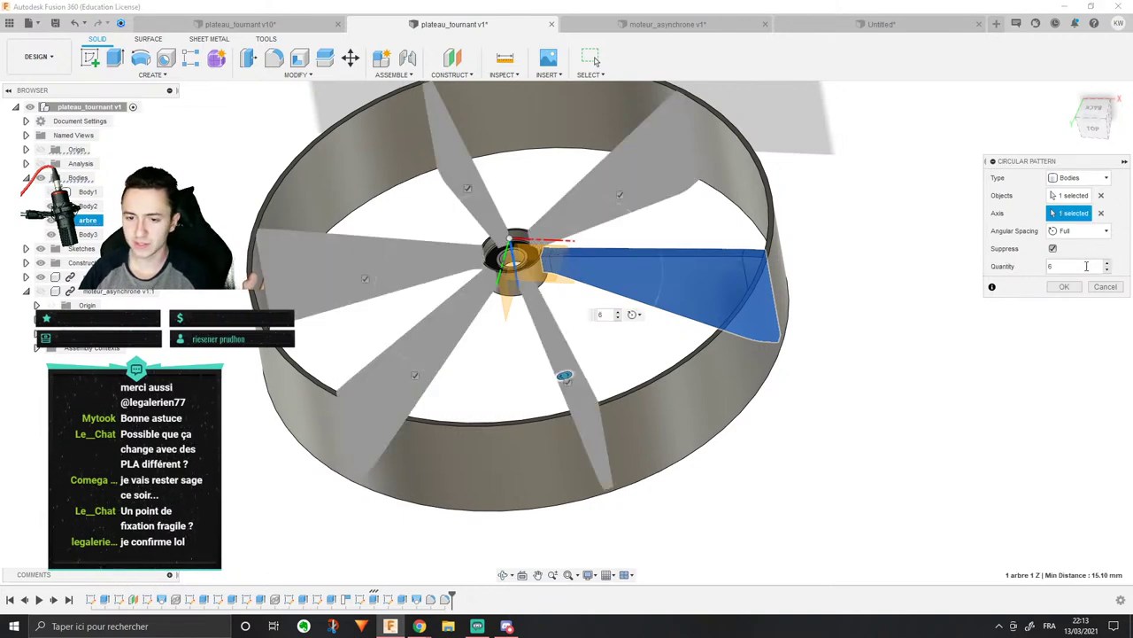
key(Return)
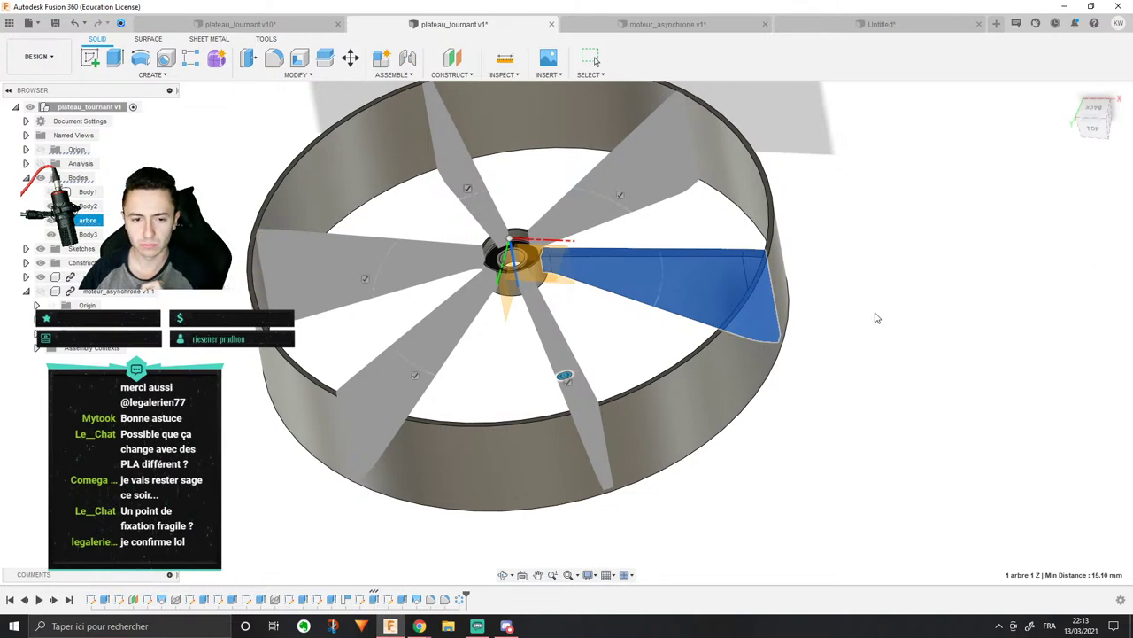
Step: Start a Combine with the bearing housing as target and two neighbouring arms as tool bodies, using the Join operation
middle_drag(804, 285, 850, 315)
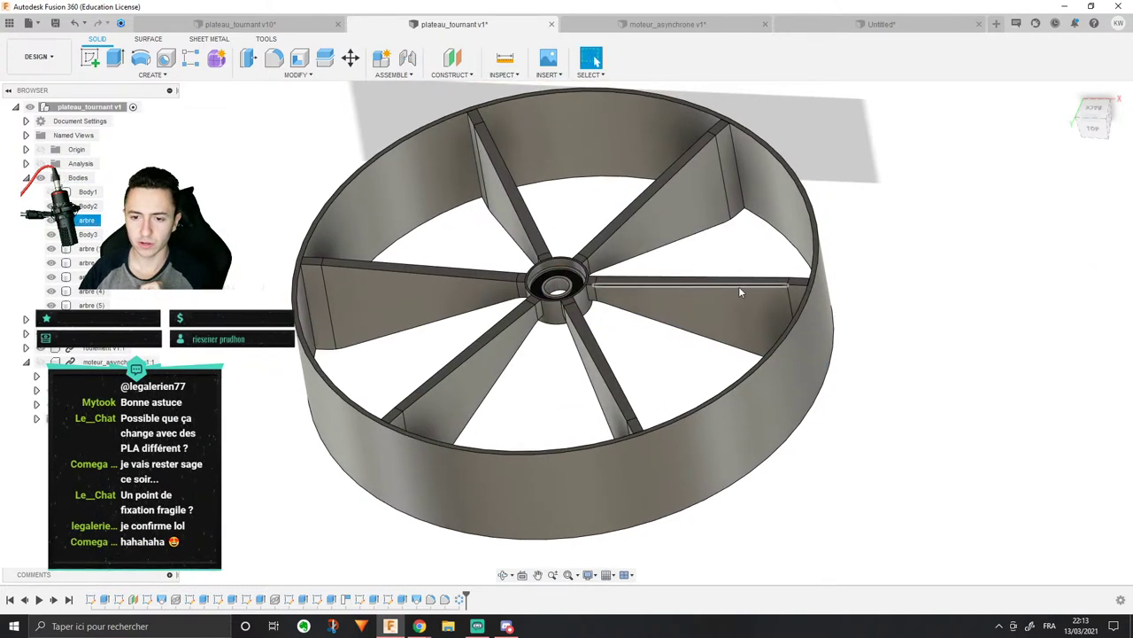
mouse_move(846, 259)
shift+middle_down()
mouse_move(888, 225)
mouse_move(868, 215)
mouse_move(848, 254)
shift+middle_up()
scroll(496, 165, up, 3)
middle_drag(677, 226, 651, 198)
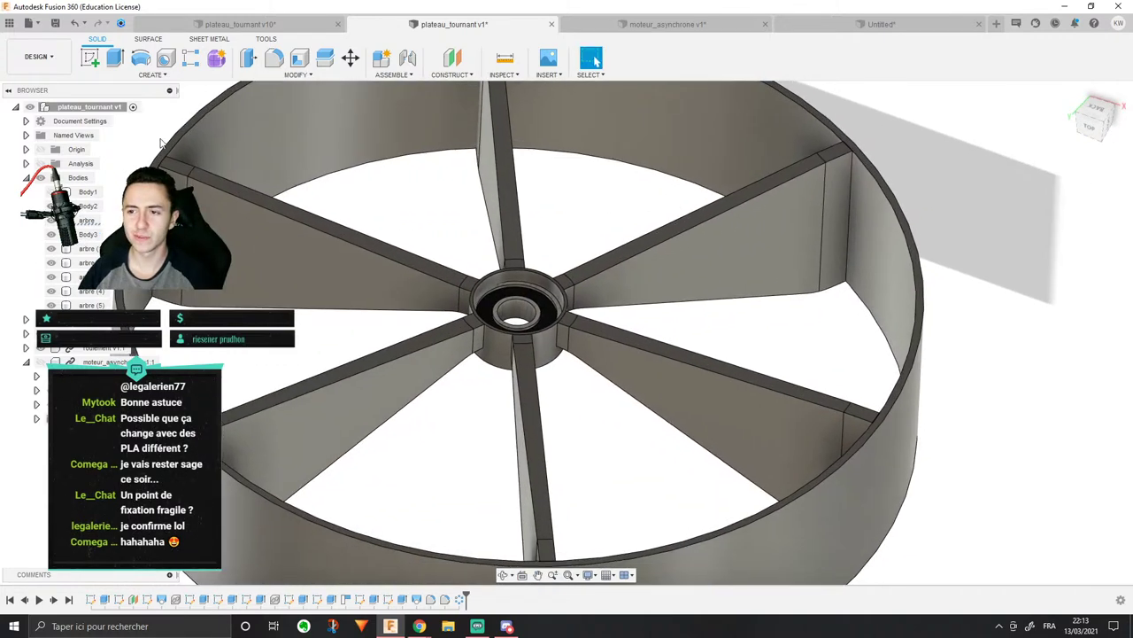
middle_drag(318, 182, 414, 195)
click(298, 74)
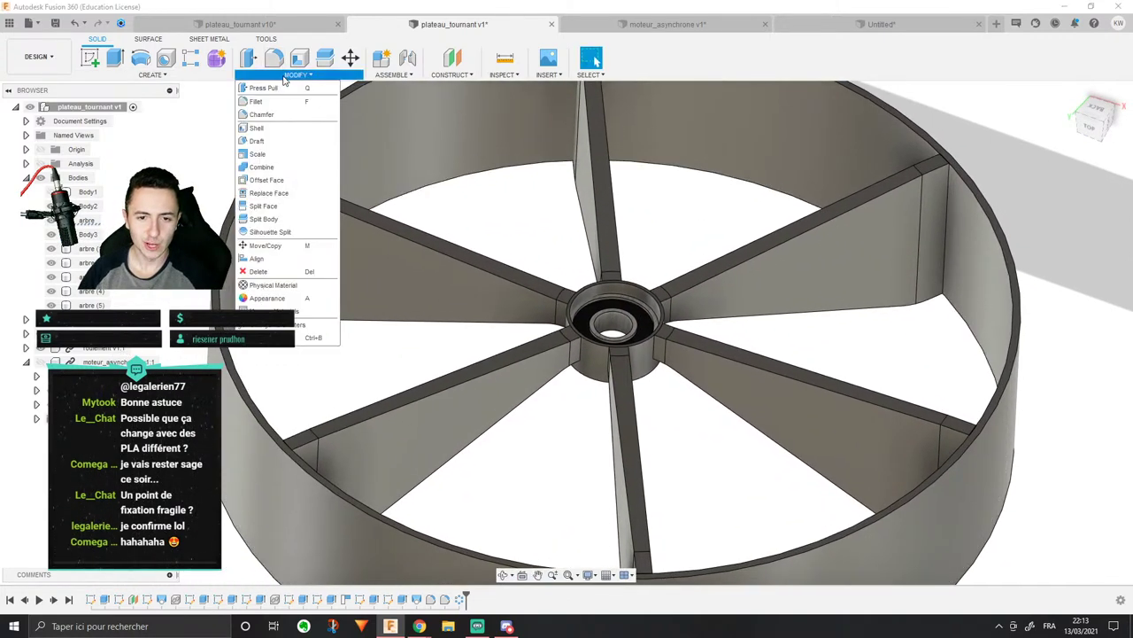
click(283, 143)
click(591, 356)
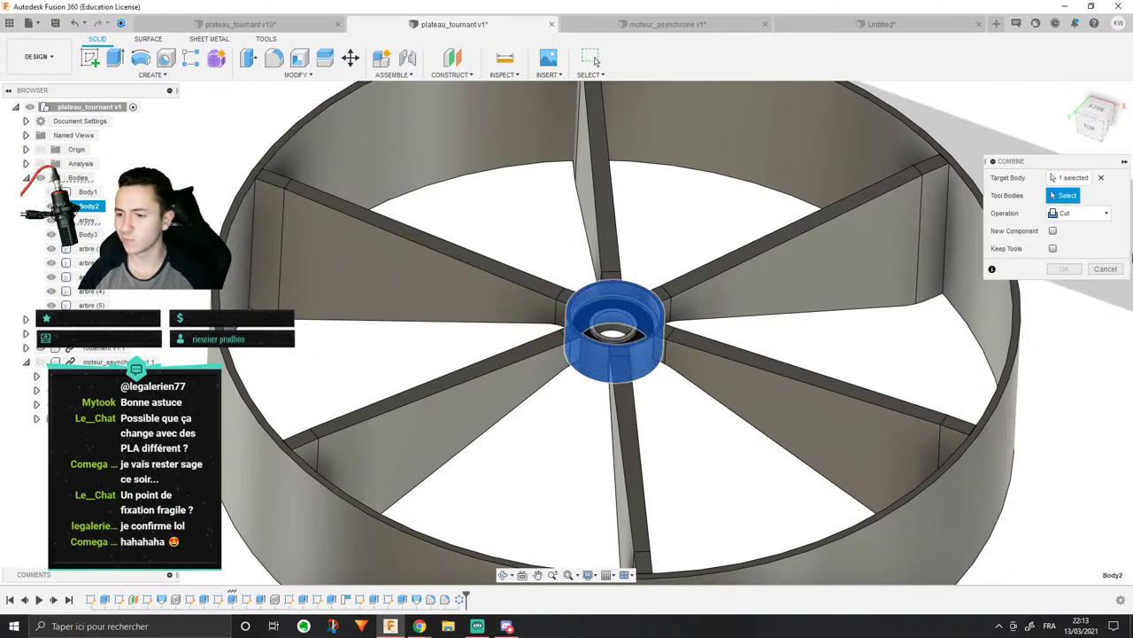
click(747, 268)
click(595, 181)
click(1080, 213)
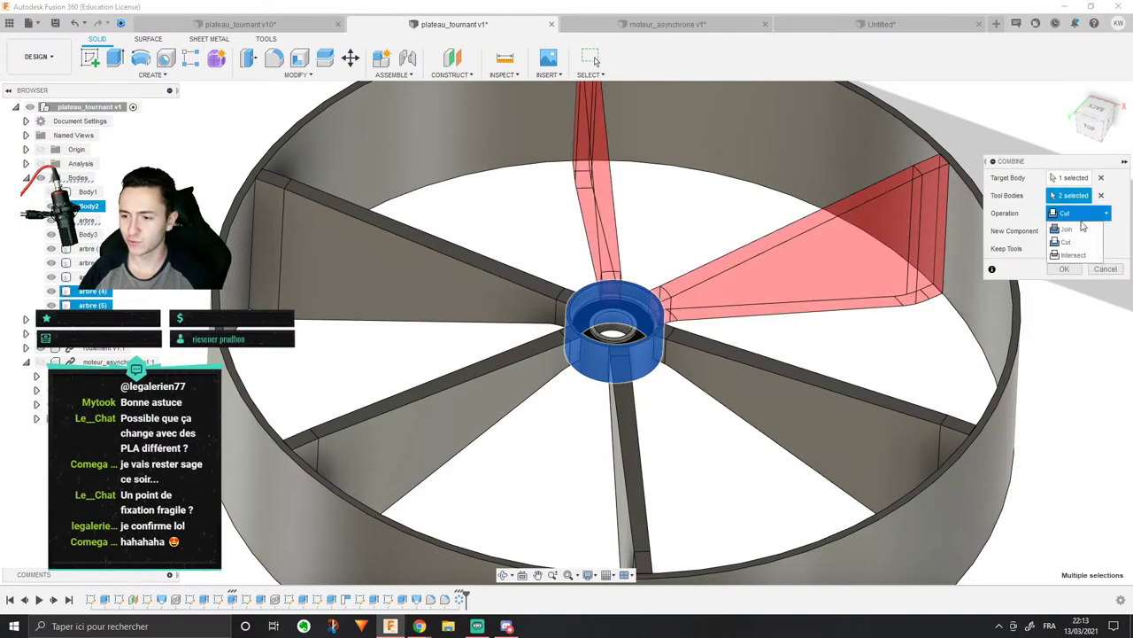
click(1067, 227)
Step: Add the four remaining arms as tool bodies and complete the join with the bearing housing
click(478, 253)
click(540, 368)
click(621, 425)
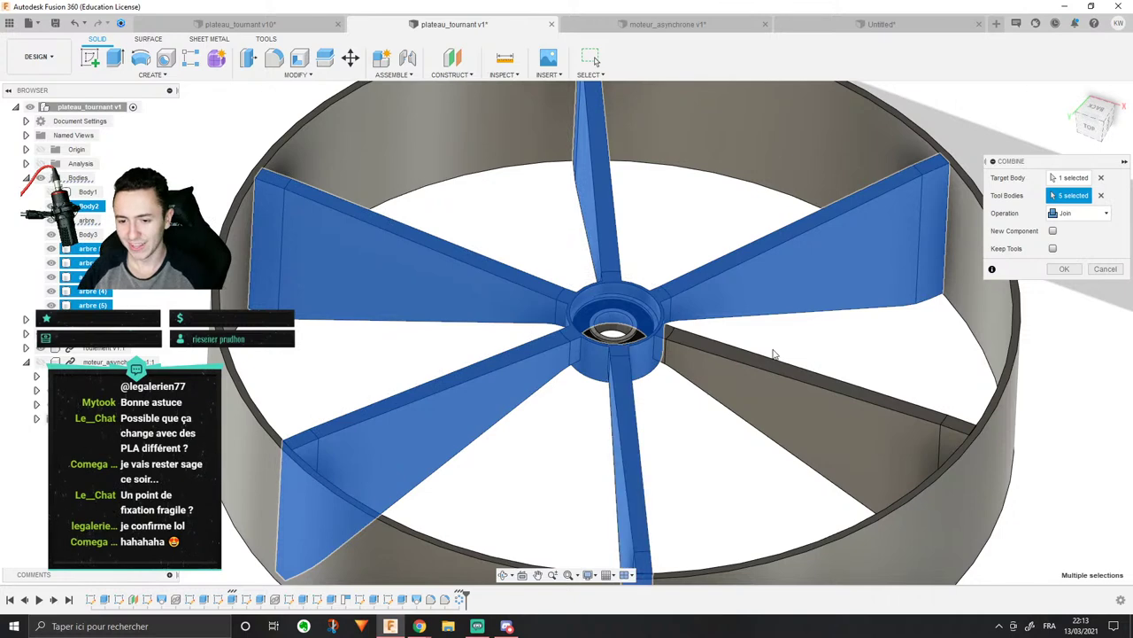
click(772, 363)
click(1071, 268)
scroll(840, 275, down, 3)
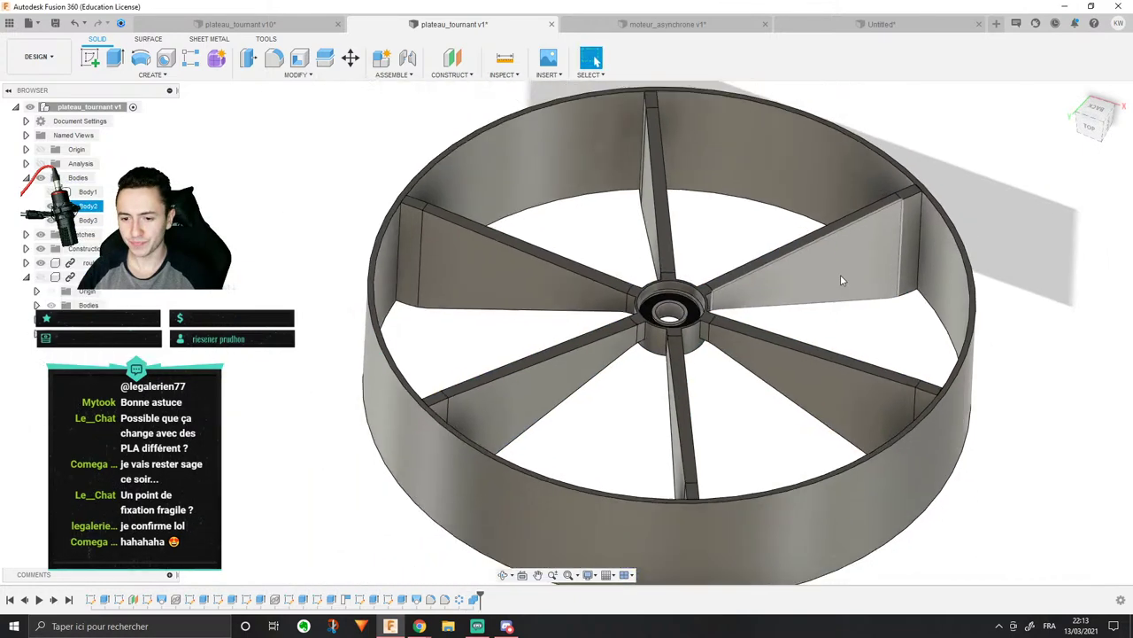
Step: Combine the outer ring as target with the six-arm bearing hub as tool body, using the Join operation
shift+middle_drag(840, 275, 624, 354)
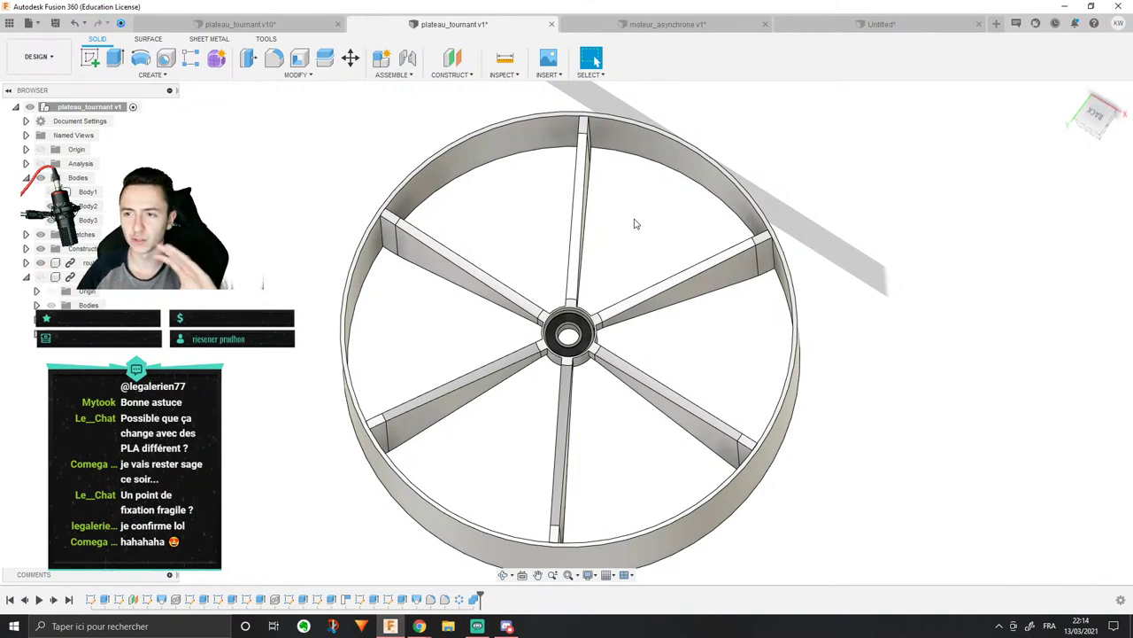
click(253, 75)
click(261, 166)
click(562, 159)
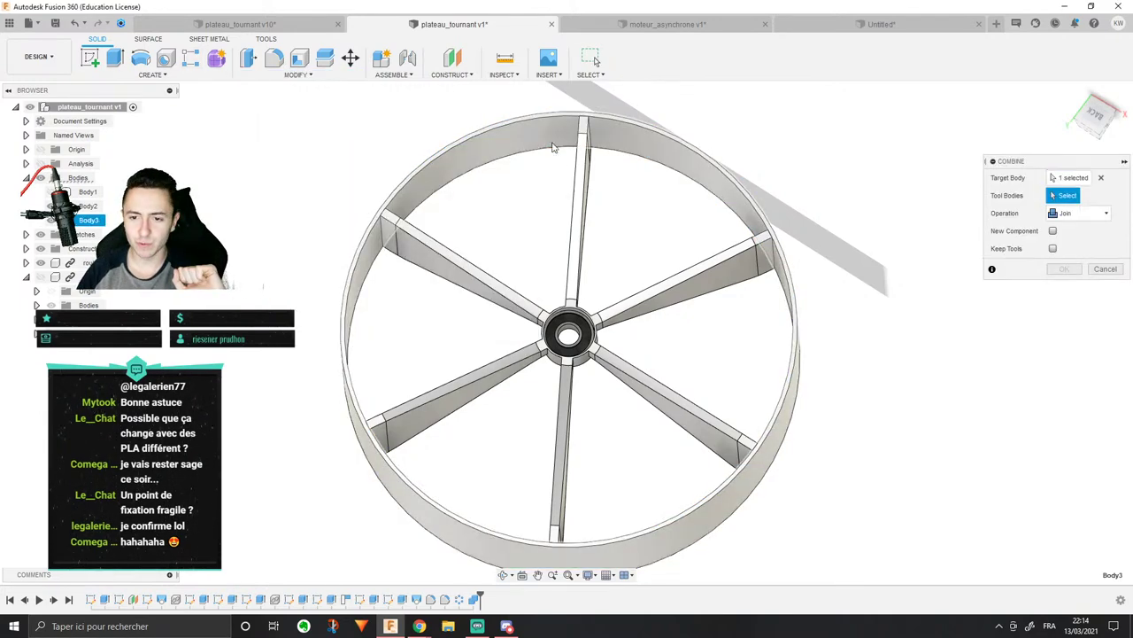
click(577, 167)
click(1064, 268)
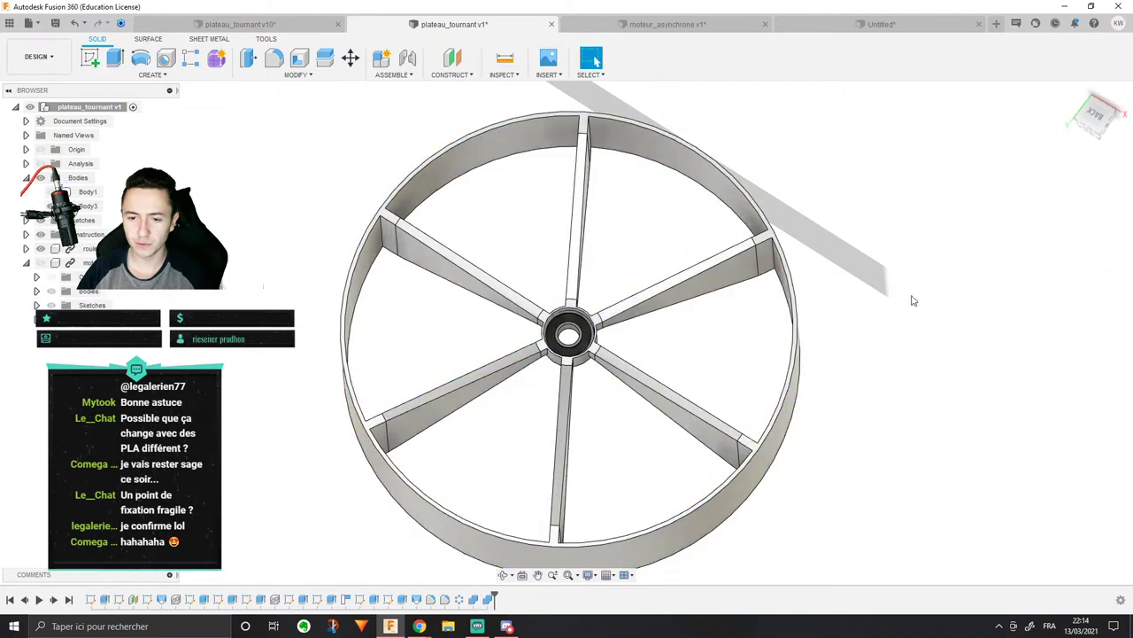
Step: Examine the joined outer ring and the underside junctions where the arms meet the bearing housing
shift+middle_drag(817, 325, 797, 169)
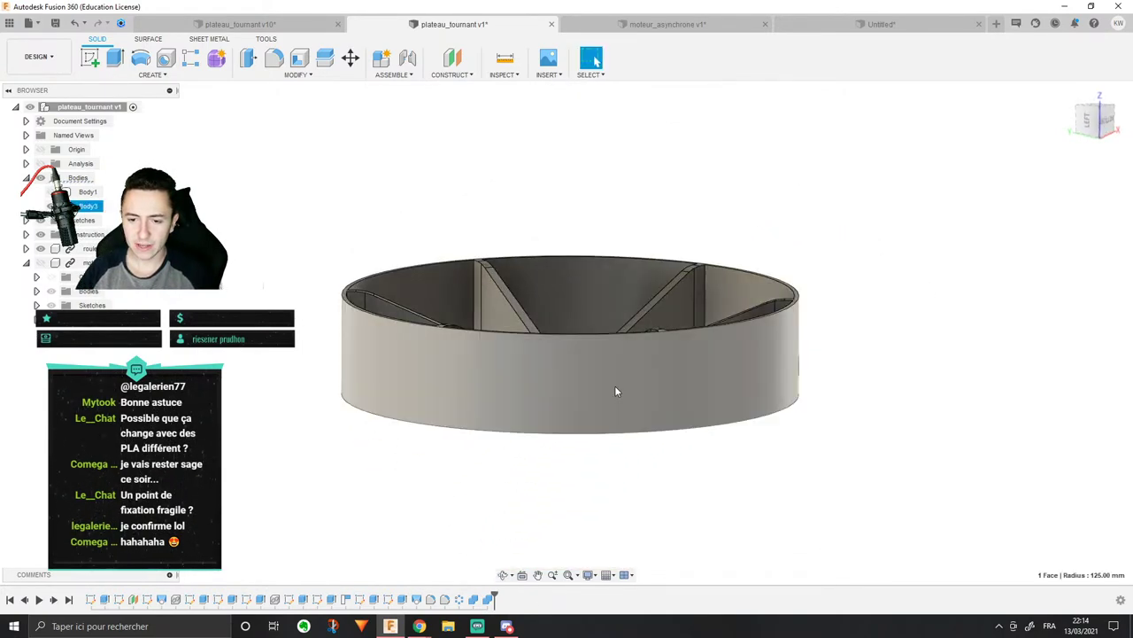
click(681, 377)
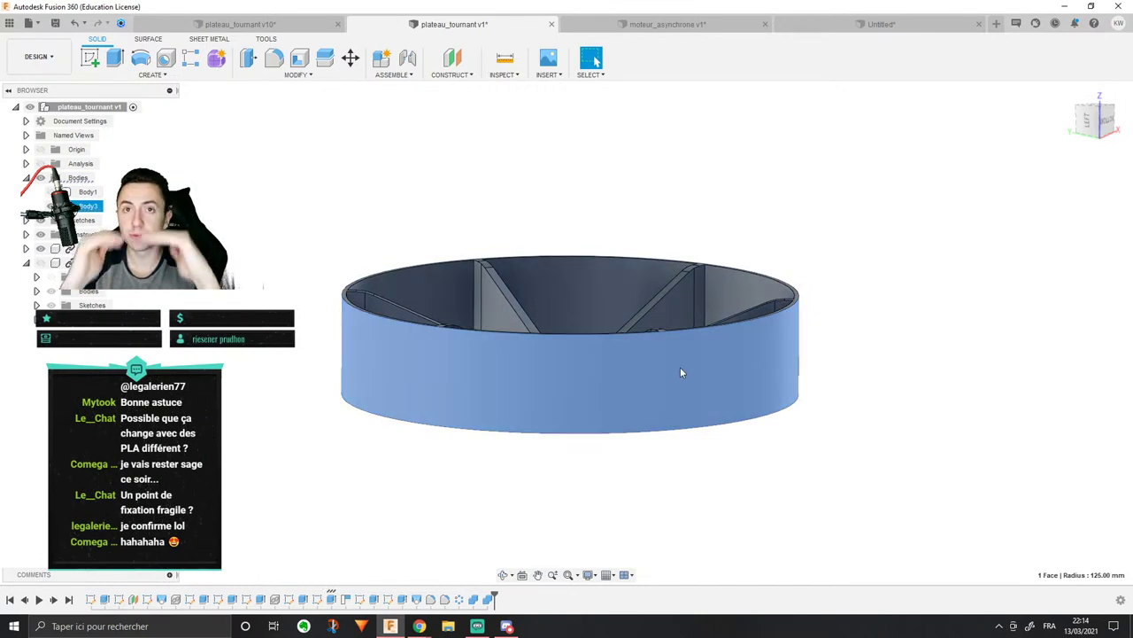
mouse_move(765, 364)
shift+middle_down()
mouse_move(780, 333)
mouse_move(772, 356)
shift+middle_up()
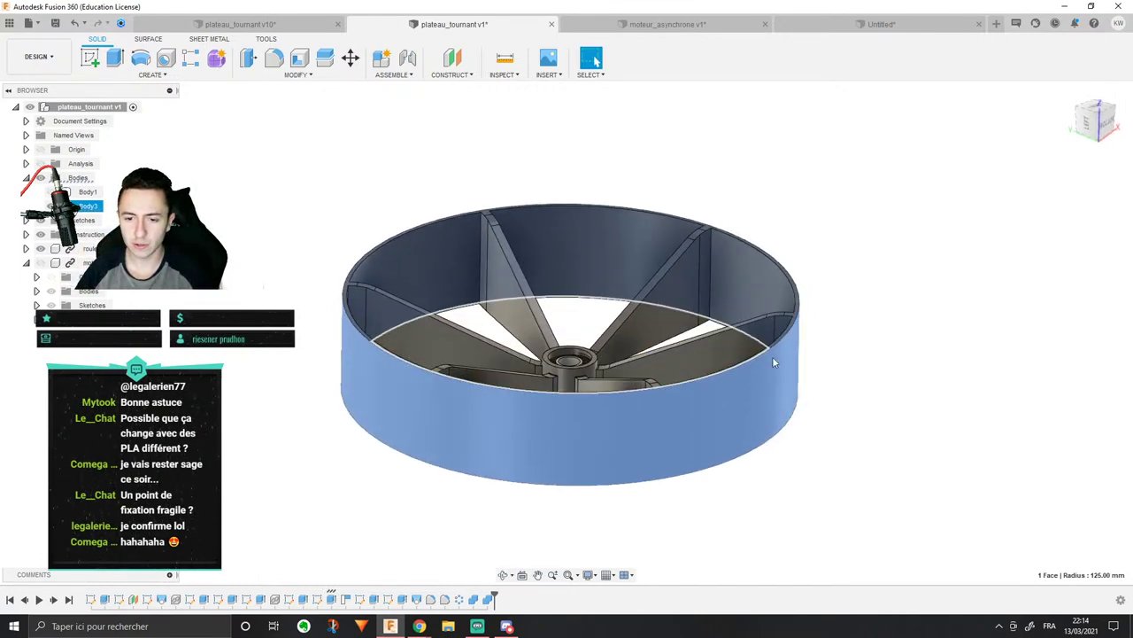
click(830, 450)
shift+middle_drag(774, 410, 787, 353)
scroll(569, 361, up, 5)
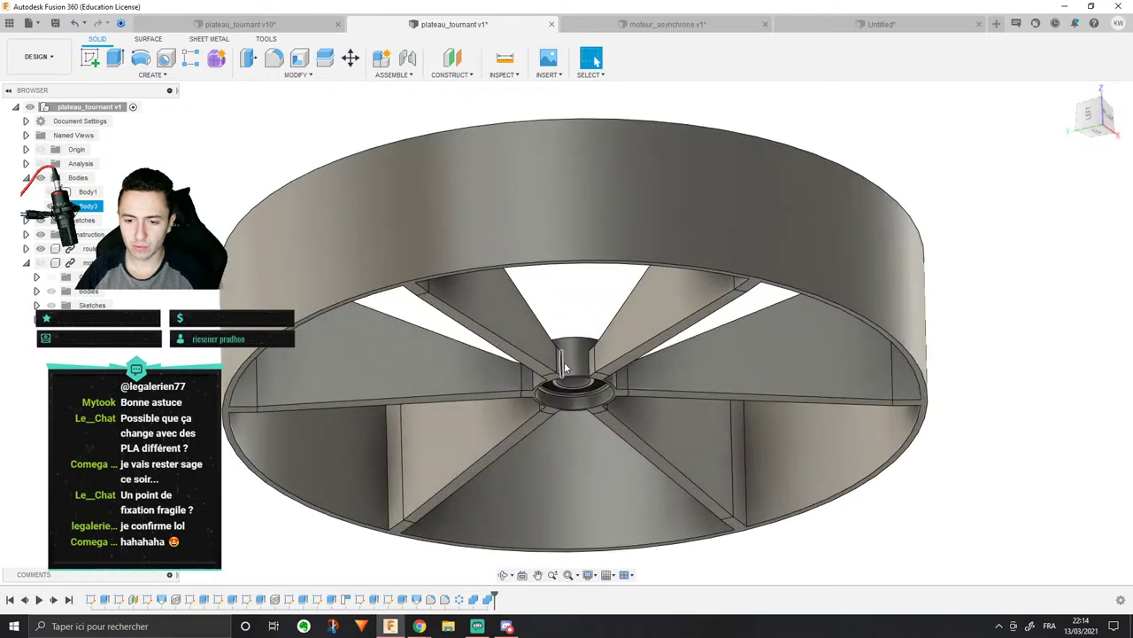
shift+middle_drag(572, 377, 577, 339)
shift+middle_drag(549, 351, 519, 382)
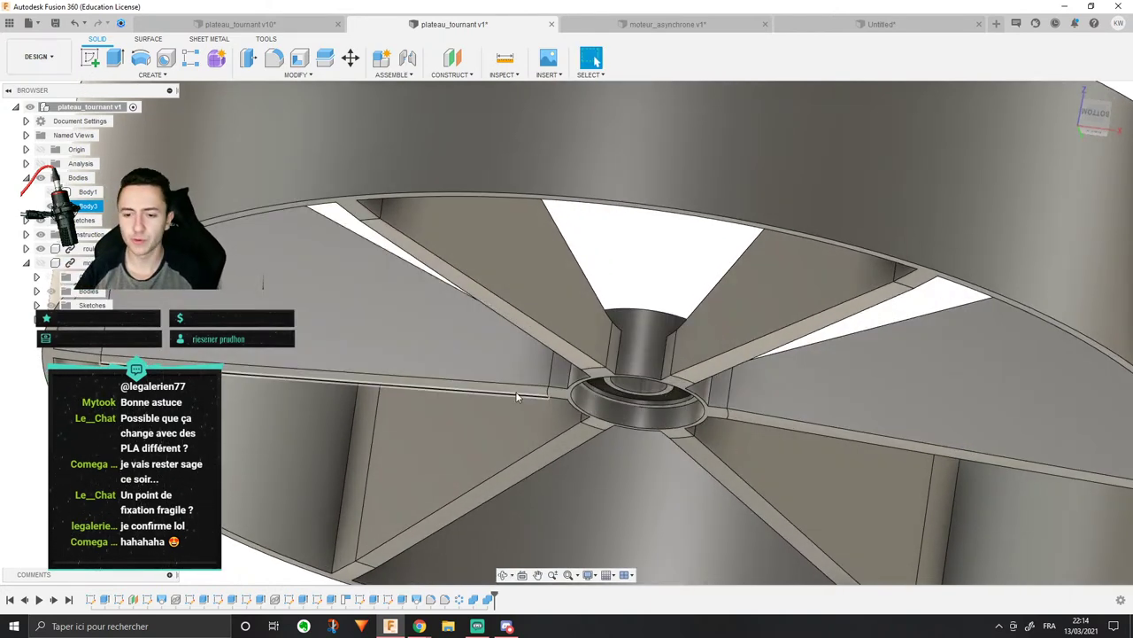
scroll(518, 396, down, 4)
scroll(688, 340, down, 1)
scroll(647, 384, up, 6)
middle_drag(648, 383, 640, 339)
scroll(672, 312, down, 5)
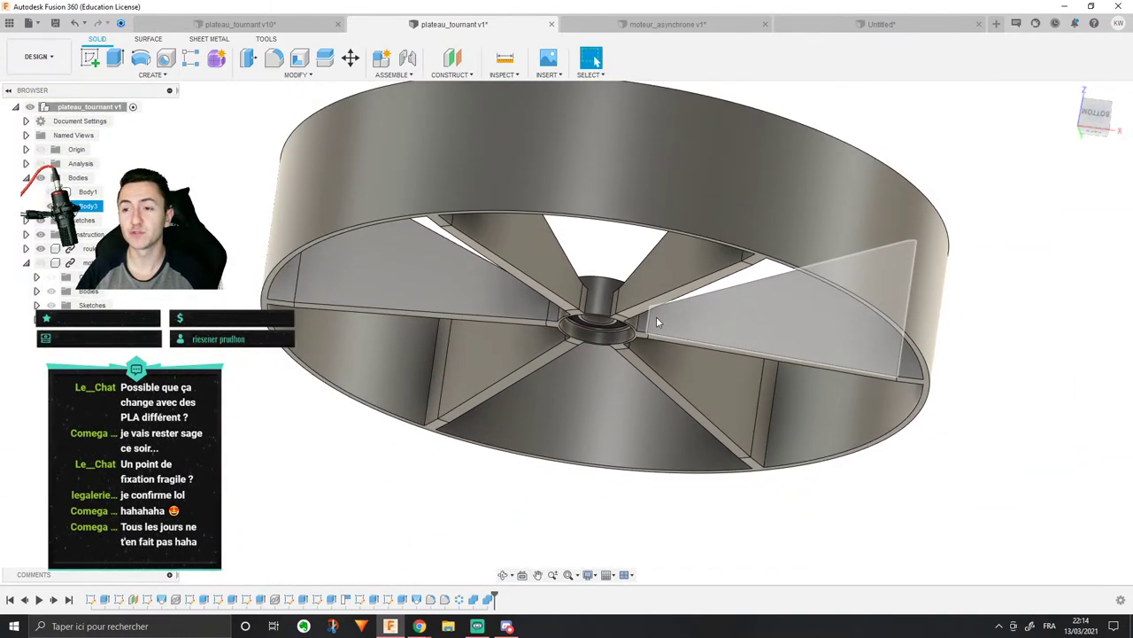
Step: Examine the six-arm wheel from above and from the side, checking the bearing in its housing
shift+middle_drag(657, 317, 675, 412)
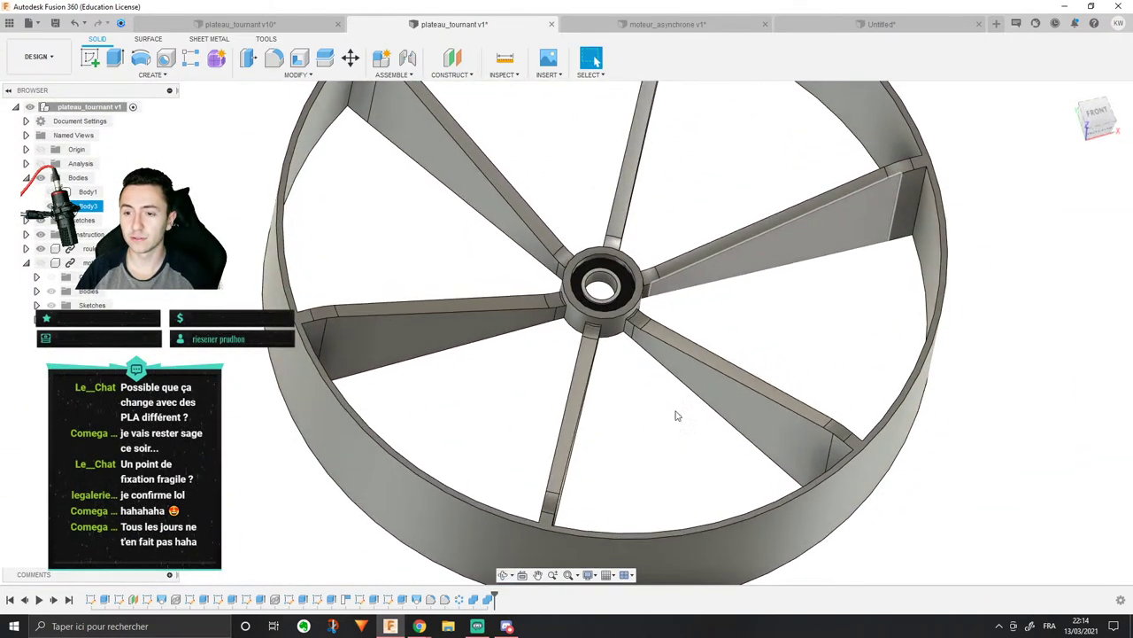
scroll(675, 280, up, 2)
scroll(644, 283, down, 3)
shift+middle_drag(644, 283, 696, 401)
scroll(672, 420, down, 4)
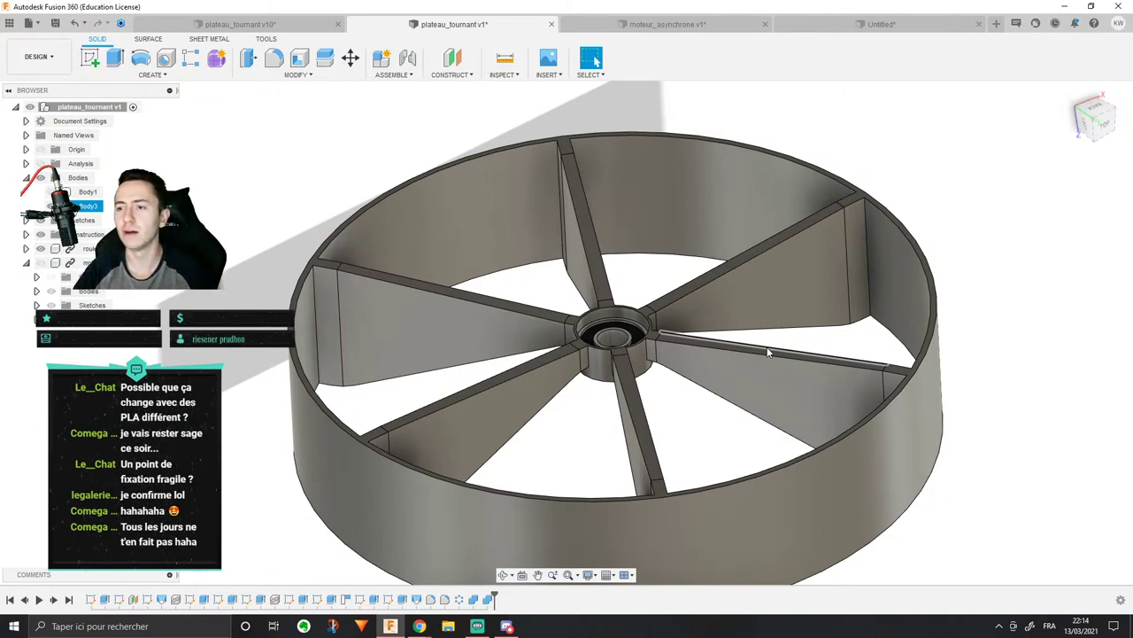
shift+middle_drag(767, 352, 931, 382)
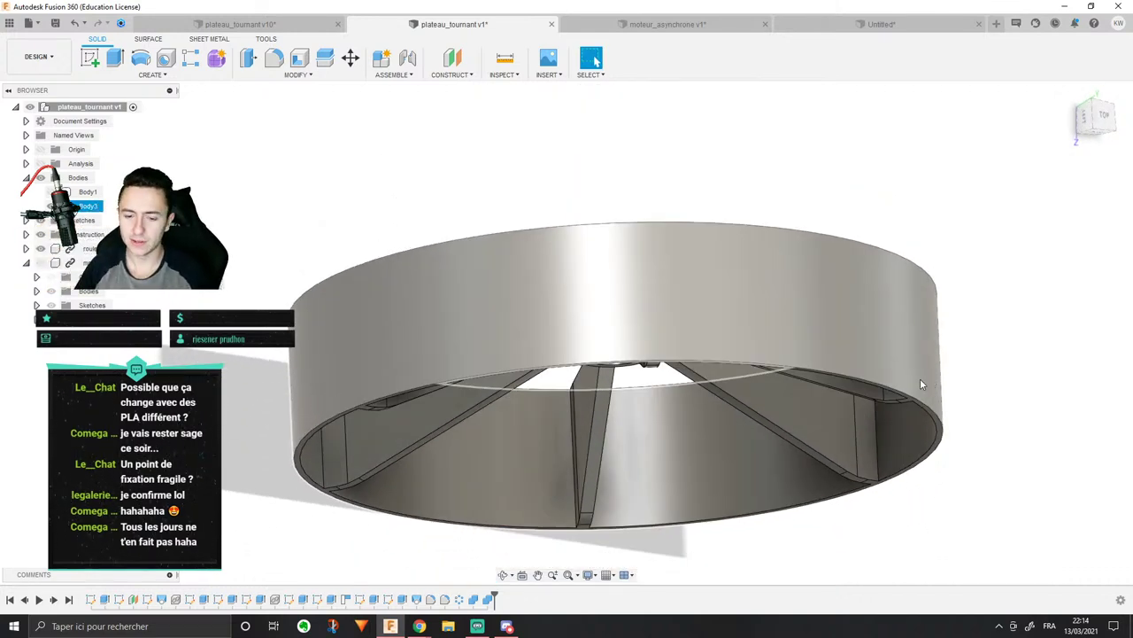
shift+middle_drag(920, 379, 586, 361)
drag(607, 352, 620, 348)
shift+middle_drag(671, 521, 653, 470)
scroll(634, 419, down, 3)
middle_drag(618, 374, 628, 324)
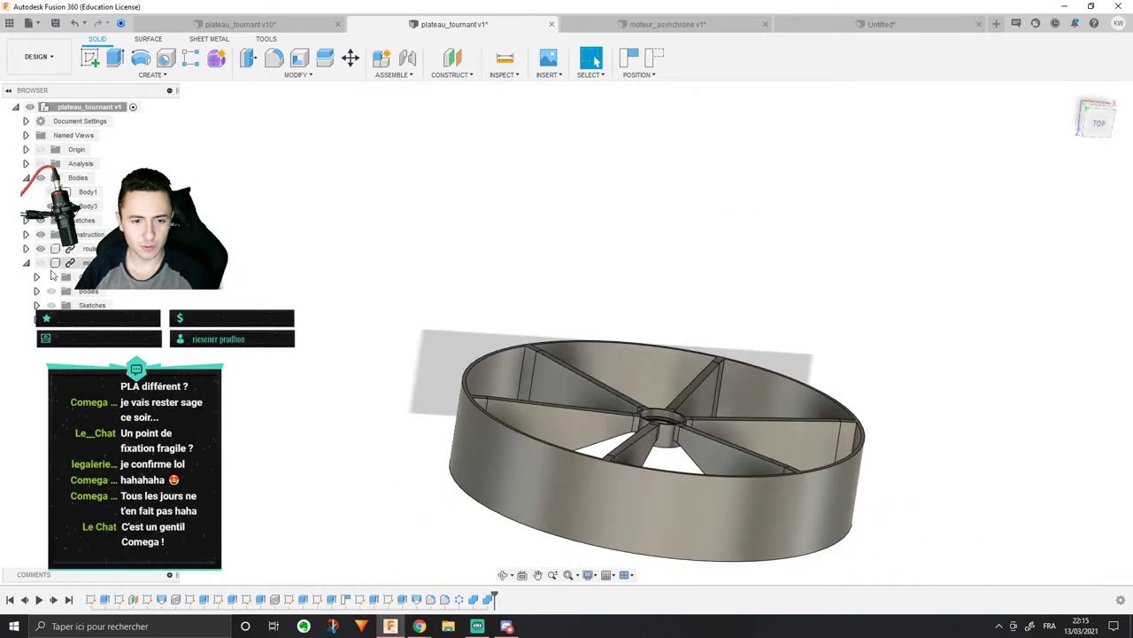
Step: Show the hidden top disc body and rename it plateau
click(50, 191)
shift+middle_drag(442, 293, 420, 316)
double_click(85, 192)
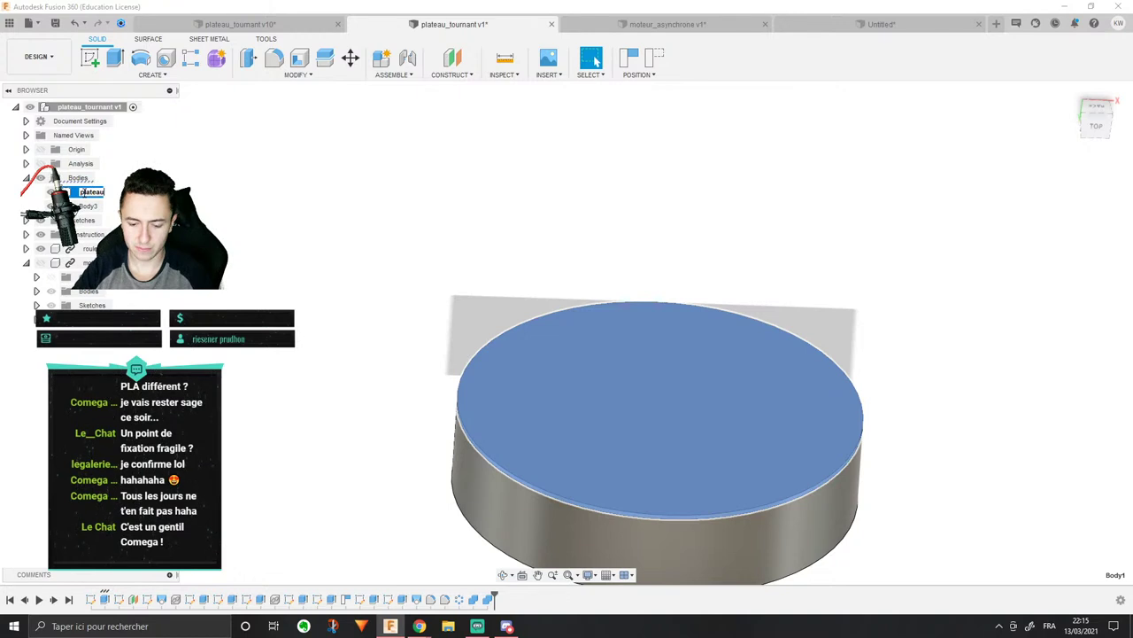
key(Return)
Step: Rename the joined ring and arms body as coque
double_click(94, 206)
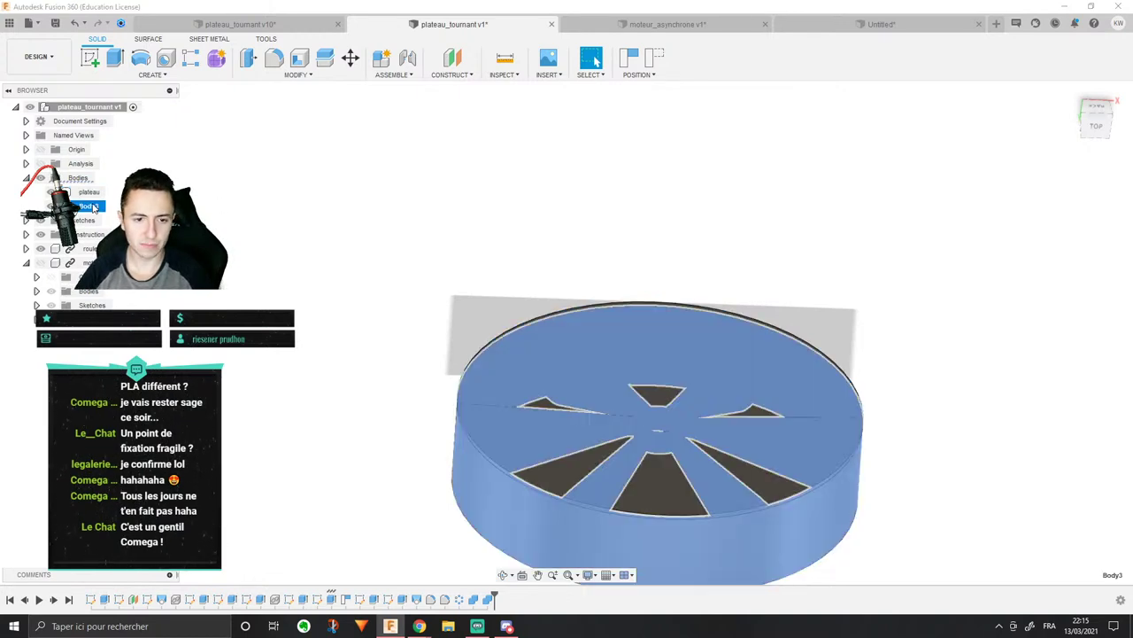
double_click(94, 205)
click(281, 228)
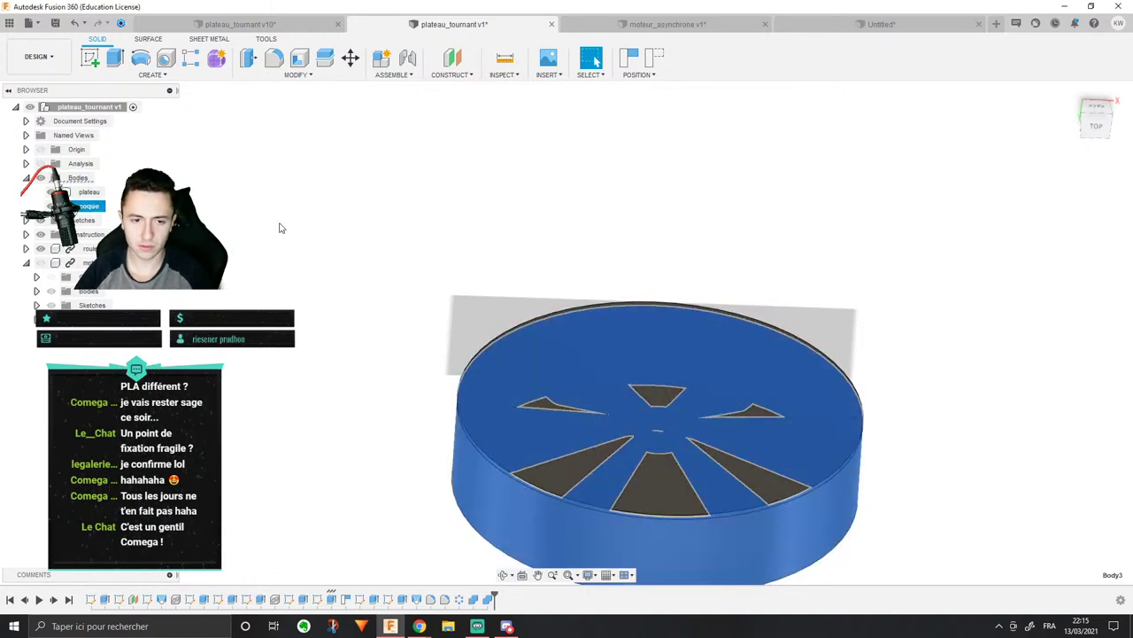
Step: Examine how the plateau disc sits on the coque, from the side and from underneath
scroll(566, 336, down, 2)
scroll(784, 393, up, 2)
shift+middle_drag(697, 394, 698, 251)
shift+middle_drag(704, 340, 704, 370)
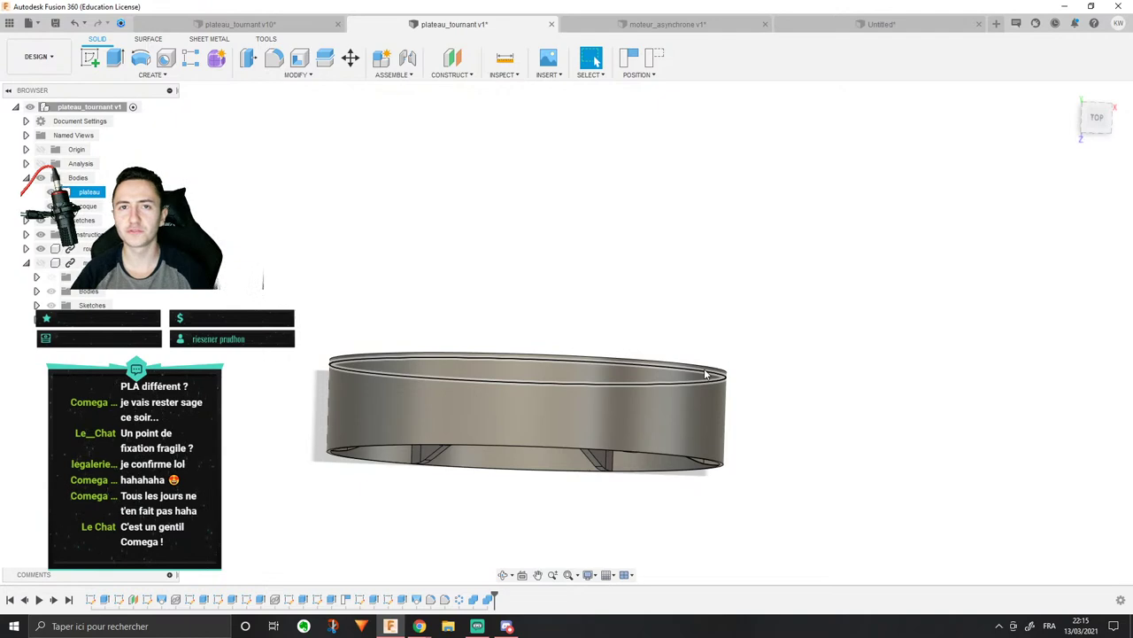
scroll(451, 307, up, 1)
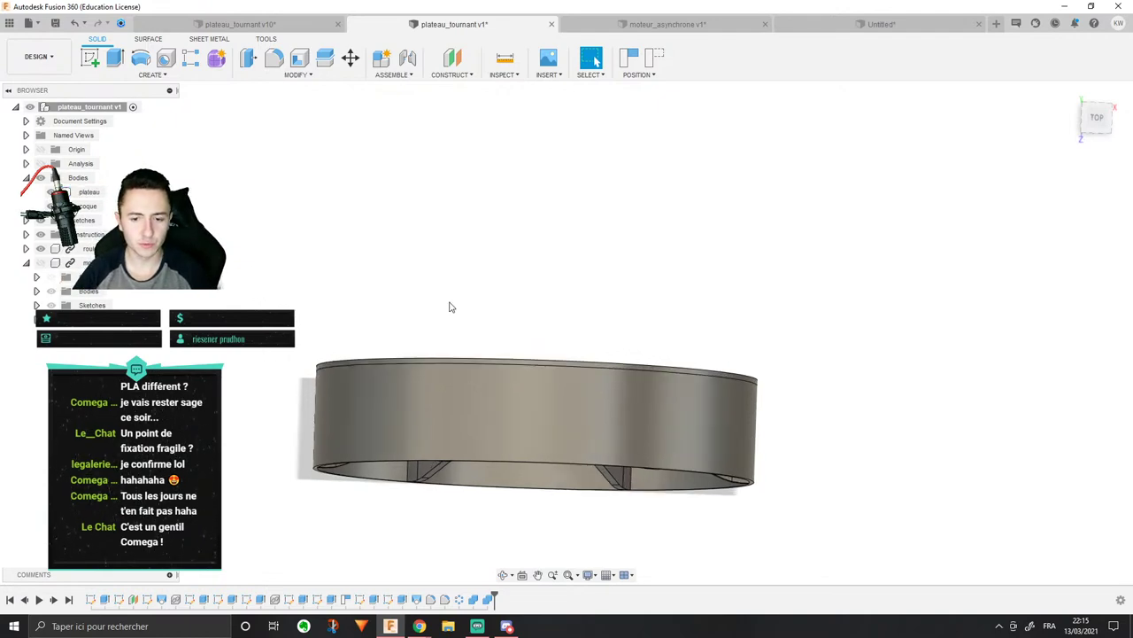
middle_drag(551, 352, 571, 323)
shift+middle_drag(635, 338, 641, 248)
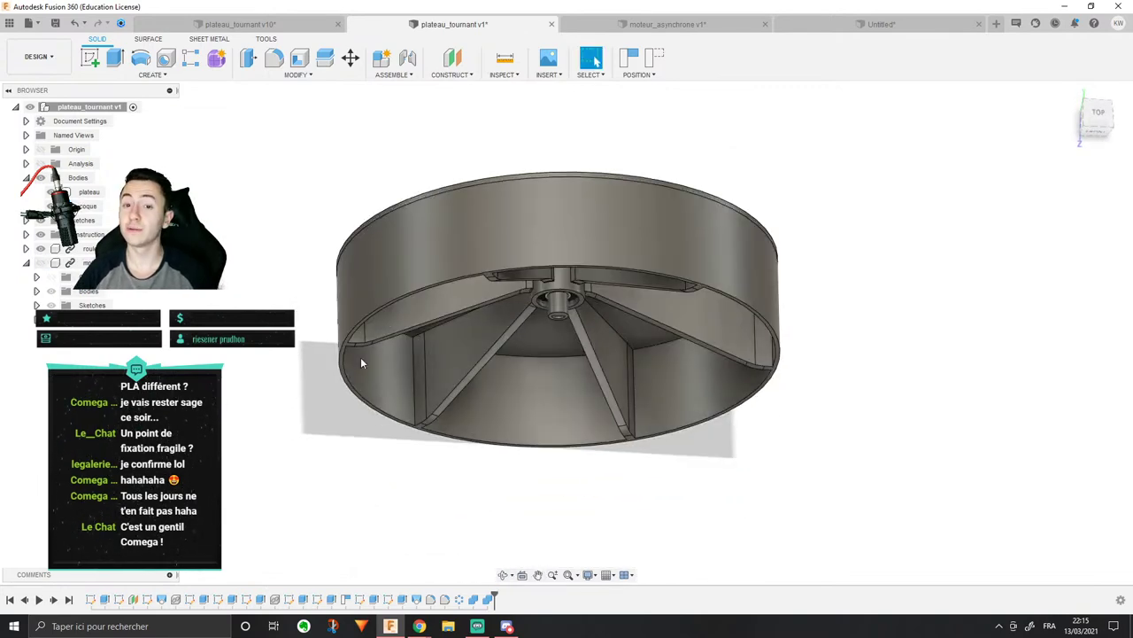
shift+middle_drag(361, 357, 613, 363)
key(Escape)
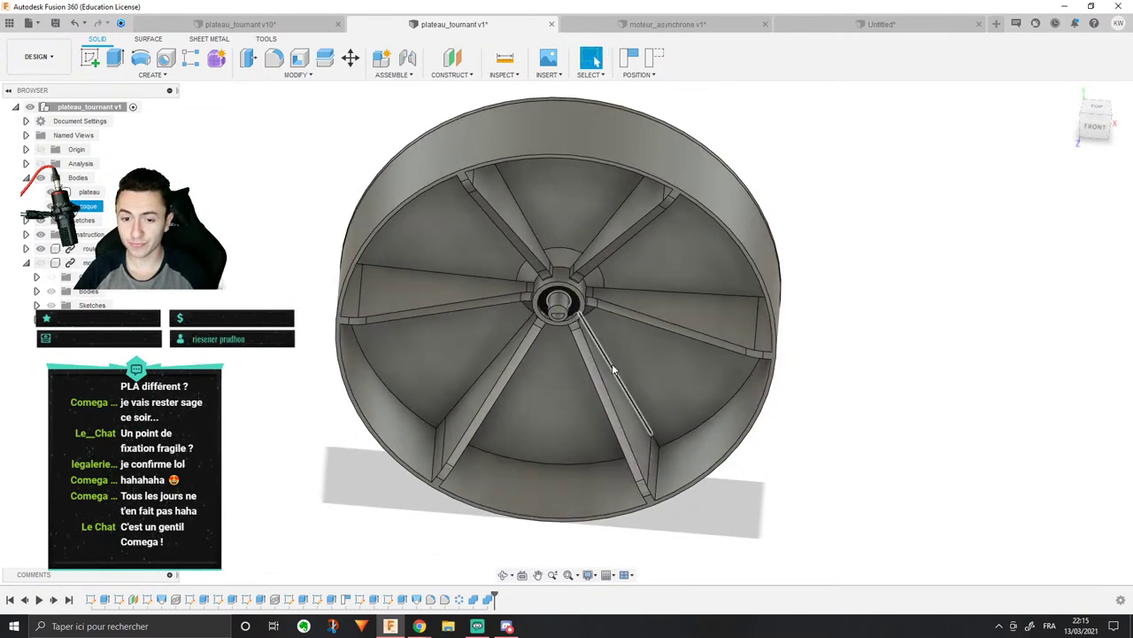
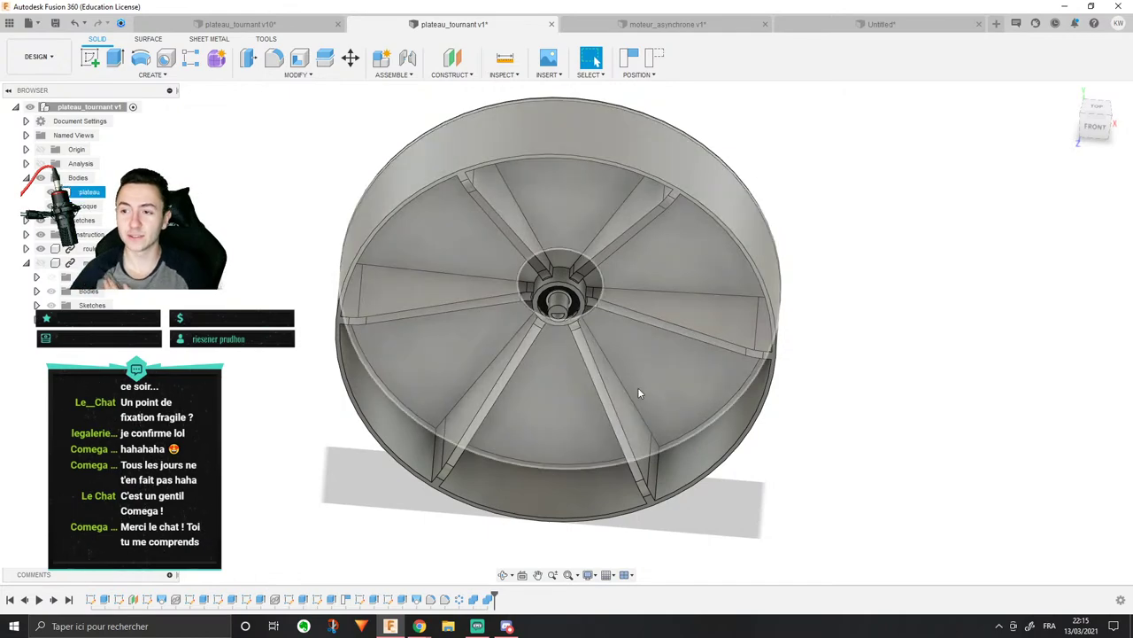
Step: Inspect the central shaft, bearing and hub area beneath the plateau, as well as the outer wall of the coque
scroll(759, 391, up, 2)
middle_drag(758, 388, 794, 382)
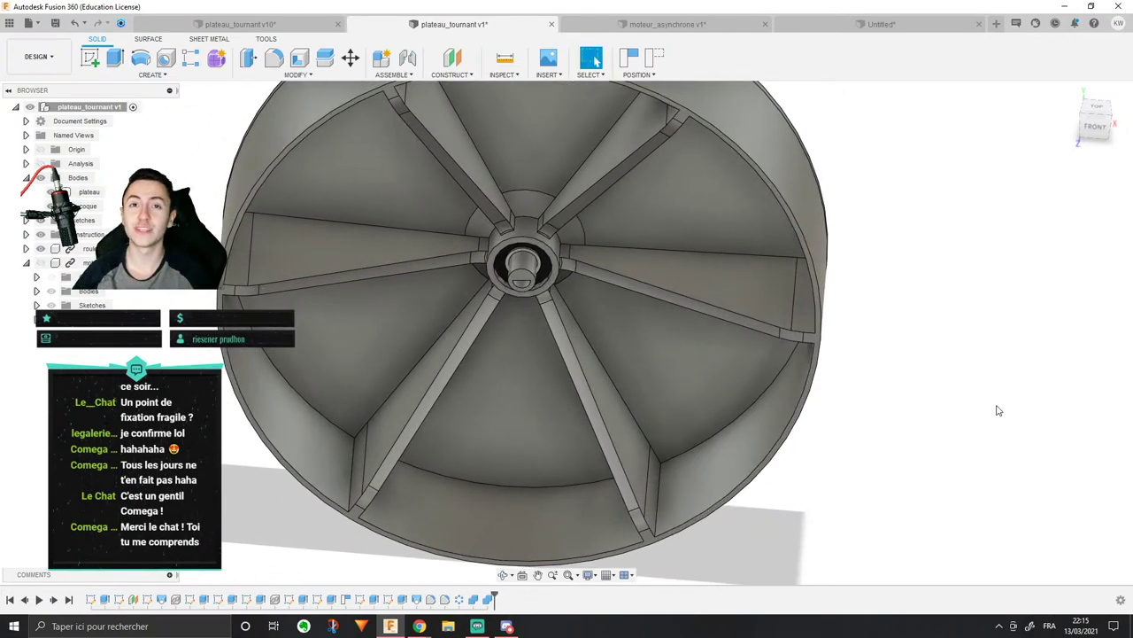
shift+middle_drag(913, 374, 898, 339)
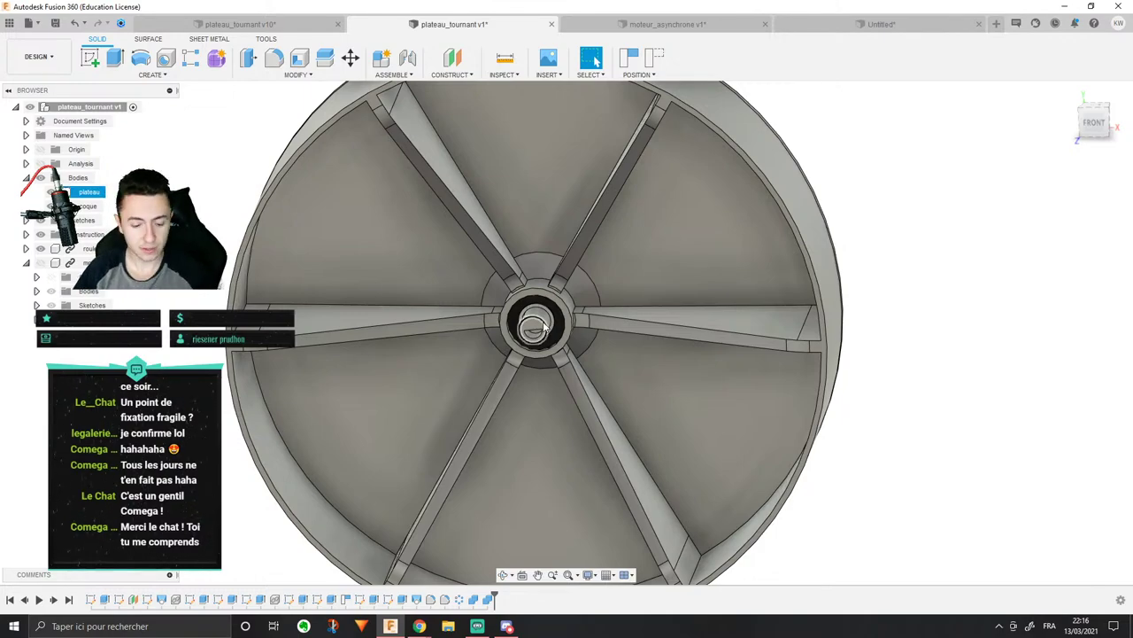
shift+middle_drag(544, 328, 569, 364)
scroll(566, 338, up, 2)
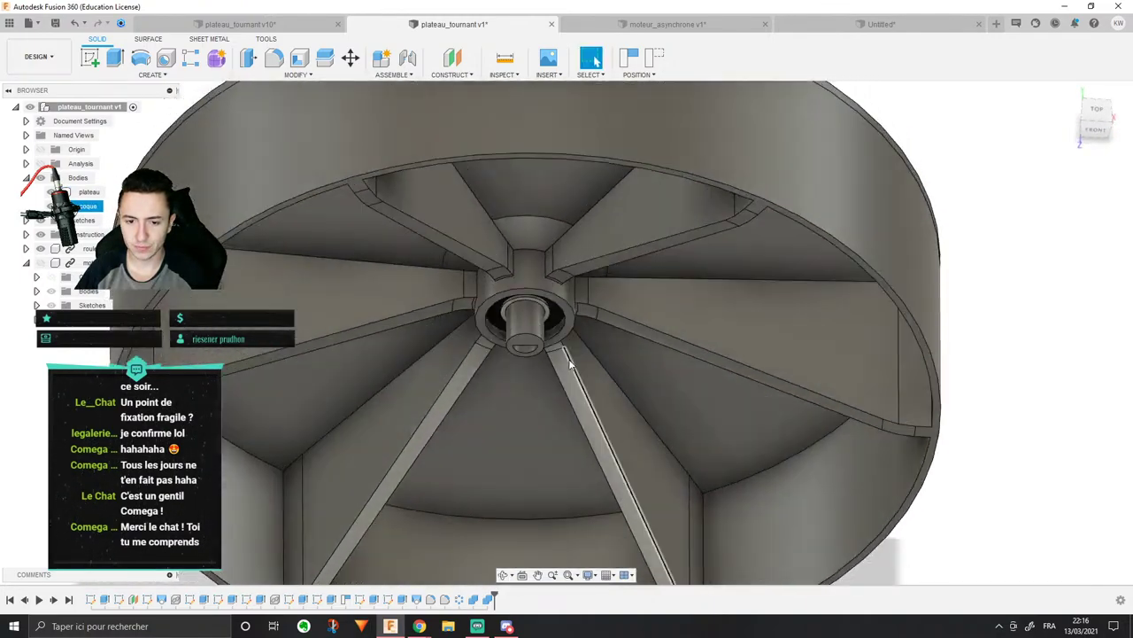
scroll(570, 364, down, 3)
shift+middle_drag(526, 215, 651, 282)
shift+middle_drag(664, 229, 620, 215)
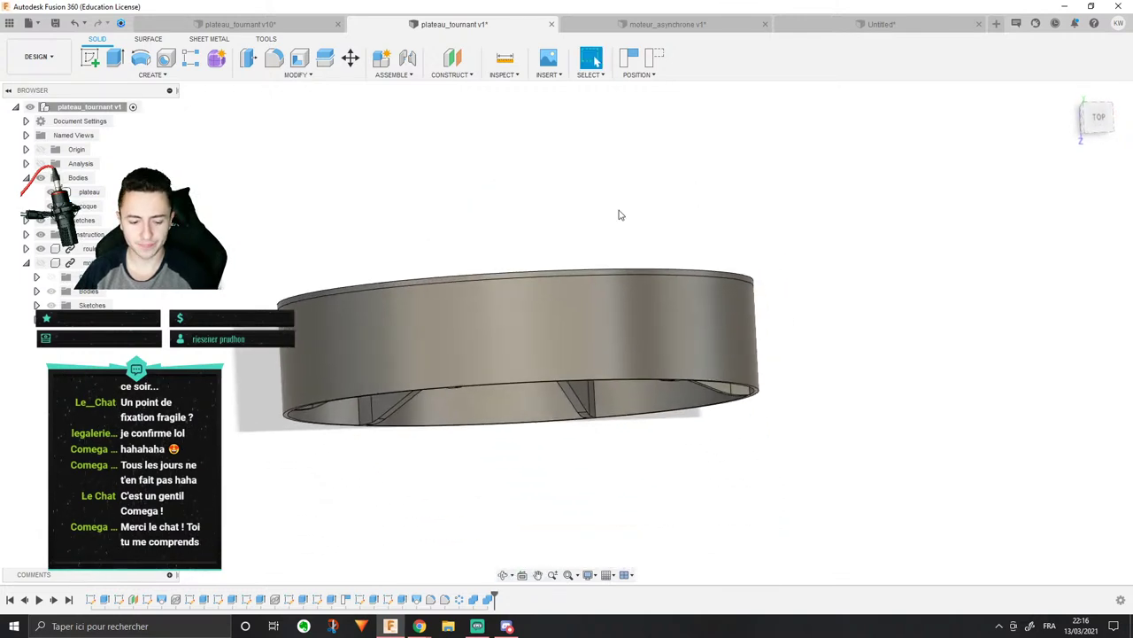
right_click(587, 332)
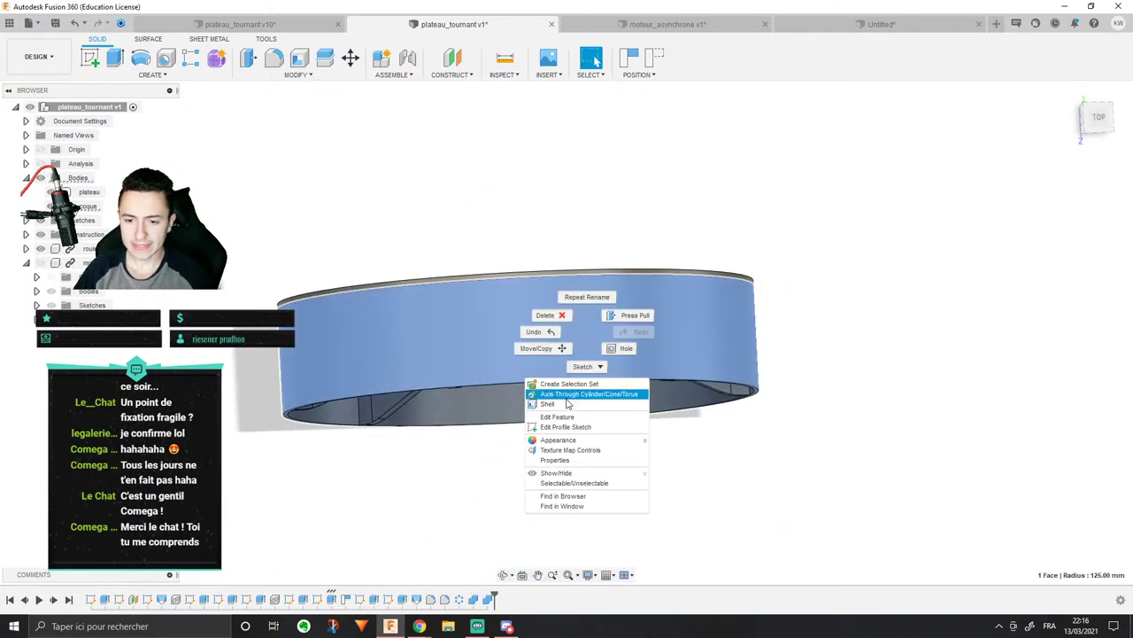
click(726, 258)
click(122, 57)
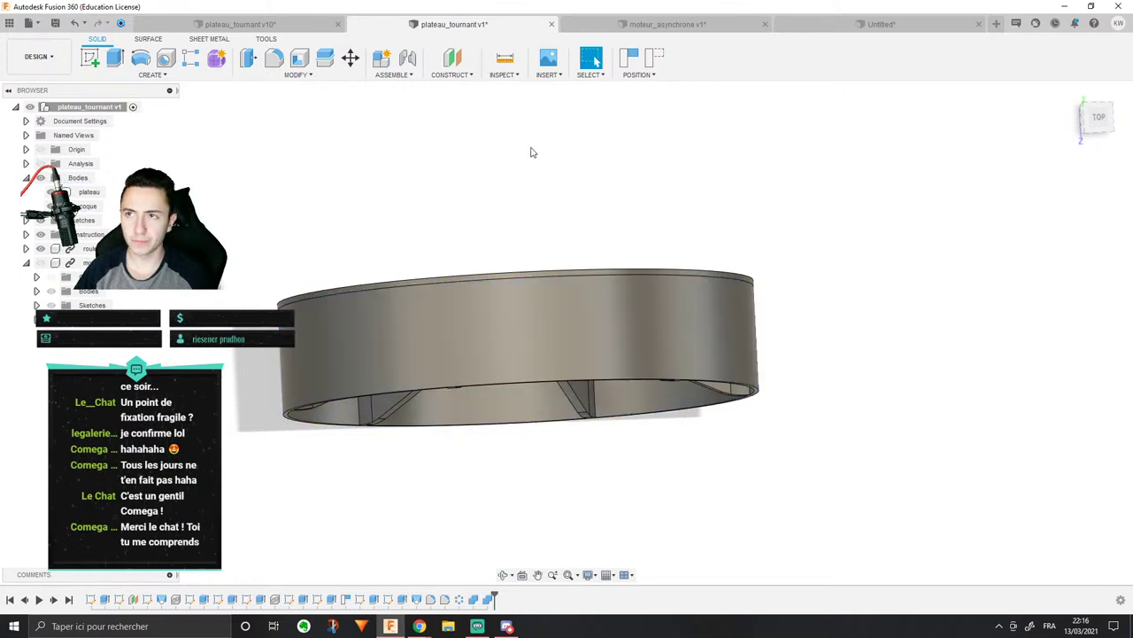
Step: Start a sketch on the XZ plane, capturing the current position of the moved components
shift+middle_drag(531, 152, 690, 140)
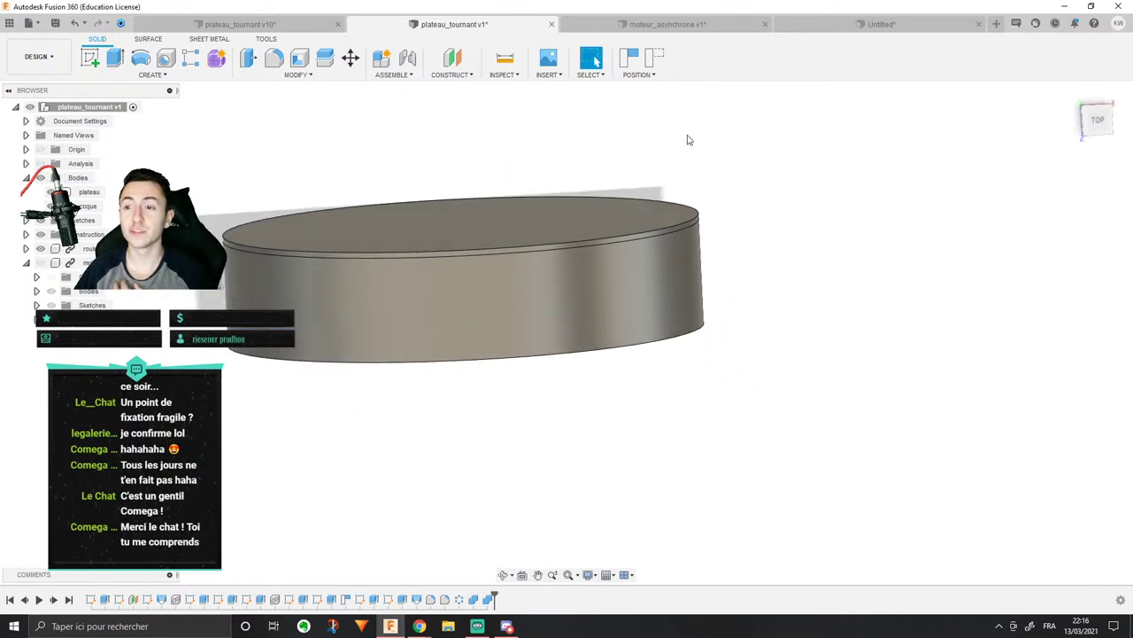
click(90, 58)
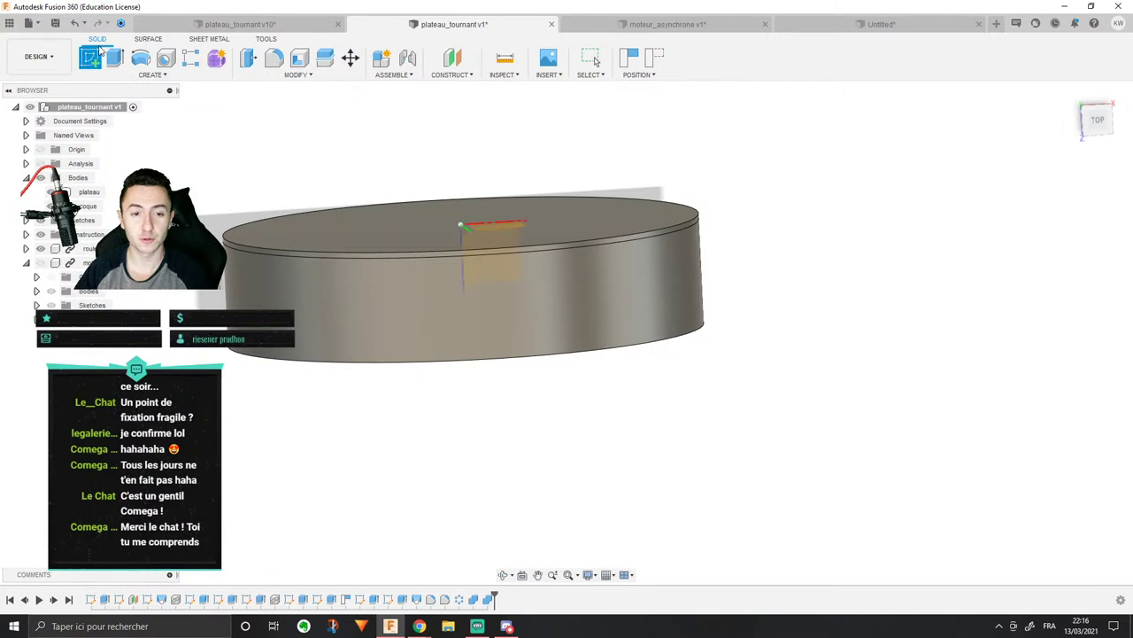
click(495, 272)
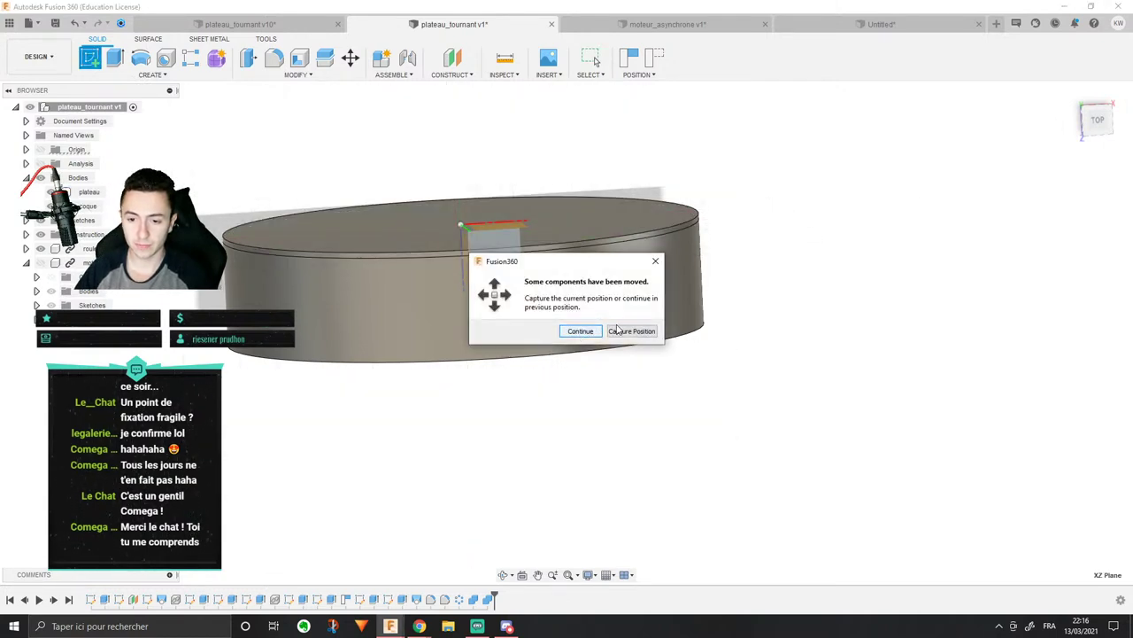
click(622, 330)
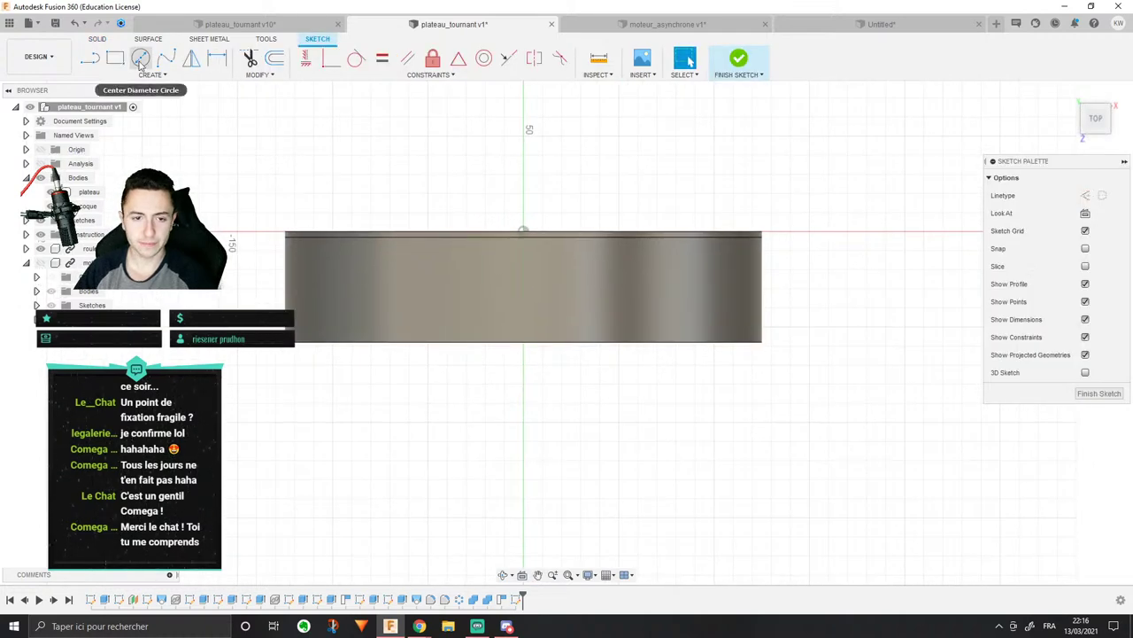
Step: Draw a circle about 16.6 mm in diameter centred on the vertical axis, about 42.6 mm below the origin
click(140, 57)
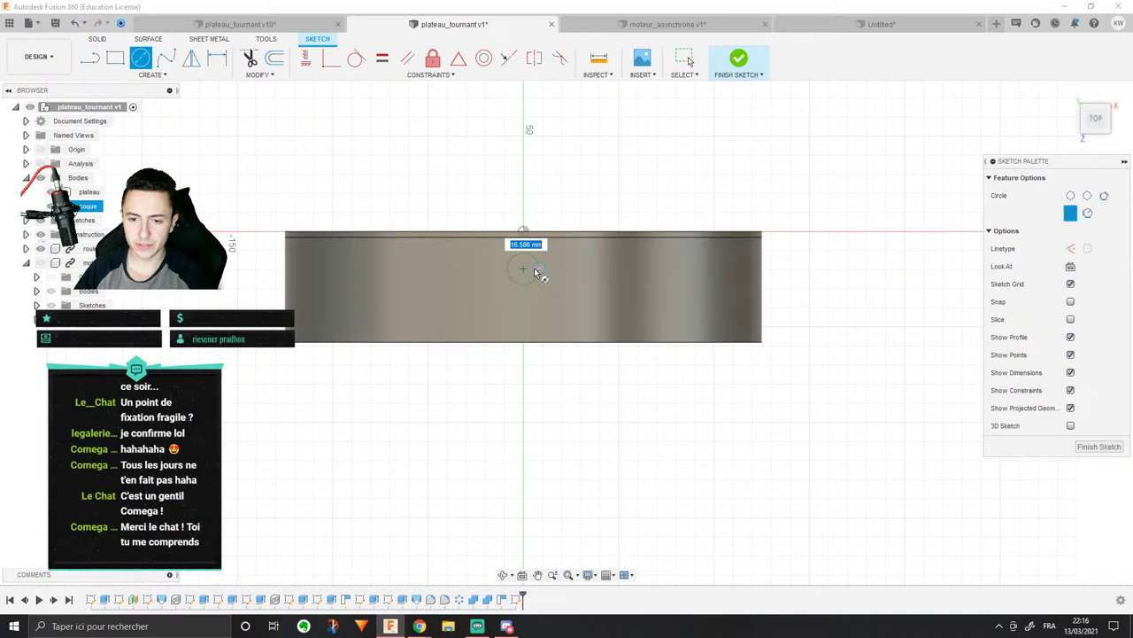
scroll(525, 266, up, 3)
key(Escape)
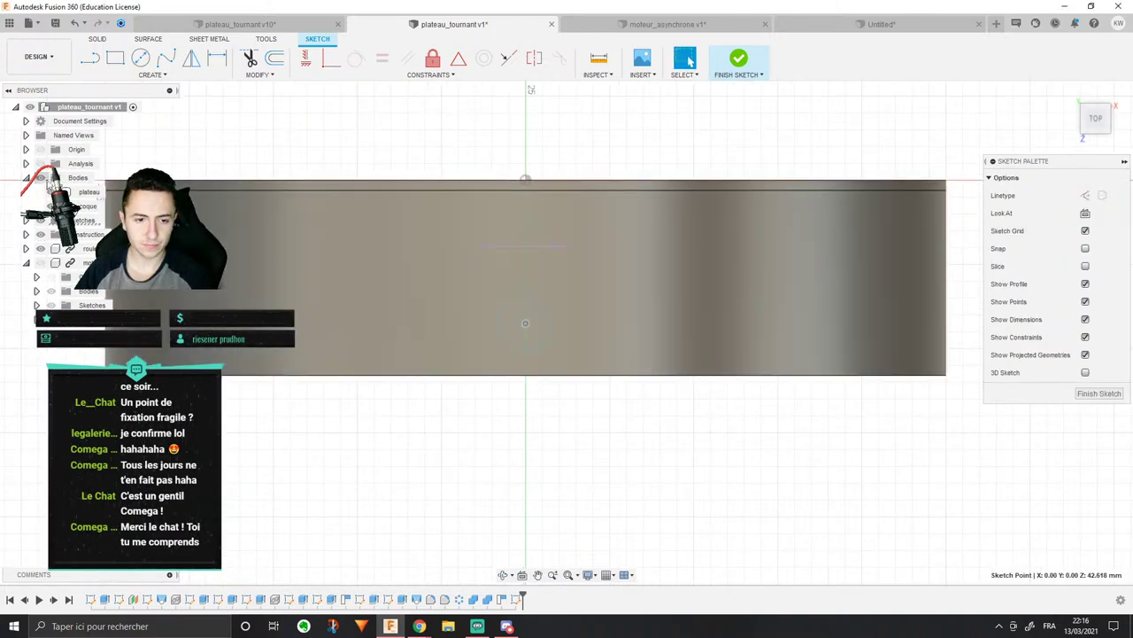
Step: Hide the bodies and the linked bearing component, and collapse the motor component's tree
click(344, 159)
middle_drag(345, 158, 345, 171)
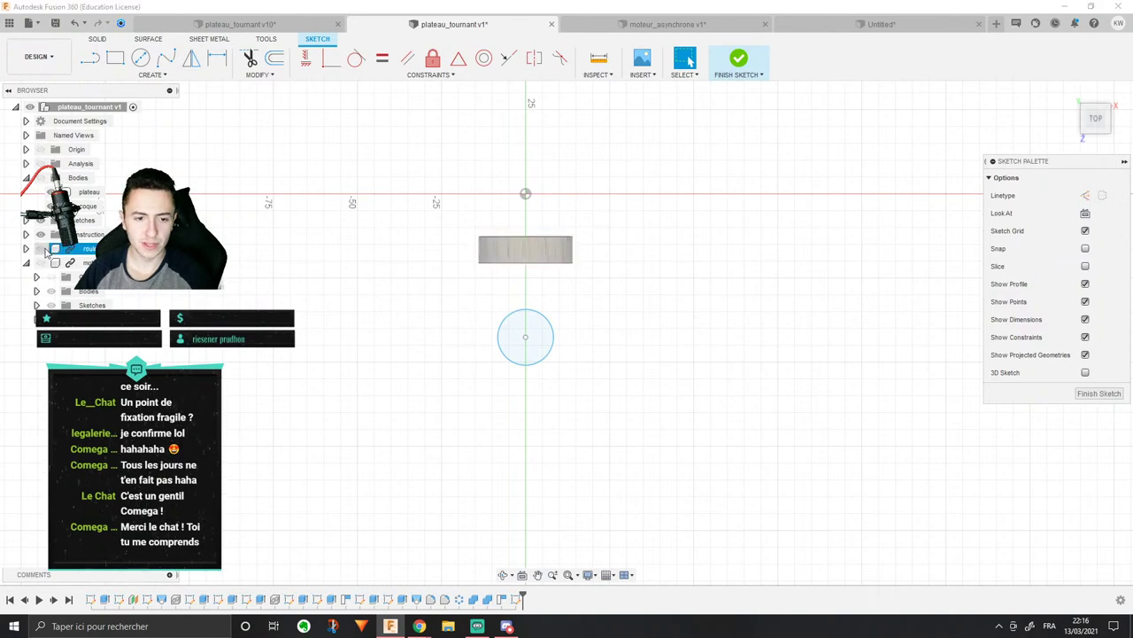
click(41, 248)
click(25, 263)
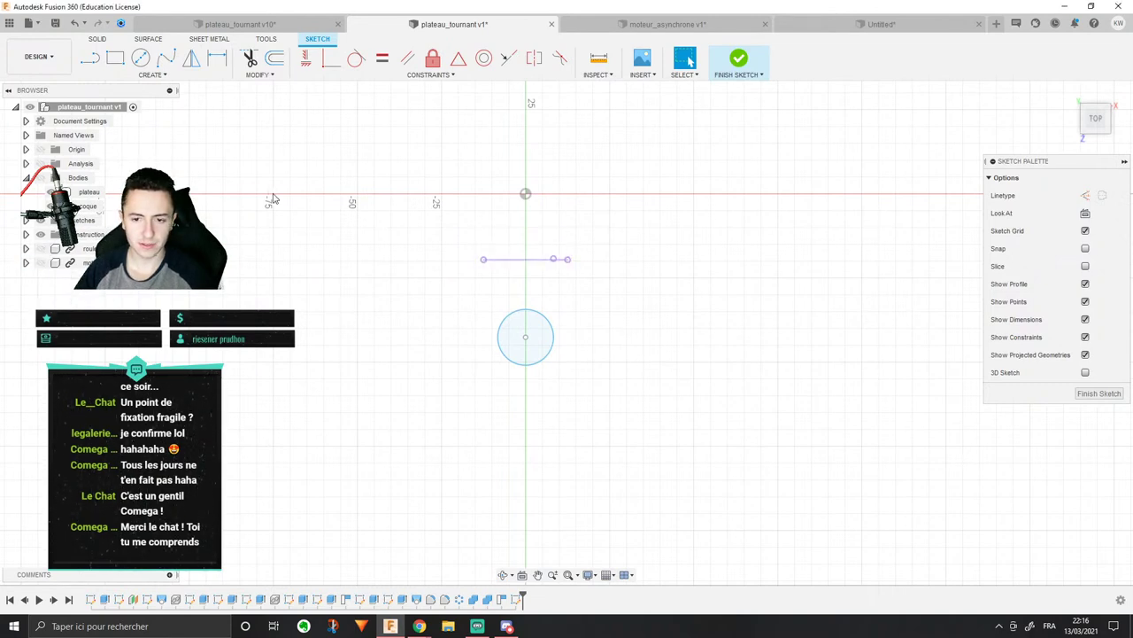
Step: Draw a vertical construction line about 42.6 mm long from the origin to the circle's centre
key(l)
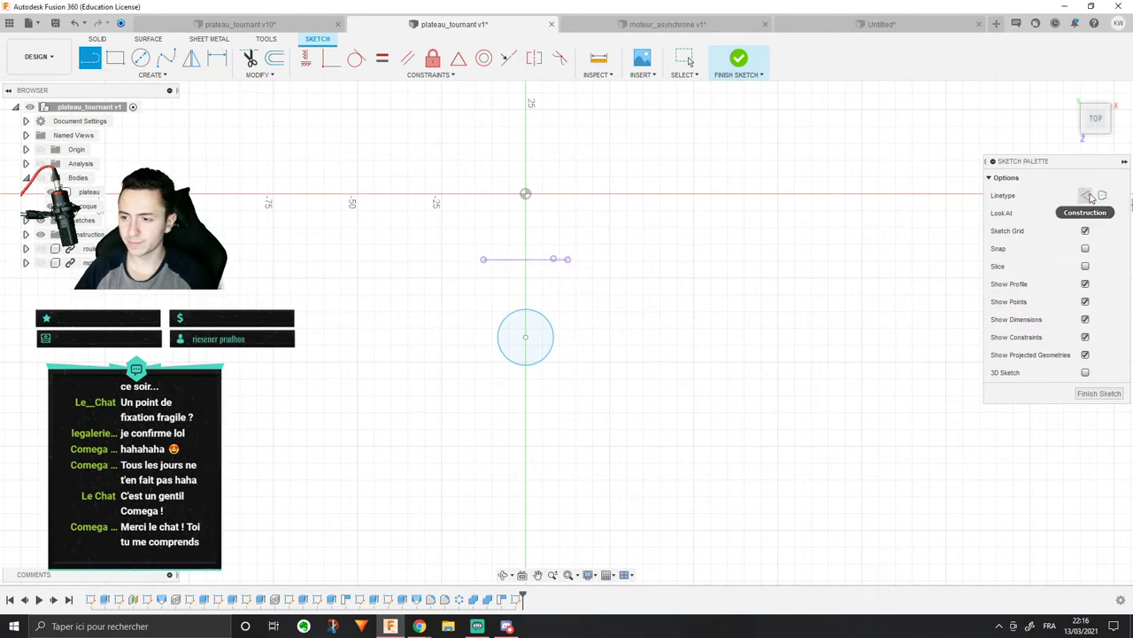
click(526, 194)
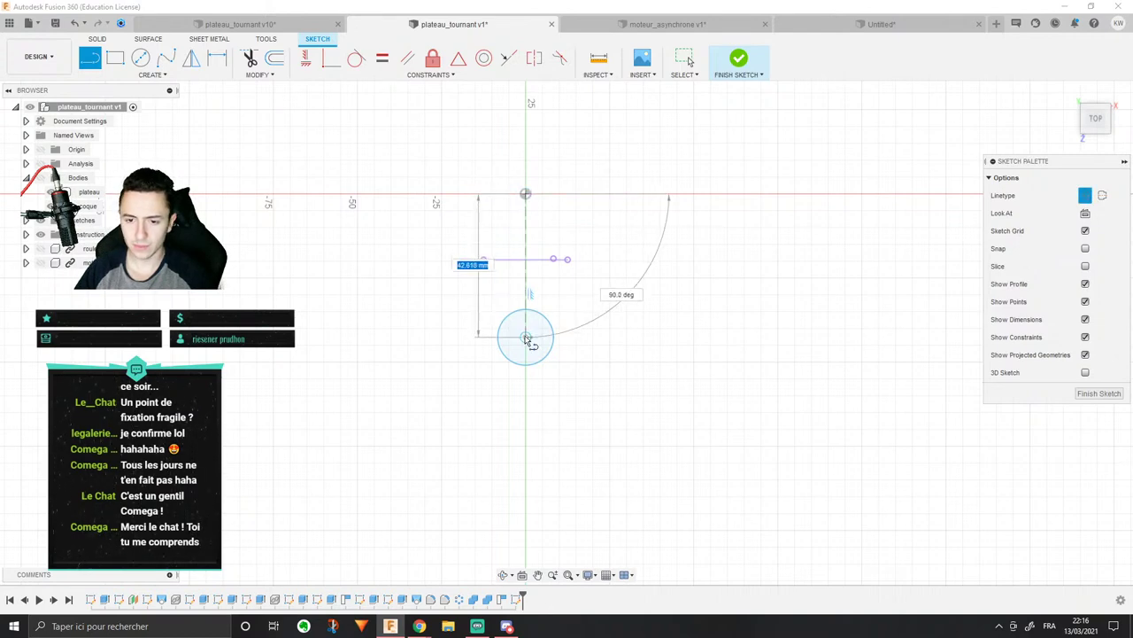
click(526, 337)
key(Escape)
key(m)
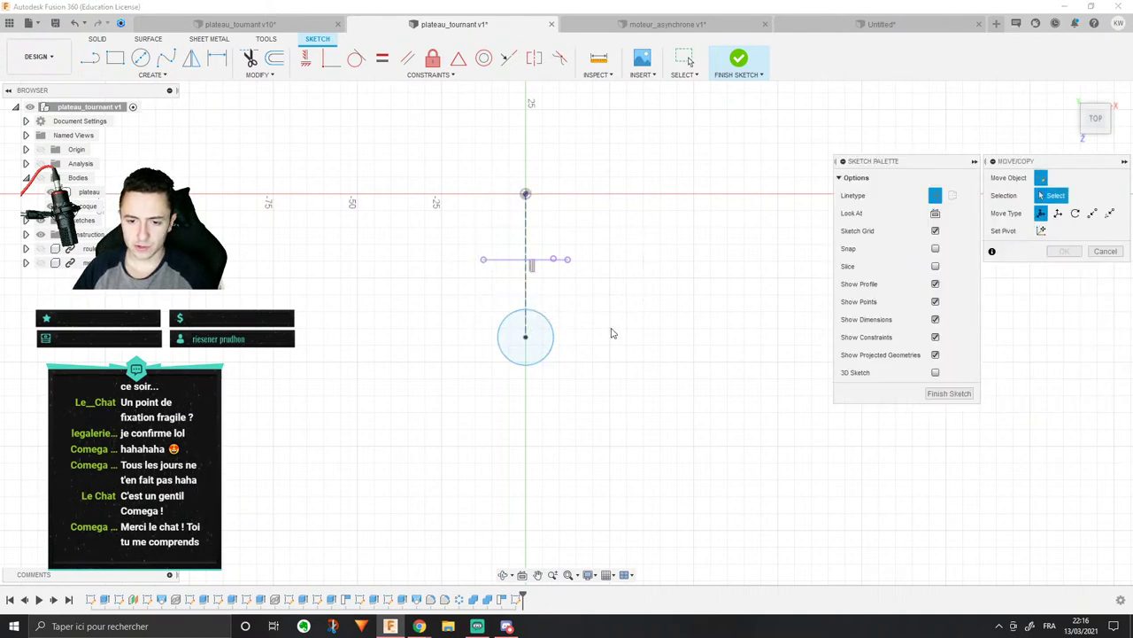
key(Escape)
Step: Set the circle's diameter to 5 mm and move its centre up the vertical axis to about 27 mm below the origin
key(d)
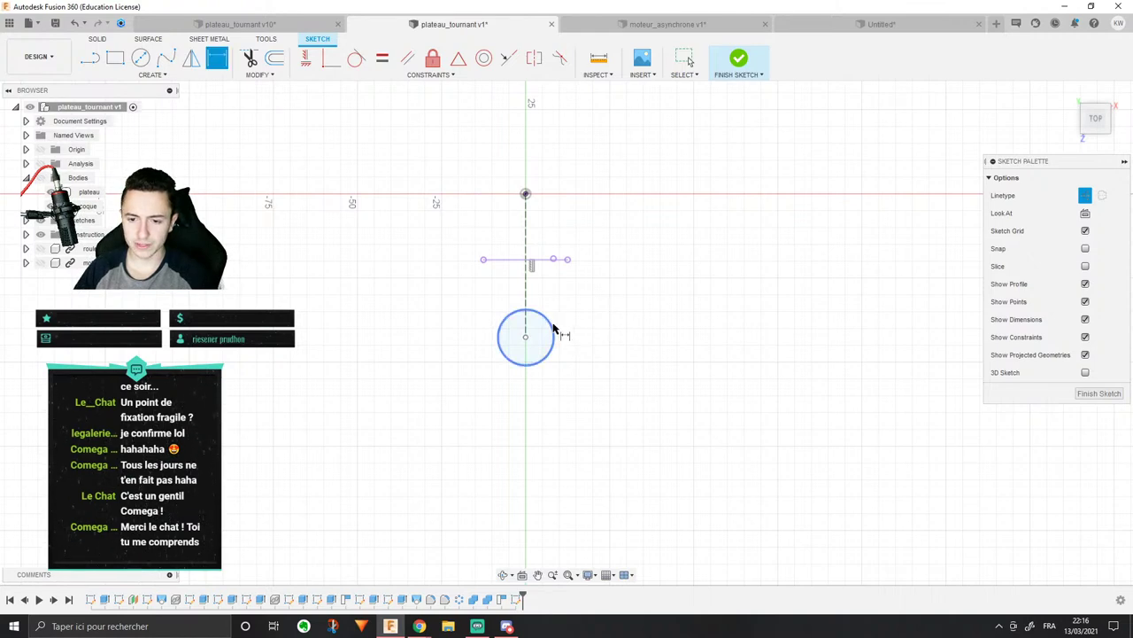
click(555, 334)
click(707, 355)
text(5)
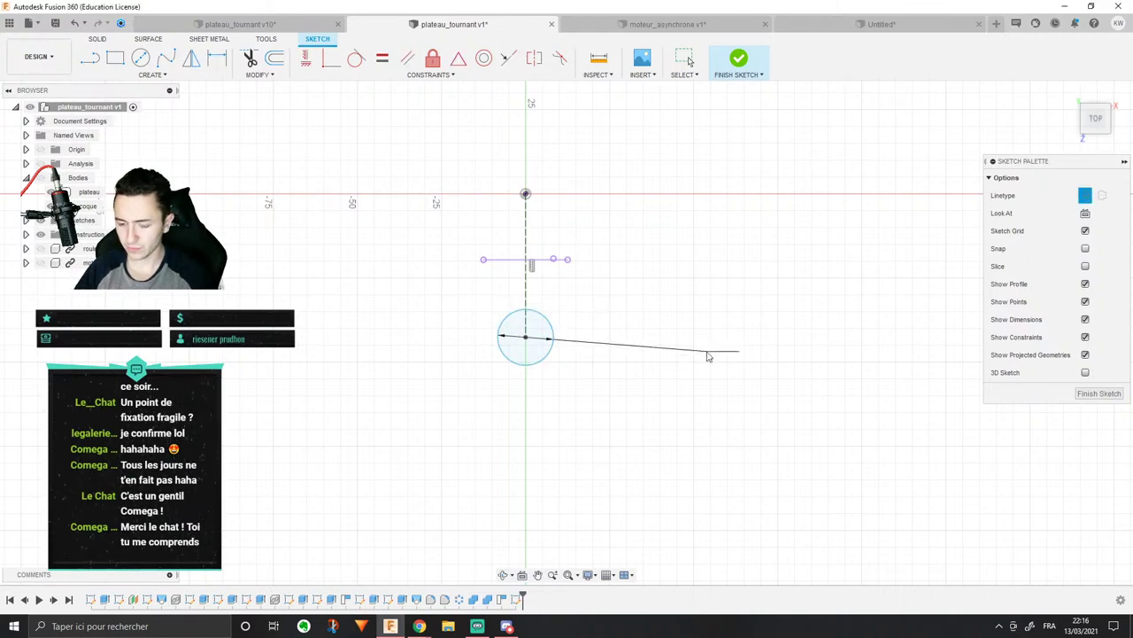
key(Return)
key(Escape)
drag(526, 337, 526, 286)
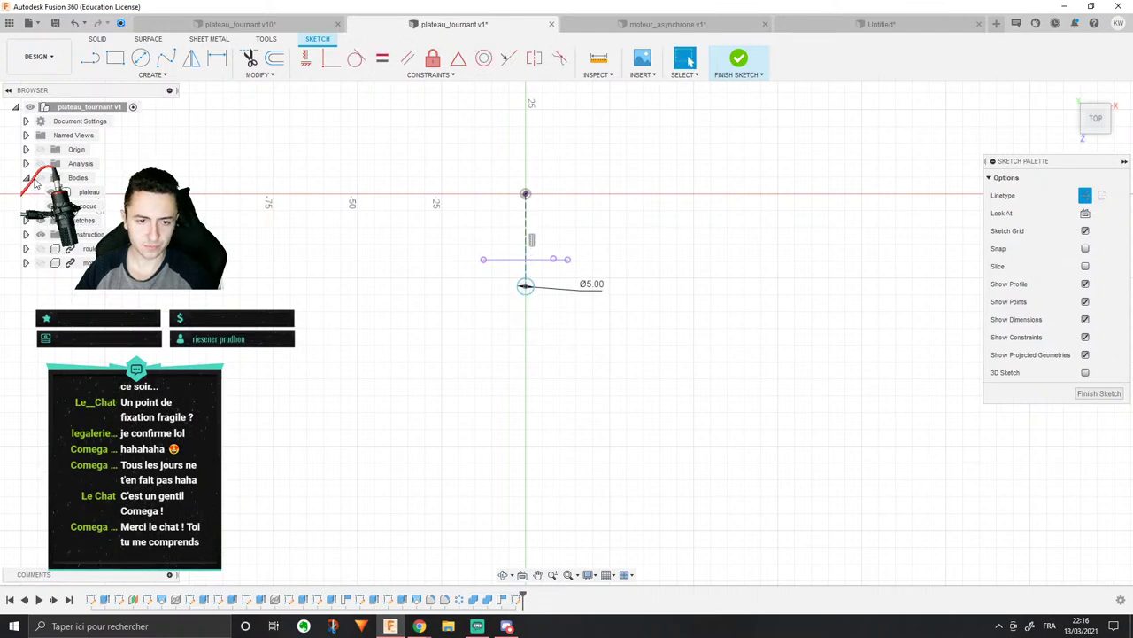
Step: Show the bodies again with only the coque displayed and the plateau hidden
click(75, 192)
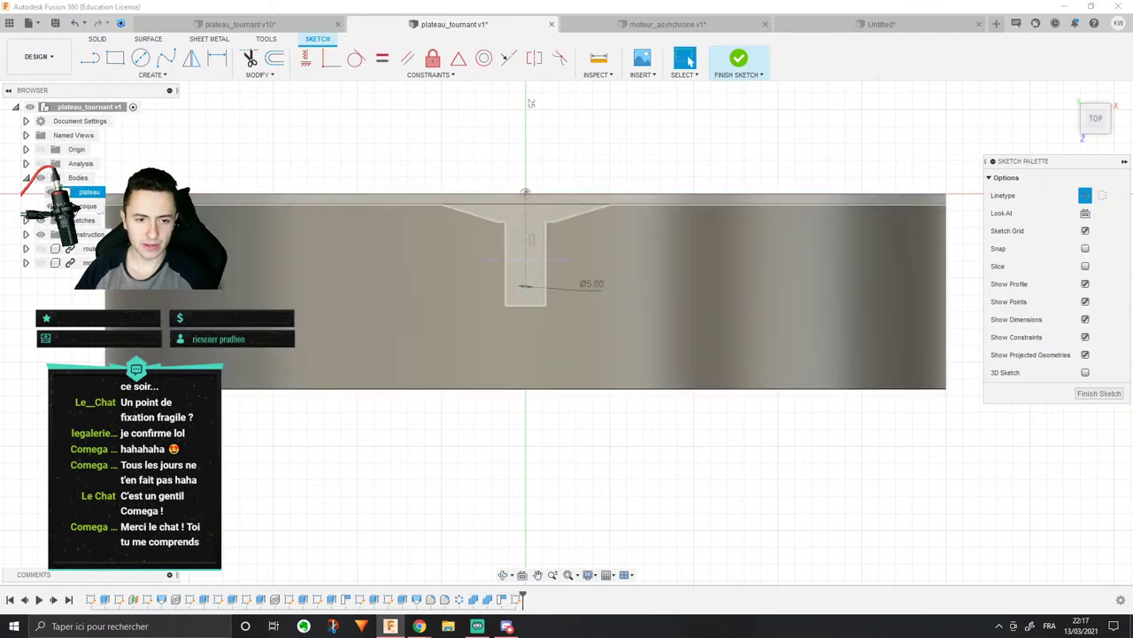
click(50, 206)
click(51, 191)
click(51, 206)
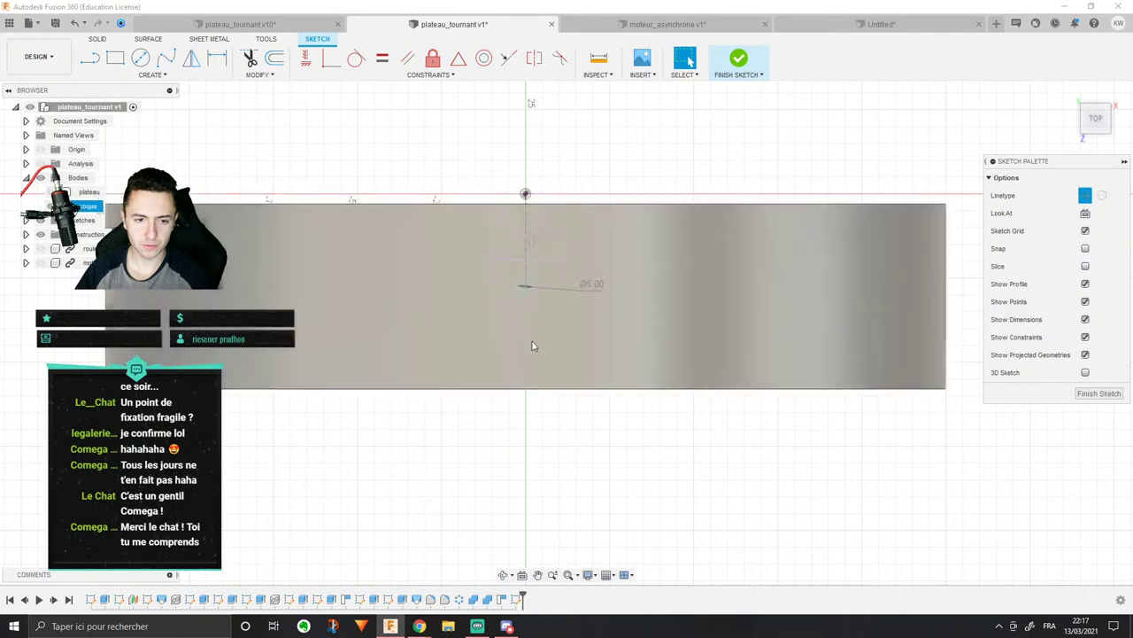
Step: Extrude the 5 mm circle as a cut through the coque's outer wall
shift+middle_drag(534, 346, 557, 351)
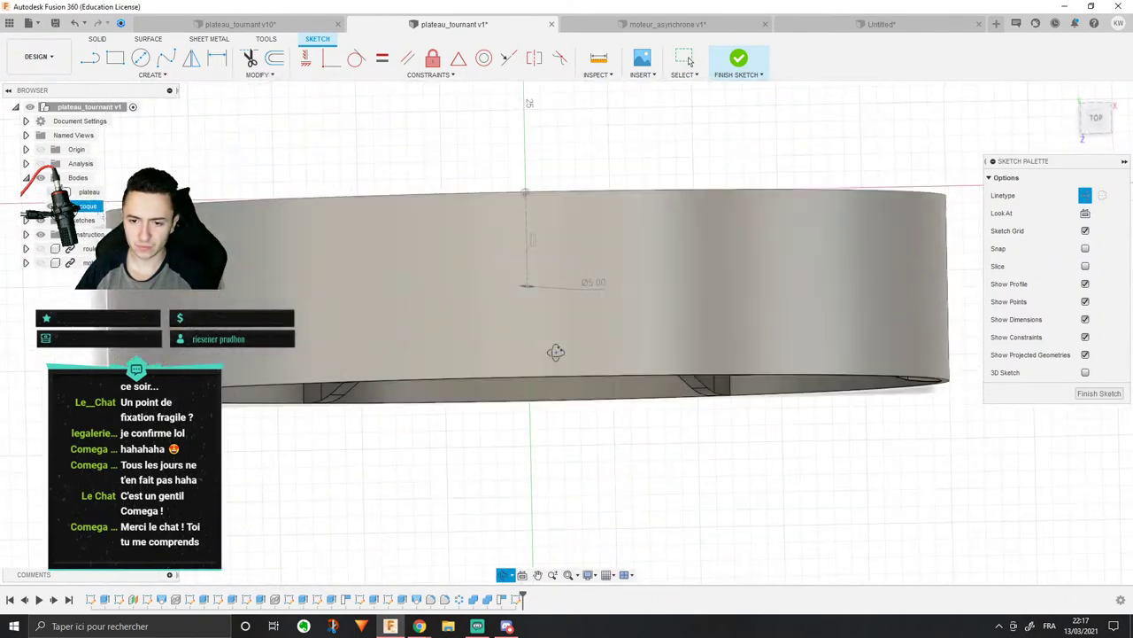
click(87, 59)
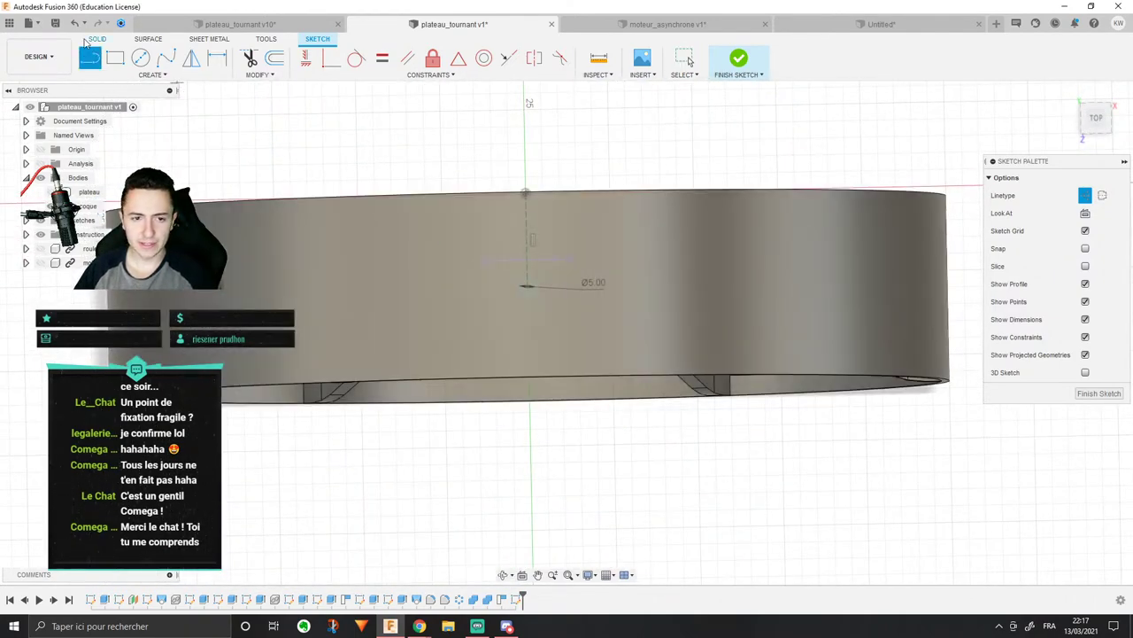
click(95, 39)
click(115, 57)
click(526, 285)
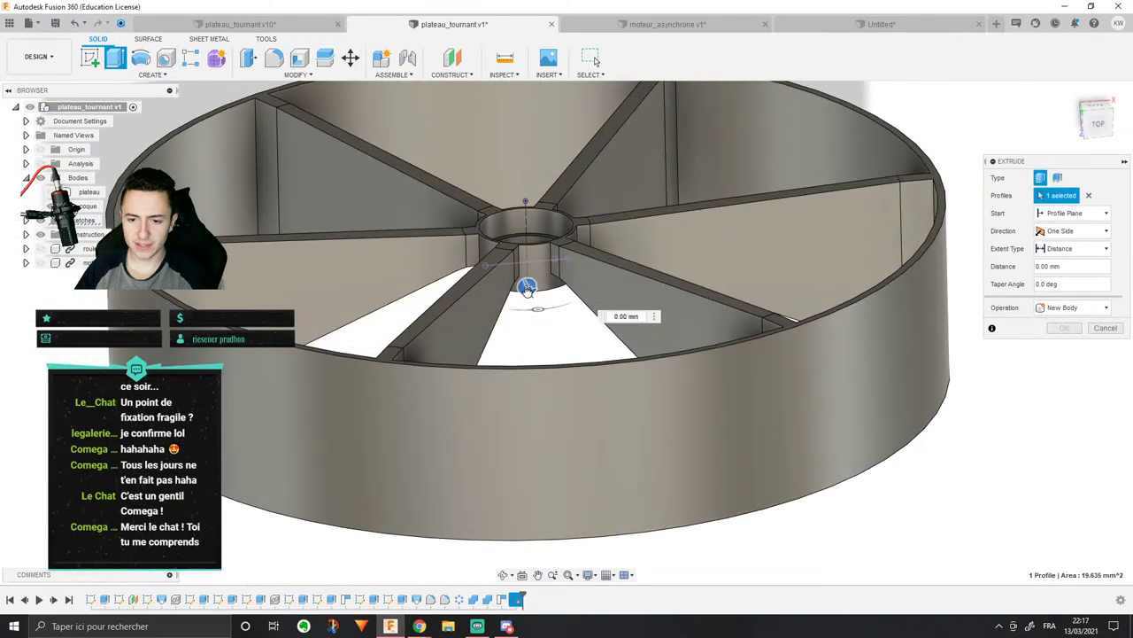
drag(527, 288, 640, 533)
click(1064, 348)
mouse_move(749, 391)
shift+middle_down()
mouse_move(747, 364)
mouse_move(758, 383)
shift+middle_up()
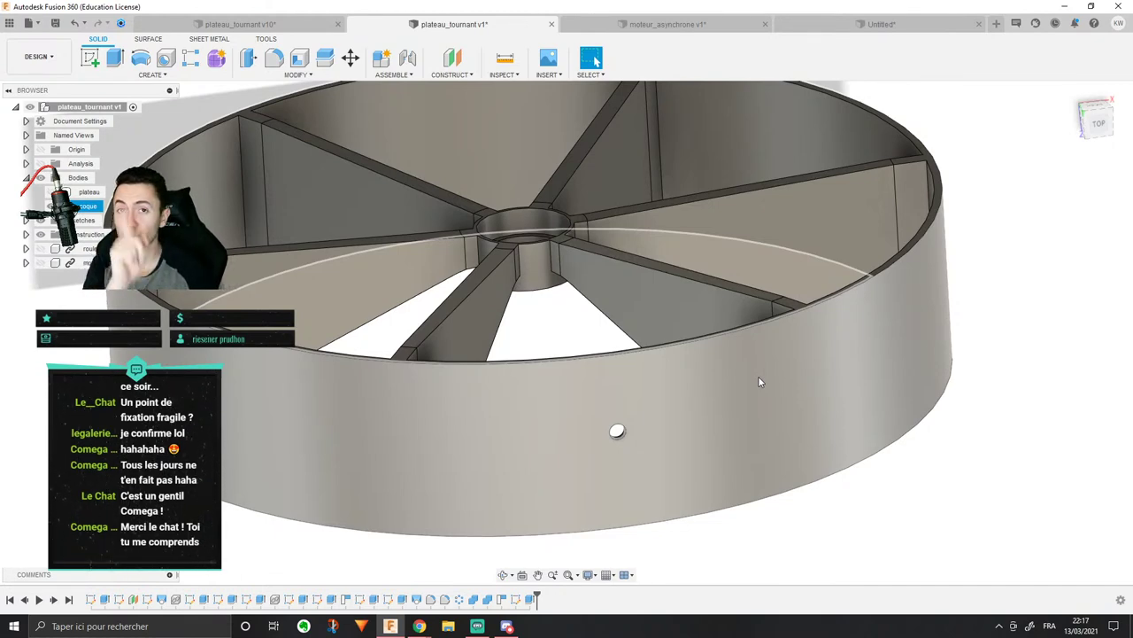
Step: Show the origin and create a plane tangent to the coque's outer cylindrical face at 0 deg, on the side of the hole
shift+middle_drag(692, 366, 631, 261)
scroll(447, 309, down, 3)
click(452, 75)
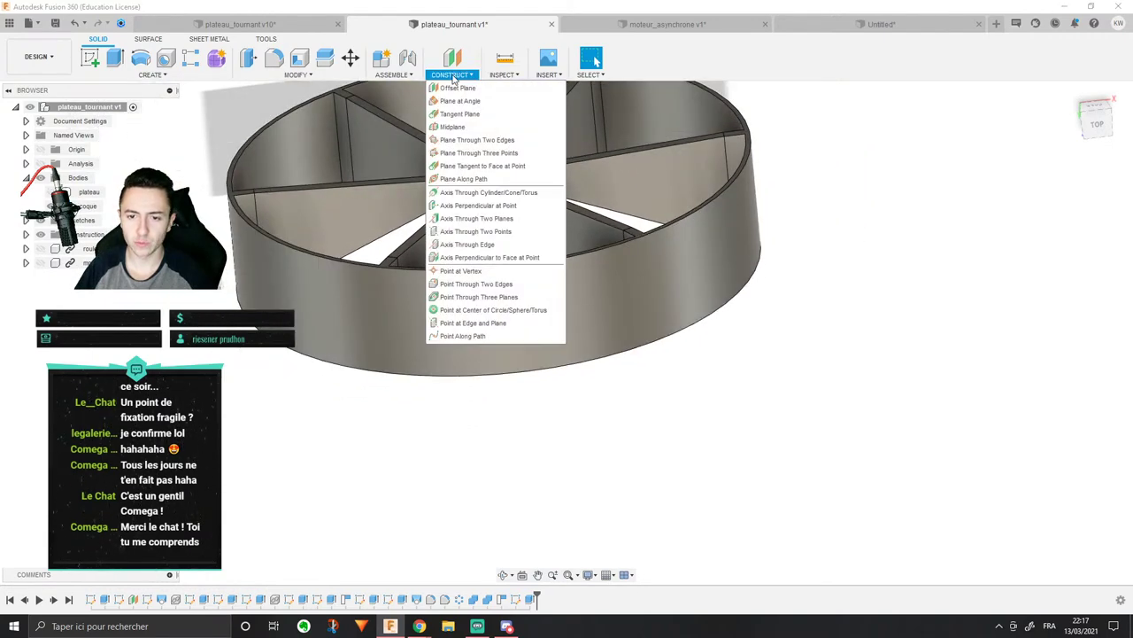
click(890, 363)
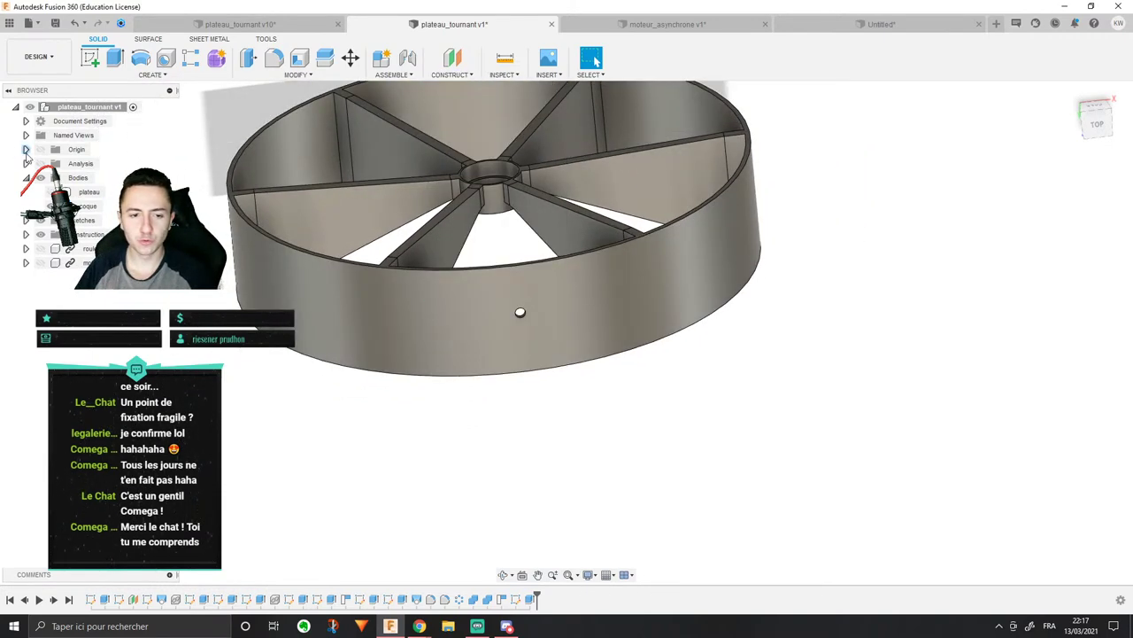
click(40, 164)
click(40, 164)
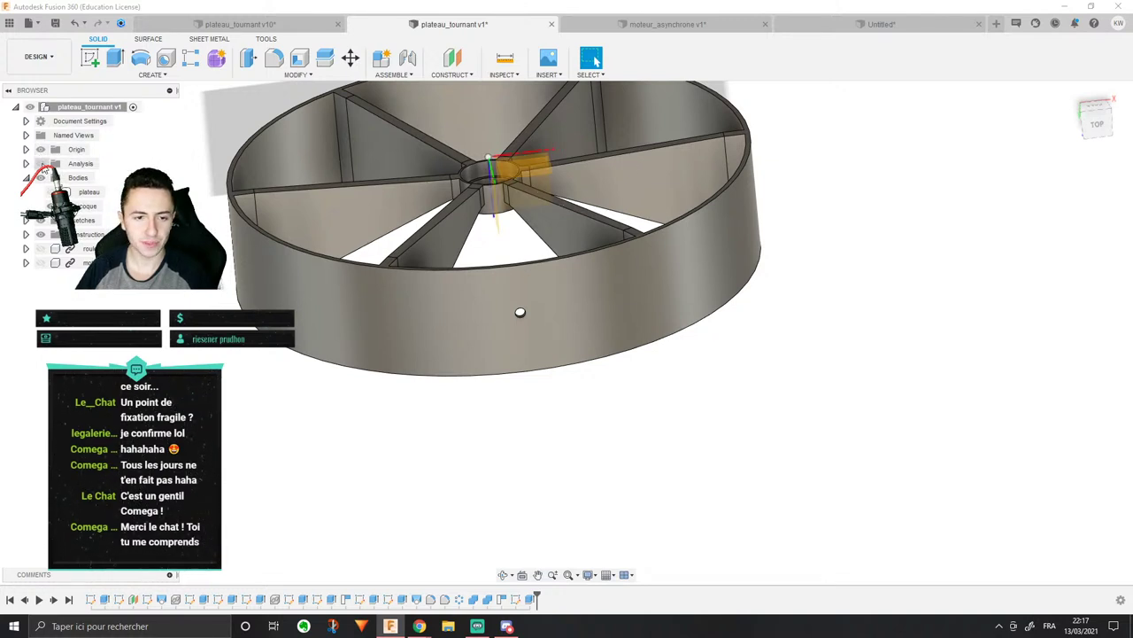
click(451, 75)
click(459, 114)
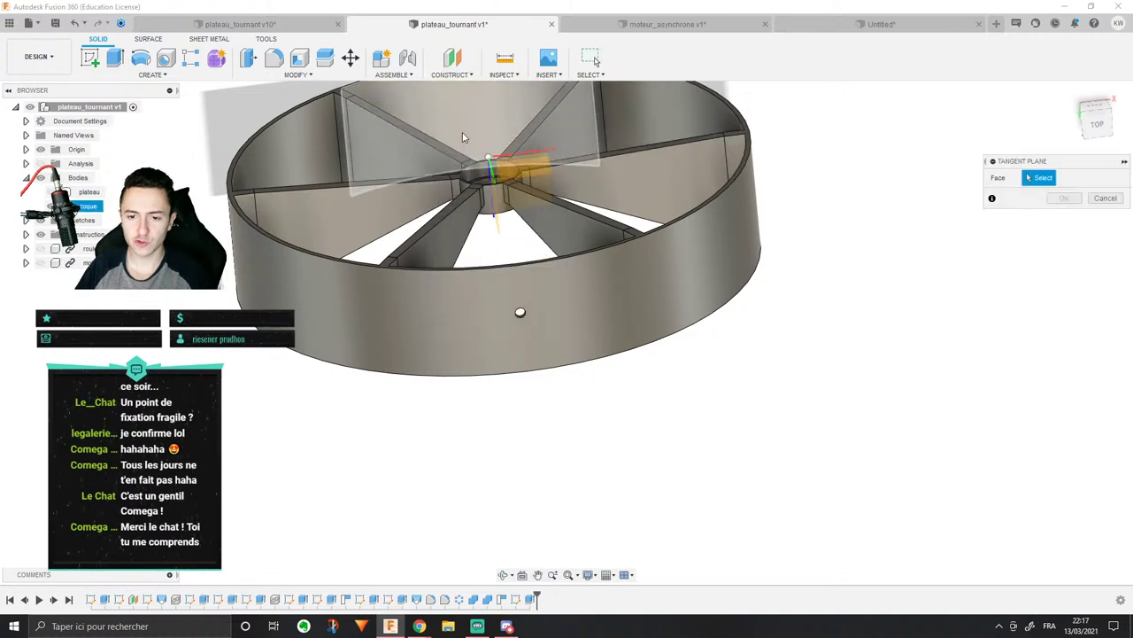
click(525, 283)
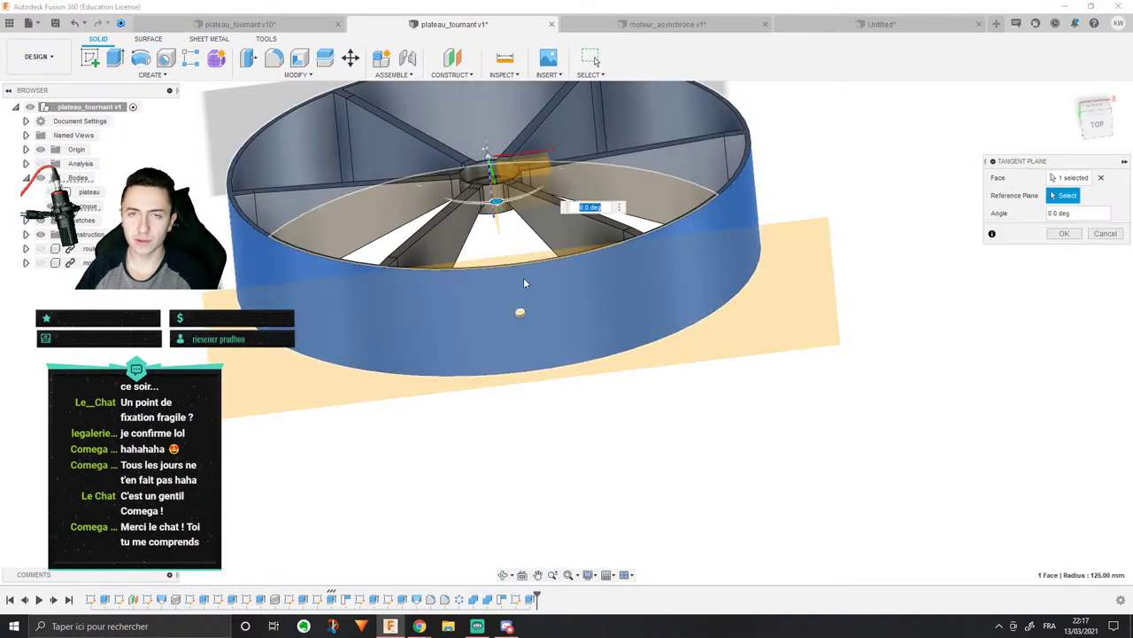
click(1064, 233)
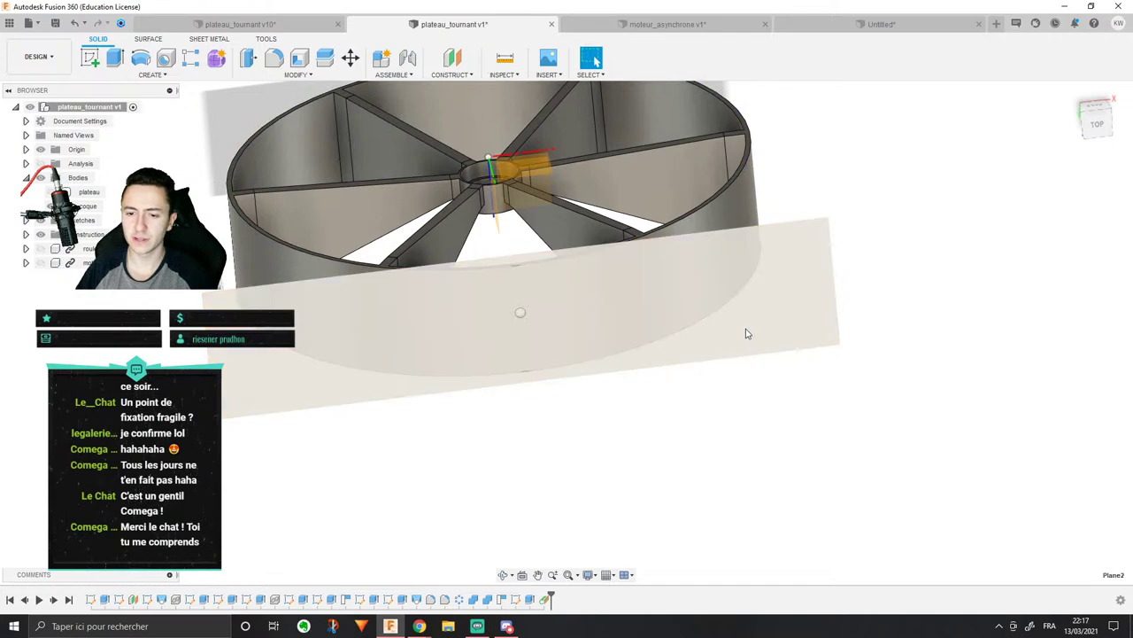
Step: Start a sketch on the tangent plane and project the edge of the wall hole into it
right_click(746, 331)
click(751, 390)
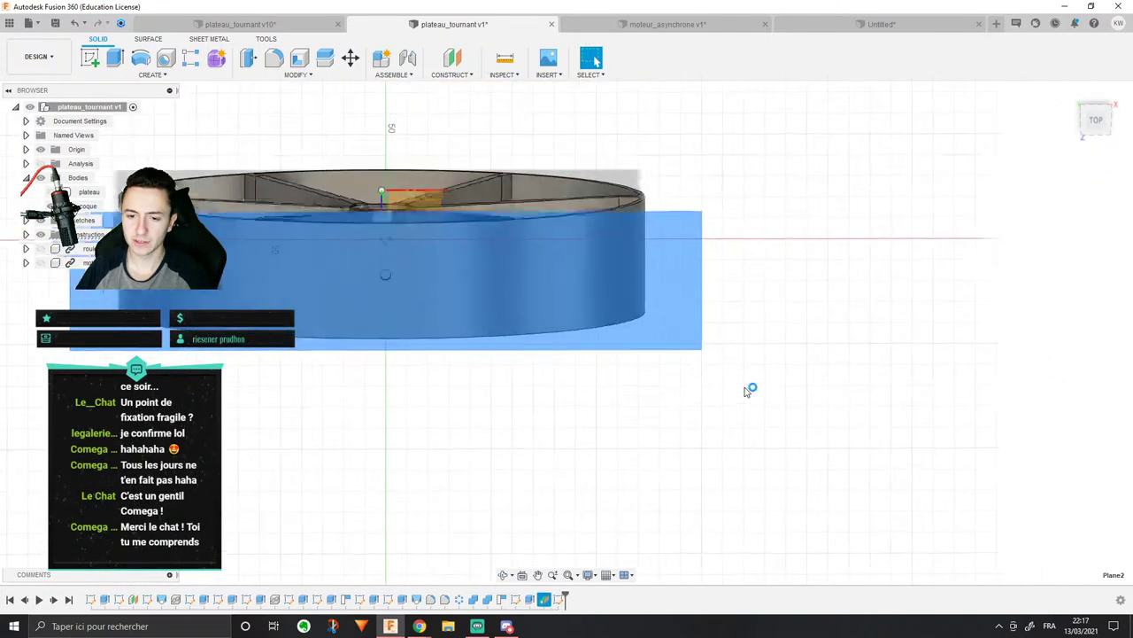
scroll(354, 286, up, 5)
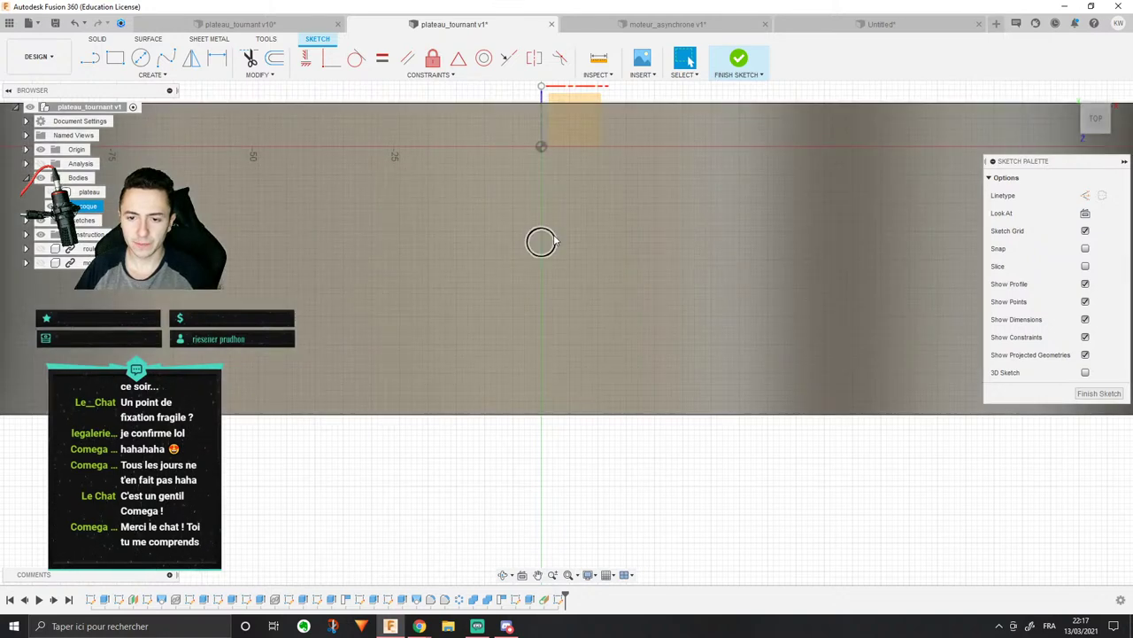
click(554, 240)
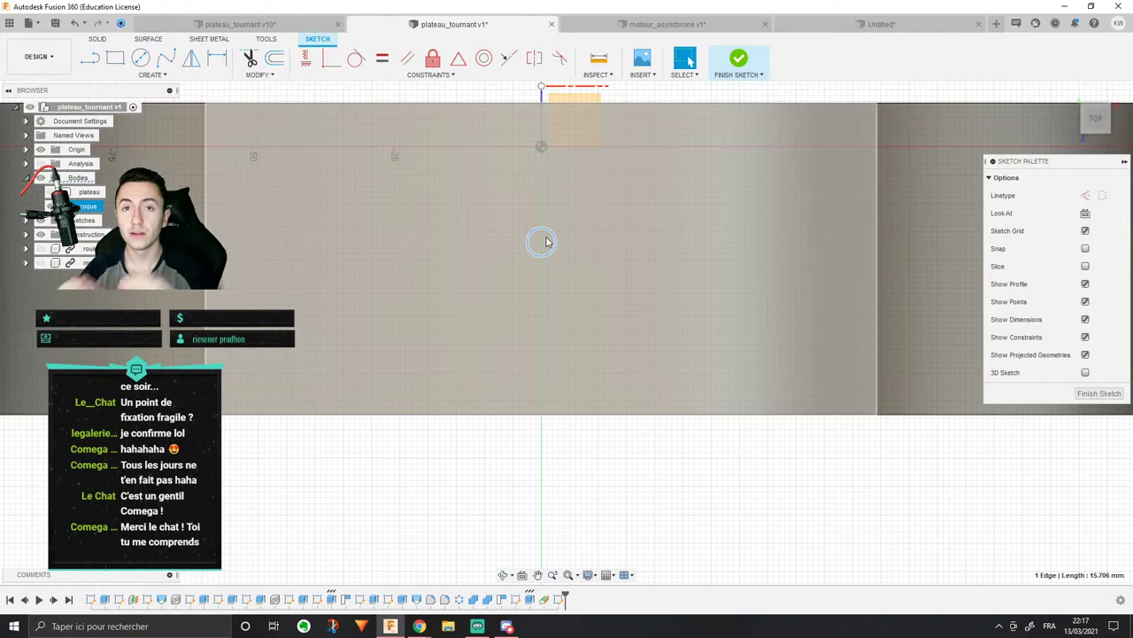
click(141, 57)
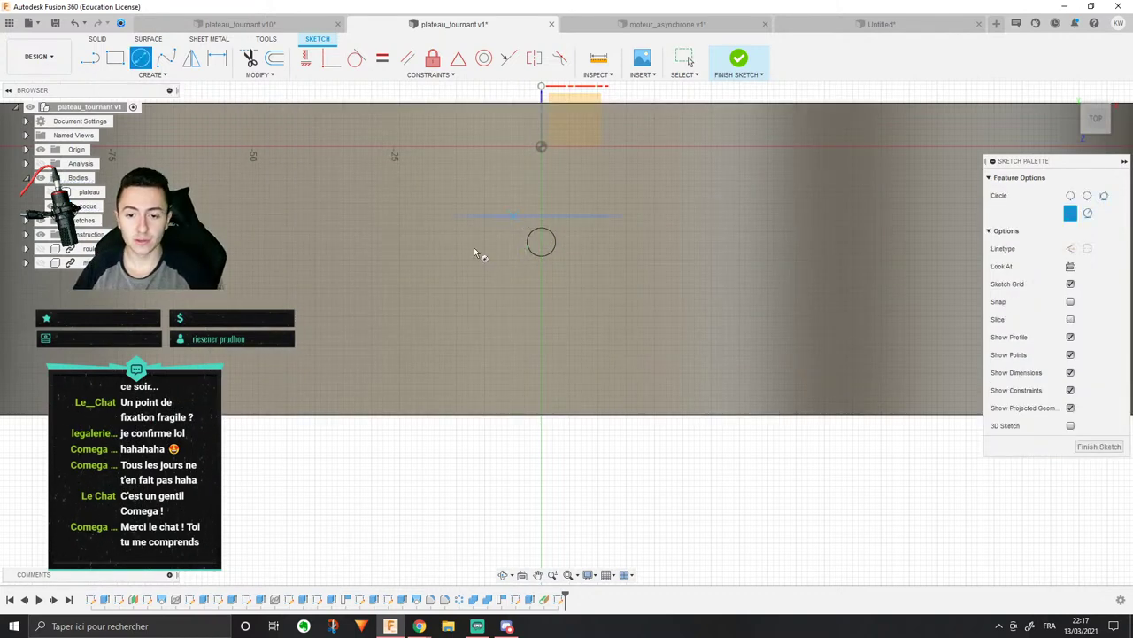
click(163, 75)
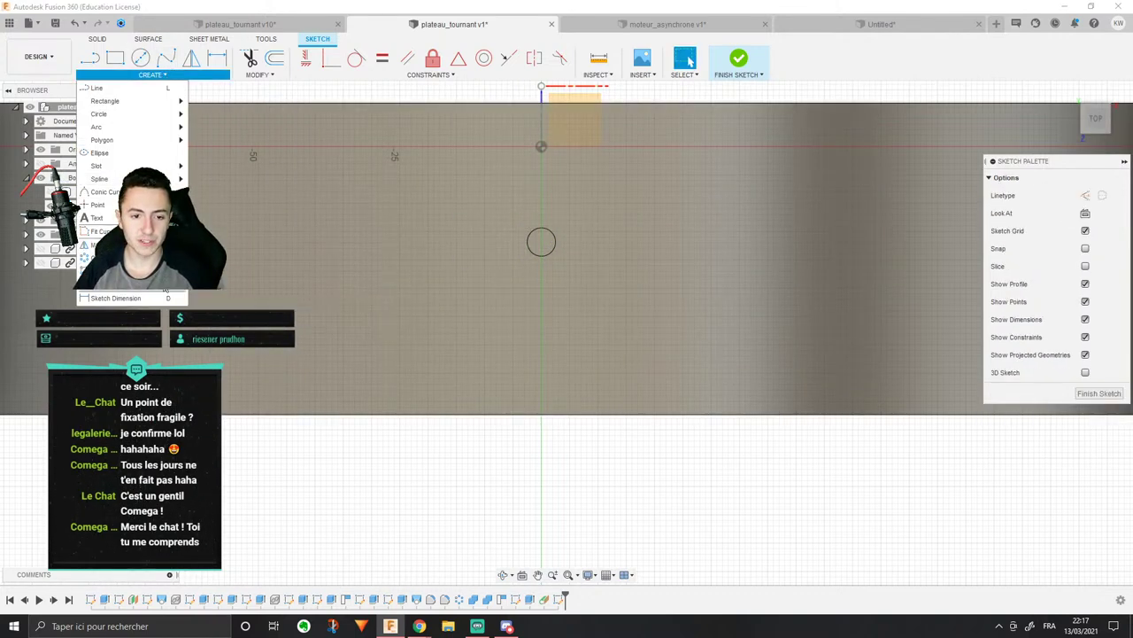
mouse_move(177, 284)
click(212, 289)
click(555, 241)
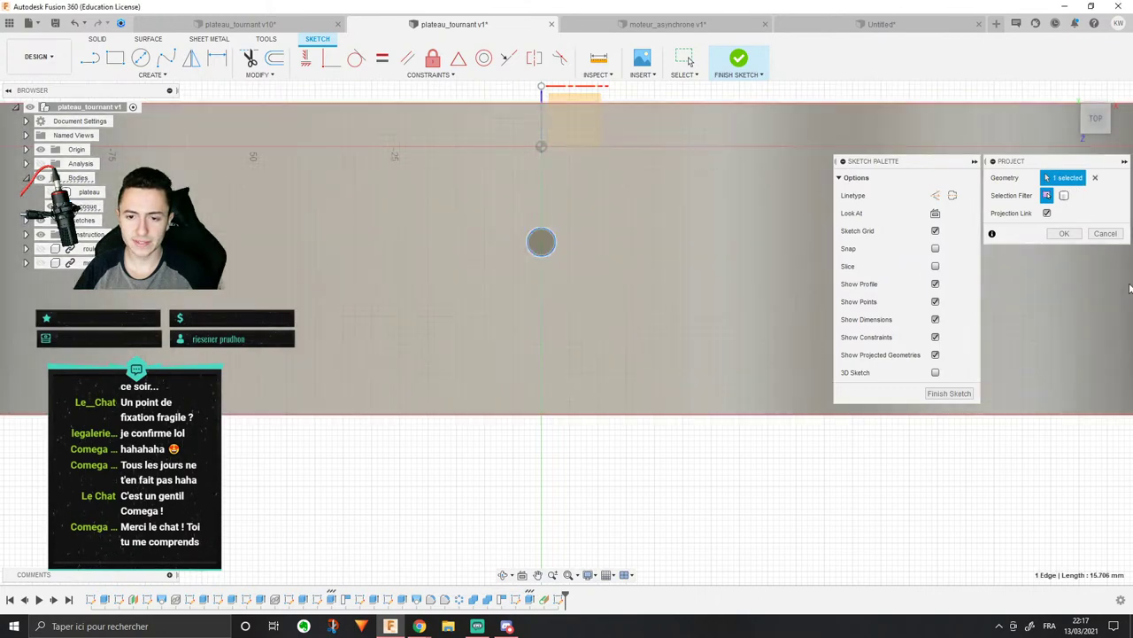
click(1064, 234)
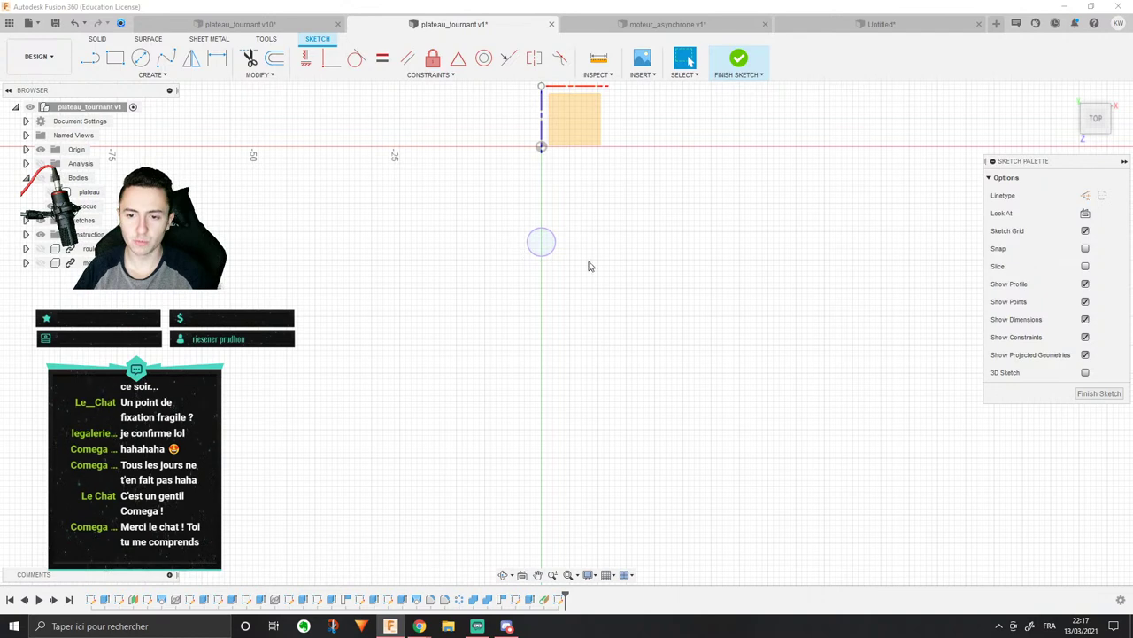
Step: Draw a circle about 34.6 mm in diameter around the projected hole, centred slightly below it
key(c)
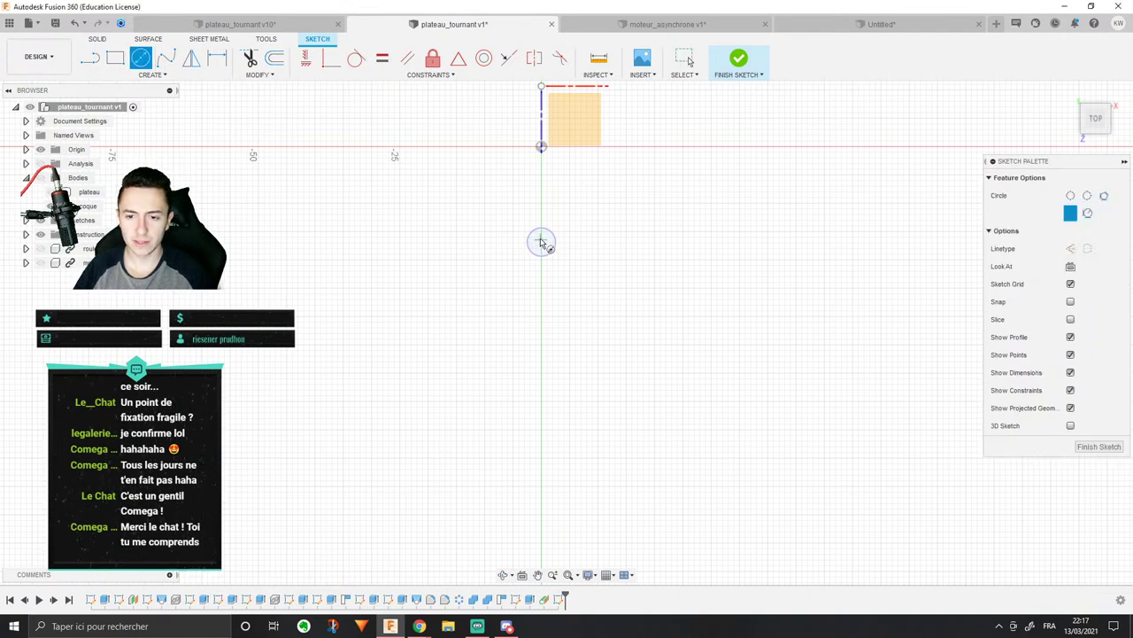
click(530, 300)
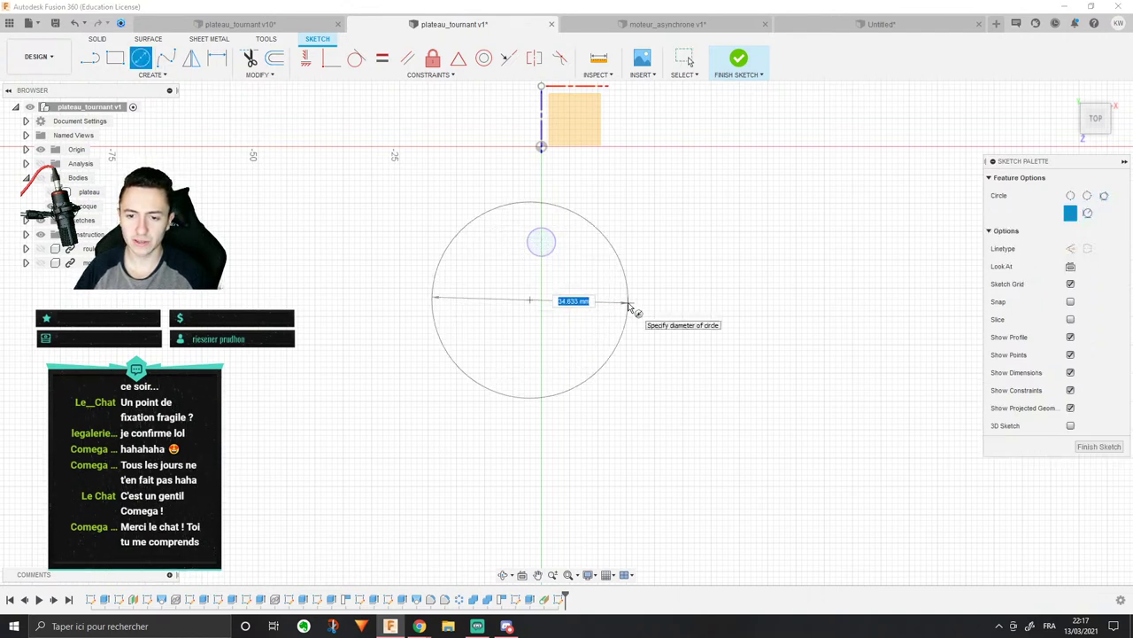
click(627, 303)
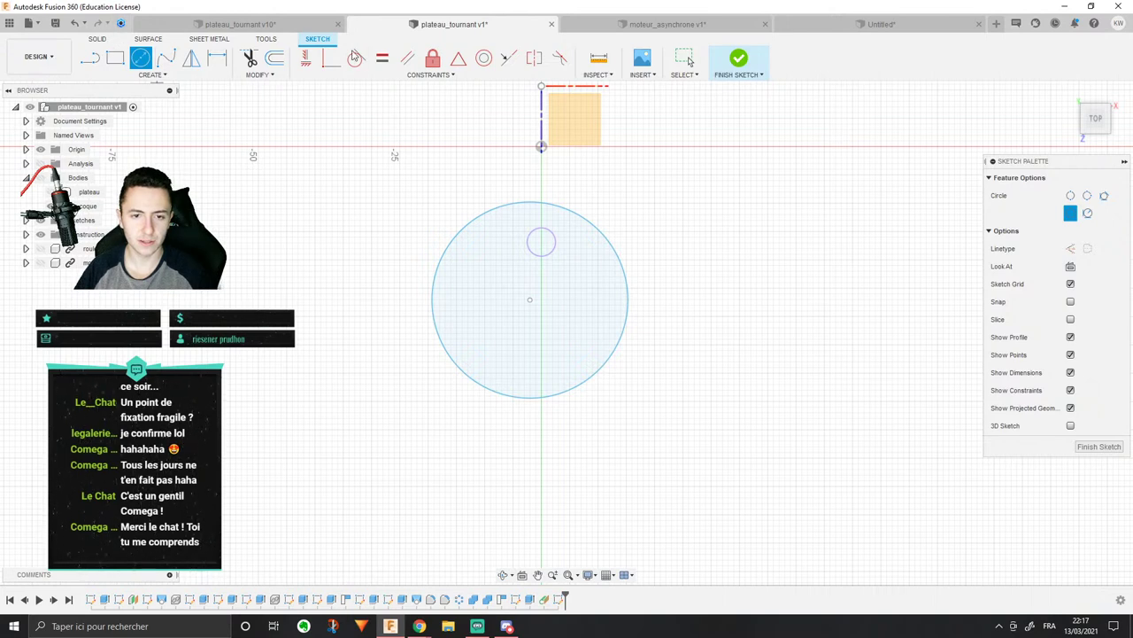
Step: Try to apply a Concentric constraint between the large circle and the projected hole edge
click(484, 57)
click(512, 204)
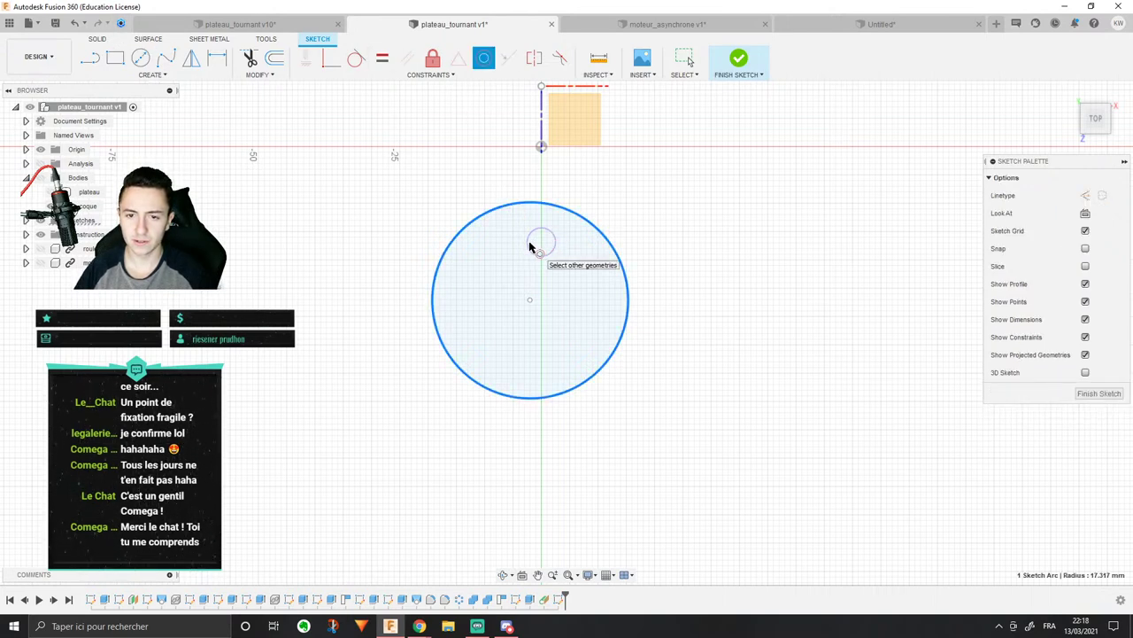
key(Escape)
click(430, 75)
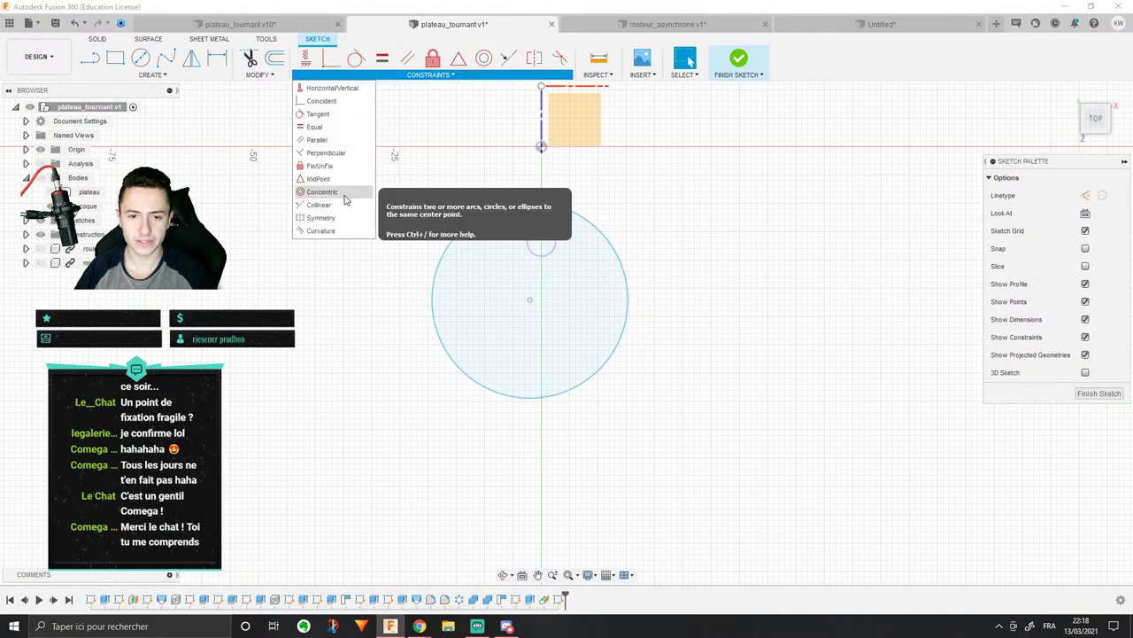
Step: Try aligning the large circle with the projected hole by moving its centre, undo the move, and retry the Concentric constraint
drag(529, 299, 545, 238)
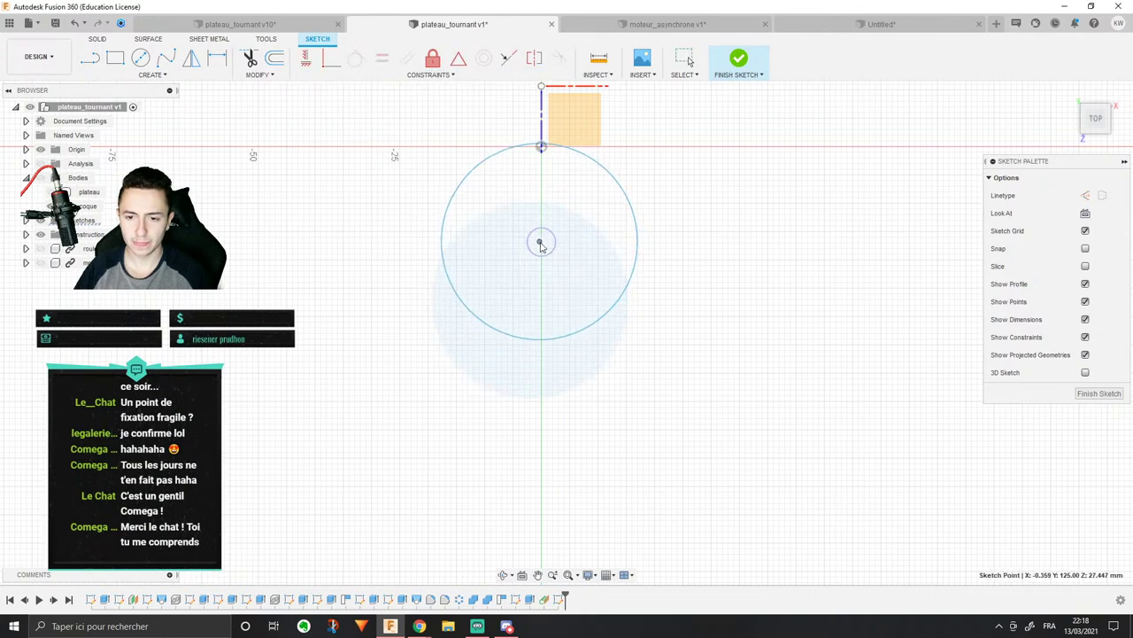
key(ctrl+z)
click(554, 244)
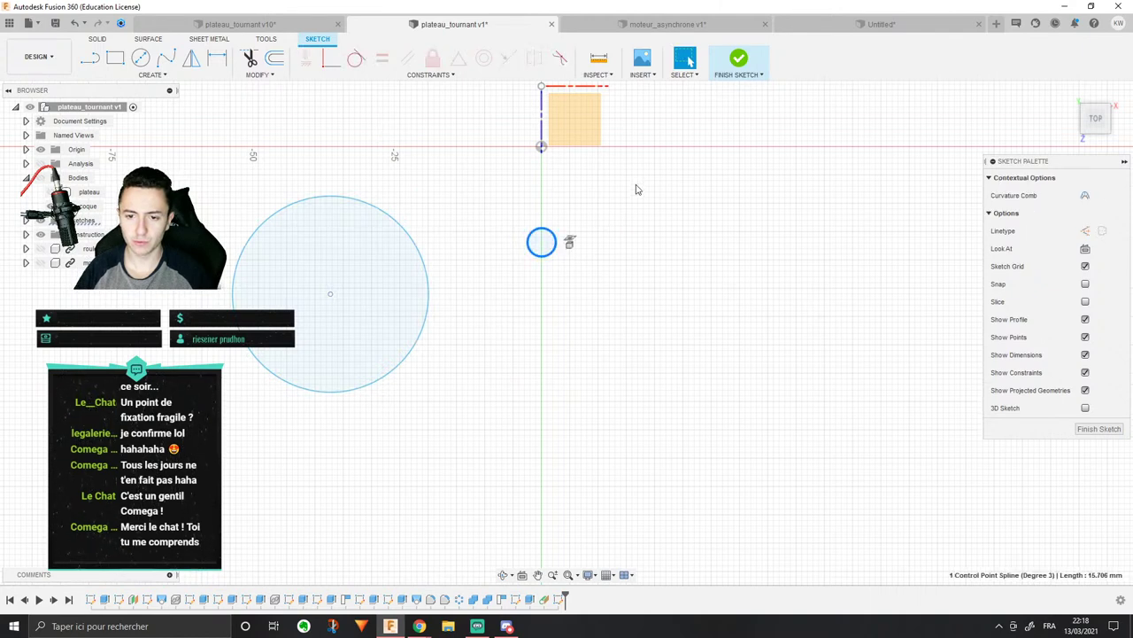
click(637, 189)
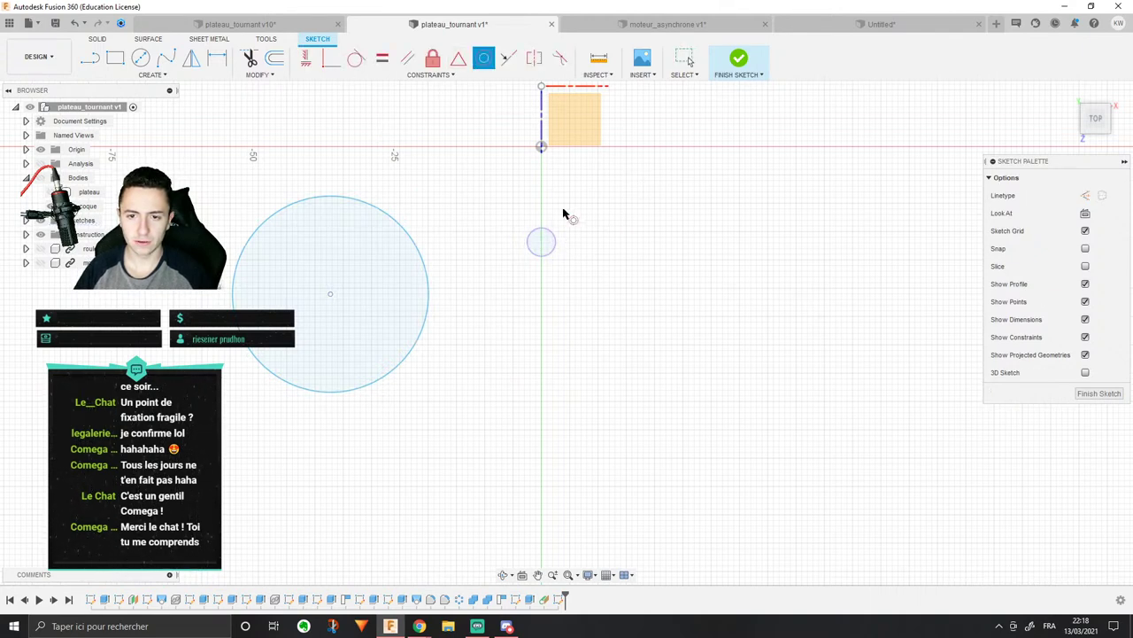
click(459, 79)
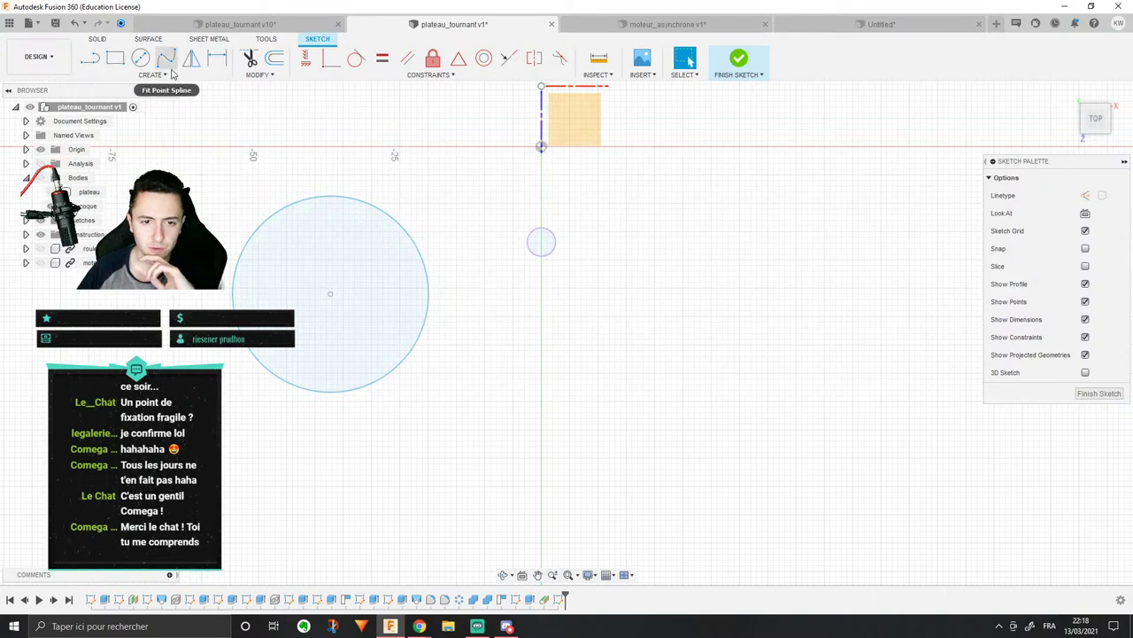
click(140, 59)
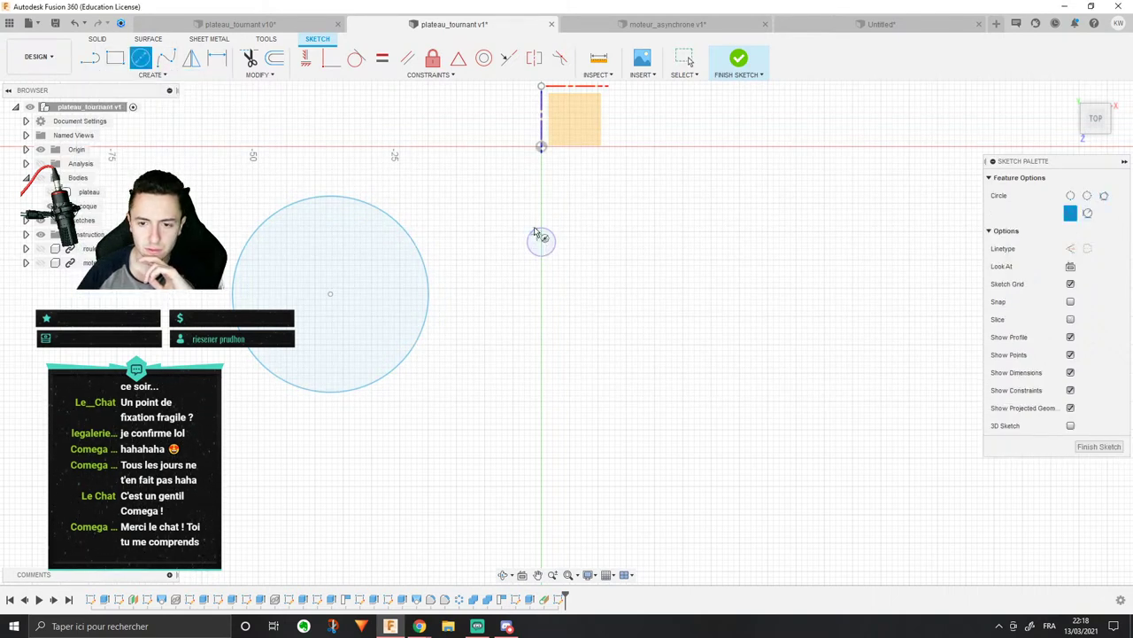
scroll(538, 236, up, 5)
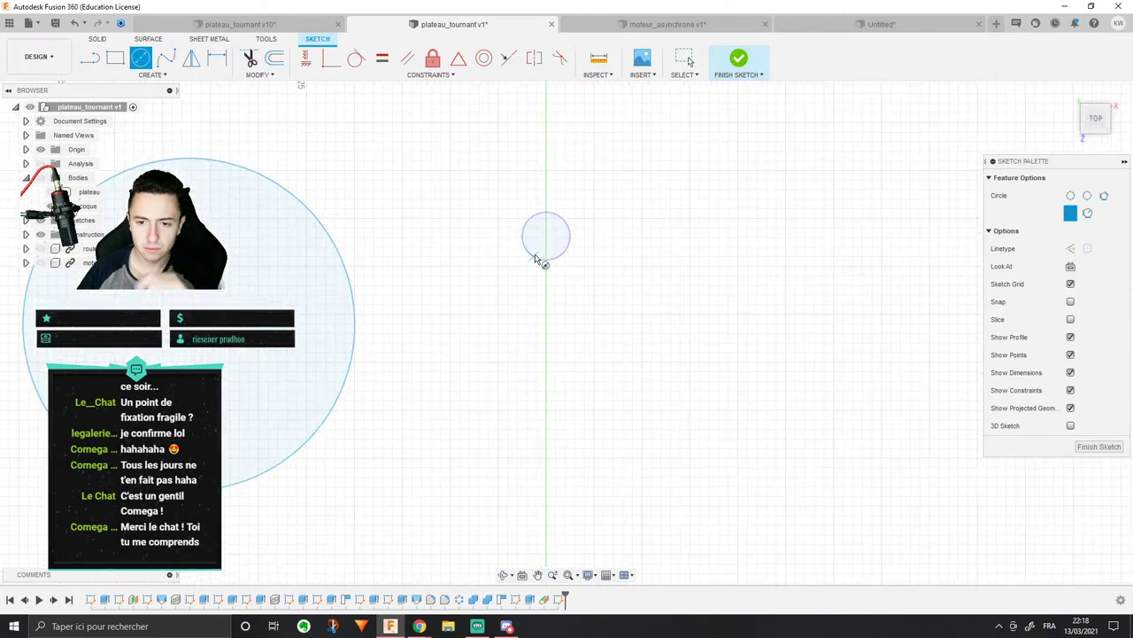
click(111, 76)
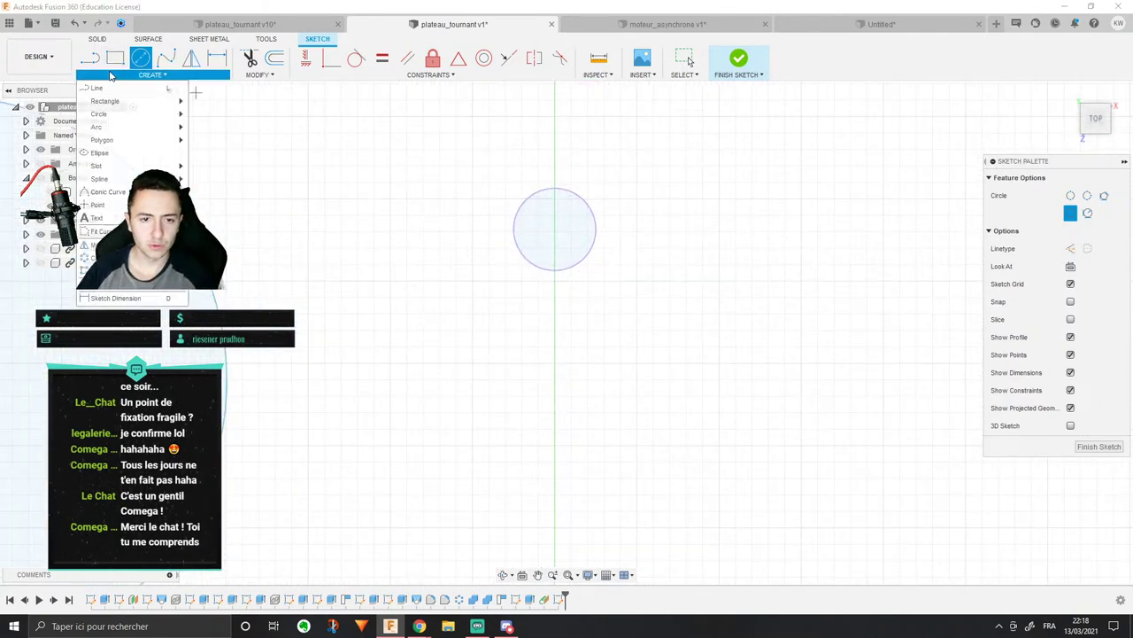
click(98, 205)
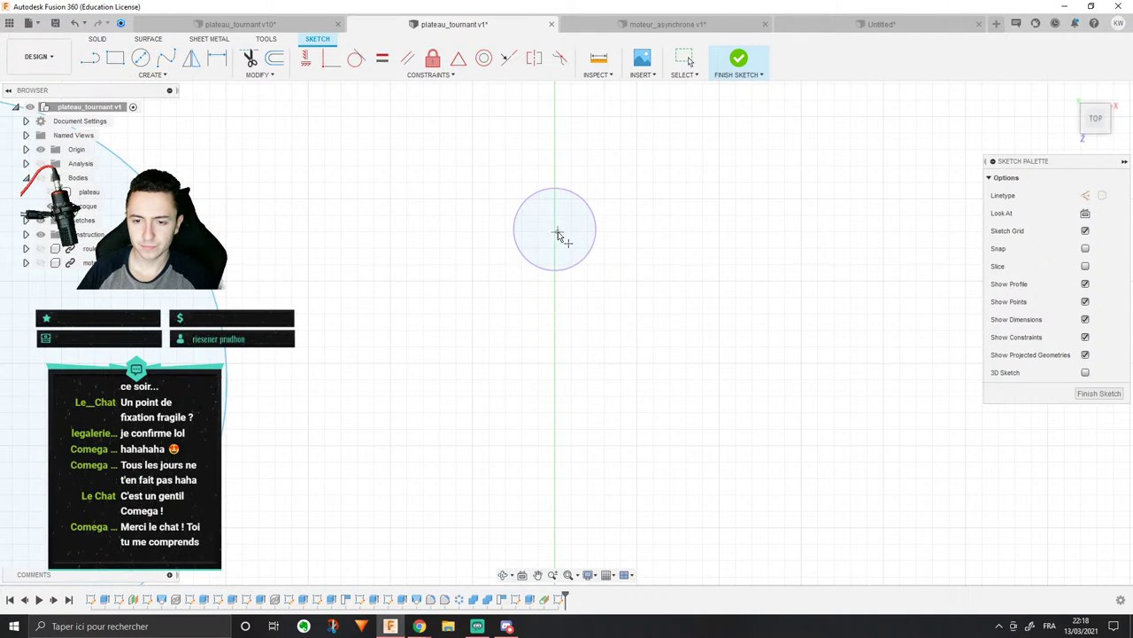
click(479, 76)
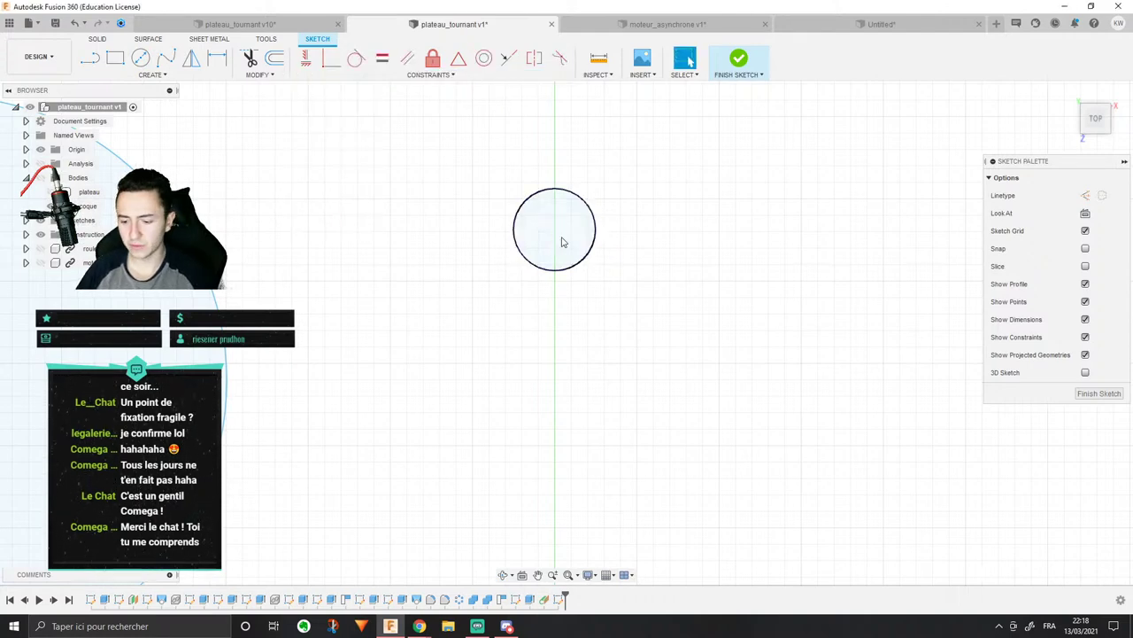
scroll(718, 293, up, 2)
scroll(714, 293, down, 5)
middle_drag(658, 274, 476, 255)
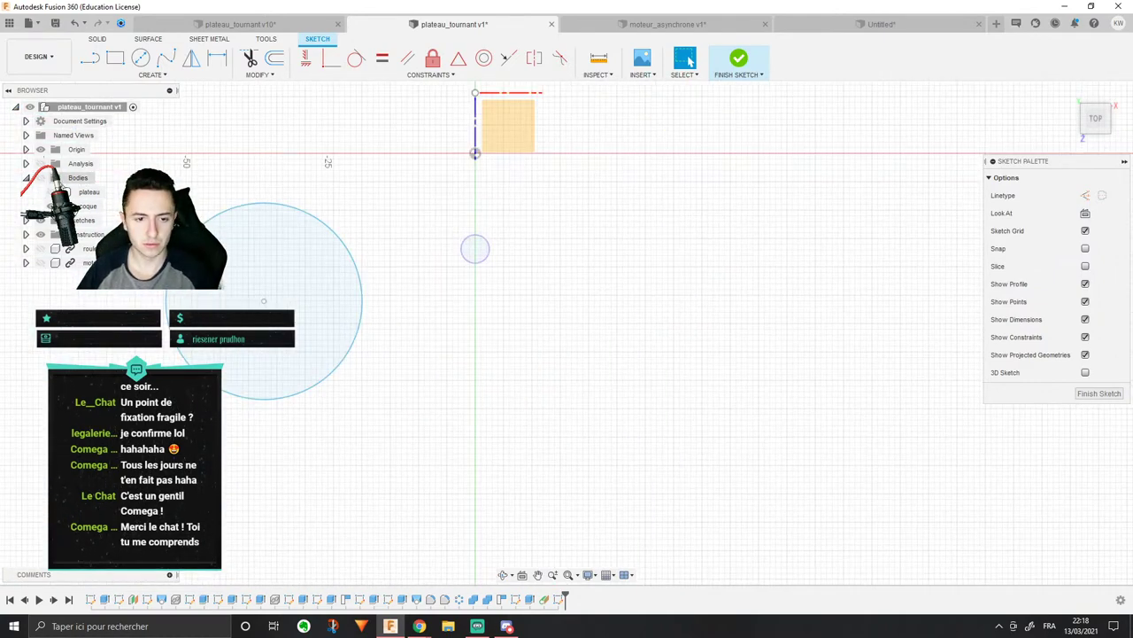
Step: Show the coque body and project the whole body into the current sketch
click(87, 205)
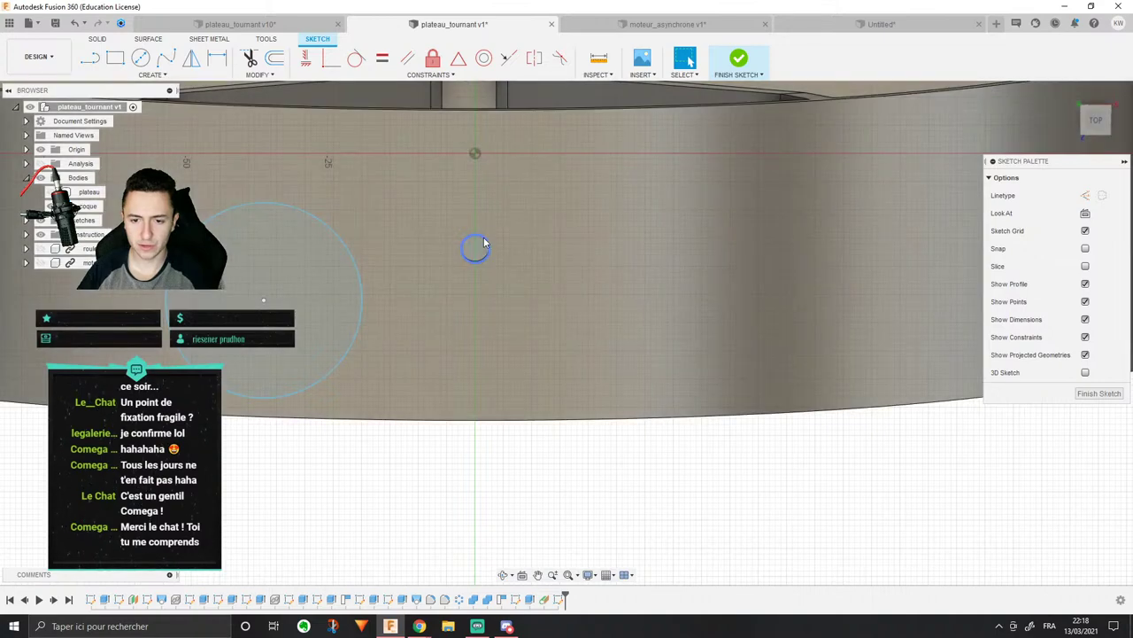
click(476, 249)
scroll(475, 248, up, 3)
scroll(487, 273, up, 5)
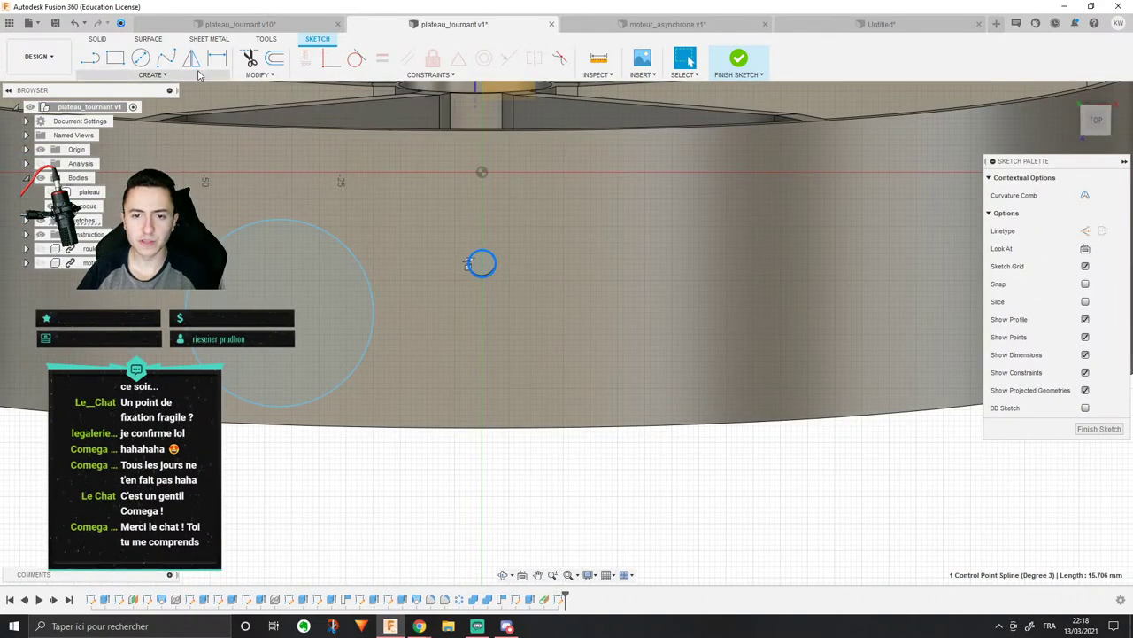
click(150, 75)
mouse_move(177, 282)
click(212, 283)
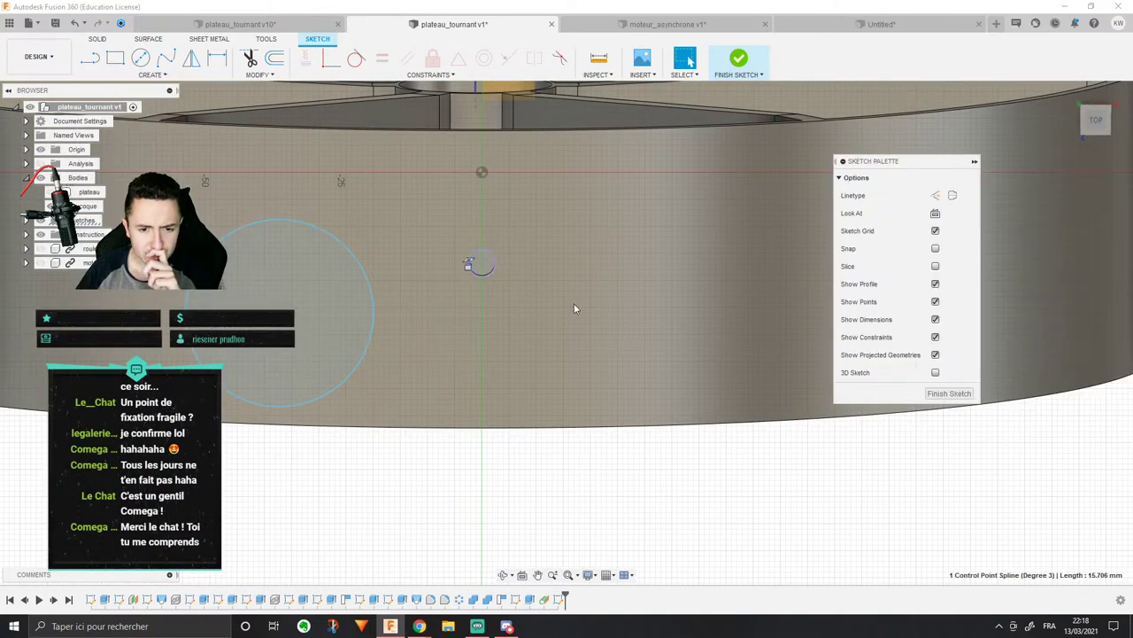
click(609, 292)
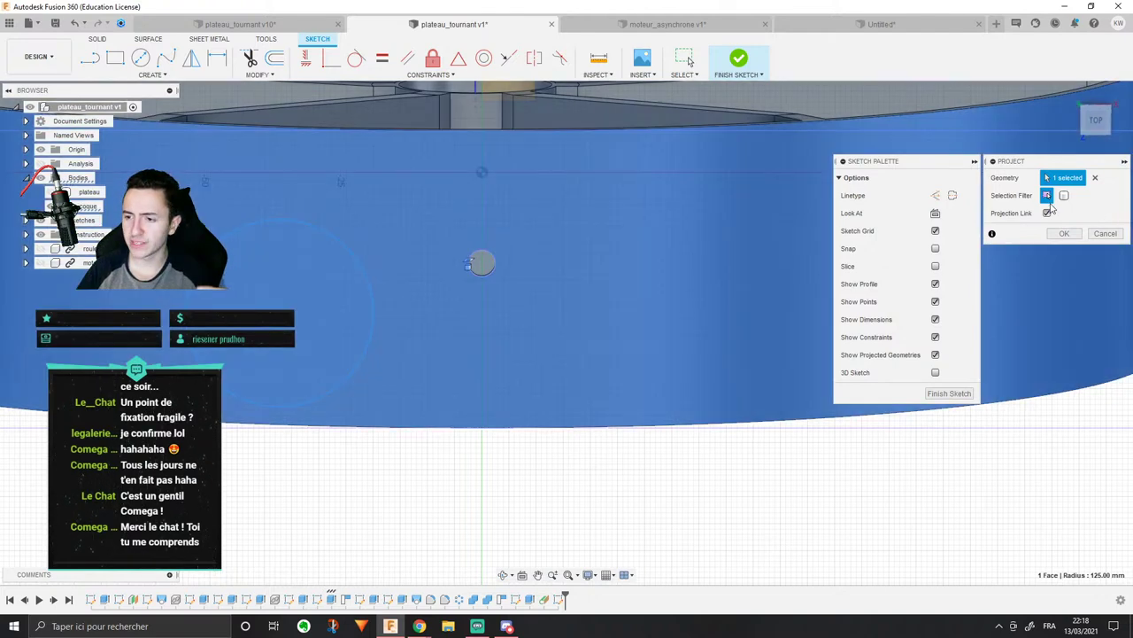
click(1063, 195)
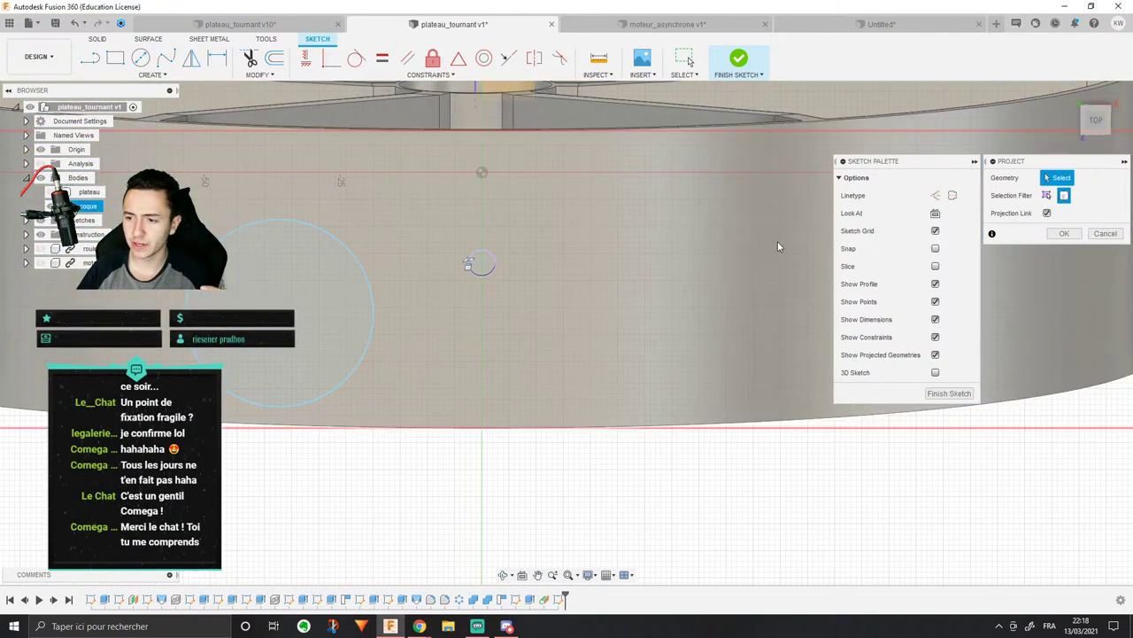
click(778, 242)
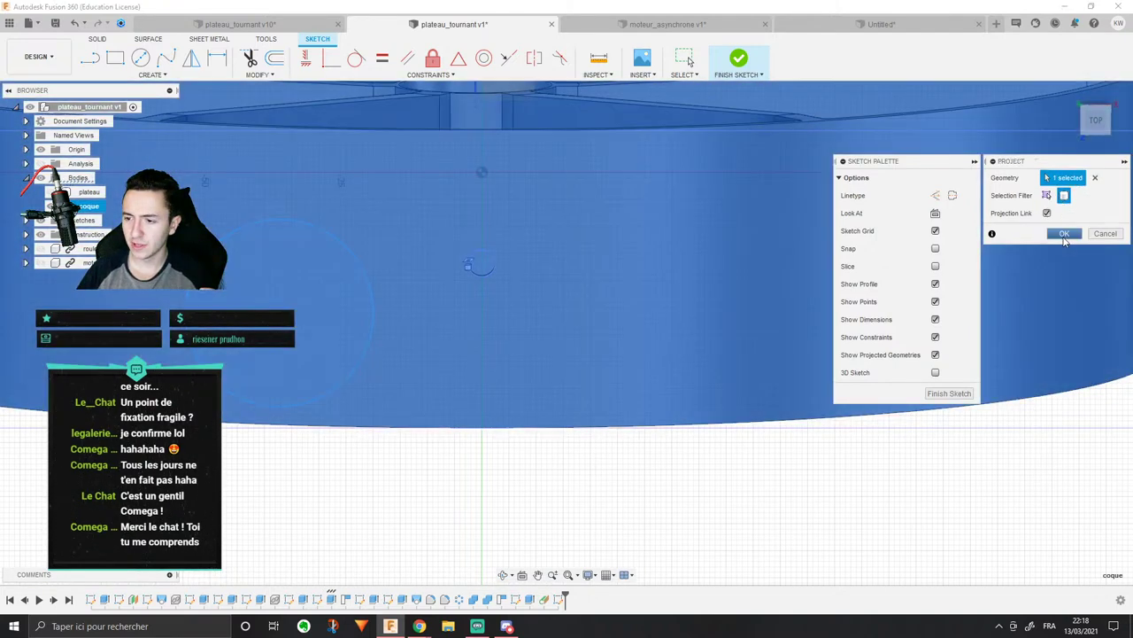
click(1064, 233)
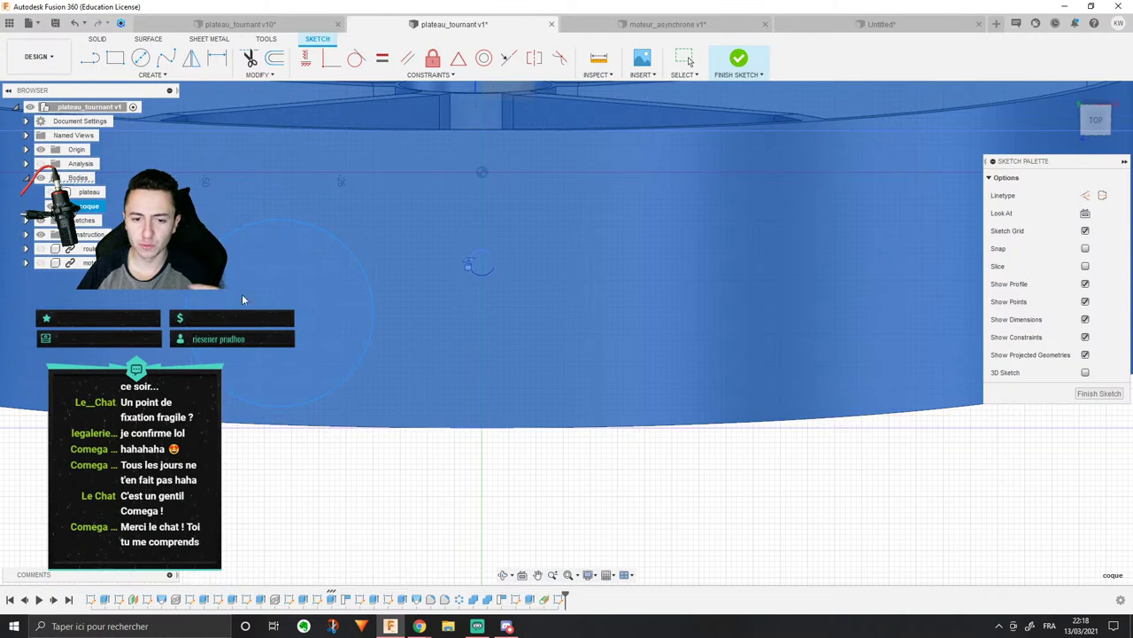
key(Escape)
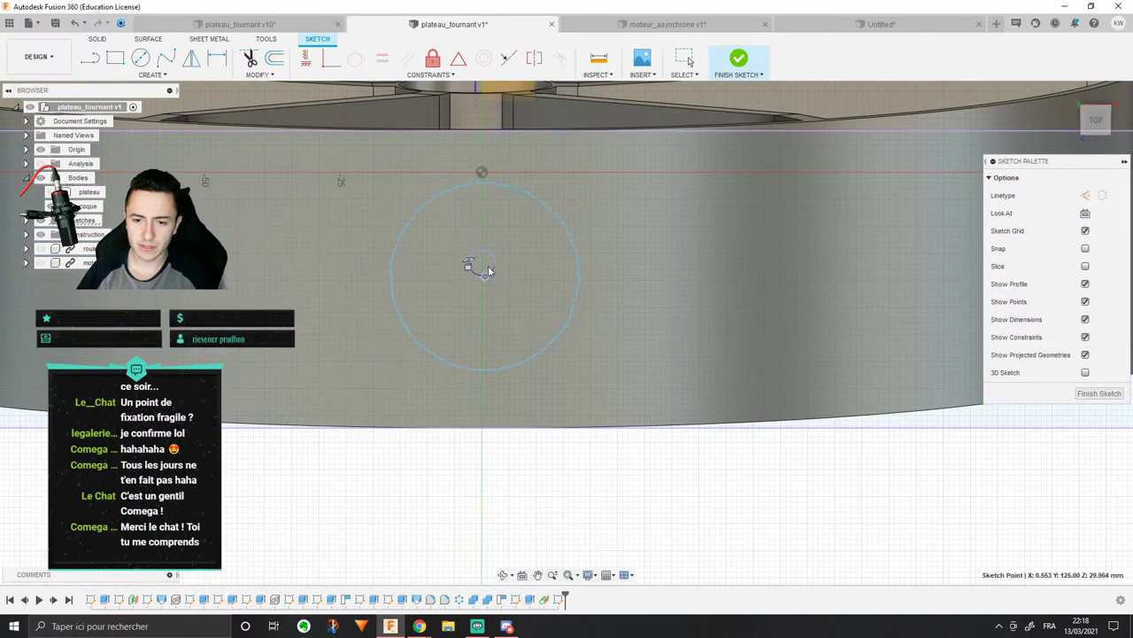
Step: Place the large circle's centre inside the projected hole and try a Concentric constraint between the circle and the hole edge
scroll(483, 269, up, 5)
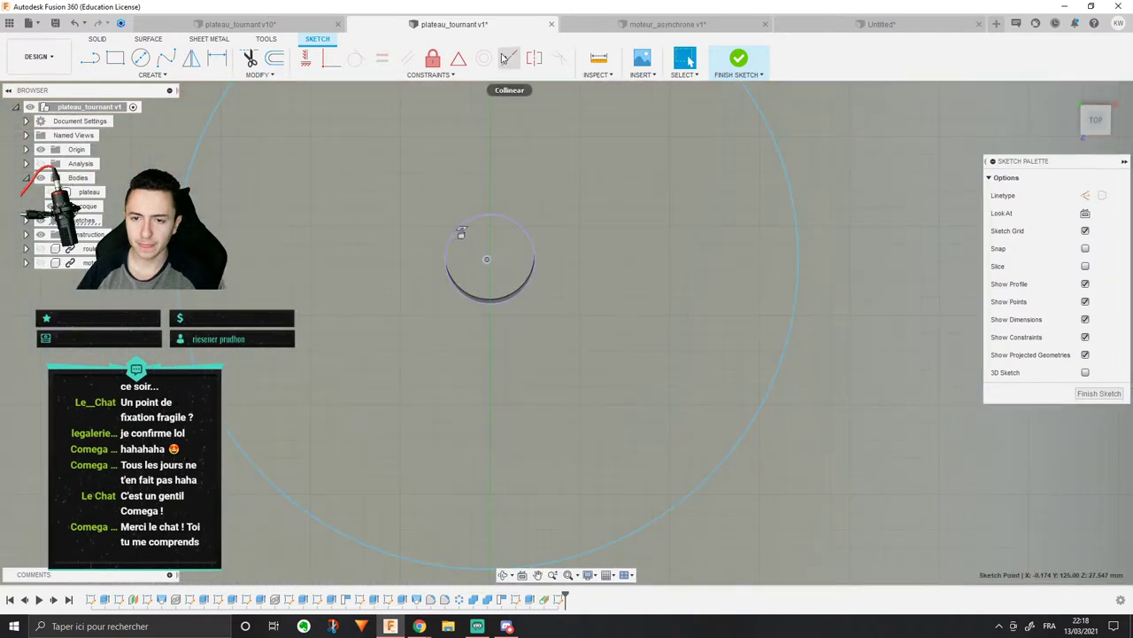
scroll(709, 189, down, 2)
click(767, 169)
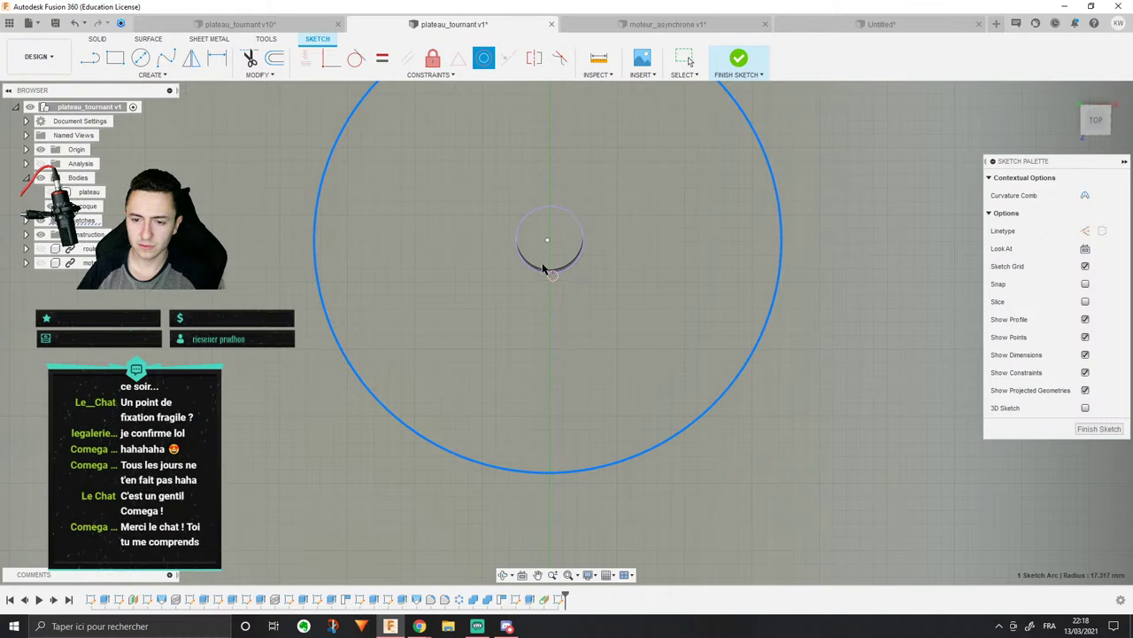
shift+middle_drag(558, 259, 598, 310)
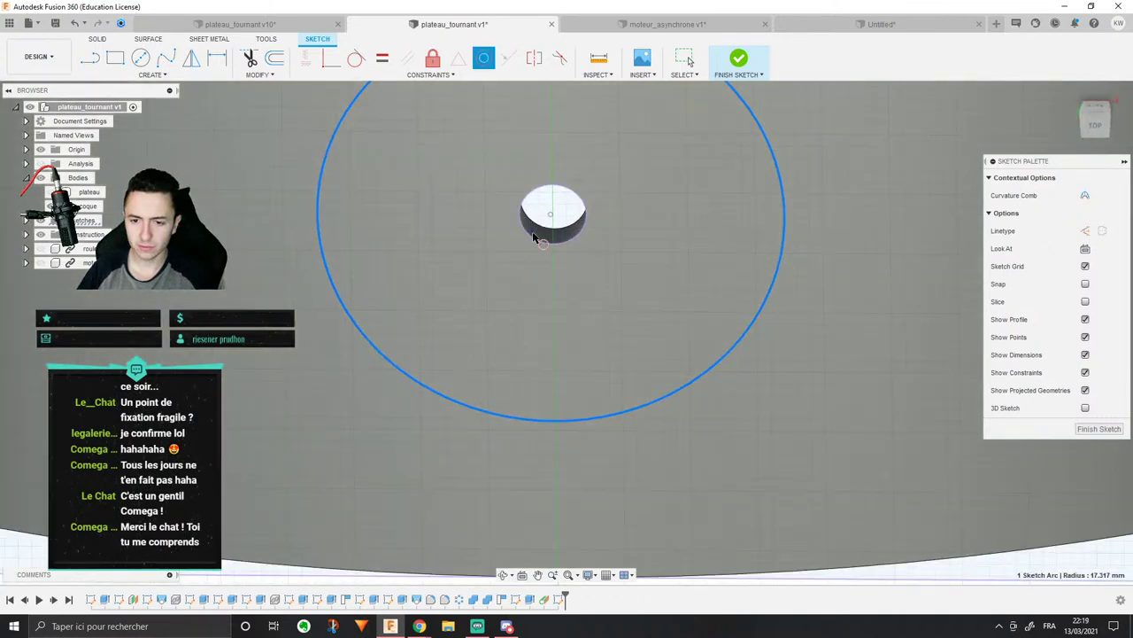
key(Escape)
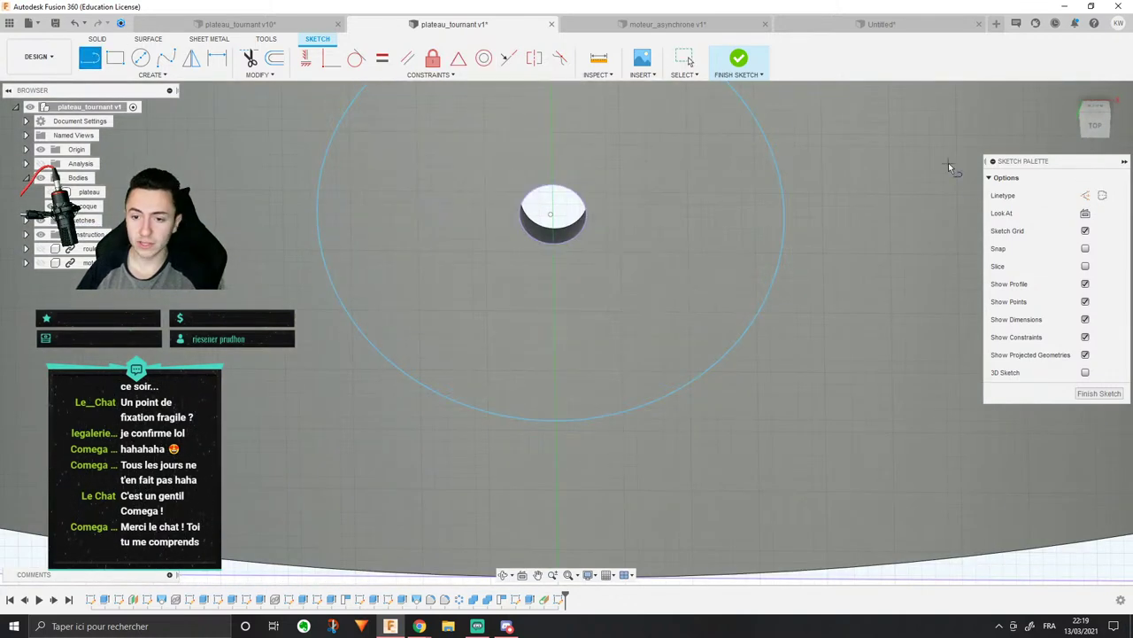
Step: Draw a slanted line about 5 mm long across the wall hole, with both ends on the projected hole edge
click(525, 196)
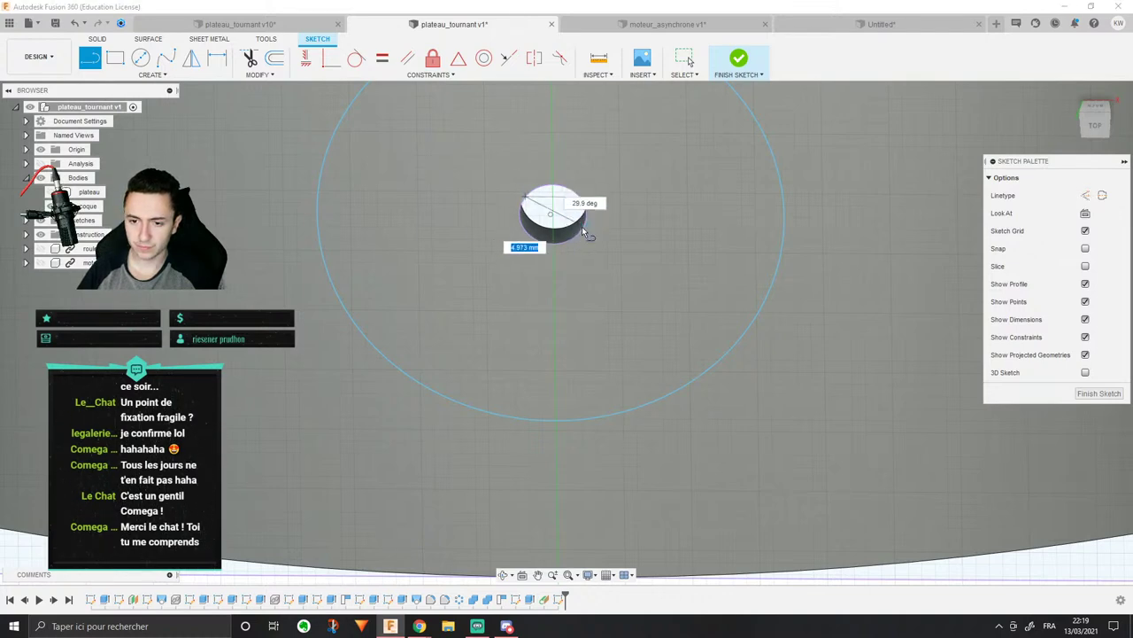
click(571, 240)
scroll(571, 177, up, 5)
key(Escape)
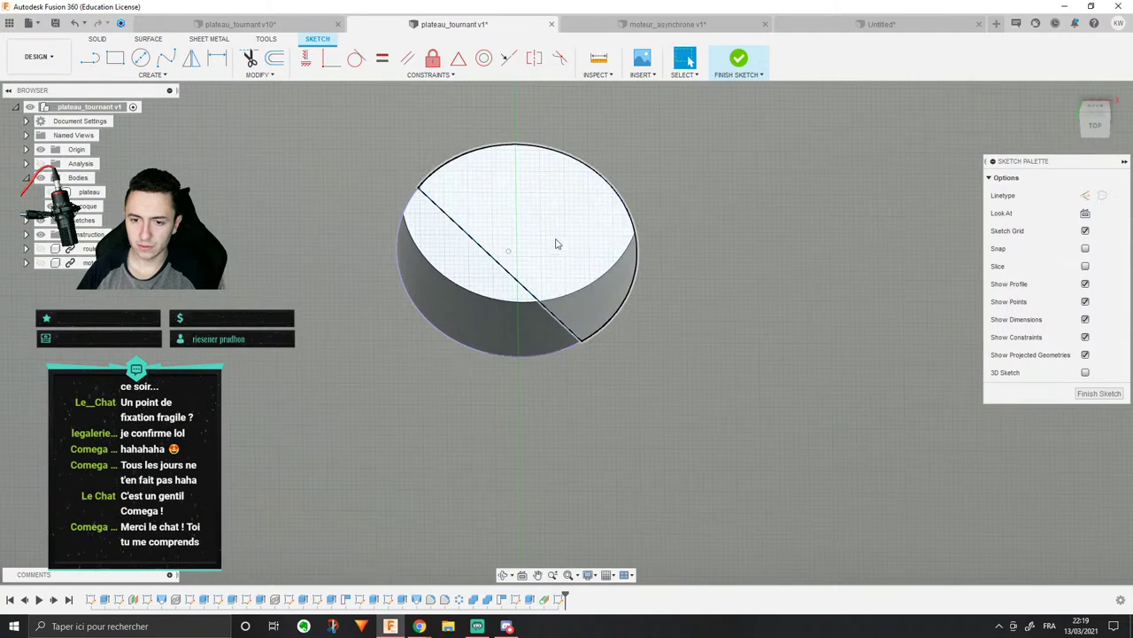
Step: Shift the line's ends along the hole edge and constrain the line vertical
mouse_move(494, 334)
mouse_down()
mouse_move(519, 319)
mouse_move(500, 305)
mouse_up()
drag(606, 390, 520, 439)
scroll(521, 437, down, 3)
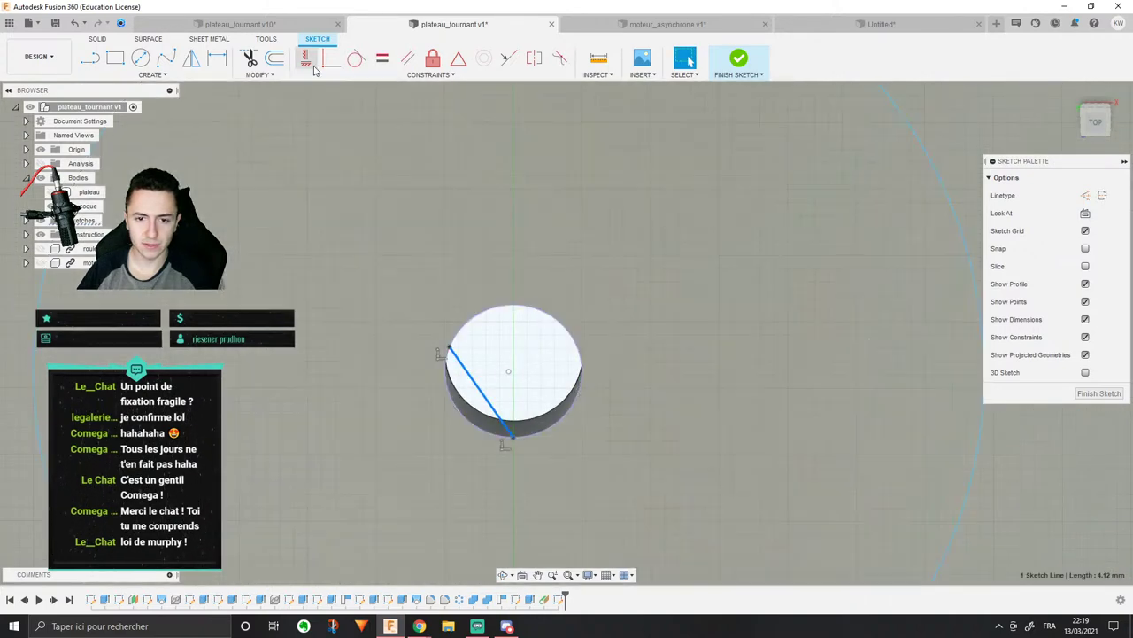
click(310, 64)
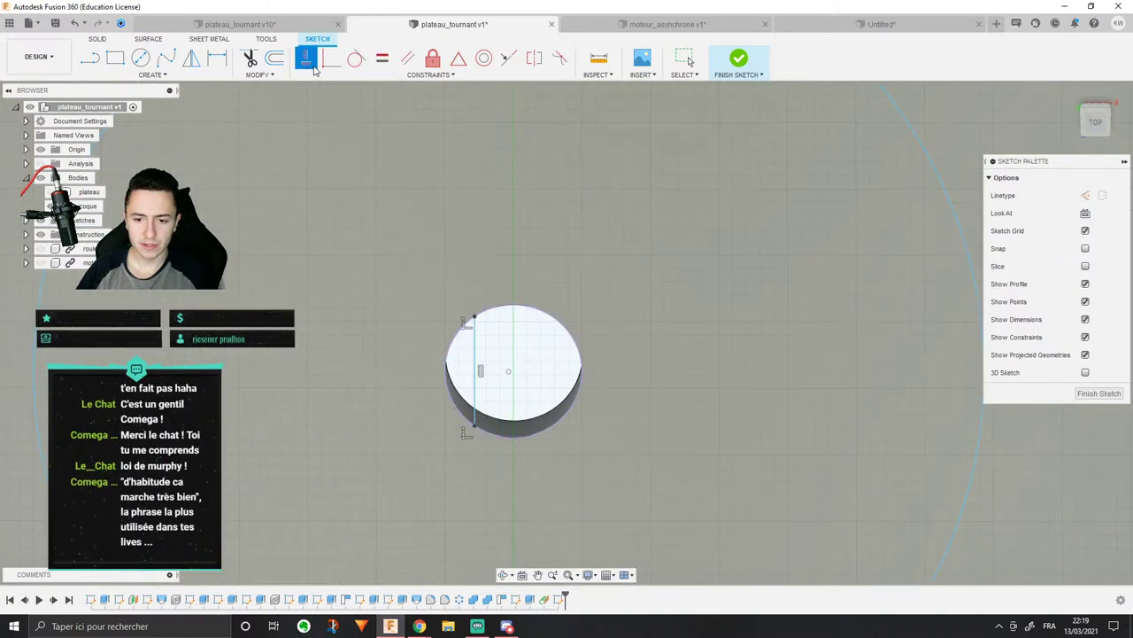
click(476, 364)
Step: Move the vertical line to the middle of the hole and attach the large circle's centre to the line's midpoint
drag(475, 316, 504, 309)
scroll(564, 446, down, 6)
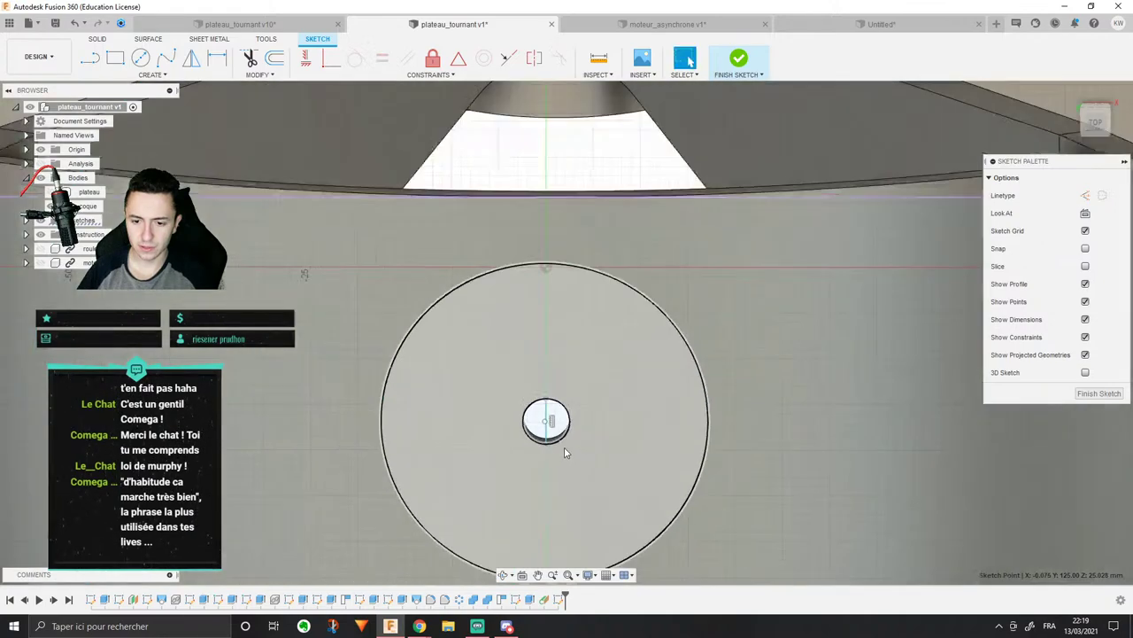
mouse_move(556, 401)
shift+middle_down()
mouse_move(564, 222)
mouse_move(554, 125)
shift+middle_up()
scroll(544, 272, up, 3)
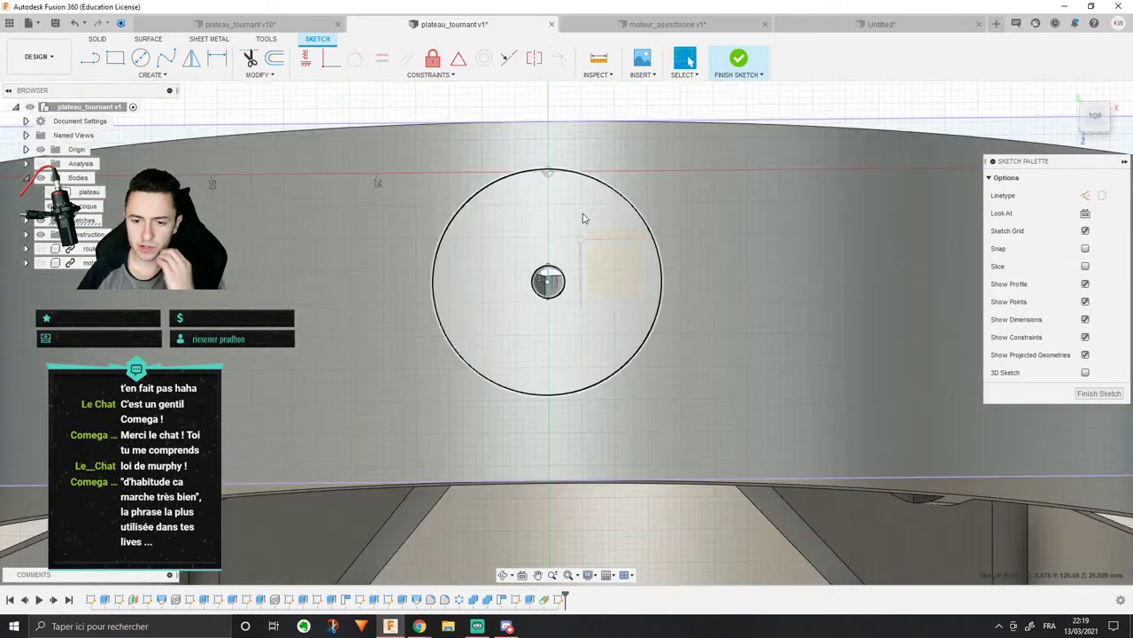
scroll(585, 252, up, 5)
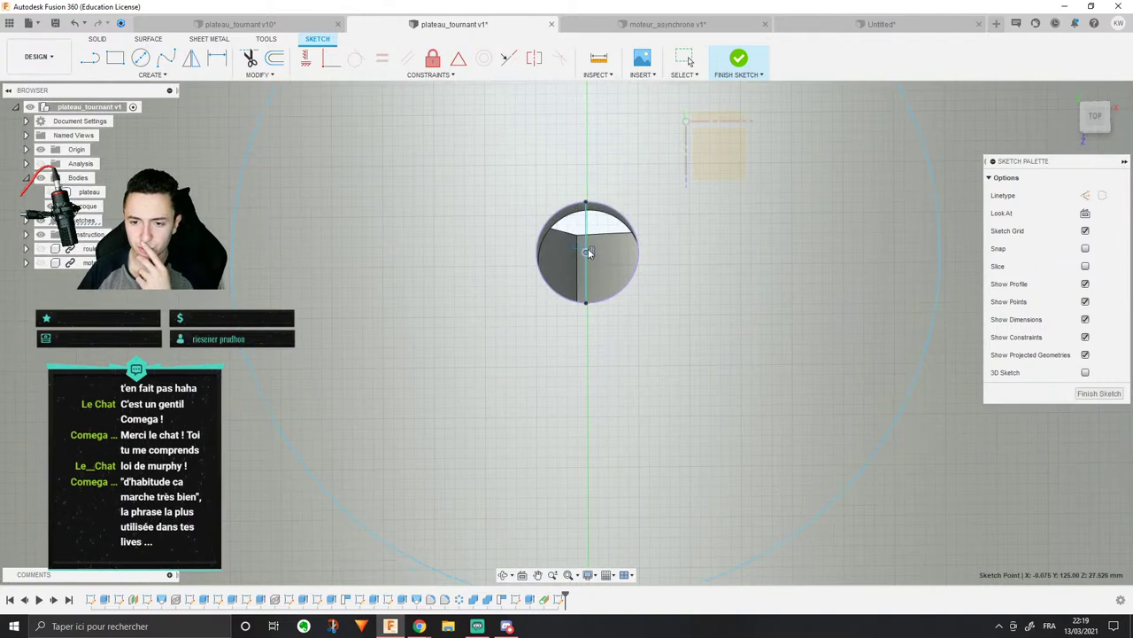
click(587, 250)
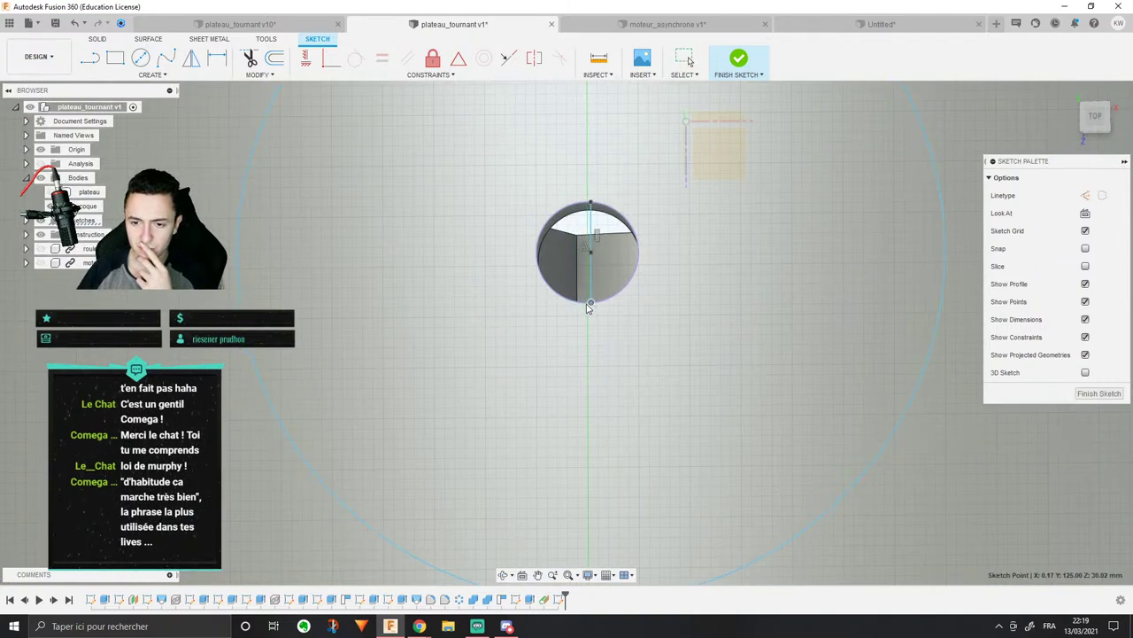
Step: Draw a line from the lower end of the vertical hole line to the midpoint of the coque's projected lower edge
scroll(587, 307, down, 5)
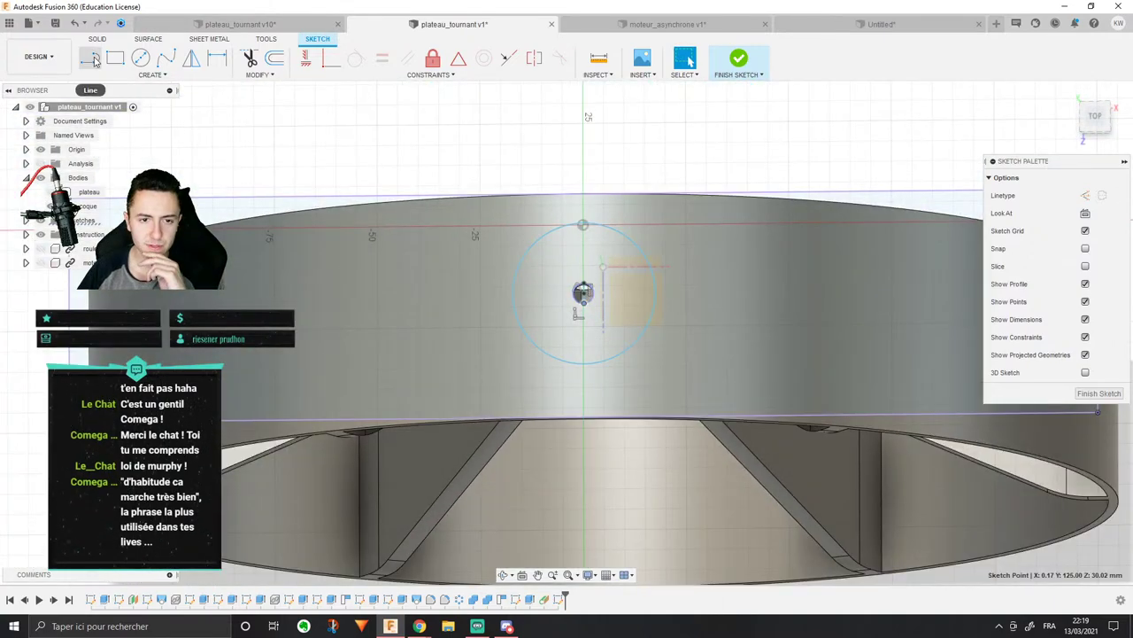
click(90, 59)
click(504, 259)
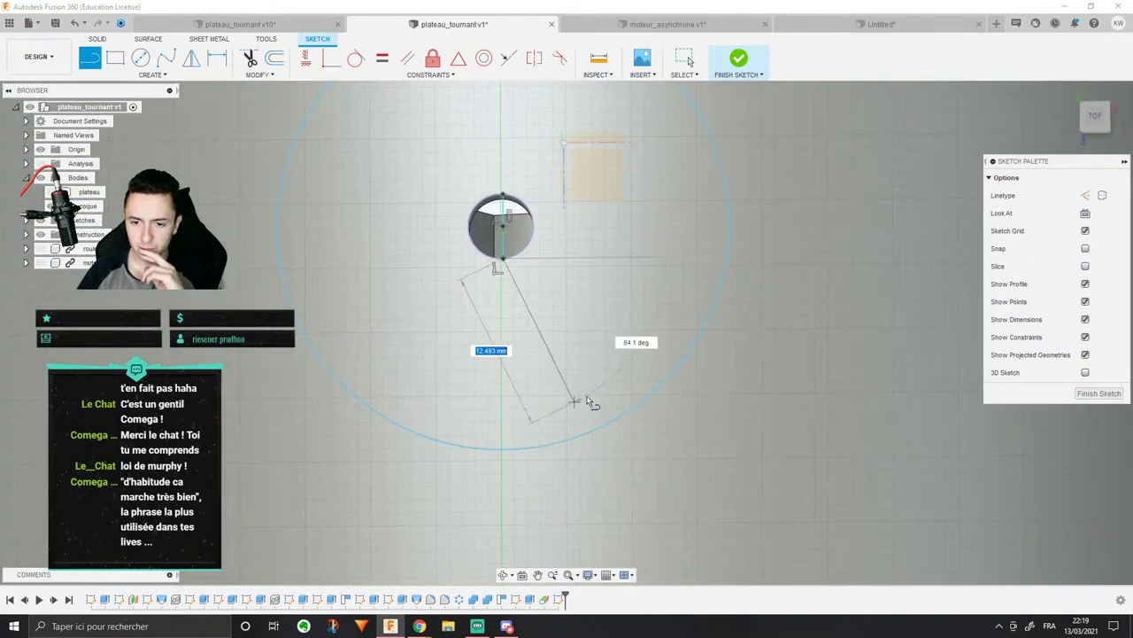
scroll(590, 399, down, 2)
middle_drag(546, 514, 534, 374)
click(516, 422)
key(Escape)
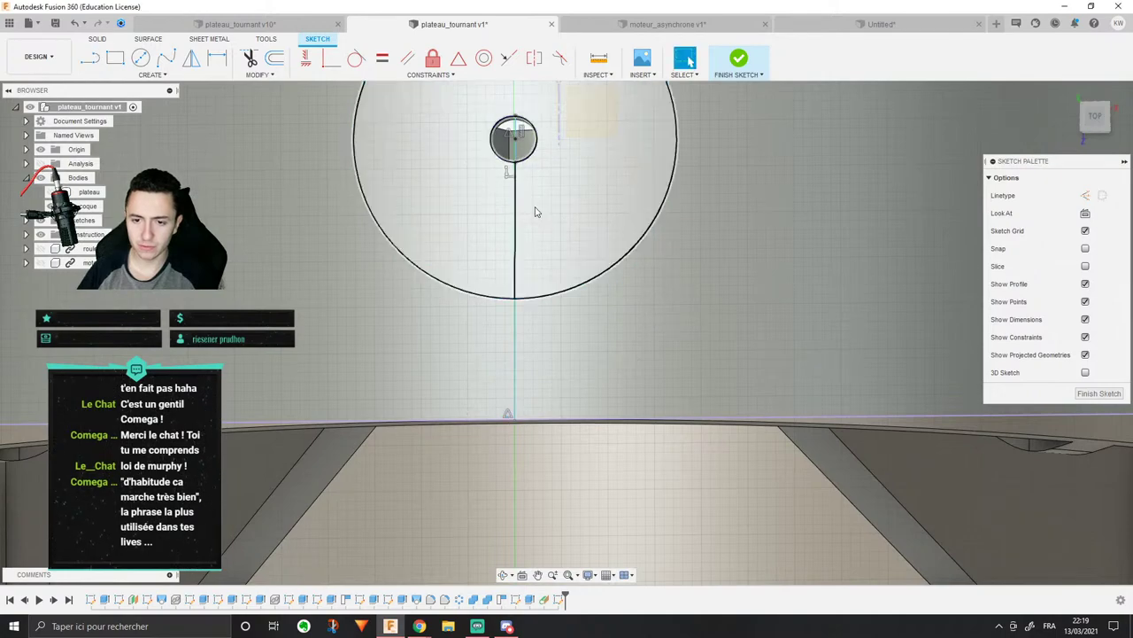
Step: Convert the long line below the hole to construction geometry and constrain it vertical
click(515, 215)
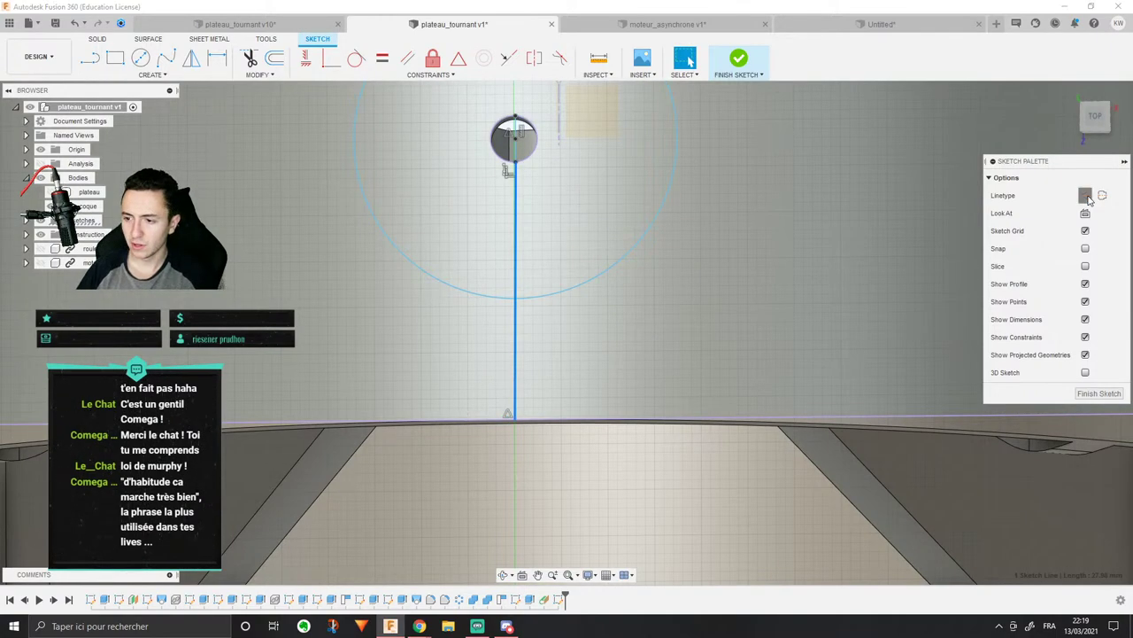
click(1086, 194)
scroll(512, 164, up, 6)
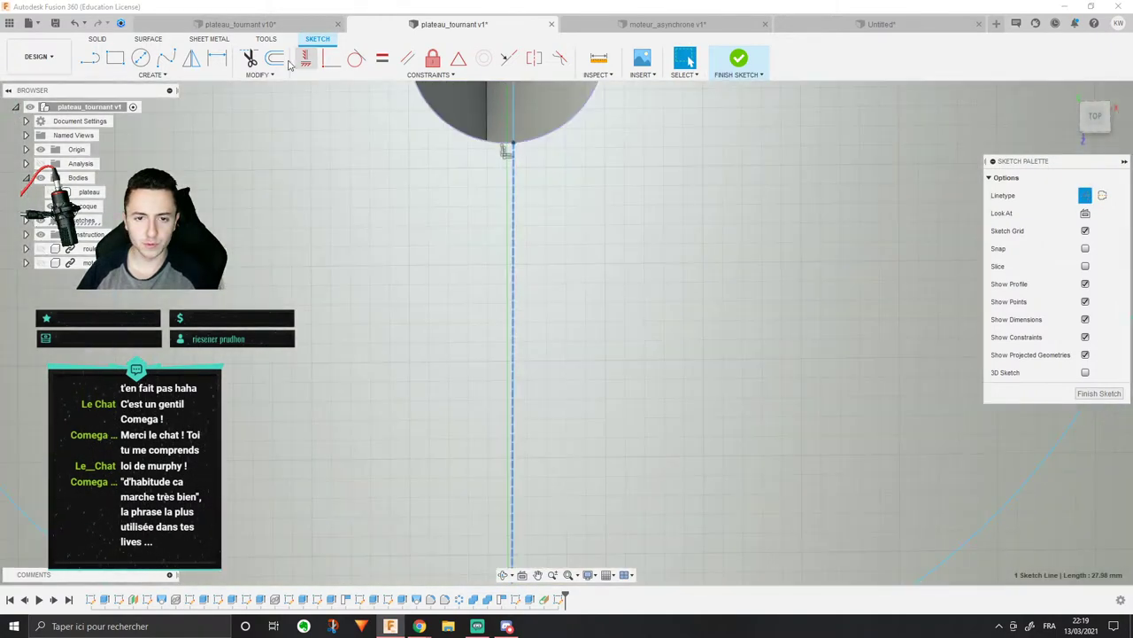
key(Escape)
scroll(554, 221, down, 5)
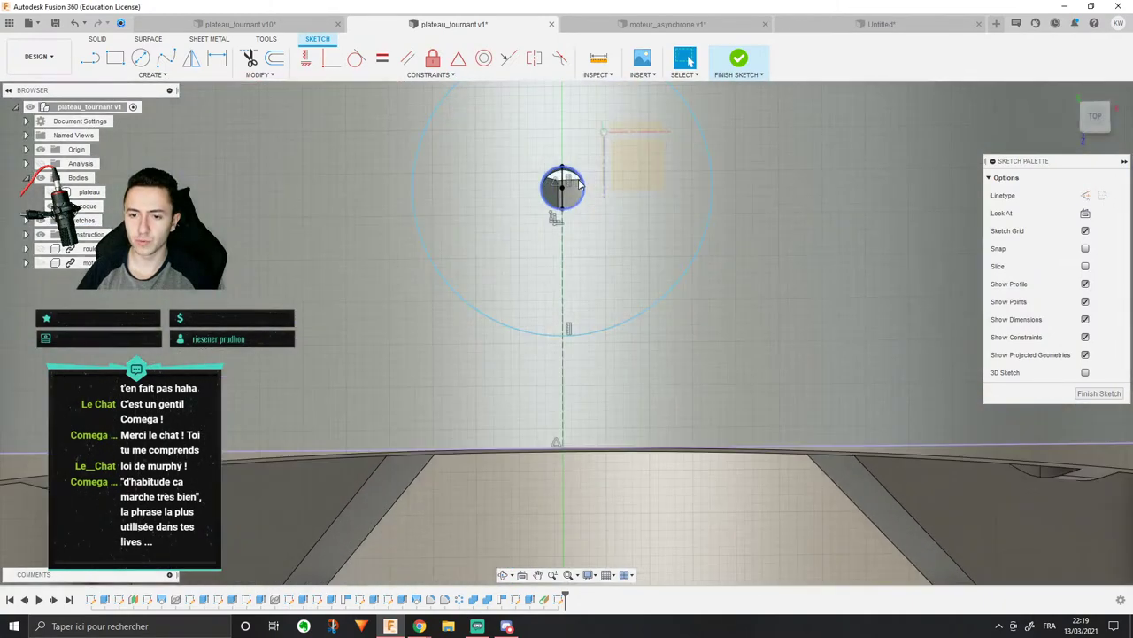
Step: Shrink the large circle around the hole to a radius of about 11.3 mm
scroll(571, 184, up, 3)
scroll(517, 180, down, 2)
middle_drag(507, 174, 498, 242)
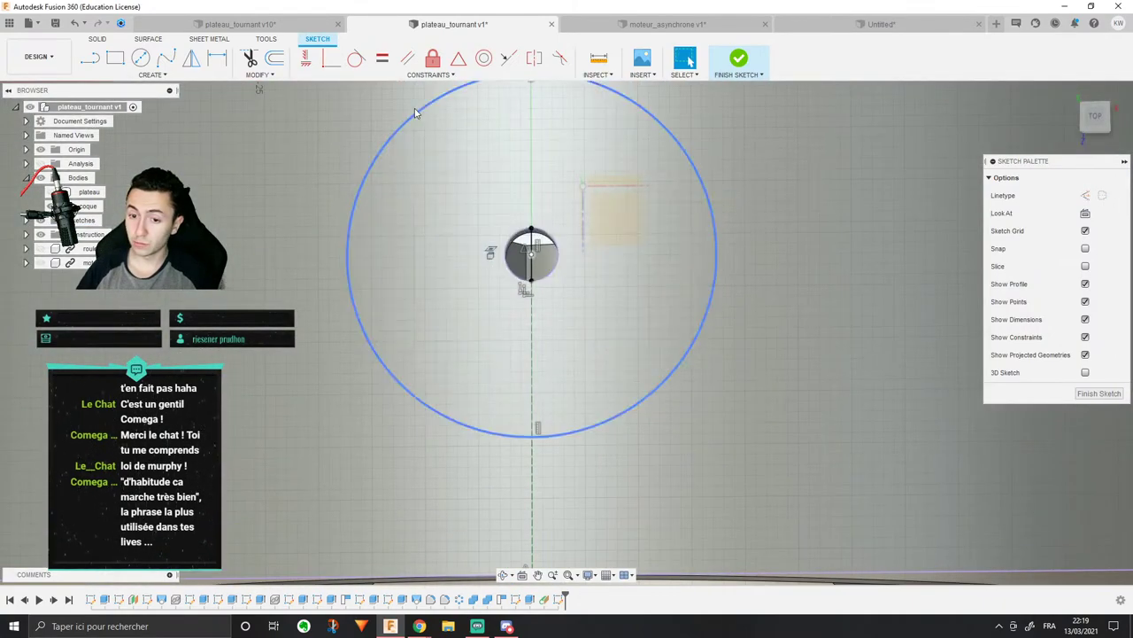
drag(416, 122, 433, 162)
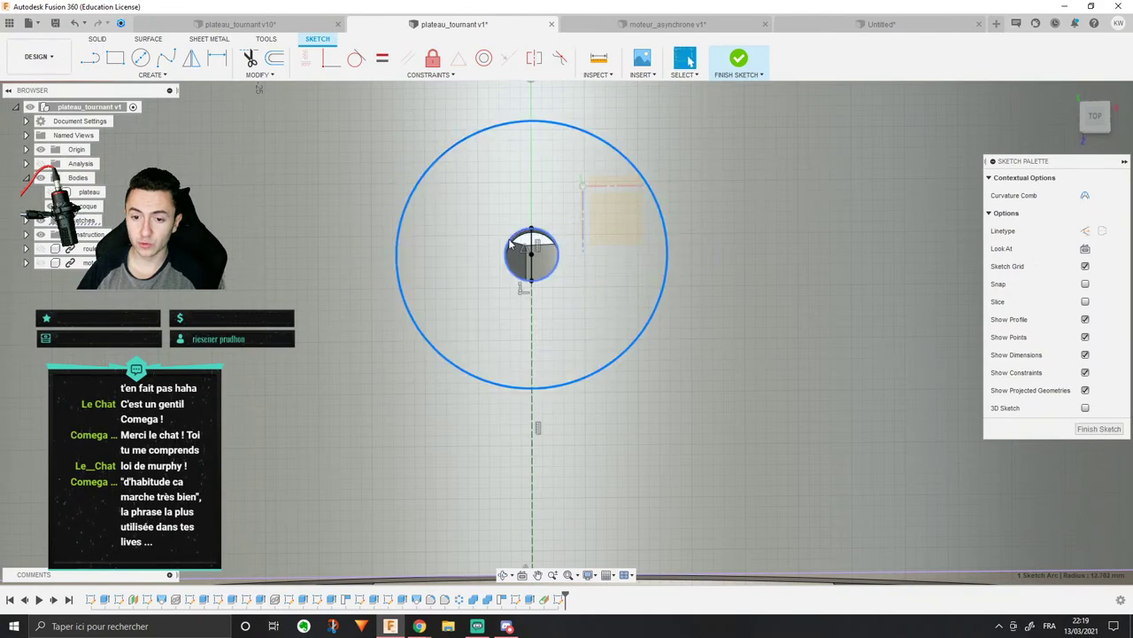
click(509, 242)
drag(517, 121, 511, 147)
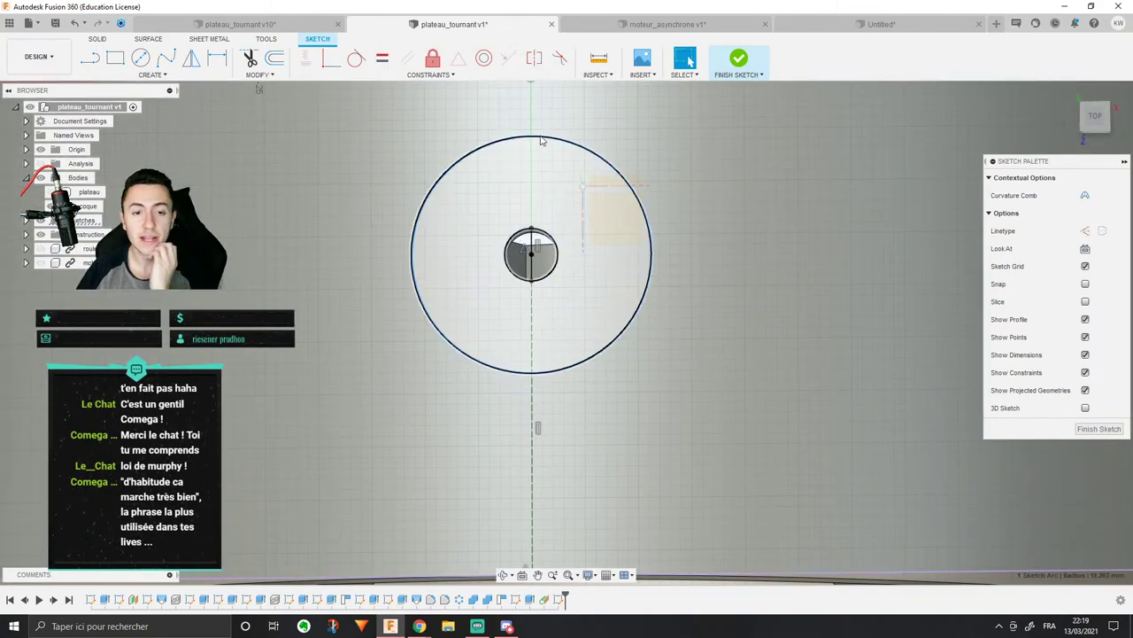
Step: Dimension the large circle around the hole to a diameter of 25 mm
scroll(639, 306, down, 3)
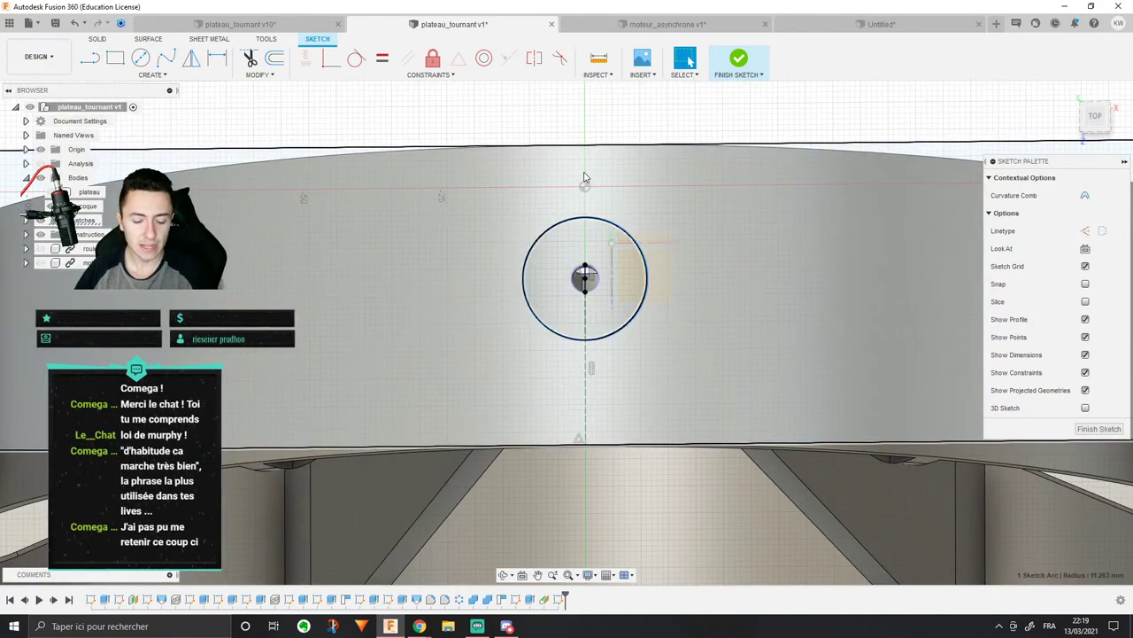
scroll(594, 229, up, 1)
key(Escape)
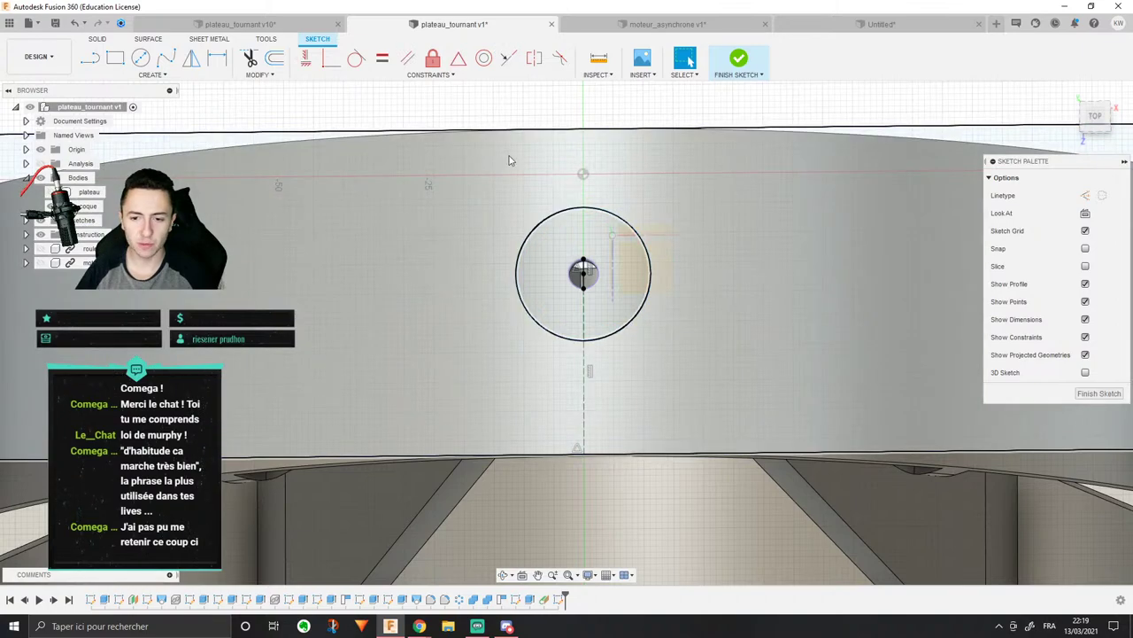
key(Escape)
key(d)
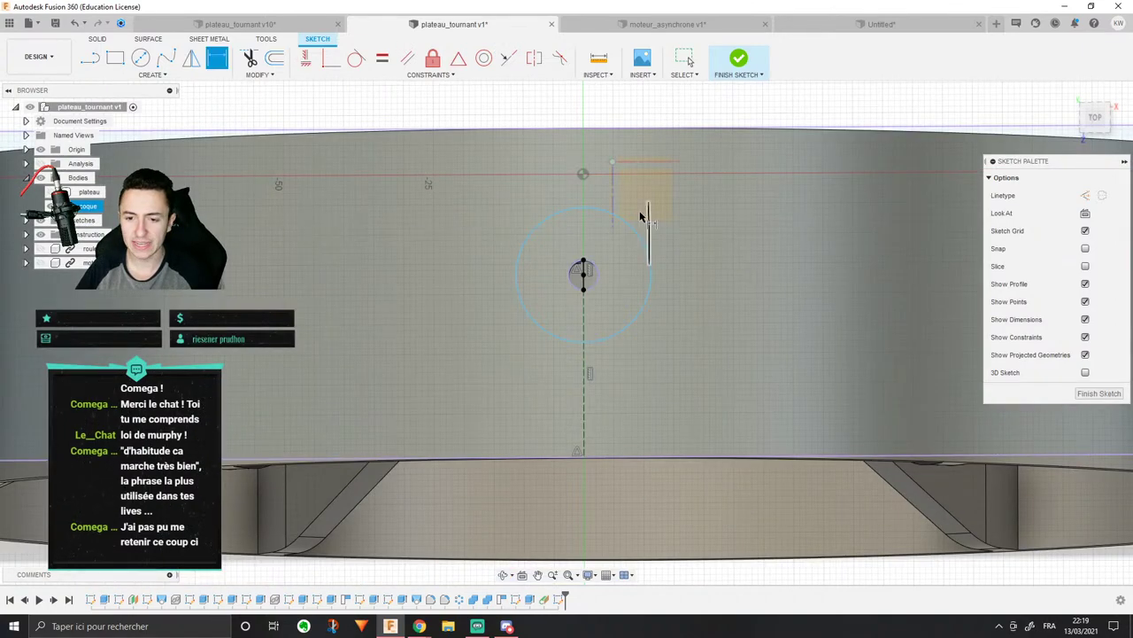
click(639, 232)
click(803, 98)
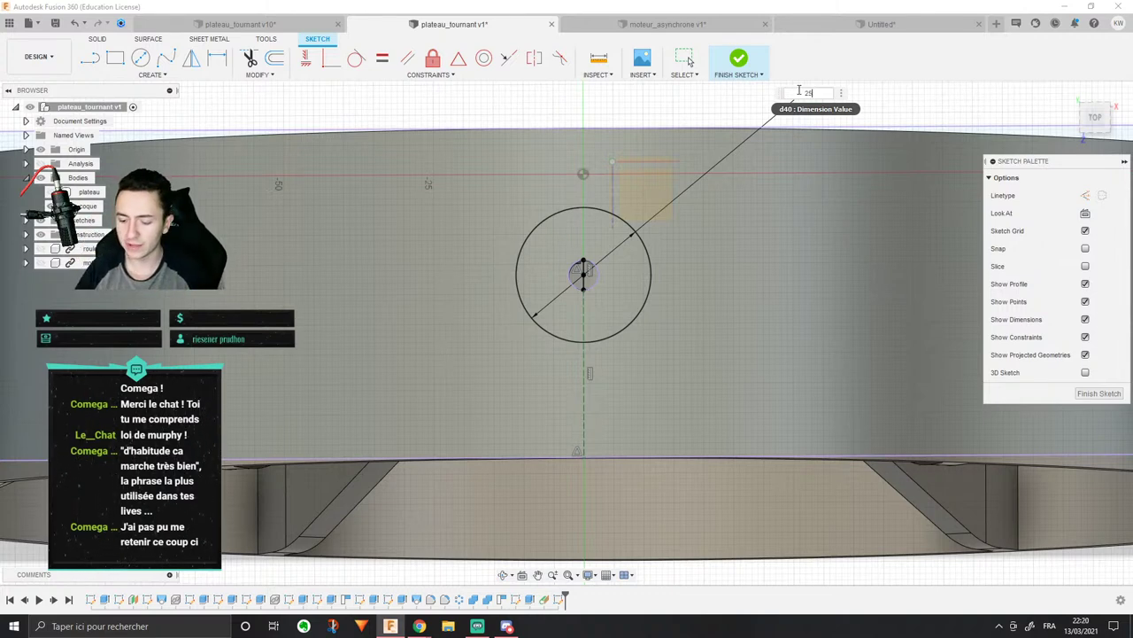
text(25)
key(Return)
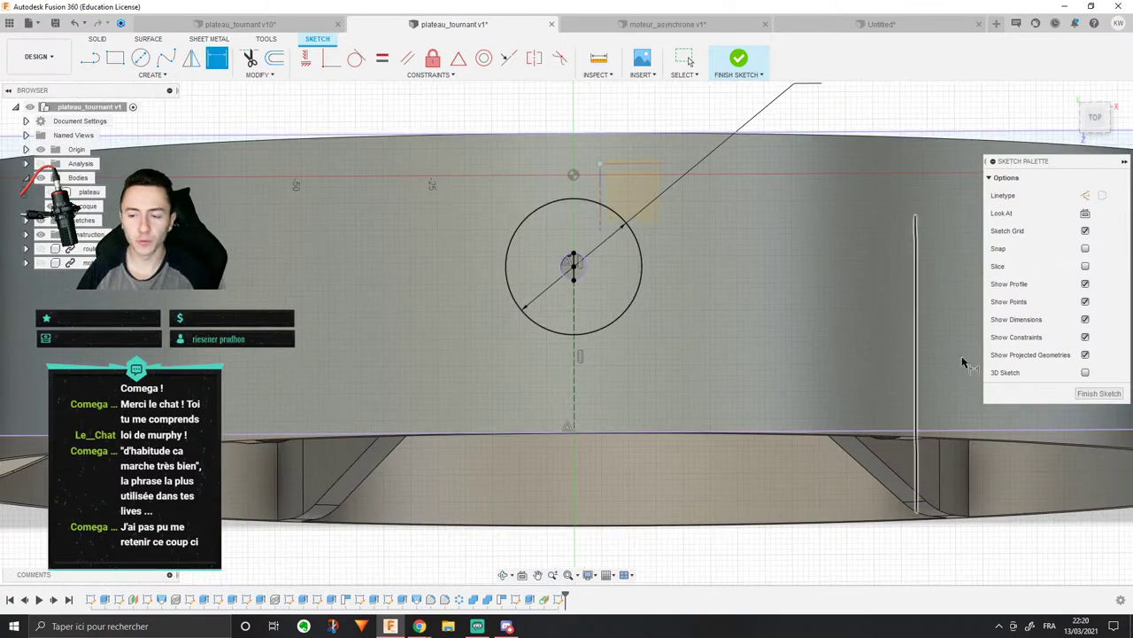
Step: Extrude the 25 mm circle outward about 8.6 mm as a new body, starting from a 2 mm offset
shift+middle_drag(877, 341, 857, 381)
click(97, 39)
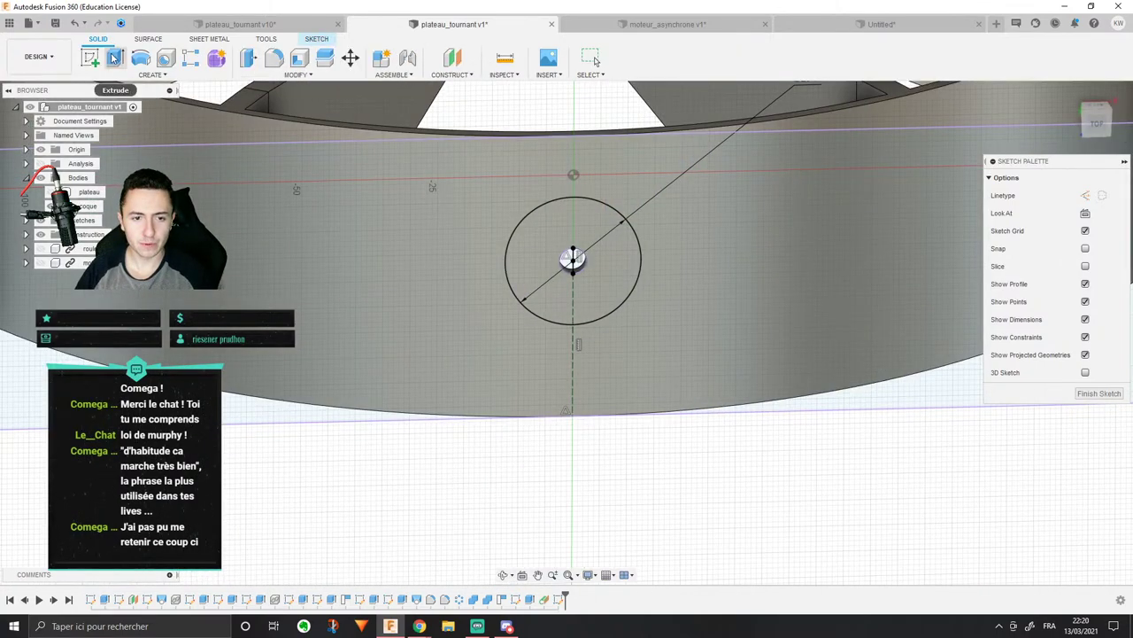
click(116, 58)
click(574, 284)
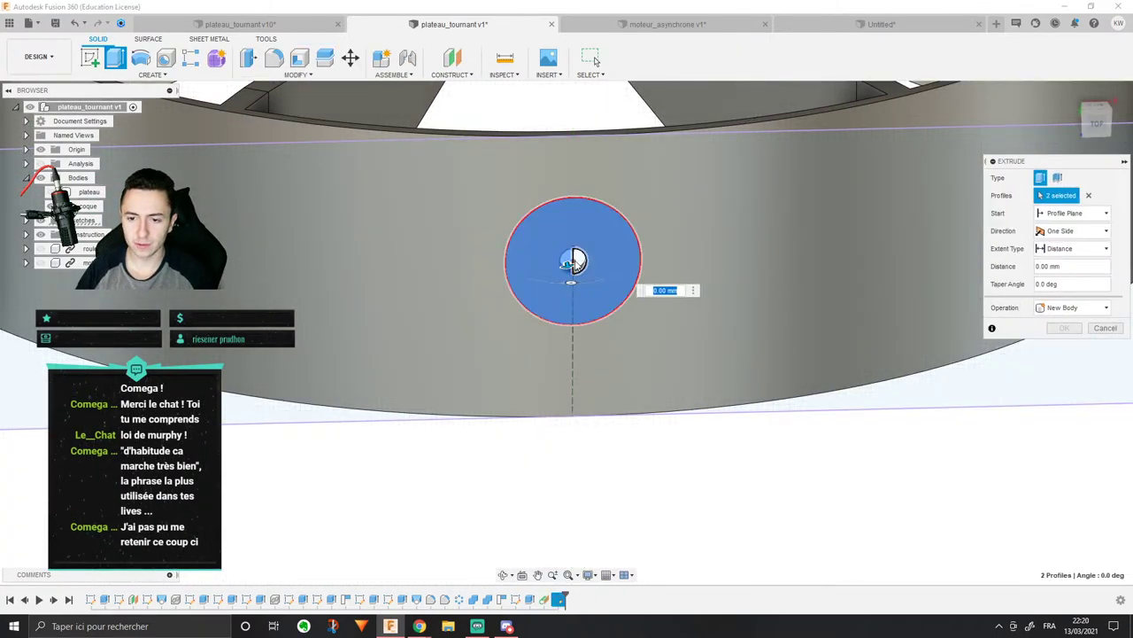
drag(572, 262, 585, 282)
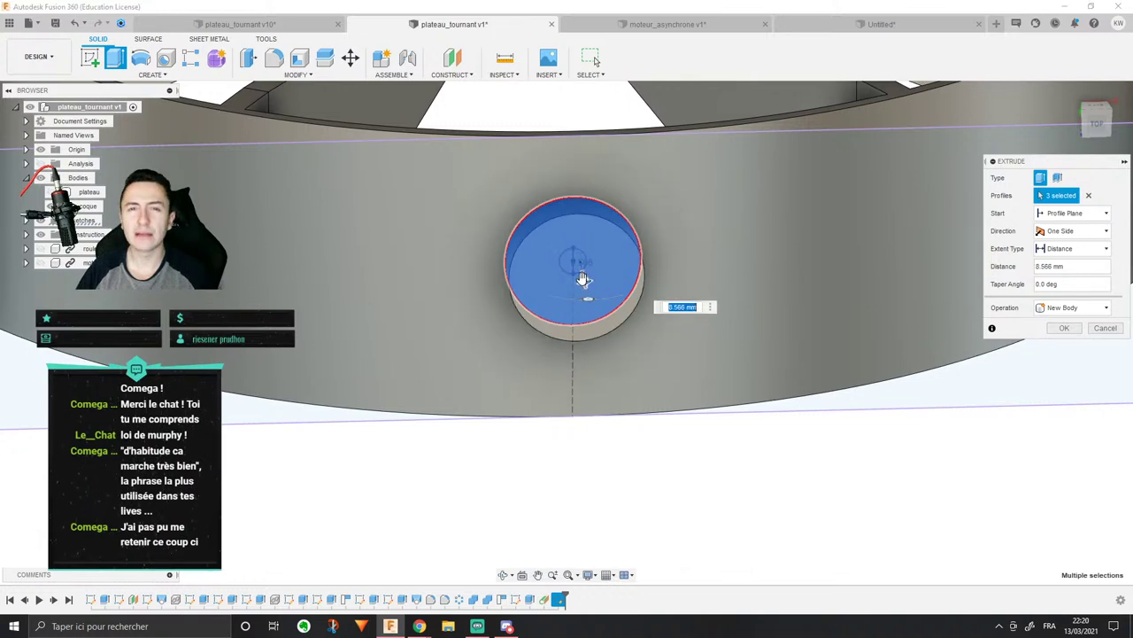
scroll(581, 275, up, 2)
shift+middle_drag(635, 234, 768, 273)
click(1089, 220)
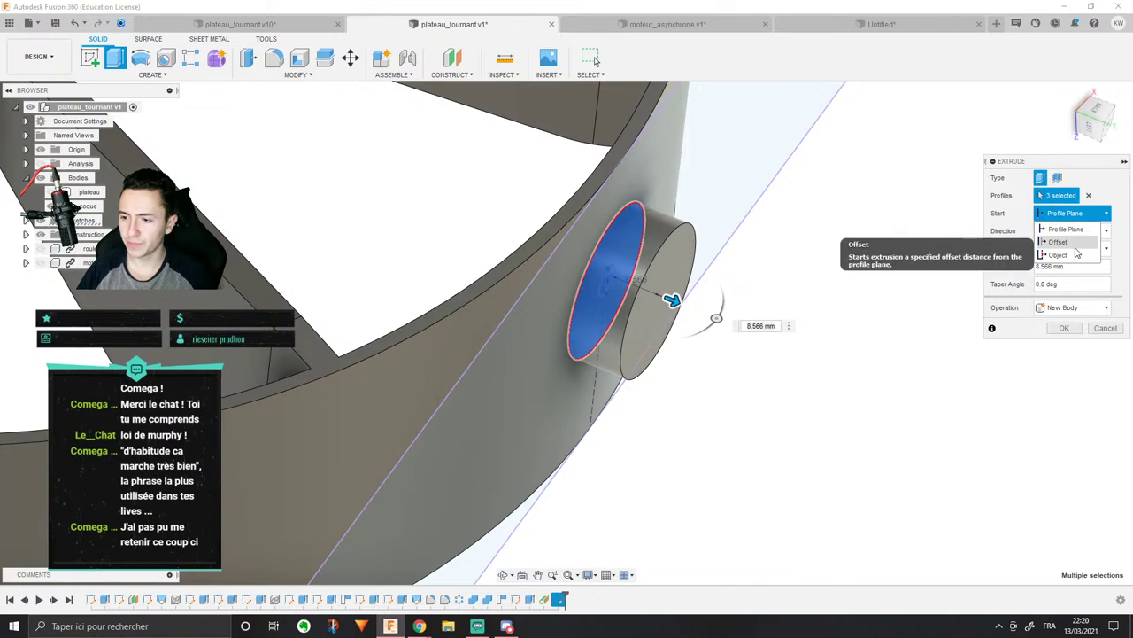
click(1065, 233)
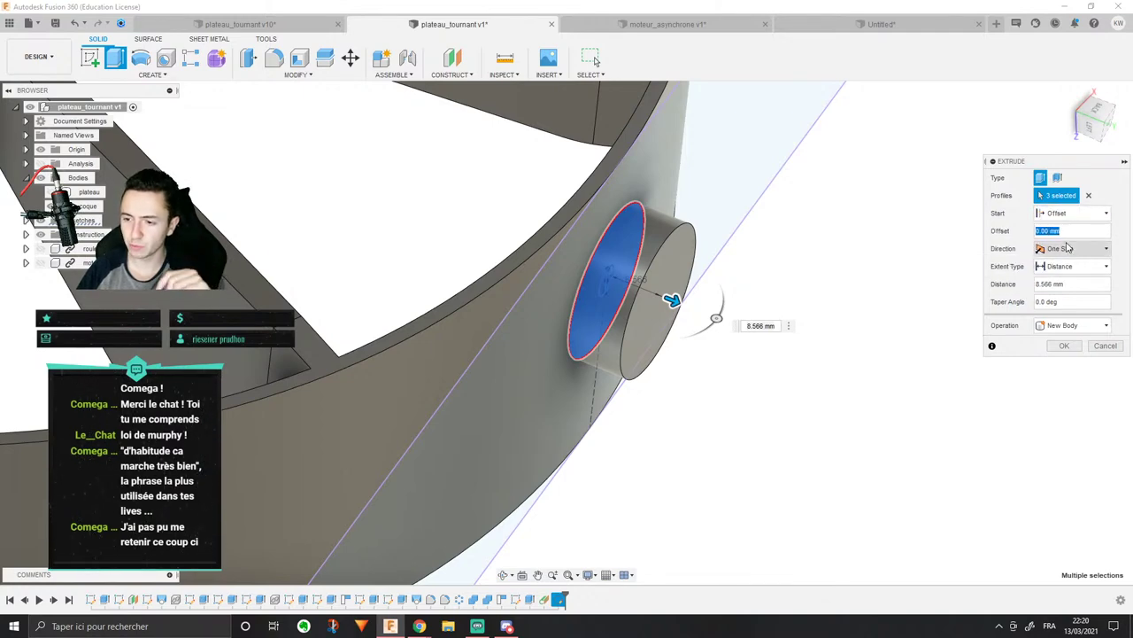
text(2)
key(Return)
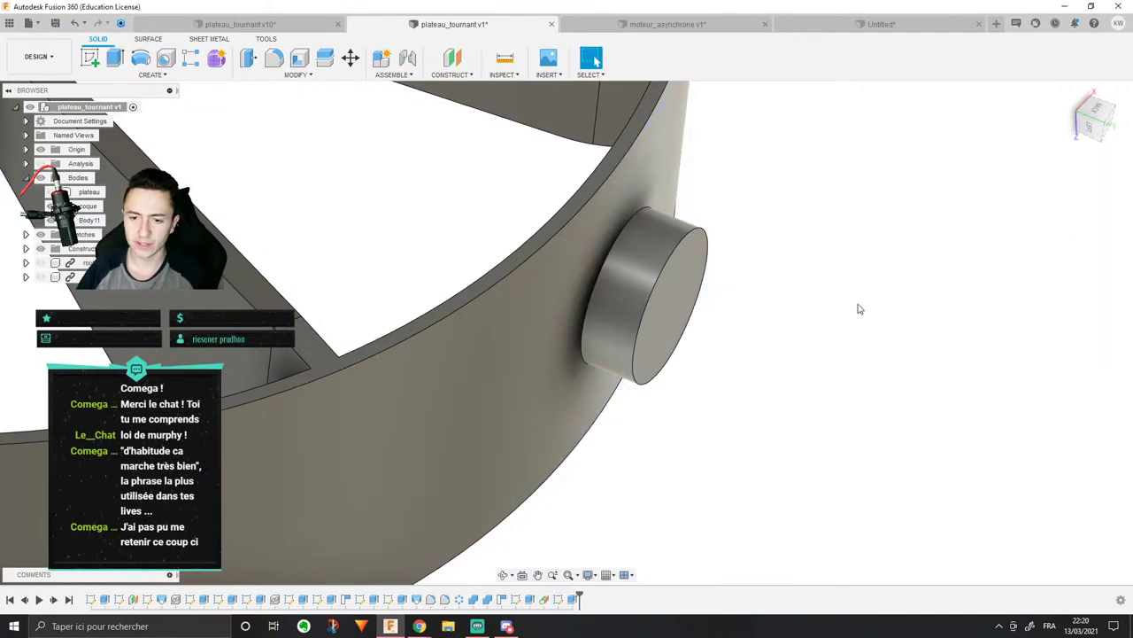
Step: Edit the wall hole's sketch and move the hole to about 34.3 mm from the origin along its vertical line
shift+middle_drag(858, 308, 749, 293)
scroll(823, 269, down, 3)
click(558, 599)
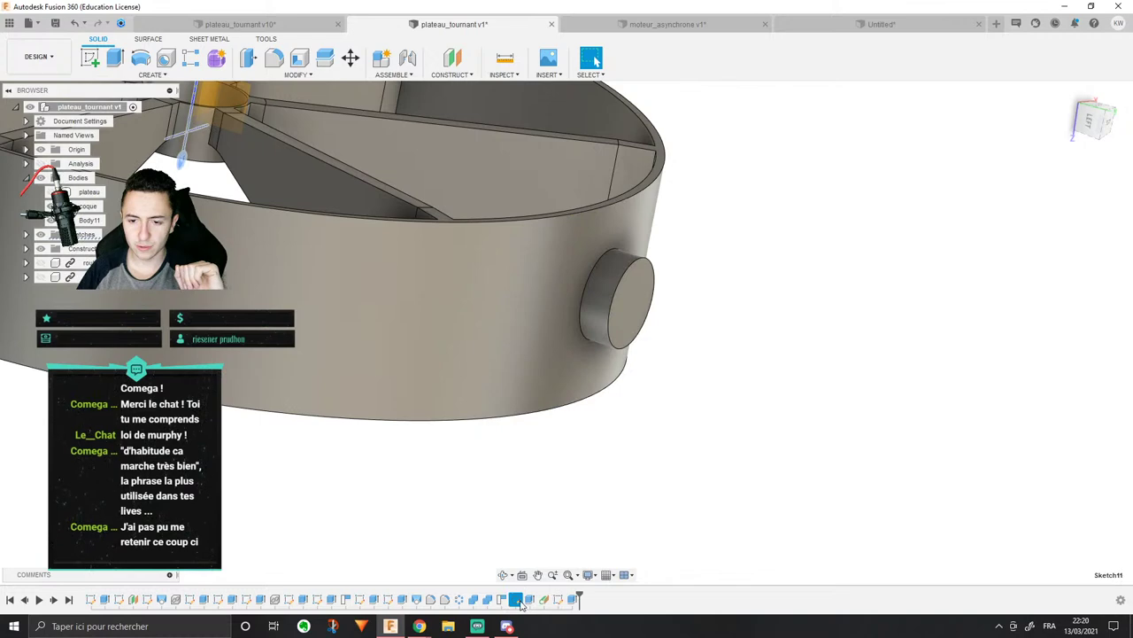
right_click(517, 600)
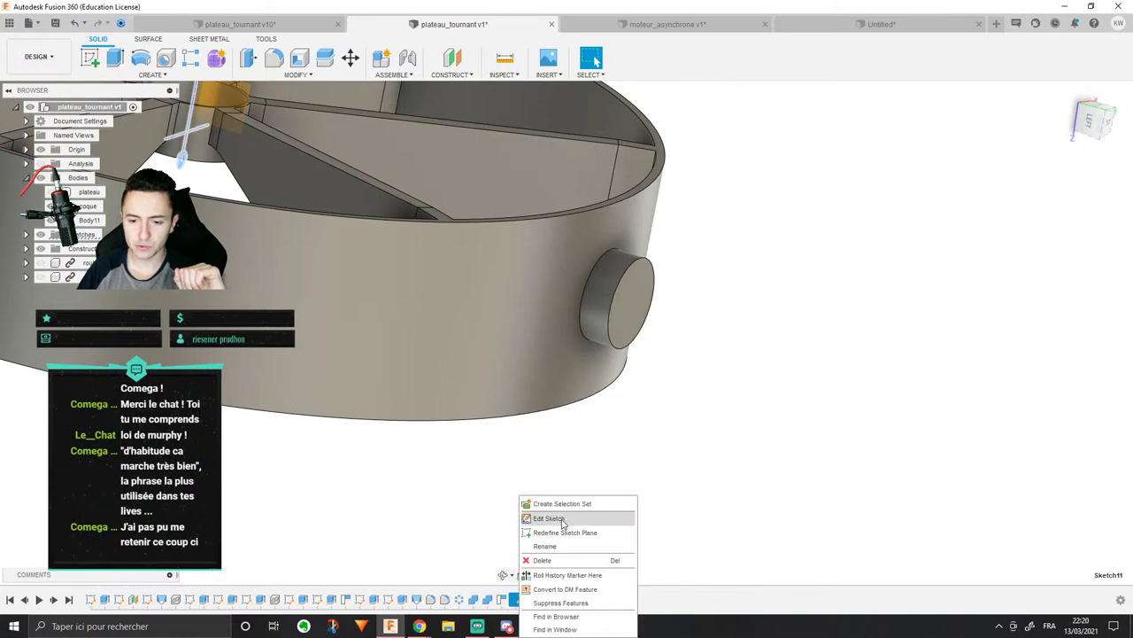
click(561, 524)
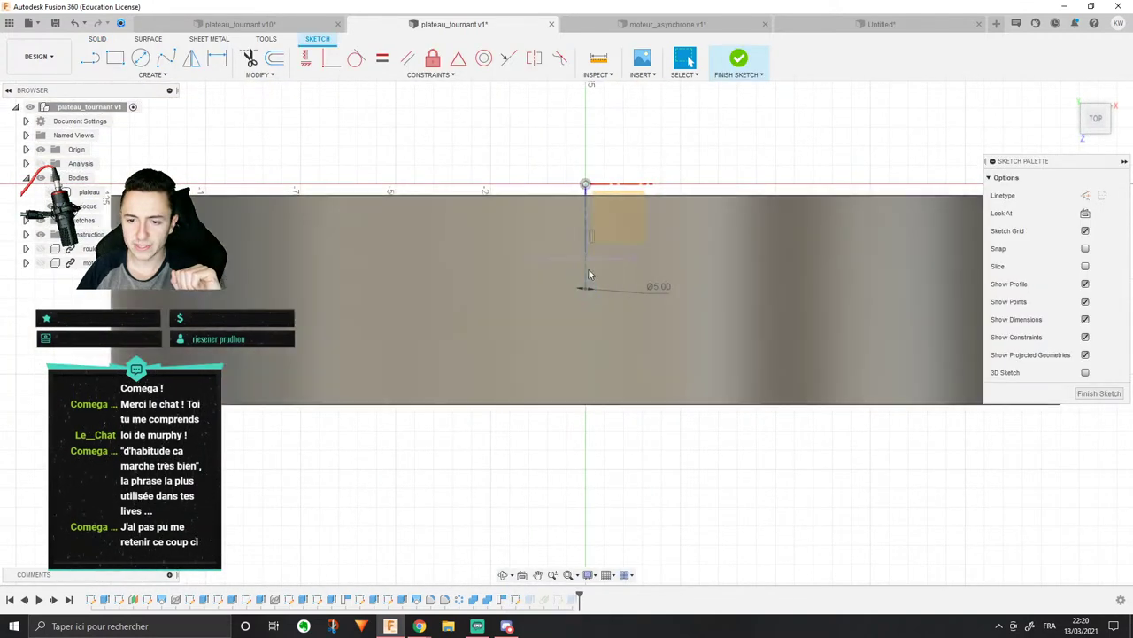
click(1098, 394)
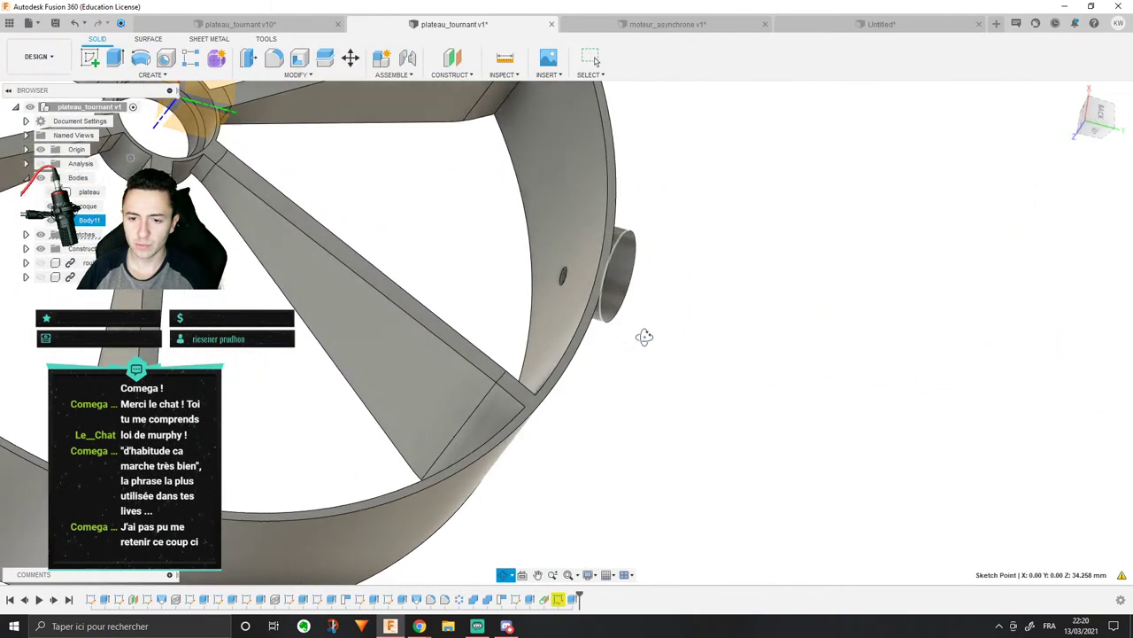
Step: Edit the cylinder's circle sketch with the coque hidden and remove the broken coincident constraints on the short vertical line
right_click(559, 599)
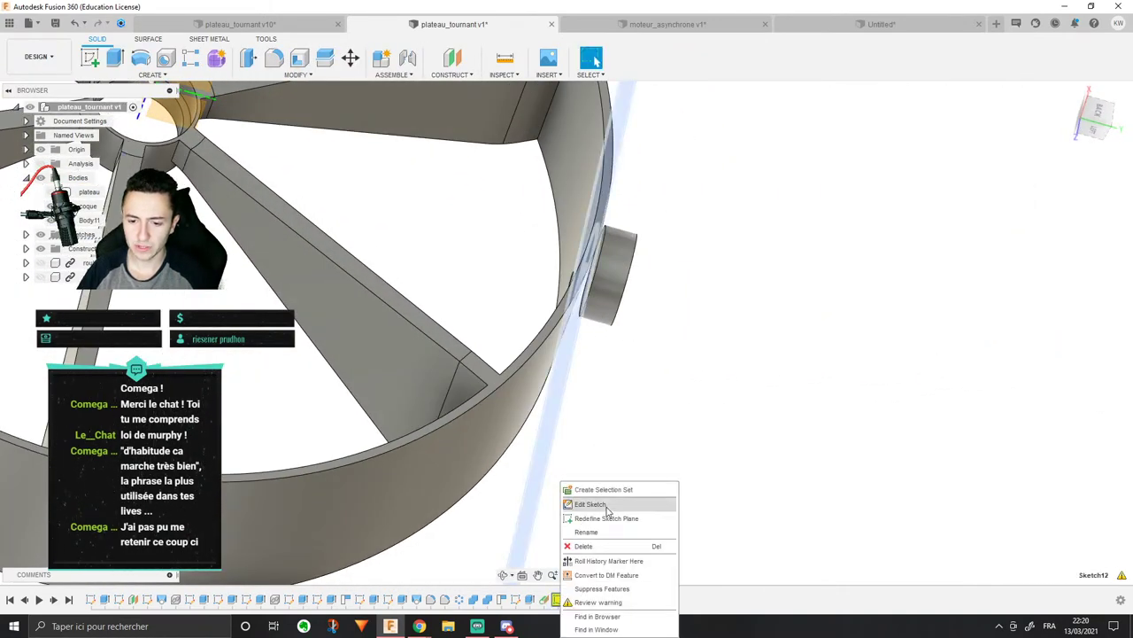
click(608, 506)
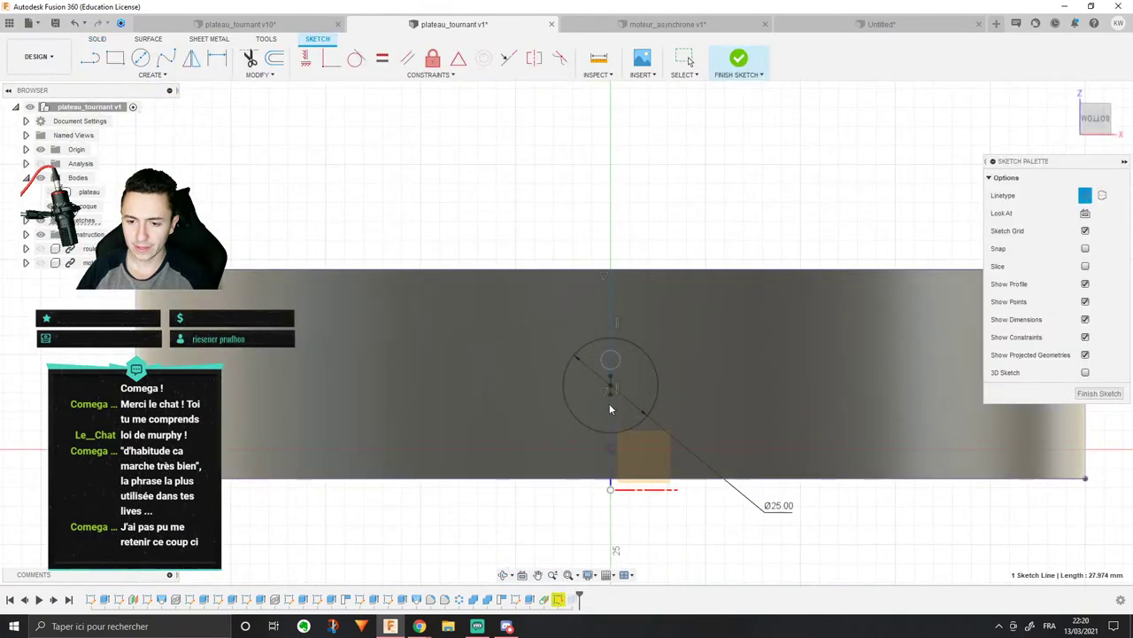
scroll(610, 390, up, 5)
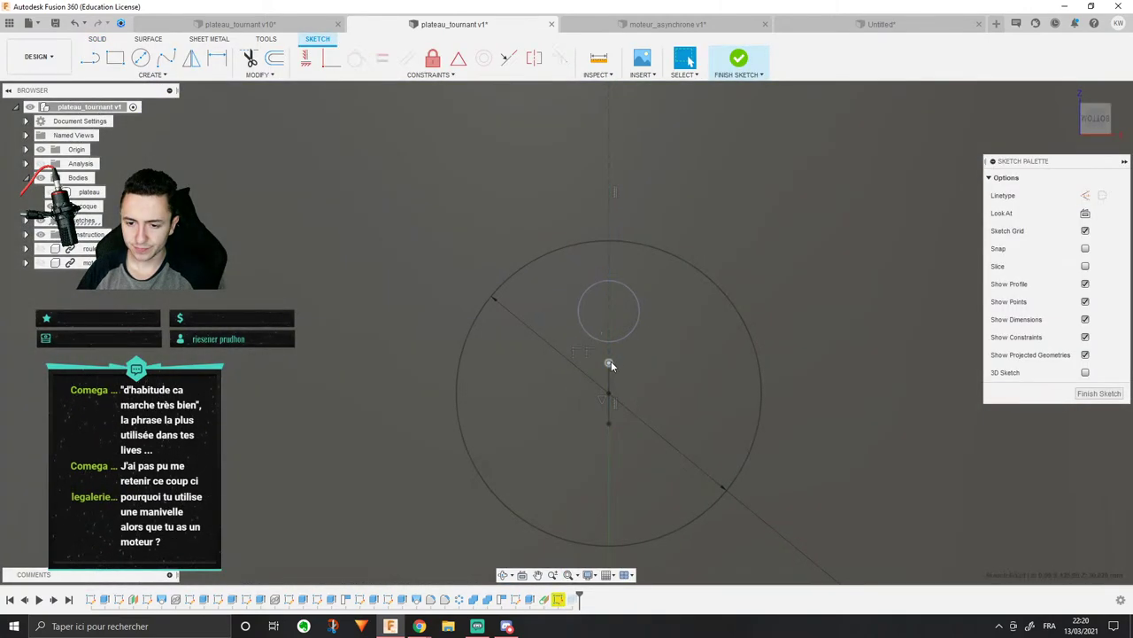
scroll(609, 363, down, 5)
click(51, 205)
scroll(635, 362, up, 3)
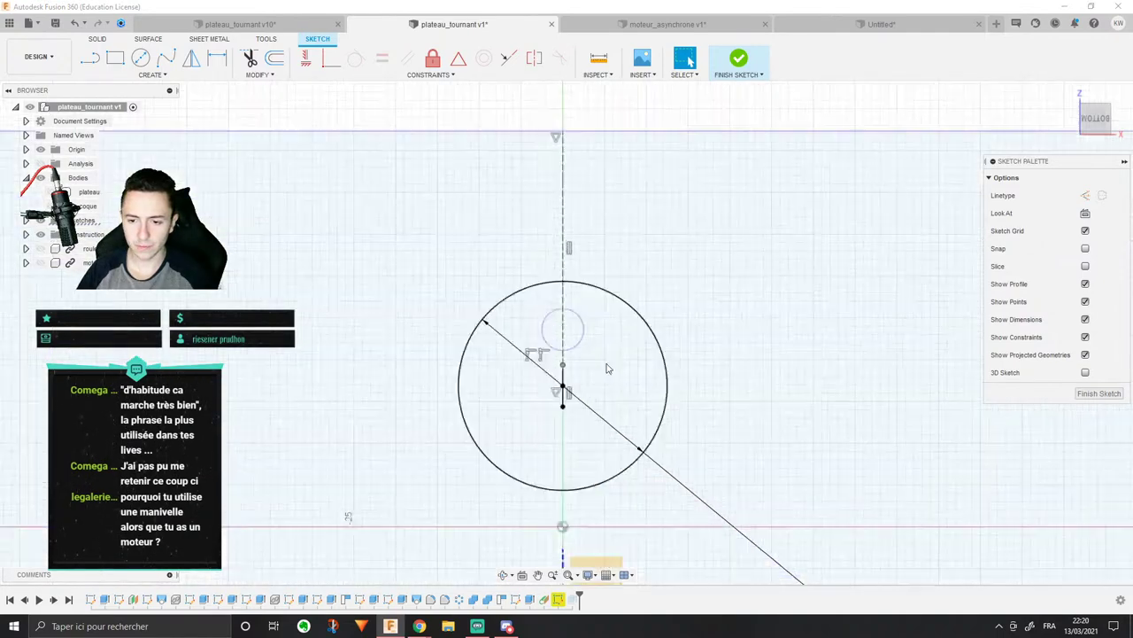
scroll(608, 368, up, 1)
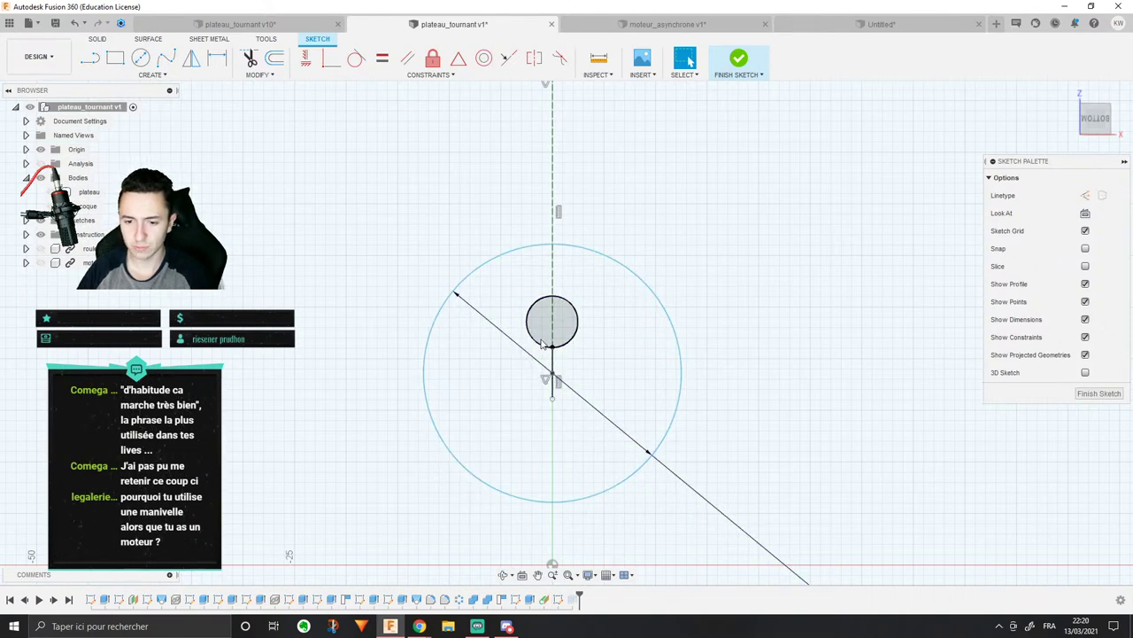
Step: Move the large circle over the hole and make the short vertical line's free end coincident with the projected hole circle
drag(551, 374, 563, 328)
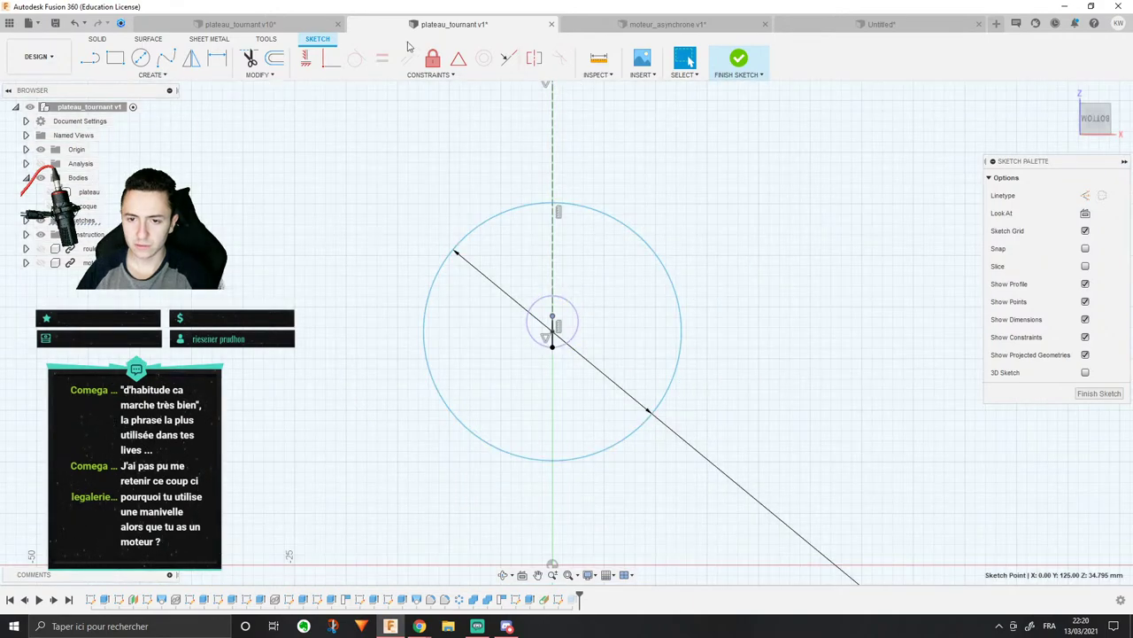
click(331, 57)
click(566, 301)
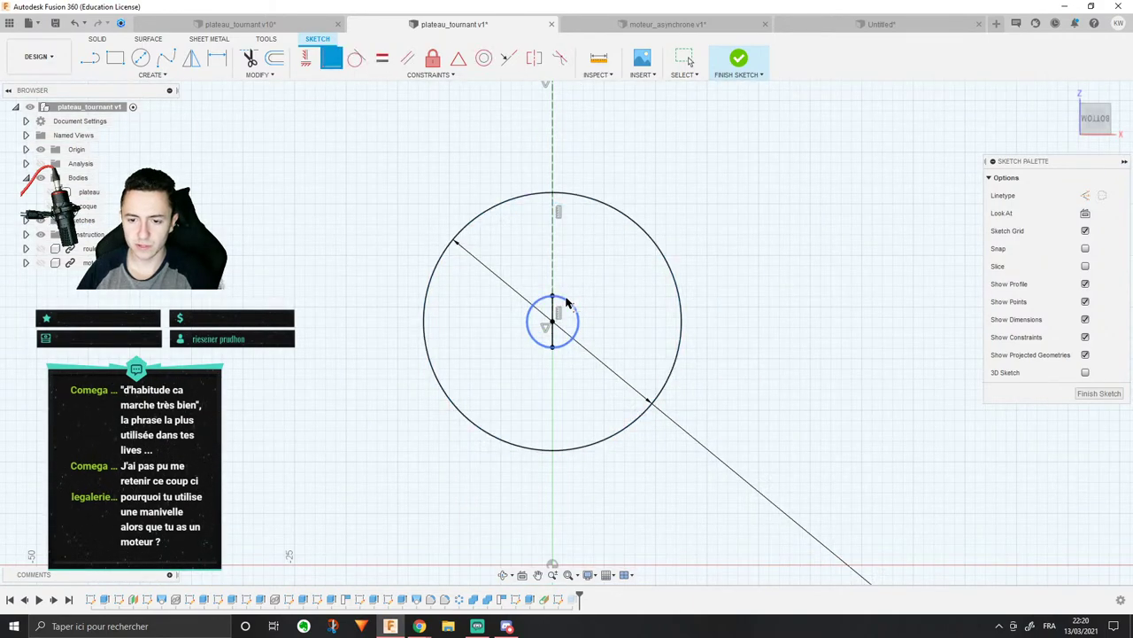
scroll(594, 320, down, 3)
click(1099, 393)
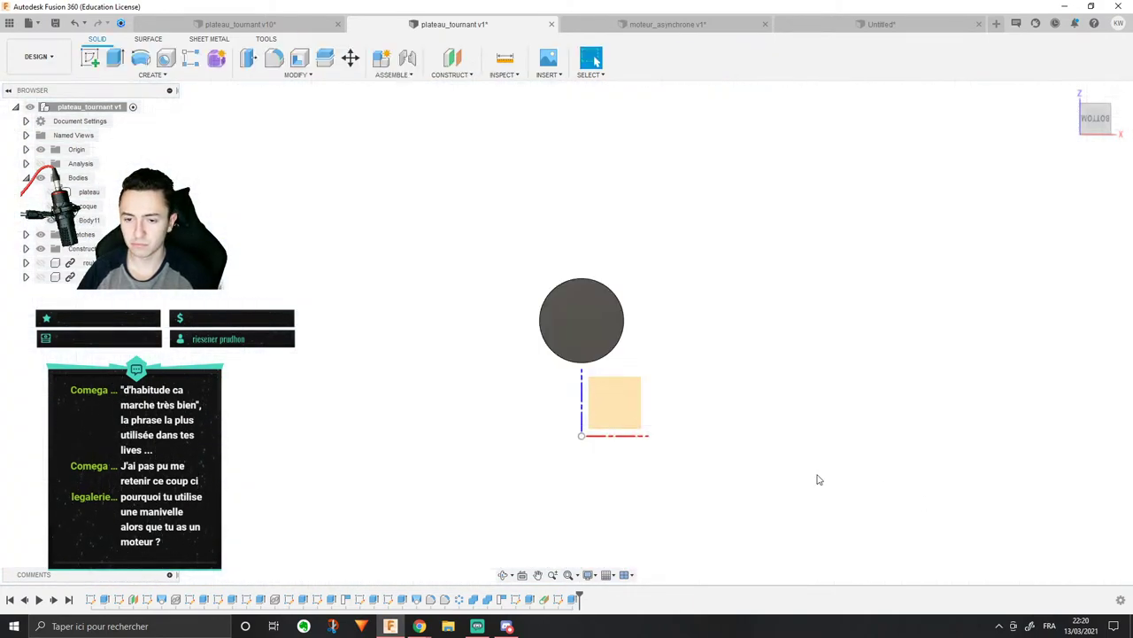
Step: Show the coque again and chamfer the cylinder's outer front edge with an equal distance of about 2.9 mm
click(50, 206)
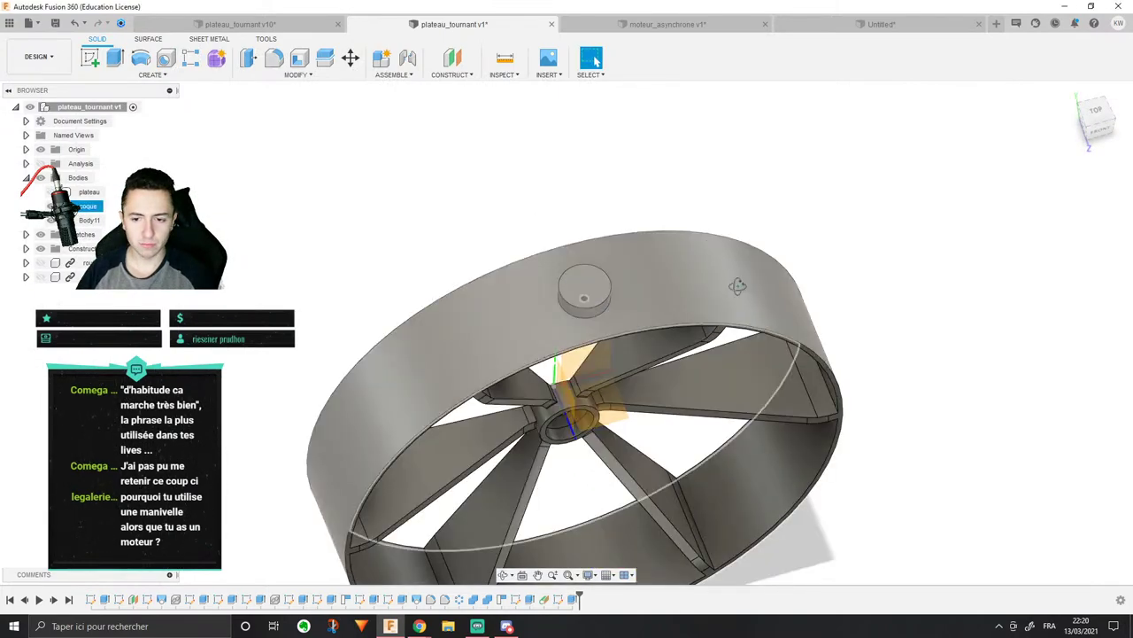
shift+middle_drag(738, 286, 877, 262)
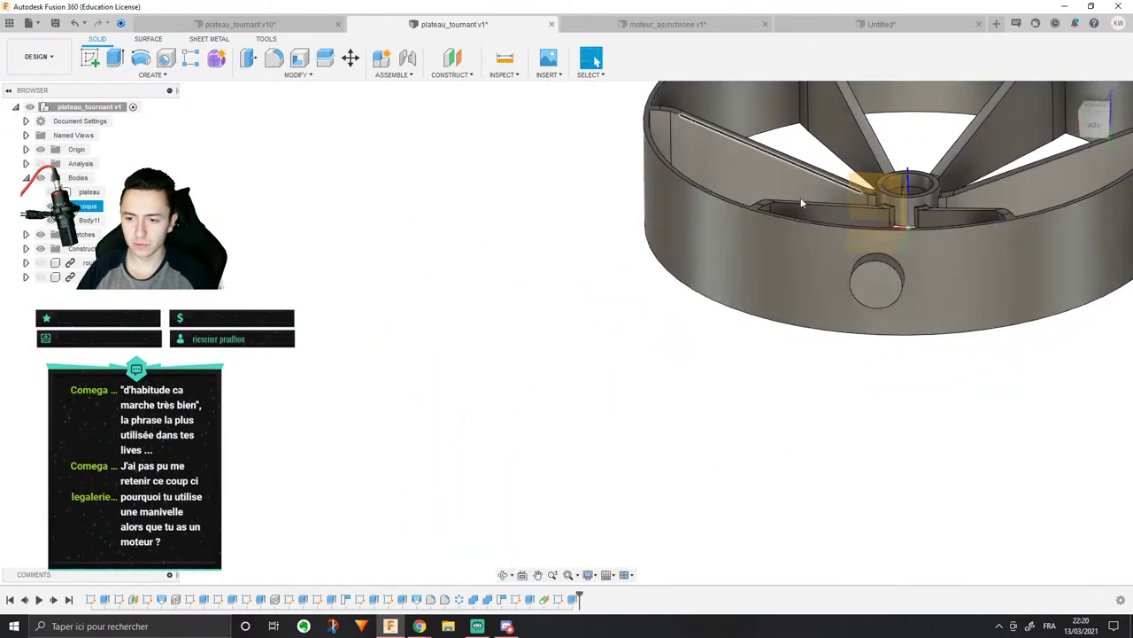
scroll(880, 264, up, 4)
middle_drag(607, 257, 546, 253)
click(868, 246)
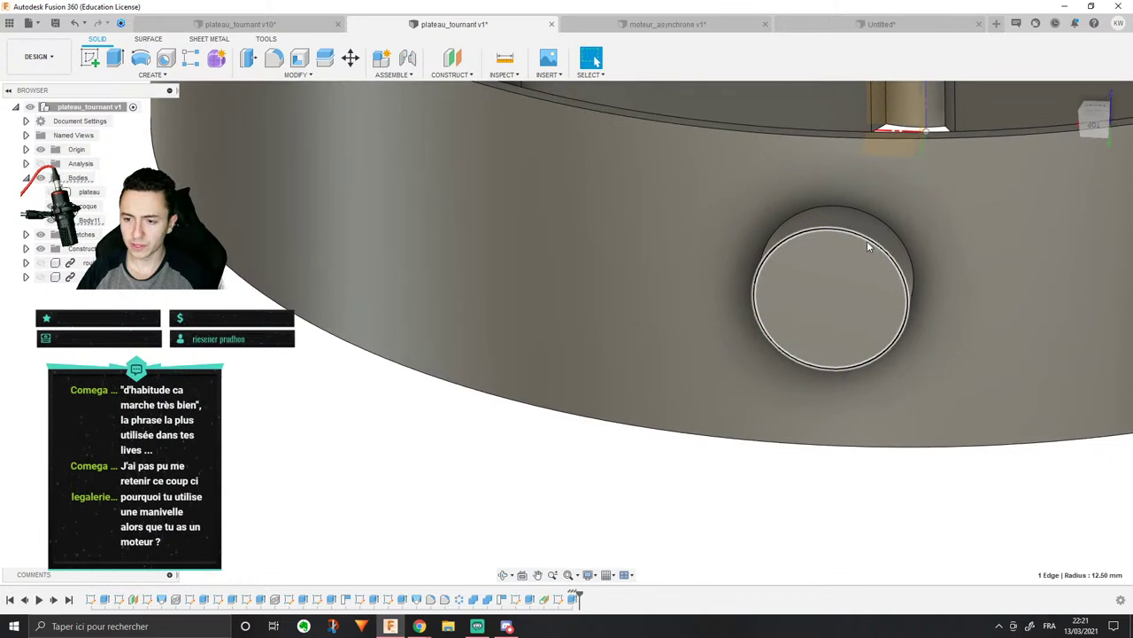
right_click(868, 251)
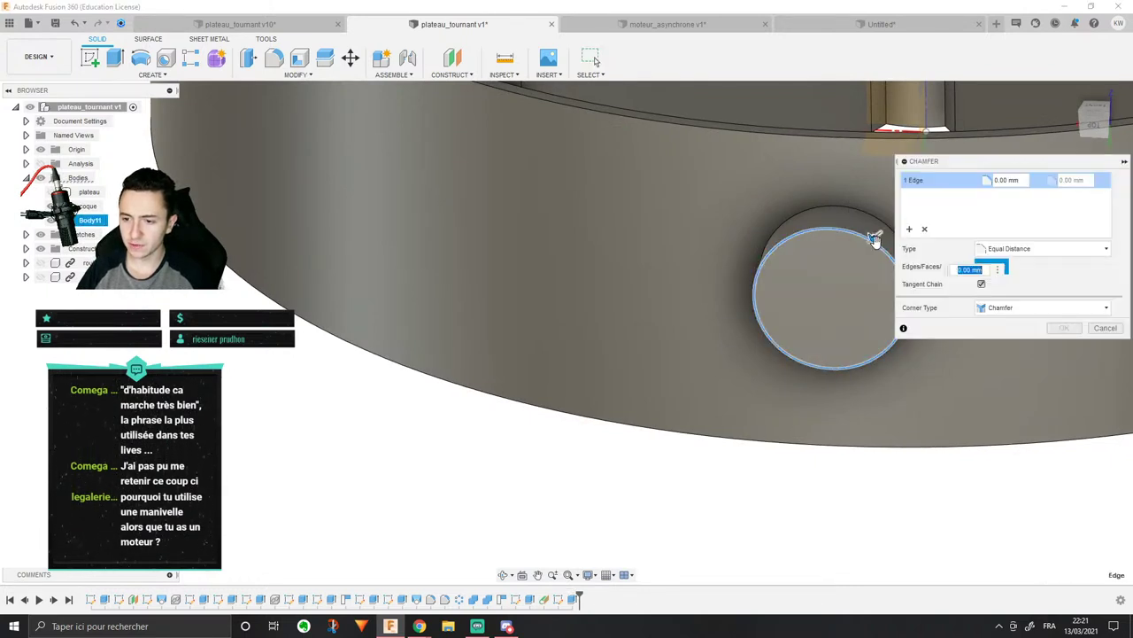
drag(873, 238, 869, 240)
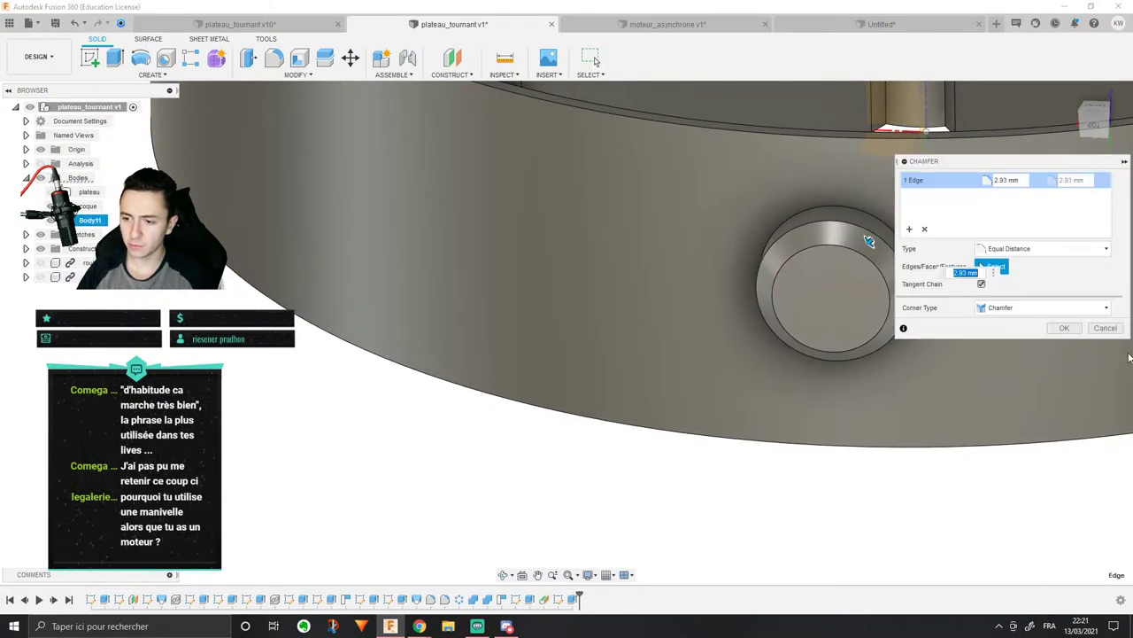
key(Return)
Step: Create a sketch on the cylinder's front face and draw a small circle near its upper edge, about 15 mm² in area
scroll(1037, 302, up, 2)
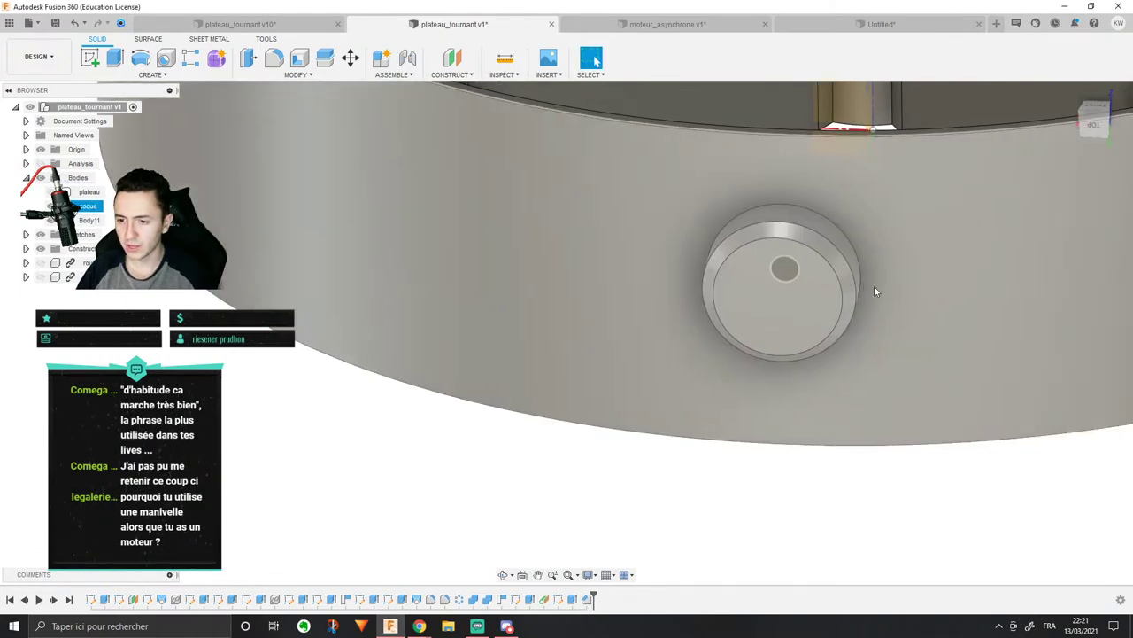
click(772, 269)
right_click(772, 269)
click(760, 331)
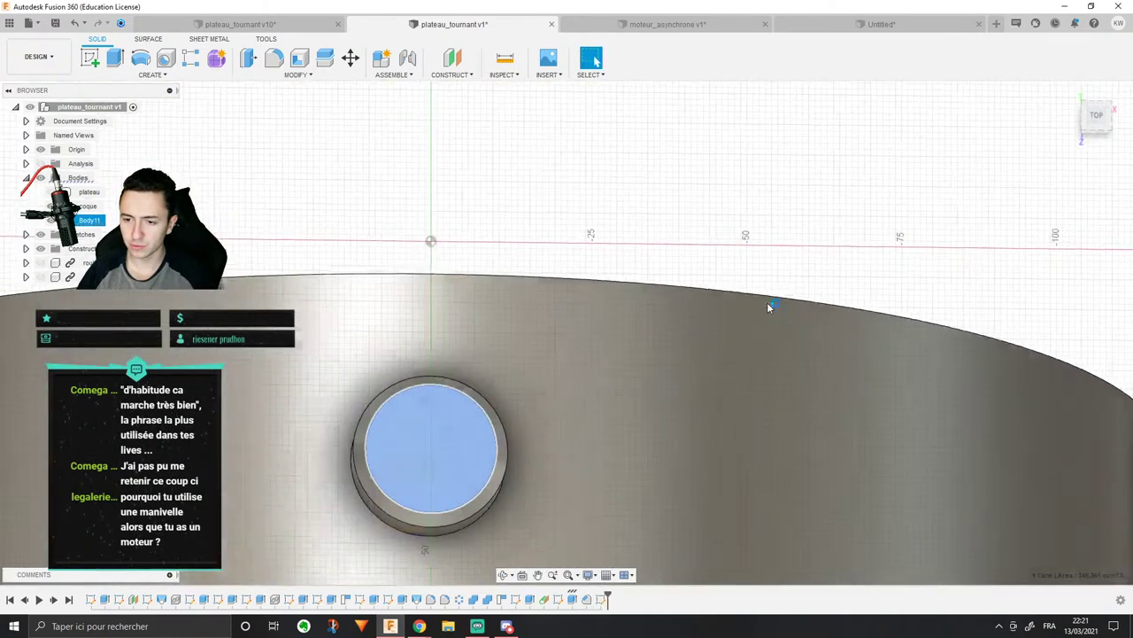
click(140, 57)
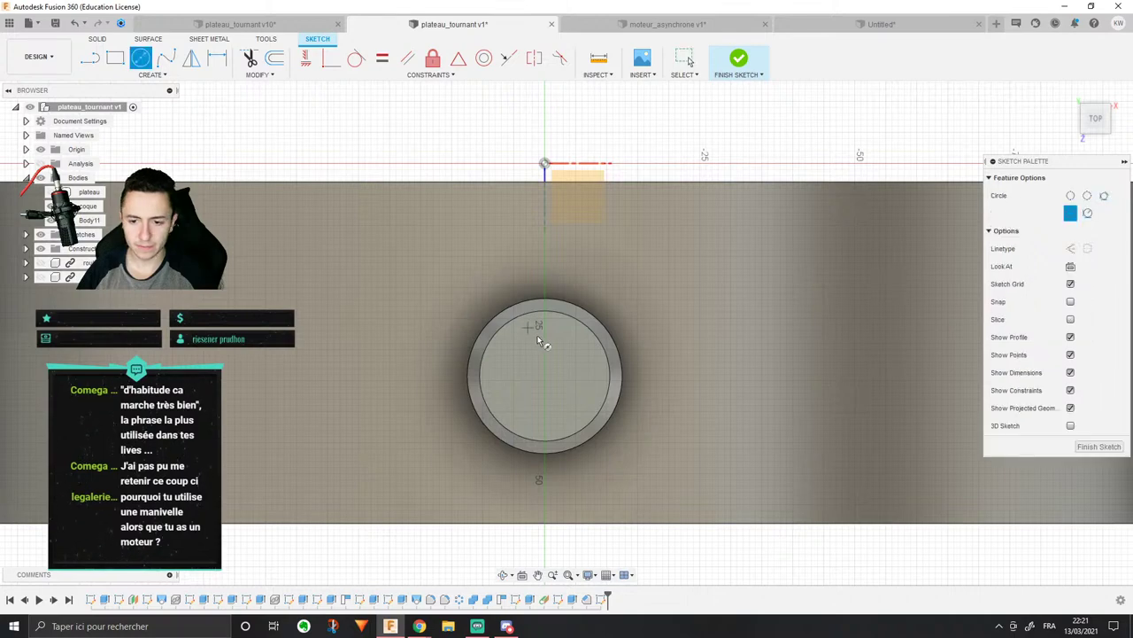
click(545, 329)
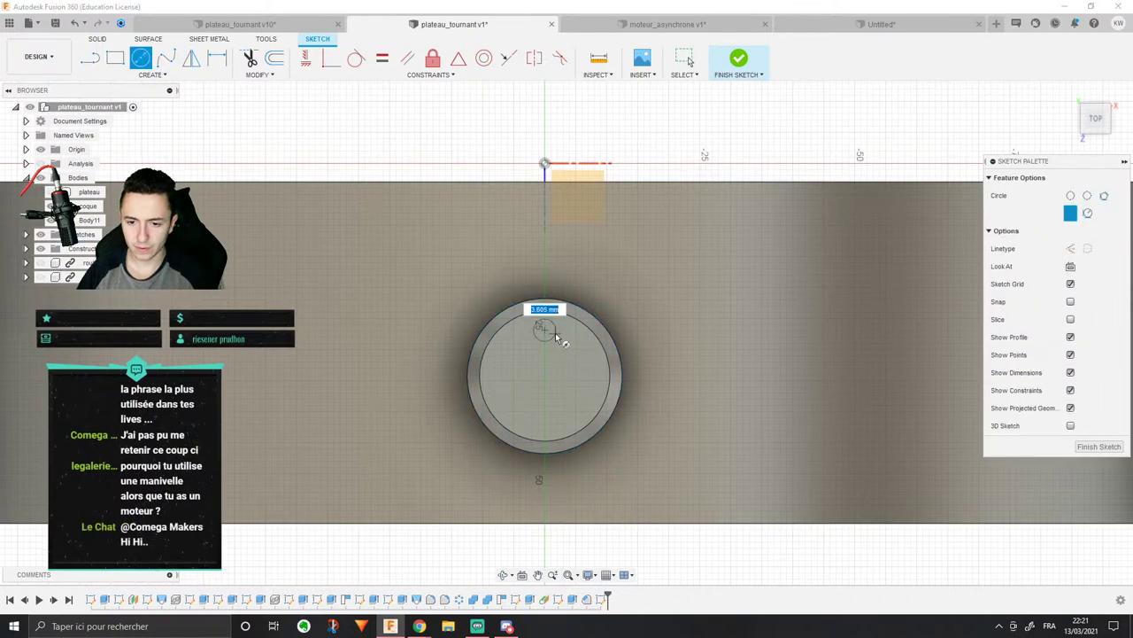
click(549, 342)
key(Escape)
Step: Extrude the small circle on the cylinder's front face outward by 8 mm, joined to the cylinder, as the handle pin
scroll(549, 337, up, 1)
scroll(548, 336, up, 1)
click(546, 335)
shift+middle_drag(546, 335, 535, 381)
scroll(535, 372, down, 2)
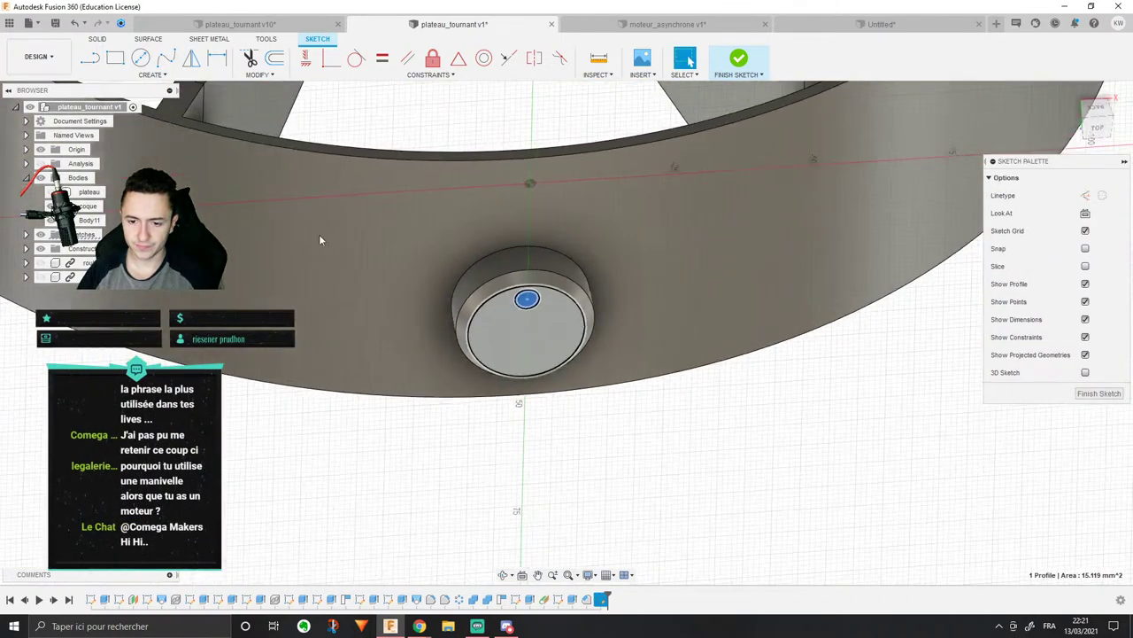
click(101, 39)
click(116, 57)
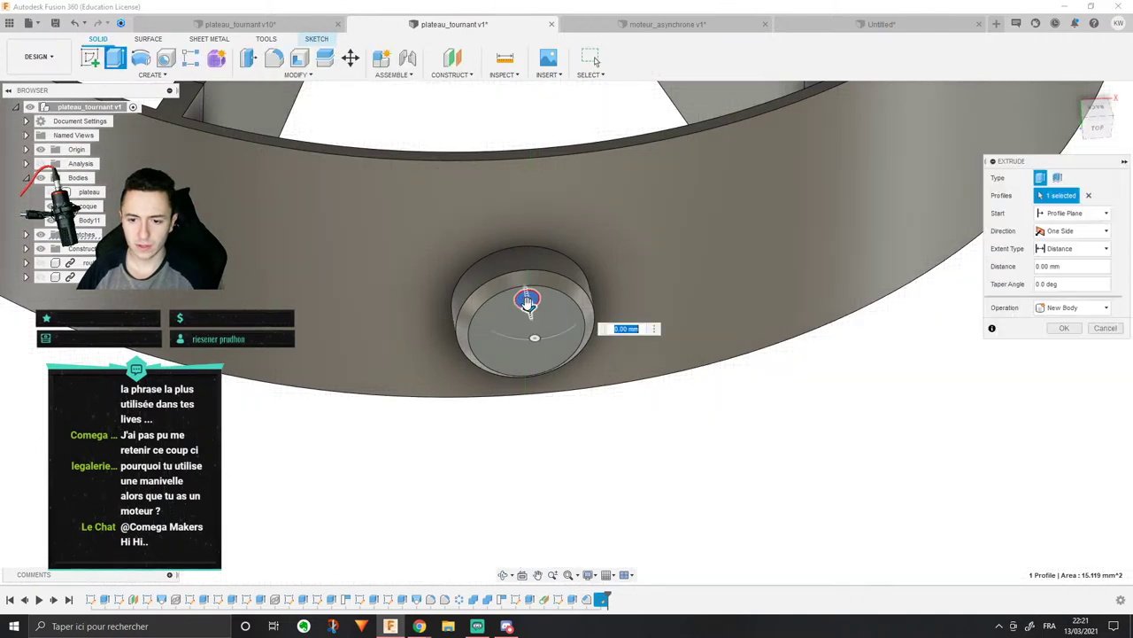
drag(543, 338, 543, 332)
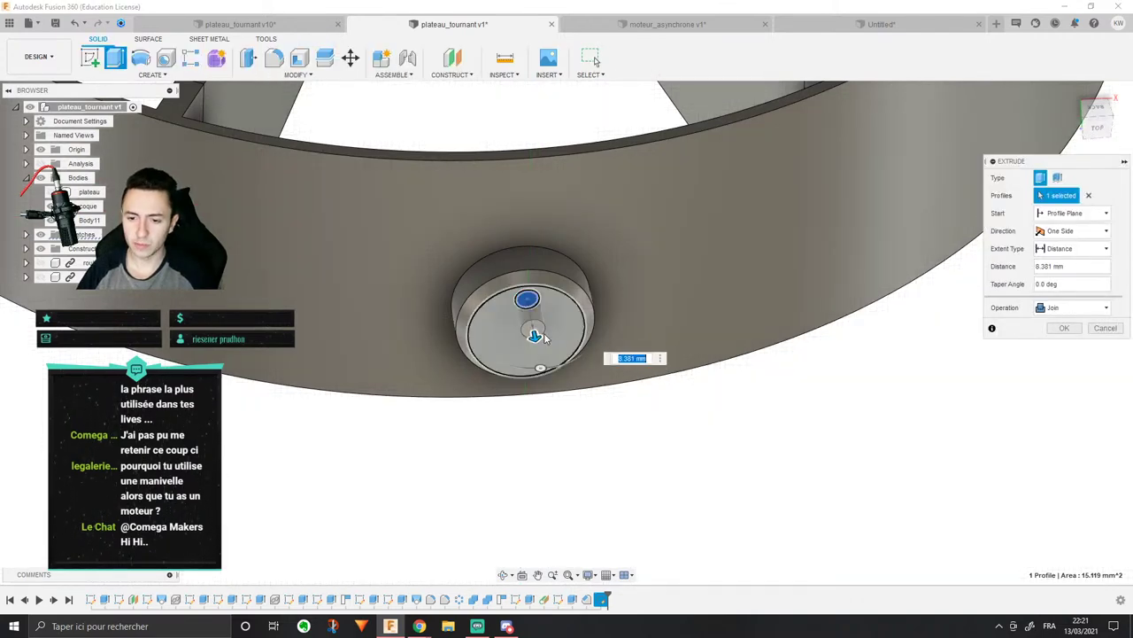
text(8)
key(Return)
scroll(545, 338, down, 5)
Step: Hide the origin planes and axes so only the turntable bodies and the crank are displayed
shift+middle_drag(545, 337, 582, 266)
shift+middle_drag(595, 59, 838, 371)
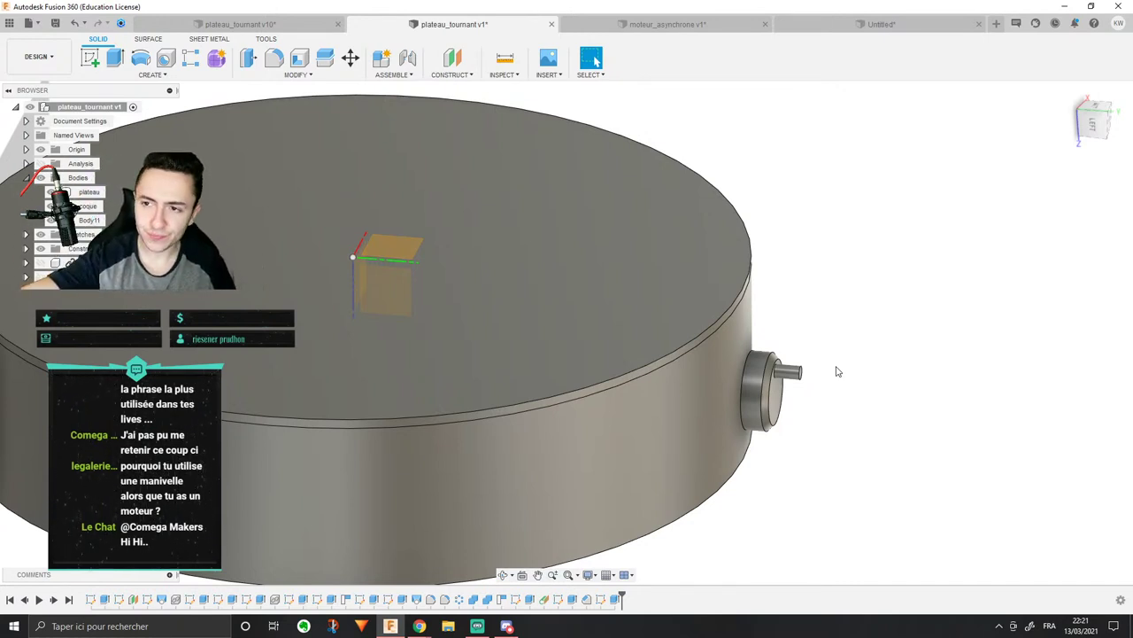
shift+middle_drag(835, 372, 803, 358)
key(Escape)
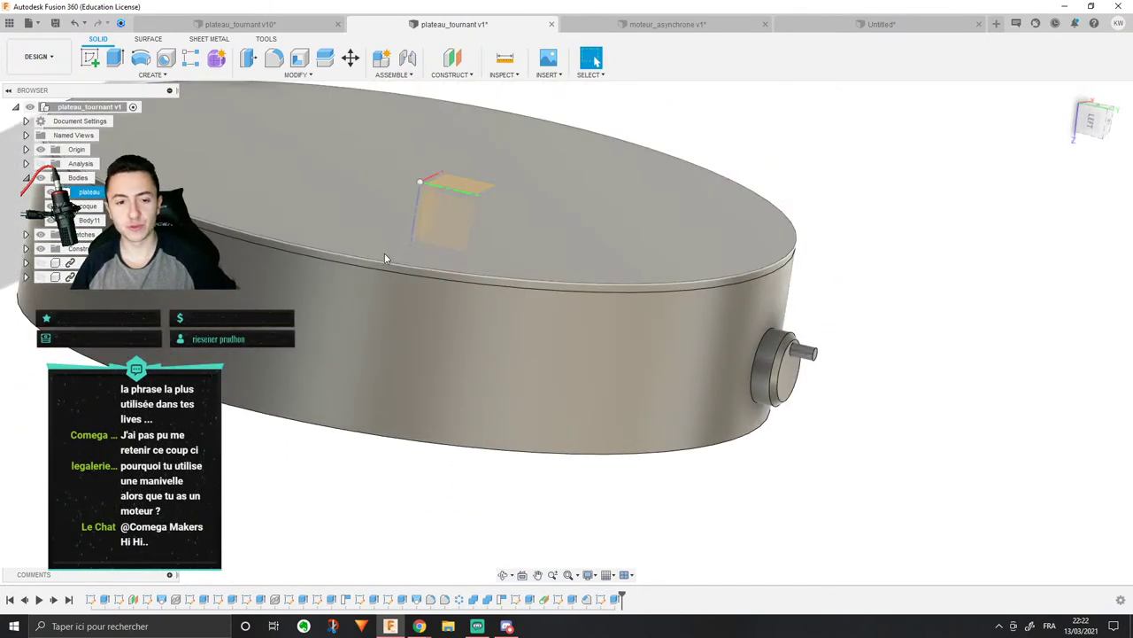
shift+middle_drag(749, 306, 395, 382)
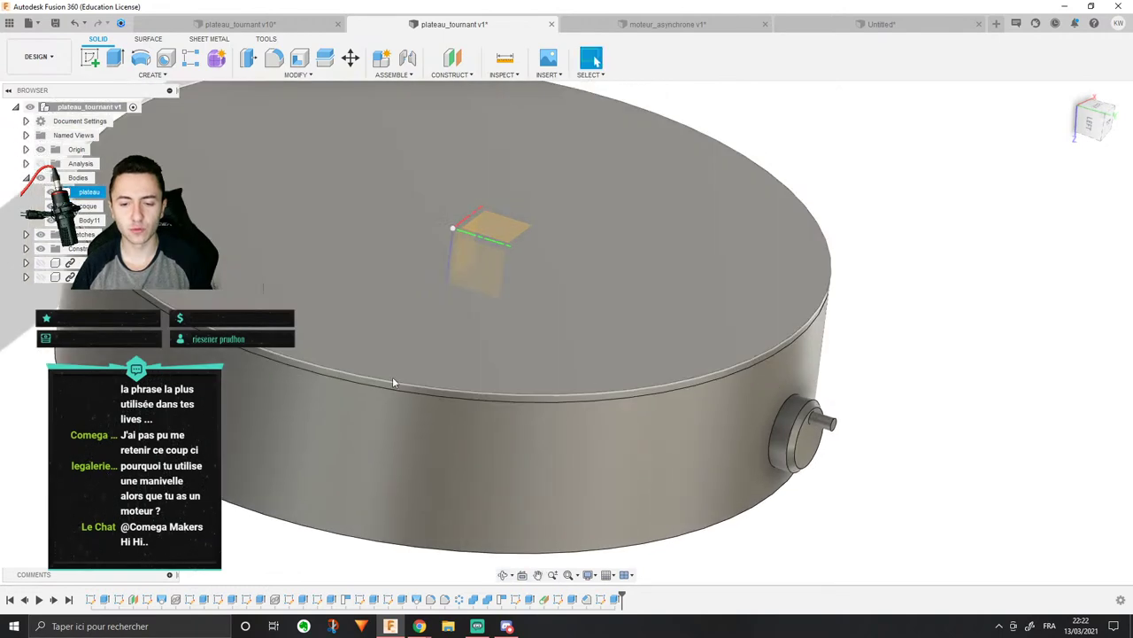
middle_drag(767, 394, 804, 425)
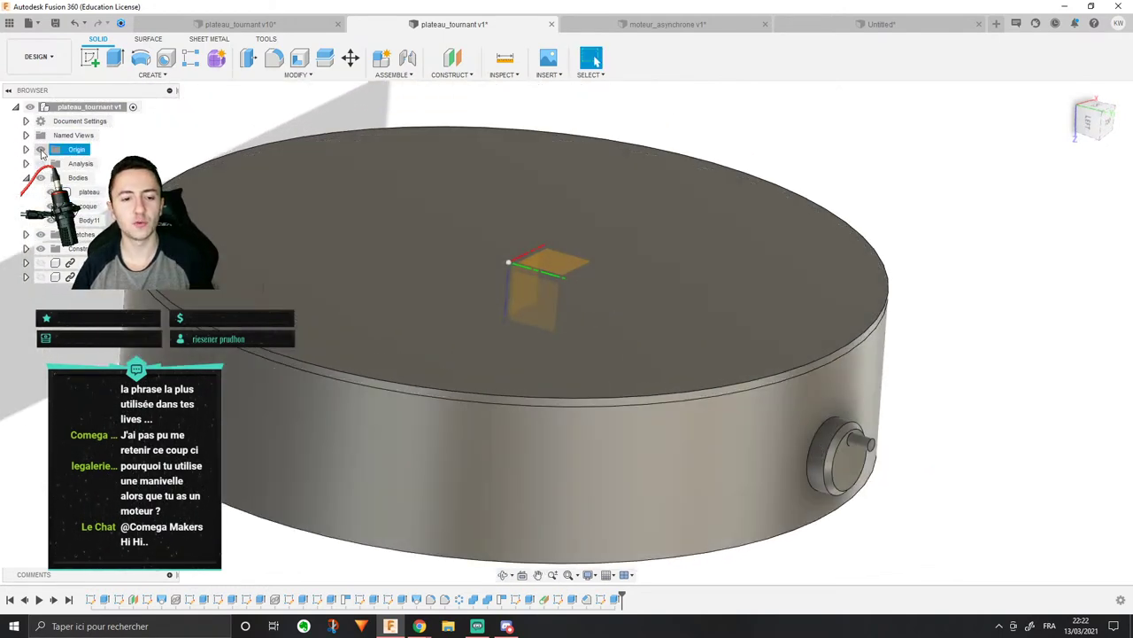
click(41, 150)
key(ctrl+z)
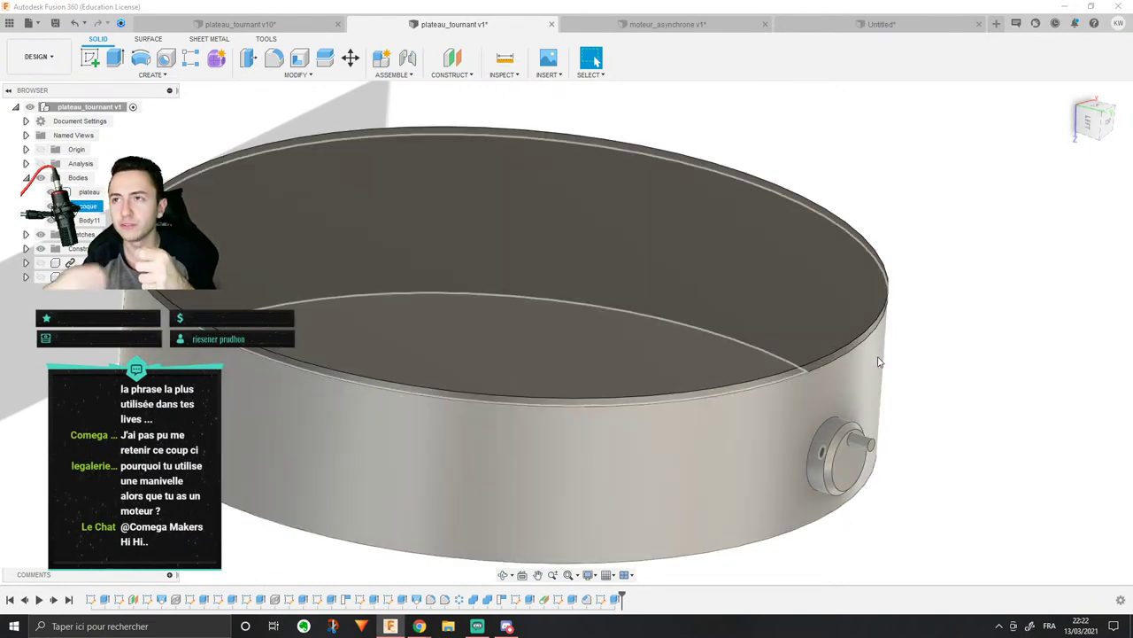
scroll(912, 358, down, 1)
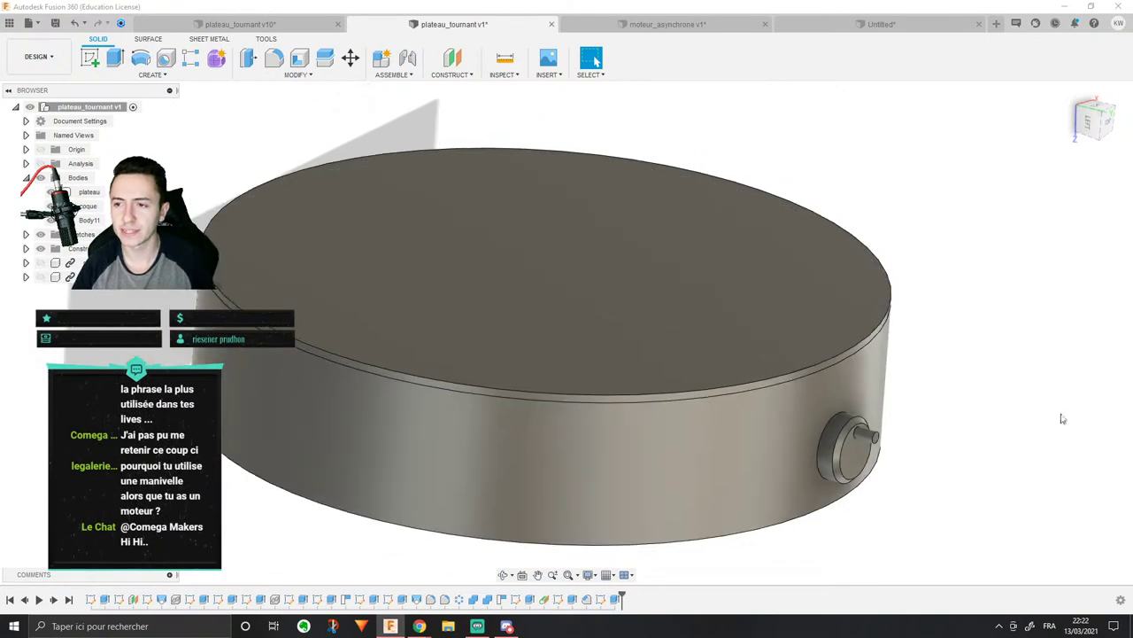
Step: Inspect the crank on the wall from several sides and check how the geometry in its circle sketch is attached to the hole
middle_drag(1053, 415, 958, 397)
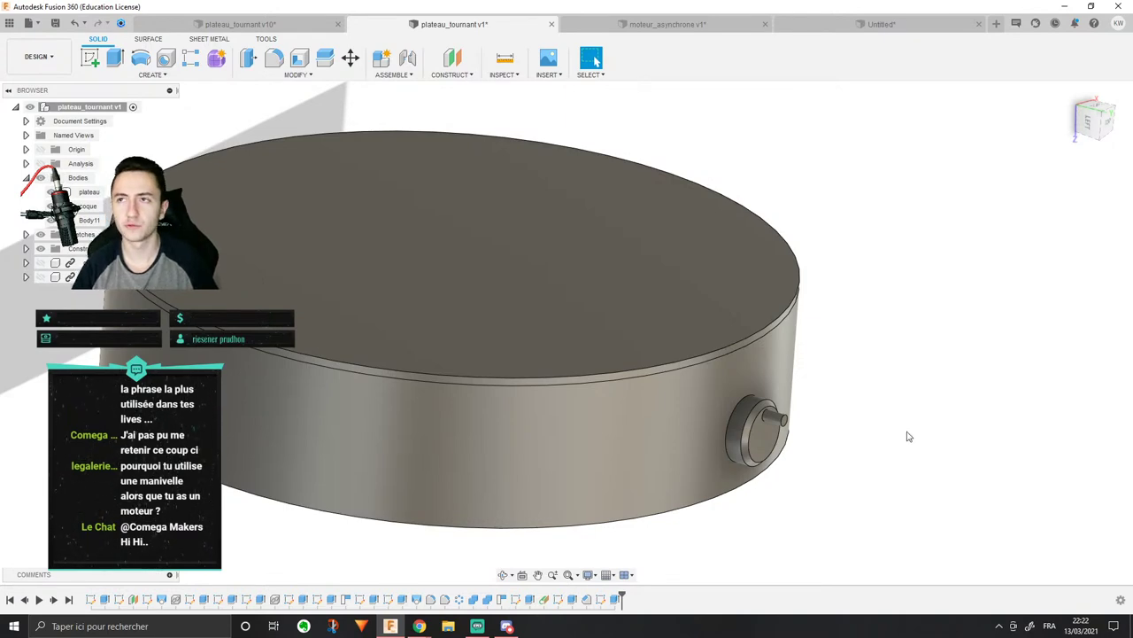
shift+middle_drag(848, 405, 886, 379)
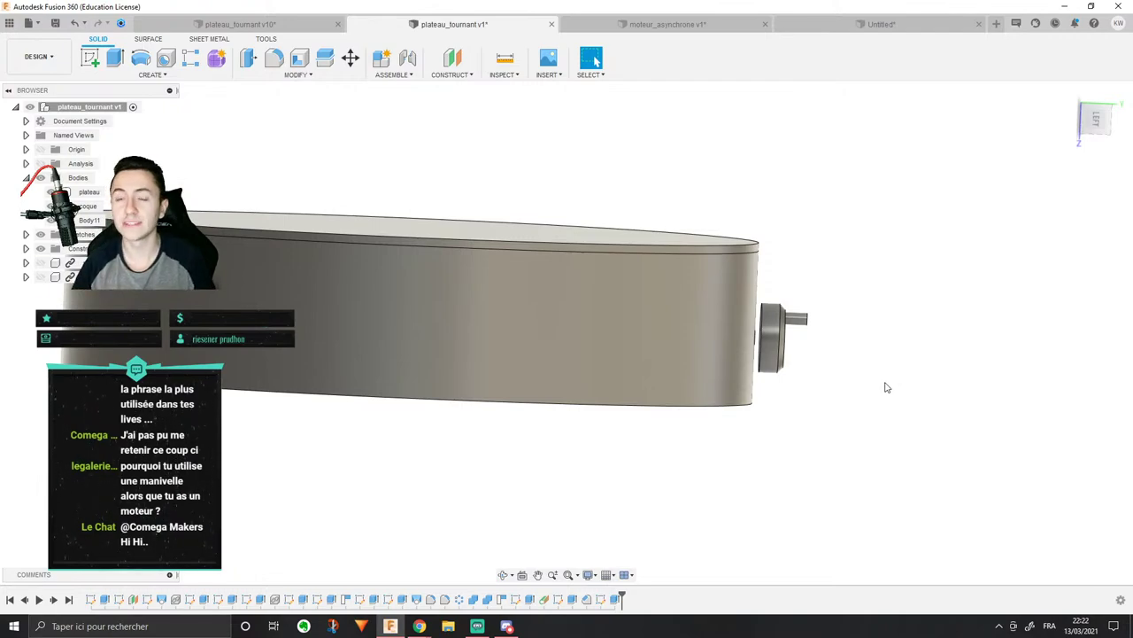
shift+middle_drag(807, 402, 779, 372)
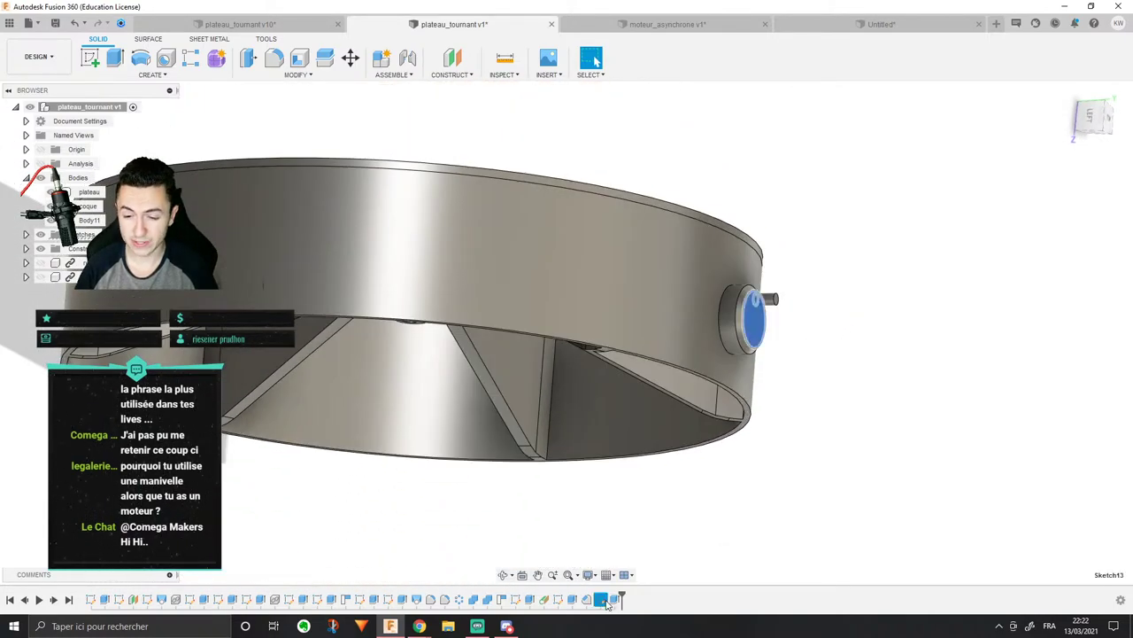
shift+middle_drag(773, 471, 672, 563)
click(559, 600)
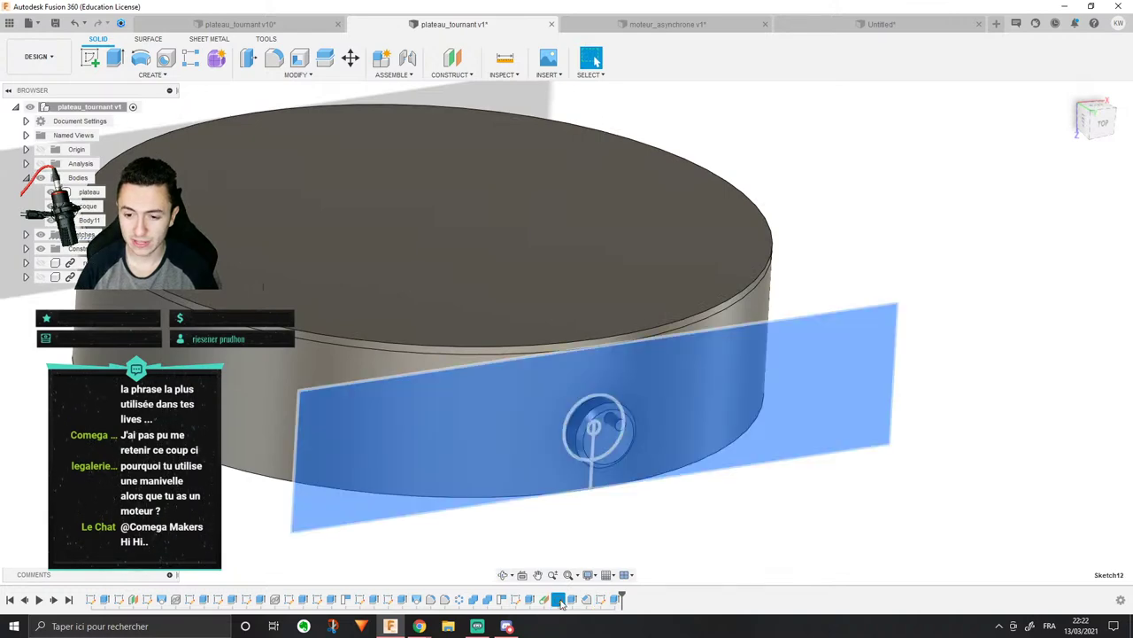
right_click(560, 603)
click(592, 485)
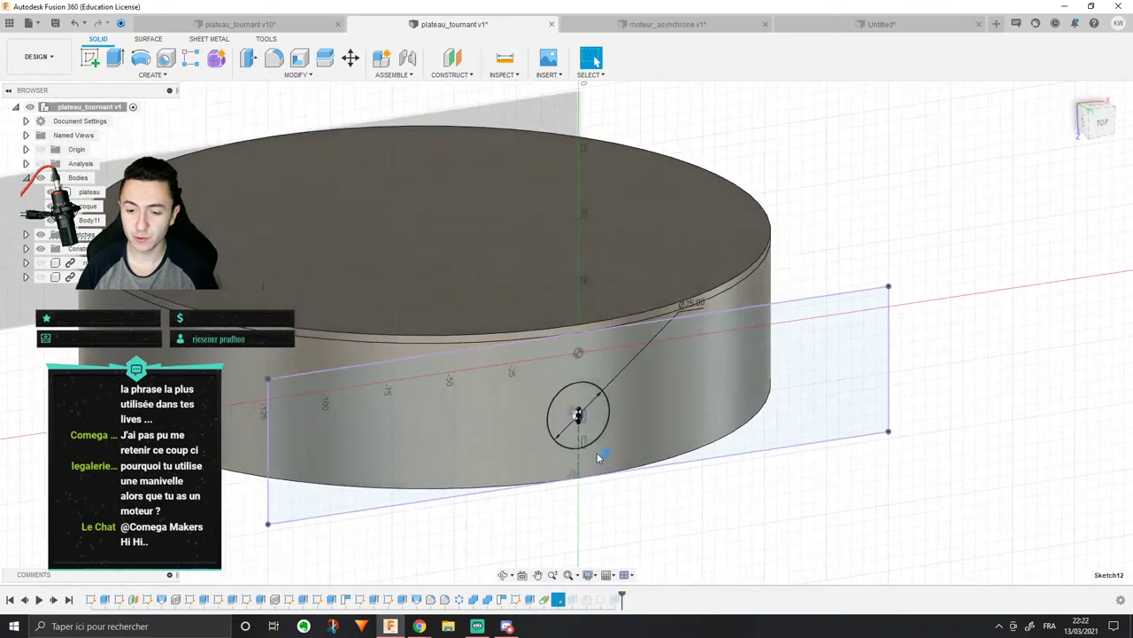
scroll(462, 340, up, 8)
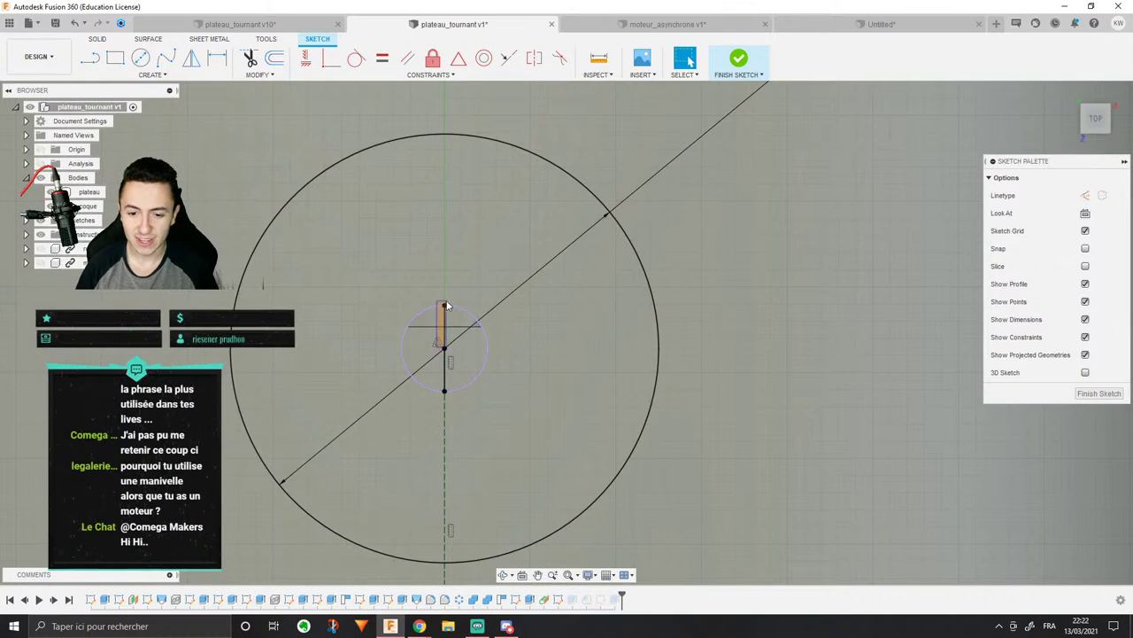
scroll(841, 346, down, 3)
click(1087, 396)
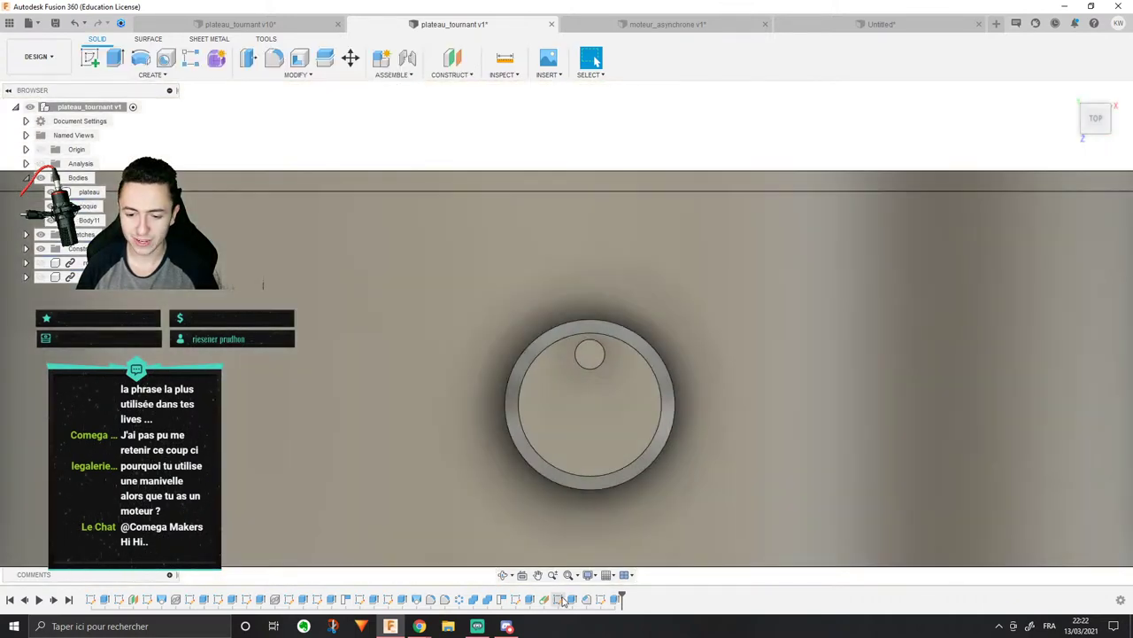
right_click(560, 599)
click(579, 516)
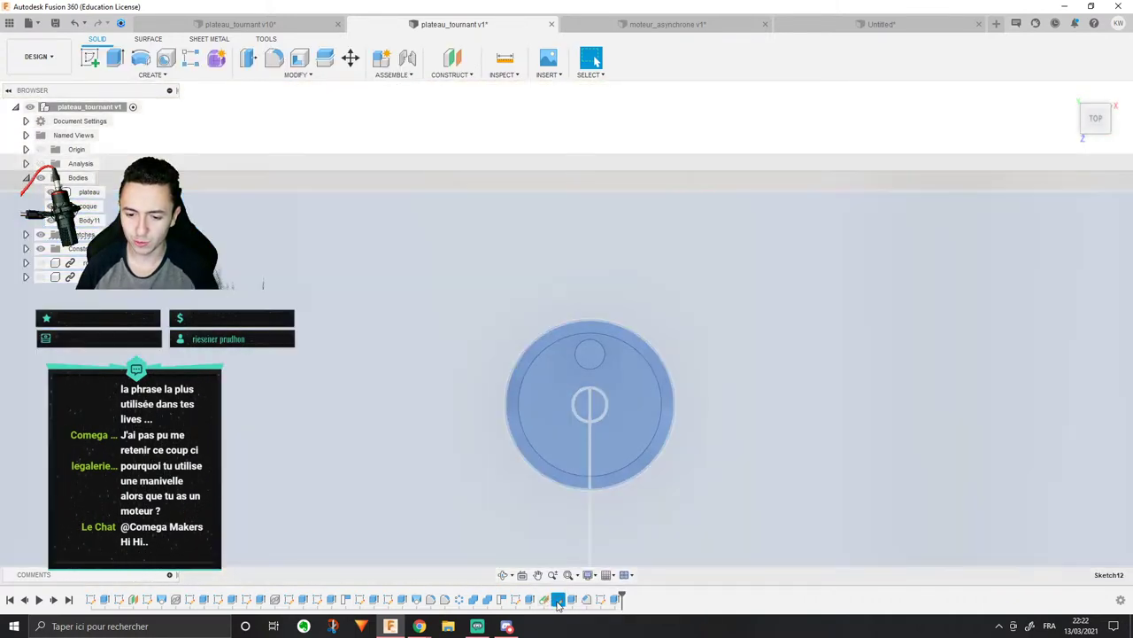
right_click(558, 600)
click(580, 476)
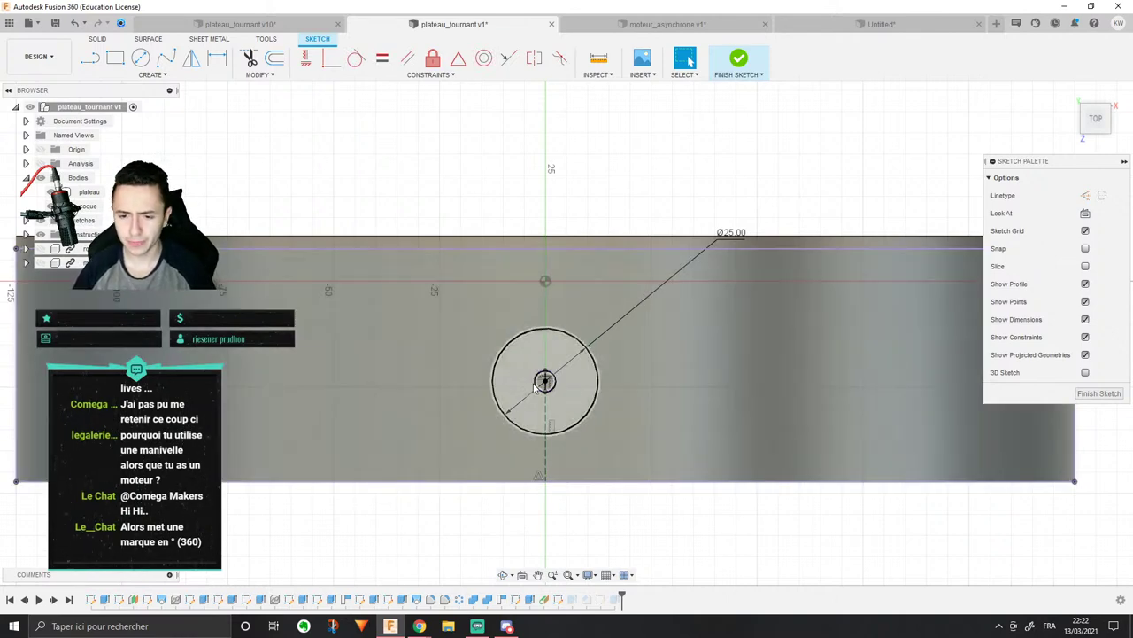
click(1099, 393)
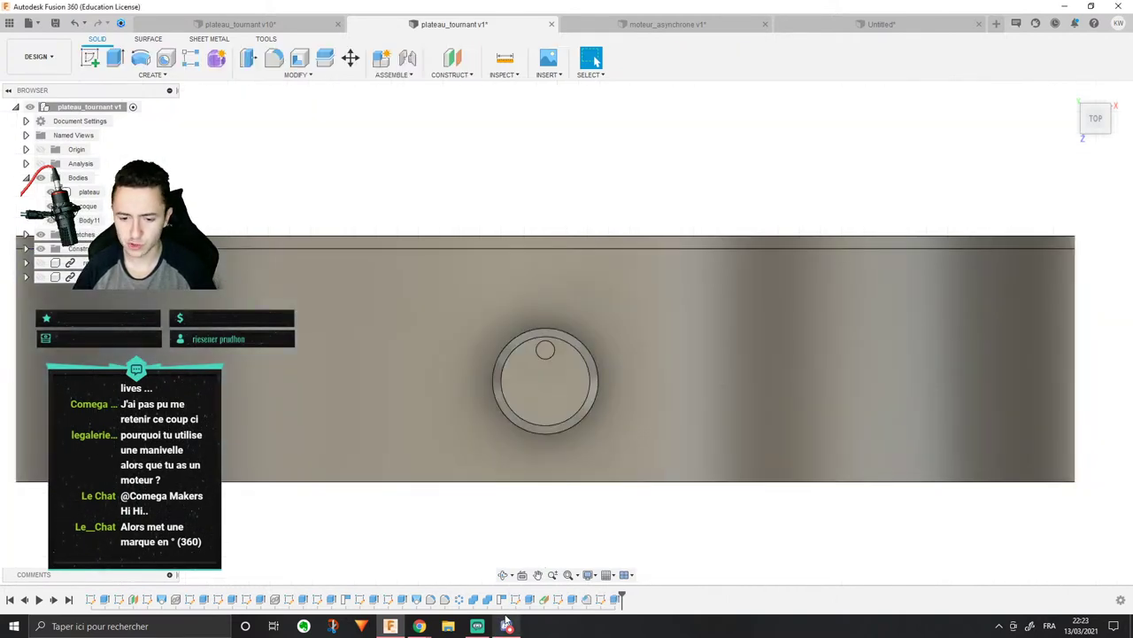
Step: Edit the wall hole's sketch and move its 5 mm circle up to about 15 mm below the coque's upper edge
click(562, 599)
click(529, 599)
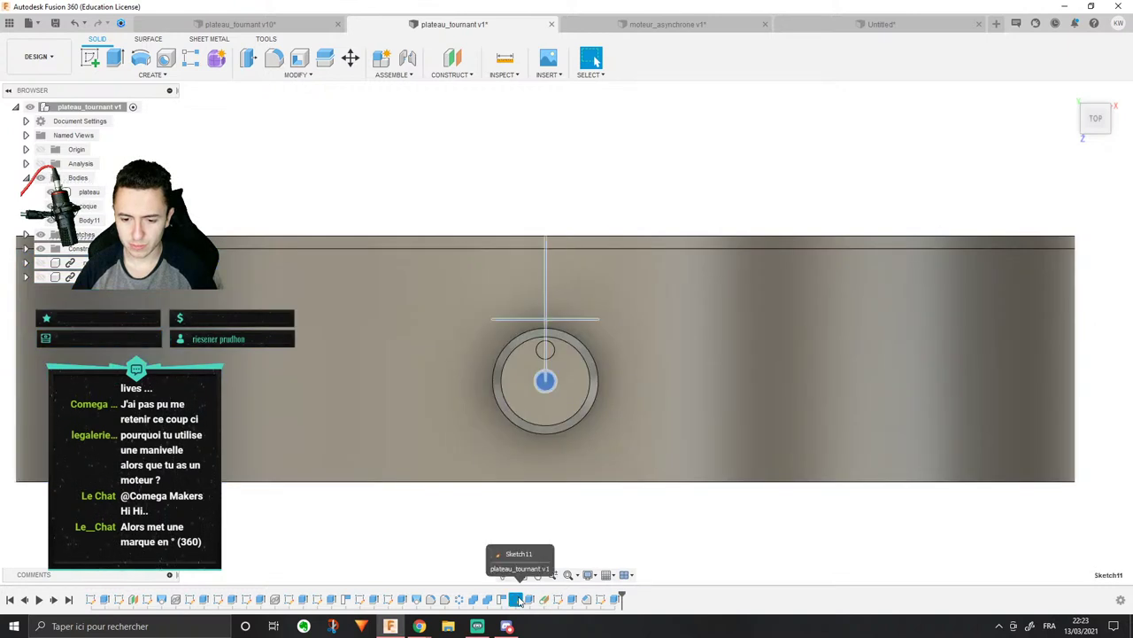
right_click(516, 600)
click(576, 475)
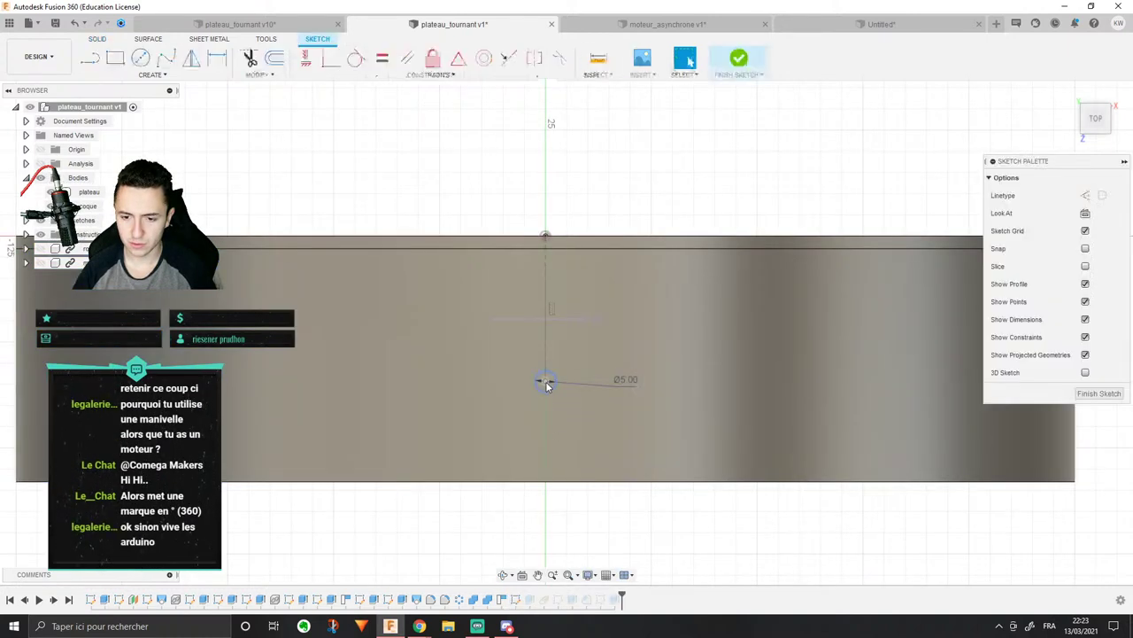
drag(546, 379, 547, 300)
Step: Dimension the vertical construction line above the hole circle to 20 mm and finish the sketch
scroll(576, 199, up, 2)
key(d)
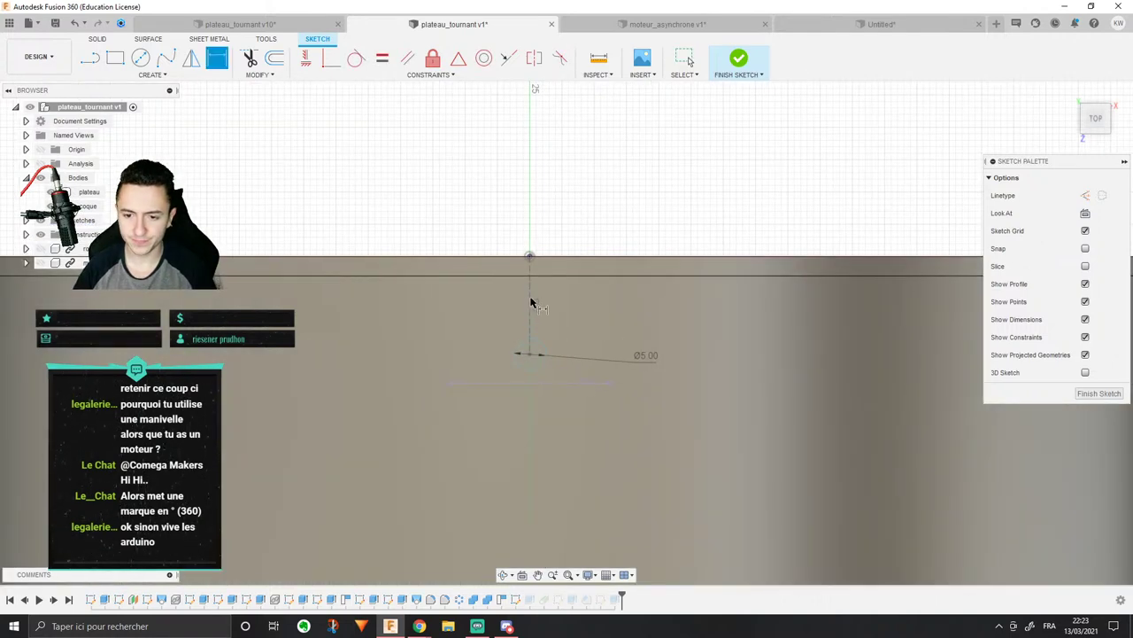
click(531, 301)
click(647, 170)
click(687, 223)
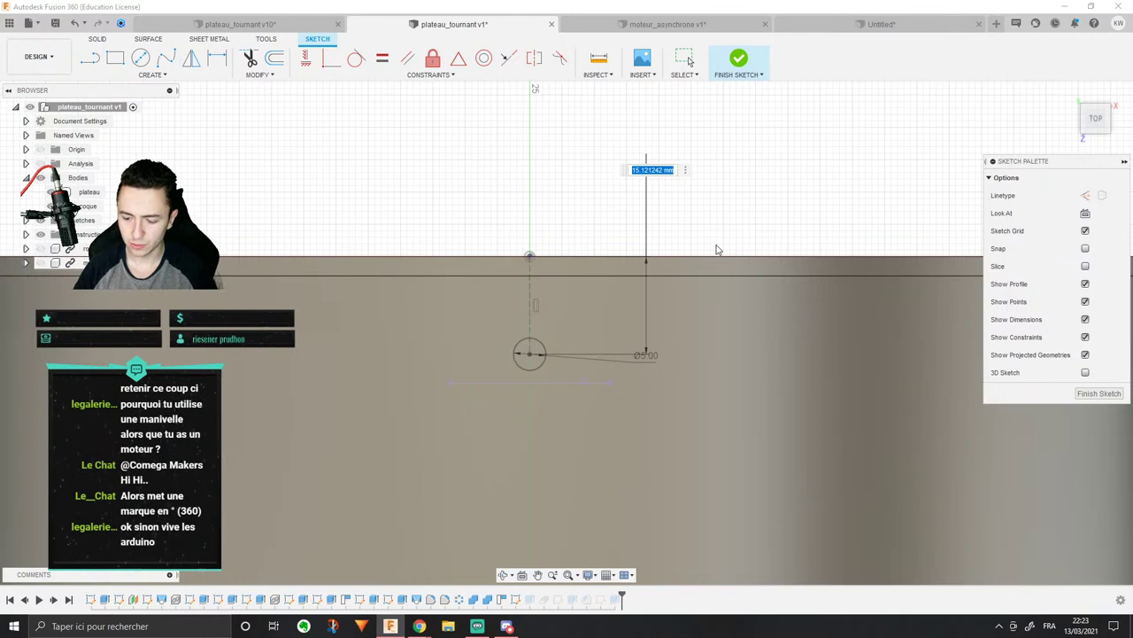
text(20)
key(Return)
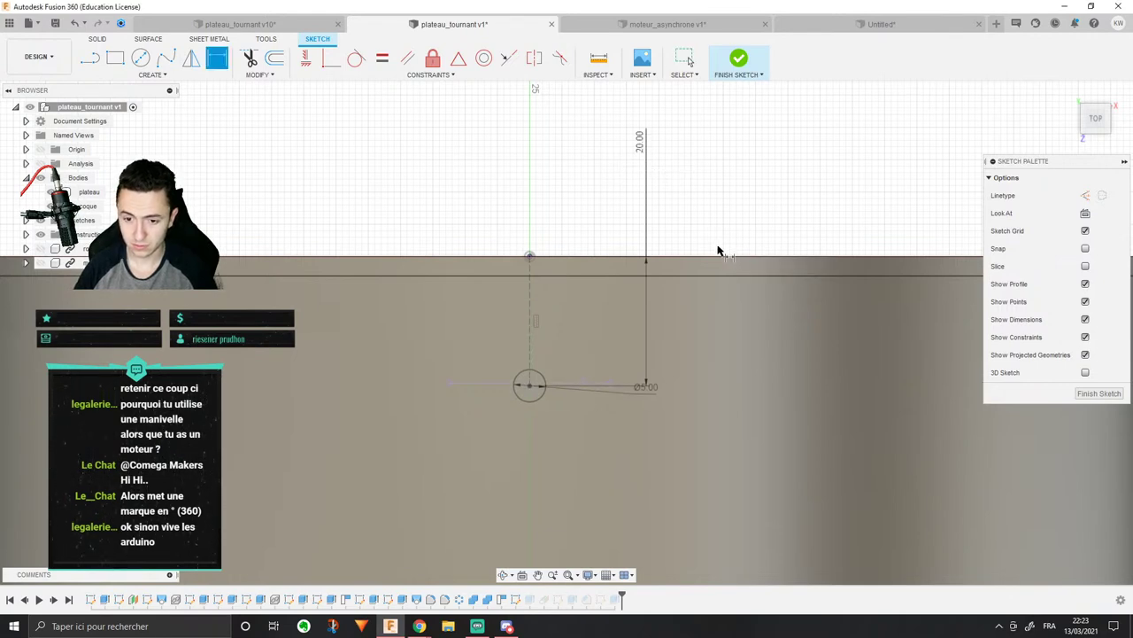
scroll(721, 248, down, 2)
click(1097, 393)
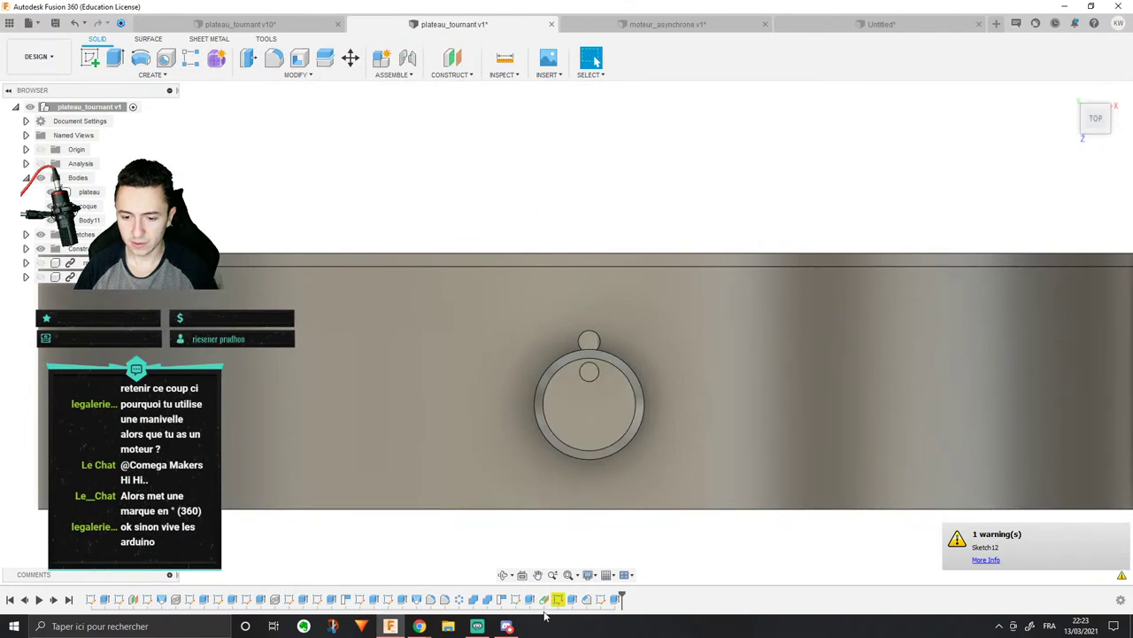
Step: Open the 25 mm crank disc's circle sketch for editing
right_click(558, 600)
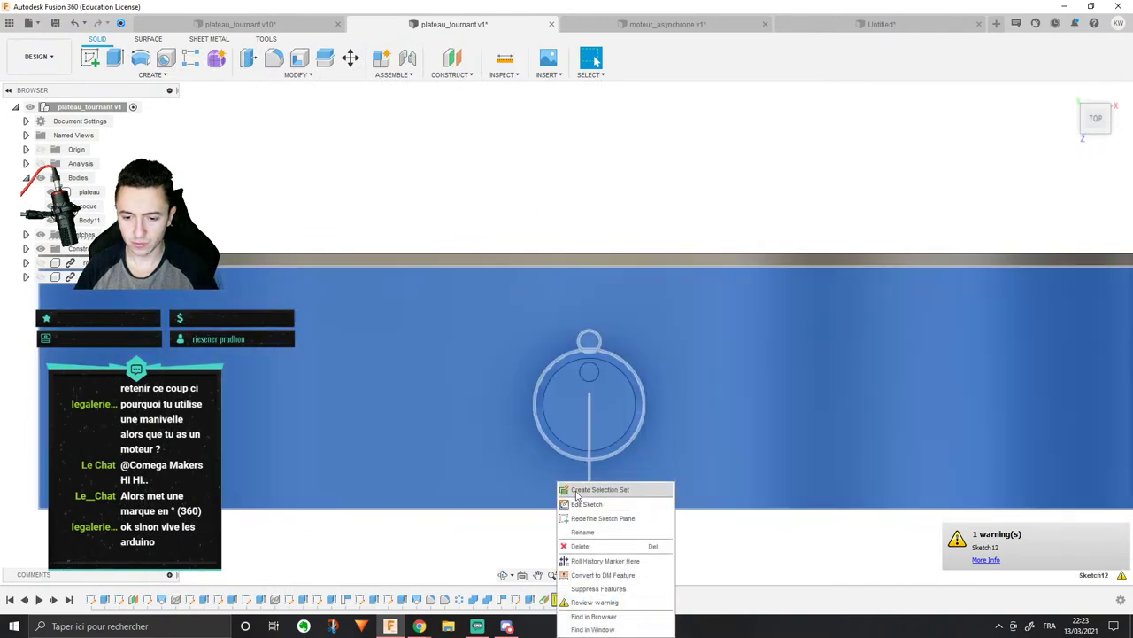
click(589, 487)
scroll(598, 392, up, 3)
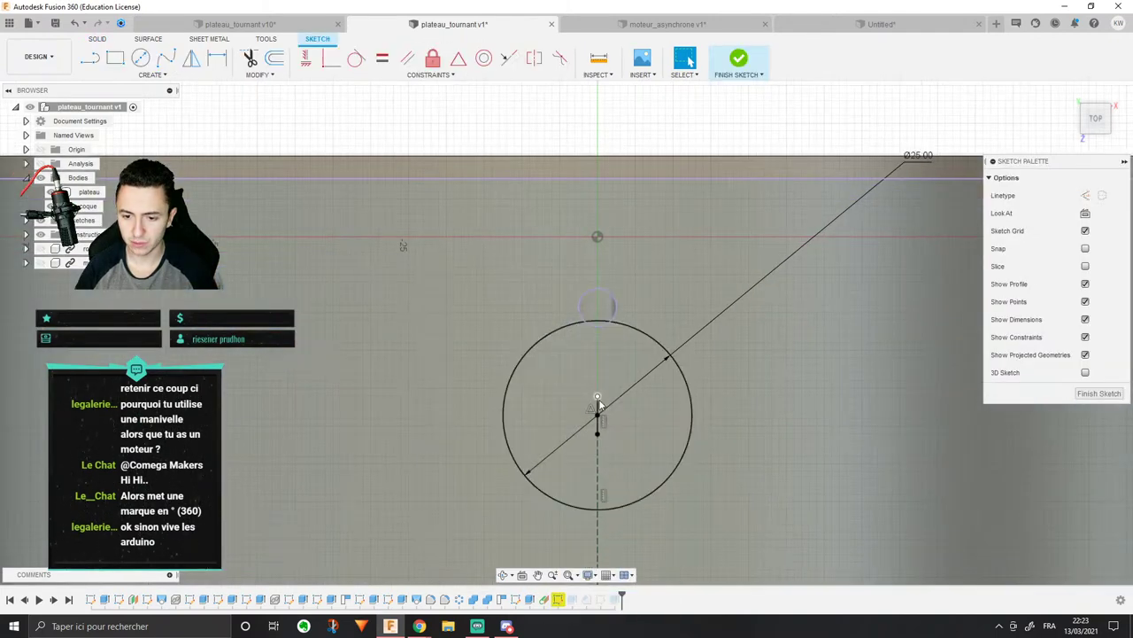
click(596, 434)
key(m)
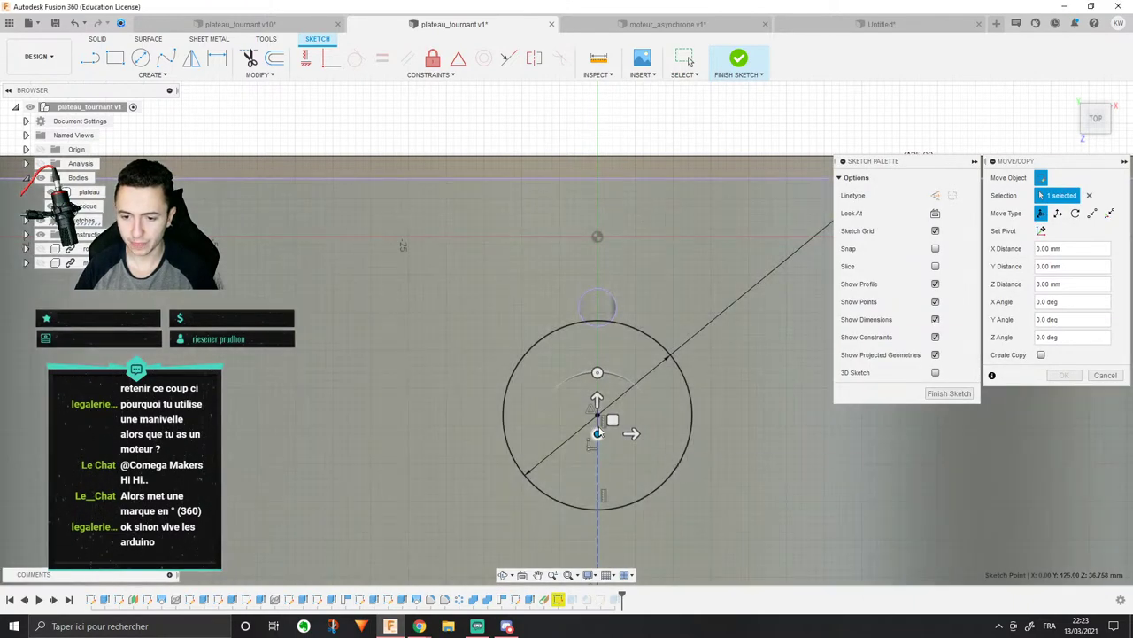
click(616, 372)
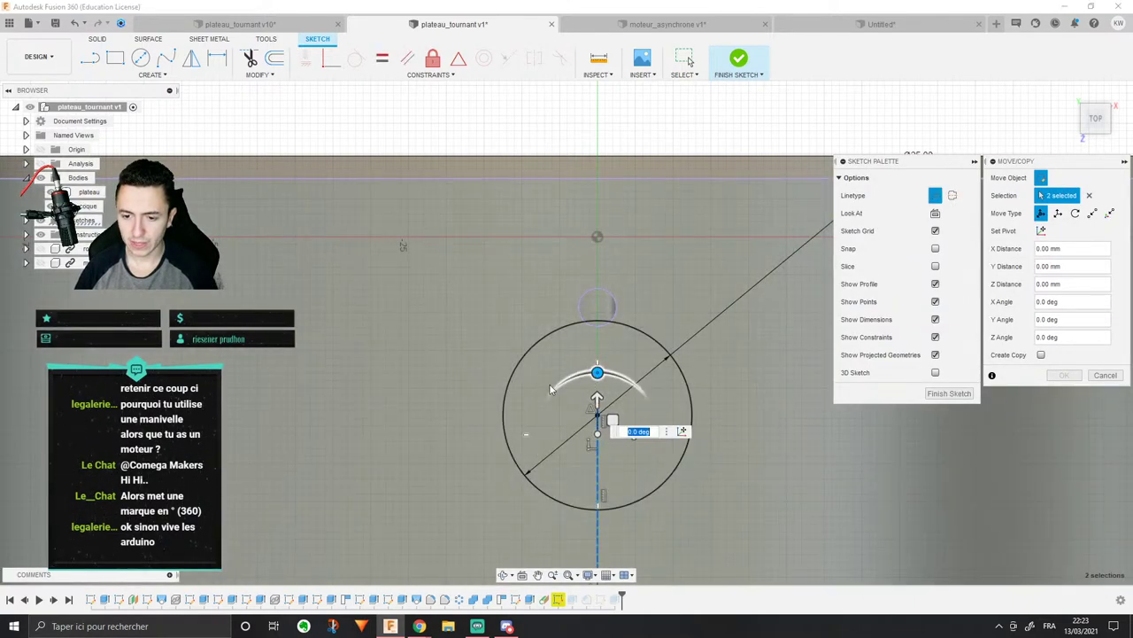
key(Escape)
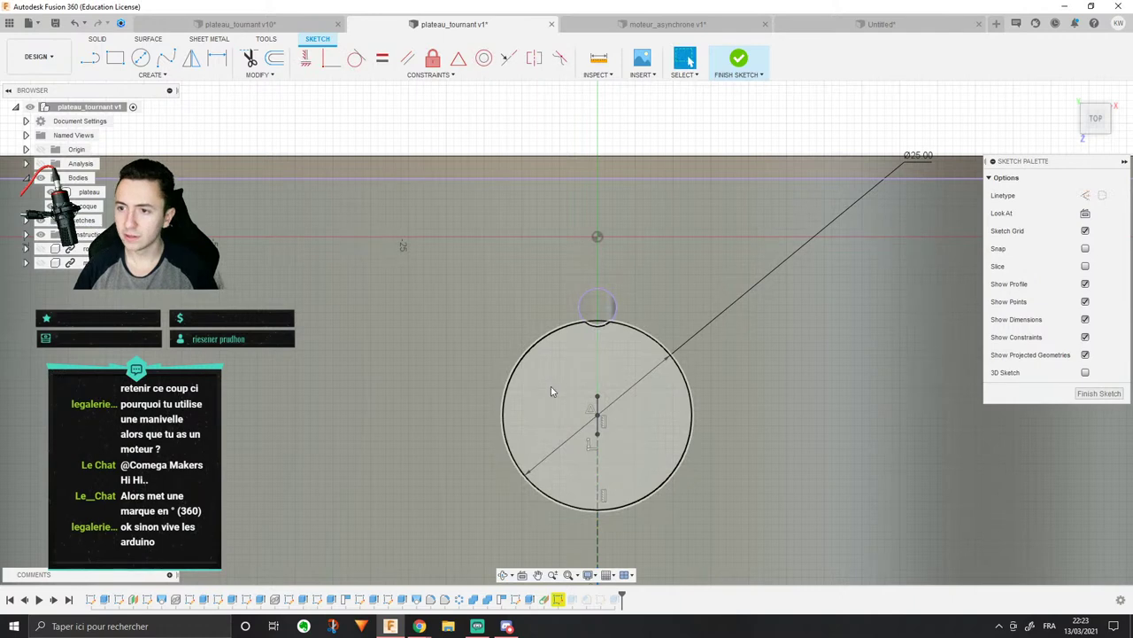
Step: Detach the short vertical line from the construction line and move it with the large circle so both its ends meet the projected hole circle
click(598, 397)
key(Escape)
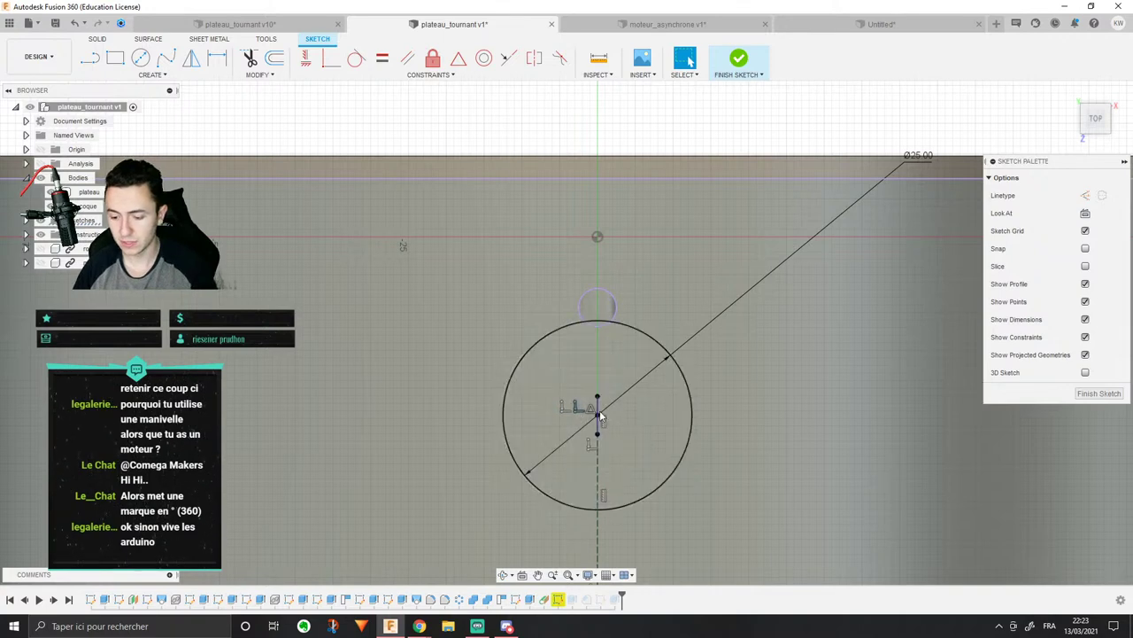
drag(599, 410, 559, 273)
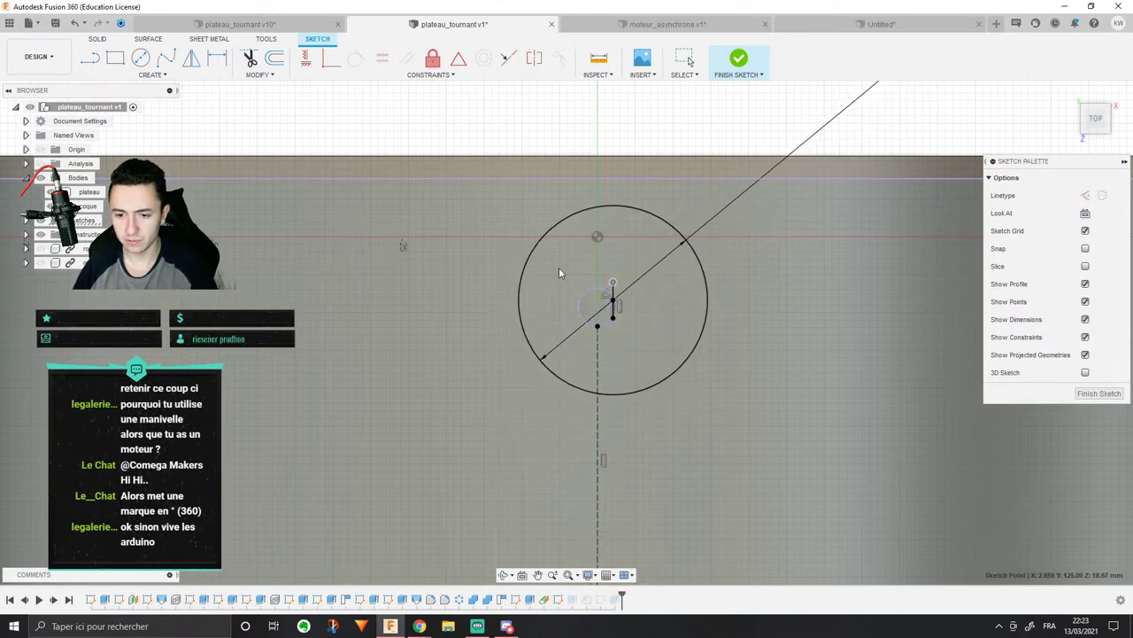
scroll(601, 317, up, 5)
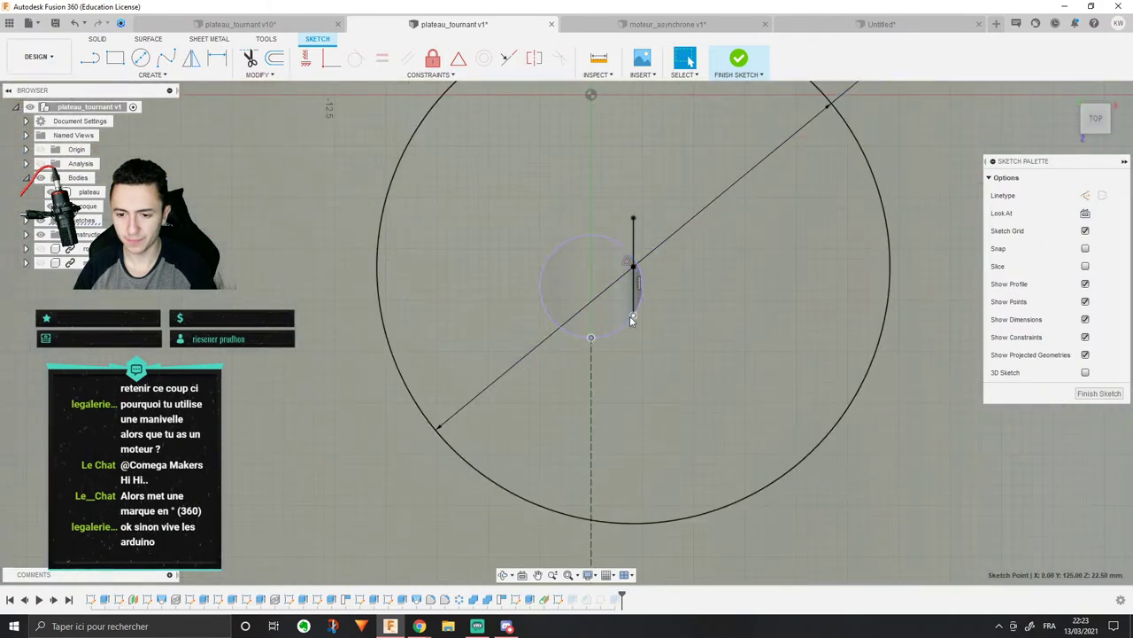
drag(633, 317, 592, 337)
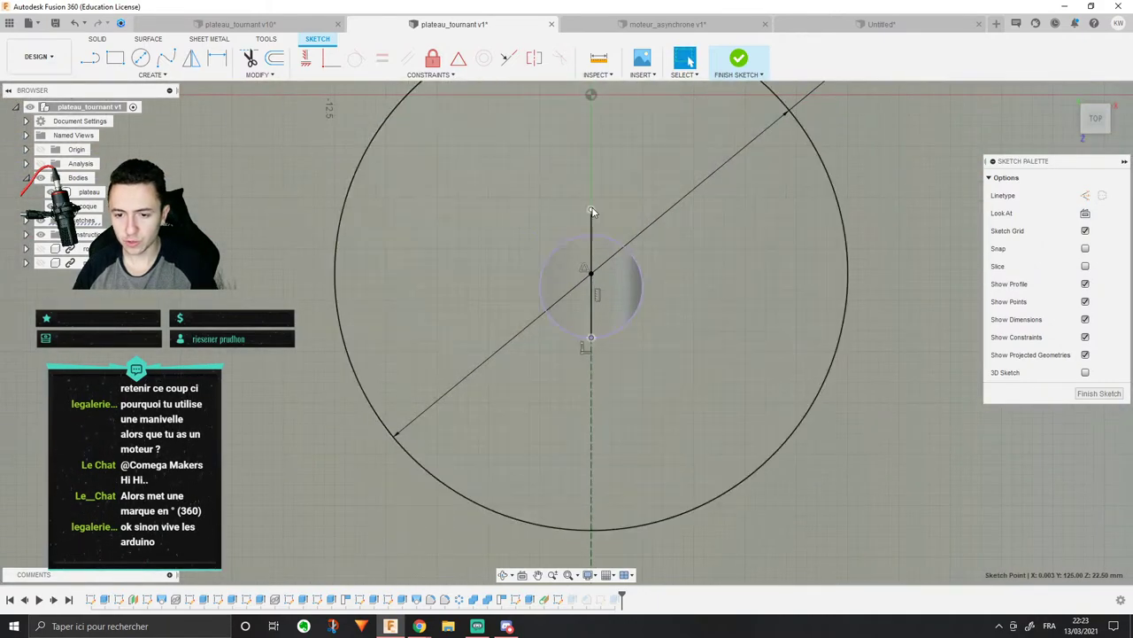
scroll(602, 204, down, 4)
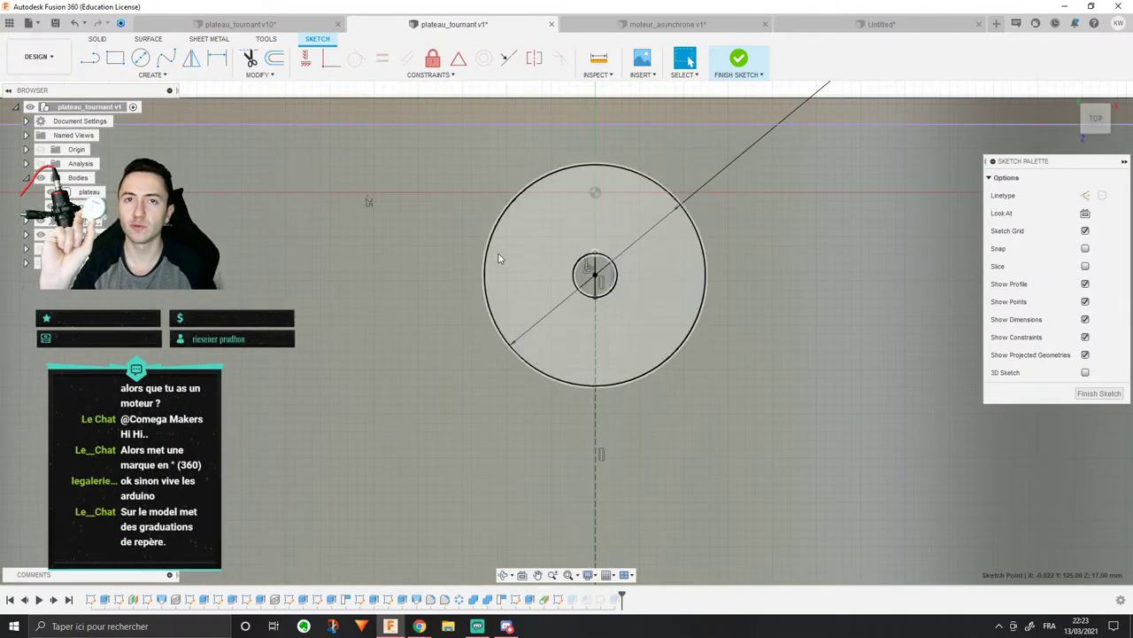
Step: Finish the crank disc's circle sketch so the disc follows its repositioned circle
scroll(521, 267, down, 2)
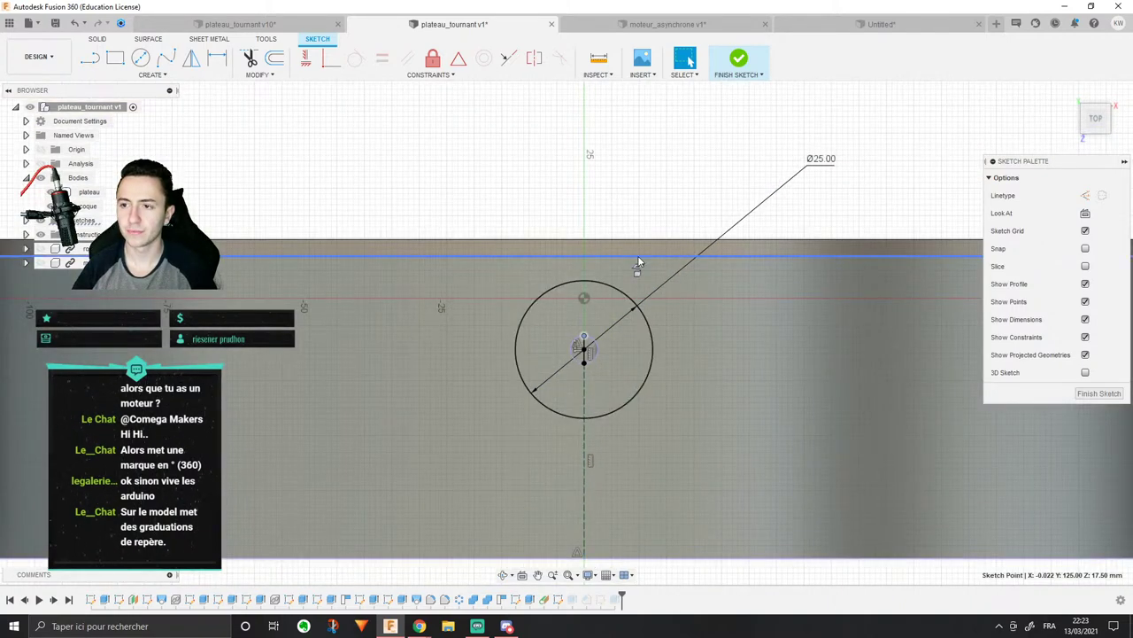
scroll(638, 262, up, 2)
scroll(630, 262, down, 2)
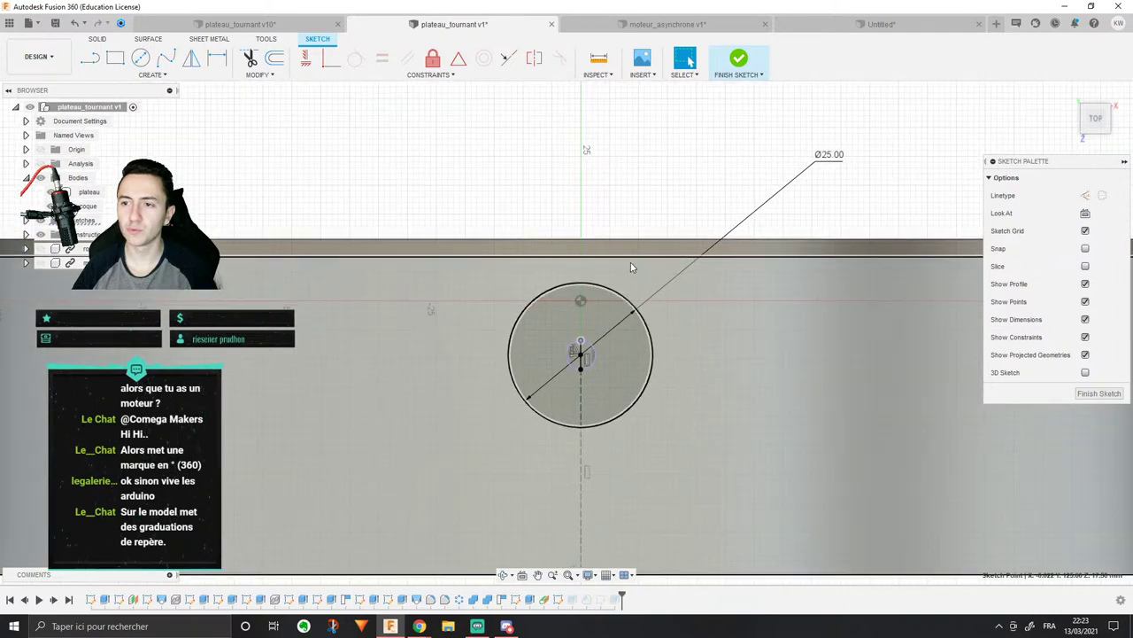
middle_drag(635, 277, 688, 306)
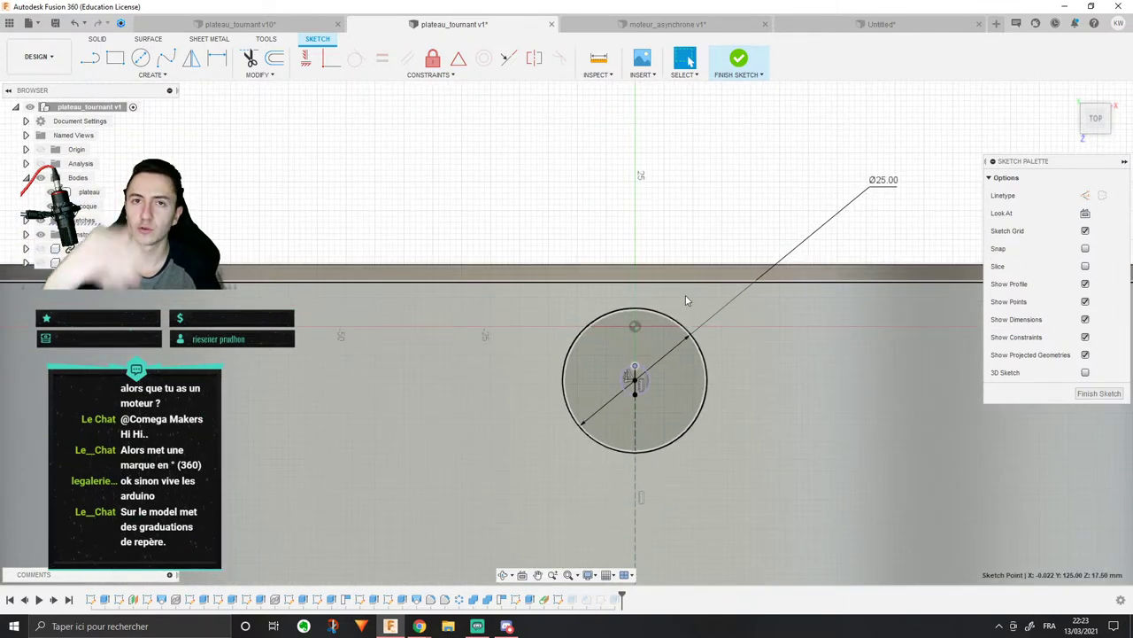
scroll(682, 300, up, 3)
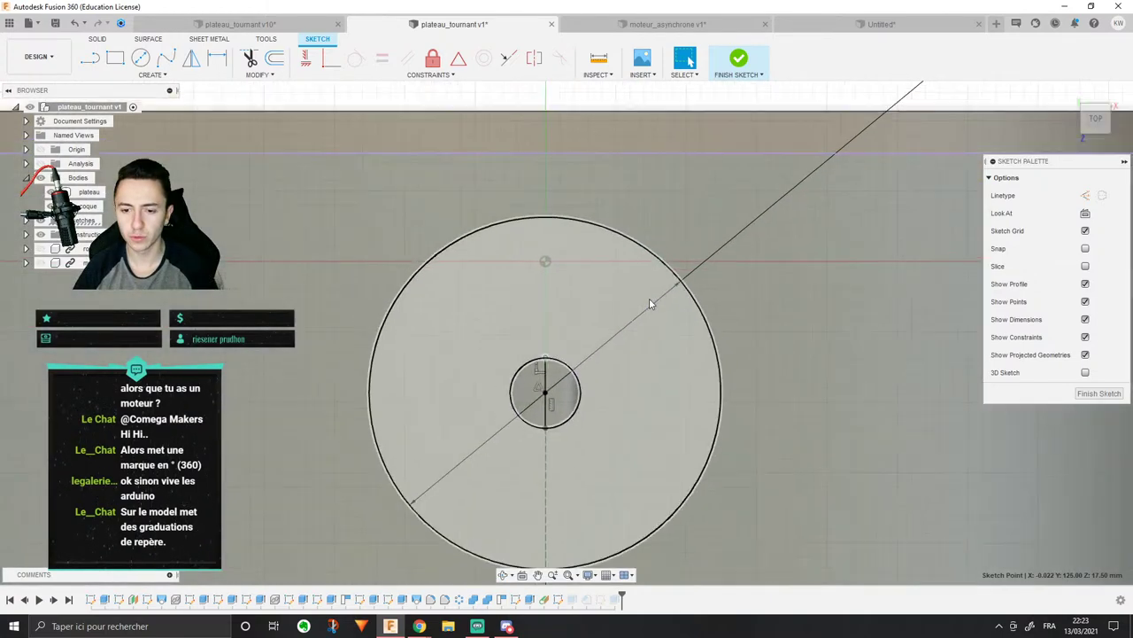
scroll(649, 301, down, 3)
scroll(599, 351, up, 3)
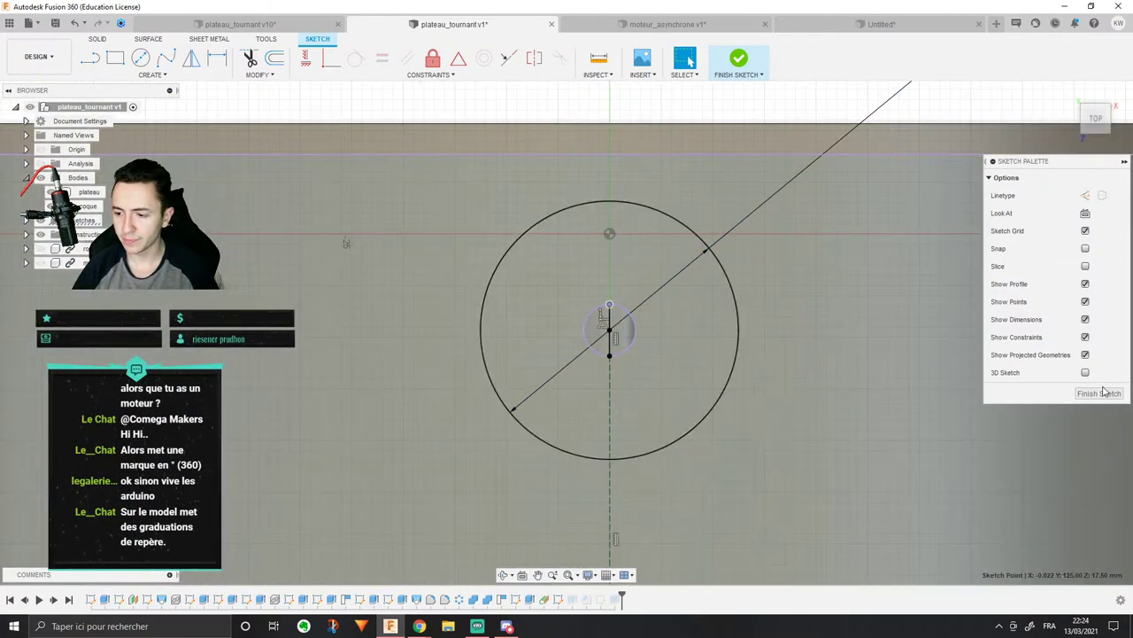
key(ctrl+z)
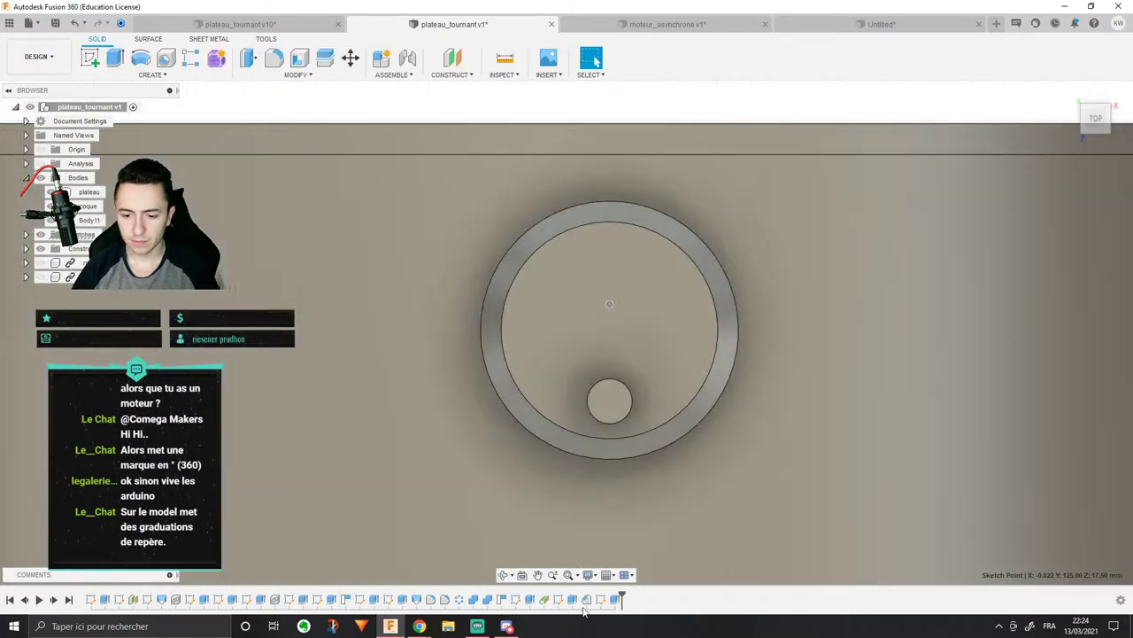
Step: Edit the wall hole's sketch, set the hole centre's distance from the coque's upper edge to 15 mm, and finish the sketch
right_click(517, 600)
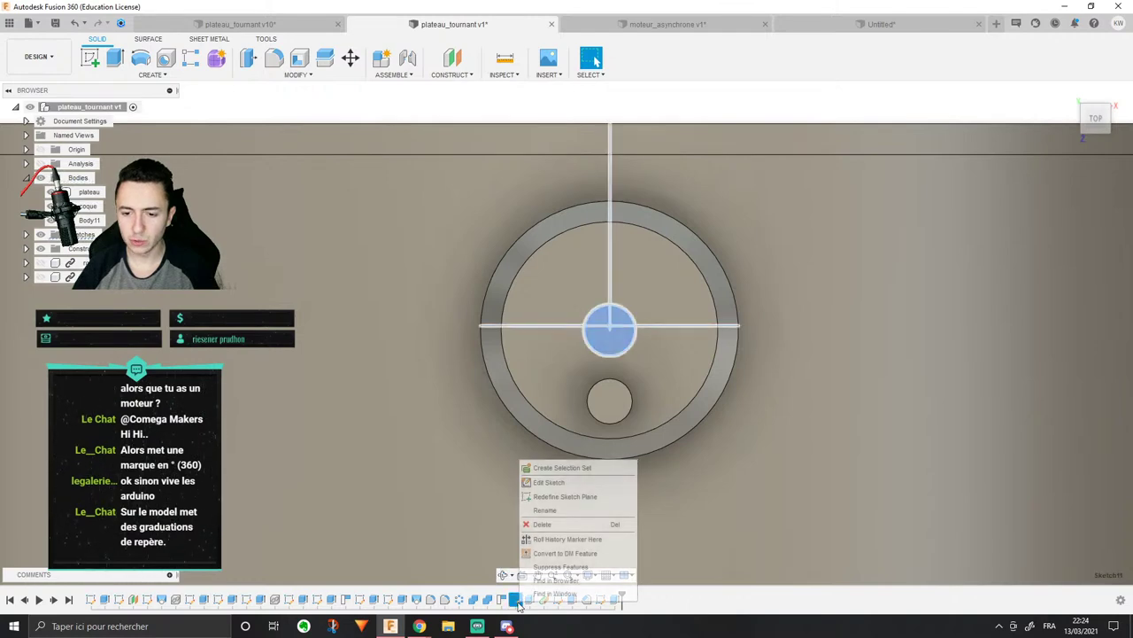
click(549, 481)
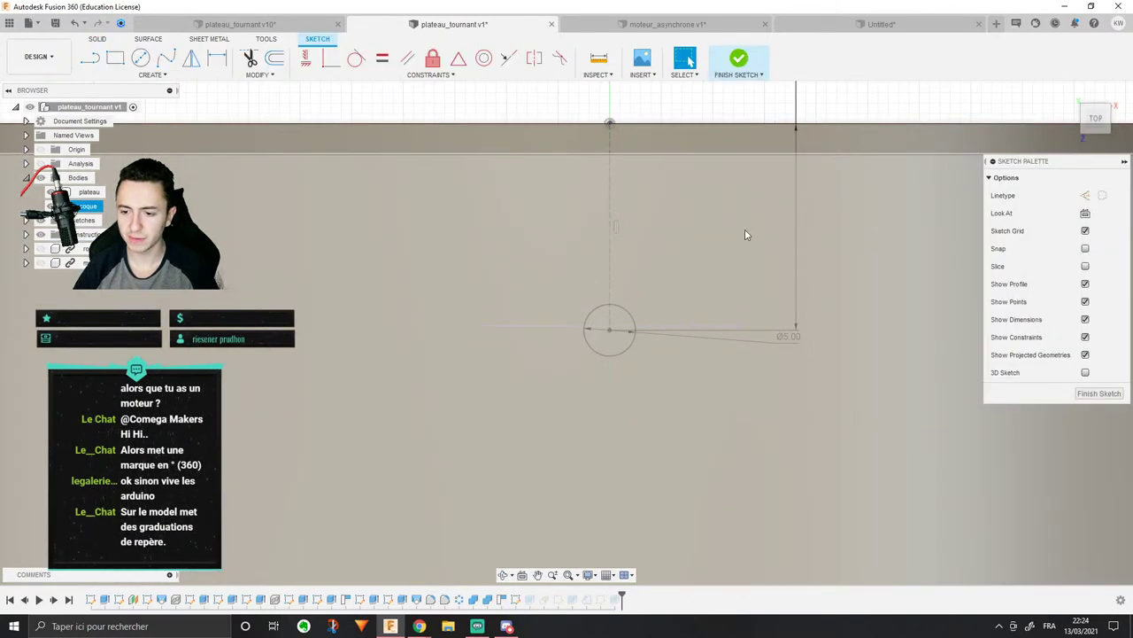
middle_drag(784, 246, 814, 332)
middle_drag(744, 227, 685, 331)
scroll(685, 331, down, 2)
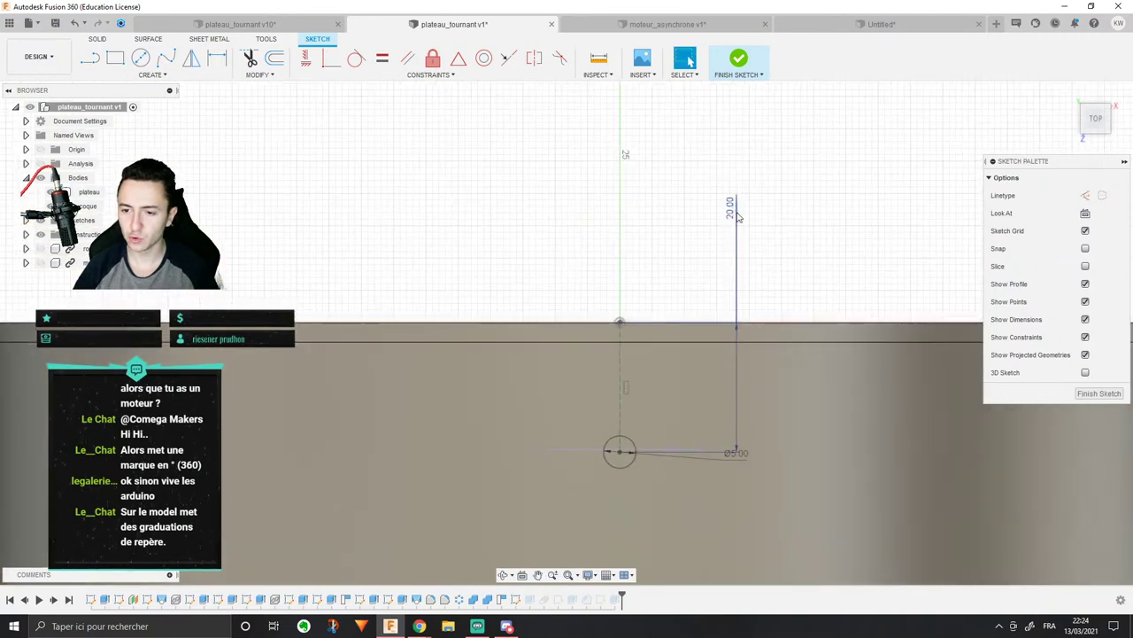
double_click(731, 209)
text(15)
key(Return)
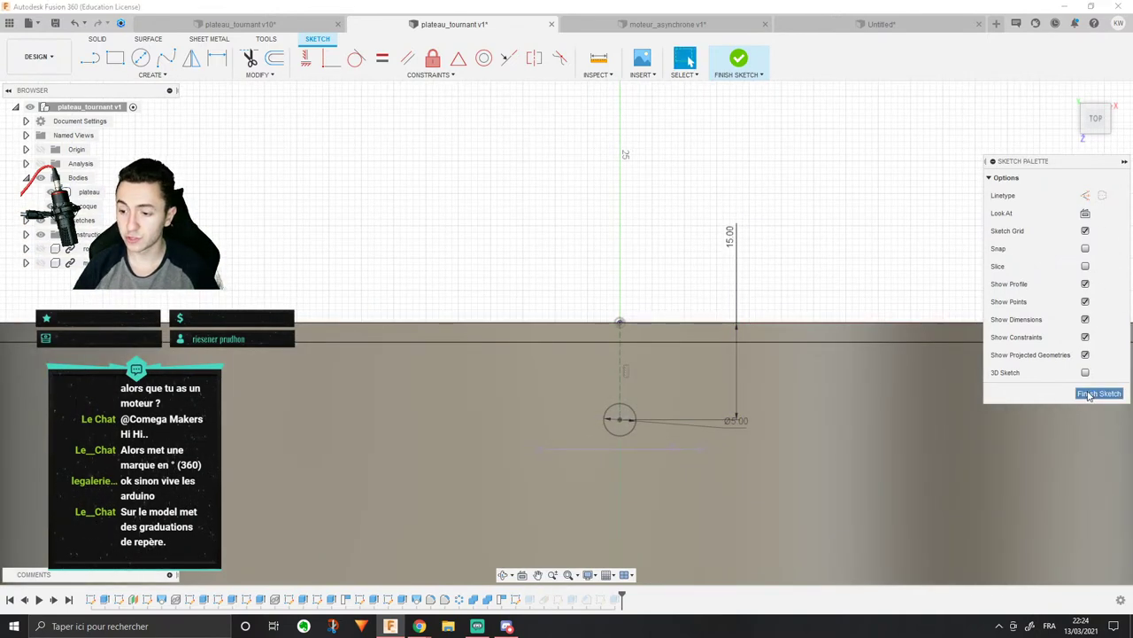
click(1099, 393)
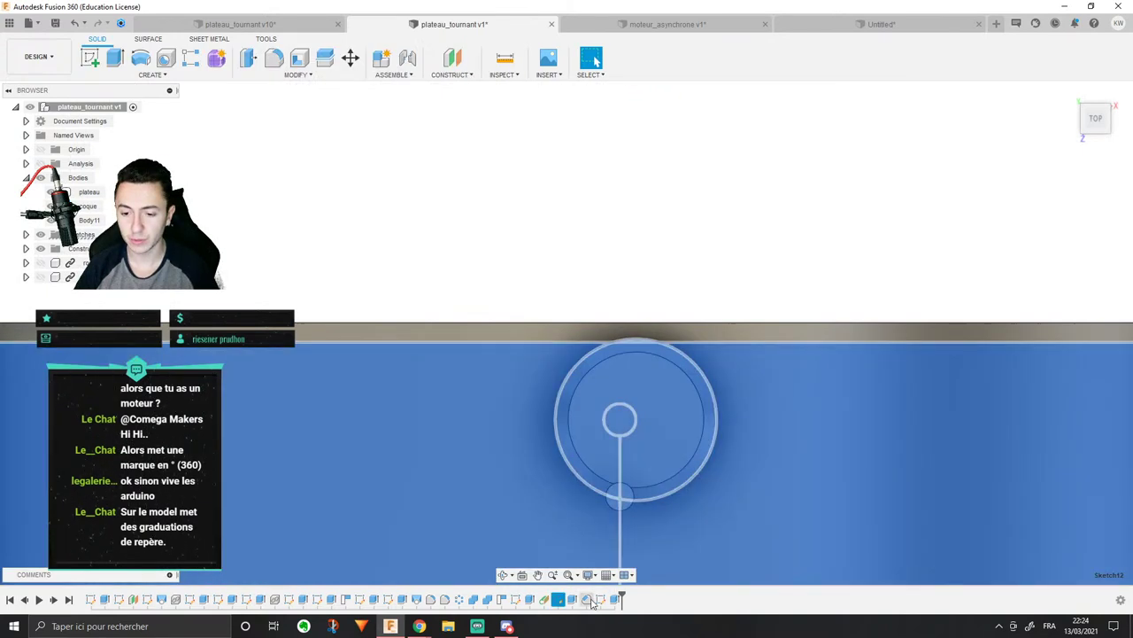
Step: In the handle pin's sketch, draw a construction circle about 13 mm in diameter from the disc's centre through the pin circle's centre
right_click(602, 600)
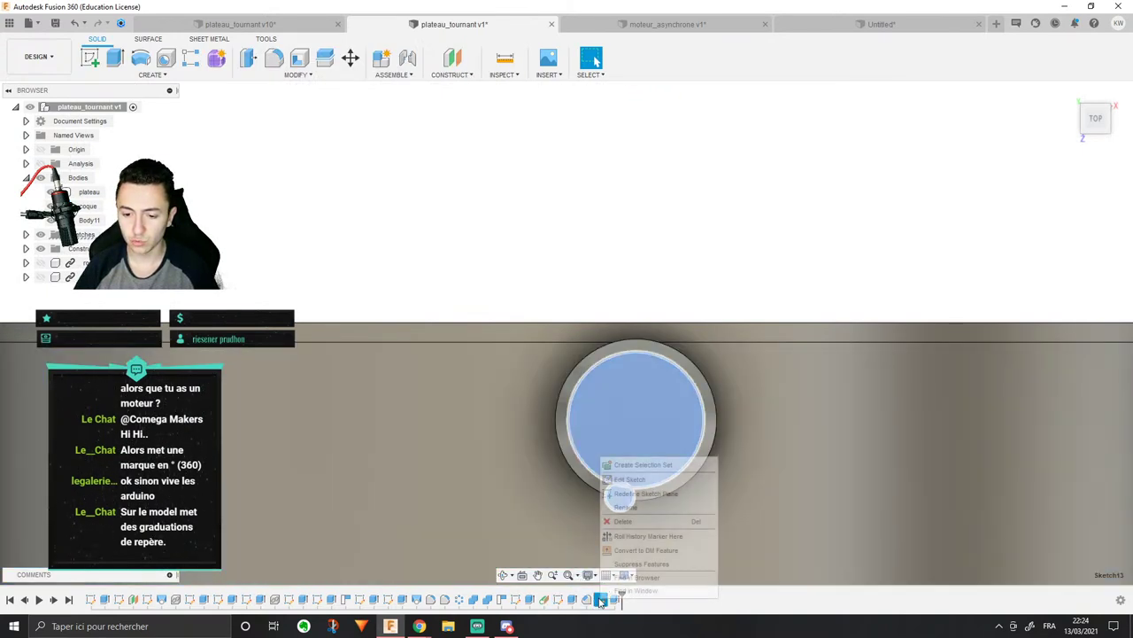
click(643, 480)
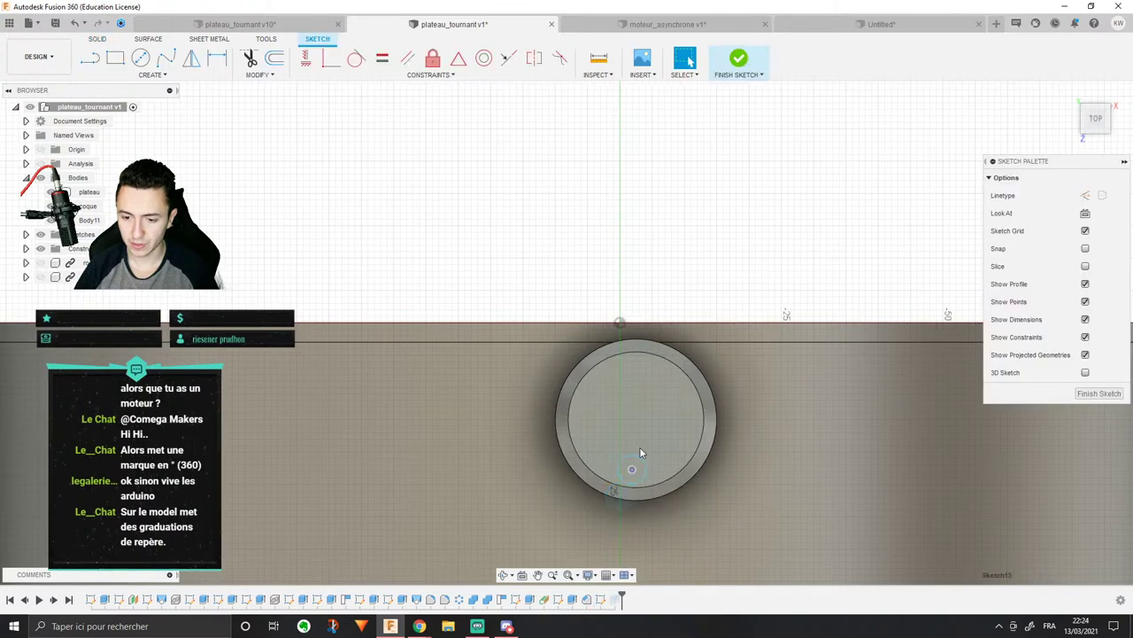
click(140, 57)
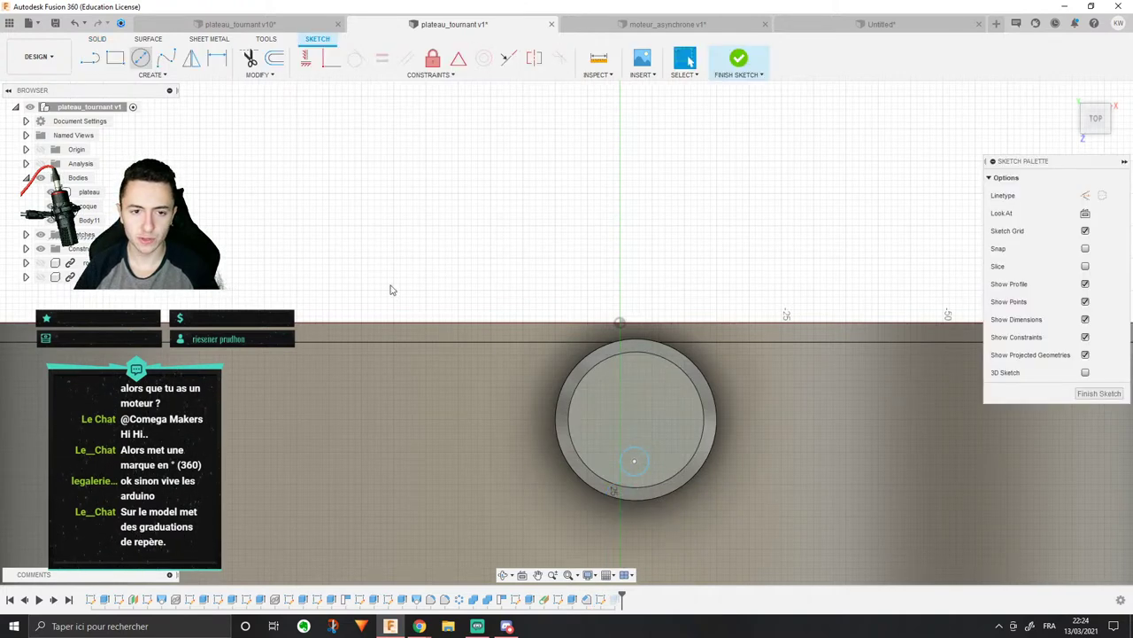
click(636, 419)
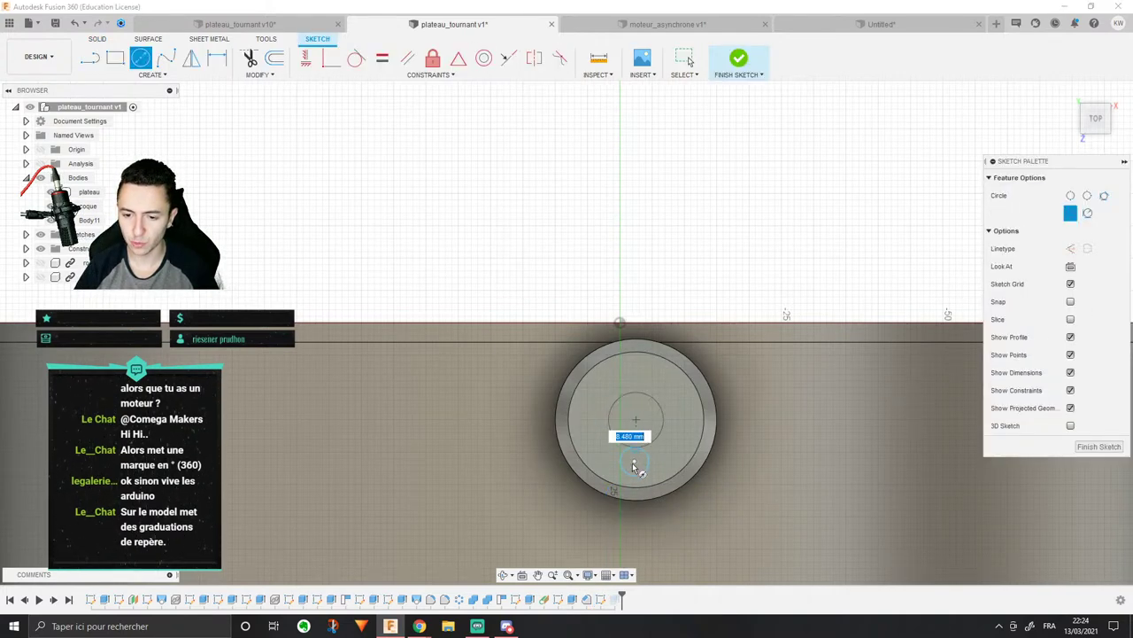
key(Escape)
click(677, 426)
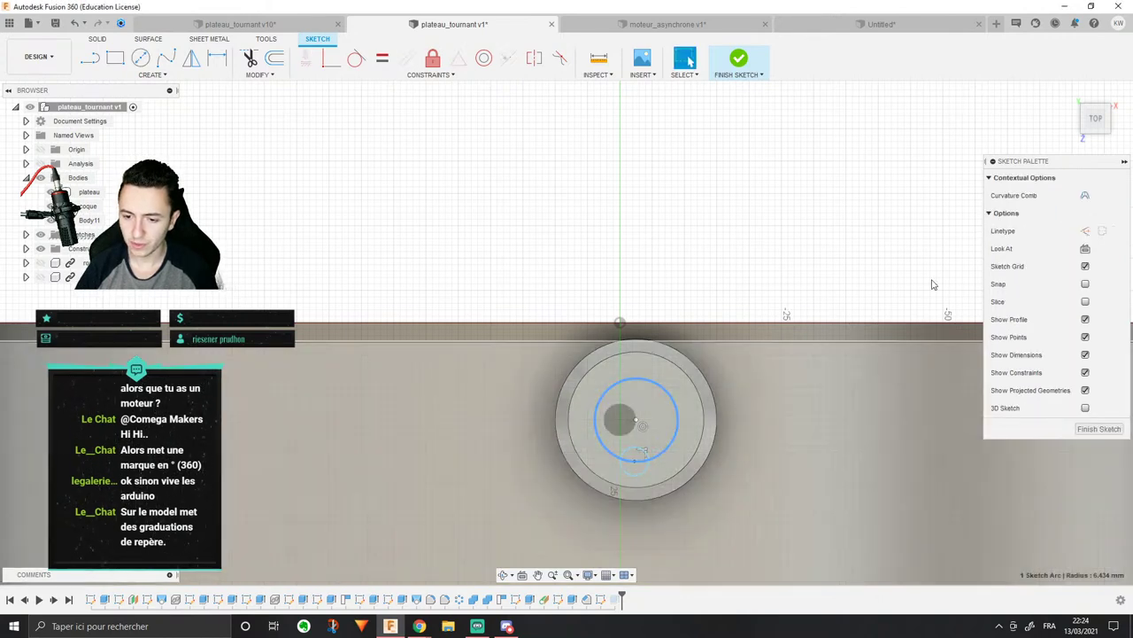
click(1101, 232)
Step: Dimension the construction circle to 12 mm diameter and the handle pin circle to 4 mm, and finish the sketch
key(d)
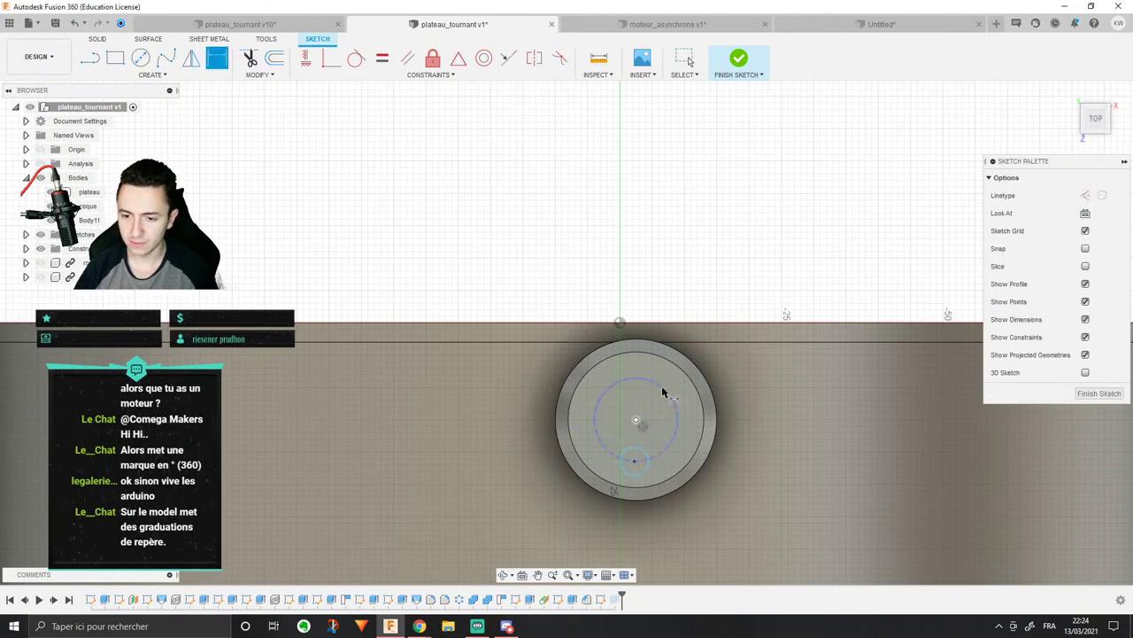
click(662, 393)
click(691, 217)
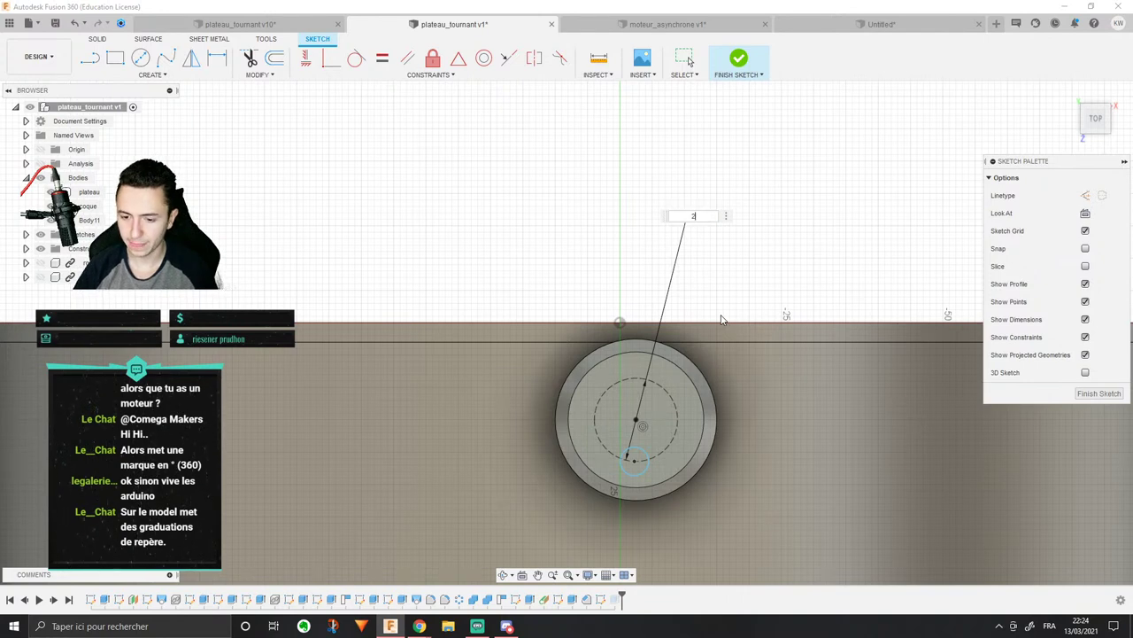
text(12)
key(Return)
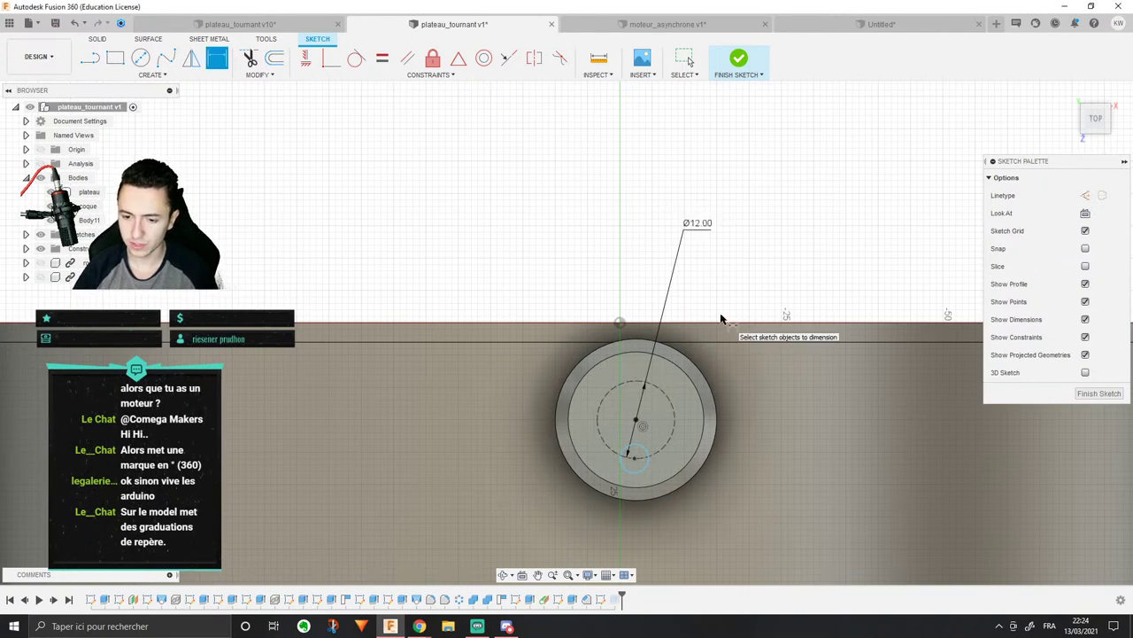
click(687, 453)
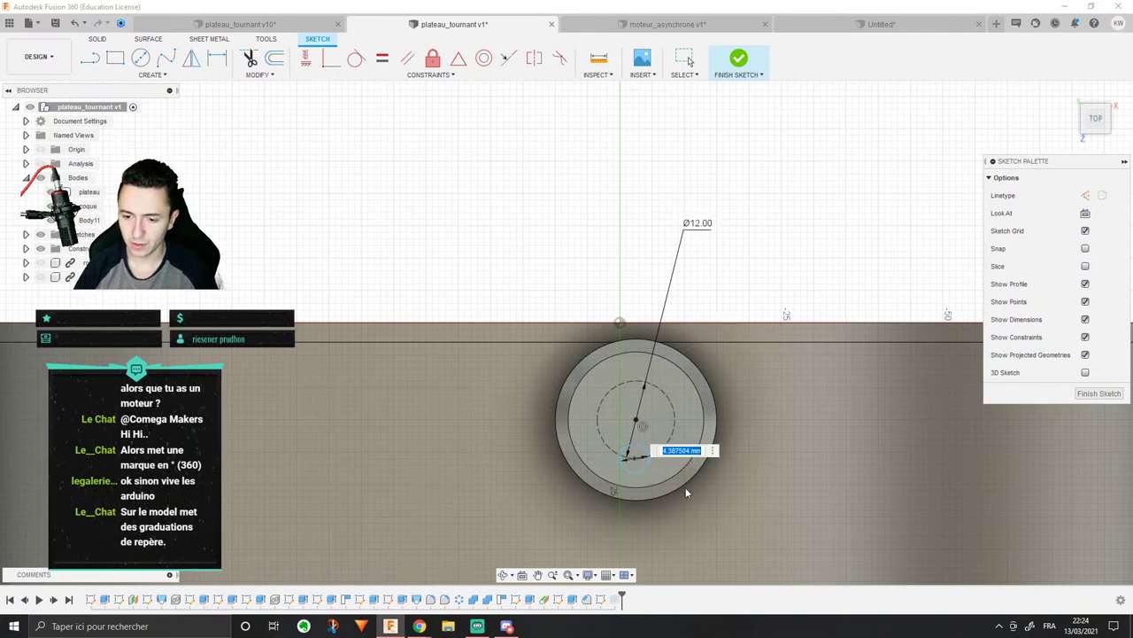
text(4)
key(Return)
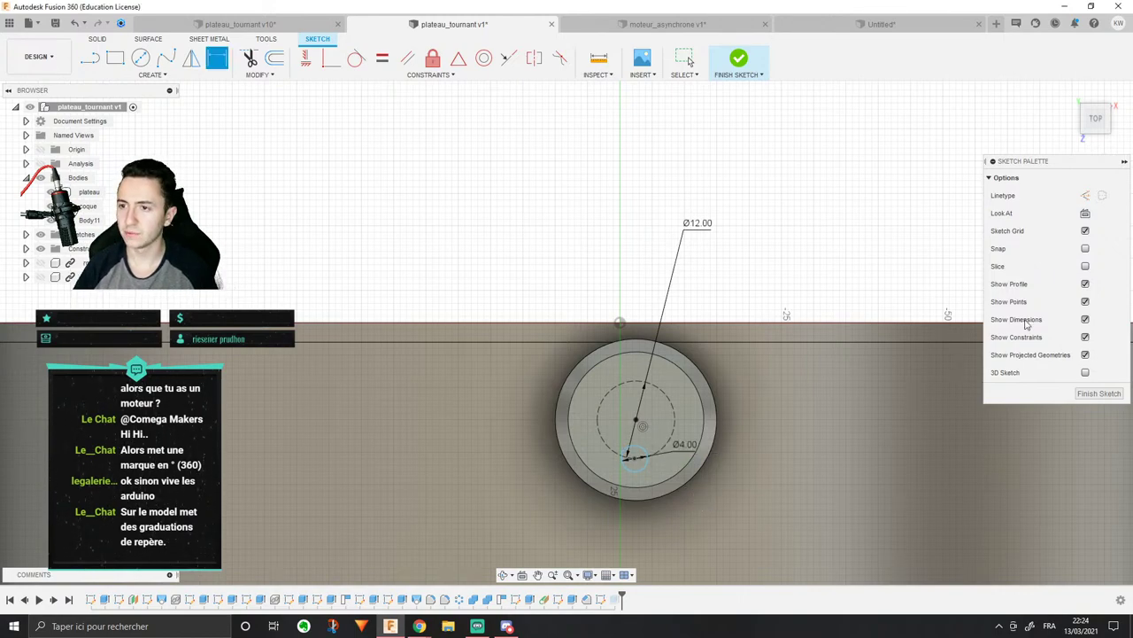
click(1082, 390)
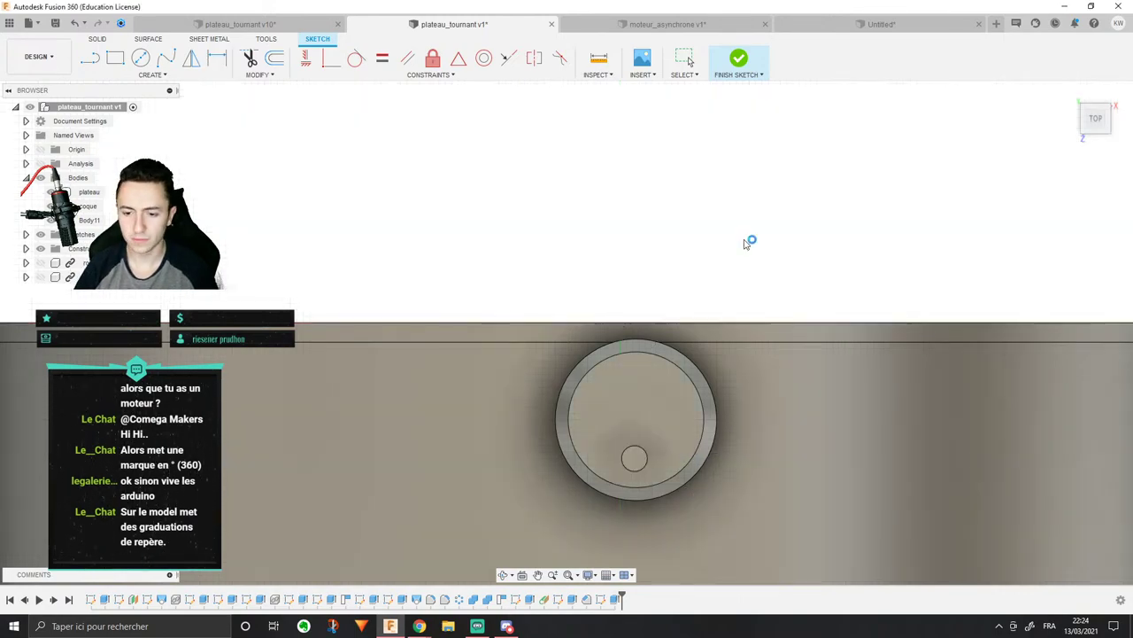
Step: Rename the crank body with its handle pin to manivelle
mouse_move(749, 242)
shift+middle_down()
mouse_move(729, 233)
mouse_move(824, 271)
mouse_move(810, 238)
mouse_move(799, 258)
mouse_move(826, 262)
mouse_move(802, 240)
mouse_move(797, 252)
shift+middle_up()
click(55, 219)
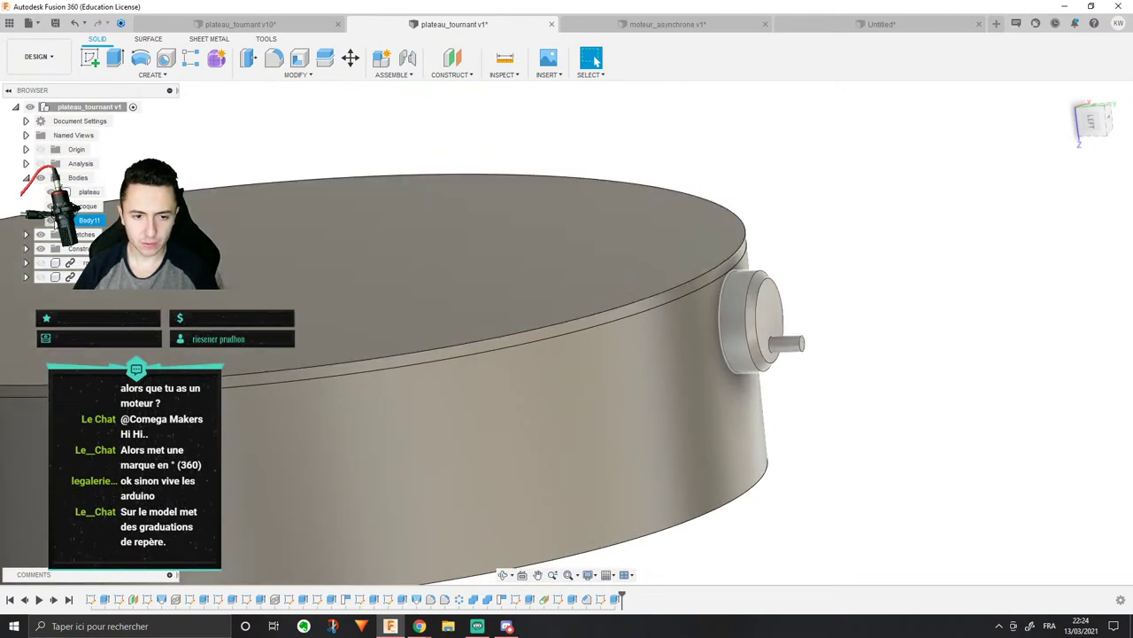
double_click(92, 220)
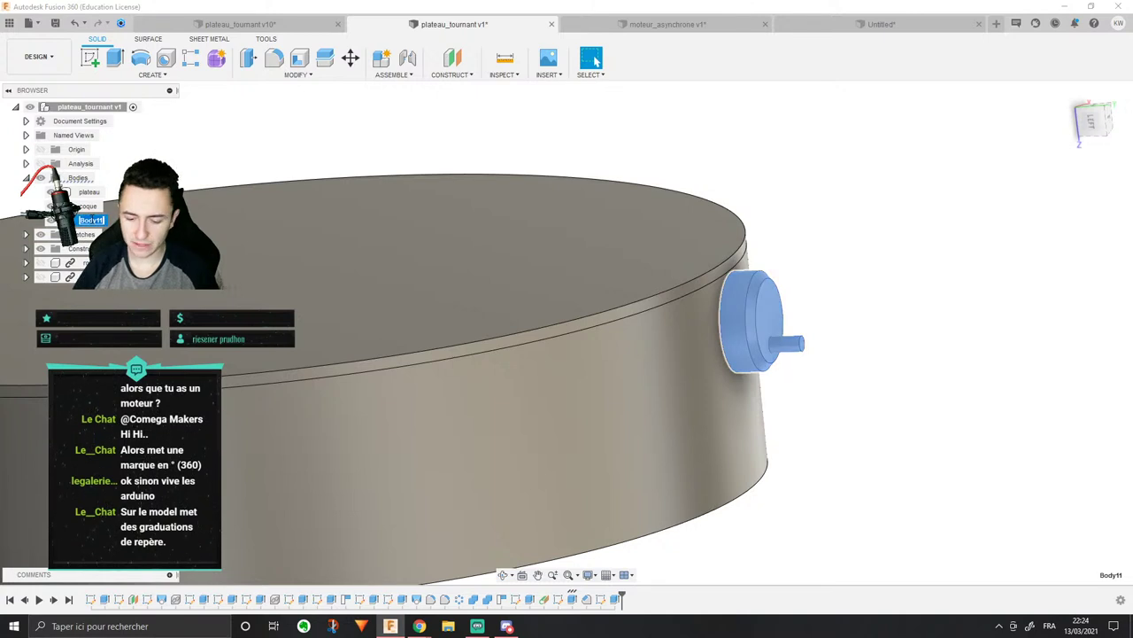
key(Return)
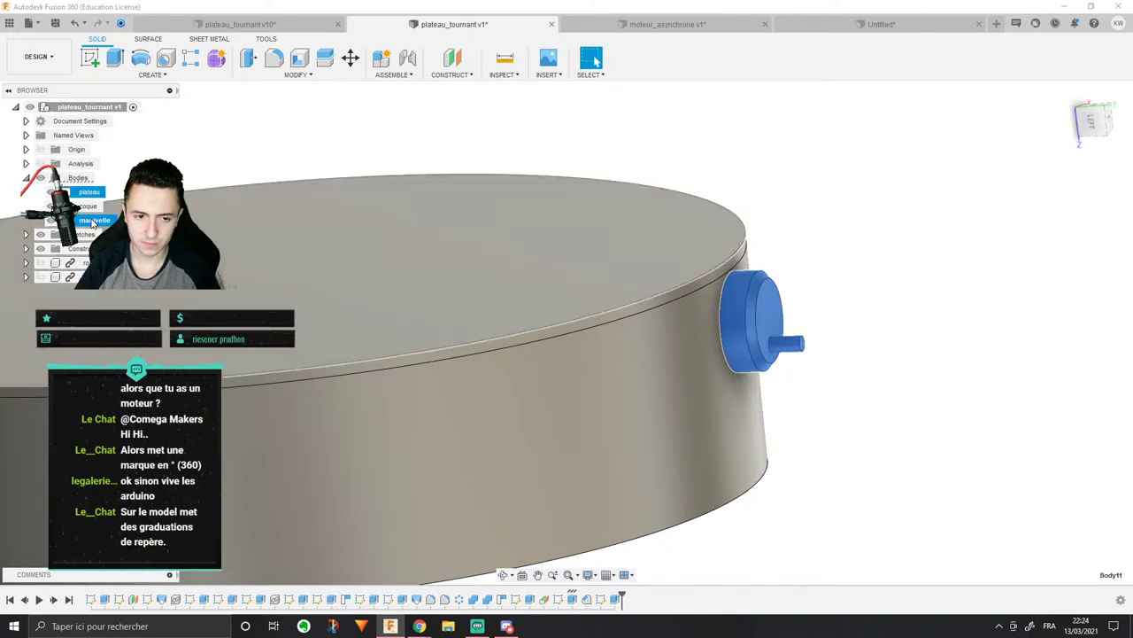
click(1001, 250)
Step: Hide the coque and plateau bodies to expose the back face of the crank disc
middle_drag(657, 286, 712, 294)
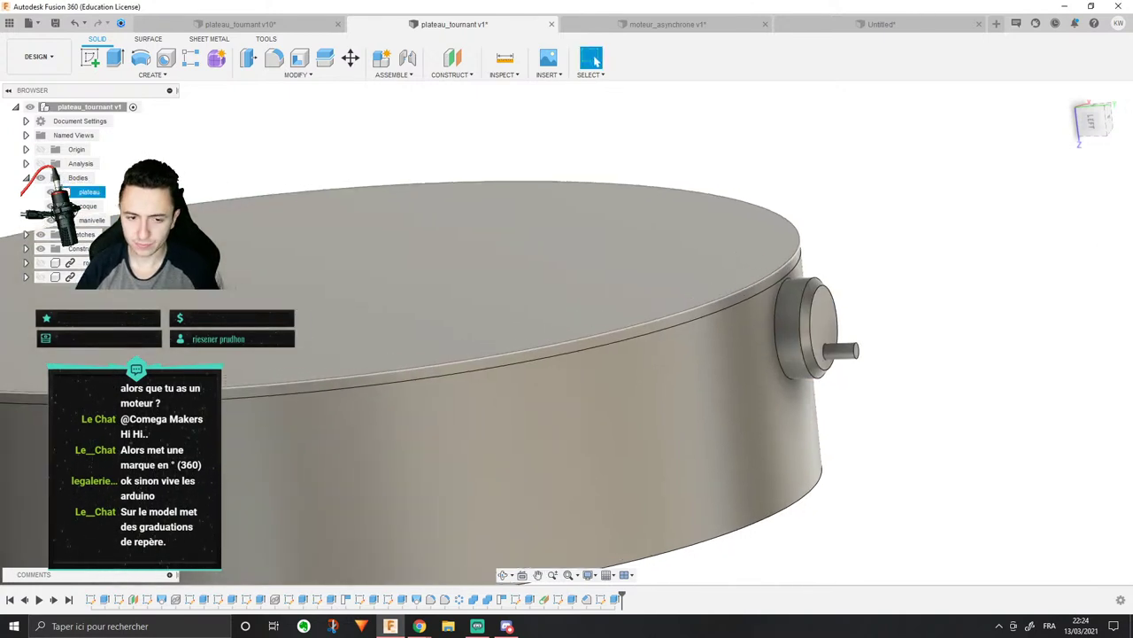
click(50, 205)
click(50, 192)
shift+middle_drag(792, 333, 872, 333)
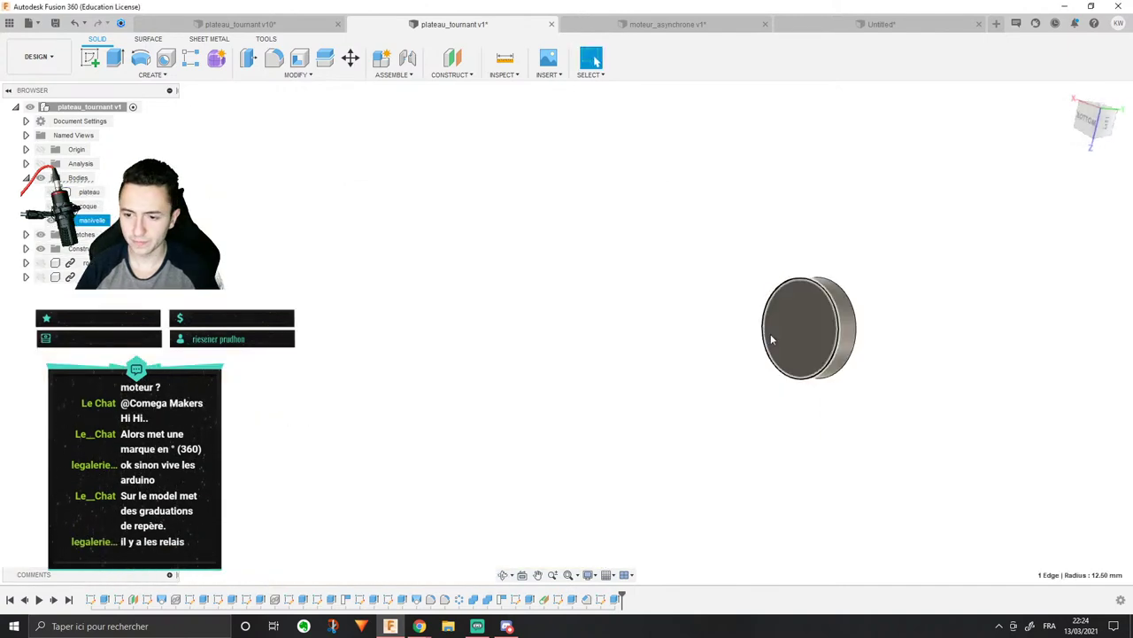
Step: Sketch a circle at the centre of the crank disc's back face and dimension it to 5 mm diameter
click(789, 335)
right_click(790, 336)
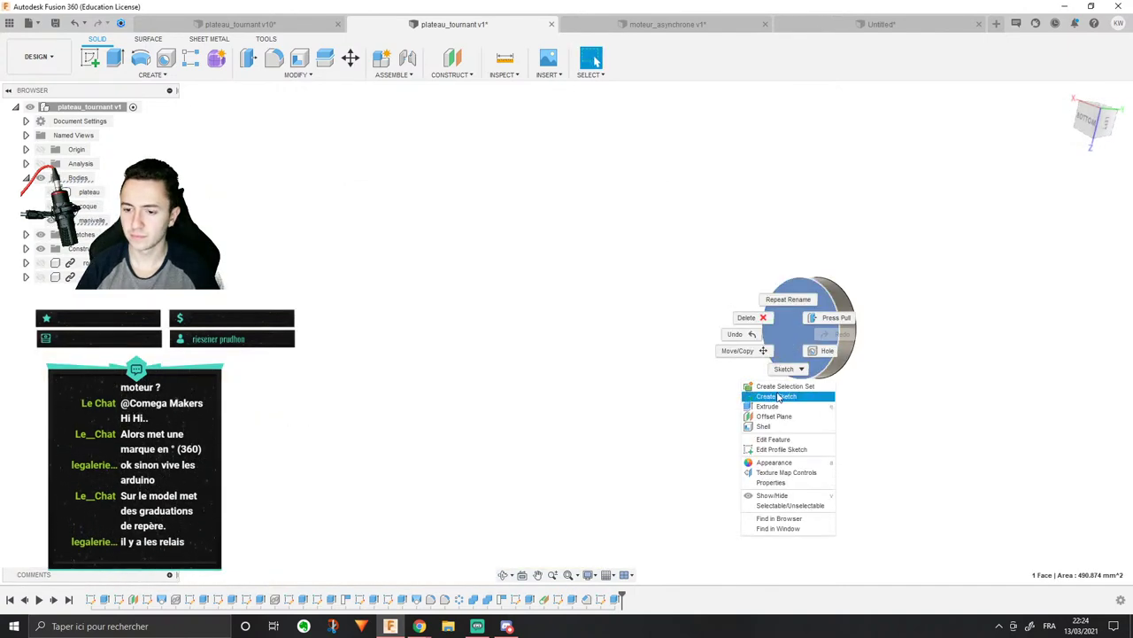
click(777, 396)
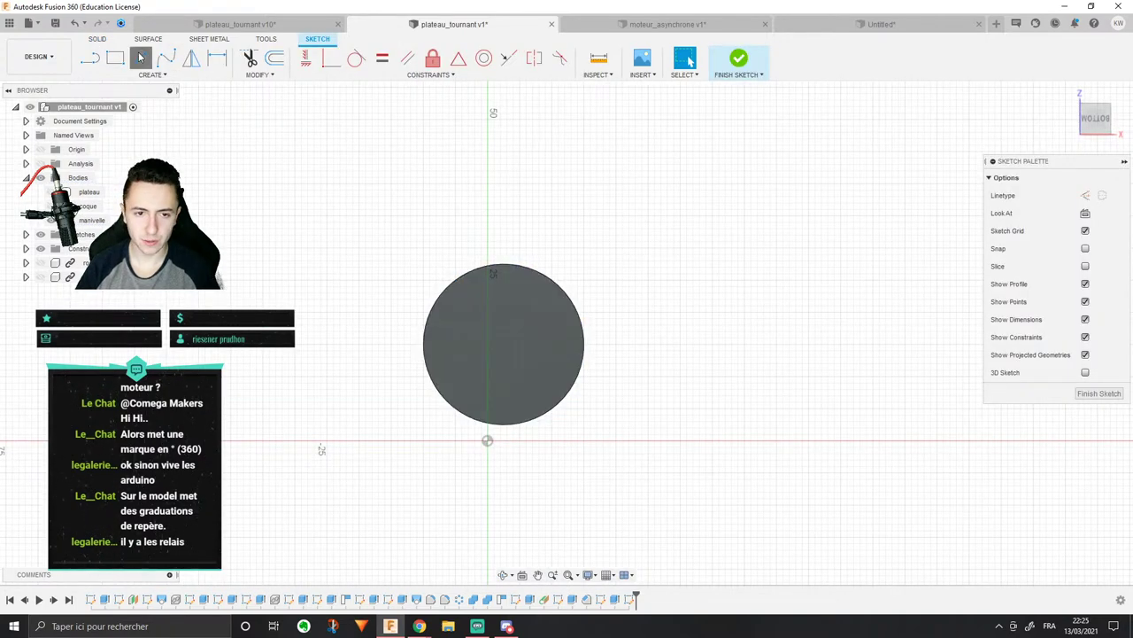
click(140, 59)
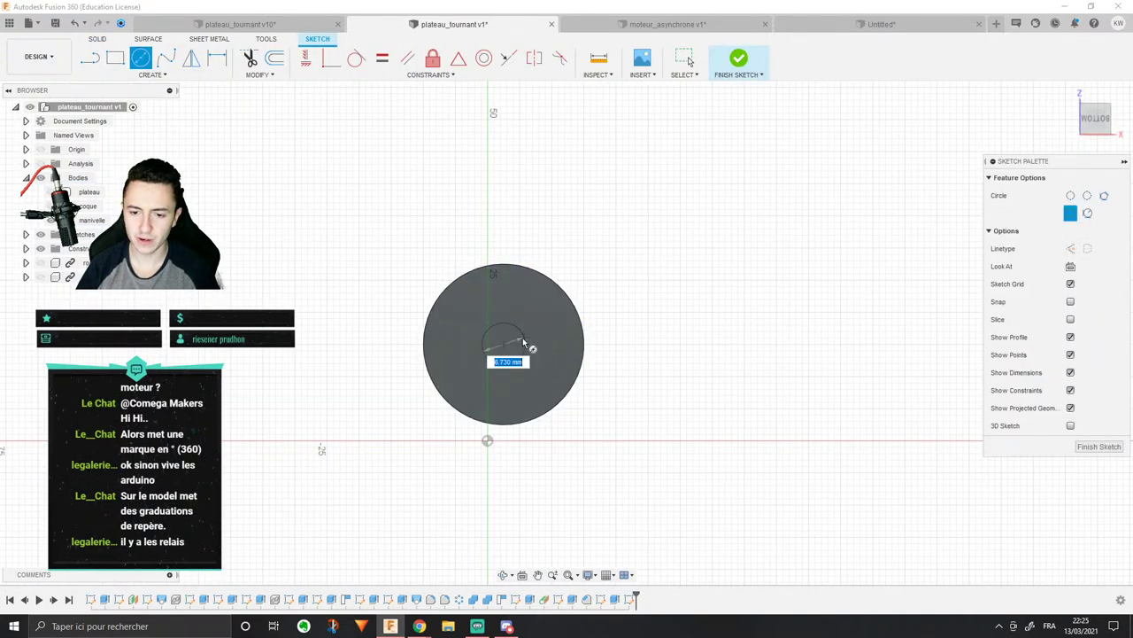
click(520, 348)
key(d)
click(519, 346)
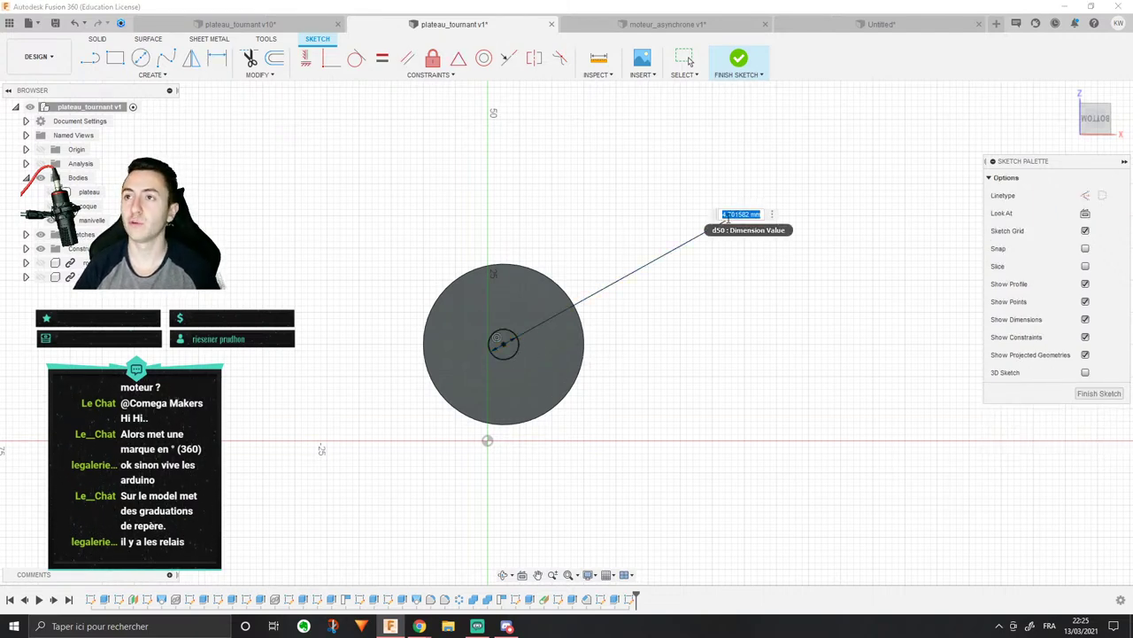
key(Return)
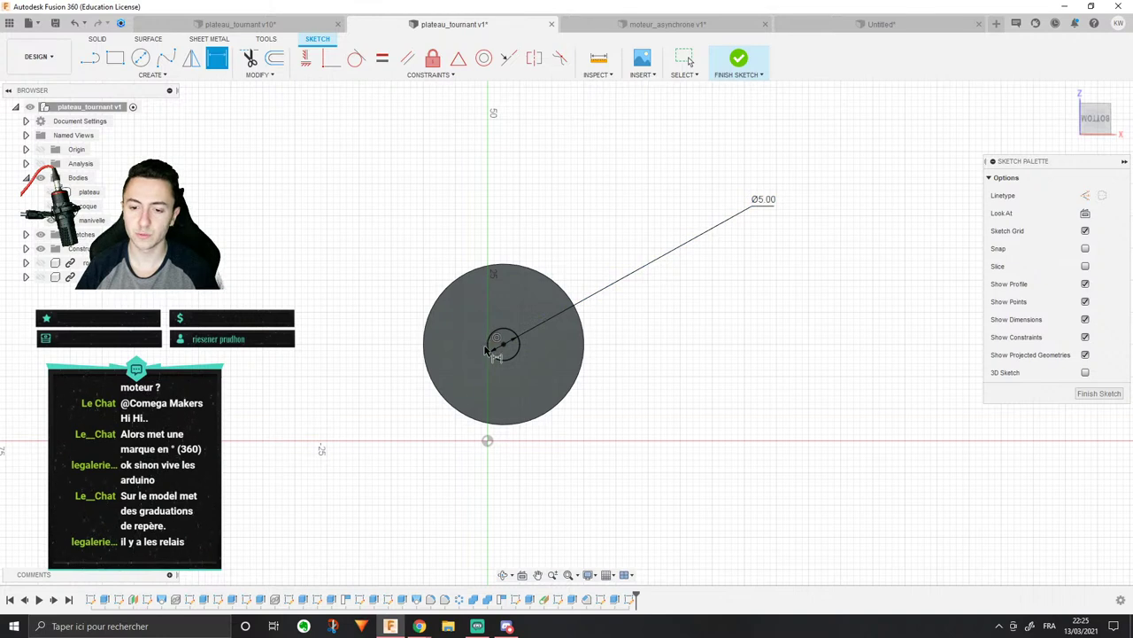
click(98, 39)
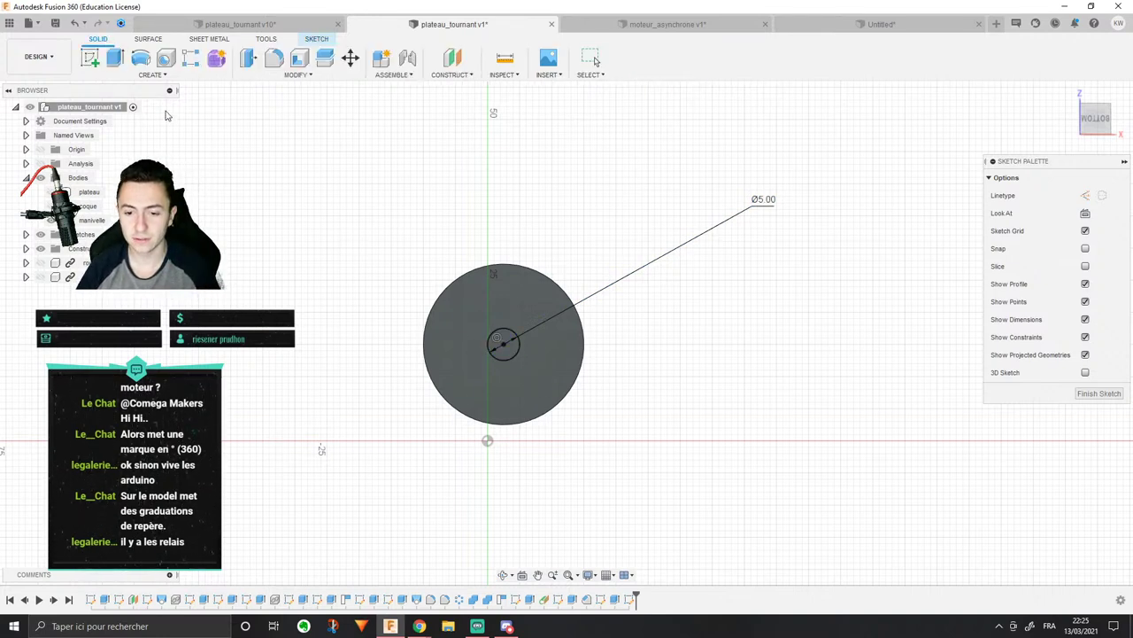
click(115, 57)
click(502, 347)
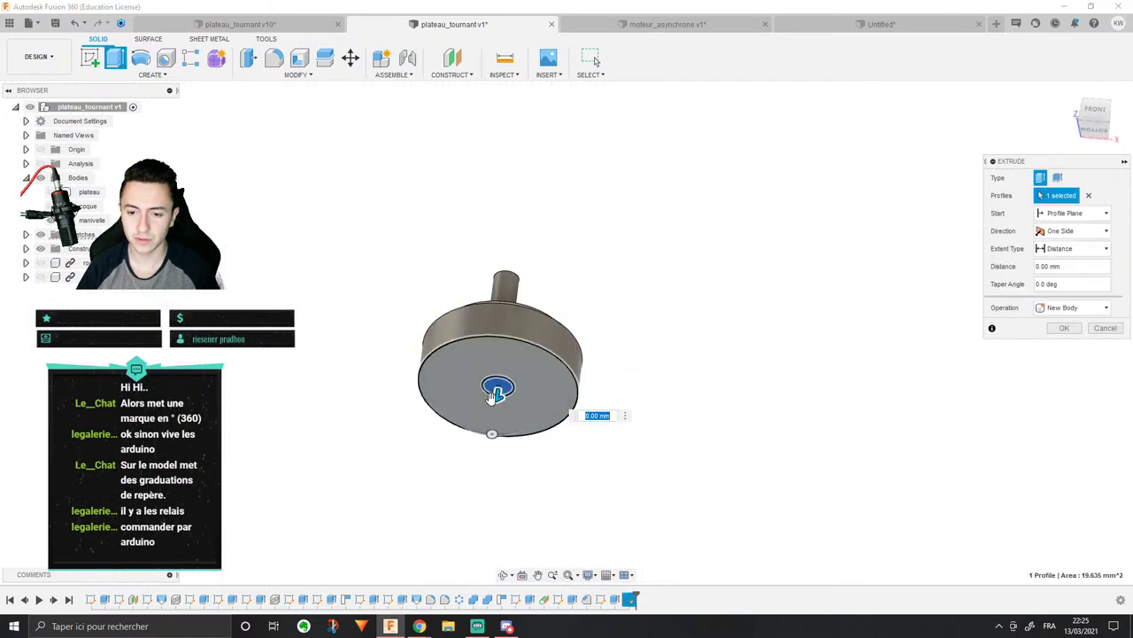
drag(491, 398, 485, 471)
shift+middle_drag(485, 471, 336, 385)
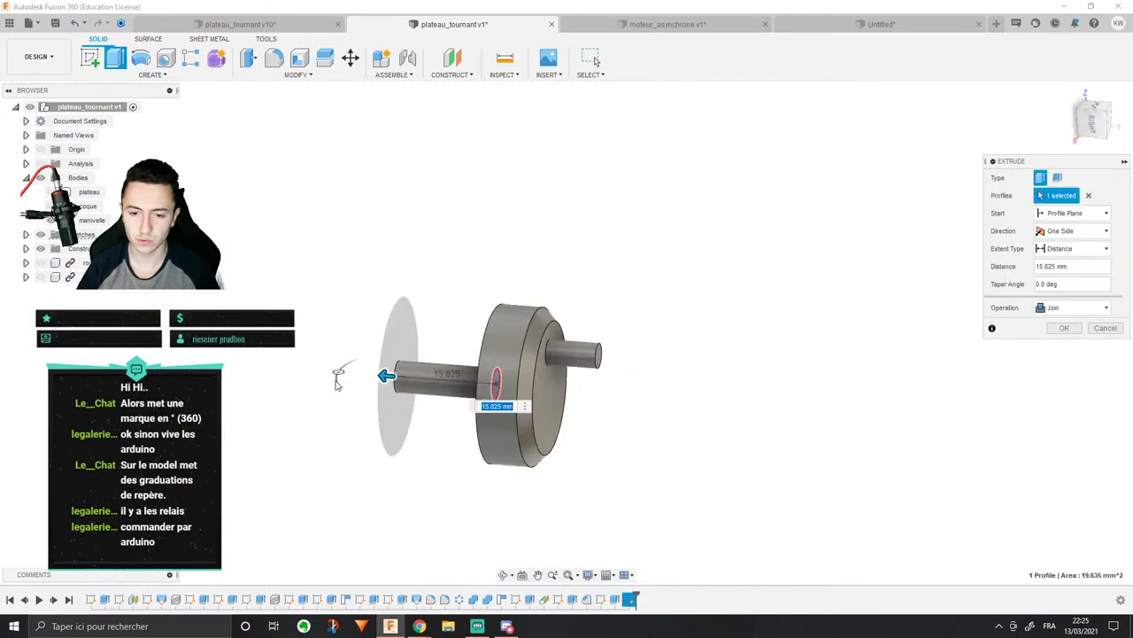
click(51, 206)
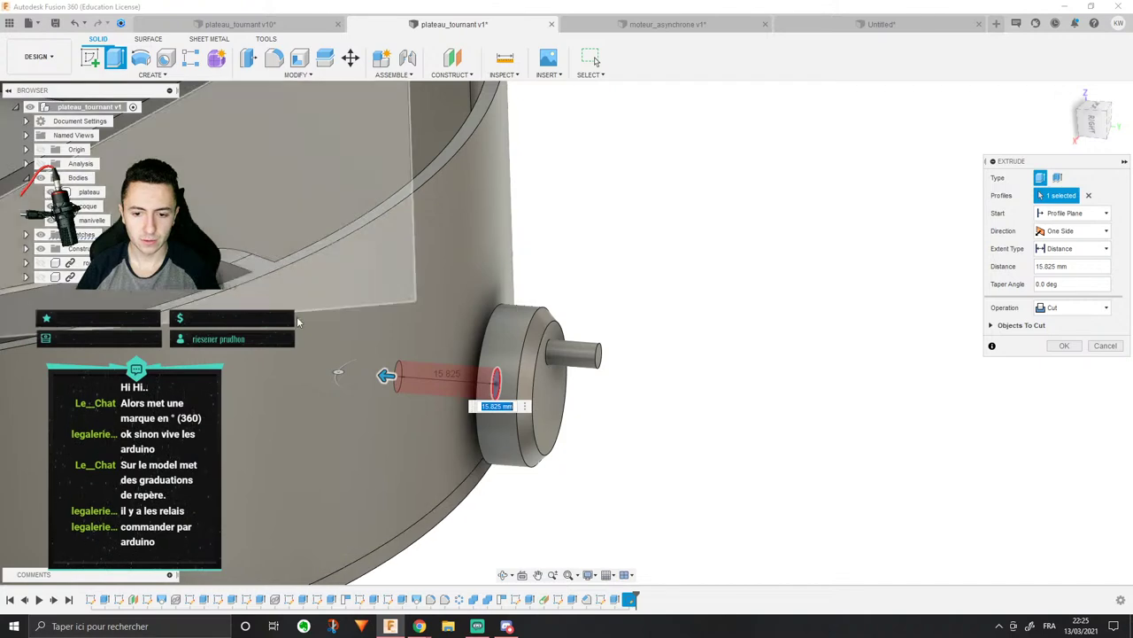
shift+middle_drag(298, 322, 372, 283)
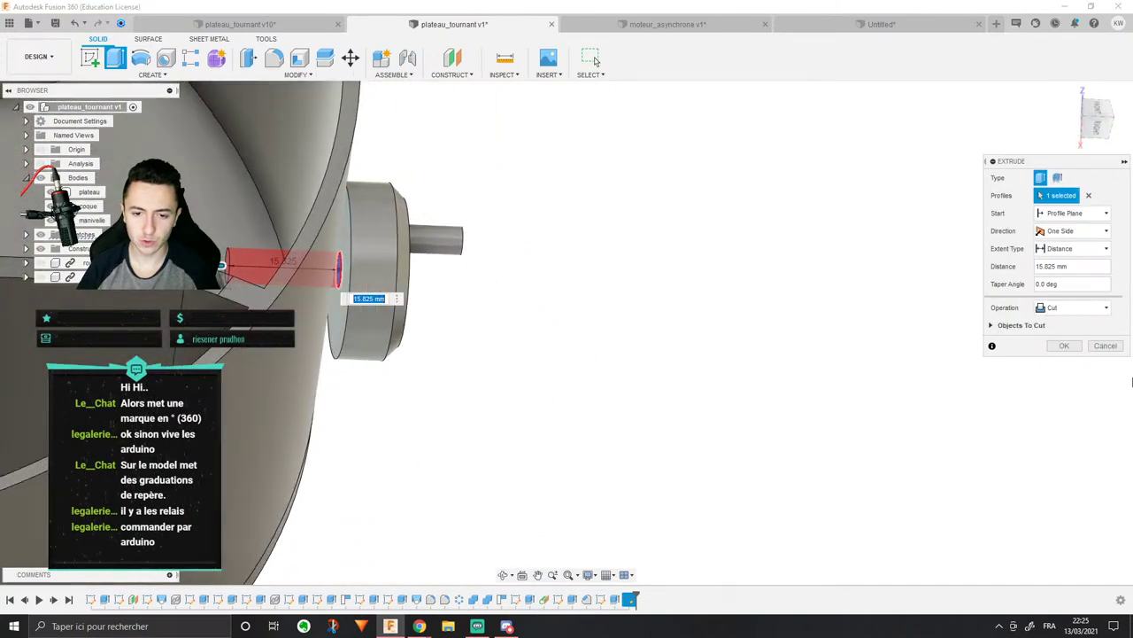
click(1104, 347)
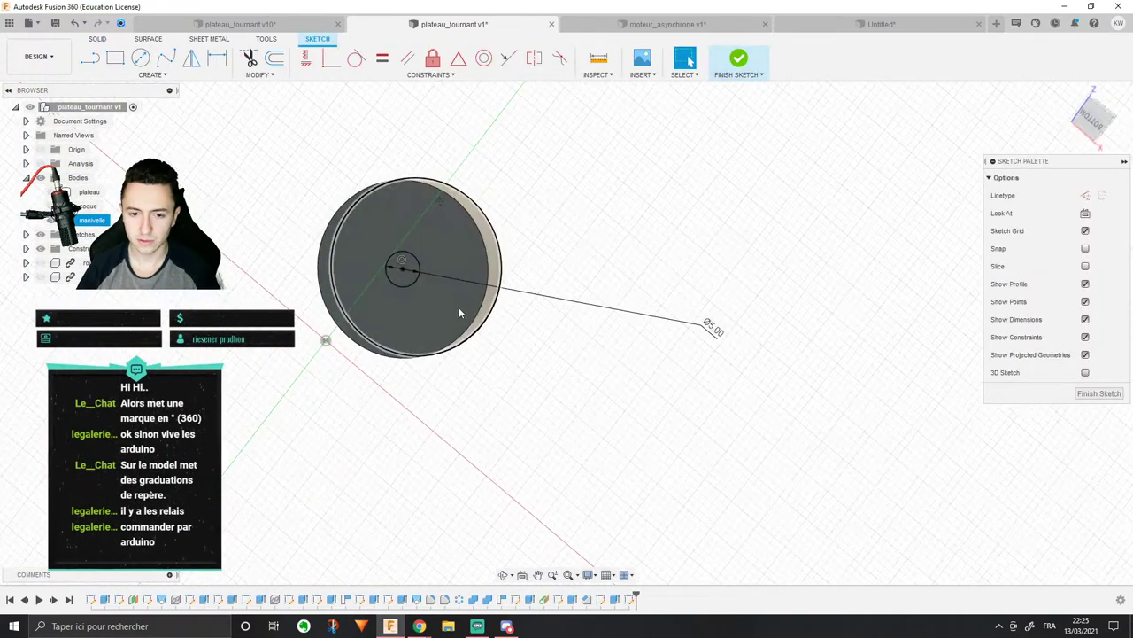
Step: Show the coque body again and view its wall hole next to the crank circle from inside
click(51, 205)
shift+middle_drag(266, 266, 271, 292)
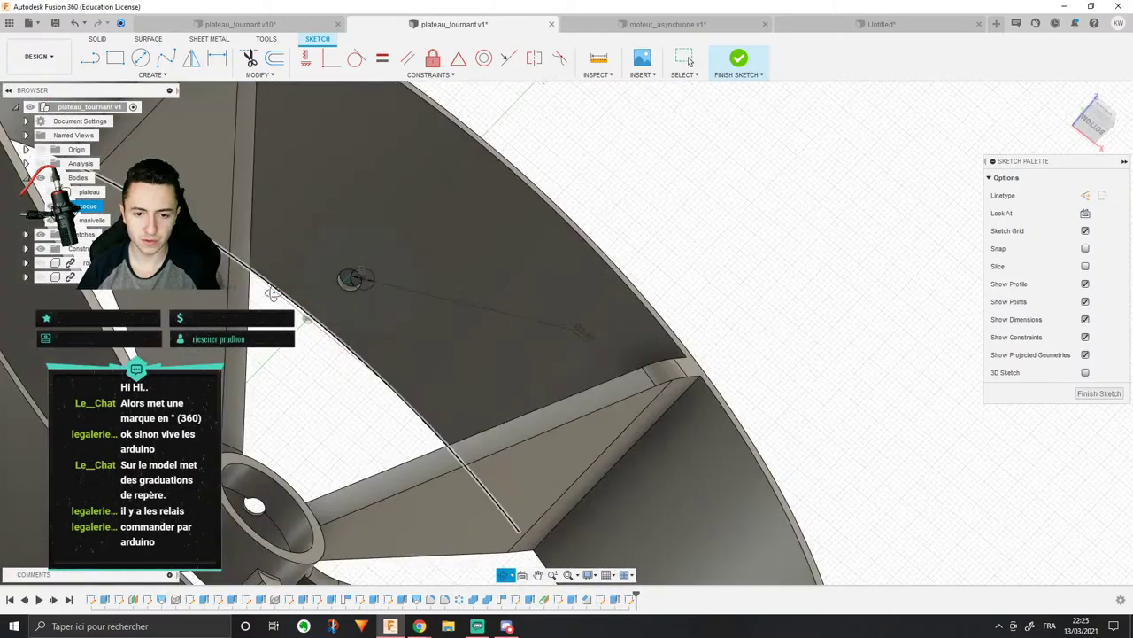
scroll(345, 273, up, 4)
scroll(459, 264, down, 2)
mouse_move(458, 264)
shift+middle_down()
mouse_move(499, 257)
mouse_move(481, 325)
mouse_move(451, 348)
mouse_move(503, 383)
mouse_move(498, 394)
mouse_move(497, 366)
shift+middle_up()
scroll(428, 345, up, 3)
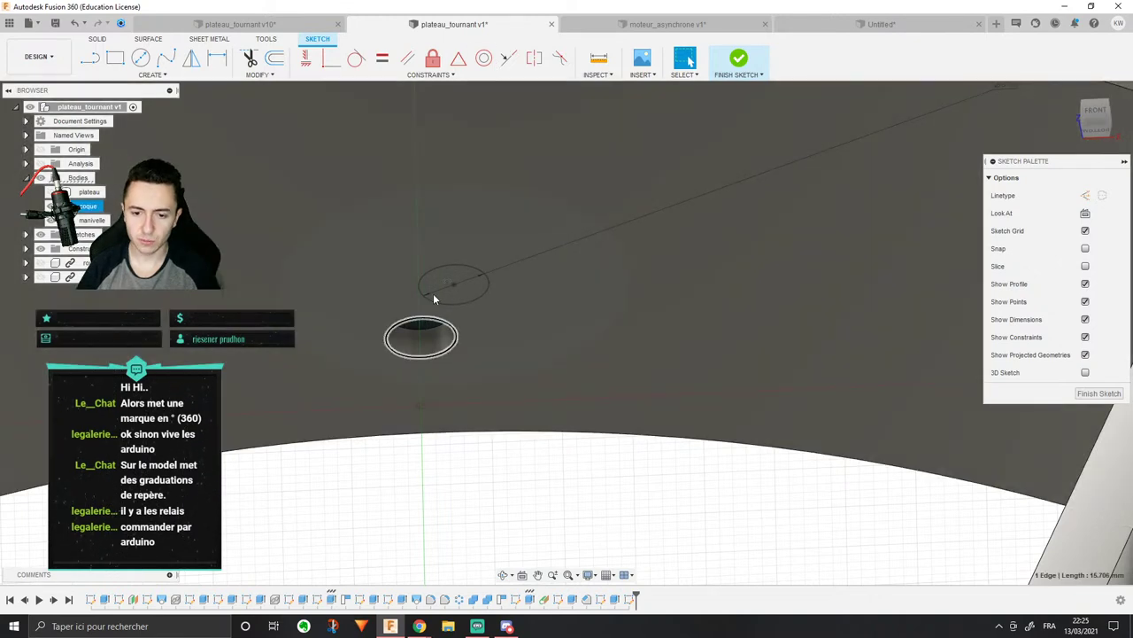
Step: Measure the edge length of the wall hole on the inside of the coque
click(422, 320)
click(599, 59)
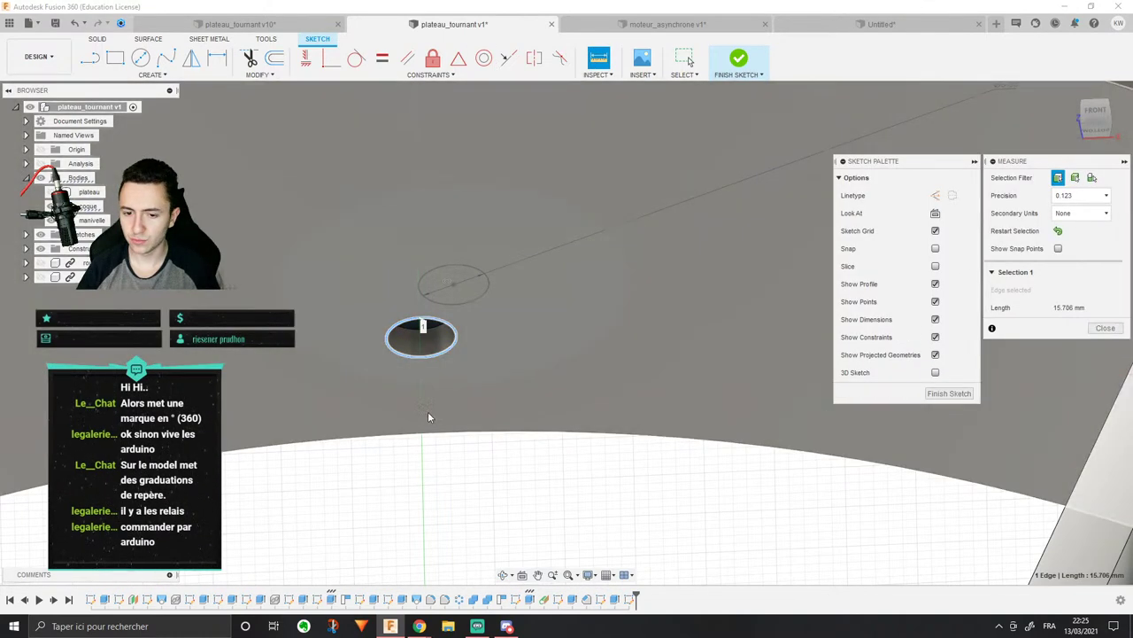
scroll(411, 376, down, 2)
shift+middle_drag(410, 340, 399, 375)
scroll(399, 374, down, 2)
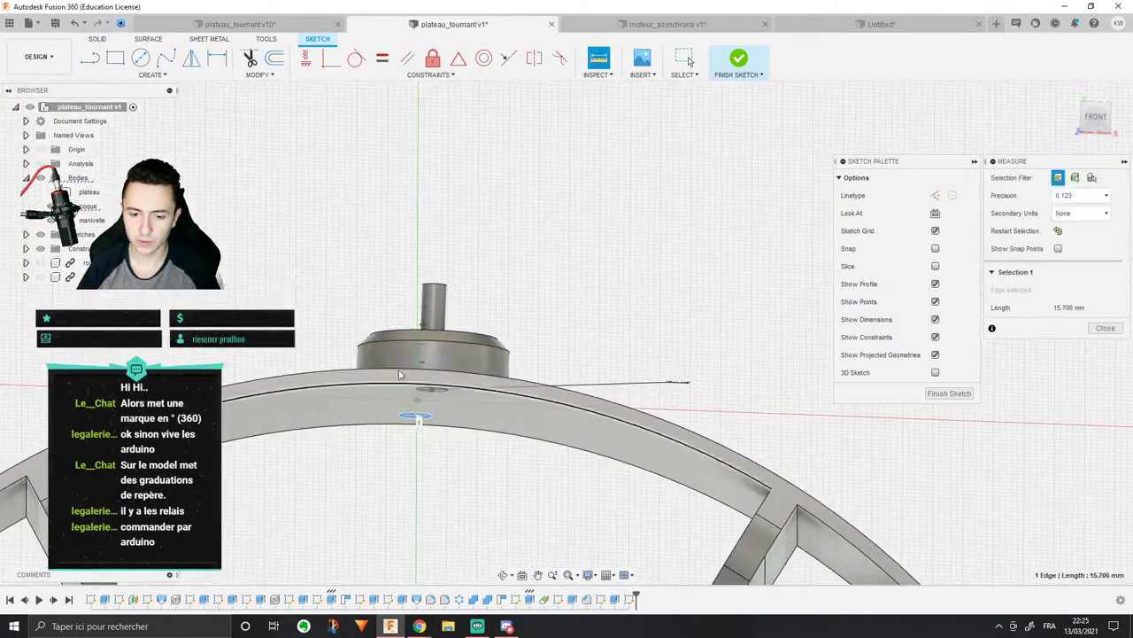
shift+middle_drag(342, 416, 345, 357)
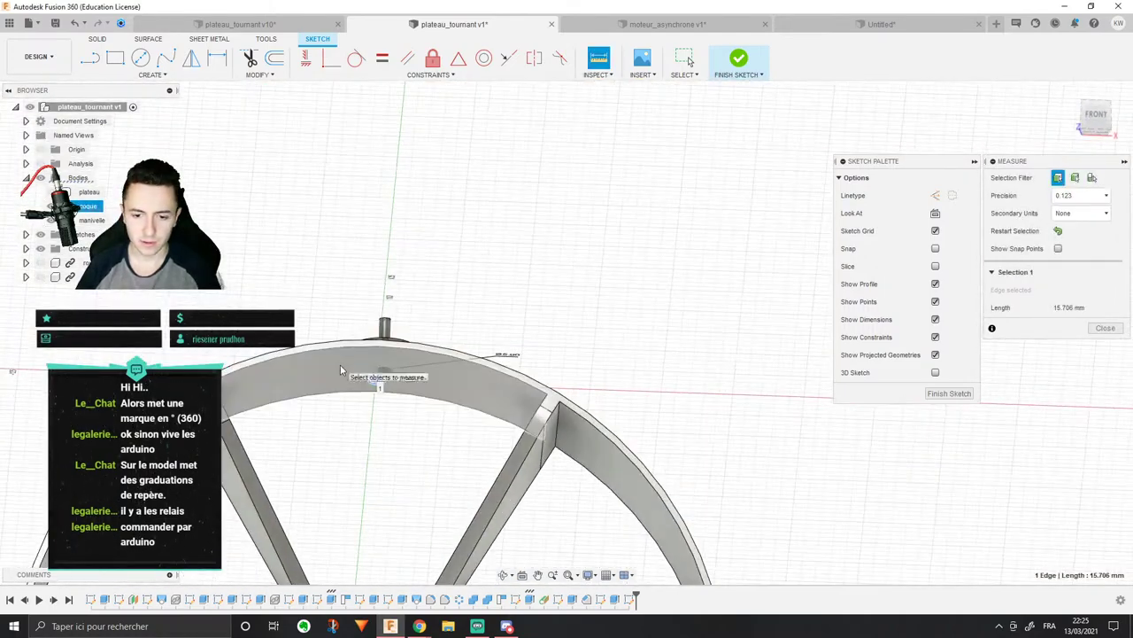
click(1105, 329)
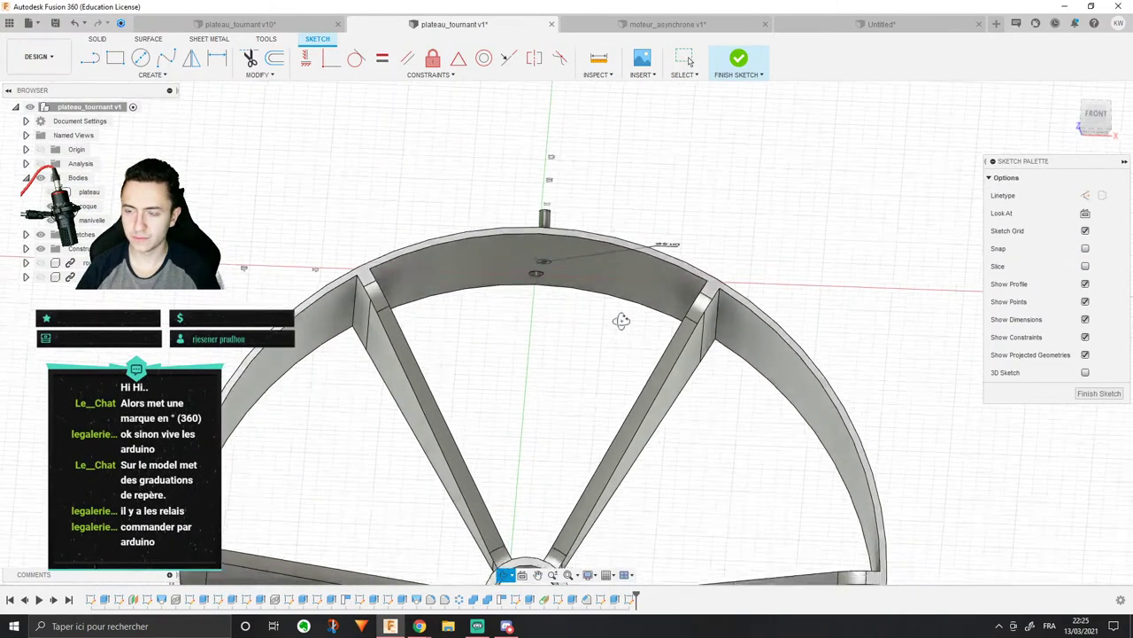
middle_drag(519, 535, 545, 434)
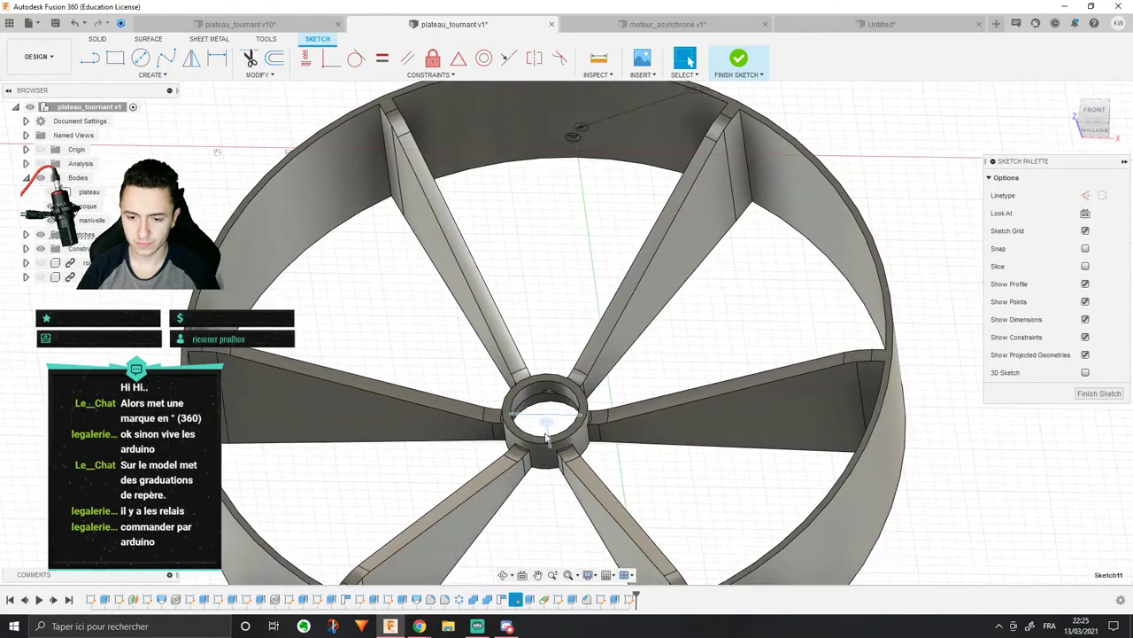
right_click(532, 599)
click(531, 531)
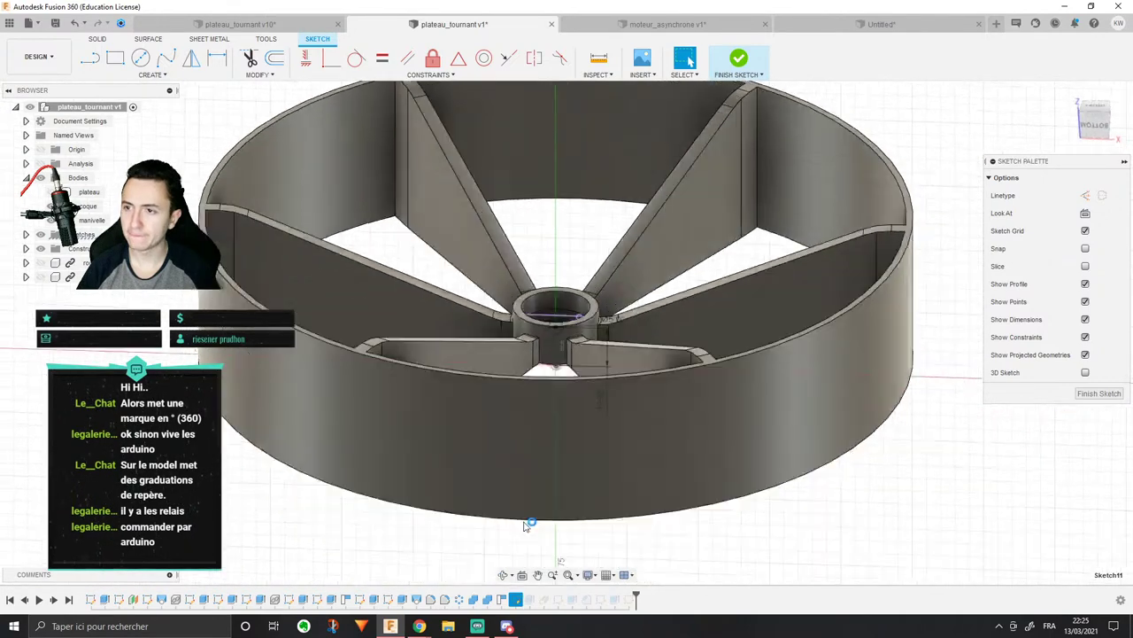
scroll(588, 213, up, 2)
scroll(678, 306, down, 2)
shift+middle_drag(677, 306, 662, 173)
scroll(547, 334, down, 5)
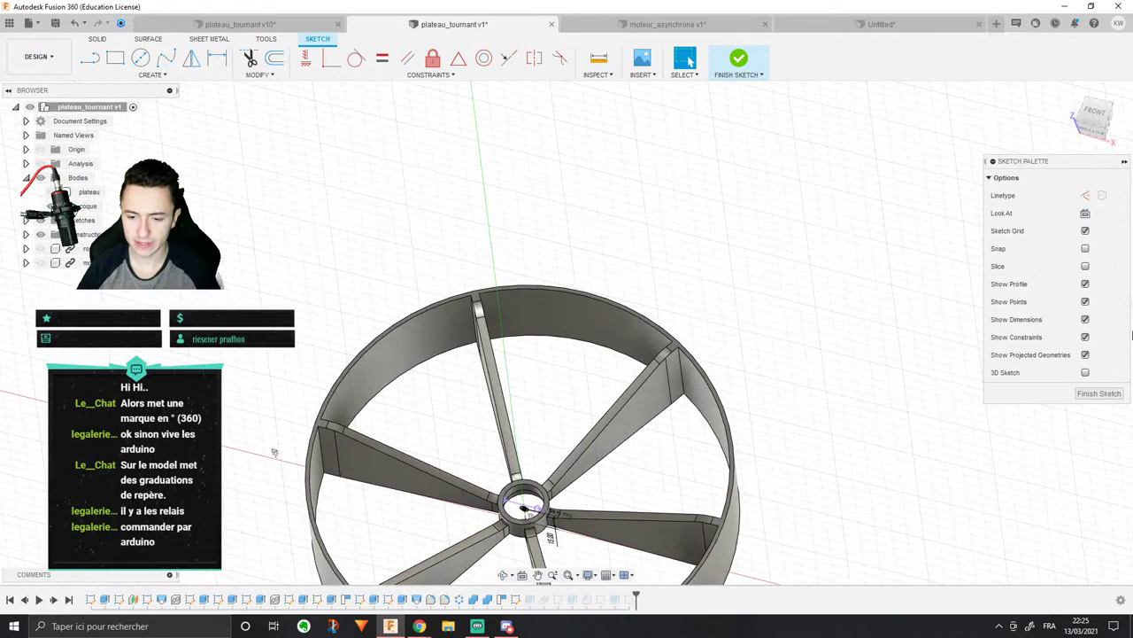
click(1112, 393)
Step: Reopen the sketch of the 5 mm circle on the crank disc's back face for editing
right_click(629, 599)
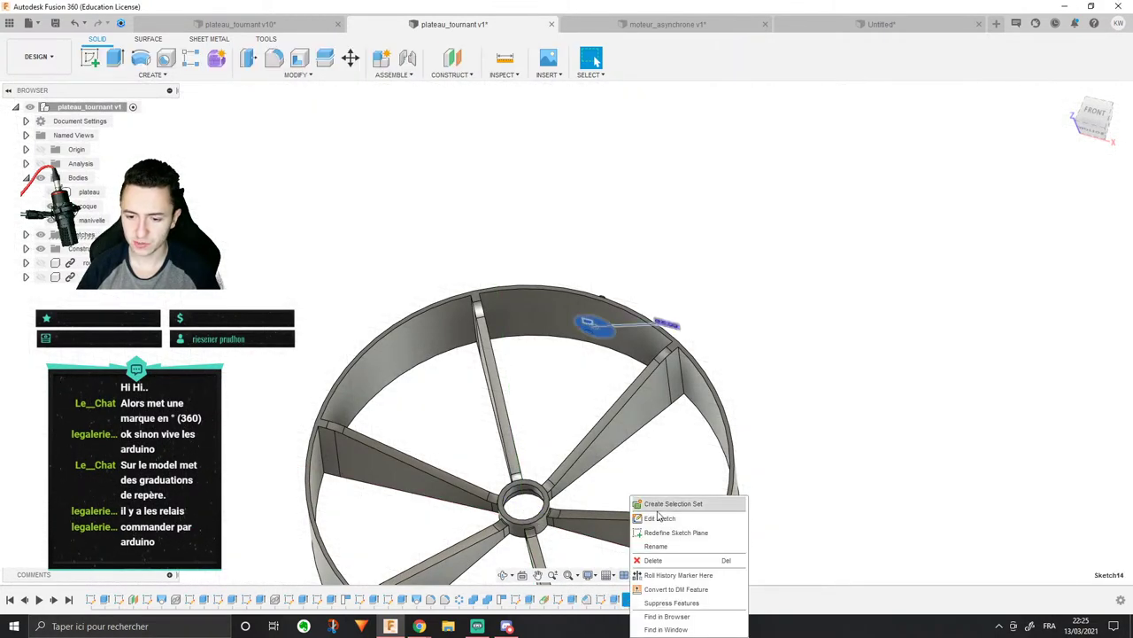
click(657, 519)
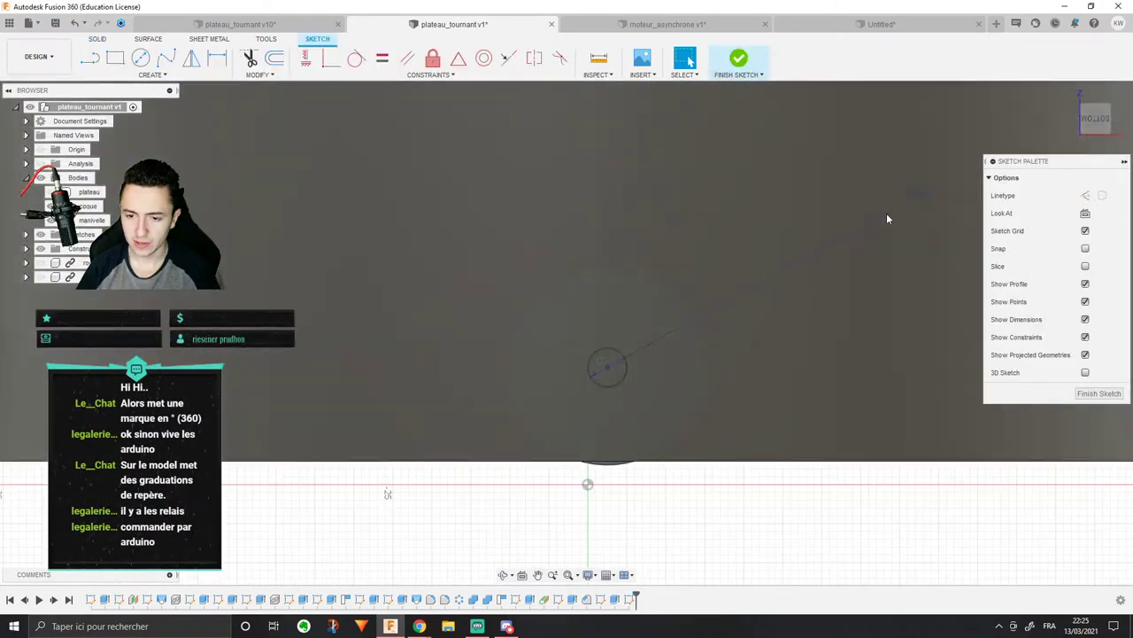
scroll(746, 295, down, 2)
mouse_move(711, 316)
shift+middle_down()
mouse_move(643, 377)
mouse_move(697, 403)
mouse_move(697, 347)
shift+middle_up()
scroll(697, 347, down, 2)
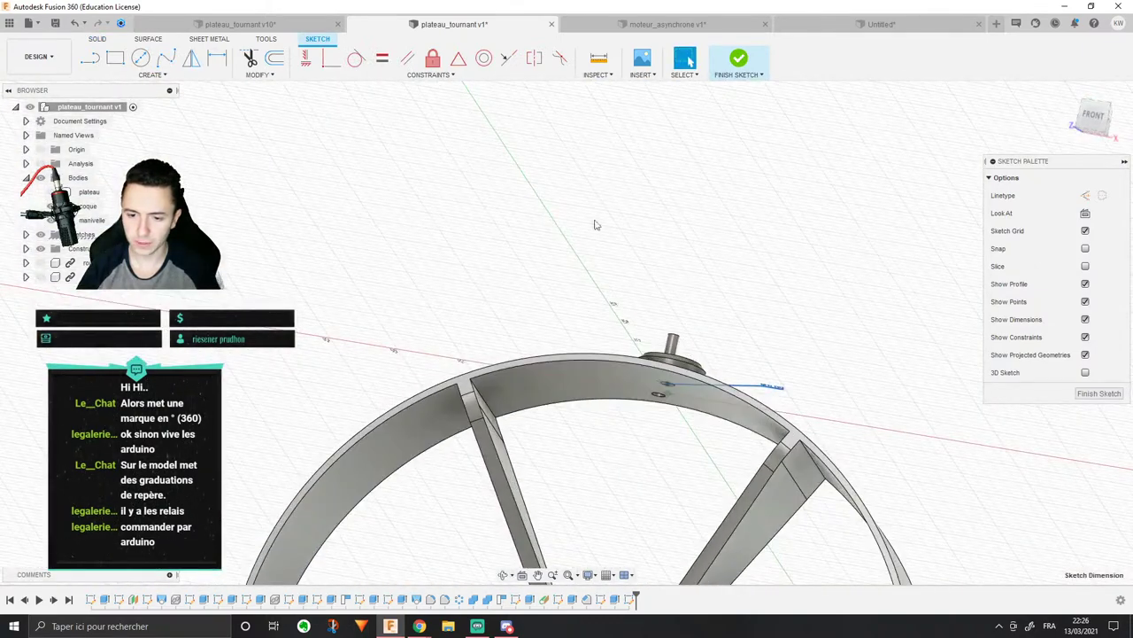
Step: Extrude the 5 mm circle about 10 mm inward through the coque wall as a new body for the crank shaft
click(96, 39)
click(115, 58)
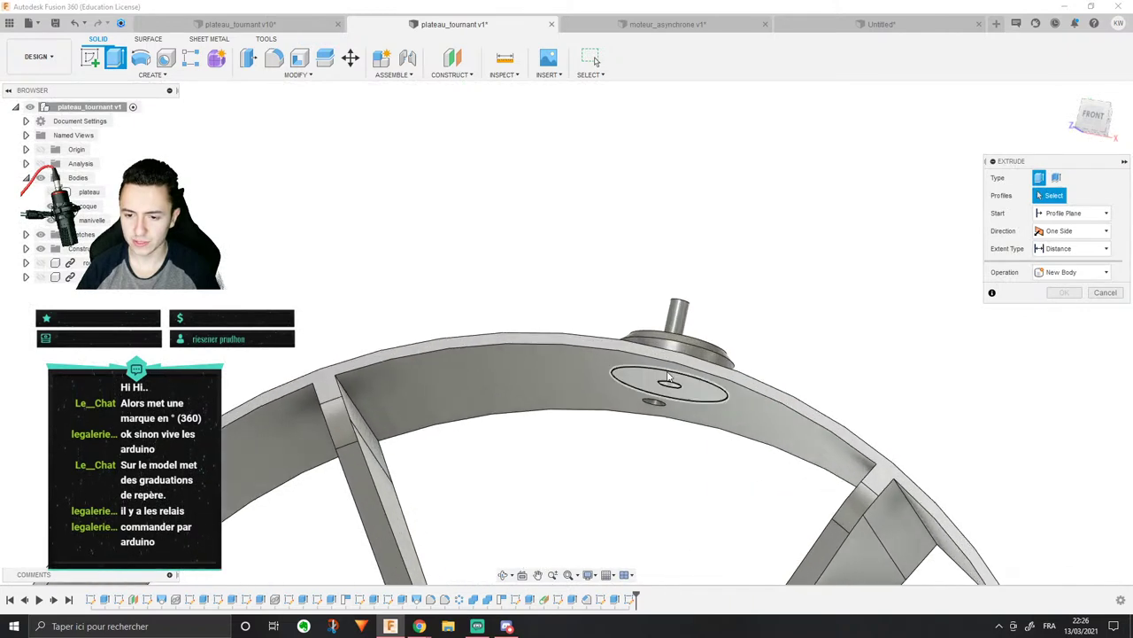
click(671, 390)
drag(670, 390, 654, 485)
click(1095, 310)
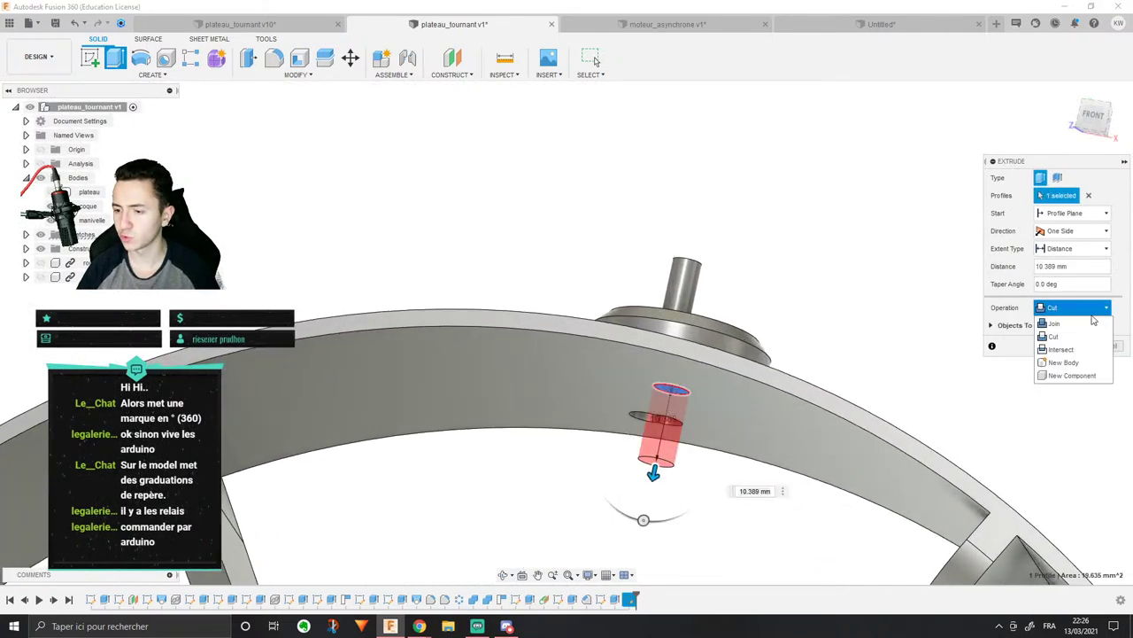
click(1067, 363)
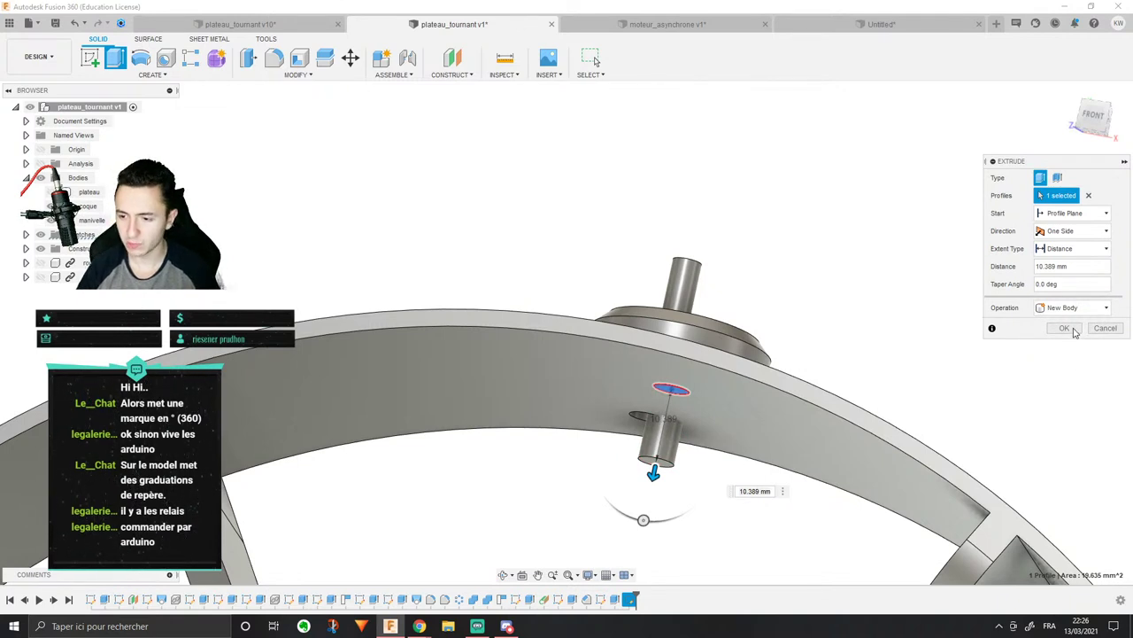
click(1070, 269)
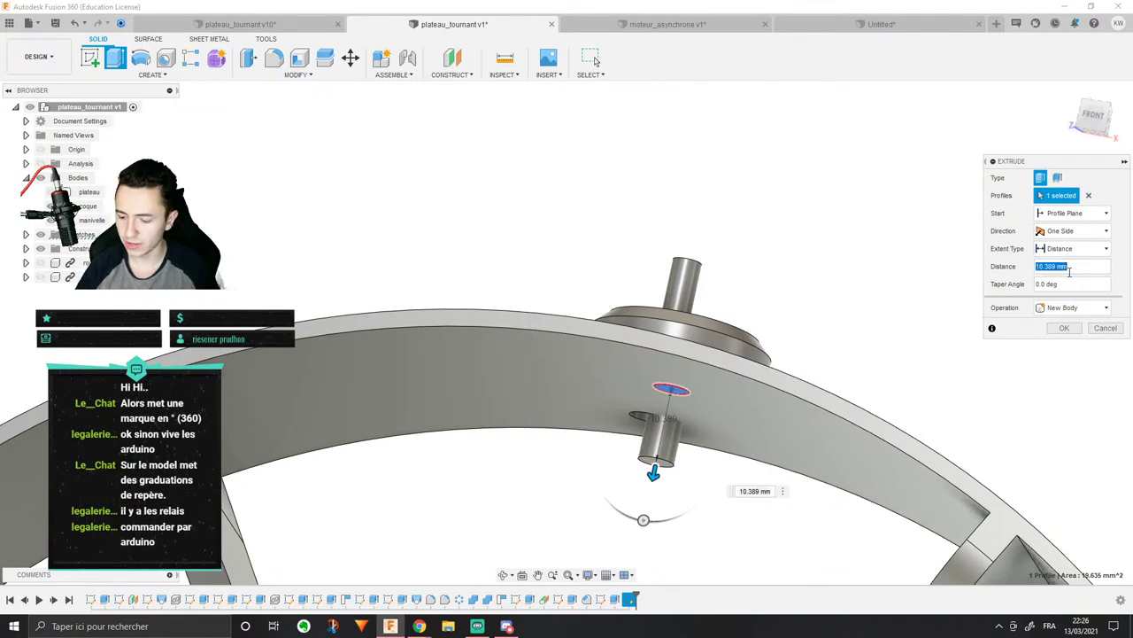
key(Return)
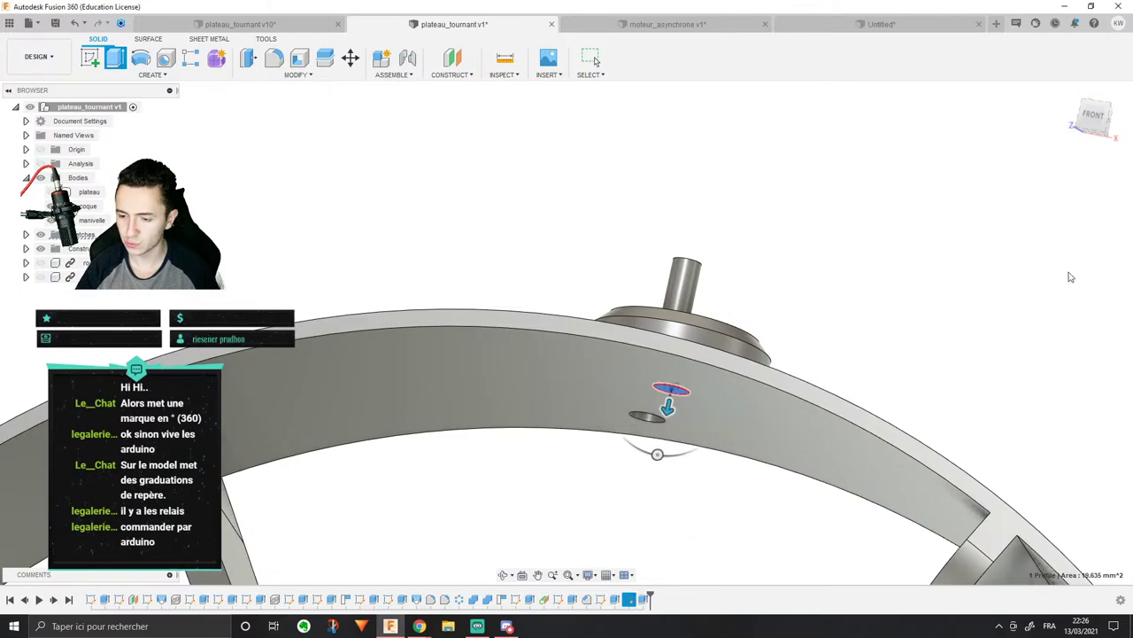
Step: Create a sketch on the free end face of the crank shaft inside the coque
shift+middle_drag(650, 510, 710, 383)
scroll(769, 341, up, 5)
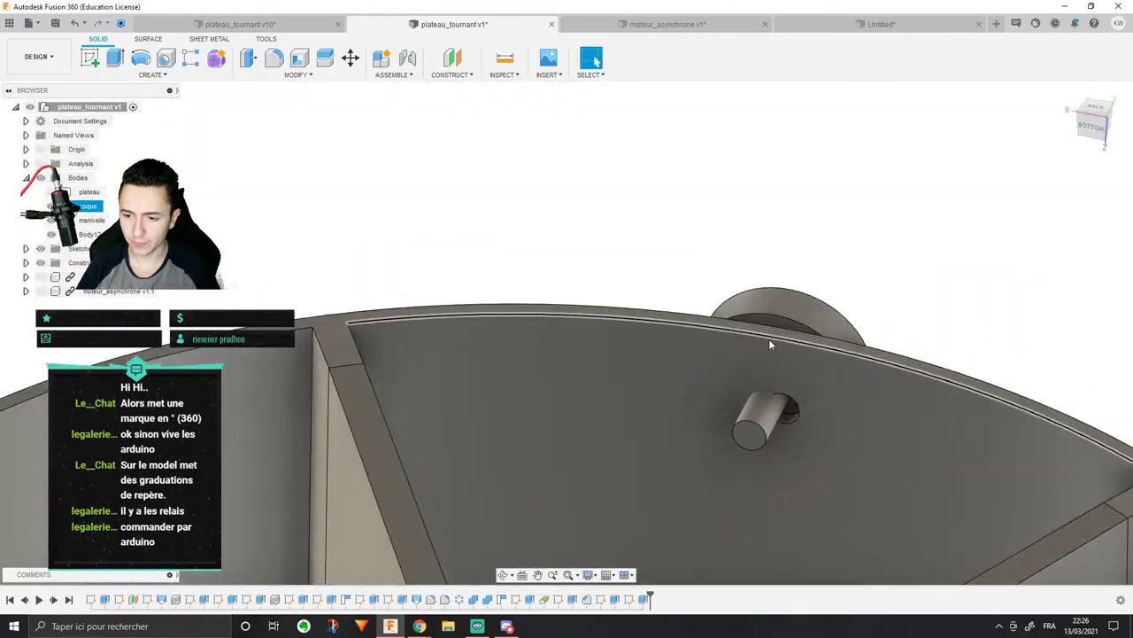
middle_drag(826, 413, 715, 333)
scroll(674, 343, down, 4)
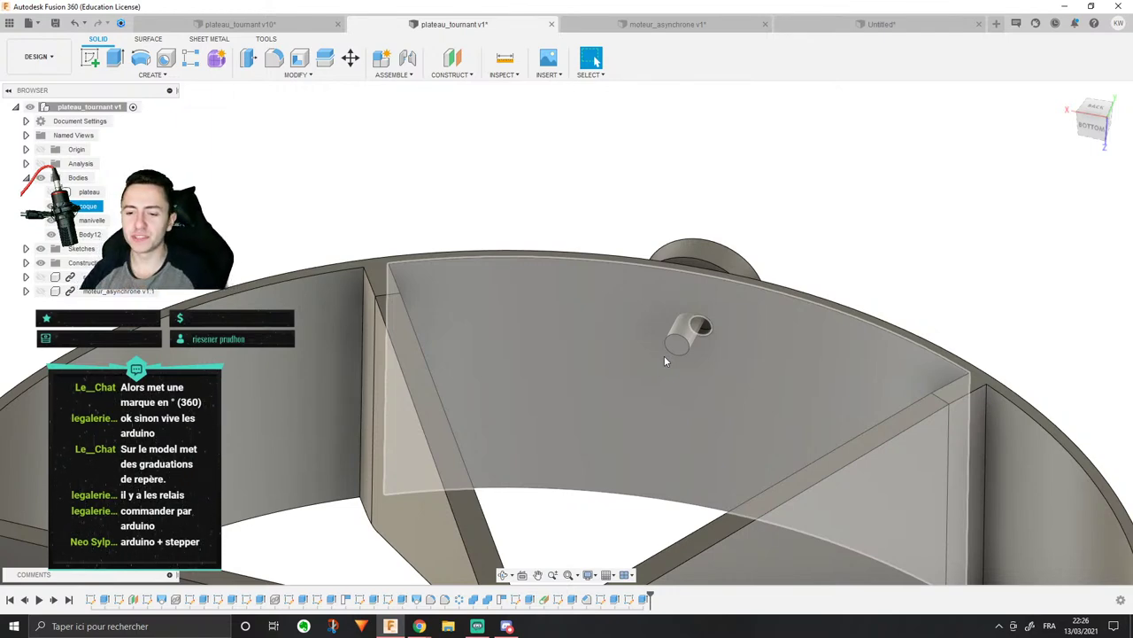
scroll(664, 355, up, 3)
right_click(724, 336)
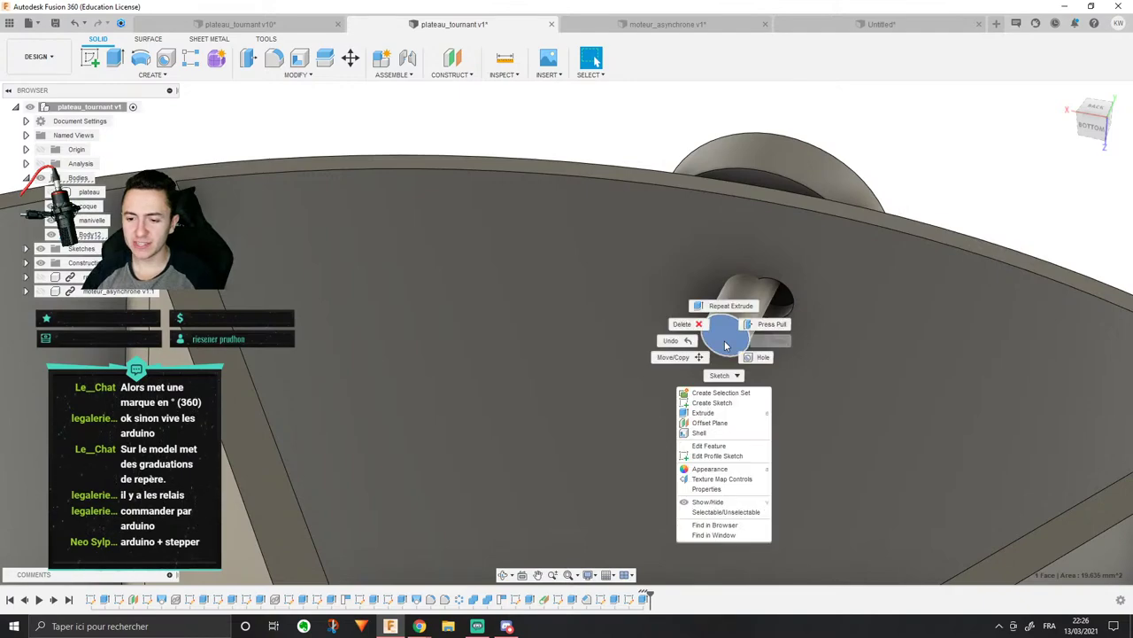
click(703, 403)
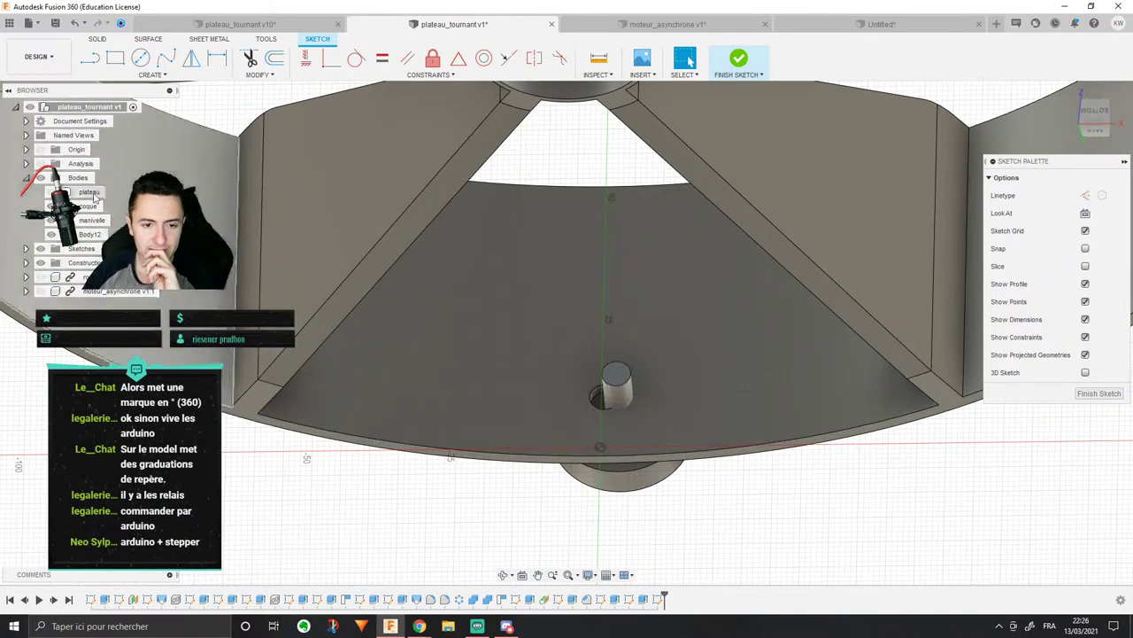
Step: Hide the coque body and sketch a circle nearly as large as the crank disc, centred on the shaft's end face
click(53, 192)
click(50, 192)
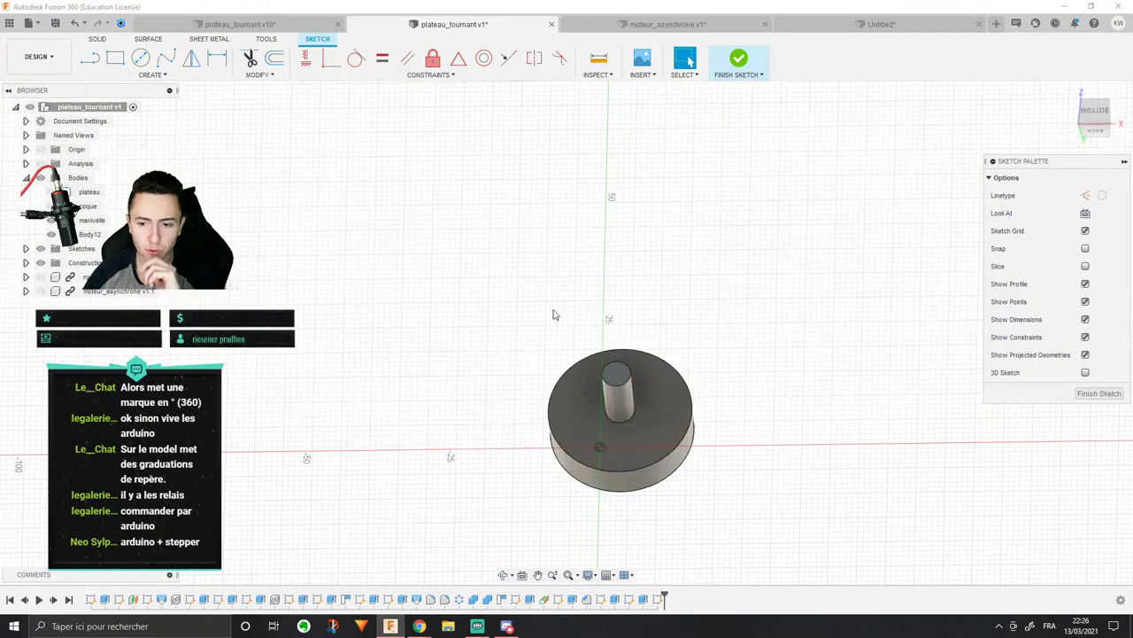
shift+middle_drag(718, 374, 687, 376)
scroll(687, 372, up, 4)
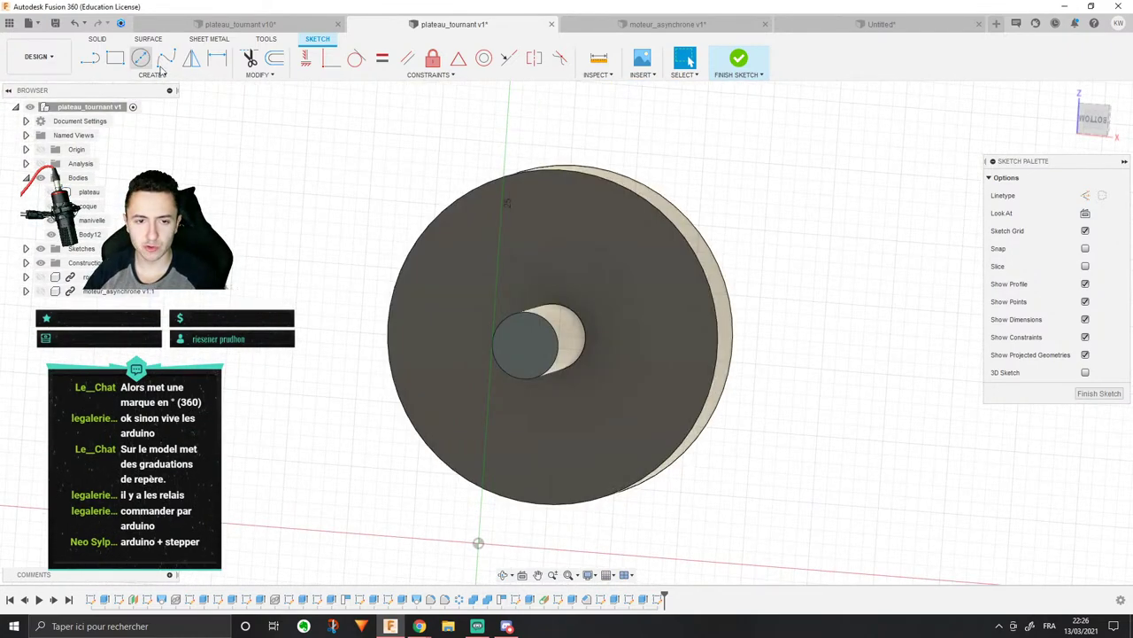
click(141, 58)
click(525, 345)
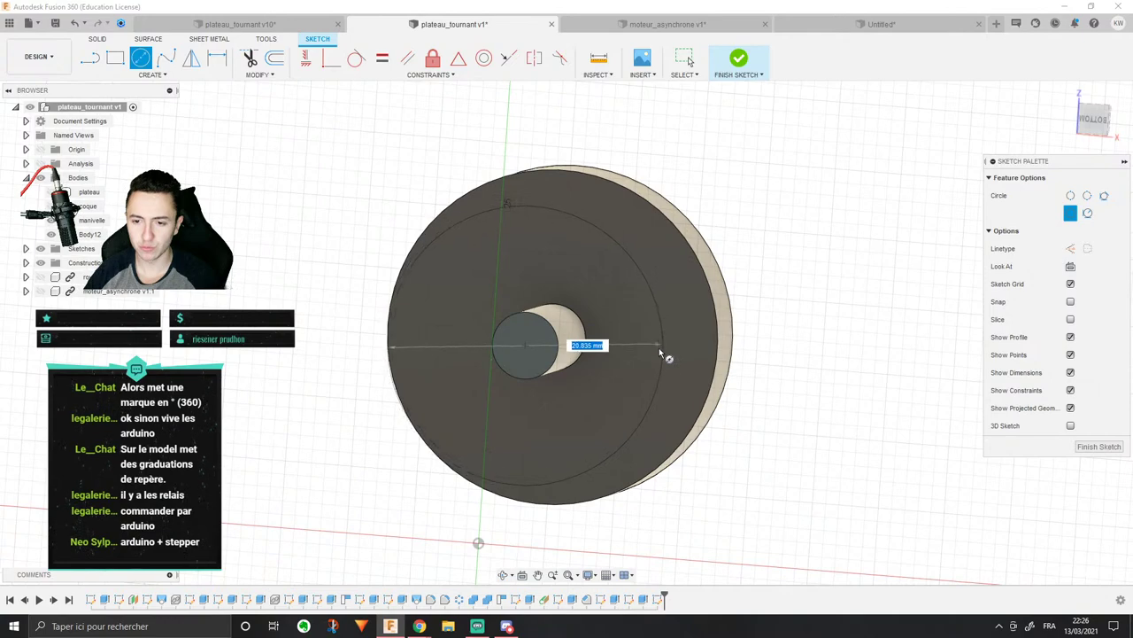
click(688, 379)
scroll(665, 349, down, 5)
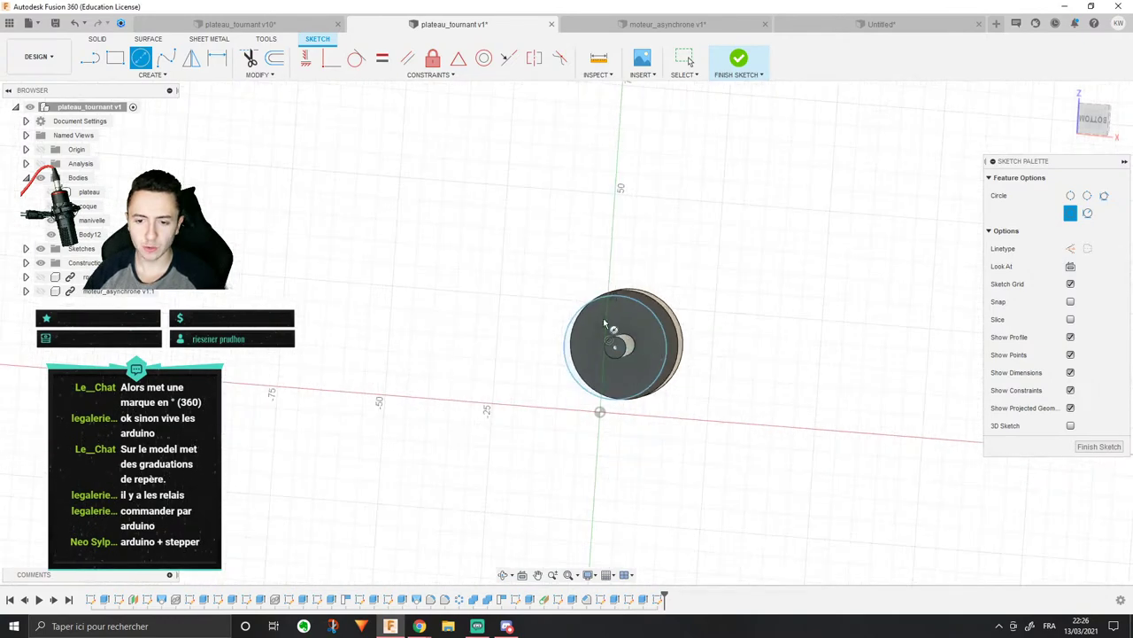
Step: Show the plateau body and examine where the shaft-end circle sits relative to the plateau's underside
shift+middle_drag(604, 323, 611, 353)
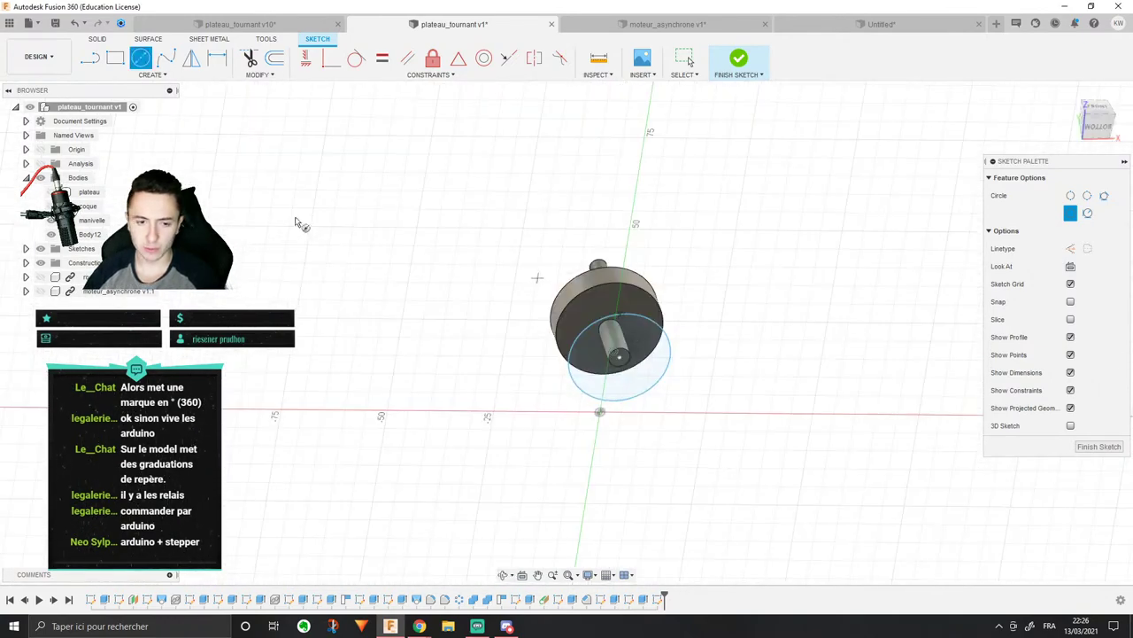
click(52, 205)
shift+middle_drag(627, 304, 690, 60)
click(51, 205)
click(51, 191)
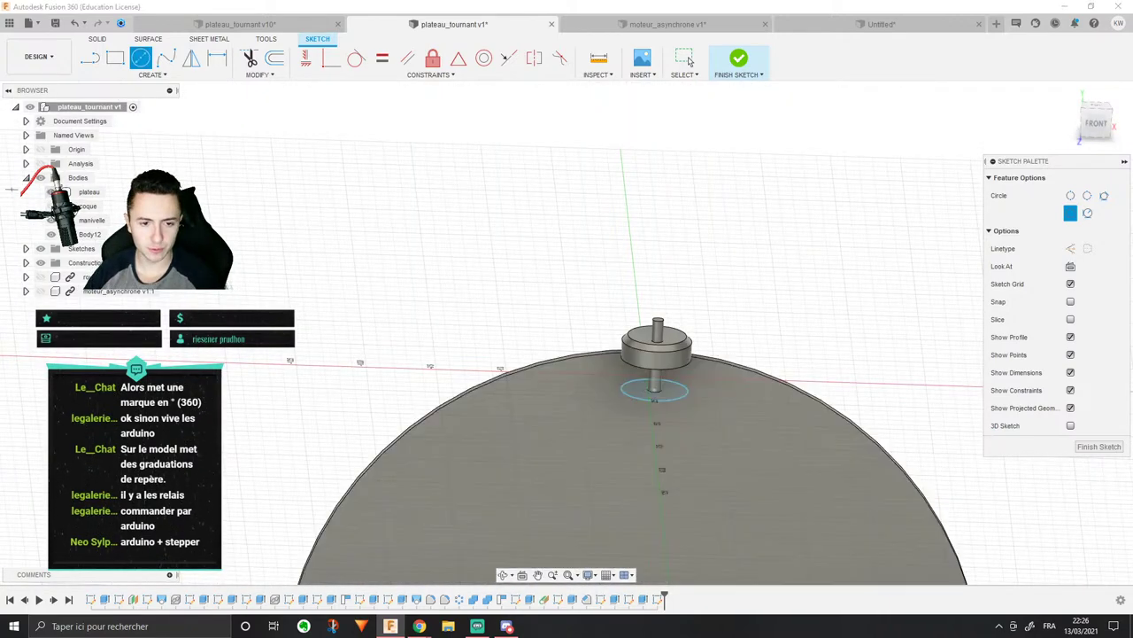
shift+middle_drag(640, 438, 1126, 140)
click(1096, 120)
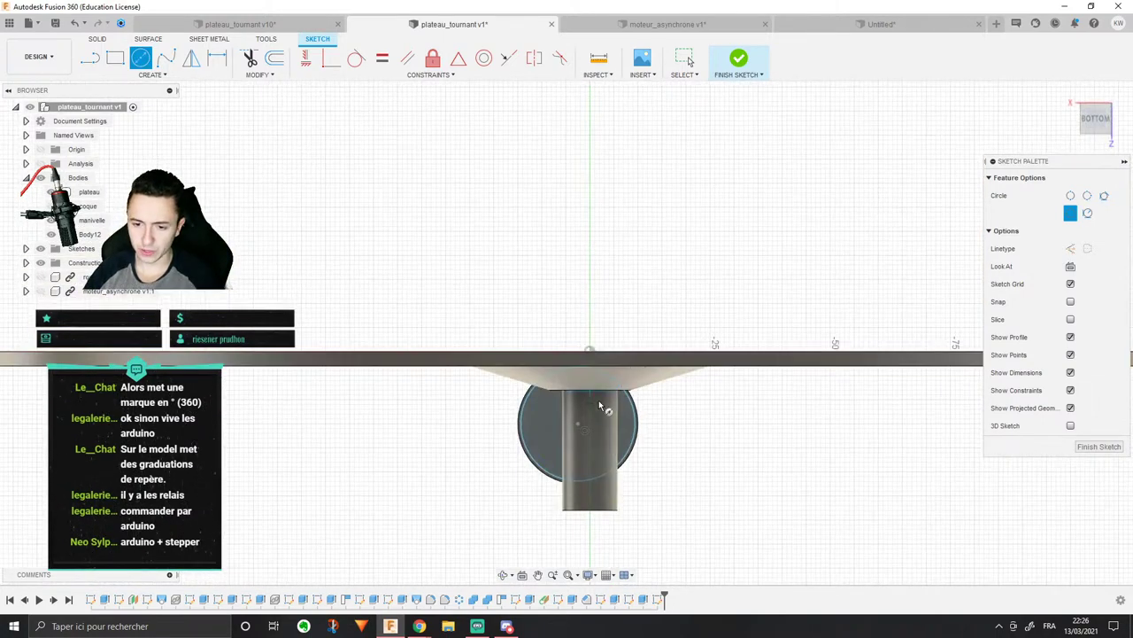
shift+middle_drag(599, 404, 618, 395)
scroll(585, 410, up, 4)
key(Escape)
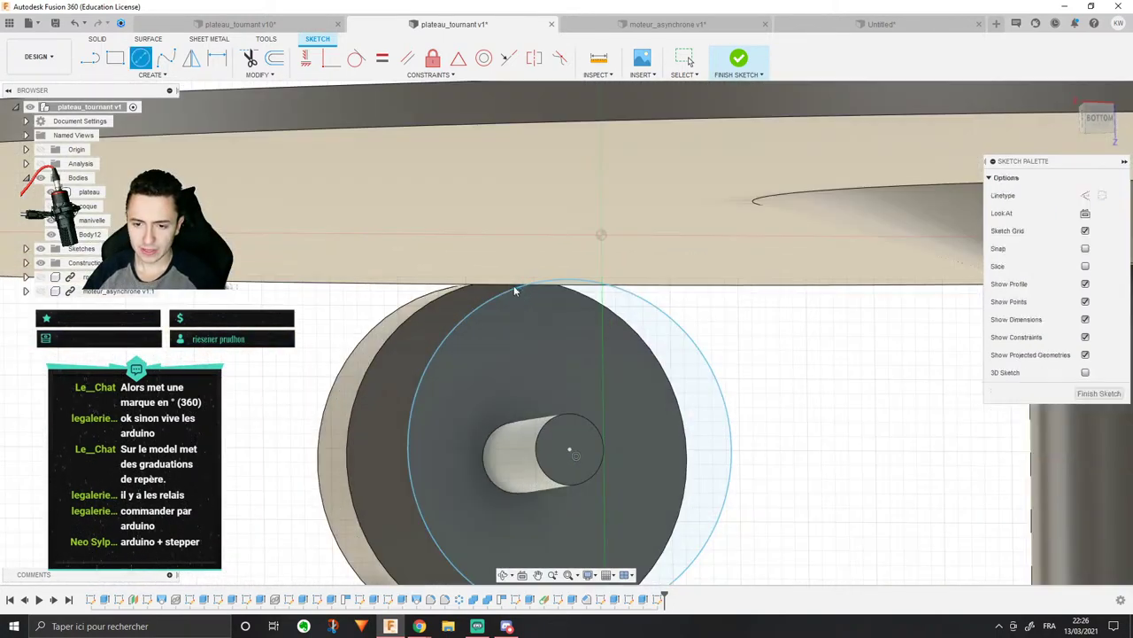
Step: Shrink the circle centred on the shaft's end face to a radius of about 9.8 mm and convert it to construction geometry
drag(517, 291, 527, 317)
click(50, 191)
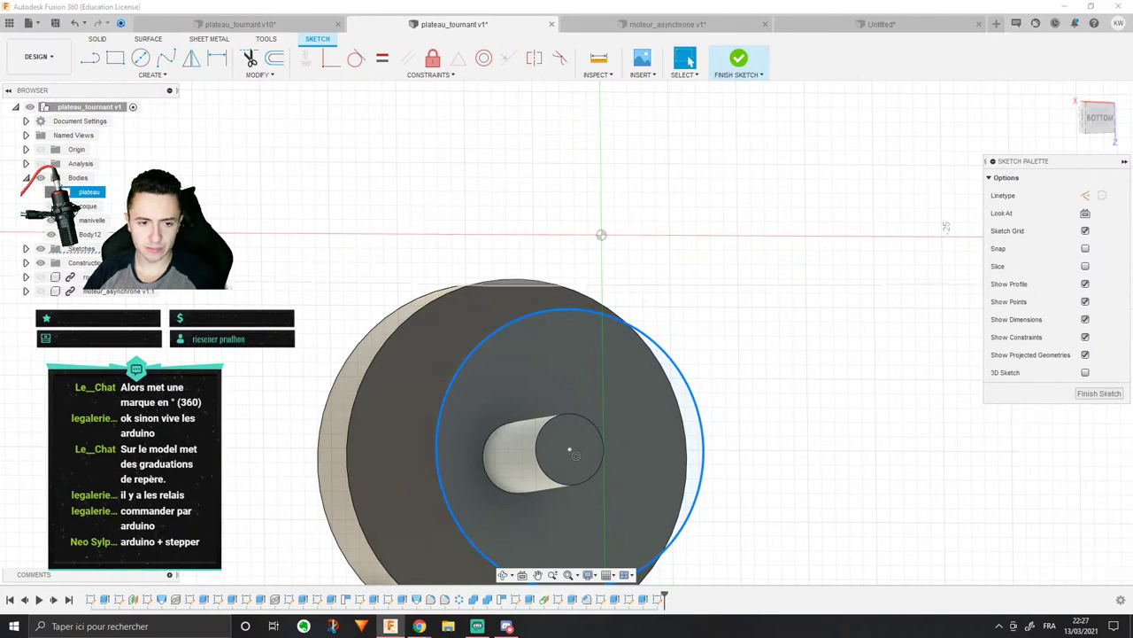
mouse_move(630, 351)
shift+middle_down()
mouse_move(614, 347)
mouse_move(624, 354)
shift+middle_up()
scroll(625, 352, down, 2)
click(636, 340)
click(1085, 195)
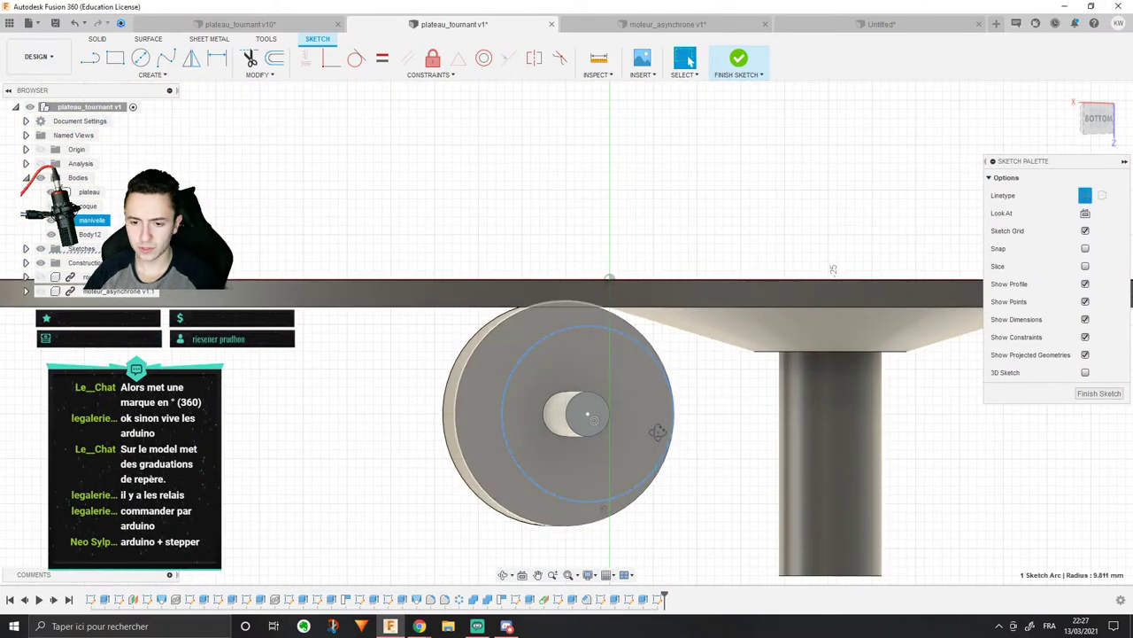
Step: Sketch a circle about 16.4 mm in diameter inside the dashed construction circle, centred on the shaft's end face
shift+middle_drag(656, 430, 593, 404)
scroll(595, 398, up, 3)
scroll(684, 353, down, 2)
click(741, 354)
scroll(390, 190, down, 1)
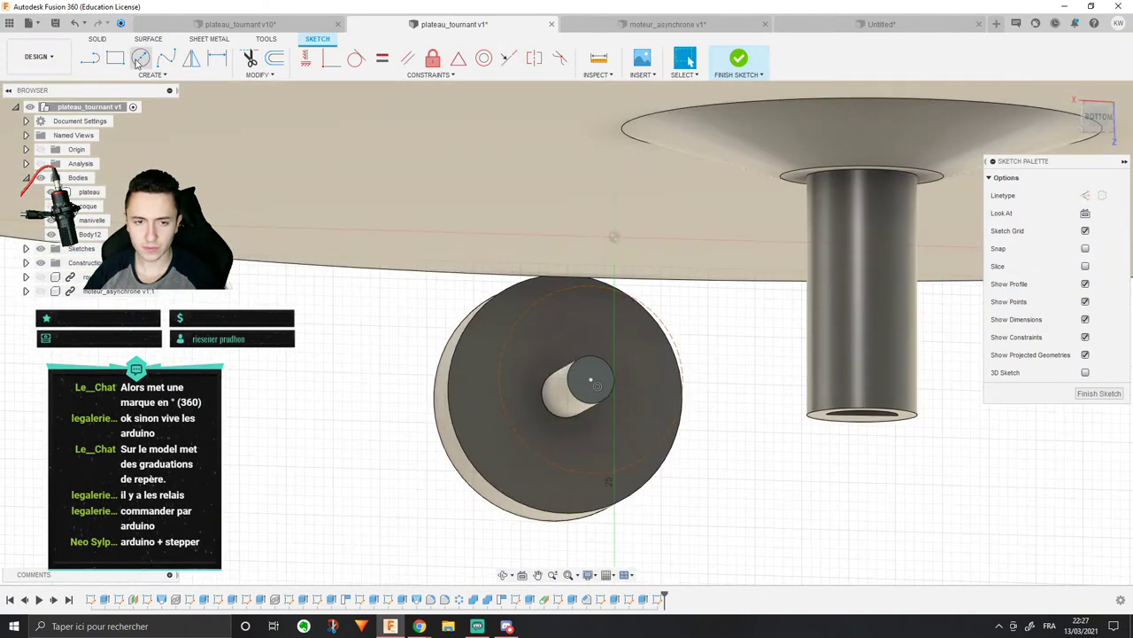
click(140, 61)
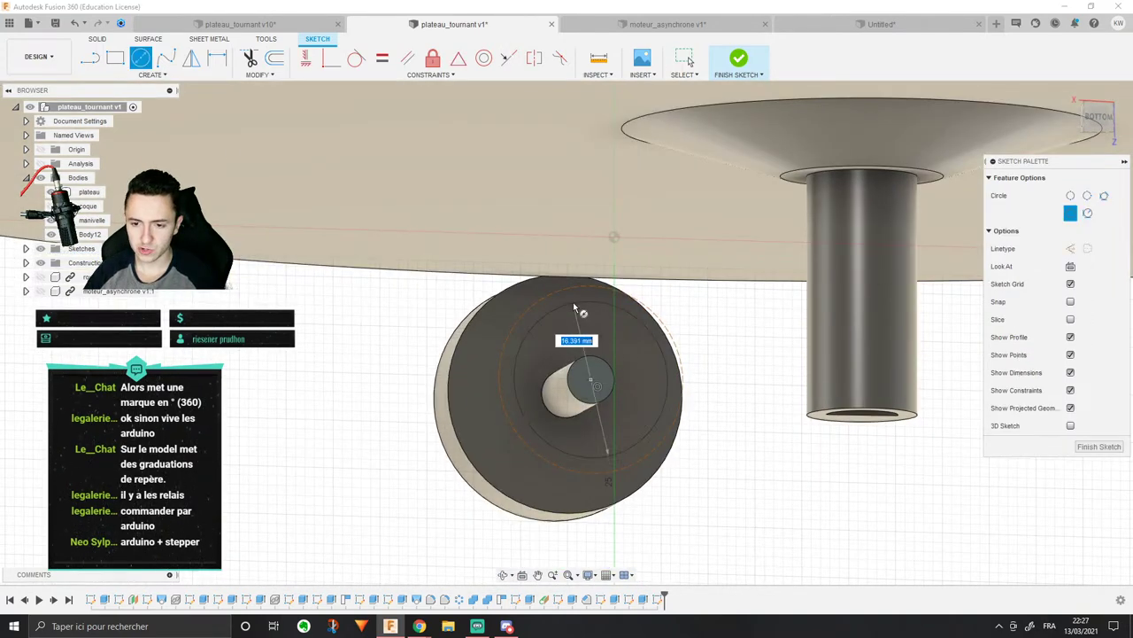
click(573, 302)
key(Escape)
scroll(552, 310, up, 2)
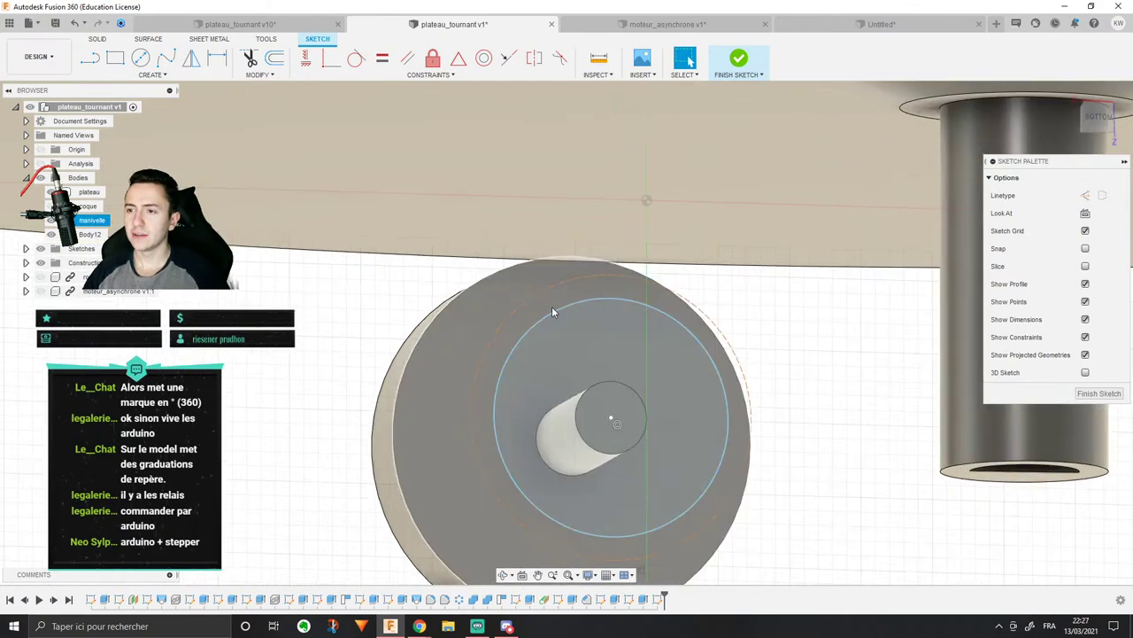
Step: Dimension the radial gap between the inner circle and the dashed construction circle at 2 mm
scroll(551, 305, down, 2)
scroll(647, 314, up, 2)
middle_drag(608, 309, 575, 252)
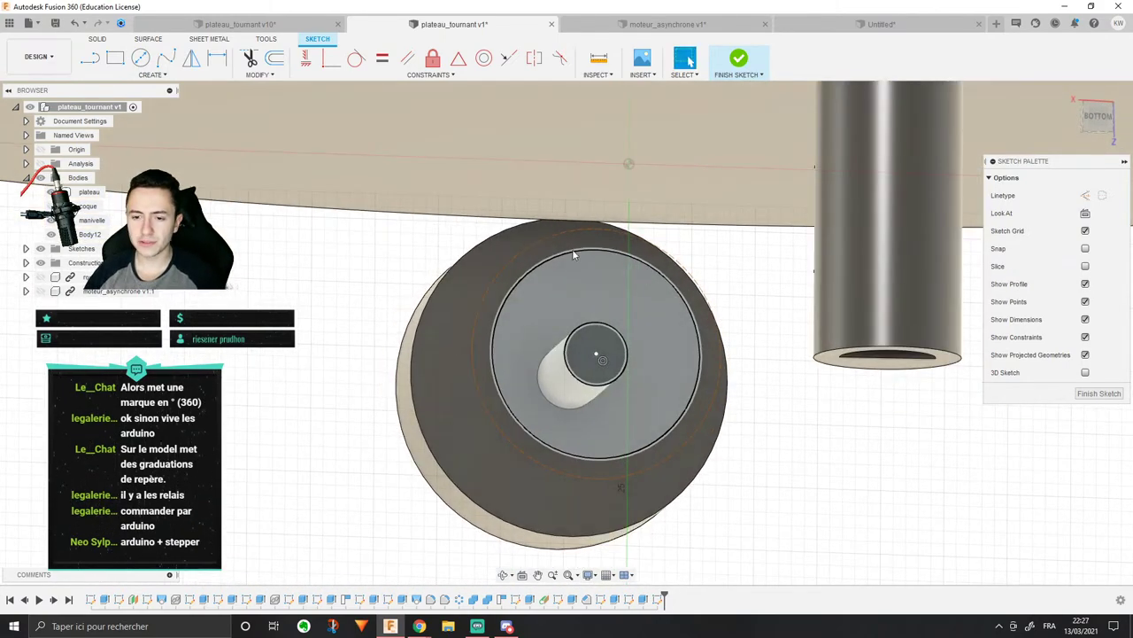
scroll(572, 249, up, 3)
scroll(607, 263, down, 2)
key(d)
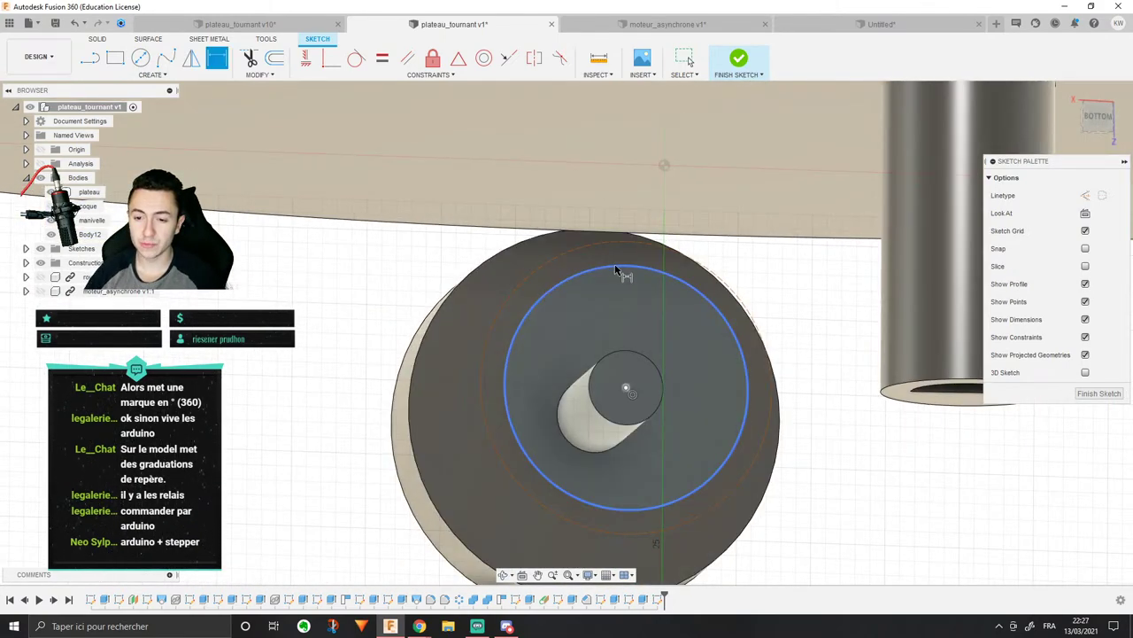
click(613, 266)
click(833, 325)
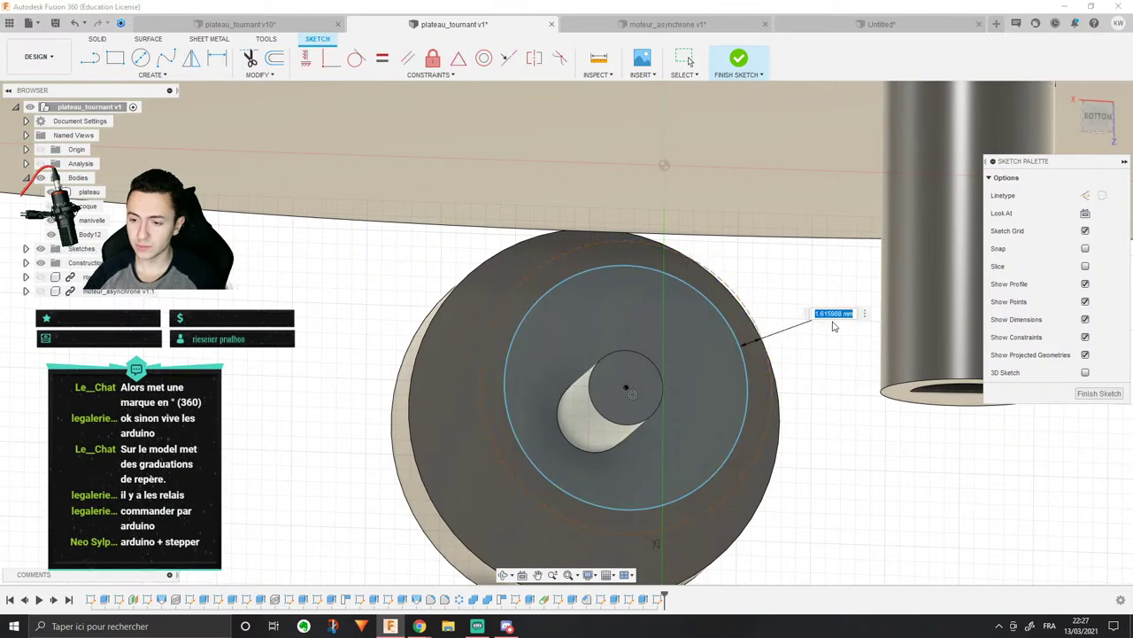
key(Return)
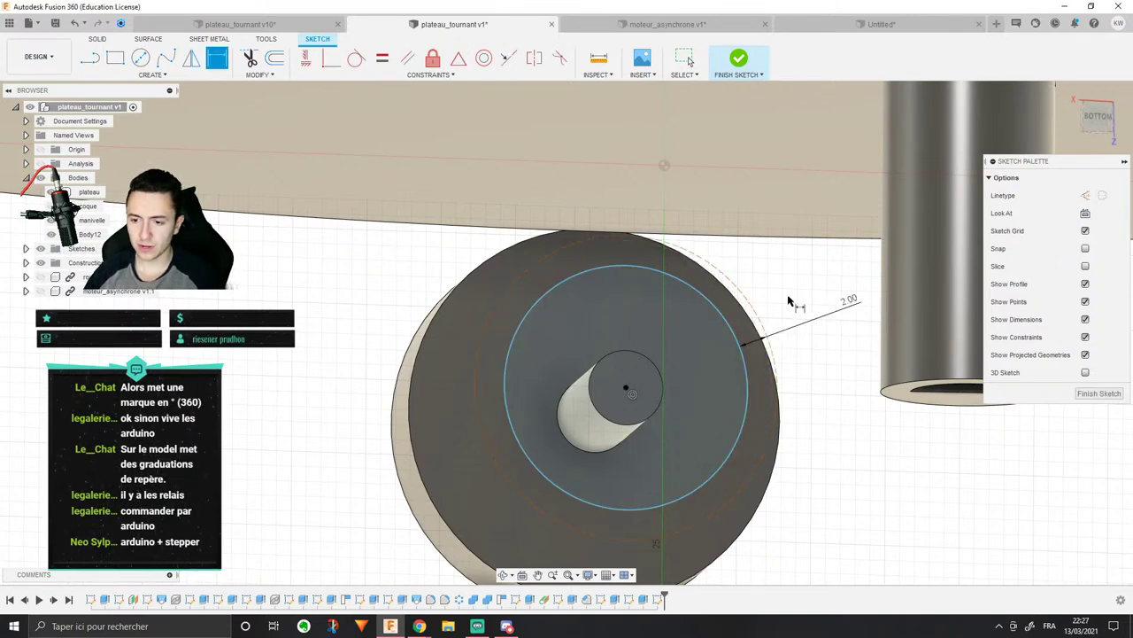
Step: Set the gap between the inner circle and the dashed construction circle to 1 mm
double_click(846, 302)
text(1)
key(Return)
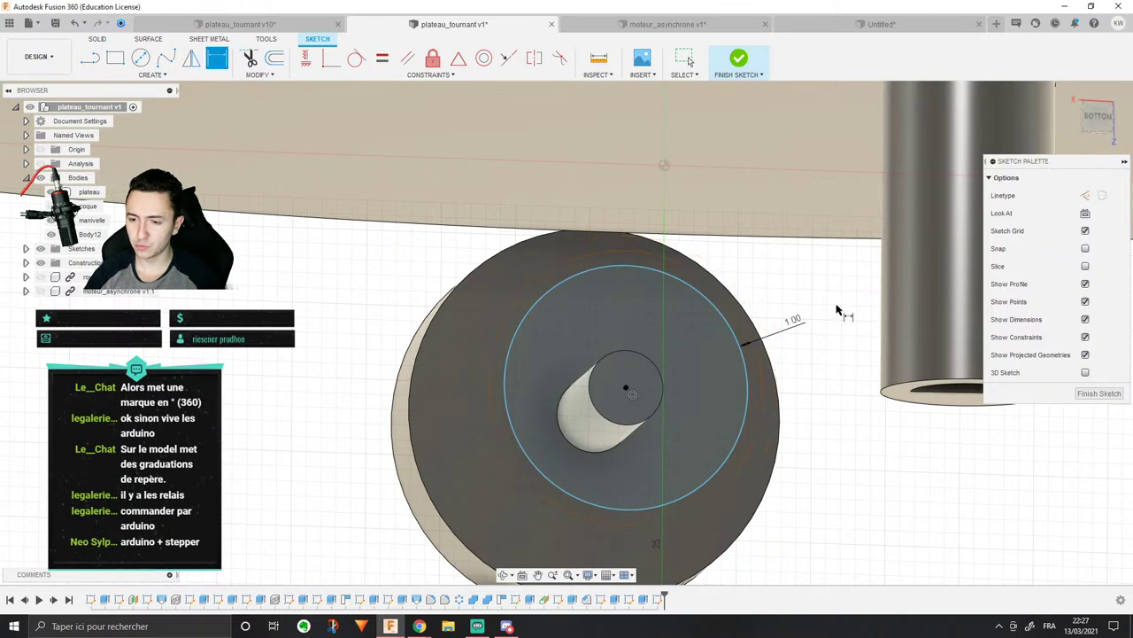
Step: Sketch an outer circle centred on the shaft's end face, about 2 mm outside the dashed construction circle
scroll(735, 314, down, 2)
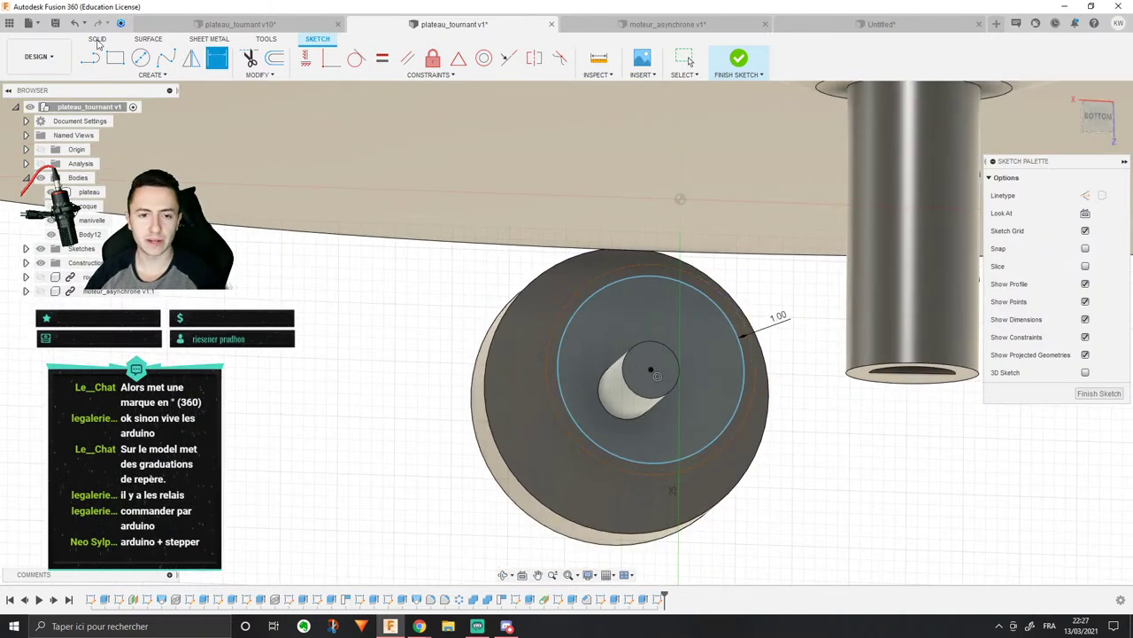
click(141, 58)
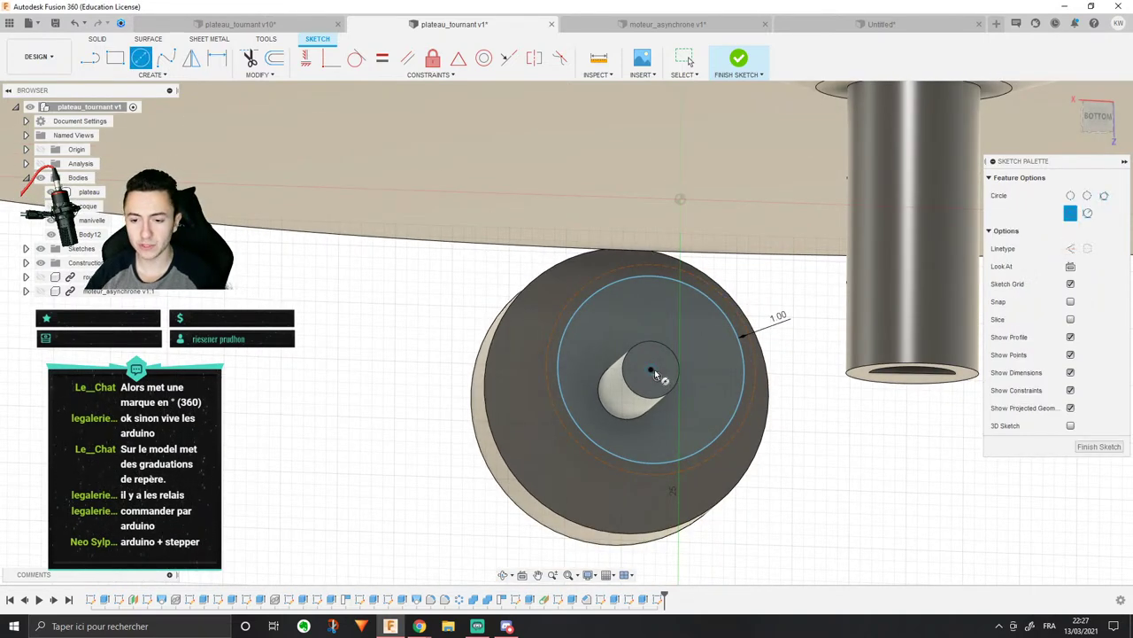
click(653, 371)
click(752, 295)
scroll(752, 296, up, 3)
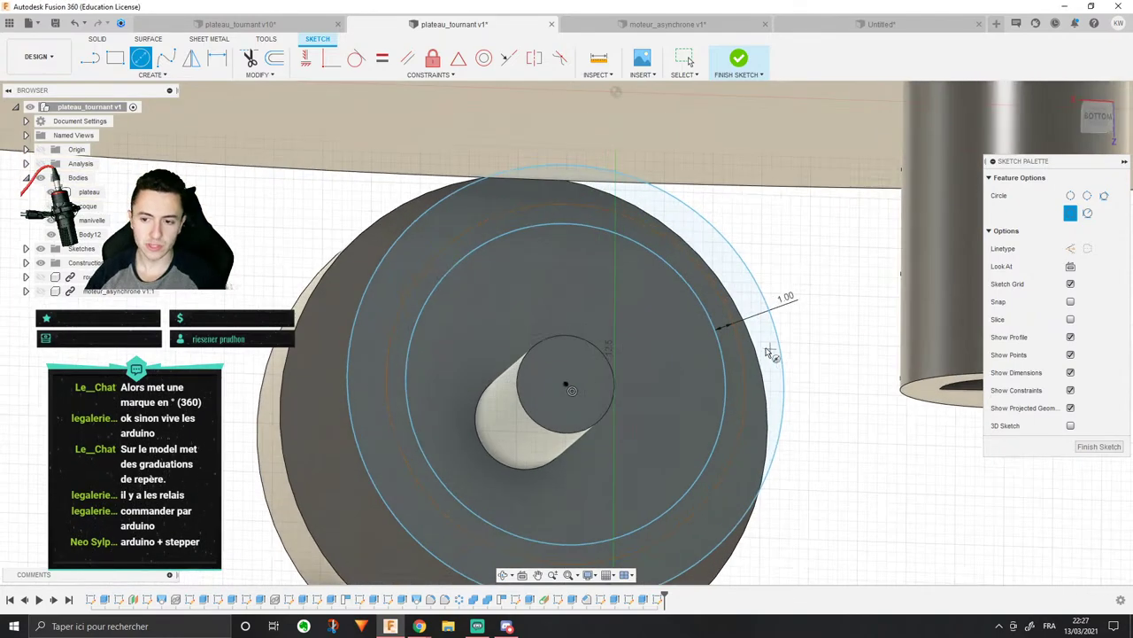
key(Escape)
Step: Dimension the radial gap between the dashed construction circle and the outer circle at 1 mm
key(d)
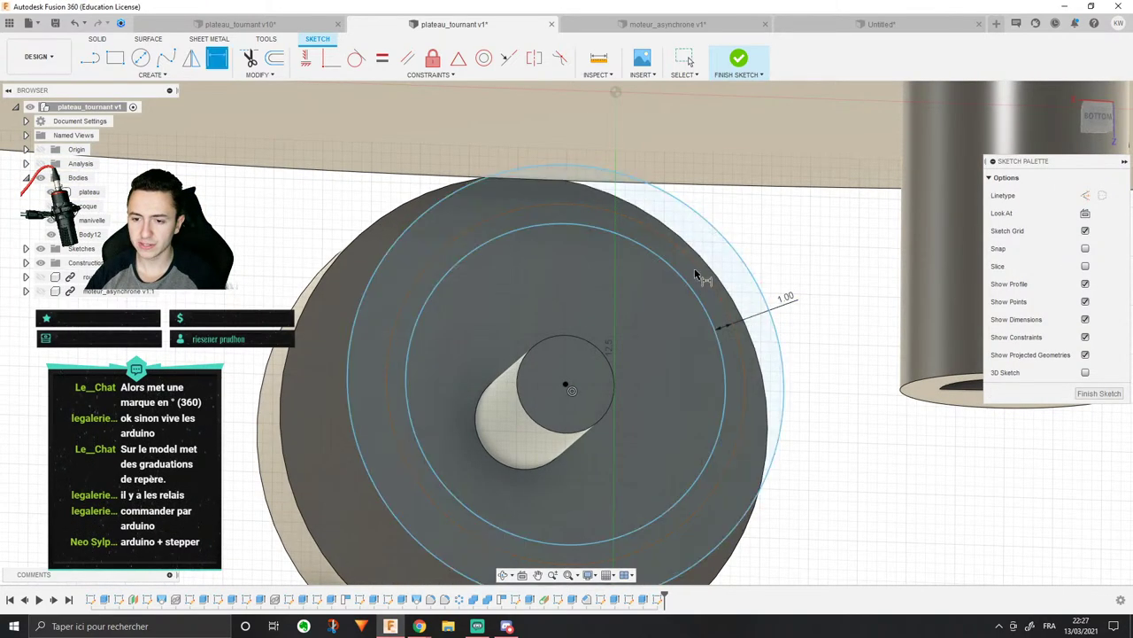
click(694, 267)
click(736, 251)
click(775, 228)
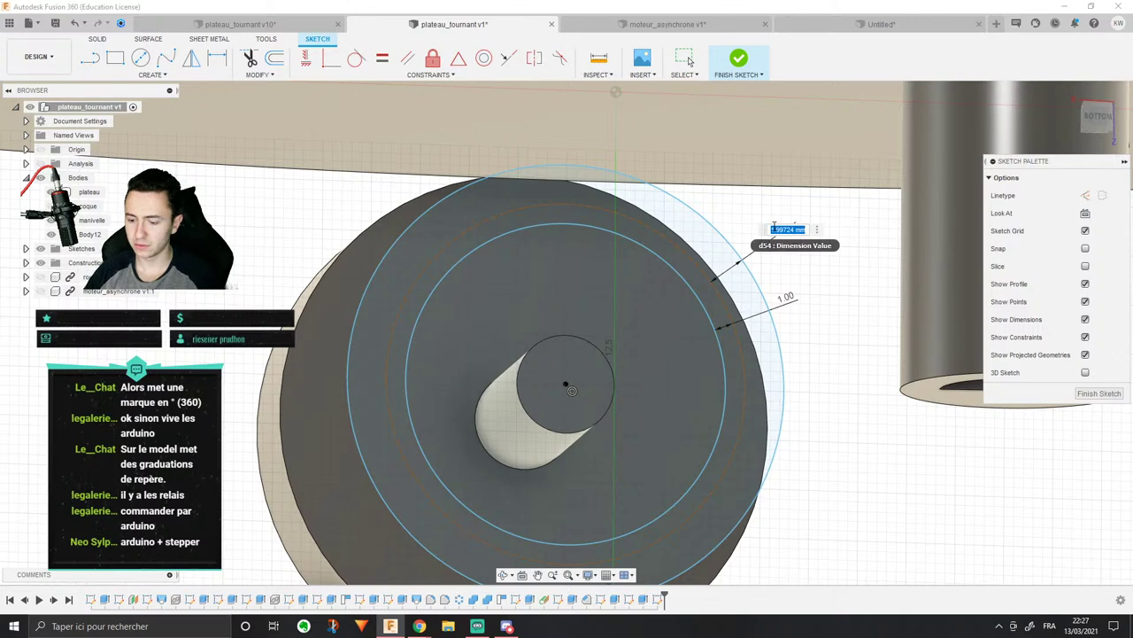
text(1)
key(Return)
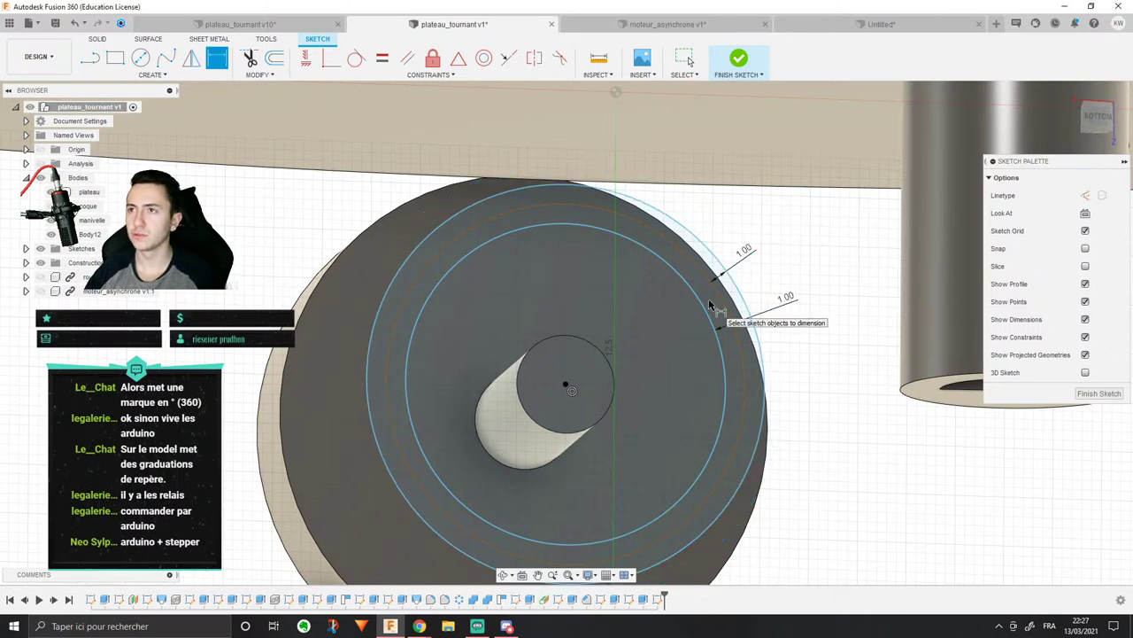
Step: Enlarge the dashed construction circle to a radius of about 10.1 mm, compare it with the plateau's underside, and hide the plateau body
click(581, 223)
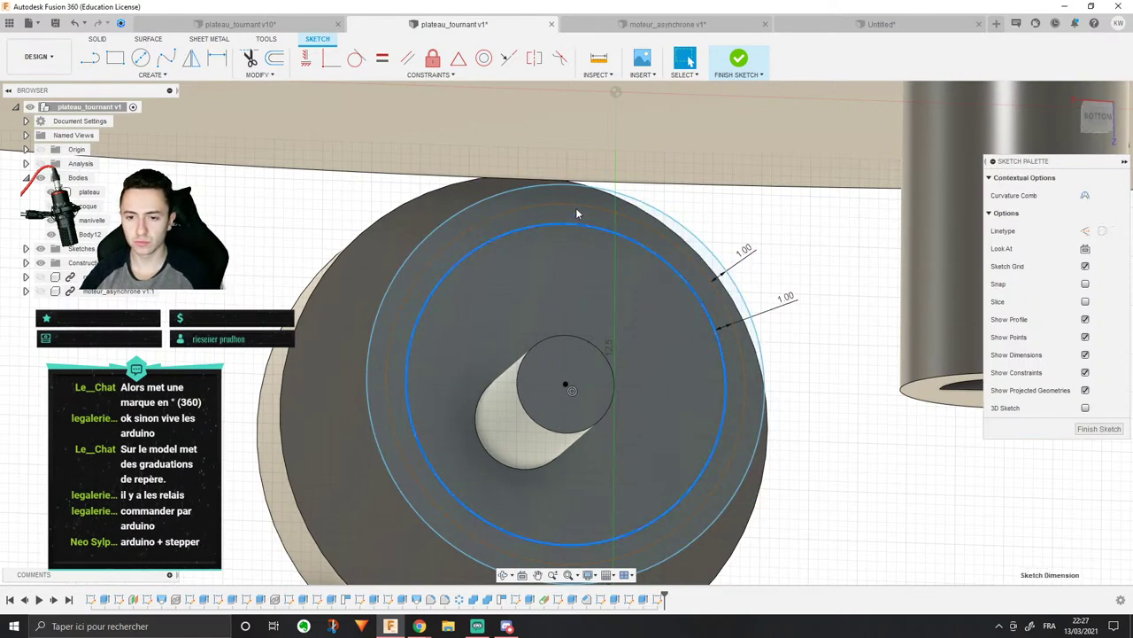
mouse_move(740, 338)
mouse_down()
mouse_move(760, 335)
mouse_move(734, 303)
mouse_up()
scroll(673, 257, down, 5)
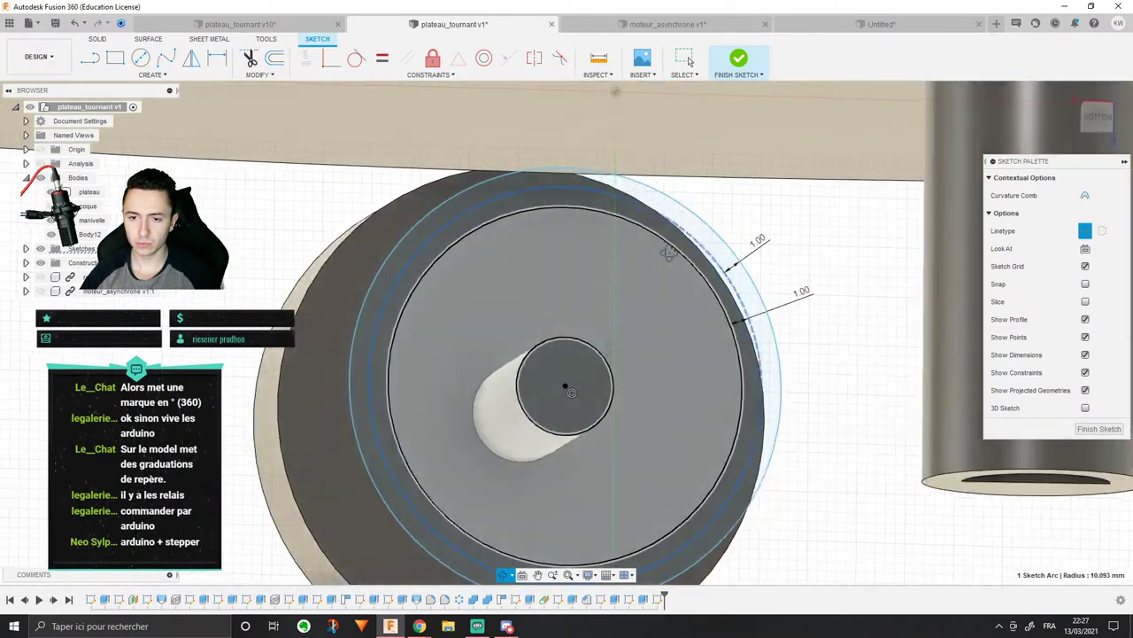
scroll(667, 252, down, 2)
scroll(646, 240, up, 7)
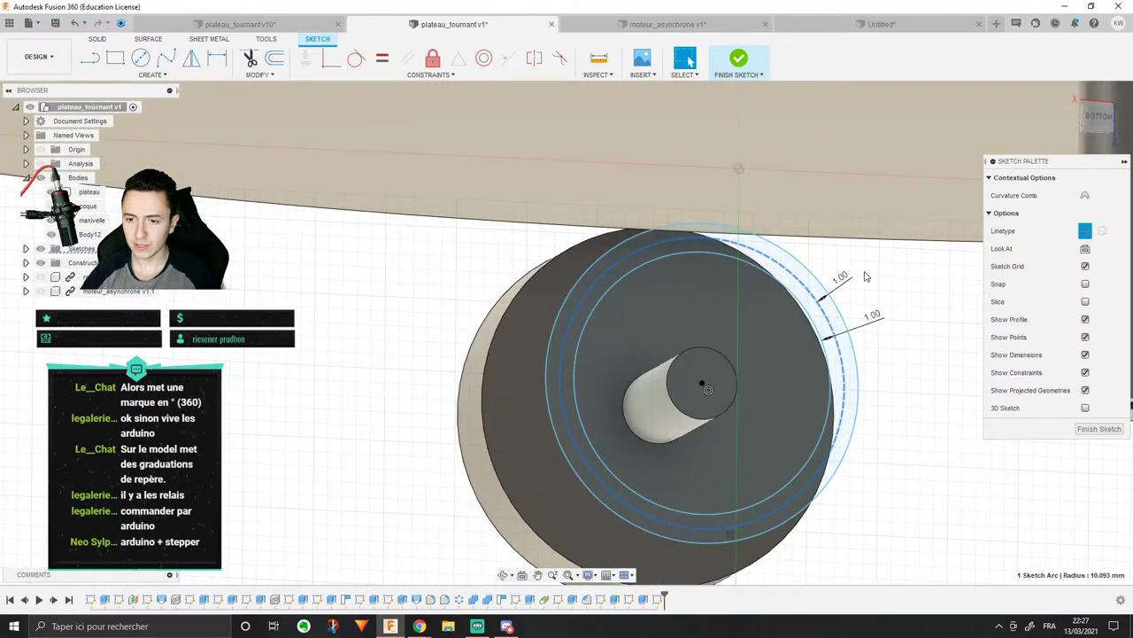
scroll(866, 277, down, 3)
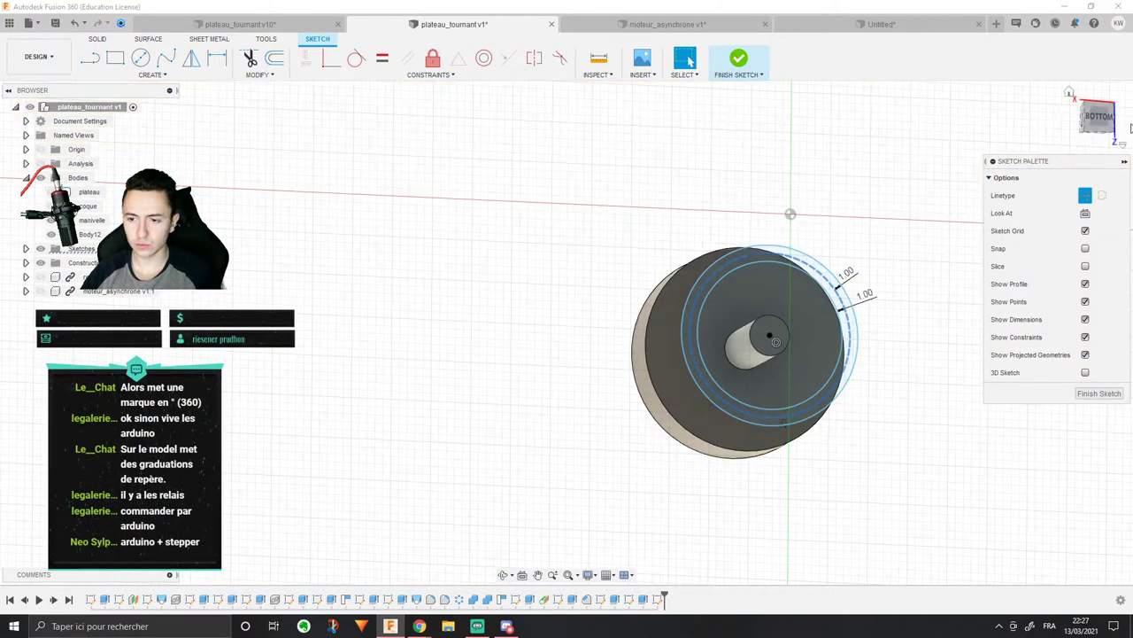
Step: View the sketch straight on and dimension the diameter of the dashed construction circle
click(1102, 119)
scroll(753, 283, up, 5)
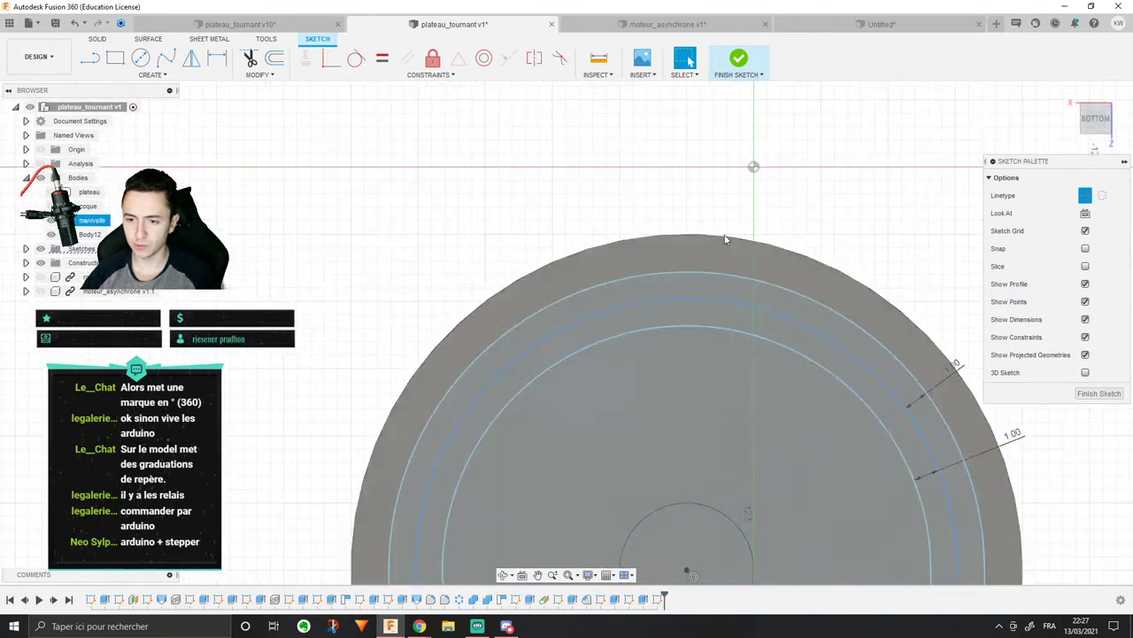
scroll(724, 239, down, 3)
click(649, 249)
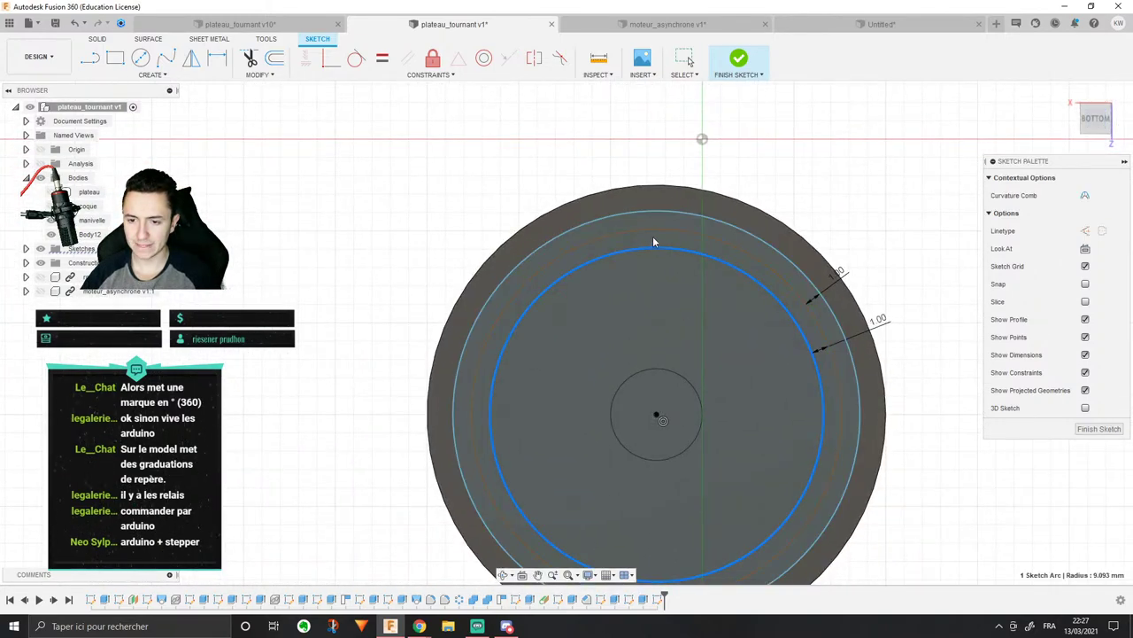
key(o)
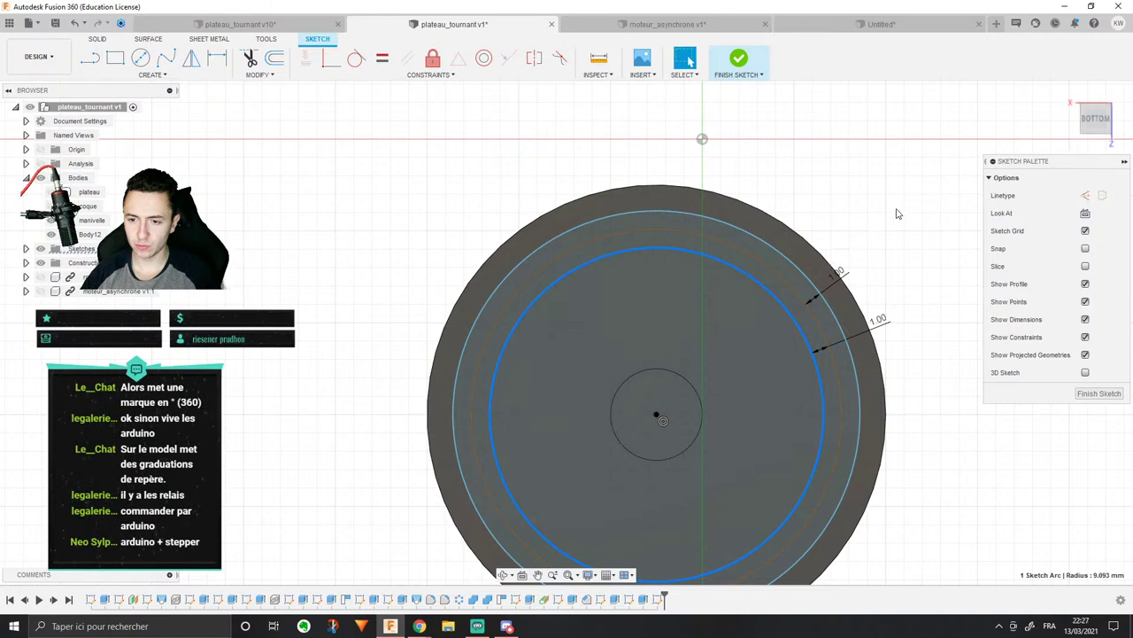
click(714, 236)
click(872, 182)
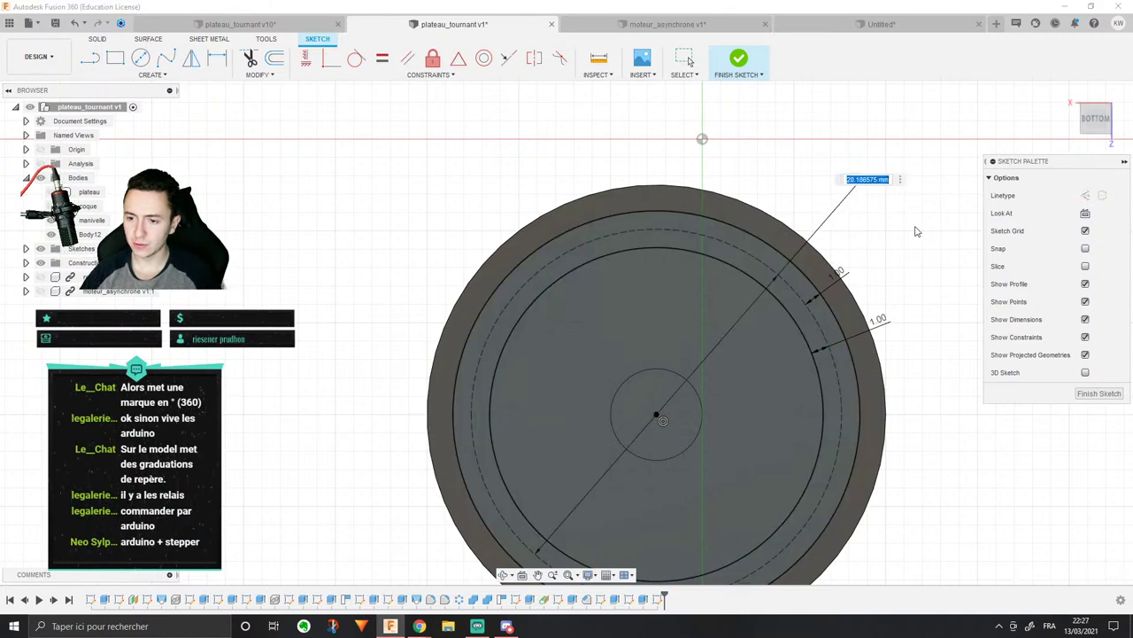
Step: Set the diameter of the dashed pitch circle to 20 mm
key(Return)
scroll(762, 256, up, 3)
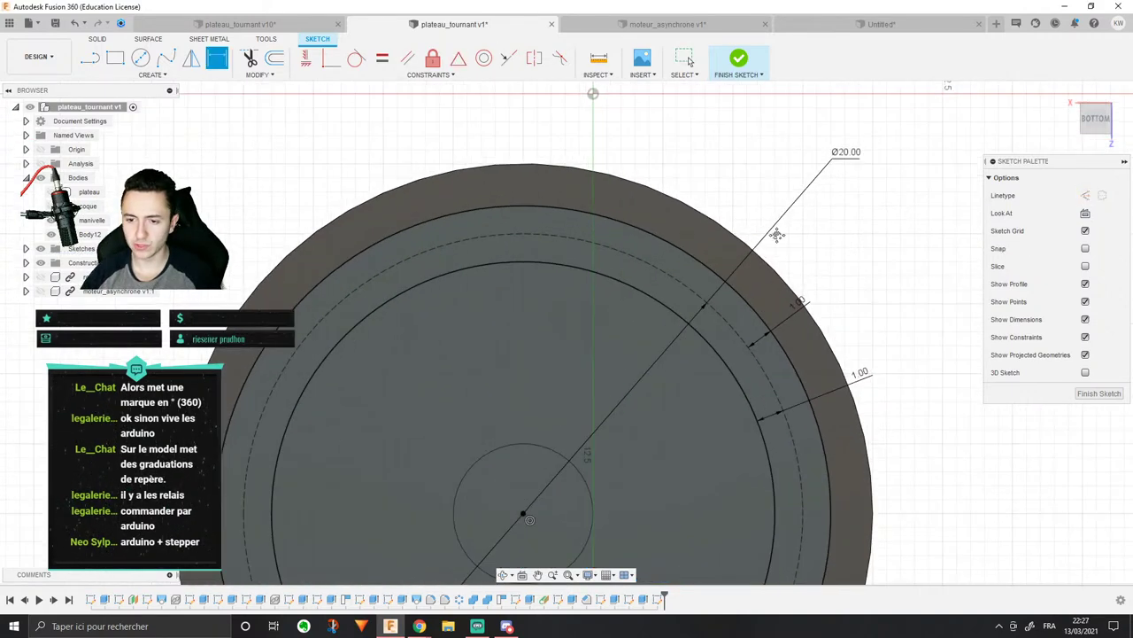
scroll(761, 259, down, 3)
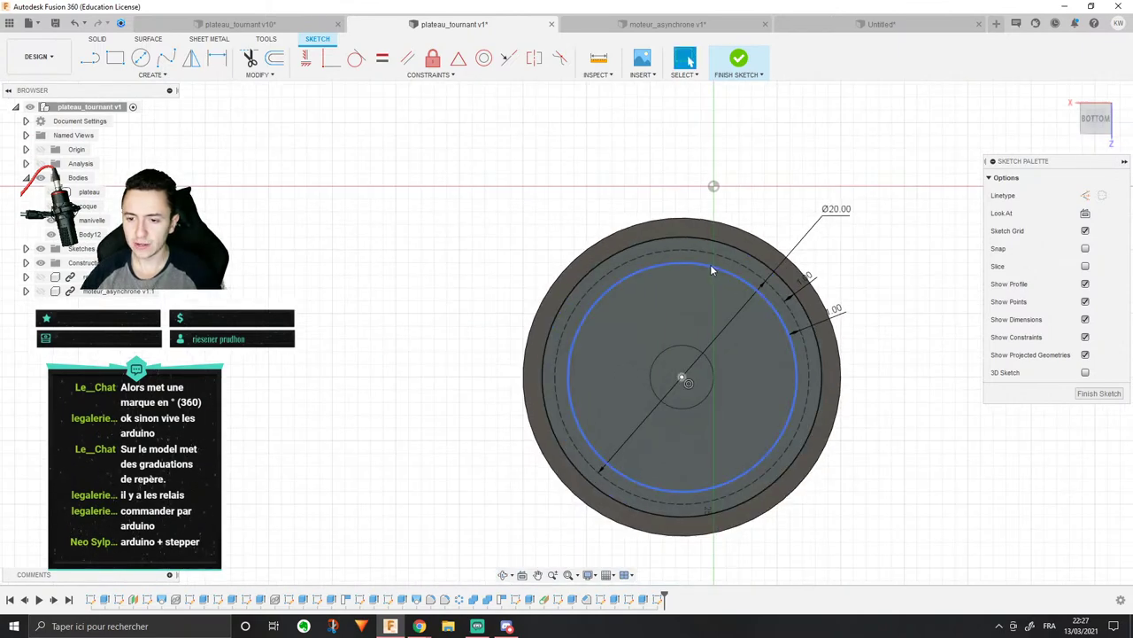
Step: Draw a vertical construction line about 11 mm long from the circles' common centre up to the outer tooth circle
click(711, 264)
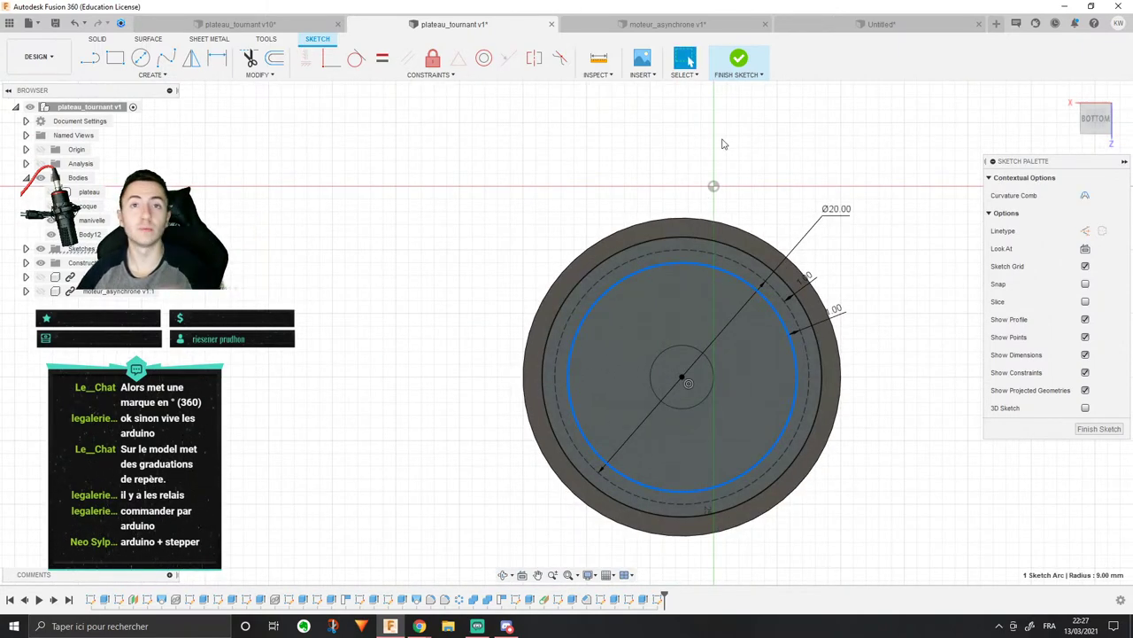
scroll(747, 221, up, 3)
scroll(726, 159, down, 2)
scroll(727, 159, up, 3)
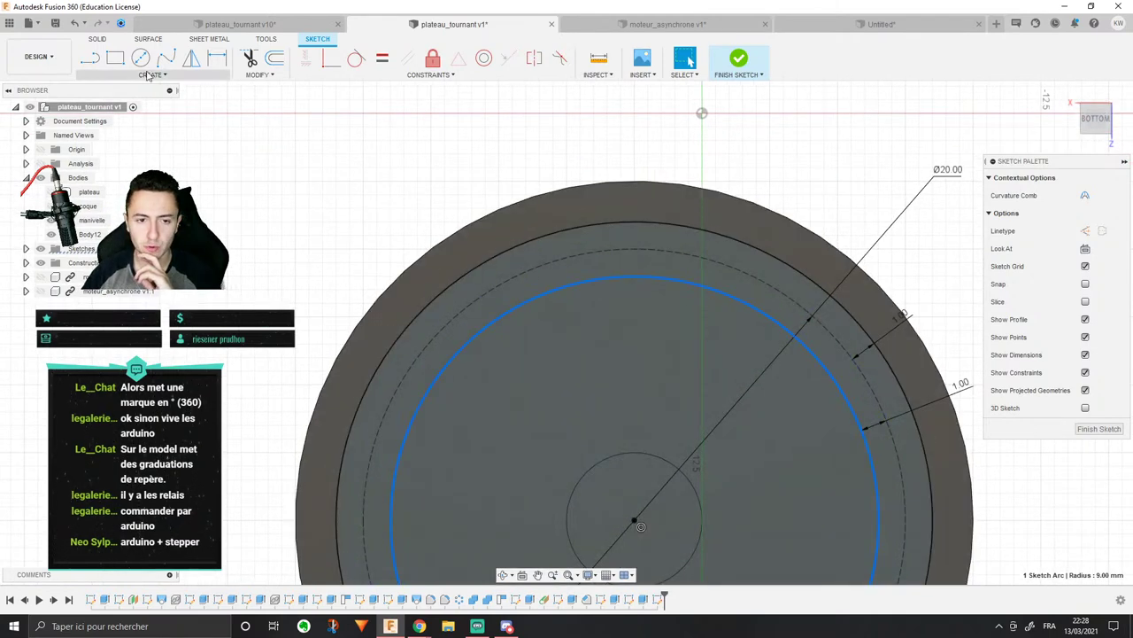
middle_drag(797, 232, 734, 232)
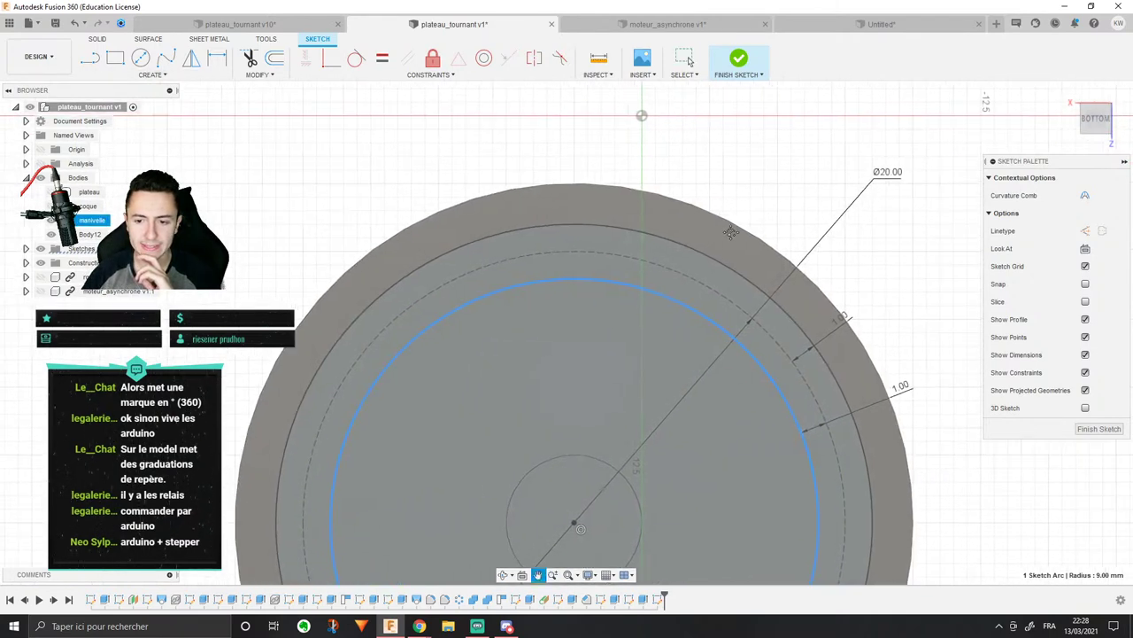
click(90, 57)
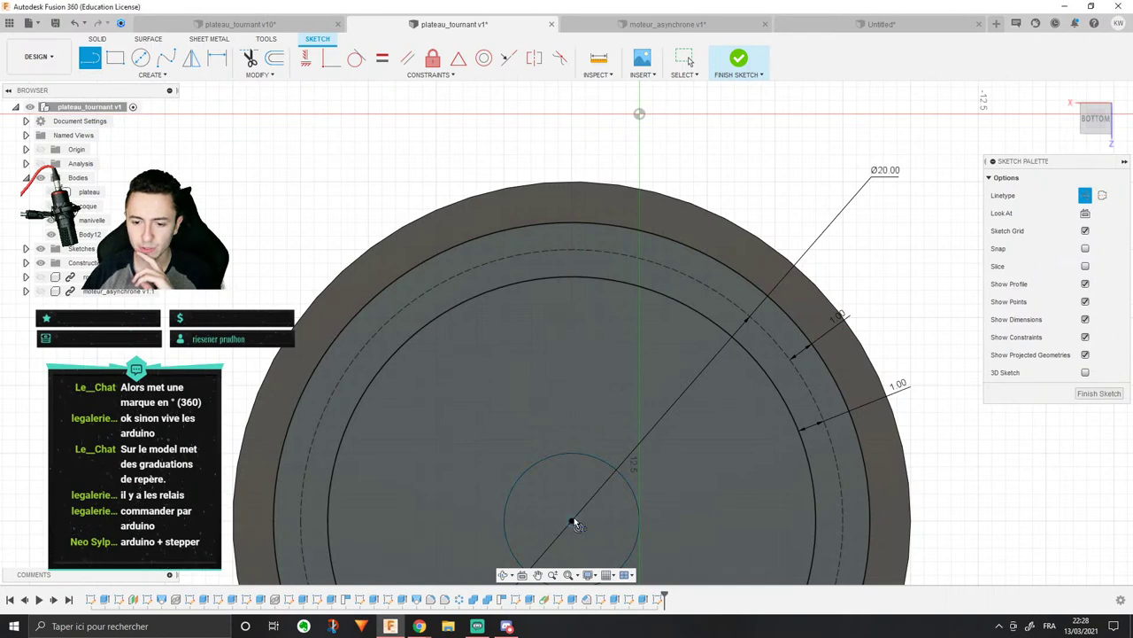
click(572, 523)
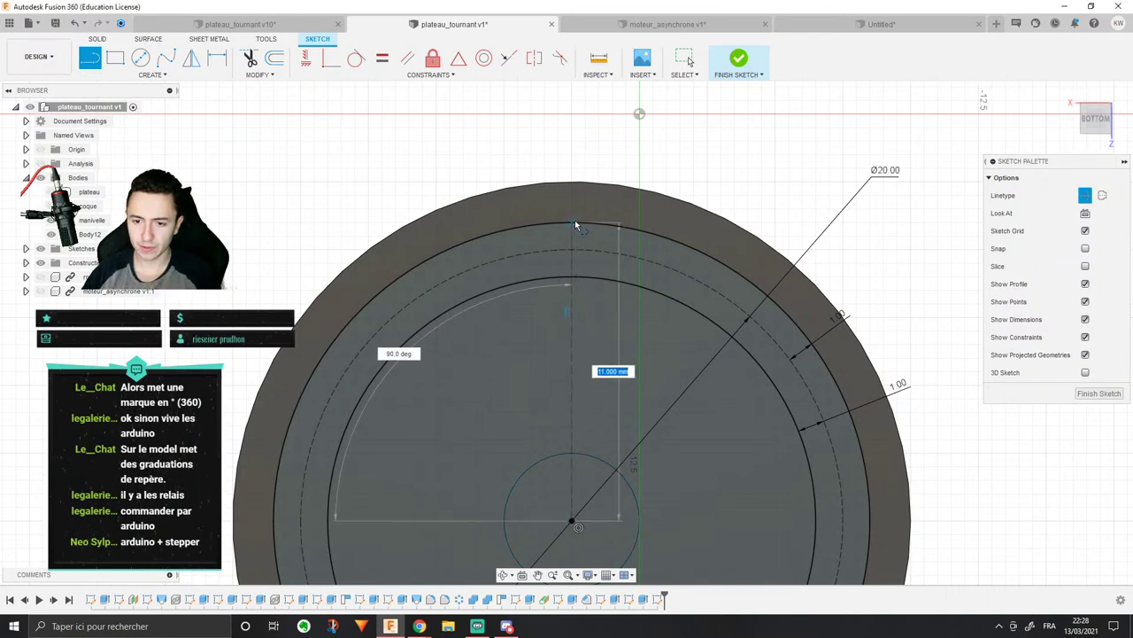
key(Escape)
Step: Sketch a two-point fit point spline between the inner and outer tooth circles beside the vertical construction line, using a normal linetype
scroll(631, 299, up, 3)
scroll(606, 357, up, 3)
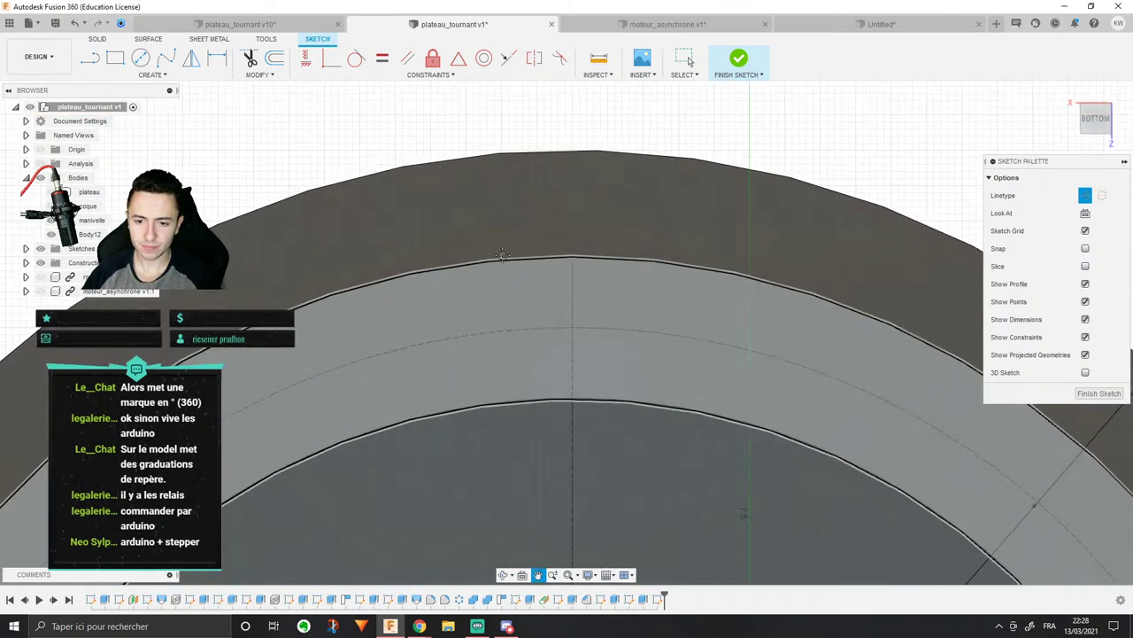
click(165, 57)
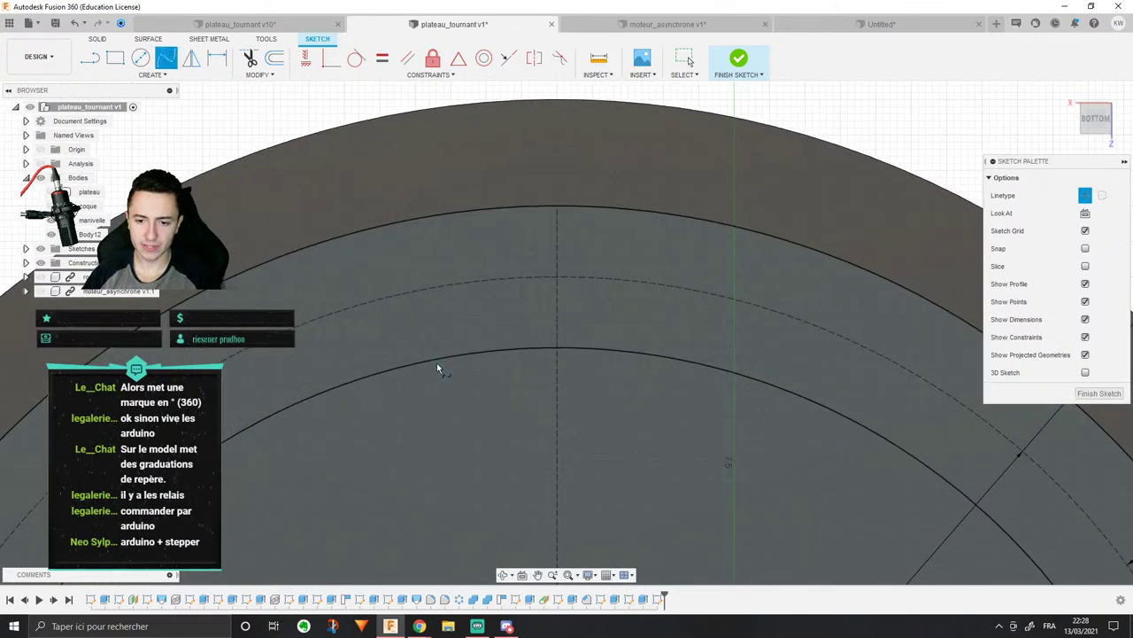
click(501, 212)
click(529, 221)
key(Escape)
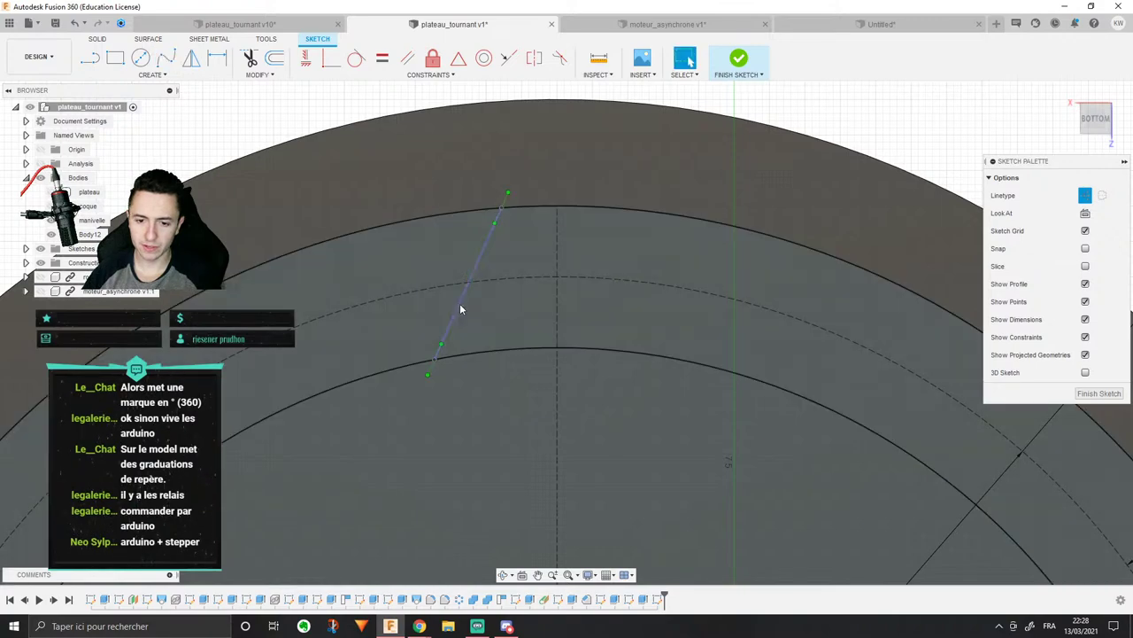
click(459, 302)
click(1088, 231)
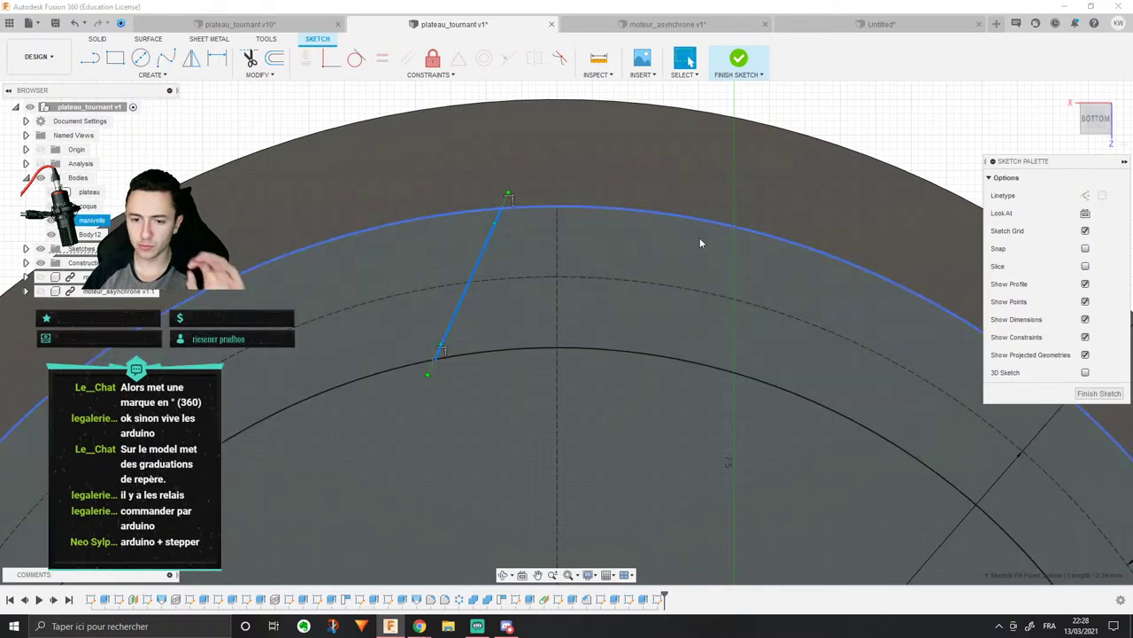
Step: Bow the spline into a curved tooth flank by adjusting its tangent handles and shifting its inner end toward the construction line
middle_drag(651, 205, 743, 187)
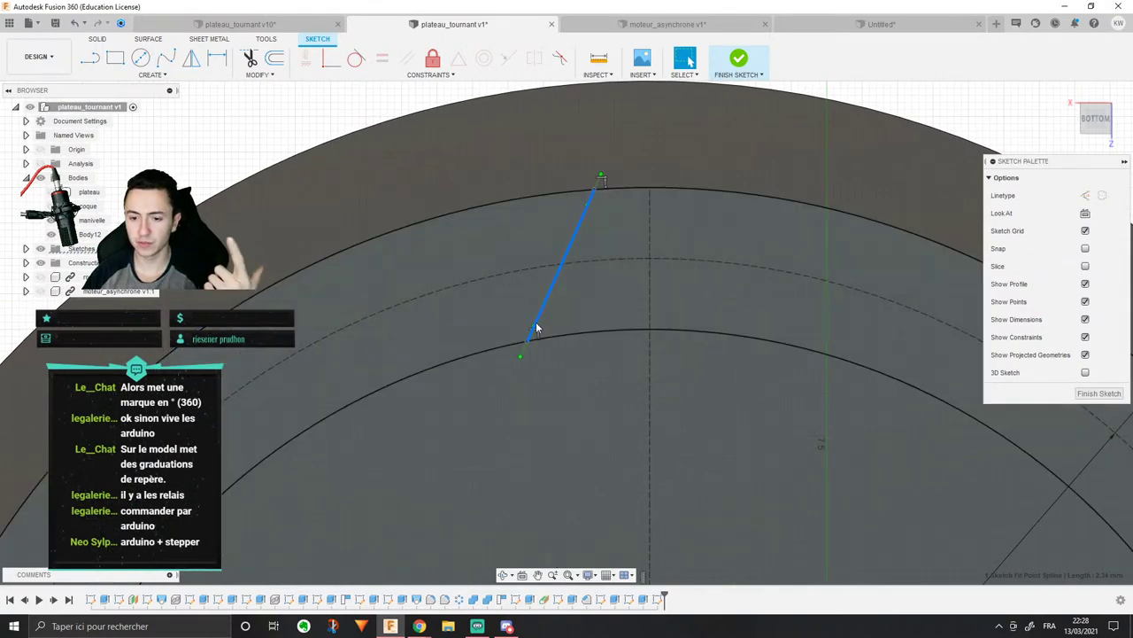
drag(535, 326, 528, 311)
click(595, 188)
drag(585, 195, 584, 195)
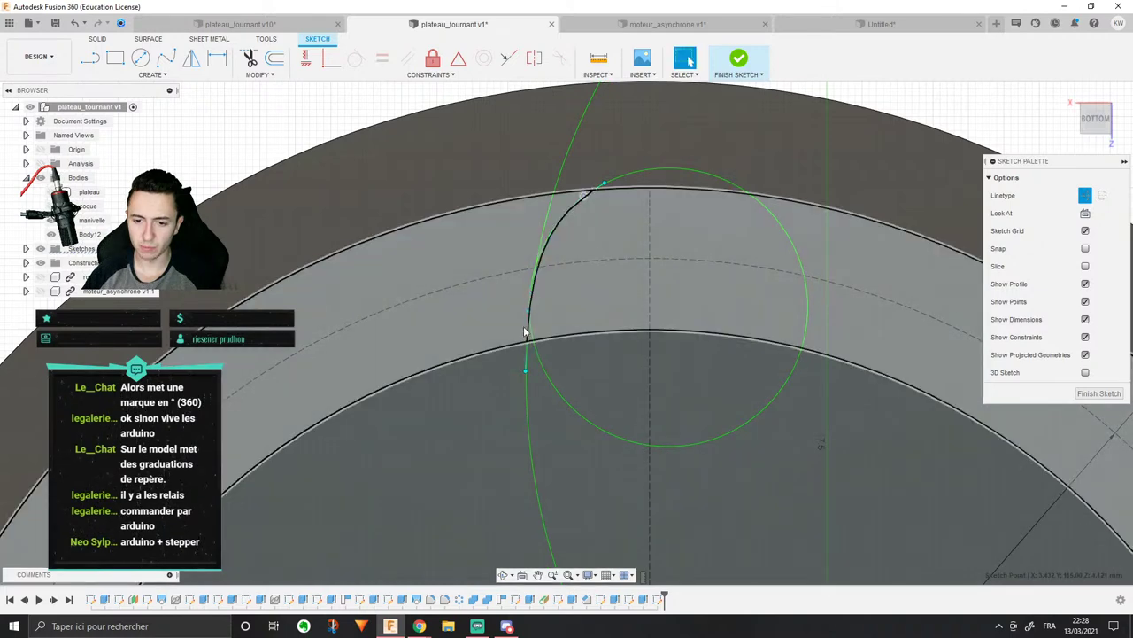
drag(528, 341, 587, 361)
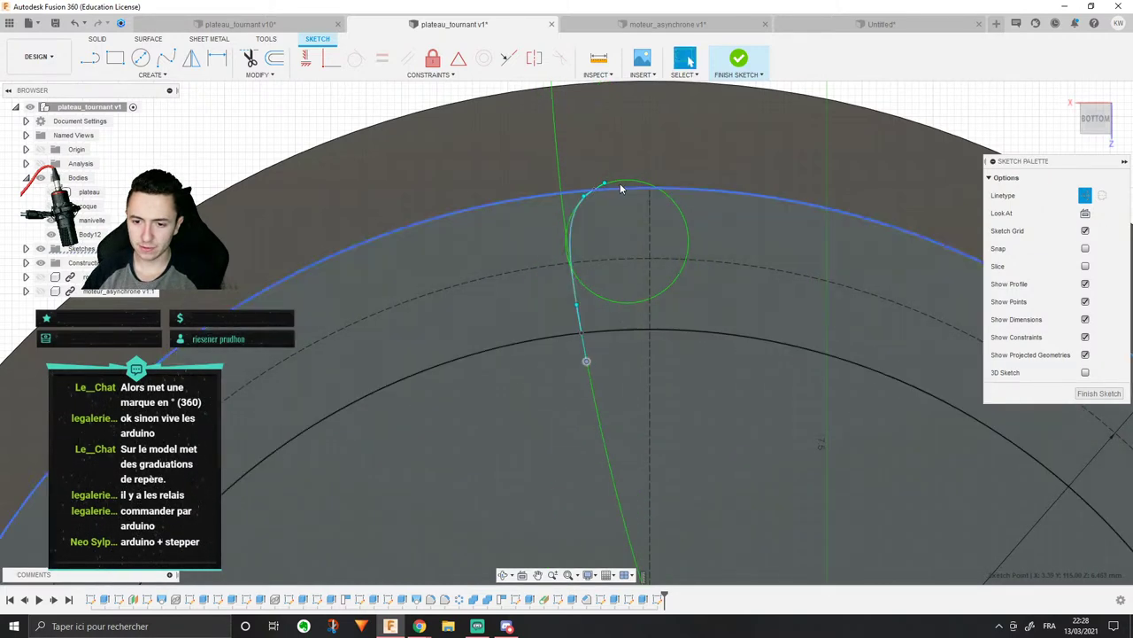
drag(585, 194, 588, 197)
Step: Refine the flank's curvature with the lower tangent handle and move its inner endpoint farther from the construction line
scroll(593, 232, up, 5)
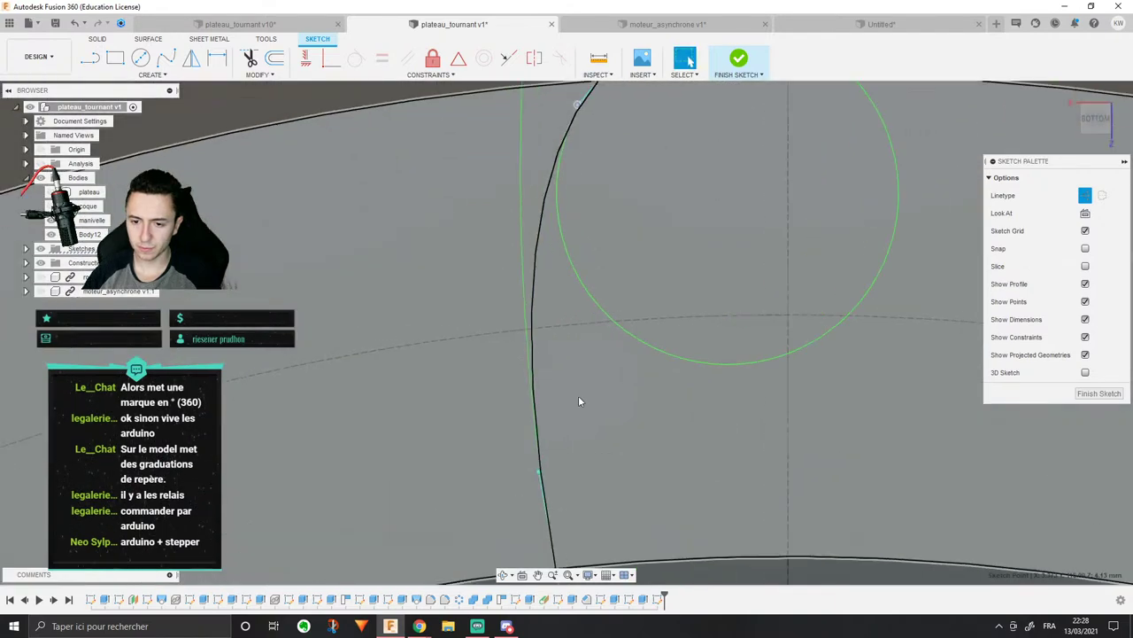
scroll(577, 451, down, 2)
middle_drag(577, 452, 560, 363)
scroll(561, 363, down, 1)
mouse_move(541, 440)
mouse_down()
mouse_move(512, 437)
mouse_move(516, 508)
mouse_up()
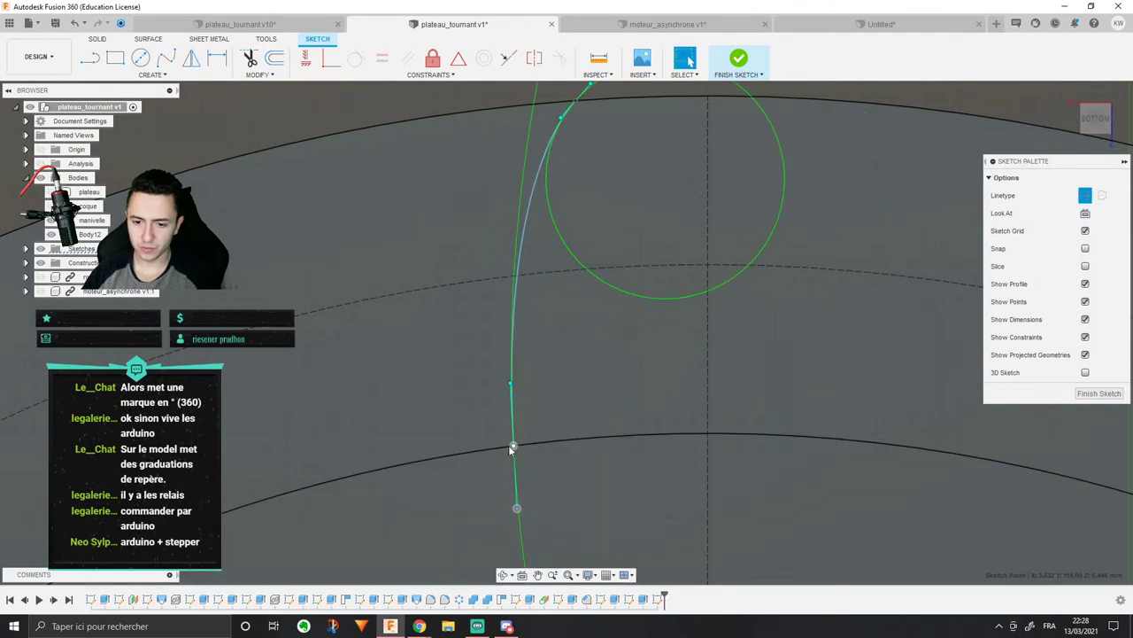
drag(511, 447, 495, 447)
scroll(493, 435, down, 5)
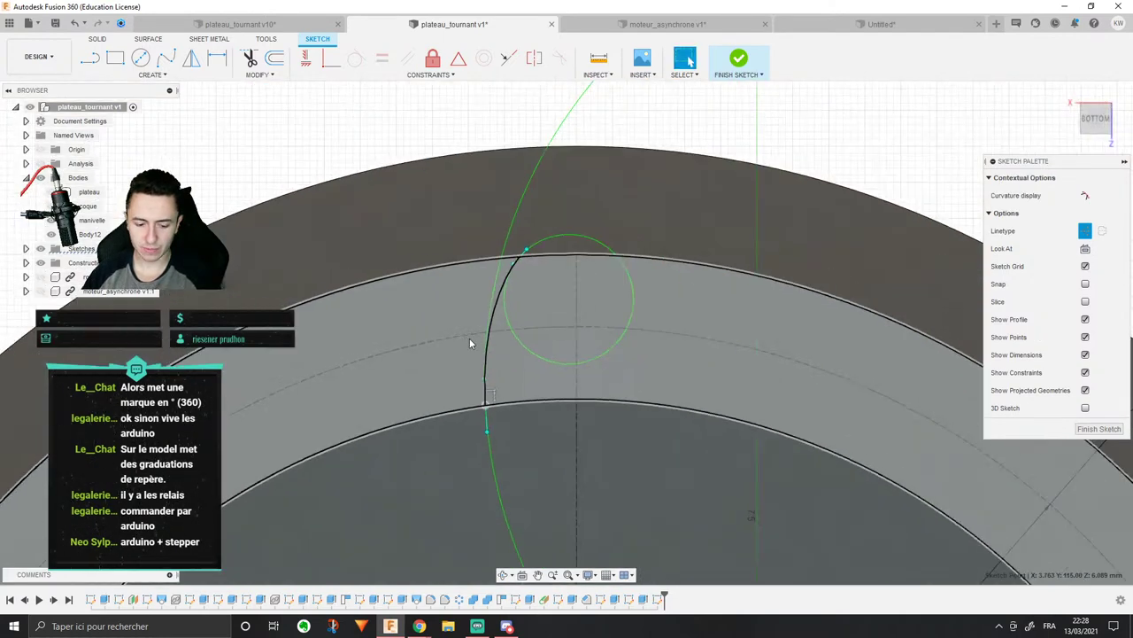
Step: Dimension the flank's lower end 1.2 mm from the vertical construction line
scroll(529, 381, up, 2)
key(d)
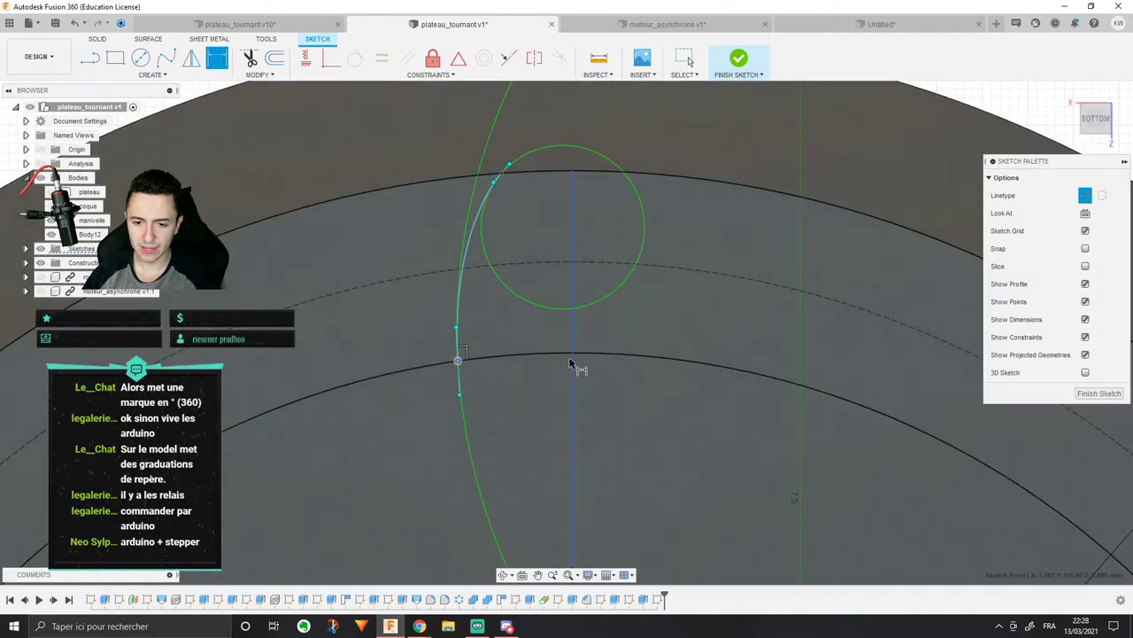
click(572, 366)
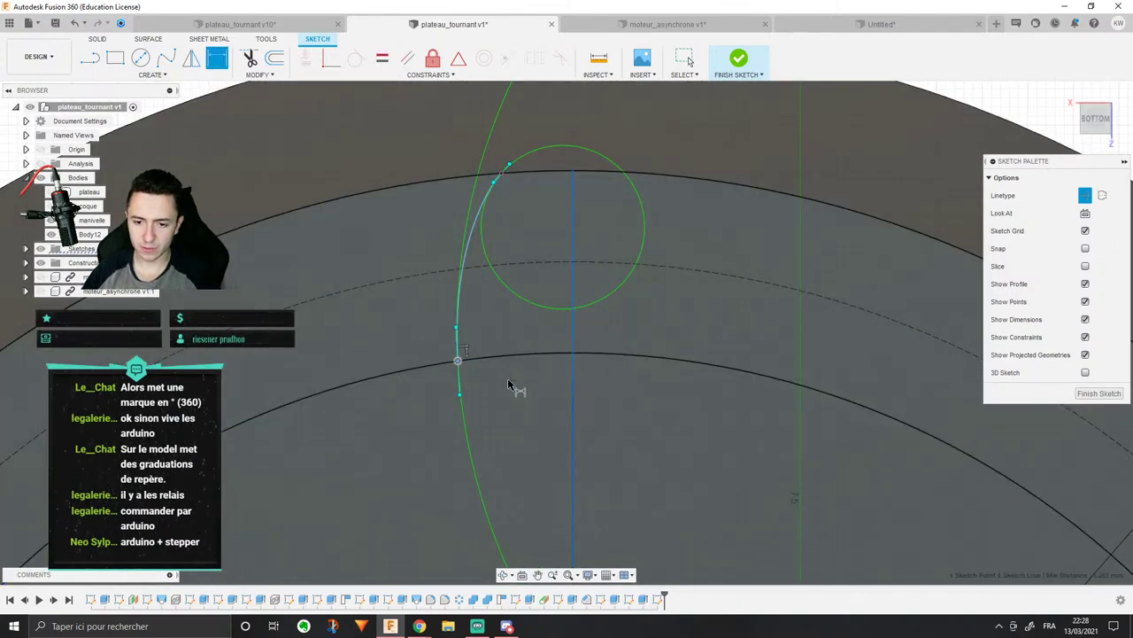
click(518, 409)
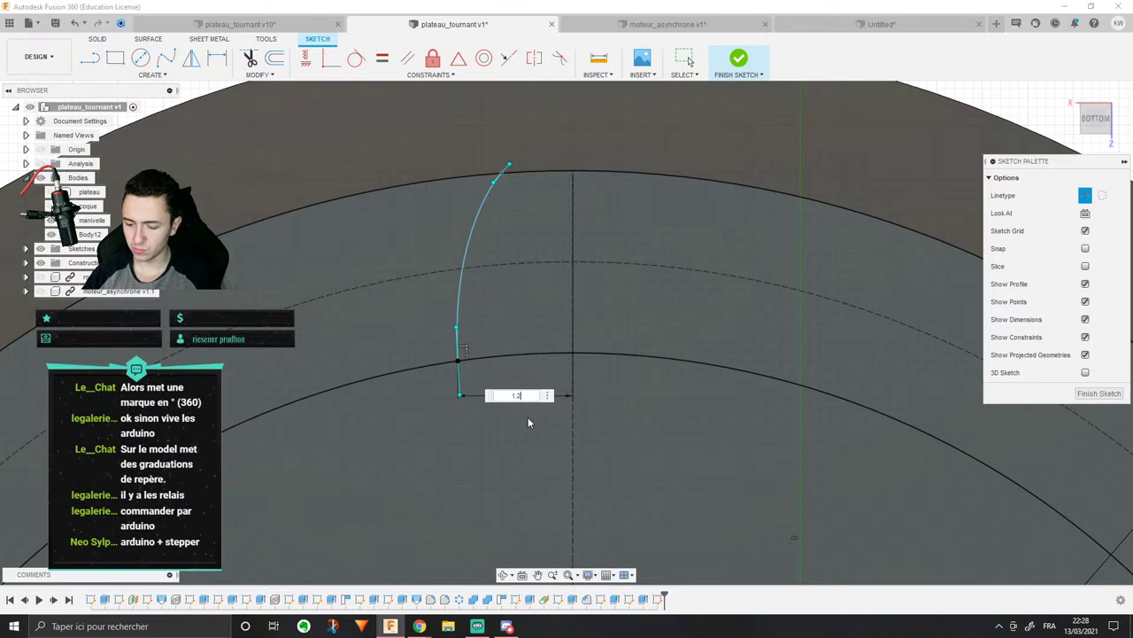
text(1.2)
key(Return)
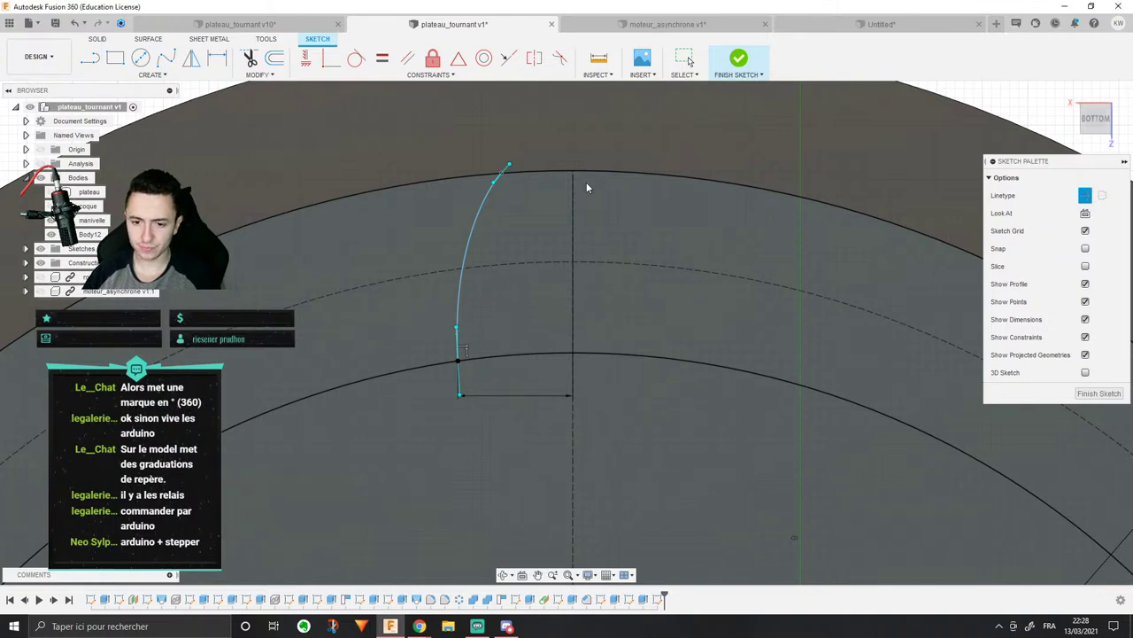
Step: Dimension the flank's outer endpoint 0.6 mm horizontally from the upper end of the construction line
middle_drag(573, 165, 594, 218)
click(522, 226)
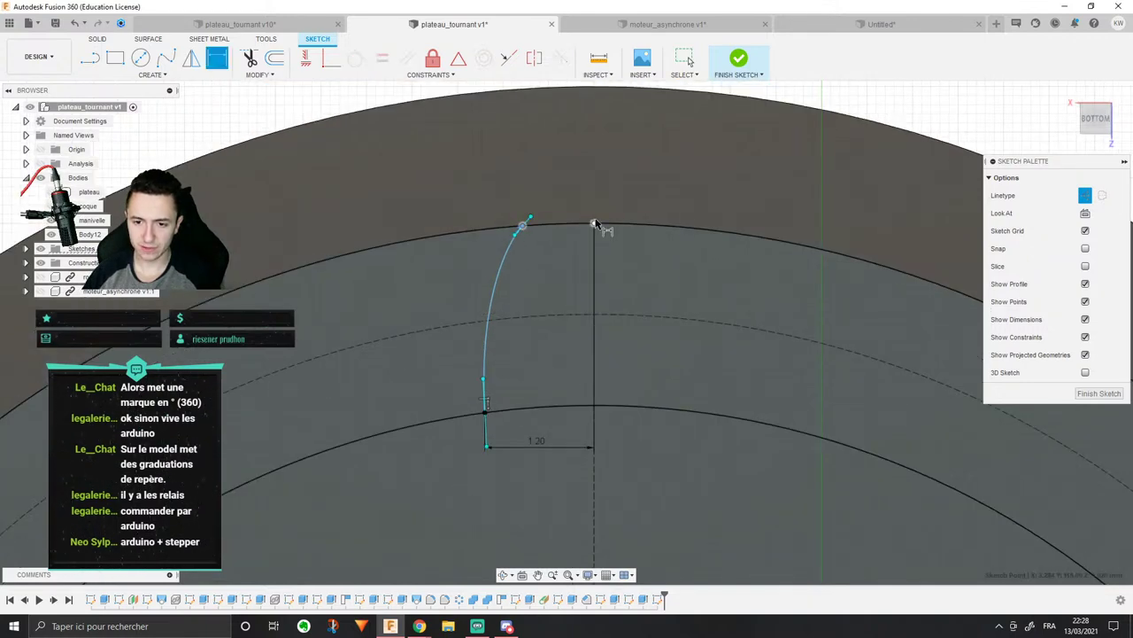
click(594, 224)
middle_drag(622, 175, 649, 310)
click(599, 139)
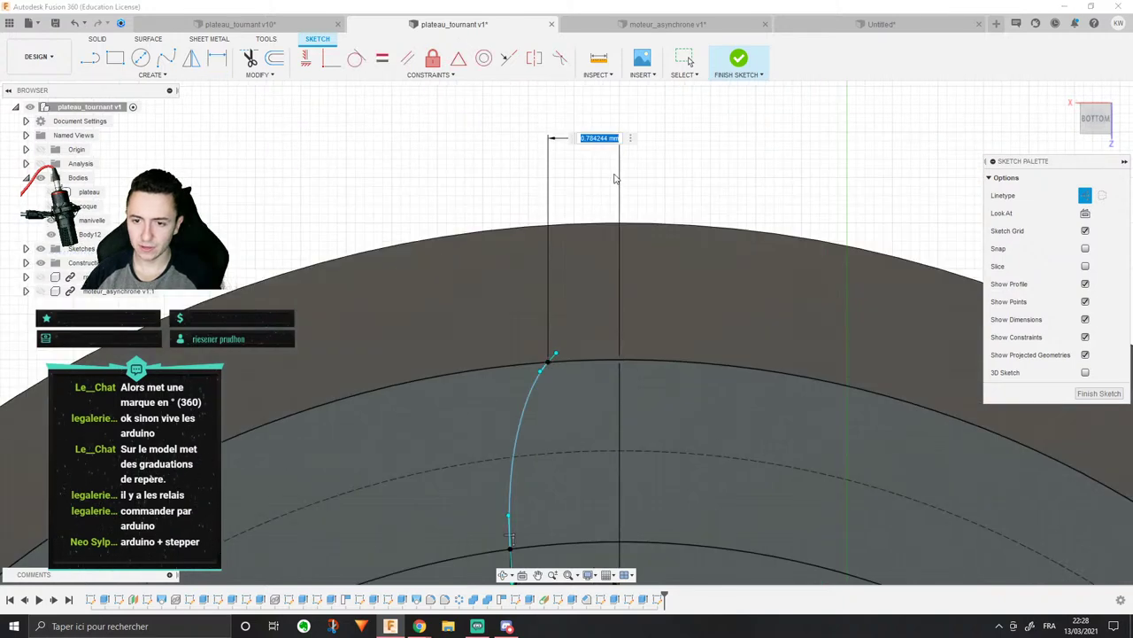
text(0.6)
key(Return)
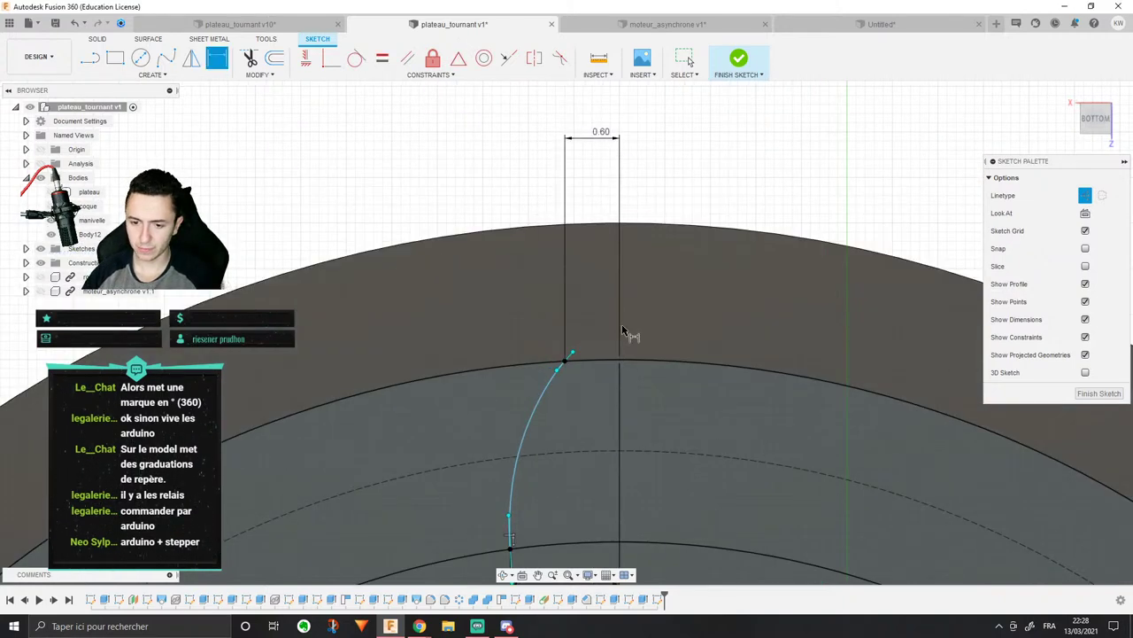
scroll(628, 328, down, 2)
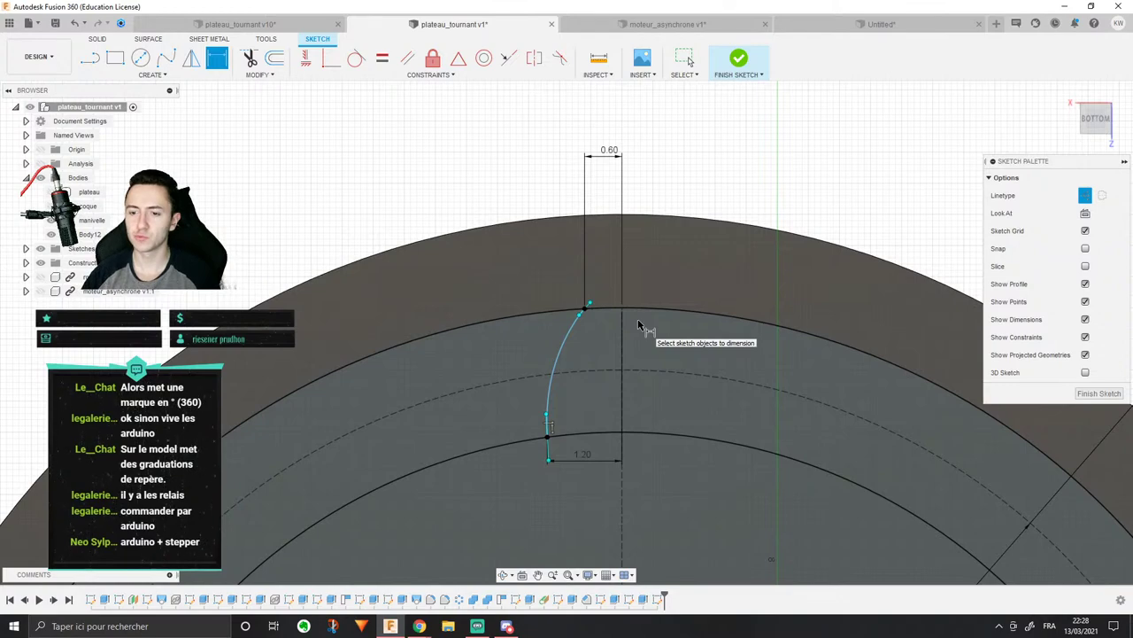
scroll(586, 392, up, 4)
scroll(718, 318, down, 2)
middle_drag(718, 318, 631, 270)
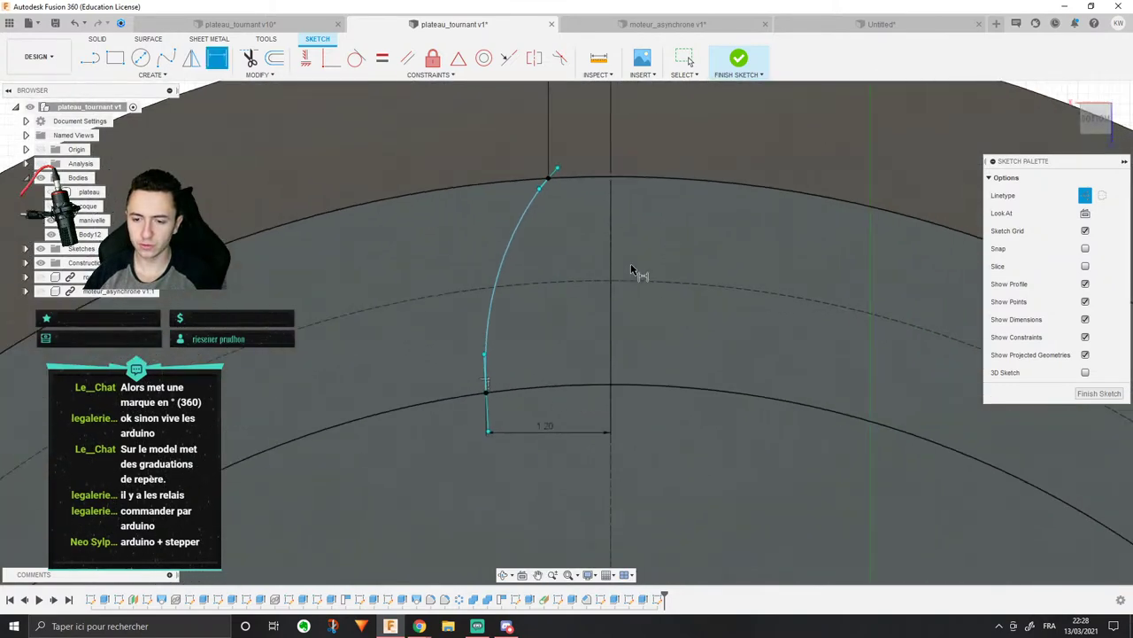
key(Escape)
Step: Mirror the flank spline about the vertical construction line to form the other side of the tooth
middle_drag(585, 237, 451, 213)
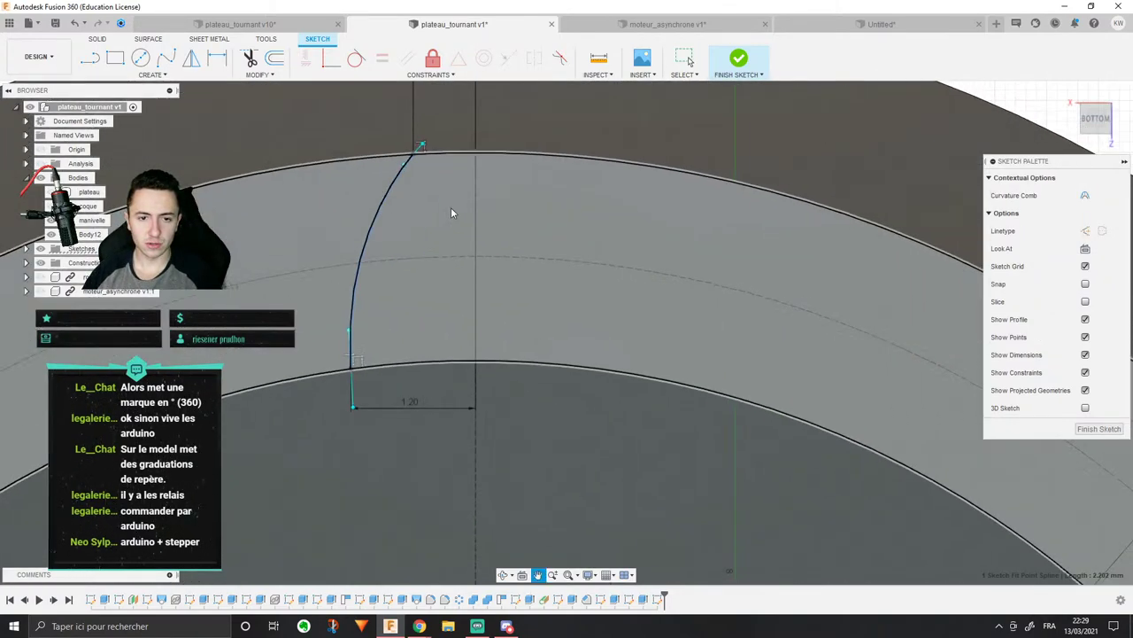
scroll(410, 198, down, 2)
click(386, 197)
click(152, 74)
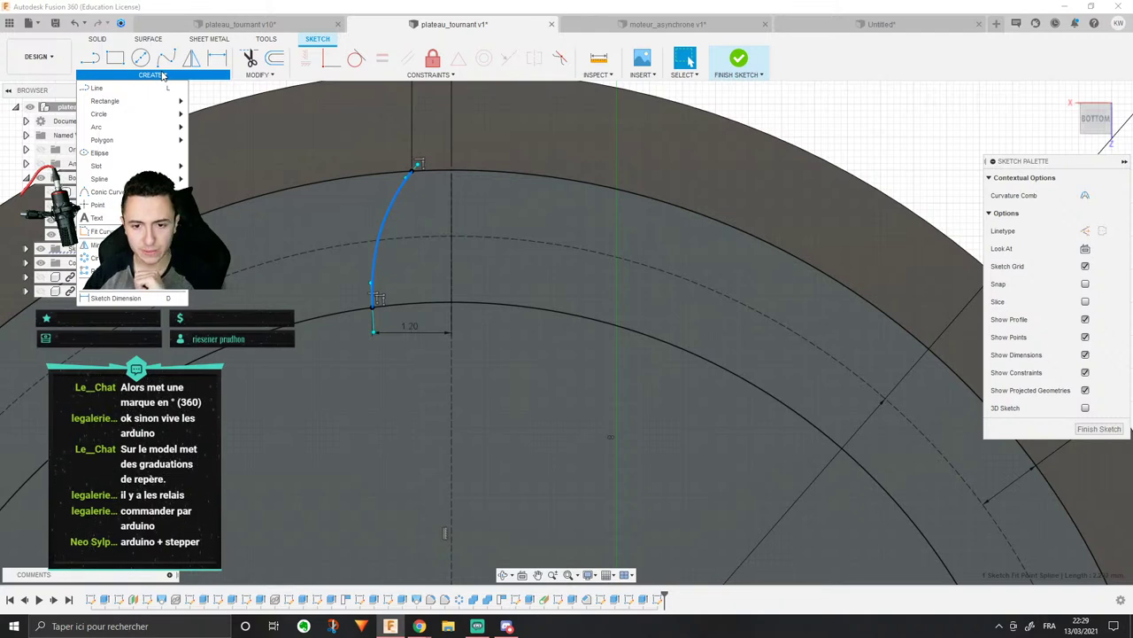
click(190, 59)
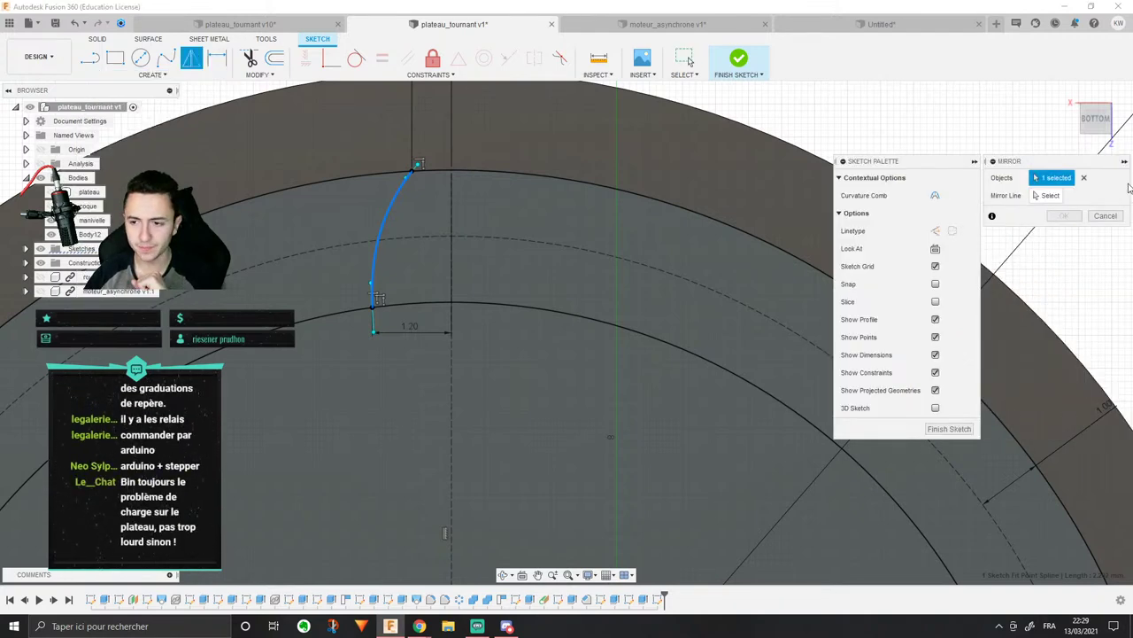
click(1047, 194)
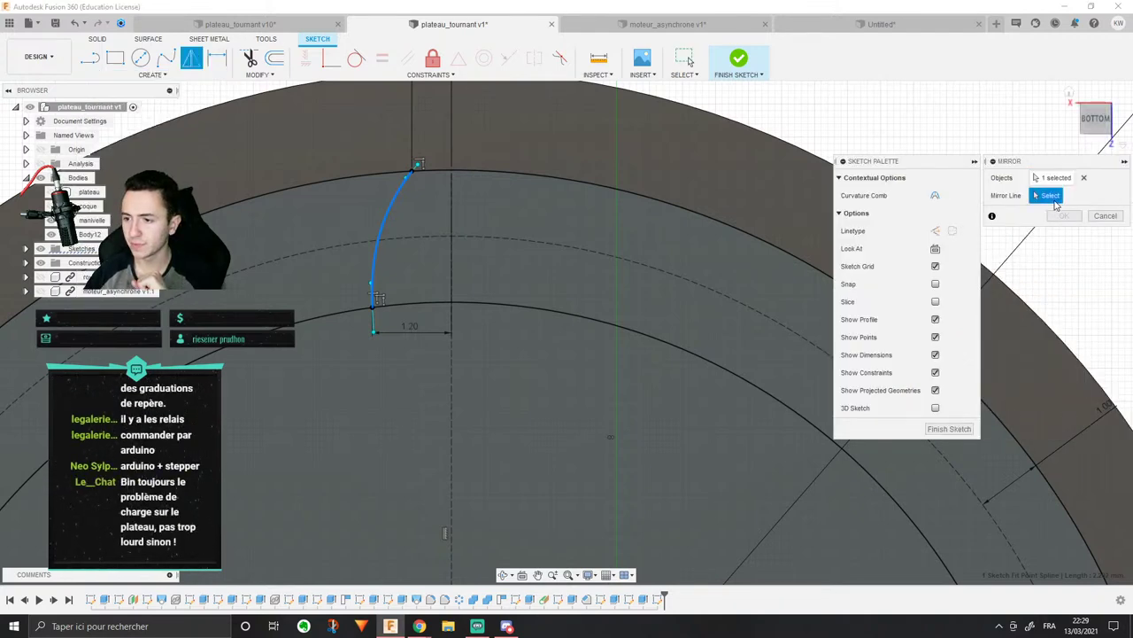
click(450, 205)
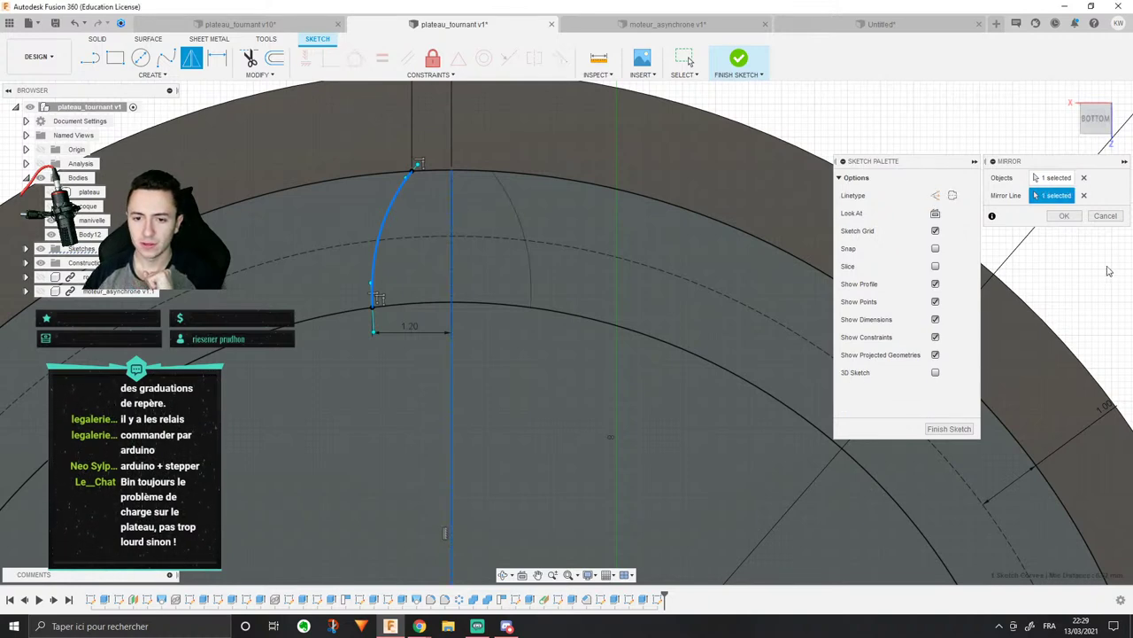
click(1065, 218)
Step: Set up a full circular pattern of both tooth flank splines around the centre point of the crank's round shaft
mouse_move(463, 228)
middle_down()
mouse_move(549, 236)
mouse_move(605, 279)
mouse_move(741, 257)
mouse_move(676, 209)
mouse_move(683, 180)
mouse_move(640, 228)
middle_up()
click(549, 236)
scroll(549, 238, down, 3)
scroll(555, 258, down, 3)
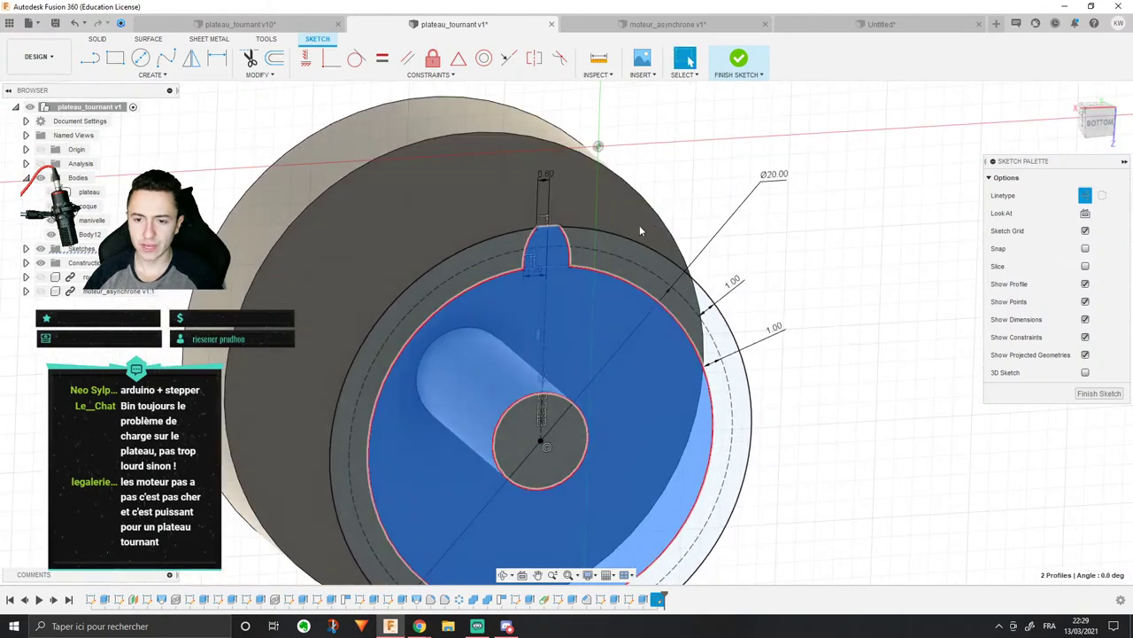
click(151, 74)
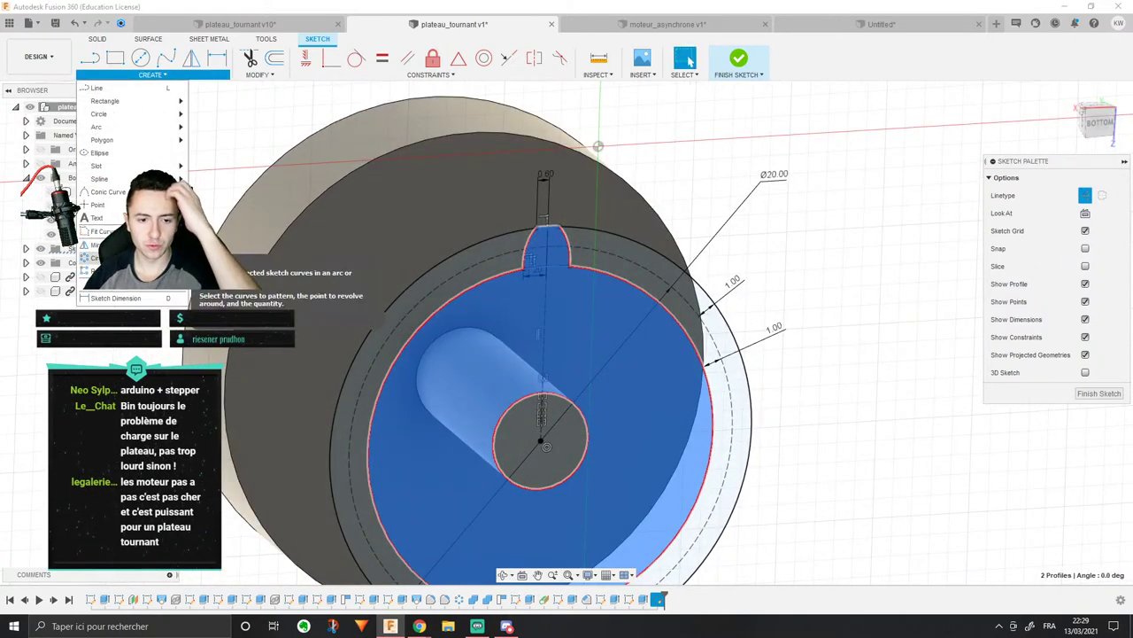
click(133, 266)
scroll(595, 213, up, 3)
click(527, 262)
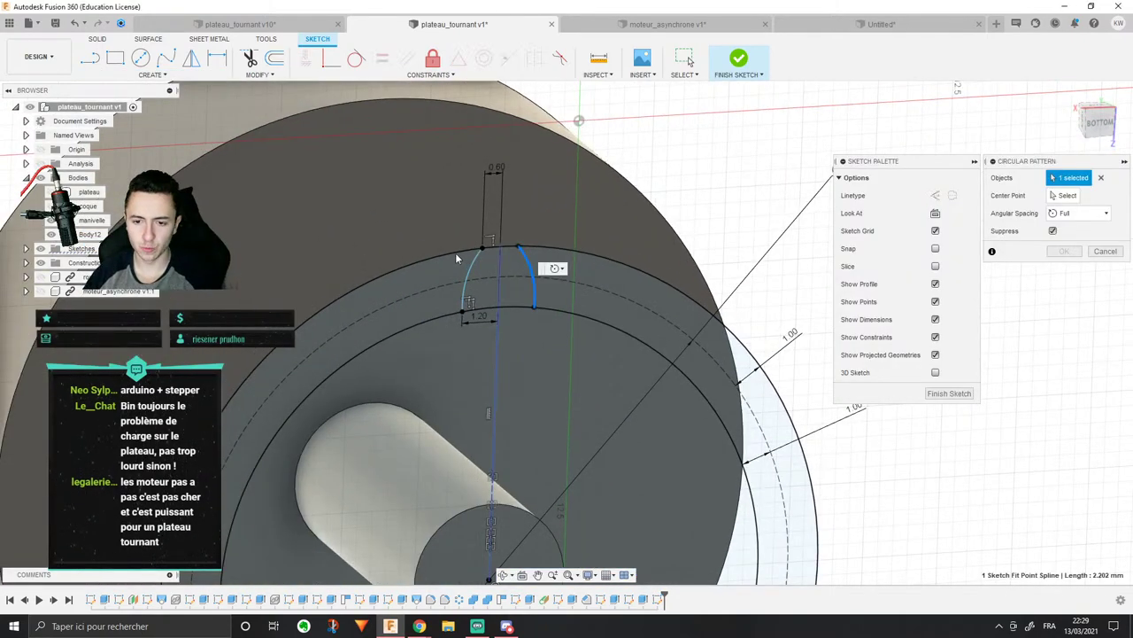
click(474, 263)
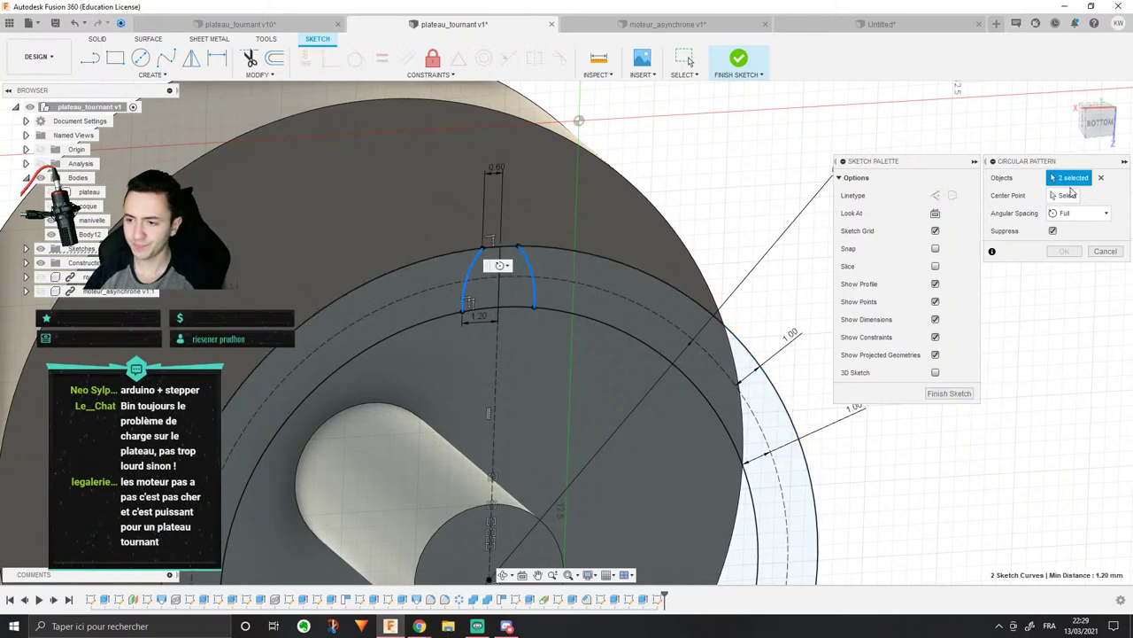
click(1068, 196)
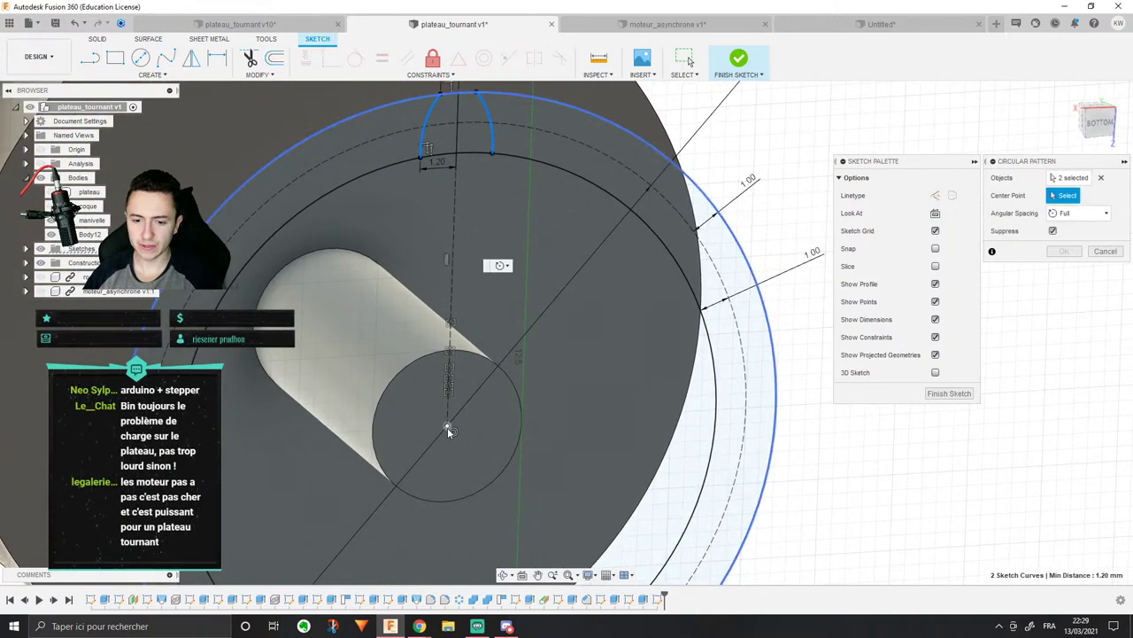
click(447, 428)
scroll(546, 328, down, 3)
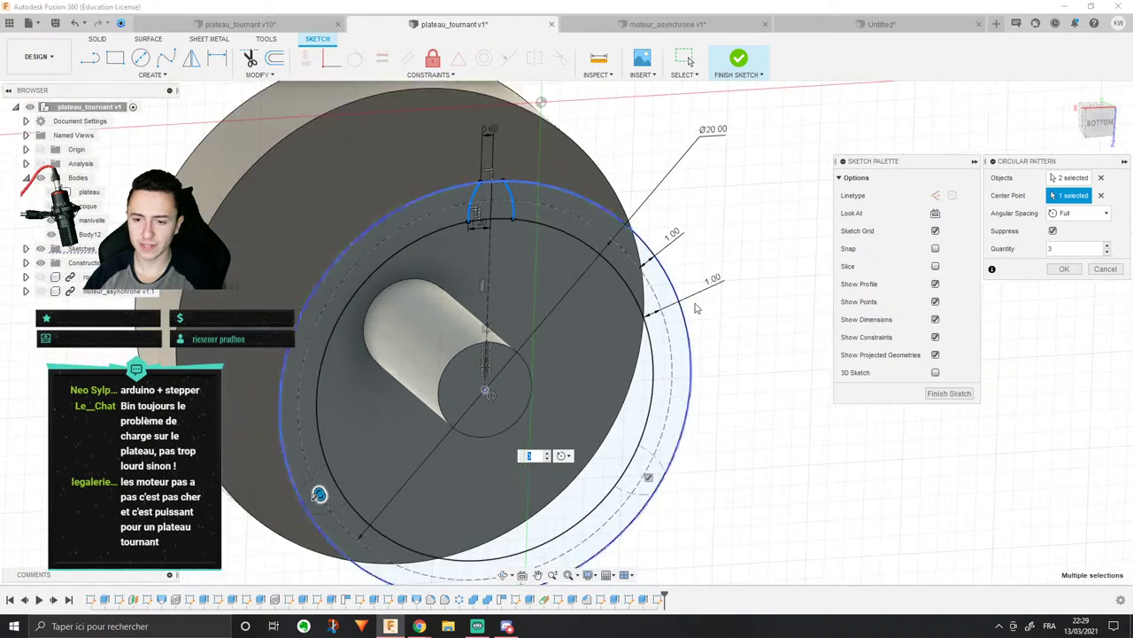
Step: Try quantities of 25, 20 and 18 for the circular pattern of the tooth flanks and discard the pattern
scroll(731, 298, up, 1)
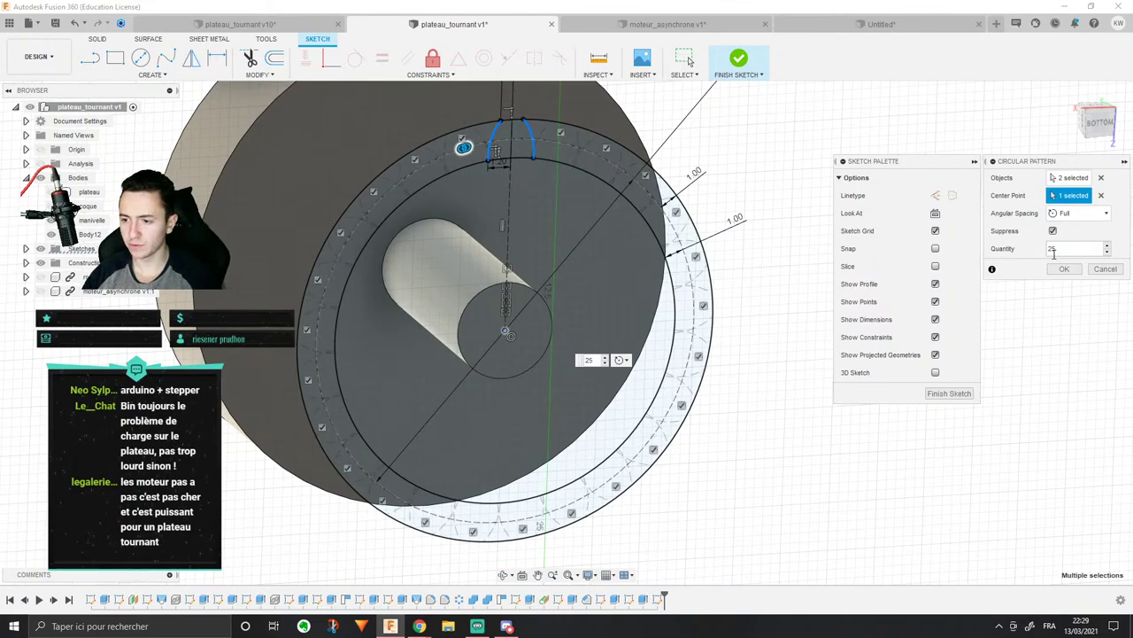
scroll(681, 175, up, 5)
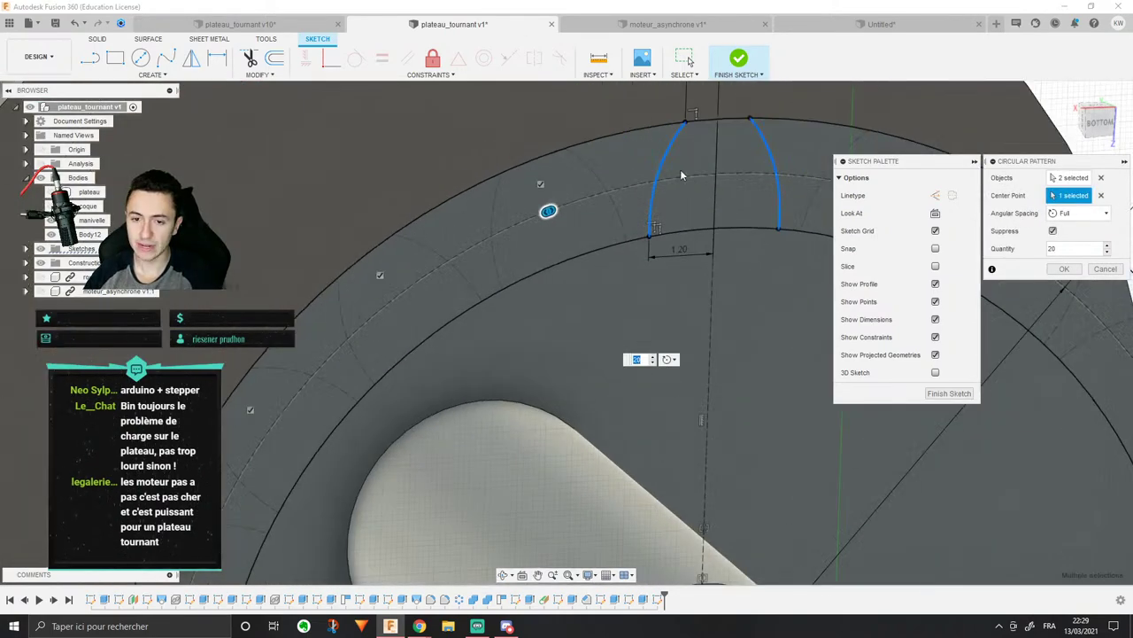
middle_drag(681, 175, 560, 174)
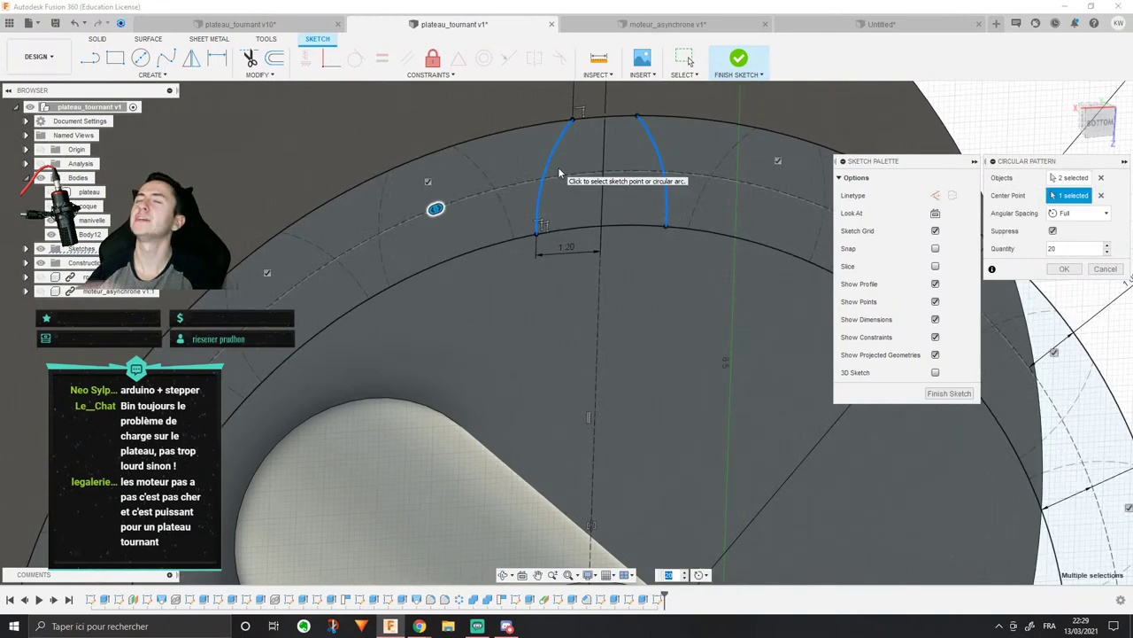
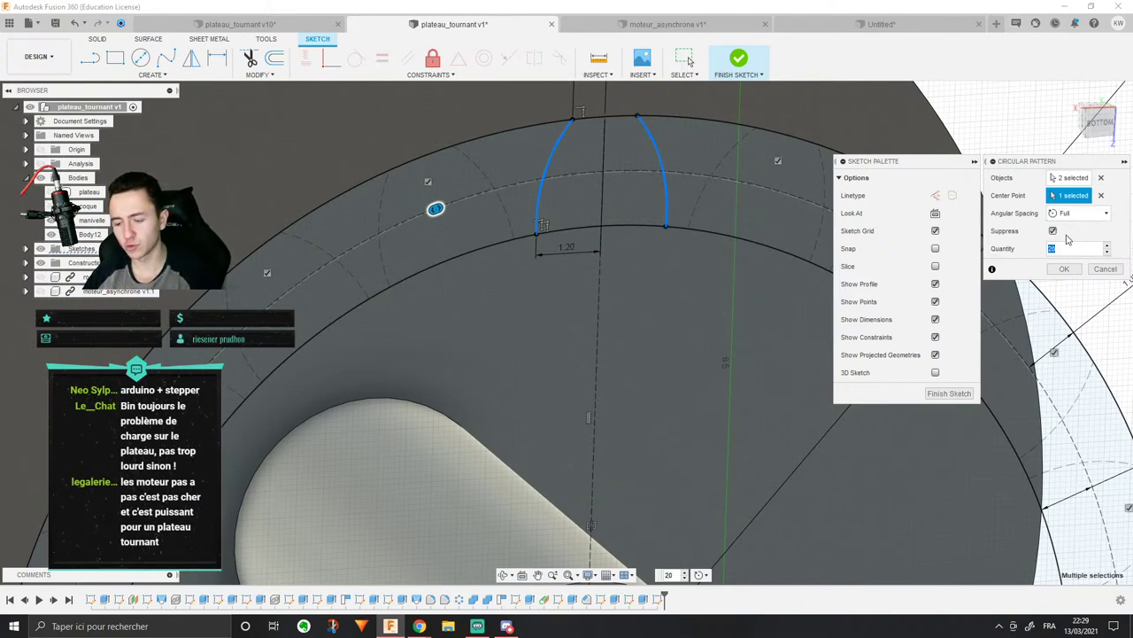
key(Return)
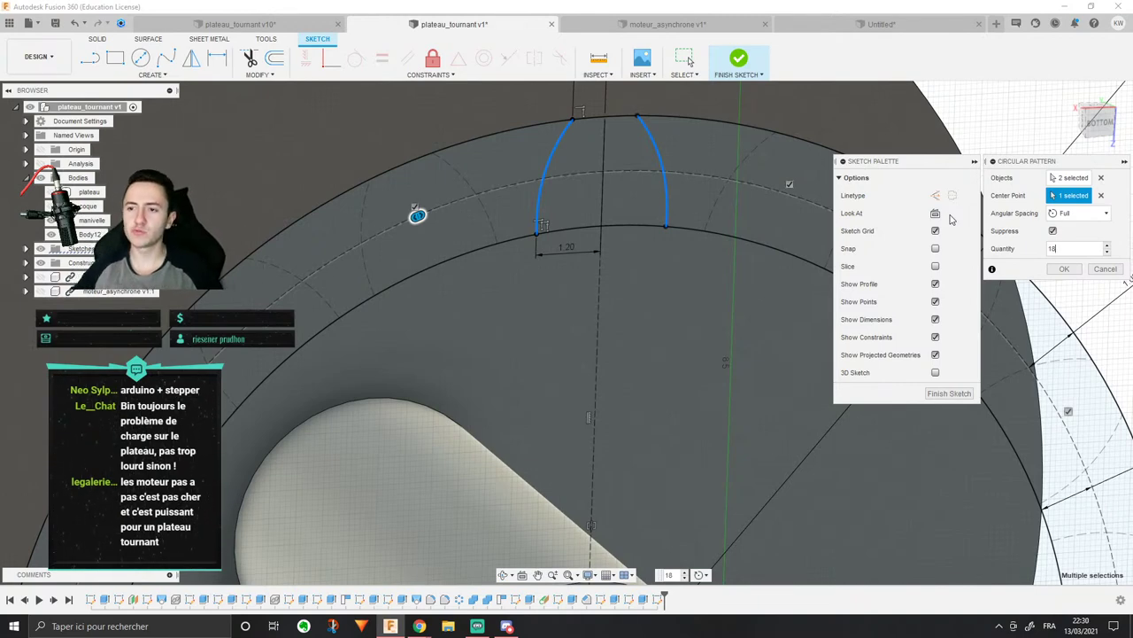
click(1106, 269)
Step: Hide the manivelle body that lies behind the gear tooth sketch
scroll(928, 195, down, 3)
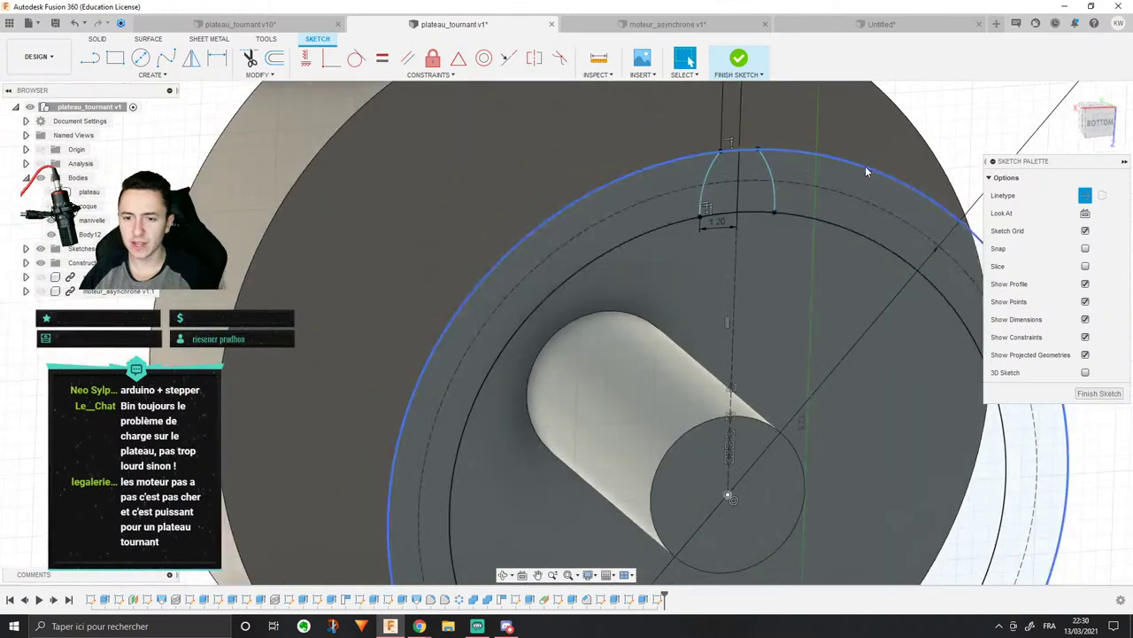
middle_drag(868, 172, 724, 203)
click(50, 220)
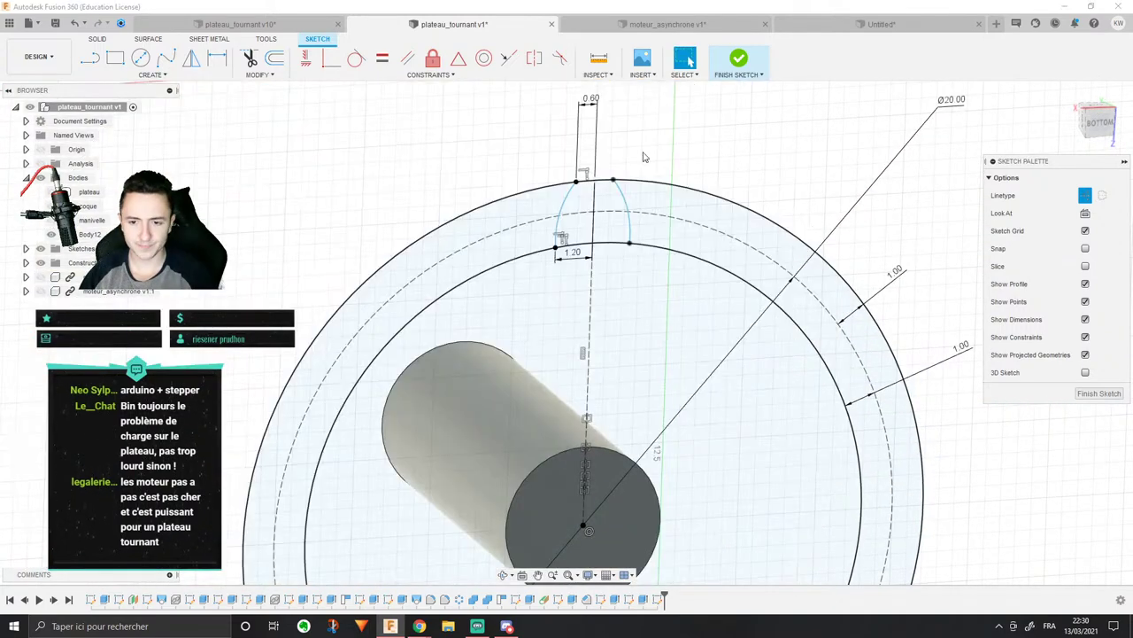
click(1104, 125)
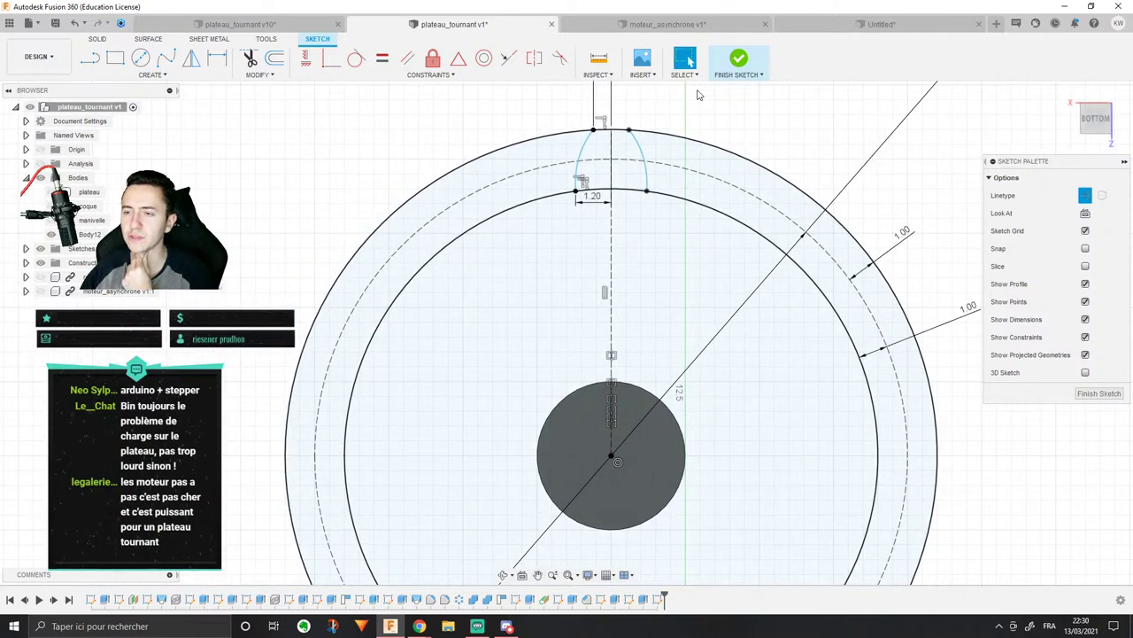
scroll(708, 133, up, 5)
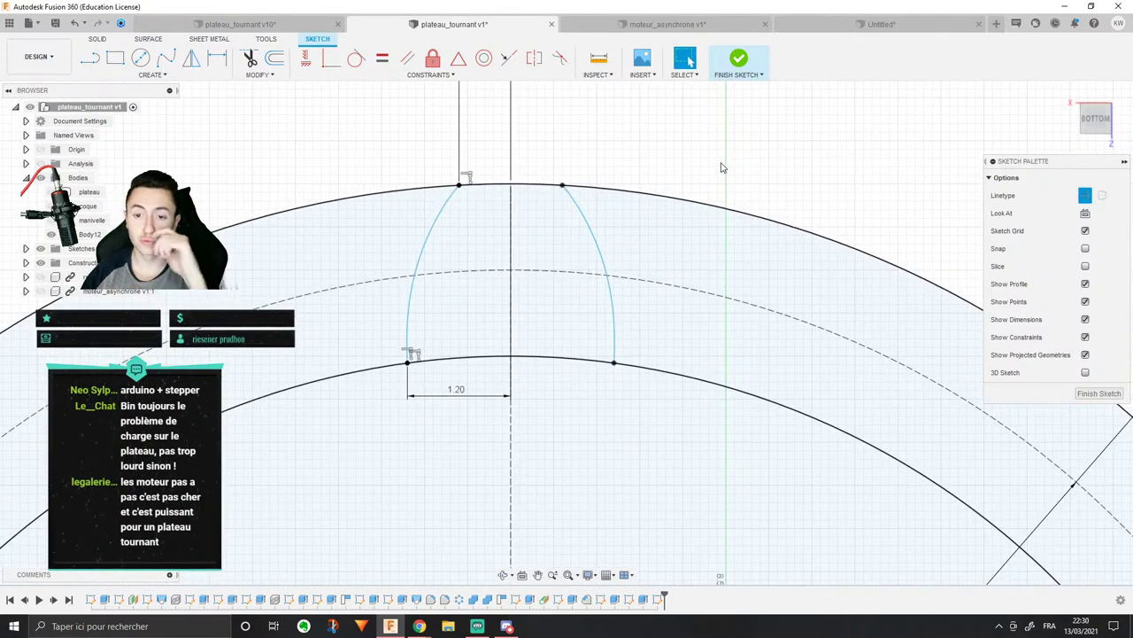
Step: Sketch a horizontal construction line about 3 mm long from where the vertical construction line crosses the dashed pitch circle
key(l)
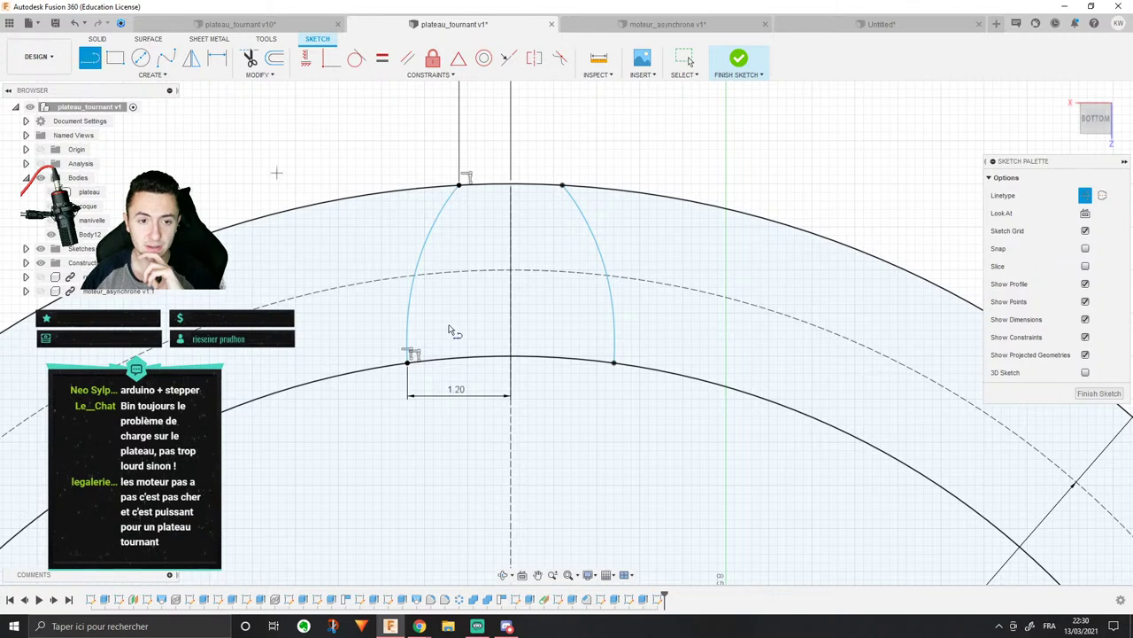
click(510, 271)
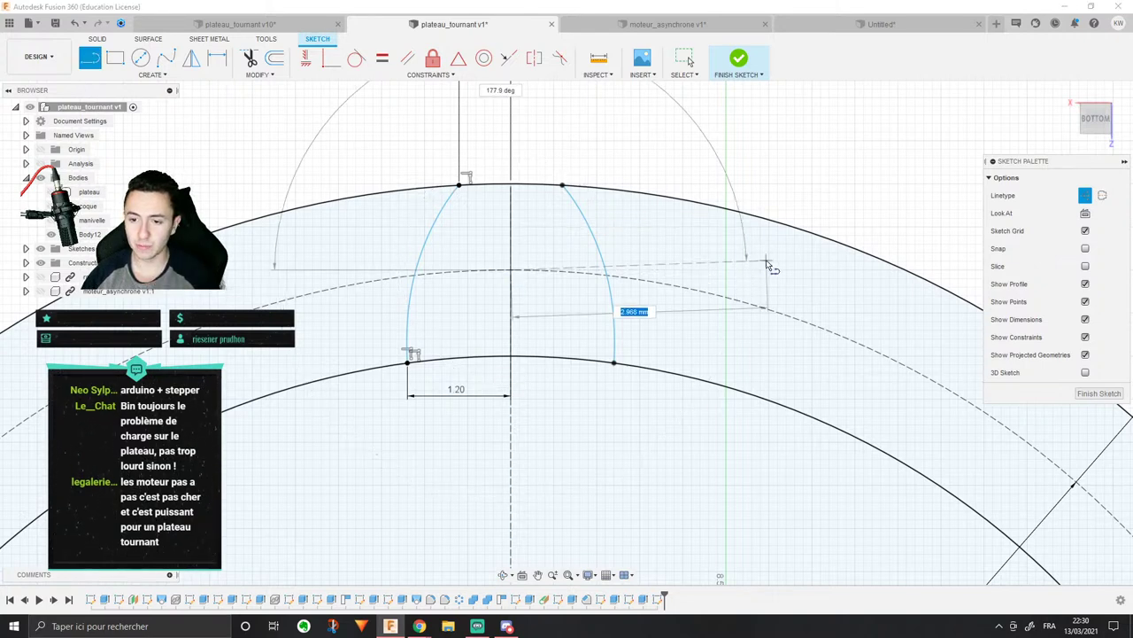
key(Escape)
middle_drag(688, 233, 752, 263)
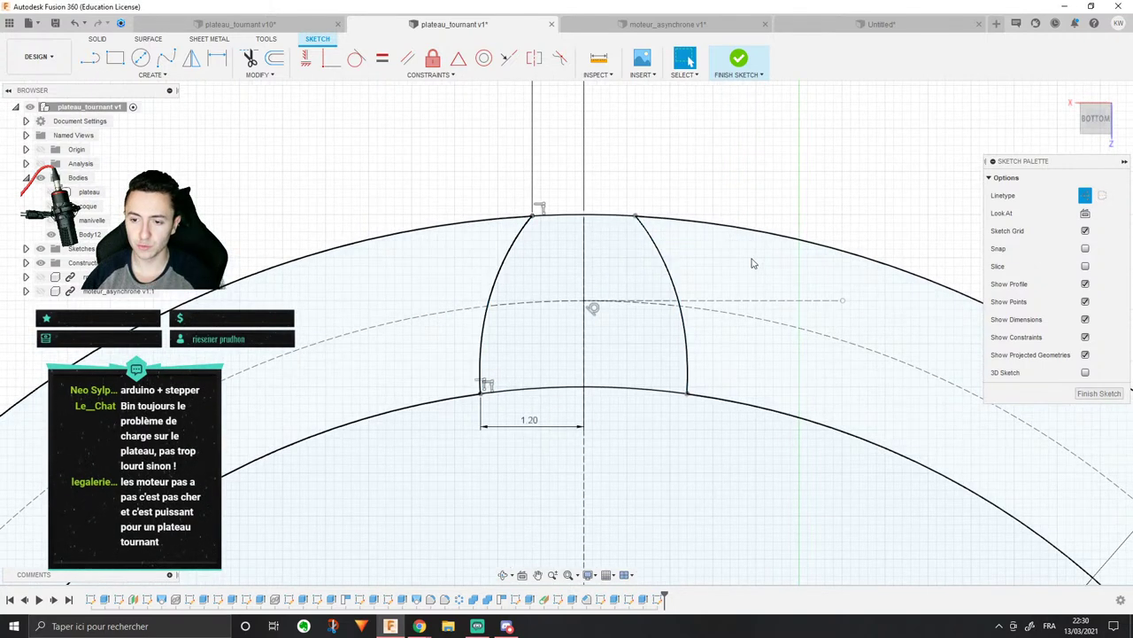
Step: Try to mirror both tooth flanks about the horizontal construction line at the pitch circle
click(658, 259)
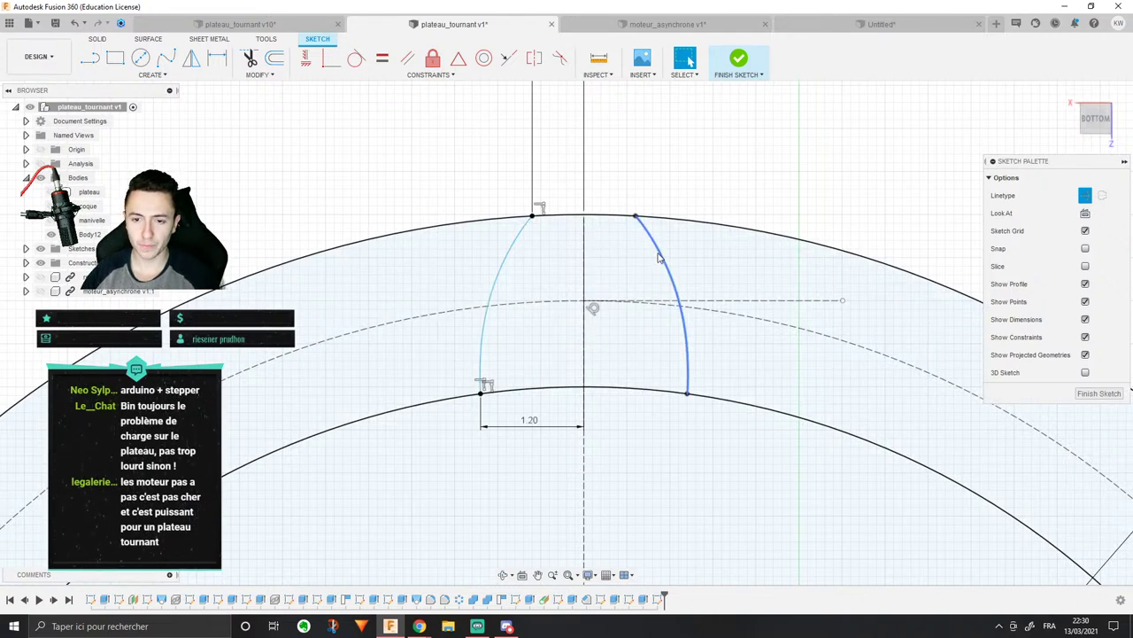
click(658, 257)
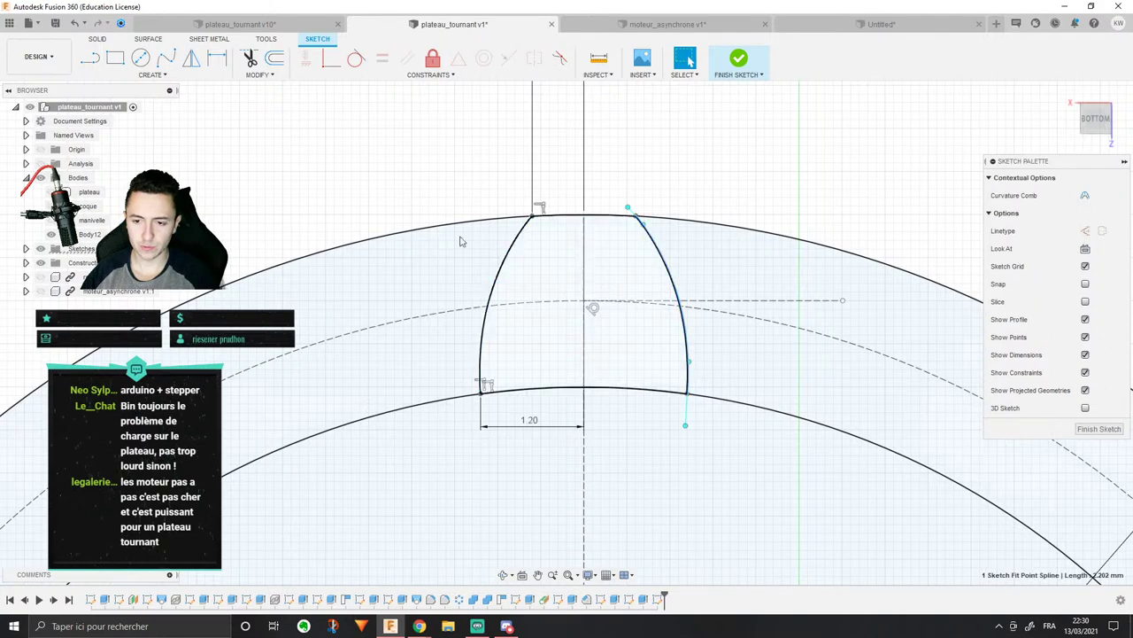
ctrl+click(519, 237)
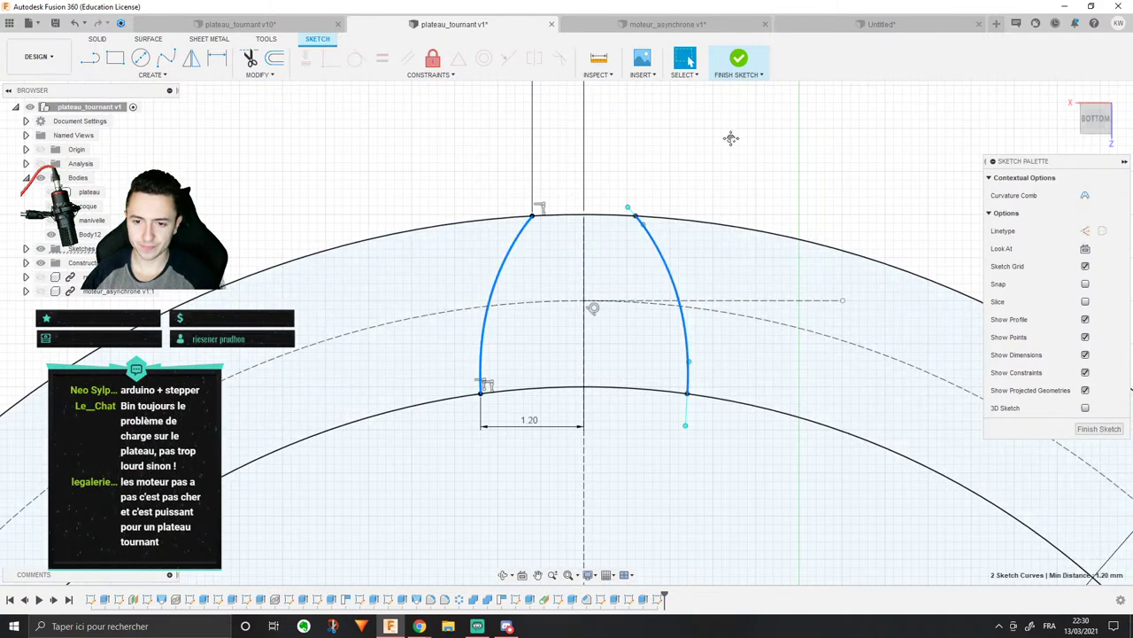
scroll(673, 146, down, 3)
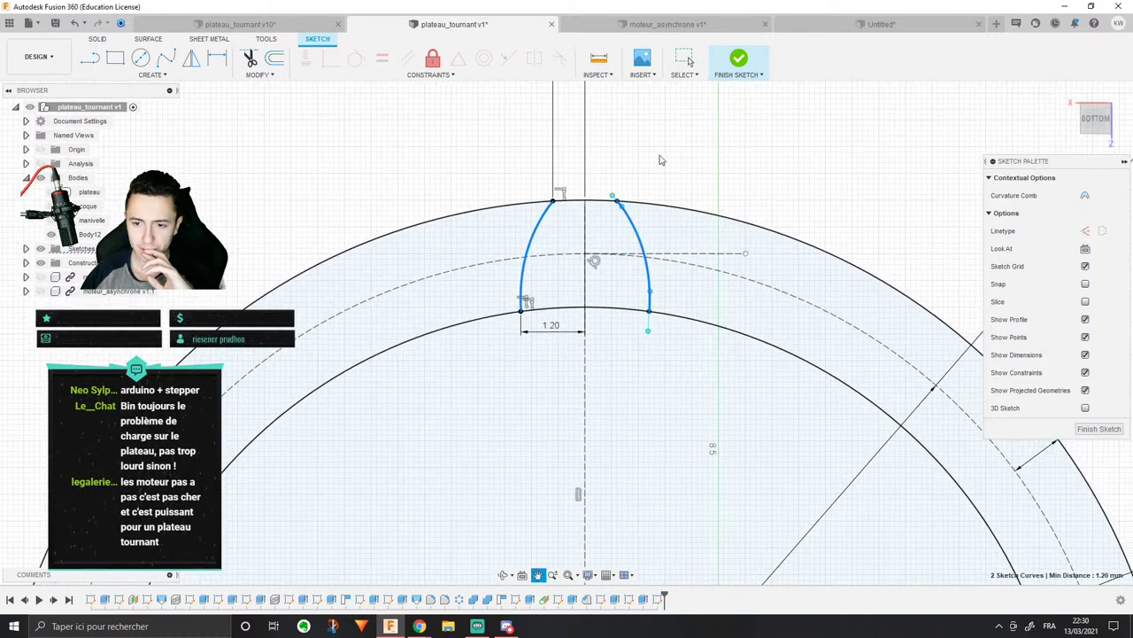
click(191, 57)
click(1034, 200)
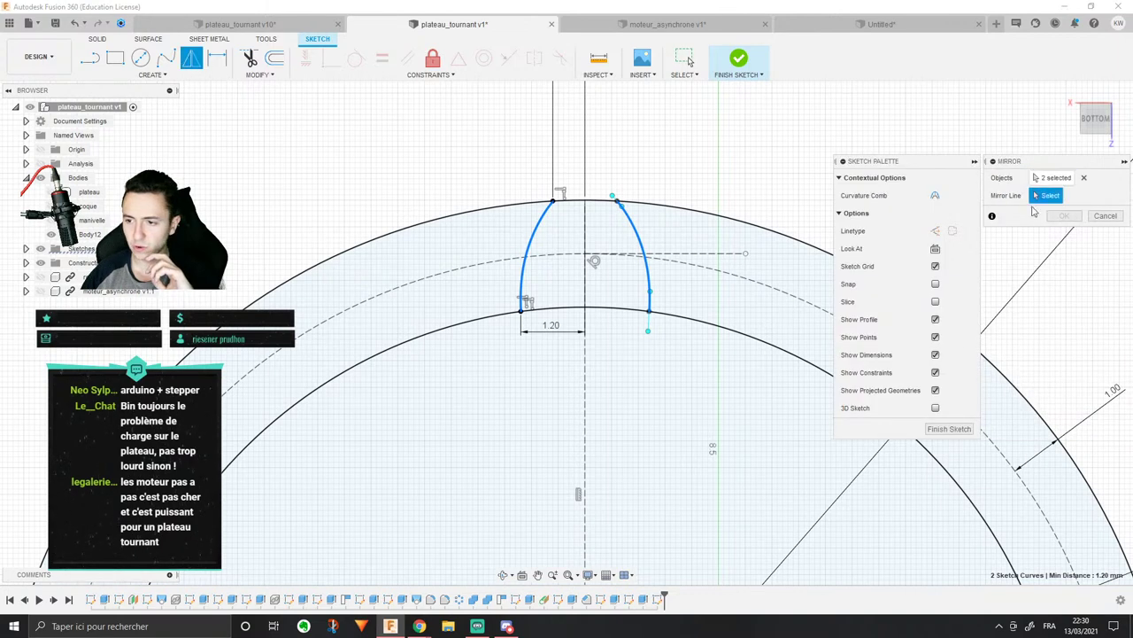
click(676, 253)
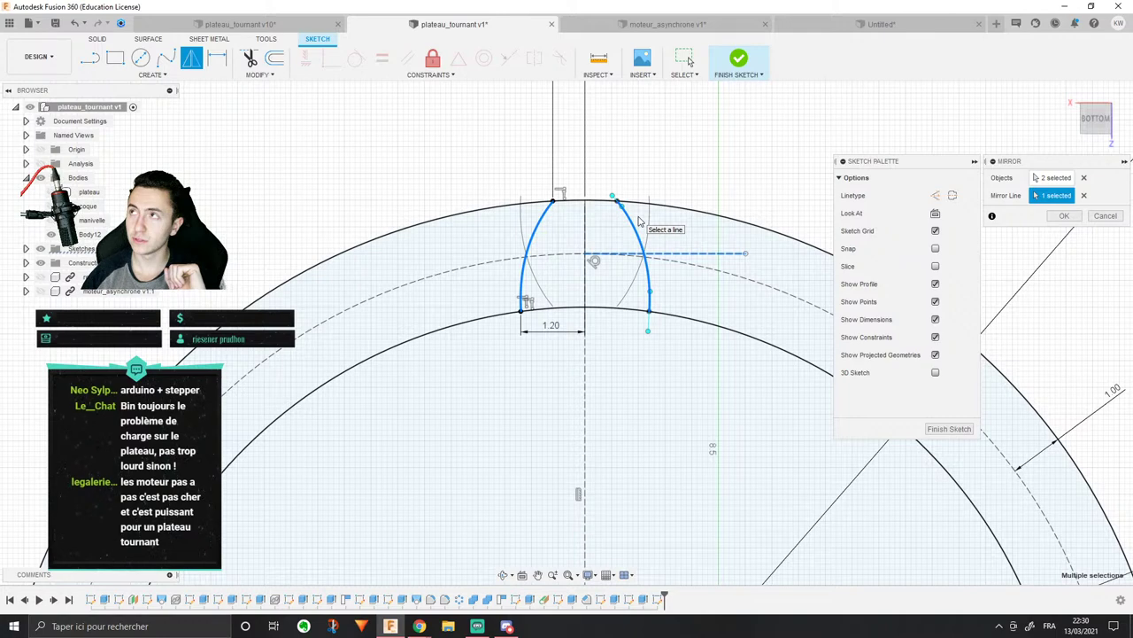
scroll(638, 218, up, 3)
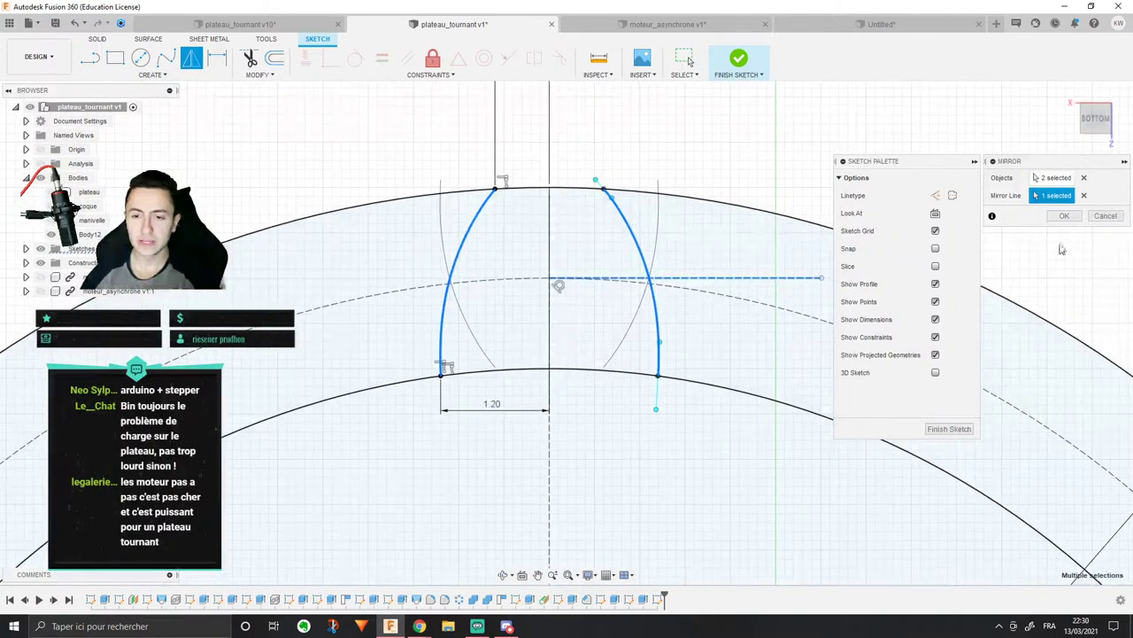
click(1094, 215)
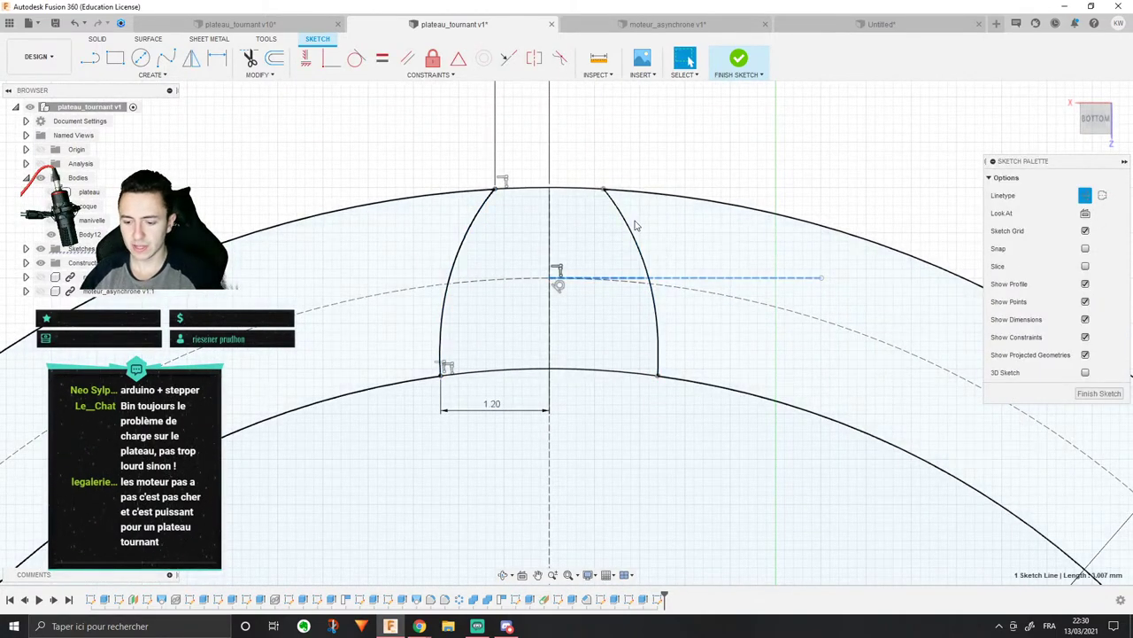
Step: Sketch a horizontal construction line starting where the vertical construction line meets the outer circle at the tooth tip
click(90, 58)
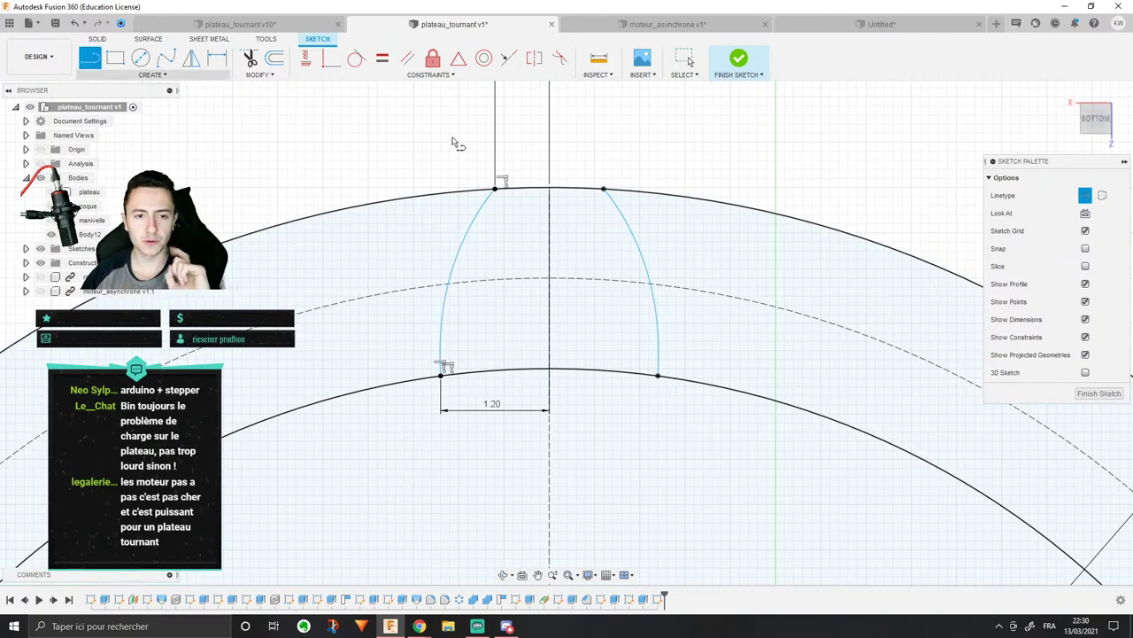
click(550, 188)
click(838, 187)
key(Escape)
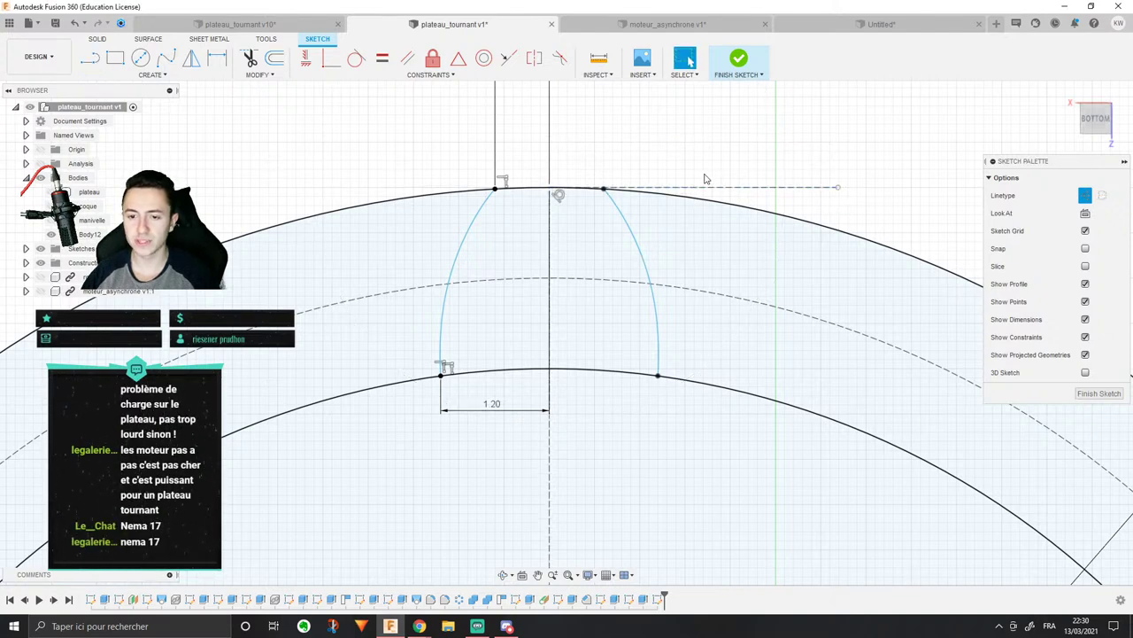
Step: Try to mirror both tooth flanks about the horizontal construction line at the tooth tip
click(191, 57)
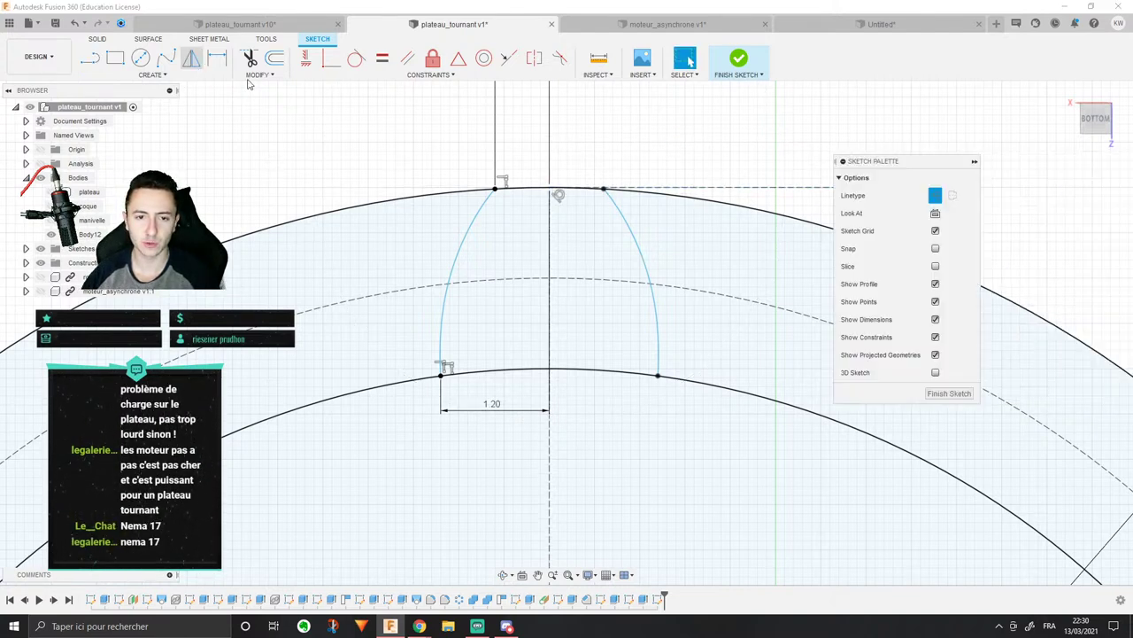
click(623, 223)
click(475, 221)
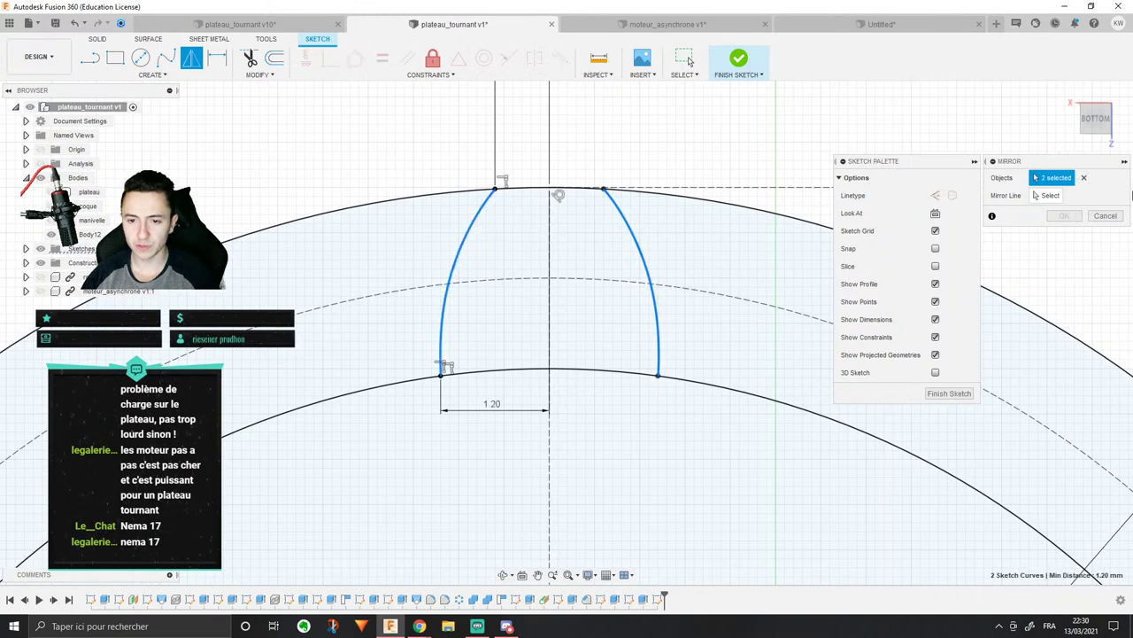
click(1050, 196)
click(744, 189)
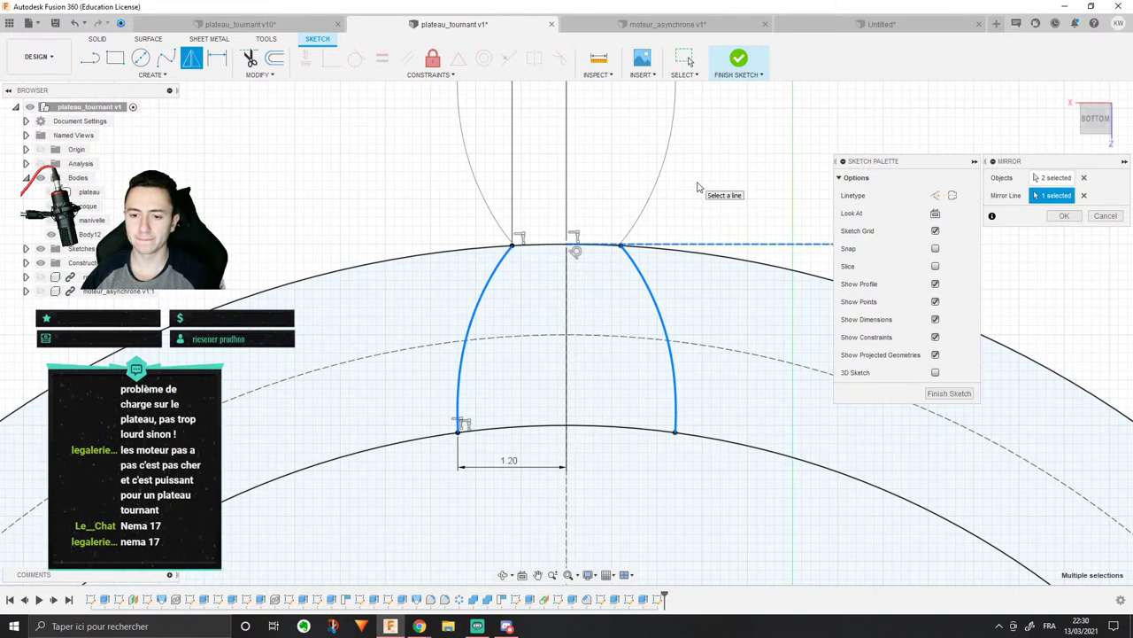
key(Escape)
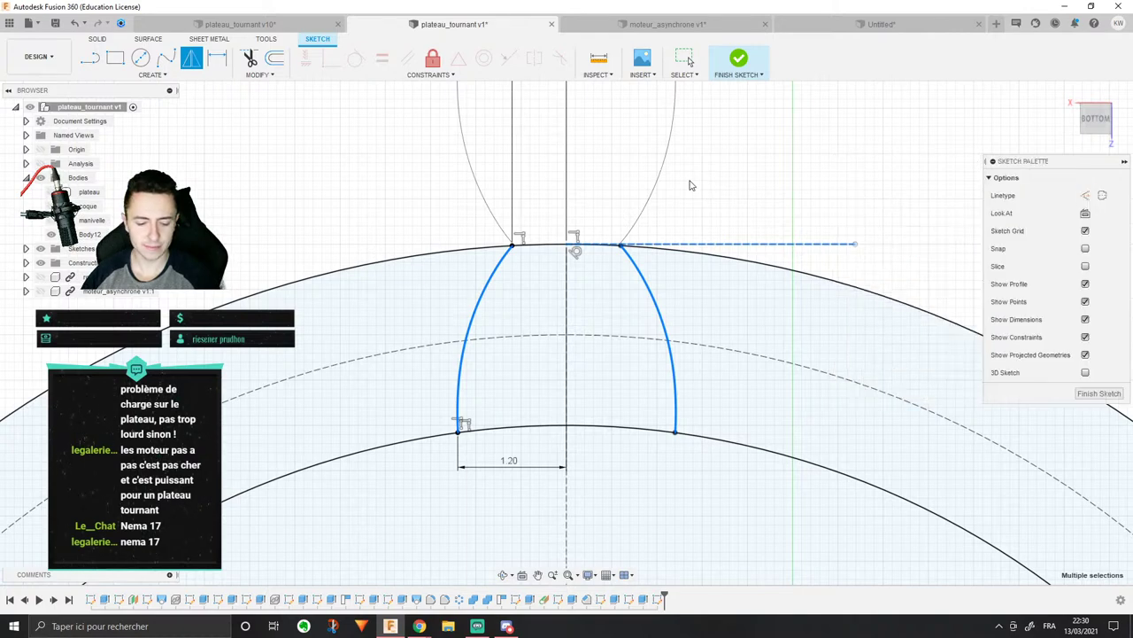
Step: Undo the horizontal construction line drawn at the tooth tip
key(ctrl+z)
key(ctrl+z)
key(ctrl+z)
key(ctrl+z)
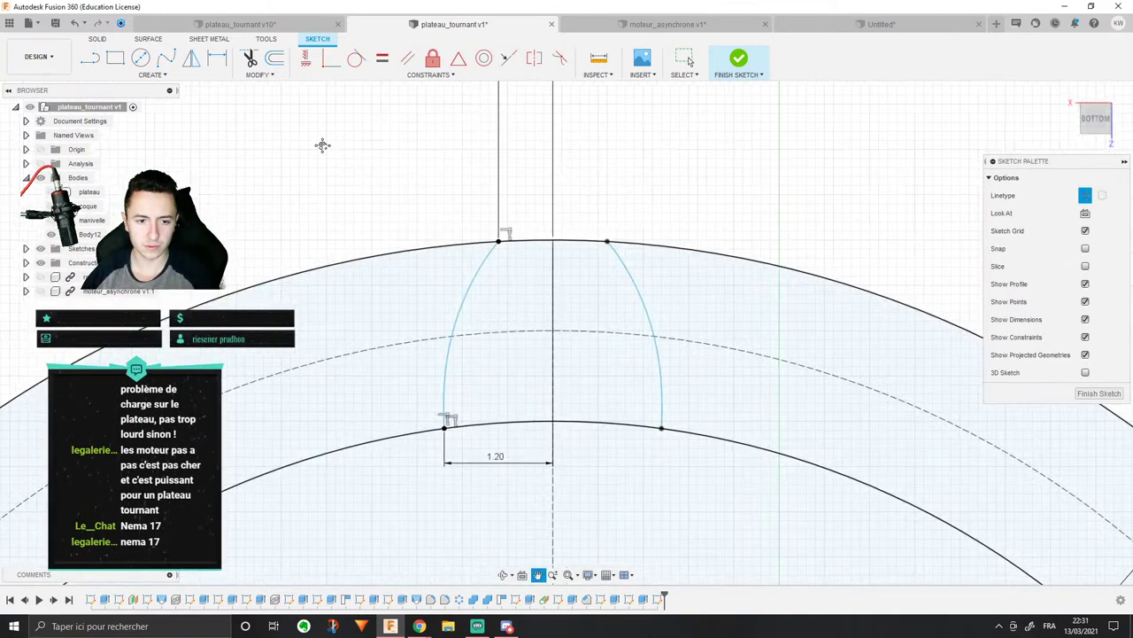
Step: Sketch a horizontal construction line starting where the tooth's vertical centreline meets the pitch circle
key(l)
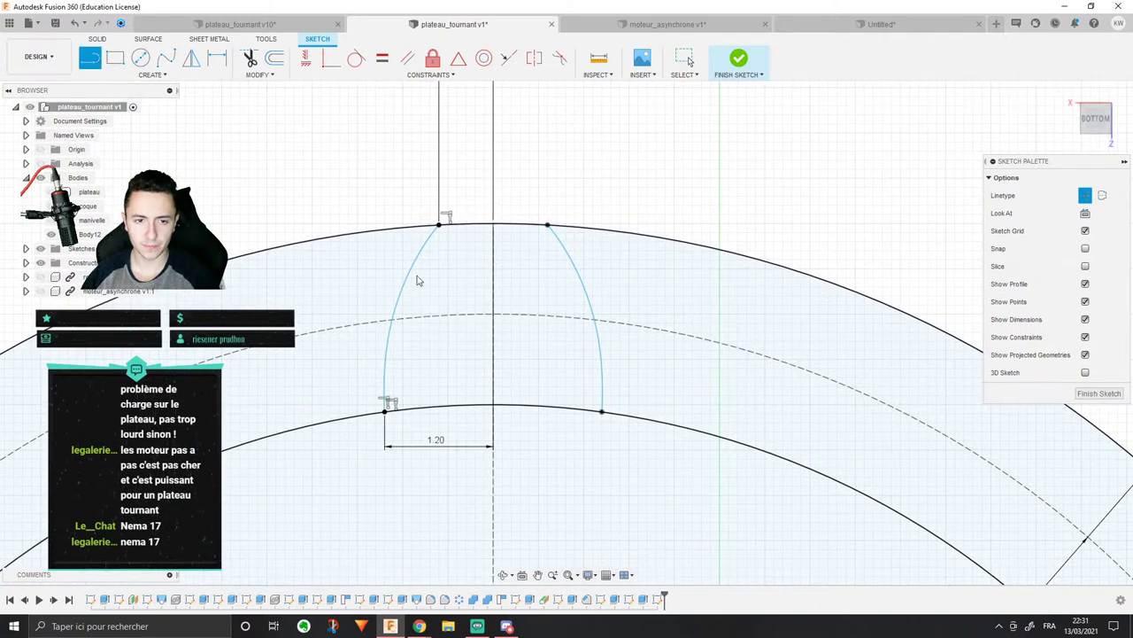
click(493, 314)
click(779, 317)
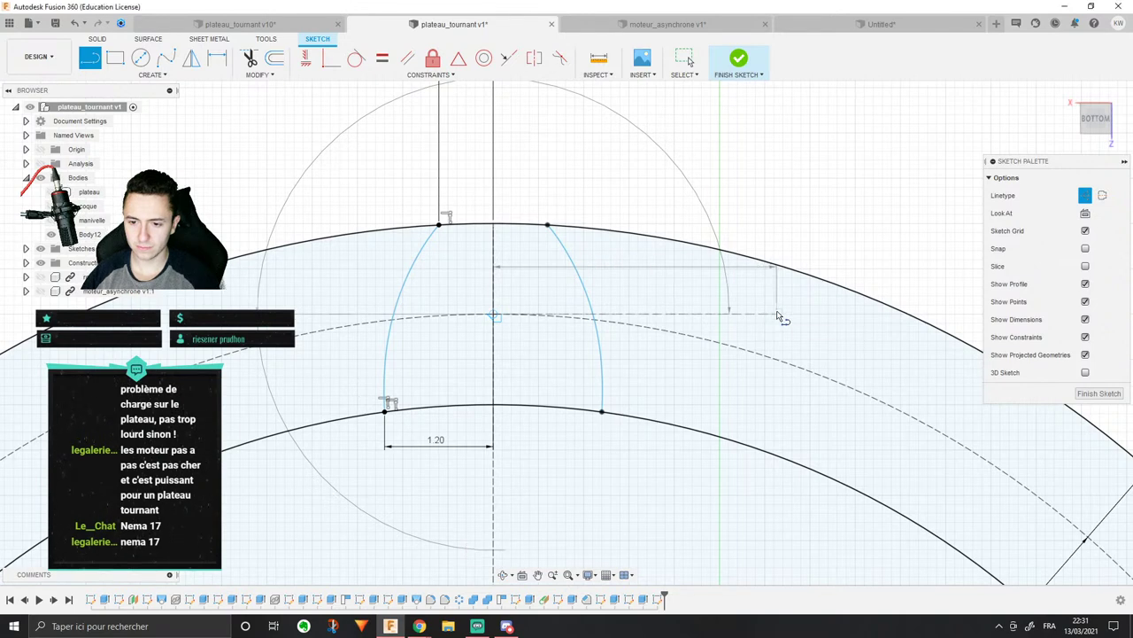
key(Escape)
Step: Mirror both tooth flank splines about the horizontal construction line at the pitch circle
click(575, 268)
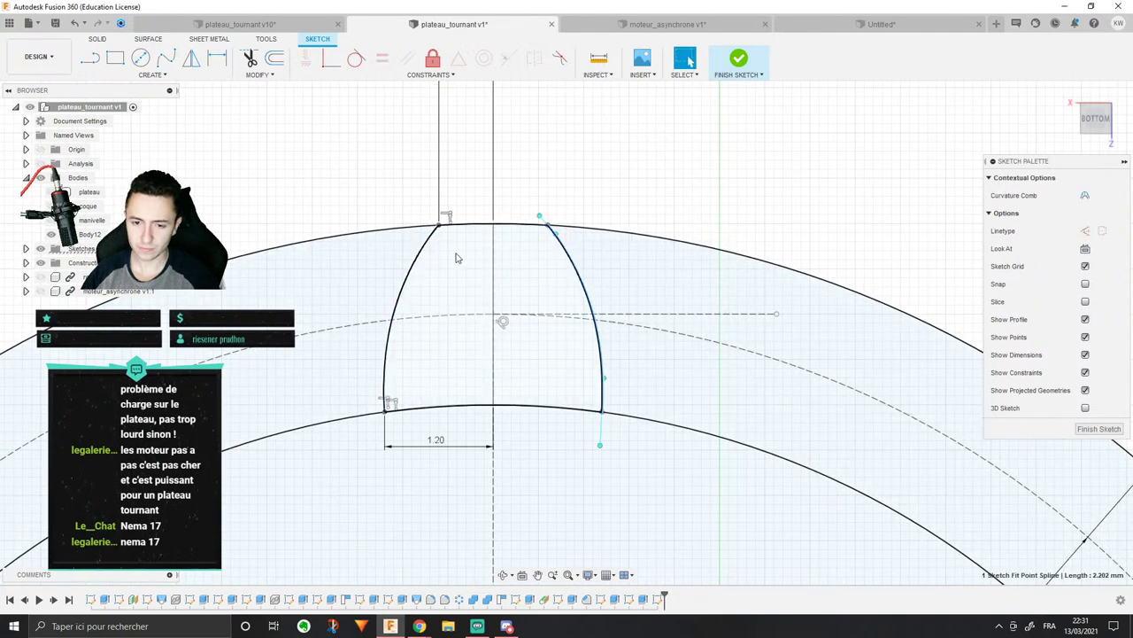
shift+click(428, 239)
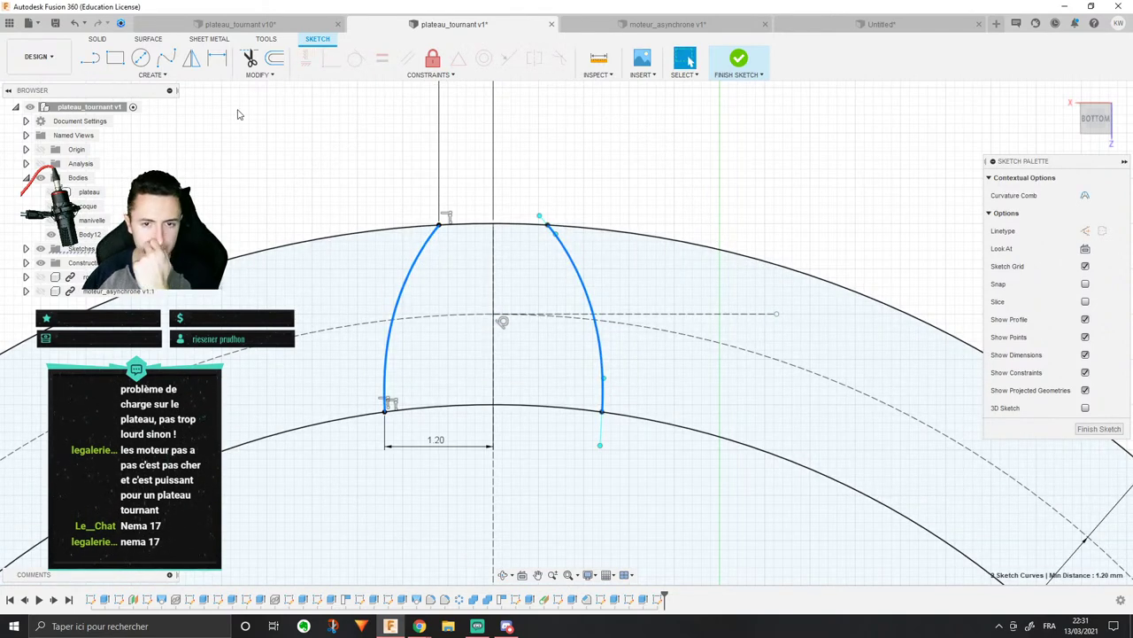
click(190, 58)
click(664, 313)
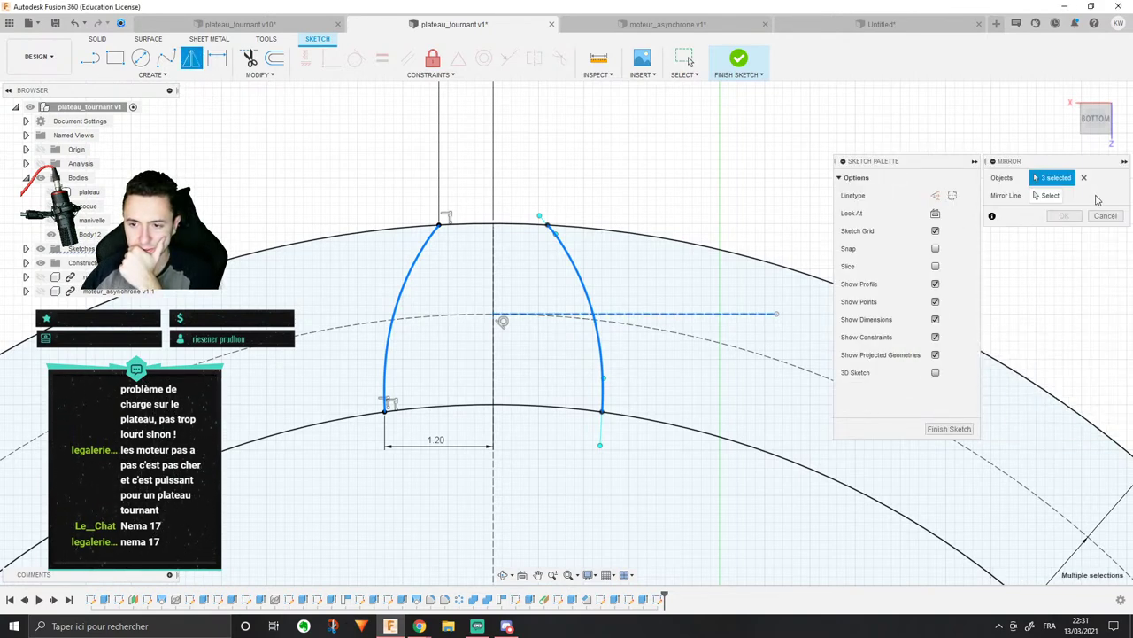
click(675, 317)
click(1040, 196)
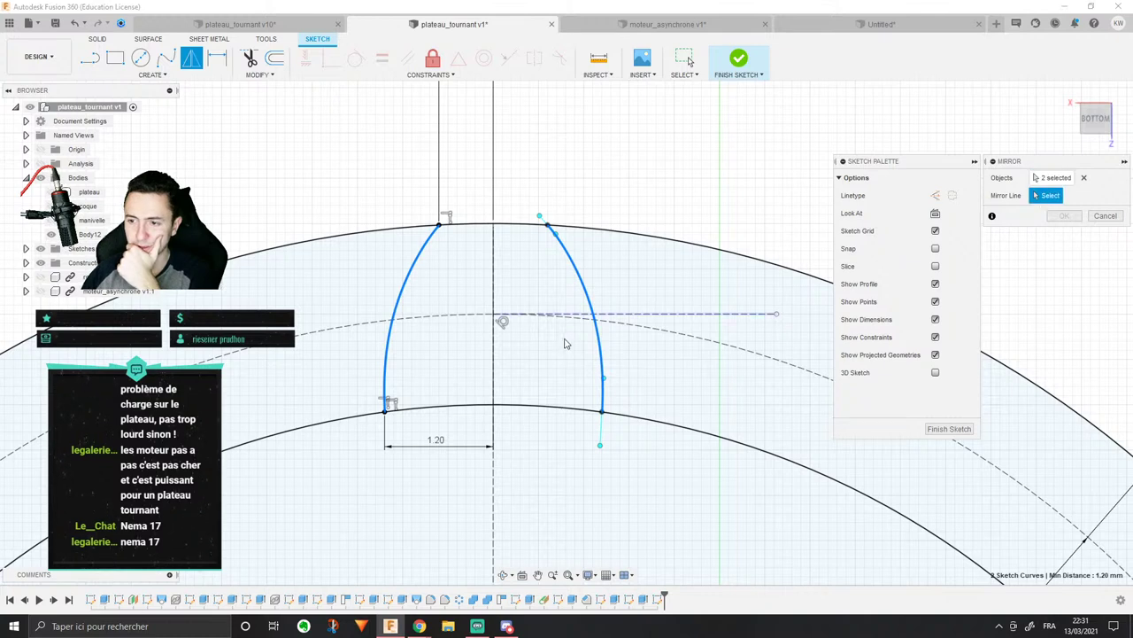
click(602, 315)
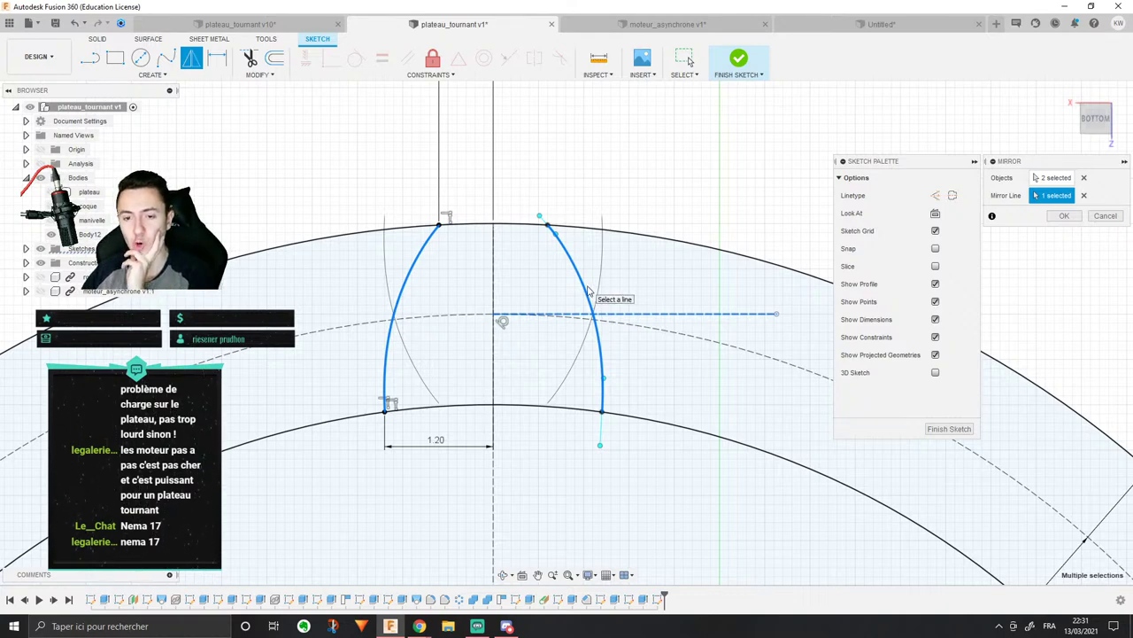
click(1064, 215)
Step: Convert the two mirrored flank splines to construction geometry
click(401, 338)
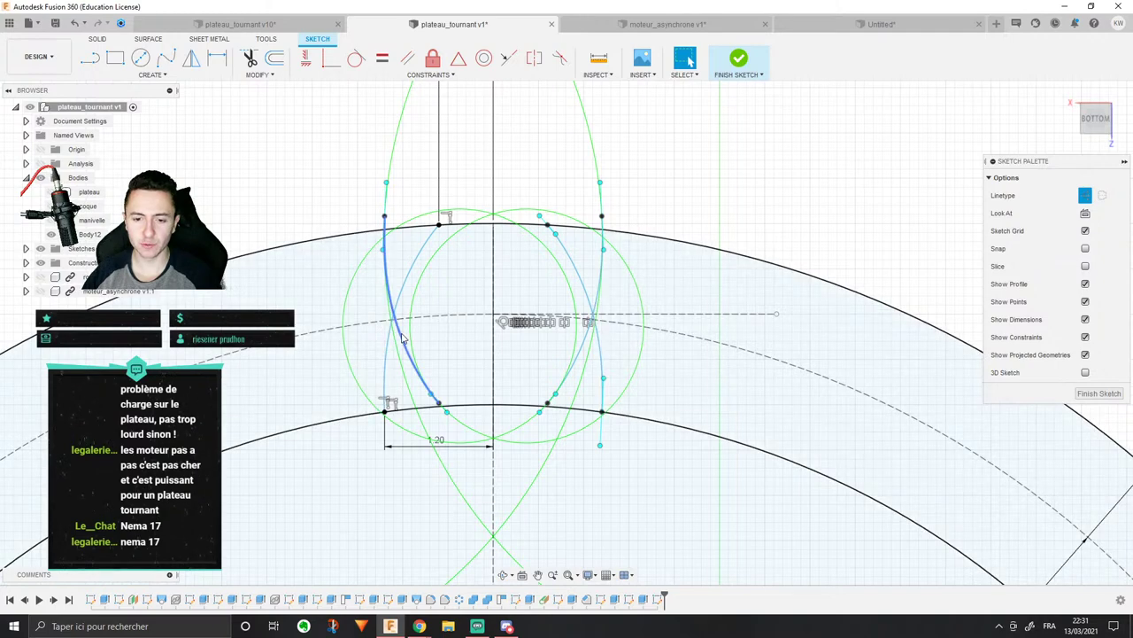
ctrl+click(584, 347)
ctrl+click(583, 347)
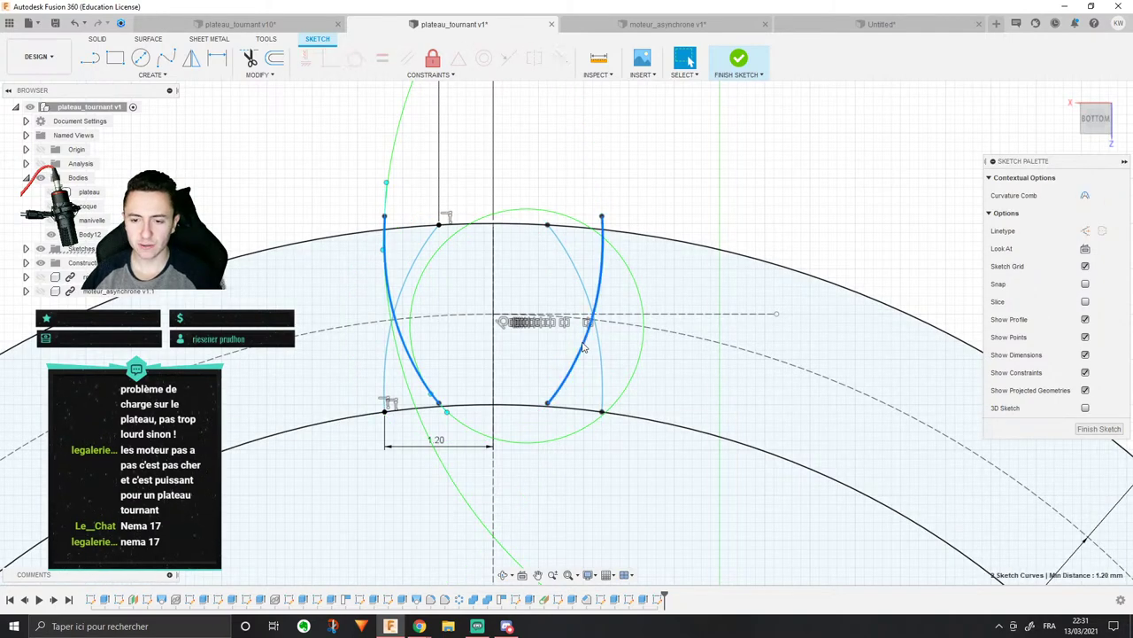
click(1085, 230)
scroll(605, 158, up, 2)
middle_drag(720, 187, 905, 151)
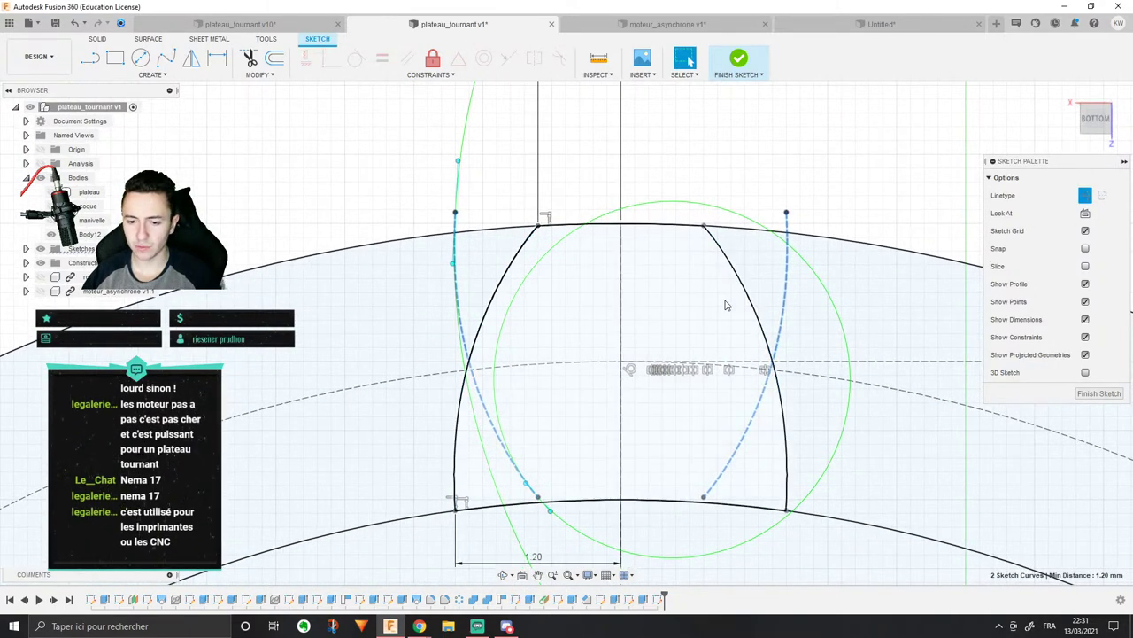
click(727, 305)
scroll(708, 239, up, 4)
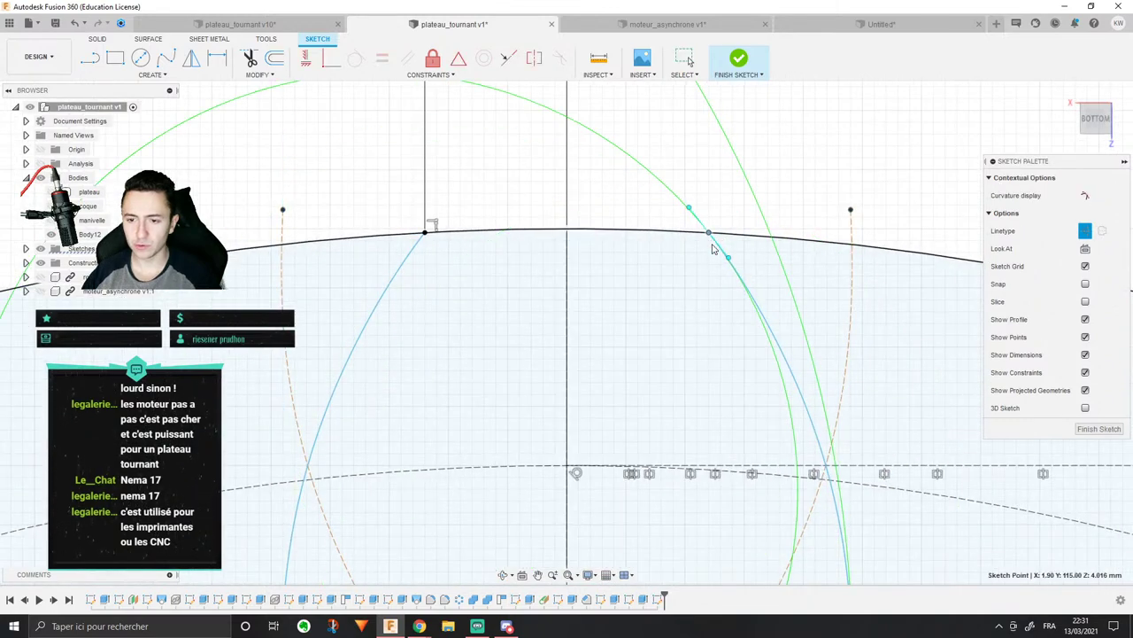
click(749, 183)
scroll(752, 217, down, 4)
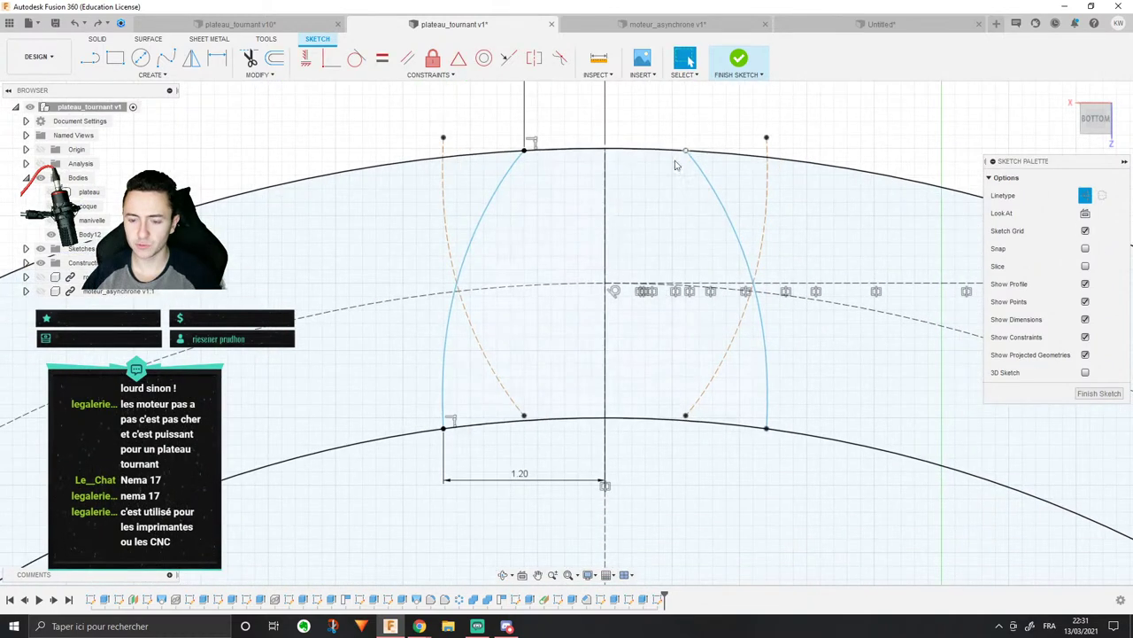
click(484, 337)
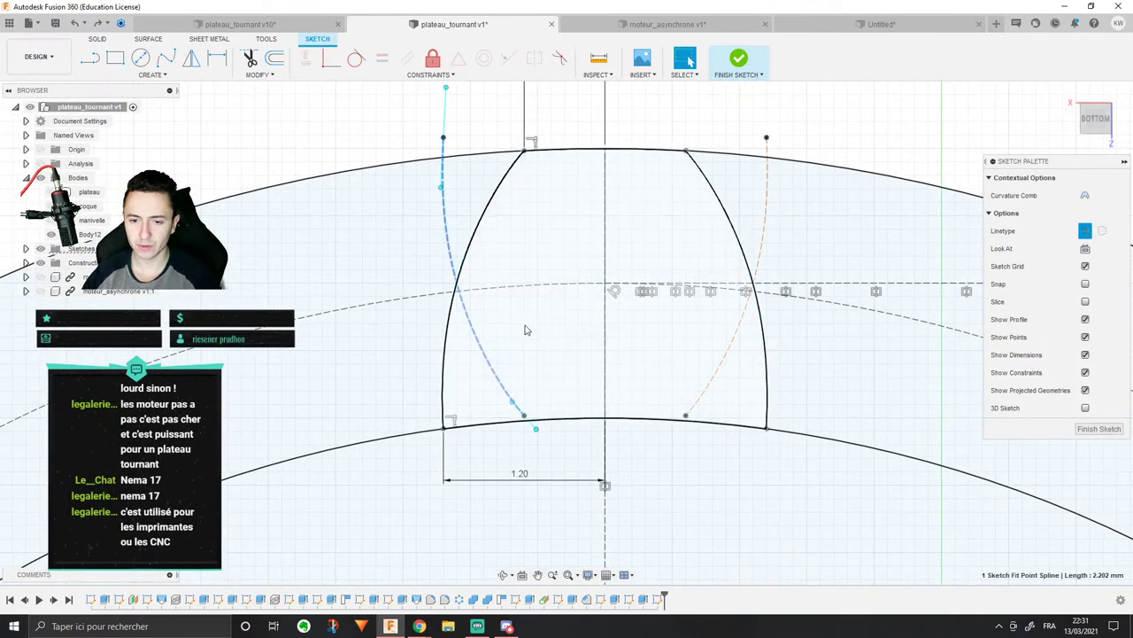
shift+click(765, 237)
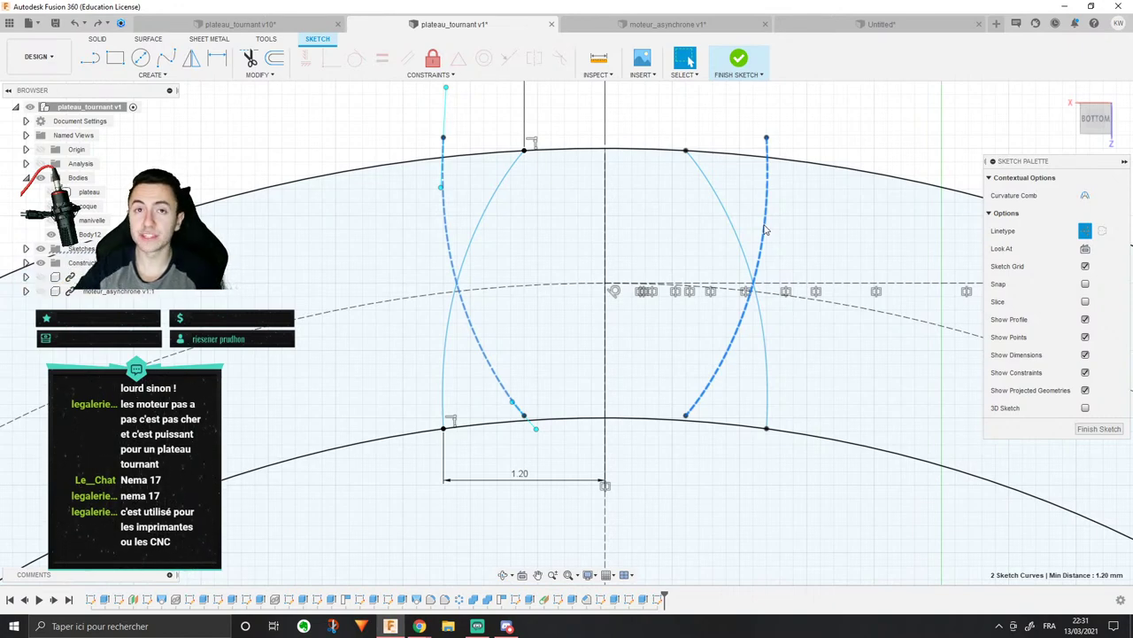
middle_drag(706, 214, 429, 128)
scroll(681, 163, down, 2)
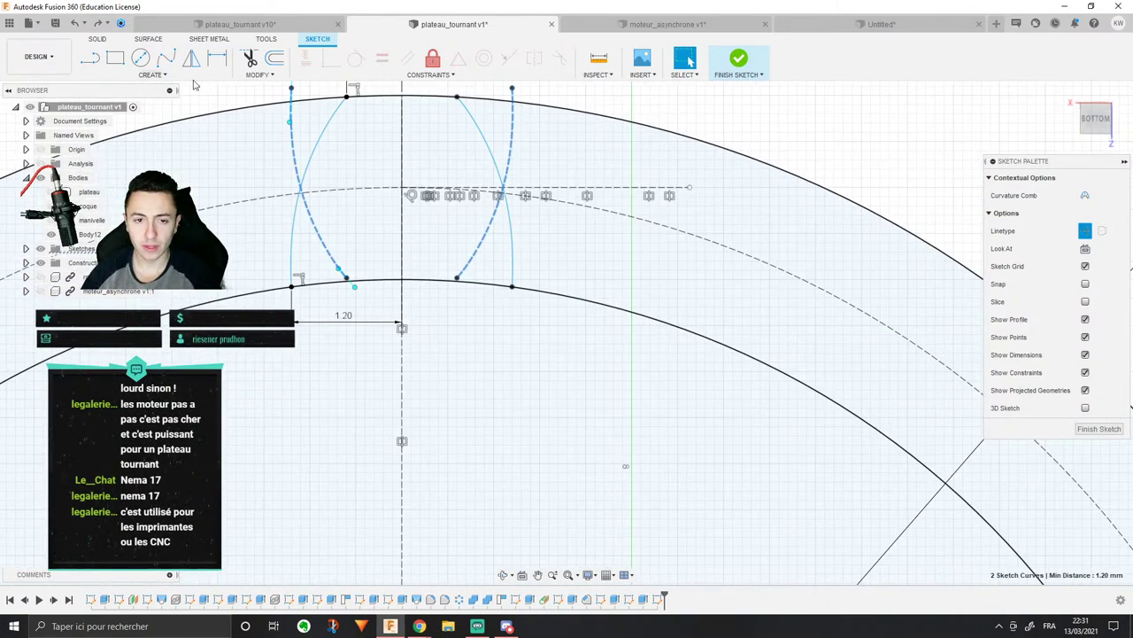
click(152, 76)
middle_drag(268, 154, 372, 216)
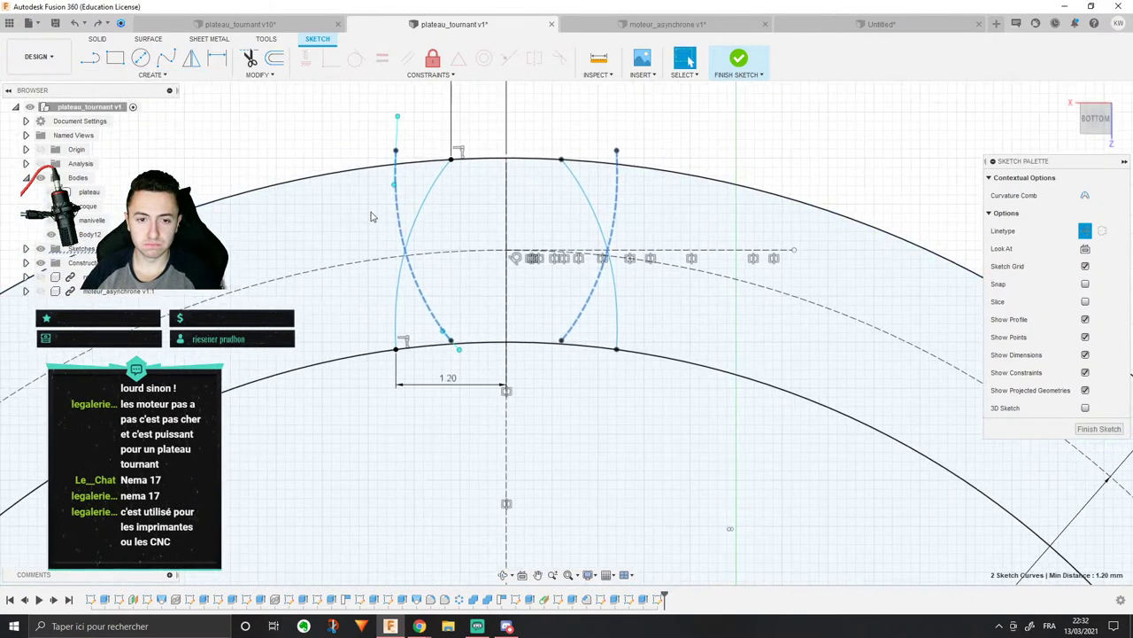
scroll(349, 169, up, 2)
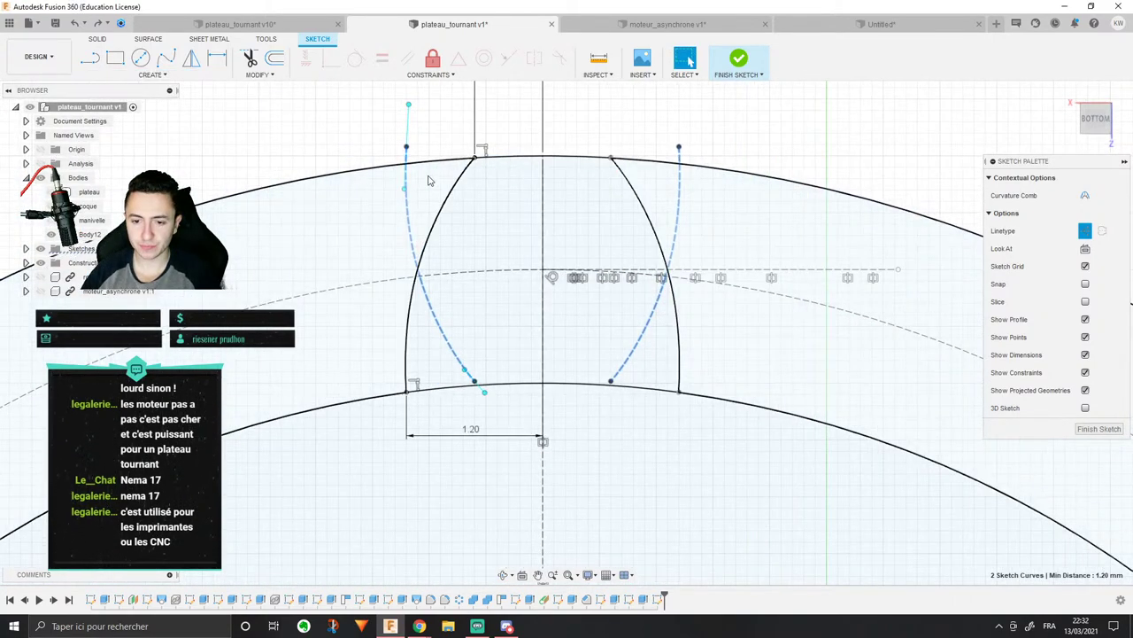
scroll(459, 219, down, 3)
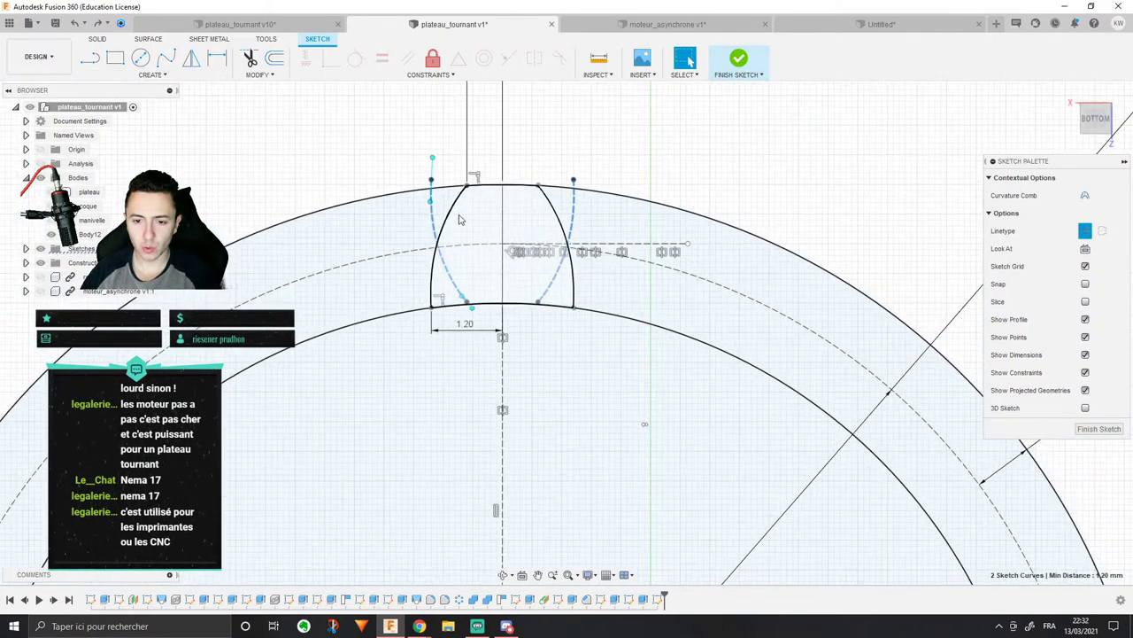
click(553, 278)
shift+click(458, 292)
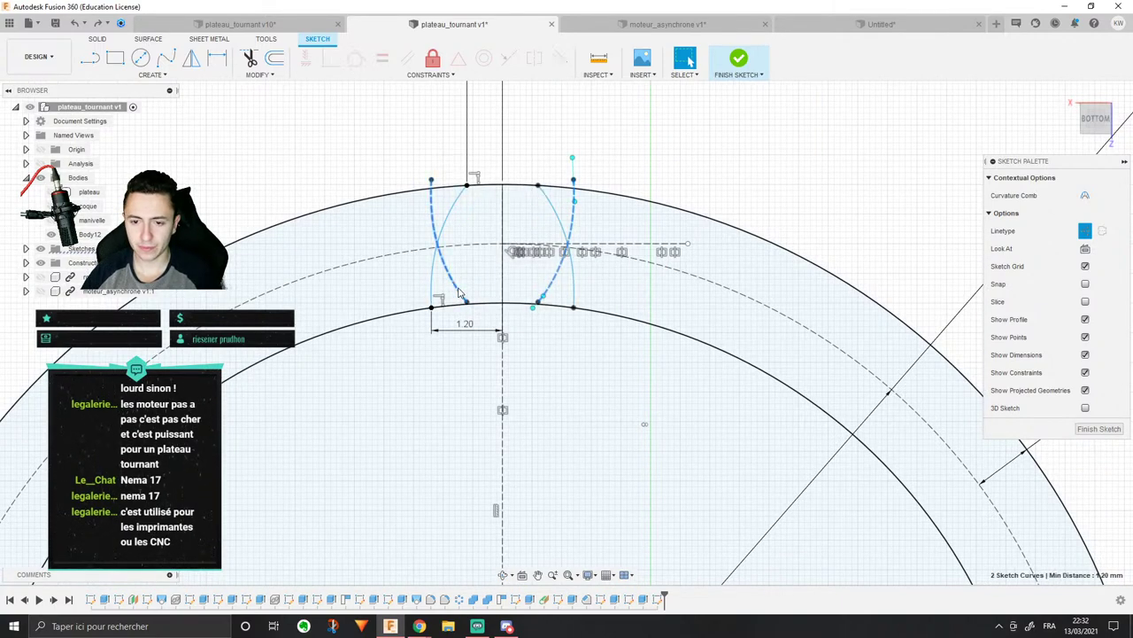
scroll(458, 292, up, 3)
middle_drag(488, 130, 478, 192)
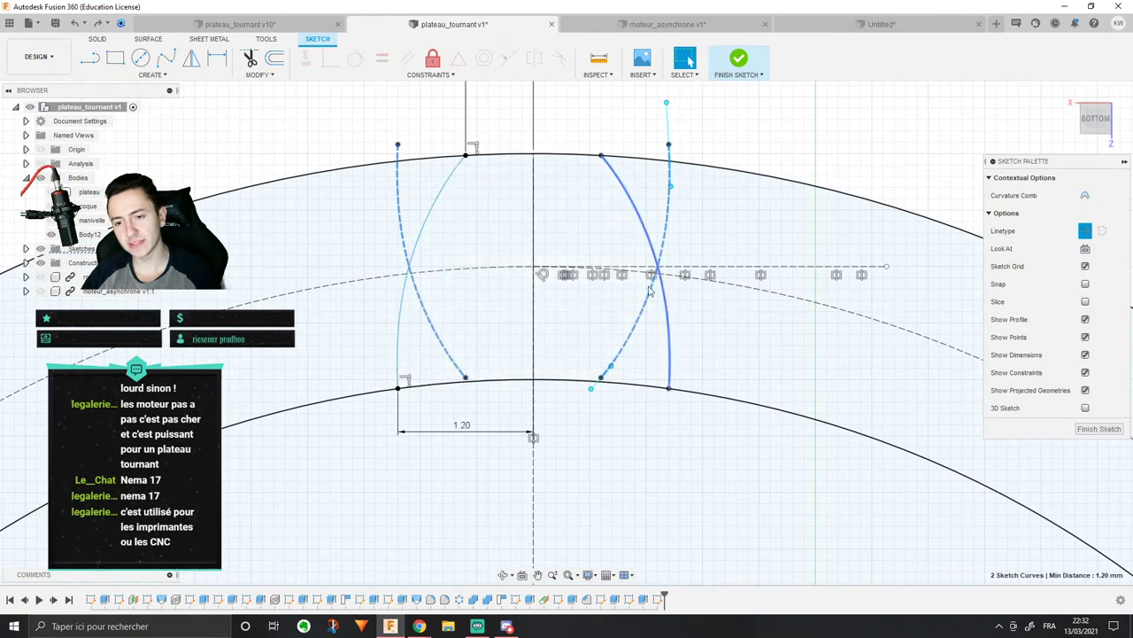
key(x)
click(530, 255)
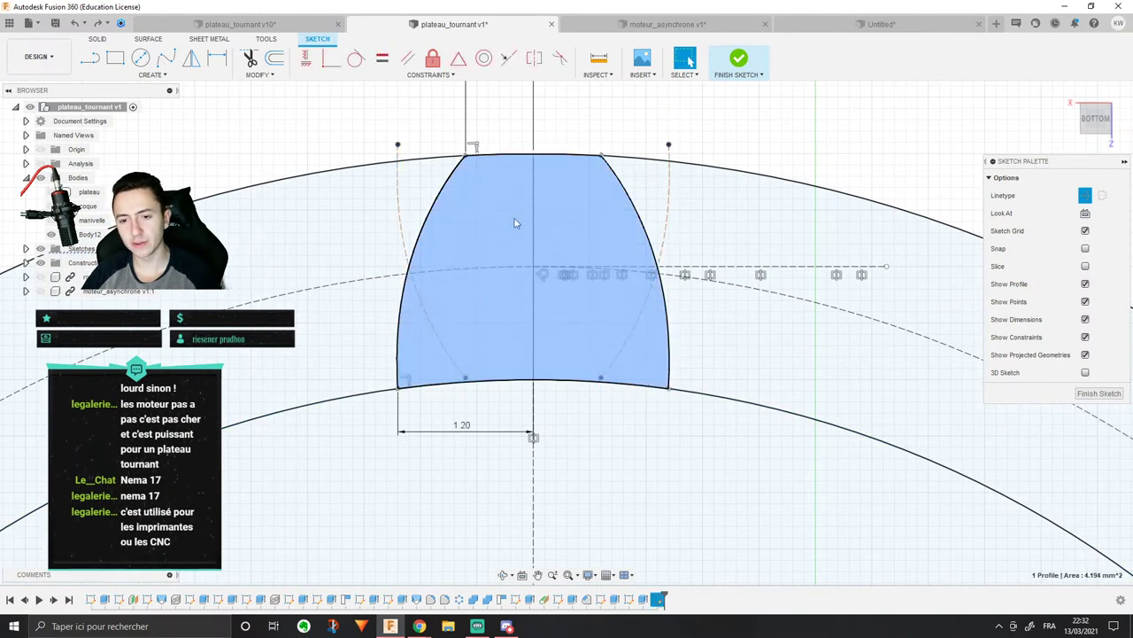
Step: Start a circular pattern of the two mirrored construction flanks, using the gear's centre as the centre point
click(399, 180)
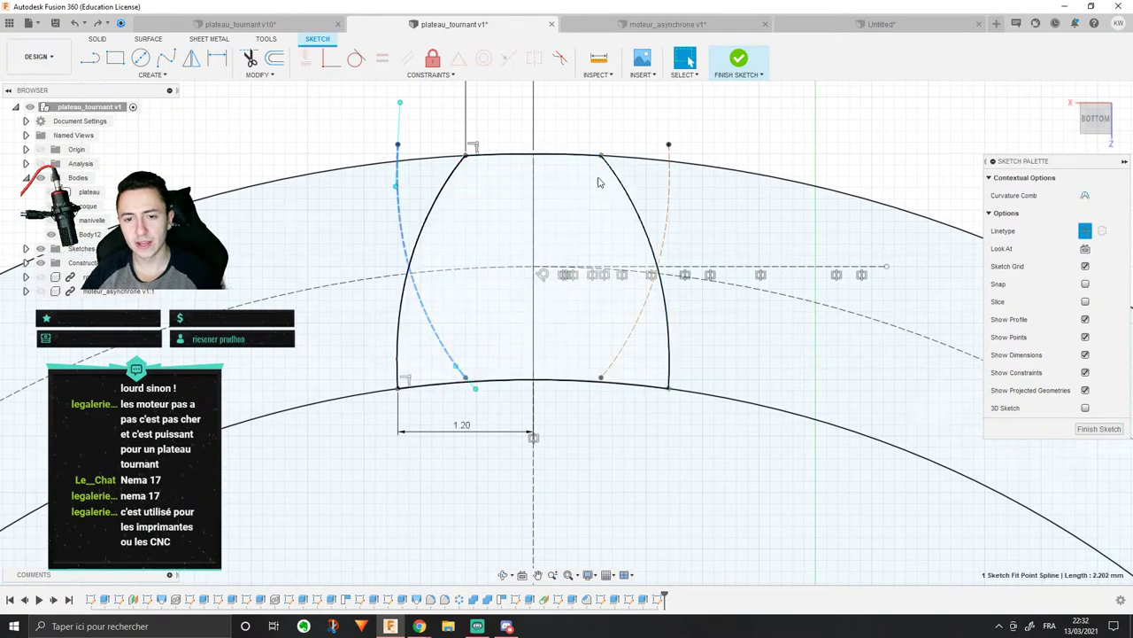
shift+click(664, 191)
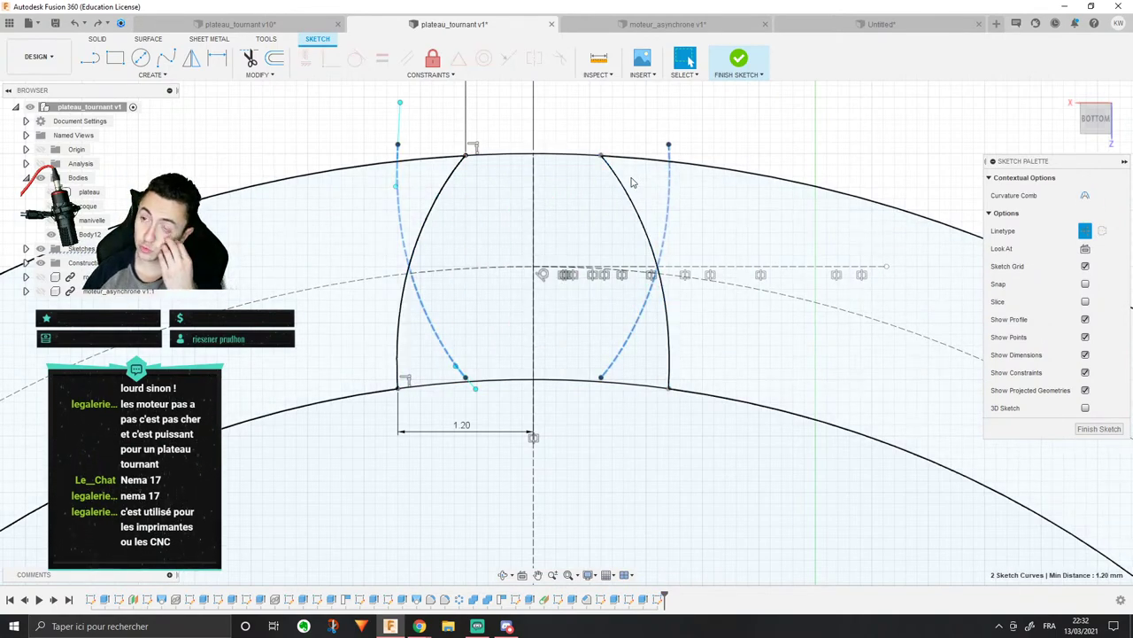
scroll(407, 177, down, 3)
click(216, 77)
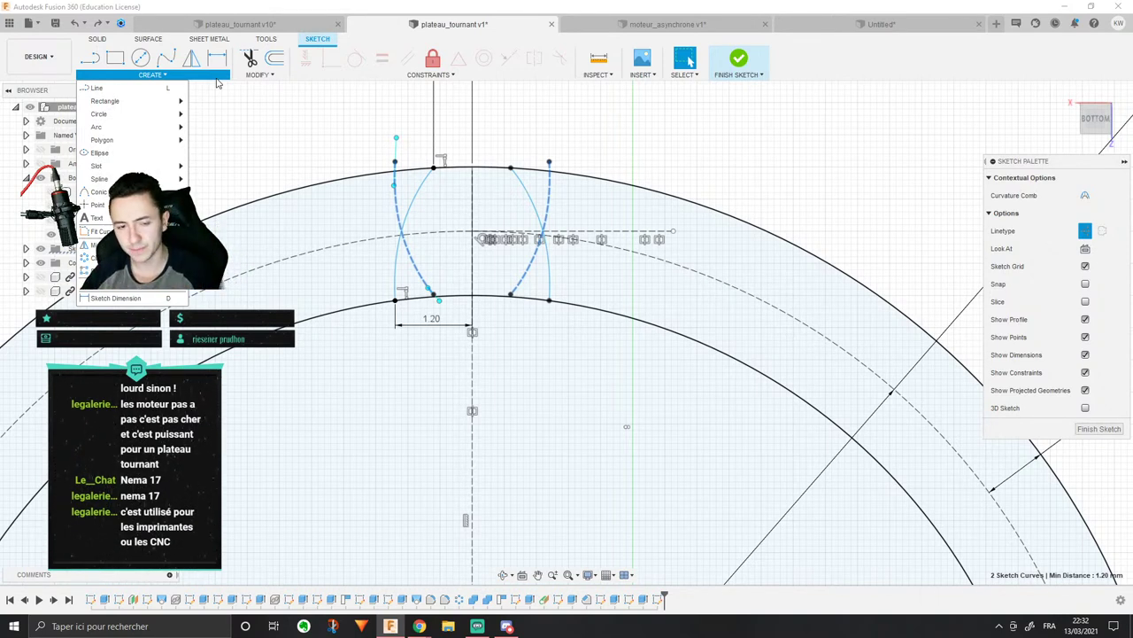
click(141, 258)
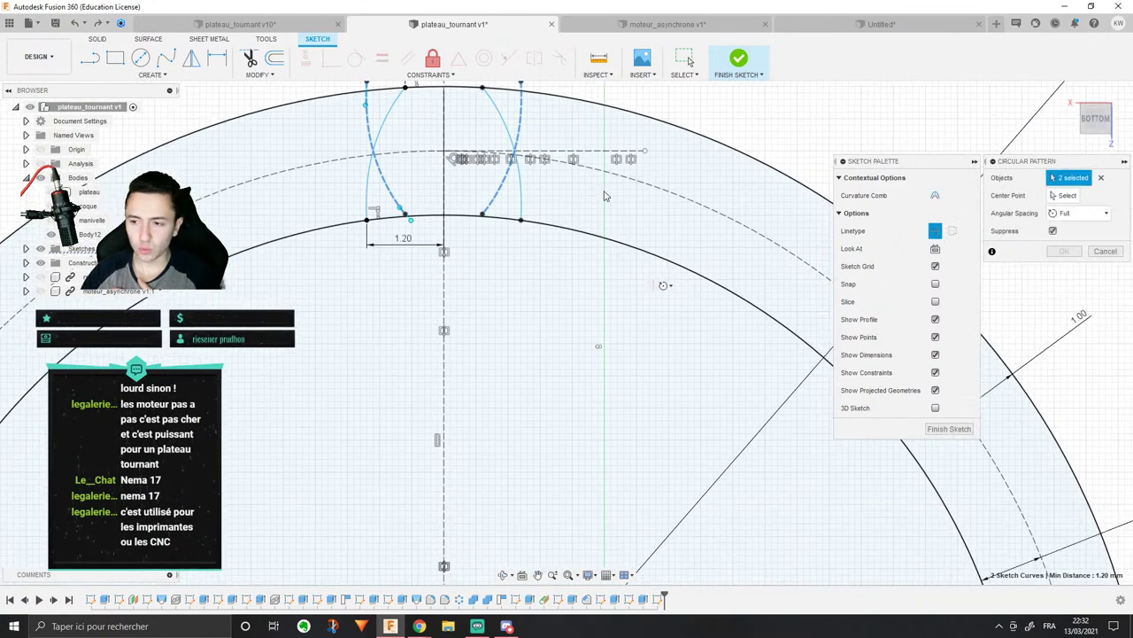
click(1067, 196)
middle_drag(440, 580, 409, 462)
scroll(404, 501, down, 2)
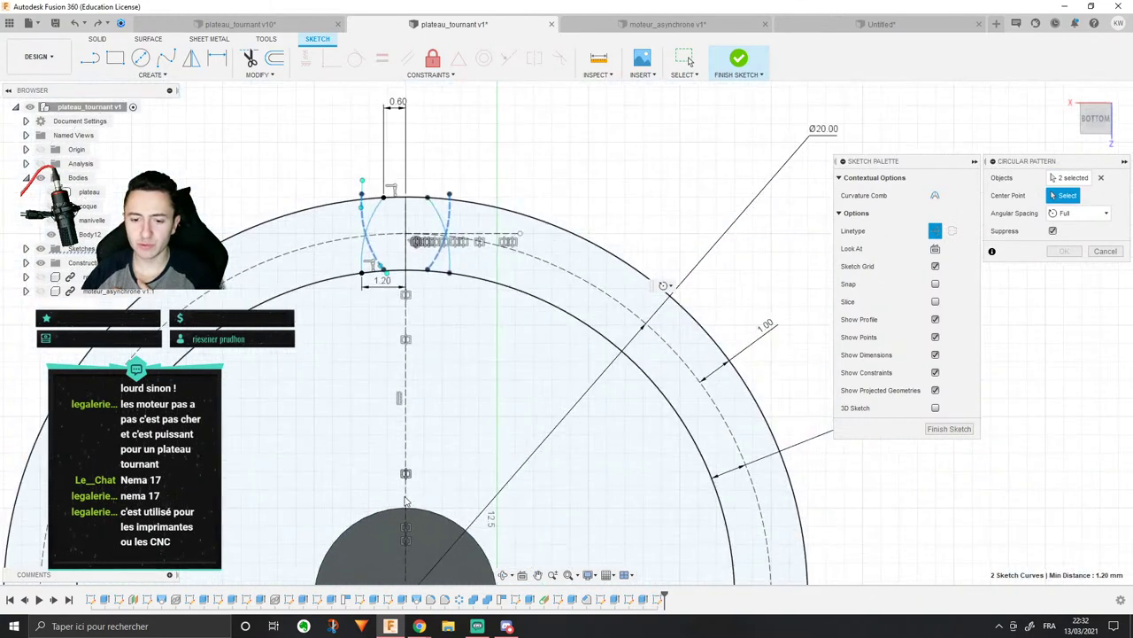
click(420, 536)
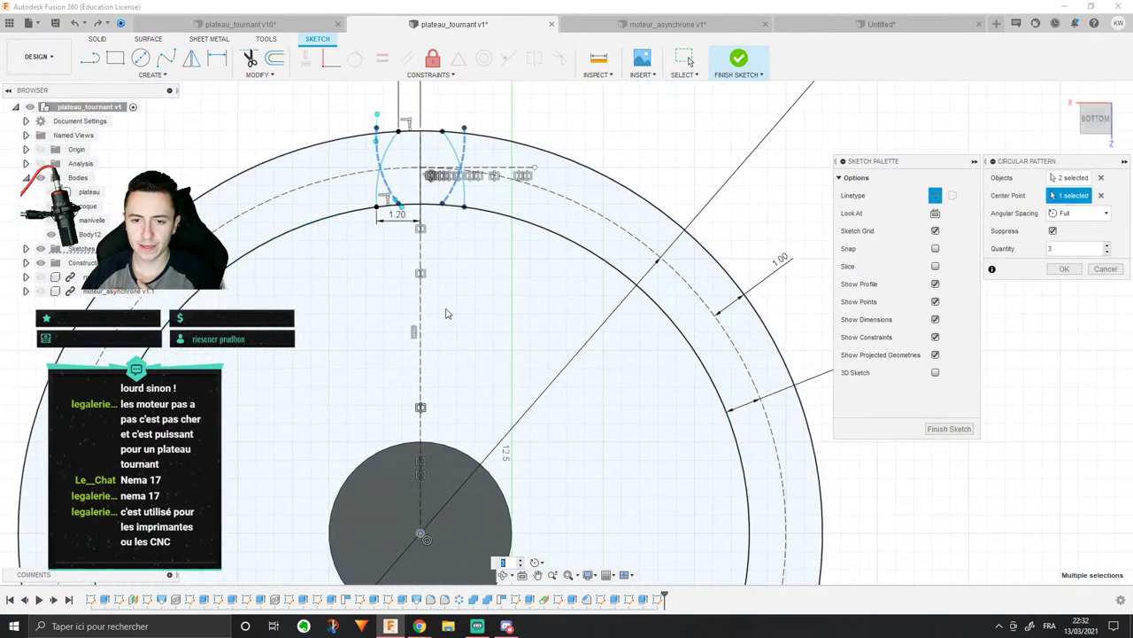
Step: Change the circular pattern's angular spacing from full circle to Angle and set its quantity to 1
scroll(498, 154, down, 2)
click(1076, 212)
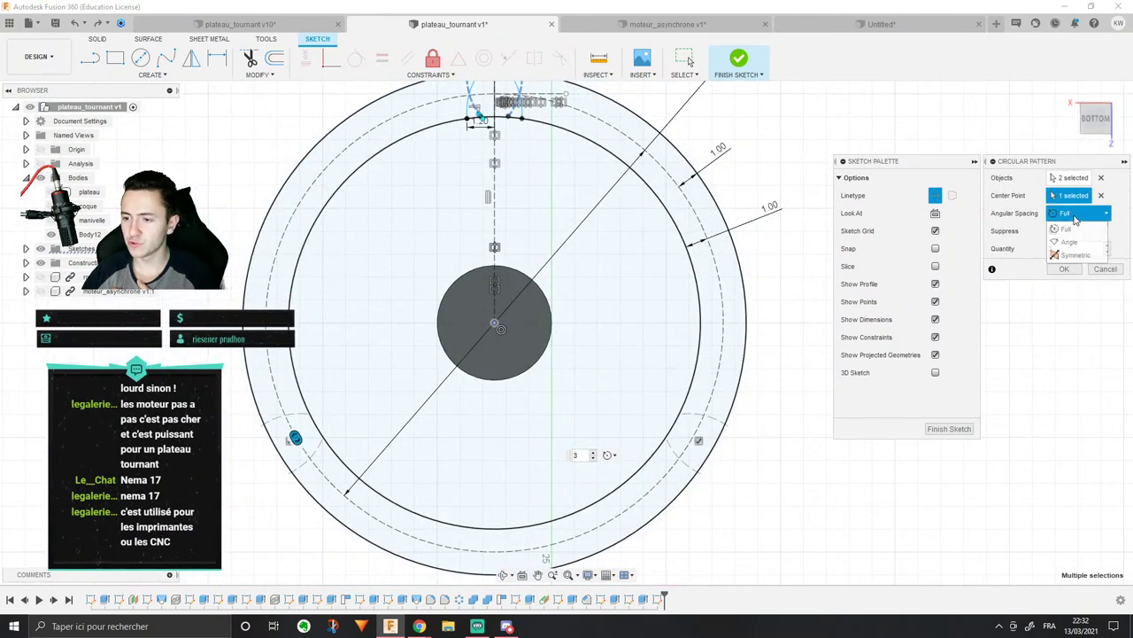
click(1069, 242)
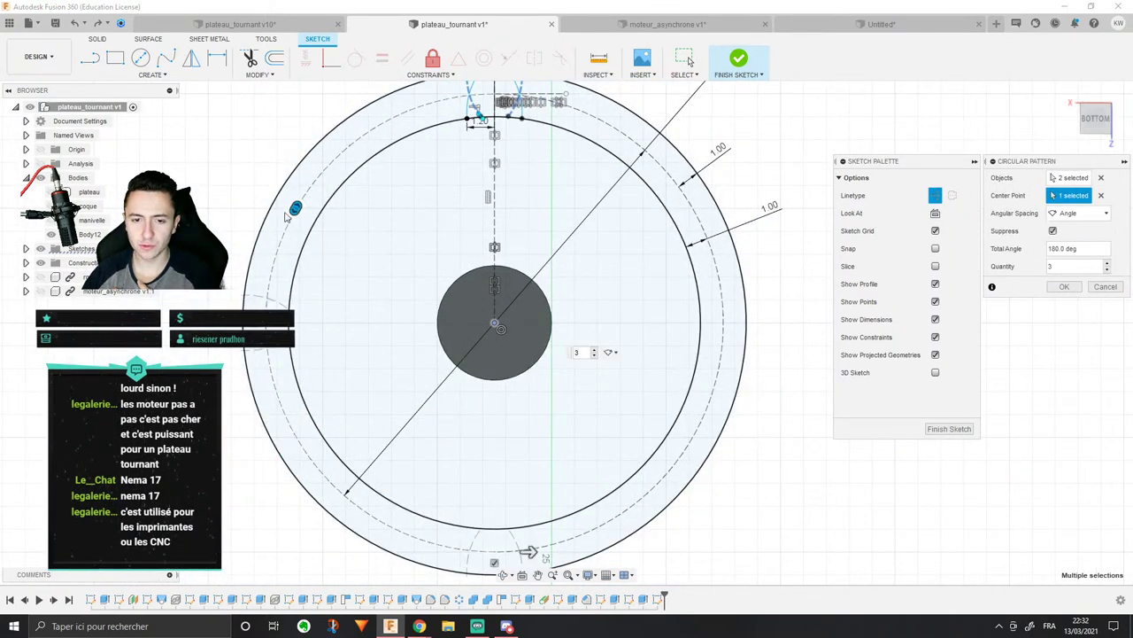
text(18)
drag(452, 116, 358, 156)
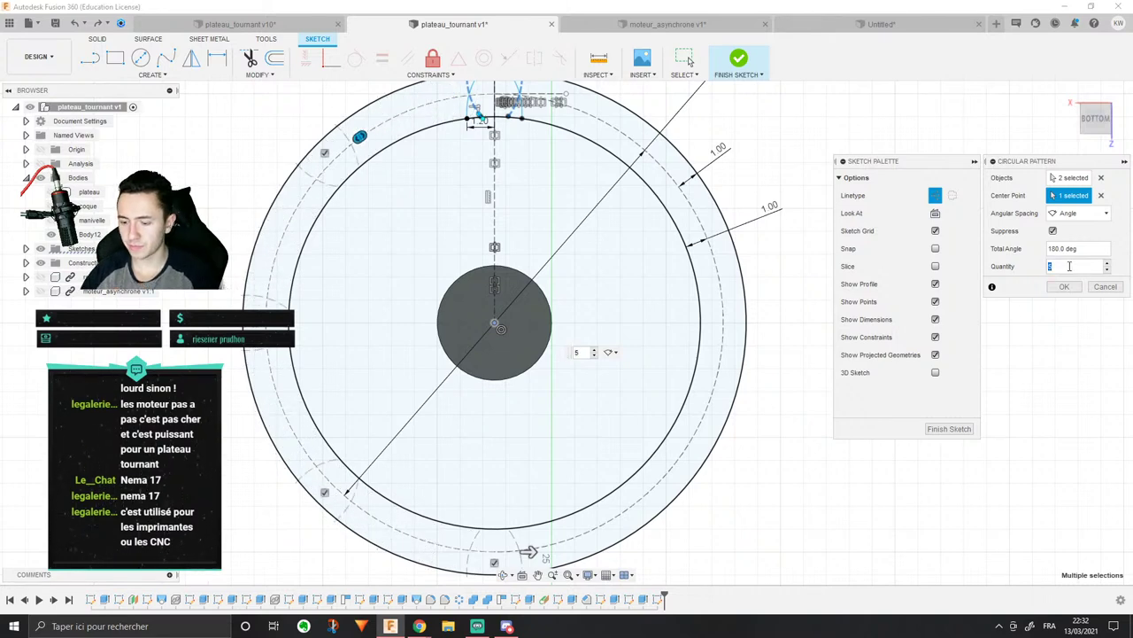
text(1)
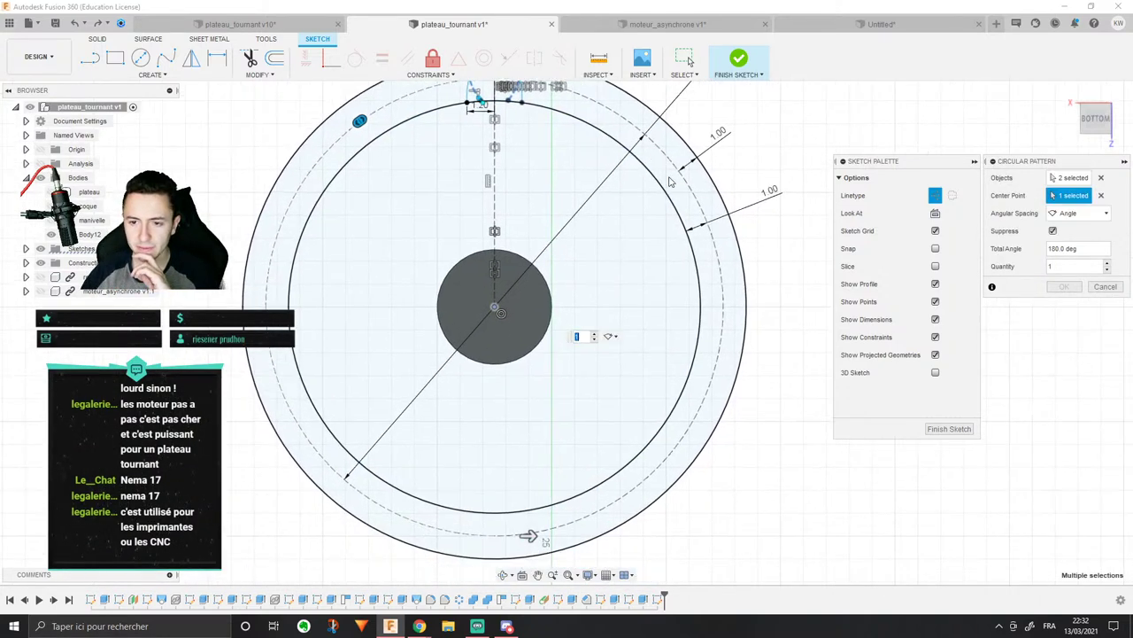
Step: Set the circular pattern's quantity to 2 and swing the copied construction flanks to a total angle of about 15 degrees
middle_drag(735, 239, 776, 320)
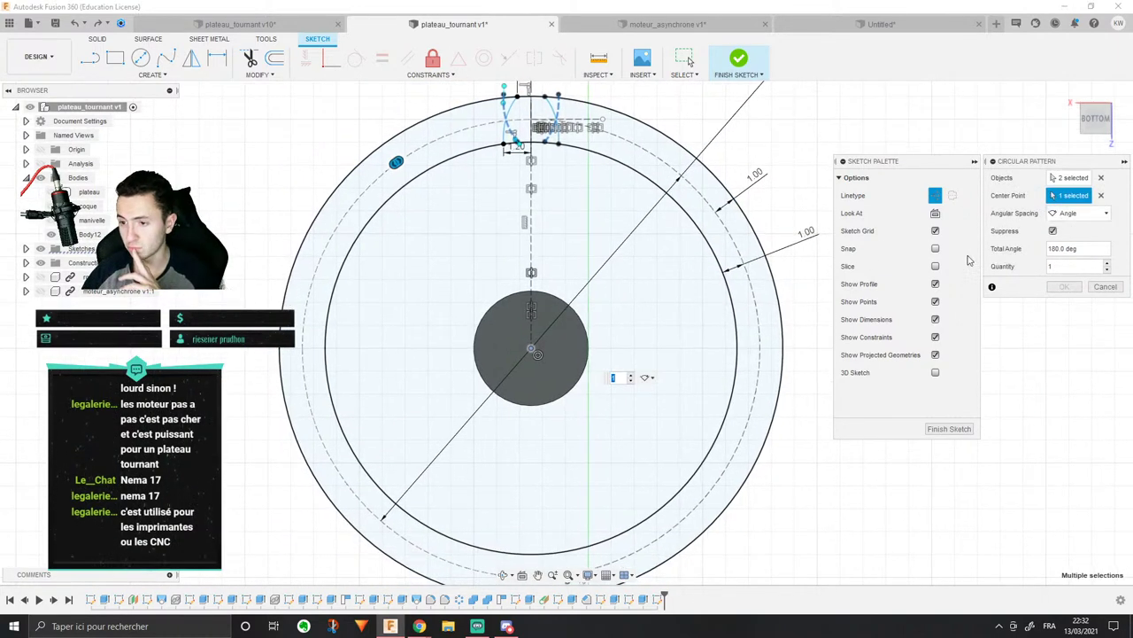
middle_drag(791, 221, 780, 361)
scroll(772, 346, down, 3)
middle_drag(654, 564, 633, 463)
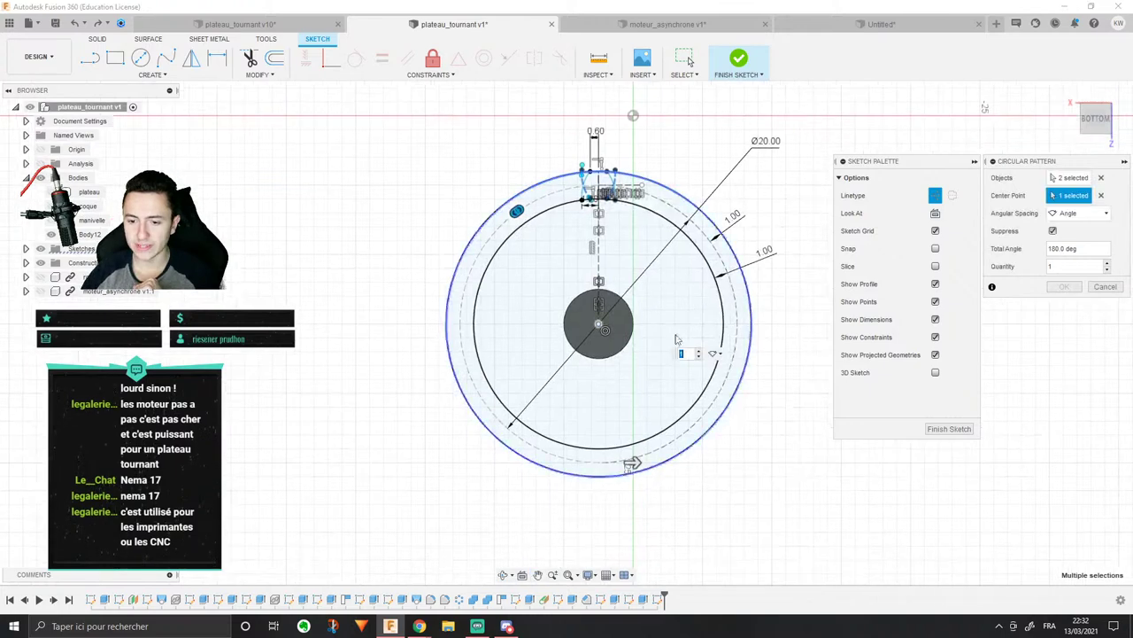
drag(631, 462, 521, 269)
scroll(555, 188, up, 8)
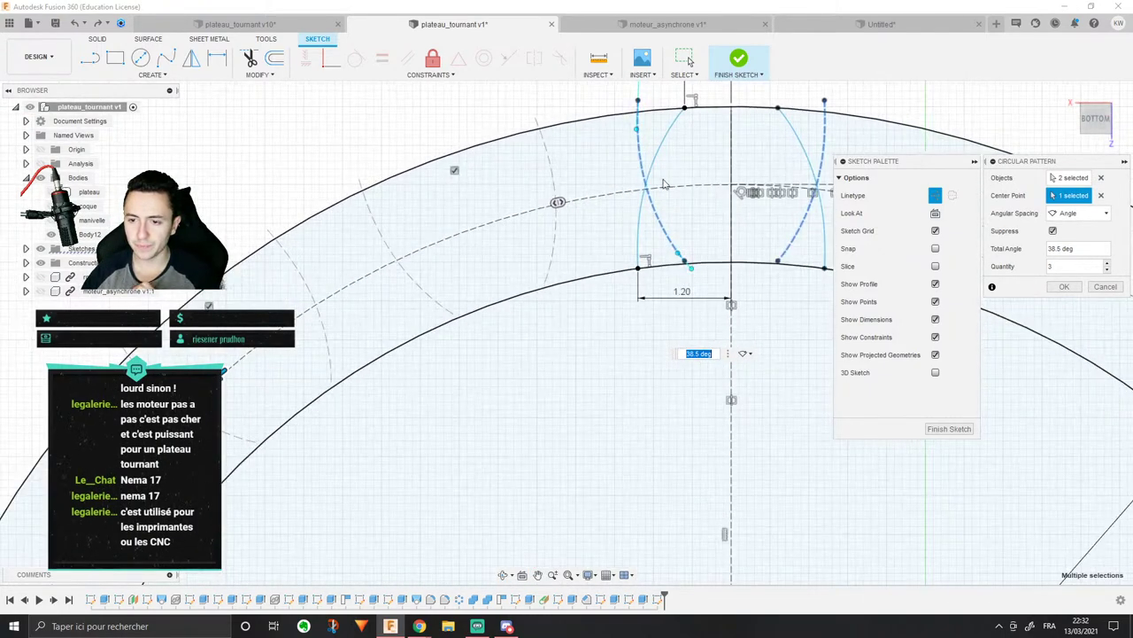
middle_drag(665, 185, 654, 188)
drag(191, 370, 328, 274)
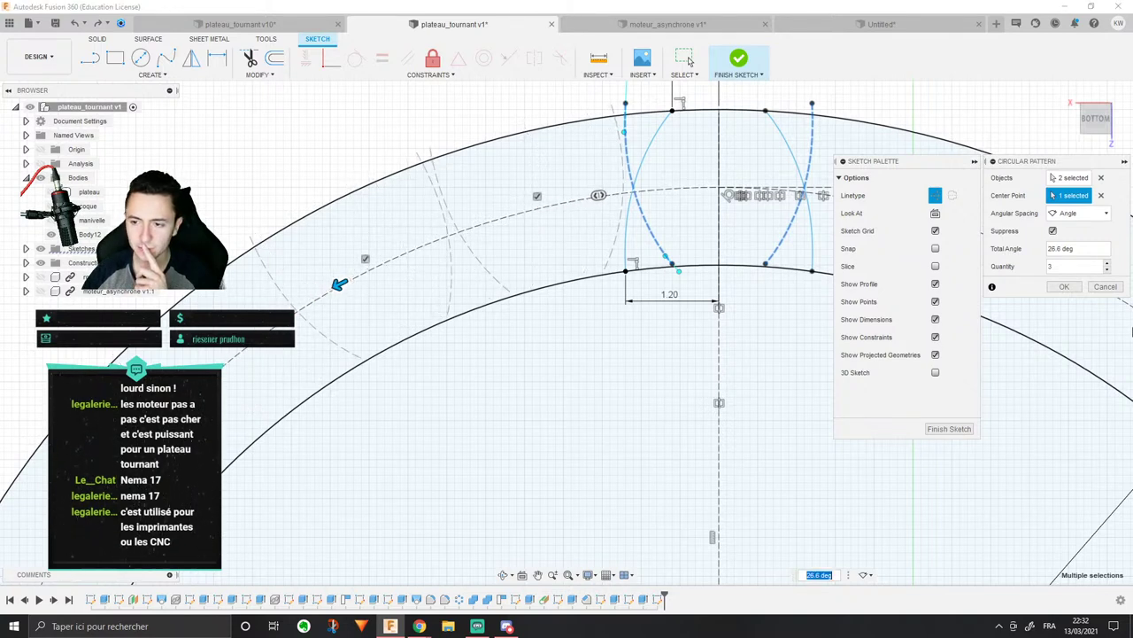
click(1106, 270)
middle_drag(809, 268, 771, 312)
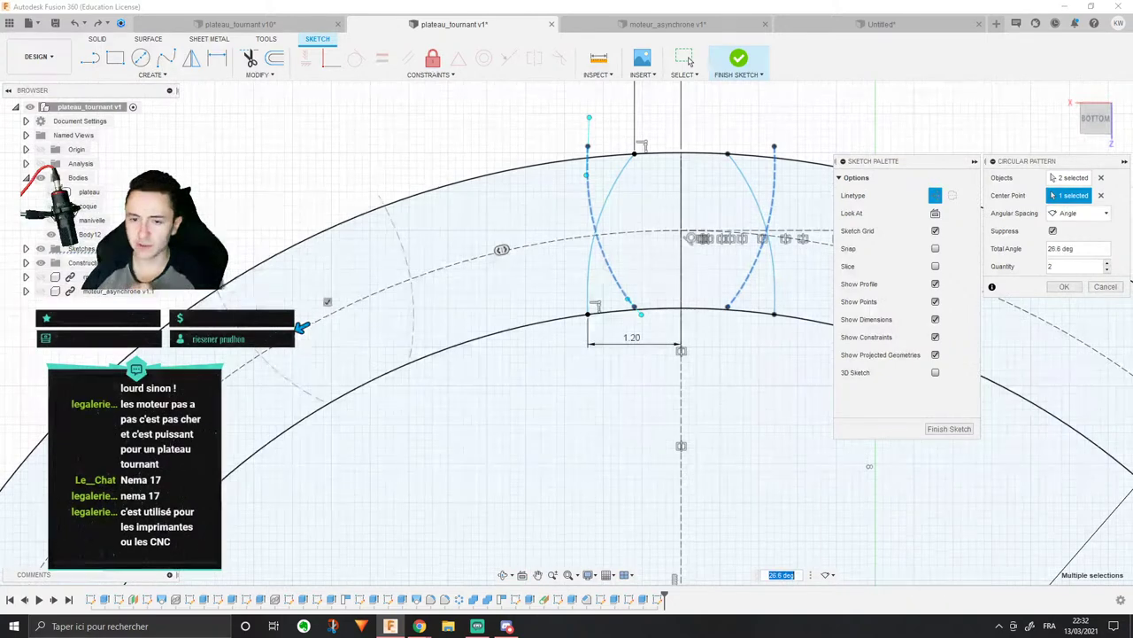
drag(305, 325, 465, 258)
middle_drag(653, 213, 698, 224)
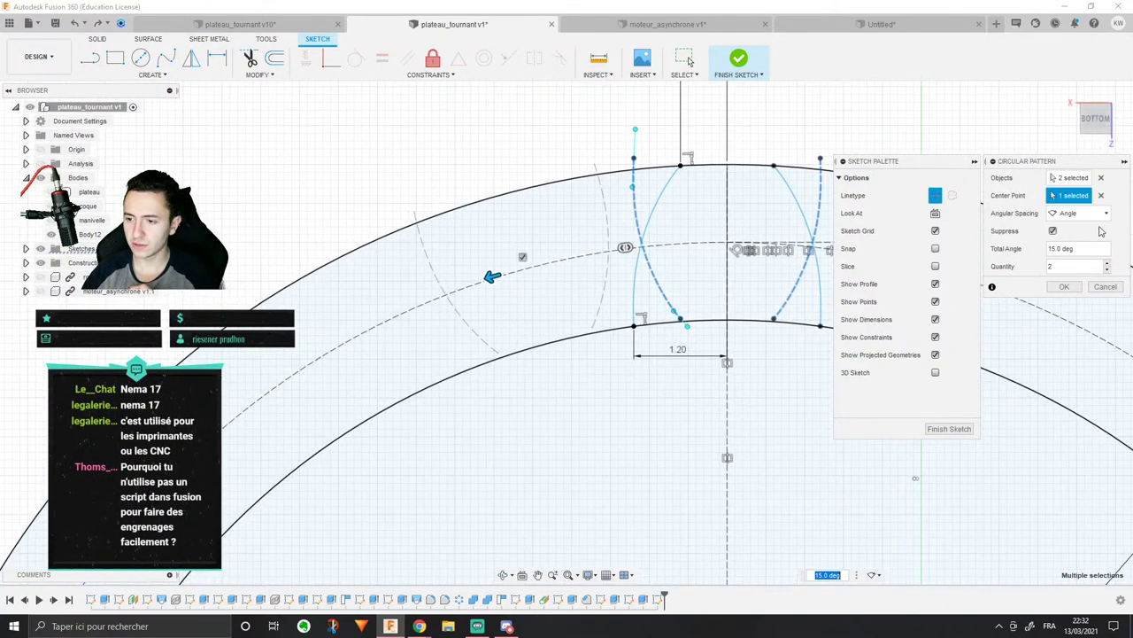
Step: Set the circular pattern's total angle to 13.5 degrees and complete the two-instance pattern of the construction flanks
drag(1058, 249, 1050, 248)
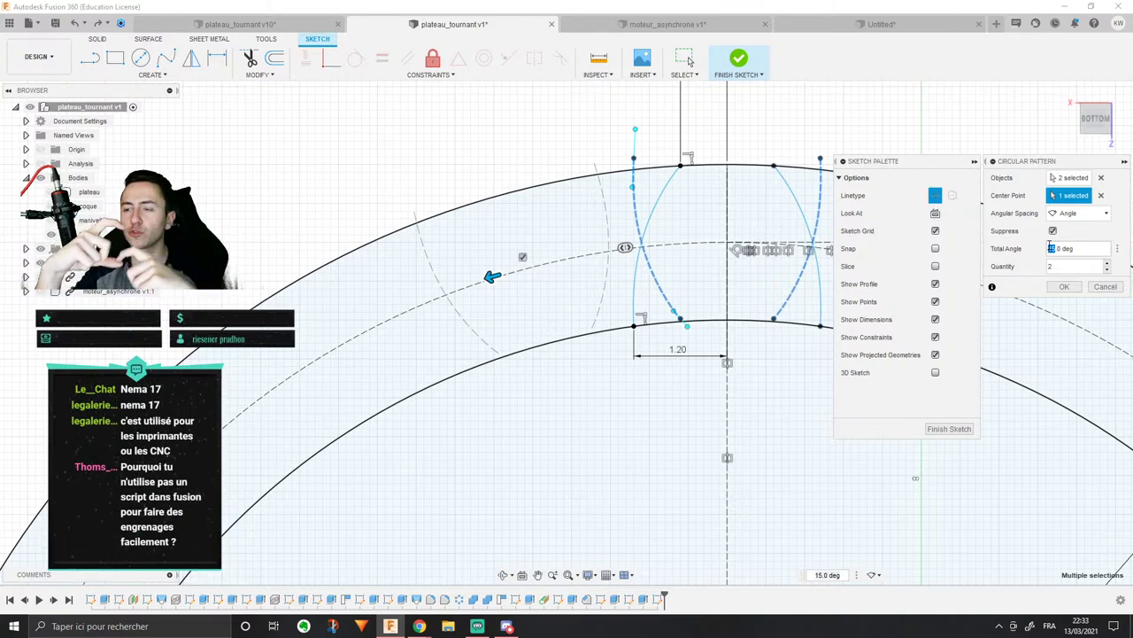
middle_drag(637, 202, 623, 252)
scroll(620, 256, up, 3)
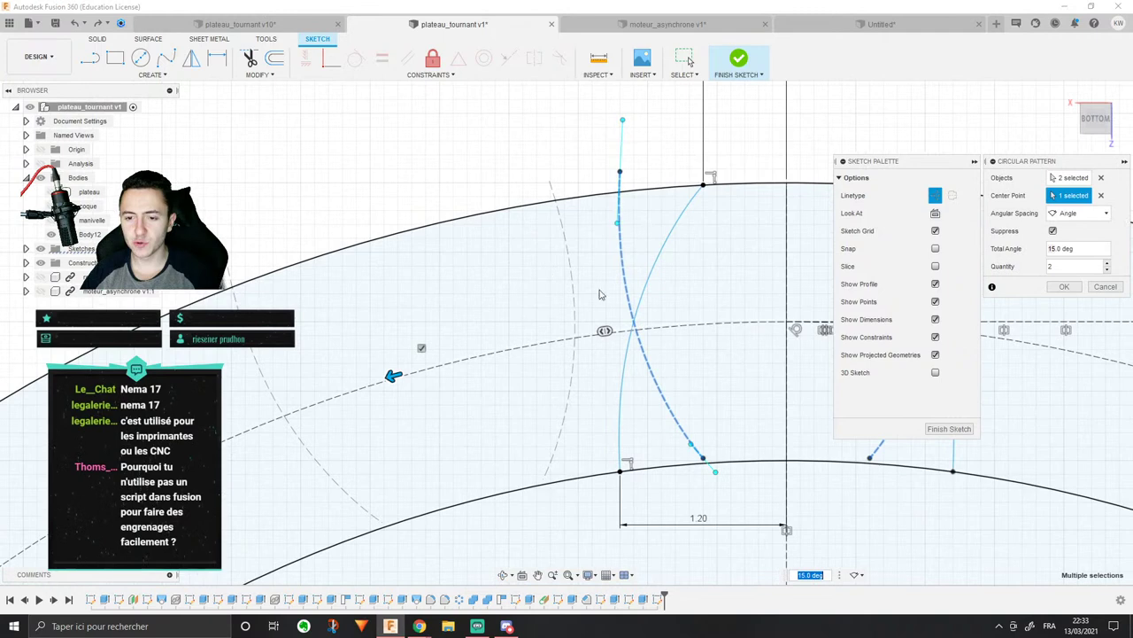
click(1063, 265)
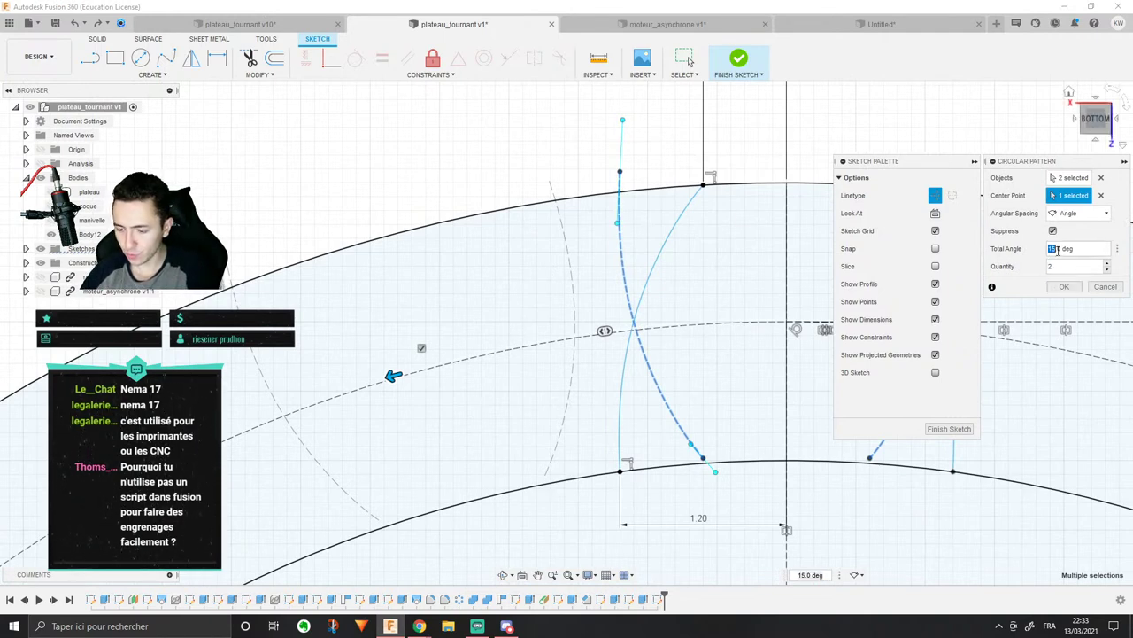
text(2)
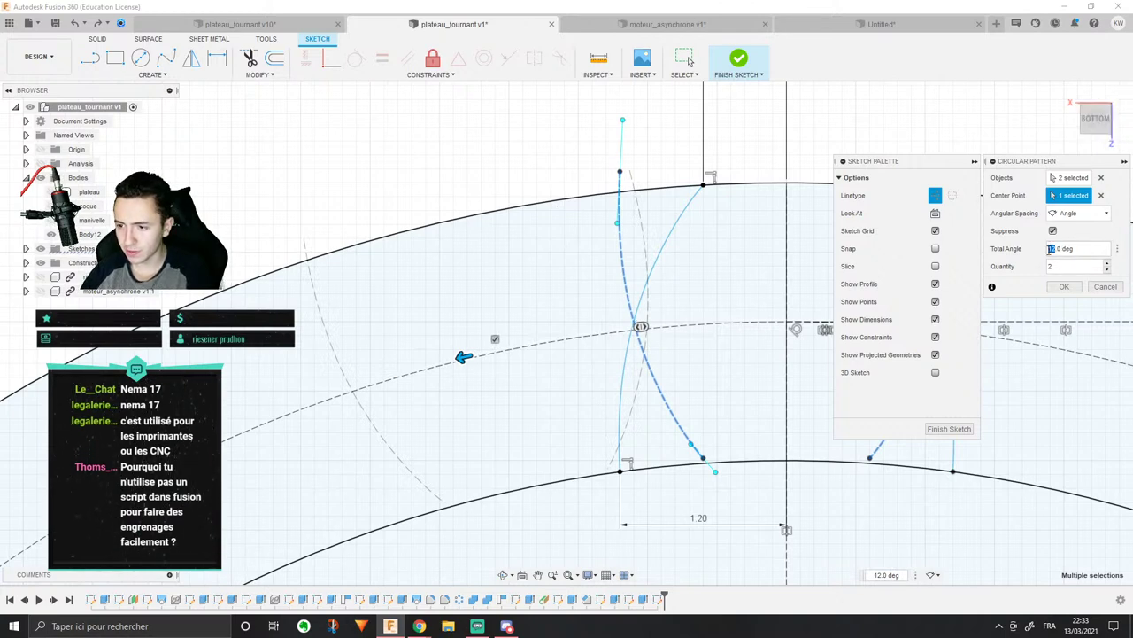
key(BackSpace)
text(3)
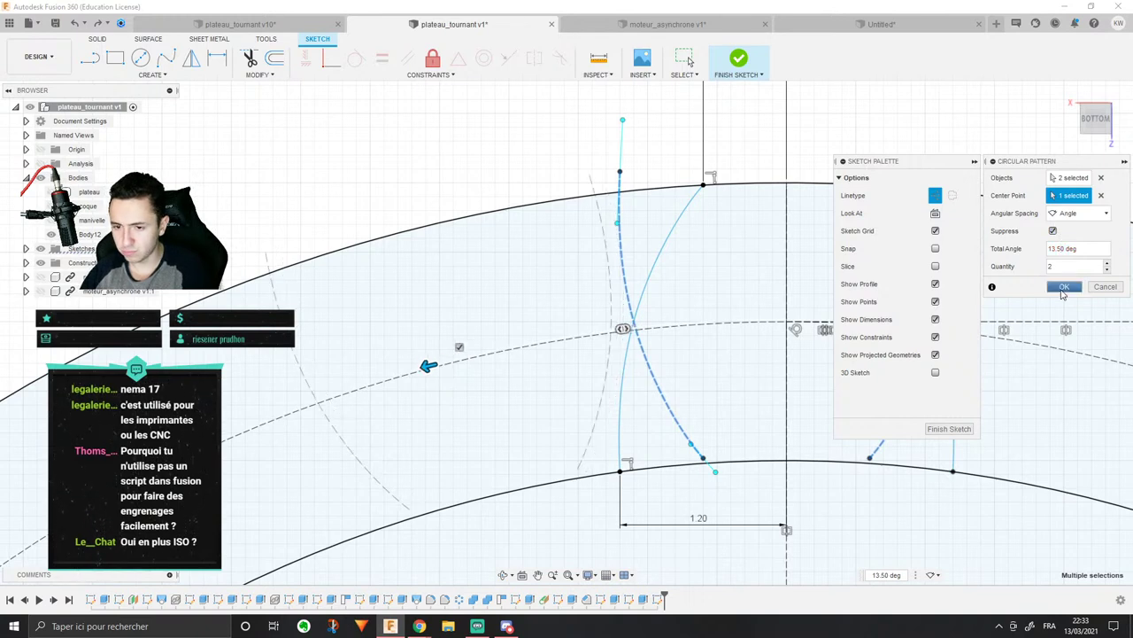
click(1068, 287)
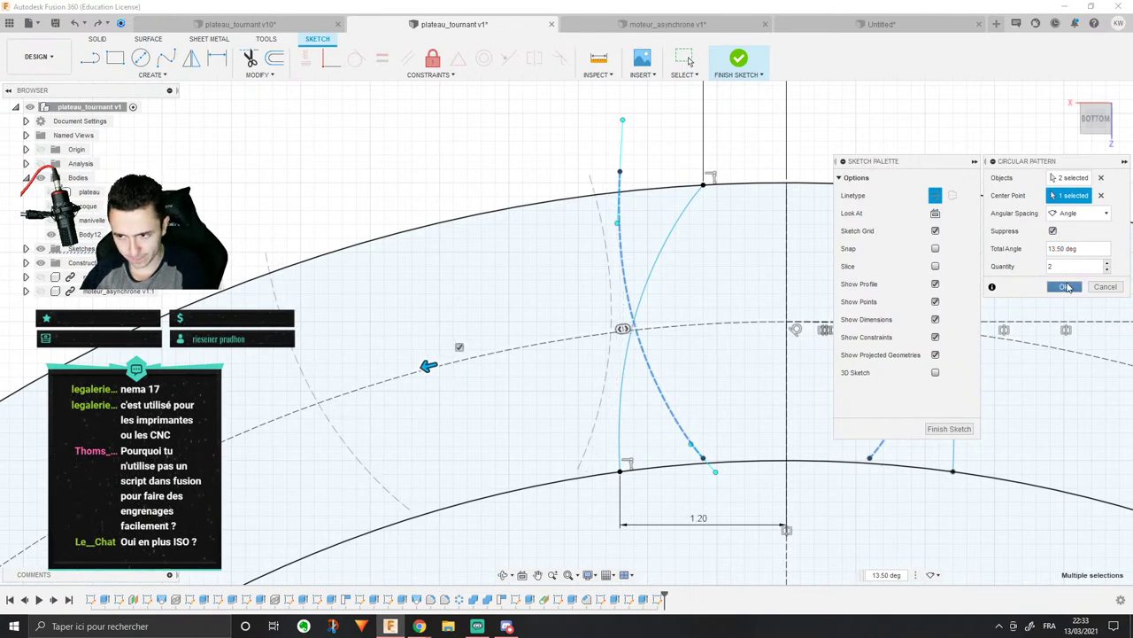
scroll(807, 248, down, 2)
click(582, 281)
middle_drag(631, 215, 576, 208)
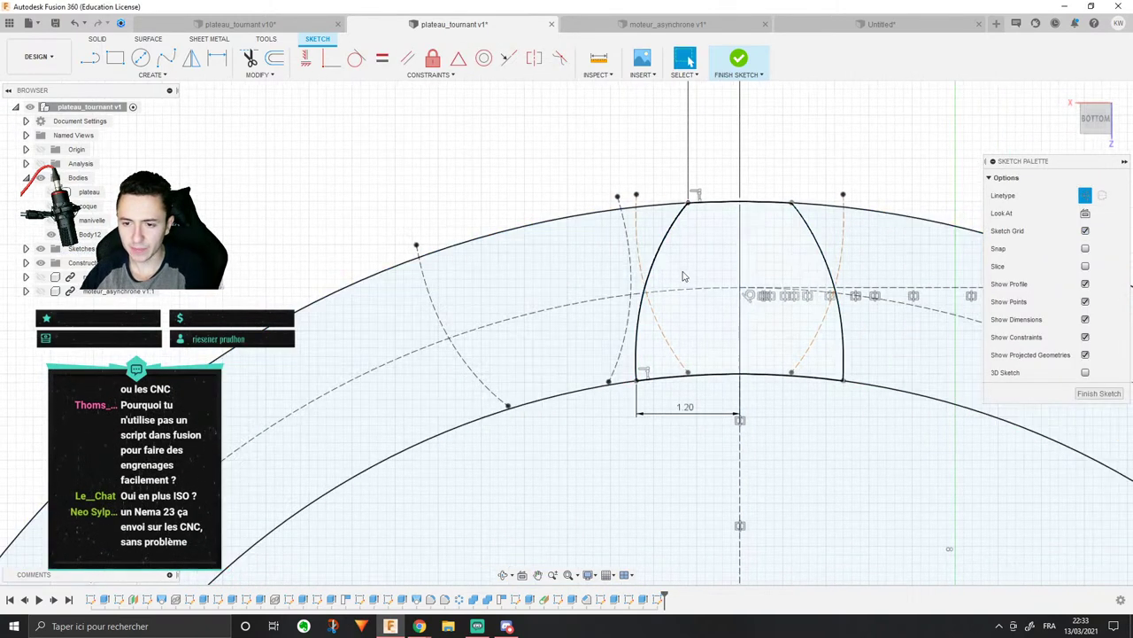
click(683, 273)
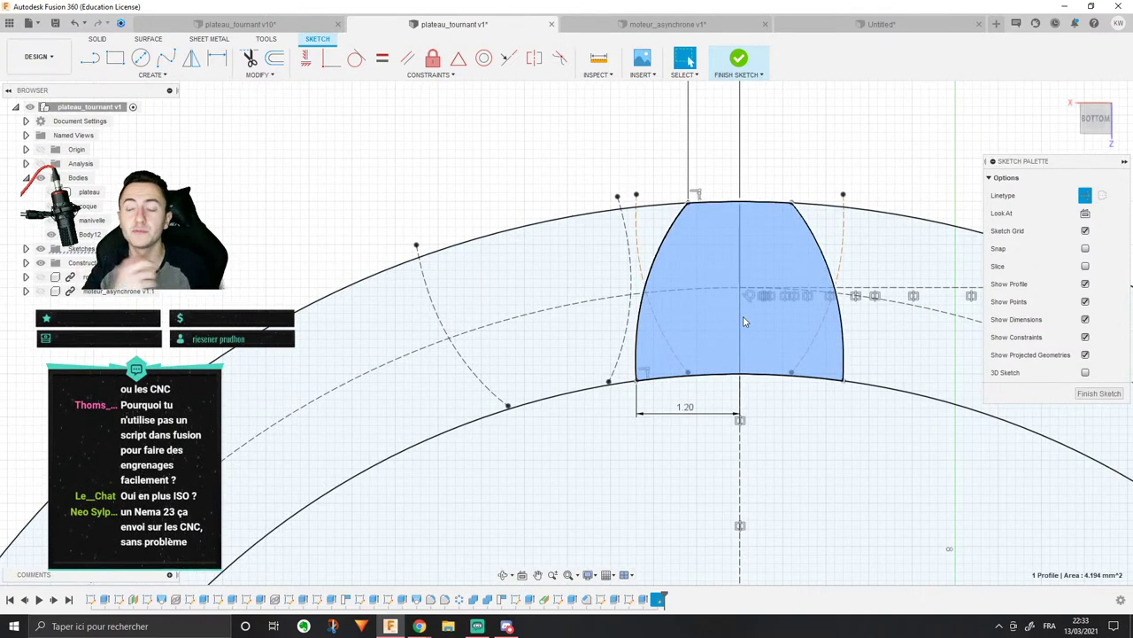
scroll(637, 292, up, 2)
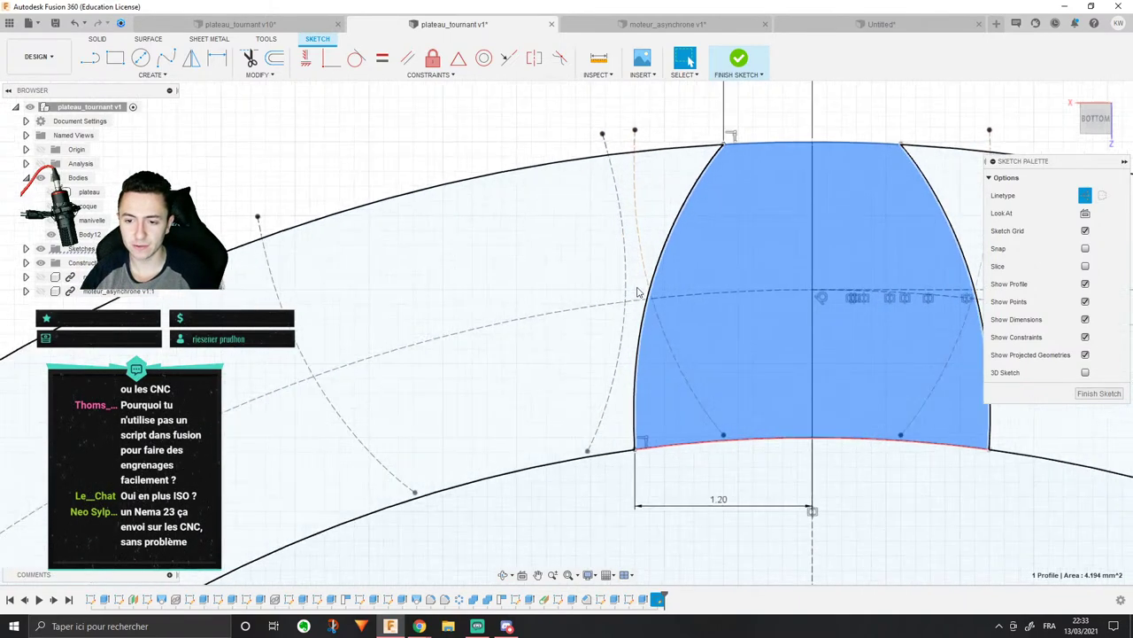
scroll(304, 363, down, 2)
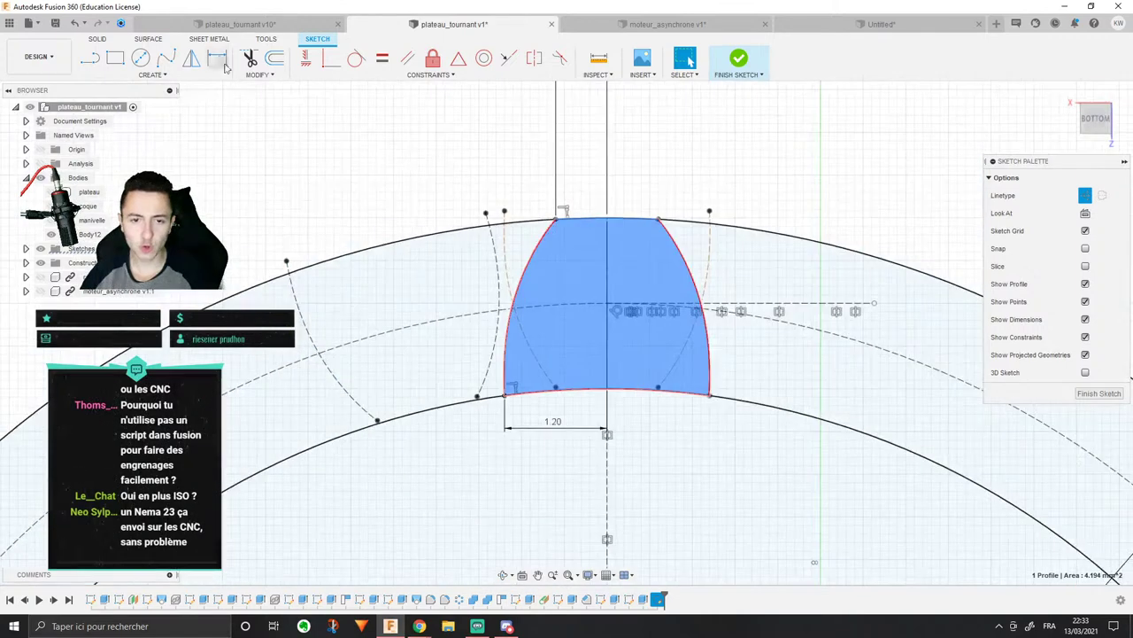
Step: Start a full circular pattern of the two solid tooth flank splines, using the gear's centre as the centre point
click(151, 74)
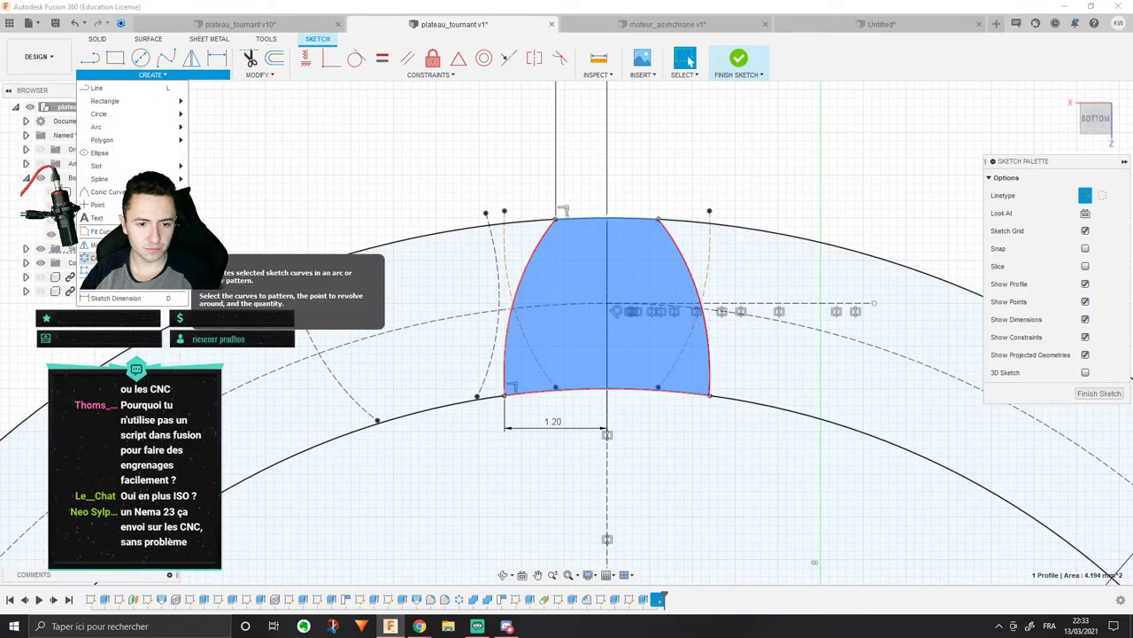
click(111, 258)
scroll(700, 277, down, 2)
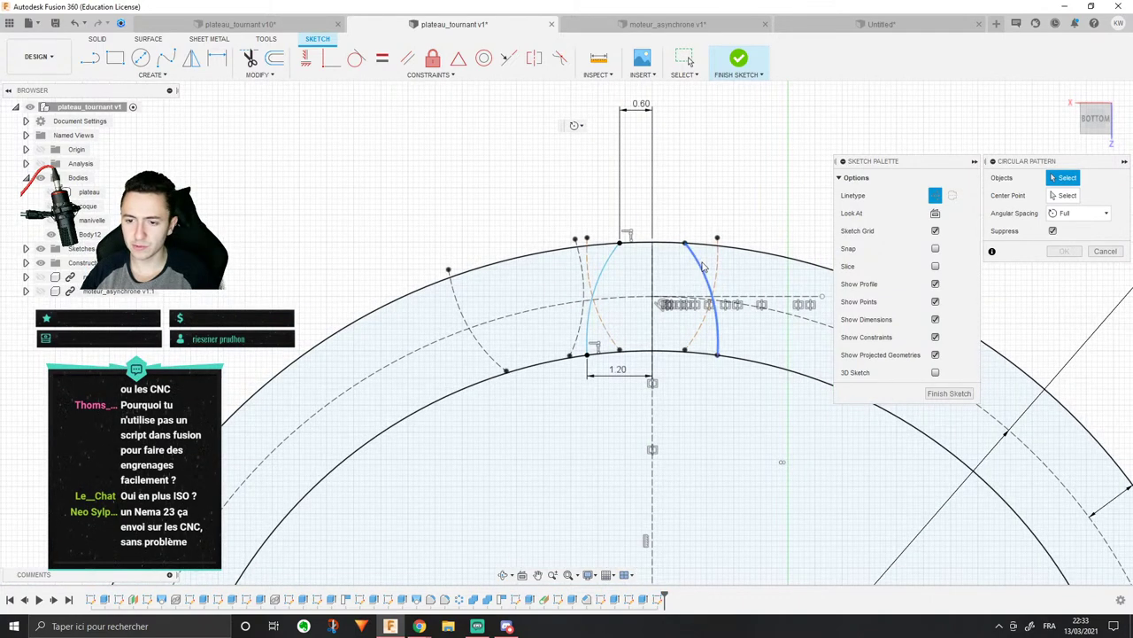
click(704, 279)
click(598, 287)
click(1067, 195)
middle_drag(799, 319, 734, 111)
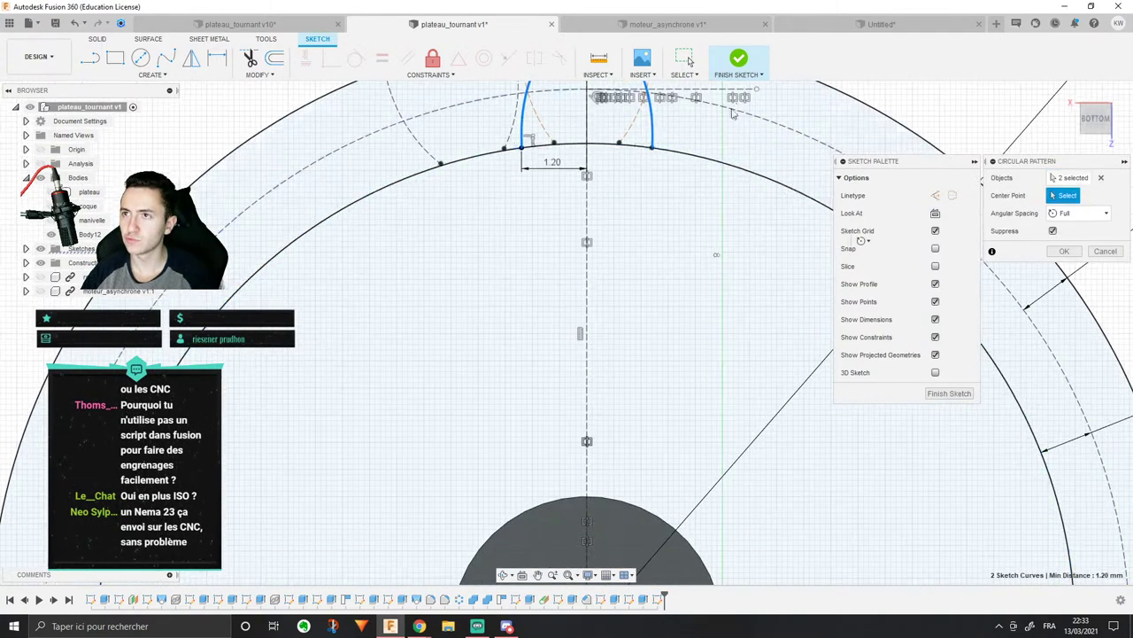
middle_drag(634, 410, 632, 244)
click(590, 464)
scroll(657, 498, down, 1)
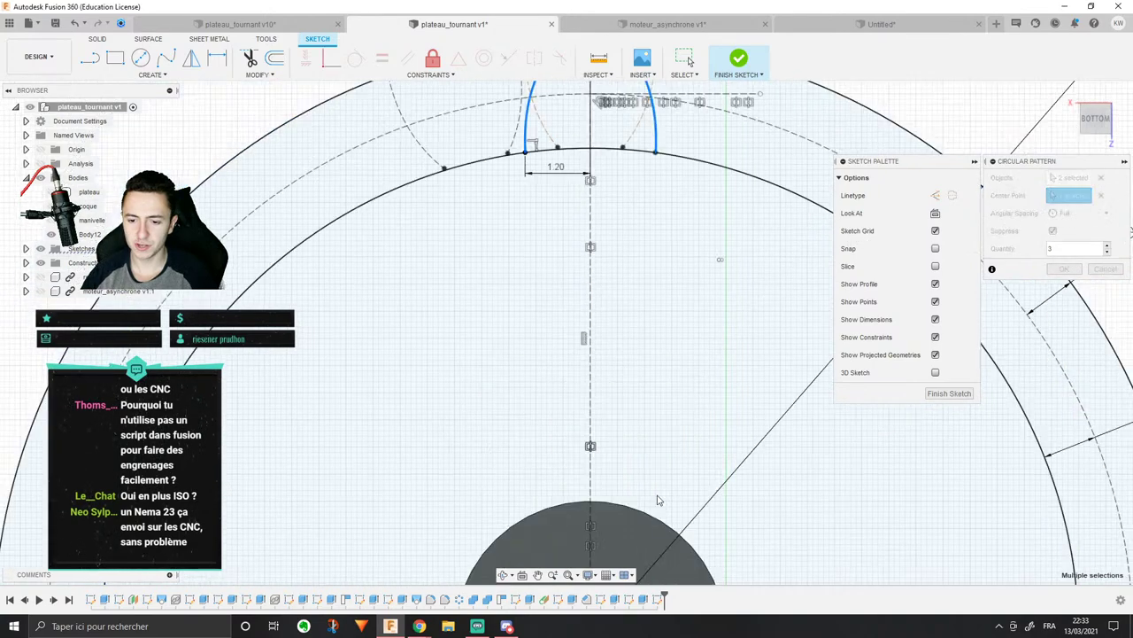
scroll(749, 217, down, 1)
scroll(748, 217, down, 2)
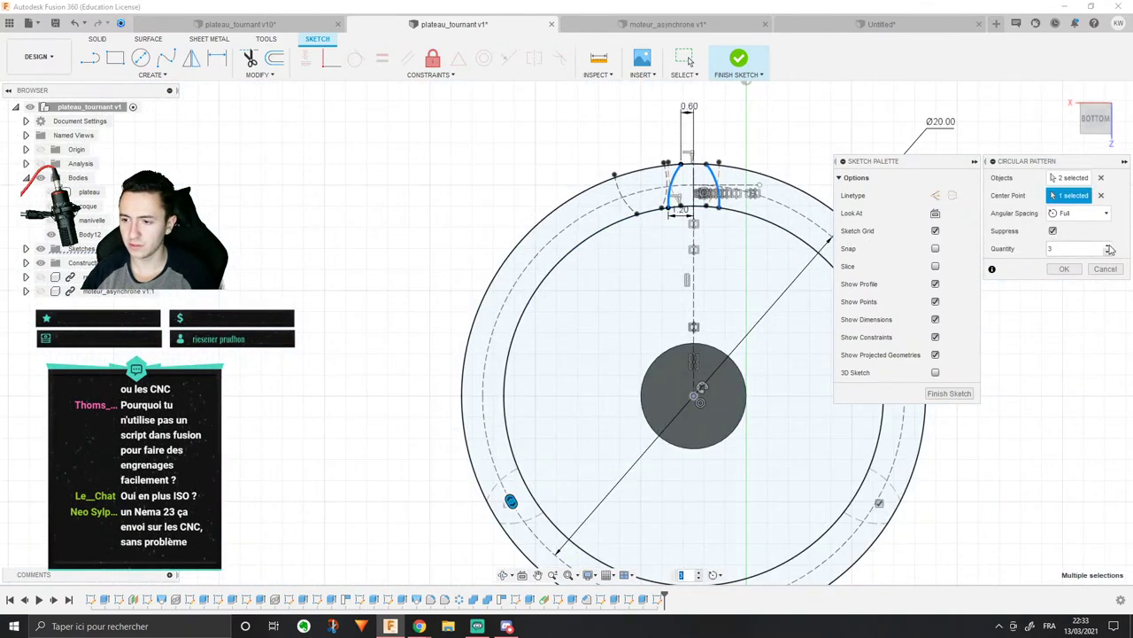
Step: Set the tooth flank pattern's quantity to 13 around the full circle and complete it
click(1107, 245)
click(1107, 245)
click(1107, 245)
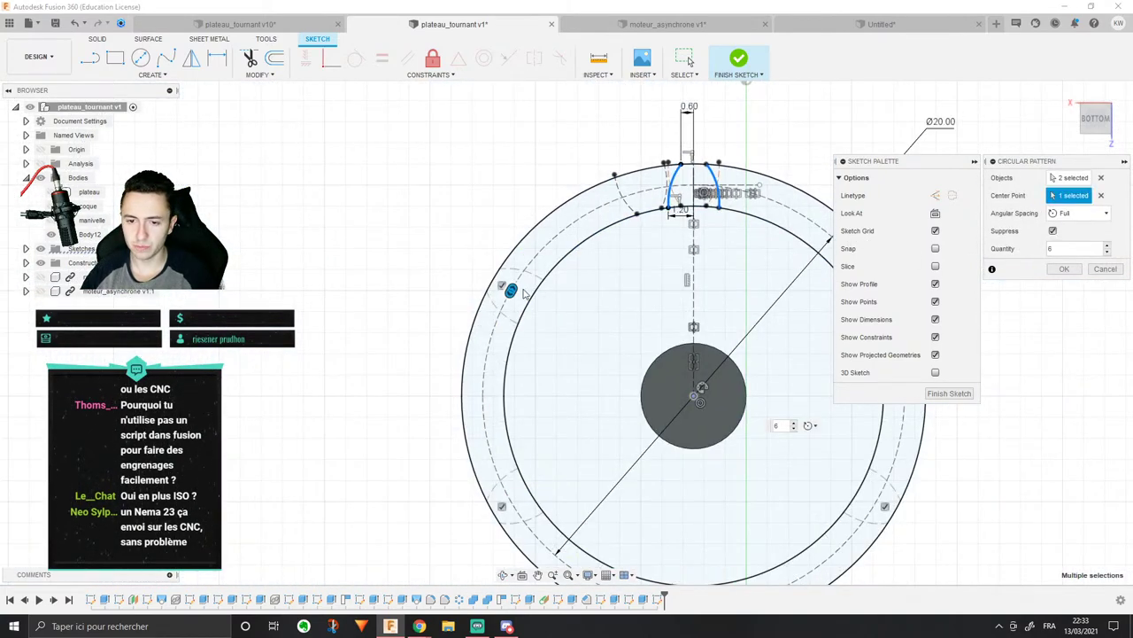
drag(524, 293, 603, 215)
scroll(615, 168, up, 3)
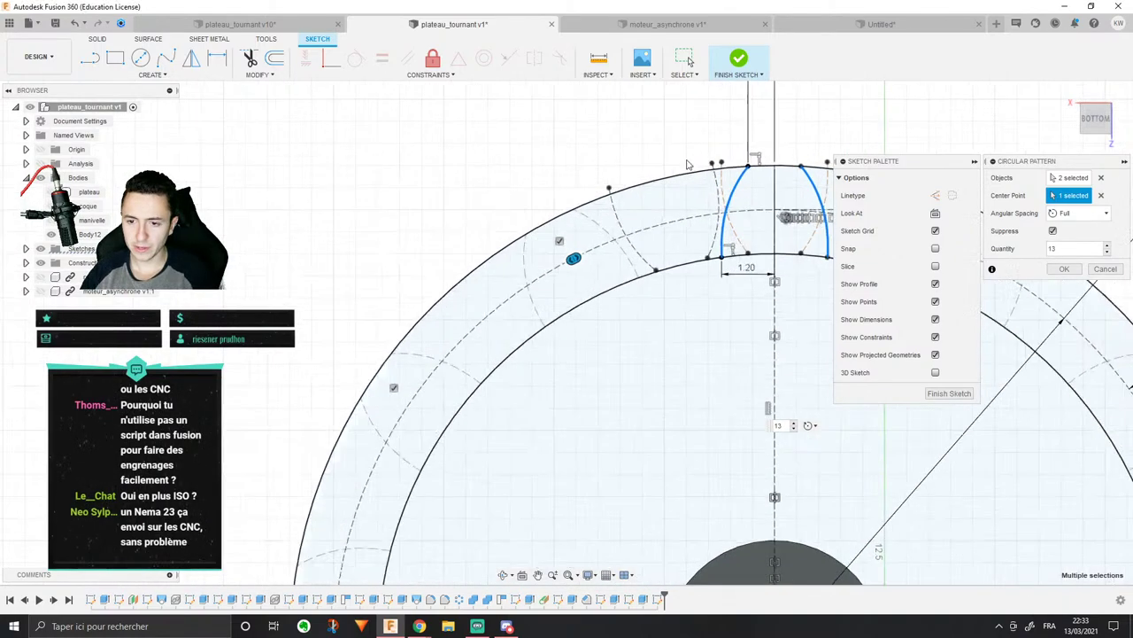
scroll(687, 164, up, 4)
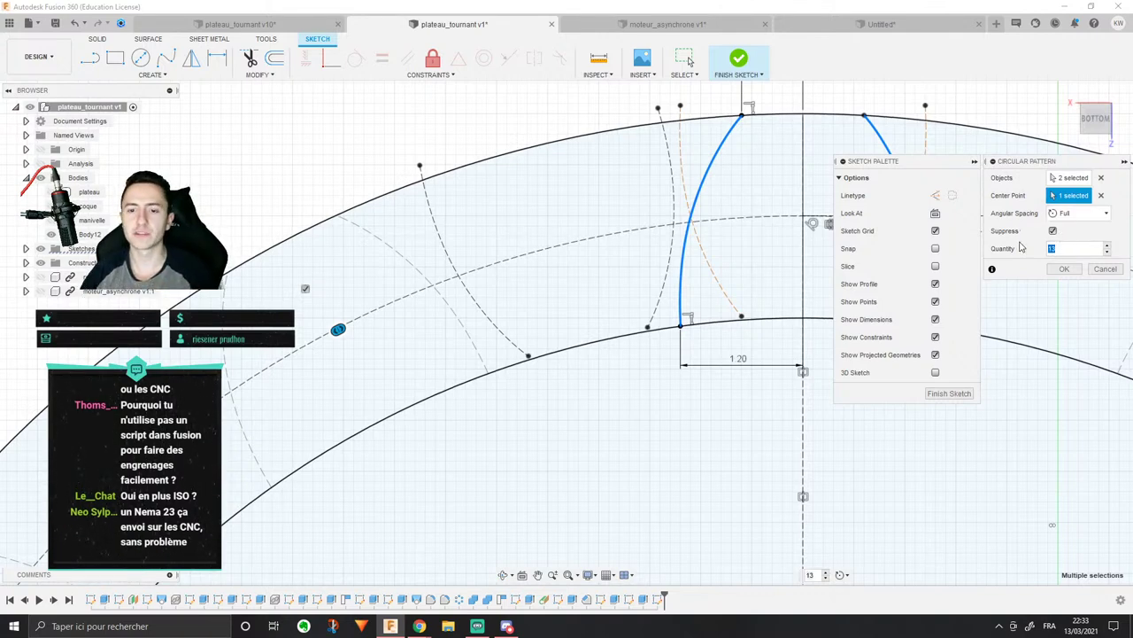
scroll(601, 268, down, 3)
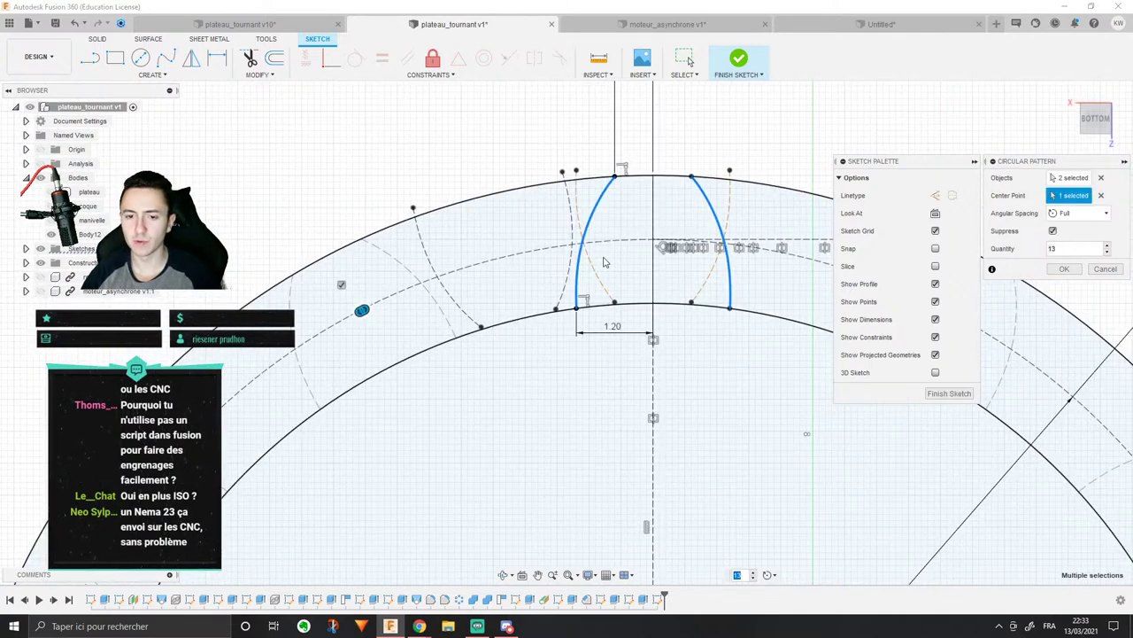
scroll(605, 257, up, 2)
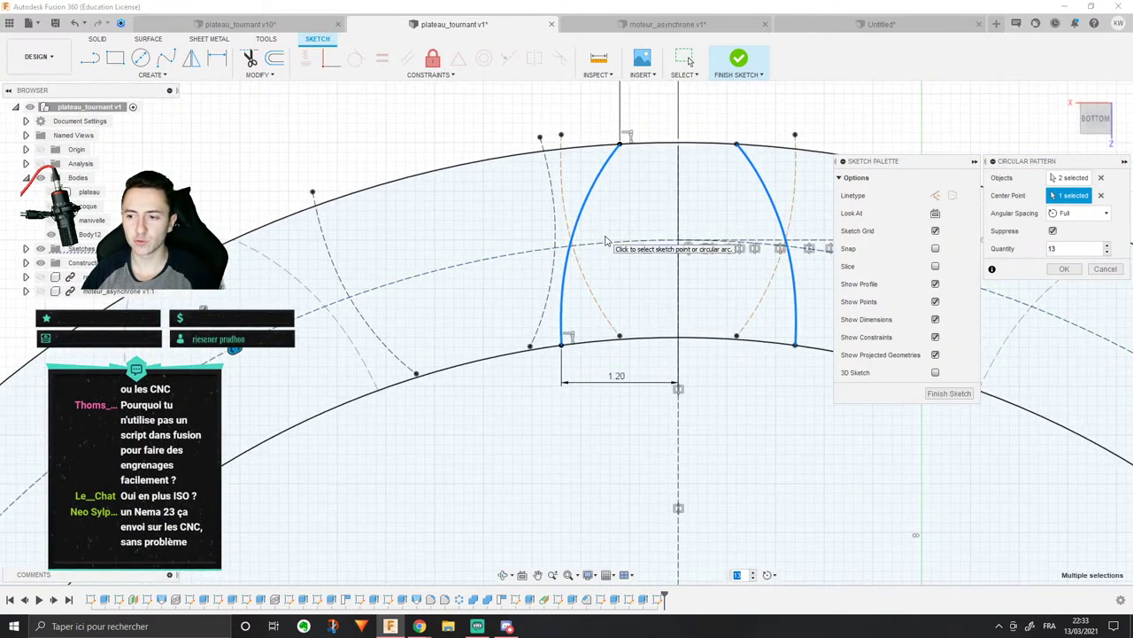
middle_drag(584, 239, 635, 225)
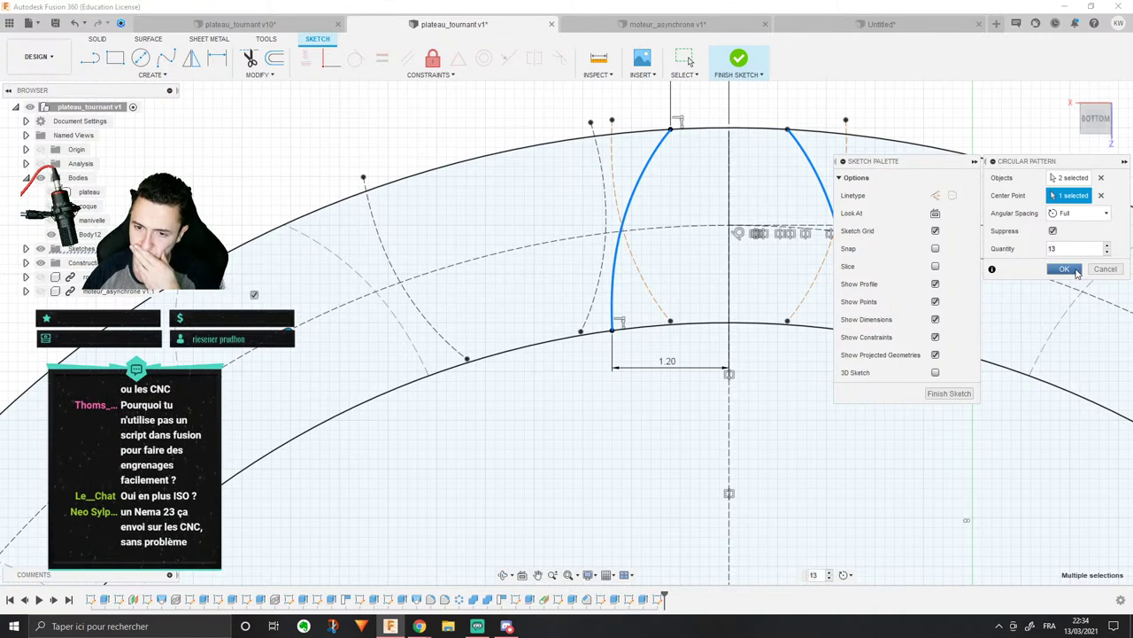
click(1065, 269)
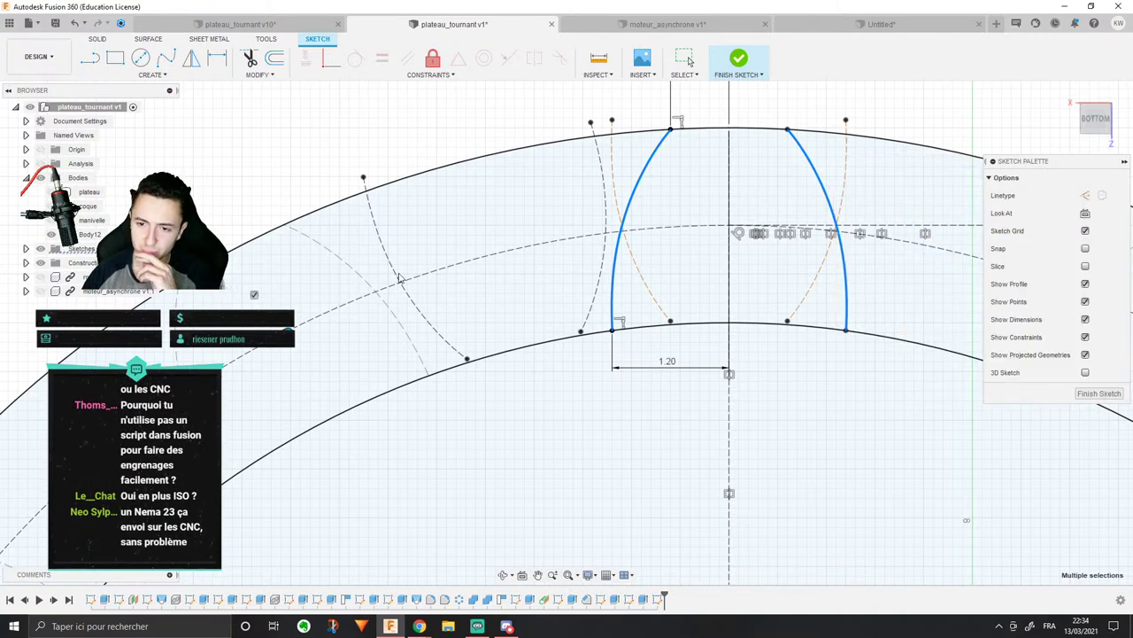
Step: Set the tooth's half-width dimension at the root circle to 1.1 mm
scroll(399, 283, up, 3)
click(637, 373)
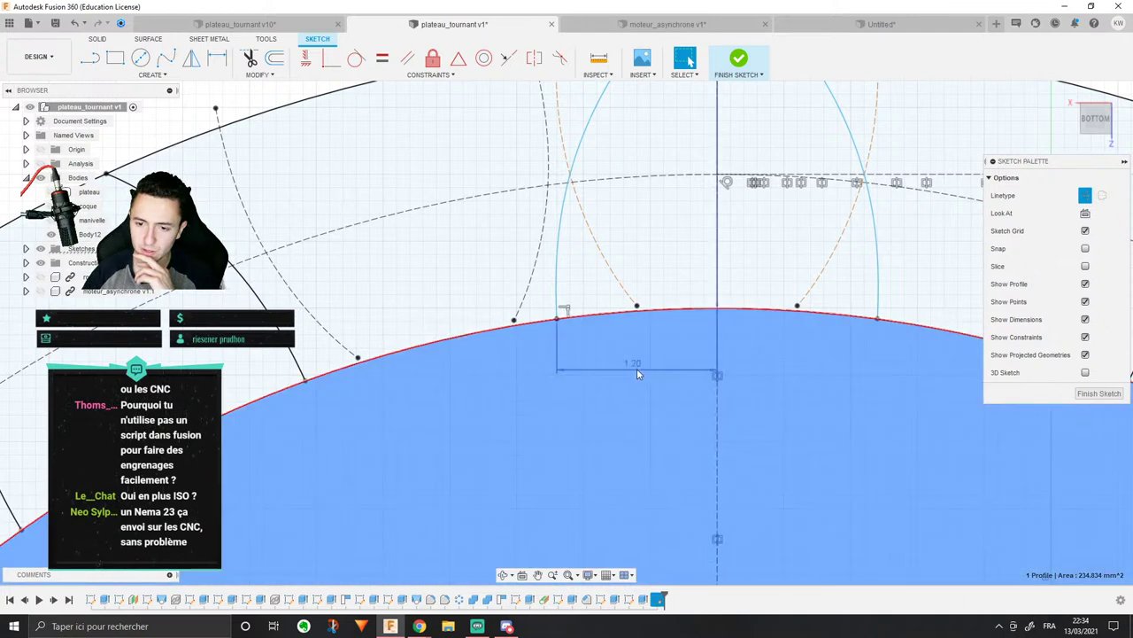
double_click(637, 370)
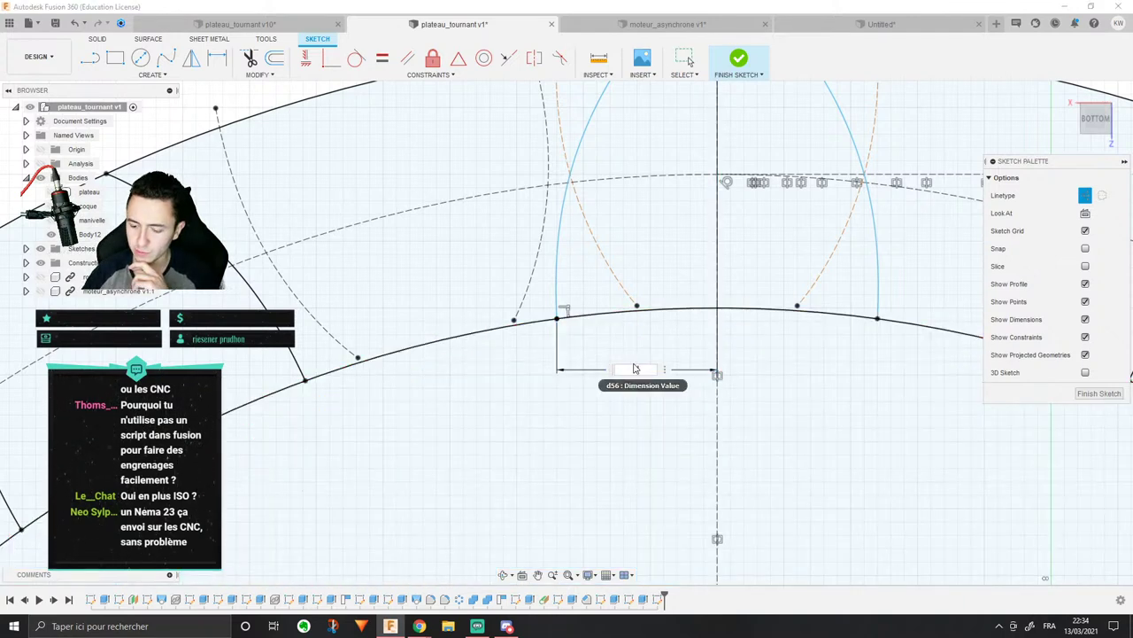
text(1.1)
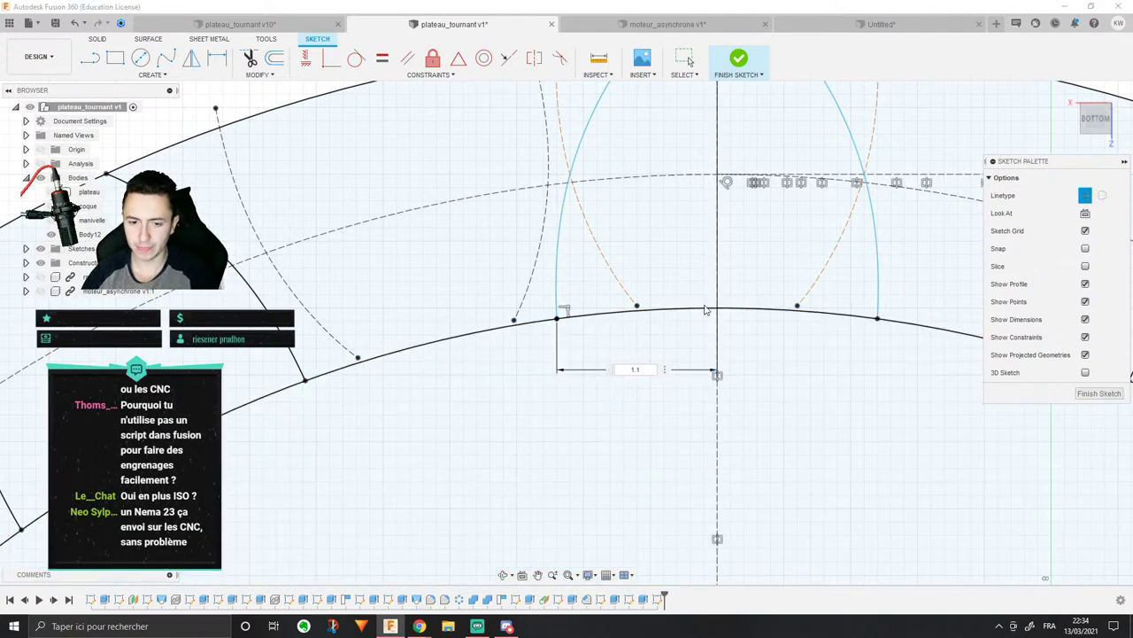
key(Return)
scroll(655, 425, down, 2)
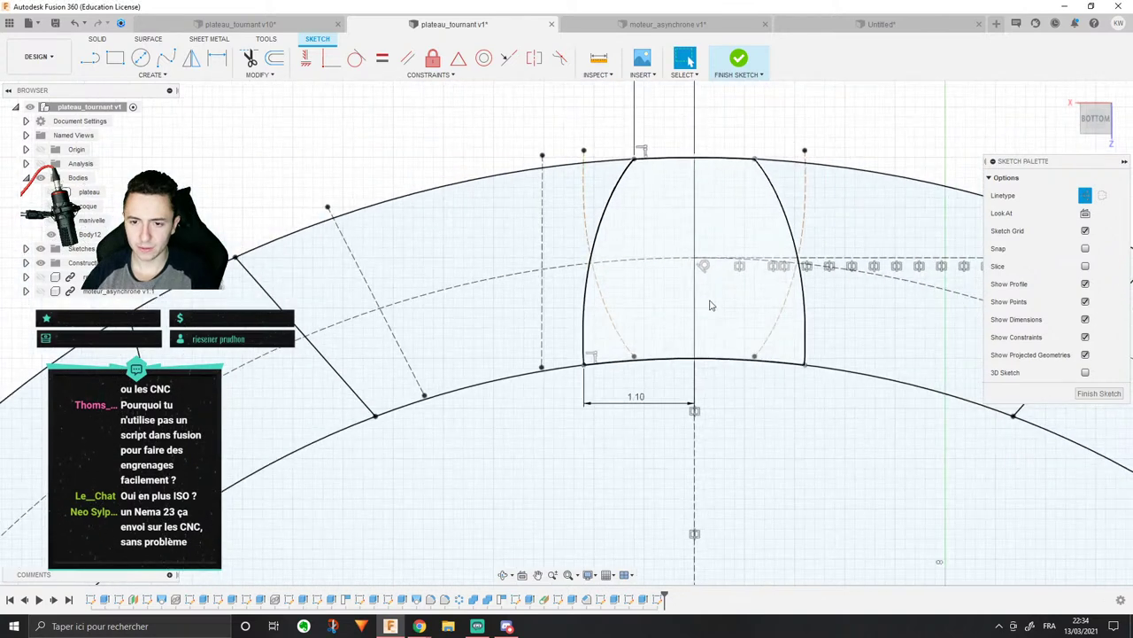
Step: Inspect the original tooth's flank spline at its tip point and the patterned flanks around the gear
click(635, 164)
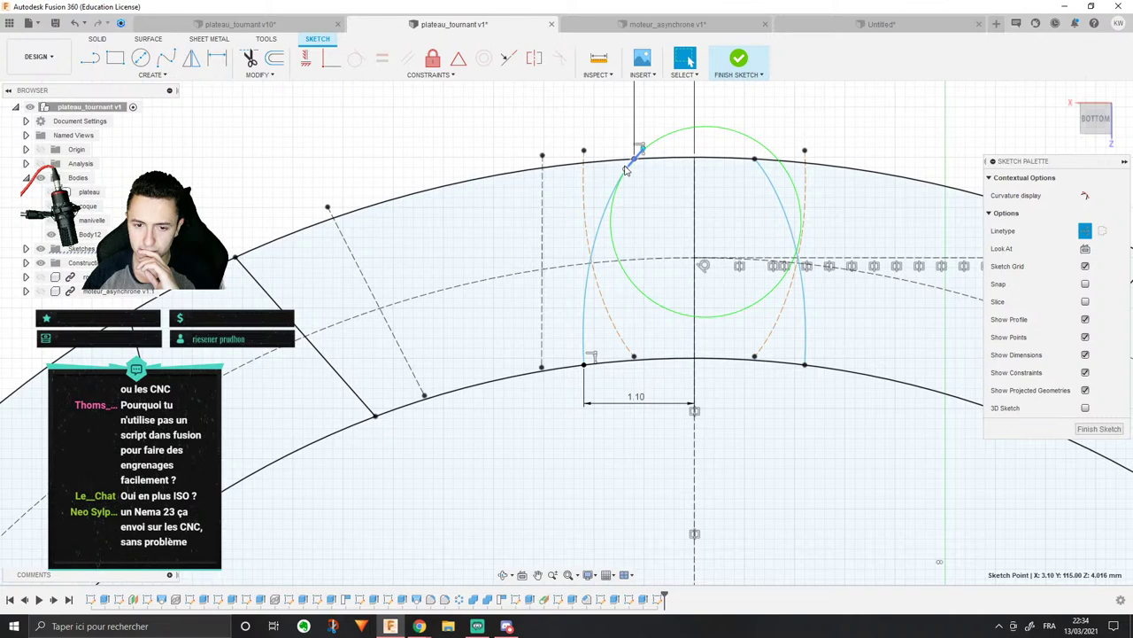
scroll(655, 363, down, 3)
key(Escape)
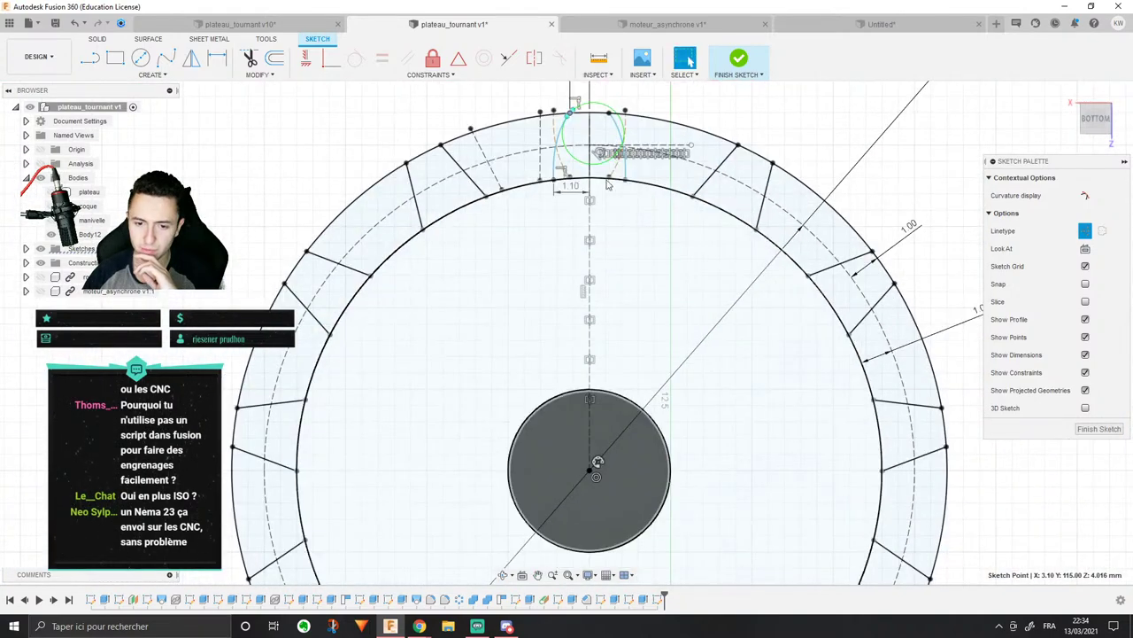
scroll(699, 239, up, 5)
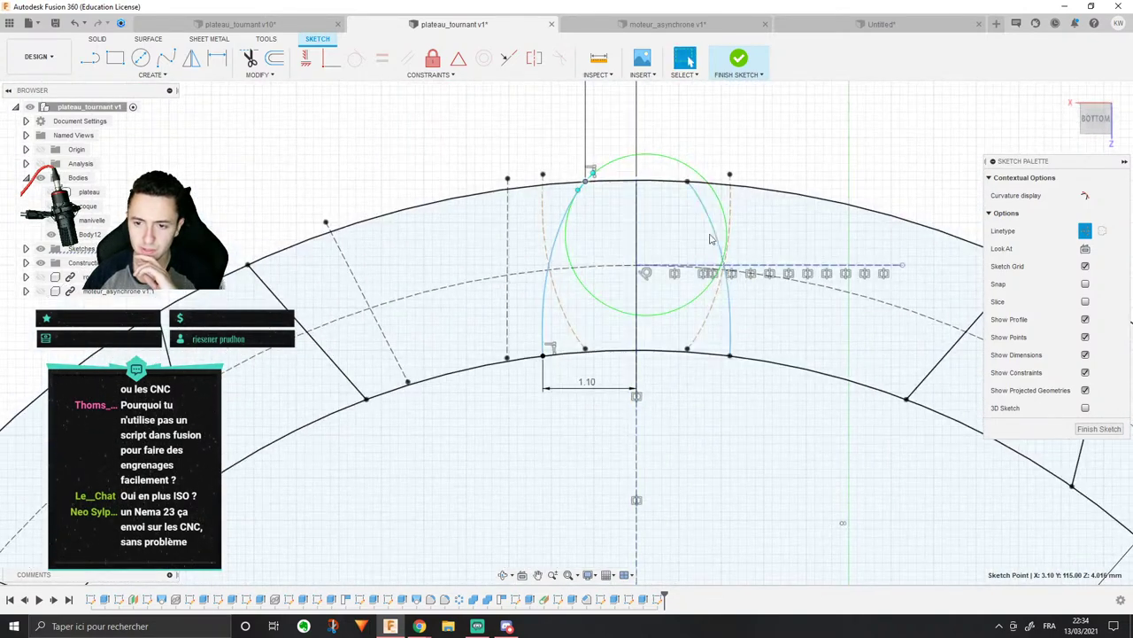
Step: Reshape the original tooth's flank spline by adjusting its lower tangent handle near the root circle, and finish the sketch
click(790, 155)
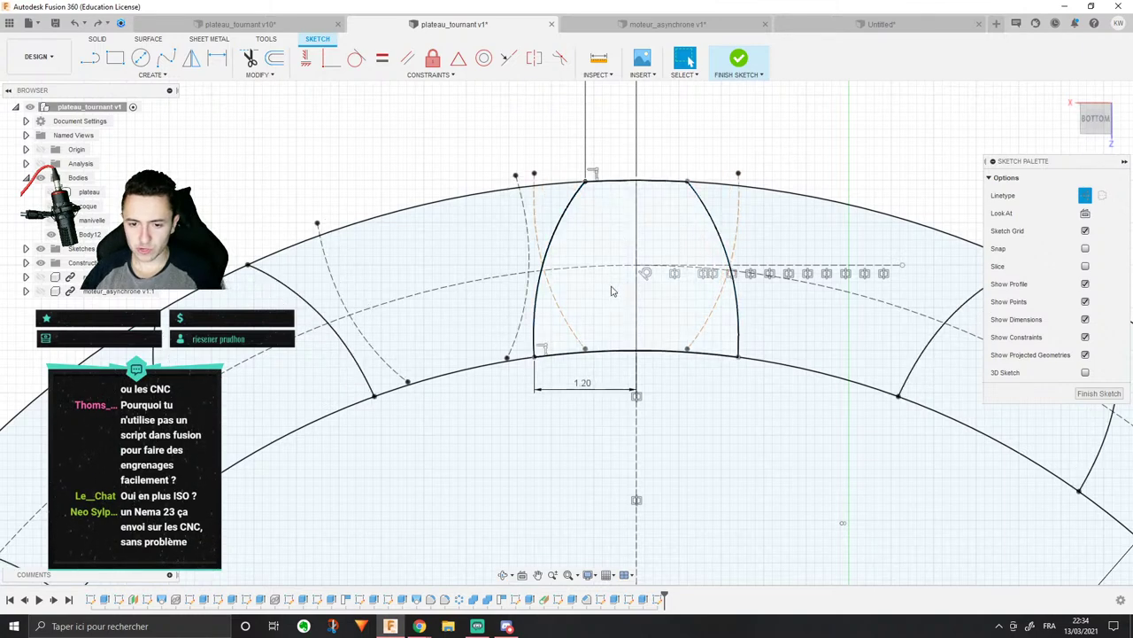
scroll(613, 288, up, 2)
drag(494, 395, 560, 140)
key(ctrl+z)
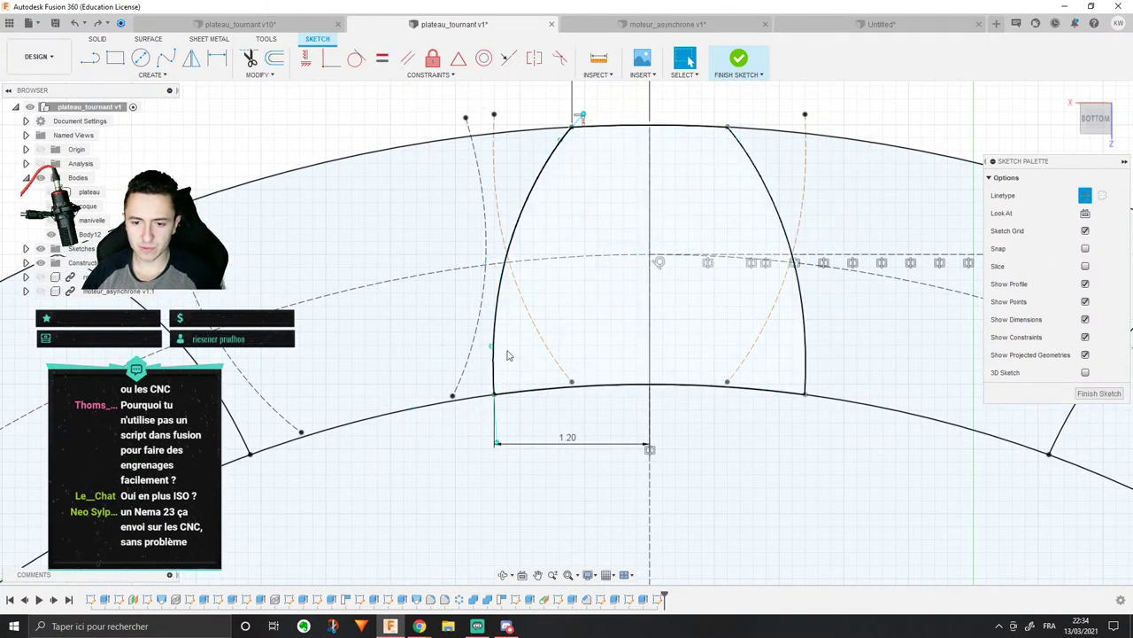
drag(494, 346, 493, 343)
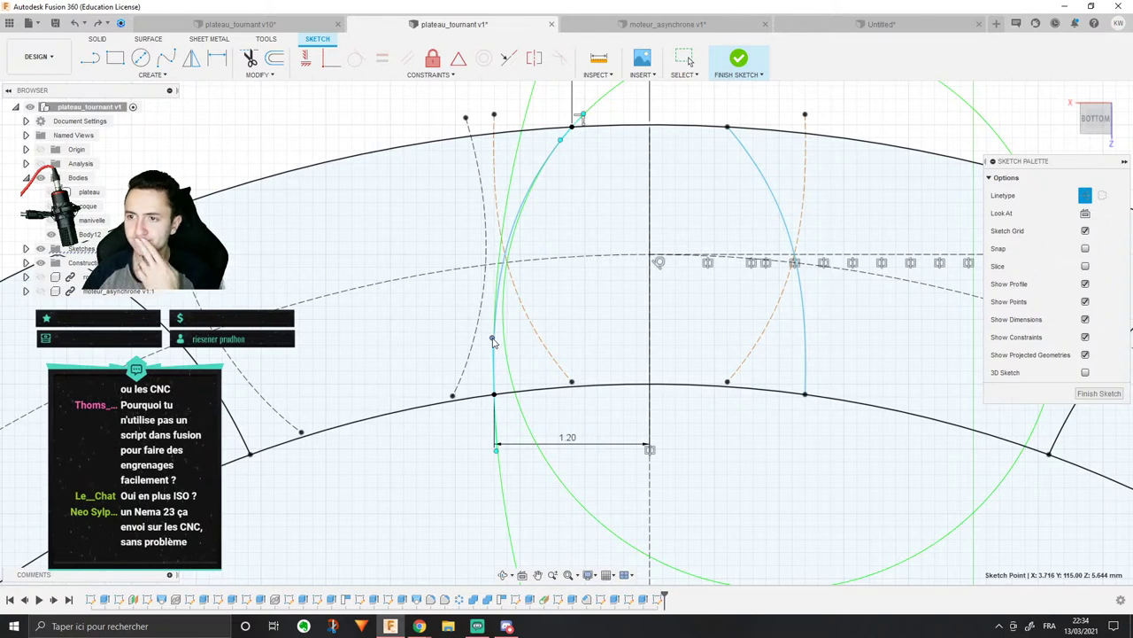
drag(496, 345, 493, 343)
key(Escape)
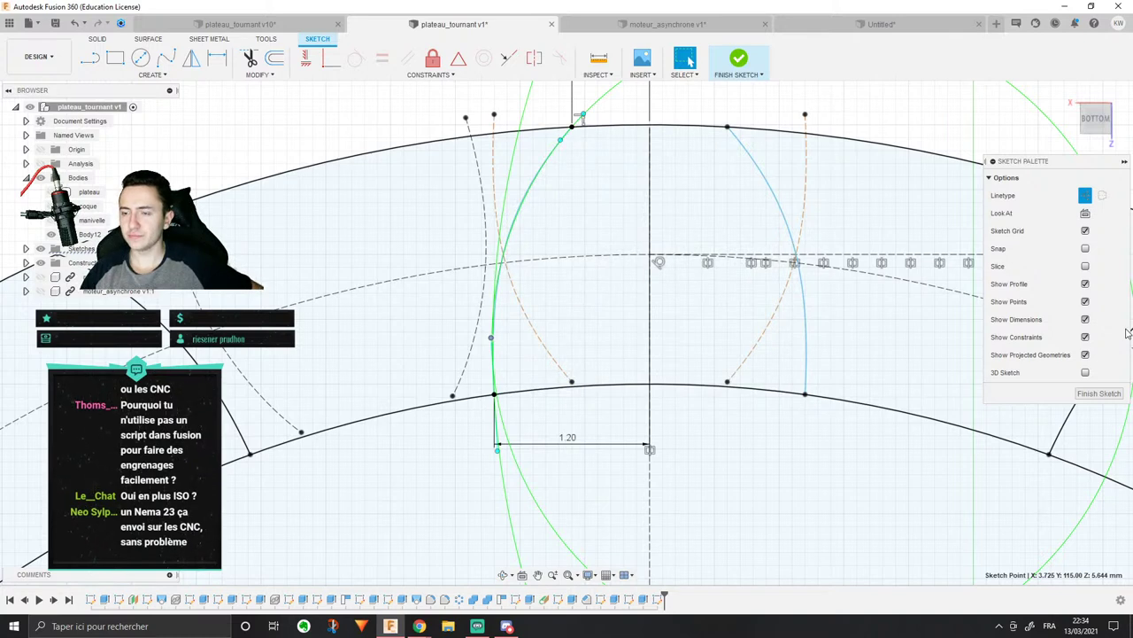
scroll(855, 249, down, 4)
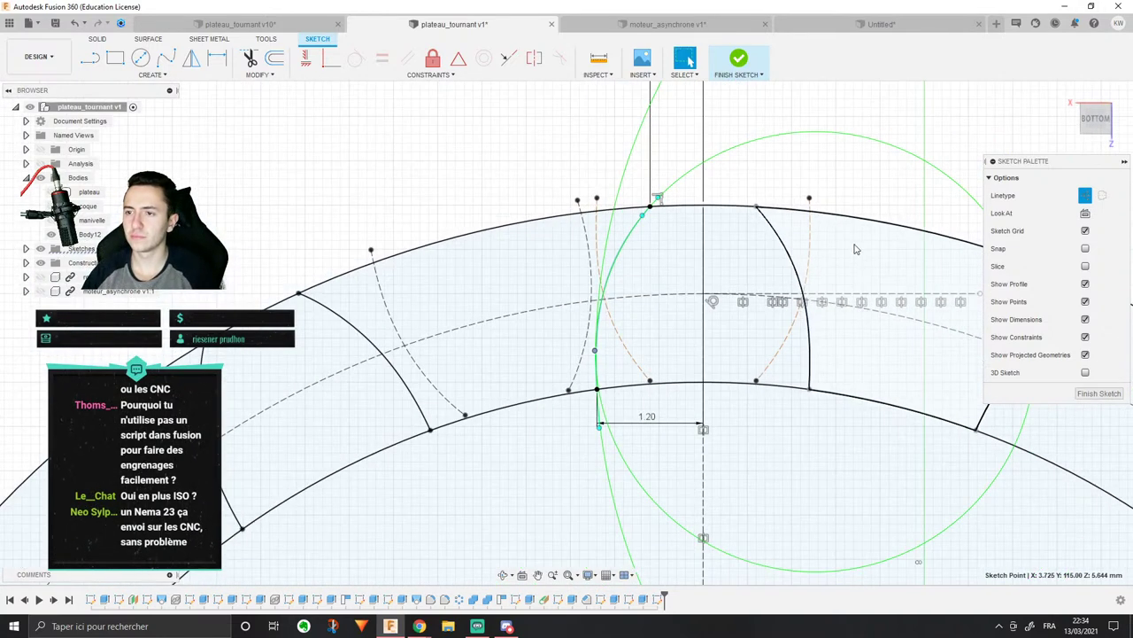
click(1099, 393)
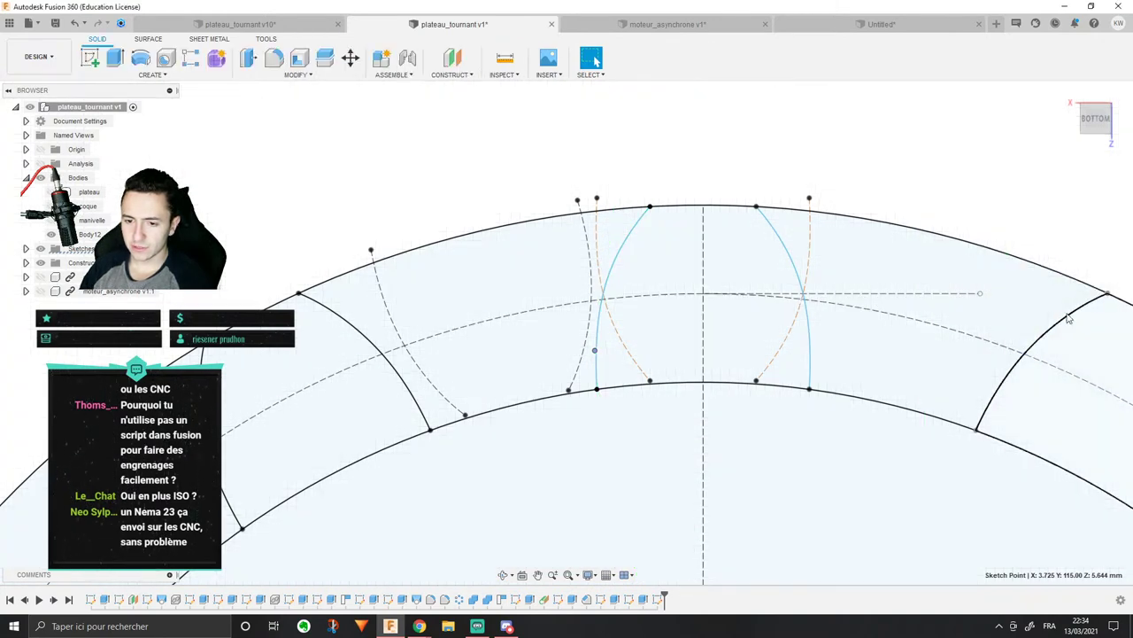
click(203, 77)
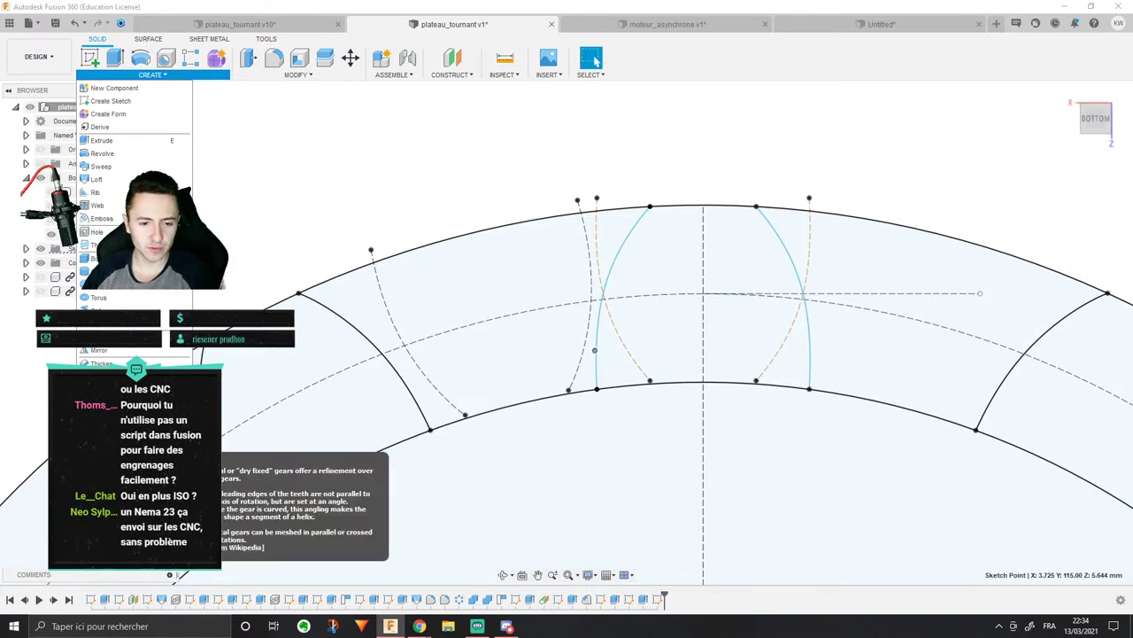
click(132, 454)
scroll(649, 326, down, 4)
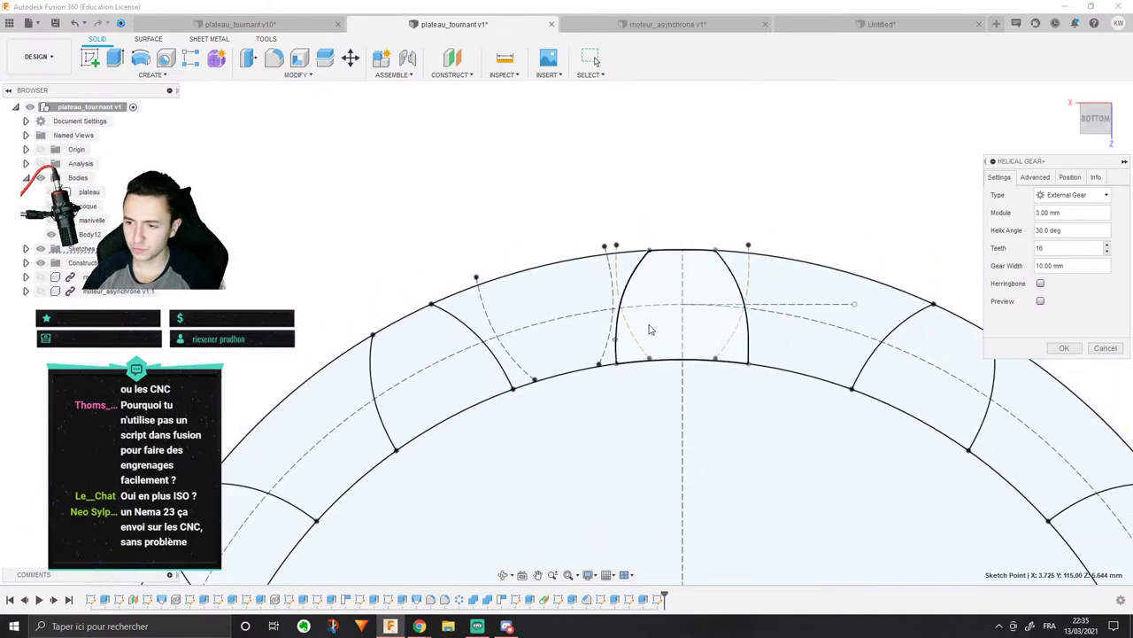
click(1034, 177)
click(1070, 178)
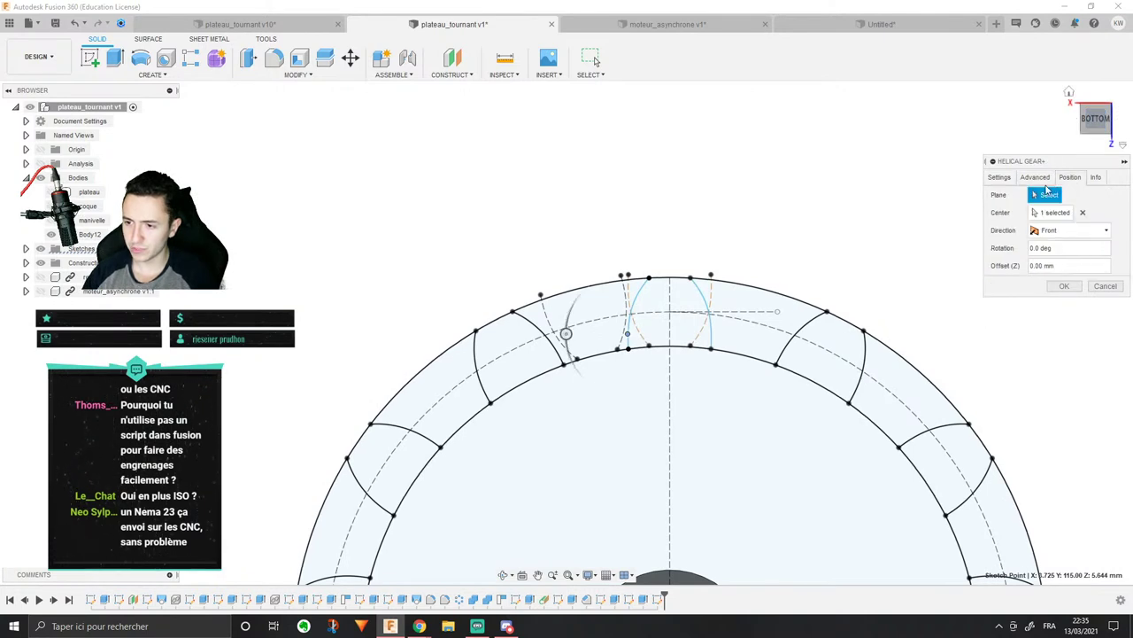
click(1038, 181)
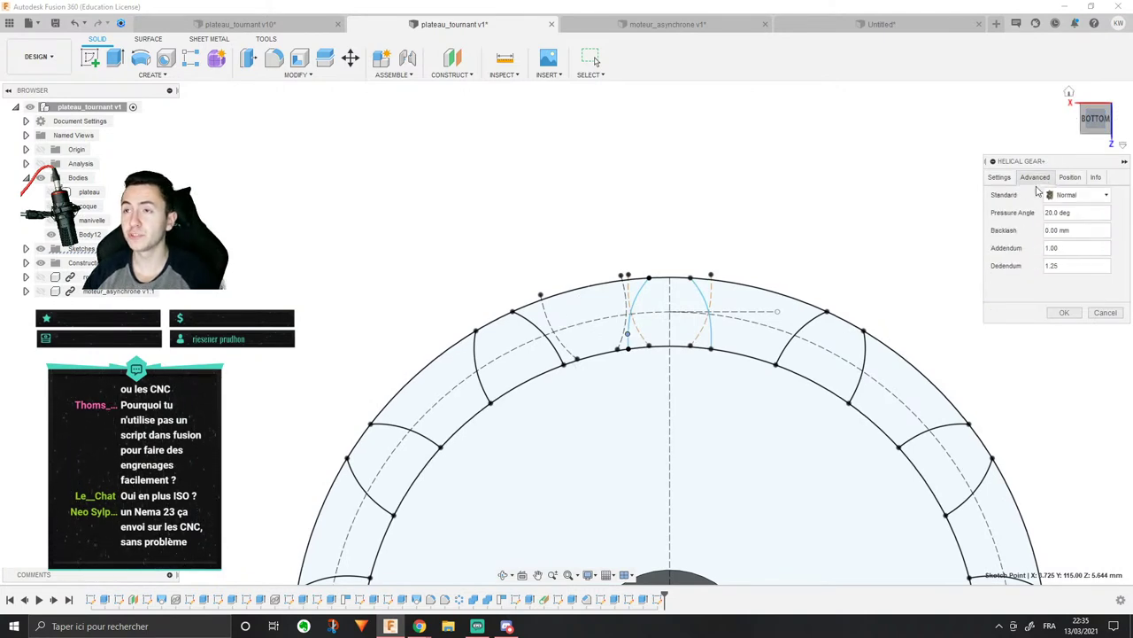
click(1073, 195)
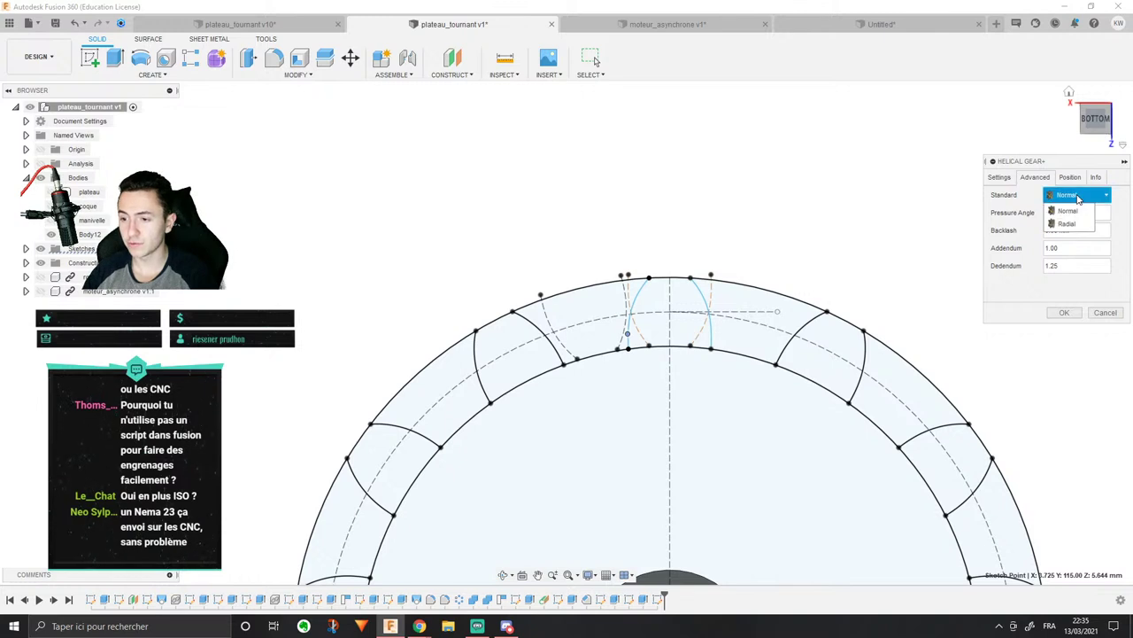
click(1000, 177)
click(1093, 197)
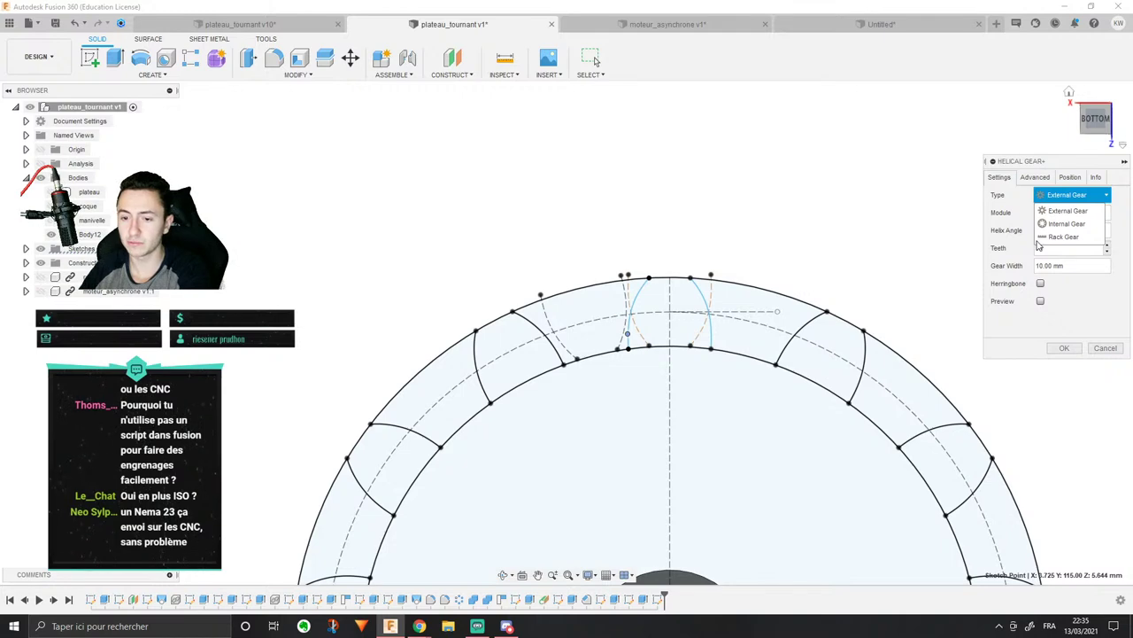
click(1105, 347)
Step: Roll the design history back to just before the gear sketch, leaving only the cylindrical shaft
scroll(1052, 361, down, 5)
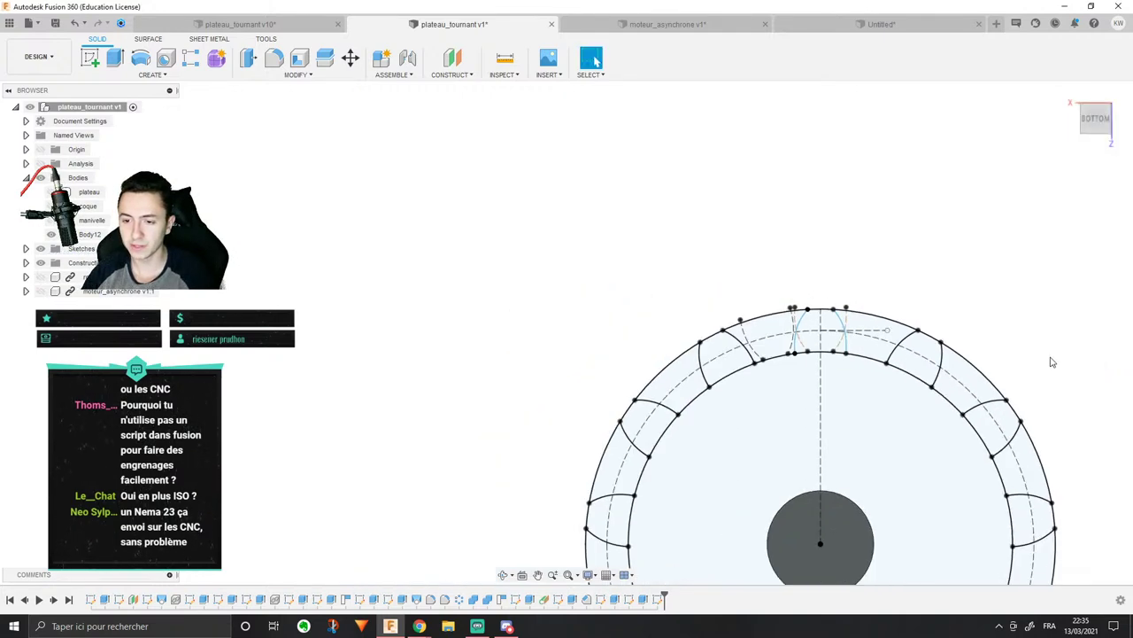
scroll(906, 253, down, 2)
middle_drag(523, 235, 506, 273)
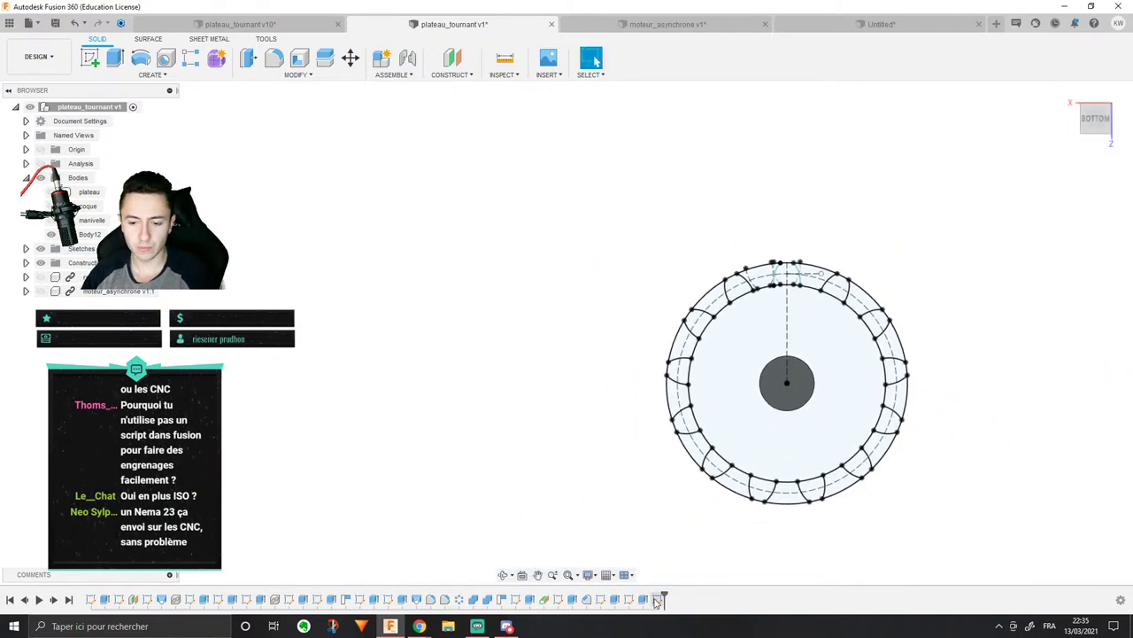
click(657, 601)
drag(661, 599, 647, 599)
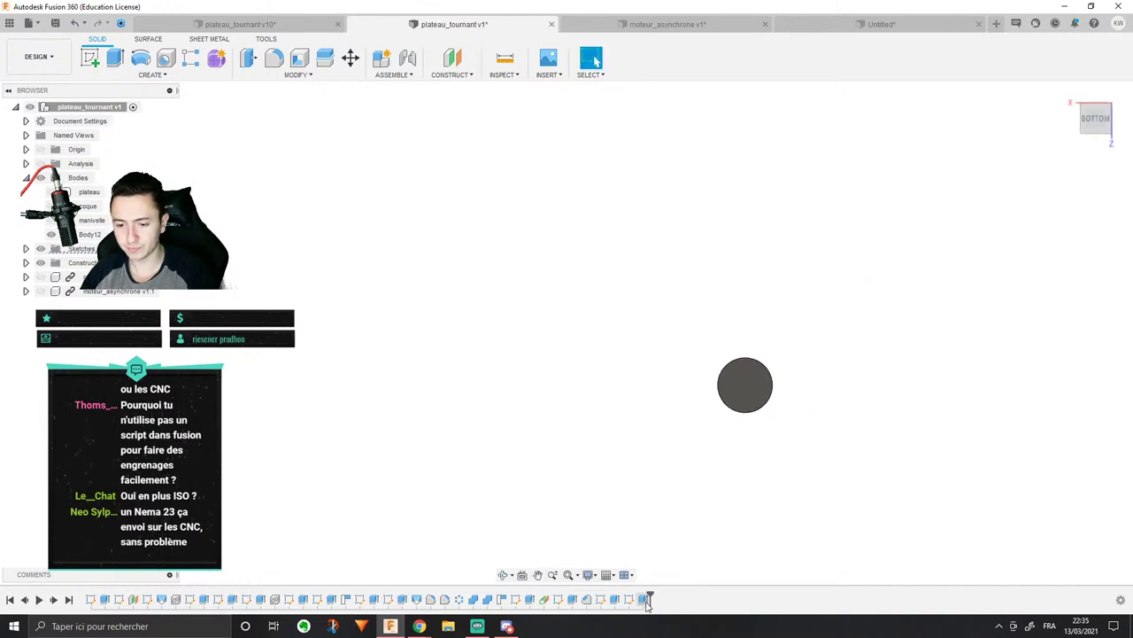
middle_drag(830, 353, 816, 327)
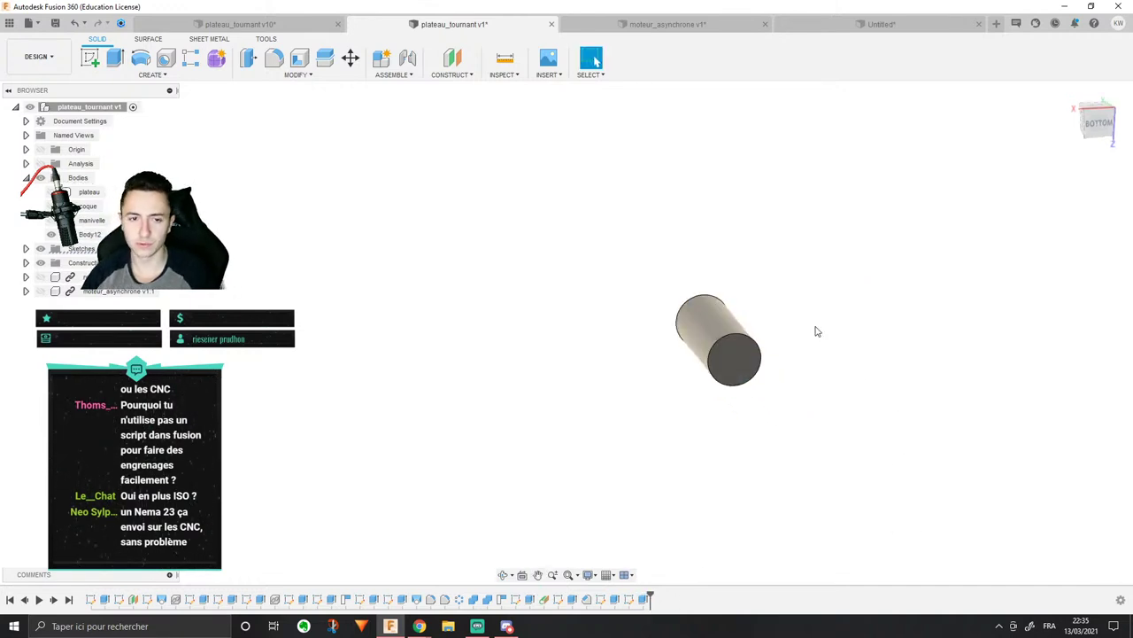
scroll(815, 328, down, 2)
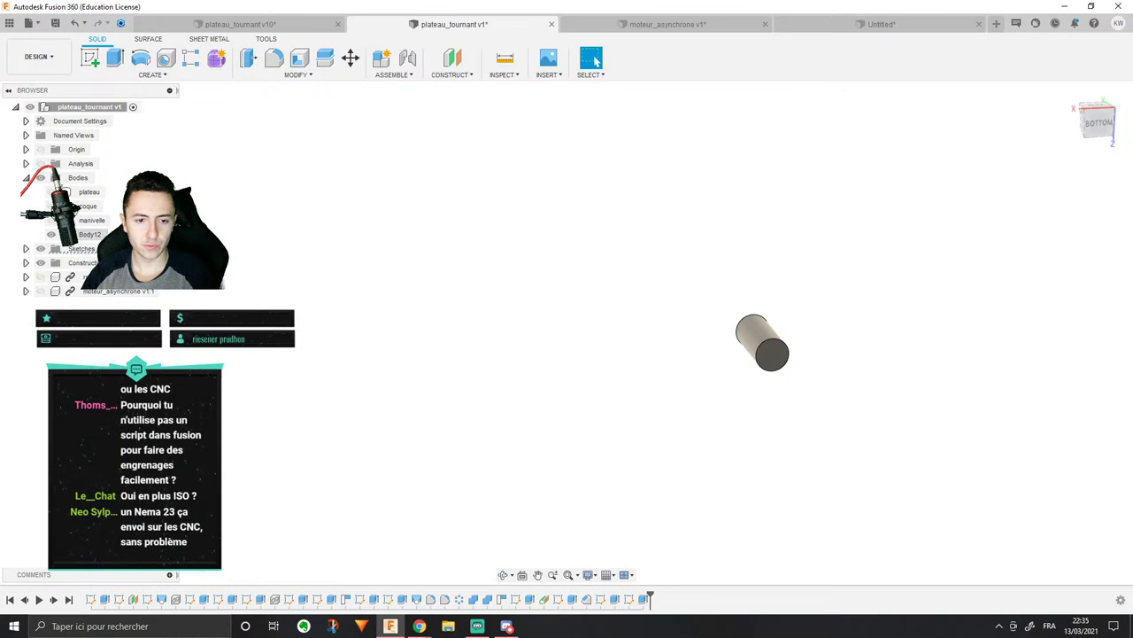
Step: Start the Helical Gear+ generator and choose External Gear as the gear type
click(151, 74)
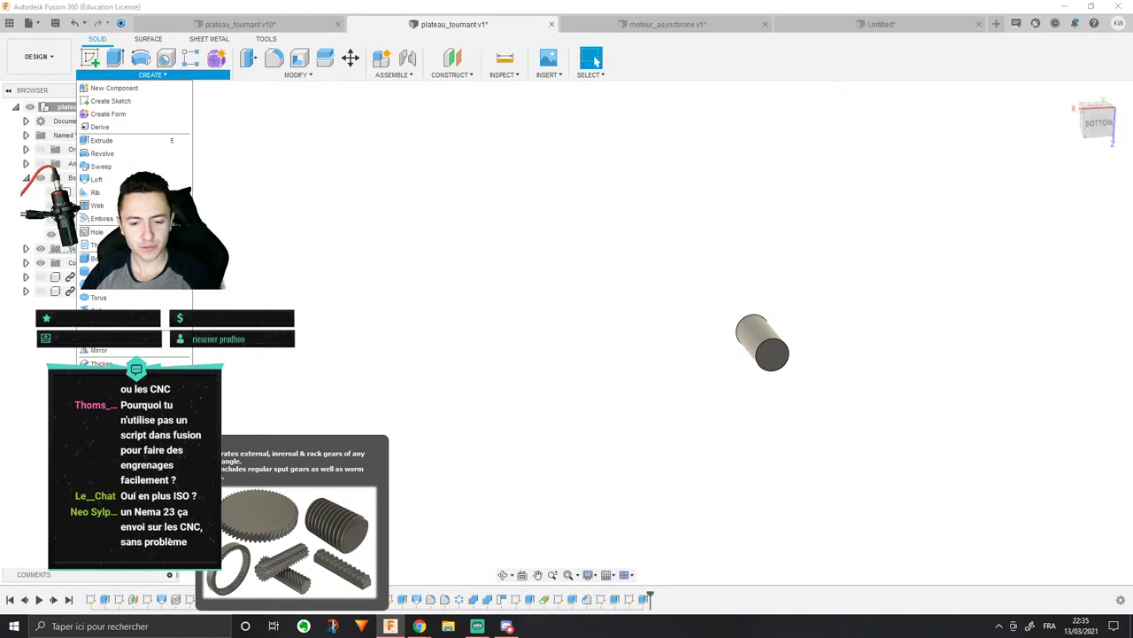
middle_drag(610, 316, 529, 327)
click(1079, 197)
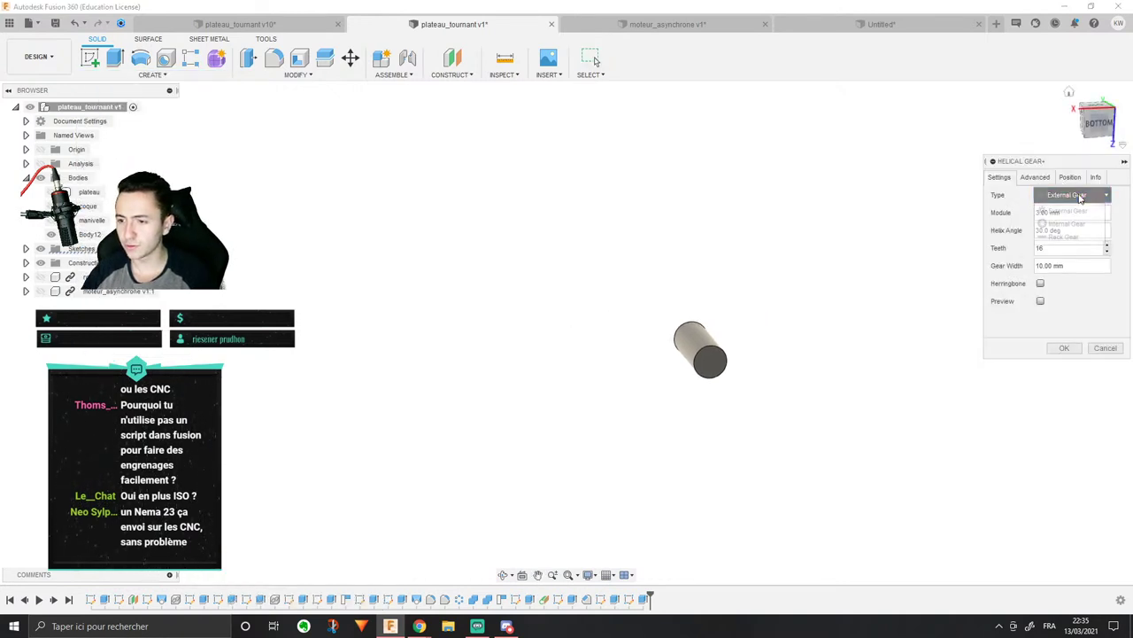
click(1068, 211)
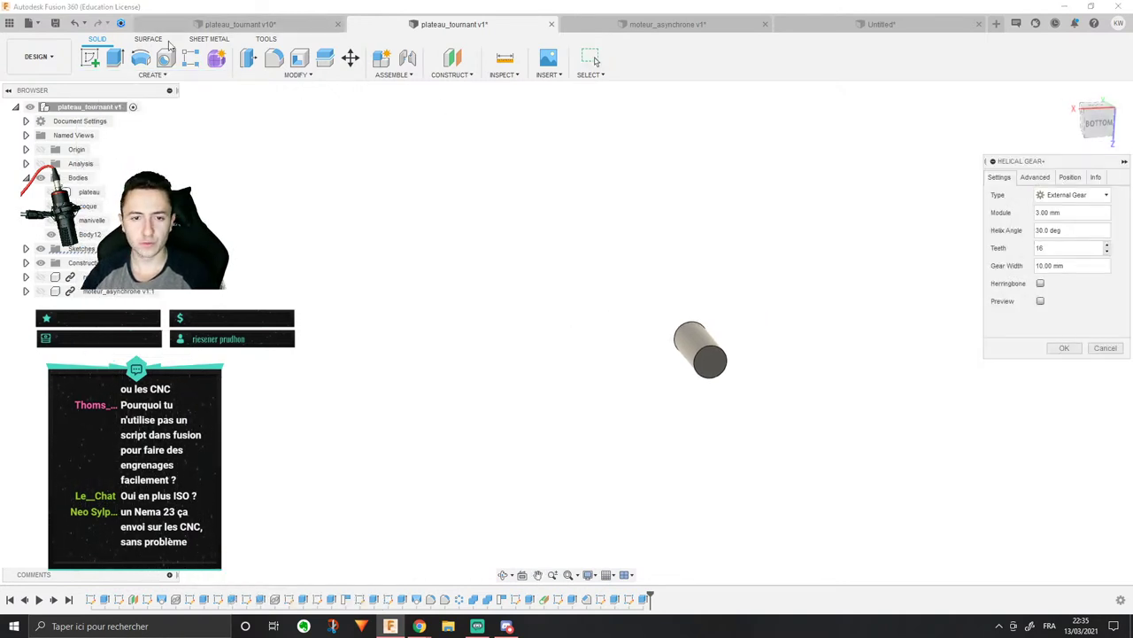
Step: Look up the Helical Gear Generator in the Fusion 360 App Store, view its example gears picture, and return to the design
click(265, 40)
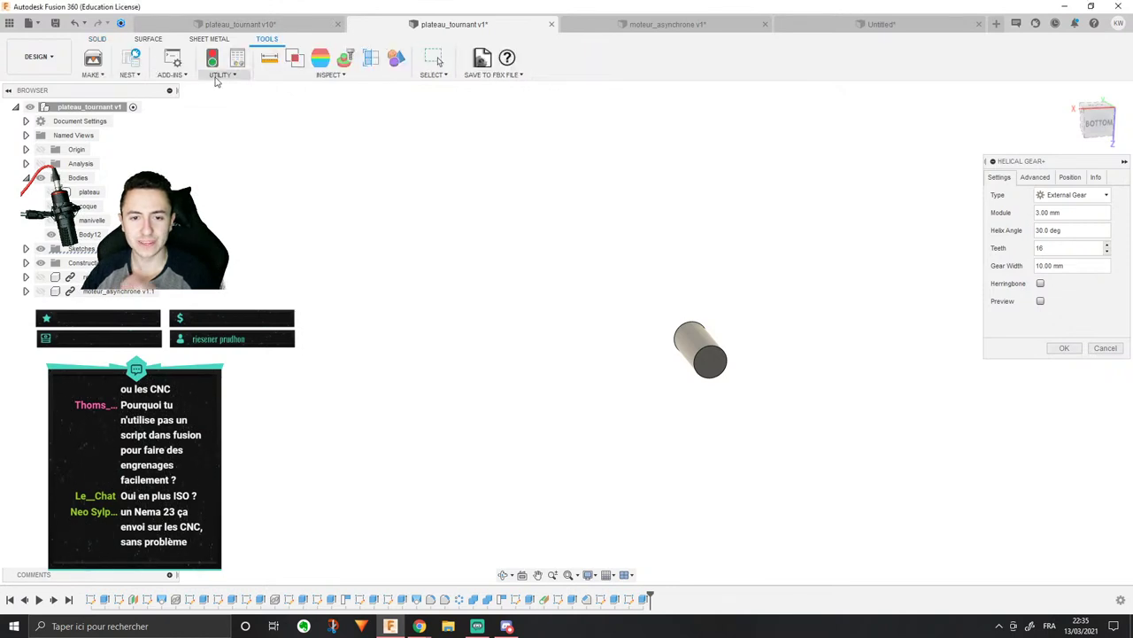
click(185, 75)
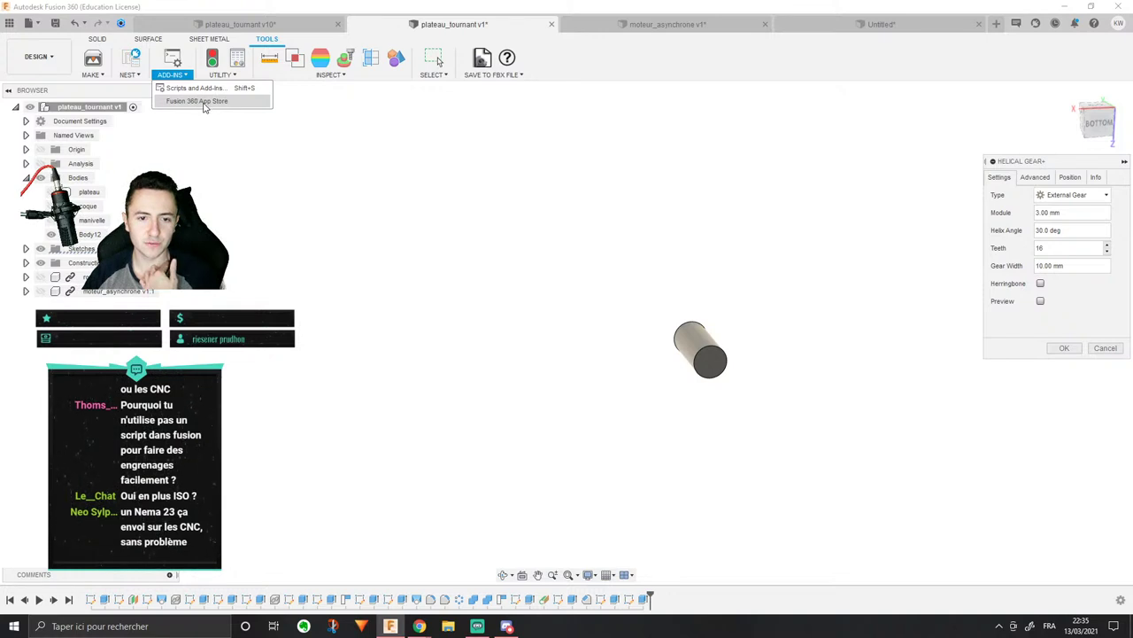
click(202, 104)
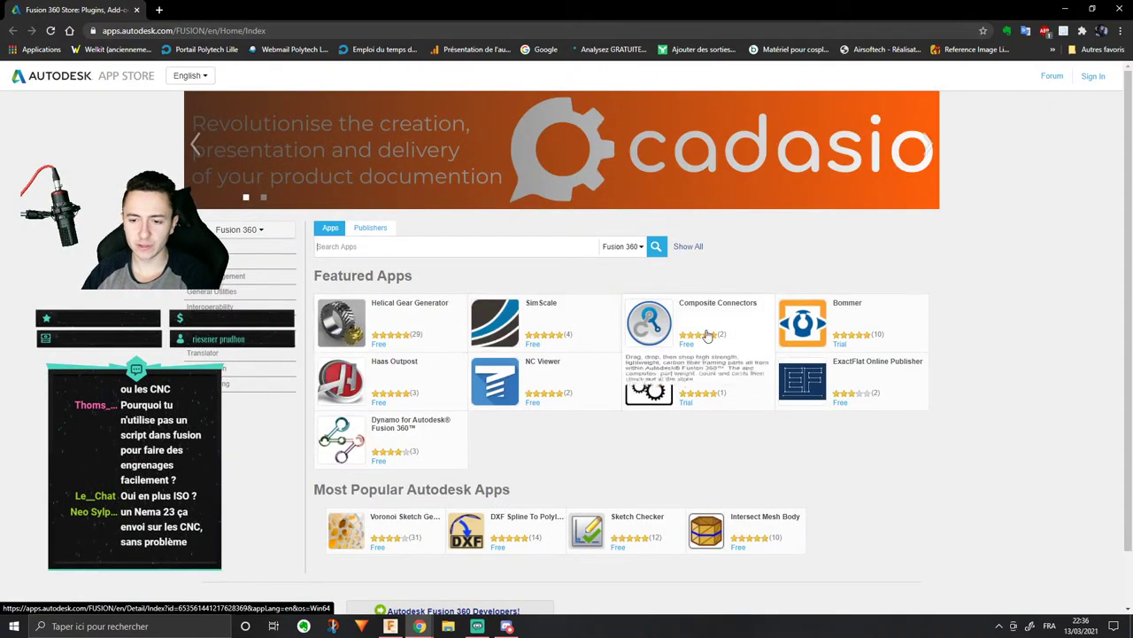
click(396, 310)
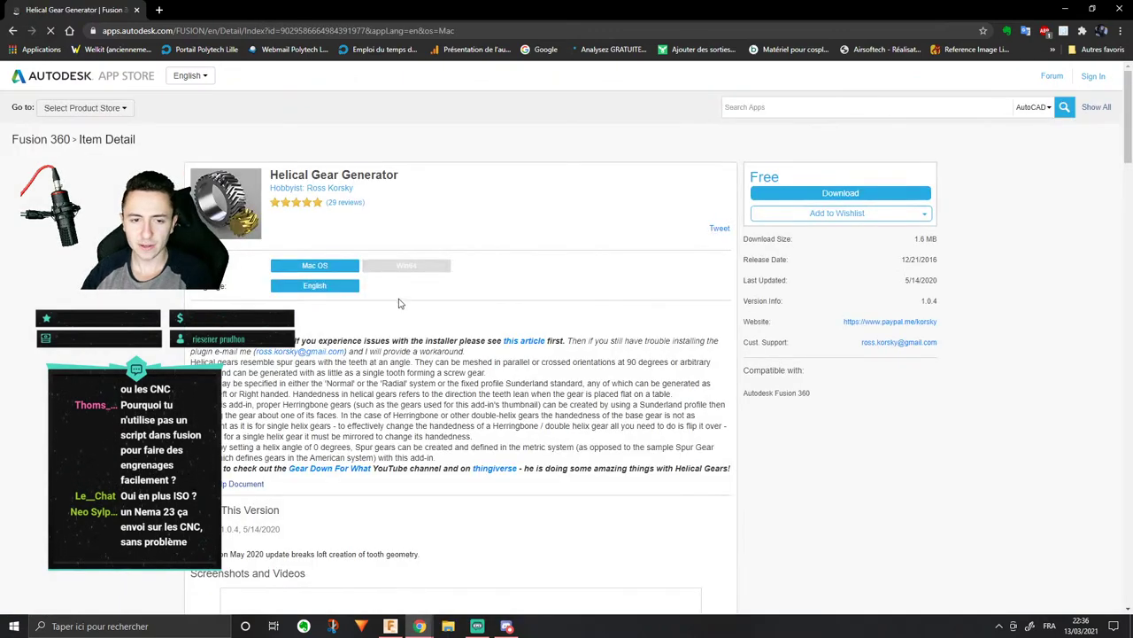
scroll(390, 292, down, 7)
scroll(383, 293, up, 2)
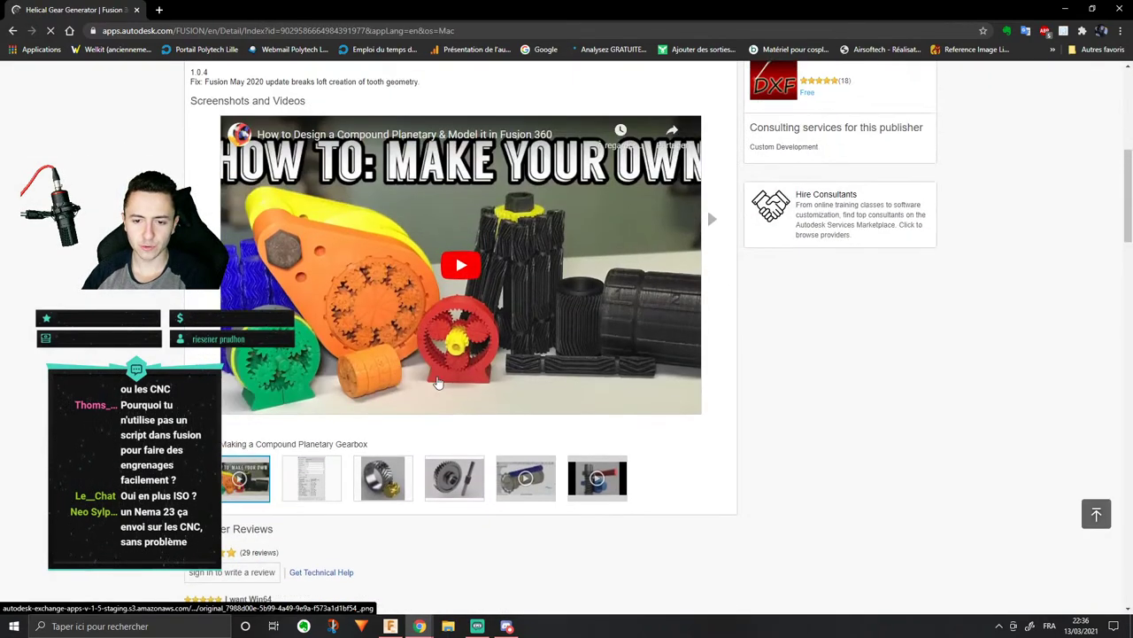
click(467, 470)
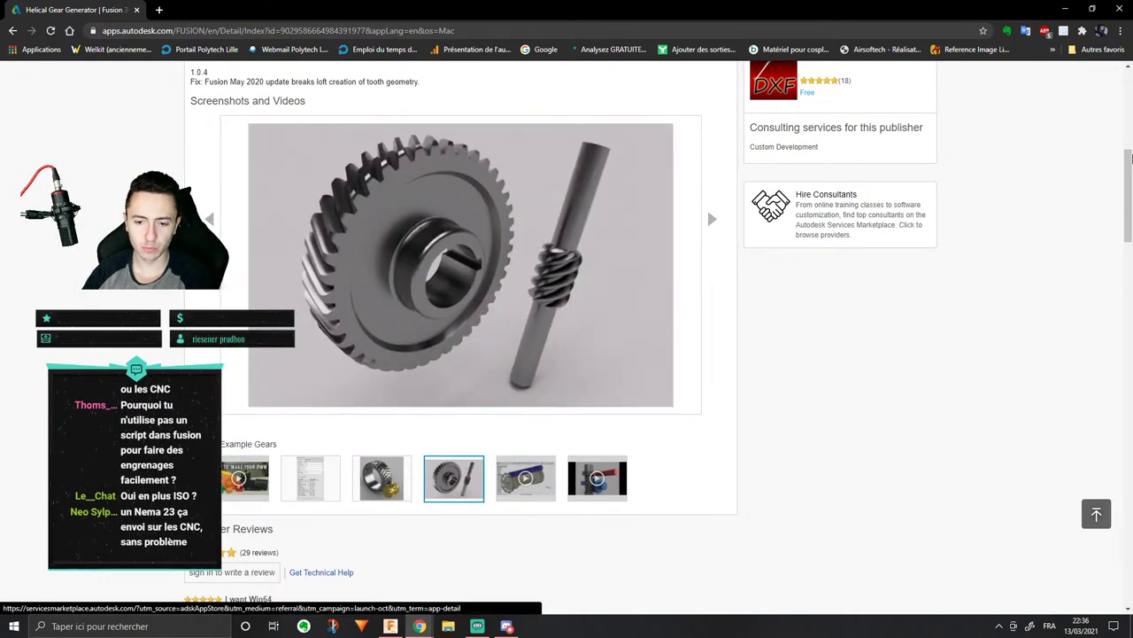
click(1061, 9)
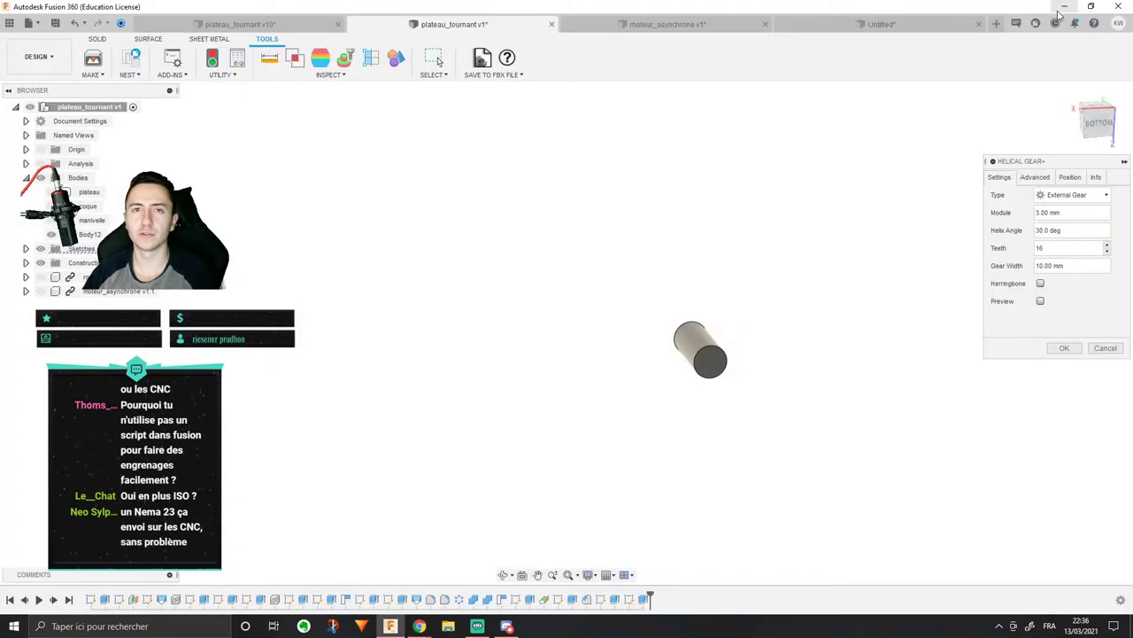
Step: Turn on the preview of the external helical gear, keeping its default settings
click(1035, 177)
click(1000, 177)
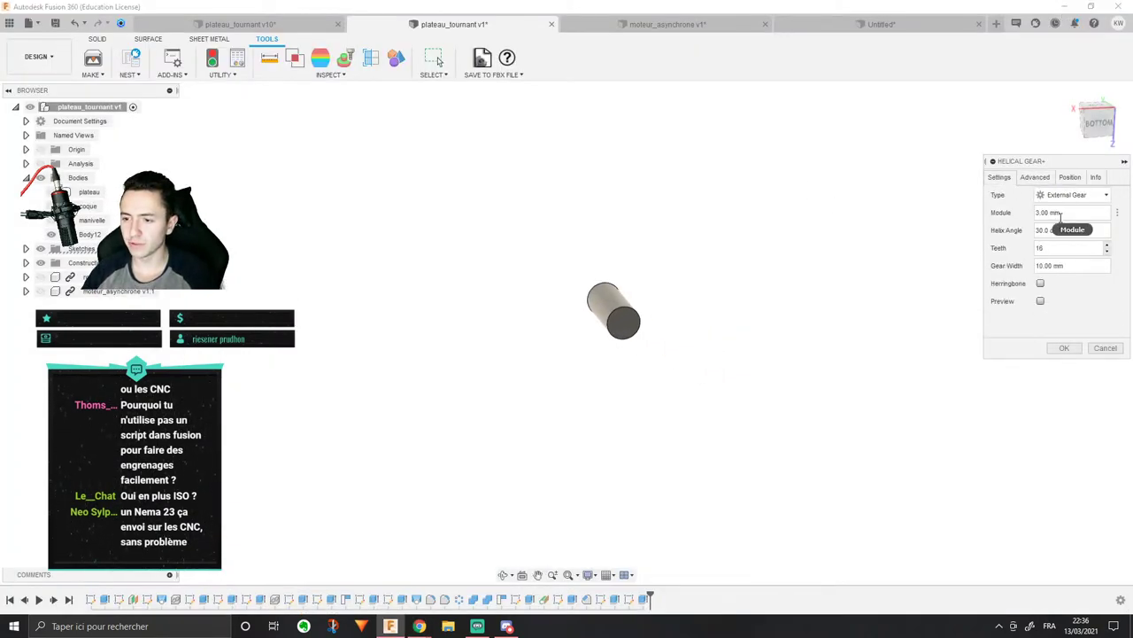
scroll(915, 273, up, 2)
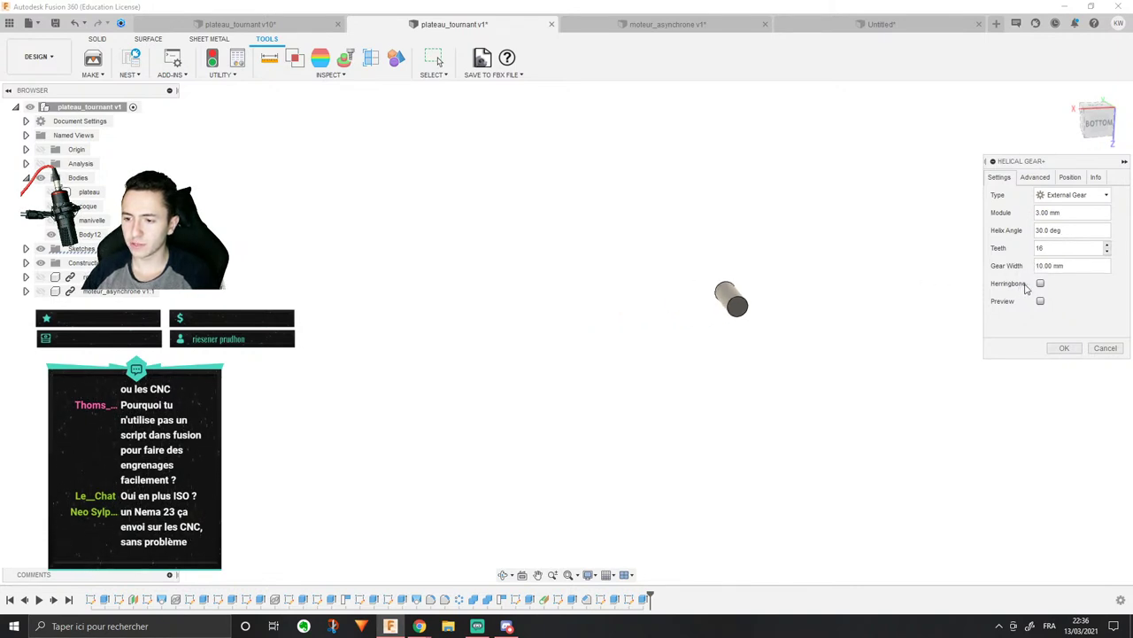
middle_drag(773, 221, 822, 260)
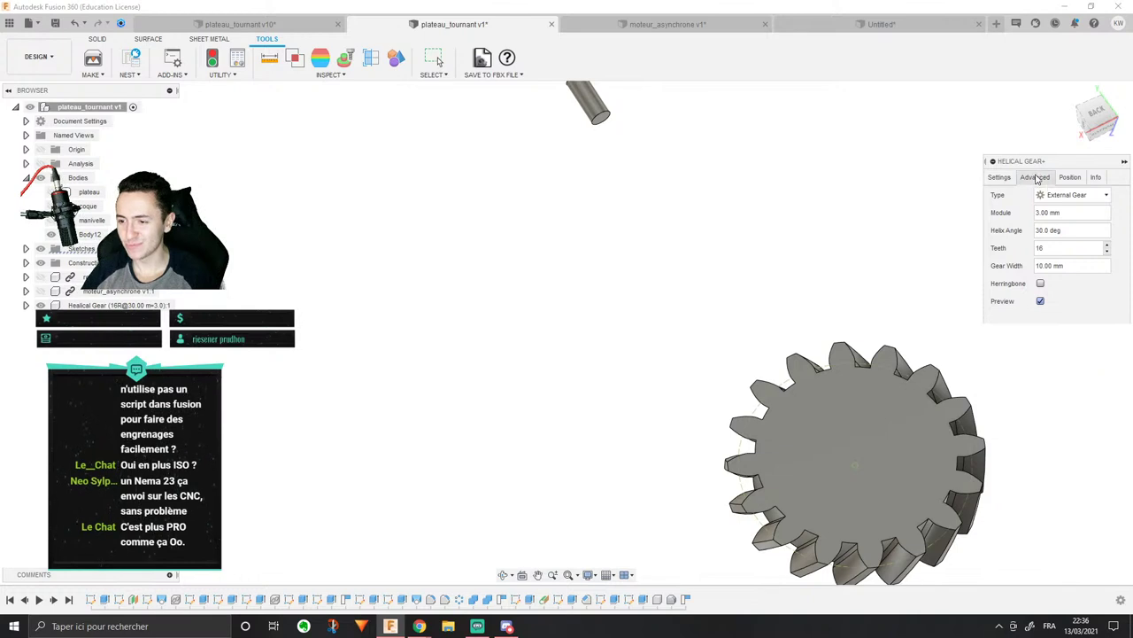
Step: Position the helical gear on the shaft's circular end face, centred on that face
click(1035, 177)
click(1071, 194)
click(1070, 177)
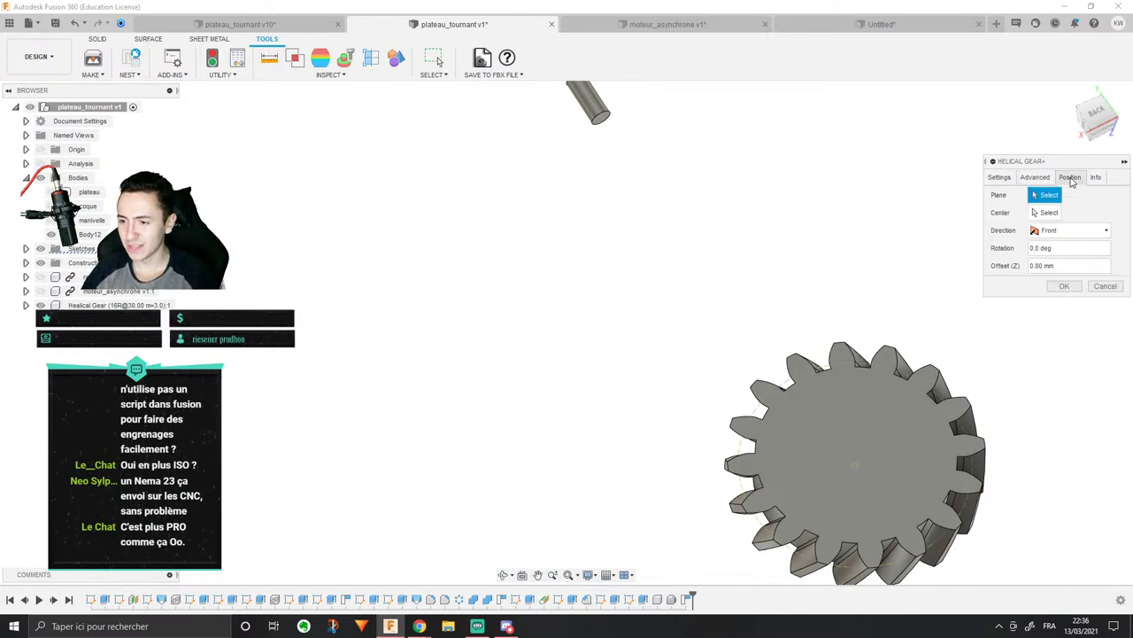
click(1097, 178)
click(1070, 177)
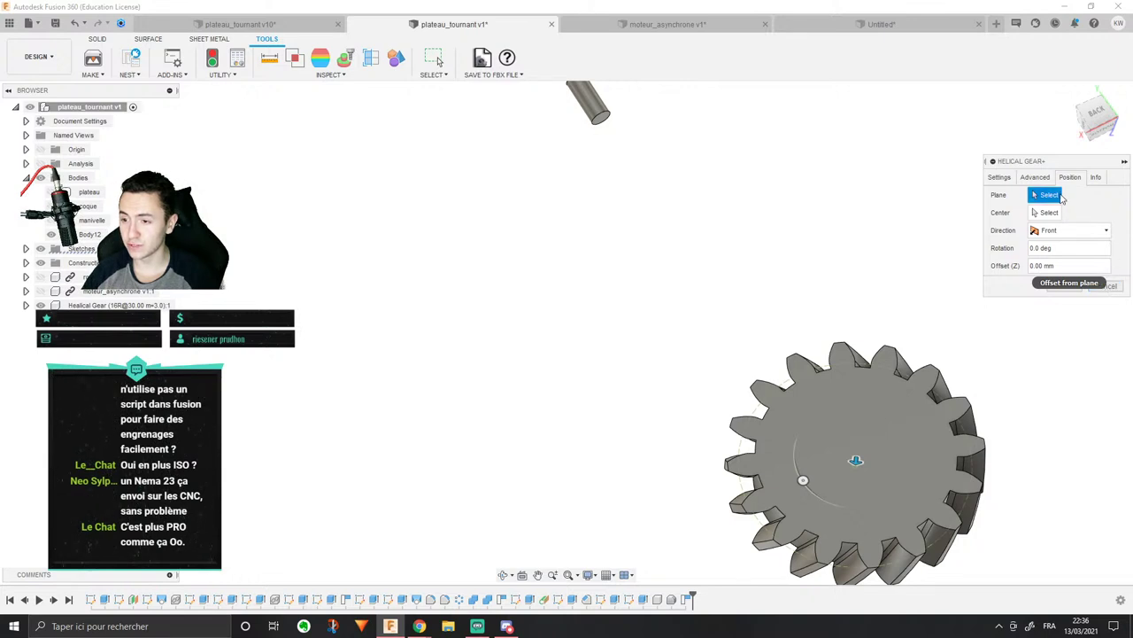
click(603, 118)
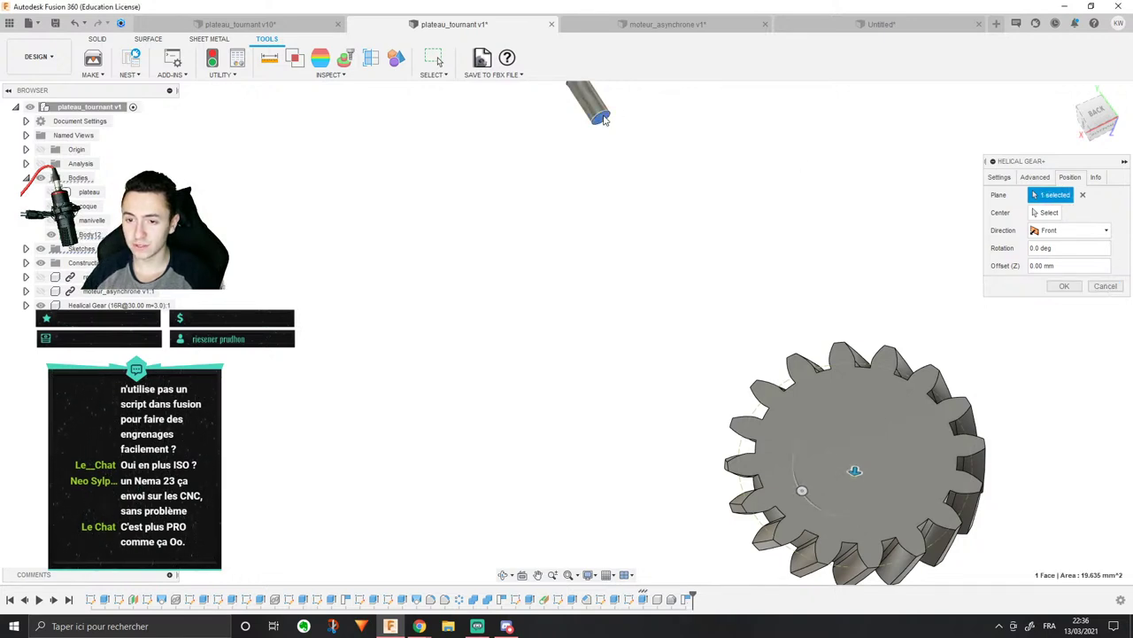
click(1046, 212)
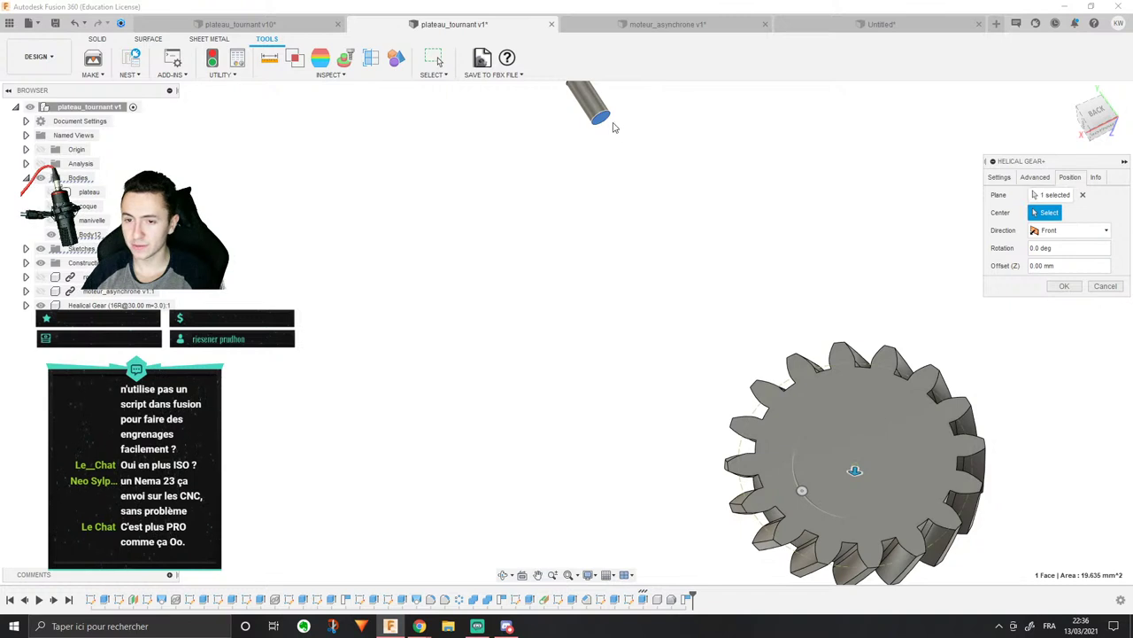
click(601, 119)
shift+middle_drag(620, 141, 655, 215)
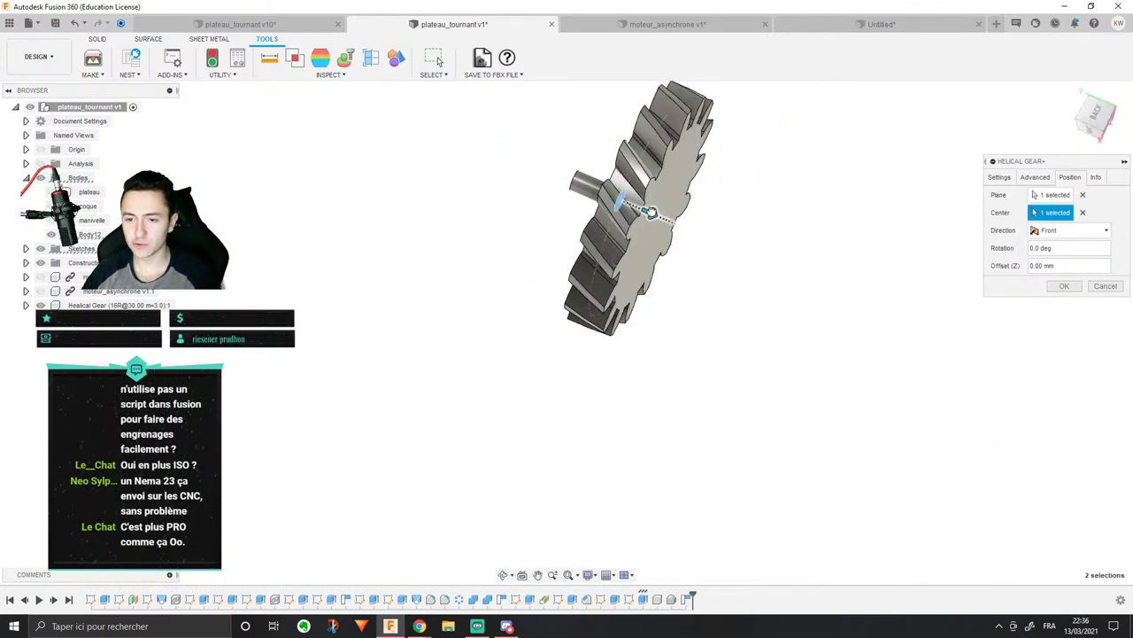
Step: Try shifting the helical gear along the shaft axis and reset its Z offset to 0 mm
drag(657, 216, 710, 219)
double_click(1054, 266)
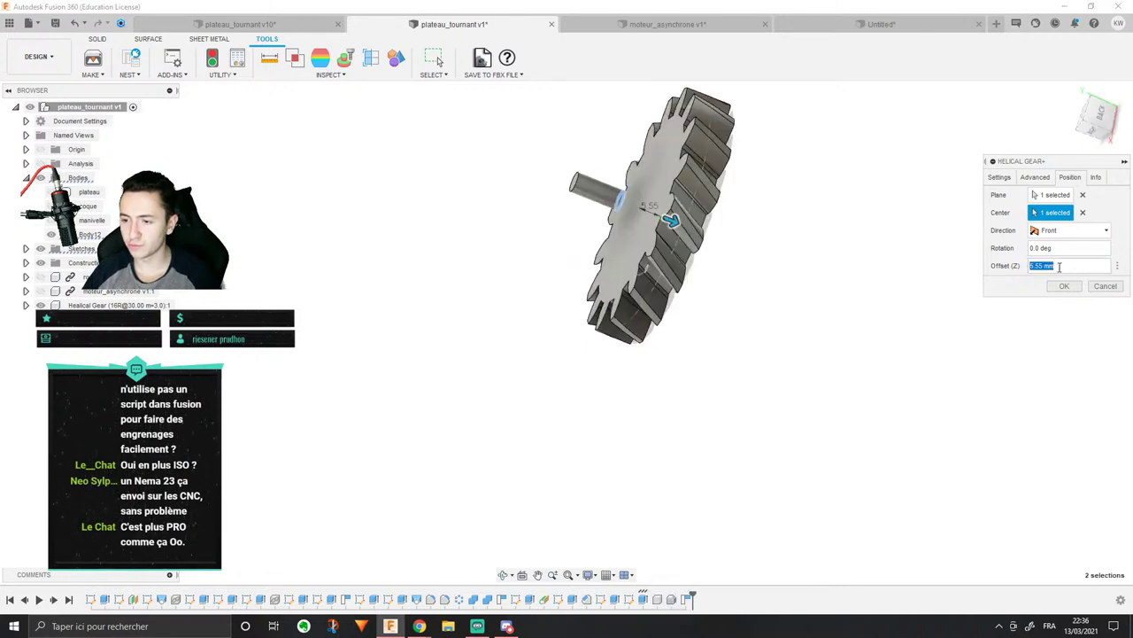
text(0)
scroll(771, 157, up, 5)
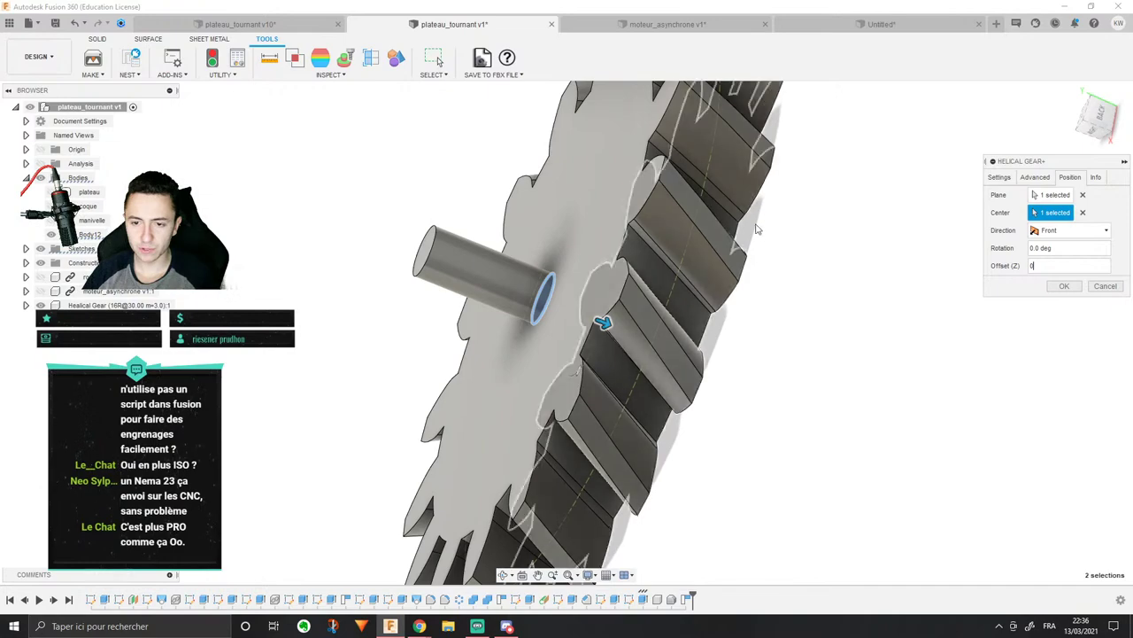
shift+middle_drag(790, 188, 760, 244)
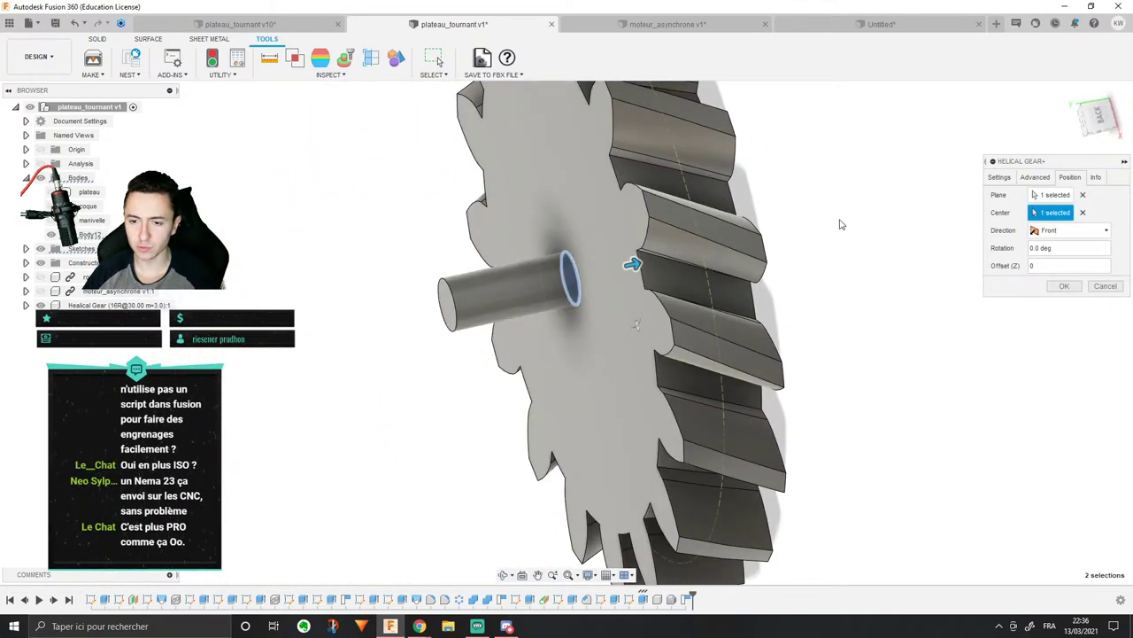
shift+middle_drag(877, 264, 846, 254)
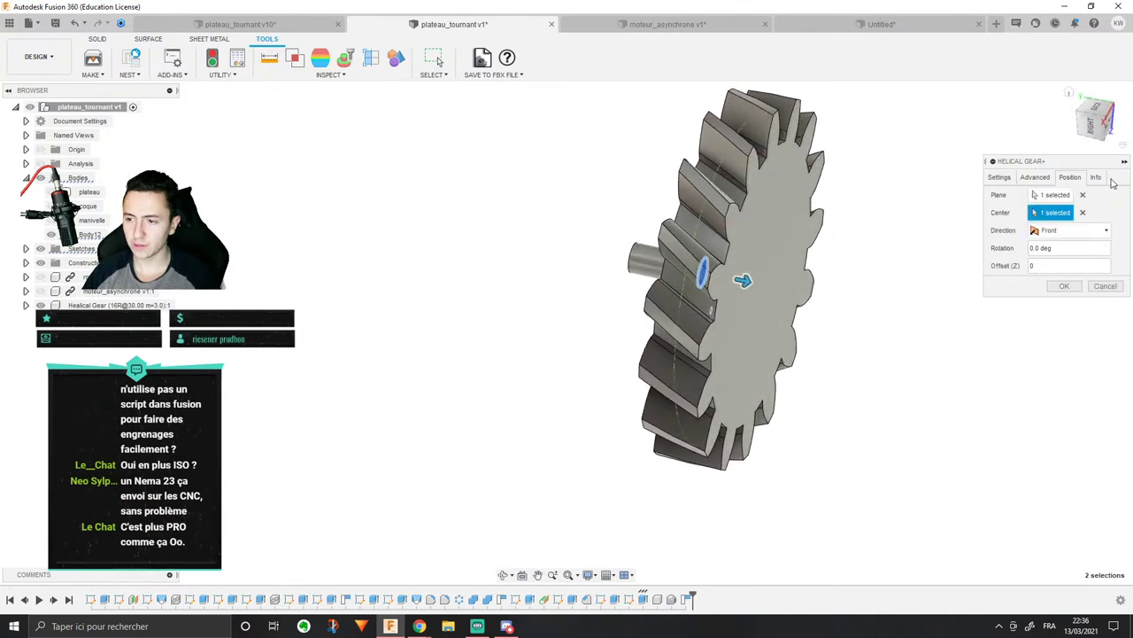
Step: Review the gear's advanced, position and general settings and inspect the previewed teeth from both sides
click(1006, 179)
click(1034, 177)
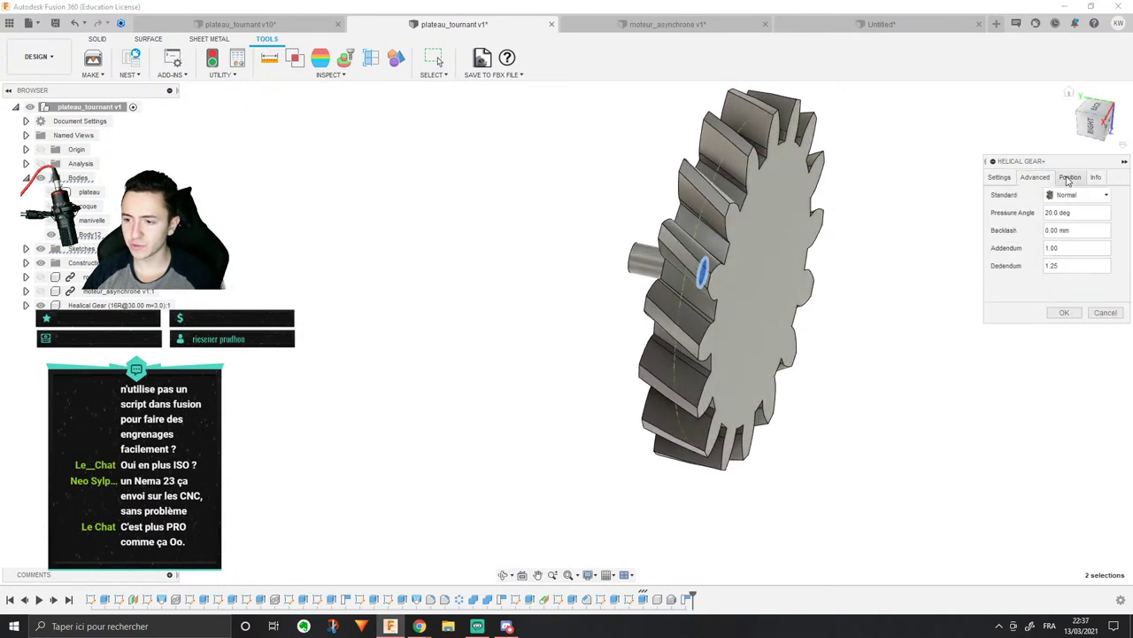
click(1069, 178)
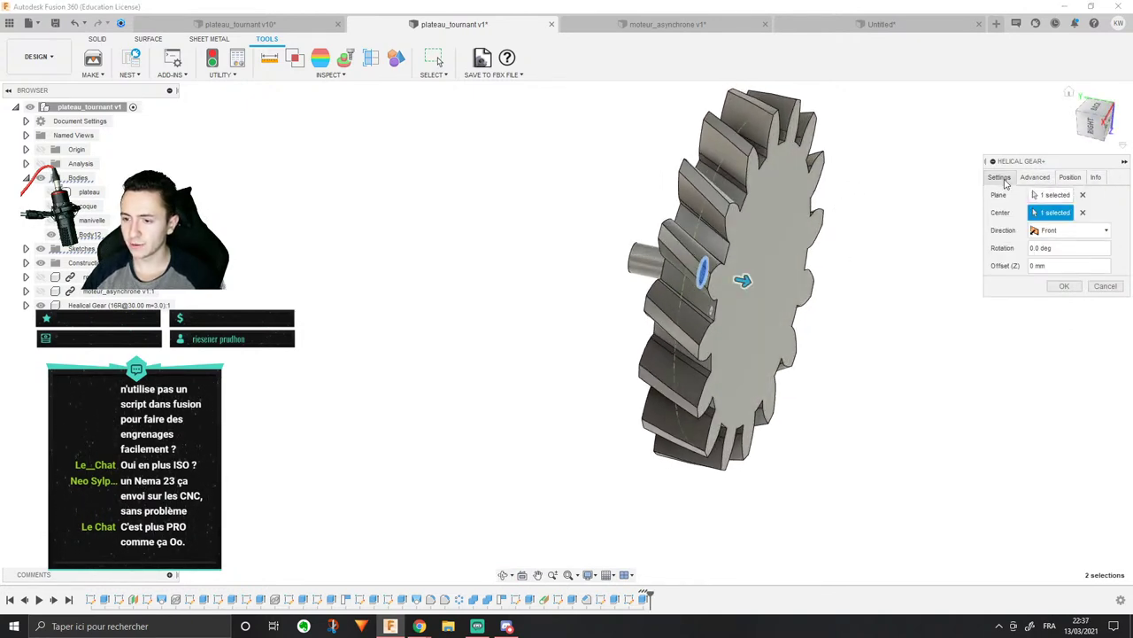
click(1004, 180)
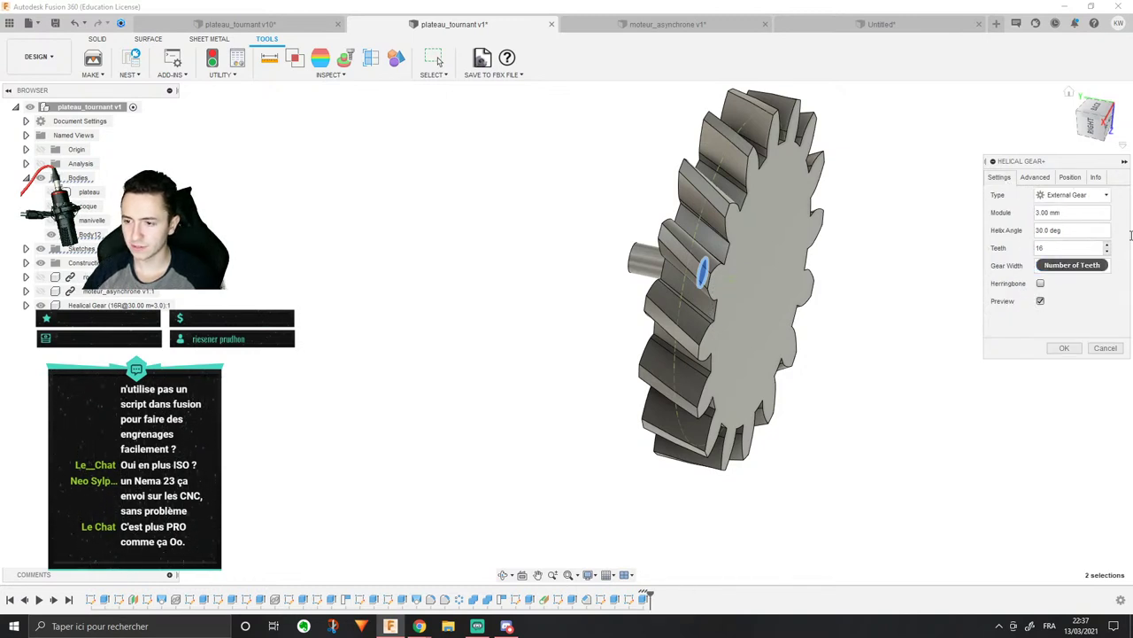
shift+middle_drag(921, 212, 946, 184)
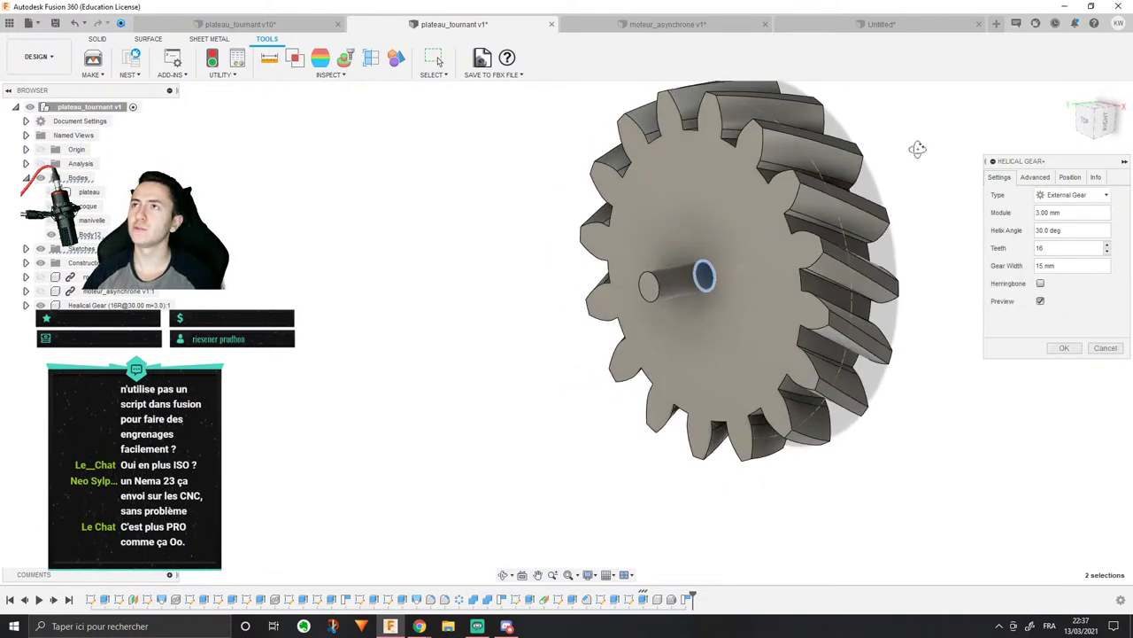
shift+middle_drag(917, 149, 779, 229)
scroll(747, 233, up, 5)
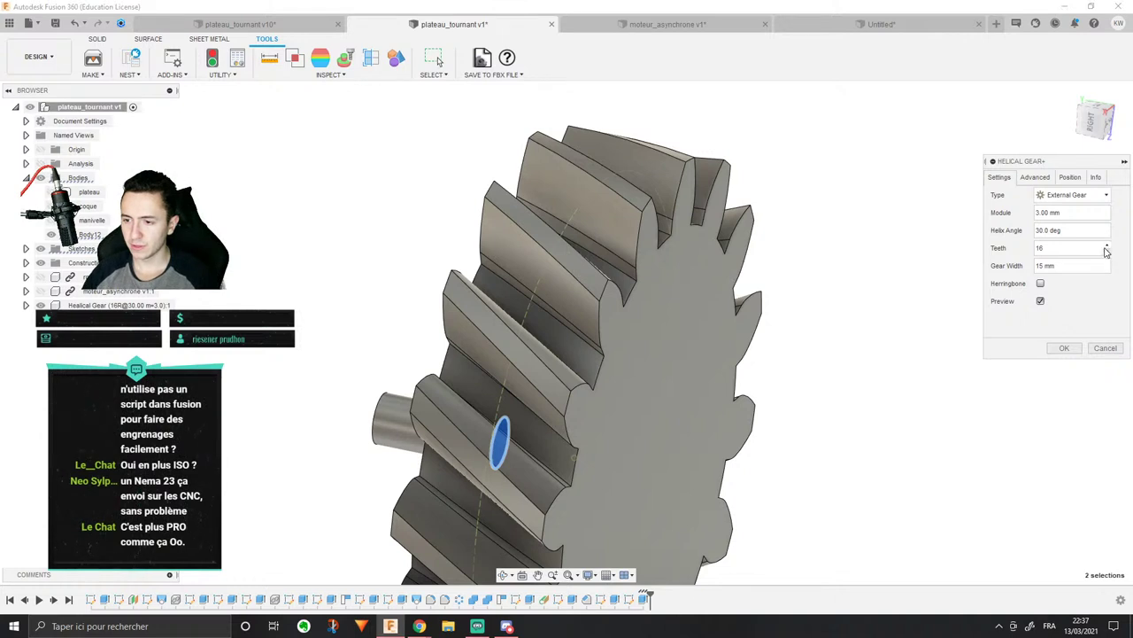
Step: Try the gear with 17 teeth and a module of 6 mm
click(1106, 248)
triple_click(1075, 214)
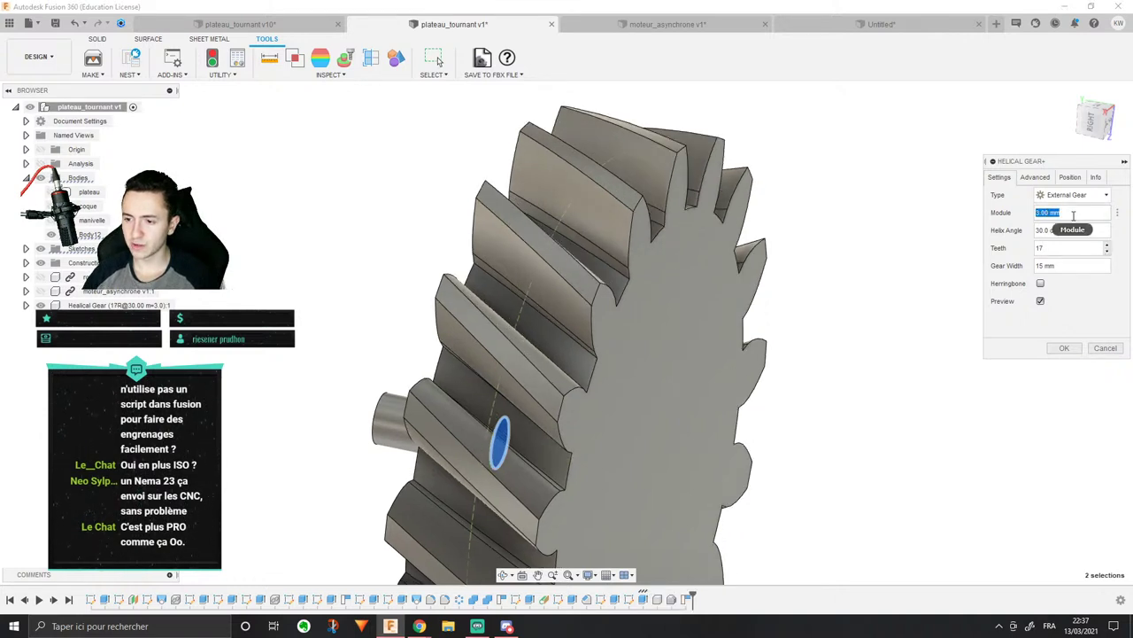
text(6)
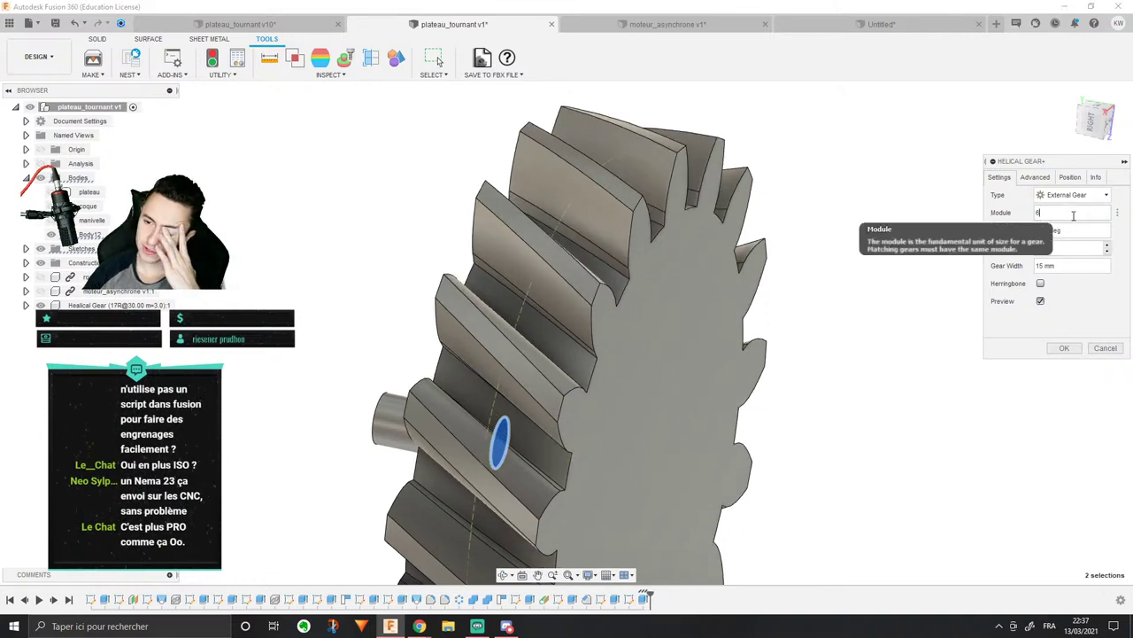
key(Return)
scroll(863, 177, down, 5)
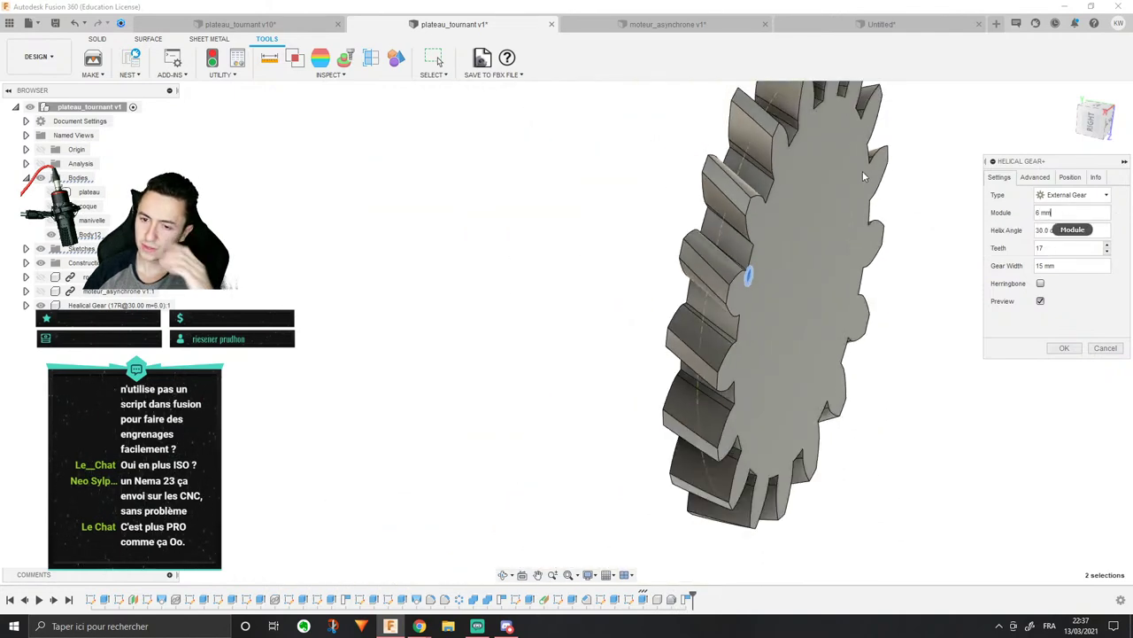
shift+middle_drag(804, 199, 755, 219)
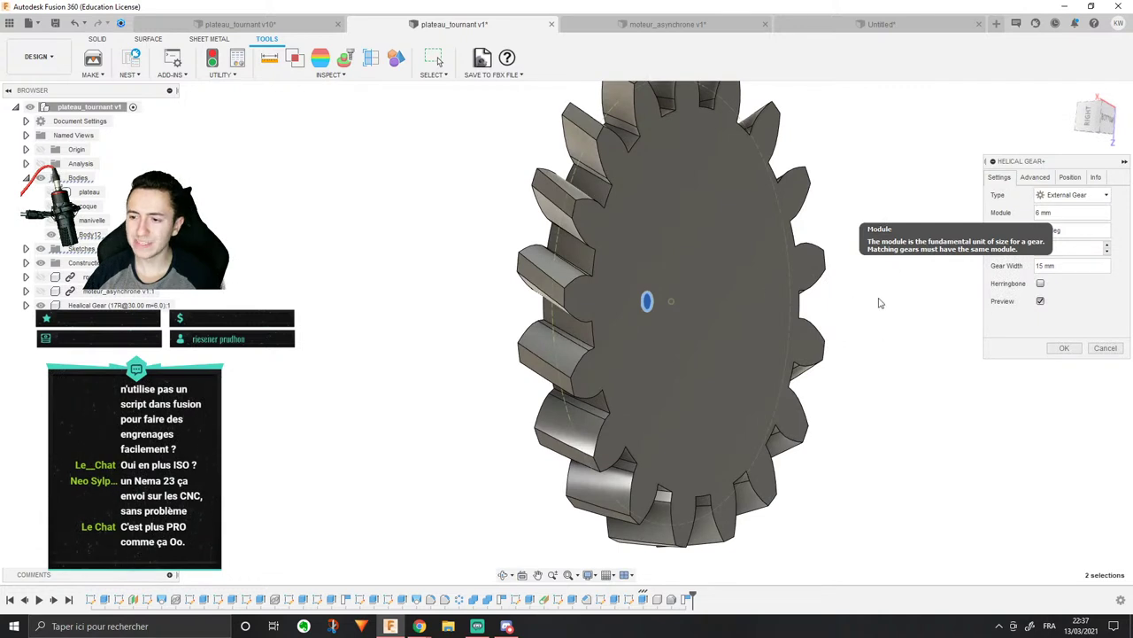
Step: Show the plateau body beside the gear and set the gear's module to 3 mm
click(50, 191)
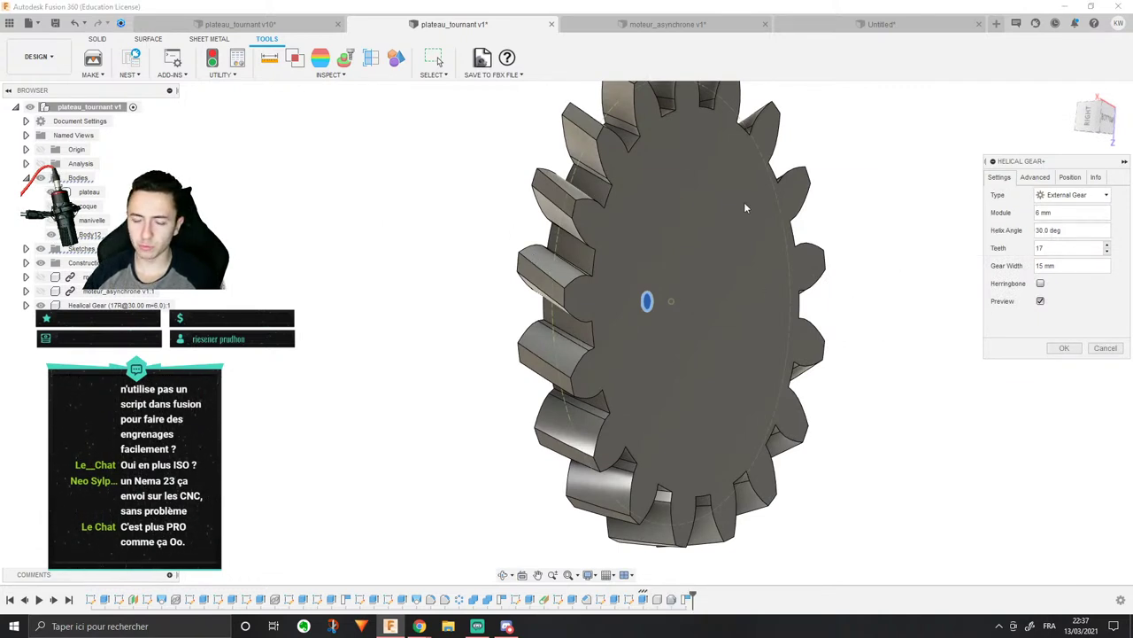
shift+middle_drag(751, 207, 719, 261)
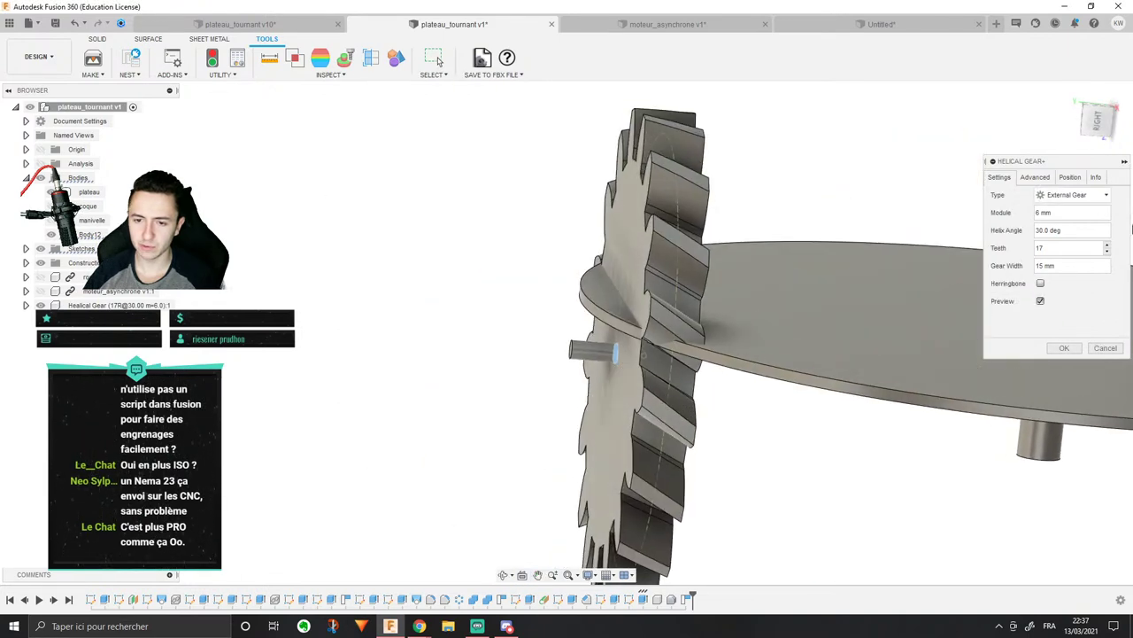
click(1065, 212)
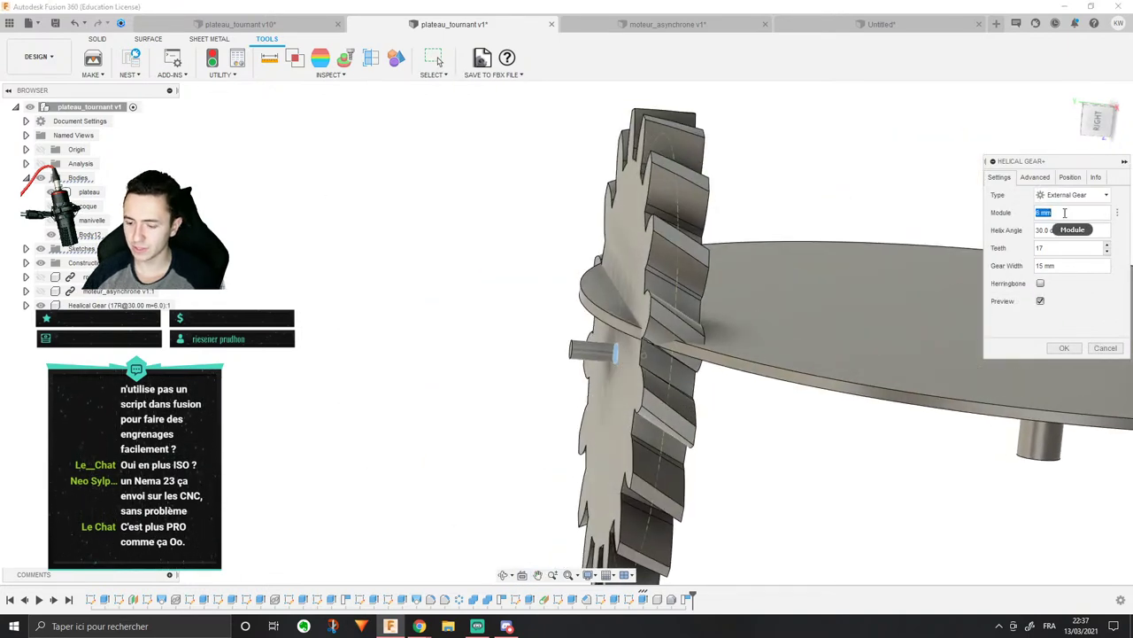
text(5)
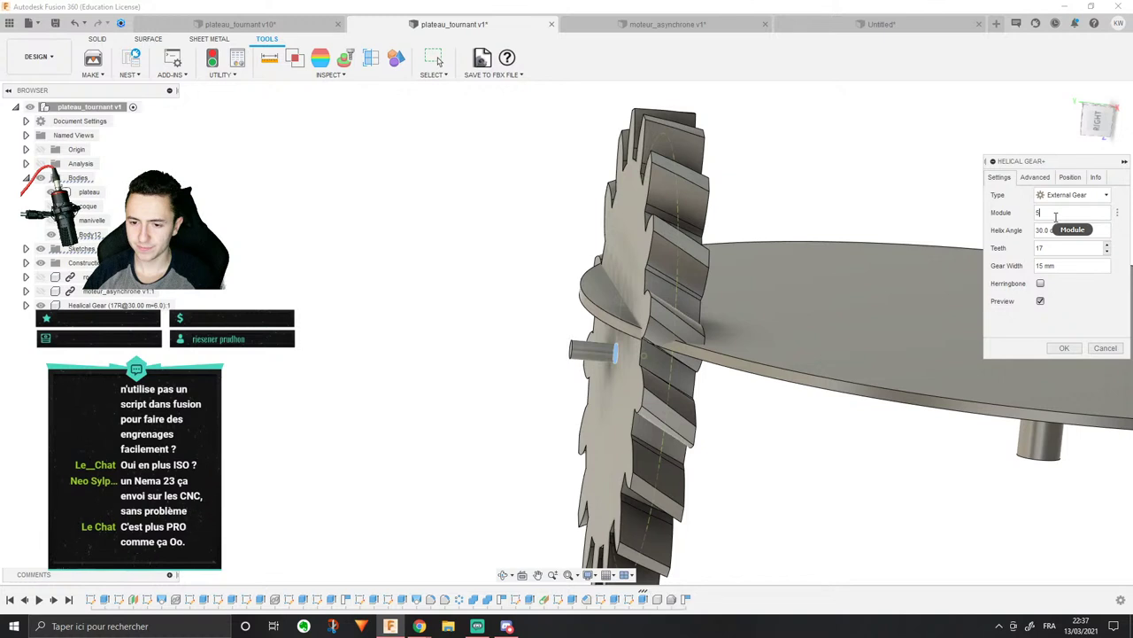
drag(1056, 215, 997, 219)
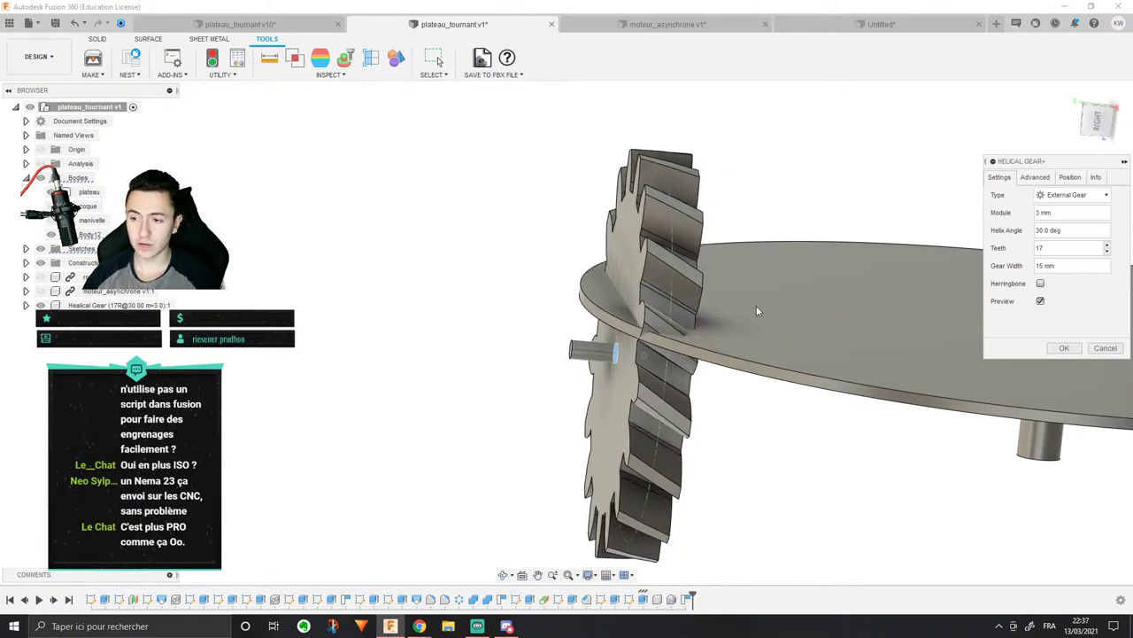
scroll(758, 311, up, 3)
scroll(925, 228, down, 1)
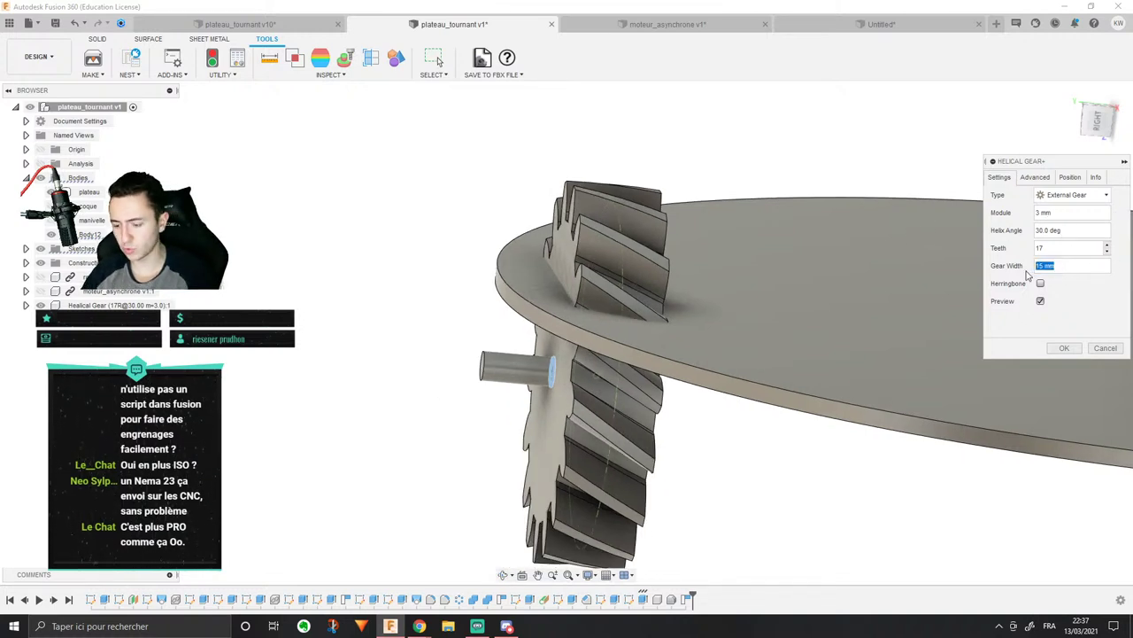
Step: Set the gear width to 10 mm and the helix angle to 0 deg for straight teeth
click(1072, 230)
key(BackSpace)
text(0)
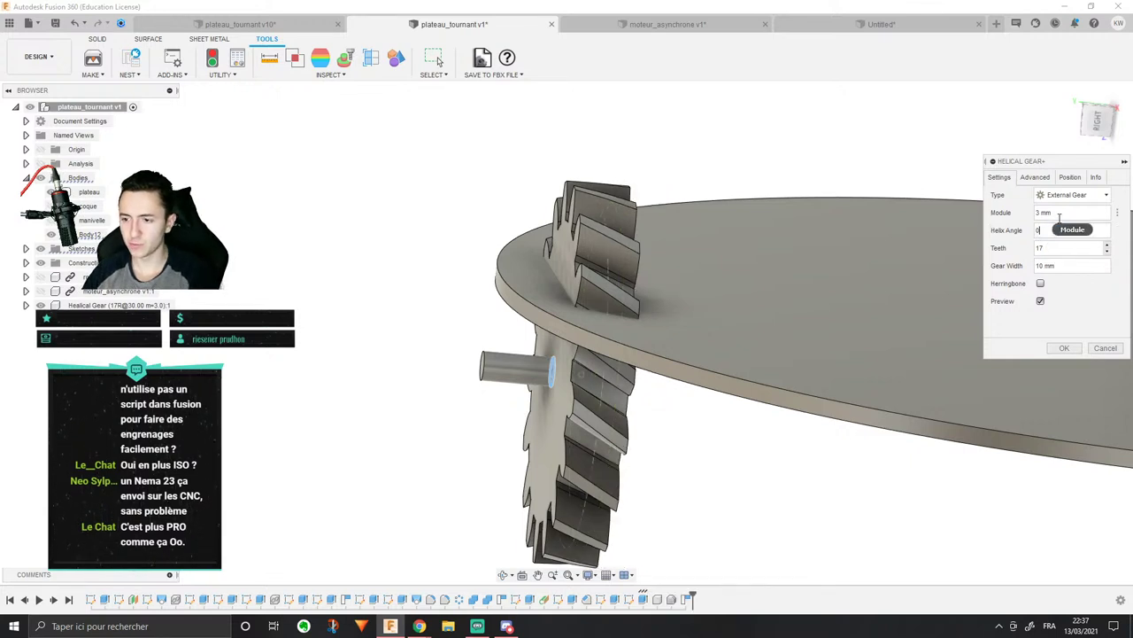
key(Return)
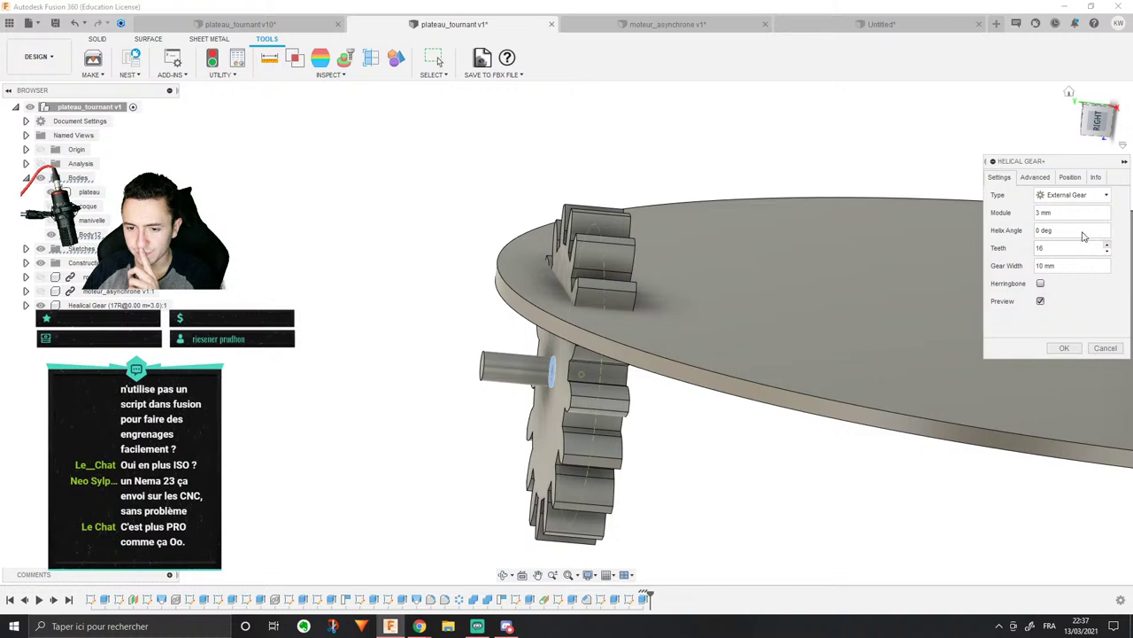
Step: Reduce the gear to 15 teeth with a module of 1 mm and check its fit beneath the plateau
triple_click(1065, 211)
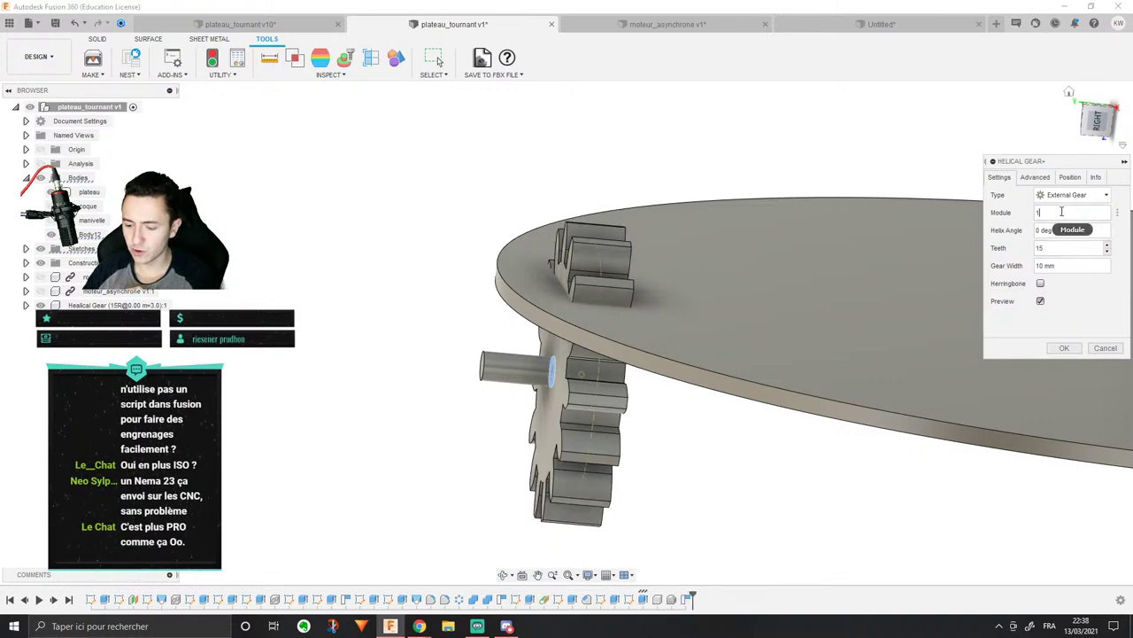
text(1)
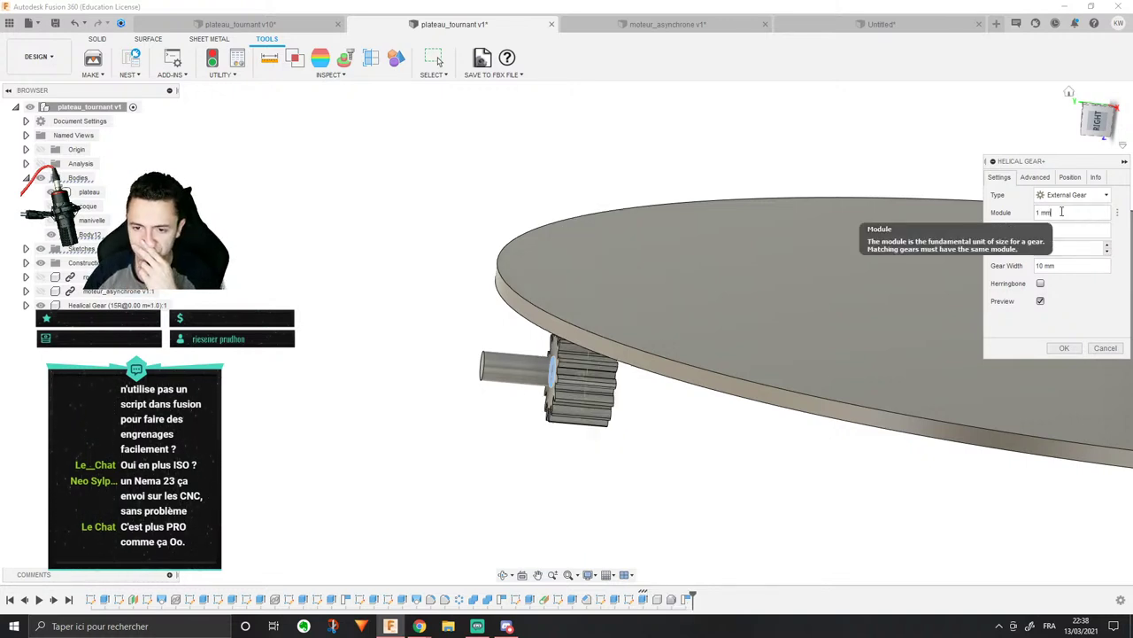
scroll(779, 327, up, 3)
shift+middle_drag(698, 358, 647, 339)
scroll(647, 341, down, 2)
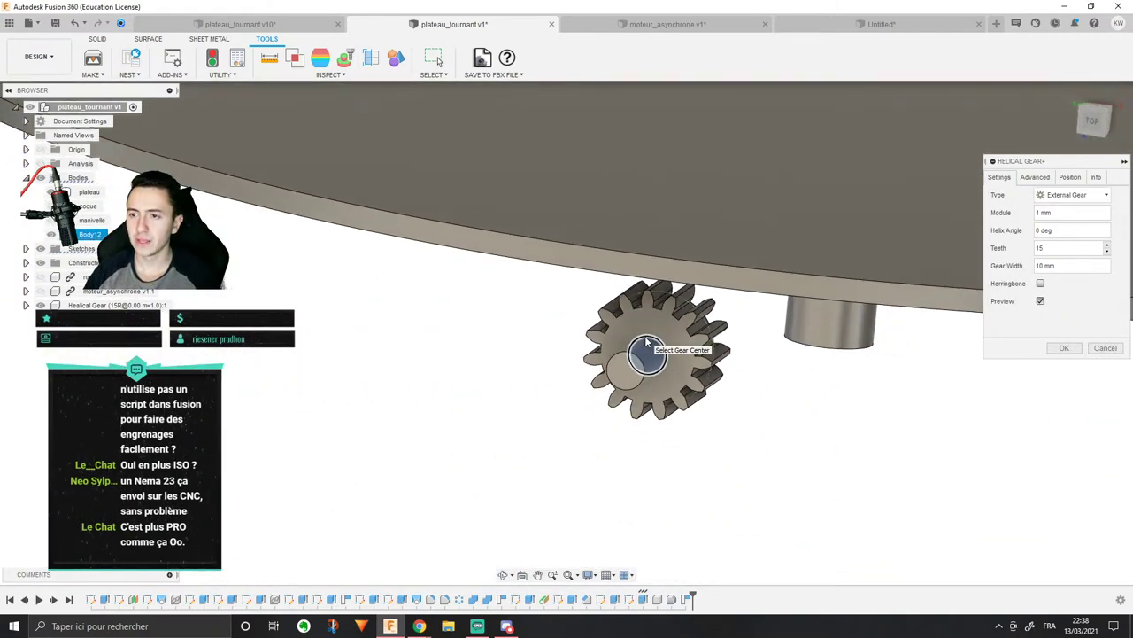
scroll(645, 341, up, 2)
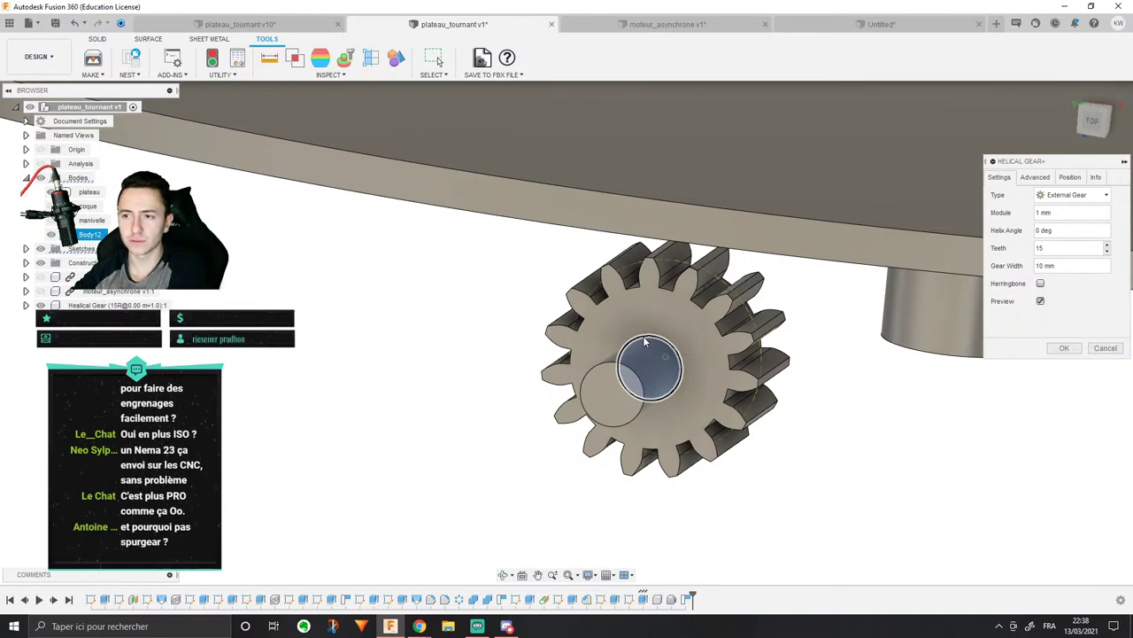
click(645, 343)
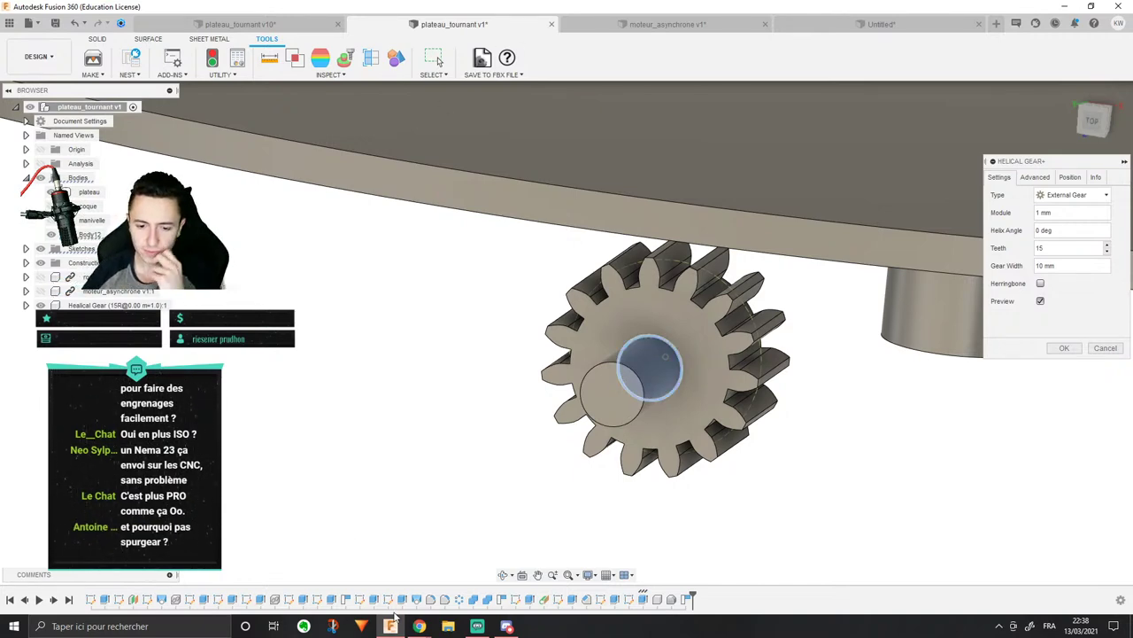
Step: Search the Fusion 360 App Store in the browser for "spurgear" and return to the turntable design
mouse_move(419, 626)
click(560, 580)
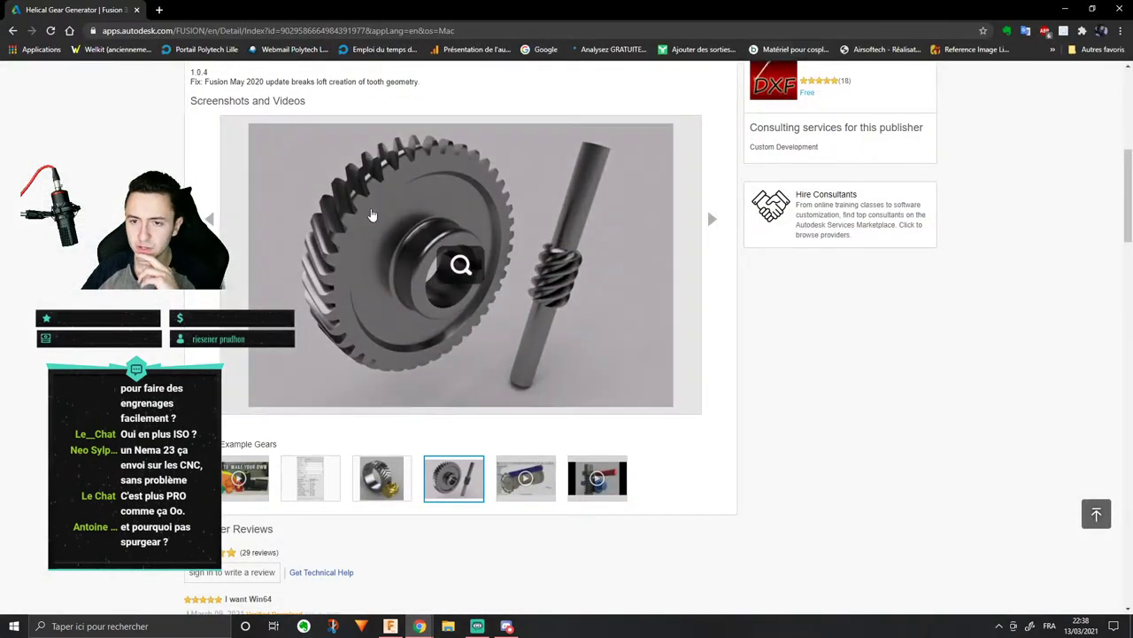
scroll(374, 218, up, 5)
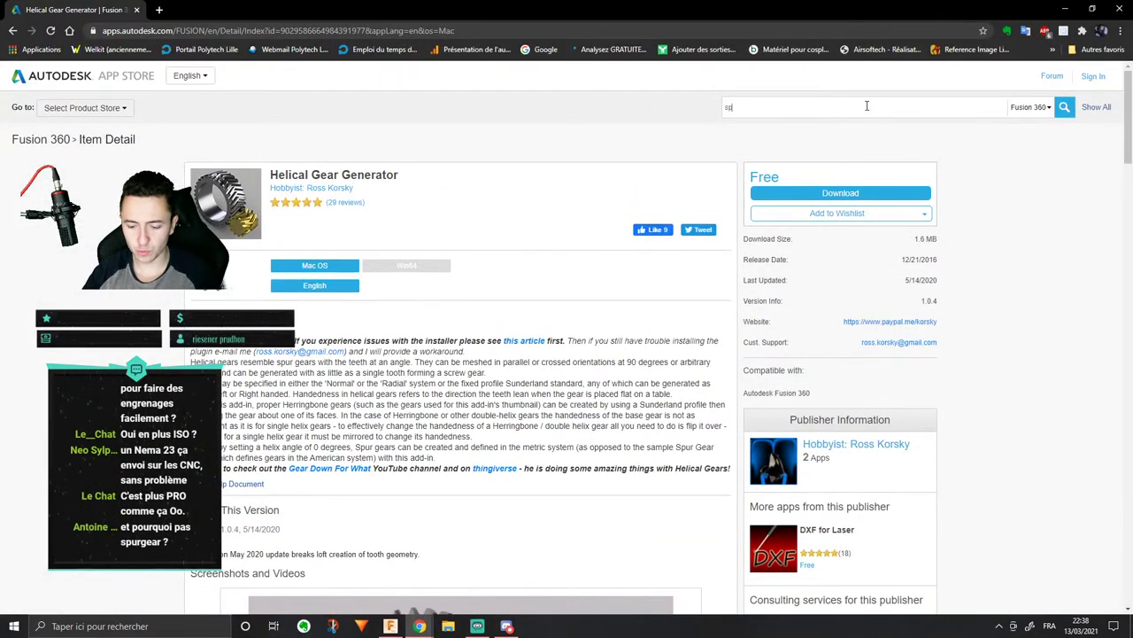
click(867, 106)
text(spurgear)
key(Return)
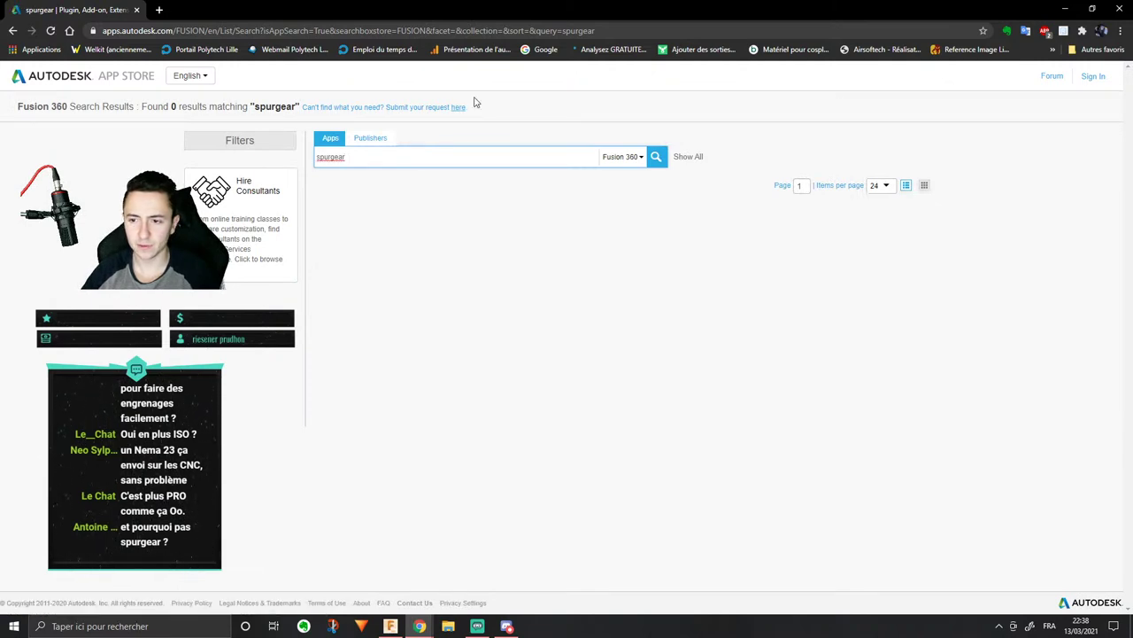
click(357, 139)
click(335, 138)
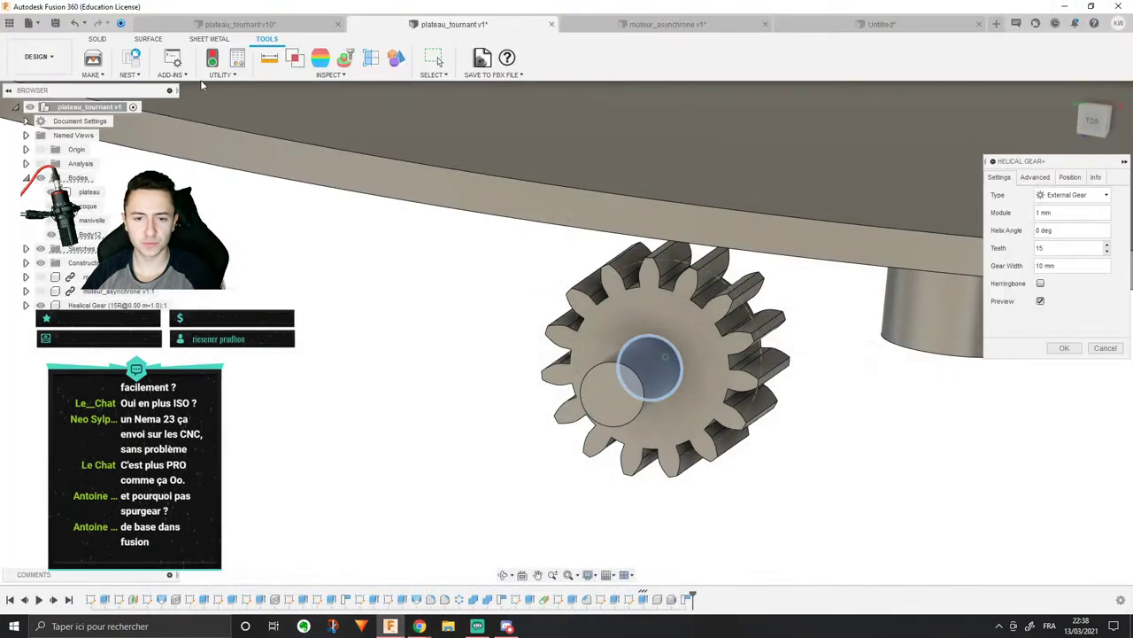
click(1066, 9)
Step: Look through the solid creation, modification and utility commands for a built-in spur gear generator
click(171, 75)
click(98, 39)
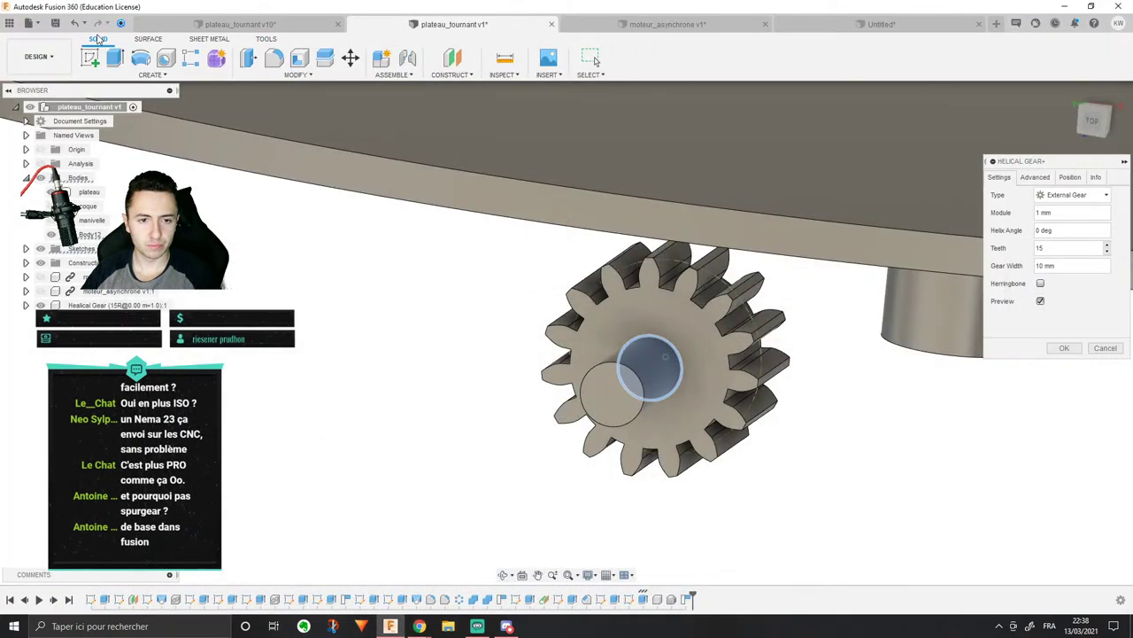
click(124, 76)
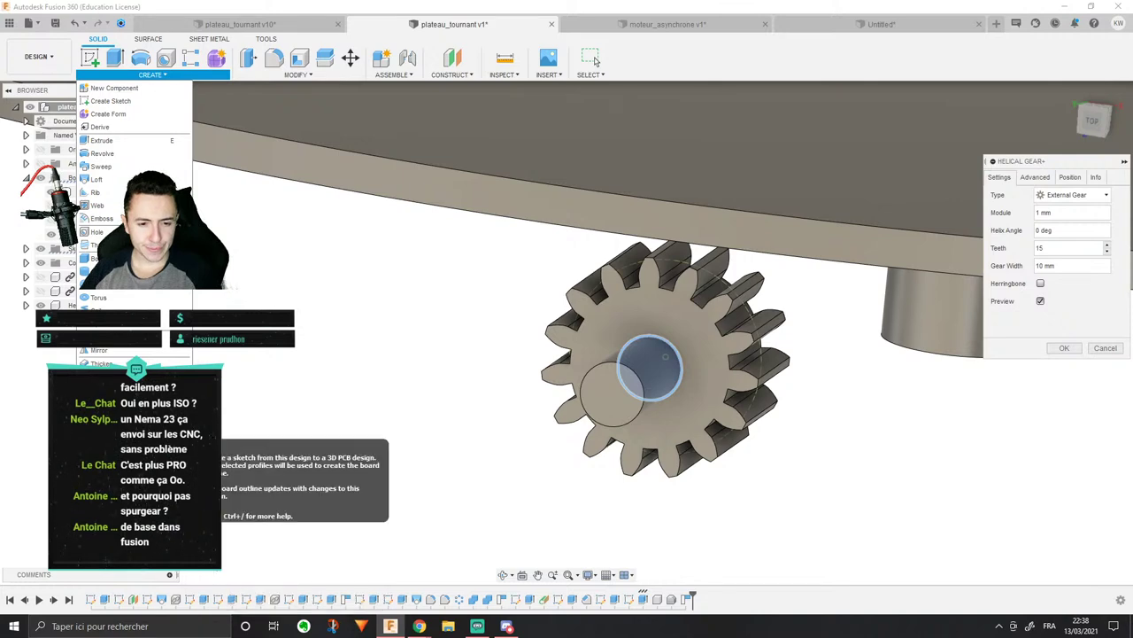
click(295, 92)
click(297, 75)
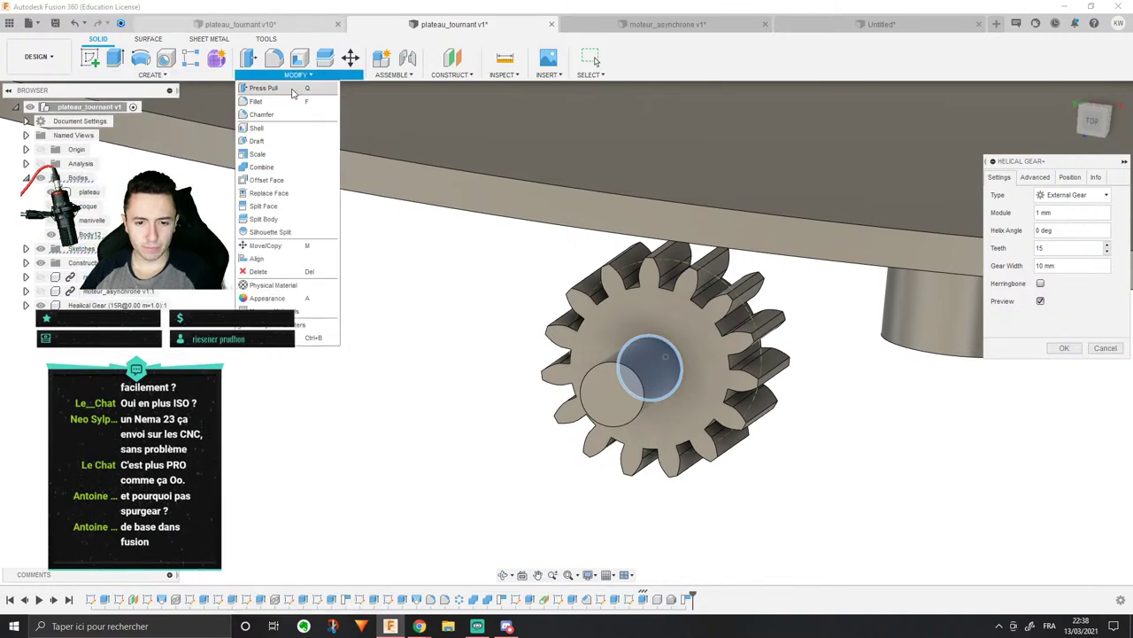
click(267, 39)
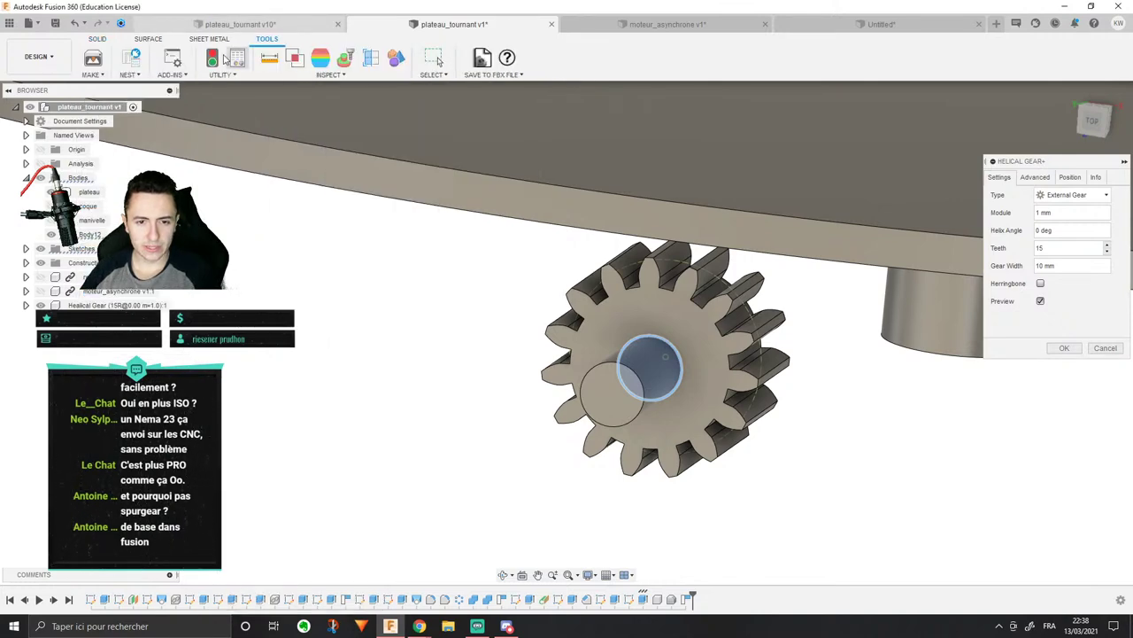
click(171, 74)
click(102, 74)
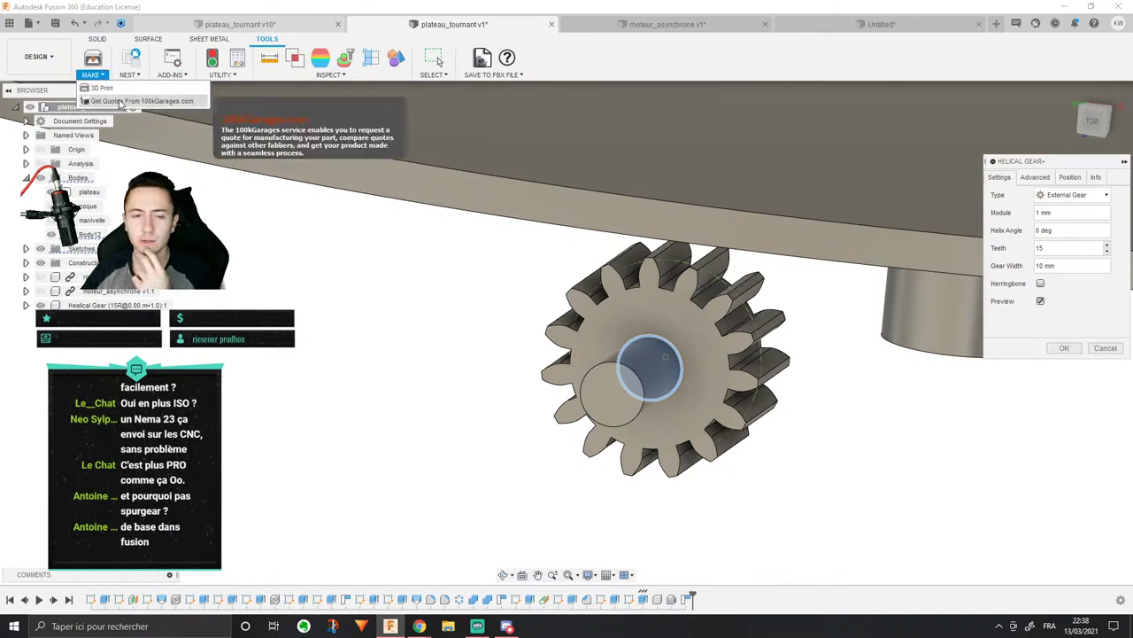
click(139, 76)
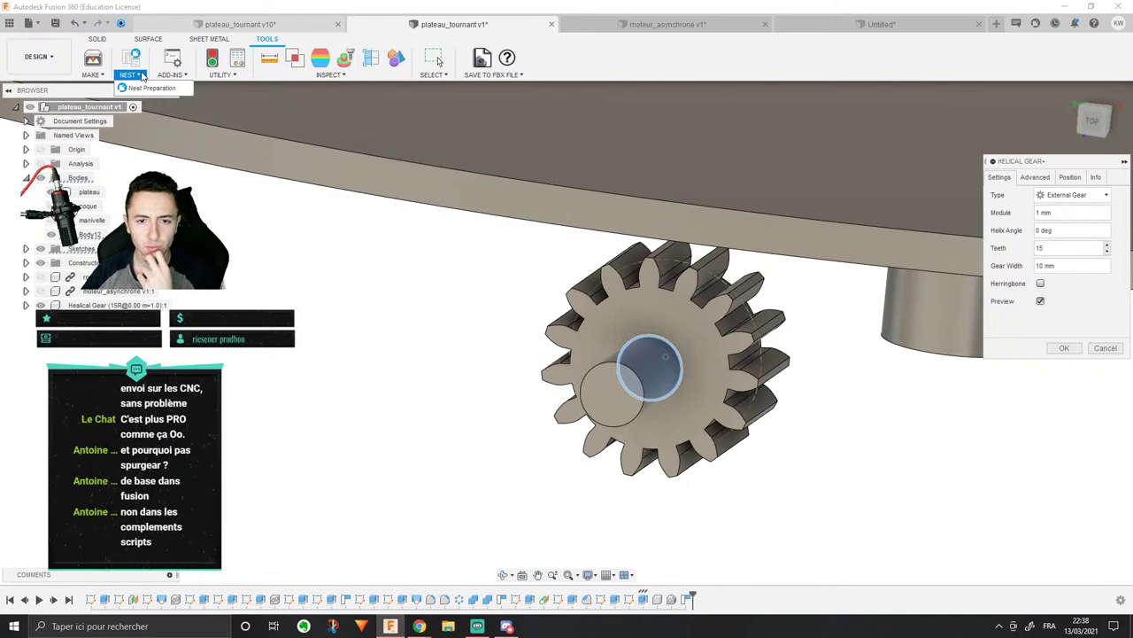
mouse_move(234, 80)
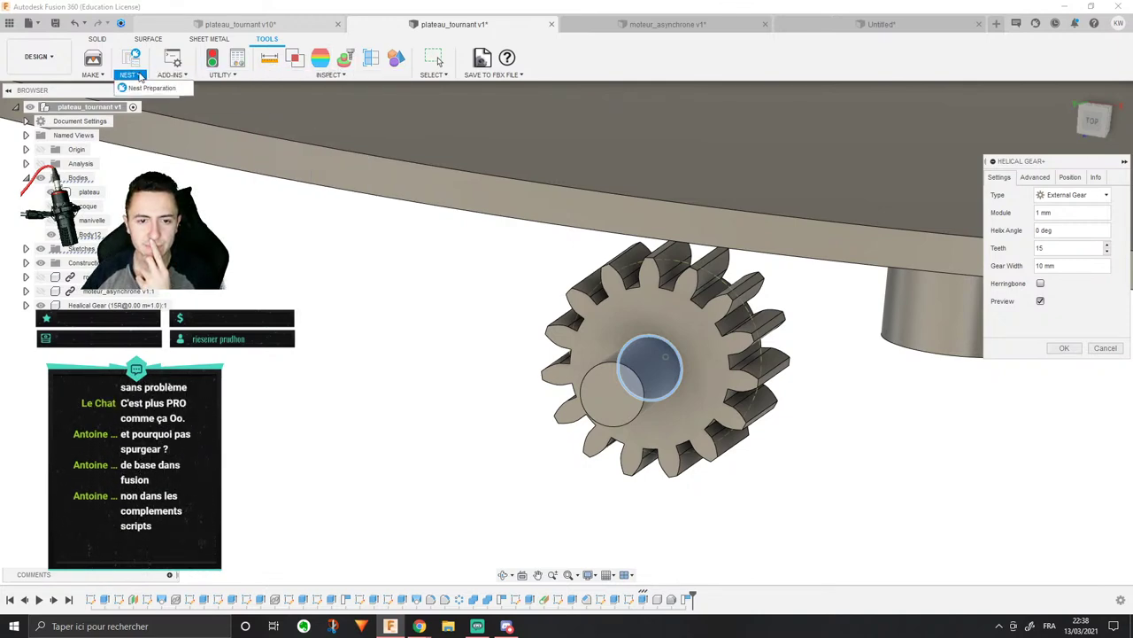
mouse_move(96, 76)
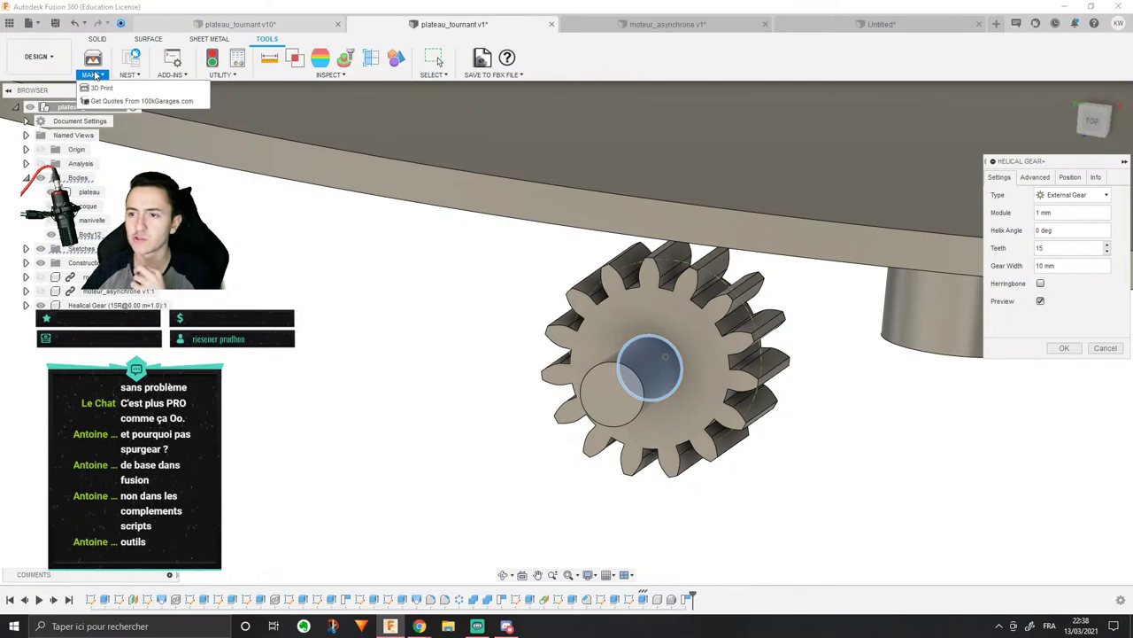
mouse_move(328, 75)
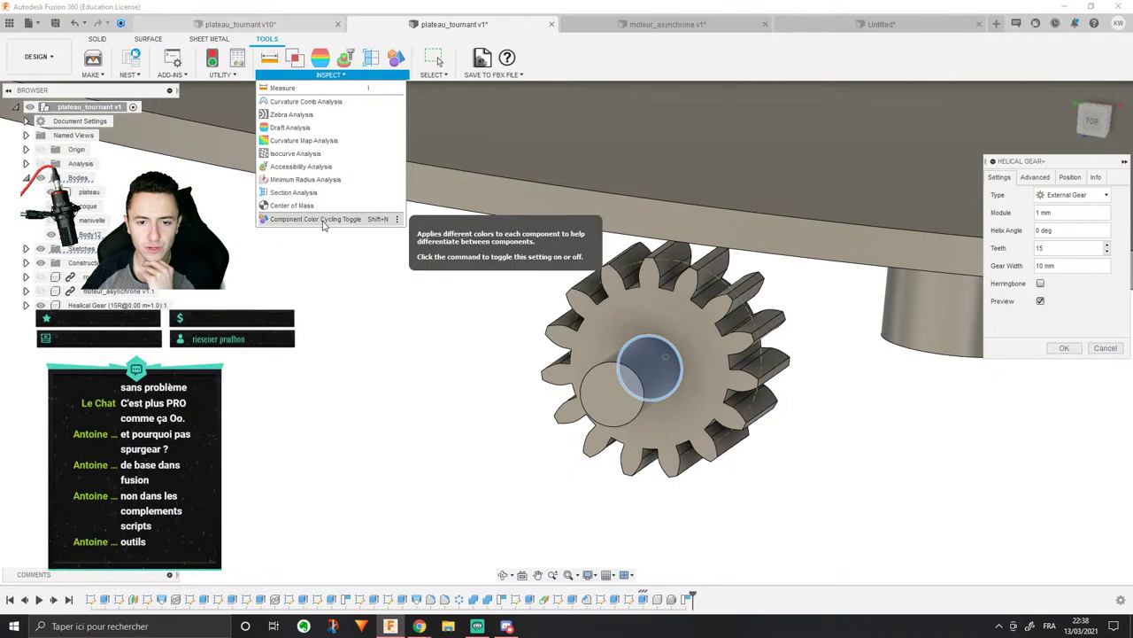
mouse_move(439, 76)
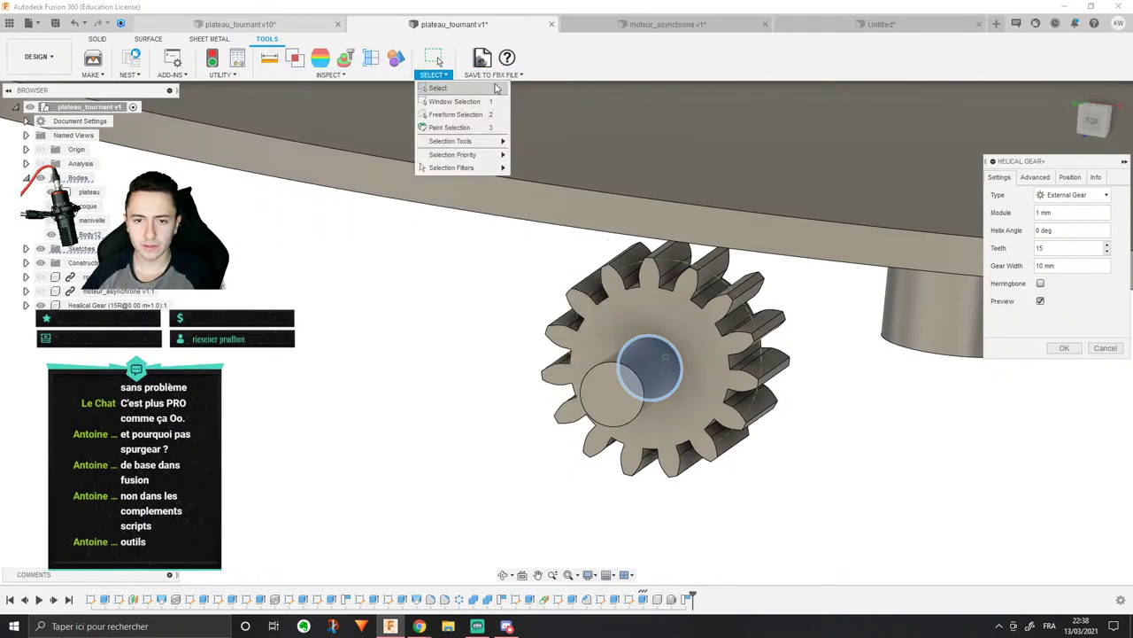
mouse_move(498, 76)
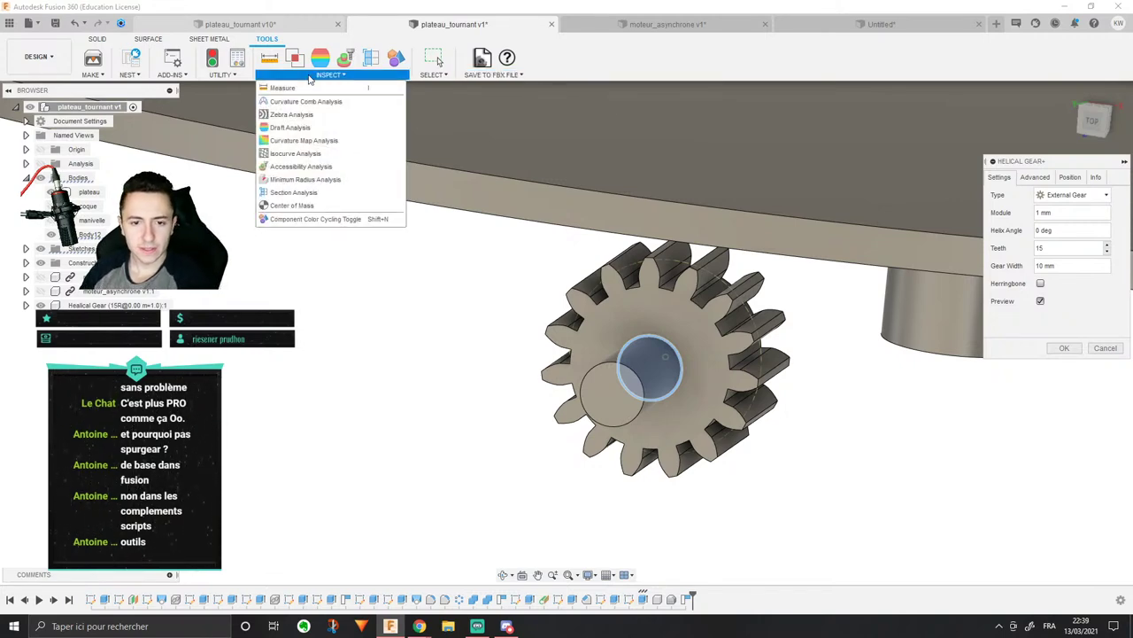
mouse_move(186, 84)
mouse_move(143, 80)
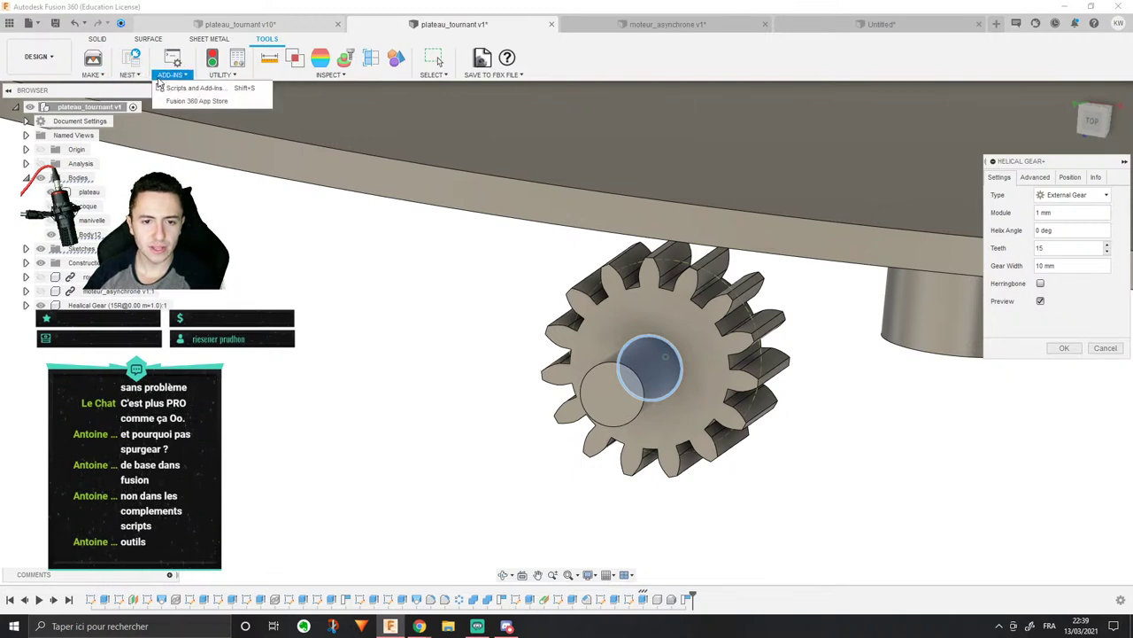
Step: Open the Scripts and Add-Ins window, enlarge it and run the SpurGear sample script
click(196, 90)
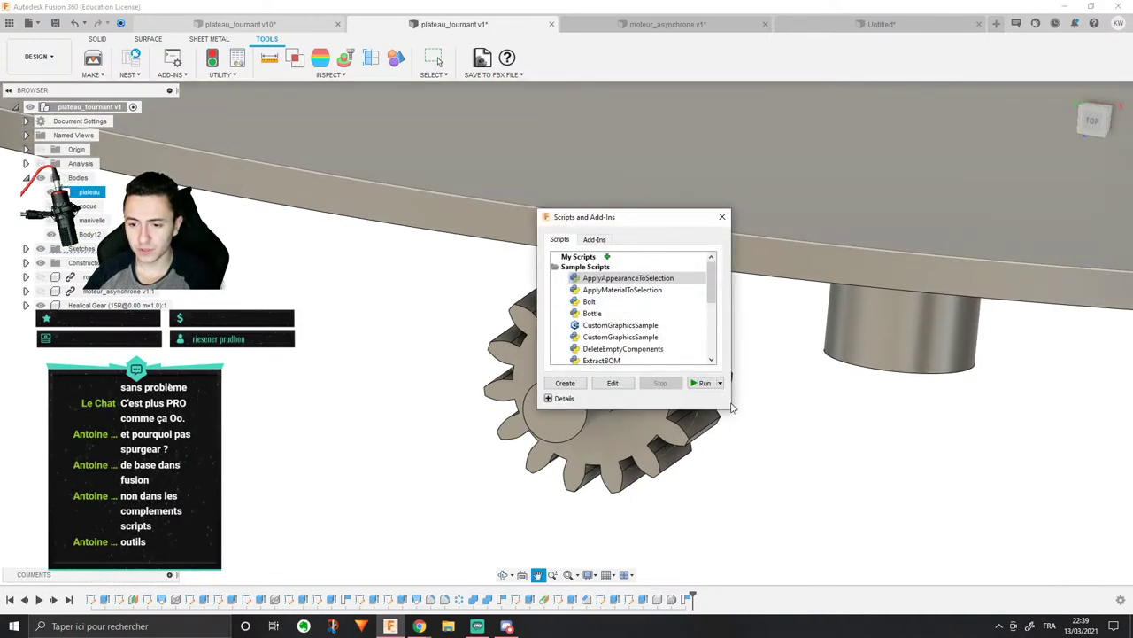
drag(734, 413, 877, 505)
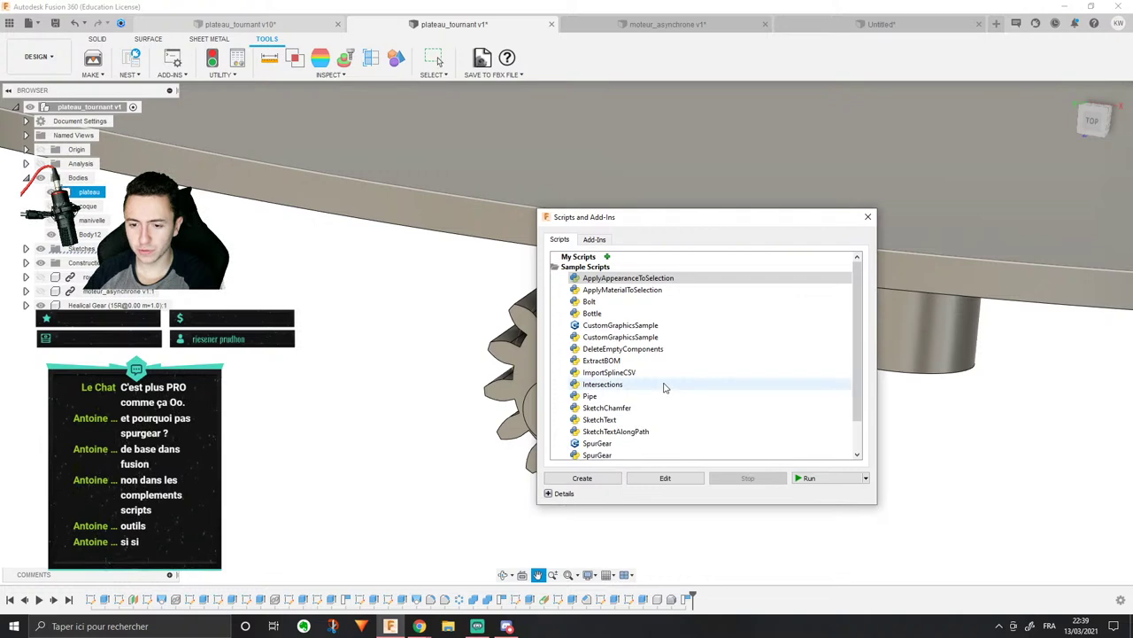
scroll(633, 410, down, 2)
double_click(597, 411)
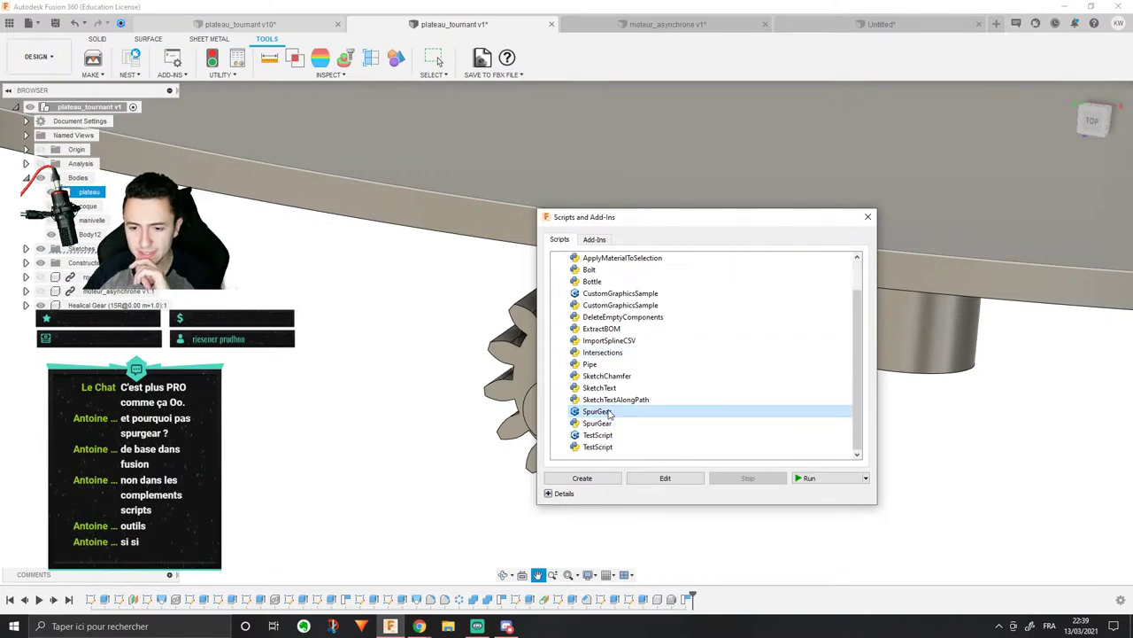
scroll(709, 456, down, 2)
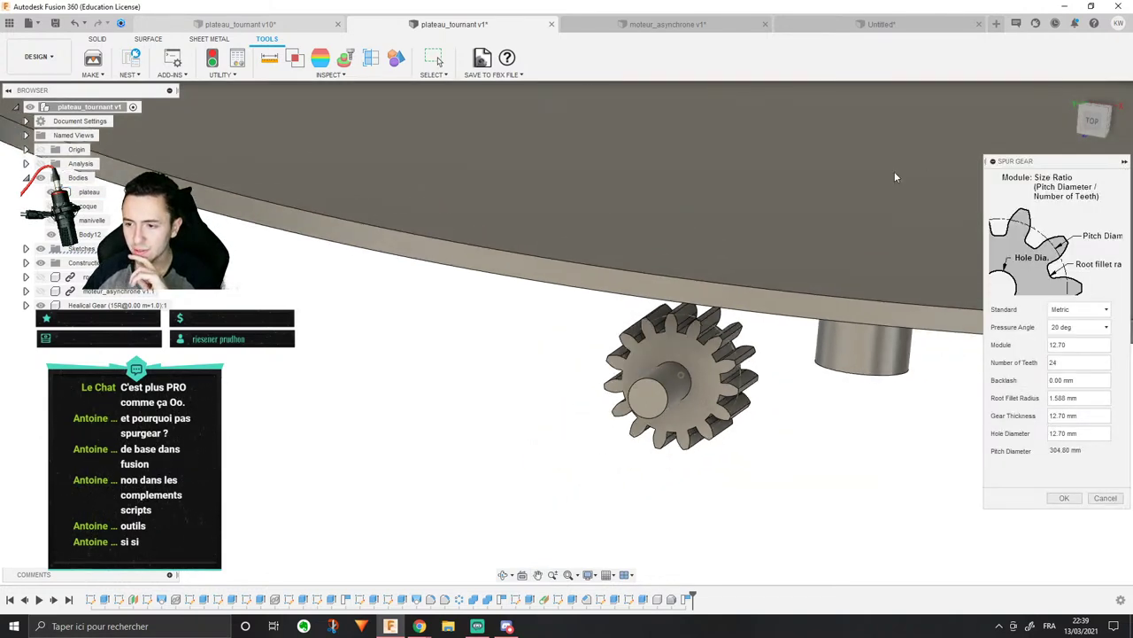
scroll(890, 319, up, 2)
Step: Try to generate a metric spur gear with a 20 deg pressure angle, module 12.70 and 24 teeth
click(1087, 309)
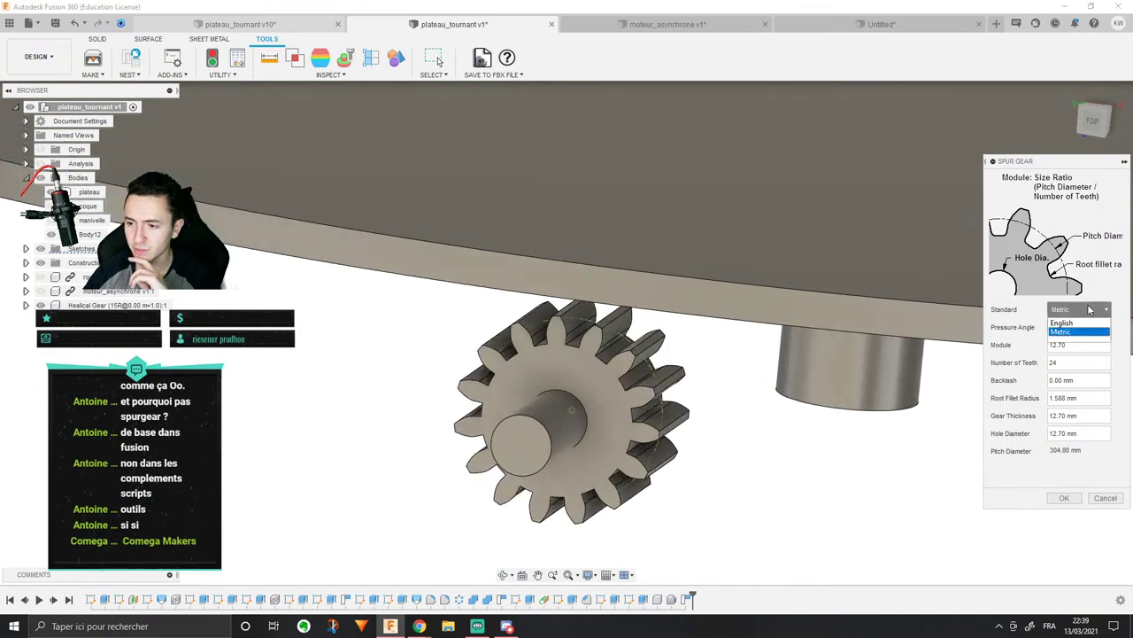
click(1080, 331)
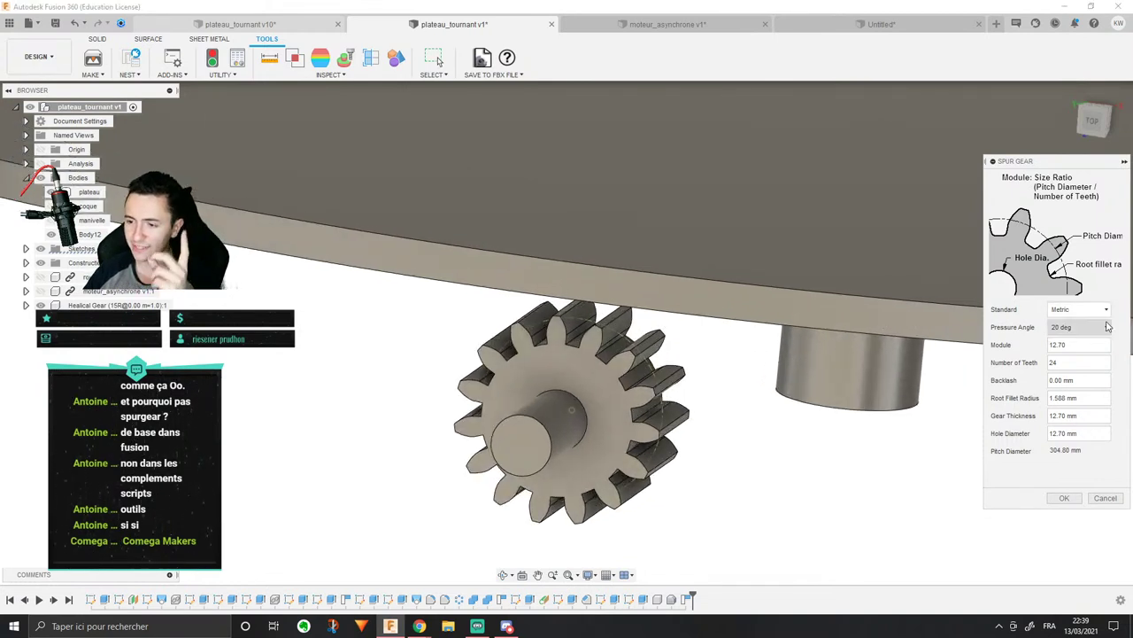
click(1107, 327)
scroll(957, 388, down, 3)
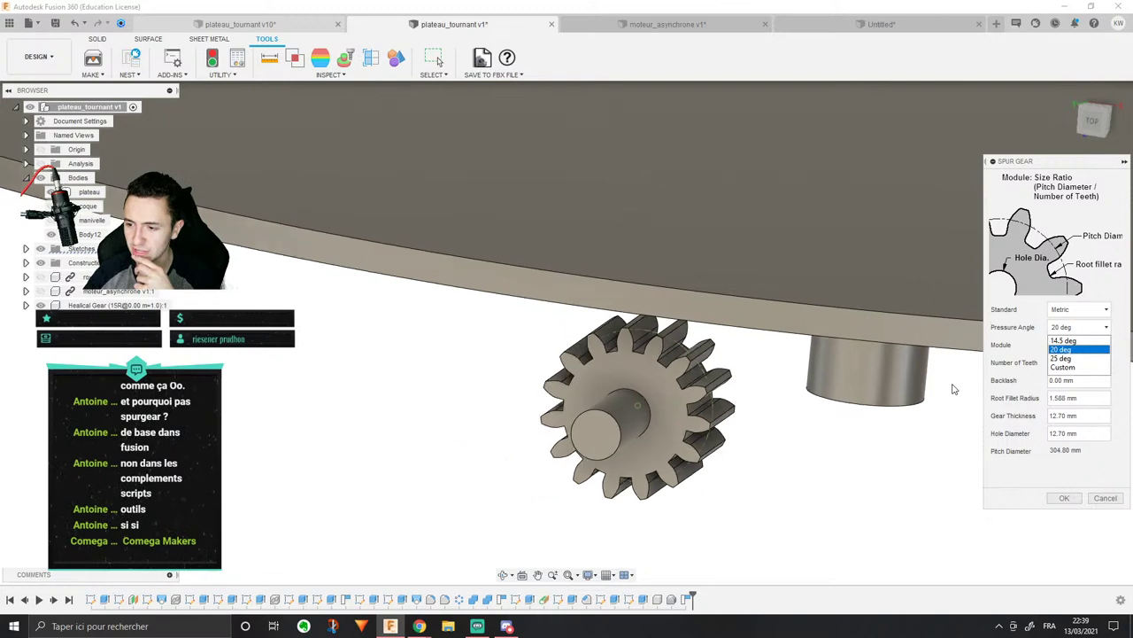
click(1105, 252)
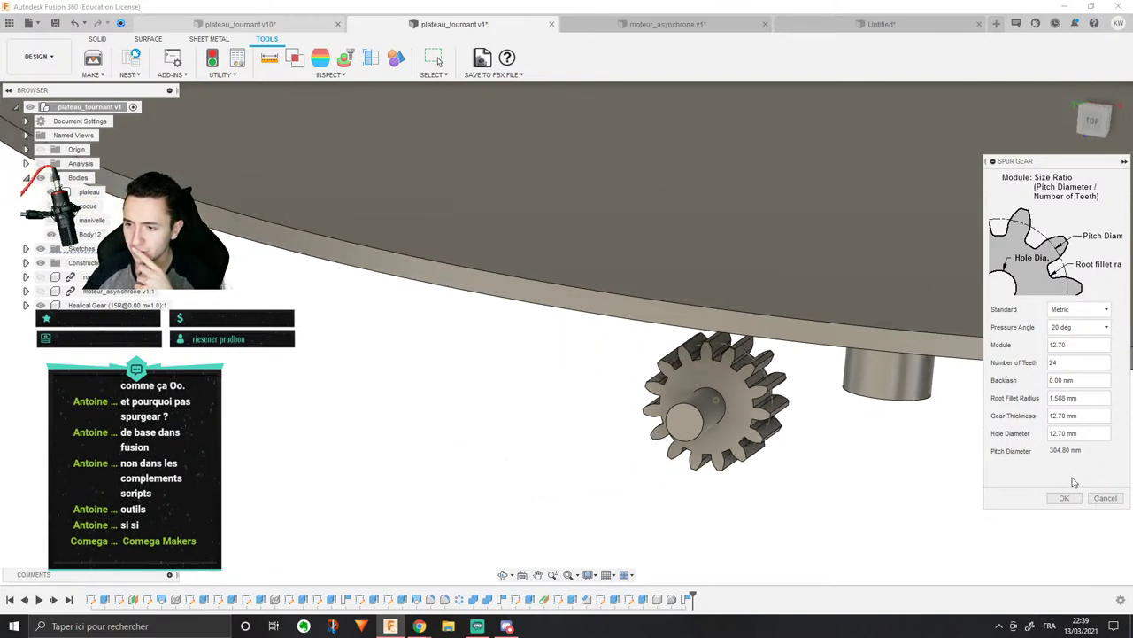
click(1071, 499)
scroll(705, 374, down, 4)
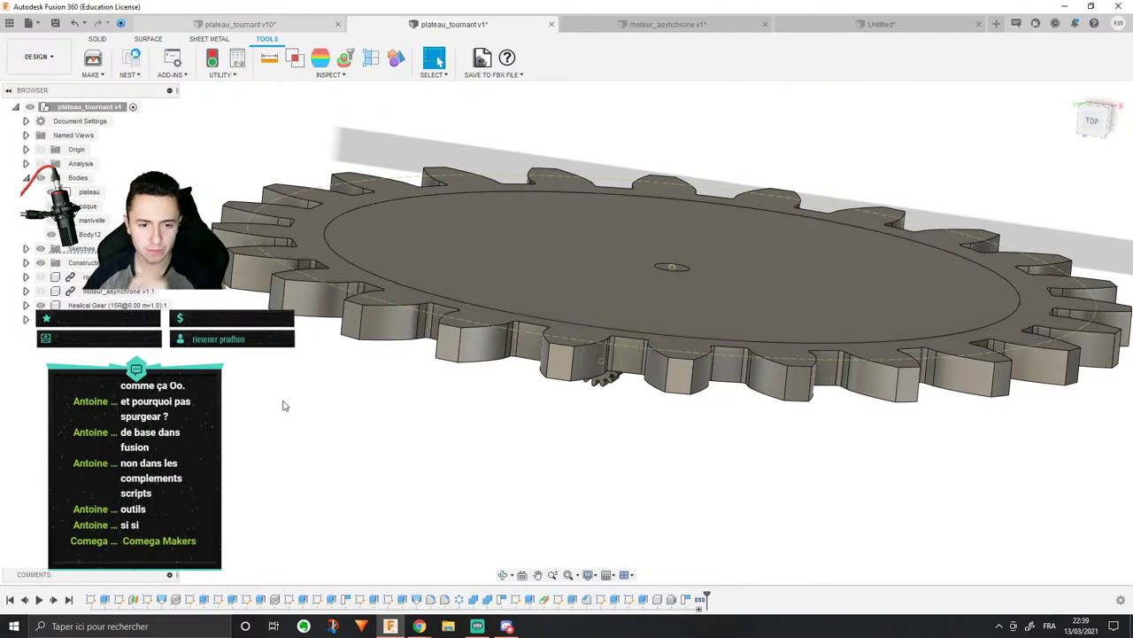
key(ctrl+z)
Step: Examine the 15-tooth gear's front face and its fit beneath the plateau from several angles
scroll(584, 411, up, 3)
scroll(764, 353, up, 3)
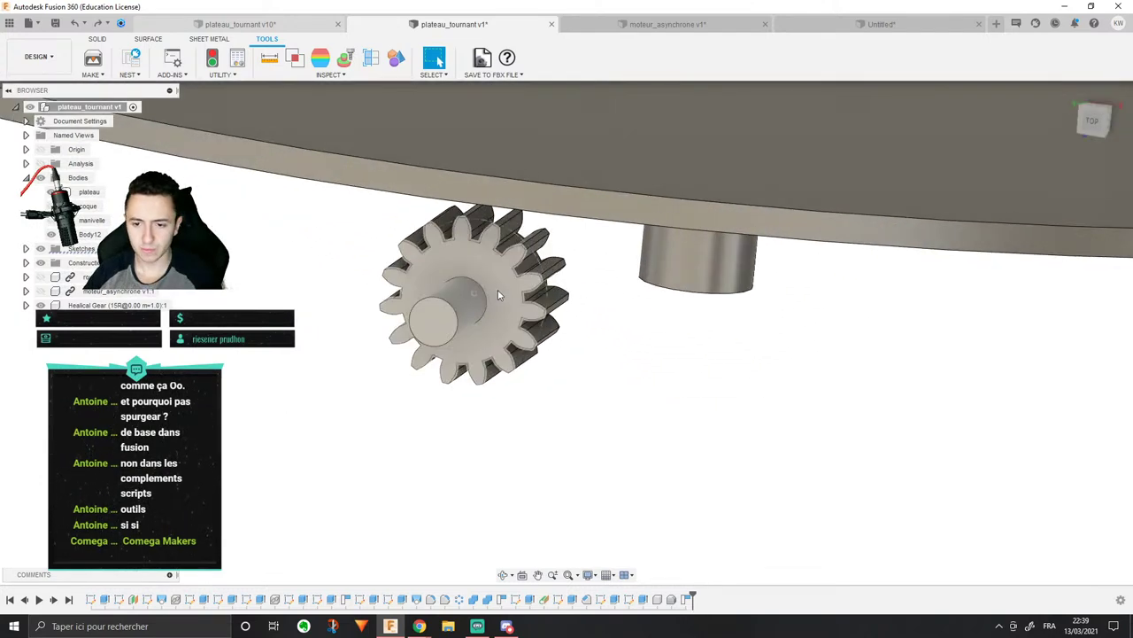
click(499, 295)
scroll(497, 288, up, 3)
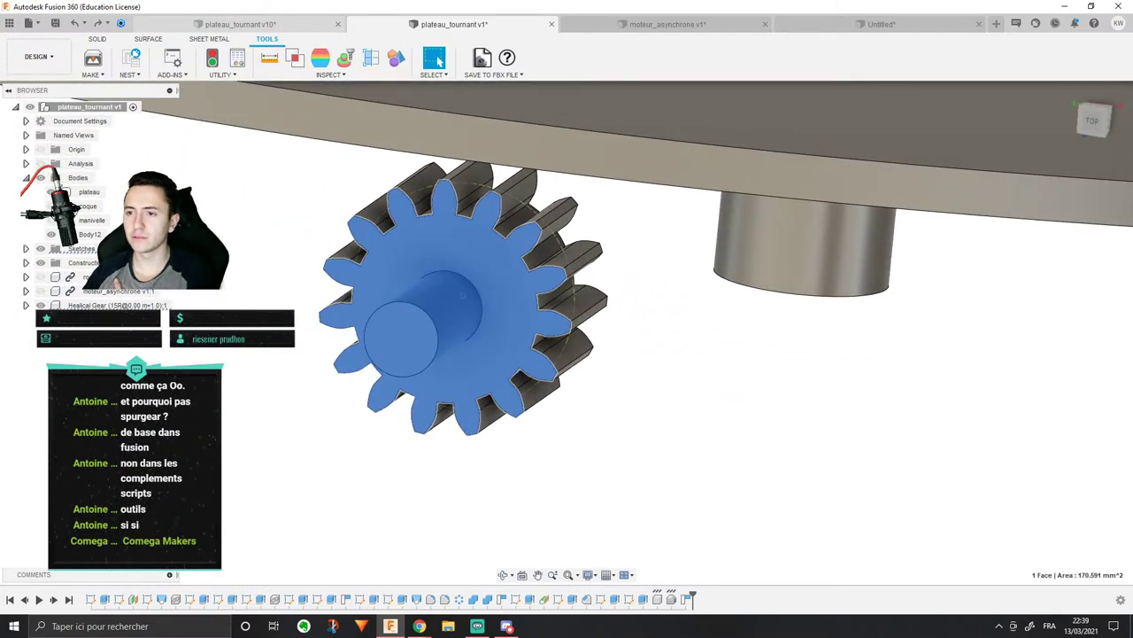
key(alt+Tab)
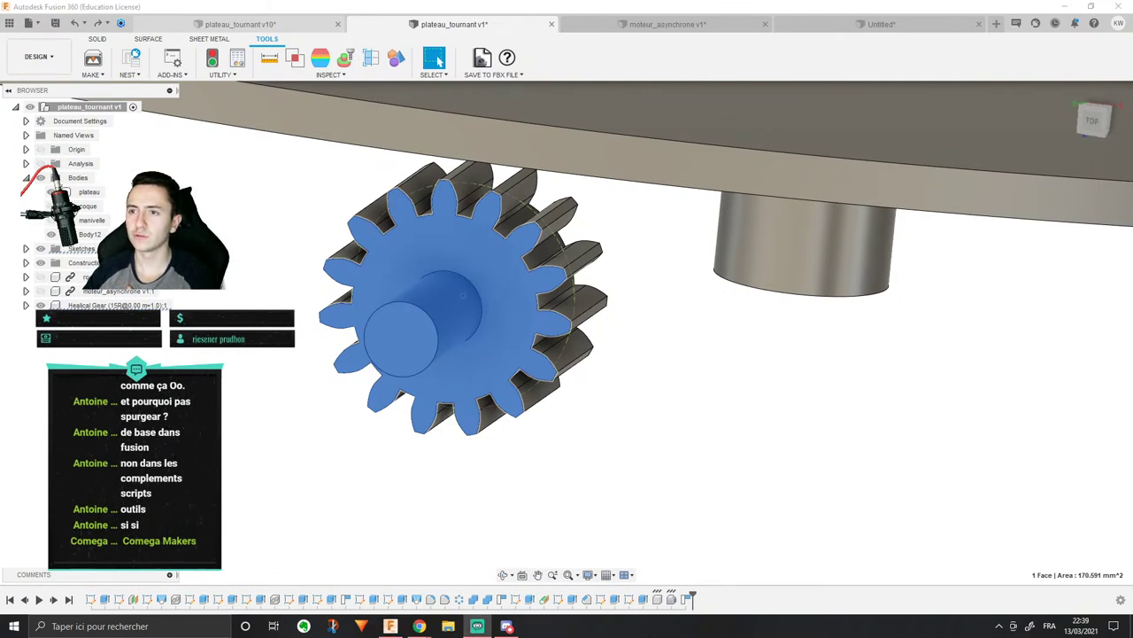
middle_drag(681, 189, 740, 185)
scroll(767, 327, down, 3)
click(775, 316)
scroll(678, 355, up, 3)
shift+middle_drag(676, 354, 685, 420)
scroll(650, 331, down, 2)
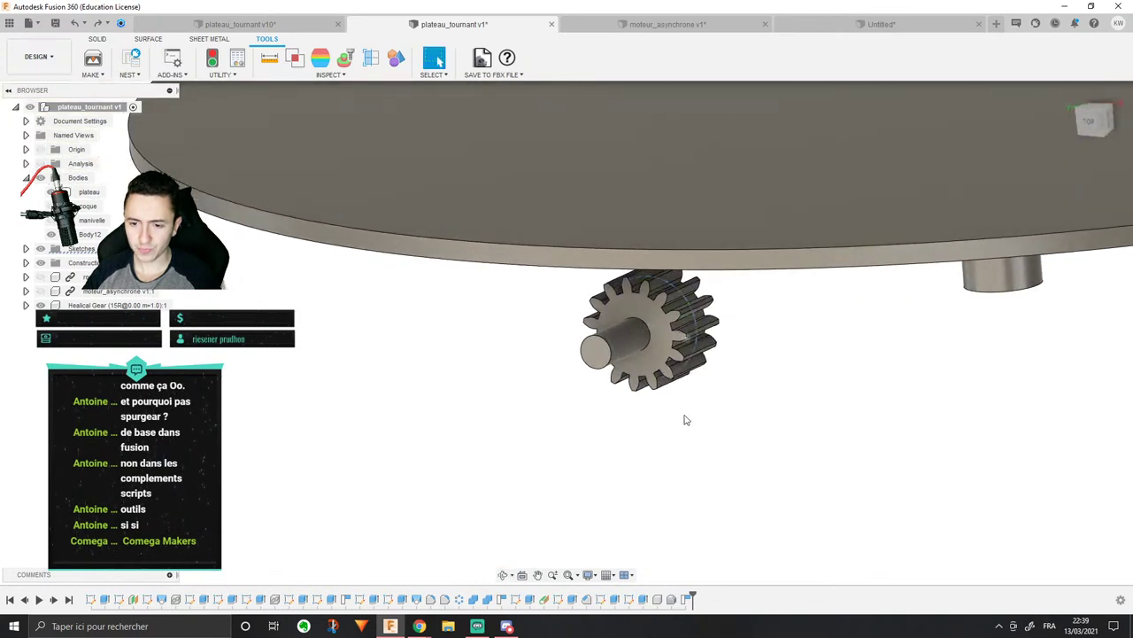
Step: Open the helical gear's base feature for editing, inspect the gear body and finish the base feature
click(659, 600)
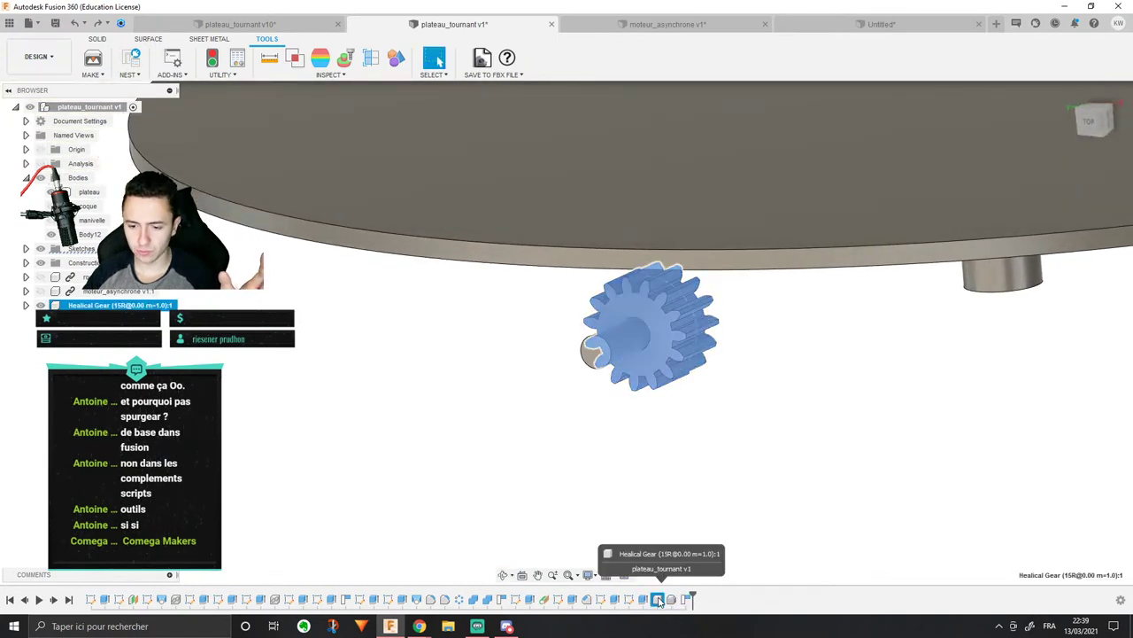
right_click(658, 599)
click(559, 479)
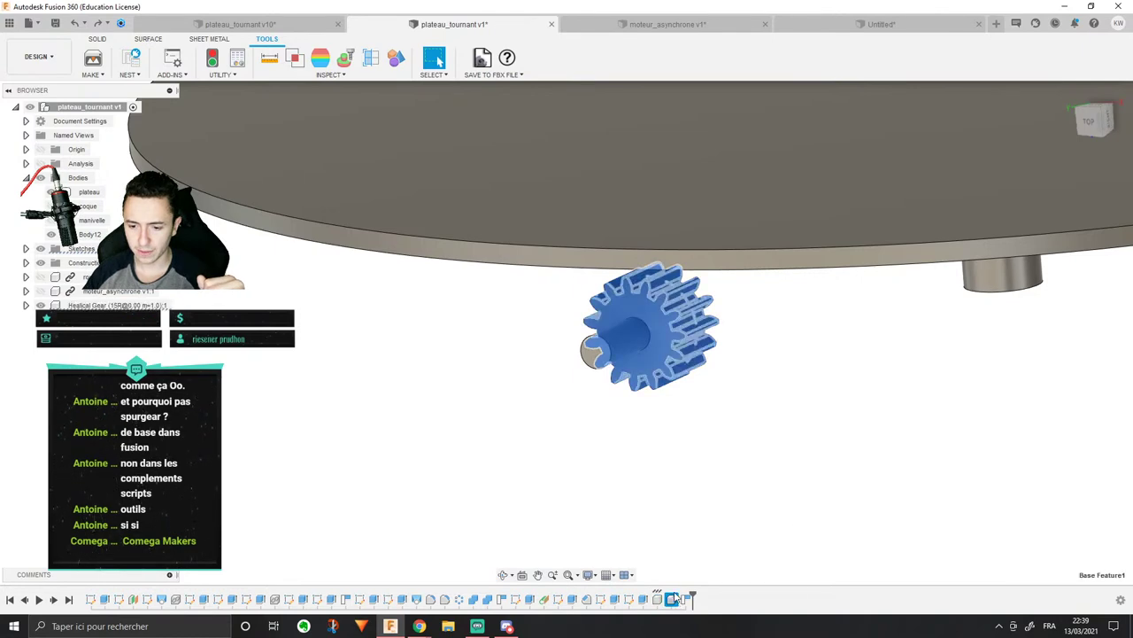
right_click(677, 599)
click(689, 532)
middle_drag(635, 367, 546, 410)
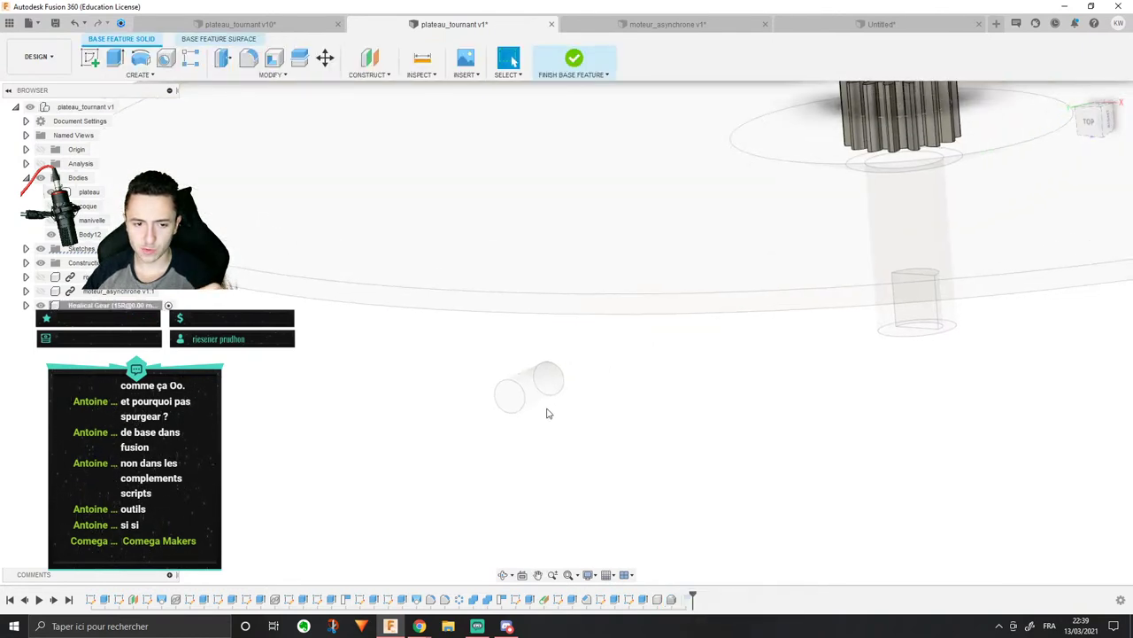
scroll(559, 360, down, 3)
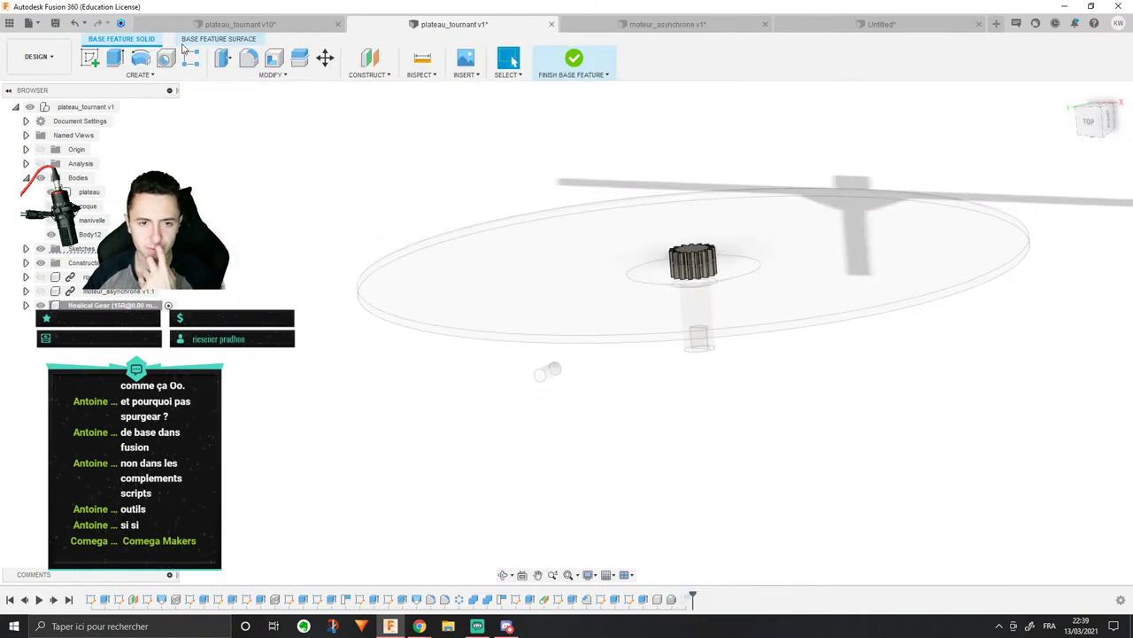
click(216, 40)
click(548, 58)
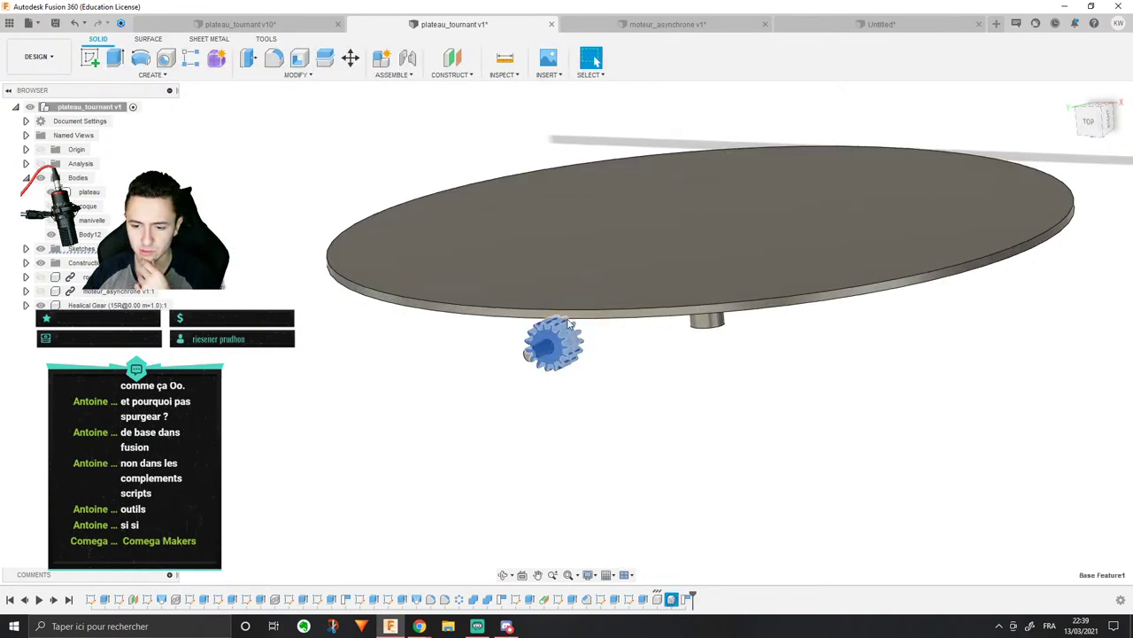
Step: Reopen the gear's base feature and undo back past the creation of the 15-tooth helical gear
double_click(671, 599)
key(ctrl+z)
key(ctrl+z)
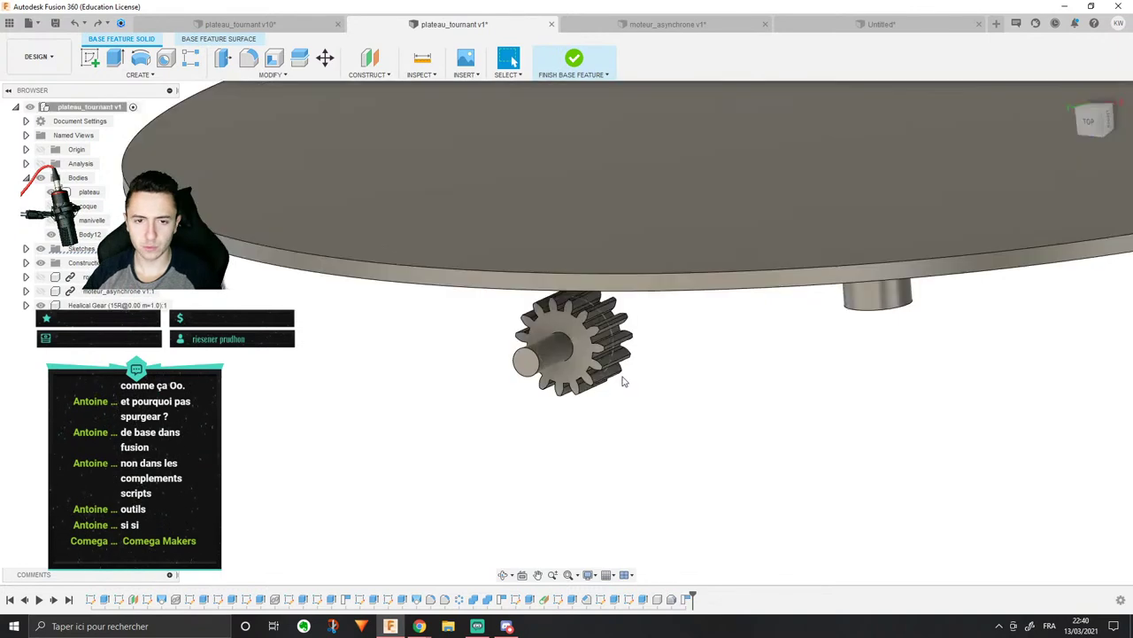
scroll(620, 386, down, 3)
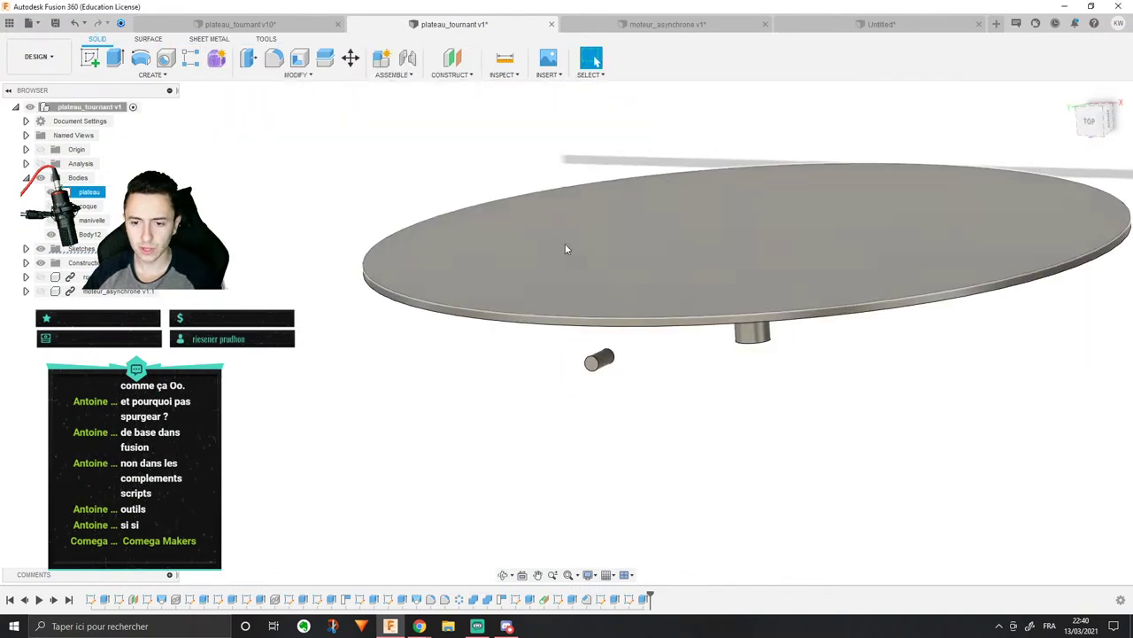
Step: Start a Helical Gear+ external gear and centre it on the circular end edge of the crank shaft
click(197, 76)
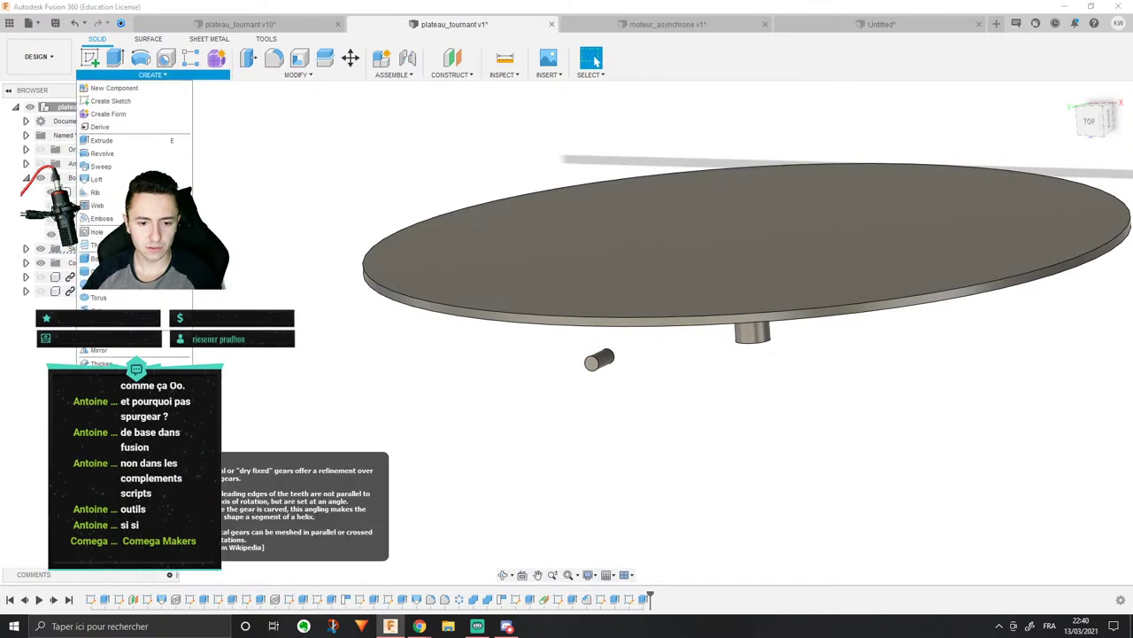
click(177, 418)
shift+middle_drag(850, 208, 420, 431)
scroll(420, 431, up, 3)
middle_drag(502, 356, 741, 376)
scroll(788, 341, up, 5)
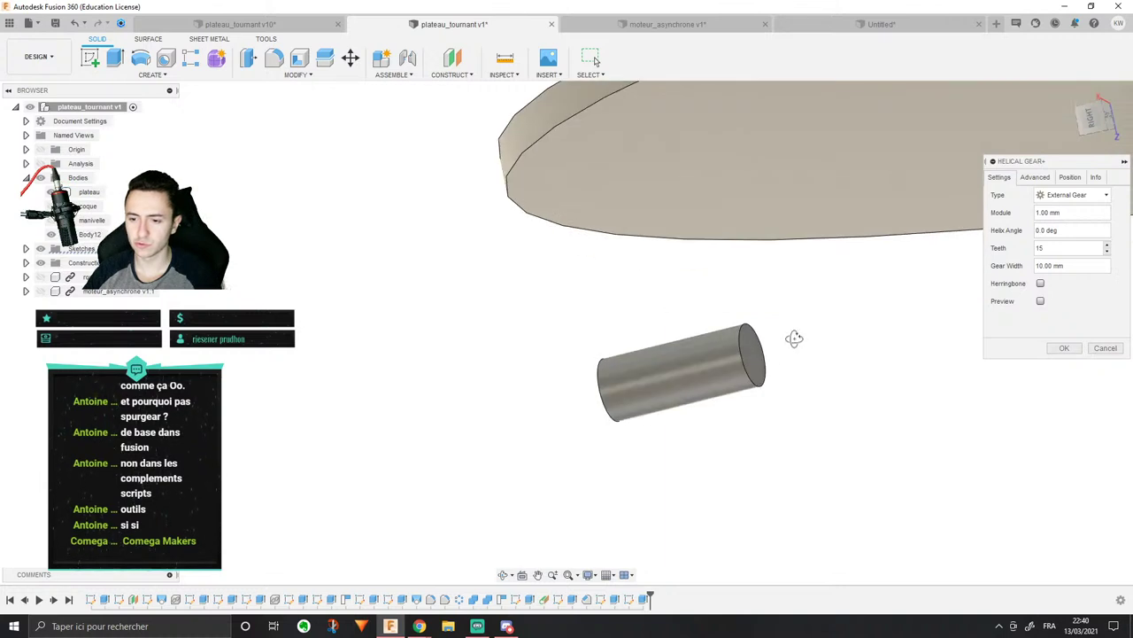
click(1070, 177)
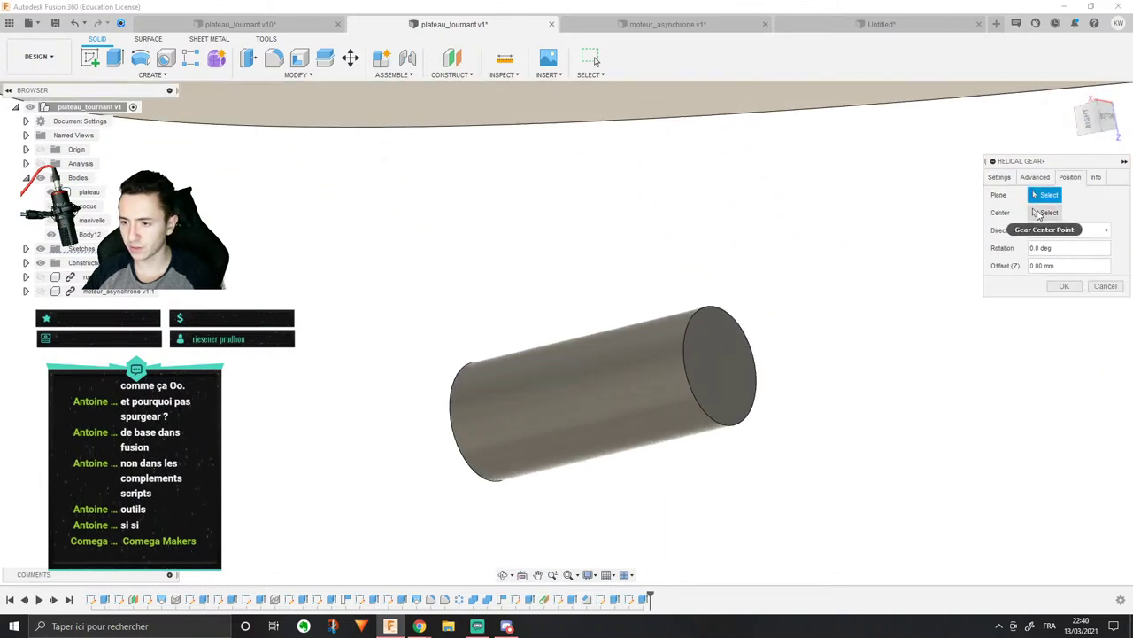
click(1047, 213)
click(684, 354)
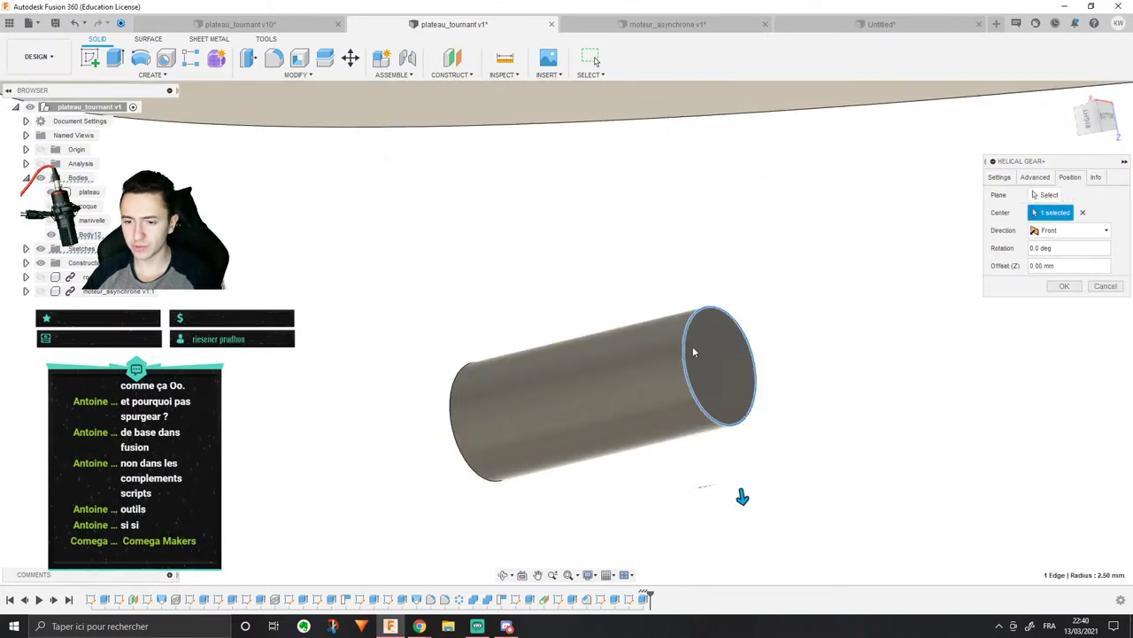
scroll(886, 284, down, 5)
click(1001, 179)
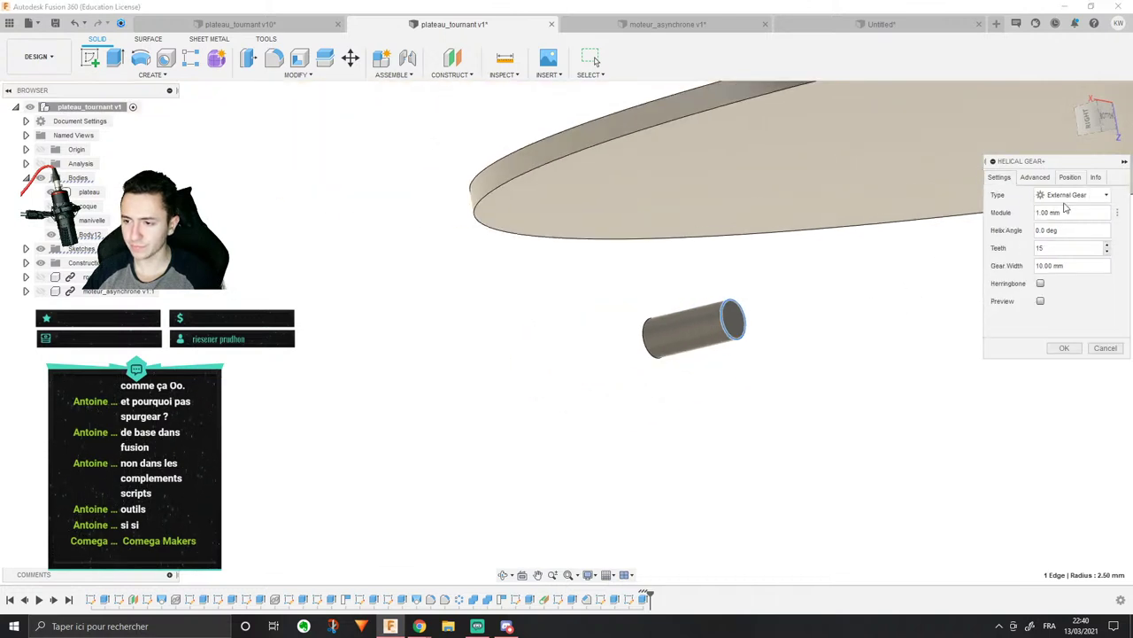
Step: Show the hidden linked motor and drive wheel components and turn on the gear preview
scroll(510, 294, down, 2)
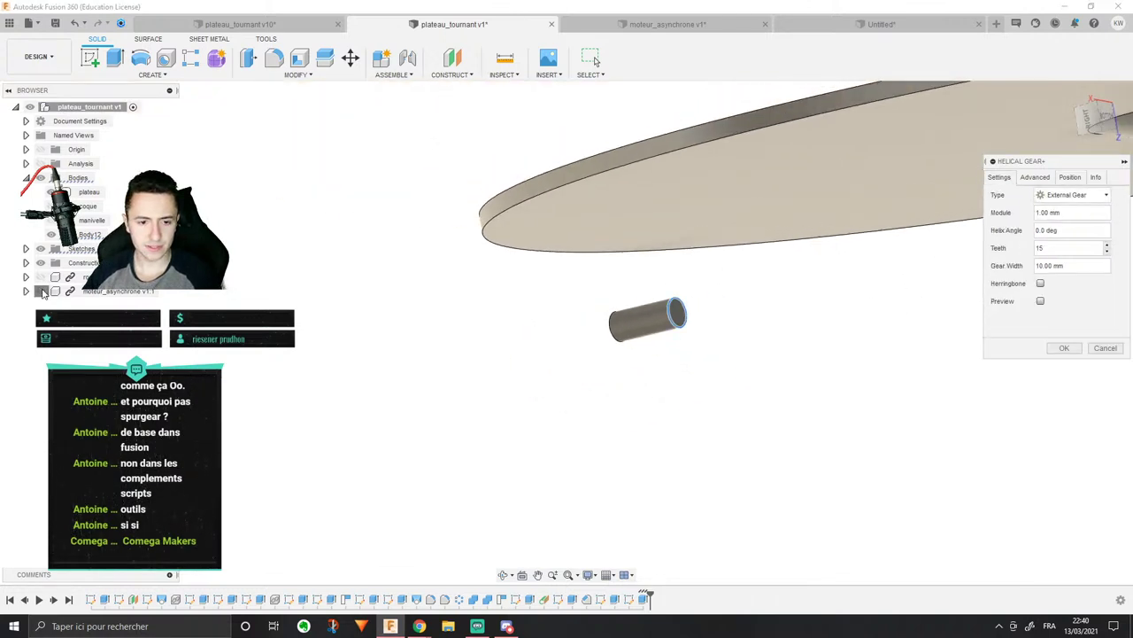
click(41, 277)
middle_drag(565, 279, 470, 273)
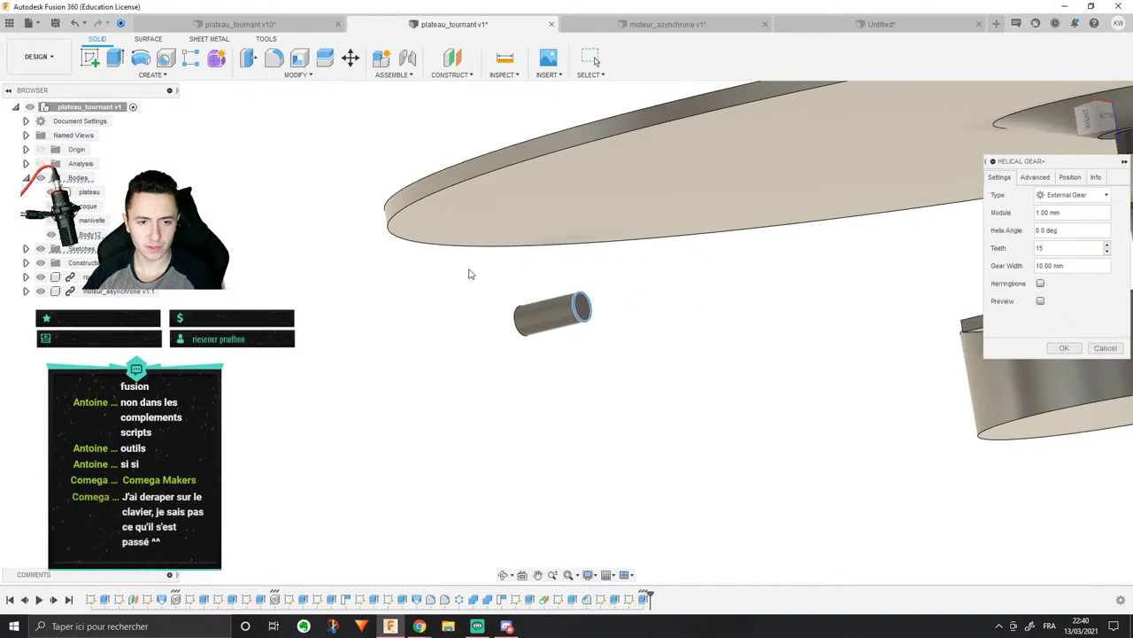
scroll(474, 271, up, 2)
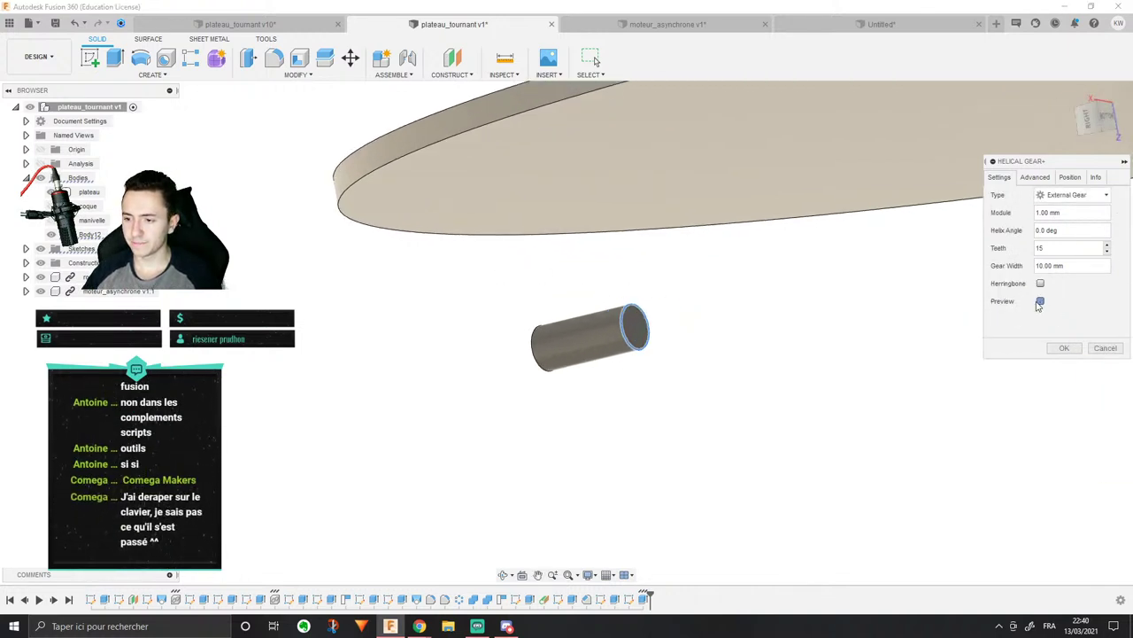
scroll(746, 299, down, 2)
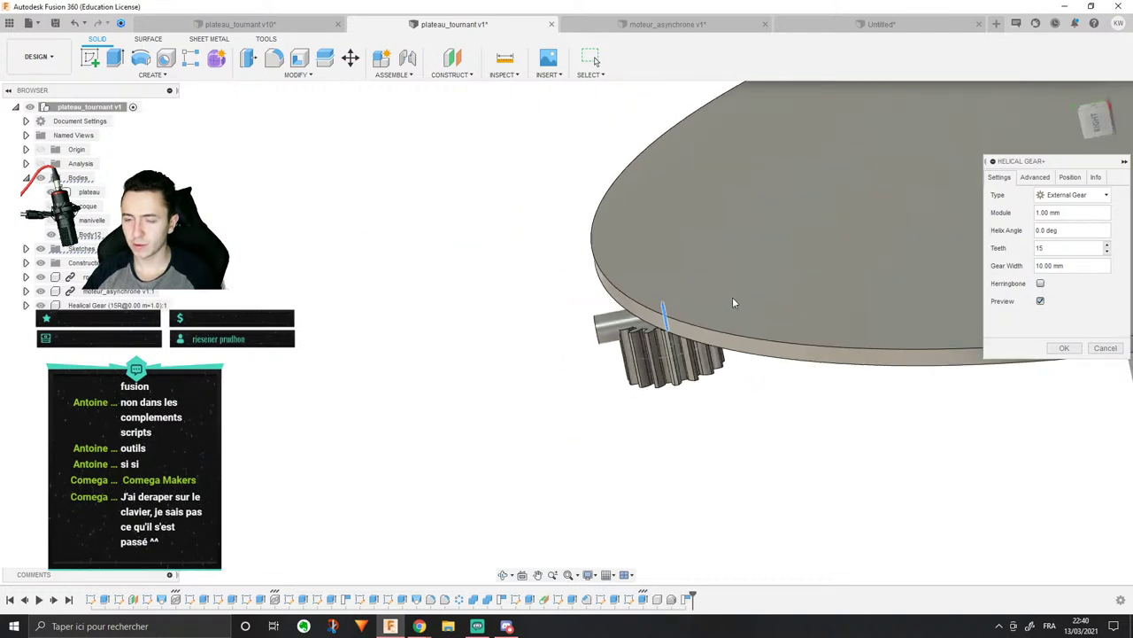
scroll(732, 296, up, 2)
shift+middle_drag(732, 289, 771, 381)
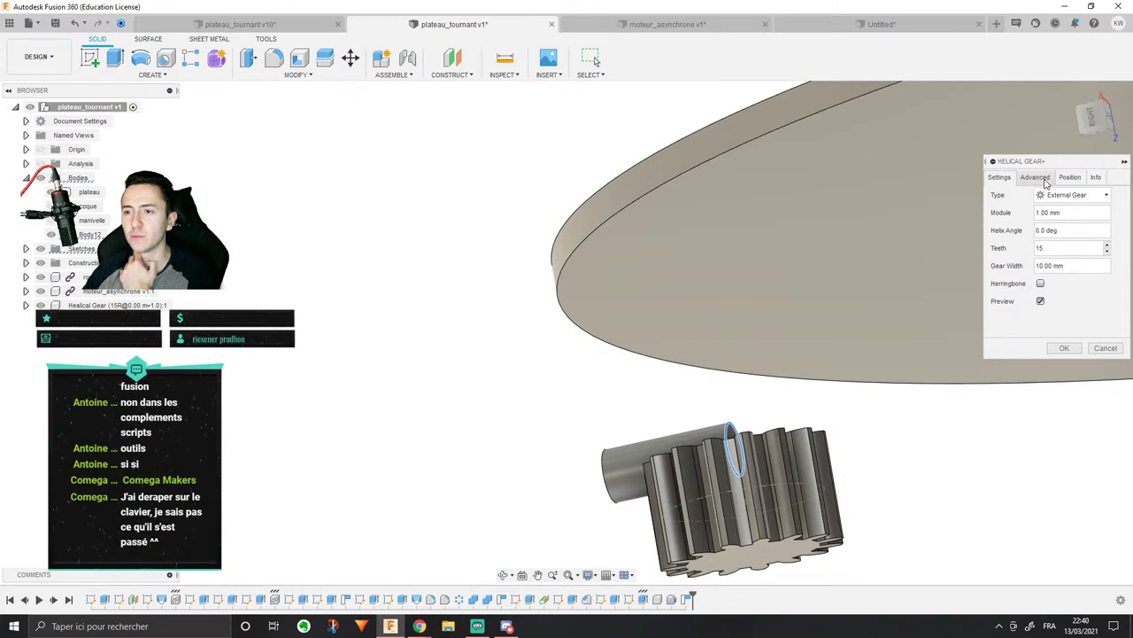
scroll(716, 349, up, 5)
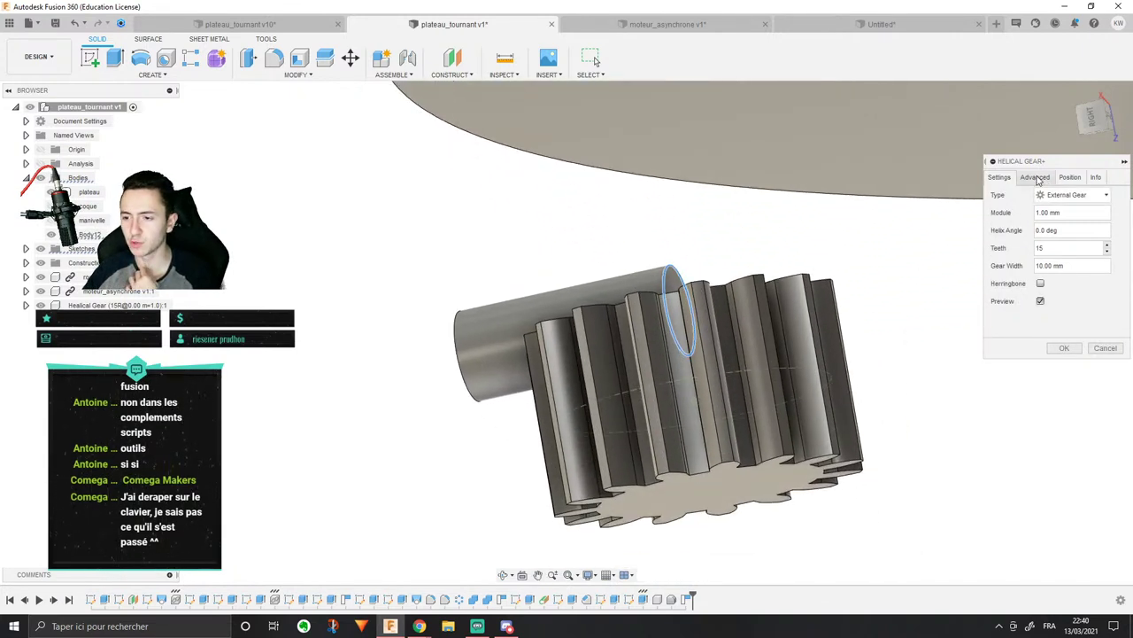
Step: Use the crank shaft's flat end face as the gear's plane so the gear is aligned with the shaft
click(1036, 178)
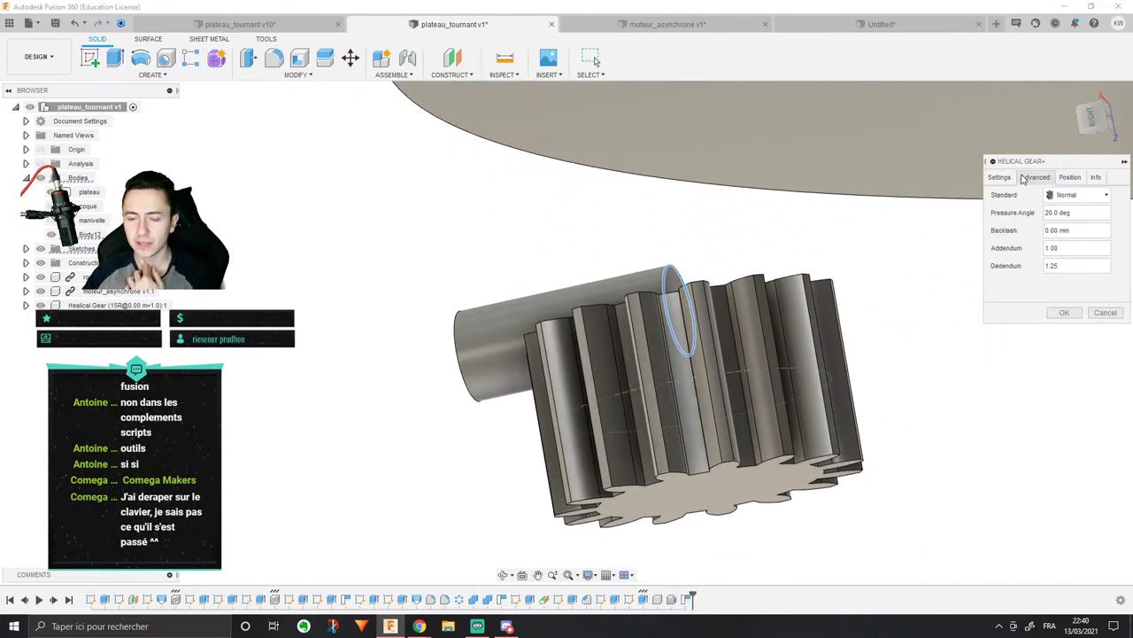
click(1069, 177)
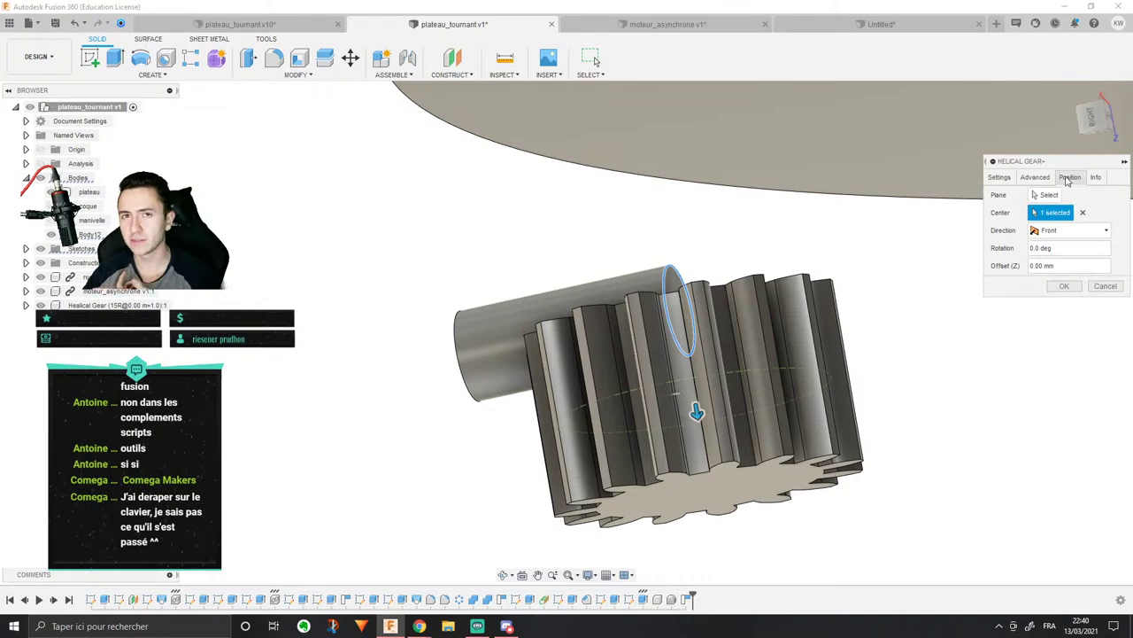
click(1047, 194)
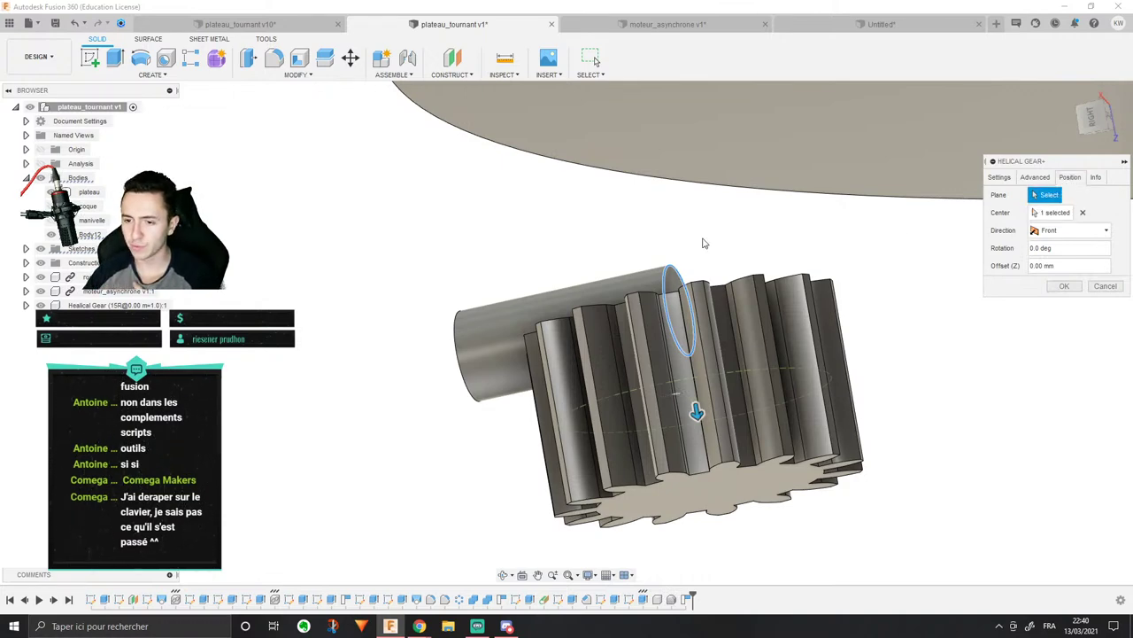
click(682, 283)
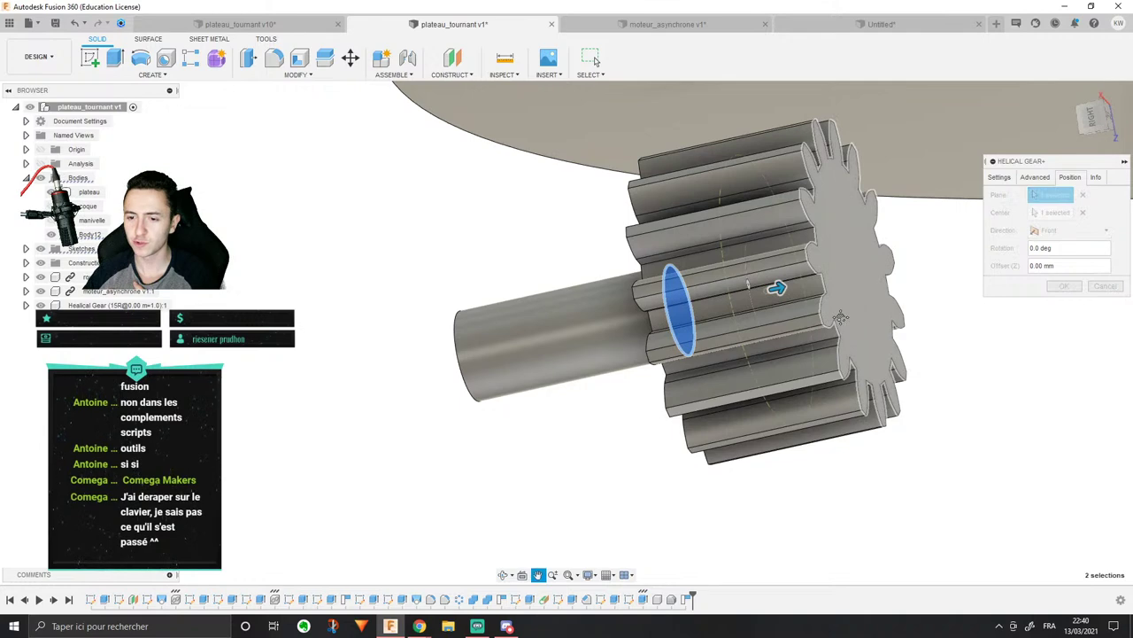
Step: Check the gear preview against the motor assembly and create the external gear with module 1.00 mm, 15 teeth and 10.00 mm width
scroll(732, 349, down, 2)
shift+middle_drag(731, 350, 734, 252)
scroll(816, 278, up, 3)
scroll(726, 251, down, 5)
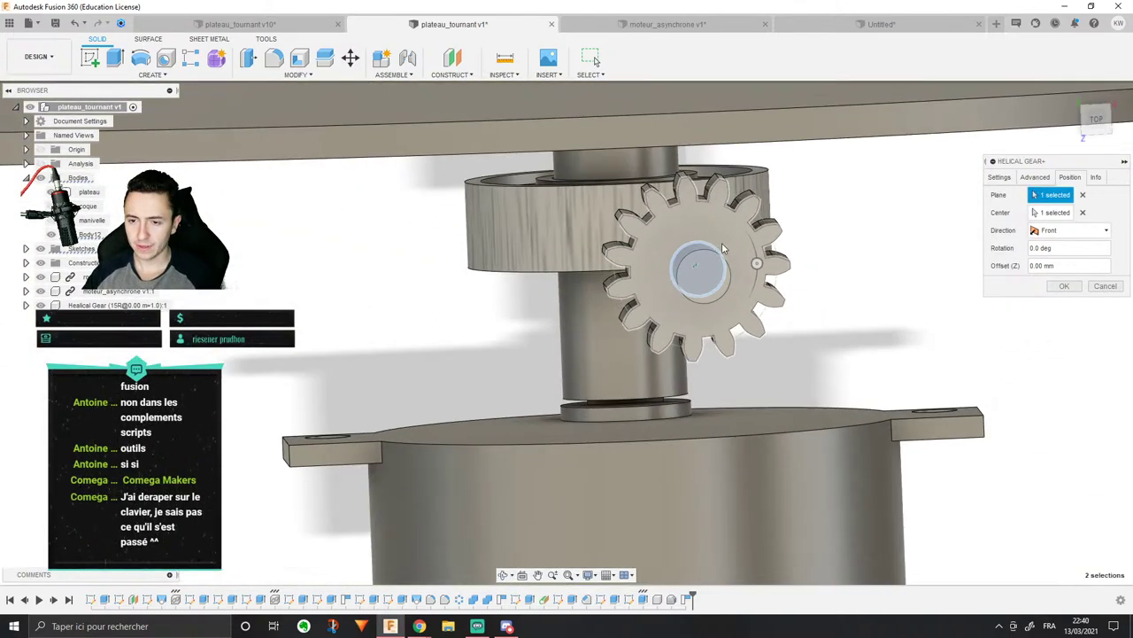
scroll(653, 192, up, 2)
shift+middle_drag(653, 189, 614, 223)
shift+middle_drag(533, 235, 657, 256)
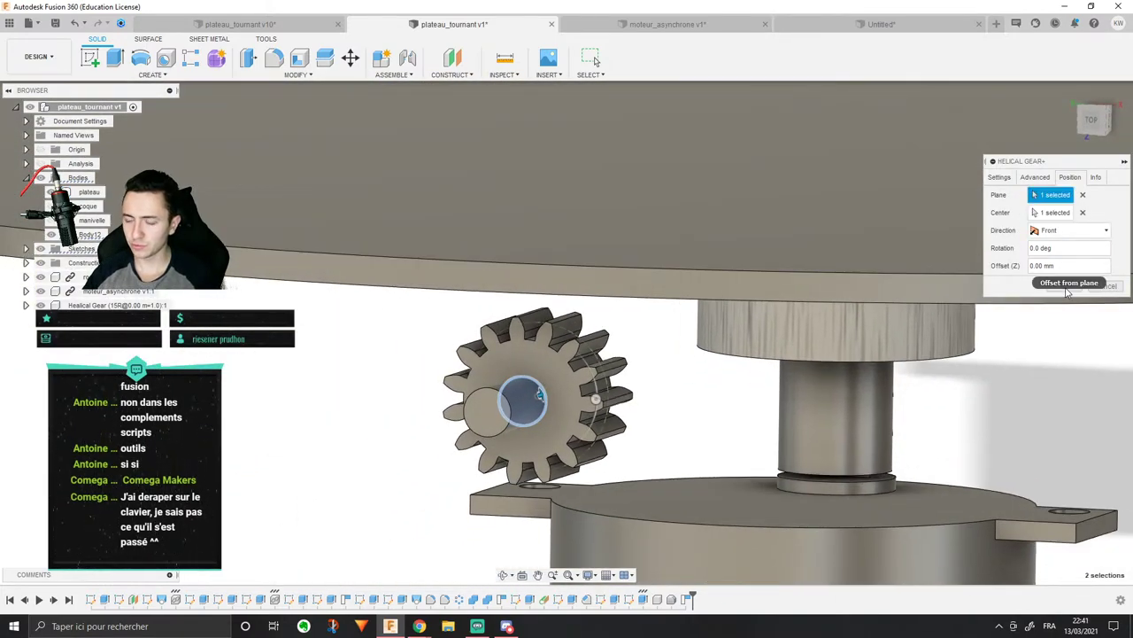
click(1033, 178)
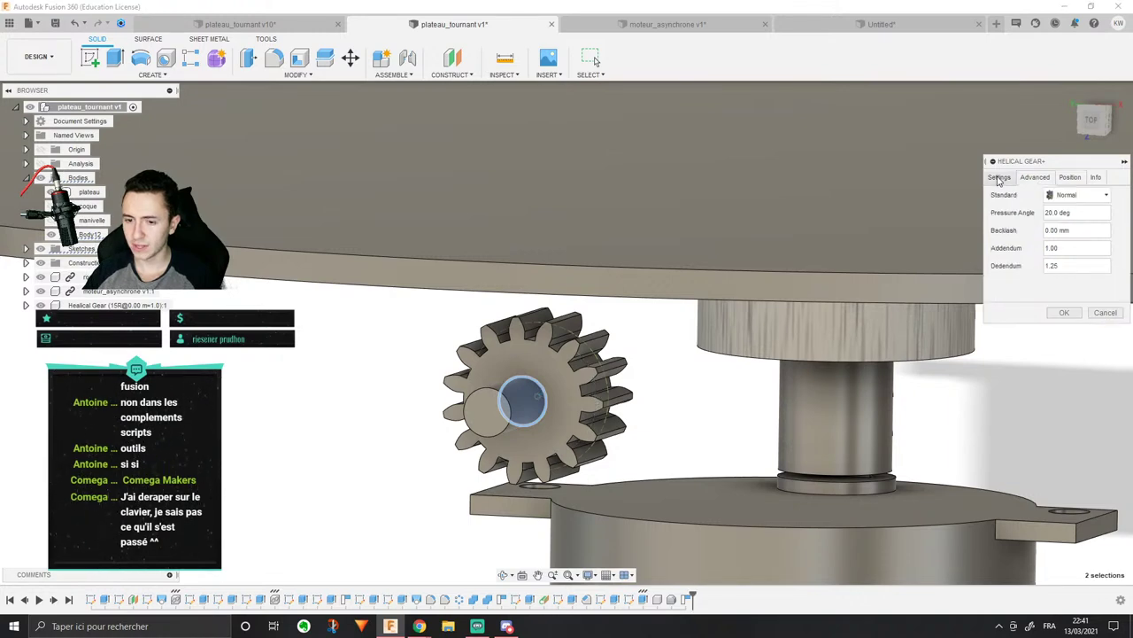
click(998, 178)
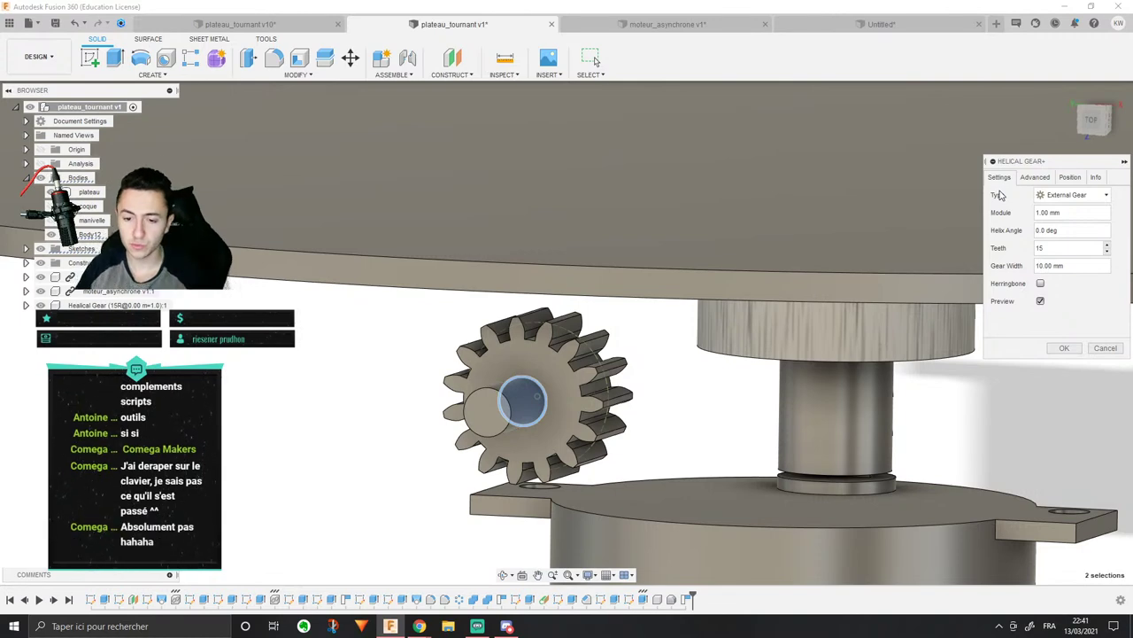
middle_drag(645, 351, 709, 308)
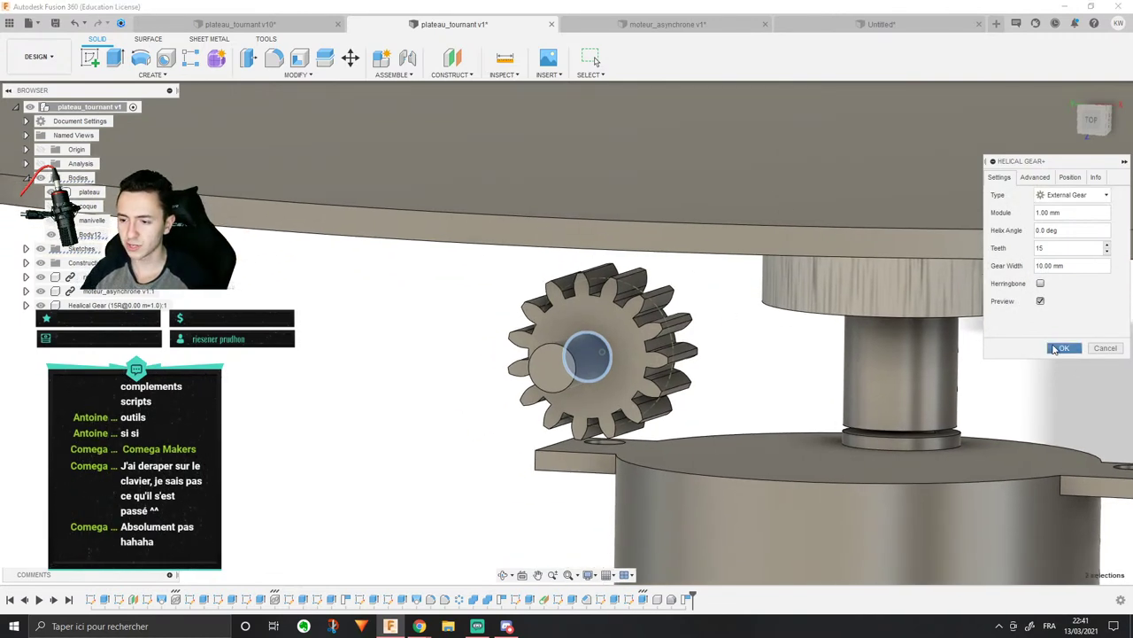
click(1060, 347)
scroll(651, 396, down, 3)
shift+middle_drag(567, 392, 623, 344)
scroll(651, 392, up, 3)
click(593, 58)
click(620, 320)
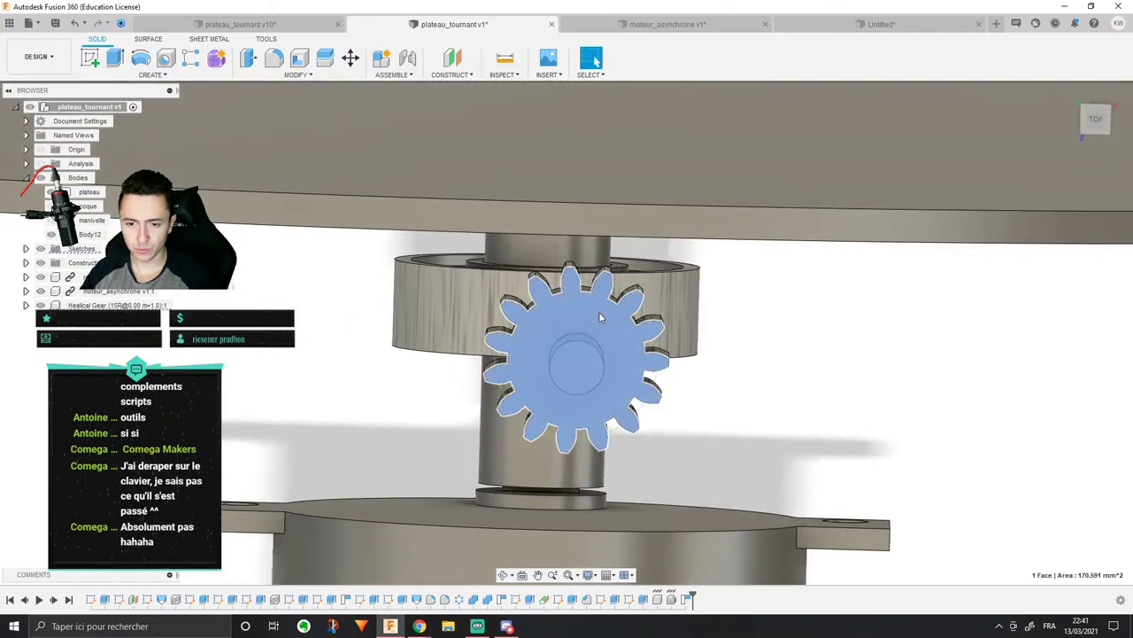
right_click(600, 317)
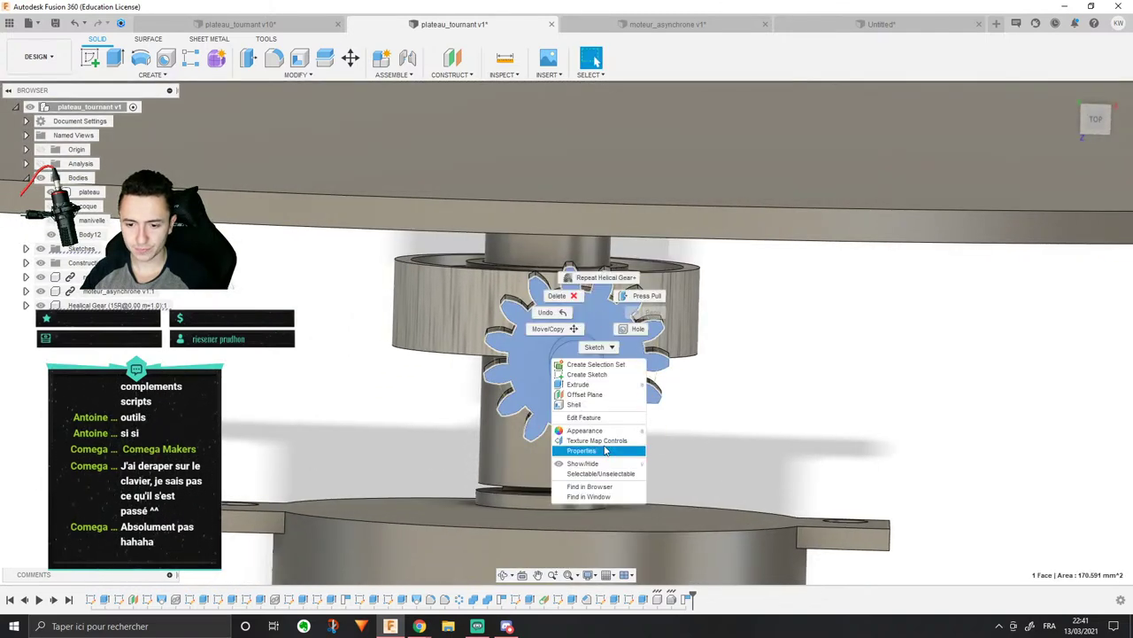
click(912, 404)
click(798, 389)
Step: Rotate the helical gear component 6.1 deg about the shaft axis so one tooth points straight at the plate
click(92, 305)
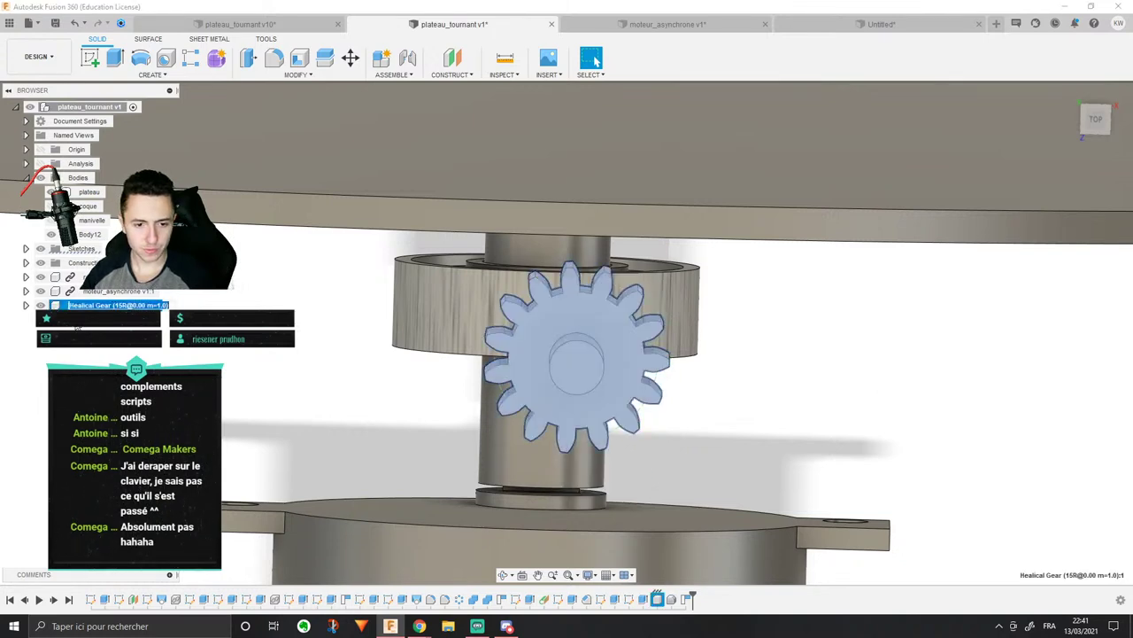
click(76, 321)
right_click(92, 304)
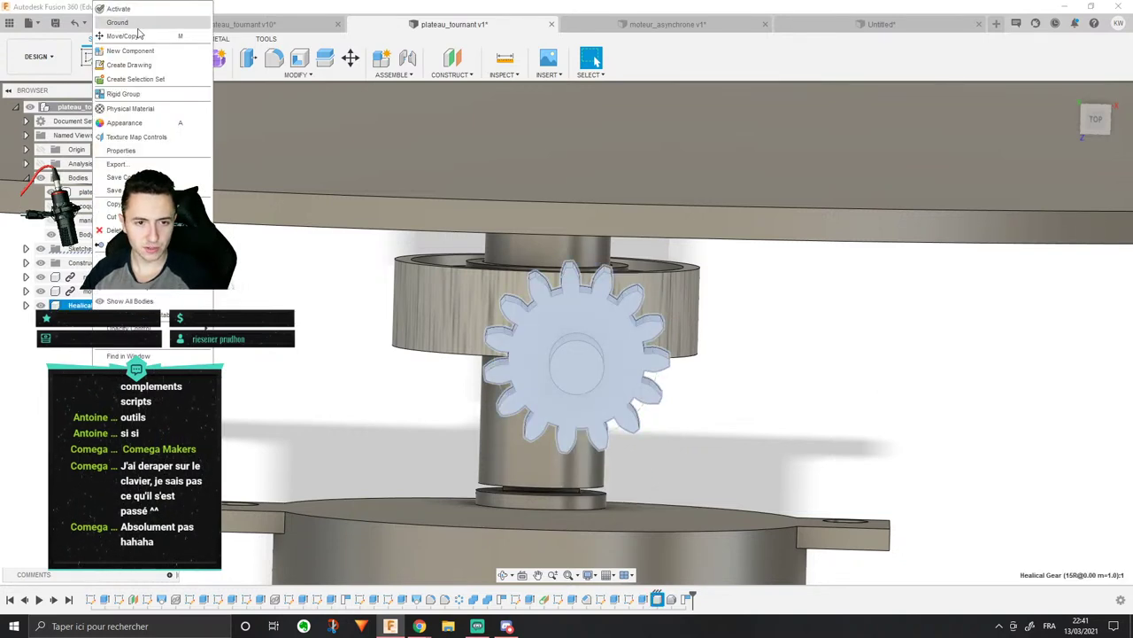
click(122, 37)
click(1095, 120)
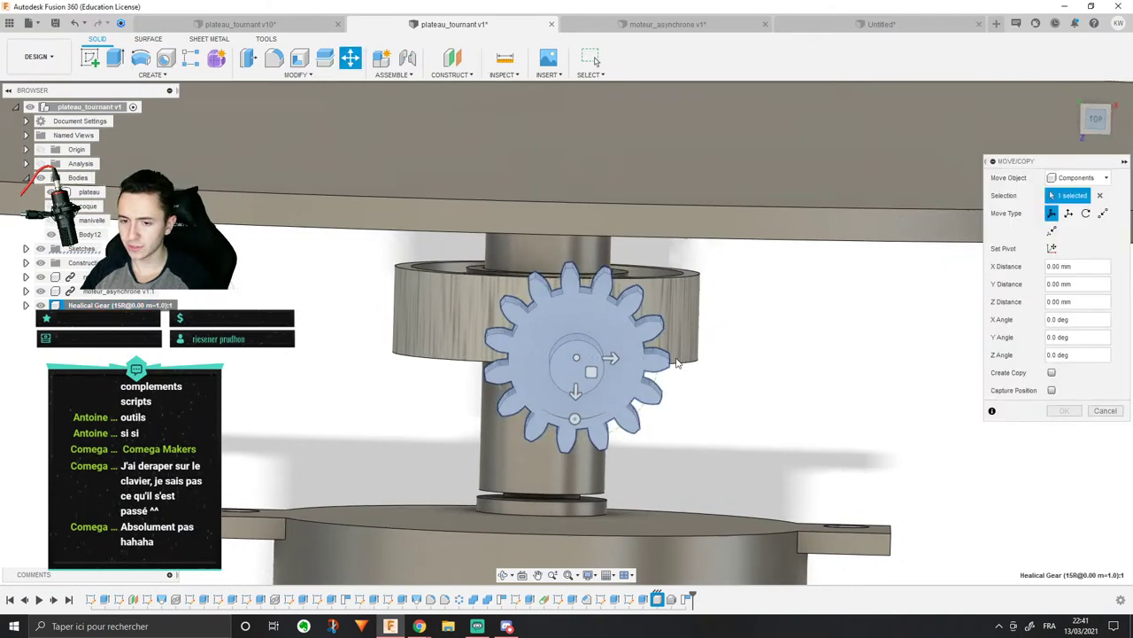
scroll(598, 343, up, 3)
scroll(595, 346, up, 2)
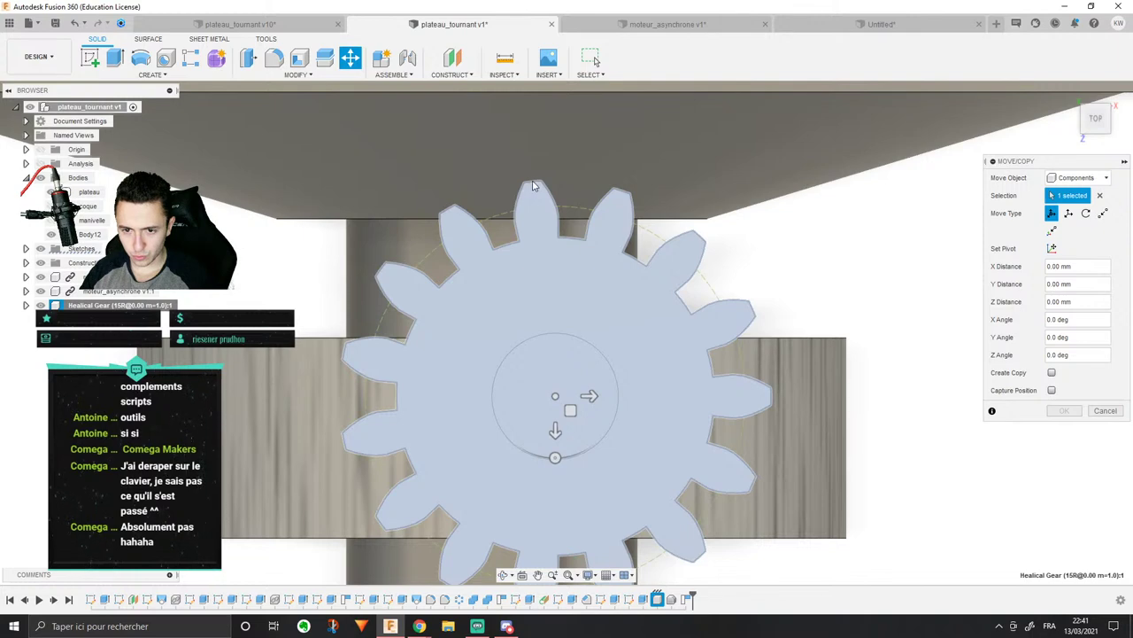
drag(554, 457, 549, 457)
scroll(788, 393, down, 3)
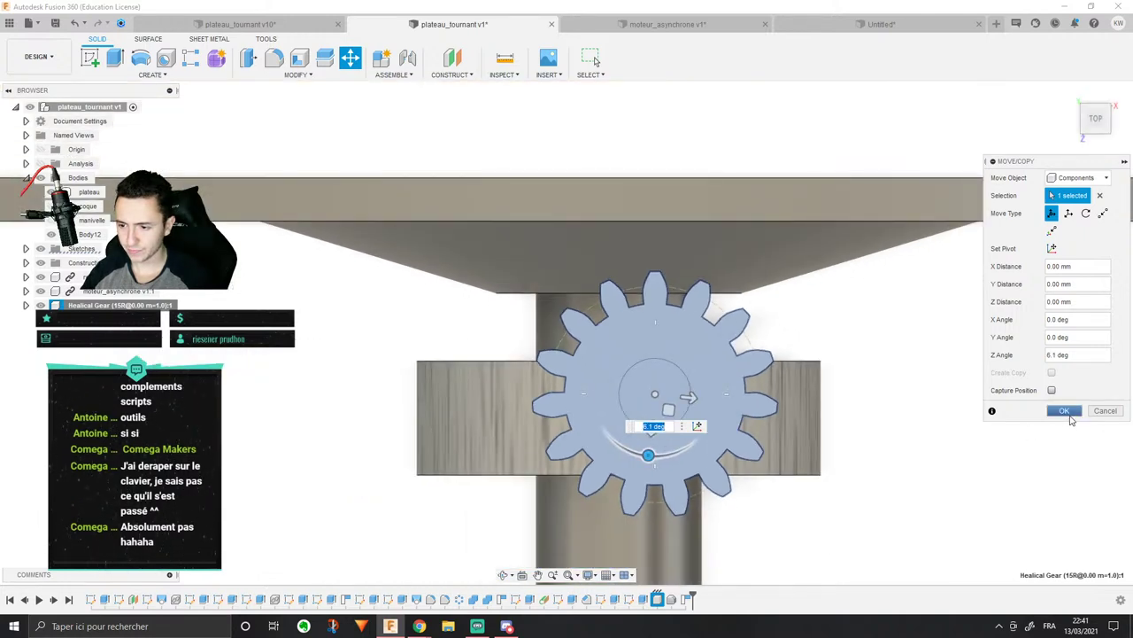
click(1064, 410)
Step: Check the rotated gear's tooth position and start a new sketch on the underside of the turntable plate
scroll(661, 341, up, 8)
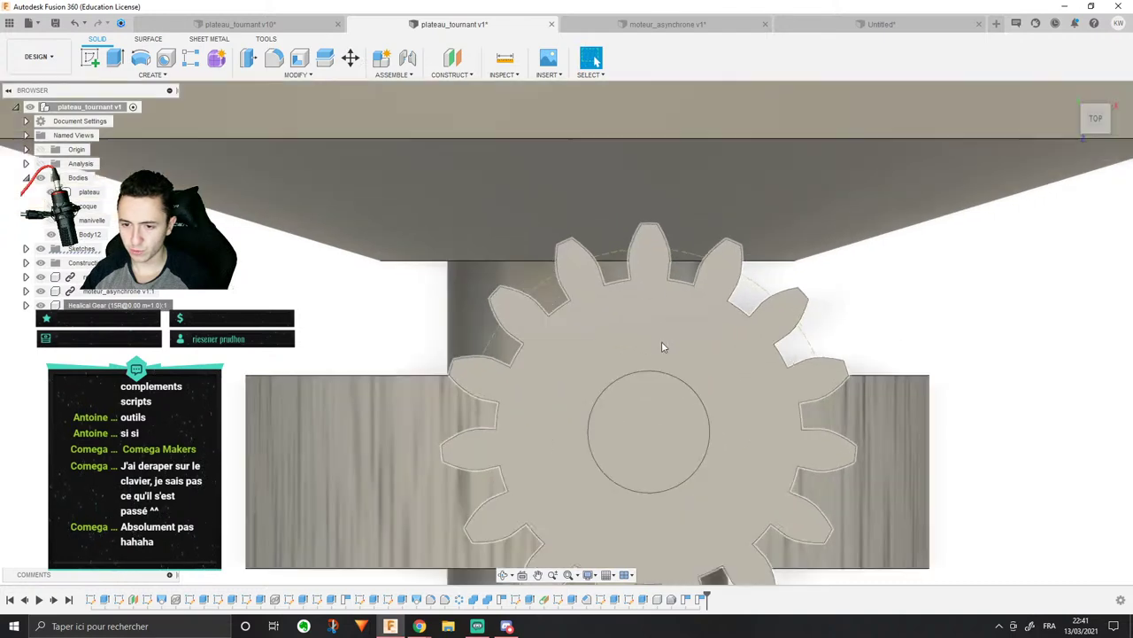
scroll(656, 217, down, 4)
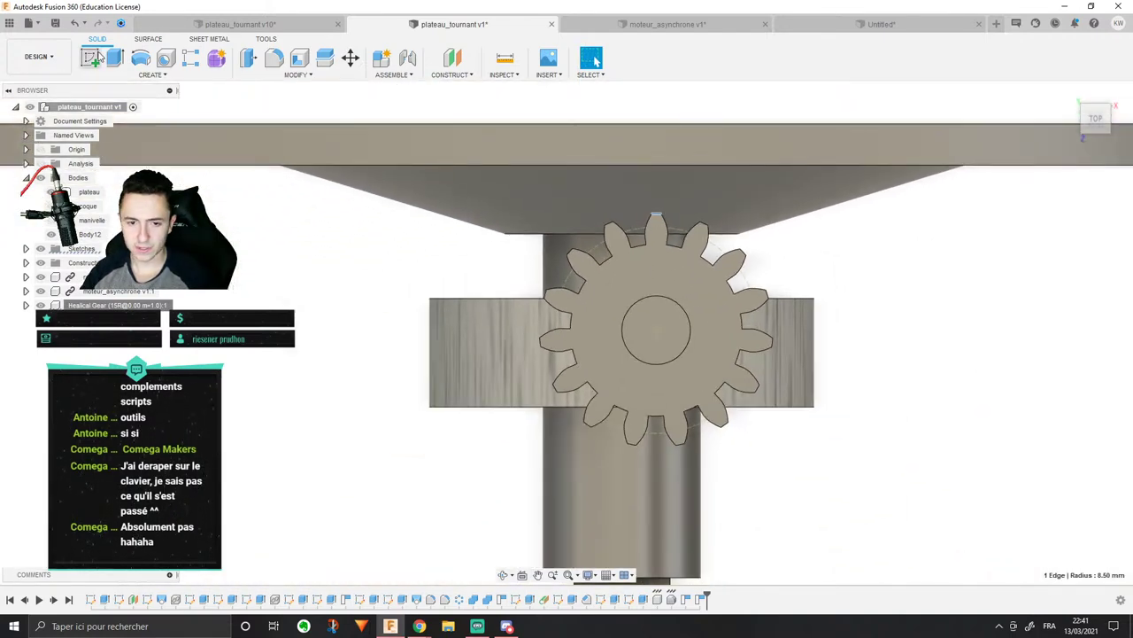
click(833, 309)
shift+middle_drag(832, 309, 674, 200)
scroll(775, 315, down, 2)
scroll(775, 315, down, 4)
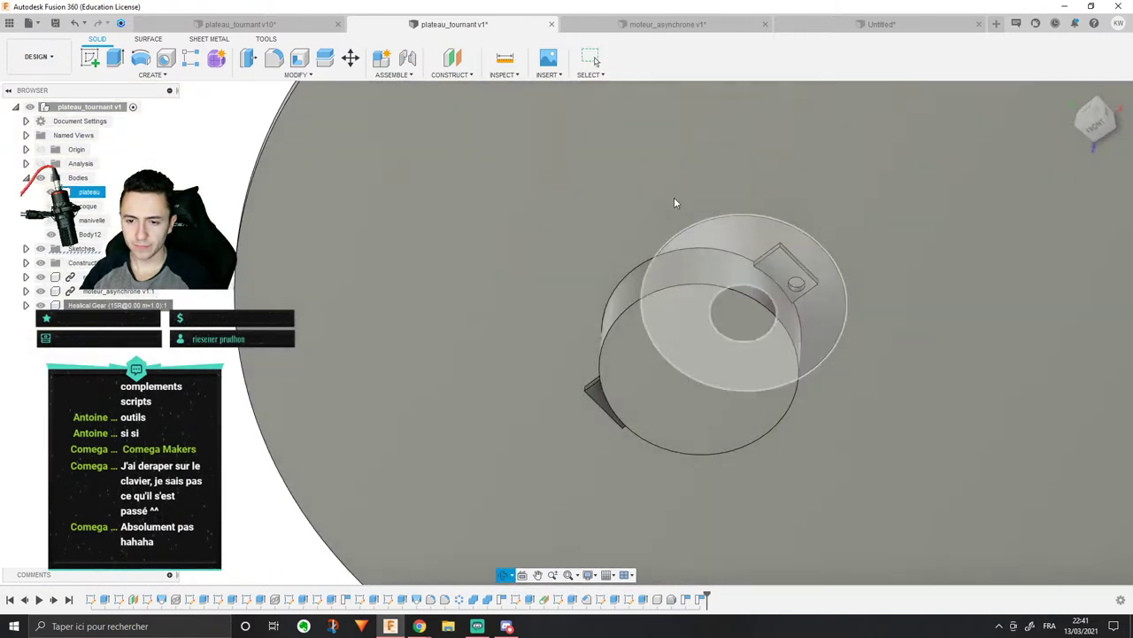
scroll(670, 198, down, 5)
click(666, 181)
click(89, 57)
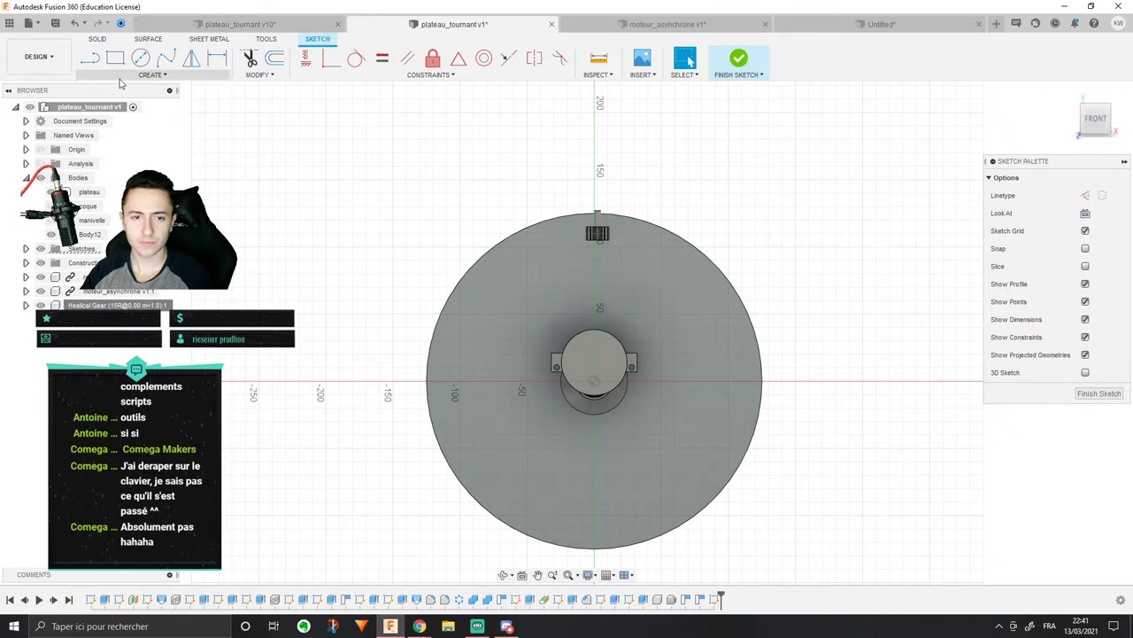
Step: Sketch a circle a little over 200 mm in diameter, centred on the plate and reaching just inside the gear
click(141, 58)
click(596, 383)
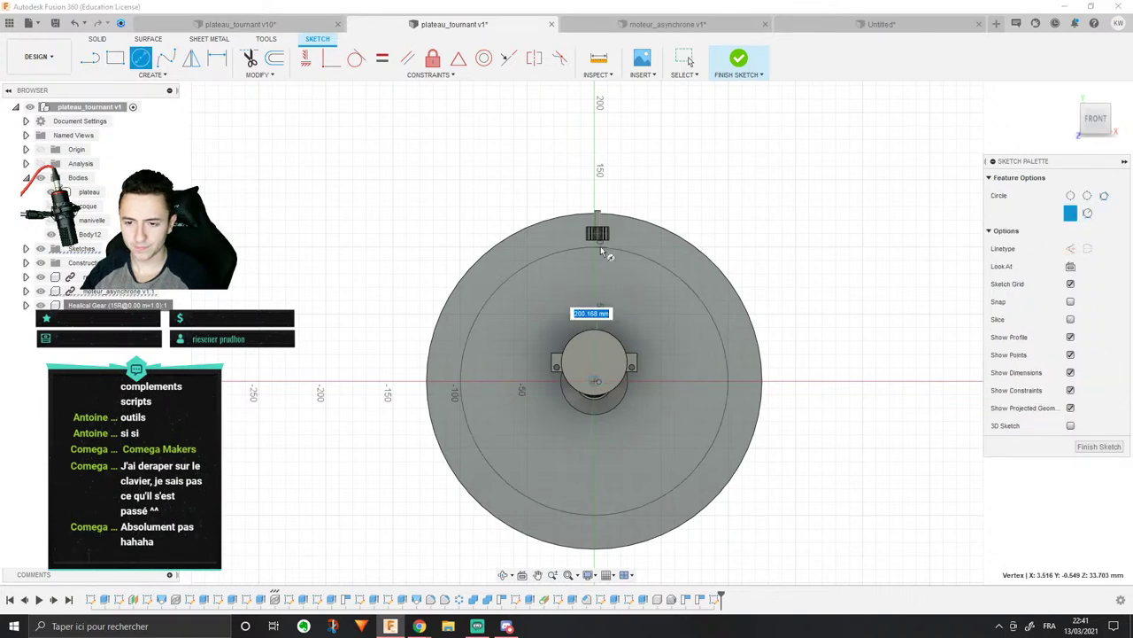
click(598, 249)
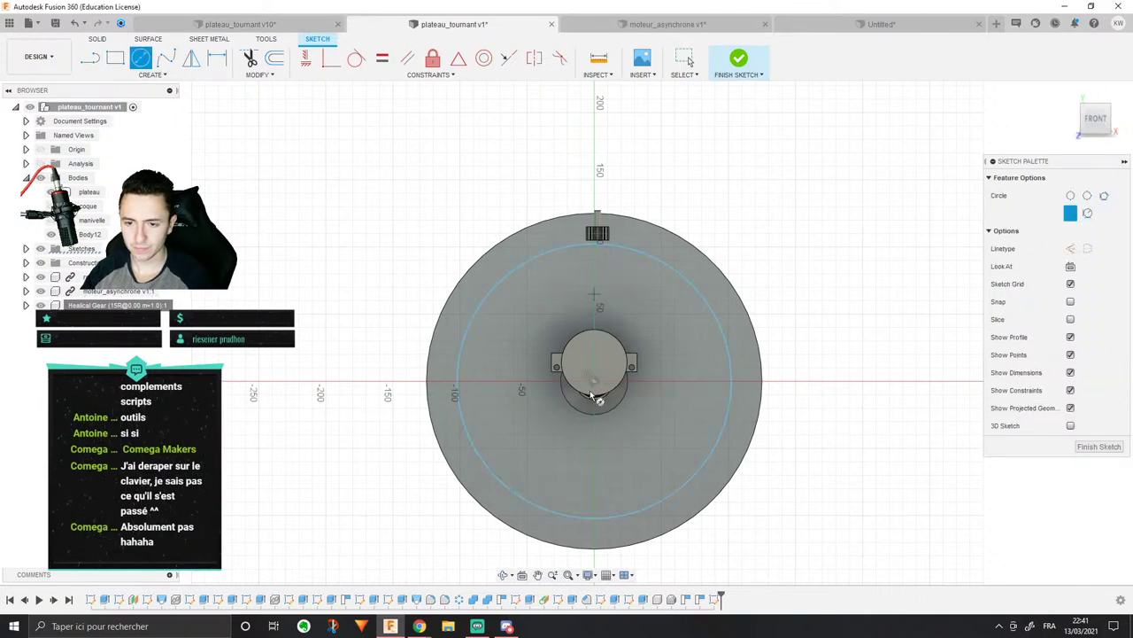
key(Escape)
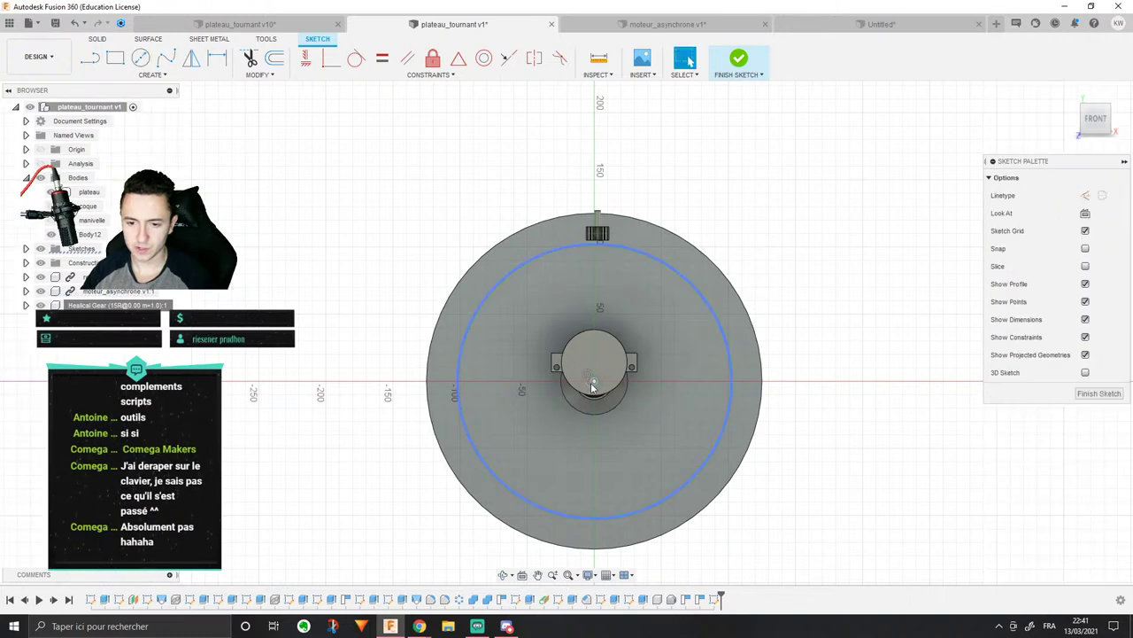
Step: Sketch a second circle centred on the plate, about 14.5 mm outside the first, passing the outer end of the gear
scroll(595, 391, up, 2)
key(p)
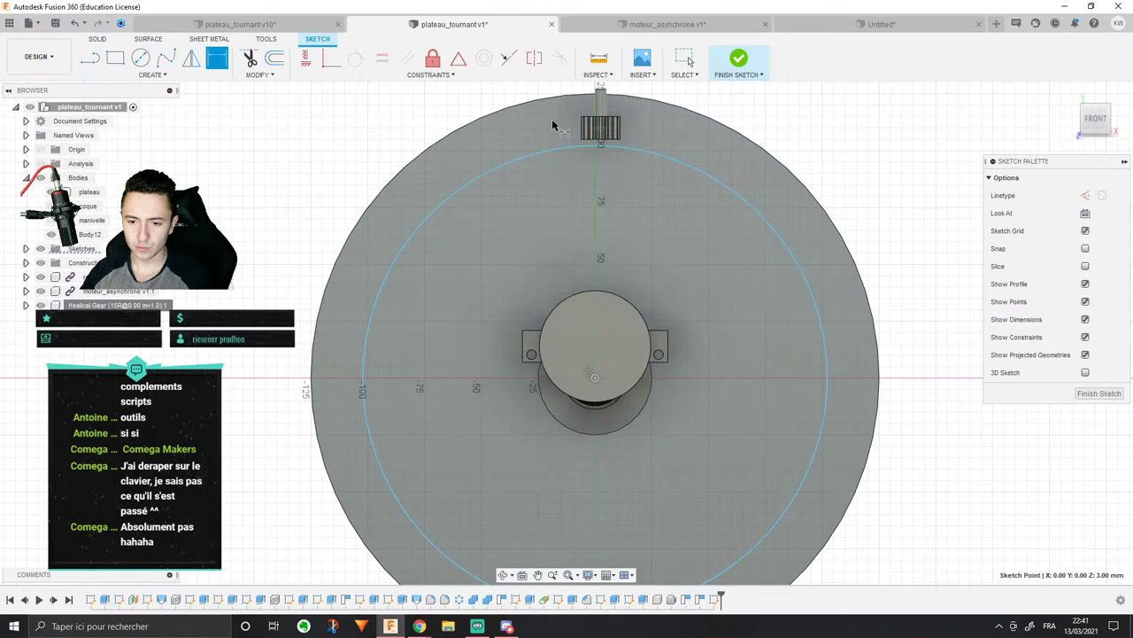
click(141, 57)
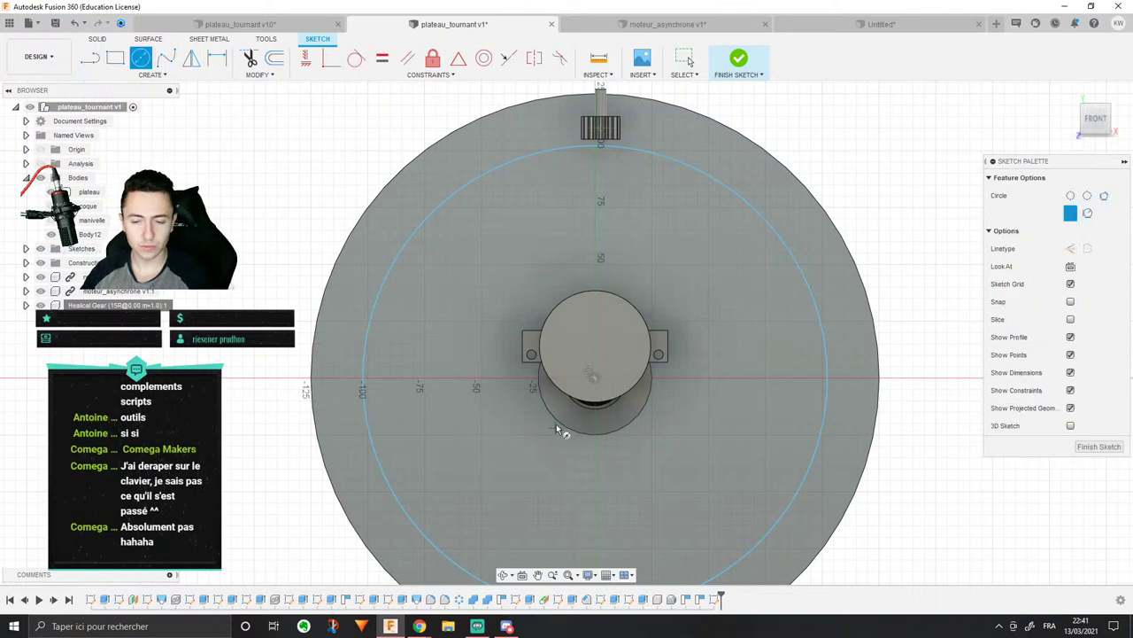
click(596, 378)
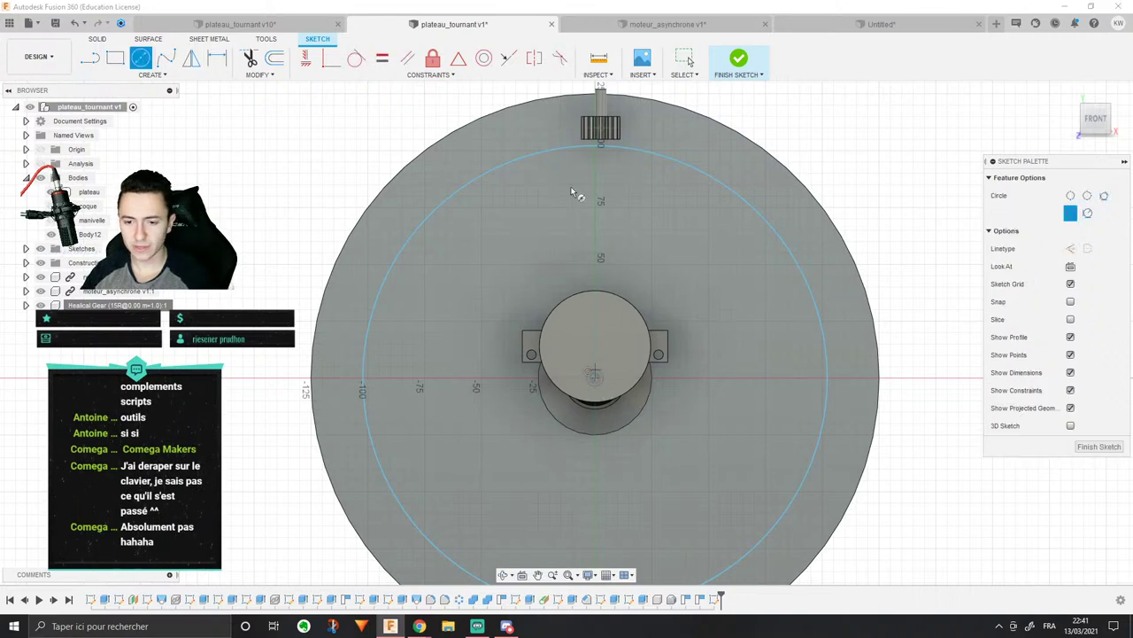
click(573, 119)
Step: Dimension the gap between the two concentric circles and set it to 15 mm
scroll(568, 124, up, 3)
key(d)
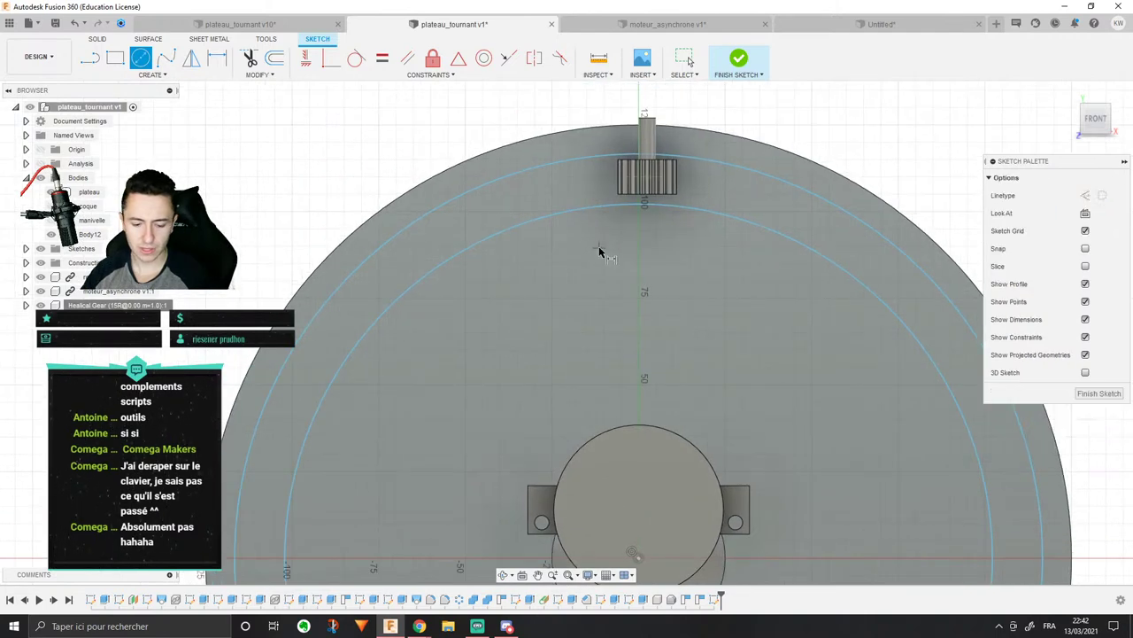
click(609, 208)
click(589, 160)
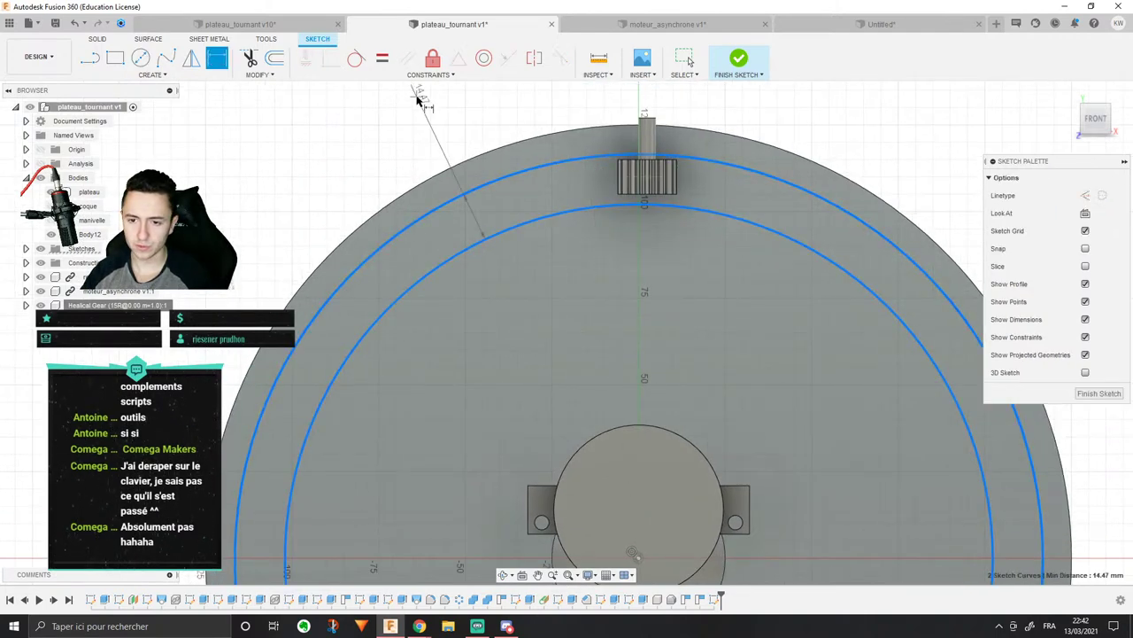
click(421, 99)
key(Return)
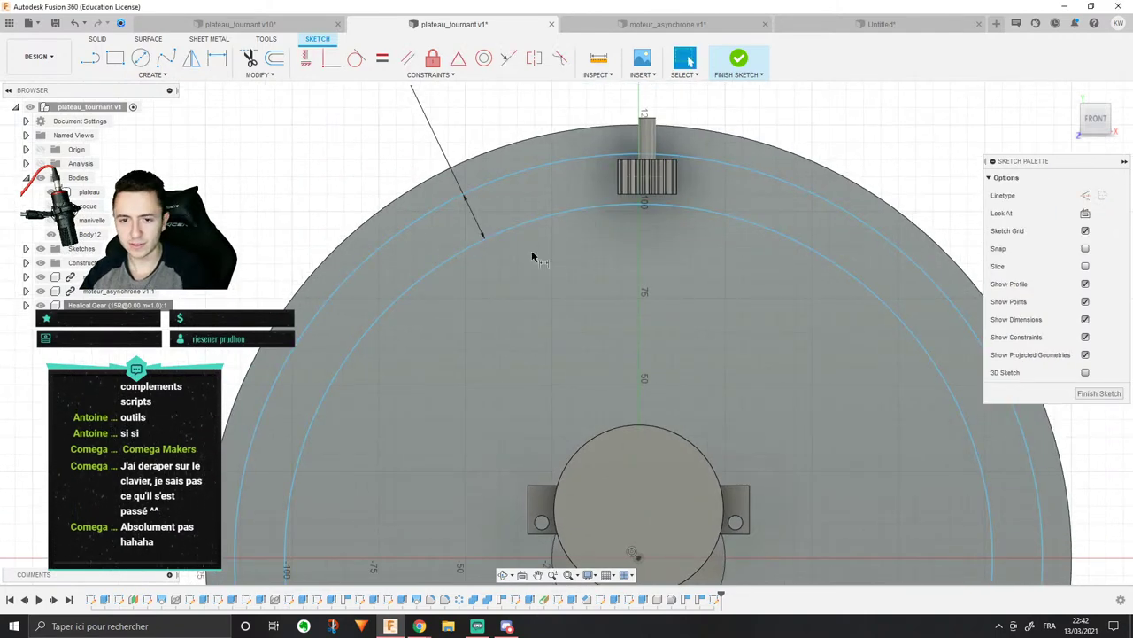
middle_drag(551, 262, 531, 189)
click(614, 134)
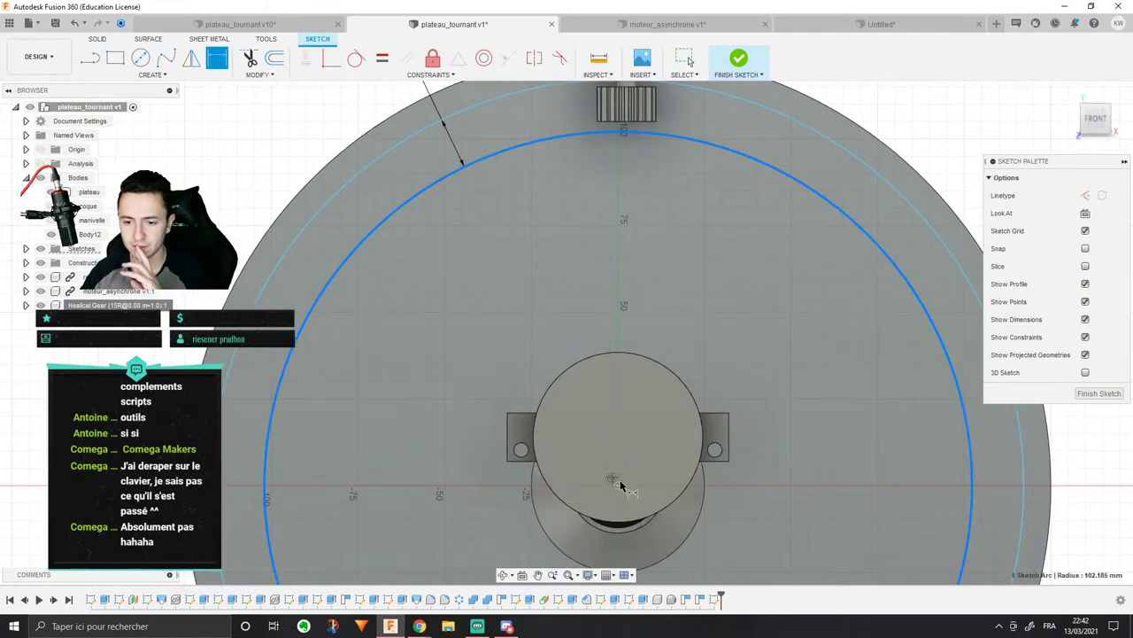
key(Escape)
scroll(620, 485, down, 3)
middle_drag(539, 435, 629, 322)
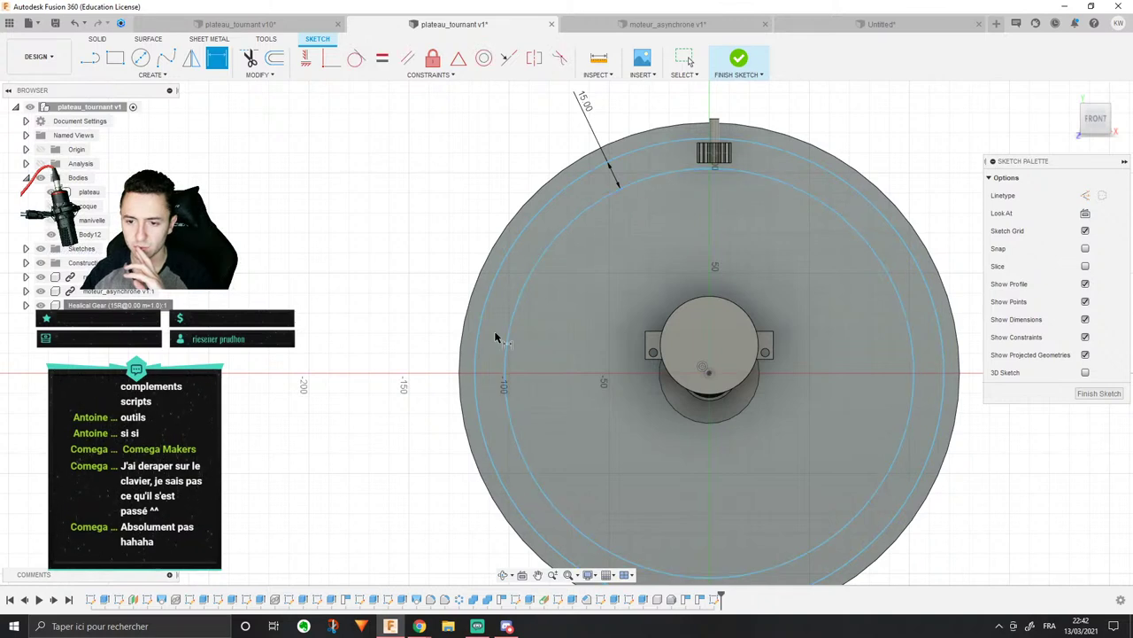
click(707, 375)
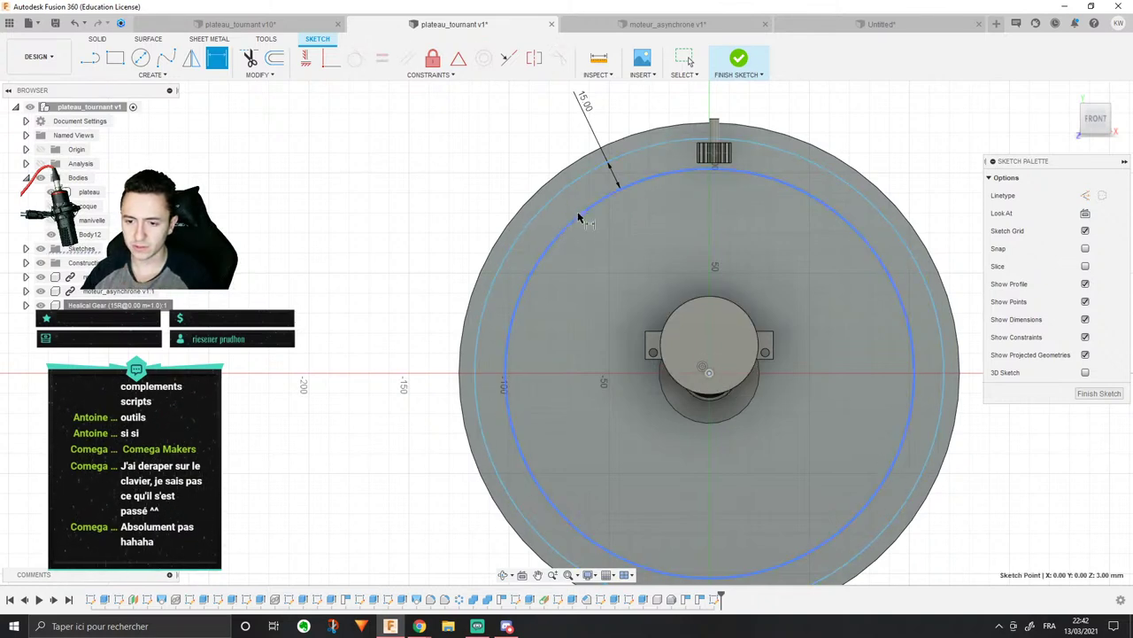
key(Escape)
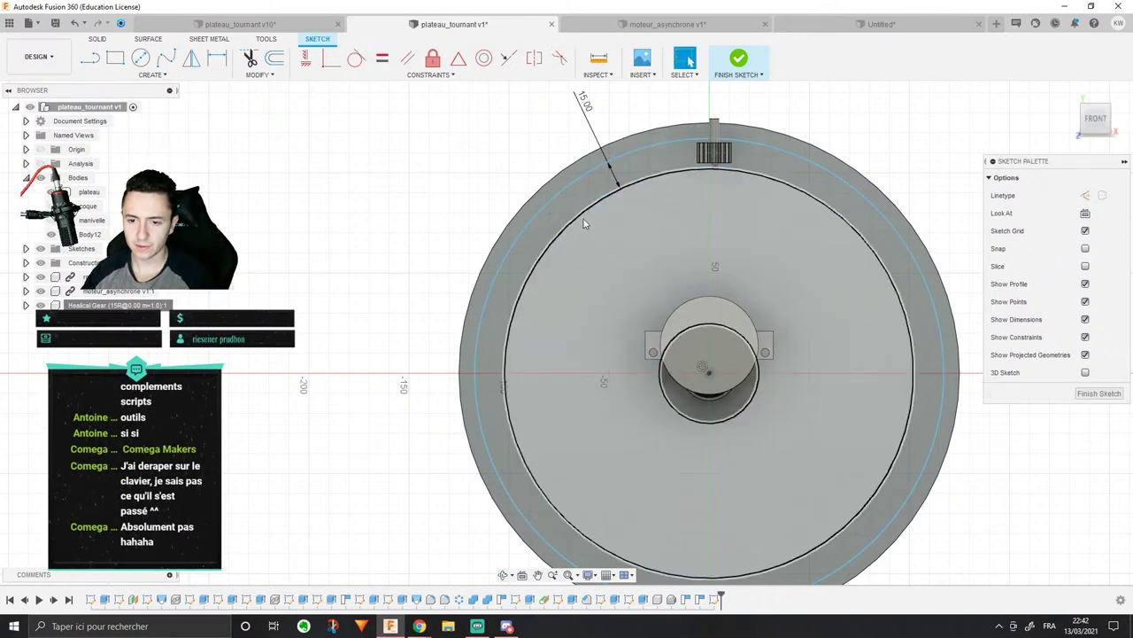
Step: Dimension the inner circle's diameter, trying 210 mm before setting it to 205 mm
key(d)
click(588, 215)
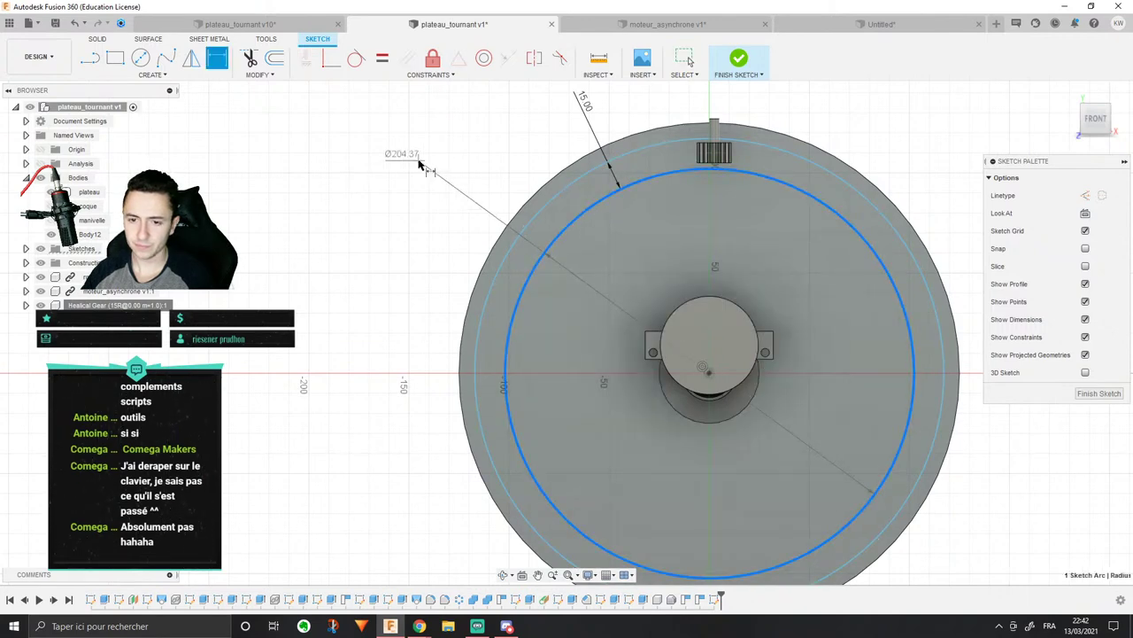
click(441, 193)
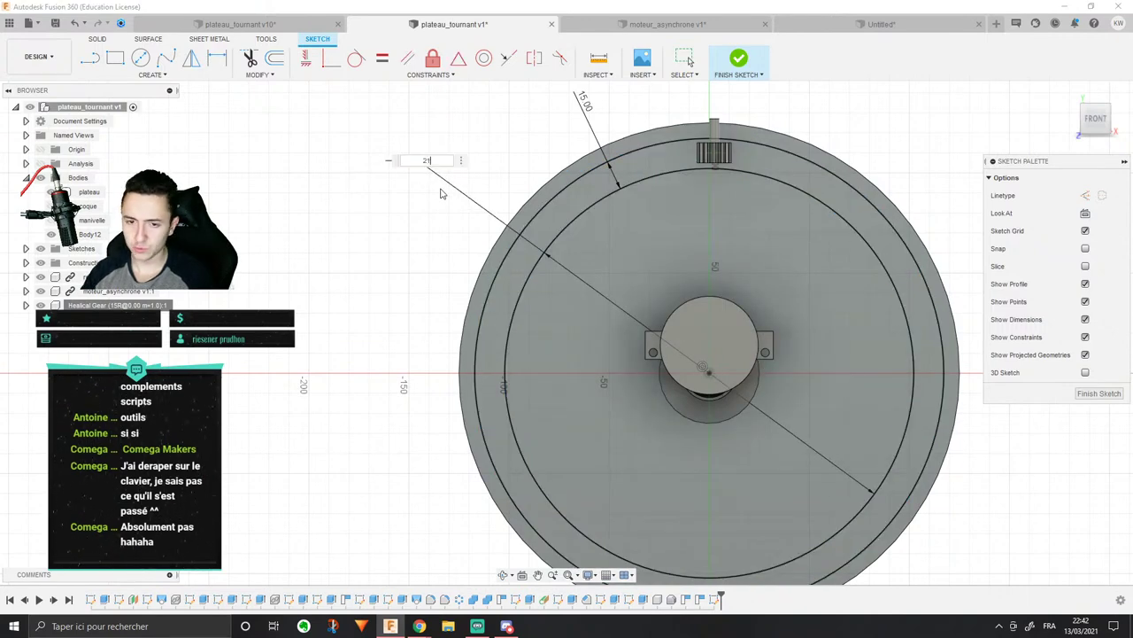
text(210)
key(Return)
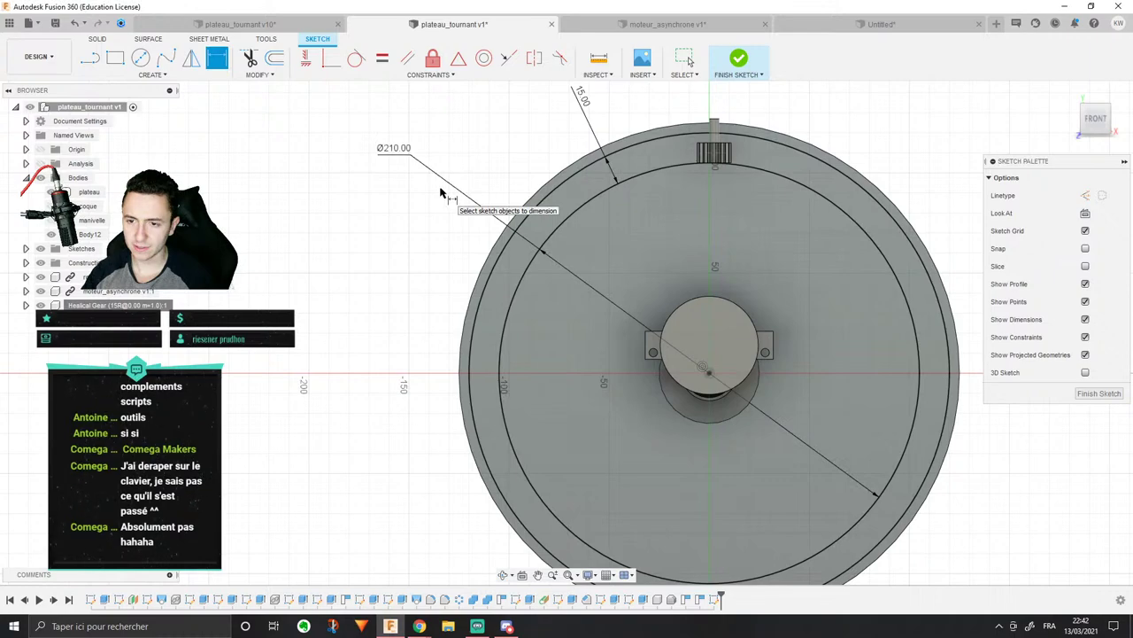
double_click(400, 151)
text(205)
key(Return)
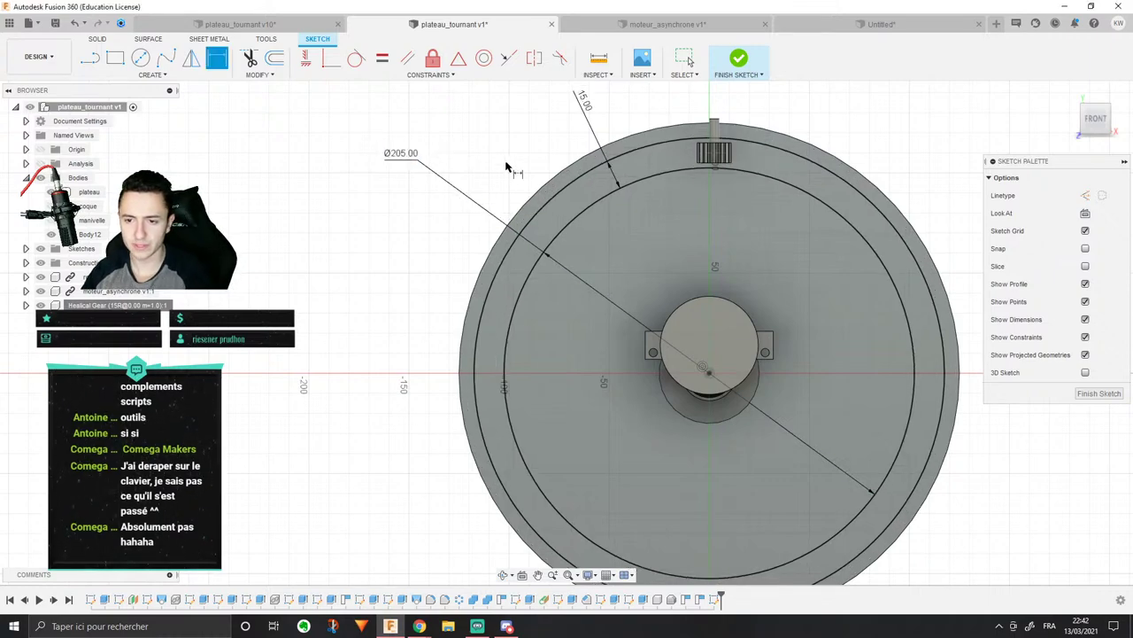
Step: Examine the gear teeth from several angles against the plate's underside and the two sketched circles
scroll(746, 168, up, 5)
shift+middle_drag(747, 168, 644, 206)
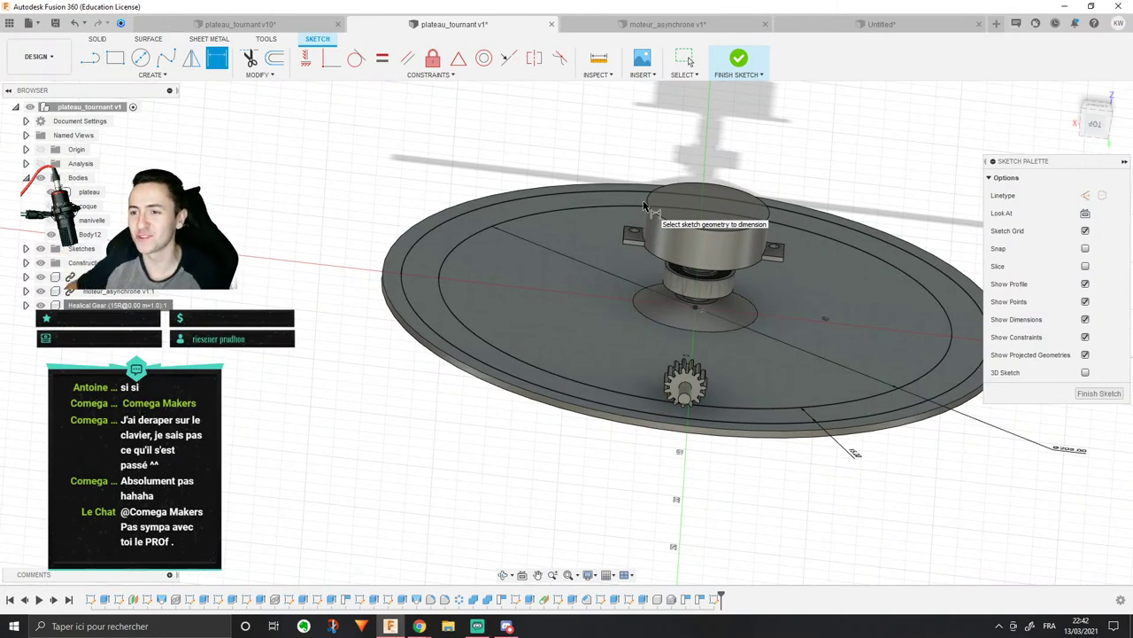
scroll(643, 206, down, 1)
scroll(695, 372, up, 4)
mouse_move(673, 394)
middle_down()
mouse_move(642, 379)
mouse_move(602, 311)
mouse_move(625, 352)
mouse_move(585, 390)
middle_up()
scroll(602, 311, down, 4)
scroll(716, 319, up, 3)
scroll(640, 331, up, 3)
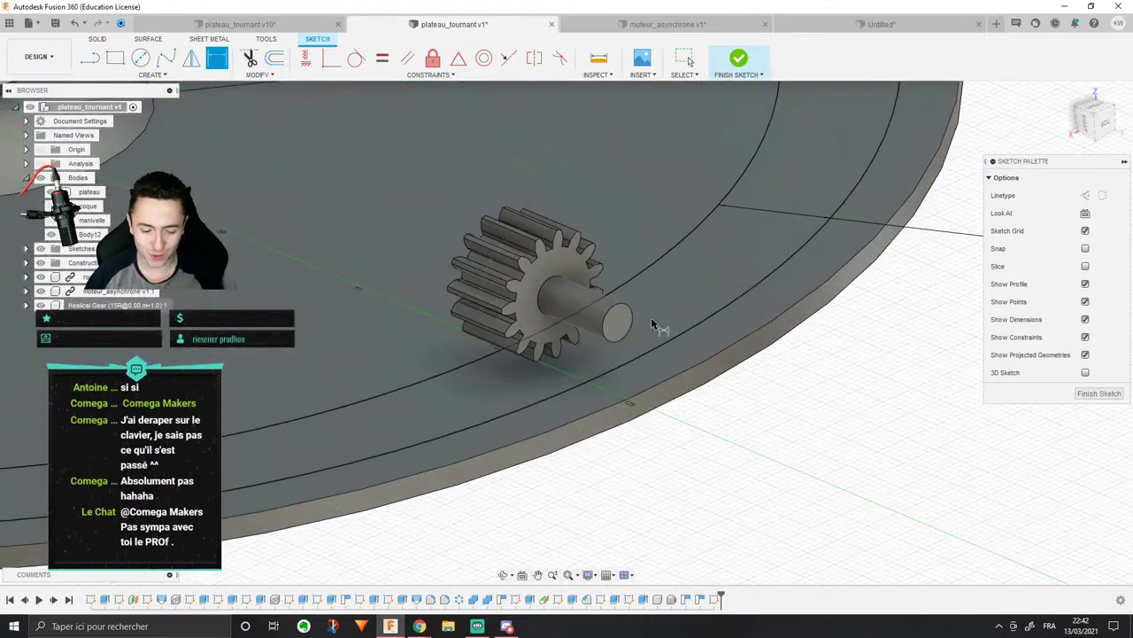
shift+middle_drag(658, 324, 761, 245)
scroll(513, 359, up, 3)
shift+middle_drag(514, 360, 597, 337)
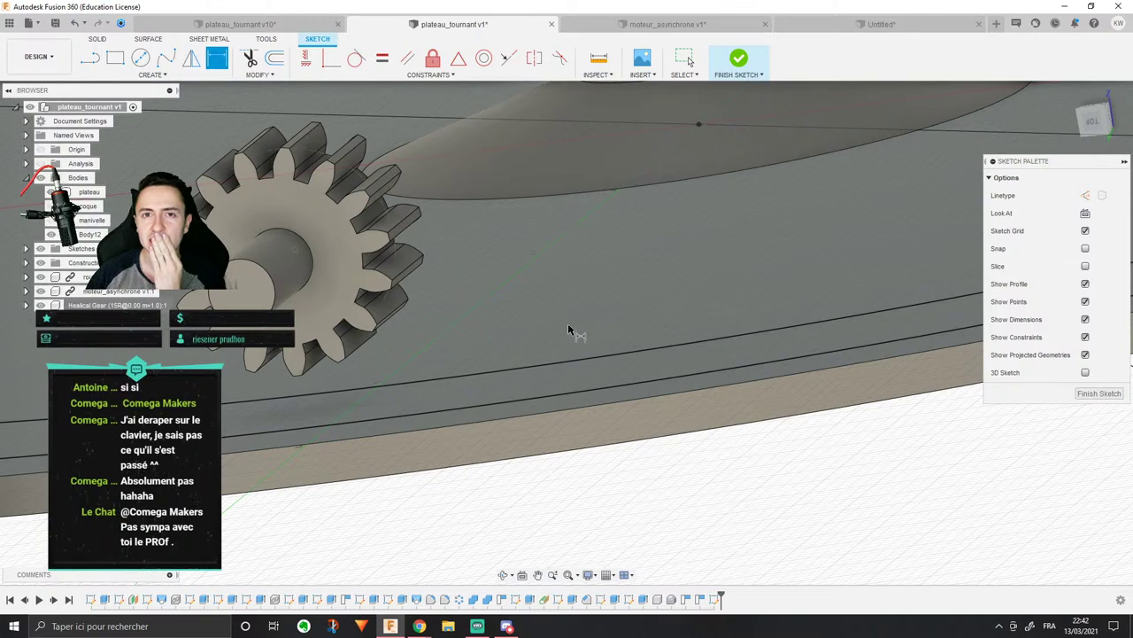
scroll(490, 332, down, 3)
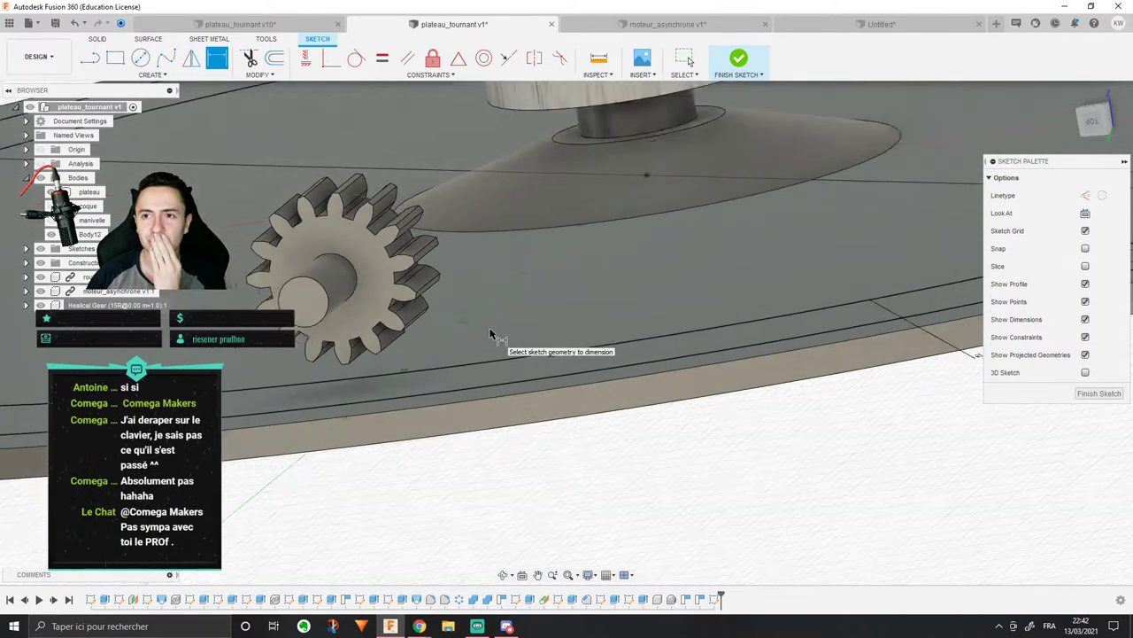
middle_drag(491, 332, 584, 309)
scroll(584, 309, up, 3)
scroll(585, 309, down, 2)
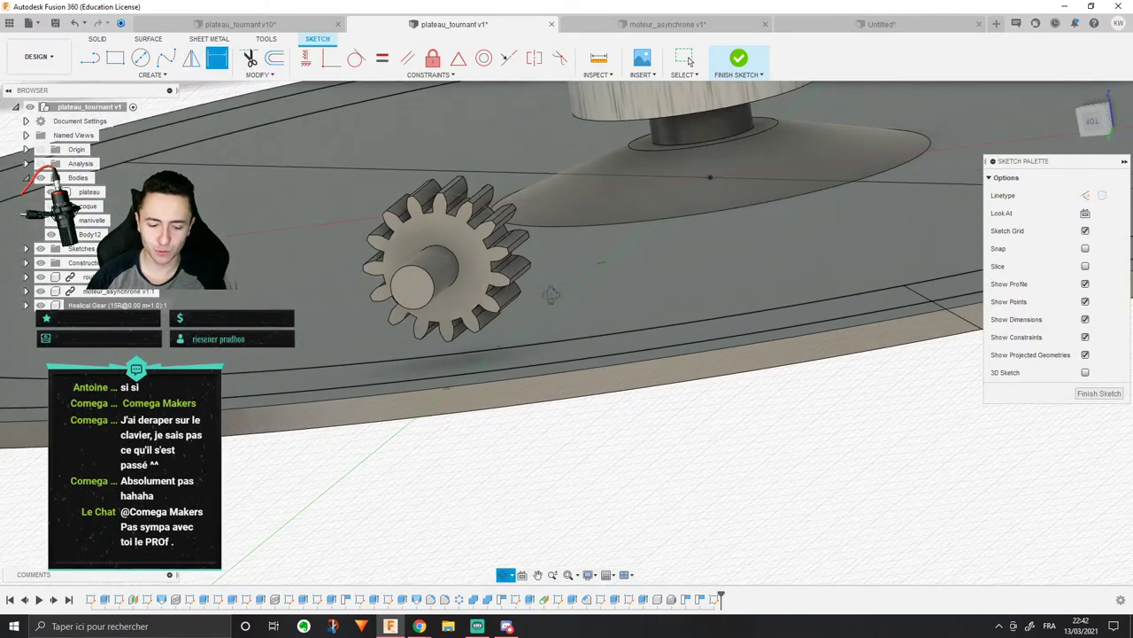
scroll(561, 293, up, 3)
scroll(561, 286, down, 2)
scroll(611, 214, up, 2)
scroll(611, 214, up, 2)
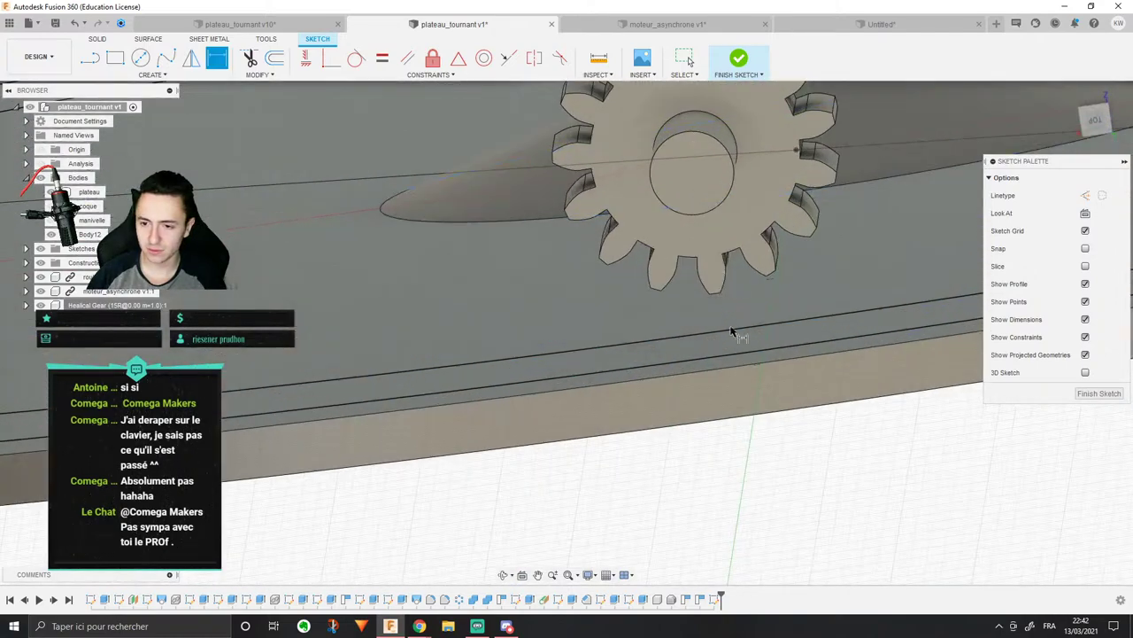
scroll(716, 332, down, 2)
Step: Extrude the ring profile between the two circles about 6.2 mm from the plate towards the gear
click(96, 39)
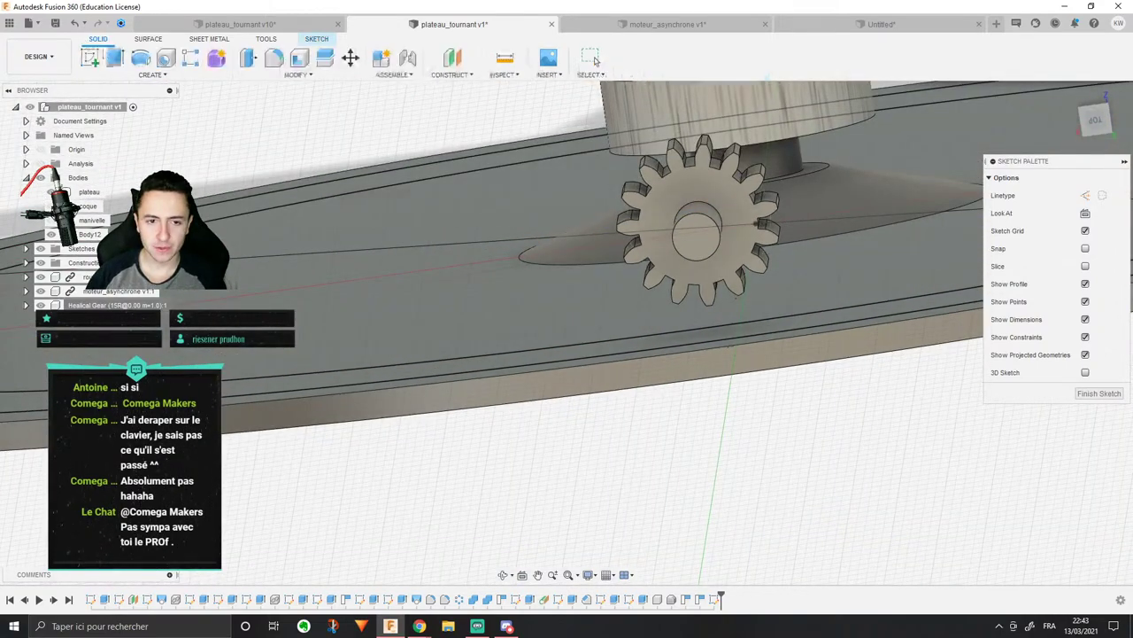
click(114, 57)
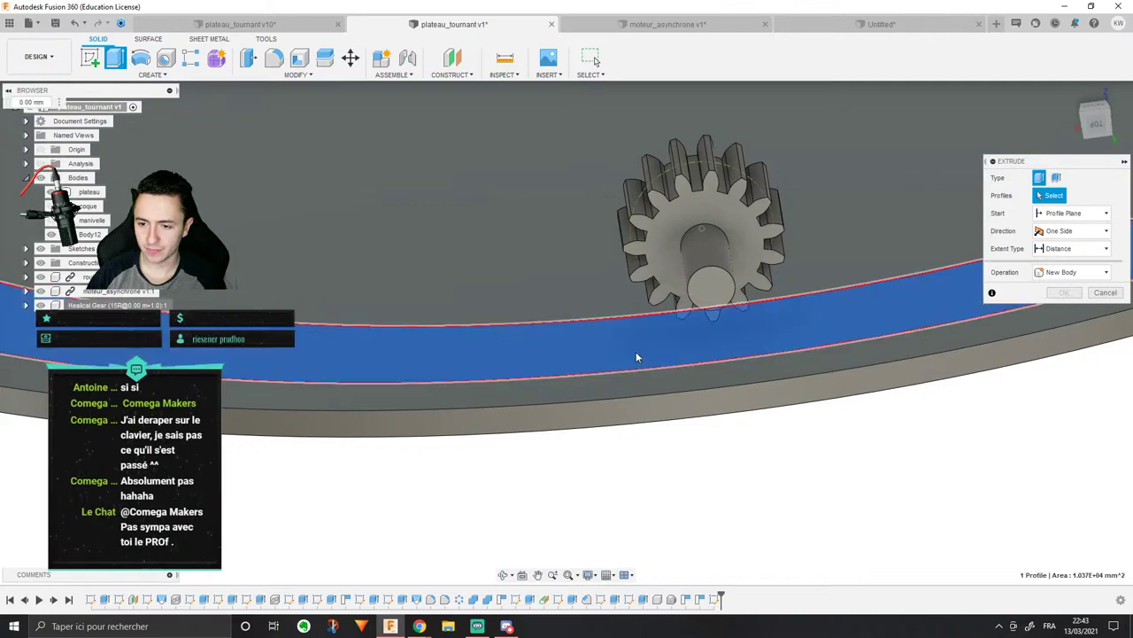
click(635, 356)
shift+middle_drag(504, 240, 458, 274)
shift+middle_drag(531, 202, 577, 269)
scroll(694, 223, down, 4)
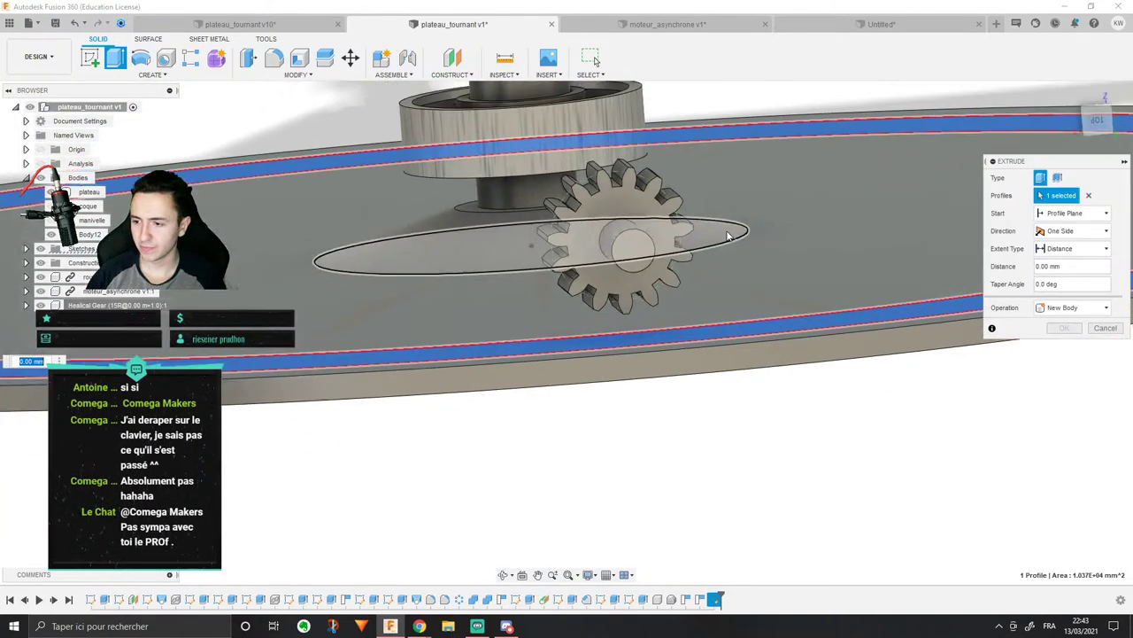
drag(235, 249, 234, 227)
Step: Set the ring extrusion's distance to 5.5 mm so it reaches the gear's teeth, with the operation New Body
click(1097, 120)
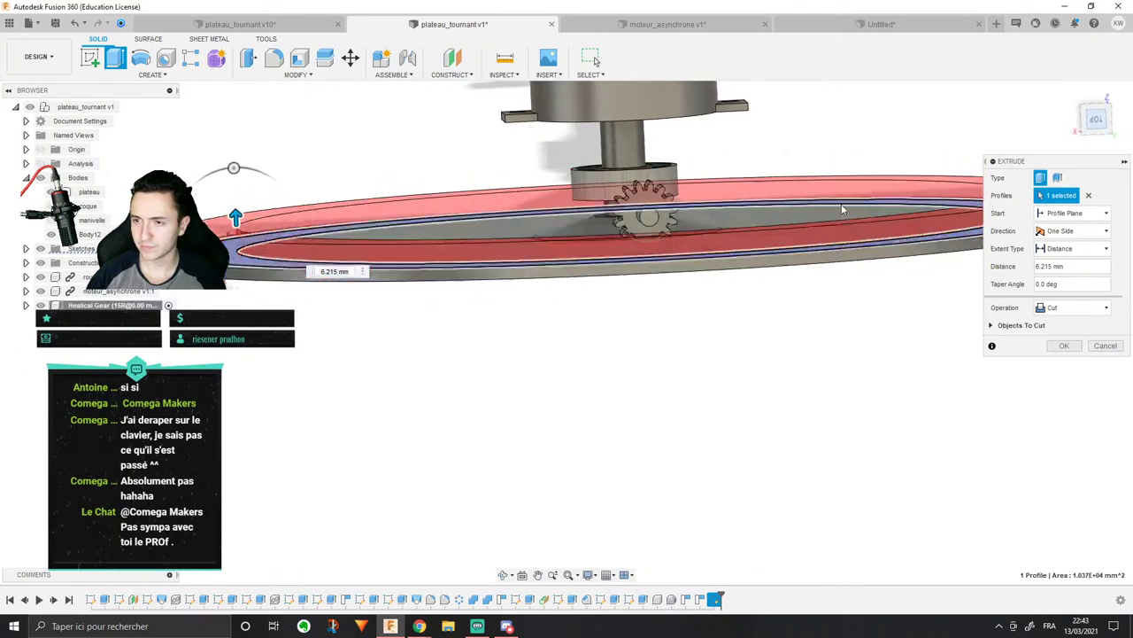
scroll(734, 203, up, 2)
middle_drag(637, 197, 762, 230)
middle_drag(443, 177, 617, 221)
scroll(723, 222, up, 3)
middle_drag(726, 225, 789, 207)
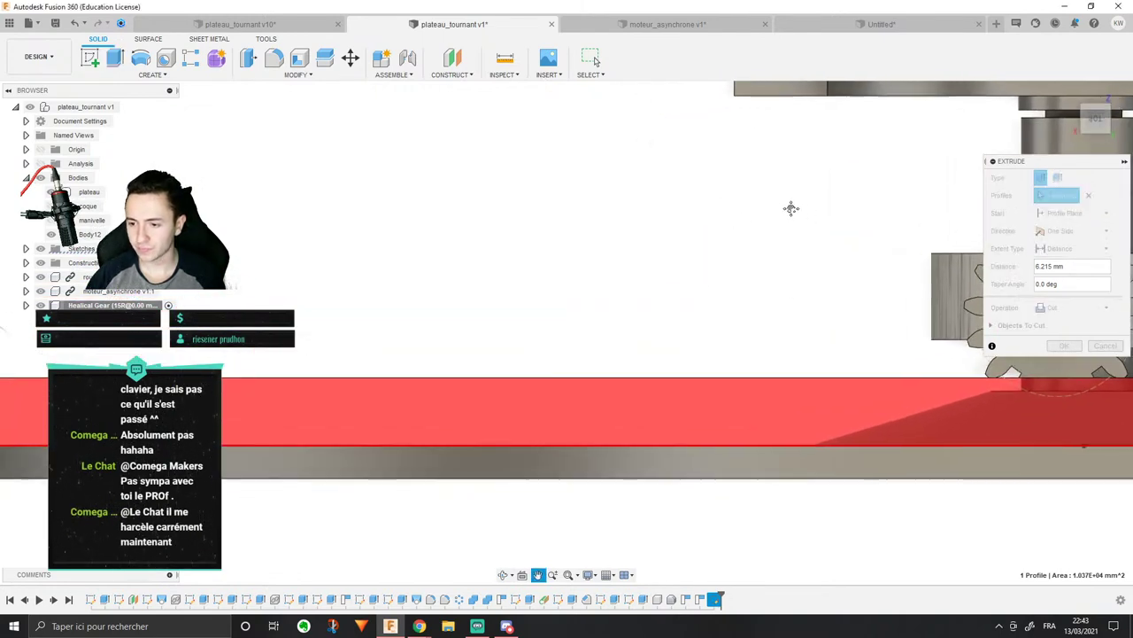
scroll(752, 211, down, 2)
scroll(671, 262, down, 1)
drag(208, 304, 209, 308)
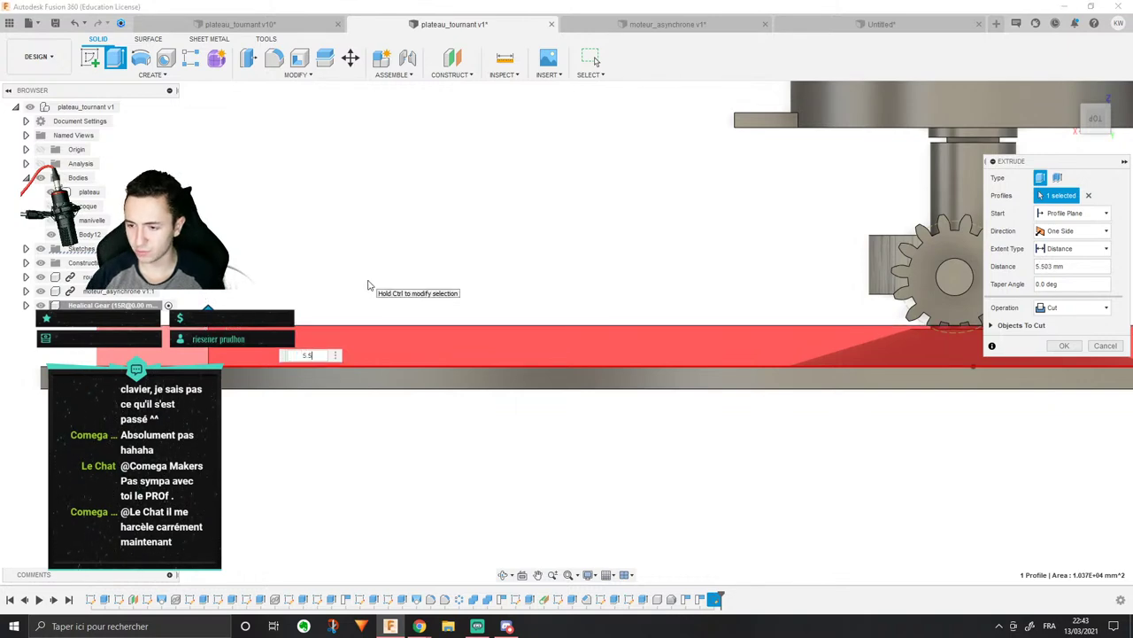
middle_drag(508, 232, 360, 217)
scroll(664, 277, up, 3)
middle_drag(664, 277, 322, 273)
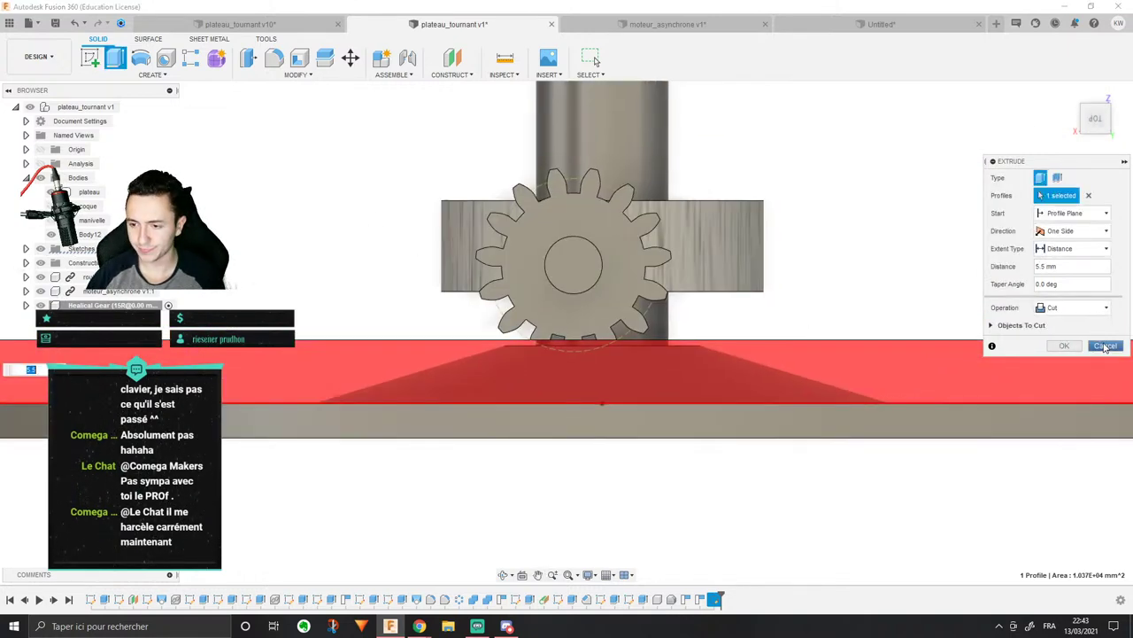
click(1079, 308)
click(1063, 362)
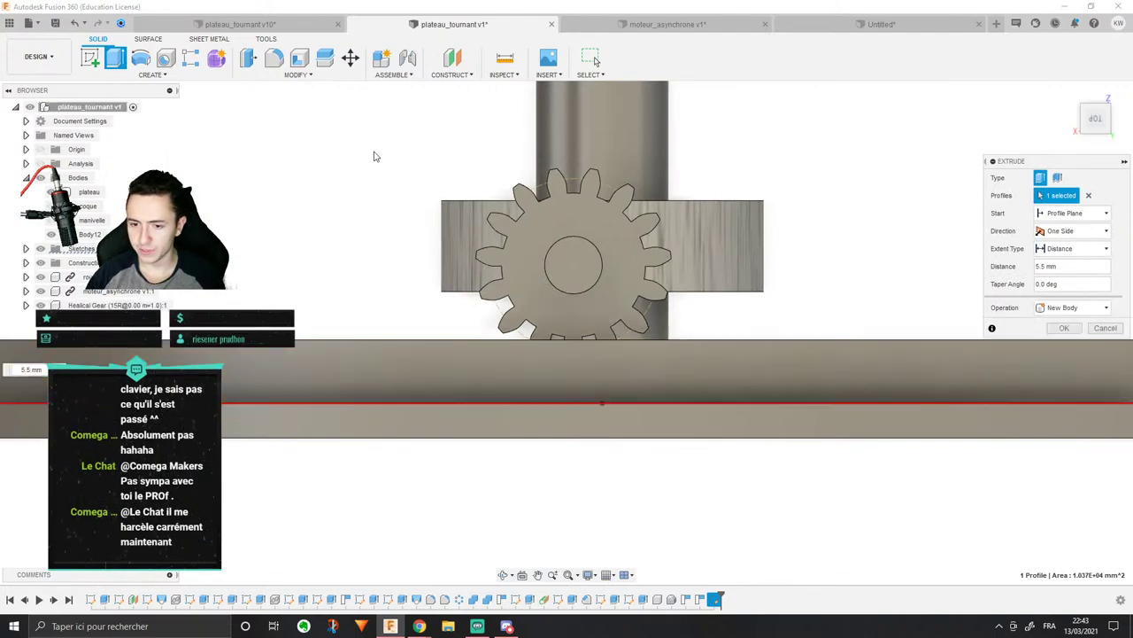
shift+middle_drag(377, 157, 431, 305)
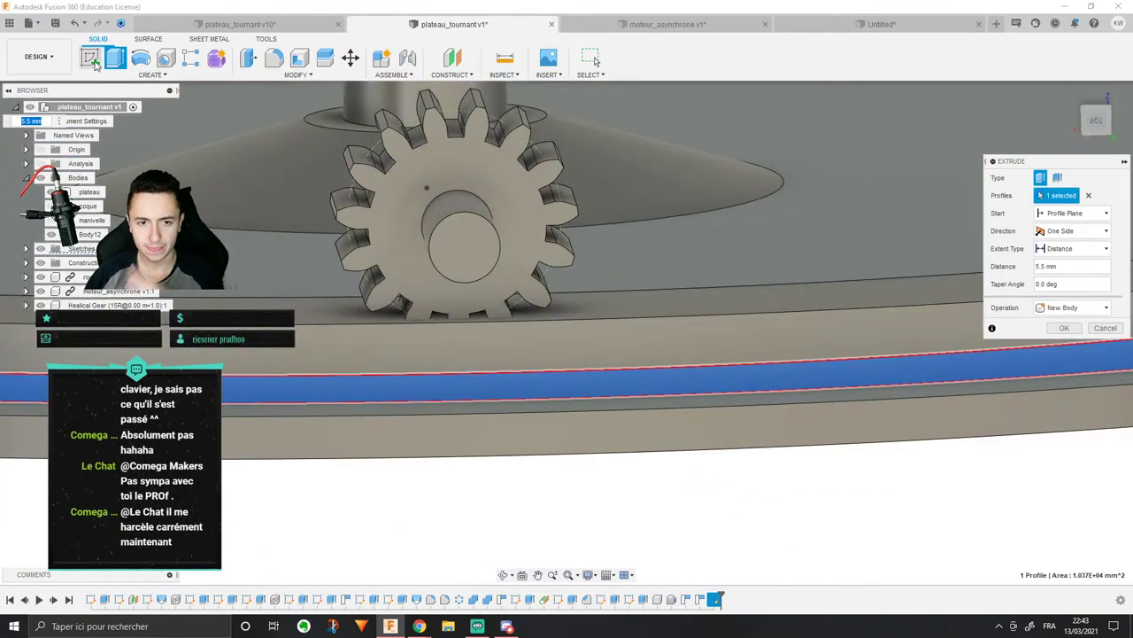
Step: Accept the ring extrusion and start a new sketch on the vertical plane next to the gear
click(89, 60)
scroll(322, 187, down, 3)
middle_drag(376, 241, 470, 338)
scroll(400, 281, down, 3)
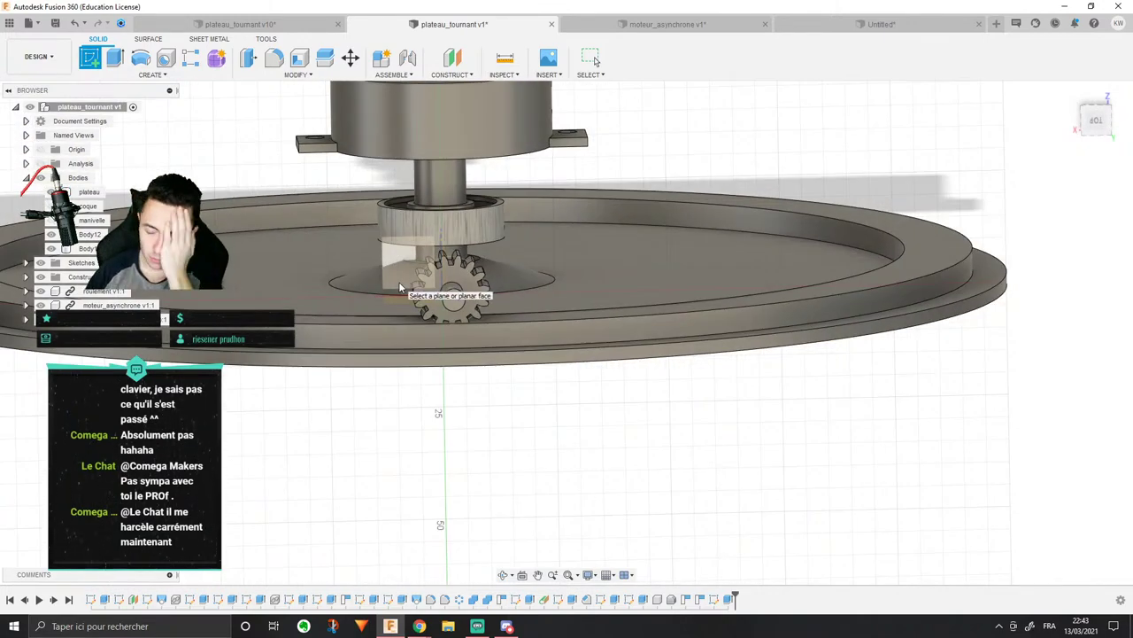
click(400, 288)
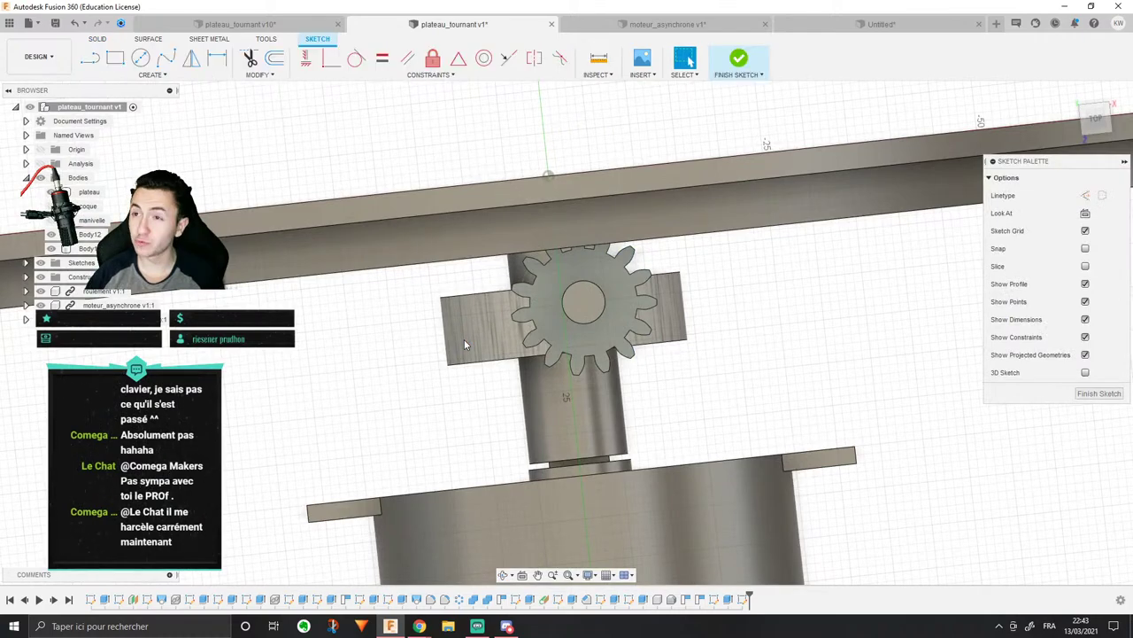
Step: Examine how the ring body on the plate's underside lines up with the gear and the motor assembly
scroll(464, 344, down, 3)
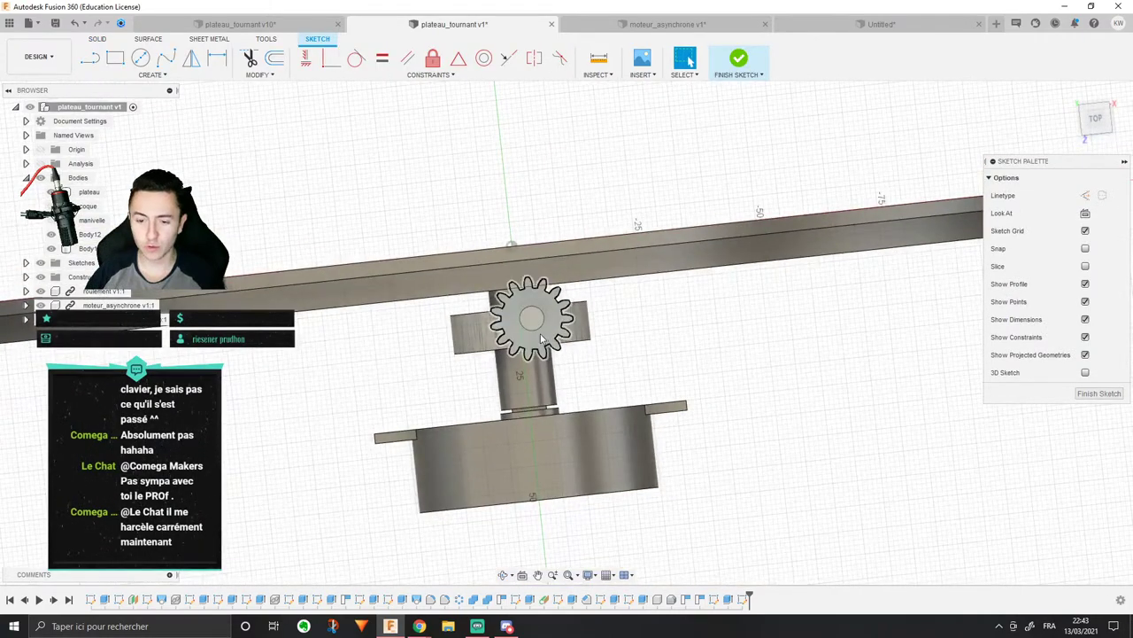
shift+middle_drag(539, 333, 477, 316)
shift+middle_drag(683, 271, 645, 282)
scroll(381, 315, down, 3)
shift+middle_drag(381, 315, 593, 326)
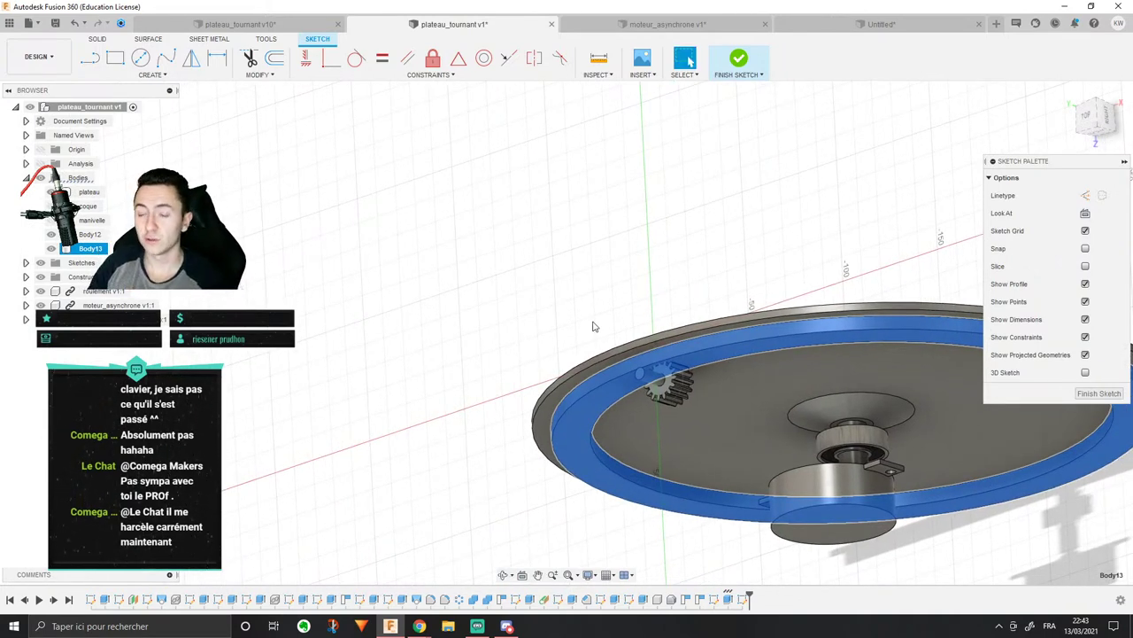
shift+middle_drag(591, 327, 605, 238)
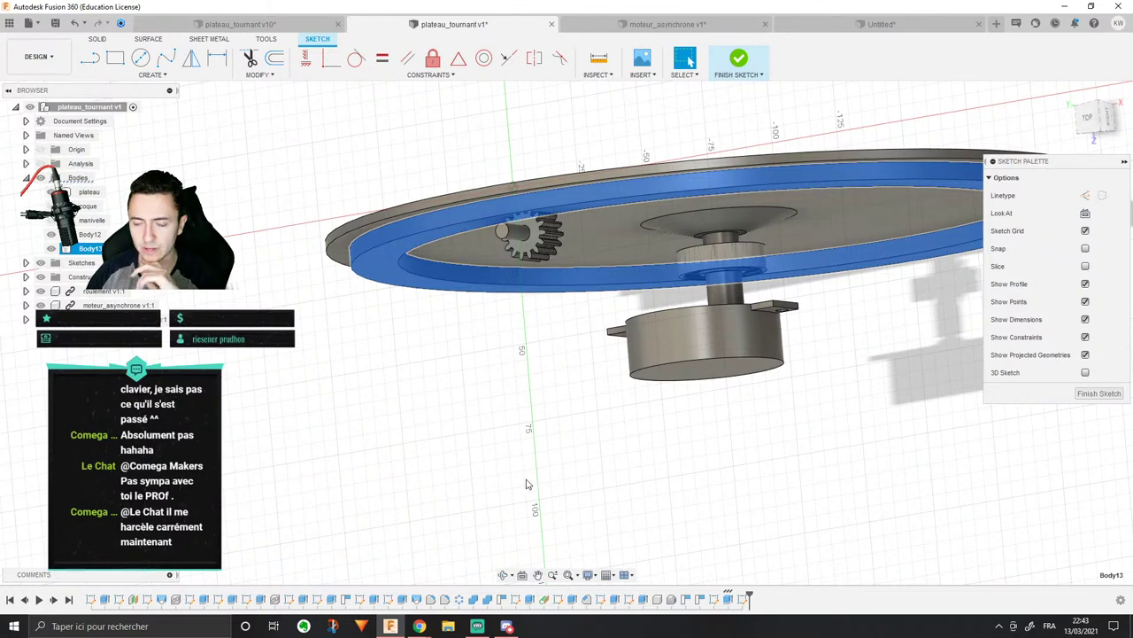
scroll(526, 483, up, 5)
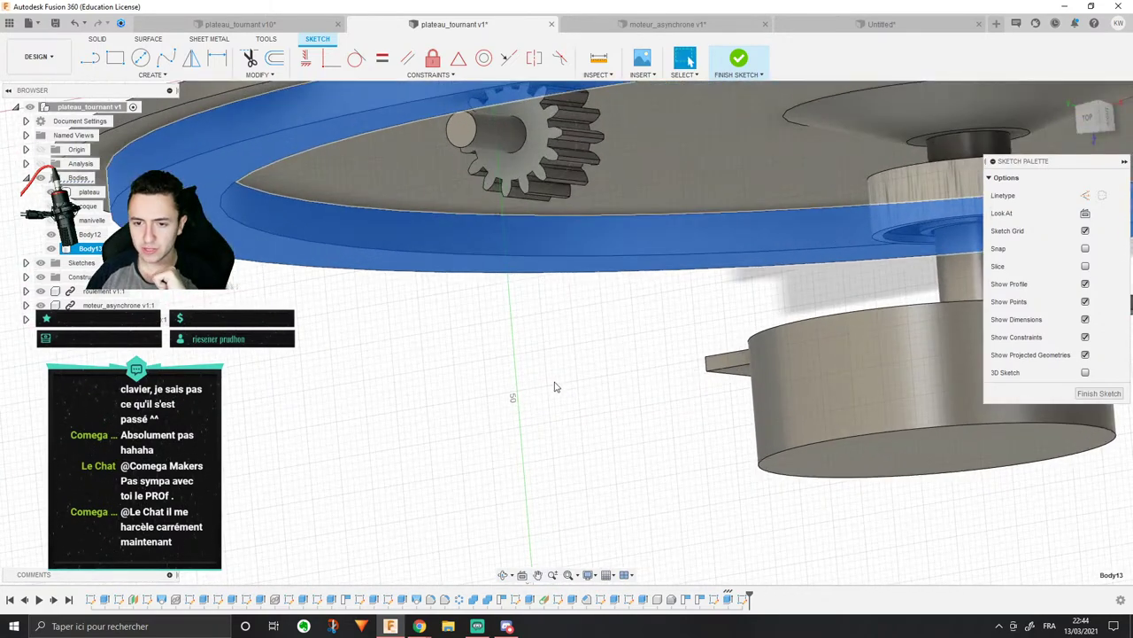
Step: Examine the ring body from beneath the plate and where it meets the gear on the crank shaft
scroll(555, 387, down, 6)
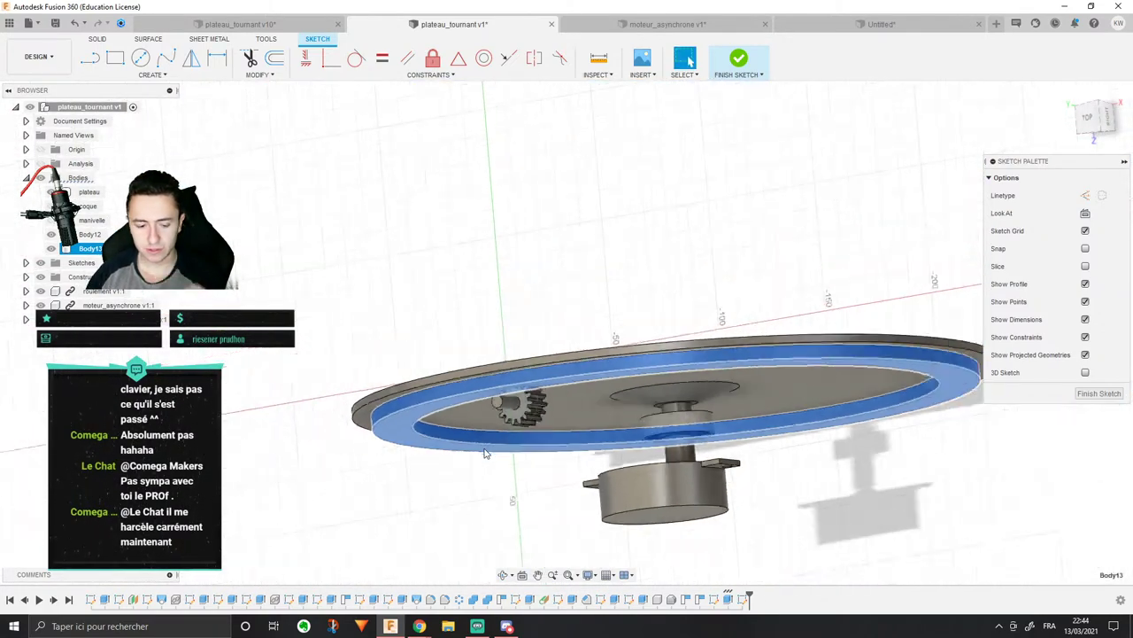
shift+middle_drag(484, 453, 523, 271)
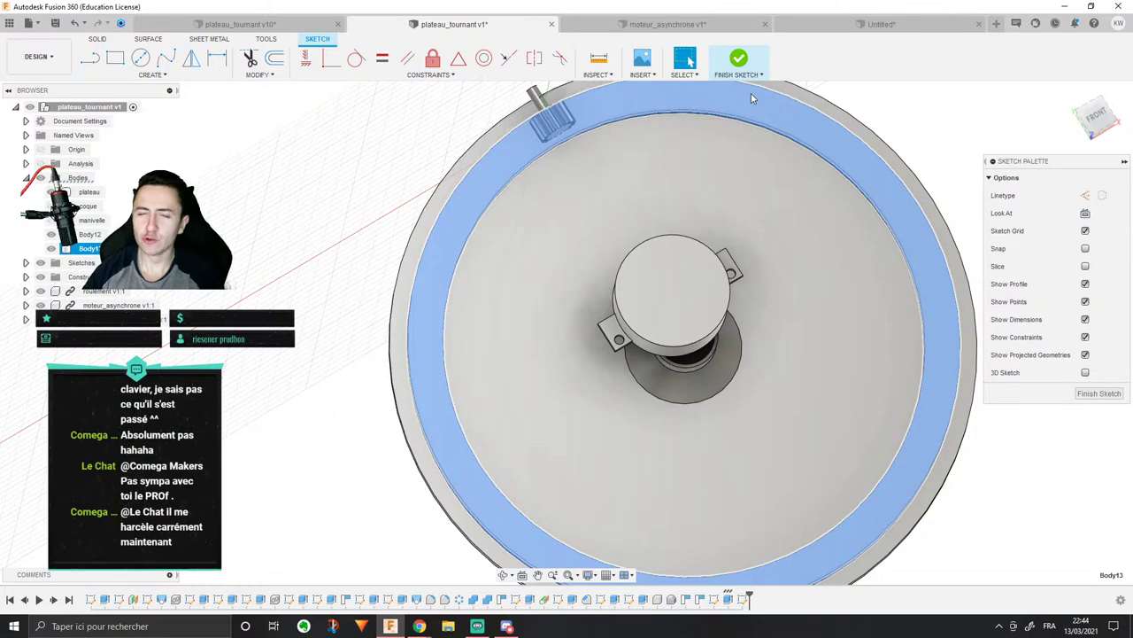
click(751, 96)
shift+middle_drag(544, 312, 565, 244)
shift+middle_drag(591, 359, 653, 86)
scroll(706, 109, up, 3)
mouse_move(691, 182)
shift+middle_down()
mouse_move(723, 179)
mouse_move(713, 204)
mouse_move(739, 193)
mouse_move(705, 158)
mouse_move(691, 195)
shift+middle_up()
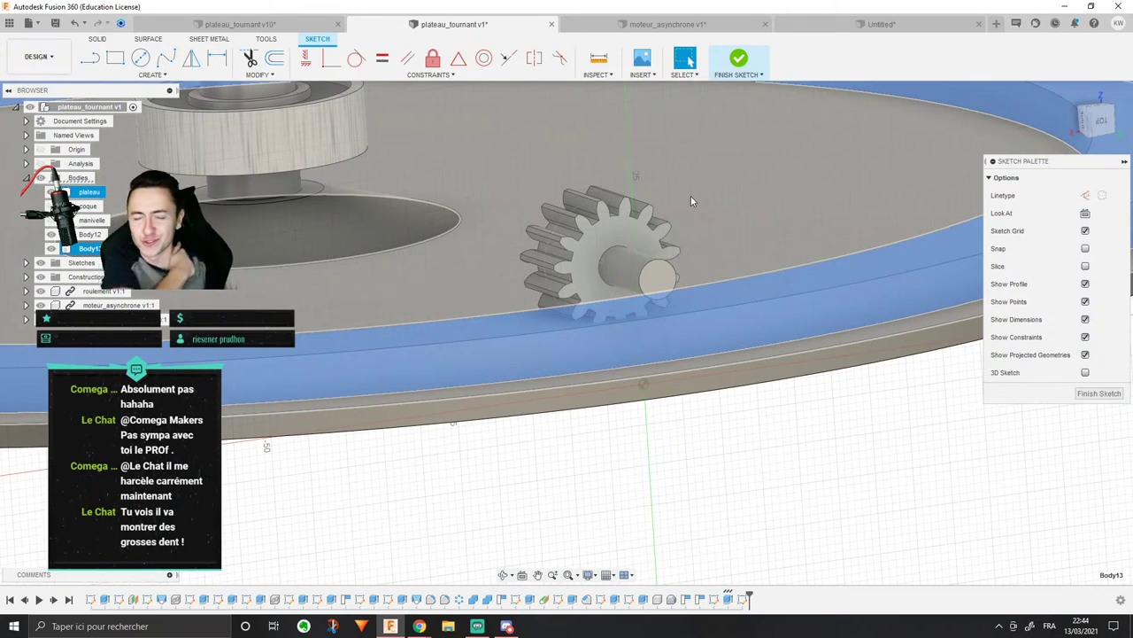
Step: Inspect the gear's tooth profile and how deep its teeth sit in the ring body
scroll(609, 269, up, 2)
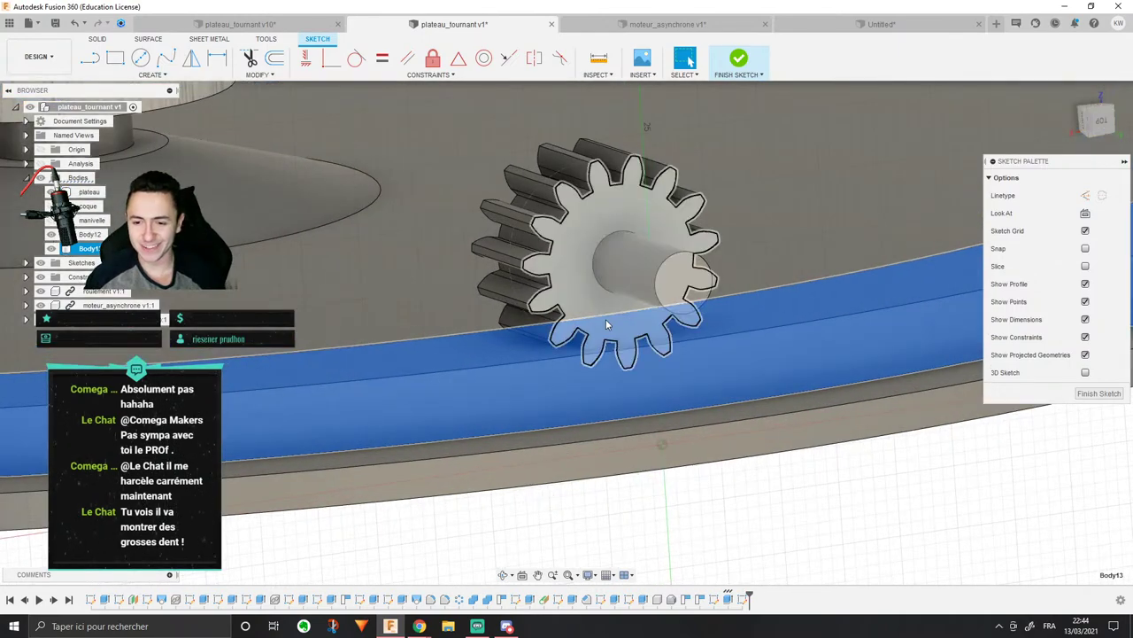
click(606, 320)
mouse_move(606, 319)
shift+middle_down()
mouse_move(569, 309)
mouse_move(592, 335)
shift+middle_up()
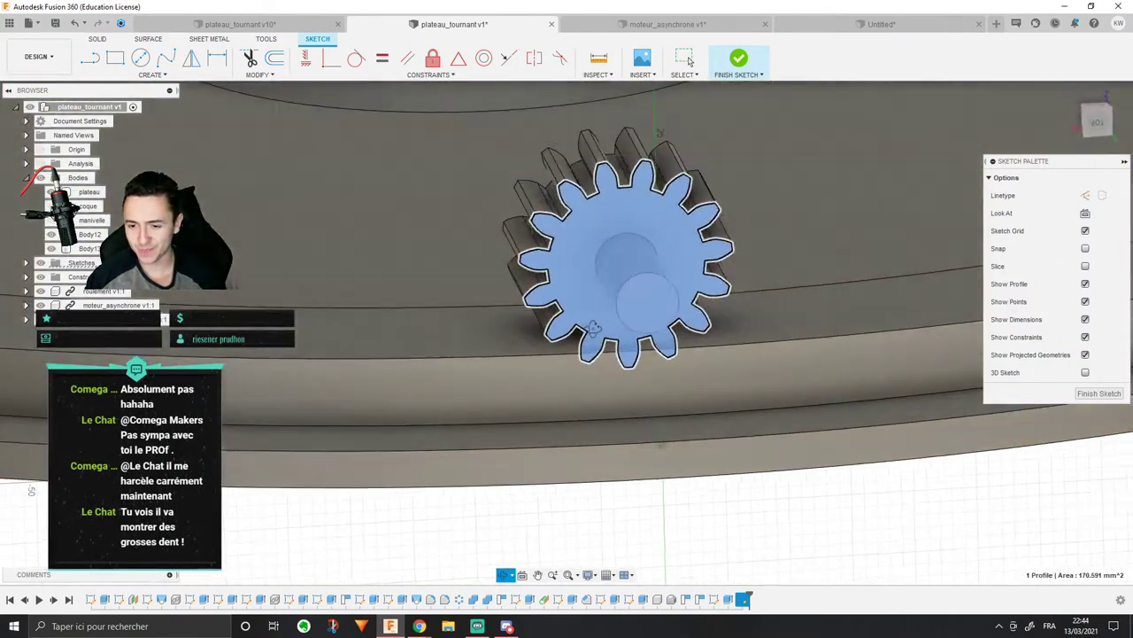
scroll(597, 338, down, 2)
scroll(597, 337, down, 1)
middle_drag(473, 312, 413, 289)
scroll(415, 291, up, 2)
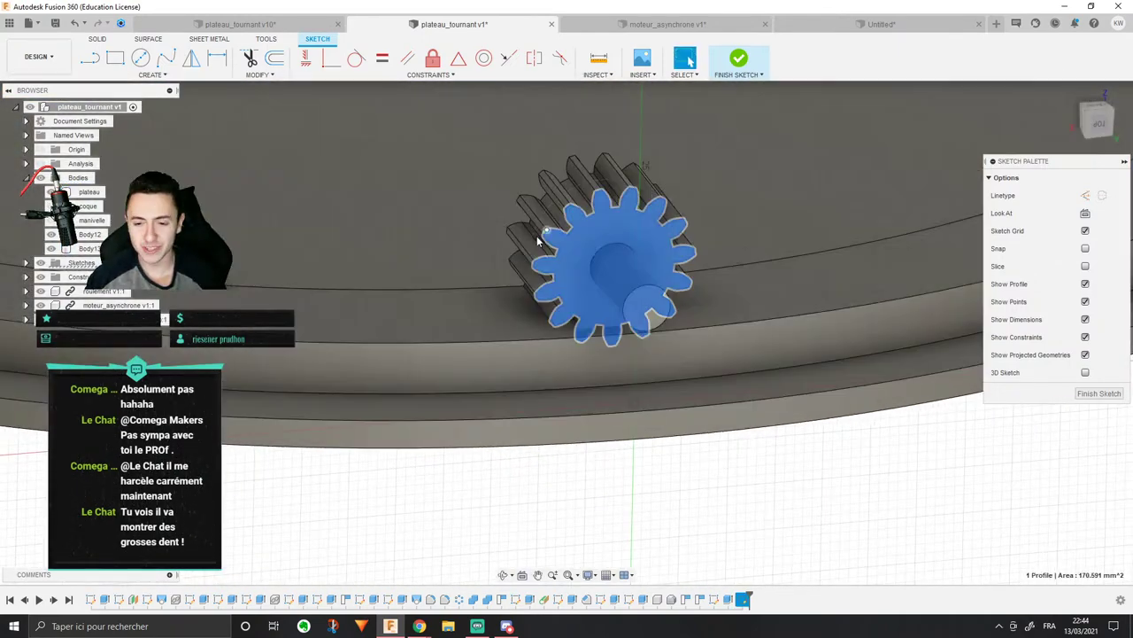
shift+middle_drag(547, 233, 532, 186)
click(685, 58)
click(599, 448)
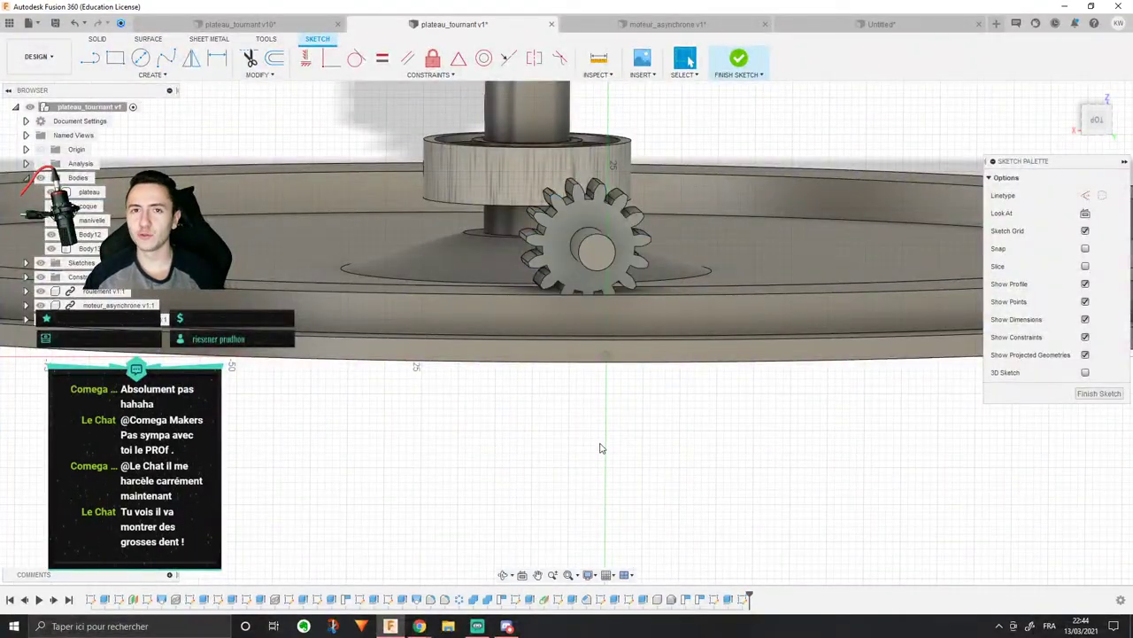
mouse_move(713, 312)
shift+middle_down()
mouse_move(704, 272)
mouse_move(757, 310)
mouse_move(748, 304)
mouse_move(747, 317)
mouse_move(731, 298)
shift+middle_up()
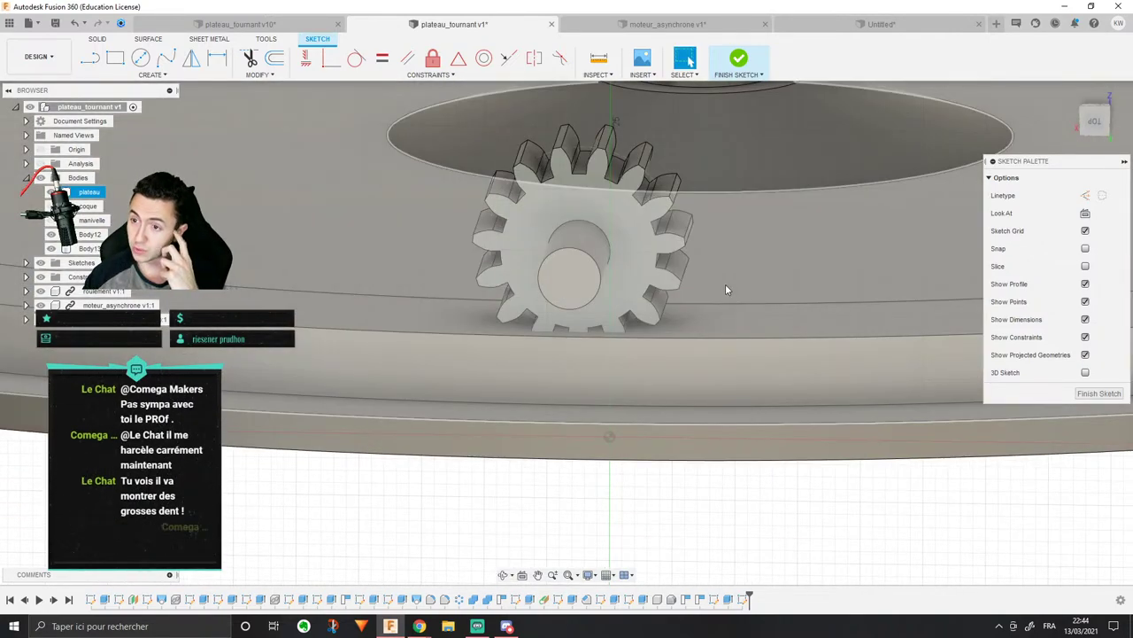
scroll(725, 290, down, 1)
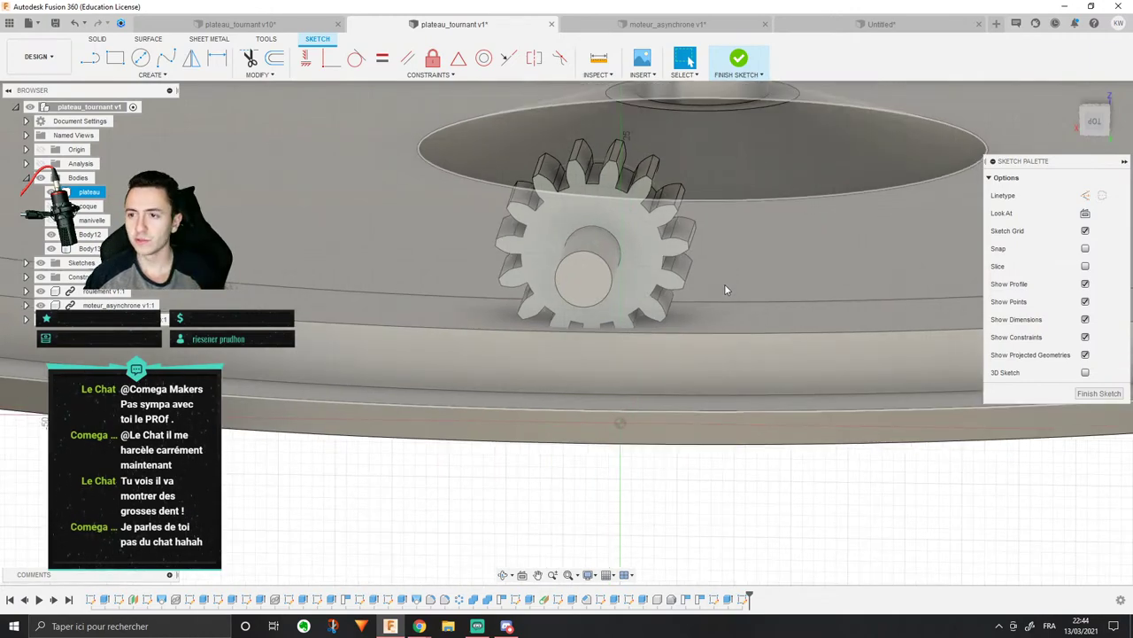
scroll(726, 290, down, 2)
shift+middle_drag(725, 290, 664, 263)
Step: Hide the straight-toothed gear component on the crank shaft
click(659, 258)
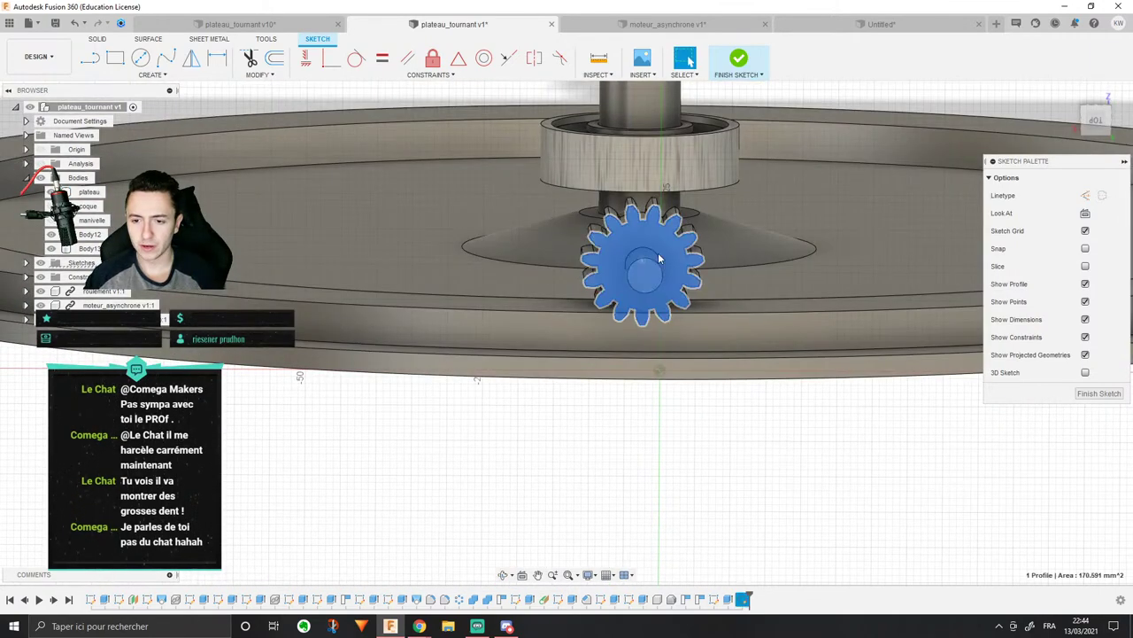
click(85, 234)
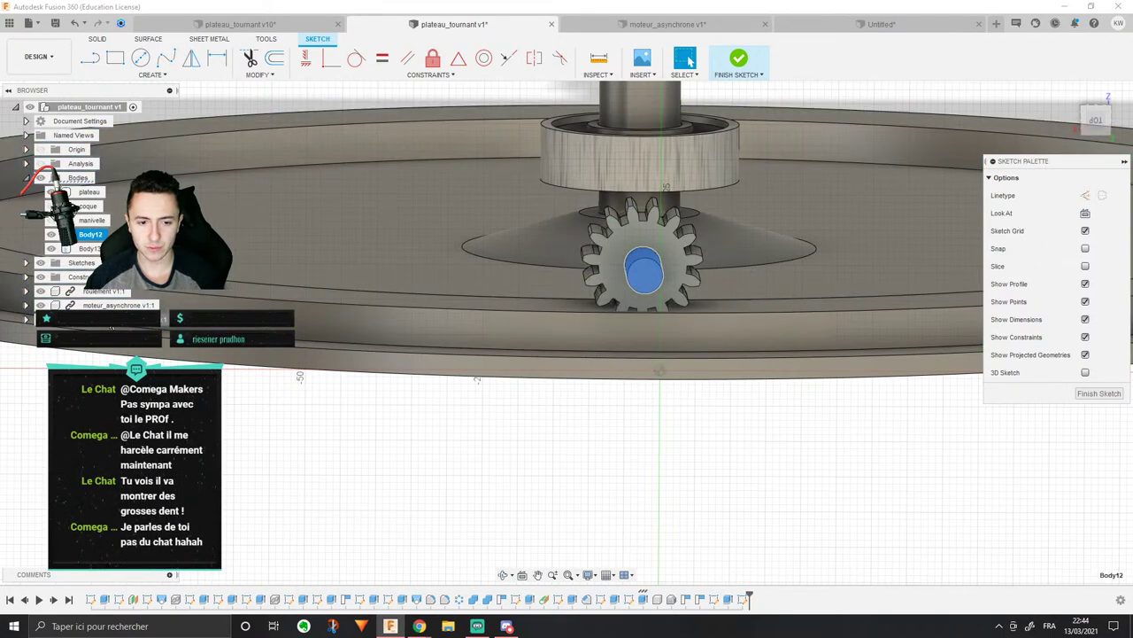
click(39, 318)
middle_drag(231, 458, 176, 500)
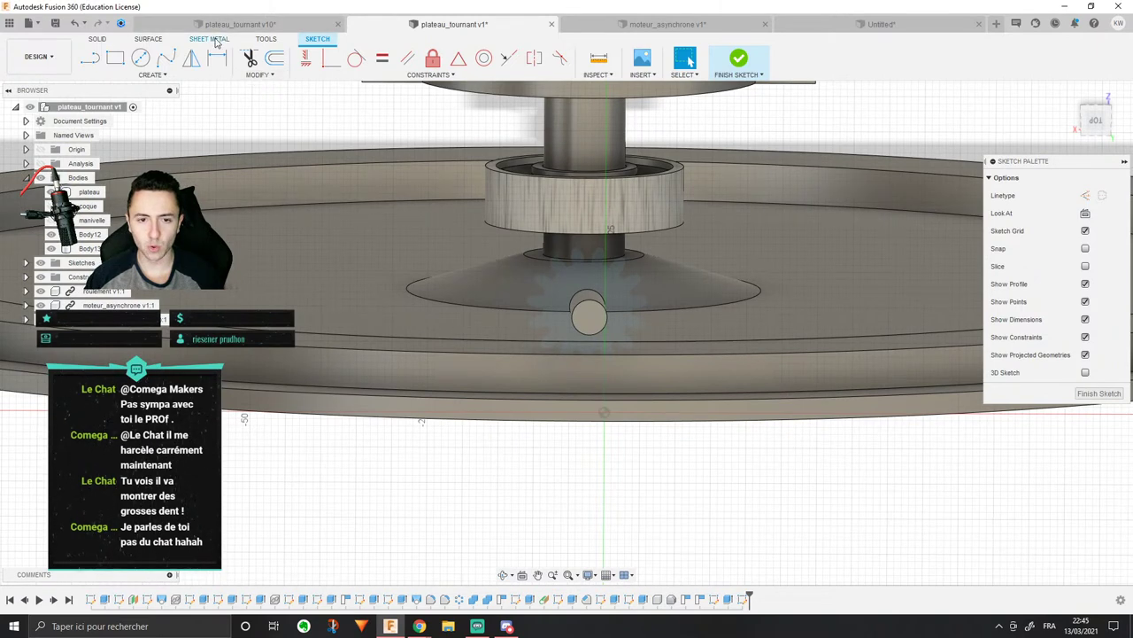
Step: Start a Helical Gear+ on the plane of the existing gear profile, centred on the end of the crank shaft
click(211, 40)
click(168, 40)
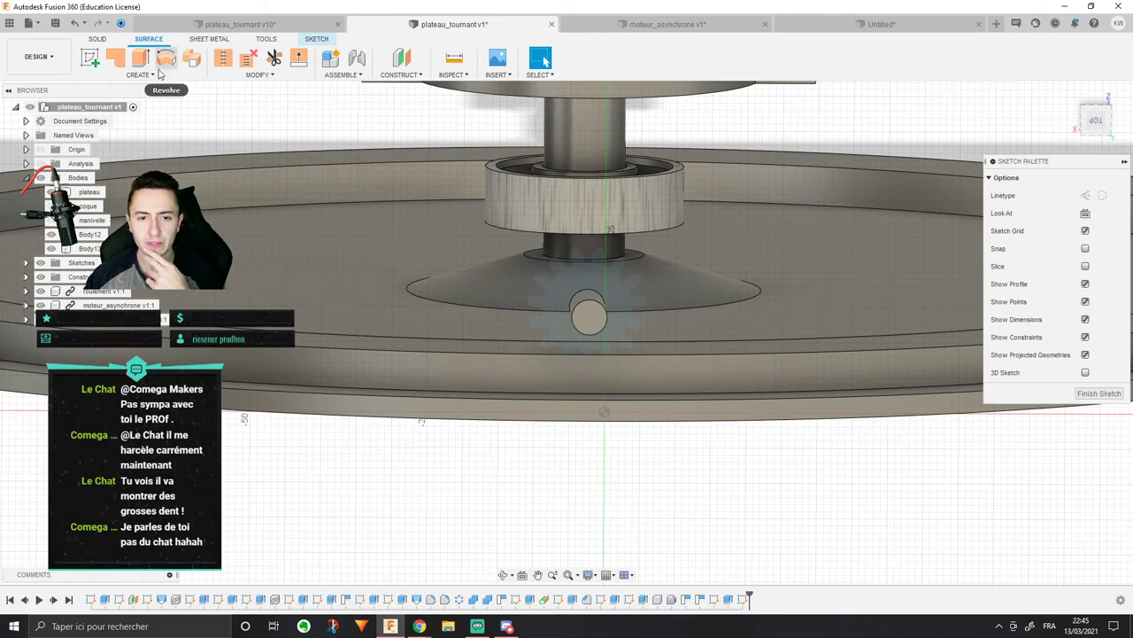
click(99, 40)
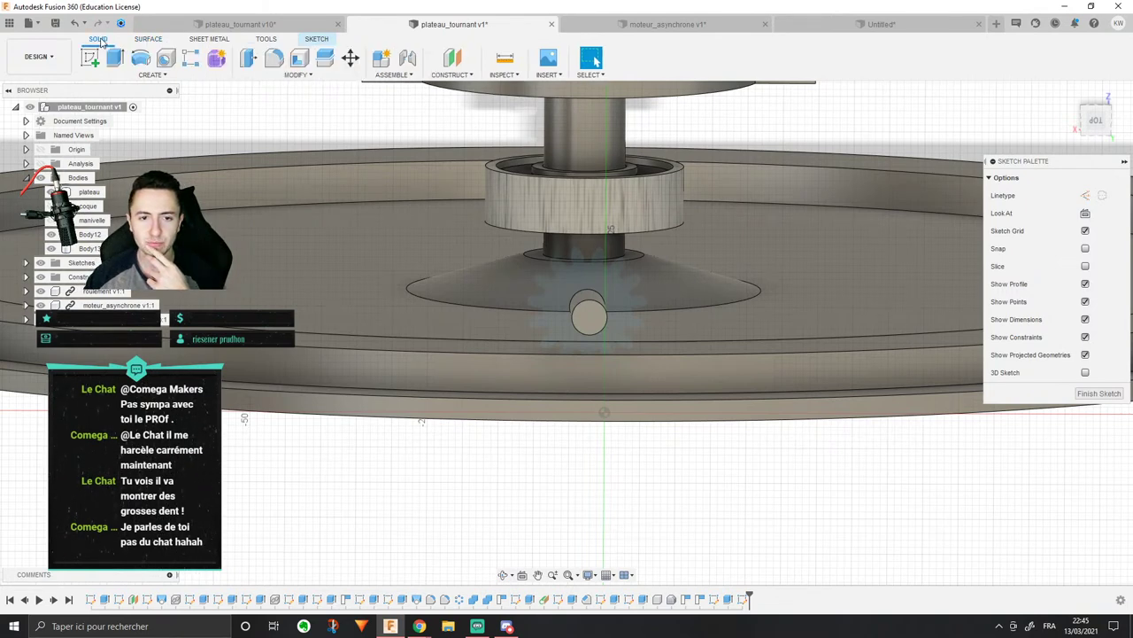
click(268, 76)
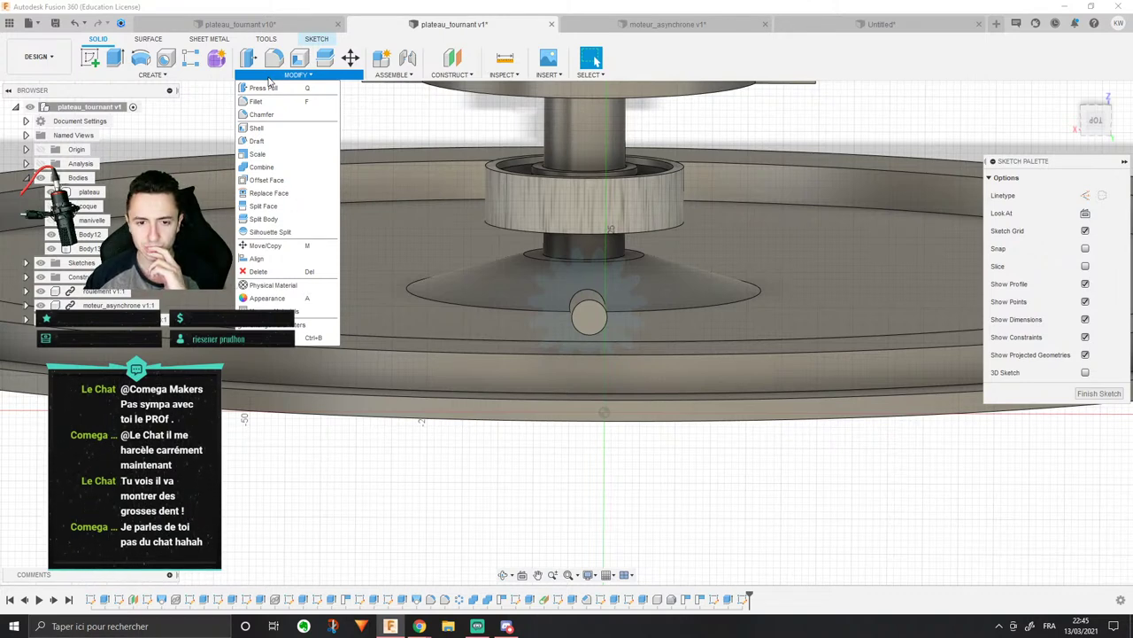
click(153, 75)
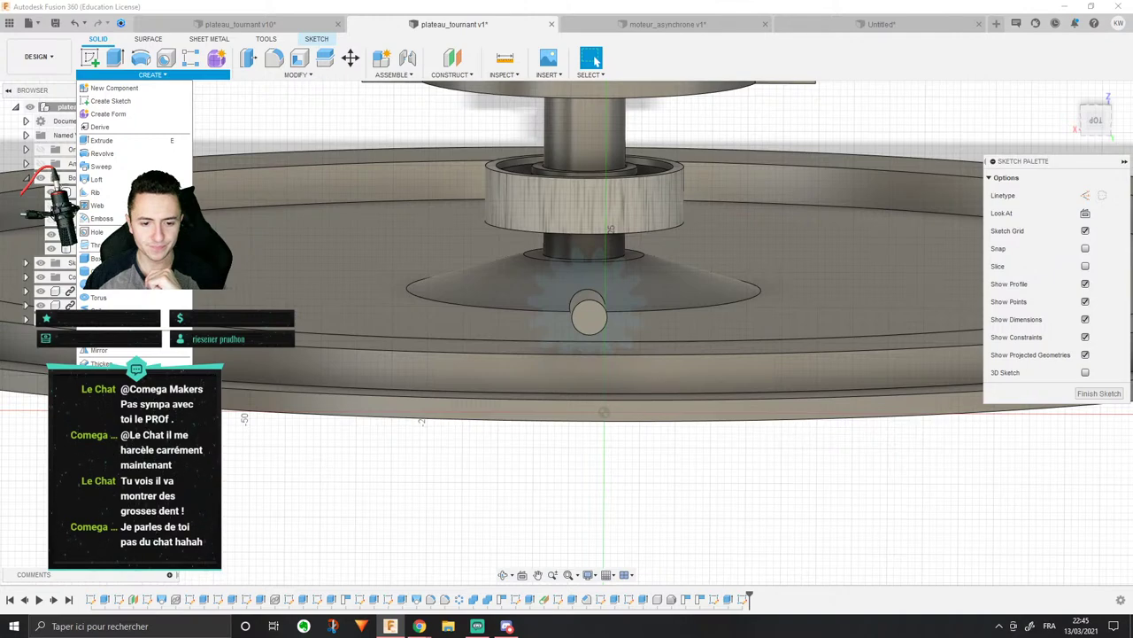
click(132, 429)
shift+middle_drag(637, 359, 815, 300)
scroll(814, 286, up, 2)
click(1071, 177)
scroll(797, 314, up, 1)
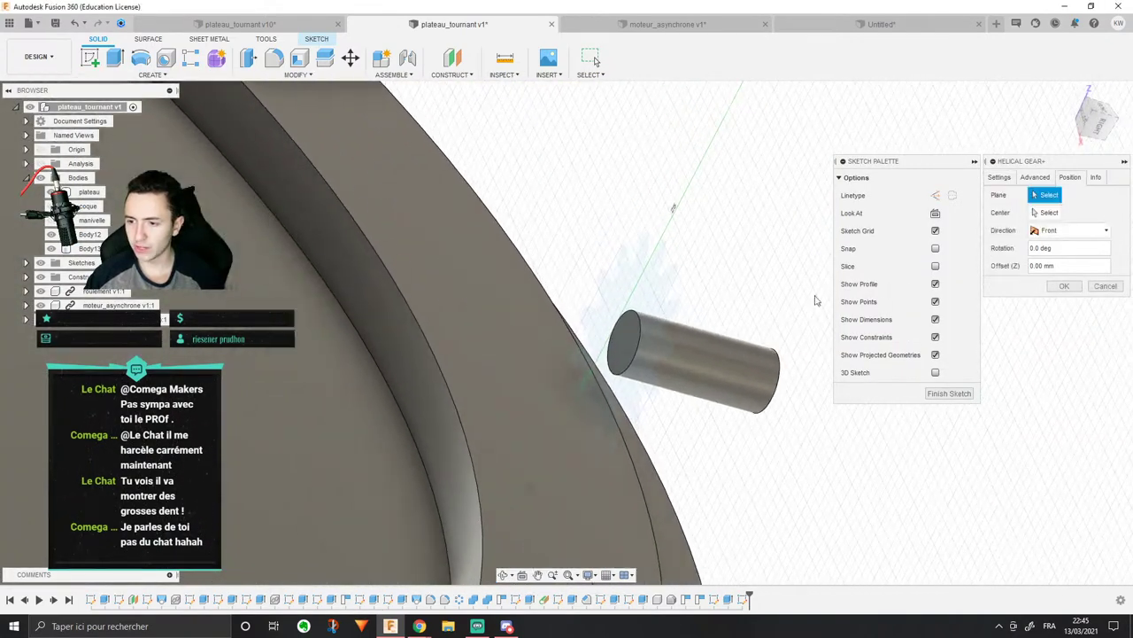
click(629, 345)
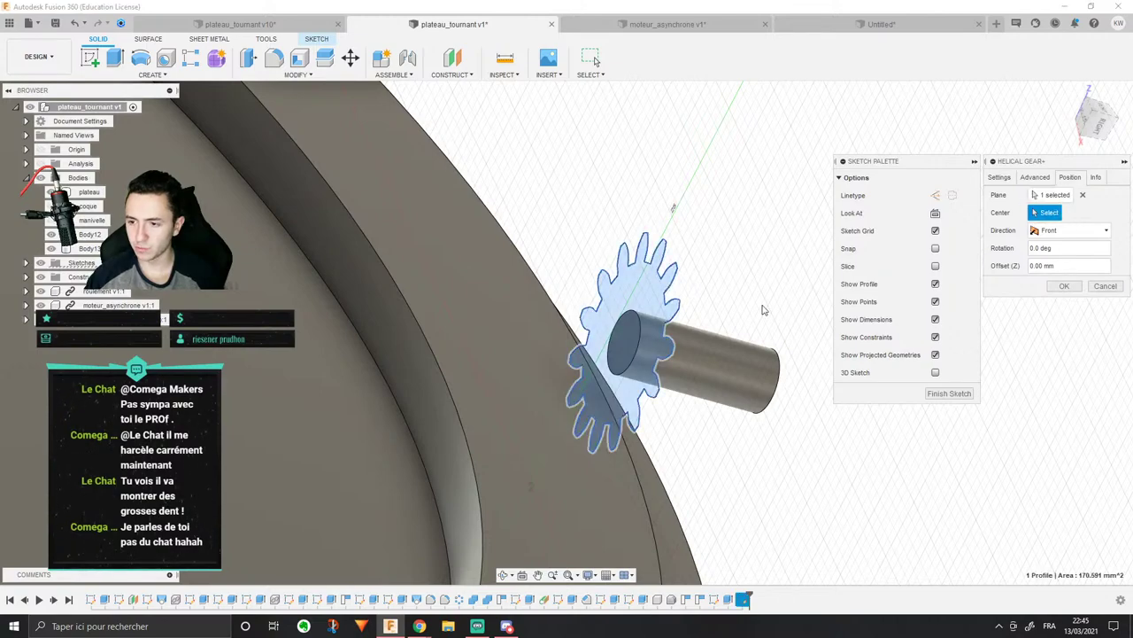
click(625, 342)
shift+middle_drag(665, 332, 850, 243)
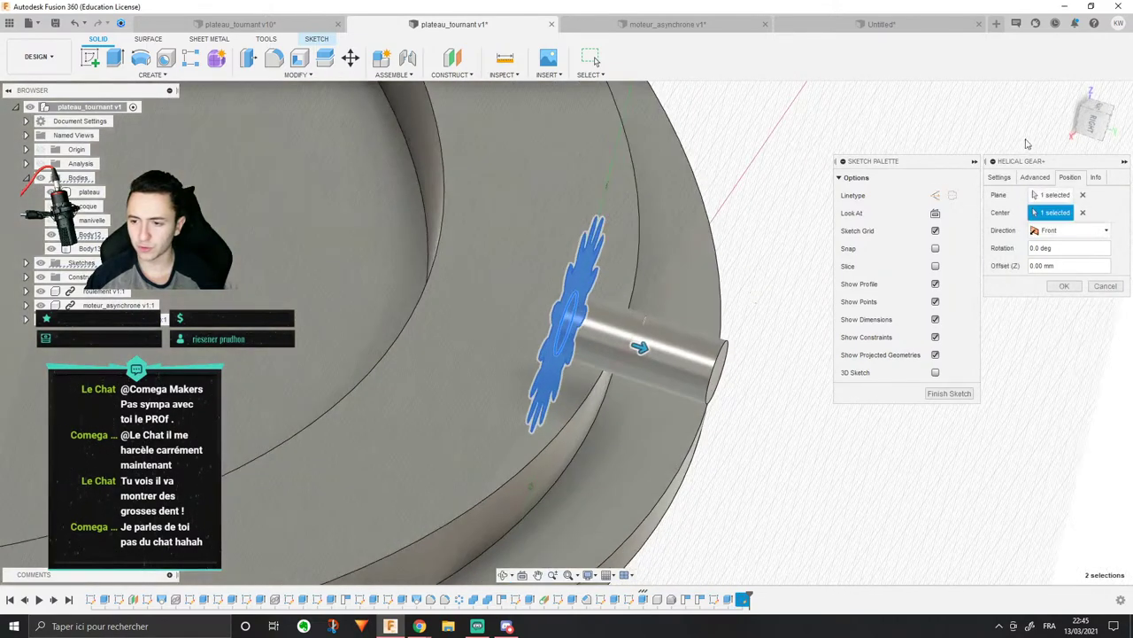
Step: Turn on the preview of the new gear and lower its number of teeth to 14
click(999, 177)
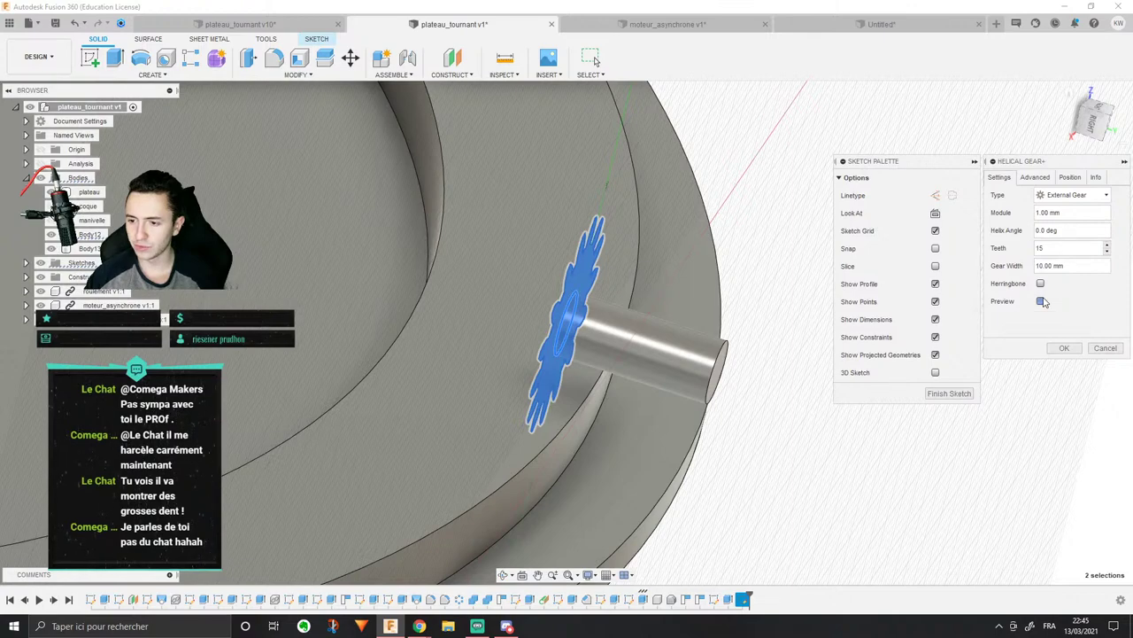
click(1041, 301)
mouse_move(784, 239)
shift+middle_down()
mouse_move(743, 196)
mouse_move(667, 239)
shift+middle_up()
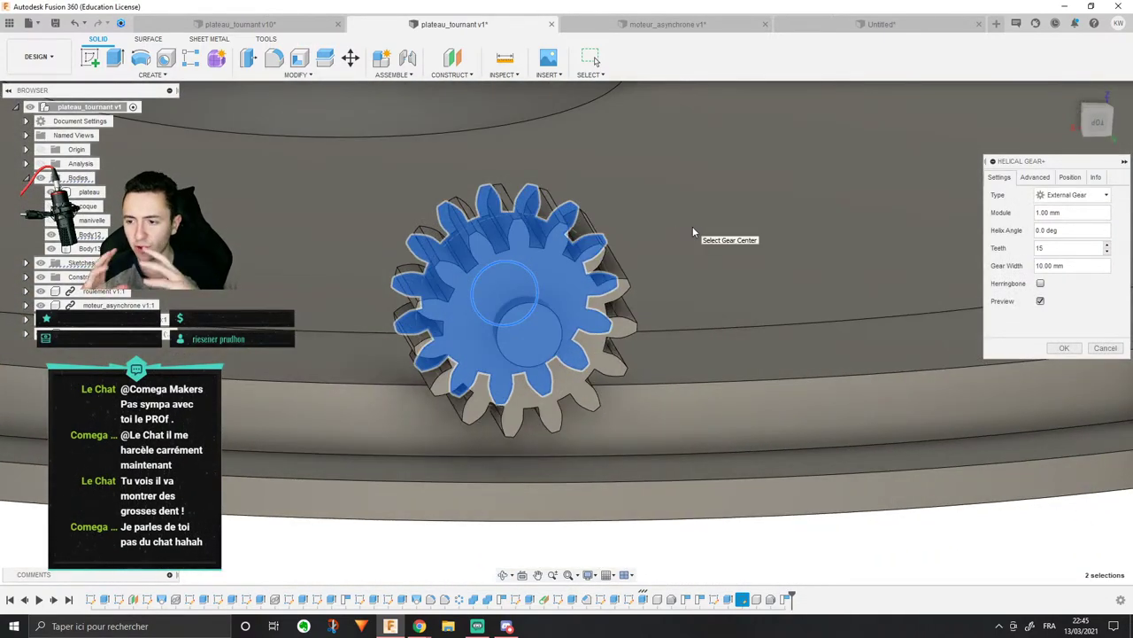
click(1107, 246)
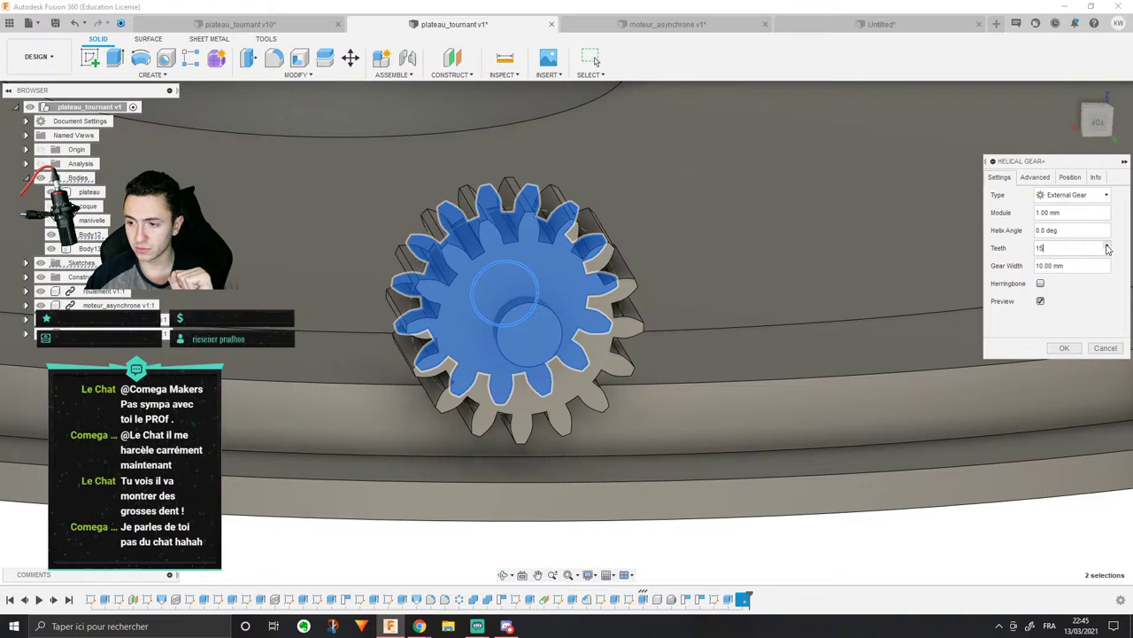
click(1107, 249)
click(1107, 250)
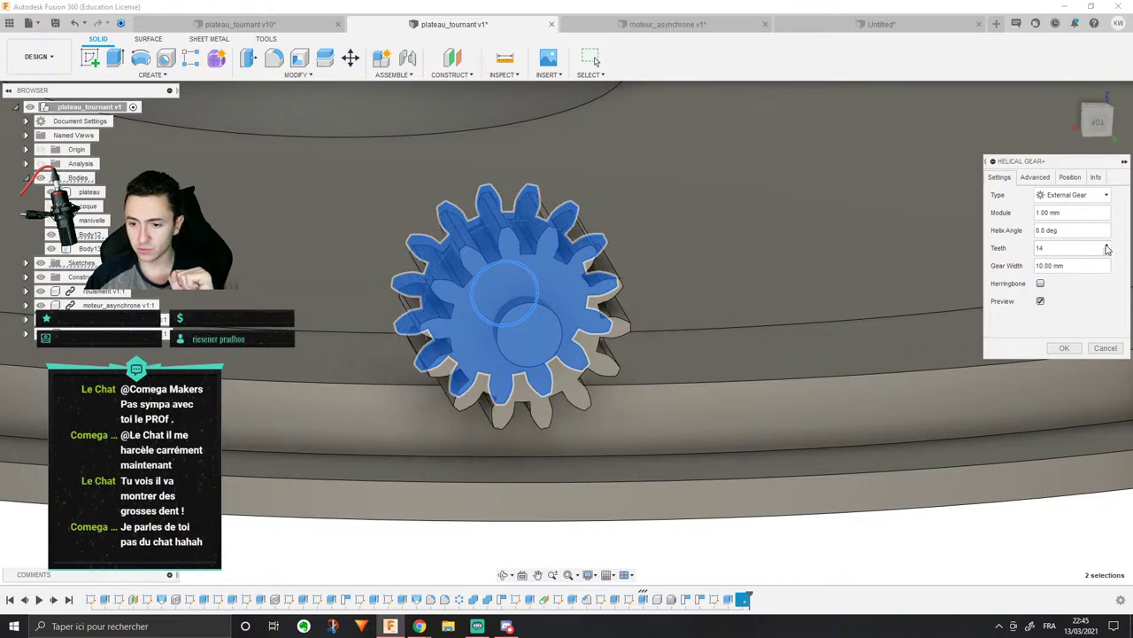
Step: Try larger tooth counts of 17, 20 and 2010 for the new gear
click(1070, 253)
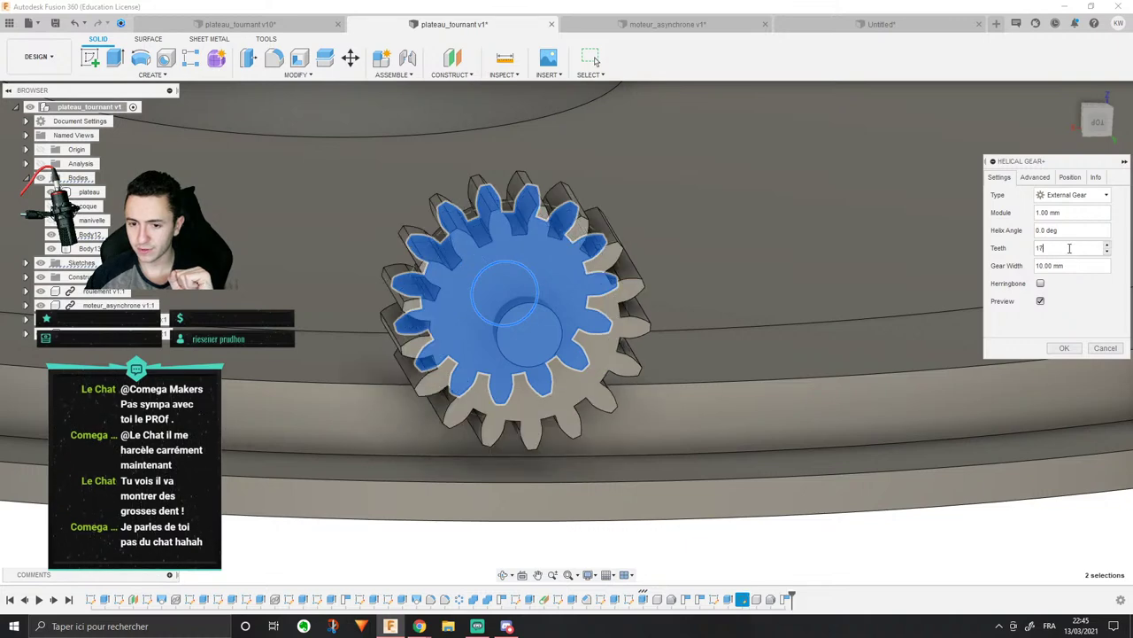
key(BackSpace)
text(7)
shift+middle_drag(724, 245, 728, 277)
double_click(1082, 245)
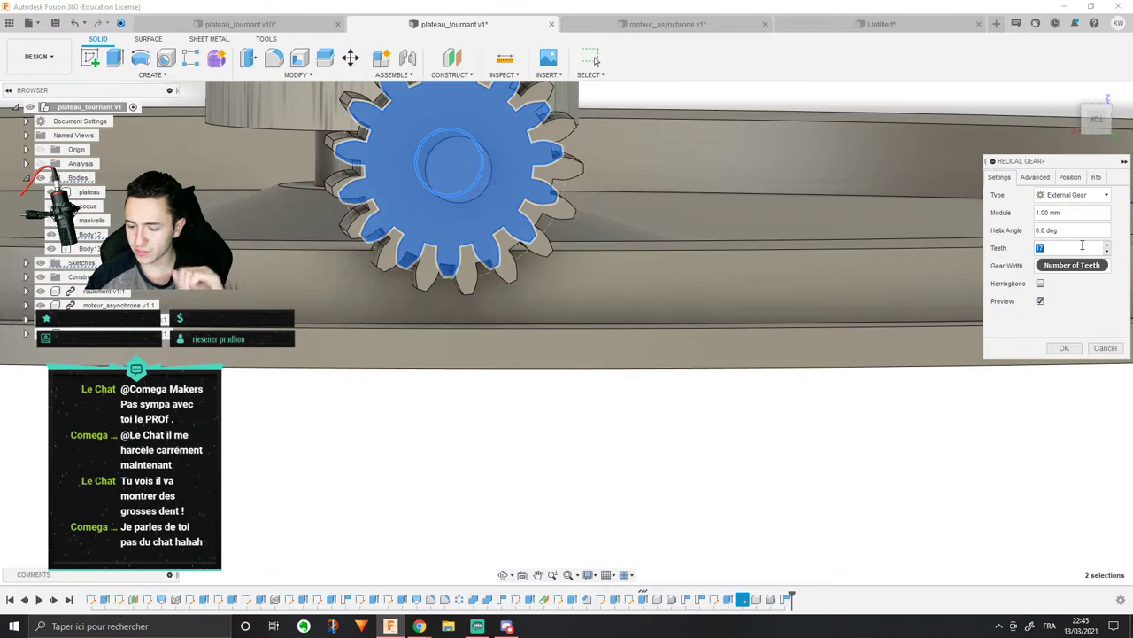
text(20)
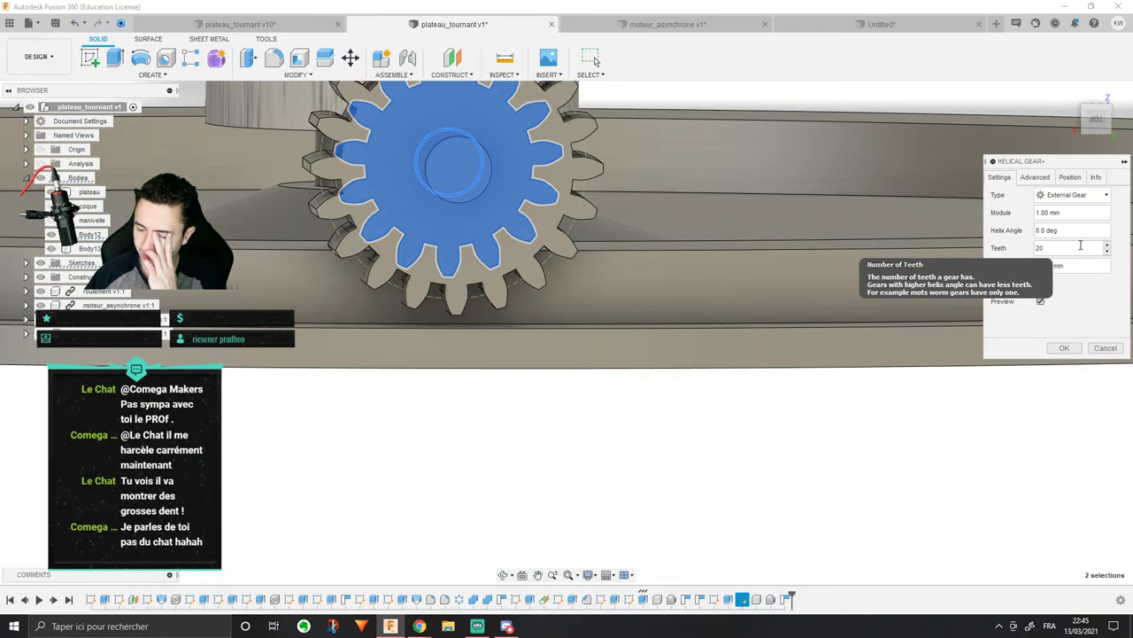
text(10)
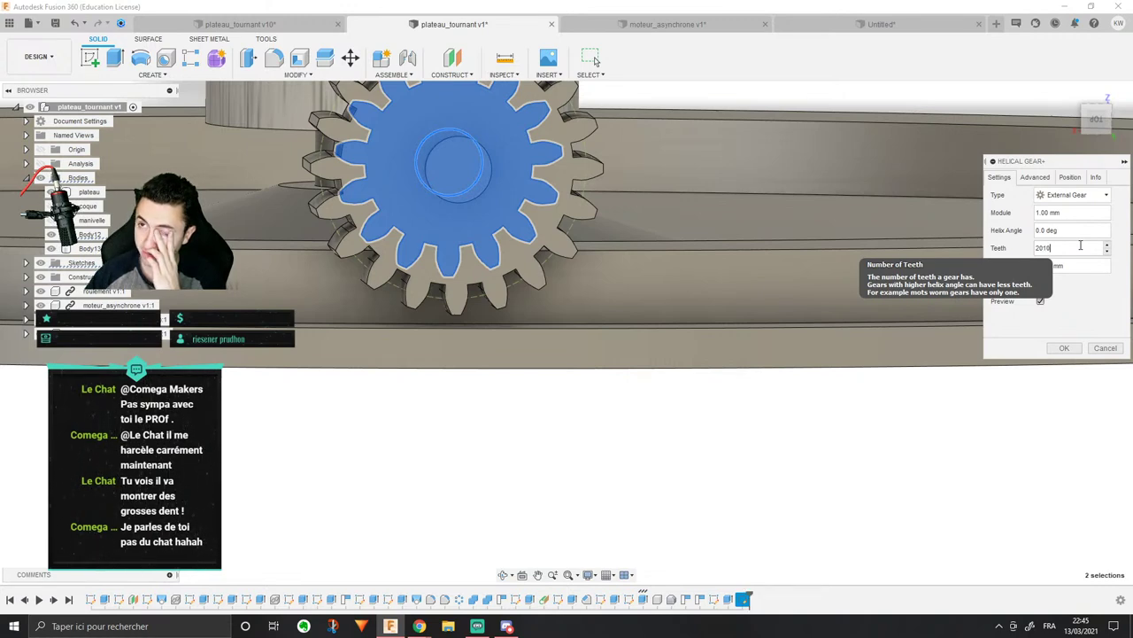
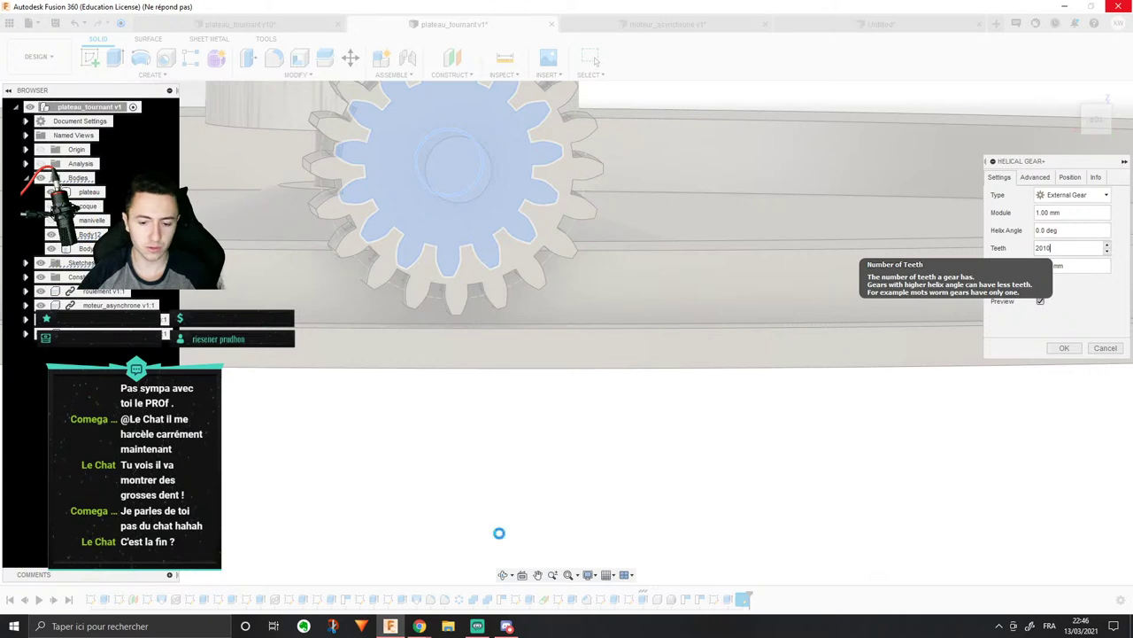
Step: Switch to Chrome to look at the bearing drawing and the Autodesk App Store search, and minimize both windows
mouse_move(420, 626)
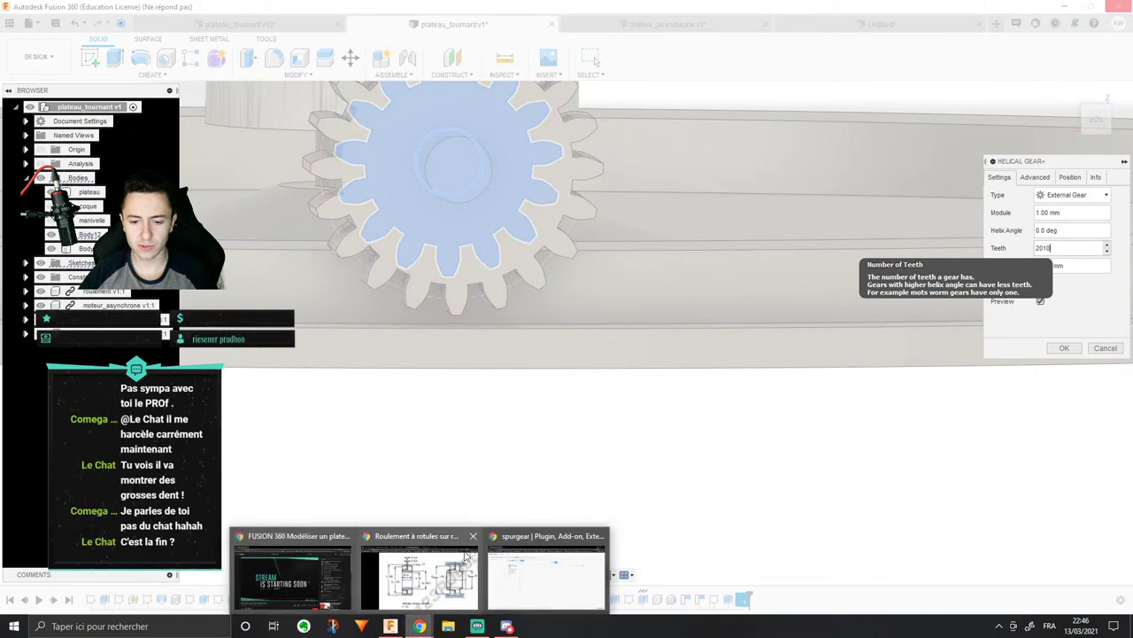
click(467, 555)
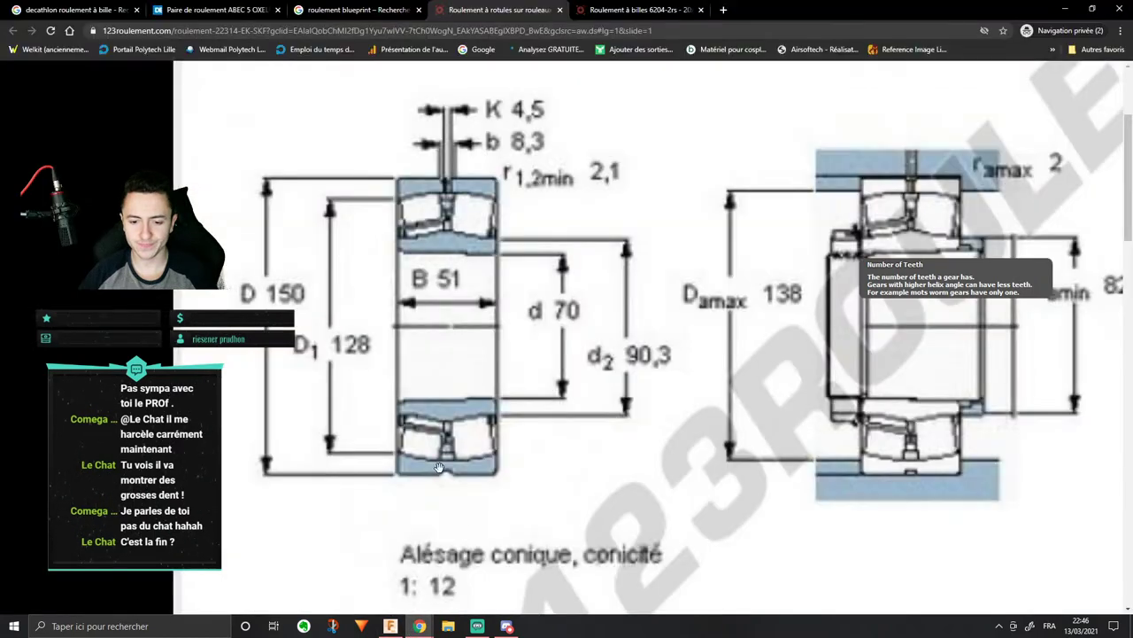
click(1060, 10)
click(422, 625)
click(515, 578)
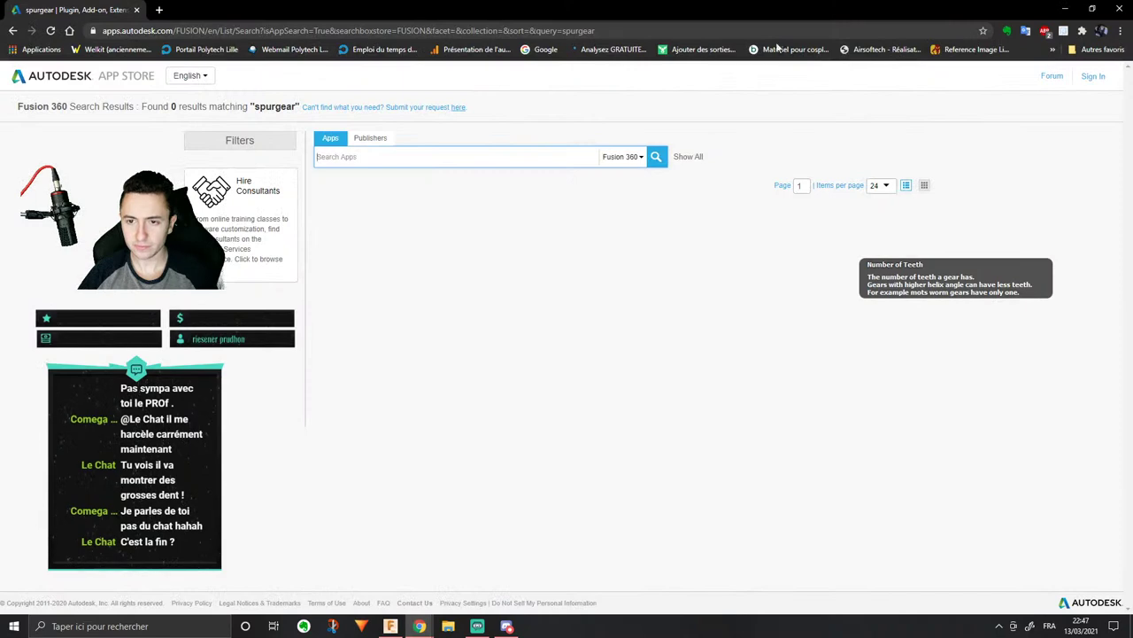
click(1065, 9)
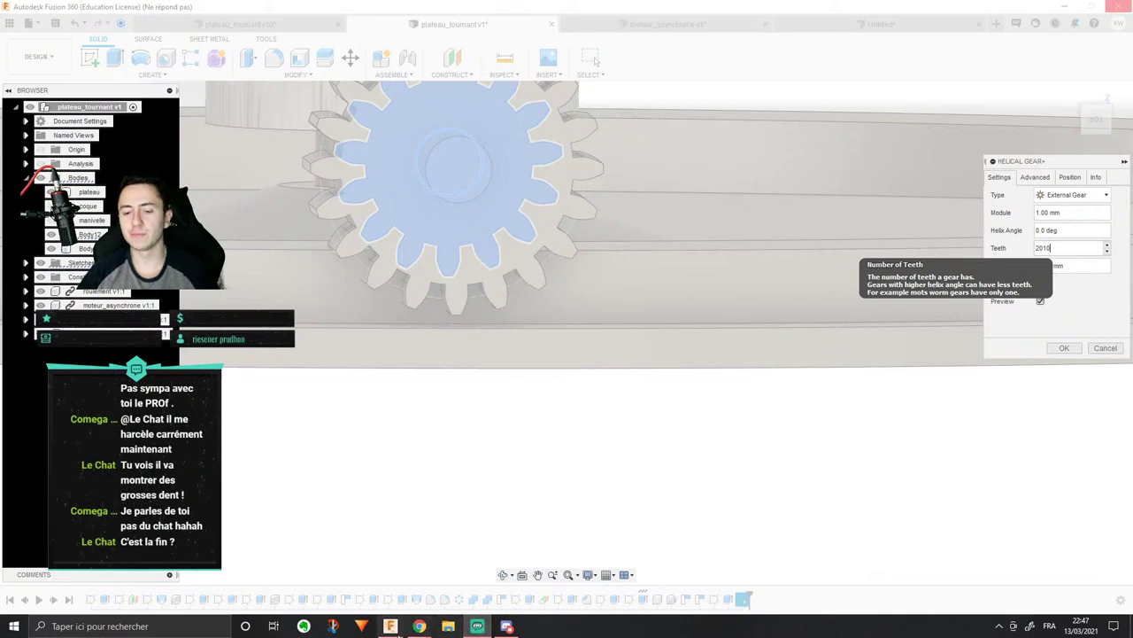
Step: Force the unresponsive Fusion 360 to close
mouse_move(426, 620)
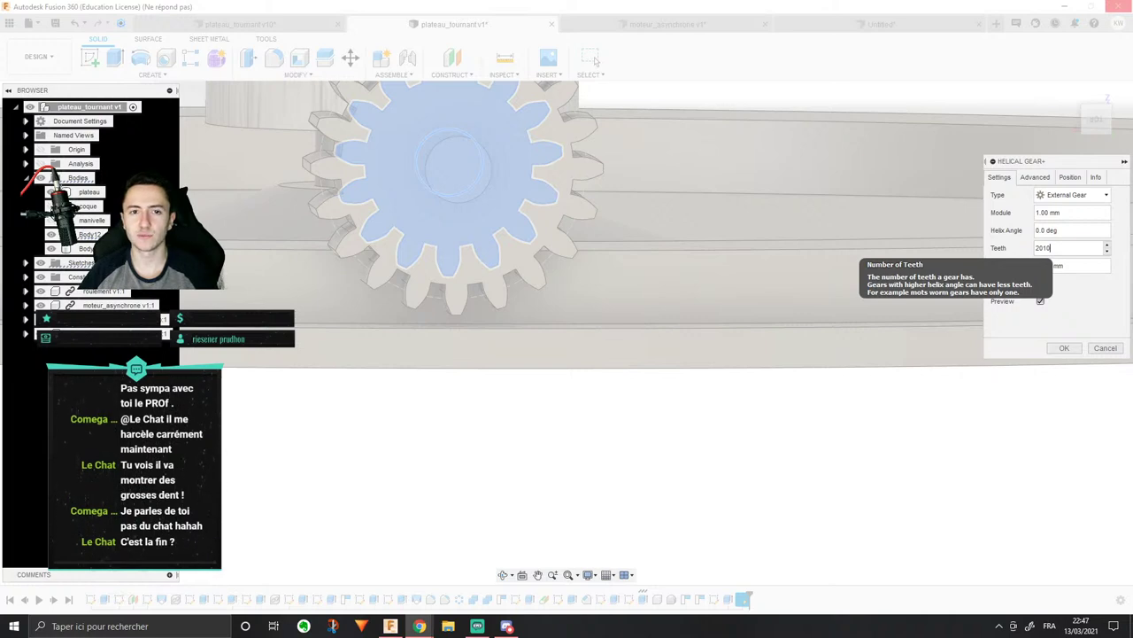
click(504, 265)
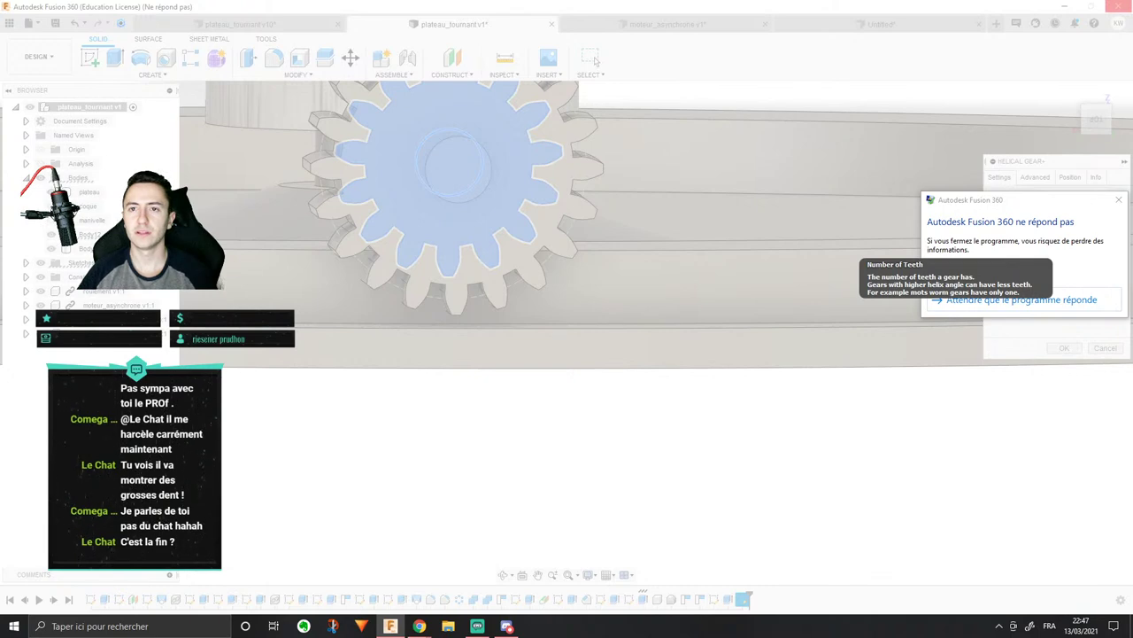
click(588, 327)
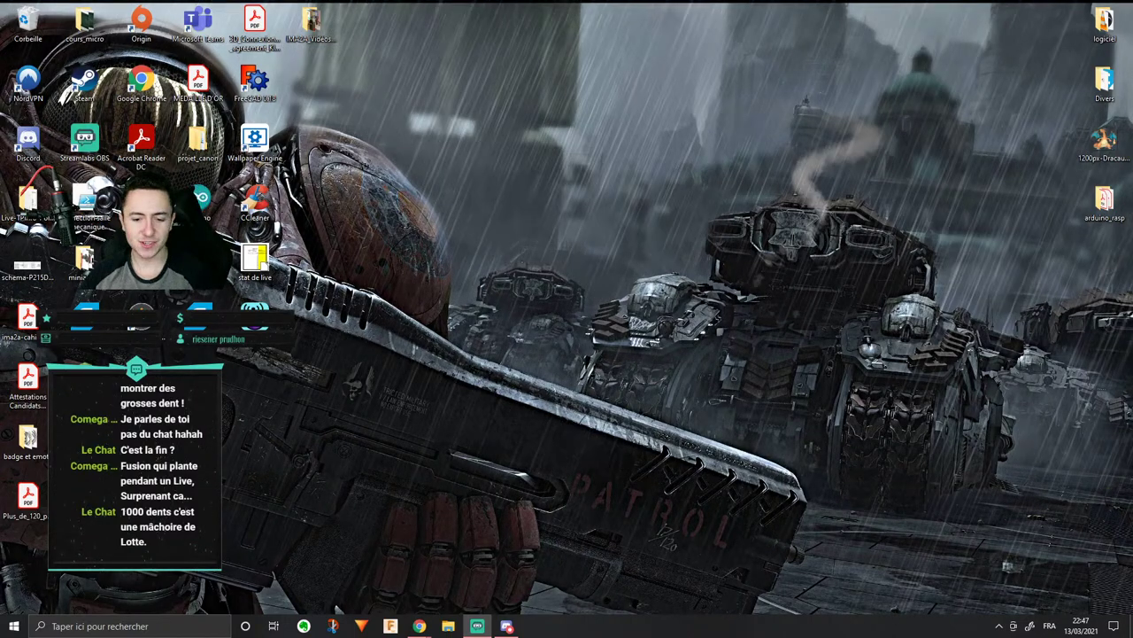
Step: Restart Fusion 360 and switch to Chrome to open the channel's unanswered comments in YouTube Studio
click(392, 626)
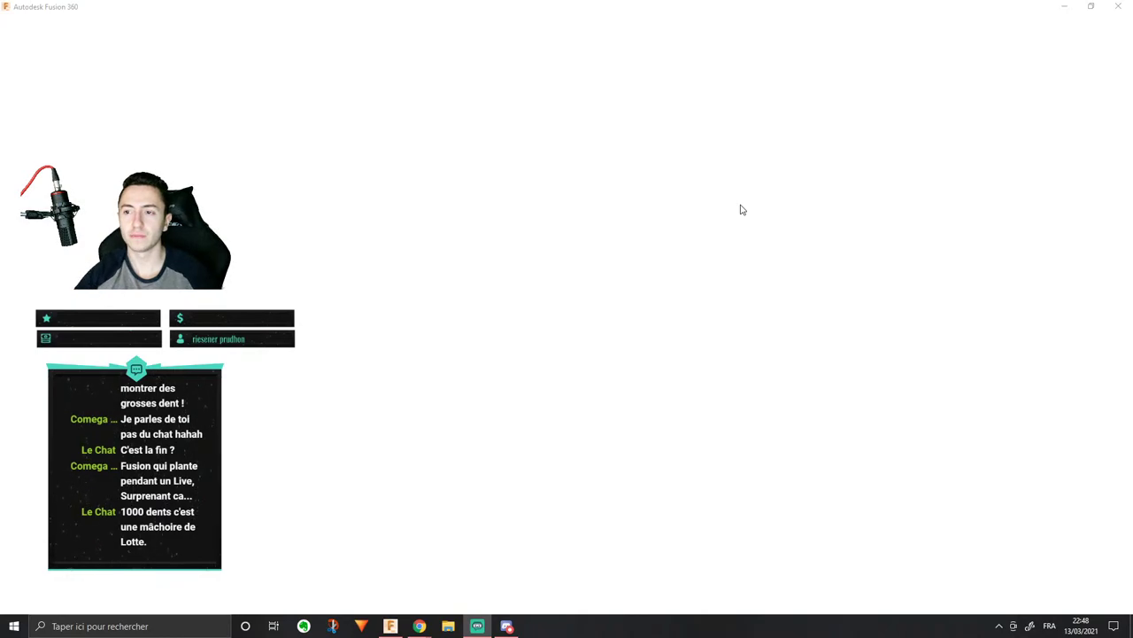
key(alt+Tab)
key(alt+Tab)
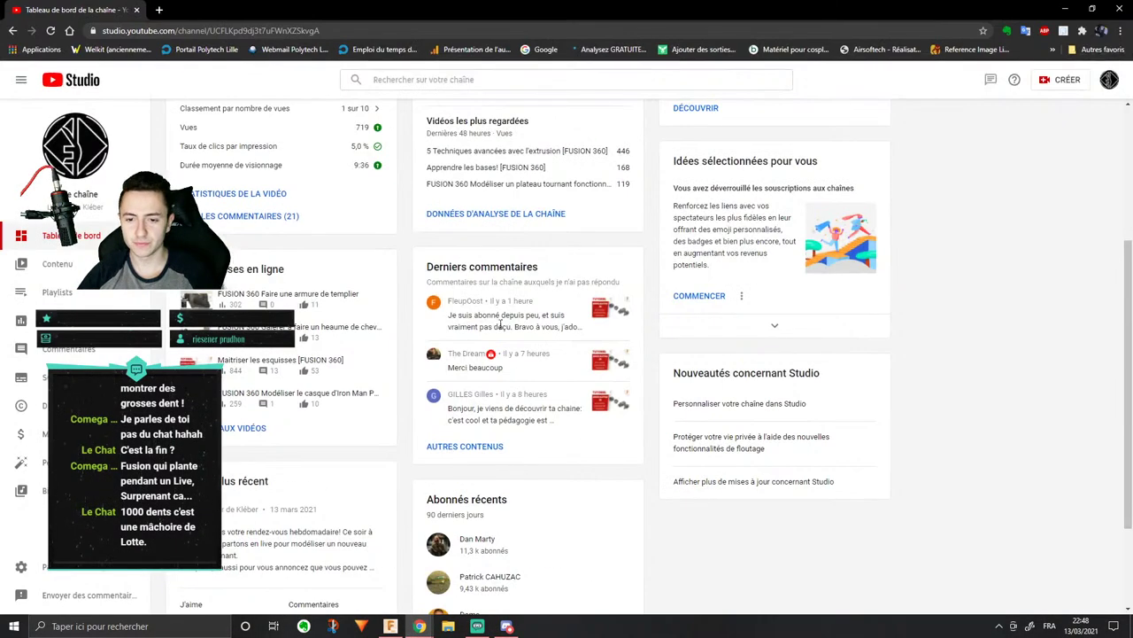
drag(445, 325, 580, 328)
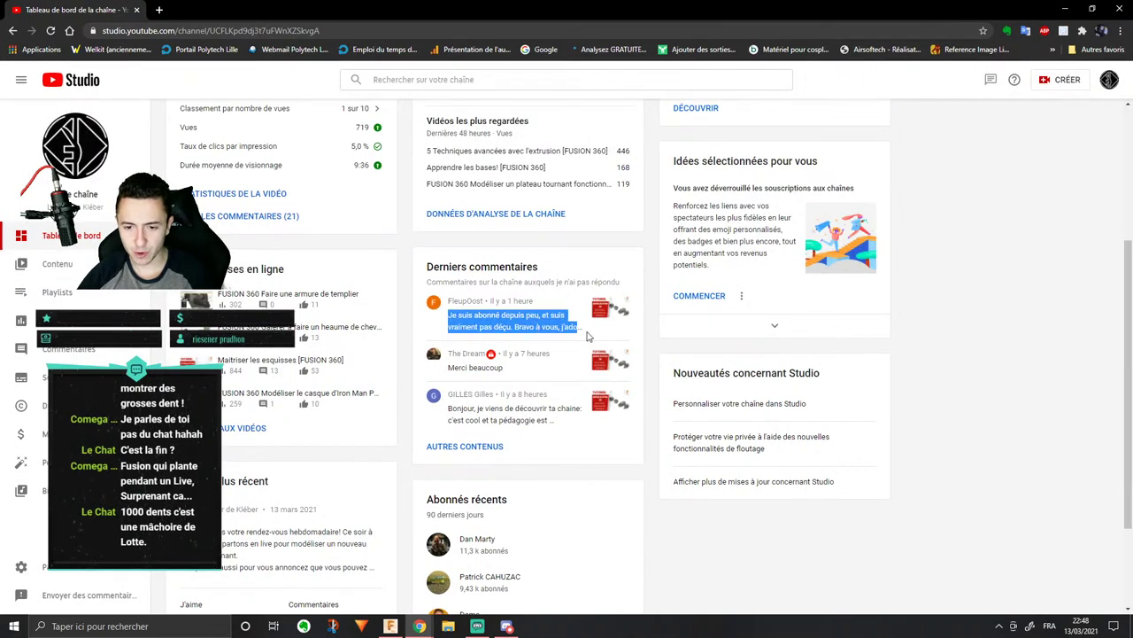
click(42, 354)
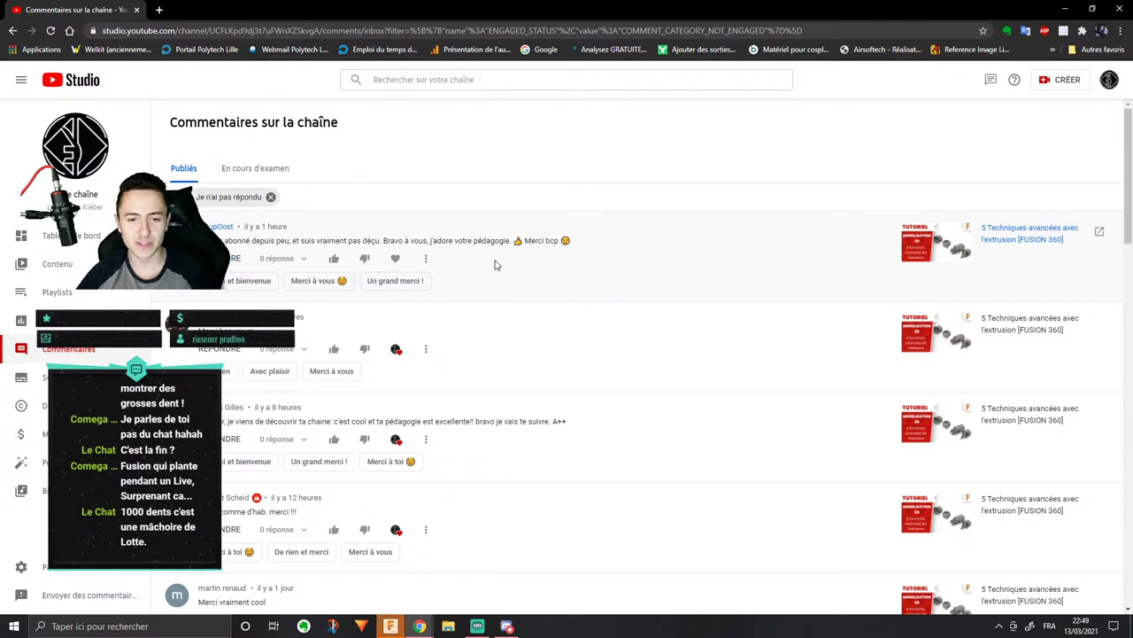
Step: Heart the newest channel comment and post the public reply "Merci beaucoup ça fait très plaisir!"
click(395, 257)
click(229, 258)
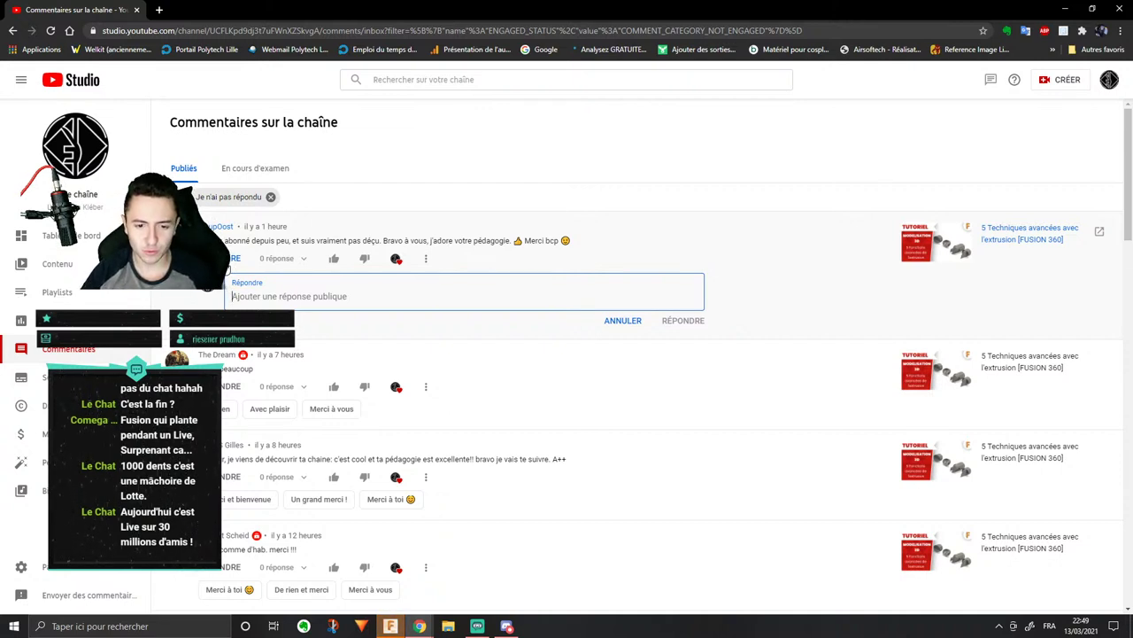
text(Merci)
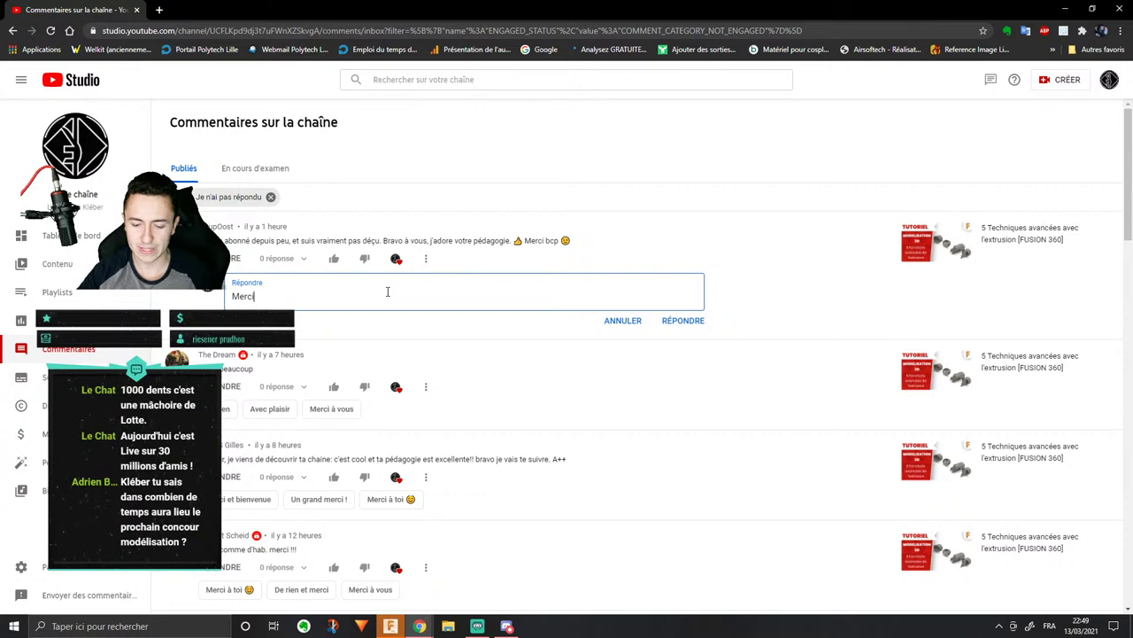
text( beauco)
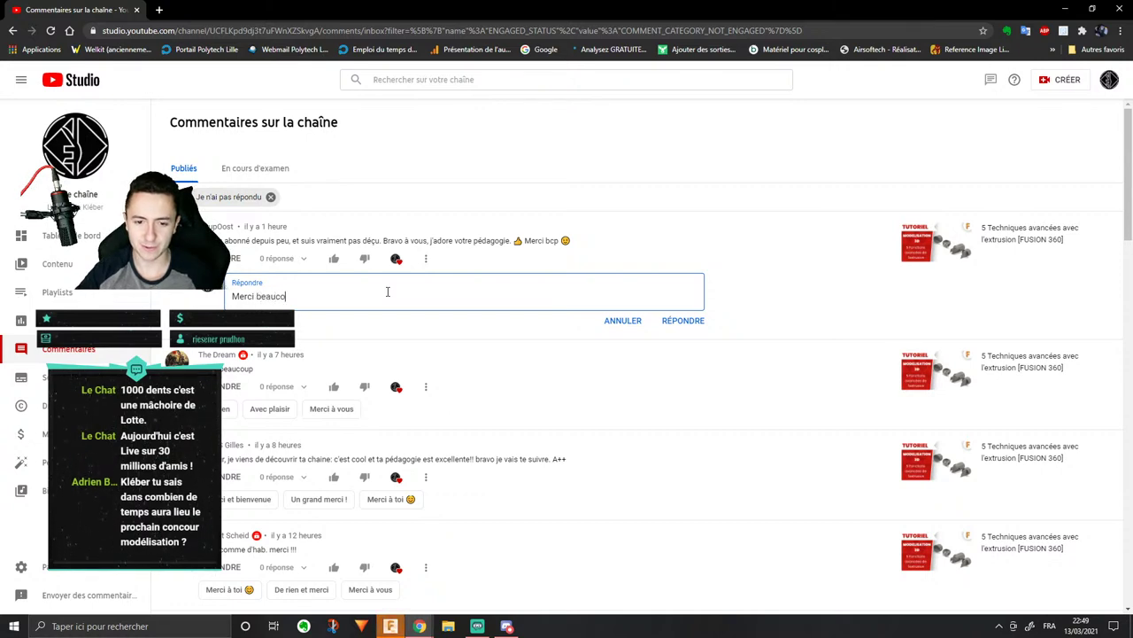
text(up ça fait)
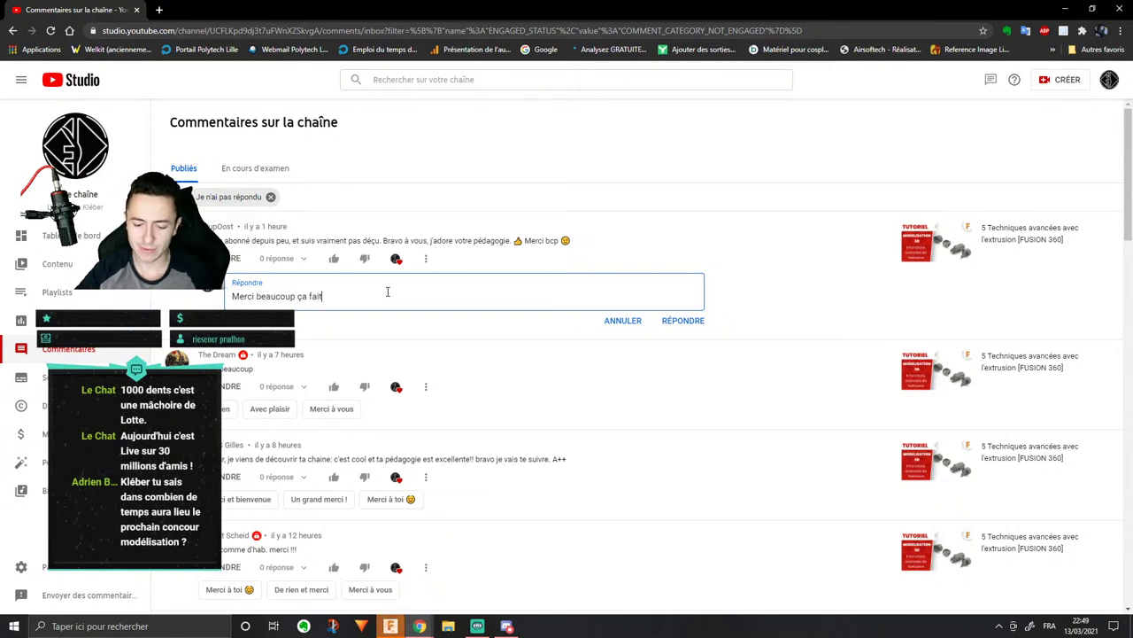
text( très plaisir!)
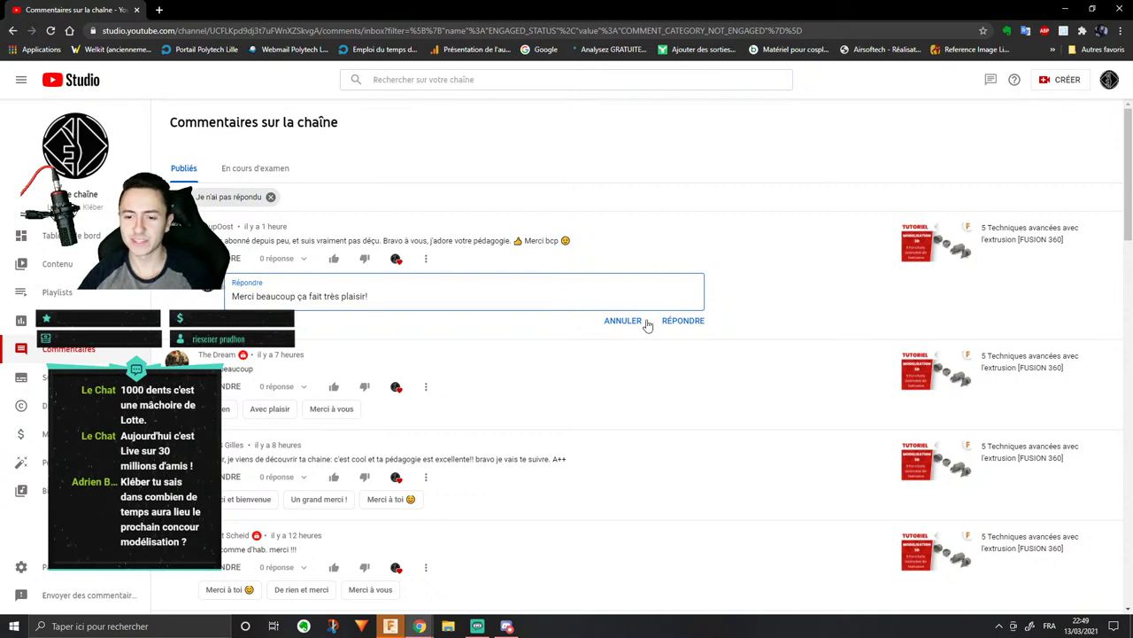
click(681, 321)
Step: Minimize Chrome to return to Fusion 360 and dismiss the File Recovery list over the recovered plateau_tournant design
click(1067, 10)
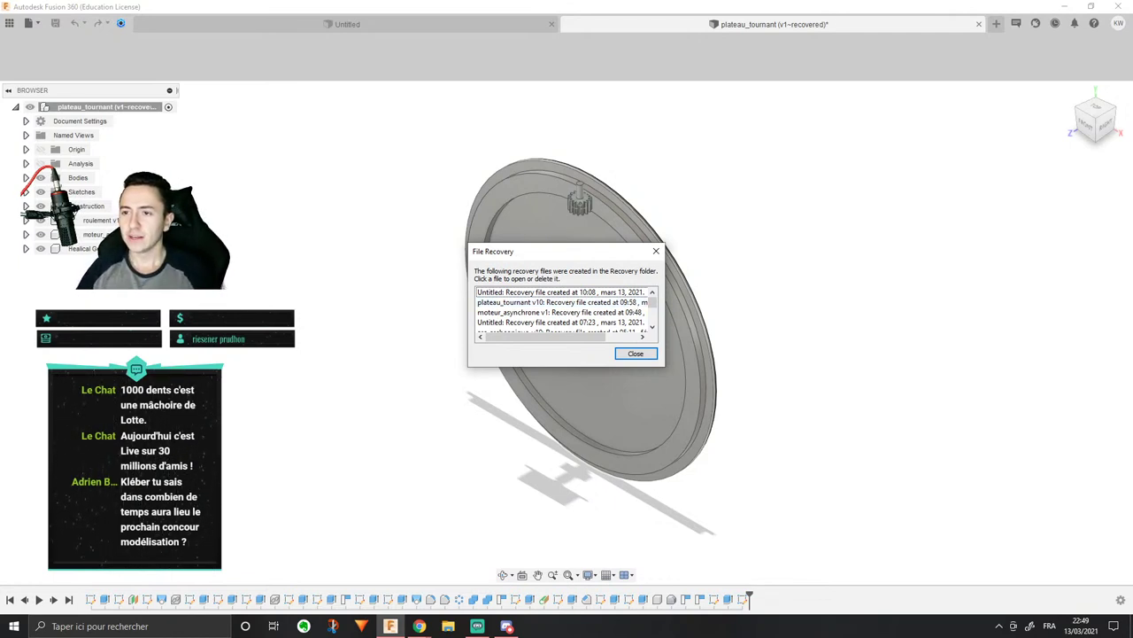
click(636, 354)
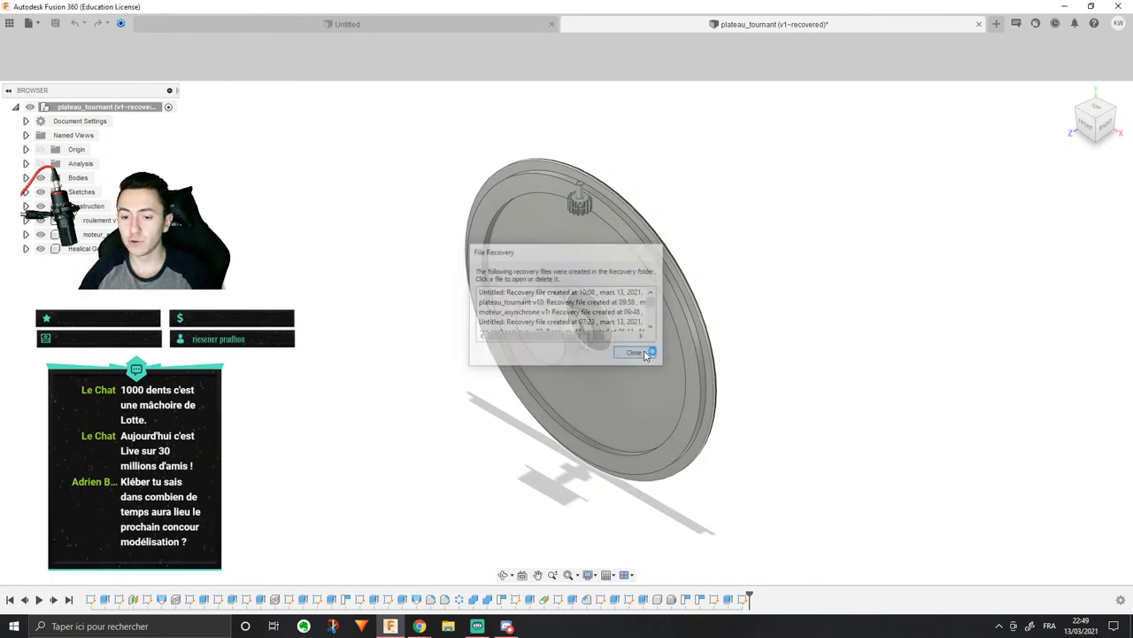
Step: Examine the recovered turntable's underside and how the crank shaft gear sits against the plate's rim
shift+middle_drag(689, 264, 749, 220)
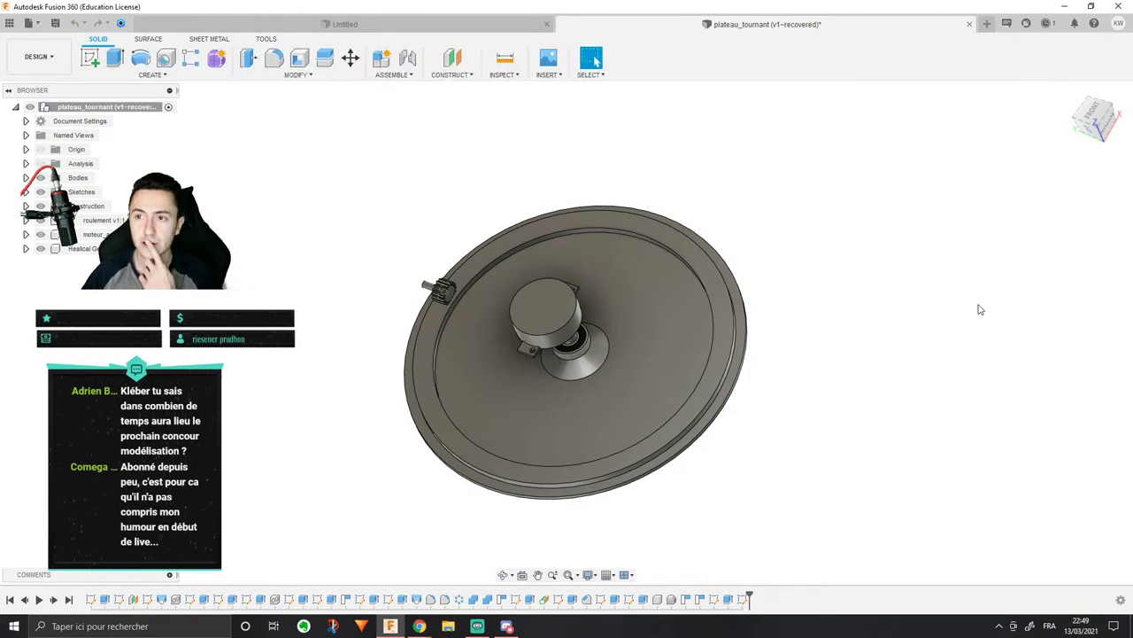
middle_drag(905, 285, 834, 246)
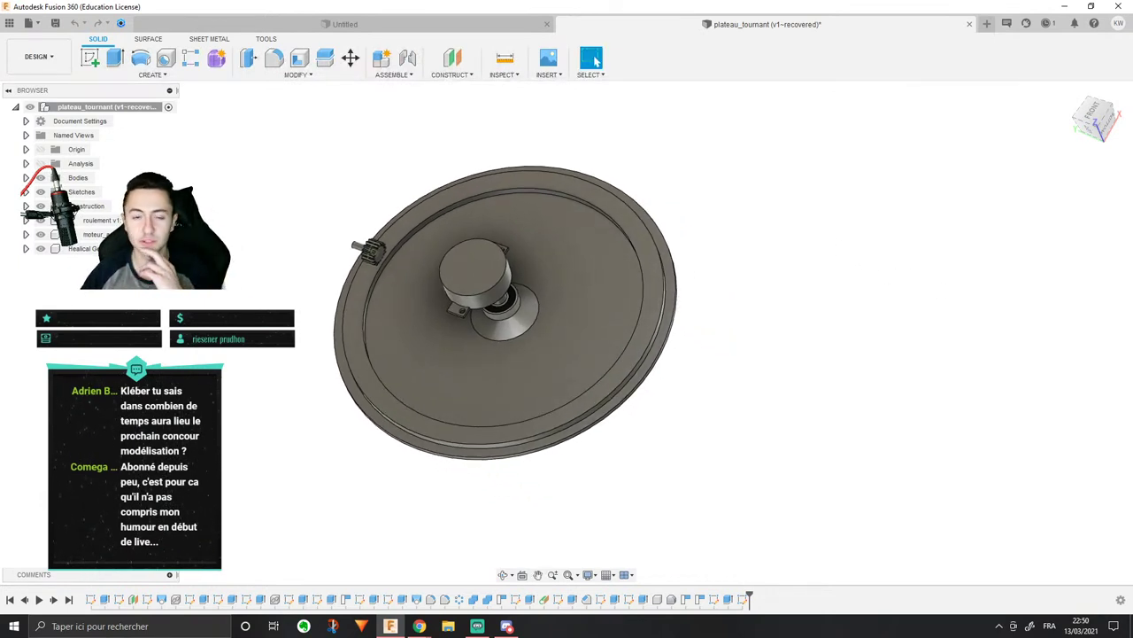
middle_drag(514, 151, 596, 159)
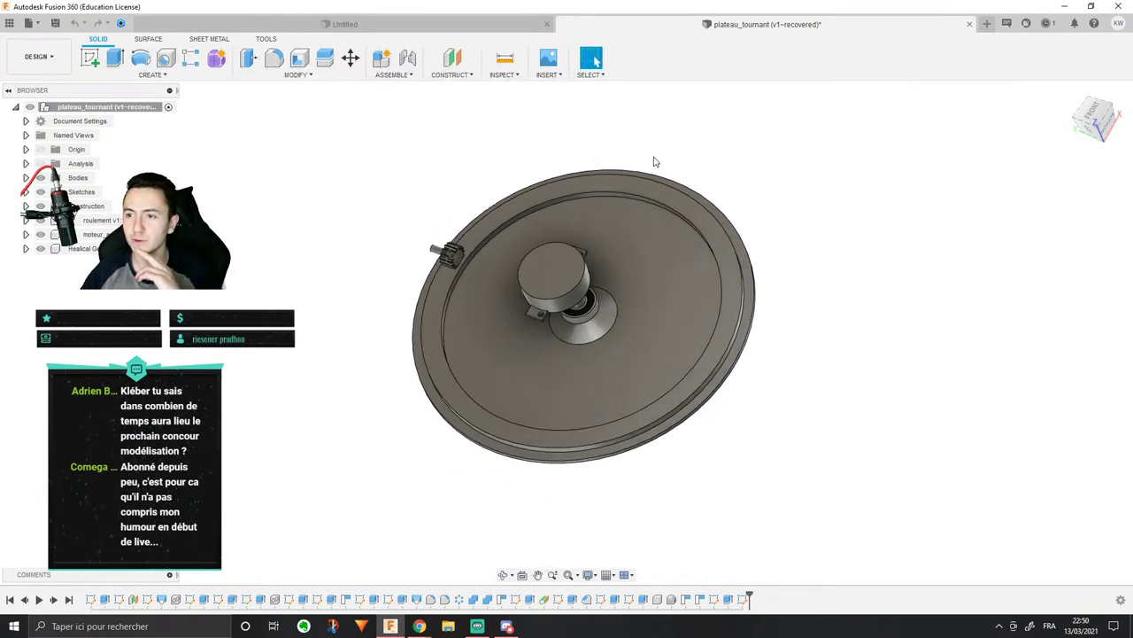
scroll(653, 162, up, 2)
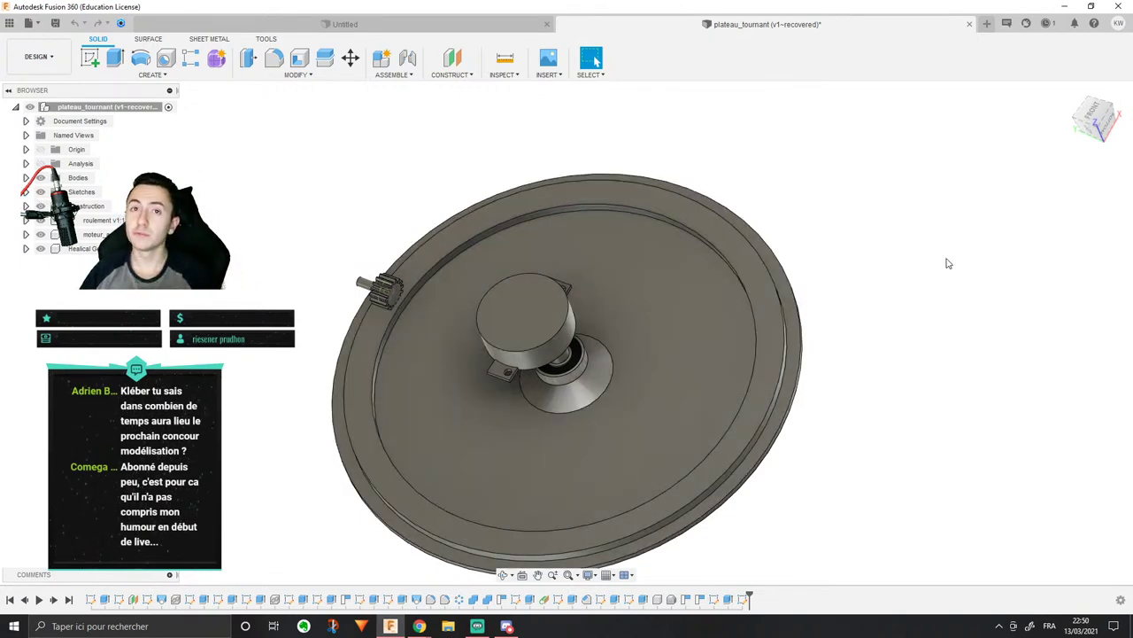
shift+middle_drag(883, 255, 700, 294)
scroll(438, 497, up, 3)
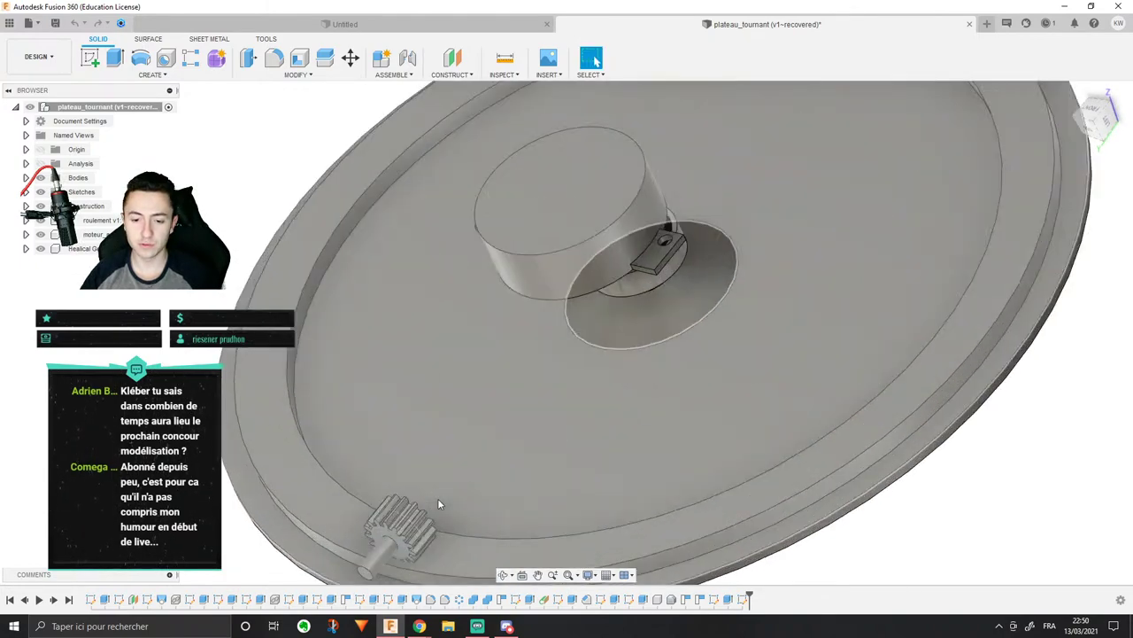
mouse_move(425, 523)
middle_down()
mouse_move(538, 314)
mouse_move(509, 256)
mouse_move(503, 330)
mouse_move(514, 311)
mouse_move(694, 304)
mouse_move(611, 273)
middle_up()
scroll(513, 314, up, 3)
scroll(682, 304, down, 3)
scroll(612, 273, up, 2)
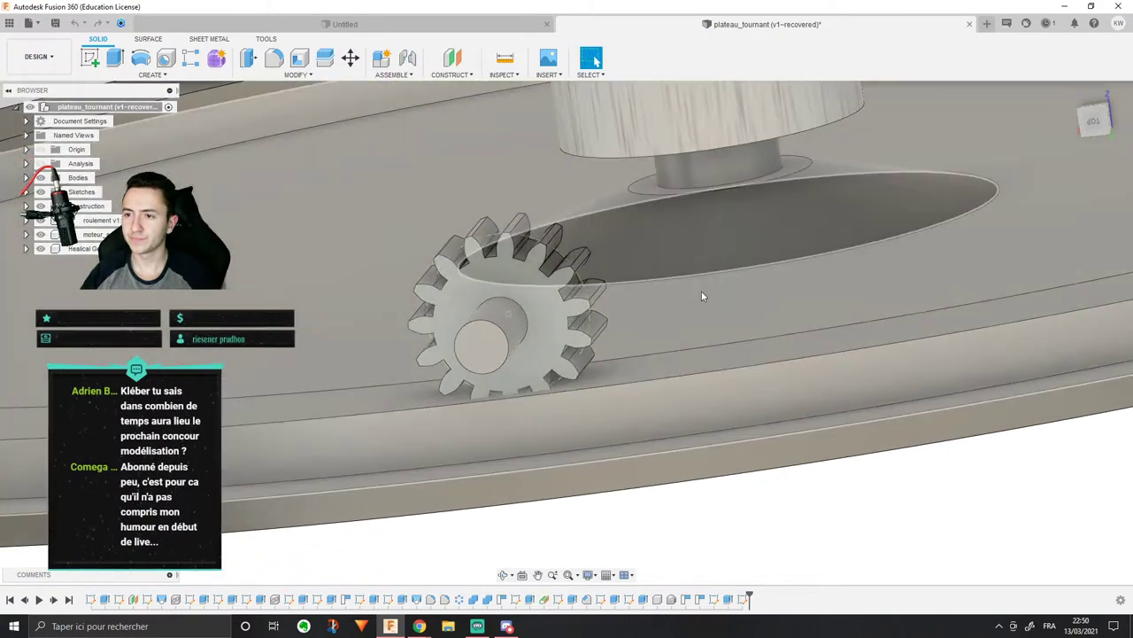
shift+middle_drag(701, 291, 661, 307)
scroll(660, 306, down, 5)
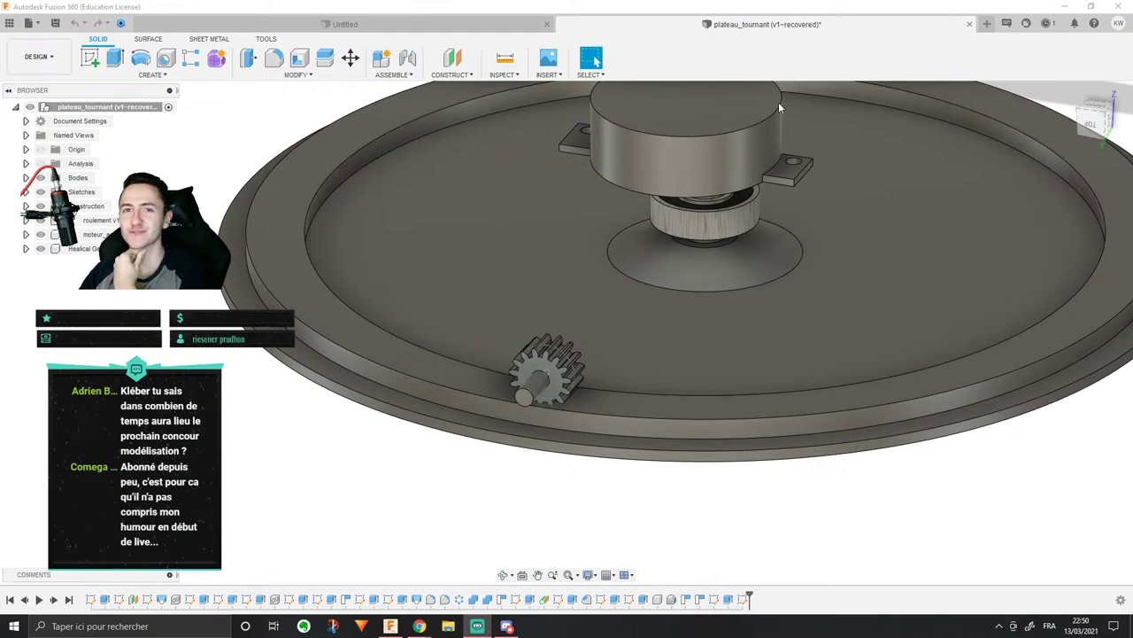
scroll(564, 393, up, 3)
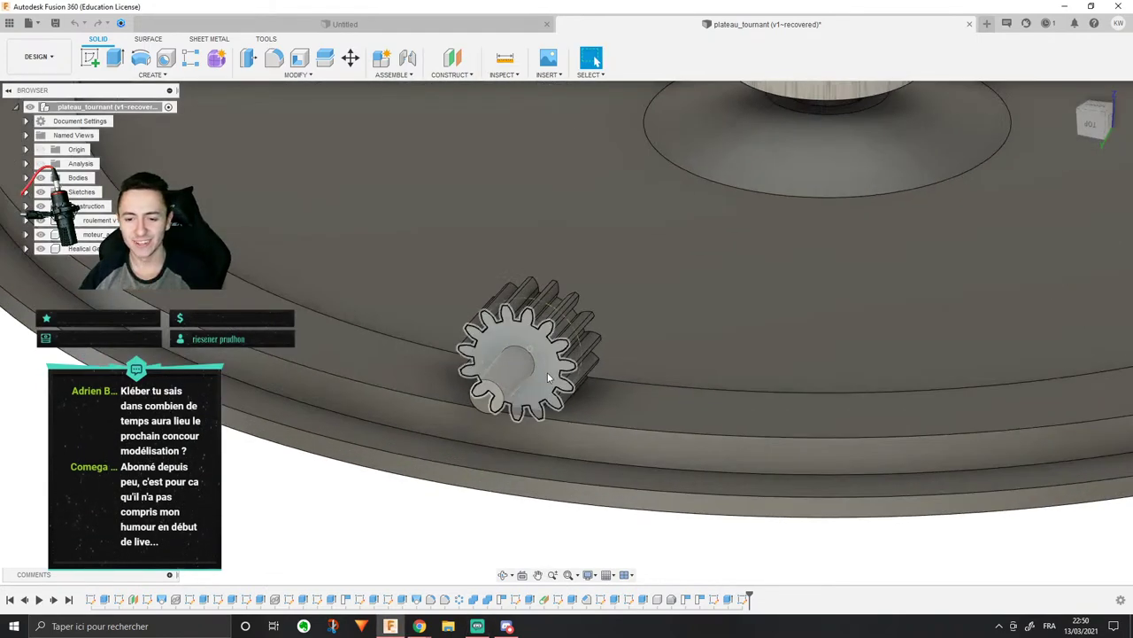
click(548, 378)
mouse_move(814, 392)
shift+middle_down()
mouse_move(809, 362)
mouse_move(832, 385)
shift+middle_up()
scroll(391, 270, down, 2)
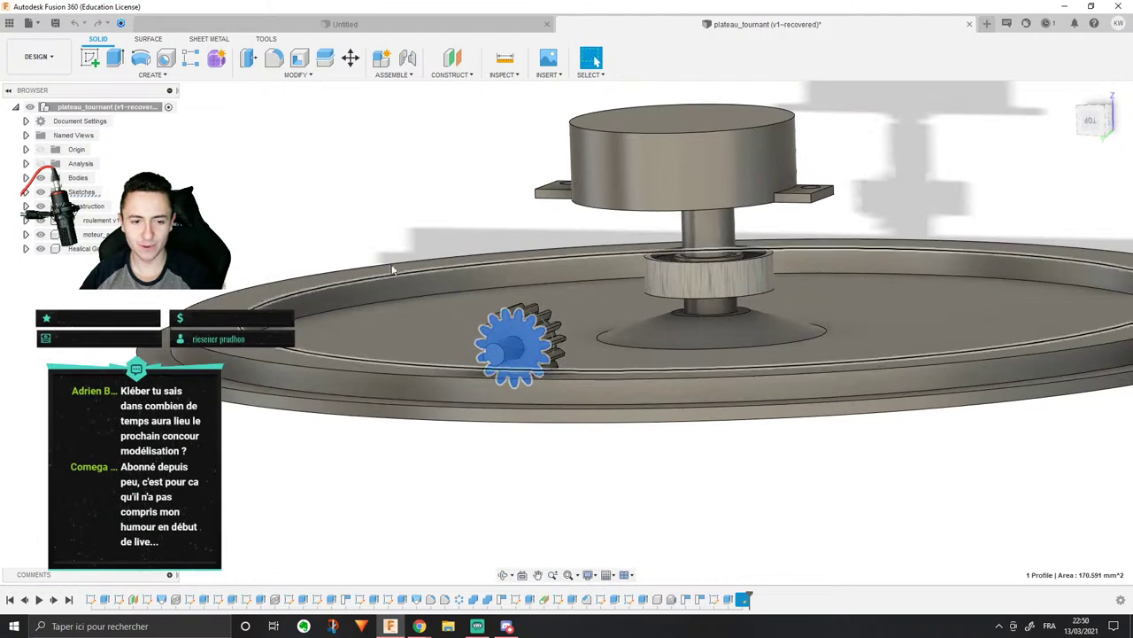
Step: Clear the gear face selection and start a new gear with the Helical Gear+ command
click(313, 116)
mouse_move(119, 72)
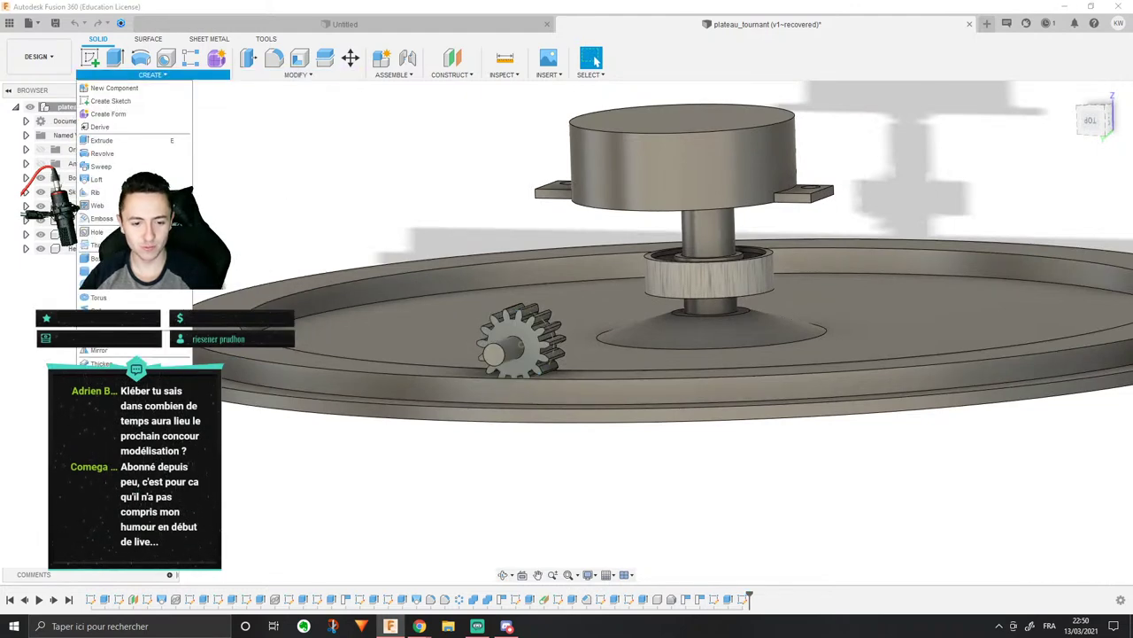
click(116, 416)
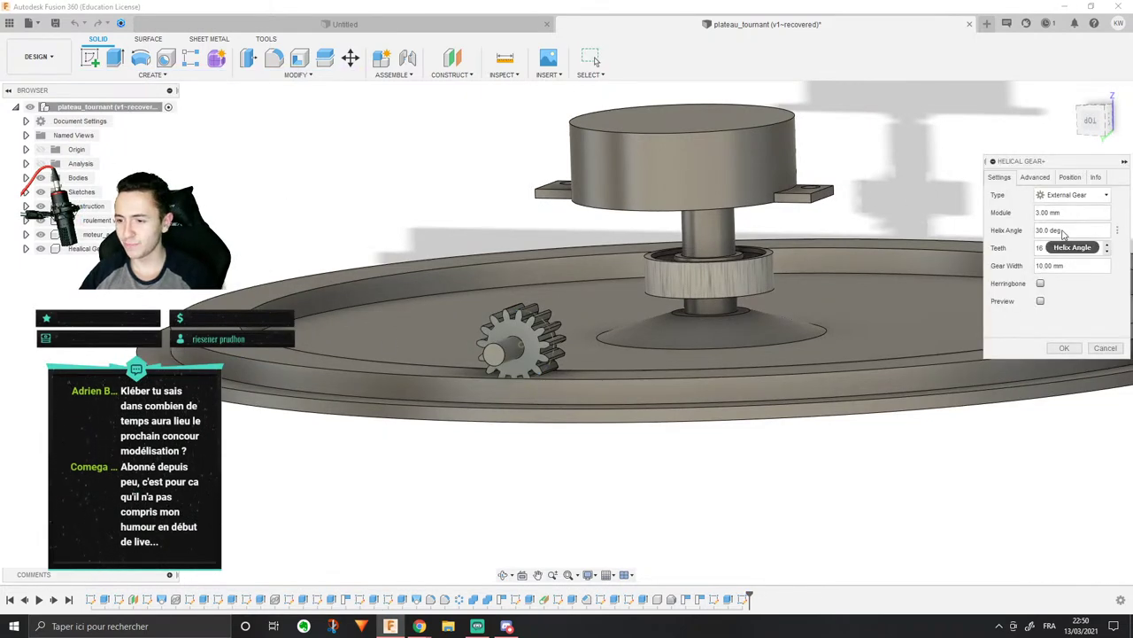
Step: Set the new helical gear's helix angle to 0 deg and hide the existing helical gear component
drag(1065, 232, 1035, 232)
text(0 deg)
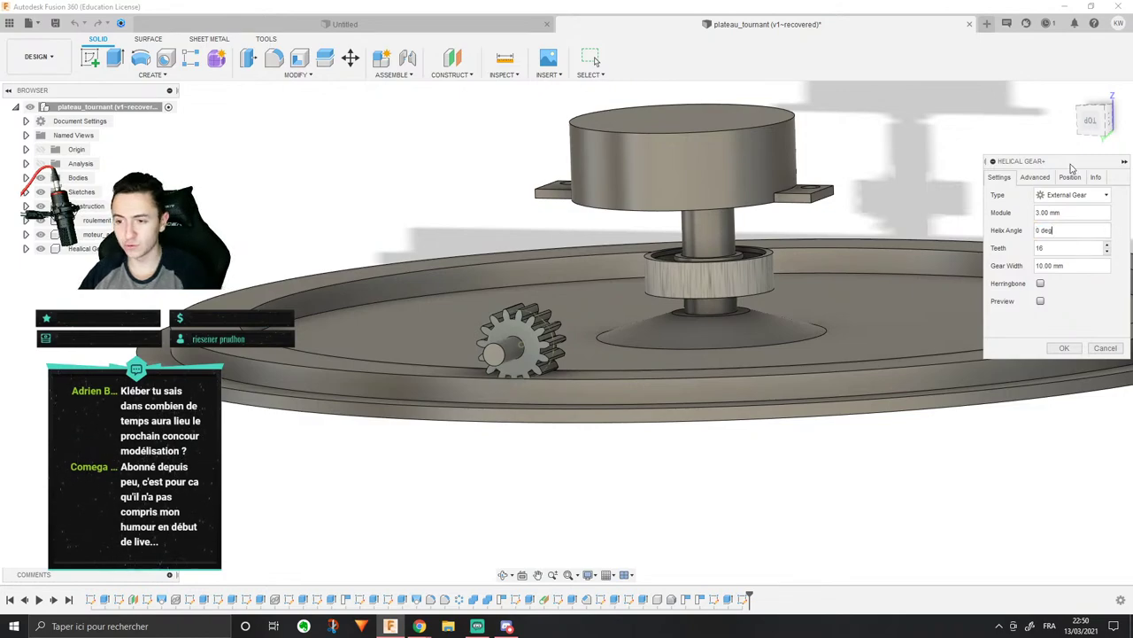
scroll(506, 350, up, 3)
shift+middle_drag(505, 350, 637, 336)
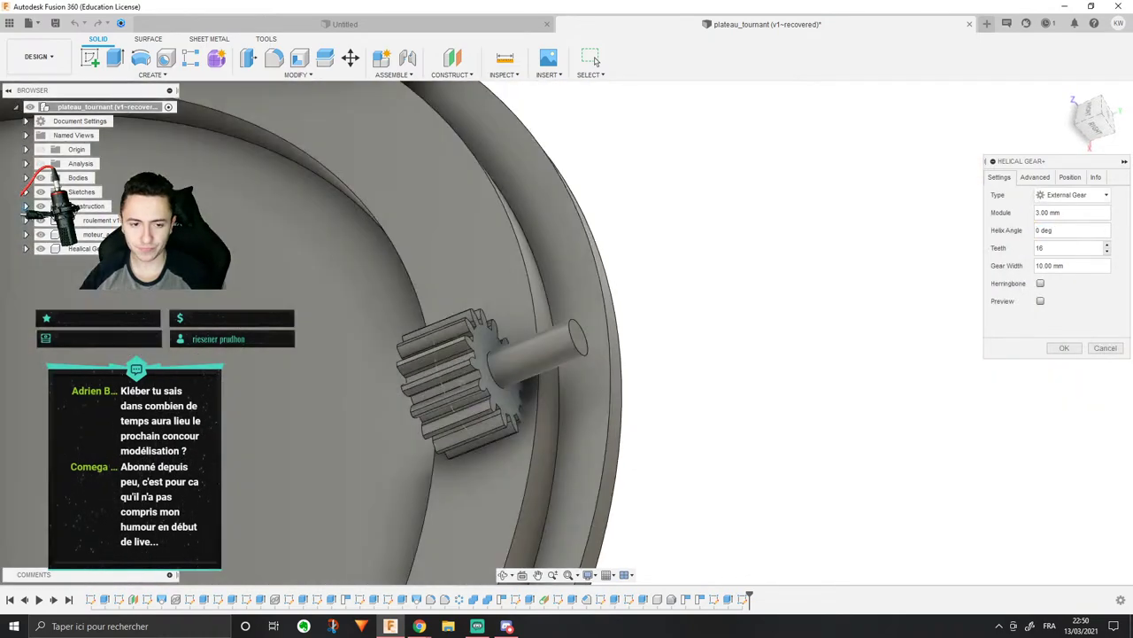
click(41, 248)
shift+middle_drag(425, 327, 743, 191)
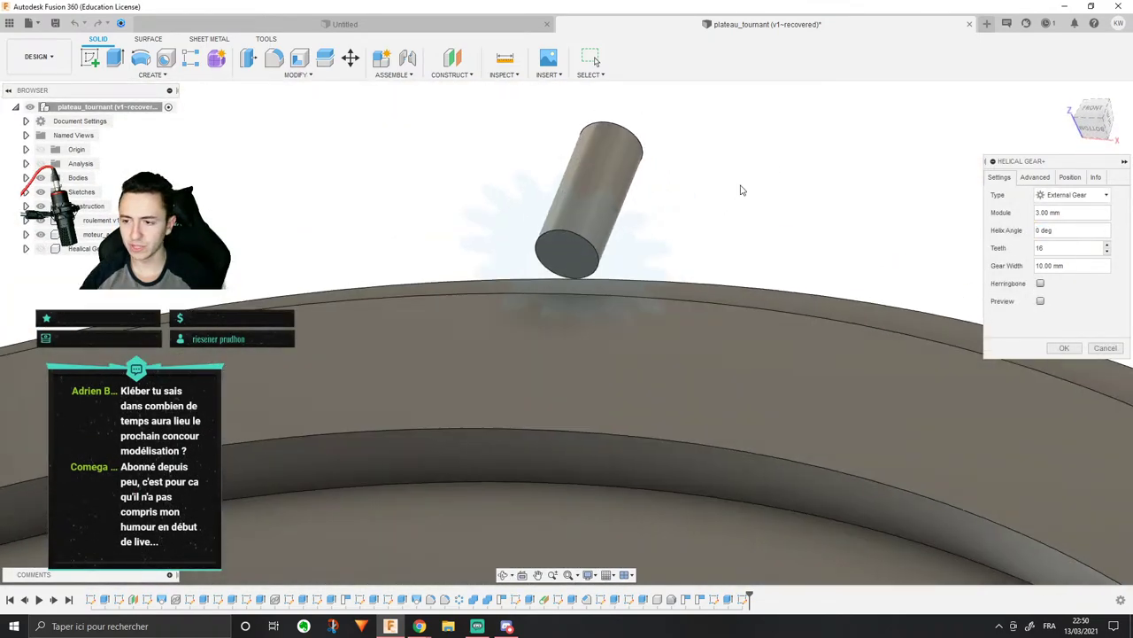
Step: Place the new gear on the gear-shaped profile's plane, centred on the small shaft's circular edge
click(1045, 177)
click(1062, 180)
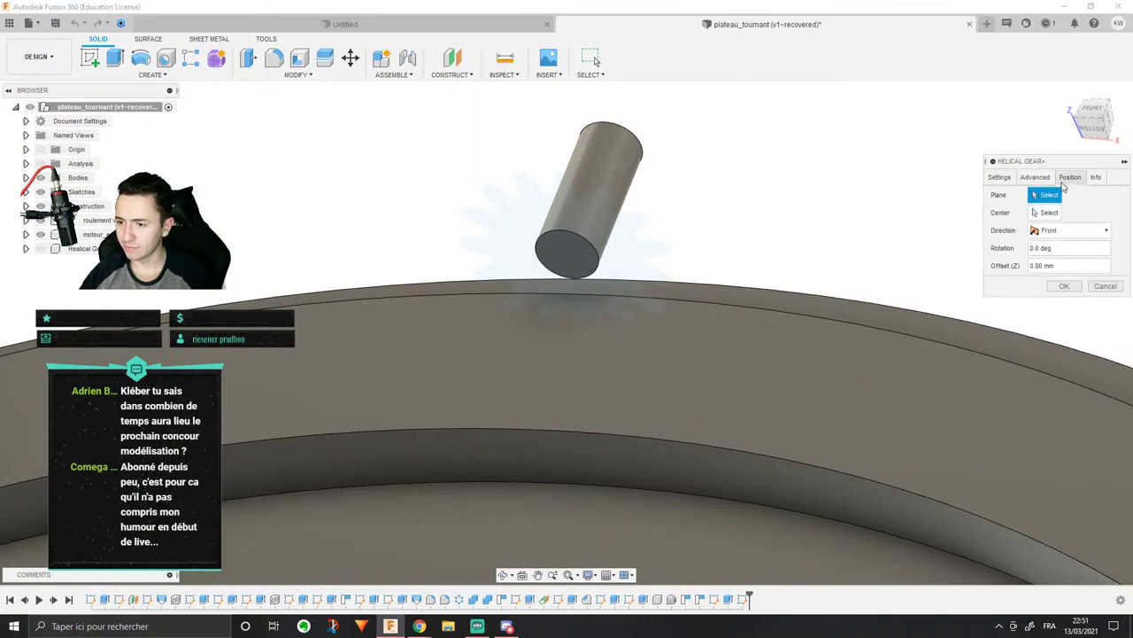
click(569, 257)
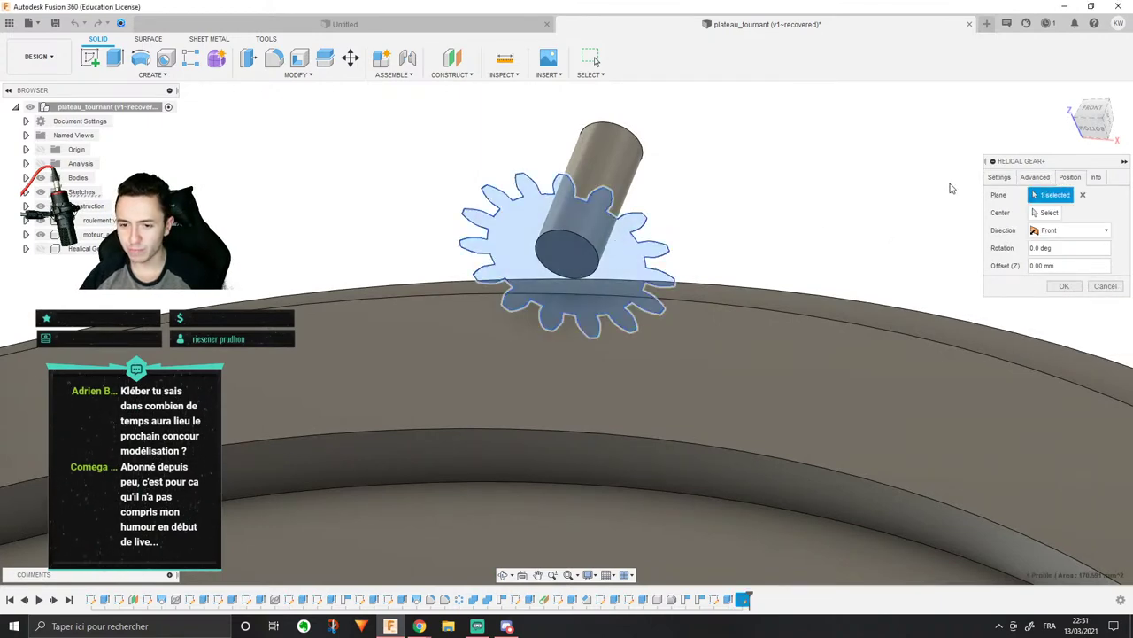
click(1046, 213)
click(568, 232)
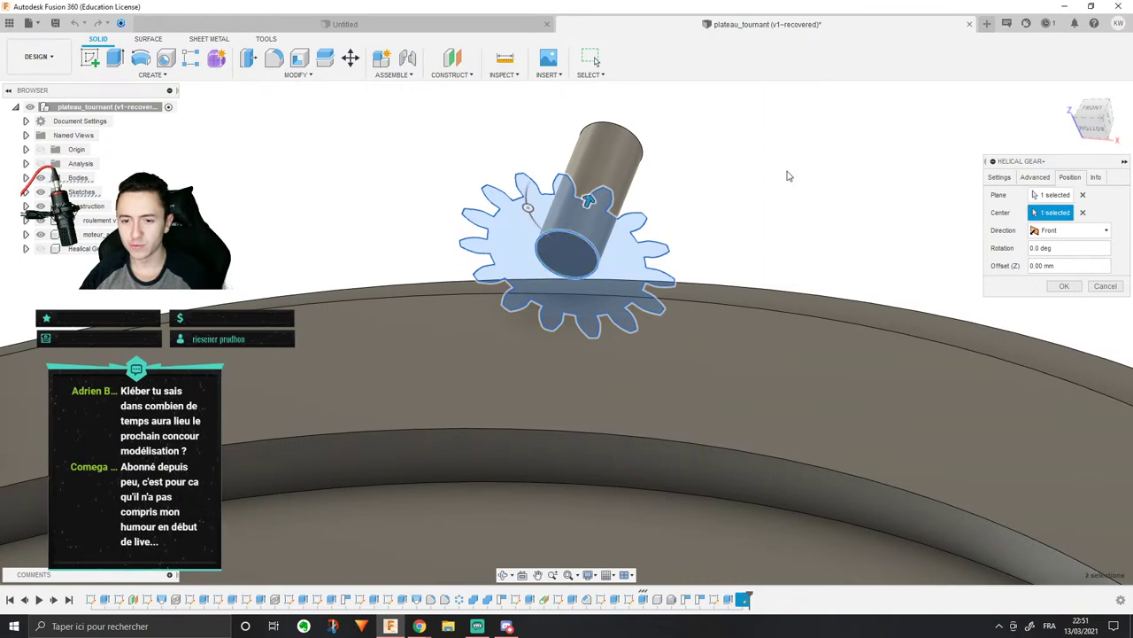
Step: Enable the gear preview and set the number of teeth to 10
click(1000, 177)
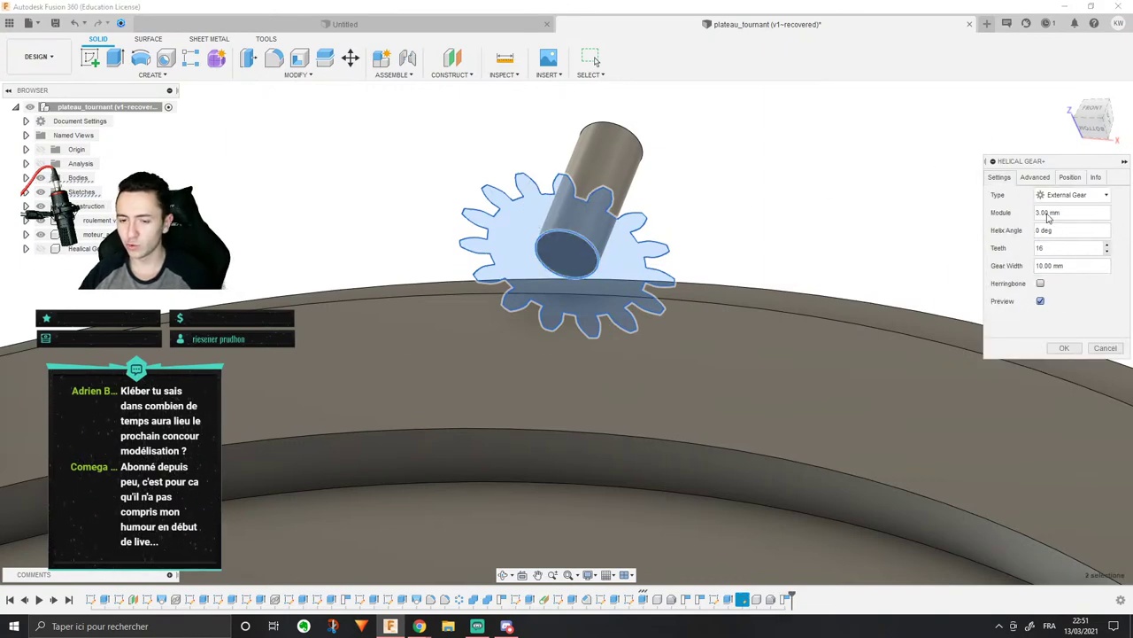
shift+middle_drag(727, 237, 620, 266)
drag(1054, 247, 1026, 247)
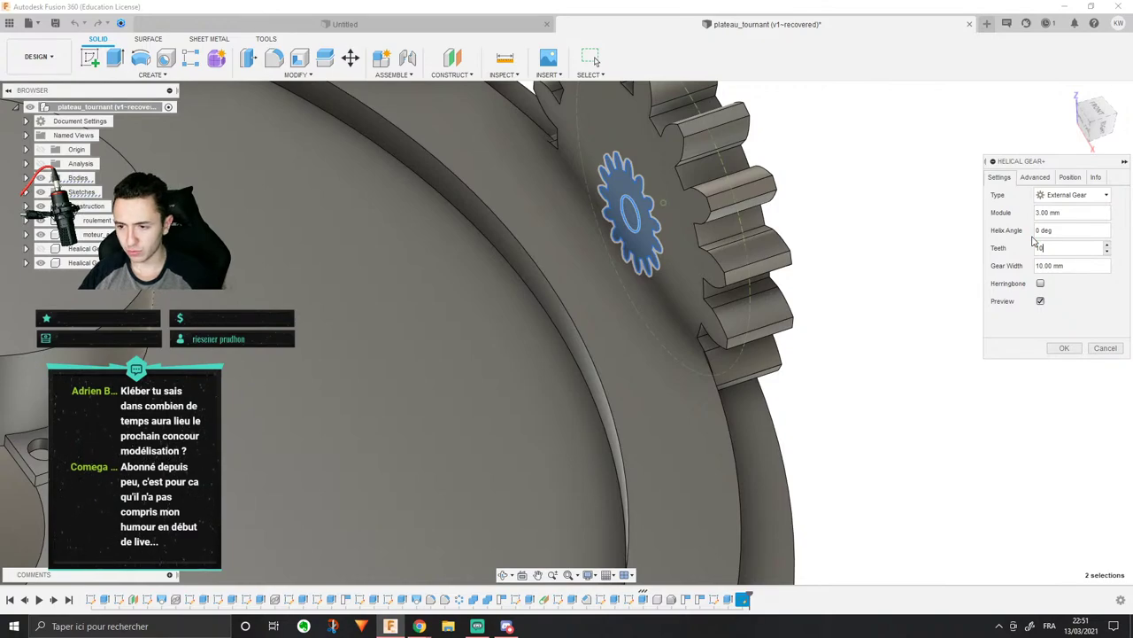
text(10)
shift+middle_drag(696, 306, 595, 209)
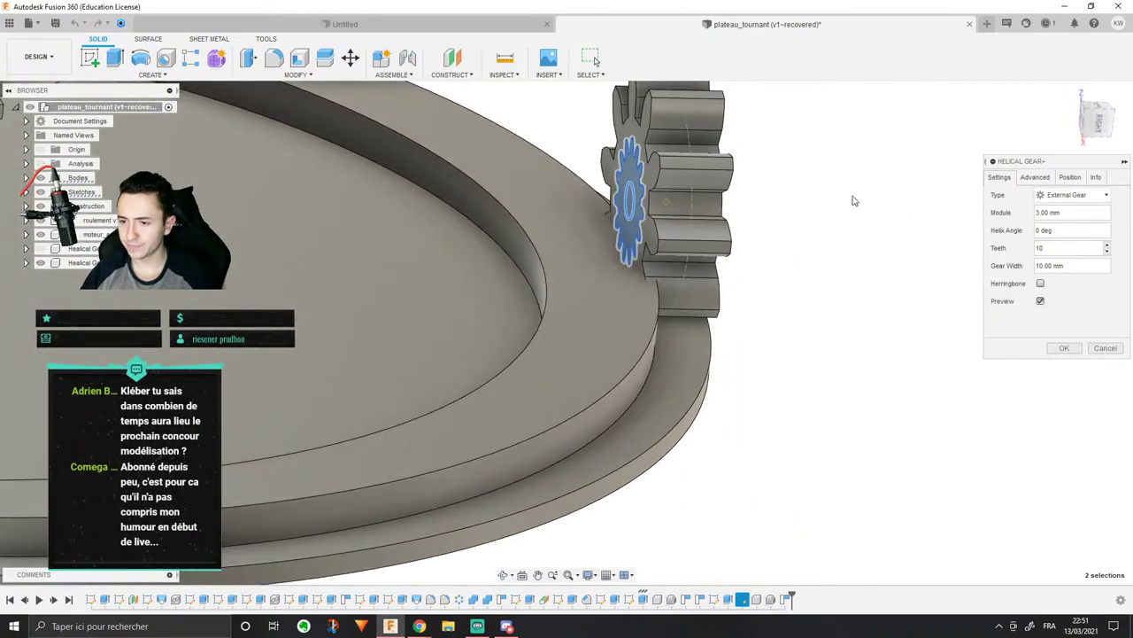
Step: Set the gear's direction to Back, so it extends to the other side of the selected plane
shift+middle_drag(854, 201, 894, 209)
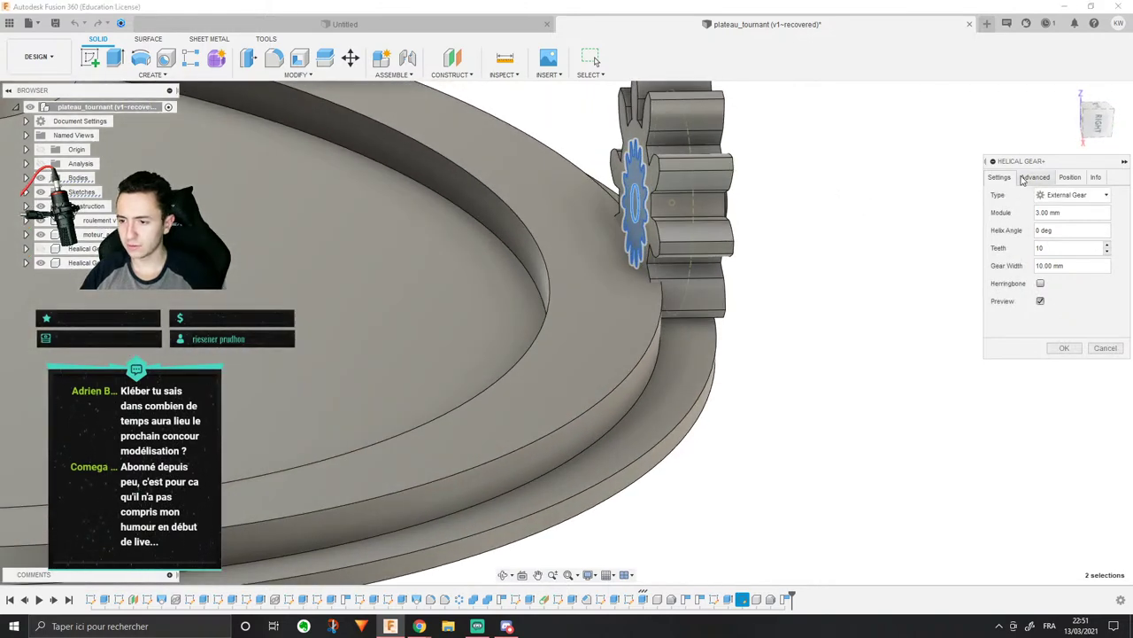
click(1070, 177)
click(1092, 231)
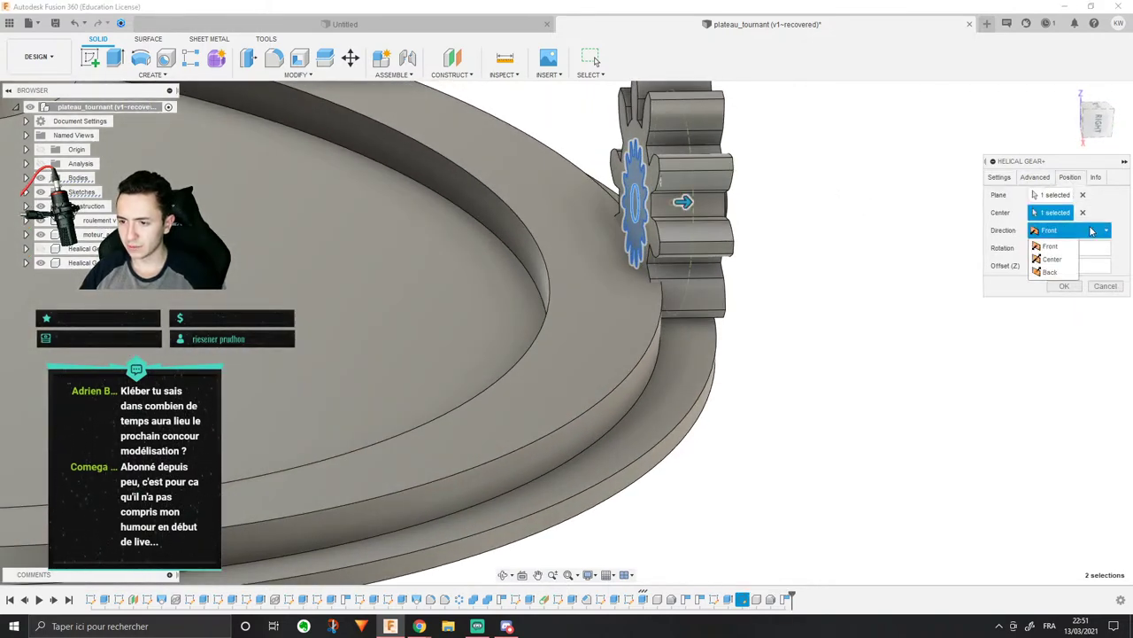
click(1049, 272)
shift+middle_drag(757, 222, 779, 164)
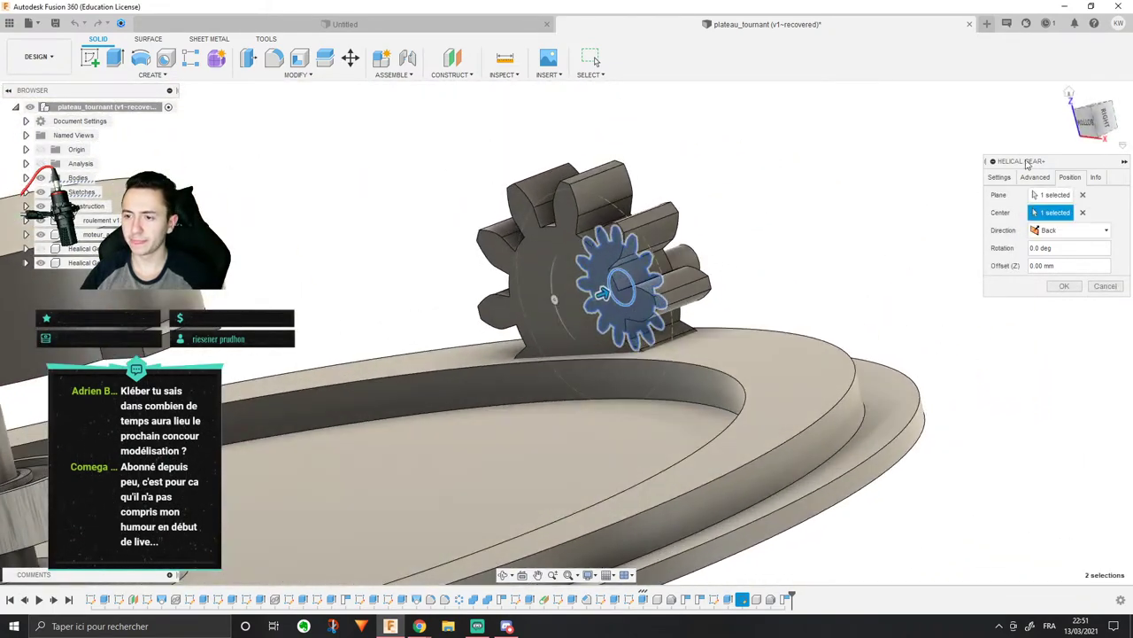
Step: Reduce the number of teeth to 6 and create the external gear with module 3 mm and width 10 mm
click(999, 177)
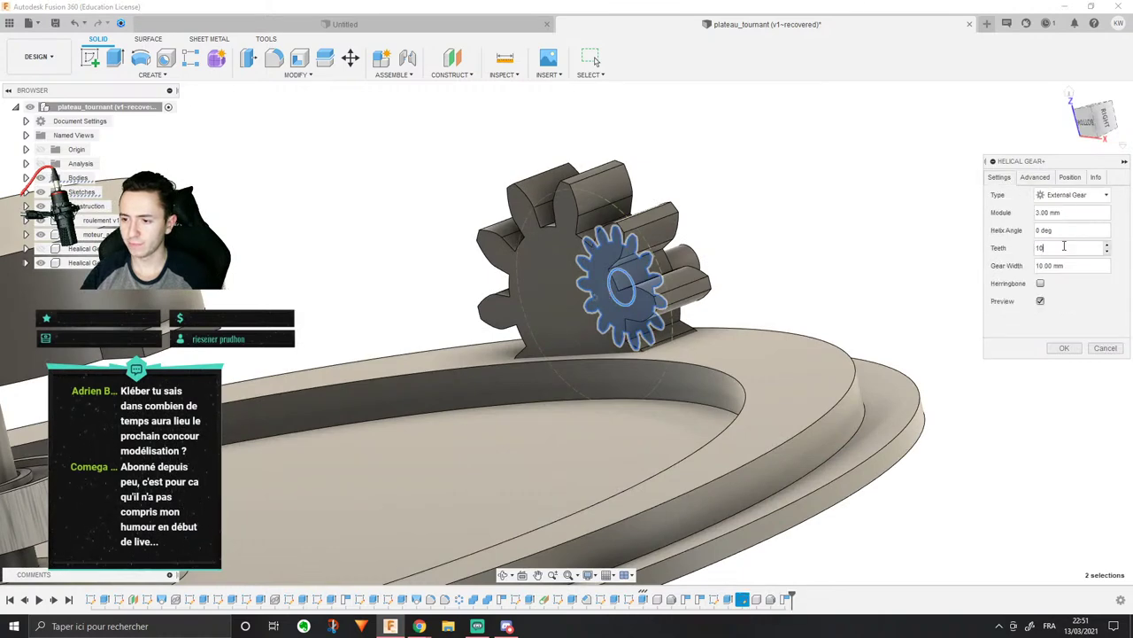
click(1106, 252)
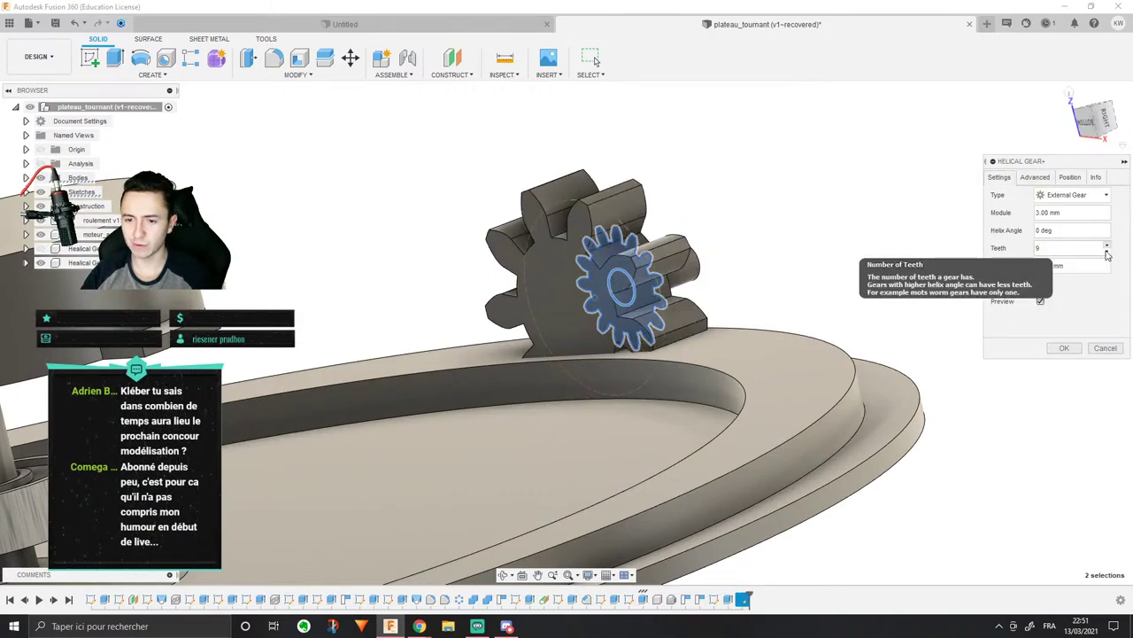
click(1106, 255)
shift+middle_drag(713, 238, 1084, 281)
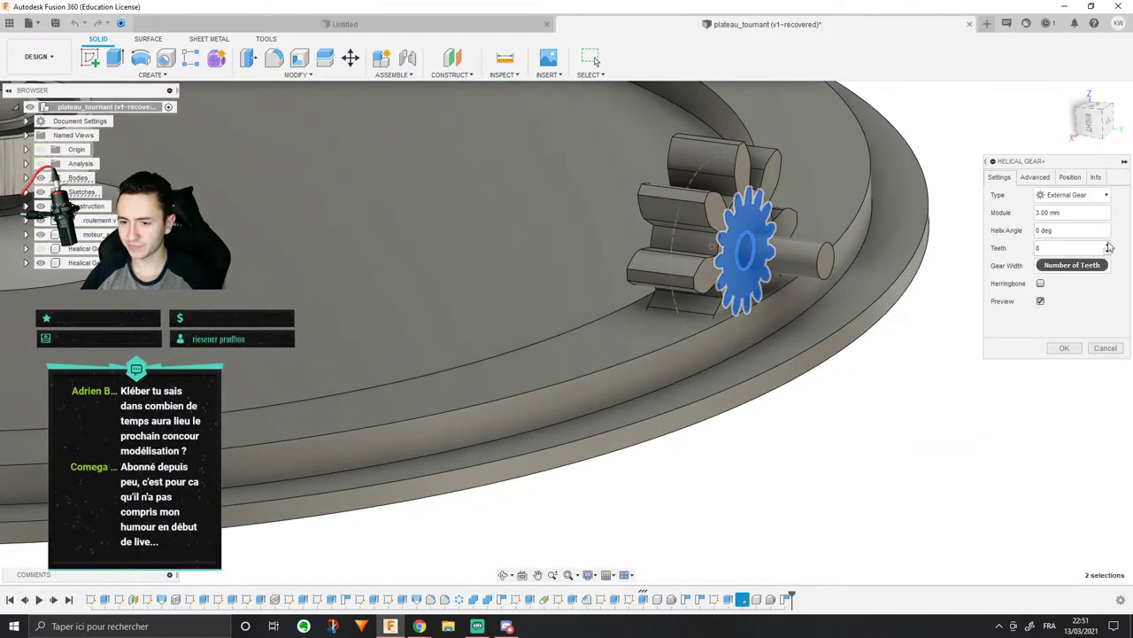
click(1108, 252)
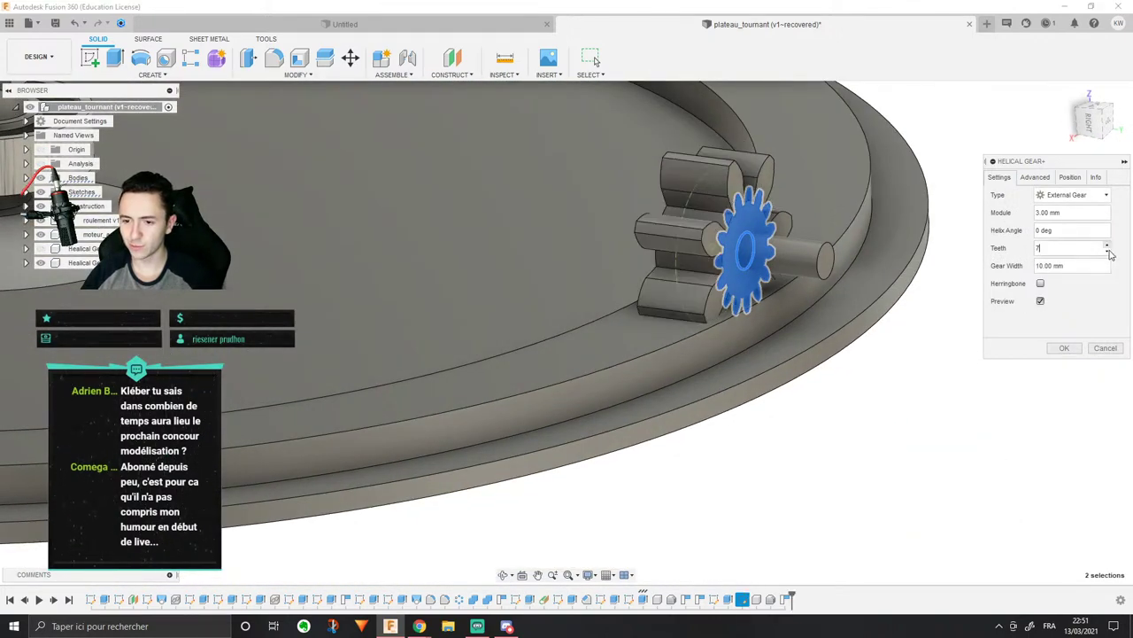
shift+middle_drag(886, 266, 770, 168)
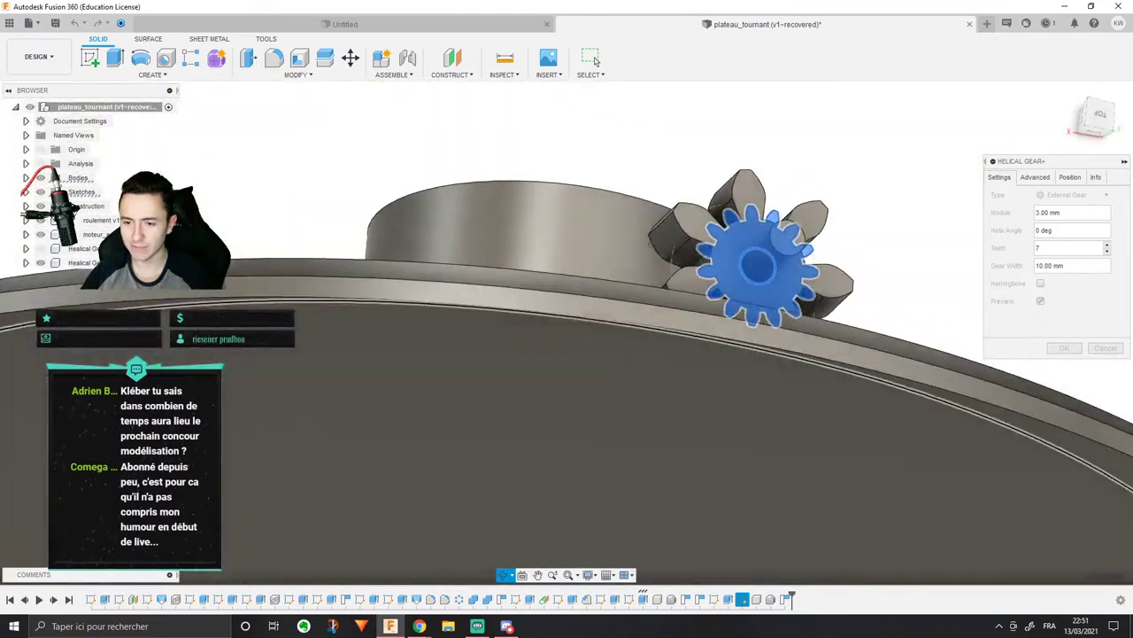
shift+middle_drag(780, 239, 761, 283)
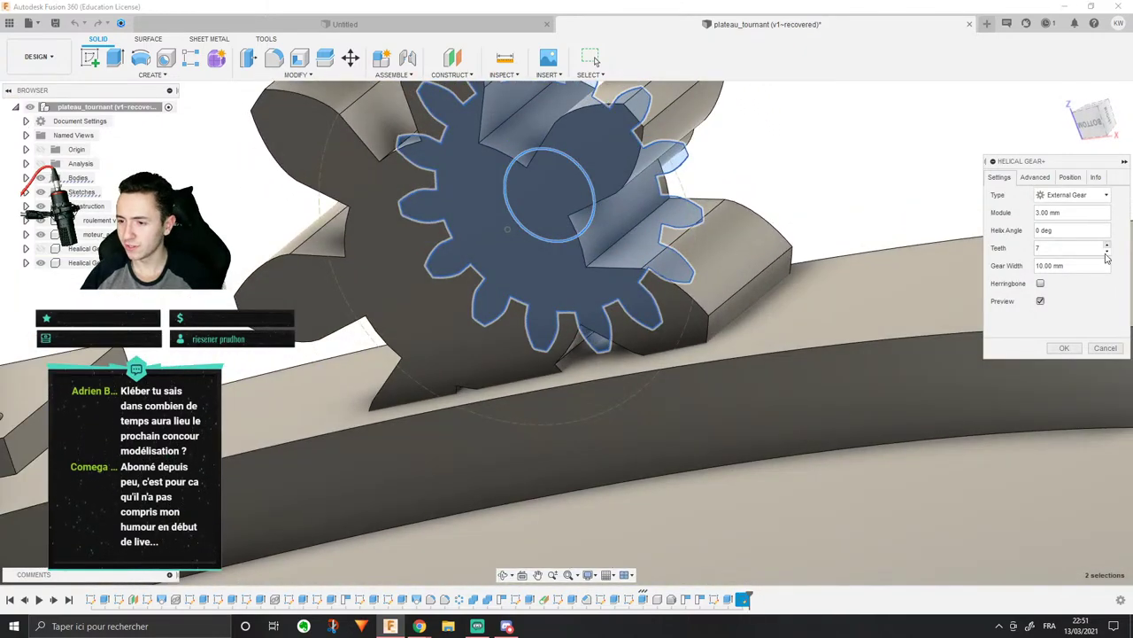
click(1107, 251)
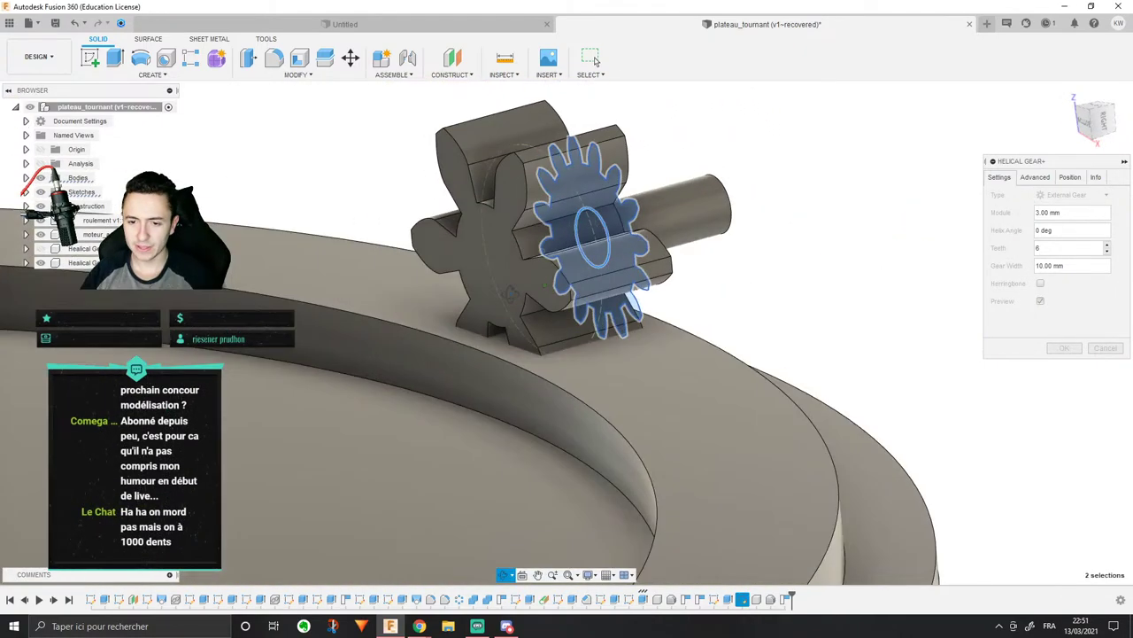
shift+middle_drag(510, 293, 473, 305)
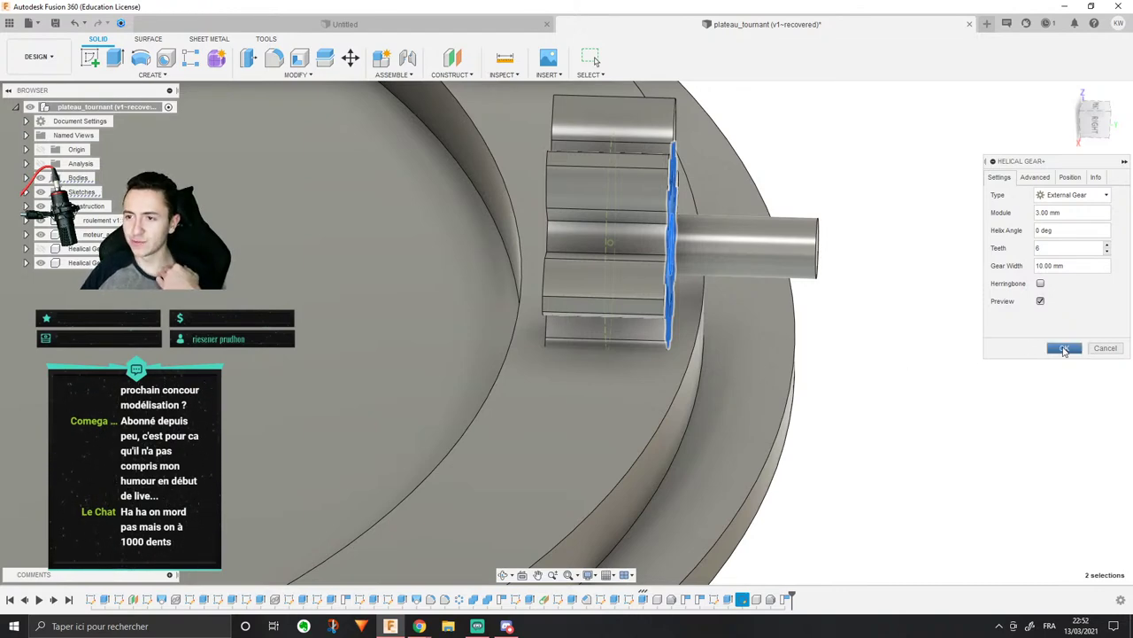
click(1065, 349)
Step: Examine how the new six-tooth gear sits on the turntable's raised ring, from overall and close views
scroll(561, 337, down, 5)
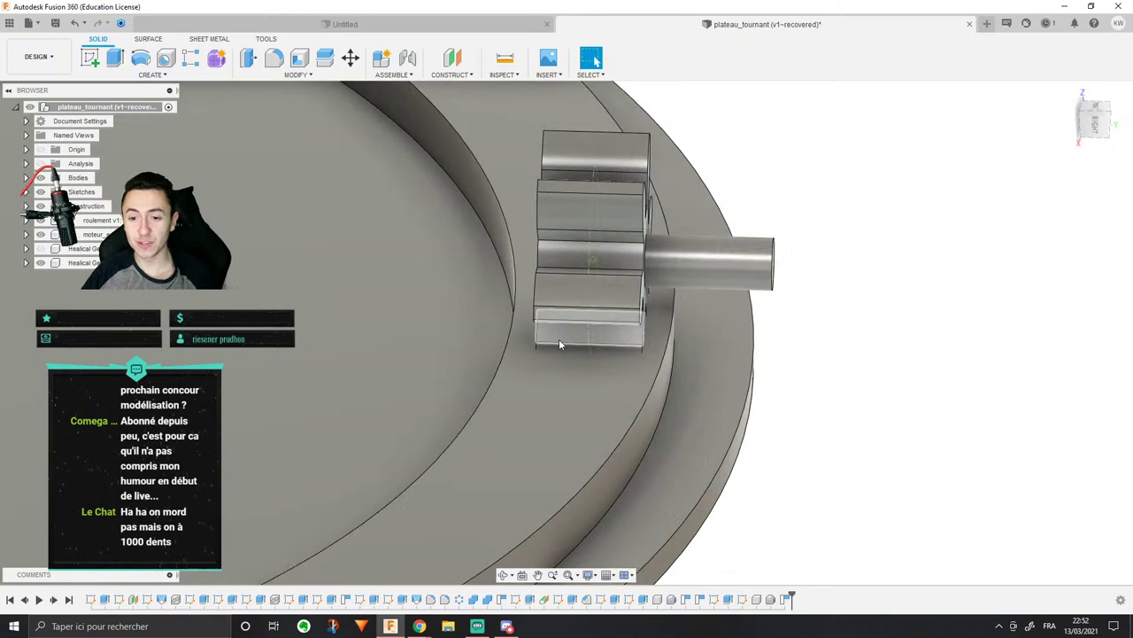
scroll(574, 298, down, 3)
shift+middle_drag(579, 292, 624, 314)
scroll(516, 318, down, 3)
middle_drag(515, 318, 574, 311)
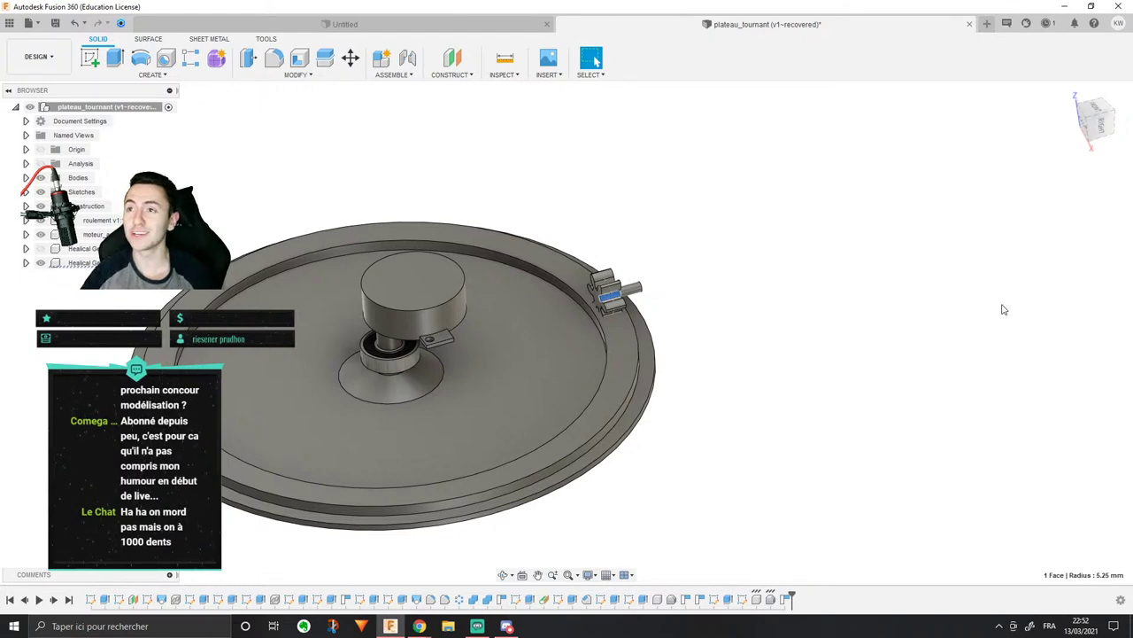
scroll(1002, 305, up, 3)
scroll(965, 292, down, 3)
scroll(548, 291, up, 6)
shift+middle_drag(602, 279, 634, 273)
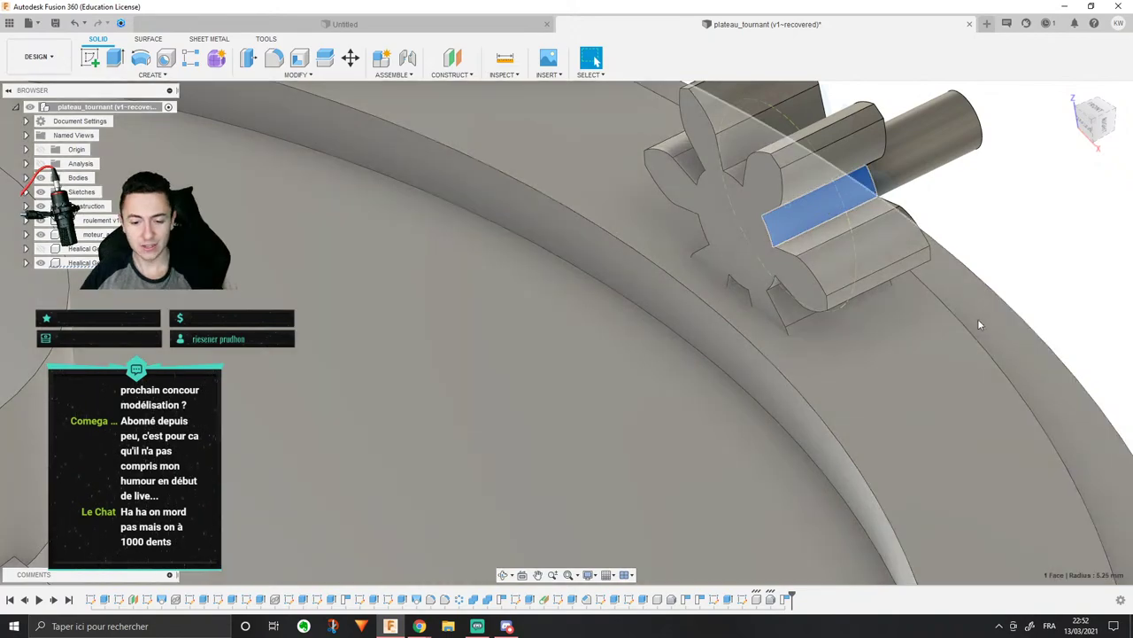
Step: Rotate the six-tooth gear component 30 deg about the Z axis, so one tooth points straight towards the turntable
shift+middle_drag(977, 320, 690, 416)
mouse_move(690, 416)
middle_down()
mouse_move(532, 584)
mouse_move(646, 407)
middle_up()
click(683, 365)
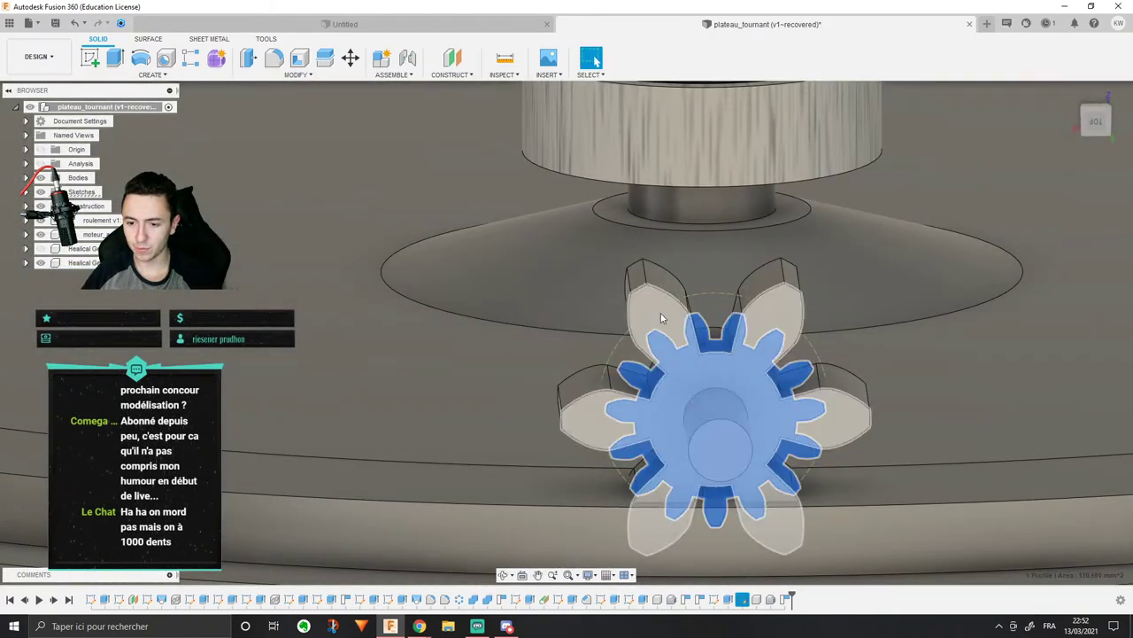
click(661, 314)
middle_drag(556, 247, 380, 209)
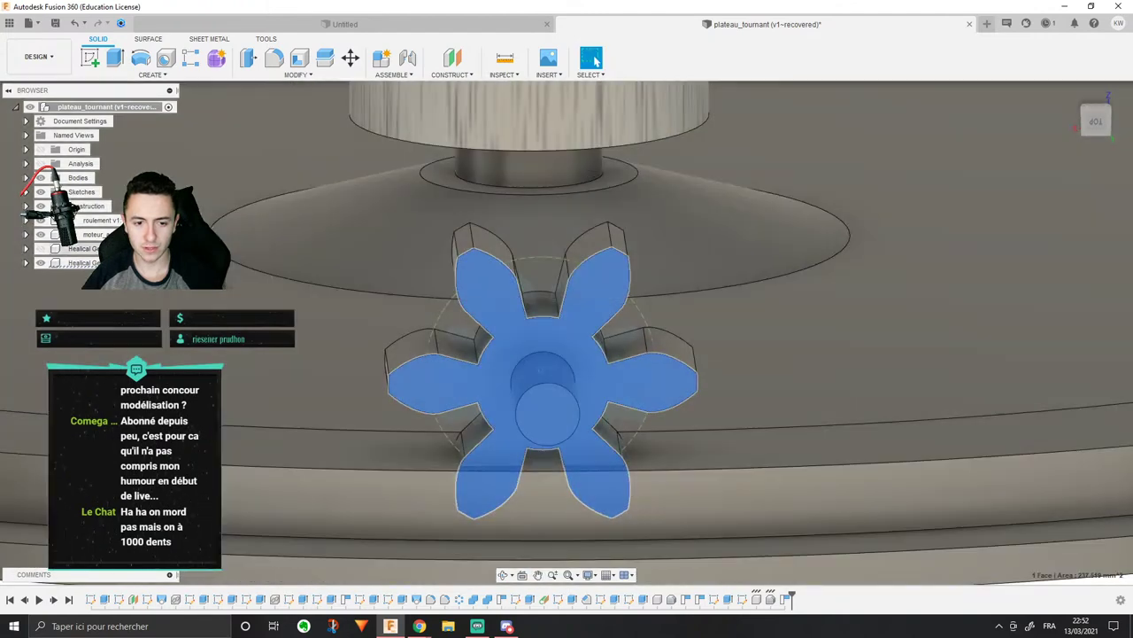
right_click(121, 262)
click(150, 296)
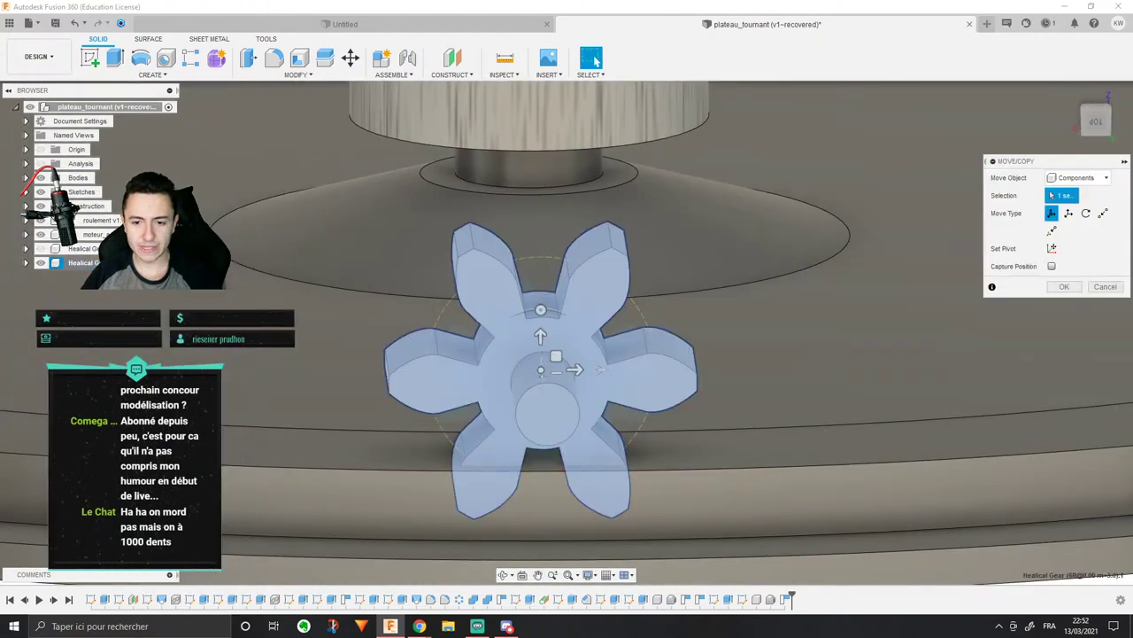
click(1095, 119)
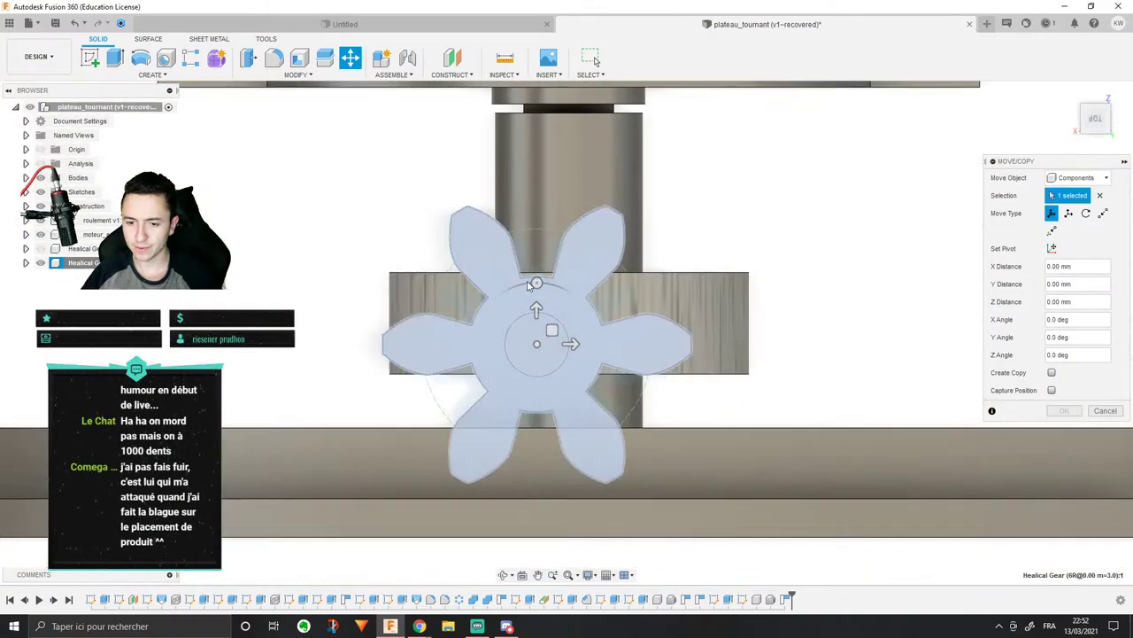
drag(538, 285, 507, 289)
scroll(556, 404, up, 3)
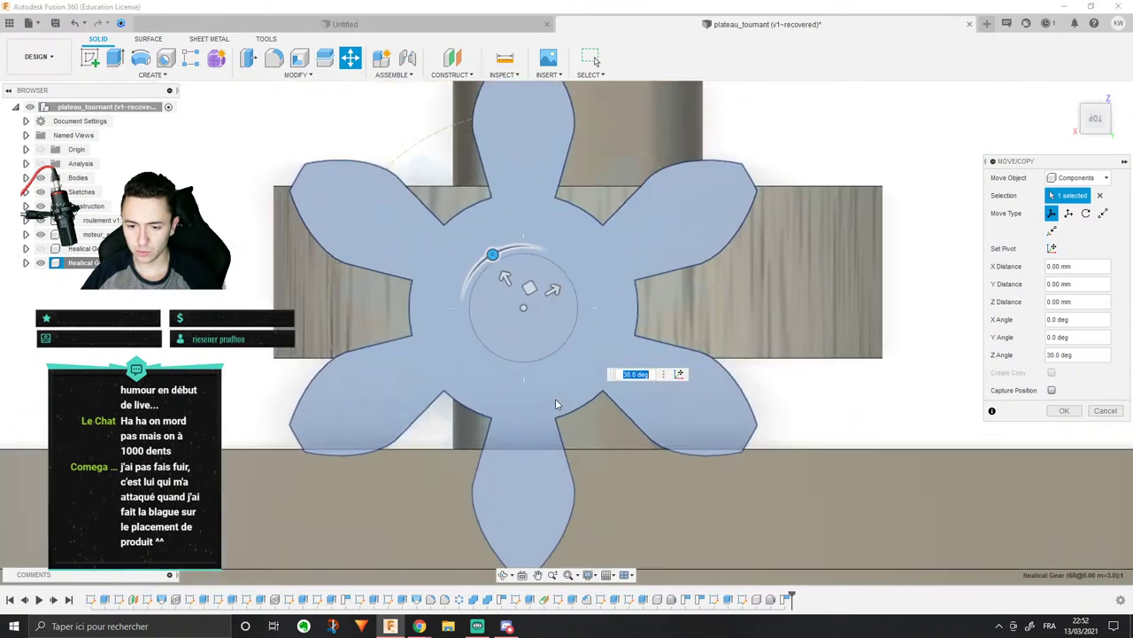
shift+middle_drag(527, 325, 553, 350)
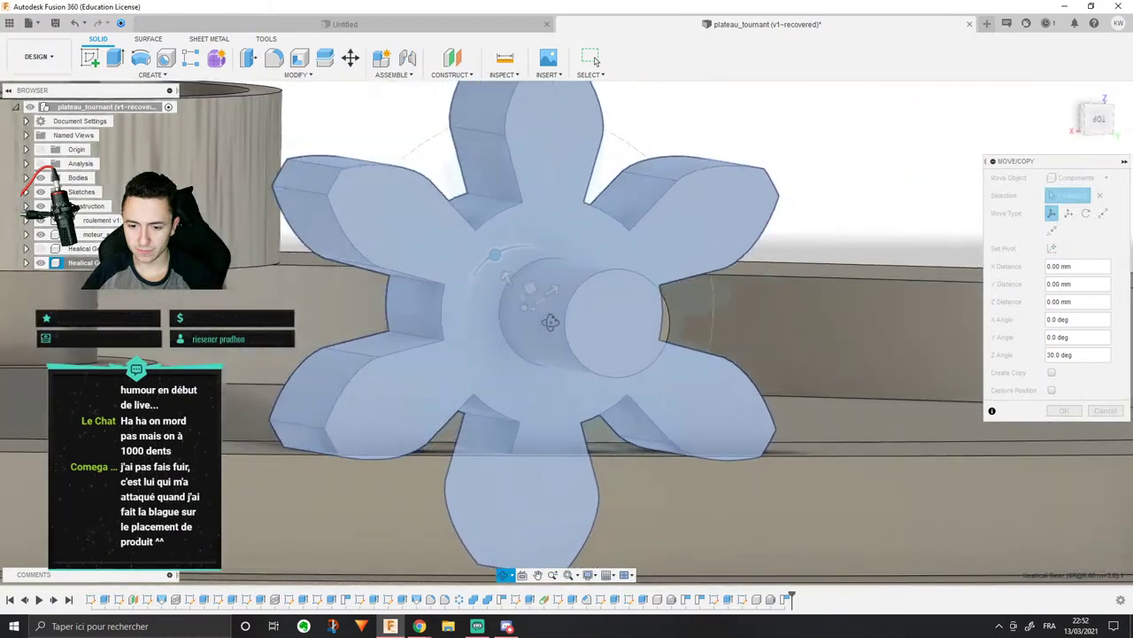
scroll(558, 372, down, 3)
click(1066, 411)
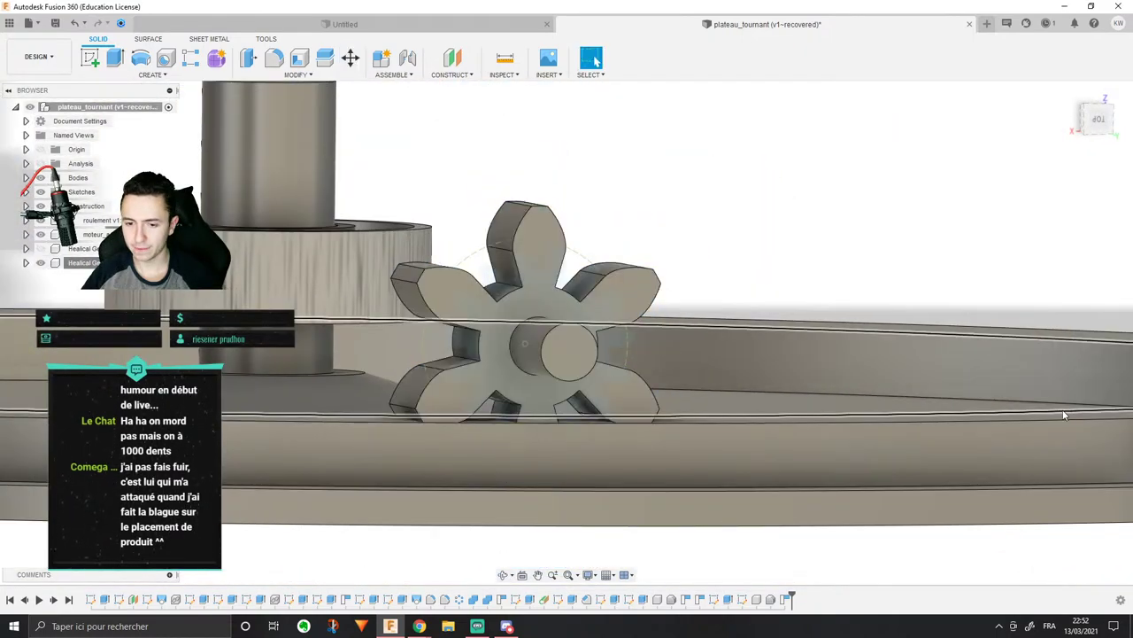
Step: Start a sketch on Plane2, capturing the current position of the moved gear
scroll(671, 339, down, 6)
scroll(651, 350, up, 4)
shift+middle_drag(649, 351, 654, 359)
scroll(643, 358, down, 3)
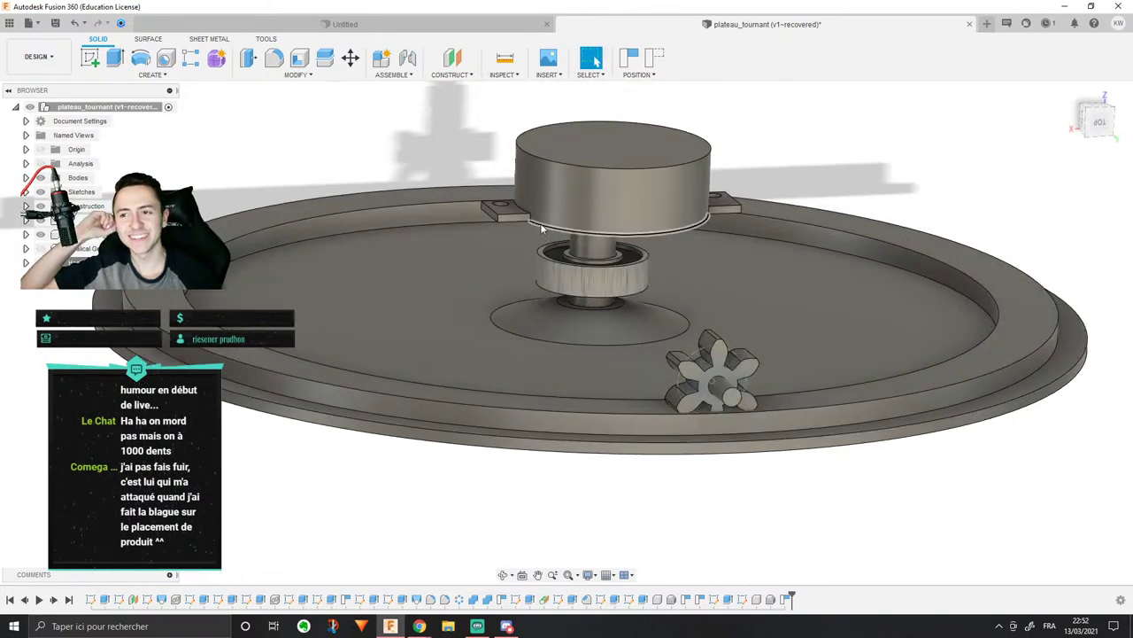
click(98, 58)
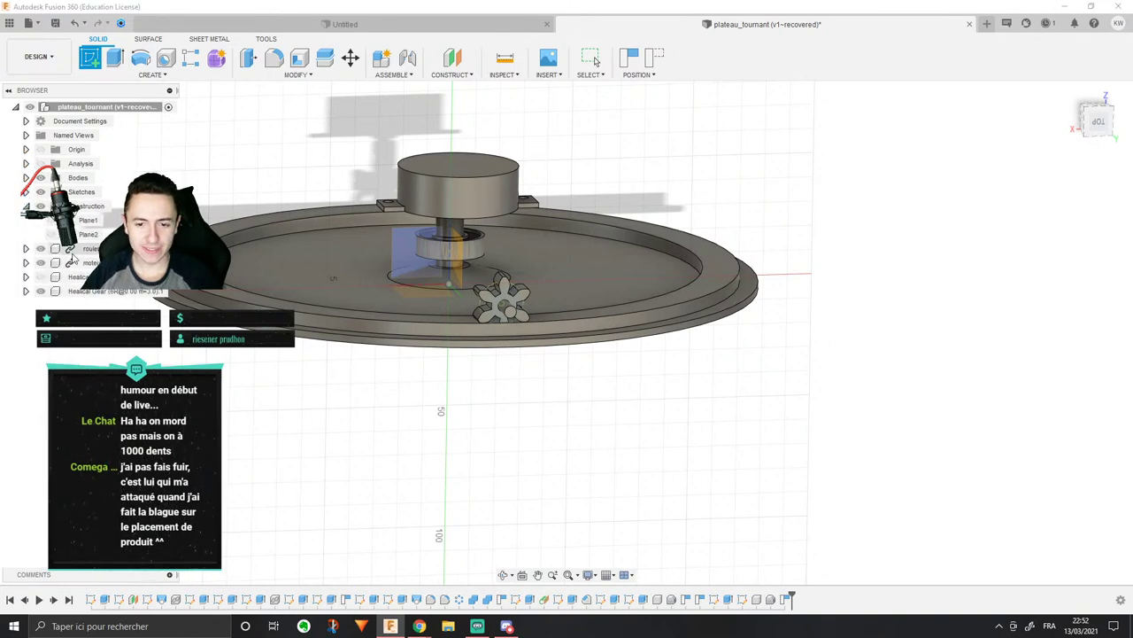
click(53, 235)
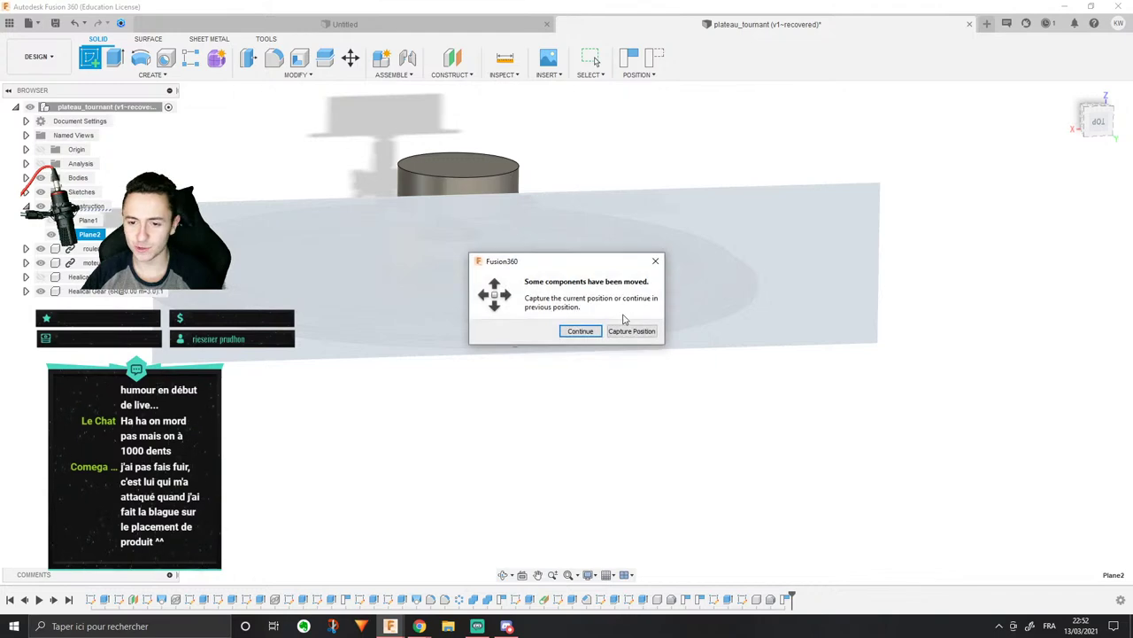
click(630, 332)
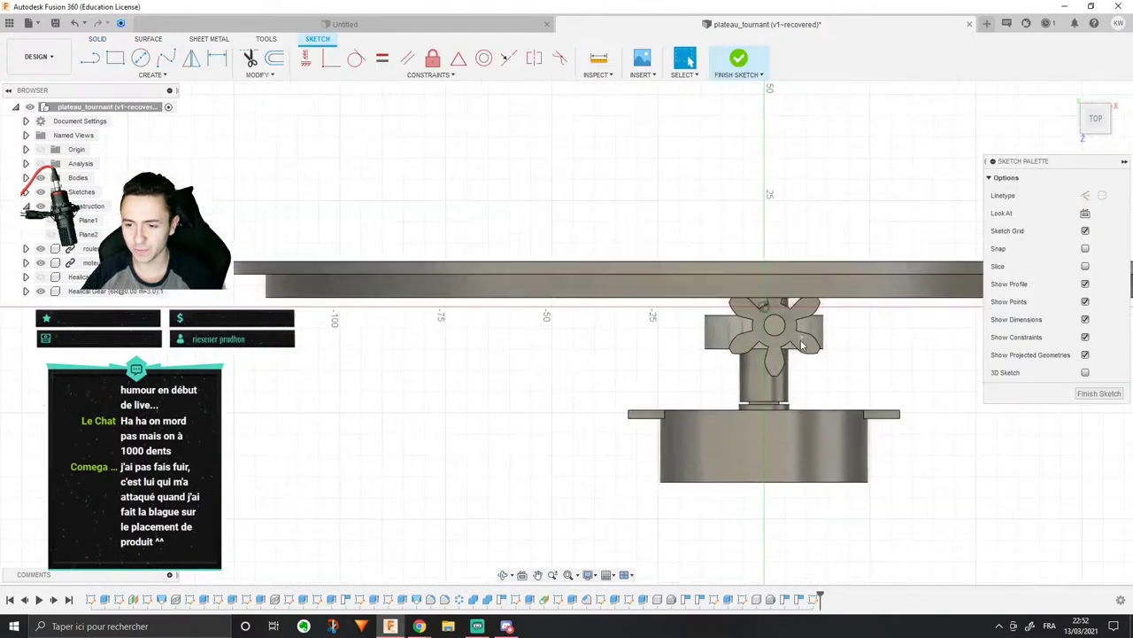
scroll(519, 295, down, 3)
scroll(566, 299, up, 5)
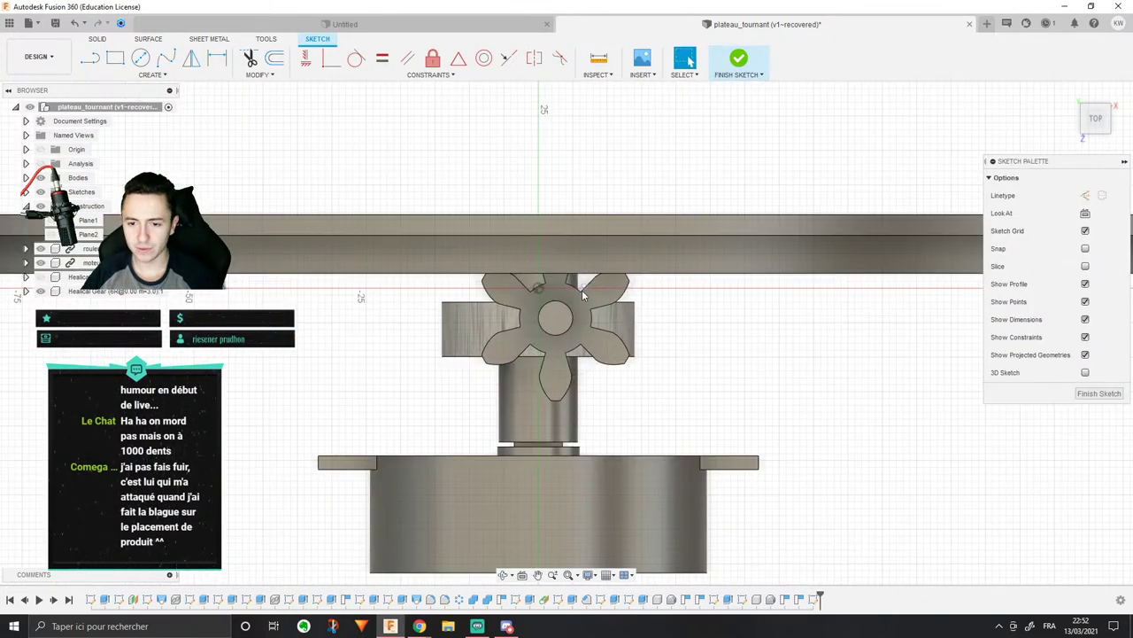
Step: Project the outline of the six-tooth gear's face into the sketch on Plane2
scroll(583, 299, down, 2)
click(583, 299)
click(621, 280)
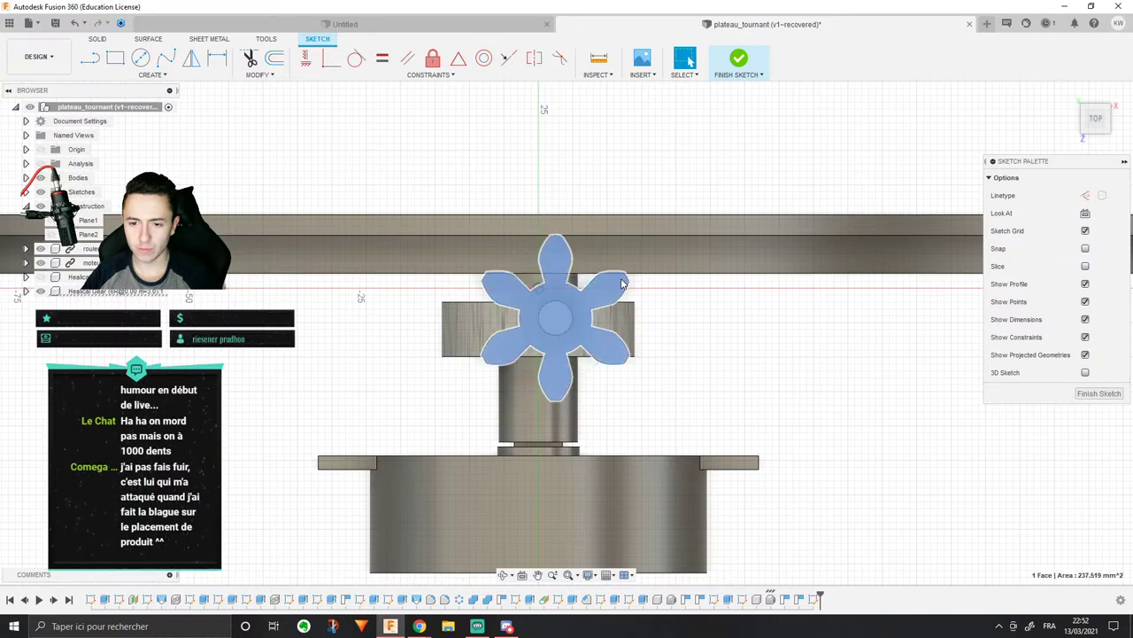
right_click(621, 279)
click(622, 283)
key(Escape)
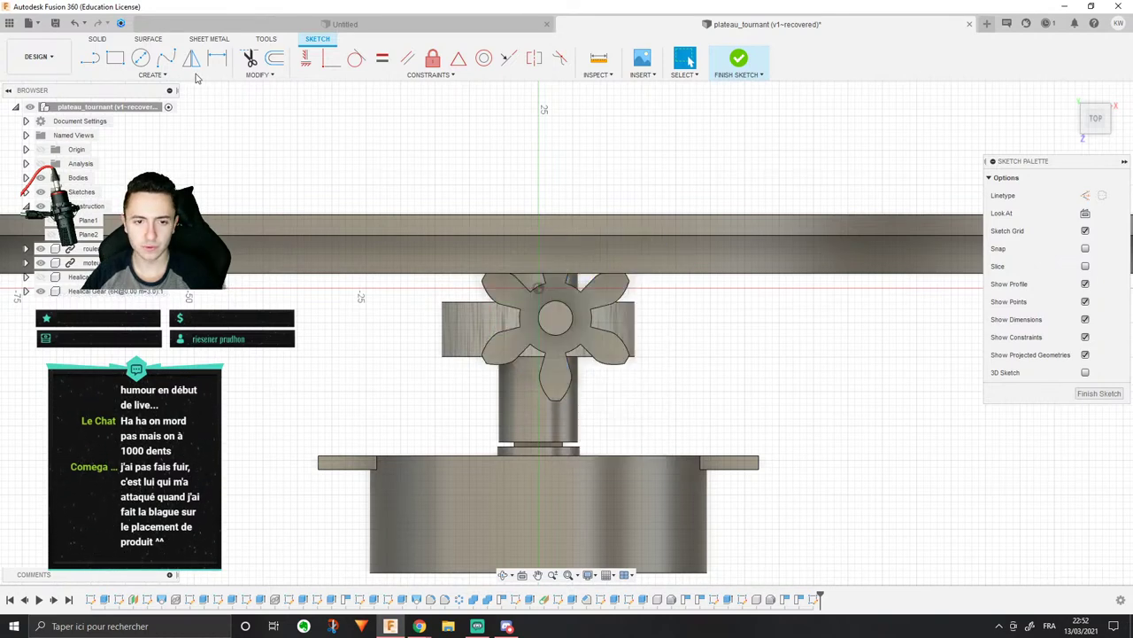
click(179, 79)
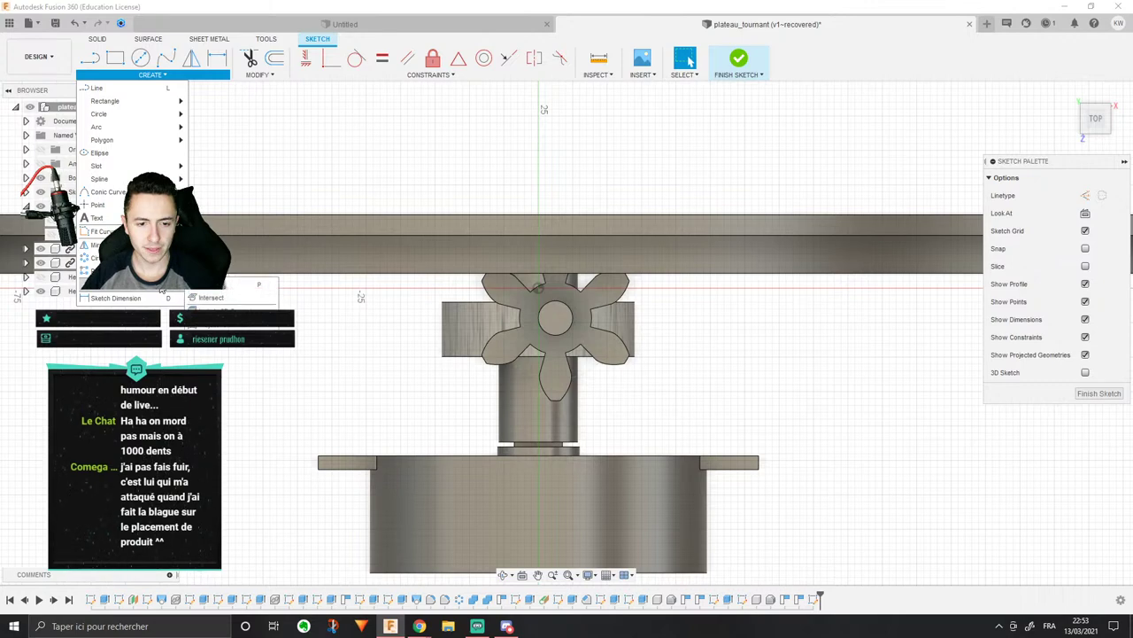
click(221, 285)
click(610, 296)
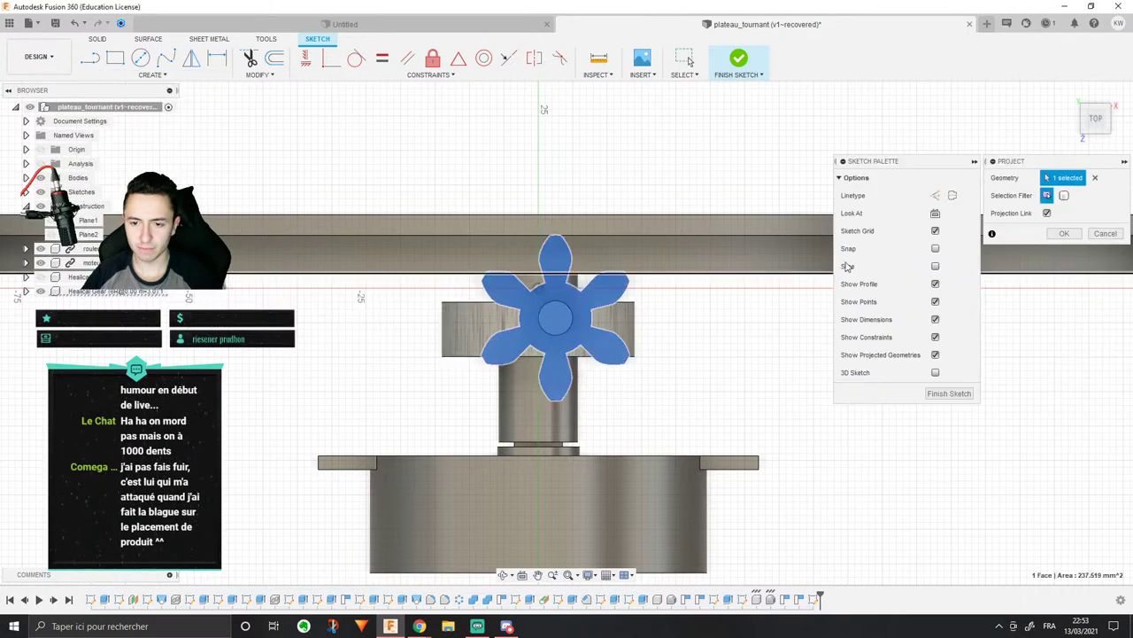
click(1065, 233)
scroll(606, 245, up, 10)
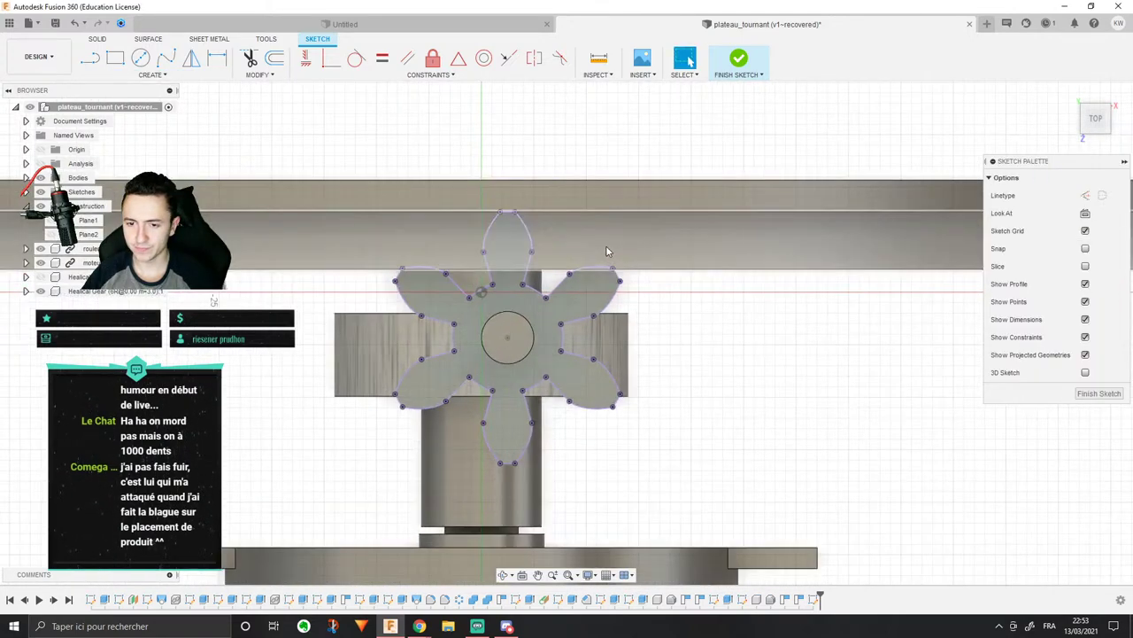
Step: Draw two horizontal lines across the tooth pointing at the turntable, one near its tip and one near its root
scroll(440, 227, down, 5)
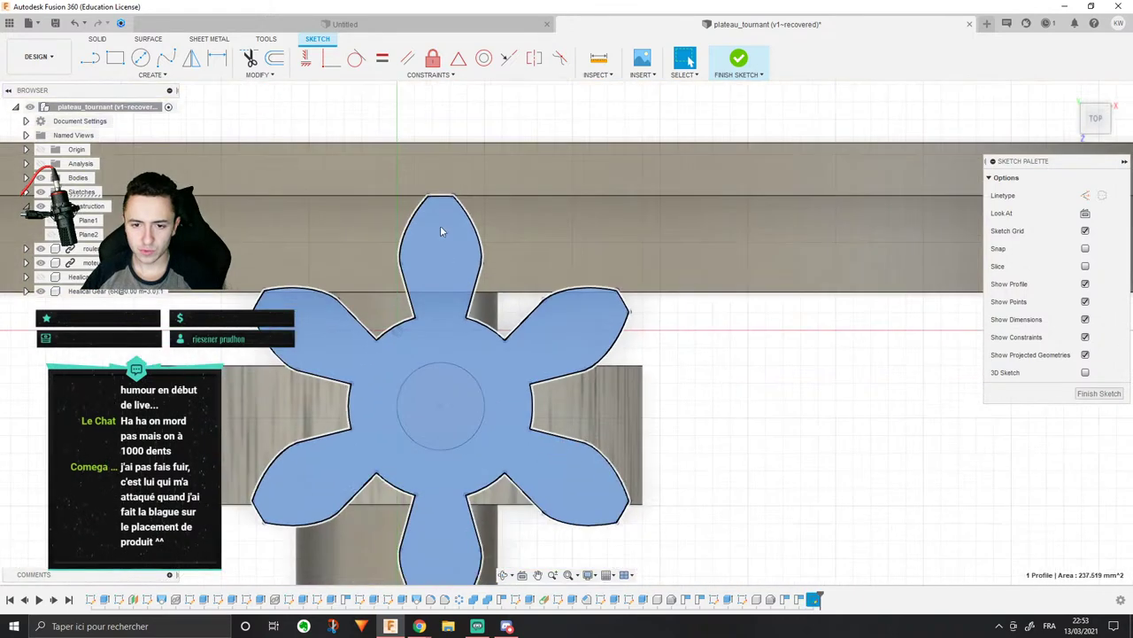
scroll(440, 228, up, 5)
key(l)
click(427, 195)
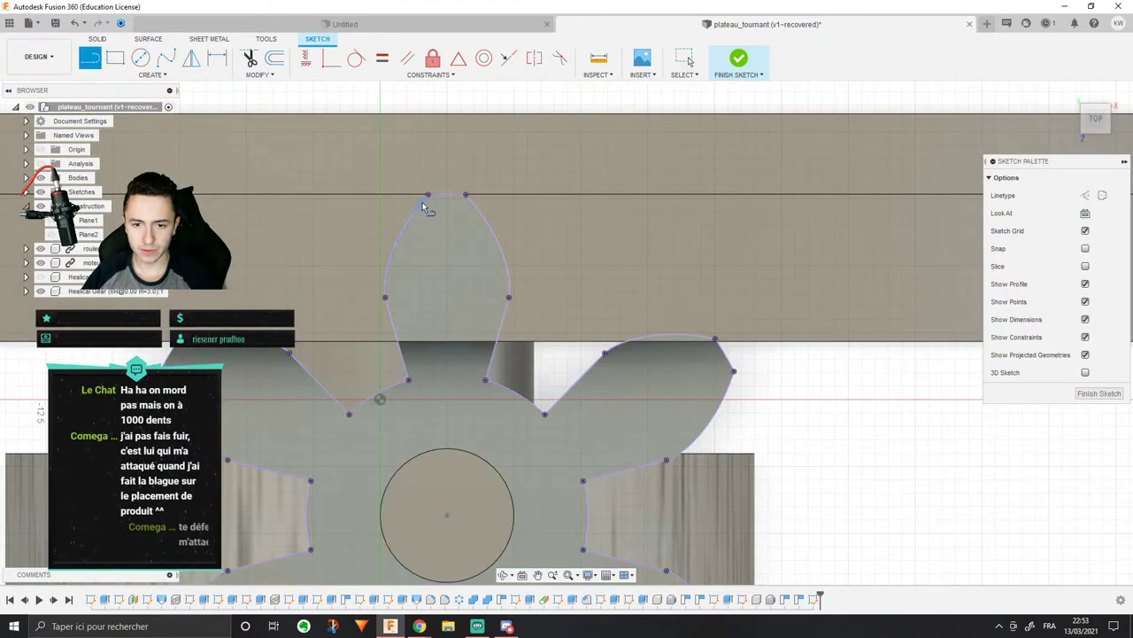
click(400, 342)
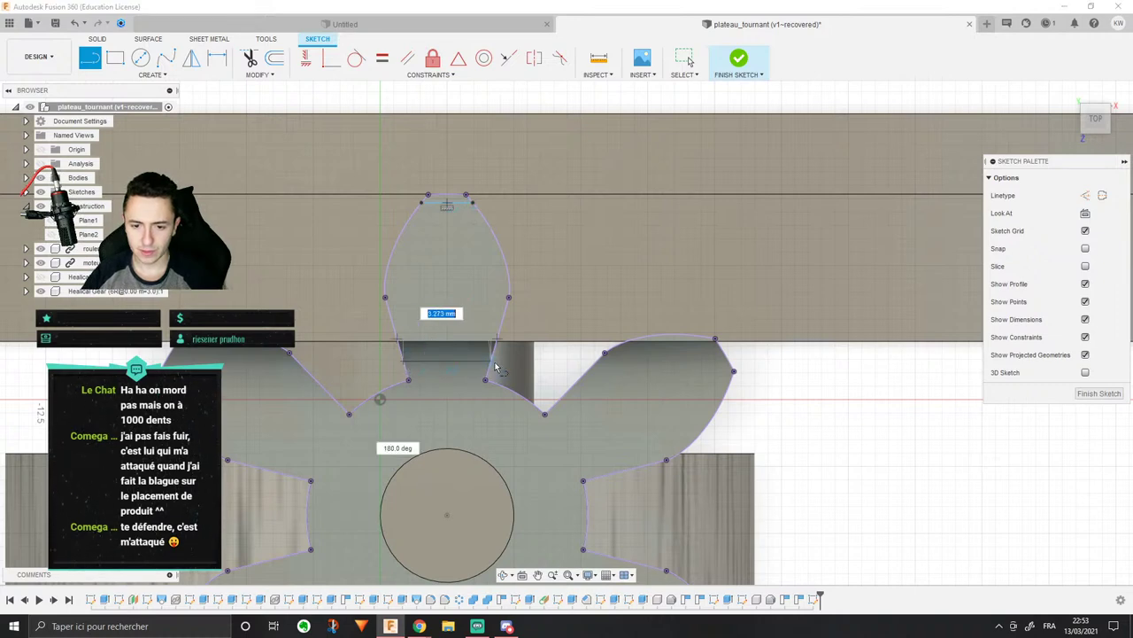
double_click(494, 362)
key(Escape)
Step: Hide the gear and the two linked components, and extrude-cut the closed tooth profile about 25.6 mm inward through the turntable's ring
click(448, 352)
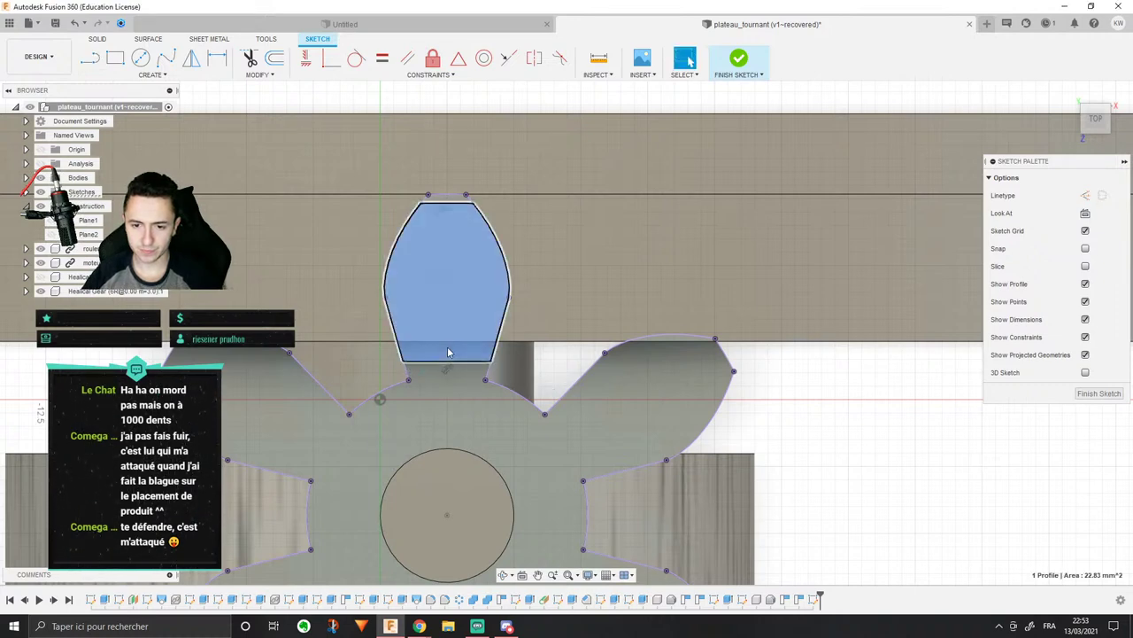
scroll(448, 353, down, 5)
click(98, 40)
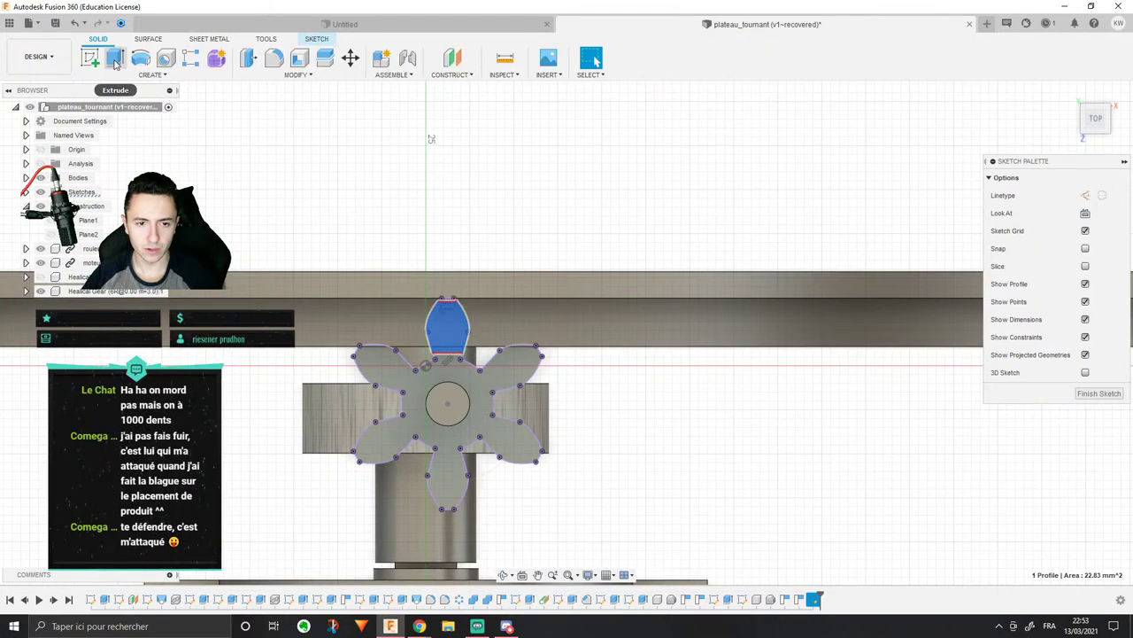
click(114, 58)
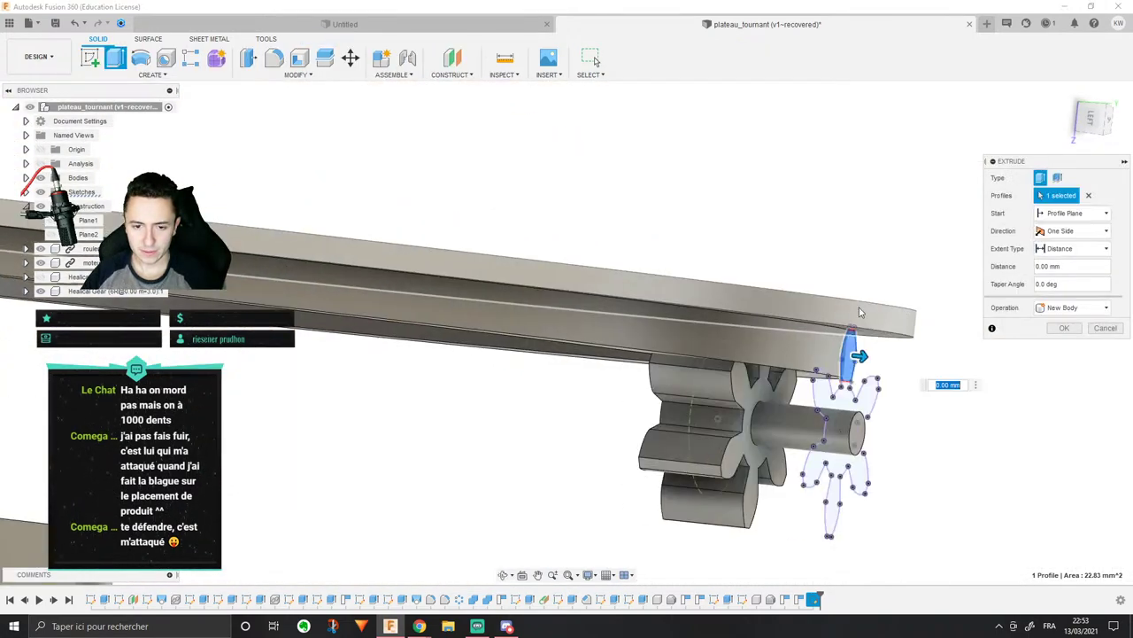
click(40, 291)
click(40, 262)
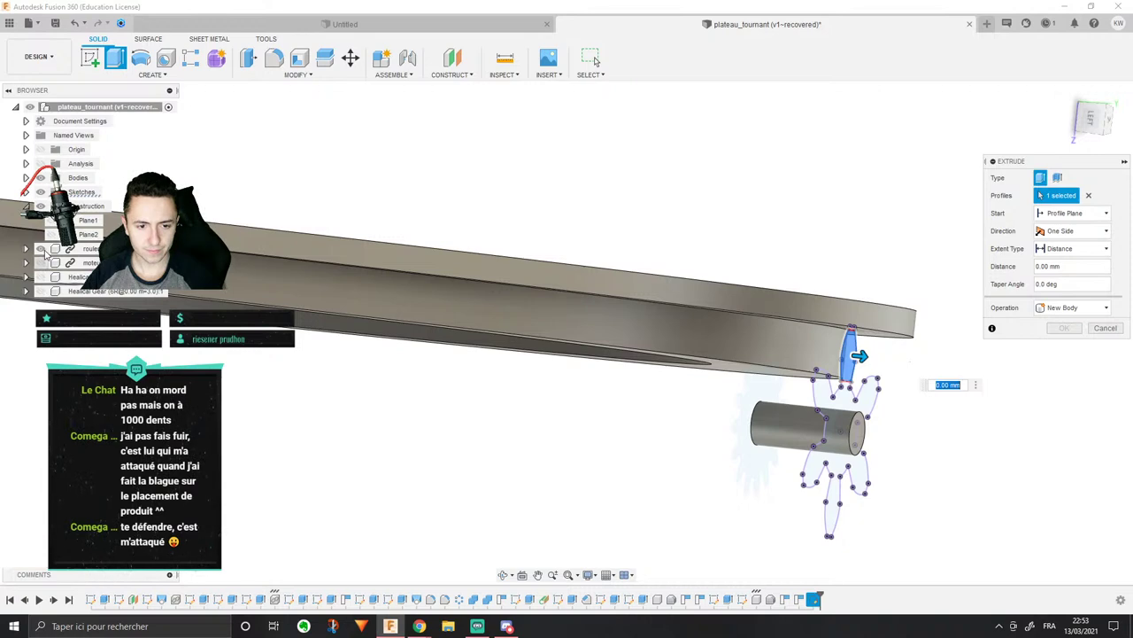
click(40, 248)
drag(860, 357, 650, 334)
shift+middle_drag(608, 329, 746, 250)
drag(653, 333, 618, 333)
shift+middle_drag(648, 293, 691, 296)
click(1077, 347)
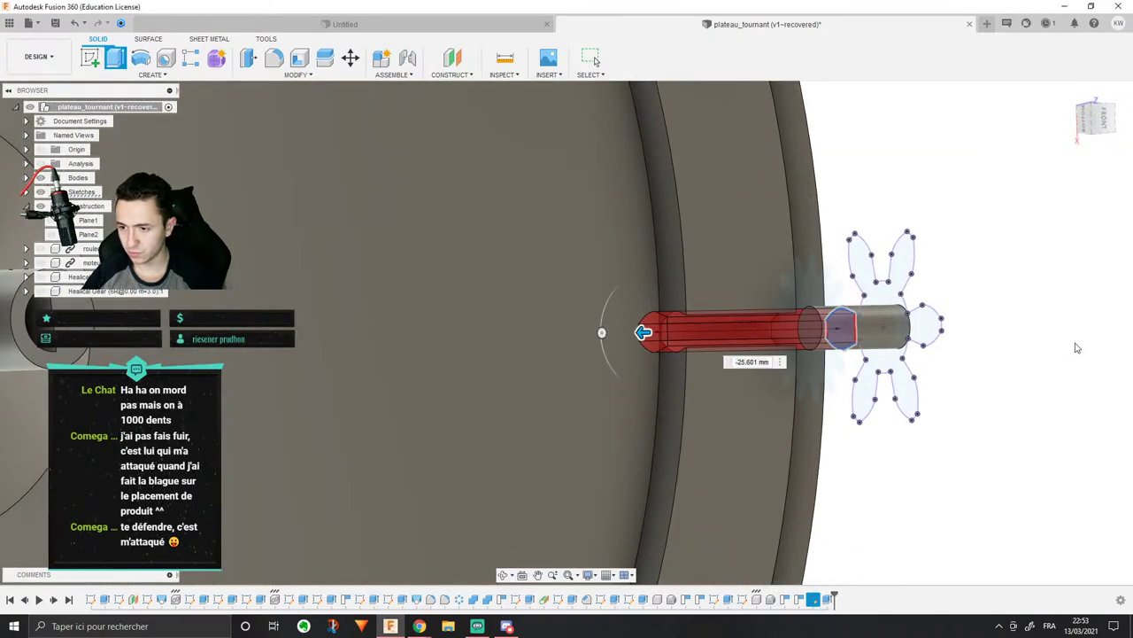
Step: Examine the tooth-shaped notch cut in the turntable's ring and its side faces from close up
scroll(748, 319, up, 4)
shift+middle_drag(748, 319, 727, 360)
click(617, 432)
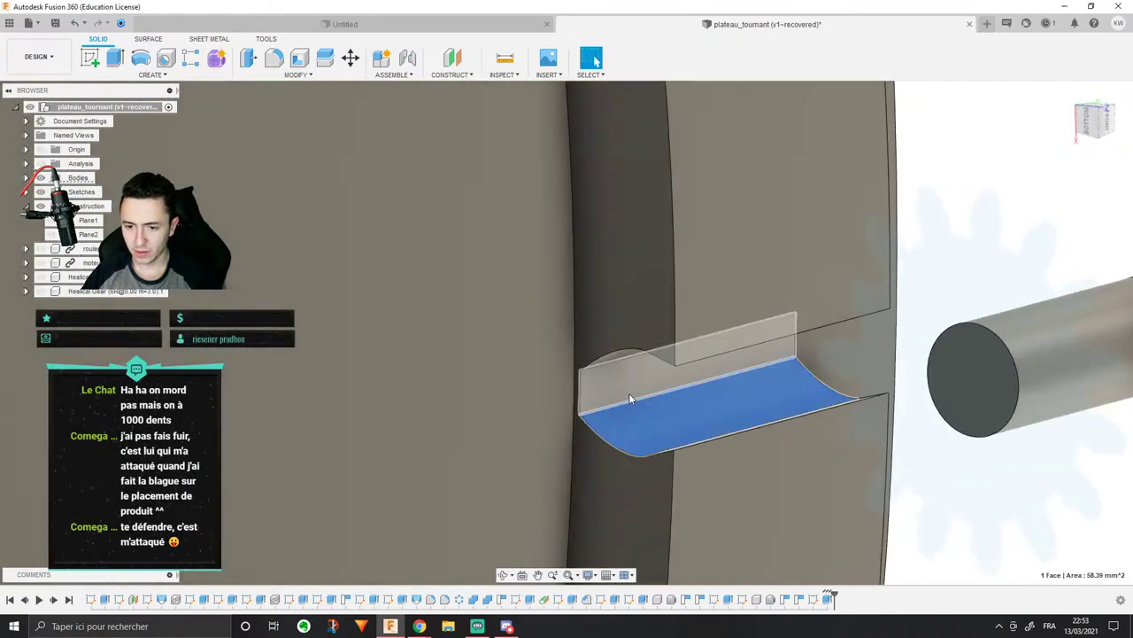
shift+middle_drag(618, 432, 678, 365)
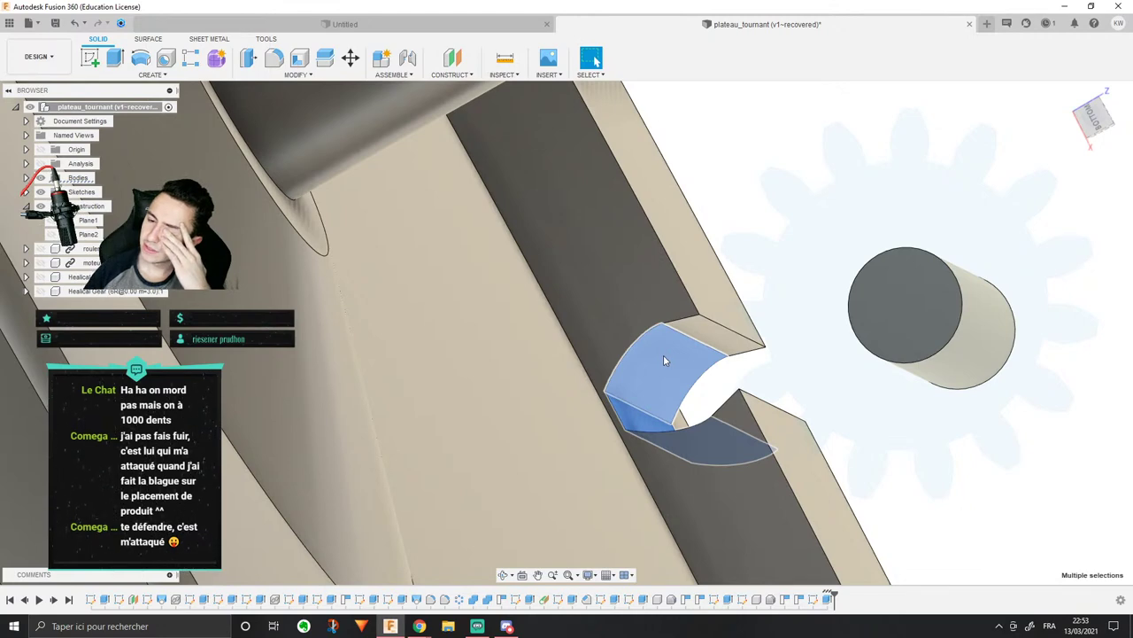
mouse_move(728, 375)
middle_down()
mouse_move(709, 381)
mouse_move(747, 386)
mouse_move(714, 423)
middle_up()
mouse_move(845, 527)
middle_down()
mouse_move(559, 443)
mouse_move(616, 483)
middle_up()
scroll(617, 482, down, 2)
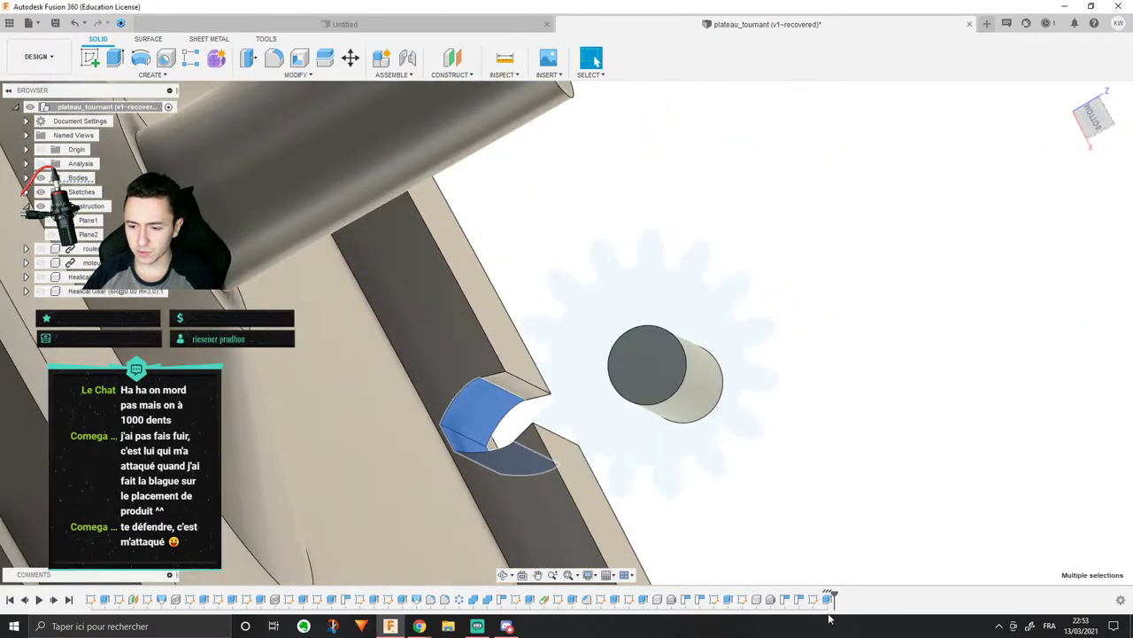
Step: Reopen the tooth-profile sketch for editing and face its plane at the tooth that overlaps the ring
click(815, 601)
right_click(816, 600)
click(842, 523)
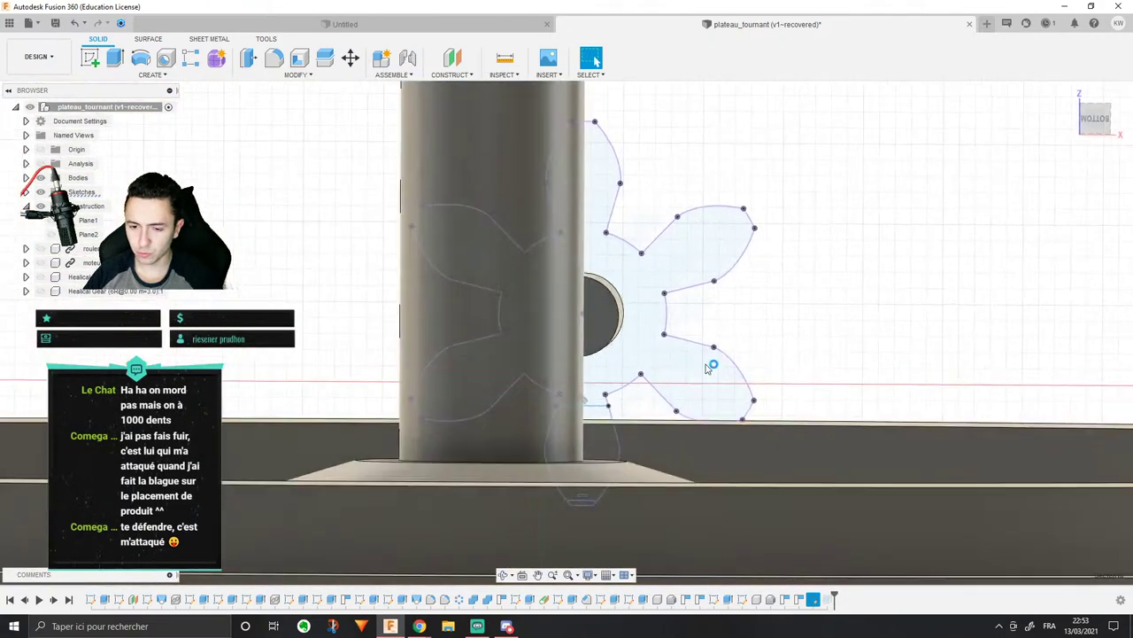
mouse_move(560, 405)
middle_down()
mouse_move(681, 434)
mouse_move(711, 454)
mouse_move(667, 363)
mouse_move(653, 387)
middle_up()
scroll(653, 387, up, 3)
scroll(652, 387, down, 5)
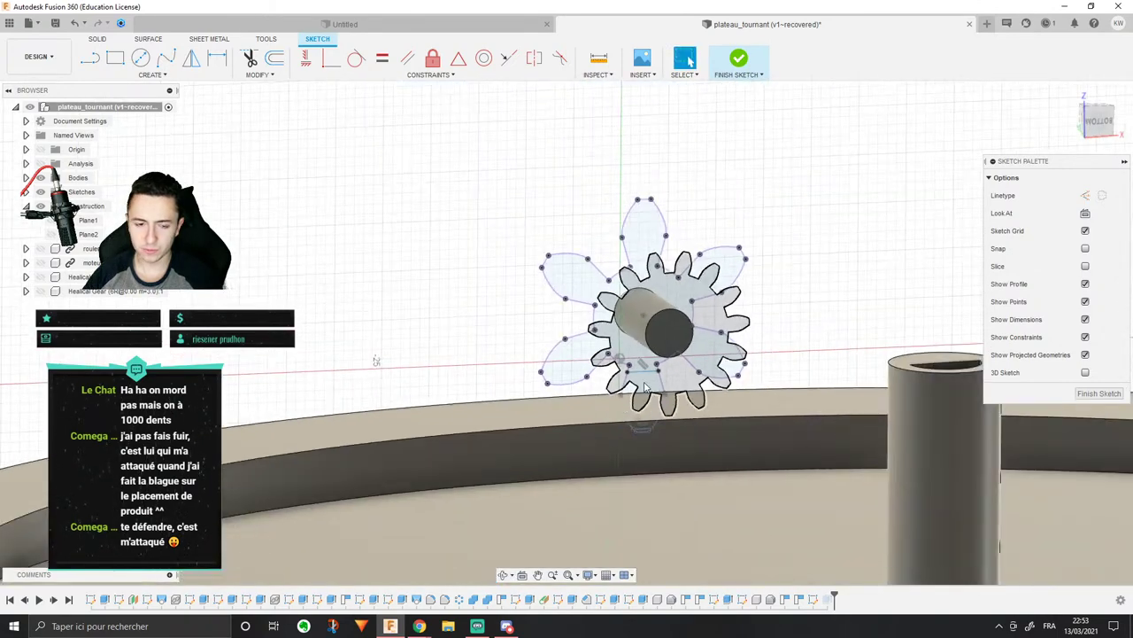
click(1104, 129)
scroll(906, 274, up, 5)
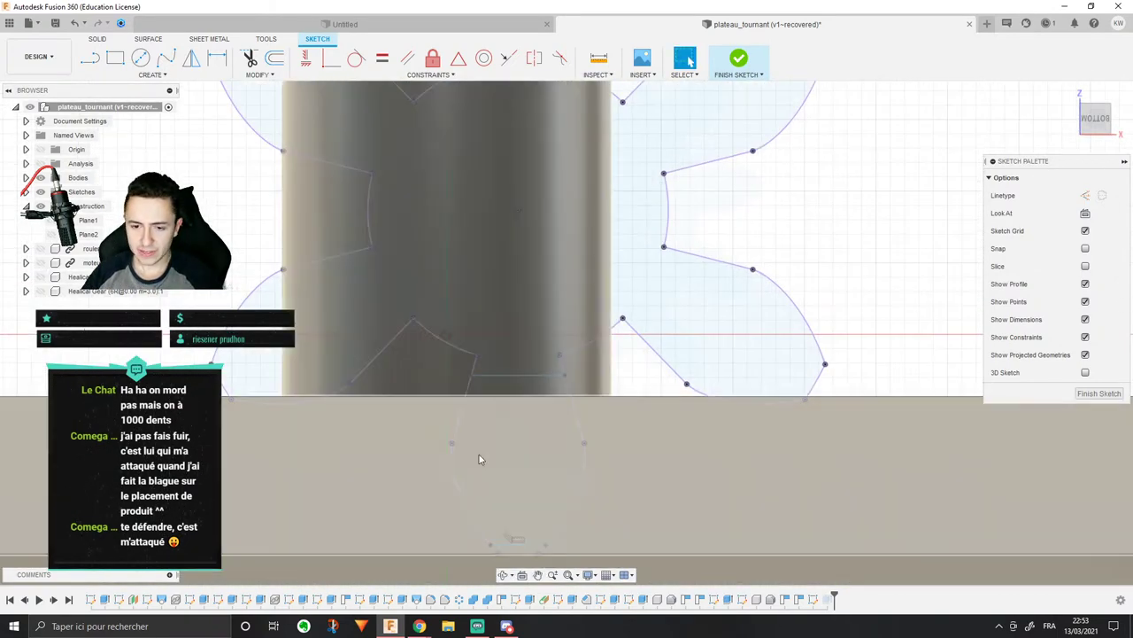
middle_drag(466, 407, 485, 319)
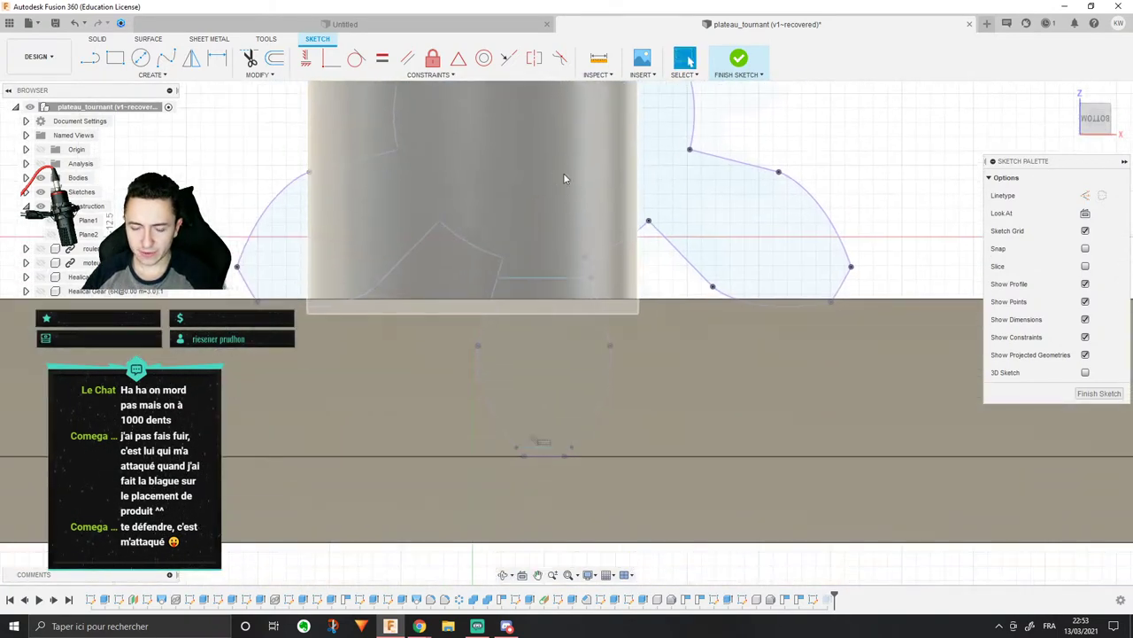
Step: Draw a flared three-line outline around the tooth's root, from one flank's widest point, along the root line, to the opposite flank's widest point
click(485, 320)
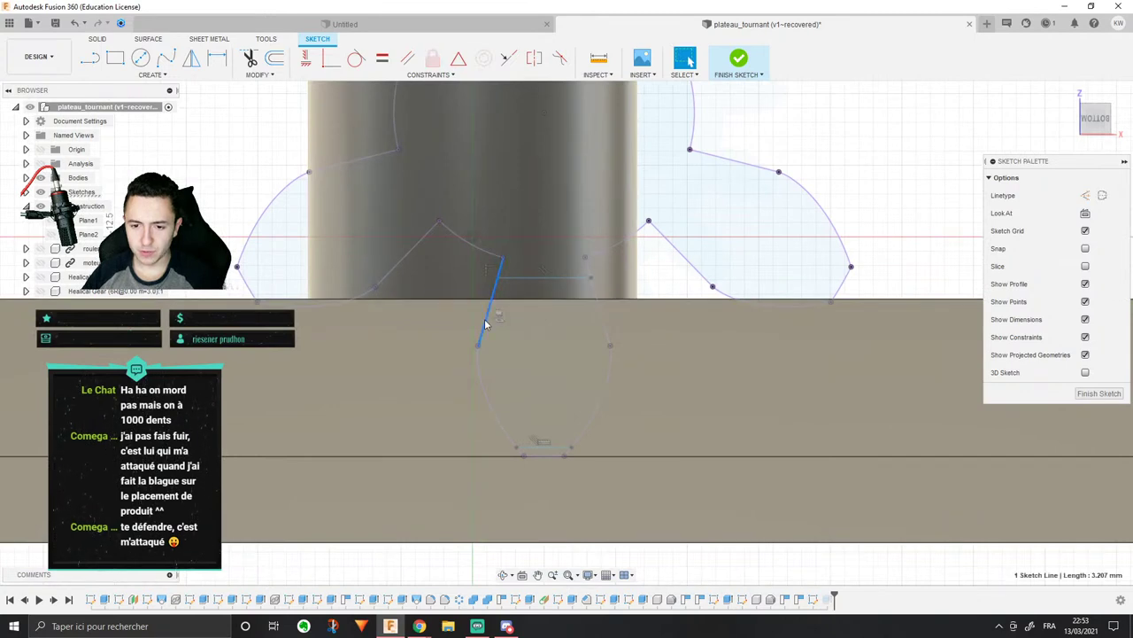
click(90, 57)
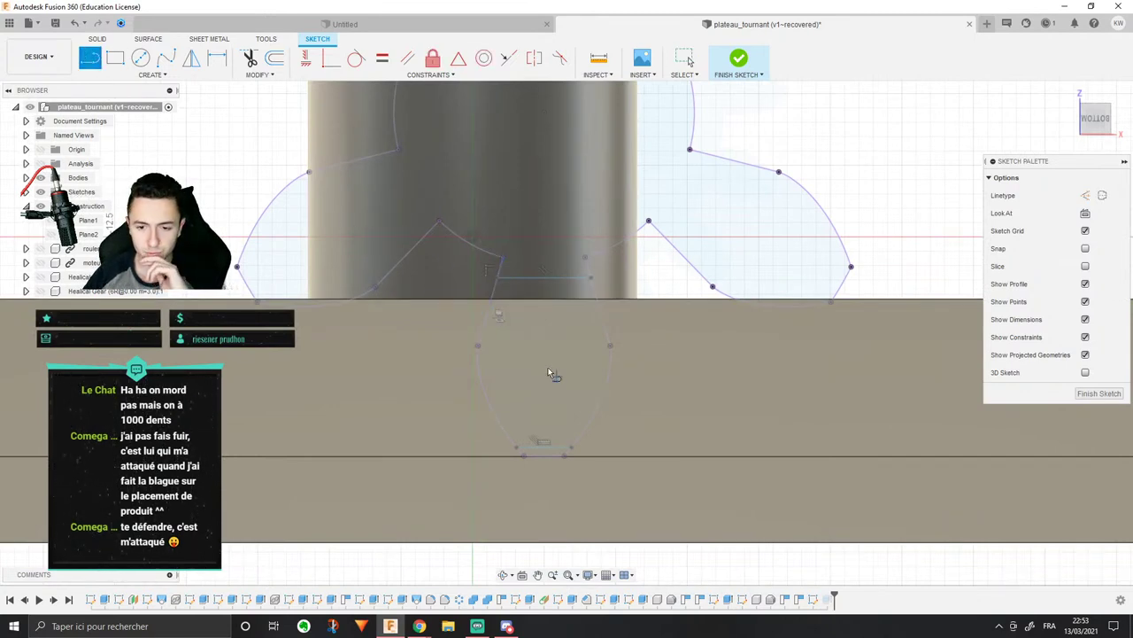
click(478, 344)
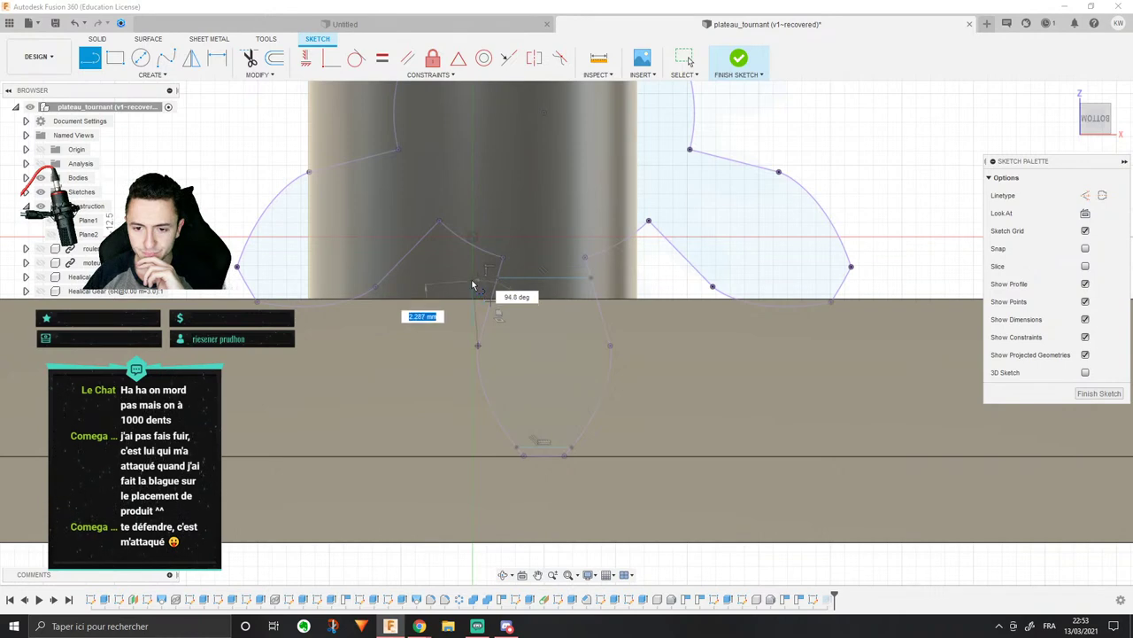
scroll(472, 283, up, 2)
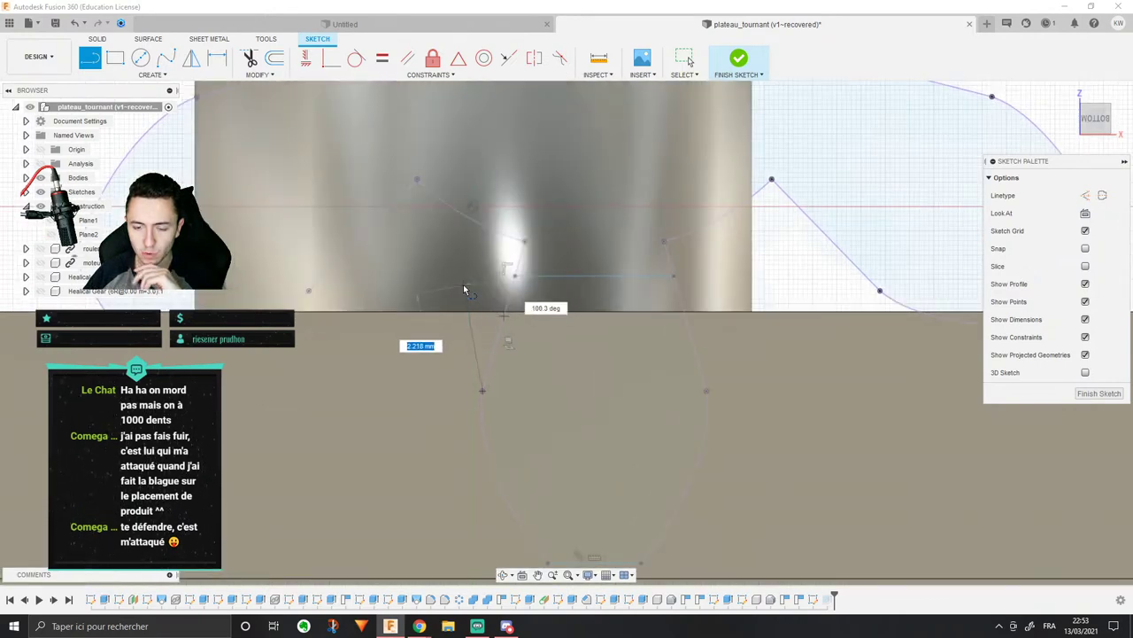
click(473, 278)
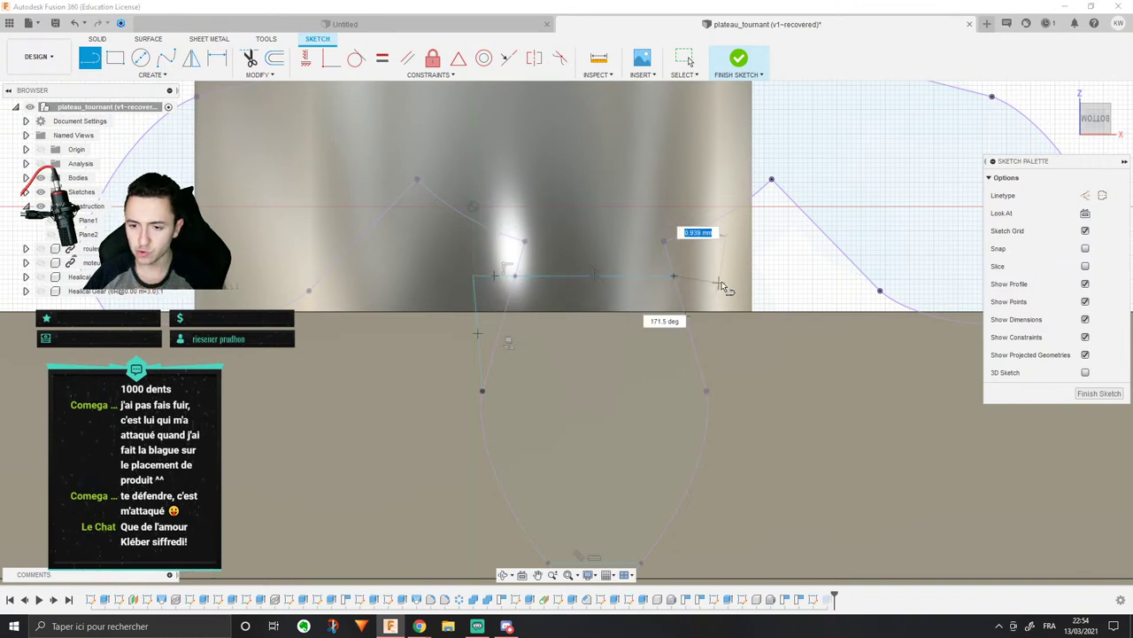
click(773, 279)
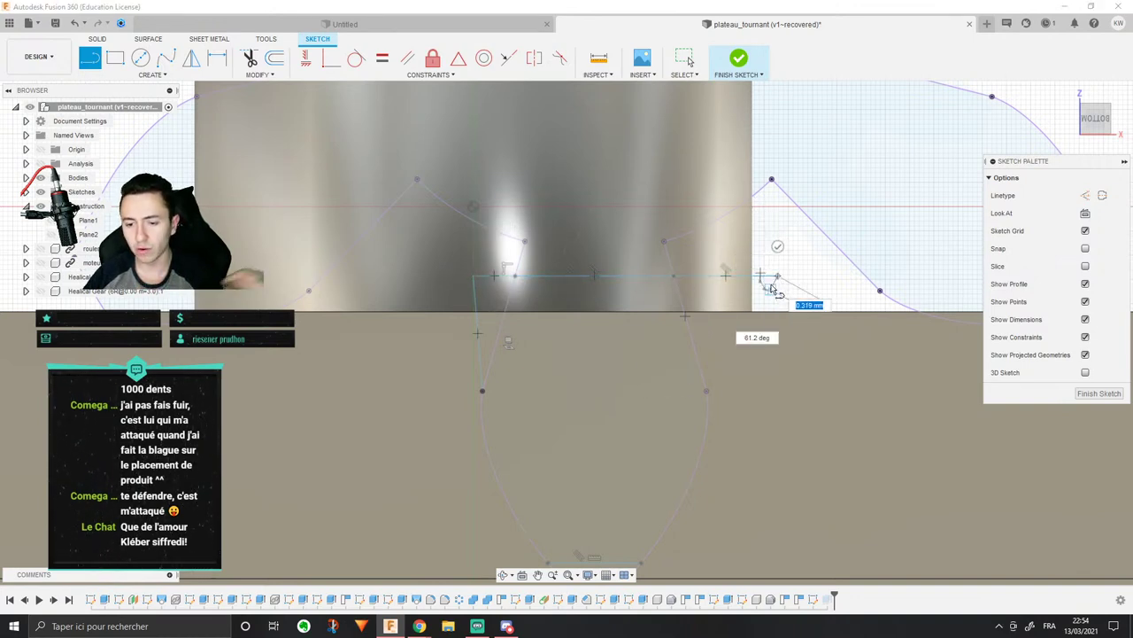
middle_drag(623, 462, 617, 358)
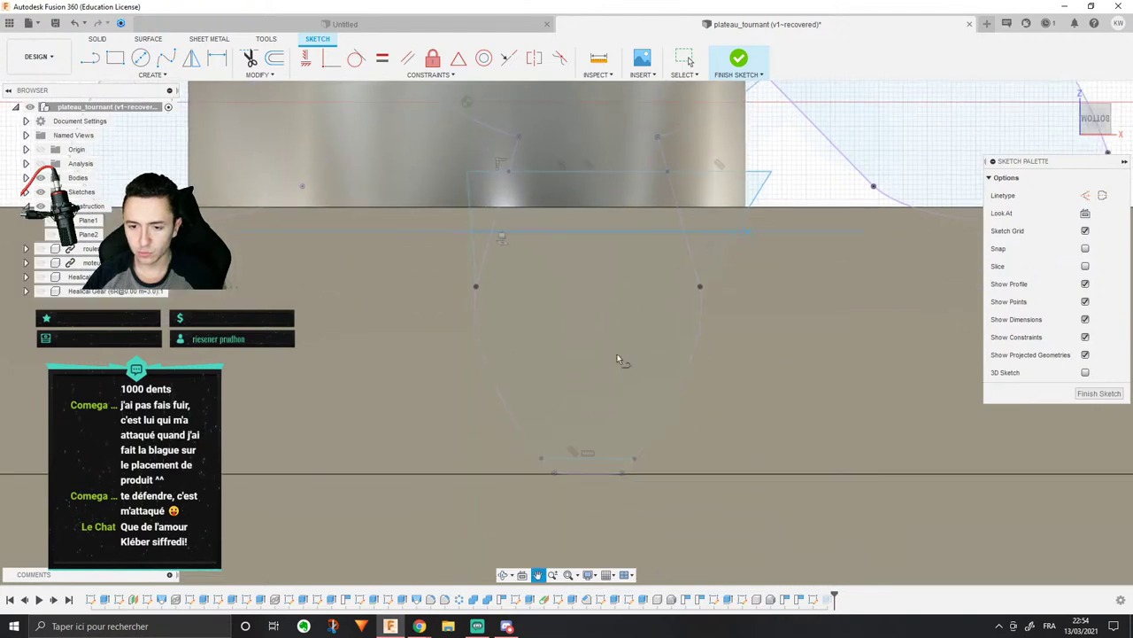
Step: Draw a construction centre line through the tooth from the middle of the tip line to the middle of the root line
click(588, 456)
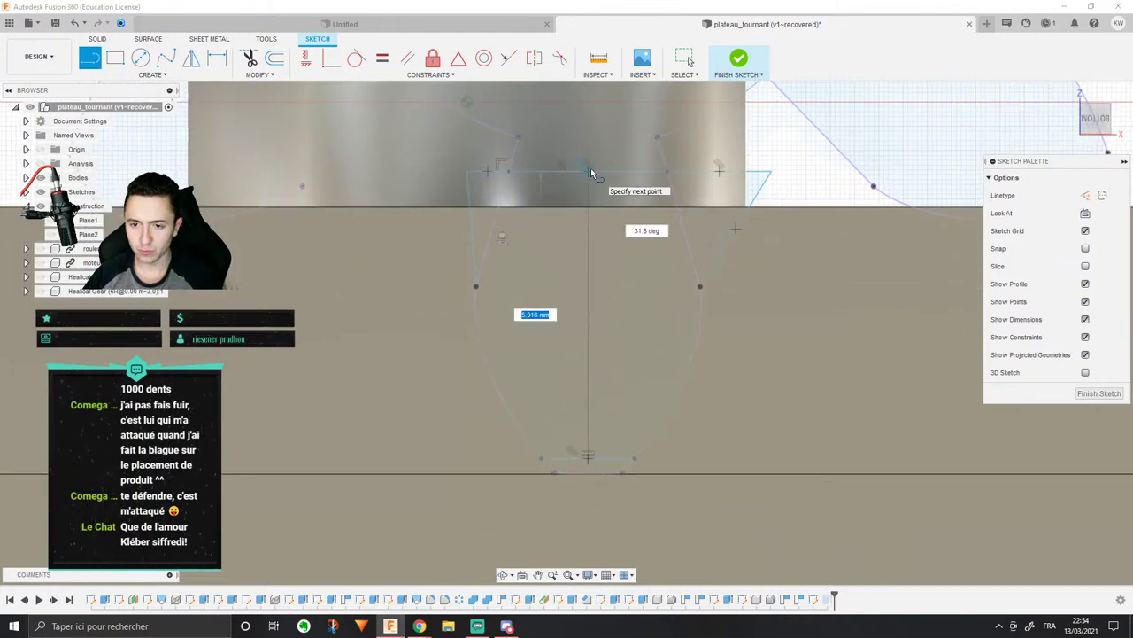
click(587, 171)
key(Escape)
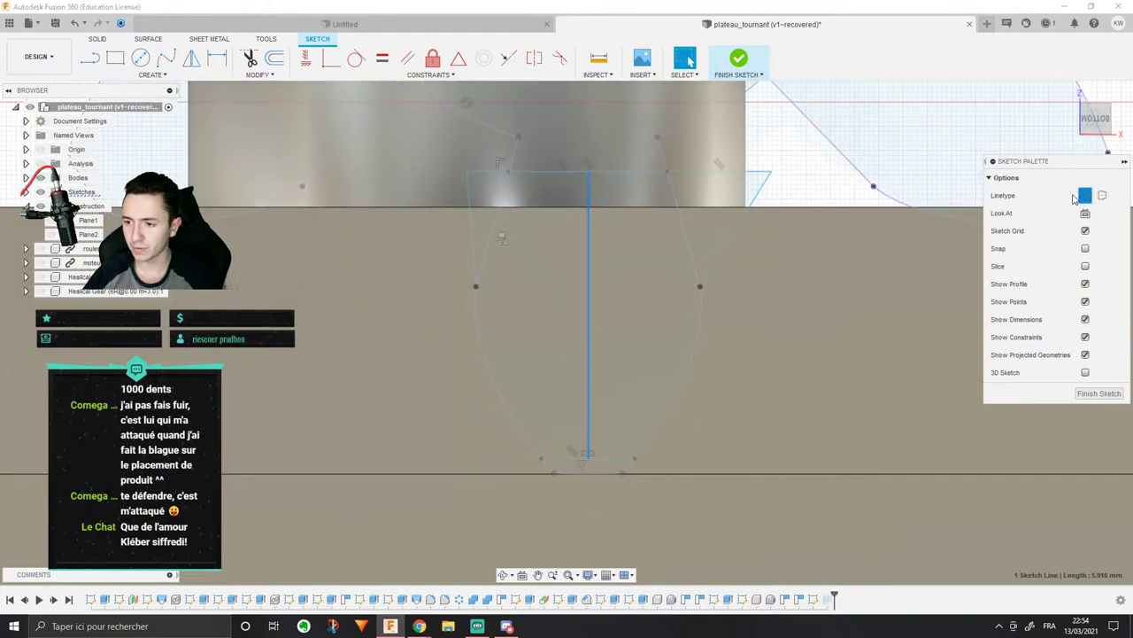
middle_drag(795, 149, 804, 162)
click(785, 152)
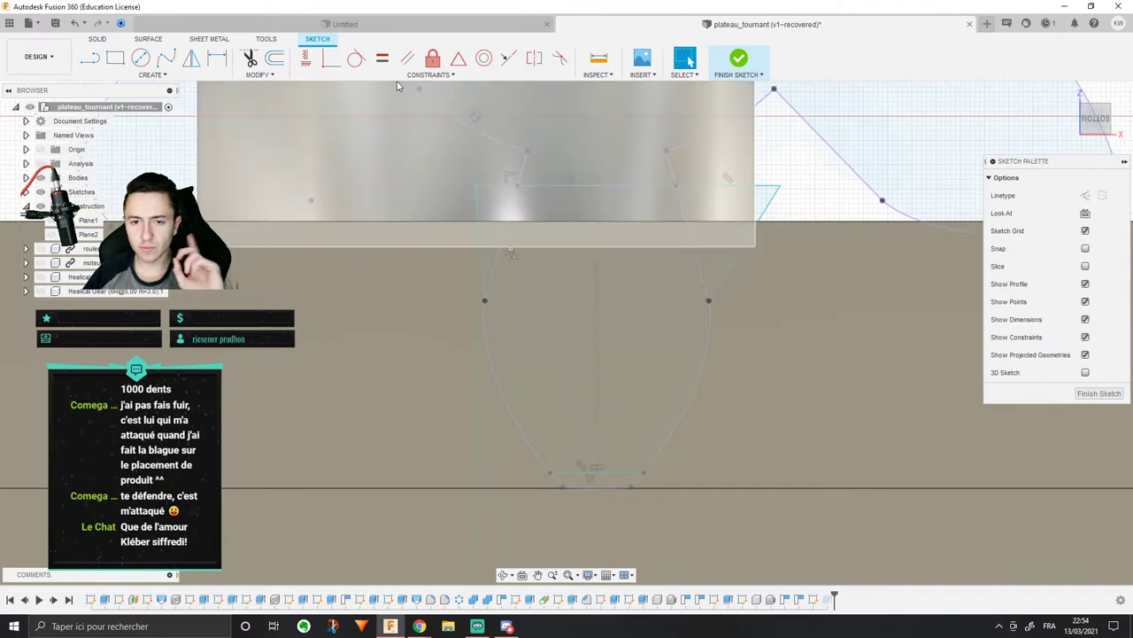
Step: Constrain the flared outline's two outer corners symmetric about the construction line, and pull one corner inward to narrow the flare
click(535, 60)
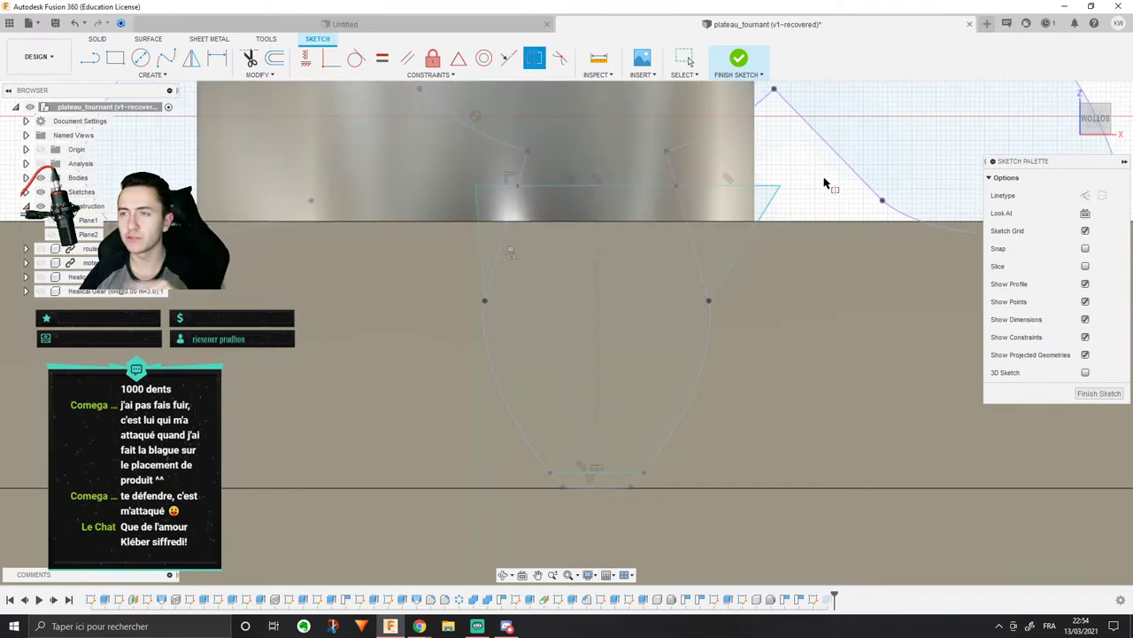
click(780, 188)
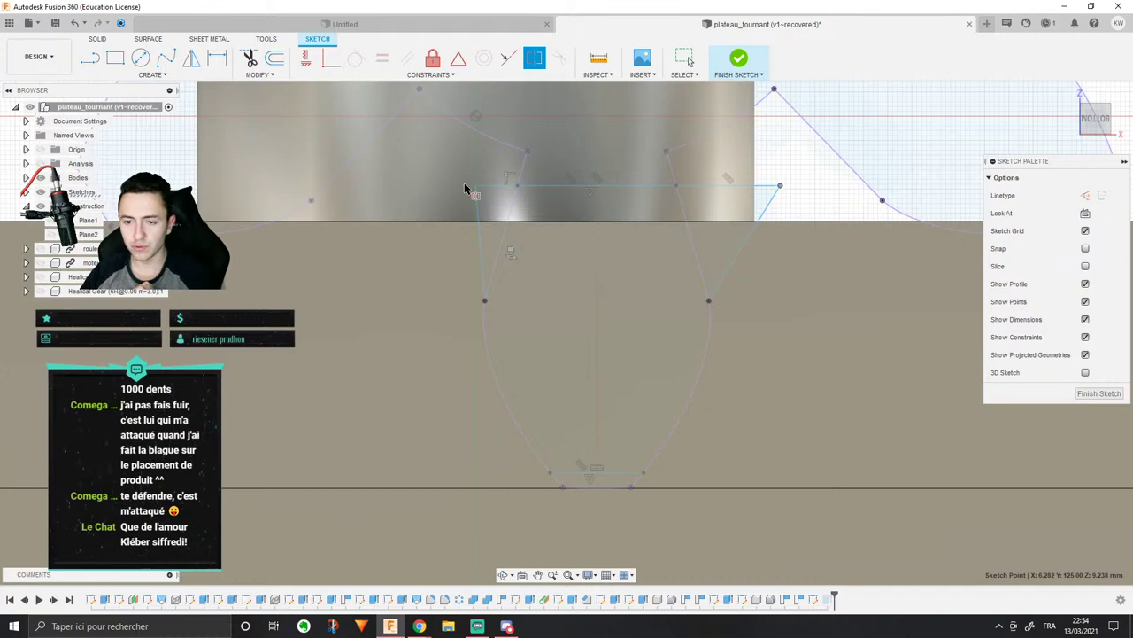
click(599, 253)
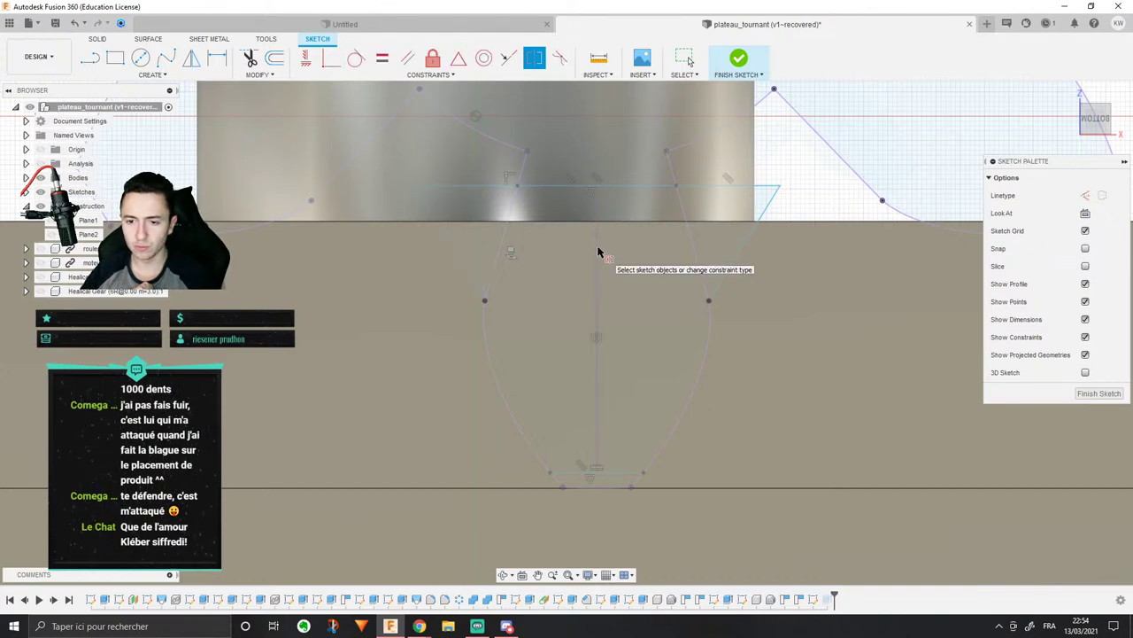
click(770, 186)
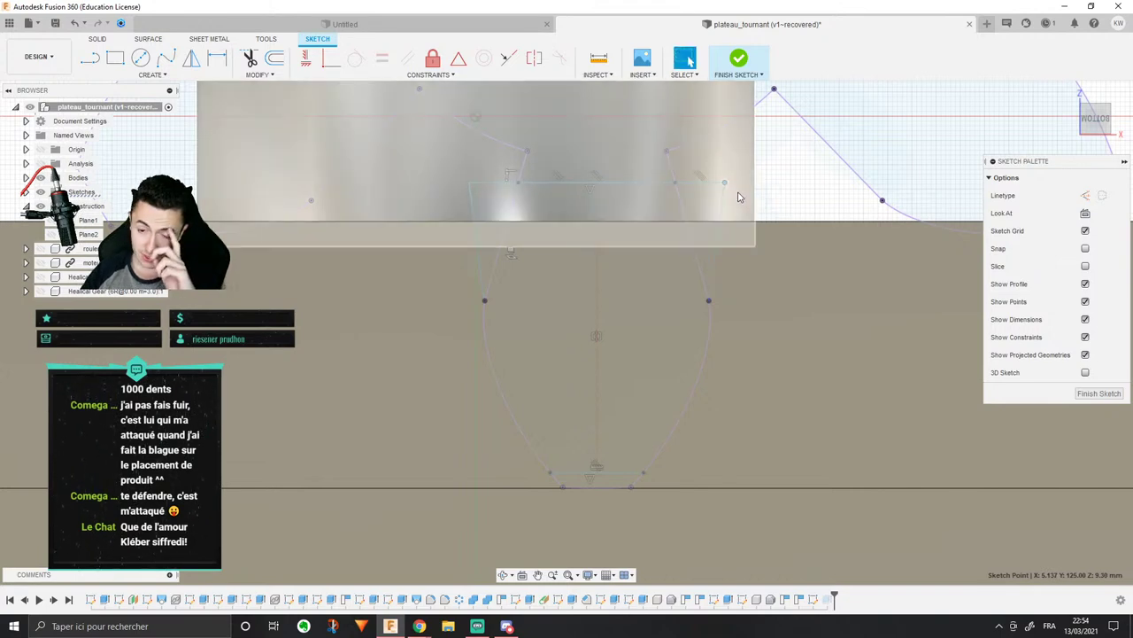
middle_drag(737, 192, 734, 198)
key(XF86AudioPlay)
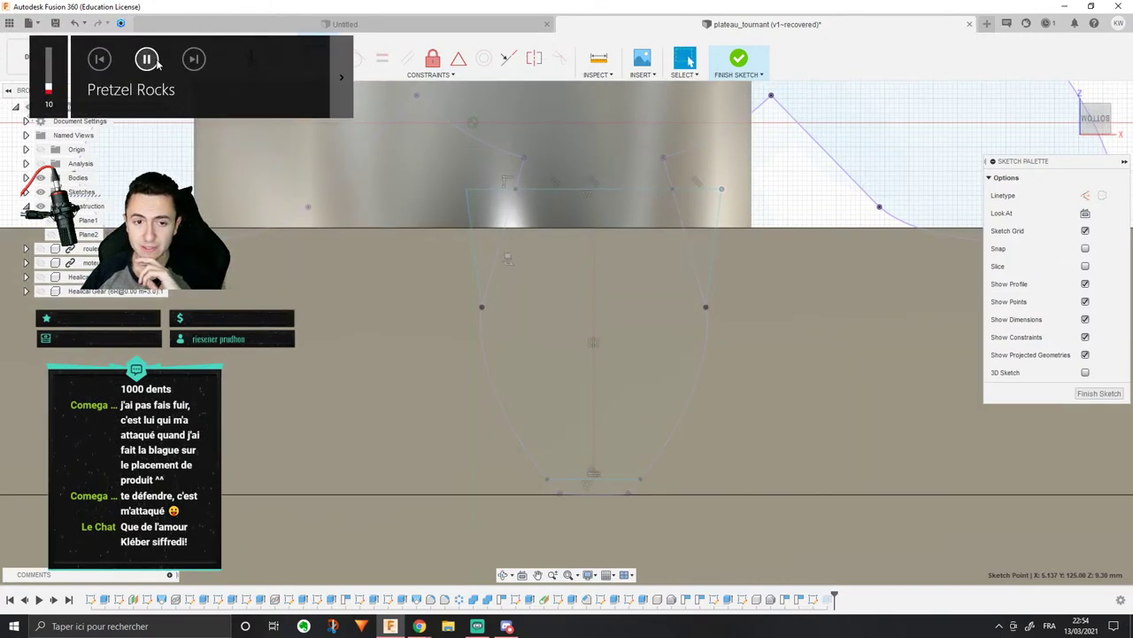
Step: Finish the sketch and add the two flare regions beside the tooth to the notch's extruded cut profiles
mouse_move(603, 283)
middle_down()
mouse_move(457, 223)
mouse_move(522, 233)
mouse_move(638, 280)
mouse_move(656, 301)
mouse_move(648, 344)
middle_up()
scroll(650, 350, down, 3)
click(1094, 394)
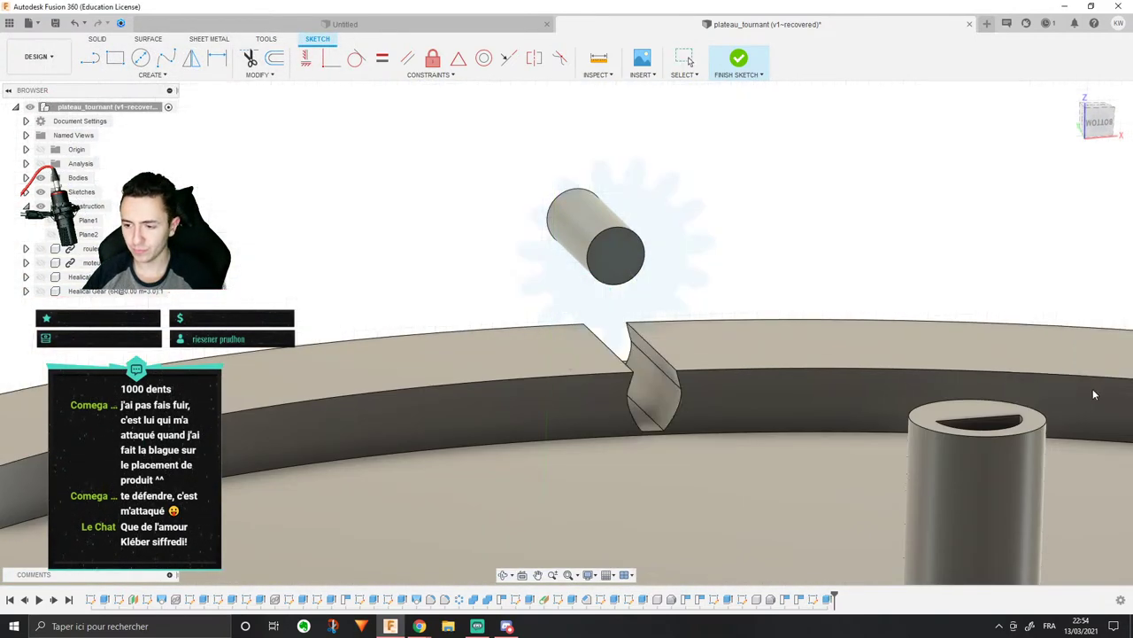
scroll(514, 354, up, 2)
scroll(570, 443, down, 3)
click(826, 601)
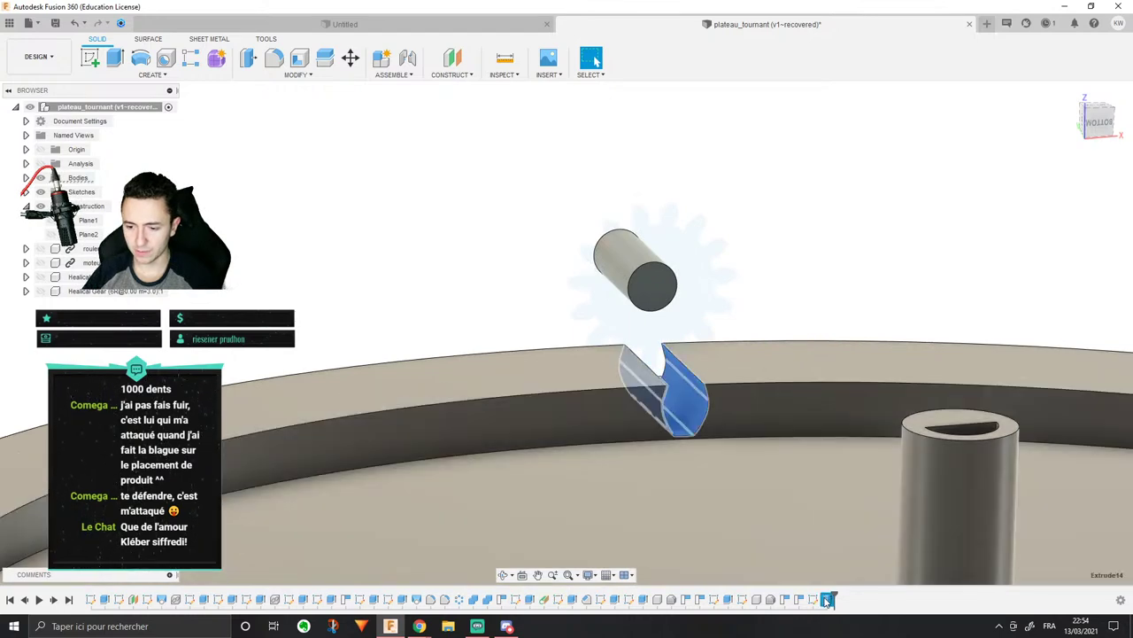
right_click(827, 601)
click(873, 519)
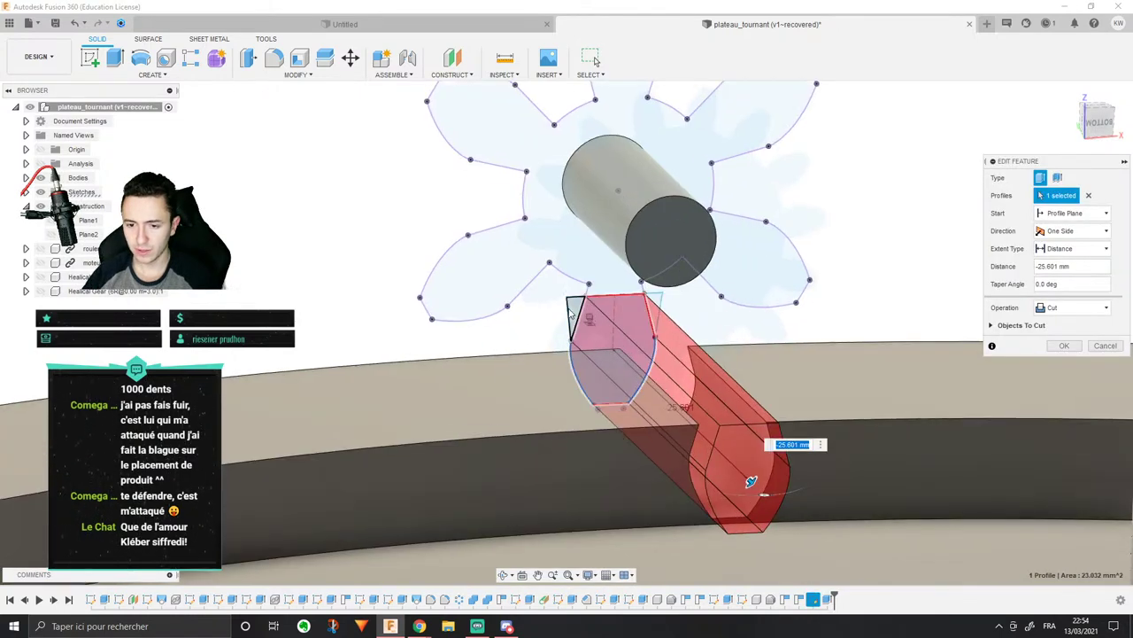
mouse_move(797, 316)
shift+middle_down()
mouse_move(782, 312)
mouse_move(799, 311)
shift+middle_up()
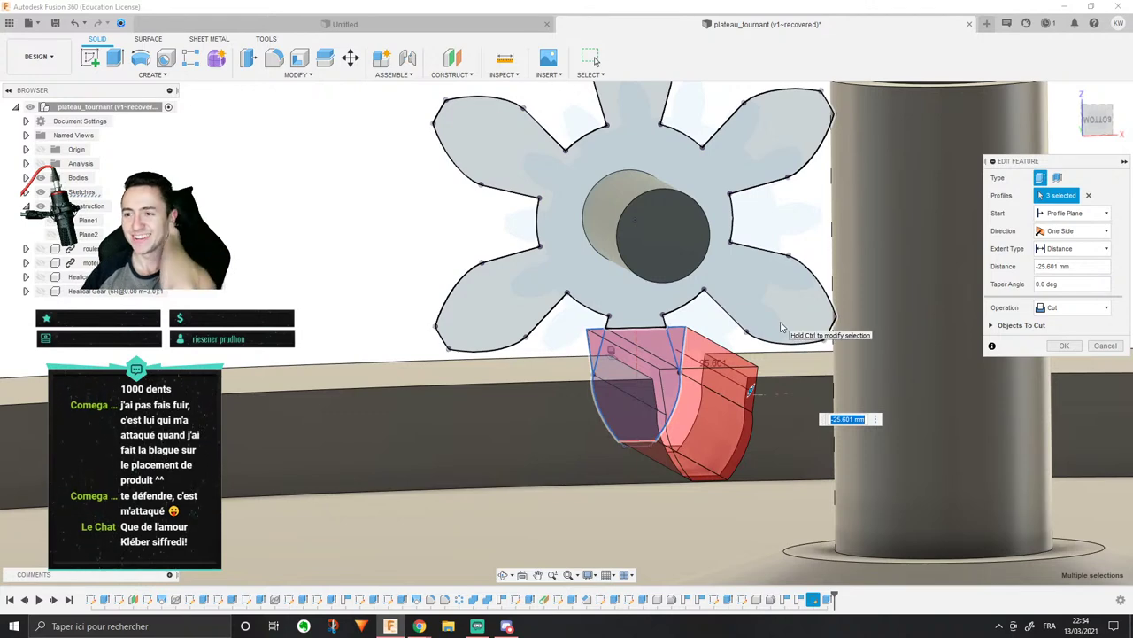
mouse_move(781, 327)
shift+middle_down()
mouse_move(722, 286)
mouse_move(744, 301)
shift+middle_up()
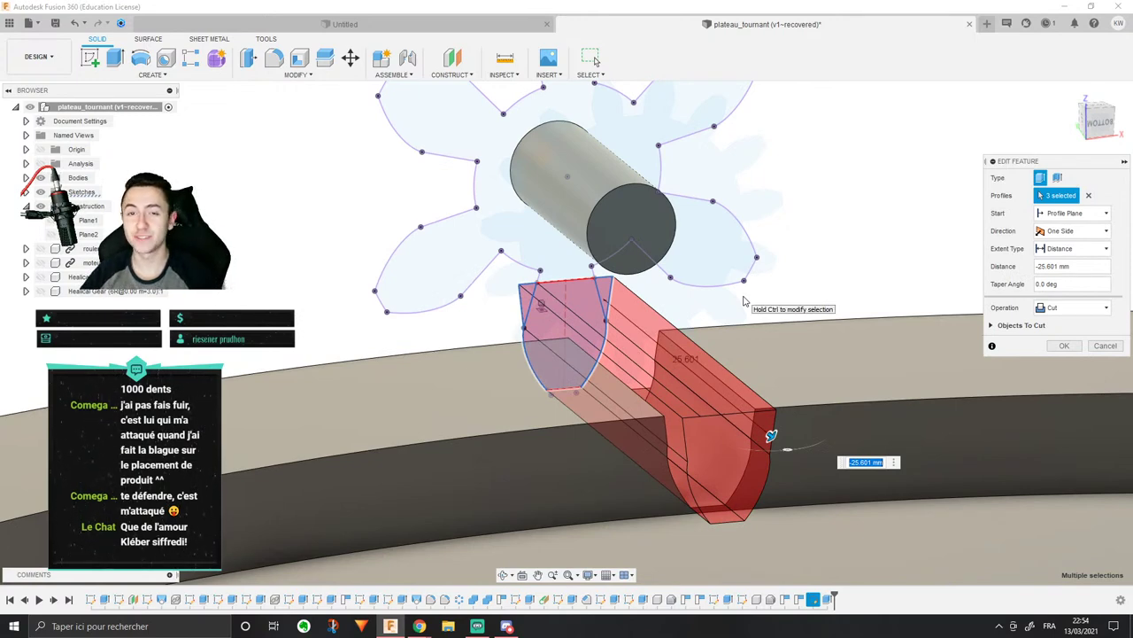
shift+middle_drag(743, 302, 592, 317)
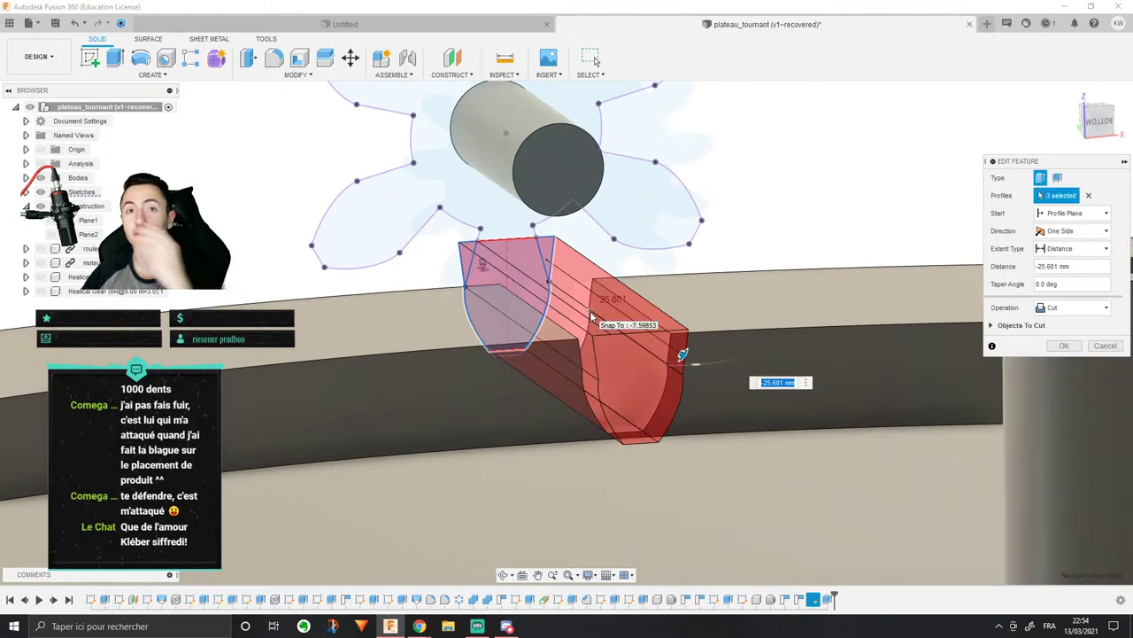
click(1064, 346)
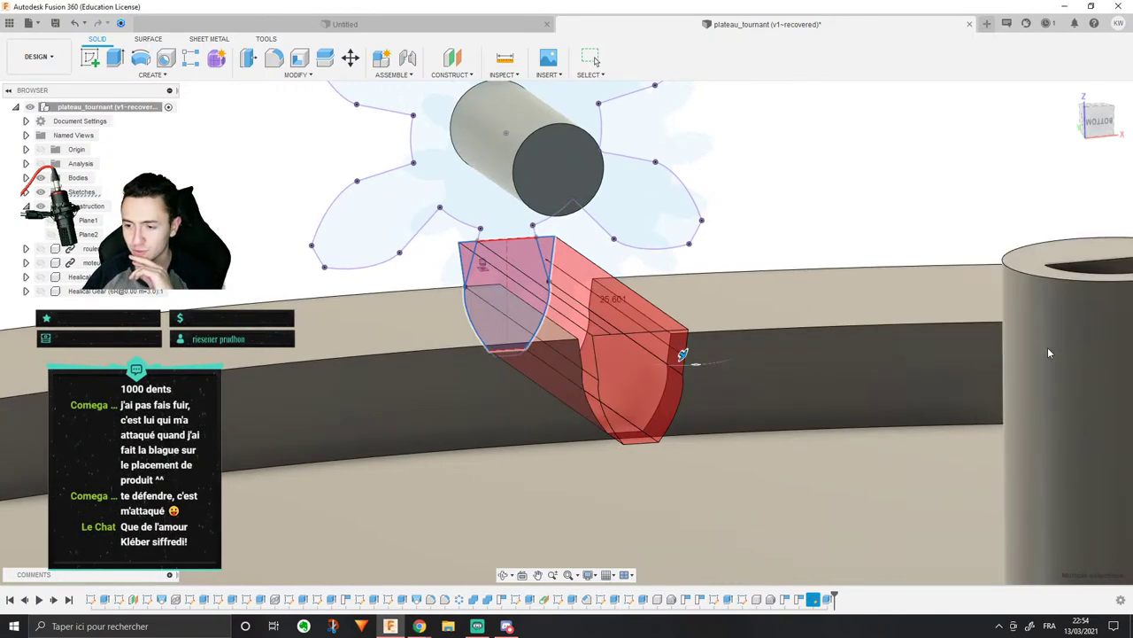
Step: Start an Offset Face on the notch's four side faces, widening it by about 0.15 mm, and show the six-tooth gear
shift+middle_drag(625, 308, 734, 457)
middle_drag(590, 347, 502, 324)
scroll(443, 282, up, 3)
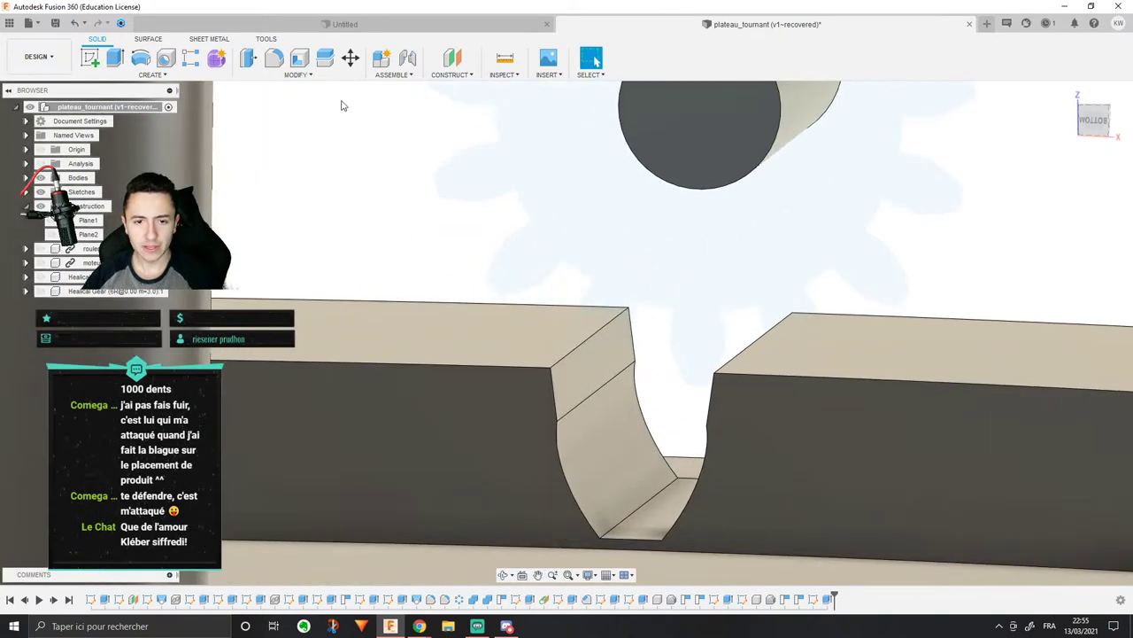
click(315, 77)
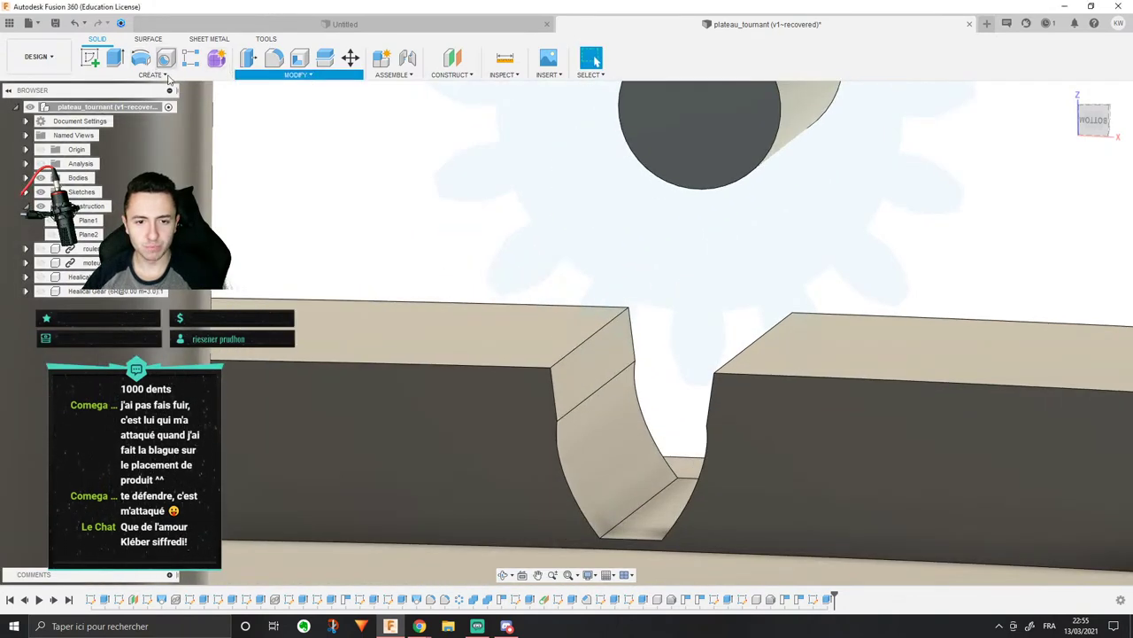
click(150, 75)
click(297, 74)
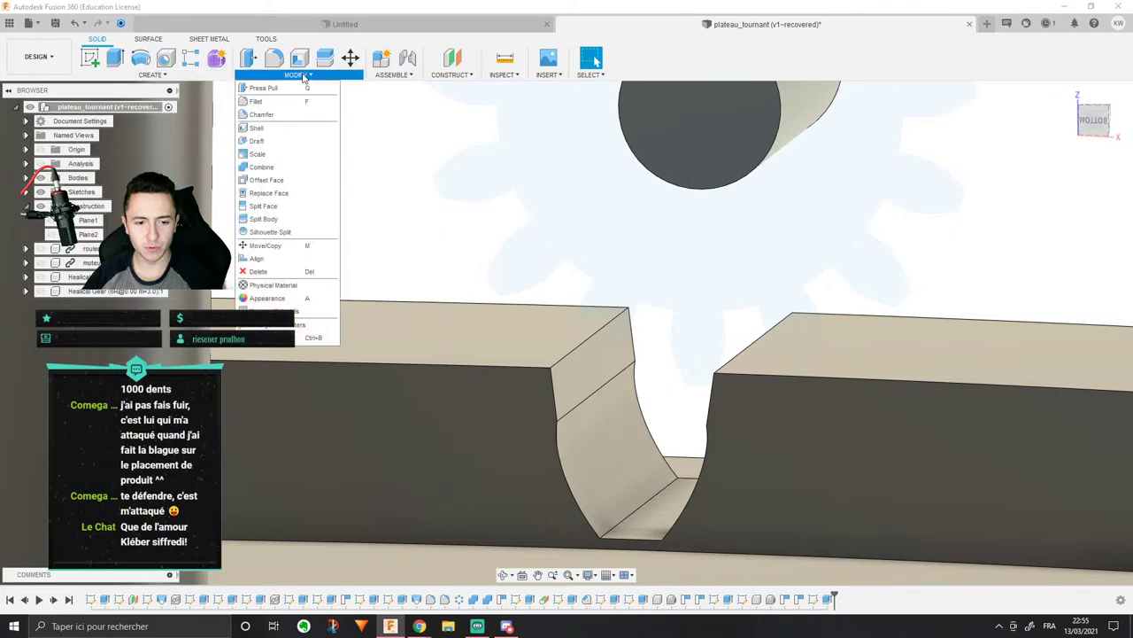
click(297, 179)
middle_drag(568, 385, 531, 281)
click(598, 381)
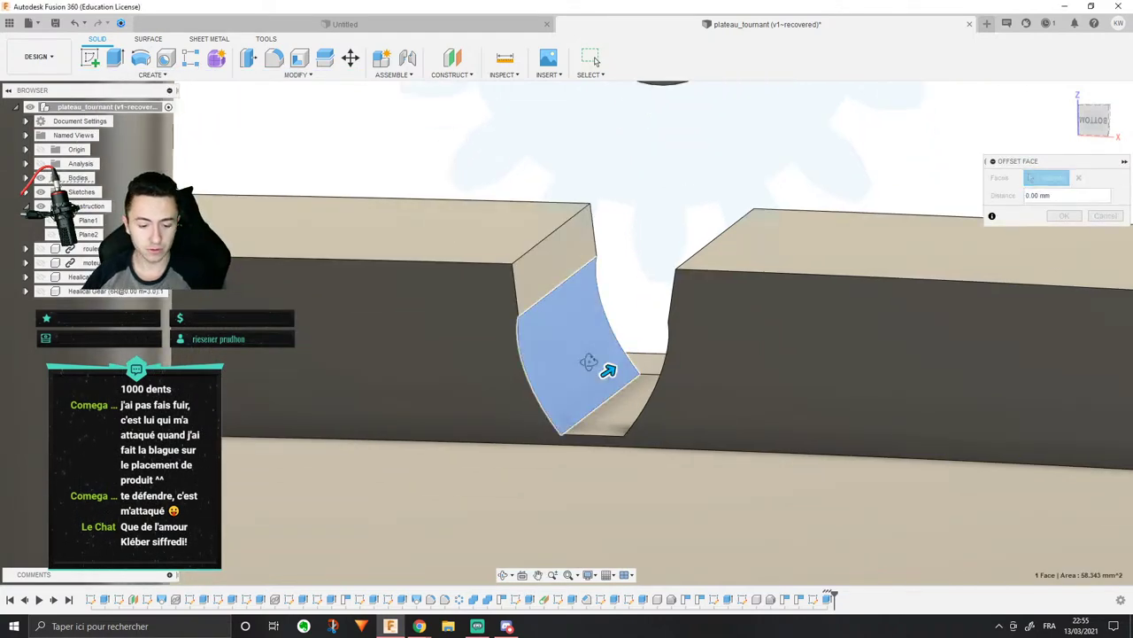
shift+middle_drag(597, 381, 706, 266)
click(702, 384)
click(537, 326)
click(743, 289)
scroll(717, 271, down, 3)
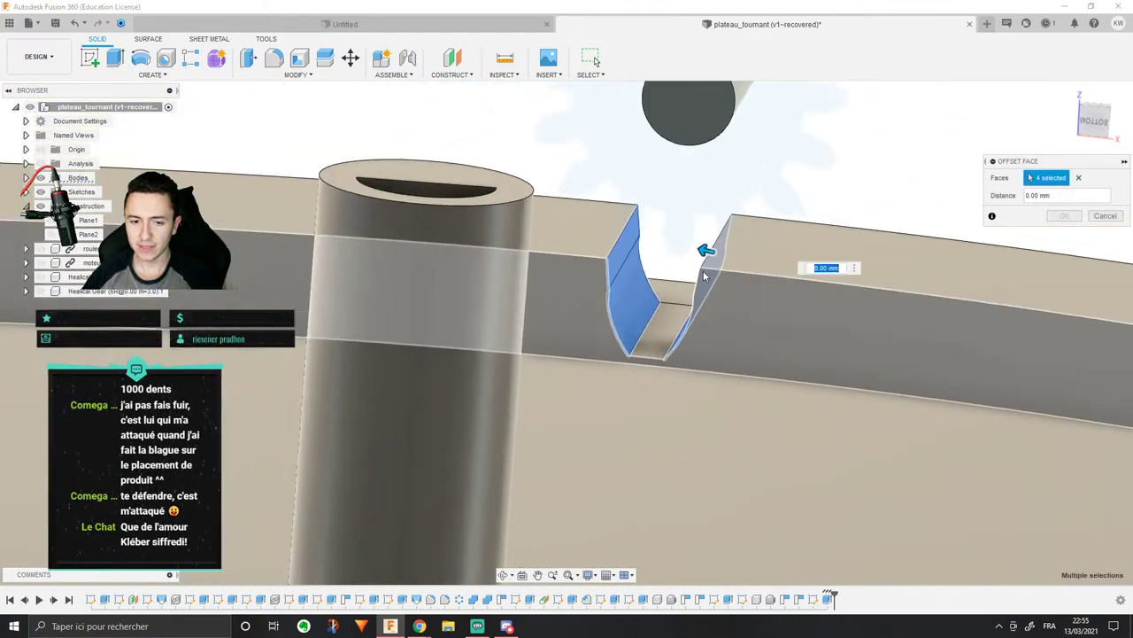
scroll(716, 271, up, 1)
drag(709, 248, 733, 251)
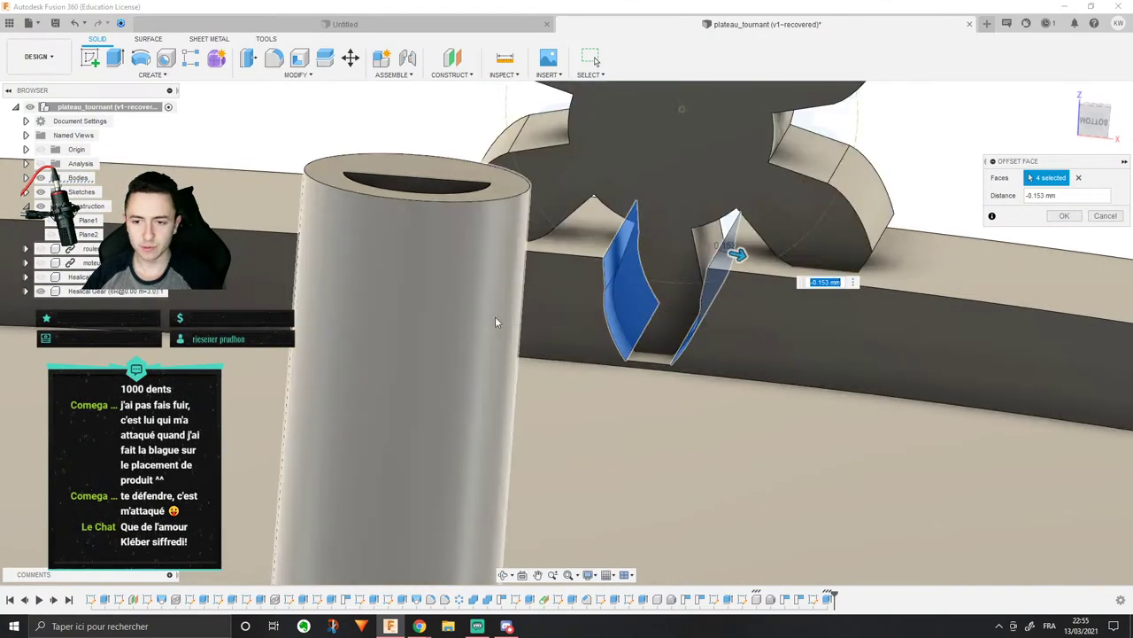
Step: Set the offset distance of the notch's side faces to -0.1 mm for clearance around the gear tooth
shift+middle_drag(495, 322, 1132, 132)
scroll(527, 328, up, 6)
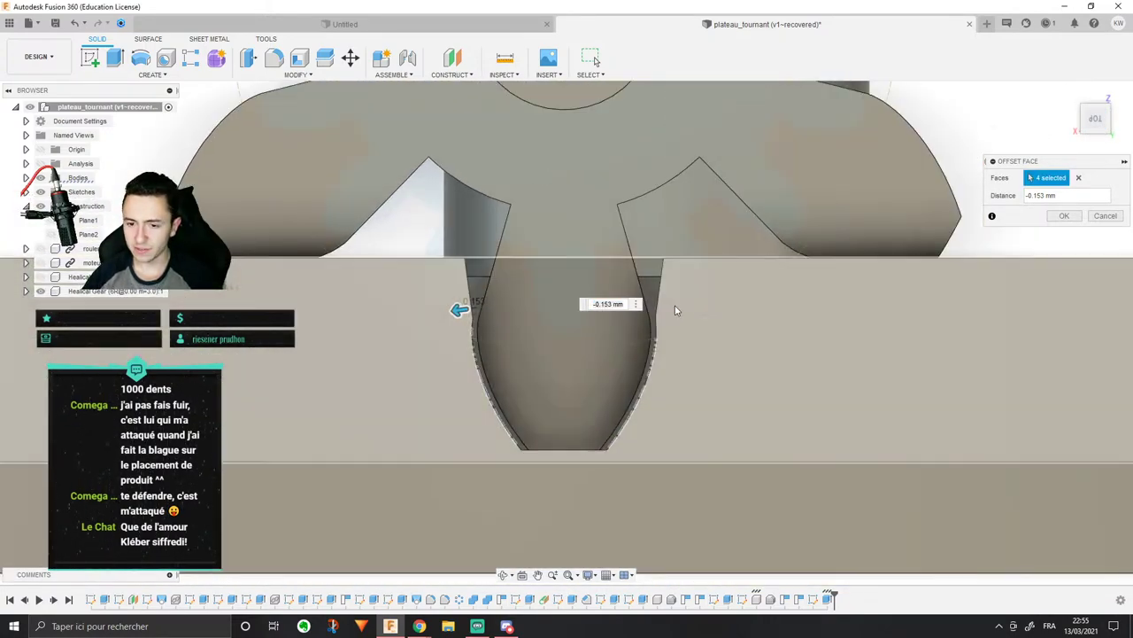
text(0)
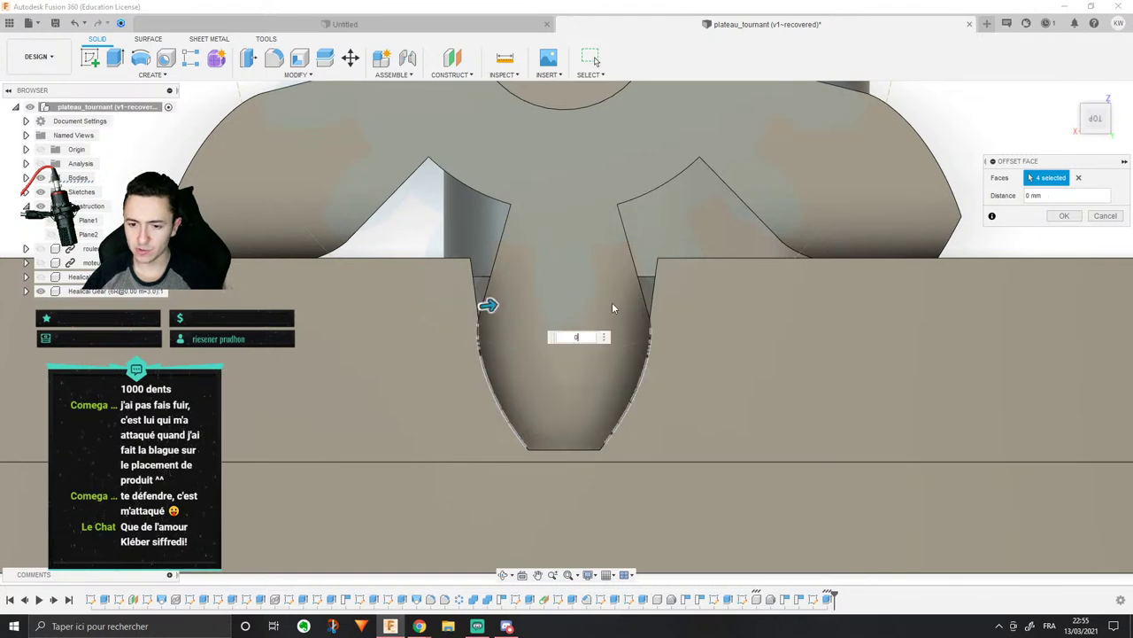
scroll(602, 350, up, 5)
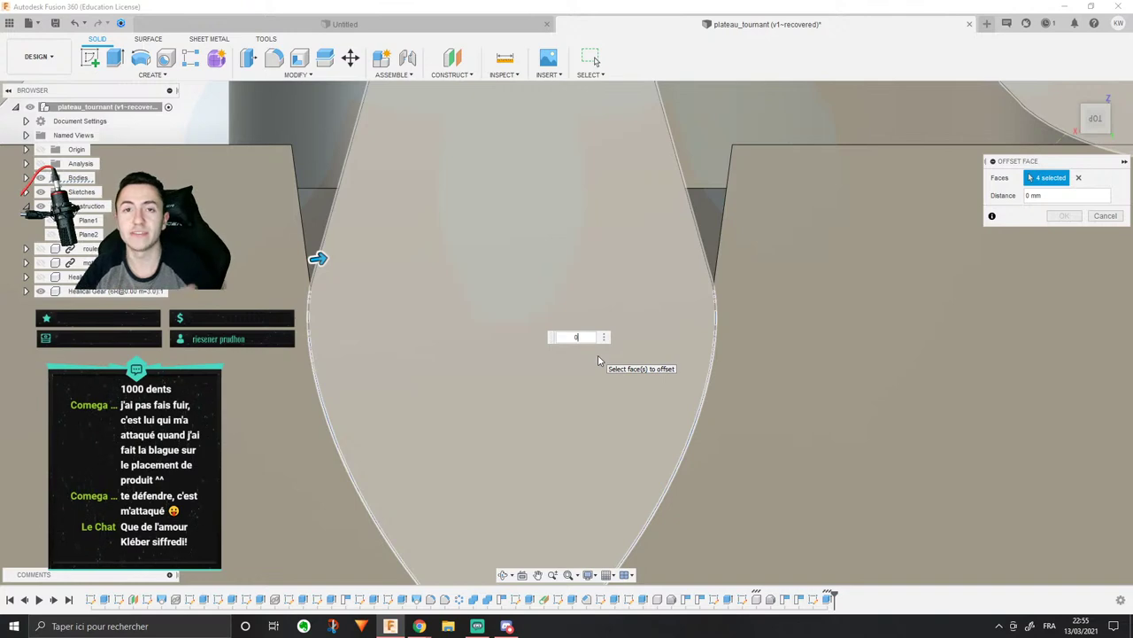
scroll(597, 360, down, 5)
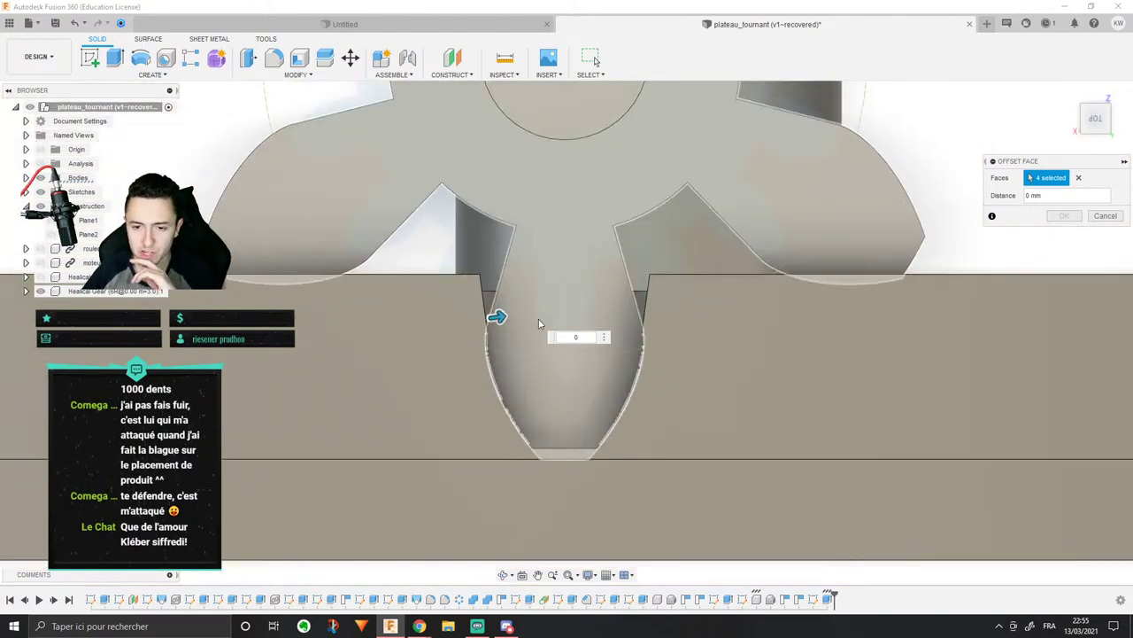
middle_drag(806, 258, 786, 216)
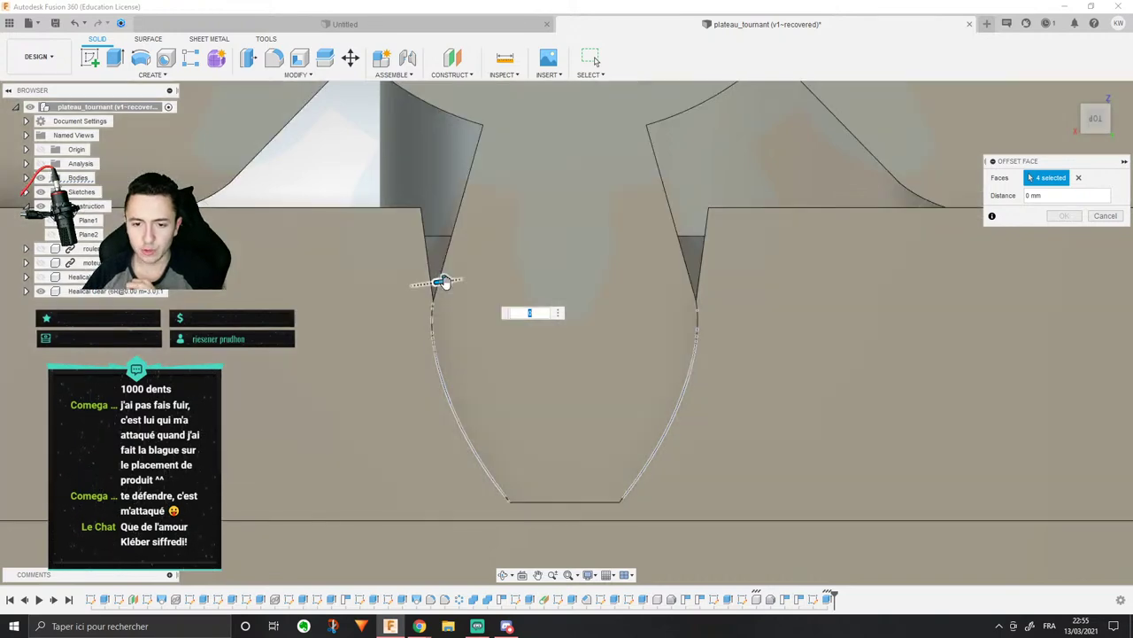
mouse_move(443, 280)
mouse_down()
mouse_move(431, 283)
mouse_move(441, 282)
mouse_up()
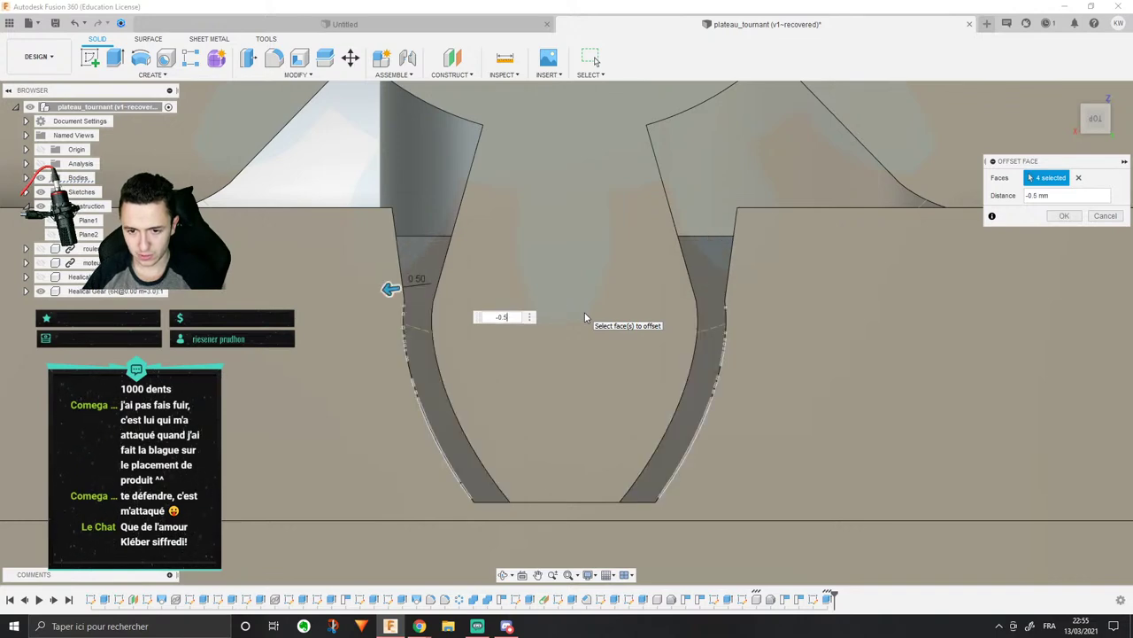
key(BackSpace)
text(1)
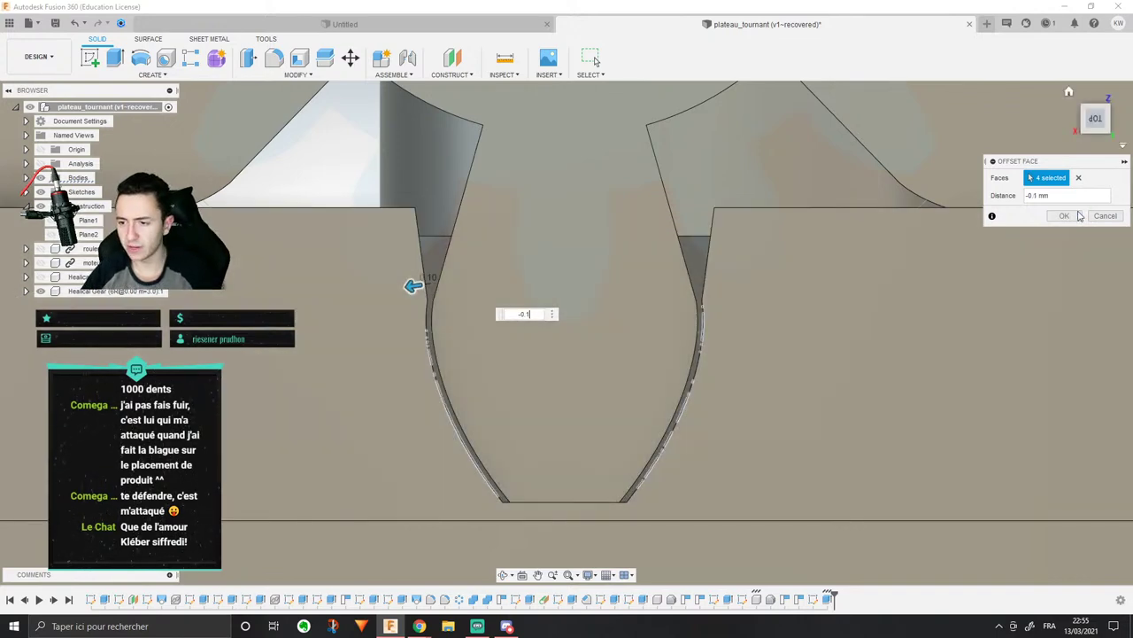
click(1077, 214)
scroll(857, 295, down, 5)
shift+middle_drag(832, 288, 809, 273)
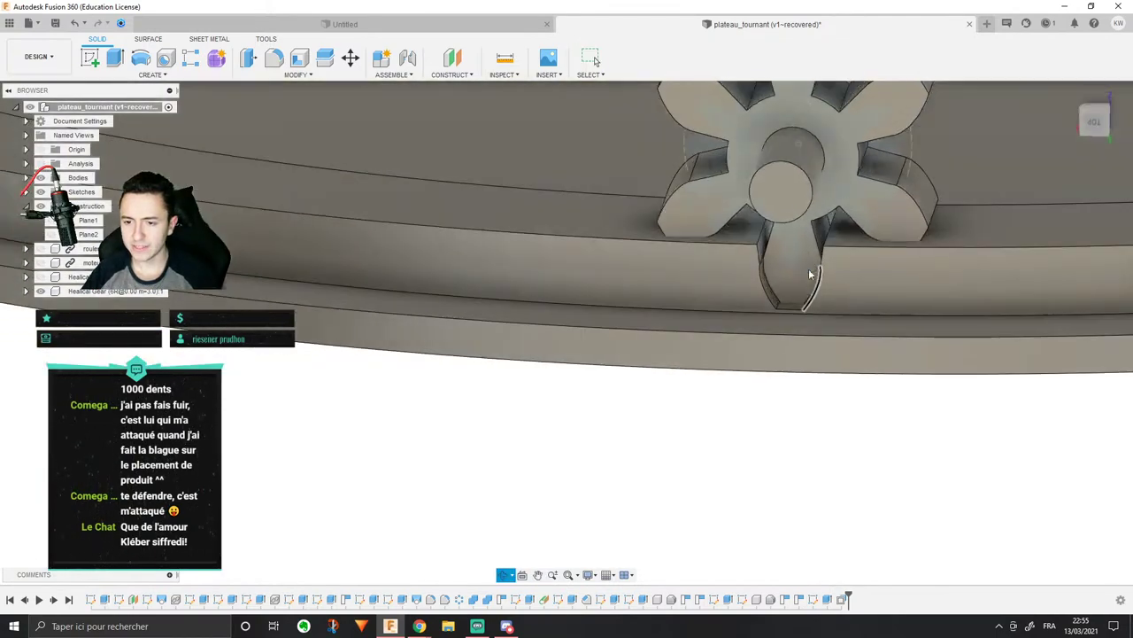
click(494, 206)
scroll(496, 206, down, 5)
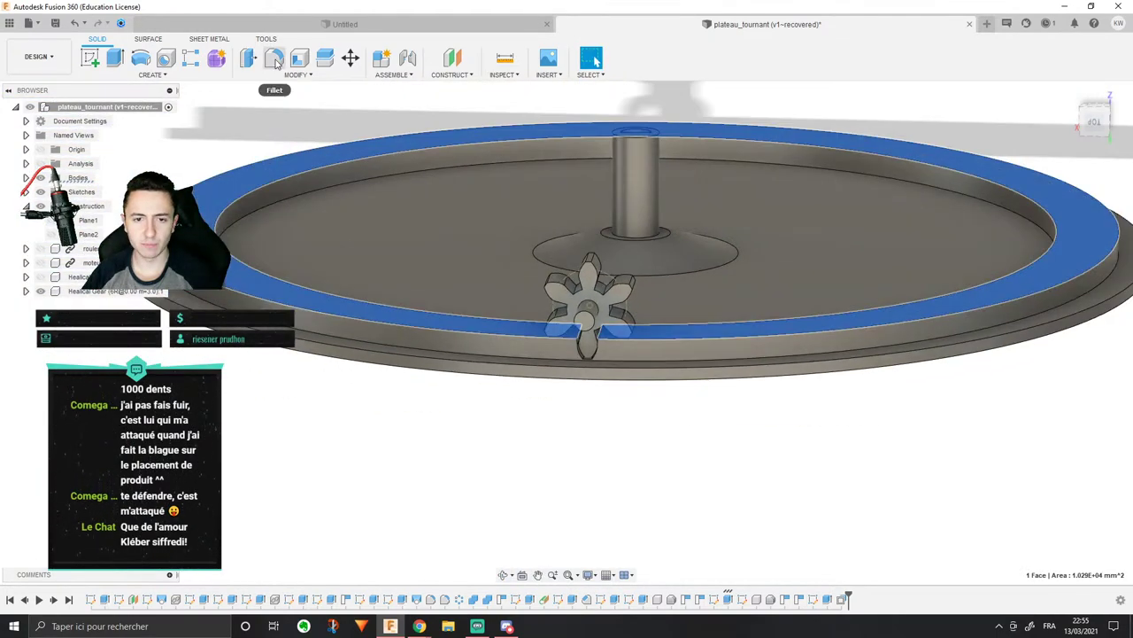
click(292, 76)
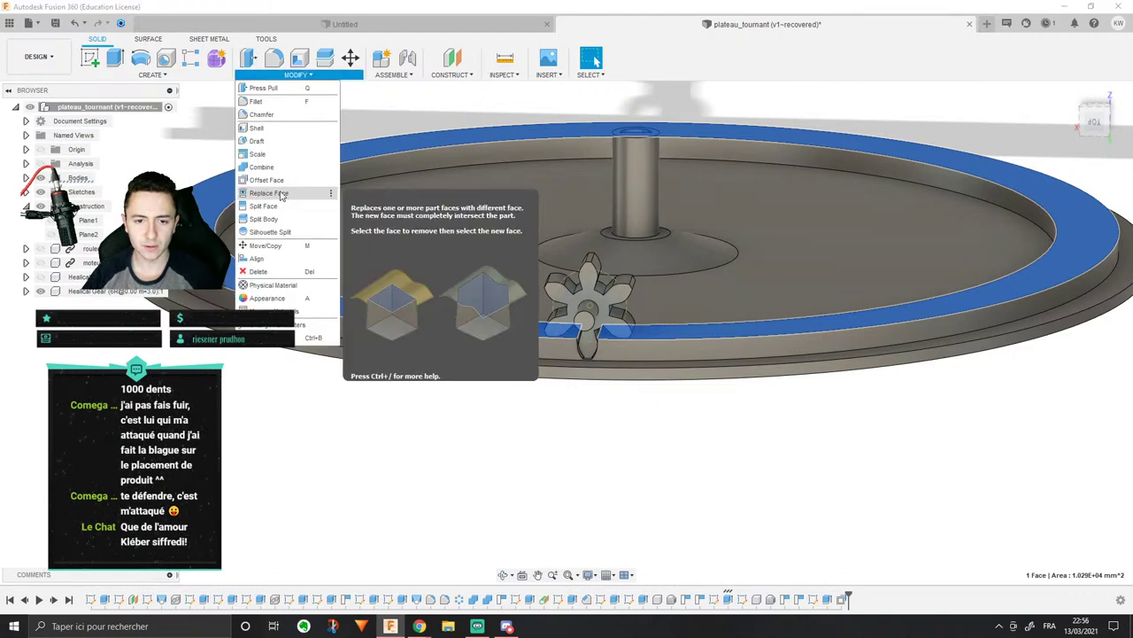
click(274, 180)
scroll(540, 262, up, 3)
drag(463, 354, 464, 390)
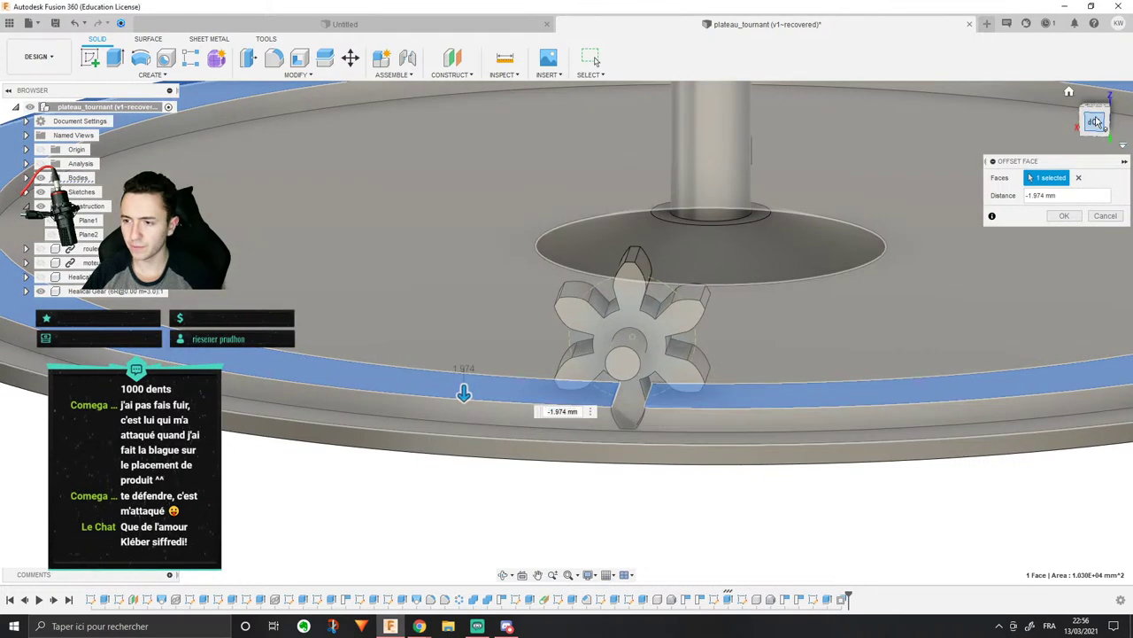
click(1095, 122)
scroll(571, 443, up, 6)
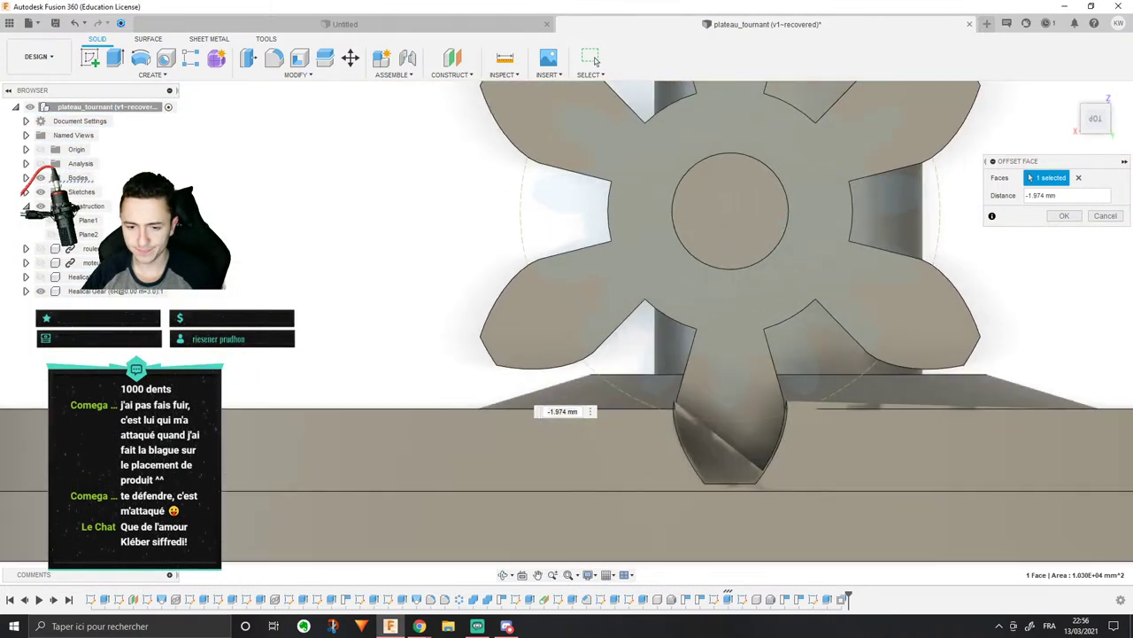
mouse_move(215, 425)
mouse_down()
mouse_move(215, 451)
mouse_move(215, 406)
mouse_up()
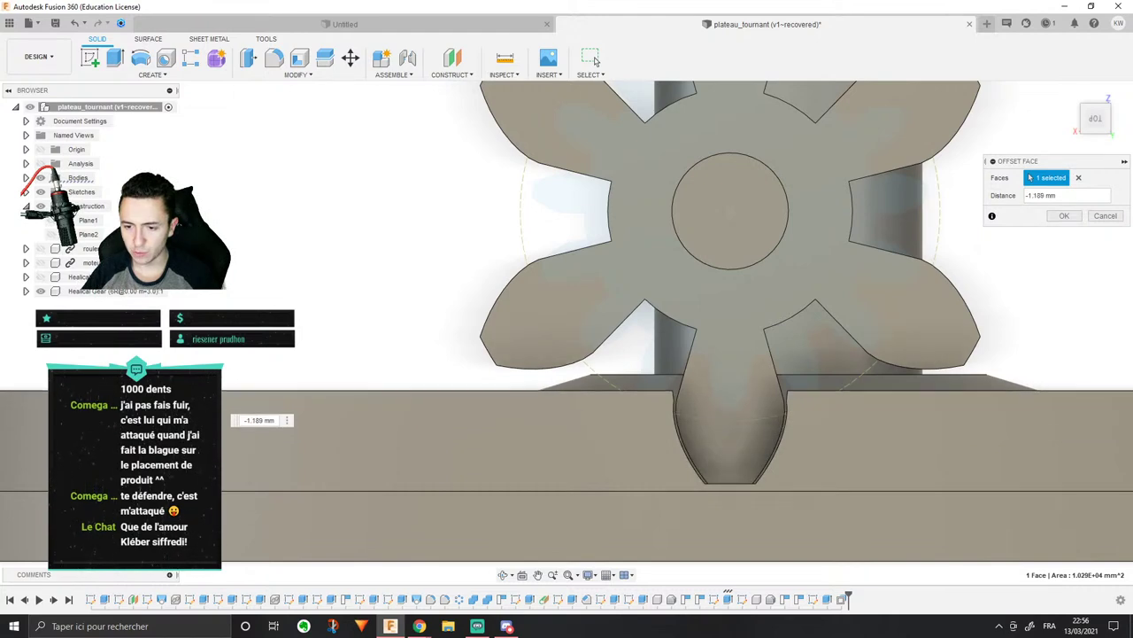
scroll(658, 331, up, 6)
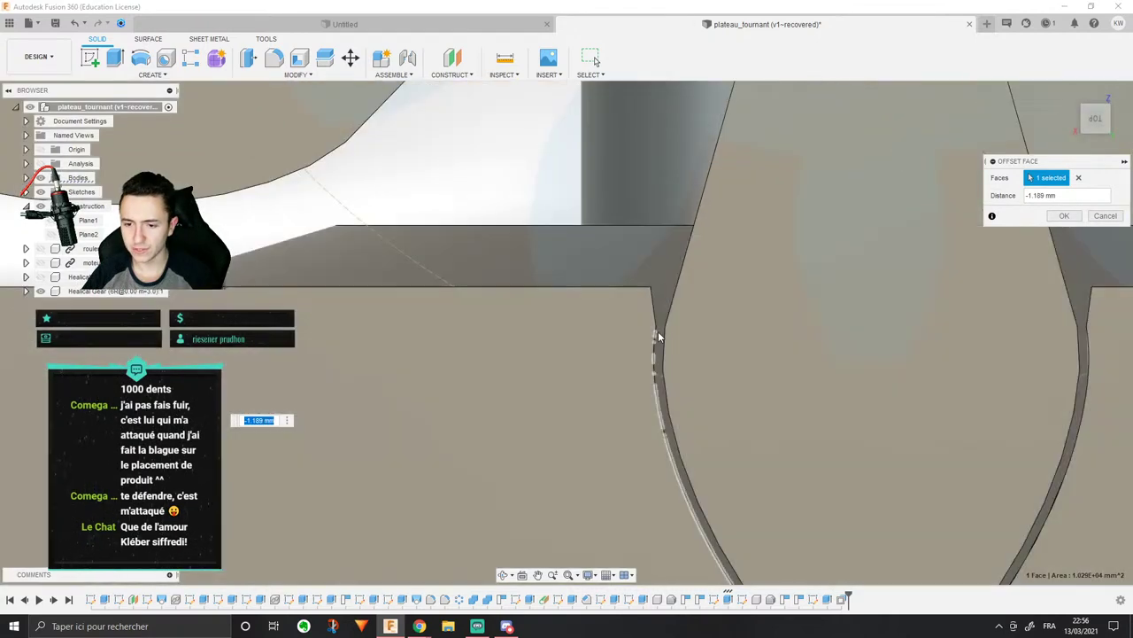
scroll(661, 333, down, 3)
scroll(661, 333, down, 2)
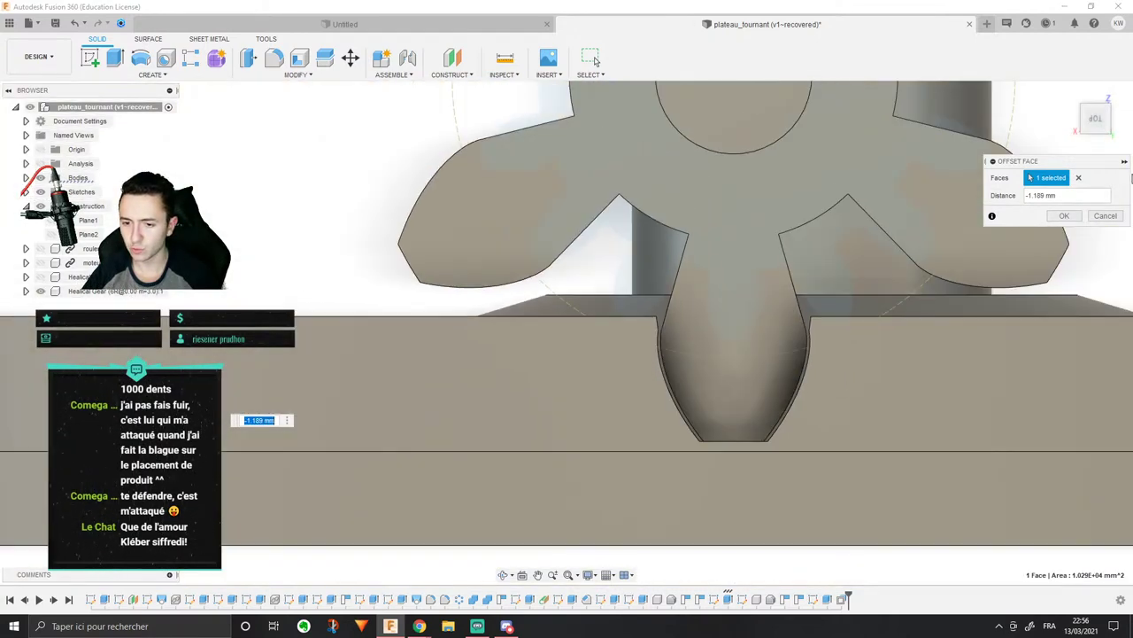
click(1113, 219)
Step: Try offsetting the ring's top face with Press Pull to about 3.46 mm, around the gear tooth's widest point
scroll(856, 261, down, 3)
shift+middle_drag(856, 262, 841, 285)
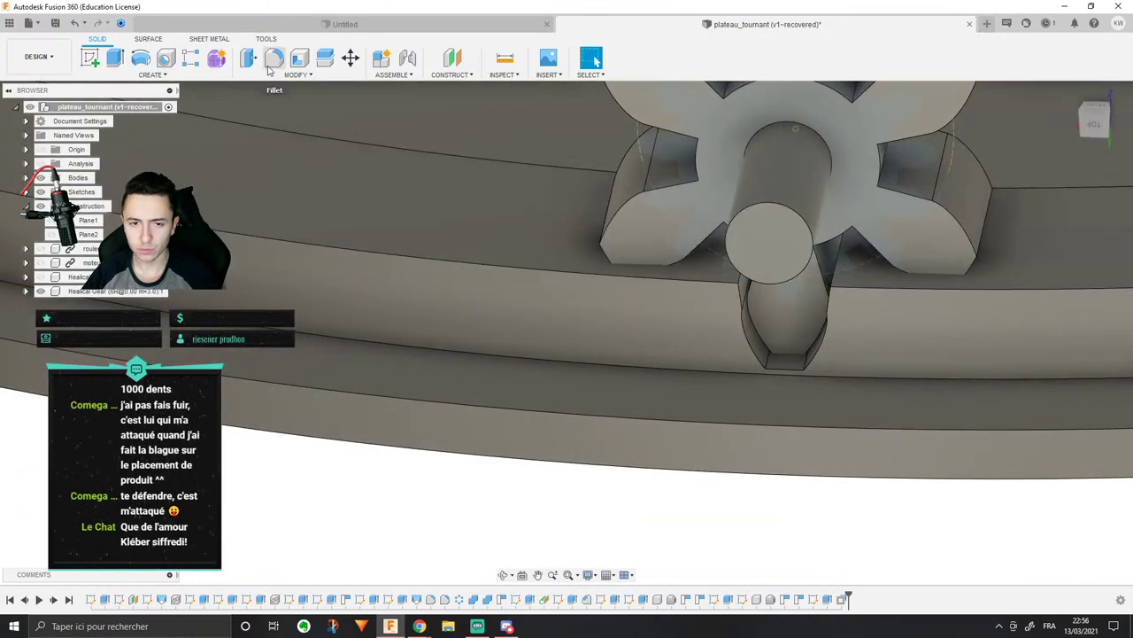
click(251, 61)
click(469, 228)
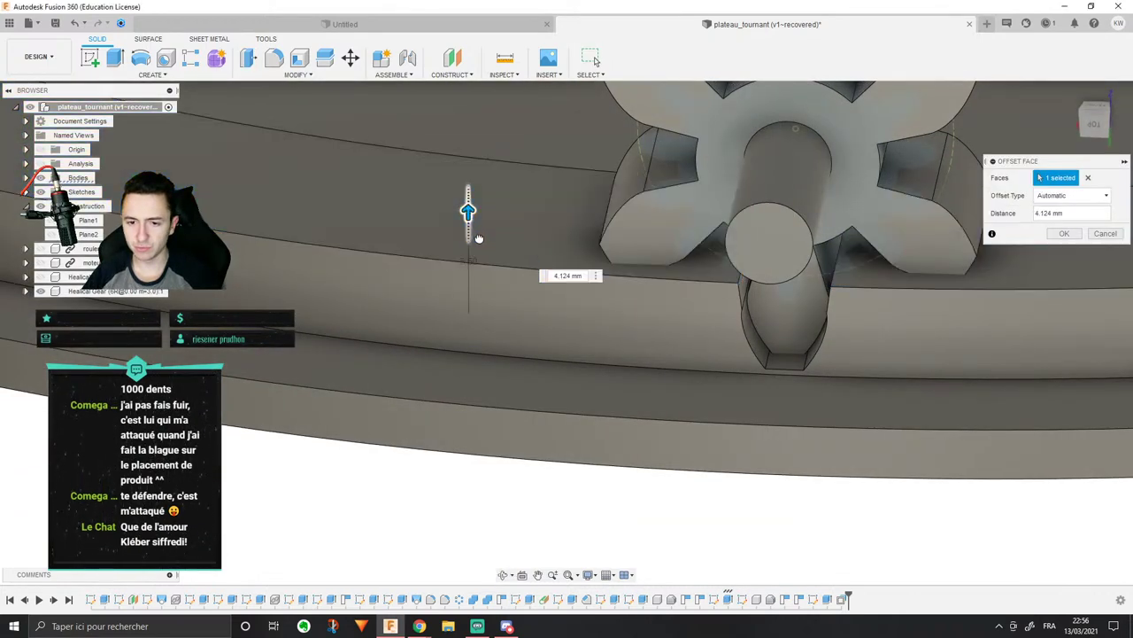
drag(468, 217, 467, 251)
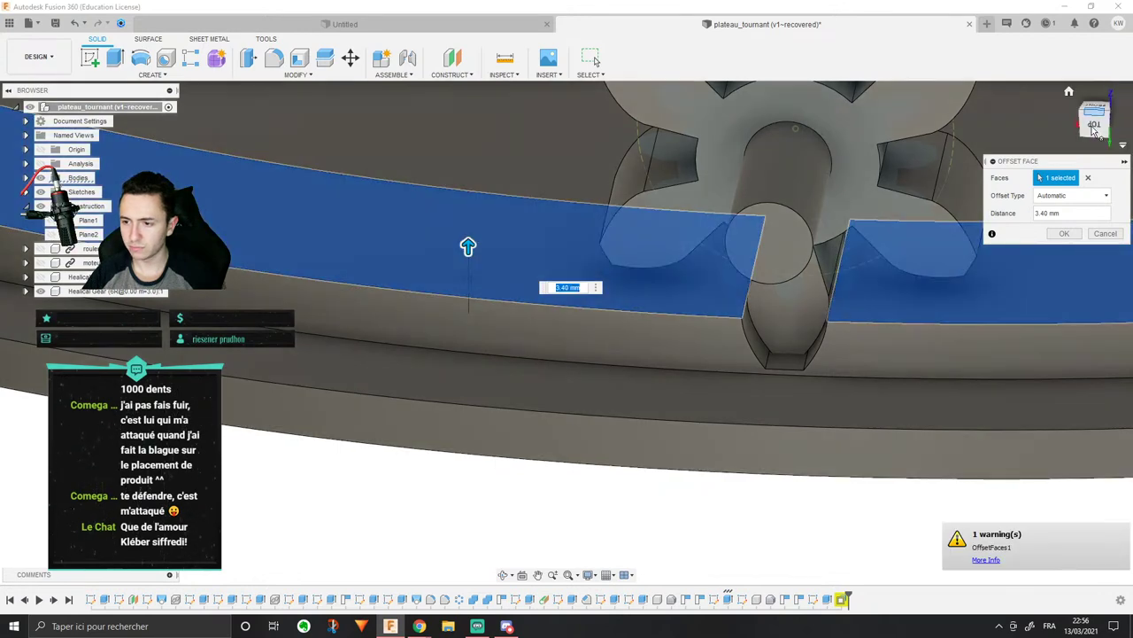
click(1088, 130)
middle_drag(717, 356, 711, 275)
scroll(659, 305, up, 3)
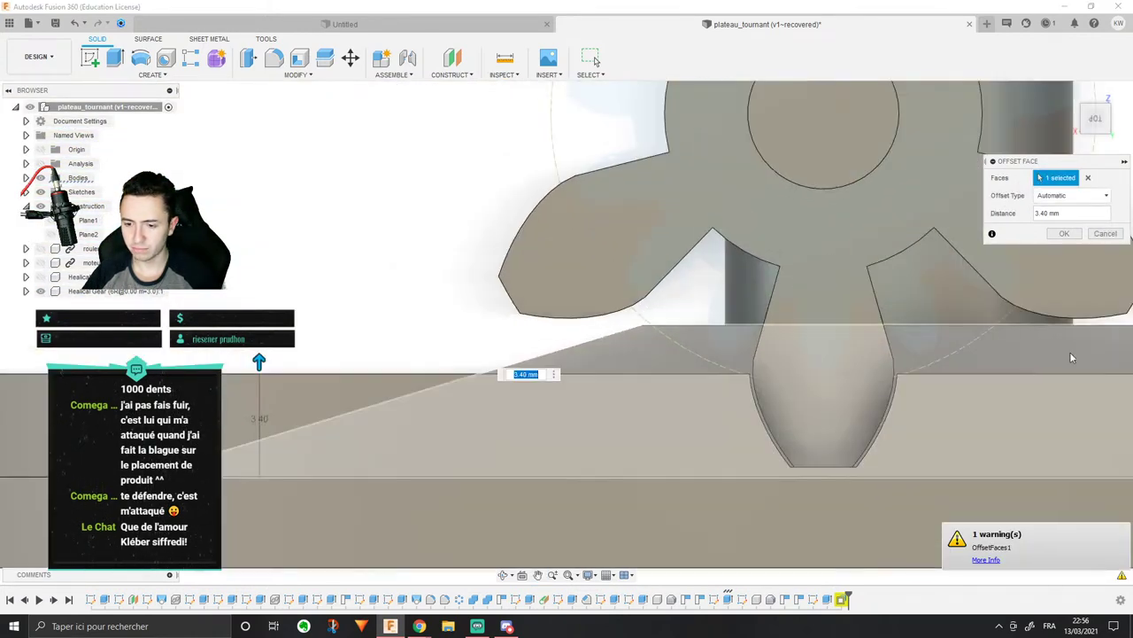
middle_drag(878, 320, 845, 286)
drag(226, 329, 226, 327)
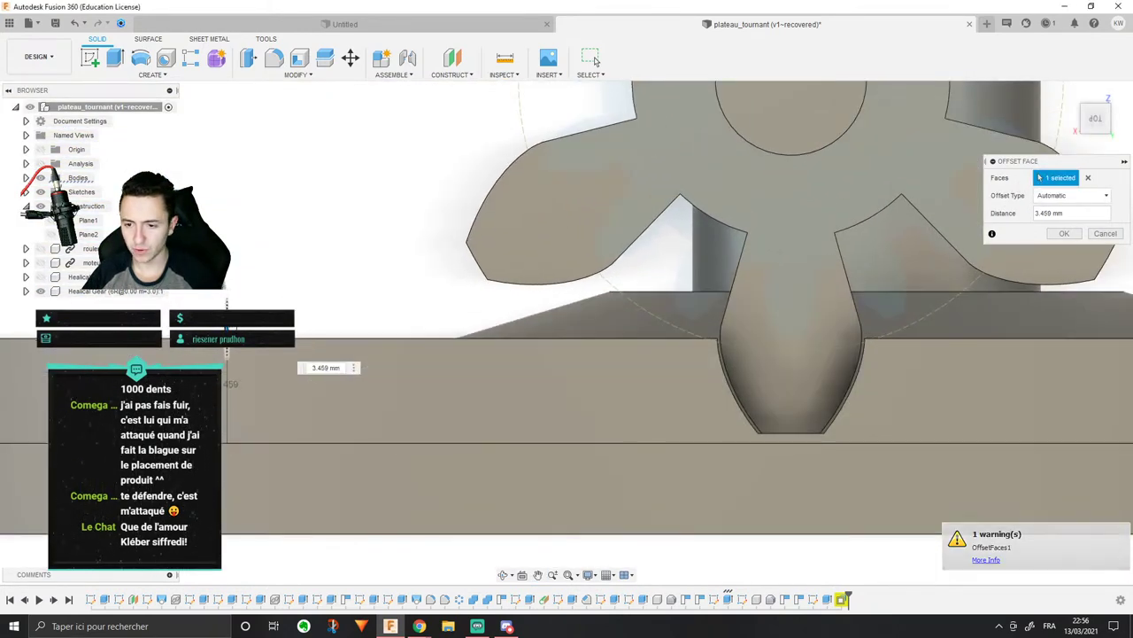
Step: Try a 3.6 mm distance for the ring's top face, check the clearance around the tooth, and abandon the offset
scroll(747, 369, up, 6)
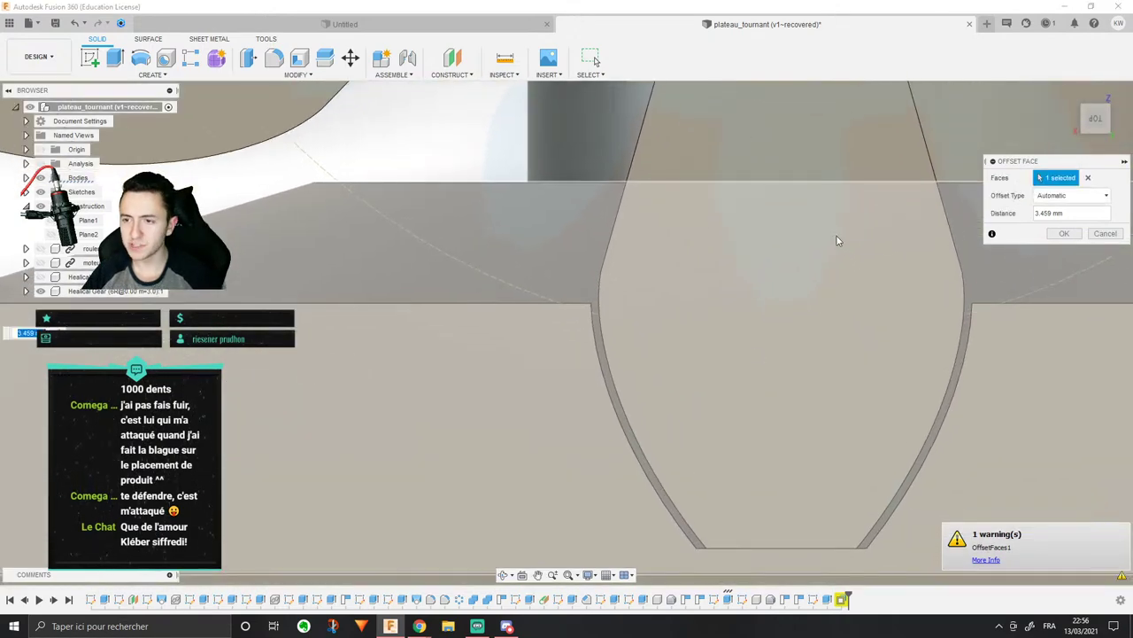
scroll(832, 240, down, 5)
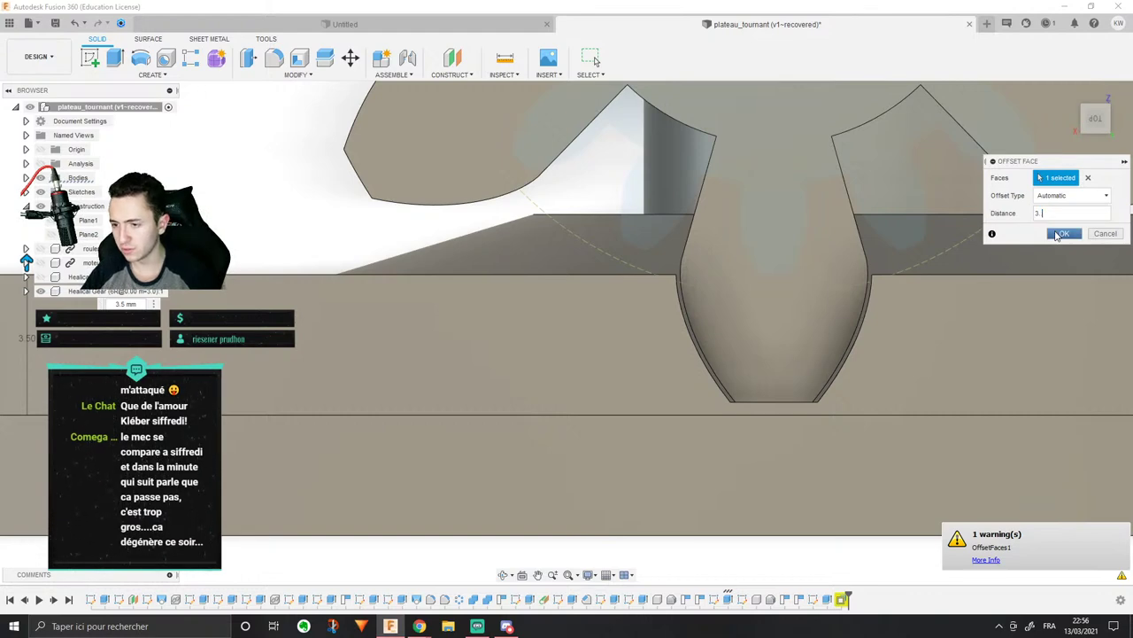
scroll(789, 248, up, 3)
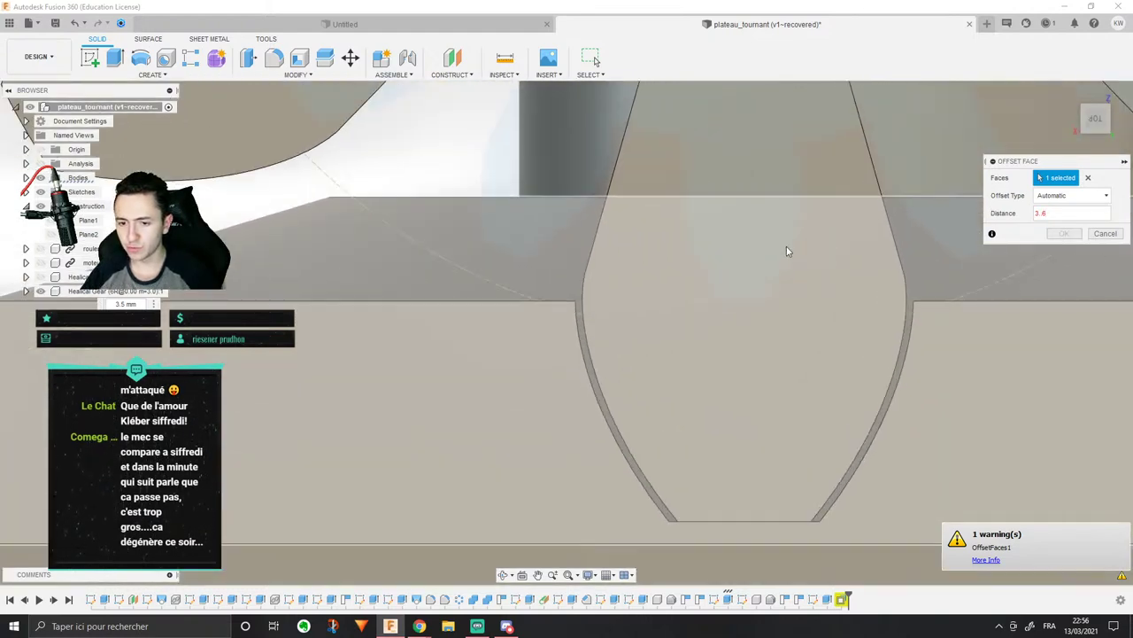
scroll(786, 247, down, 4)
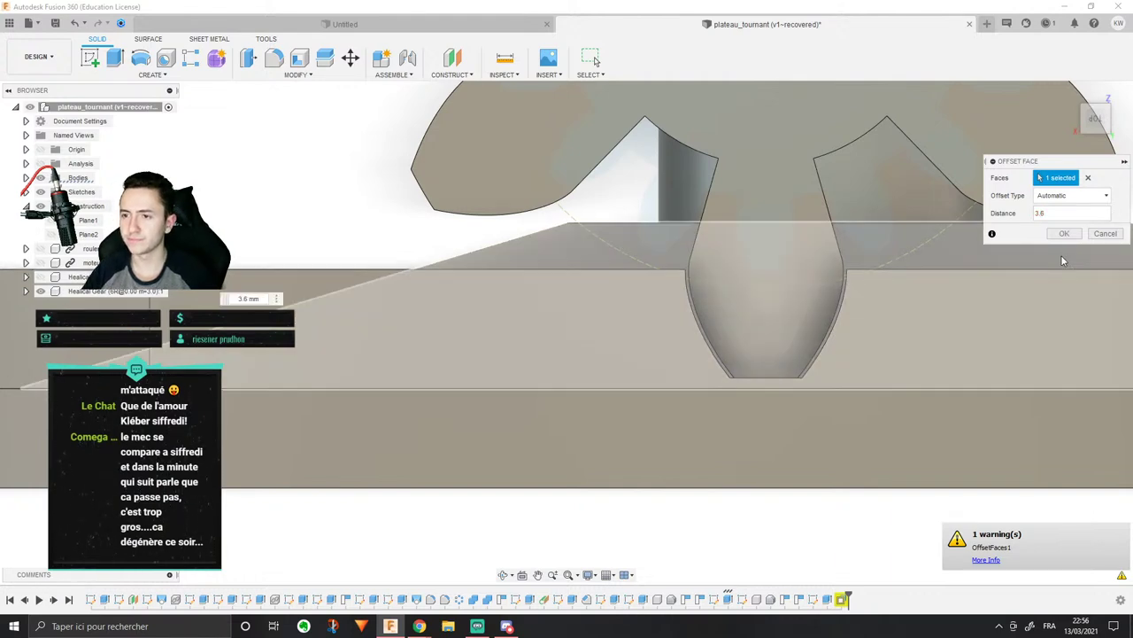
scroll(734, 163, down, 2)
scroll(734, 164, down, 3)
scroll(684, 192, up, 3)
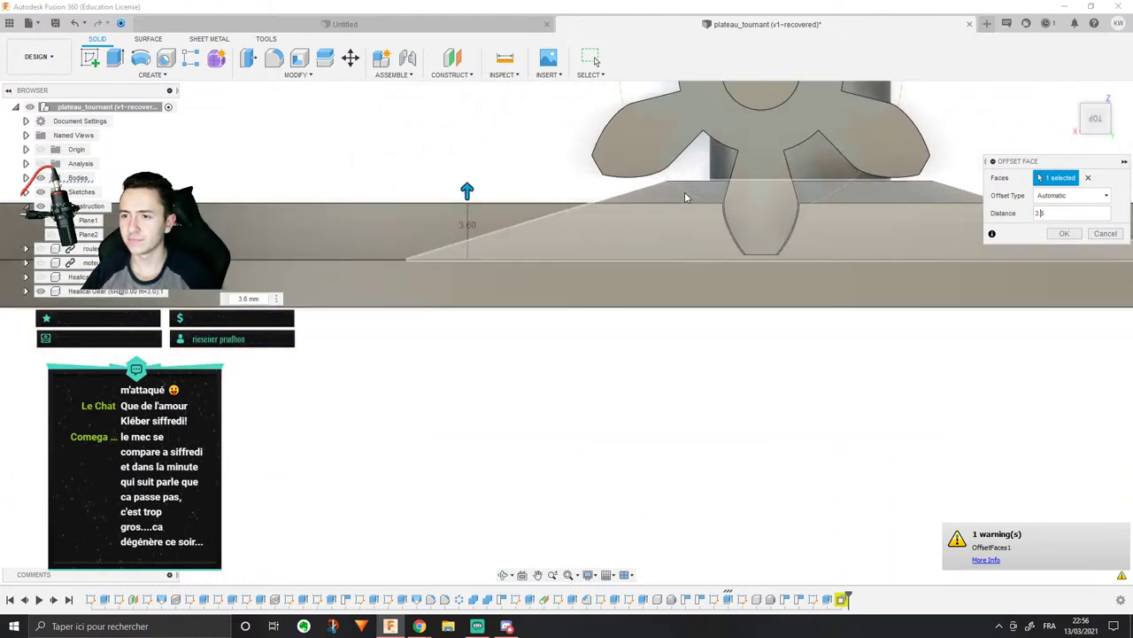
scroll(917, 232, up, 2)
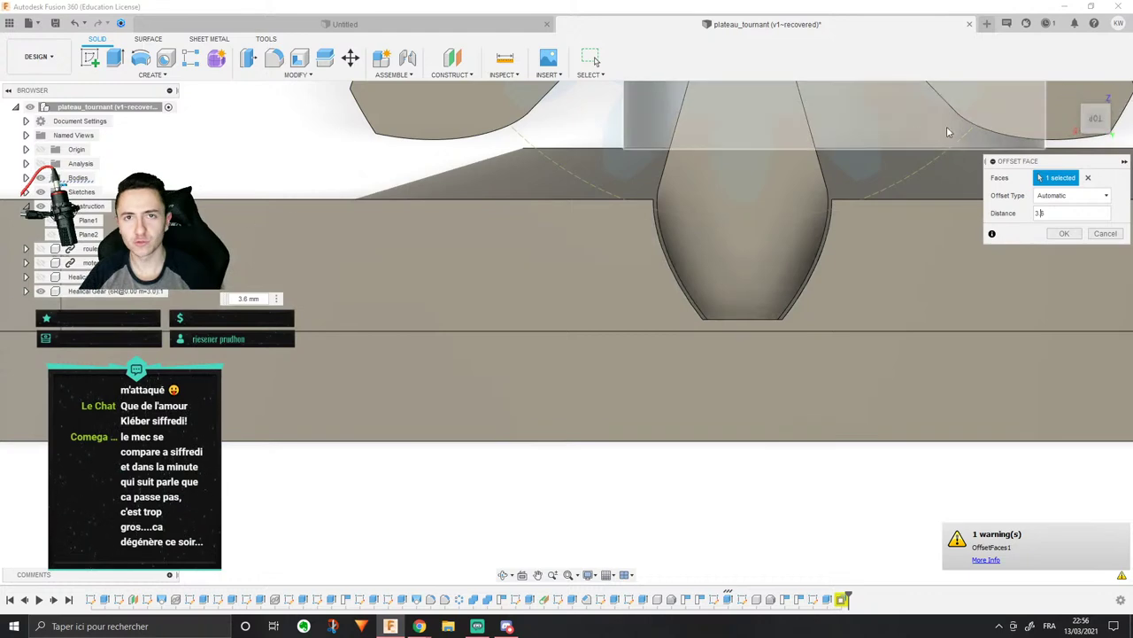
scroll(827, 222, up, 2)
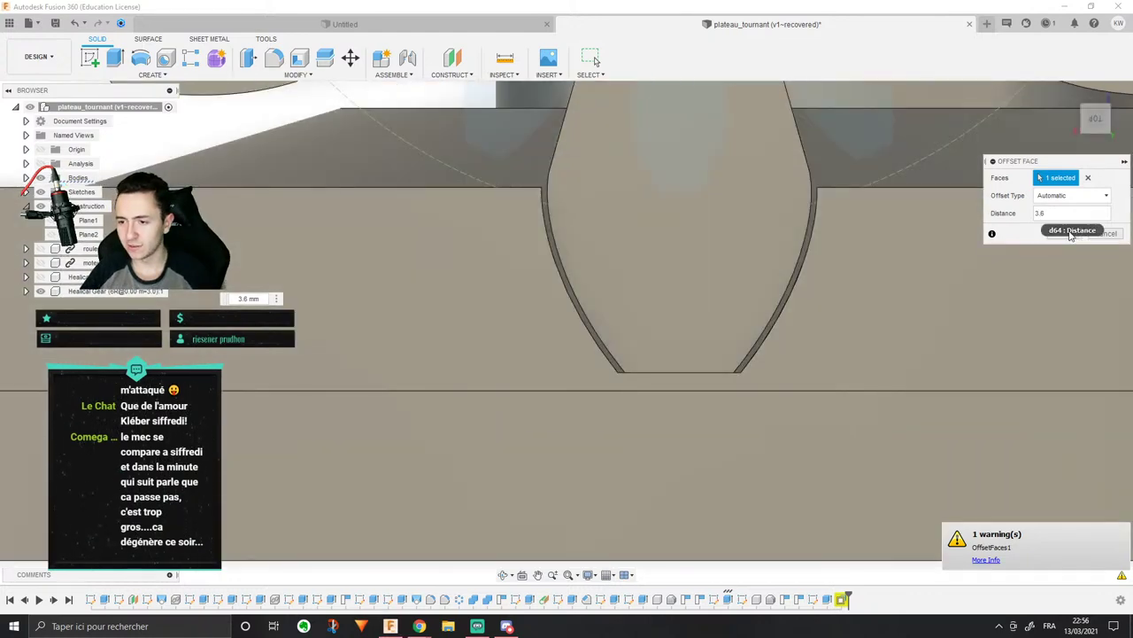
middle_drag(1000, 261, 835, 310)
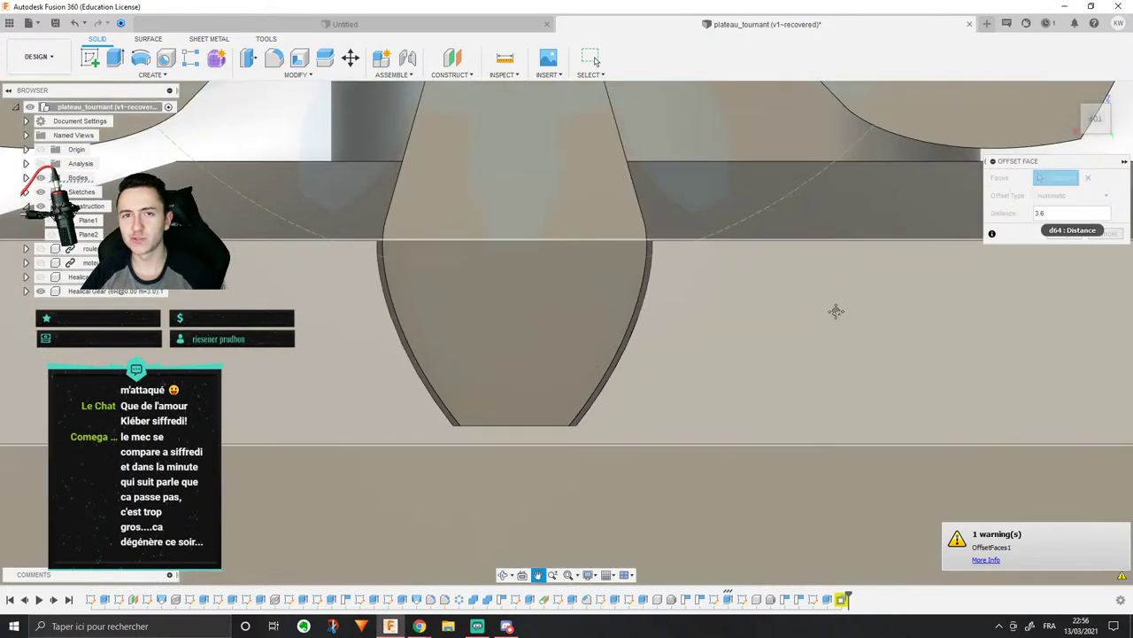
scroll(835, 309, down, 2)
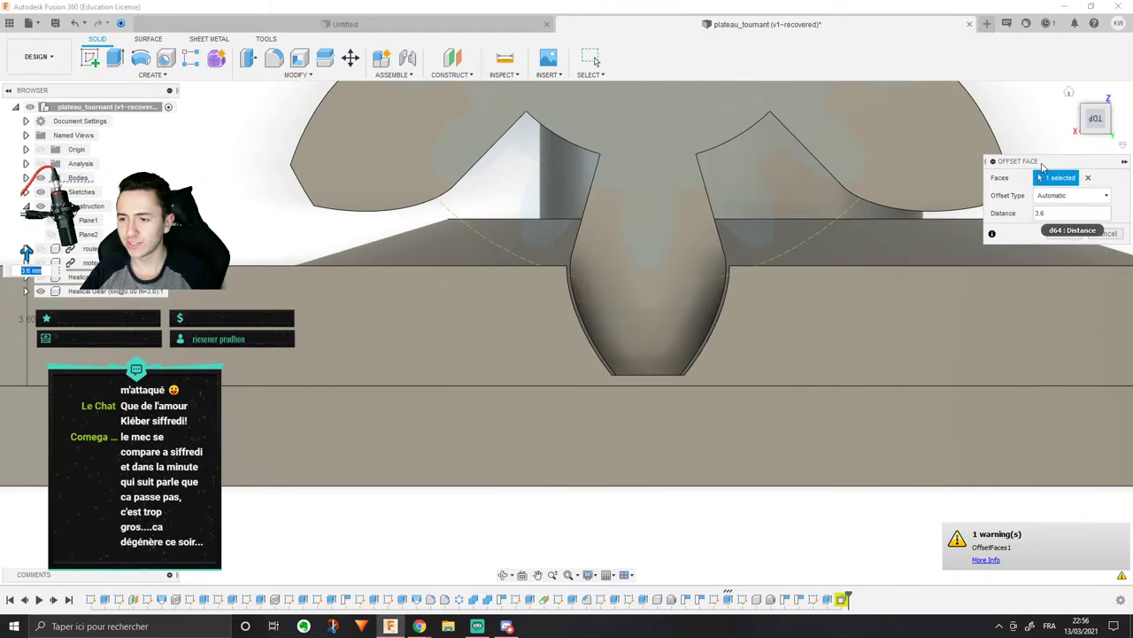
drag(1055, 161, 838, 93)
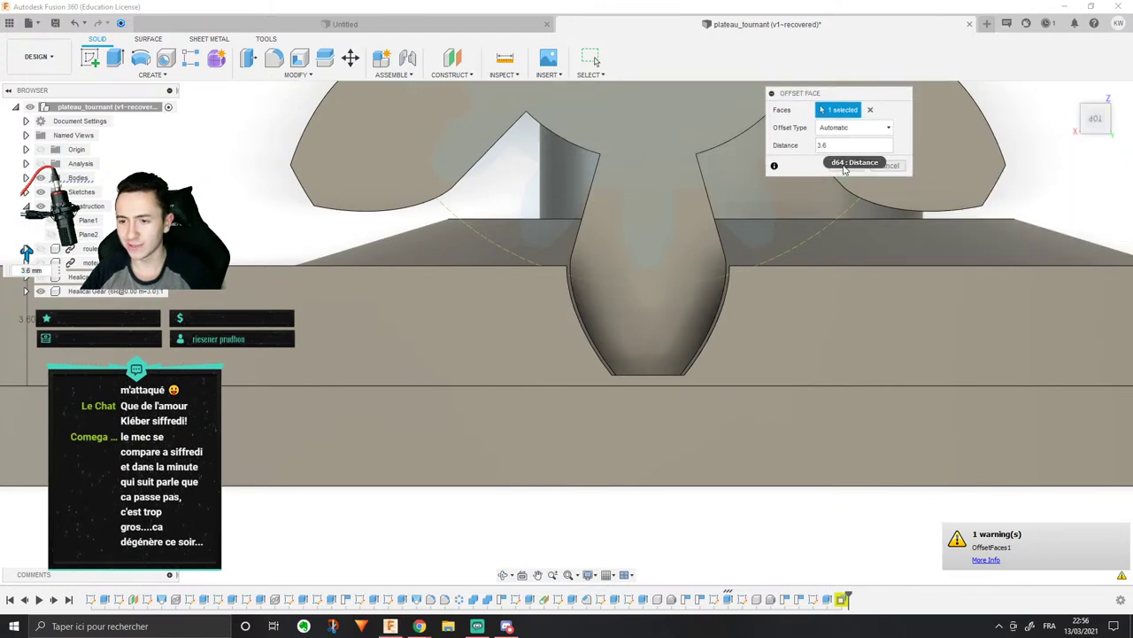
click(900, 167)
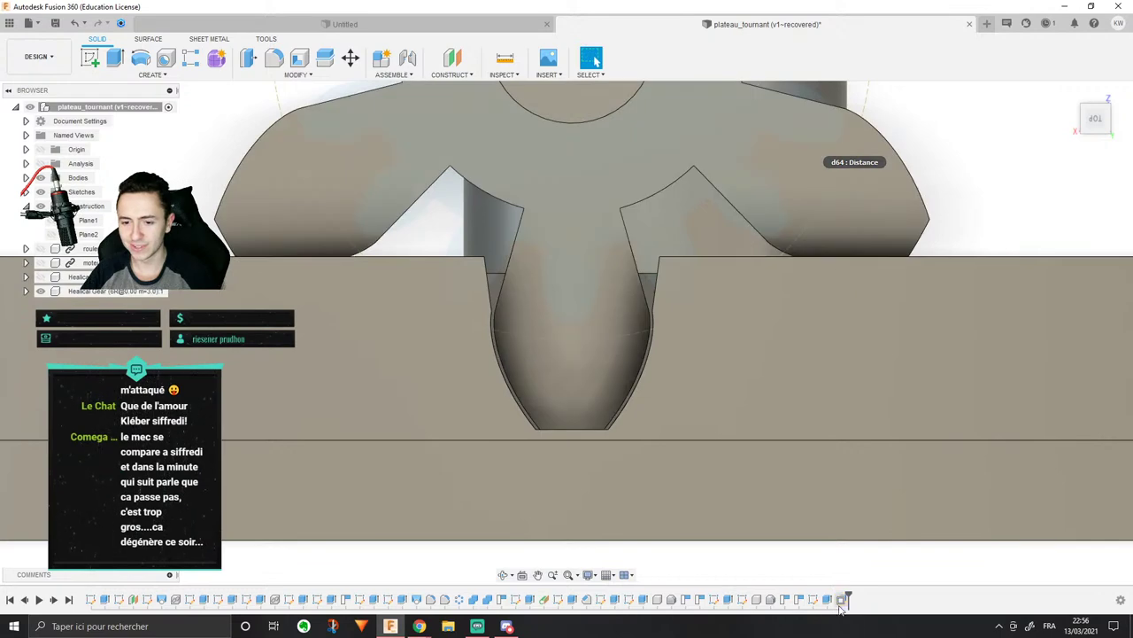
Step: Delete the existing Offset Face feature on the notch's side faces from the design history
middle_drag(852, 466, 869, 438)
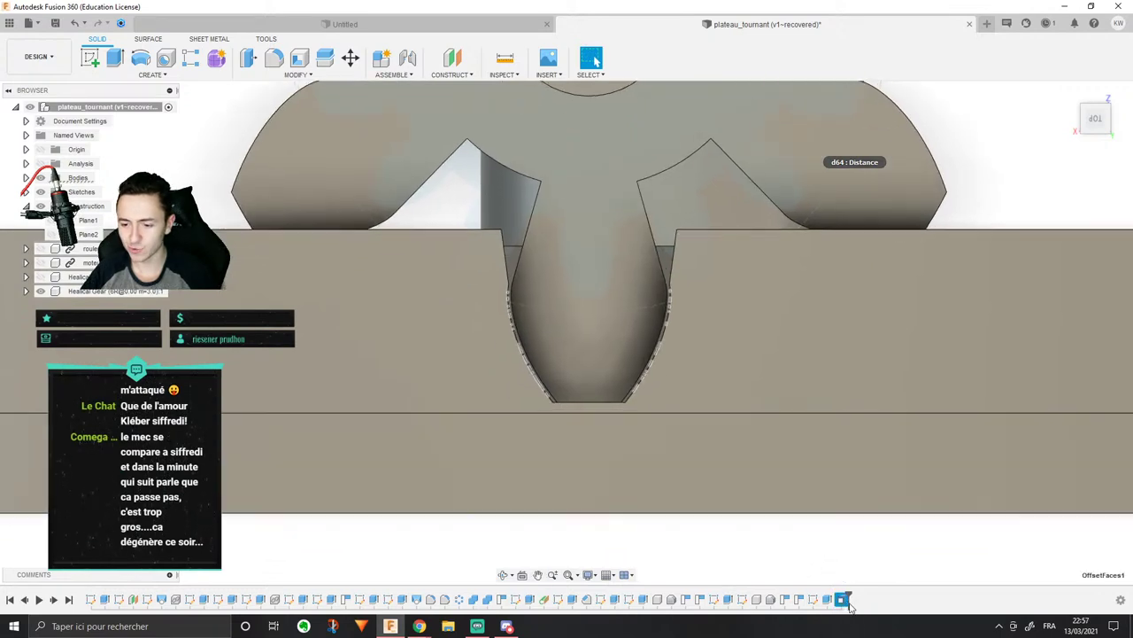
right_click(843, 601)
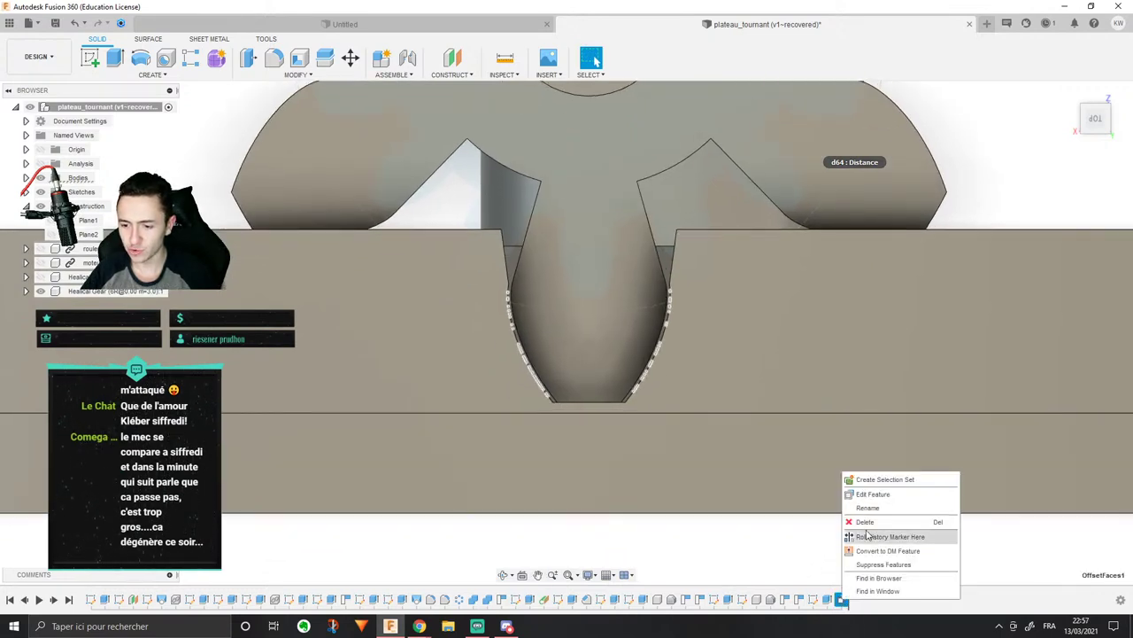
click(869, 533)
scroll(812, 522, down, 3)
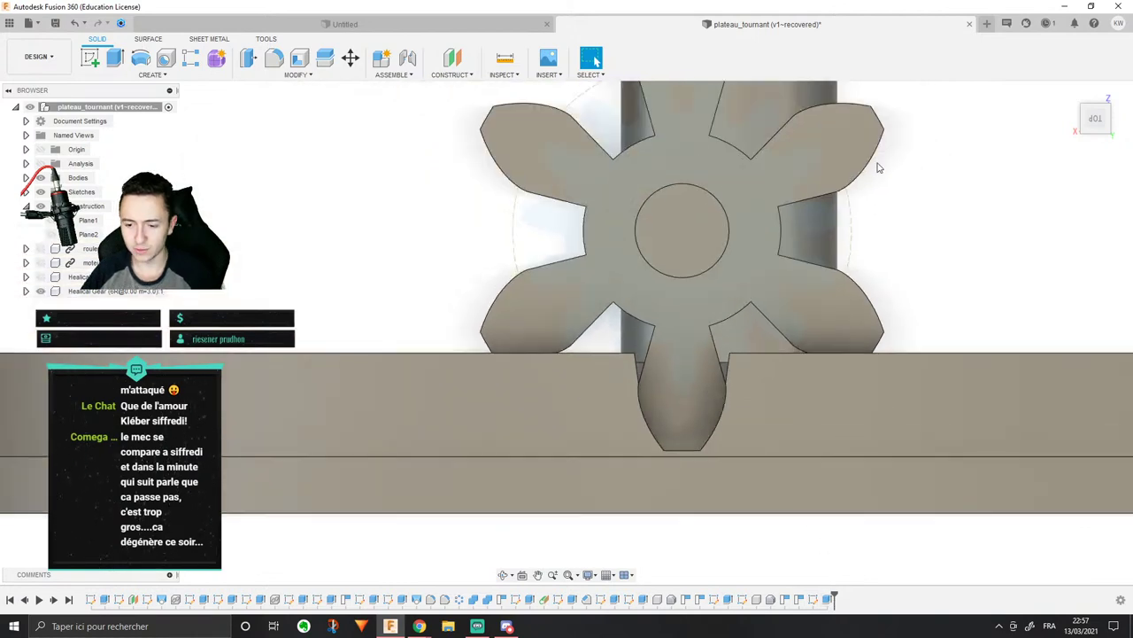
Step: Lower the ring's top face with Press Pull, setting its distance to 3.5 mm
shift+middle_drag(878, 168, 795, 271)
click(552, 346)
right_click(551, 346)
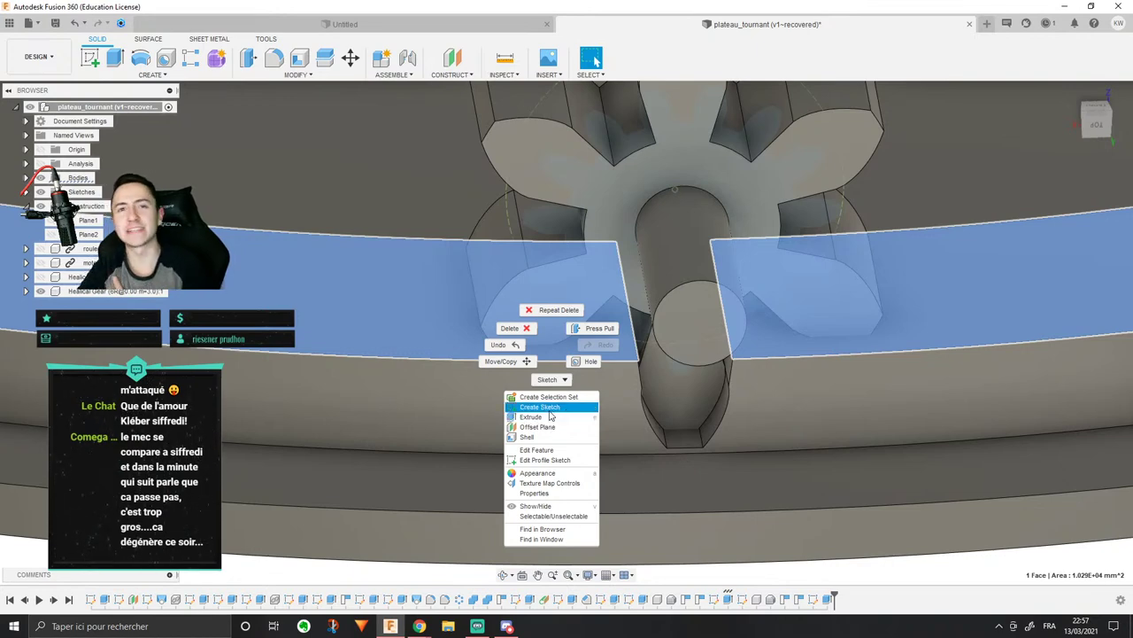
click(248, 57)
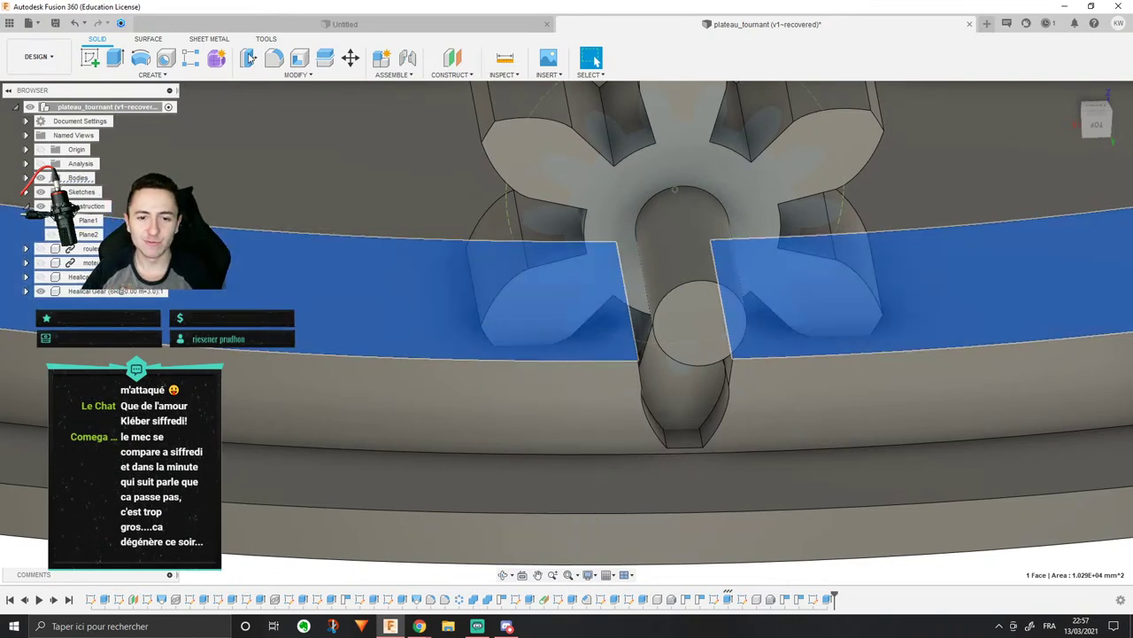
click(343, 255)
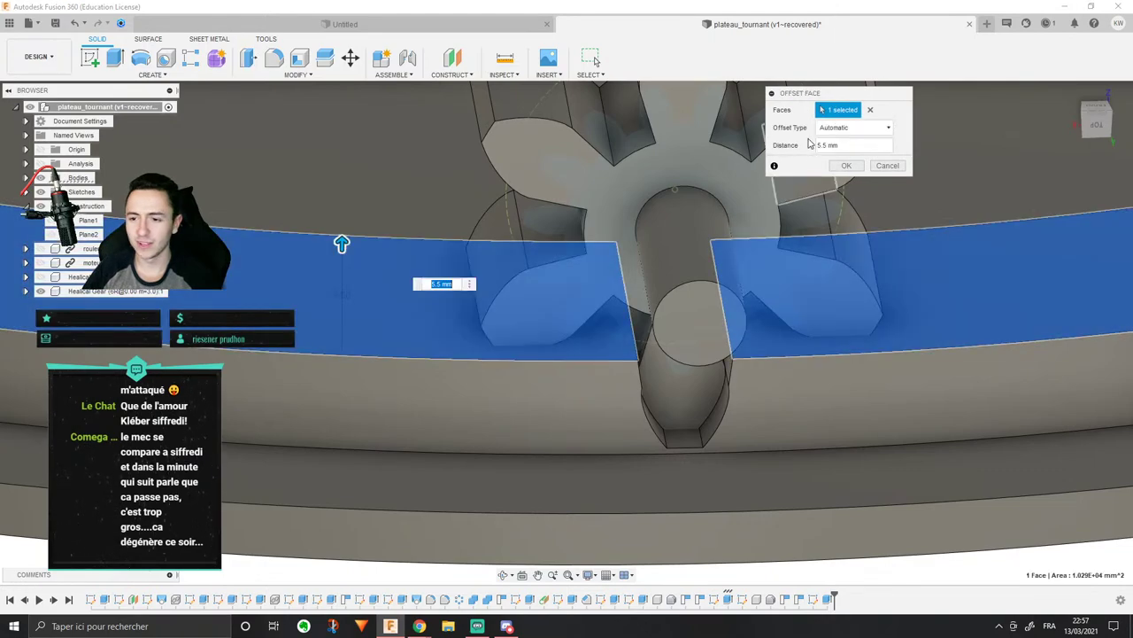
shift+middle_drag(614, 449, 1131, 115)
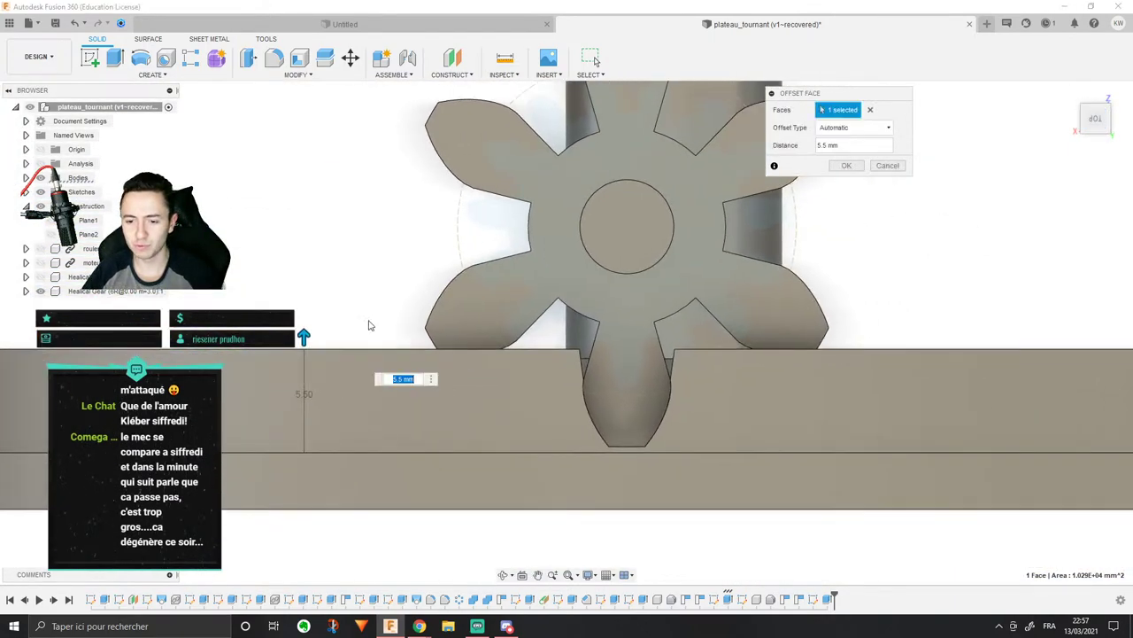
drag(304, 335, 303, 369)
scroll(449, 373, up, 3)
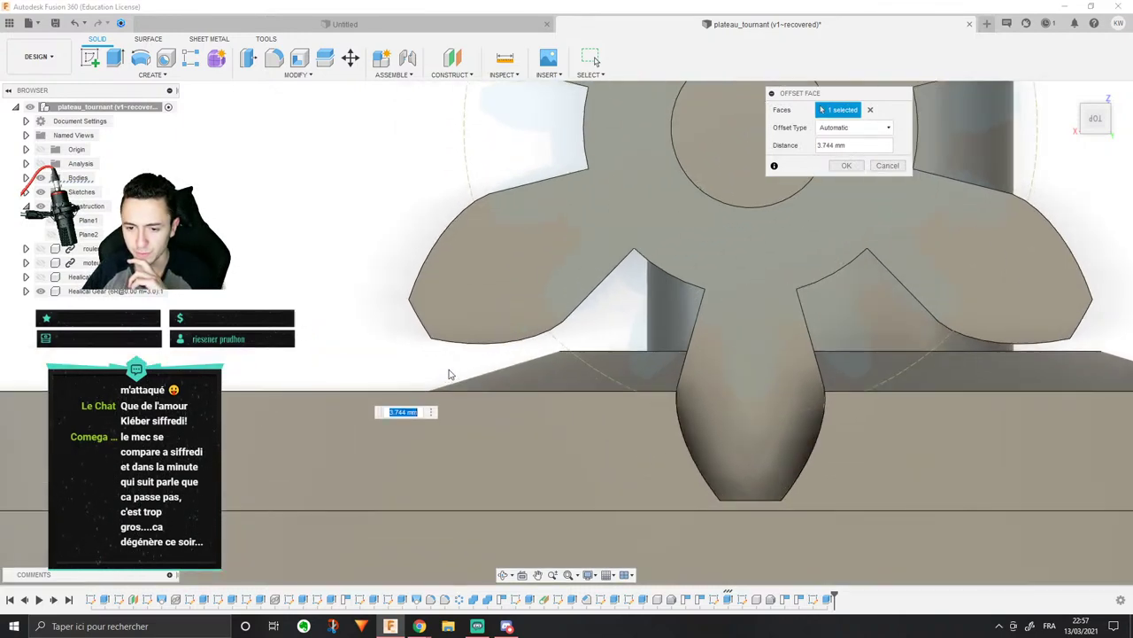
text(4)
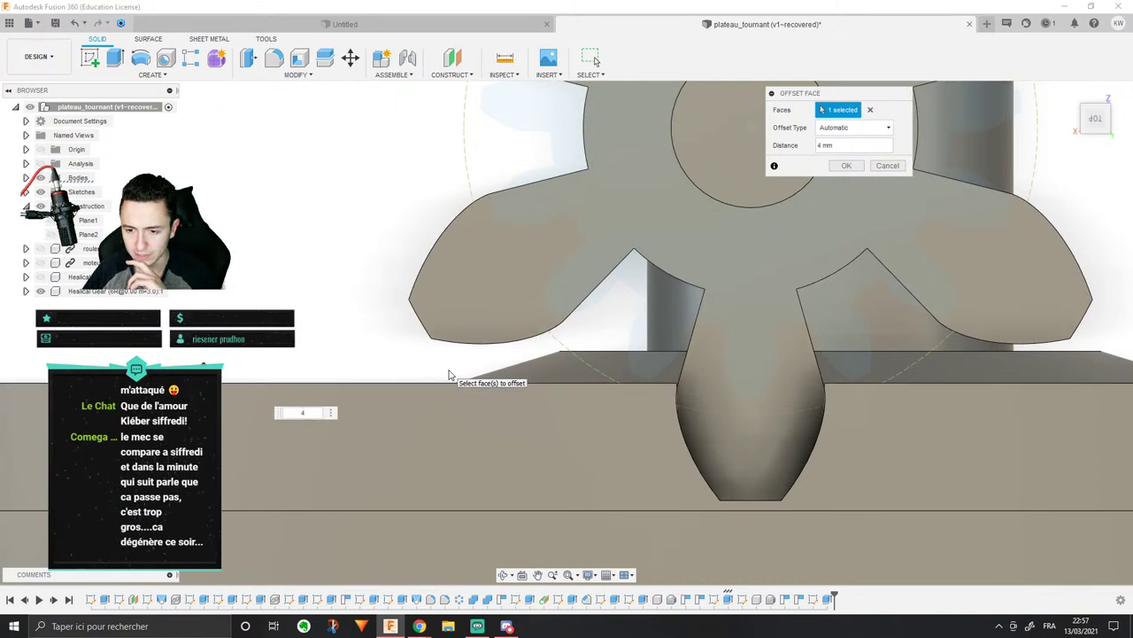
text(3.5)
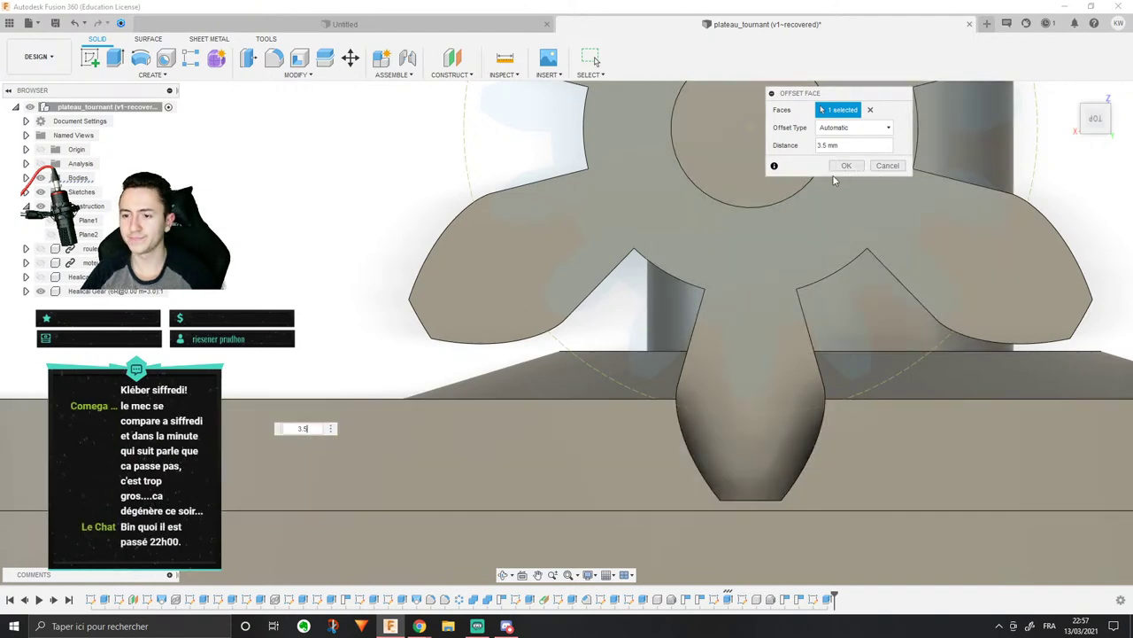
click(833, 167)
middle_drag(763, 275, 646, 236)
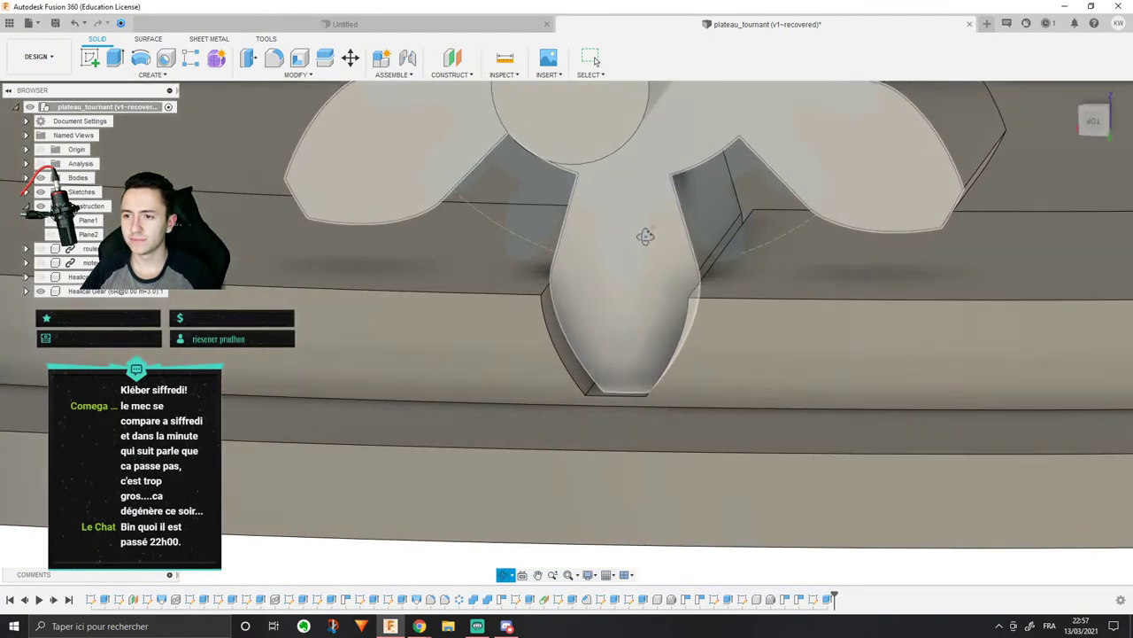
click(577, 372)
shift+middle_drag(577, 372, 683, 340)
ctrl+click(670, 395)
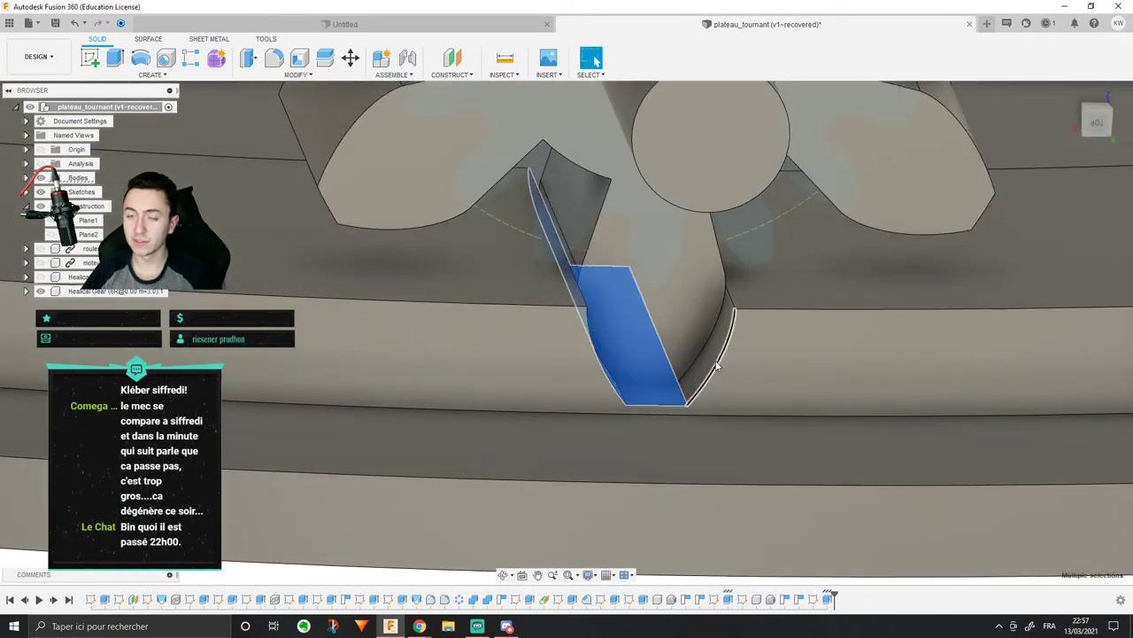
key(Delete)
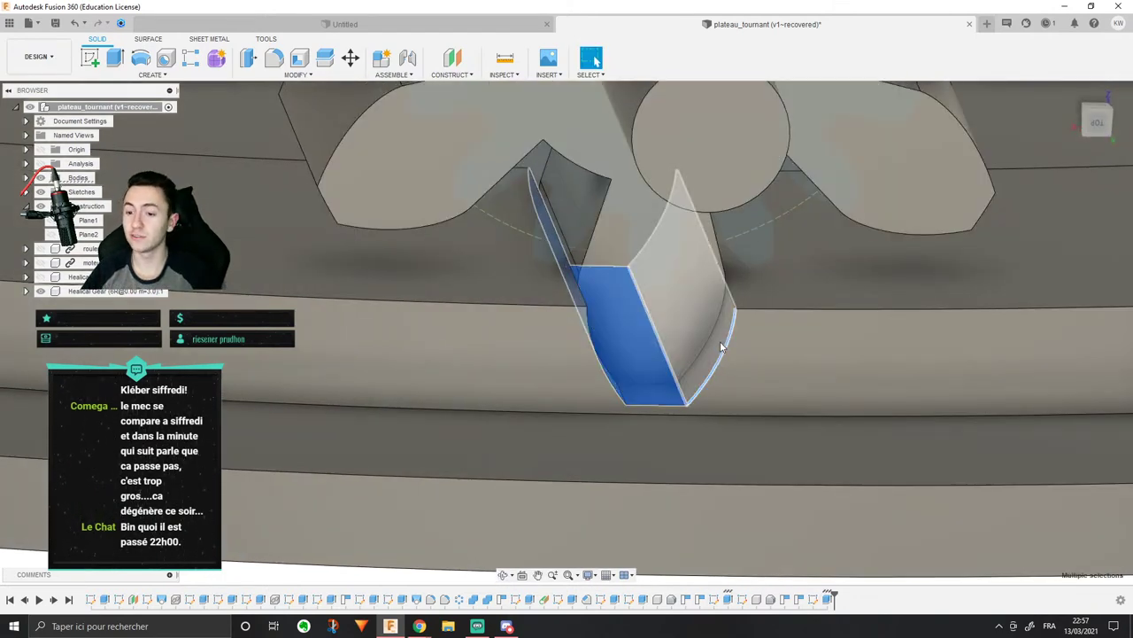
Step: Offset the notch's bottom face and both side faces by -0.1 mm with Offset Face to add tooth clearance
click(295, 74)
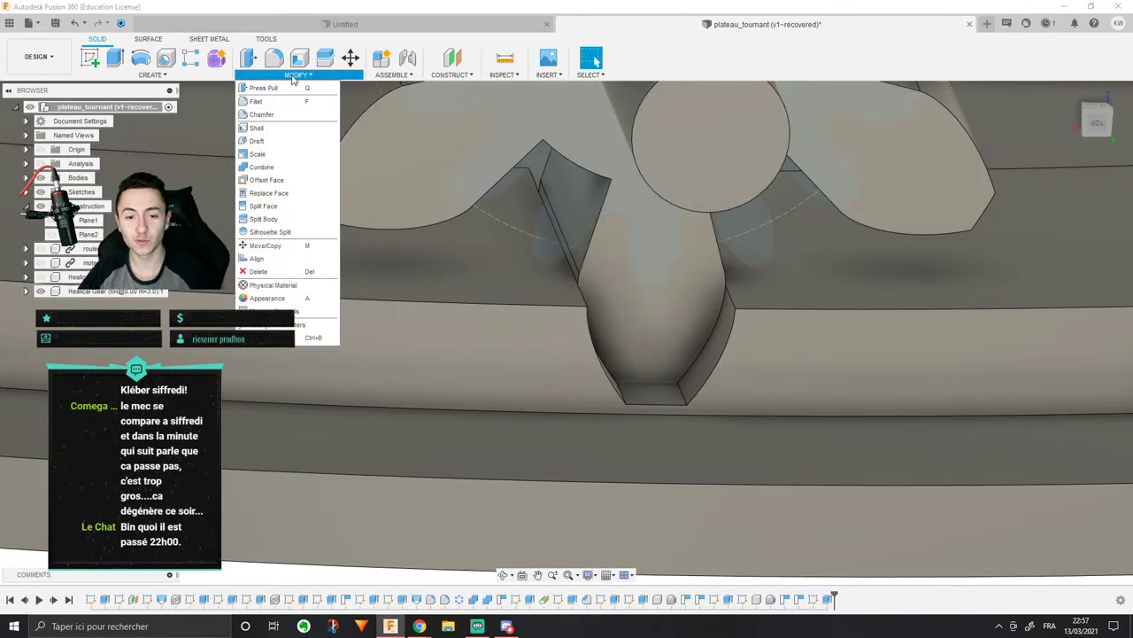
click(266, 179)
scroll(638, 392, up, 3)
click(664, 427)
shift+middle_drag(664, 427, 677, 355)
click(601, 400)
click(780, 359)
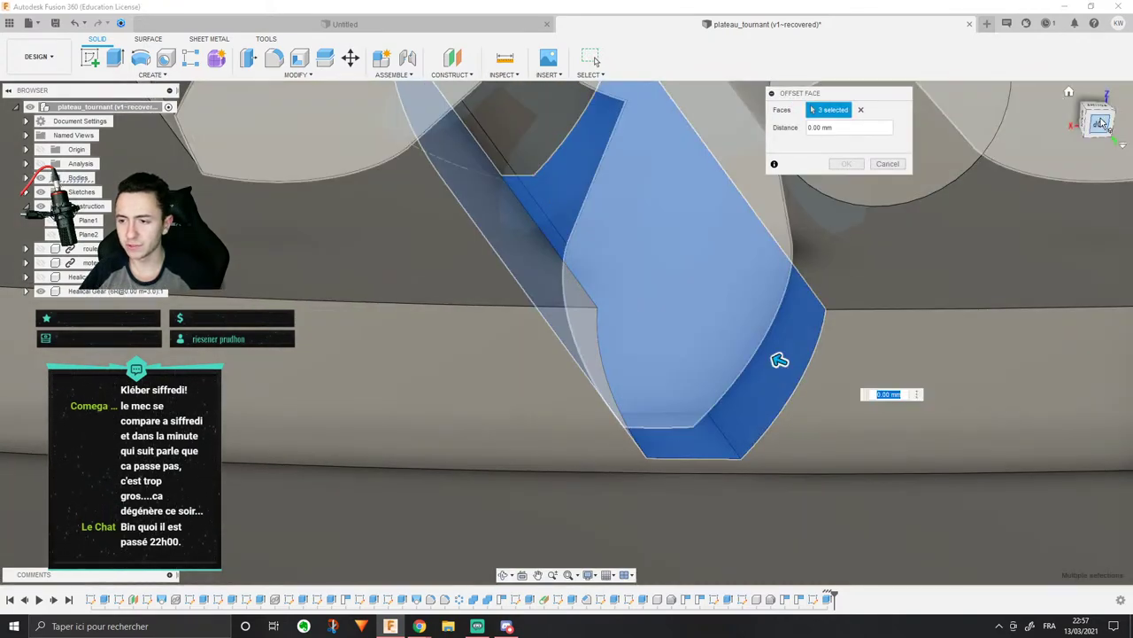
click(1097, 123)
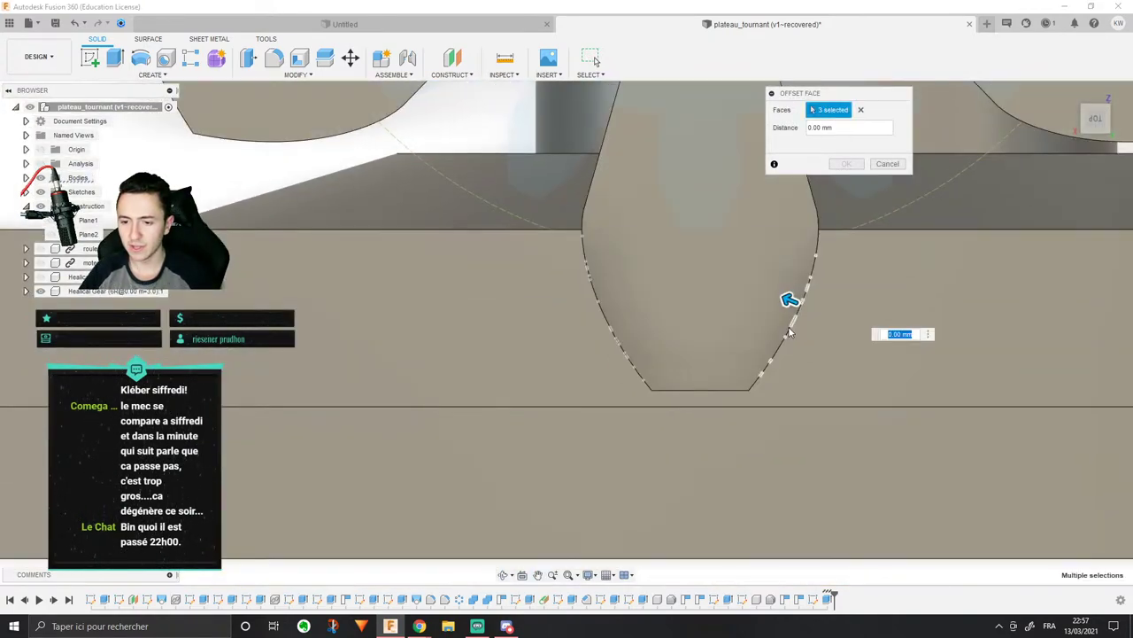
mouse_move(790, 299)
mouse_down()
mouse_move(809, 308)
mouse_move(802, 302)
mouse_up()
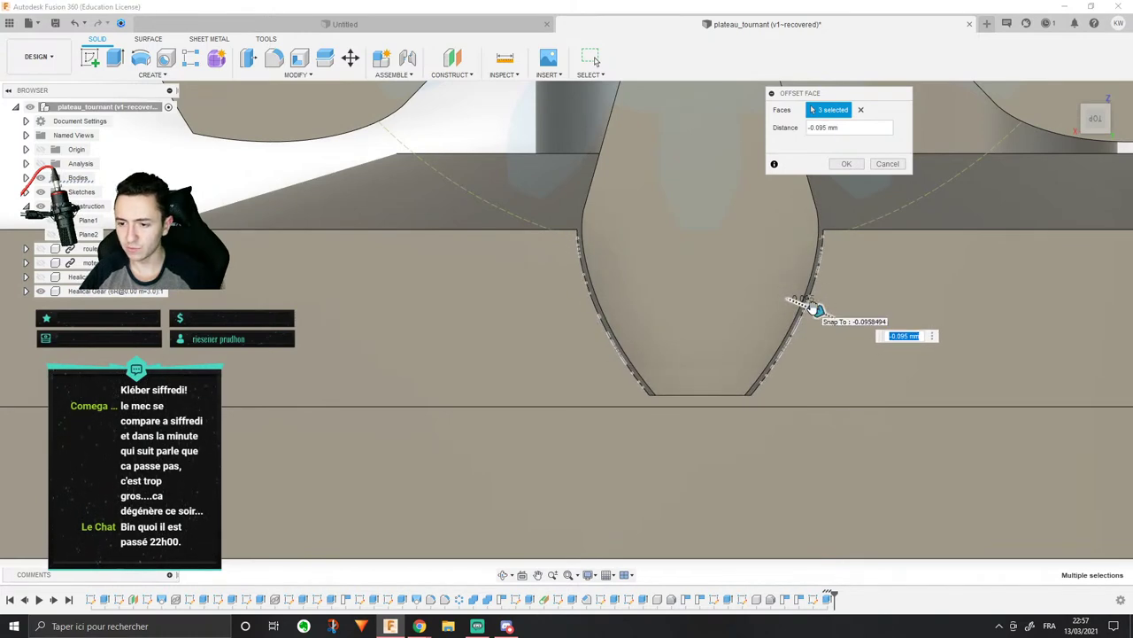
key(BackSpace)
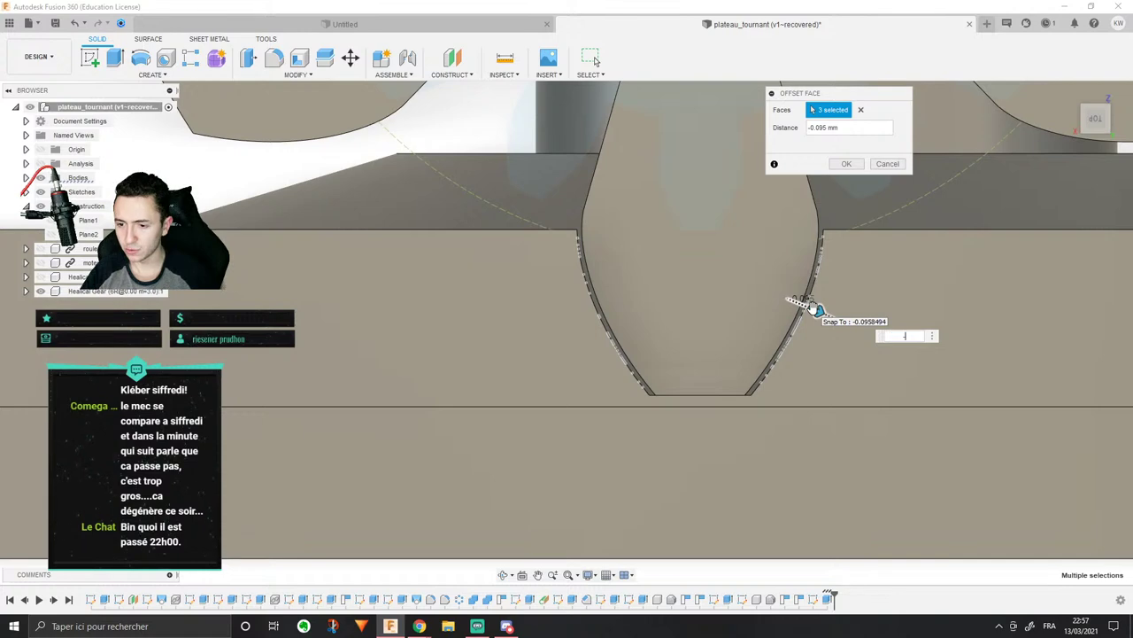
text(-0.1)
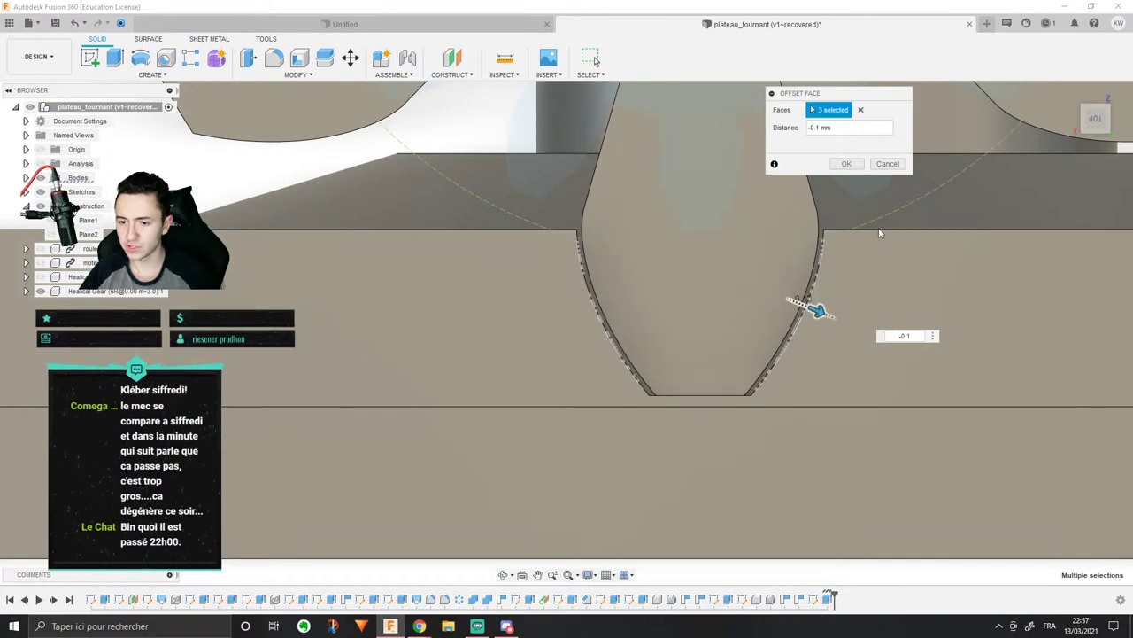
scroll(904, 225, down, 3)
click(848, 163)
Step: Examine the clearance between the gear tooth and the enlarged notch, including how the gear sits over the ring
scroll(832, 279, up, 5)
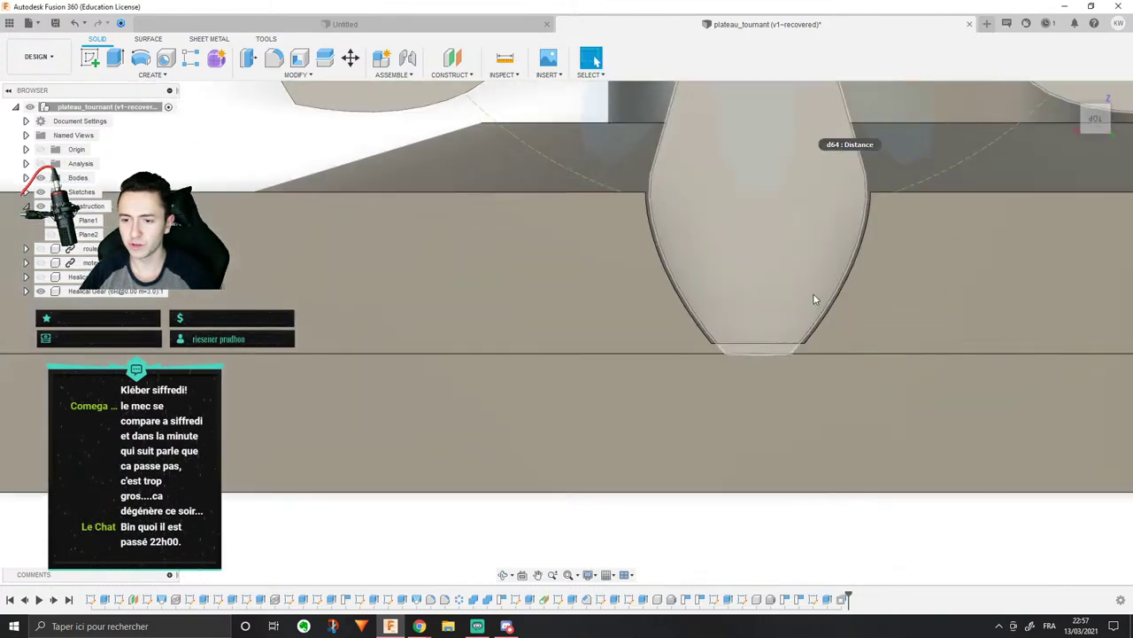
shift+middle_drag(790, 329, 791, 353)
scroll(791, 353, down, 5)
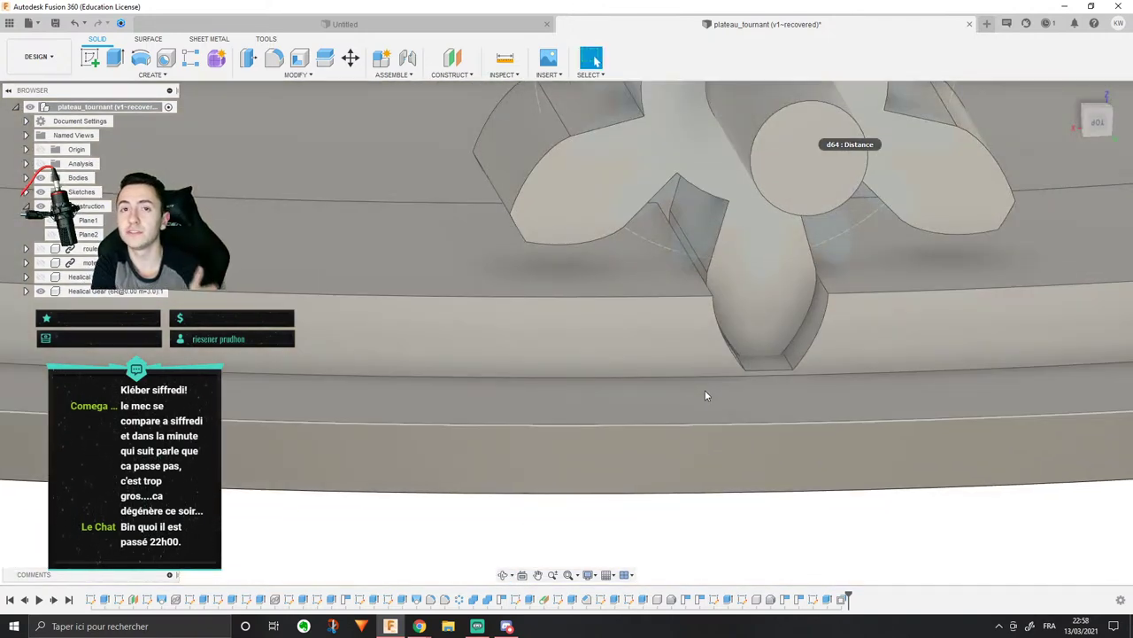
scroll(785, 275, up, 3)
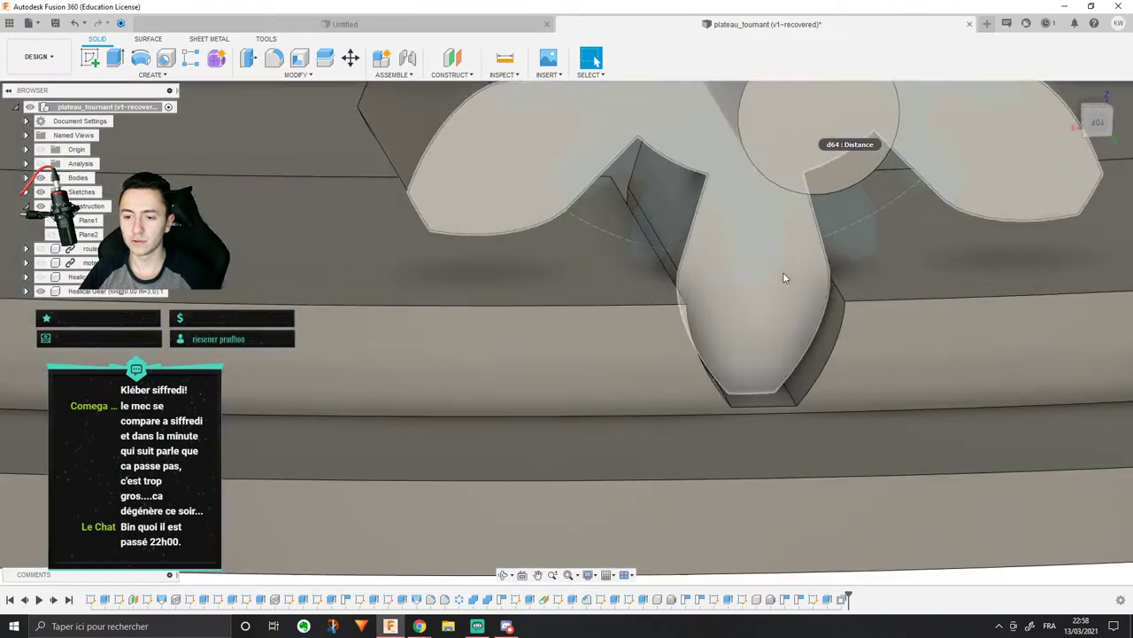
scroll(635, 212, down, 6)
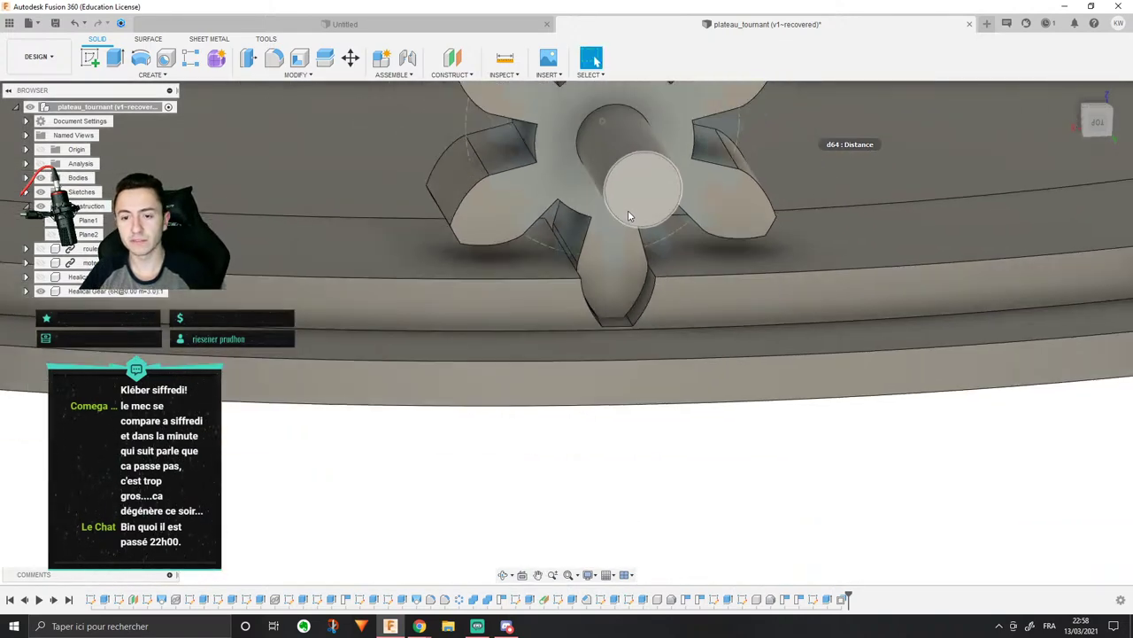
middle_drag(812, 513, 768, 556)
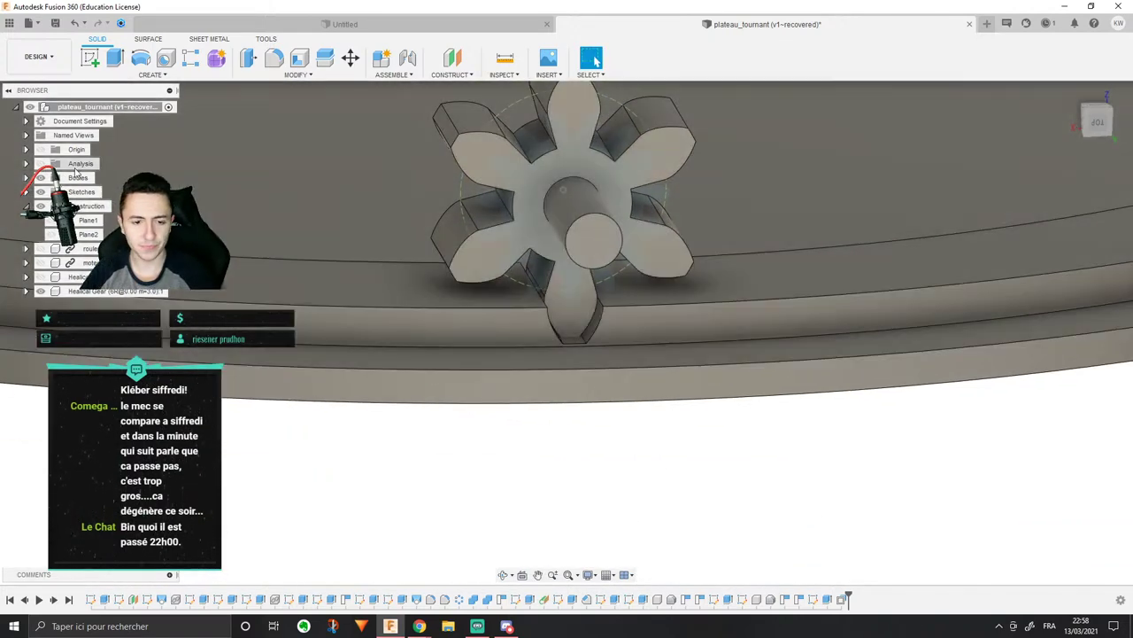
middle_drag(306, 216, 319, 228)
scroll(499, 283, down, 3)
scroll(501, 286, down, 2)
Step: Start a circular pattern of type Features with the notch's extrude cut and its Offset Face feature as objects
click(297, 75)
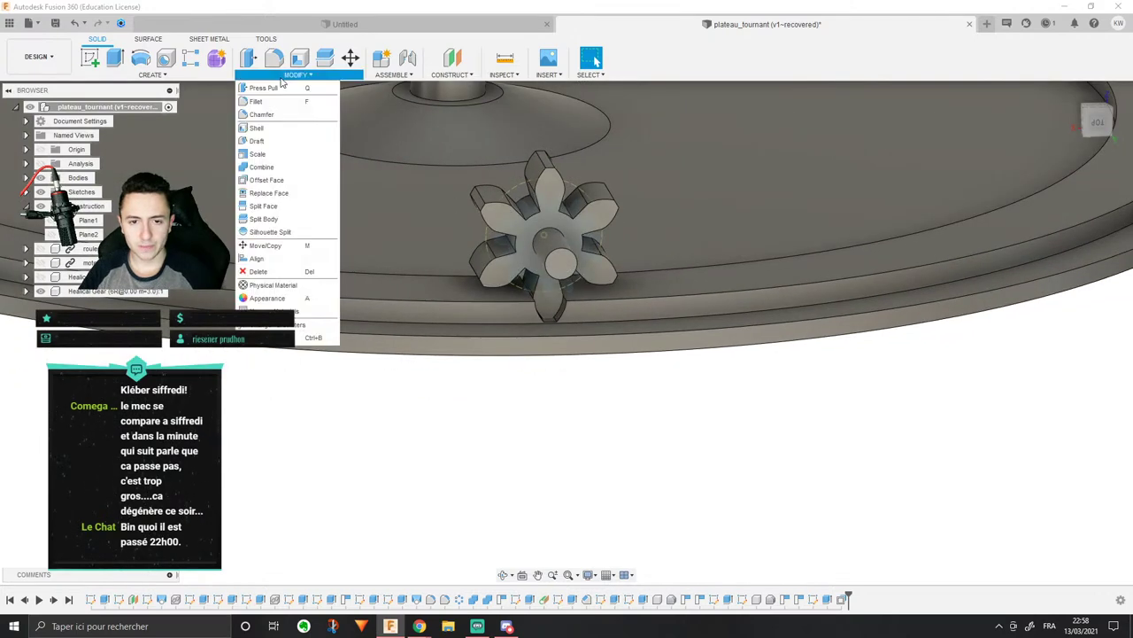
click(150, 74)
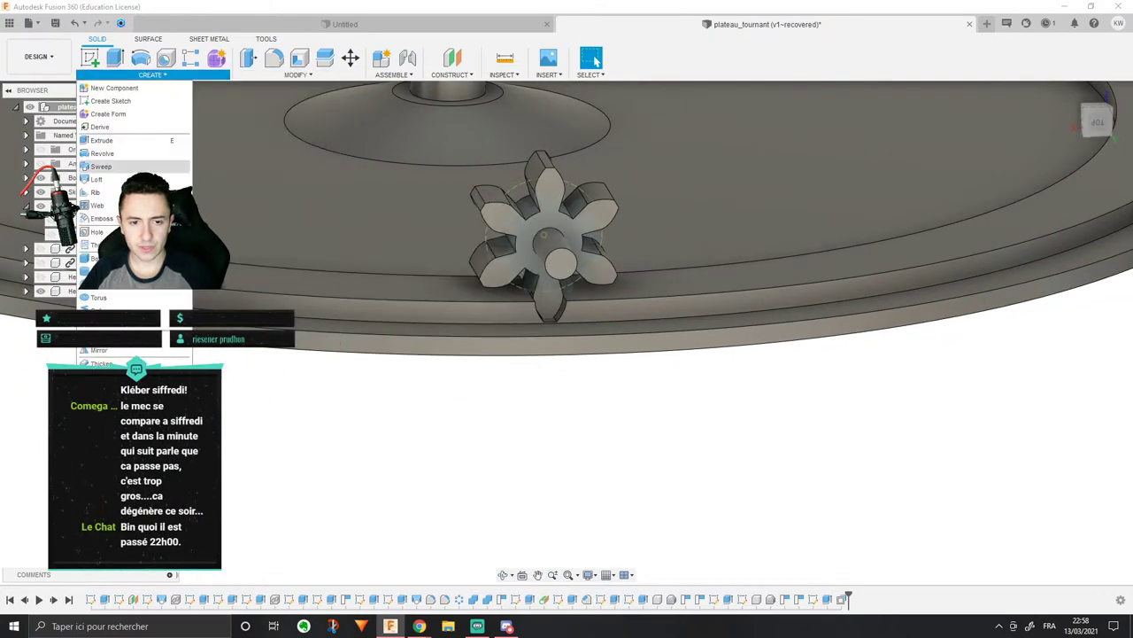
mouse_move(135, 341)
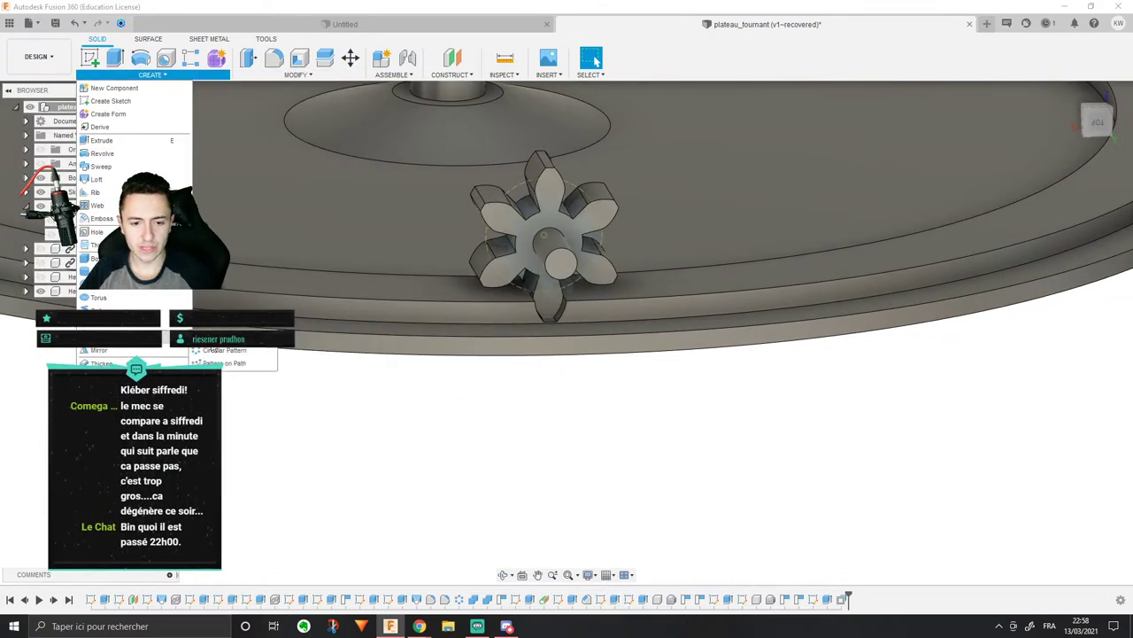
click(232, 353)
scroll(397, 230, down, 2)
middle_drag(659, 266, 705, 345)
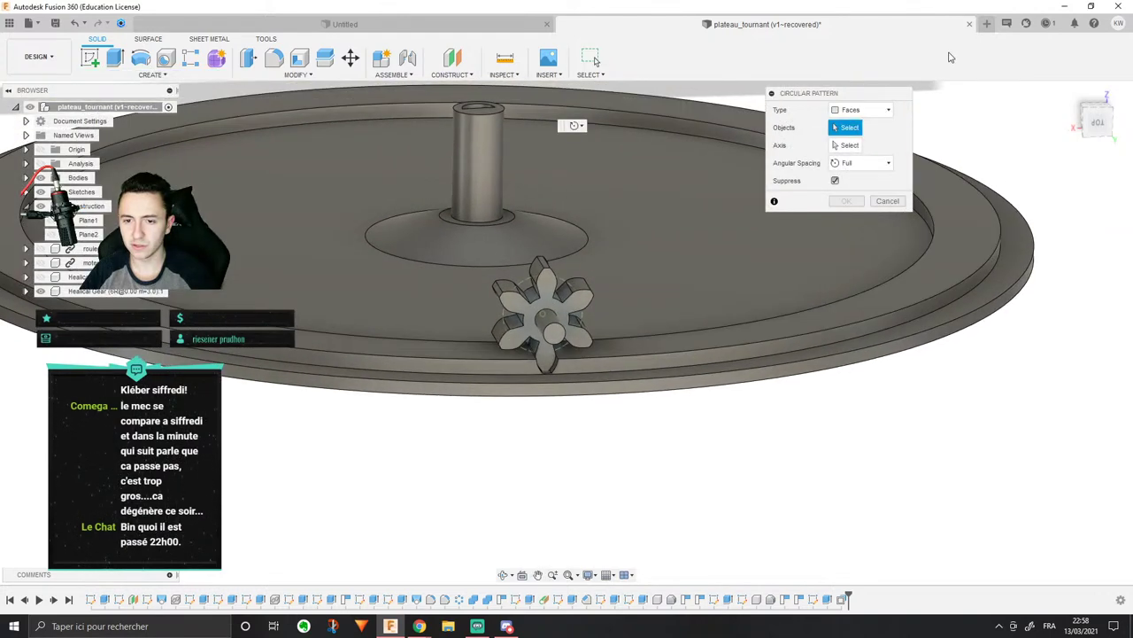
click(885, 108)
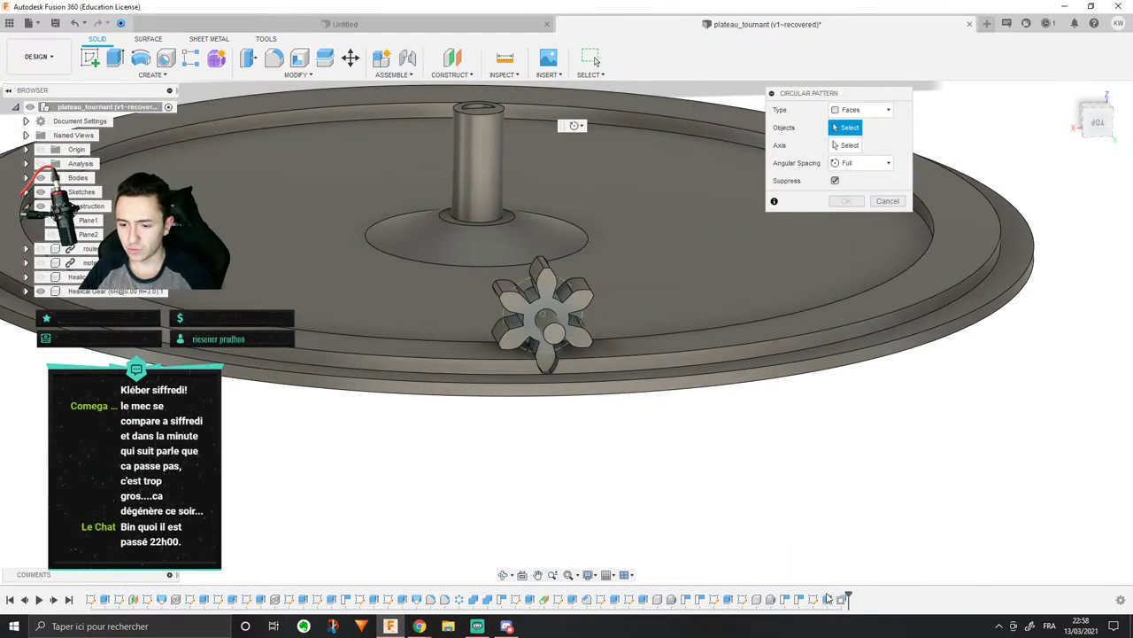
click(863, 110)
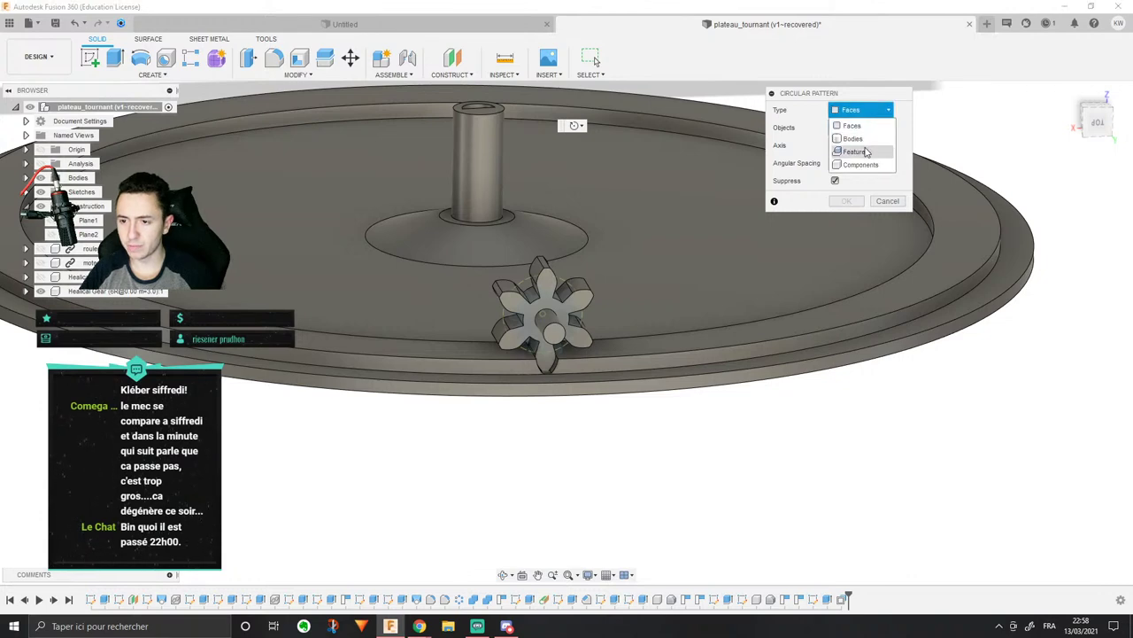
click(851, 146)
click(829, 600)
click(841, 599)
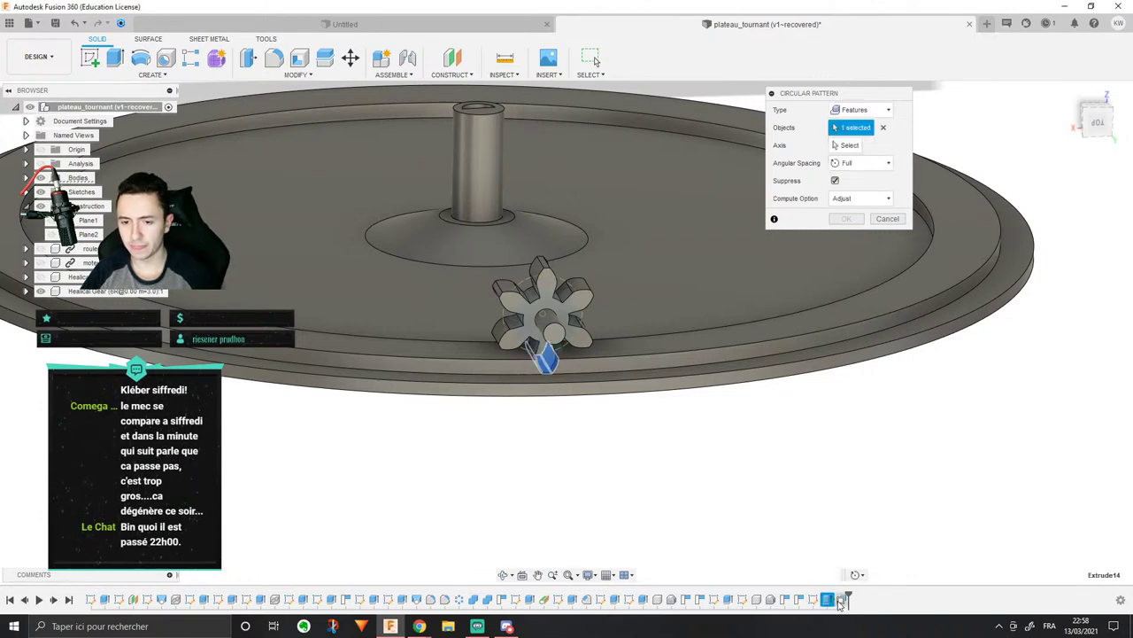
Step: Use the circular edge at the base of the plate's central shaft as the pattern axis
click(848, 145)
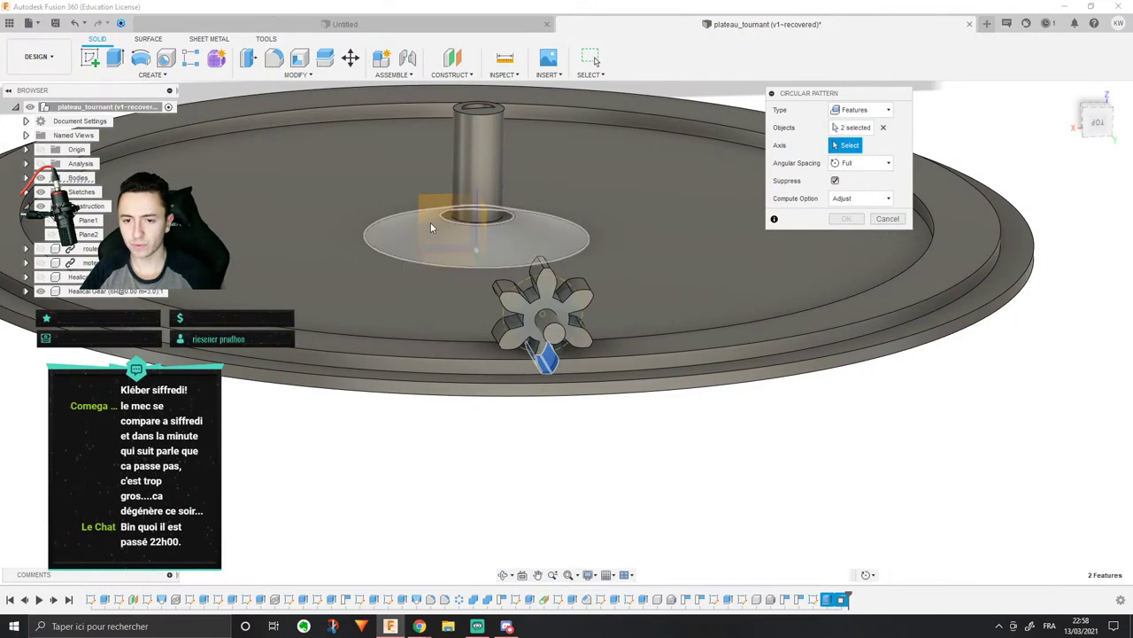
click(478, 217)
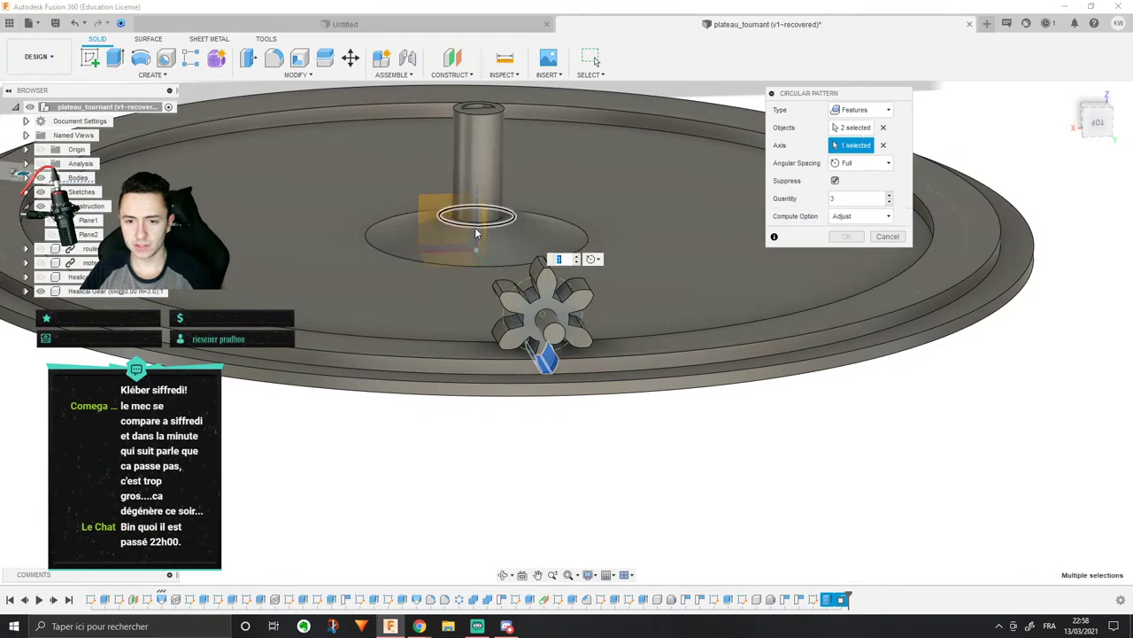
scroll(618, 264, down, 4)
scroll(640, 262, up, 5)
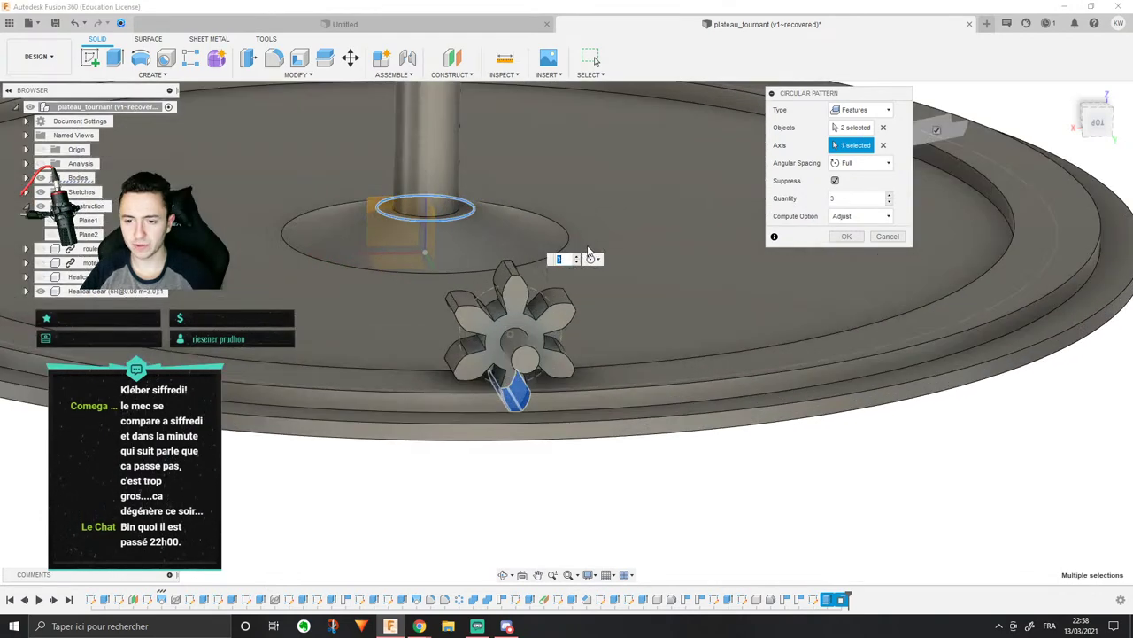
scroll(571, 255, down, 2)
shift+middle_drag(530, 273, 528, 292)
scroll(496, 207, down, 3)
shift+middle_drag(496, 207, 473, 292)
Step: Try notch pattern quantities from 2 up to 22 over the full ring
text(2)
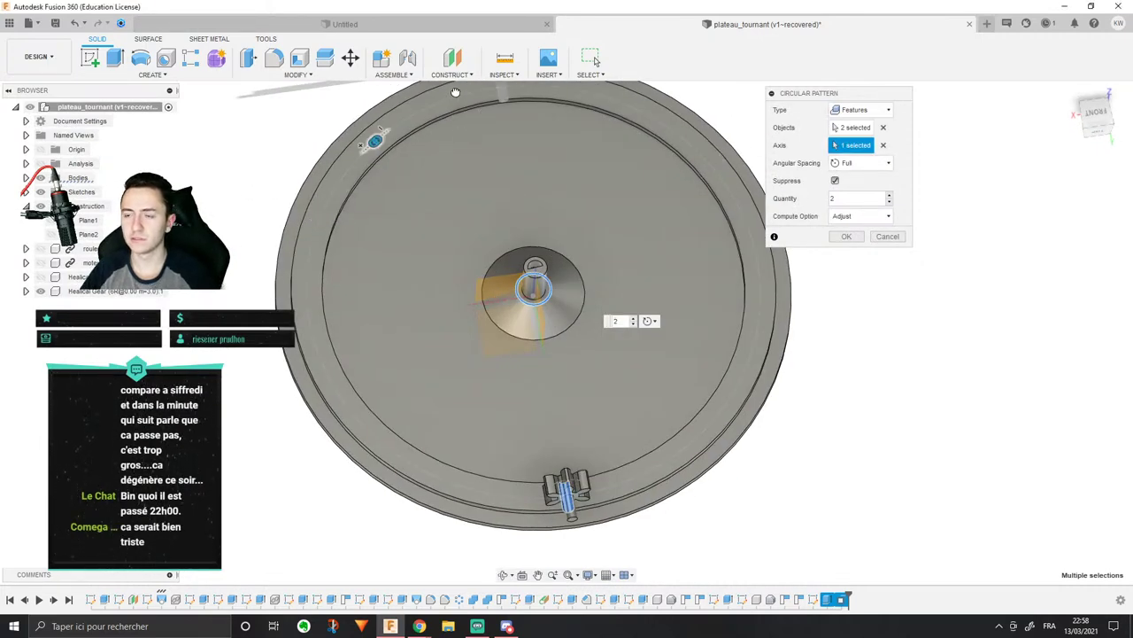
shift+middle_drag(454, 92, 437, 120)
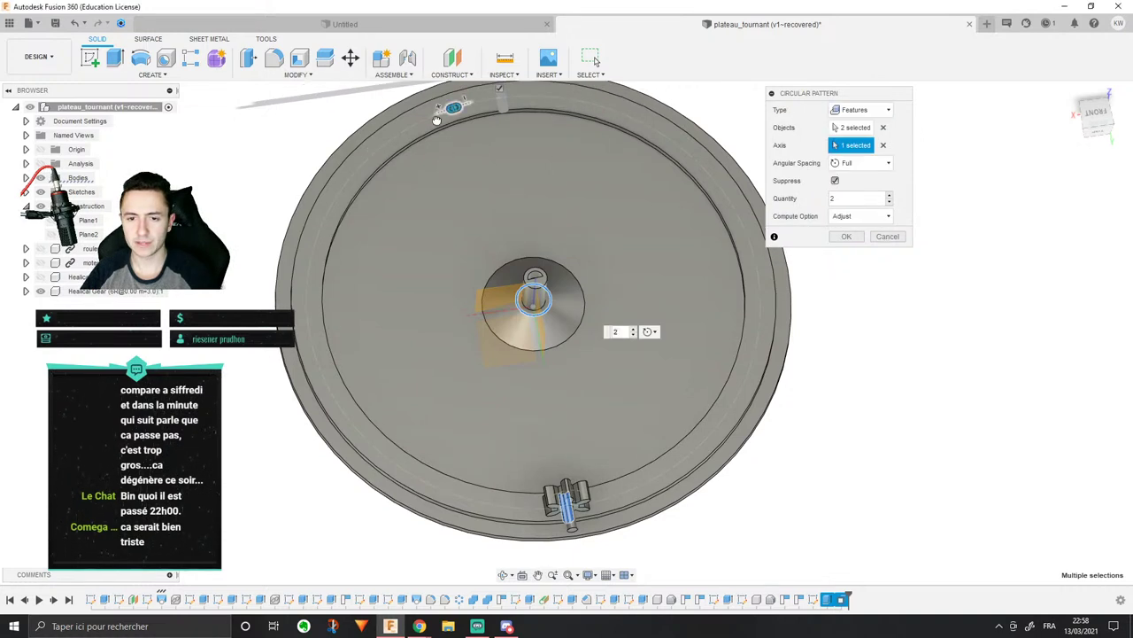
drag(437, 120, 341, 414)
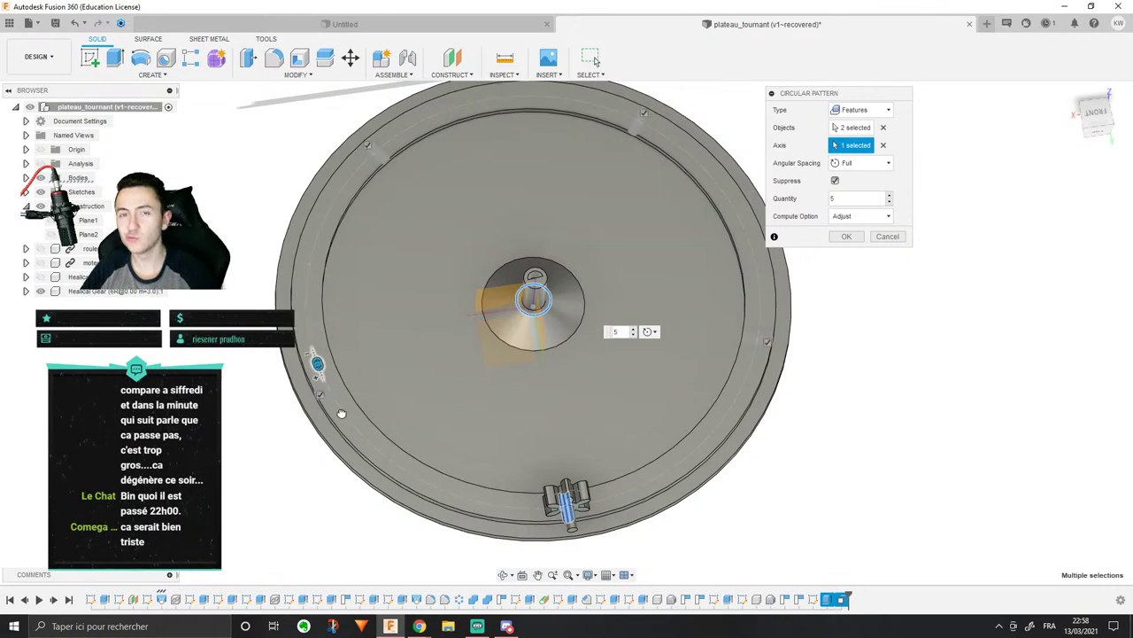
key(Up)
key(Up)
key(Up)
key(Up)
key(Up)
key(Up)
key(Up)
key(Up)
key(Up)
key(Up)
key(Up)
key(Up)
key(Up)
key(Up)
key(Up)
key(Up)
key(Up)
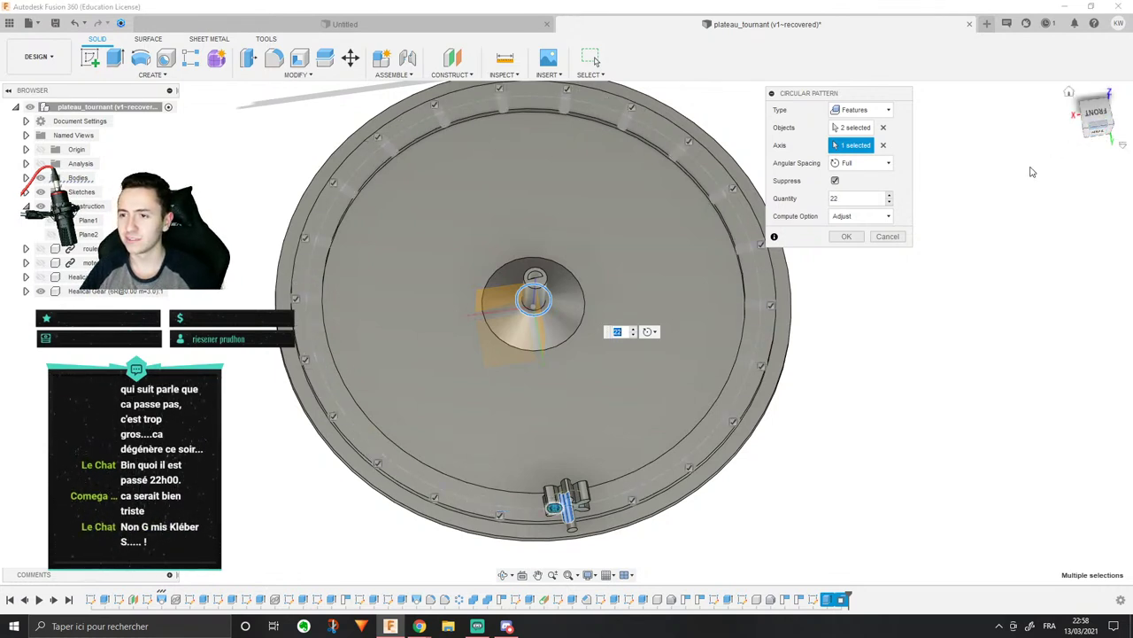
Step: Examine the spacing of the previewed notches against the gear's teeth, from the side and at an angle
shift+middle_drag(945, 271, 979, 207)
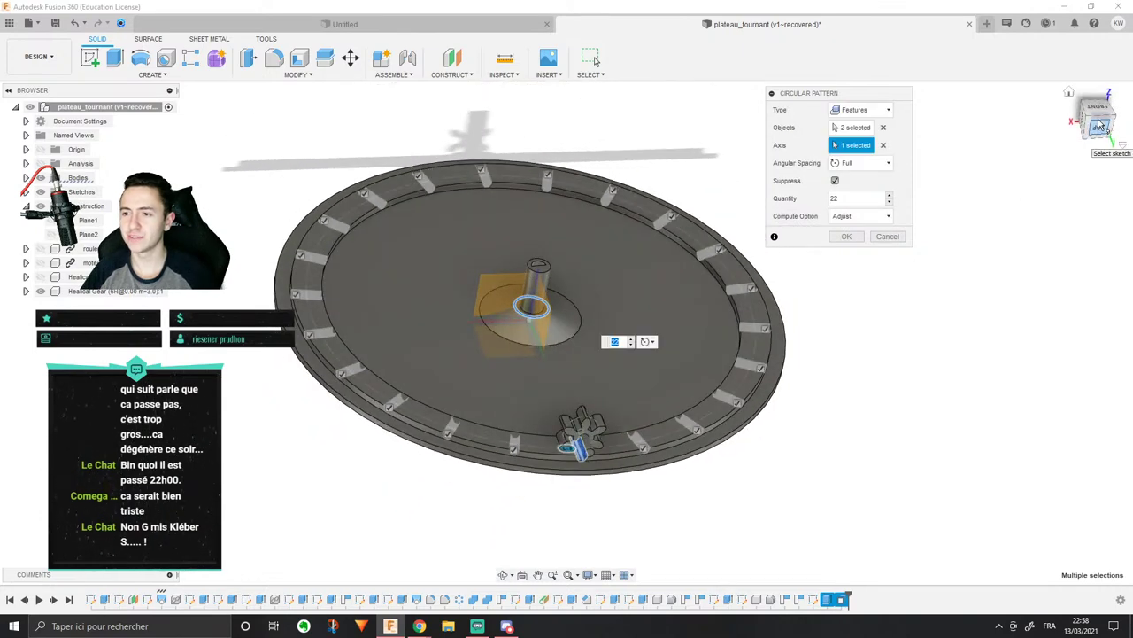
click(1100, 125)
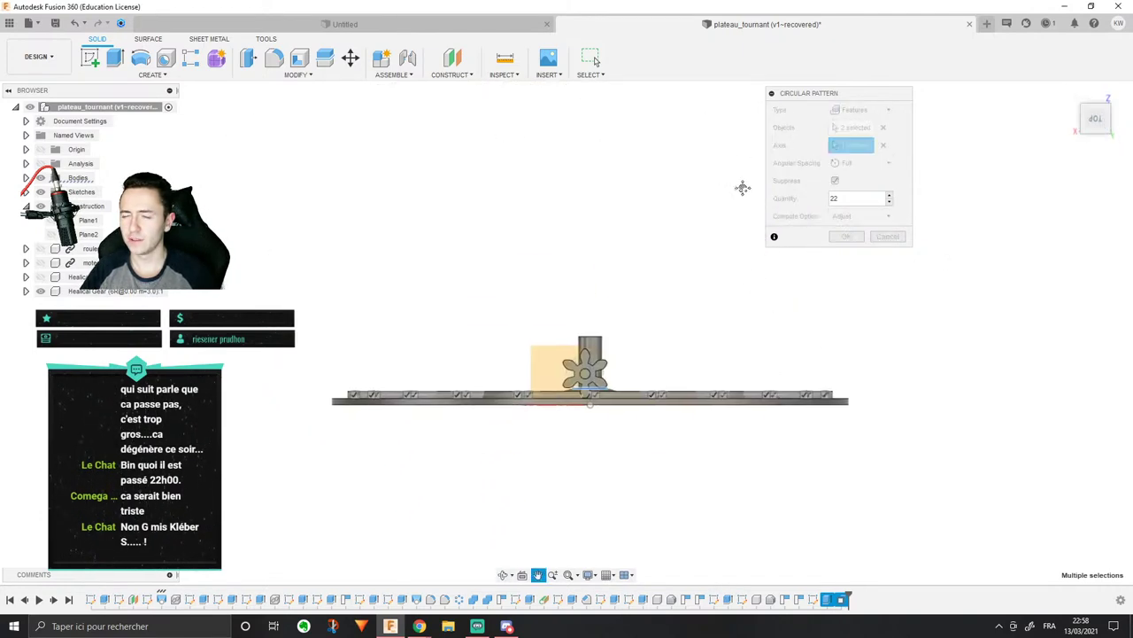
scroll(607, 286, up, 5)
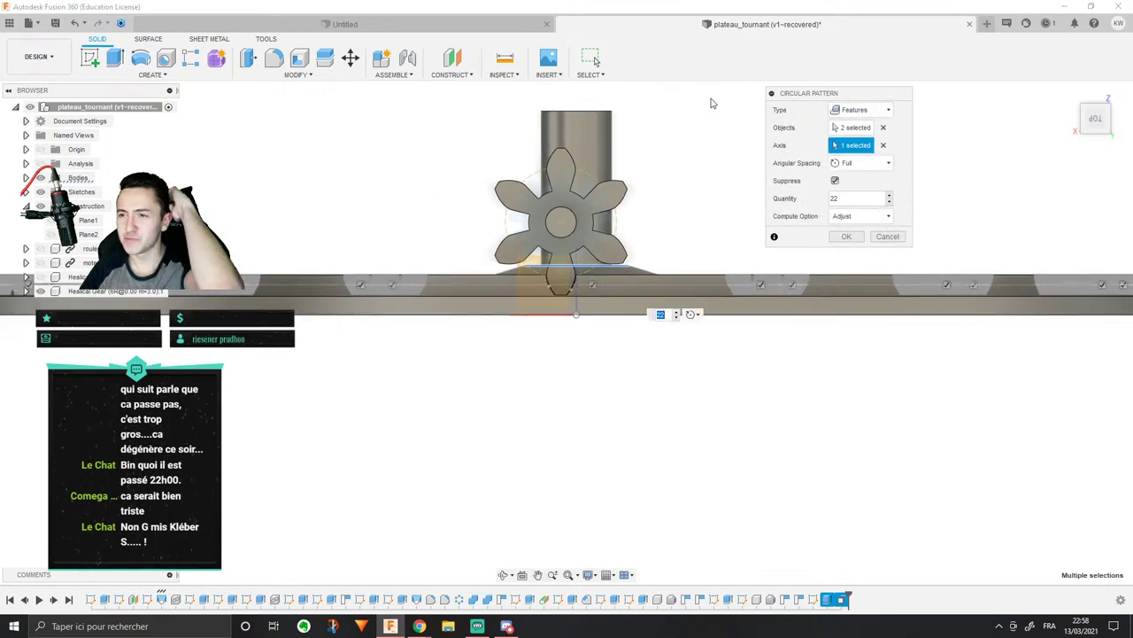
scroll(548, 291, up, 2)
shift+middle_drag(549, 274, 556, 283)
middle_drag(274, 259, 340, 265)
scroll(425, 264, down, 2)
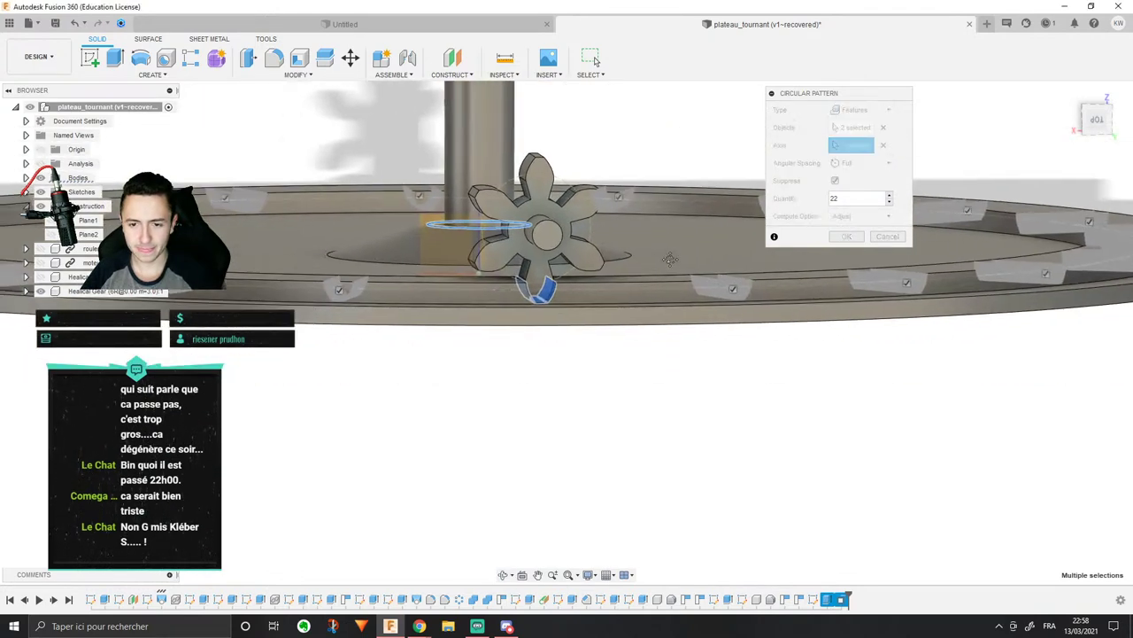
middle_drag(510, 270, 586, 283)
scroll(668, 271, down, 3)
scroll(579, 261, up, 2)
Step: Try quantities of 45 and 50 for the notch pattern and compare the preview with the gear's tooth spacing
text(42)
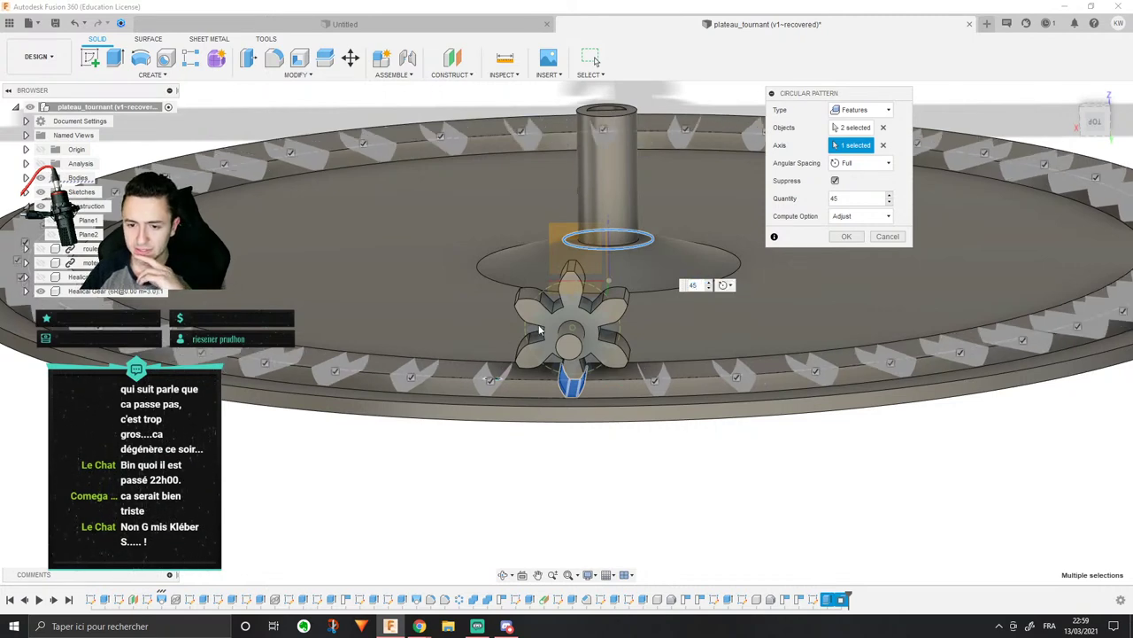
scroll(706, 277, up, 5)
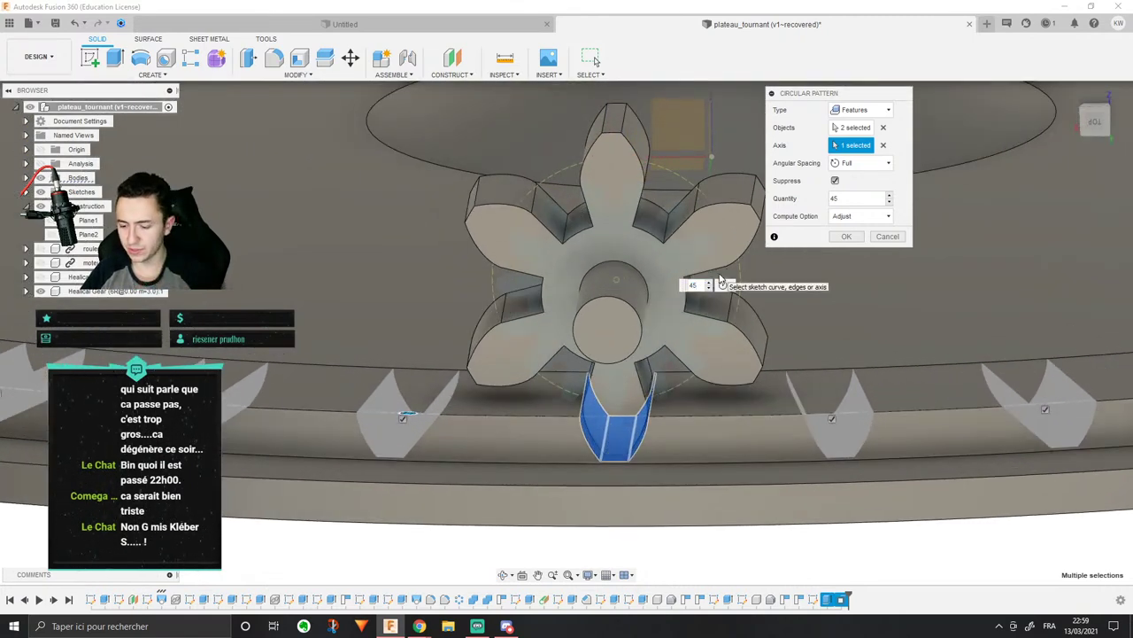
key(Return)
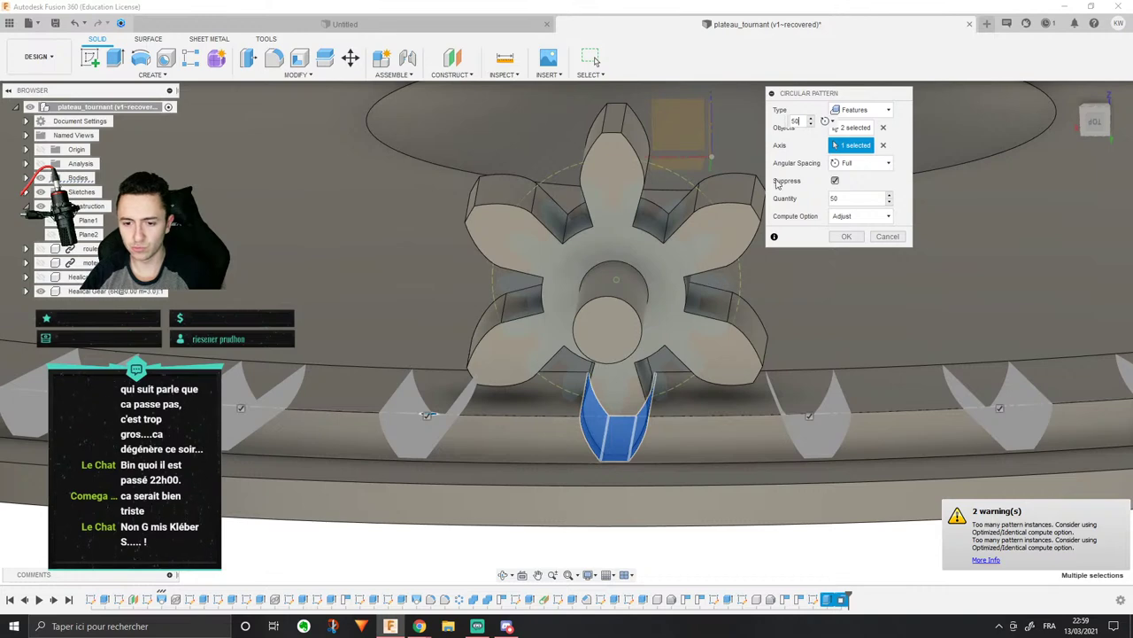
Step: Try quantities of 60, 70, 80 and 85 for the notch pattern
text(60)
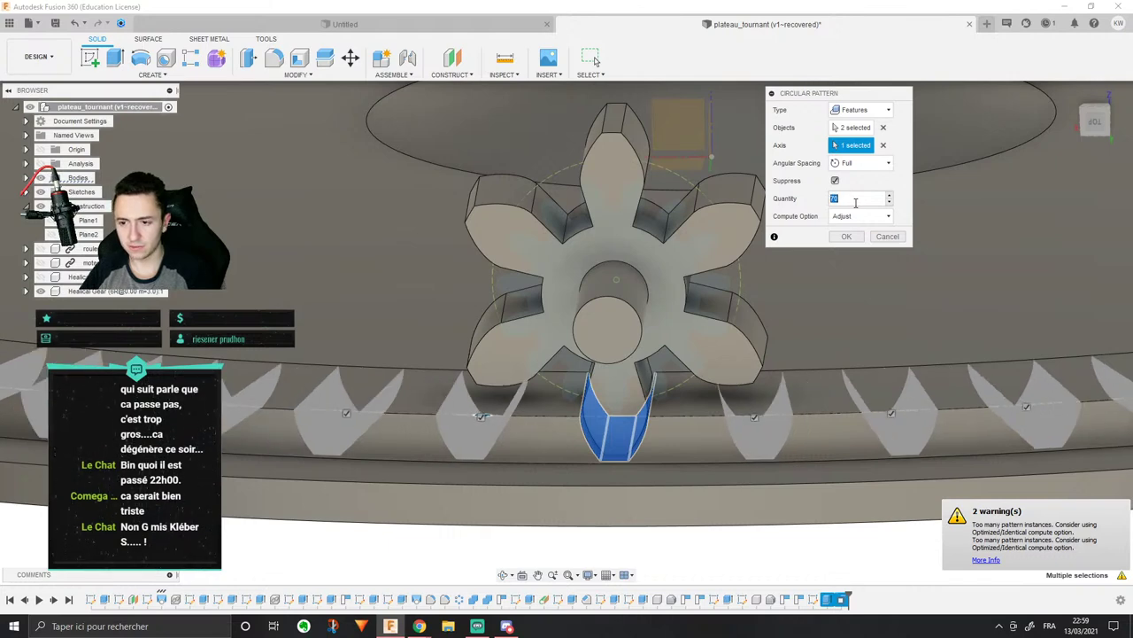
drag(856, 203, 807, 198)
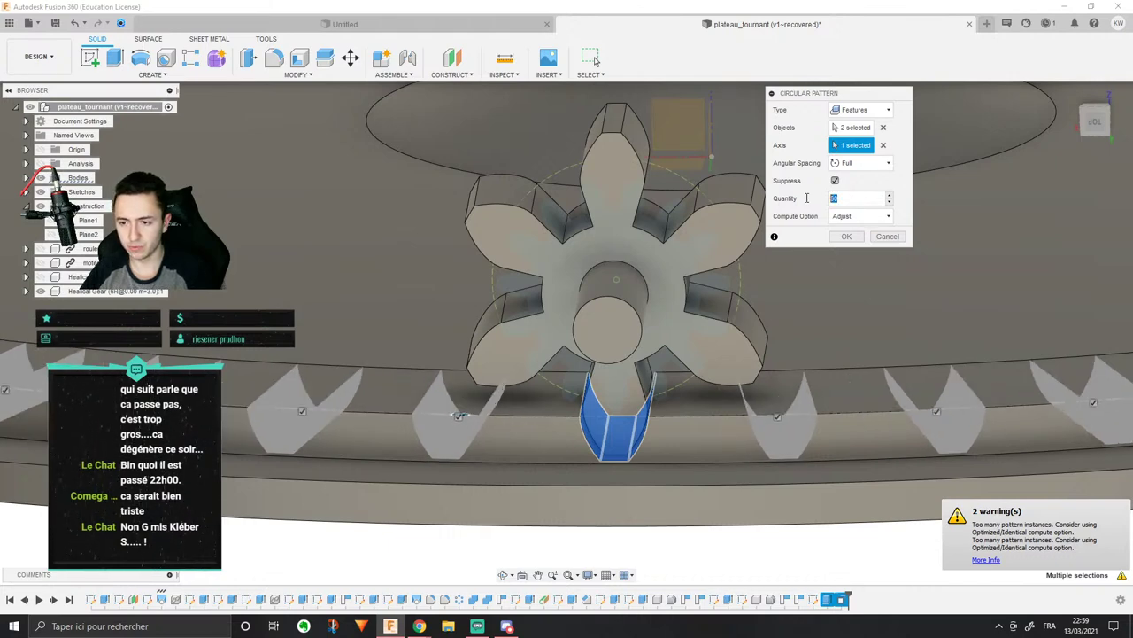
text(80)
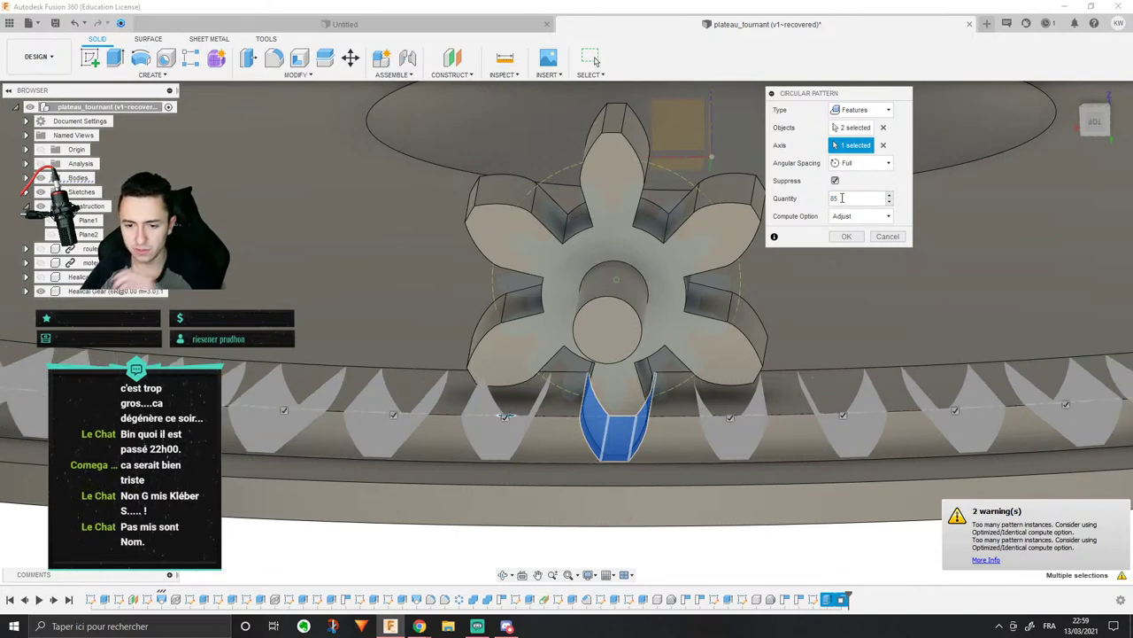
Step: Set the notch quantity to 90 over the full ring and create the circular pattern
mouse_move(682, 256)
shift+middle_down()
mouse_move(700, 251)
mouse_move(686, 254)
shift+middle_up()
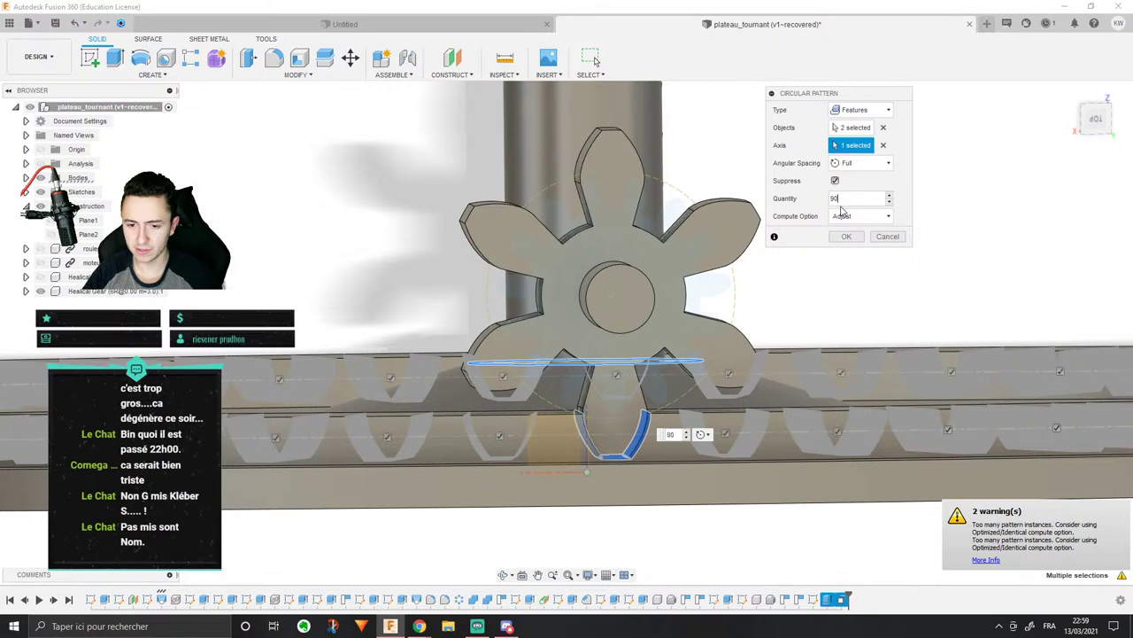
scroll(529, 396, up, 3)
scroll(554, 379, down, 2)
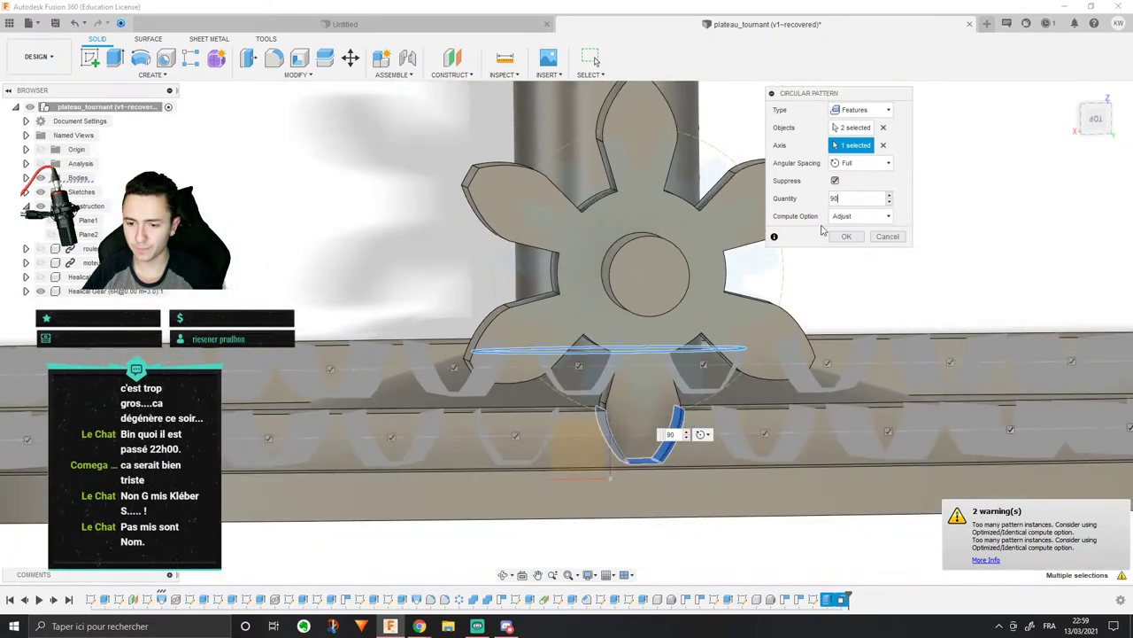
click(842, 236)
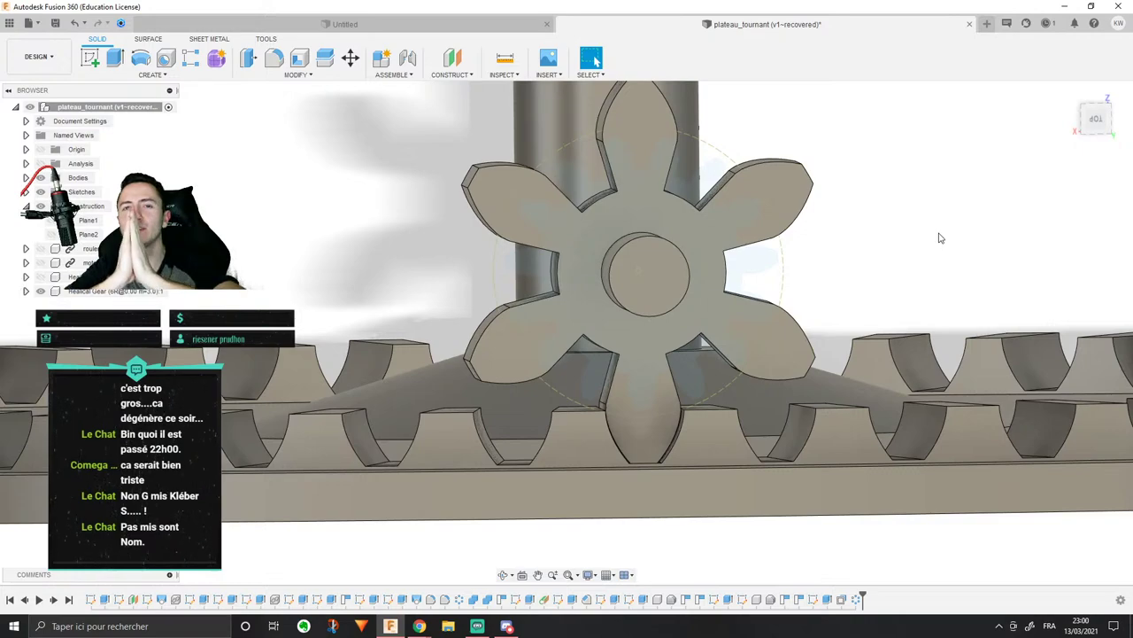
Step: Examine the patterned notches around the whole plate and close up where the gear's tooth enters the ring
scroll(904, 279, up, 2)
scroll(445, 380, down, 3)
shift+middle_drag(447, 380, 718, 324)
scroll(434, 421, up, 3)
scroll(434, 398, down, 8)
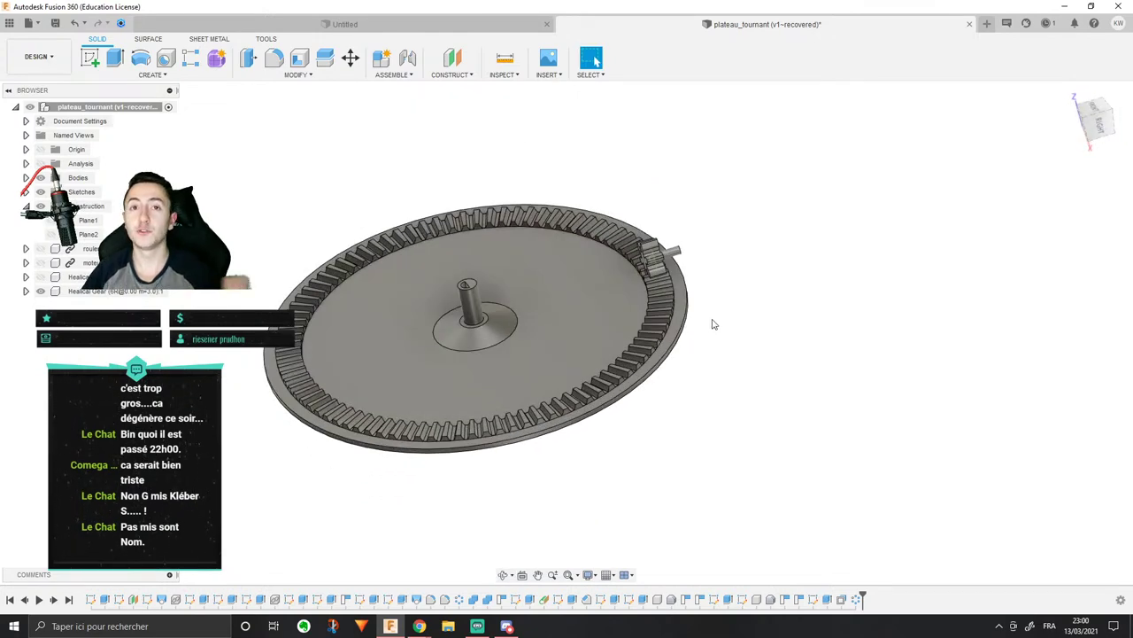
scroll(792, 410, up, 8)
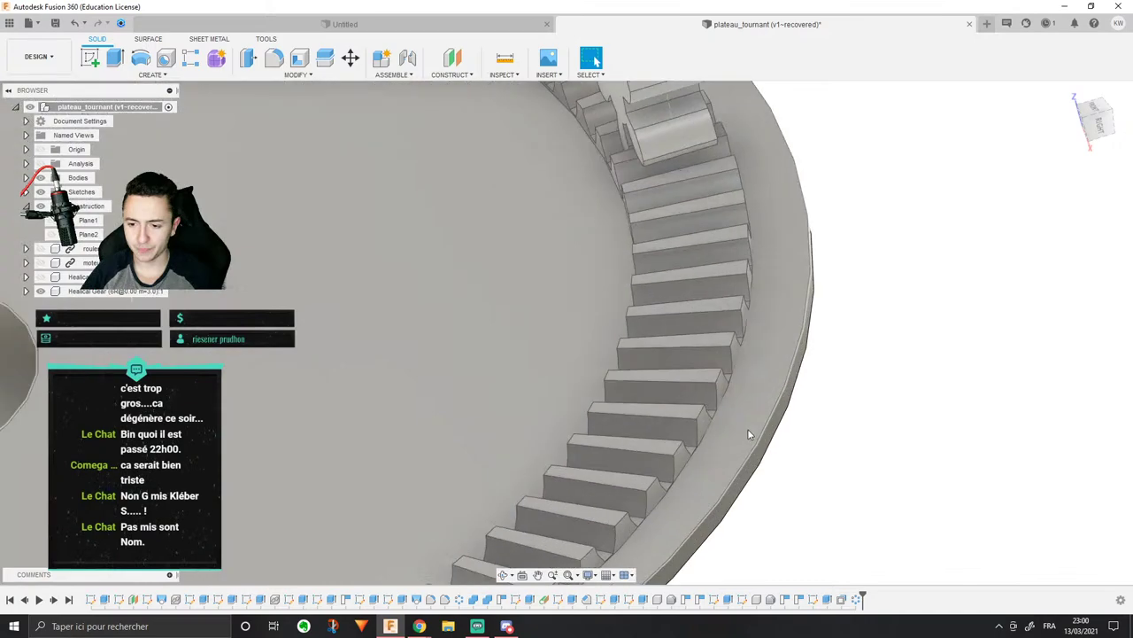
shift+middle_drag(779, 435, 769, 477)
scroll(754, 377, down, 10)
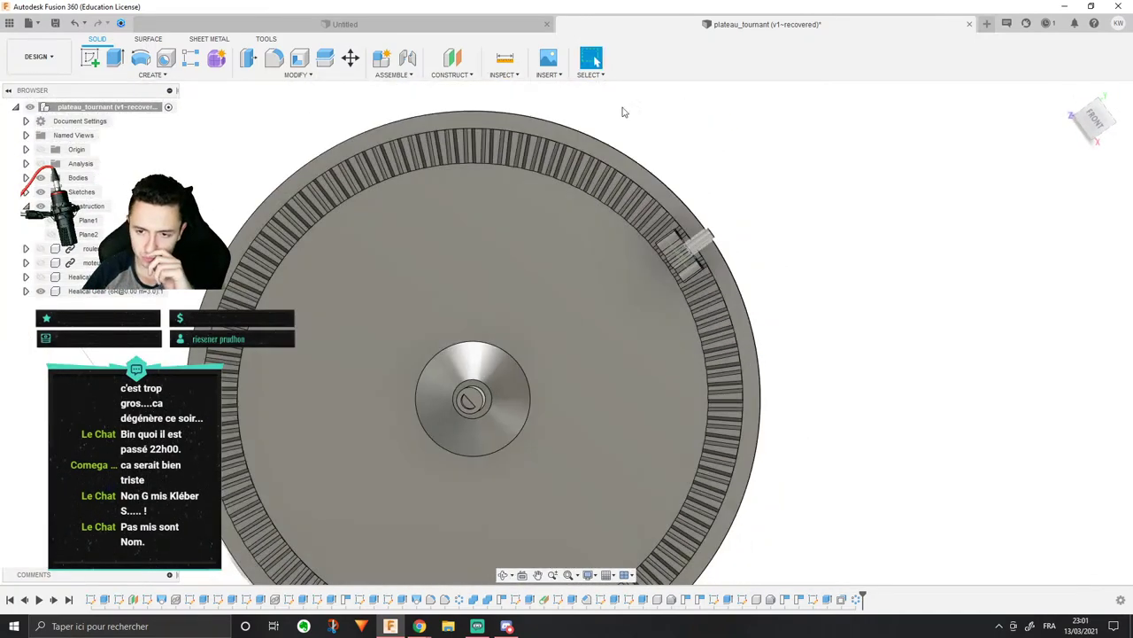
scroll(806, 343, up, 10)
scroll(773, 448, up, 10)
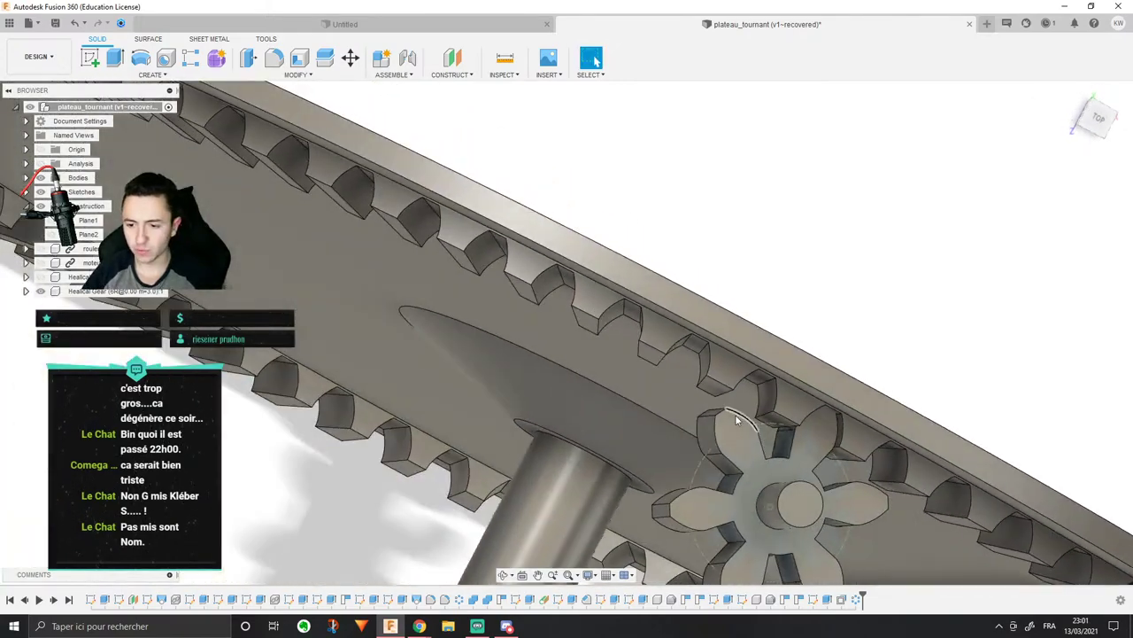
scroll(891, 297, down, 5)
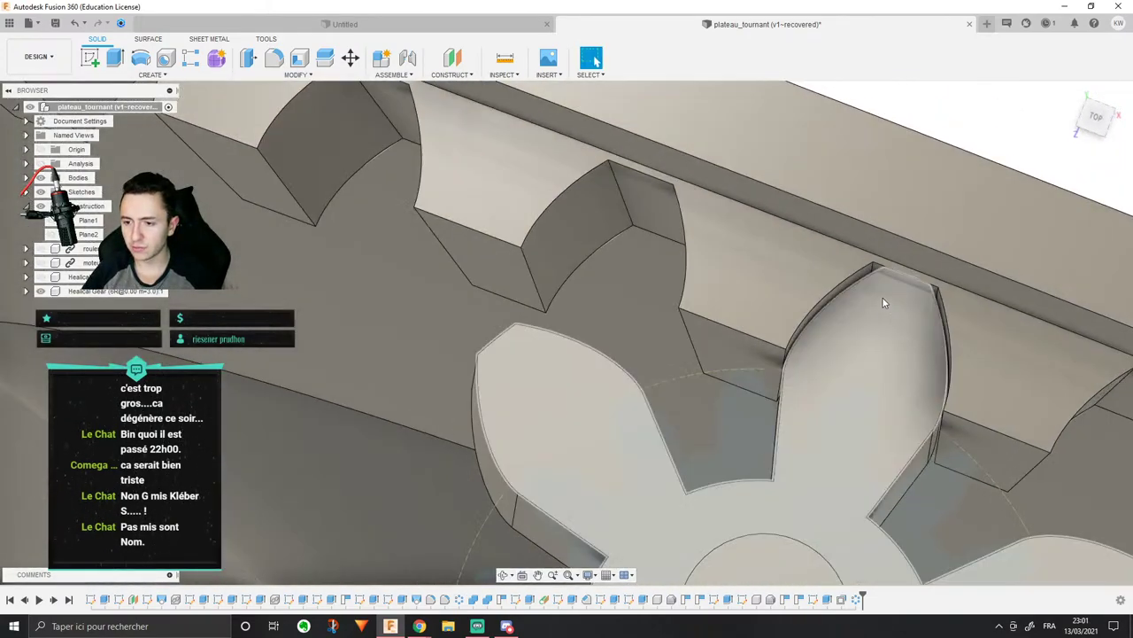
Step: Select the gear's front face and examine how its teeth mesh with the notched ring from several angles
click(890, 297)
scroll(881, 300, down, 3)
scroll(875, 301, down, 2)
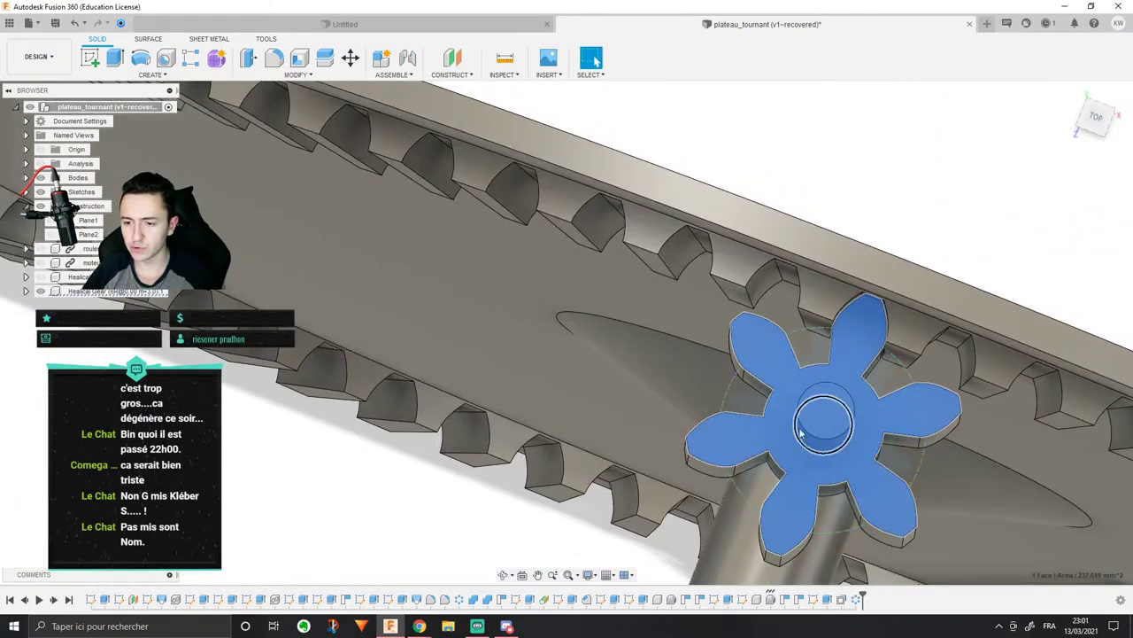
shift+middle_drag(822, 430, 571, 314)
shift+middle_drag(545, 228, 534, 237)
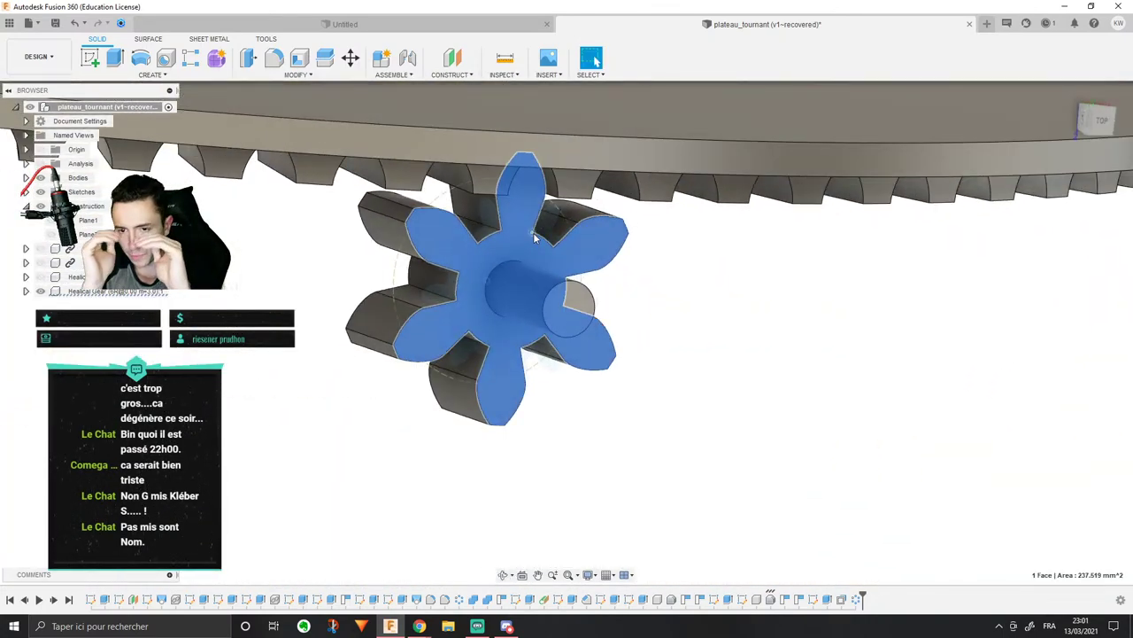
shift+middle_drag(535, 236, 795, 325)
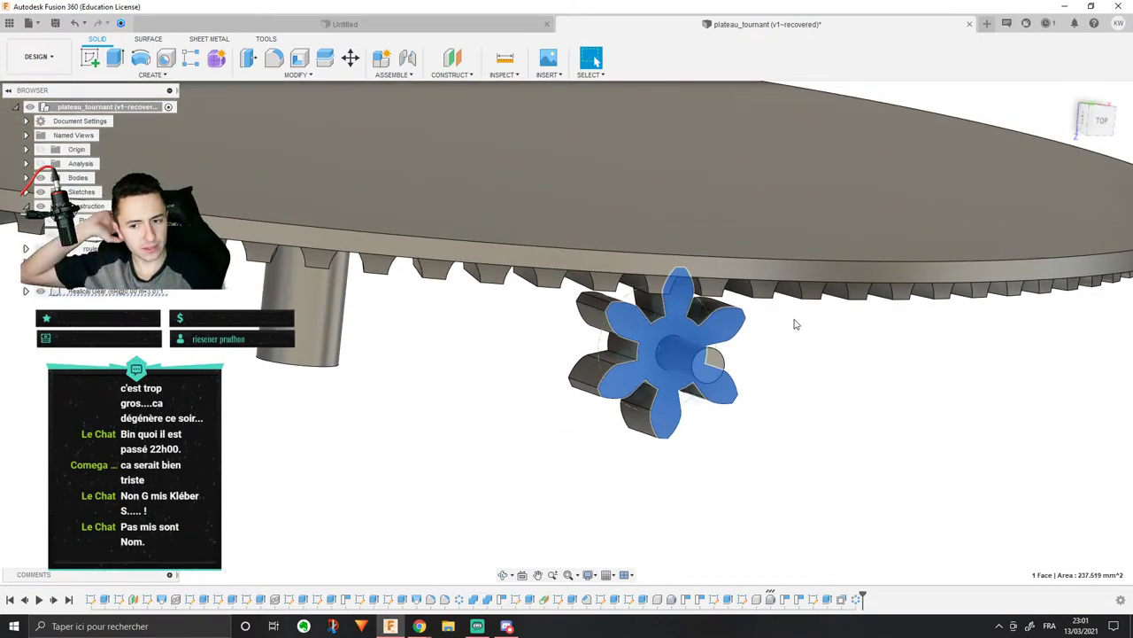
shift+middle_drag(795, 324, 711, 335)
scroll(711, 335, down, 3)
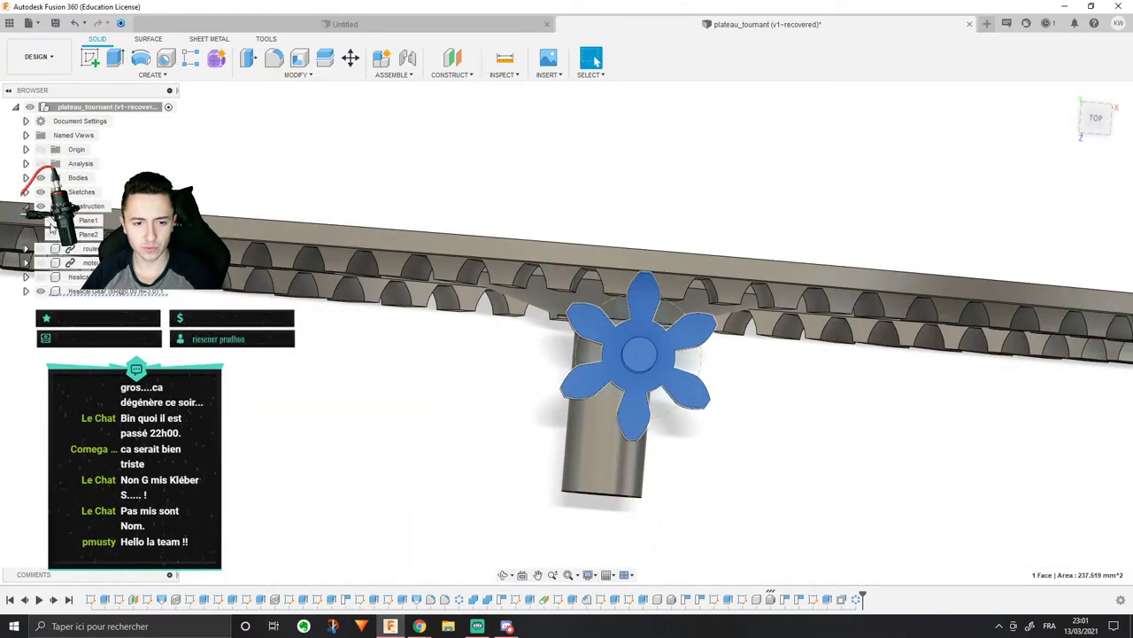
shift+middle_drag(447, 393, 381, 361)
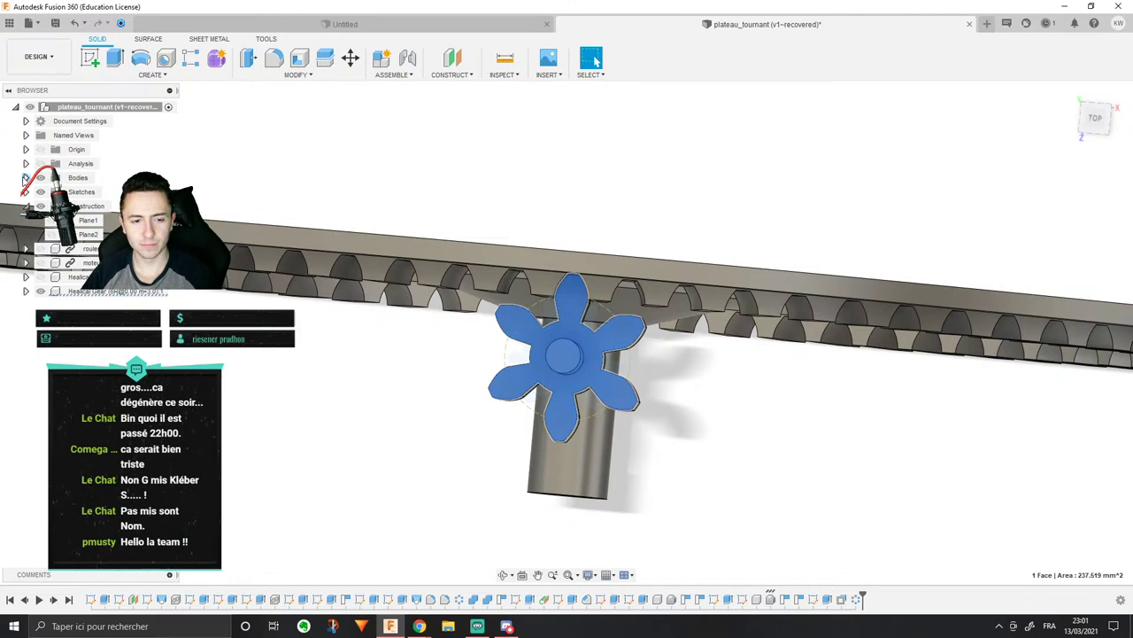
Step: List the bodies, check the plate and the notched ring by toggling their visibility, and leave the ring hidden
click(26, 177)
click(50, 192)
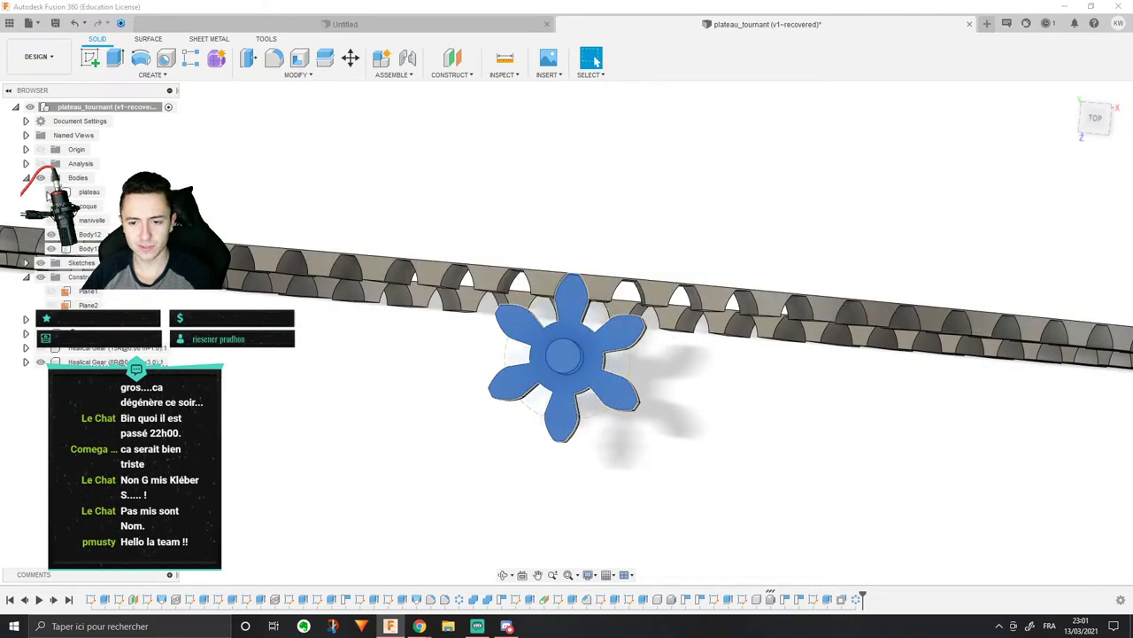
click(51, 191)
scroll(555, 285, up, 3)
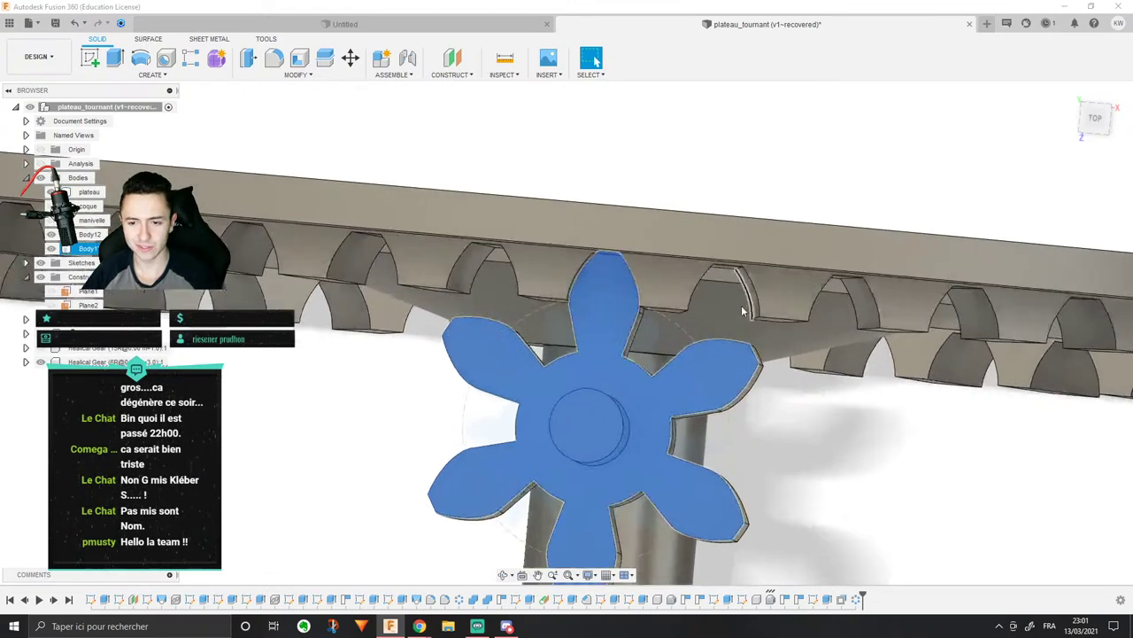
shift+middle_drag(741, 294, 716, 298)
click(87, 248)
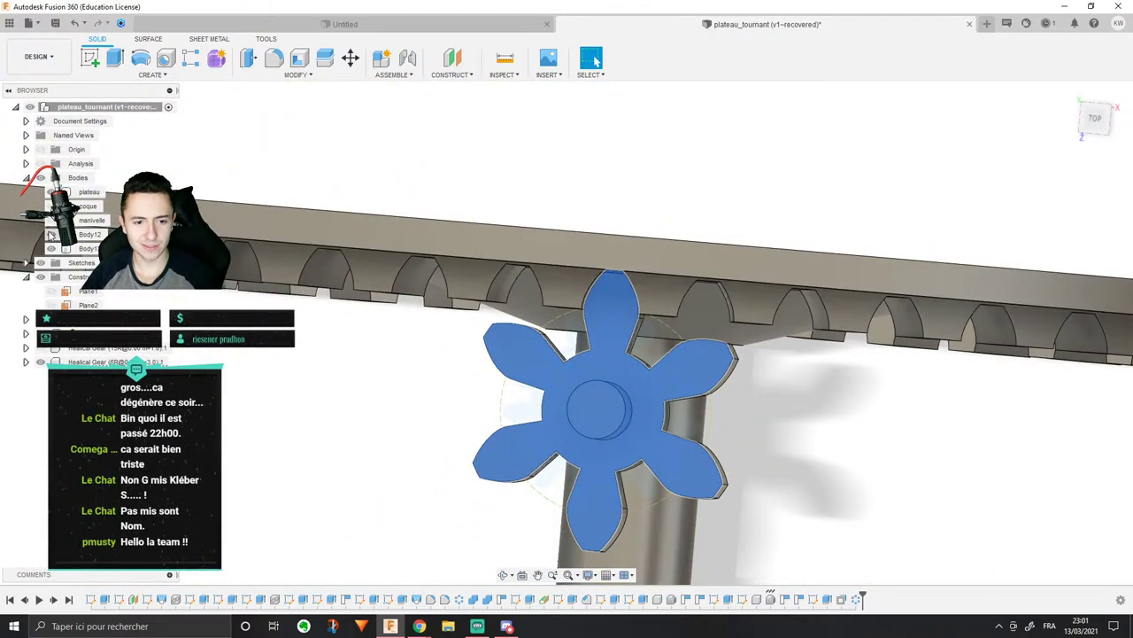
click(52, 248)
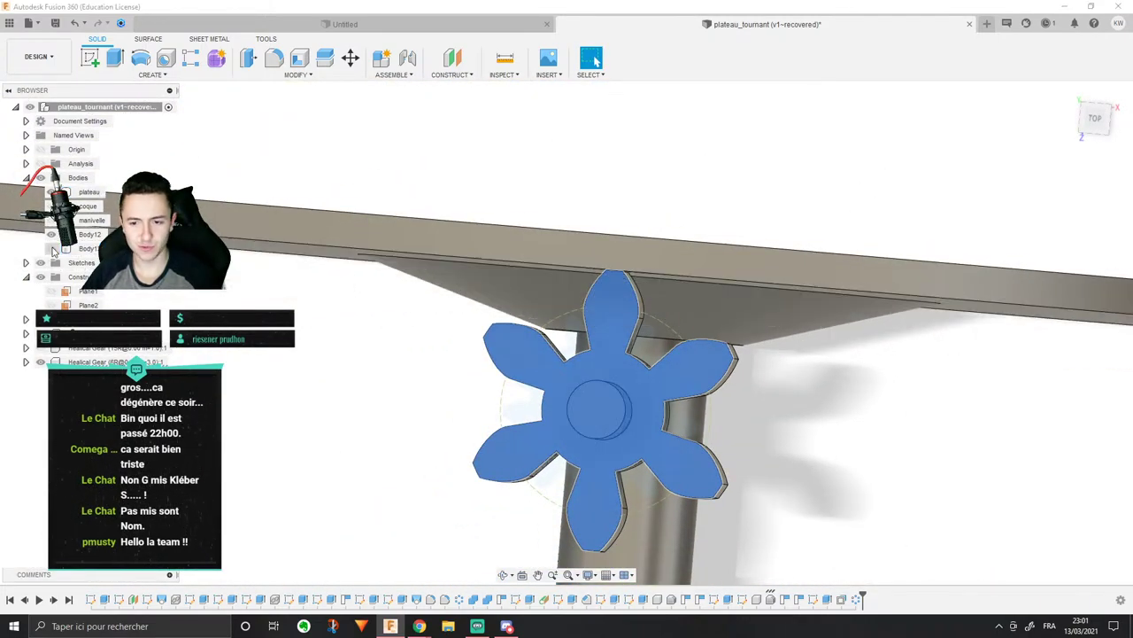
click(52, 248)
click(52, 248)
Step: Sketch two concentric circles on the gear's front face, one about 22.8 mm across cutting the tooth tips and one just outside them
mouse_move(804, 330)
shift+middle_down()
mouse_move(809, 303)
mouse_move(810, 319)
shift+middle_up()
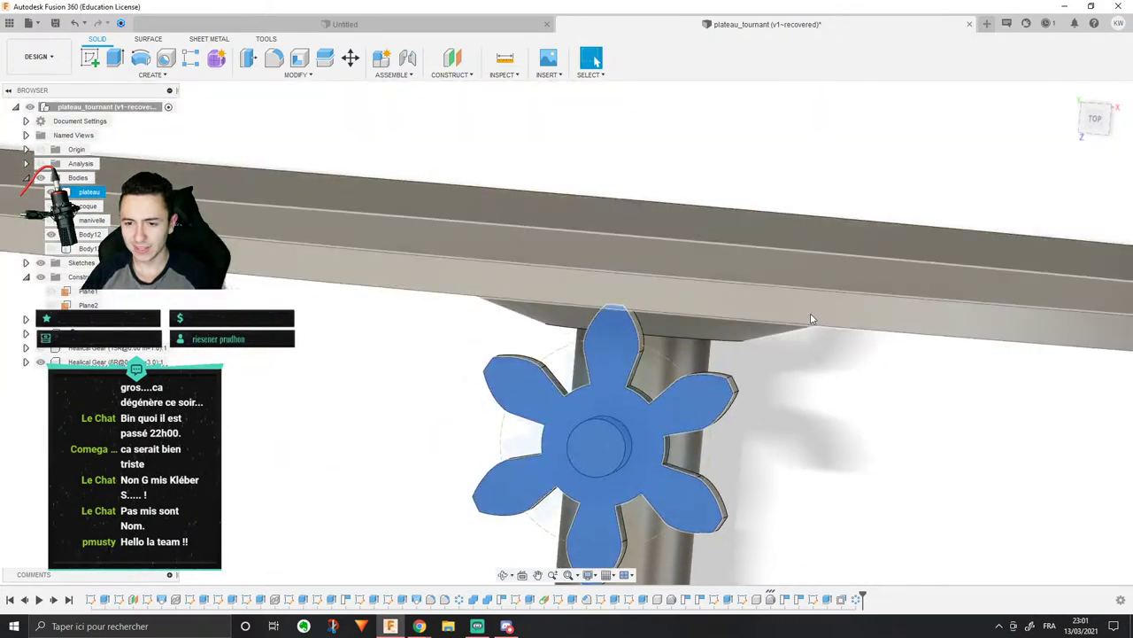
scroll(566, 361, up, 3)
middle_drag(566, 361, 575, 267)
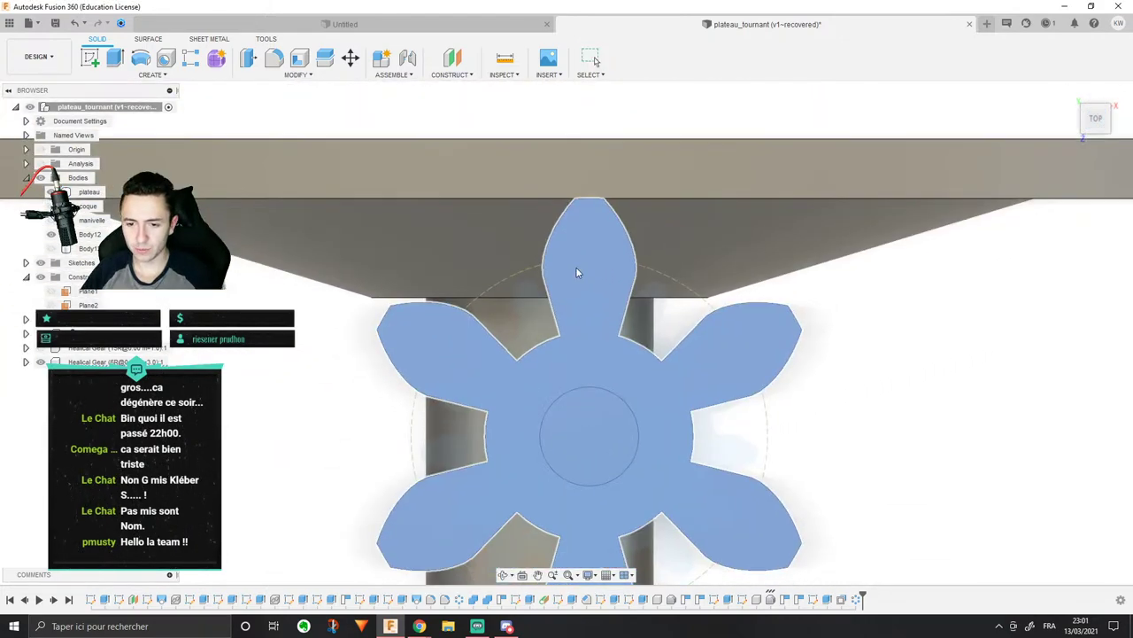
right_click(576, 266)
click(563, 329)
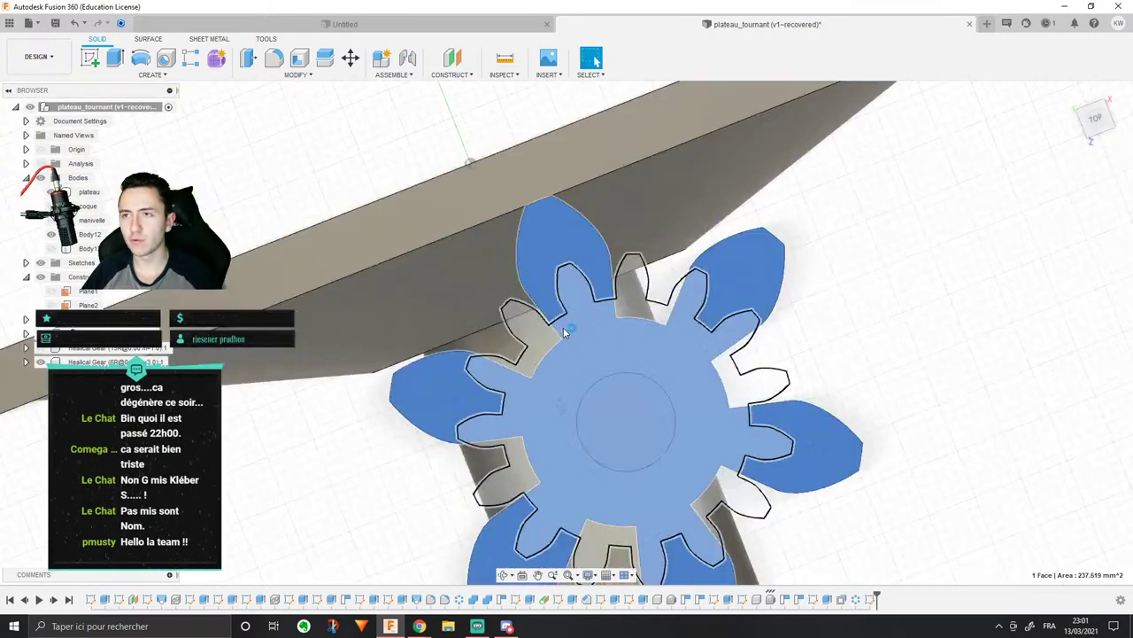
key(c)
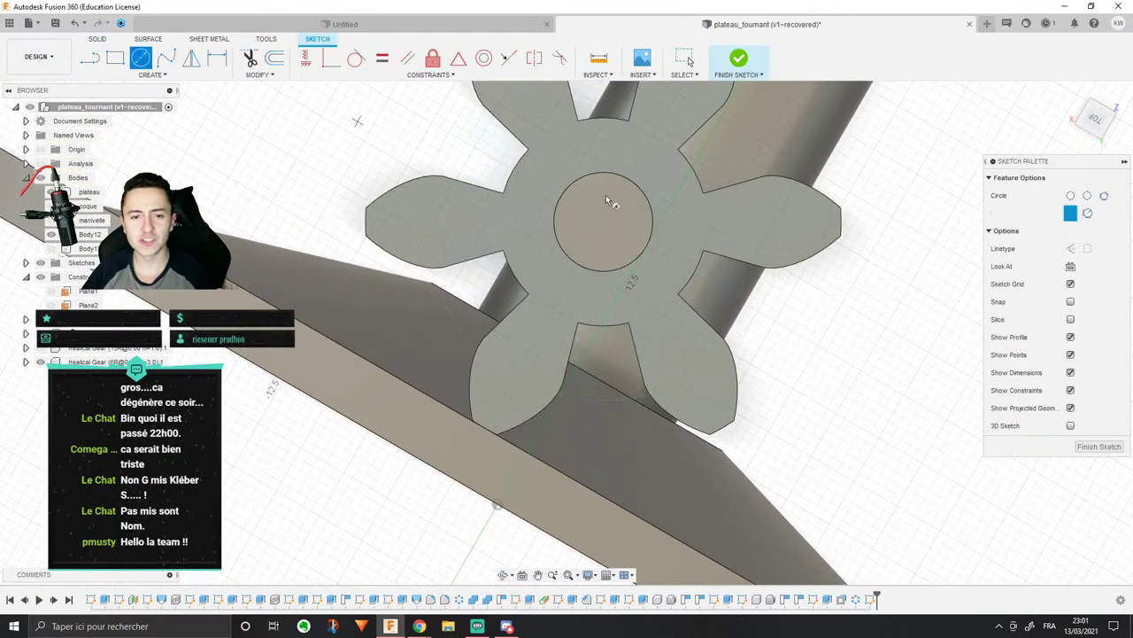
click(605, 224)
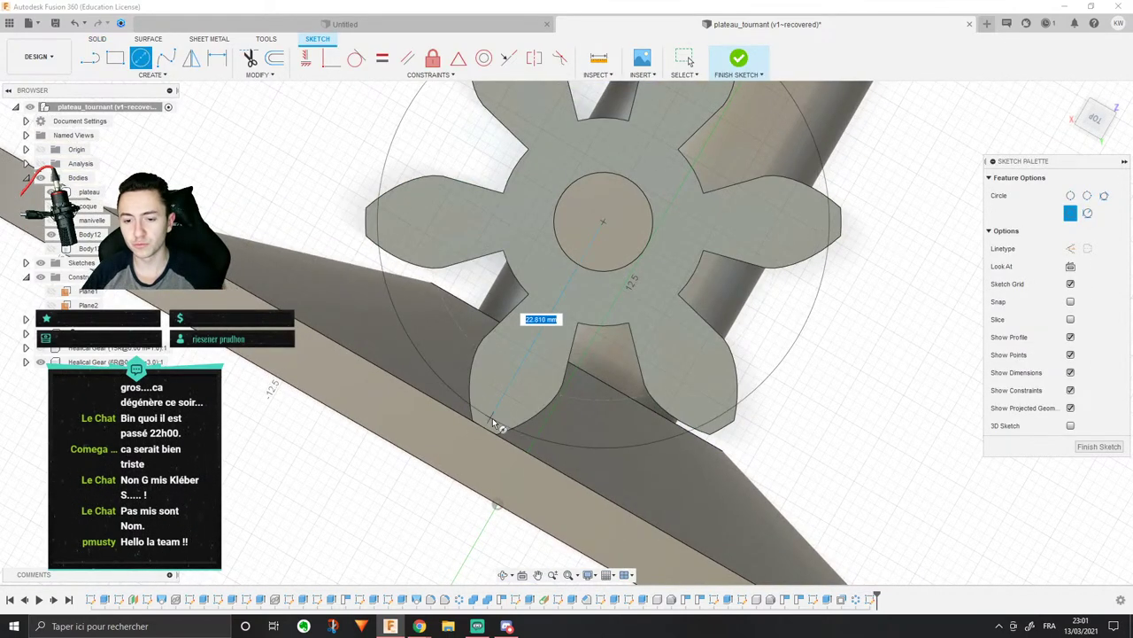
click(493, 423)
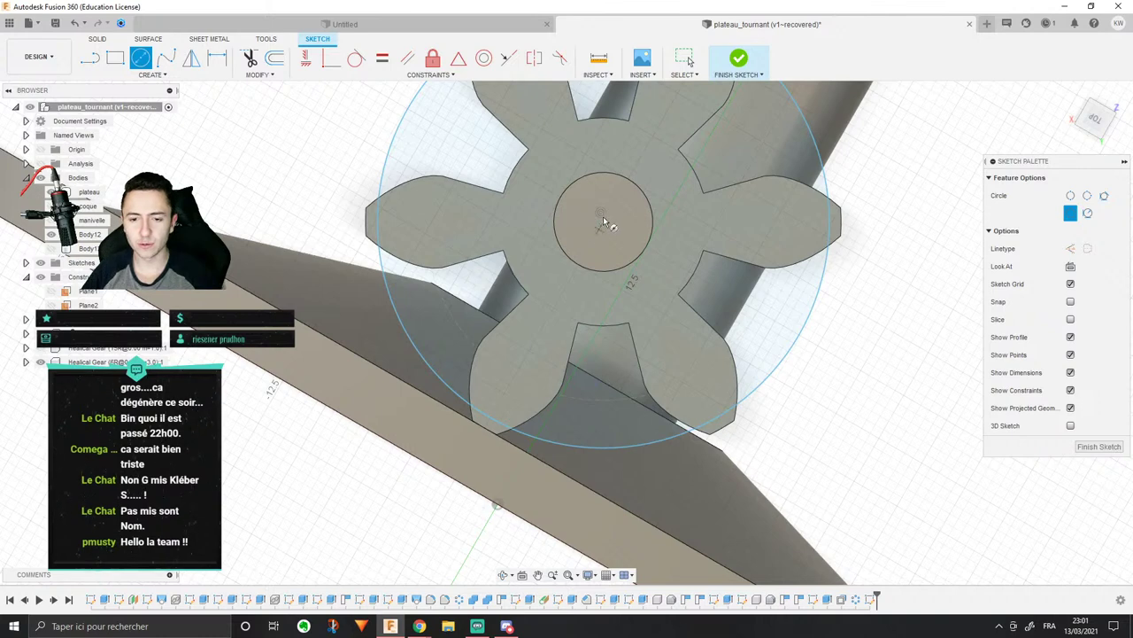
click(602, 227)
click(483, 439)
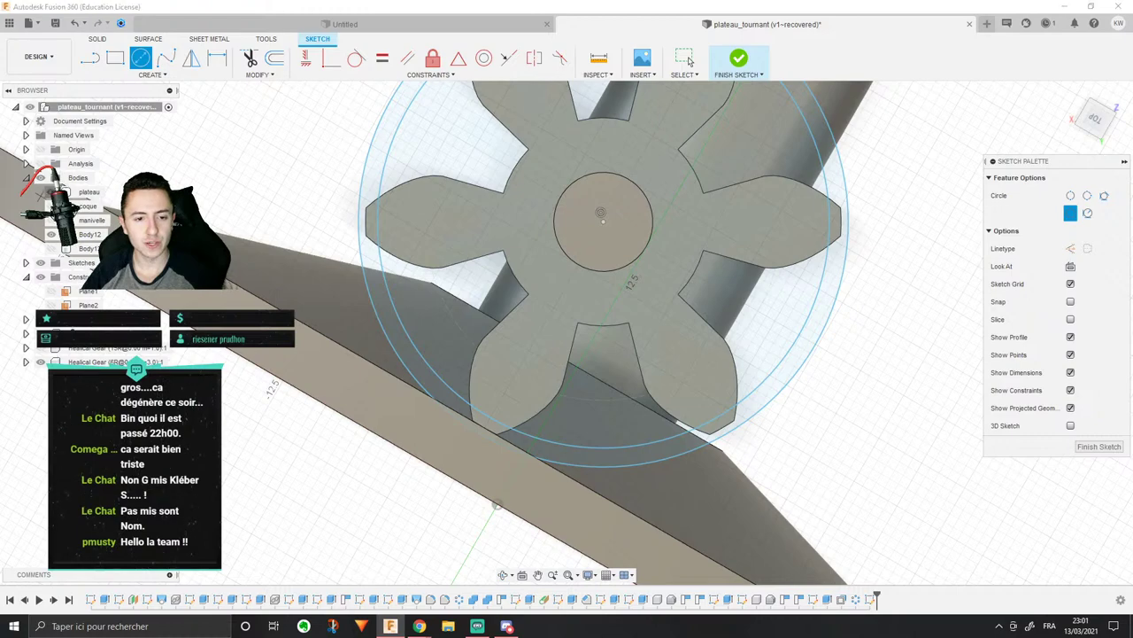
Step: Hide the plate, leave the circle command and select the ring-shaped profile between the two circles
click(48, 192)
key(Escape)
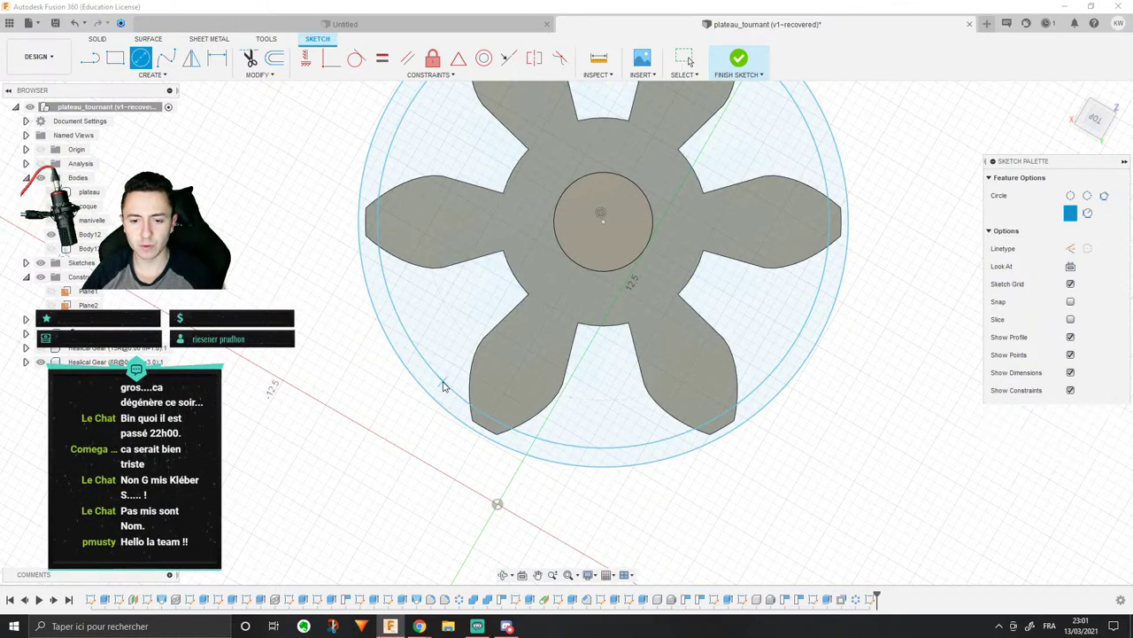
click(433, 382)
drag(432, 377, 430, 378)
click(400, 343)
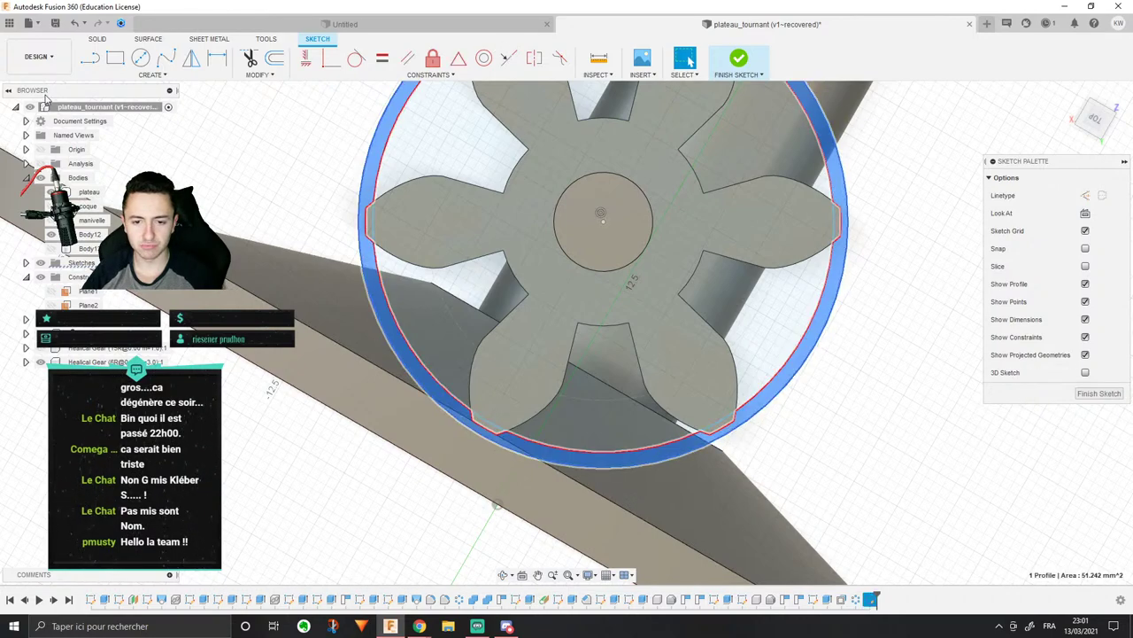
Step: Select the six small sketch profiles at the tooth tips, outside the inner circle, going all the way around the gear
click(370, 219)
scroll(506, 403, up, 3)
scroll(596, 441, down, 4)
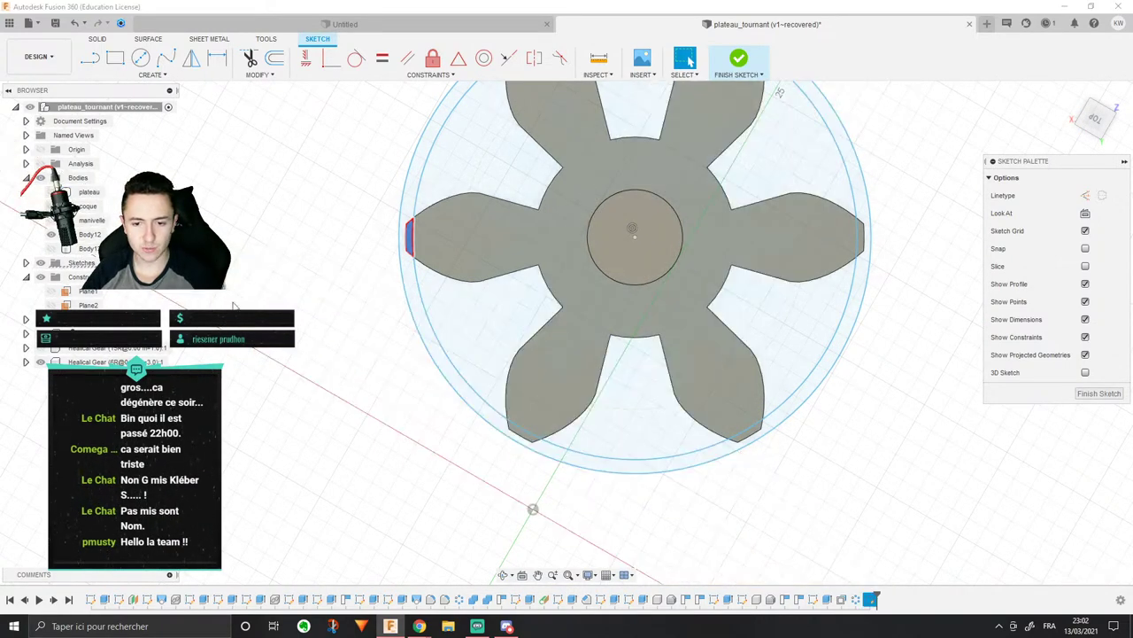
scroll(522, 467, up, 4)
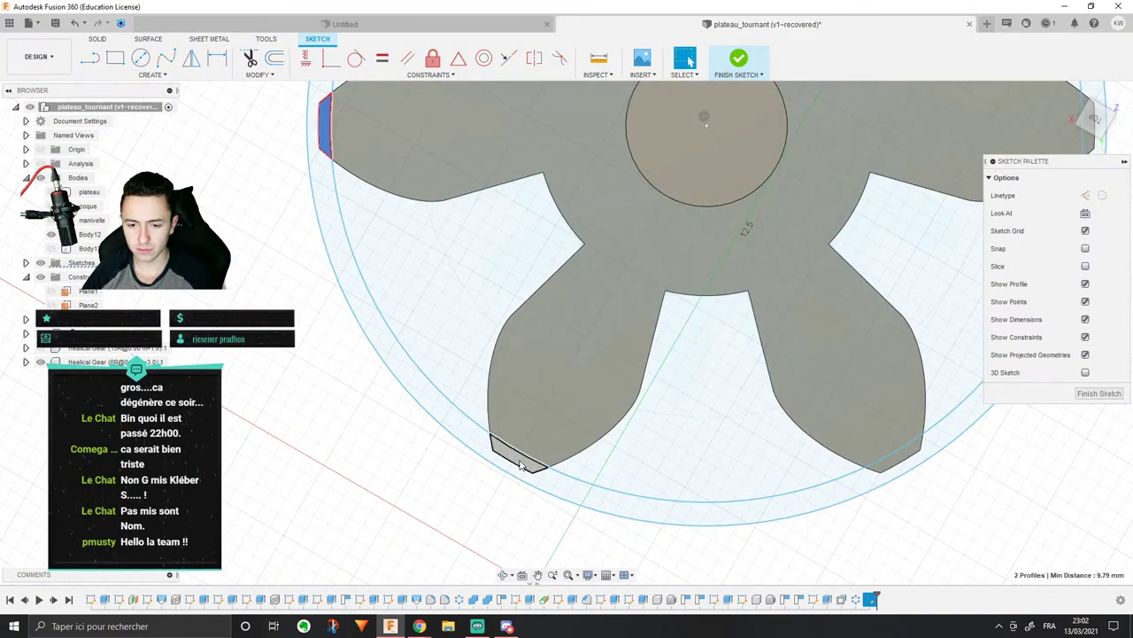
click(520, 467)
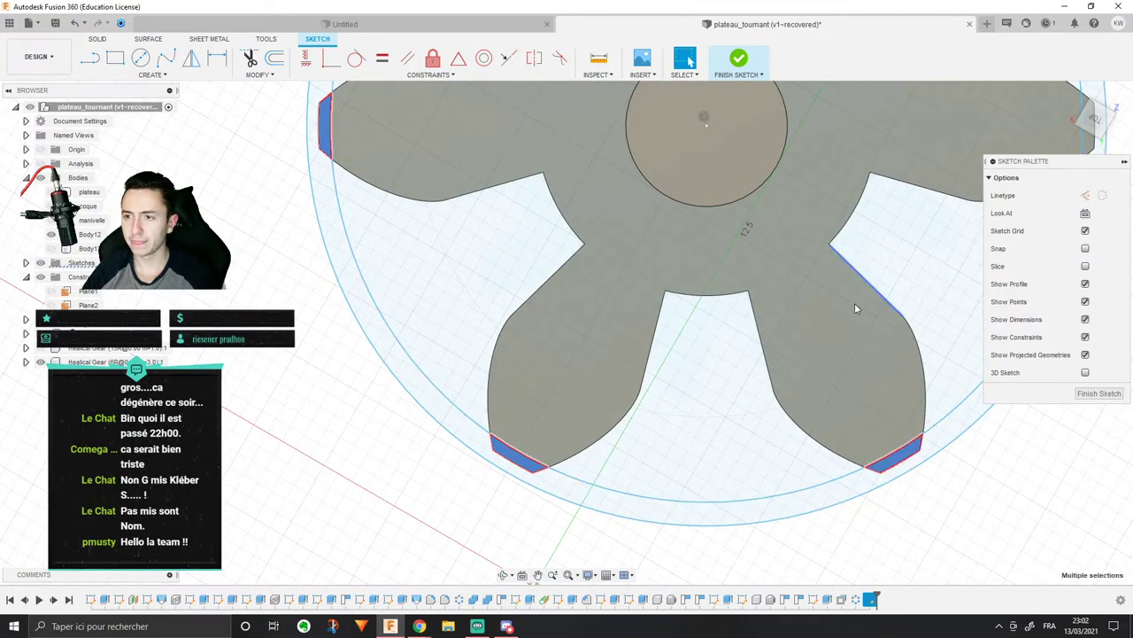
middle_drag(856, 308, 566, 438)
middle_drag(722, 226, 776, 414)
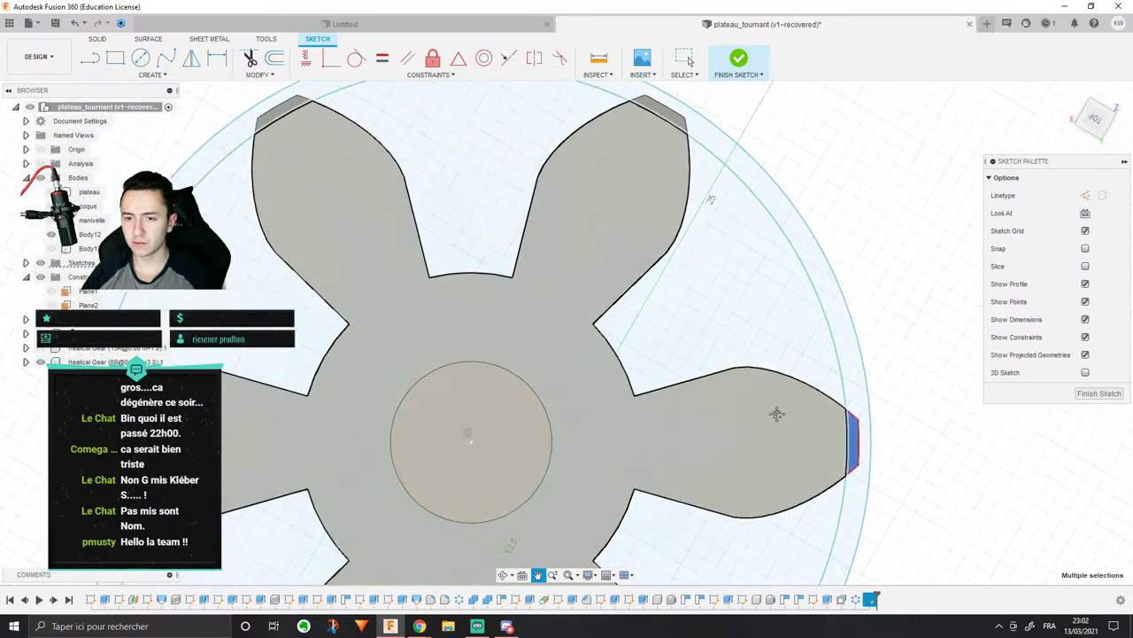
key(Escape)
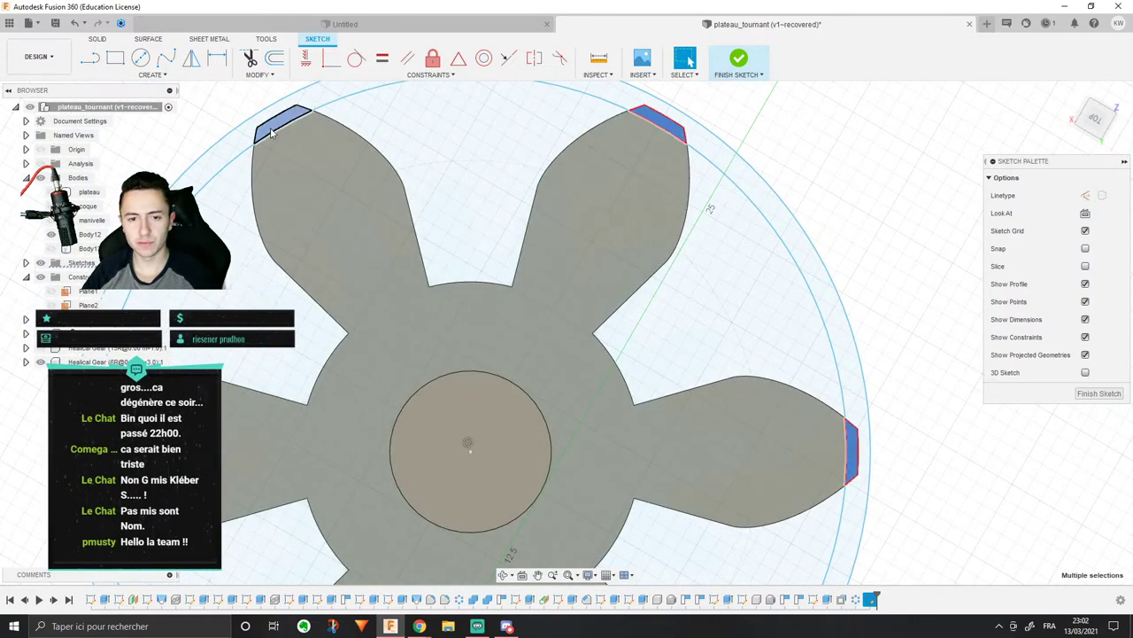
click(271, 133)
scroll(296, 168, down, 4)
shift+middle_drag(303, 175, 512, 352)
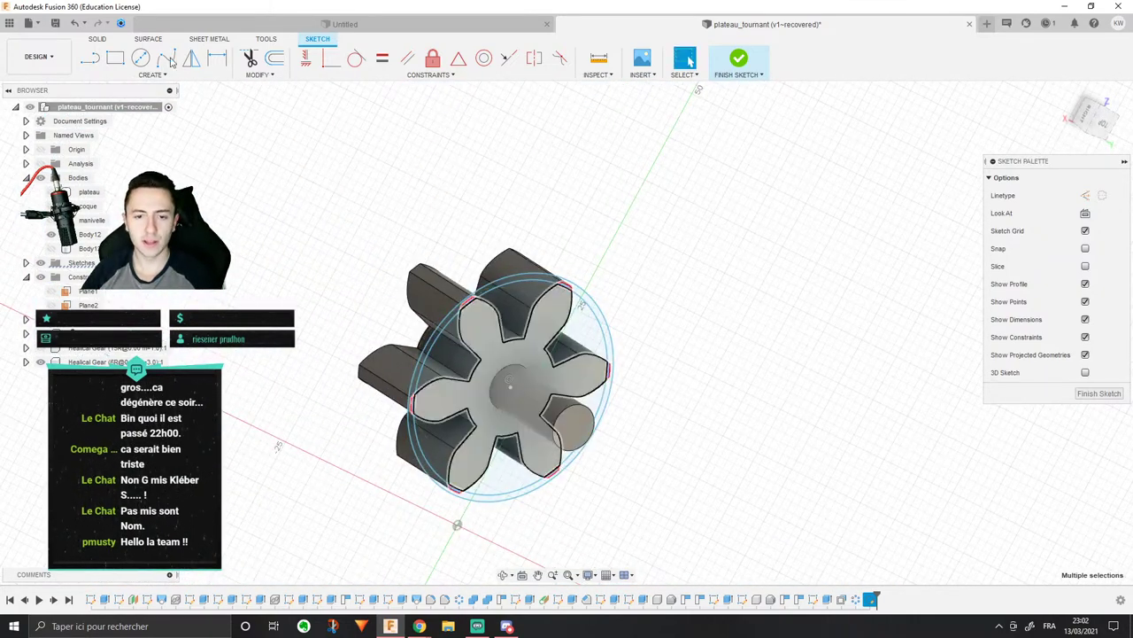
Step: Extrude the six tip profiles about 14.8 mm back through the gear as a cut to shorten its teeth
click(99, 39)
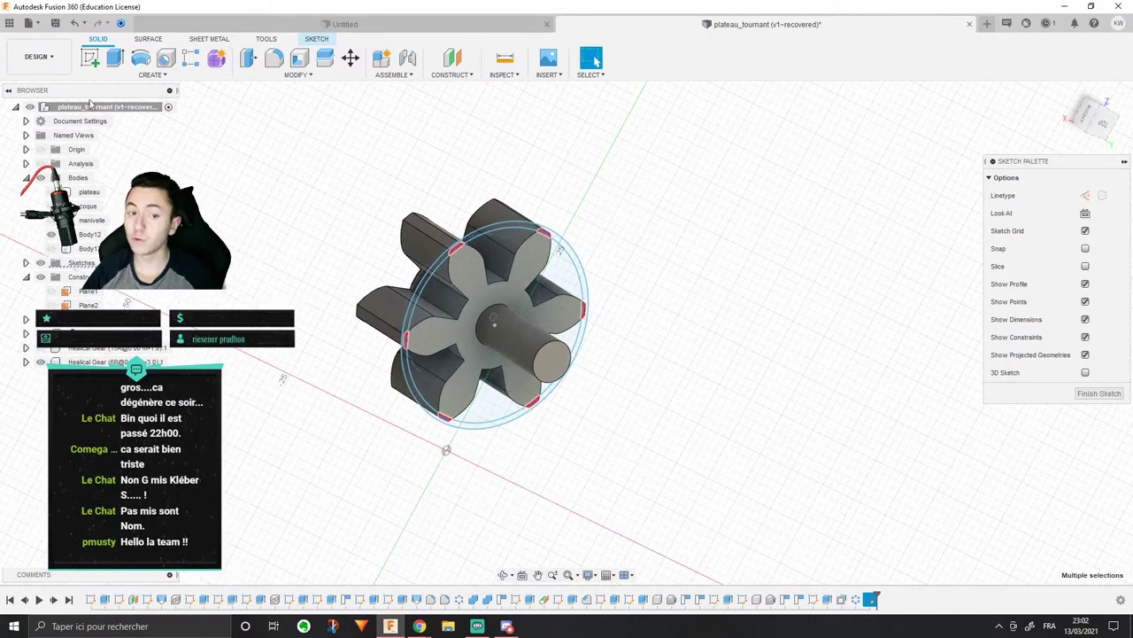
click(114, 58)
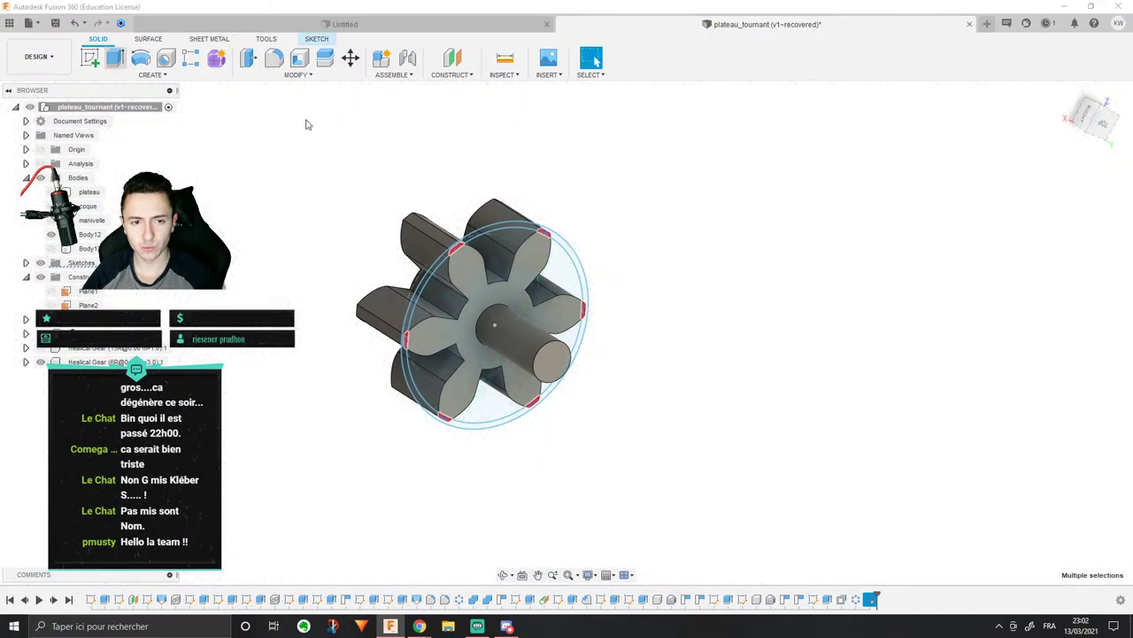
drag(487, 295, 332, 181)
click(845, 277)
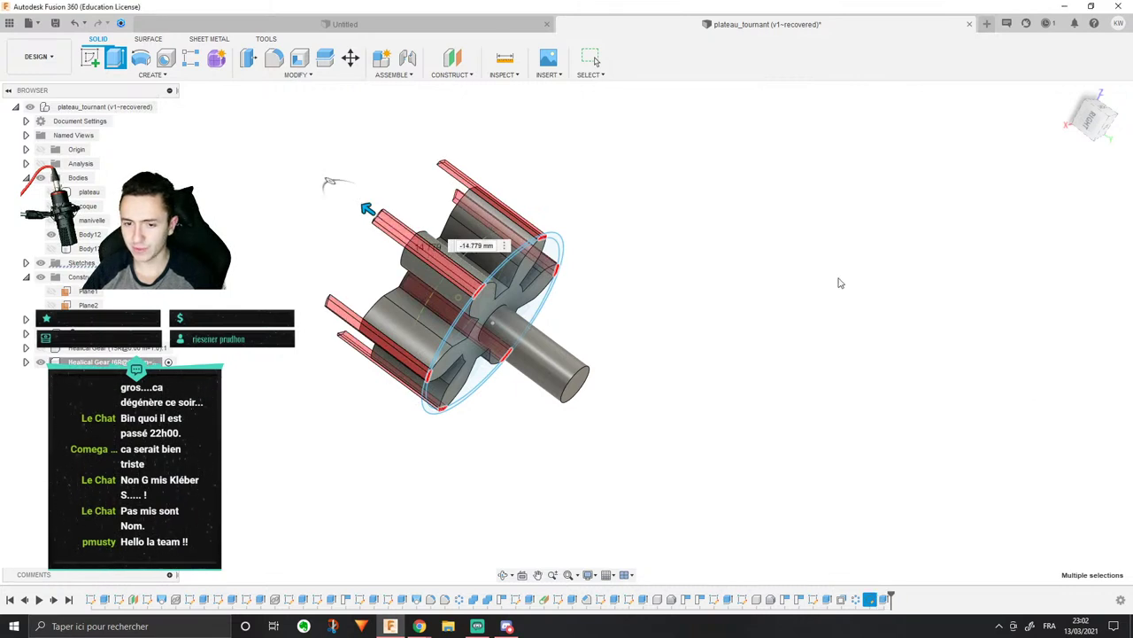
shift+middle_drag(840, 281, 638, 213)
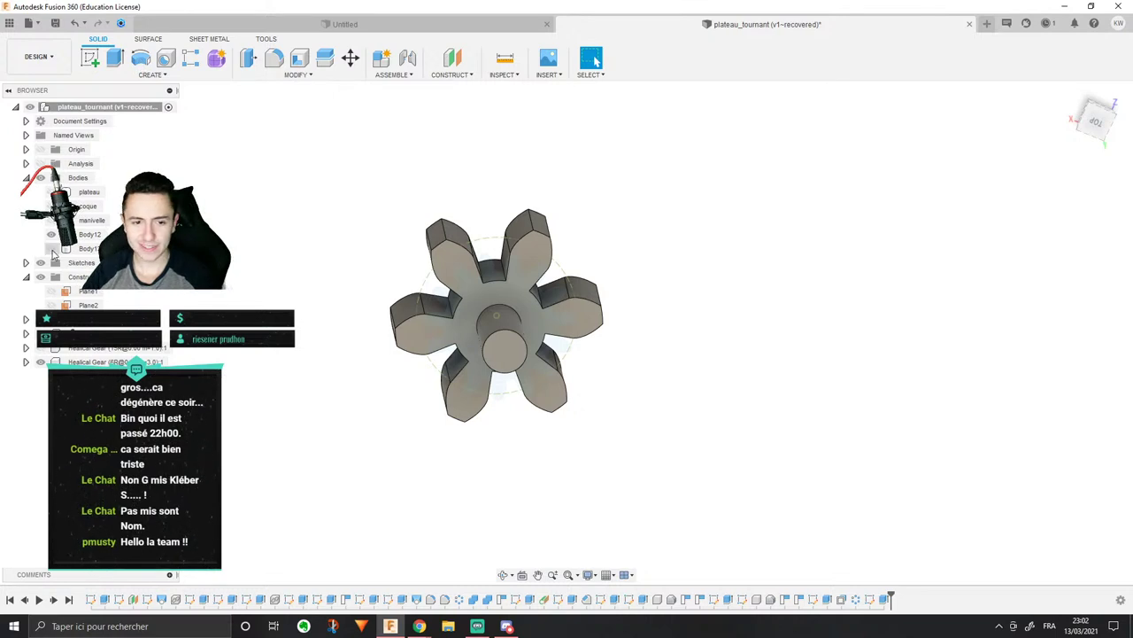
Step: Show the notched ring and examine how the gear's shortened tooth sits in its notch from the front and at an angle
click(51, 249)
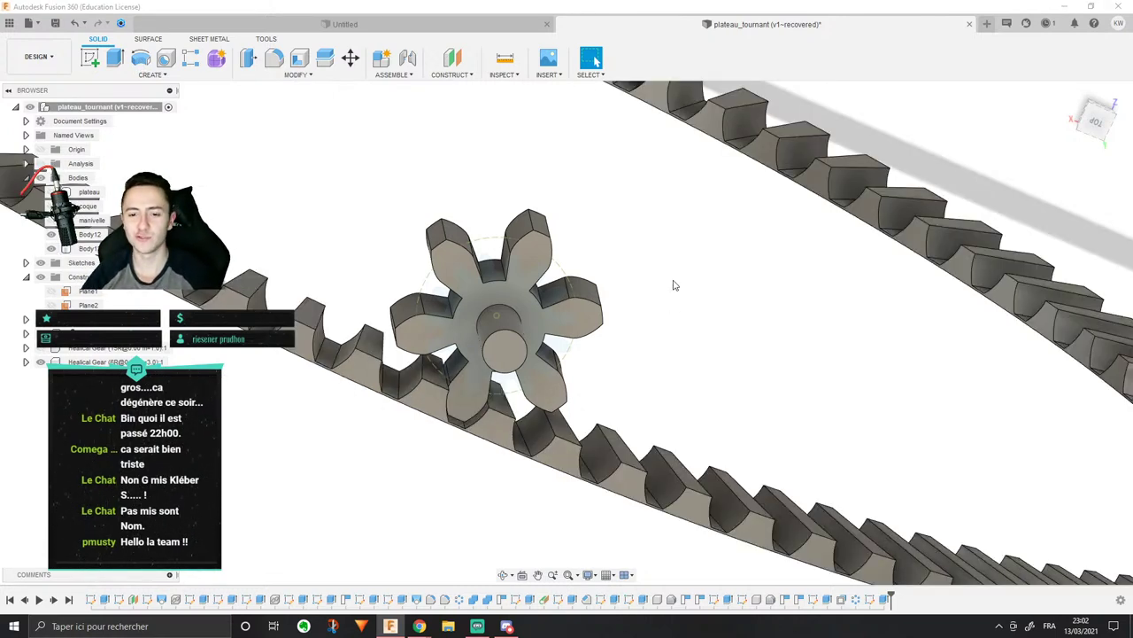
scroll(643, 310, up, 3)
shift+middle_drag(607, 324, 486, 370)
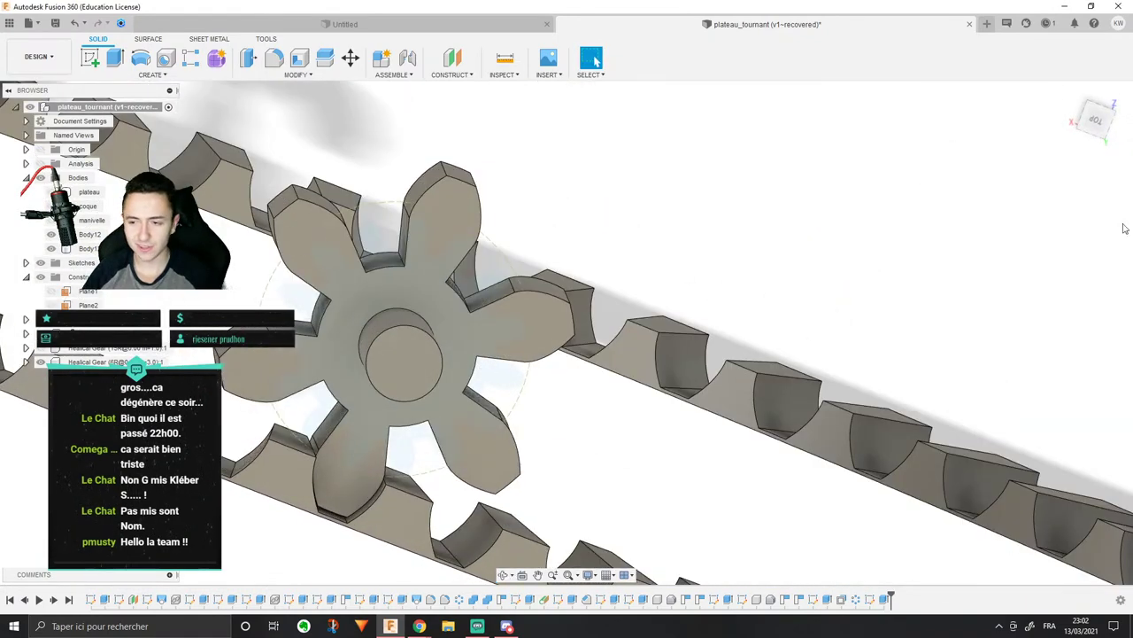
click(1095, 119)
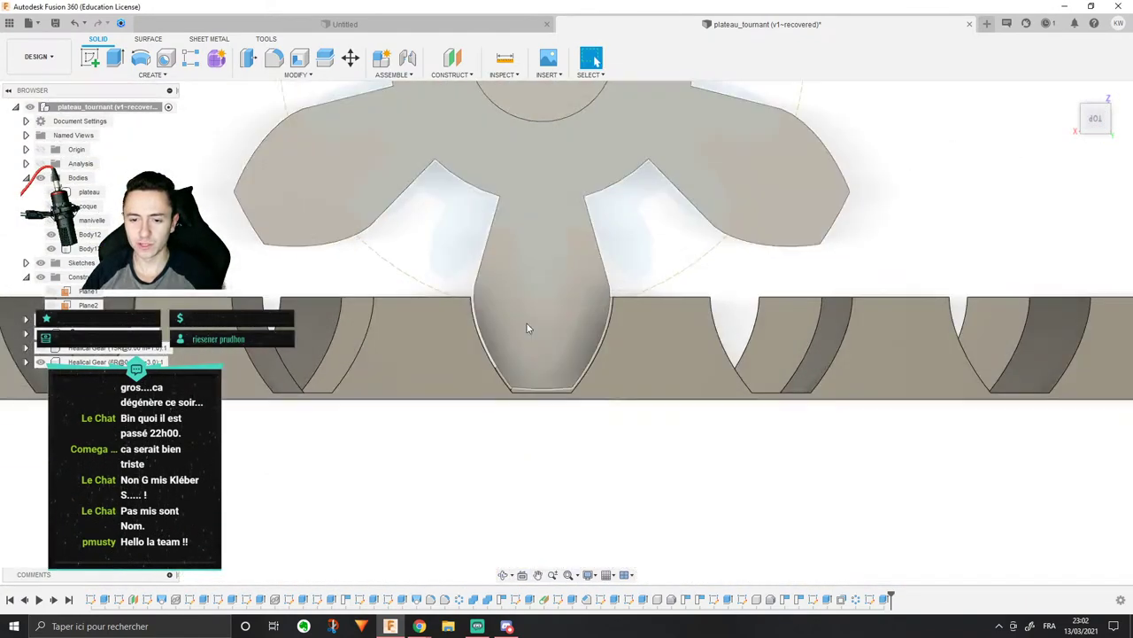
scroll(527, 324, up, 3)
shift+middle_drag(685, 248, 673, 257)
scroll(675, 262, down, 3)
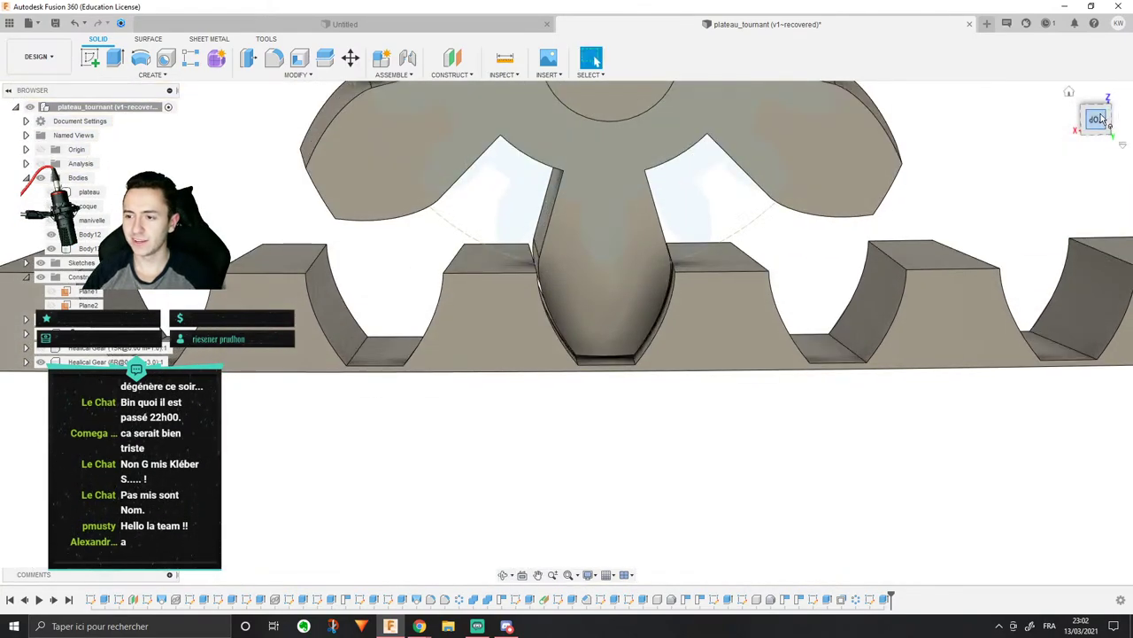
Step: In the front view, move the gear away from the ring and bring it back so its lowest tooth sits in the notch
click(1098, 120)
scroll(587, 304, up, 5)
middle_drag(724, 278, 660, 249)
drag(659, 249, 680, 111)
scroll(695, 212, down, 5)
middle_drag(695, 212, 598, 396)
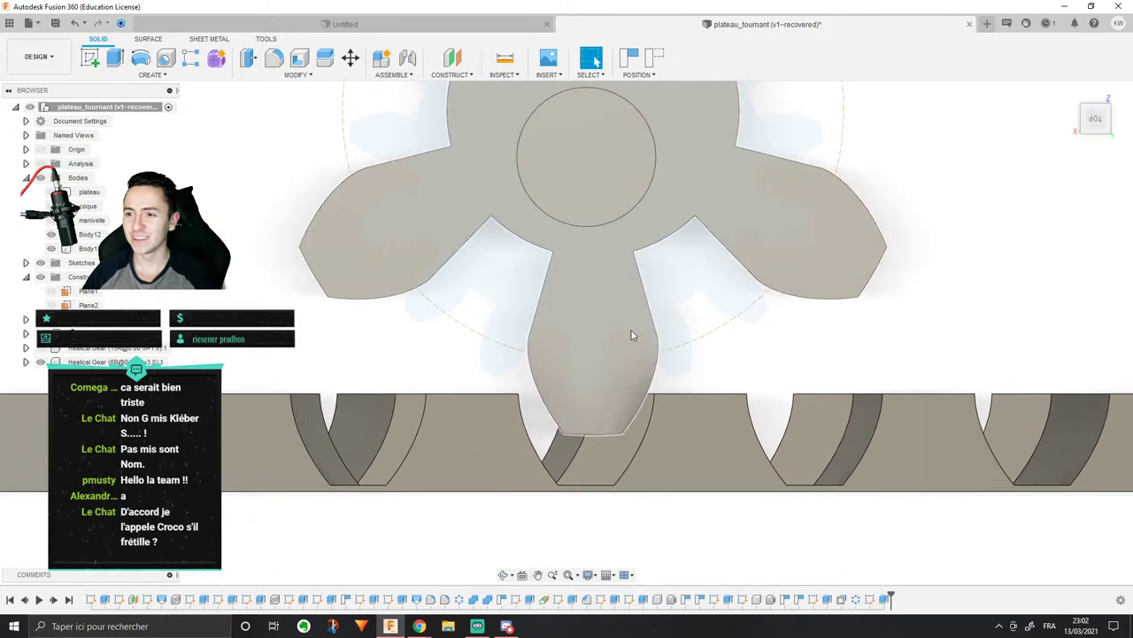
drag(631, 331, 639, 85)
click(631, 320)
middle_drag(763, 384, 771, 387)
middle_drag(727, 290, 631, 349)
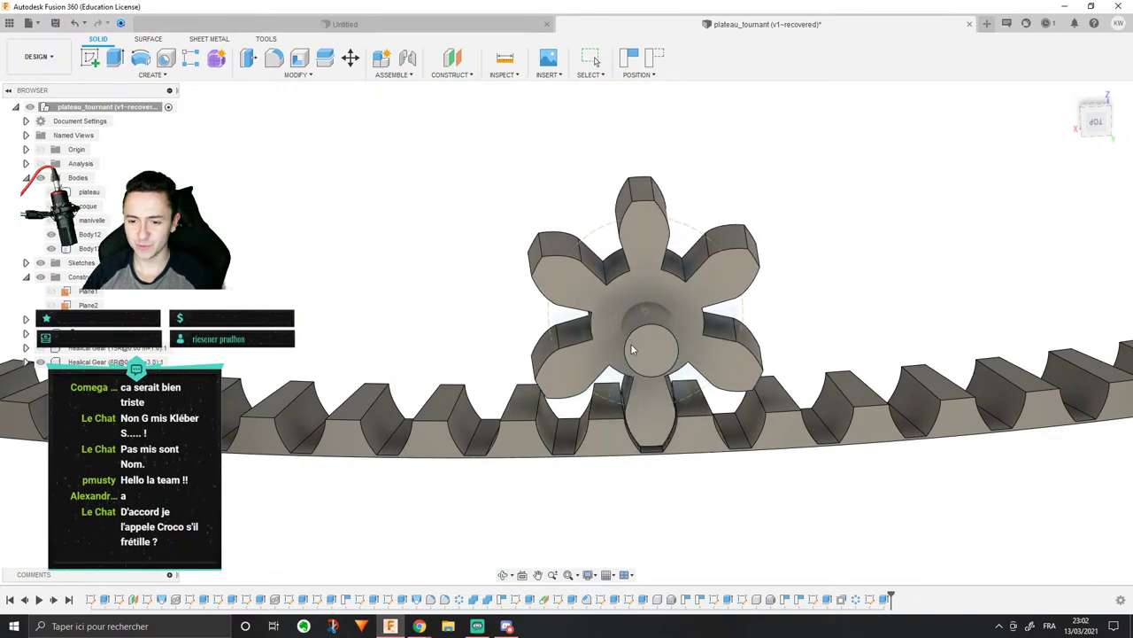
Step: Examine the clearance between the gear tooth and the notch walls up close, squarely from the front and at an angle
scroll(658, 422, up, 6)
shift+middle_drag(659, 420, 652, 396)
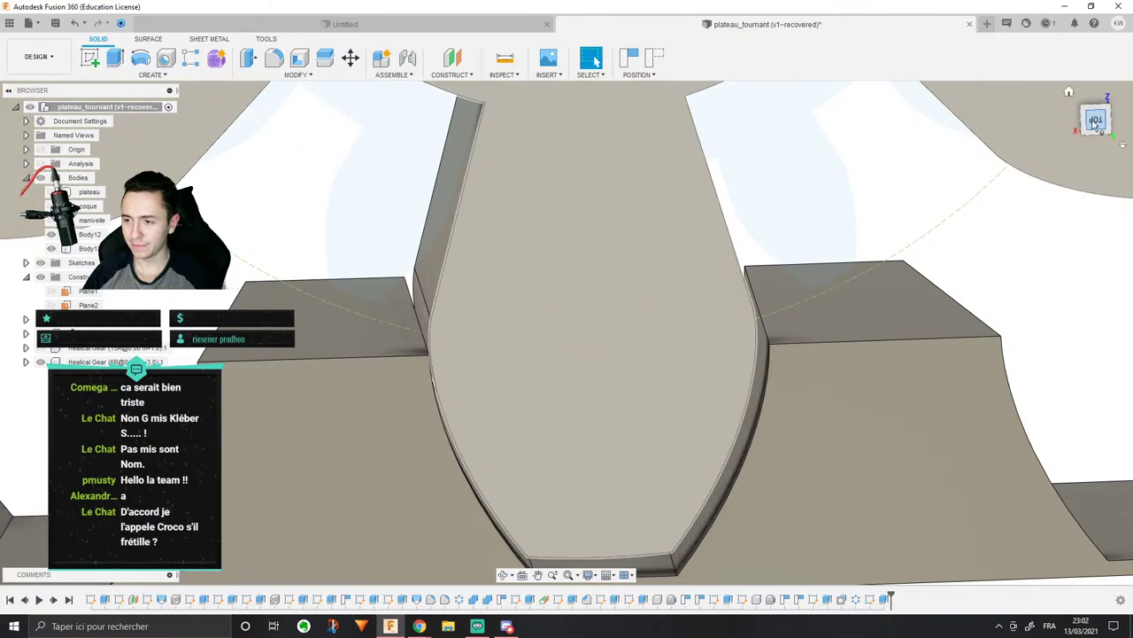
click(1096, 121)
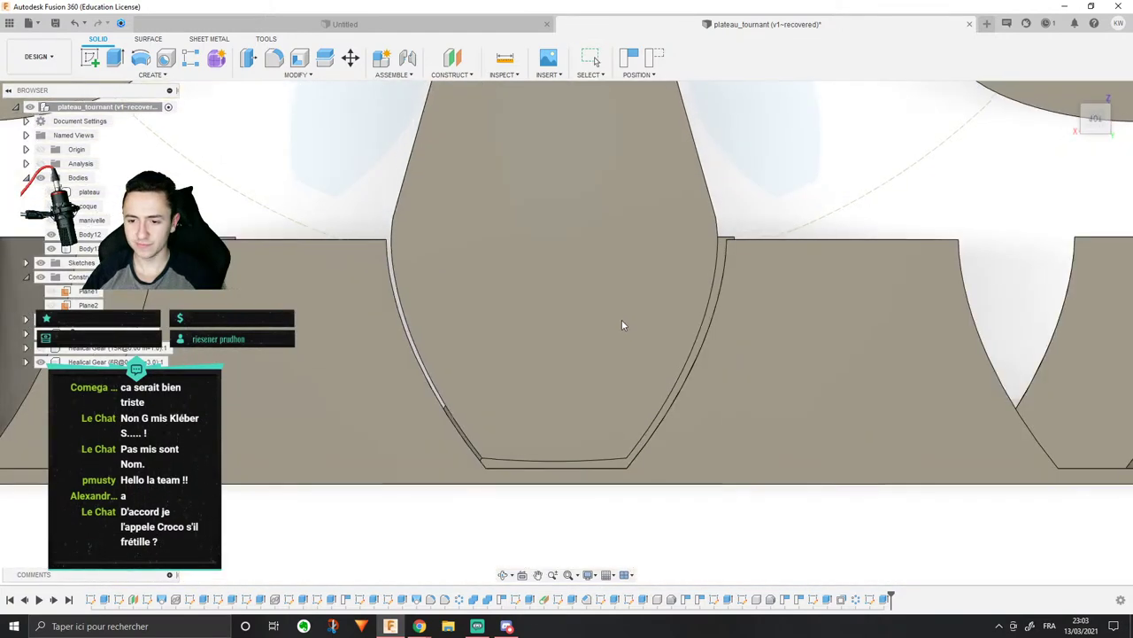
shift+middle_drag(621, 325, 603, 244)
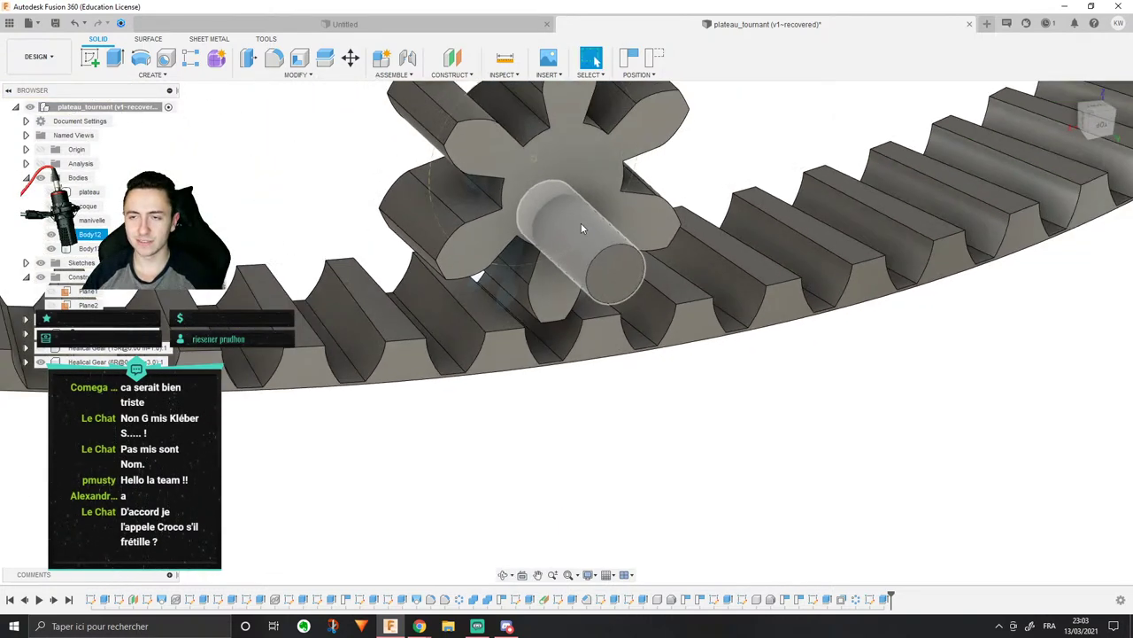
scroll(581, 228, down, 1)
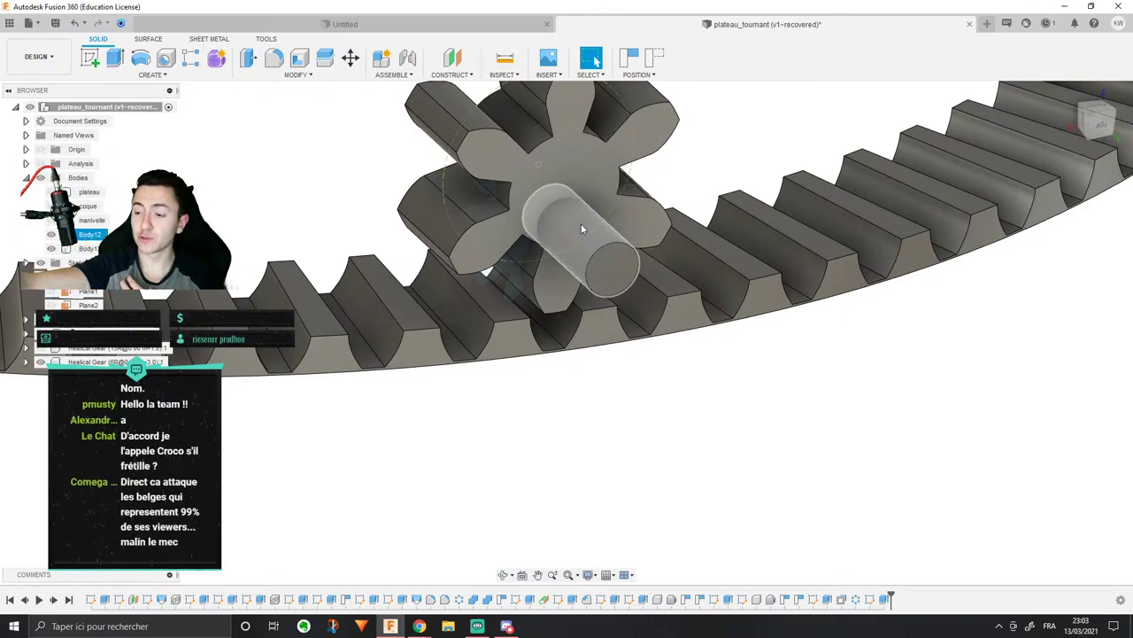
middle_drag(545, 269, 680, 336)
scroll(791, 333, up, 3)
scroll(664, 350, down, 3)
Step: Shift the gear slightly relative to the notched ring and its shaft
drag(576, 262, 572, 287)
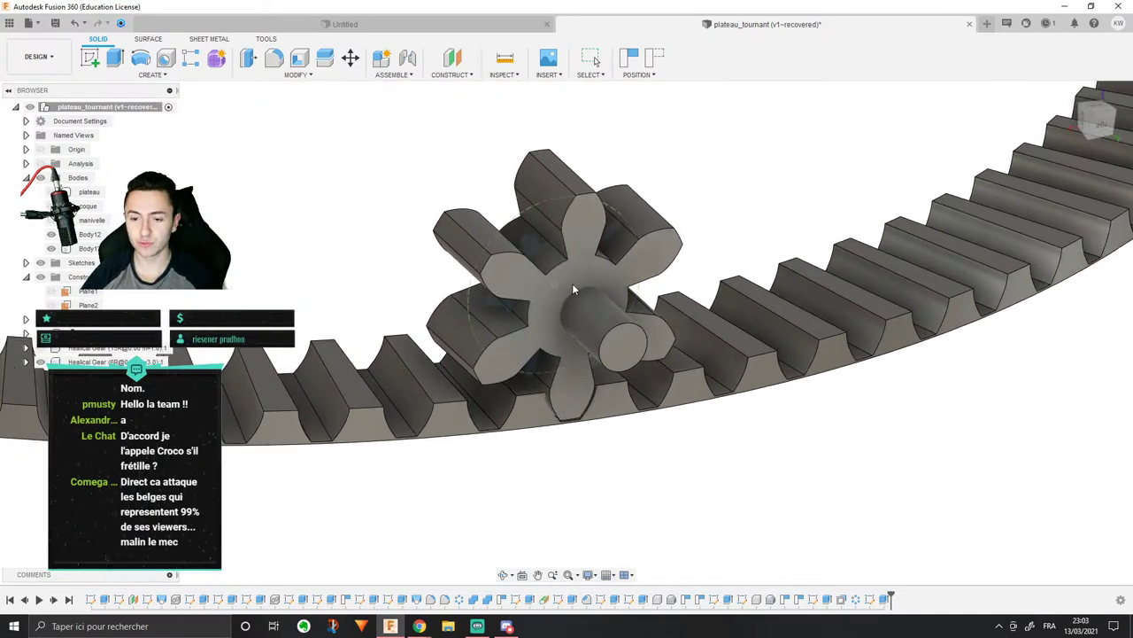
shift+middle_drag(752, 218, 524, 267)
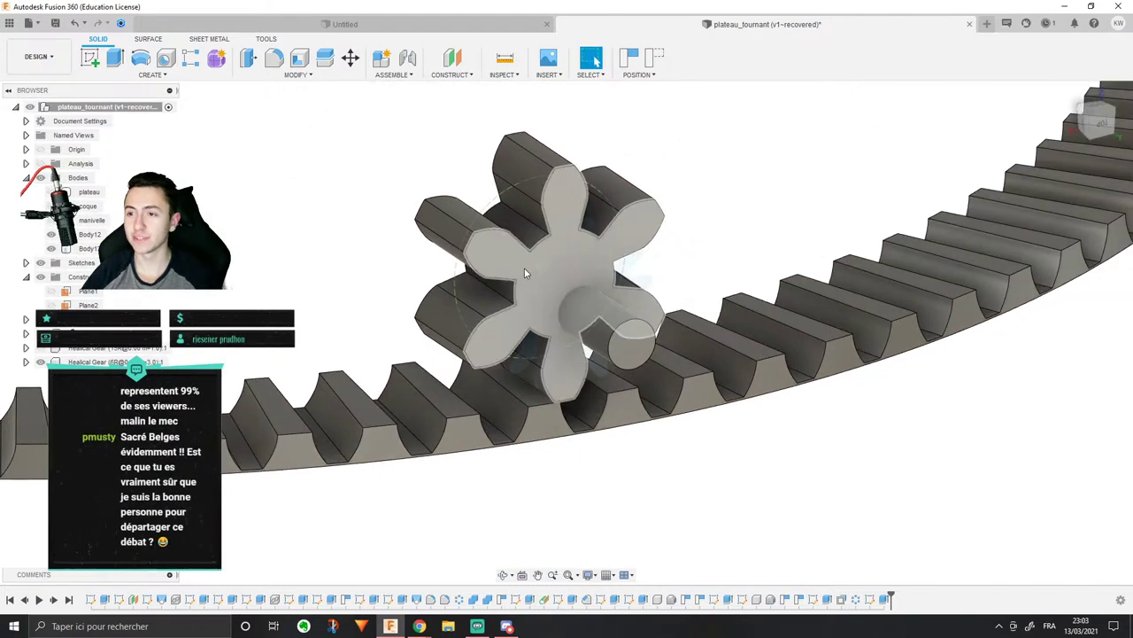
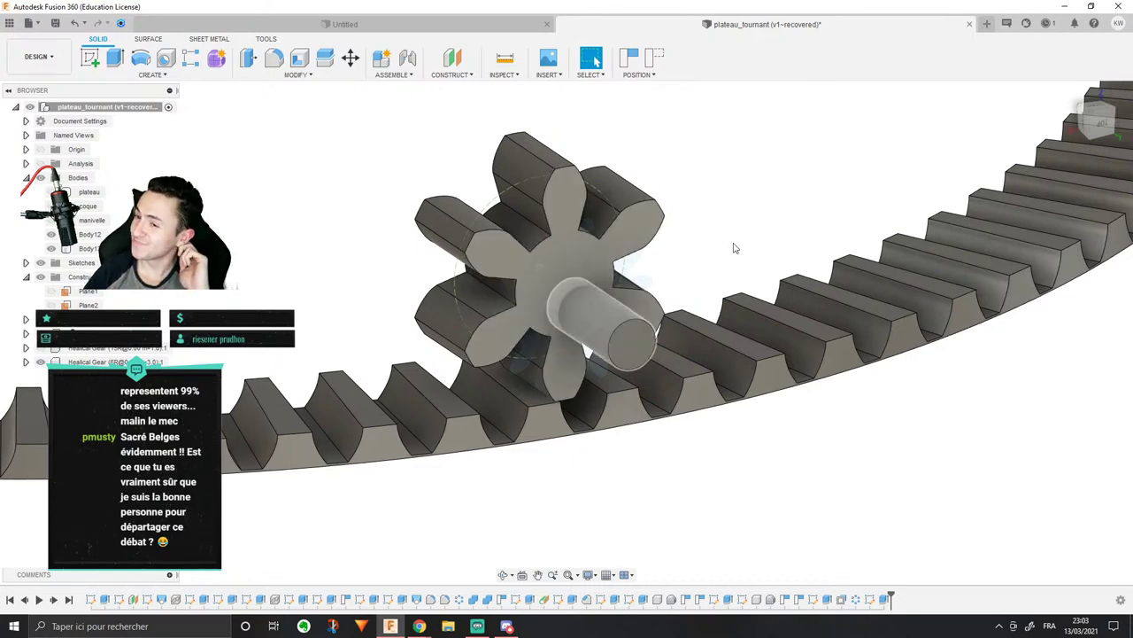
middle_drag(800, 253, 759, 282)
Step: Switch to YouTube Studio and look up the channel's top viewer regions in its audience analytics
mouse_move(419, 626)
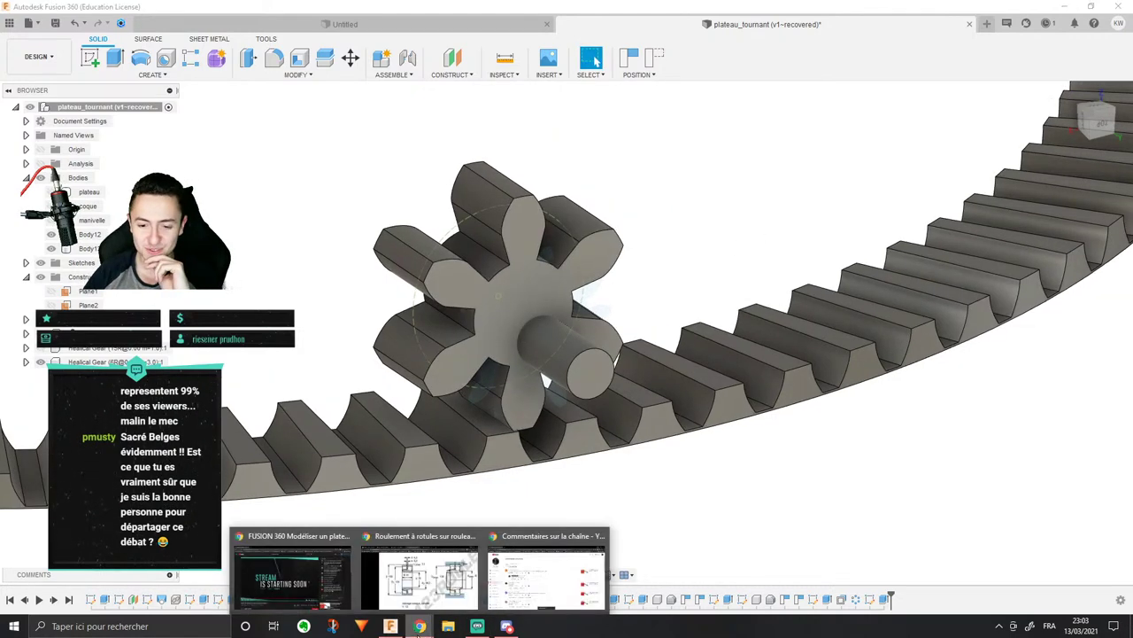
click(558, 571)
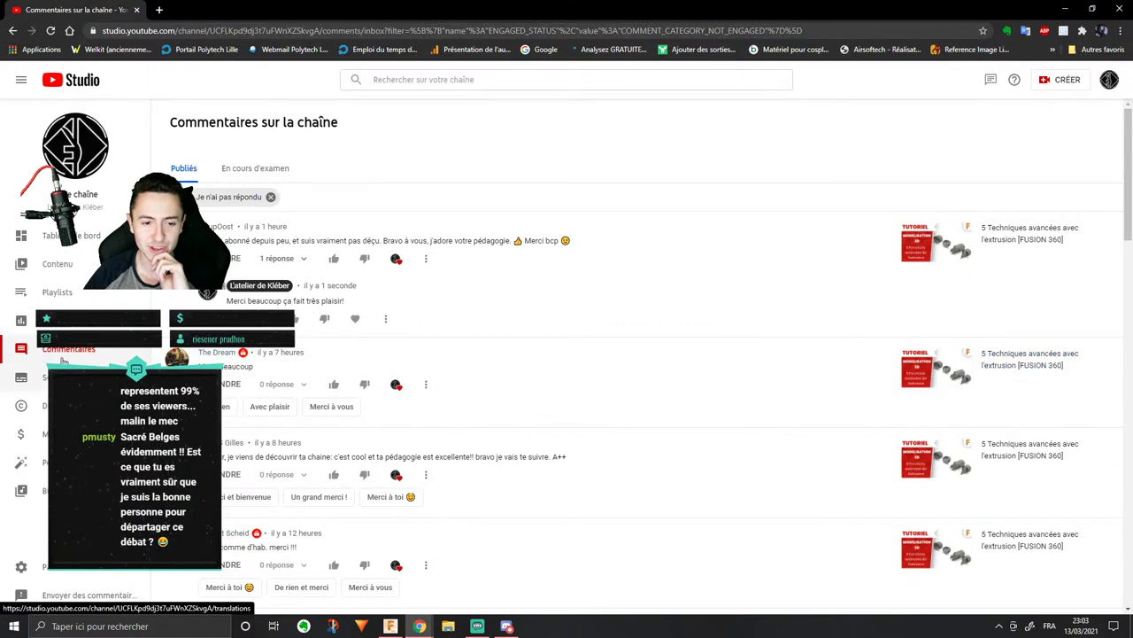
click(21, 320)
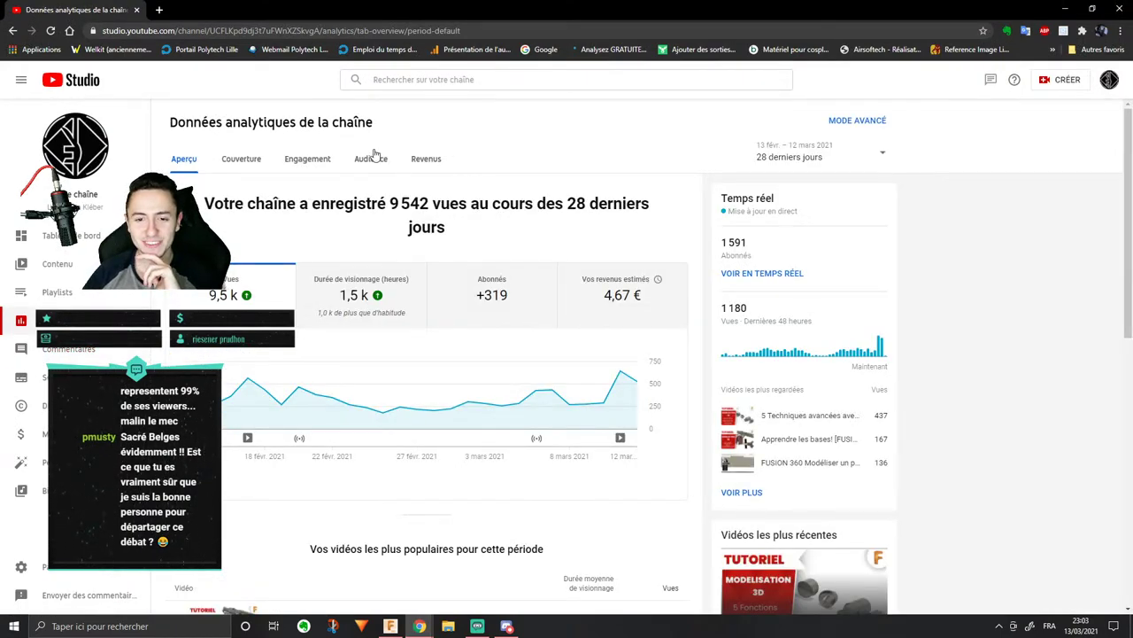
click(363, 168)
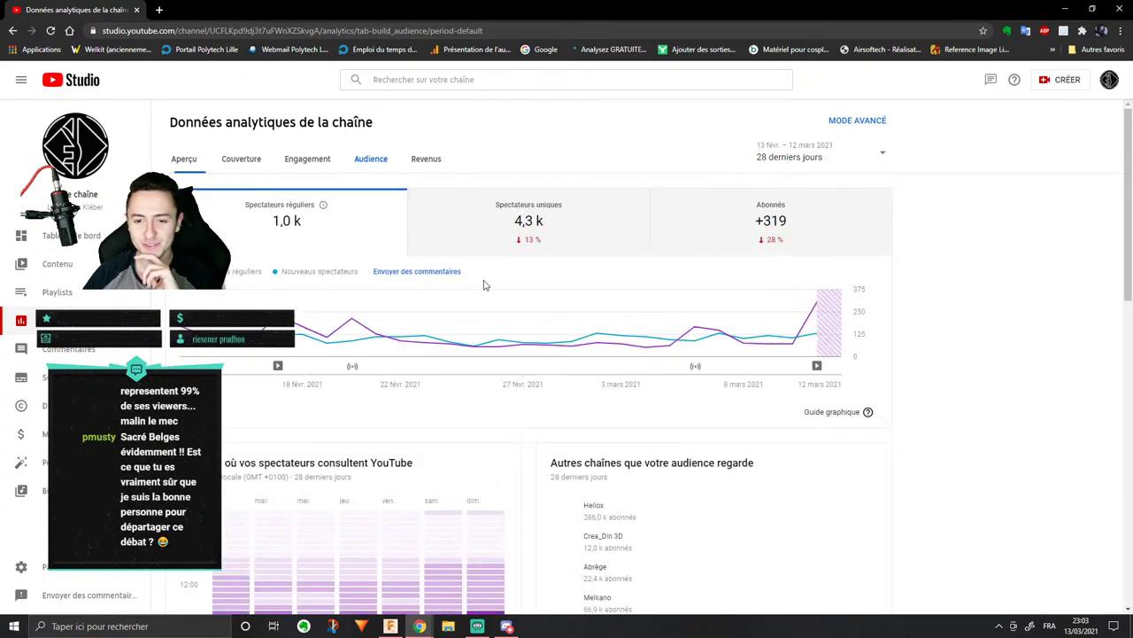
scroll(483, 286, down, 3)
scroll(483, 286, down, 5)
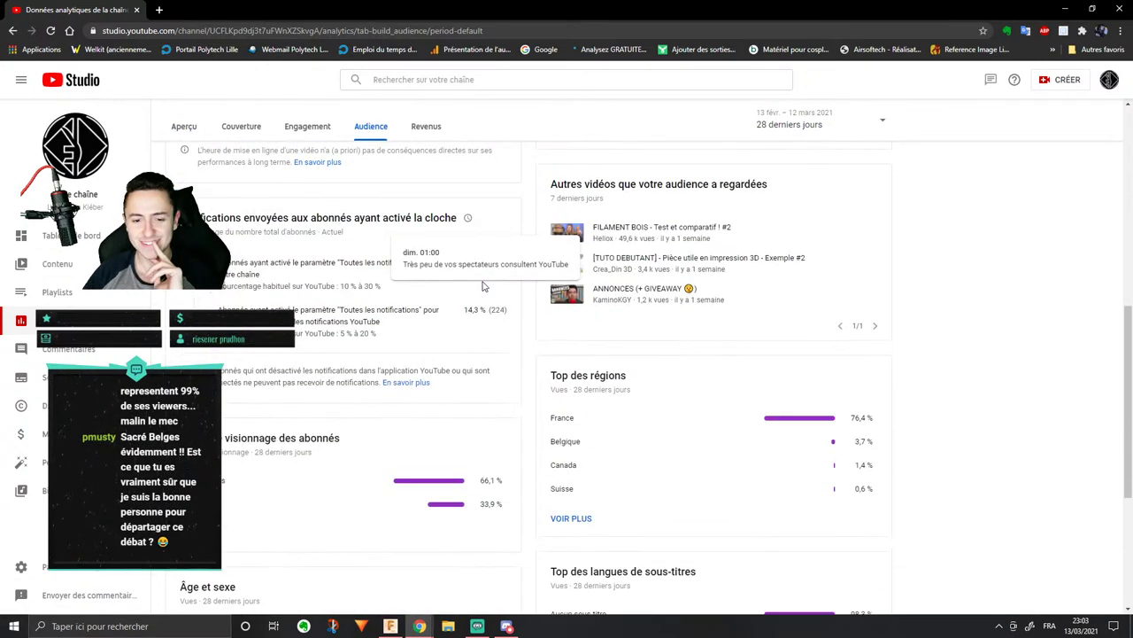
scroll(506, 274, down, 1)
scroll(676, 240, up, 2)
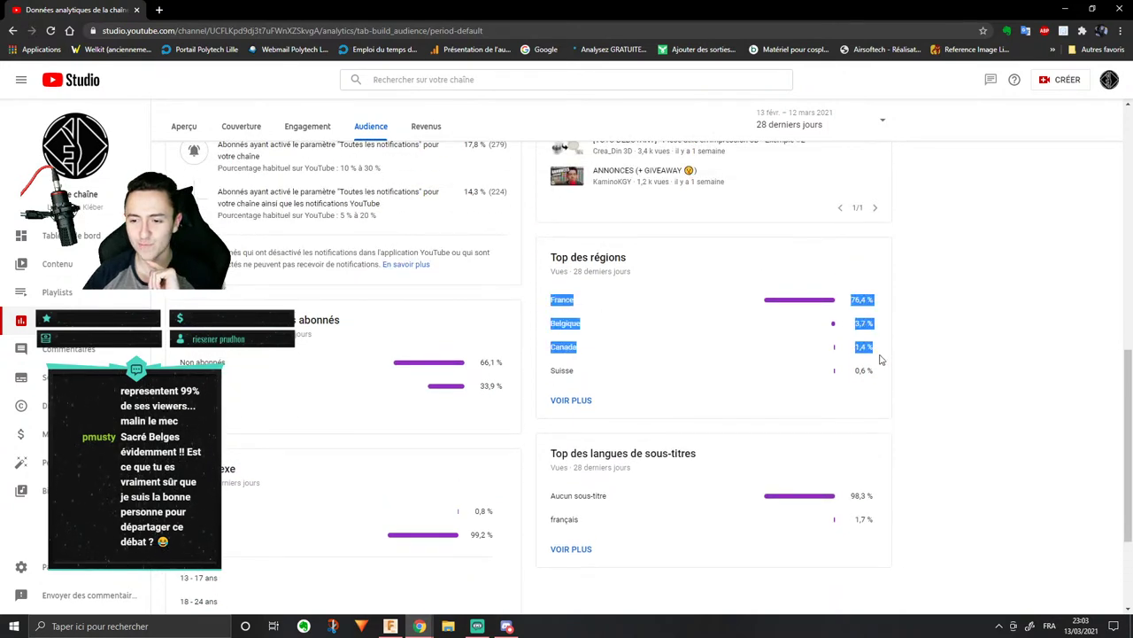
click(900, 357)
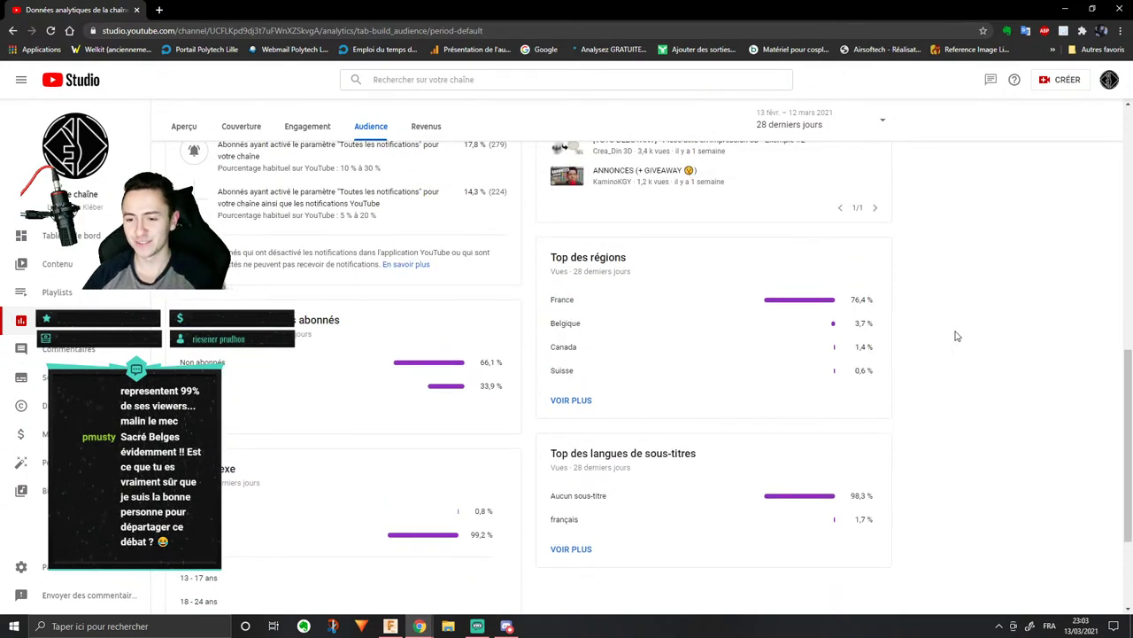
Step: Enlarge the top regions figures, view the full geographic breakdown of views, and return to the audience overview
ctrl+scroll(945, 328, up, 5)
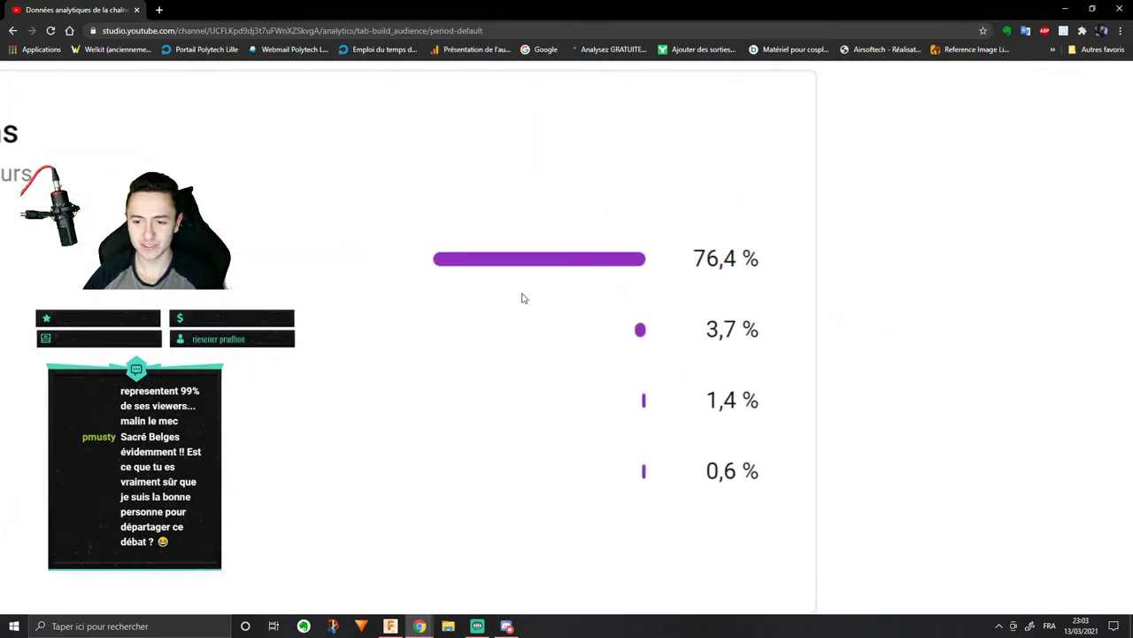
ctrl+scroll(522, 298, down, 5)
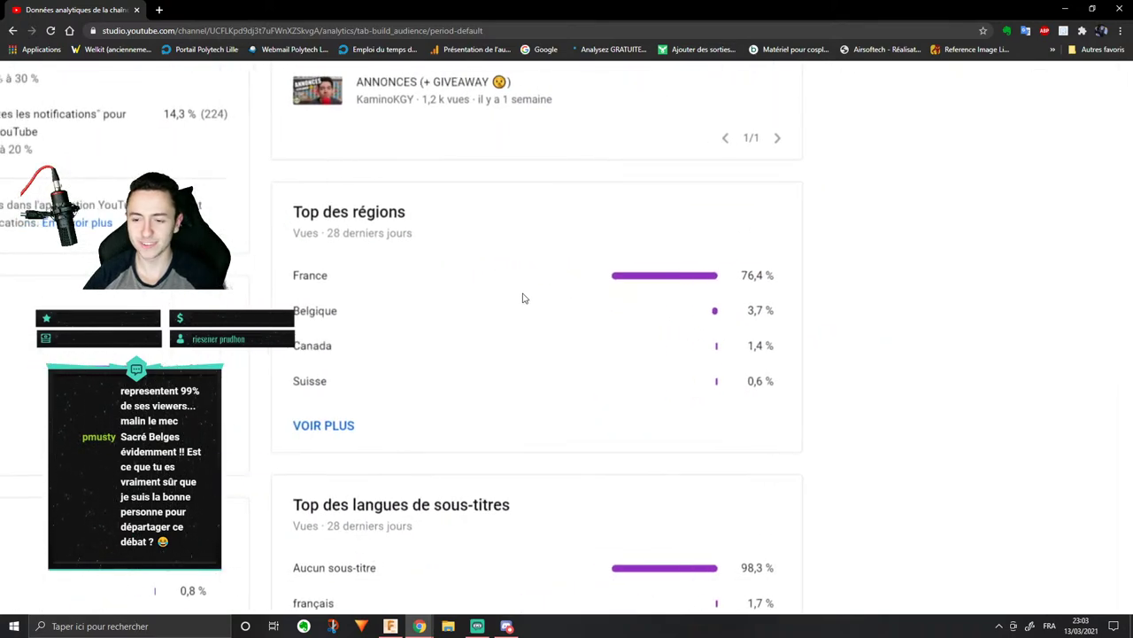
click(340, 426)
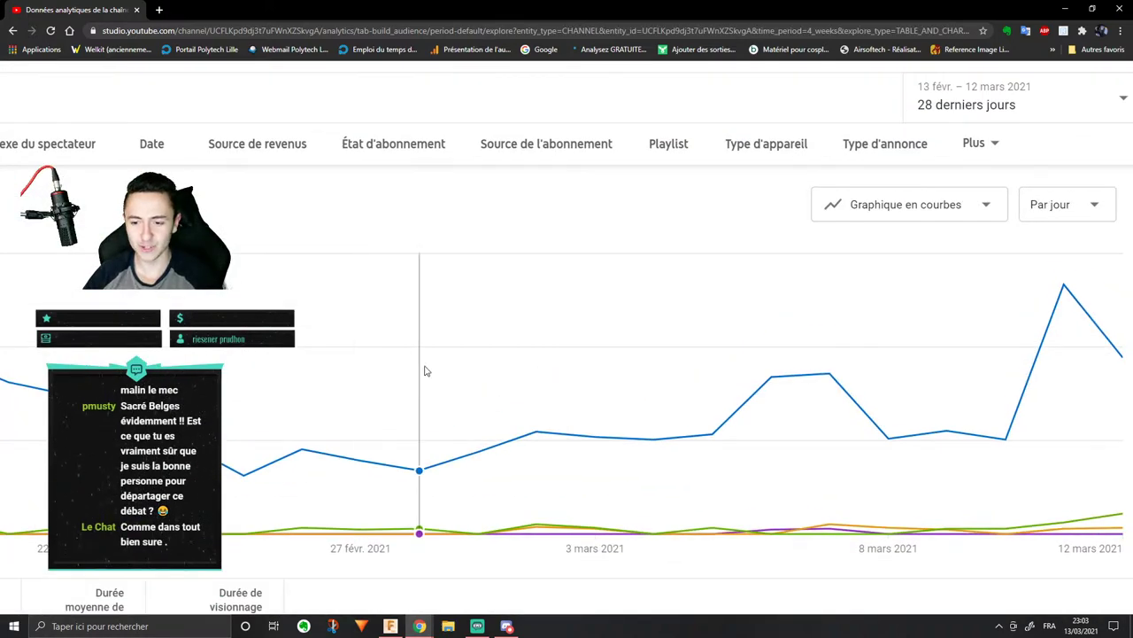
ctrl+scroll(424, 368, down, 3)
scroll(423, 368, down, 1)
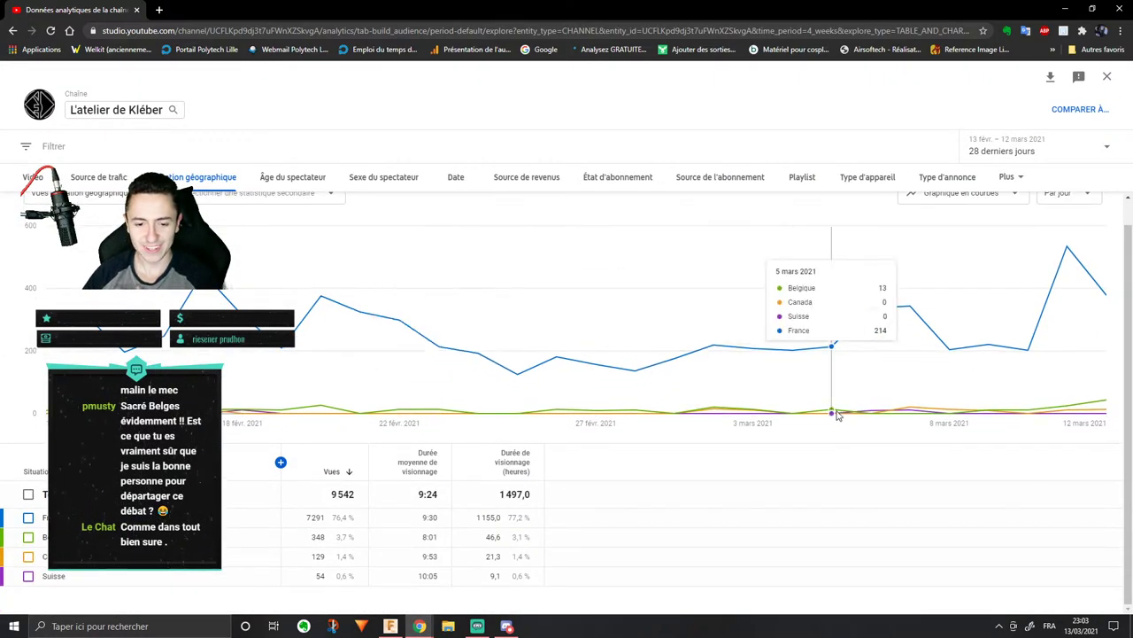
click(1106, 76)
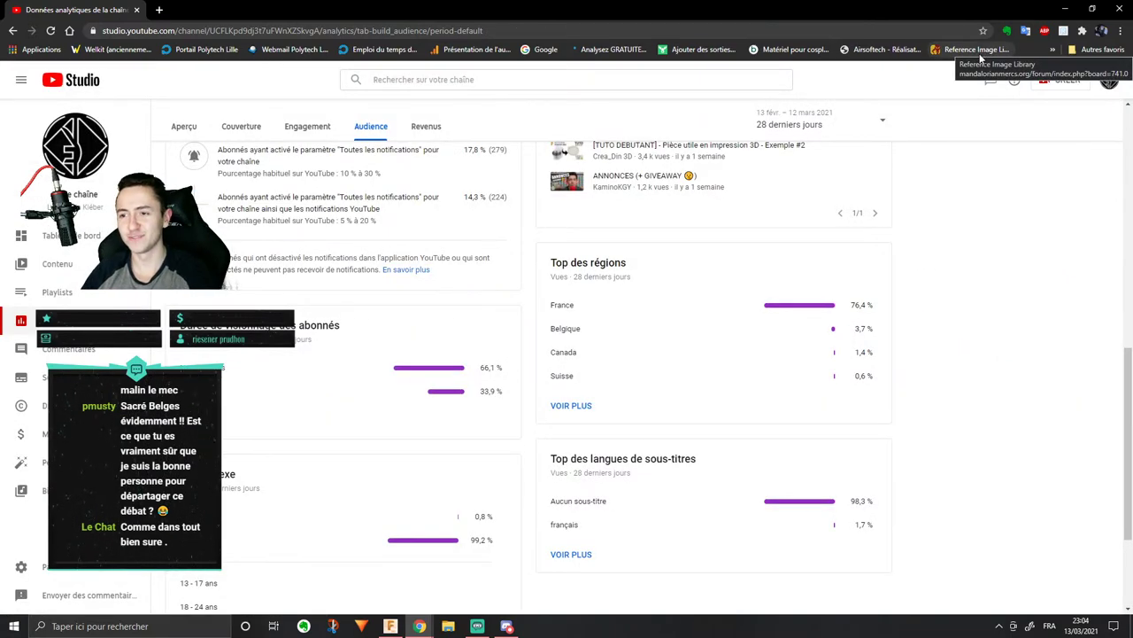
Step: View the channel's revenue analytics, including the playback-based CPM and the estimated revenue over the last 28 days
scroll(619, 342, up, 4)
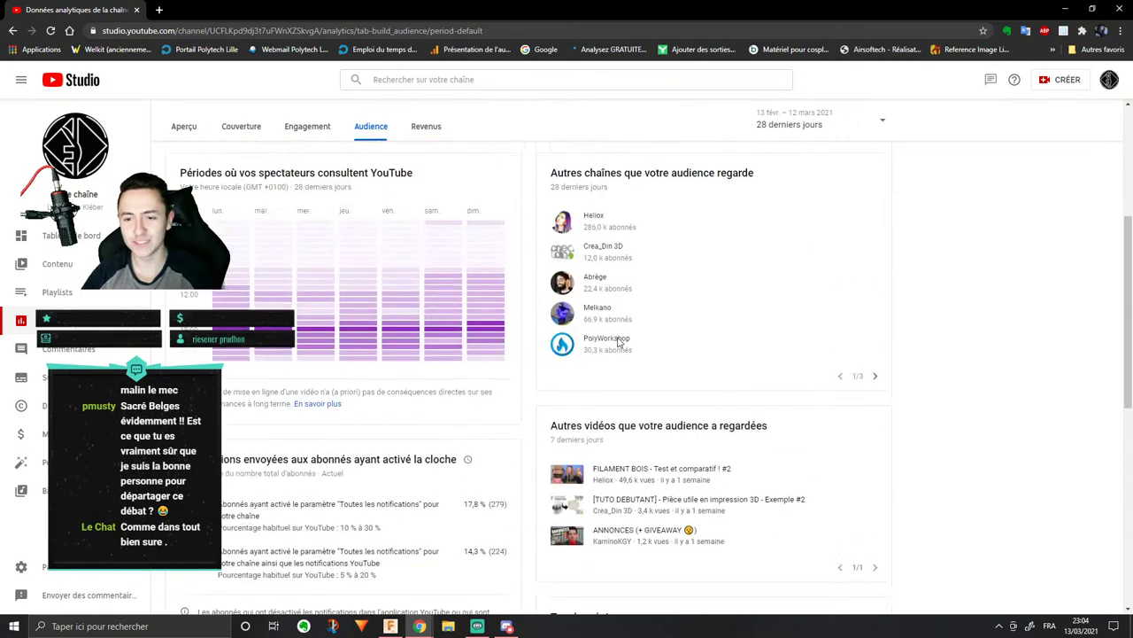
scroll(452, 275, up, 3)
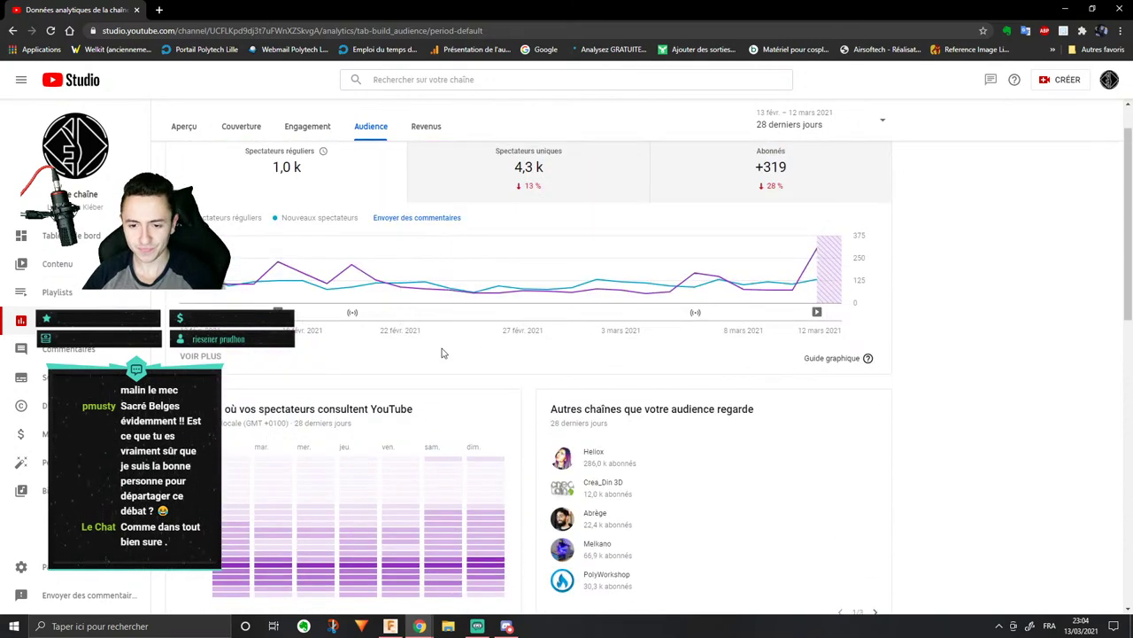
scroll(443, 353, up, 1)
click(426, 158)
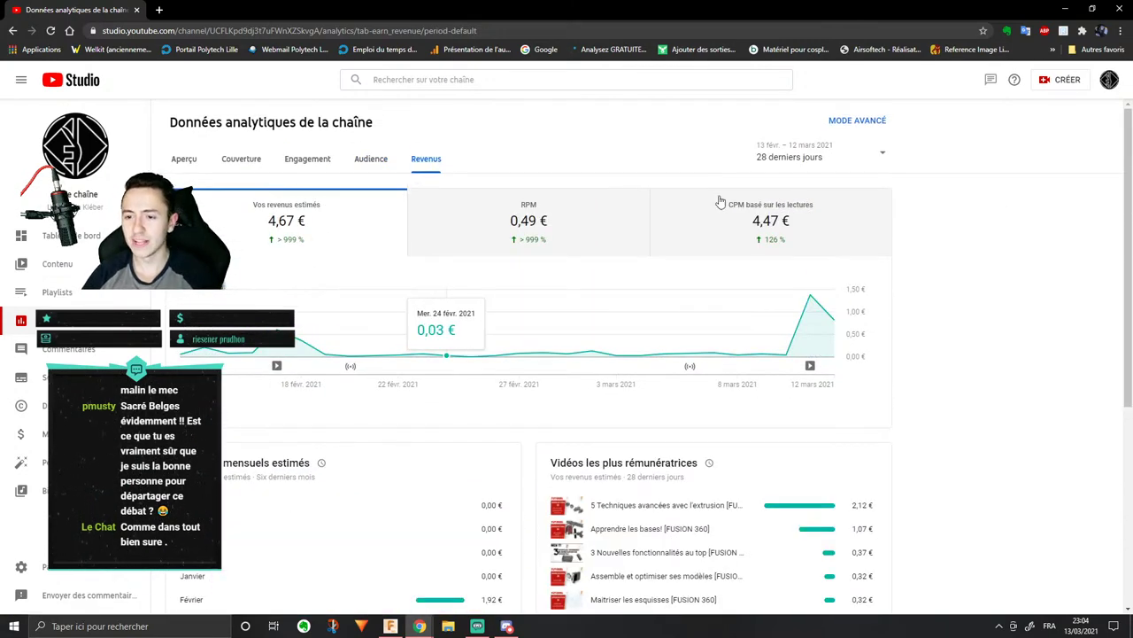
click(737, 224)
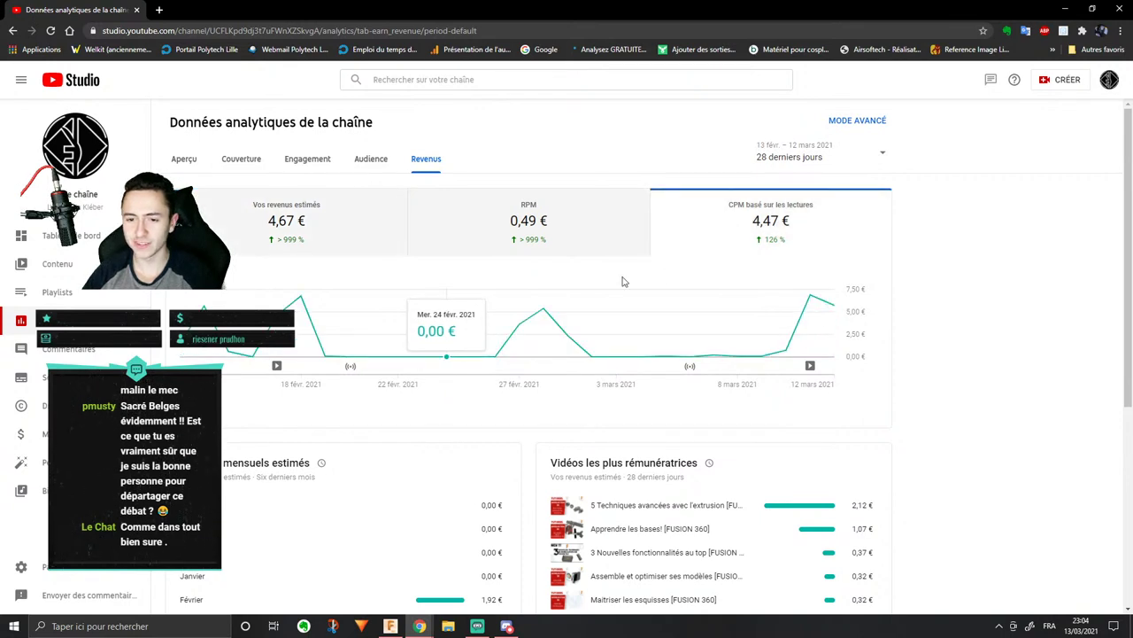
click(282, 238)
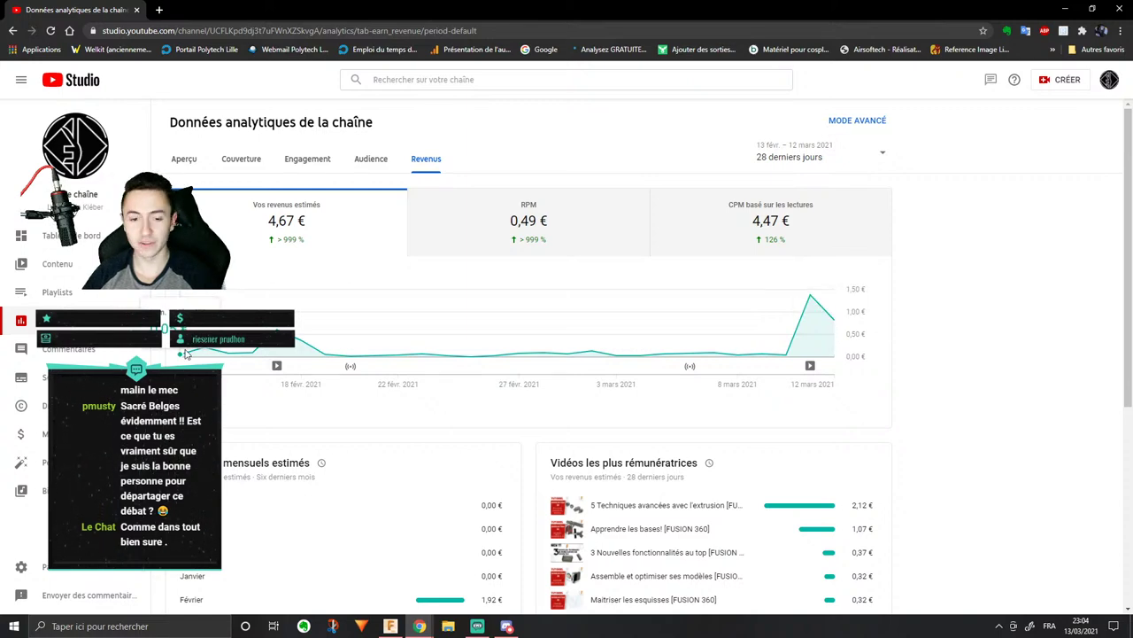
mouse_move(854, 314)
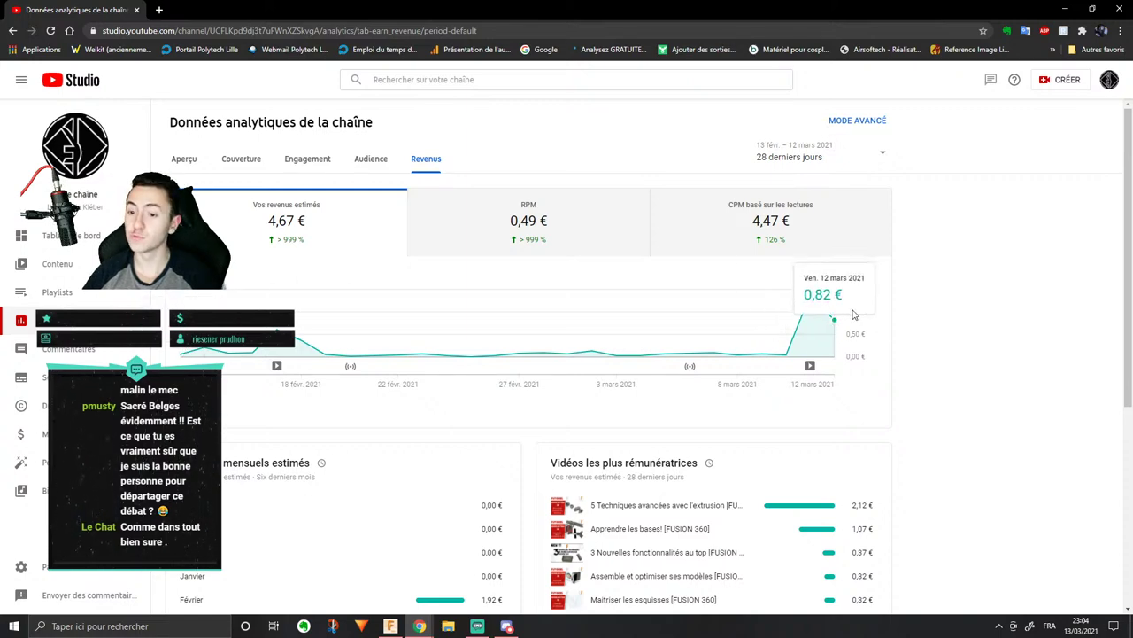
Step: Switch back to Fusion 360 and shift the gear slightly relative to the notched ring
click(1065, 11)
scroll(687, 275, down, 2)
scroll(664, 266, up, 4)
middle_drag(664, 266, 782, 271)
shift+middle_drag(688, 257, 656, 224)
drag(602, 279, 617, 317)
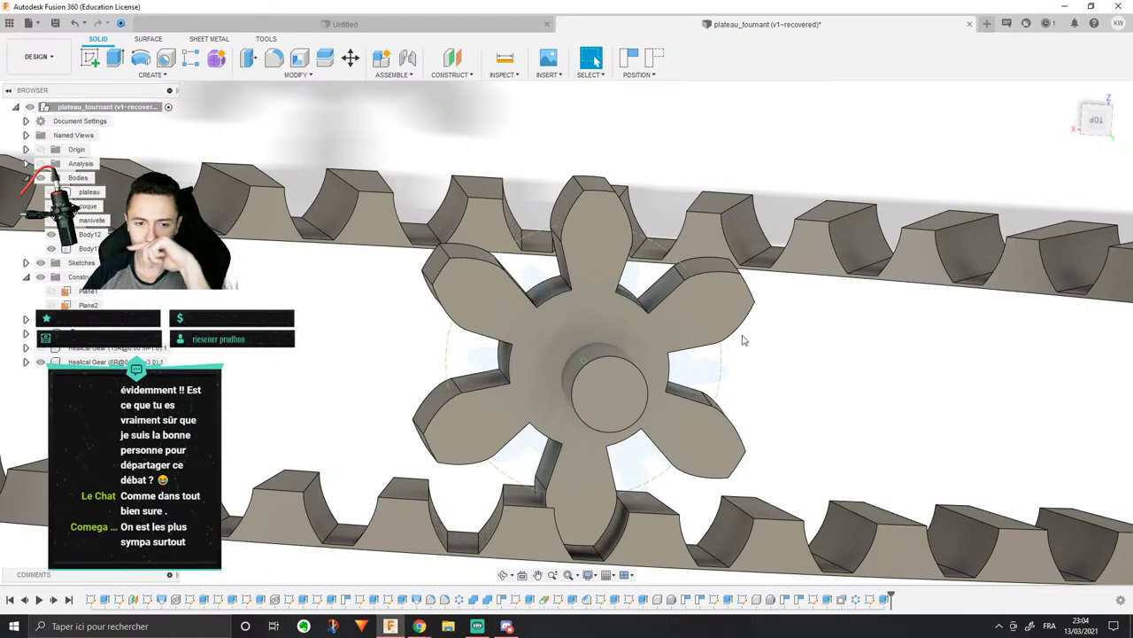
scroll(868, 389, down, 3)
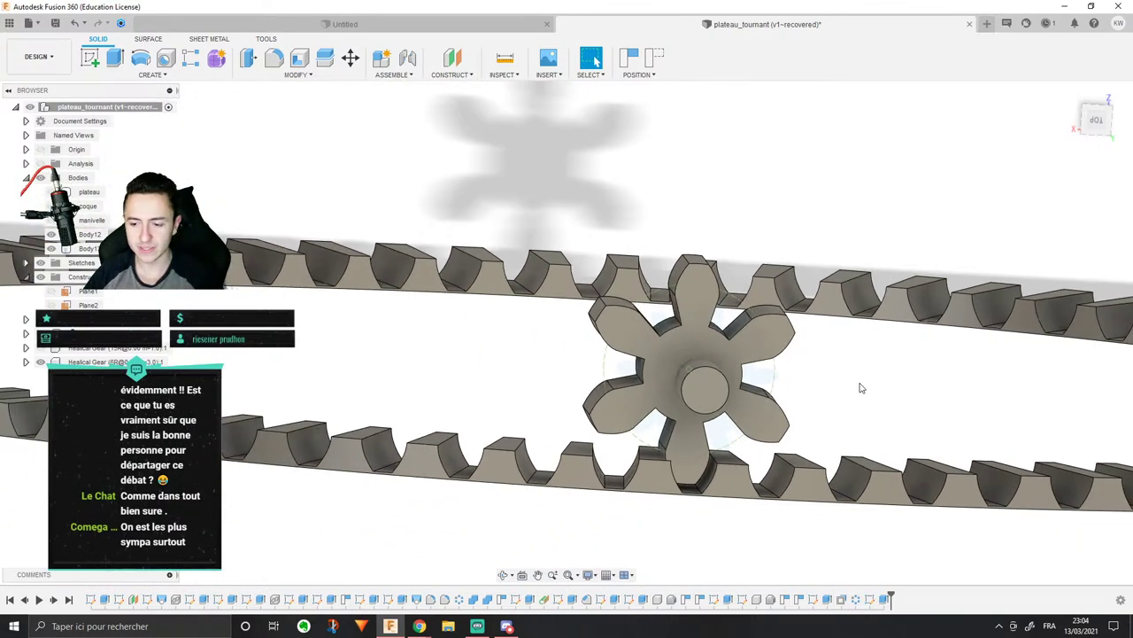
shift+middle_drag(738, 268, 779, 276)
Step: Combine the six-tooth gear and its shaft into one body with the Join operation
click(296, 74)
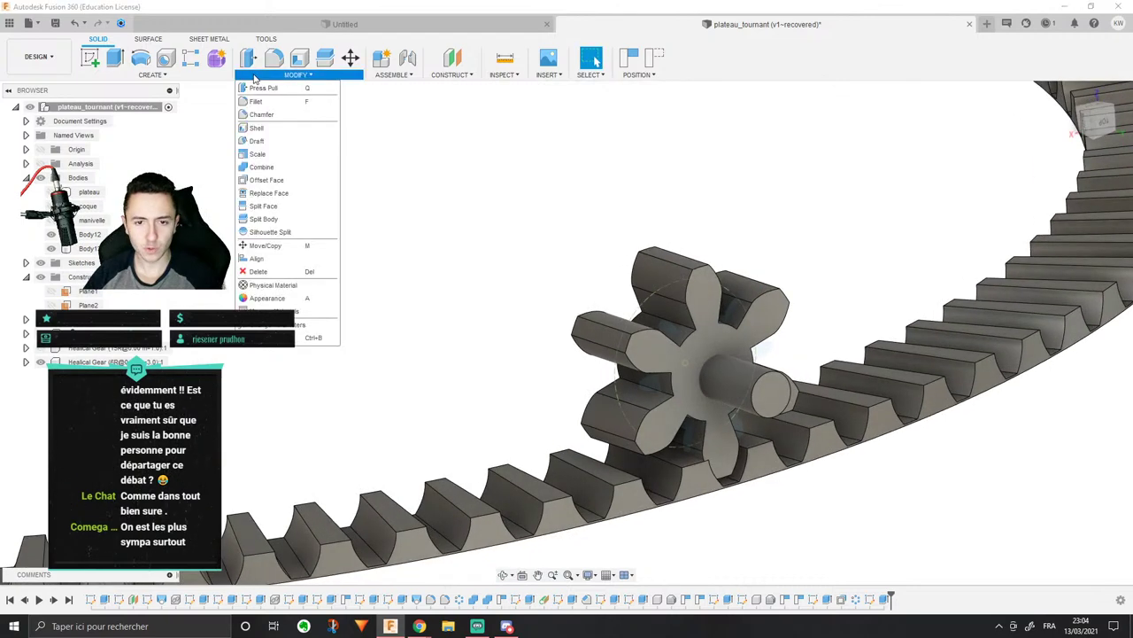
click(295, 172)
click(578, 331)
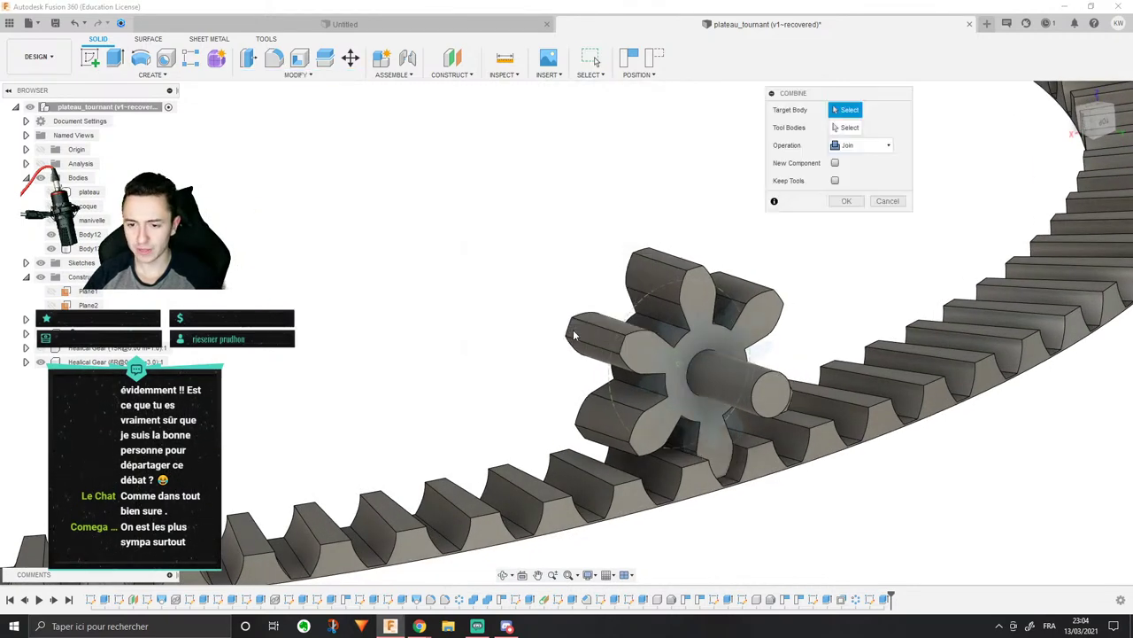
click(676, 352)
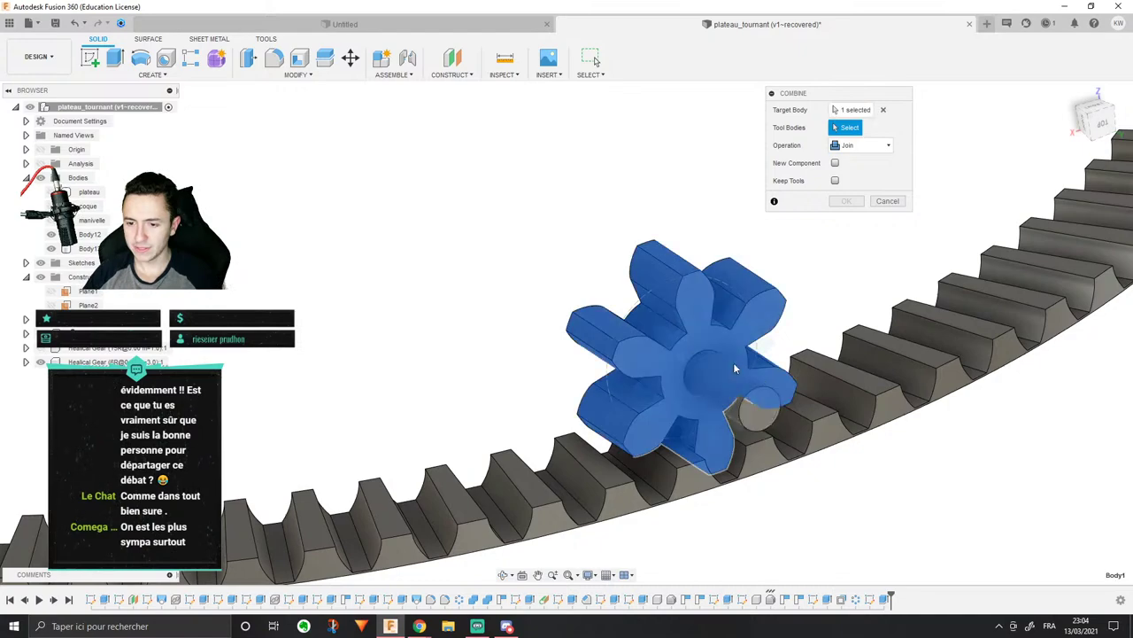
click(733, 362)
click(847, 202)
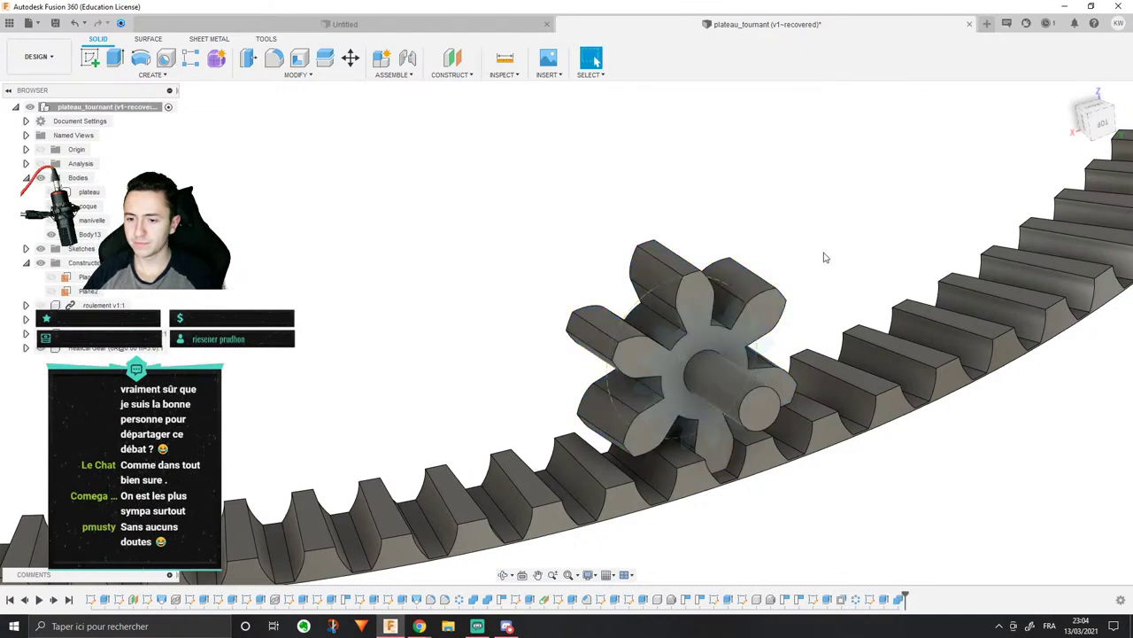
Step: Examine the joined gear and shaft against the notched ring, looking closely at the tooth engagement from several angles
scroll(823, 253, down, 2)
shift+middle_drag(823, 253, 791, 232)
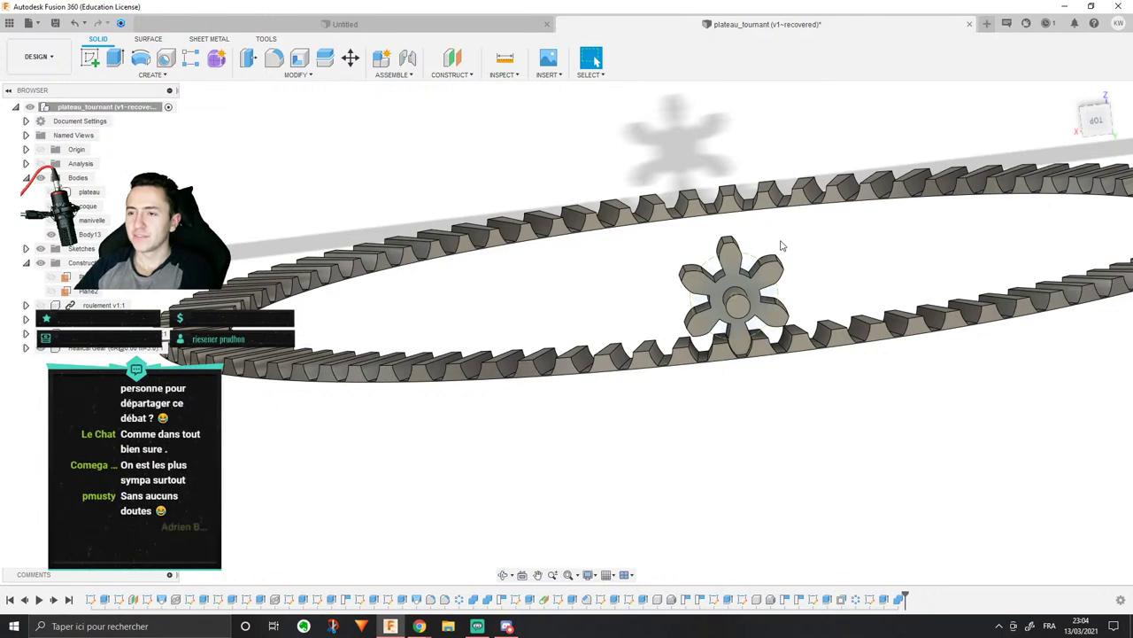
scroll(727, 242, up, 2)
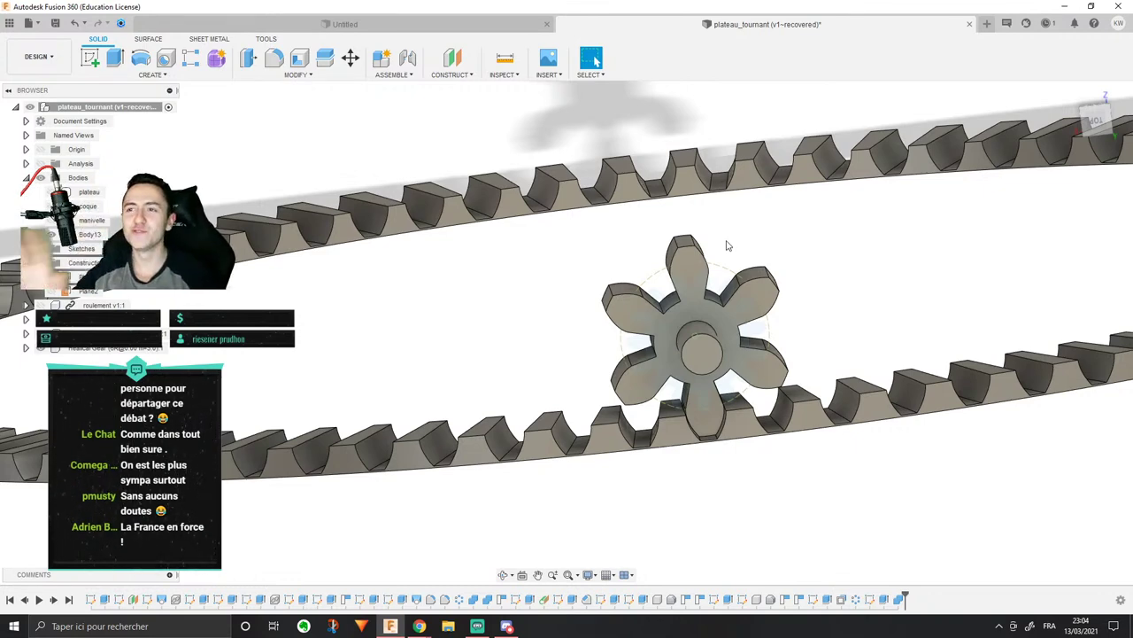
mouse_move(611, 369)
middle_down()
mouse_move(549, 331)
mouse_move(587, 313)
mouse_move(607, 384)
middle_up()
scroll(609, 390, up, 2)
scroll(677, 401, up, 2)
shift+middle_drag(677, 400, 602, 397)
scroll(671, 417, down, 2)
scroll(602, 396, up, 3)
drag(709, 431, 712, 434)
scroll(712, 433, down, 3)
middle_drag(713, 434, 471, 391)
scroll(577, 397, down, 2)
shift+middle_drag(567, 365, 461, 296)
scroll(592, 357, up, 3)
scroll(592, 358, down, 3)
Step: Make the plateau body visible together with the notched ring and gear, and show the whole plate
click(50, 233)
click(50, 231)
click(51, 192)
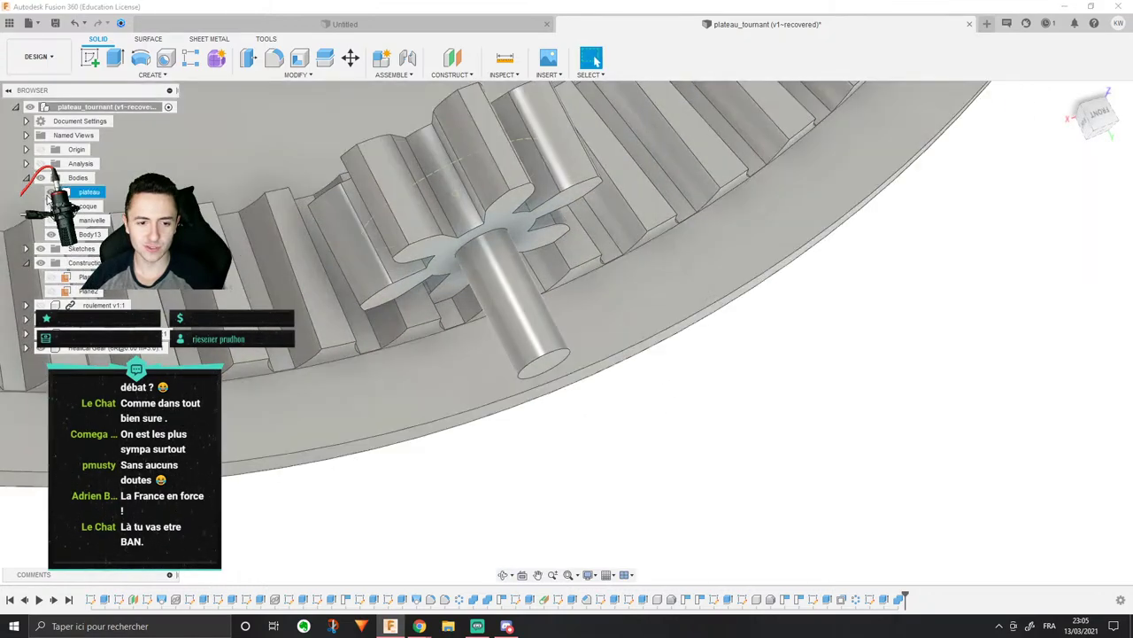
shift+middle_drag(584, 481, 653, 566)
scroll(487, 380, up, 4)
scroll(485, 387, down, 5)
key(F6)
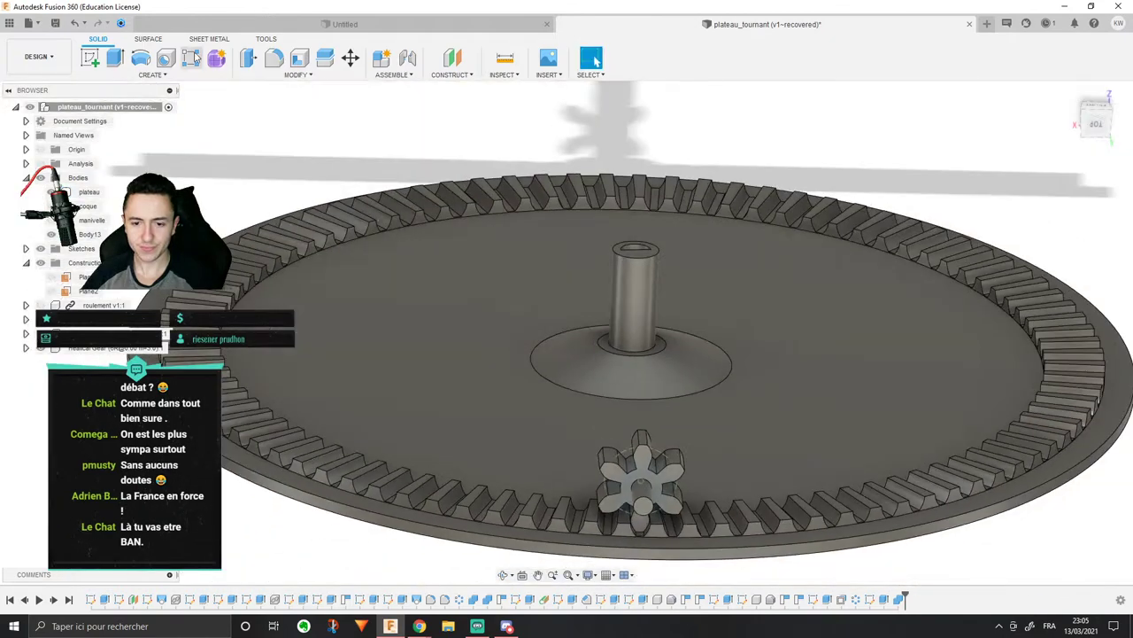
Step: Combine the notched ring and the plateau into one body with the Join operation
click(297, 74)
click(286, 167)
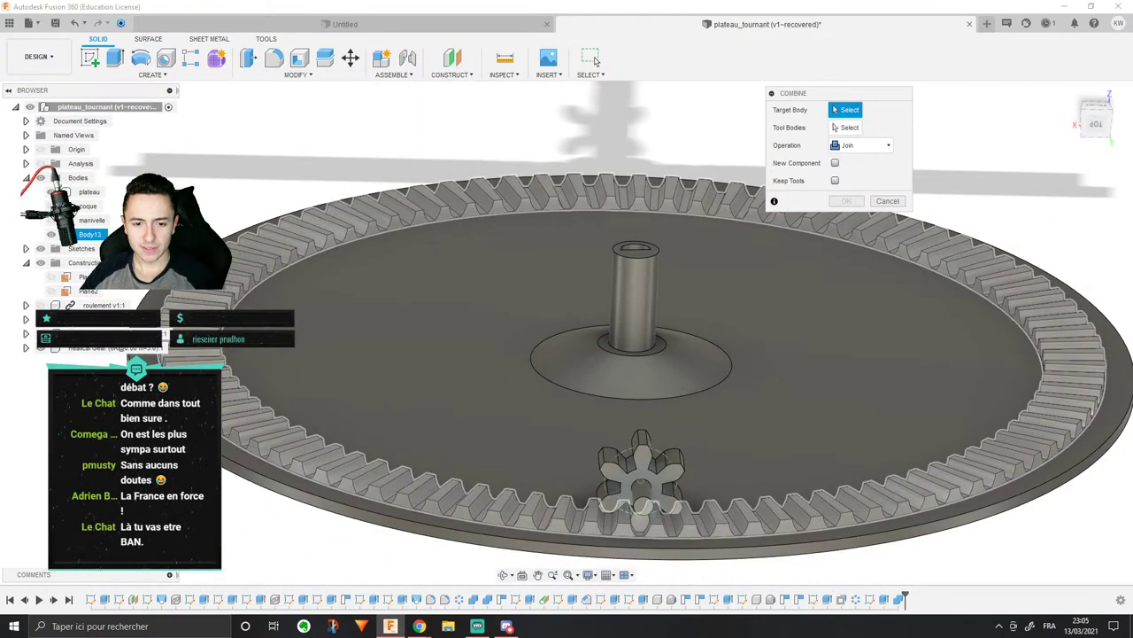
click(319, 332)
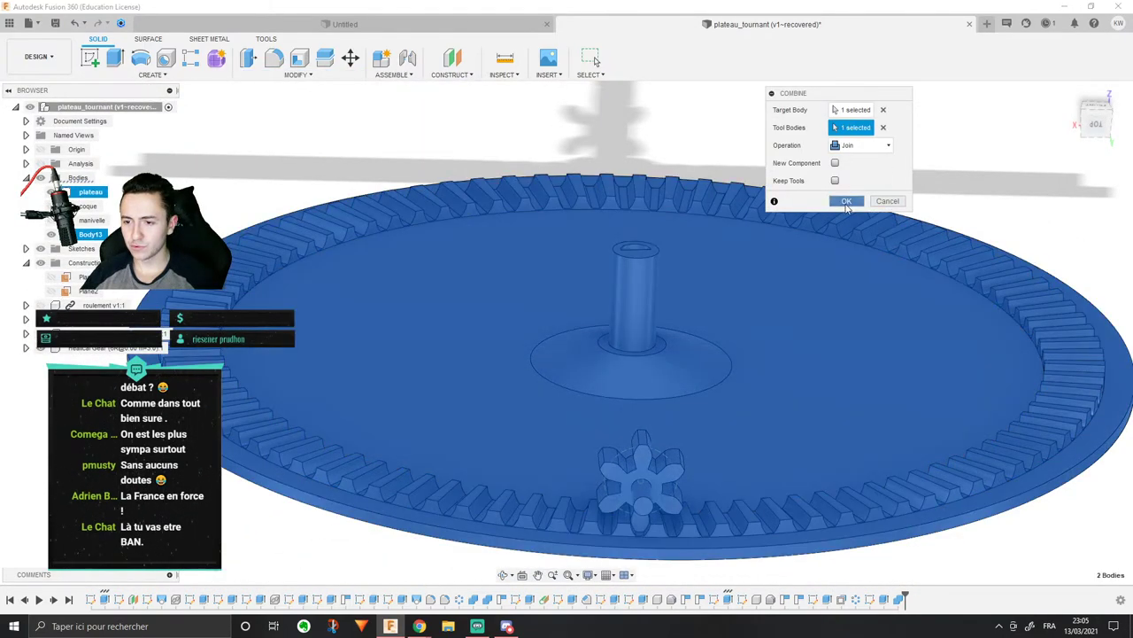
click(848, 202)
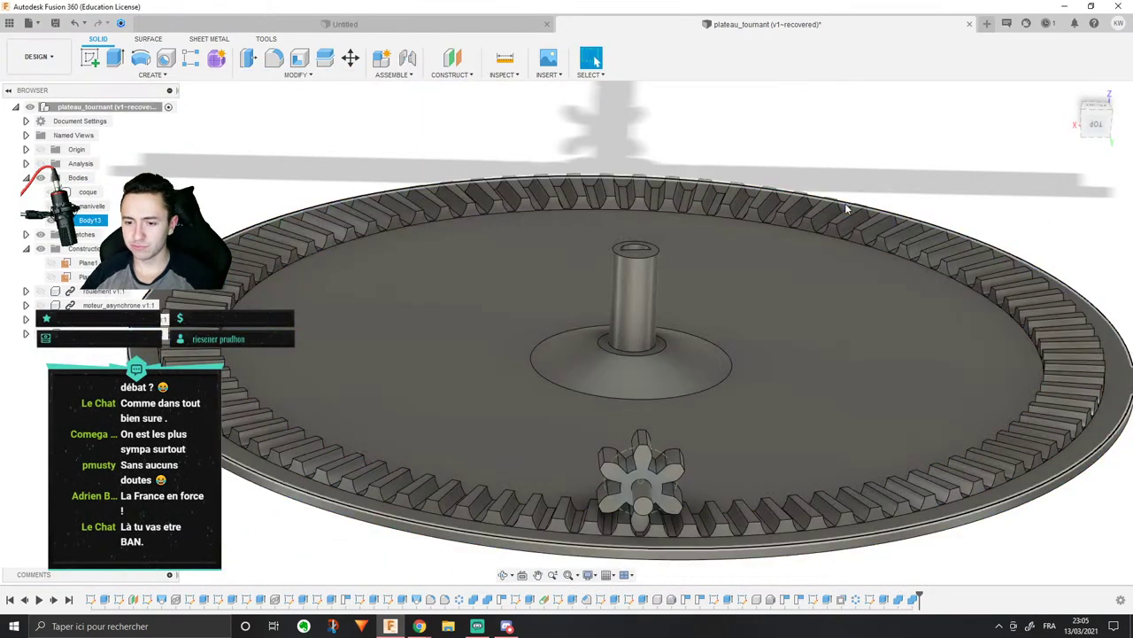
Step: Examine how the gear tooth sits in the plate's notches up close, test-shifting the gear slightly and undoing that shift
shift+middle_drag(566, 332, 724, 374)
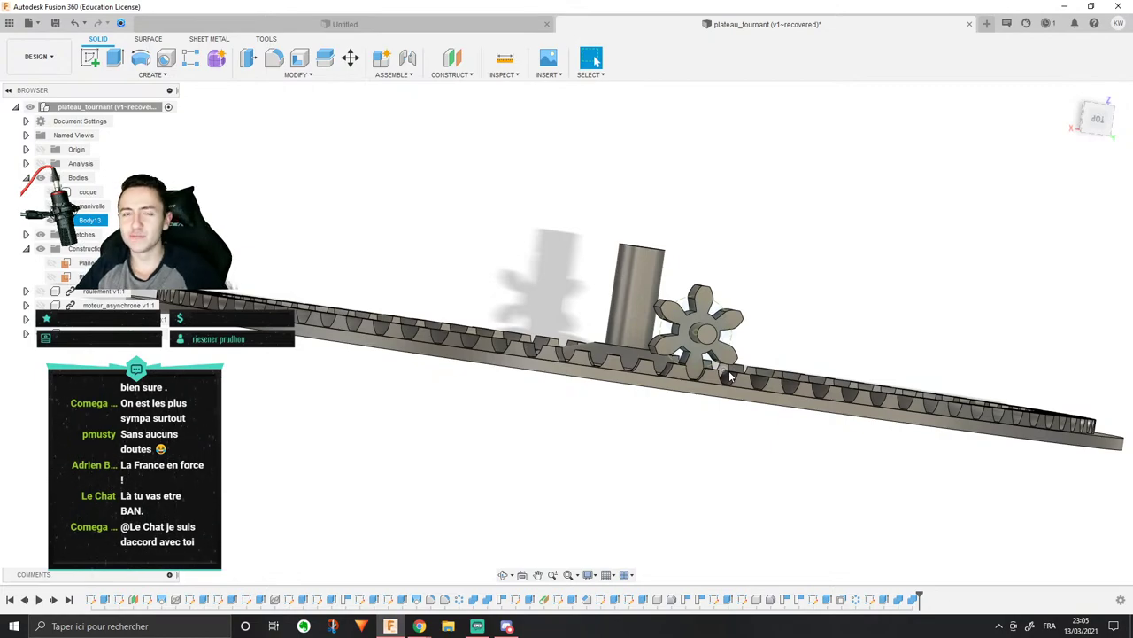
scroll(730, 376, down, 1)
scroll(717, 354, up, 6)
mouse_move(716, 352)
shift+middle_down()
mouse_move(732, 300)
mouse_move(706, 358)
shift+middle_up()
scroll(655, 414, up, 8)
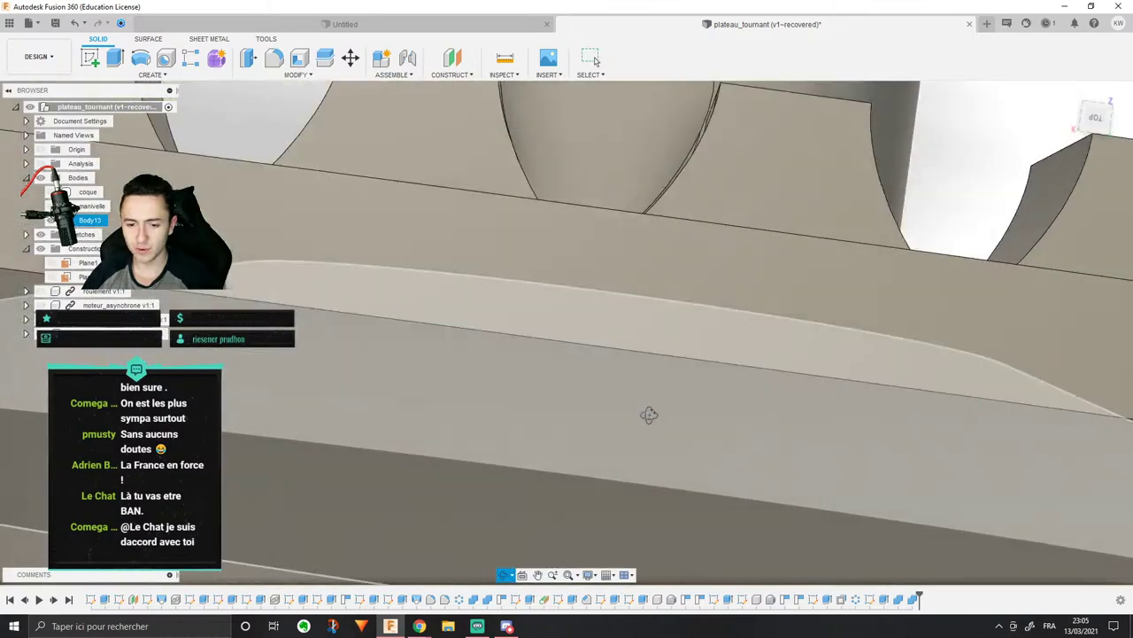
scroll(650, 410, down, 5)
scroll(650, 411, down, 4)
mouse_move(650, 411)
shift+middle_down()
mouse_move(675, 474)
mouse_move(659, 358)
mouse_move(651, 412)
shift+middle_up()
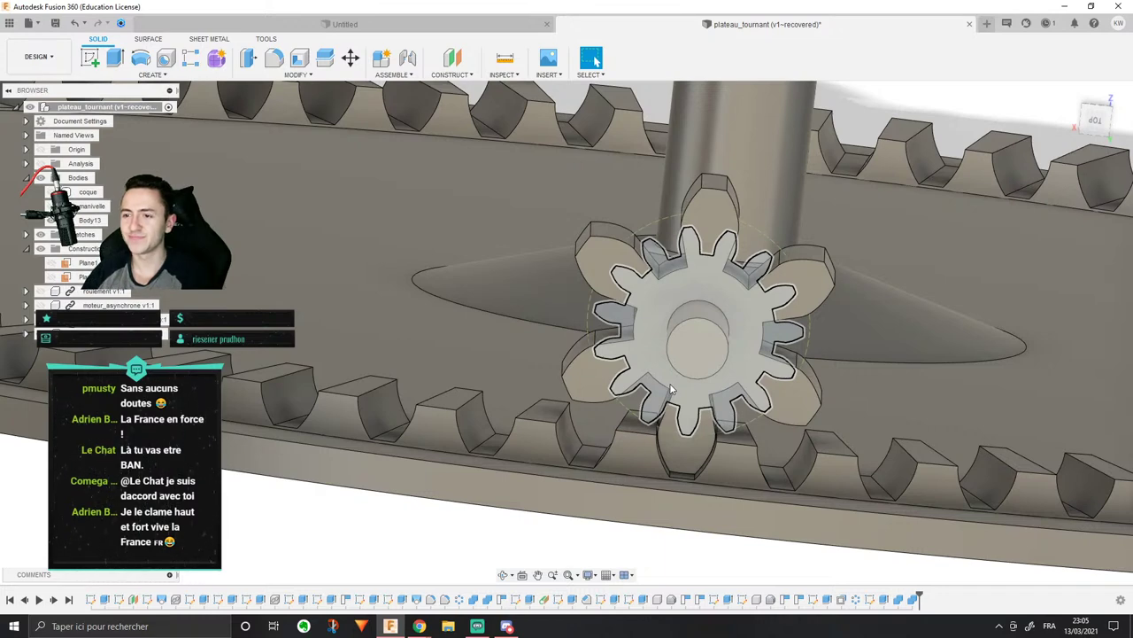
scroll(670, 389, down, 2)
middle_drag(650, 395, 589, 331)
scroll(590, 329, up, 3)
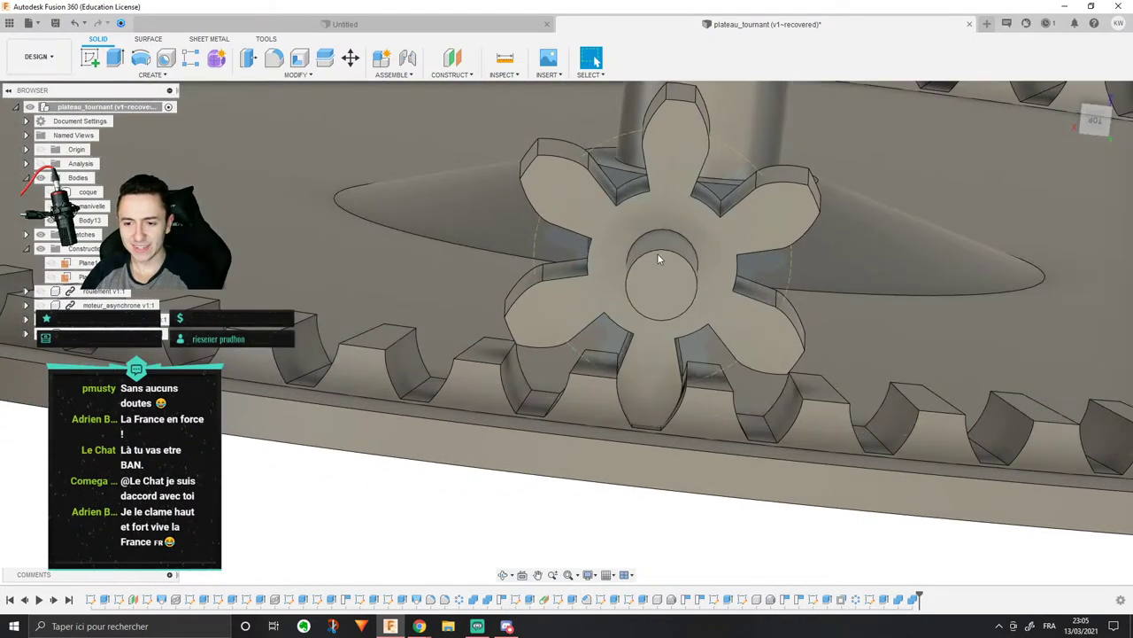
drag(657, 253, 650, 246)
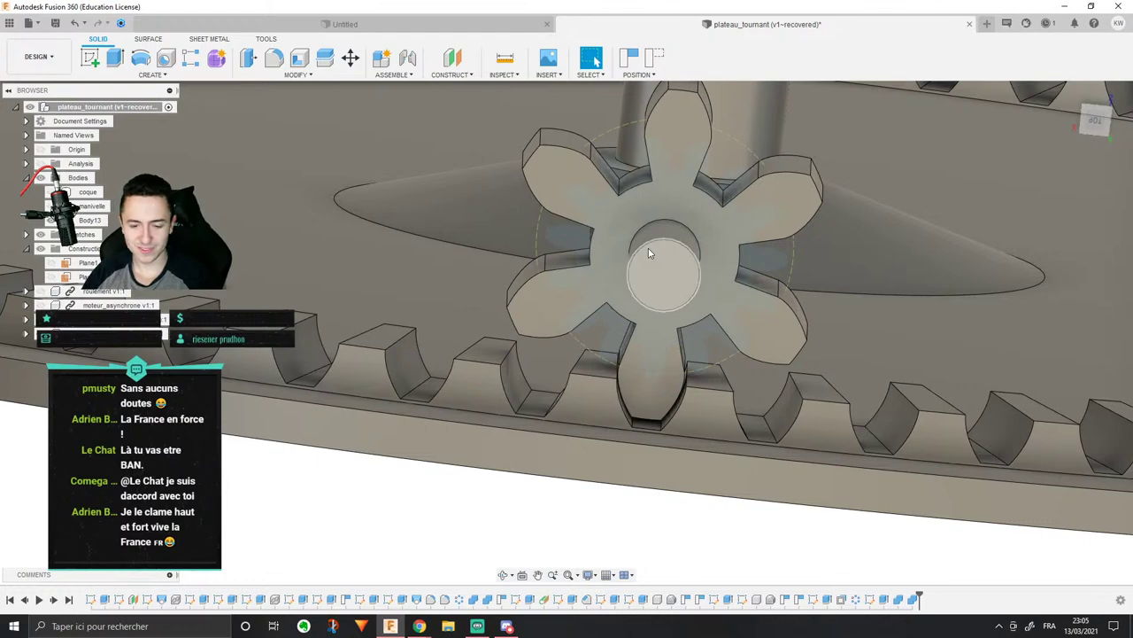
key(ctrl+z)
Step: Make the manivelle and coque bodies visible around the gear and plate
scroll(633, 271, down, 4)
shift+middle_drag(632, 271, 661, 310)
scroll(660, 310, up, 3)
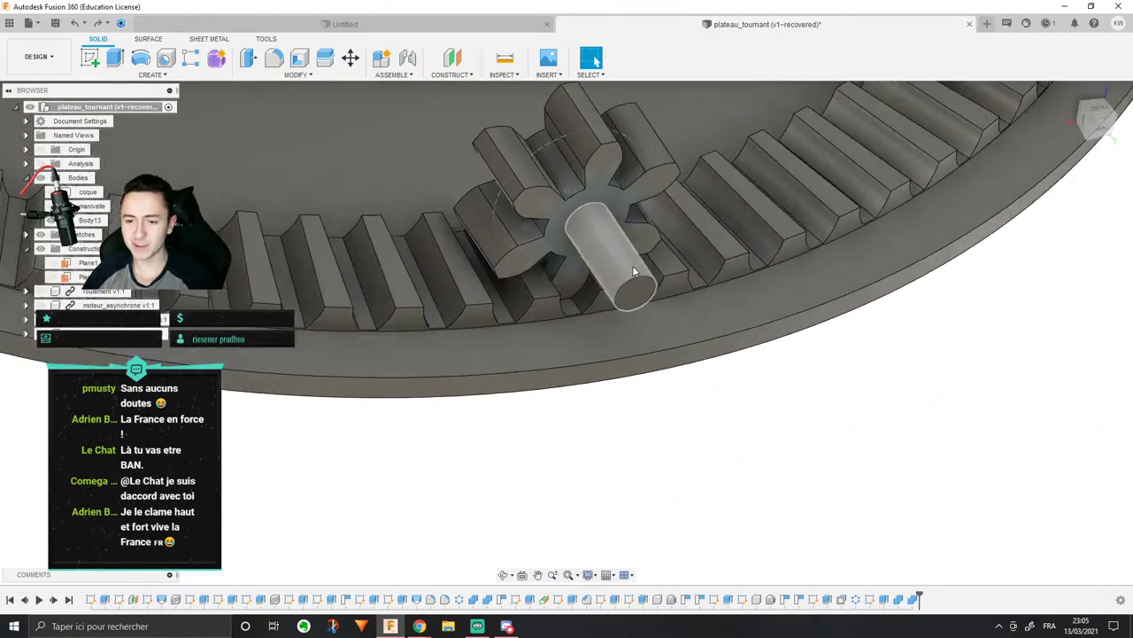
scroll(622, 261, up, 3)
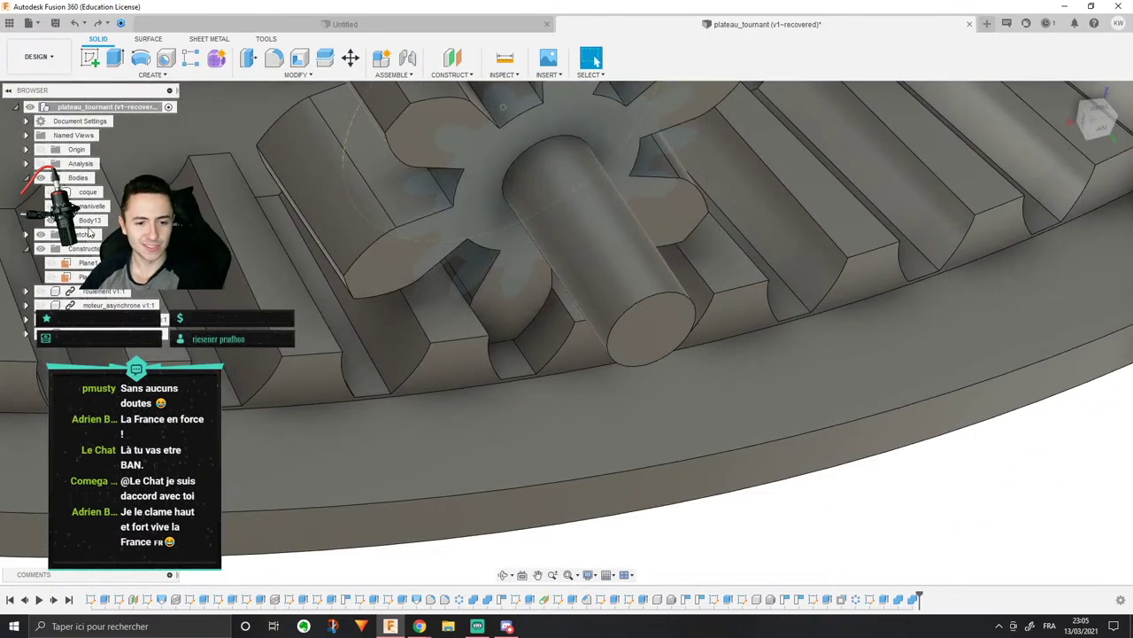
click(51, 206)
scroll(490, 260, down, 2)
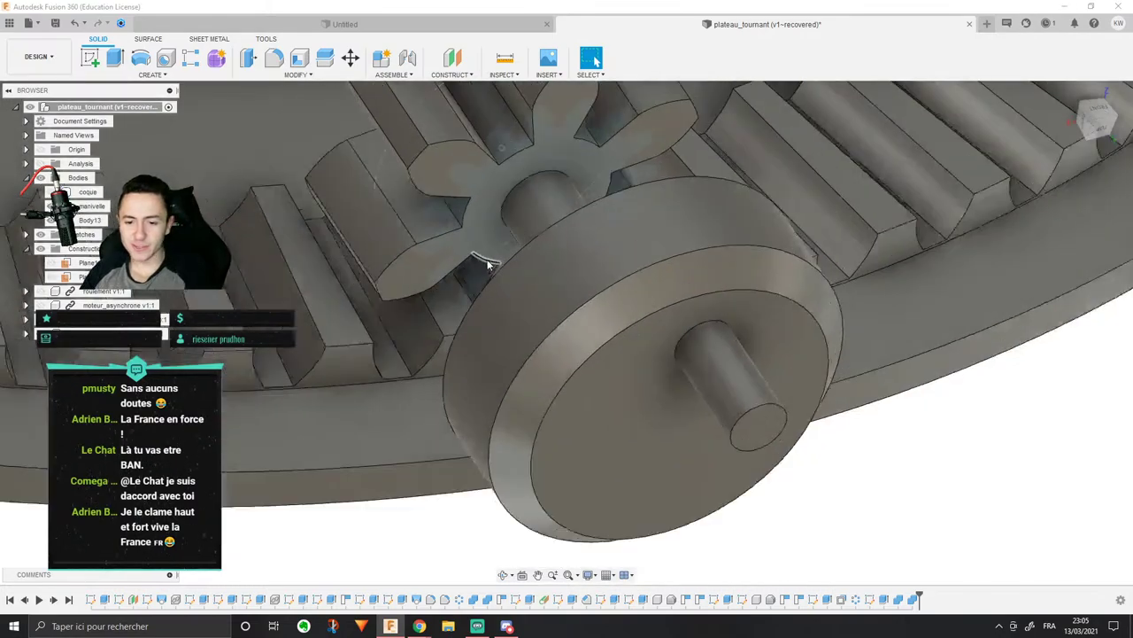
shift+middle_drag(490, 259, 579, 248)
scroll(579, 248, down, 3)
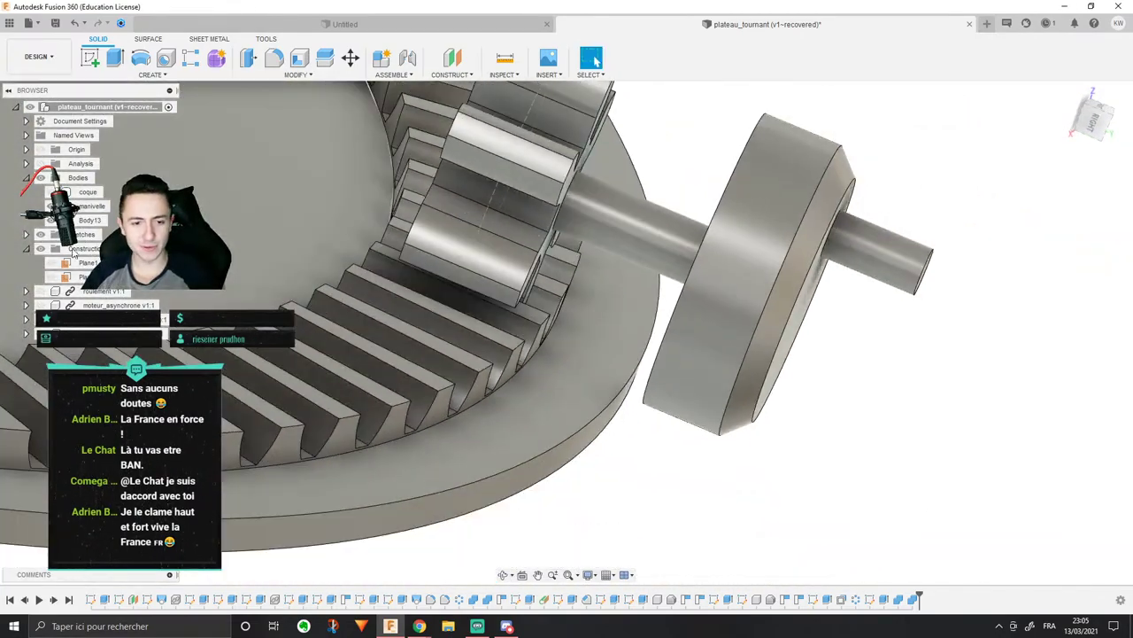
click(51, 191)
mouse_move(680, 260)
shift+middle_down()
mouse_move(630, 256)
mouse_move(680, 264)
mouse_move(669, 262)
shift+middle_up()
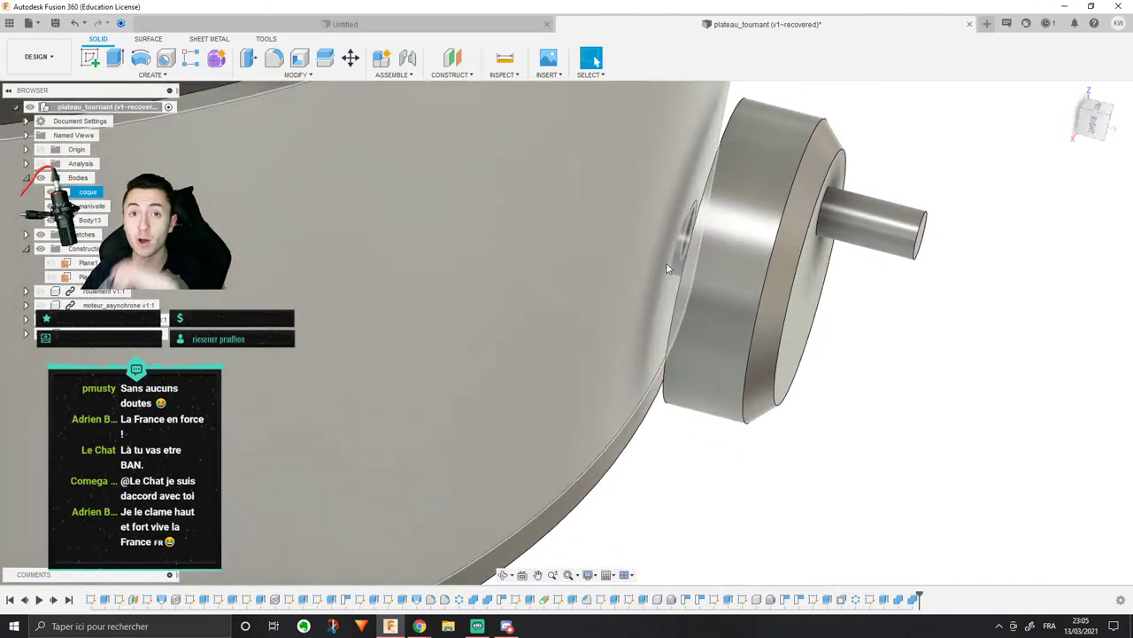
scroll(669, 262, down, 2)
shift+middle_drag(966, 408, 954, 456)
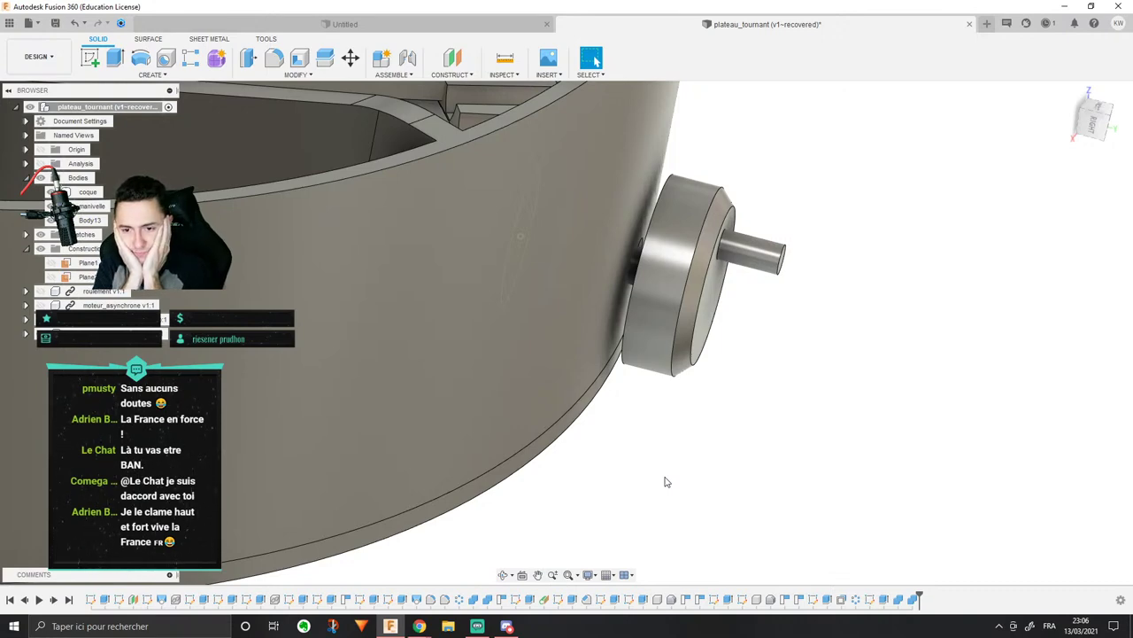
Step: Examine the shaft hole in the coque wall from outside and inside, checking its fit around the crank shaft
scroll(611, 280, up, 3)
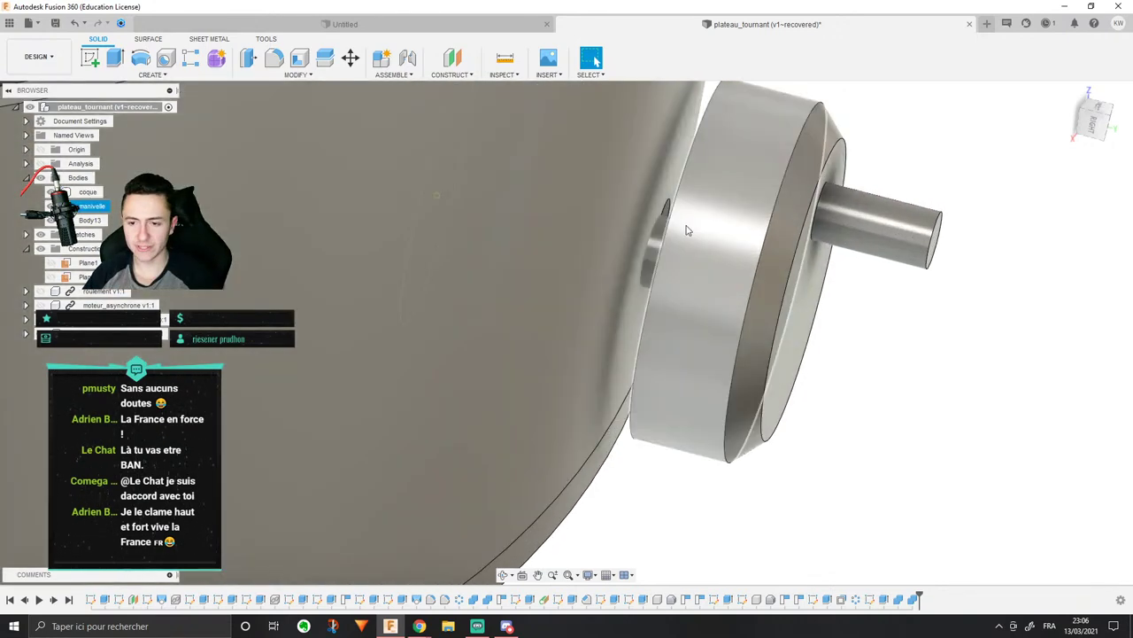
key(f)
scroll(709, 289, down, 3)
shift+middle_drag(531, 212, 594, 258)
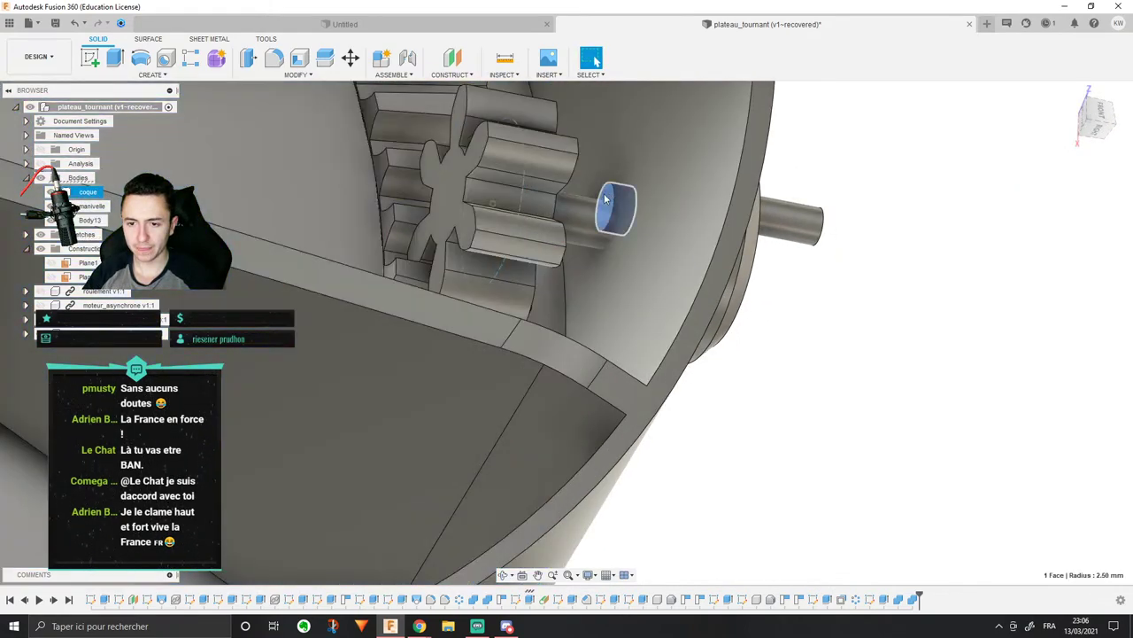
scroll(605, 198, up, 2)
shift+middle_drag(604, 198, 614, 250)
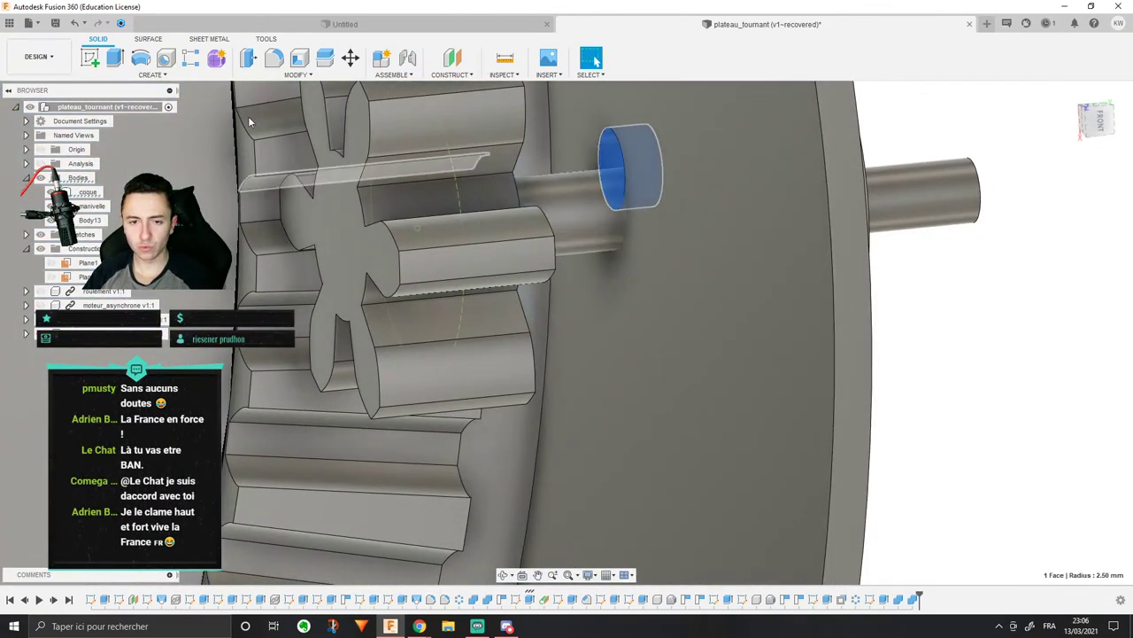
click(294, 76)
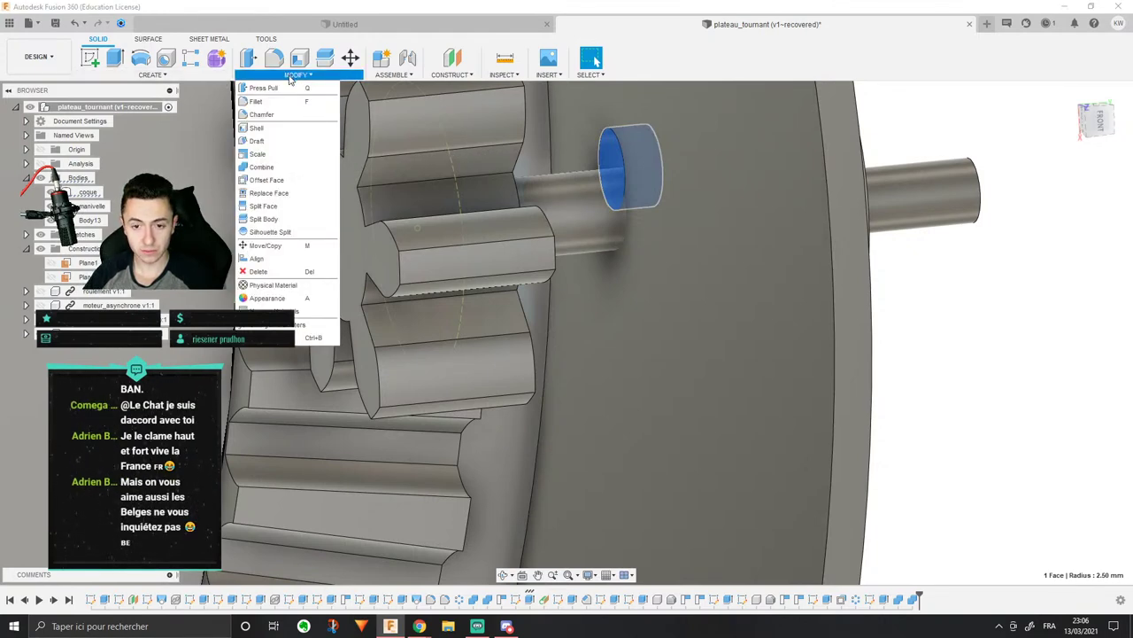
middle_drag(791, 328, 475, 391)
key(Escape)
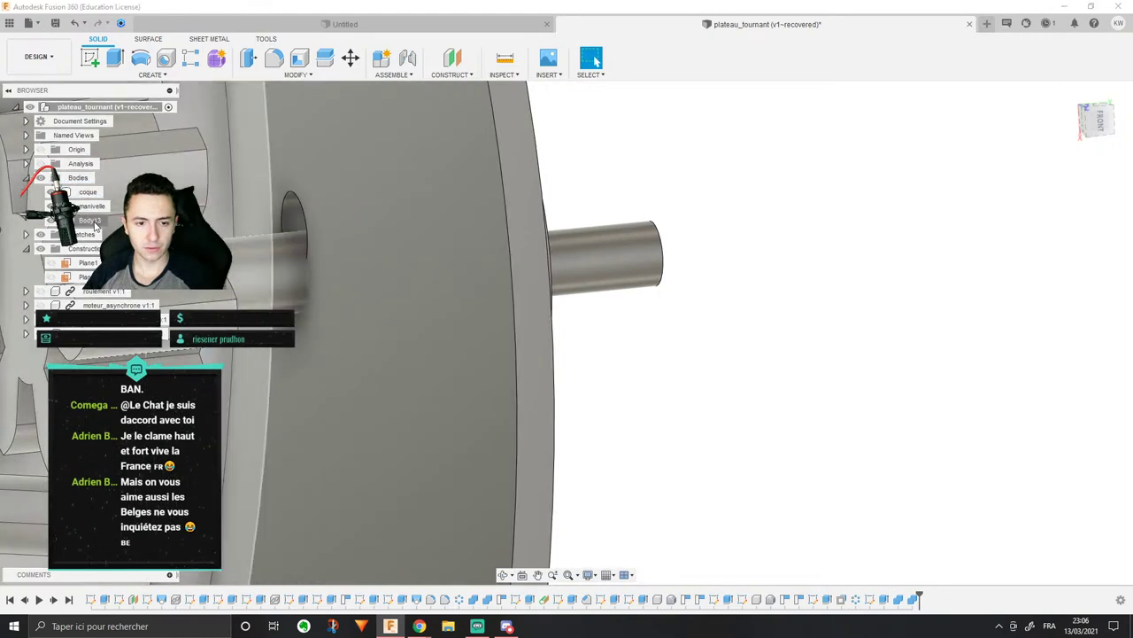
Step: Rename the joined ring-and-plate body Body13 as plateau
click(95, 222)
scroll(394, 276, down, 2)
middle_drag(393, 276, 584, 300)
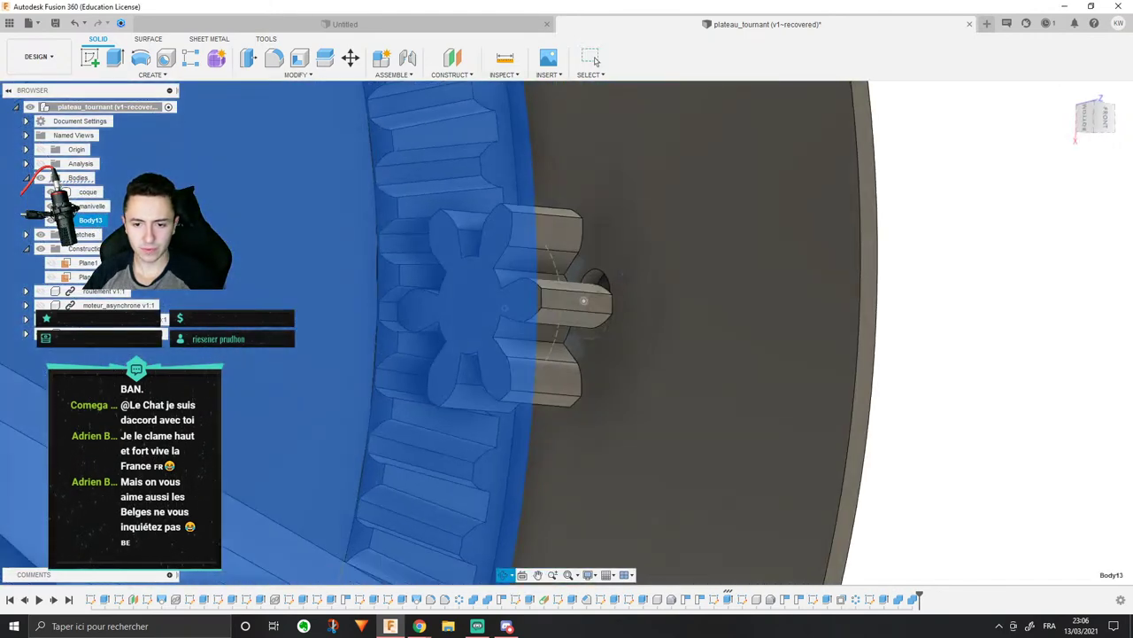
click(1019, 257)
click(92, 207)
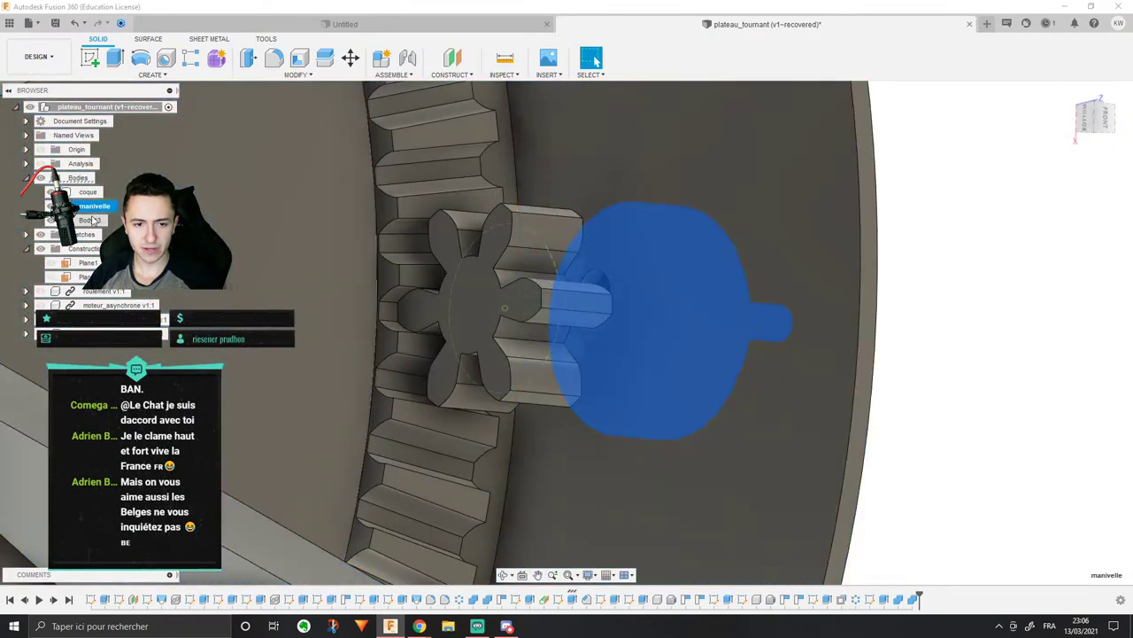
click(90, 220)
click(92, 221)
text(plateau)
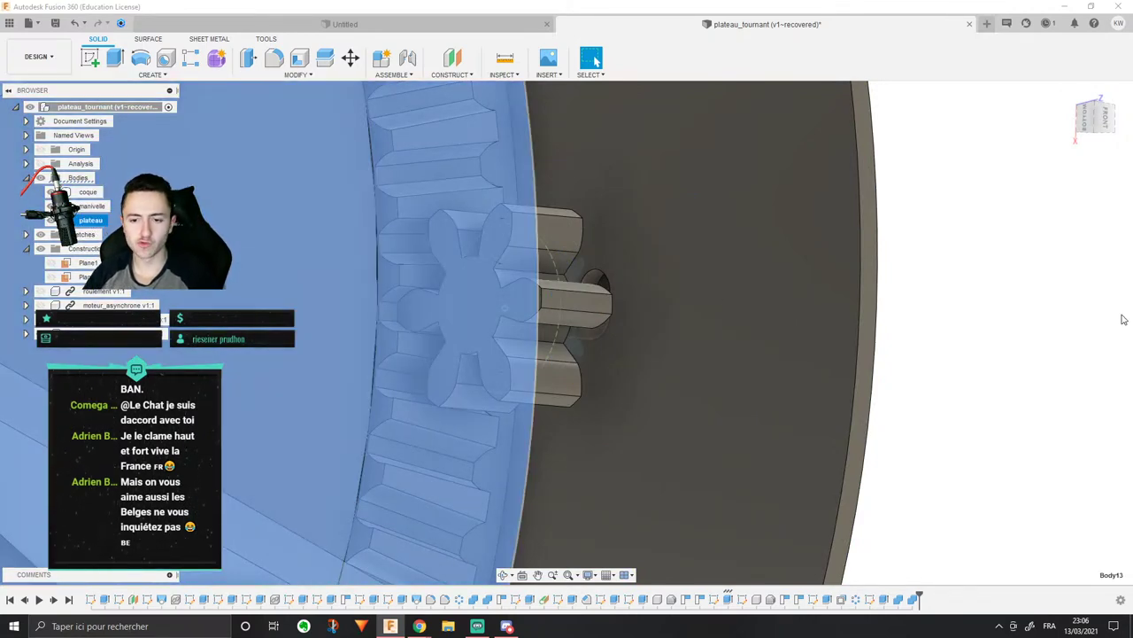
click(998, 399)
middle_drag(998, 398, 915, 486)
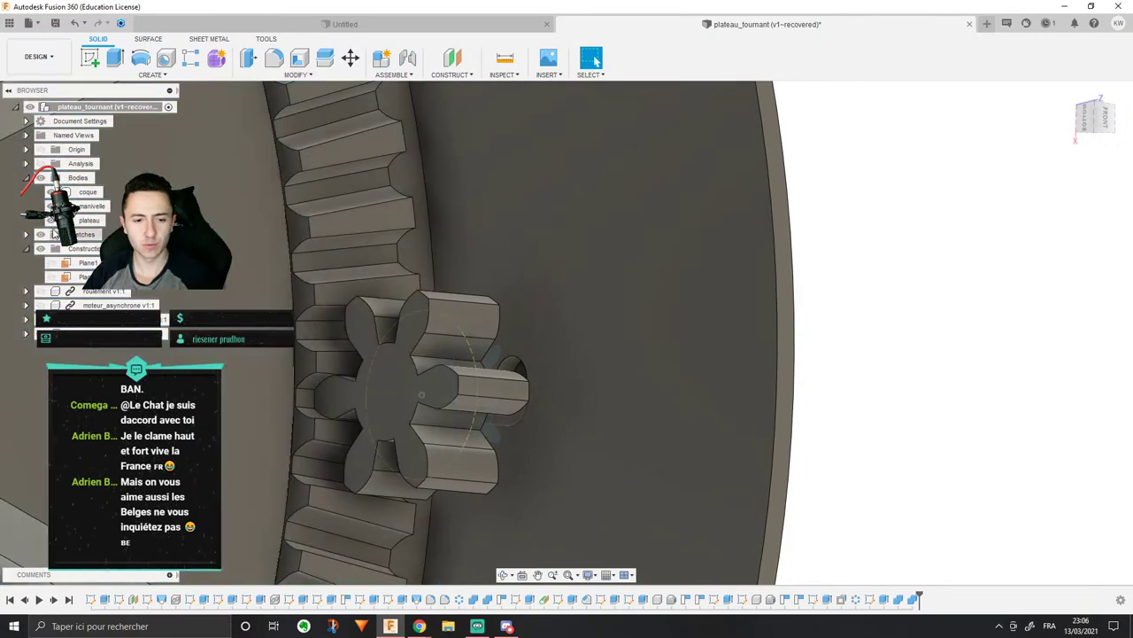
Step: Hide the plateau body and examine how the gear and its shaft sit in the coque's wall hole
click(47, 221)
scroll(401, 309, down, 3)
click(318, 278)
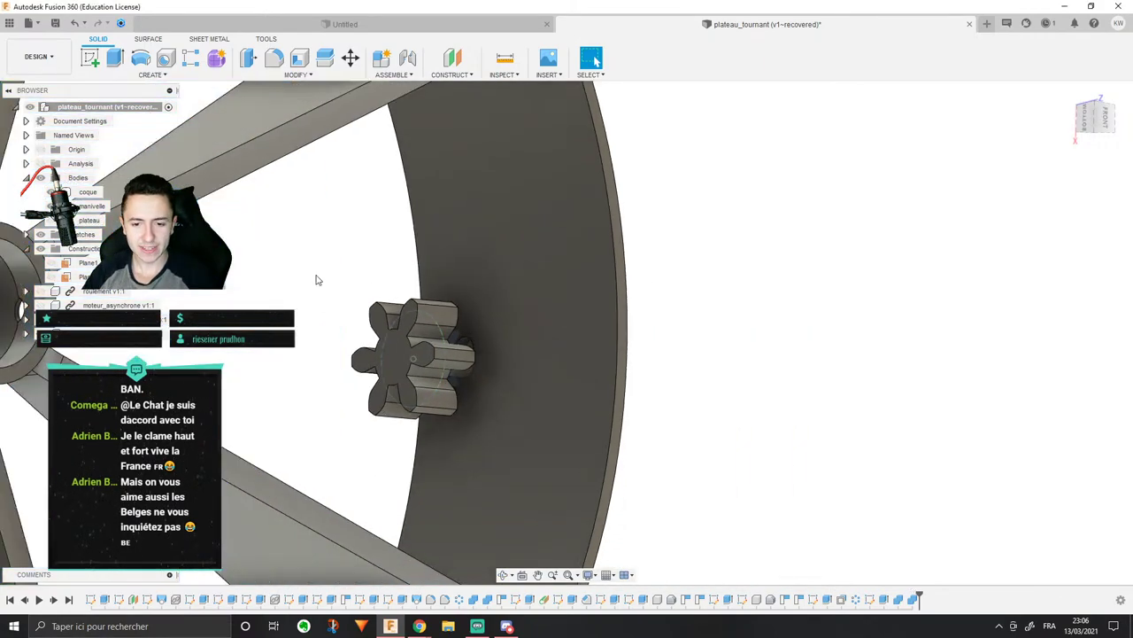
middle_drag(365, 329, 469, 229)
scroll(479, 345, down, 3)
scroll(501, 358, up, 5)
scroll(455, 364, down, 3)
scroll(568, 384, down, 3)
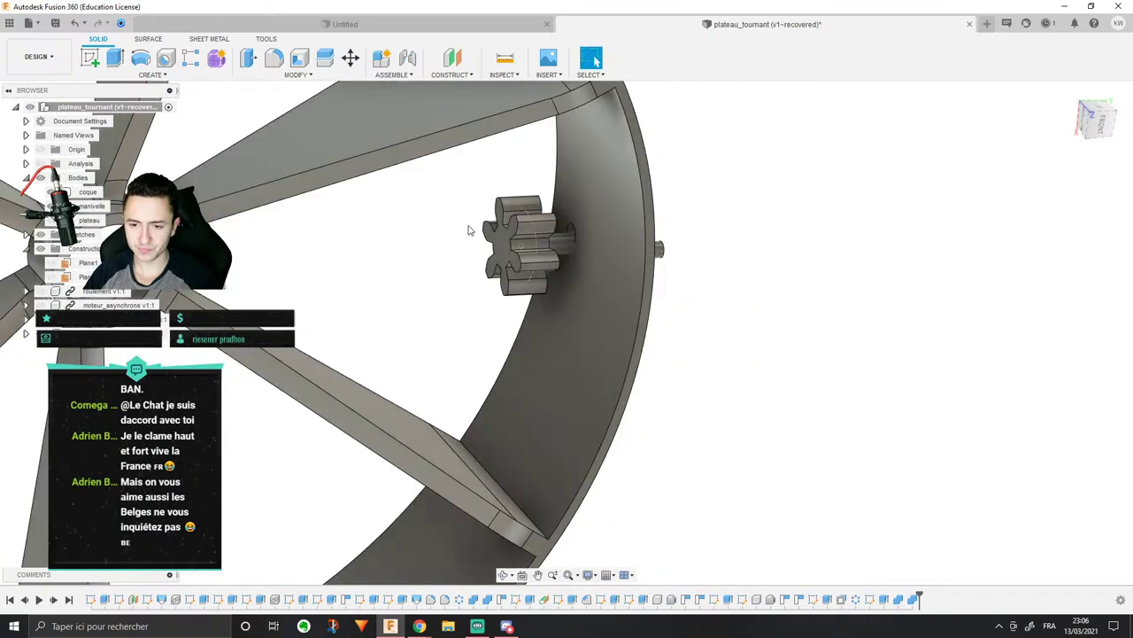
scroll(522, 235, up, 4)
scroll(505, 235, down, 3)
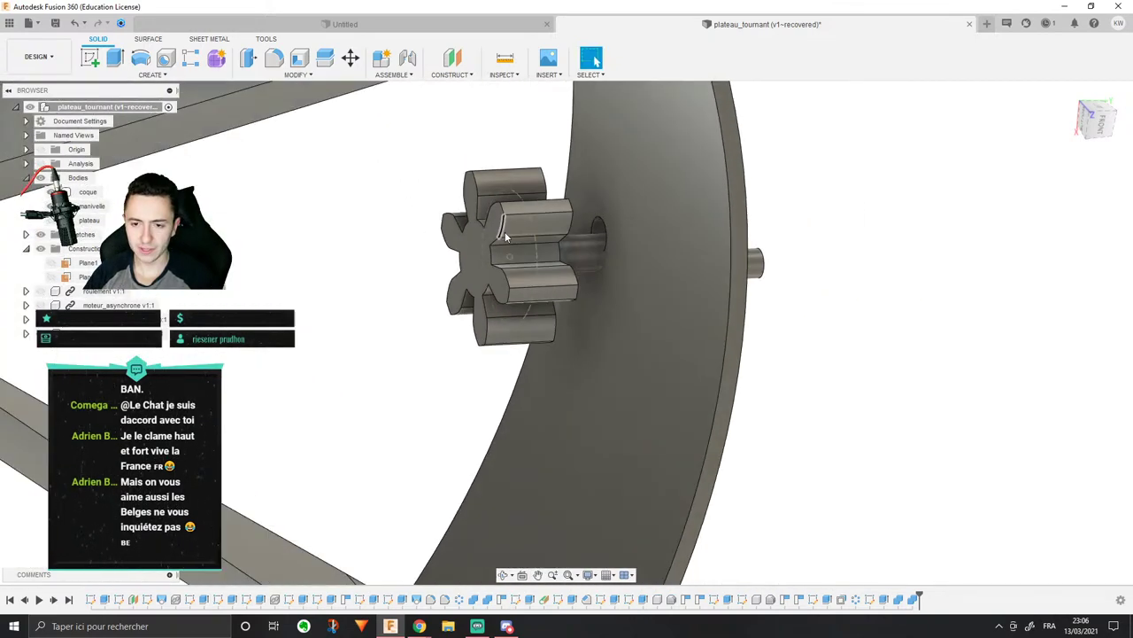
scroll(493, 235, up, 2)
scroll(446, 265, up, 2)
scroll(473, 245, down, 3)
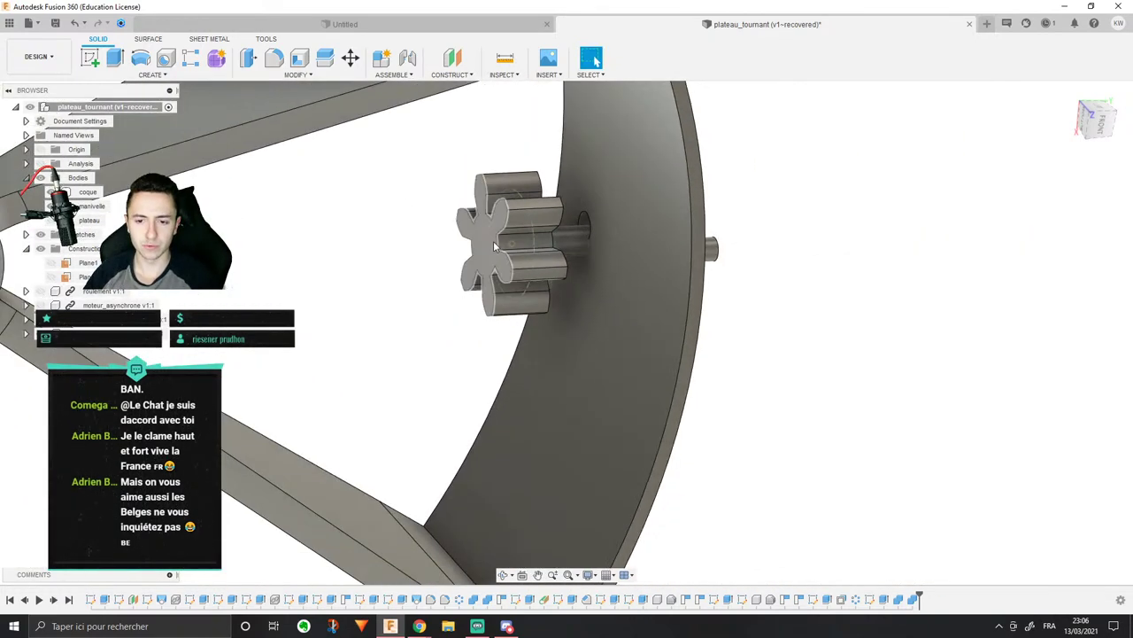
click(493, 247)
middle_drag(418, 252, 162, 156)
scroll(604, 269, down, 3)
click(116, 62)
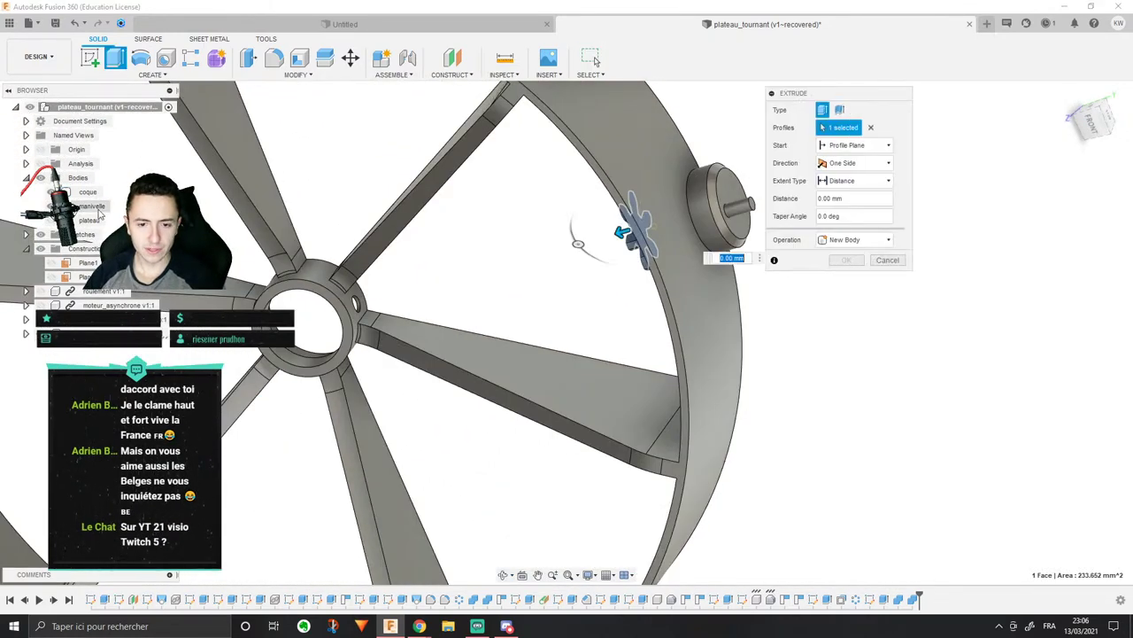
click(889, 260)
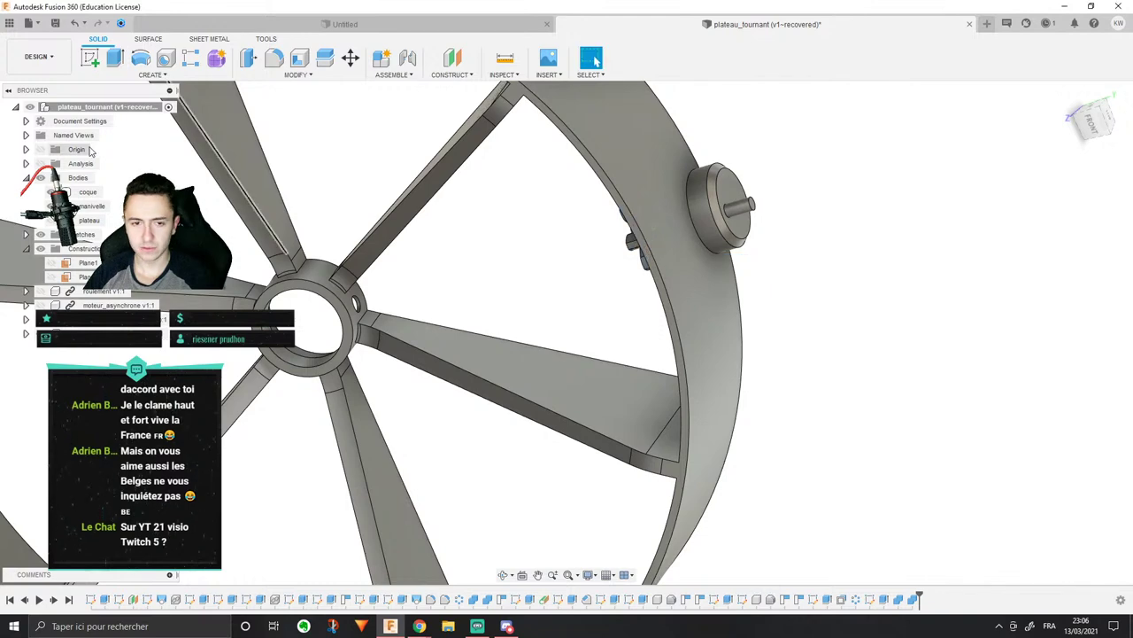
Step: Start an Extrude of the small circle profile in the centre of the hub
shift+middle_drag(741, 253, 782, 221)
scroll(658, 199, up, 3)
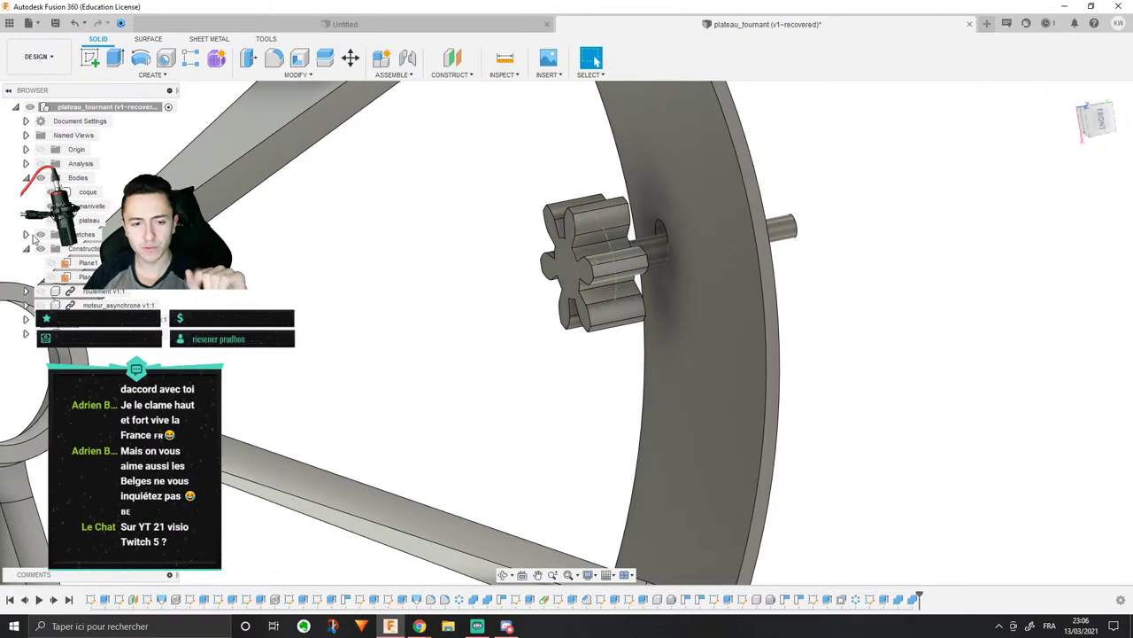
click(27, 235)
middle_drag(397, 311, 509, 261)
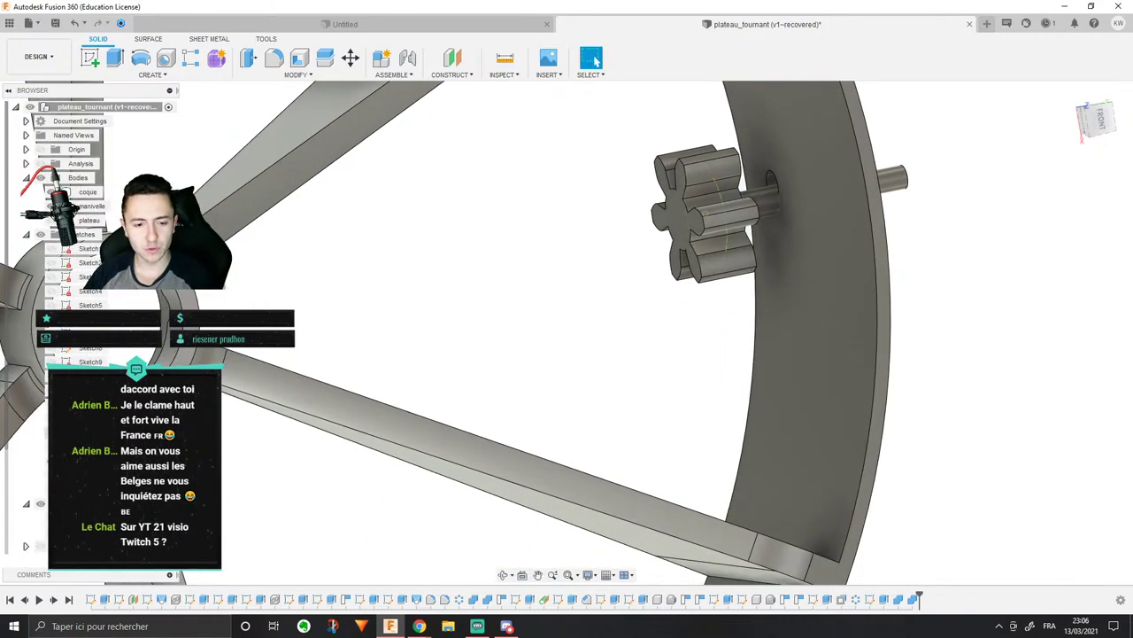
shift+middle_drag(399, 349, 296, 314)
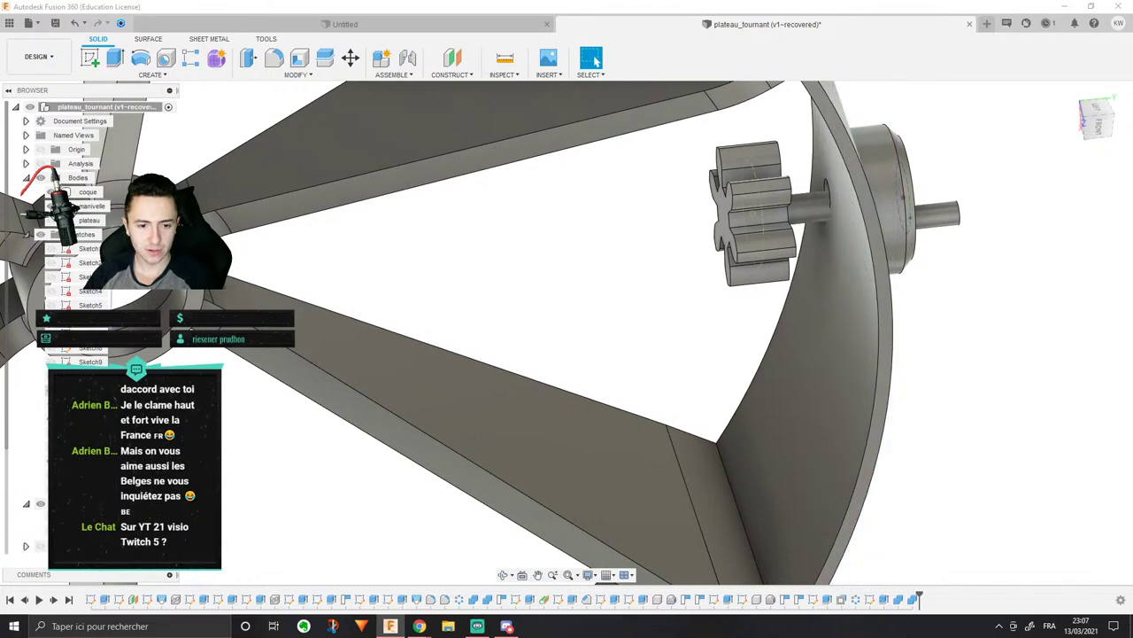
middle_drag(409, 330, 478, 301)
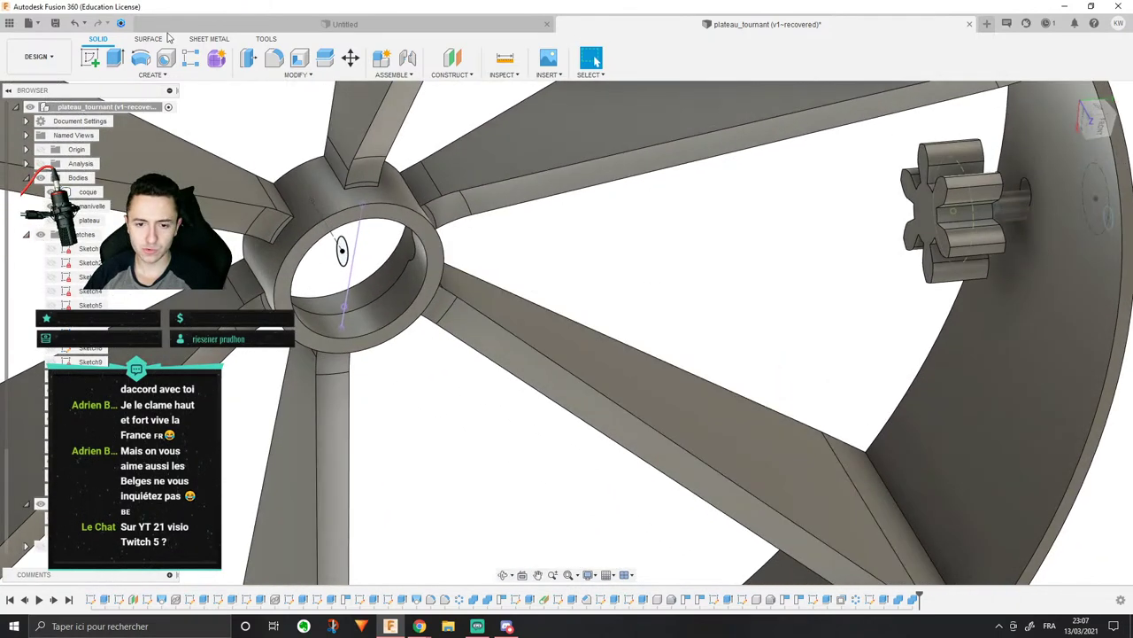
click(115, 58)
scroll(344, 258, up, 2)
click(342, 252)
scroll(708, 285, down, 3)
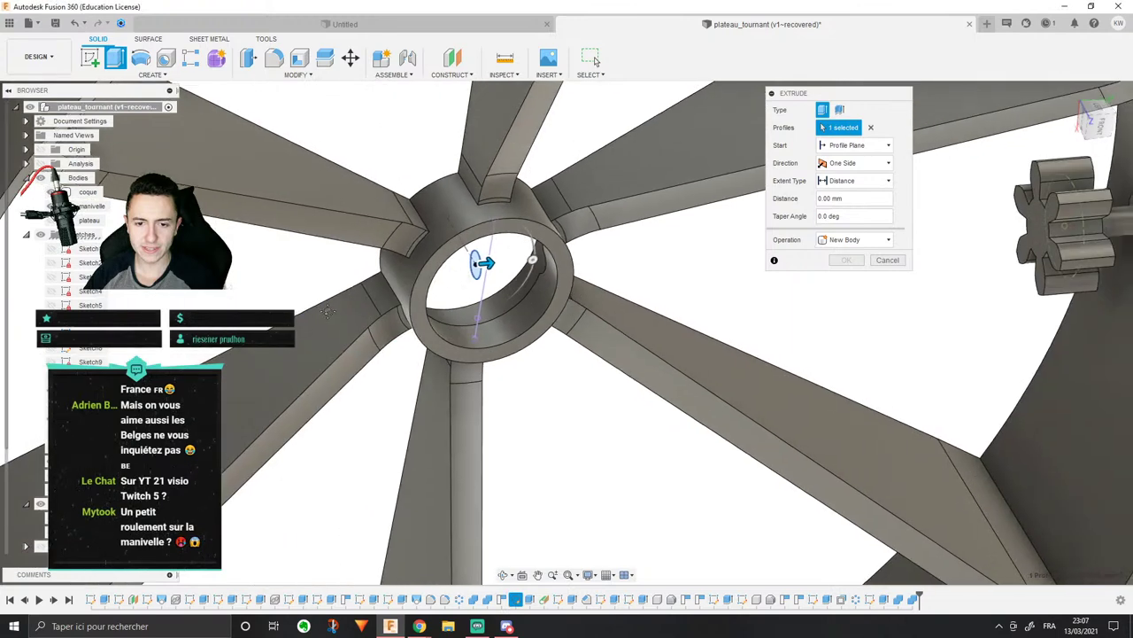
scroll(714, 280, up, 1)
middle_drag(1091, 249, 401, 317)
scroll(713, 279, up, 2)
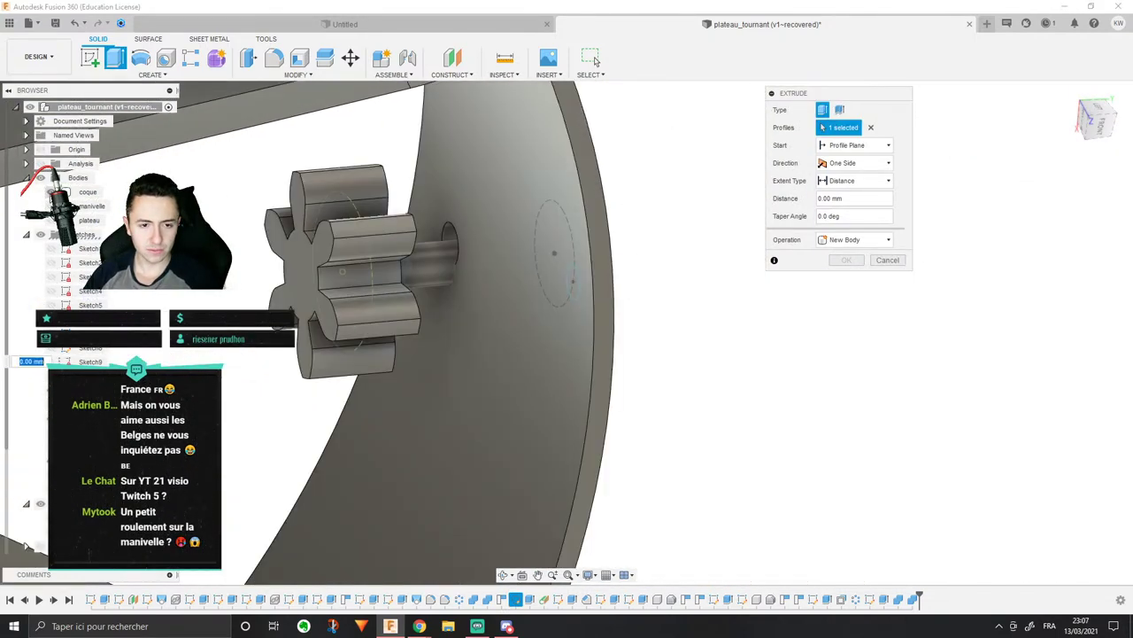
Step: Hide the manivelle body and the gear component to expose the shaft hole in the coque
click(50, 191)
click(50, 191)
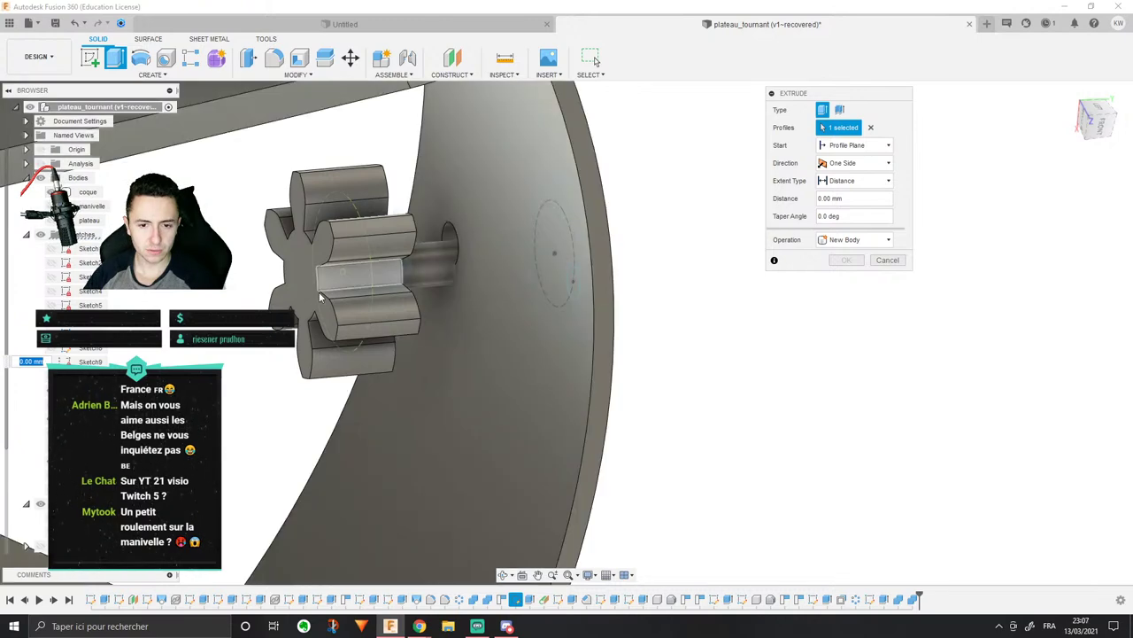
scroll(55, 167, down, 1)
click(39, 545)
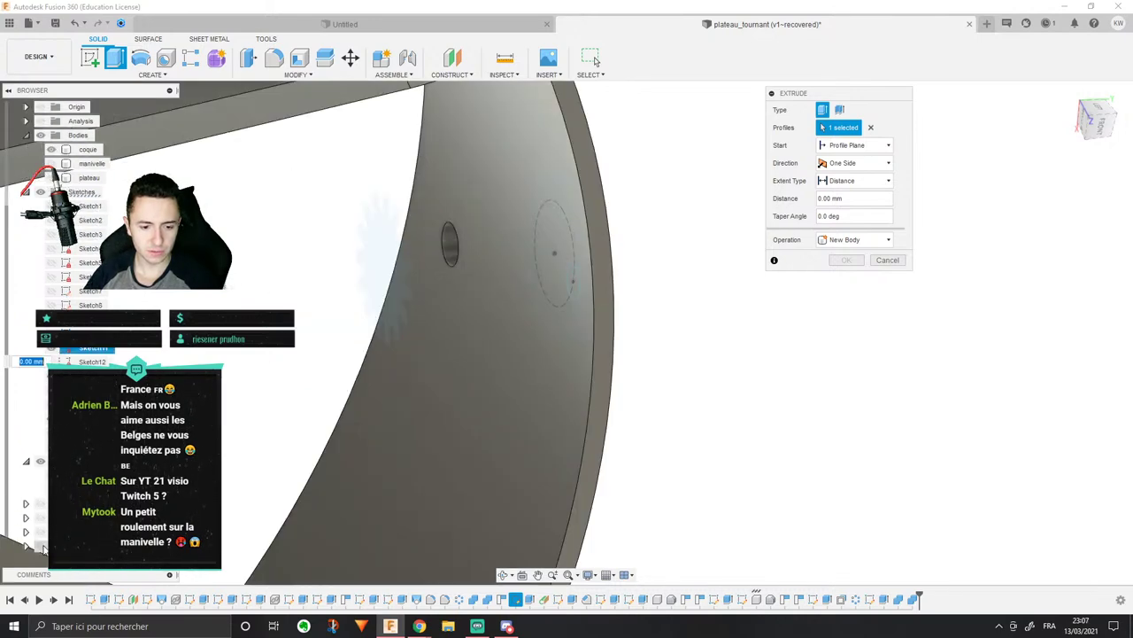
Step: Try to extrude the circle about 2.4 mm as a new body, using the coque's inner wall face as the start object
shift+middle_drag(480, 234, 549, 209)
click(844, 147)
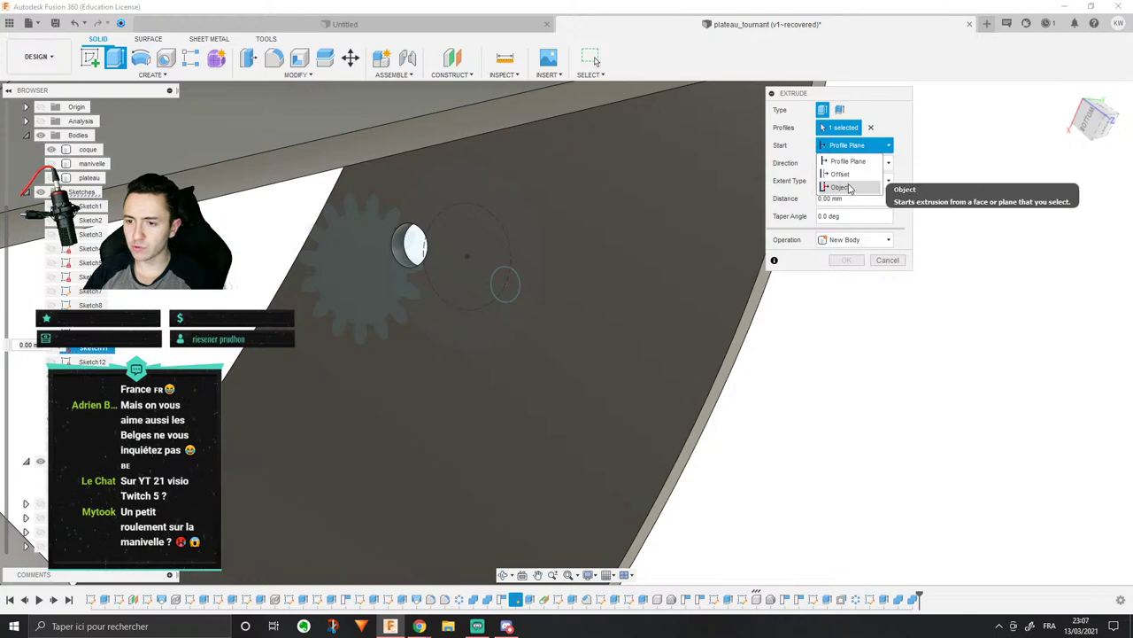
click(851, 188)
click(408, 194)
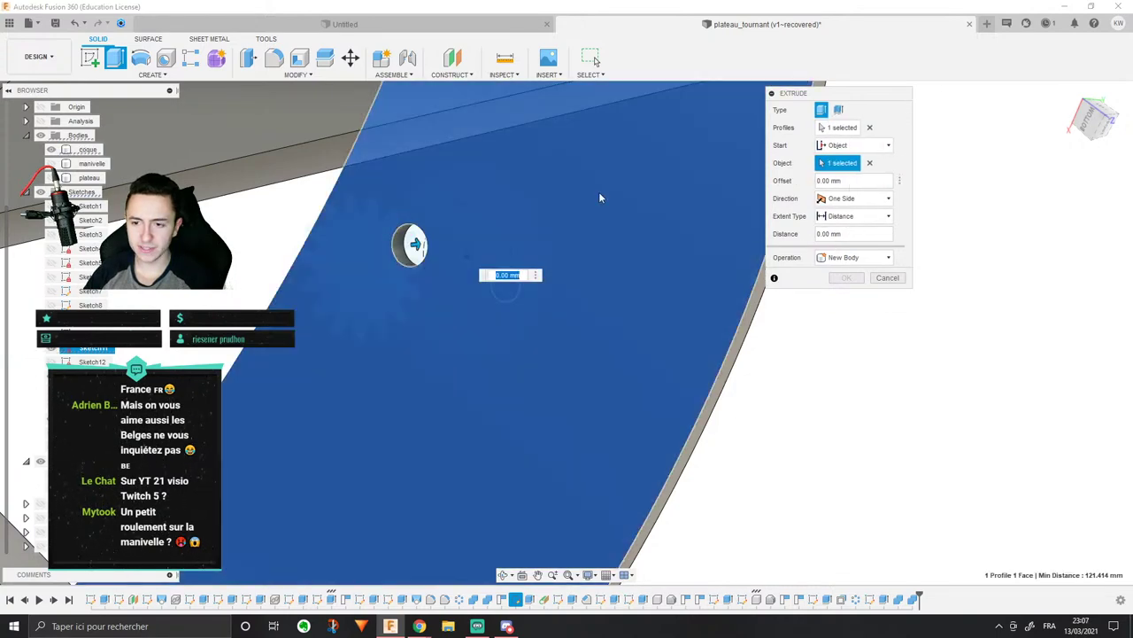
shift+middle_drag(600, 197, 493, 252)
drag(513, 227, 529, 225)
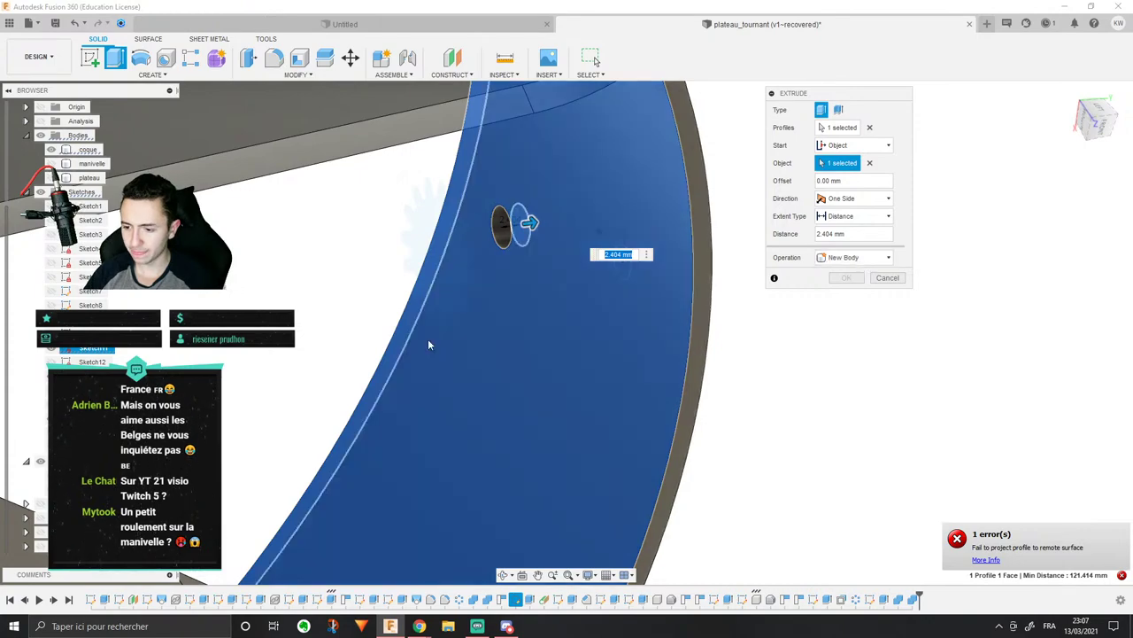
scroll(431, 344, down, 3)
middle_drag(431, 345, 609, 264)
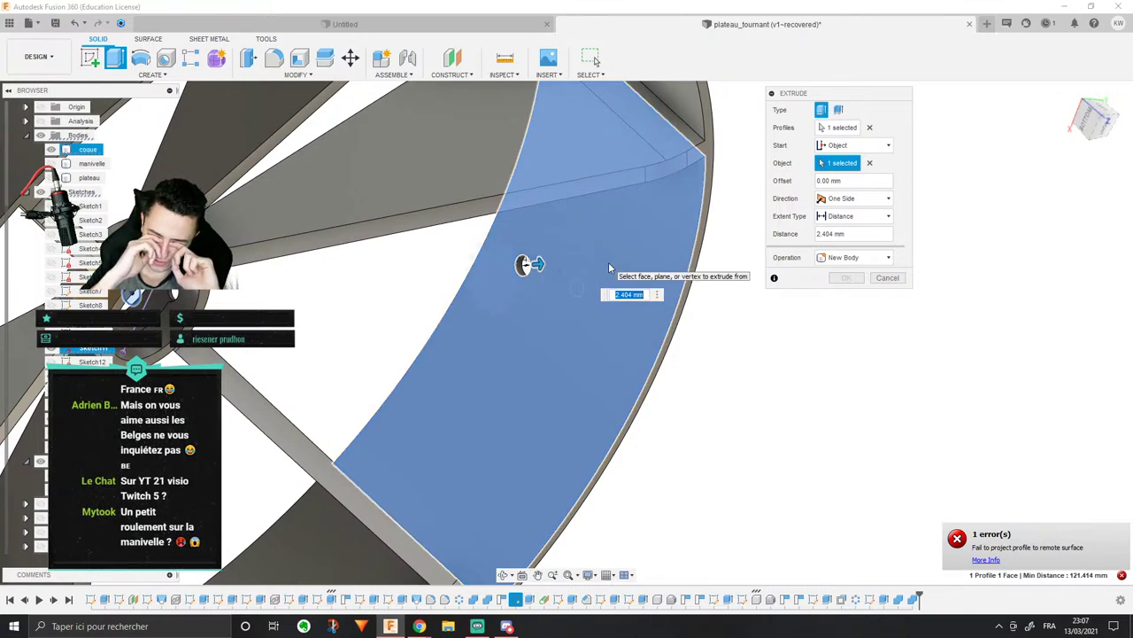
click(590, 271)
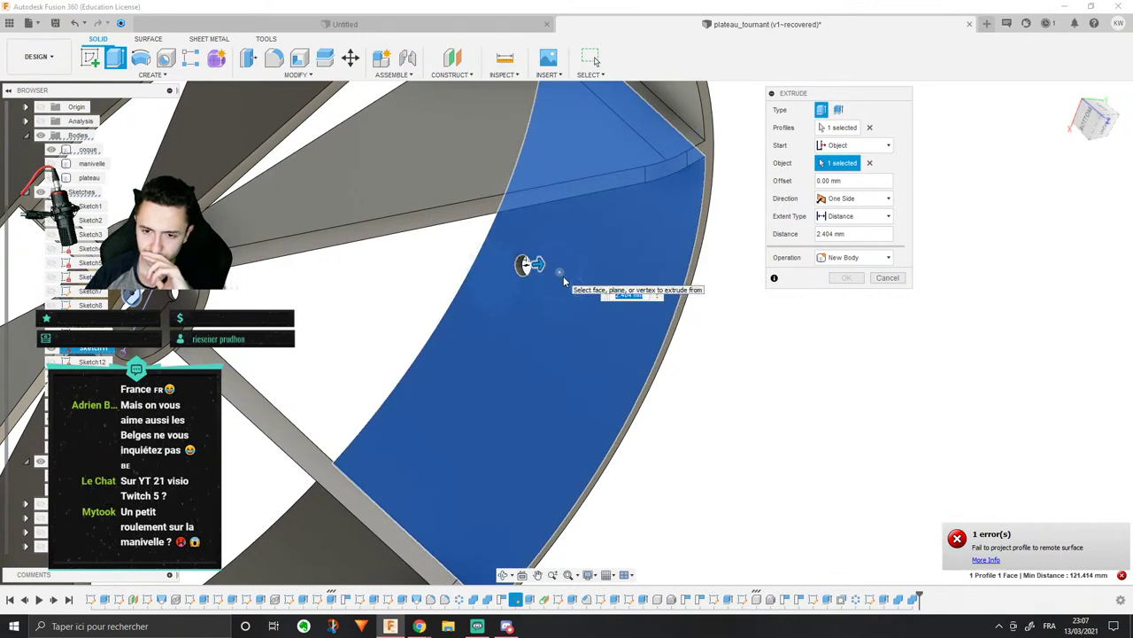
click(888, 277)
Step: Hide the gear component in front of the coque's shaft hole
shift+middle_drag(670, 272, 615, 268)
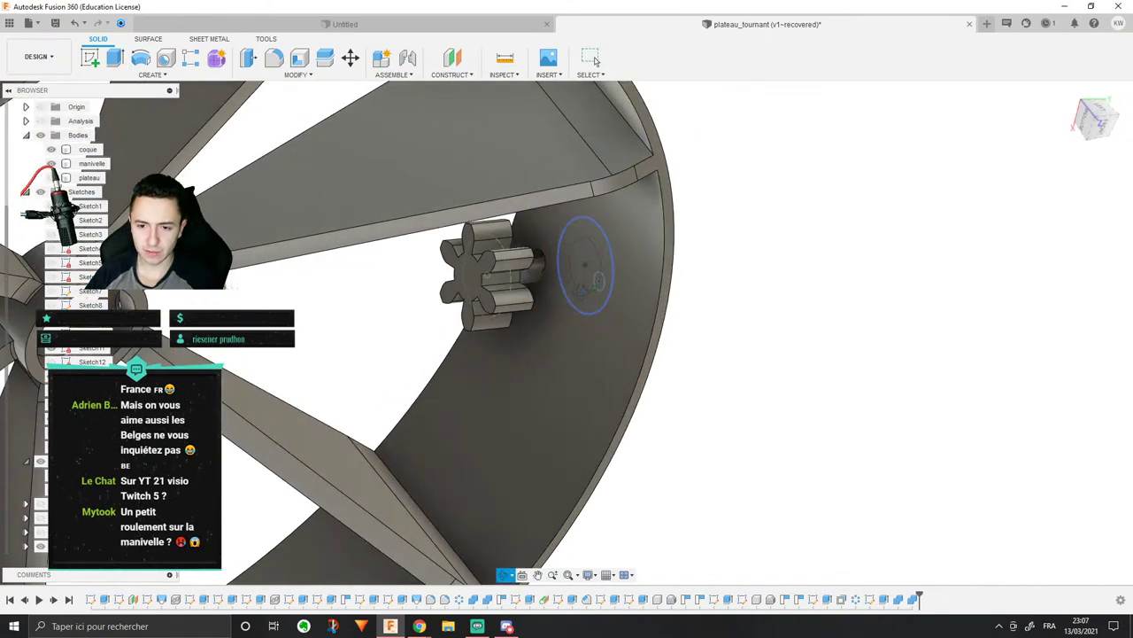
scroll(552, 269, up, 3)
scroll(540, 233, up, 3)
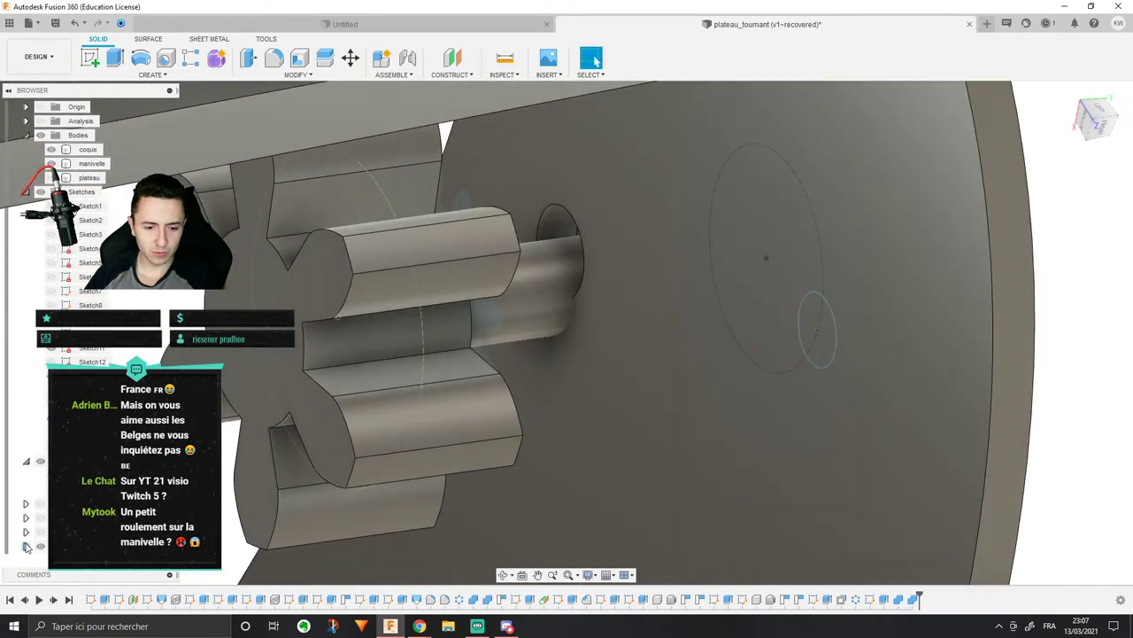
click(39, 547)
click(152, 76)
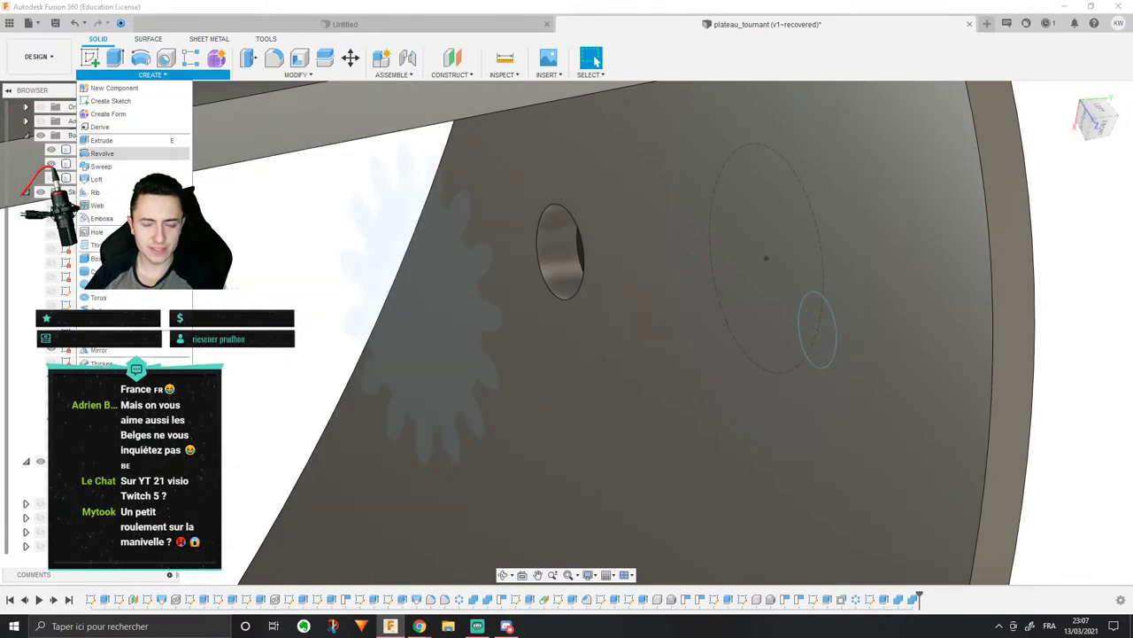
click(164, 181)
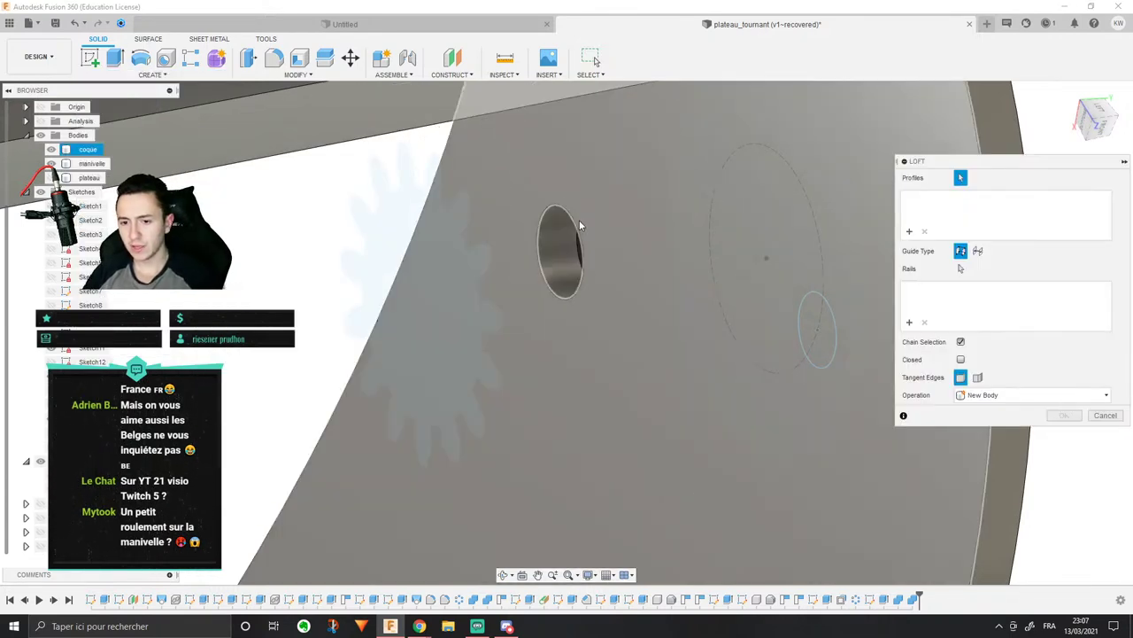
click(576, 226)
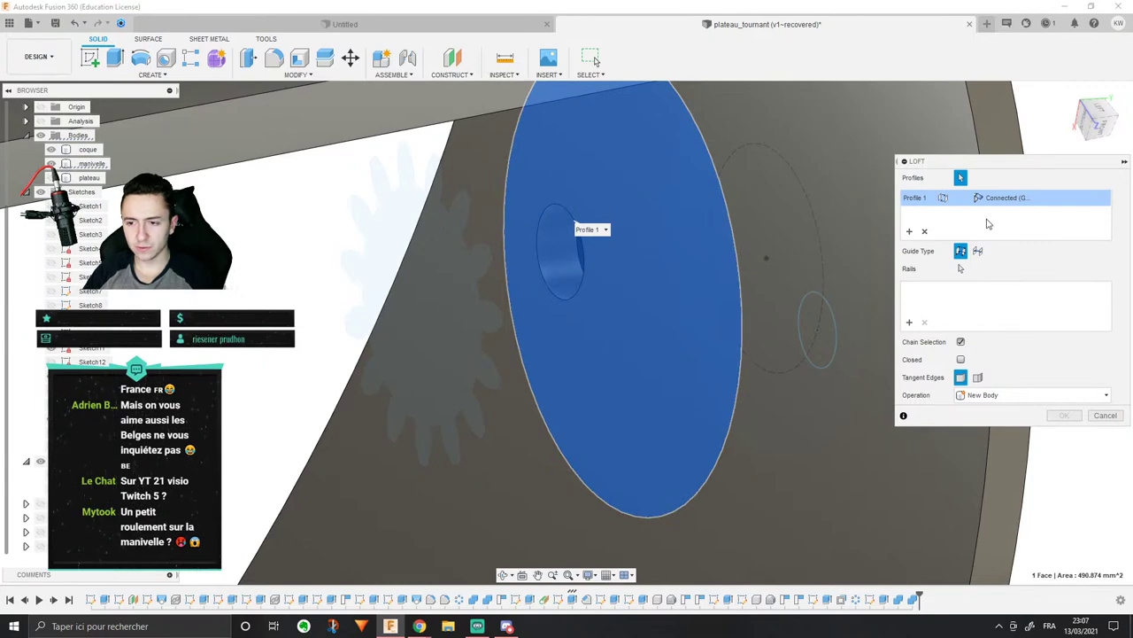
key(Escape)
scroll(596, 223, down, 6)
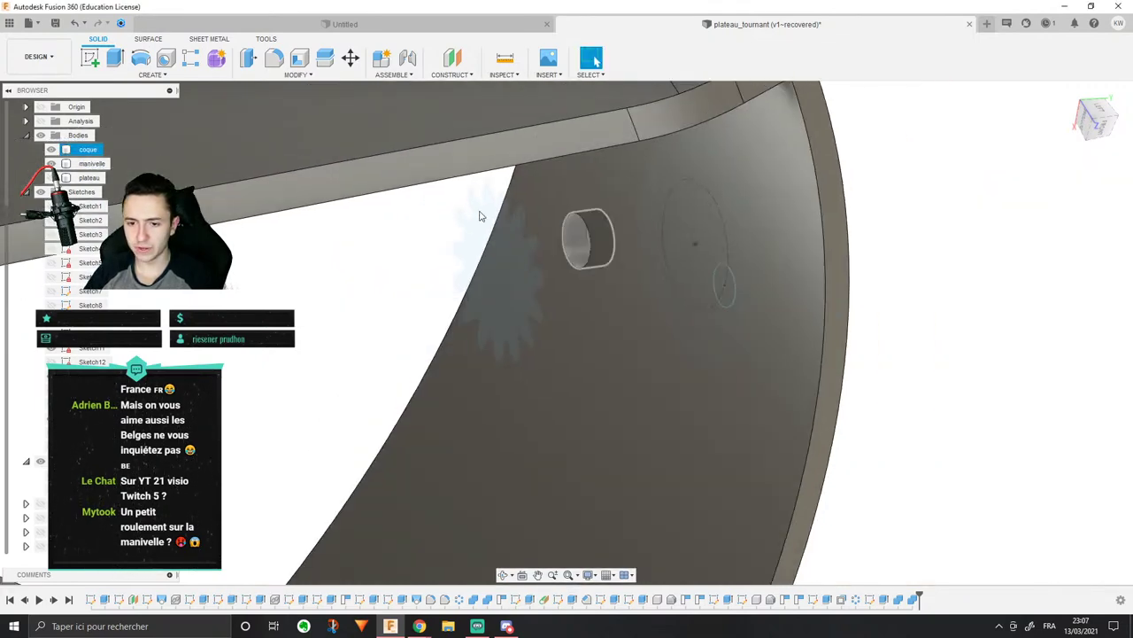
Step: Create a new sketch on the vertical YZ origin plane through the hub
shift+middle_drag(501, 273, 464, 305)
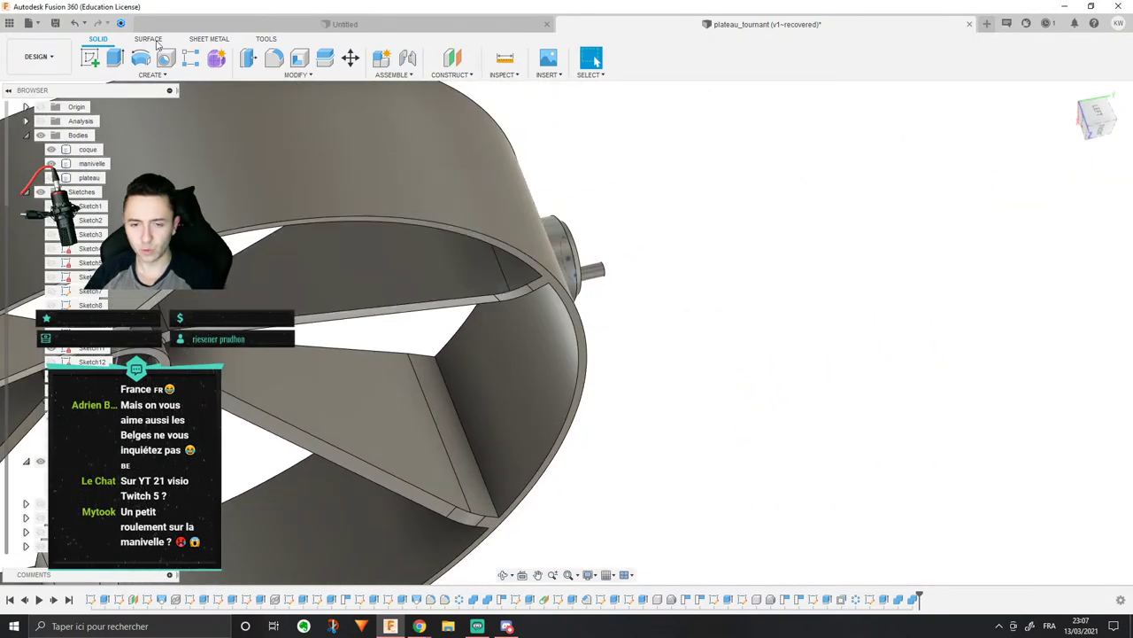
click(88, 61)
middle_drag(399, 331, 638, 194)
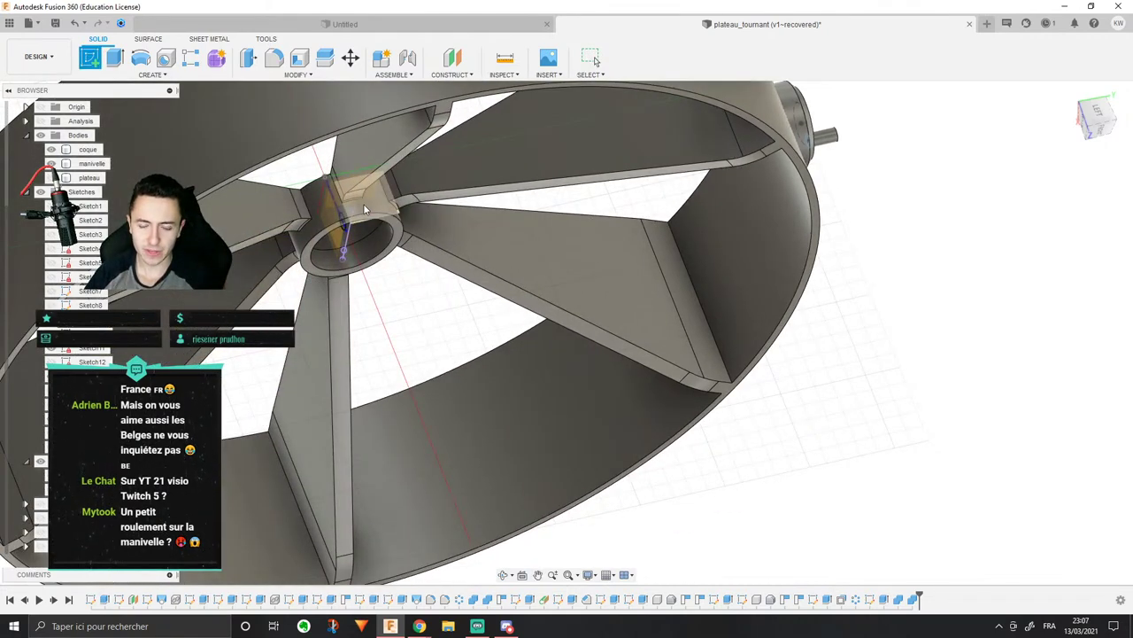
click(363, 205)
Step: Include the inner and outer circular edges of the coque's shaft hole as 3D geometry in the sketch, with the manivelle body hidden
click(150, 74)
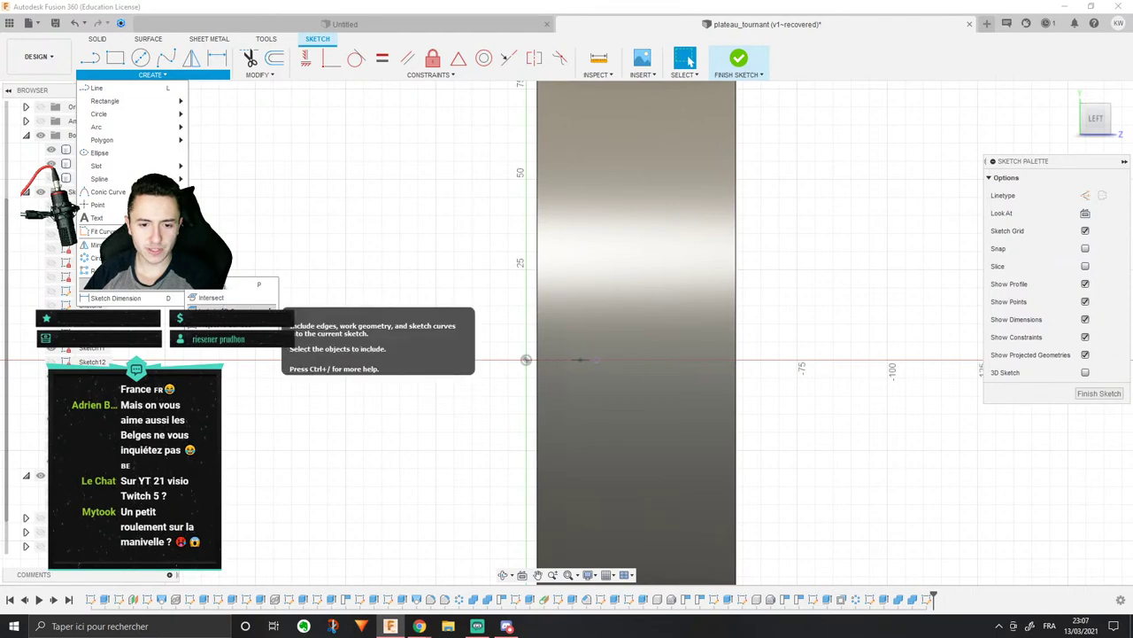
click(232, 309)
shift+middle_drag(324, 296, 749, 116)
middle_drag(732, 509, 43, 542)
scroll(40, 541, down, 1)
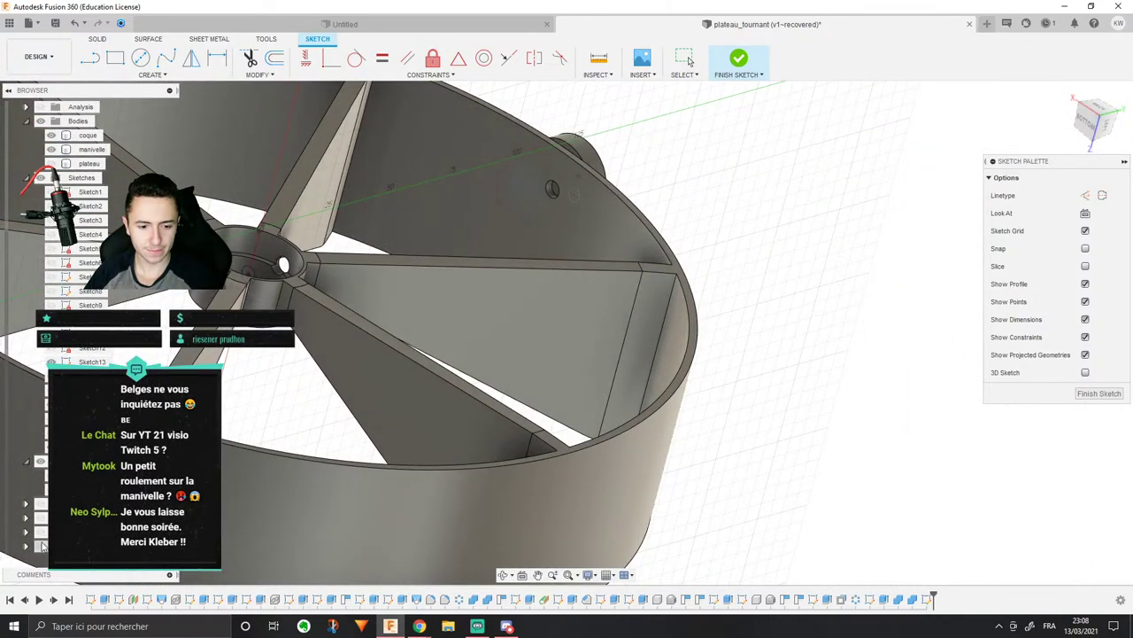
scroll(617, 292, down, 2)
middle_drag(617, 292, 534, 425)
scroll(243, 309, up, 4)
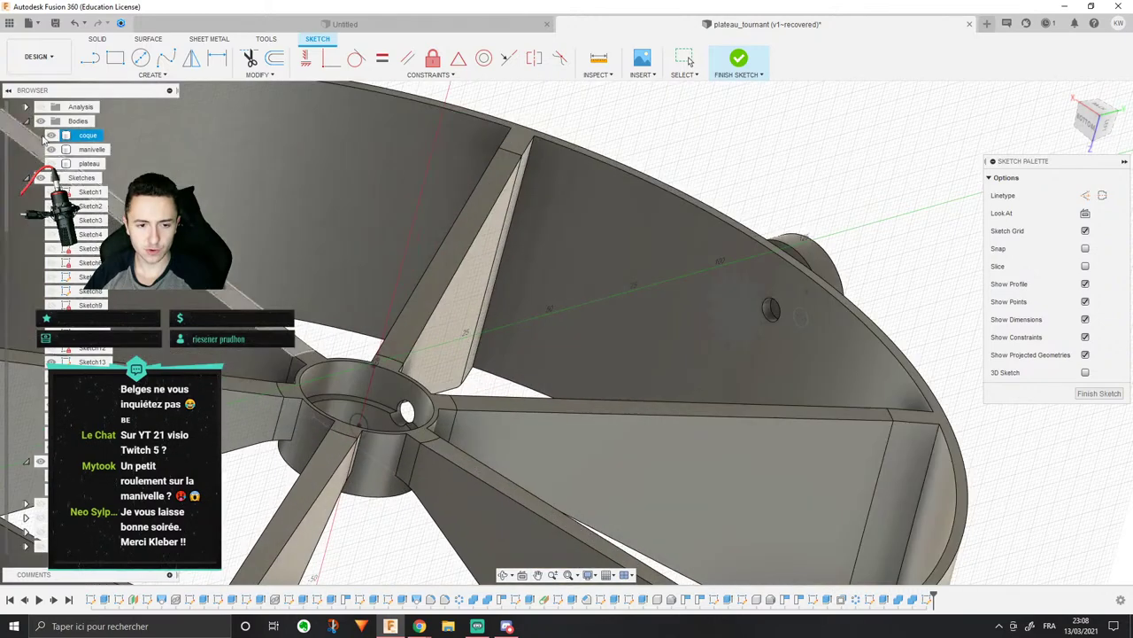
click(64, 136)
scroll(760, 350, up, 5)
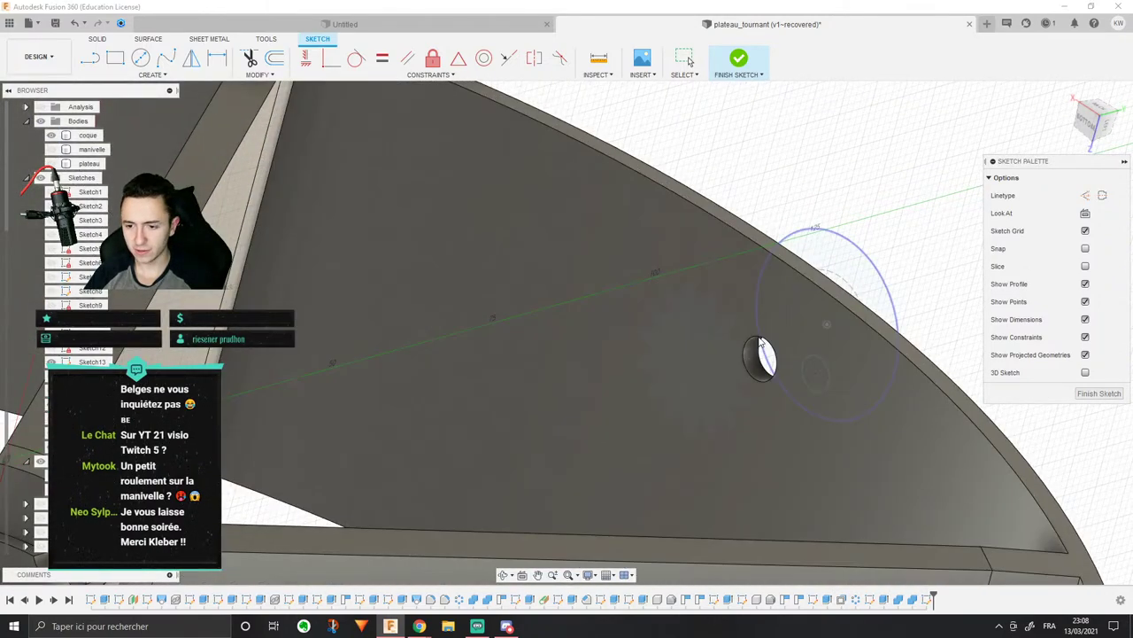
shift+middle_drag(756, 340, 939, 301)
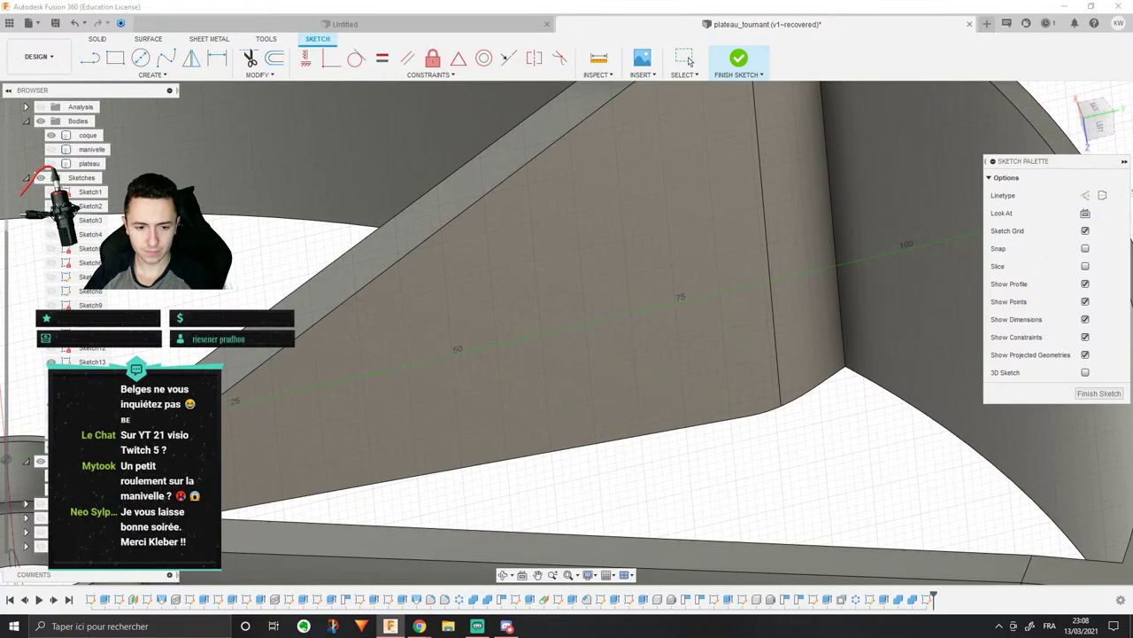
middle_drag(939, 301, 328, 252)
mouse_move(566, 266)
shift+middle_down()
mouse_move(505, 270)
mouse_move(520, 246)
mouse_move(504, 252)
shift+middle_up()
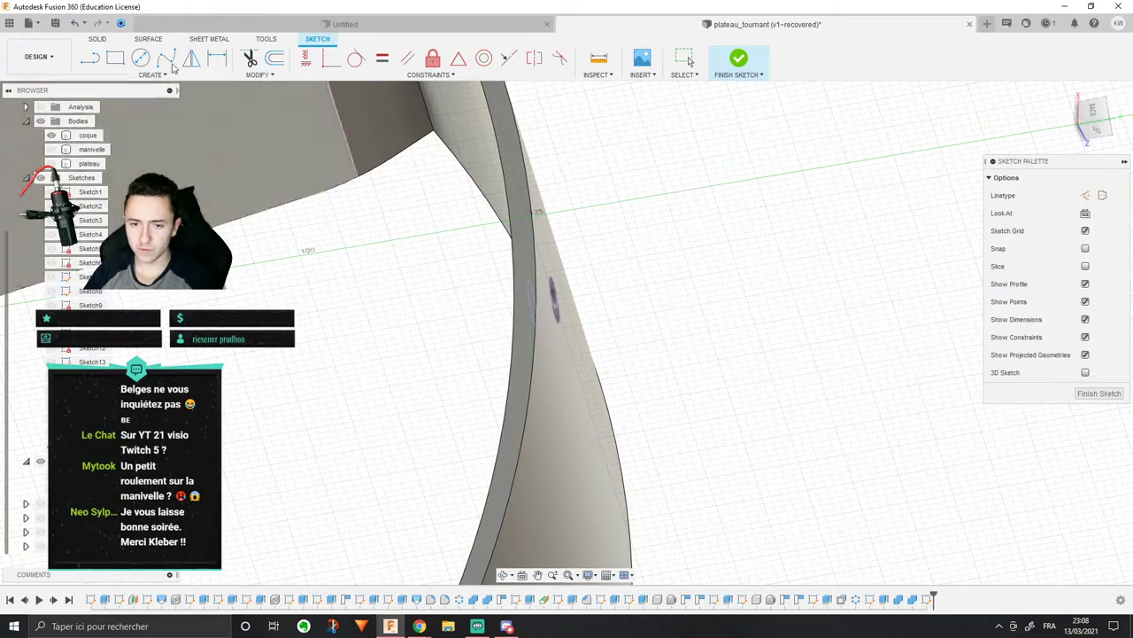
click(113, 41)
click(150, 75)
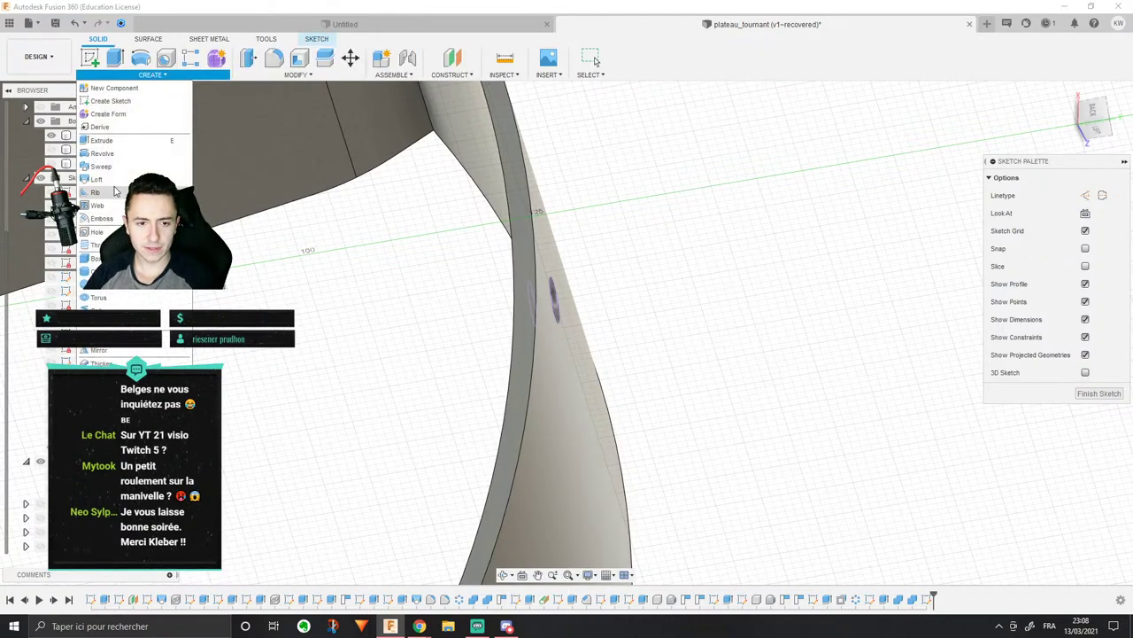
click(102, 186)
scroll(739, 310, up, 2)
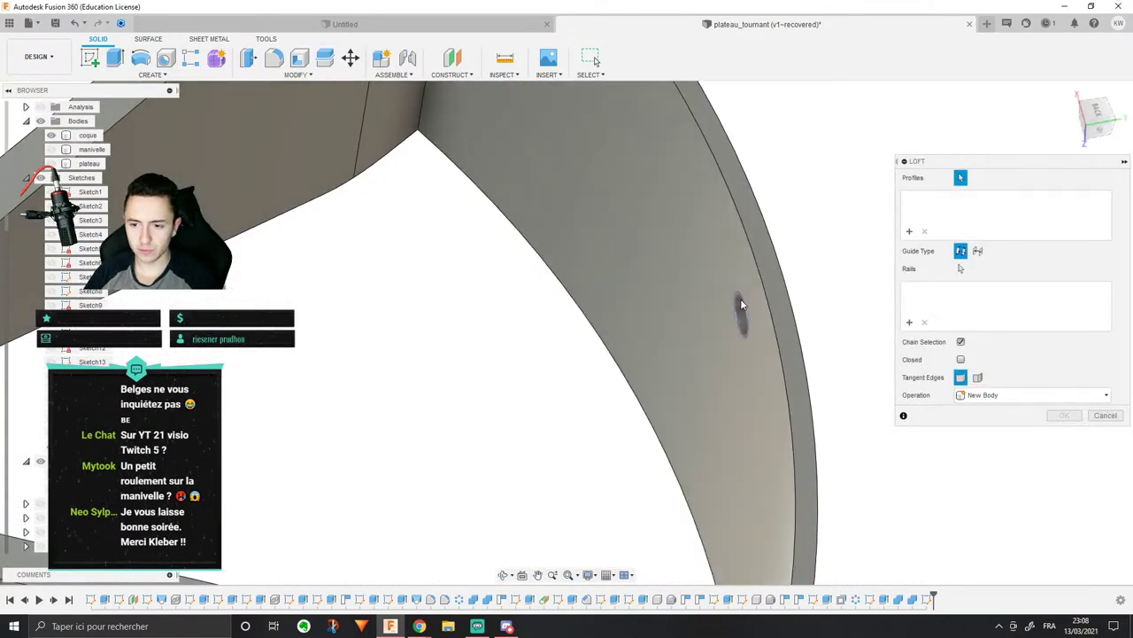
scroll(738, 312, up, 2)
scroll(735, 306, up, 2)
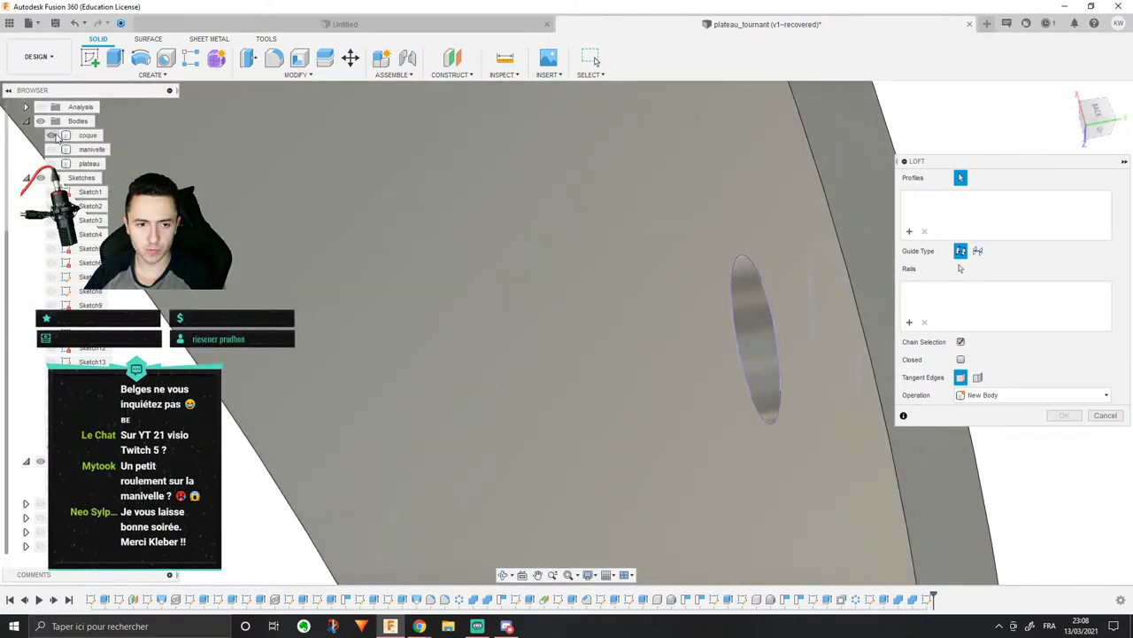
click(52, 134)
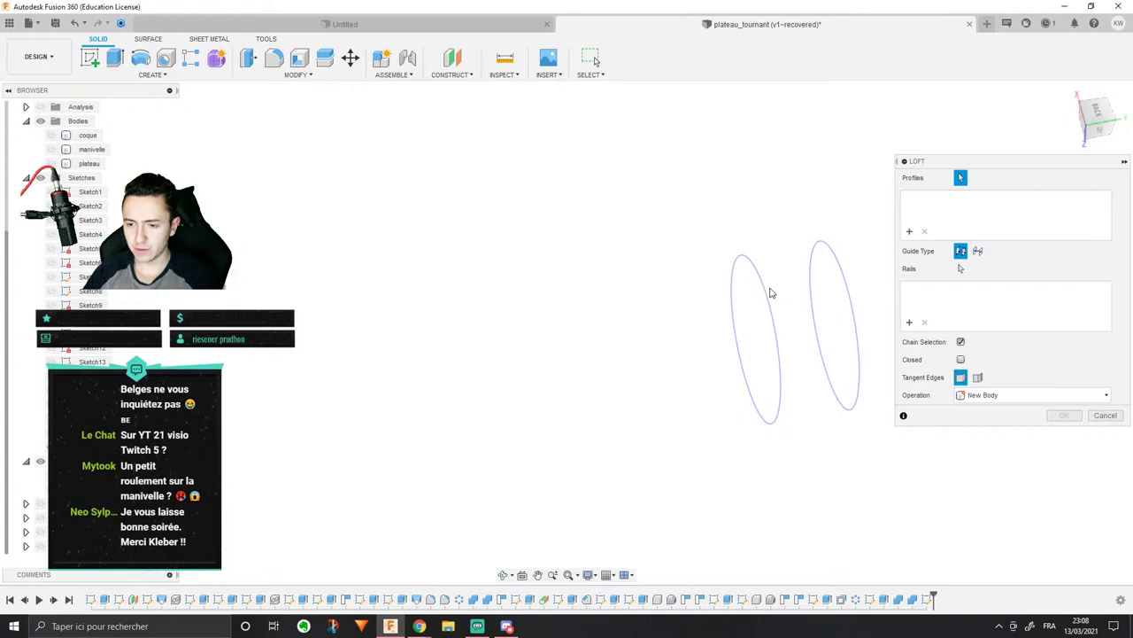
scroll(604, 283, down, 3)
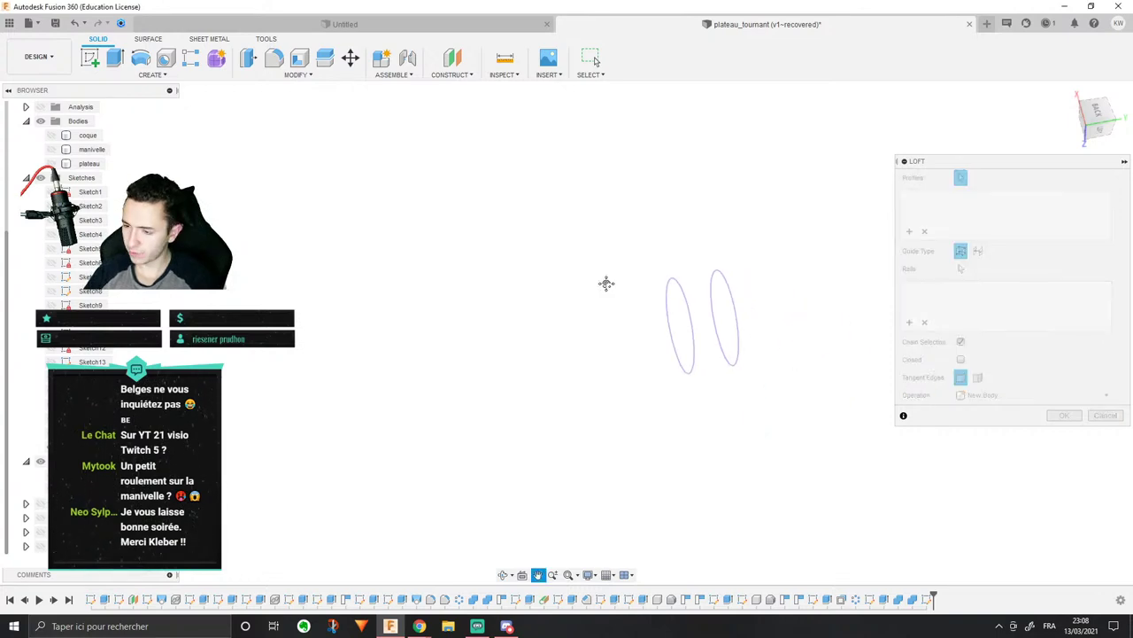
click(1104, 415)
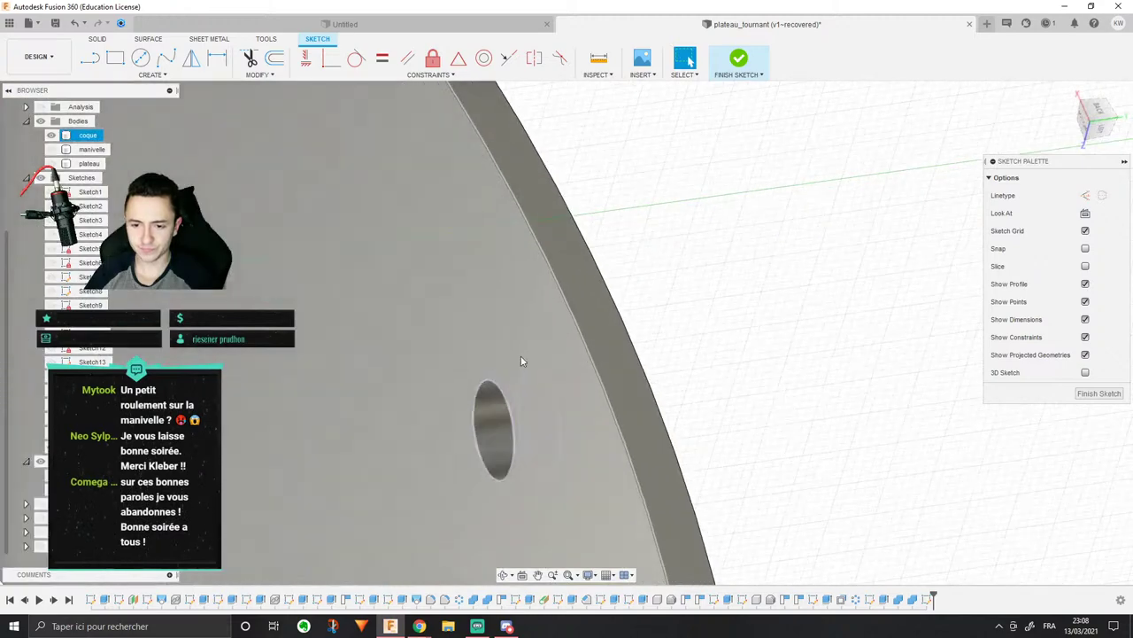
Step: Finish the sketch containing the included edges of the coque's shaft hole
right_click(497, 390)
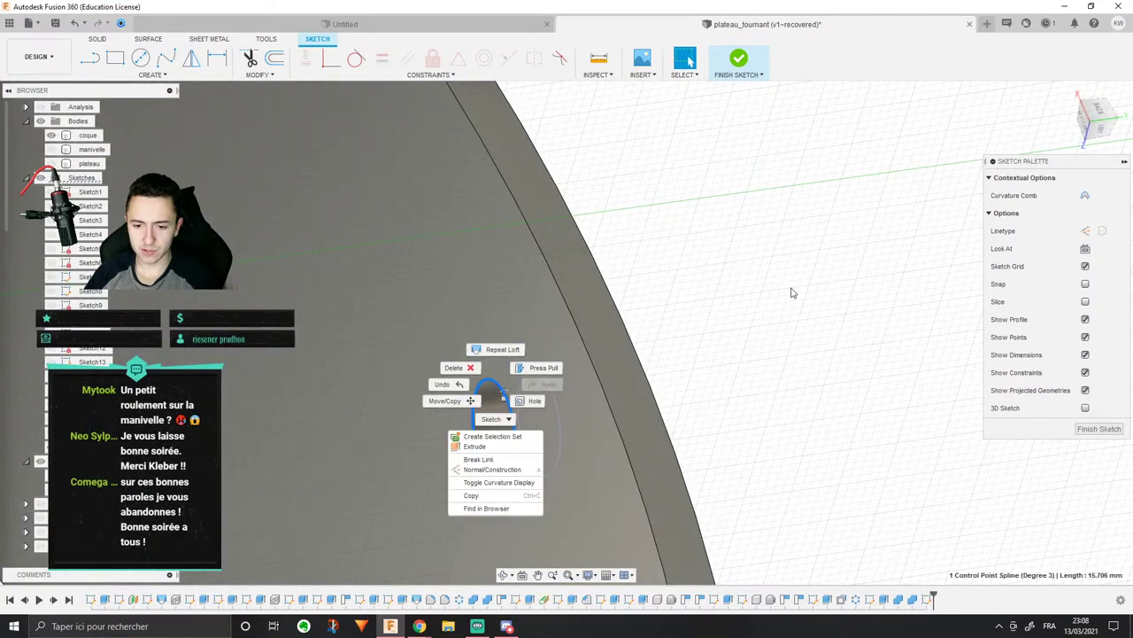
key(Escape)
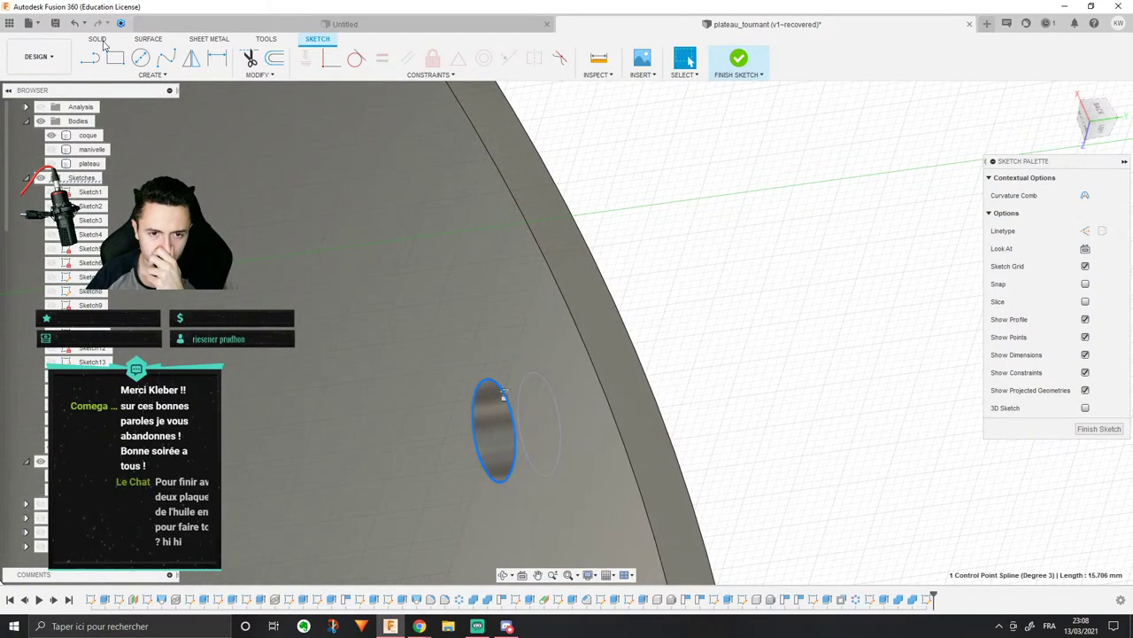
click(137, 77)
click(137, 77)
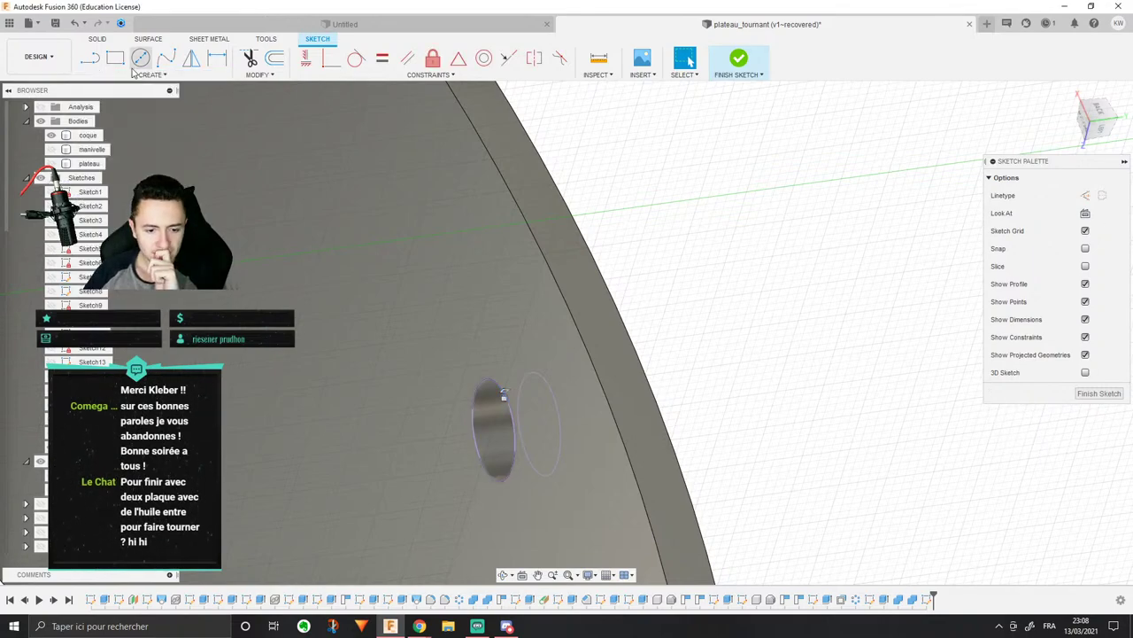
scroll(609, 273, down, 3)
click(1091, 393)
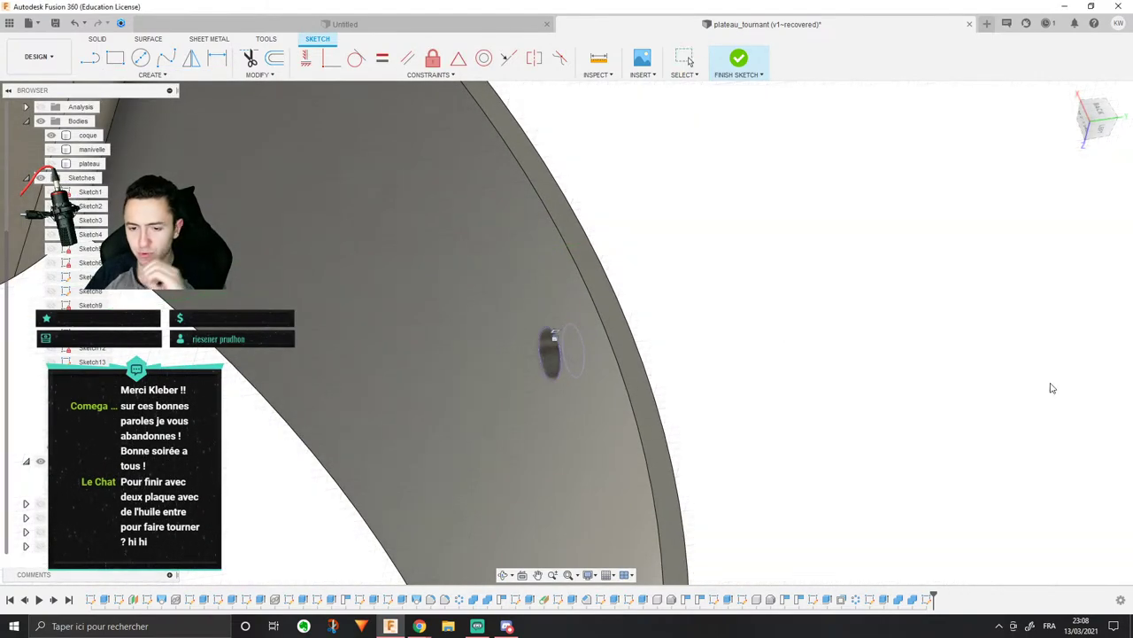
Step: Examine the shaft hole through the coque's outer wall and its two included edge curves from several angles
scroll(756, 298, up, 2)
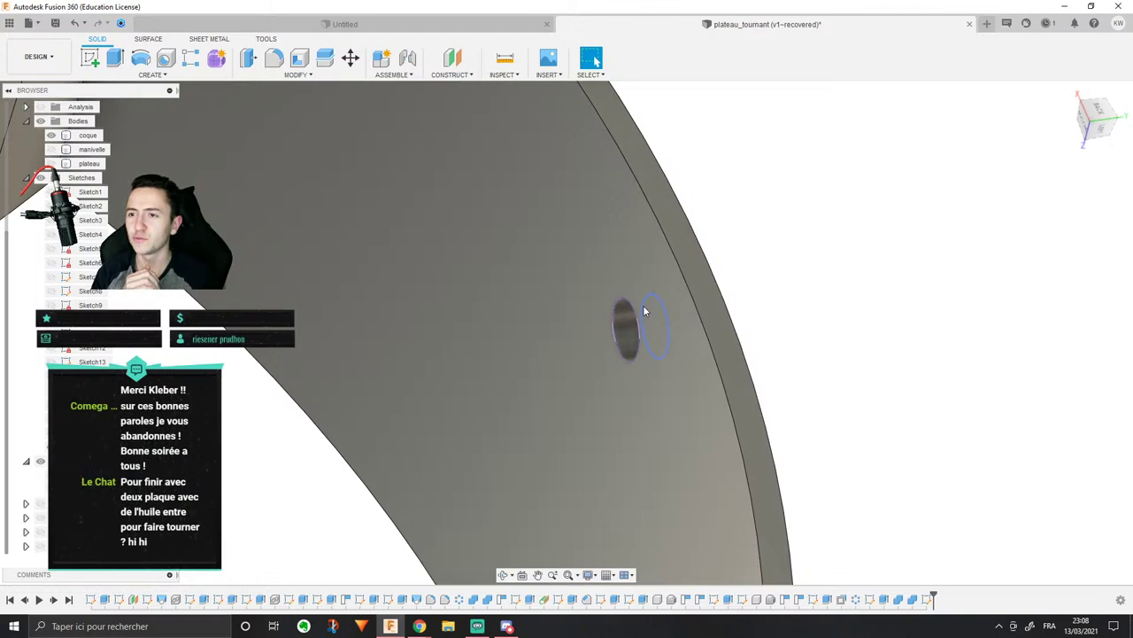
shift+middle_drag(644, 310, 731, 240)
shift+middle_drag(769, 166, 763, 262)
scroll(657, 295, up, 2)
click(549, 305)
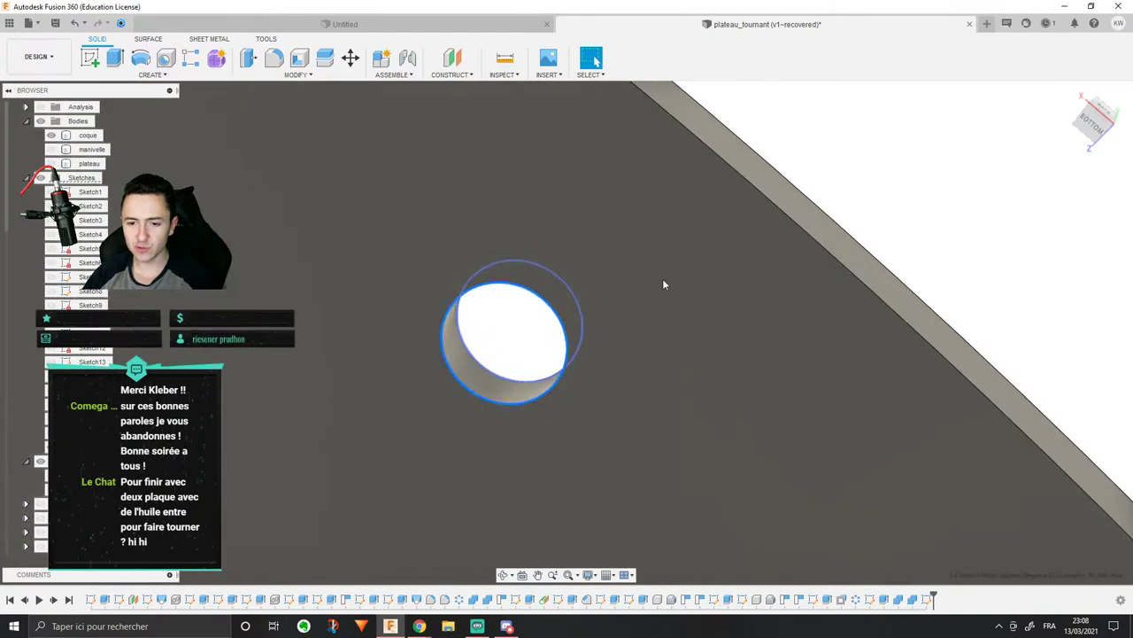
scroll(753, 233, down, 2)
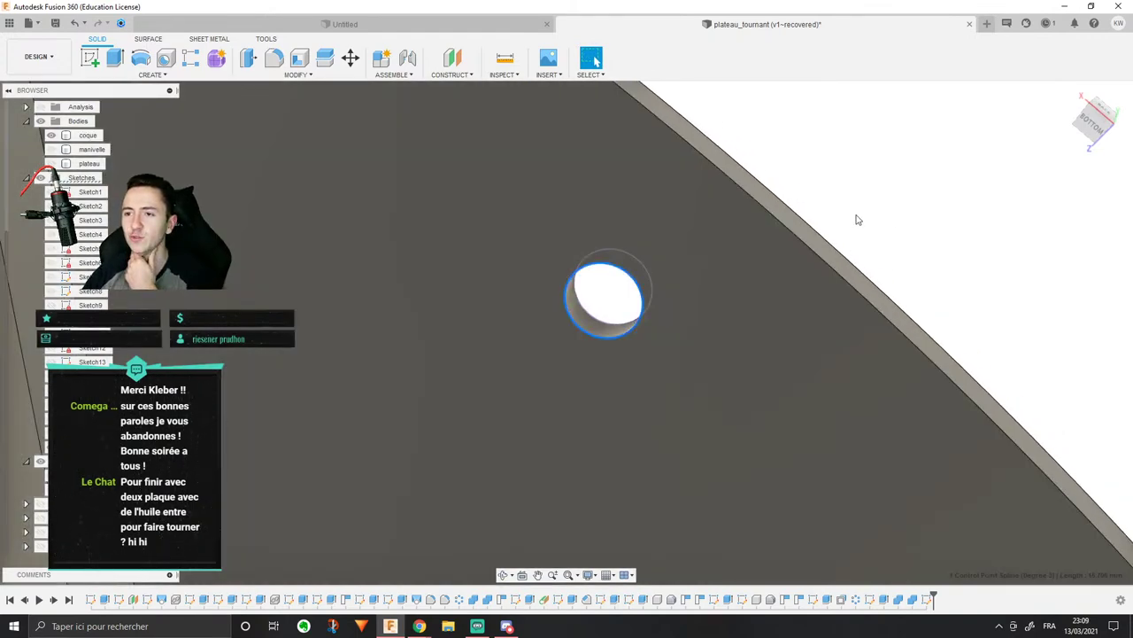
scroll(858, 219, down, 3)
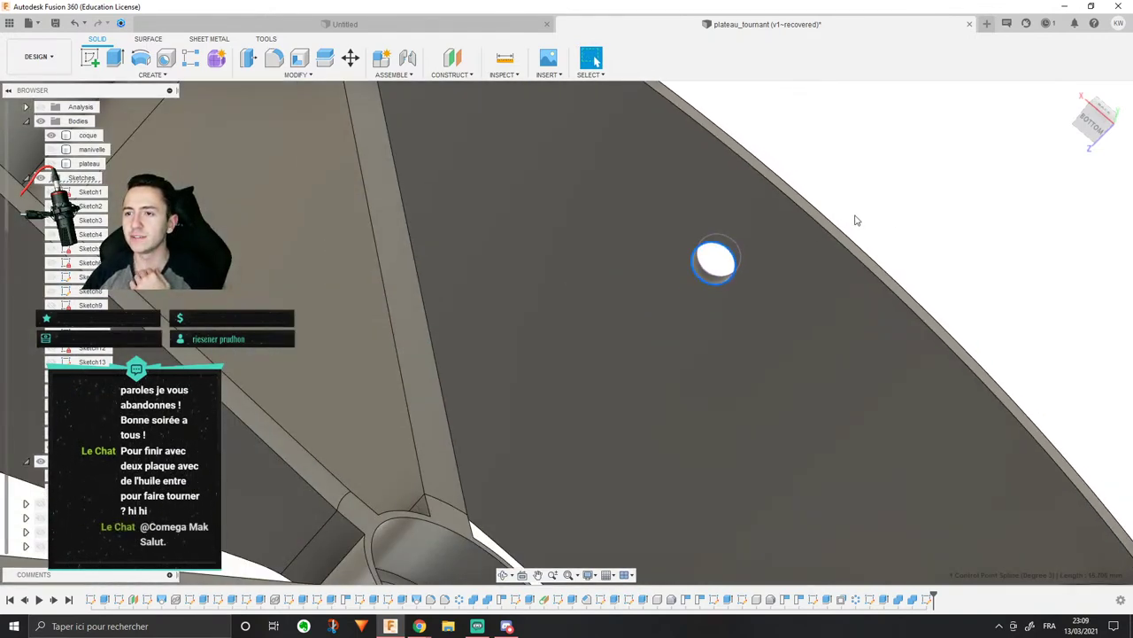
scroll(784, 253, up, 2)
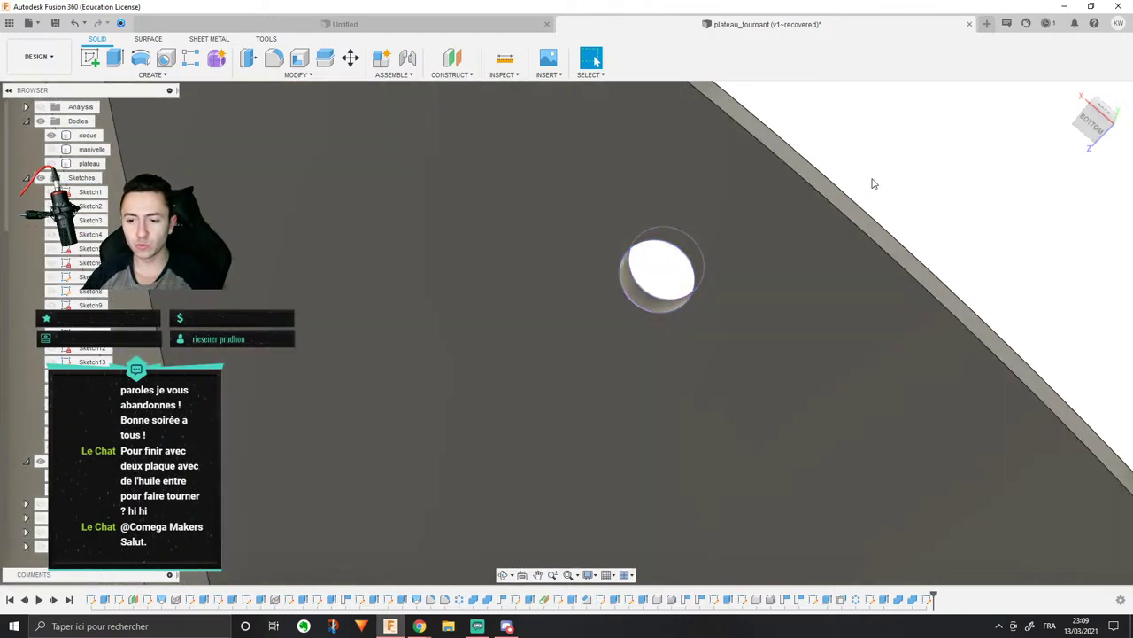
shift+middle_drag(873, 182, 625, 243)
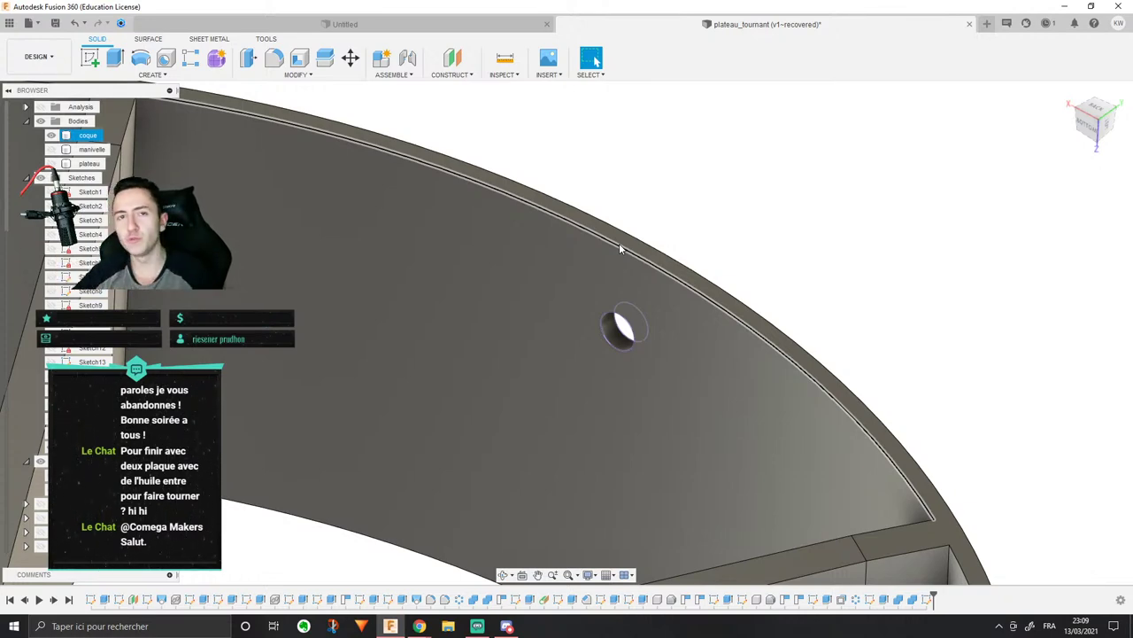
scroll(619, 243, down, 2)
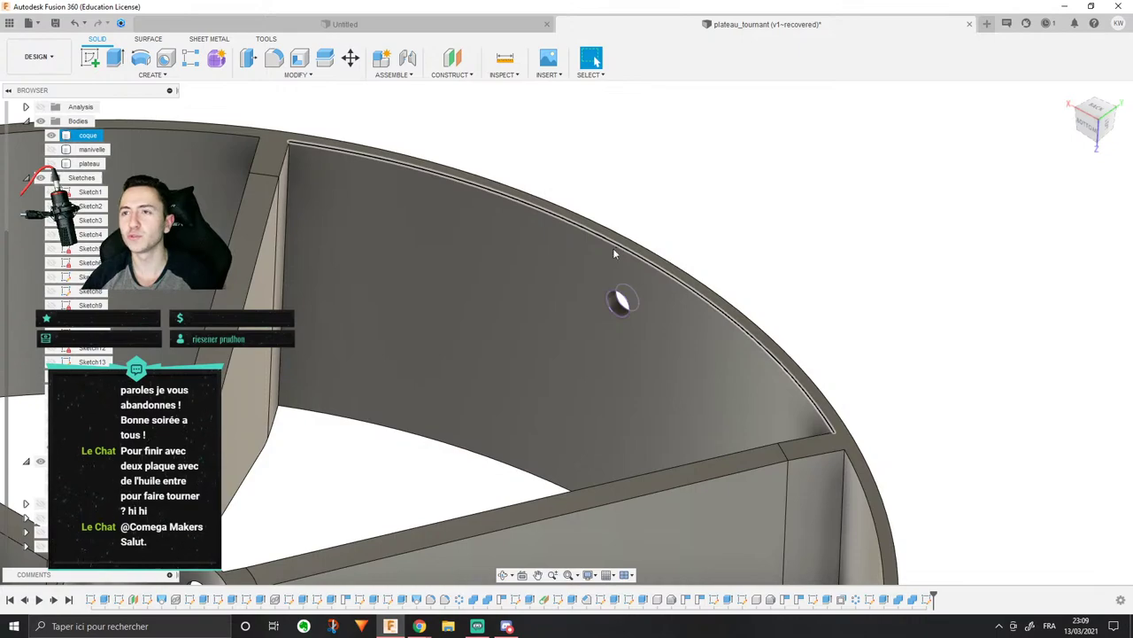
shift+middle_drag(614, 249, 770, 350)
scroll(866, 328, down, 3)
scroll(738, 351, up, 3)
scroll(738, 352, down, 3)
click(975, 353)
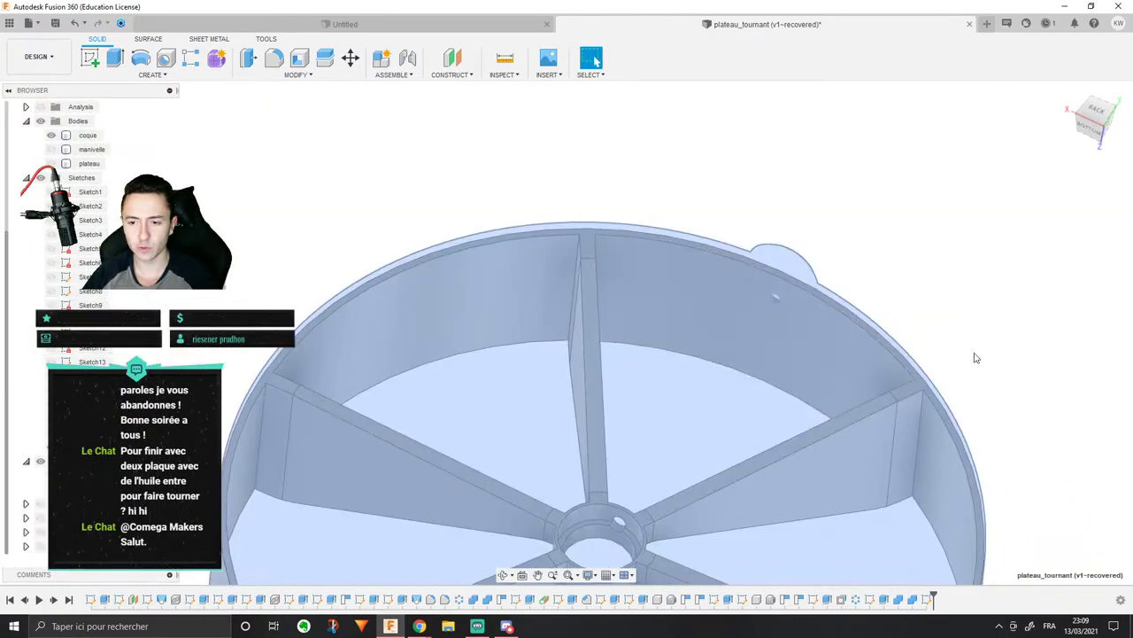
mouse_move(975, 358)
shift+middle_down()
mouse_move(979, 331)
mouse_move(970, 354)
shift+middle_up()
scroll(760, 320, up, 3)
click(893, 258)
scroll(890, 258, up, 4)
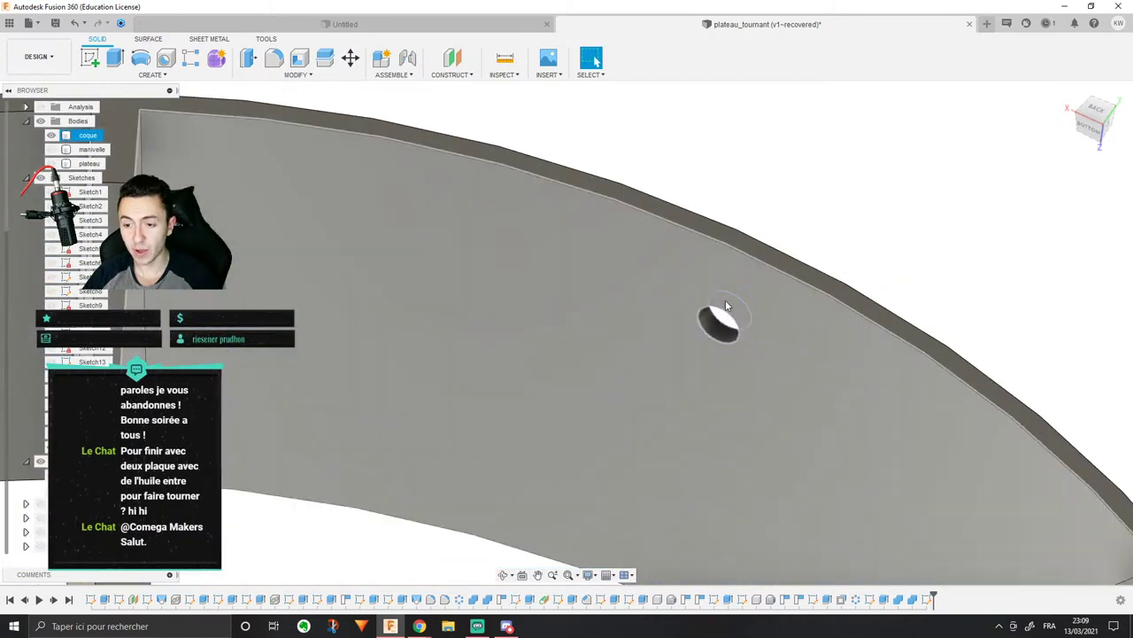
click(726, 307)
right_click(724, 310)
key(Escape)
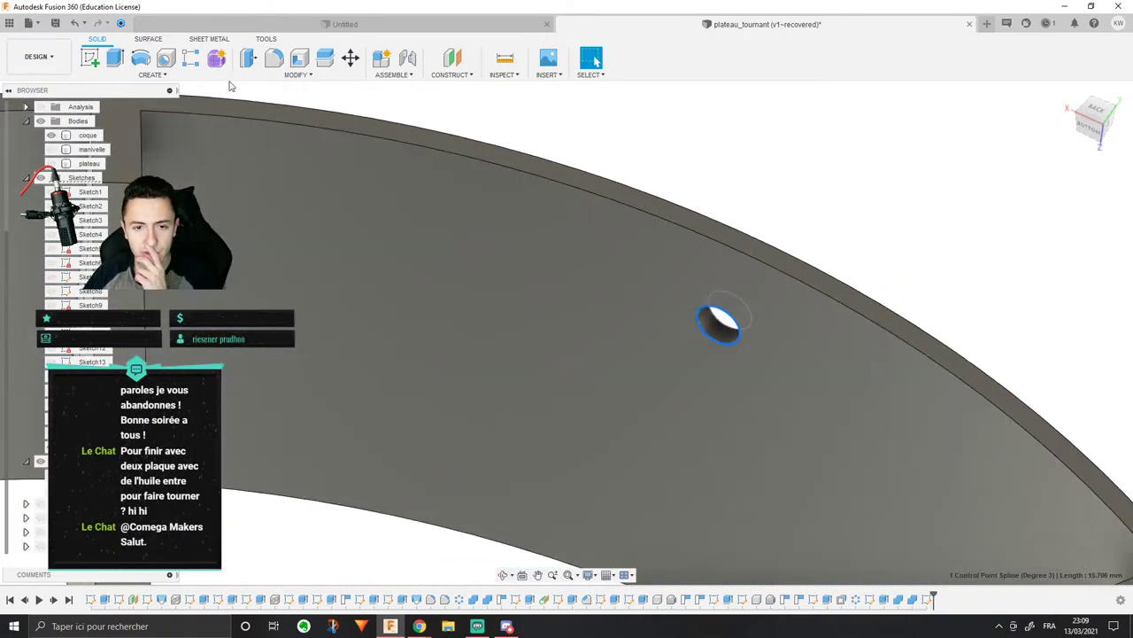
Step: Close the shaft hole in the coque wall by offsetting its cylindrical face inward about 6.3 mm
click(298, 75)
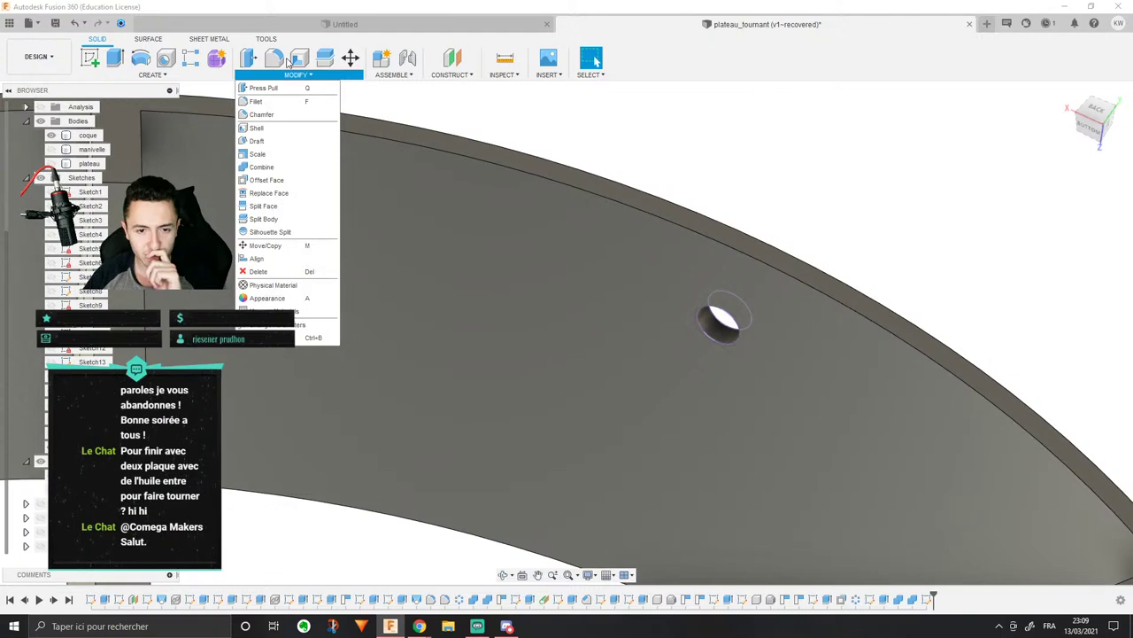
click(262, 181)
click(720, 320)
drag(720, 314, 712, 286)
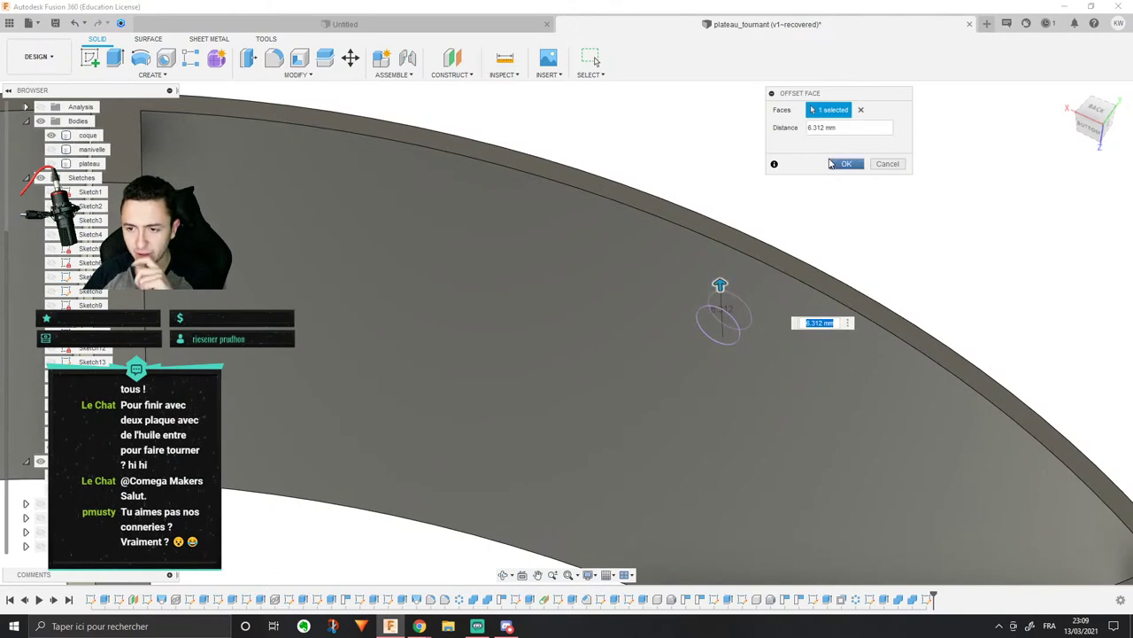
click(847, 163)
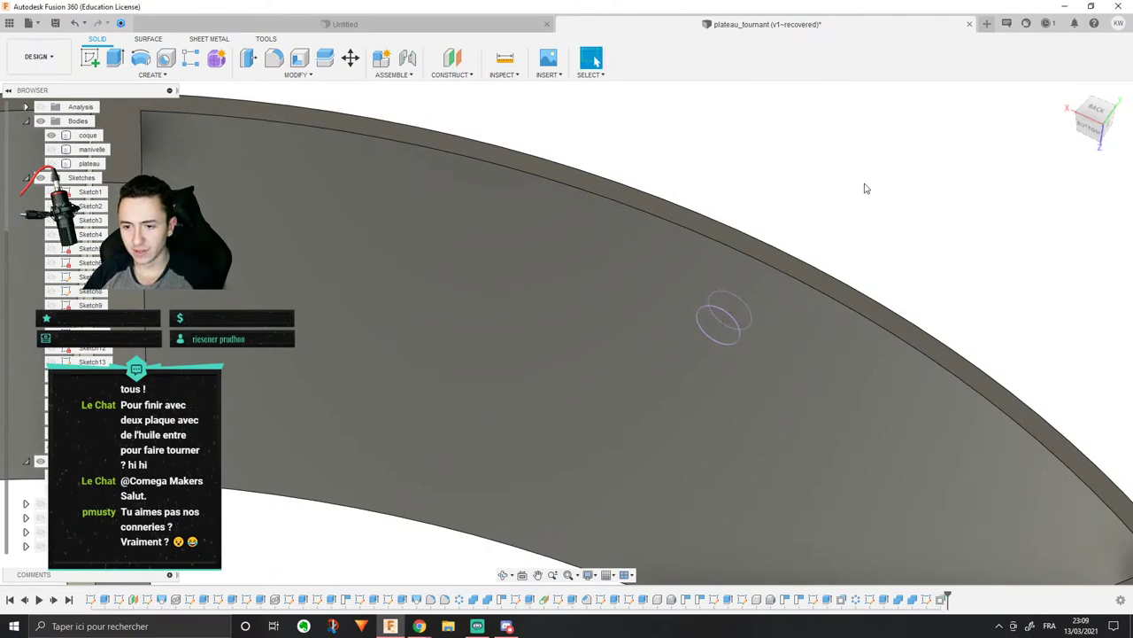
scroll(866, 188, down, 3)
shift+middle_drag(763, 280, 672, 259)
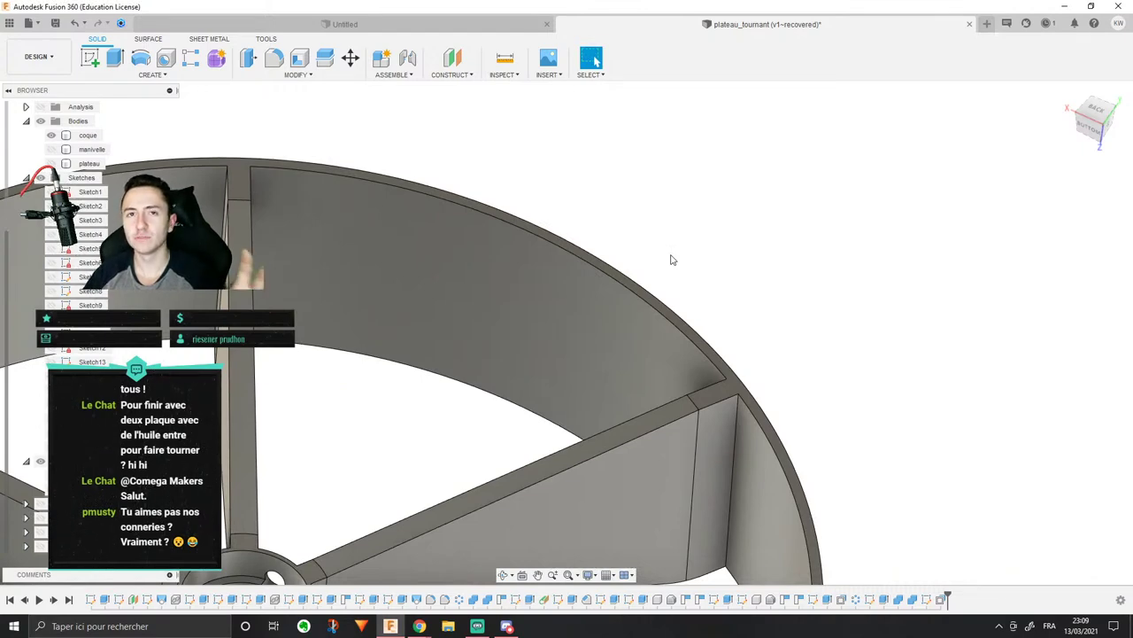
scroll(656, 226, down, 3)
shift+middle_drag(637, 192, 576, 233)
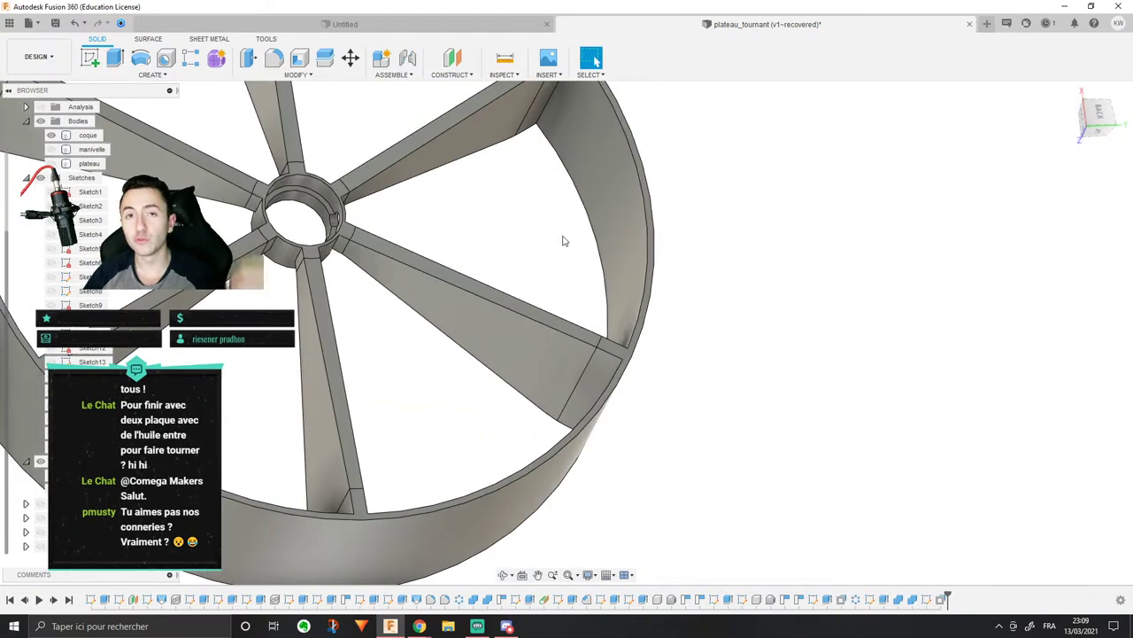
Step: Show the gear component again so its shaft passes through the coque's outer wall
click(88, 135)
key(Escape)
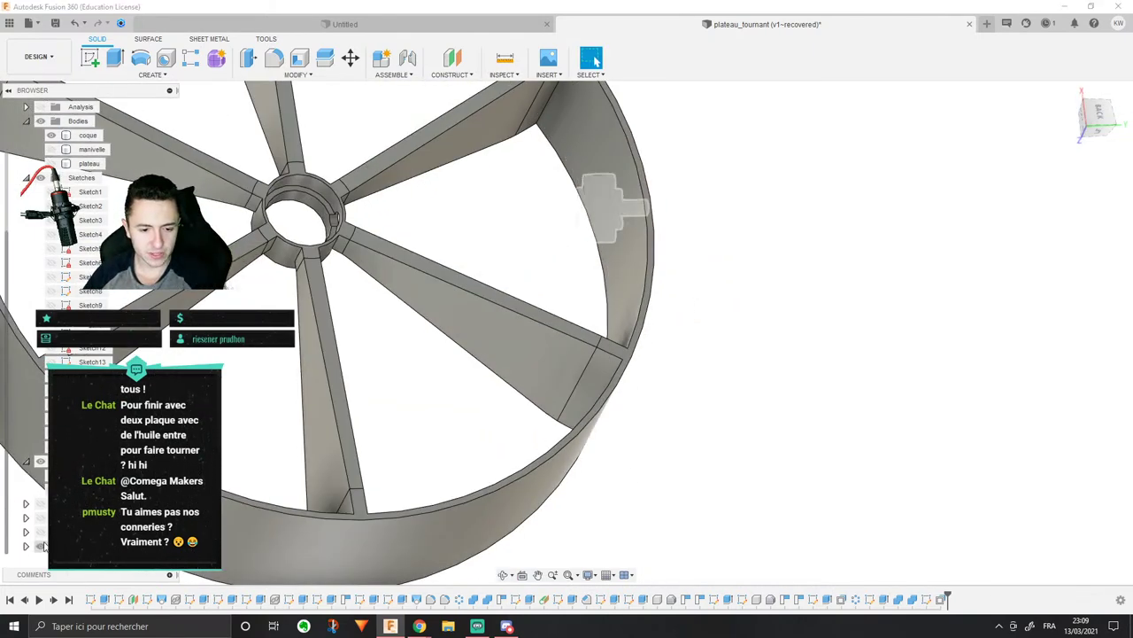
shift+middle_drag(615, 193, 673, 372)
scroll(923, 381, up, 5)
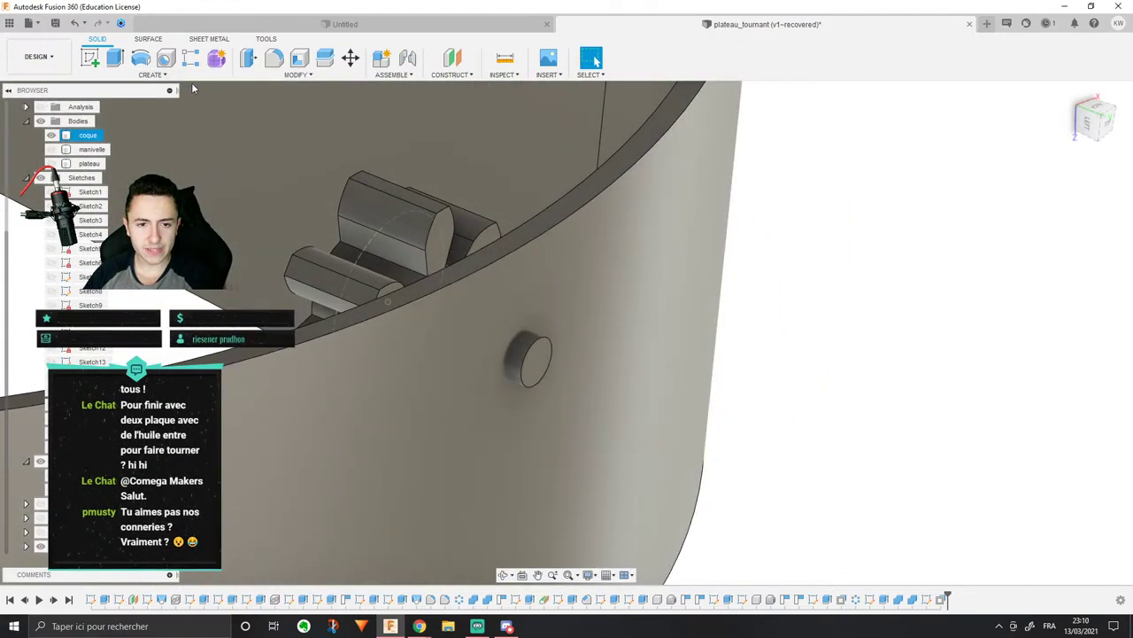
Step: Start a Combine with the operation set to Cut and clear the initial target and tool body selections
click(150, 74)
click(299, 75)
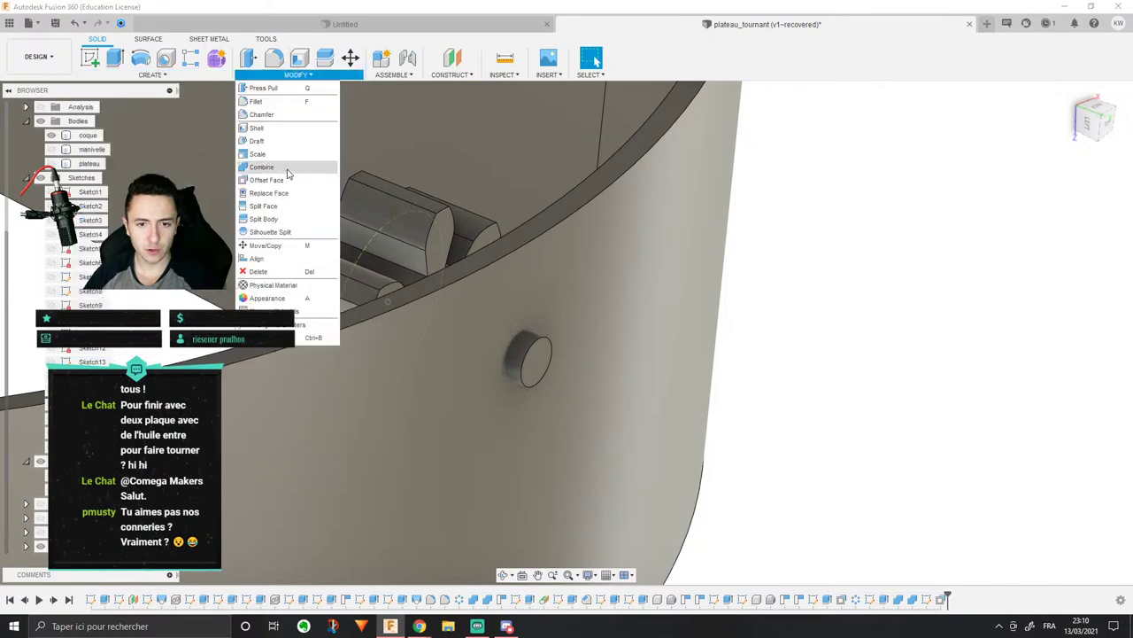
click(287, 164)
click(859, 145)
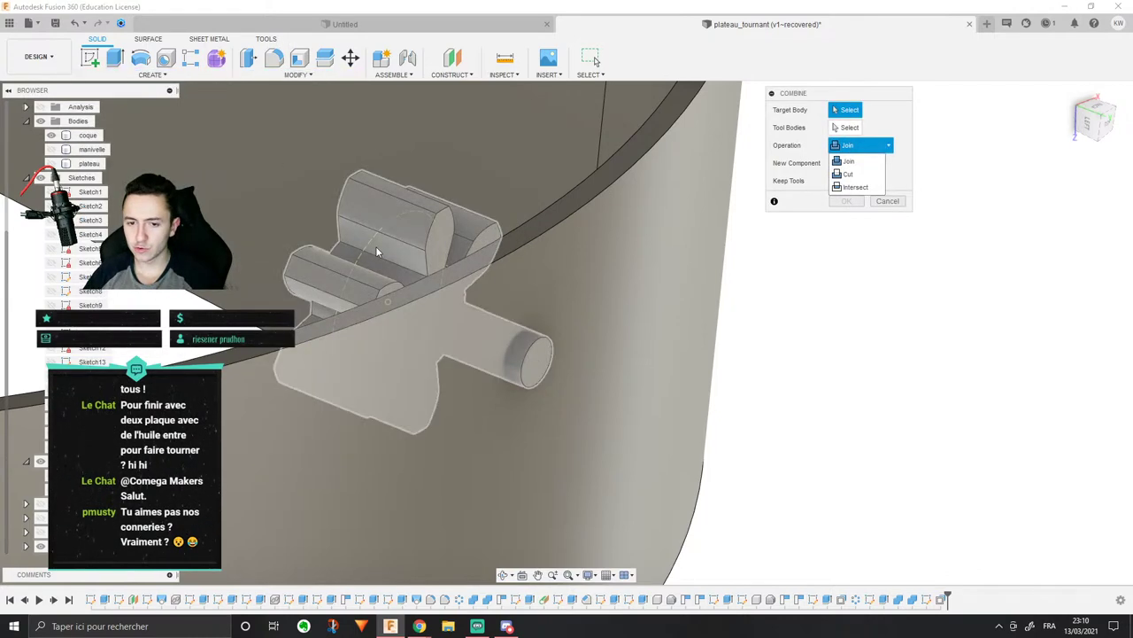
click(375, 246)
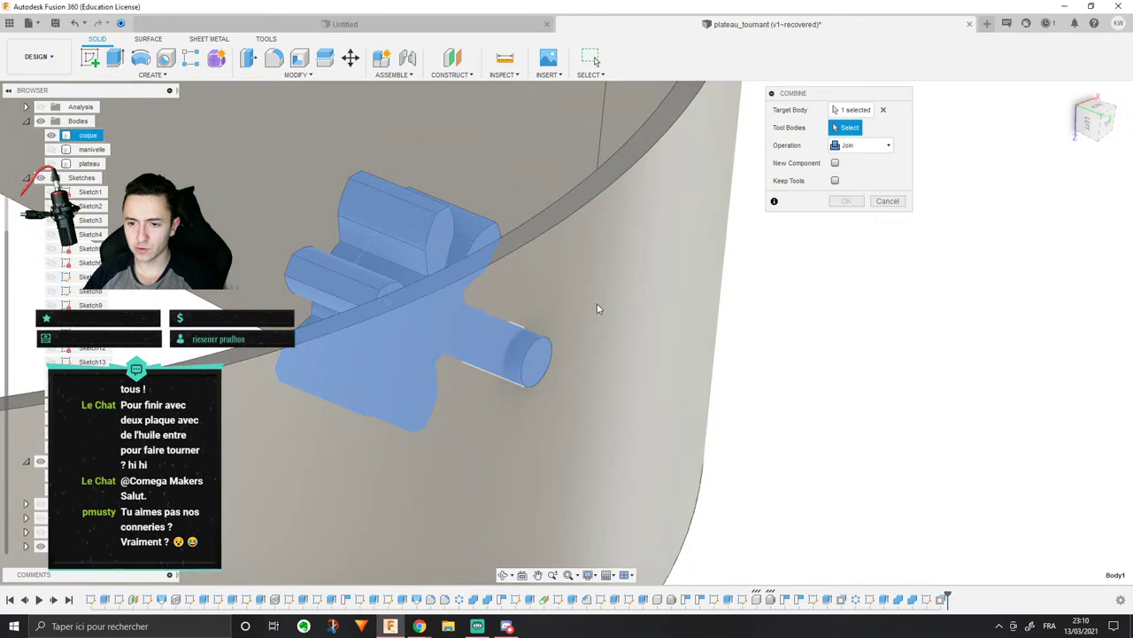
click(597, 308)
scroll(929, 475, down, 2)
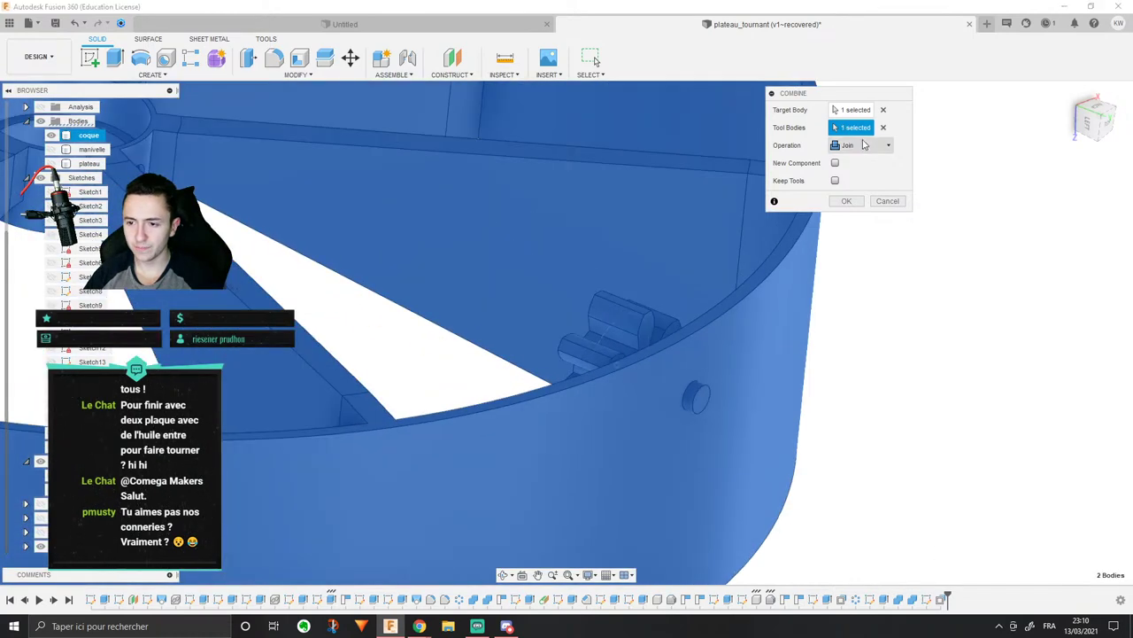
click(859, 145)
click(855, 176)
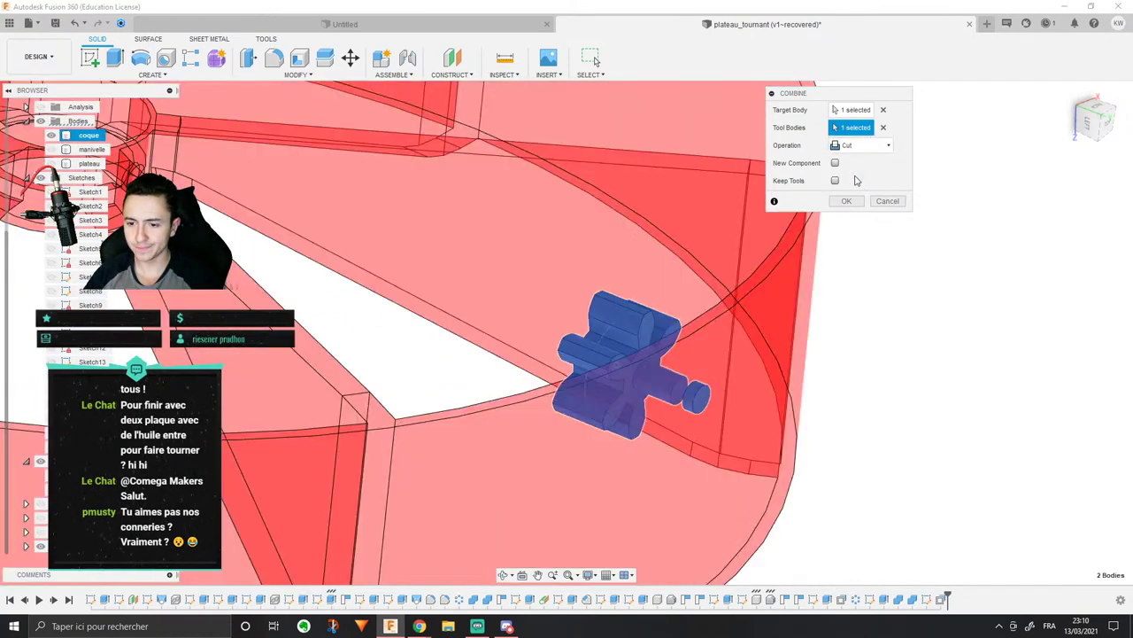
click(882, 128)
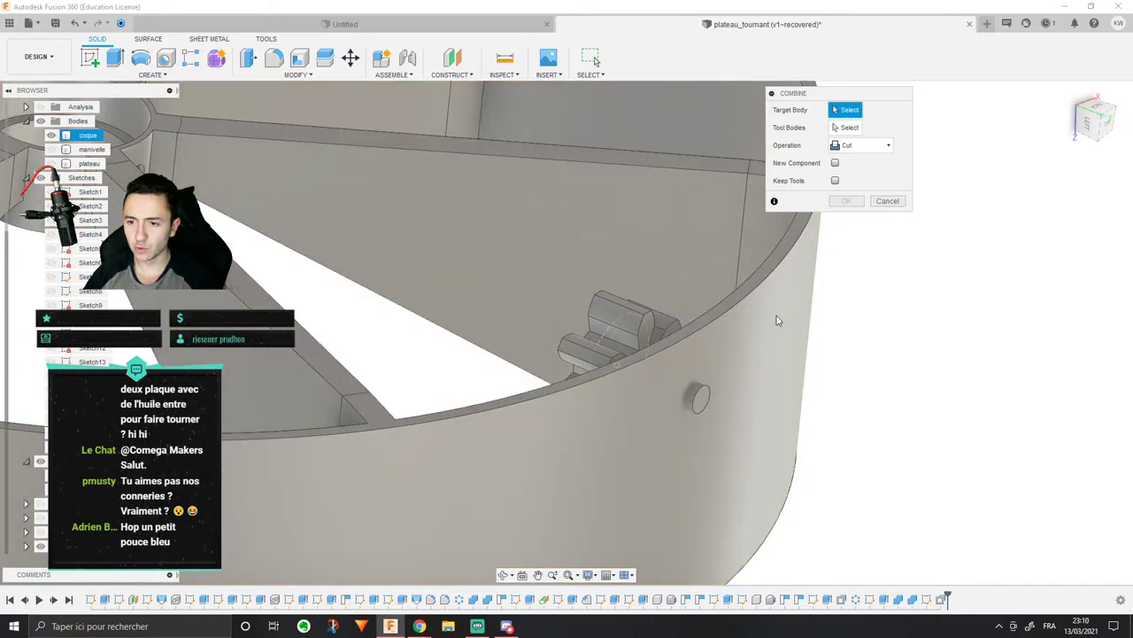
Step: Cut the shaft hole into the coque using the gear as the tool body, with Keep Tools enabled
click(783, 284)
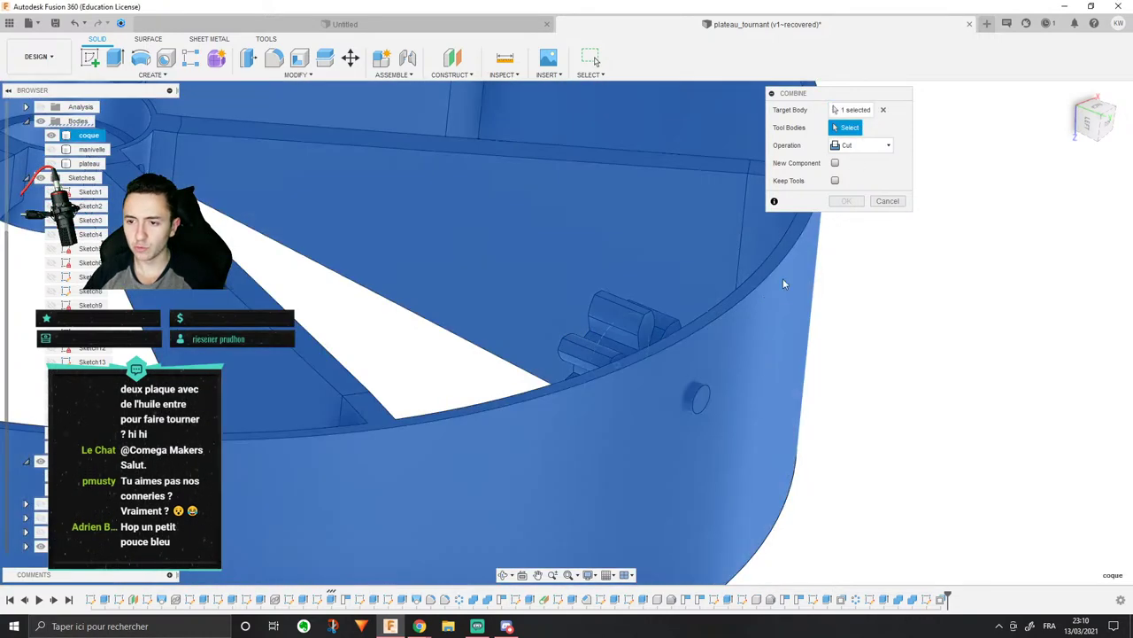
click(648, 333)
shift+middle_drag(673, 266, 771, 250)
click(835, 180)
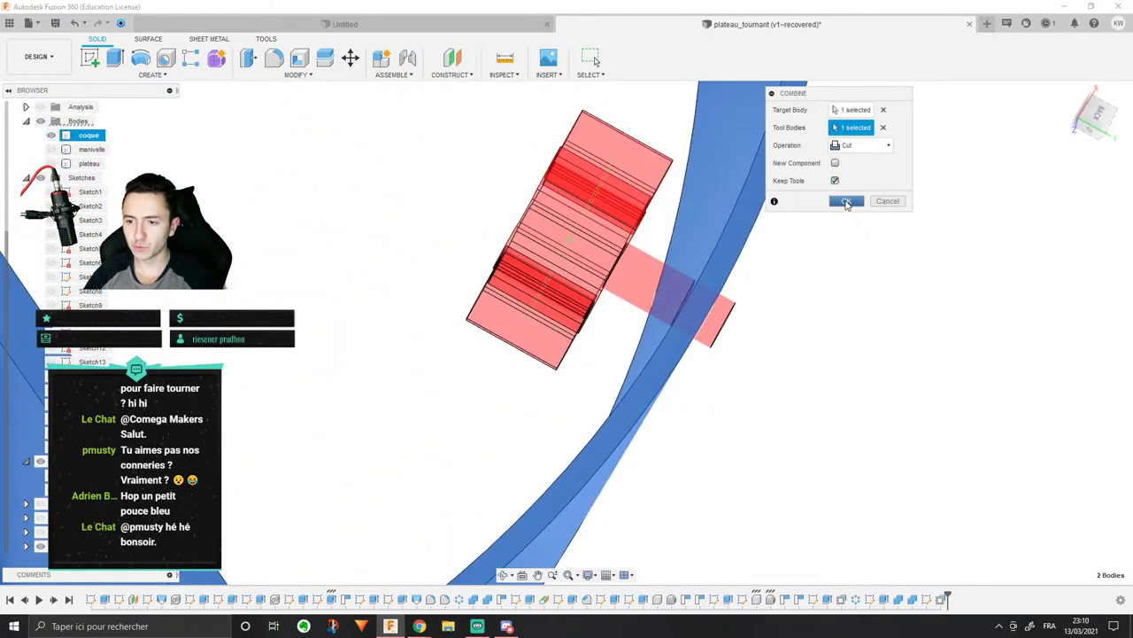
click(847, 201)
shift+middle_drag(846, 203, 784, 209)
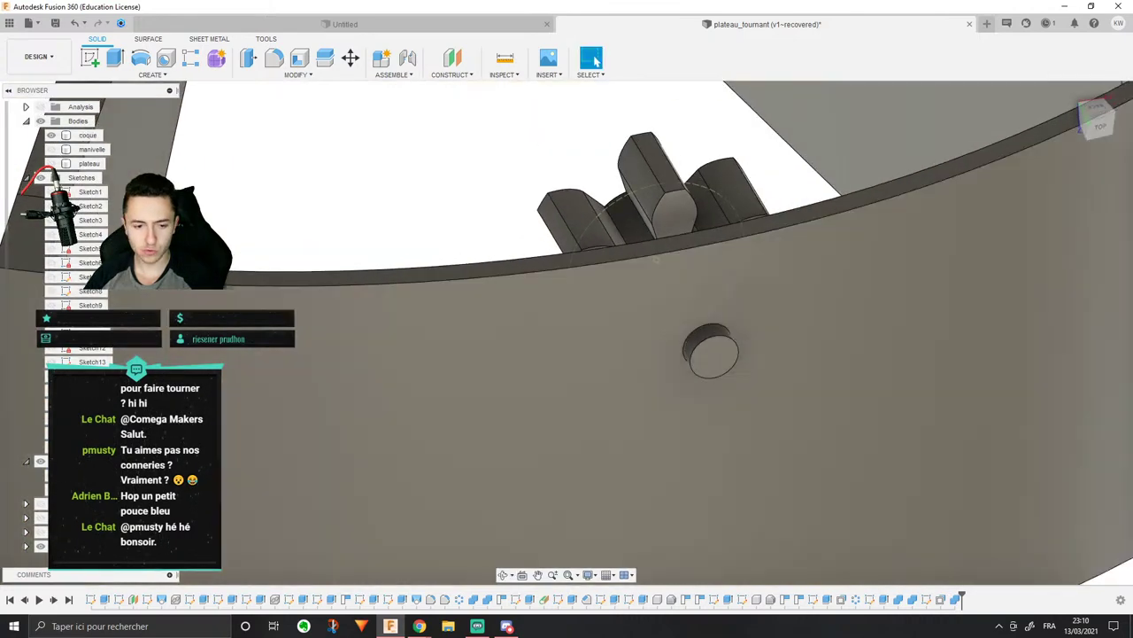
Step: Hide the gear component so the new shaft hole in the coque wall is exposed
click(88, 545)
key(v)
click(476, 213)
middle_drag(461, 199, 360, 156)
click(88, 545)
middle_drag(387, 247, 397, 287)
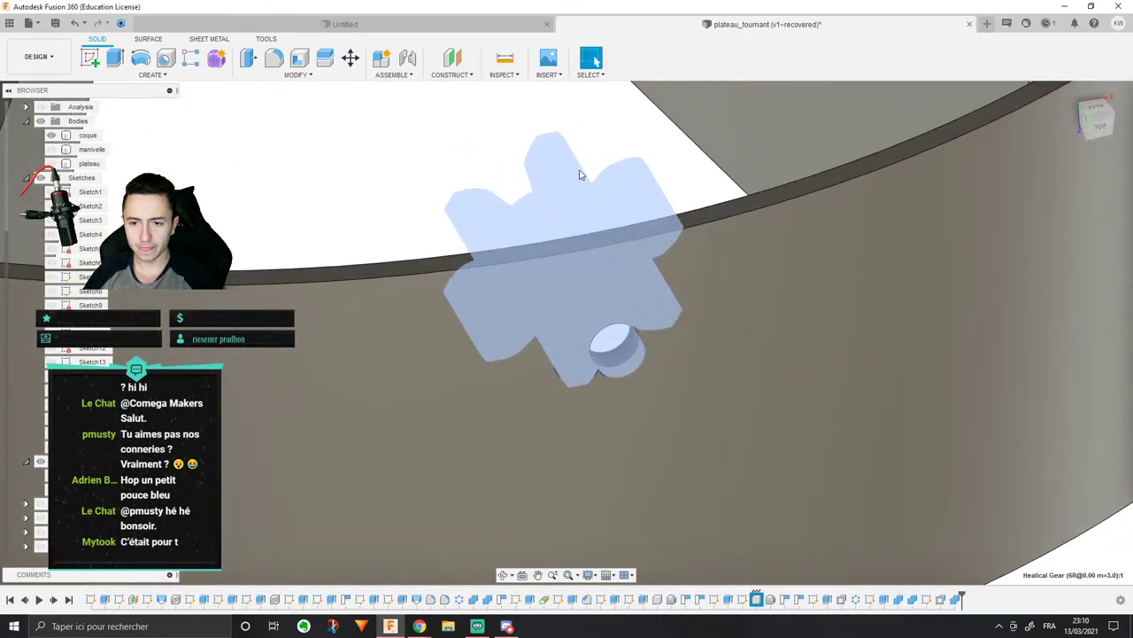
key(Delete)
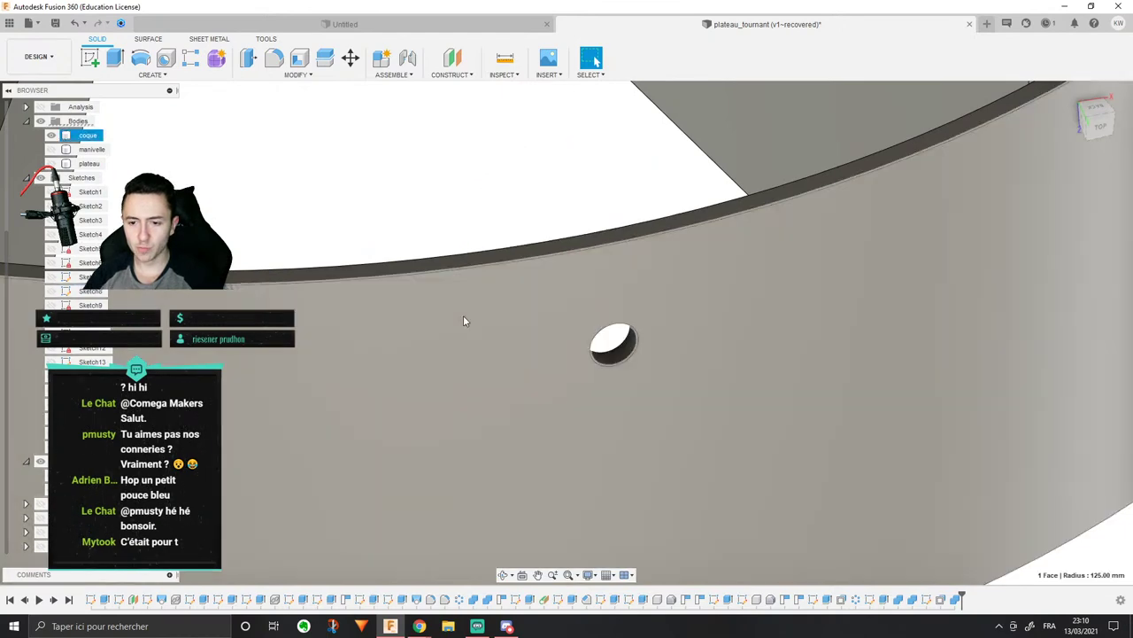
Step: Examine the recut shaft hole in the coque's outer wall from several angles and distances
click(463, 315)
scroll(463, 315, down, 2)
scroll(430, 220, up, 3)
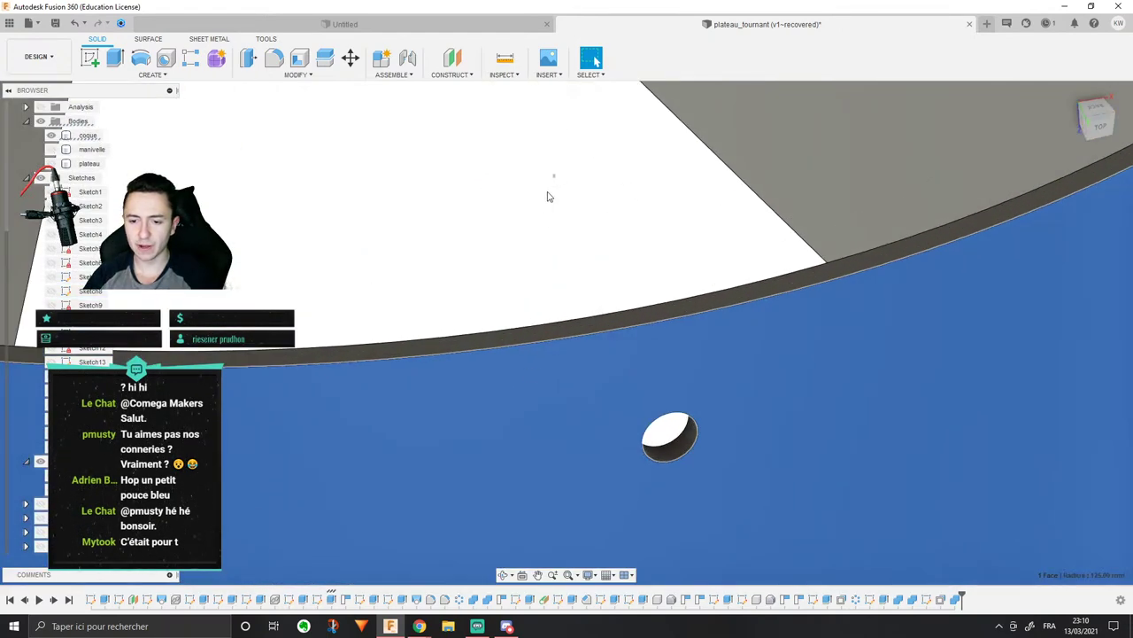
click(548, 192)
click(662, 427)
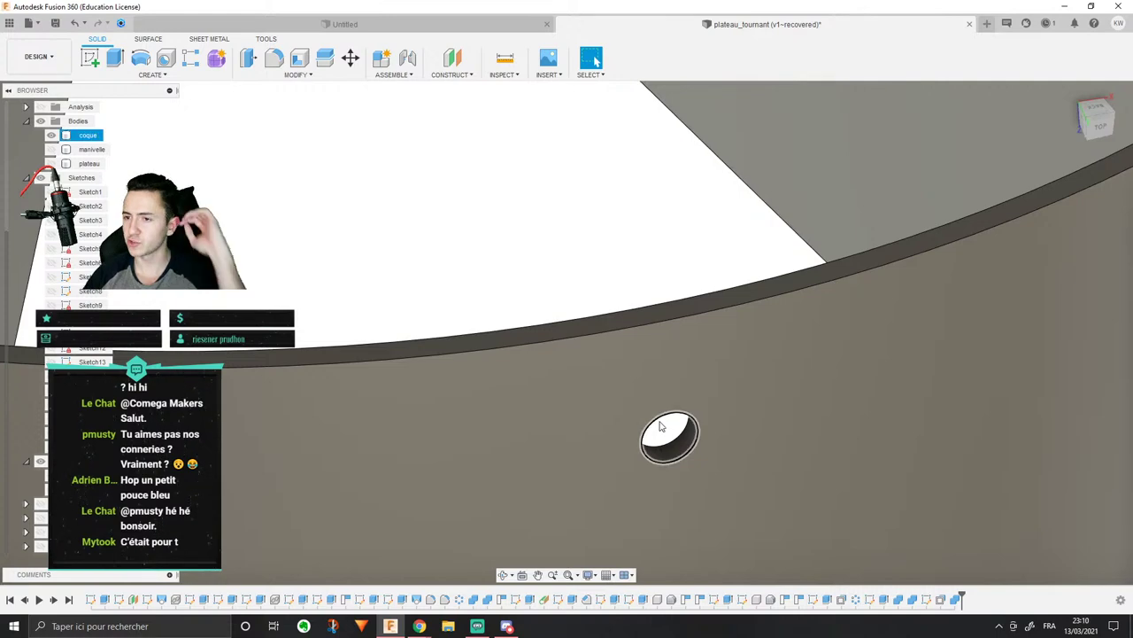
scroll(660, 428, down, 2)
scroll(658, 427, down, 1)
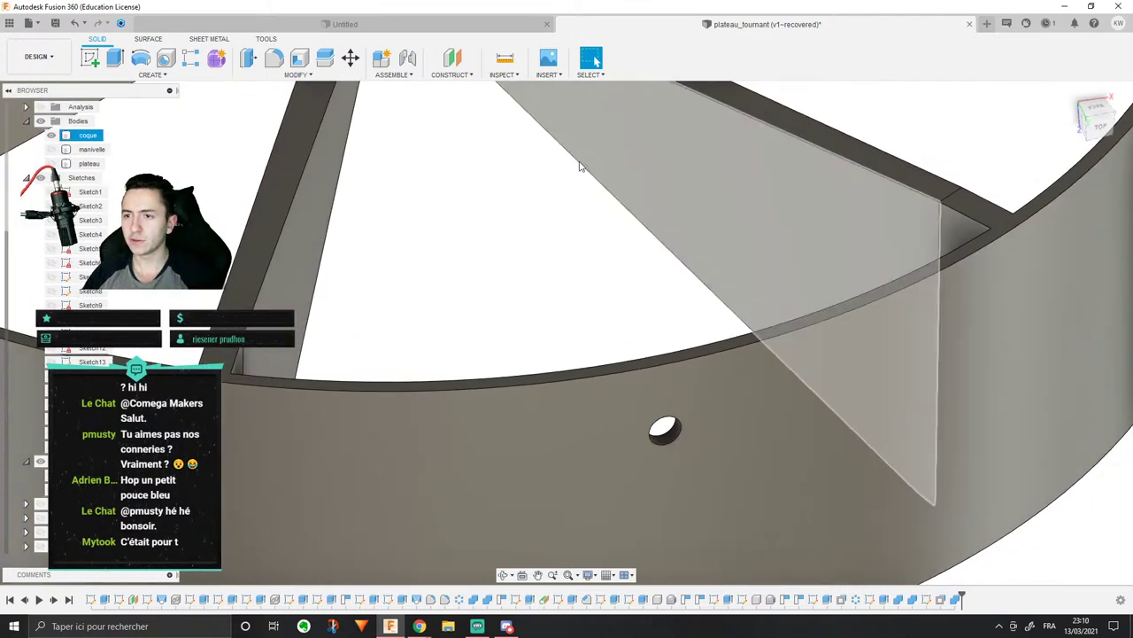
middle_drag(575, 266, 548, 242)
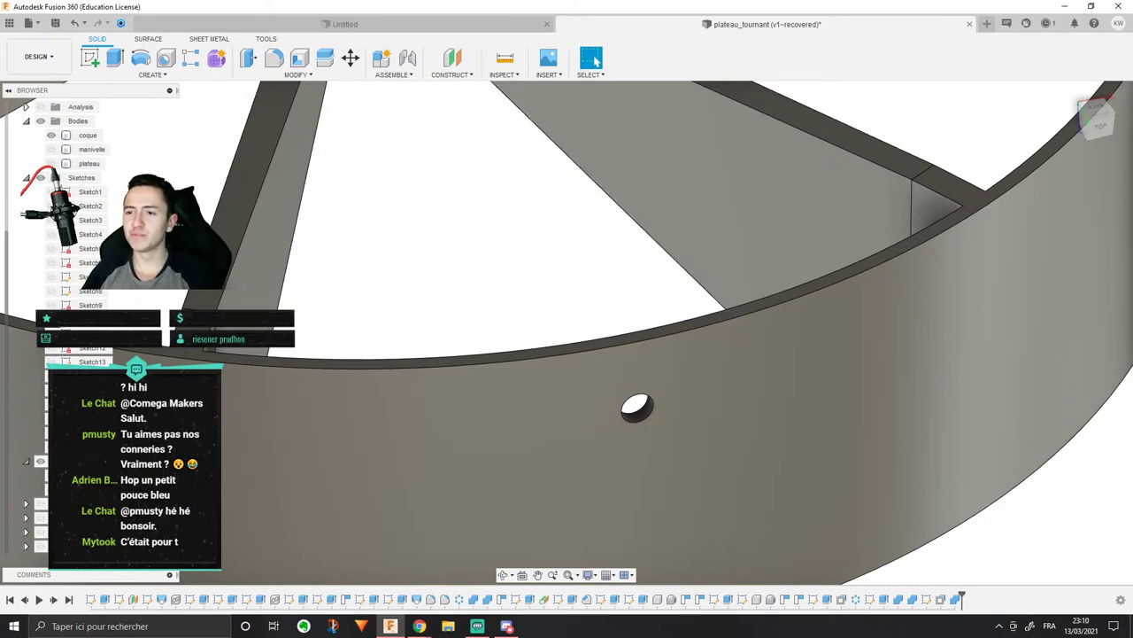
shift+middle_drag(618, 200, 627, 184)
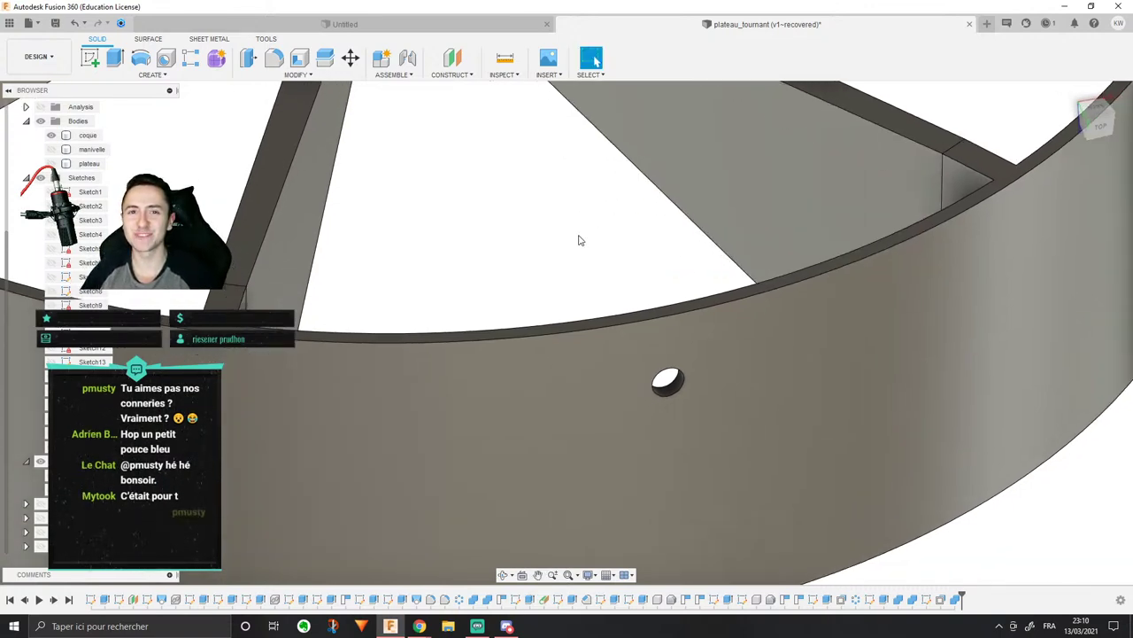
scroll(576, 273, down, 2)
shift+middle_drag(574, 275, 596, 293)
scroll(569, 252, up, 2)
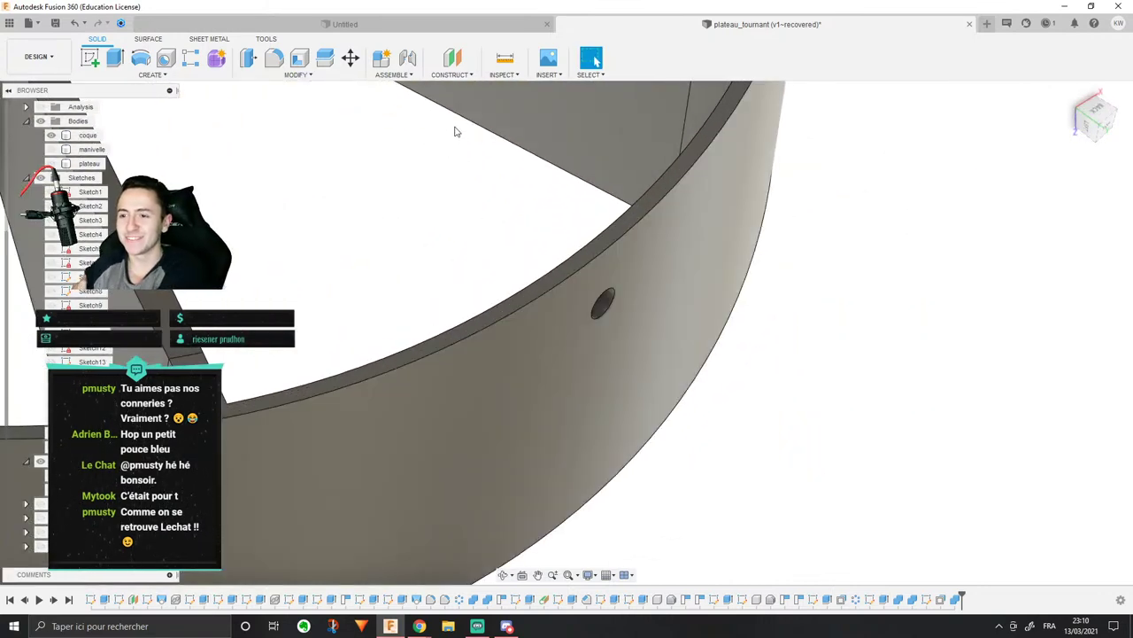
scroll(456, 131, down, 2)
scroll(464, 120, up, 2)
middle_drag(484, 135, 378, 373)
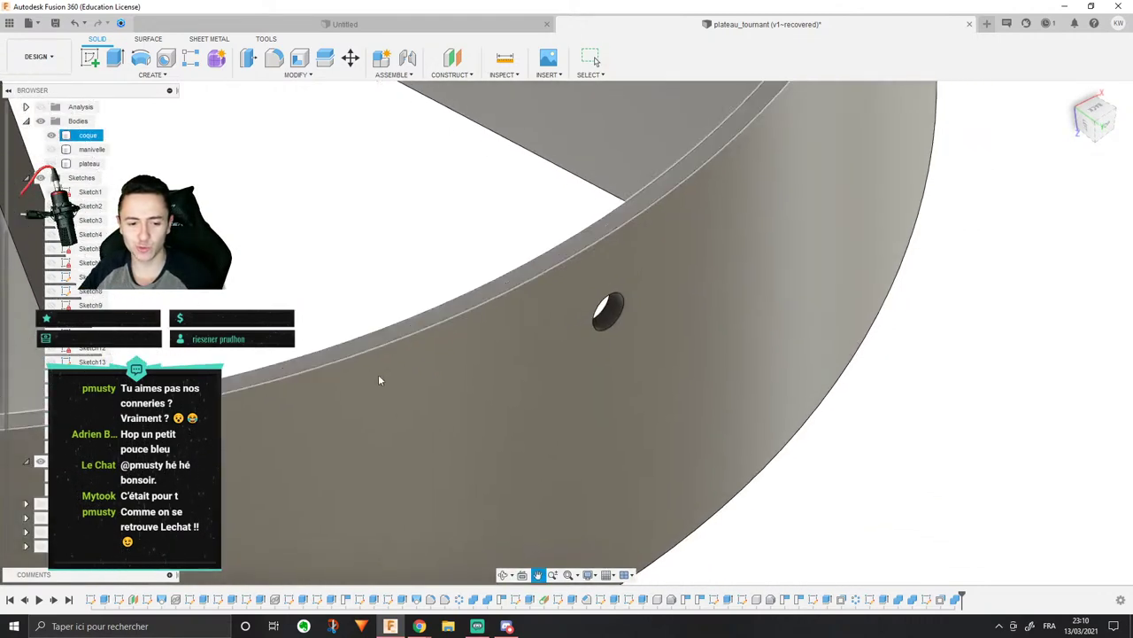
Step: Show the gear component again in the coque's shaft hole
click(42, 545)
click(1036, 334)
middle_drag(1035, 333, 949, 335)
scroll(978, 350, down, 2)
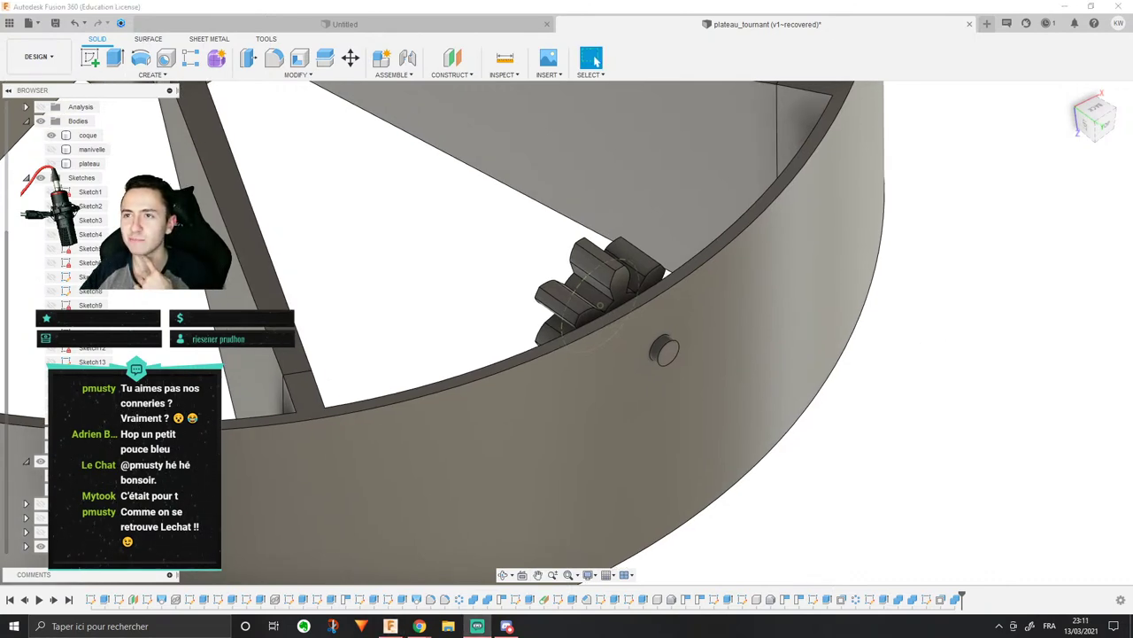
scroll(80, 108, up, 2)
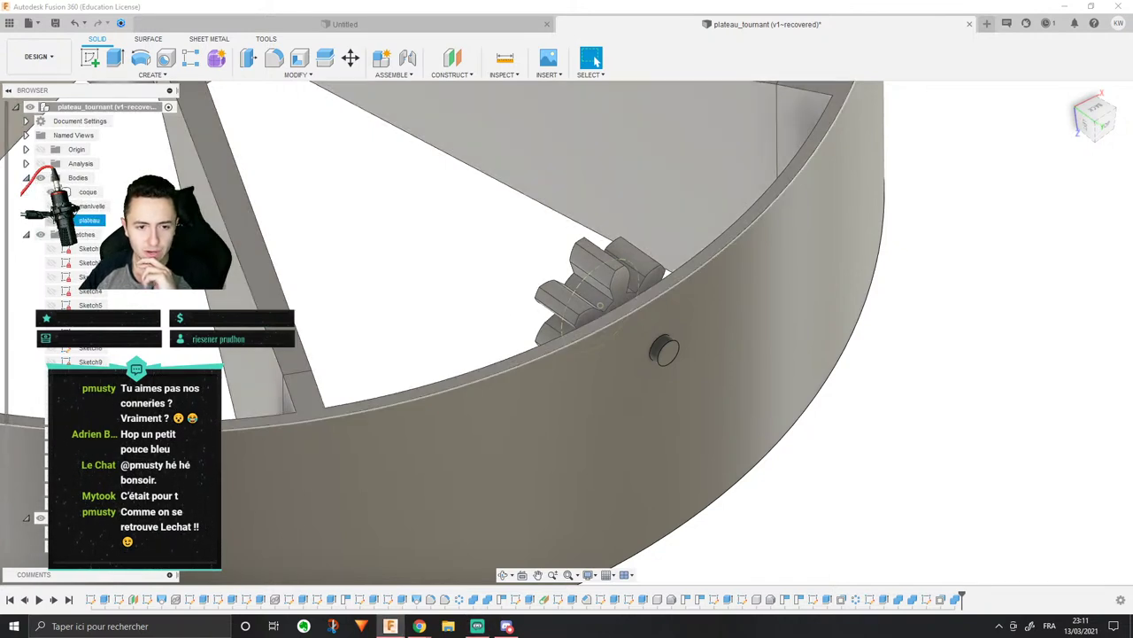
Step: Show the manivelle body and check how it lines up with the gear shaft and the coque wall
click(50, 205)
shift+middle_drag(679, 341, 582, 281)
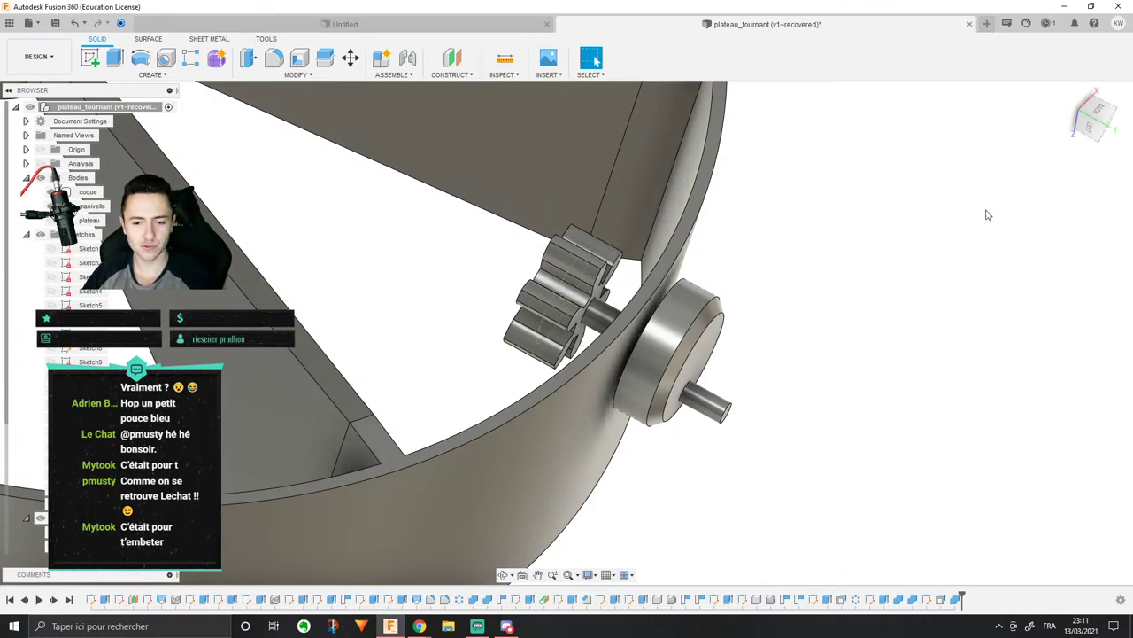
mouse_move(762, 312)
shift+middle_down()
mouse_move(746, 314)
mouse_move(788, 274)
mouse_move(788, 293)
mouse_move(766, 292)
shift+middle_up()
key(Escape)
scroll(766, 293, down, 5)
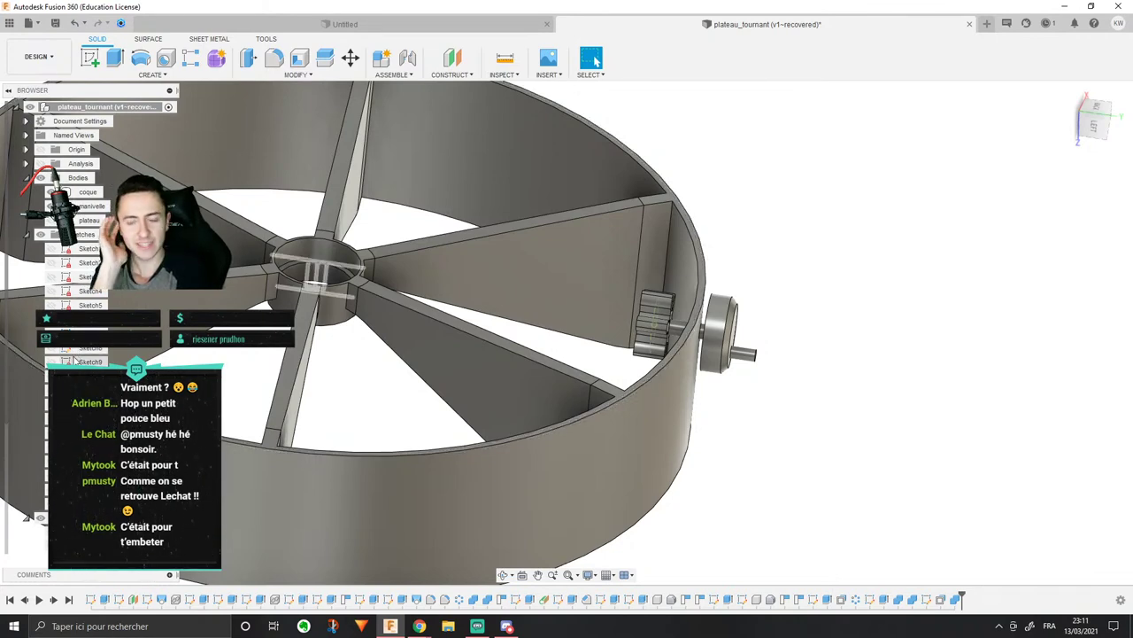
scroll(89, 354, down, 2)
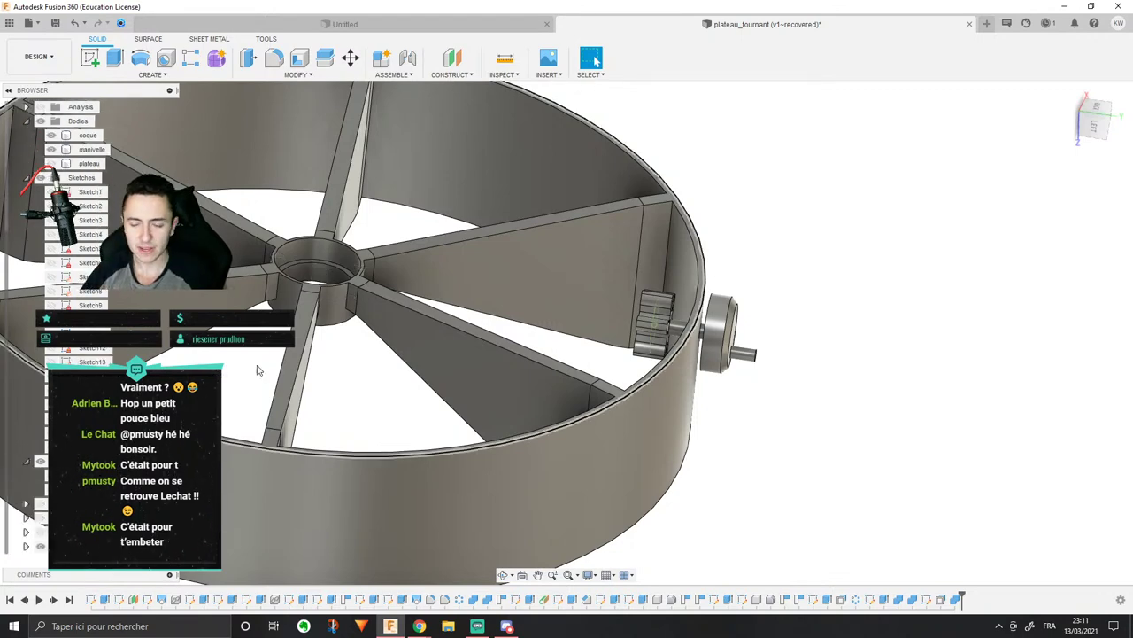
scroll(580, 310, up, 6)
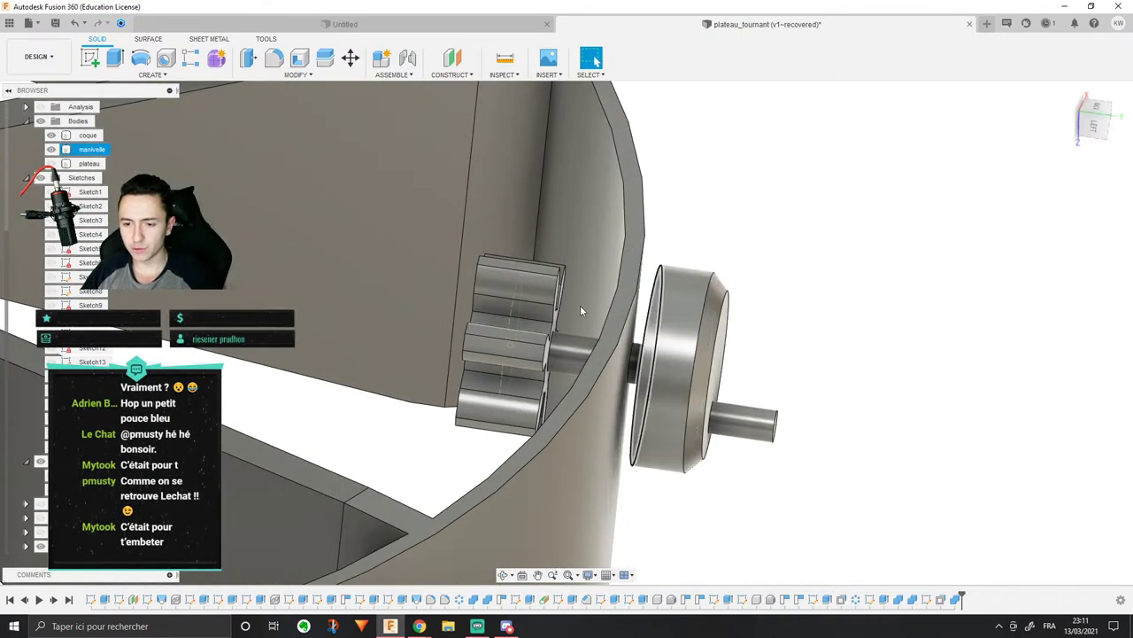
Step: Hide the gear component to access the shaft hole from inside the coque
click(580, 354)
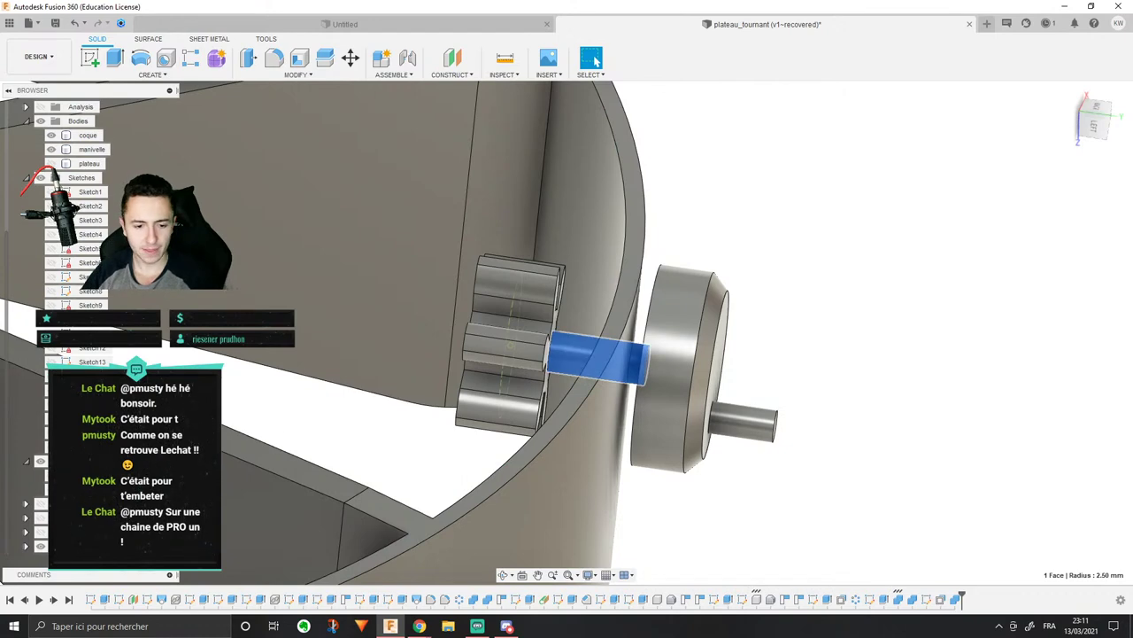
click(40, 546)
click(733, 256)
shift+middle_drag(733, 257, 733, 208)
scroll(522, 252, up, 2)
click(799, 266)
click(286, 75)
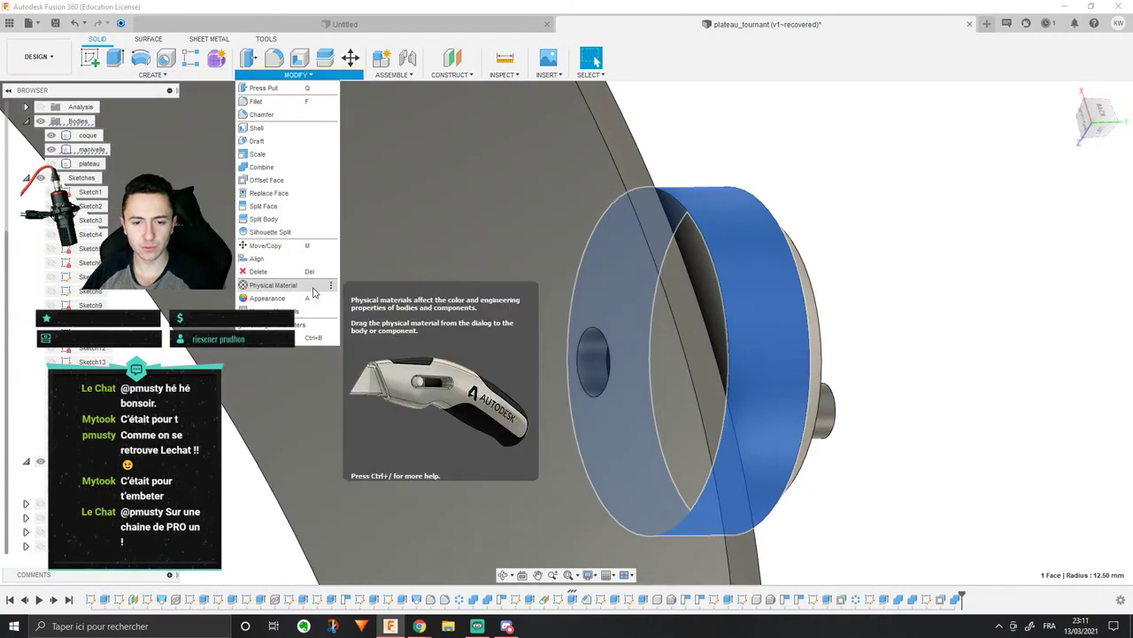
click(265, 180)
key(Escape)
Step: Enlarge the coque's shaft hole by applying Offset Face with a small negative distance to its cylindrical face
click(598, 357)
right_click(597, 356)
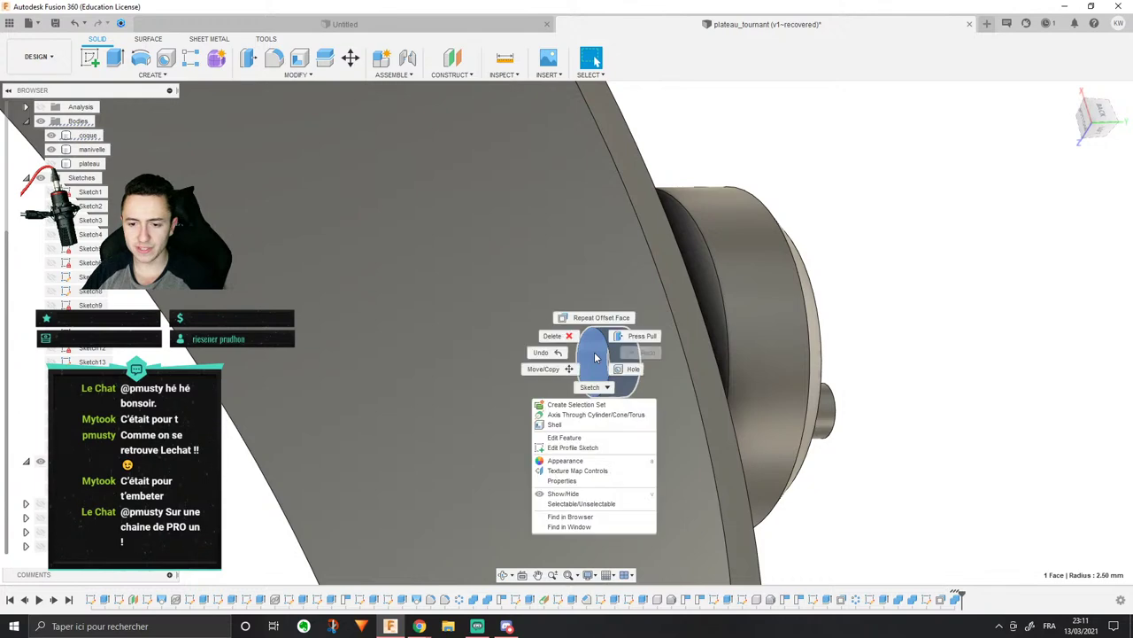
click(599, 318)
drag(599, 353, 600, 351)
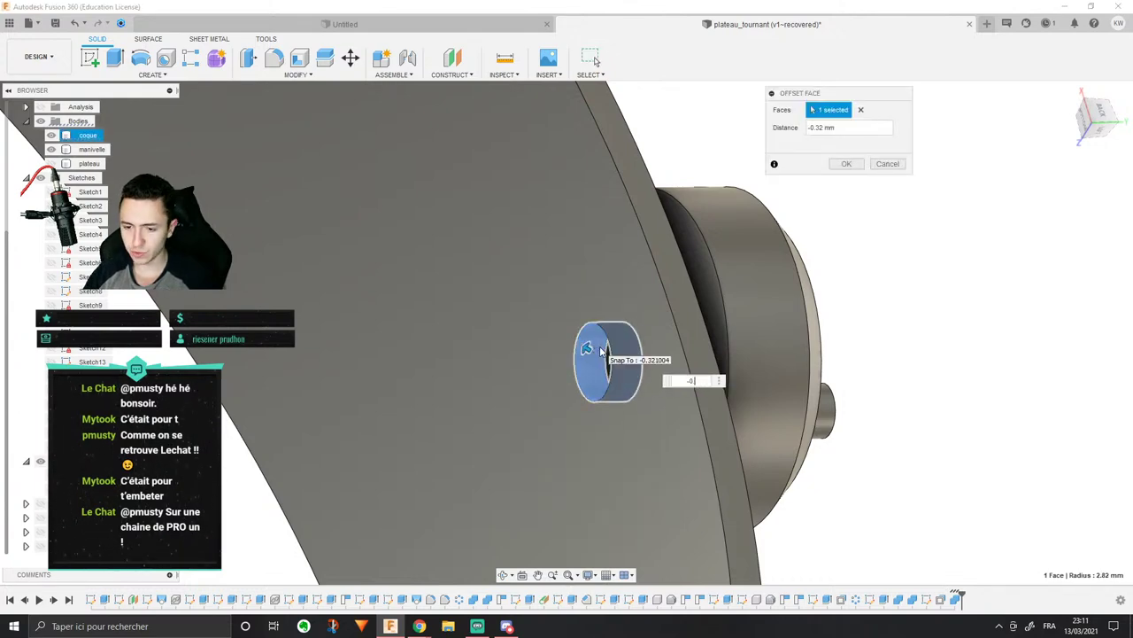
key(Return)
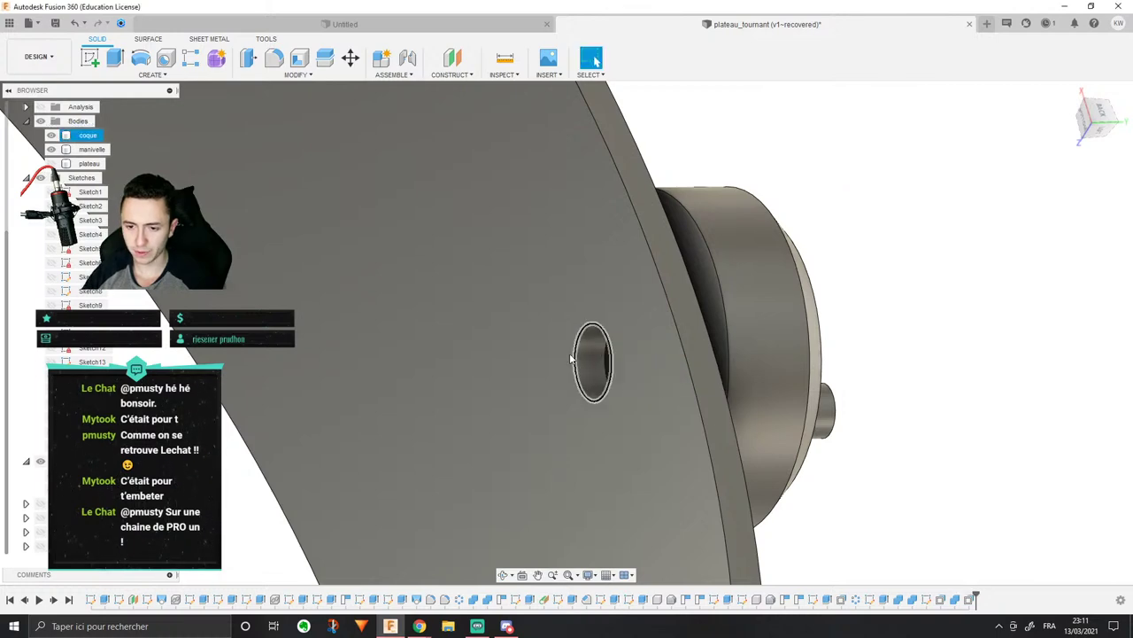
Step: Show the gear component again and check its shaft inside the enlarged coque hole
scroll(571, 358, down, 3)
click(40, 546)
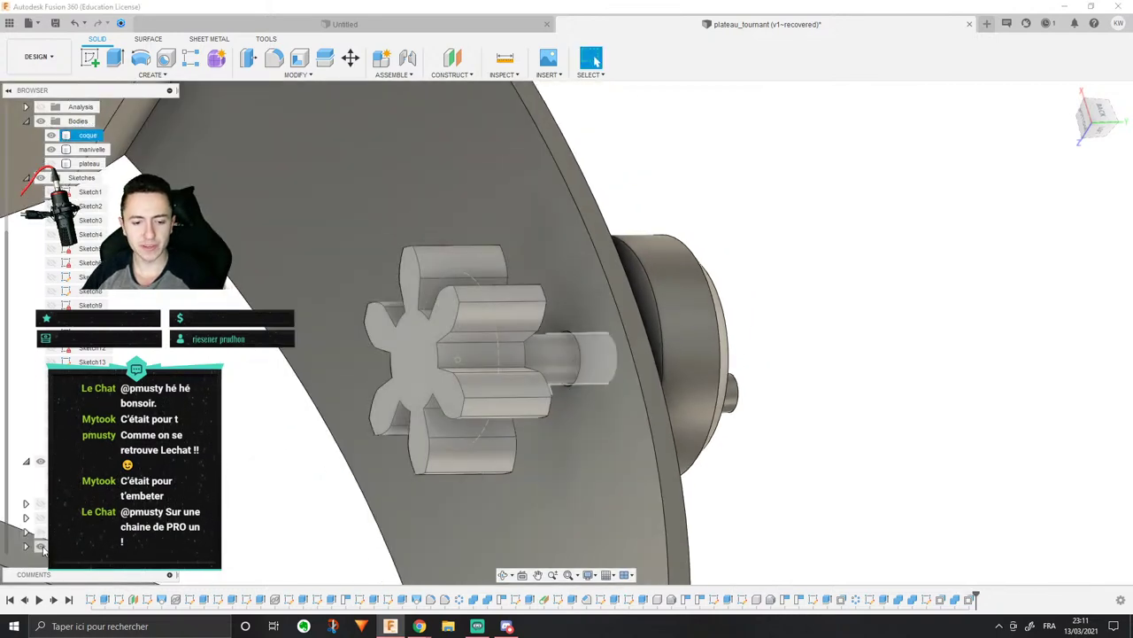
mouse_move(868, 265)
shift+middle_down()
mouse_move(843, 278)
mouse_move(857, 281)
shift+middle_up()
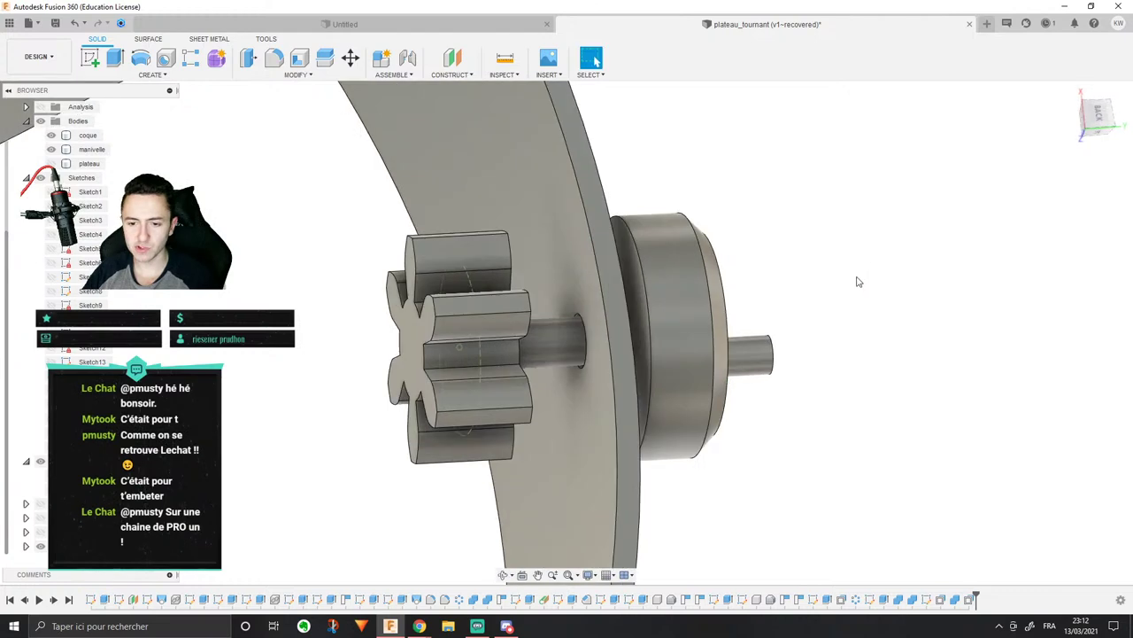
Step: Select the manivelle's flat face that faces the coque wall and open its modelling commands
scroll(633, 298, up, 4)
shift+middle_drag(622, 321, 680, 324)
click(648, 313)
right_click(646, 311)
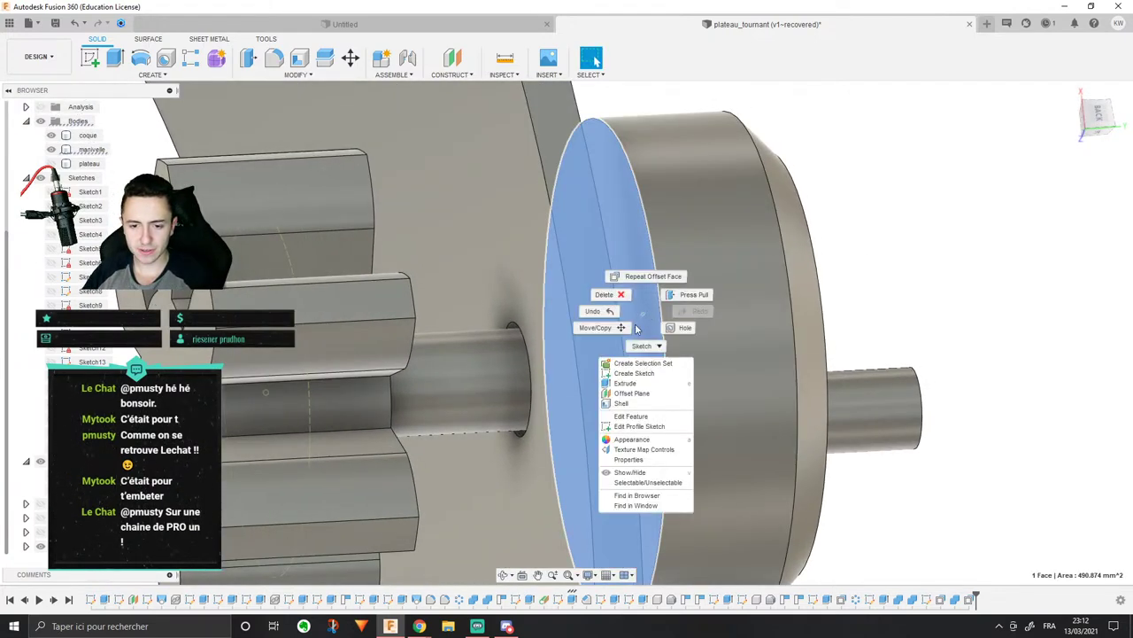
Step: Start a sketch on the manivelle disc's flat face around the gear shaft and hide the coque body
click(641, 369)
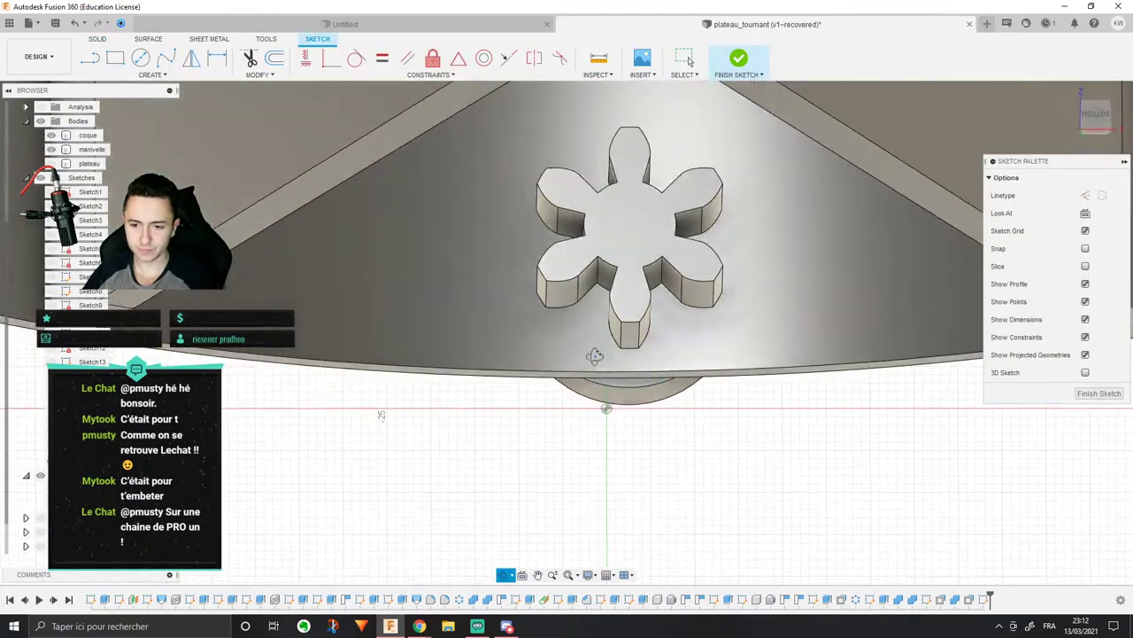
shift+middle_drag(595, 356, 607, 256)
scroll(597, 284, up, 3)
key(Escape)
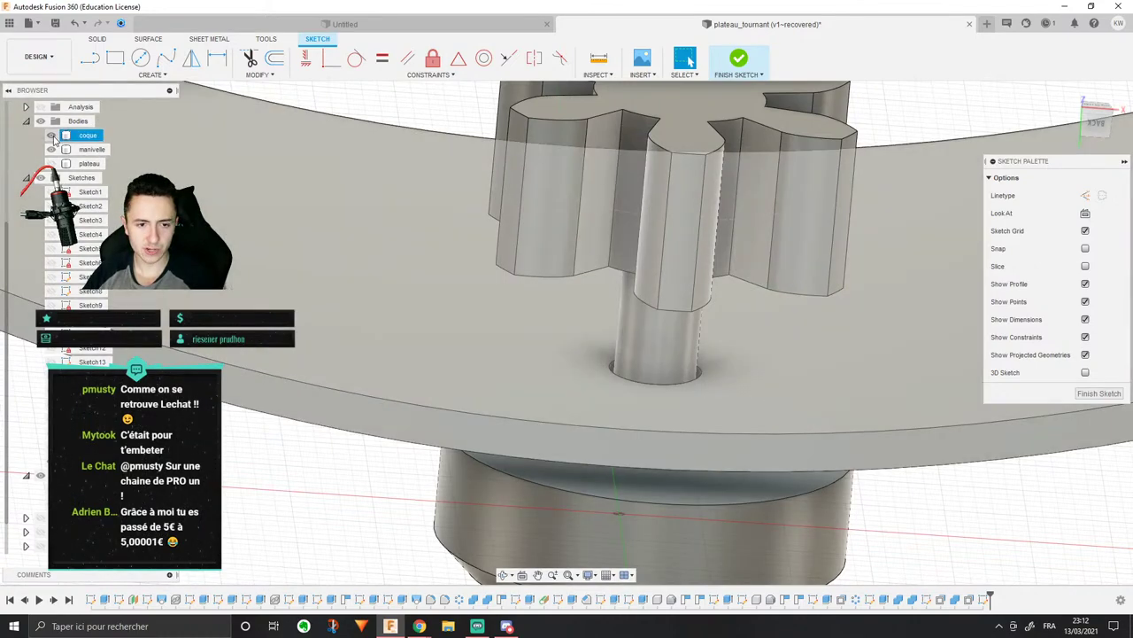
click(52, 135)
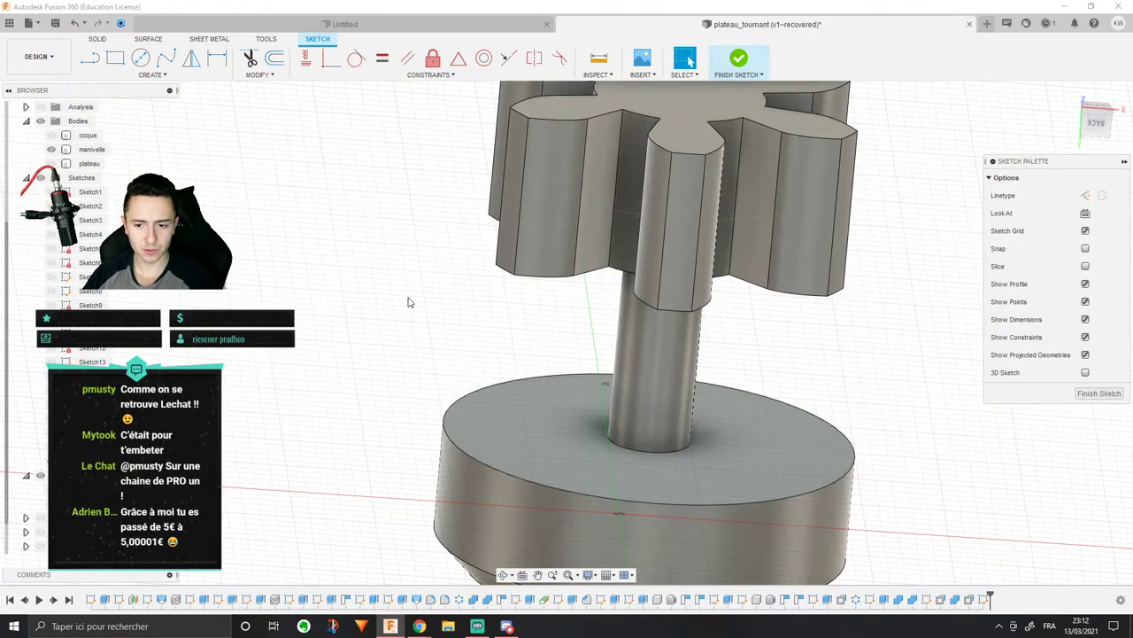
mouse_move(528, 326)
shift+middle_down()
mouse_move(537, 288)
mouse_move(545, 312)
shift+middle_up()
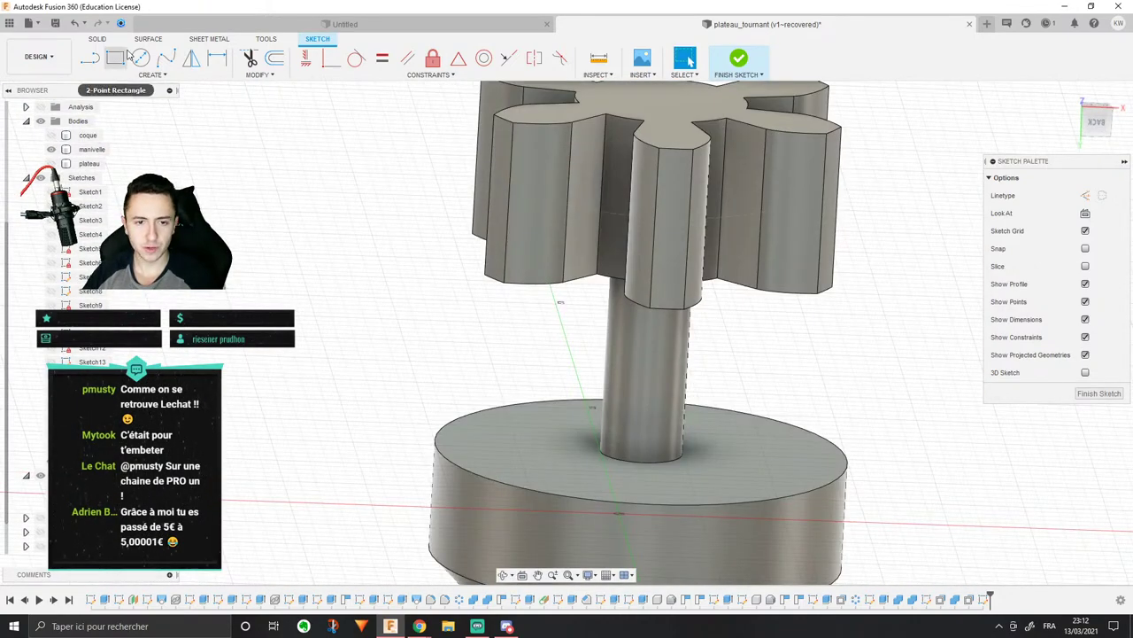
Step: Project the gear shaft's cylindrical face into the disc sketch as a circle
click(99, 40)
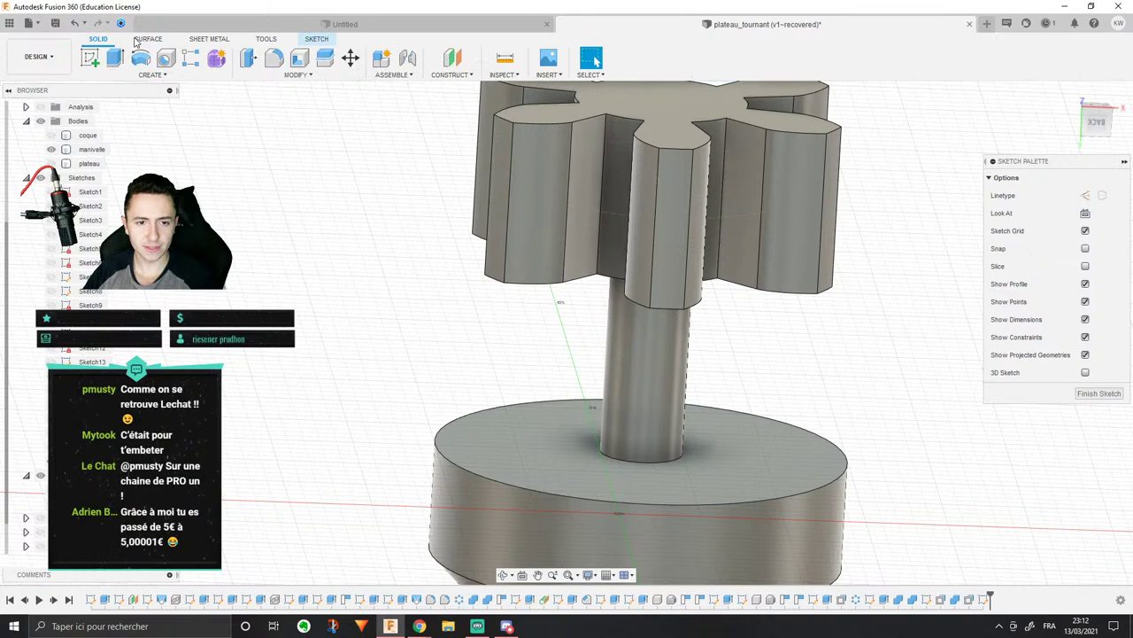
click(91, 62)
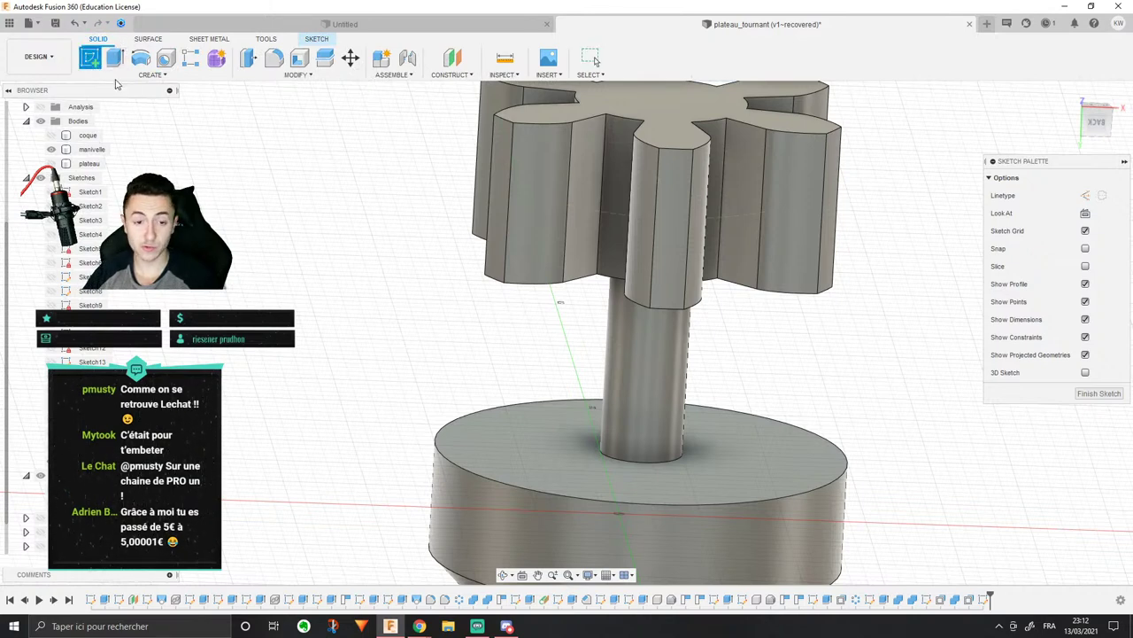
click(317, 40)
click(150, 75)
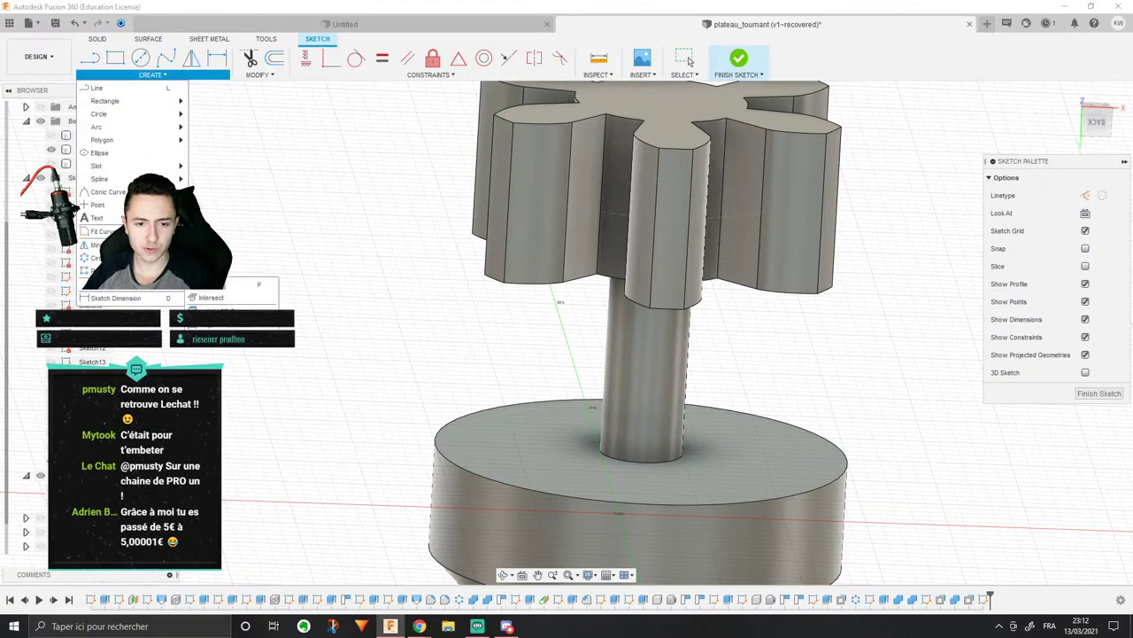
click(221, 284)
click(653, 392)
scroll(659, 430, up, 3)
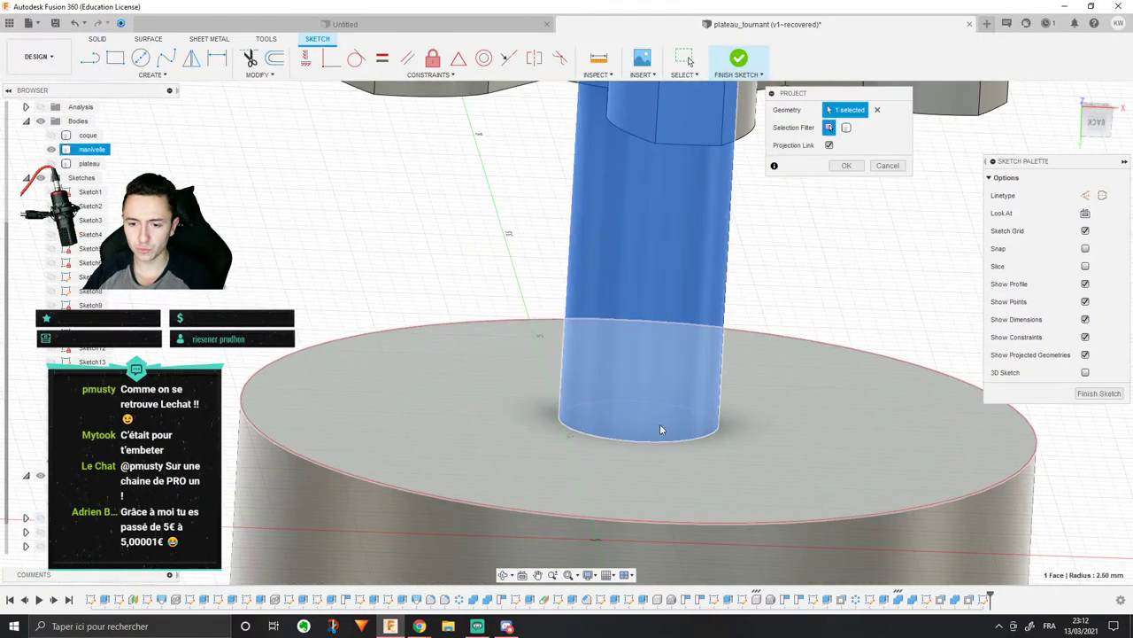
click(847, 165)
Step: Extrude the projected circle as a cut 3 mm deep into the manivelle disc
scroll(591, 83, down, 2)
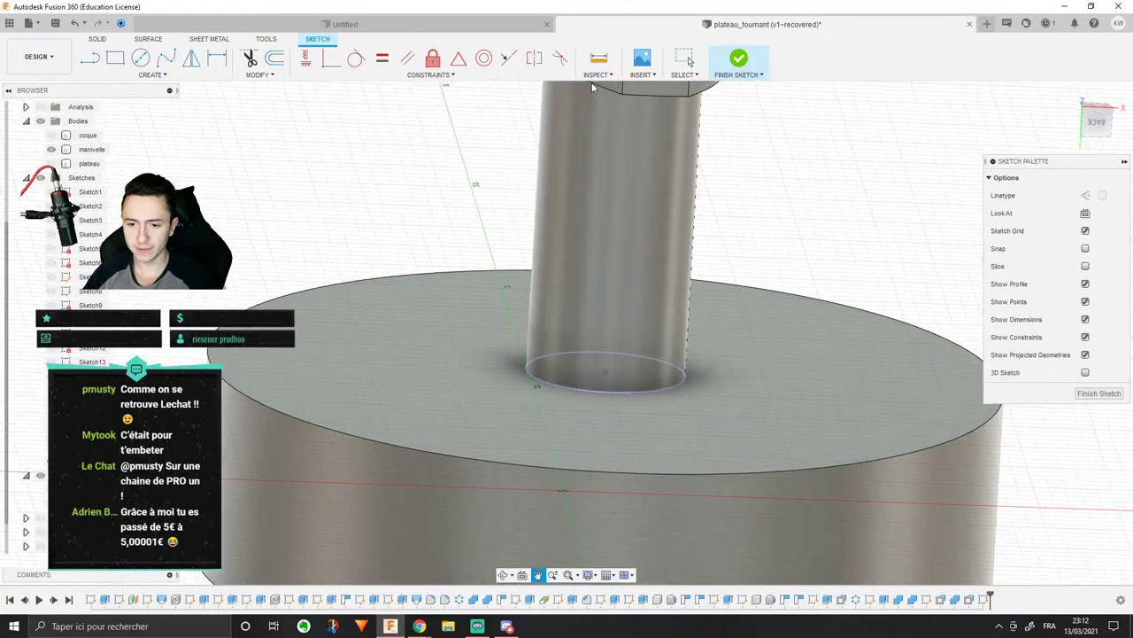
click(98, 39)
click(115, 59)
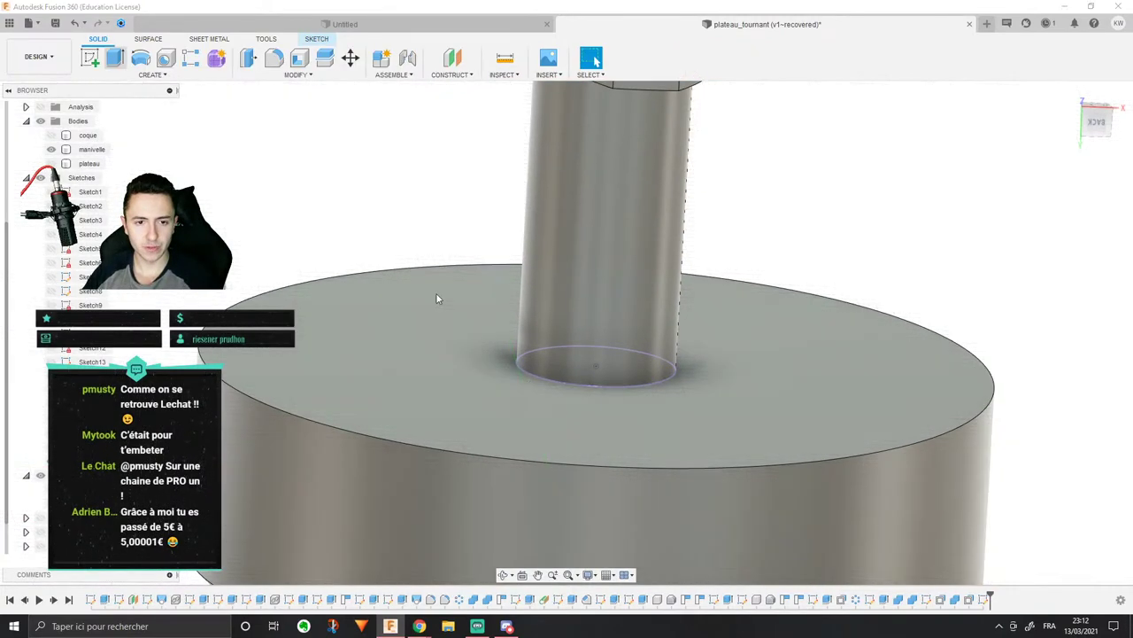
click(602, 370)
drag(597, 352, 590, 443)
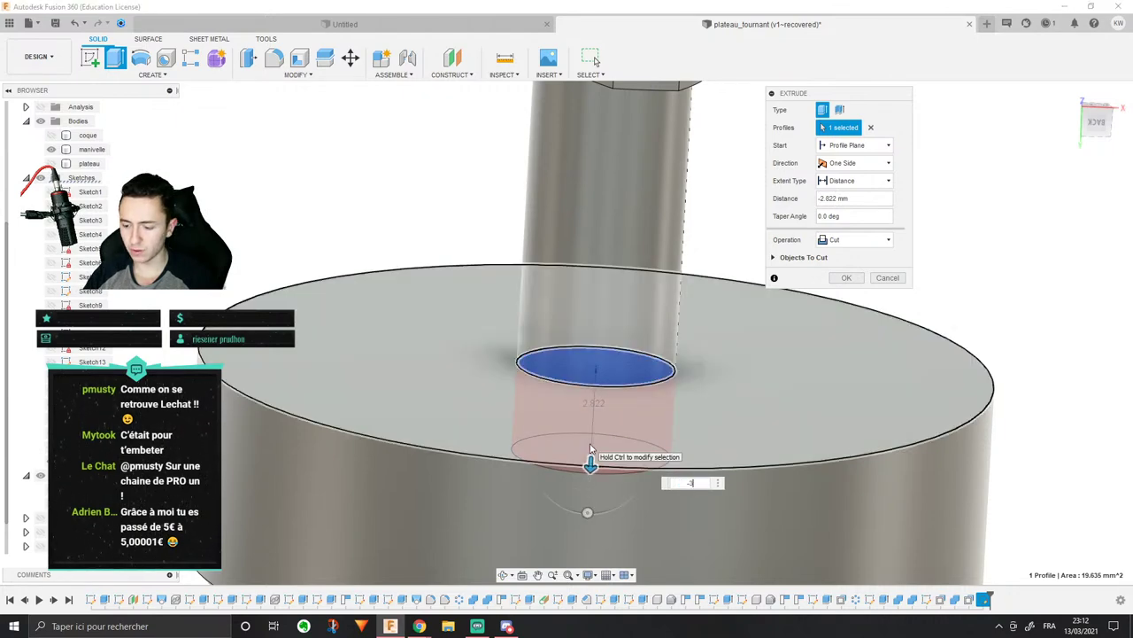
key(Return)
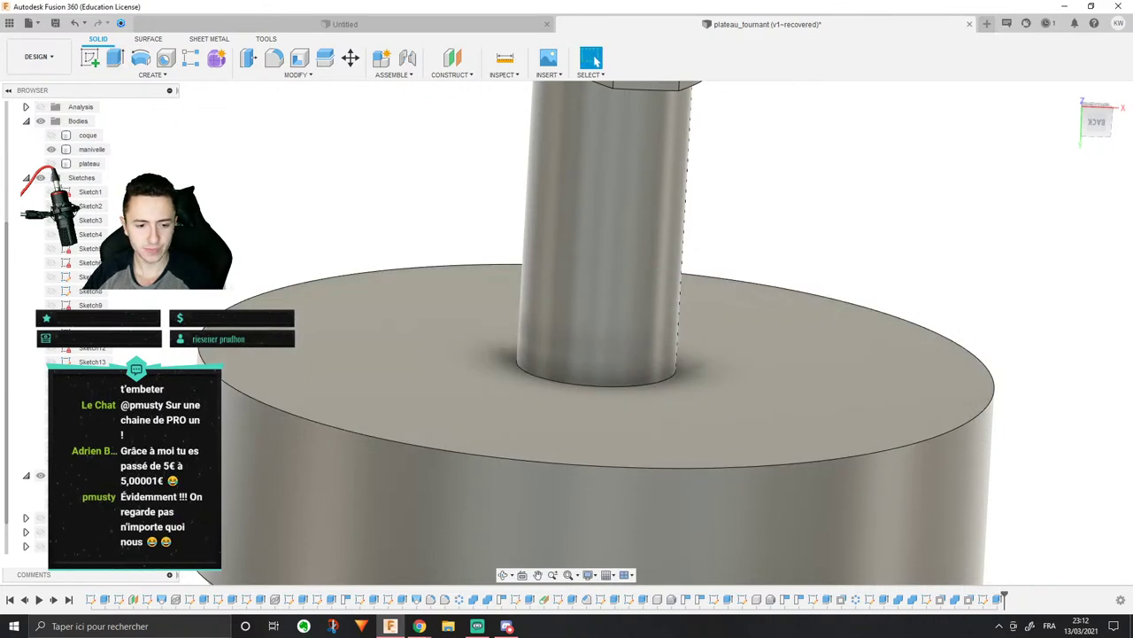
Step: Hide the gear with its shaft and enlarge the disc's hole by offsetting its cylindrical wall outward 0.4 mm
scroll(246, 417, up, 3)
scroll(193, 469, down, 2)
click(40, 545)
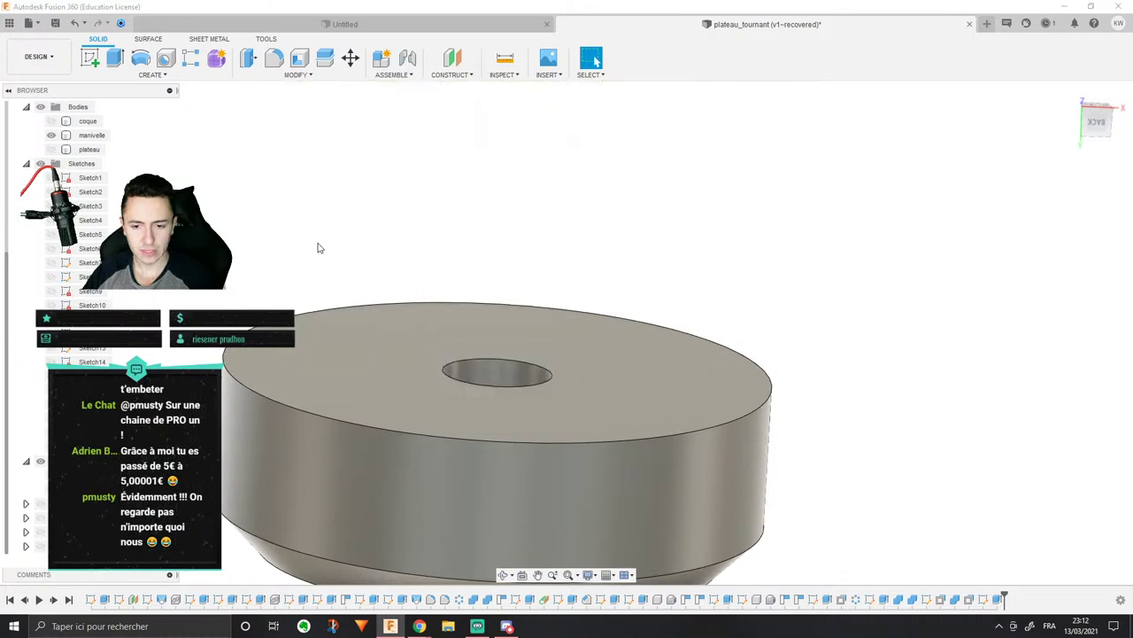
shift+middle_drag(311, 264, 306, 286)
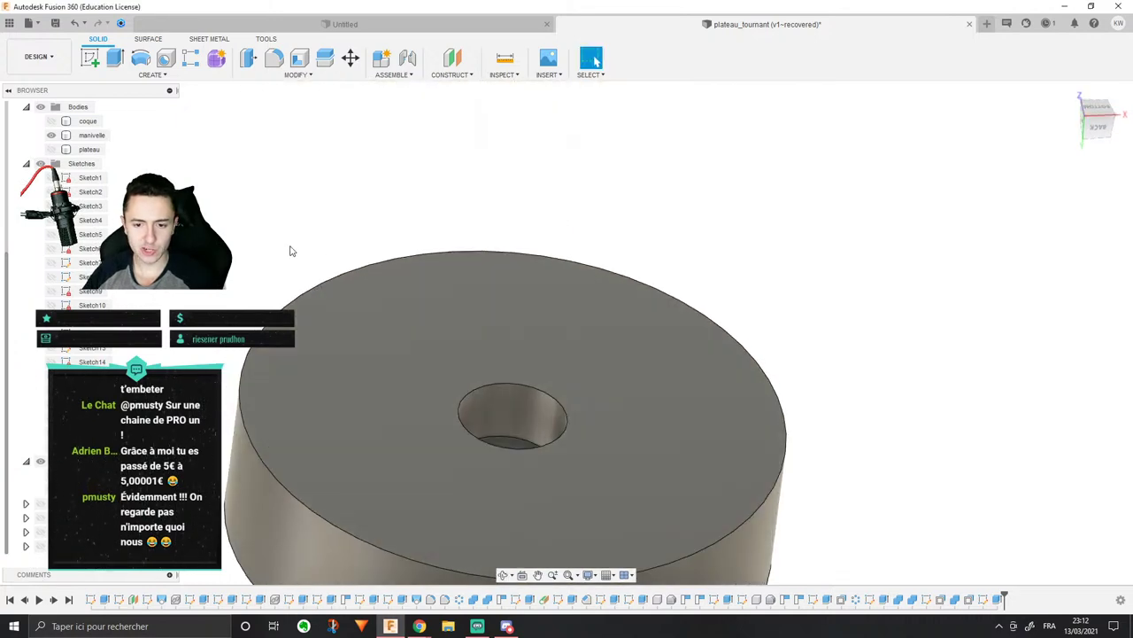
click(294, 76)
click(274, 182)
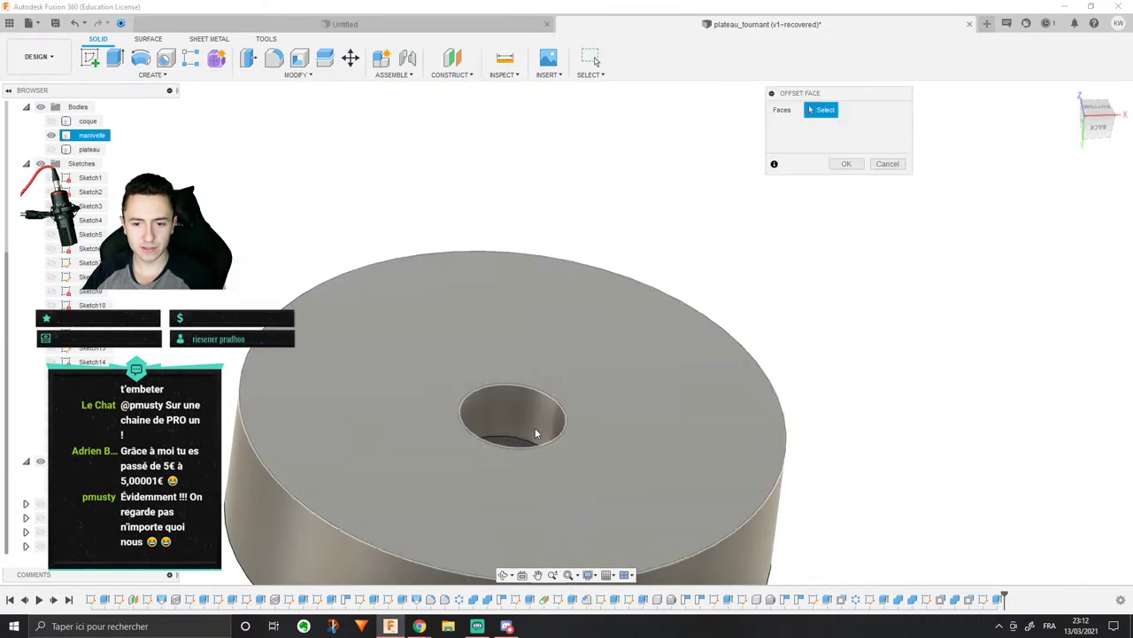
click(528, 410)
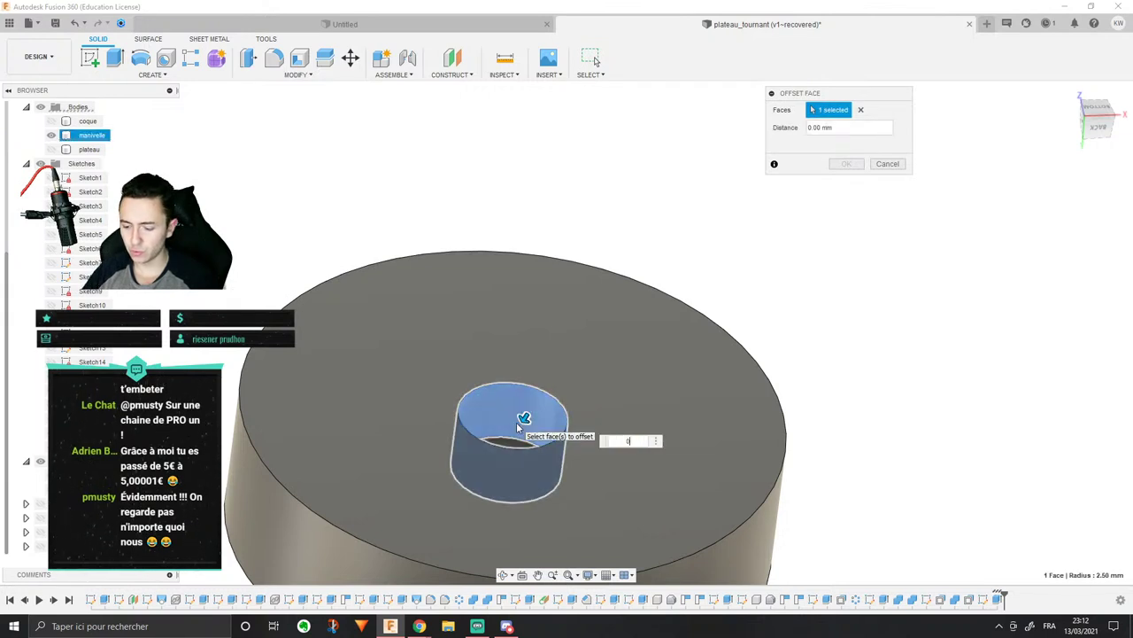
text(0.4)
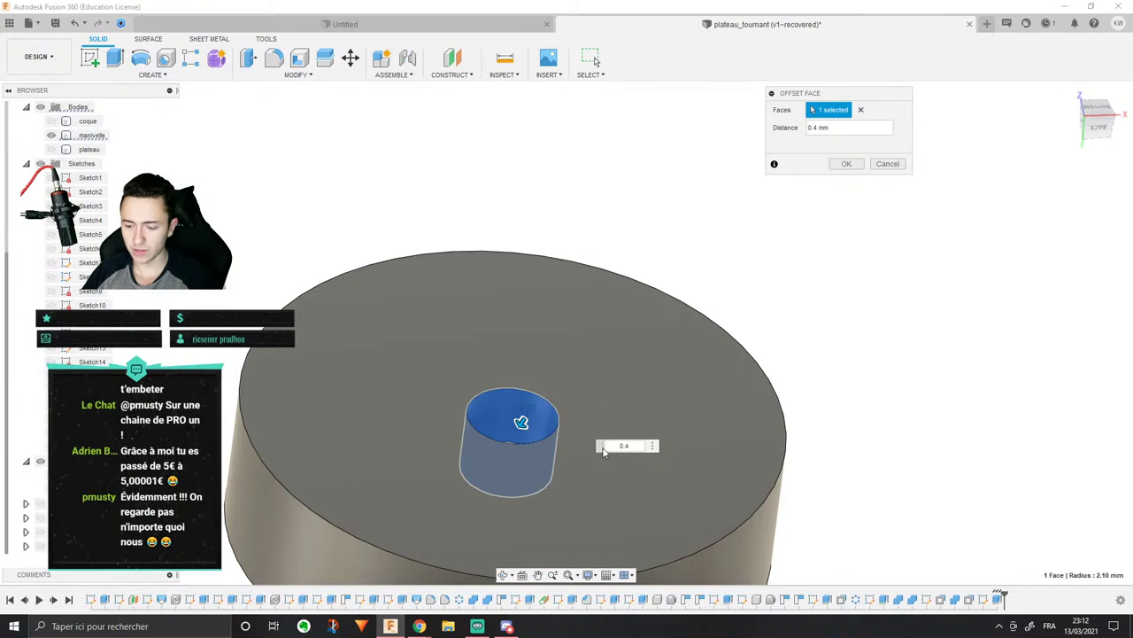
click(846, 163)
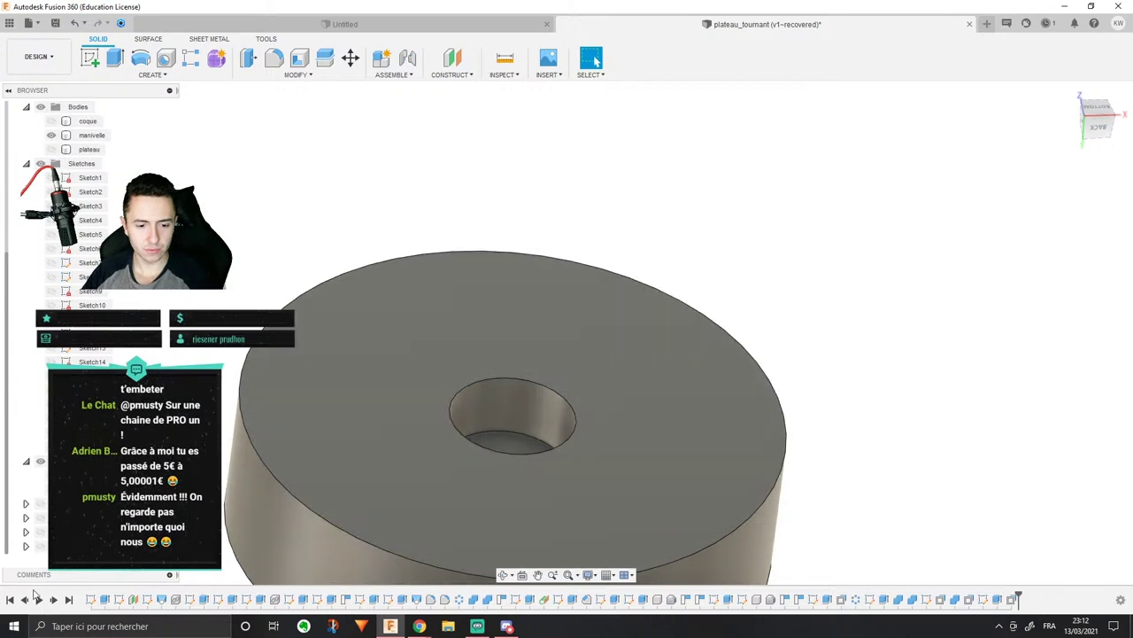
Step: Show the gear with its shaft again and hide the manivelle body
scroll(32, 576, up, 1)
click(40, 546)
scroll(620, 232, down, 1)
shift+middle_drag(624, 239, 637, 177)
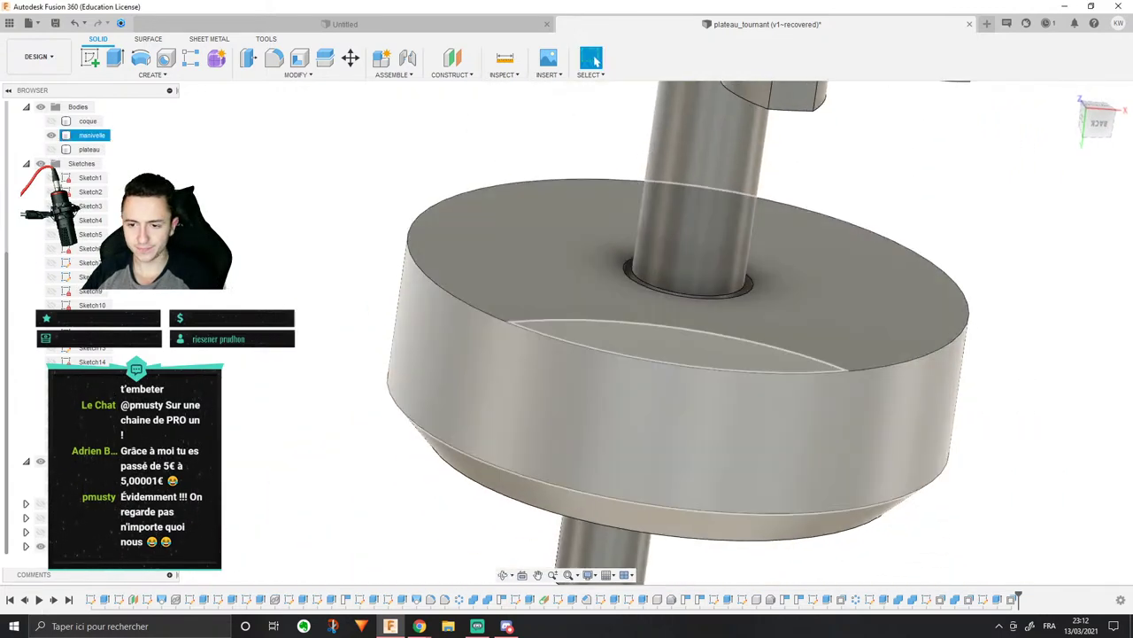
key(Escape)
click(51, 135)
shift+middle_drag(661, 247, 760, 206)
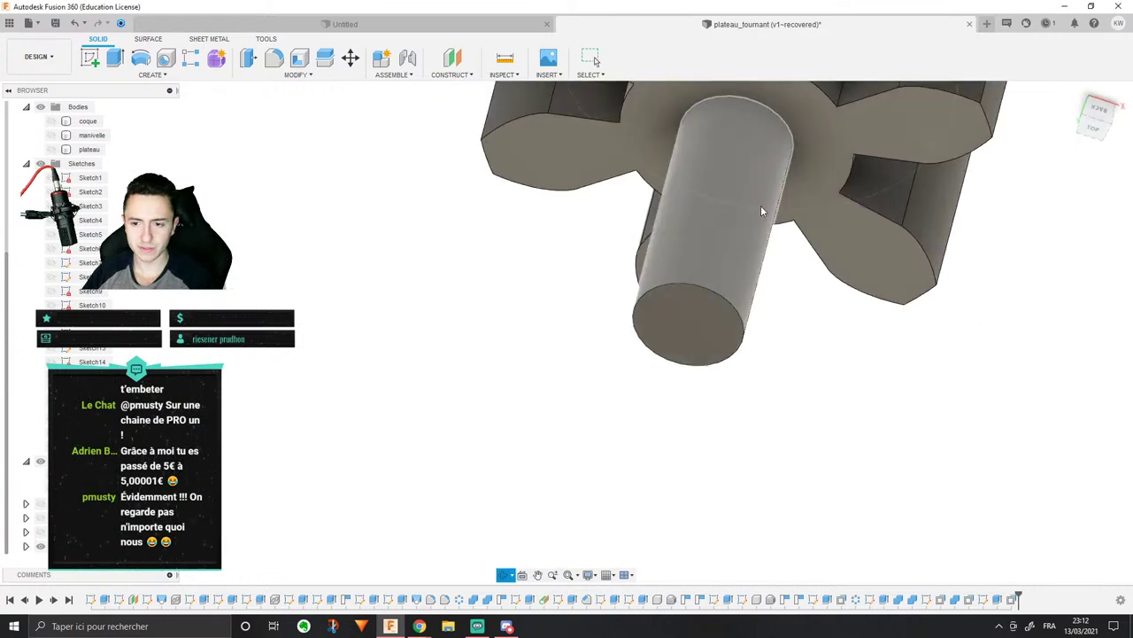
Step: Lengthen the gear shaft by offsetting its flat end face 2 mm outward
right_click(669, 319)
click(675, 287)
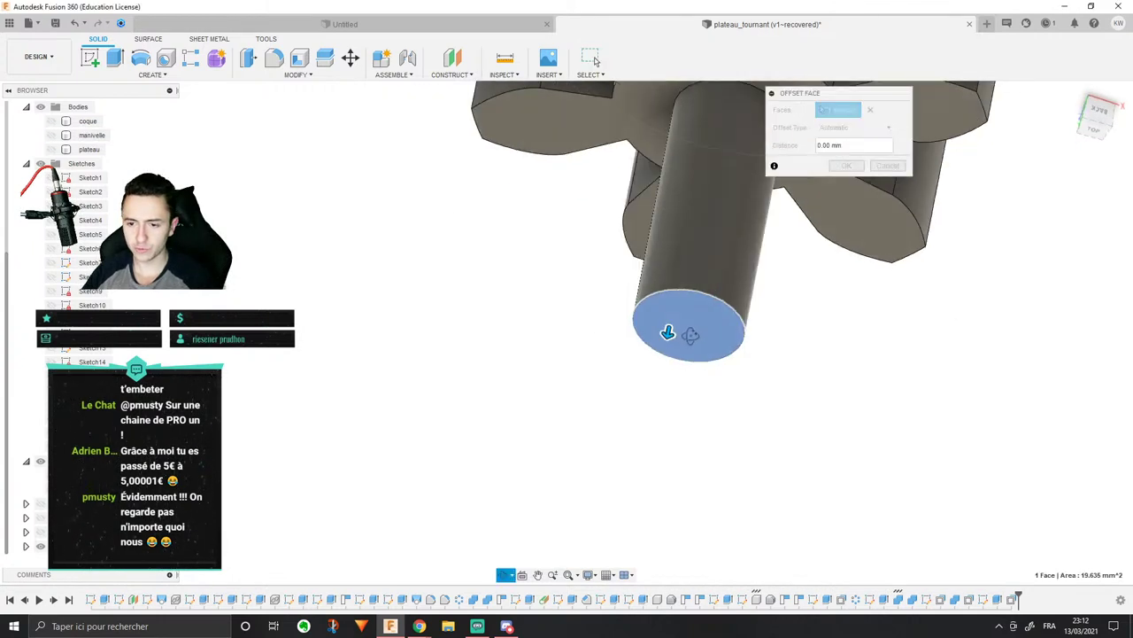
shift+middle_drag(670, 328, 666, 336)
drag(666, 336, 655, 379)
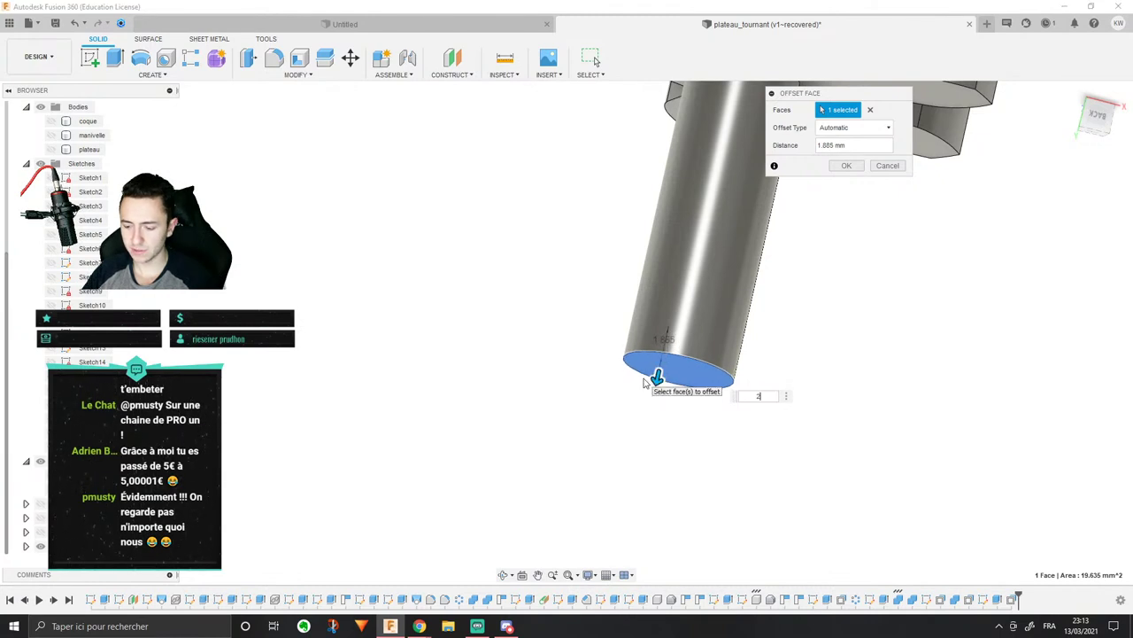
text(2)
key(Return)
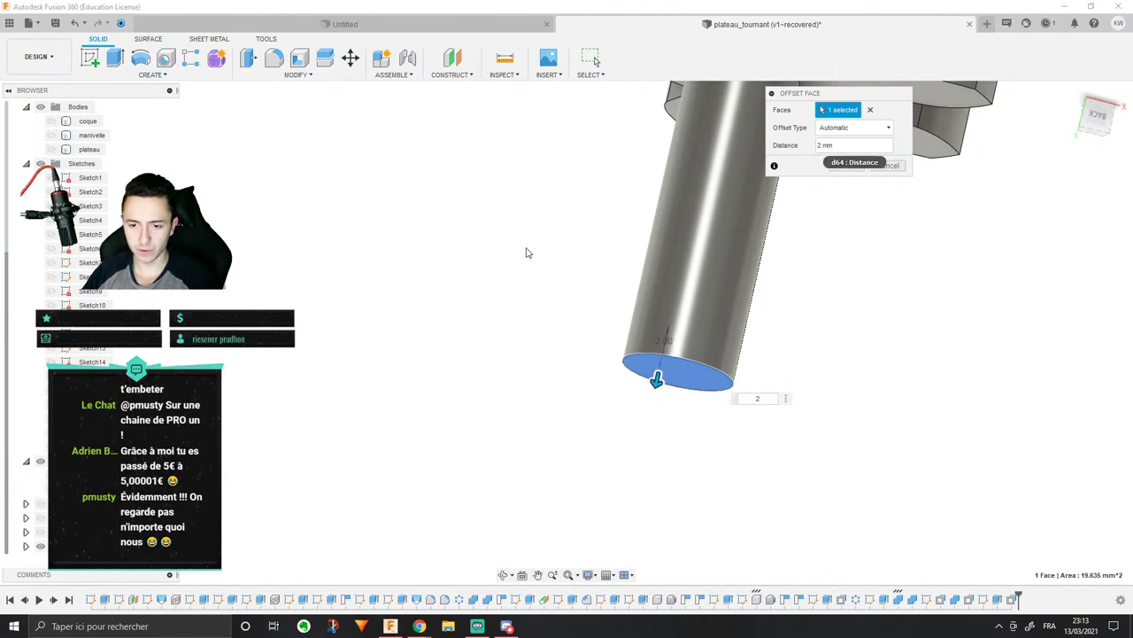
click(847, 168)
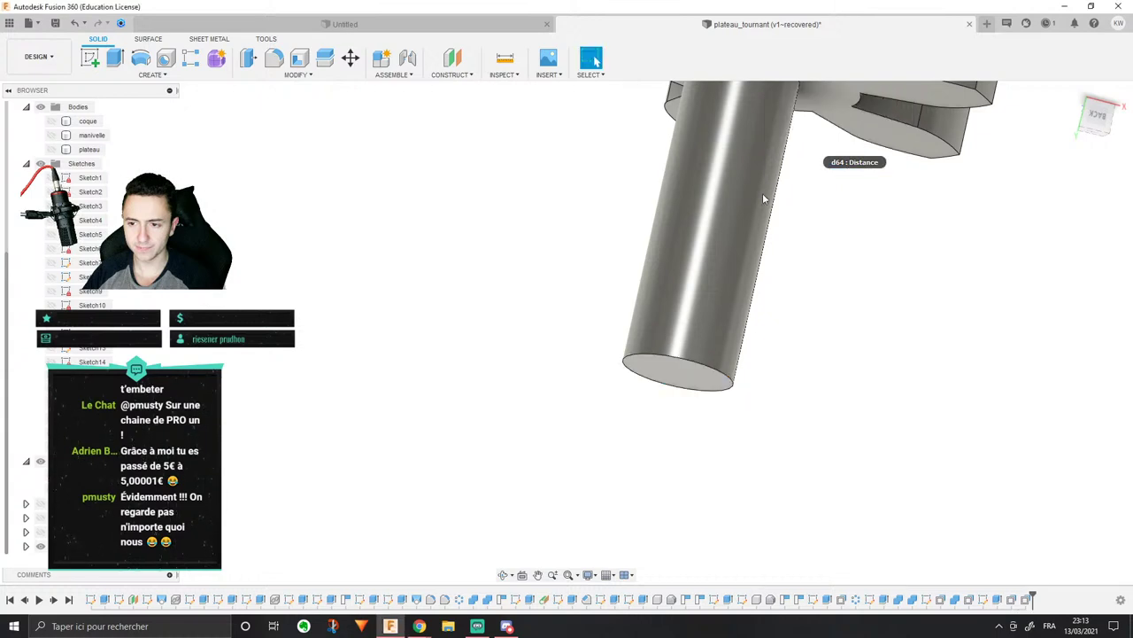
Step: Show the manivelle body again and set its hole wall's Offset Face distance to -0.2 mm
shift+middle_drag(759, 197, 29, 162)
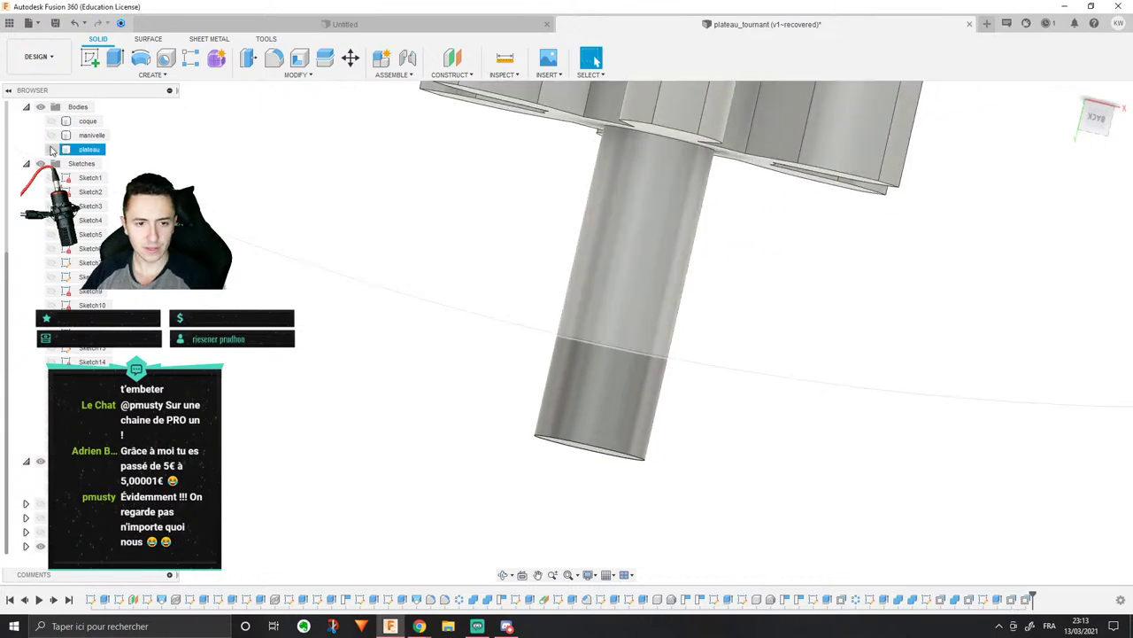
click(50, 135)
shift+middle_drag(399, 190, 434, 238)
scroll(434, 239, down, 3)
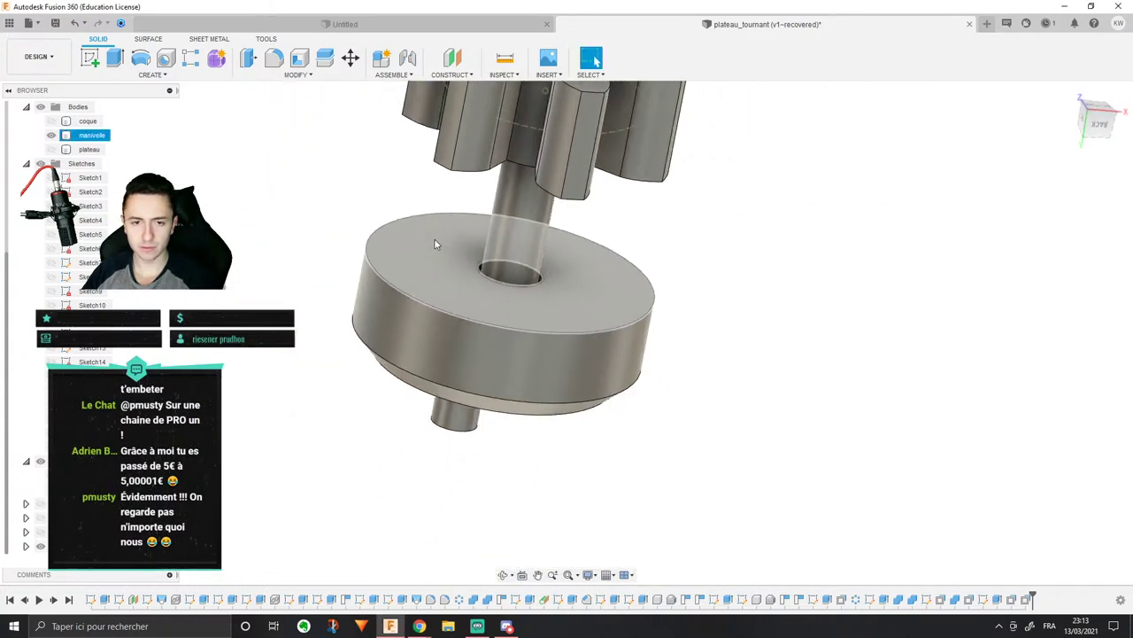
scroll(455, 253, up, 5)
scroll(509, 303, up, 4)
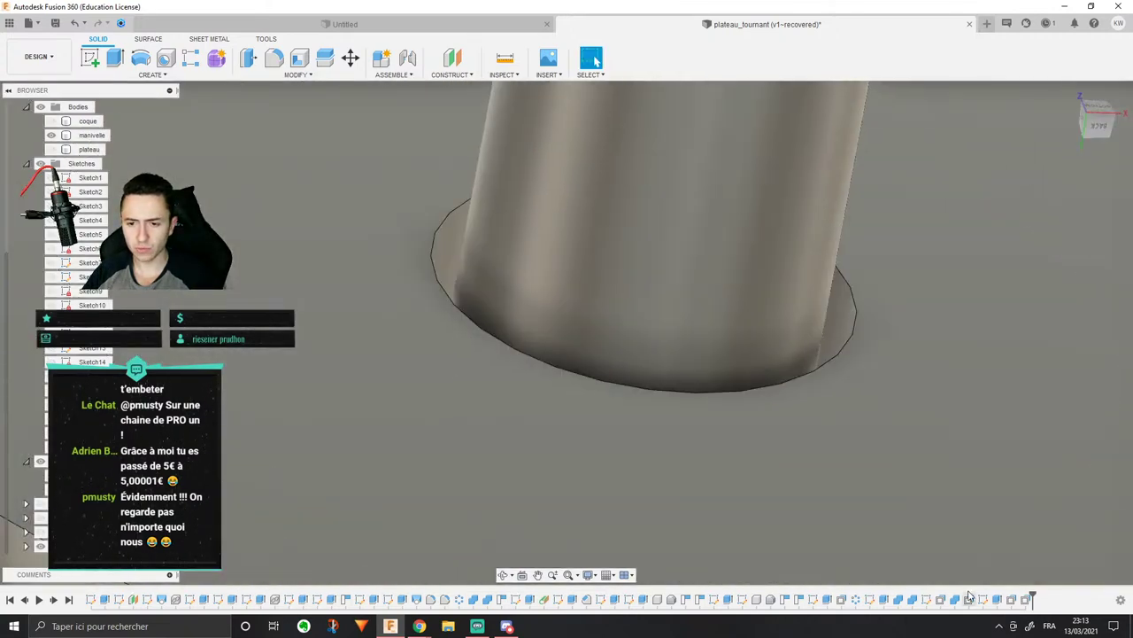
right_click(1014, 599)
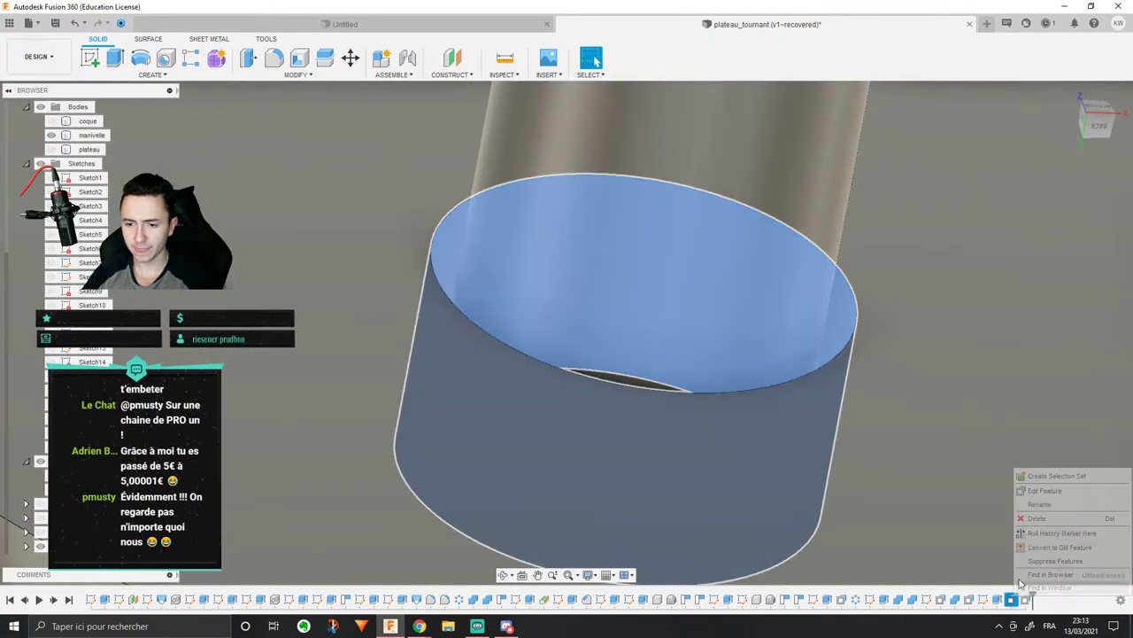
click(1045, 490)
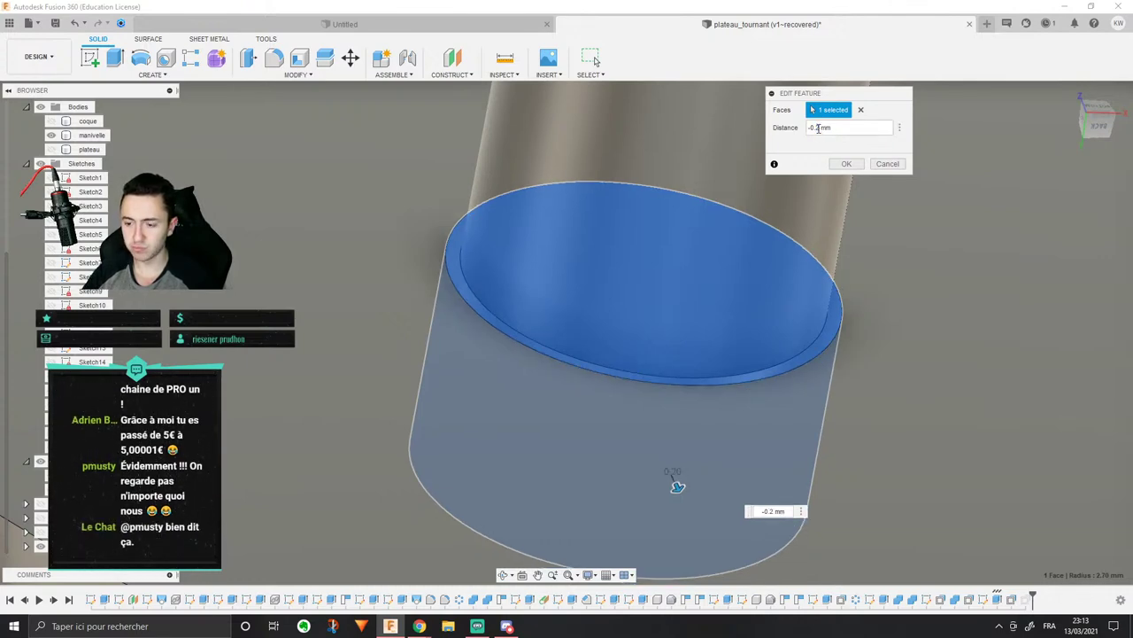
click(850, 163)
Step: Examine how the gear shaft fits into the manivelle disc's hole
scroll(780, 179, down, 4)
click(751, 177)
shift+middle_drag(751, 178, 644, 255)
scroll(742, 167, down, 3)
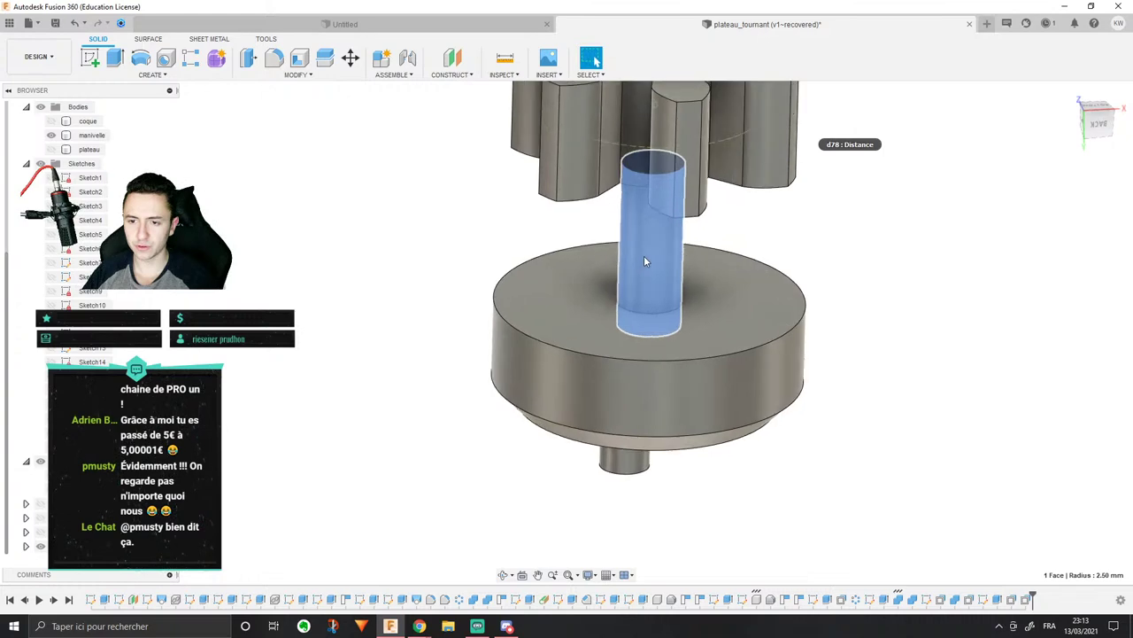
scroll(643, 255, up, 2)
scroll(645, 261, down, 2)
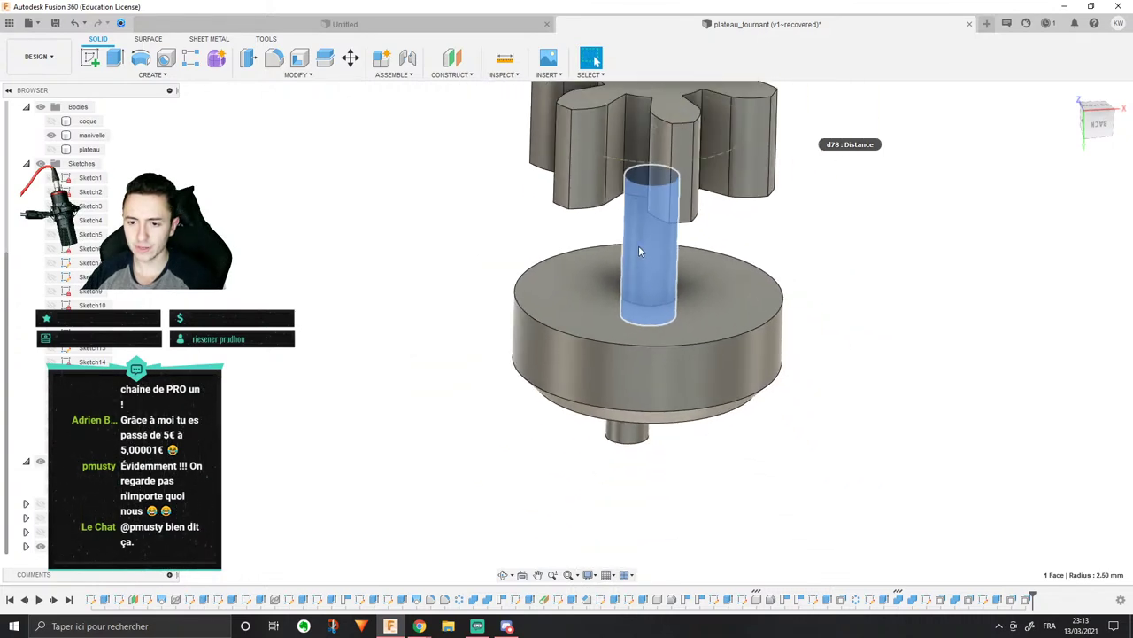
scroll(638, 250, up, 2)
shift+middle_drag(639, 251, 706, 254)
scroll(708, 254, down, 2)
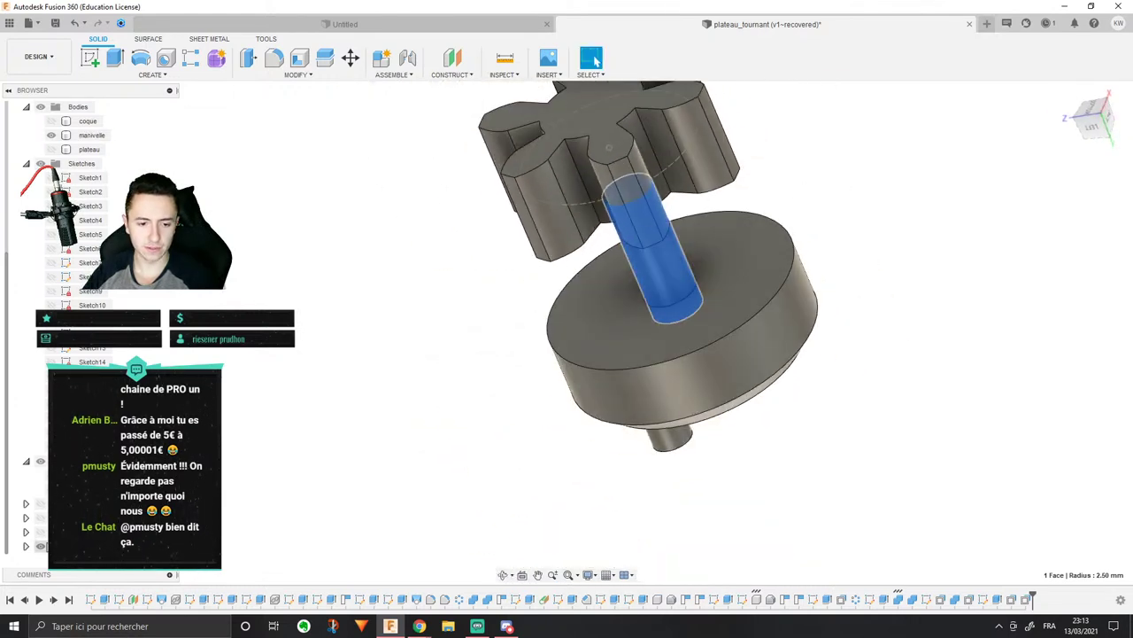
Step: Hide the gear component so only the manivelle body is shown
click(40, 545)
shift+middle_drag(580, 237, 591, 523)
click(469, 334)
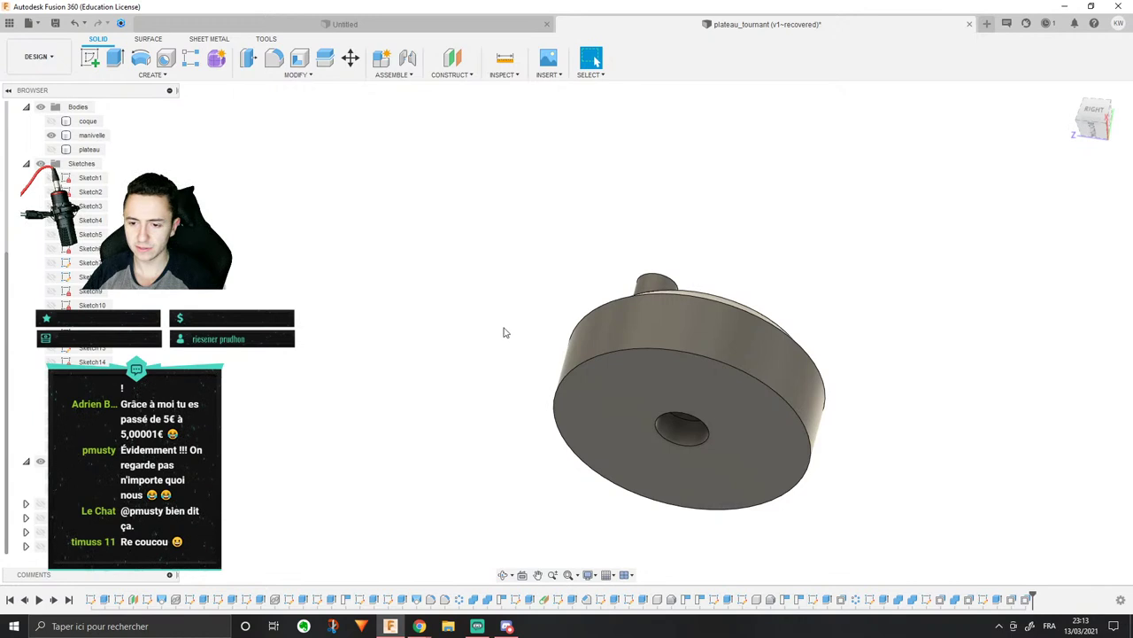
Step: Chamfer the end edge of the manivelle's handle pin with an equal distance of 0.5 mm
shift+middle_drag(504, 332, 285, 106)
click(275, 76)
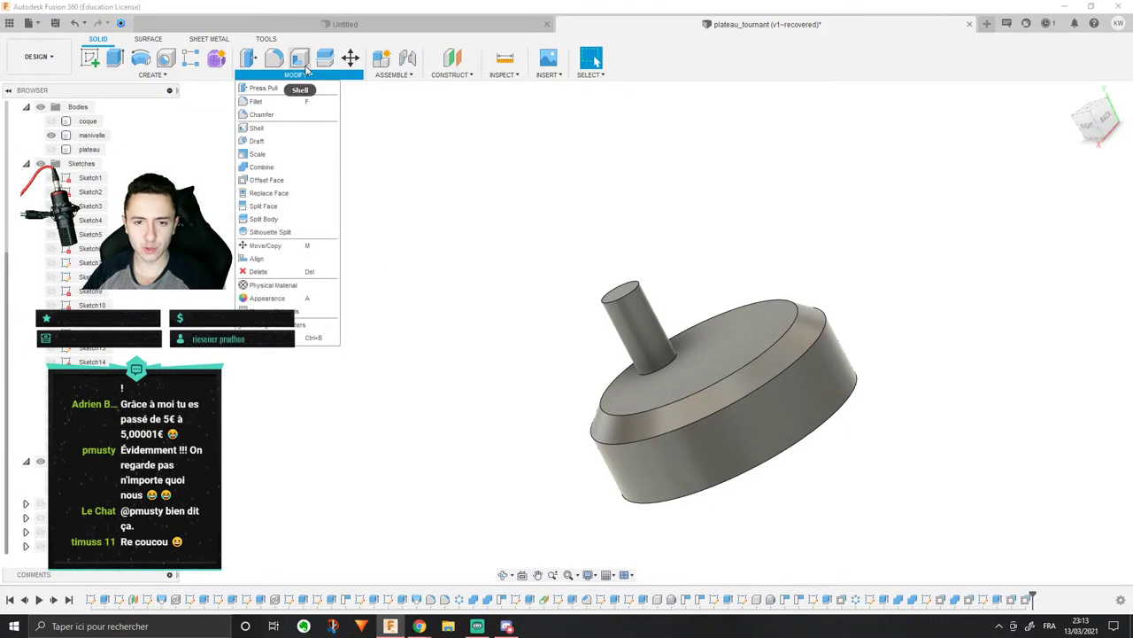
click(262, 115)
click(638, 285)
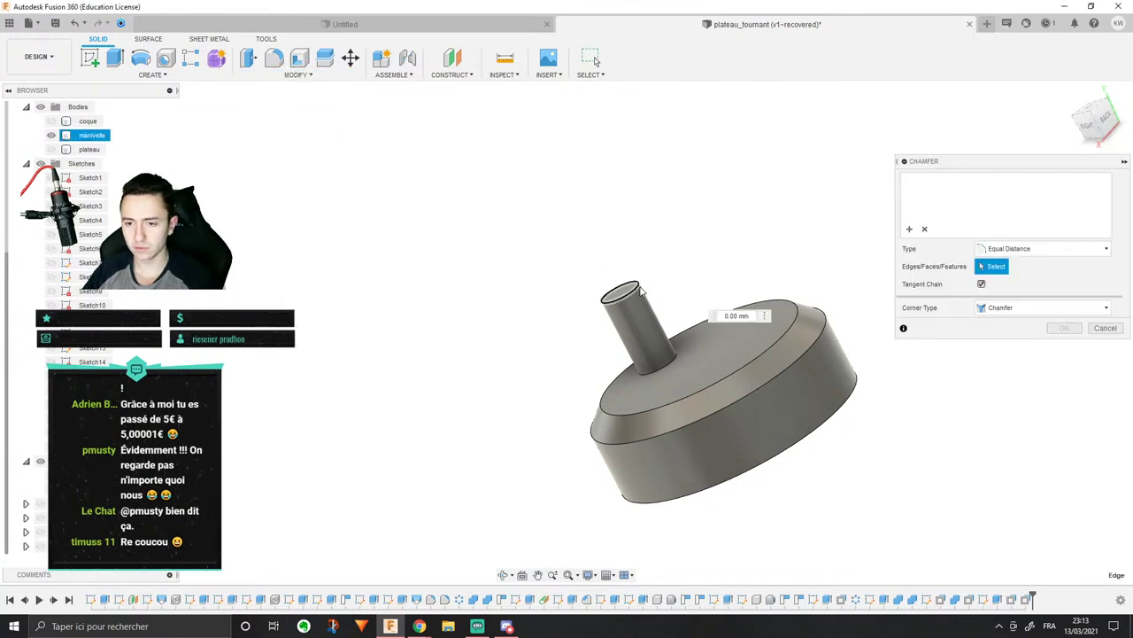
drag(639, 279, 634, 278)
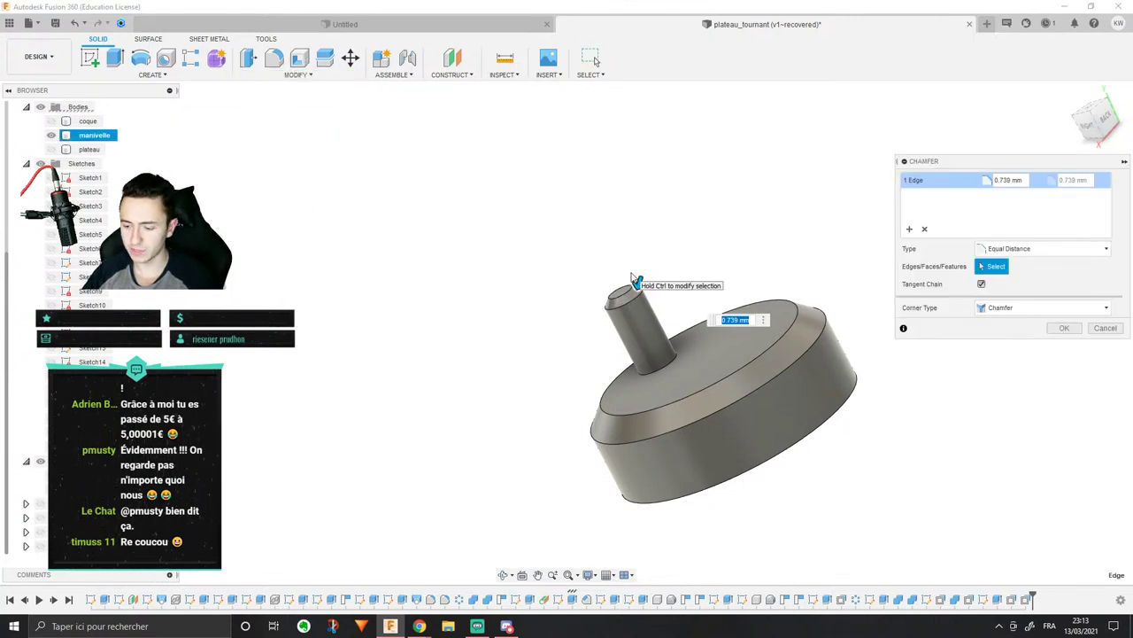
key(Return)
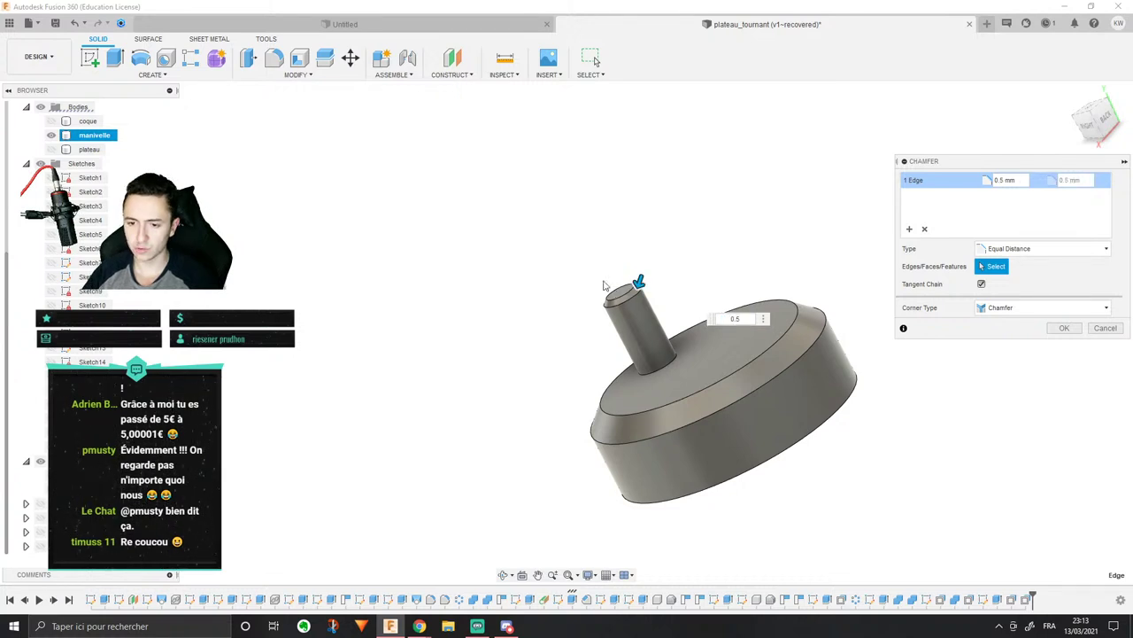
click(1064, 330)
shift+middle_drag(1001, 341, 834, 378)
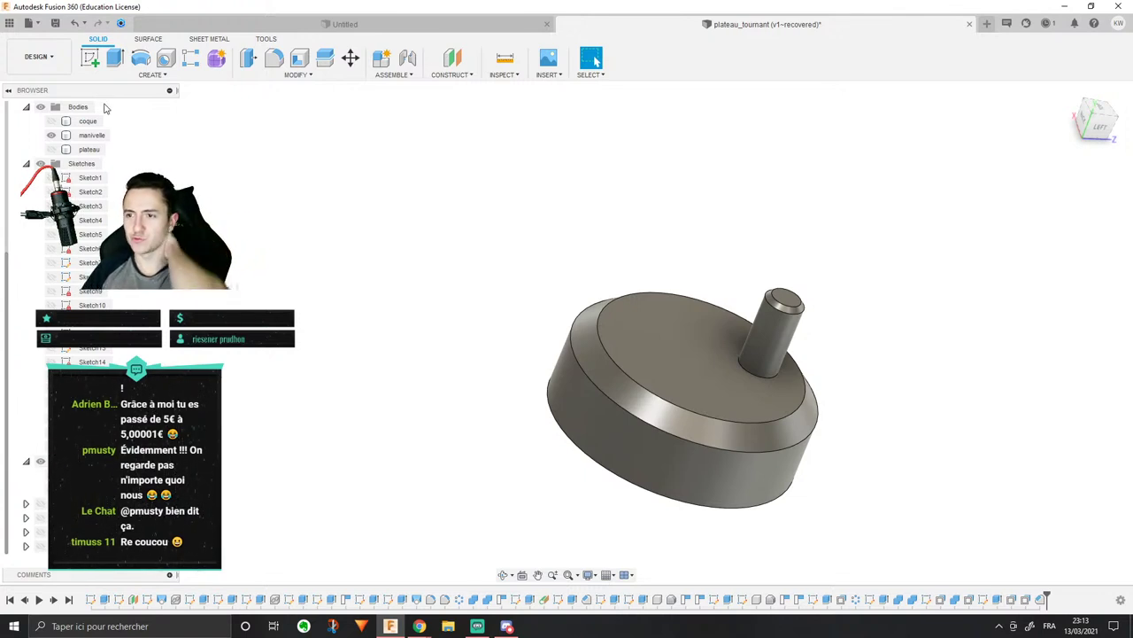
Step: Show the small gear with its shaft again, leaving the other gear component hidden
shift+middle_drag(709, 576, 270, 432)
click(26, 546)
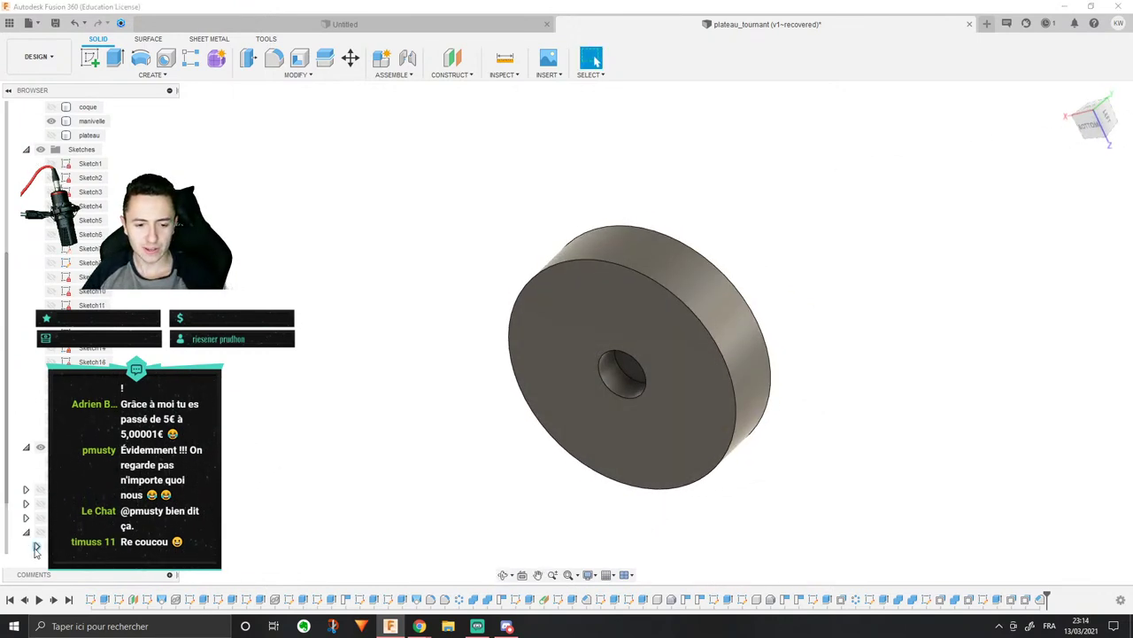
click(26, 532)
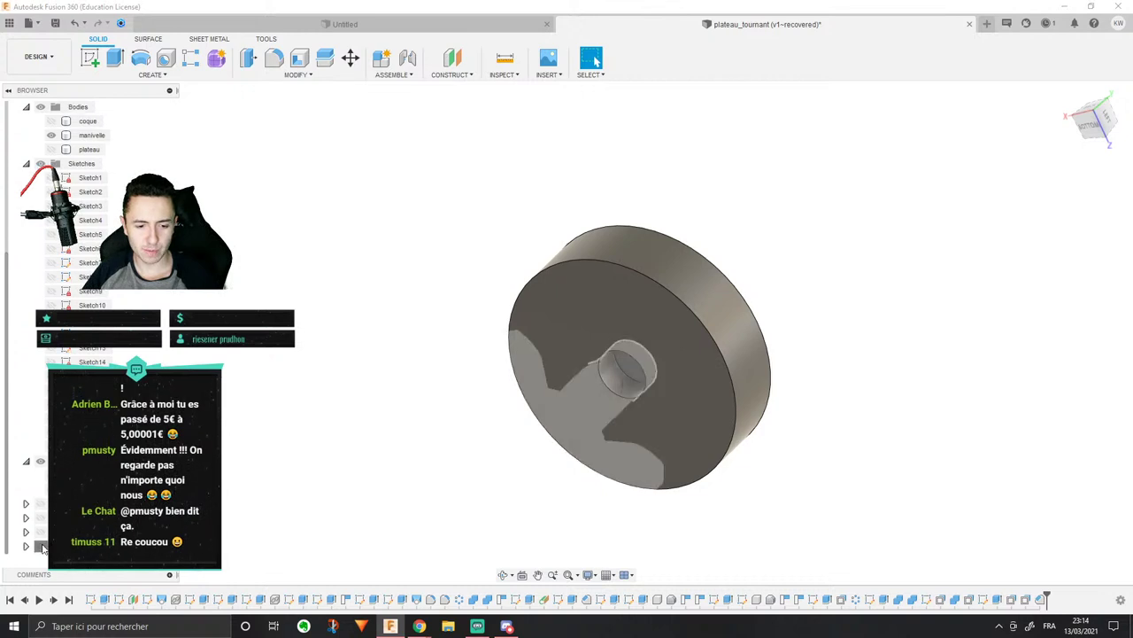
click(41, 545)
click(40, 531)
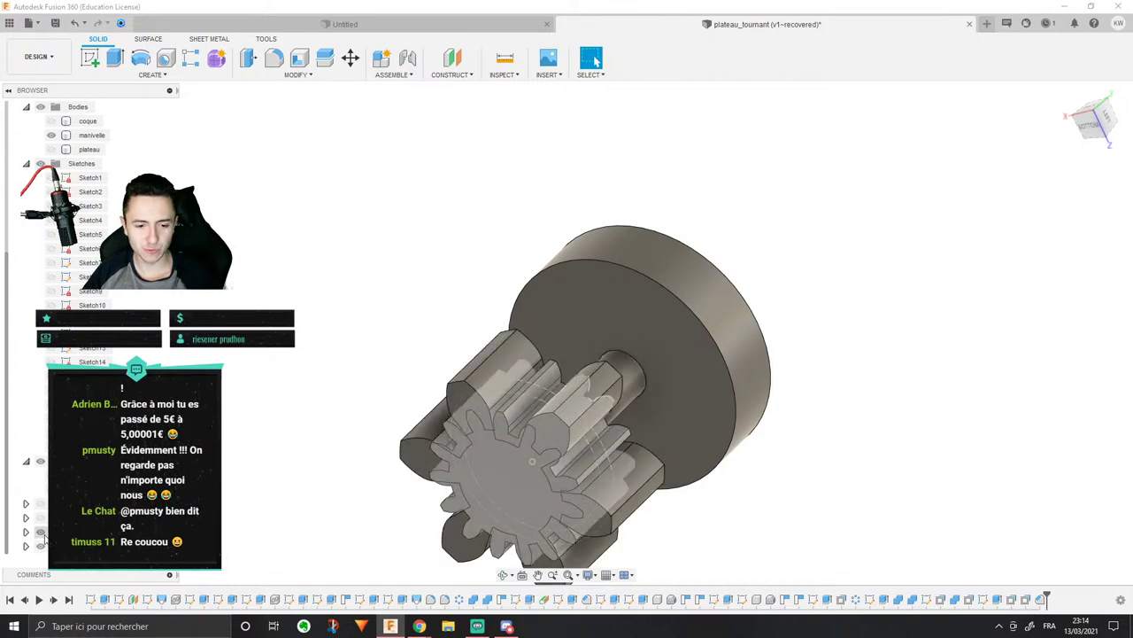
click(40, 532)
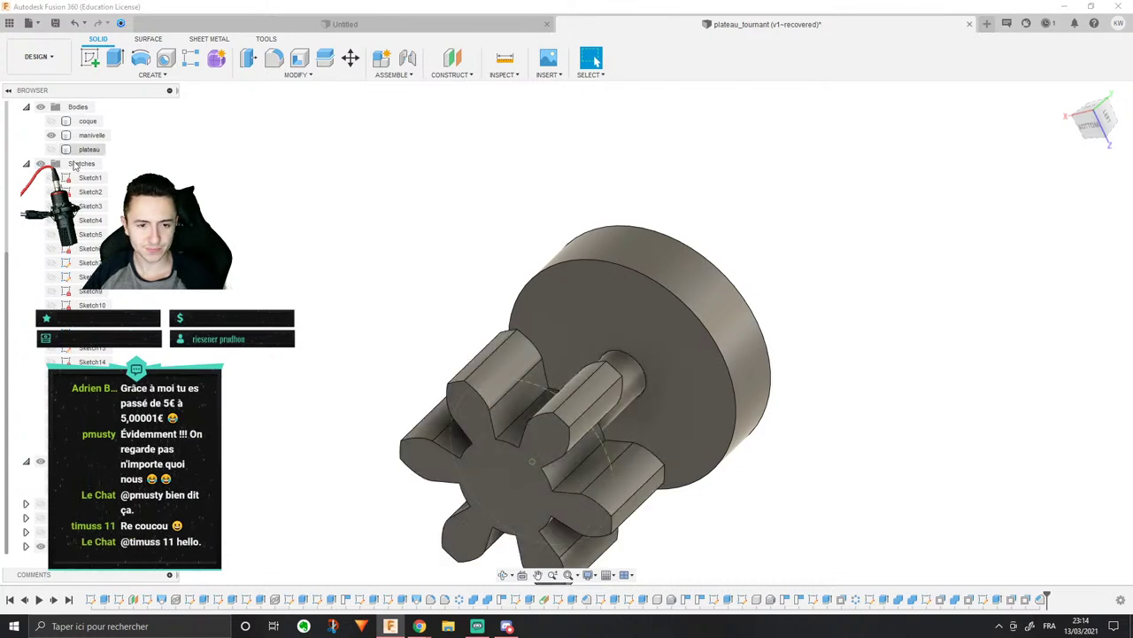
Step: Show the coque and plateau bodies again to view the whole turntable from below
scroll(75, 165, up, 2)
click(50, 206)
mouse_move(558, 353)
shift+middle_down()
mouse_move(521, 249)
mouse_move(501, 291)
mouse_move(553, 302)
mouse_move(537, 348)
shift+middle_up()
scroll(500, 291, down, 3)
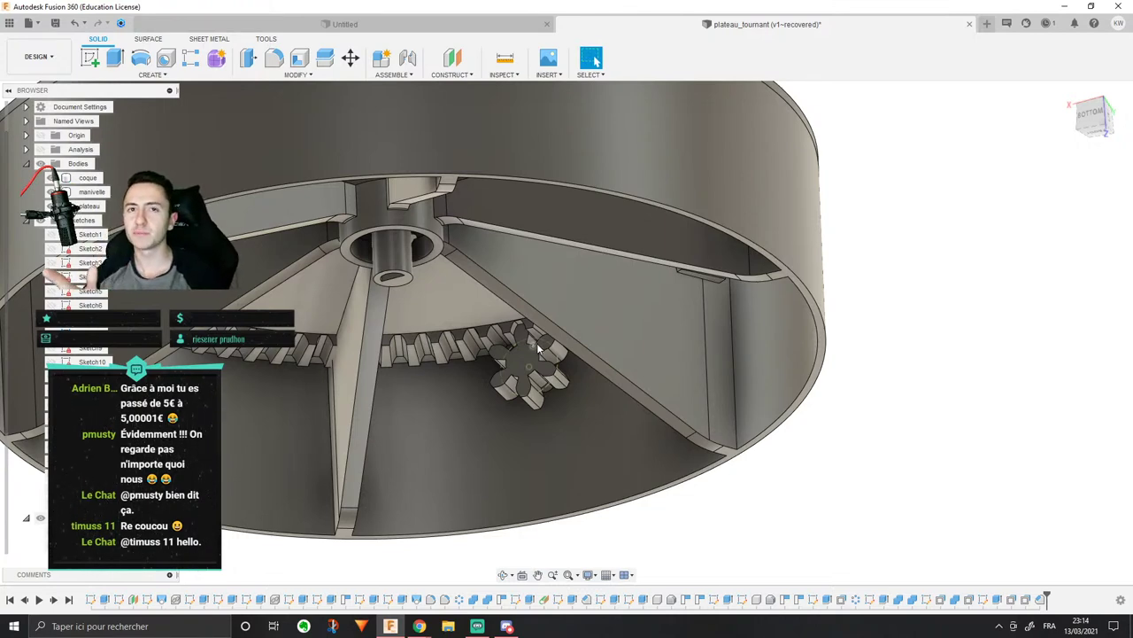
scroll(538, 348, down, 3)
scroll(459, 249, down, 3)
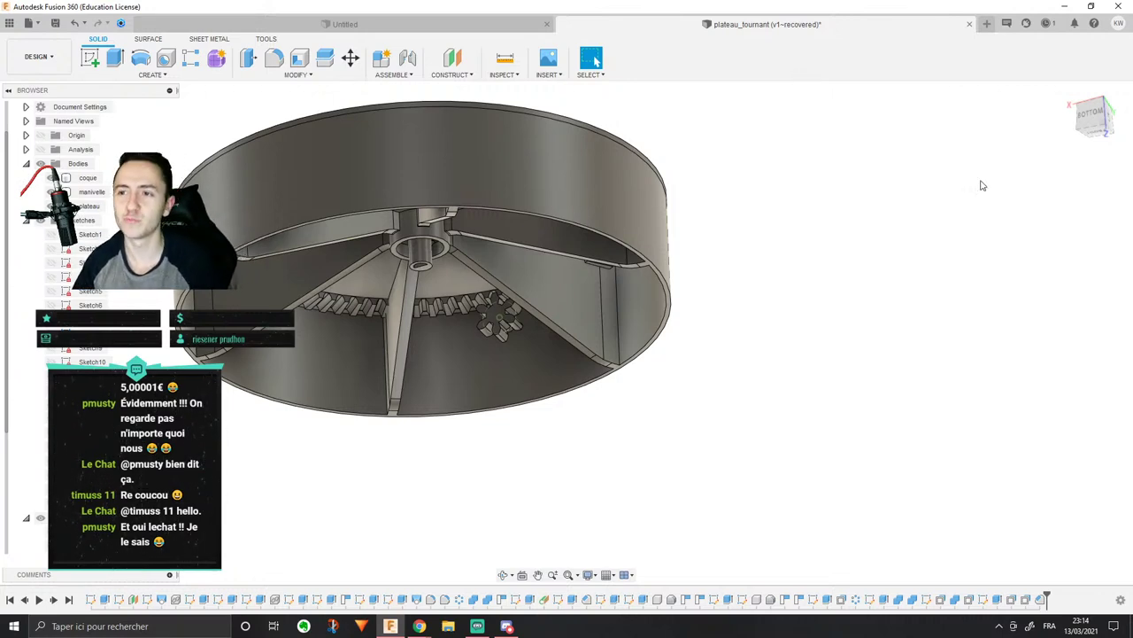
Step: Switch to the browser, view the channel's daily revenue in YouTube Studio, and return to Fusion 360
mouse_move(420, 625)
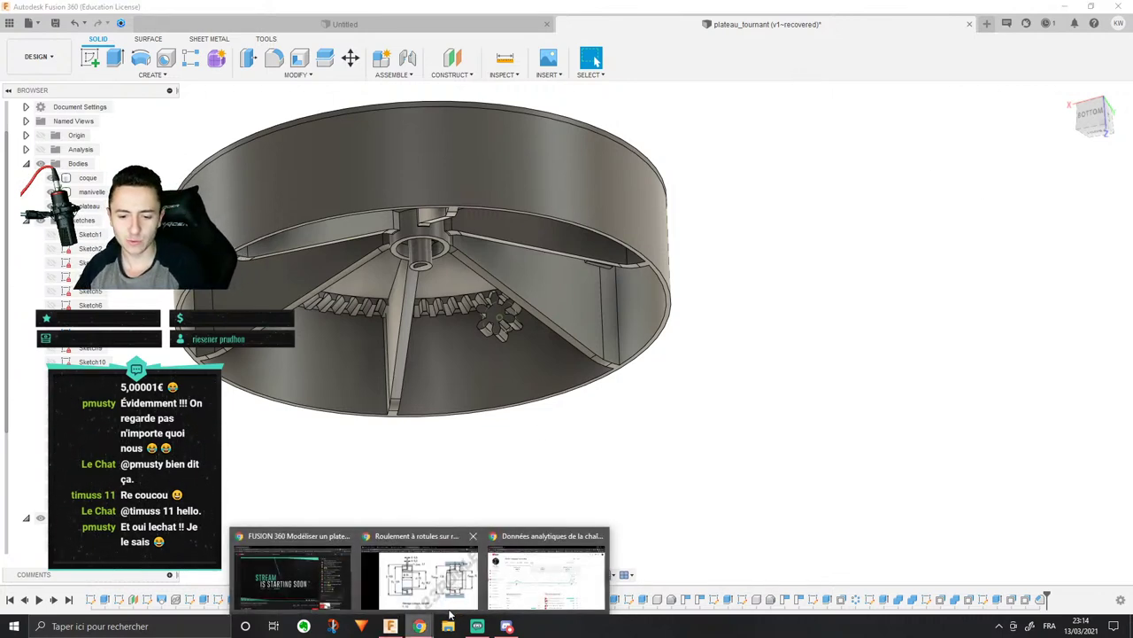
click(450, 609)
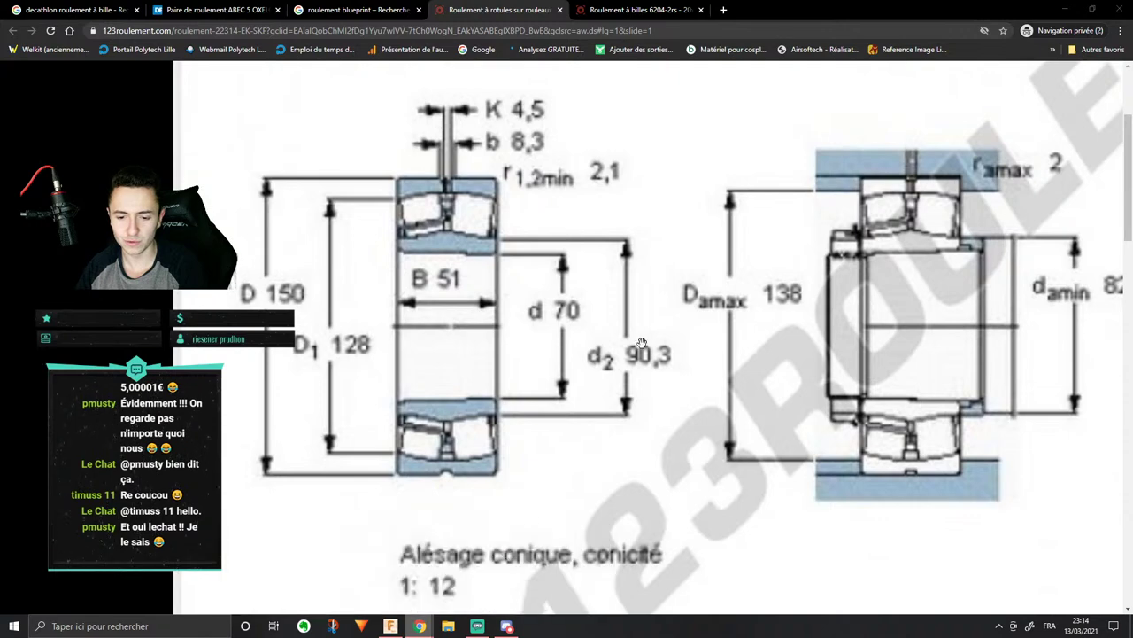
key(alt+Tab)
mouse_move(772, 221)
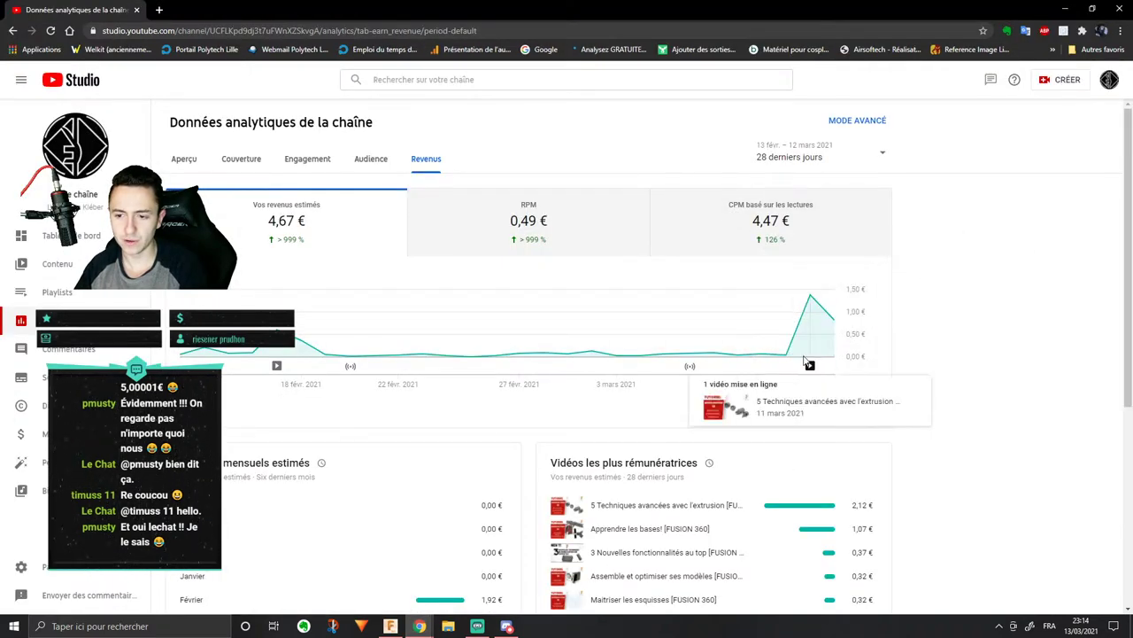
mouse_move(810, 299)
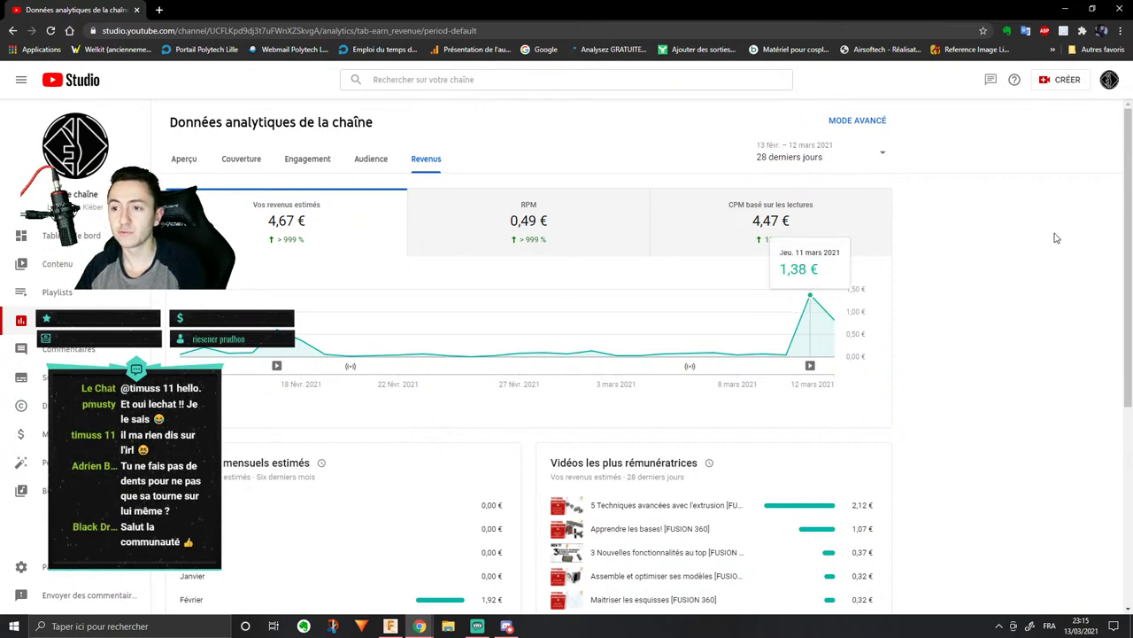
click(1069, 11)
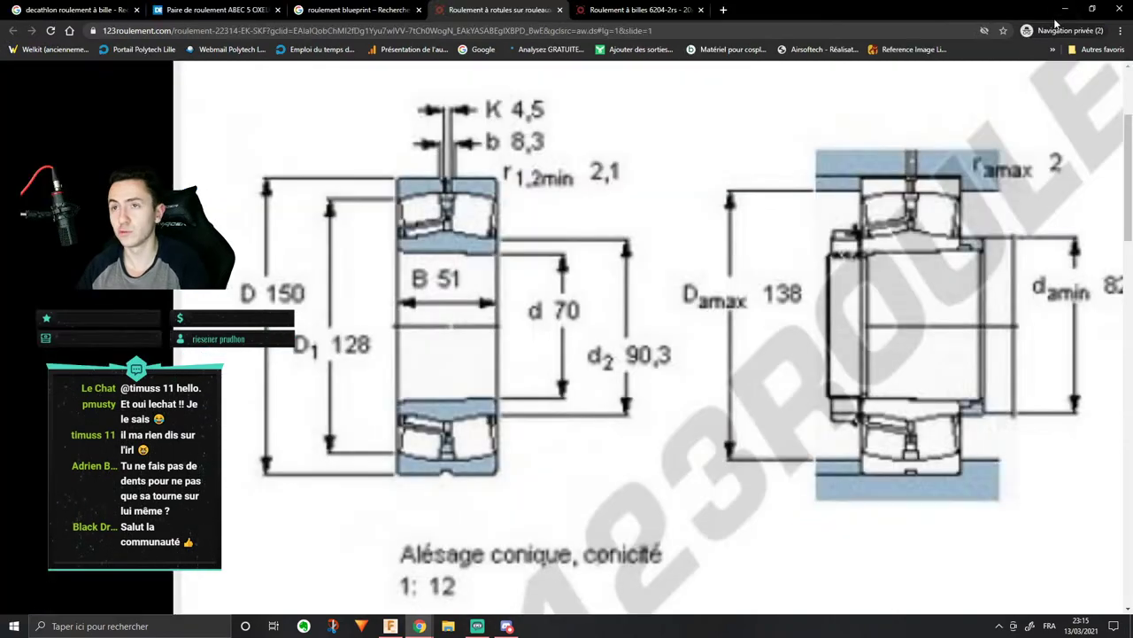
click(1066, 10)
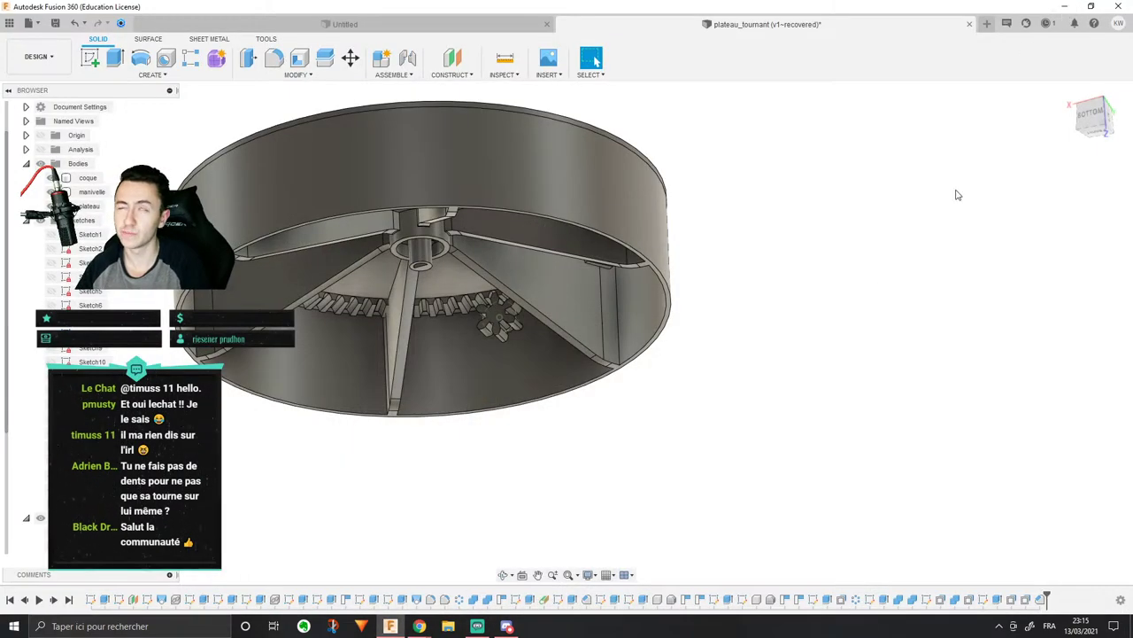
Step: Examine how the small gear meshes with the plateau's toothed ring and how its shaft passes through the coque wall
middle_drag(835, 273, 860, 271)
scroll(567, 326, up, 4)
shift+middle_drag(567, 326, 532, 361)
scroll(536, 358, down, 3)
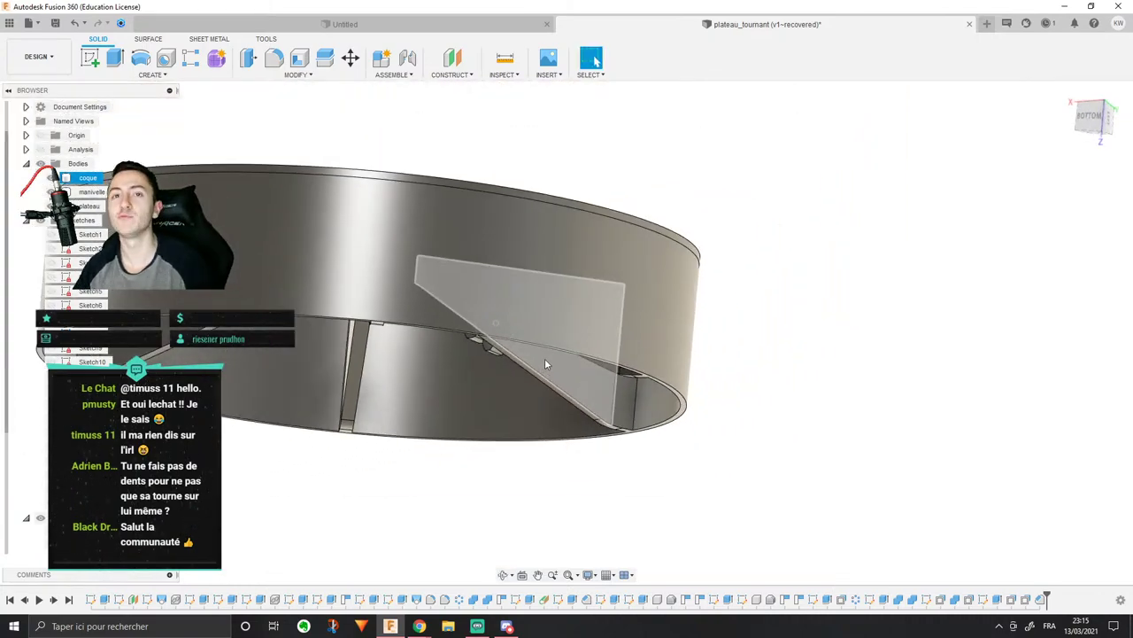
shift+middle_drag(545, 363, 948, 255)
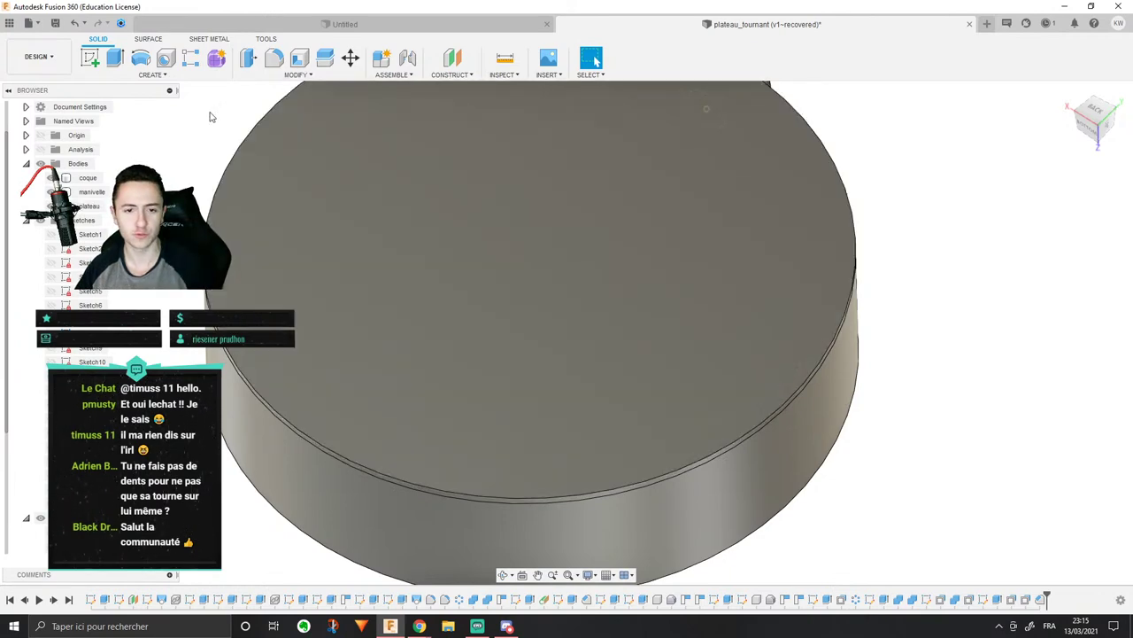
click(184, 78)
click(285, 75)
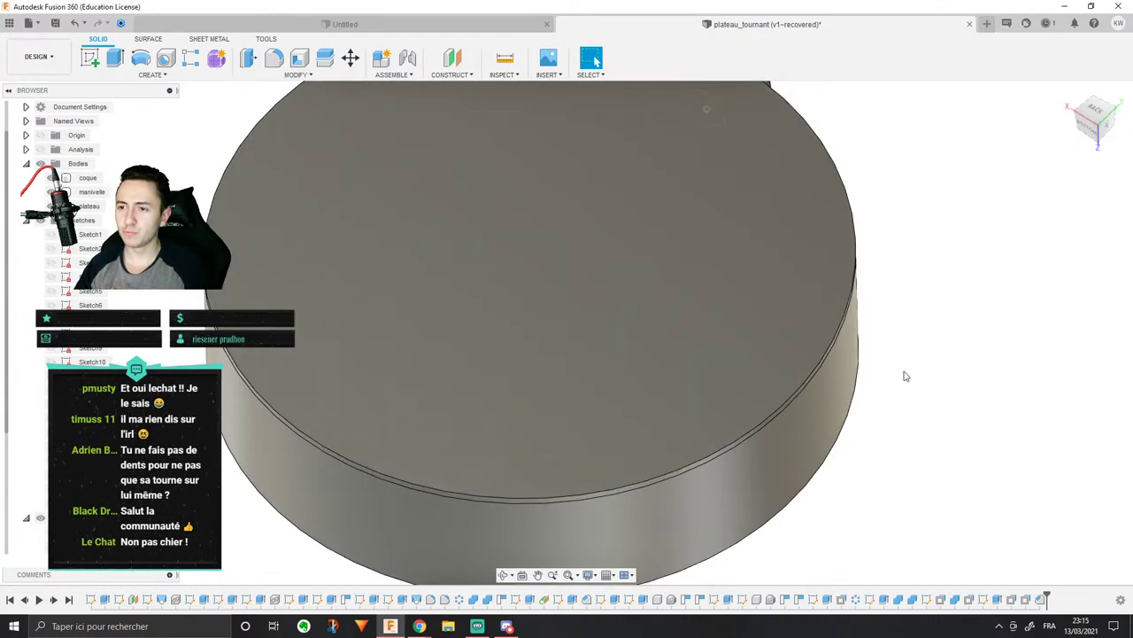
middle_drag(1062, 428, 898, 261)
scroll(682, 325, up, 8)
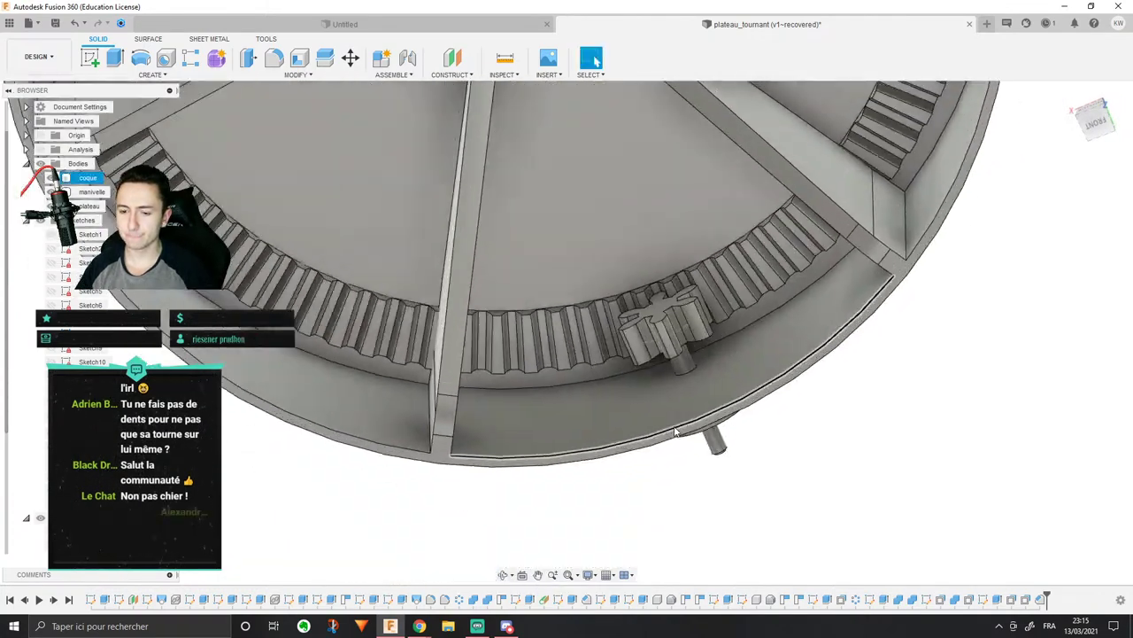
drag(686, 326, 672, 301)
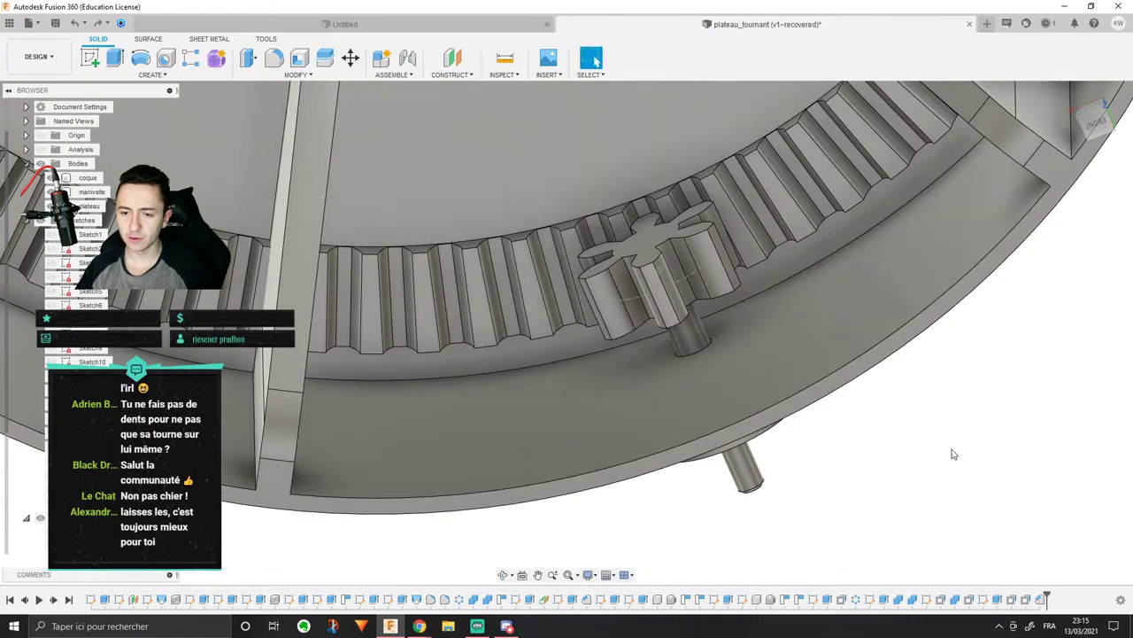
shift+middle_drag(953, 455, 964, 417)
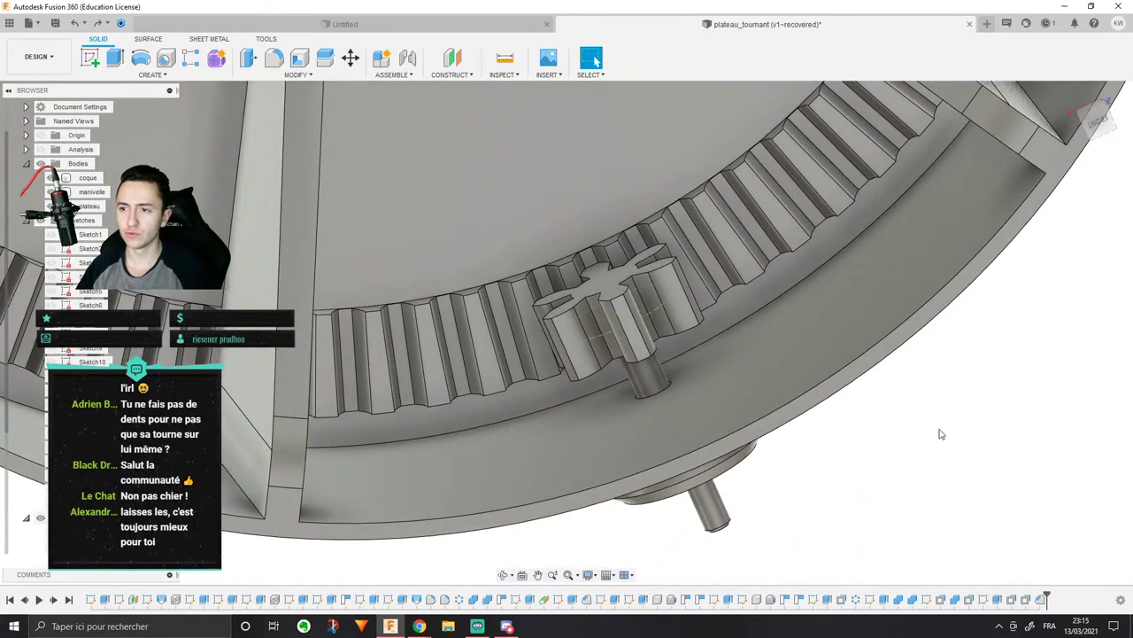
scroll(916, 456, down, 2)
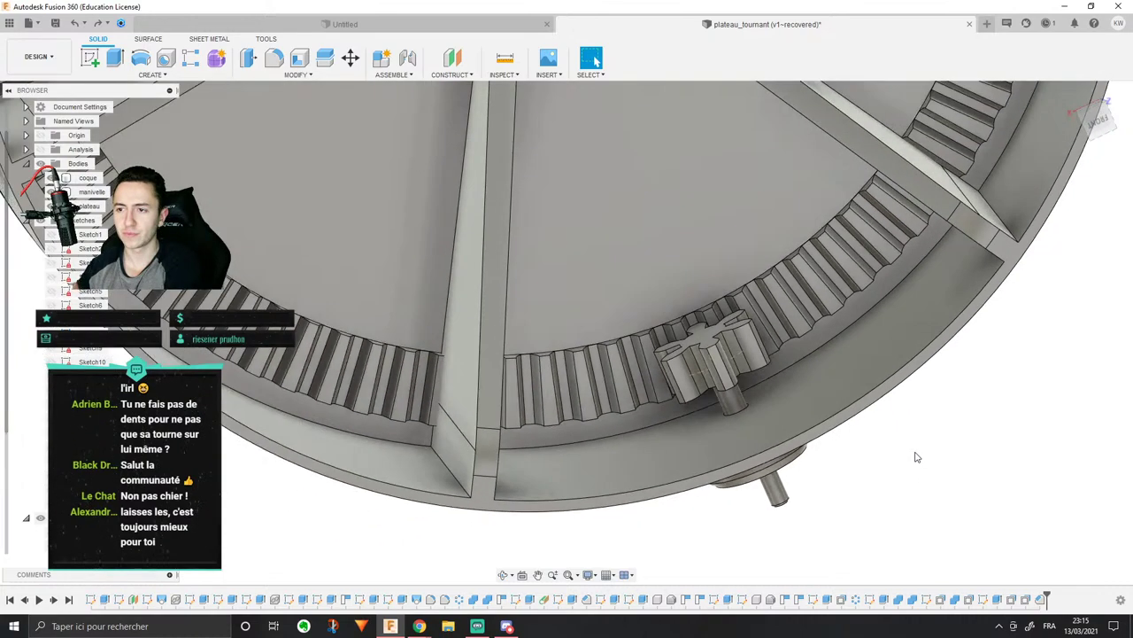
scroll(917, 456, up, 2)
scroll(921, 429, up, 2)
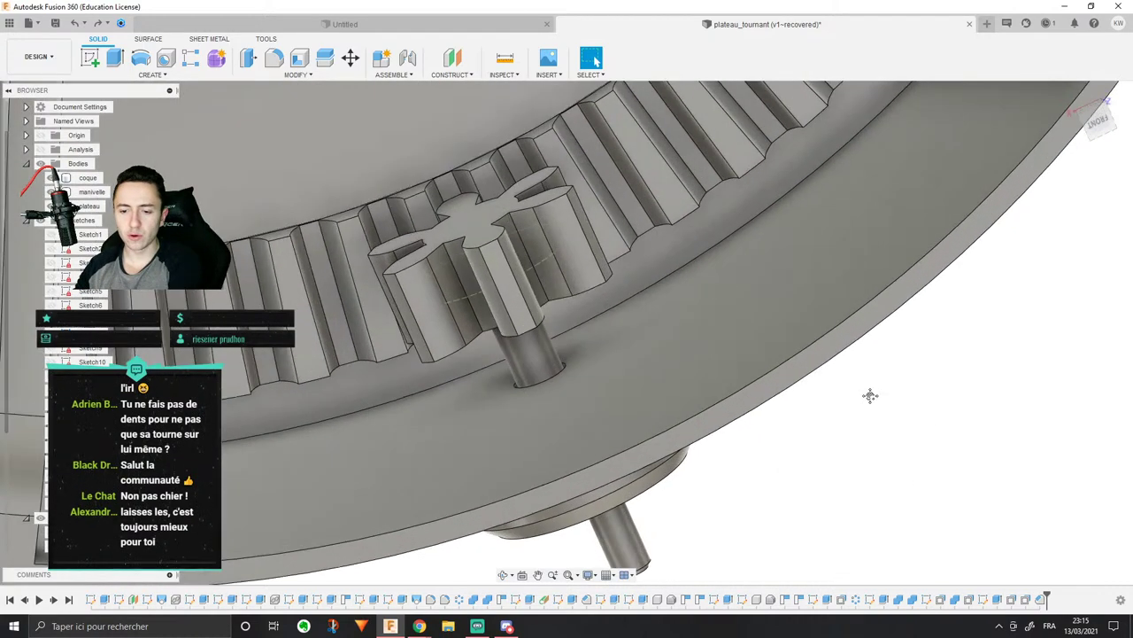
middle_drag(871, 395, 904, 381)
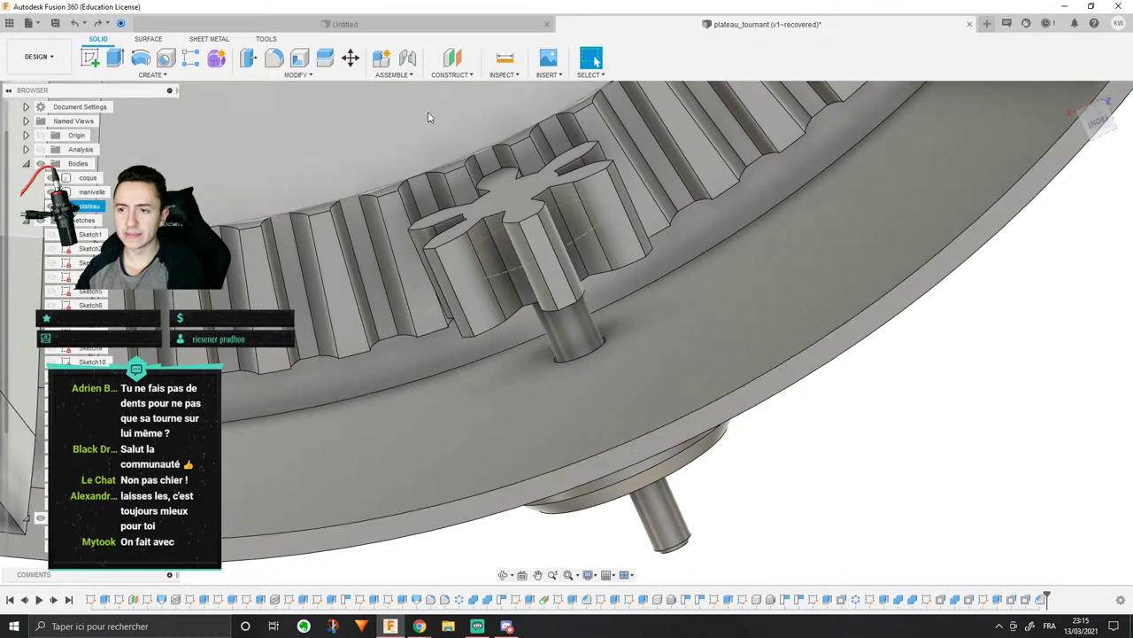
click(285, 77)
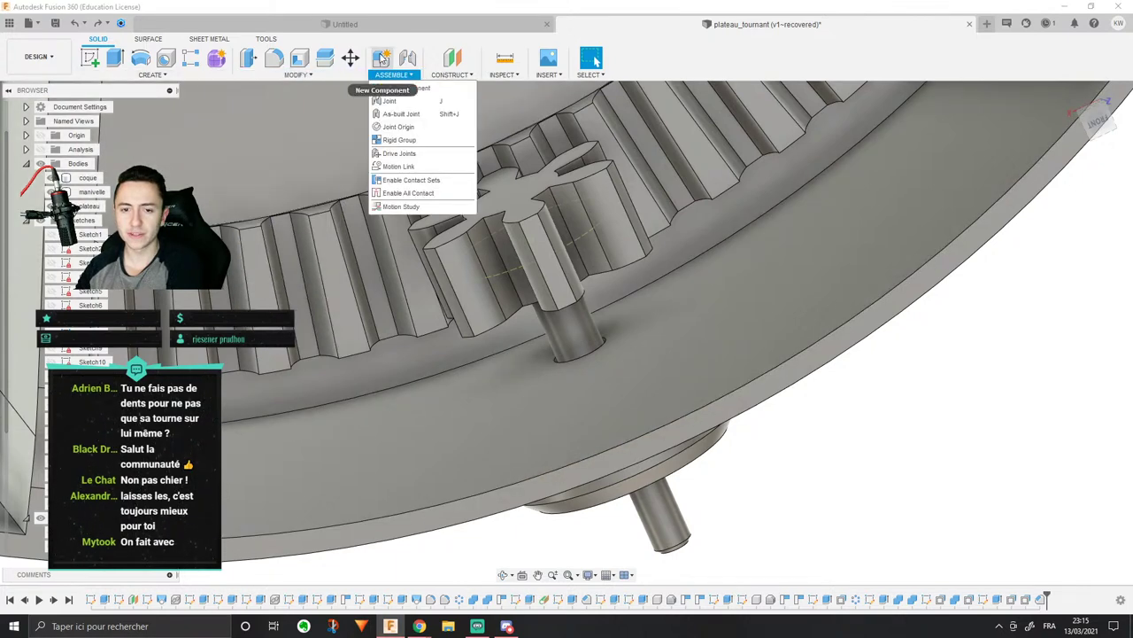
click(407, 57)
click(581, 324)
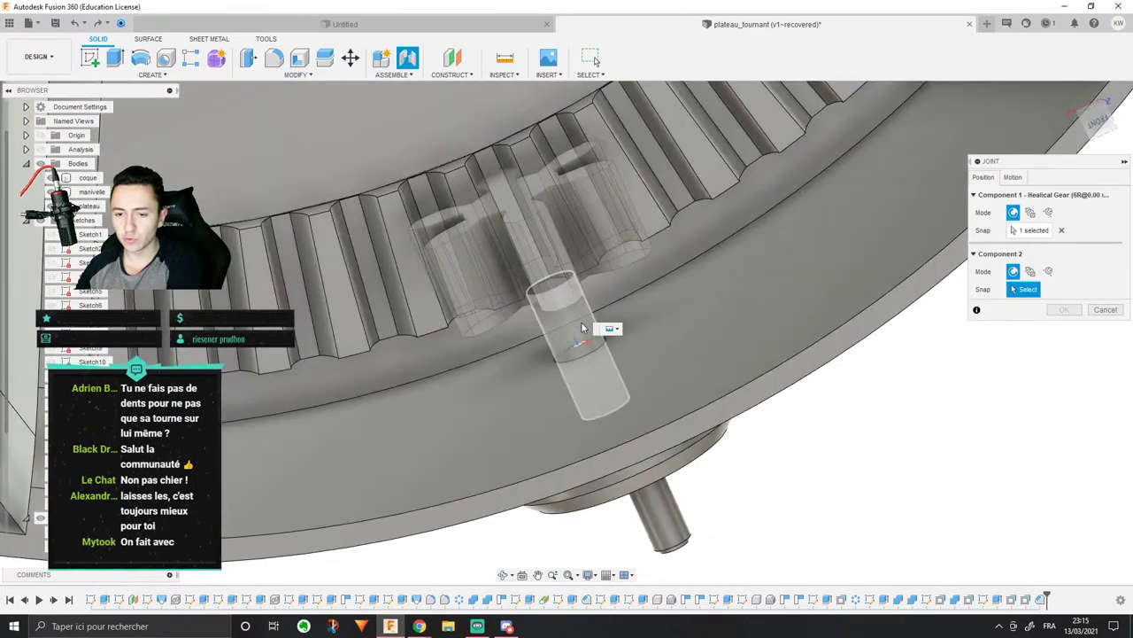
click(1106, 311)
scroll(1082, 316, down, 3)
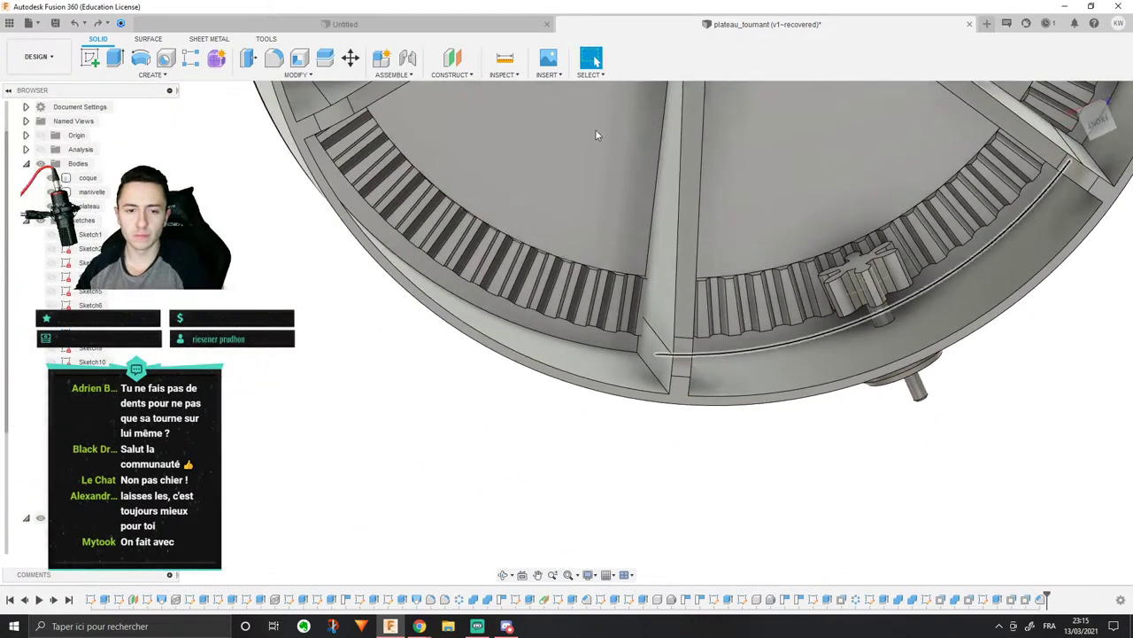
click(380, 58)
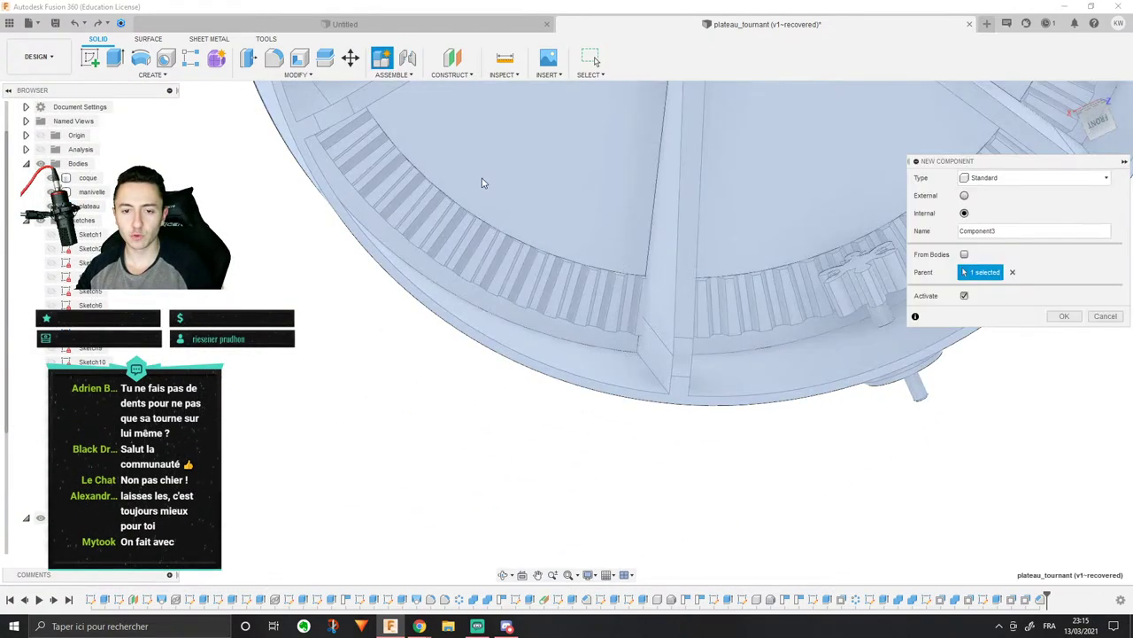
shift+middle_drag(745, 193, 785, 214)
scroll(784, 214, up, 2)
click(1023, 176)
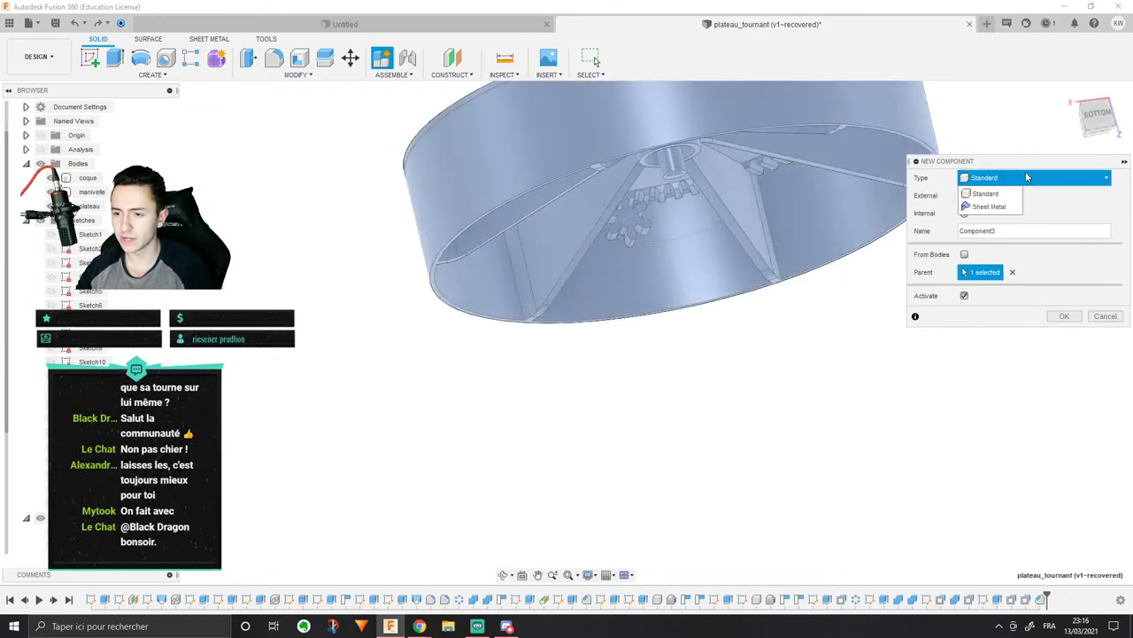
click(1014, 190)
click(1103, 316)
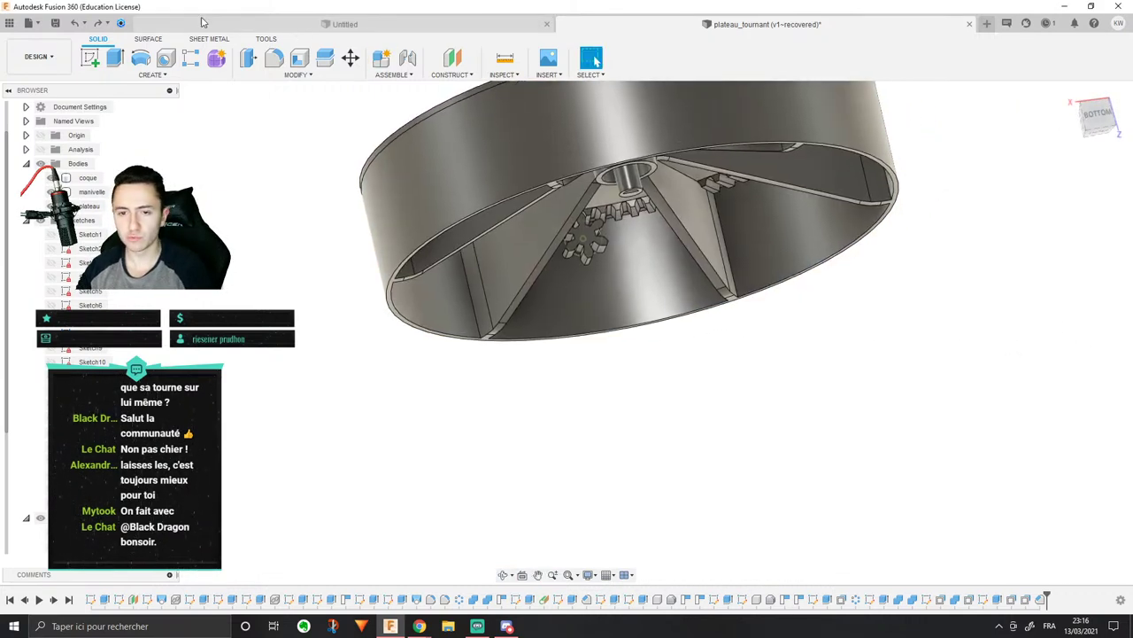
Step: Convert the coque body into its own component
click(392, 74)
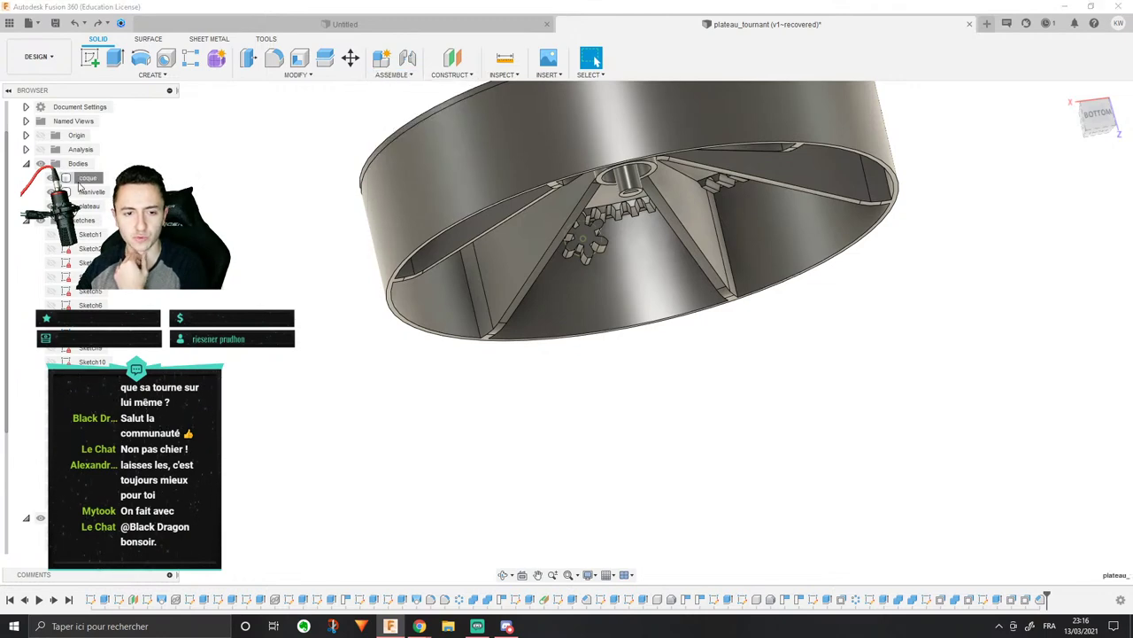
right_click(81, 178)
click(151, 221)
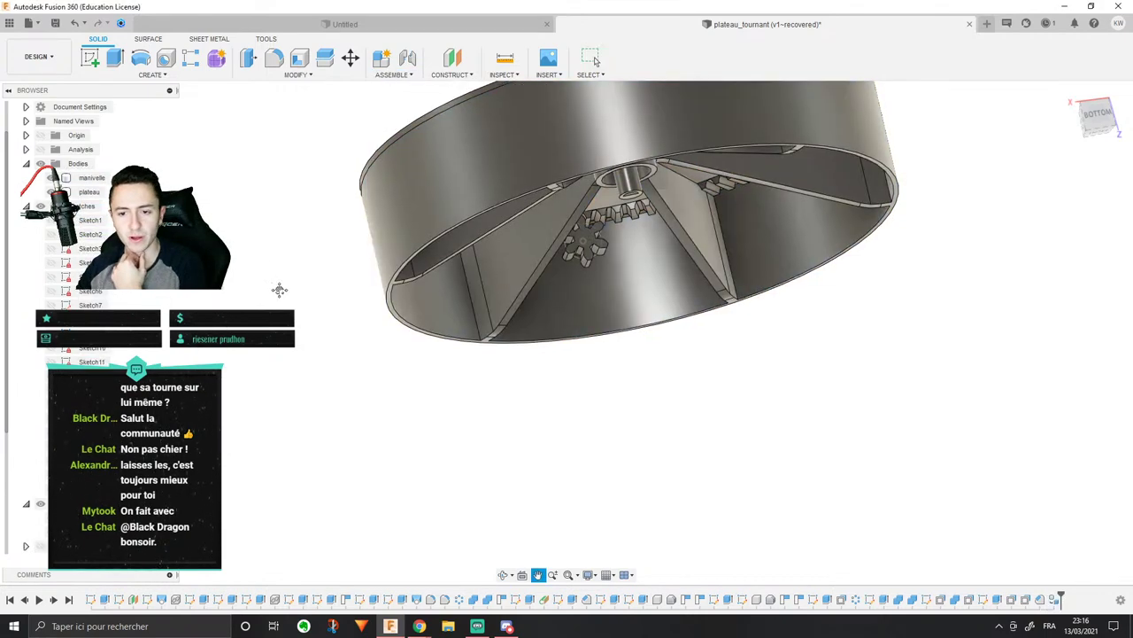
Step: Convert the manivelle body and the plateau body into their own components
right_click(105, 180)
click(150, 220)
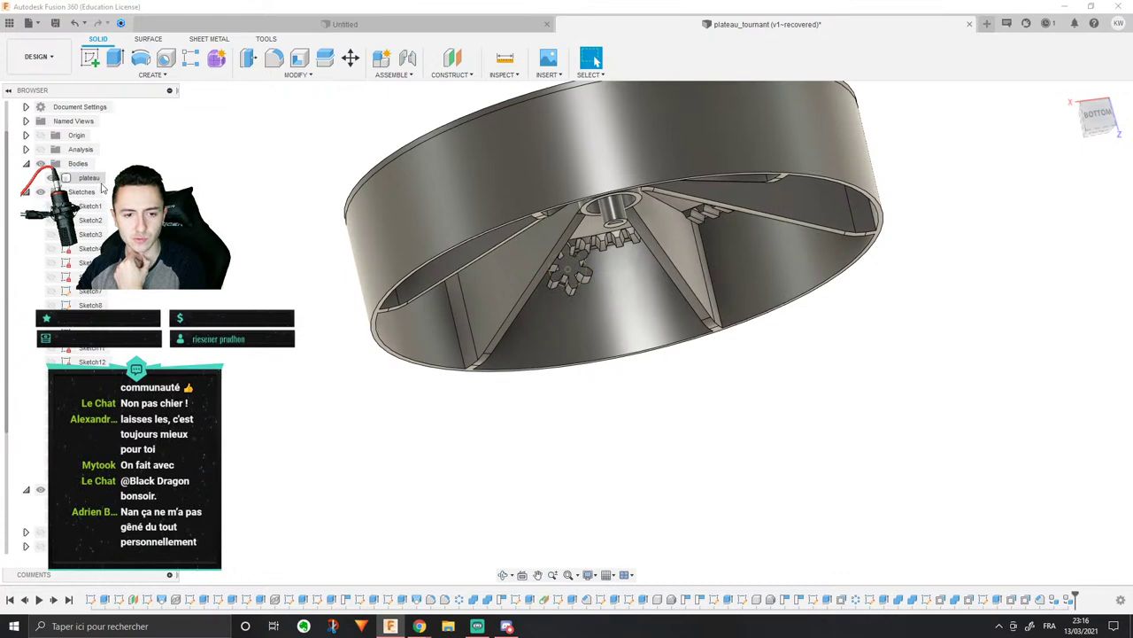
click(91, 179)
click(151, 214)
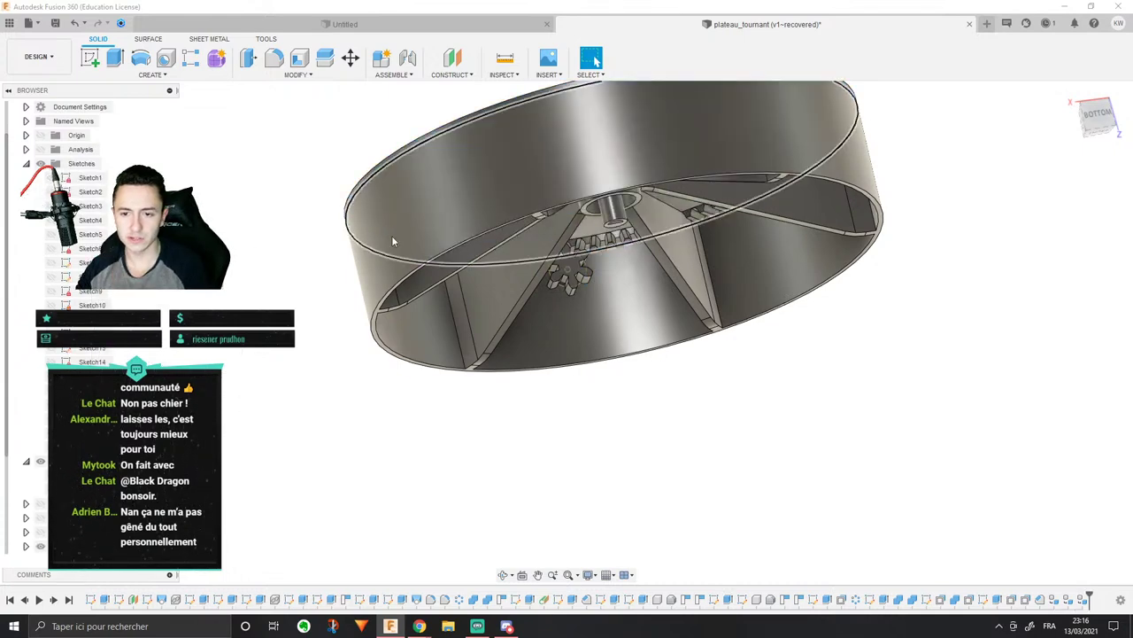
shift+middle_drag(373, 270, 371, 305)
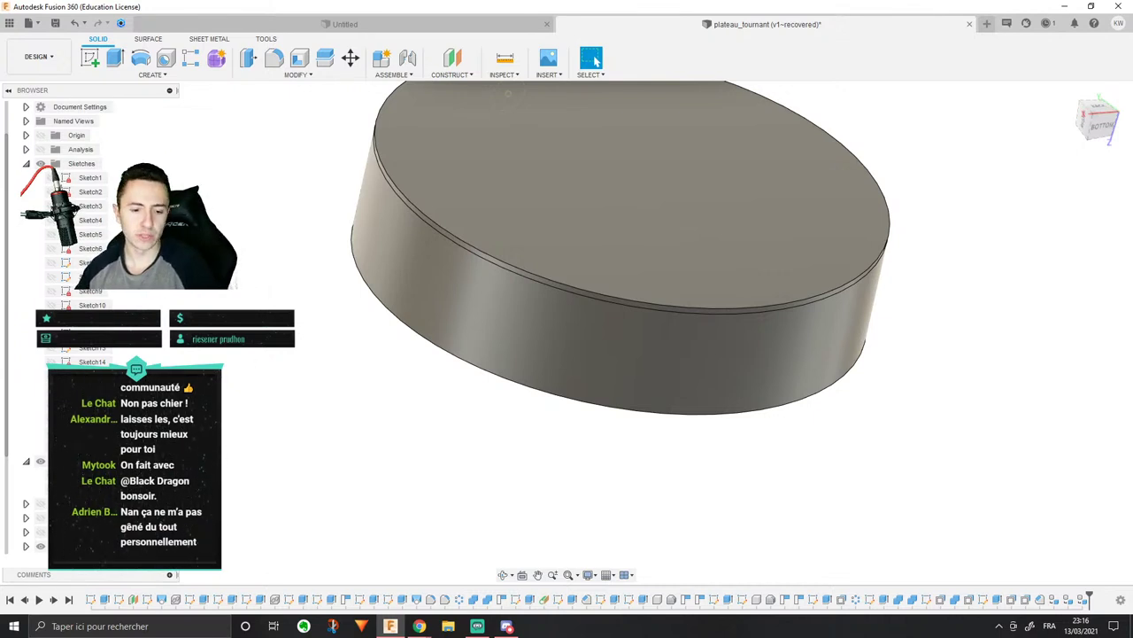
scroll(88, 266, down, 1)
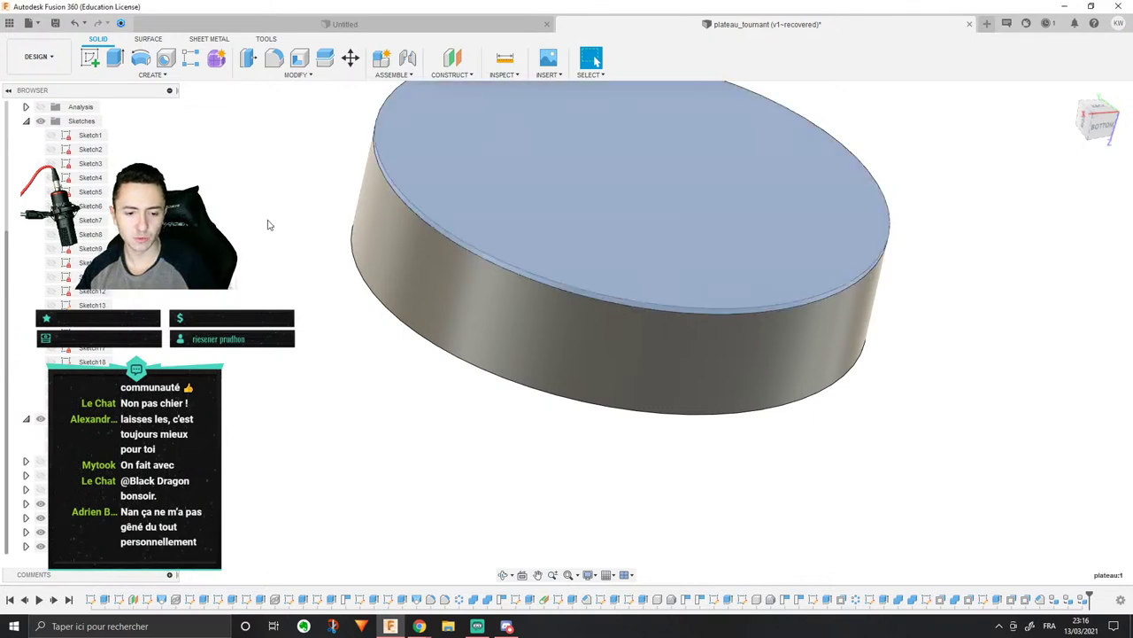
shift+middle_drag(266, 222, 313, 278)
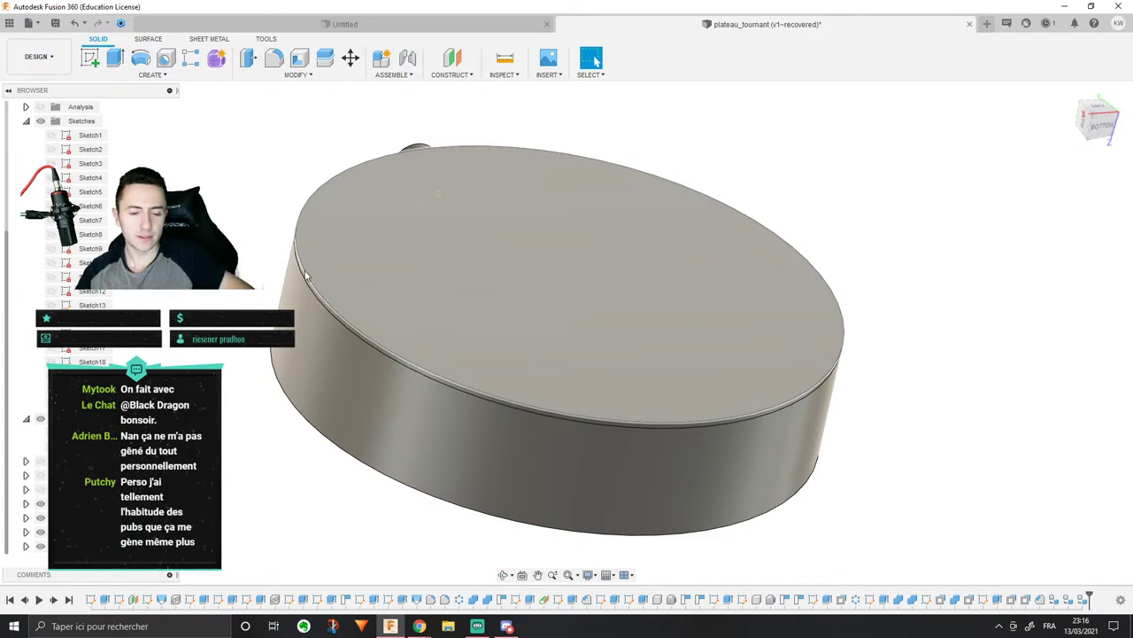
scroll(311, 268, down, 1)
scroll(167, 180, up, 2)
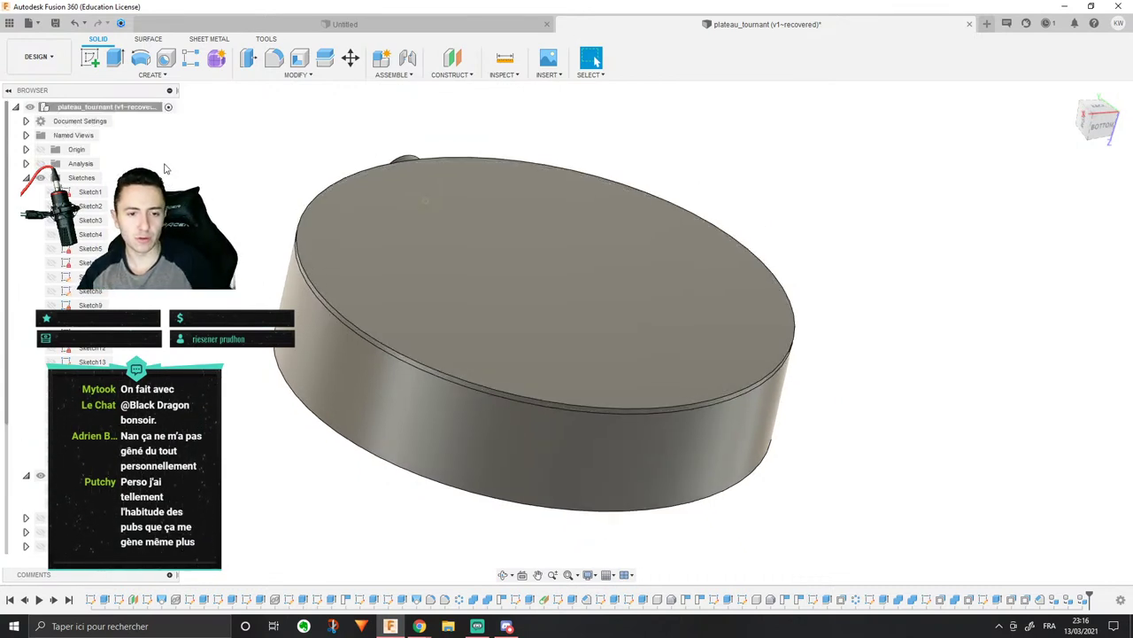
Step: Create separate components again from the restored manivelle and plateau bodies
click(97, 192)
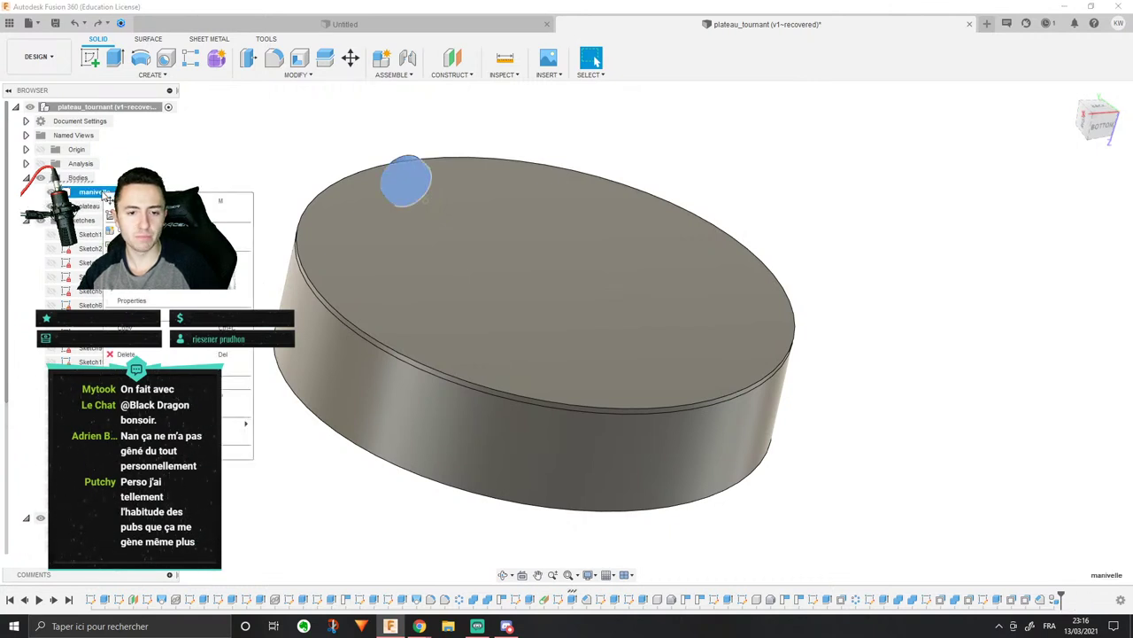
click(150, 244)
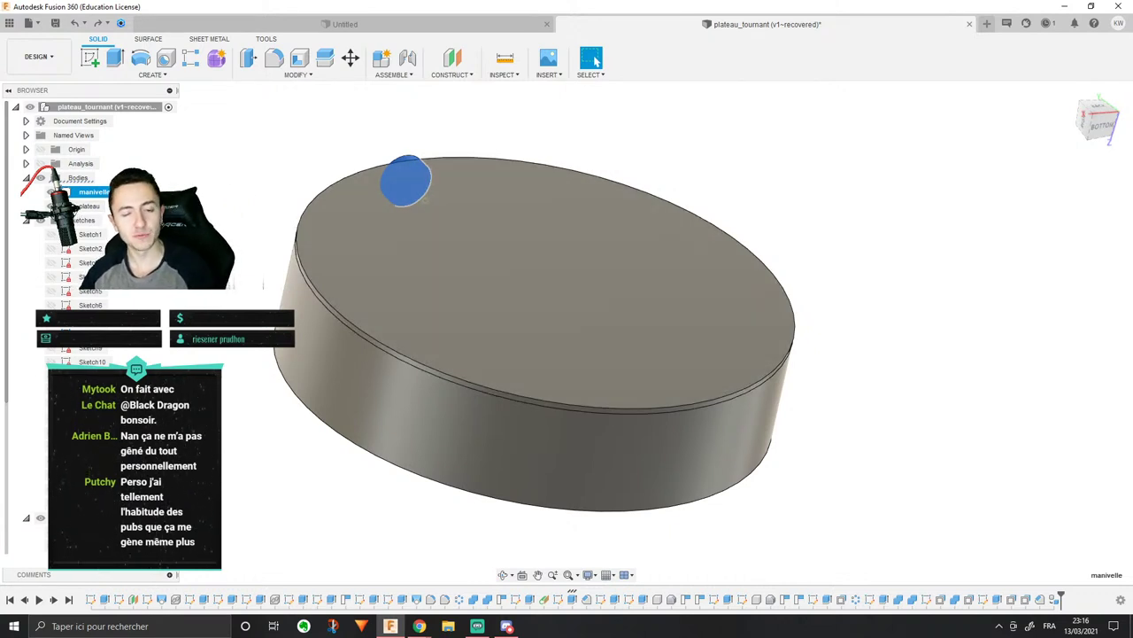
right_click(105, 193)
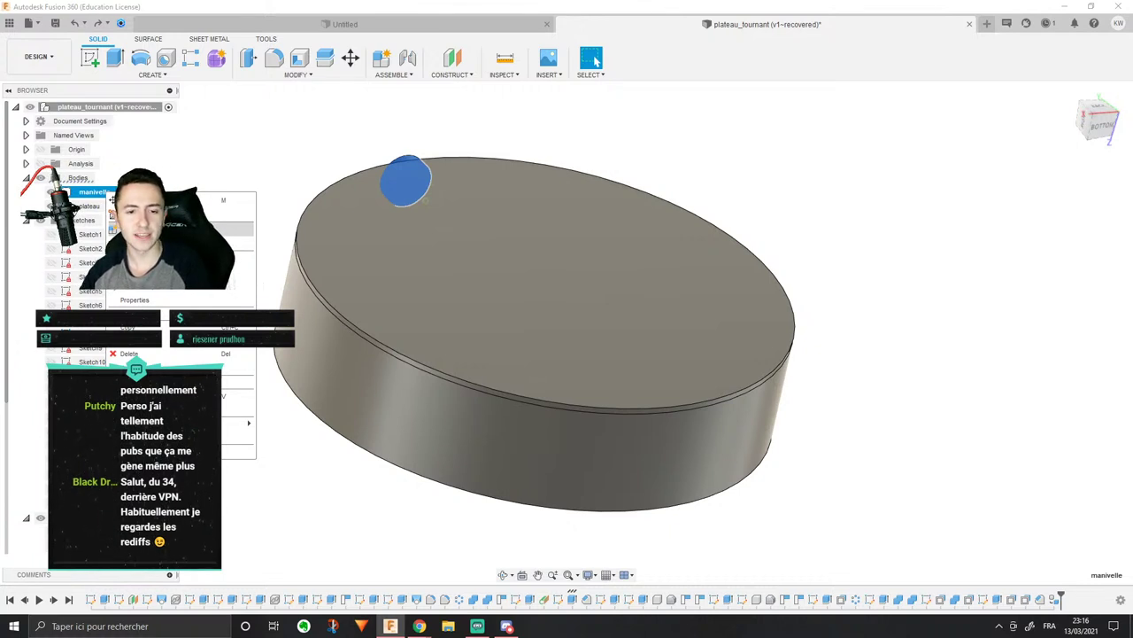
click(178, 228)
right_click(105, 192)
click(177, 228)
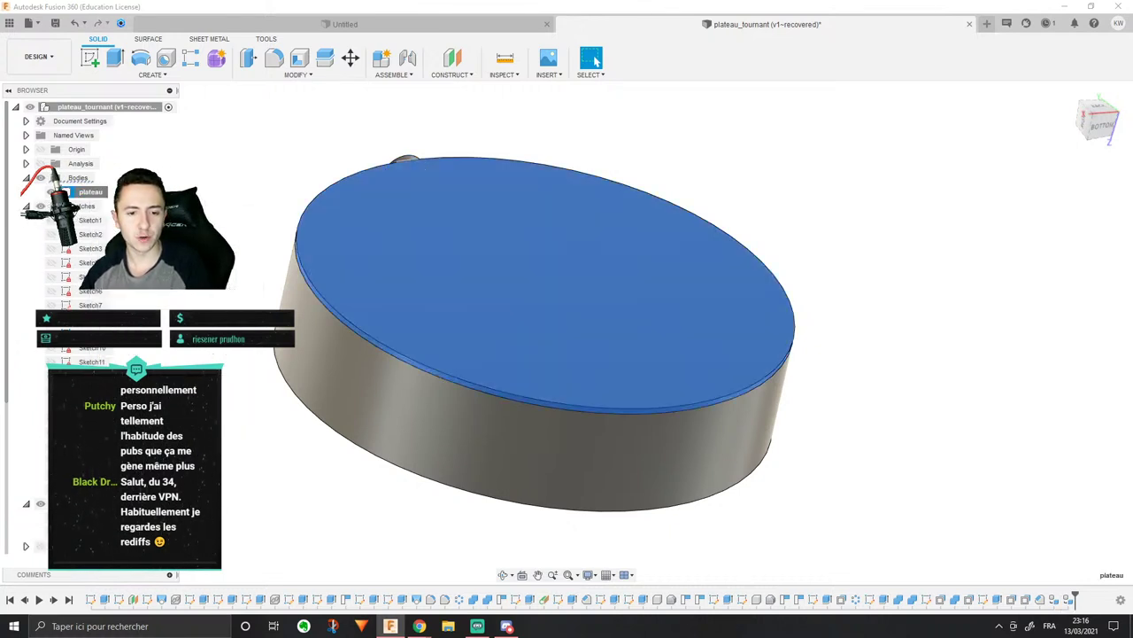
click(408, 58)
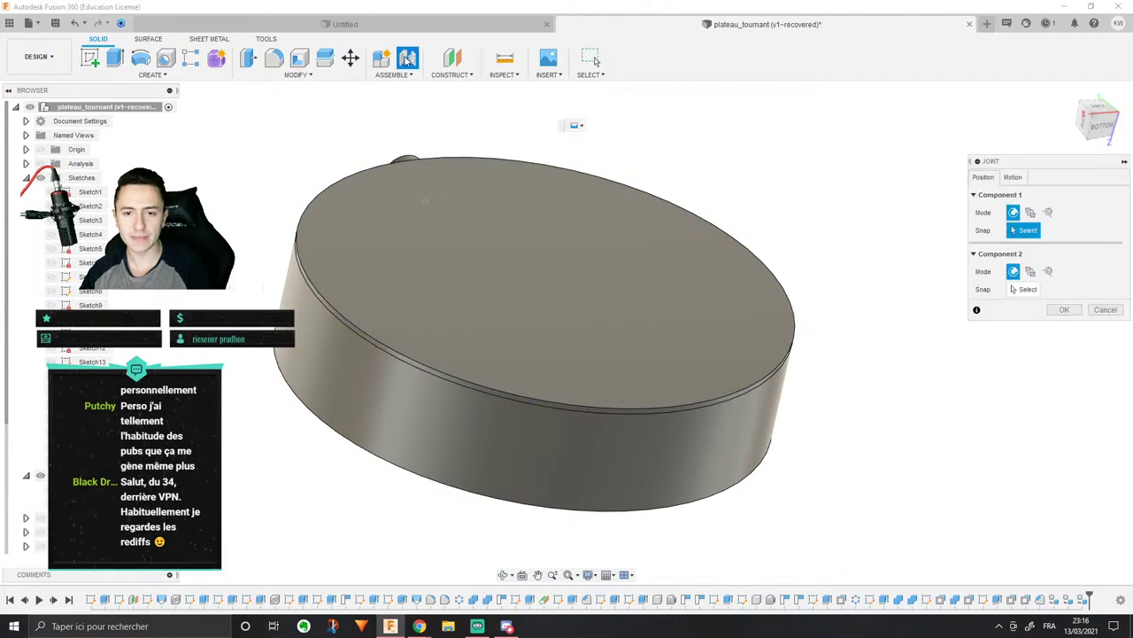
shift+middle_drag(709, 335, 713, 188)
scroll(644, 249, up, 3)
scroll(483, 349, up, 5)
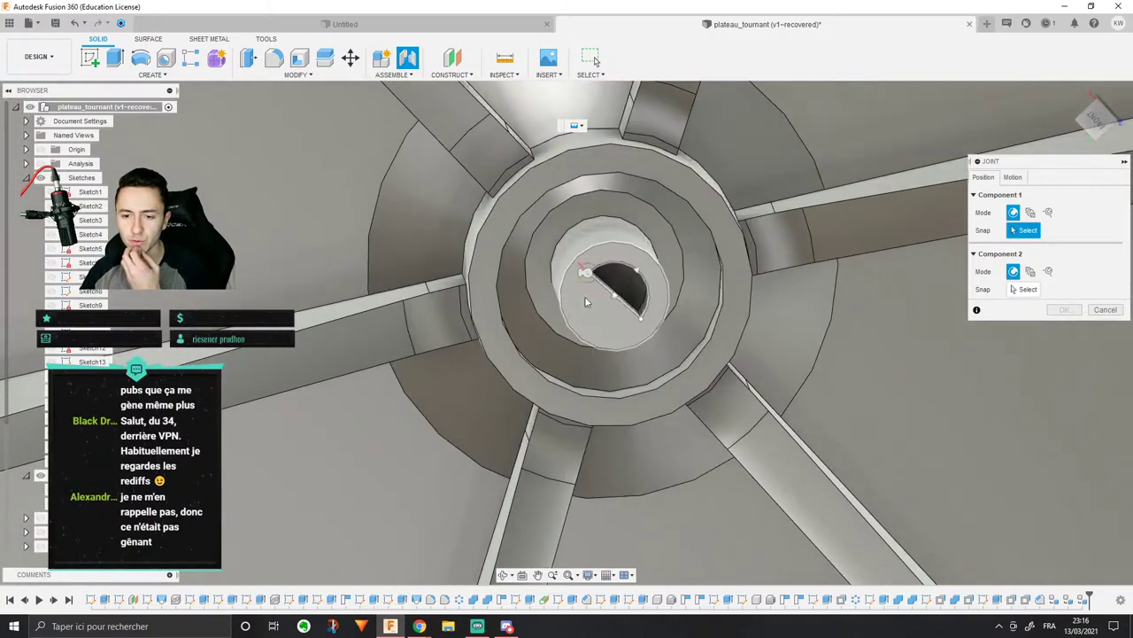
scroll(598, 312, down, 5)
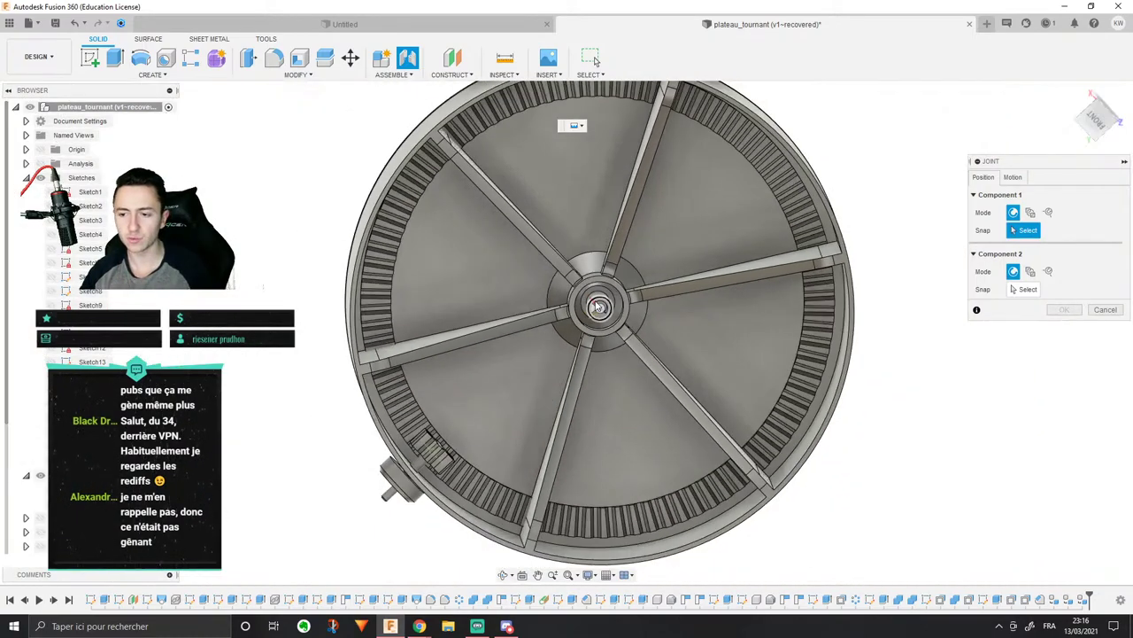
key(Escape)
Step: Move the coque component freely away from the plateau and the manivelle to test that the parts are independent
shift+middle_drag(598, 310, 531, 287)
drag(585, 258, 531, 26)
shift+middle_drag(417, 221, 496, 372)
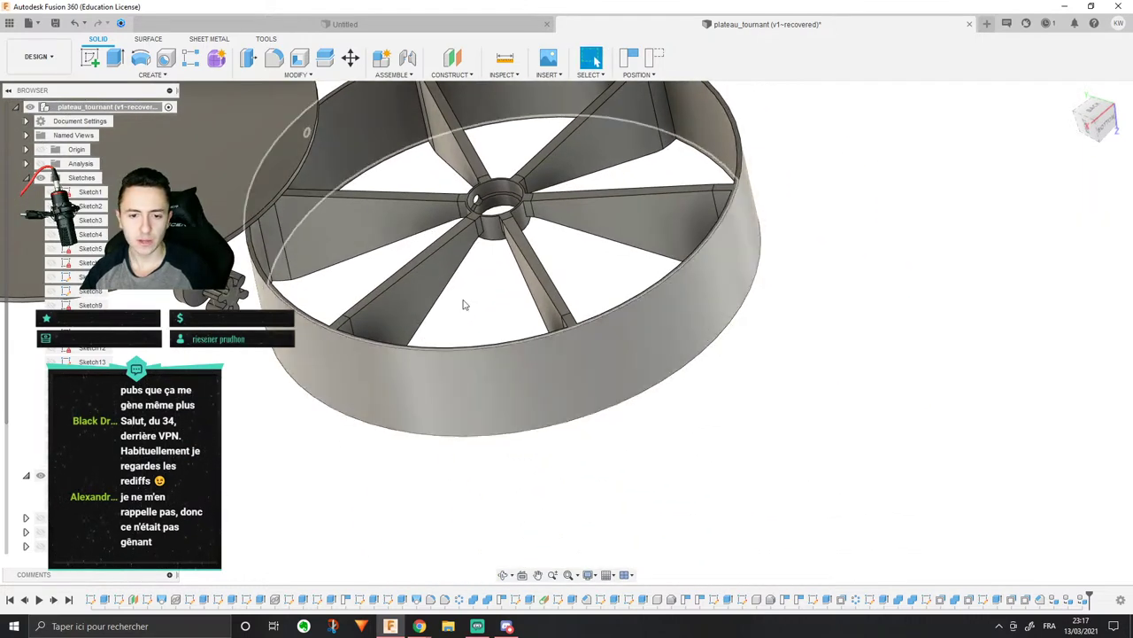
scroll(451, 297, down, 3)
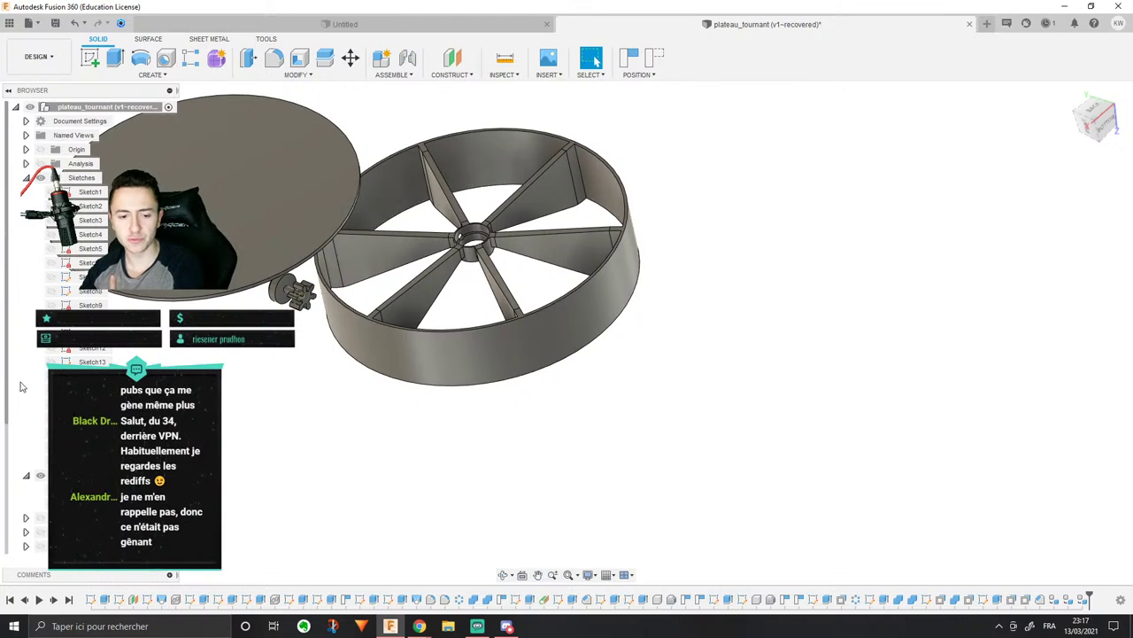
scroll(104, 360, down, 2)
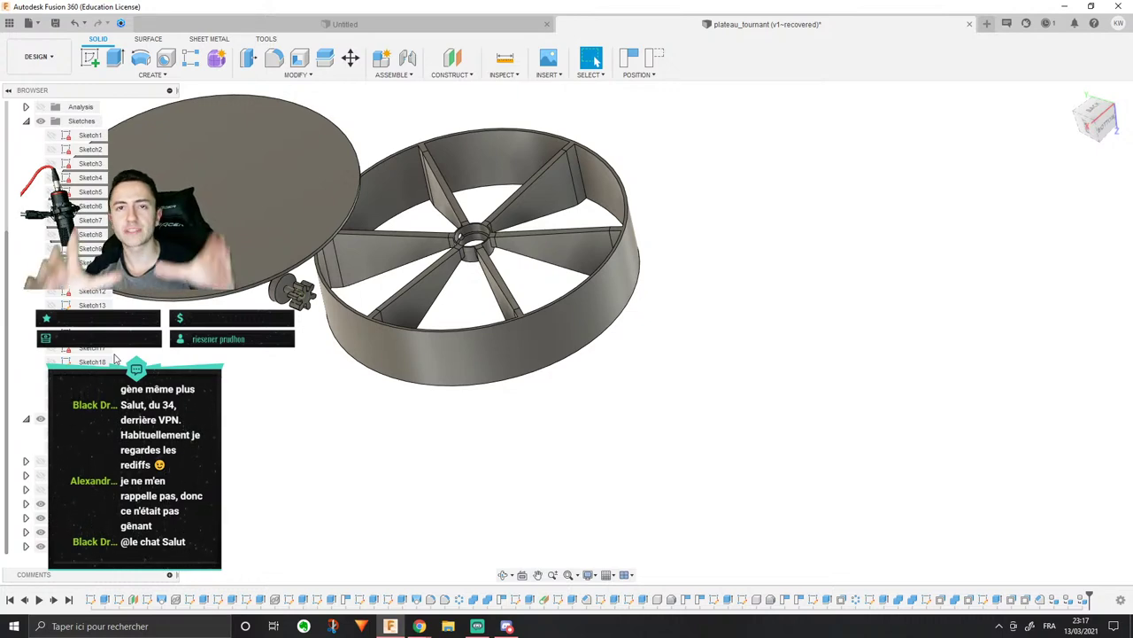
scroll(630, 235, up, 5)
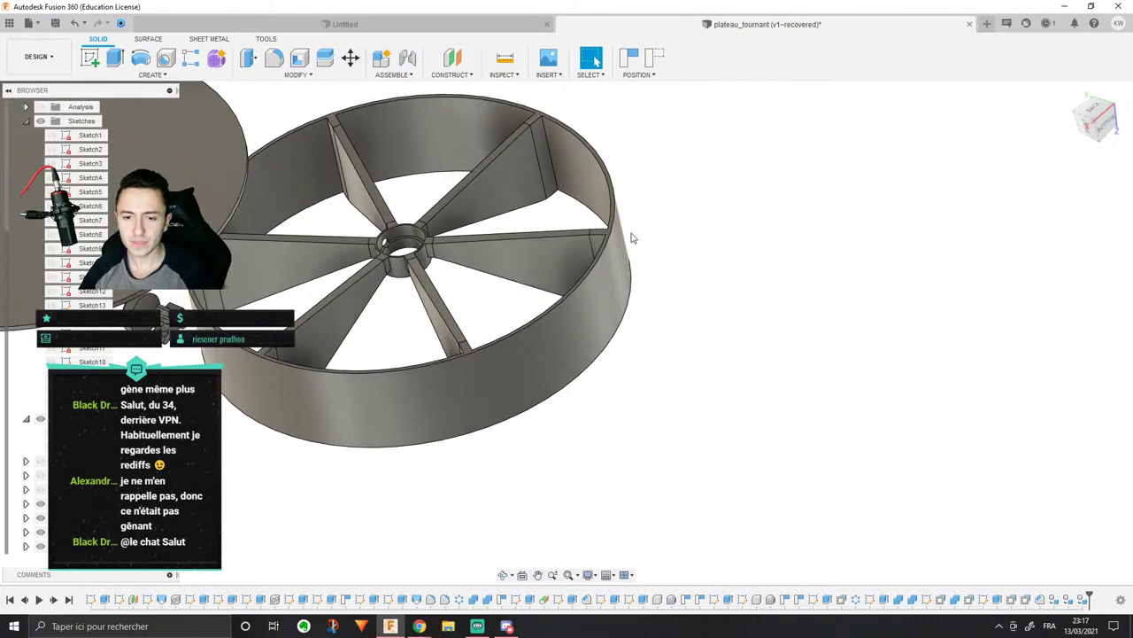
scroll(551, 287, down, 3)
click(558, 398)
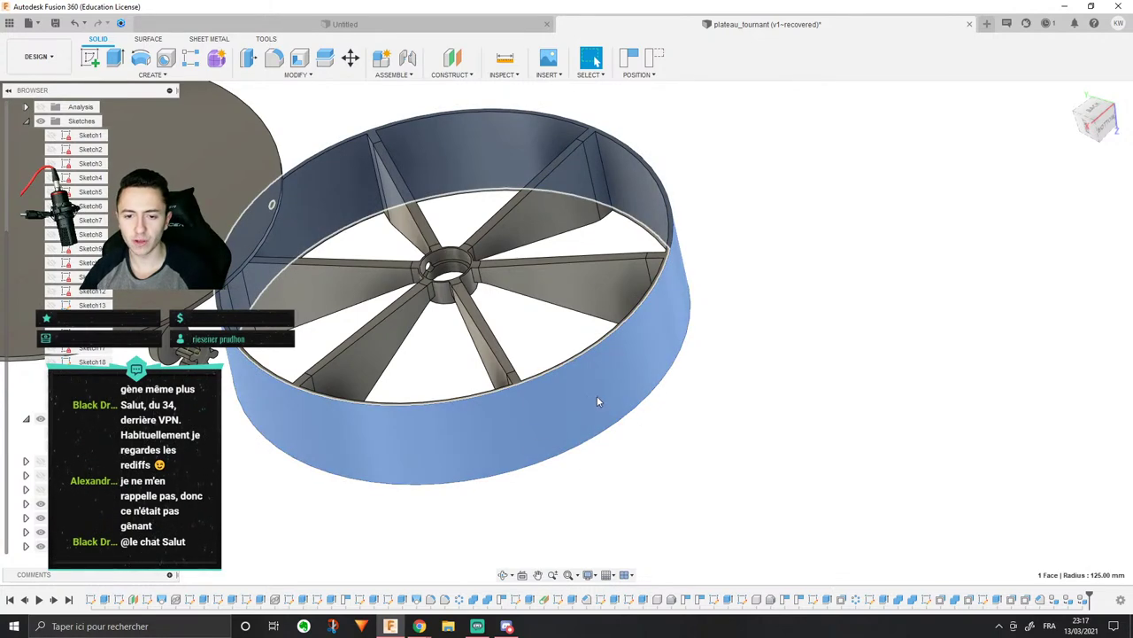
right_click(597, 396)
click(835, 327)
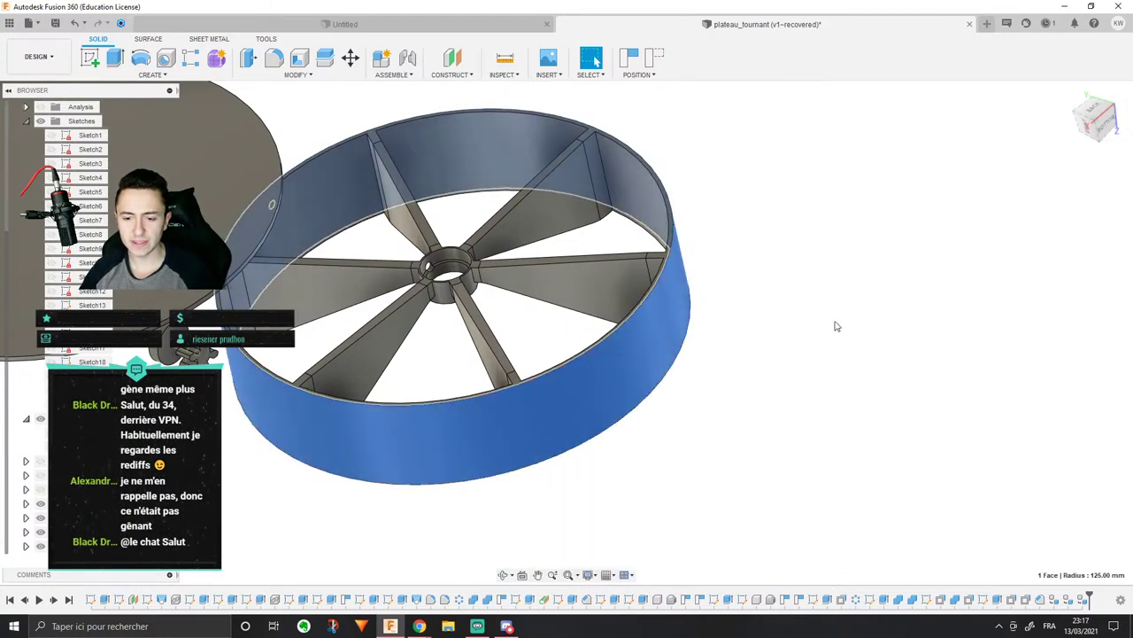
key(Escape)
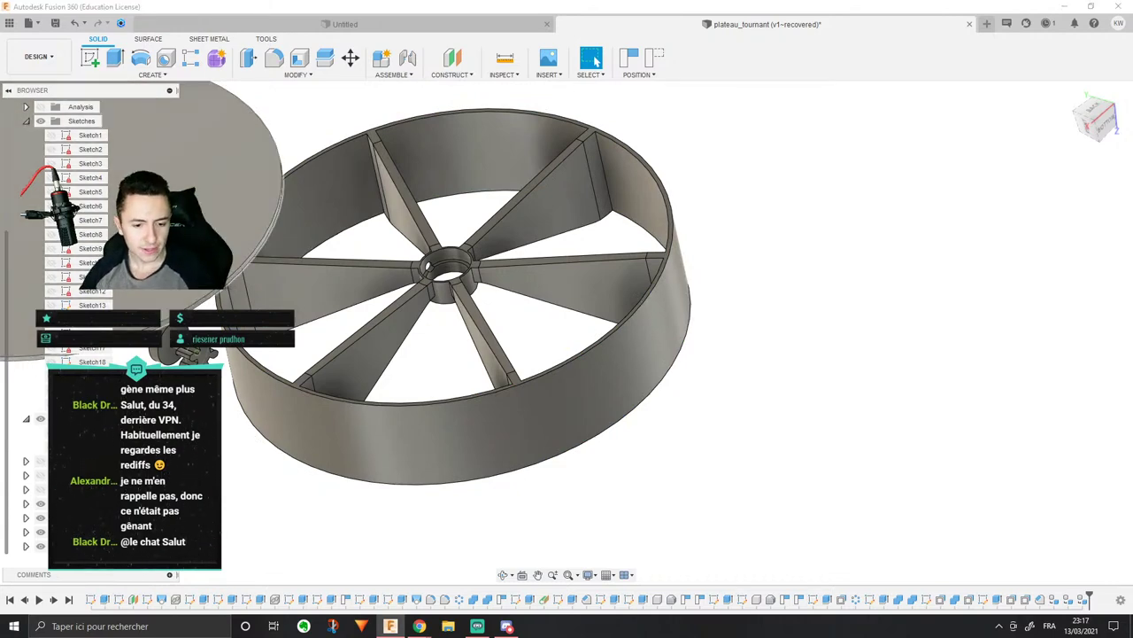
Step: Ground the coque component, continuing with the components in their previous position
click(98, 503)
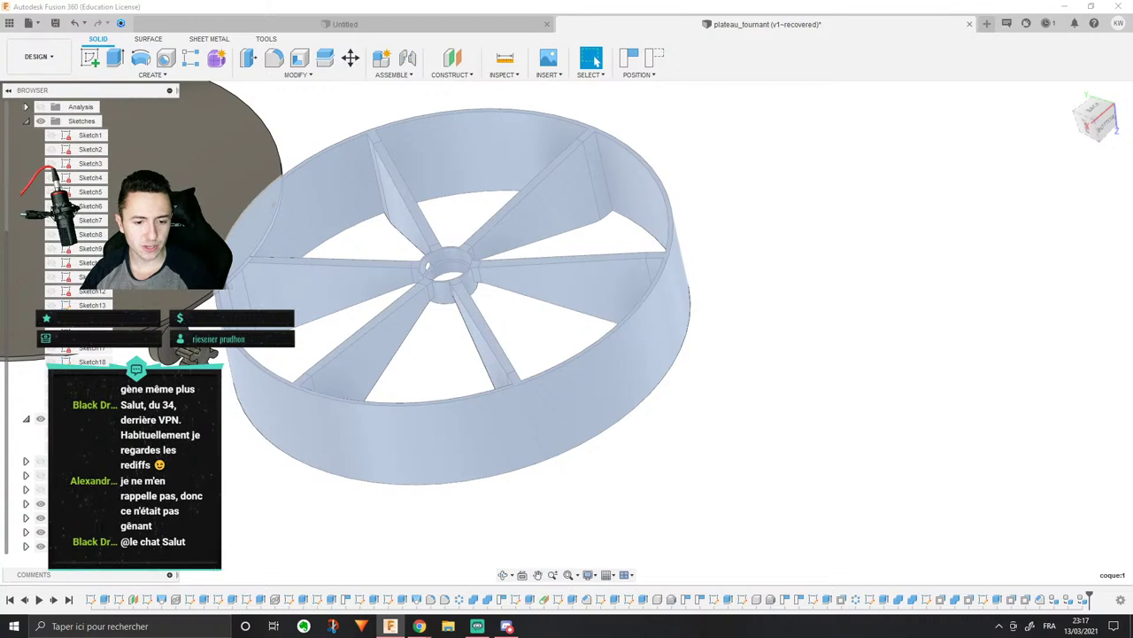
right_click(82, 503)
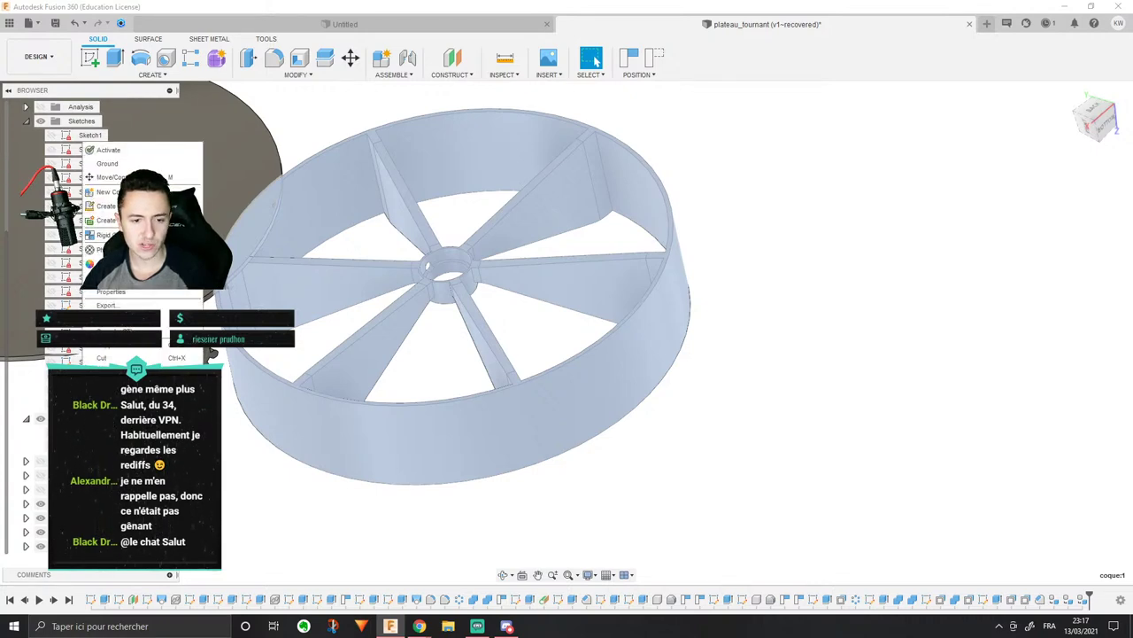
click(108, 163)
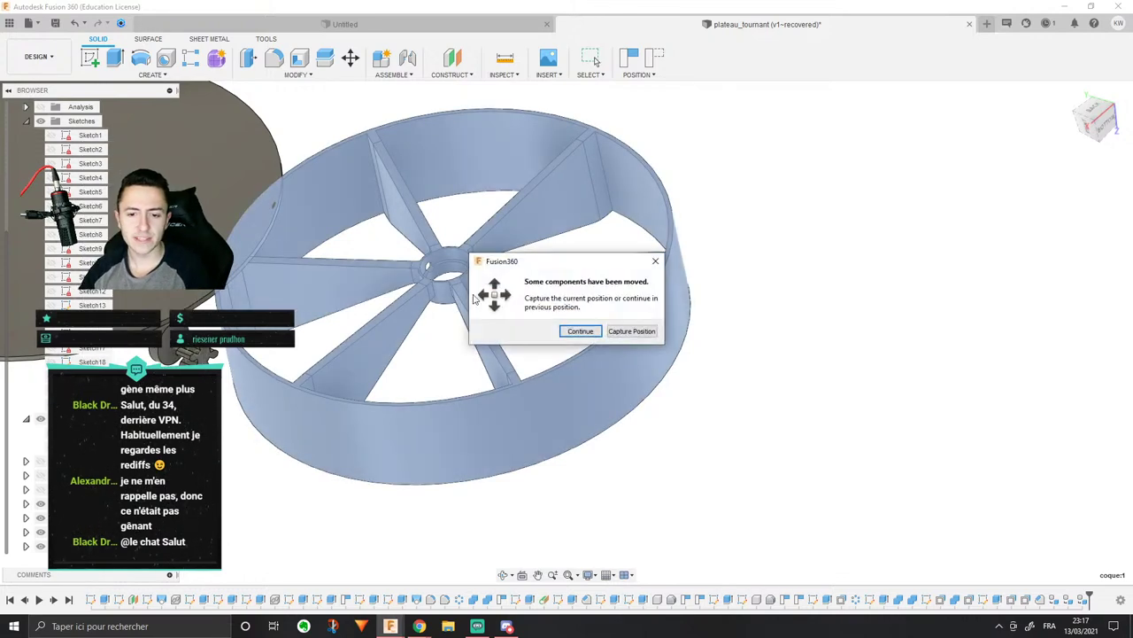
click(574, 330)
Step: Move the plateau away from the grounded coque to expose the ribs, and inspect the manivelle and small gear at the wall
middle_drag(646, 271, 690, 172)
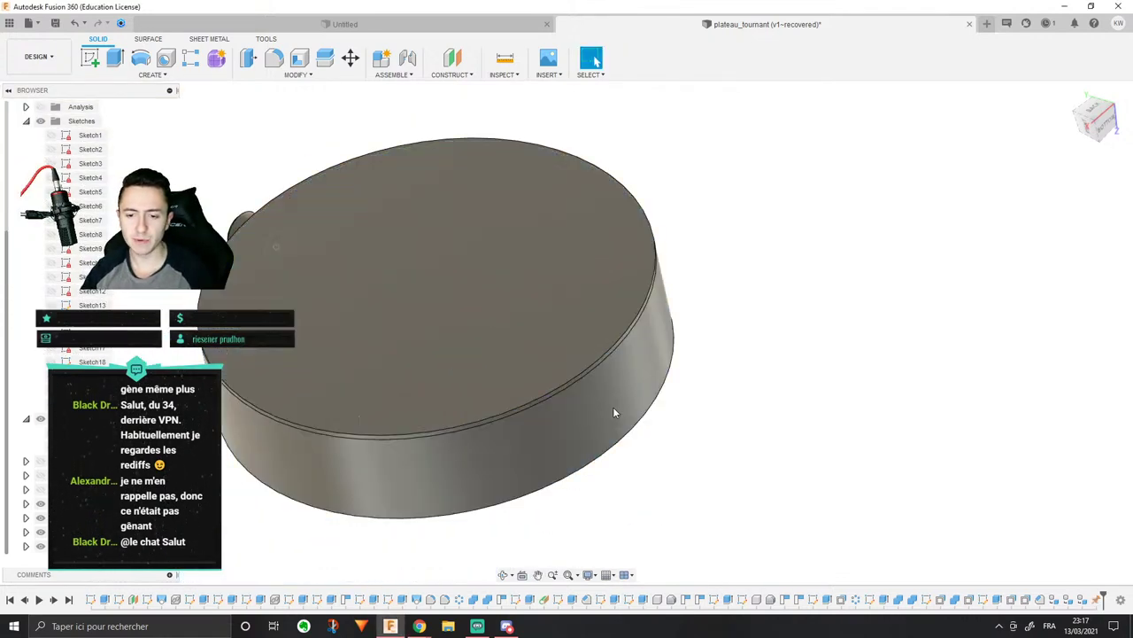
drag(613, 412, 992, 97)
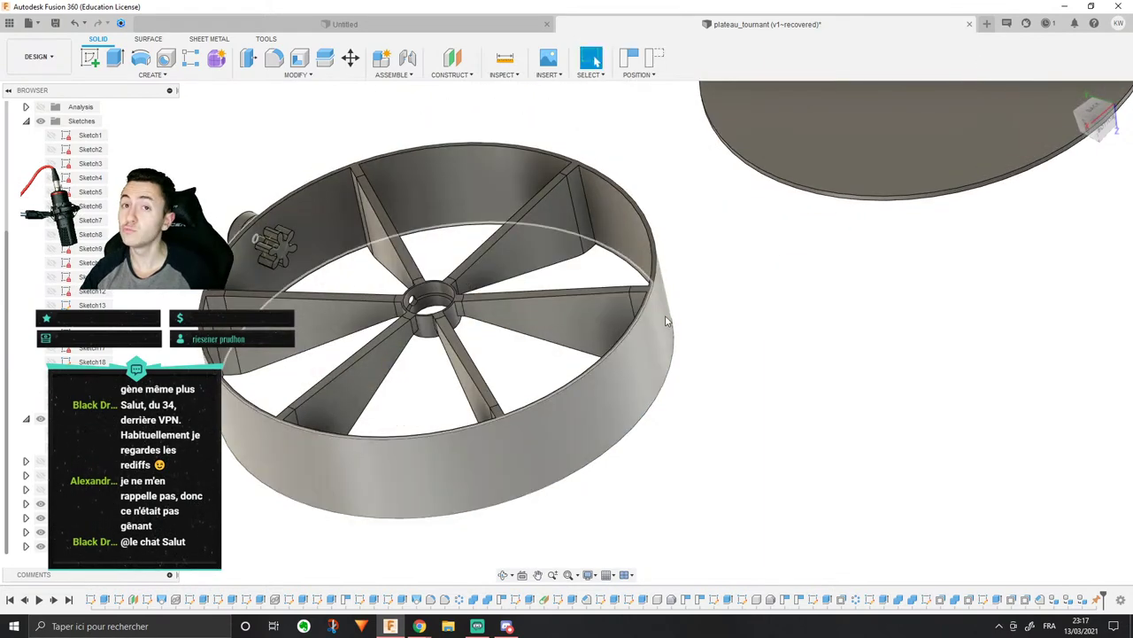
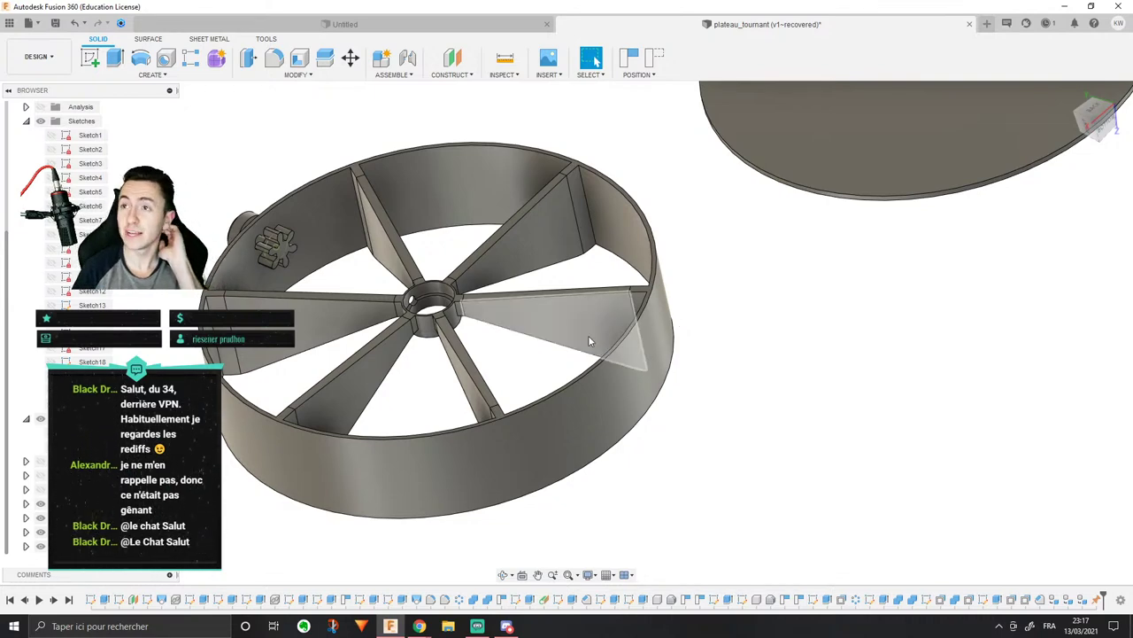
middle_drag(437, 258, 529, 218)
shift+middle_drag(371, 212, 421, 211)
scroll(420, 210, up, 2)
scroll(421, 213, up, 2)
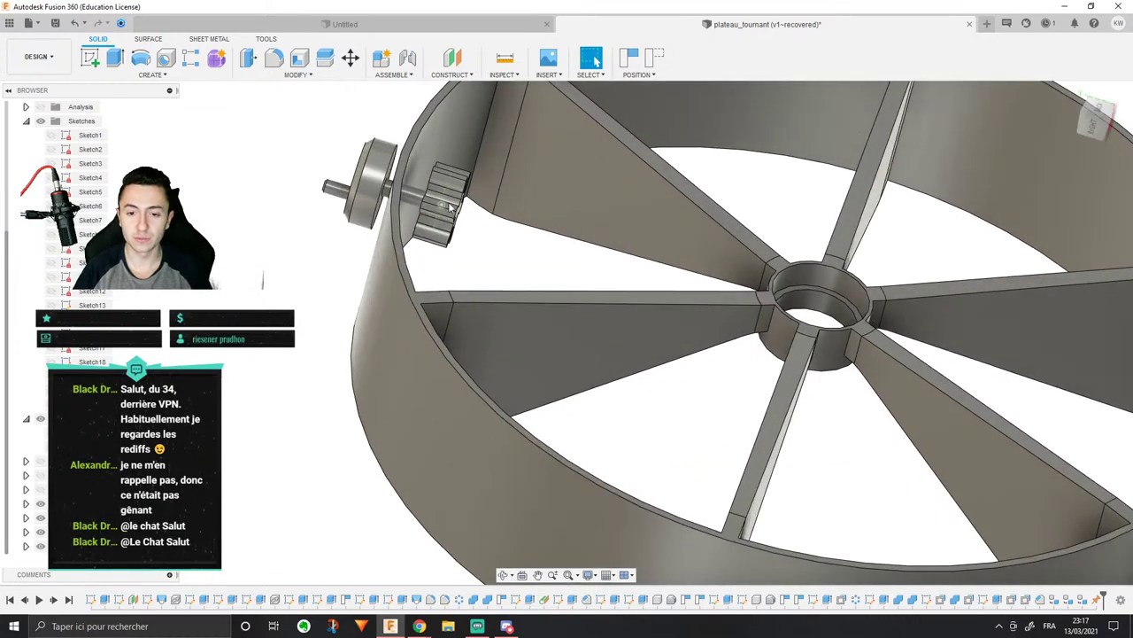
scroll(279, 212, down, 2)
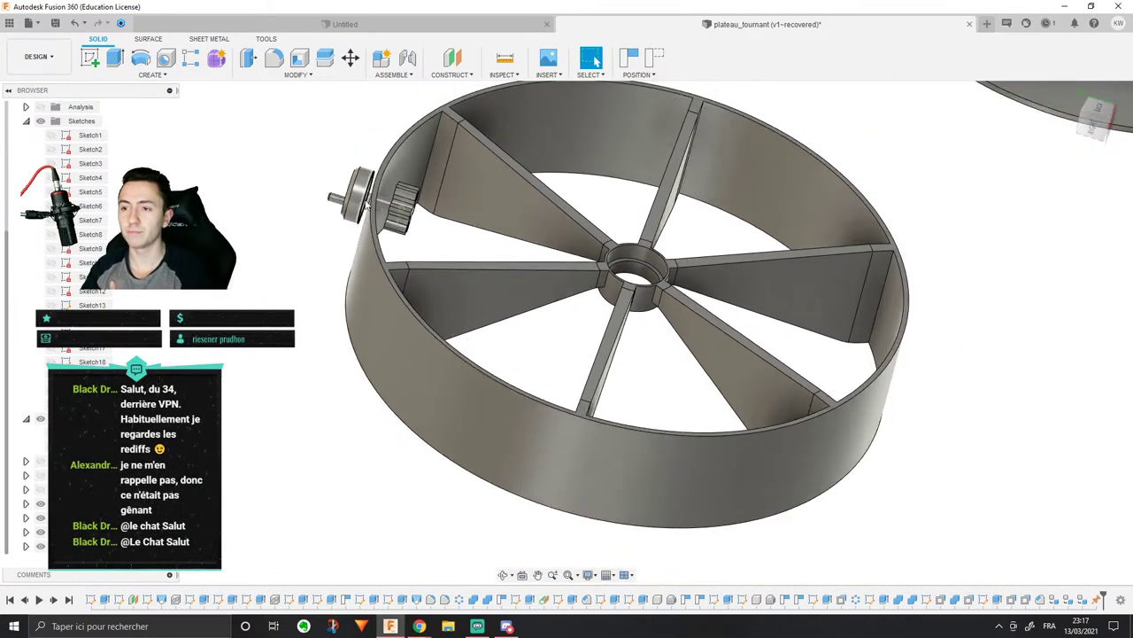
Step: Try moving the manivelle freely relative to the grounded coque, and undo the move
scroll(288, 197, up, 2)
mouse_move(357, 185)
mouse_down()
mouse_move(278, 169)
mouse_move(357, 184)
mouse_up()
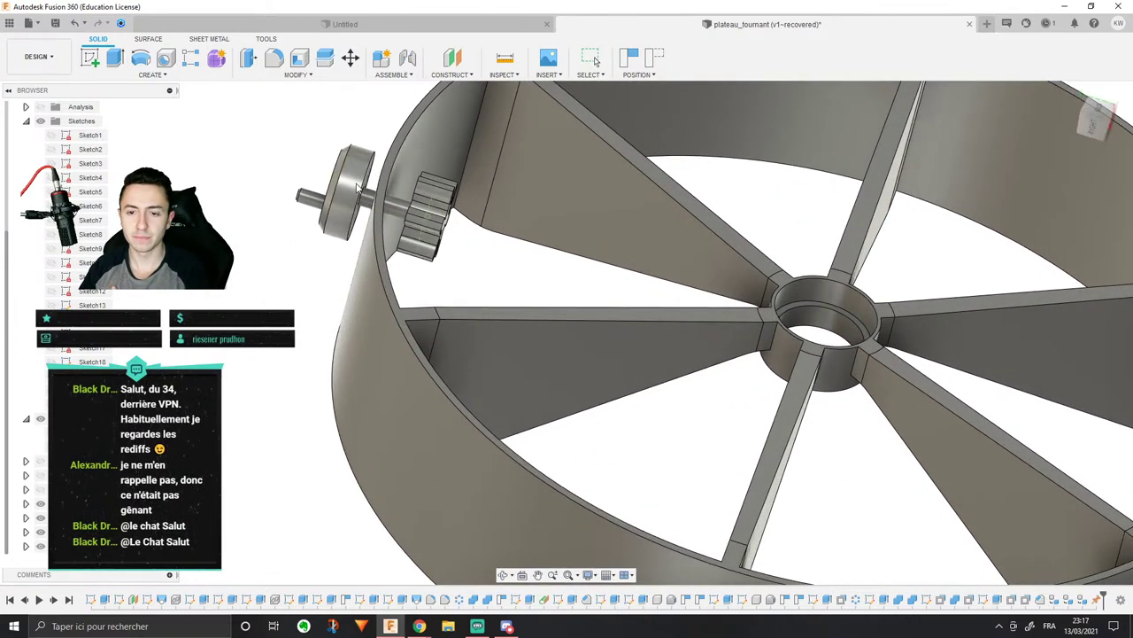
scroll(298, 220, down, 2)
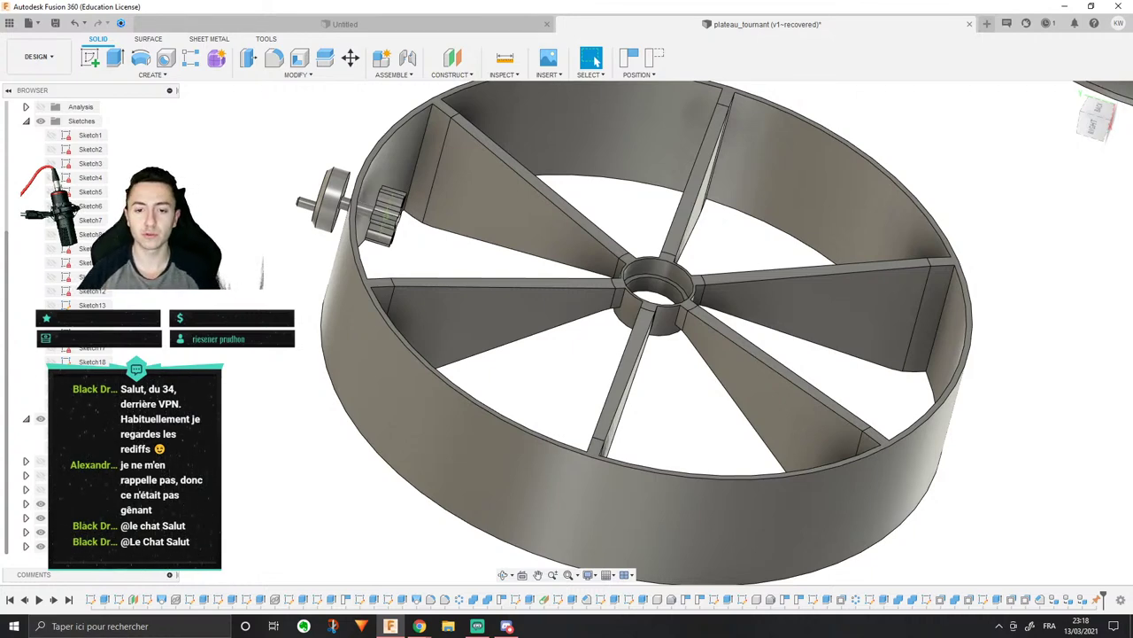
scroll(329, 284, up, 2)
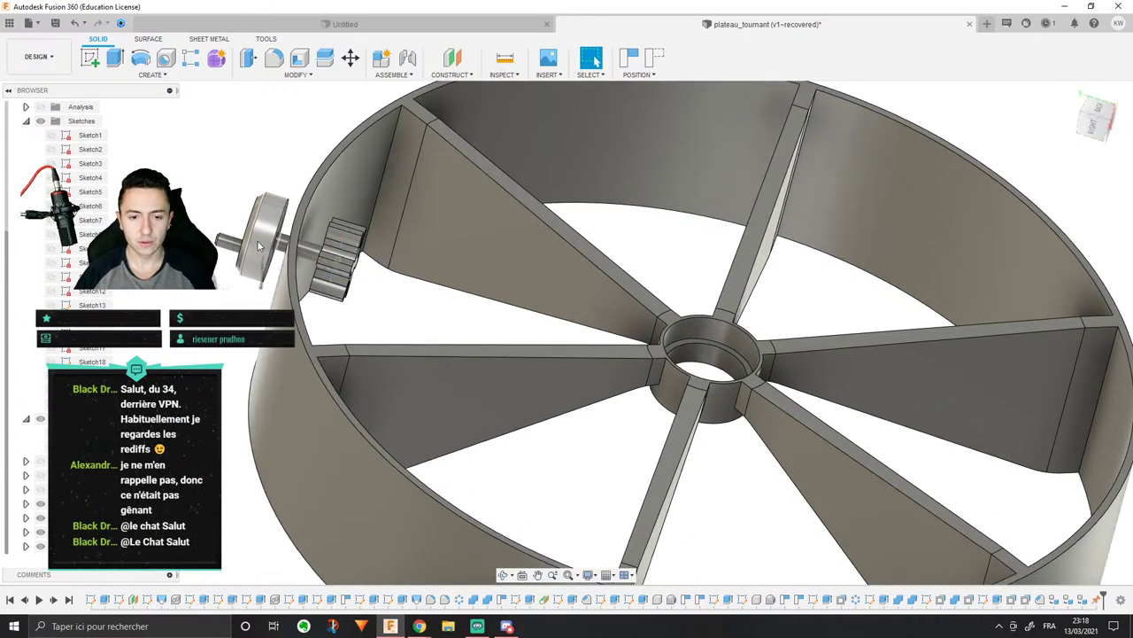
drag(265, 237, 320, 261)
shift+middle_drag(320, 261, 357, 404)
key(ctrl+z)
scroll(323, 320, up, 3)
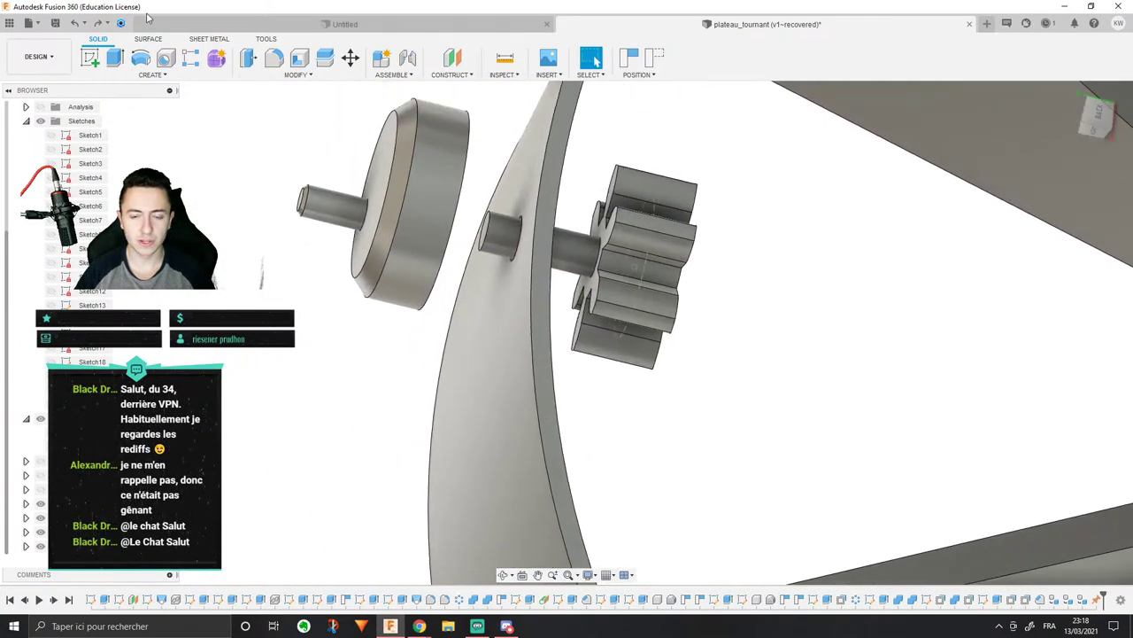
click(171, 76)
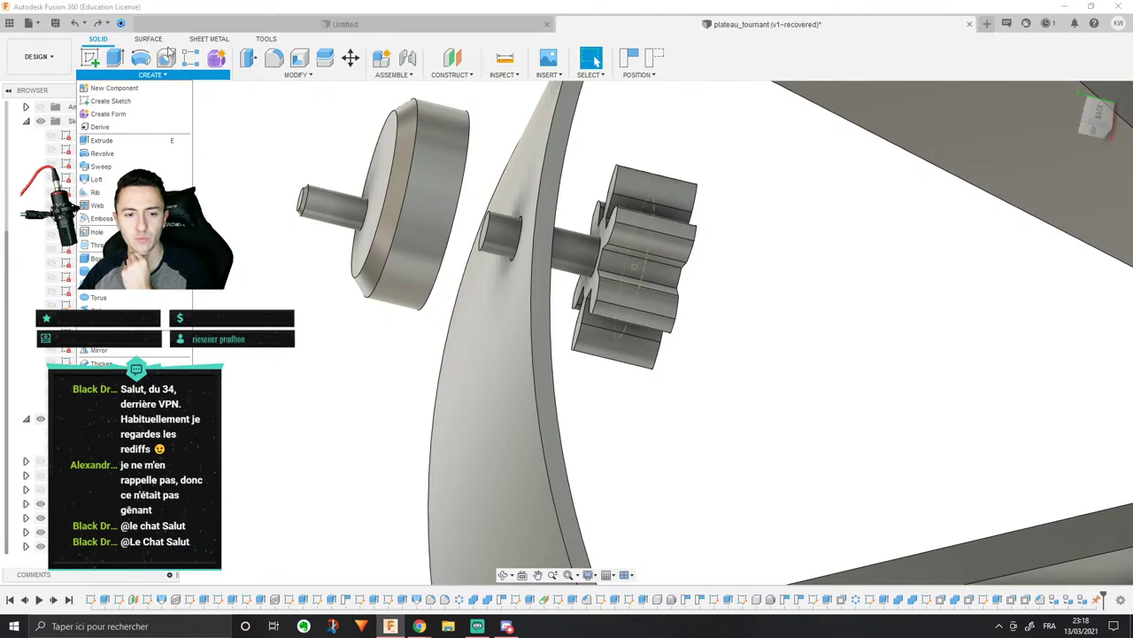
click(359, 76)
click(395, 62)
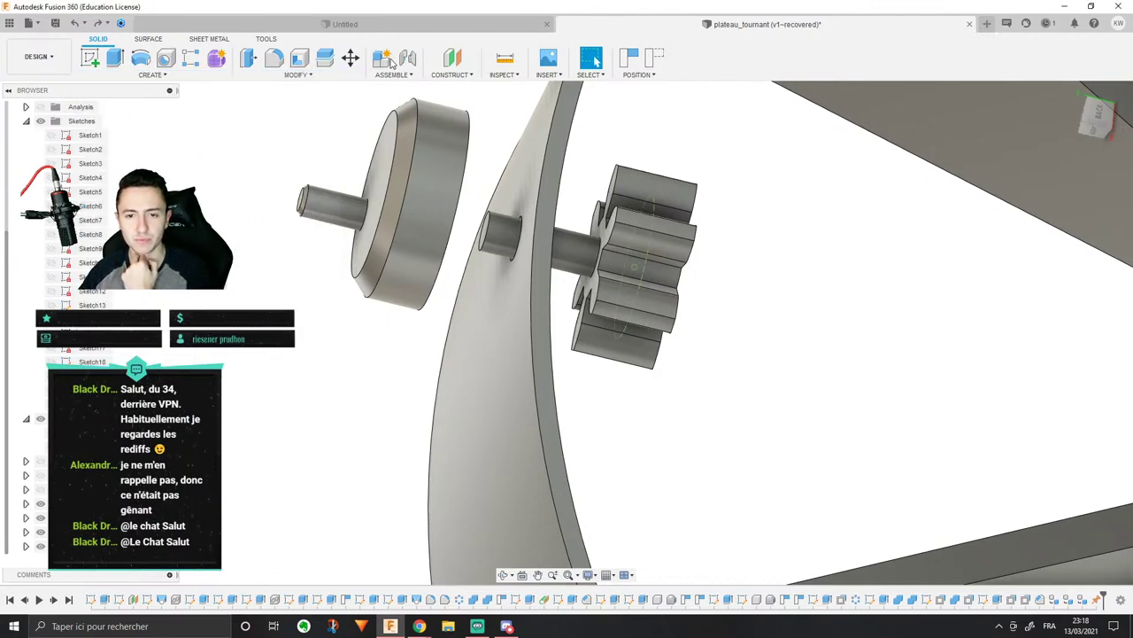
click(1103, 318)
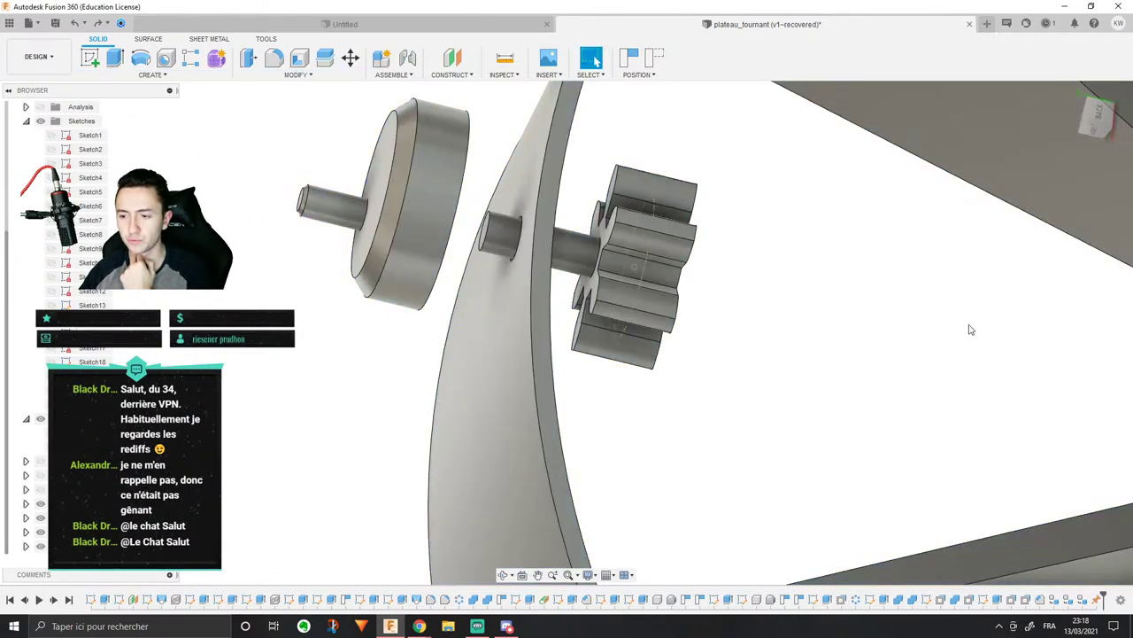
click(406, 60)
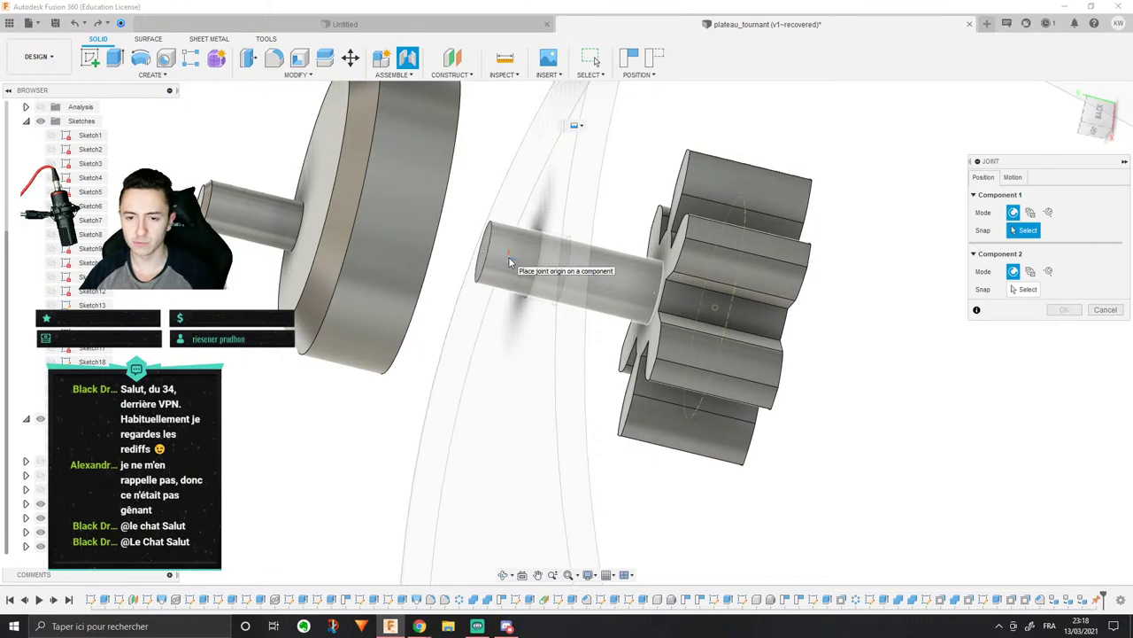
click(526, 254)
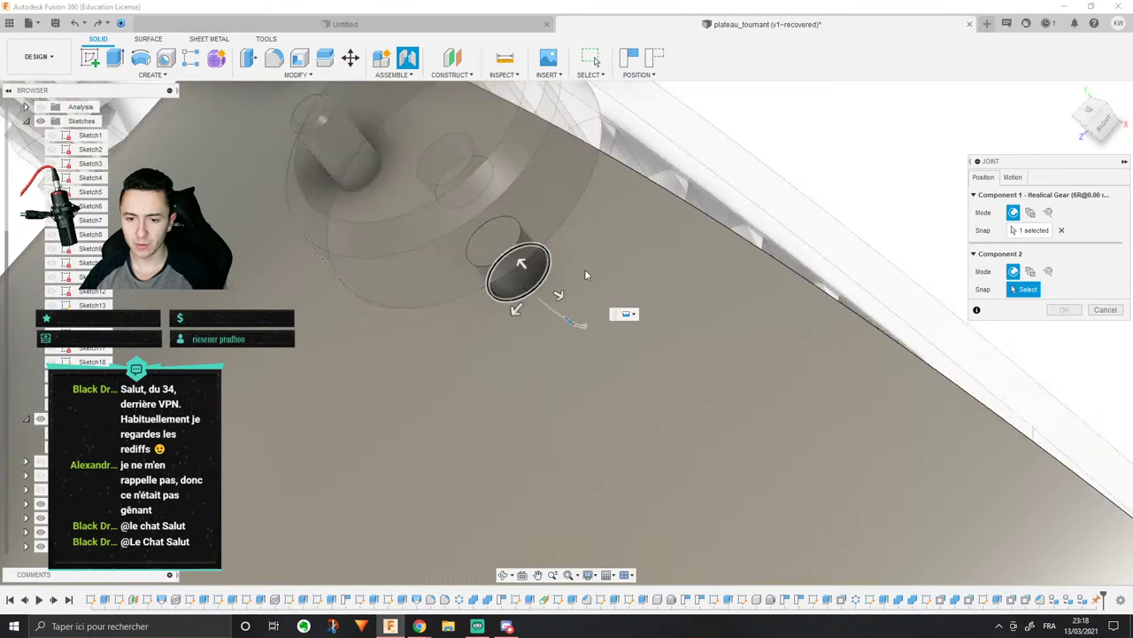
click(585, 274)
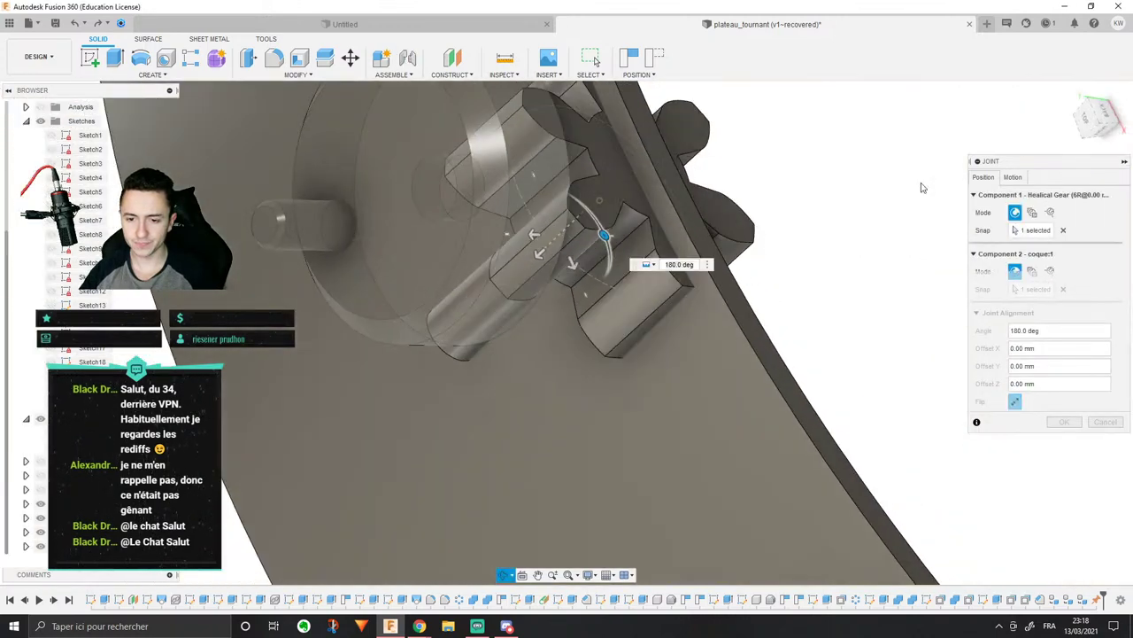
click(1013, 178)
click(1031, 195)
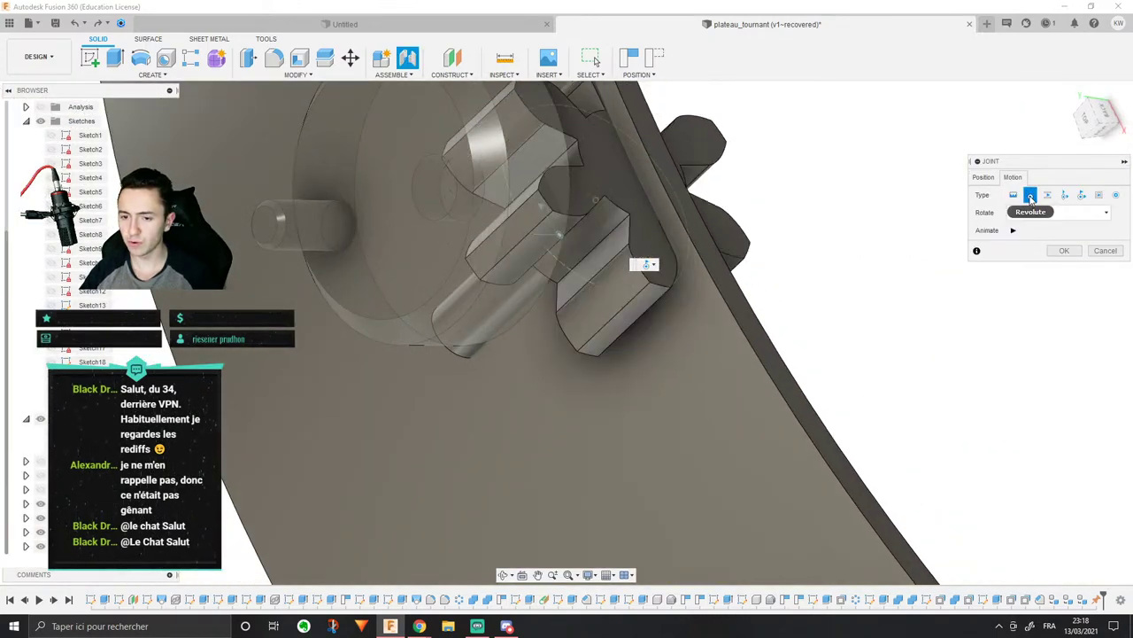
click(1027, 213)
click(1030, 229)
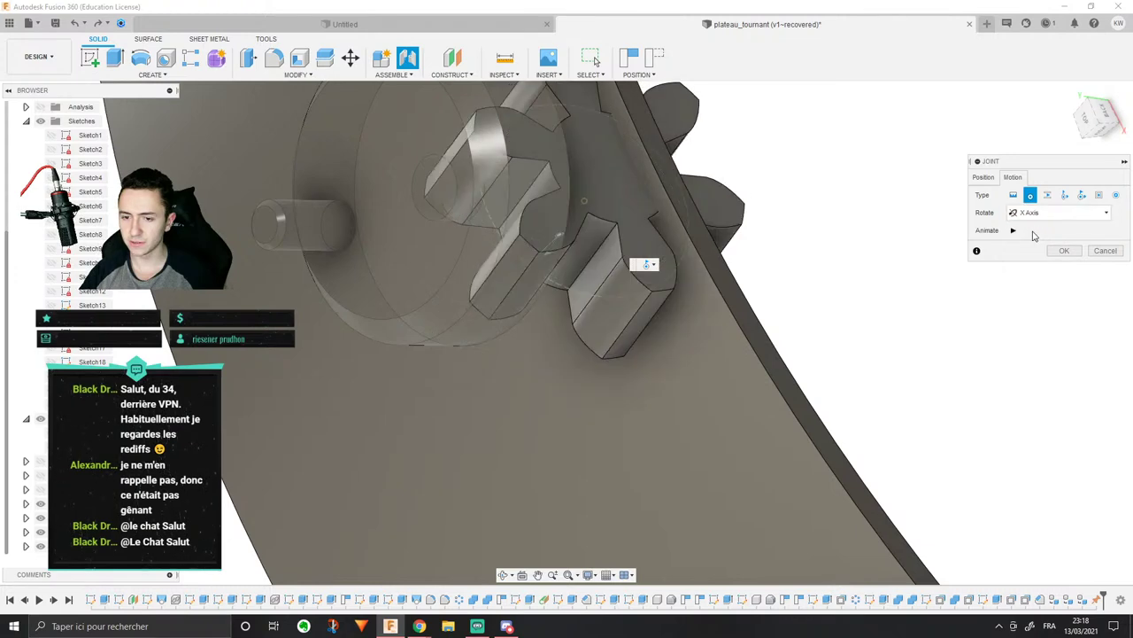
click(1031, 213)
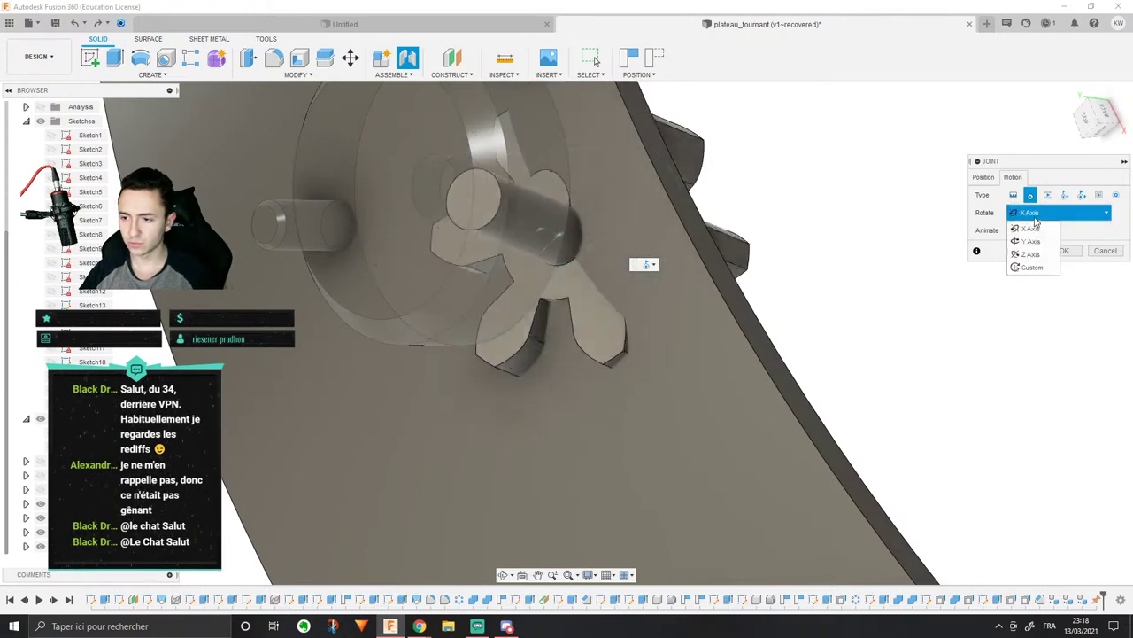
click(1034, 243)
click(1031, 212)
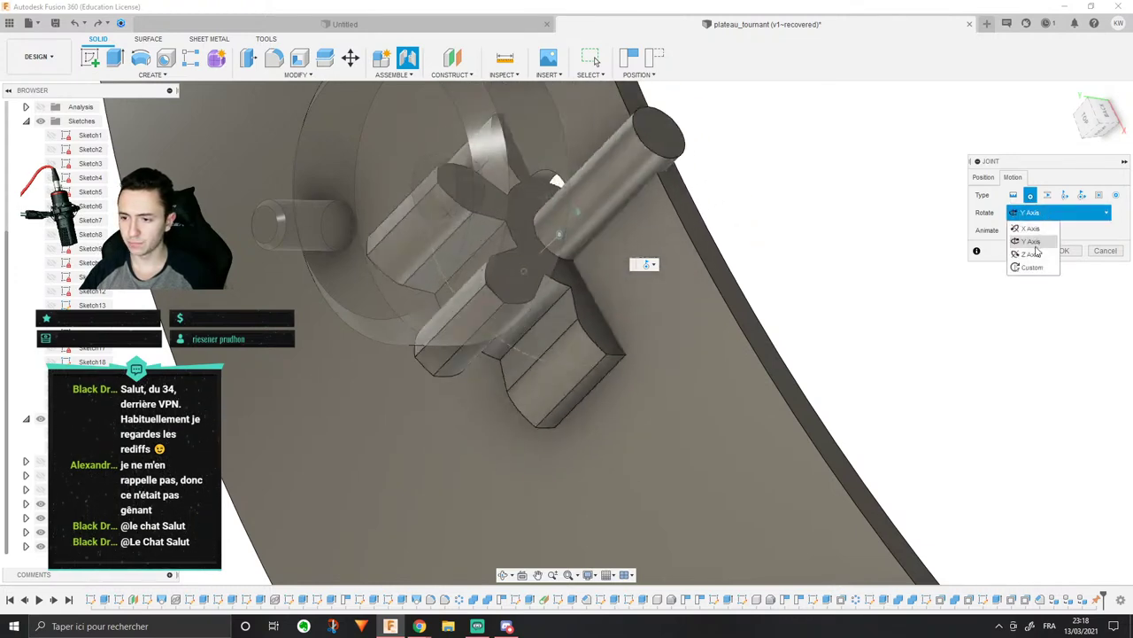
click(1033, 229)
click(1031, 212)
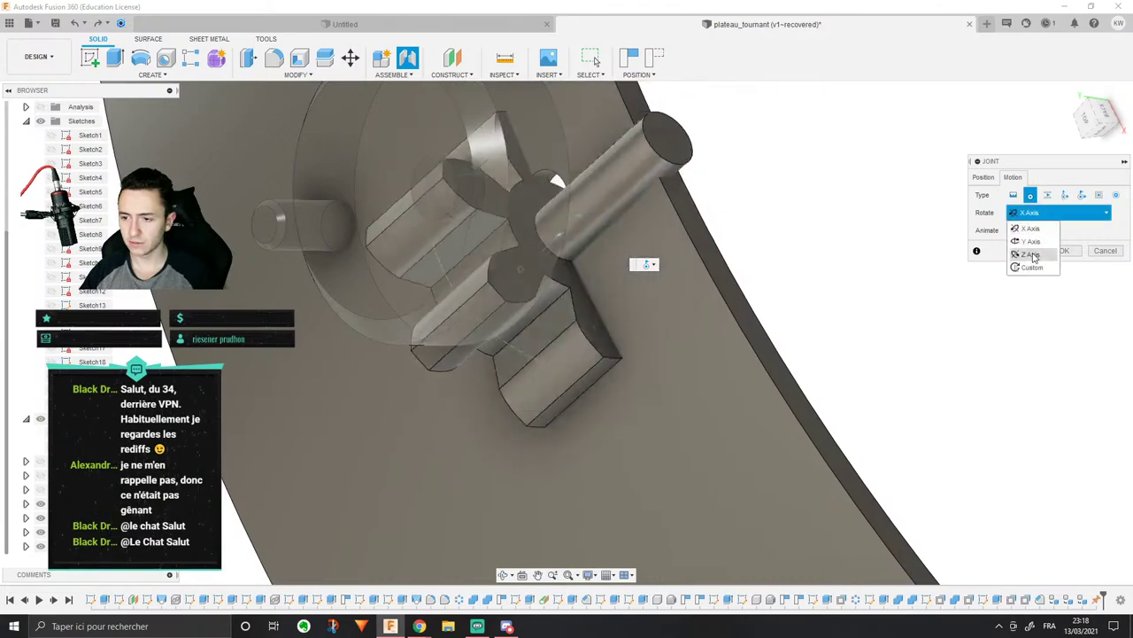
click(1031, 257)
click(1111, 252)
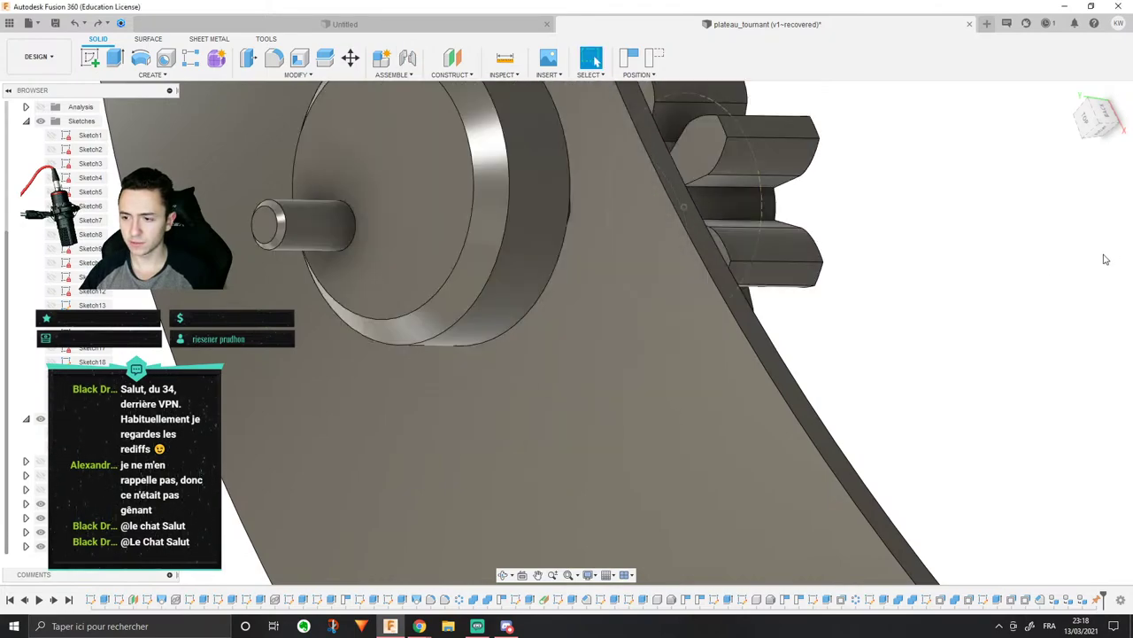
Step: Joint the end face of the small gear's shaft to the centre of the coque's wall hole as a revolute joint
shift+middle_drag(852, 261, 787, 216)
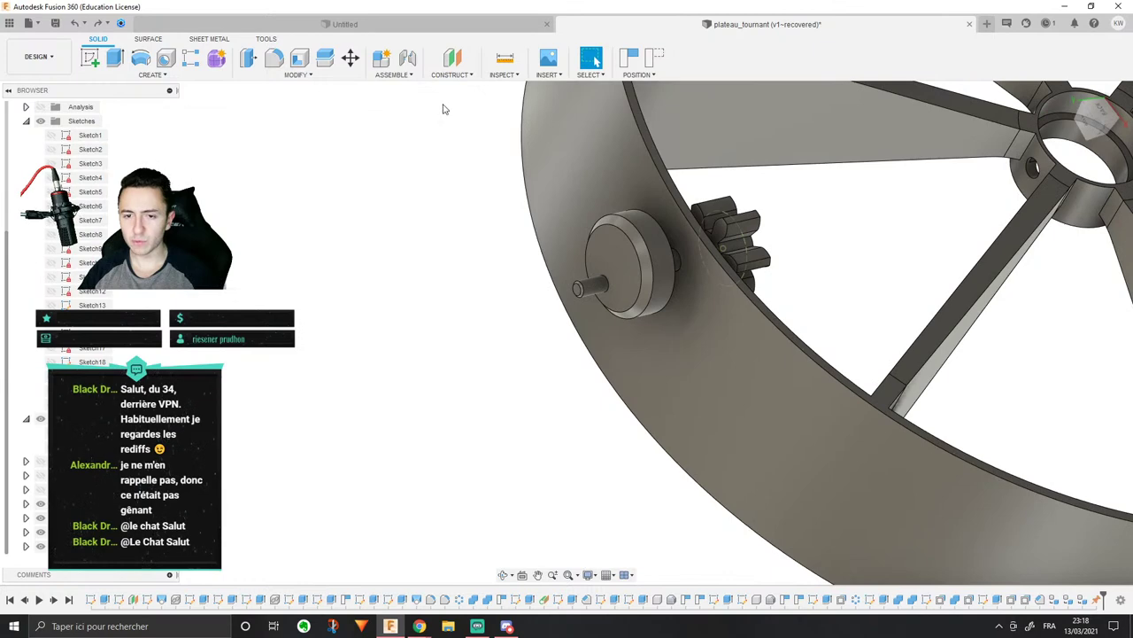
click(406, 58)
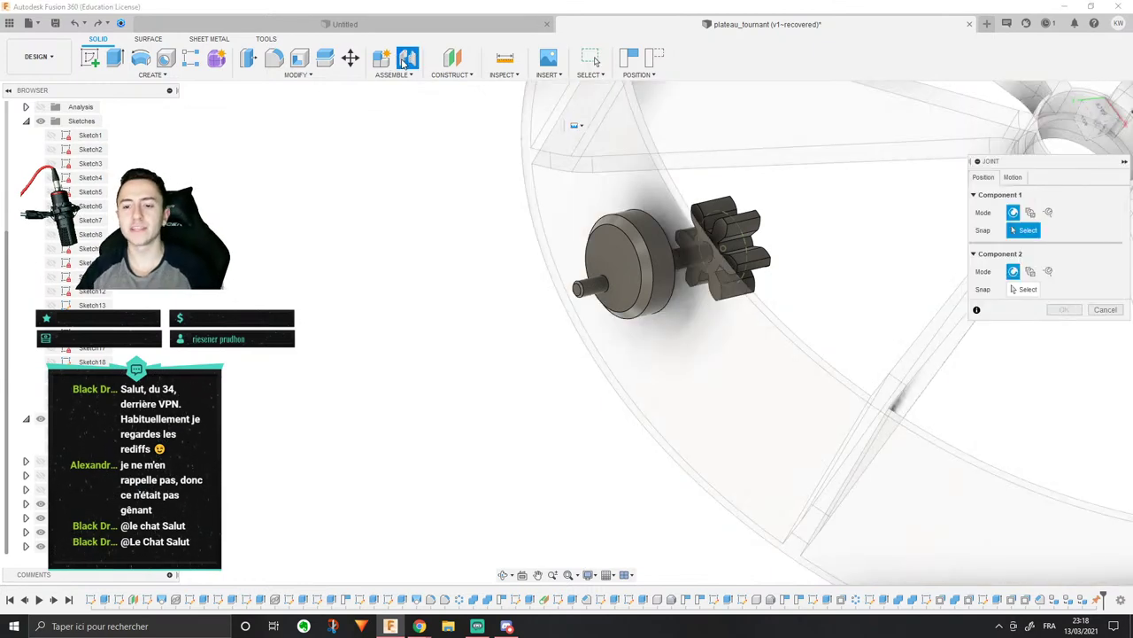
scroll(687, 206, up, 5)
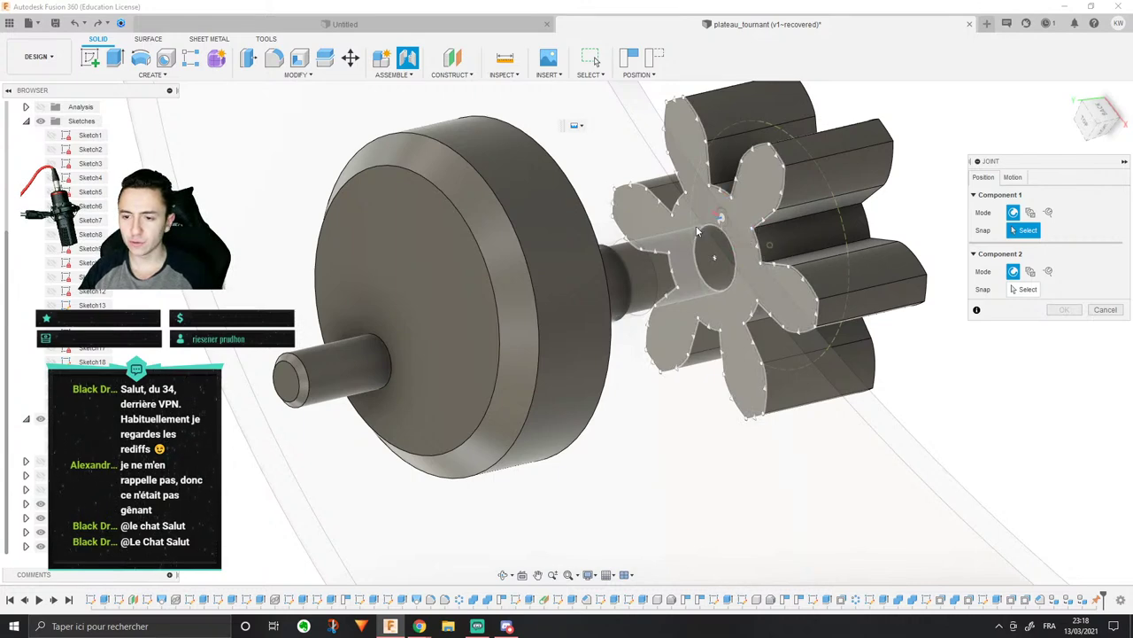
shift+middle_drag(765, 248, 635, 208)
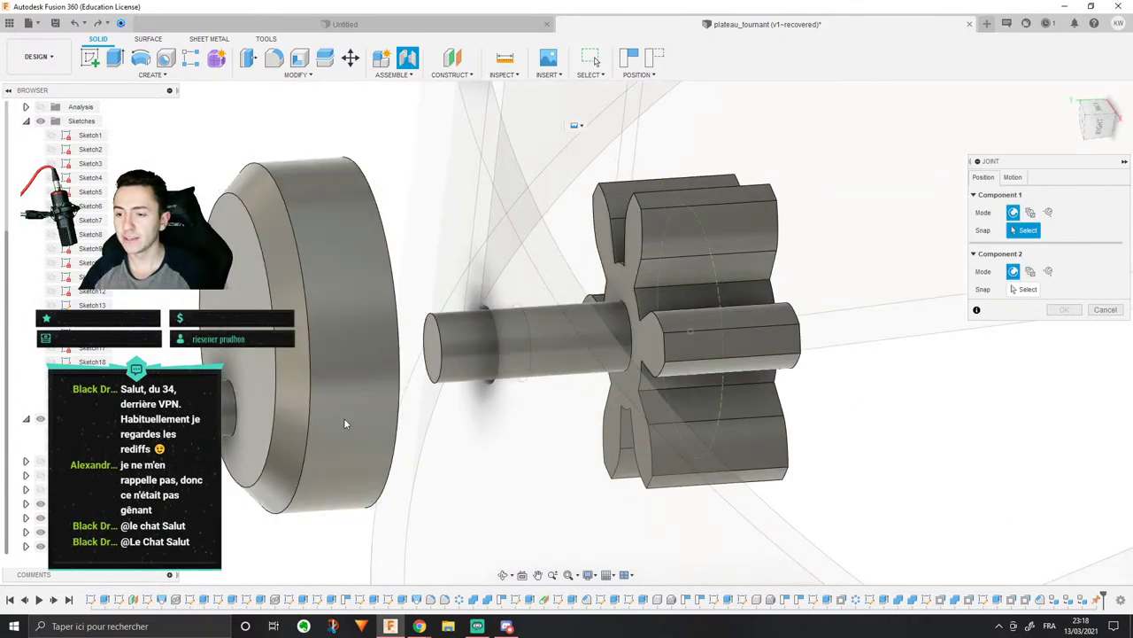
scroll(482, 314, up, 4)
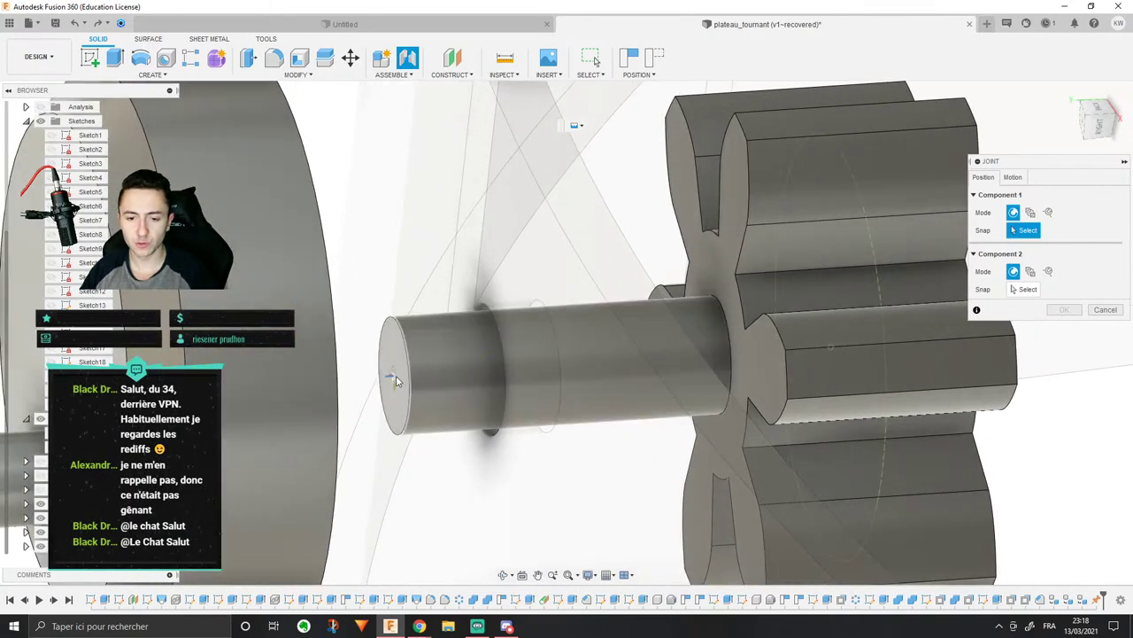
click(395, 379)
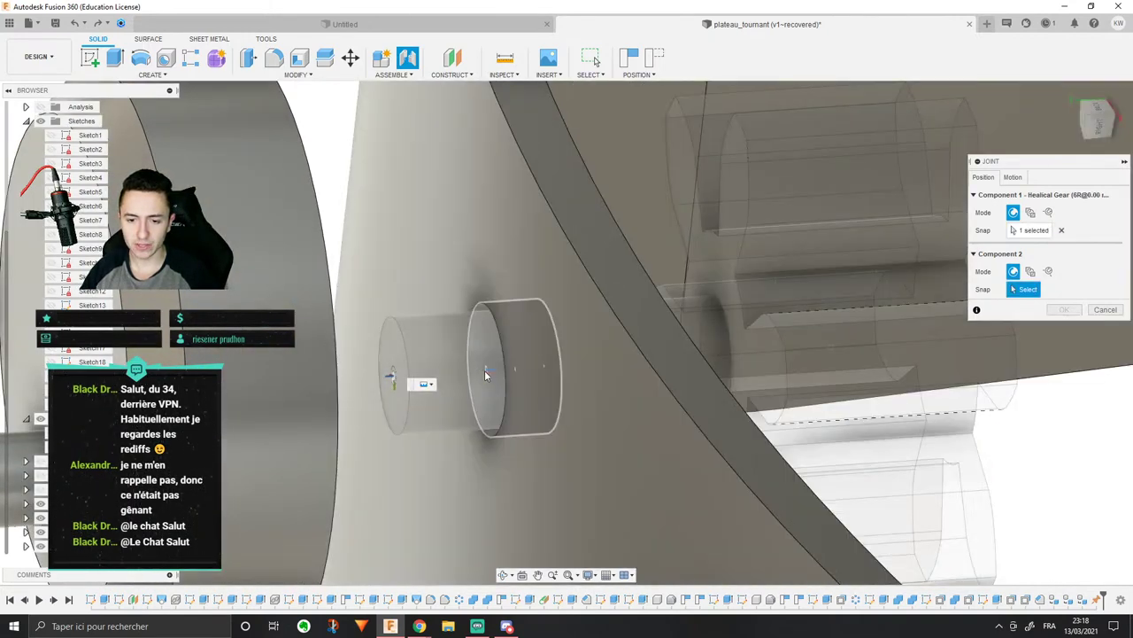
click(484, 370)
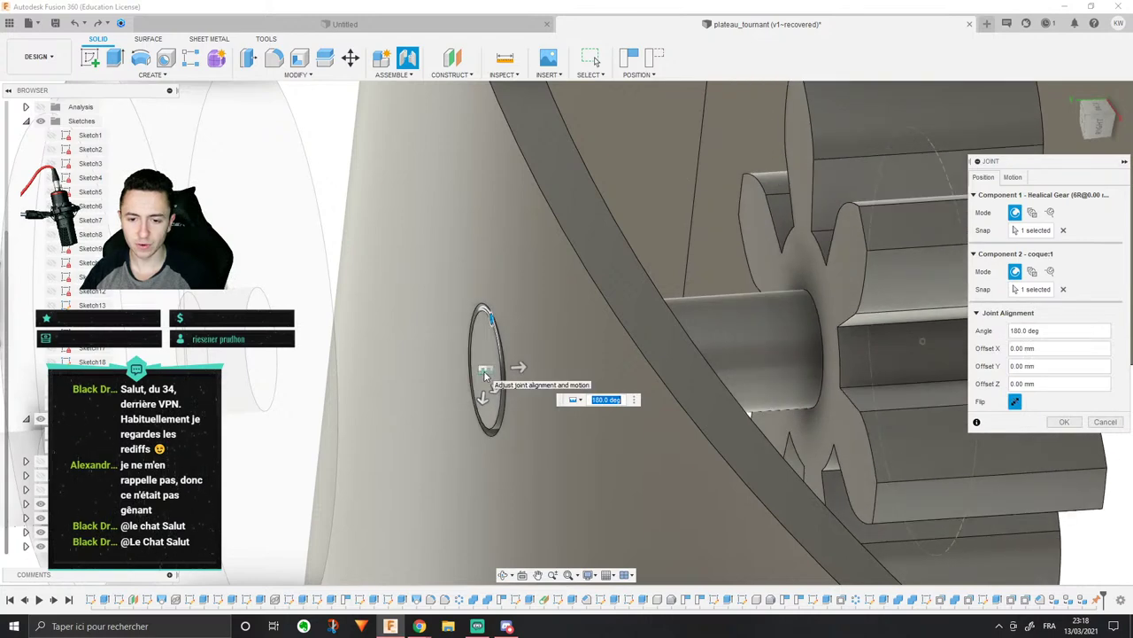
click(1013, 177)
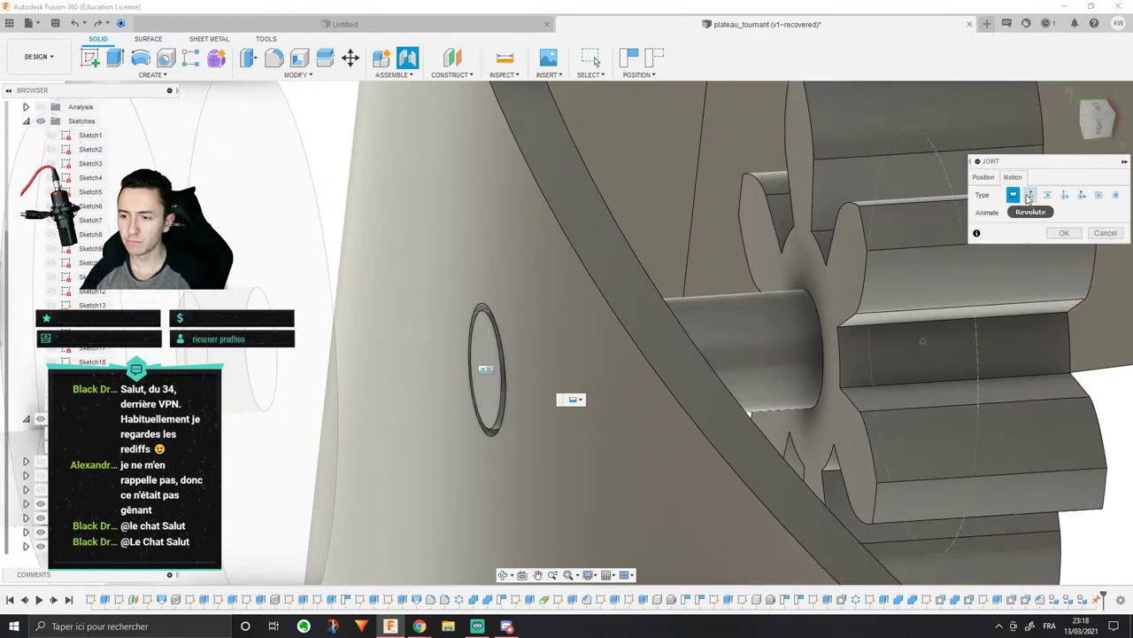
click(1030, 196)
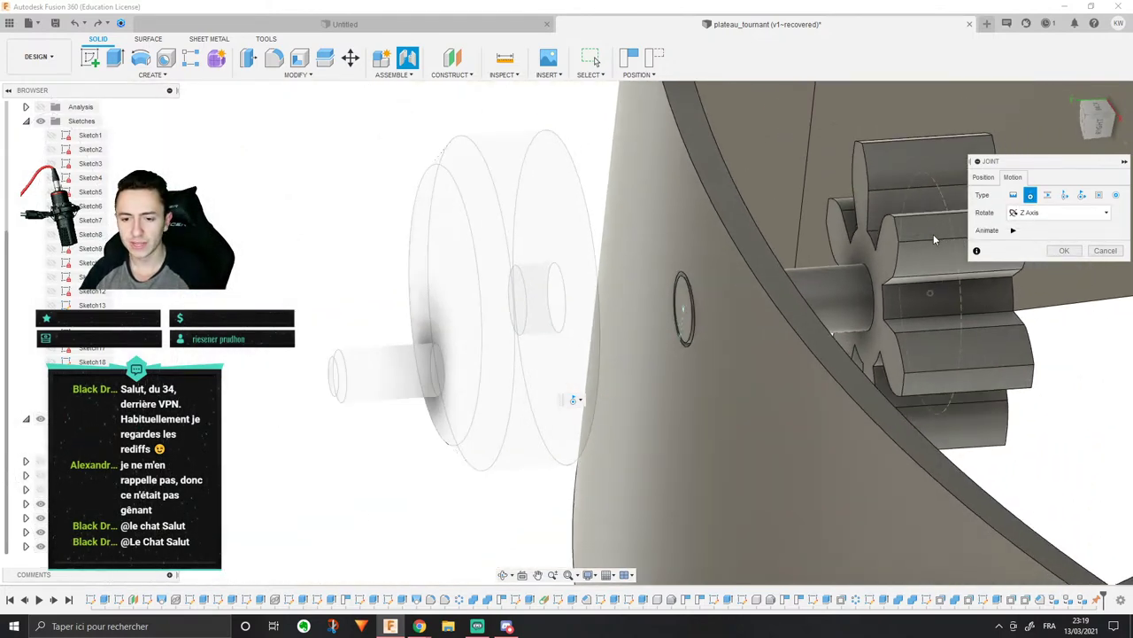
Step: Set the Z offset of the gear's revolute joint to -4 mm so the shaft protrudes outside the coque wall, and finish the joint
middle_drag(933, 234, 893, 250)
click(976, 176)
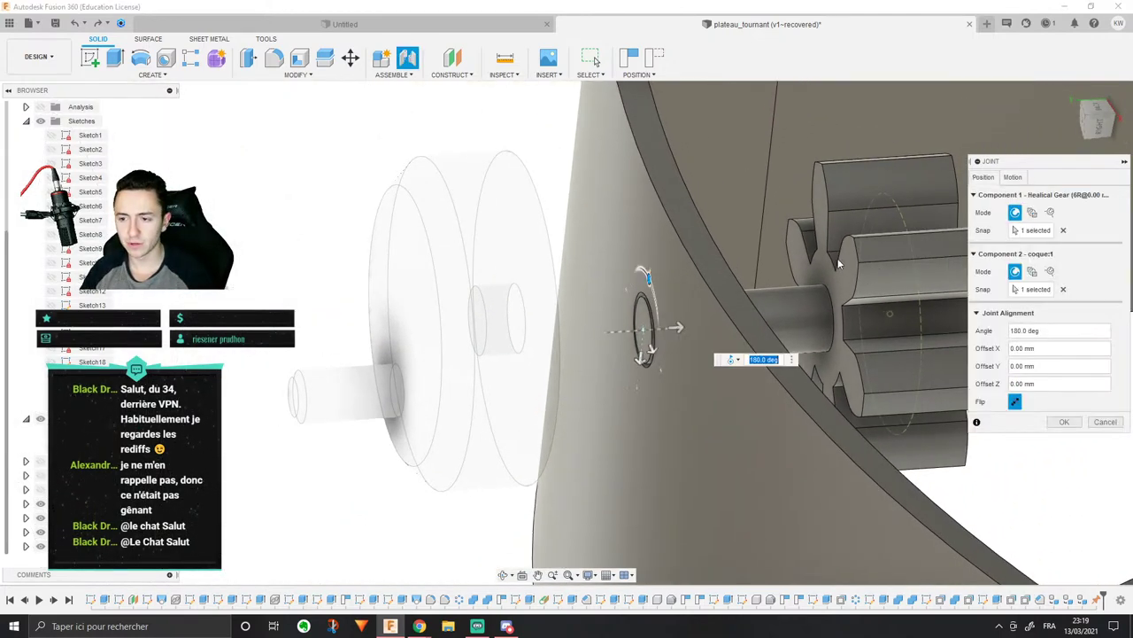
drag(682, 328, 650, 319)
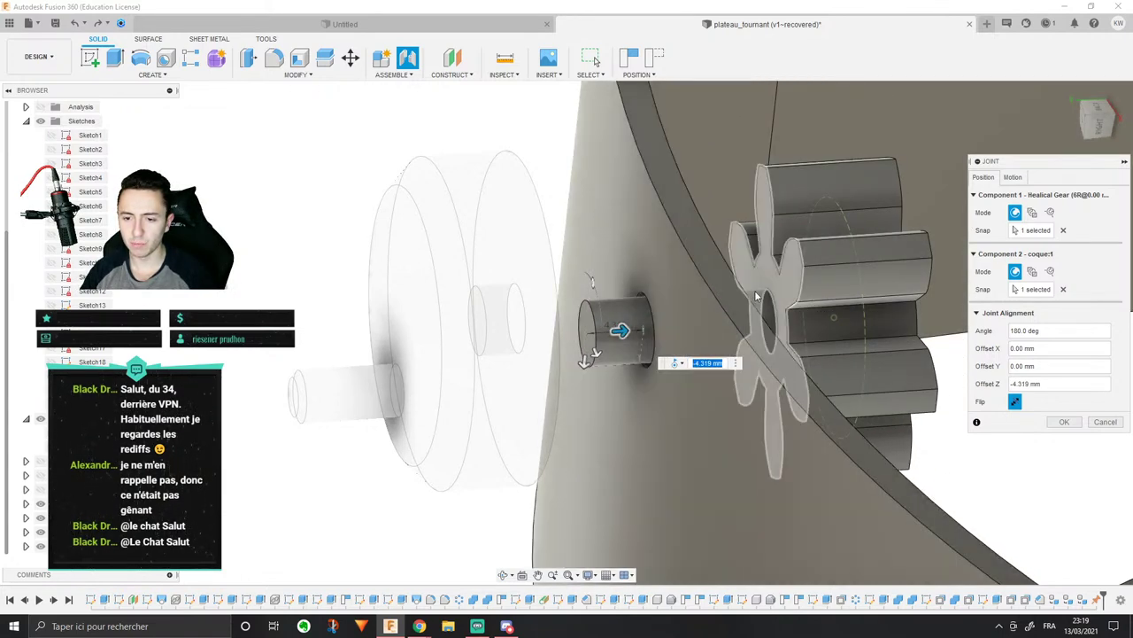
text(-4)
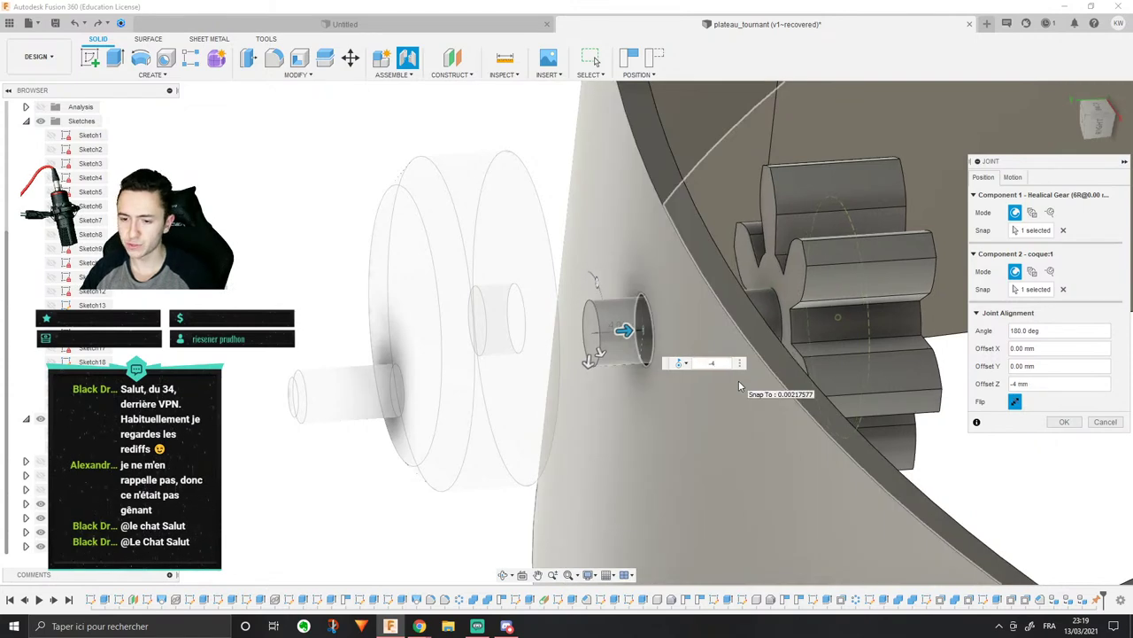
click(1065, 423)
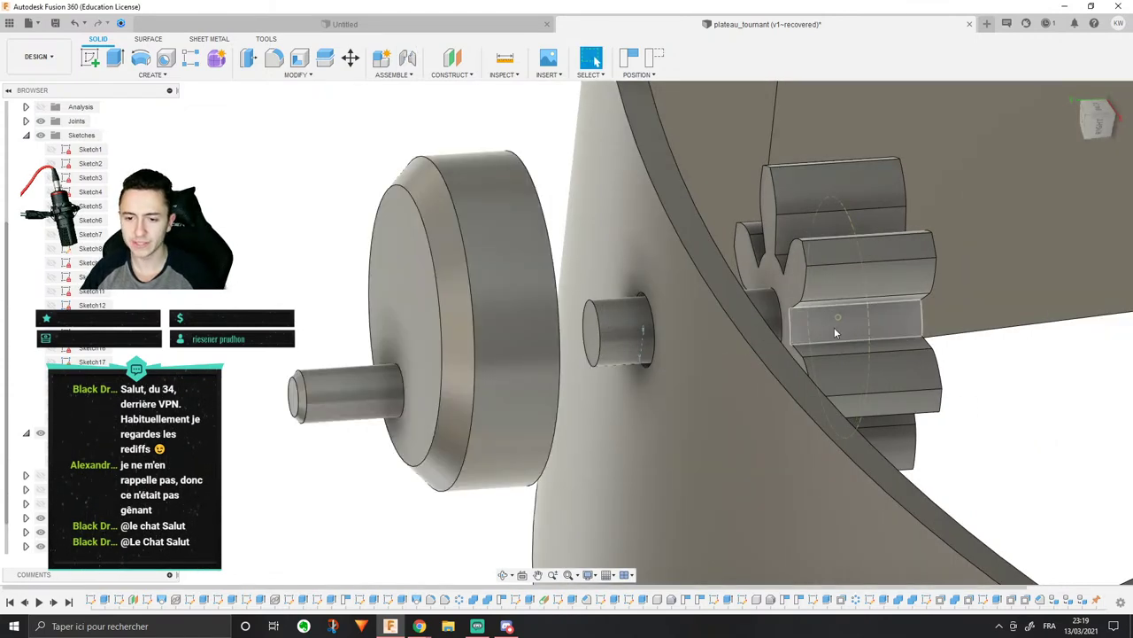
Step: Join the inner end of the manivelle's hole to the end face of the small gear's shaft with a rigid joint
shift+middle_drag(834, 326, 549, 213)
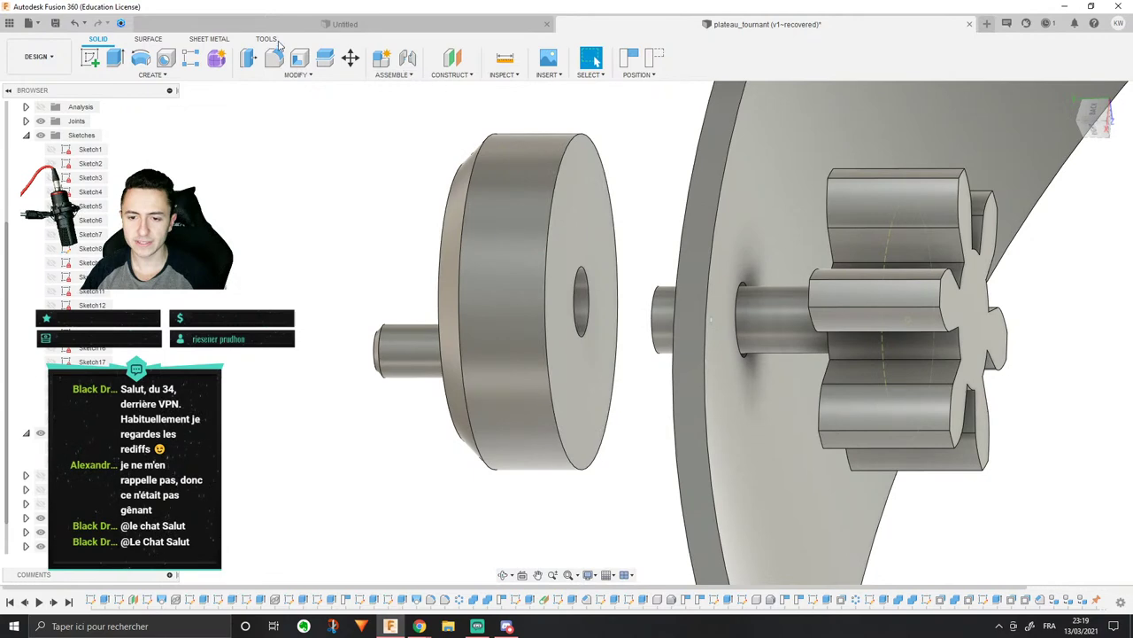
click(408, 58)
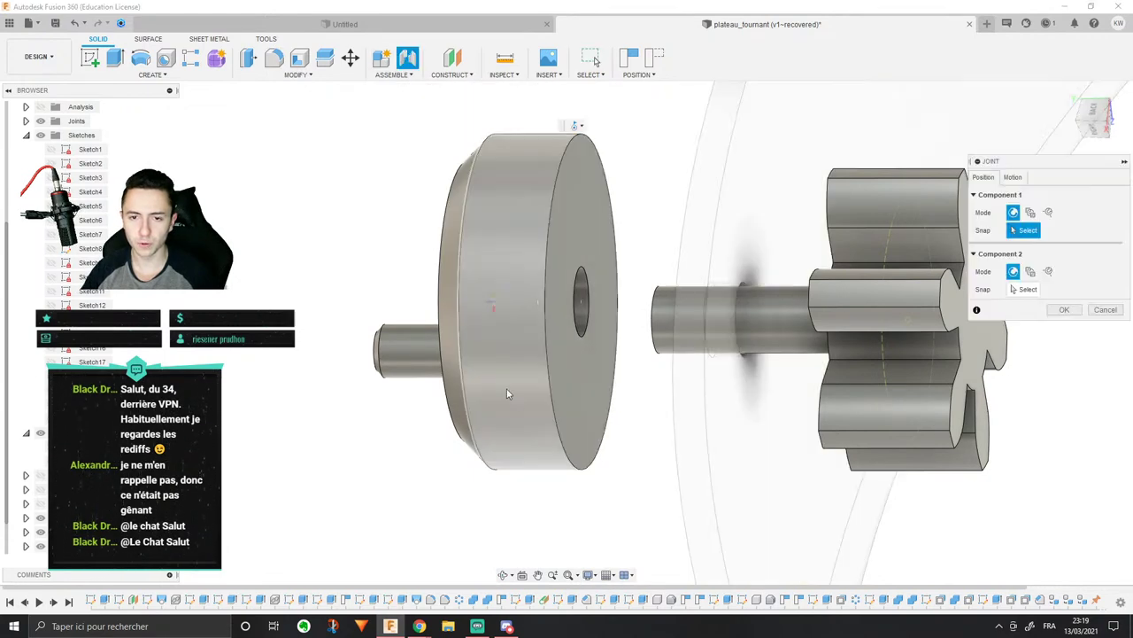
scroll(546, 337, up, 5)
shift+middle_drag(544, 337, 486, 307)
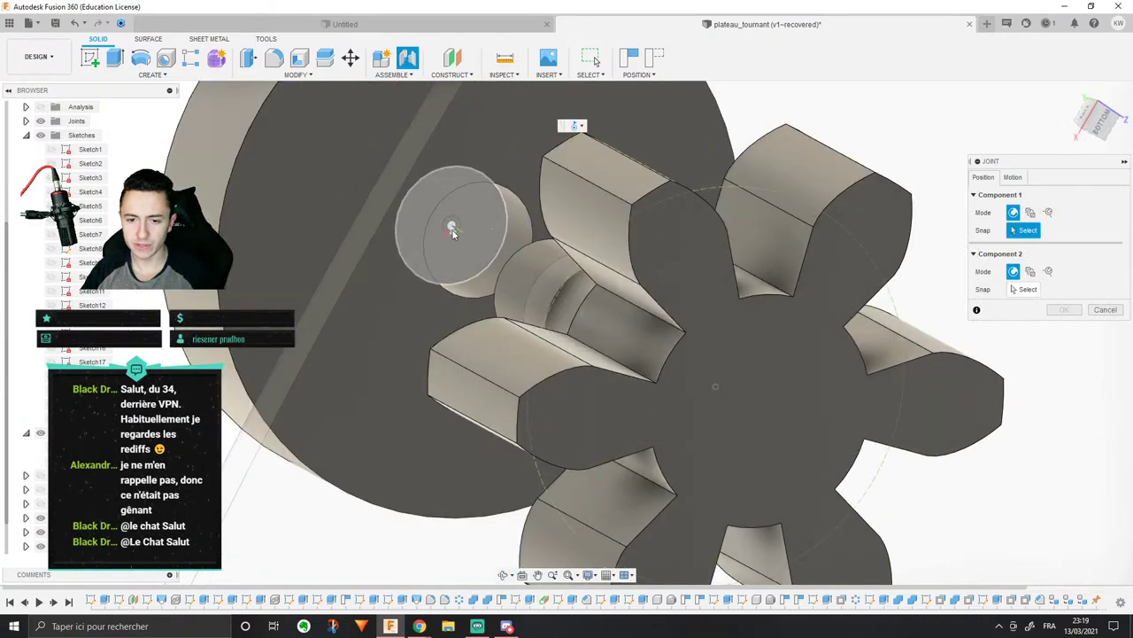
click(450, 231)
shift+middle_drag(449, 231, 273, 307)
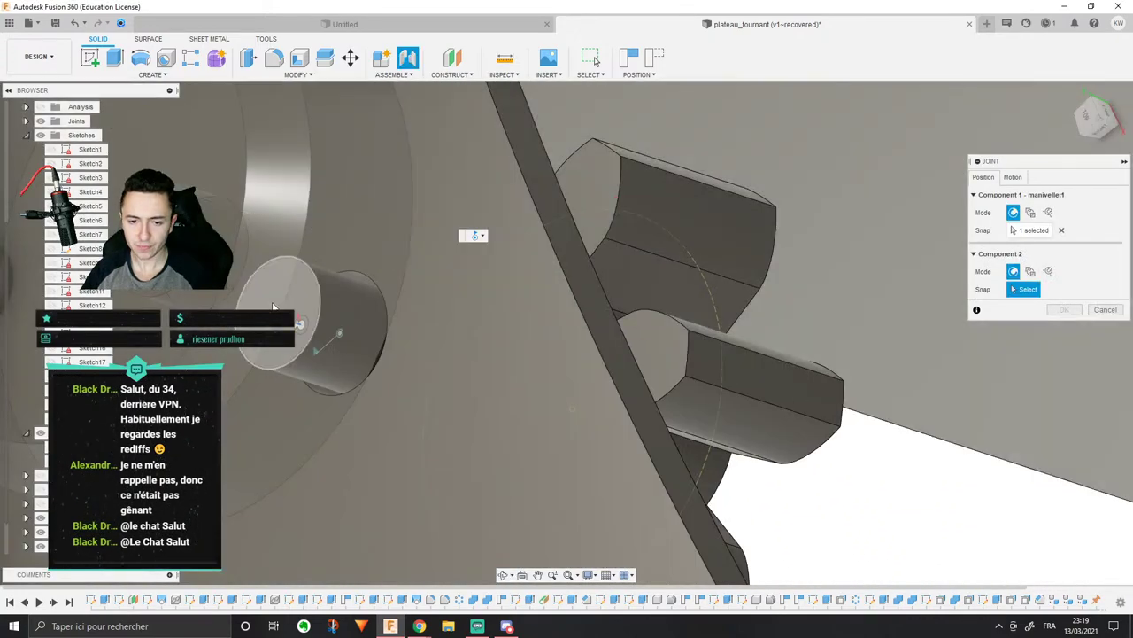
click(339, 333)
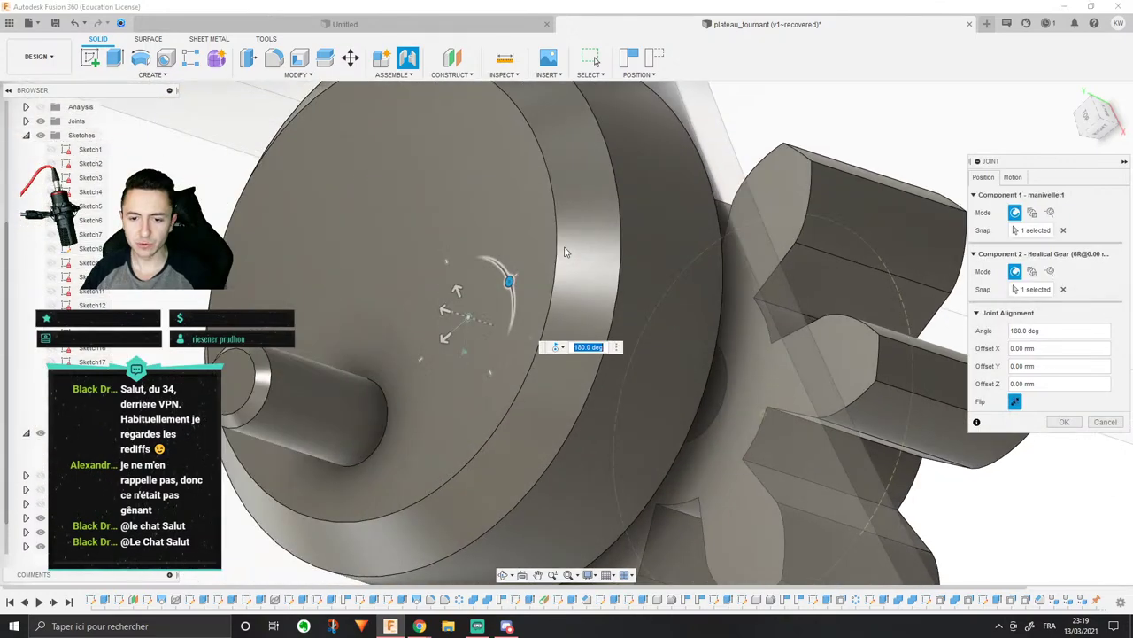
shift+middle_drag(564, 253, 470, 253)
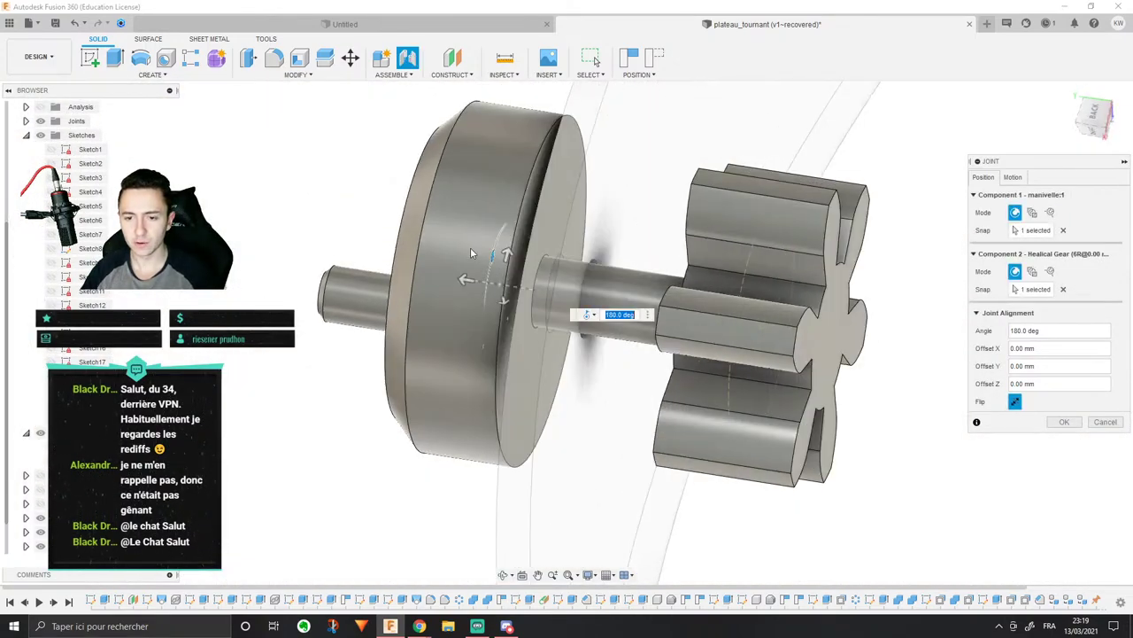
click(1023, 178)
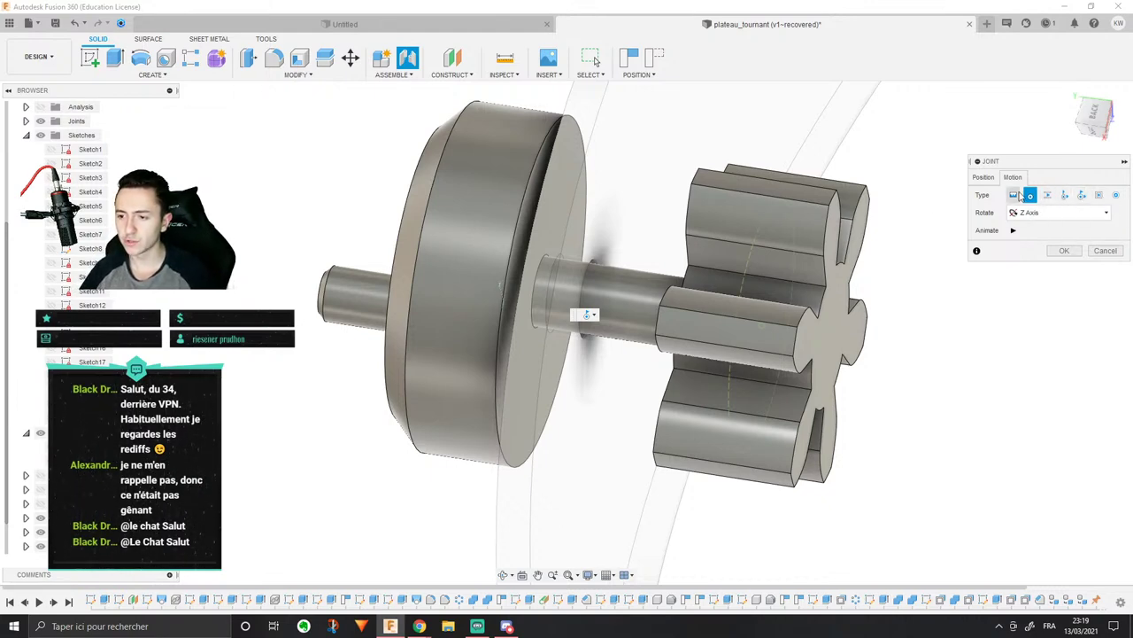
click(1015, 196)
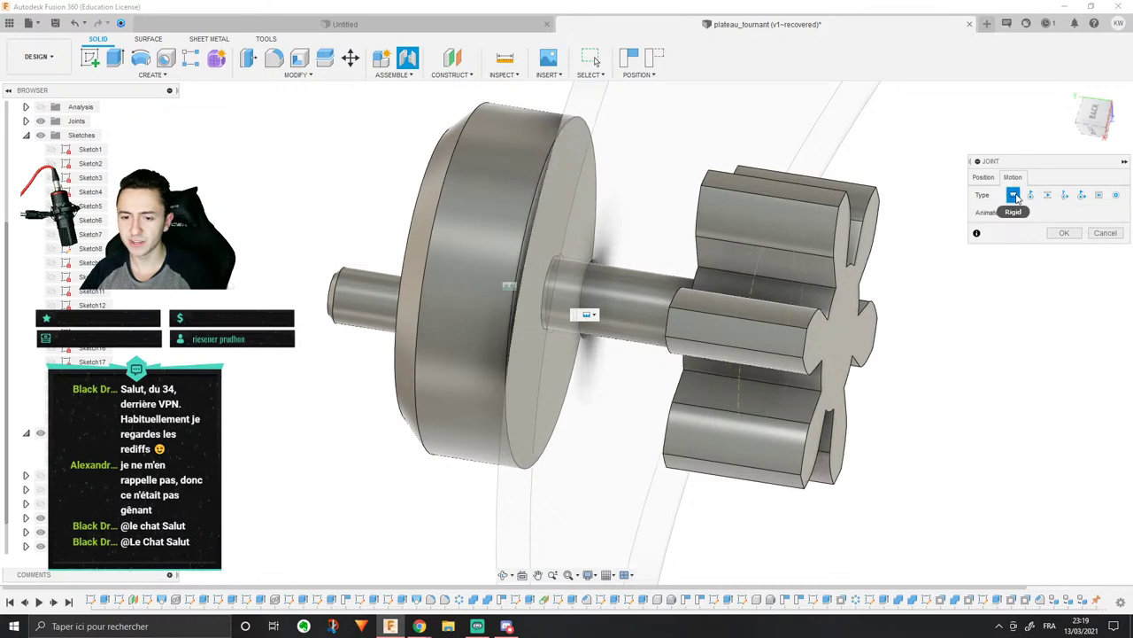
click(1067, 233)
Step: Turn the manivelle by its handle to test that it rotates together with the small gear
shift+middle_drag(660, 324, 602, 310)
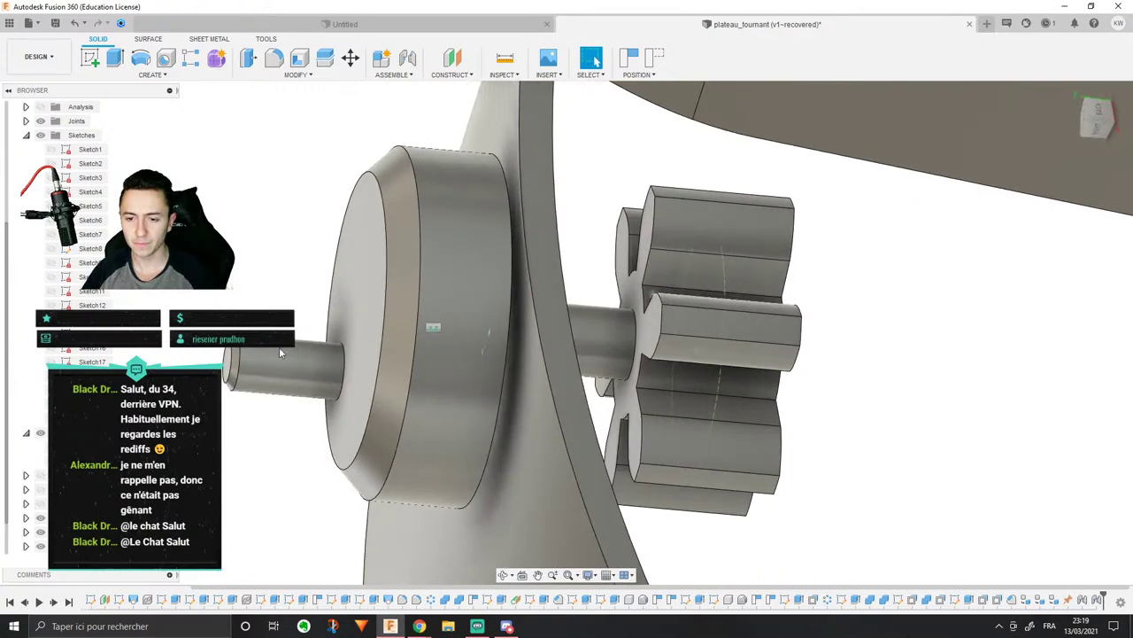
drag(279, 347, 222, 302)
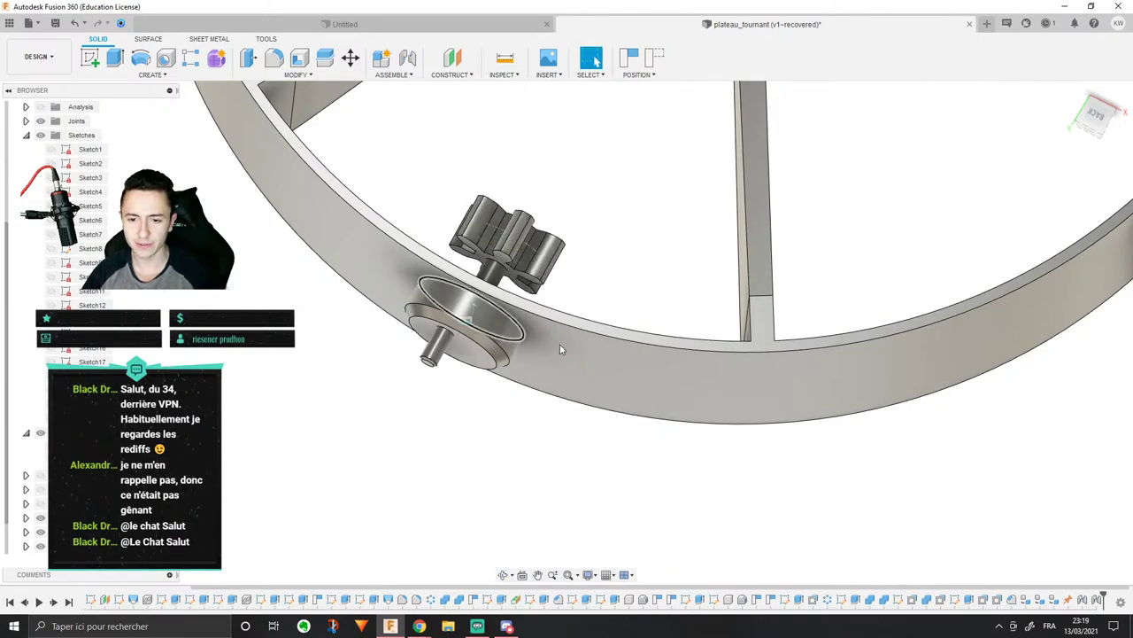
scroll(529, 379, down, 3)
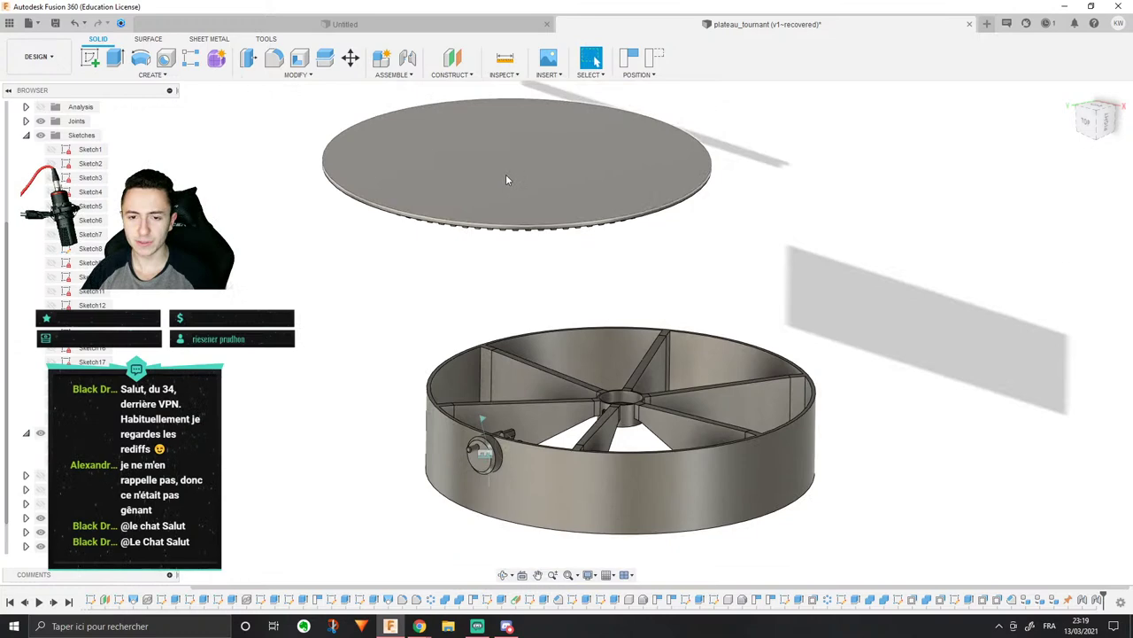
Step: Move the plateau freely beside the coque to expose its underside and central shaft
drag(505, 176, 519, 225)
shift+middle_drag(520, 225, 450, 198)
scroll(510, 253, up, 3)
scroll(458, 306, down, 3)
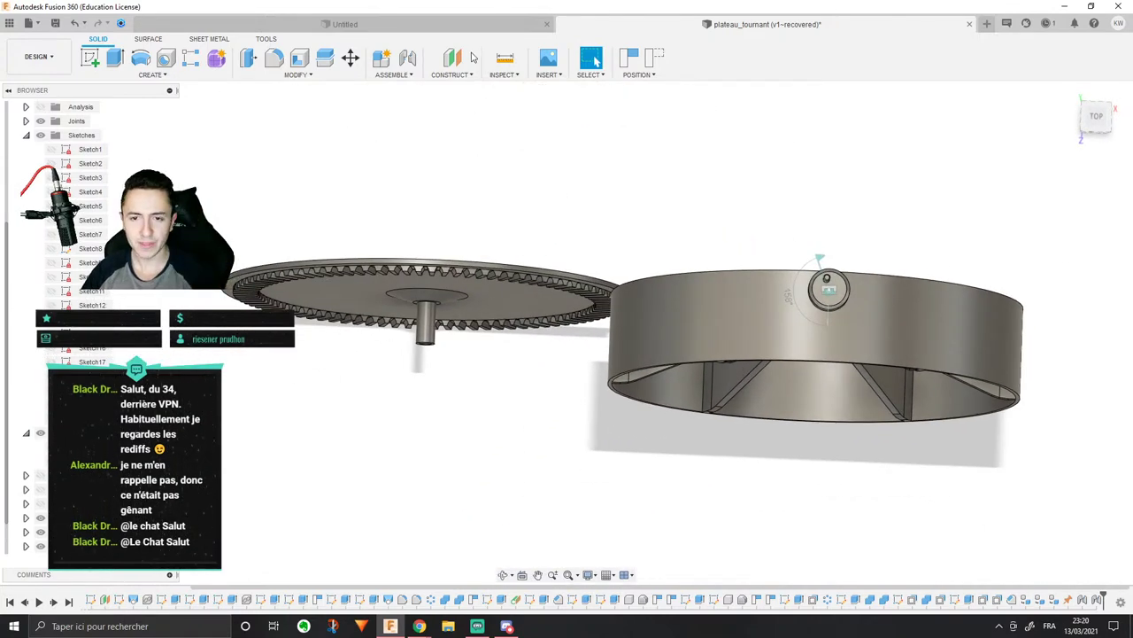
Step: Start a joint between the base ring of the plateau's central shaft and the rim of the coque's central hub
click(409, 58)
shift+middle_drag(483, 340, 471, 266)
scroll(398, 403, up, 6)
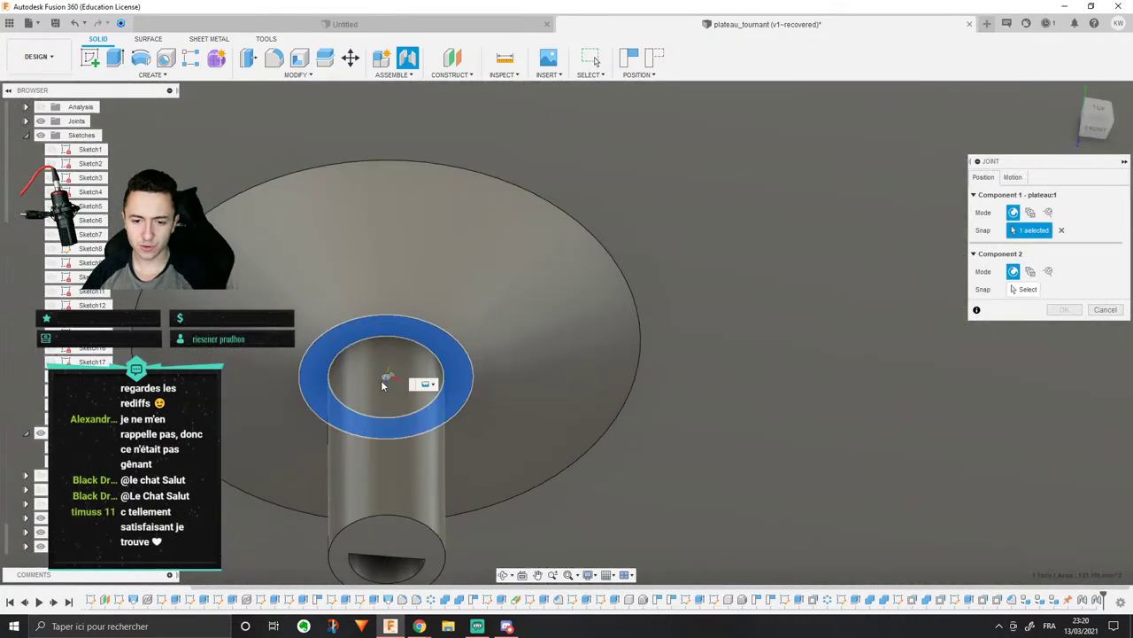
click(386, 378)
scroll(537, 395, down, 5)
shift+middle_drag(508, 296, 469, 409)
scroll(470, 409, up, 2)
shift+middle_drag(595, 278, 526, 296)
scroll(522, 292, up, 4)
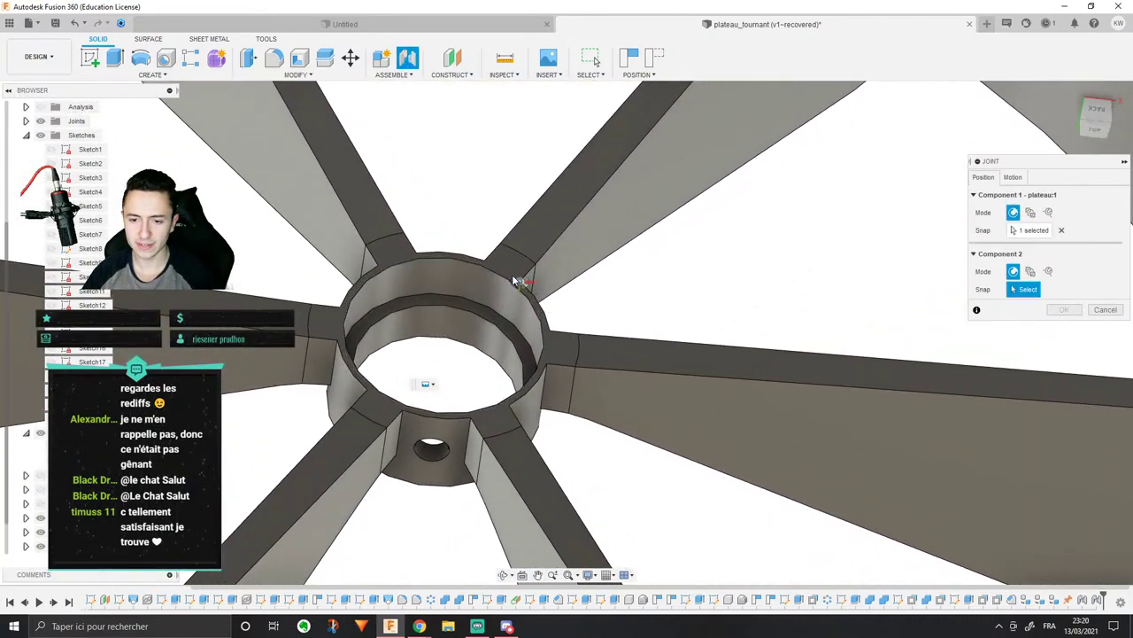
scroll(509, 277, up, 5)
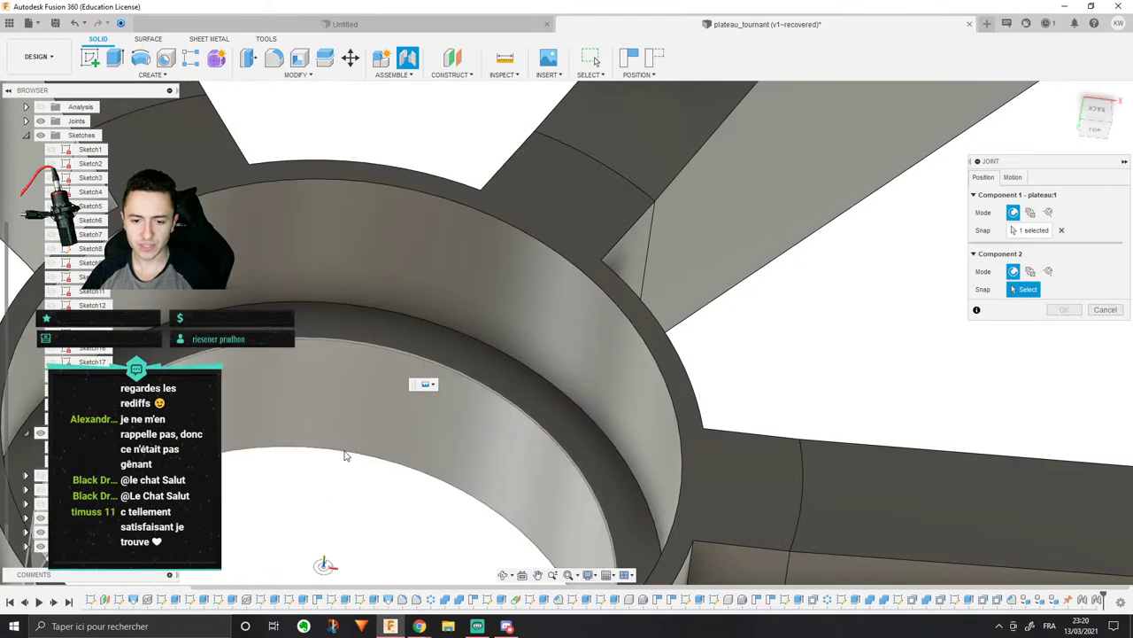
click(558, 196)
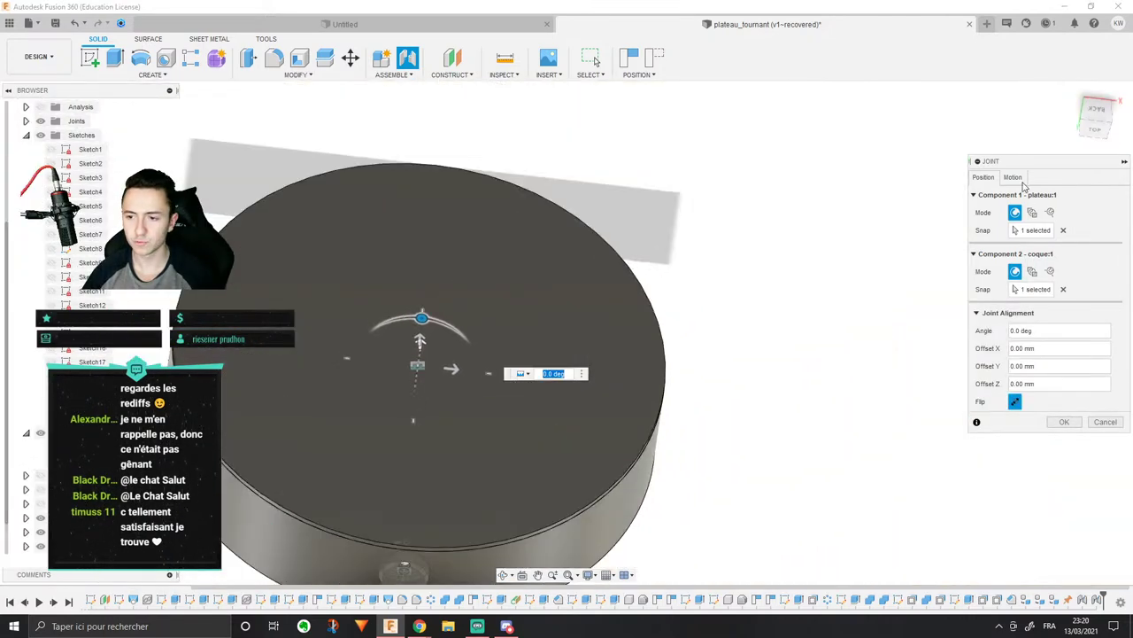
Step: Set the plateau-to-coque joint's motion type to Revolute and finish the joint
click(1014, 177)
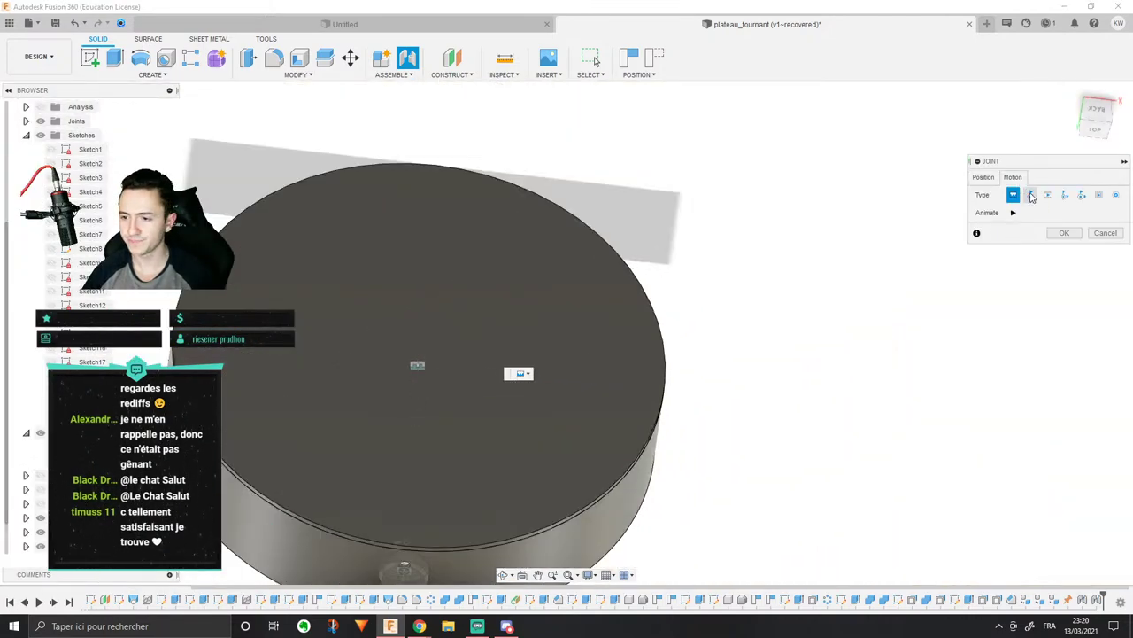
click(1029, 195)
click(1064, 251)
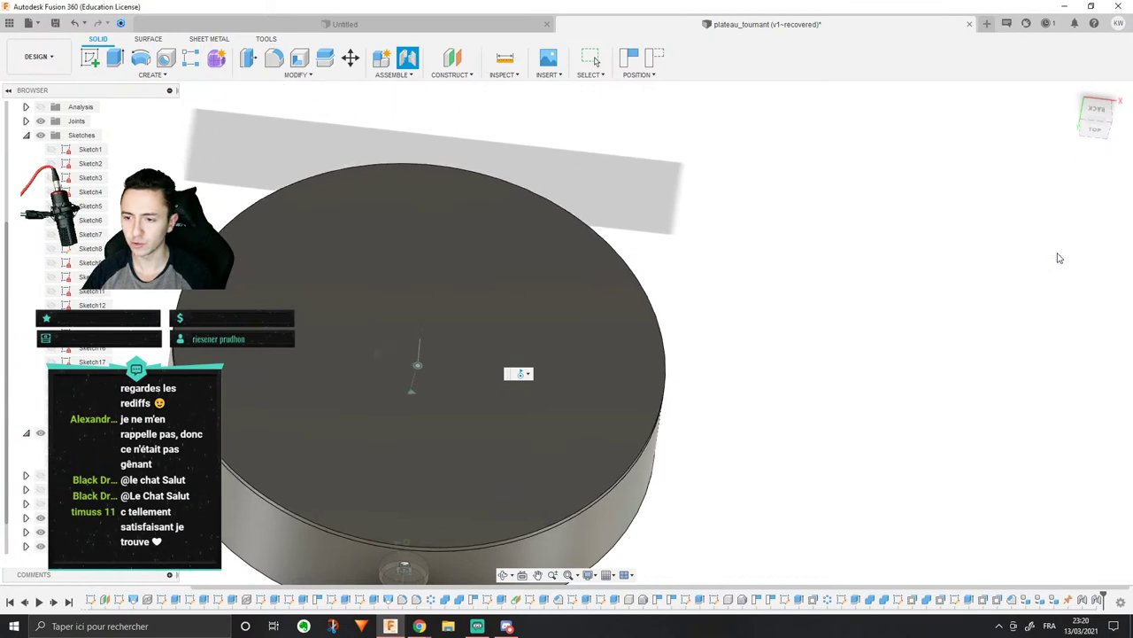
shift+middle_drag(840, 336, 753, 336)
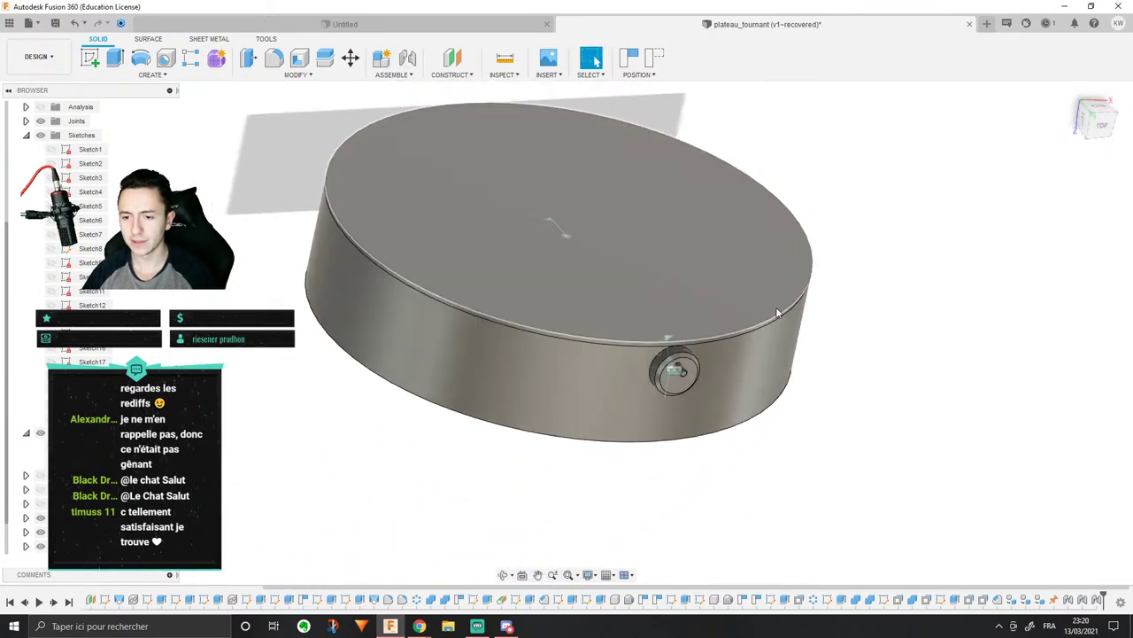
shift+middle_drag(439, 141, 283, 212)
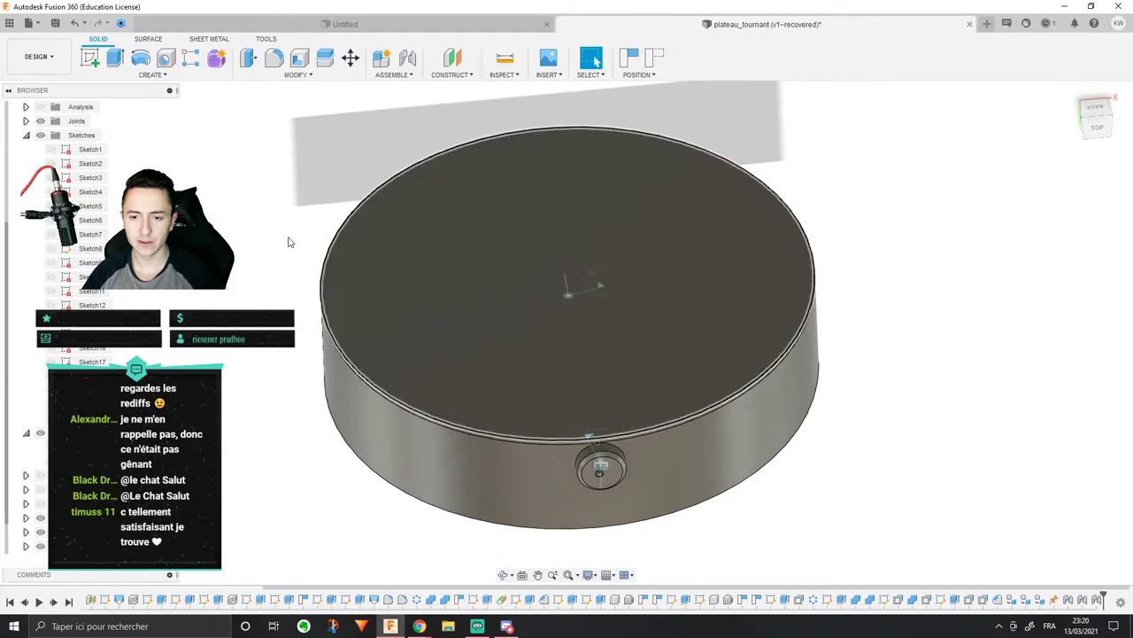
Step: Insert the tournevis model from the saved project files onto the plateau
click(13, 24)
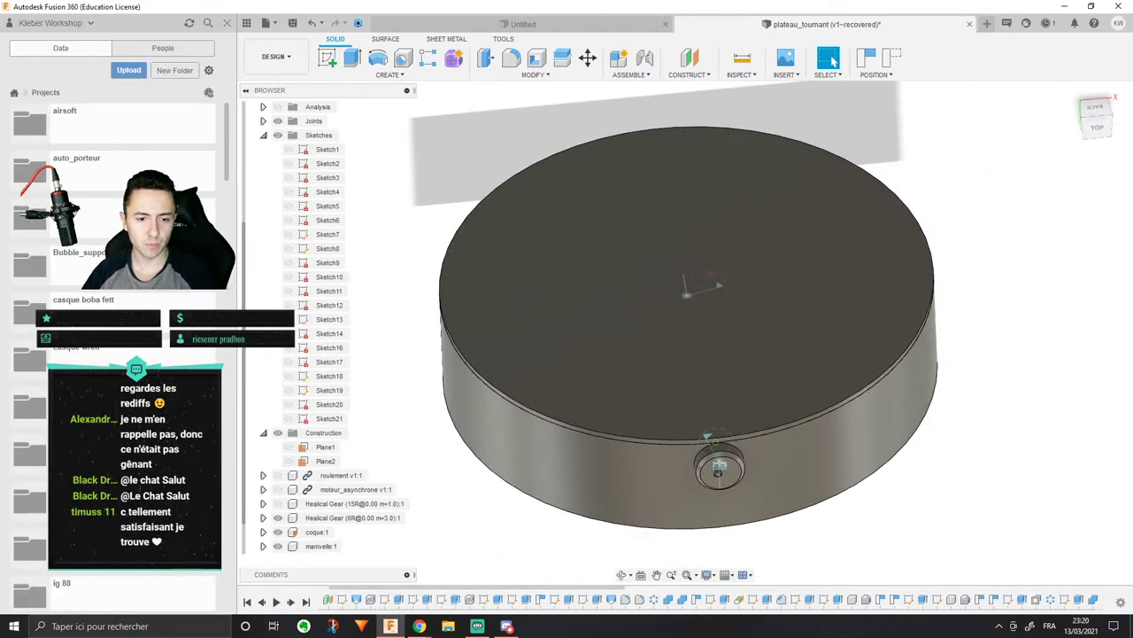
scroll(117, 354, down, 10)
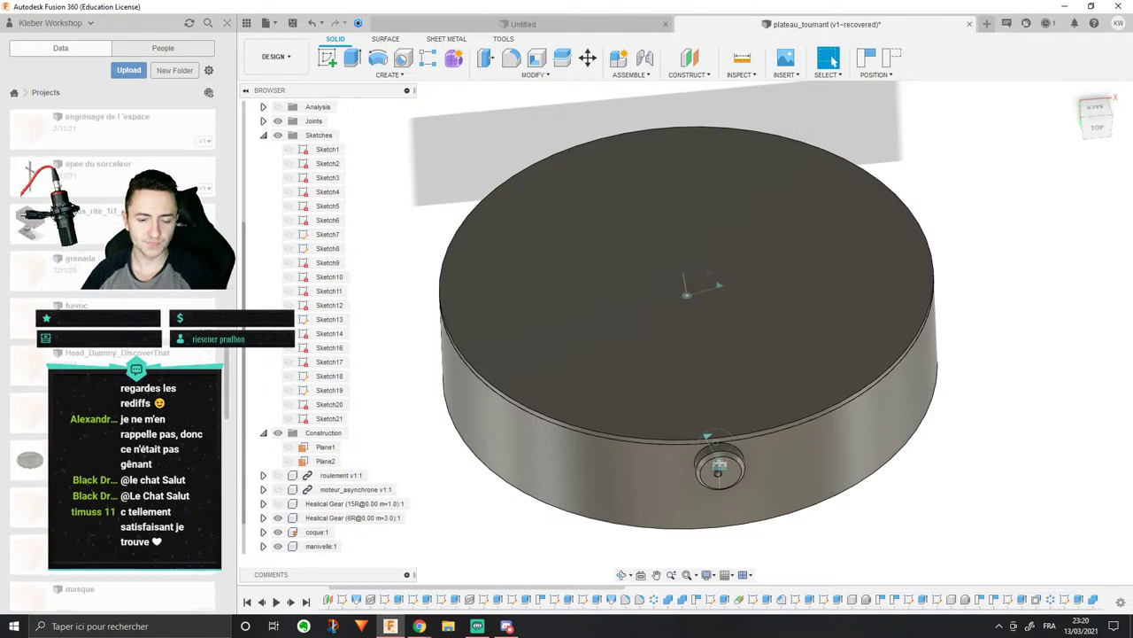
scroll(113, 354, down, 5)
scroll(17, 352, down, 5)
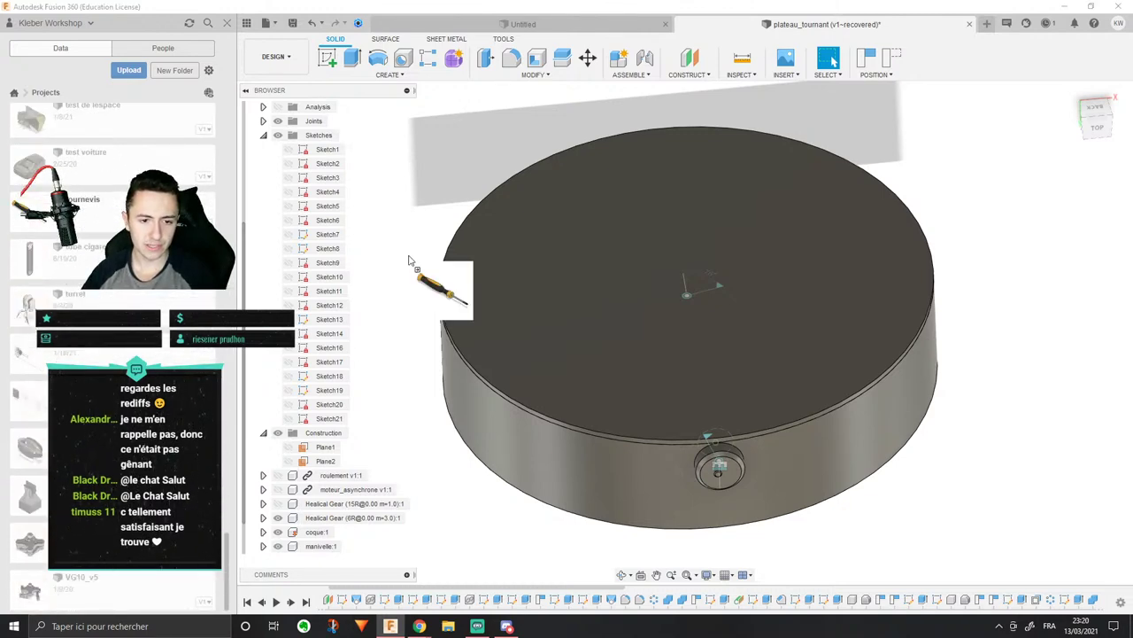
drag(409, 260, 627, 237)
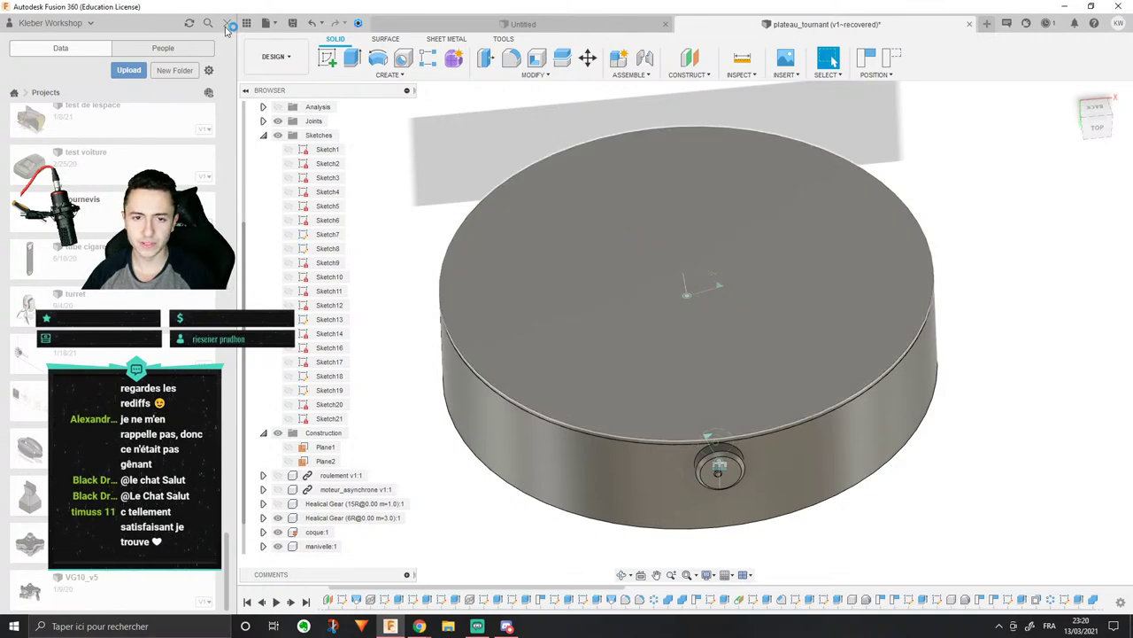
middle_drag(561, 177, 536, 198)
click(227, 24)
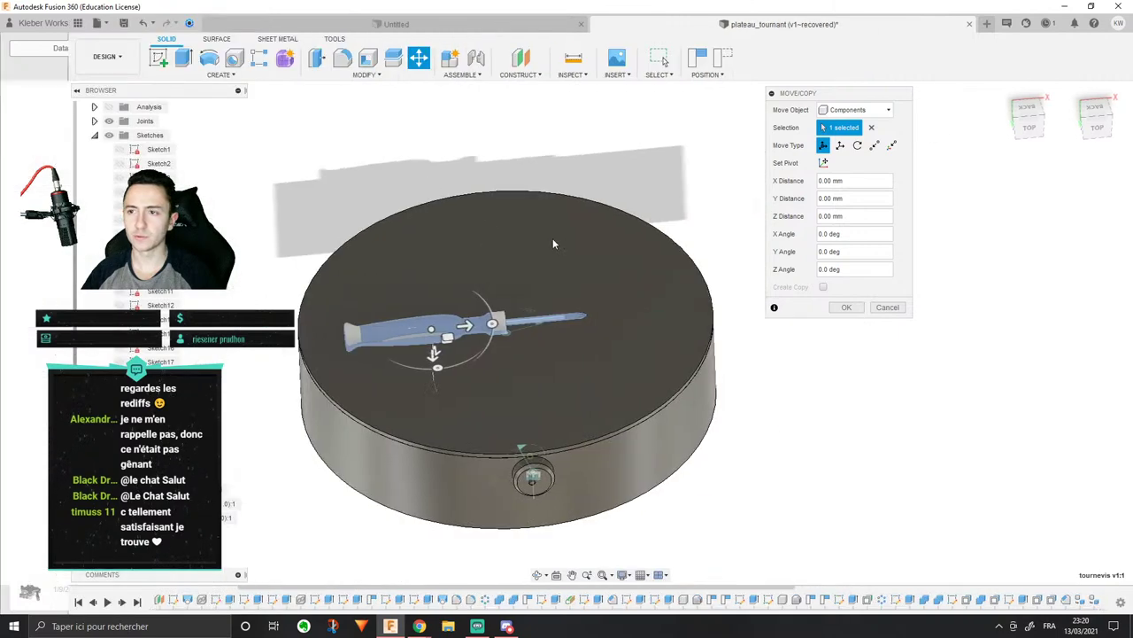
Step: Move the inserted tournevis along its vertical axis so it lies on the plateau's top face, and confirm the placement
drag(538, 347, 598, 314)
scroll(598, 314, up, 5)
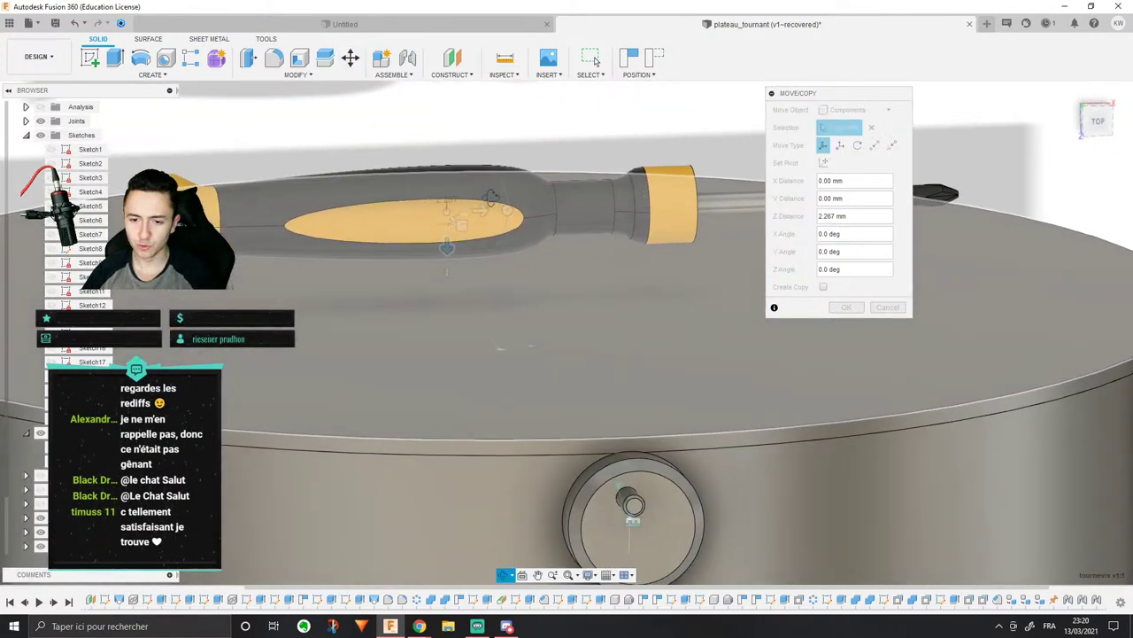
shift+middle_drag(492, 197, 483, 190)
scroll(476, 209, down, 2)
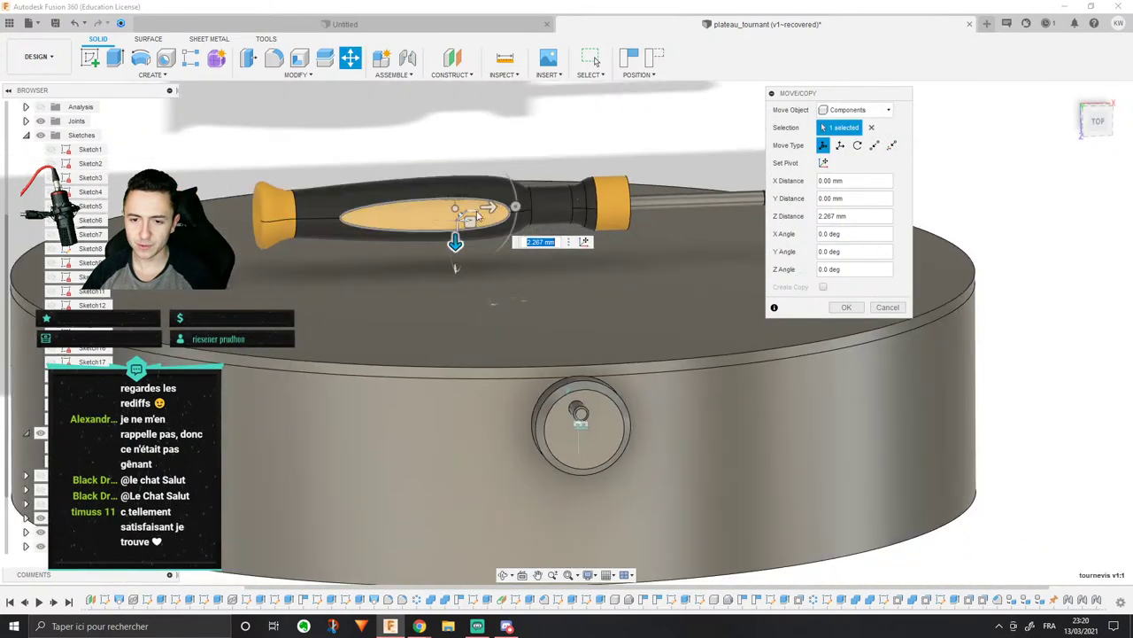
drag(457, 243, 462, 270)
shift+middle_drag(634, 176, 586, 265)
click(844, 315)
scroll(603, 214, down, 3)
scroll(364, 179, down, 3)
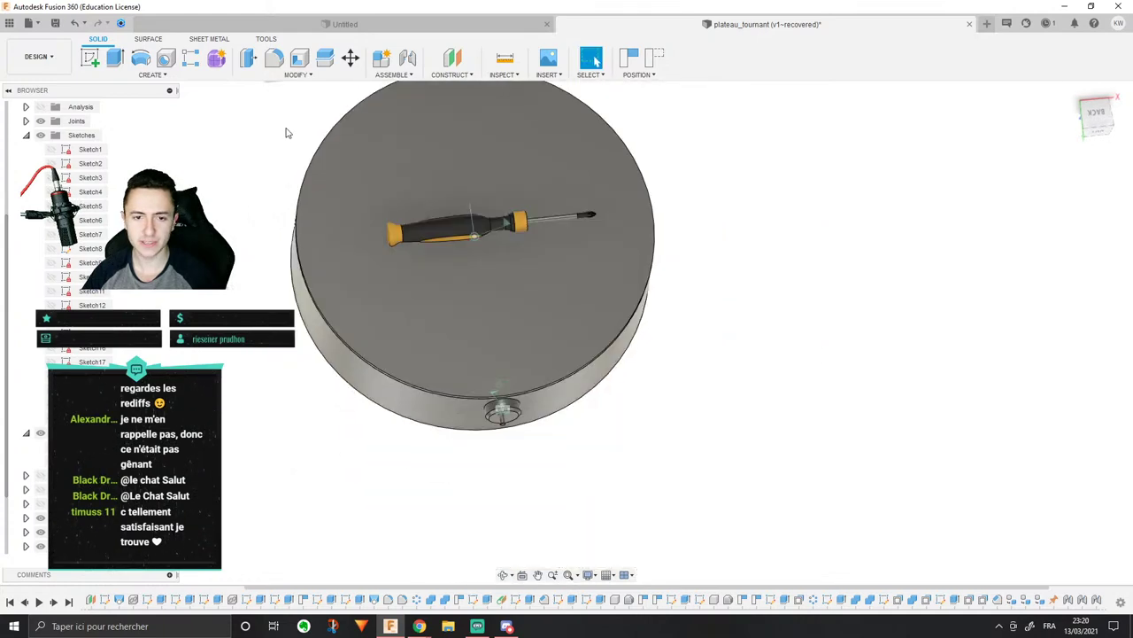
click(274, 79)
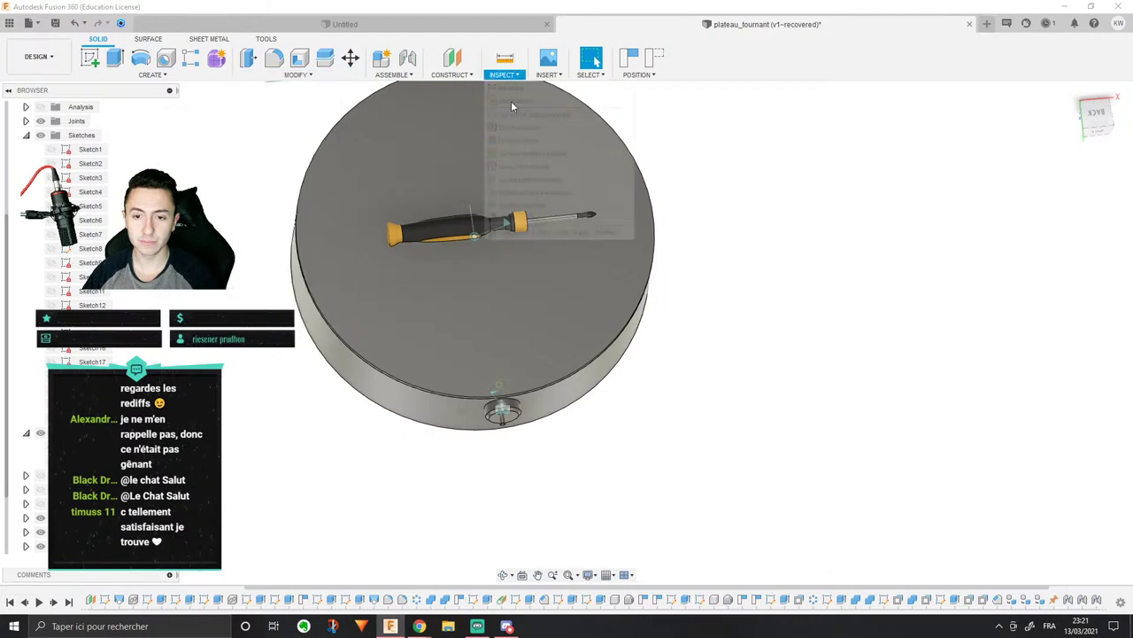
Step: Start a rigid joint from the front end of the tournevis's handle to the centre of the plateau's top face
scroll(431, 194, up, 4)
shift+middle_drag(438, 234, 425, 89)
click(408, 58)
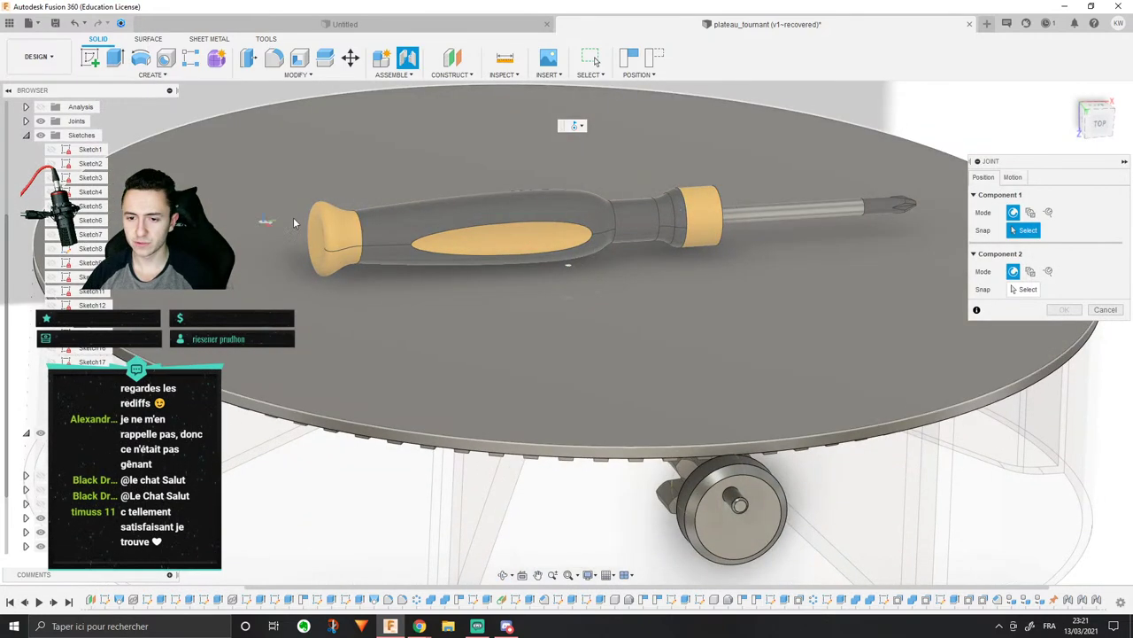
shift+middle_drag(295, 223, 402, 255)
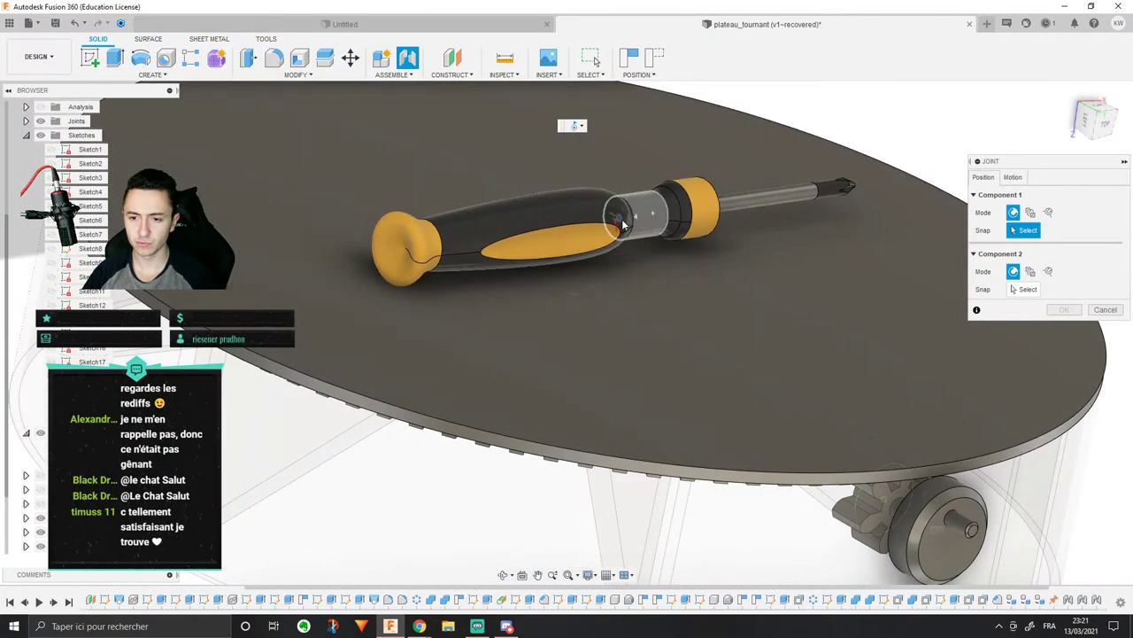
click(623, 225)
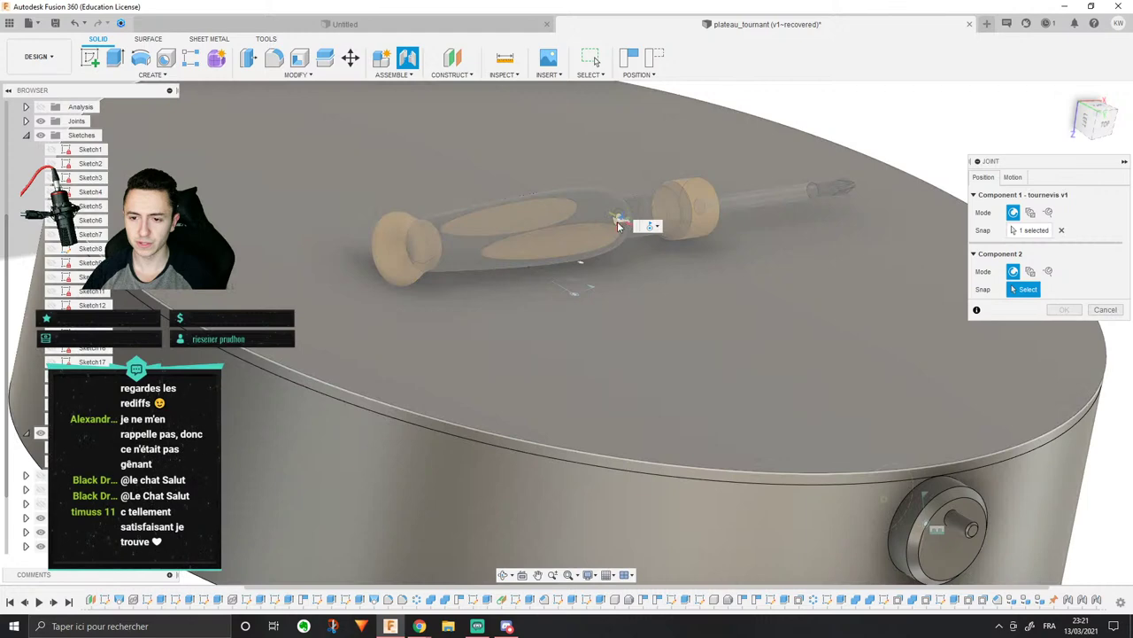
click(584, 263)
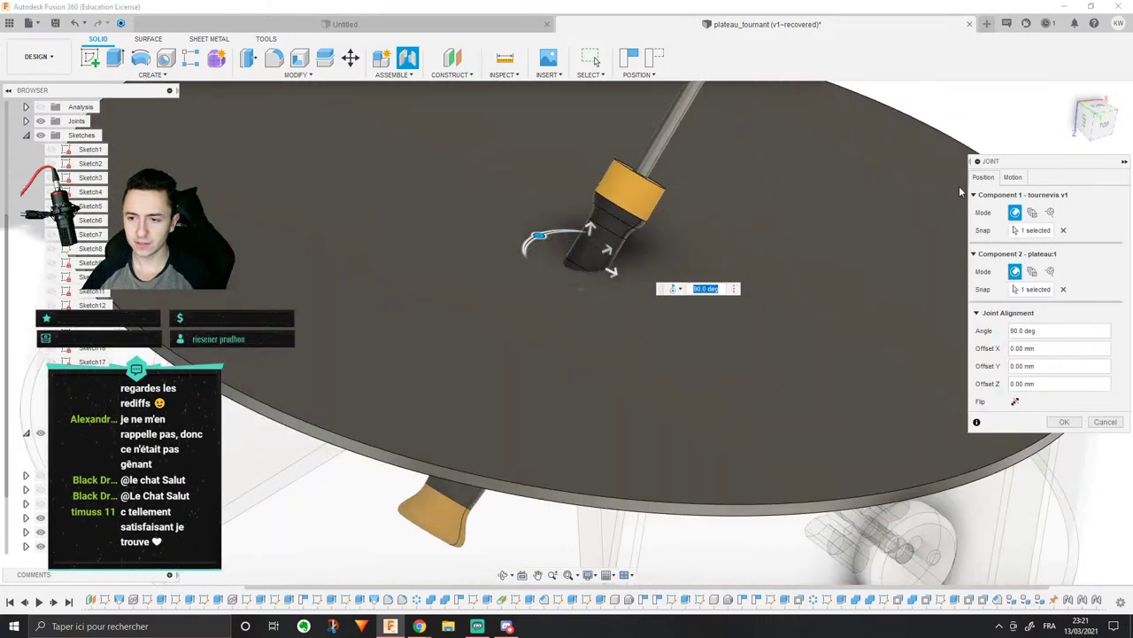
click(1013, 177)
click(1014, 195)
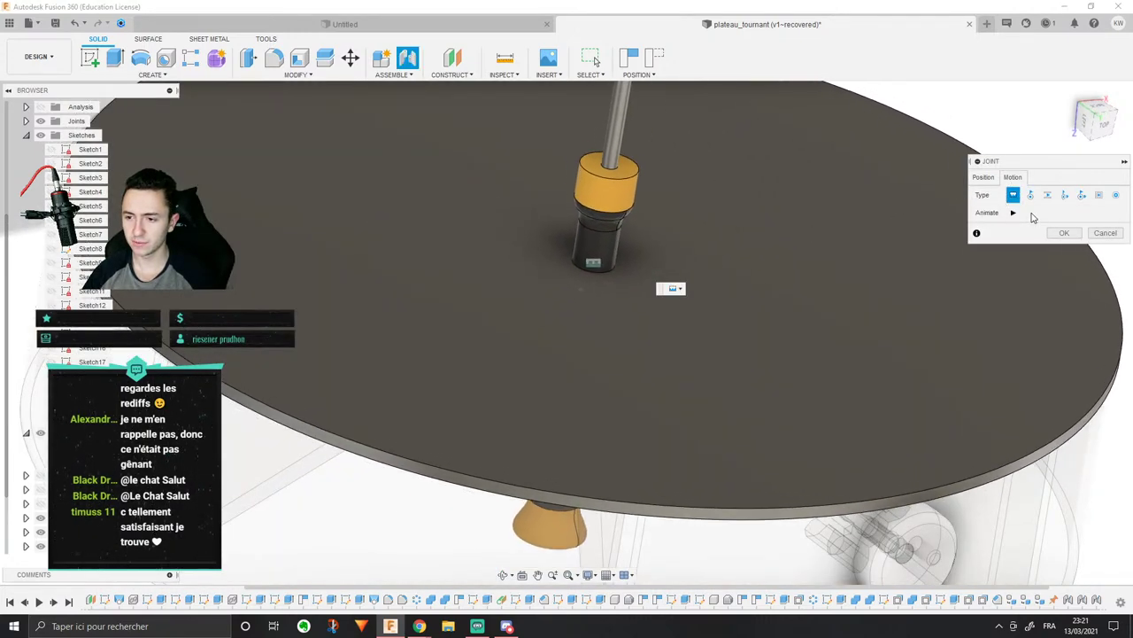
Step: Raise the tournevis joint's Z offset to about 8.757 mm
click(984, 177)
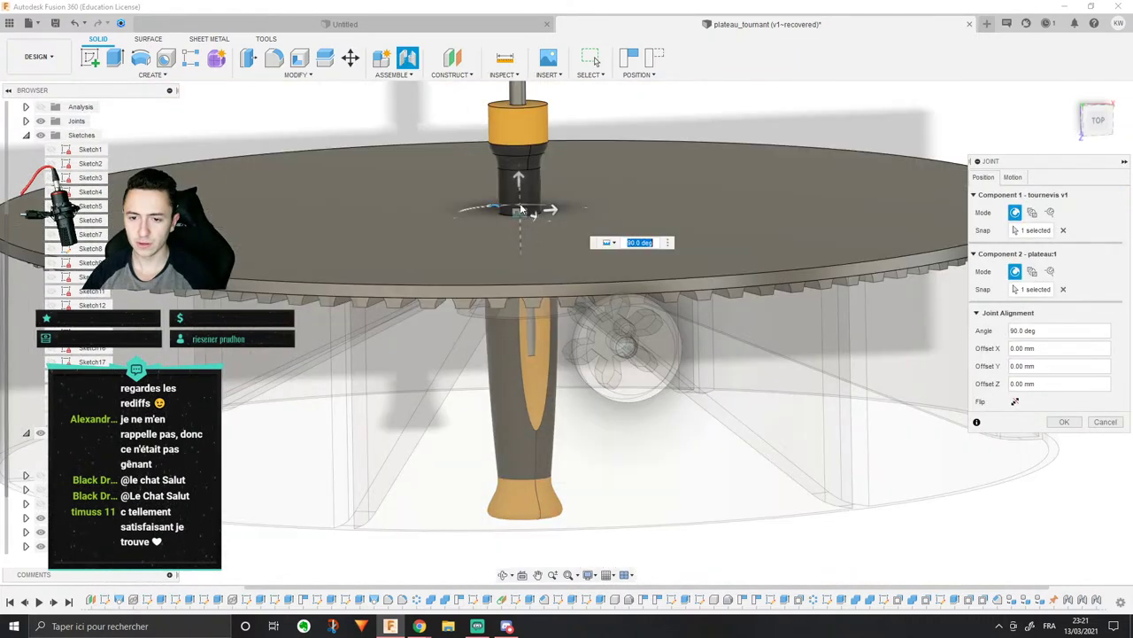
drag(536, 209, 542, 160)
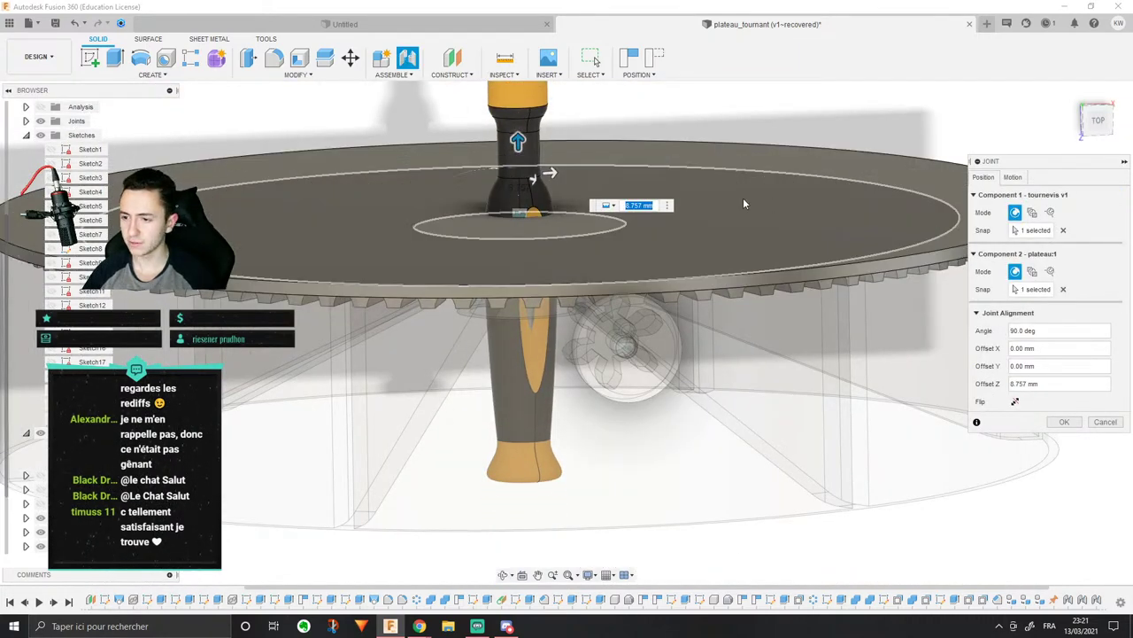
shift+middle_drag(743, 198, 791, 227)
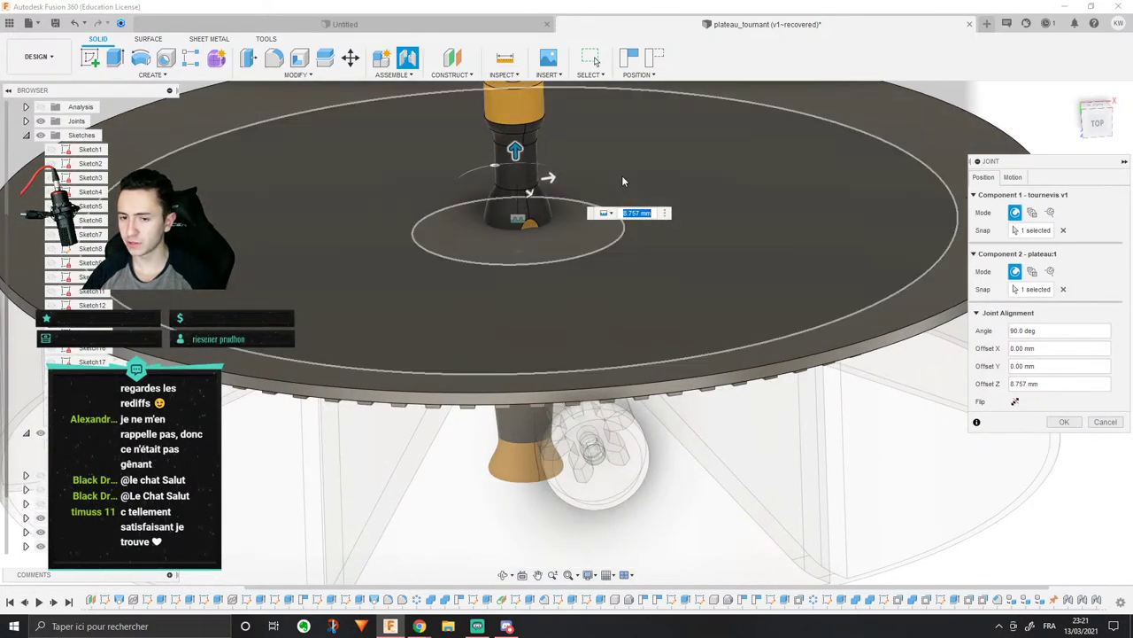
shift+middle_drag(623, 181, 673, 257)
scroll(934, 197, down, 3)
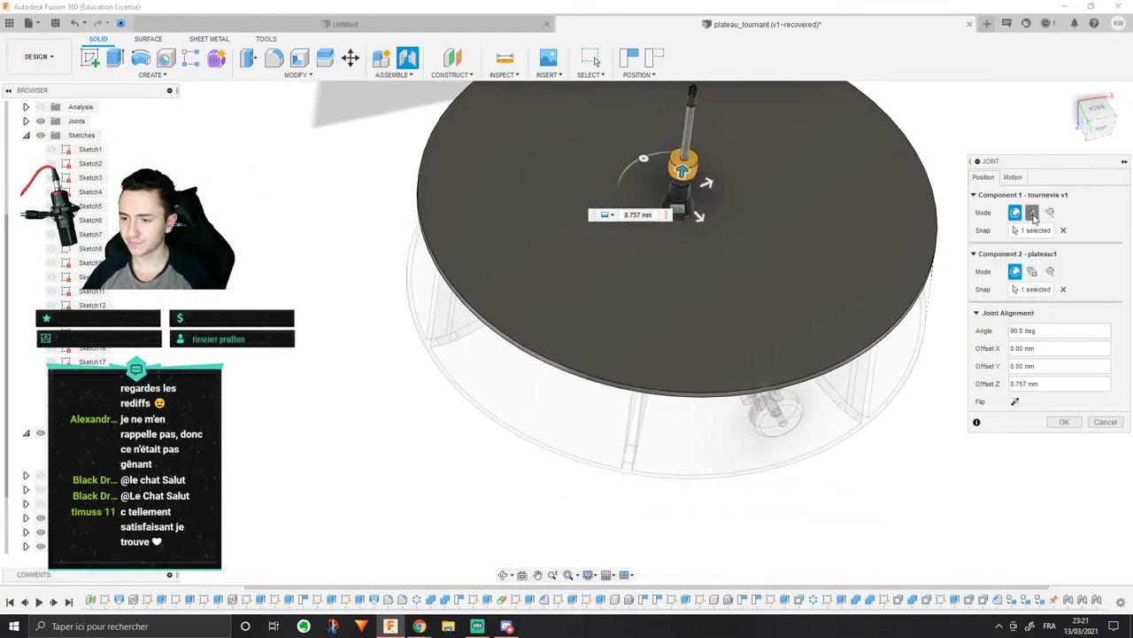
Step: Try the Between Two Faces mode for the tournevis's joint origin
click(1032, 213)
scroll(792, 177, up, 3)
click(793, 177)
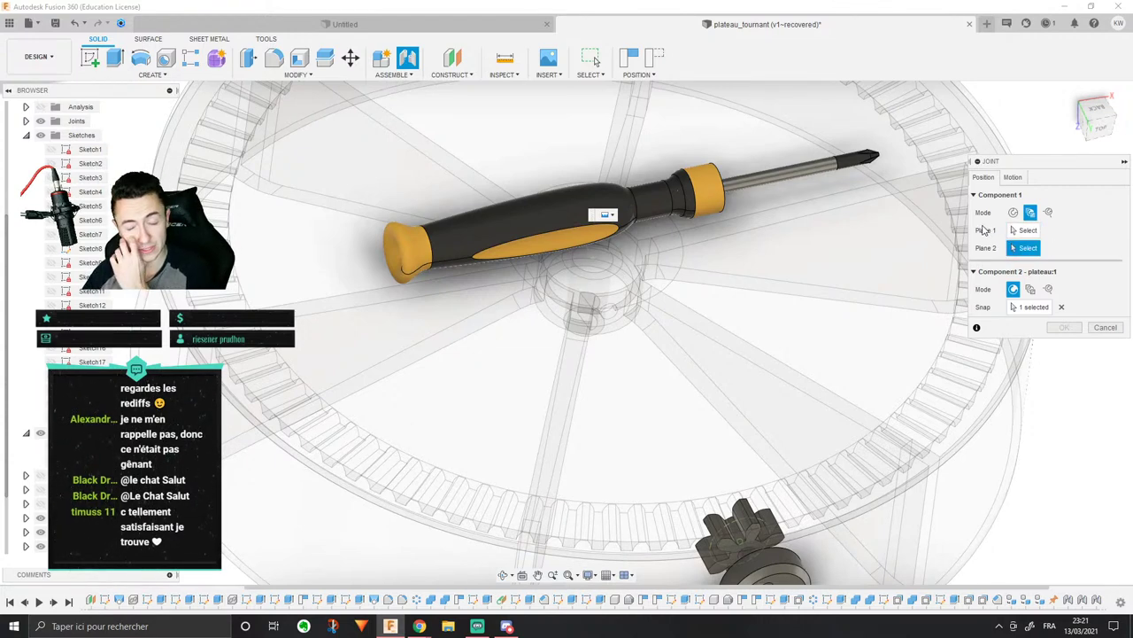
click(1010, 177)
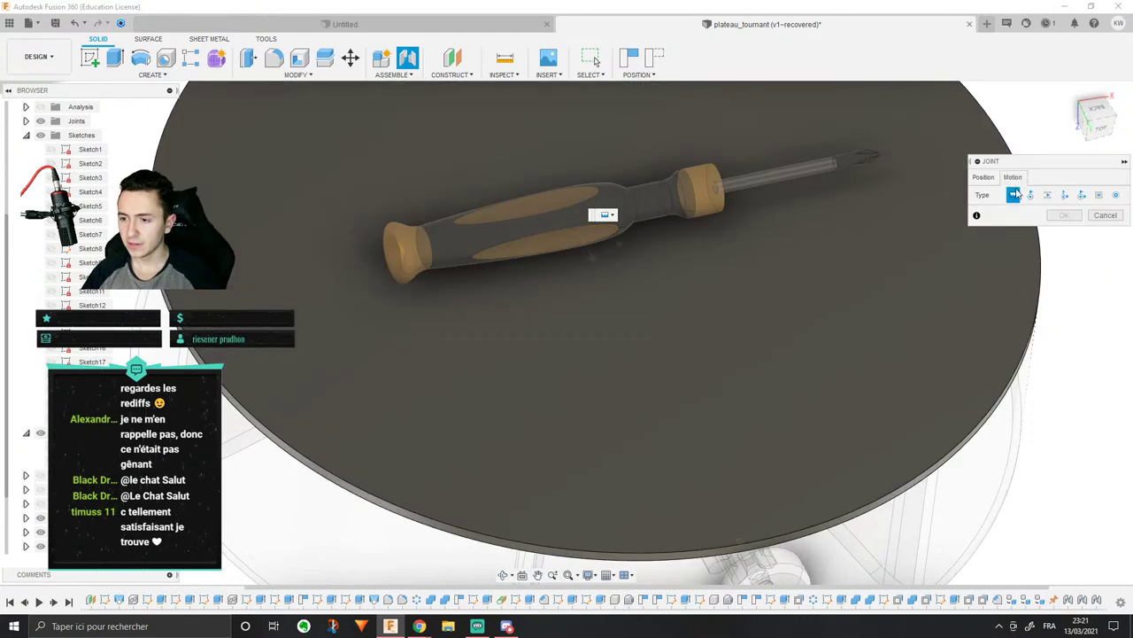
click(992, 178)
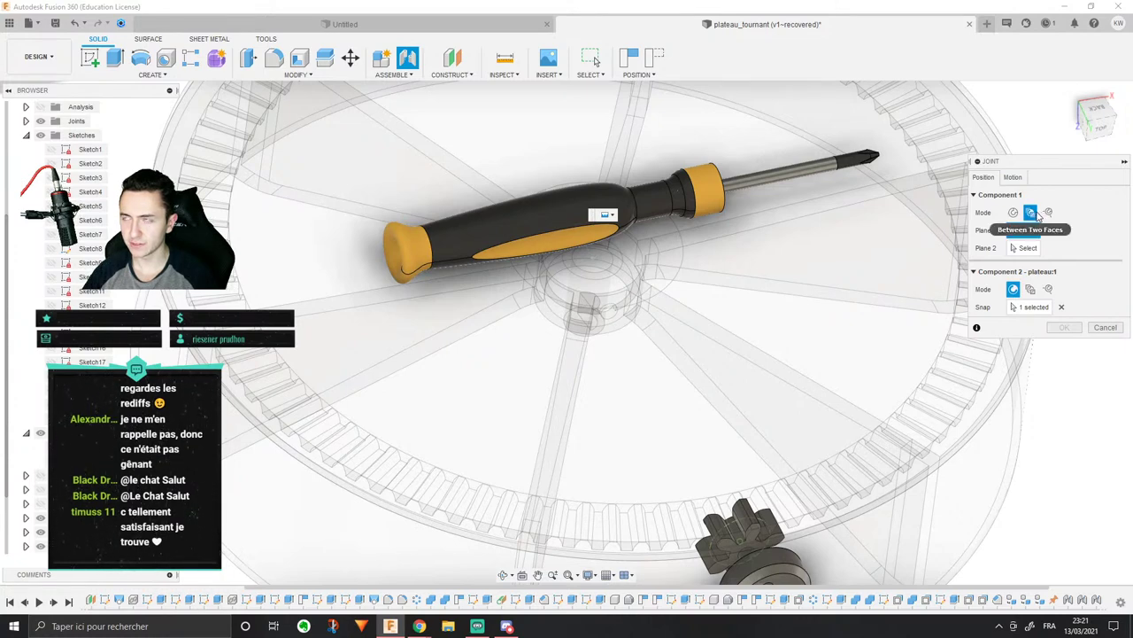
Step: Pick a simple joint origin on the tournevis's yellow grip inlay, shift the joint offset so the tool lies flat on the plateau, and finish the rigid joint
click(1013, 212)
scroll(620, 259, up, 3)
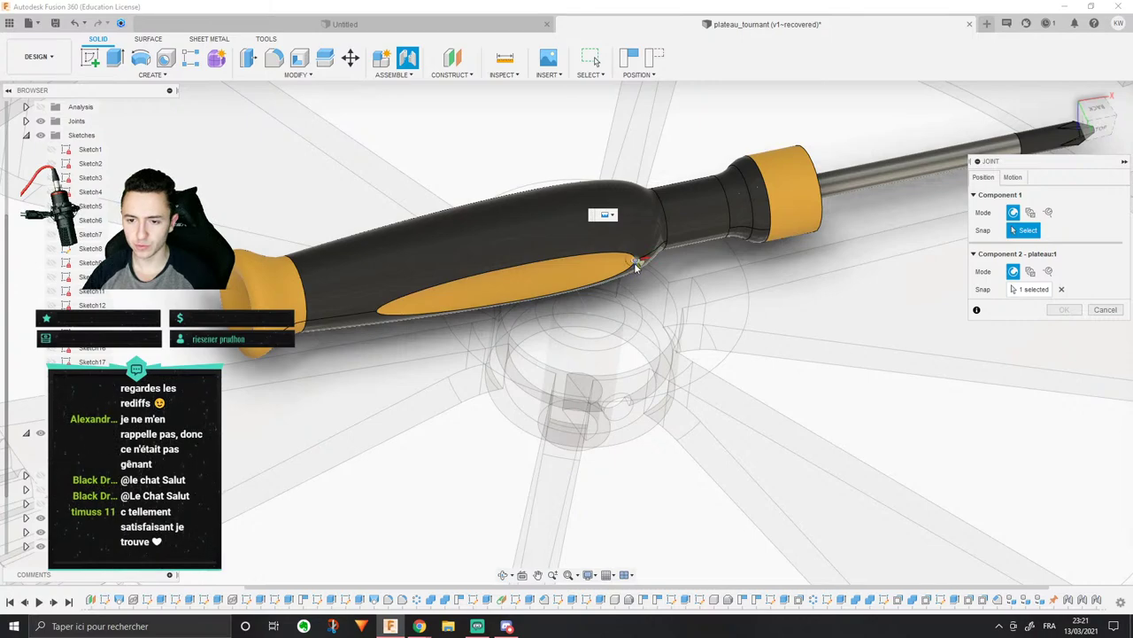
click(604, 261)
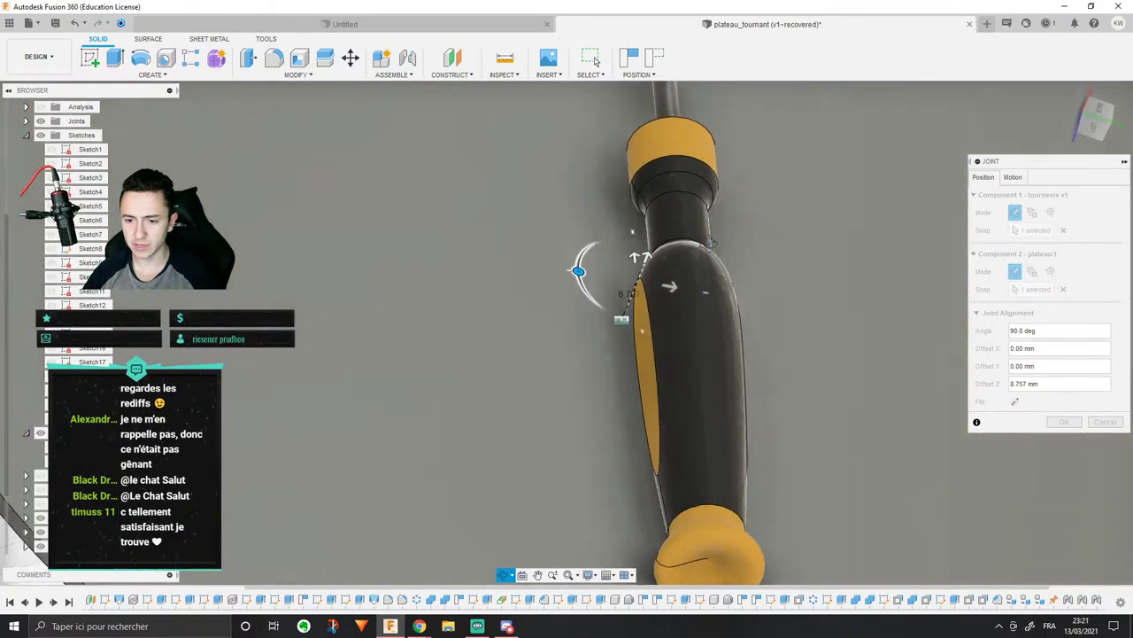
shift+middle_drag(711, 244, 689, 255)
drag(675, 287, 629, 270)
scroll(628, 301, down, 3)
click(1060, 420)
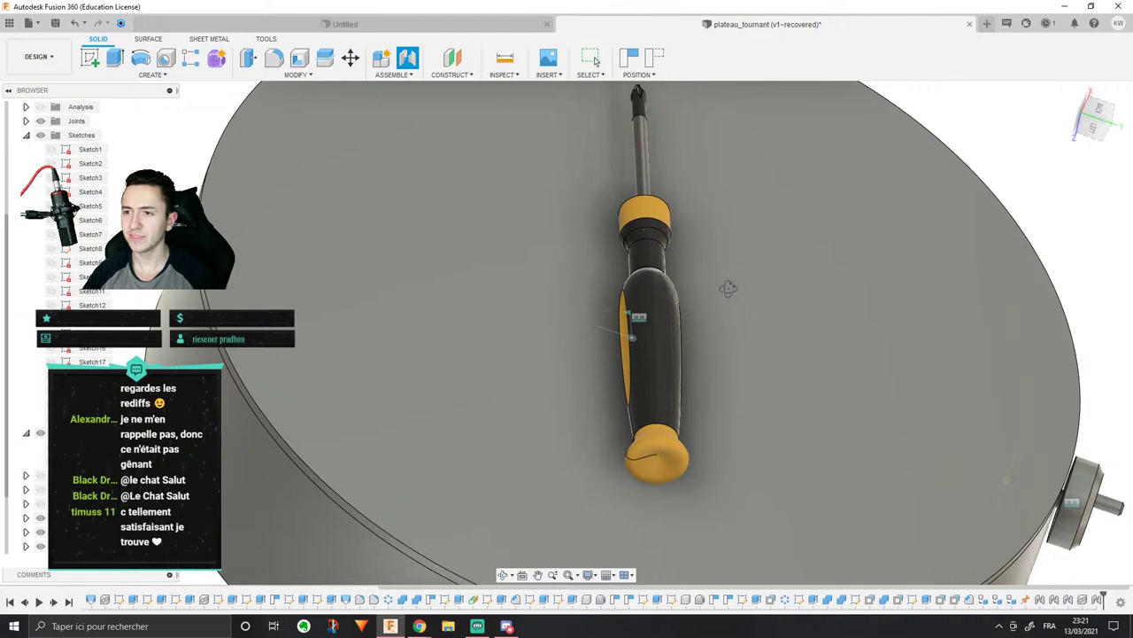
Step: Turn the plateau on the coque to test that the tournevis rotates with it
scroll(726, 292, down, 3)
shift+middle_drag(728, 289, 894, 360)
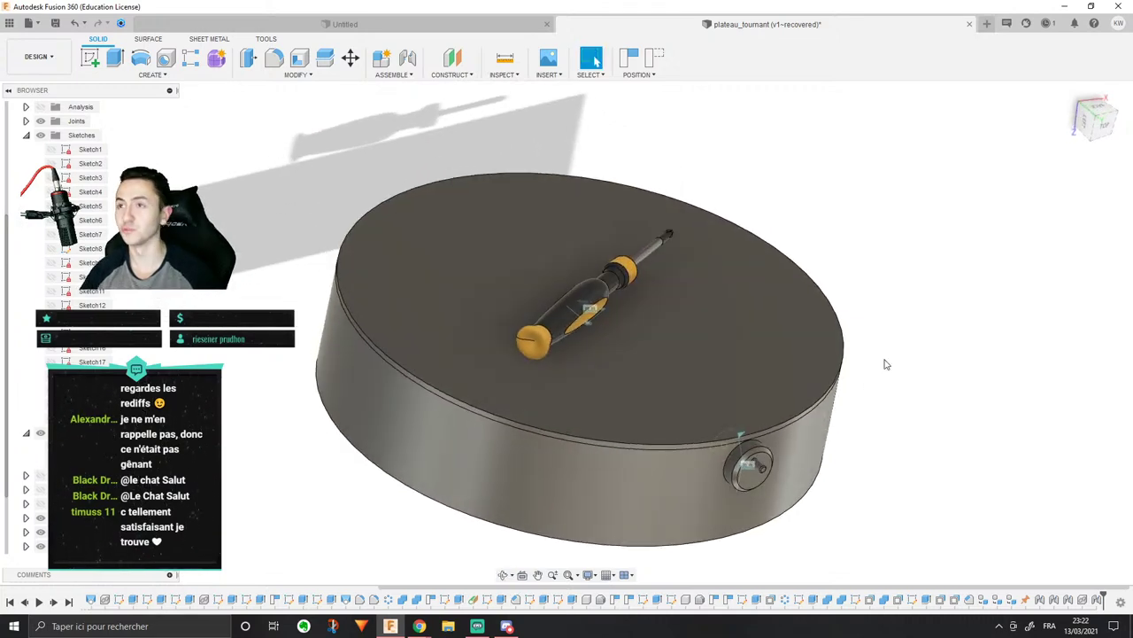
drag(654, 323, 740, 268)
Step: Rotate the small gear from the underside of the coque to test whether it drives the plateau's ring of teeth
scroll(824, 386, down, 4)
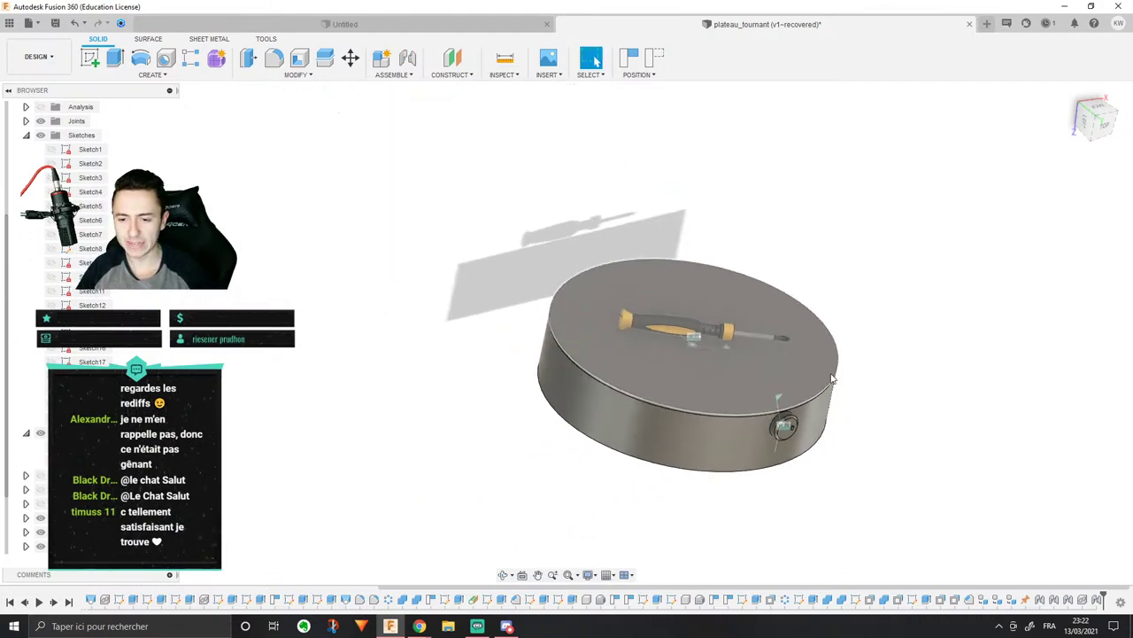
shift+middle_drag(823, 395, 835, 312)
scroll(812, 361, up, 7)
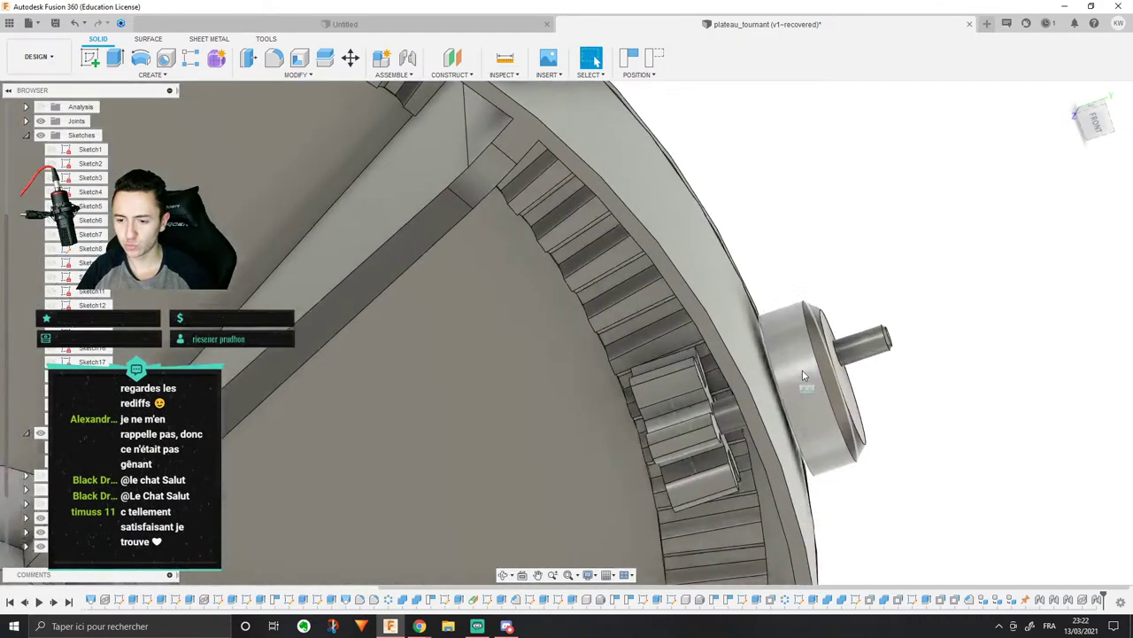
shift+middle_drag(802, 370, 757, 374)
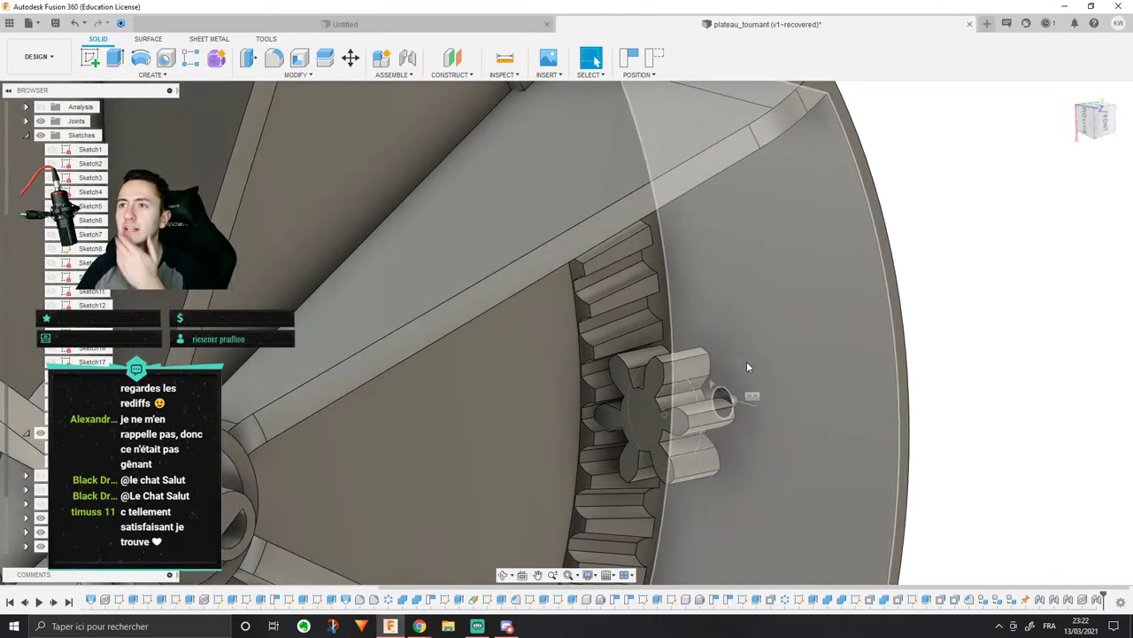
drag(683, 382, 690, 442)
scroll(619, 372, down, 2)
middle_drag(549, 309, 534, 210)
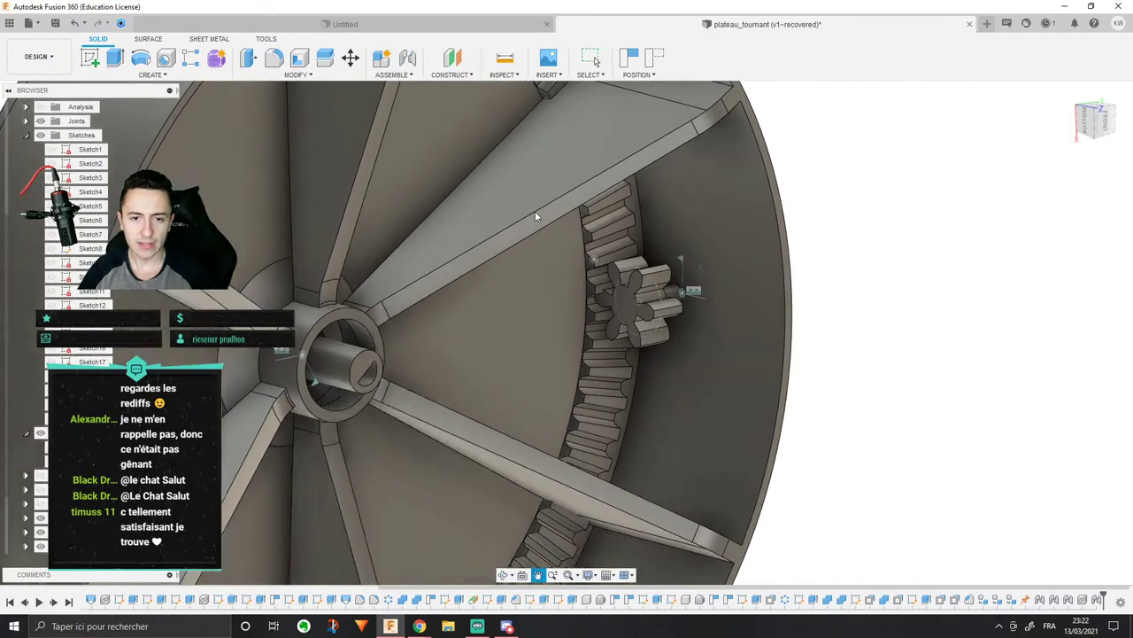
Step: Turn the small gear back and forth against the plateau's teeth to compare their movement at the meshing point
click(394, 75)
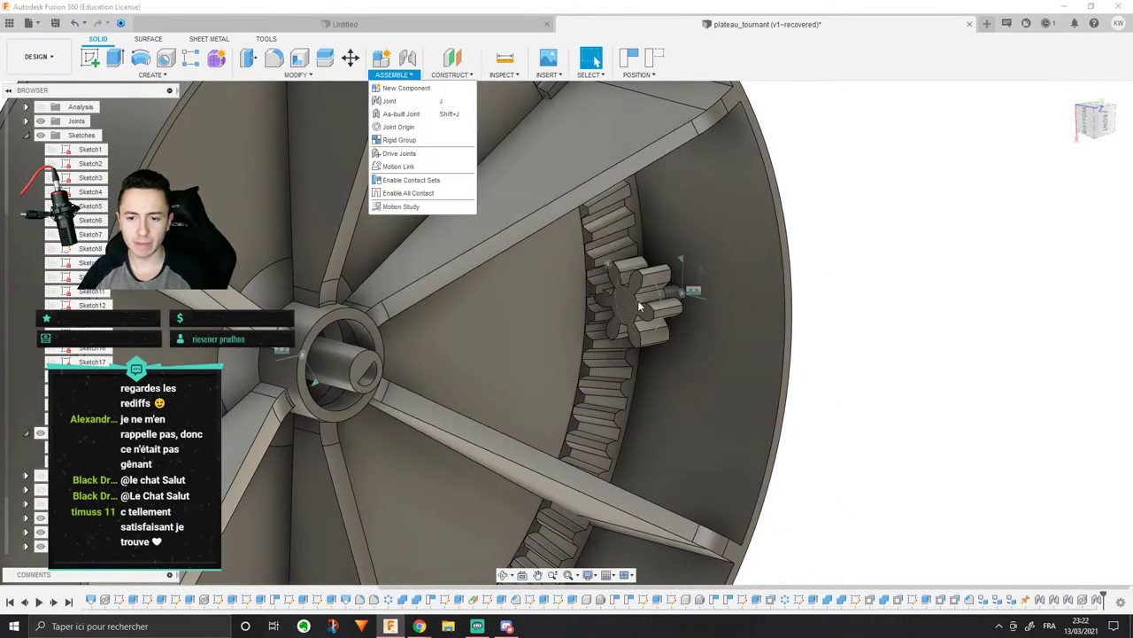
click(664, 310)
drag(656, 321, 645, 298)
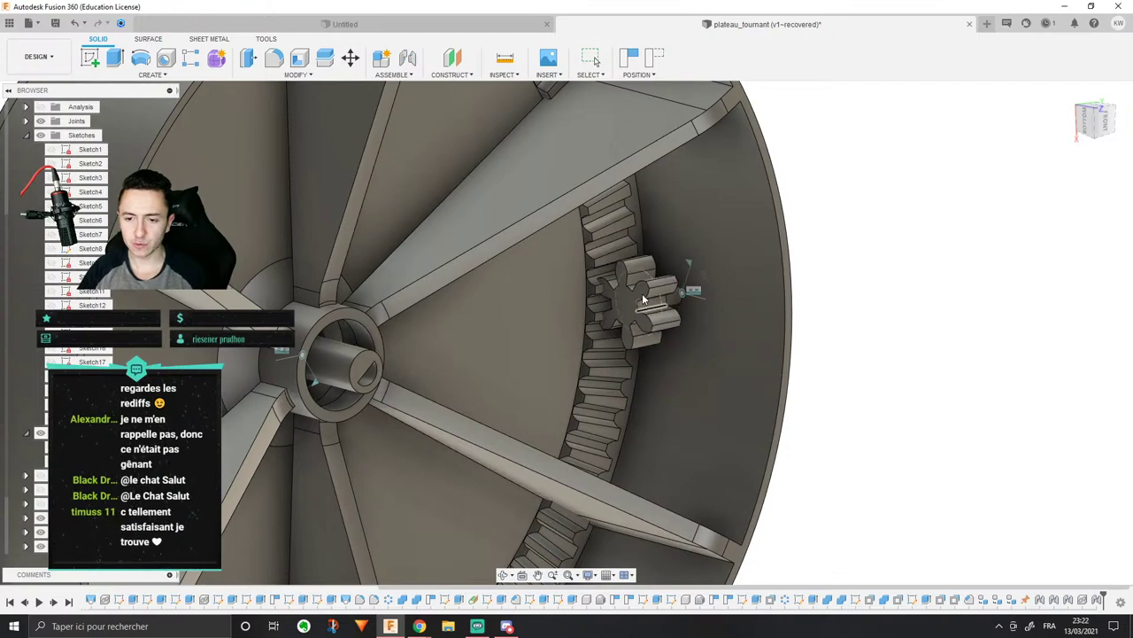
shift+middle_drag(644, 298, 659, 278)
drag(659, 278, 684, 370)
shift+middle_drag(684, 374, 586, 215)
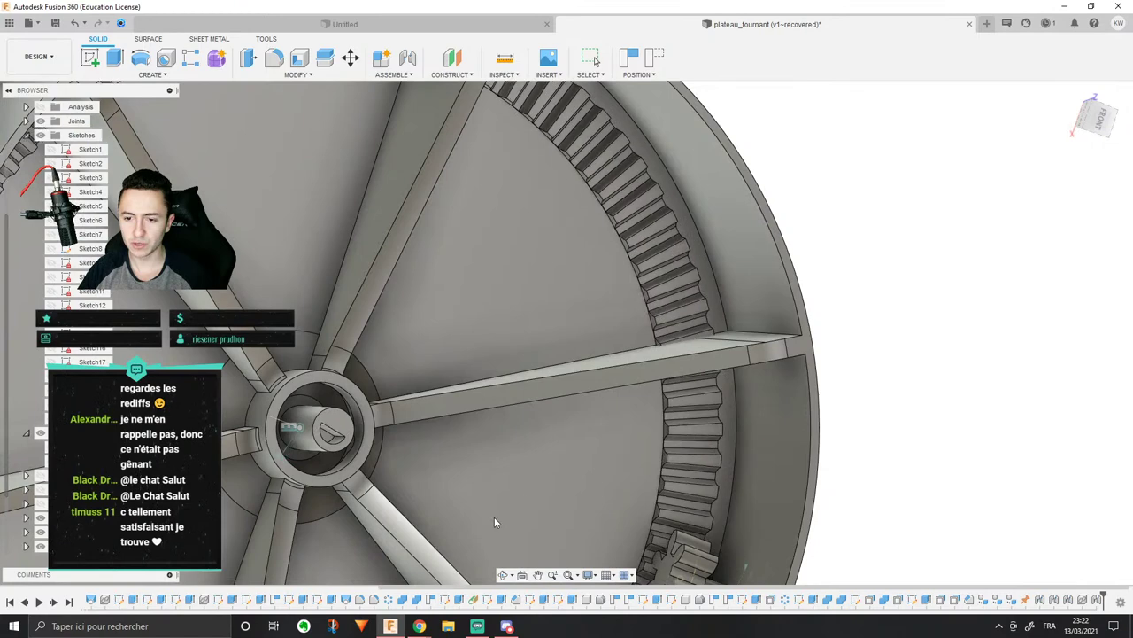
middle_drag(613, 325, 633, 111)
drag(706, 395, 704, 345)
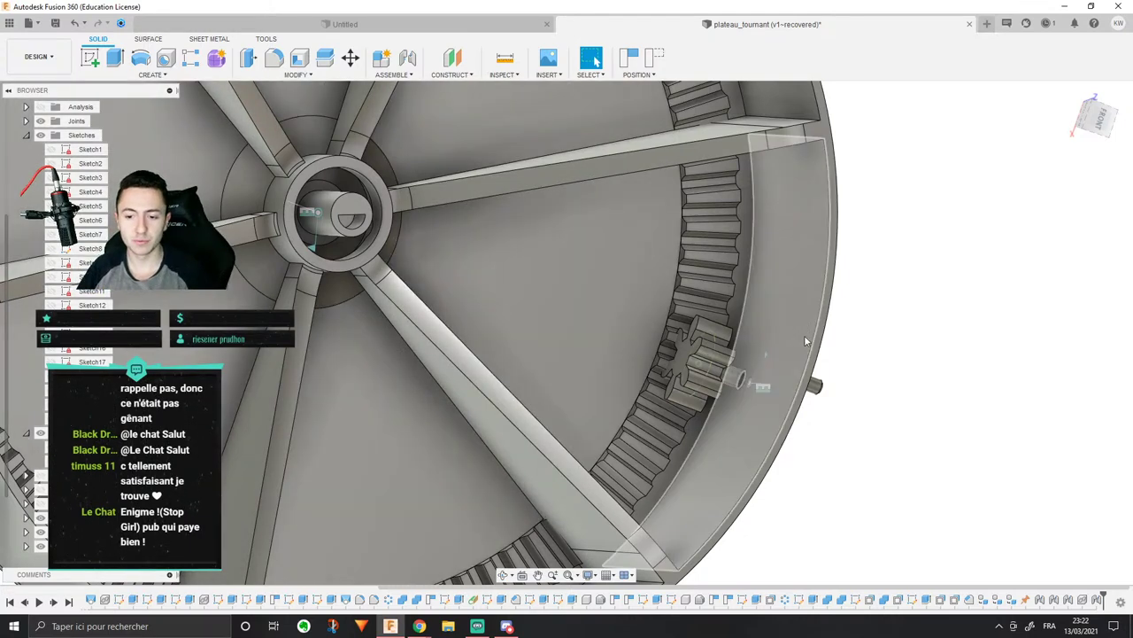
middle_drag(755, 304, 655, 298)
scroll(618, 310, up, 3)
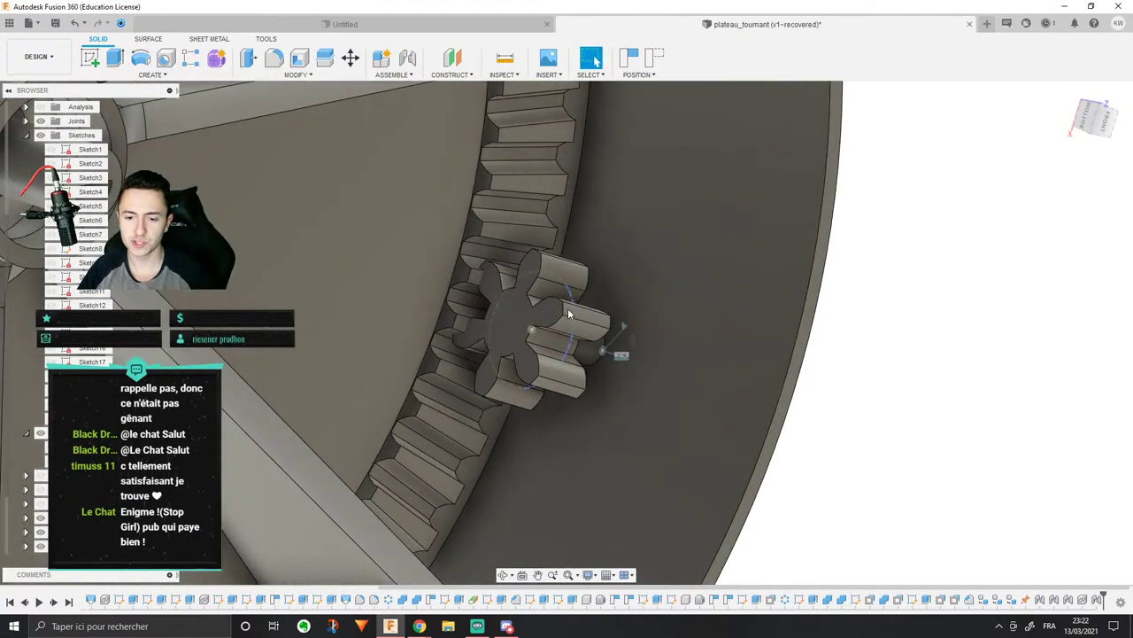
drag(569, 314, 570, 345)
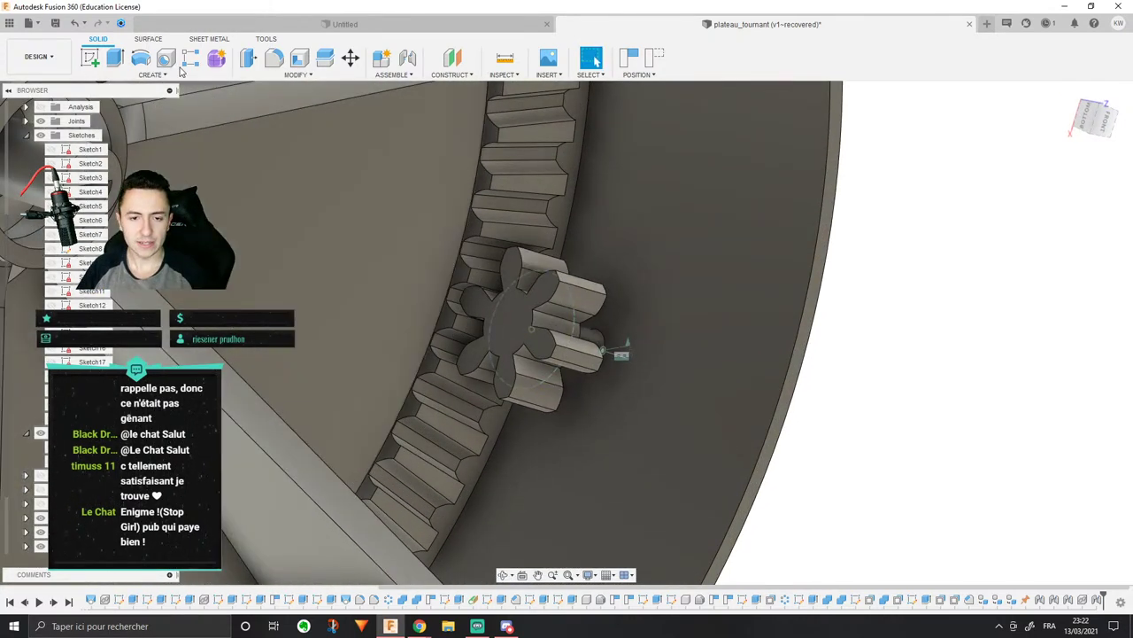
click(292, 75)
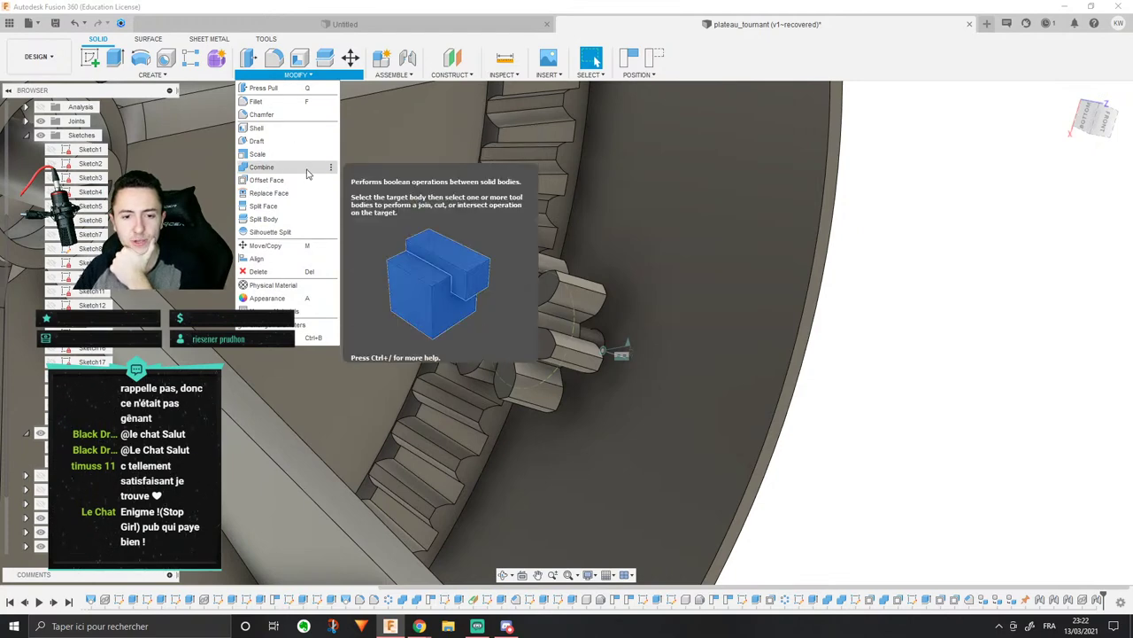
click(412, 75)
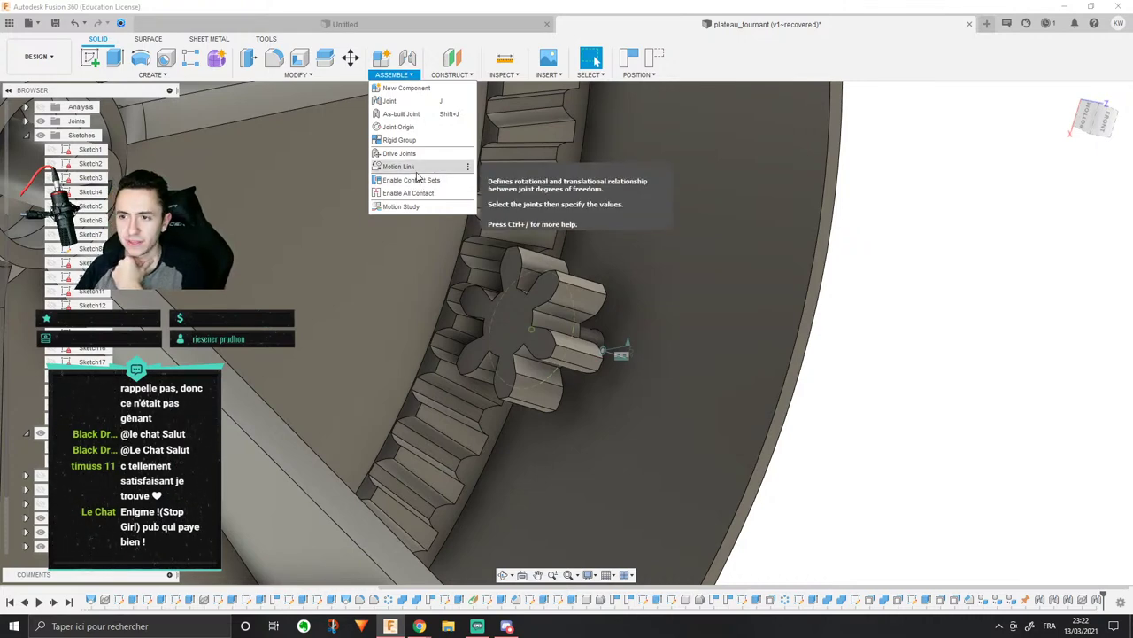
click(415, 169)
click(585, 333)
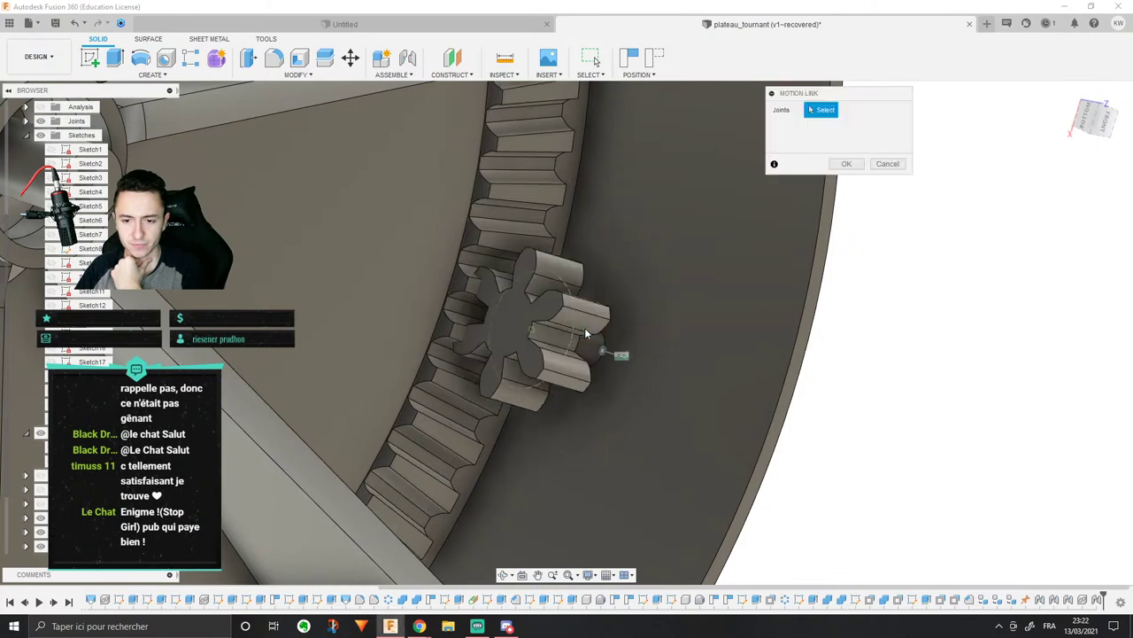
middle_drag(439, 235, 529, 180)
scroll(529, 180, down, 2)
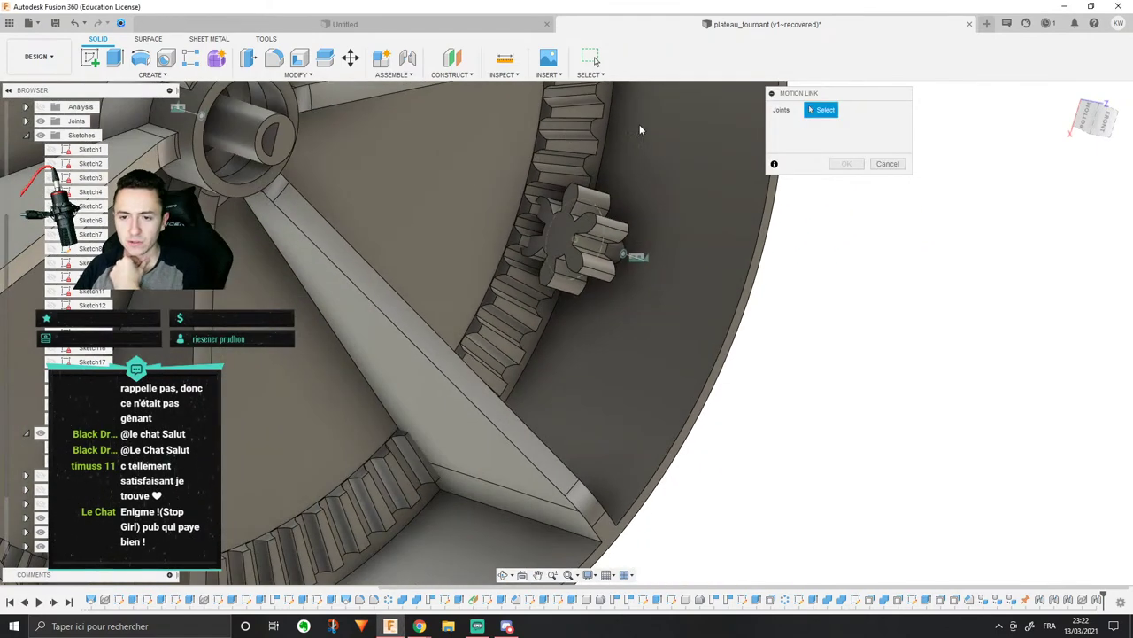
scroll(677, 140, down, 3)
click(887, 165)
Step: Enable contact sets for the assembly
click(356, 75)
mouse_move(384, 76)
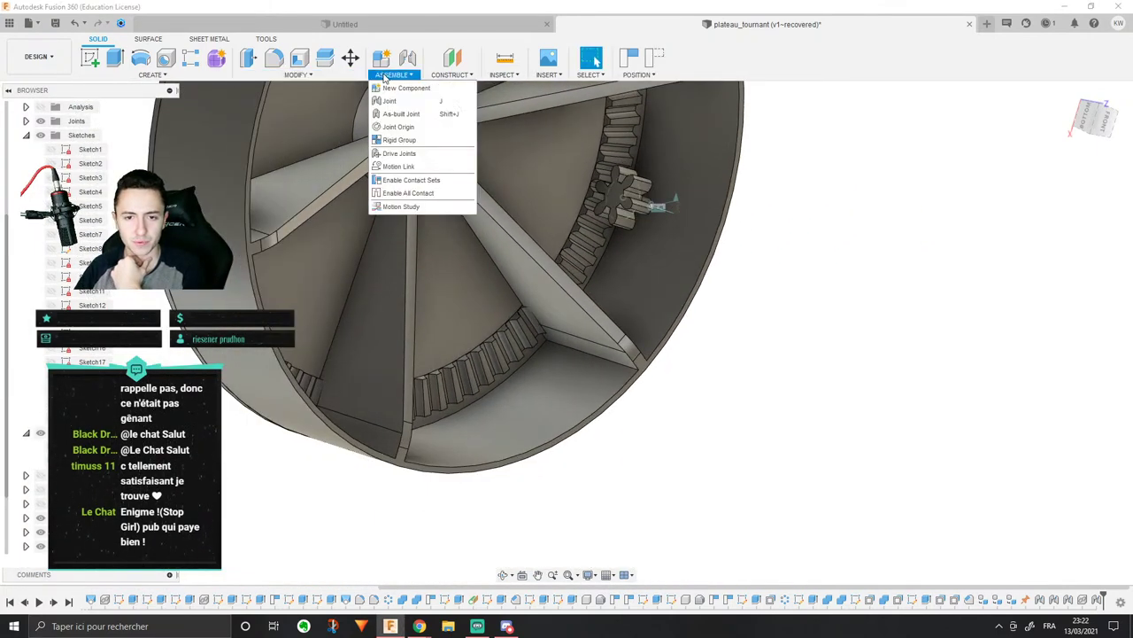
click(412, 182)
scroll(562, 147, up, 2)
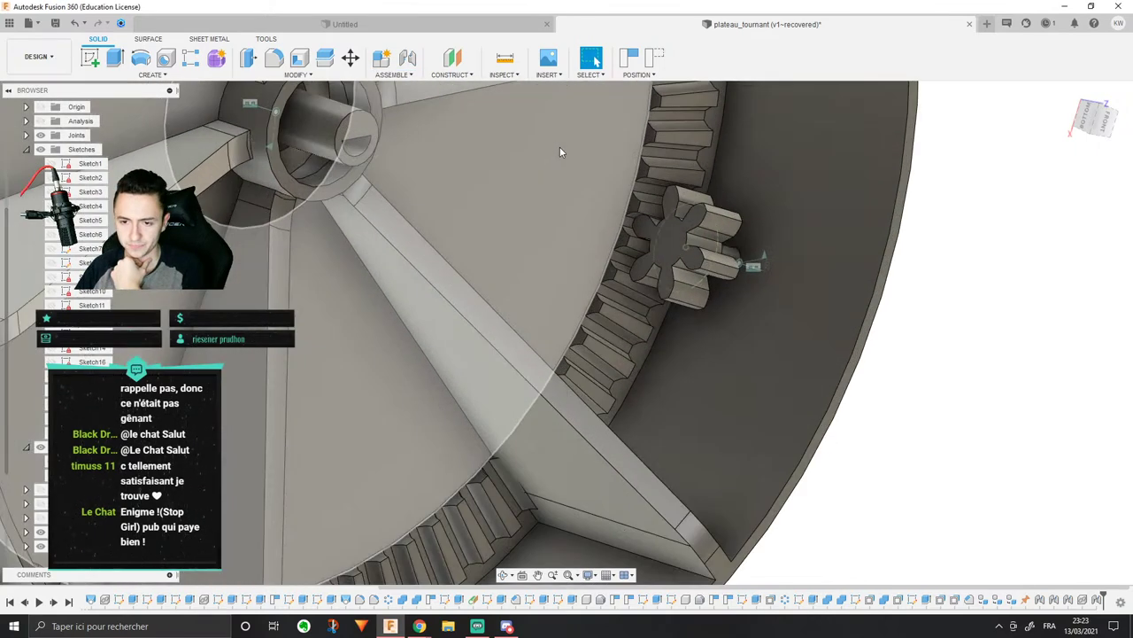
scroll(560, 152, down, 3)
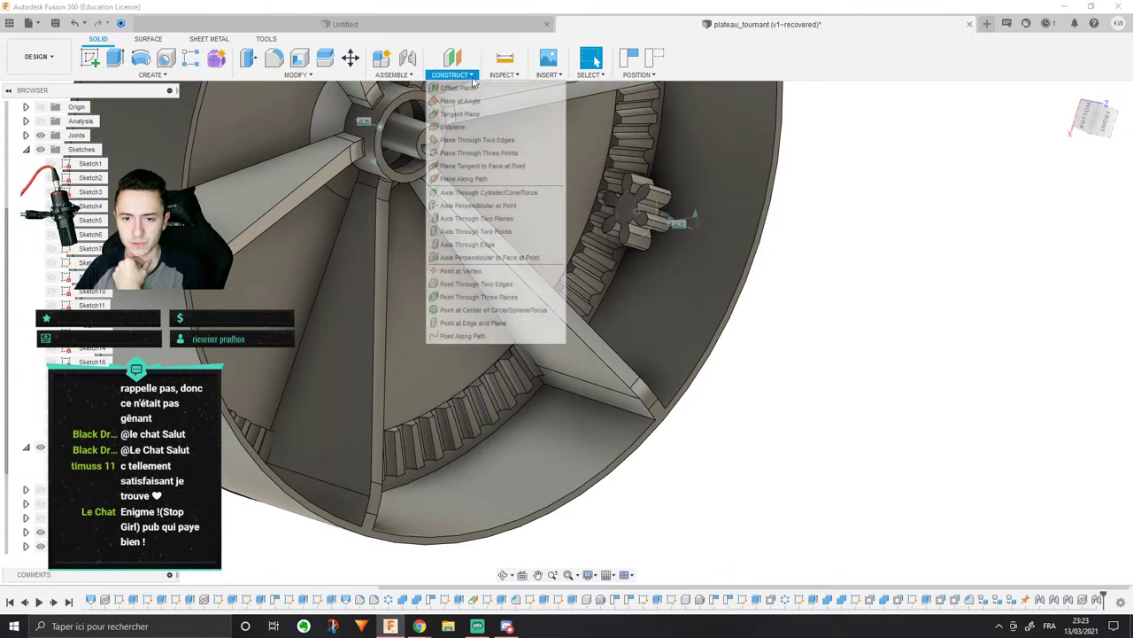
mouse_move(549, 79)
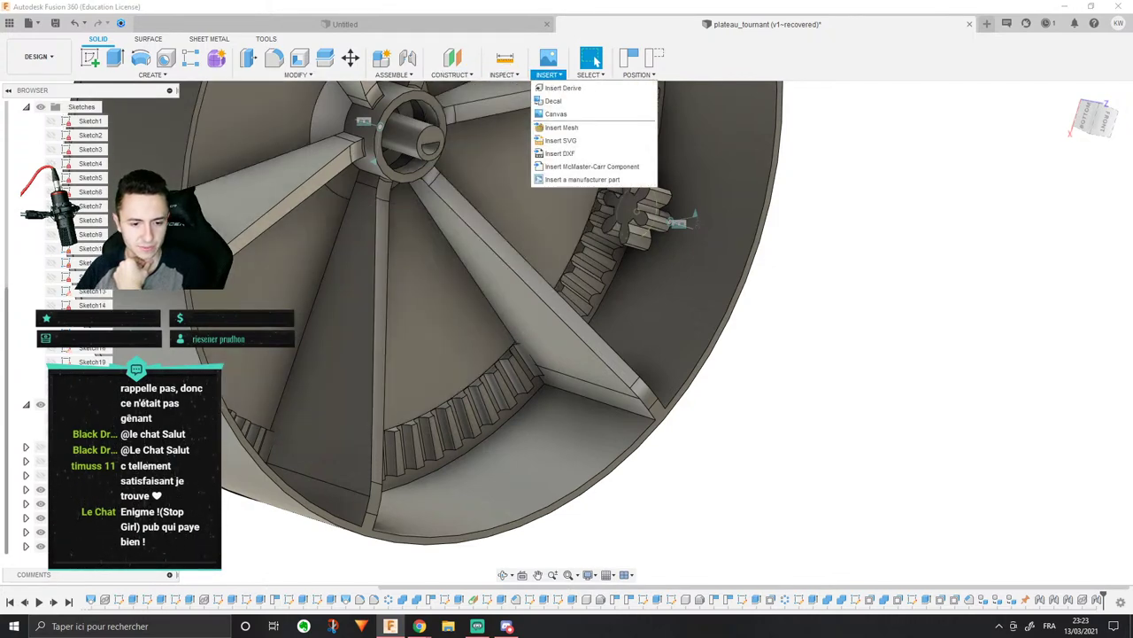
Step: Create a new contact set between the plateau and the small gear
click(393, 75)
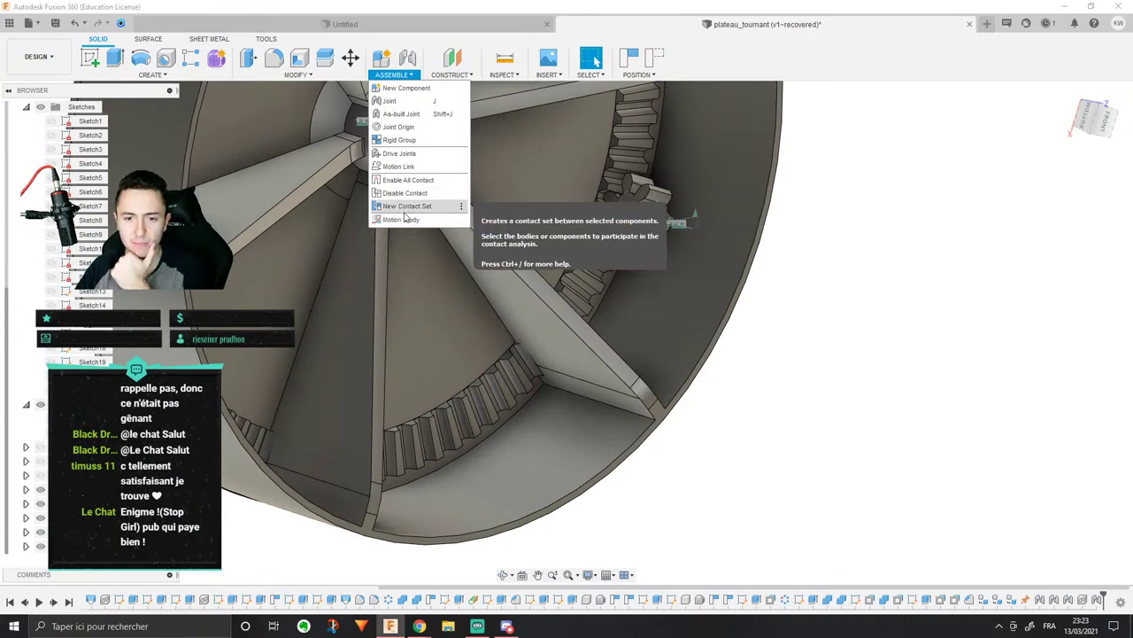
click(407, 206)
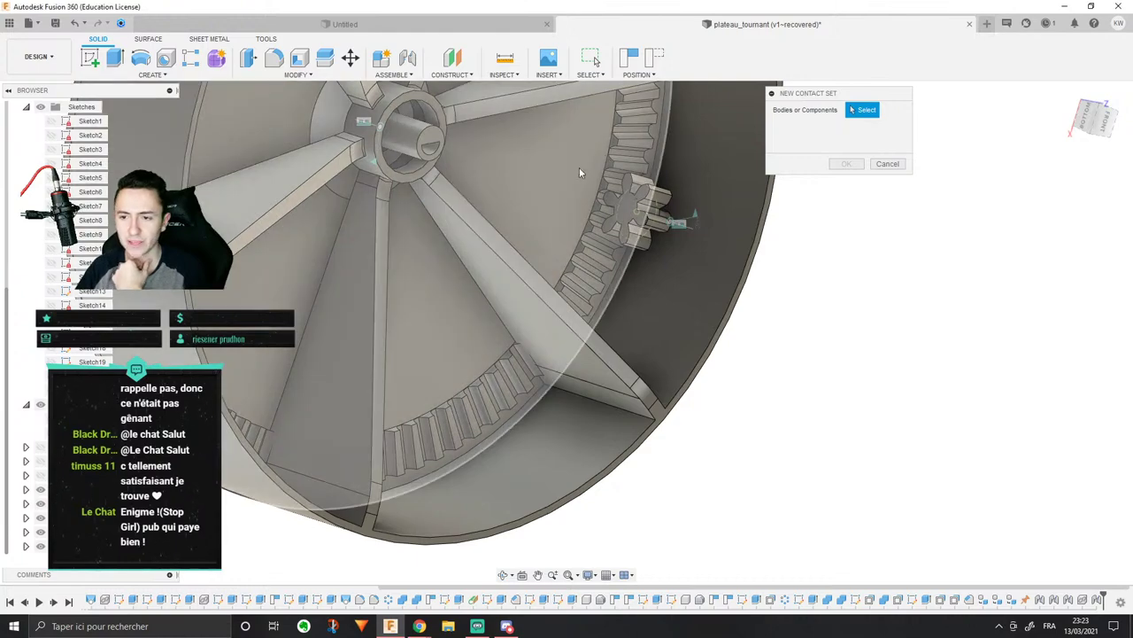
click(579, 172)
scroll(645, 113, up, 3)
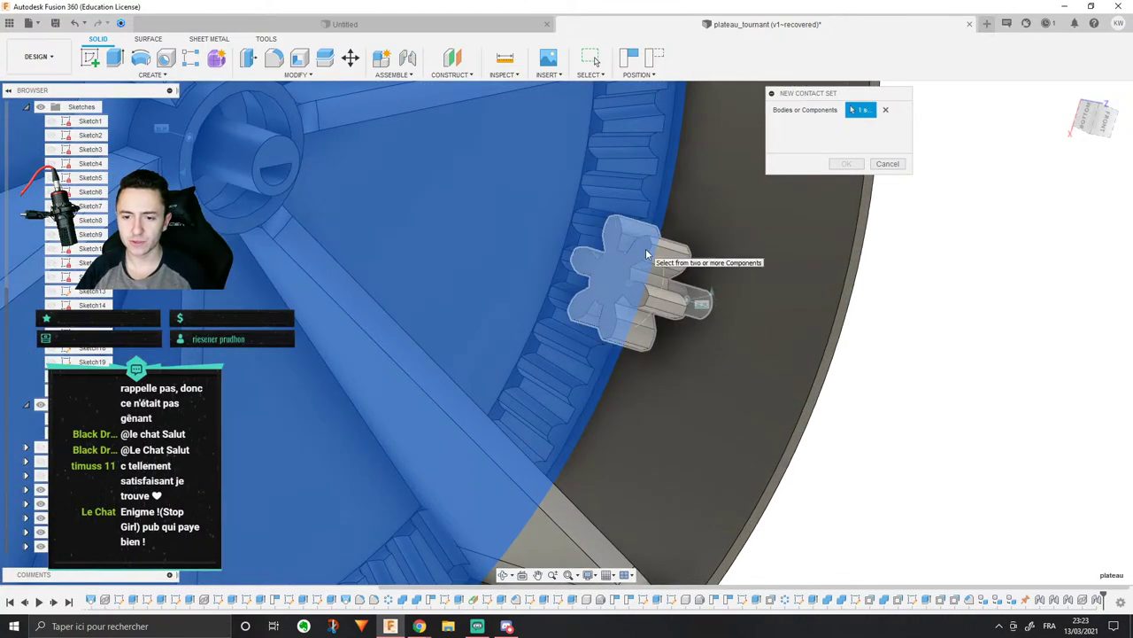
click(647, 251)
shift+middle_drag(632, 241, 672, 243)
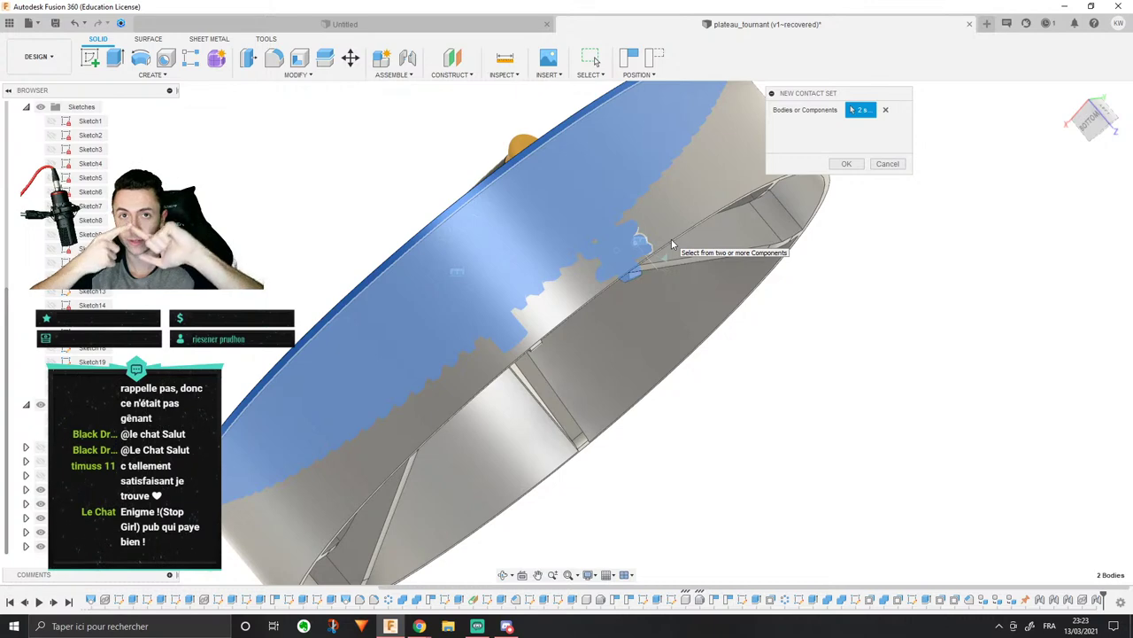
click(846, 165)
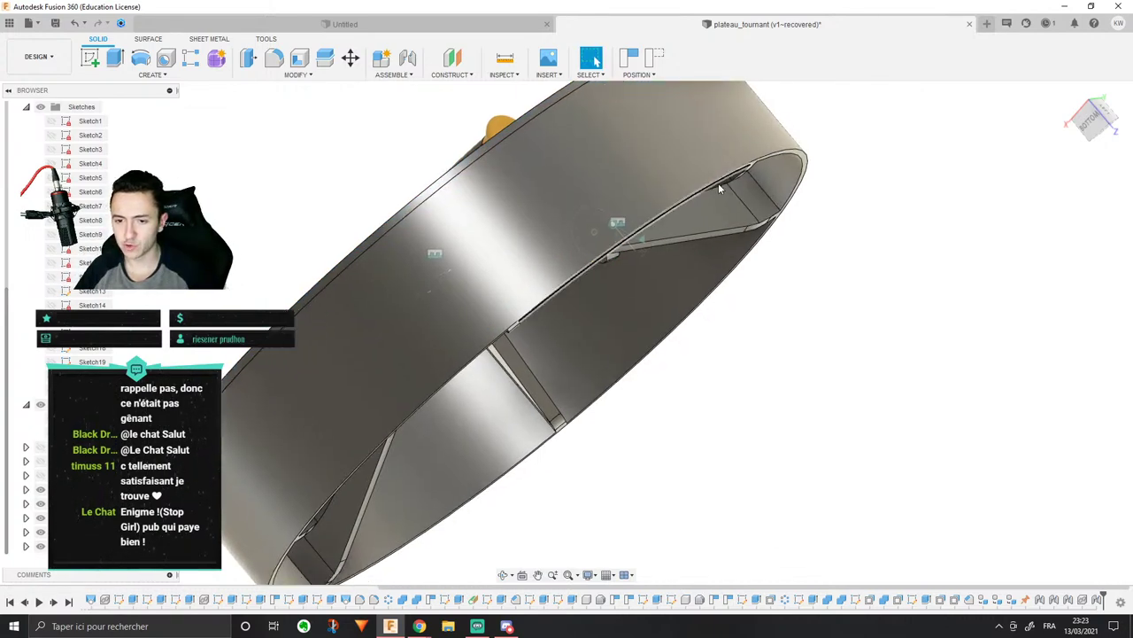
Step: Inspect from below how the small gear's teeth engage the plateau's ring of teeth
shift+middle_drag(718, 182, 788, 366)
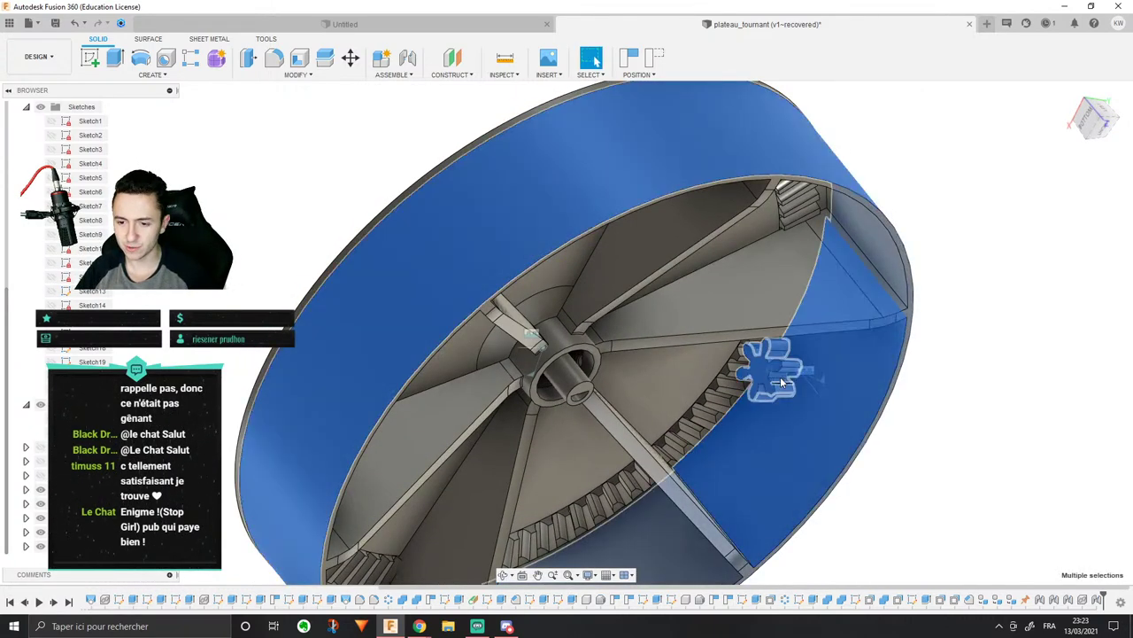
middle_drag(960, 316, 925, 347)
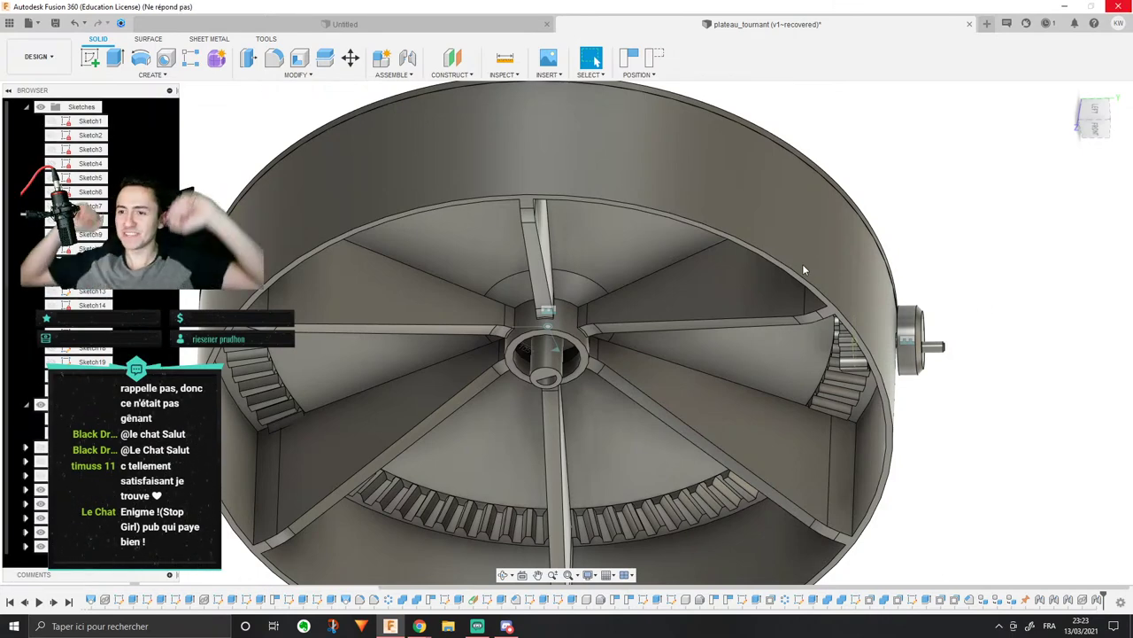
scroll(804, 270, down, 5)
scroll(804, 270, up, 3)
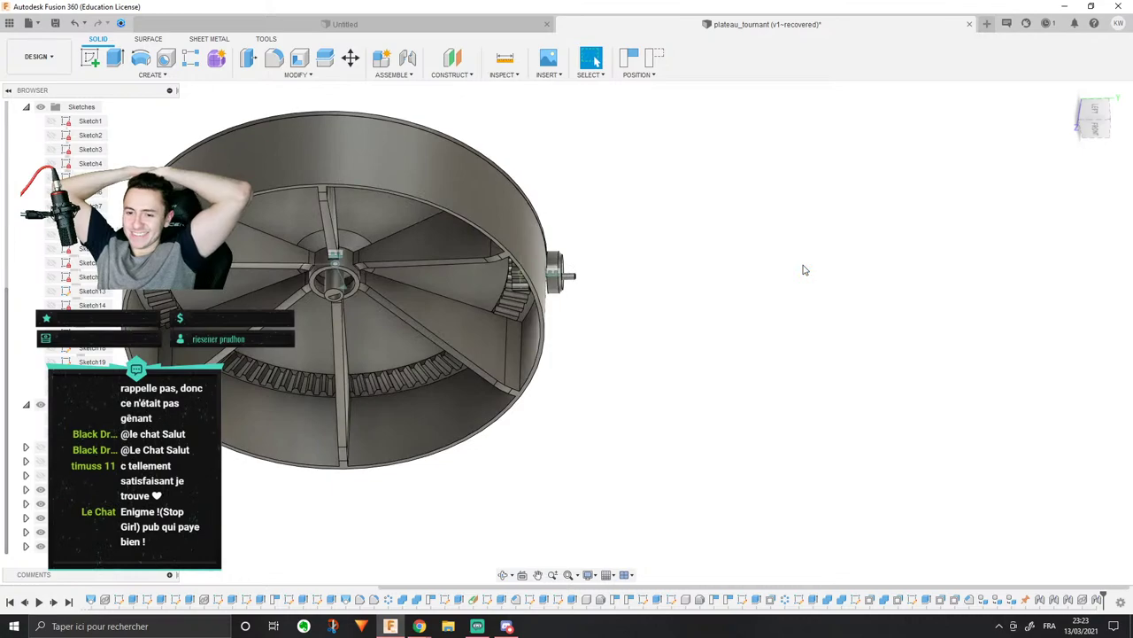
scroll(567, 268, up, 3)
shift+middle_drag(336, 215, 708, 310)
scroll(442, 276, up, 3)
scroll(422, 280, up, 2)
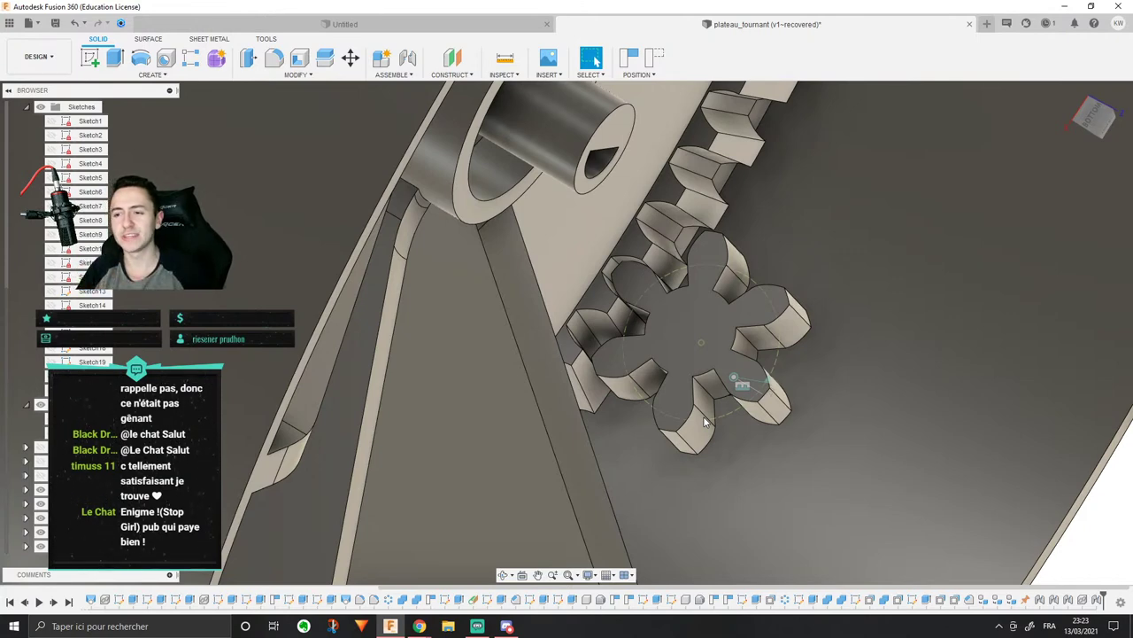
Step: Examine the assembly from above around the tournevis and manivelle, then the gear mesh behind the coque wall
scroll(645, 326, down, 5)
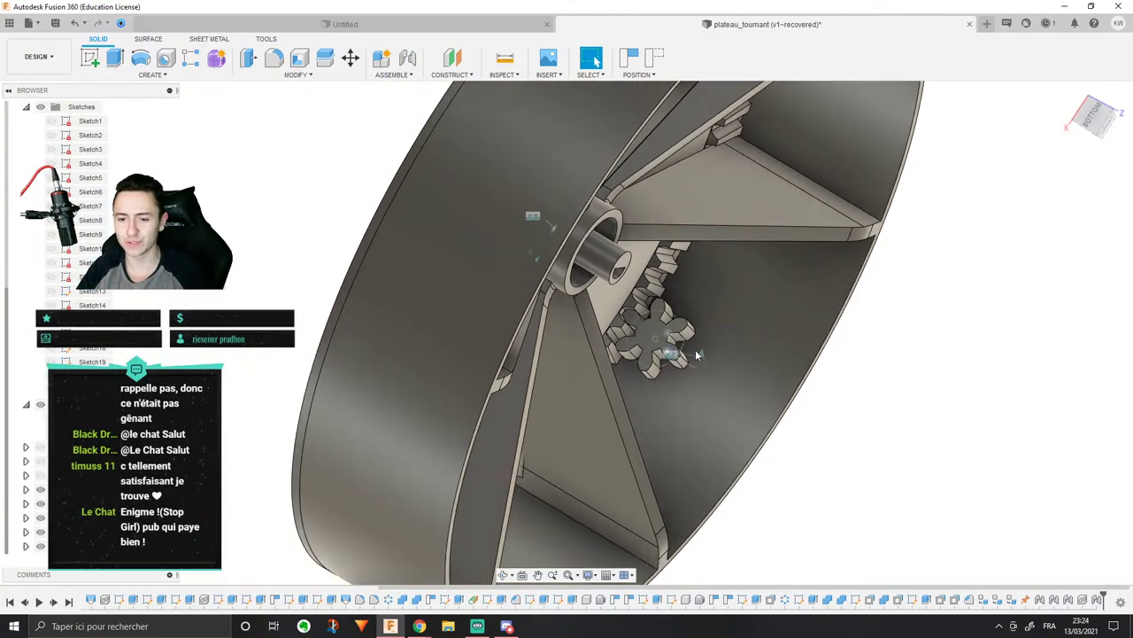
scroll(696, 355, down, 3)
shift+middle_drag(673, 346, 451, 400)
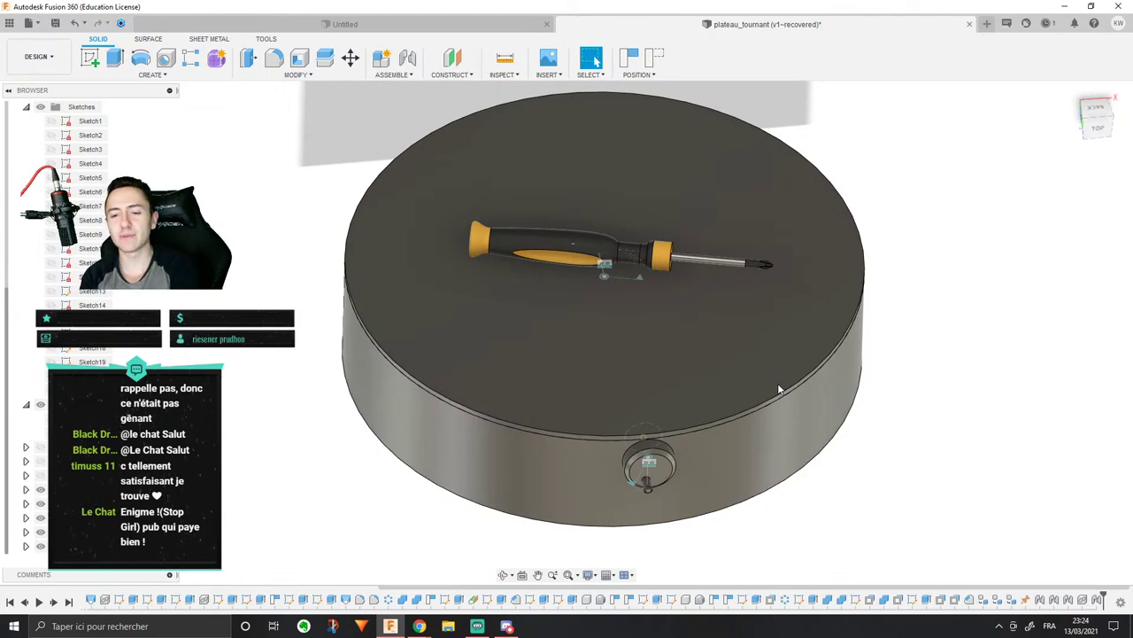
middle_drag(797, 472, 779, 388)
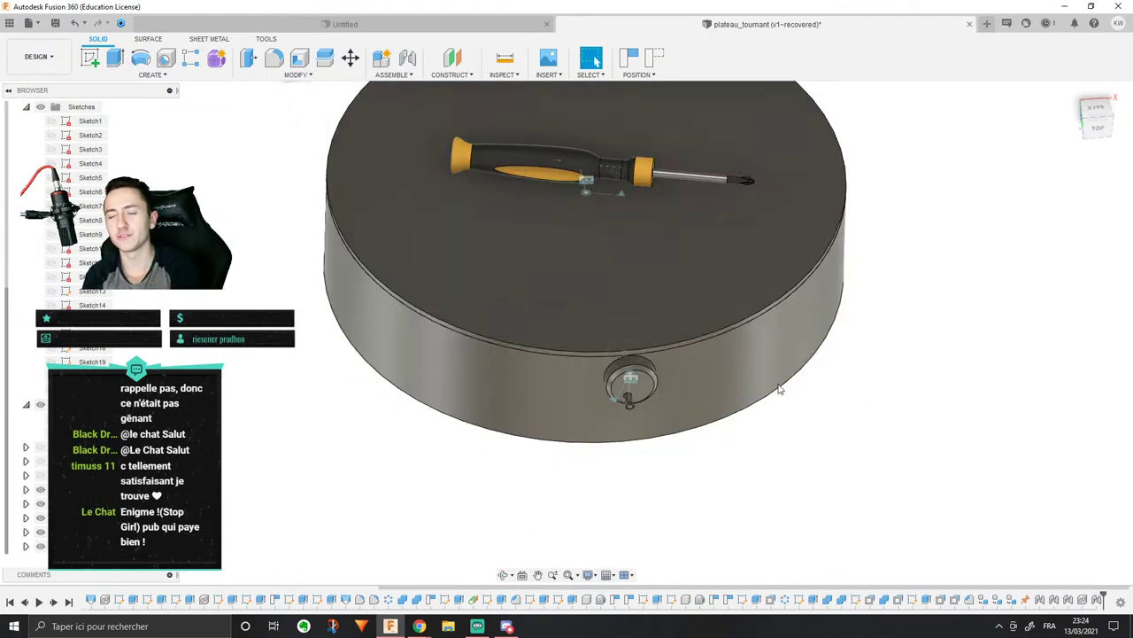
scroll(664, 394, up, 3)
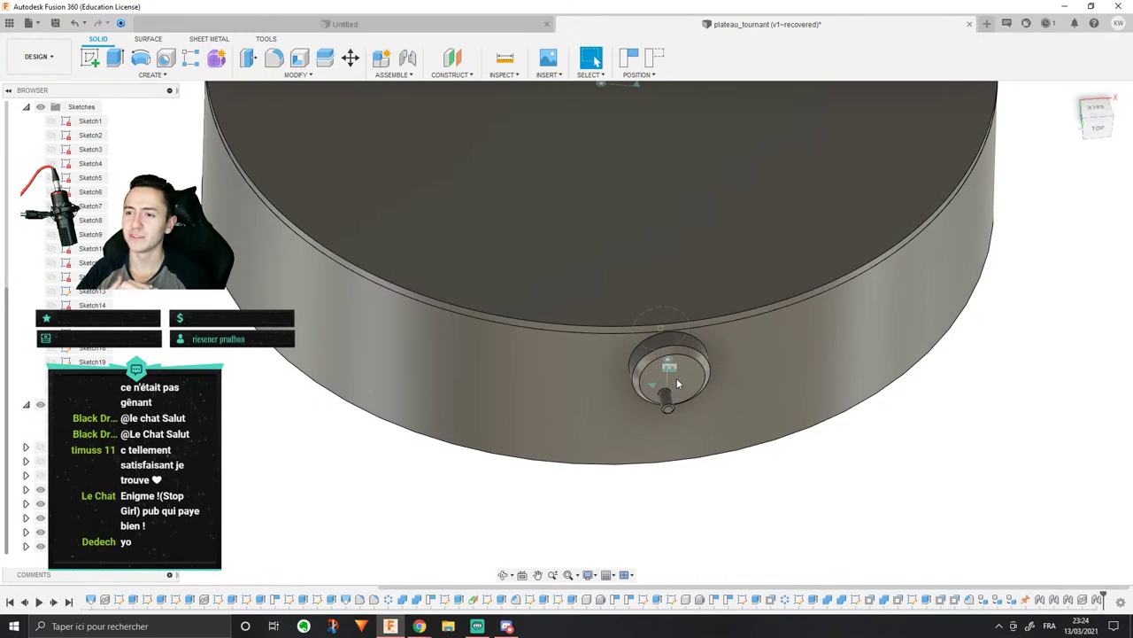
click(678, 383)
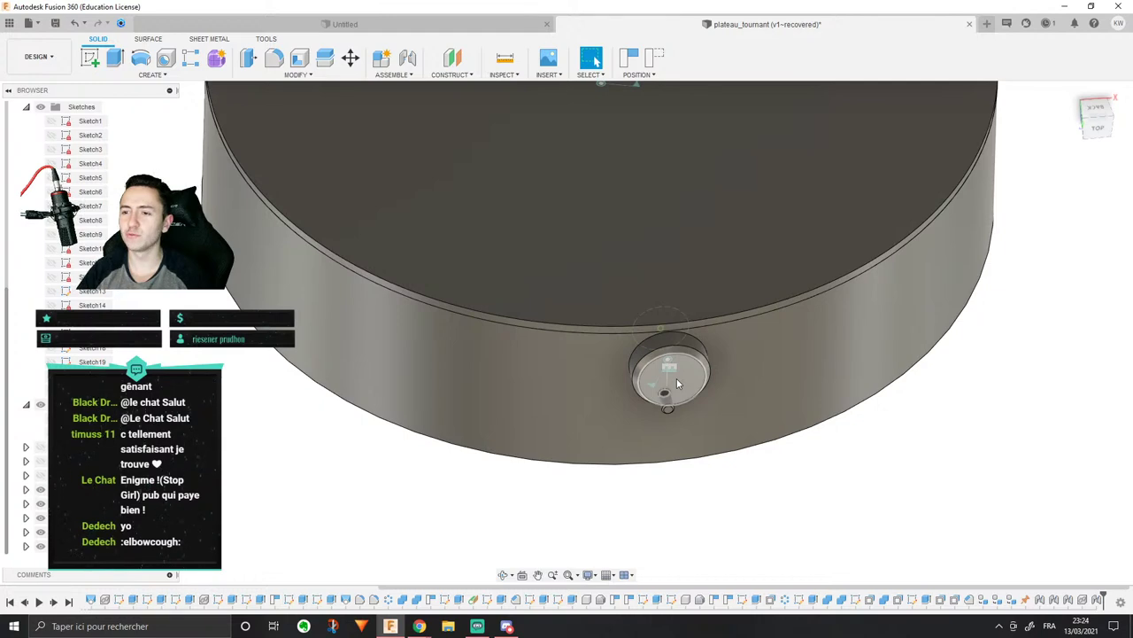
shift+middle_drag(667, 388, 630, 366)
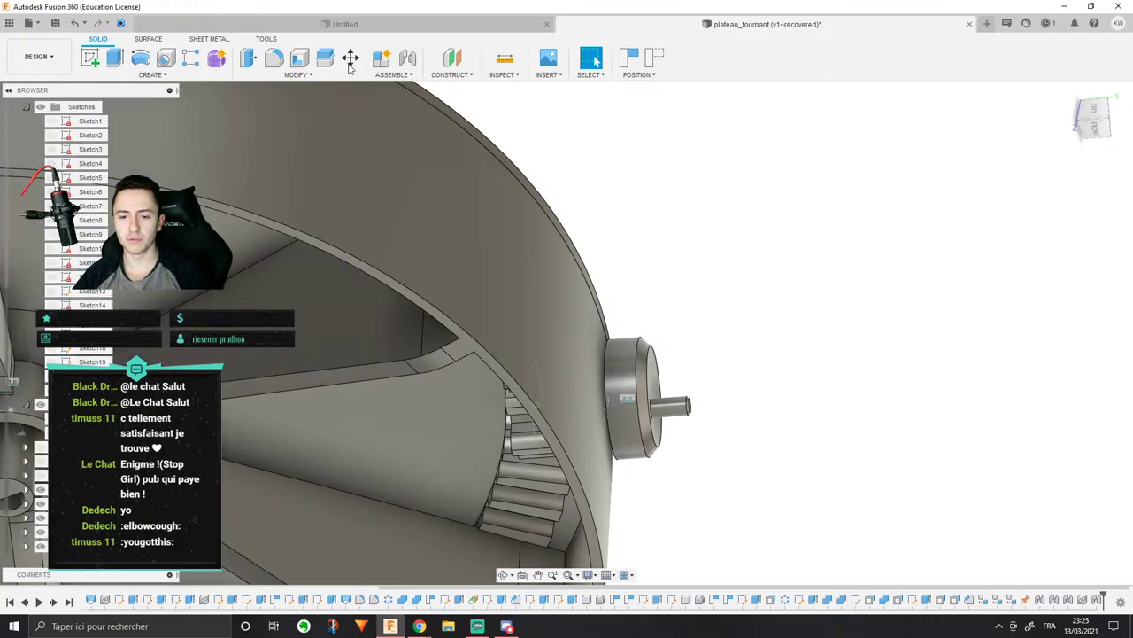
Step: Disable contact analysis for all components and retest the motion by turning the small gear and the manivelle
scroll(605, 222, up, 3)
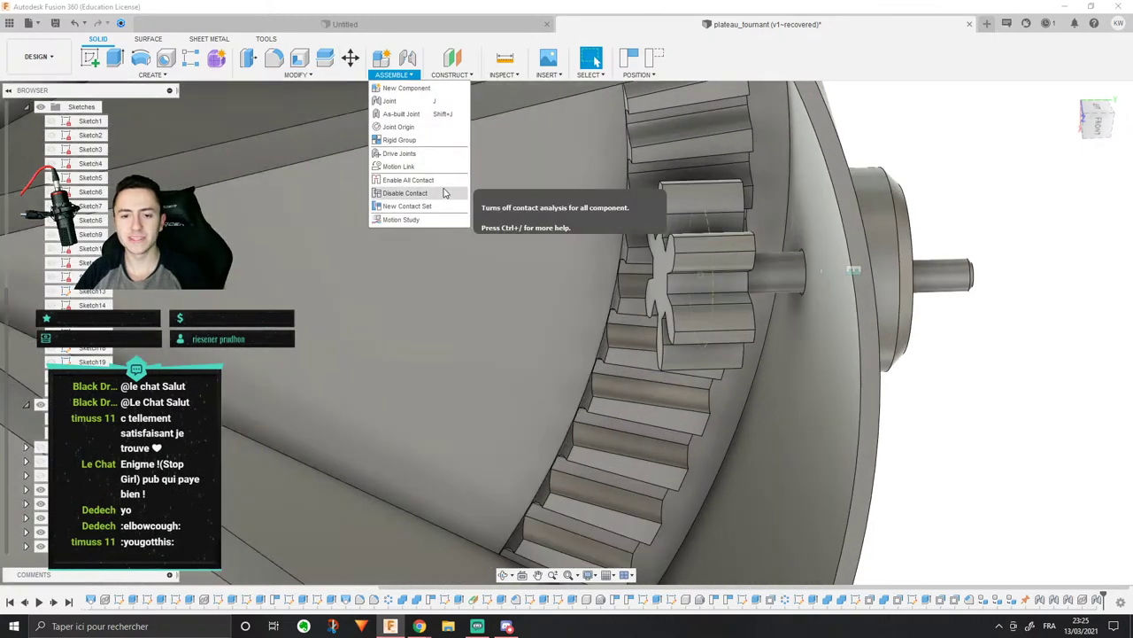
click(445, 192)
middle_drag(744, 239, 636, 221)
drag(632, 222, 590, 326)
scroll(900, 277, down, 3)
shift+middle_drag(940, 299, 852, 336)
drag(868, 266, 881, 222)
shift+middle_drag(786, 229, 865, 221)
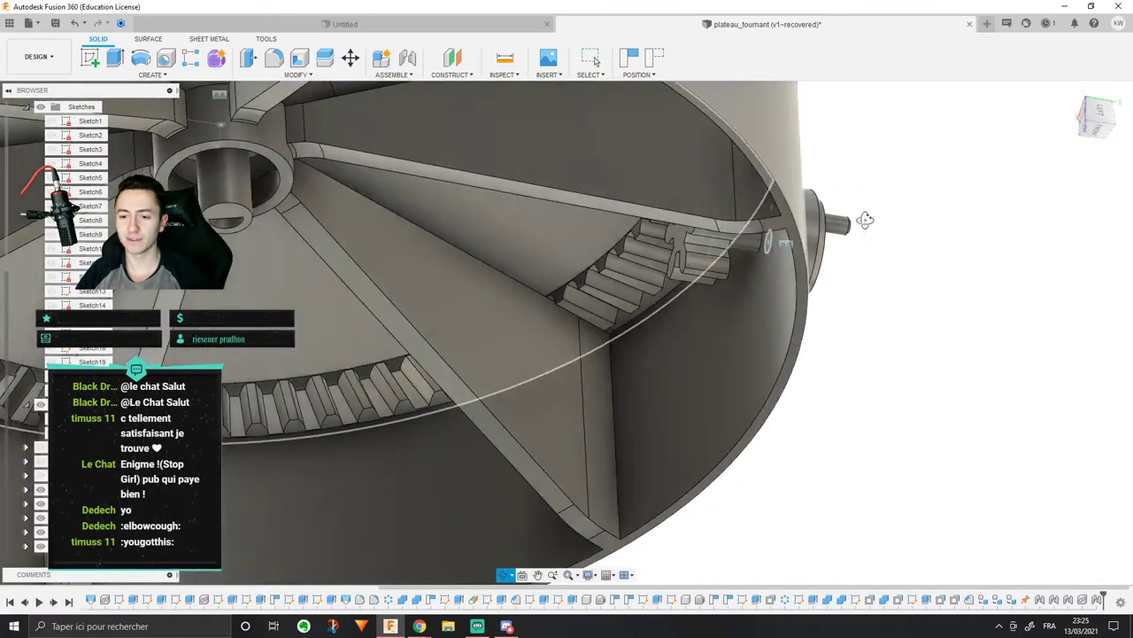
Step: Turn the small gear against the plateau's ring of teeth, then examine the manivelle on the outside of the coque
scroll(703, 250, up, 3)
shift+middle_drag(702, 249, 734, 260)
drag(734, 261, 617, 268)
scroll(617, 269, down, 4)
shift+middle_drag(617, 268, 690, 367)
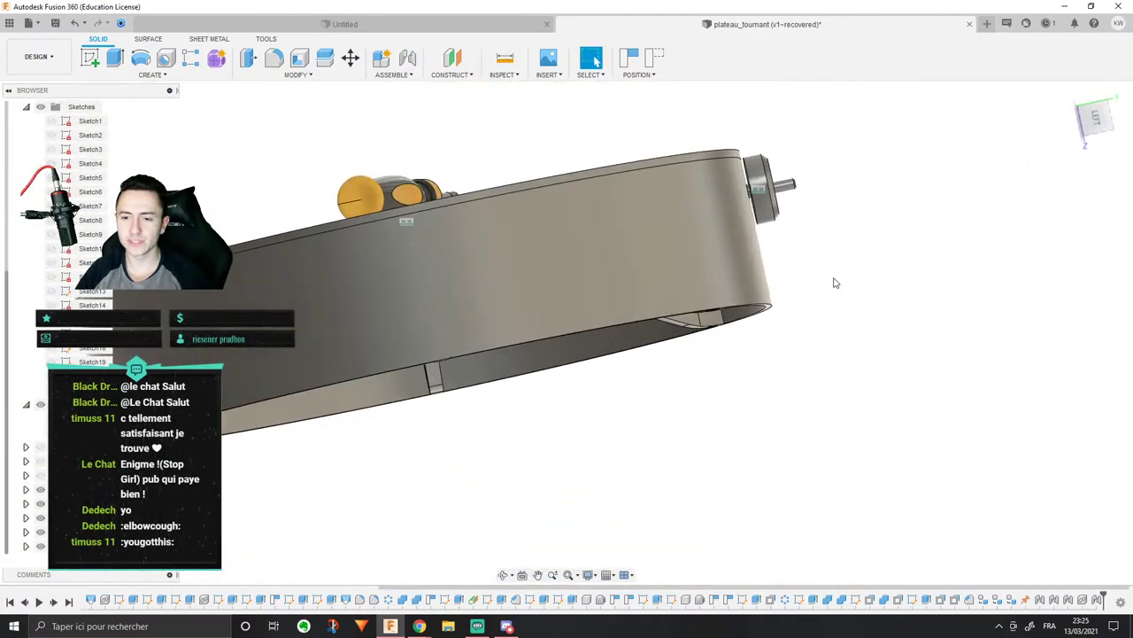
shift+middle_drag(833, 278, 787, 307)
scroll(786, 306, up, 3)
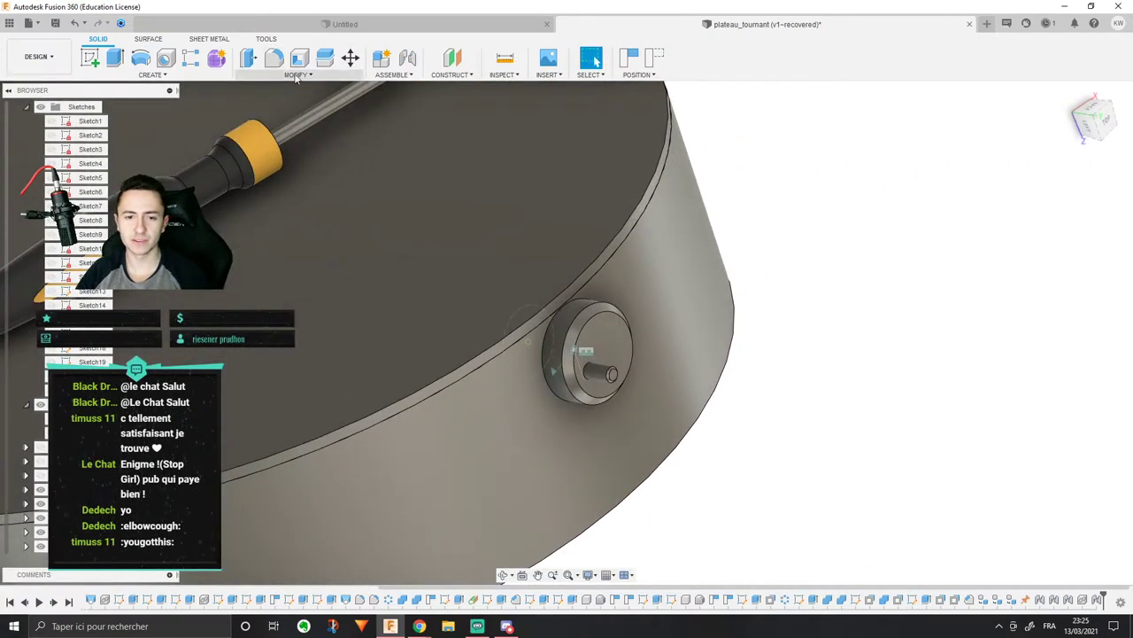
click(297, 76)
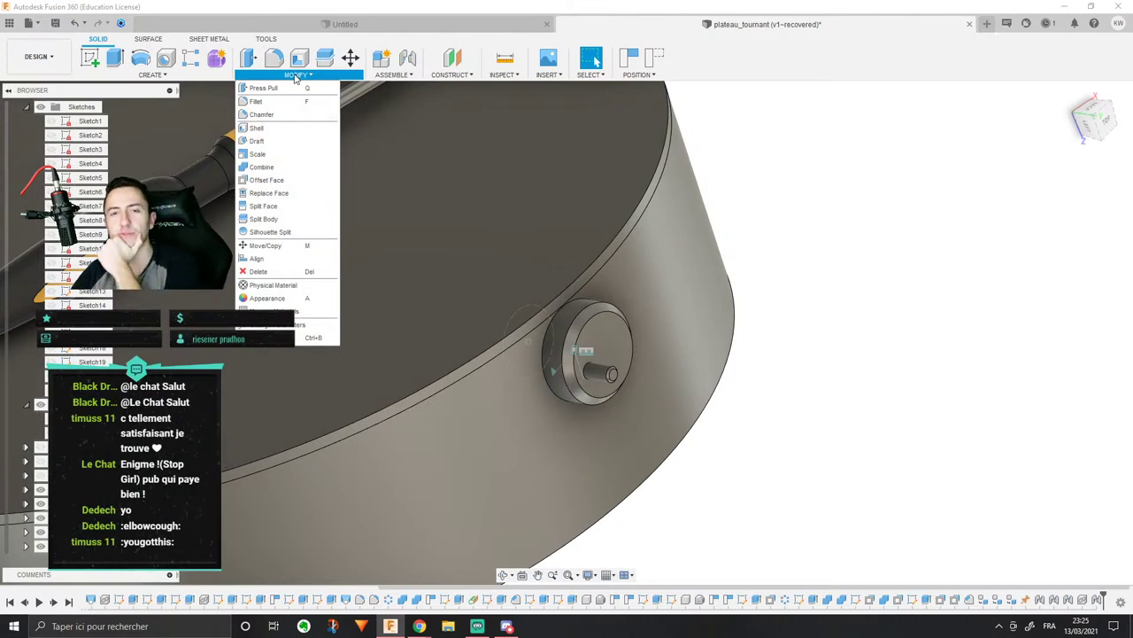
click(392, 74)
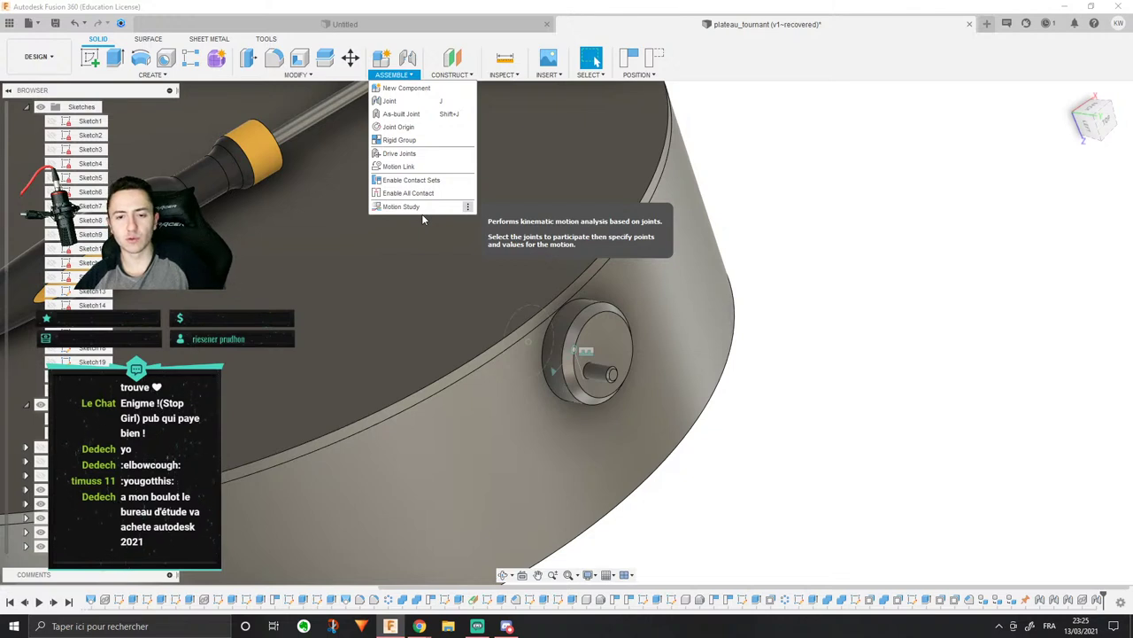
click(421, 156)
middle_drag(692, 342, 829, 213)
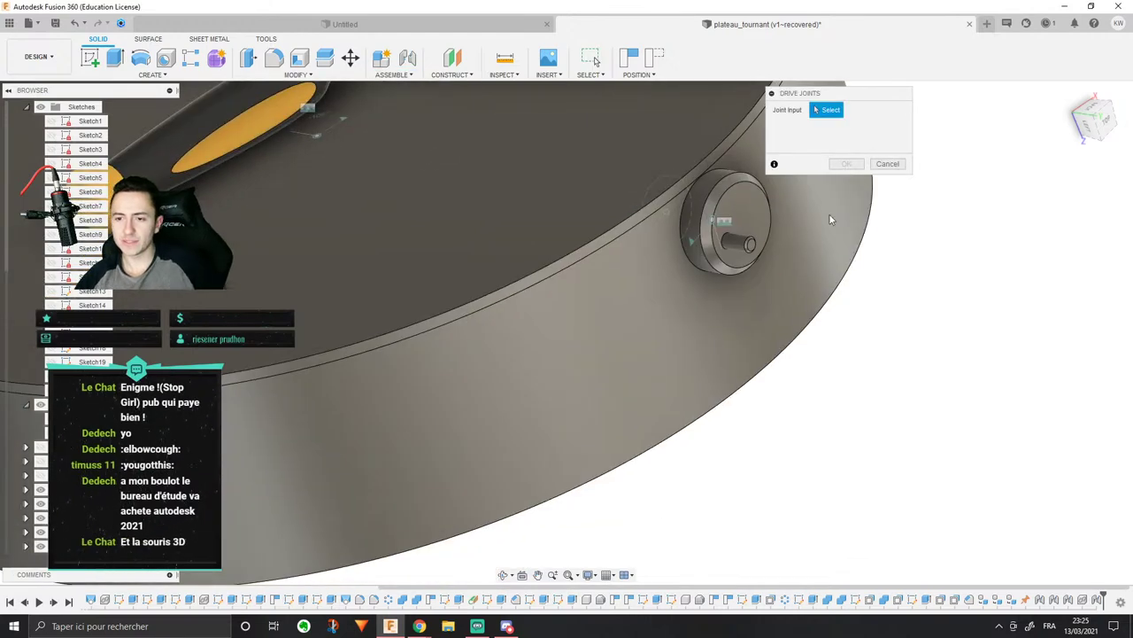
click(710, 219)
shift+middle_drag(711, 220, 690, 192)
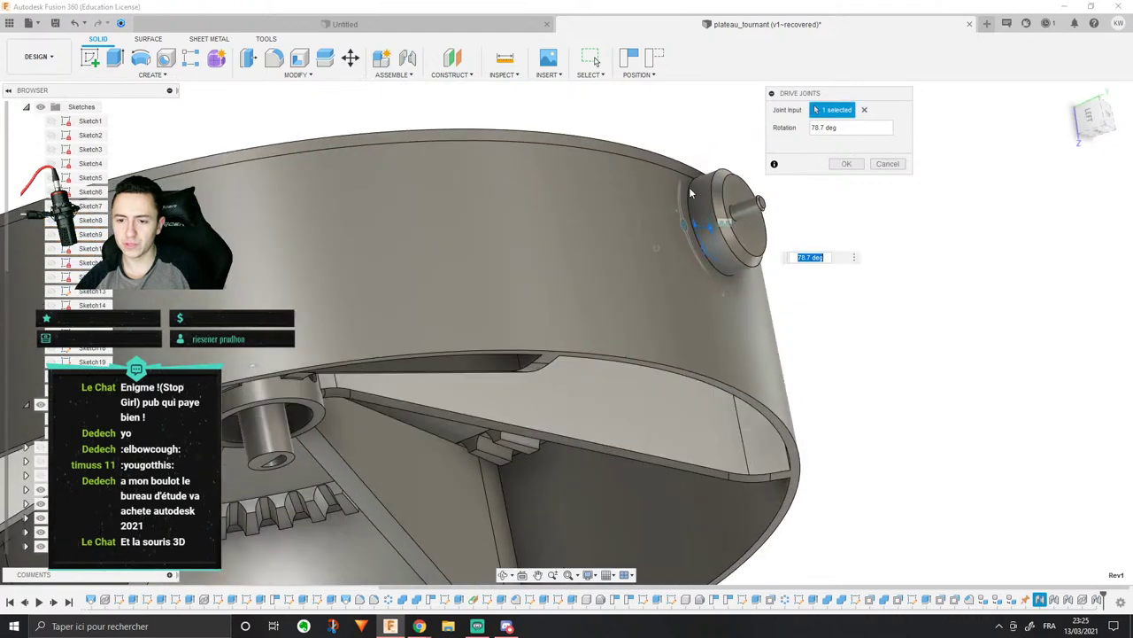
click(252, 370)
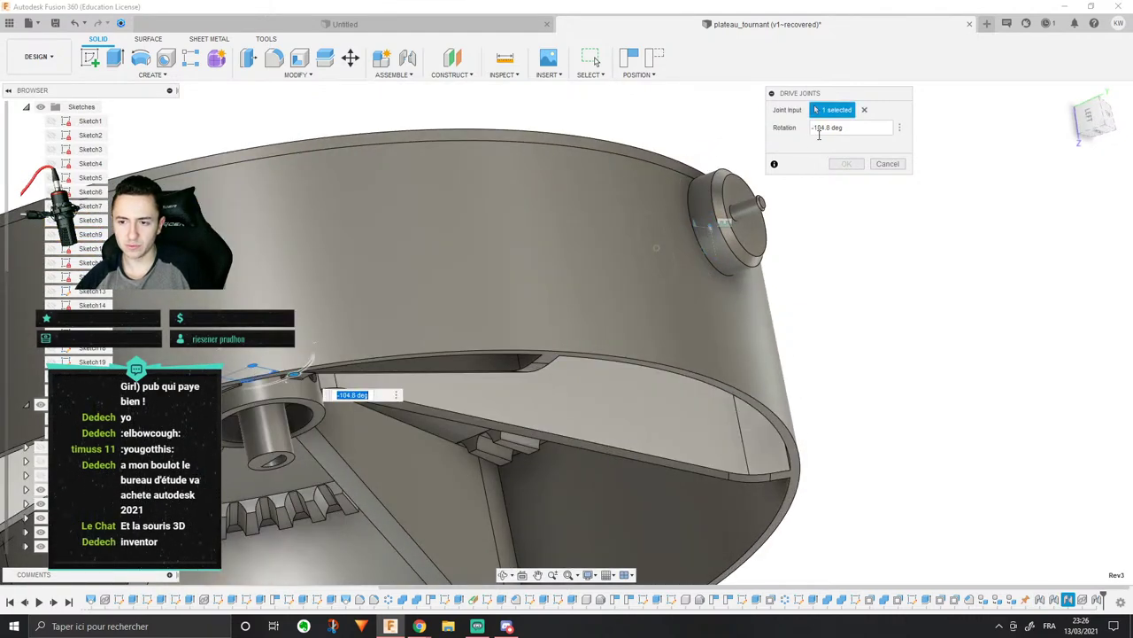
mouse_move(676, 256)
shift+middle_down()
mouse_move(698, 232)
mouse_move(697, 252)
shift+middle_up()
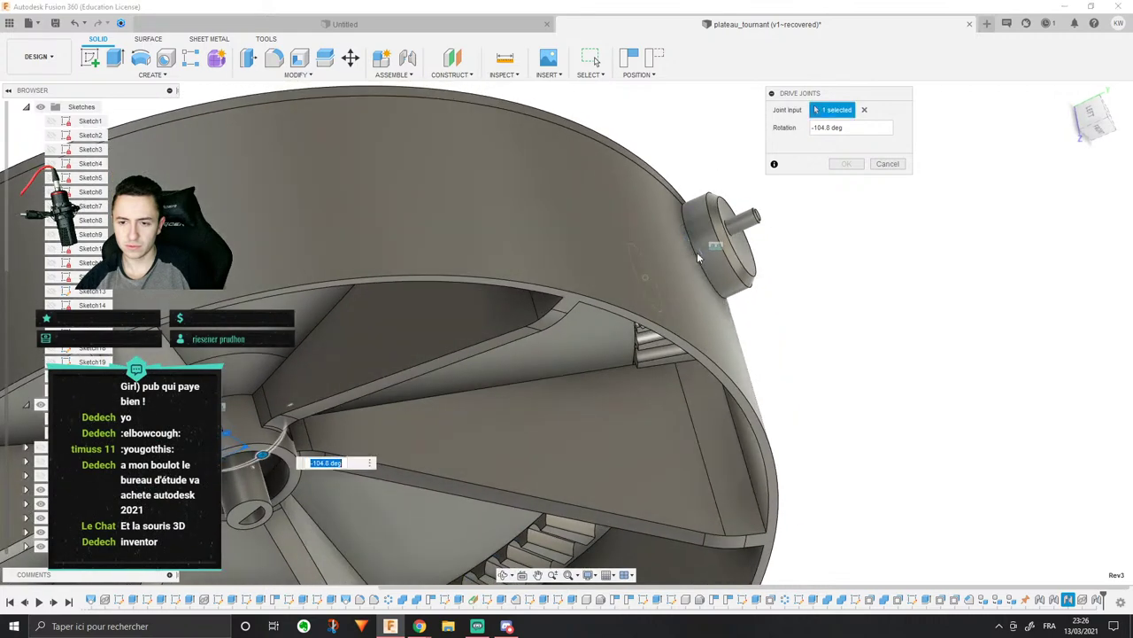
click(699, 251)
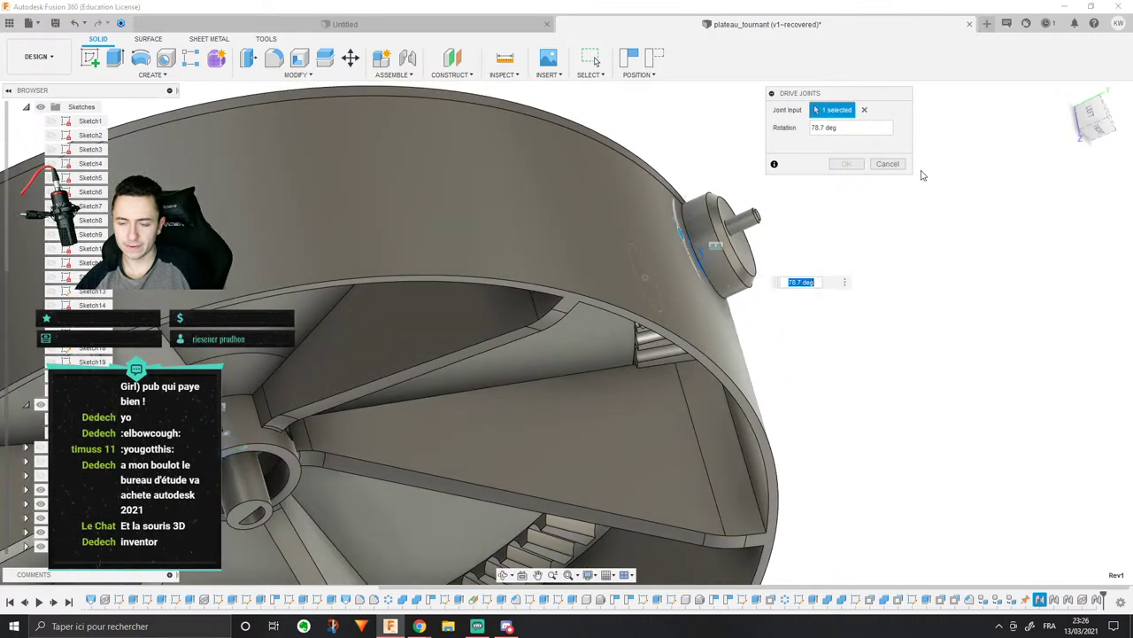
click(887, 164)
Step: Create a motion link between the manivelle's and the plateau's revolute joints, 360 deg each about Z, continuing from the previous component position
click(546, 74)
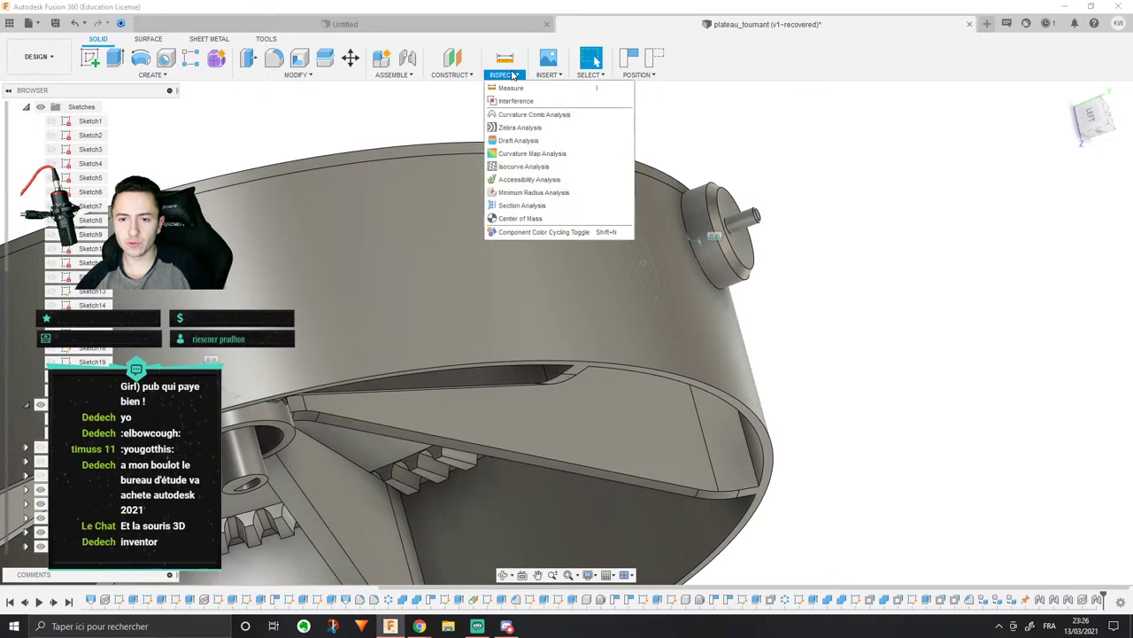
click(452, 75)
click(412, 78)
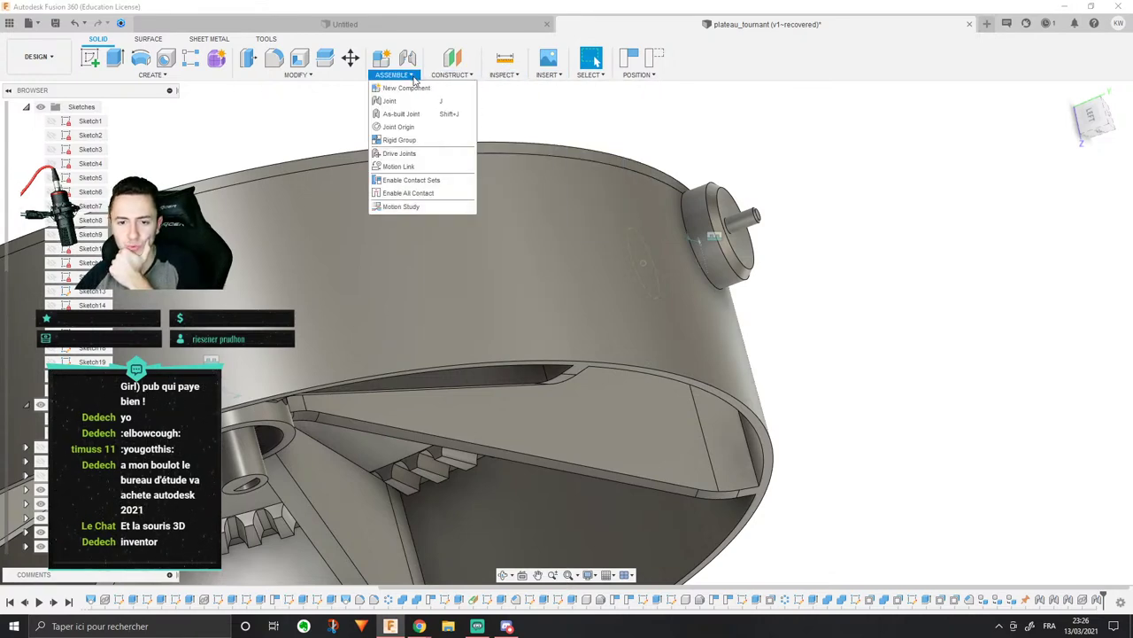
click(434, 170)
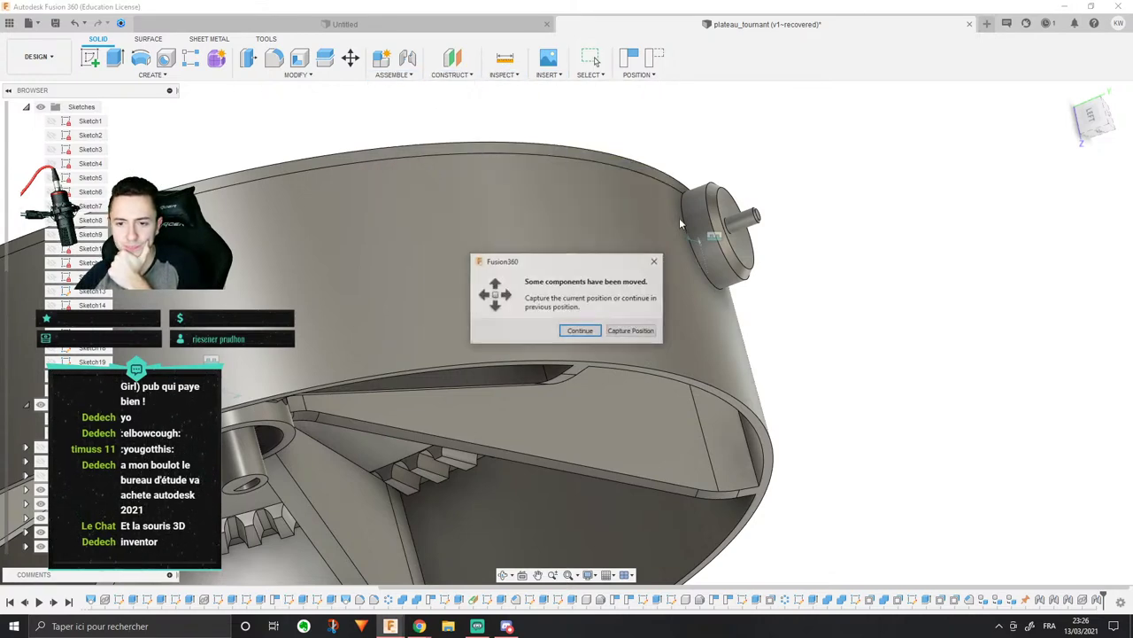
click(581, 333)
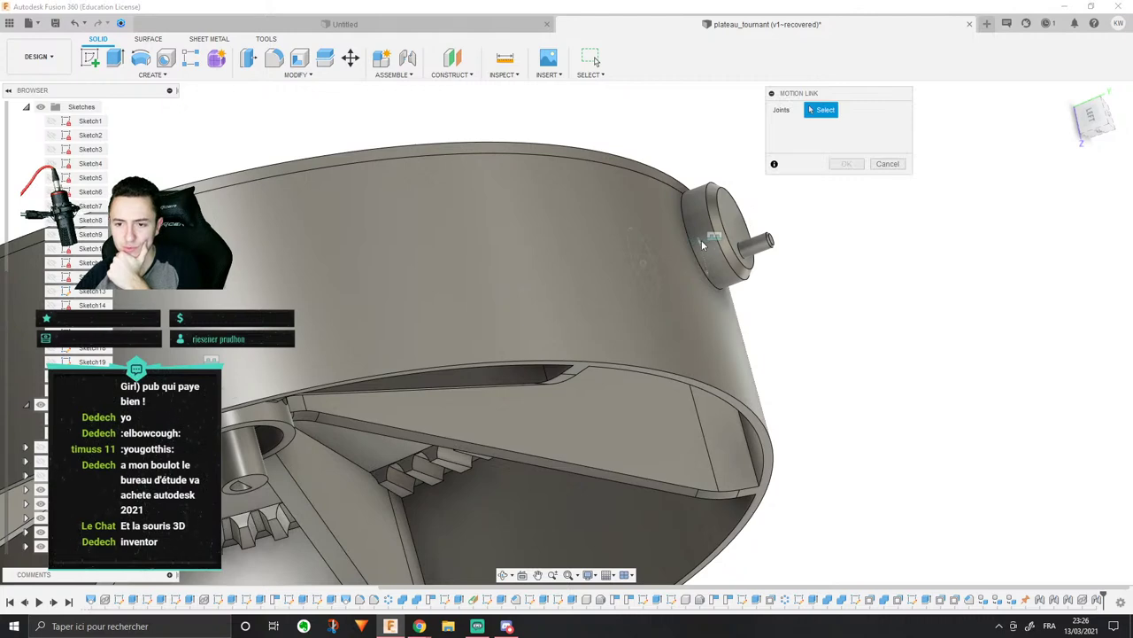
shift+middle_drag(699, 247, 446, 310)
click(655, 255)
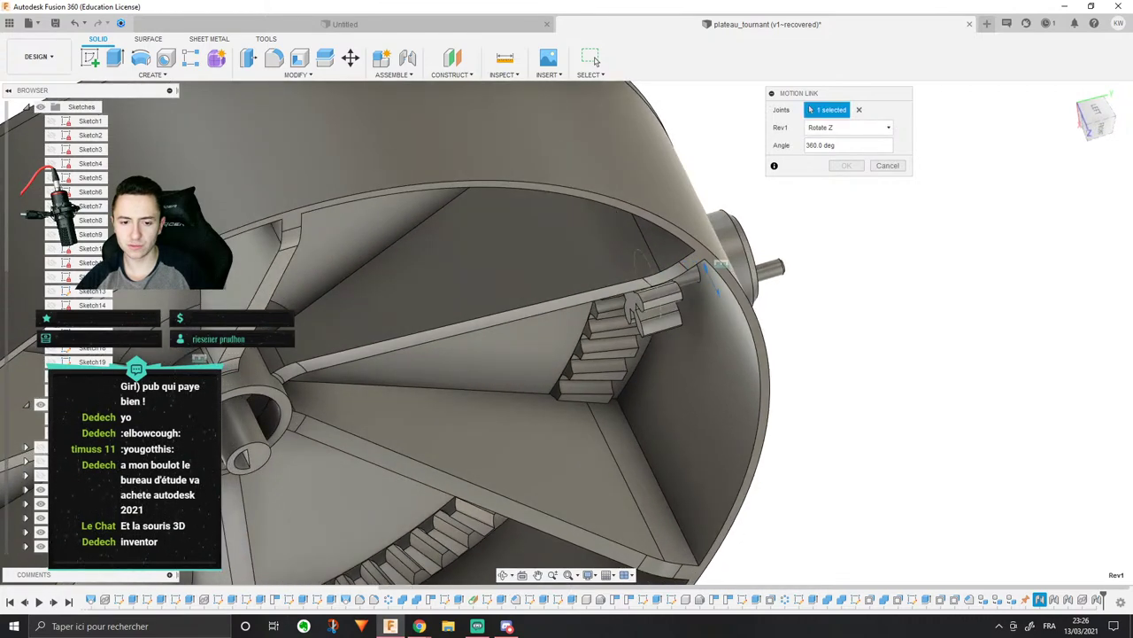
click(634, 304)
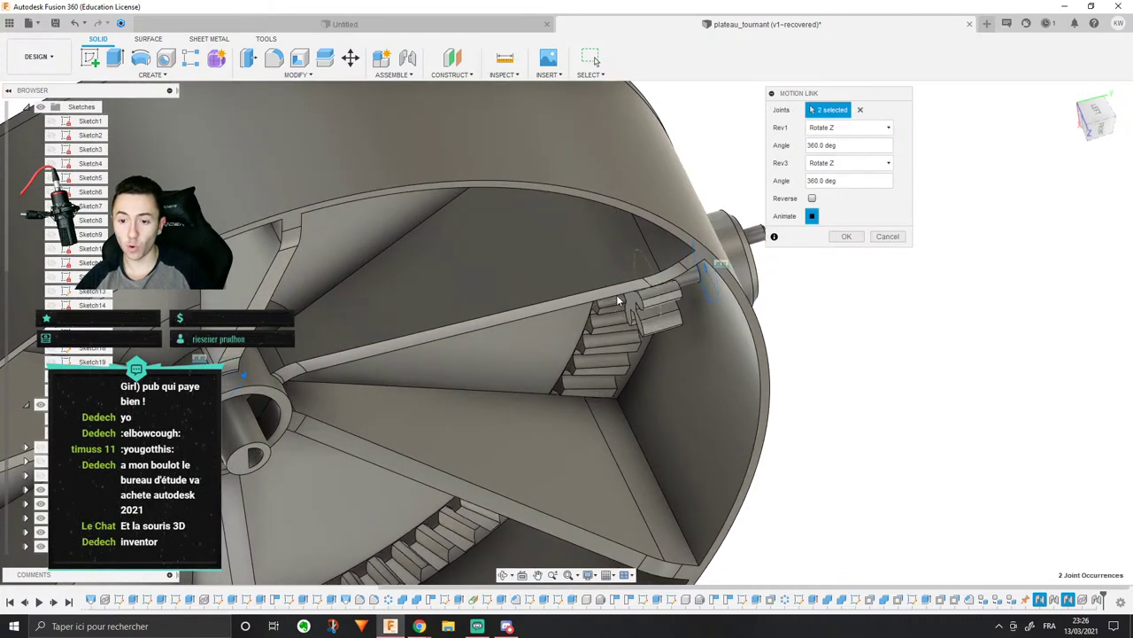
scroll(596, 276, down, 5)
shift+middle_drag(596, 271, 571, 310)
scroll(571, 310, up, 5)
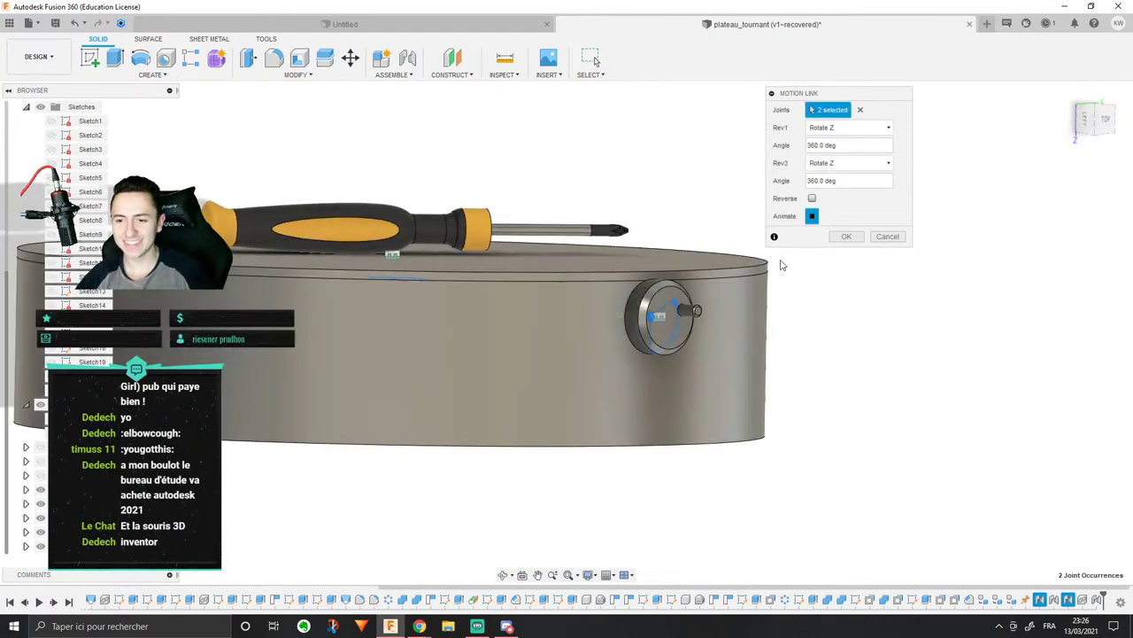
click(844, 237)
Step: Test the motion link by turning the manivelle while watching the plateau and tournevis from above
shift+middle_drag(799, 245, 739, 308)
scroll(674, 389, up, 2)
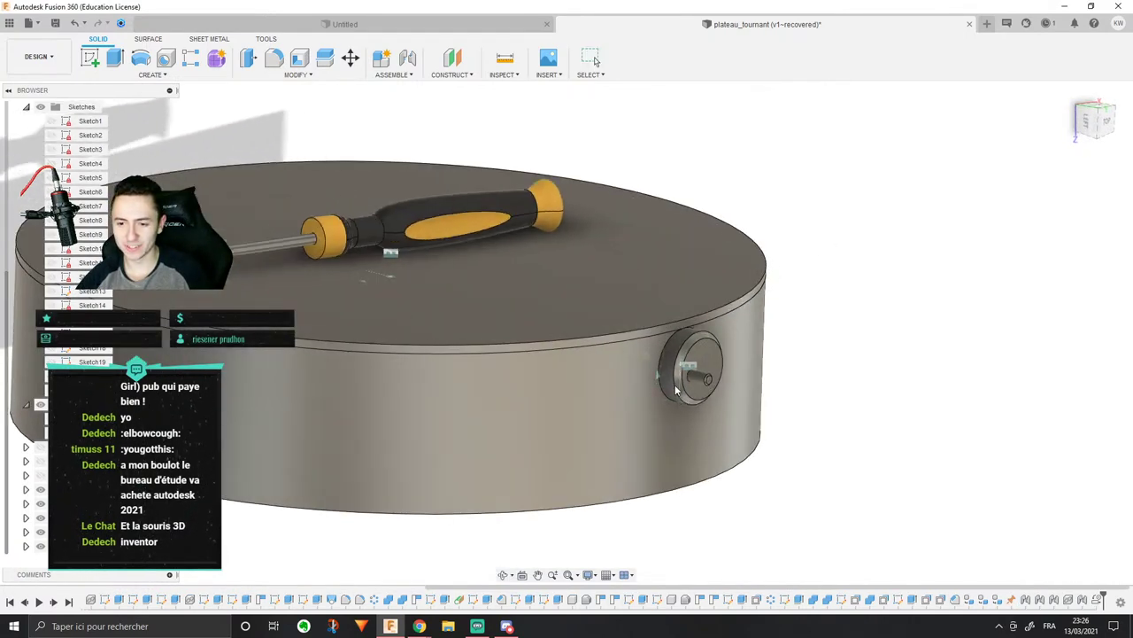
mouse_move(675, 385)
mouse_down()
mouse_move(705, 338)
mouse_move(716, 354)
mouse_move(666, 425)
mouse_move(645, 353)
mouse_move(695, 355)
mouse_move(706, 386)
mouse_move(686, 341)
mouse_move(718, 339)
mouse_move(695, 381)
mouse_up()
scroll(691, 388, down, 2)
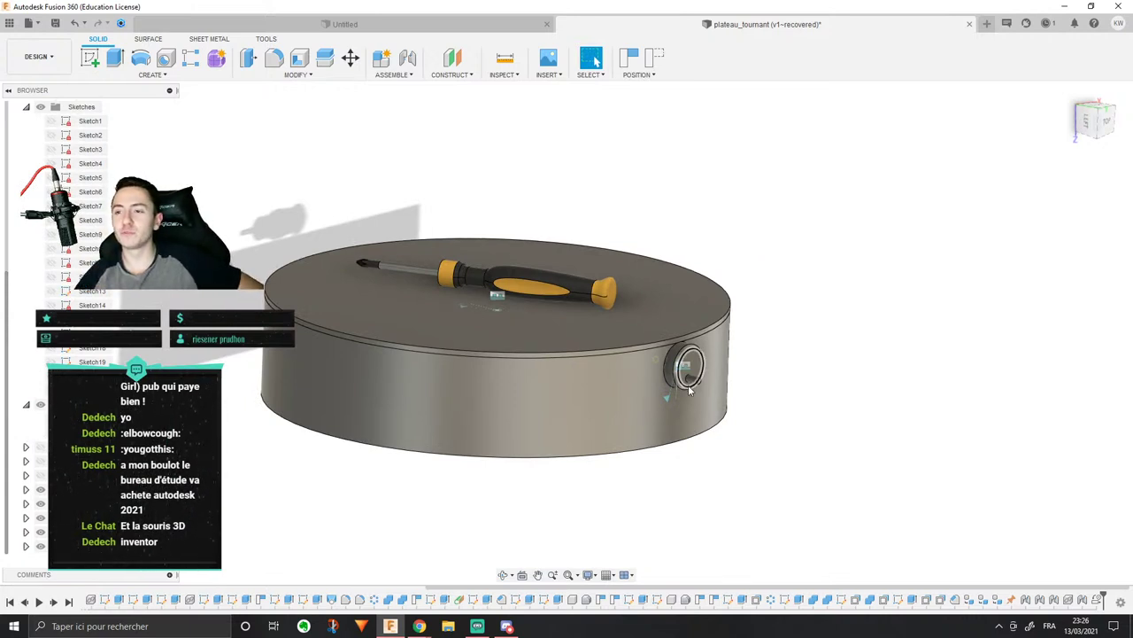
shift+middle_drag(691, 390, 832, 404)
drag(832, 404, 863, 395)
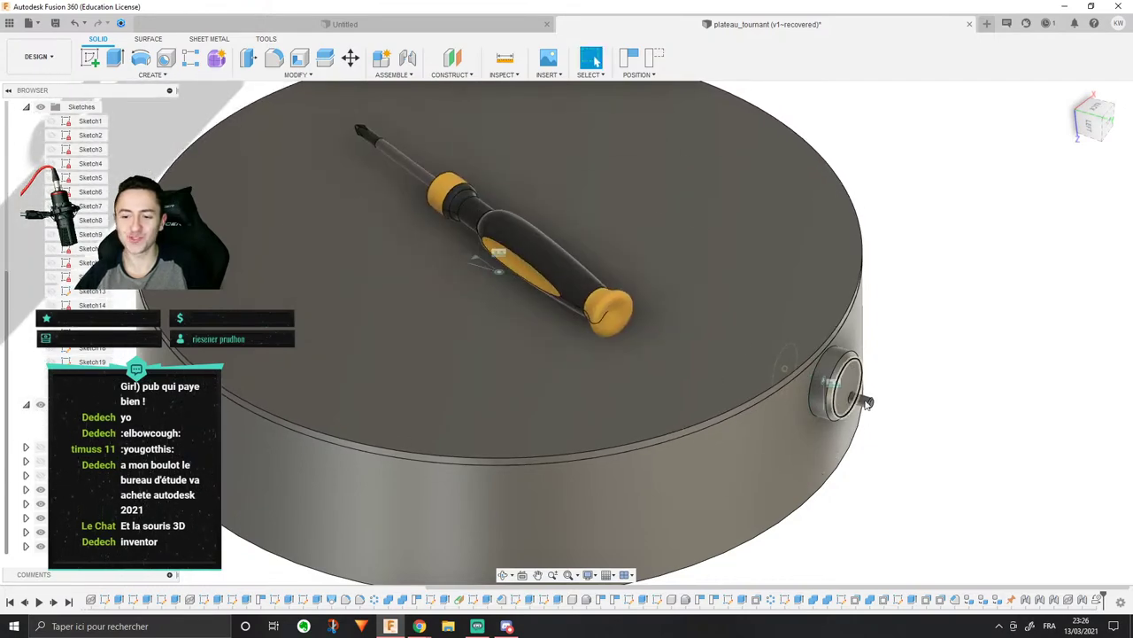
Step: Test the linked motion from underneath by turning the small gear against the plateau's ring of teeth
scroll(868, 391, up, 3)
shift+middle_drag(871, 394, 819, 199)
shift+middle_drag(805, 364, 779, 341)
drag(777, 341, 779, 353)
key(Escape)
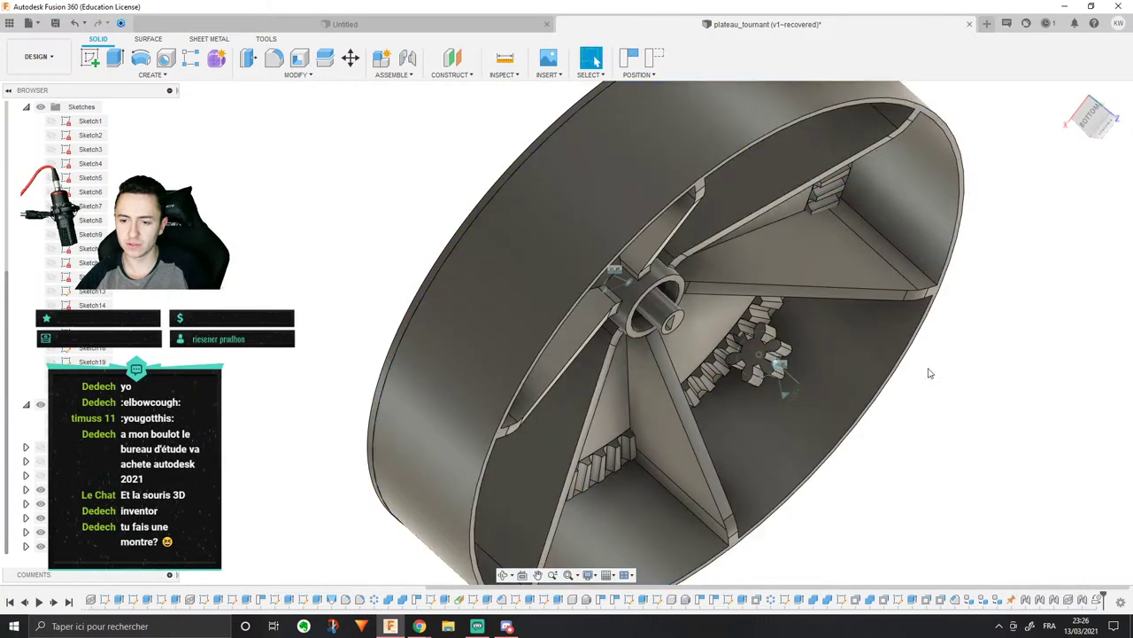
Step: Turn the small gear repeatedly in close-up to compare its tooth movement with that of the plateau's ring
shift+middle_drag(928, 372, 735, 509)
middle_drag(749, 394, 576, 464)
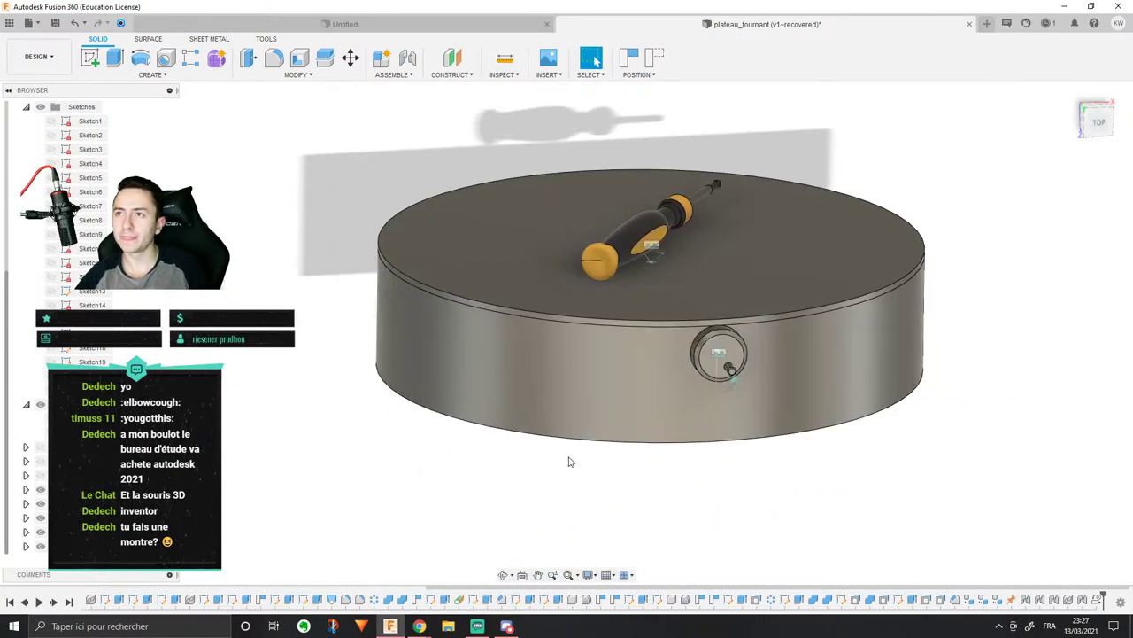
scroll(684, 375, up, 4)
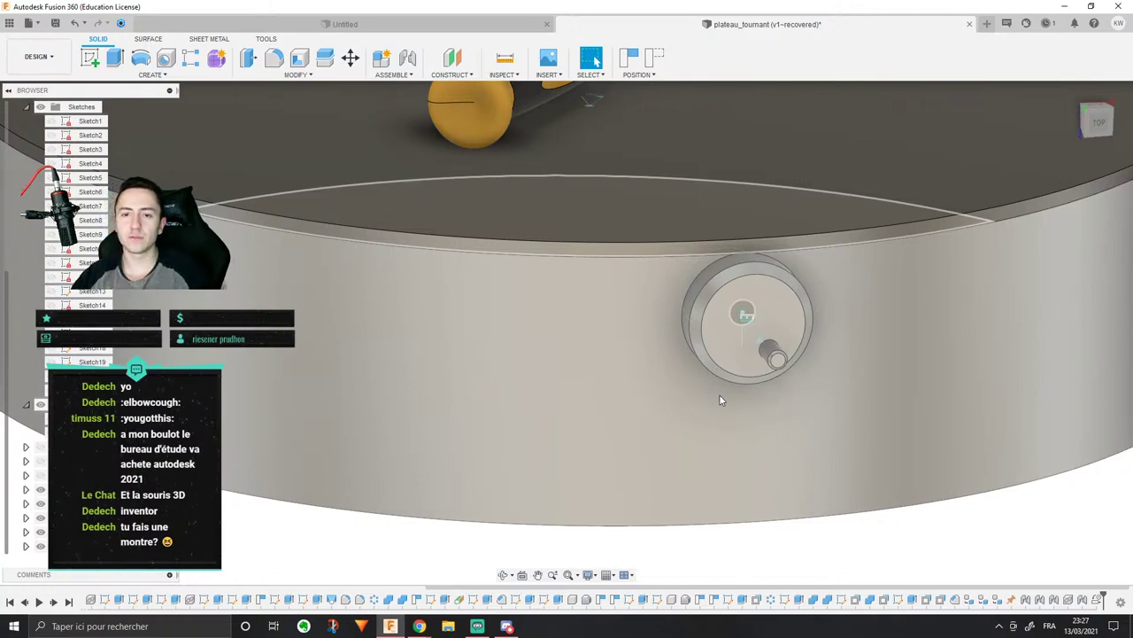
mouse_move(719, 394)
shift+middle_down()
mouse_move(760, 213)
mouse_move(744, 150)
shift+middle_up()
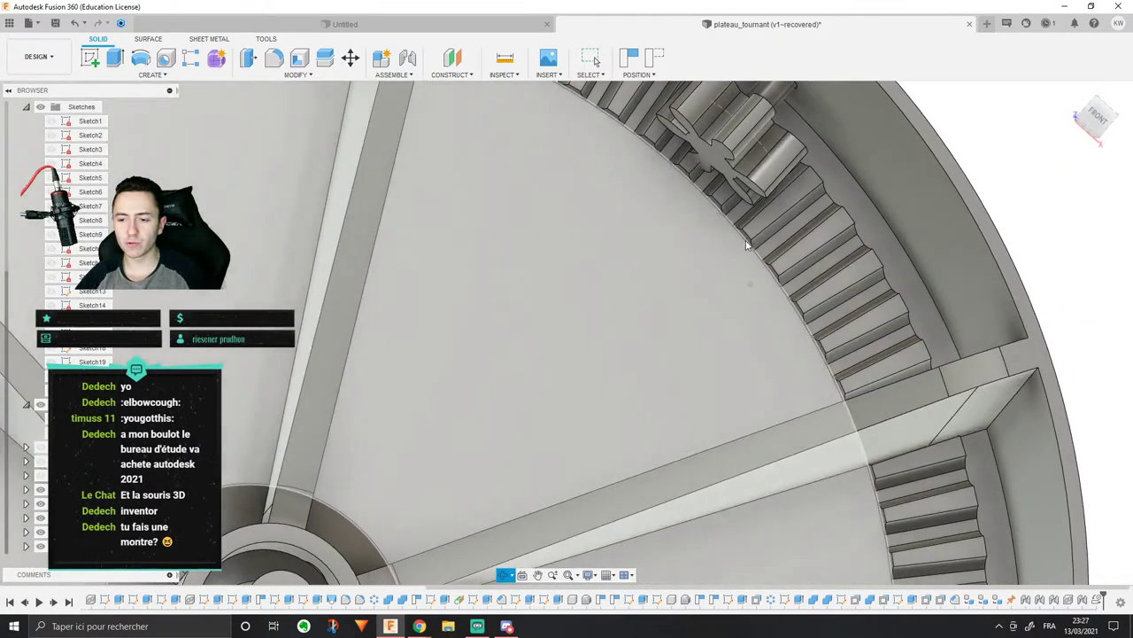
drag(752, 166, 764, 126)
shift+middle_drag(764, 126, 739, 139)
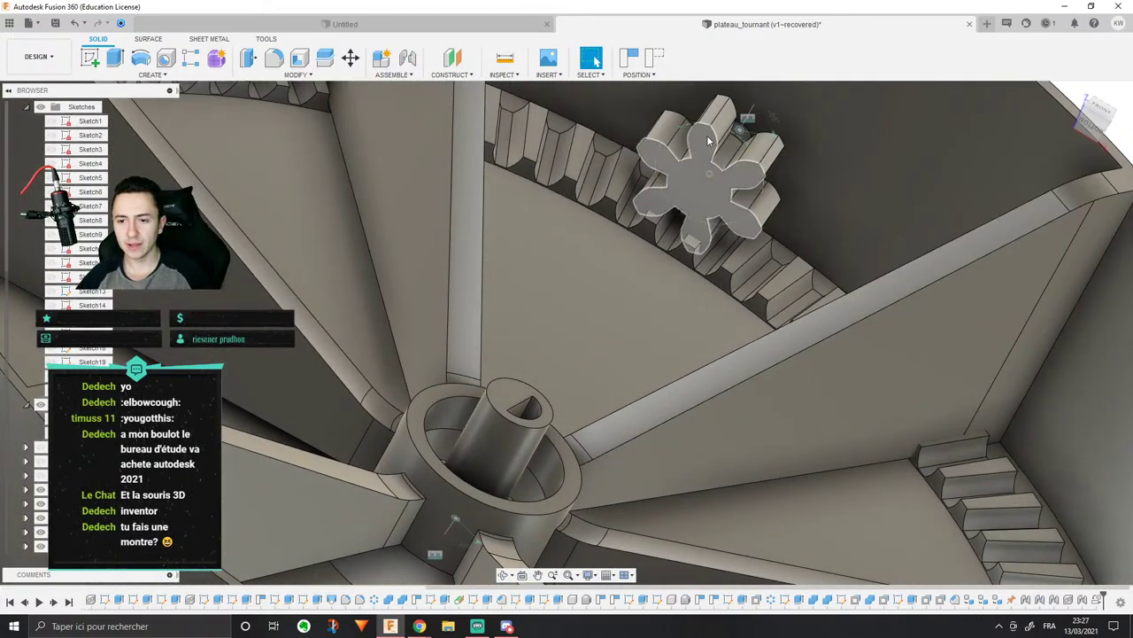
drag(709, 142, 1026, 255)
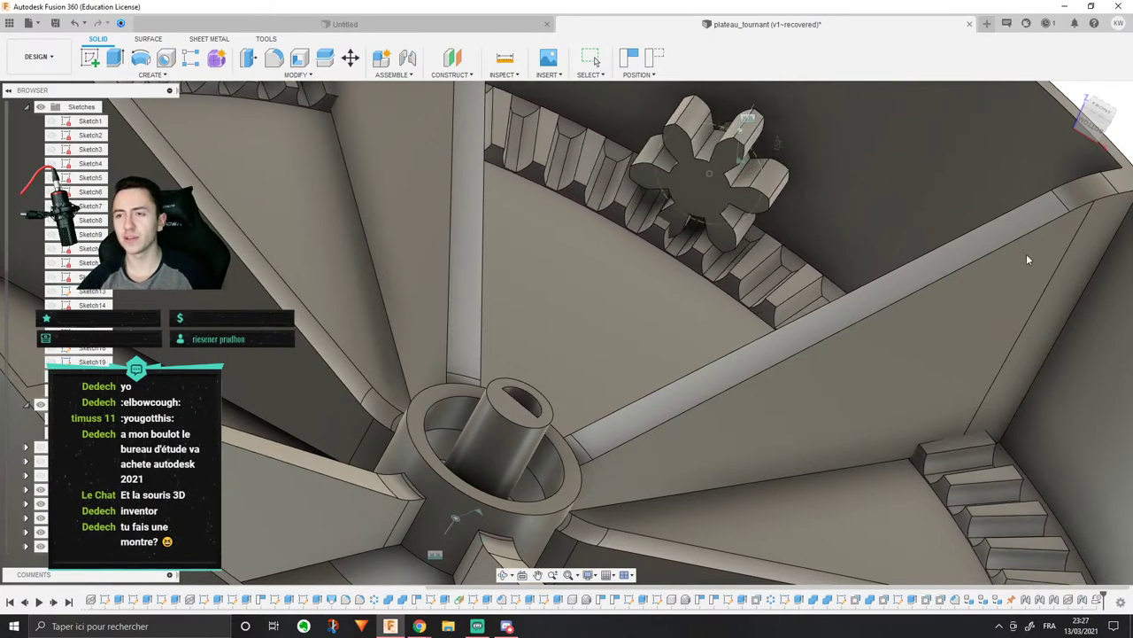
scroll(995, 232, down, 4)
scroll(817, 222, up, 5)
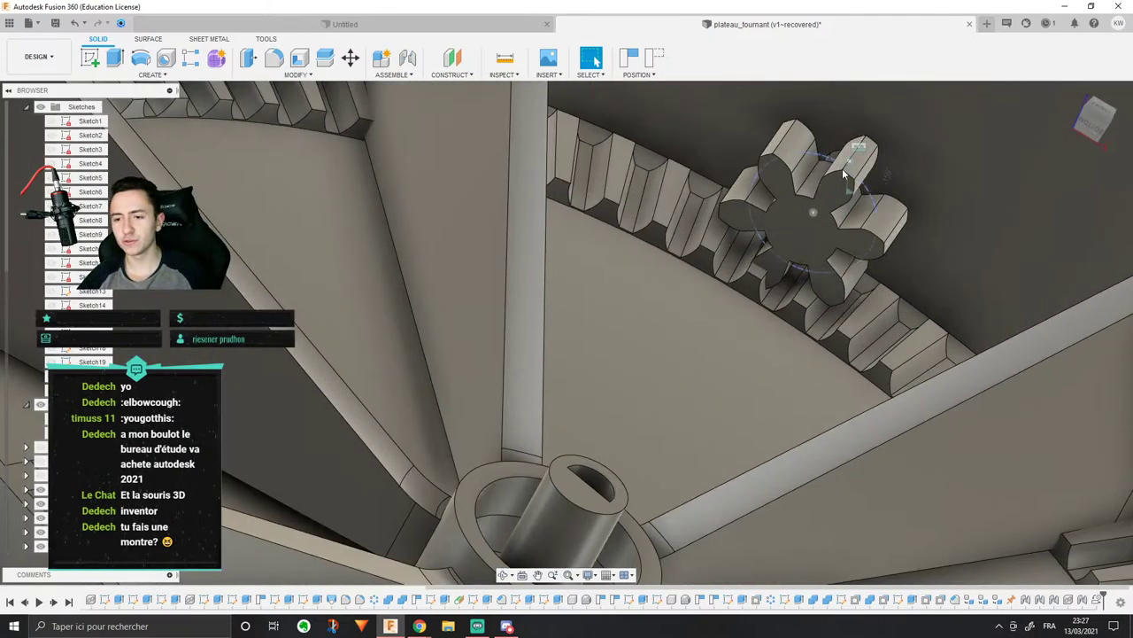
drag(842, 174, 894, 291)
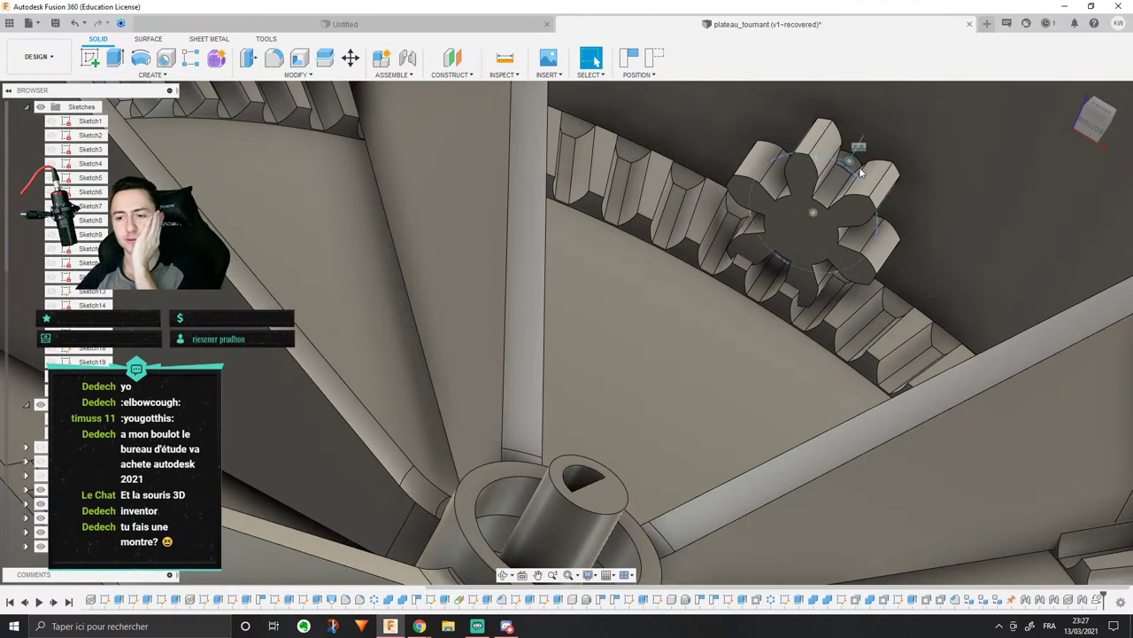
drag(853, 172, 926, 310)
Step: Turn the manivelle again from the outside to check how fast the plateau and tournevis rotate
scroll(820, 279, down, 3)
scroll(789, 242, down, 2)
shift+middle_drag(797, 225, 903, 165)
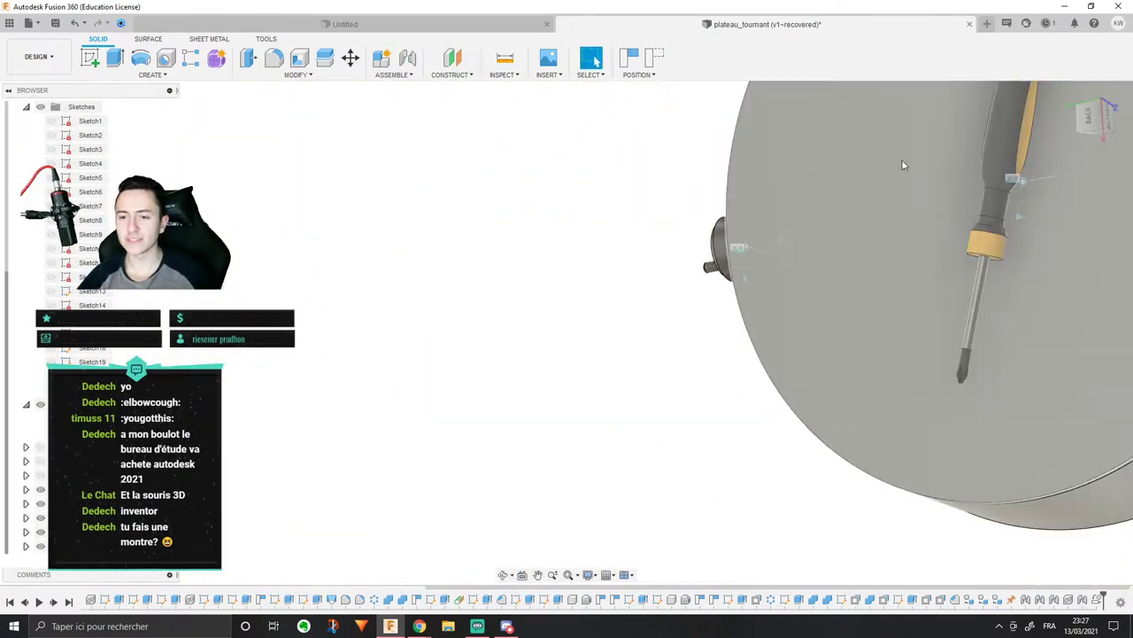
middle_drag(933, 240, 748, 274)
drag(699, 410, 713, 453)
shift+middle_drag(714, 325, 743, 345)
scroll(762, 354, up, 4)
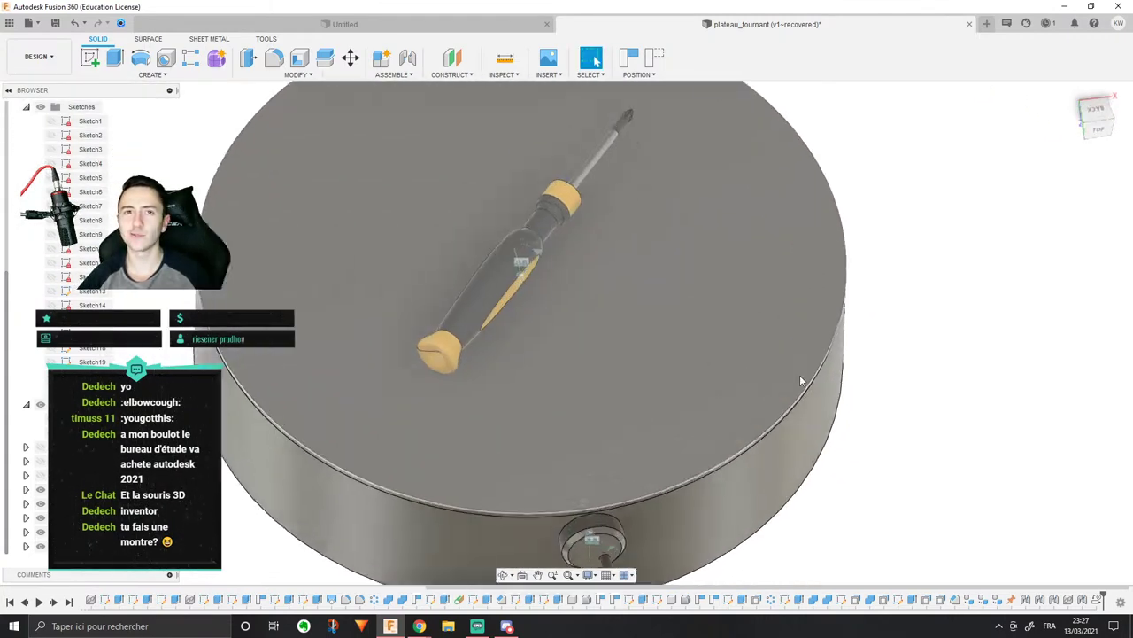
middle_drag(799, 380, 814, 307)
scroll(815, 327, up, 2)
middle_drag(635, 533, 635, 504)
drag(635, 504, 672, 480)
scroll(652, 515, down, 3)
scroll(736, 448, down, 3)
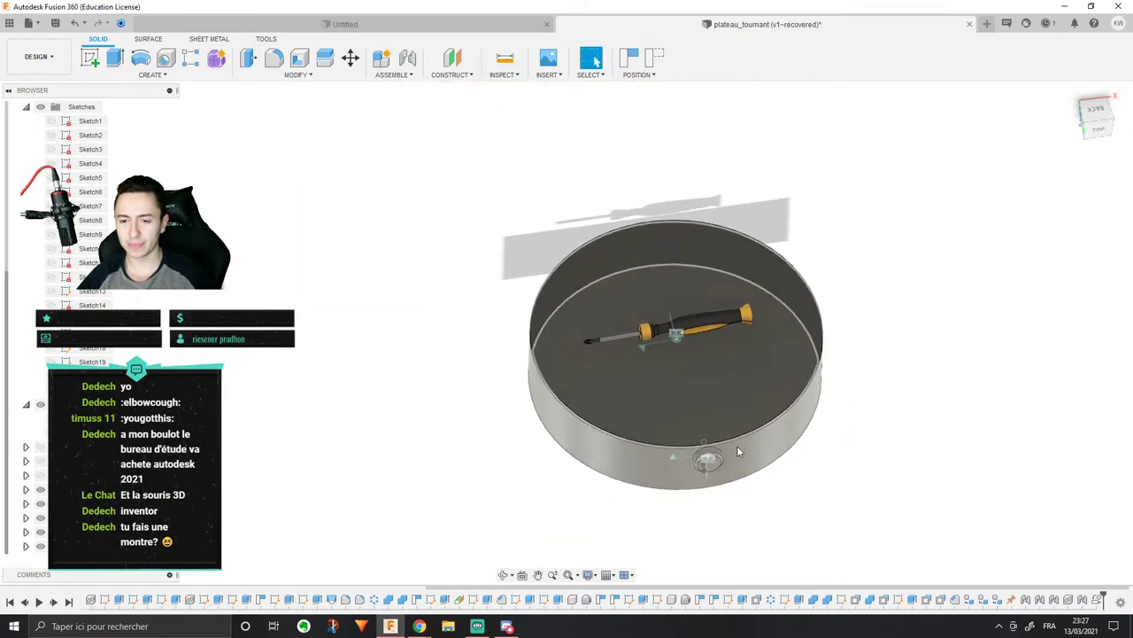
Step: Examine the underside of the turntable around the central hub, the ribs and the plateau's ring of teeth
shift+middle_drag(737, 448, 681, 402)
scroll(684, 384, up, 5)
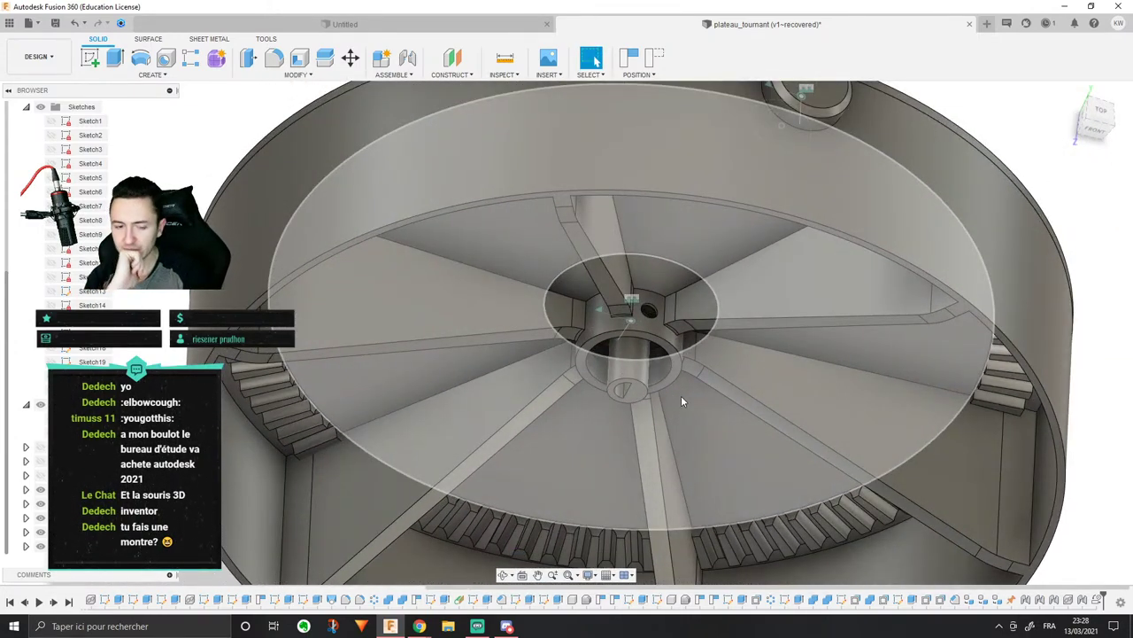
scroll(658, 375, up, 2)
scroll(647, 372, down, 3)
shift+middle_drag(648, 372, 662, 325)
scroll(662, 325, down, 1)
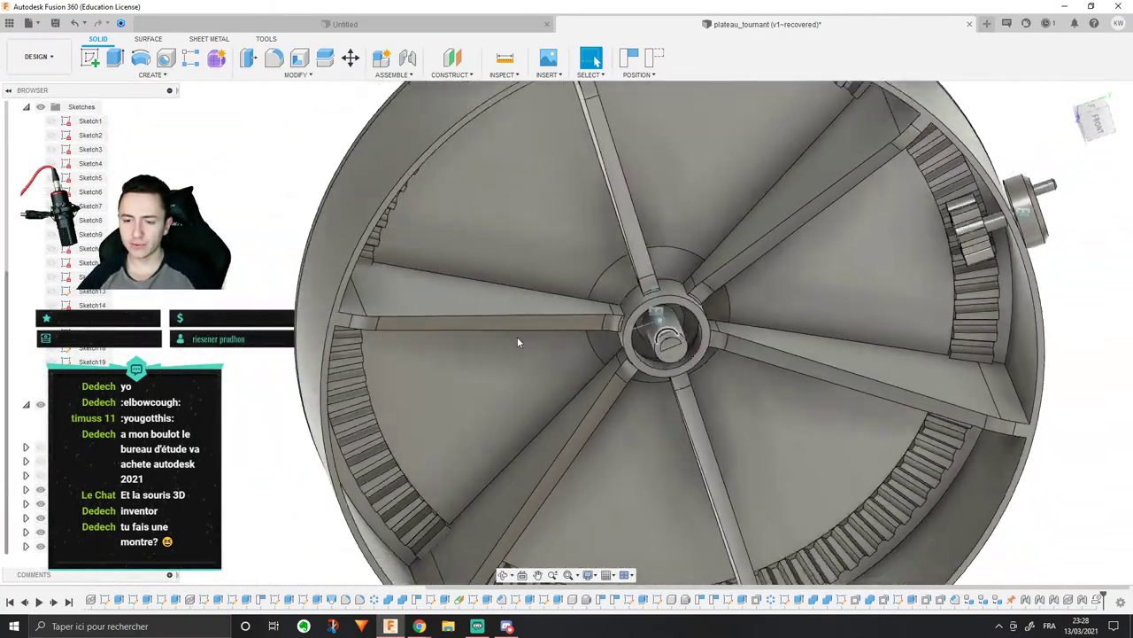
scroll(580, 331, down, 1)
scroll(329, 354, up, 2)
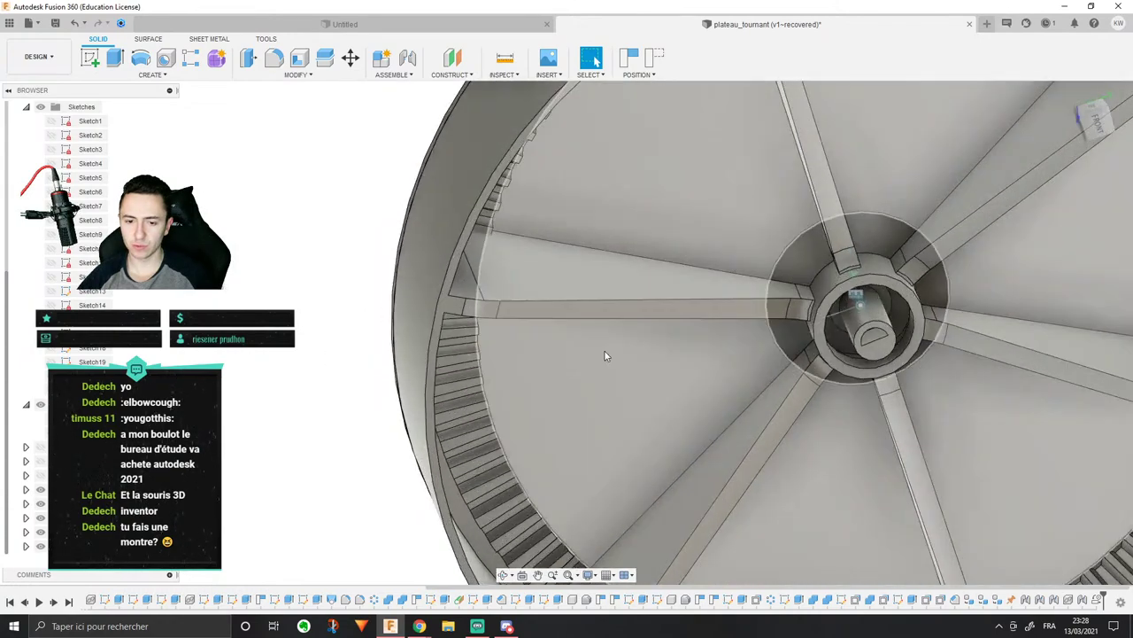
middle_drag(605, 351, 449, 365)
scroll(448, 365, down, 2)
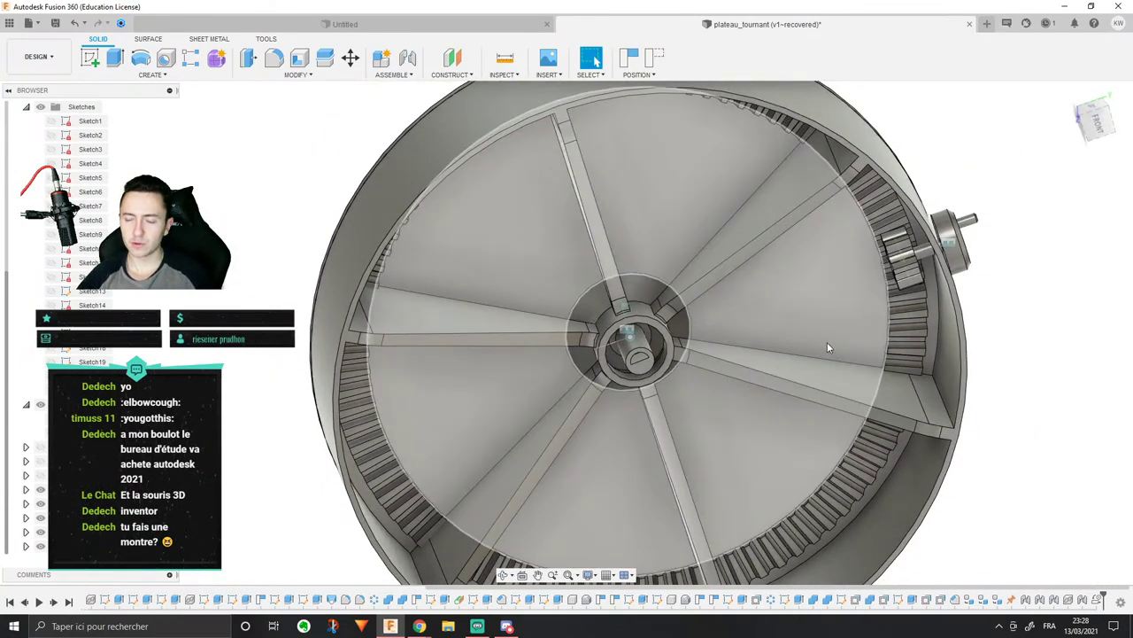
scroll(823, 339, up, 5)
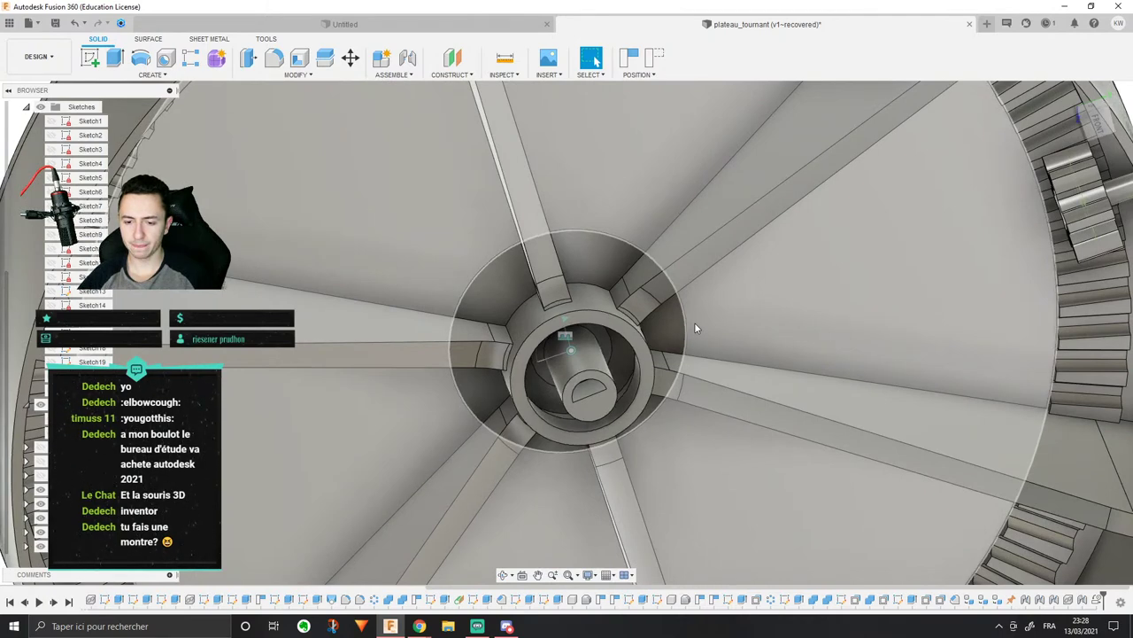
Step: Rotate the plateau and the manivelle from the outside to check how their linked motion turns the tournevis
scroll(693, 322, down, 3)
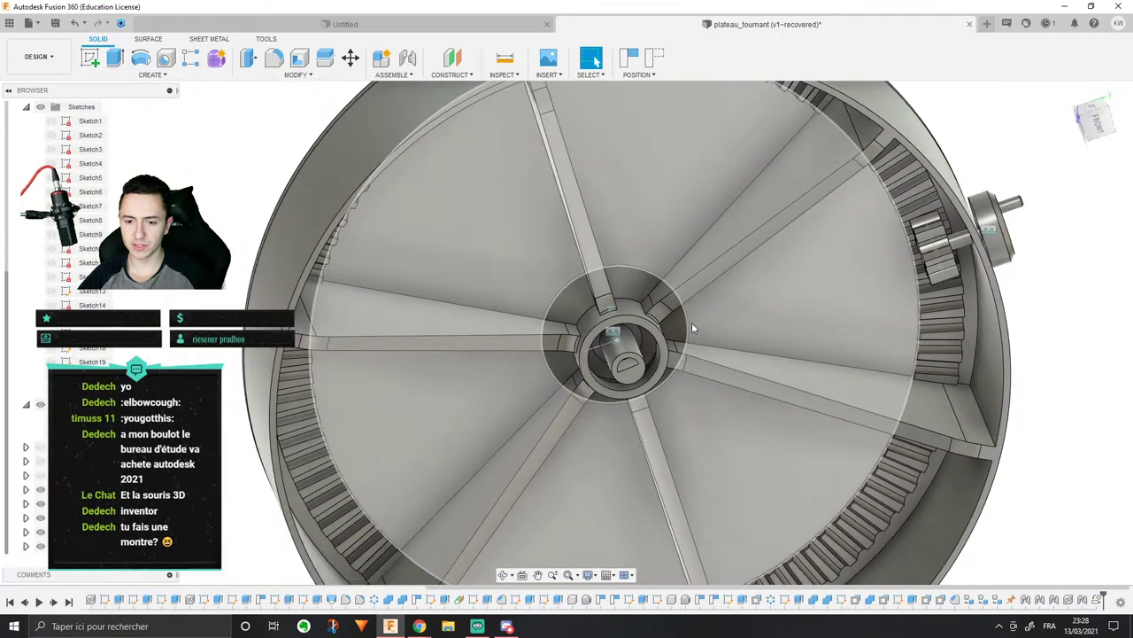
scroll(691, 307, down, 1)
shift+middle_drag(690, 314, 680, 424)
shift+middle_drag(987, 303, 897, 309)
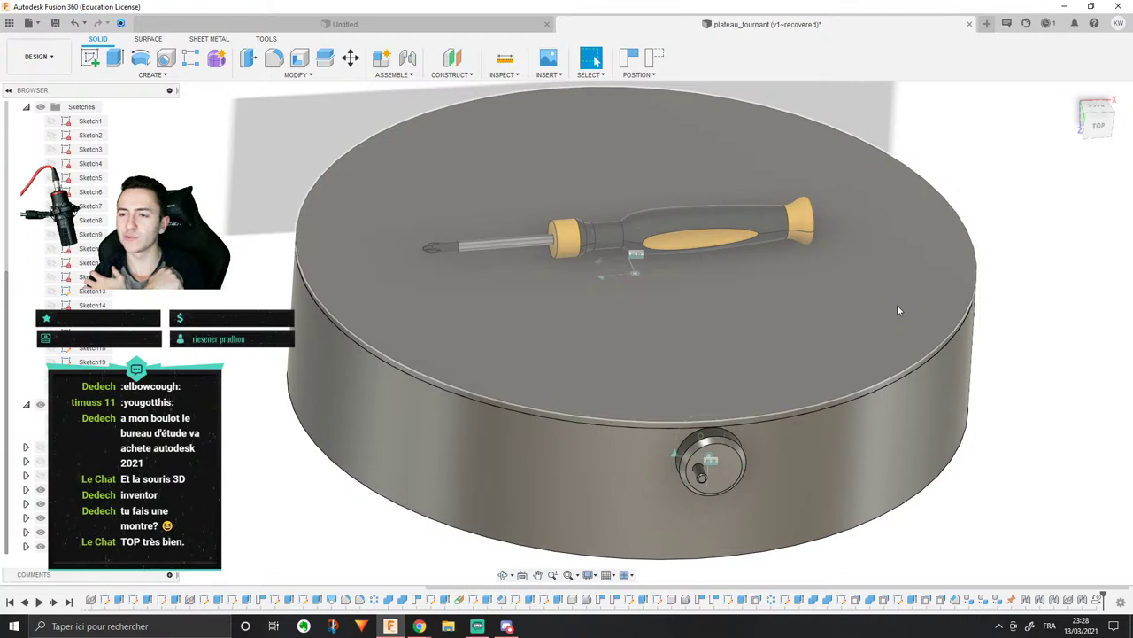
middle_drag(988, 442, 960, 351)
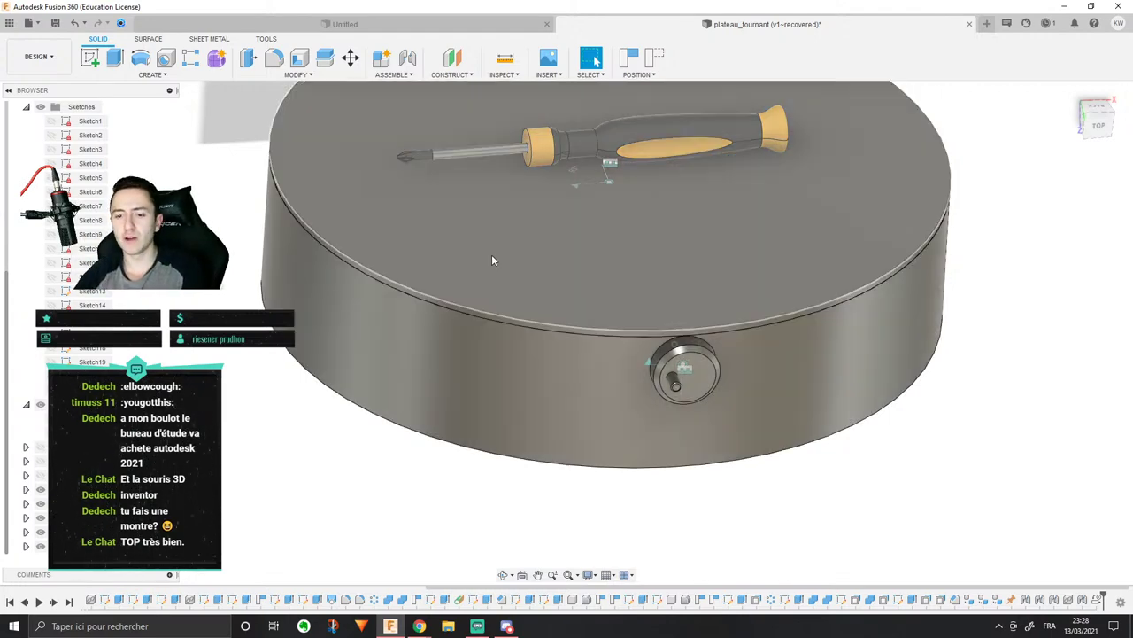
drag(492, 258, 846, 173)
middle_drag(633, 255, 615, 317)
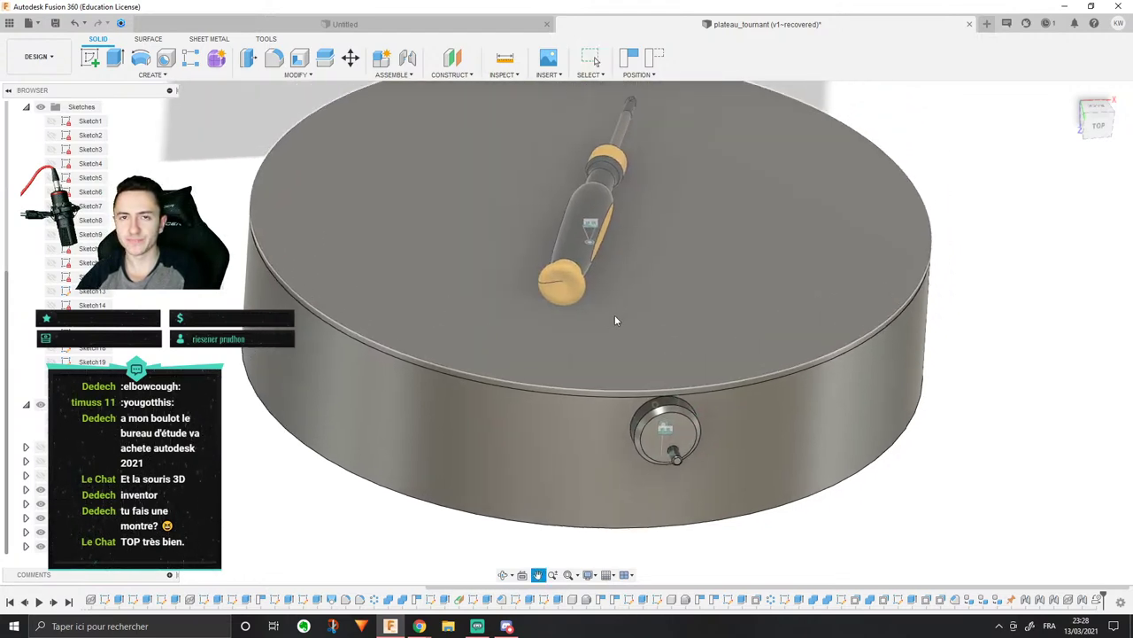
scroll(611, 317, down, 2)
drag(396, 227, 652, 287)
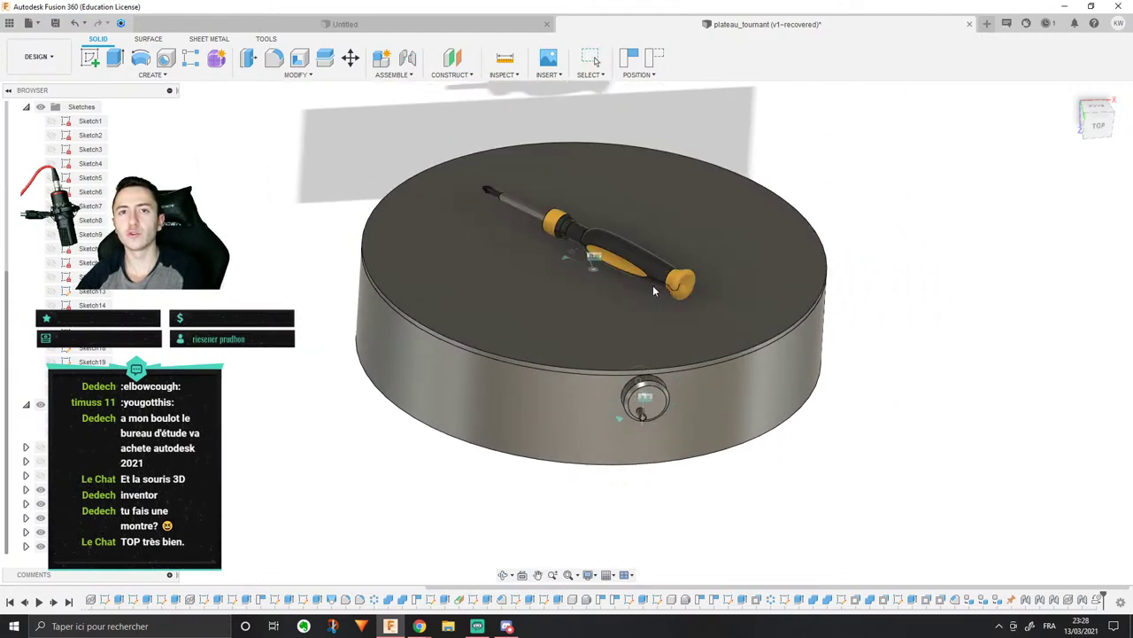
scroll(686, 327, up, 3)
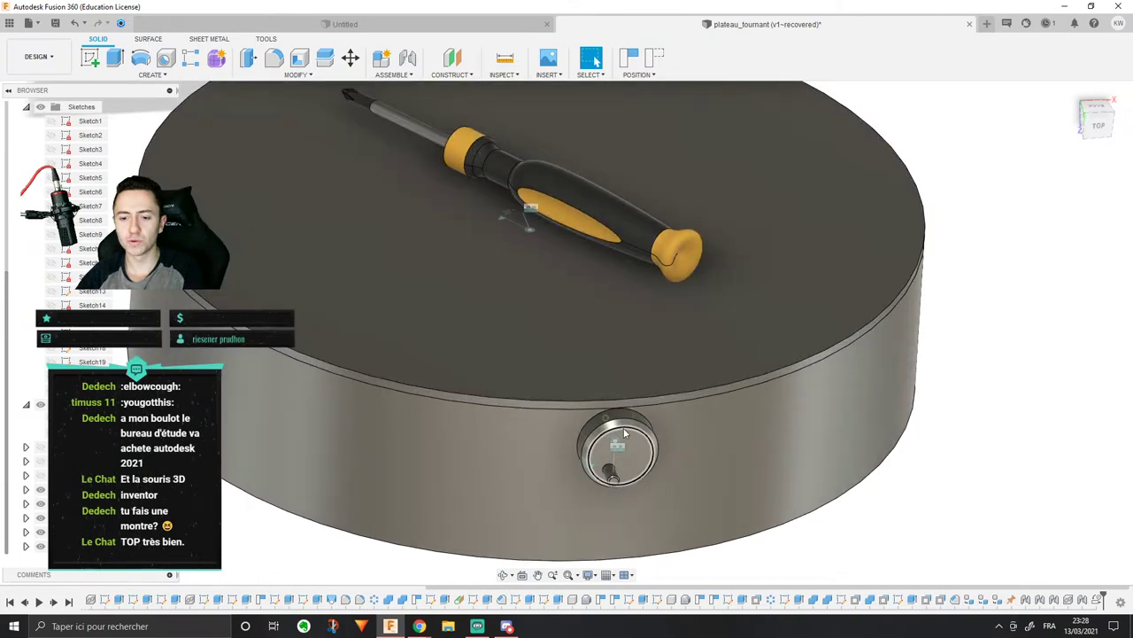
drag(624, 427, 726, 394)
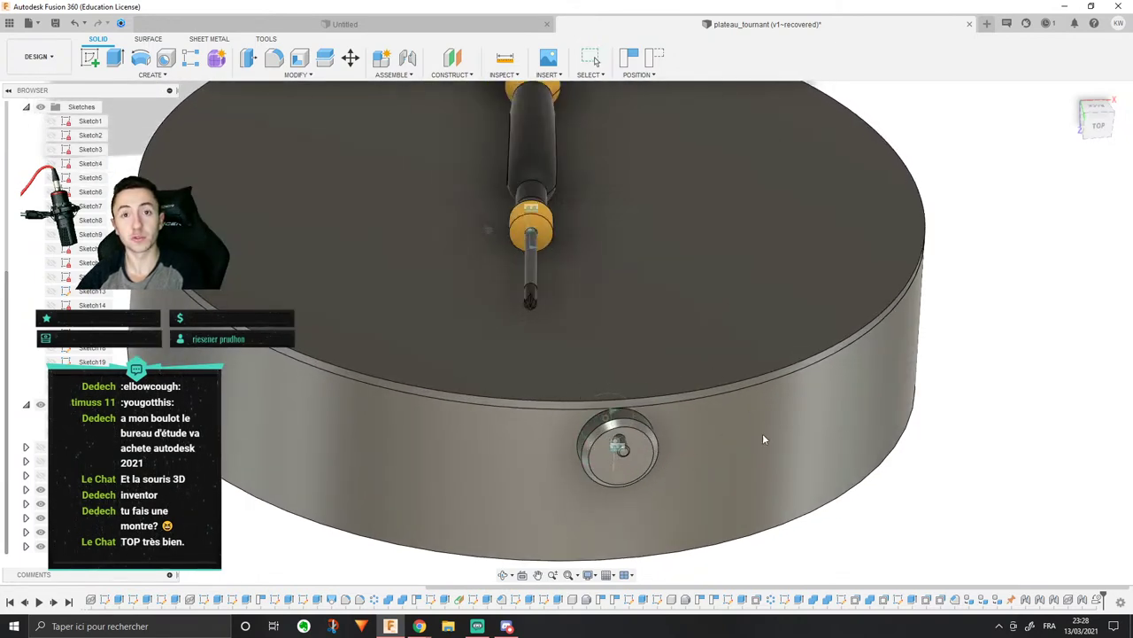
key(Escape)
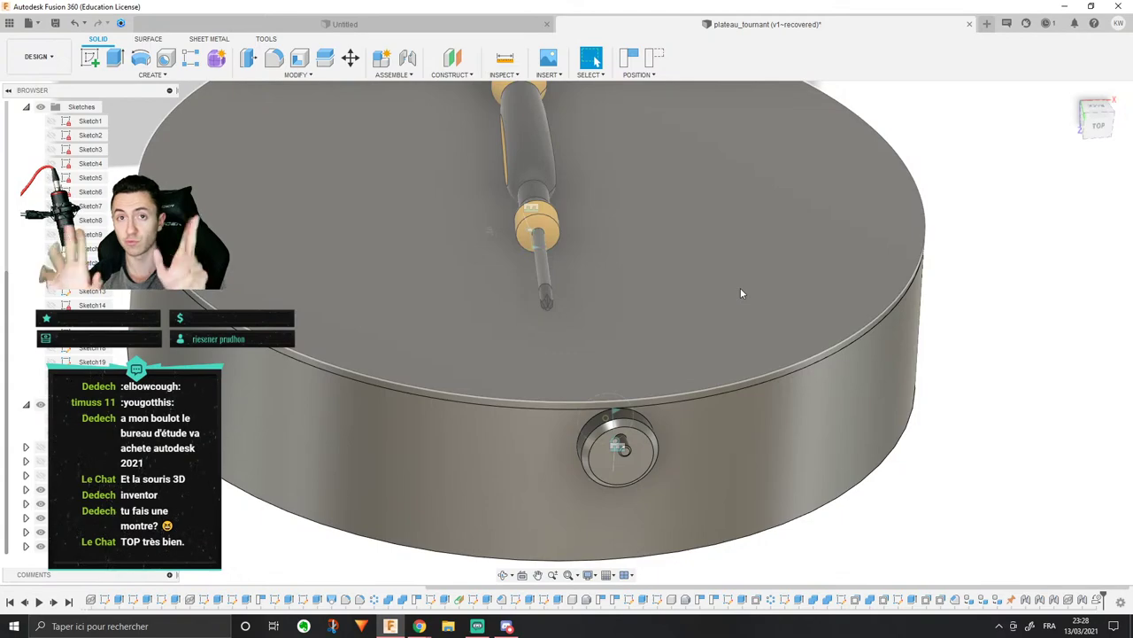
Step: Examine the small gear, the plateau's ring of teeth and the support ribs from underneath for clearance between them
shift+middle_drag(741, 289, 419, 511)
middle_drag(631, 355, 658, 87)
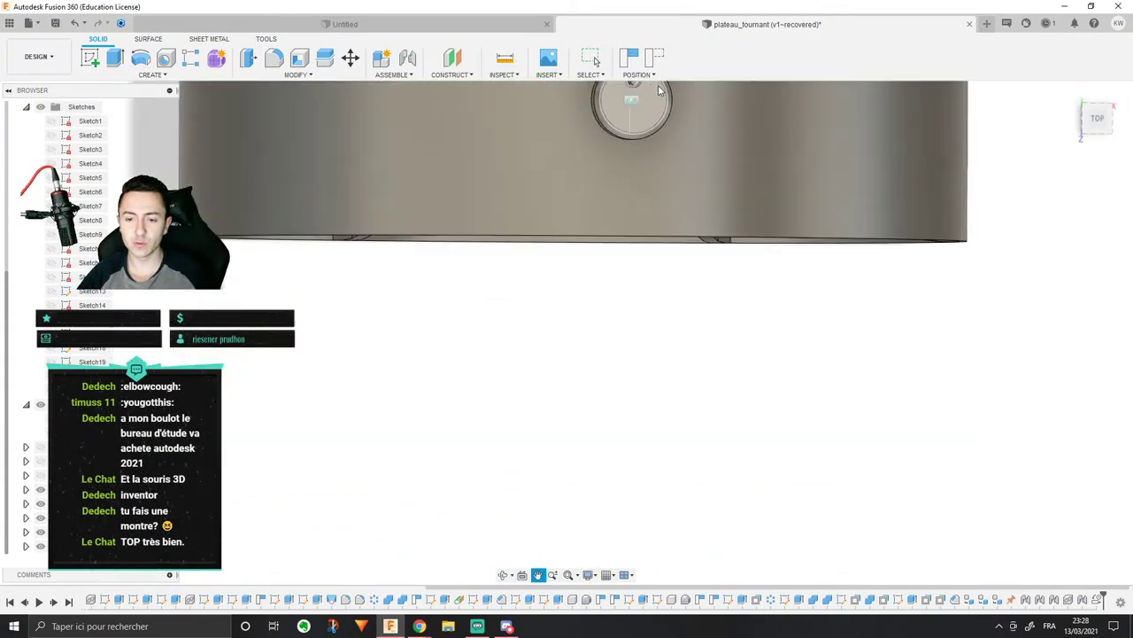
shift+middle_drag(654, 372, 657, 153)
middle_drag(634, 282, 628, 147)
shift+middle_drag(623, 238, 626, 321)
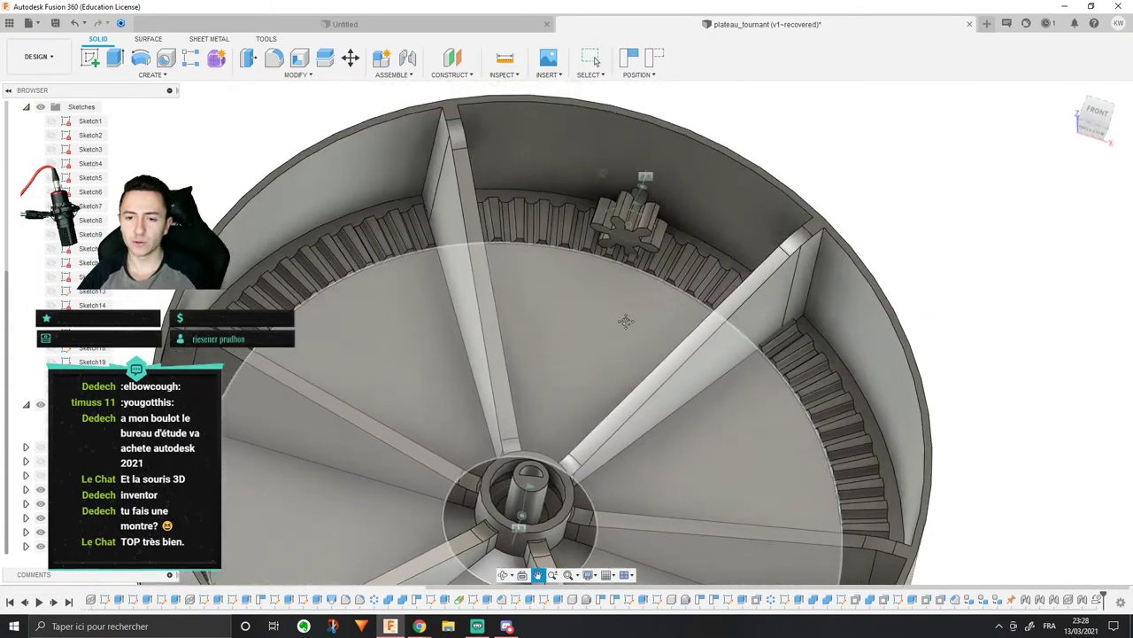
scroll(637, 203, up, 5)
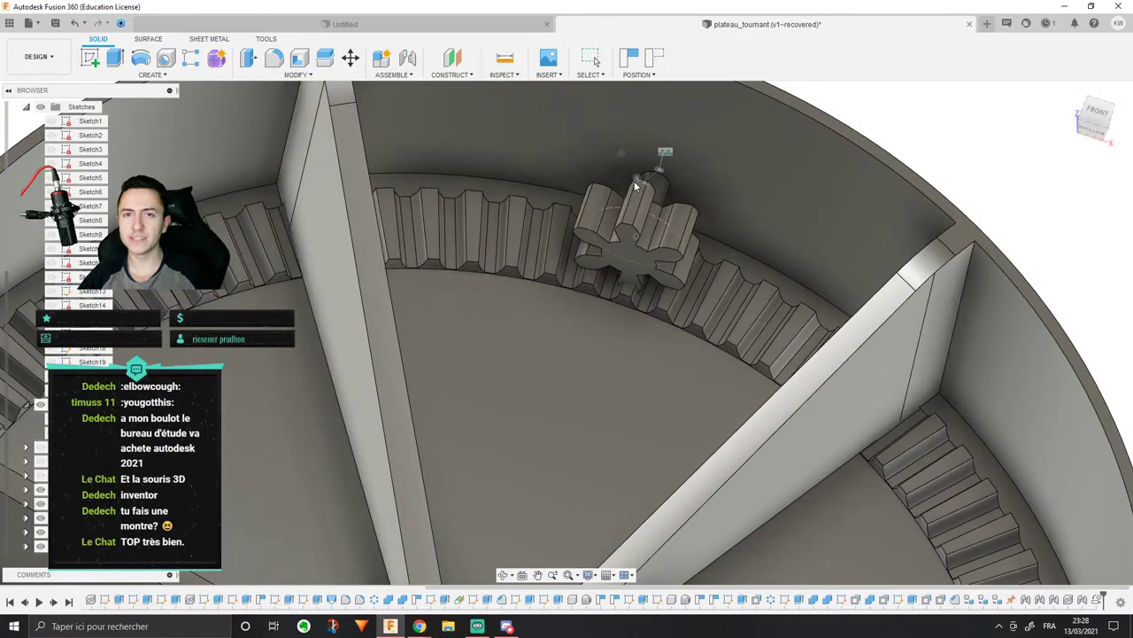
middle_drag(597, 493, 574, 179)
scroll(502, 325, down, 3)
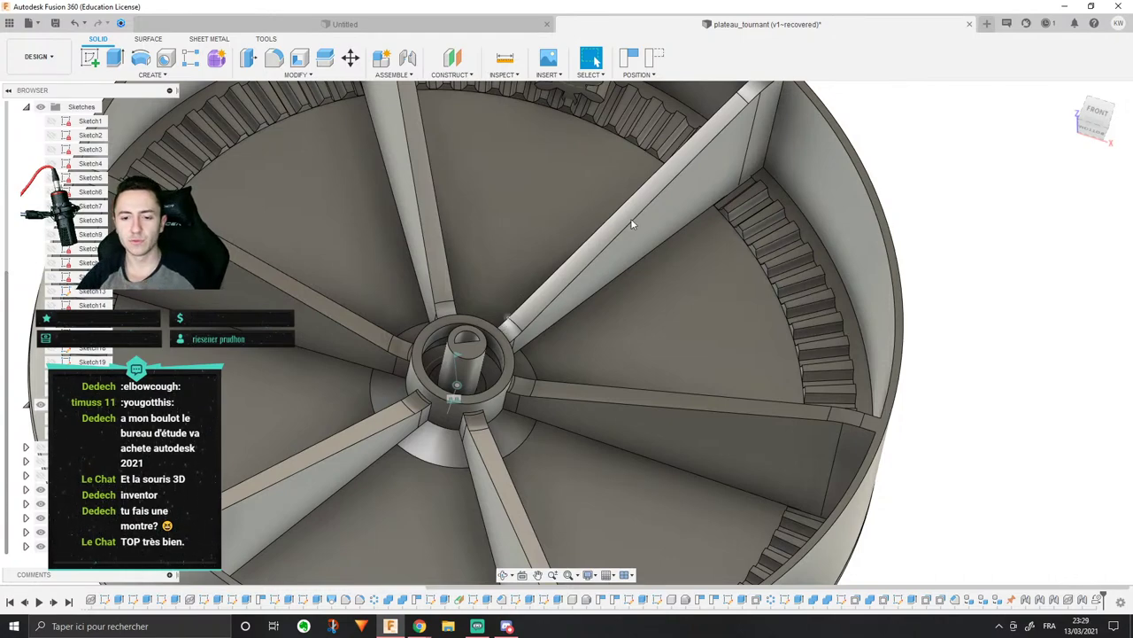
shift+middle_drag(632, 224, 525, 358)
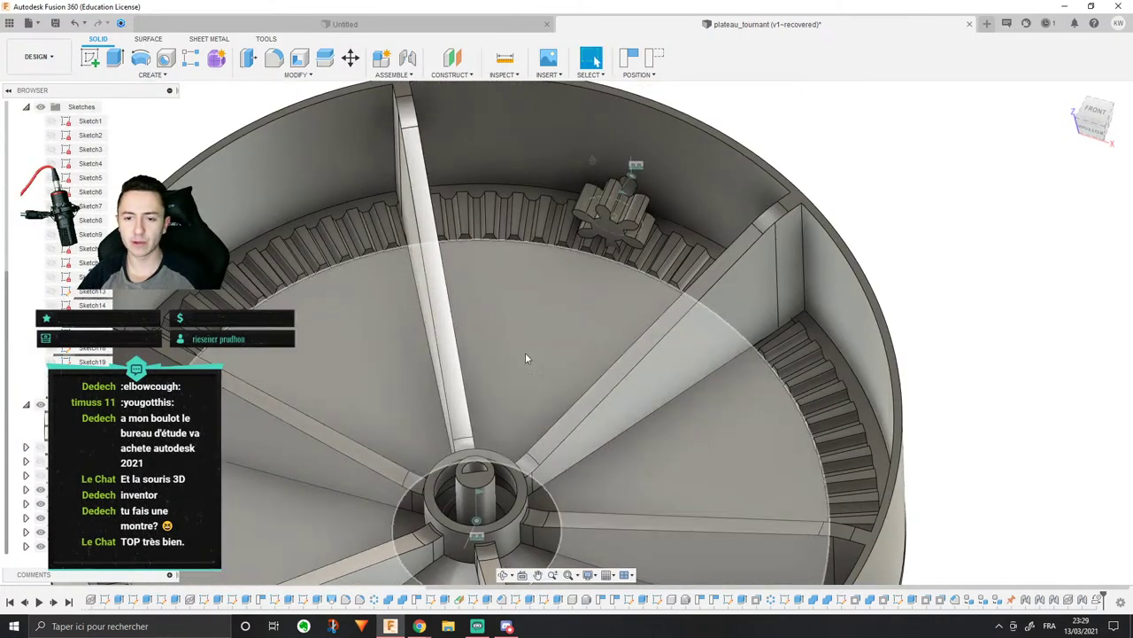
scroll(379, 179, up, 5)
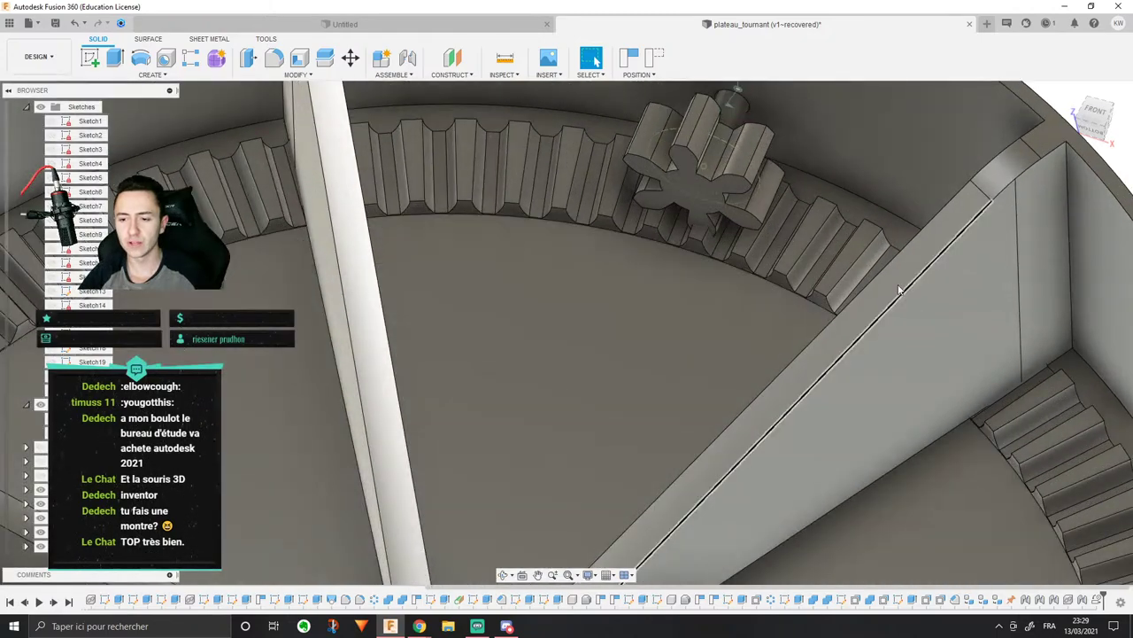
scroll(746, 285, down, 3)
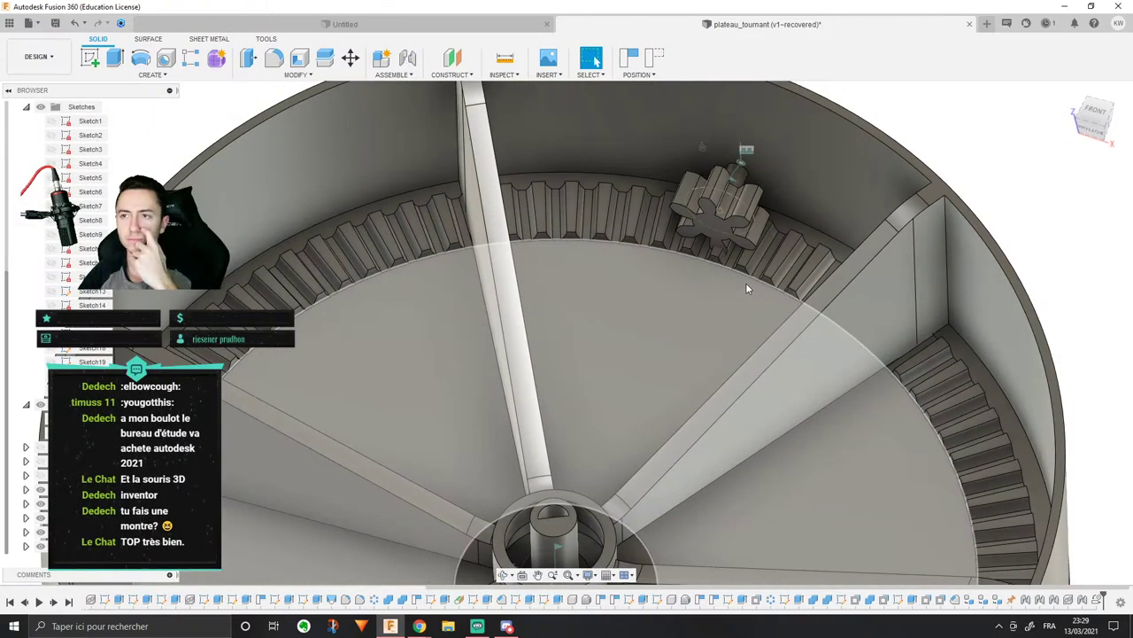
Step: Inspect the central hub from below and show the hidden cylindrical component with mounting ears beneath it
middle_drag(704, 215, 664, 162)
shift+middle_drag(656, 393, 711, 185)
scroll(602, 243, up, 3)
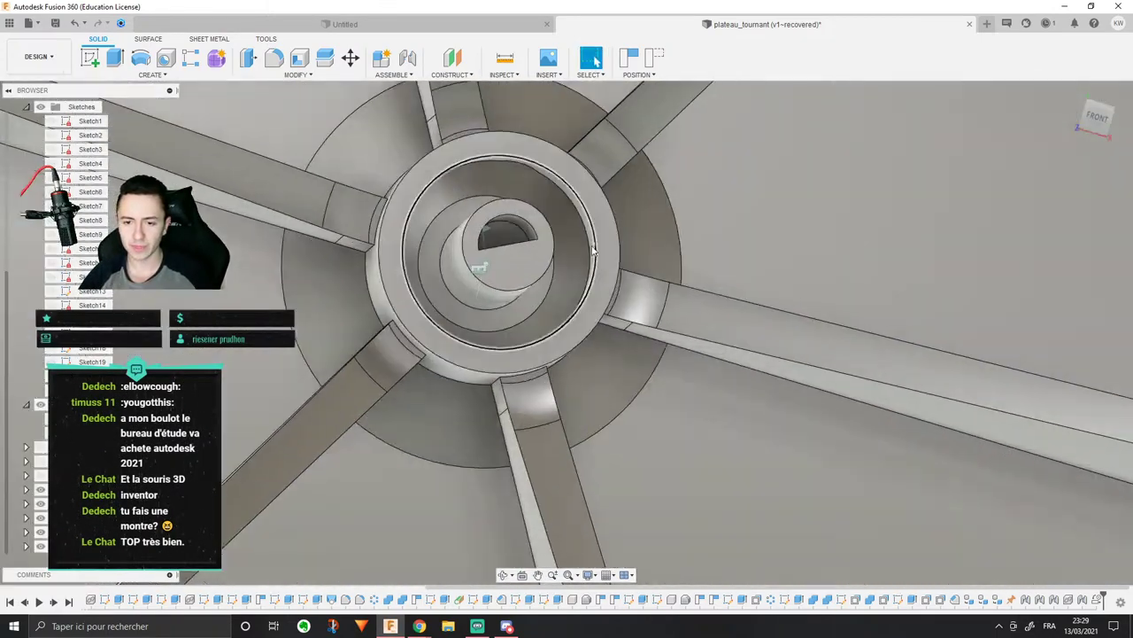
scroll(594, 252, down, 6)
shift+middle_drag(593, 252, 522, 306)
scroll(263, 422, down, 3)
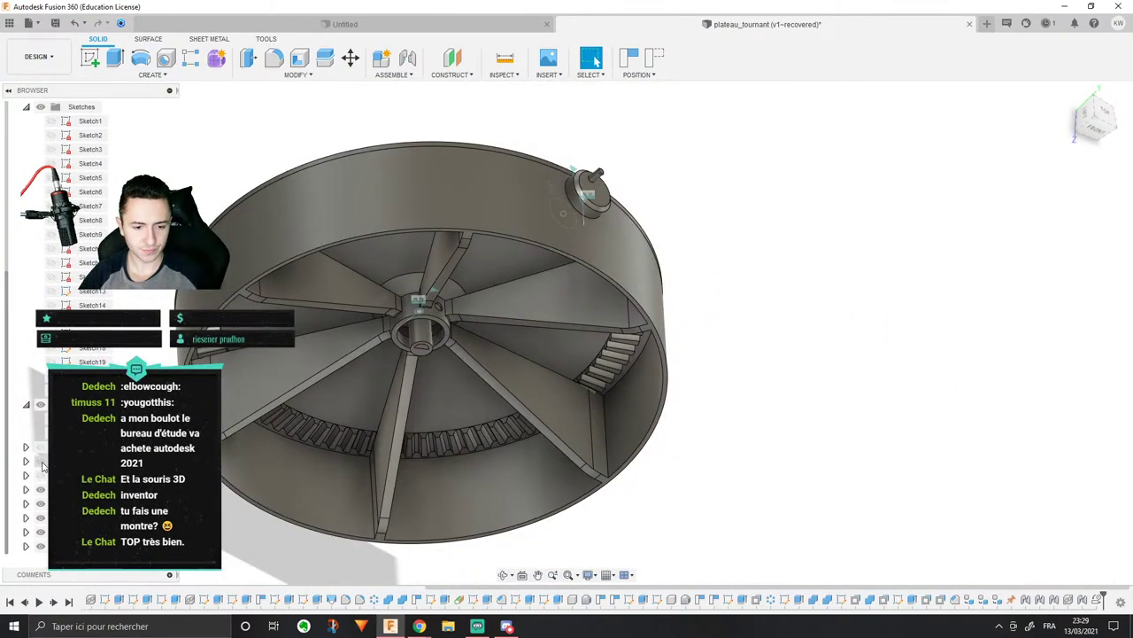
shift+middle_drag(42, 467, 542, 456)
Step: Switch to Discord and look through the live replays channel and the models shared in liens-modeles-tuto
click(507, 626)
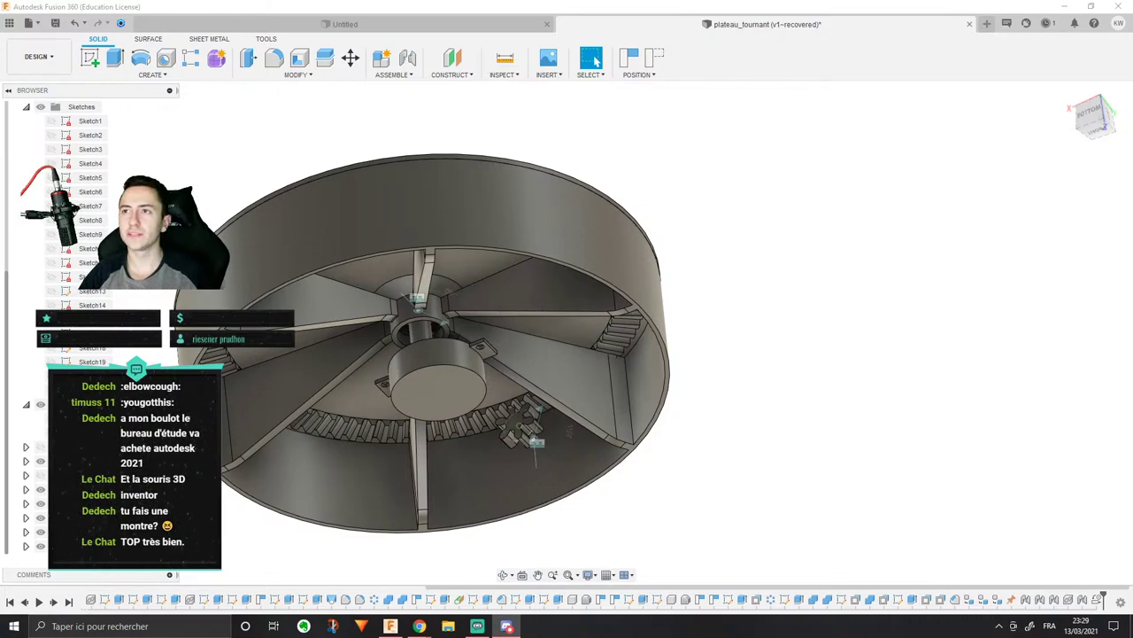
drag(921, 0, 885, 0)
click(100, 135)
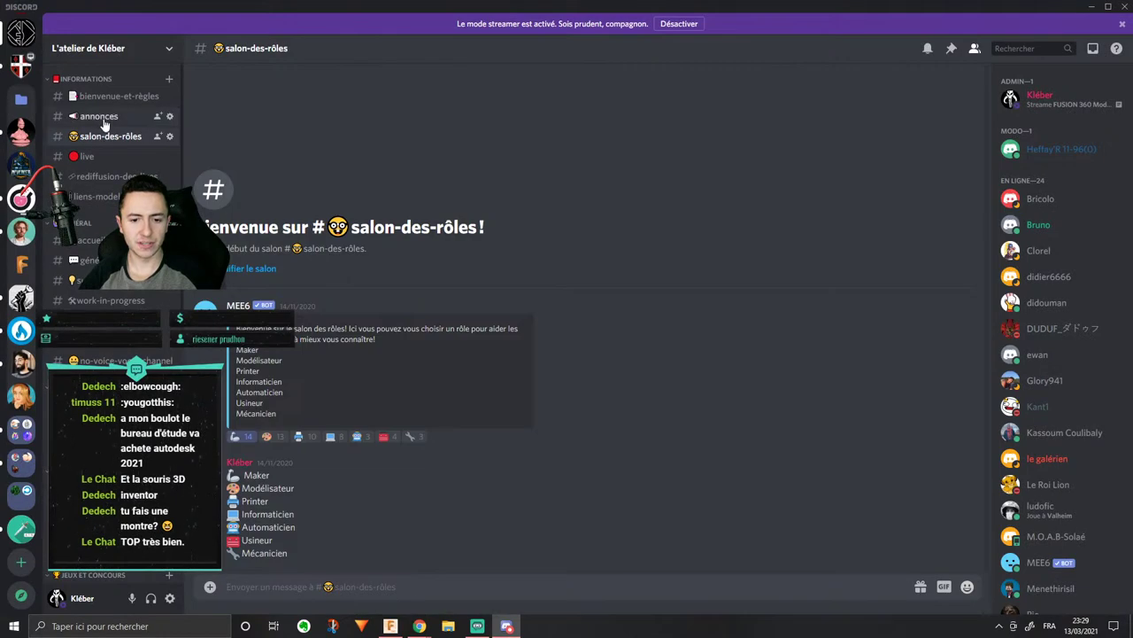
click(100, 177)
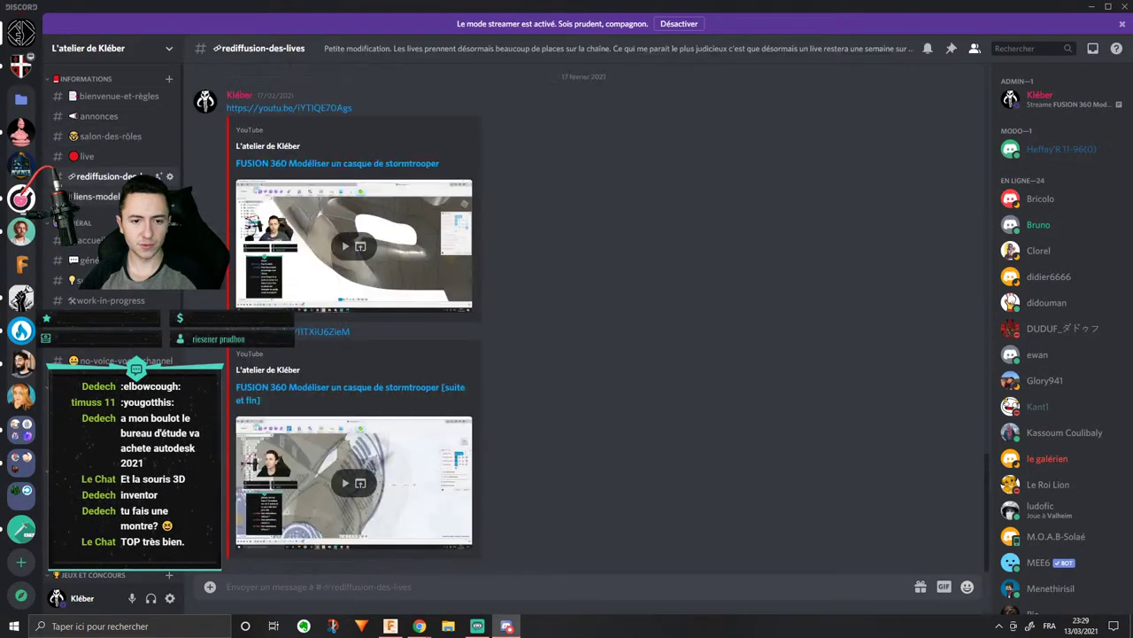
click(97, 196)
scroll(298, 345, up, 10)
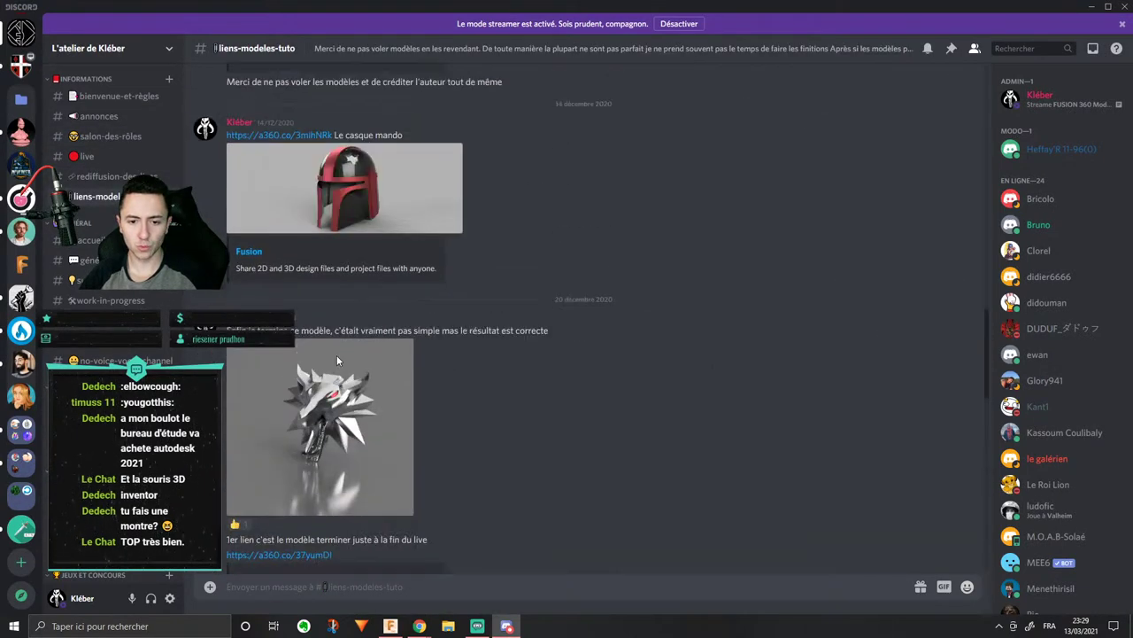
scroll(337, 356, down, 5)
scroll(331, 356, up, 3)
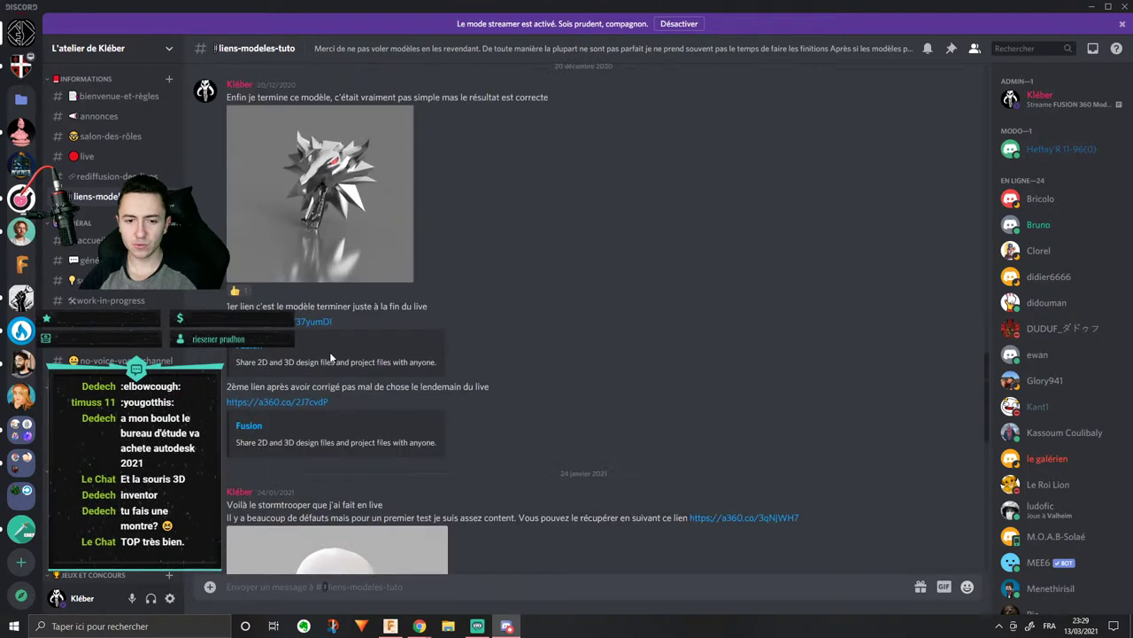
scroll(405, 179, up, 15)
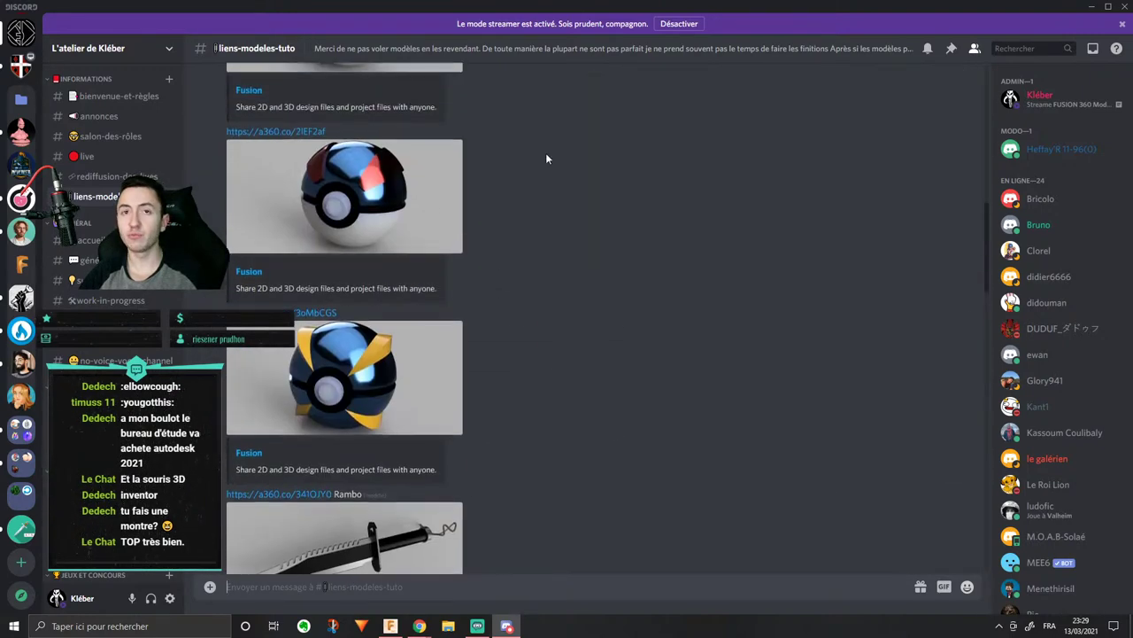
scroll(539, 210, down, 15)
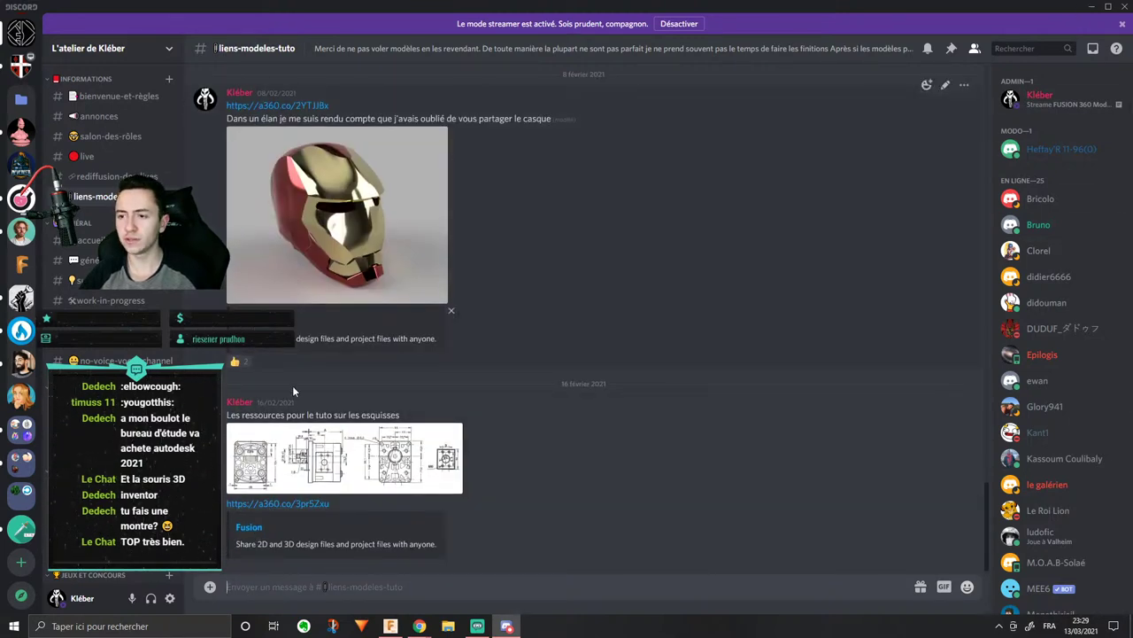
Step: Generate and copy a server invitation link with unlimited uses (Illimité) and no expiry (Jamais), then return to Fusion 360
right_click(147, 358)
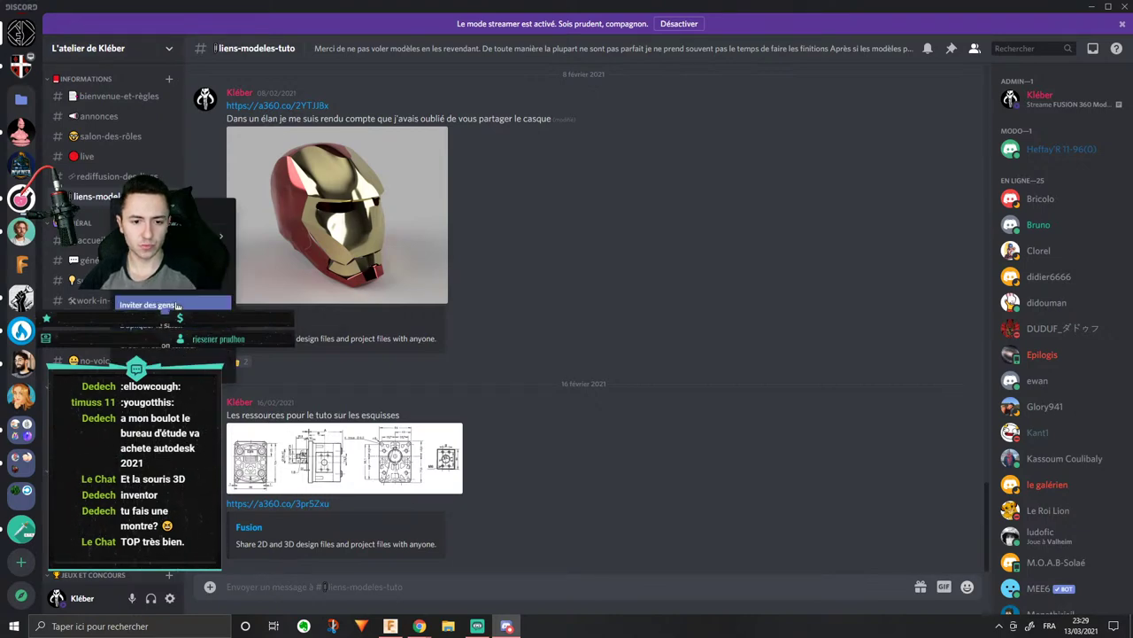
click(147, 305)
click(609, 413)
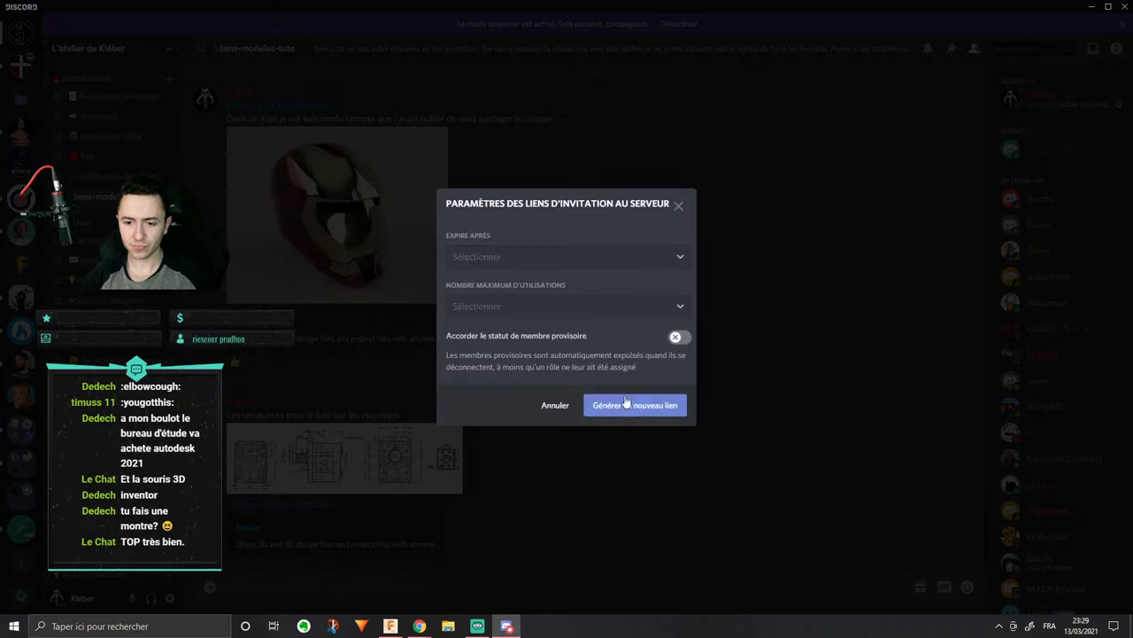
click(652, 310)
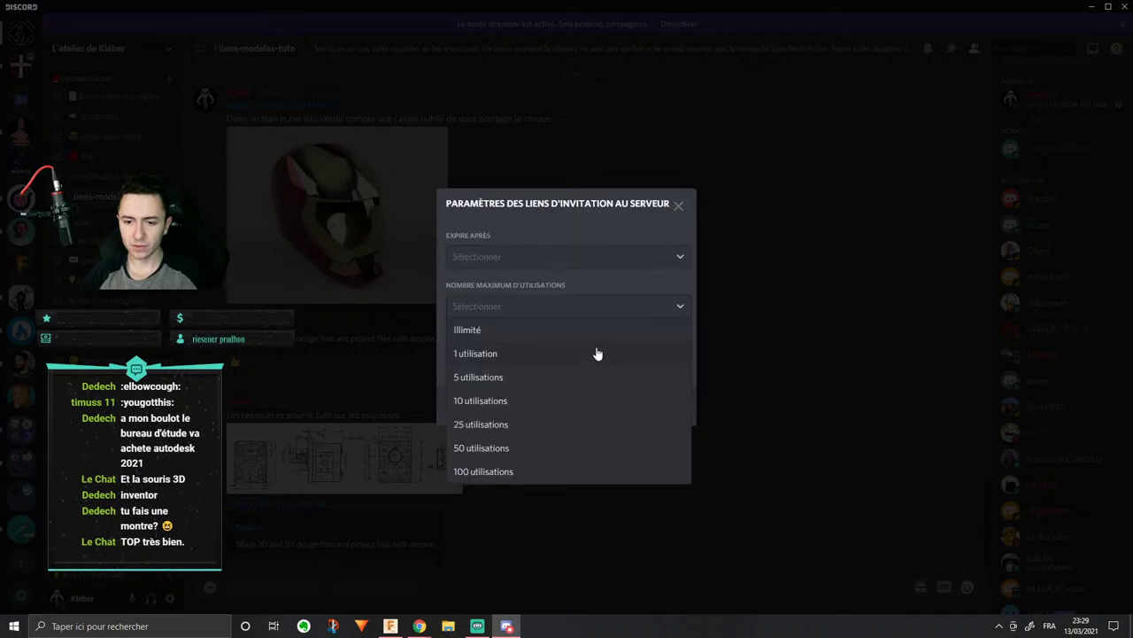
click(479, 333)
click(495, 256)
click(505, 258)
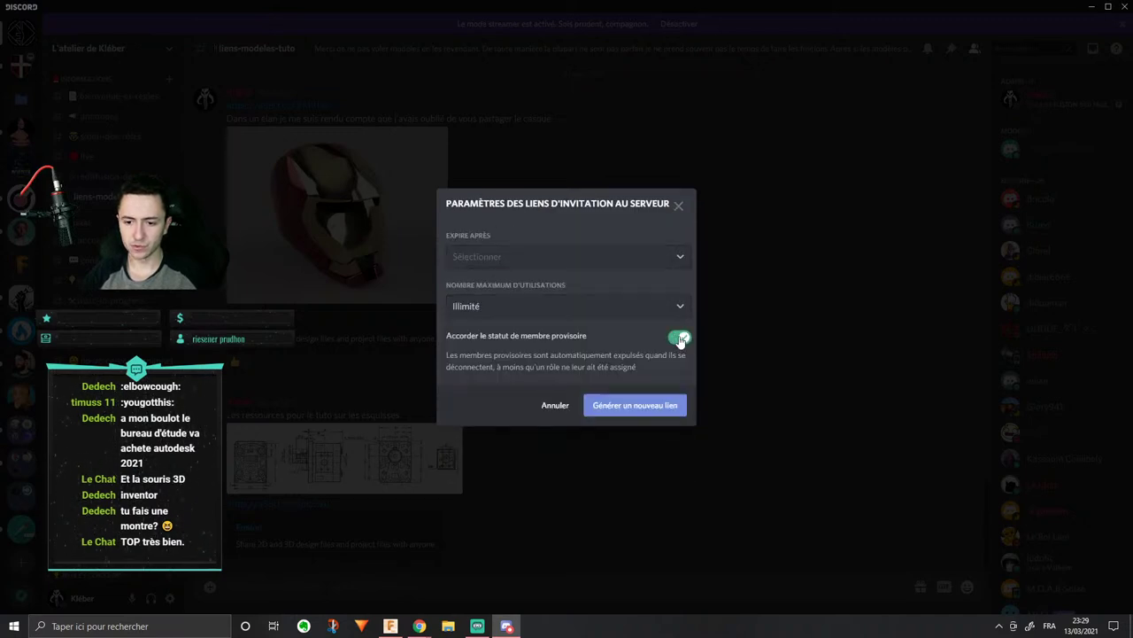
click(593, 258)
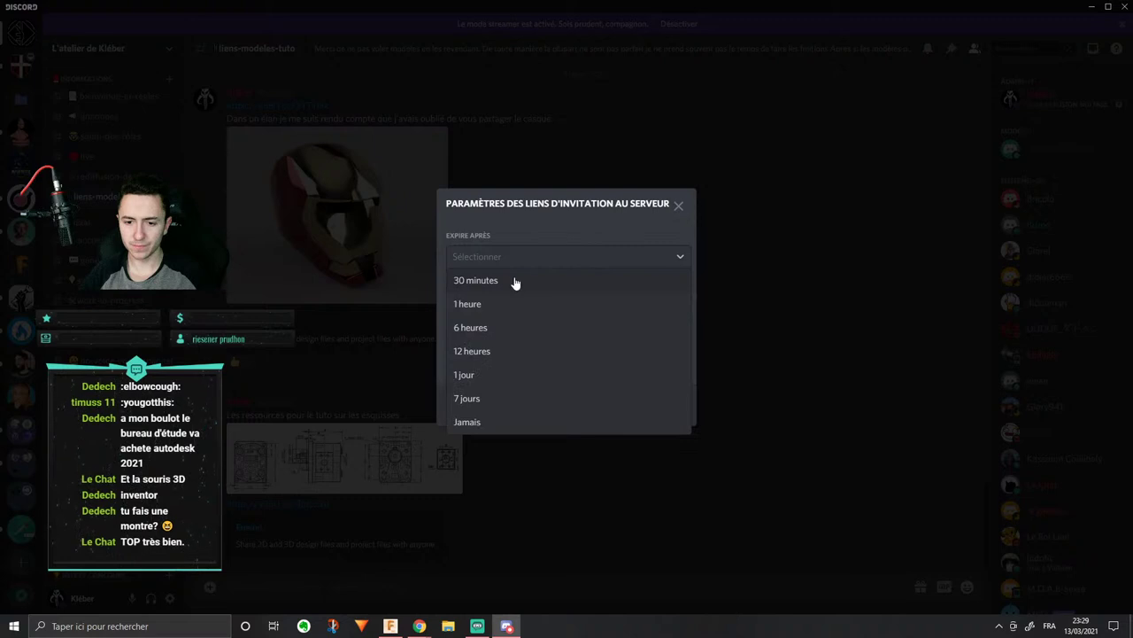
click(505, 422)
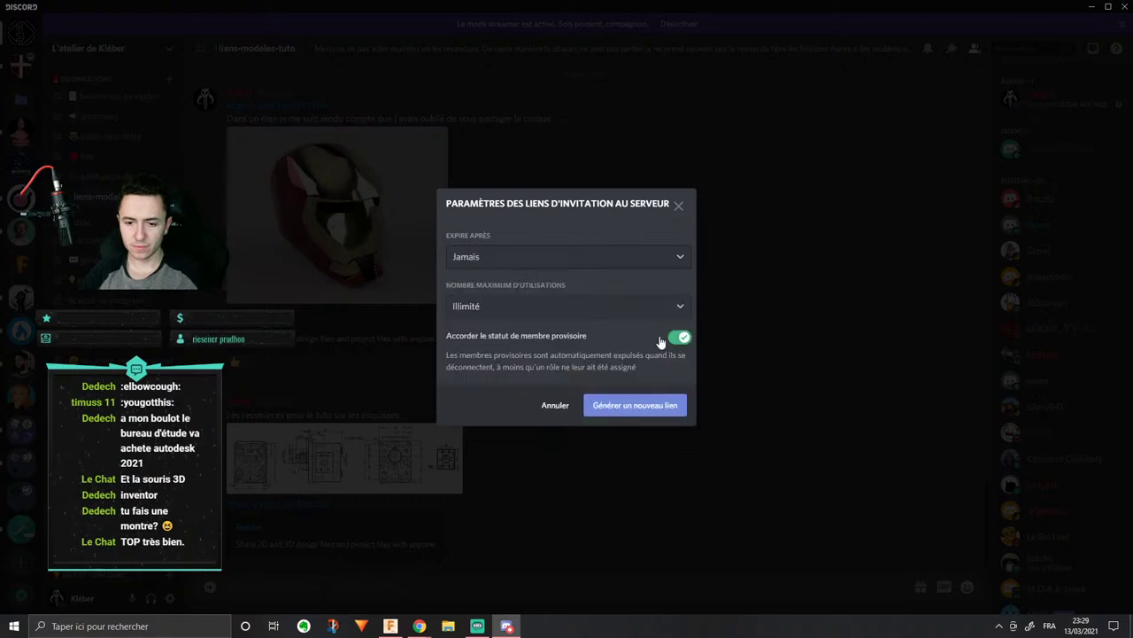
click(653, 406)
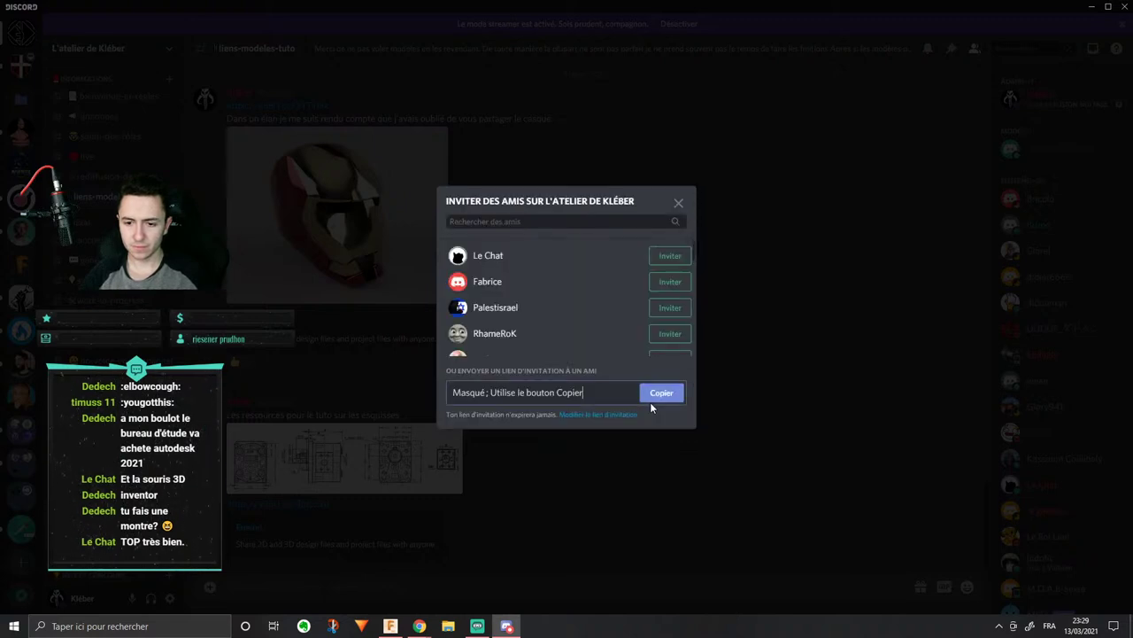
click(819, 309)
click(1089, 11)
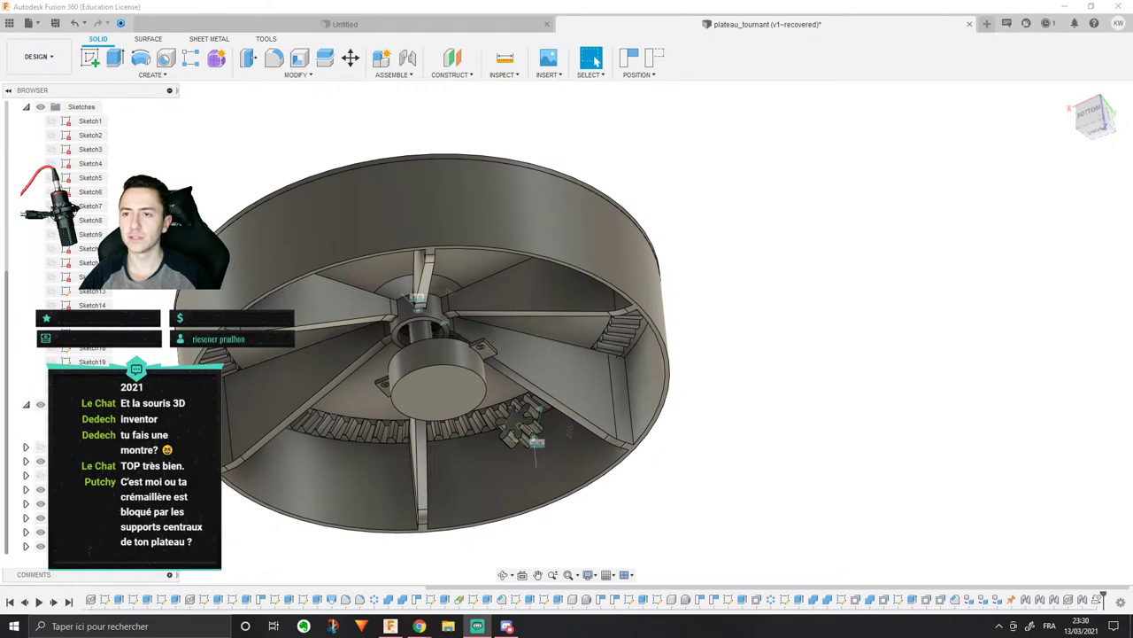
Step: Switch back to Discord and send the copied server invitation link in the général channel
click(507, 626)
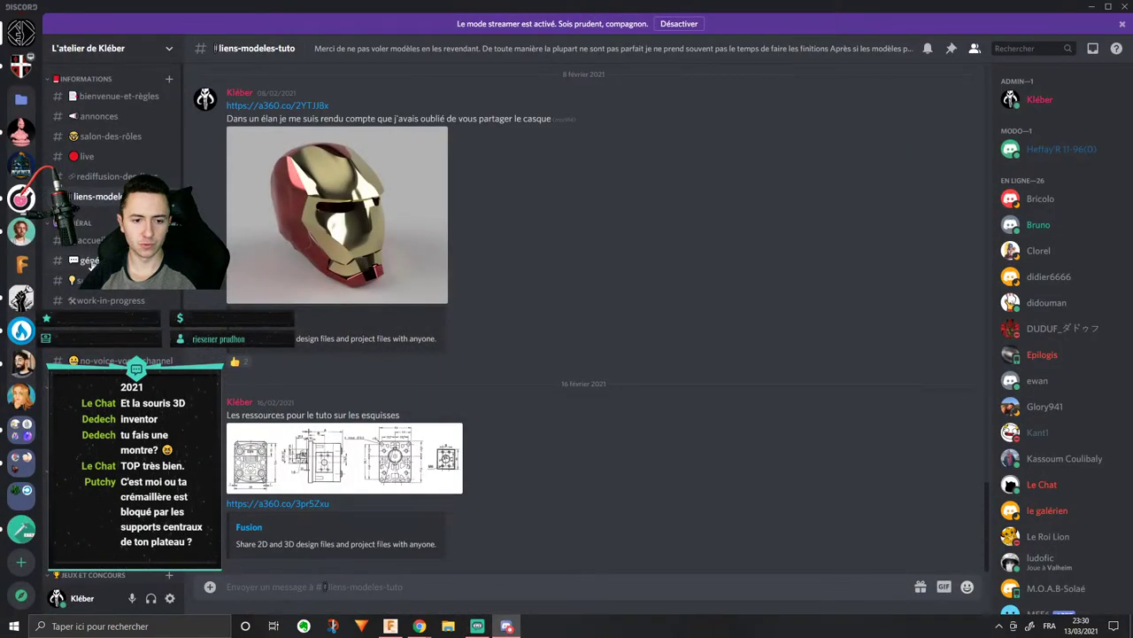
click(89, 260)
right_click(352, 576)
click(379, 560)
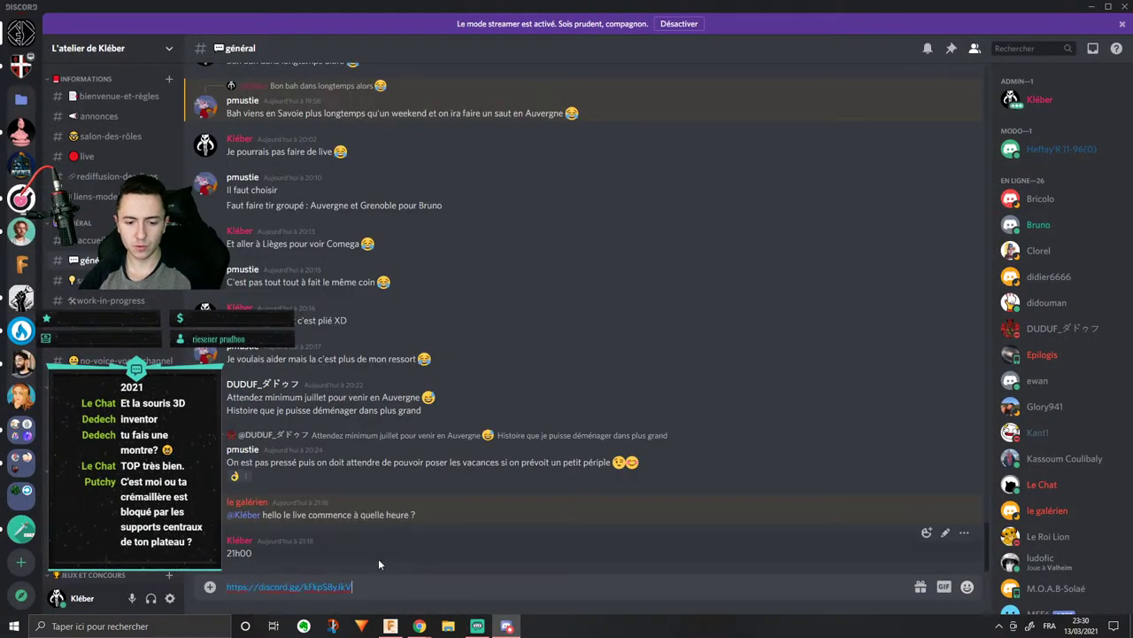
key(Return)
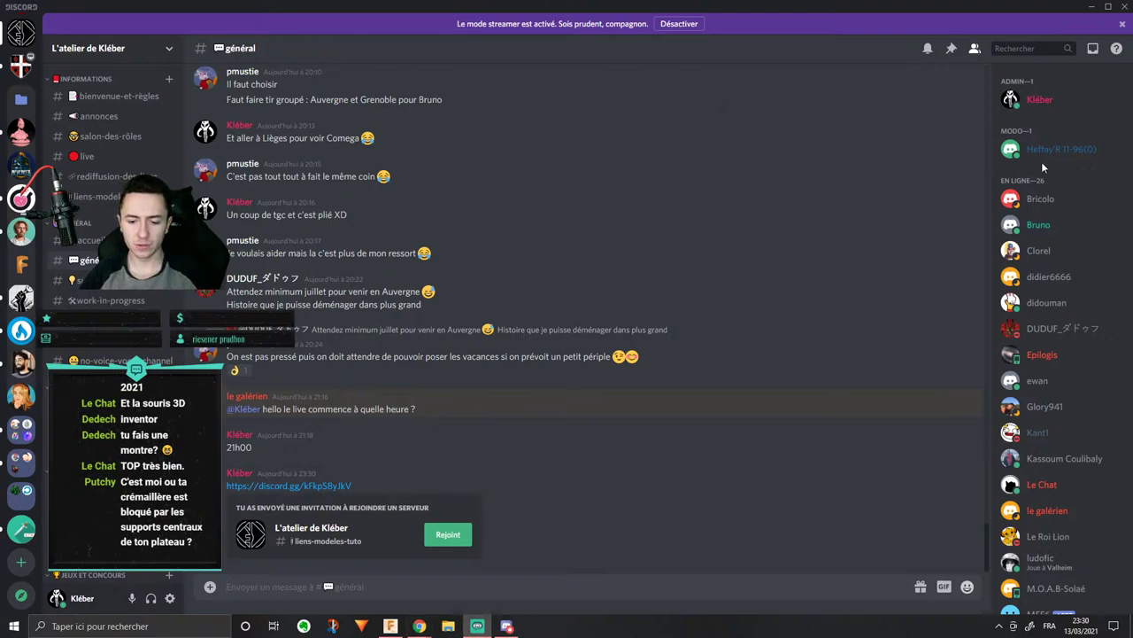
Step: Return to Fusion 360 and examine where the gear rack collides with the frame's six ribs
click(1091, 8)
shift+middle_drag(939, 329, 872, 288)
scroll(902, 232, up, 3)
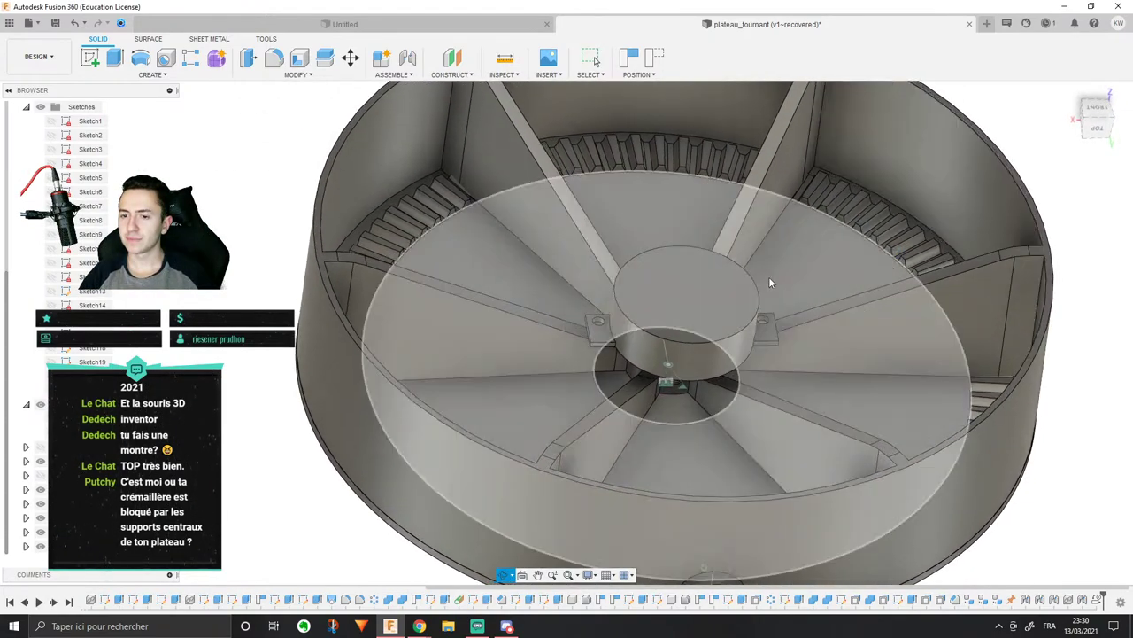
scroll(475, 251, up, 3)
middle_drag(462, 113, 646, 356)
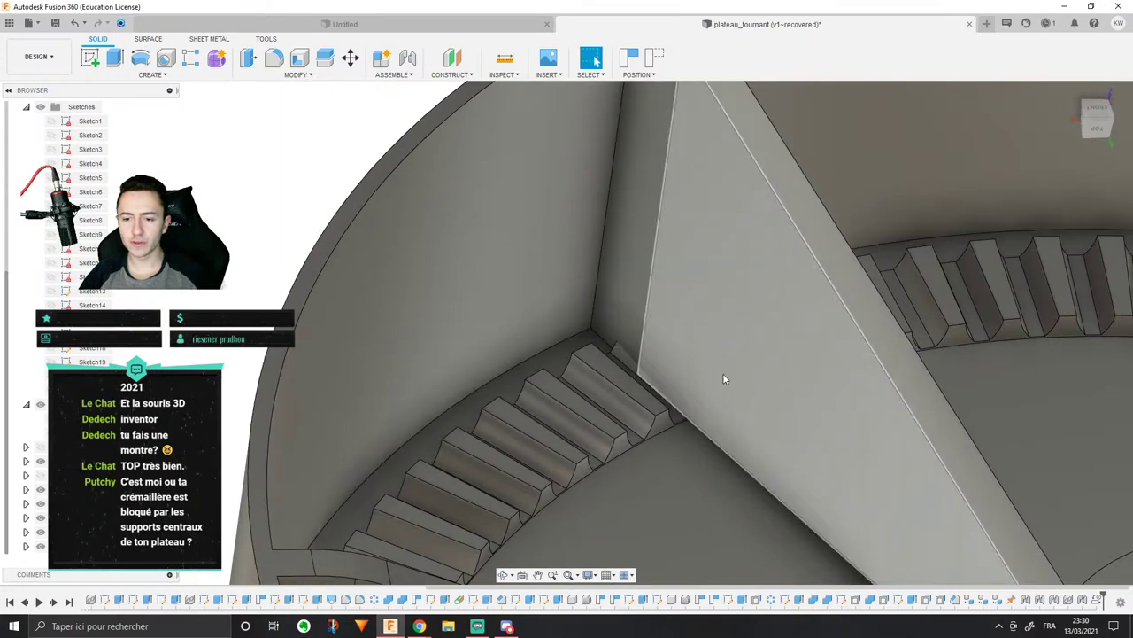
scroll(737, 362, down, 3)
shift+middle_drag(737, 360, 779, 359)
scroll(770, 359, down, 2)
Step: Start a sketch on the vertical origin plane through the turntable's centre, answering the prompt about moved components
click(86, 60)
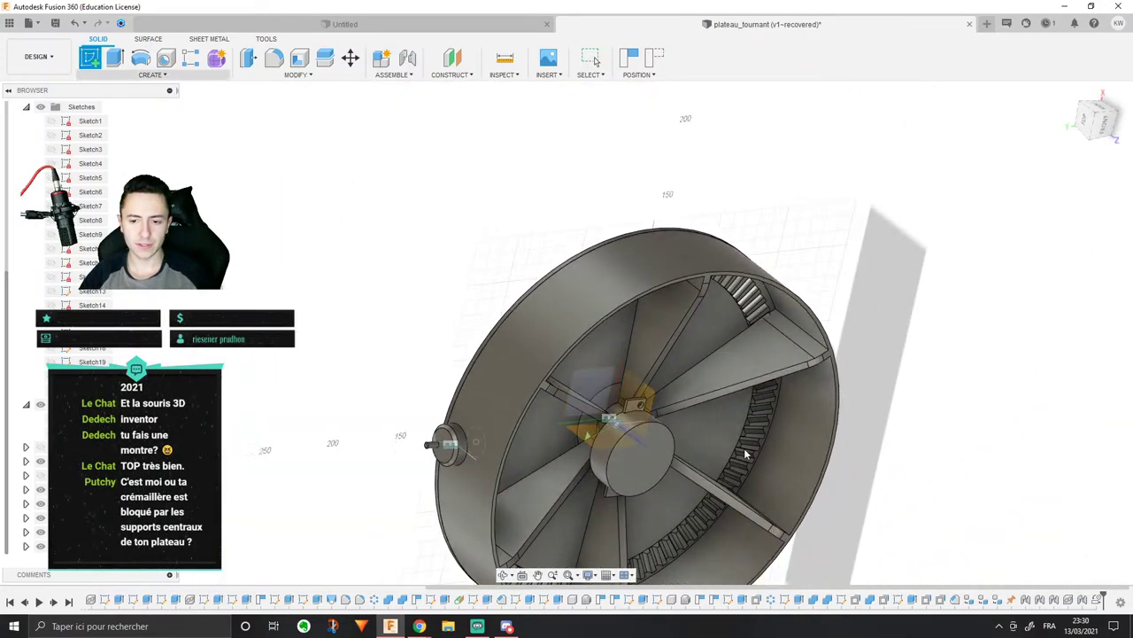
scroll(746, 453, down, 2)
mouse_move(747, 453)
shift+middle_down()
mouse_move(686, 398)
mouse_move(690, 423)
shift+middle_up()
click(689, 425)
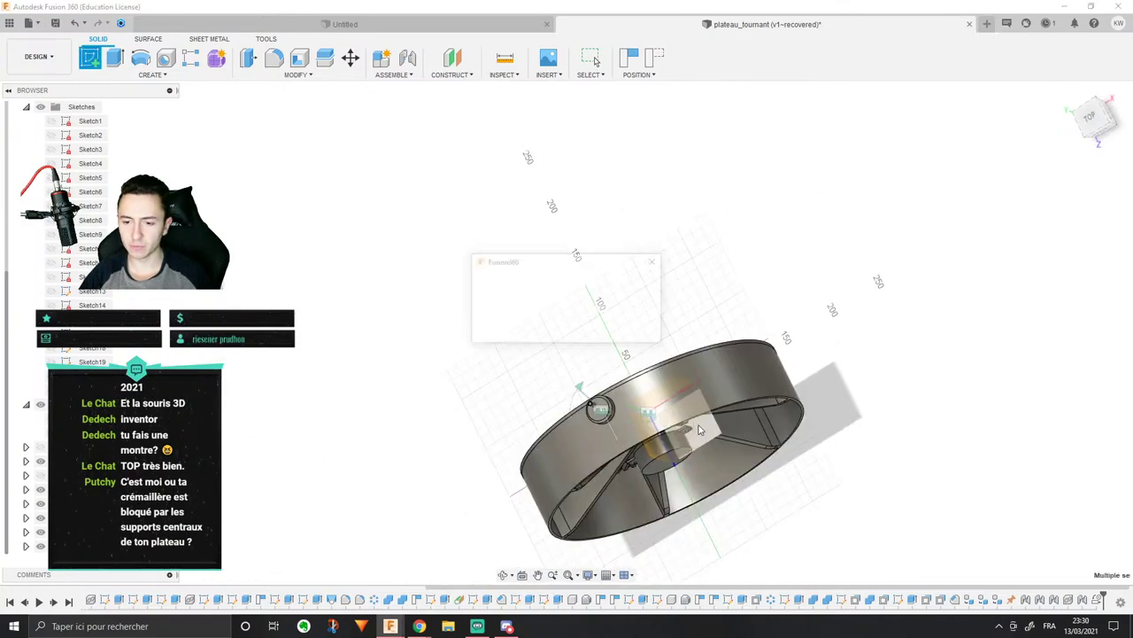
click(580, 331)
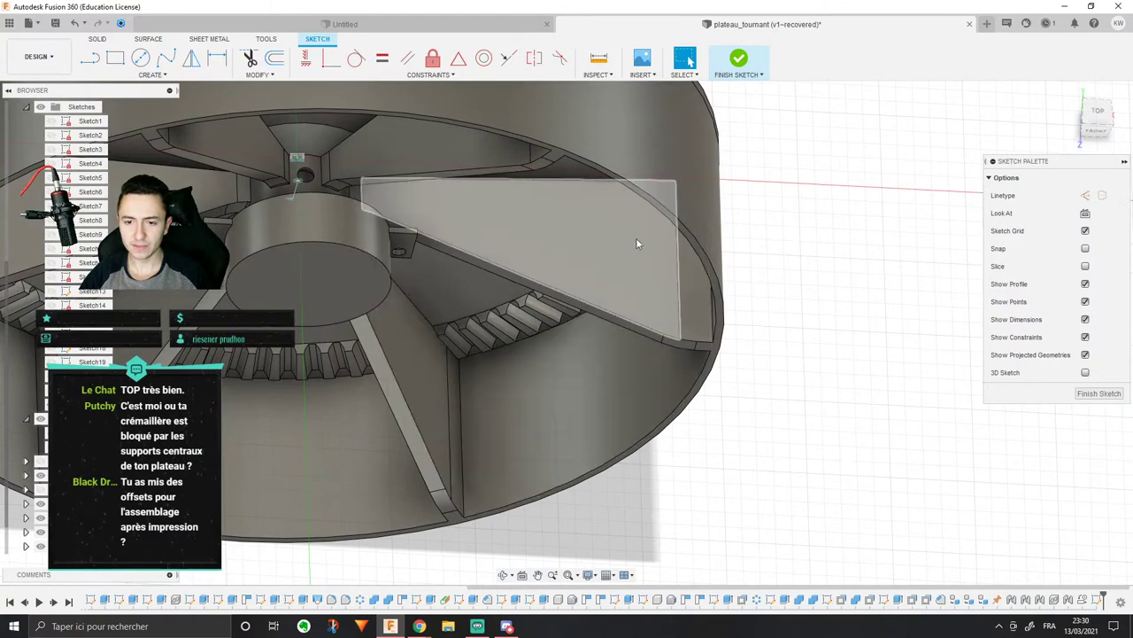
Step: Sketch a rectangle about 20 mm long around the rack teeth overlapping the outer end of one rib
scroll(601, 240, up, 3)
shift+middle_drag(602, 241, 617, 214)
scroll(611, 212, down, 5)
scroll(618, 214, up, 2)
middle_drag(694, 165, 577, 200)
scroll(577, 199, up, 2)
click(114, 59)
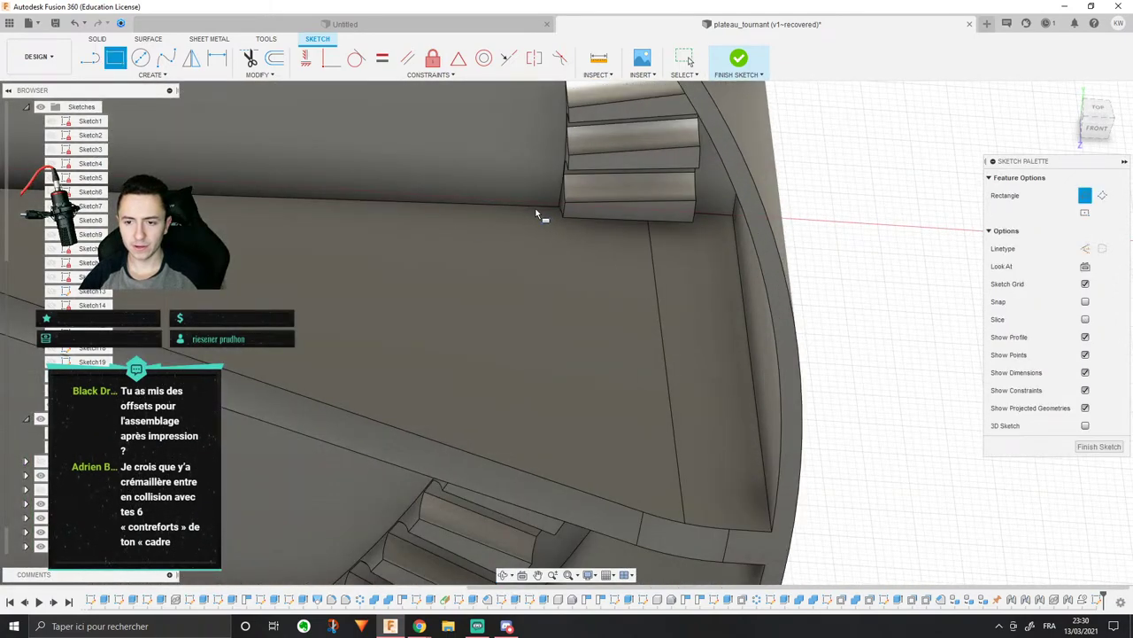
click(537, 212)
click(716, 254)
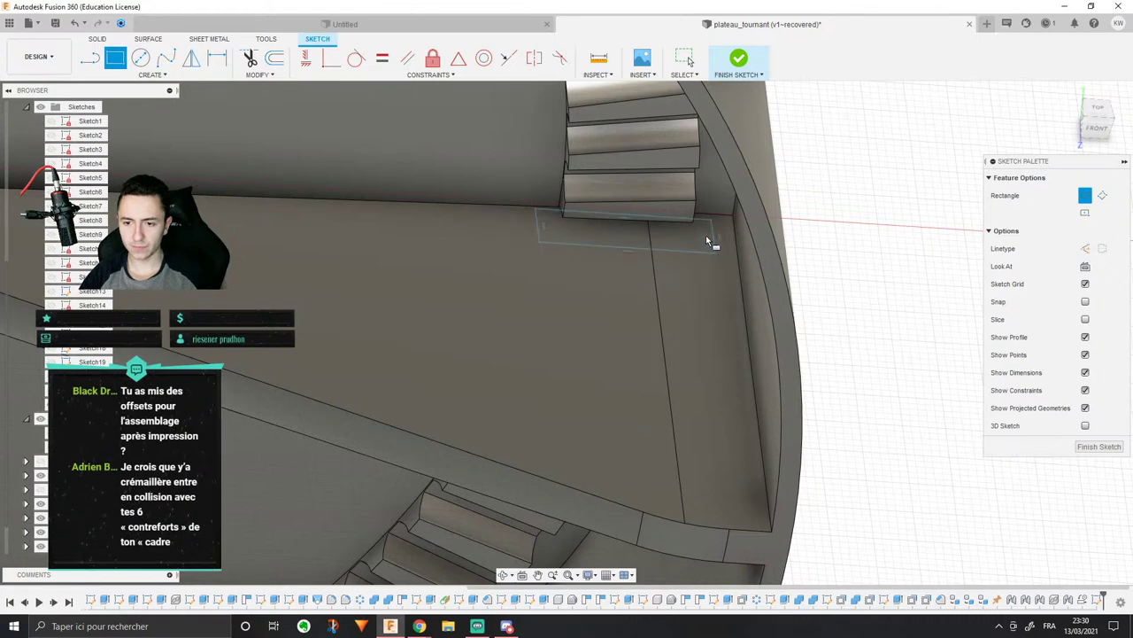
key(Escape)
click(704, 193)
scroll(450, 222, down, 5)
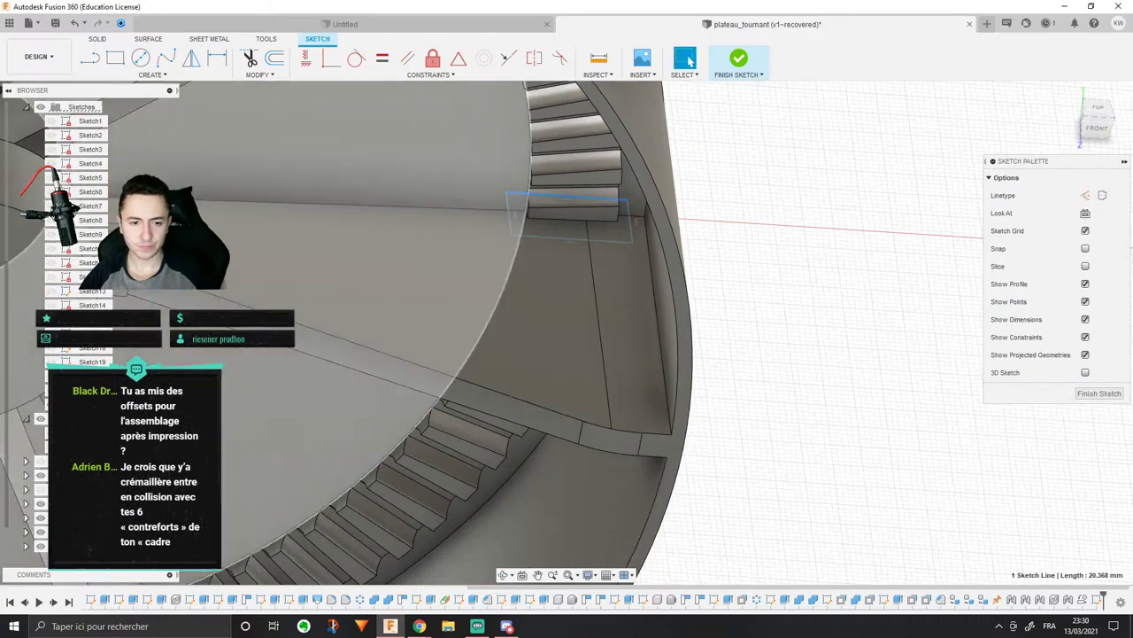
scroll(450, 222, up, 3)
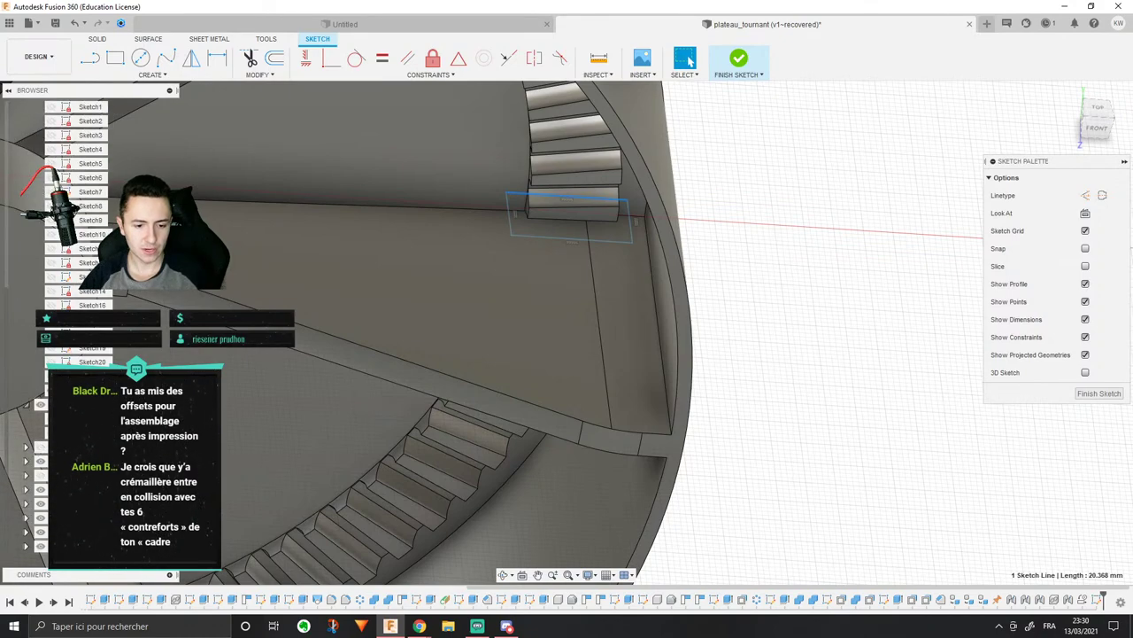
Step: Hide the toothed plateau component so only the frame and its ribs remain around the sketched rectangle
click(40, 517)
click(40, 531)
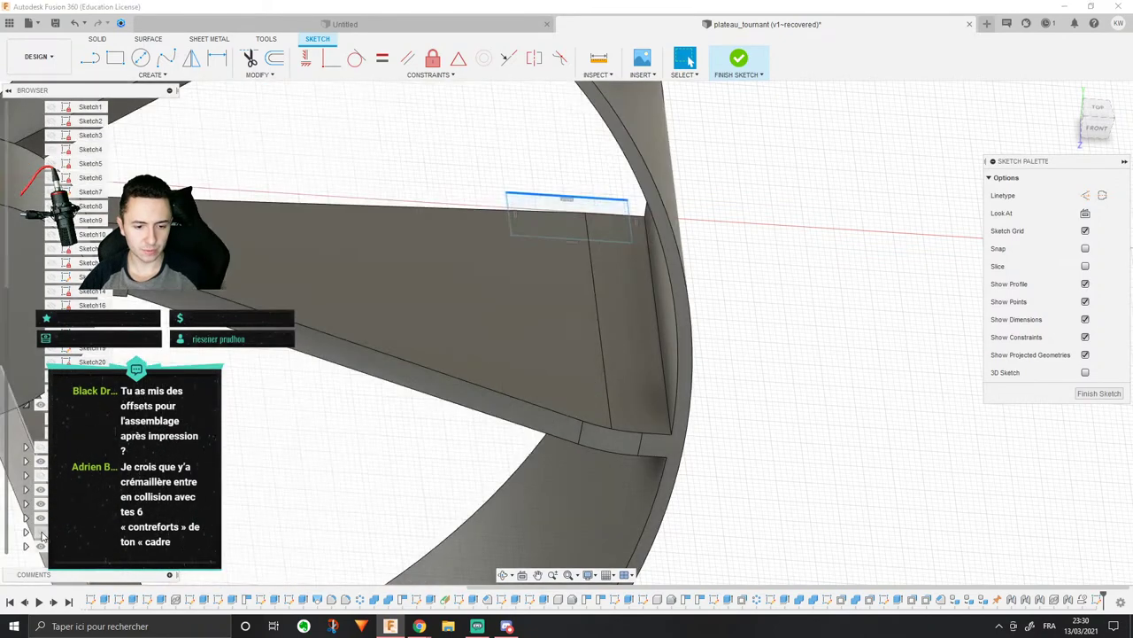
mouse_move(445, 292)
shift+middle_down()
mouse_move(508, 215)
mouse_move(555, 267)
shift+middle_up()
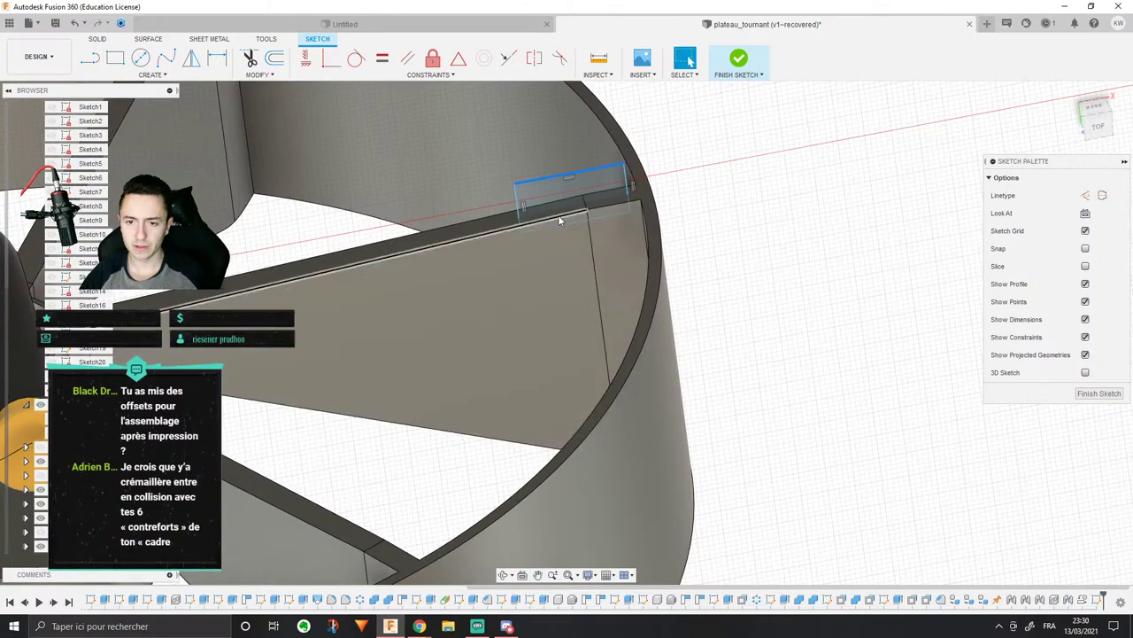
scroll(547, 184, down, 5)
Step: Revolve the rectangle 360 degrees around the vertical Z axis as a Cut, notching all ribs for rack clearance
click(547, 184)
click(98, 39)
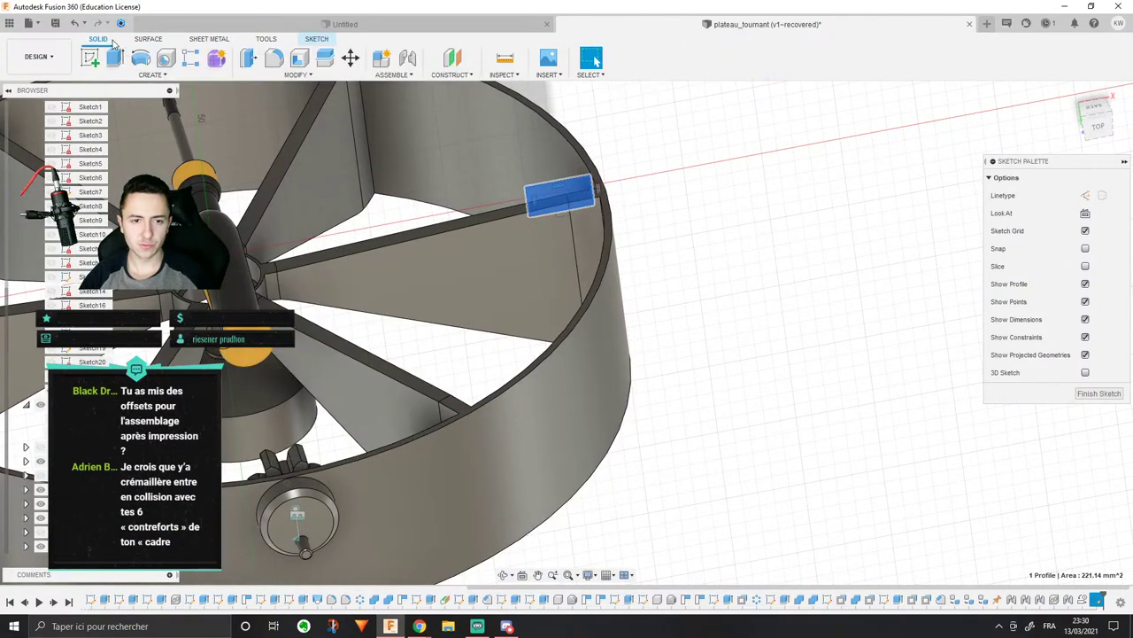
click(140, 67)
middle_drag(261, 233, 424, 241)
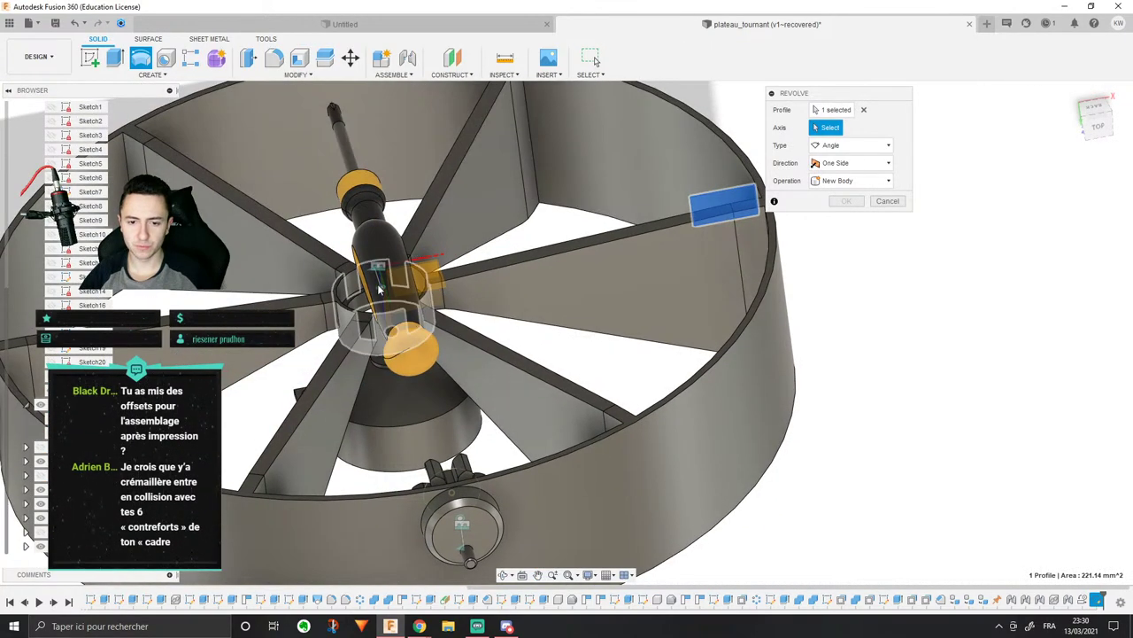
shift+middle_drag(376, 286, 414, 259)
click(318, 312)
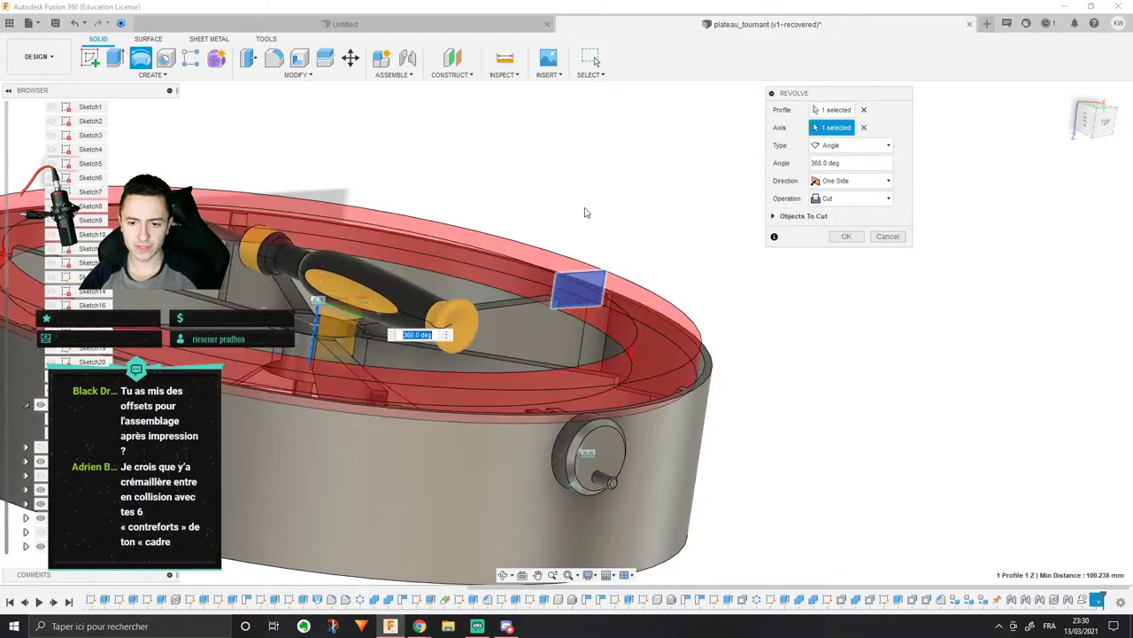
shift+middle_drag(584, 212, 574, 240)
click(848, 237)
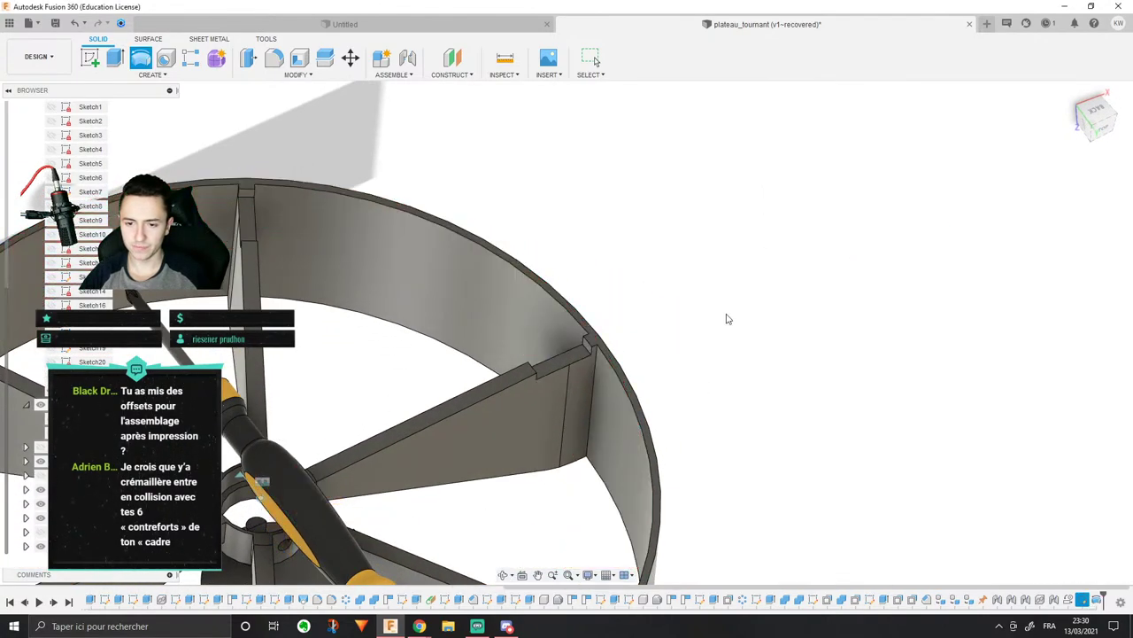
Step: Show the toothed plateau again and check the new rib notch against the rack teeth
shift+middle_drag(729, 316, 734, 203)
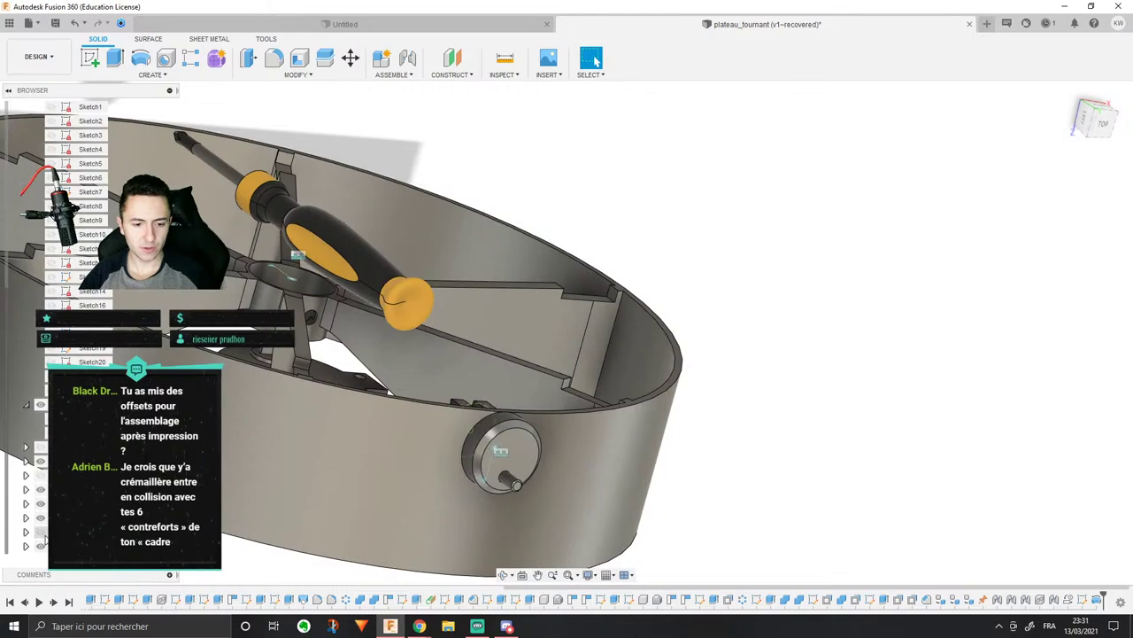
click(40, 531)
middle_drag(466, 350, 577, 286)
scroll(683, 159, up, 3)
shift+middle_drag(684, 162, 700, 189)
Step: Inspect the clearance between the notched ribs and the gear rack around the turntable's underside
scroll(700, 190, down, 4)
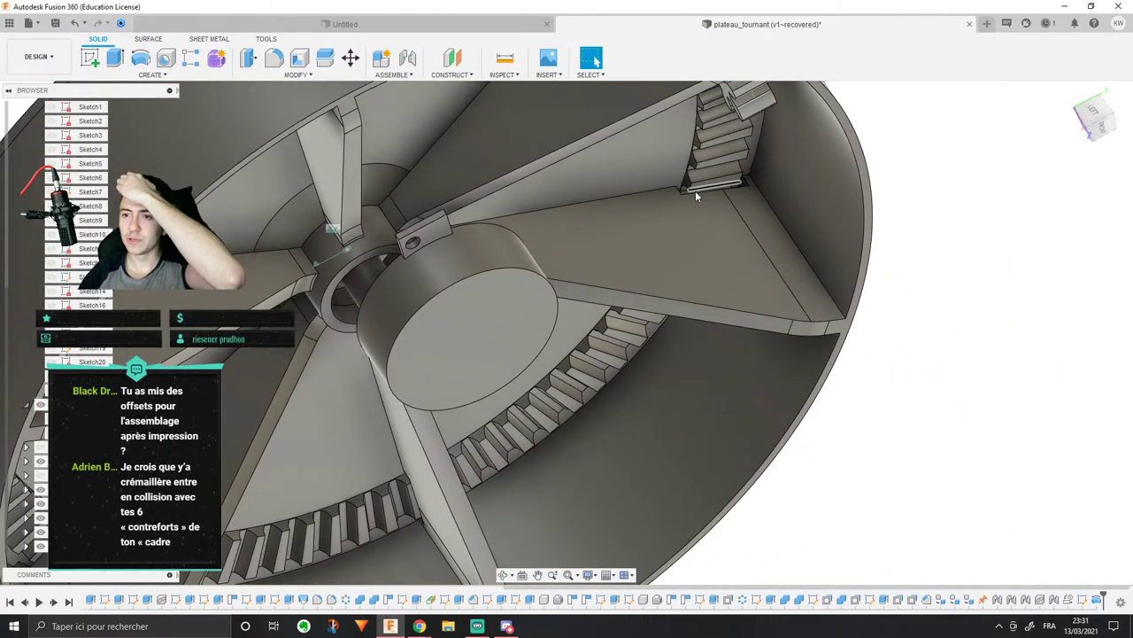
scroll(696, 193, down, 2)
scroll(755, 199, up, 4)
shift+middle_drag(823, 188, 762, 222)
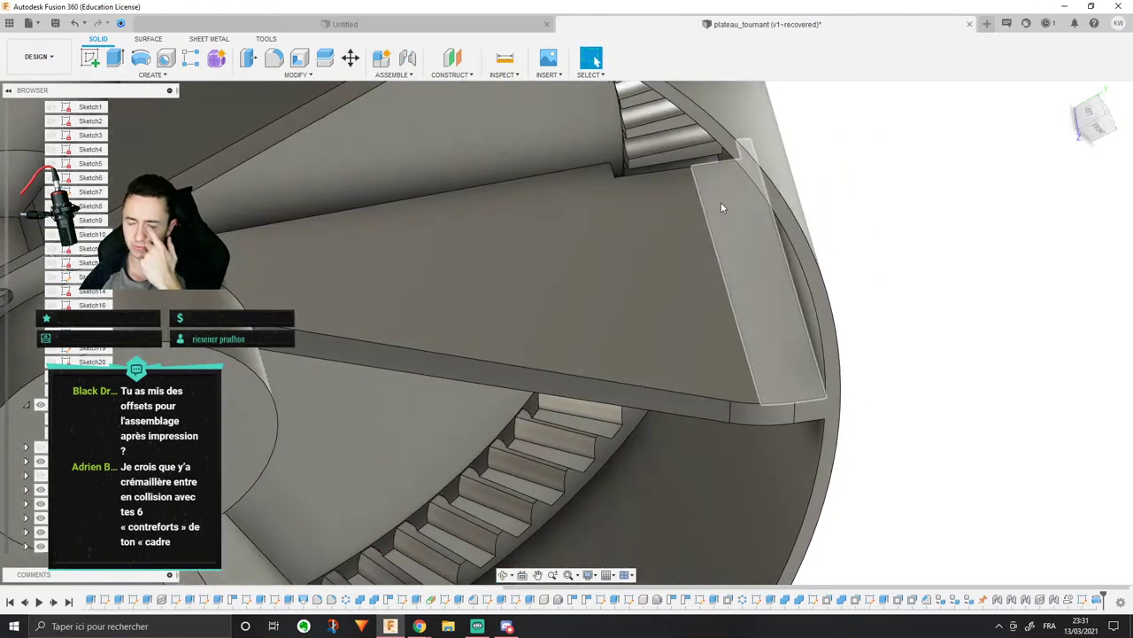
scroll(715, 195, down, 4)
scroll(711, 187, up, 4)
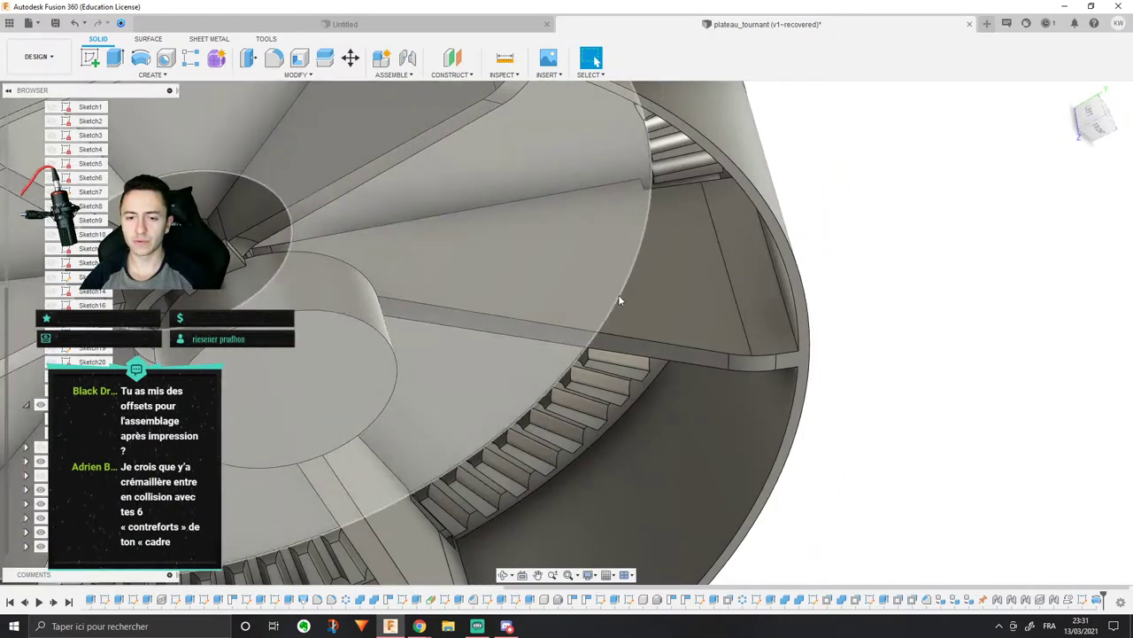
shift+middle_drag(618, 297, 684, 272)
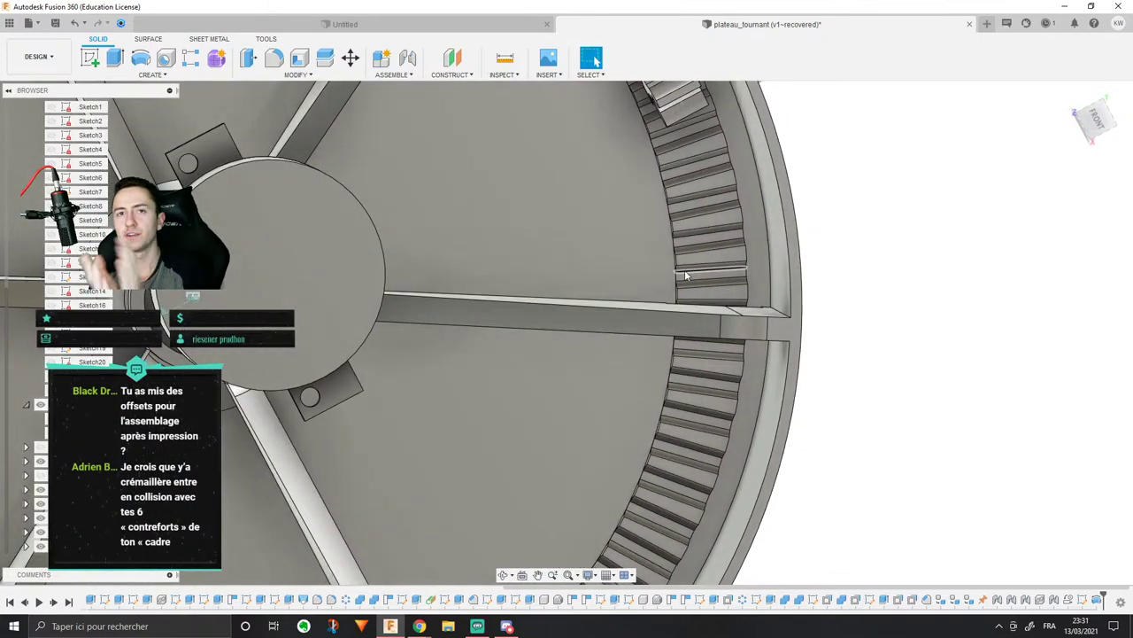
scroll(684, 274, down, 3)
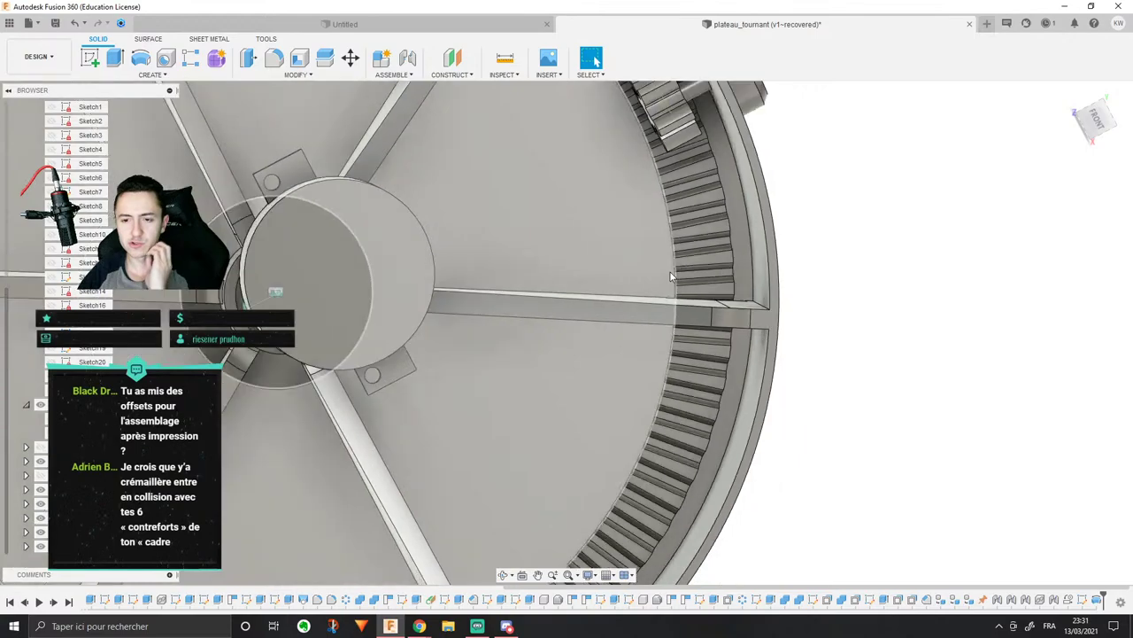
scroll(588, 185, down, 3)
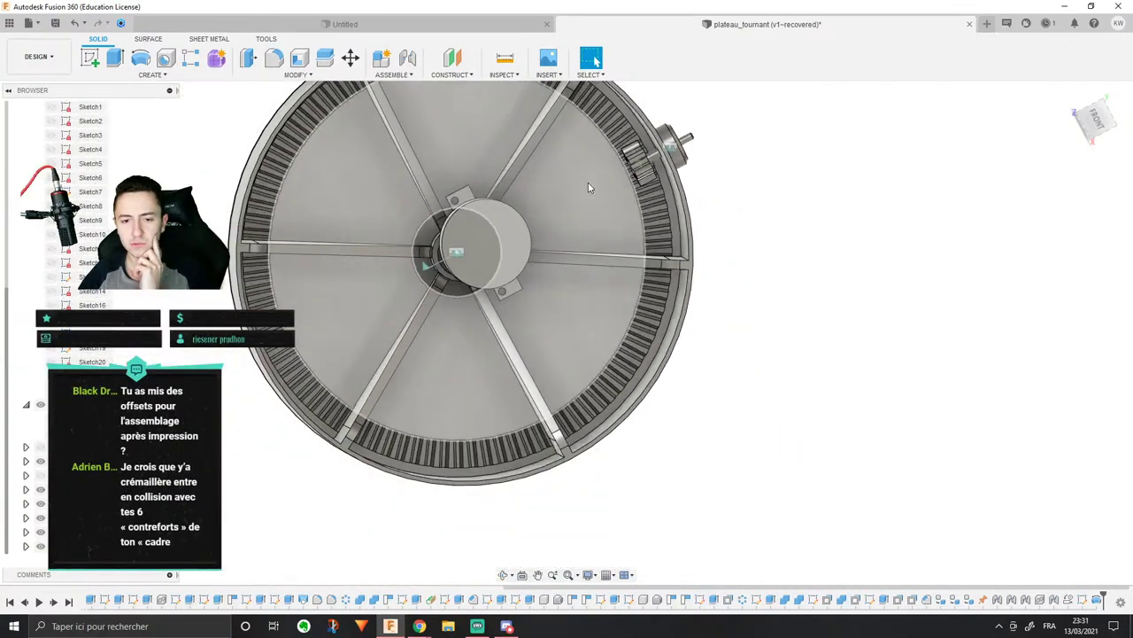
Step: Examine how the cylindrical component with mounting ears sits relative to the central hub and the ribs
scroll(513, 293, up, 3)
middle_drag(513, 292, 585, 168)
shift+middle_drag(595, 60, 316, 209)
shift+middle_drag(532, 190, 564, 188)
scroll(566, 184, up, 3)
scroll(566, 184, down, 3)
shift+middle_drag(595, 60, 574, 309)
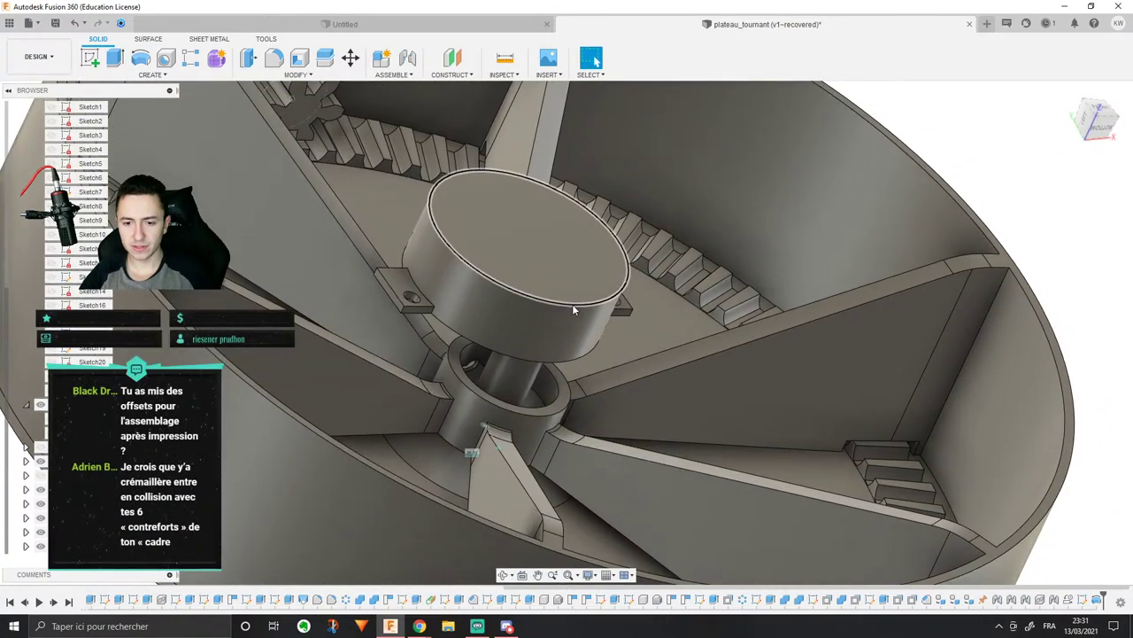
scroll(382, 340, up, 2)
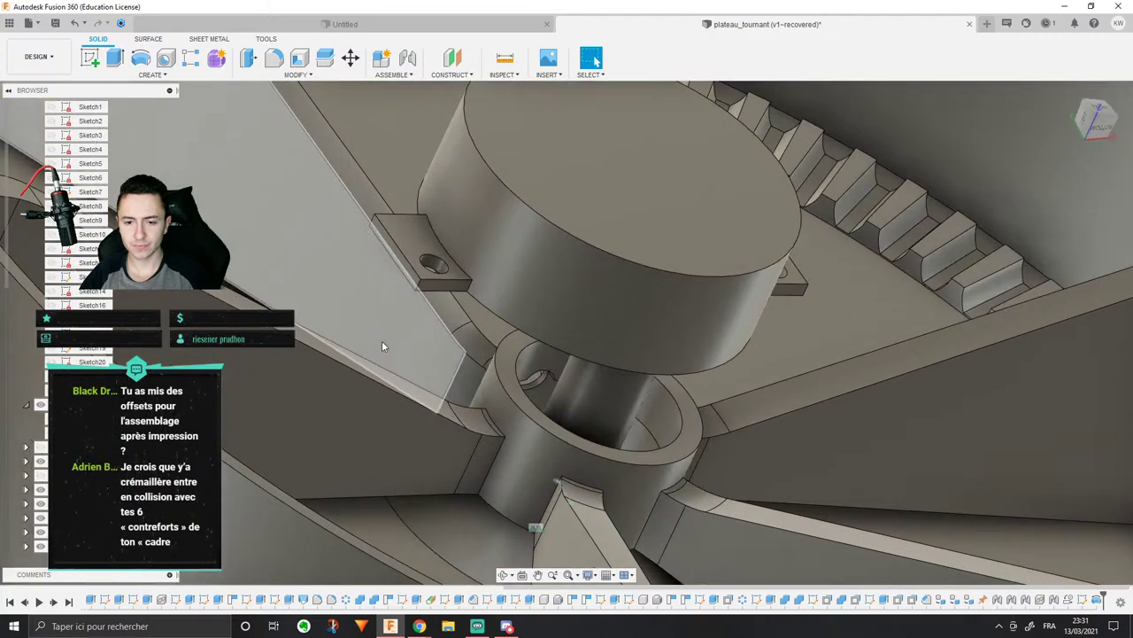
scroll(578, 283, up, 2)
scroll(578, 285, down, 2)
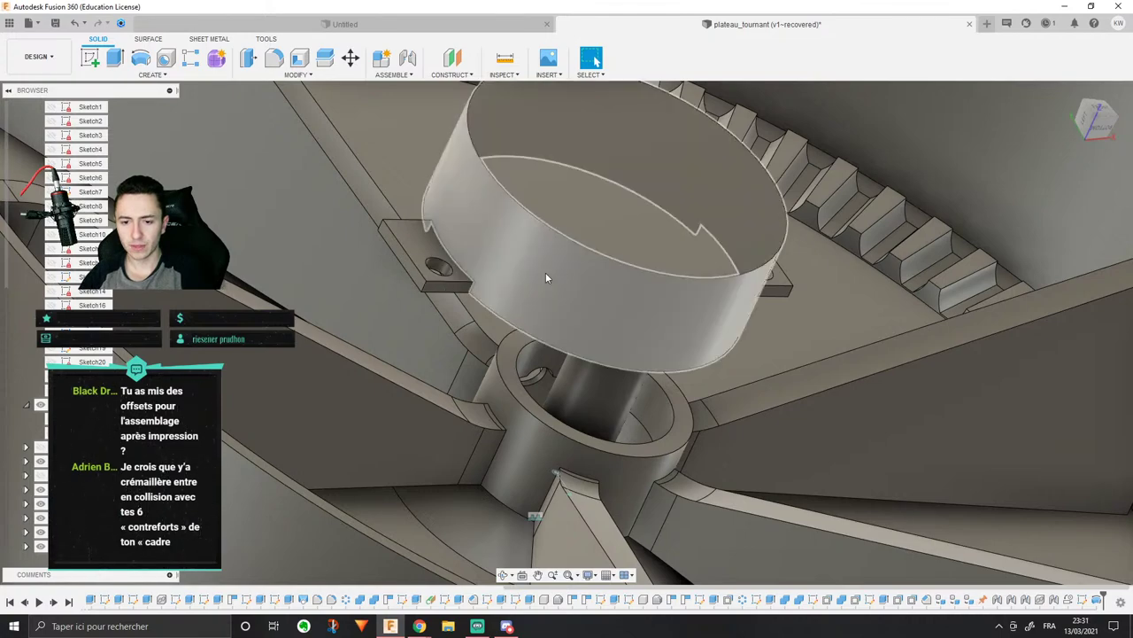
scroll(544, 267, down, 2)
middle_drag(750, 285, 711, 237)
scroll(697, 233, down, 3)
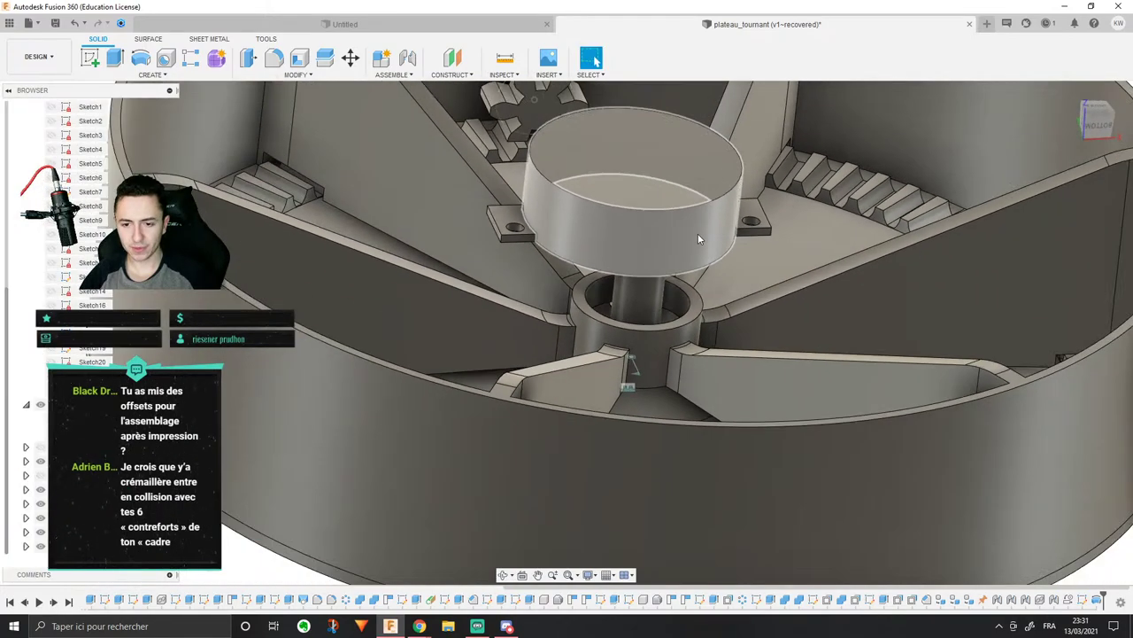
scroll(686, 240, up, 3)
scroll(470, 248, down, 3)
shift+middle_drag(470, 248, 493, 234)
scroll(489, 235, down, 3)
scroll(487, 237, up, 4)
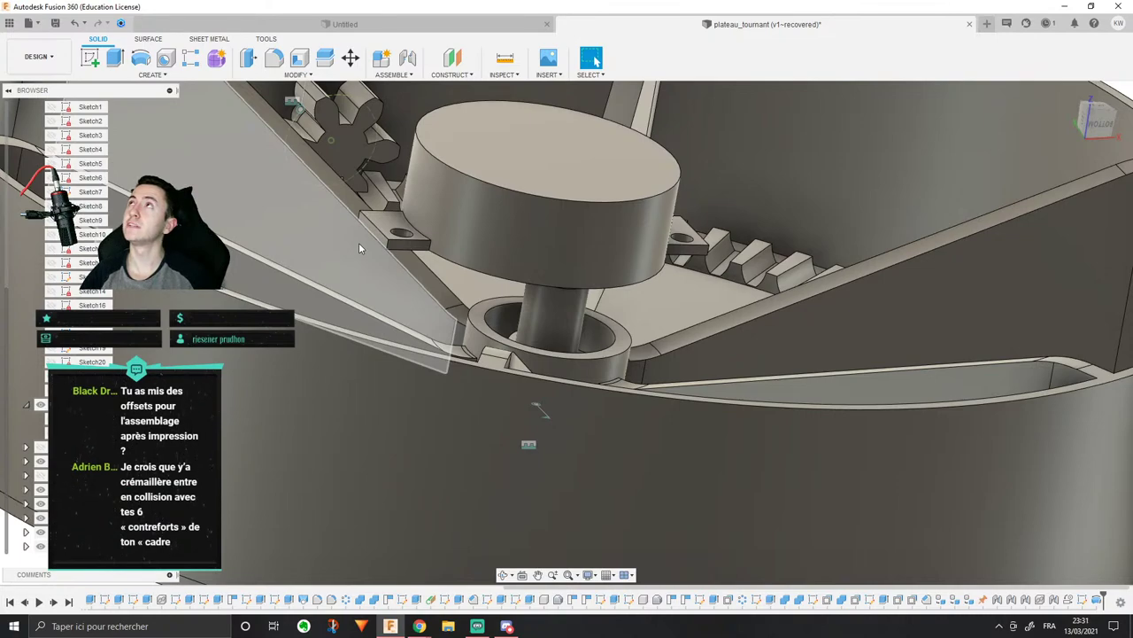
scroll(358, 248, down, 3)
scroll(562, 219, up, 3)
scroll(562, 222, down, 2)
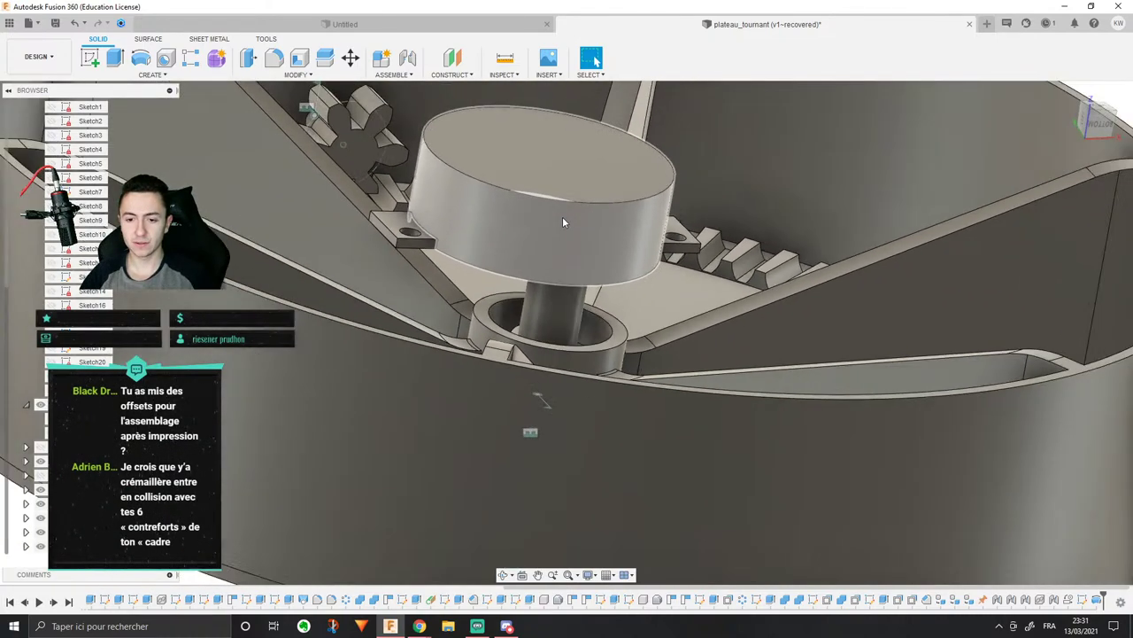
scroll(563, 221, down, 4)
scroll(558, 226, up, 4)
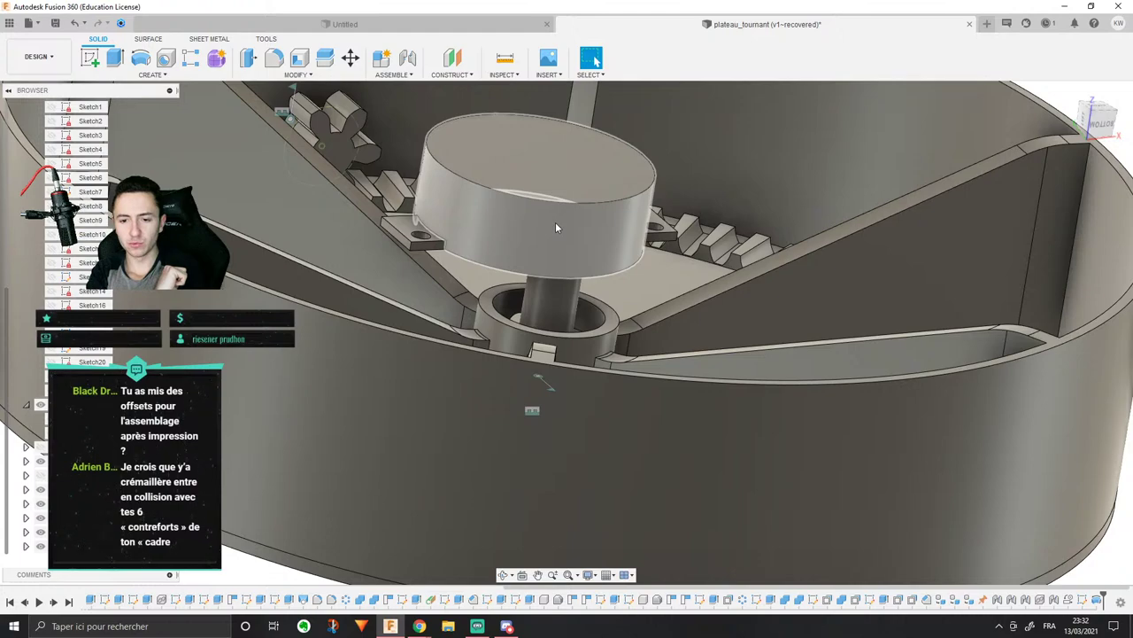
Step: Inspect the central hub's ring, the shaft inside it and the rib junctions beneath the cylindrical component
scroll(555, 227, up, 3)
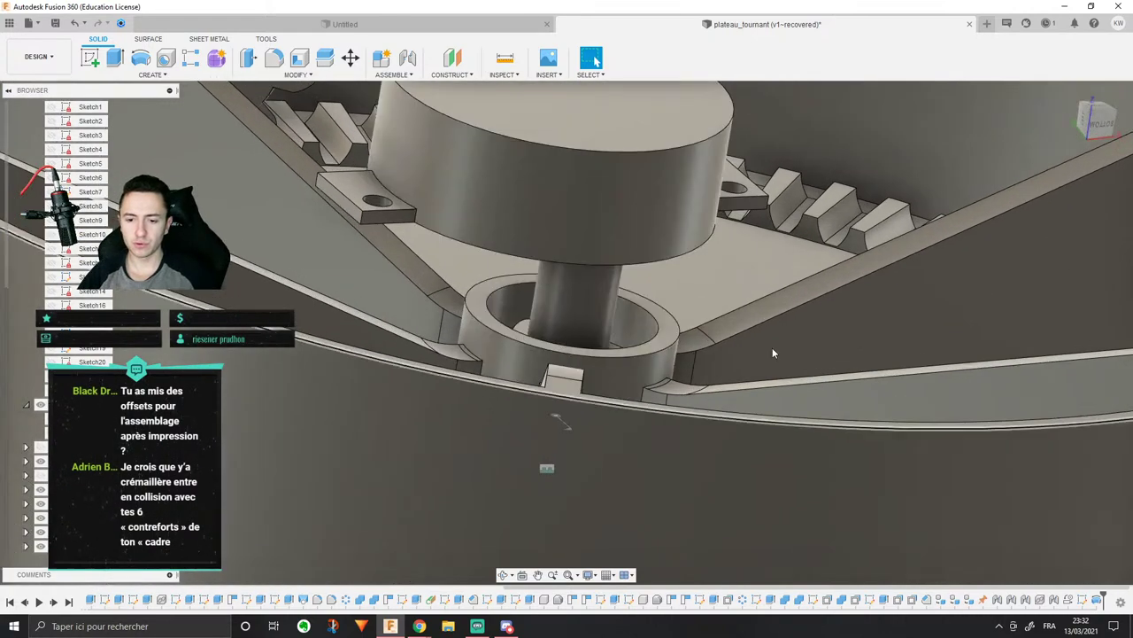
shift+middle_drag(580, 292, 653, 294)
scroll(670, 324, down, 3)
shift+middle_drag(614, 380, 655, 315)
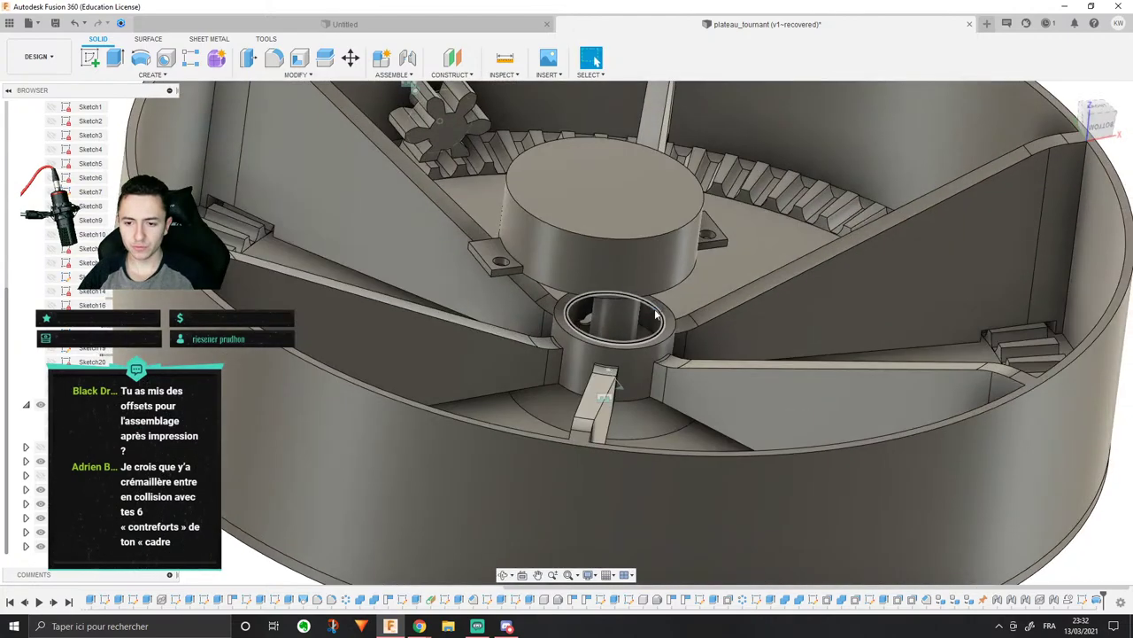
scroll(655, 315, up, 3)
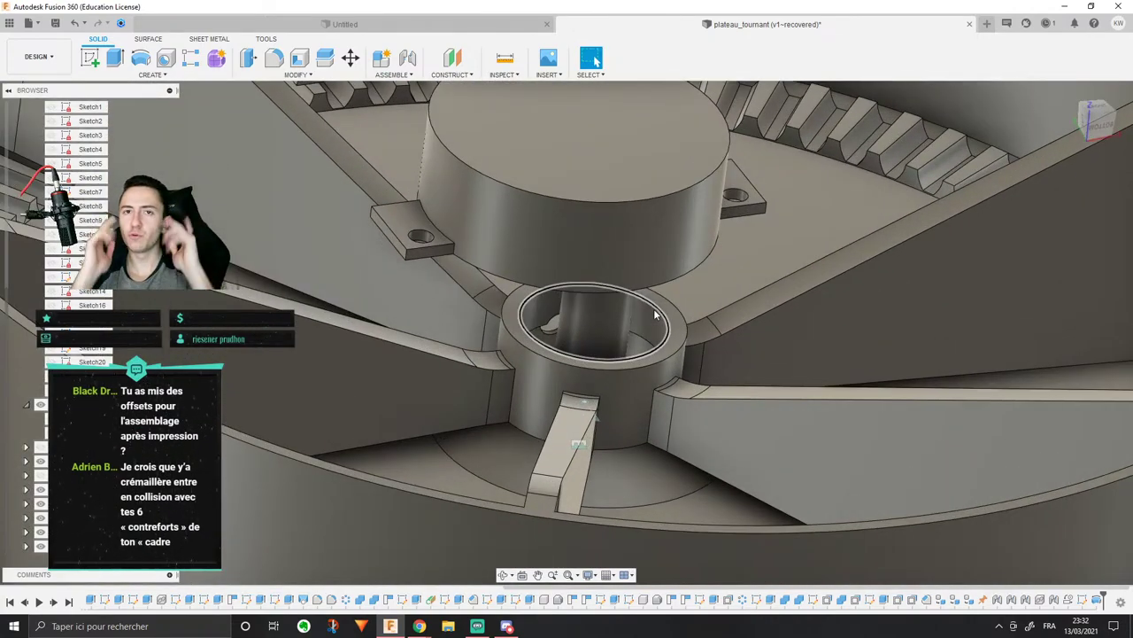
scroll(655, 315, up, 1)
scroll(654, 310, up, 1)
mouse_move(680, 363)
shift+middle_down()
mouse_move(682, 339)
mouse_move(692, 346)
shift+middle_up()
scroll(692, 346, down, 6)
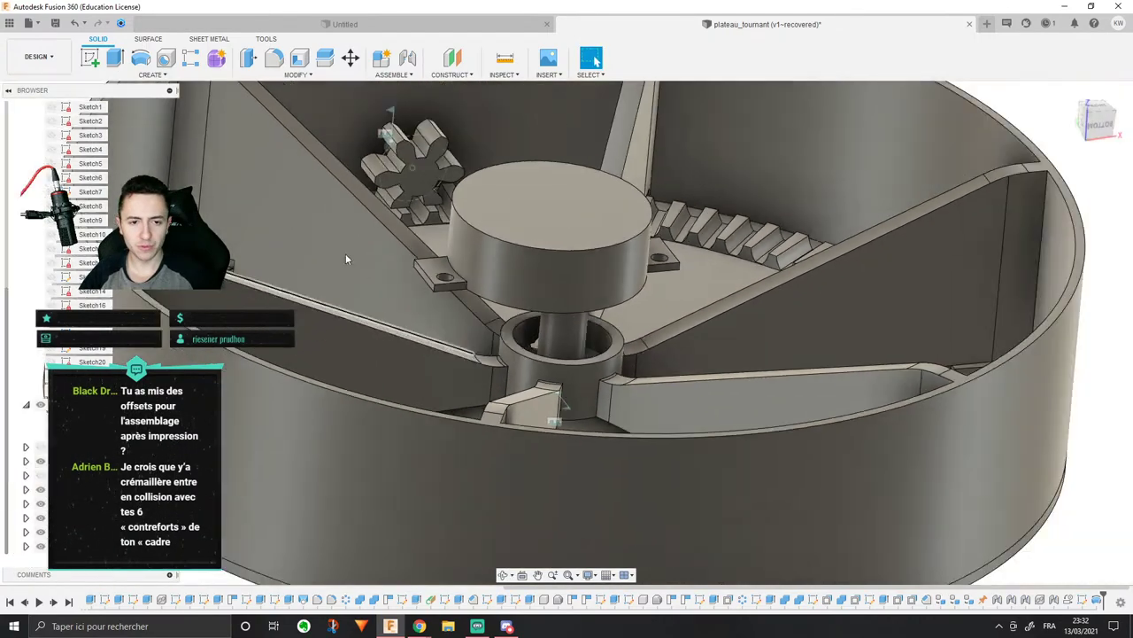
Step: Start a sketch on the hub ring's end face and draw two concentric circles, one along its outer edge and one around the shaft
scroll(580, 312, up, 6)
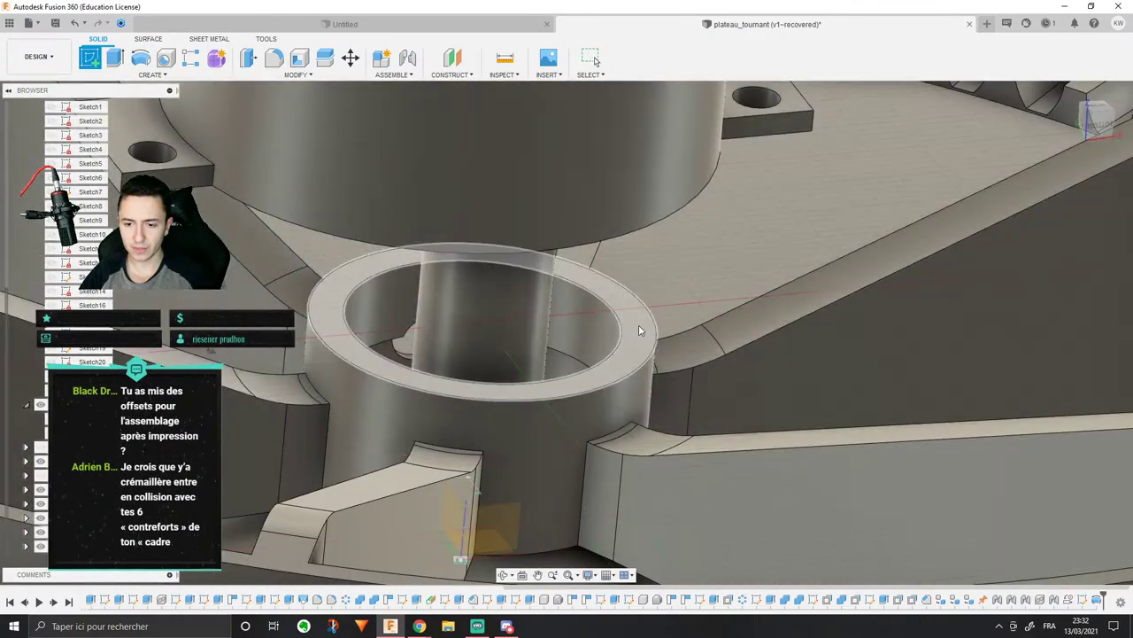
click(639, 330)
mouse_move(634, 351)
shift+middle_down()
mouse_move(673, 286)
mouse_move(369, 303)
shift+middle_up()
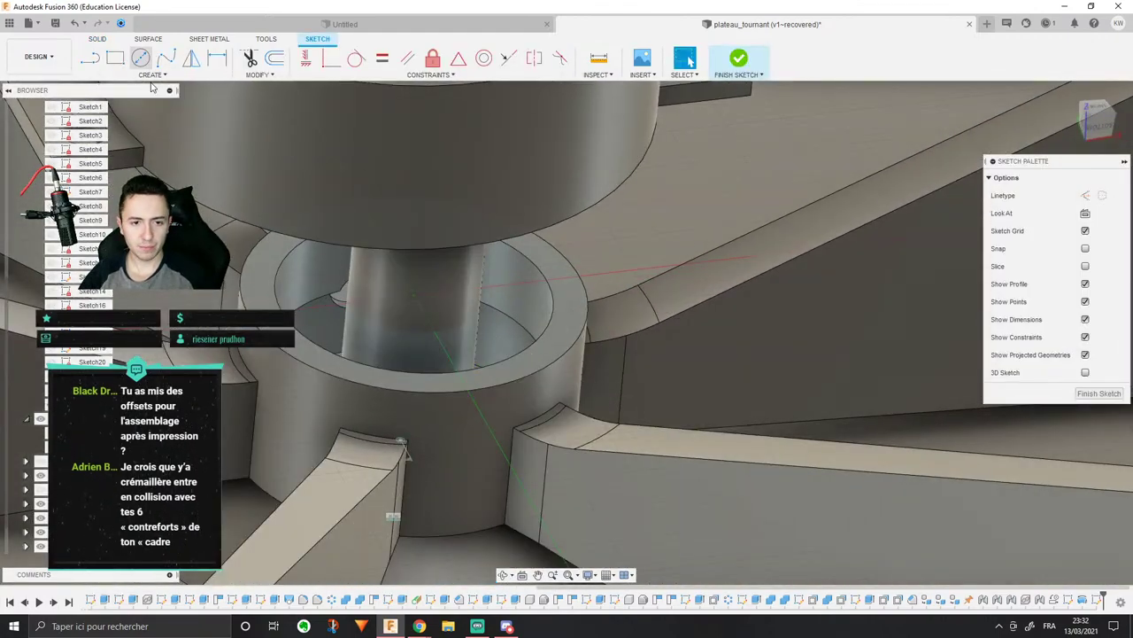
click(140, 57)
click(410, 295)
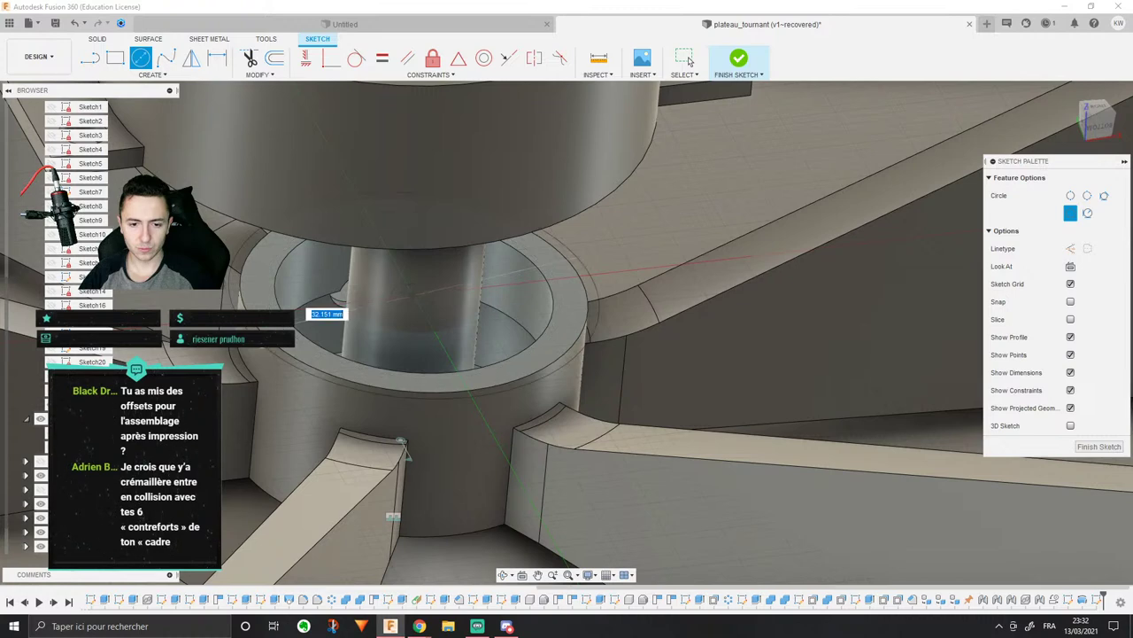
click(249, 328)
scroll(328, 311, up, 2)
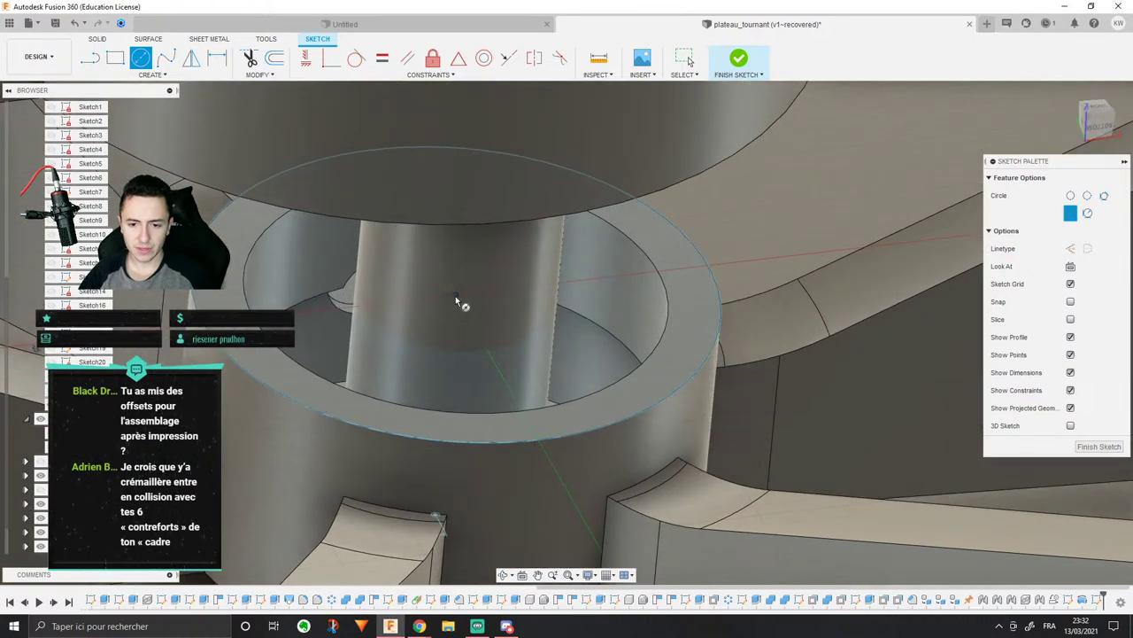
click(344, 314)
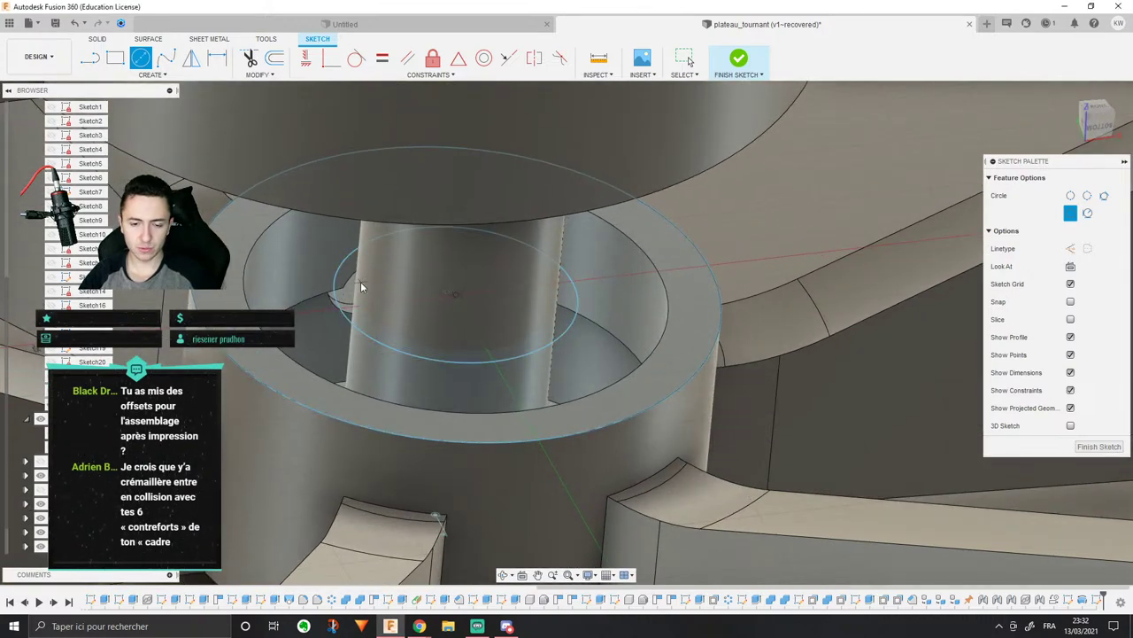
Step: Set the diameter of the inner circle around the shaft to 13 mm
key(Escape)
key(d)
click(337, 299)
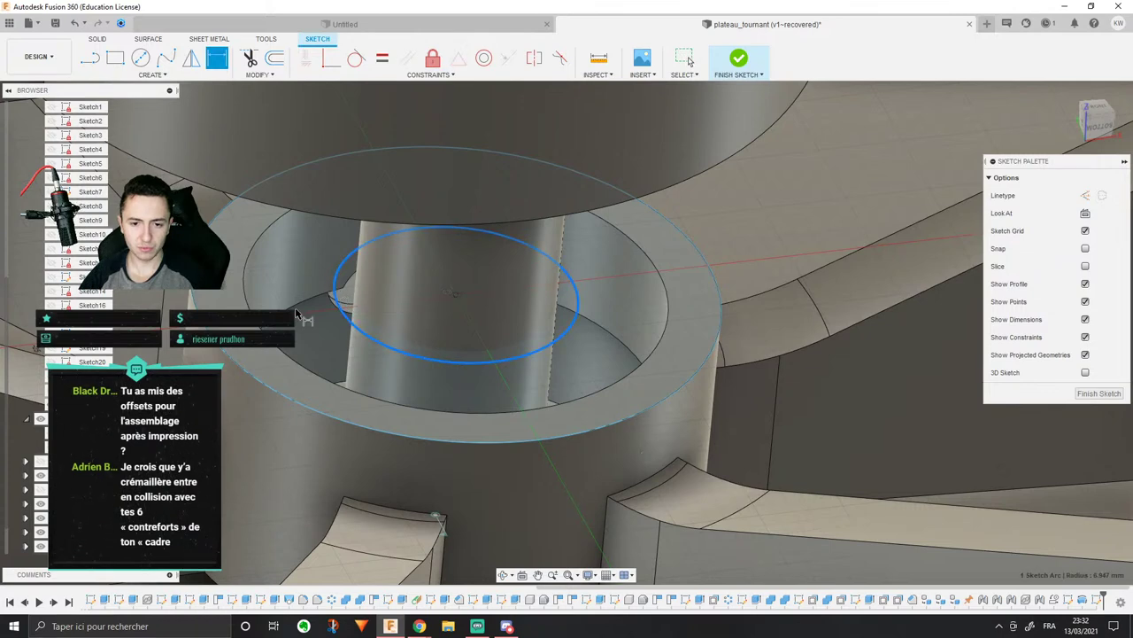
click(306, 258)
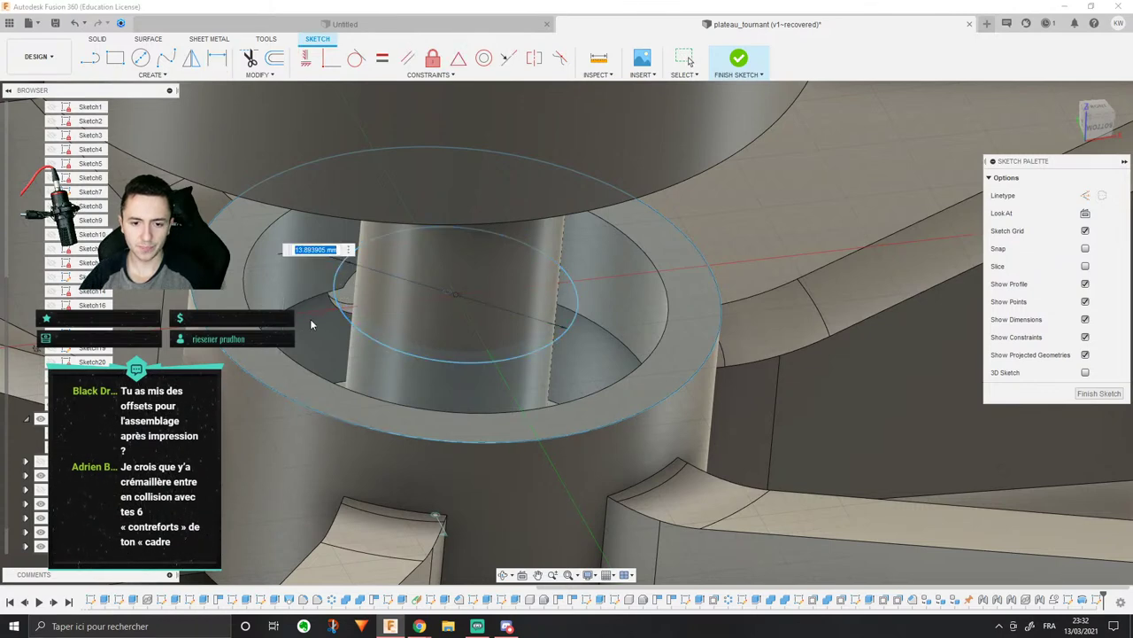
text(13)
key(Return)
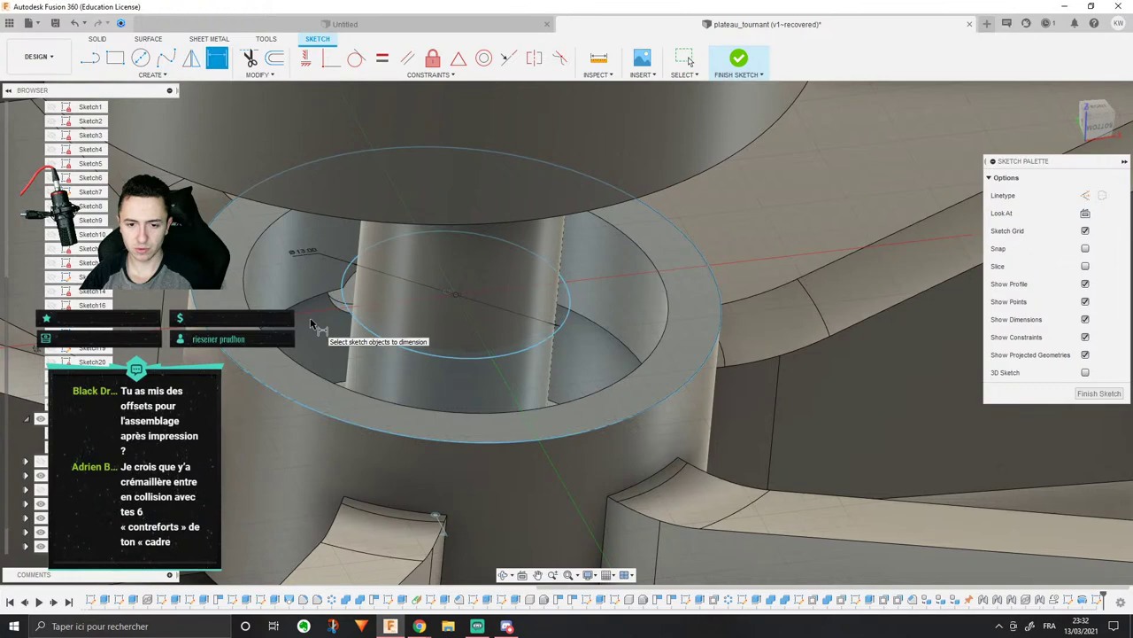
Step: Select the two ring profiles between the 13 mm circle and the hub's outer edge and compare them with the component
scroll(310, 323, down, 2)
key(Escape)
click(309, 303)
scroll(309, 312, down, 2)
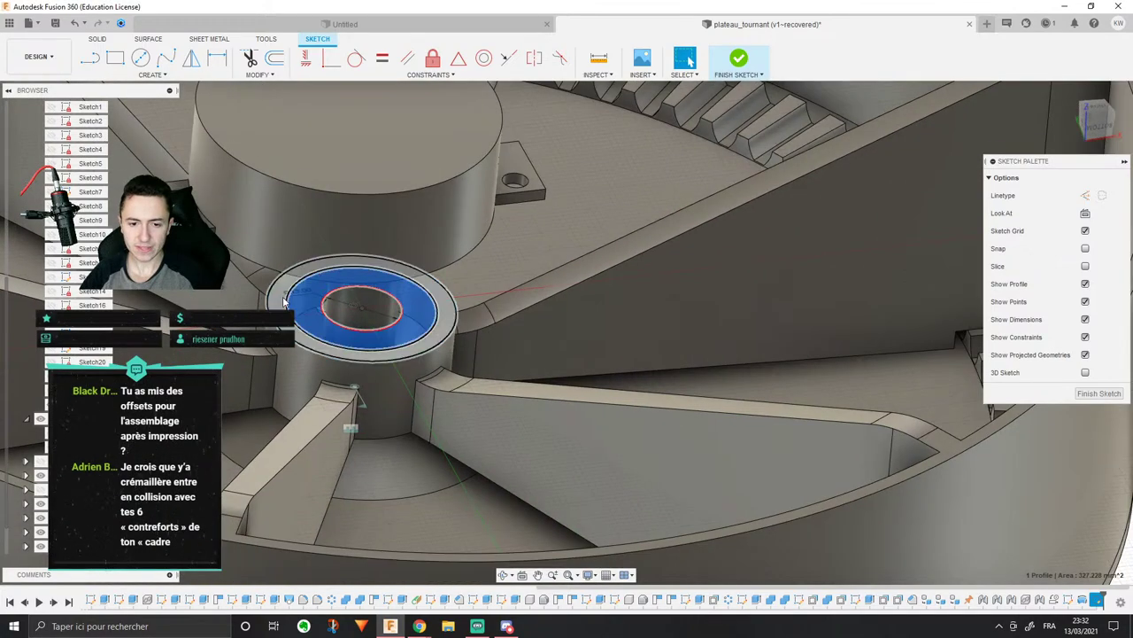
ctrl+click(305, 338)
middle_drag(327, 336, 567, 405)
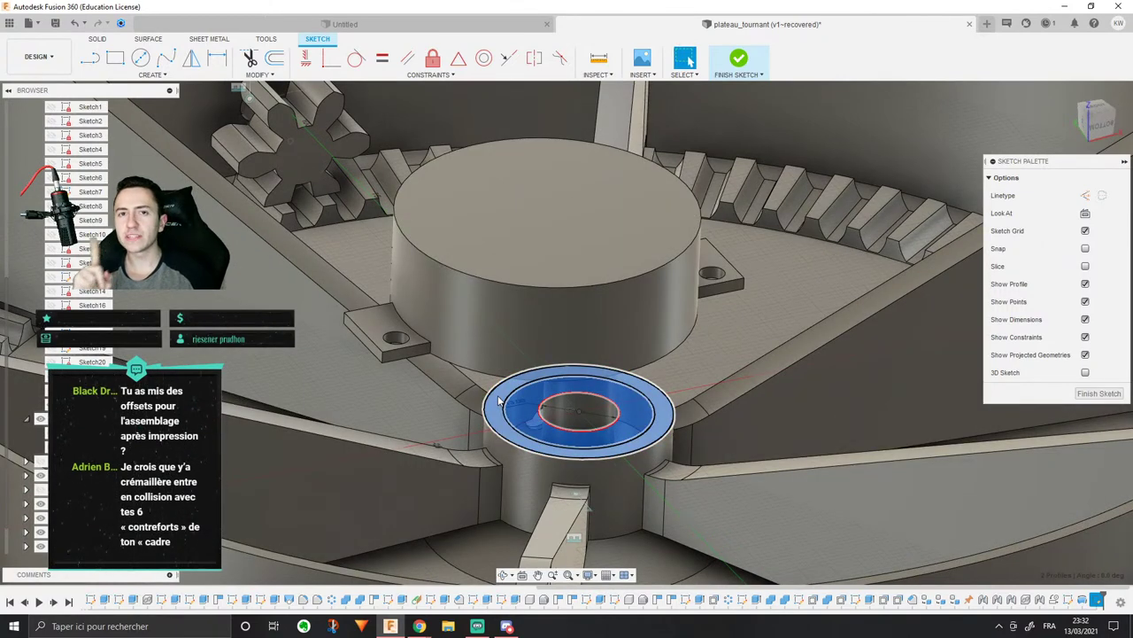
scroll(498, 401, down, 6)
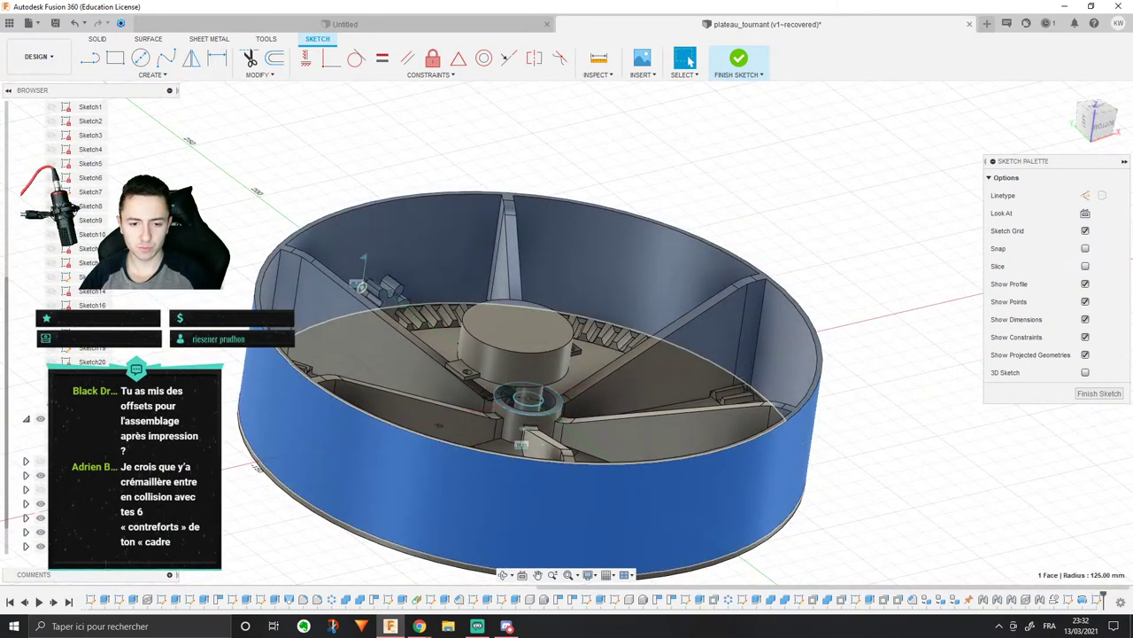
Step: Hide the toothed plateau, the ribbed frame and the screwdriver to isolate the cylindrical component with mounting ears
click(40, 546)
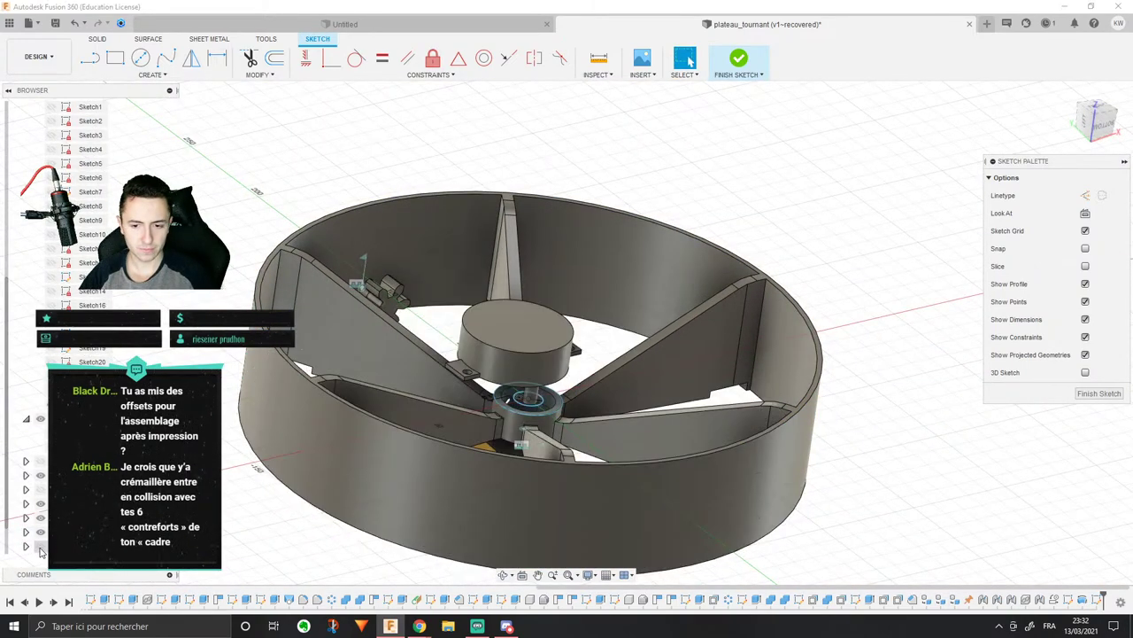
click(42, 531)
click(43, 532)
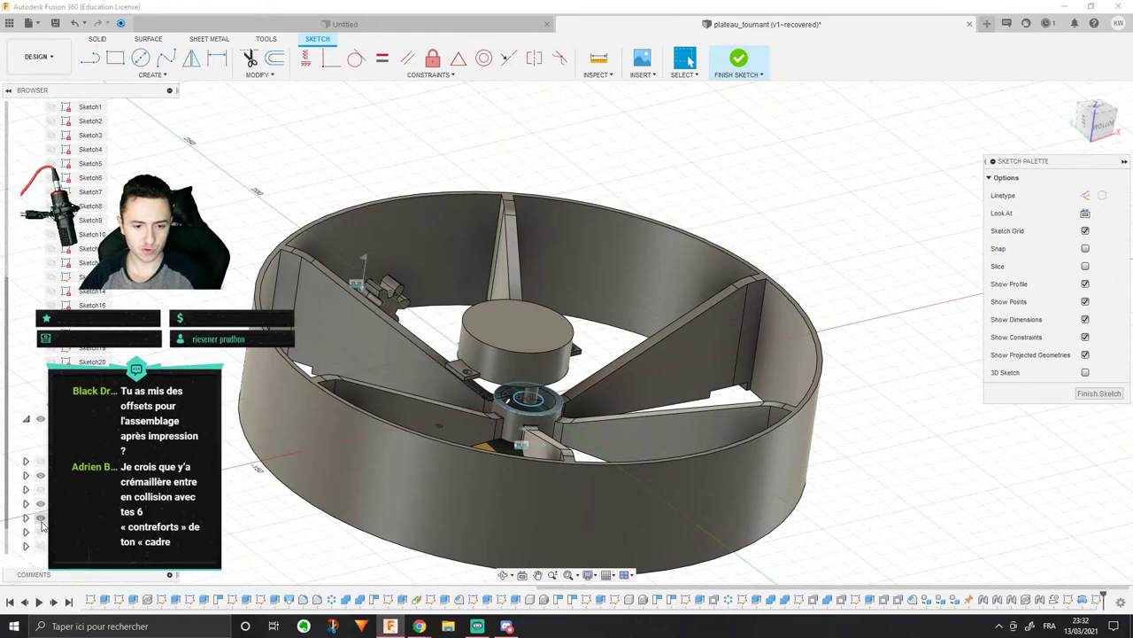
click(41, 519)
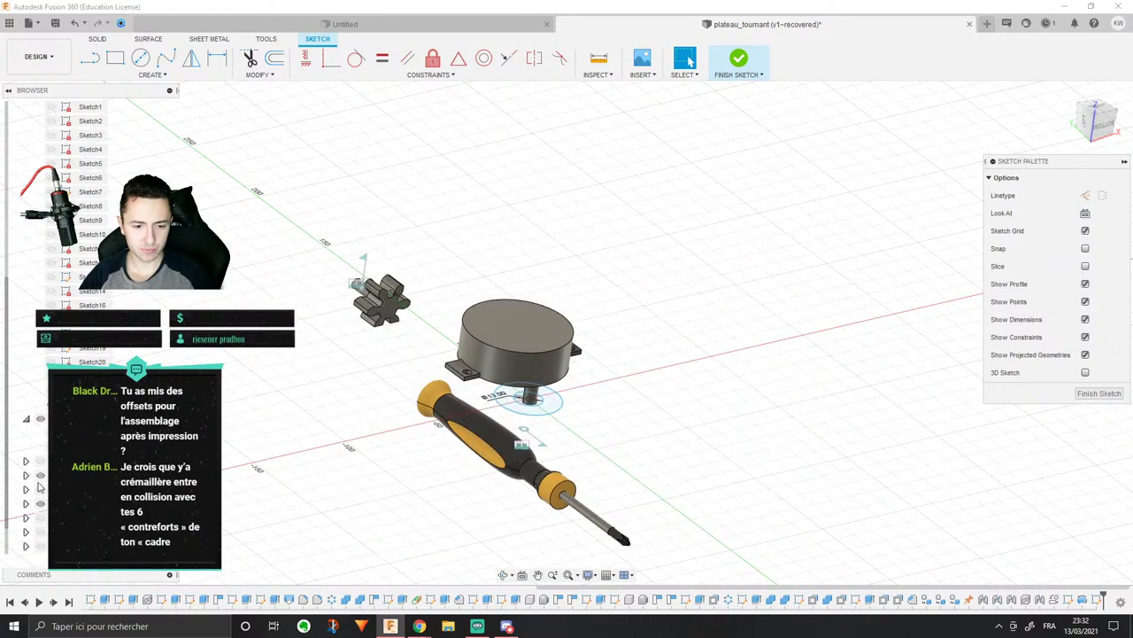
scroll(40, 496, down, 1)
click(41, 546)
Step: Examine how the sketched circles line up with the shaft, boss and mounting face of the cylindrical component
mouse_move(566, 425)
shift+middle_down()
mouse_move(558, 354)
mouse_move(505, 274)
mouse_move(478, 310)
shift+middle_up()
scroll(429, 415, up, 4)
mouse_move(727, 409)
middle_down()
mouse_move(563, 333)
mouse_move(516, 253)
middle_up()
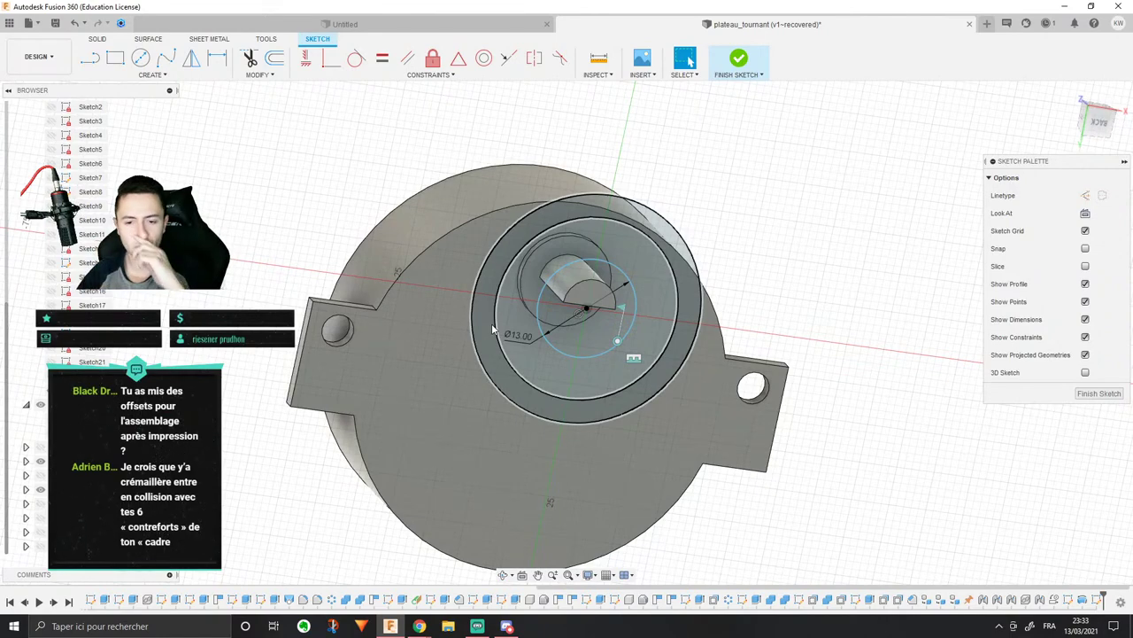
click(413, 233)
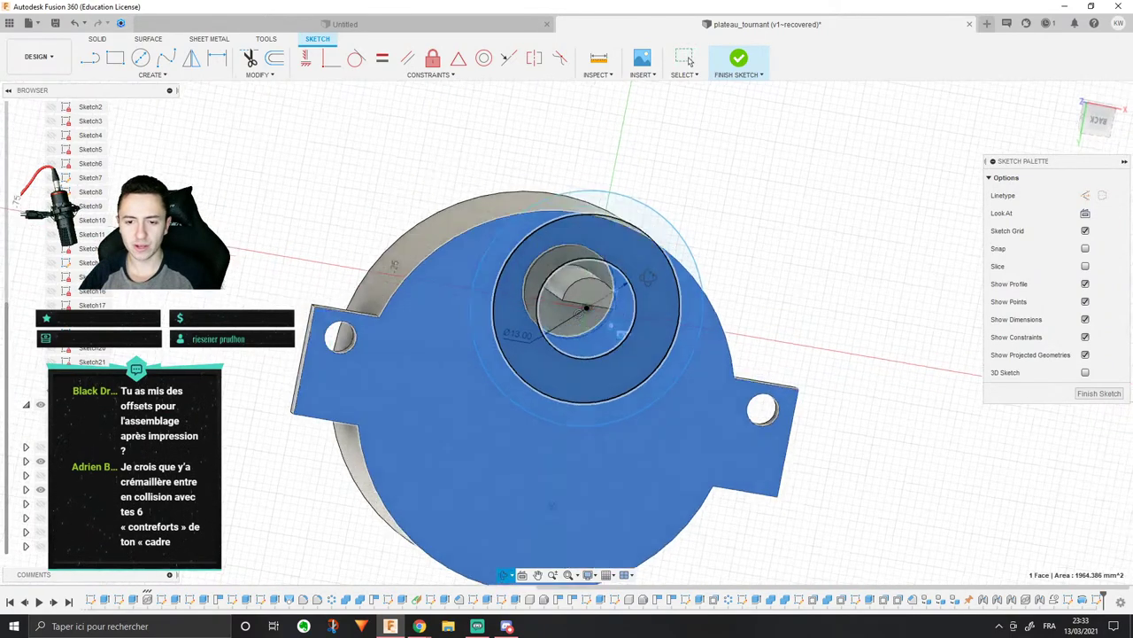
shift+middle_drag(648, 278, 701, 274)
click(770, 346)
scroll(738, 354, down, 3)
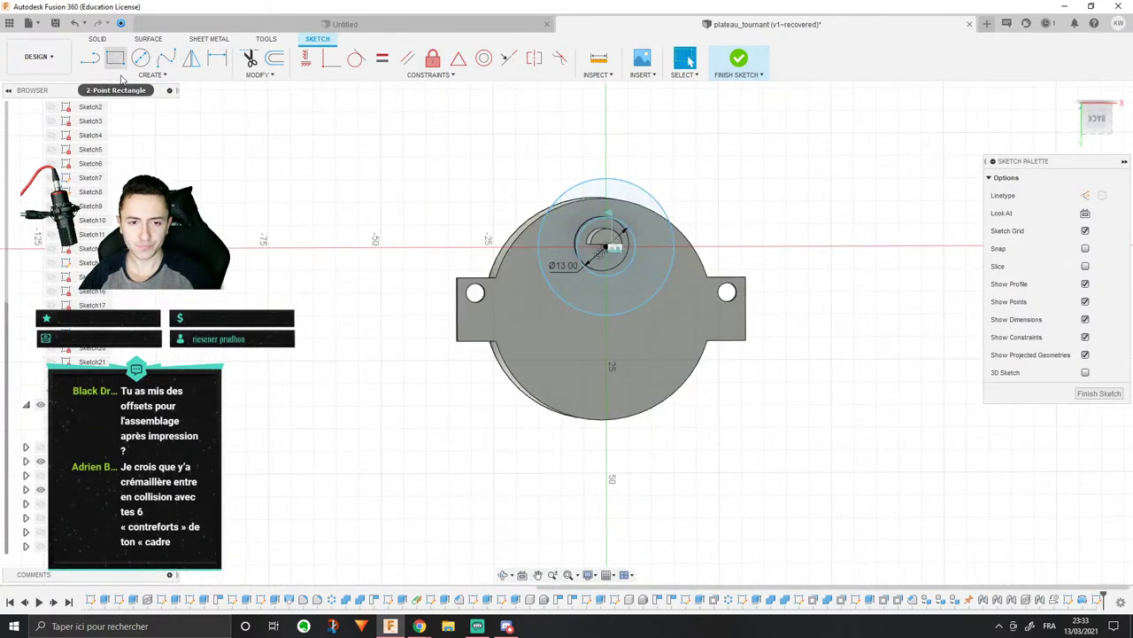
Step: Finish the hub ring sketch and start a new sketch on the component's shaft-side face, viewed square-on with the shaft uppermost
click(1098, 393)
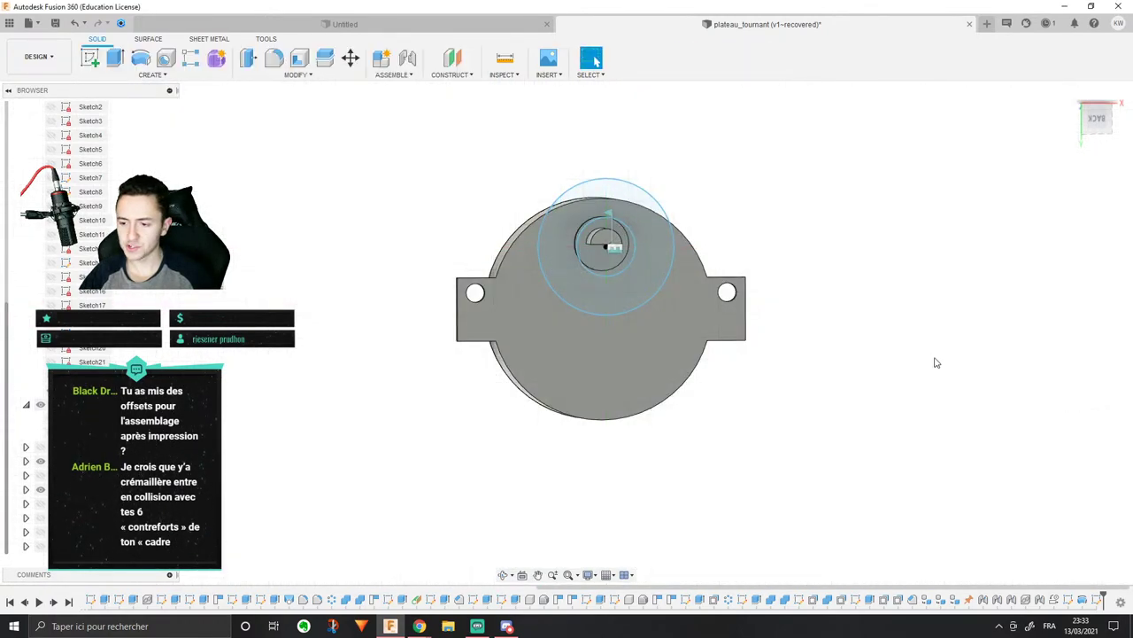
right_click(628, 347)
click(619, 404)
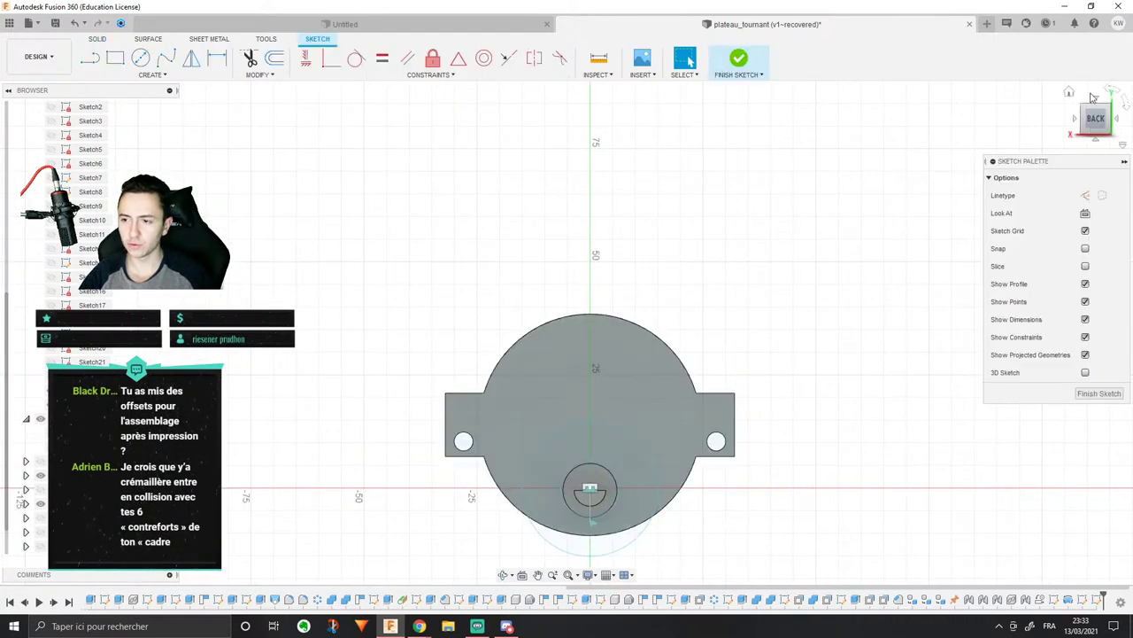
click(1115, 94)
click(1115, 94)
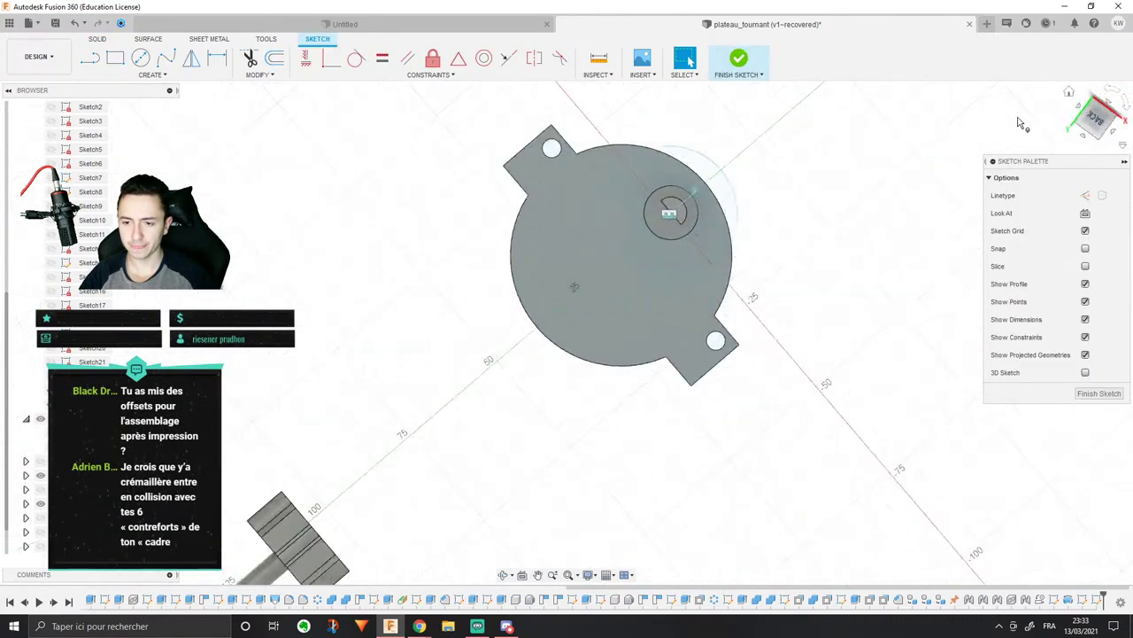
scroll(470, 265, up, 3)
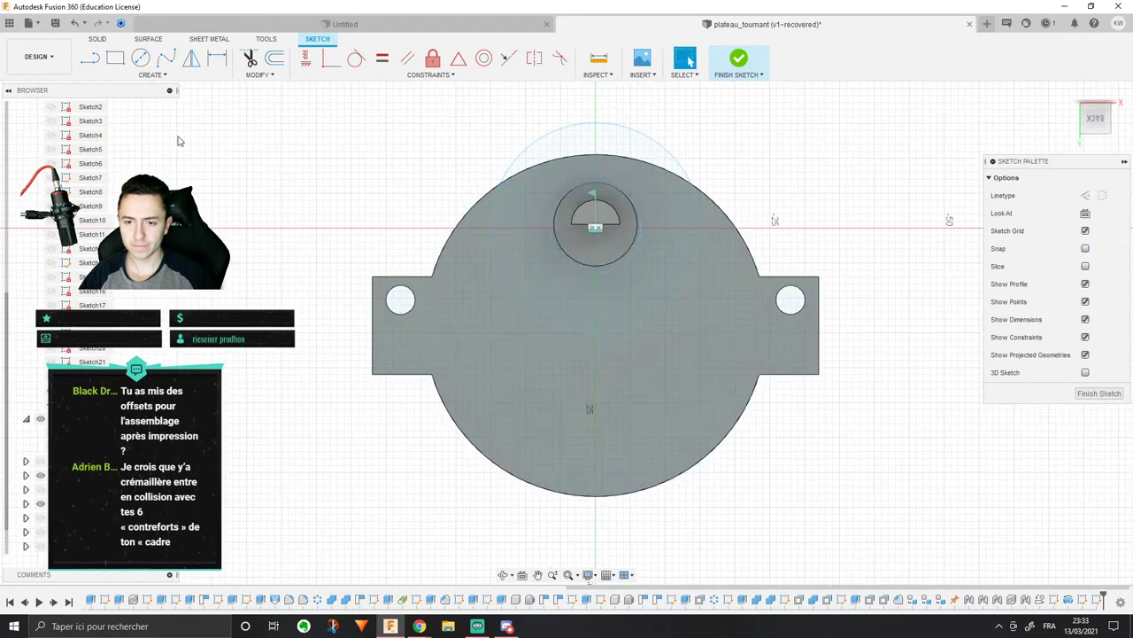
middle_drag(390, 144, 264, 119)
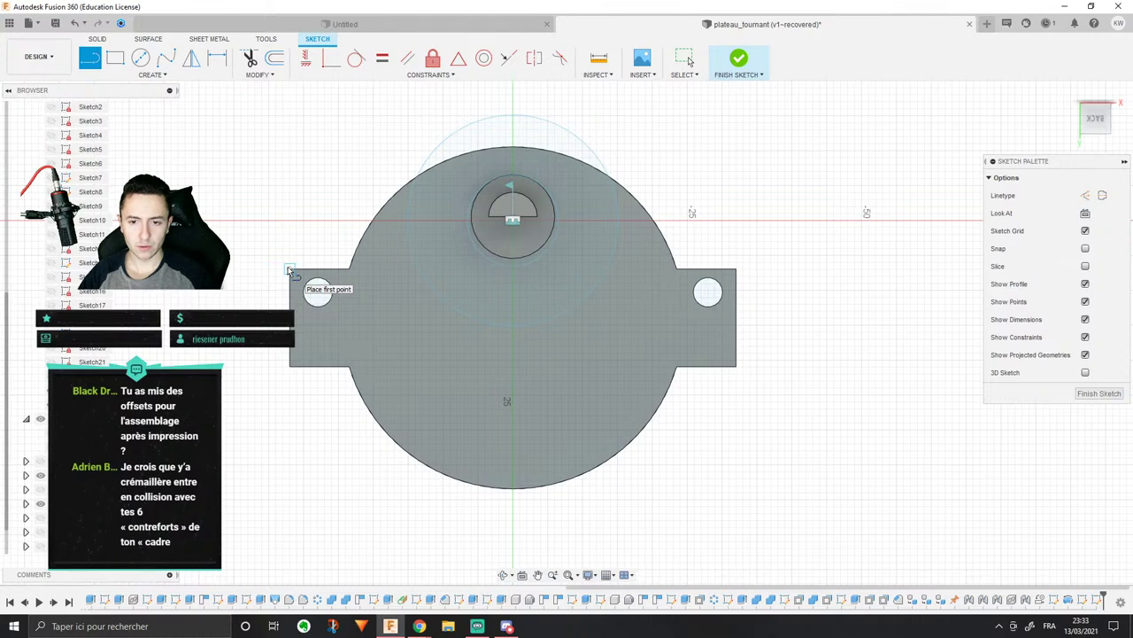
click(289, 269)
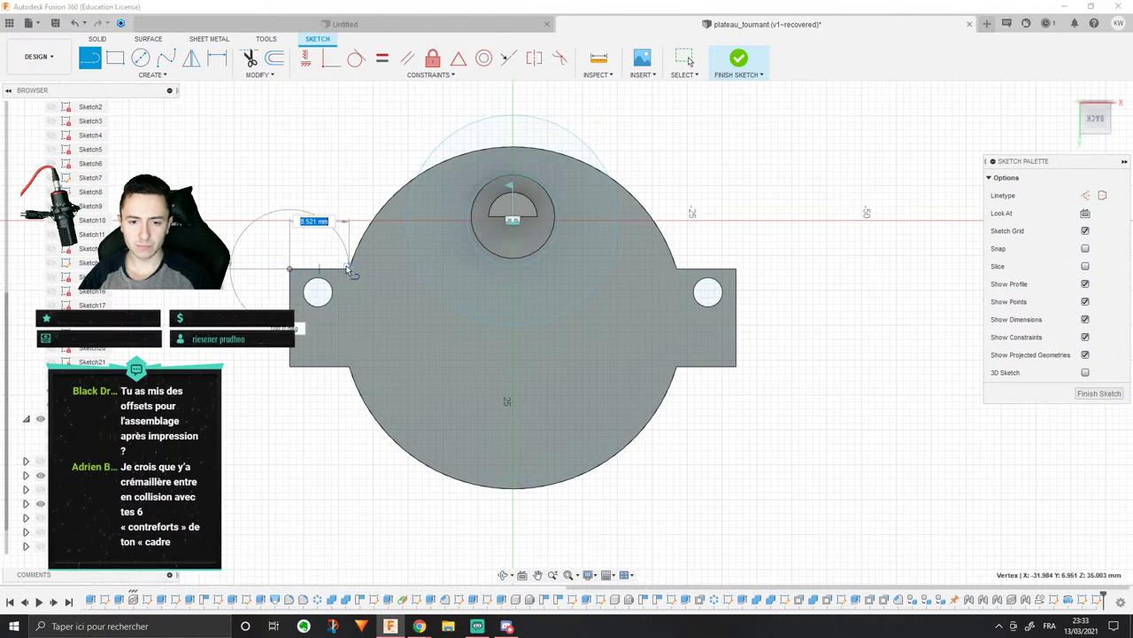
key(Escape)
Step: Project the outline of the component's shaft-side face, including the mounting ears, into the sketch
click(151, 75)
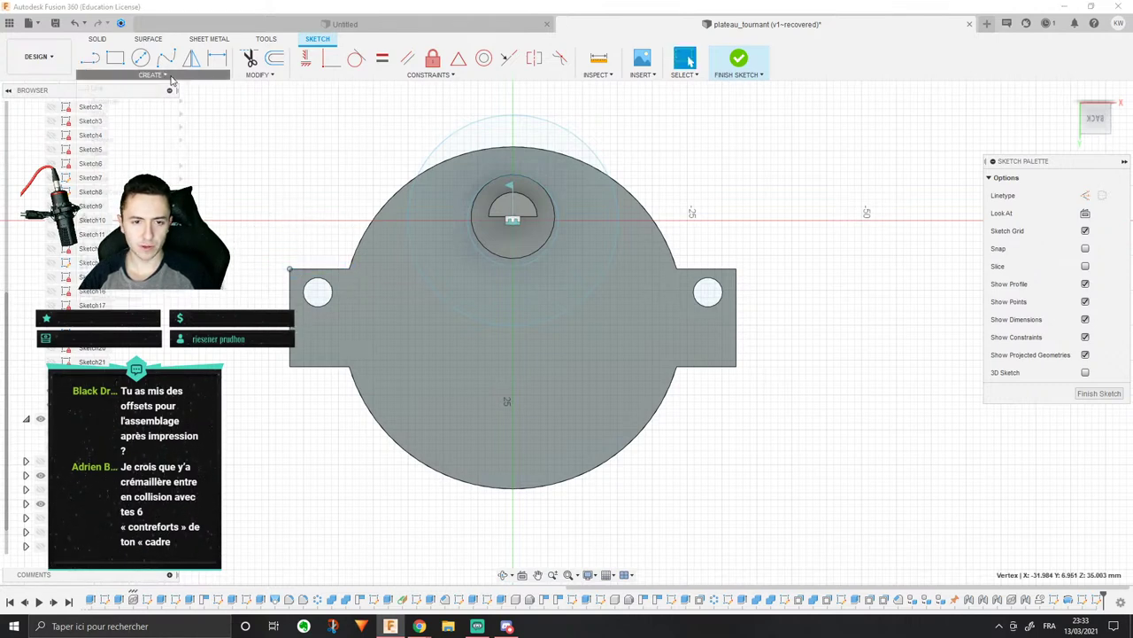
mouse_move(177, 284)
click(260, 286)
click(398, 217)
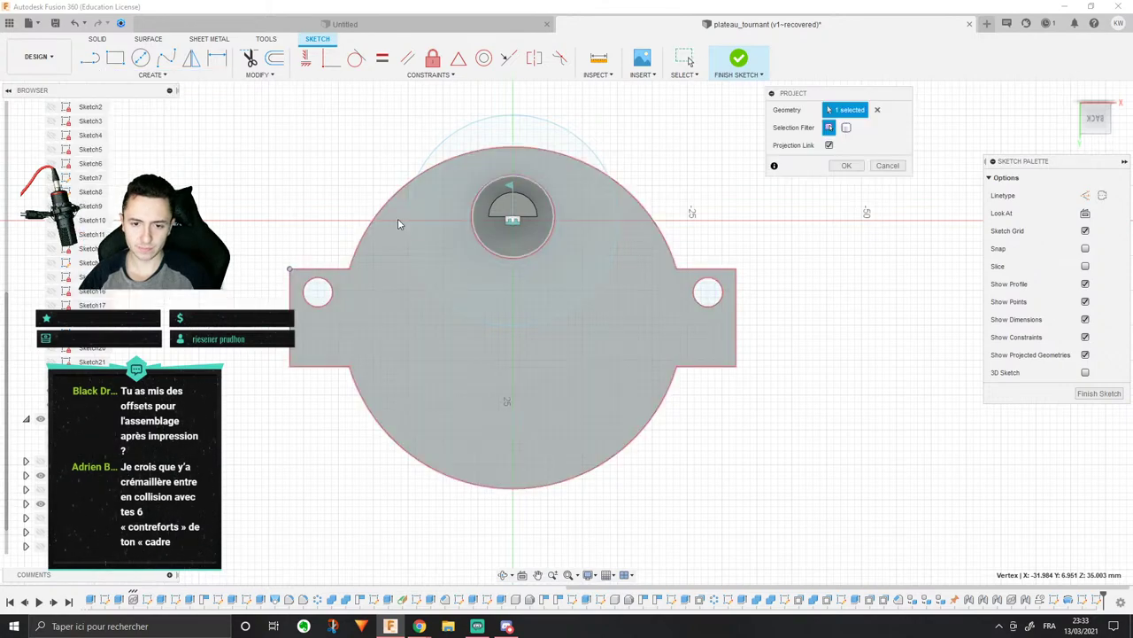
click(851, 169)
Step: Draw a horizontal line across the disc joining the lower inner corners of the two mounting ears, and check the profile above it
scroll(683, 270, up, 5)
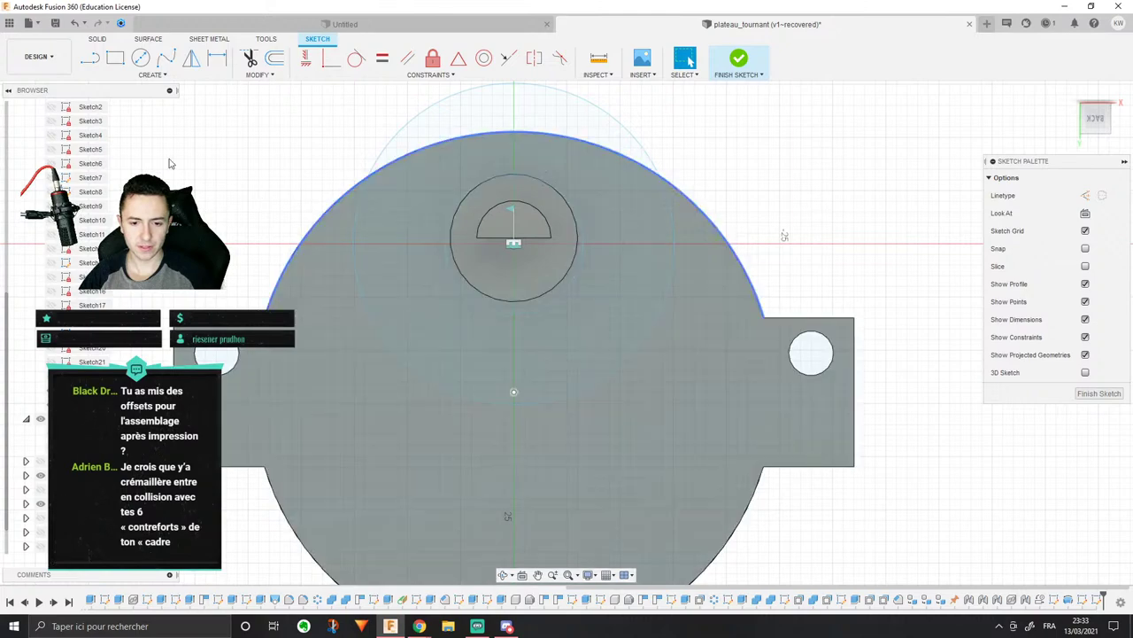
click(264, 467)
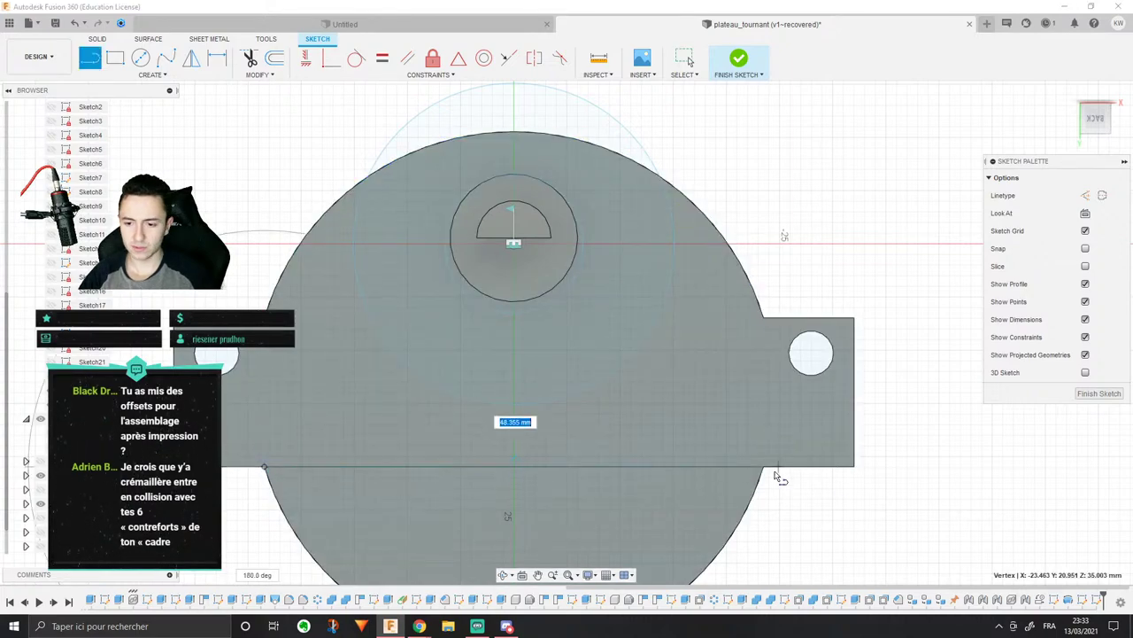
click(764, 467)
key(Escape)
click(718, 376)
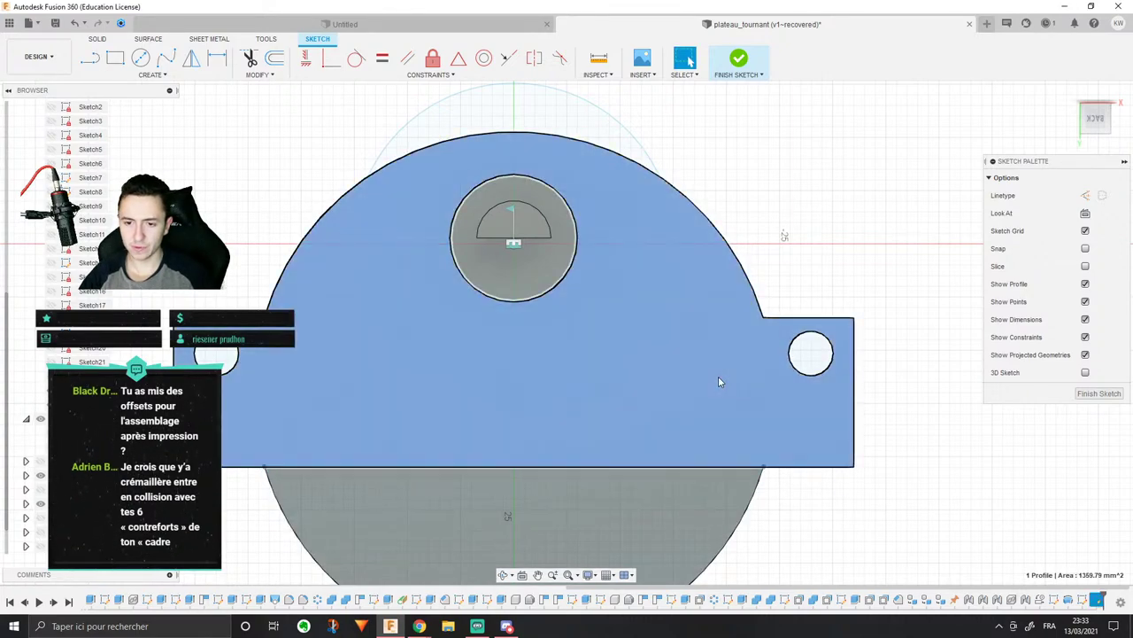
scroll(718, 376, down, 3)
mouse_move(719, 378)
shift+middle_down()
mouse_move(777, 384)
mouse_move(734, 379)
shift+middle_up()
scroll(685, 353, up, 3)
key(Escape)
Step: Try a circle slightly larger than the boss around the shaft, centred on the sketch origin, and delete it
click(142, 58)
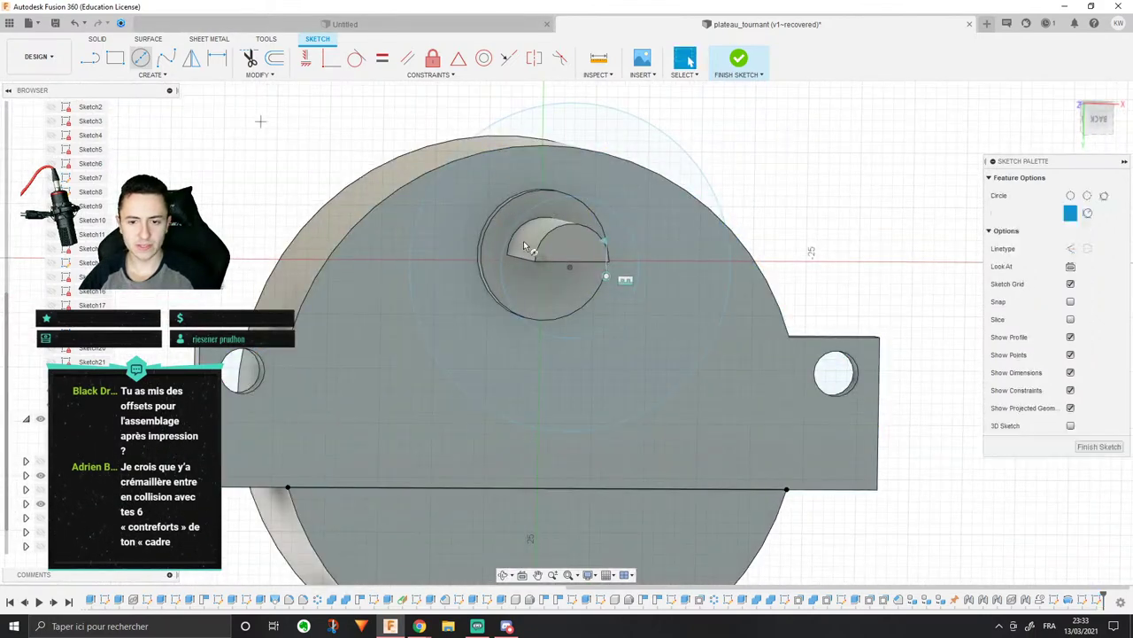
click(481, 218)
shift+middle_drag(454, 203, 512, 190)
scroll(680, 202, up, 5)
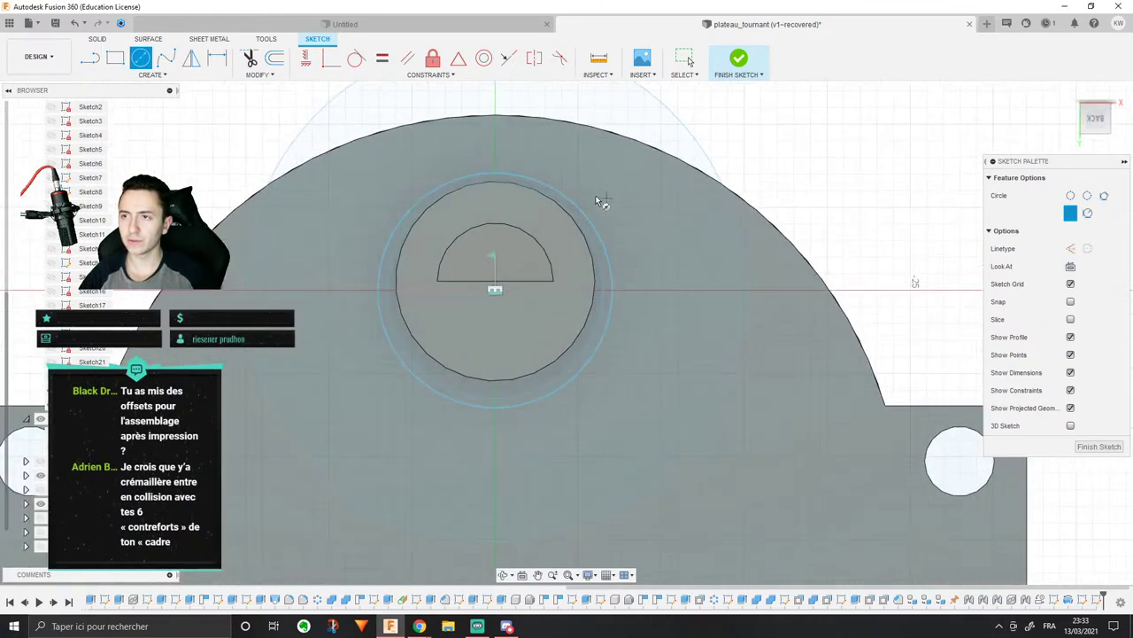
key(Escape)
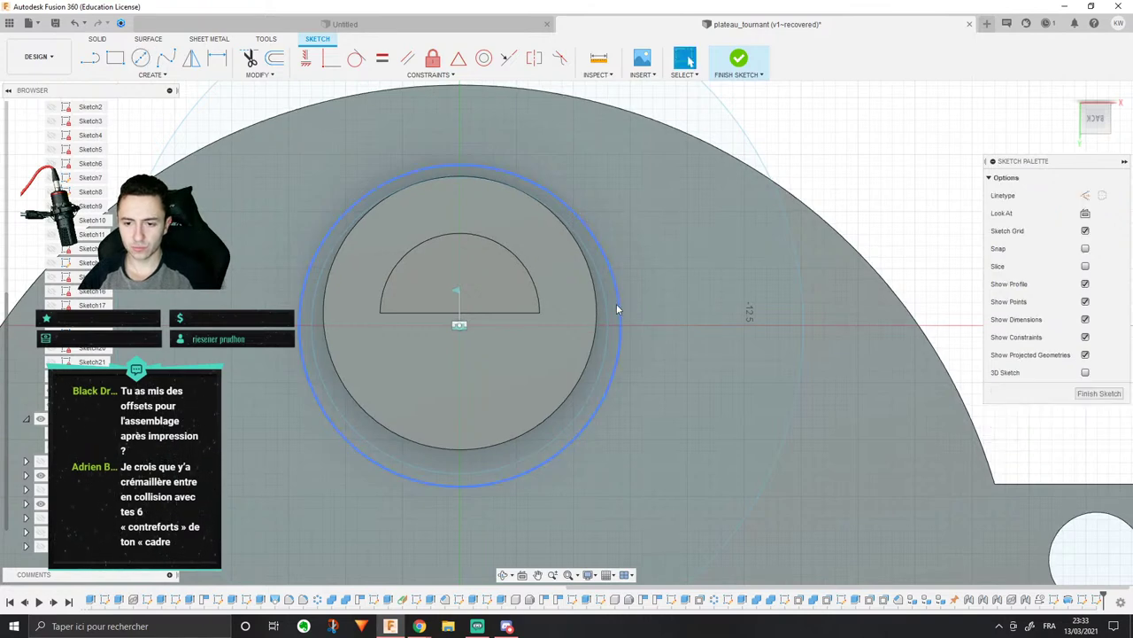
click(618, 301)
key(Delete)
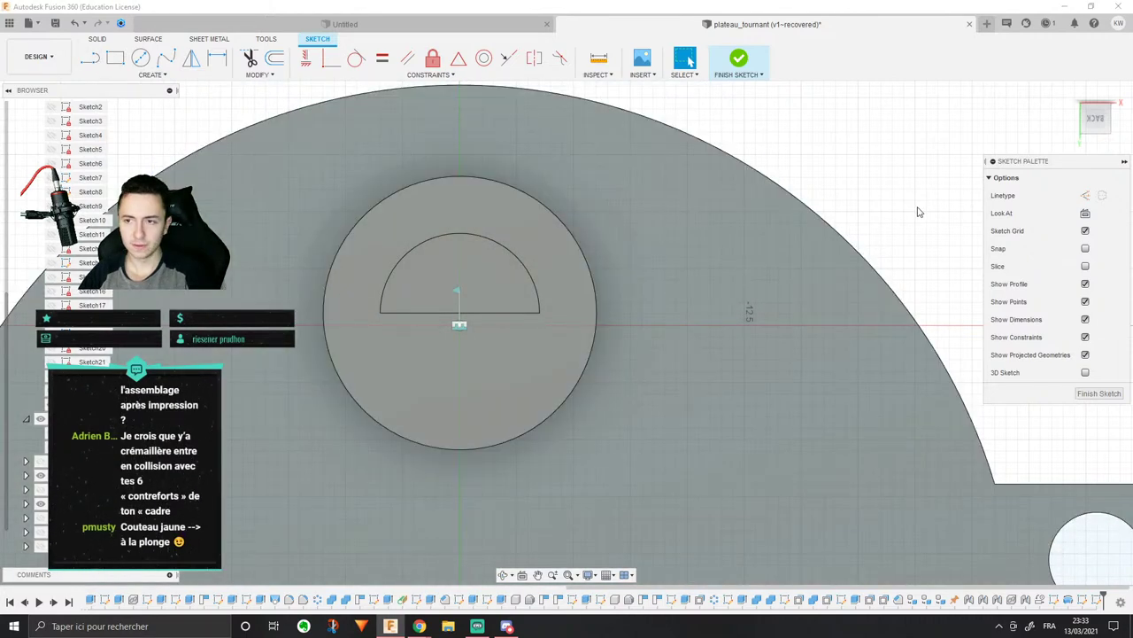
Step: Sketch a circle larger than the shaft boss, centred off to one side so that it overlaps the boss and the disc's edge
mouse_move(912, 214)
middle_down()
mouse_move(928, 209)
mouse_move(884, 191)
middle_up()
scroll(930, 208, down, 3)
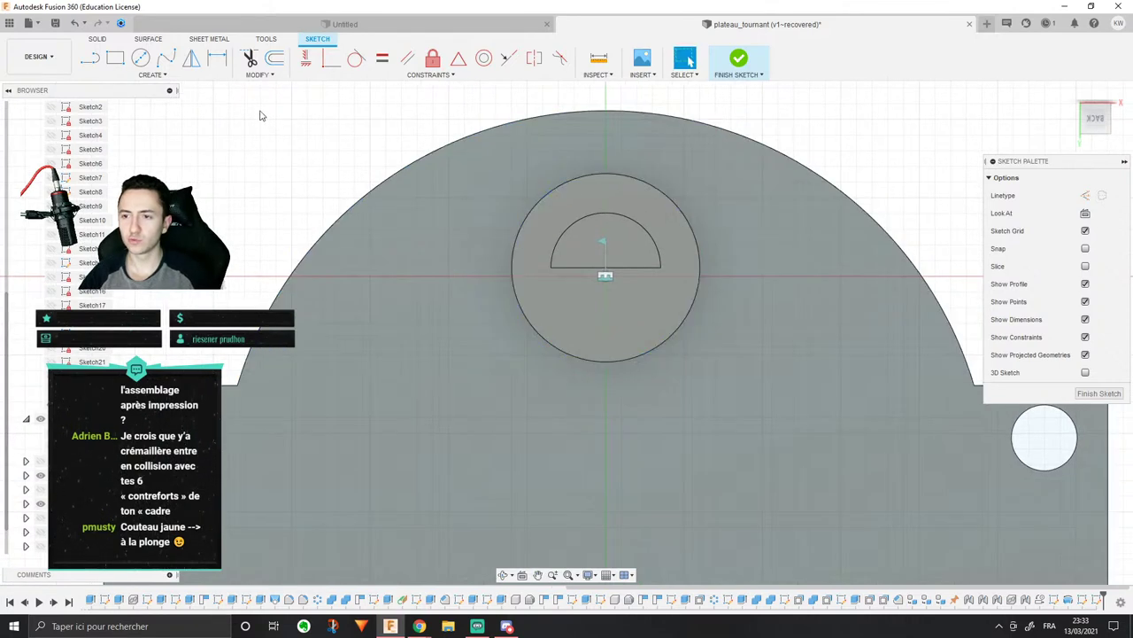
click(141, 58)
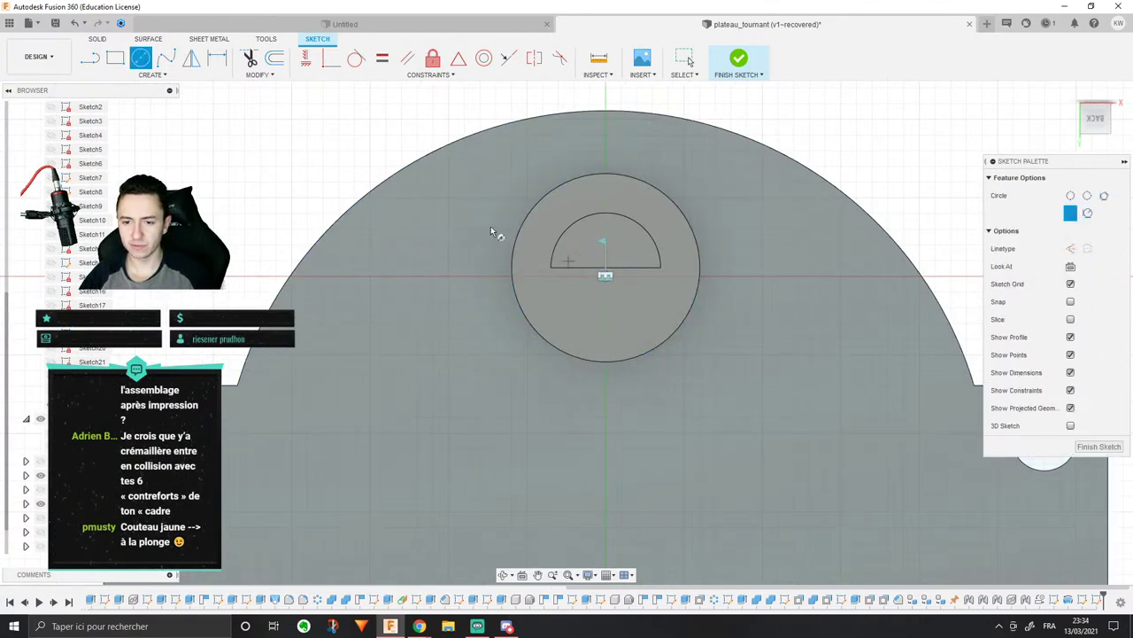
click(503, 360)
key(Escape)
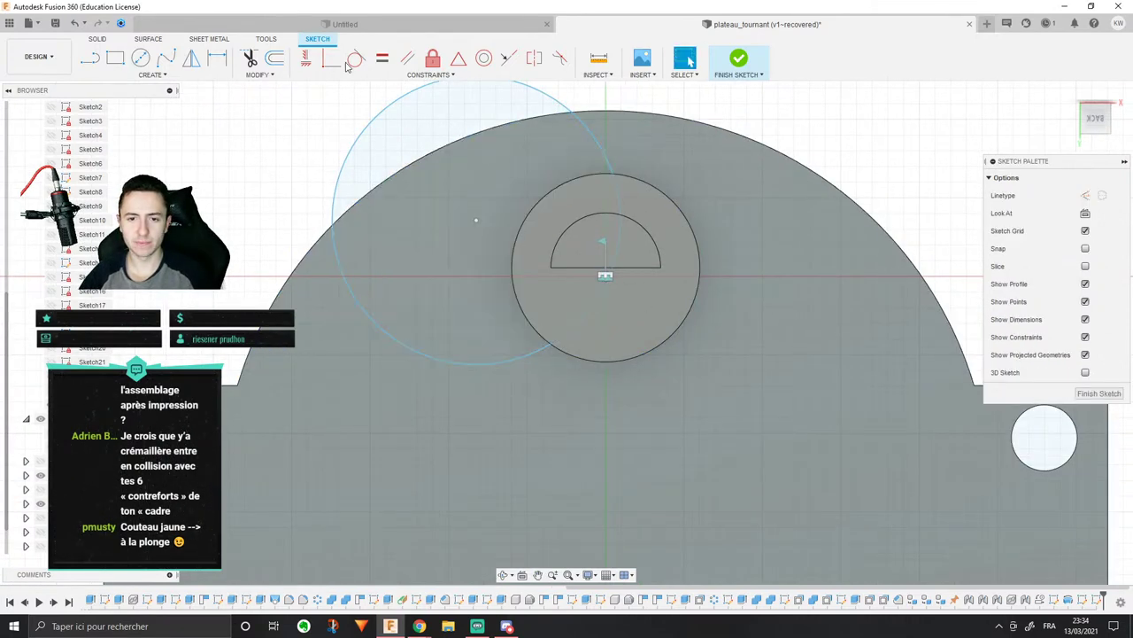
Step: Make the overlapping circle concentric with the shaft boss and shrink it to a radius of about 6.9 mm
click(586, 143)
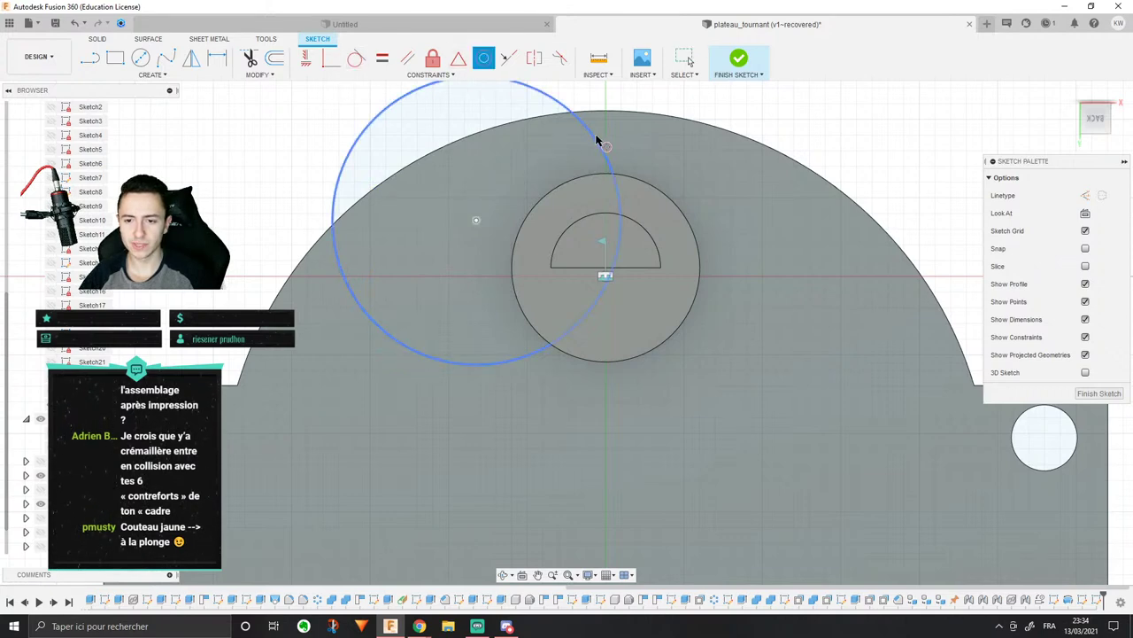
click(625, 179)
mouse_move(655, 132)
mouse_down()
mouse_move(638, 182)
mouse_move(652, 174)
mouse_up()
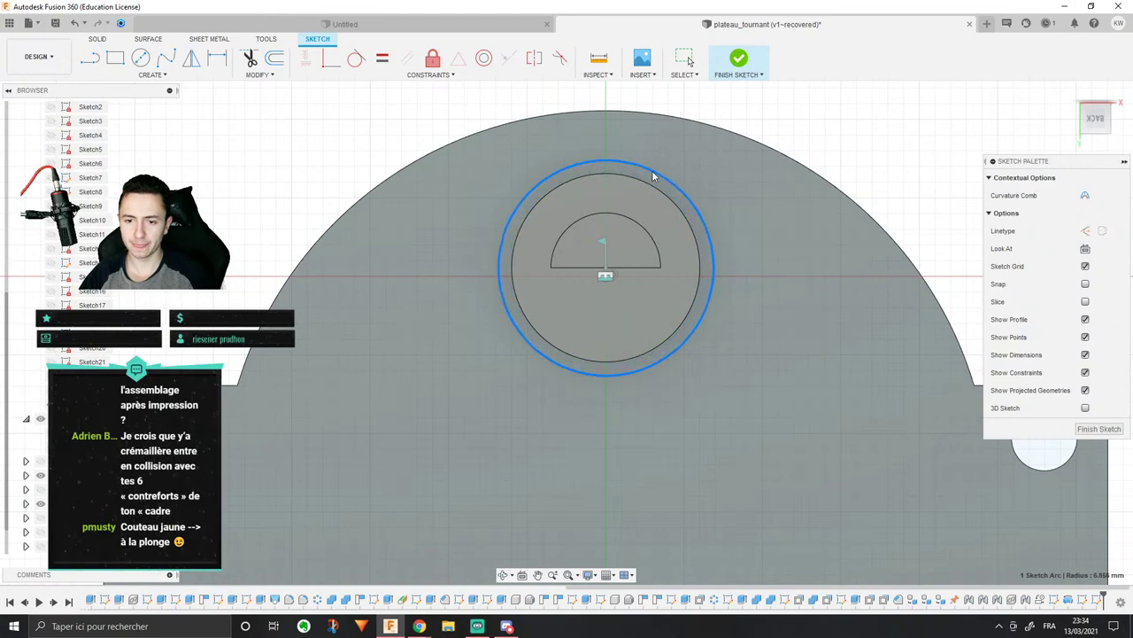
Step: Loft the half-disc profile with mounting ears to the circular profile near the shaft's end as a new body, and inspect it from several sides
scroll(660, 248, down, 5)
key(e)
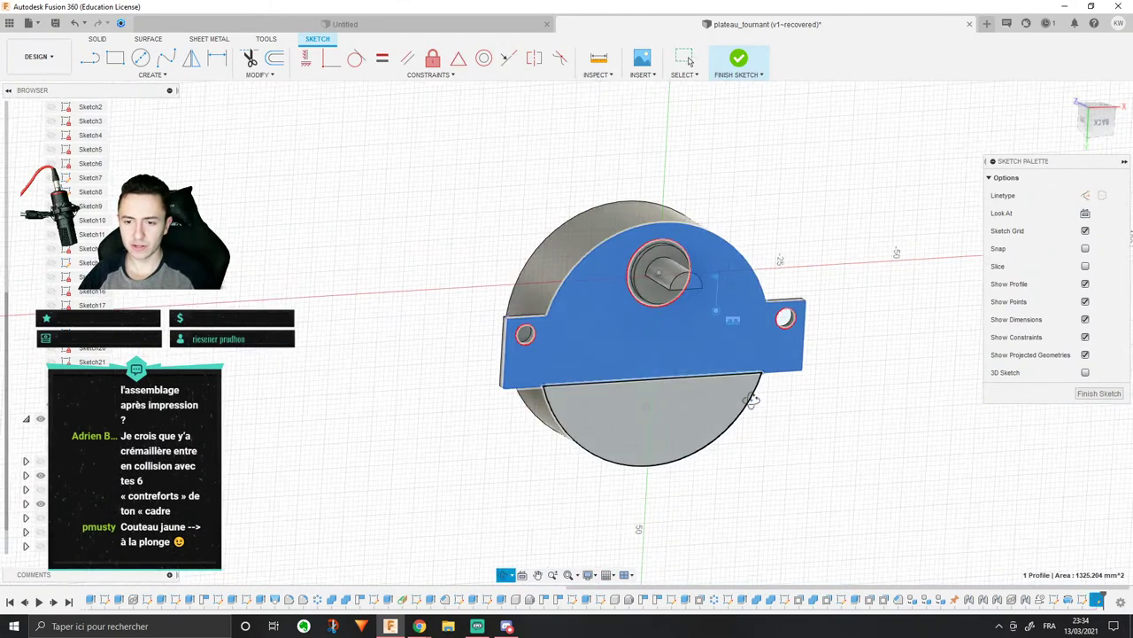
shift+middle_drag(645, 406, 421, 329)
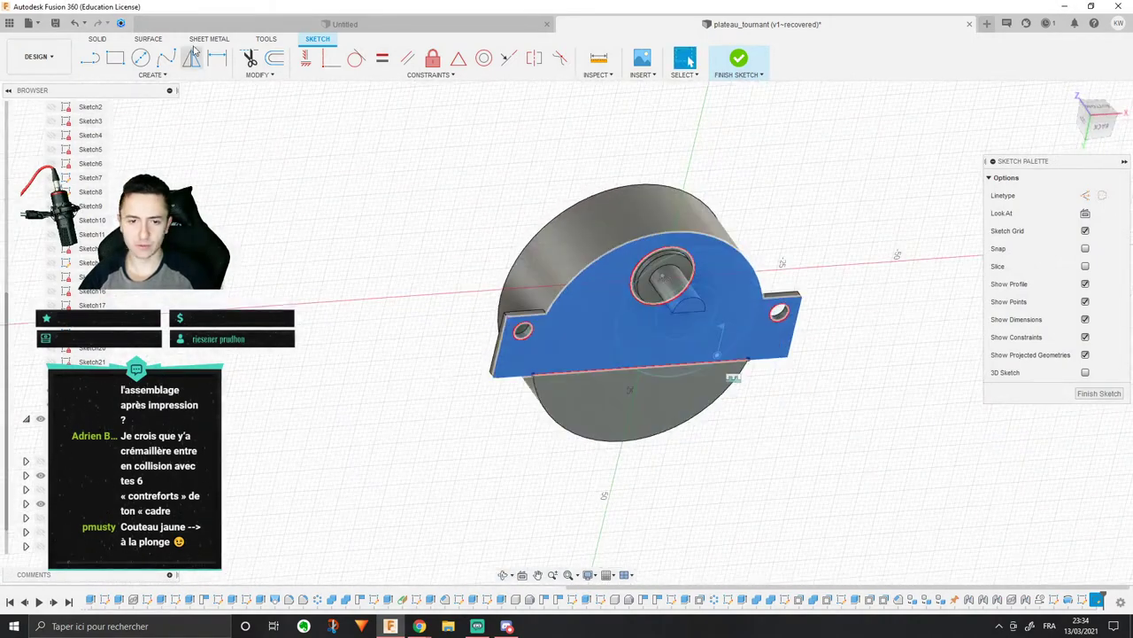
click(99, 39)
click(133, 75)
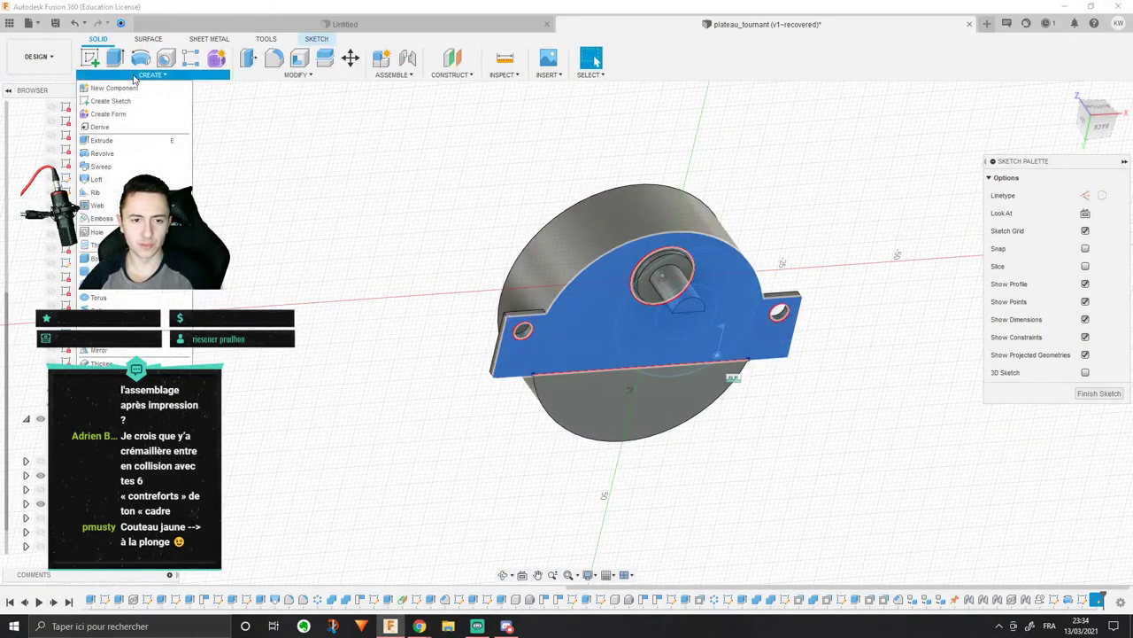
click(97, 180)
shift+middle_drag(674, 298, 644, 353)
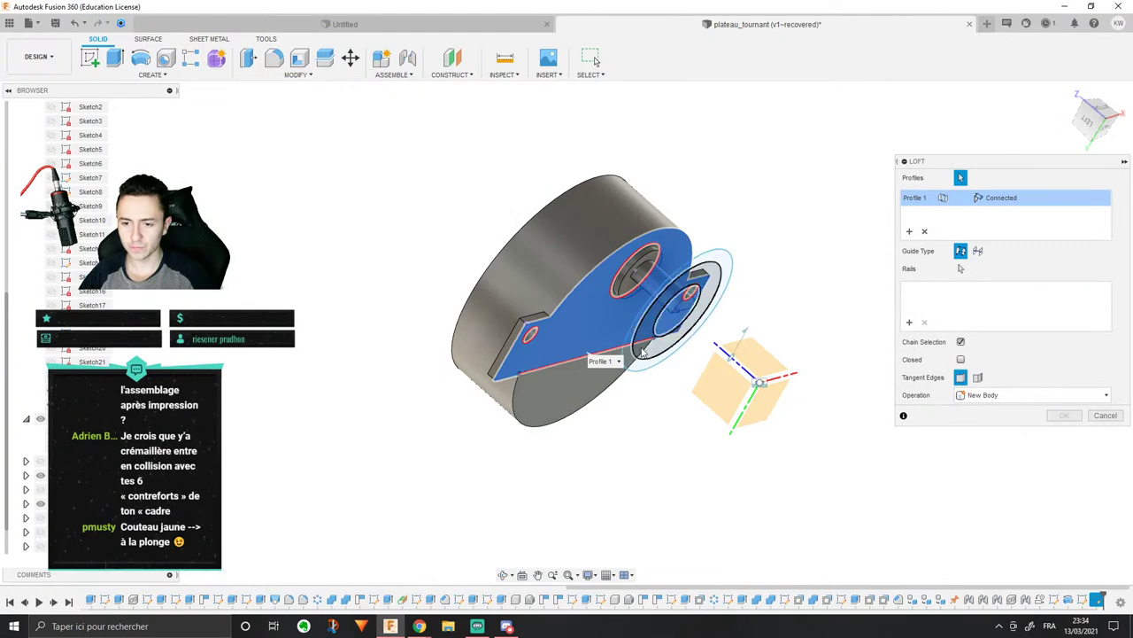
click(644, 353)
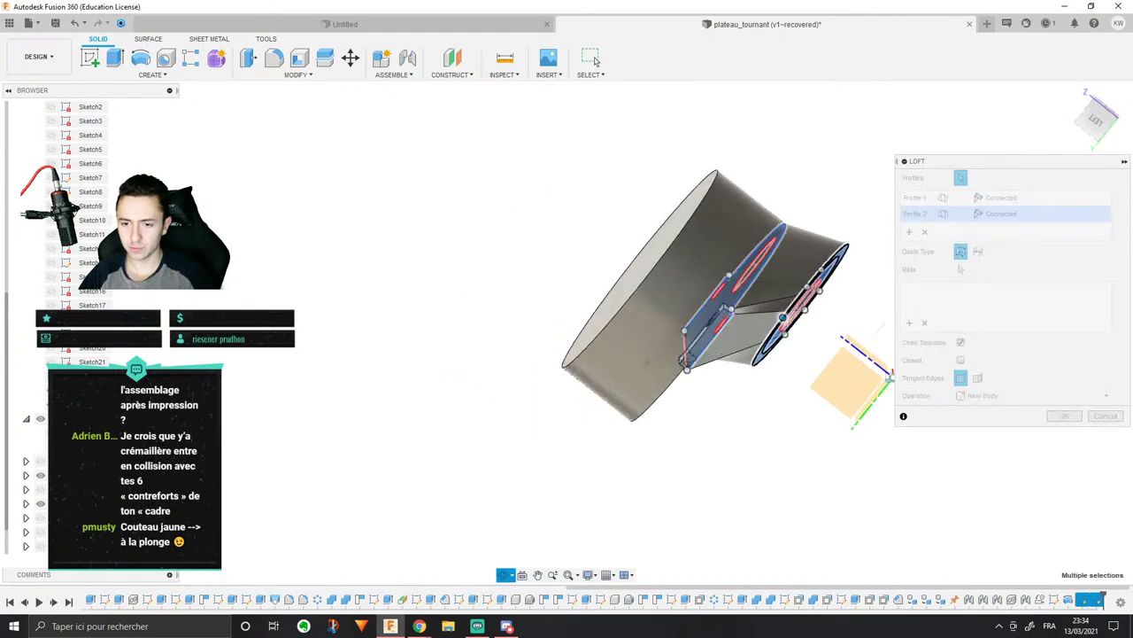
shift+middle_drag(639, 350, 628, 377)
shift+middle_drag(616, 378, 596, 390)
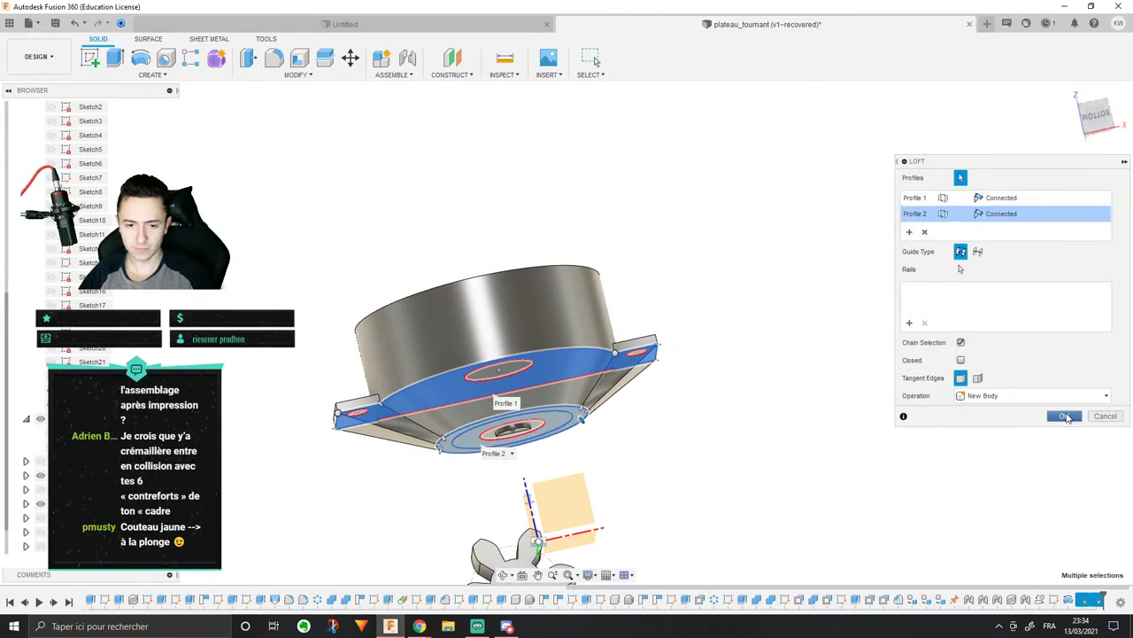
click(1065, 416)
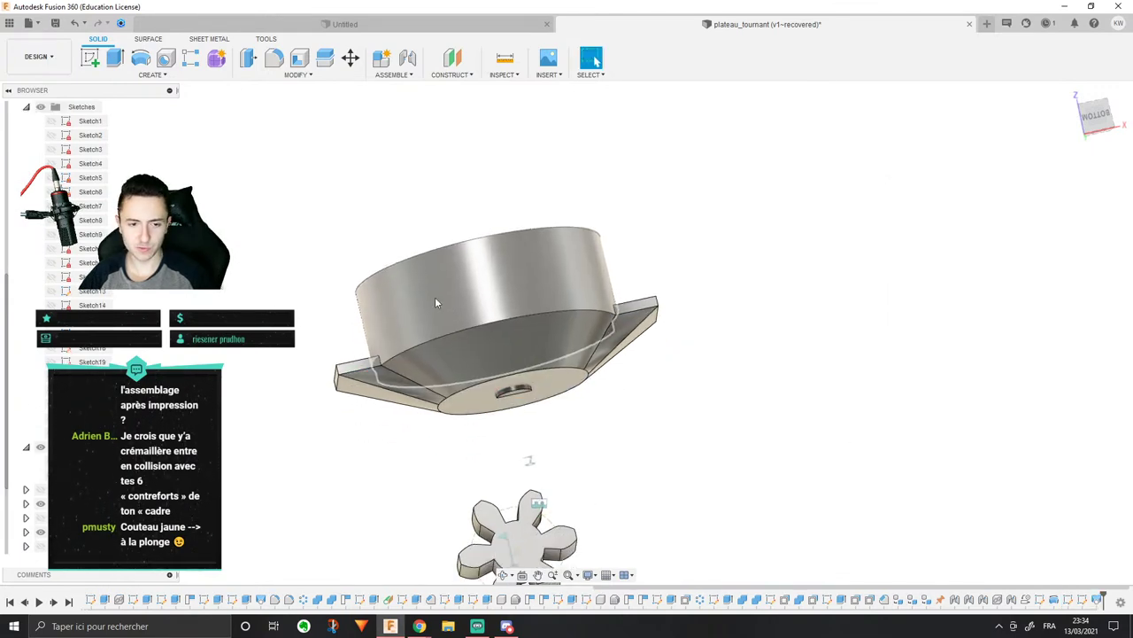
shift+middle_drag(436, 299, 496, 292)
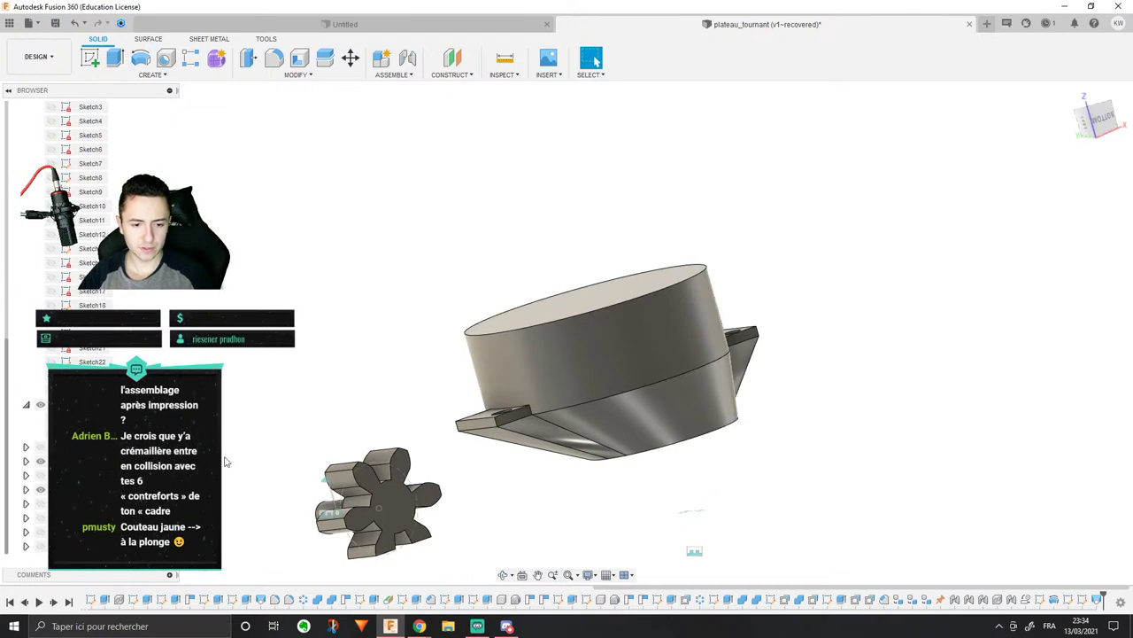
shift+middle_drag(580, 461, 591, 331)
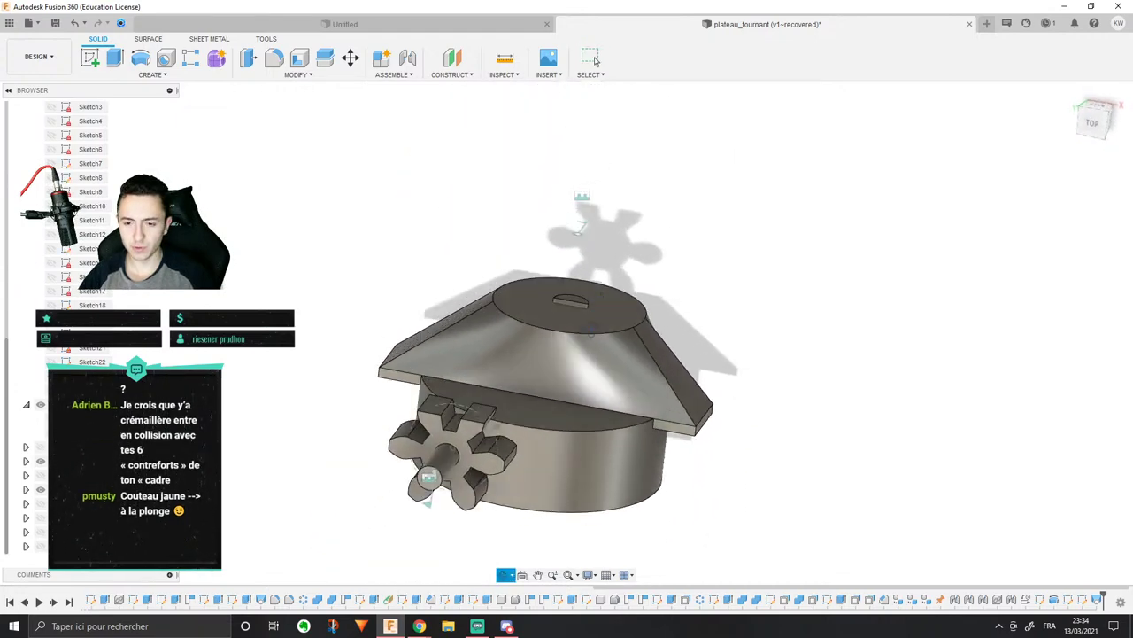
Step: Examine the lofted motor support from below and the side, with the motor body hidden and shown
shift+middle_drag(595, 60, 596, 312)
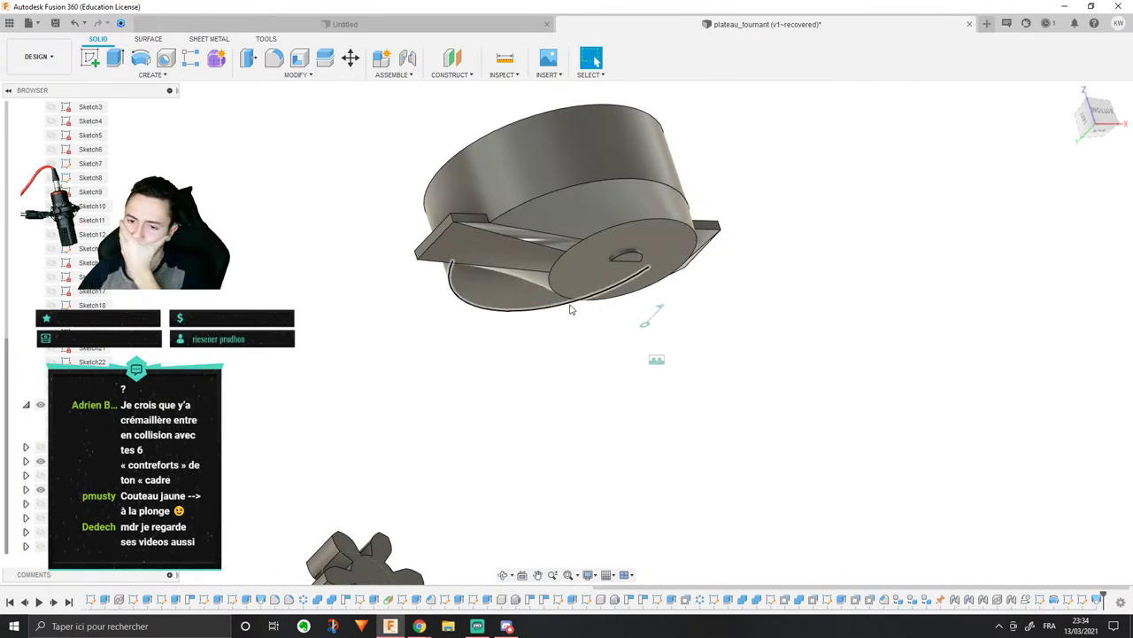
scroll(620, 274, up, 3)
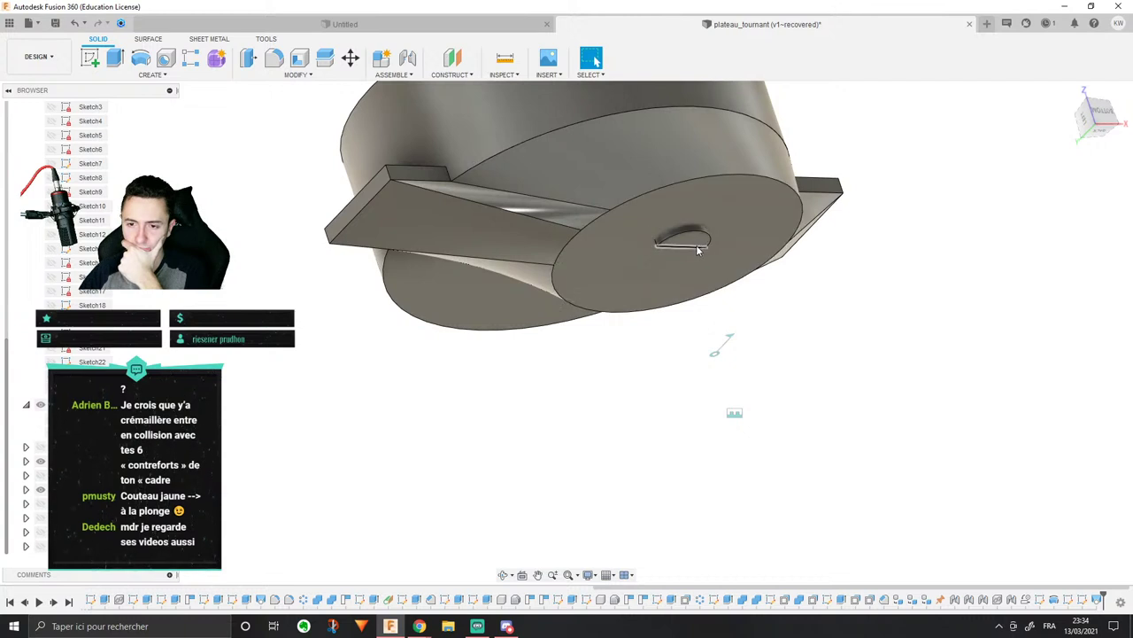
scroll(682, 257, down, 2)
scroll(680, 253, down, 1)
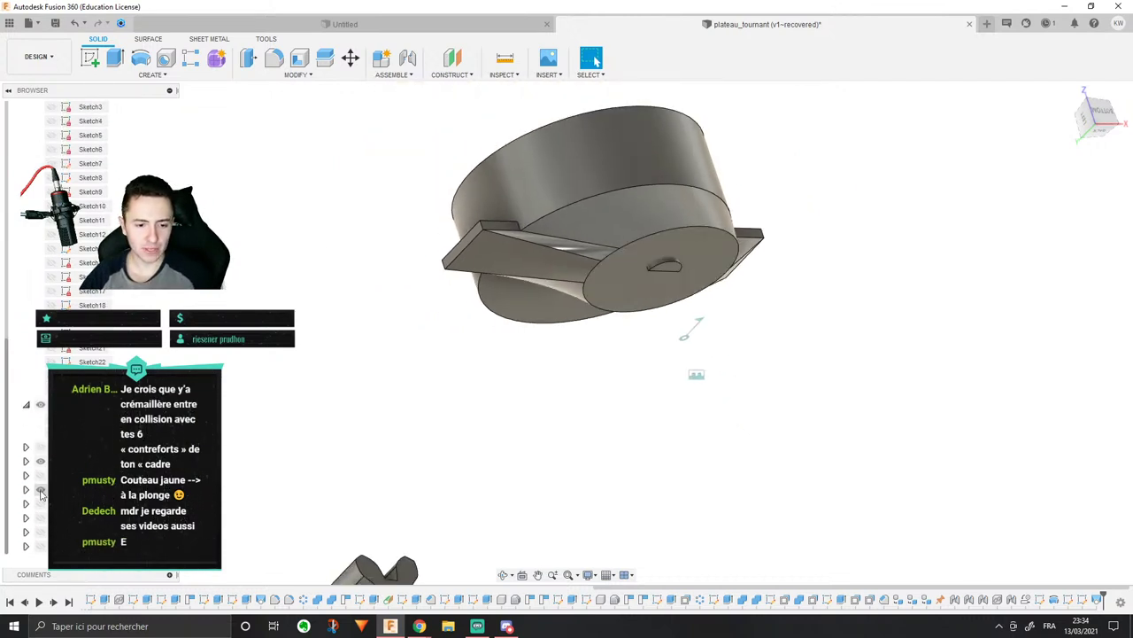
click(41, 460)
shift+middle_drag(372, 398, 700, 368)
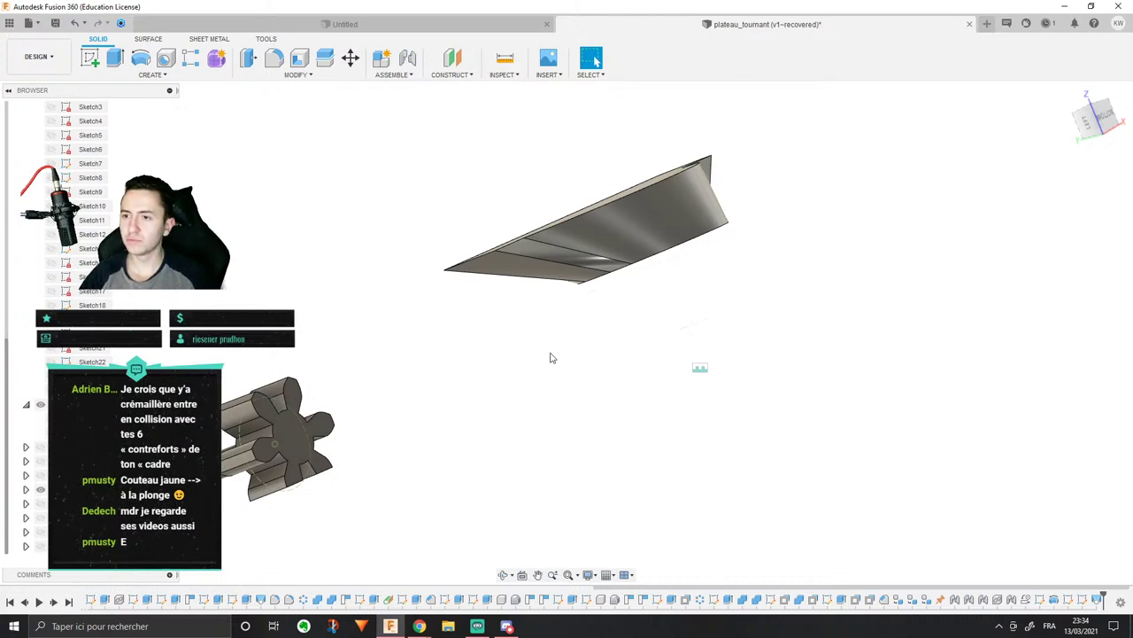
shift+middle_drag(550, 358, 563, 283)
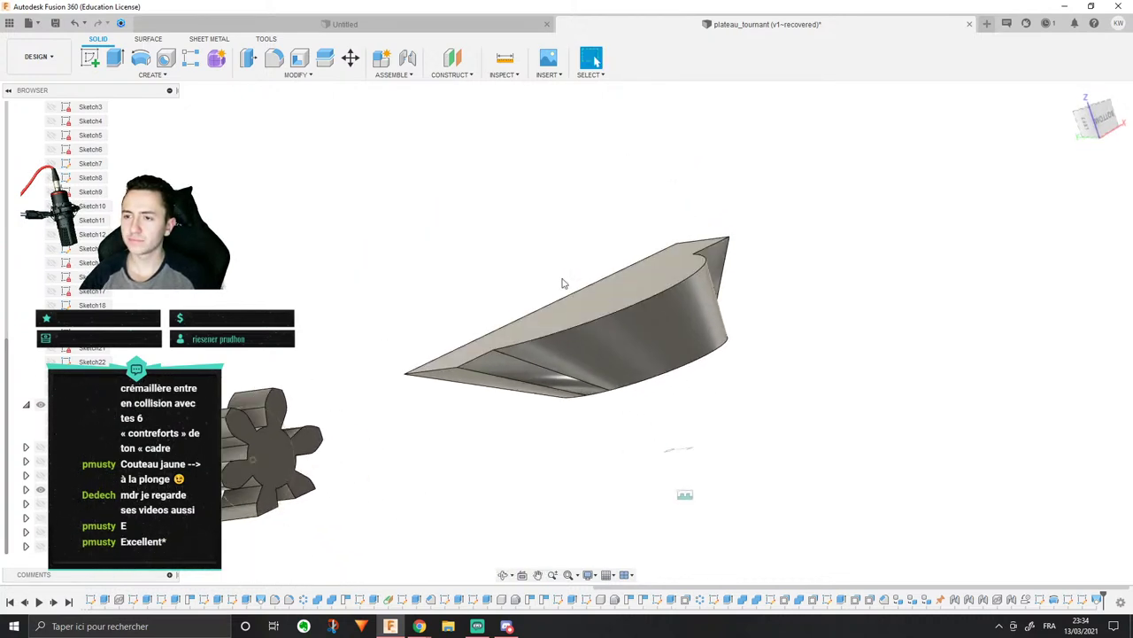
click(39, 462)
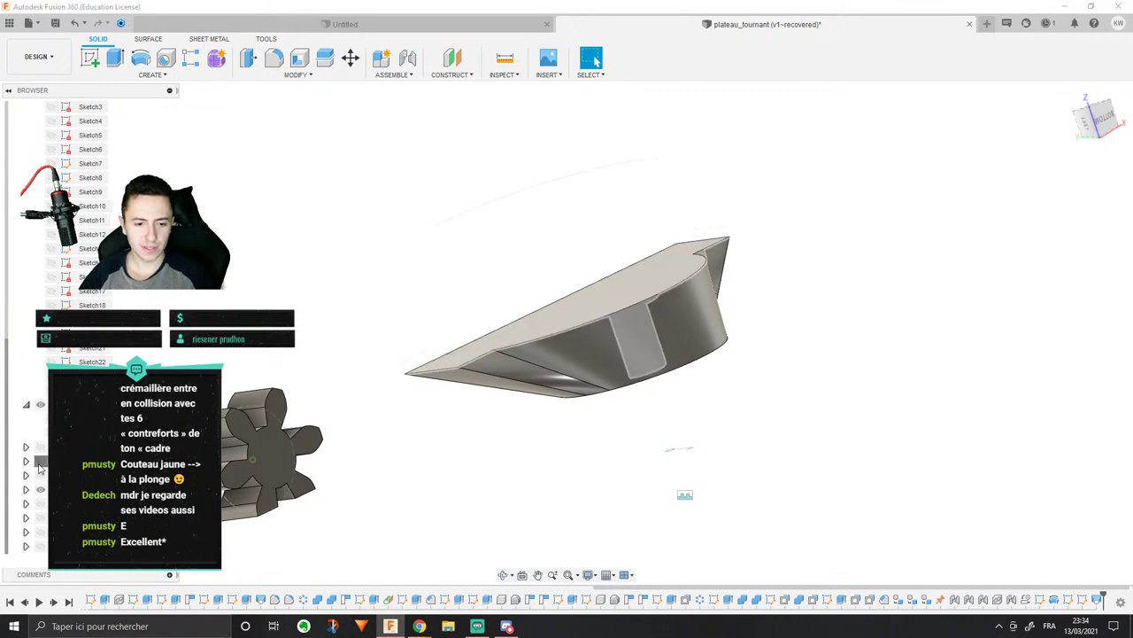
click(40, 461)
click(40, 462)
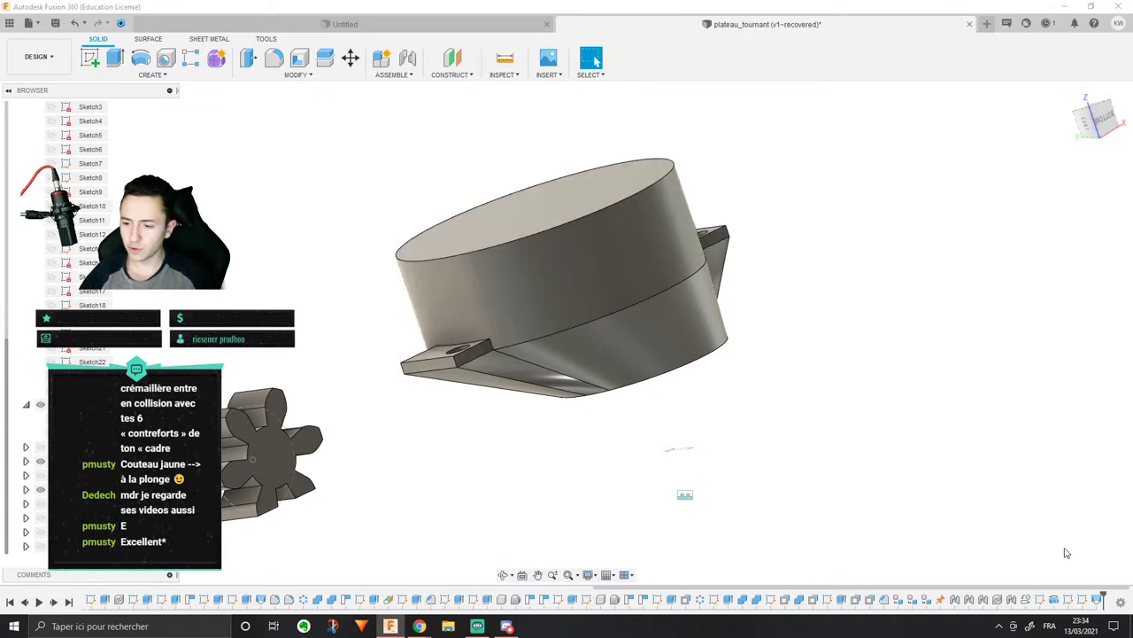
Step: Open the support loft for editing, hide the motor body and examine how the two profiles are connected
right_click(1098, 601)
click(1053, 492)
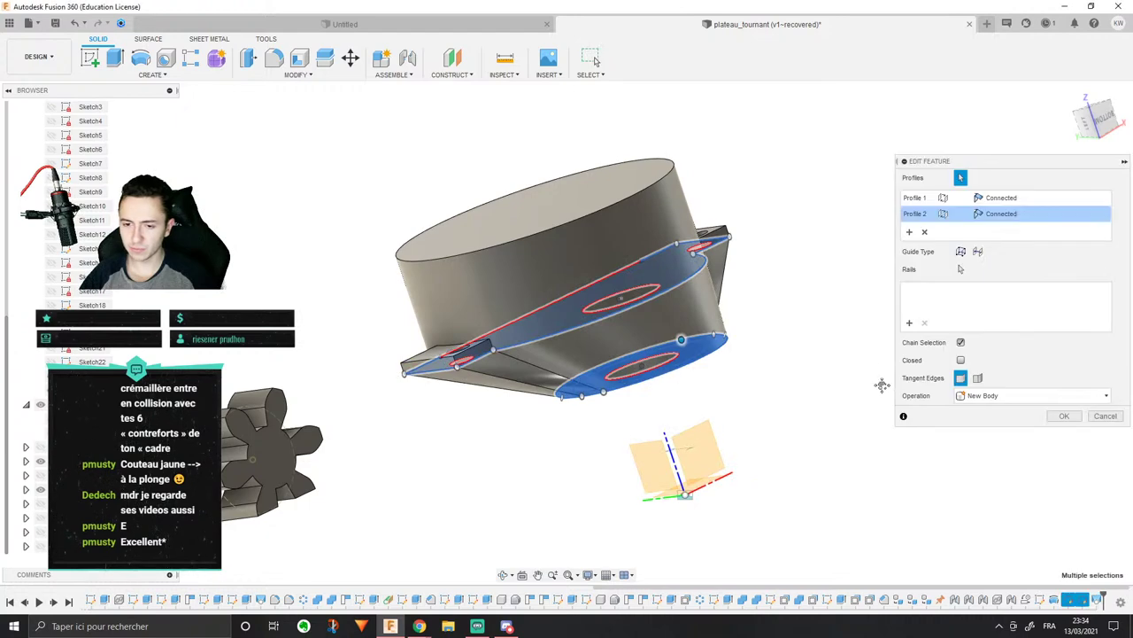
middle_drag(880, 385, 741, 324)
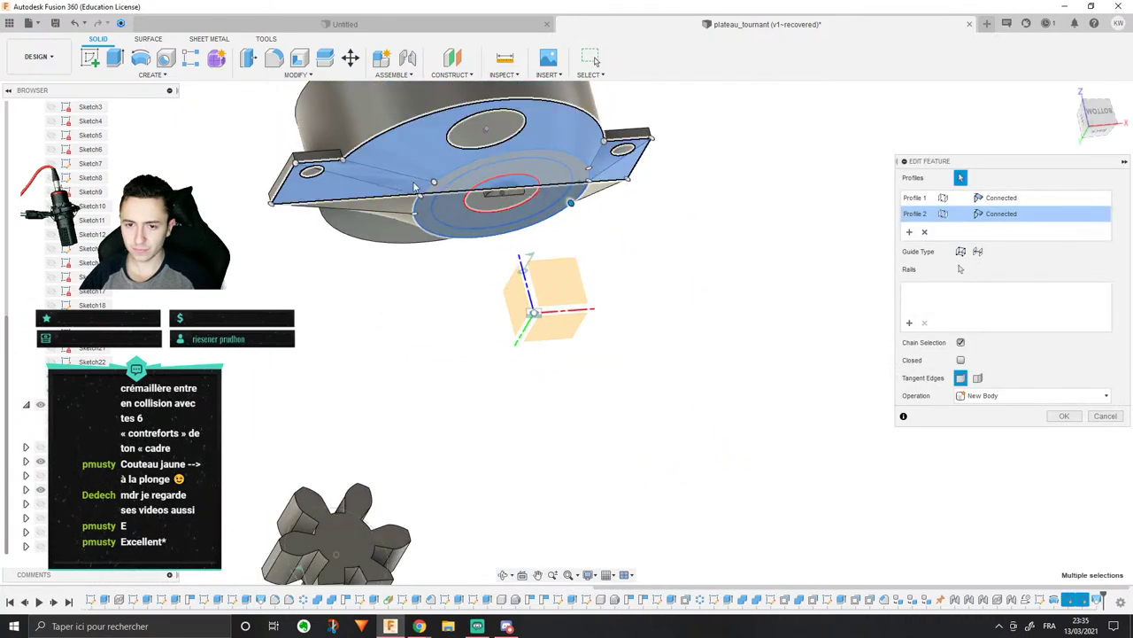
scroll(410, 181, up, 2)
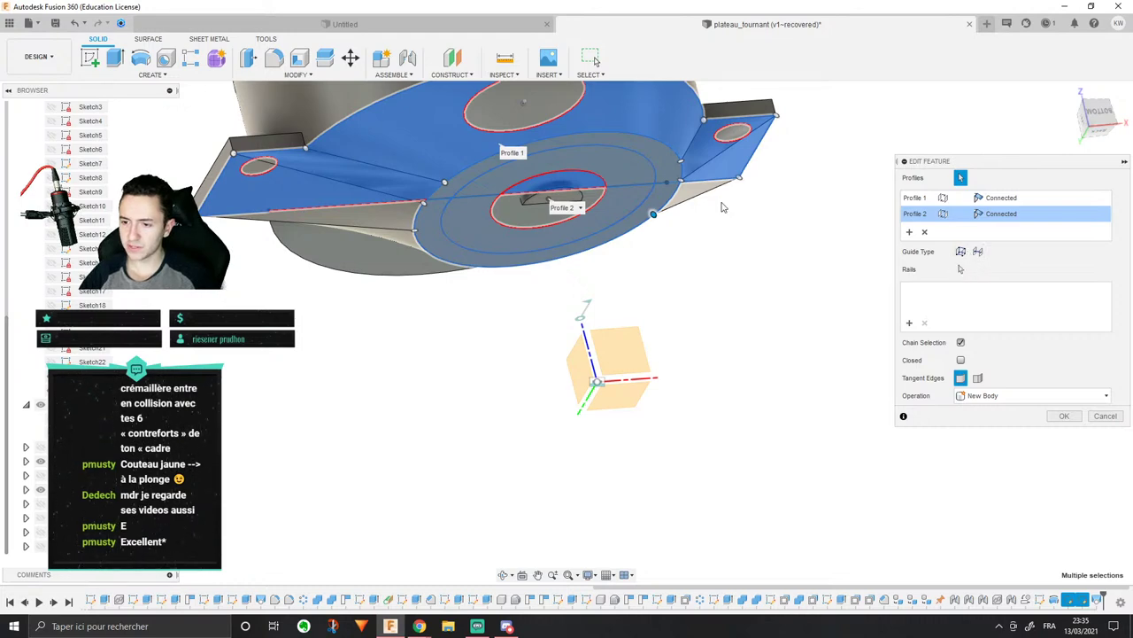
shift+middle_drag(722, 202, 726, 288)
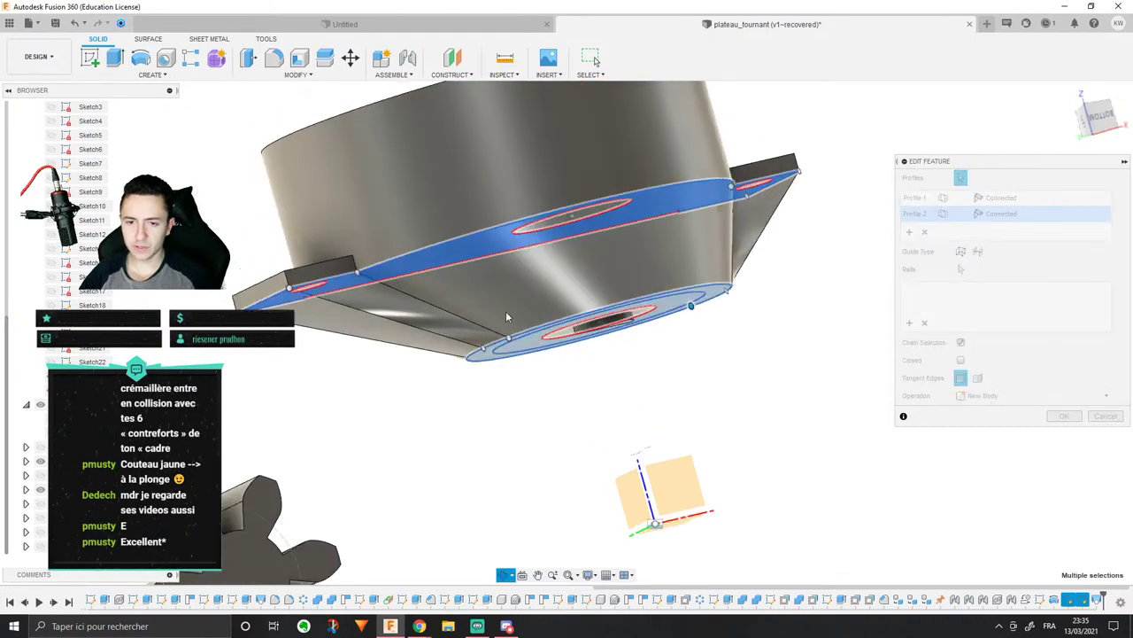
click(41, 462)
shift+middle_drag(729, 212, 742, 326)
middle_drag(742, 326, 666, 154)
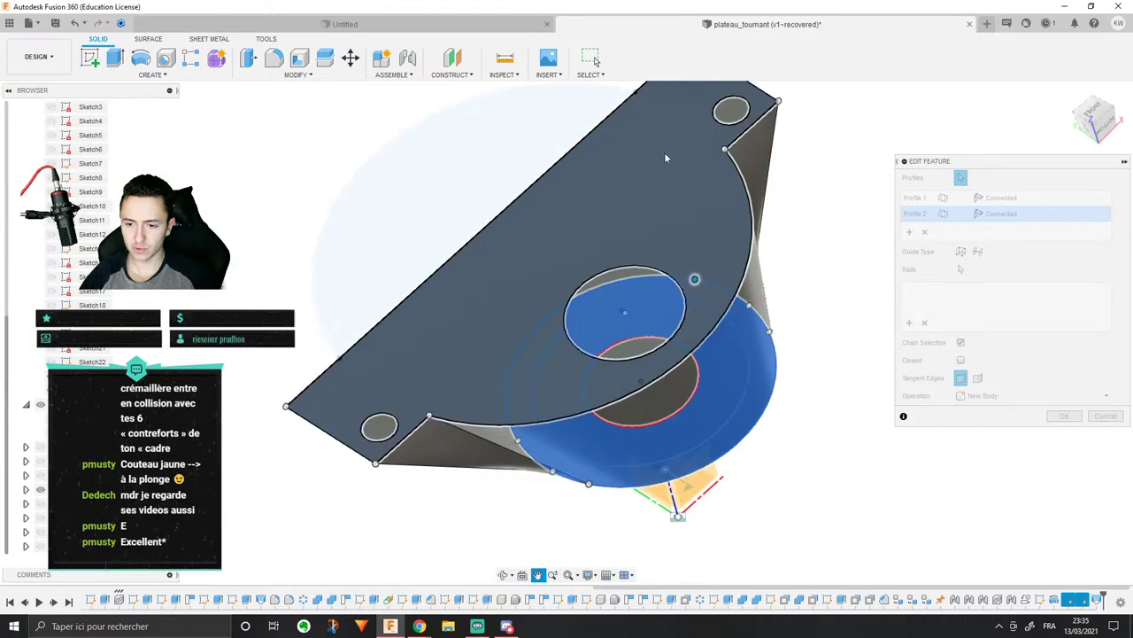
scroll(759, 255, down, 3)
shift+middle_drag(773, 264, 776, 295)
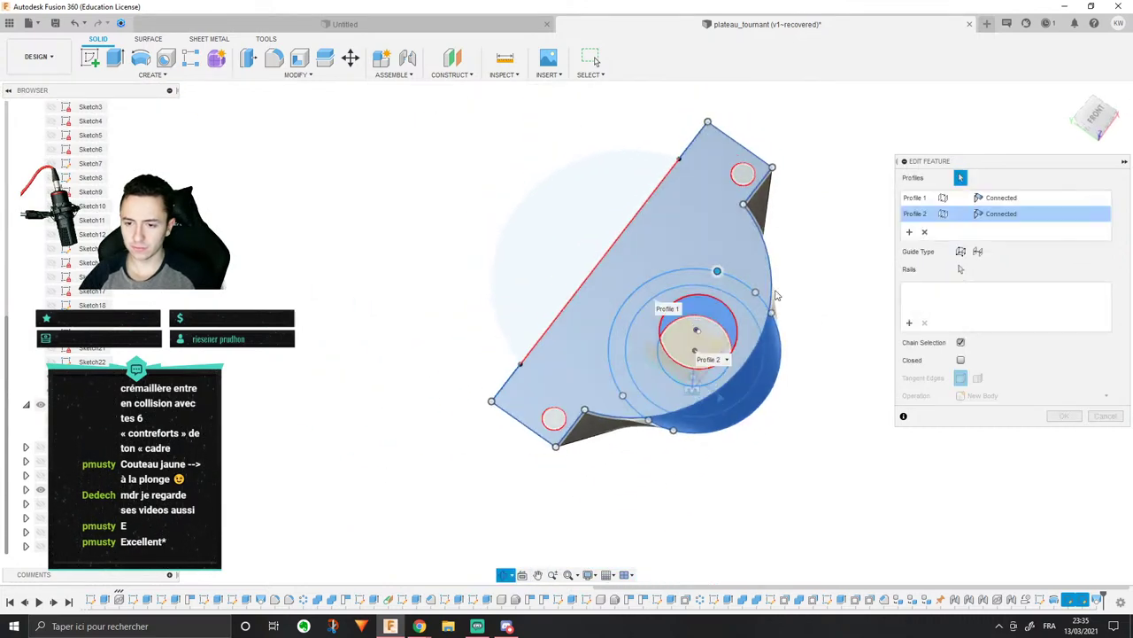
scroll(775, 295, up, 3)
click(1057, 416)
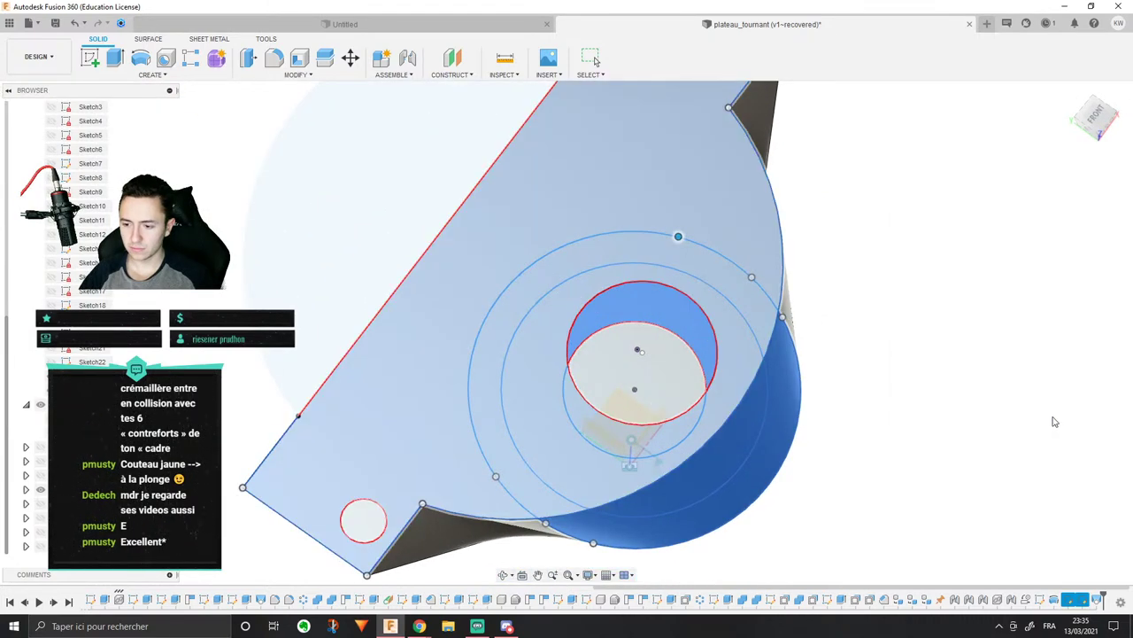
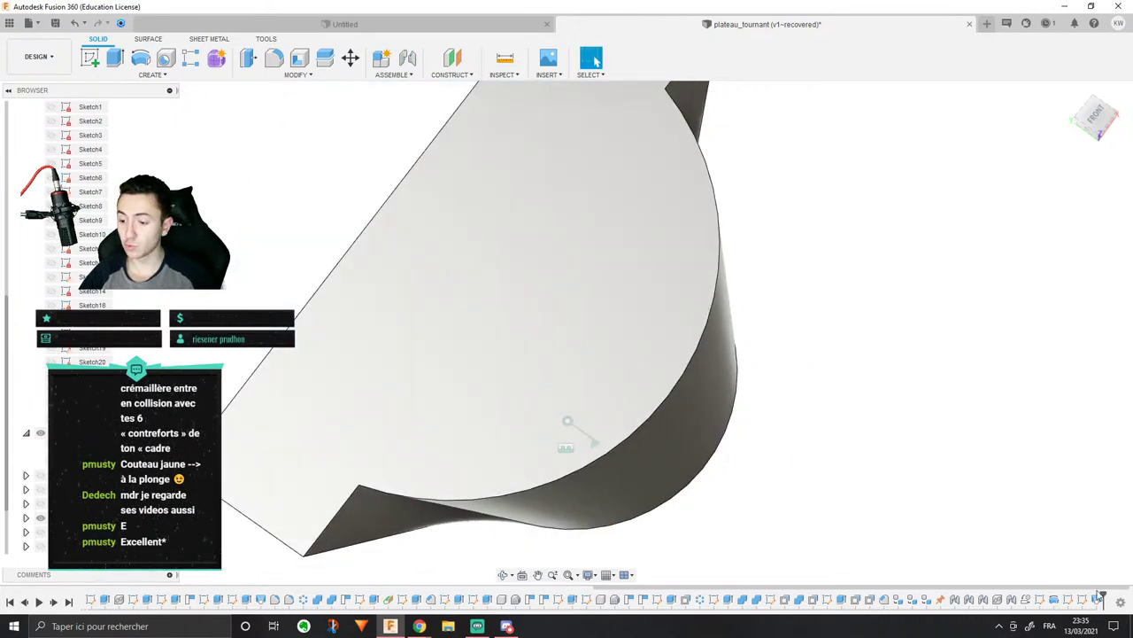
Step: Reopen the support loft for editing and set its guide type to Rails
right_click(1098, 599)
click(1045, 532)
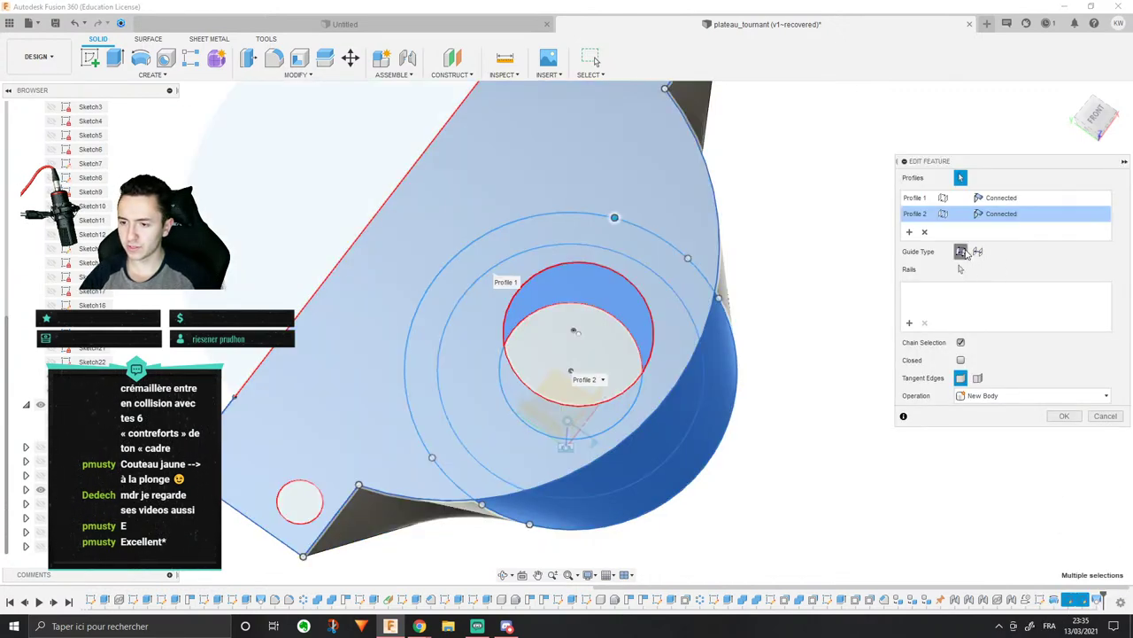
click(962, 252)
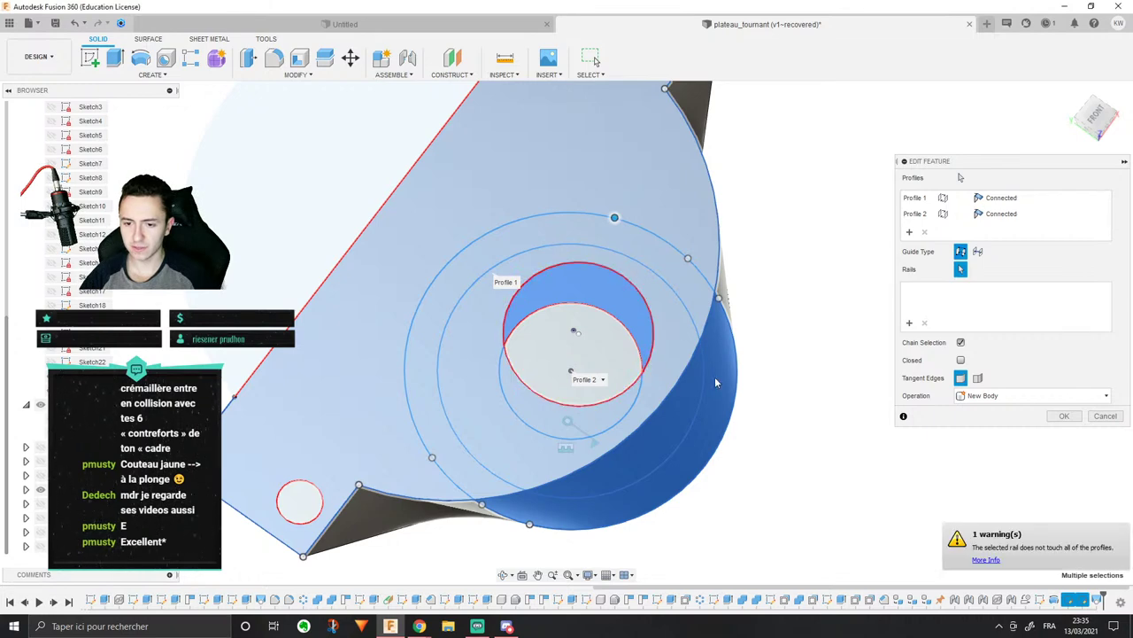
shift+middle_drag(719, 376, 705, 312)
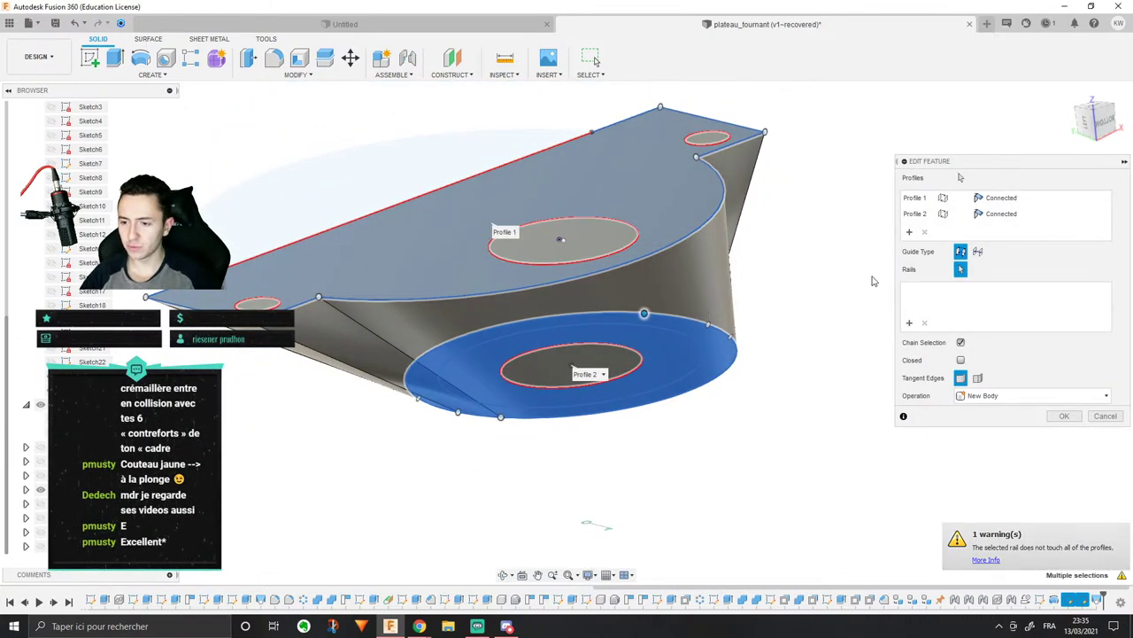
Step: Remove both loft profiles, then reselect the eared plate outline and the lower ring profile and accept the loft
click(961, 179)
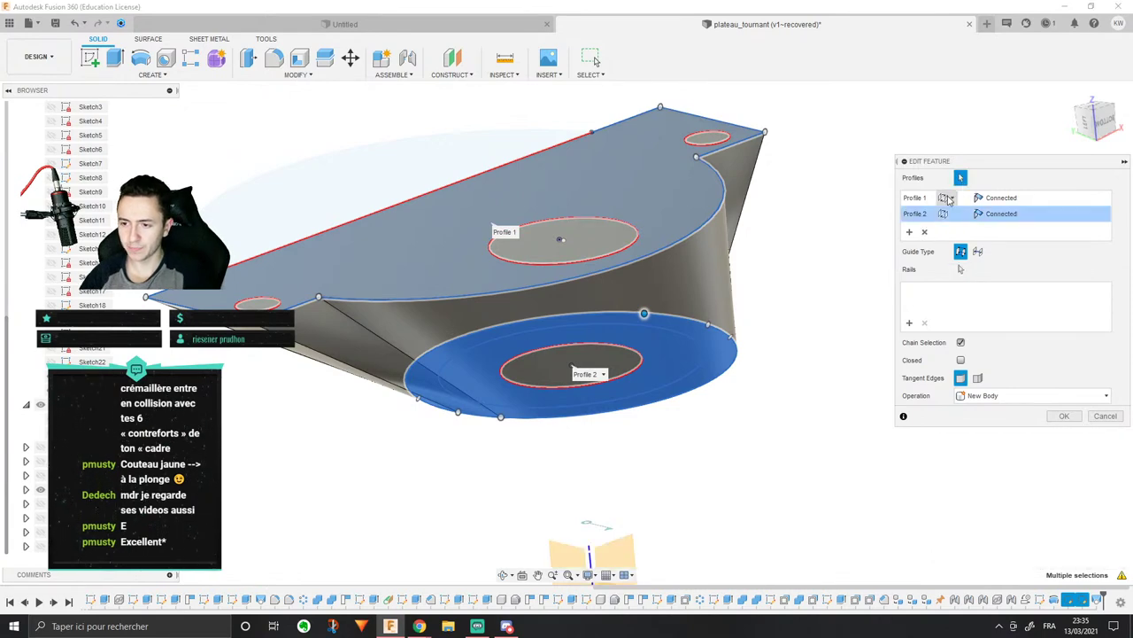
click(925, 231)
click(925, 232)
click(564, 184)
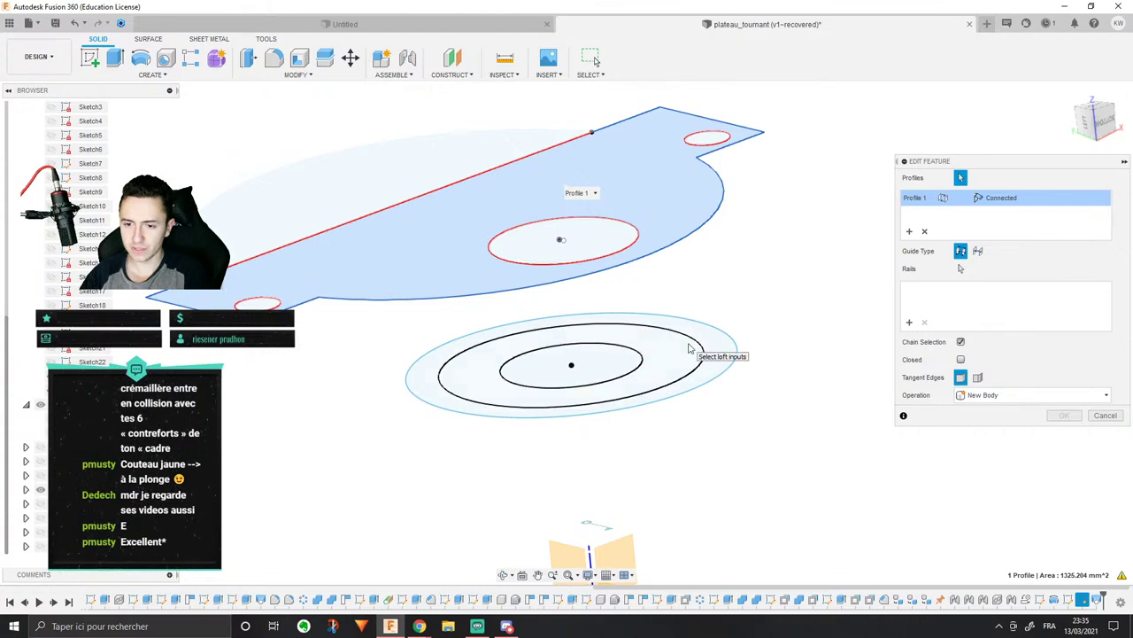
click(722, 346)
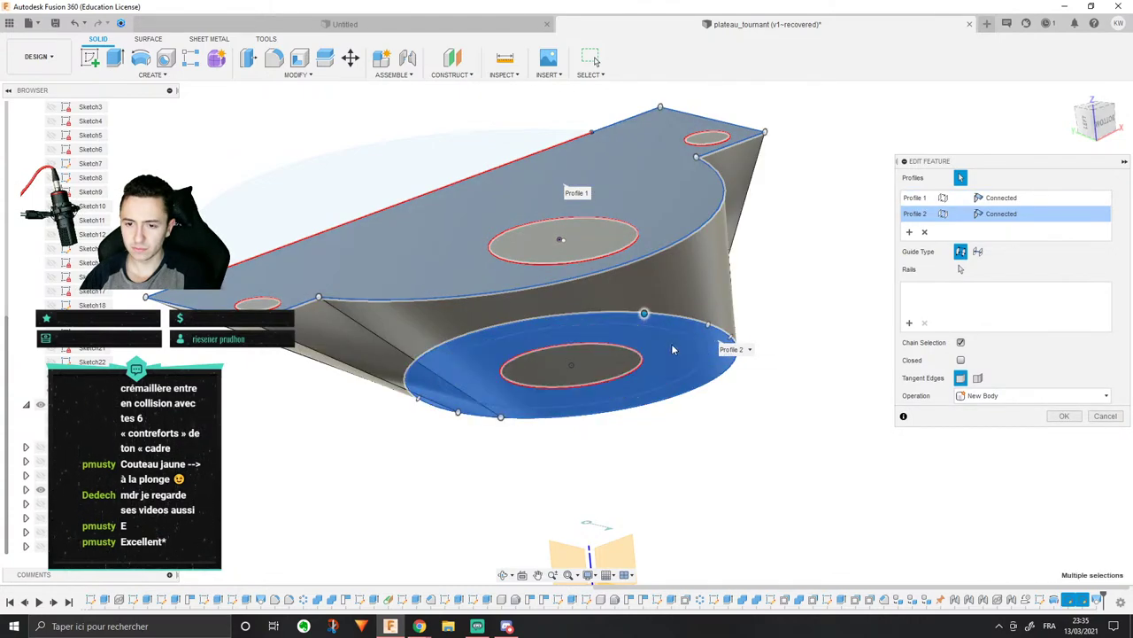
scroll(671, 343, down, 2)
shift+middle_drag(674, 339, 664, 148)
click(1064, 415)
Step: Loft a cut through the support between the circular profile on its motor-side face and the circle on its opposite end
scroll(655, 301, up, 3)
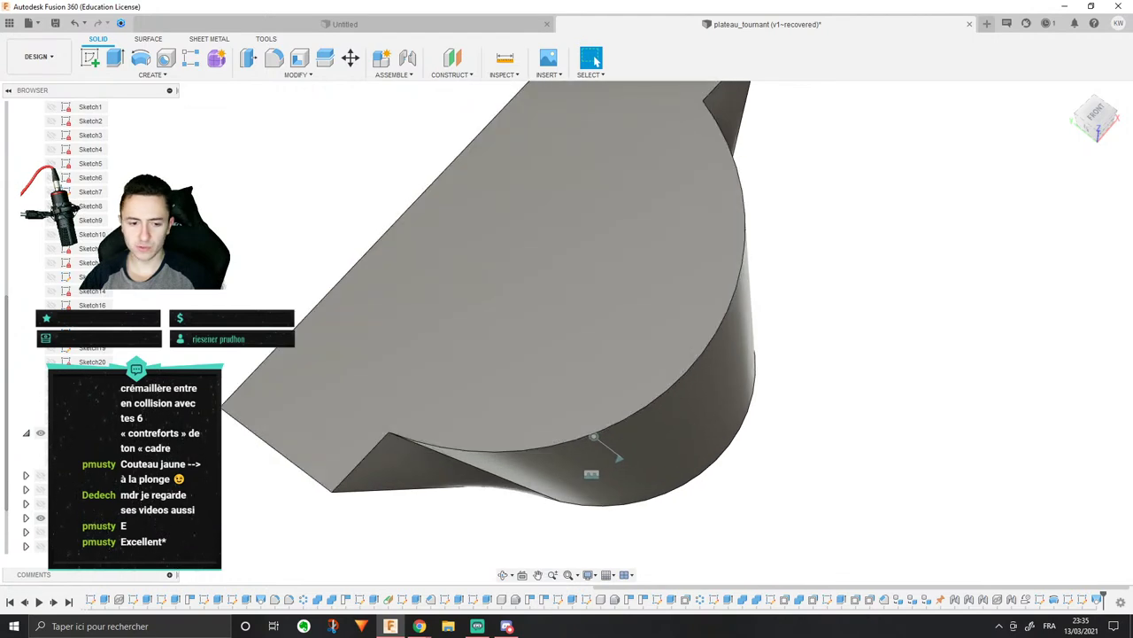
click(153, 74)
click(95, 179)
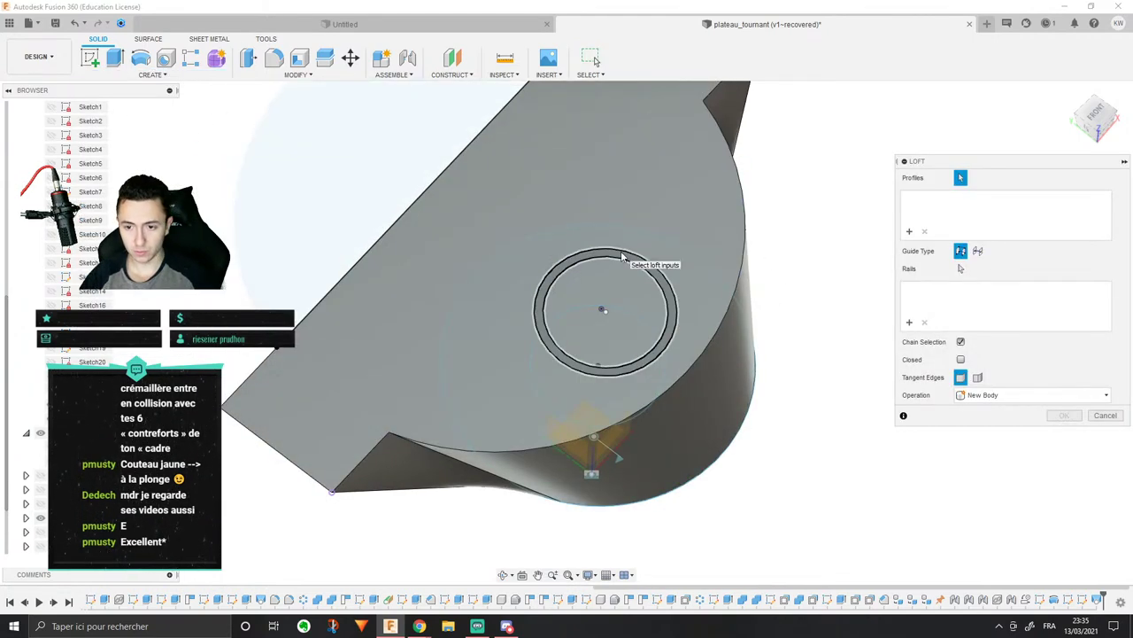
click(623, 265)
shift+middle_drag(623, 265, 705, 440)
click(624, 314)
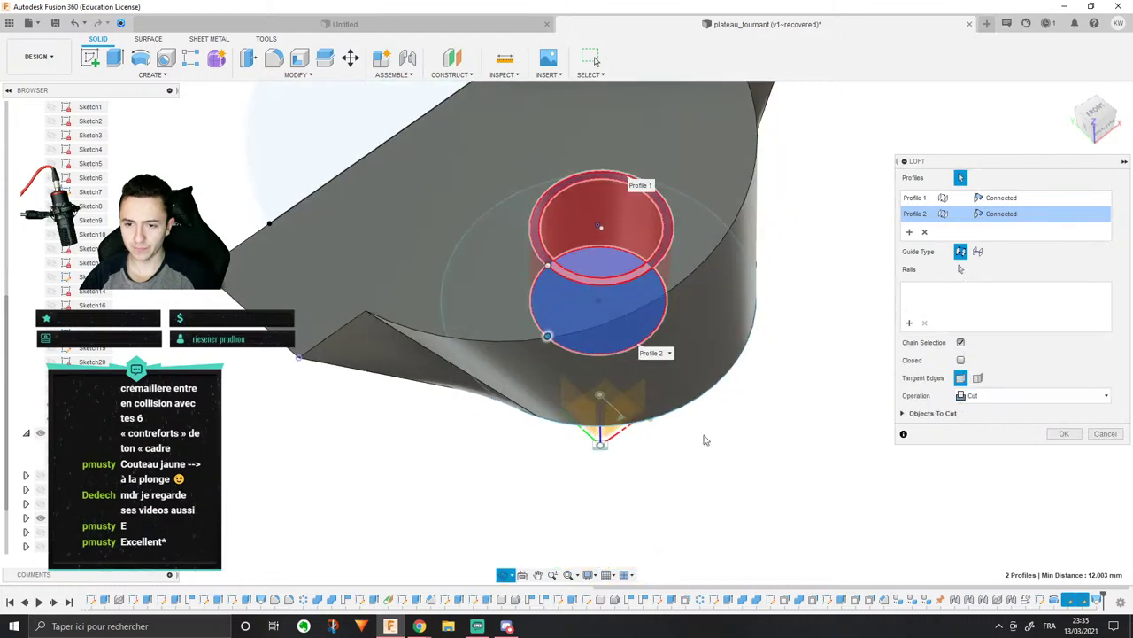
click(1063, 433)
Step: Show the toothed turntable briefly to view it with the support, hide it again and show the ribbed frame
shift+middle_drag(906, 281, 833, 327)
scroll(92, 290, up, 3)
scroll(92, 290, down, 4)
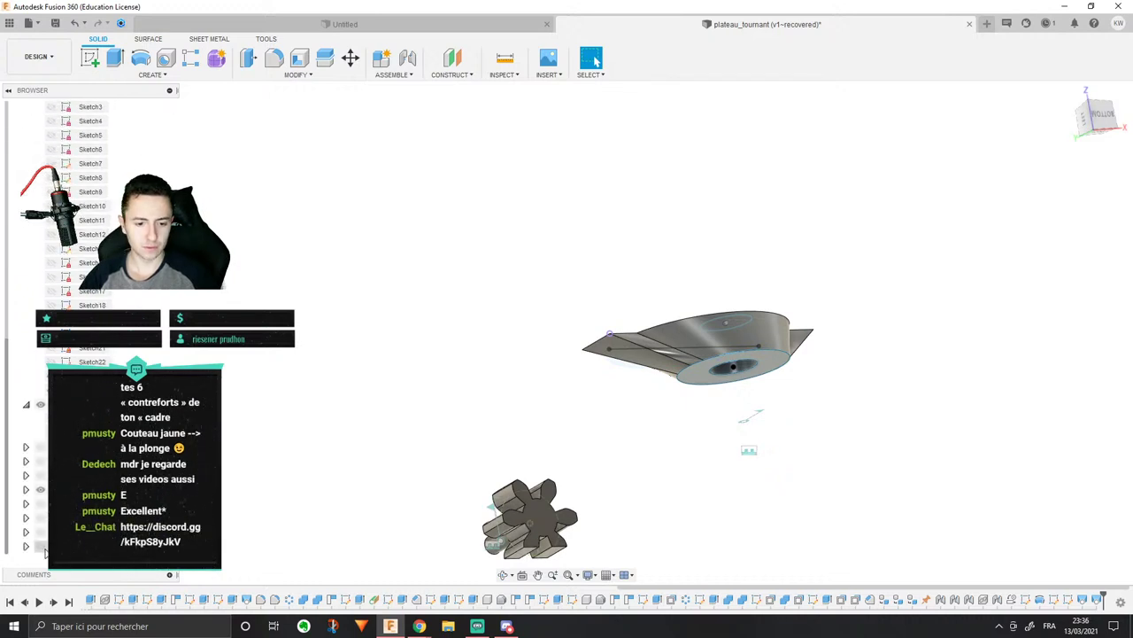
click(40, 531)
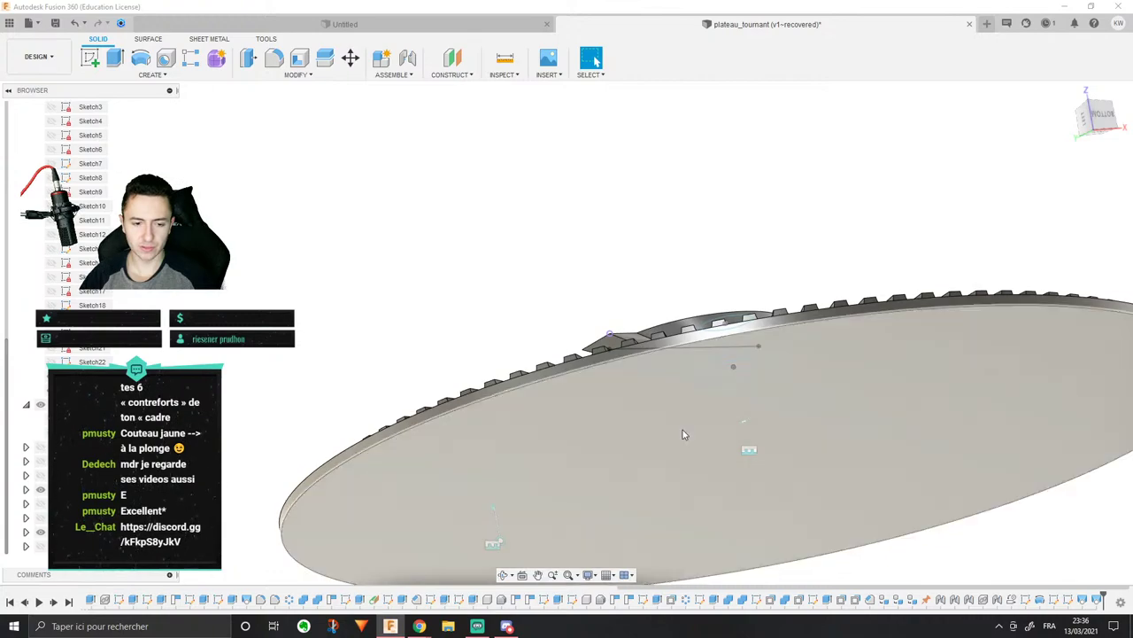
shift+middle_drag(683, 430, 708, 434)
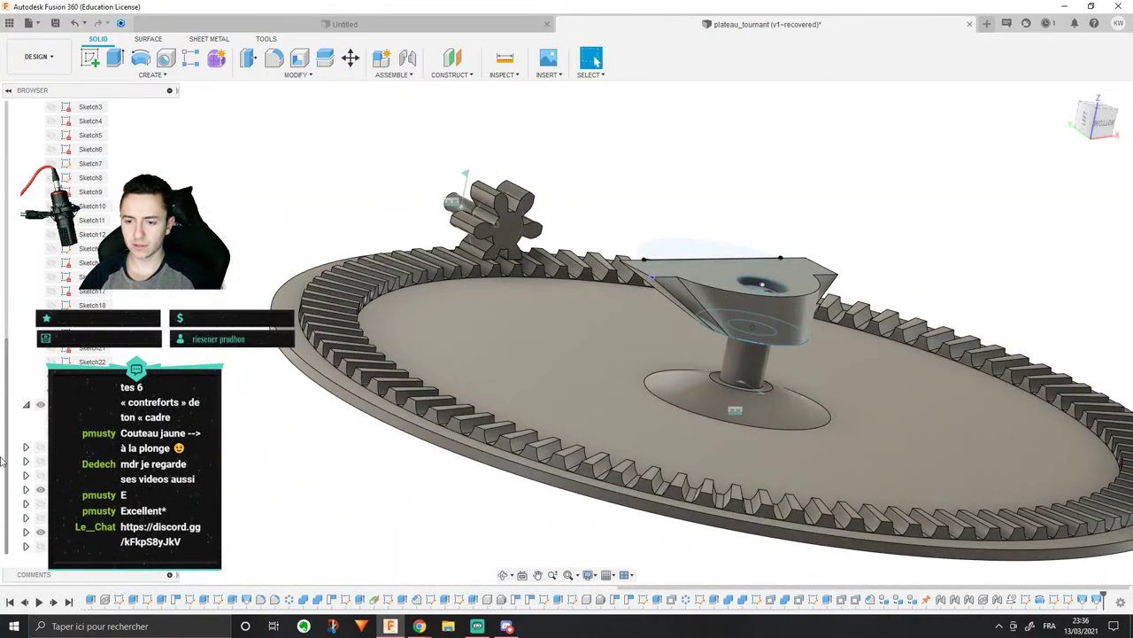
click(40, 532)
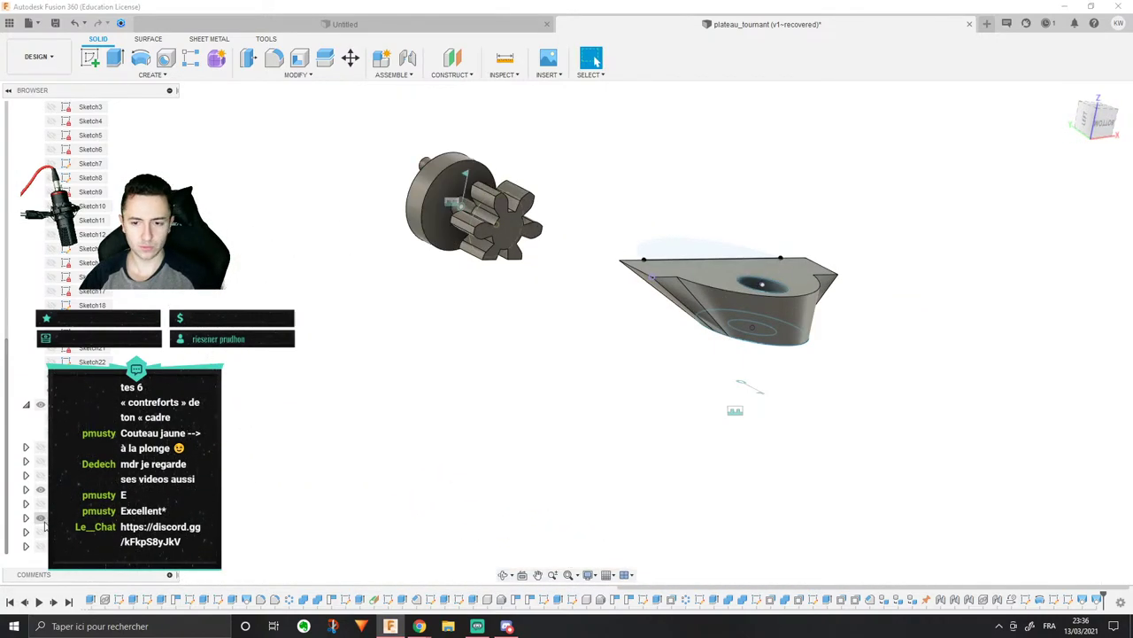
click(39, 503)
Step: Combine the ribbed frame with the lofted motor support using the Join operation
shift+middle_drag(709, 266, 619, 265)
scroll(759, 289, up, 3)
click(298, 75)
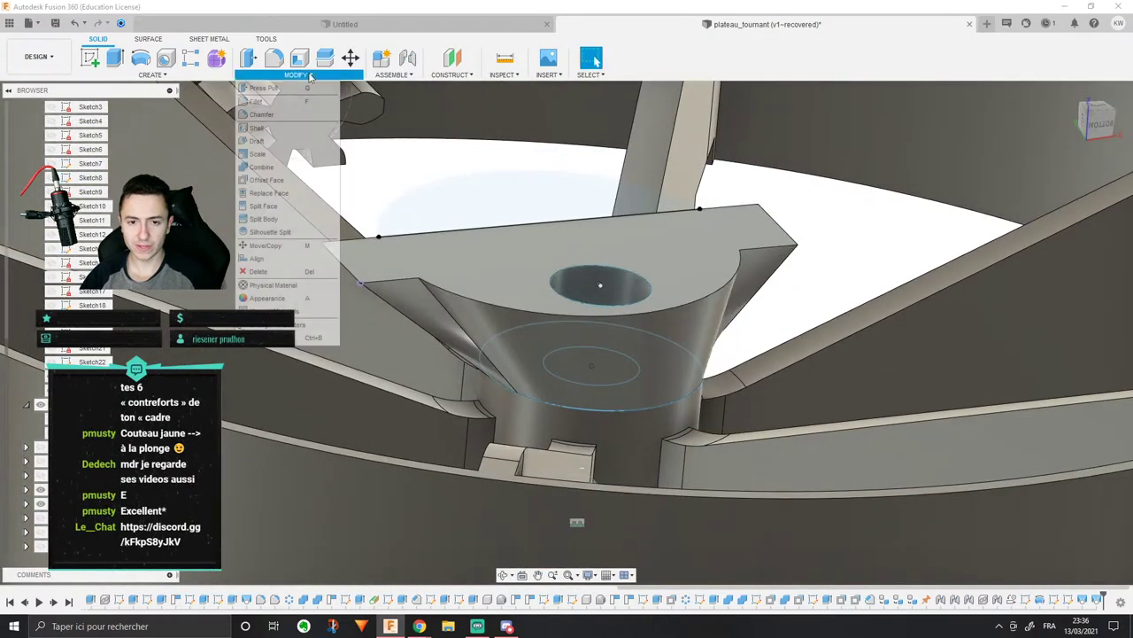
click(284, 168)
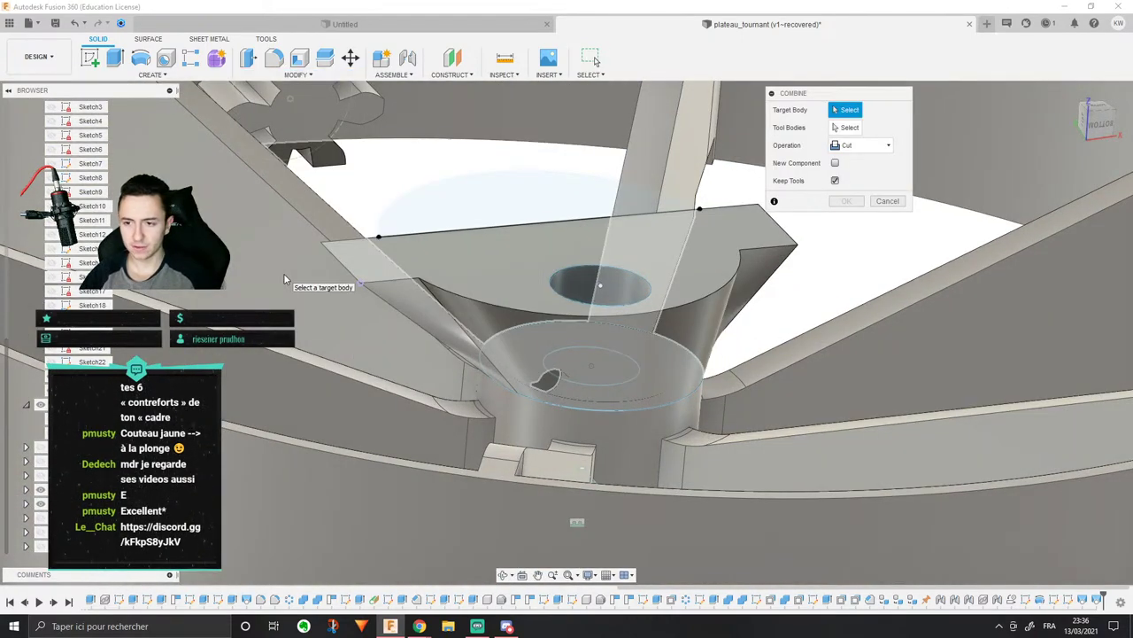
click(284, 274)
click(470, 263)
click(859, 145)
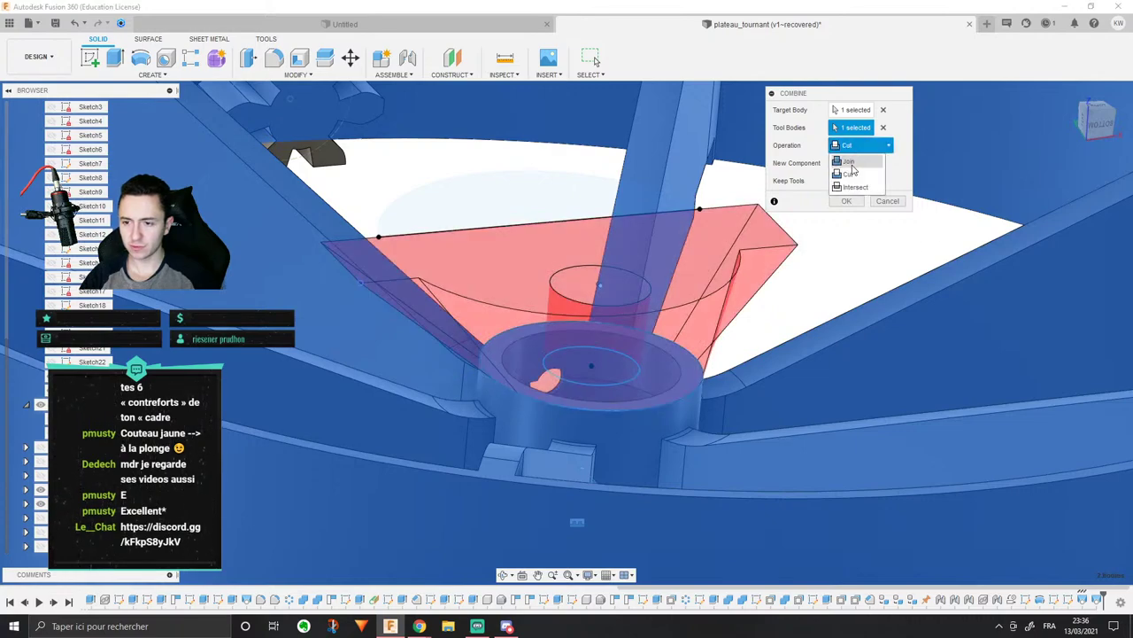
click(850, 158)
click(846, 201)
Step: Inspect the junction between the motor support and the frame's central hub from several angles
shift+middle_drag(845, 207, 819, 218)
scroll(819, 219, down, 2)
middle_drag(490, 295, 344, 327)
scroll(610, 285, up, 3)
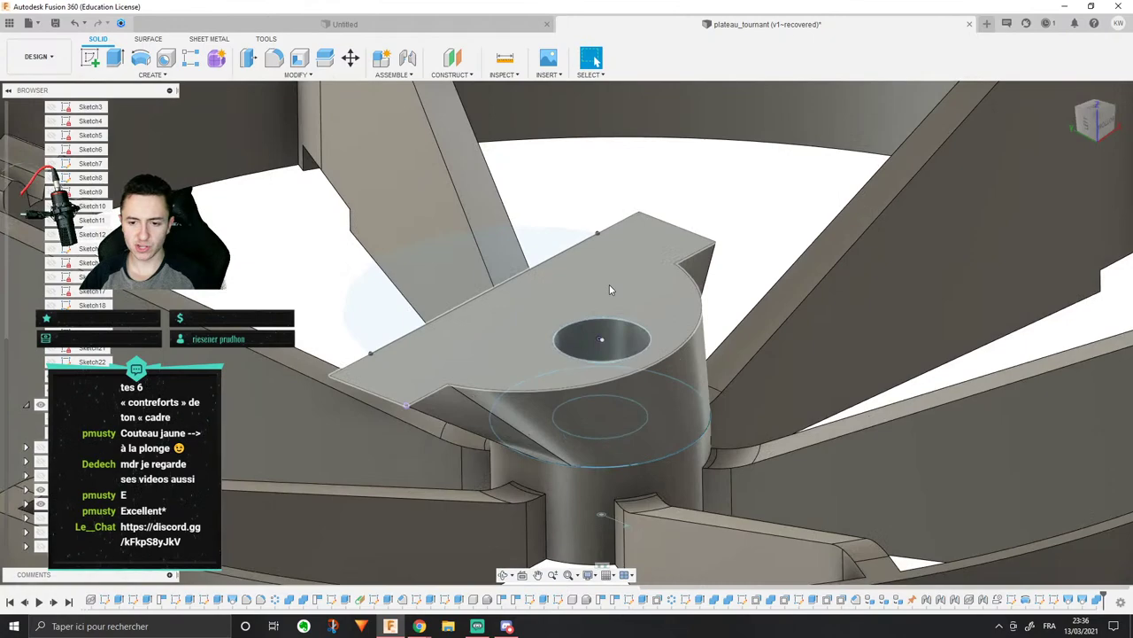
scroll(609, 285, down, 3)
shift+middle_drag(609, 284, 651, 277)
shift+middle_drag(595, 59, 632, 332)
scroll(635, 285, up, 3)
scroll(613, 295, down, 2)
Step: Show the motor body again and check how it sits on the support joined to the frame
click(40, 461)
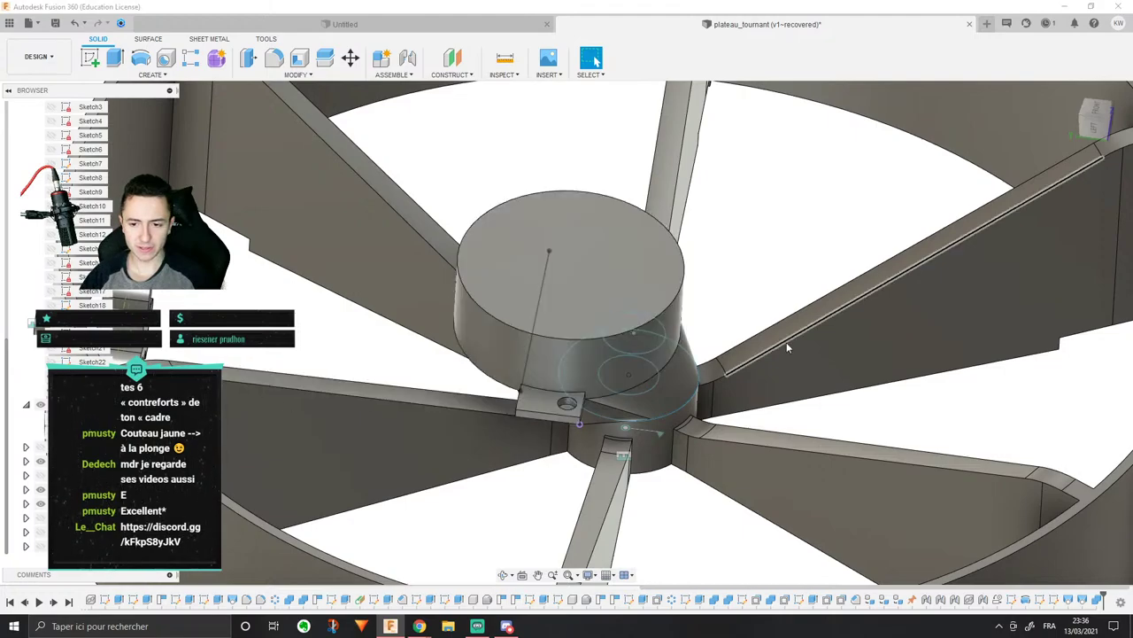
shift+middle_drag(787, 341, 728, 326)
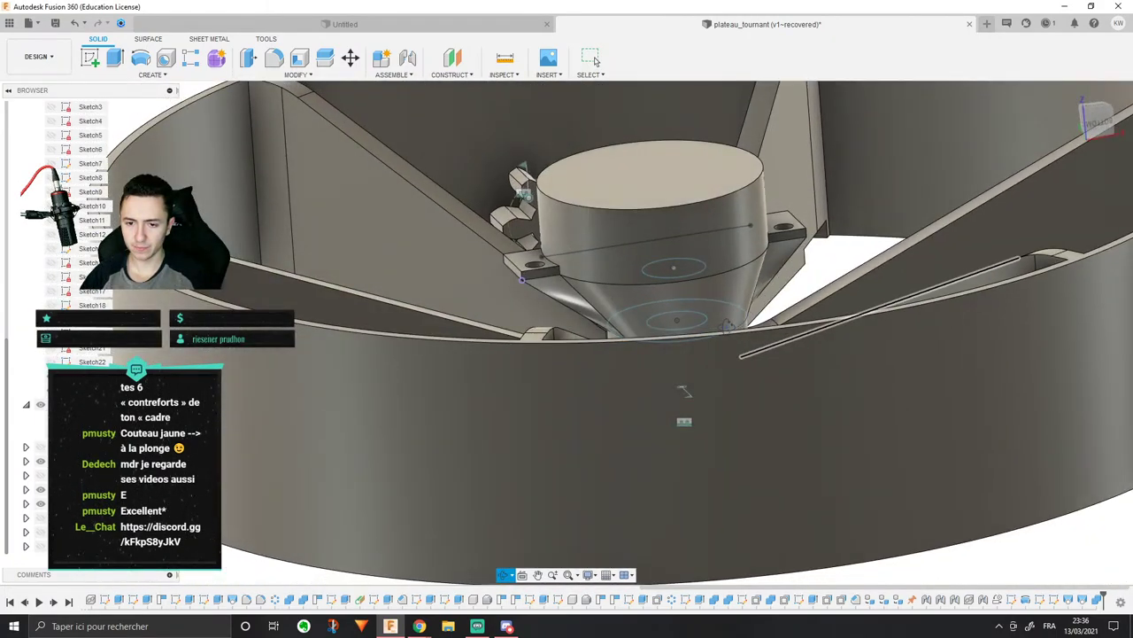
shift+middle_drag(596, 59, 596, 60)
shift+middle_drag(769, 392, 779, 409)
scroll(690, 317, up, 3)
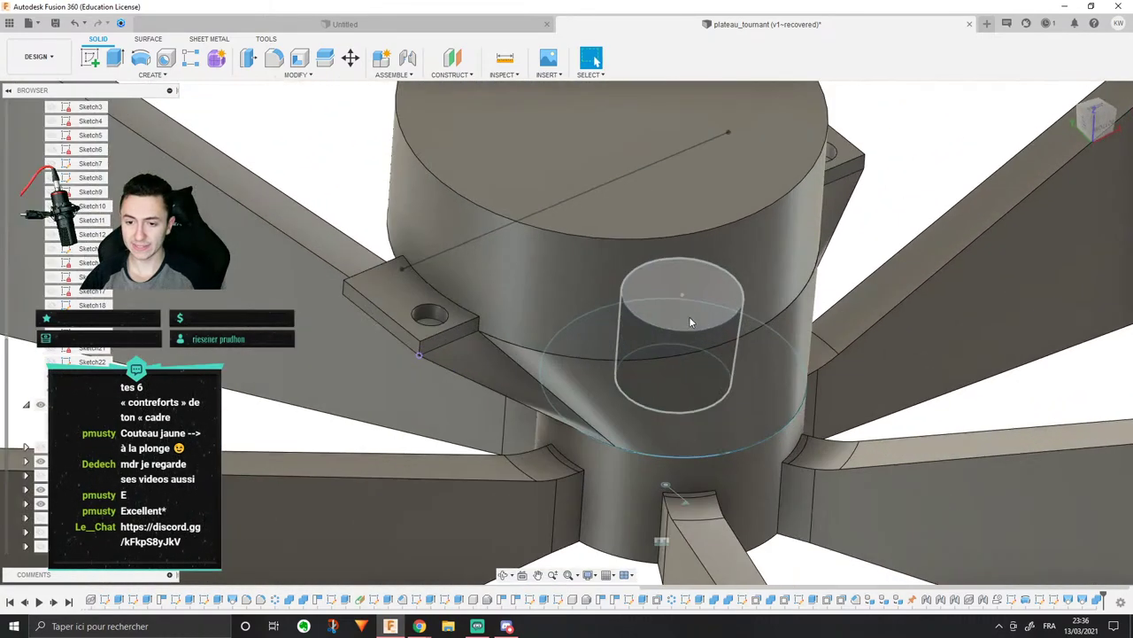
Step: Roll the timeline back to just after the support's loft and hide the motor, gear and ribbed frame, leaving only the support
shift+middle_drag(931, 134, 845, 160)
scroll(911, 135, down, 3)
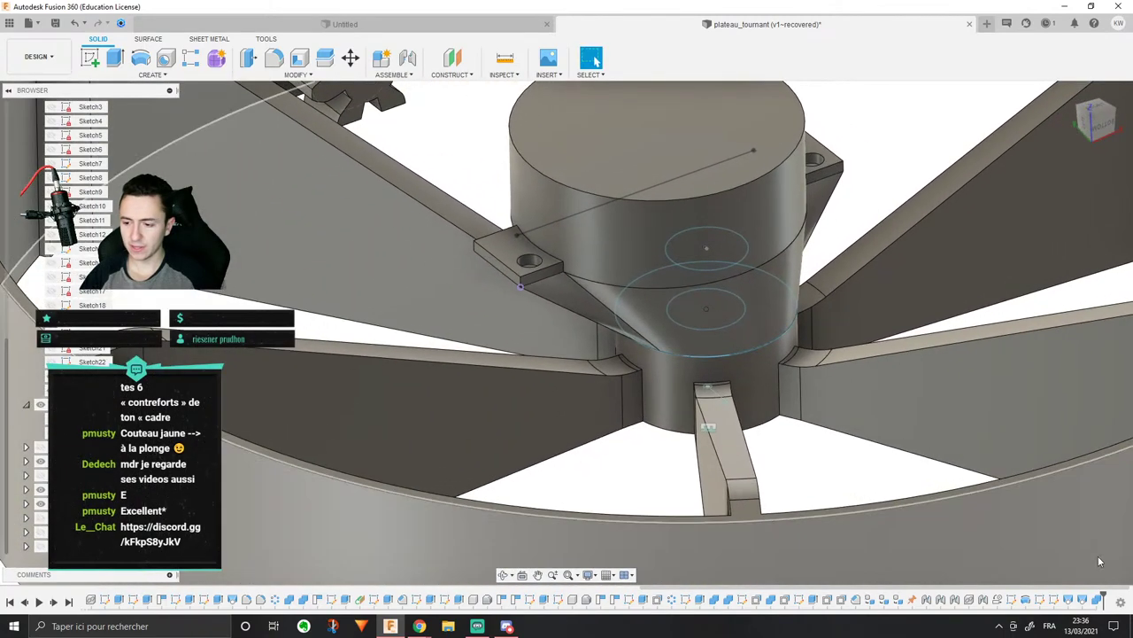
scroll(693, 367, down, 5)
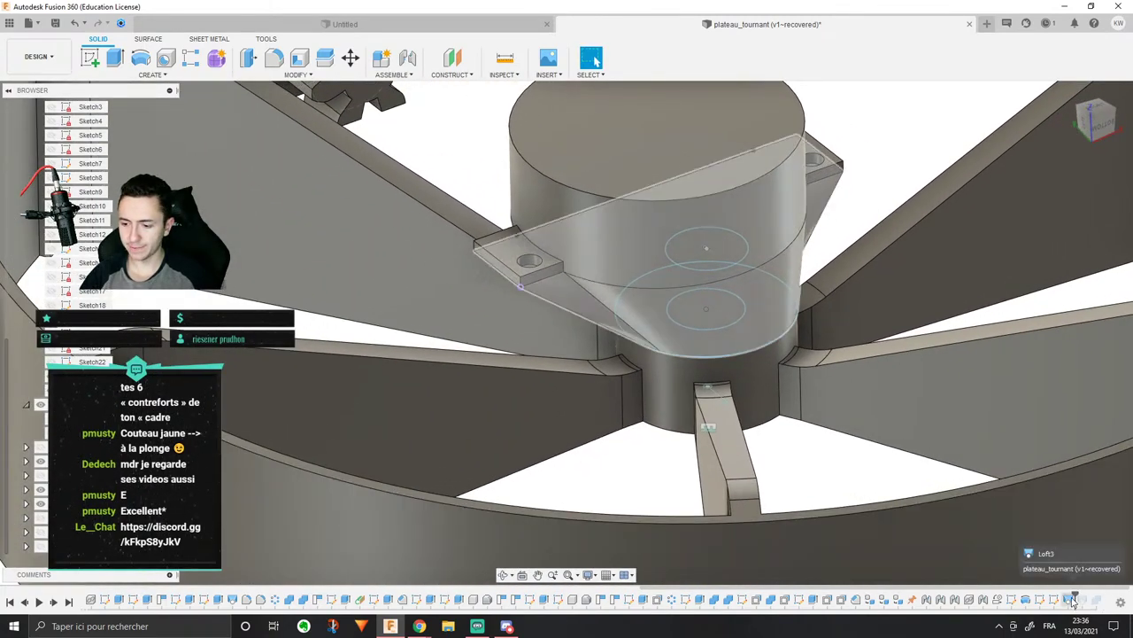
click(40, 461)
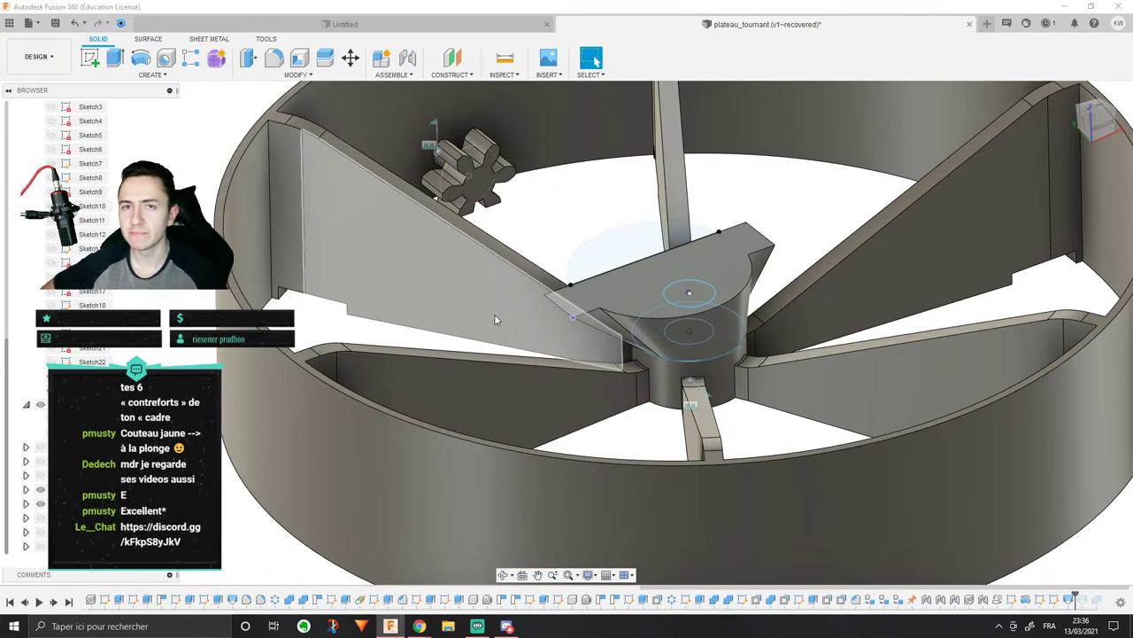
click(40, 491)
click(40, 491)
click(40, 491)
click(41, 504)
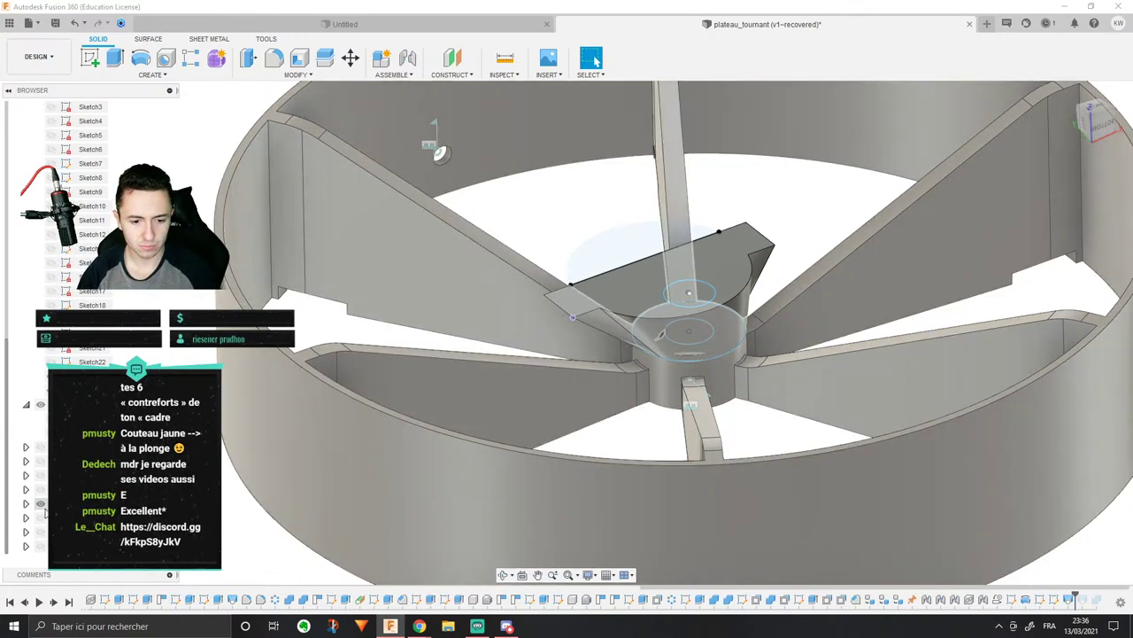
click(41, 505)
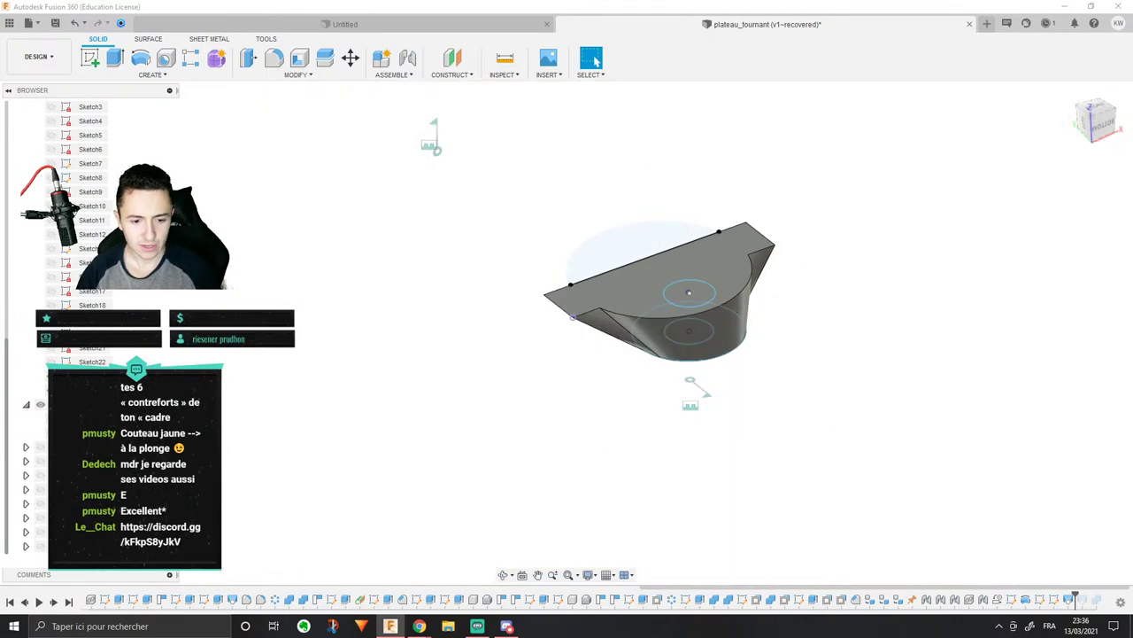
Step: Create a construction plane offset -2.5 mm from the support's wide motor-side face
scroll(655, 324, up, 3)
mouse_move(536, 350)
middle_down()
mouse_move(503, 367)
mouse_move(446, 369)
middle_up()
scroll(93, 266, up, 2)
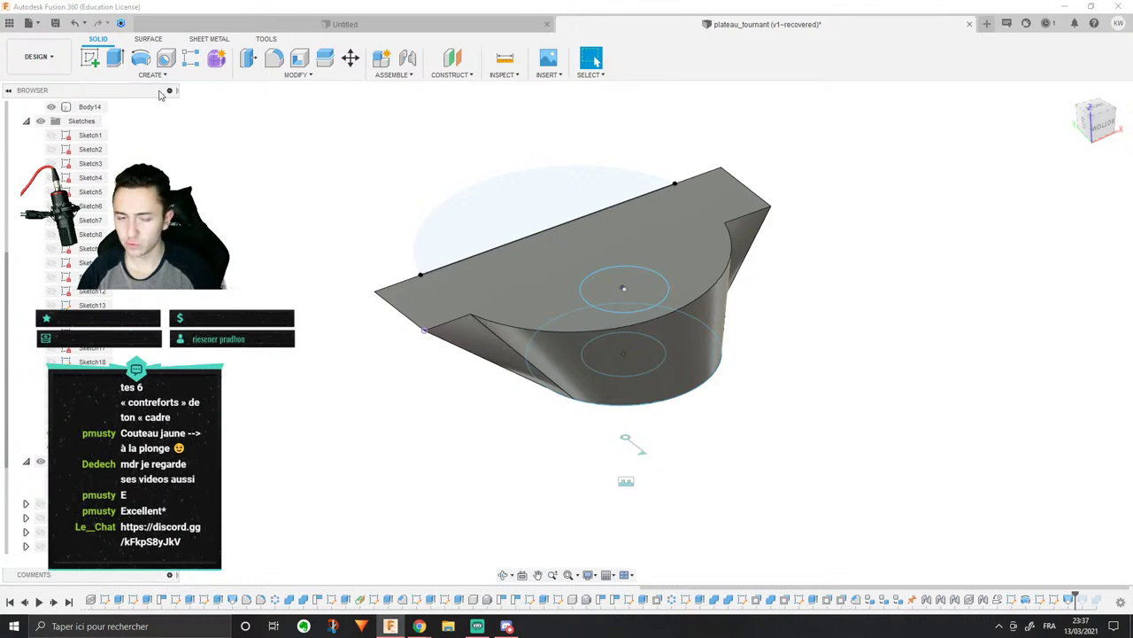
click(90, 59)
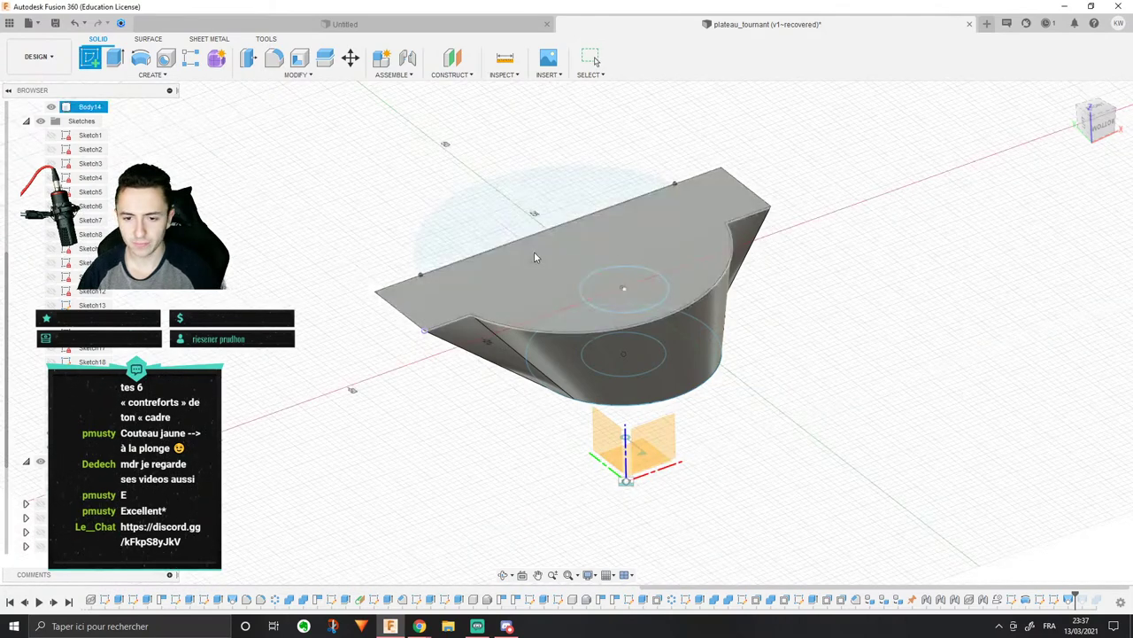
click(534, 257)
click(454, 58)
click(593, 274)
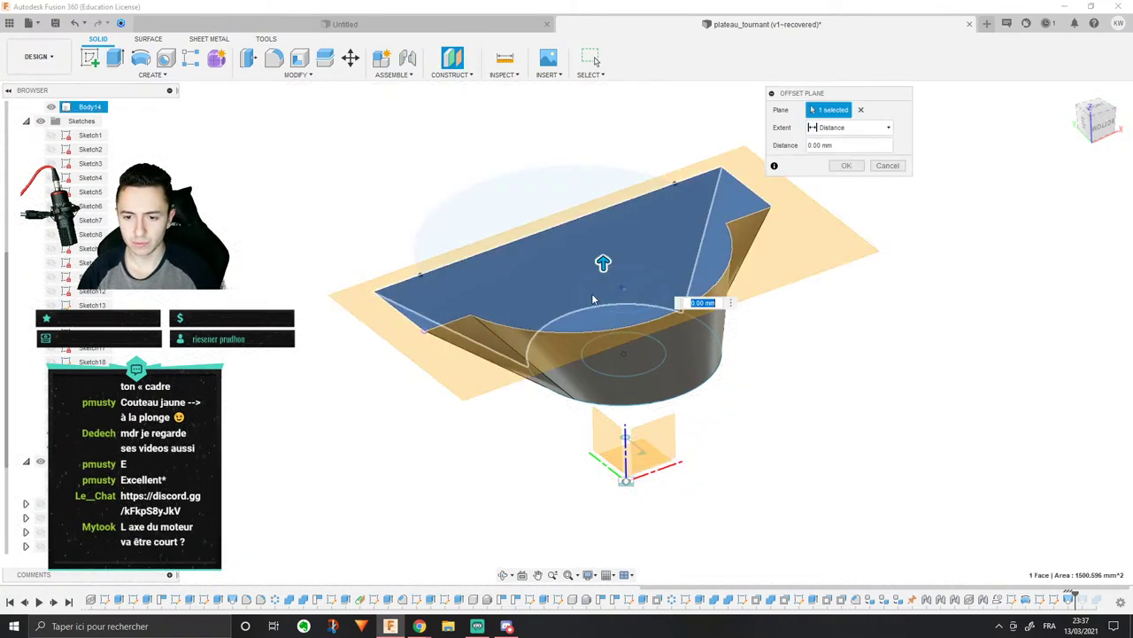
mouse_move(602, 257)
mouse_down()
mouse_move(607, 280)
mouse_move(604, 271)
mouse_up()
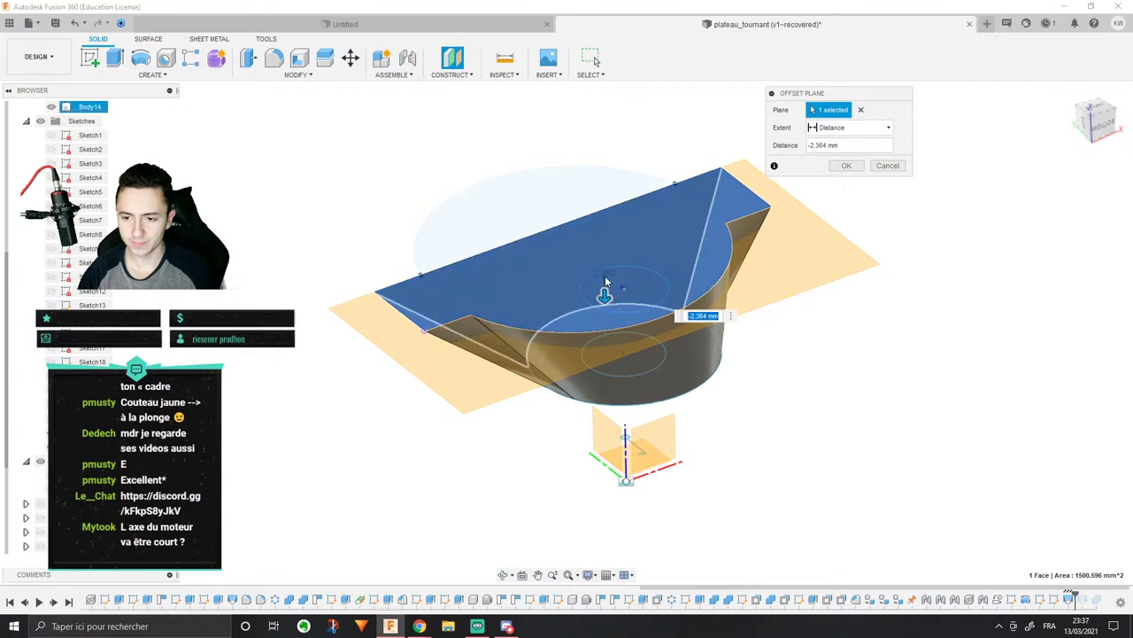
text(-2.5)
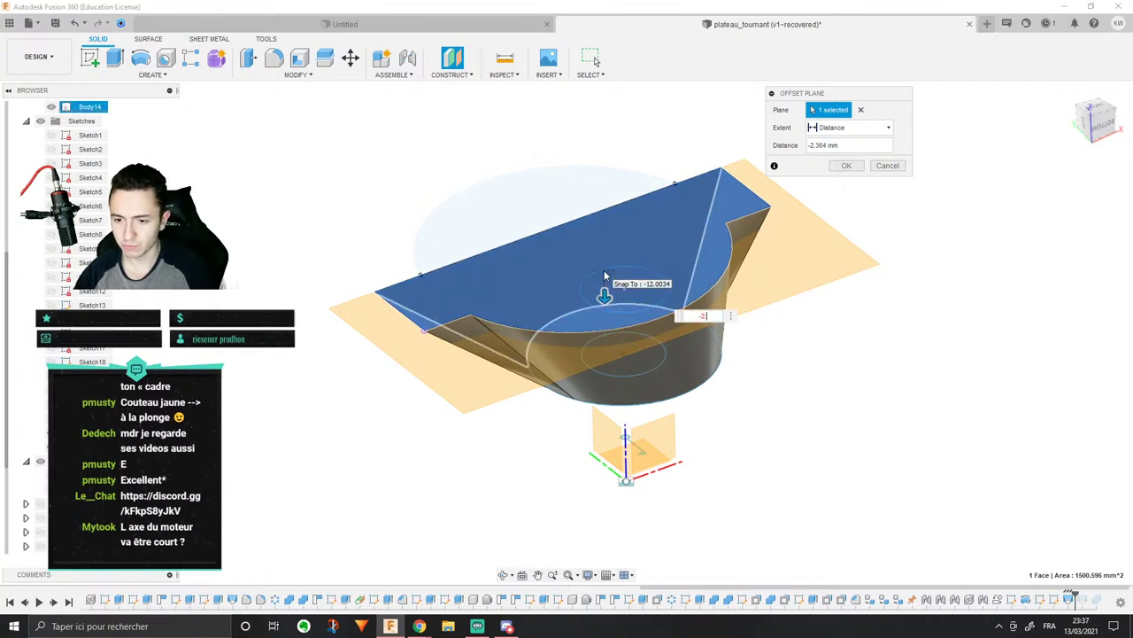
click(845, 167)
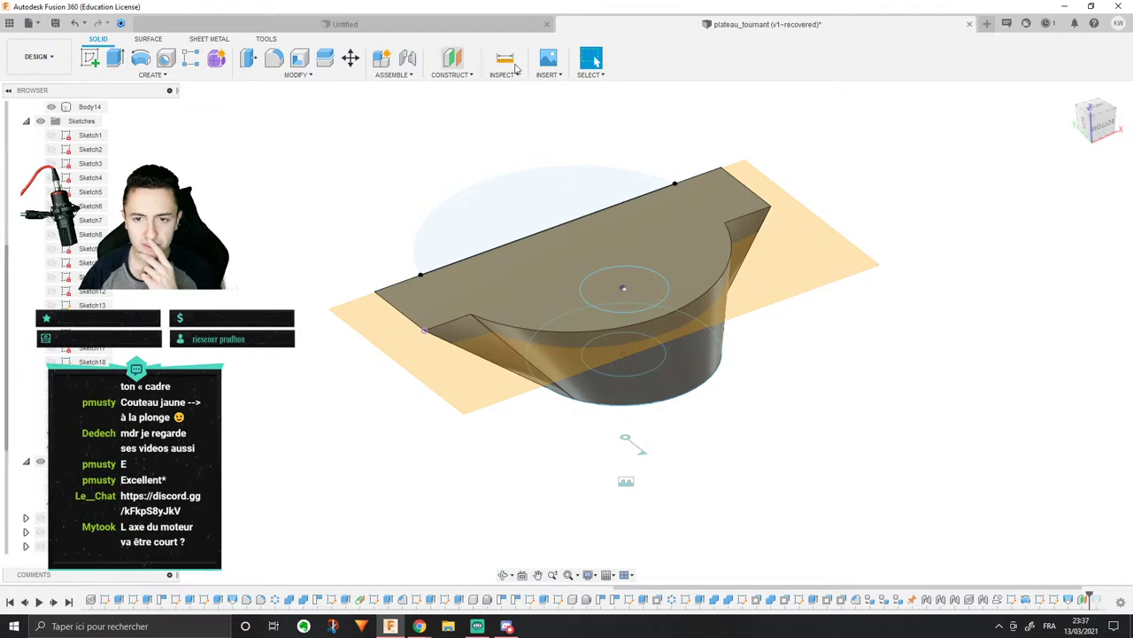
Step: Create a sketch on the offset plane containing the projected outline of the support's wide motor-side face
click(89, 58)
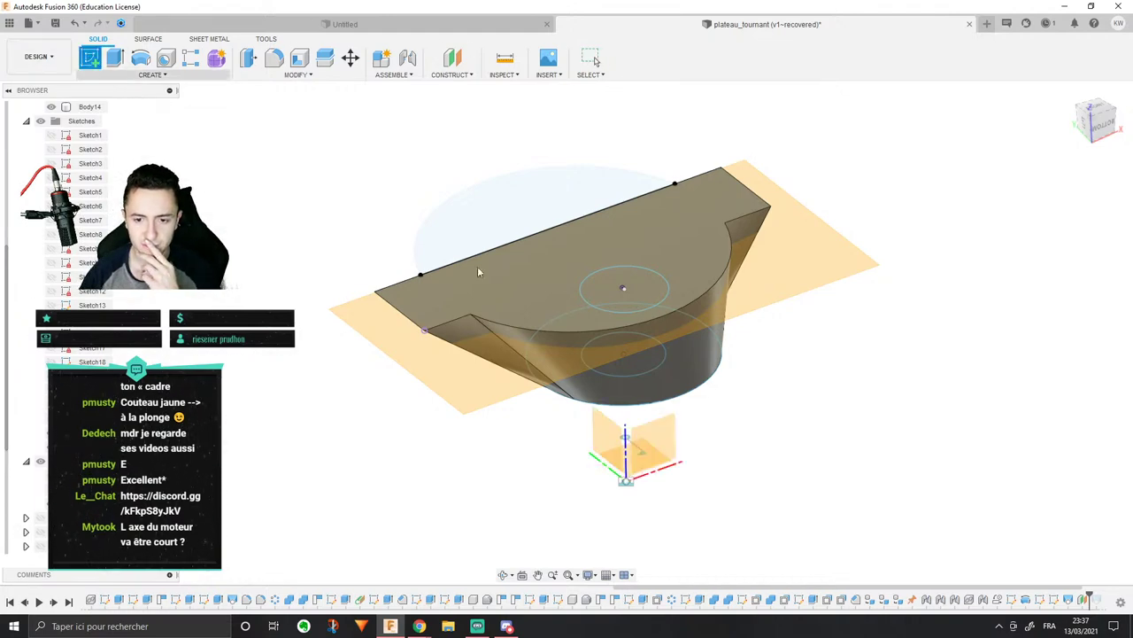
click(485, 358)
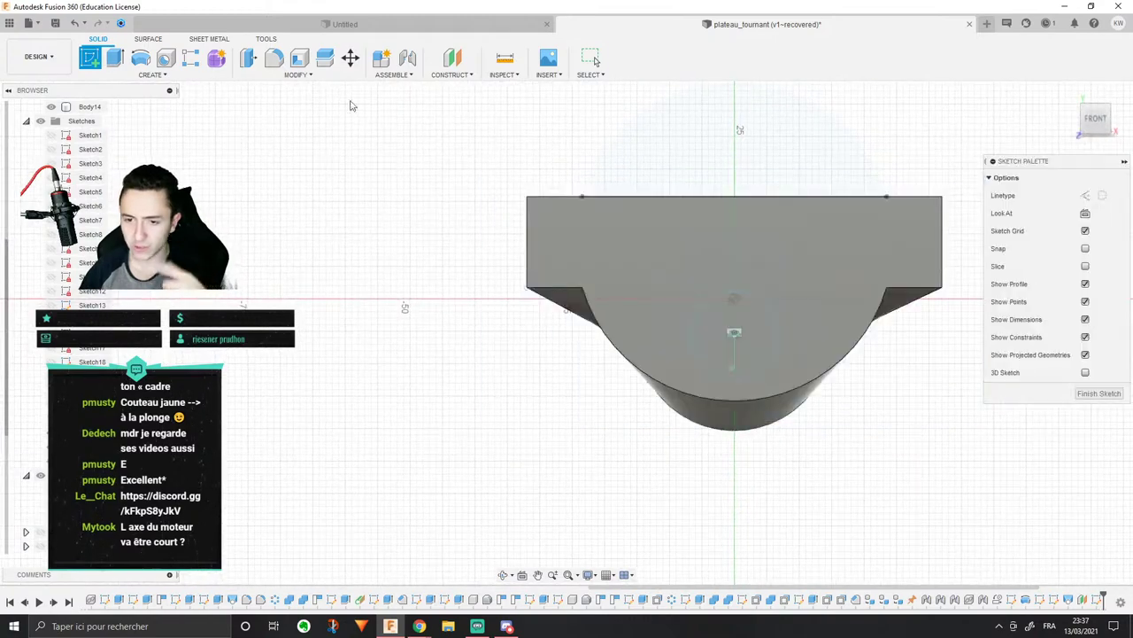
click(152, 74)
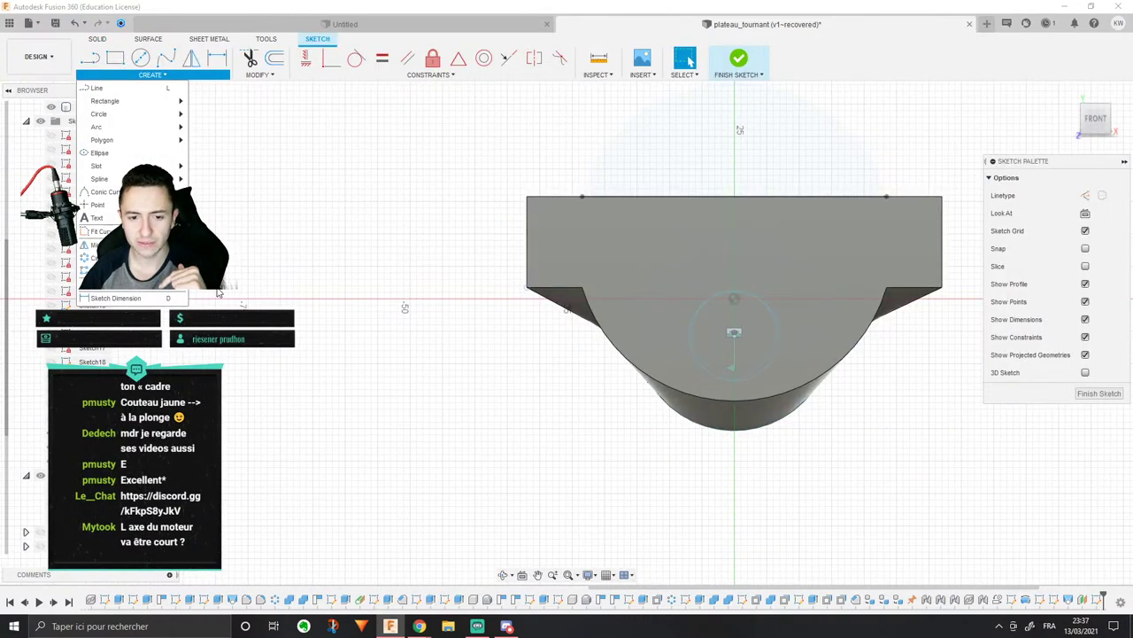
click(213, 285)
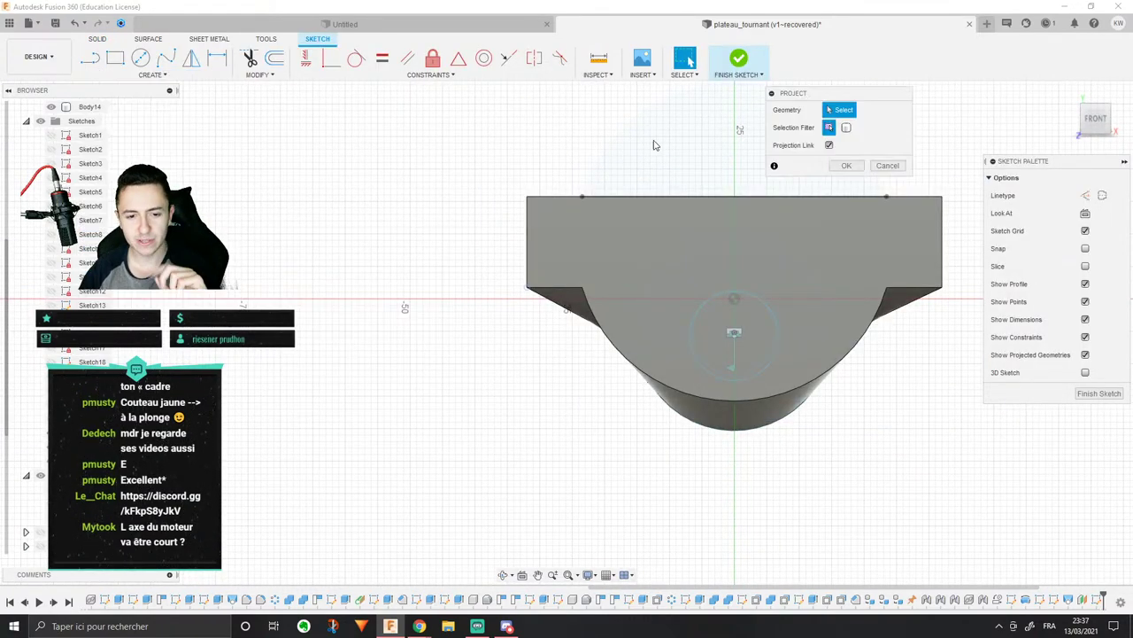
click(671, 200)
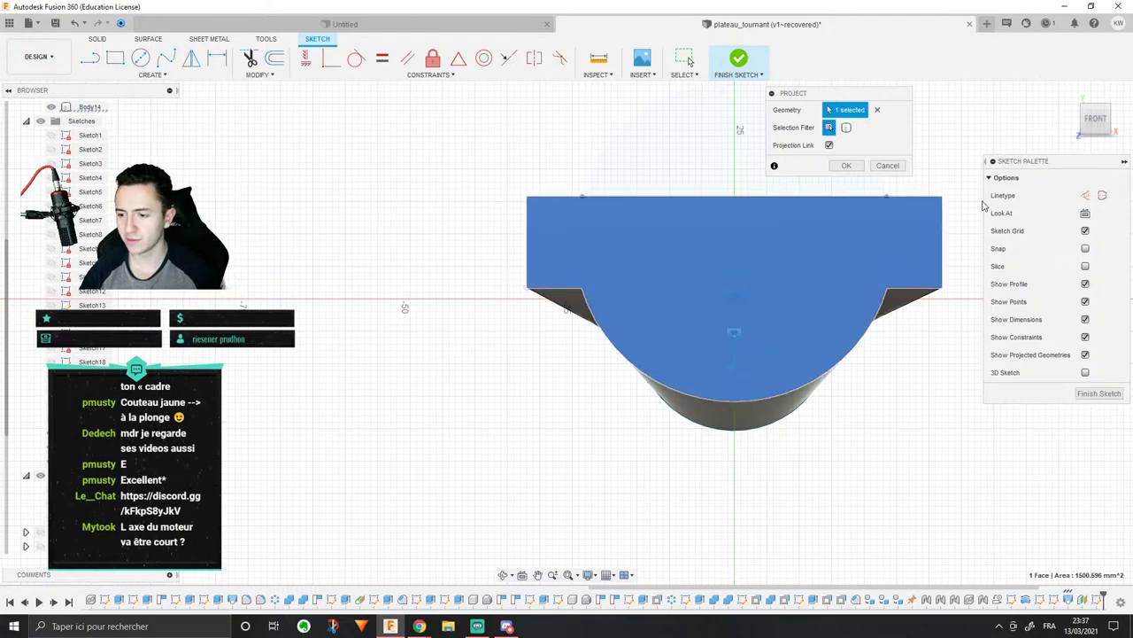
click(847, 166)
shift+middle_drag(855, 172, 633, 185)
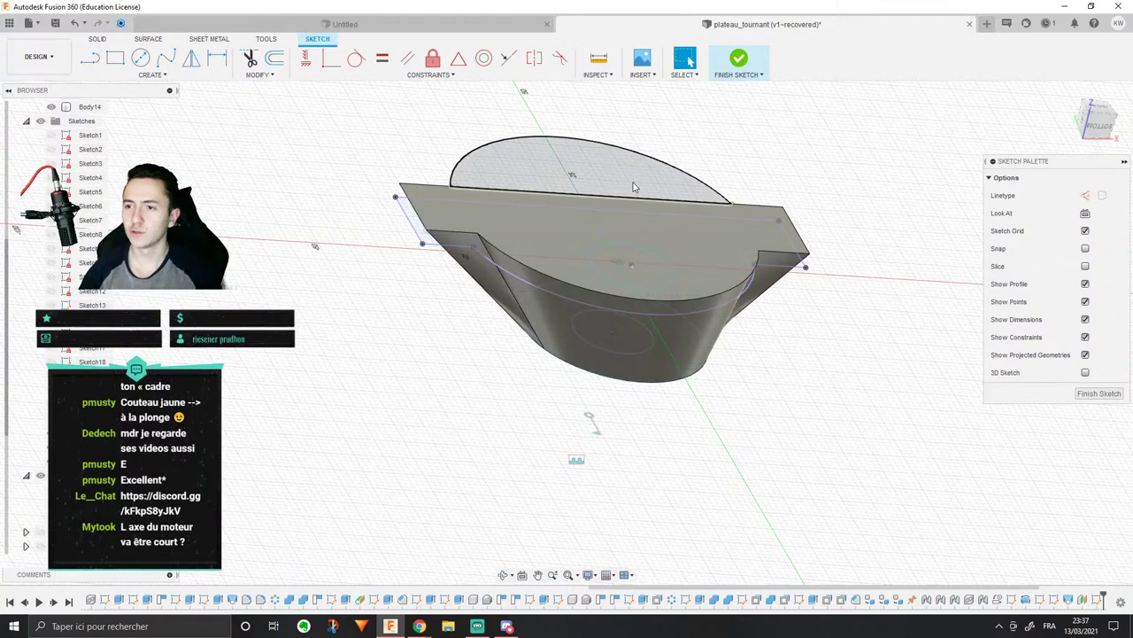
click(658, 133)
key(Delete)
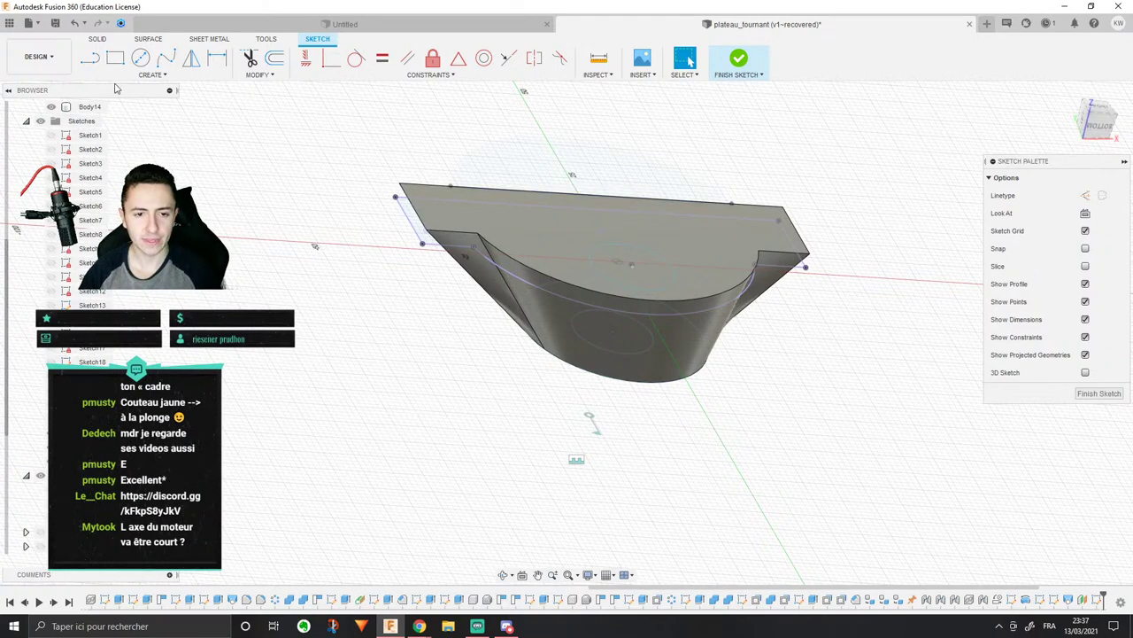
click(146, 75)
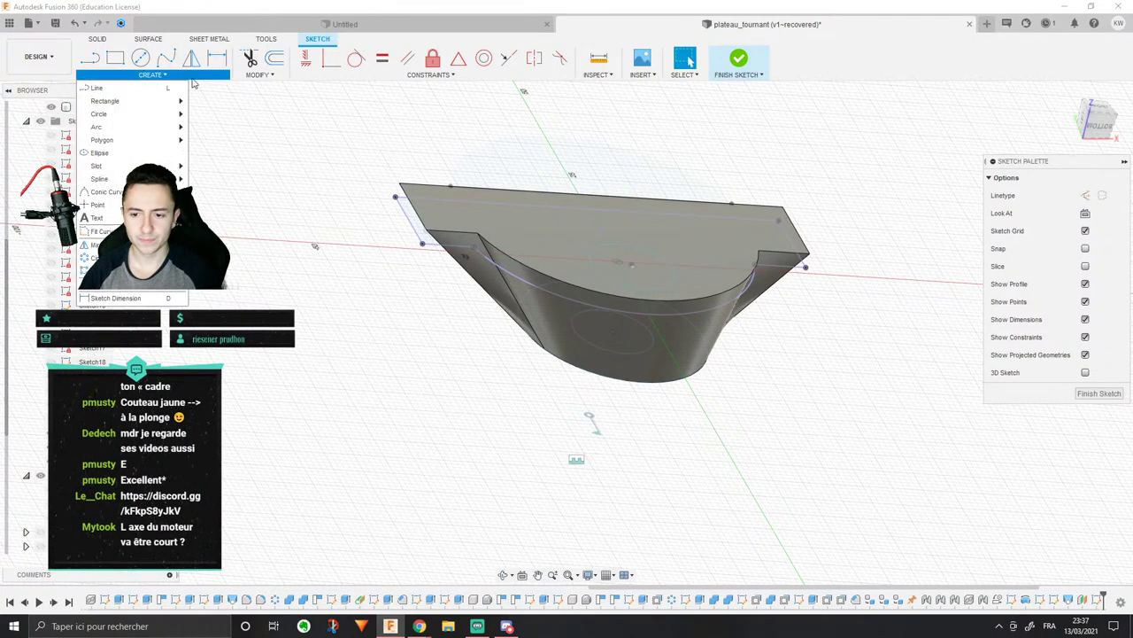
click(1099, 393)
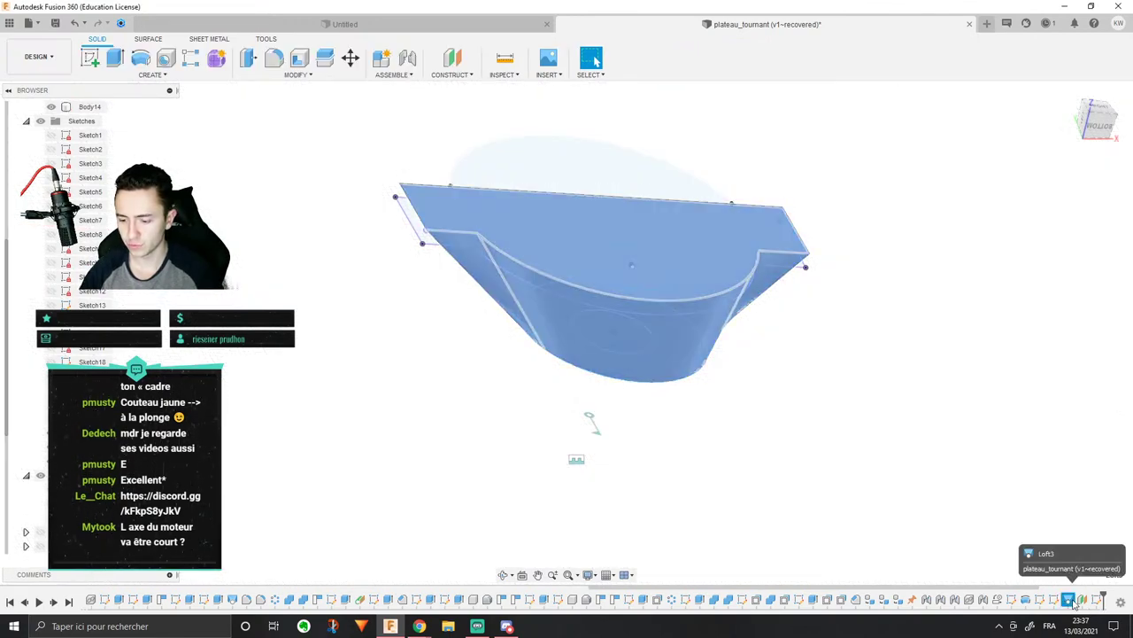
Step: Delete the support's loft feature from the timeline, including the body it produces
key(Delete)
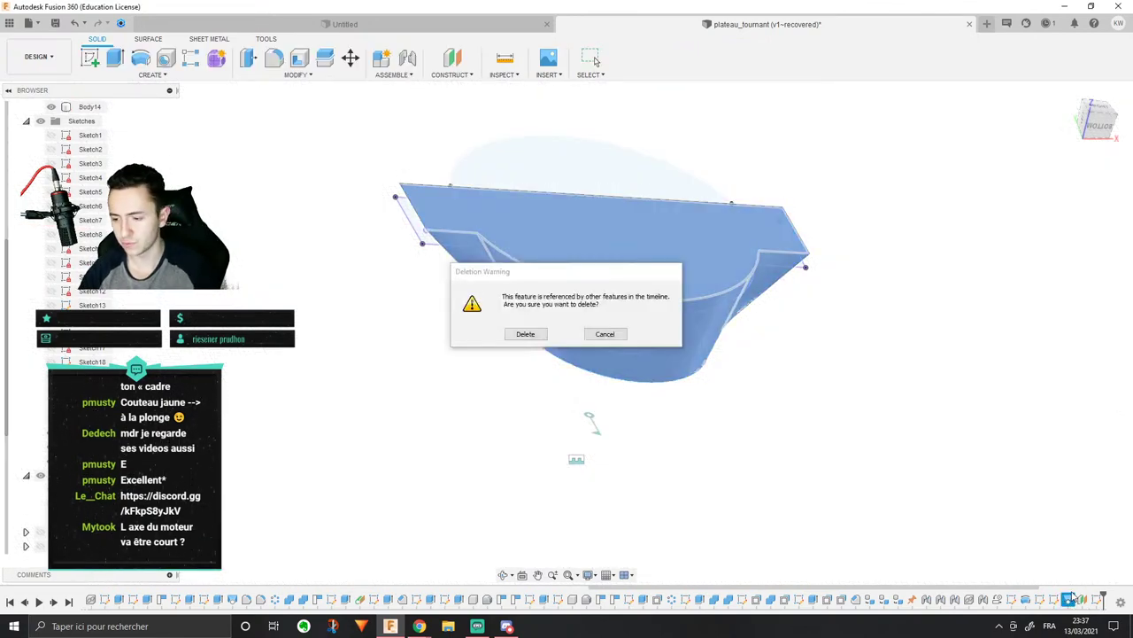
click(527, 334)
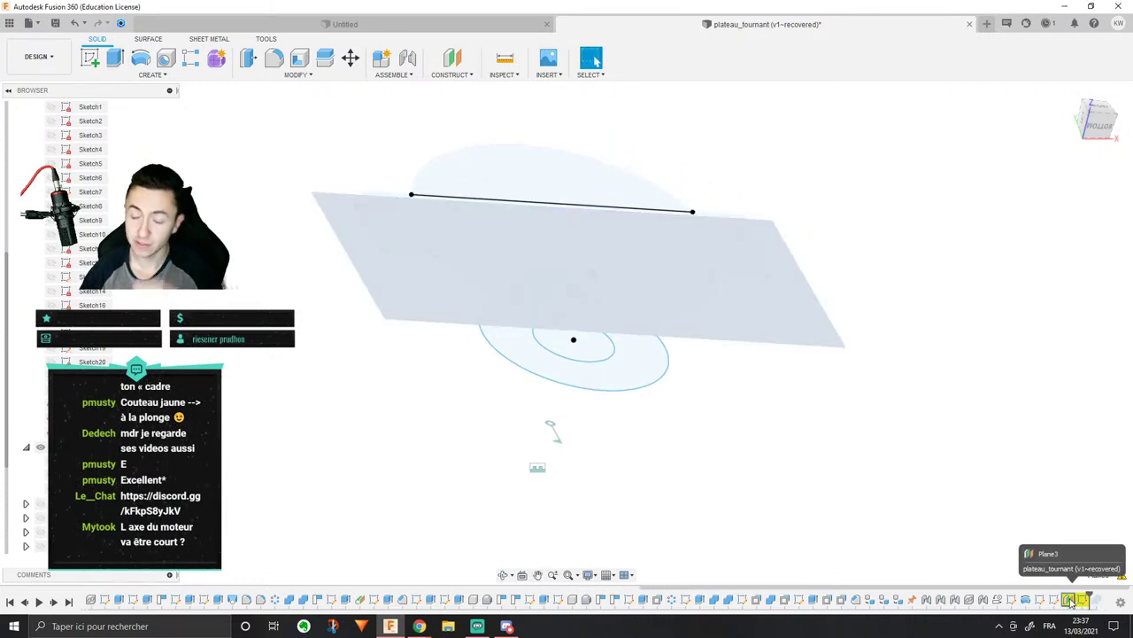
Step: Show the motor and re-reference the offset plane to the profile on its flange underside, 2.5 mm below towards the shaft end
right_click(1070, 601)
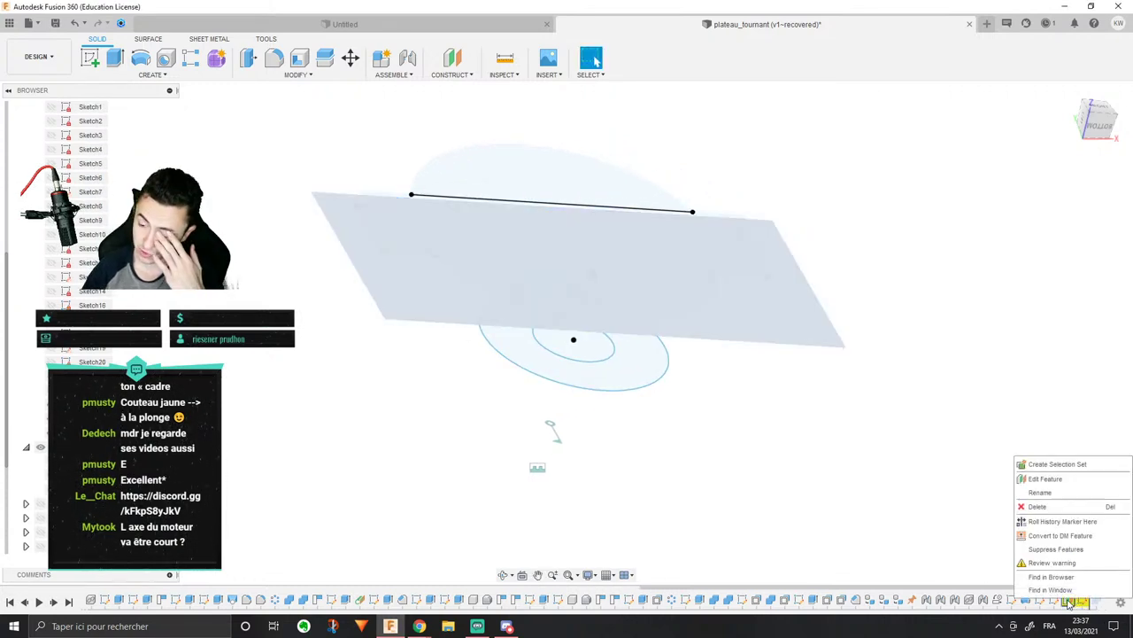
click(1044, 483)
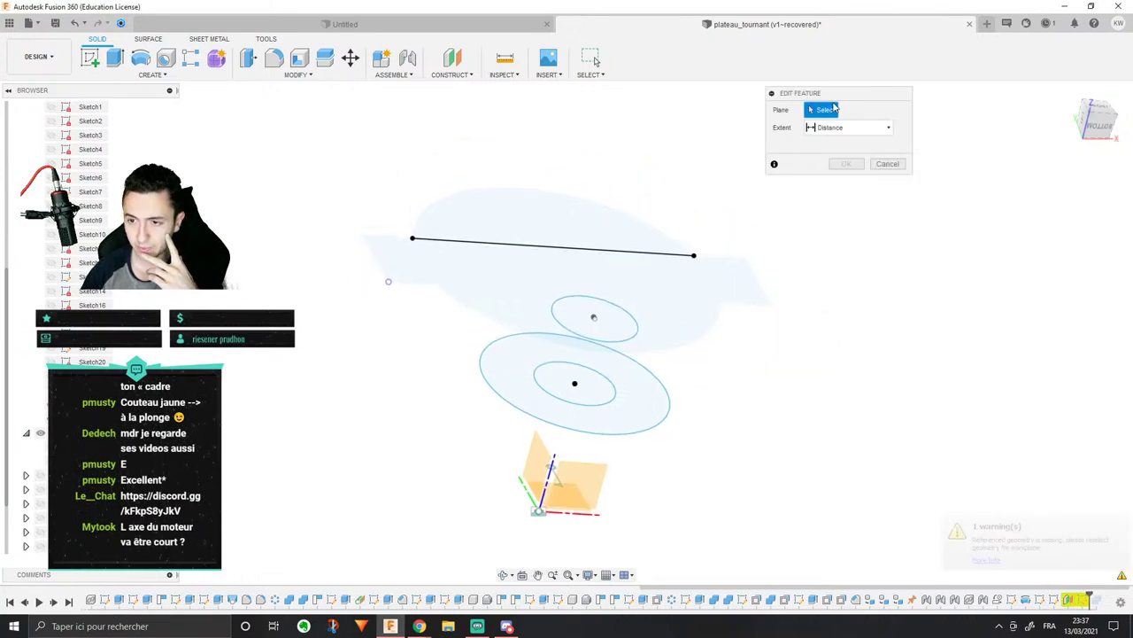
click(435, 229)
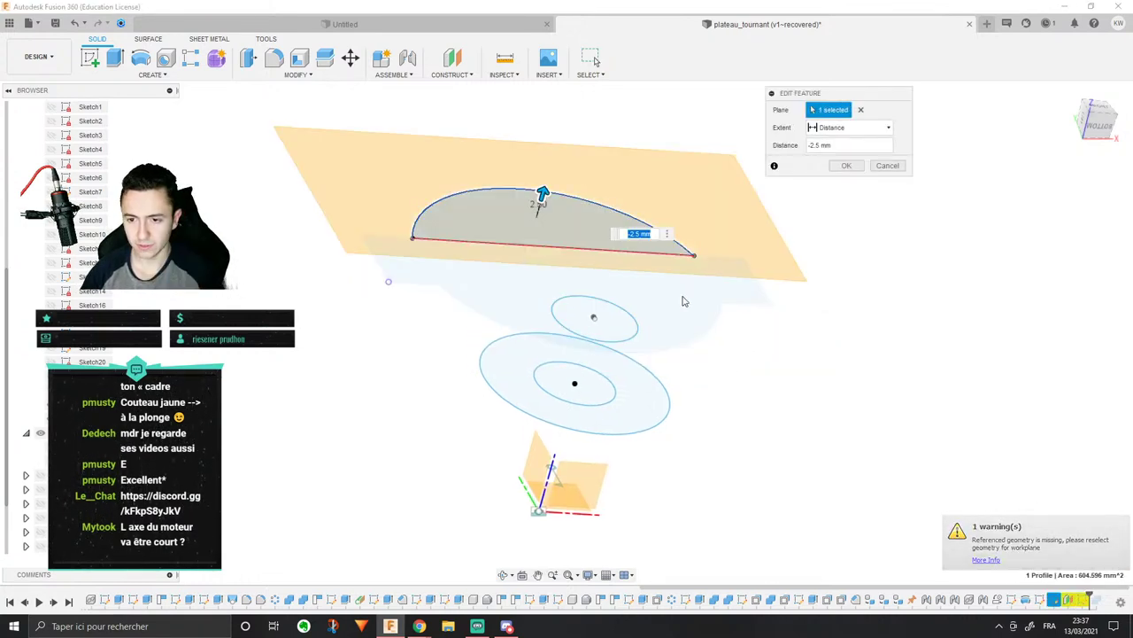
shift+middle_drag(683, 301, 621, 302)
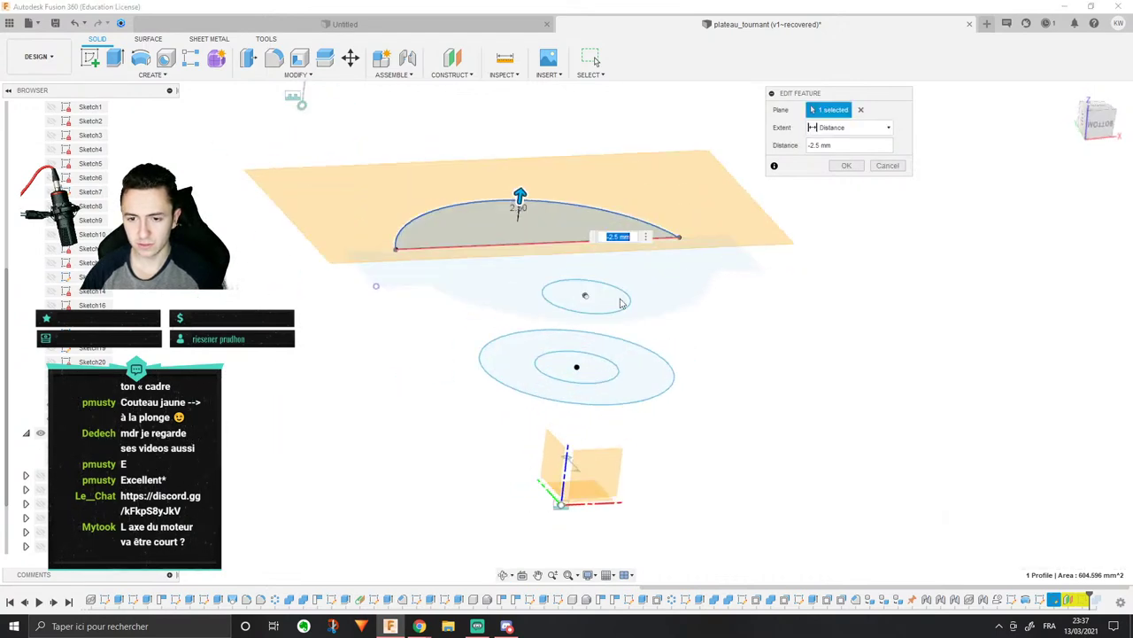
click(40, 491)
scroll(468, 323, up, 3)
mouse_move(471, 292)
shift+middle_down()
mouse_move(478, 255)
mouse_move(476, 275)
shift+middle_up()
click(861, 110)
shift+middle_drag(407, 264, 412, 227)
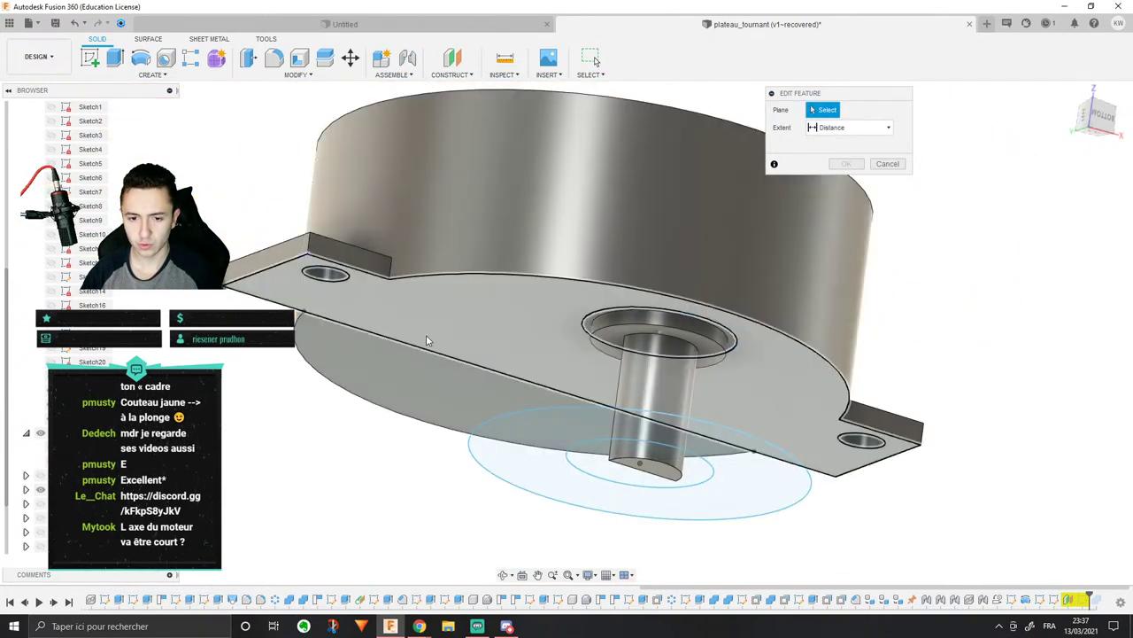
click(426, 340)
shift+middle_drag(426, 341, 602, 246)
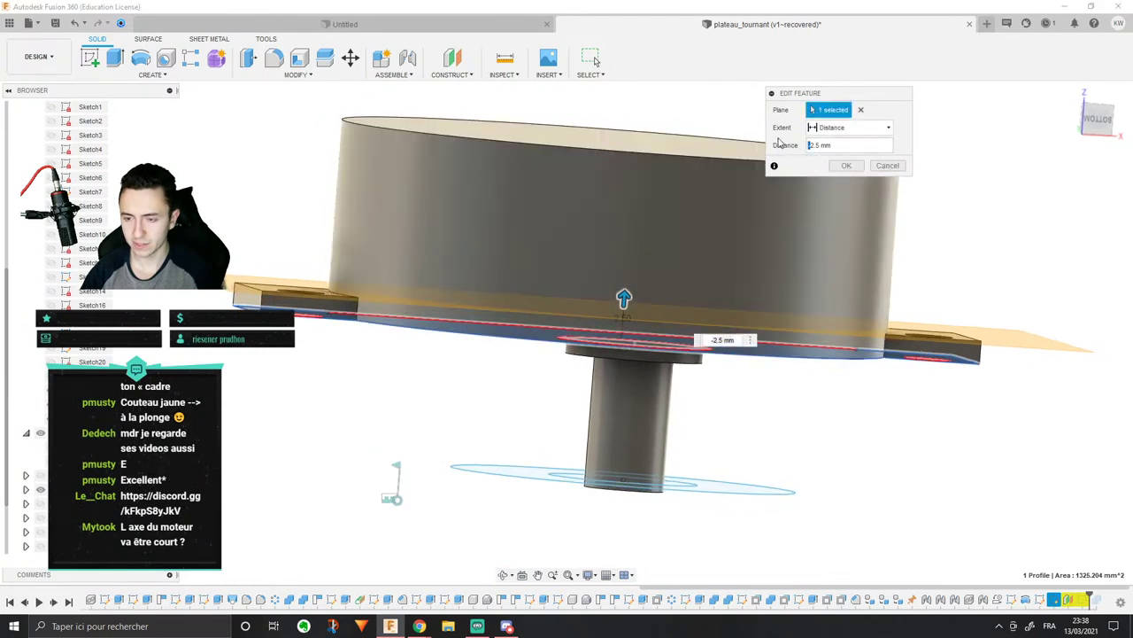
click(848, 165)
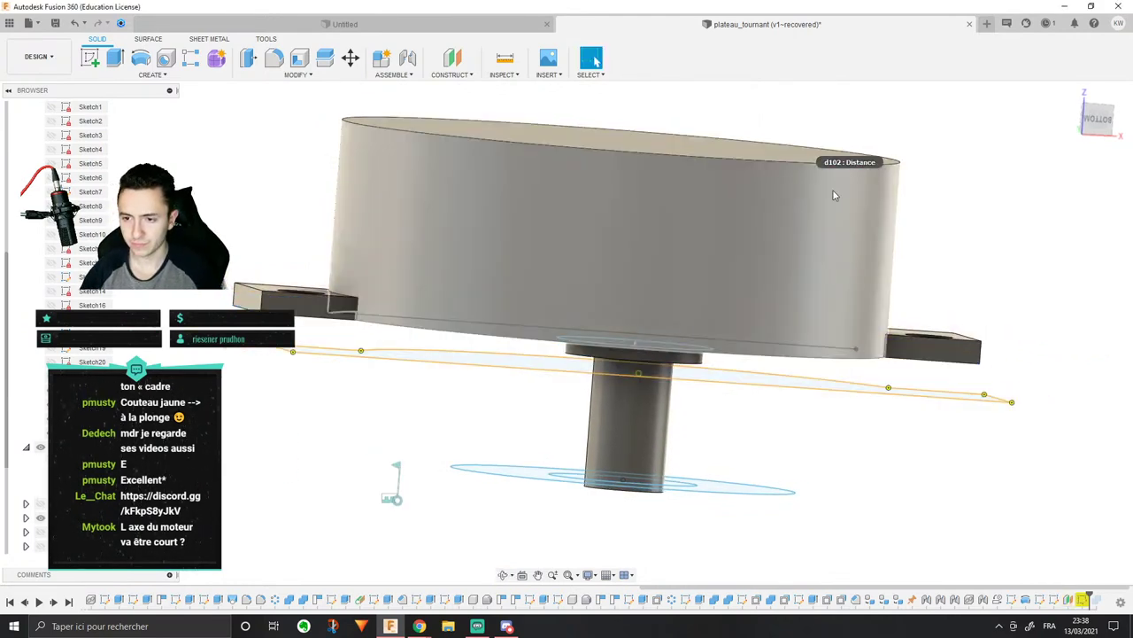
Step: Edit the sketch on the offset plane and delete its misplaced projected outline
right_click(1079, 599)
click(1054, 490)
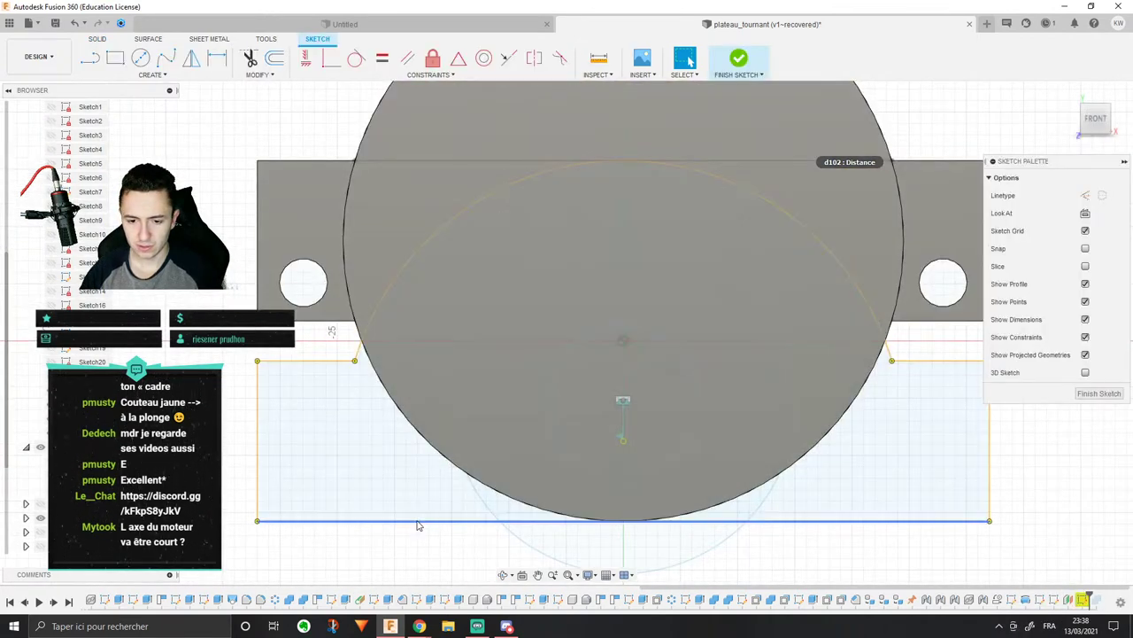
double_click(417, 521)
key(Delete)
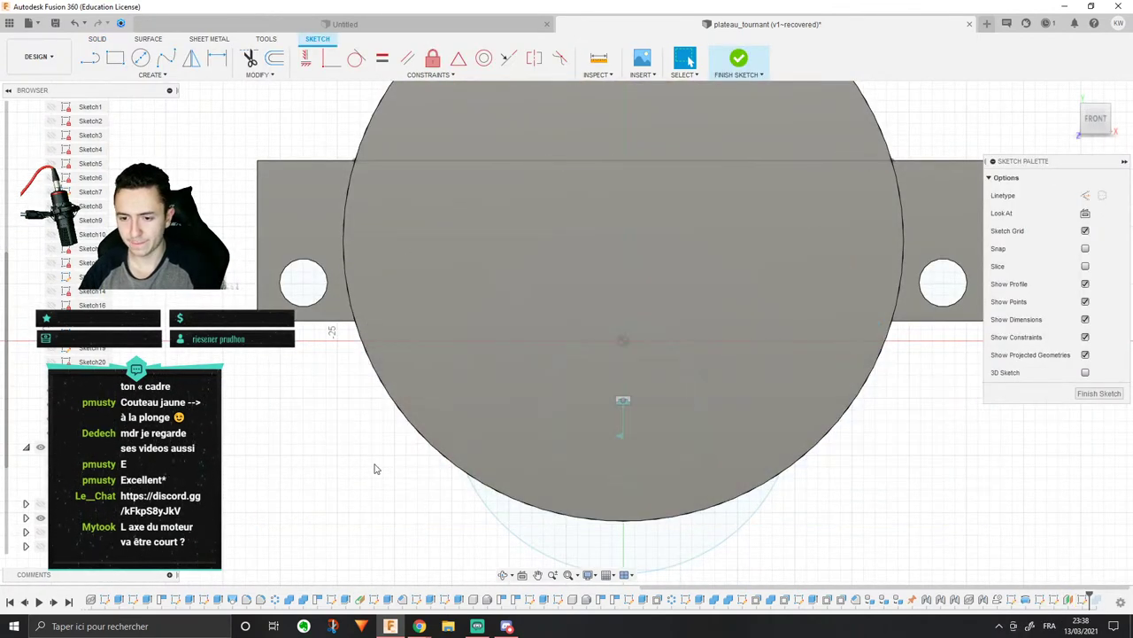
Step: Project the outer edges of the motor's underside and mounting tabs into the sketch as a closed outline, and finish the sketch
shift+middle_drag(432, 408, 485, 195)
double_click(485, 195)
key(Escape)
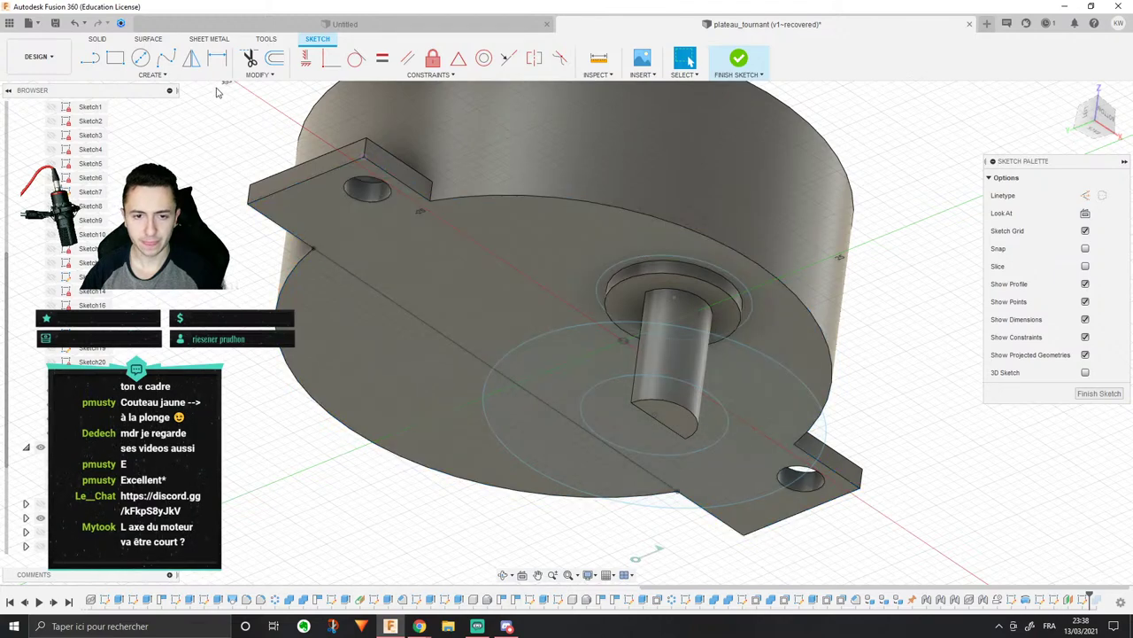
click(235, 284)
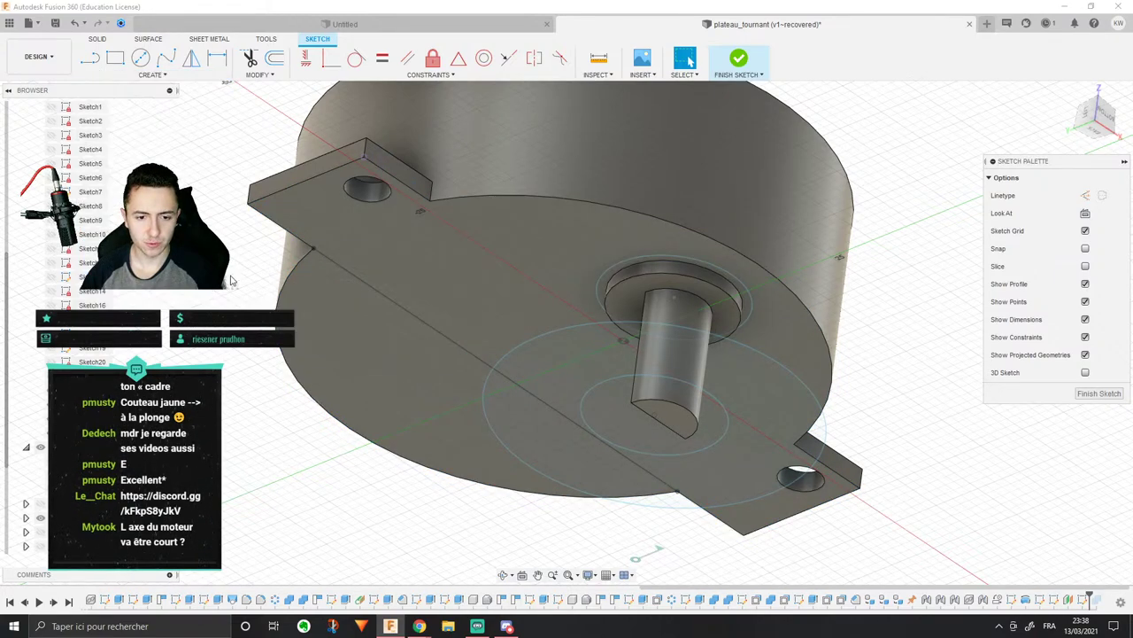
click(516, 198)
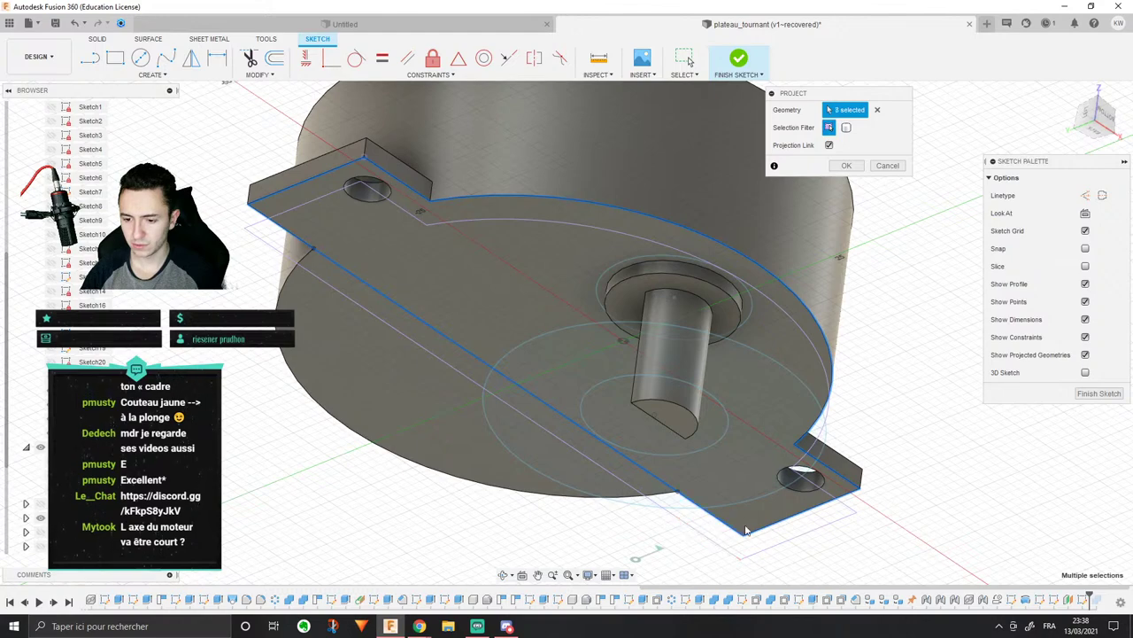
click(848, 166)
click(1104, 395)
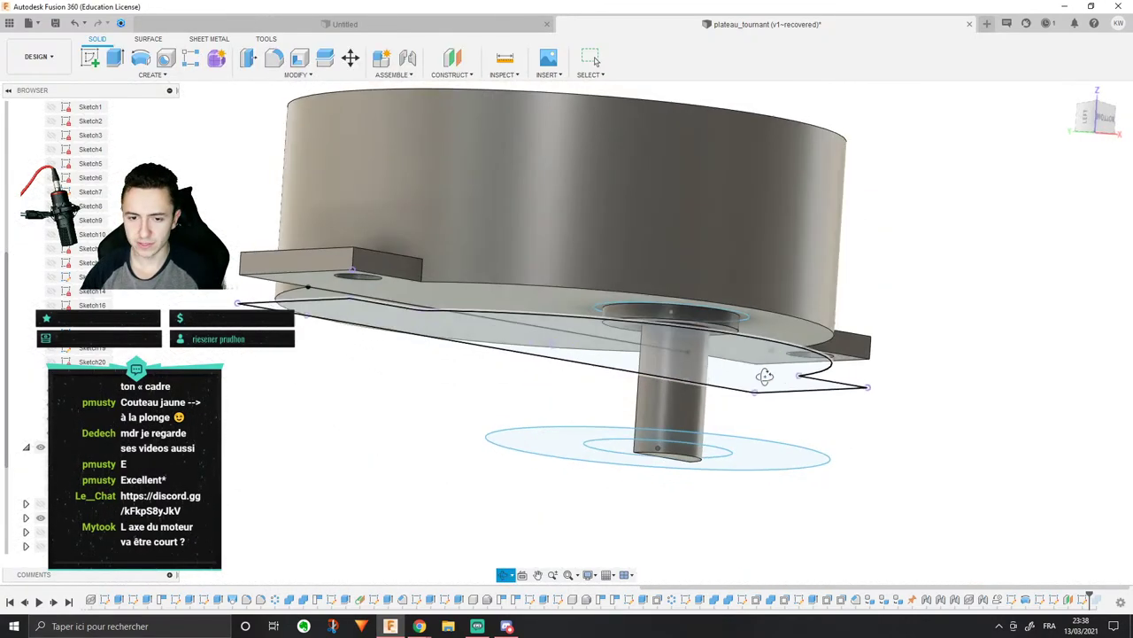
Step: Delete the leftover feature directly after the history marker from the timeline
scroll(702, 439, down, 2)
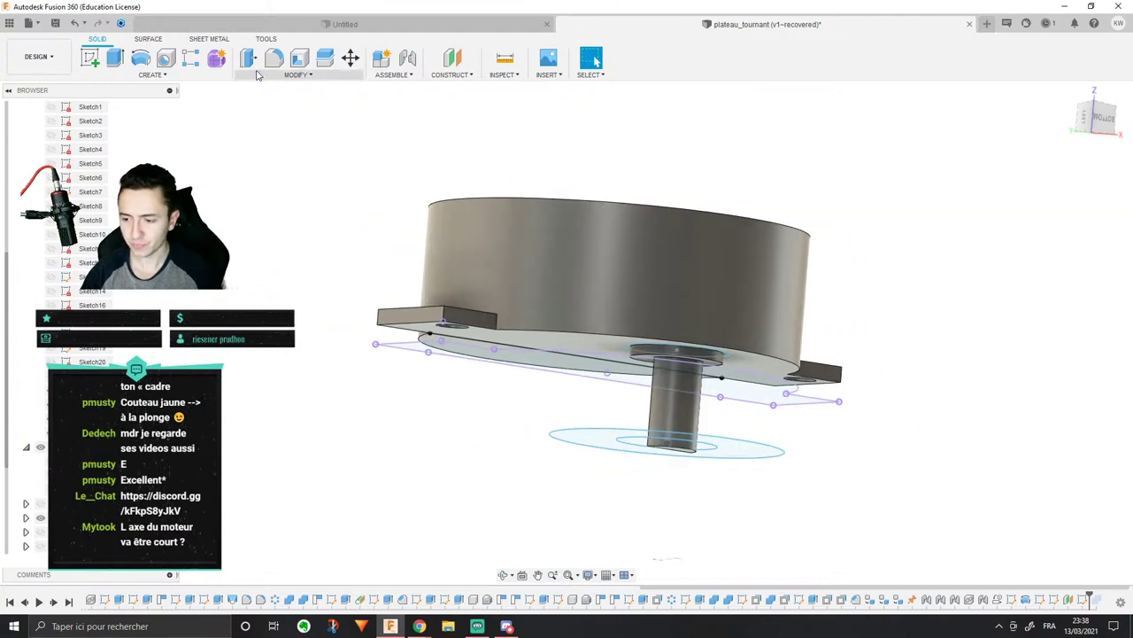
click(186, 76)
click(297, 75)
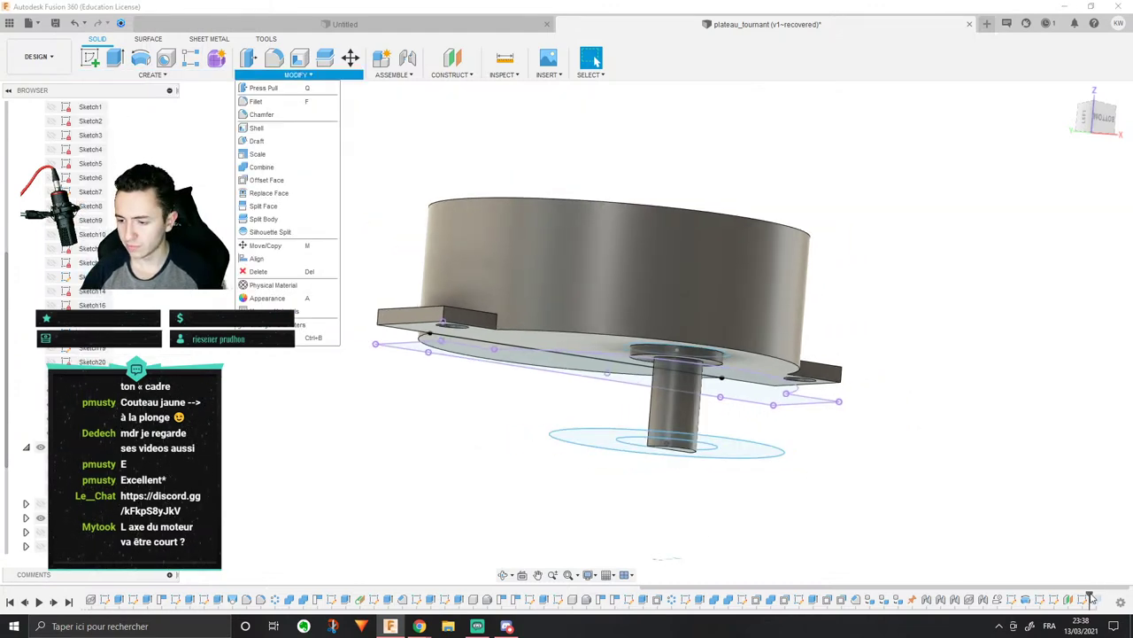
click(1092, 600)
right_click(1093, 600)
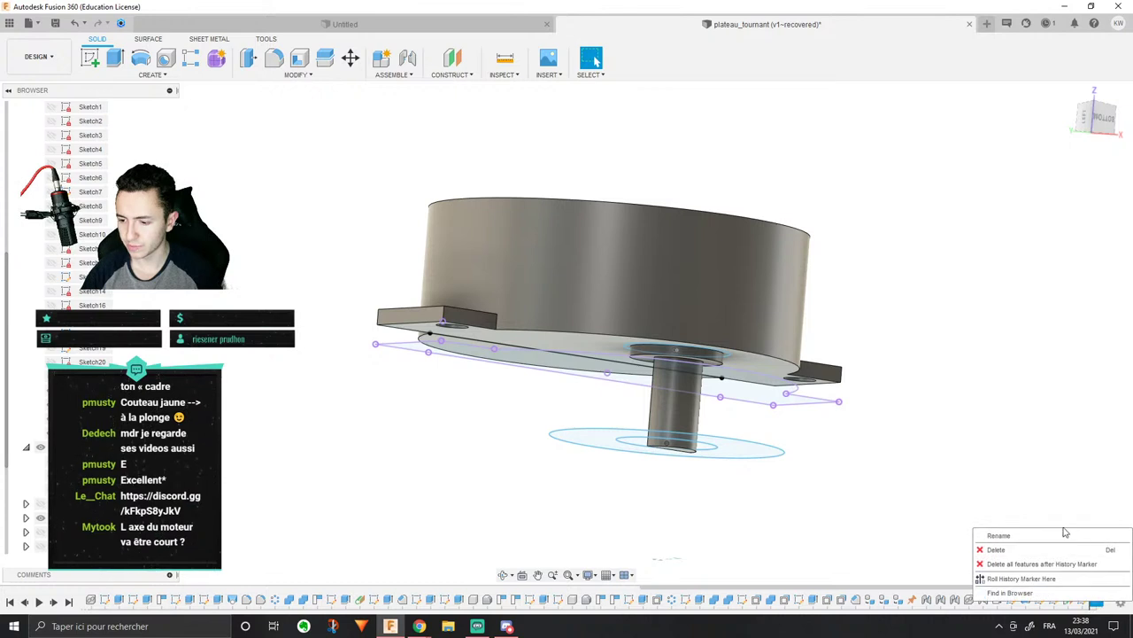
key(Delete)
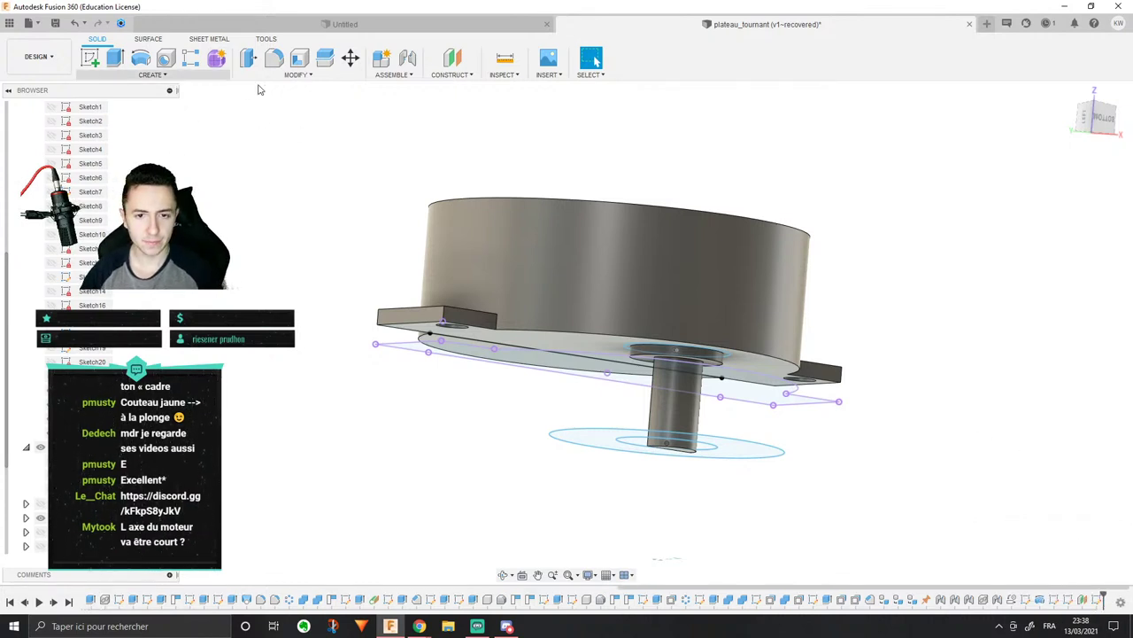
Step: Loft a new body from the motor flange profile through the offset outline to the ring profile at the shaft end
click(298, 74)
click(150, 74)
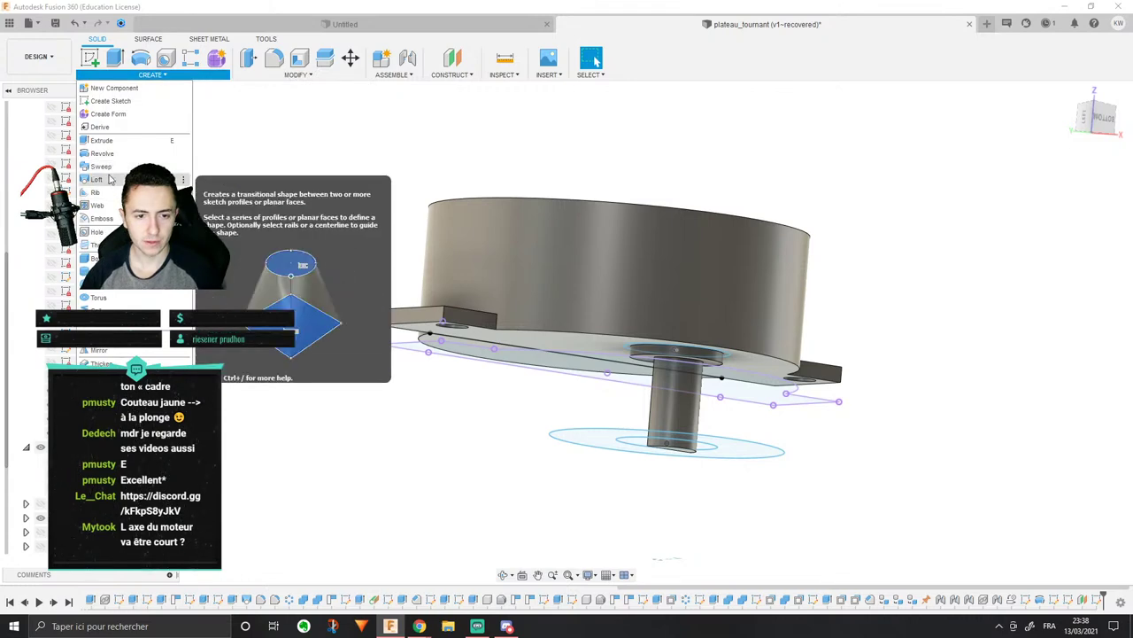
click(110, 180)
click(519, 365)
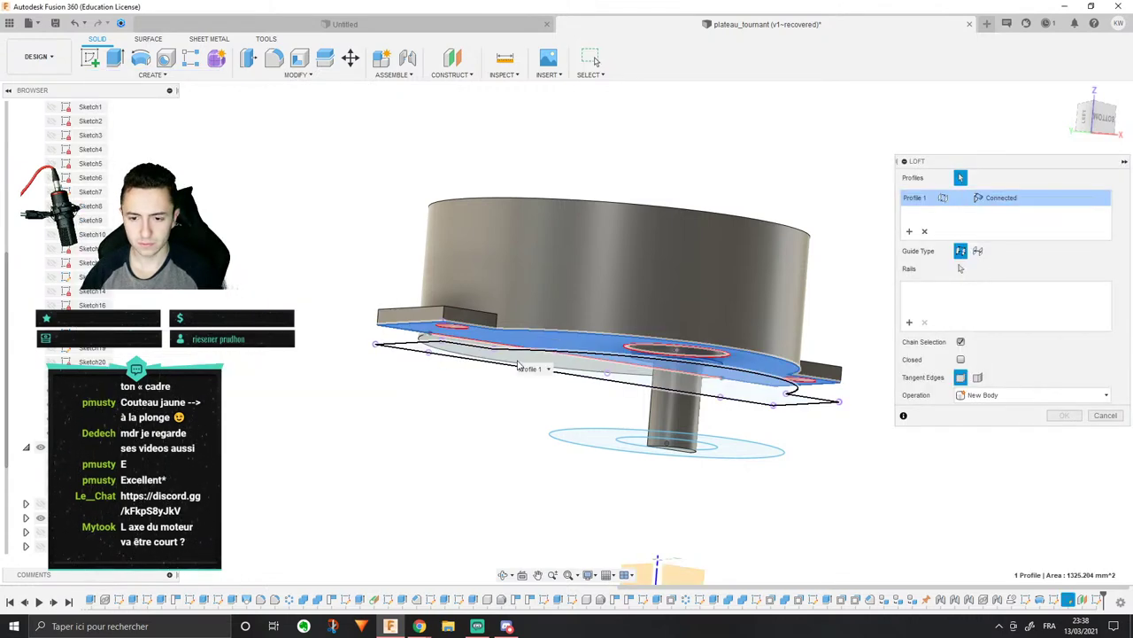
click(518, 363)
shift+middle_drag(646, 460, 632, 403)
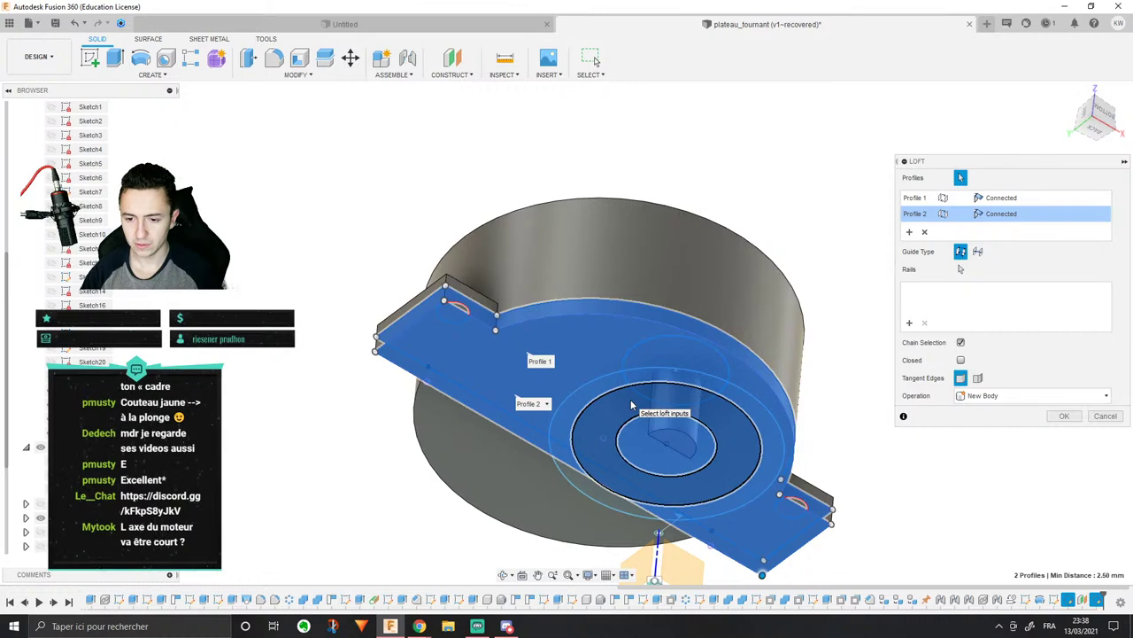
click(621, 421)
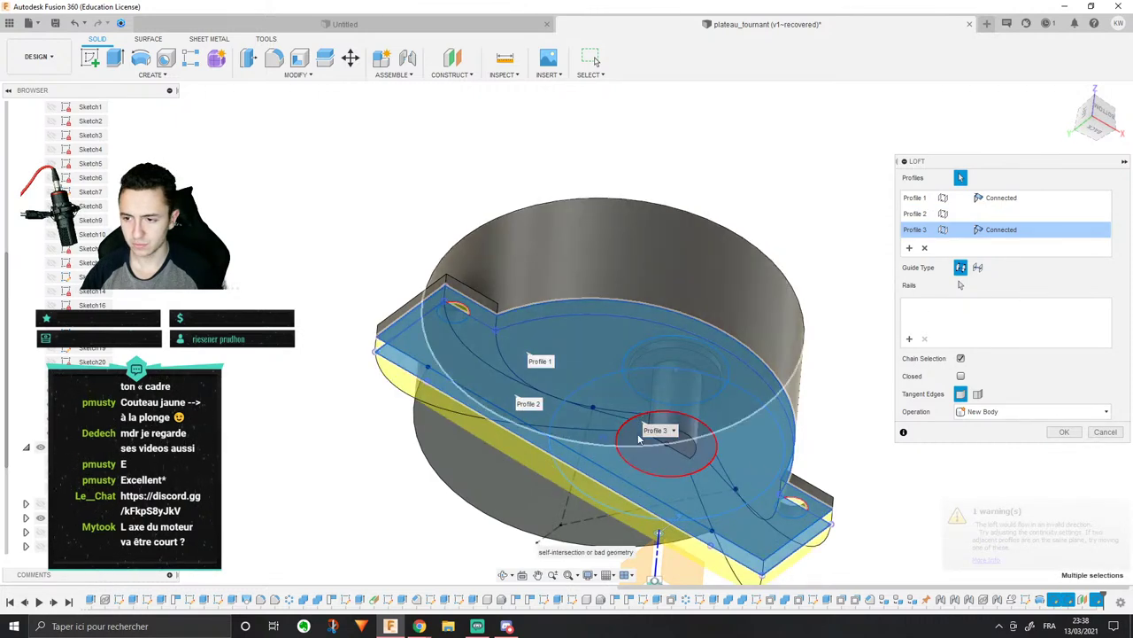
shift+middle_drag(582, 407, 639, 503)
click(1066, 433)
Step: Hide the new lofted support body to expose the motor's underside and shaft
shift+middle_drag(848, 462, 595, 60)
mouse_move(678, 315)
shift+middle_down()
mouse_move(679, 271)
mouse_move(666, 313)
shift+middle_up()
scroll(352, 347, down, 2)
middle_drag(352, 347, 333, 419)
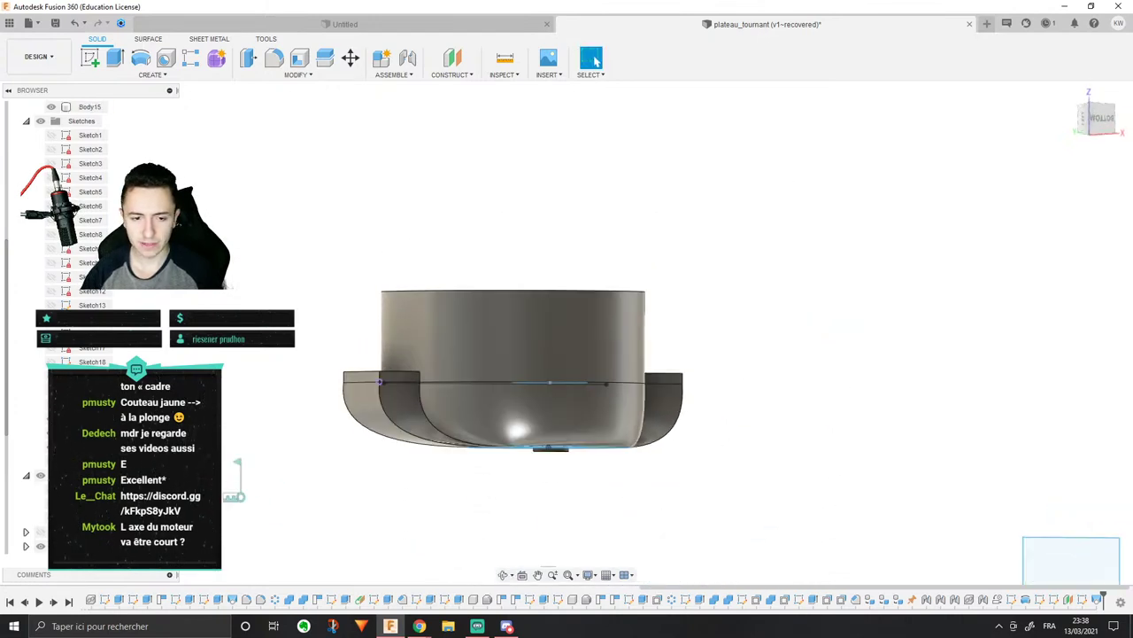
click(52, 178)
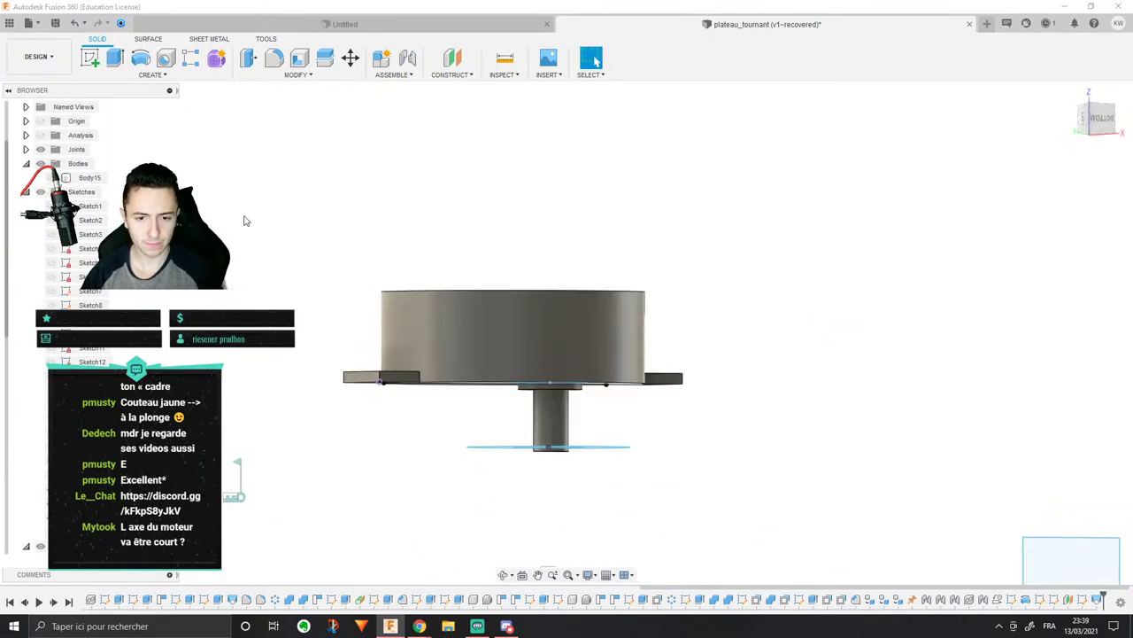
shift+middle_drag(246, 221, 271, 236)
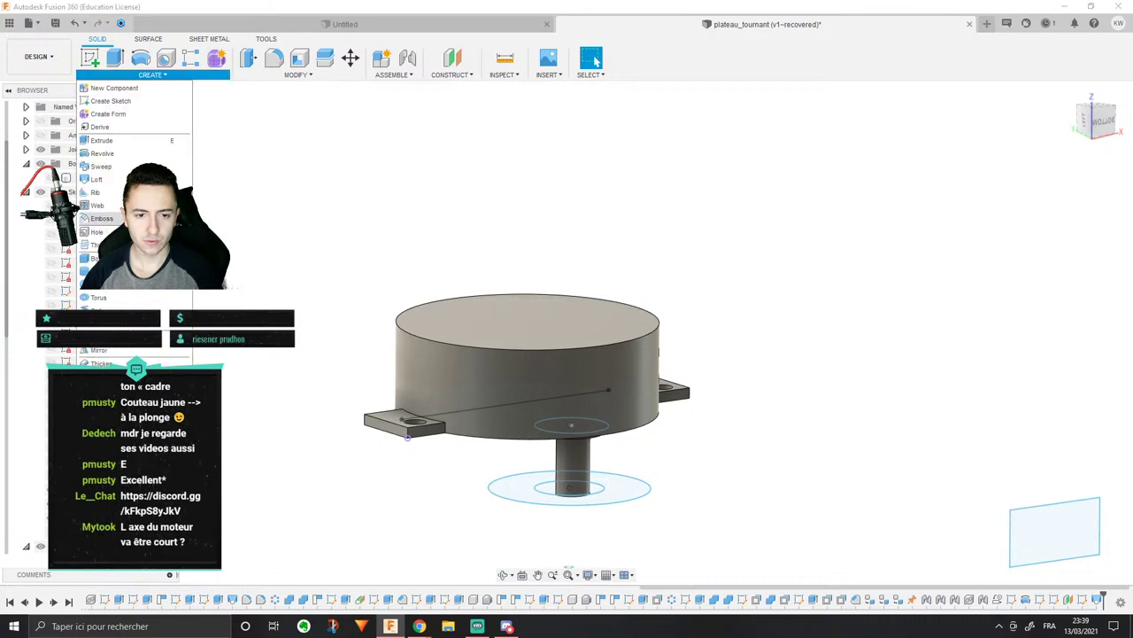
Step: Cut the shaft opening through the support with a Loft from the circle around the motor boss to the inner circle at the shaft end
click(95, 179)
shift+middle_drag(716, 392, 524, 303)
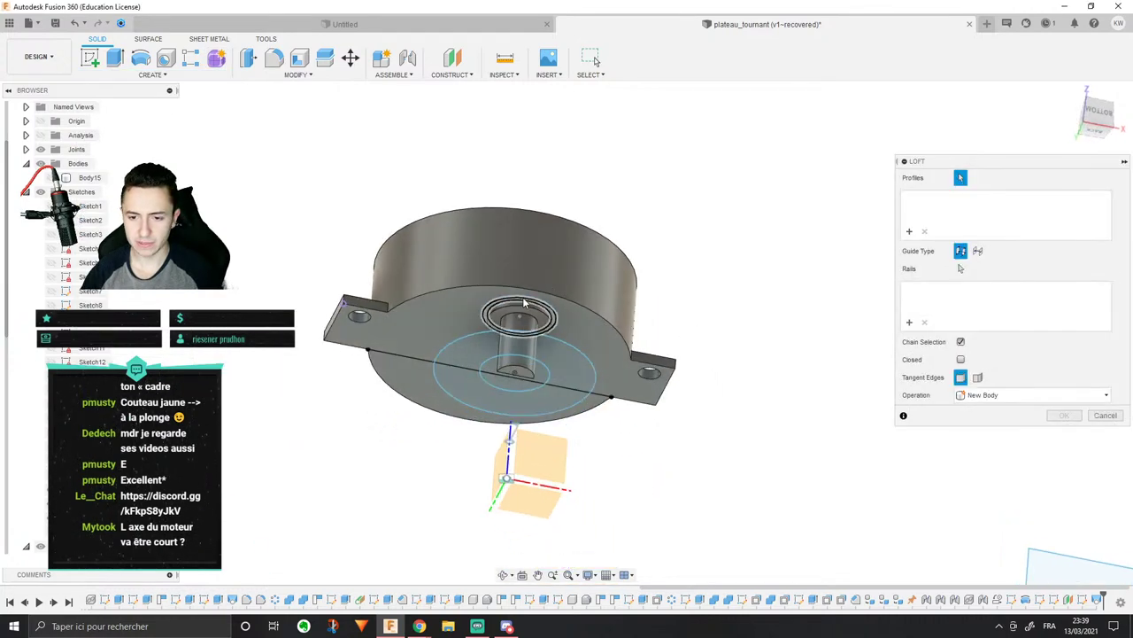
click(525, 303)
click(547, 378)
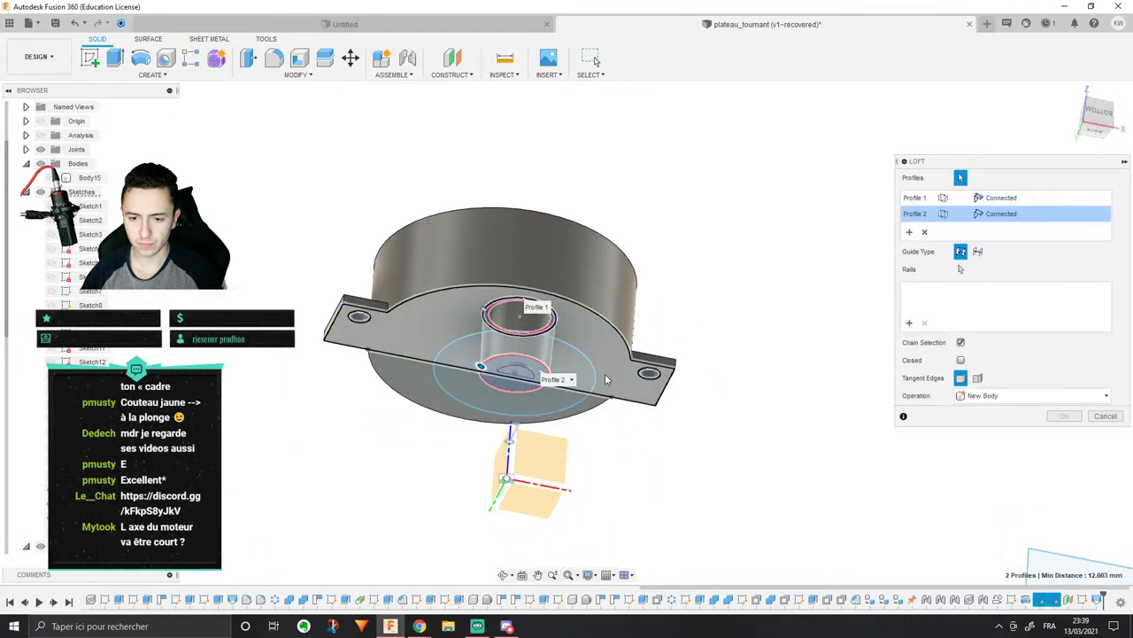
shift+middle_drag(553, 381, 558, 409)
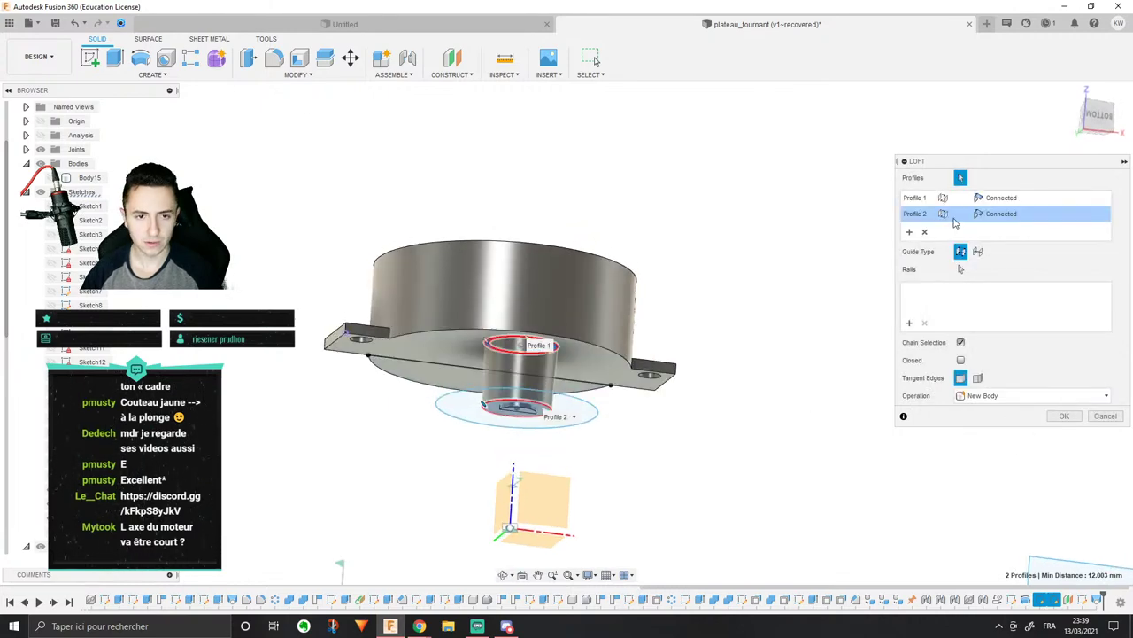
click(1054, 399)
click(981, 435)
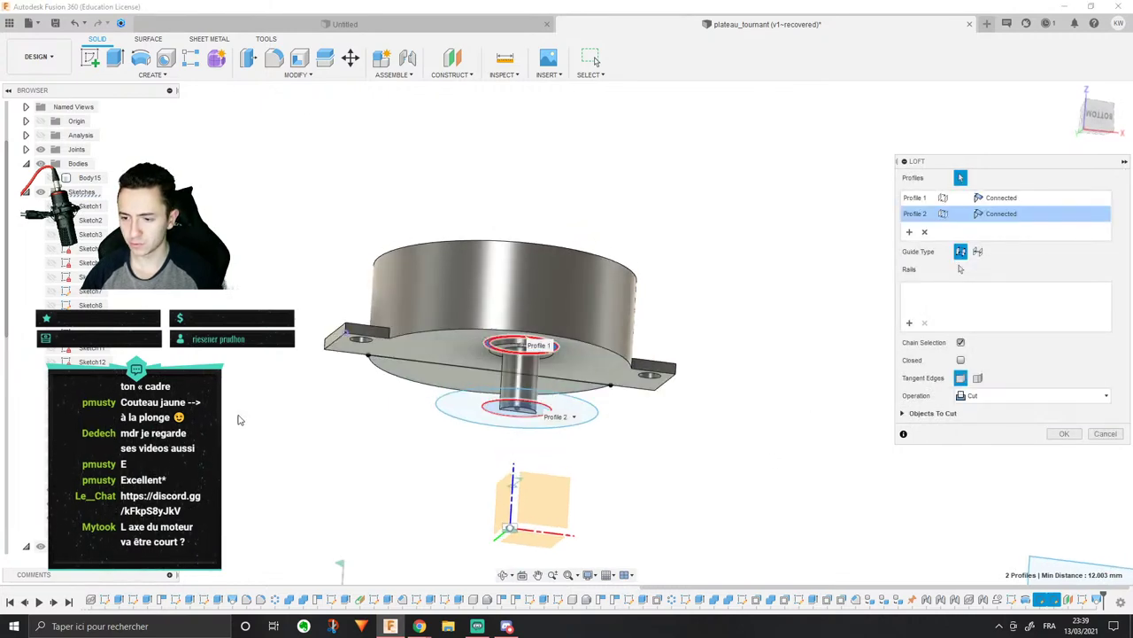
click(1067, 432)
Step: Hide the loft profile sketches around the support and inspect its shaft opening
shift+middle_drag(695, 406, 717, 420)
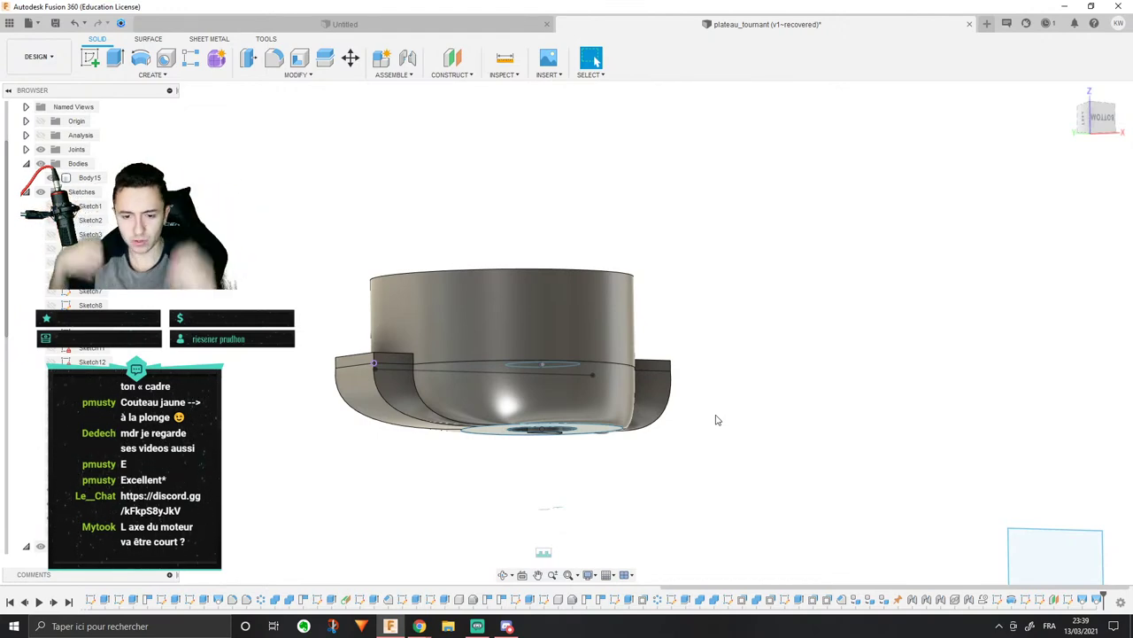
shift+middle_drag(714, 417, 248, 397)
scroll(250, 389, down, 2)
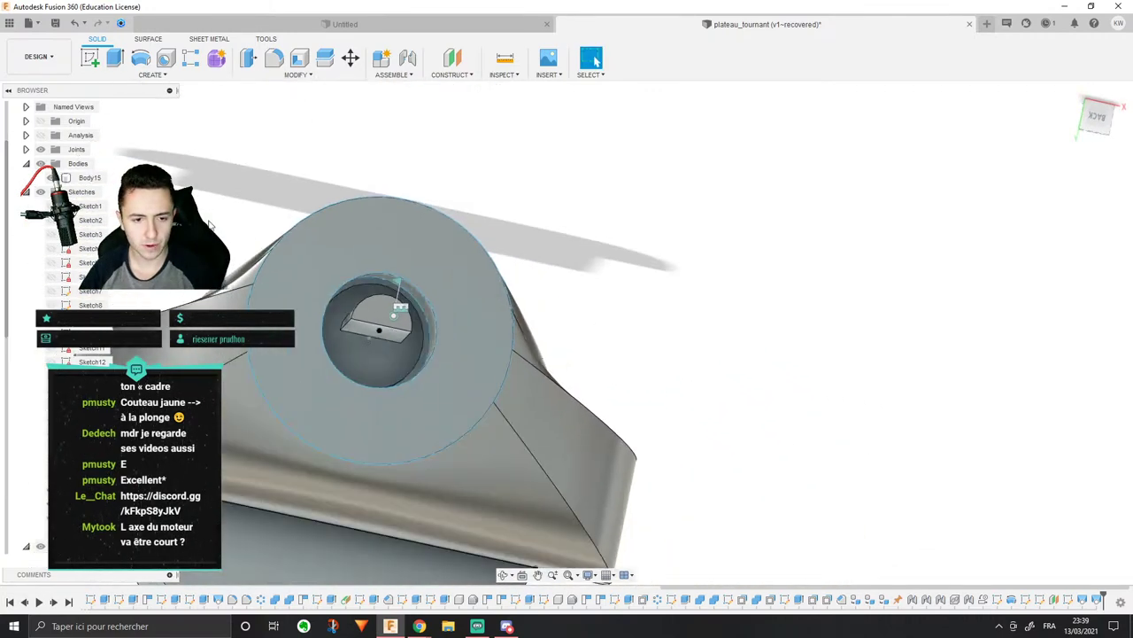
shift+middle_drag(645, 264, 643, 285)
scroll(624, 318, down, 2)
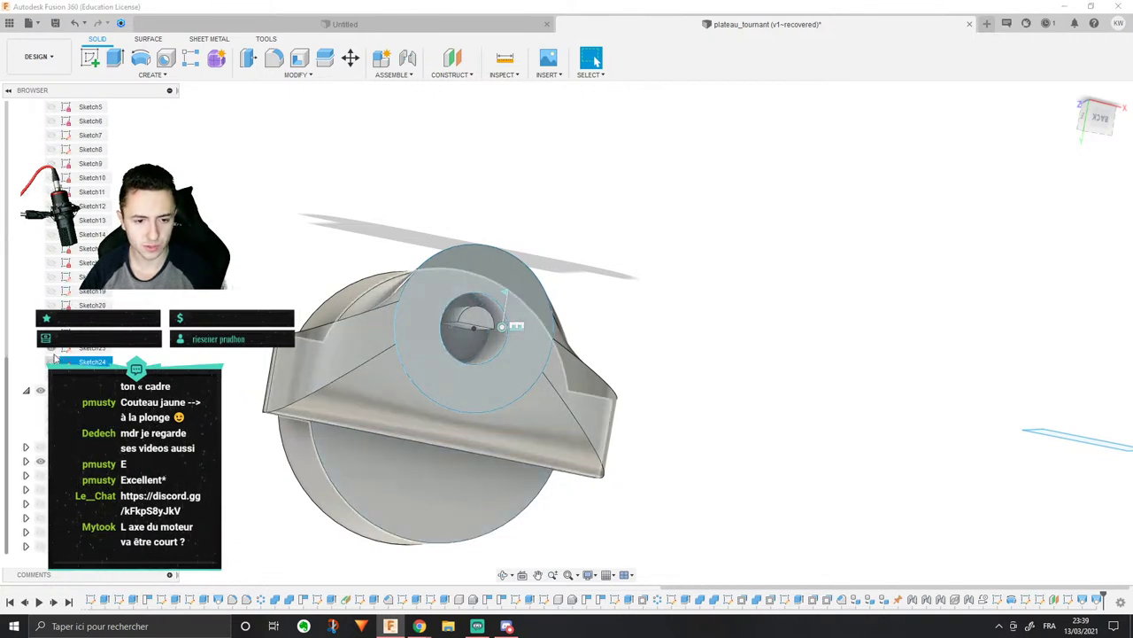
shift+middle_drag(644, 270, 574, 302)
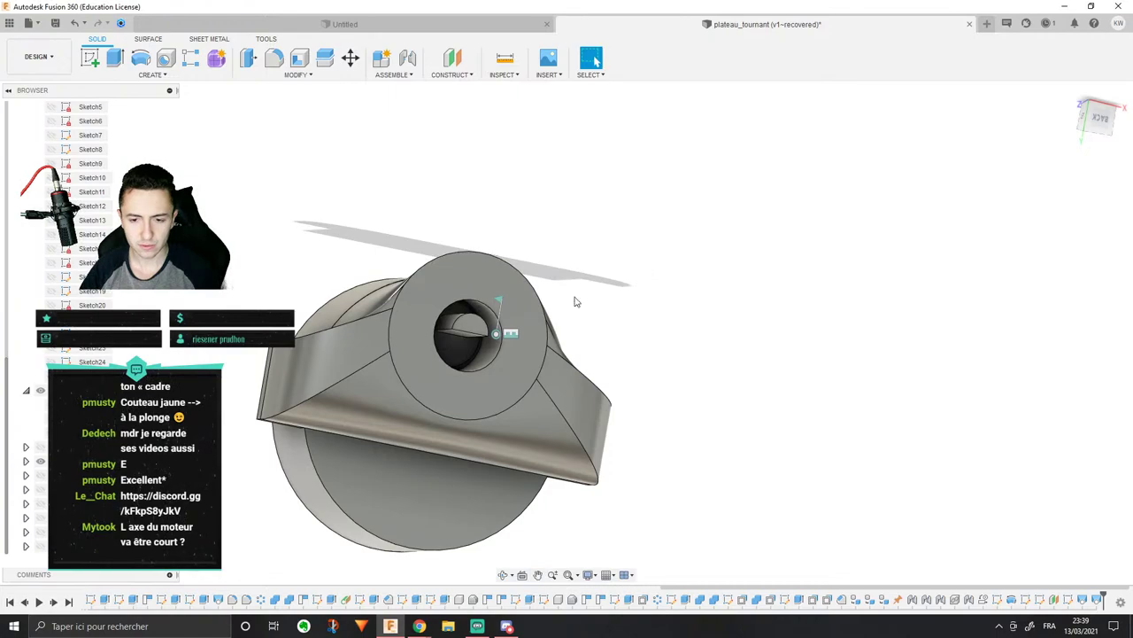
Step: Show the toothed turntable with its axle above the motor support
click(39, 533)
shift+middle_drag(596, 431, 811, 353)
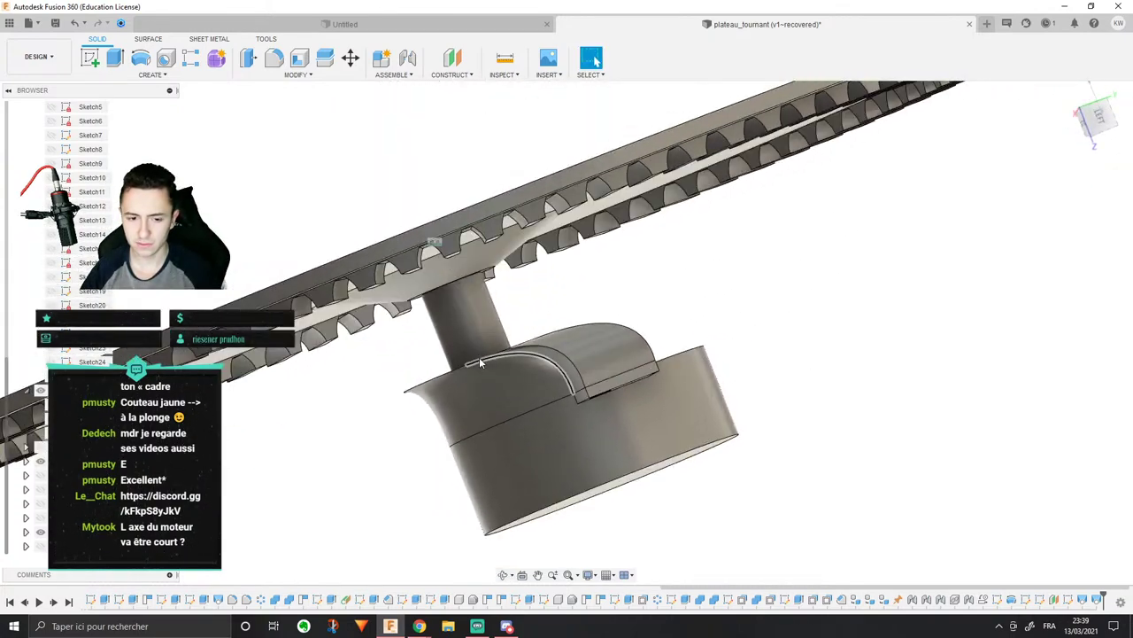
shift+middle_drag(485, 361, 677, 483)
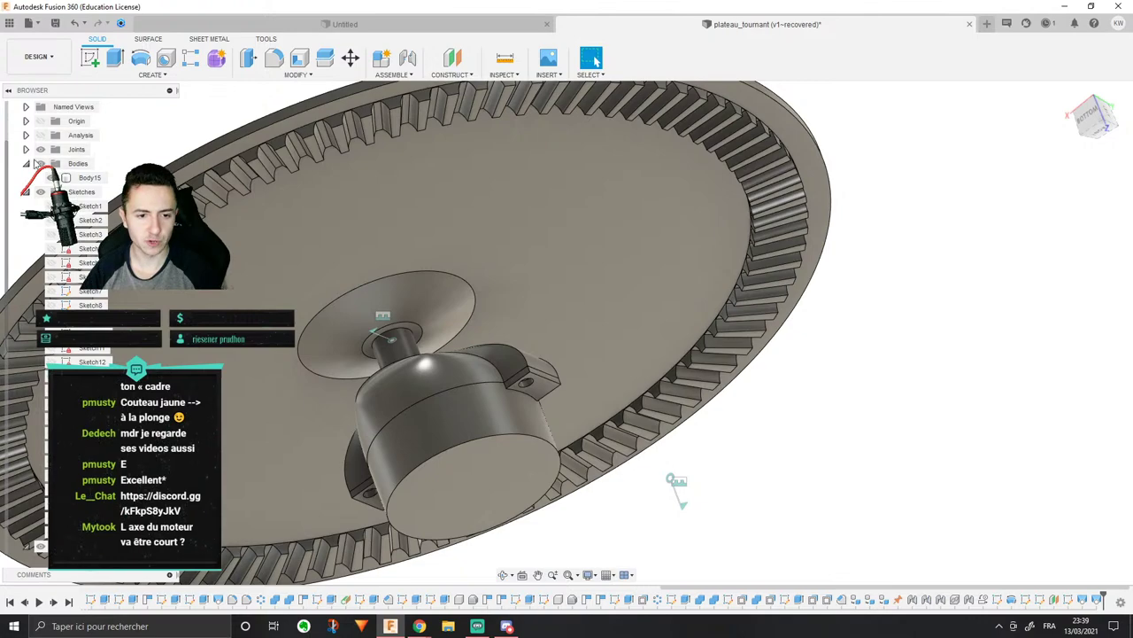
Step: Examine how the turntable axle, motor and support fit together using the section analysis, and hide the section again
click(45, 136)
mouse_move(516, 266)
shift+middle_down()
mouse_move(632, 343)
mouse_move(615, 356)
shift+middle_up()
middle_drag(1055, 385, 780, 345)
scroll(683, 353, up, 5)
shift+middle_drag(839, 292, 392, 513)
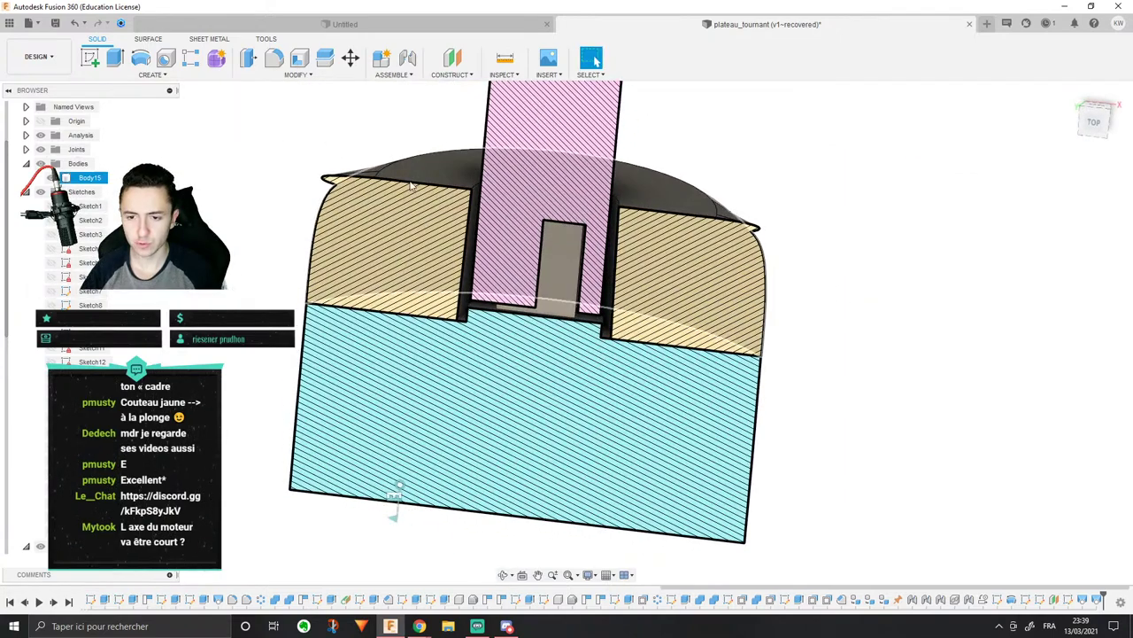
scroll(367, 200, up, 5)
scroll(654, 282, up, 3)
shift+middle_drag(679, 318, 662, 297)
scroll(661, 298, down, 3)
scroll(659, 303, down, 3)
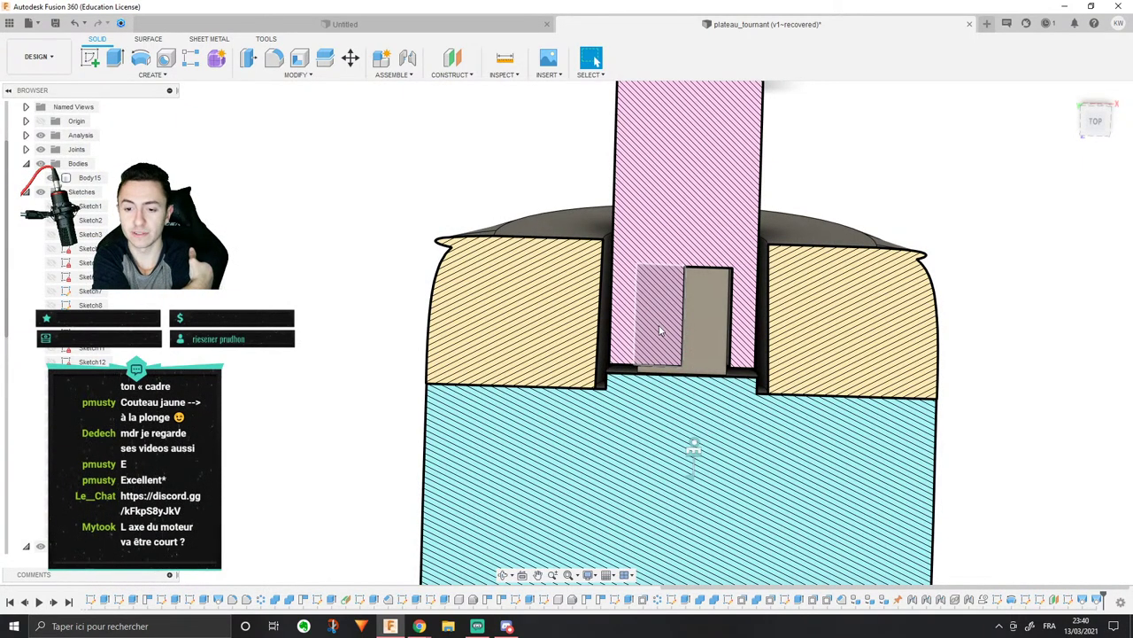
click(592, 271)
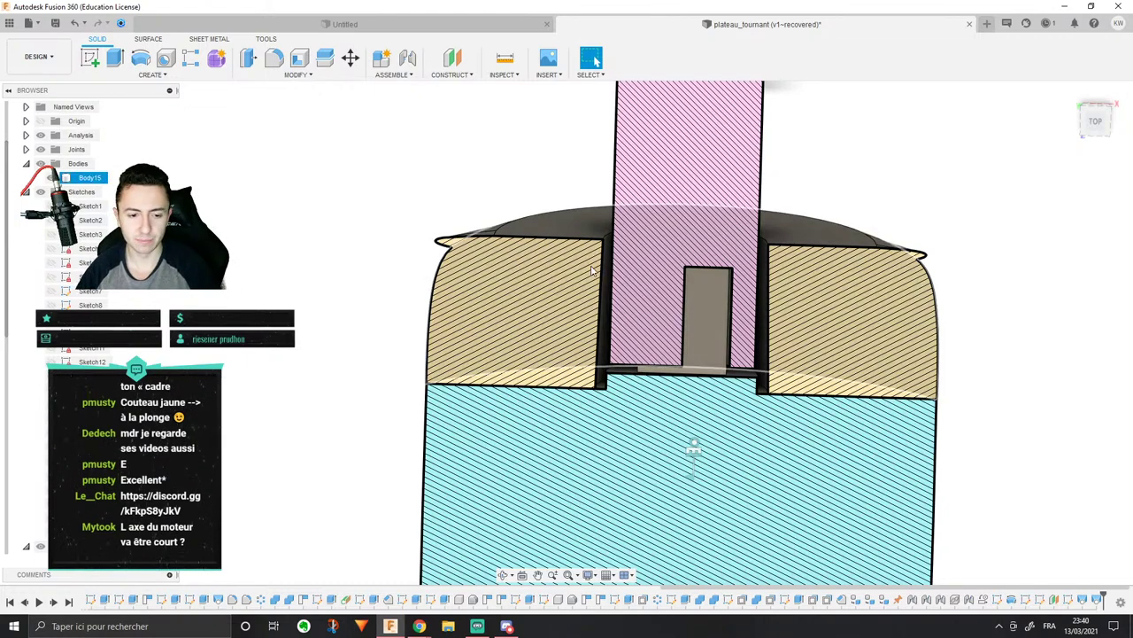
middle_drag(467, 288, 393, 298)
scroll(457, 287, up, 2)
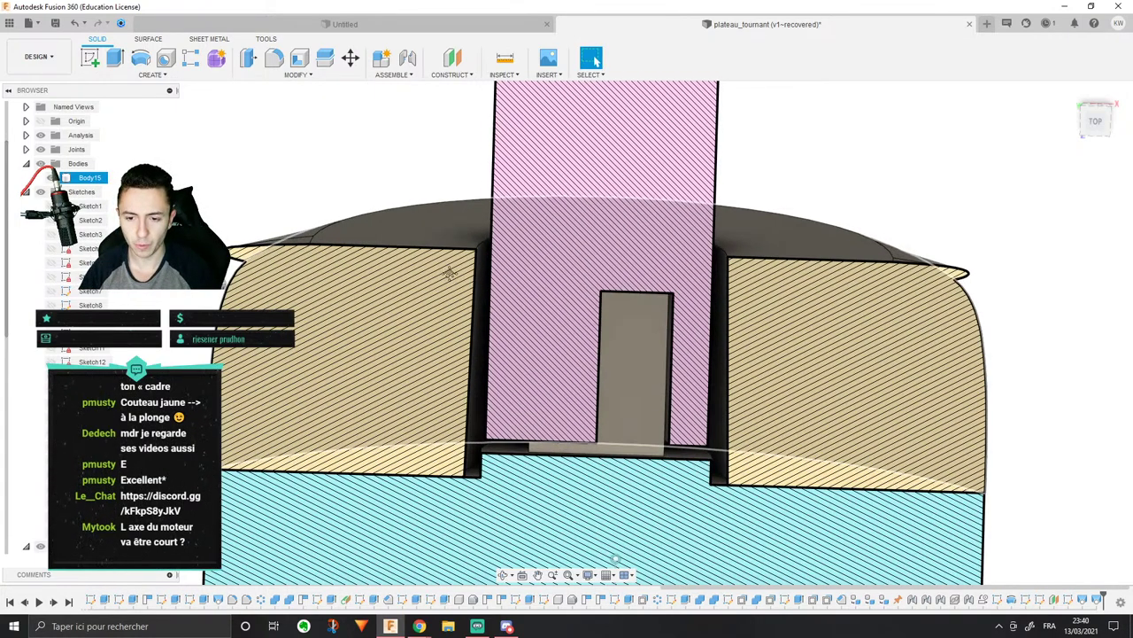
key(Escape)
scroll(613, 275, up, 3)
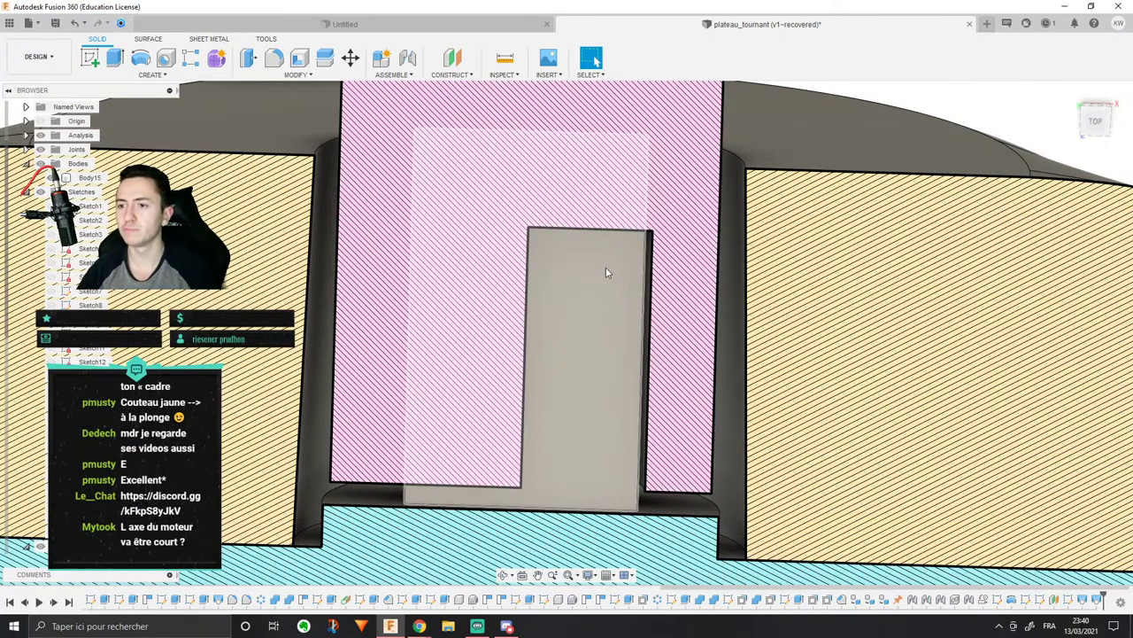
scroll(606, 271, down, 5)
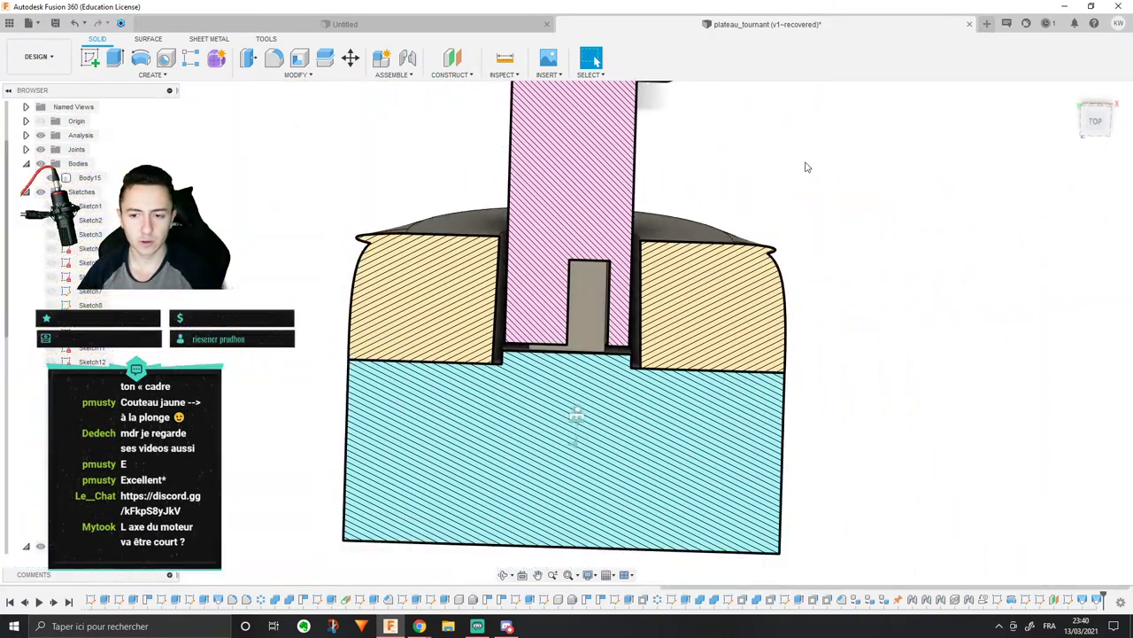
click(523, 210)
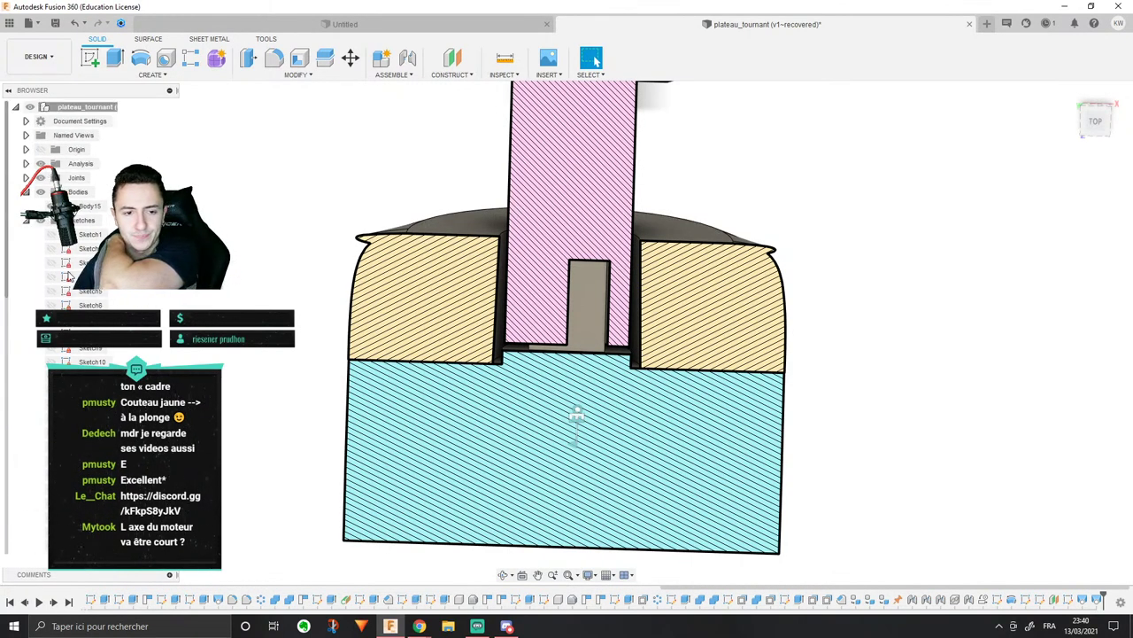
click(40, 164)
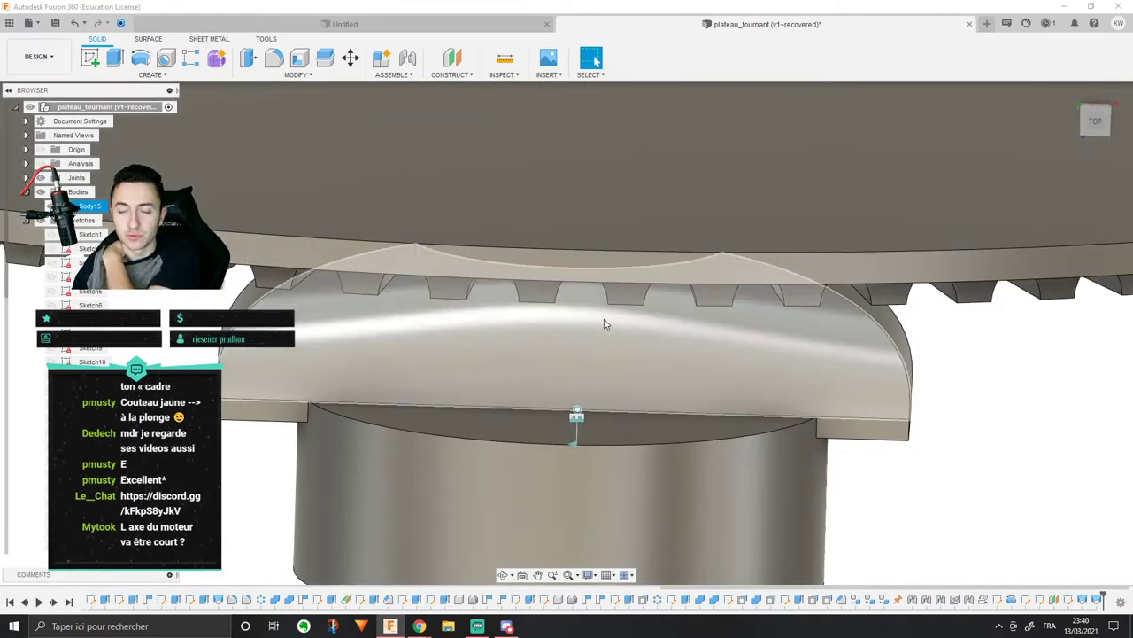
Step: Show the ribbed frame around the turntable and motor, and clear the support body's selection
middle_drag(605, 324, 647, 245)
click(514, 269)
shift+middle_drag(514, 273, 656, 275)
scroll(565, 262, down, 2)
click(294, 261)
scroll(293, 261, down, 2)
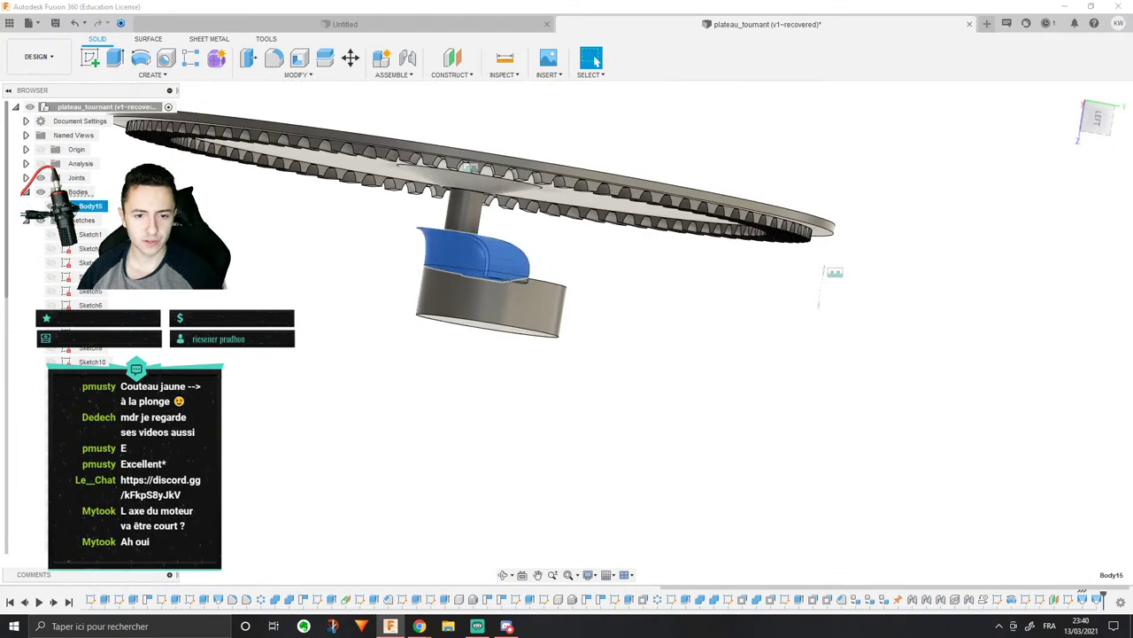
scroll(97, 231, down, 2)
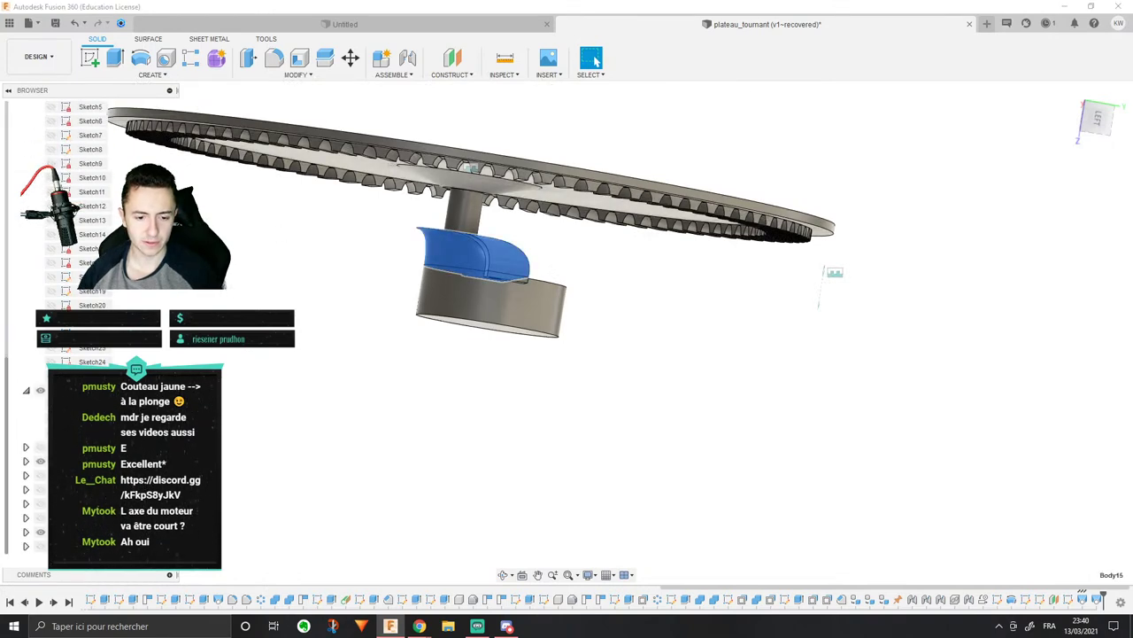
click(41, 504)
shift+middle_drag(345, 354, 344, 219)
scroll(354, 327, down, 3)
middle_drag(363, 329, 433, 312)
key(Escape)
Step: Combine the ribbed frame with the motor support using the Join operation, keeping the tool body
scroll(427, 274, up, 7)
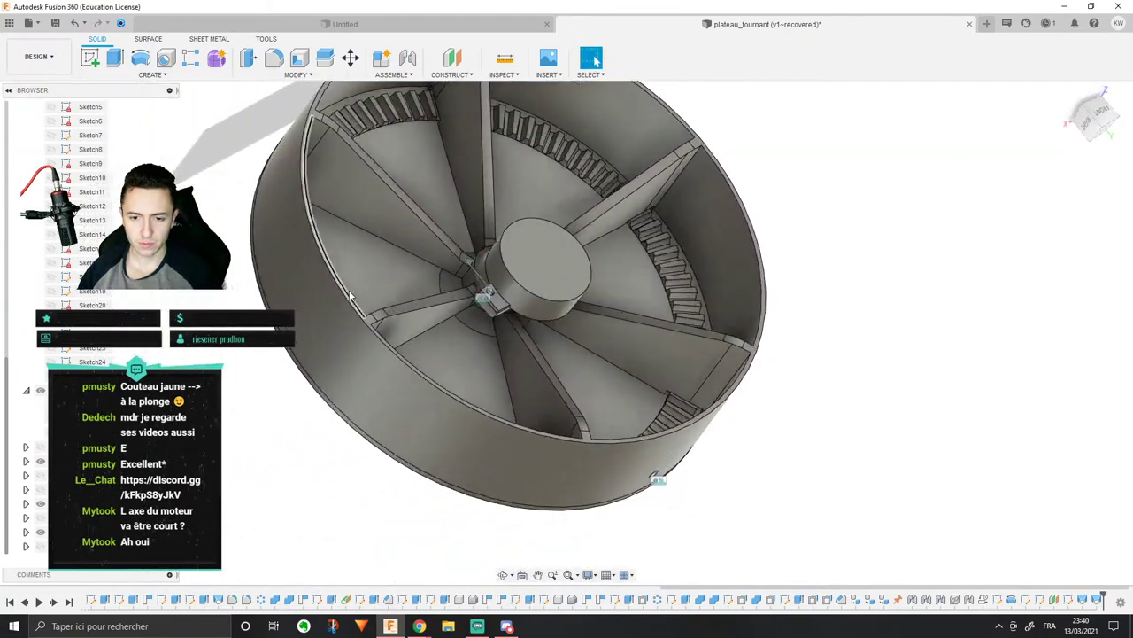
shift+middle_drag(602, 253, 612, 268)
click(297, 74)
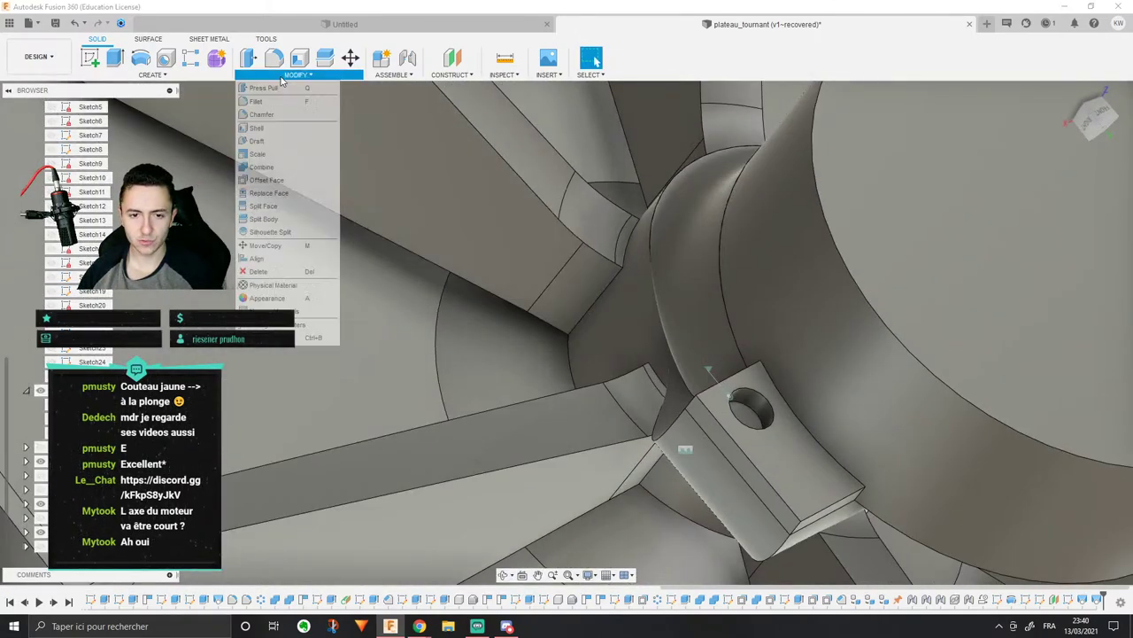
click(261, 166)
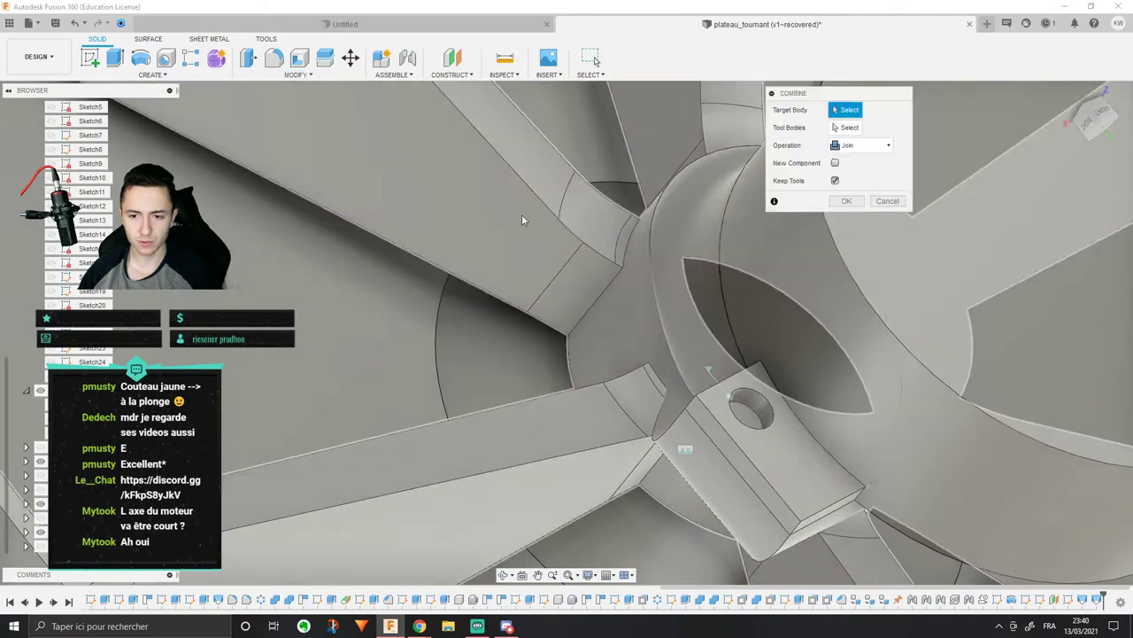
click(521, 214)
click(673, 226)
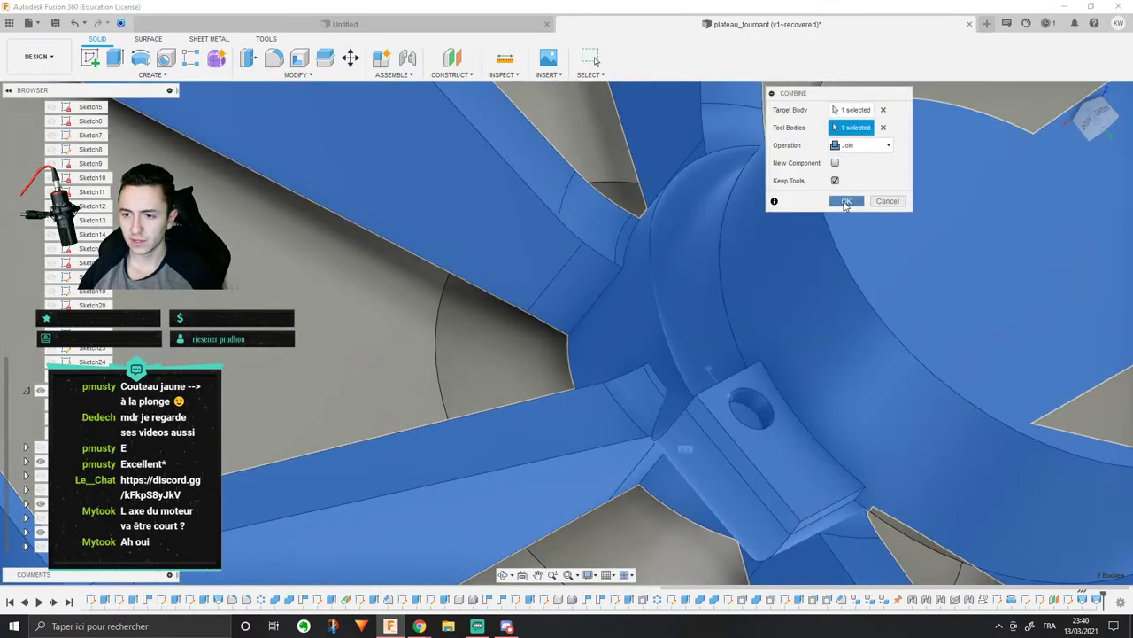
click(846, 201)
Step: Hide the motor and the toothed turntable so that the ribbed frame with its motor support remains displayed
shift+middle_drag(789, 220, 611, 244)
scroll(611, 243, down, 3)
click(40, 463)
shift+middle_drag(691, 287, 581, 198)
scroll(354, 336, down, 2)
click(40, 532)
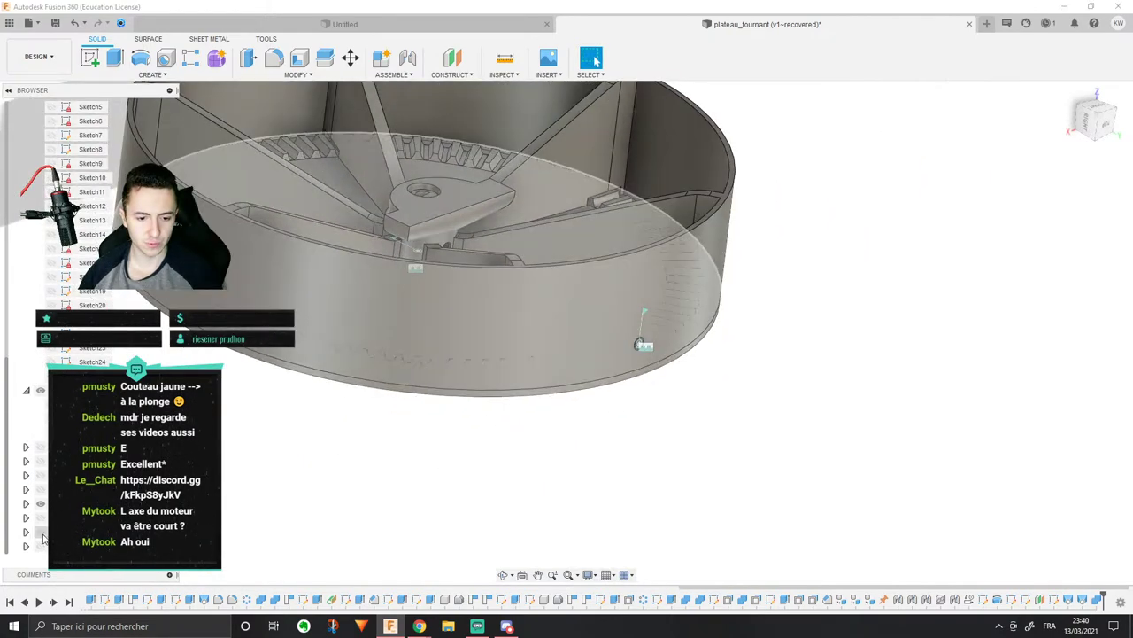
Step: Examine the joined motor support, its flat mounting face and its shaft opening at the centre of the ribbed frame
shift+middle_drag(293, 452, 442, 465)
middle_drag(443, 465, 647, 636)
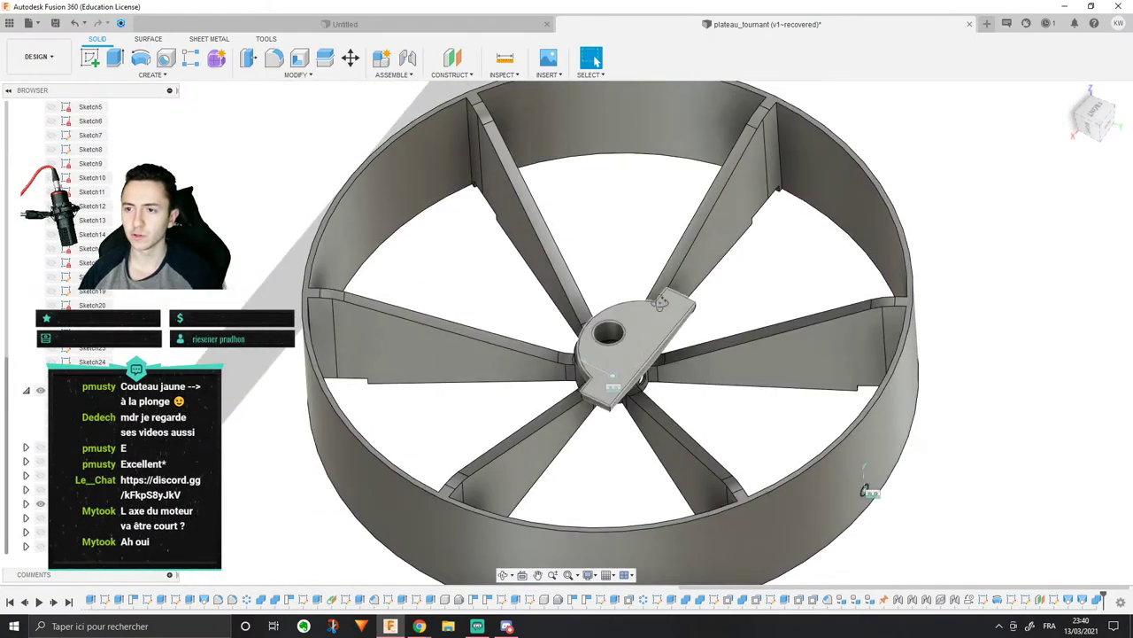
scroll(658, 284, up, 4)
shift+middle_drag(638, 341, 742, 381)
middle_drag(683, 366, 676, 341)
scroll(310, 414, up, 1)
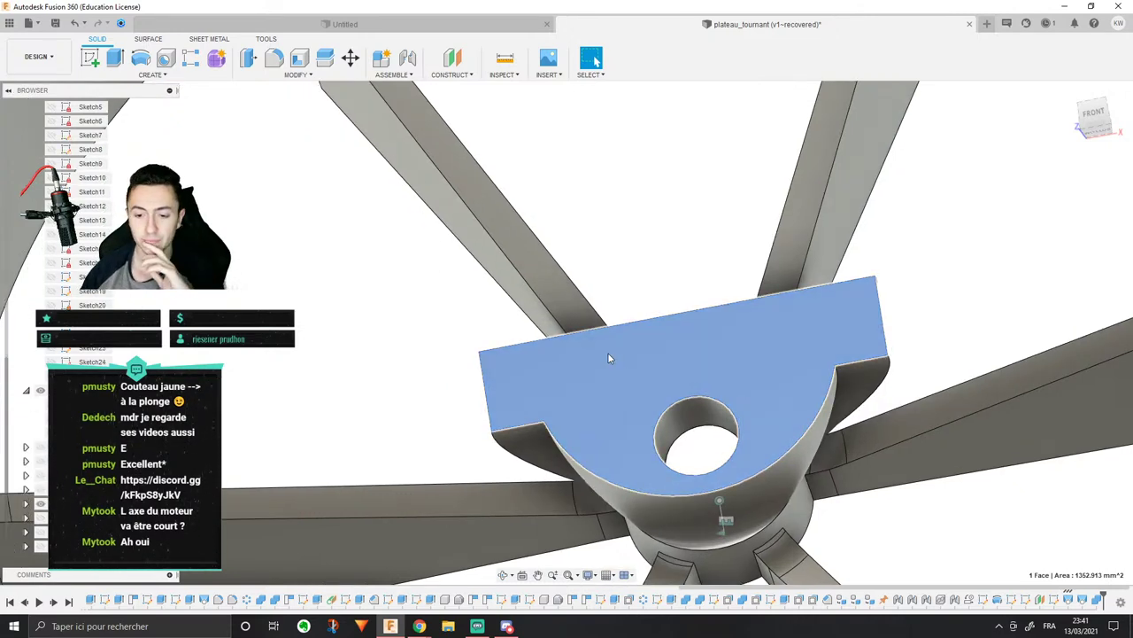
middle_drag(592, 353, 457, 334)
scroll(457, 334, down, 4)
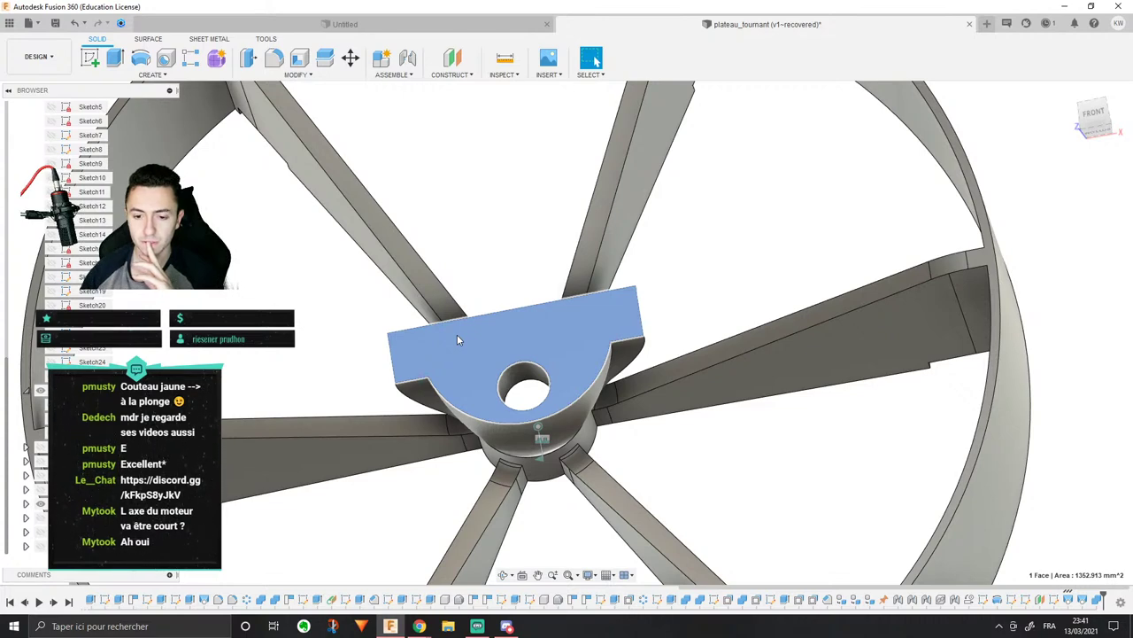
click(274, 349)
middle_drag(270, 350, 178, 336)
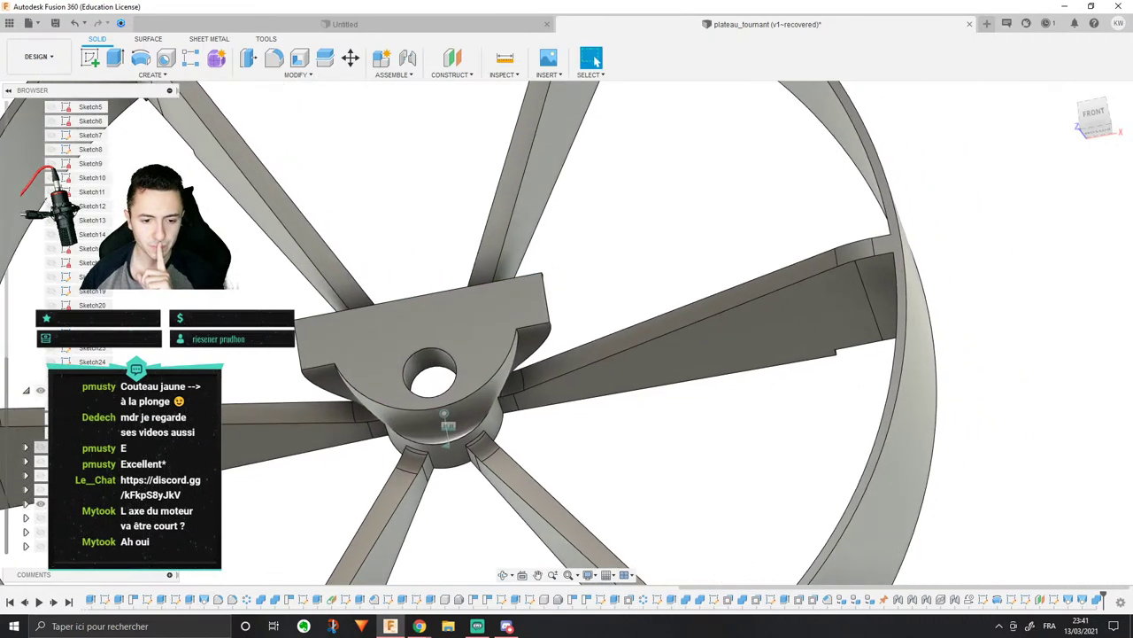
Step: Show the motor and sketch two circles on the support's flat face, matching the motor's two mounting holes
click(40, 461)
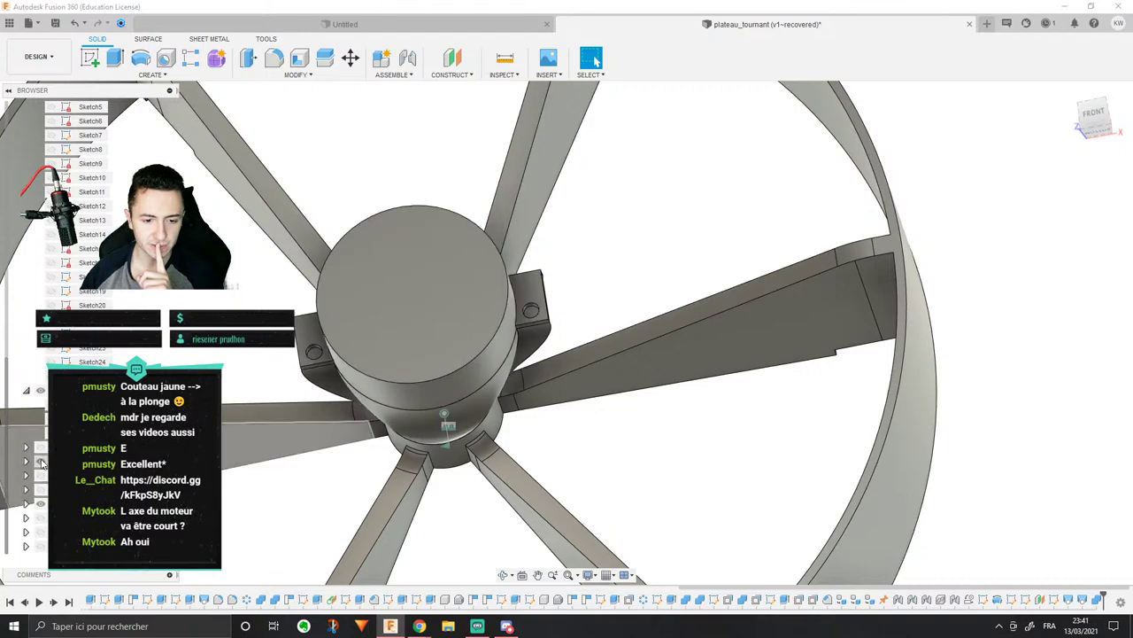
click(317, 354)
right_click(319, 361)
click(311, 413)
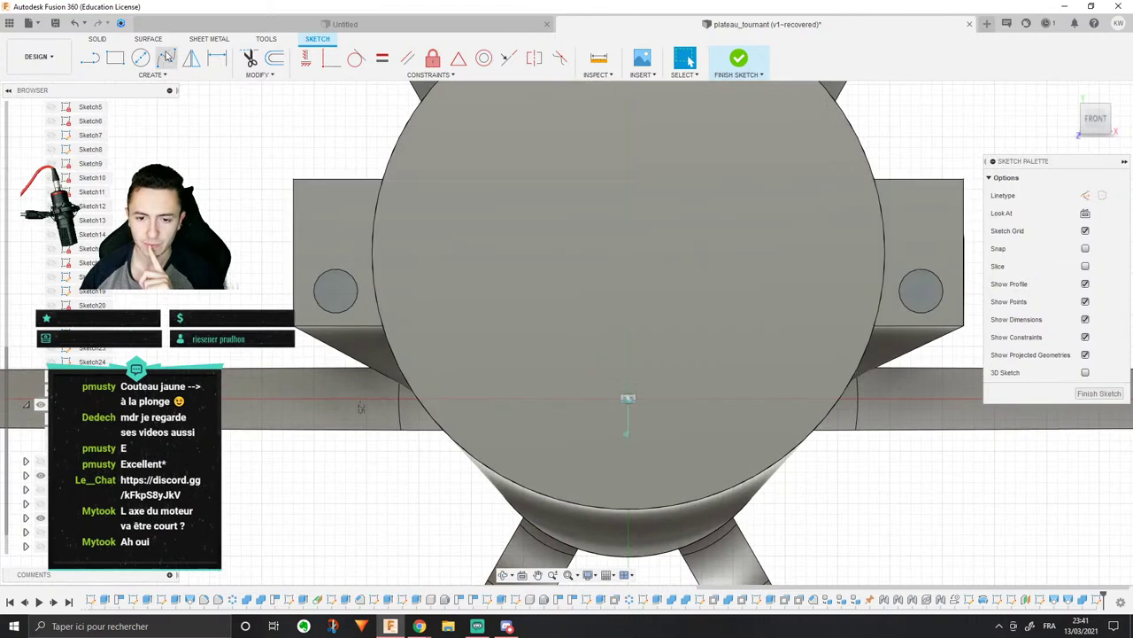
click(140, 58)
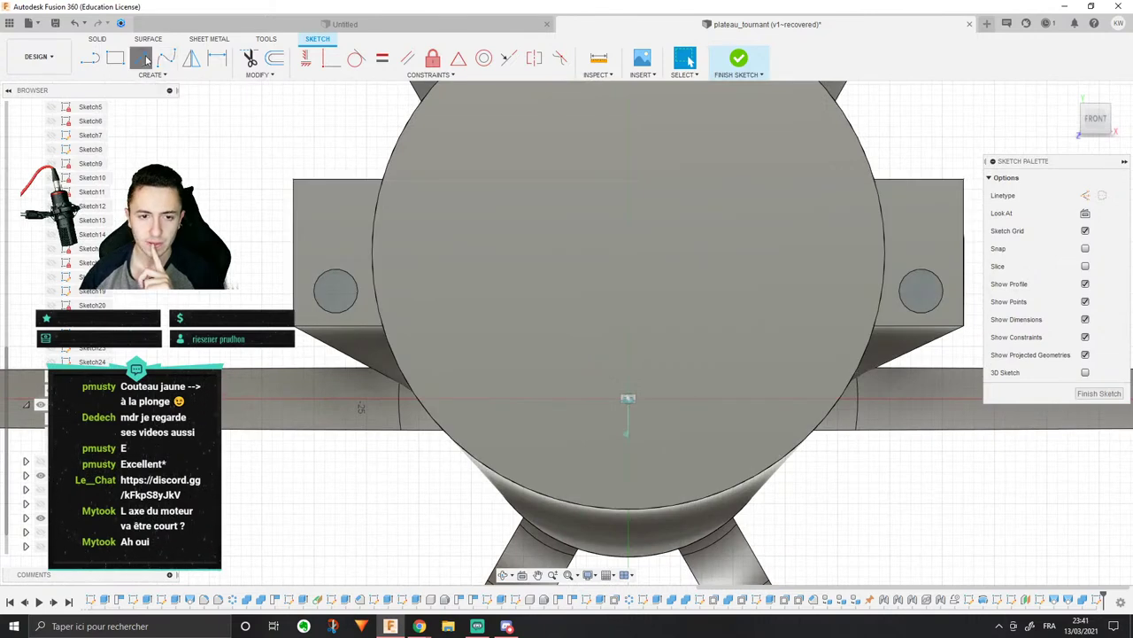
click(336, 275)
middle_drag(917, 288, 780, 287)
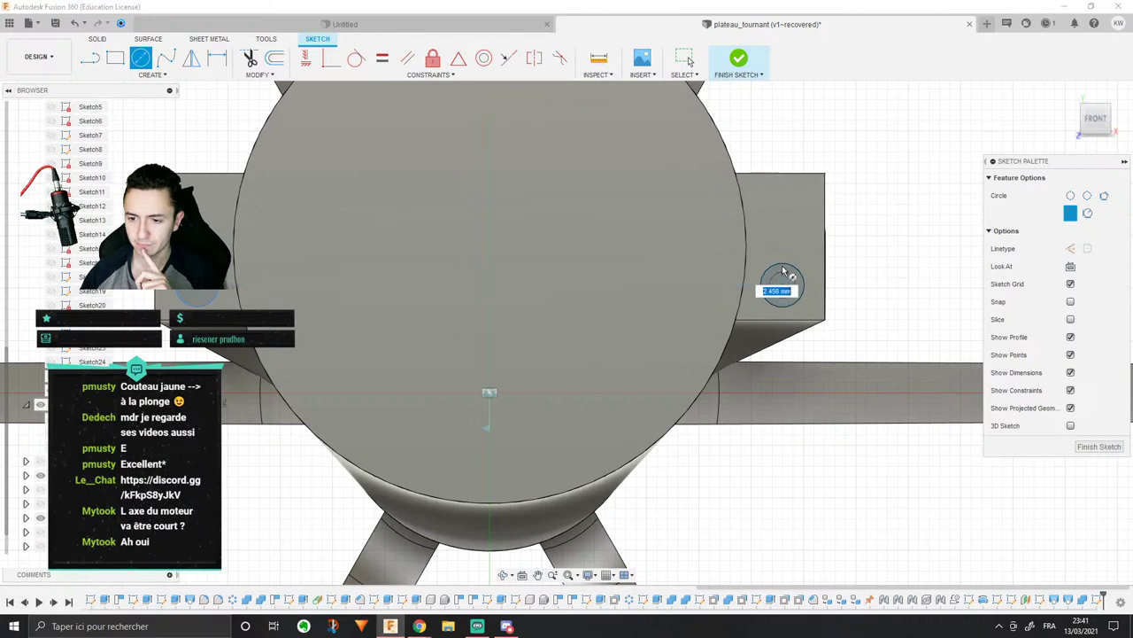
key(Escape)
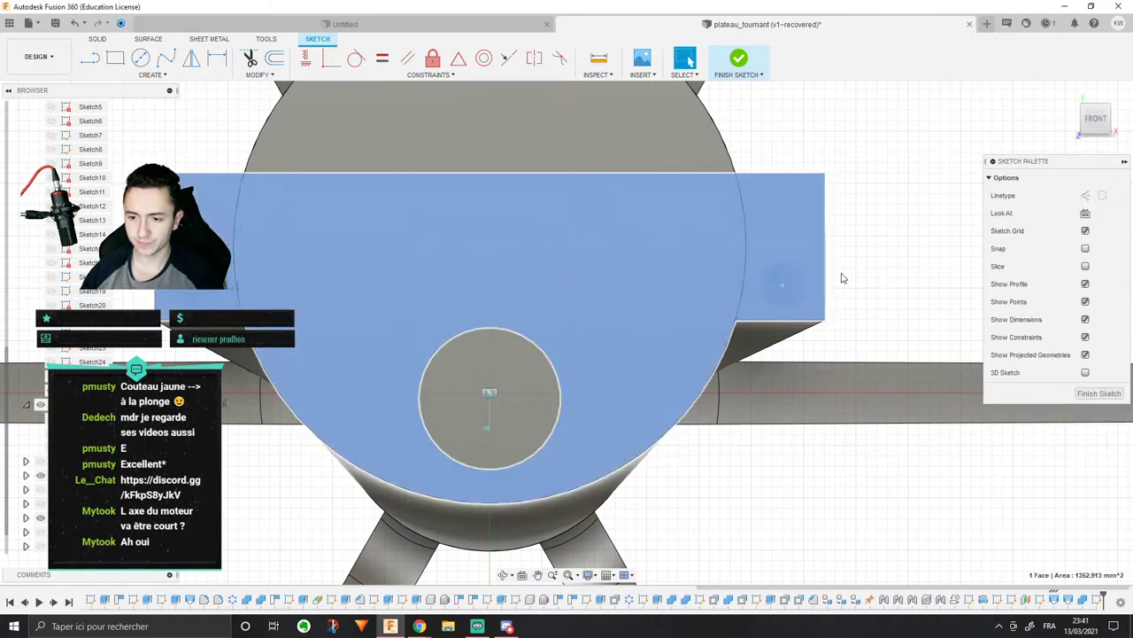
Step: Start extruding the mounting-hole circles and hide the motor and ribbed frame so that the support stands alone
click(98, 39)
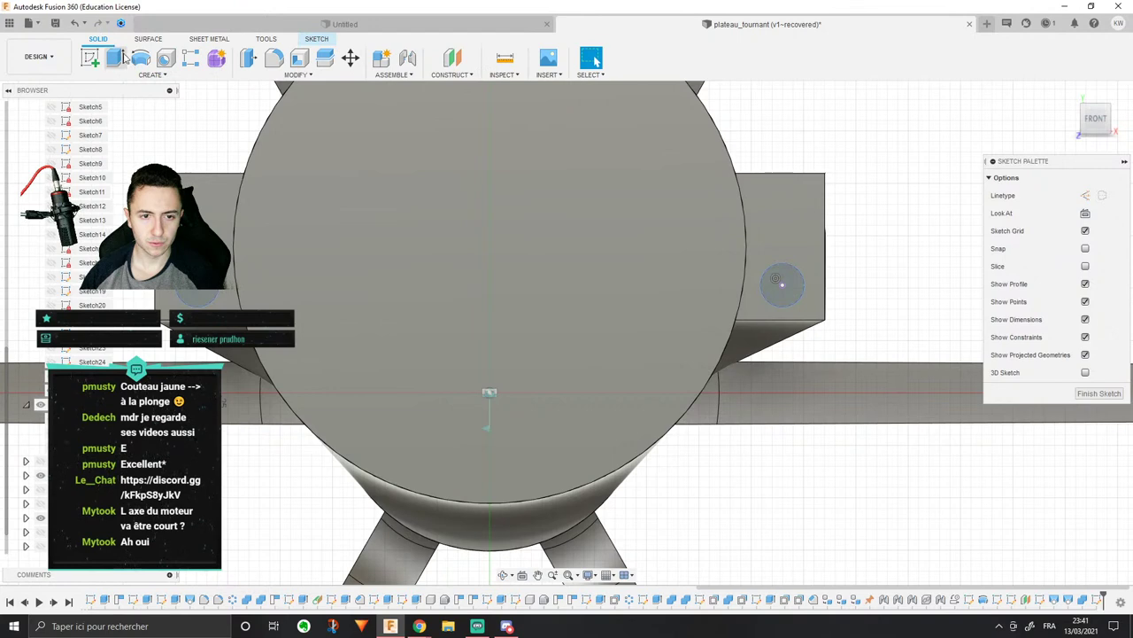
click(114, 57)
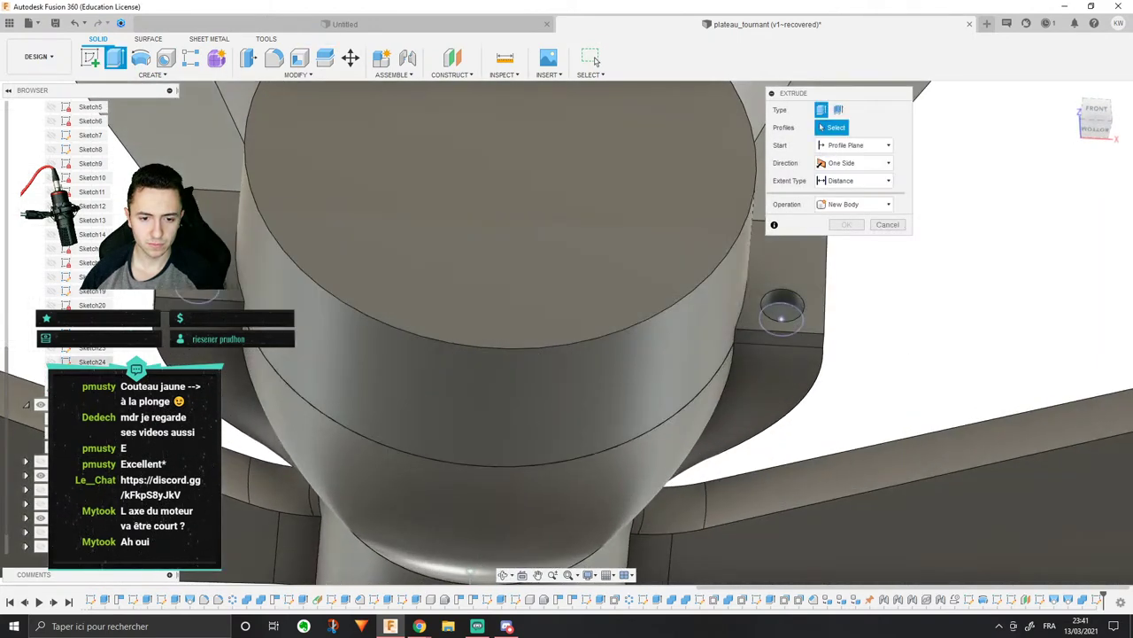
click(41, 475)
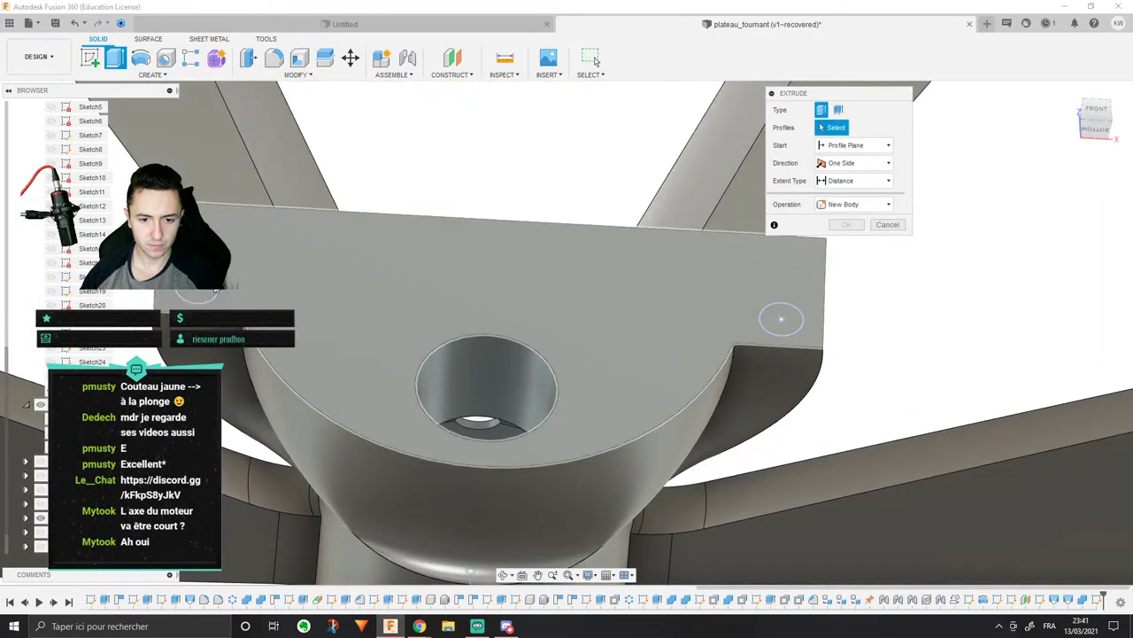
click(214, 290)
click(195, 293)
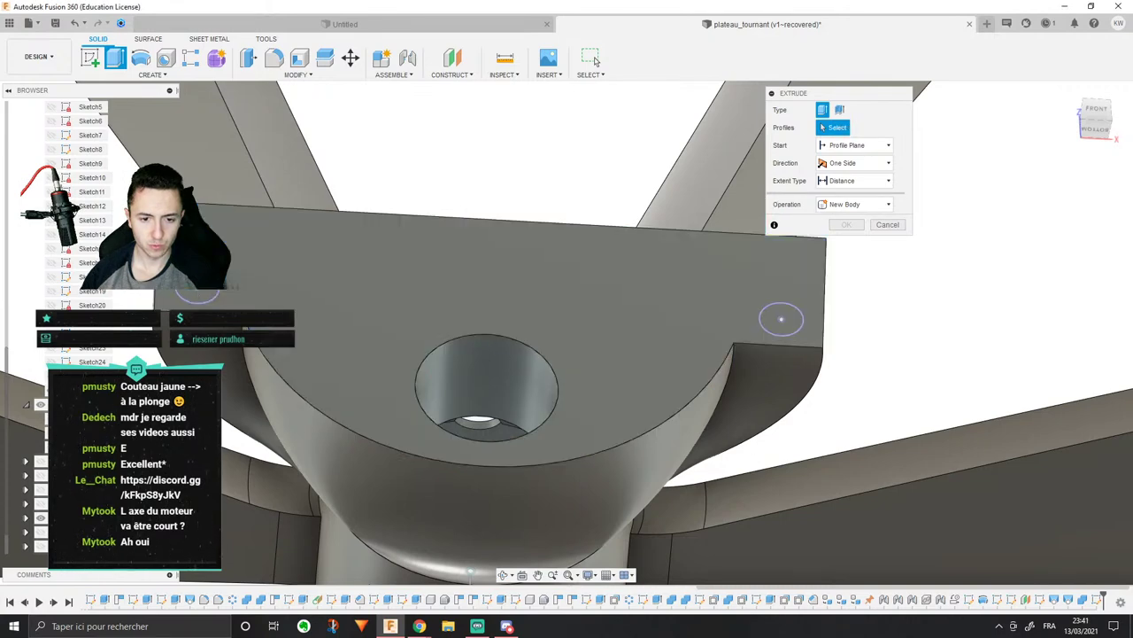
click(39, 520)
click(39, 519)
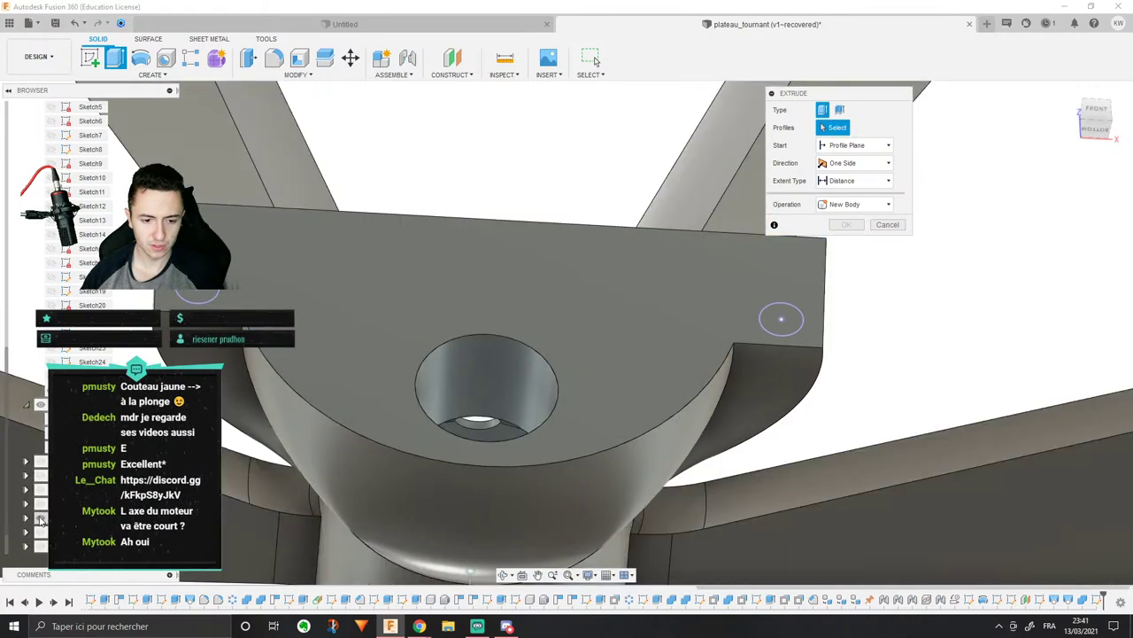
scroll(54, 496, down, 1)
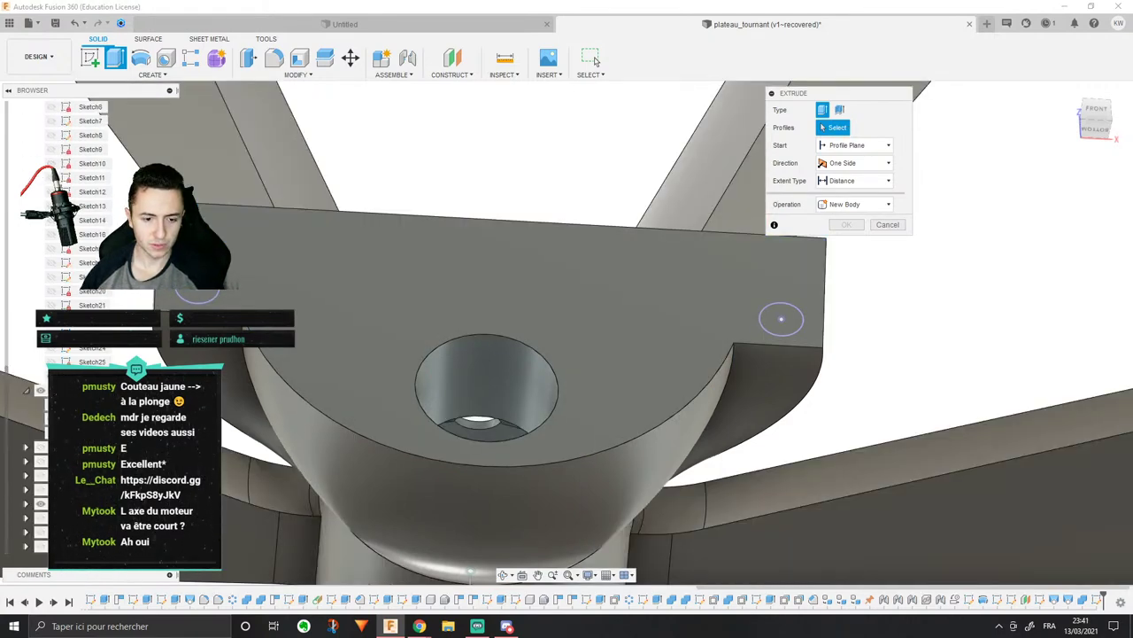
scroll(90, 206, up, 3)
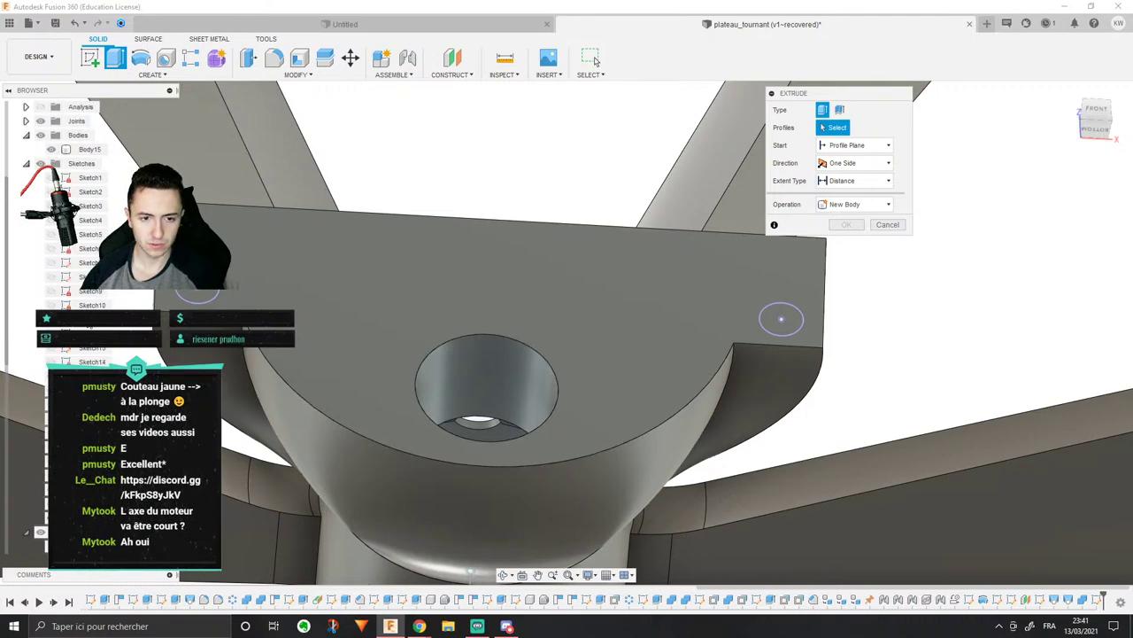
scroll(89, 222, down, 3)
click(40, 503)
scroll(219, 430, down, 3)
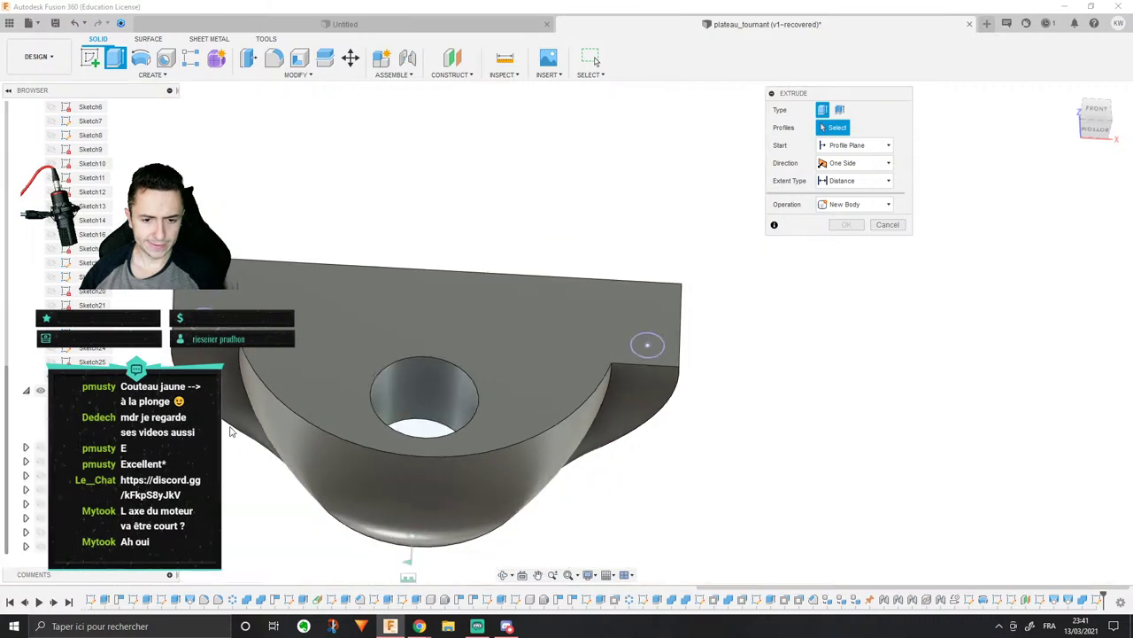
Step: Extrude both mounting-hole circles through the support's side ears to cut two screw holes
shift+middle_drag(219, 429, 229, 310)
click(218, 387)
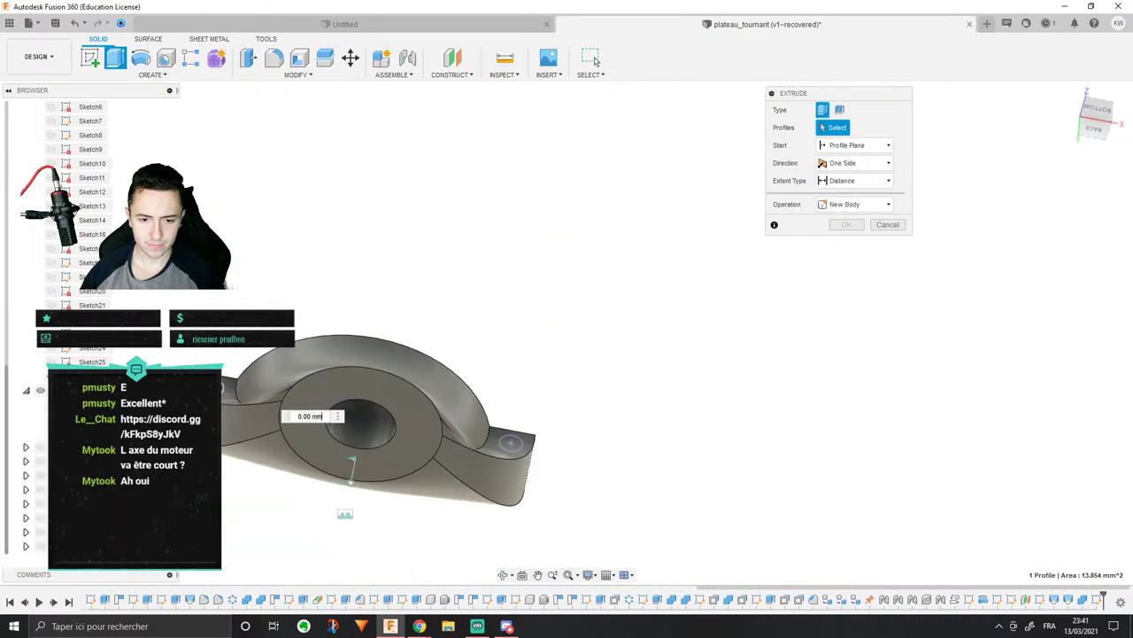
shift+middle_drag(503, 437, 385, 455)
click(297, 456)
drag(348, 487, 232, 555)
click(847, 278)
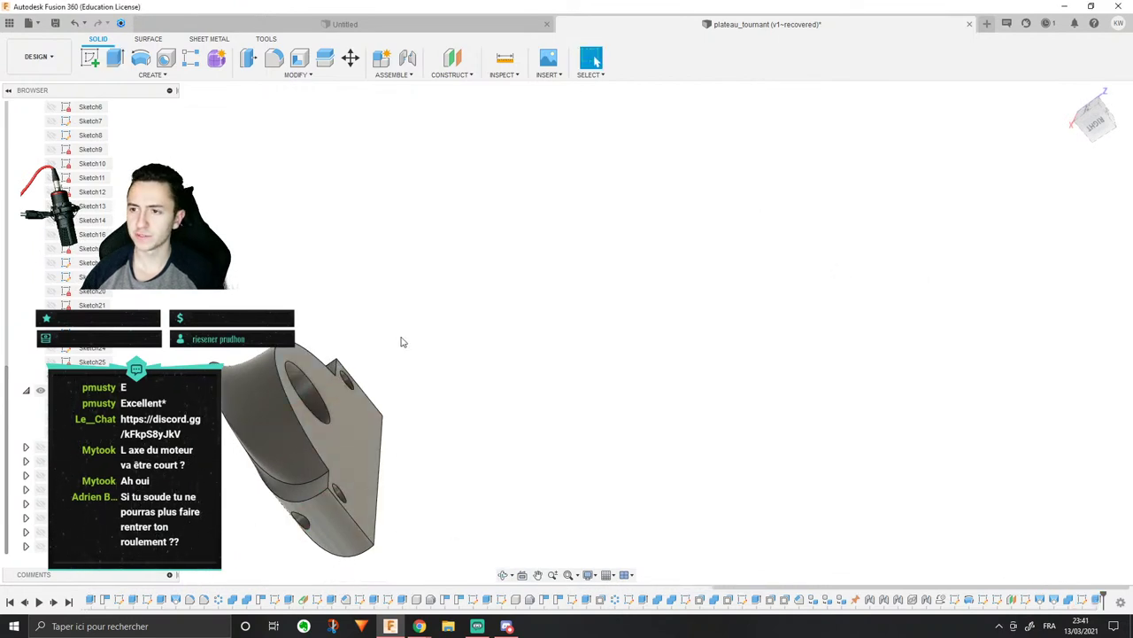
Step: Show the ribbed frame again around the drilled motor support and clear the support body's selection
shift+middle_drag(399, 339, 545, 297)
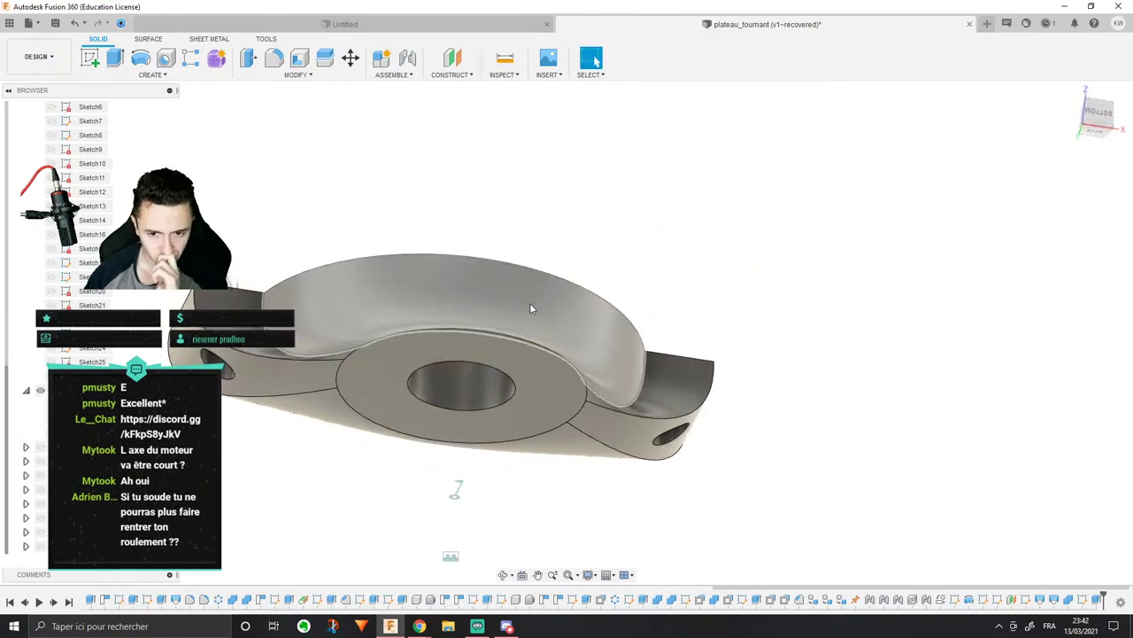
scroll(525, 299, down, 5)
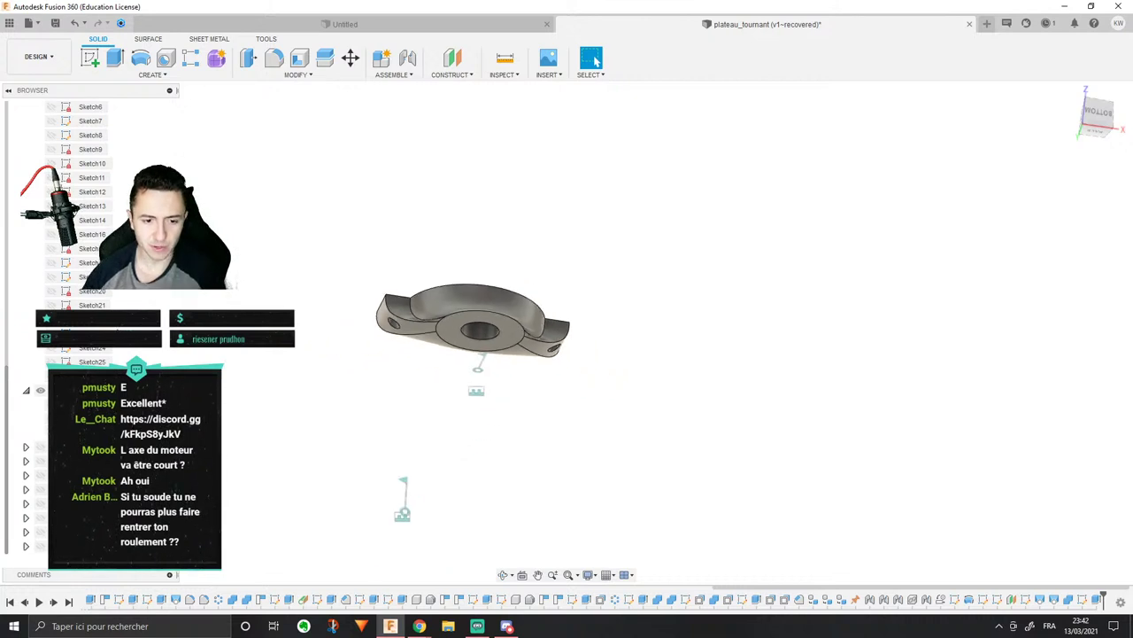
scroll(94, 326, up, 2)
scroll(93, 235, up, 2)
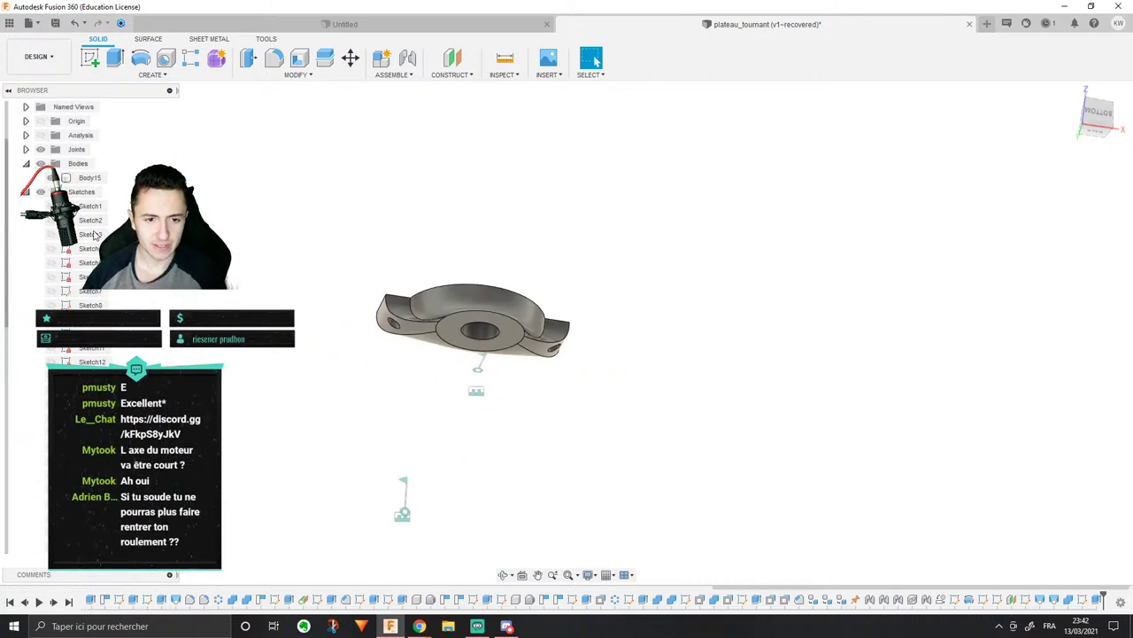
double_click(92, 181)
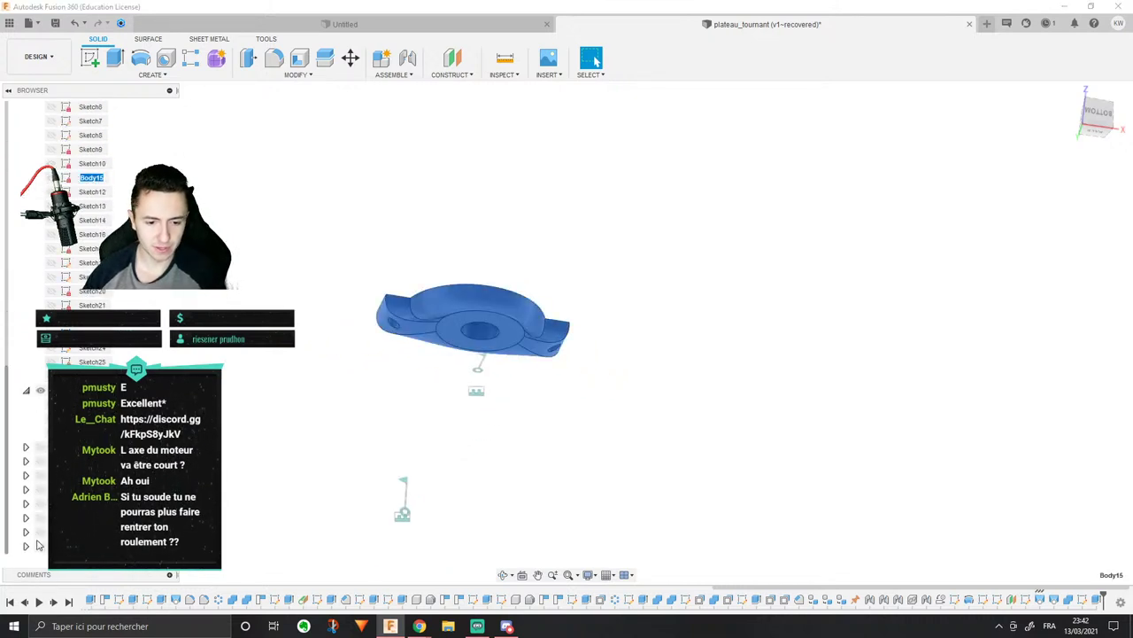
click(41, 447)
click(41, 447)
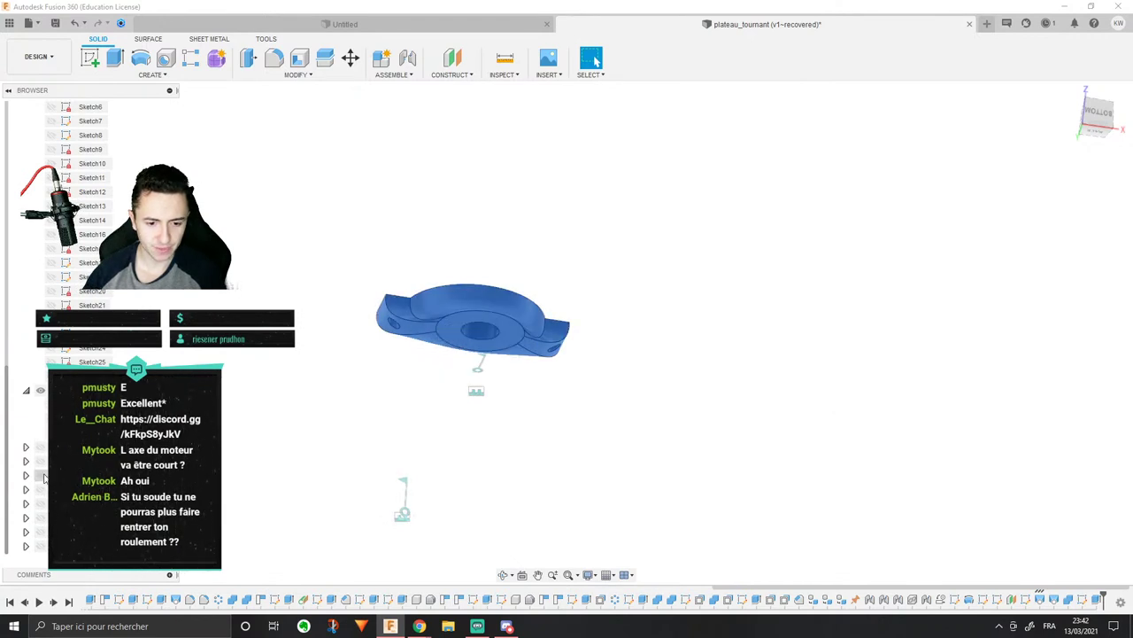
click(40, 503)
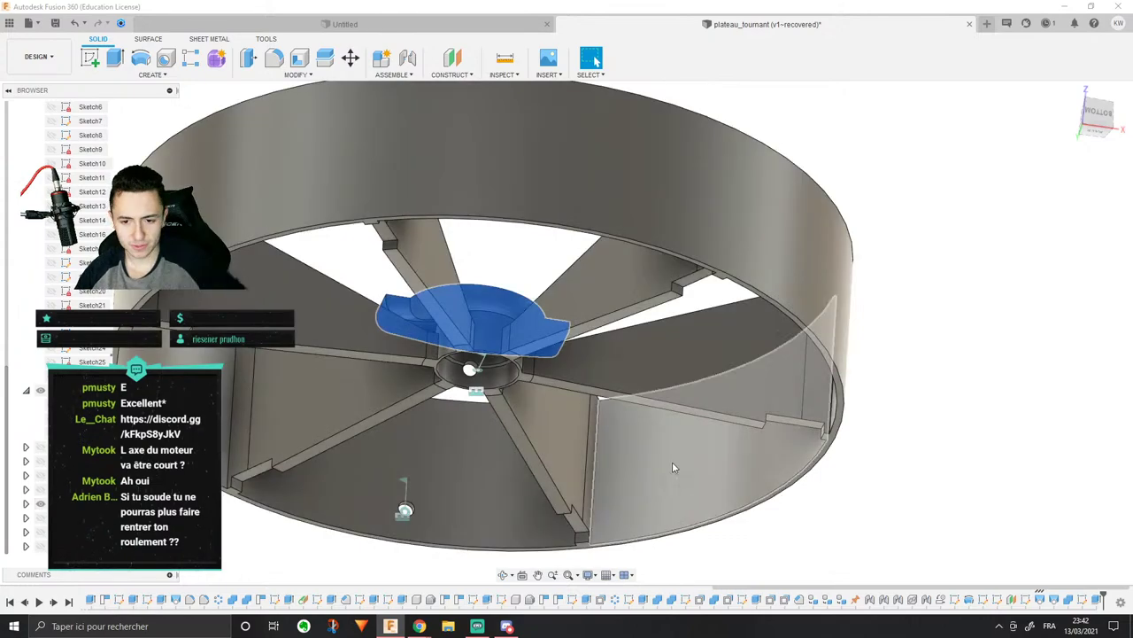
shift+middle_drag(672, 463, 608, 232)
click(608, 227)
Step: Examine from both sides how the drilled support and its screw holes sit against the frame's hub and ribs
scroll(581, 239, up, 3)
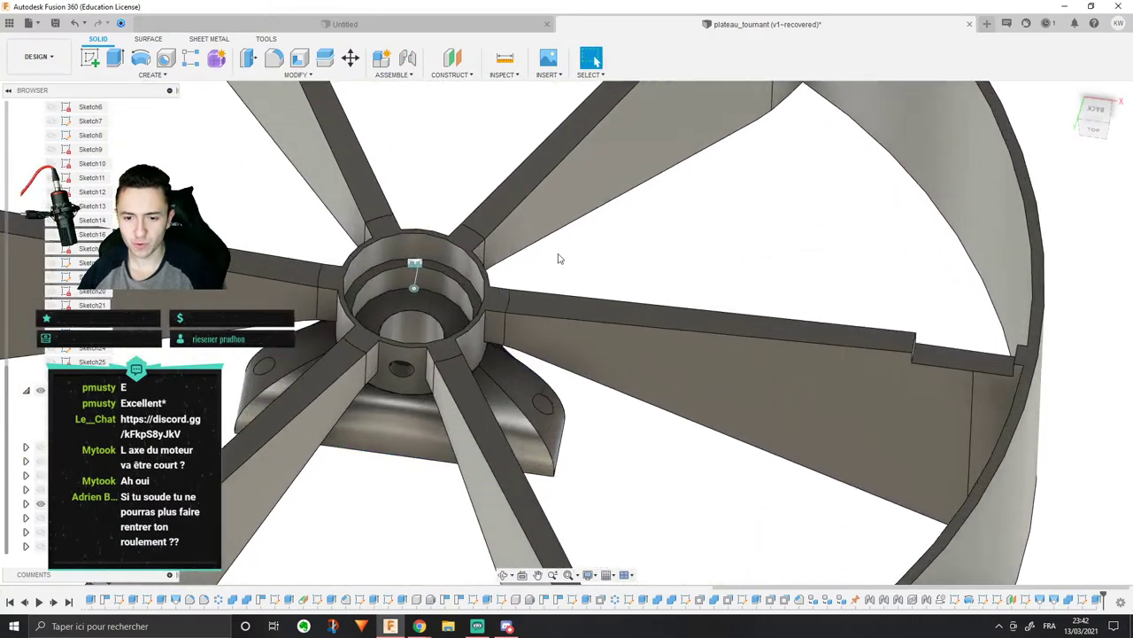
scroll(531, 269, up, 3)
shift+middle_drag(506, 285, 416, 381)
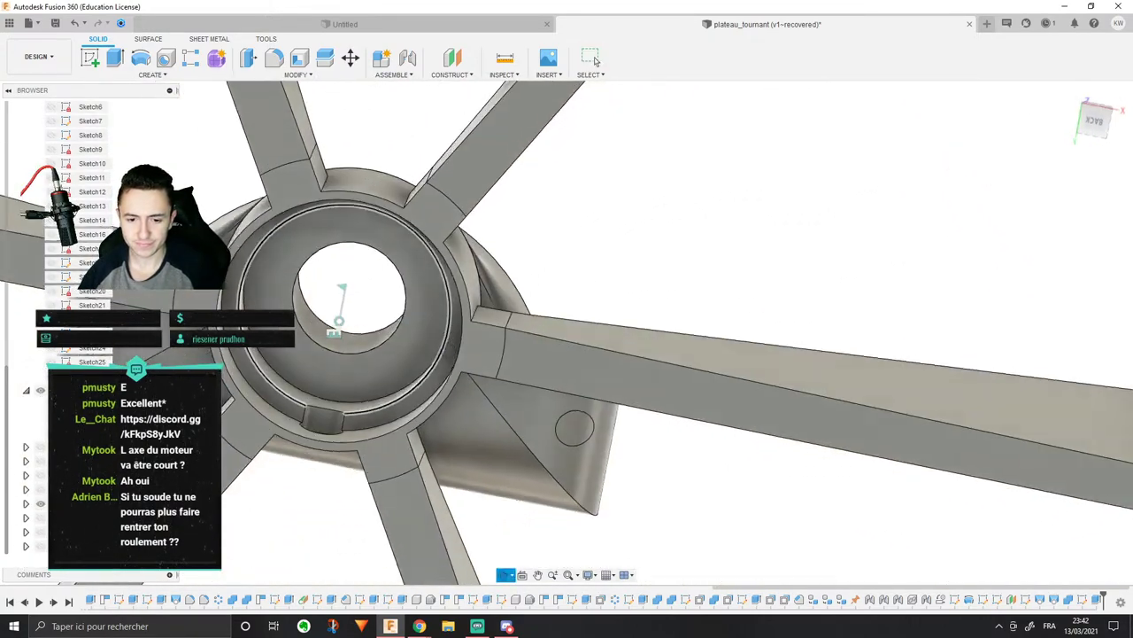
click(595, 60)
scroll(355, 394, up, 3)
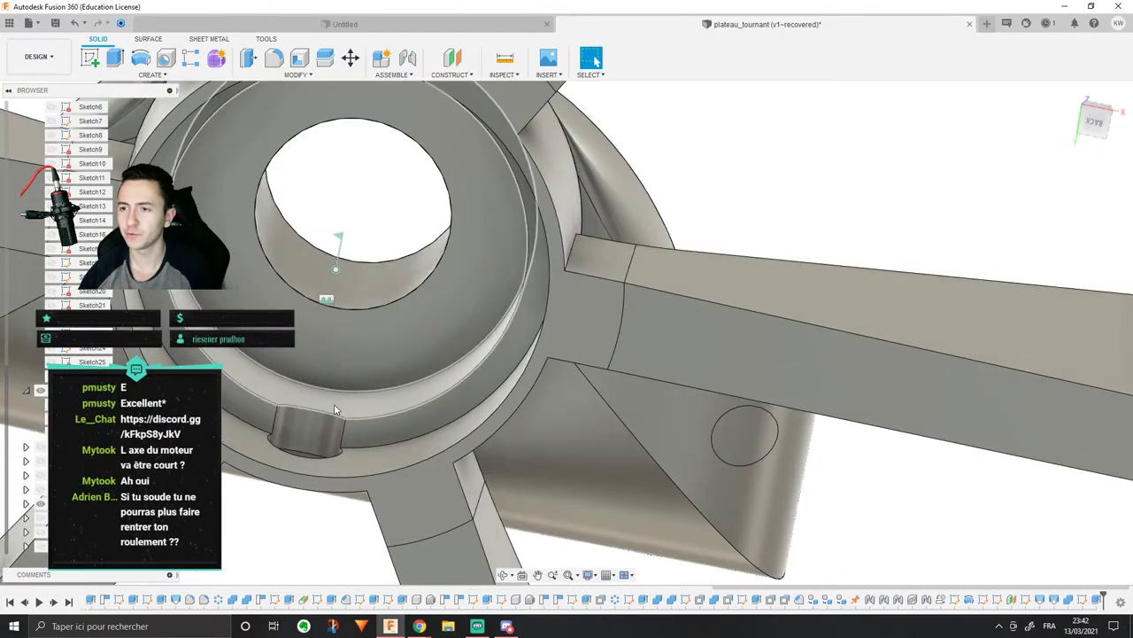
scroll(436, 351, down, 5)
shift+middle_drag(437, 354, 460, 200)
shift+middle_drag(477, 289, 506, 469)
scroll(506, 468, down, 3)
shift+middle_drag(556, 399, 577, 441)
scroll(535, 470, up, 4)
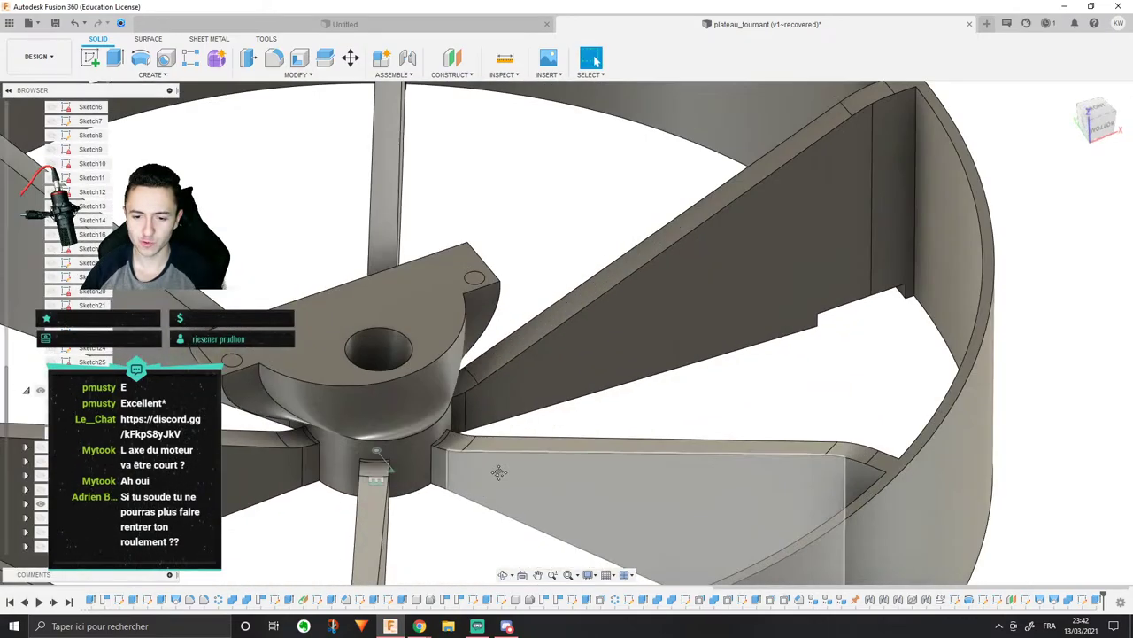
middle_drag(496, 472, 567, 435)
scroll(558, 447, down, 3)
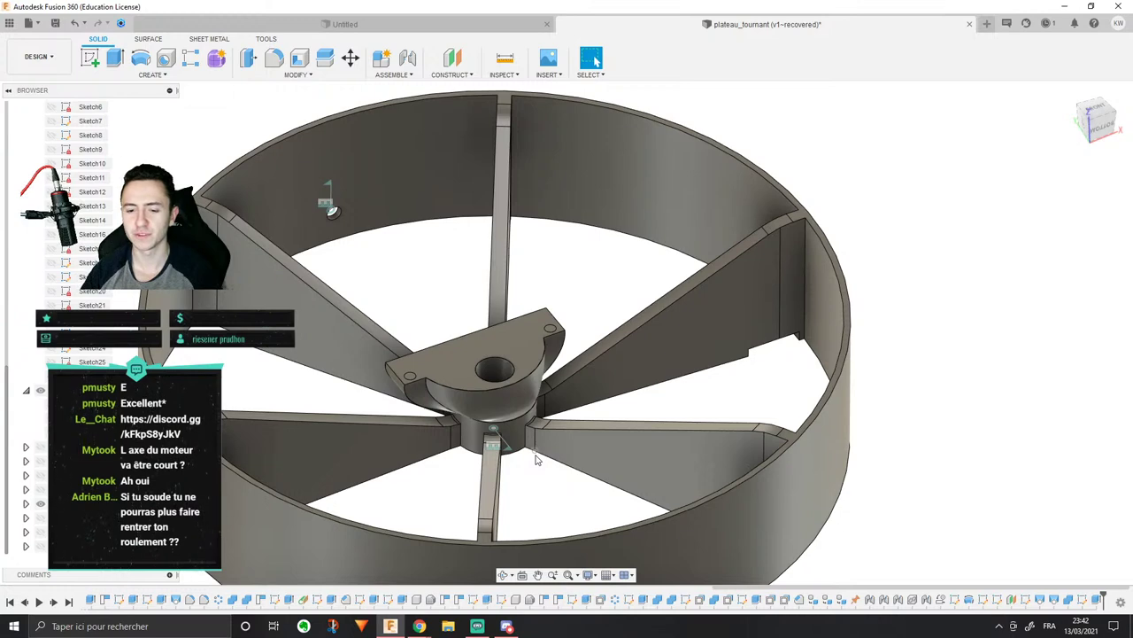
Step: Roll the design history back to just before the two lofts that form the motor support
scroll(536, 459, up, 5)
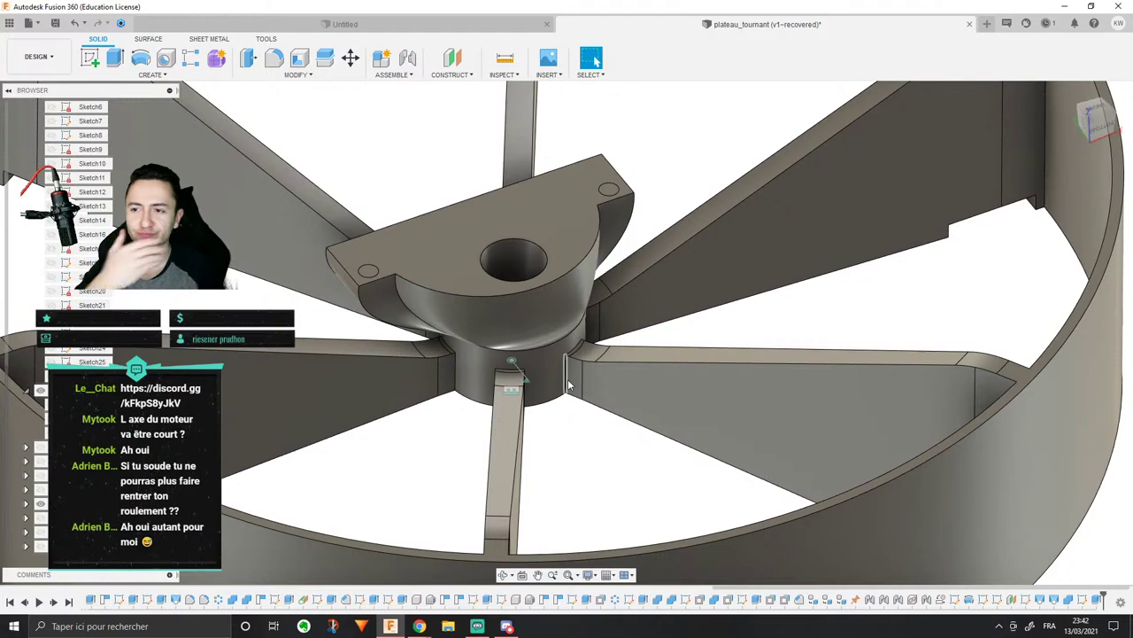
scroll(569, 384, up, 2)
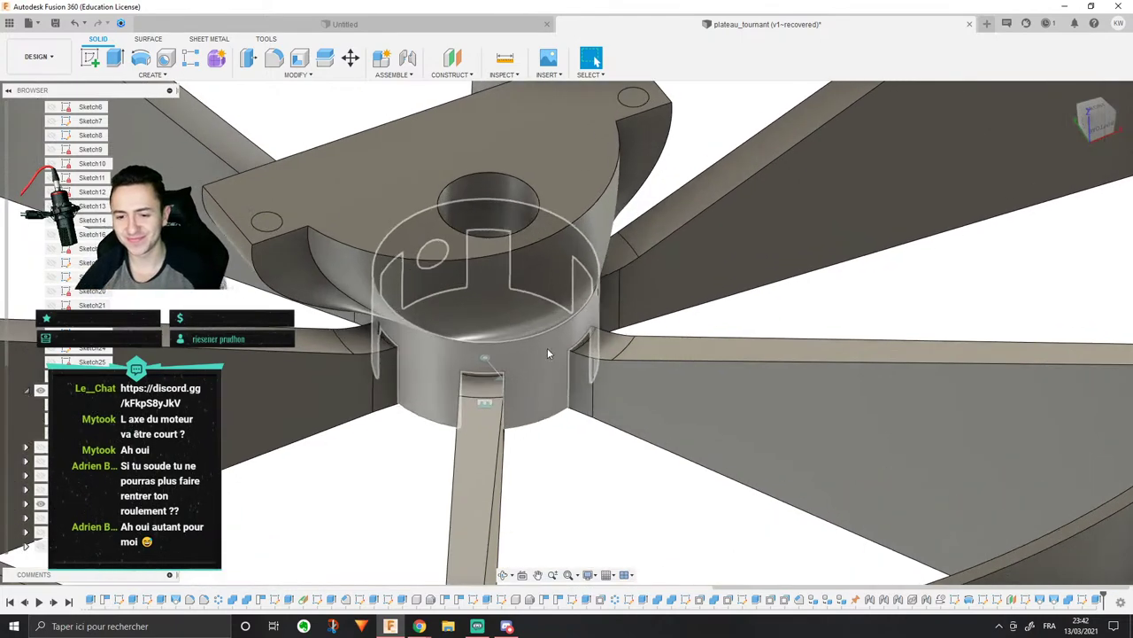
shift+middle_drag(547, 347, 491, 314)
scroll(509, 289, up, 2)
scroll(493, 291, down, 4)
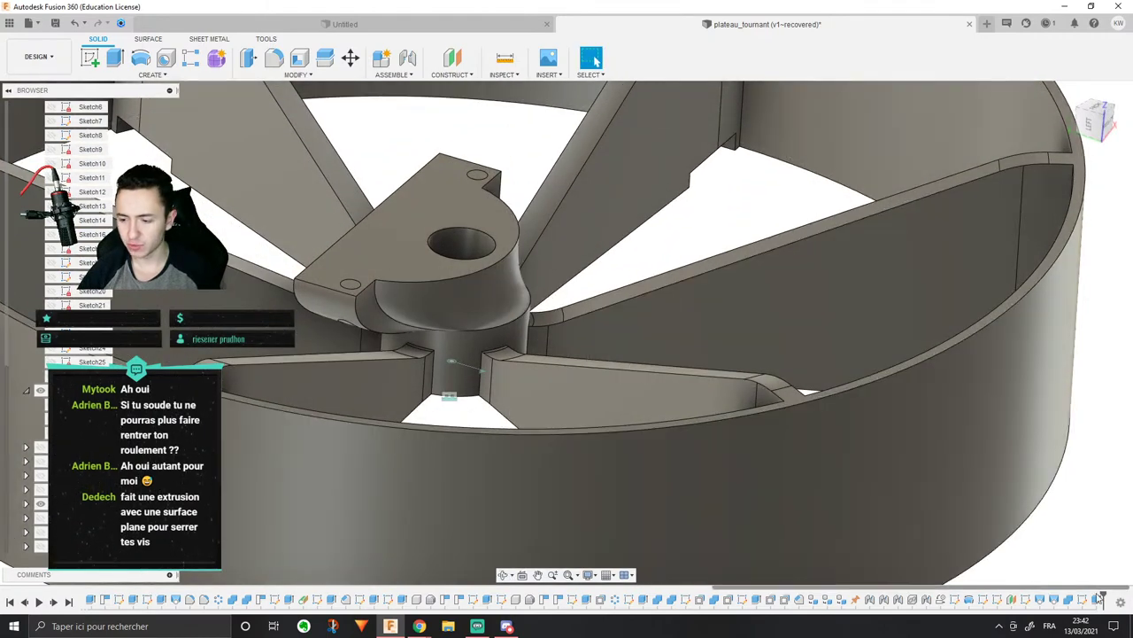
click(1070, 602)
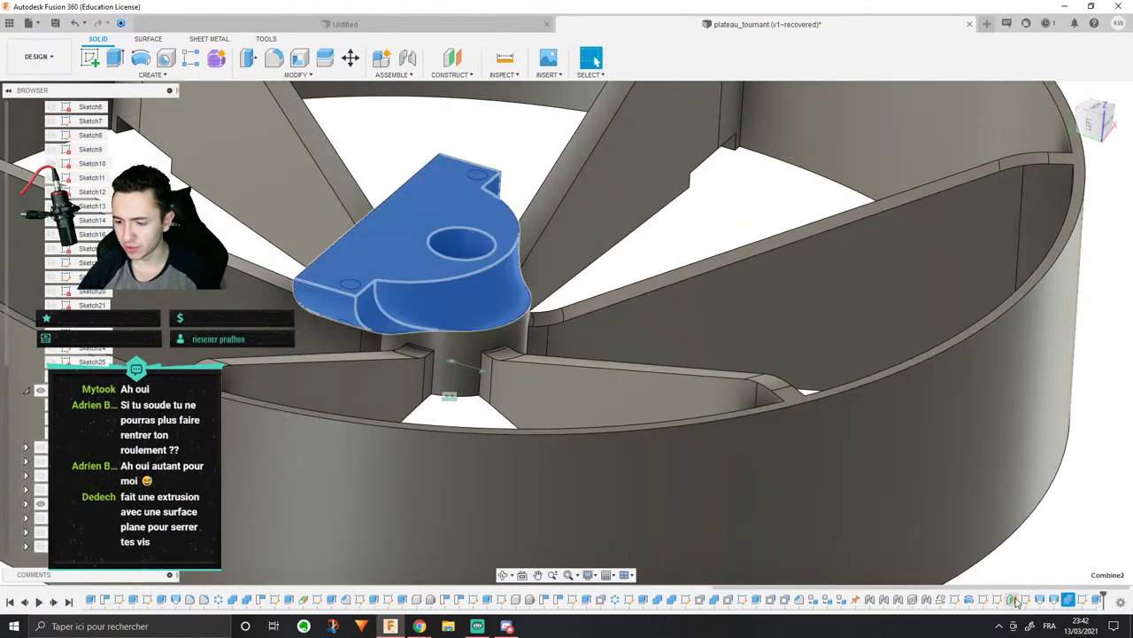
click(1056, 602)
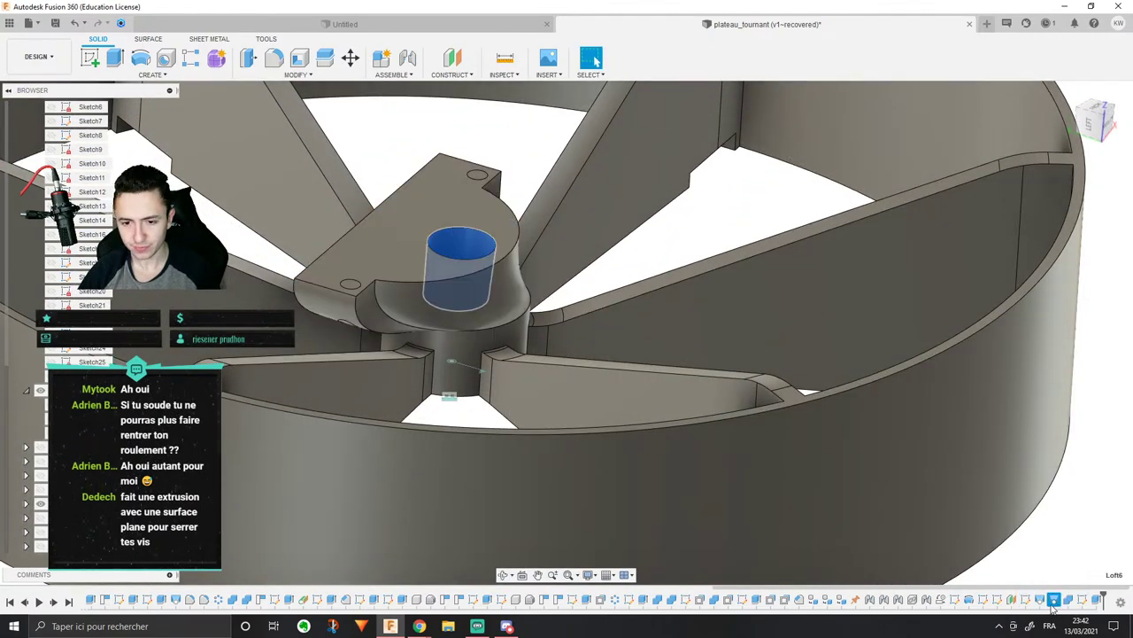
click(1042, 601)
click(1102, 600)
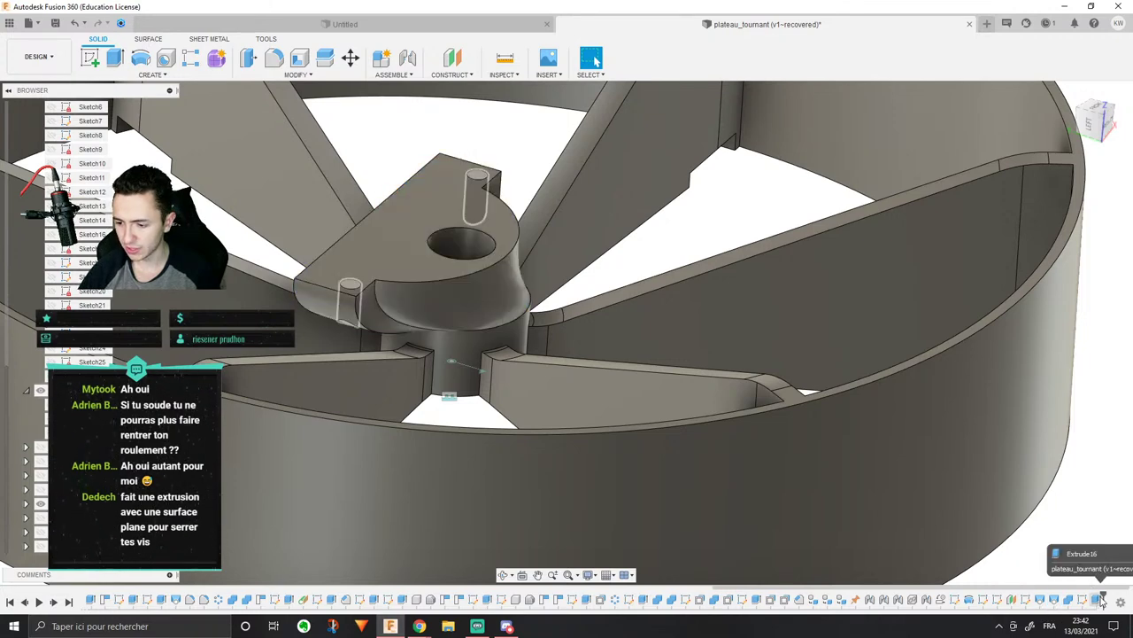
drag(1101, 600, 1033, 600)
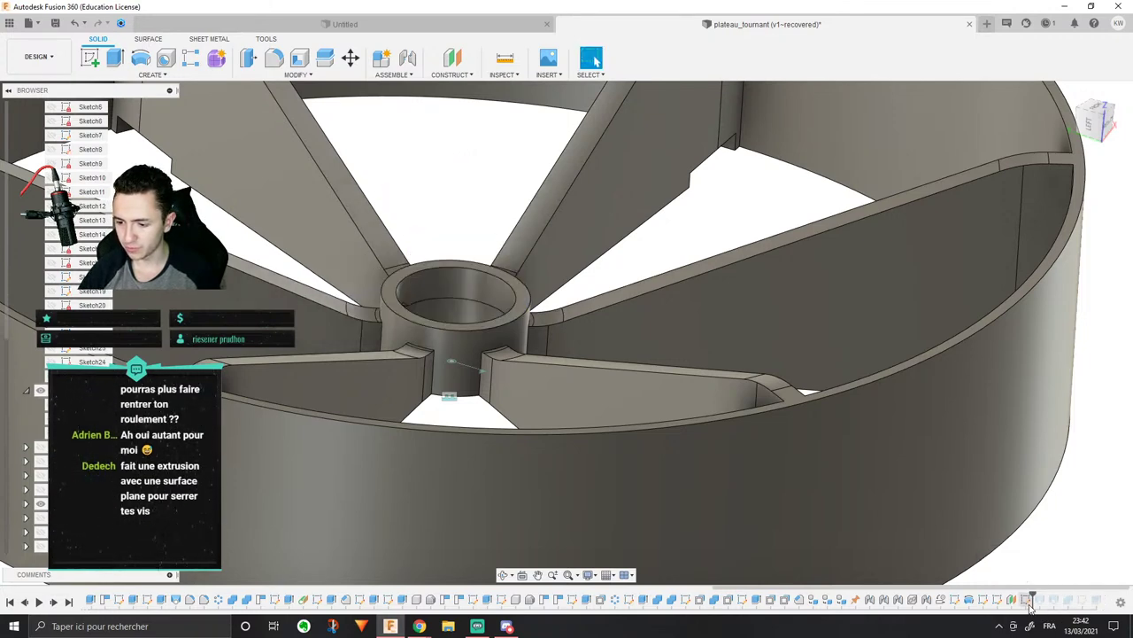
Step: Start a new sketch on the vertical origin plane through the centre of the frame's hub
scroll(699, 392, down, 3)
mouse_move(698, 392)
shift+middle_down()
mouse_move(713, 381)
mouse_move(692, 396)
shift+middle_up()
scroll(691, 396, down, 4)
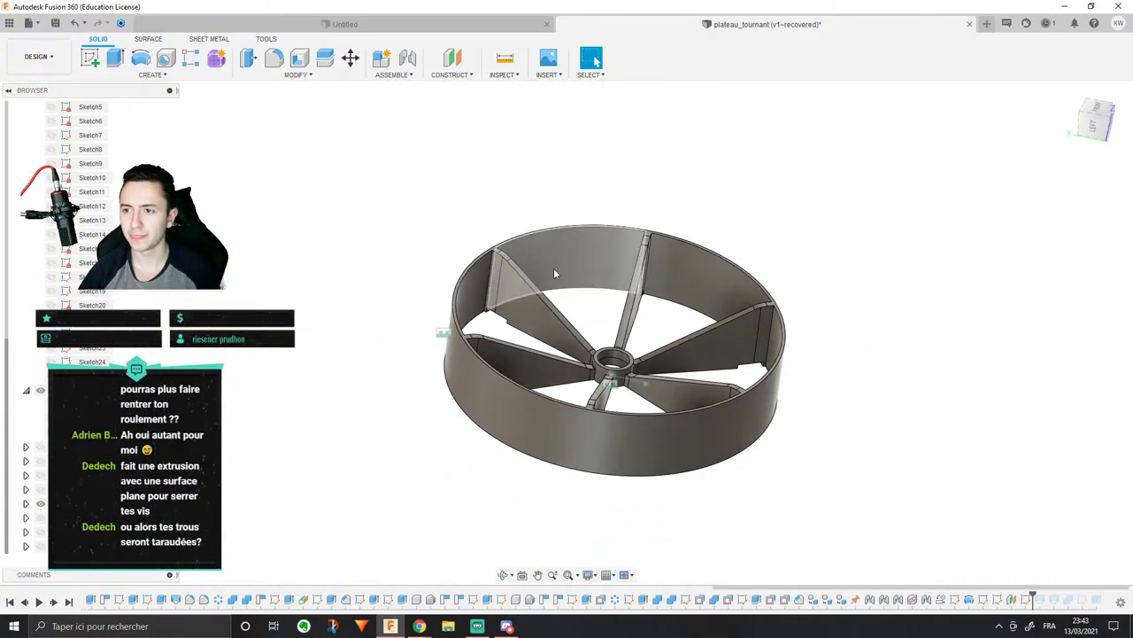
scroll(638, 278, up, 2)
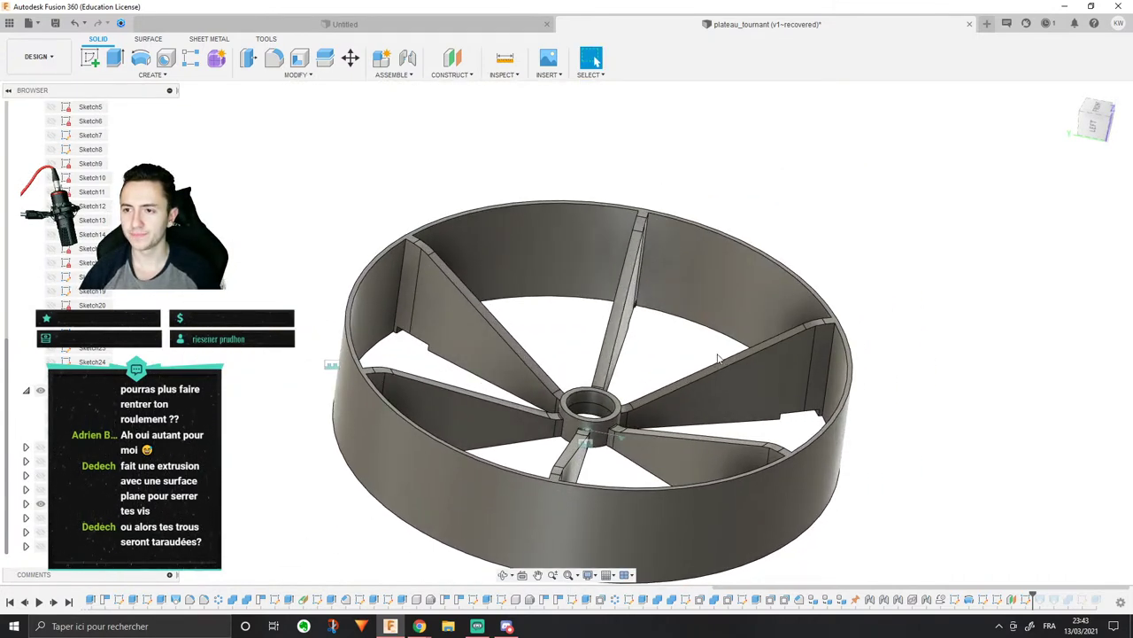
click(97, 56)
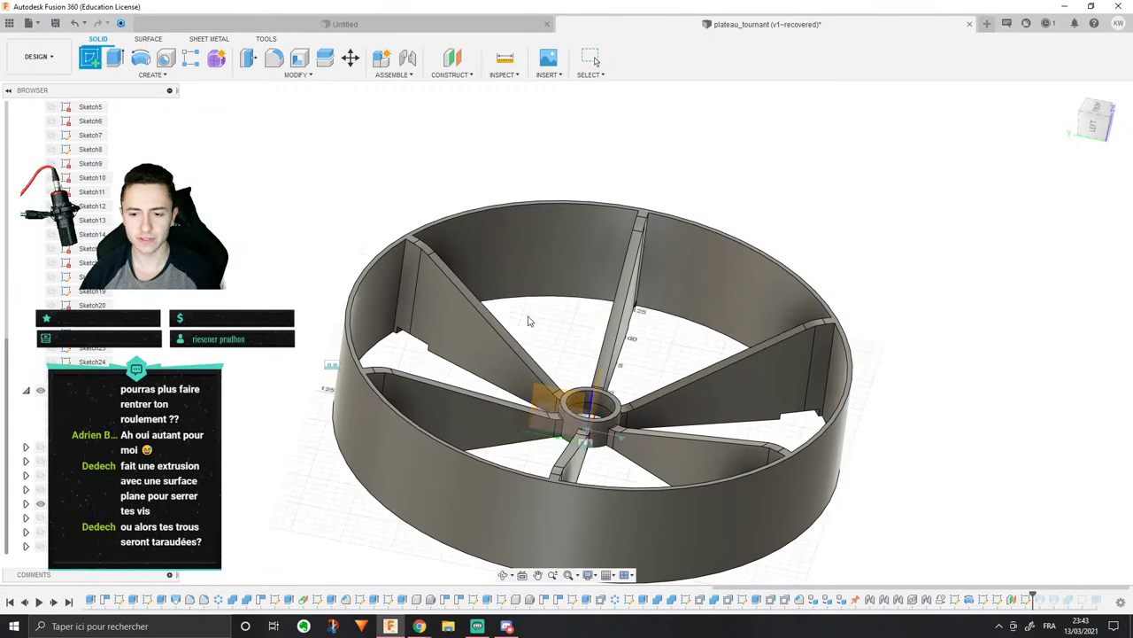
click(580, 405)
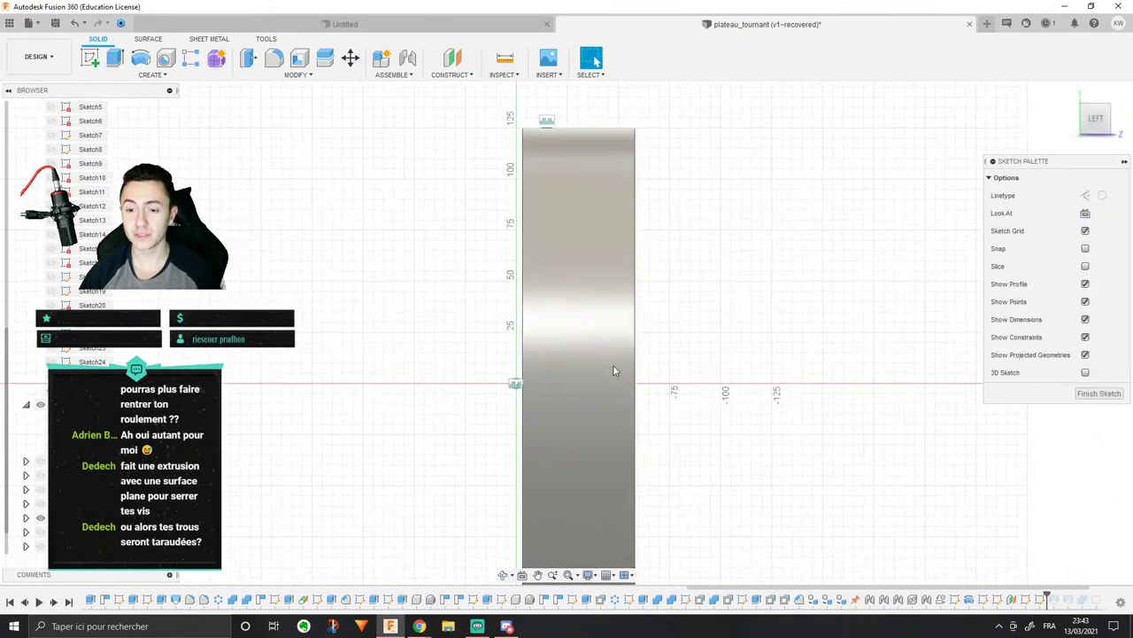
mouse_move(626, 295)
shift+middle_down()
mouse_move(564, 256)
mouse_move(565, 283)
shift+middle_up()
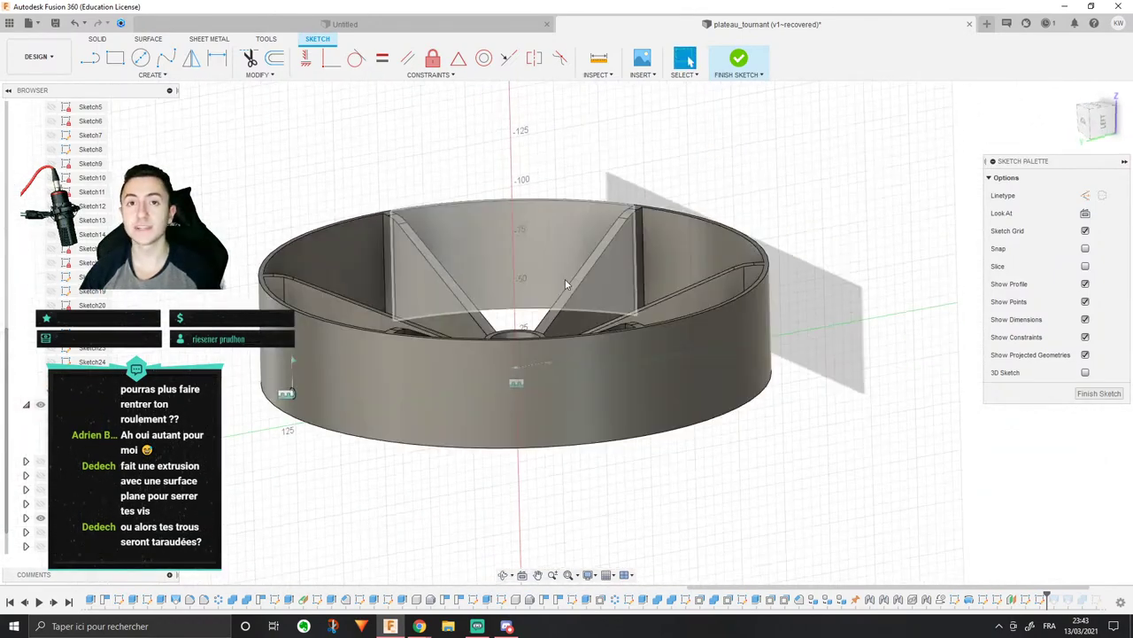
scroll(556, 287, up, 3)
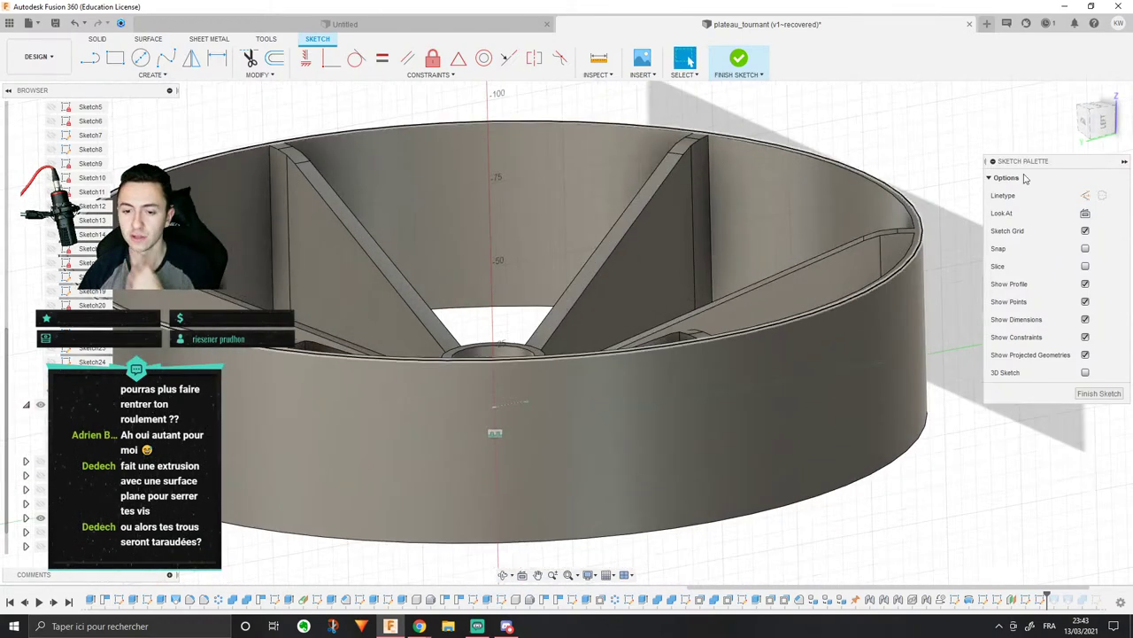
click(1100, 121)
shift+middle_drag(708, 221, 567, 345)
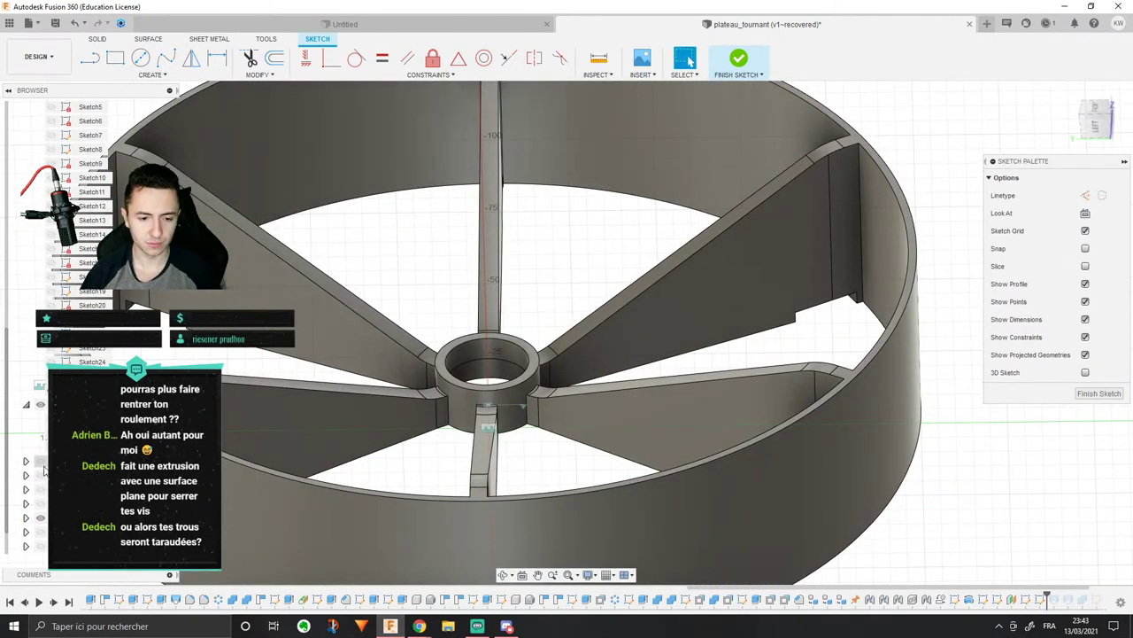
Step: Show the toothed base beneath the ribbed frame briefly, then hide it again
click(40, 546)
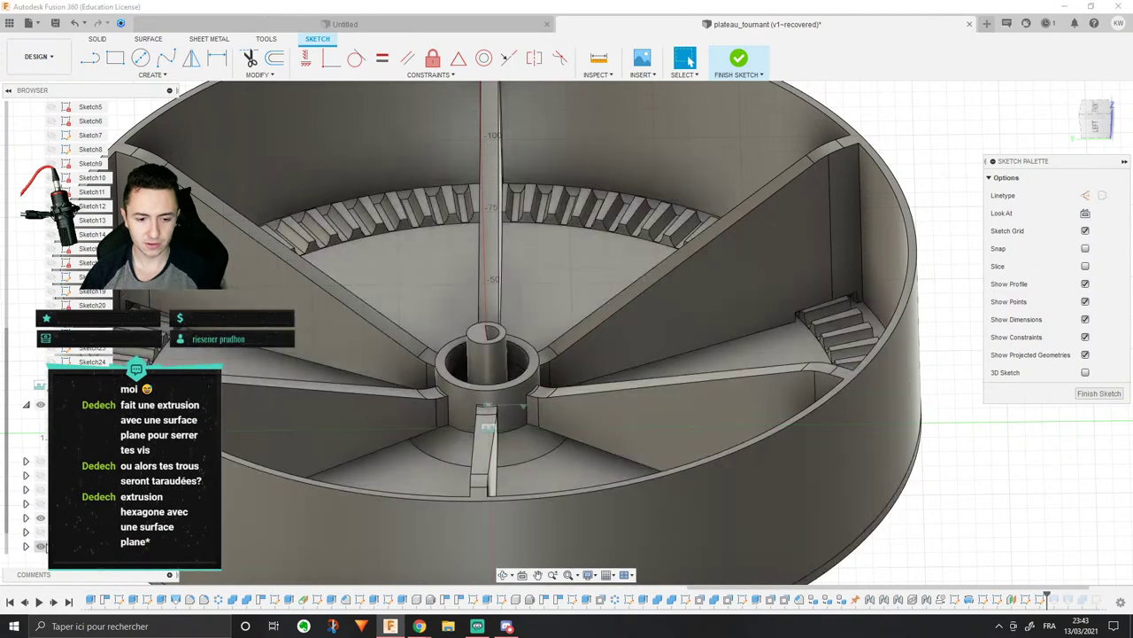
click(40, 546)
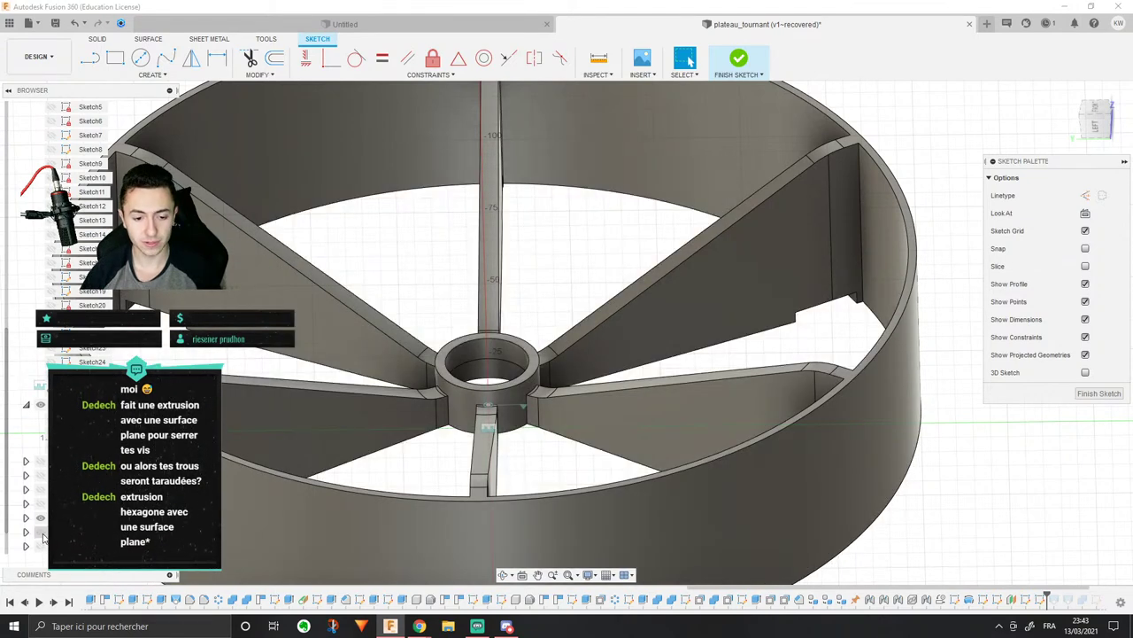
click(41, 549)
click(41, 549)
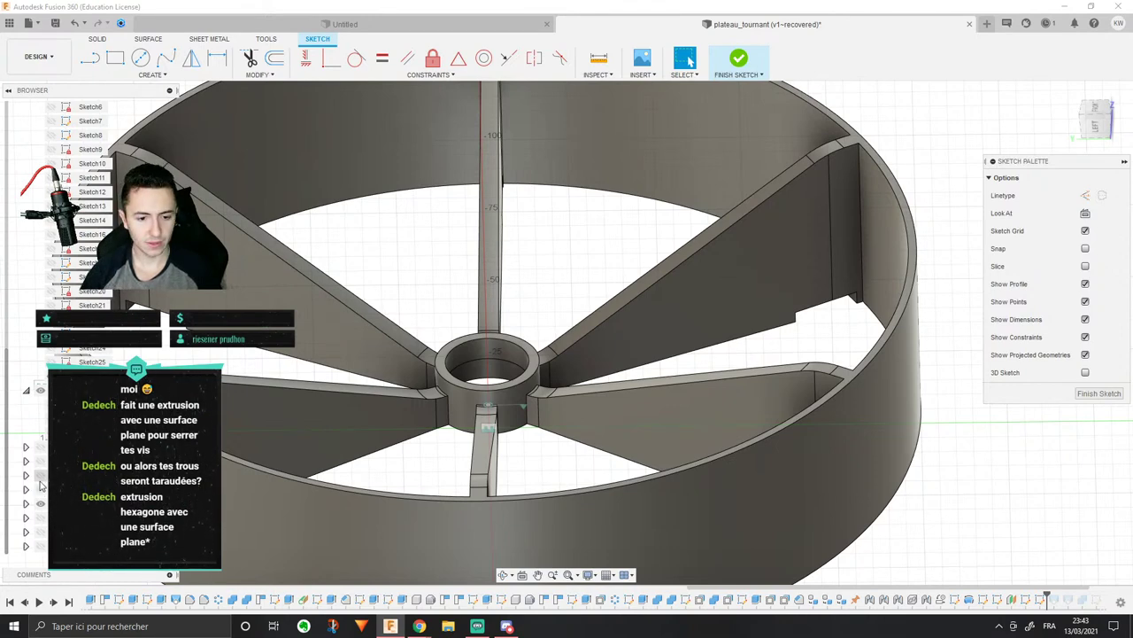
Step: Show the motor support's profile sketches above the hub and finish the new vertical-plane sketch
click(53, 361)
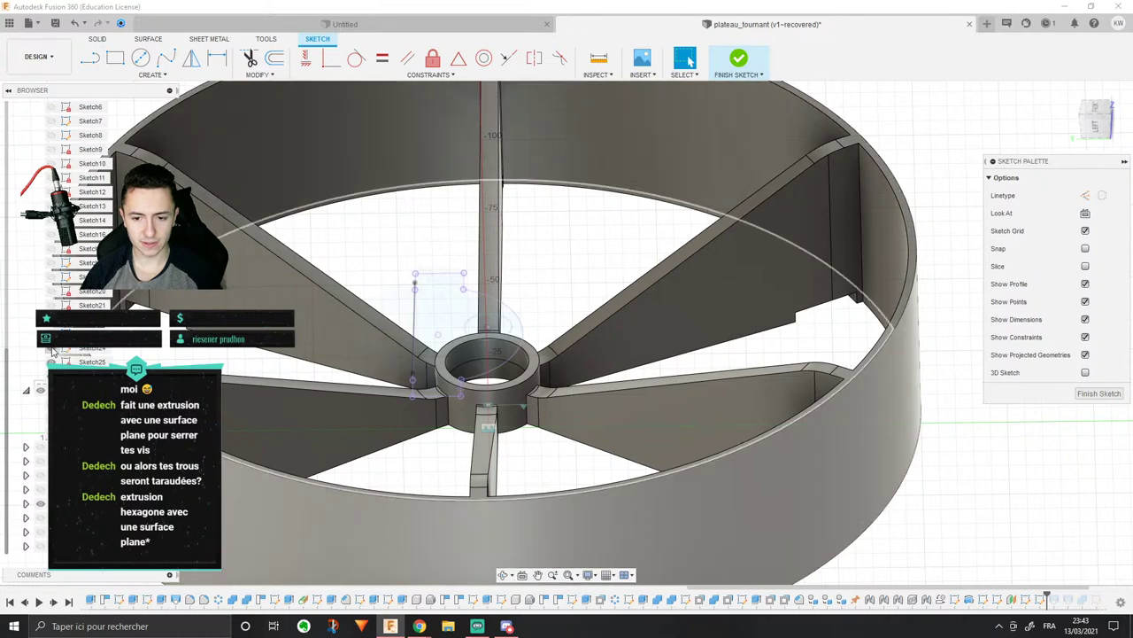
shift+middle_drag(594, 266, 599, 256)
scroll(450, 321, up, 3)
mouse_move(451, 321)
shift+middle_down()
mouse_move(451, 337)
mouse_move(450, 326)
shift+middle_up()
scroll(567, 251, down, 3)
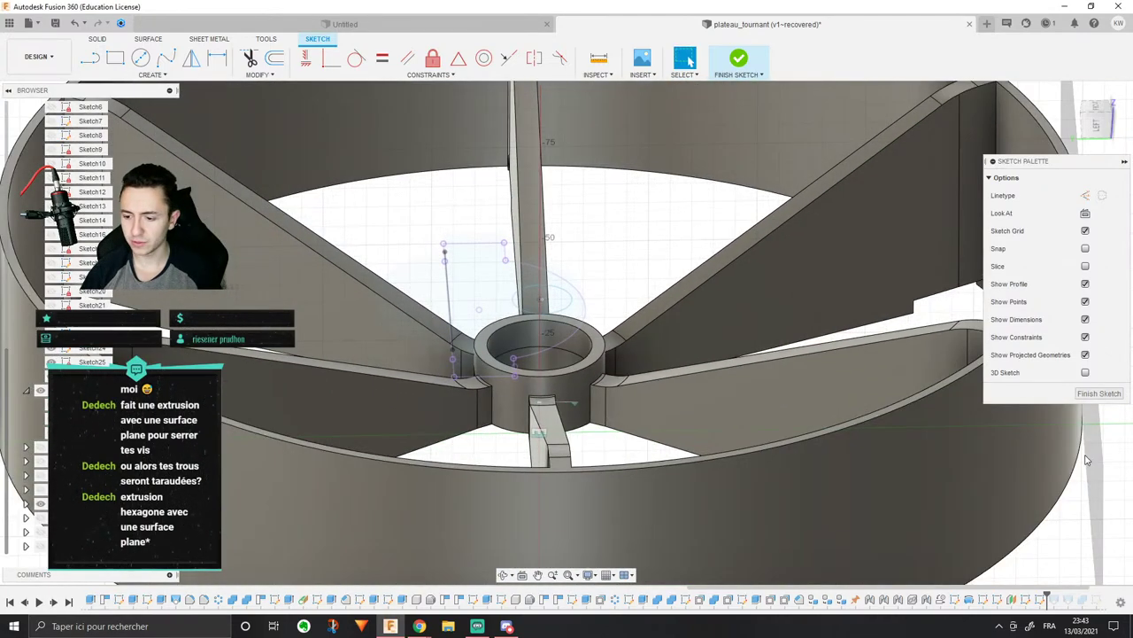
click(1096, 393)
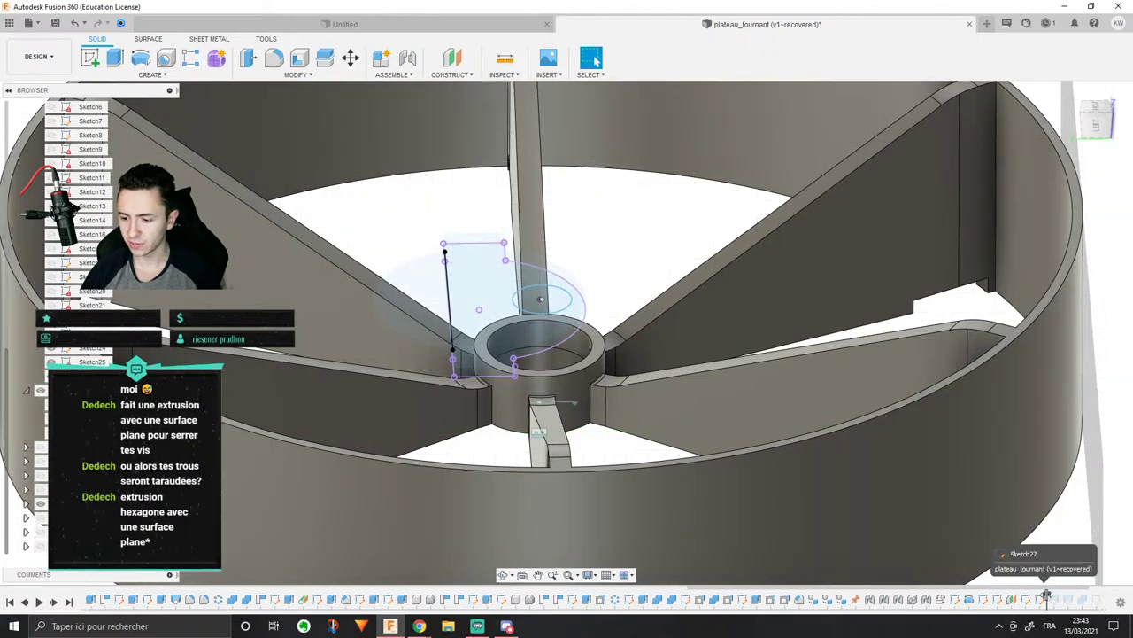
Step: Roll the history forward past the two lofts to examine how the lofted support meets the hub
drag(1073, 593, 1077, 593)
mouse_move(822, 418)
shift+middle_down()
mouse_move(817, 399)
mouse_move(819, 420)
shift+middle_up()
scroll(619, 313, up, 5)
scroll(567, 411, up, 2)
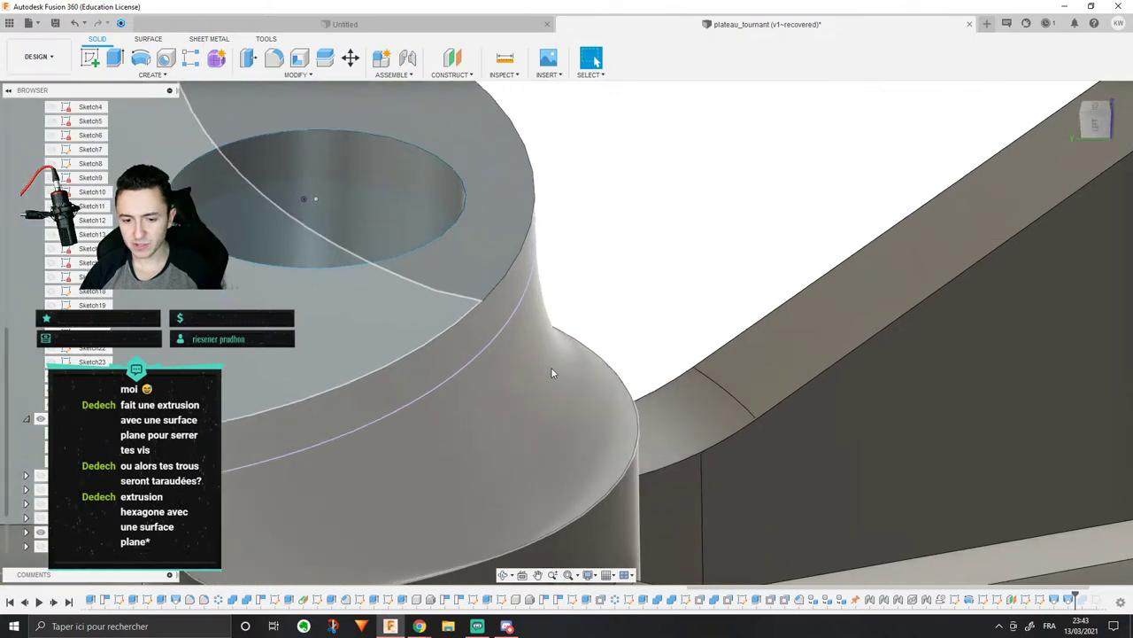
middle_drag(605, 383, 577, 388)
scroll(577, 386, down, 3)
middle_drag(1014, 563, 1080, 523)
scroll(1013, 525, up, 3)
scroll(978, 510, down, 3)
Step: Reopen the new vertical-plane sketch for editing
right_click(1040, 595)
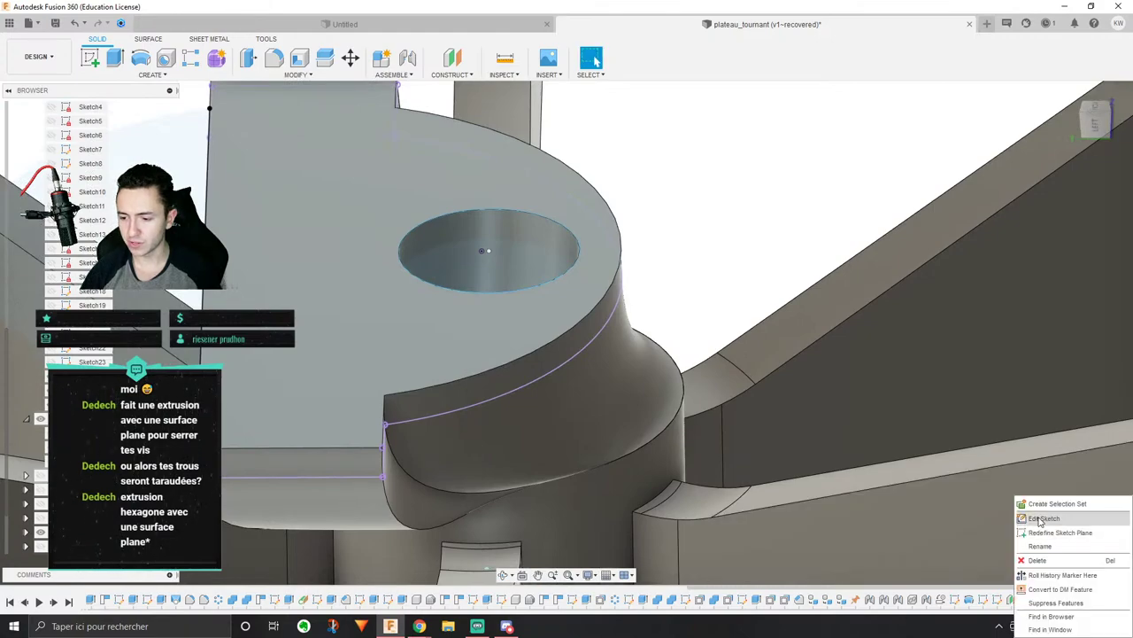
click(1037, 447)
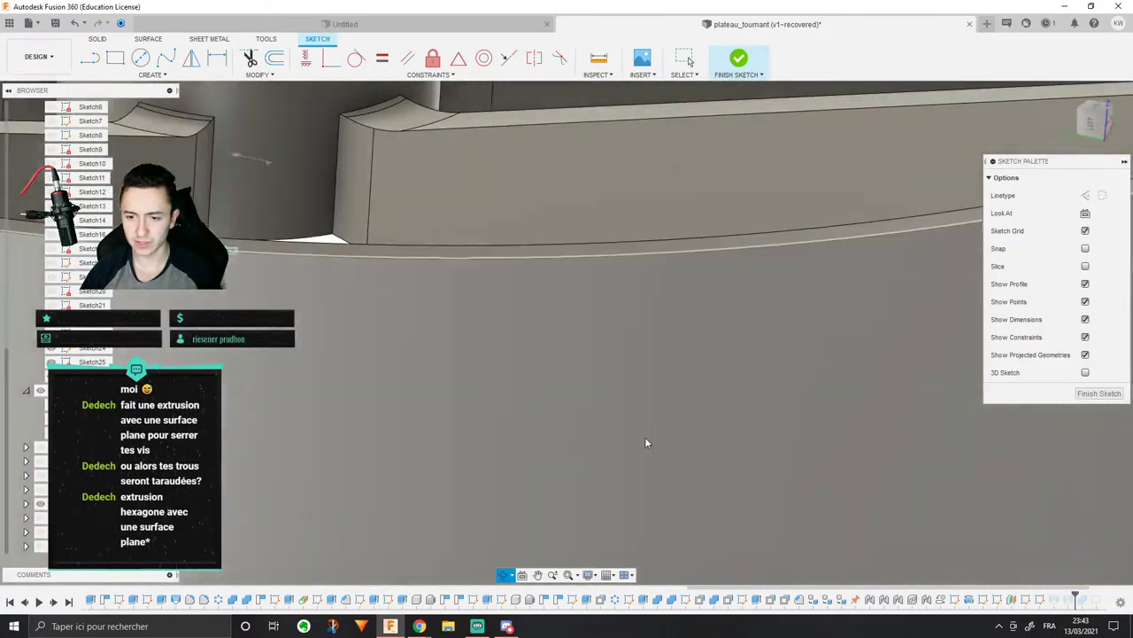
mouse_move(644, 437)
shift+middle_down()
mouse_move(675, 487)
mouse_move(667, 351)
mouse_move(659, 377)
mouse_move(545, 251)
shift+middle_up()
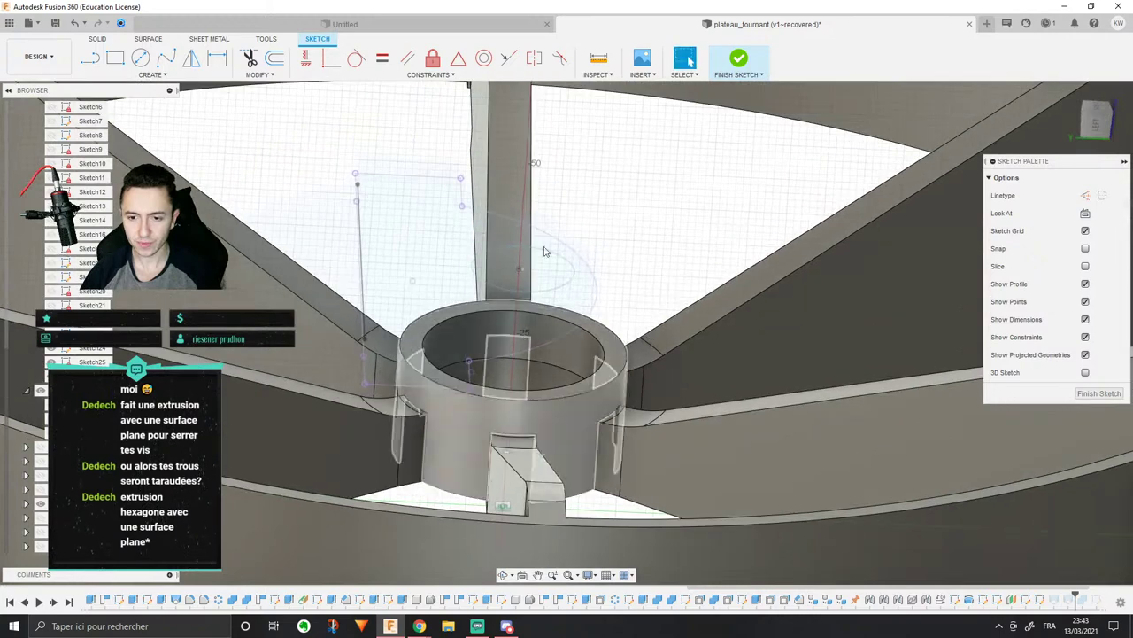
Step: Use Intersect to add the points where the support profiles' arcs and straight edges cross the vertical sketch plane, keeping Projection Link on
click(153, 74)
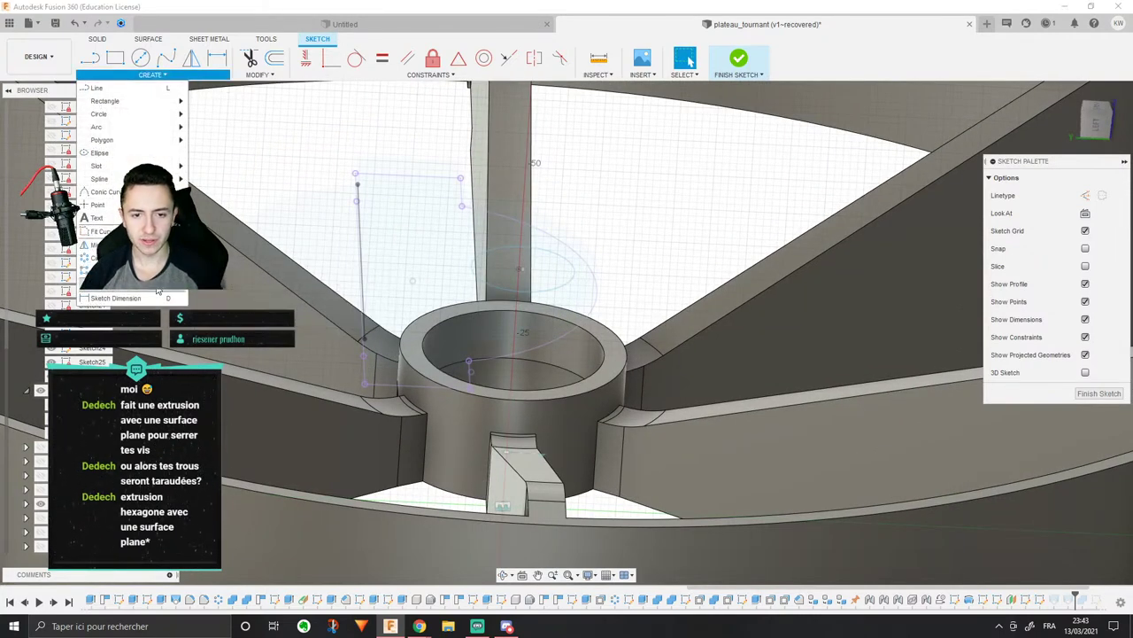
mouse_move(133, 282)
click(237, 295)
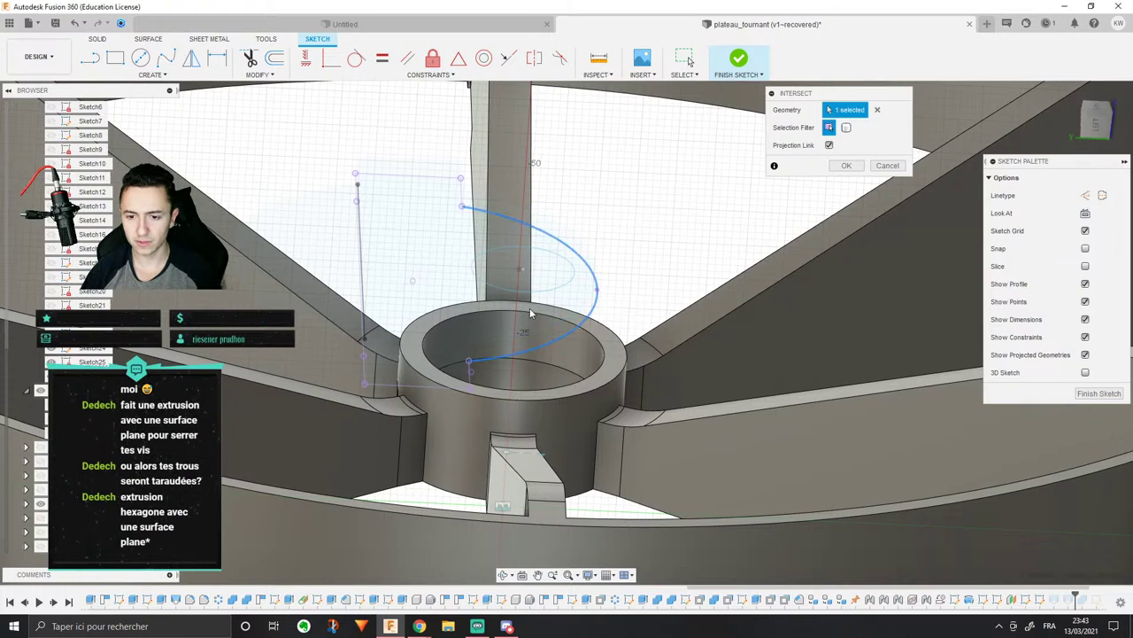
mouse_move(359, 309)
shift+middle_down()
mouse_move(407, 311)
mouse_move(340, 286)
shift+middle_up()
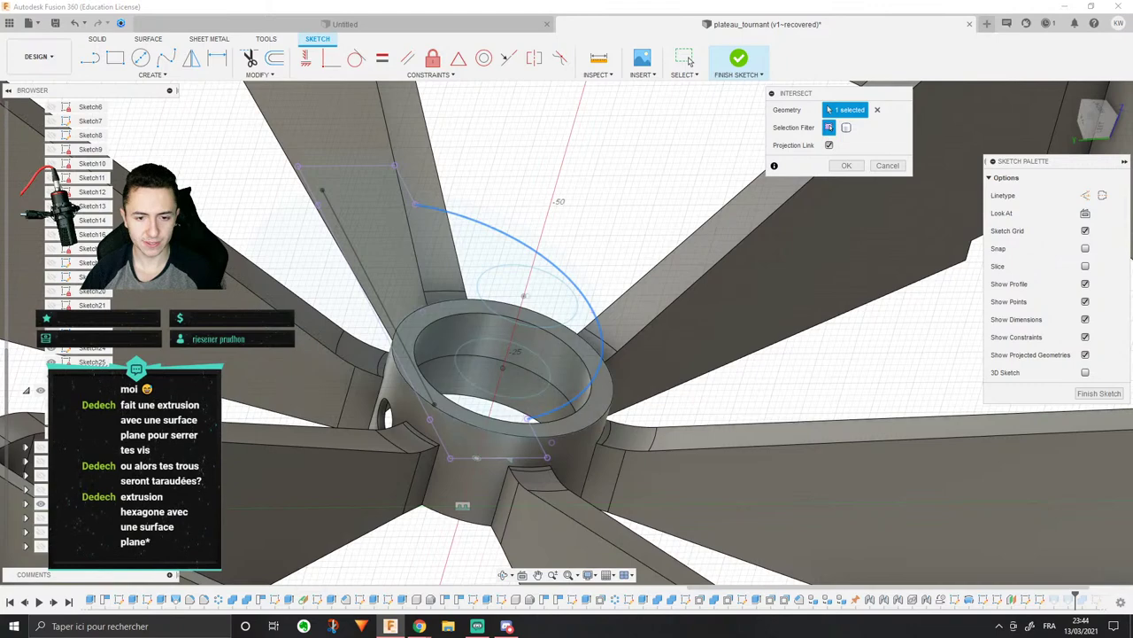
shift+middle_drag(655, 336, 684, 328)
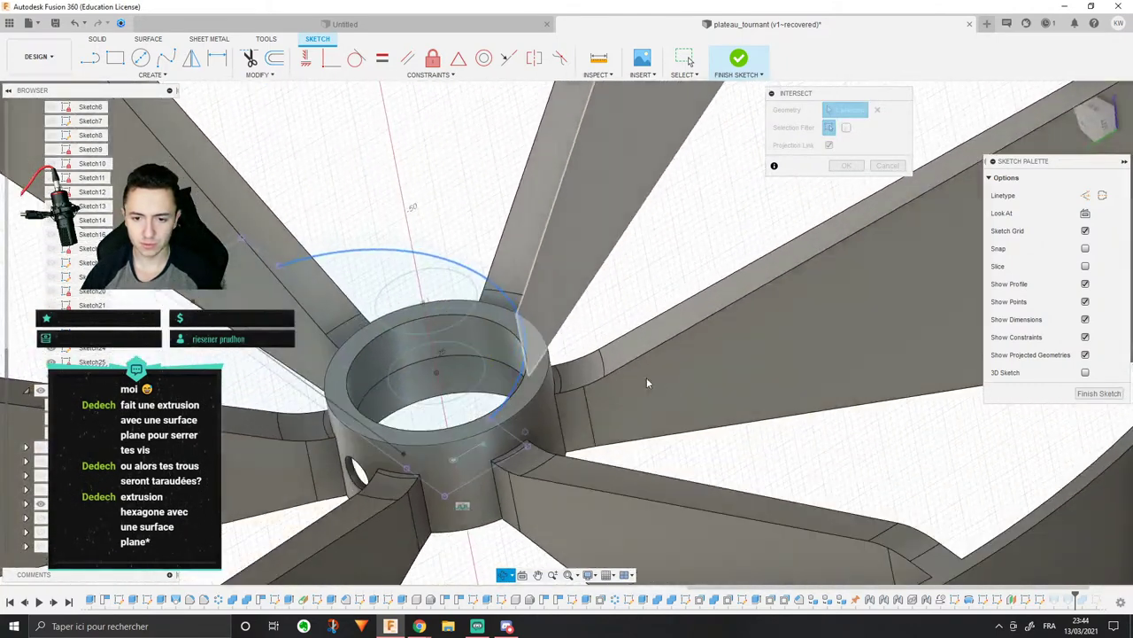
shift+middle_drag(321, 368, 470, 281)
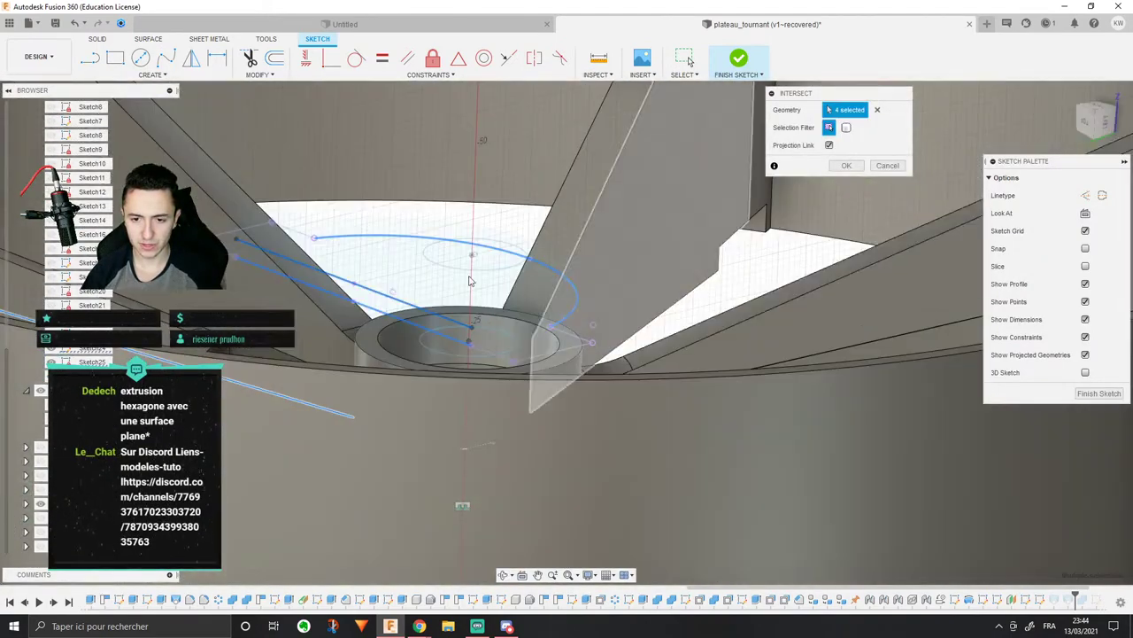
scroll(470, 281, up, 2)
scroll(540, 248, up, 2)
scroll(561, 254, down, 2)
mouse_move(562, 253)
shift+middle_down()
mouse_move(584, 284)
mouse_move(609, 291)
mouse_move(527, 245)
mouse_move(496, 258)
mouse_move(532, 324)
shift+middle_up()
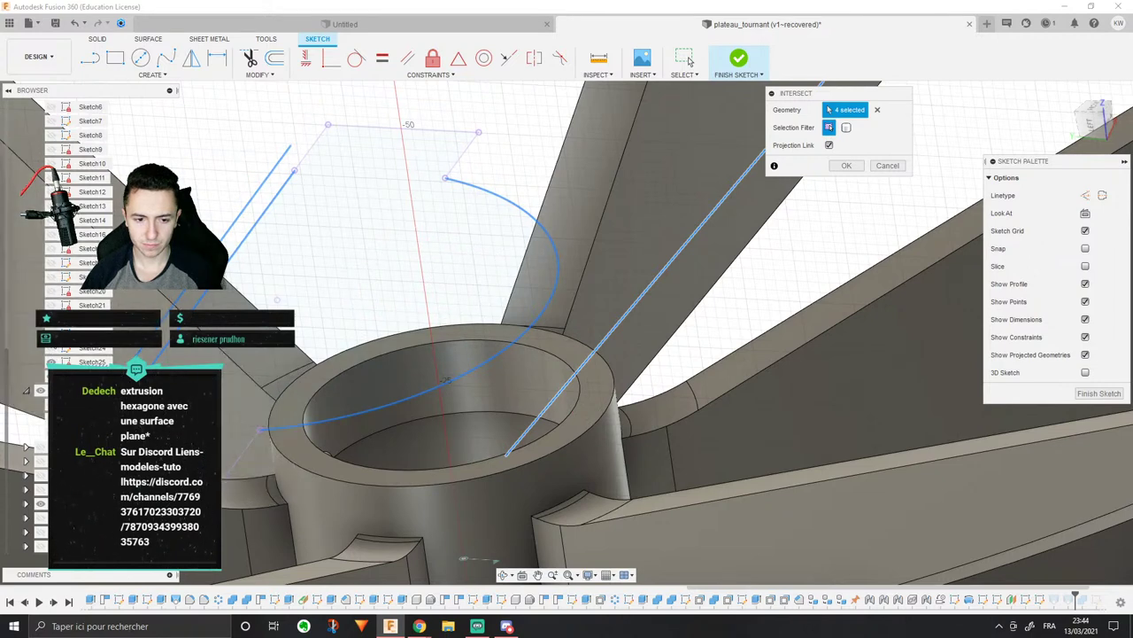
click(482, 337)
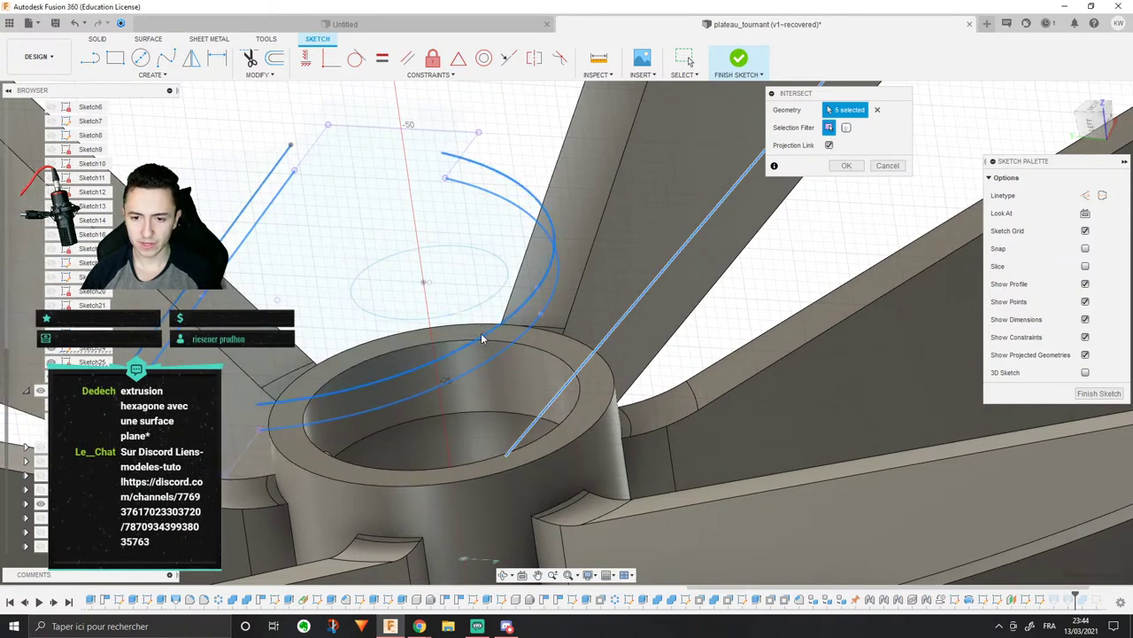
click(847, 166)
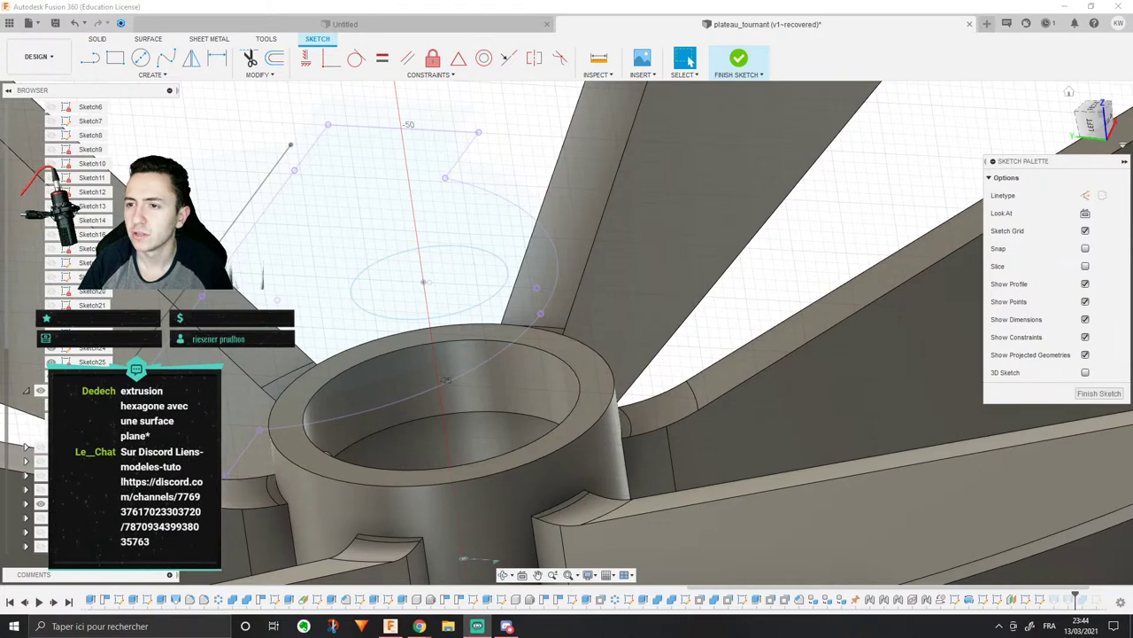
Step: Examine how the intersection points and support profiles lie relative to the hub's rim
middle_drag(790, 245, 909, 235)
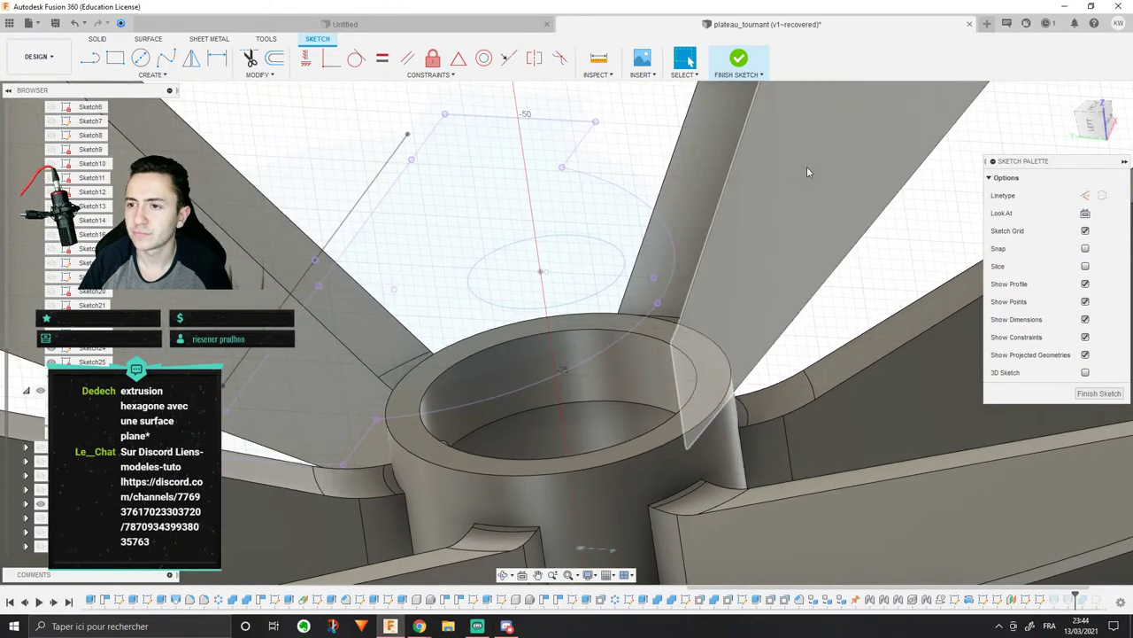
scroll(655, 193, up, 2)
middle_drag(634, 137, 614, 77)
scroll(584, 116, down, 2)
middle_drag(820, 172, 758, 139)
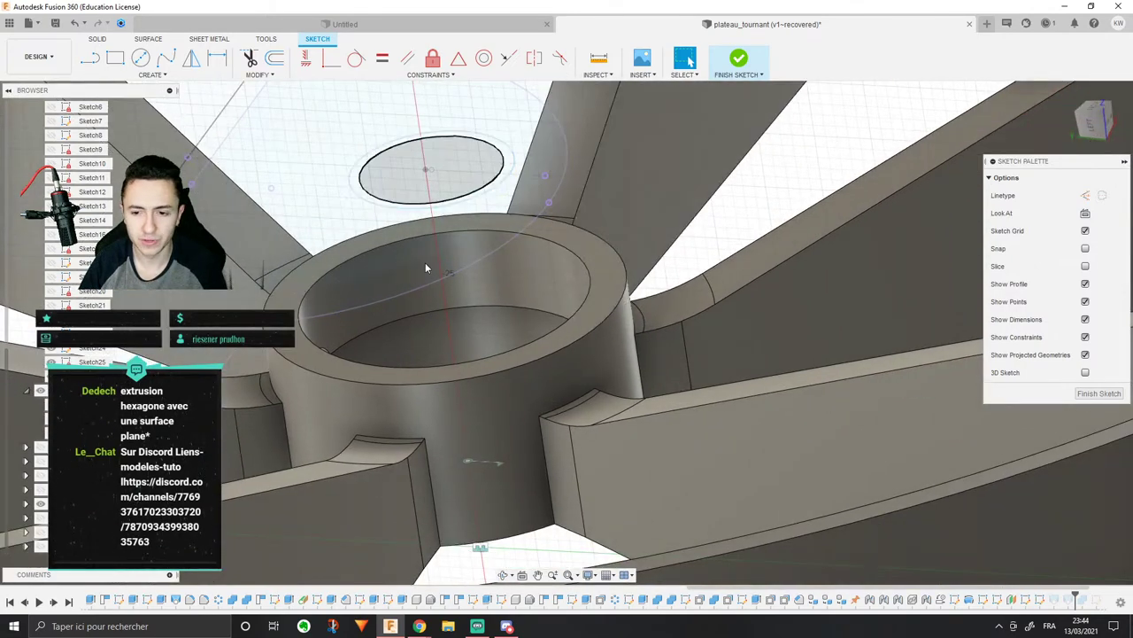
scroll(425, 267, down, 3)
scroll(451, 281, up, 2)
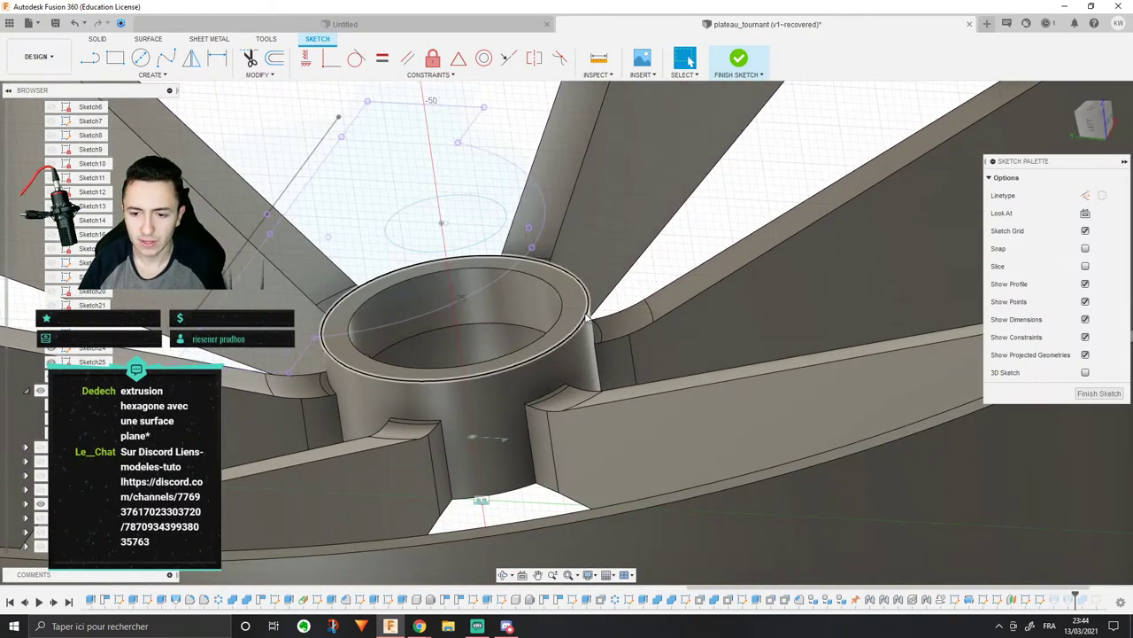
Step: Use Intersect to add the point where the hub's outer top rim crosses the vertical sketch plane, then finish the sketch
right_click(586, 317)
click(583, 313)
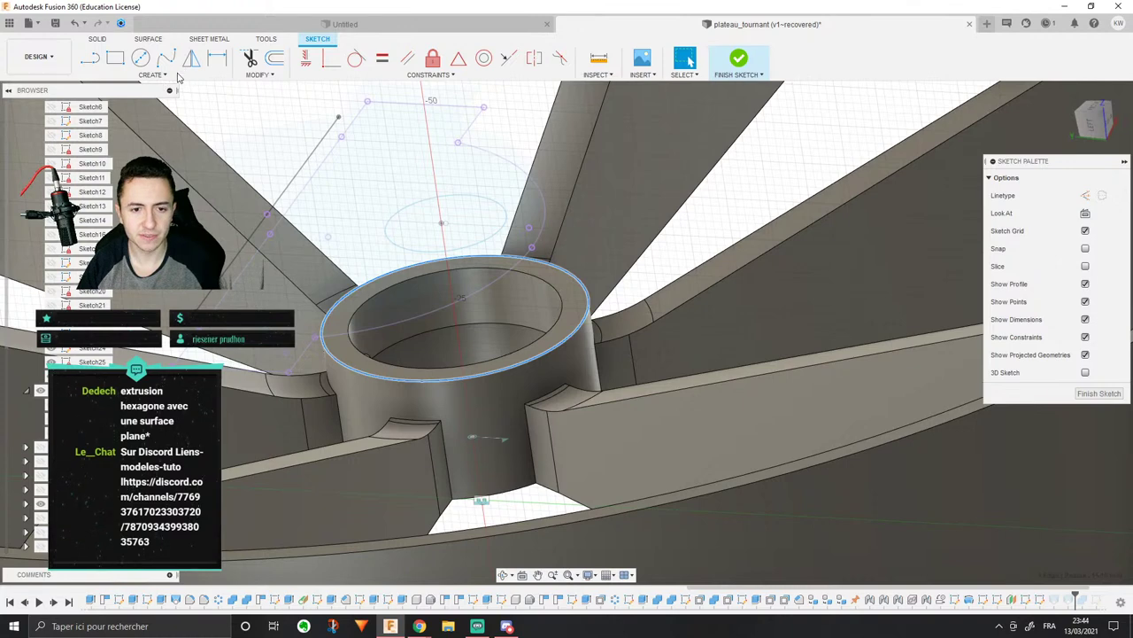
click(152, 74)
click(124, 270)
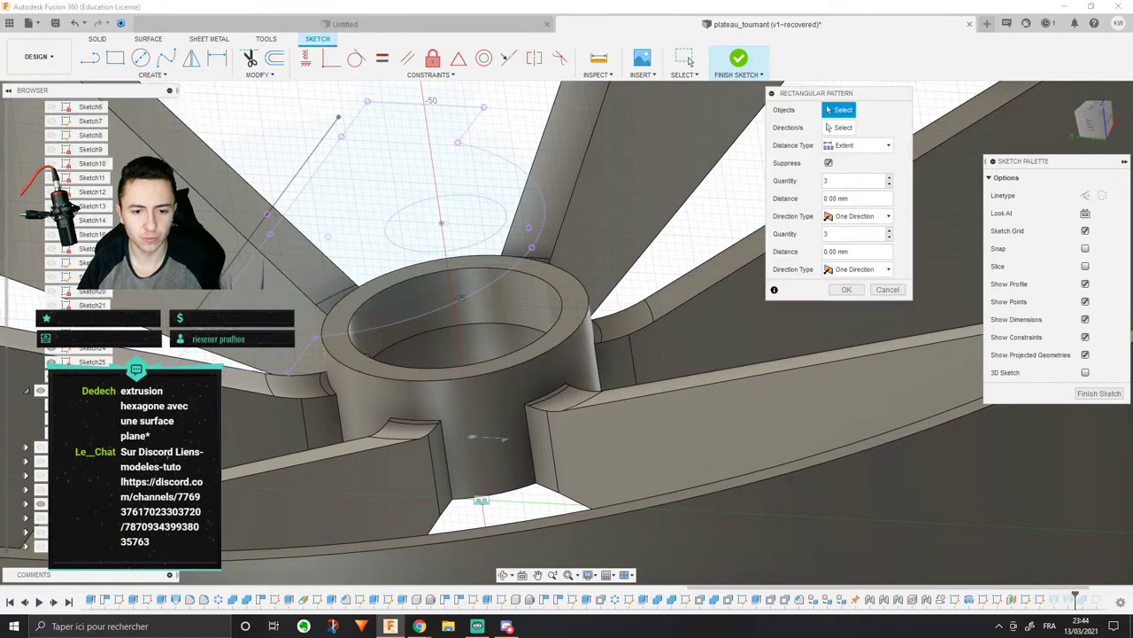
click(140, 76)
click(191, 302)
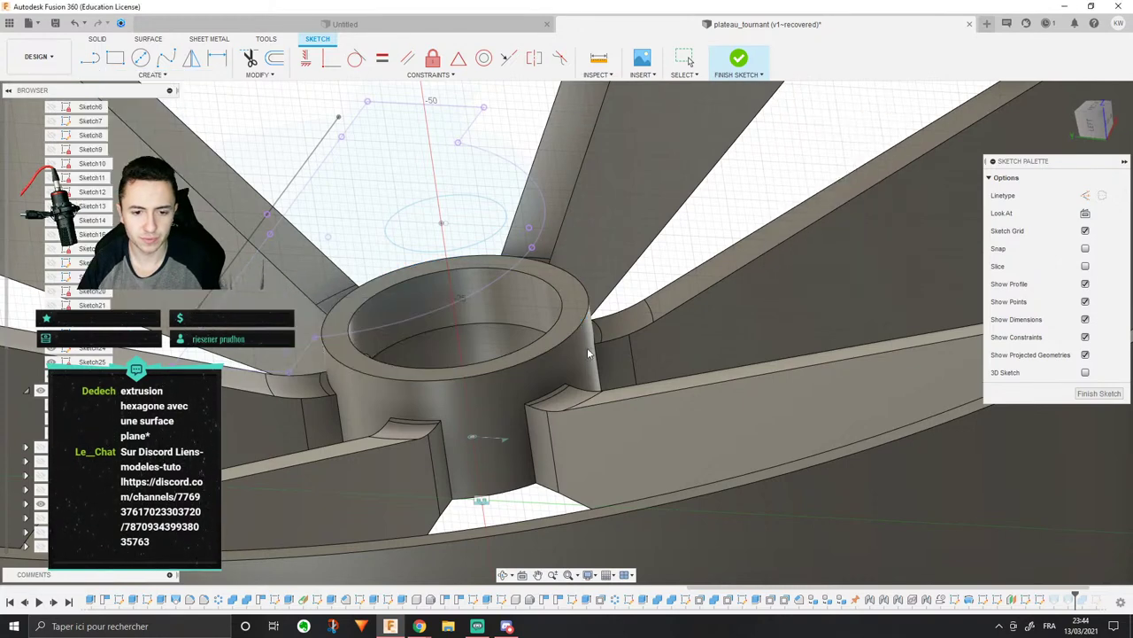
click(358, 346)
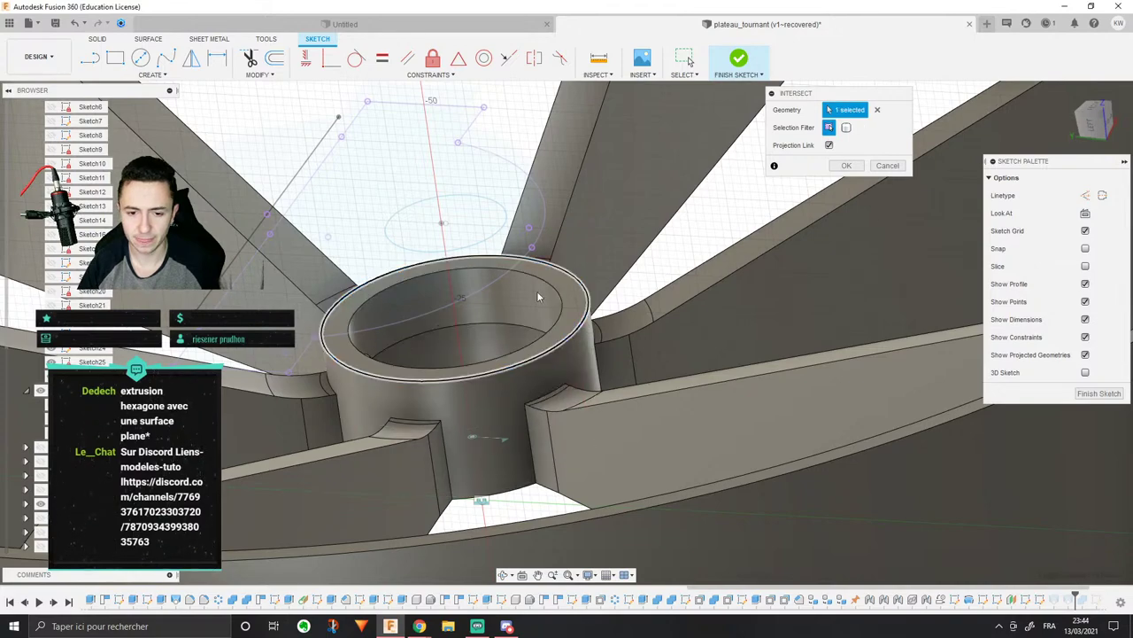
click(847, 166)
scroll(570, 185, up, 3)
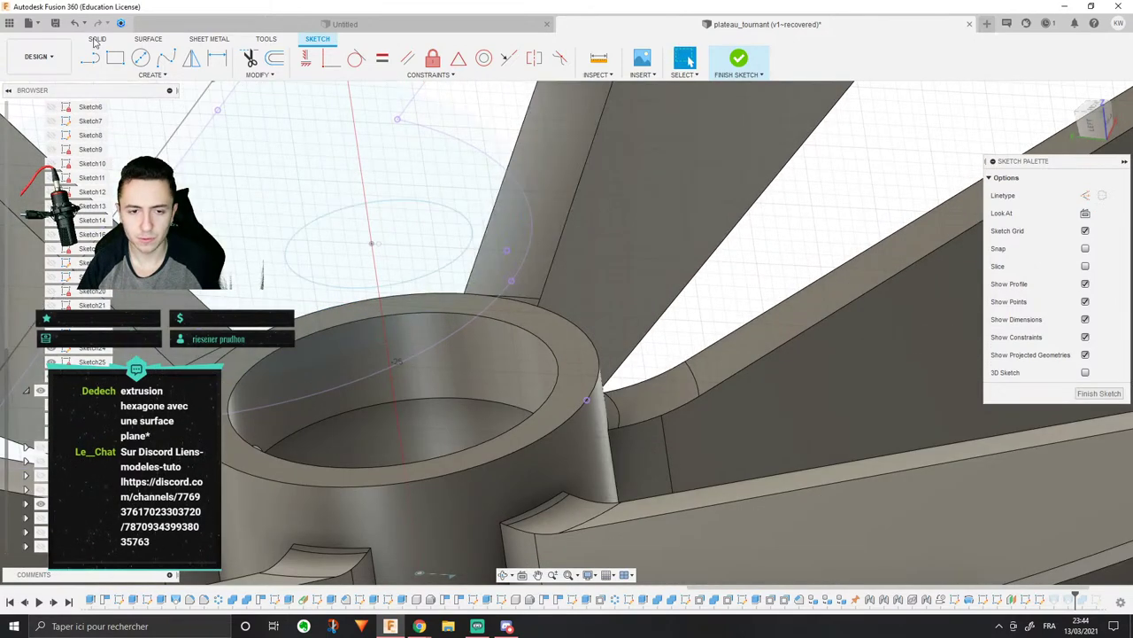
click(1111, 394)
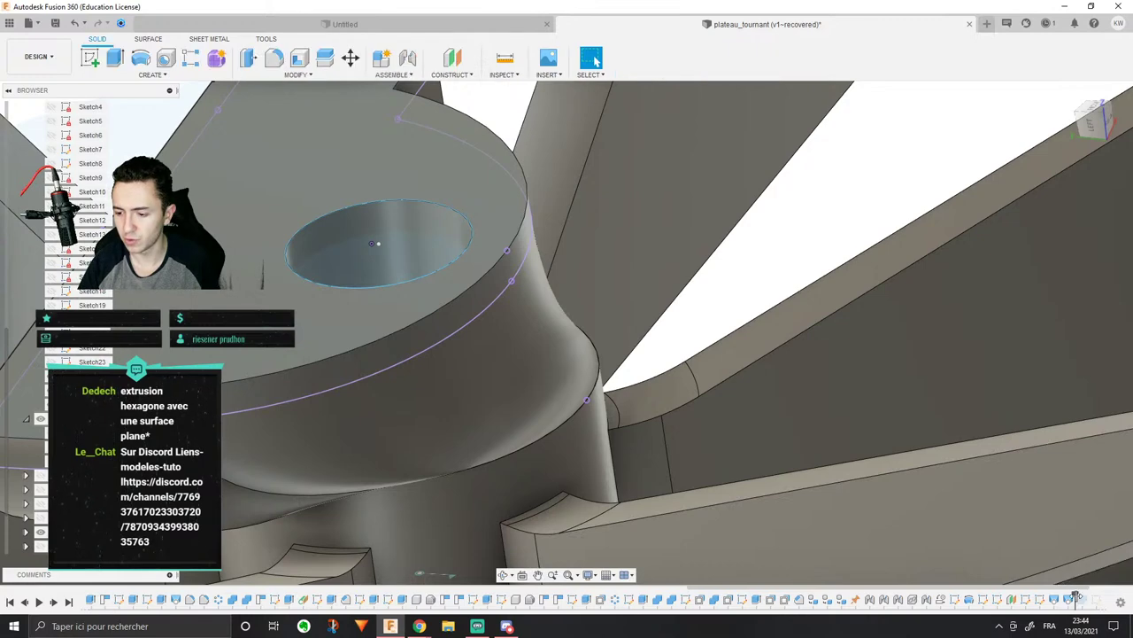
Step: Draw a two-point spline from the support's upper profile point to the hub rim point in the vertical sketch, bow it outward, and finish the sketch
click(507, 251)
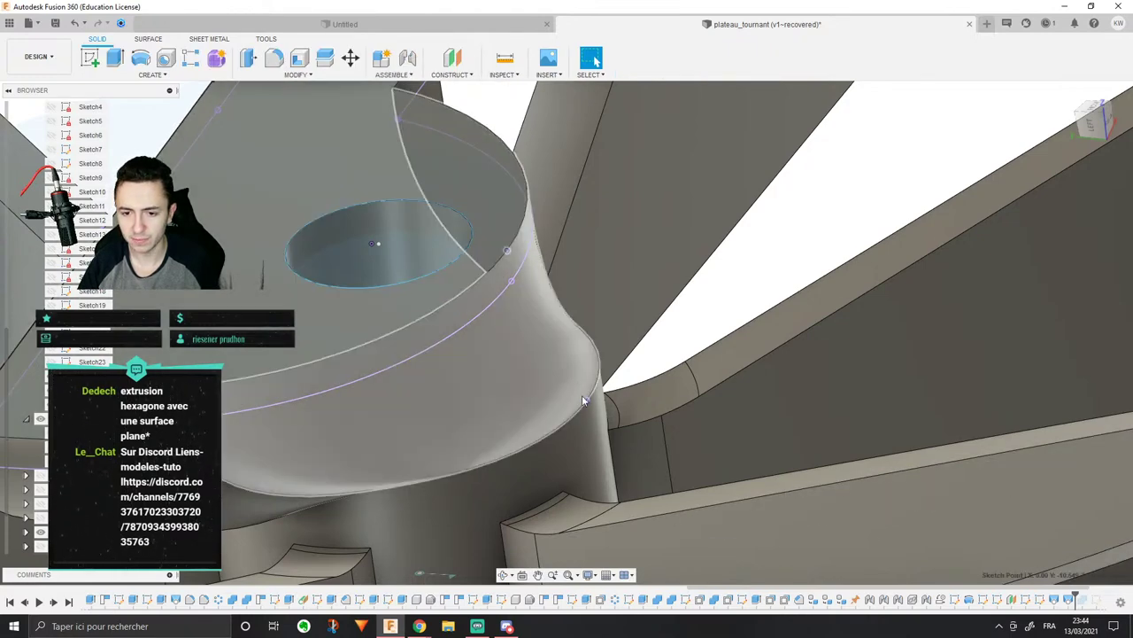
ctrl+click(586, 400)
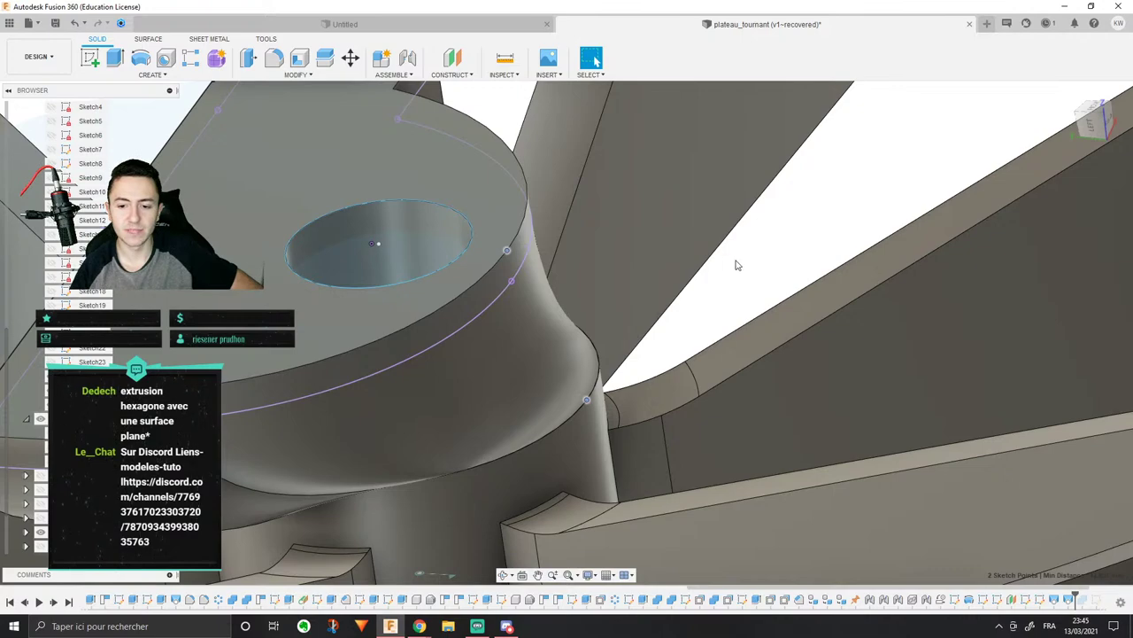
shift+middle_drag(600, 322, 620, 363)
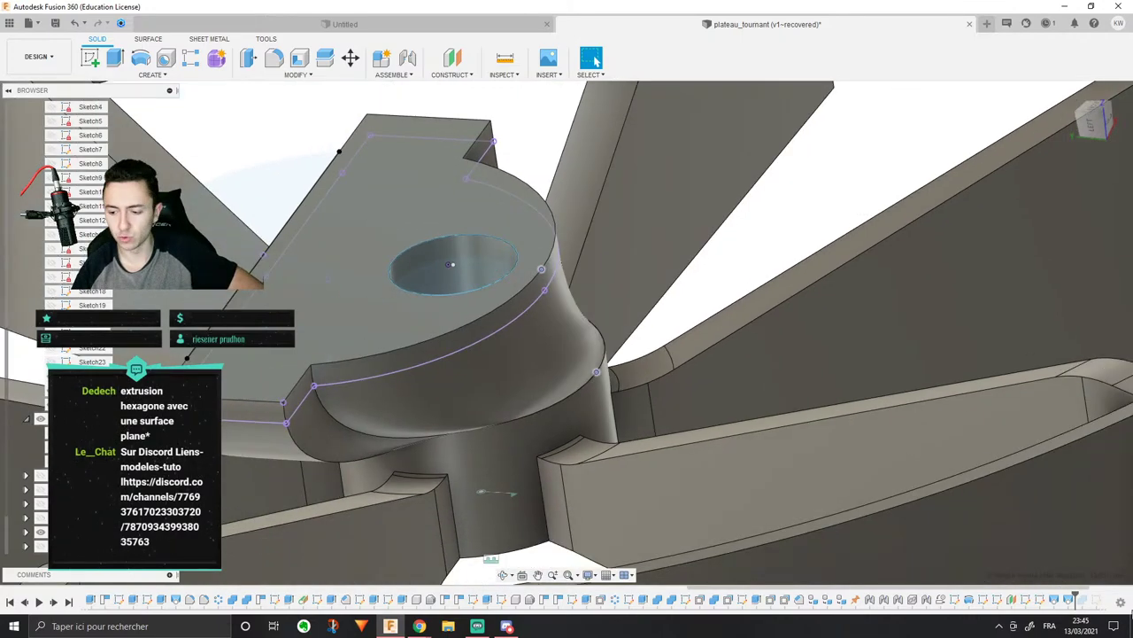
right_click(1050, 603)
click(1058, 493)
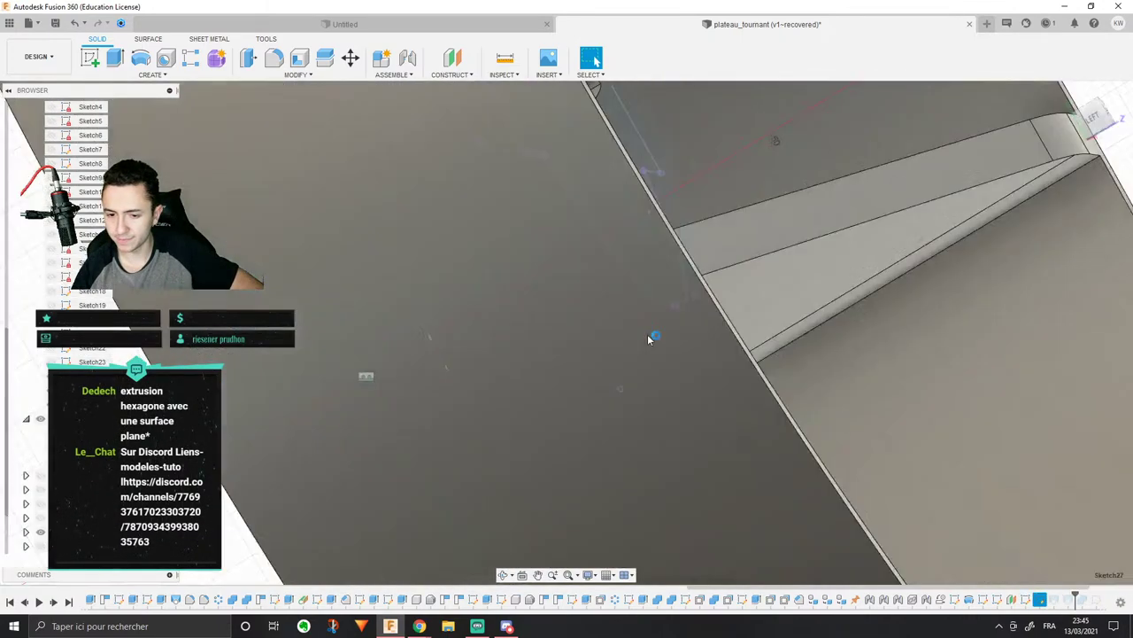
mouse_move(784, 393)
shift+middle_down()
mouse_move(769, 455)
mouse_move(698, 423)
mouse_move(713, 364)
mouse_move(633, 399)
mouse_move(686, 381)
mouse_move(485, 381)
shift+middle_up()
click(168, 57)
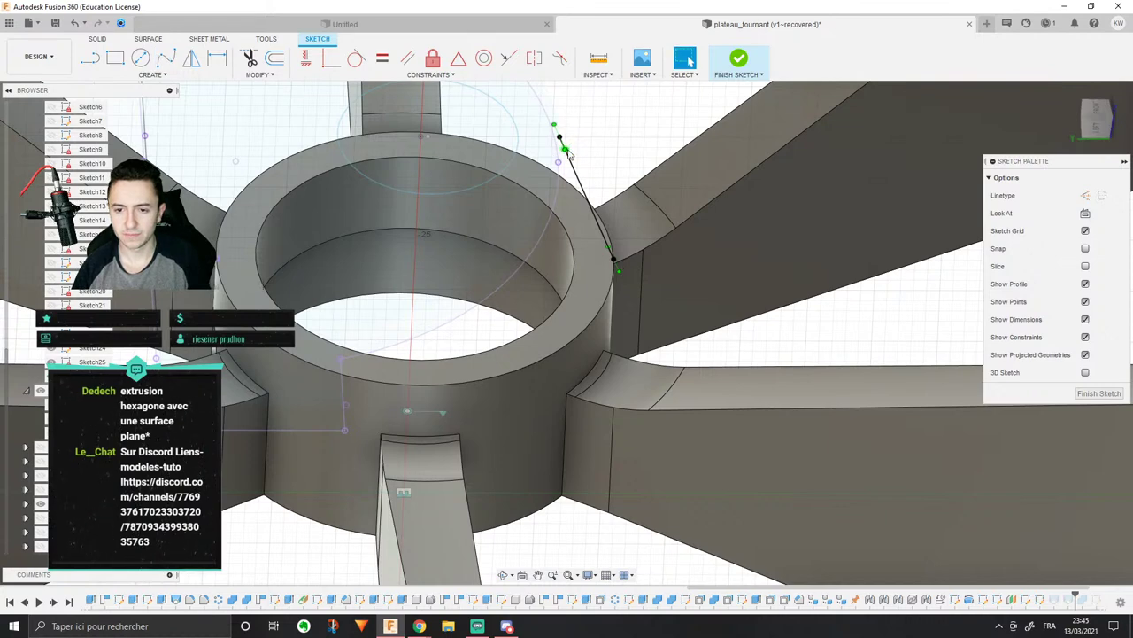
drag(566, 149, 573, 147)
click(572, 152)
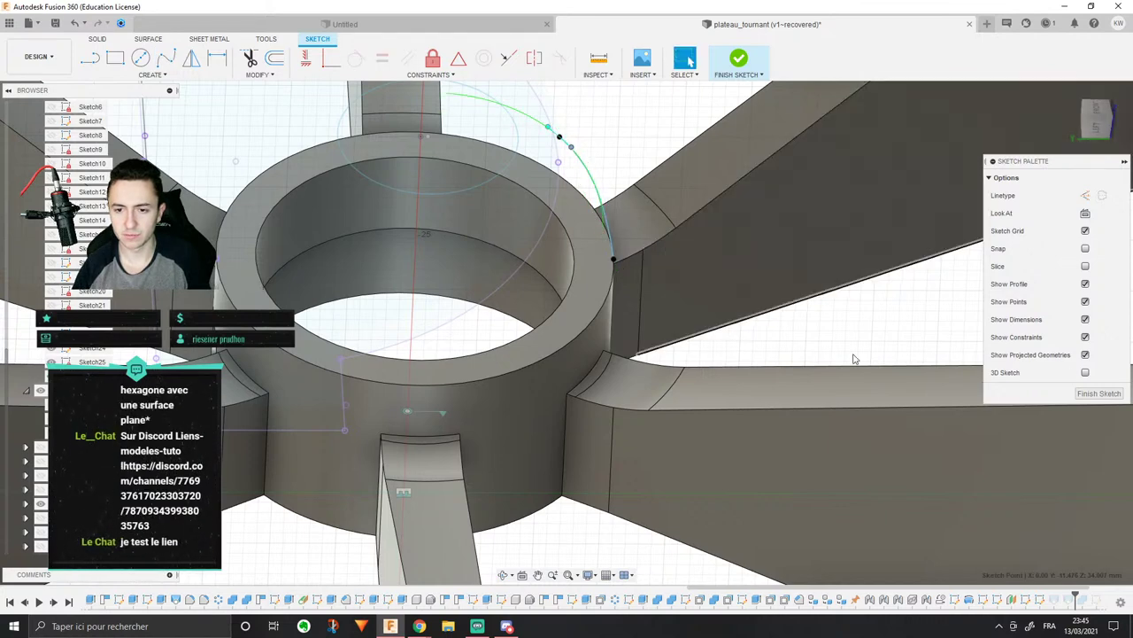
click(1082, 393)
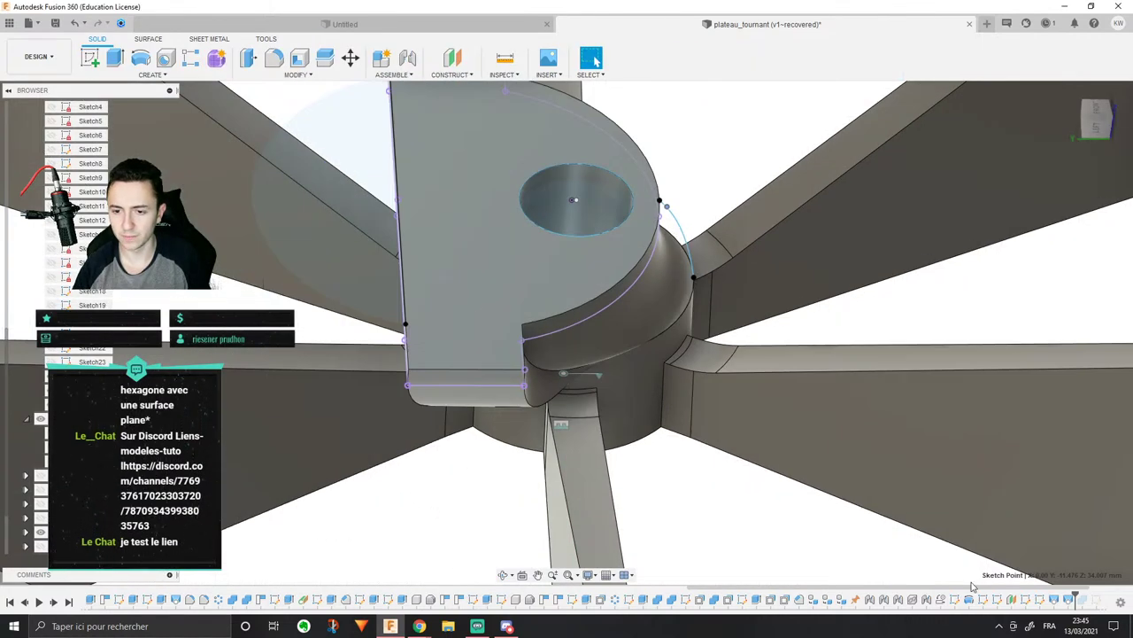
Step: Try to add the bowed spline as a guide rail to the first support loft, leaving the feature unedited
right_click(1059, 606)
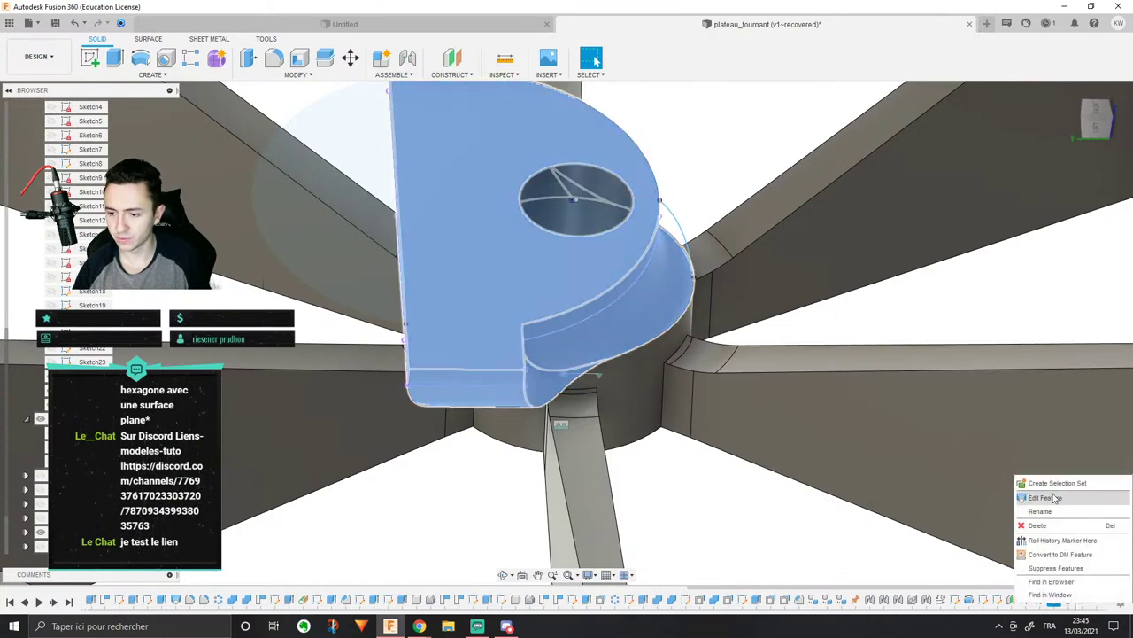
click(1056, 499)
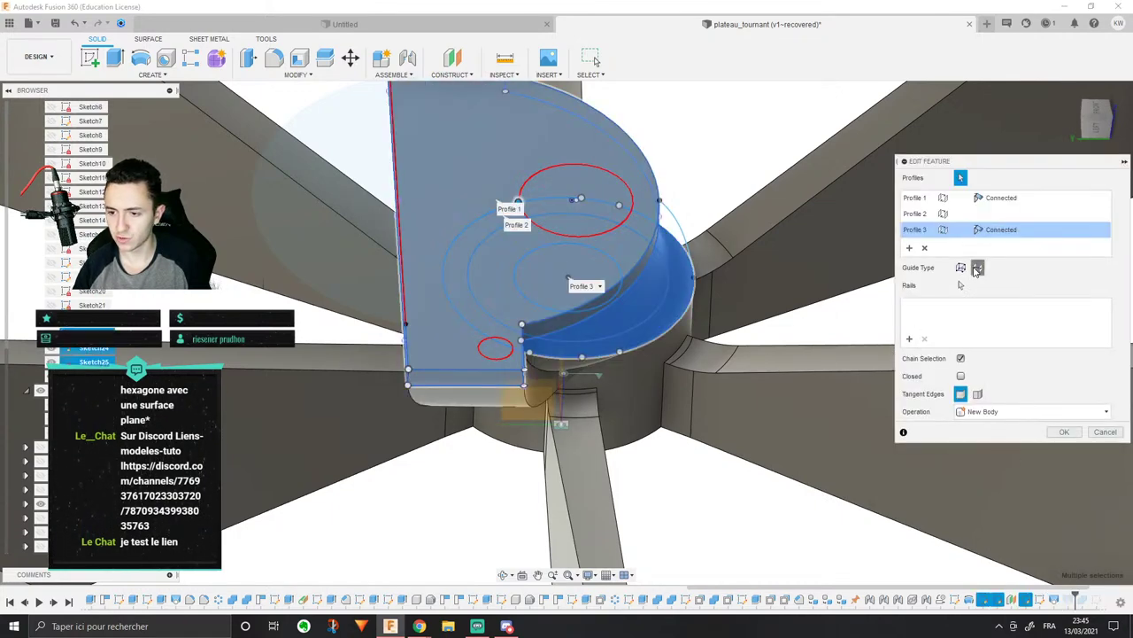
click(978, 268)
click(960, 267)
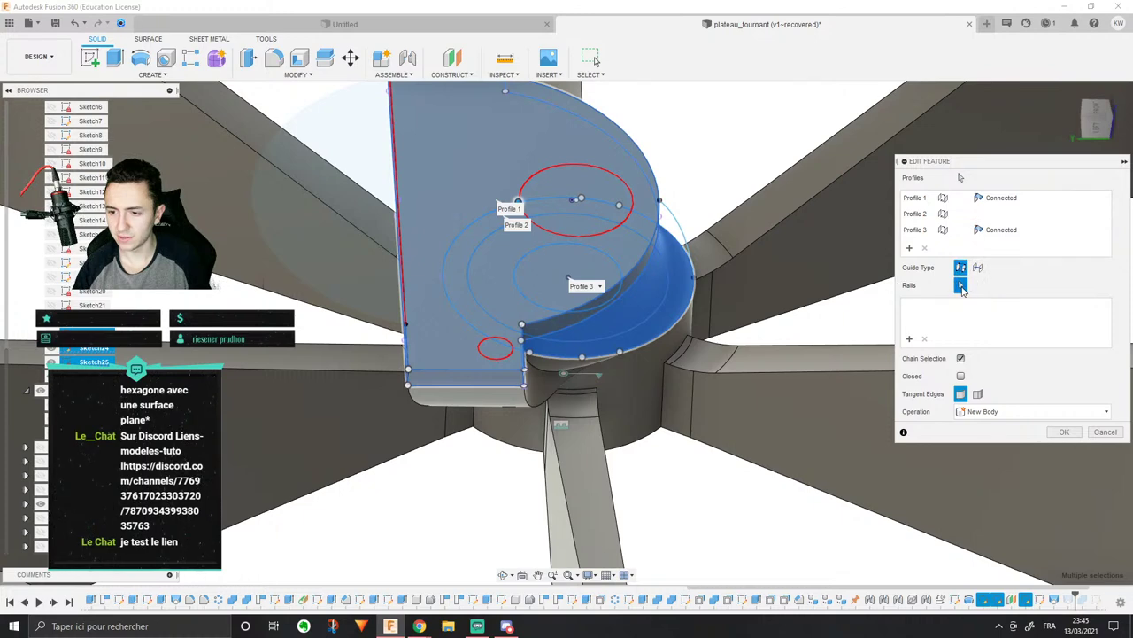
click(688, 221)
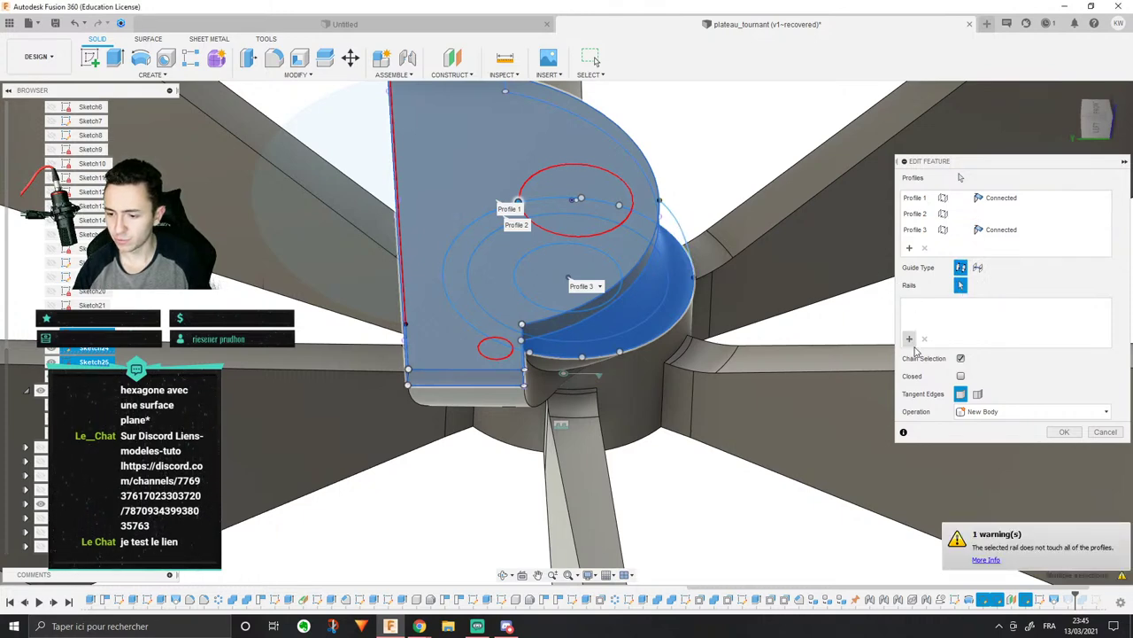
scroll(710, 201, up, 8)
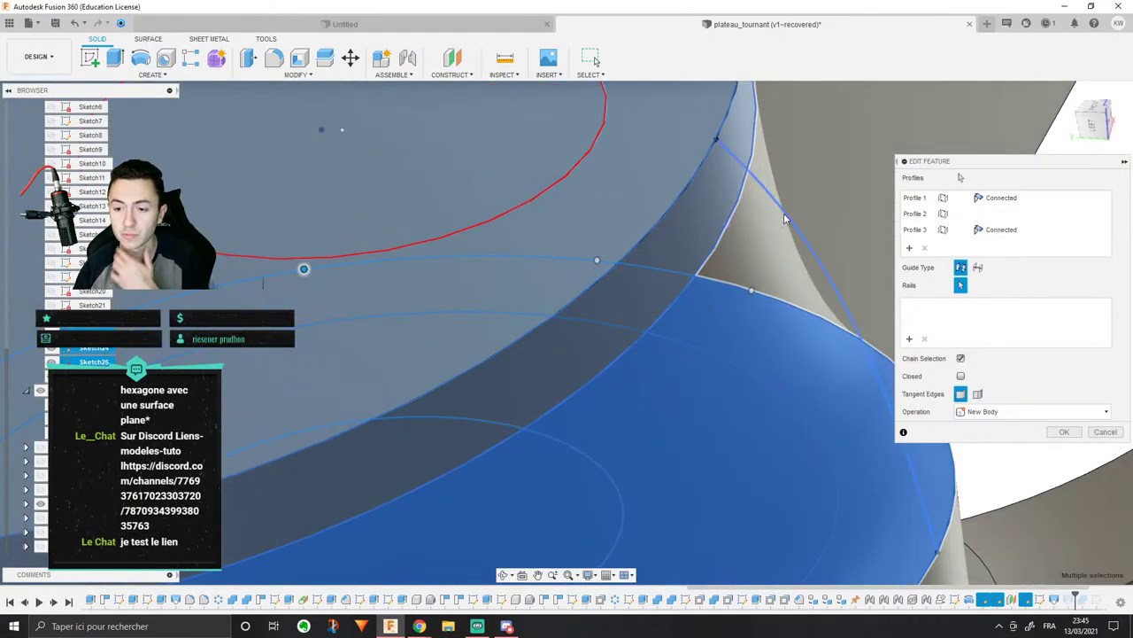
middle_drag(771, 259, 625, 232)
scroll(769, 267, down, 2)
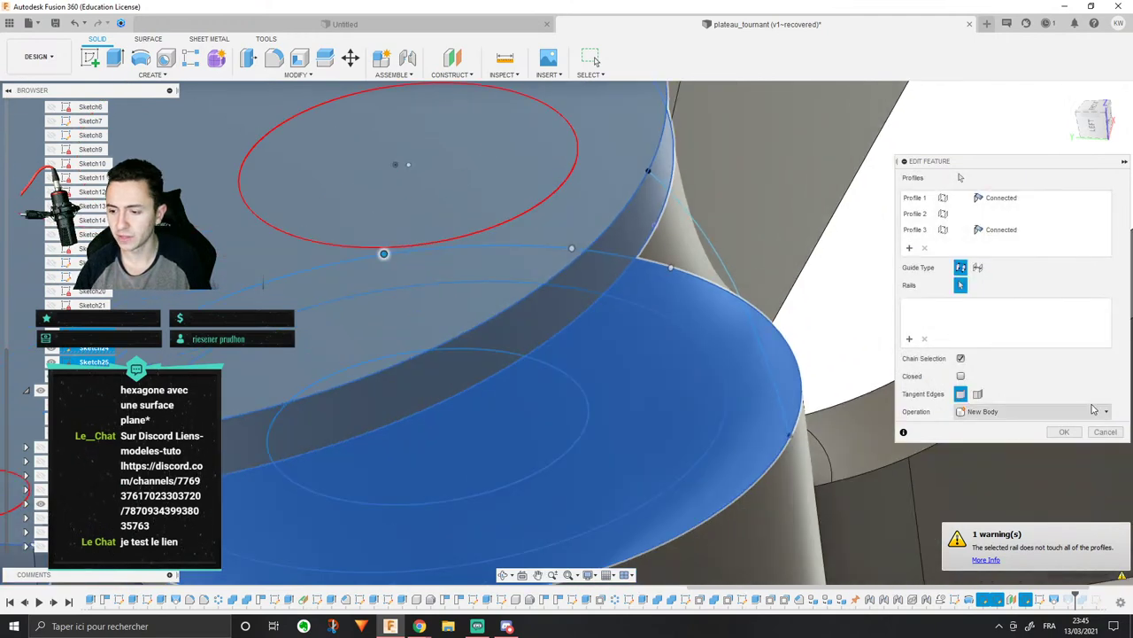
click(1104, 431)
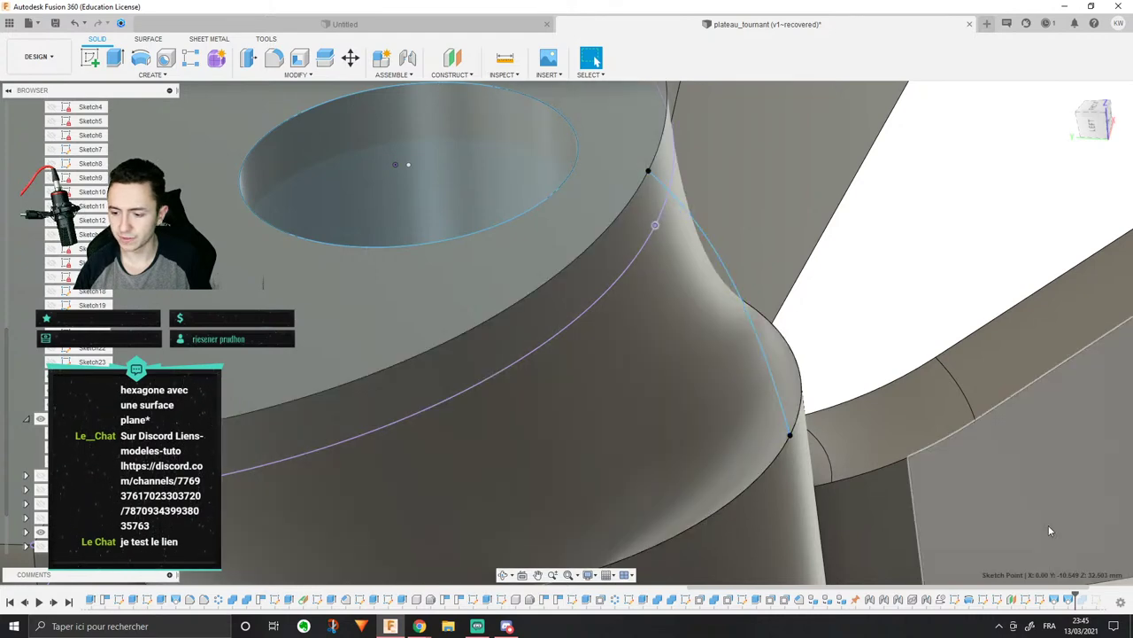
right_click(1033, 601)
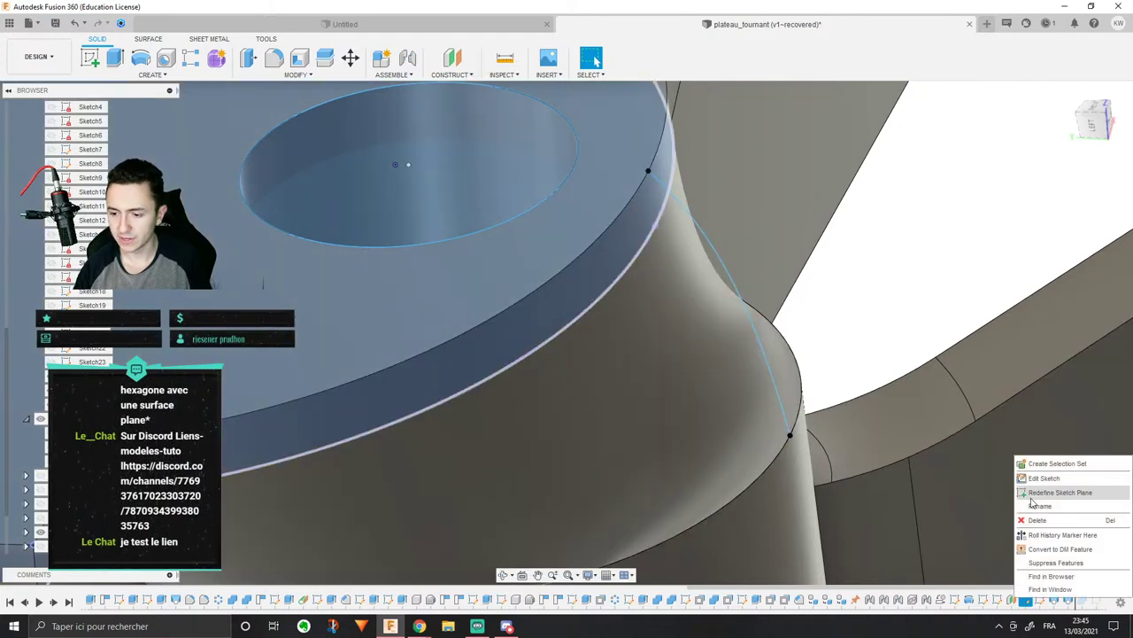
click(1032, 478)
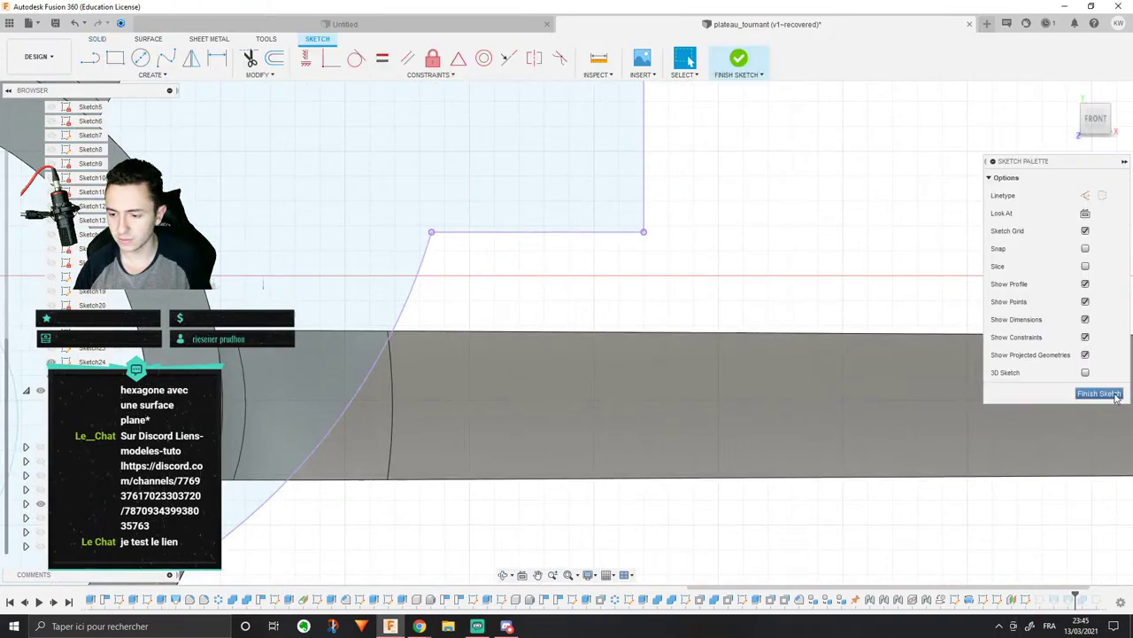
click(1090, 393)
Step: Reopen the vertical sketch and make the middle profile's intersection point and the bowed spline coincident
double_click(1042, 601)
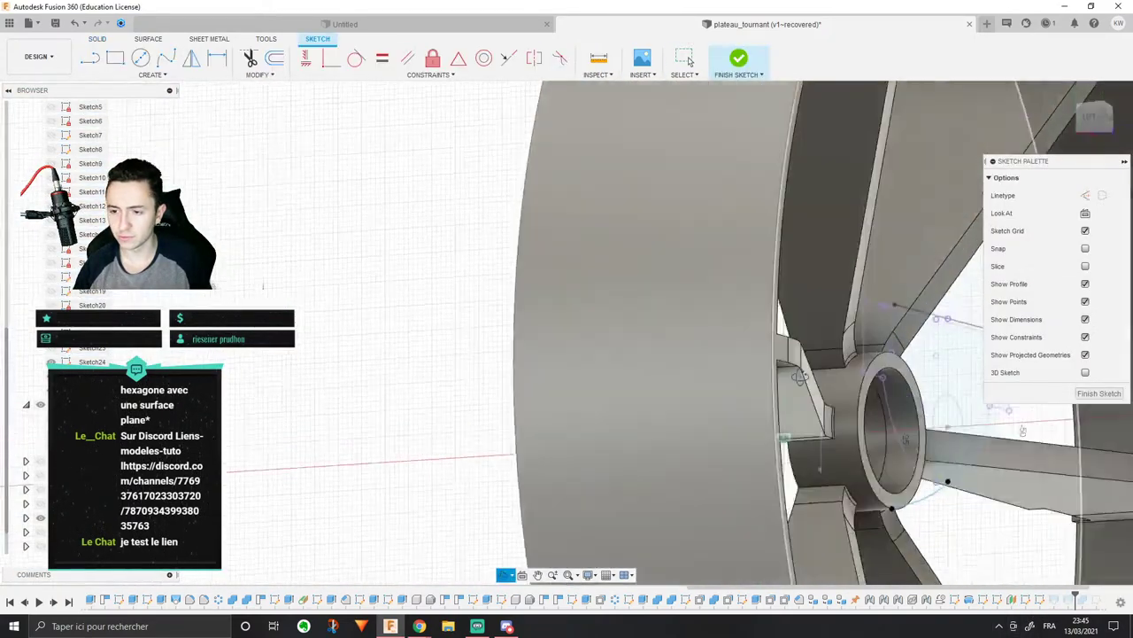
mouse_move(800, 376)
shift+middle_down()
mouse_move(792, 410)
mouse_move(788, 359)
shift+middle_up()
scroll(797, 354, up, 4)
middle_drag(871, 320, 588, 263)
scroll(590, 265, up, 3)
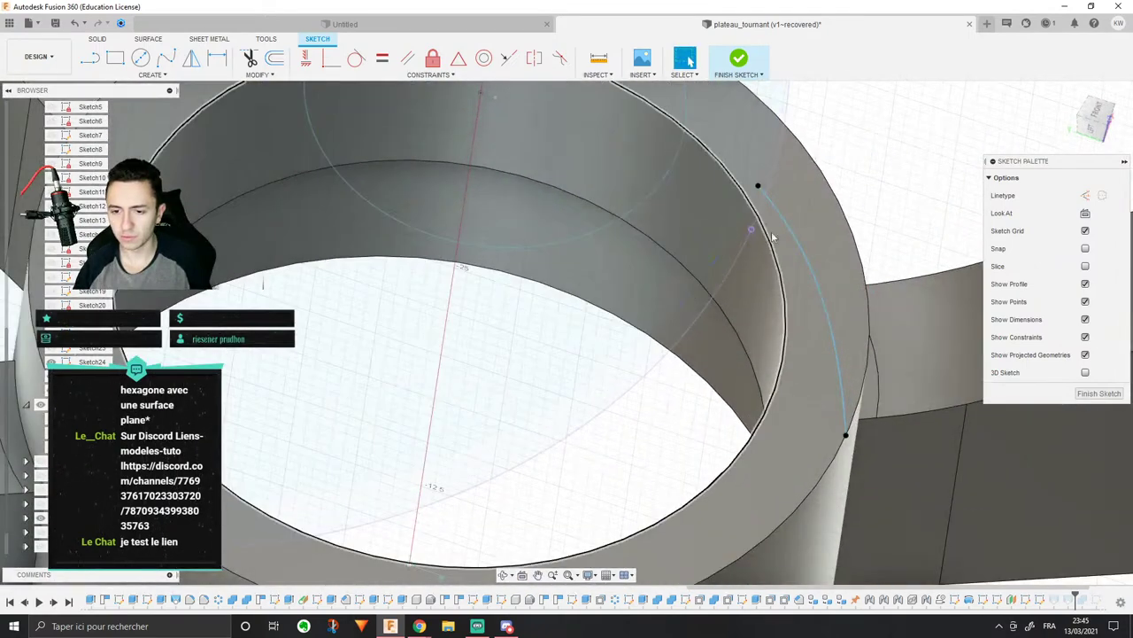
shift+middle_drag(762, 240, 690, 213)
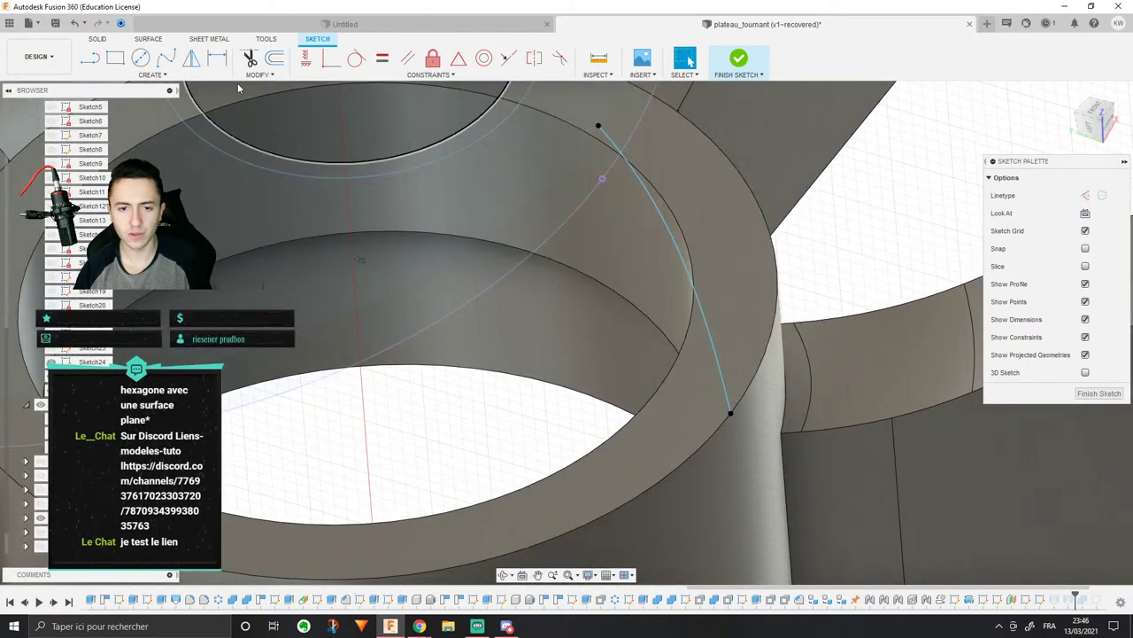
click(258, 74)
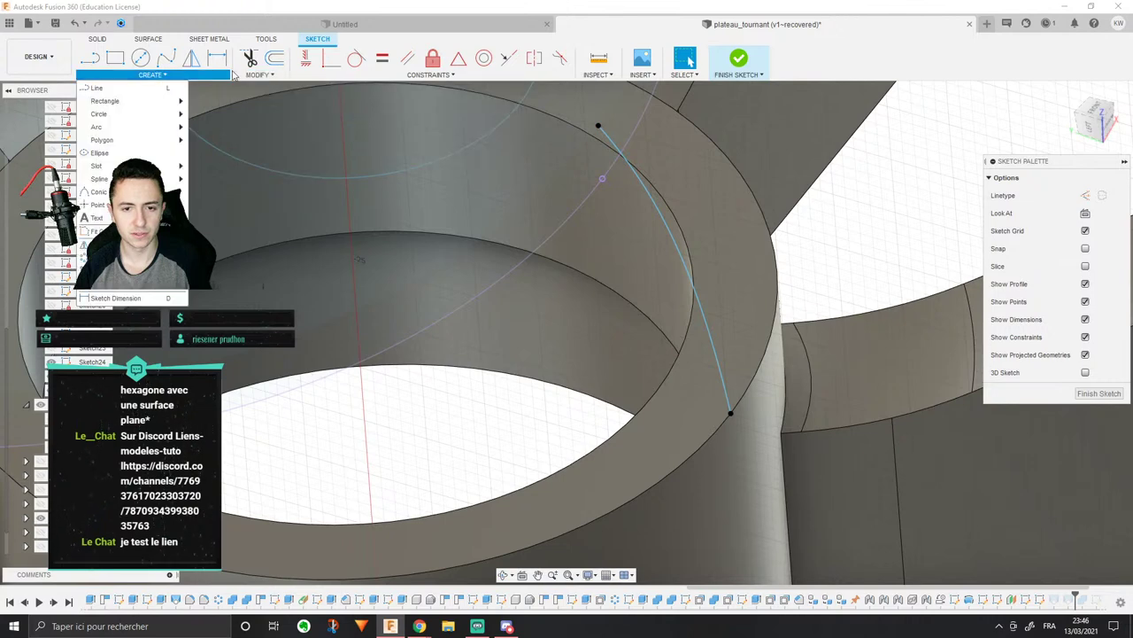
mouse_move(410, 61)
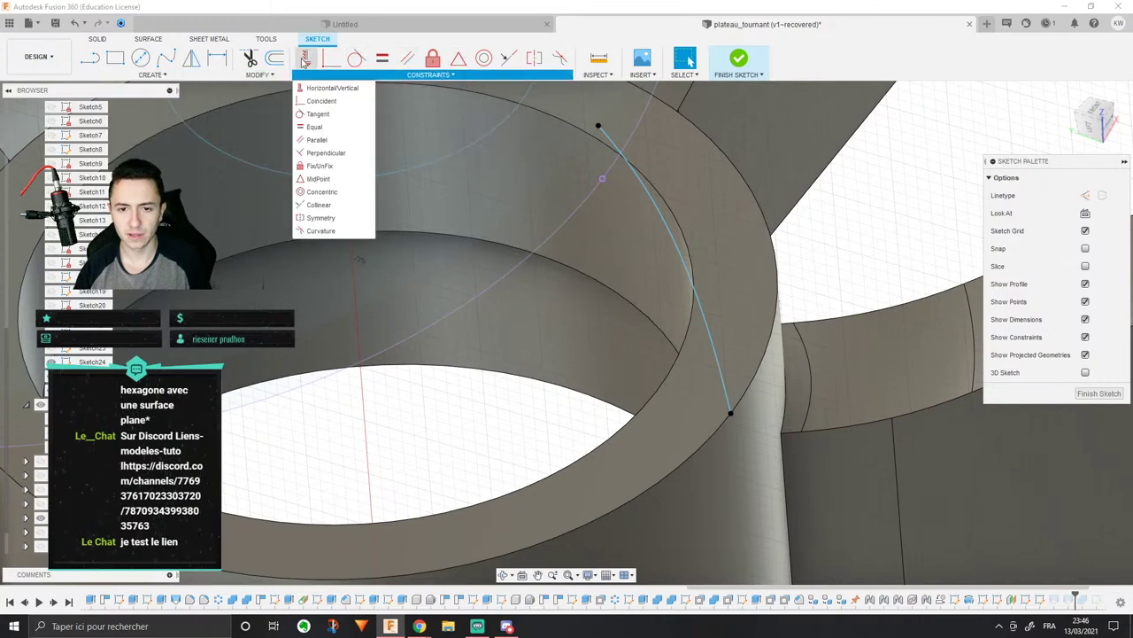
click(332, 59)
click(602, 180)
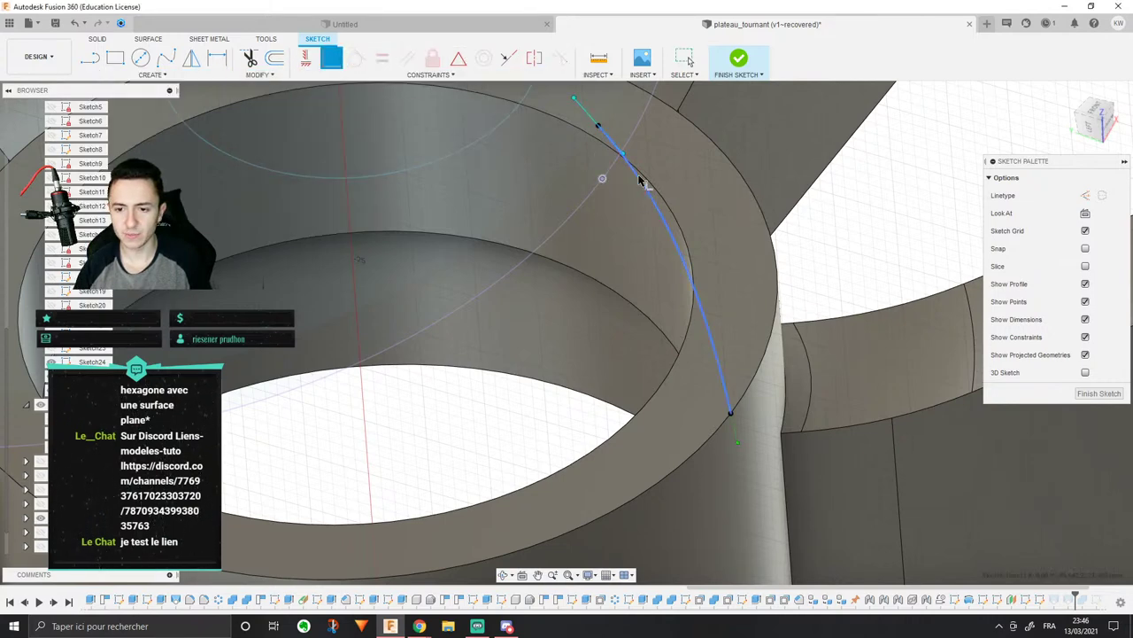
click(641, 181)
middle_drag(619, 188, 614, 241)
scroll(628, 246, up, 3)
key(Escape)
scroll(673, 199, down, 5)
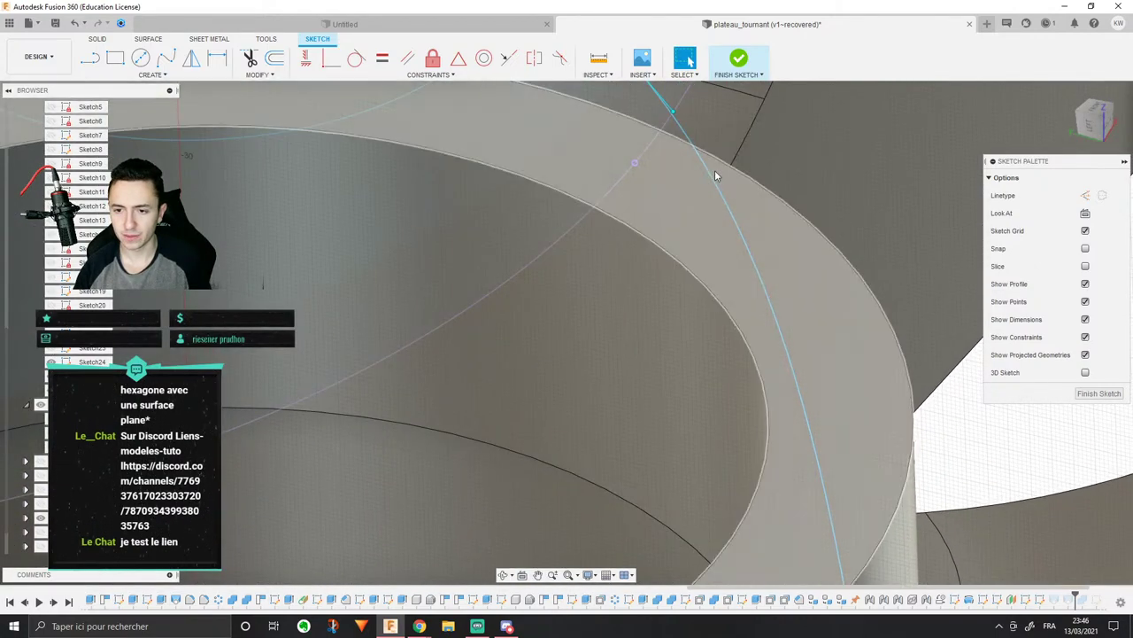
scroll(712, 170, down, 2)
Step: Replace the bowed spline with one through the upper profile point, the middle profile point and the hub rim point
key(Delete)
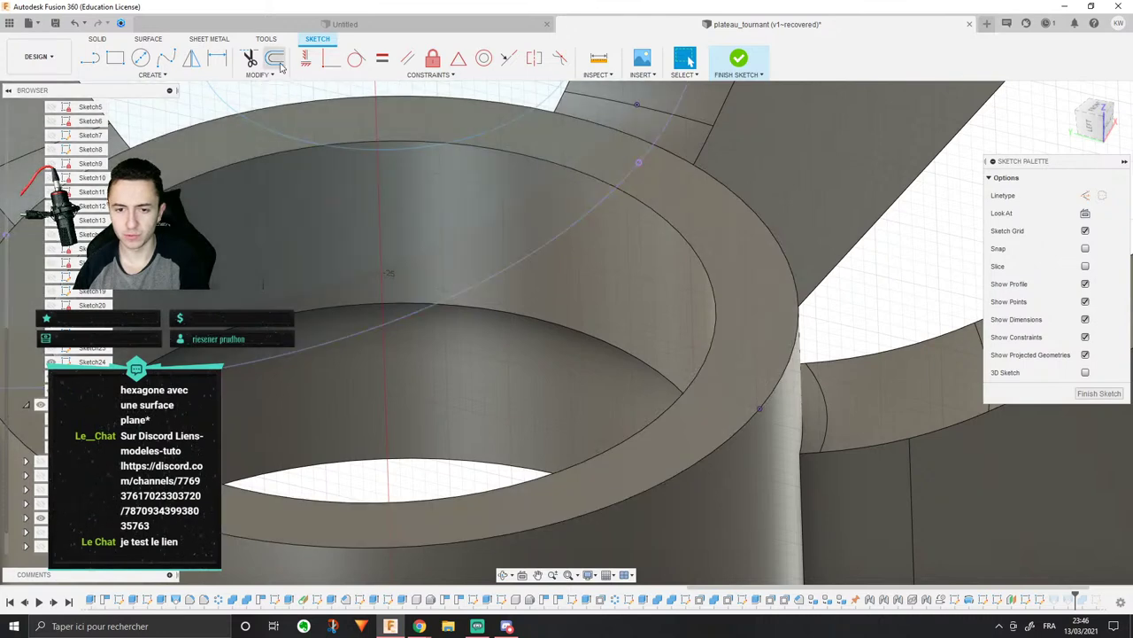
click(166, 57)
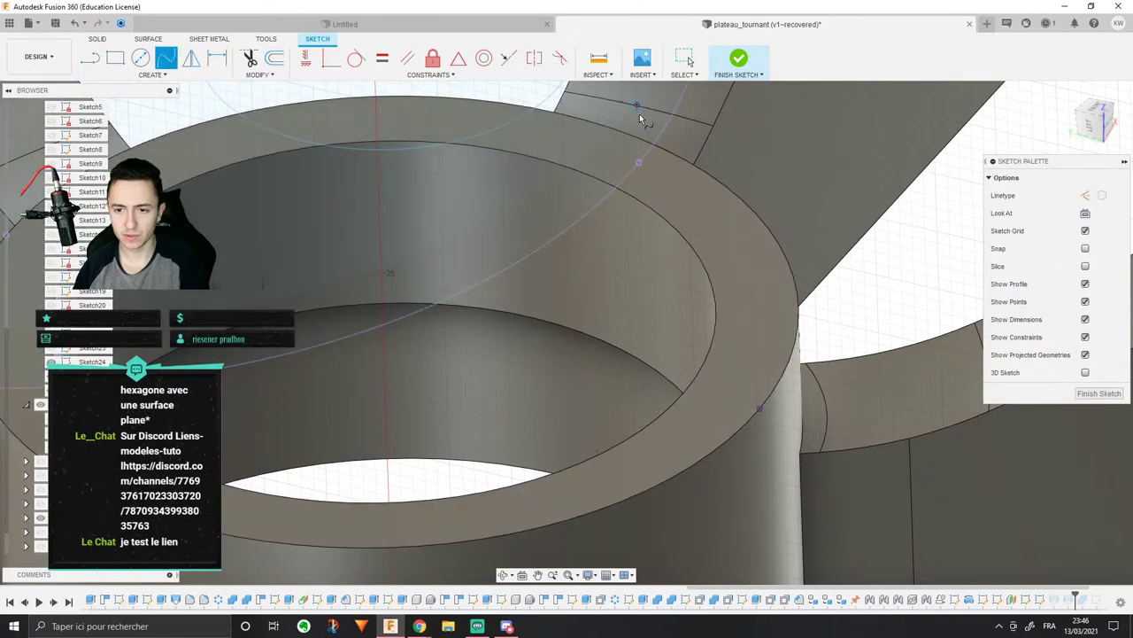
click(783, 398)
key(Escape)
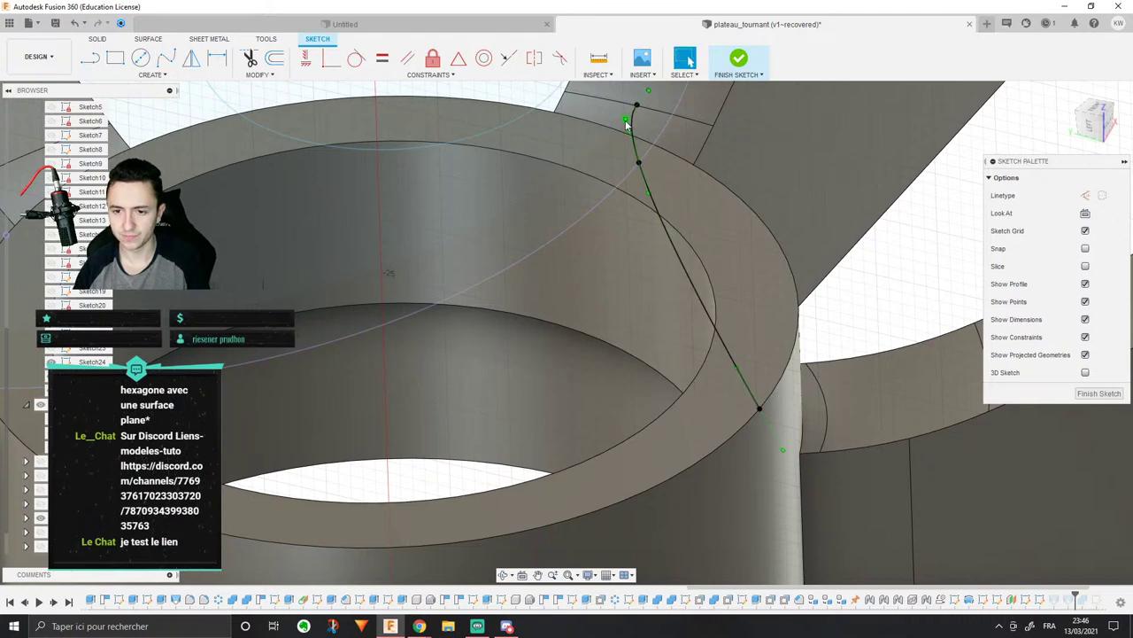
Step: Adjust the three-point spline's tangent handles so its upper part runs nearly straight between the two upper points, then finish the sketch
click(631, 137)
scroll(638, 145, up, 3)
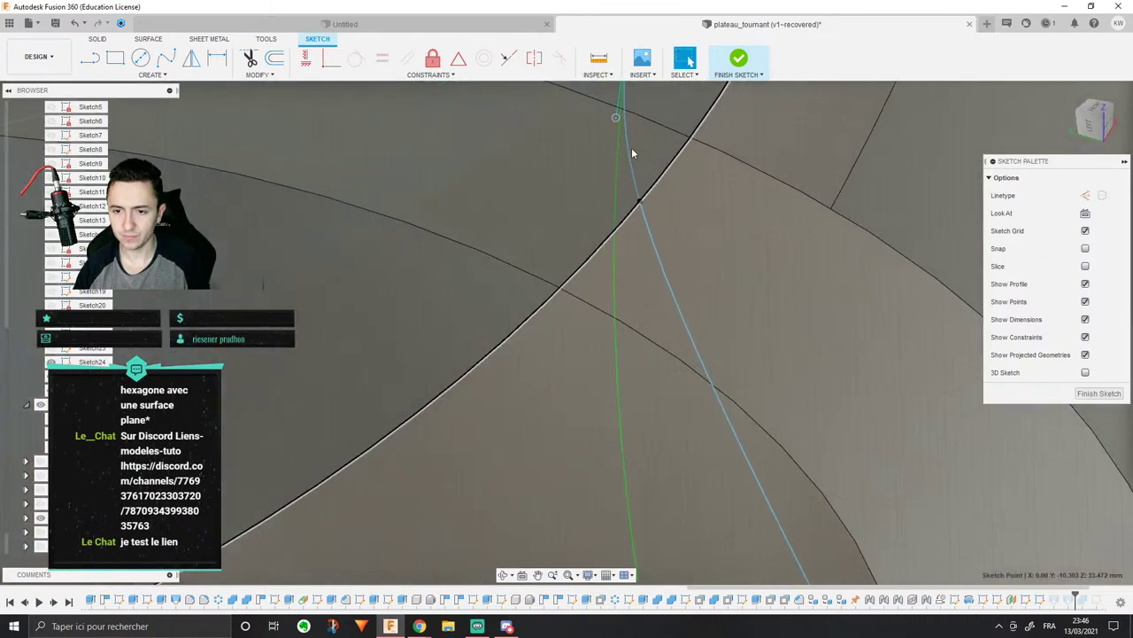
click(639, 186)
drag(620, 127, 629, 145)
scroll(631, 190, down, 4)
scroll(633, 194, down, 2)
mouse_move(633, 194)
shift+middle_down()
mouse_move(671, 109)
mouse_move(708, 126)
mouse_move(682, 163)
shift+middle_up()
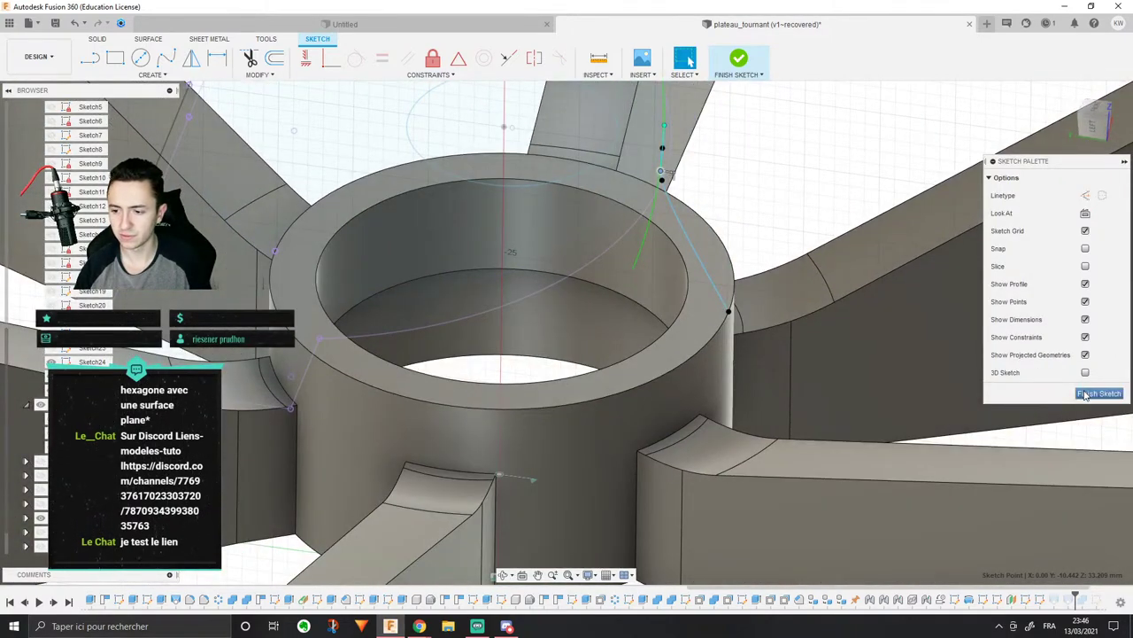
click(1085, 395)
scroll(706, 248, down, 2)
mouse_move(705, 248)
shift+middle_down()
mouse_move(675, 237)
mouse_move(668, 247)
mouse_move(665, 232)
shift+middle_up()
scroll(663, 226, up, 3)
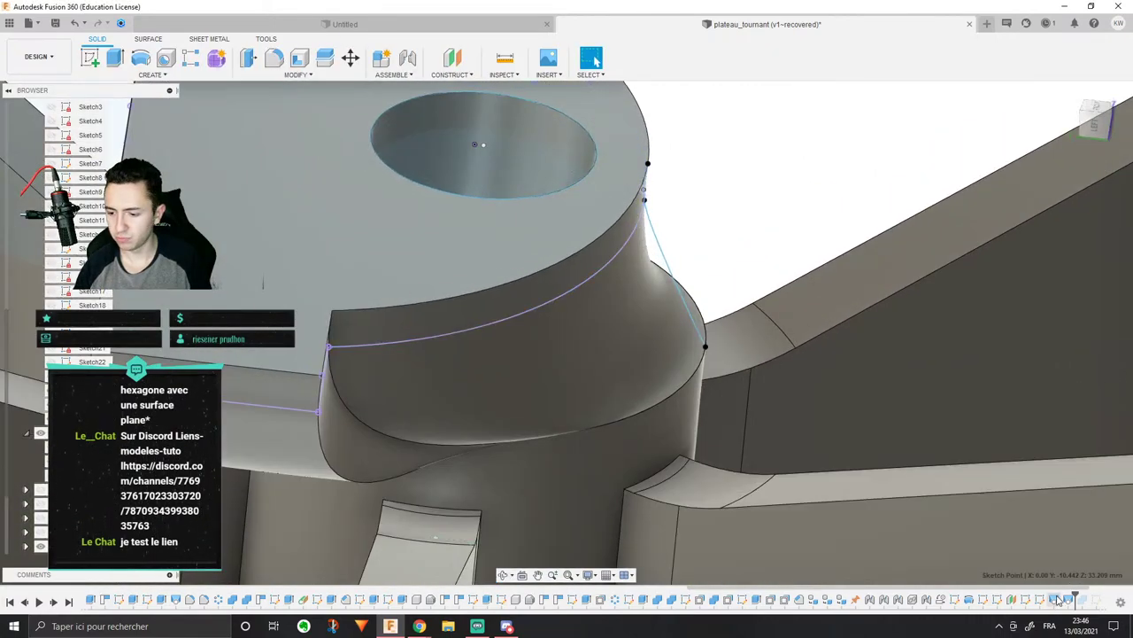
Step: Edit the first support loft and add the three-point vertical spline as its guide rail
right_click(1055, 600)
click(1062, 489)
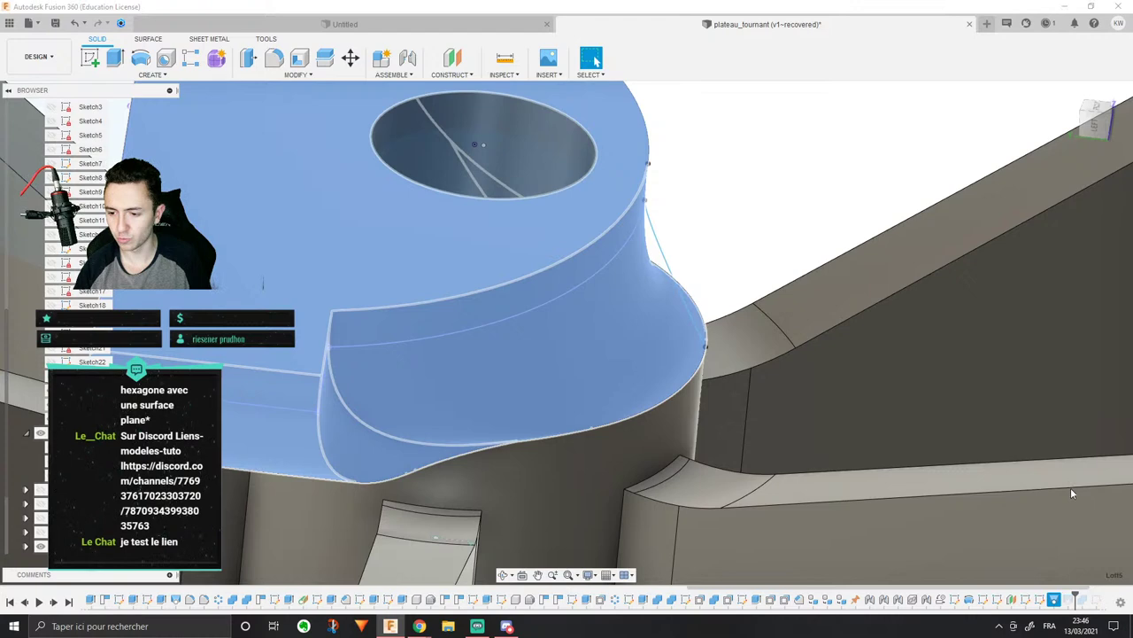
click(670, 272)
shift+middle_drag(670, 272, 930, 345)
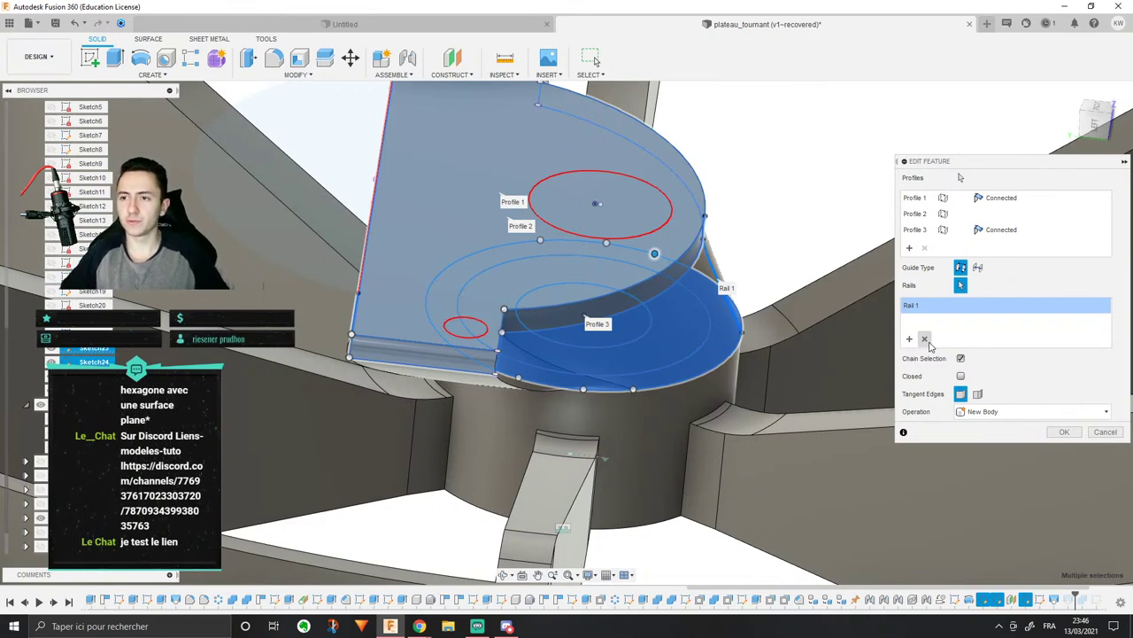
click(1076, 431)
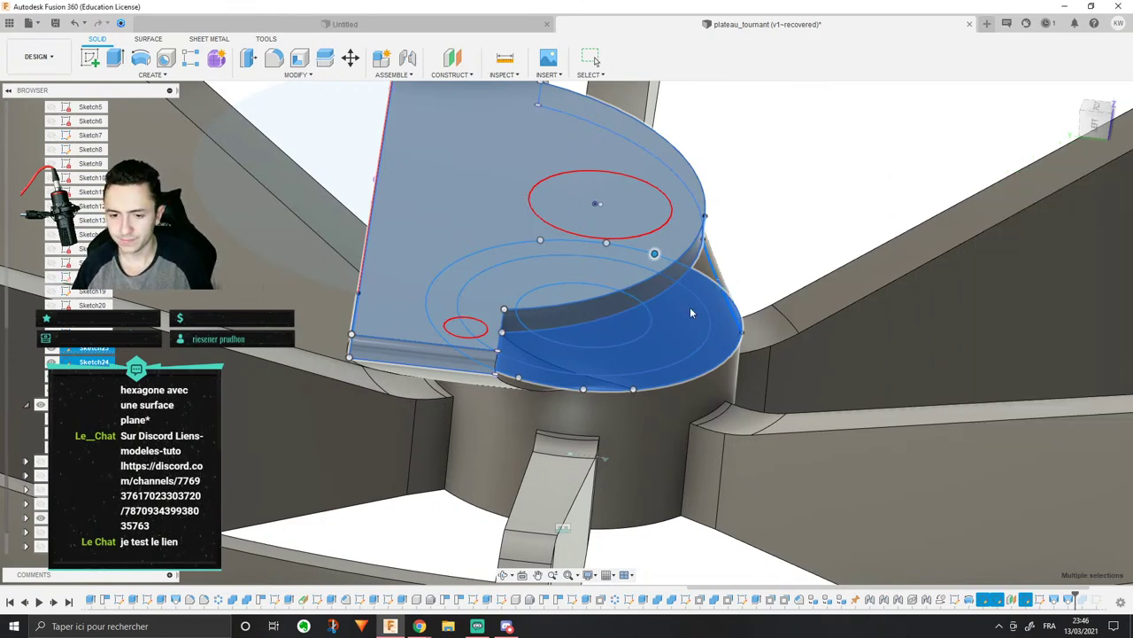
Step: Roll the history forward to the last feature and inspect the support's underside around its mounting holes
middle_drag(690, 307, 637, 392)
scroll(690, 371, down, 5)
scroll(628, 394, up, 5)
scroll(635, 392, down, 3)
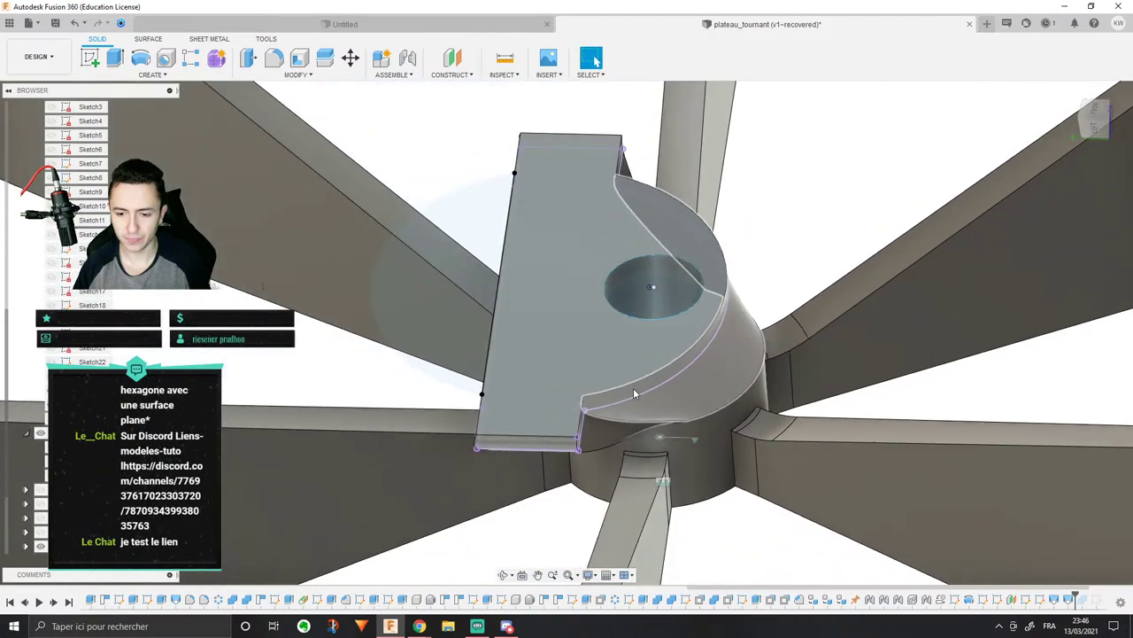
scroll(634, 391, down, 5)
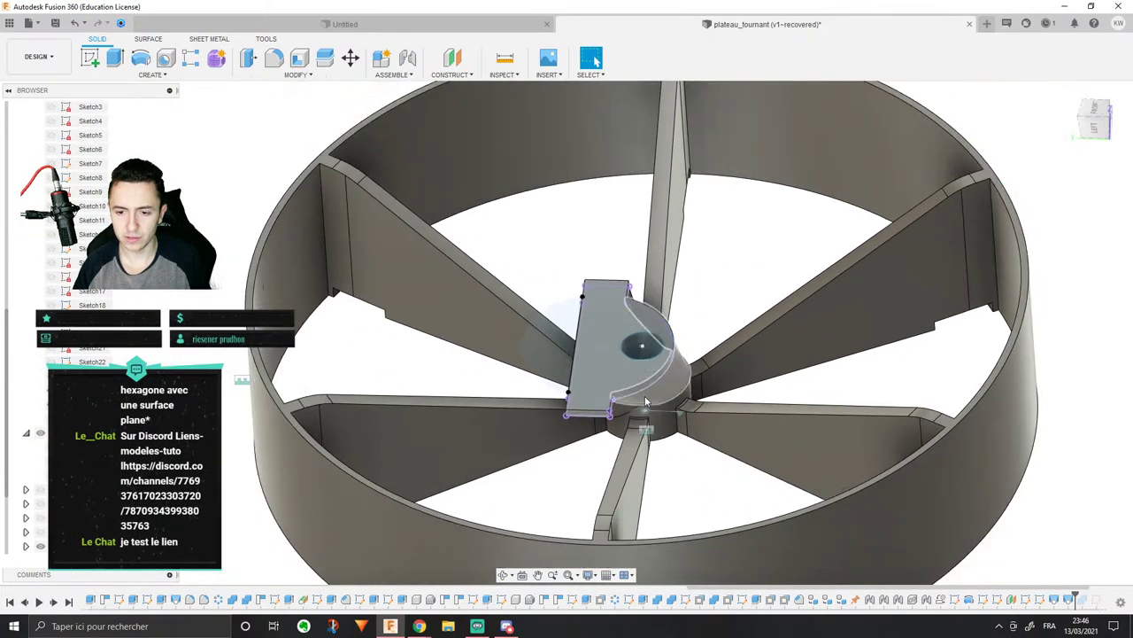
shift+middle_drag(644, 395, 561, 328)
scroll(761, 461, down, 1)
scroll(983, 539, up, 3)
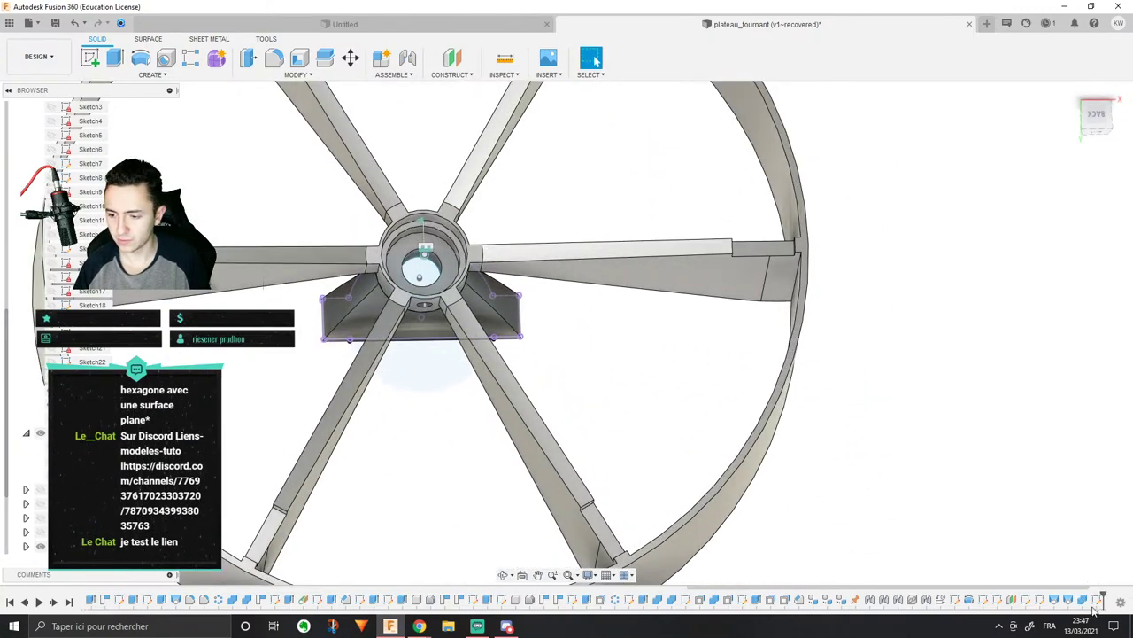
middle_drag(344, 321, 532, 418)
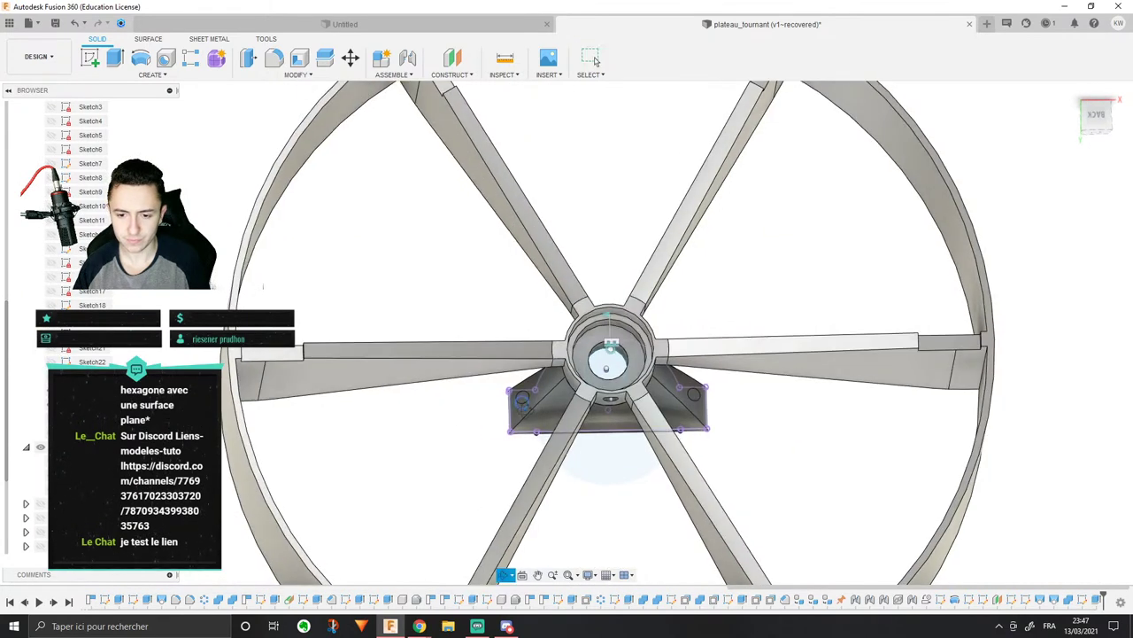
scroll(523, 416, up, 3)
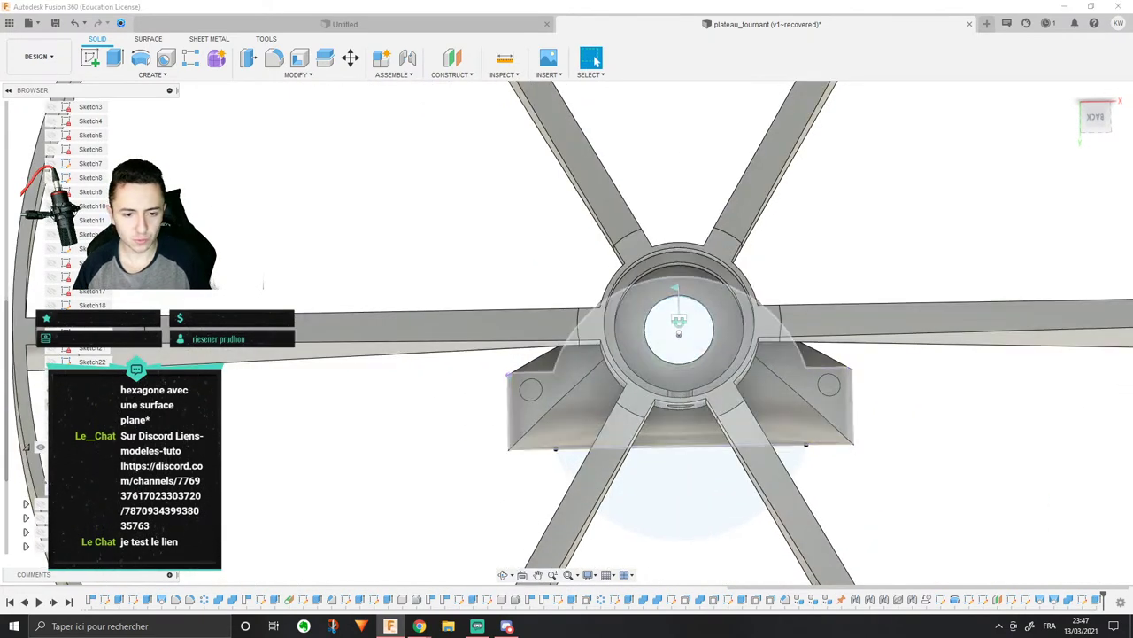
shift+middle_drag(423, 398, 423, 425)
click(545, 379)
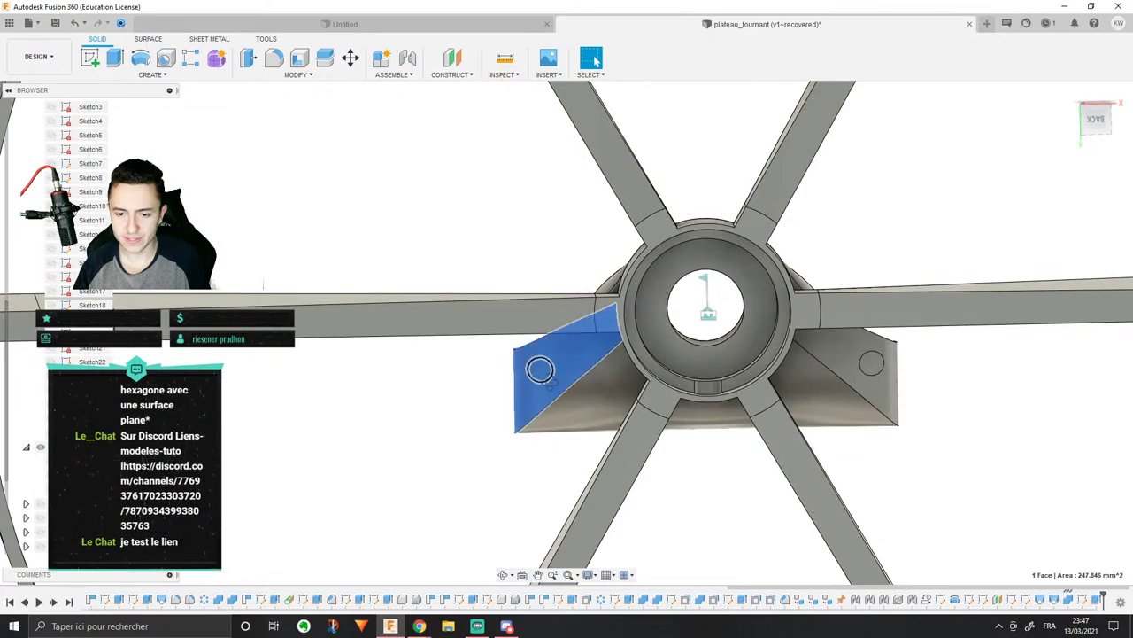
shift+middle_drag(545, 379, 699, 384)
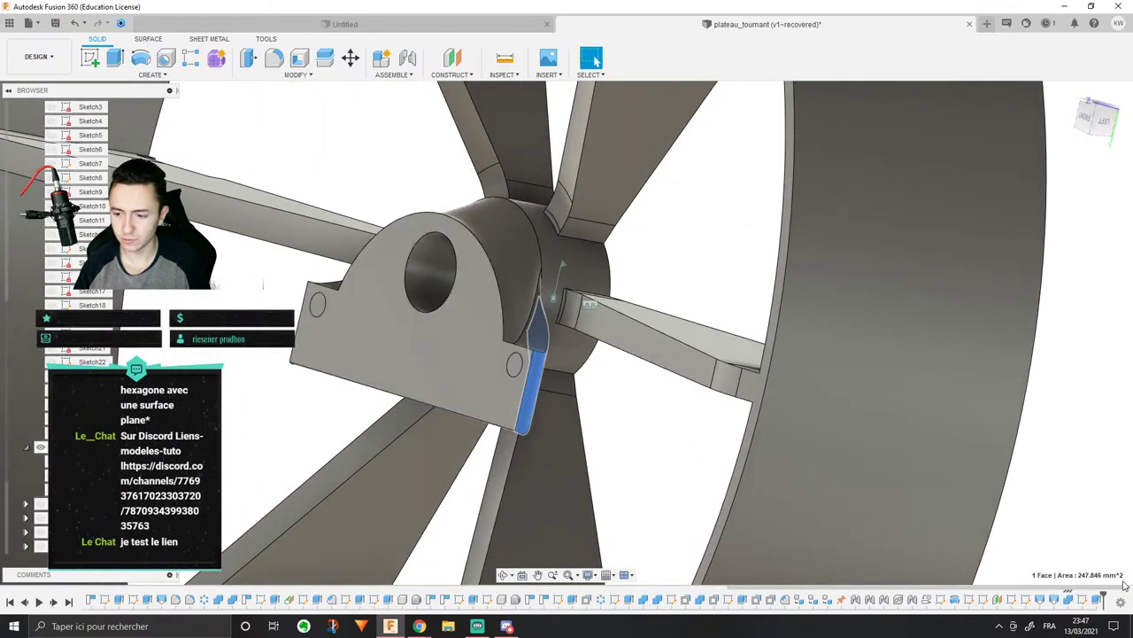
Step: Edit the cut of the two mounting holes and set its direction to Symmetric
click(1098, 601)
right_click(1098, 601)
click(1049, 478)
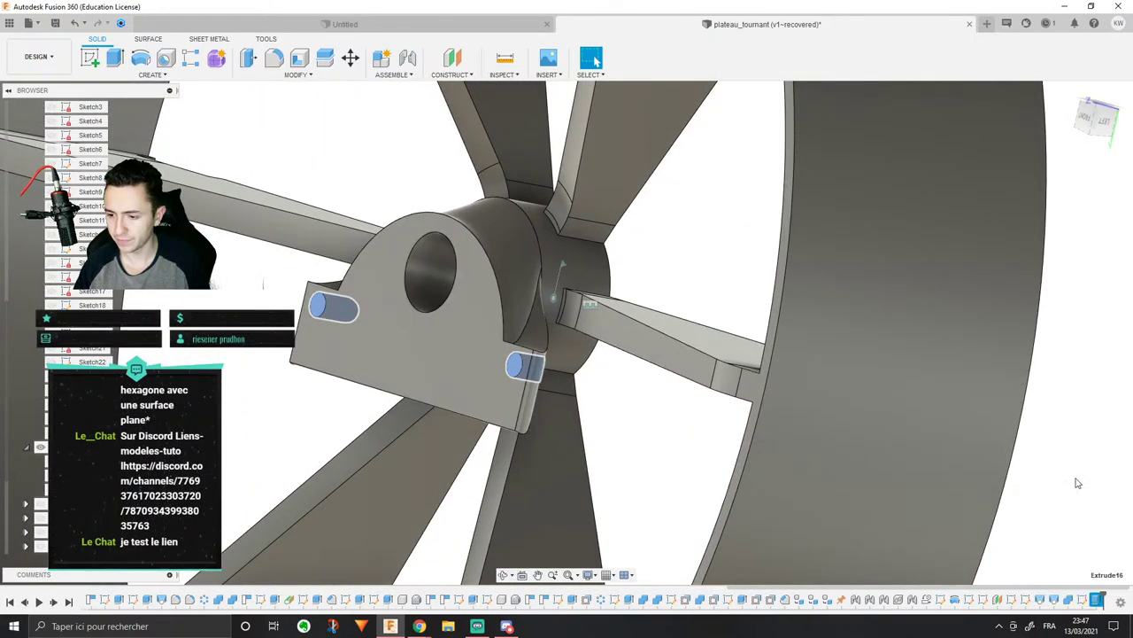
shift+middle_drag(680, 310, 915, 213)
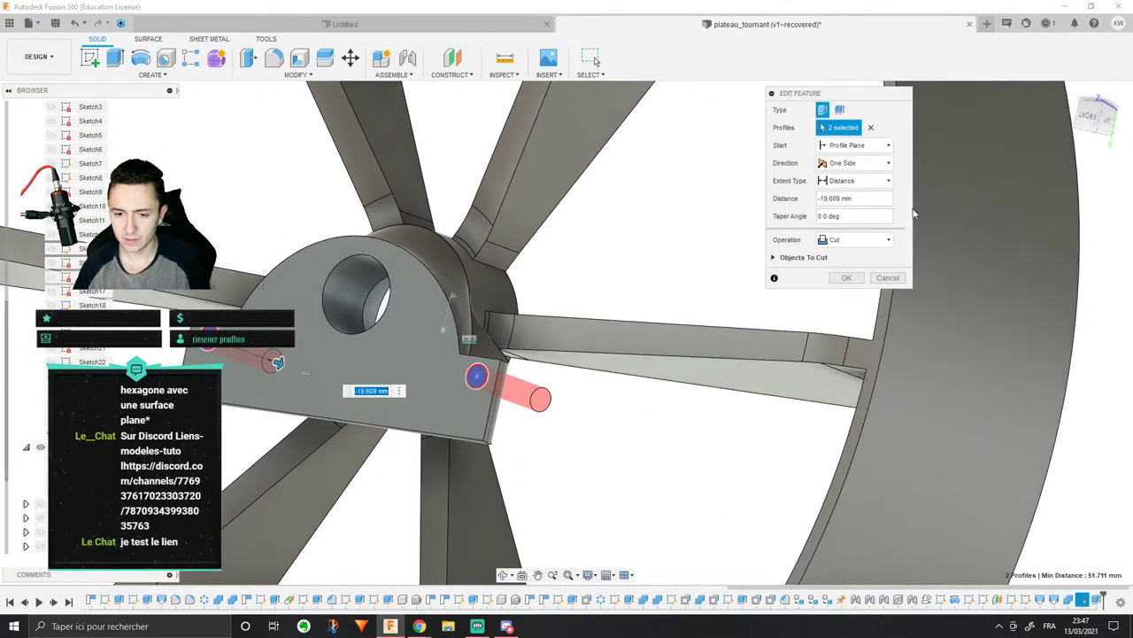
click(841, 164)
click(846, 205)
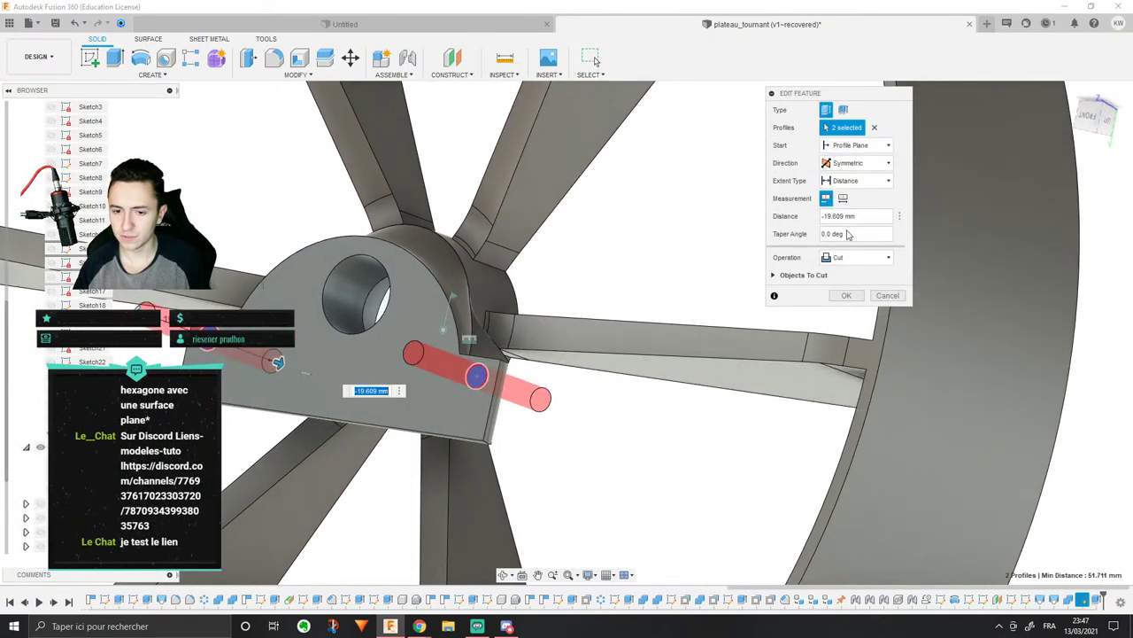
click(853, 293)
mouse_move(600, 354)
shift+middle_down()
mouse_move(632, 334)
mouse_move(616, 296)
mouse_move(611, 341)
shift+middle_up()
scroll(88, 443, down, 1)
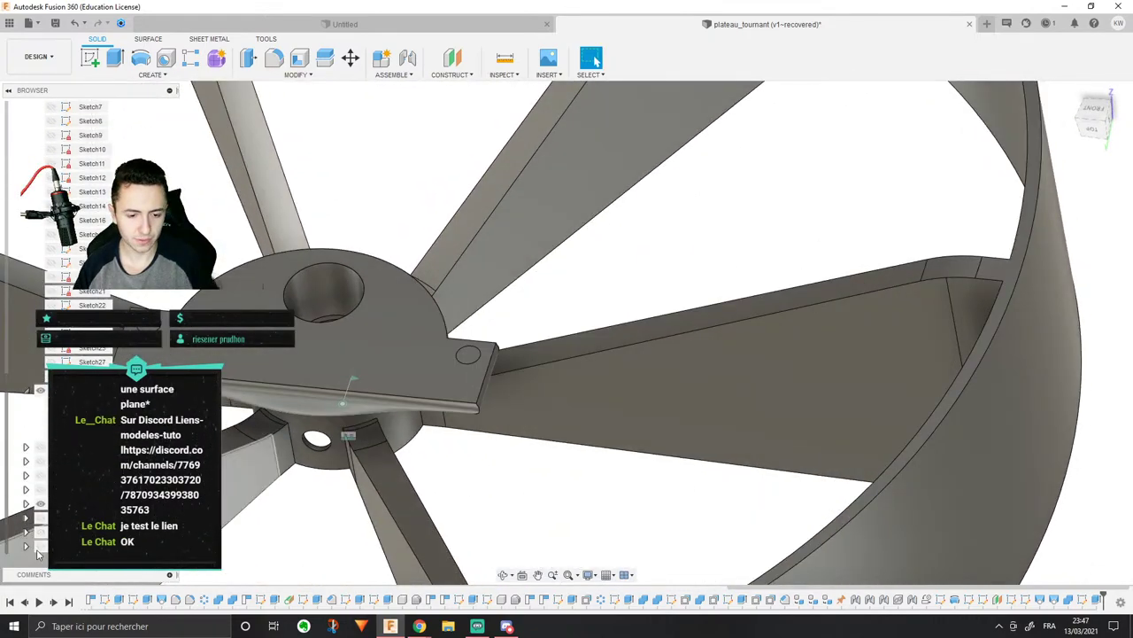
Step: Toggle the visibility of the frame component and Body15 to check which body carries the mounting holes
click(40, 503)
click(40, 504)
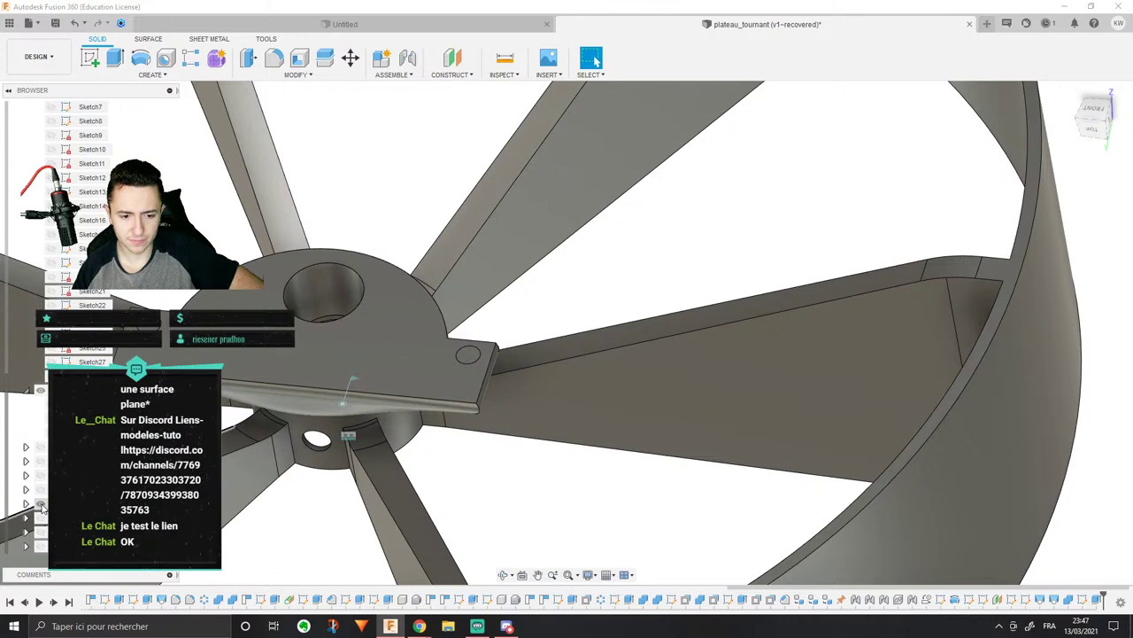
click(40, 504)
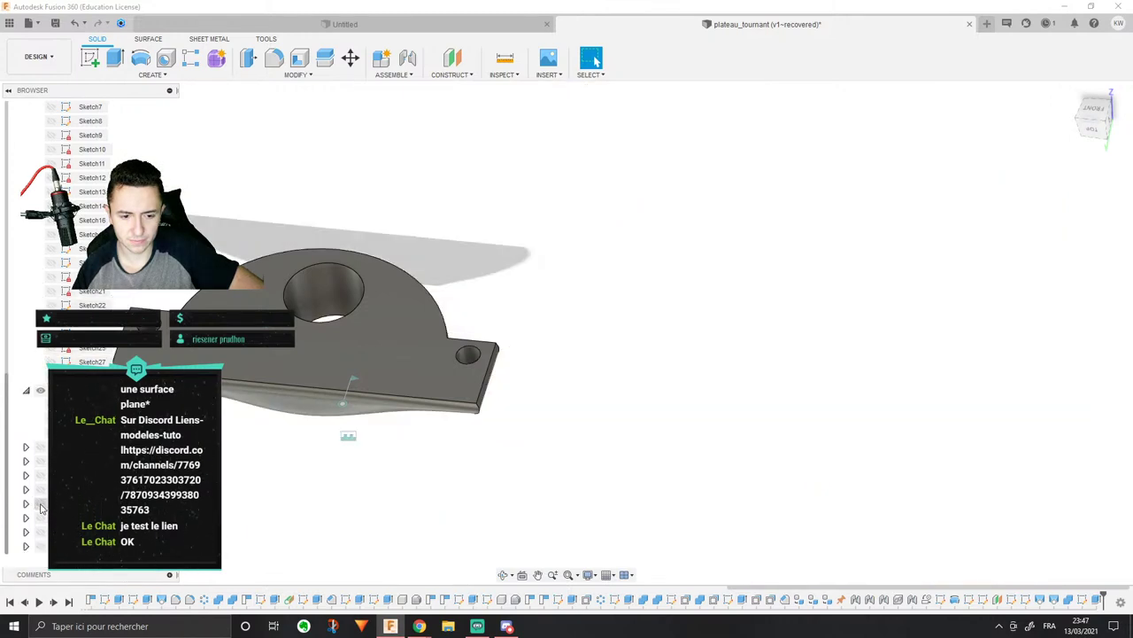
click(40, 504)
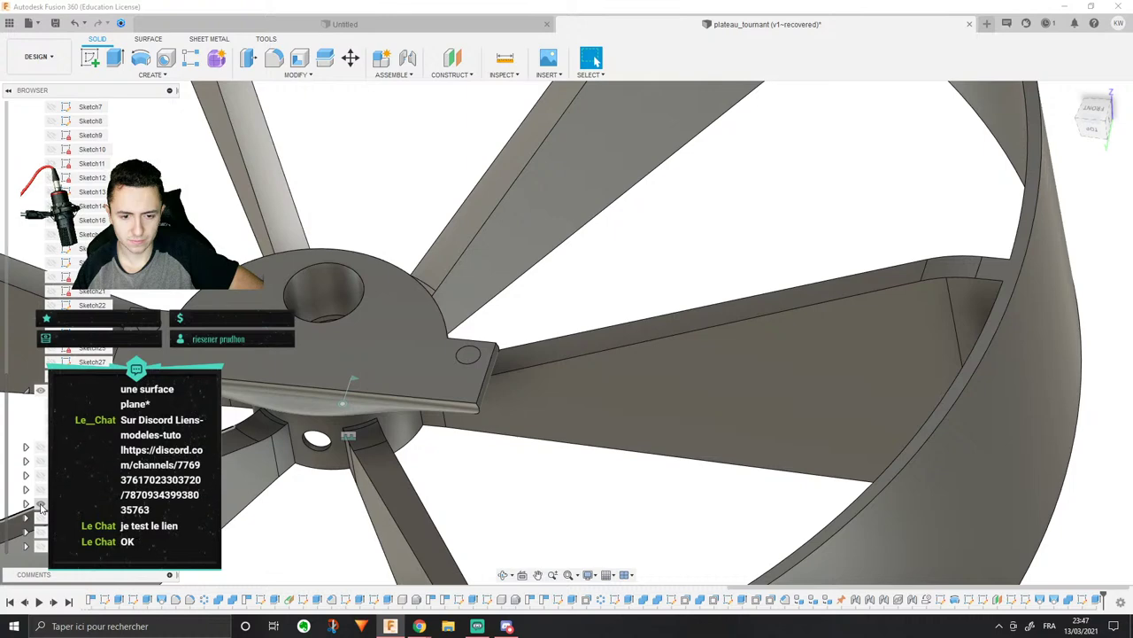
scroll(89, 265, up, 10)
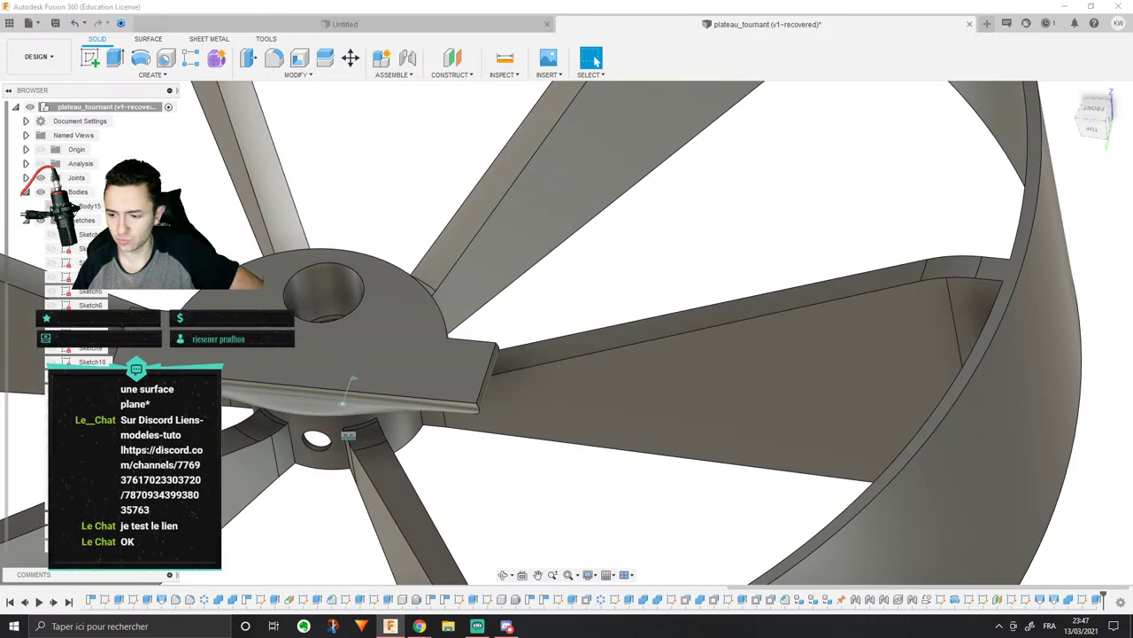
scroll(89, 266, down, 5)
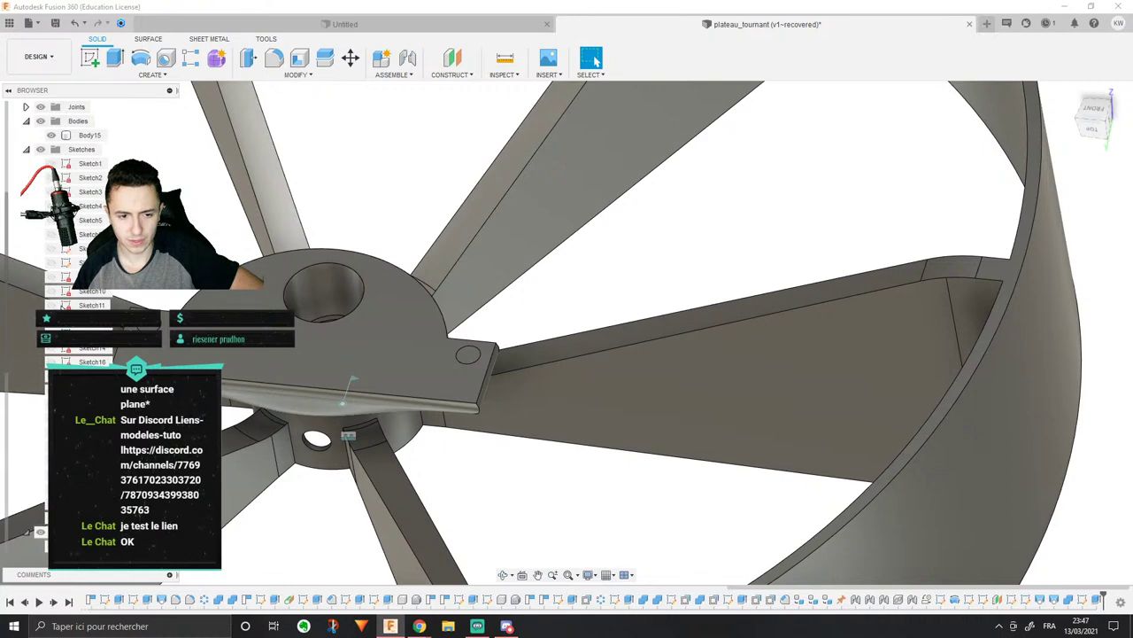
scroll(89, 265, up, 5)
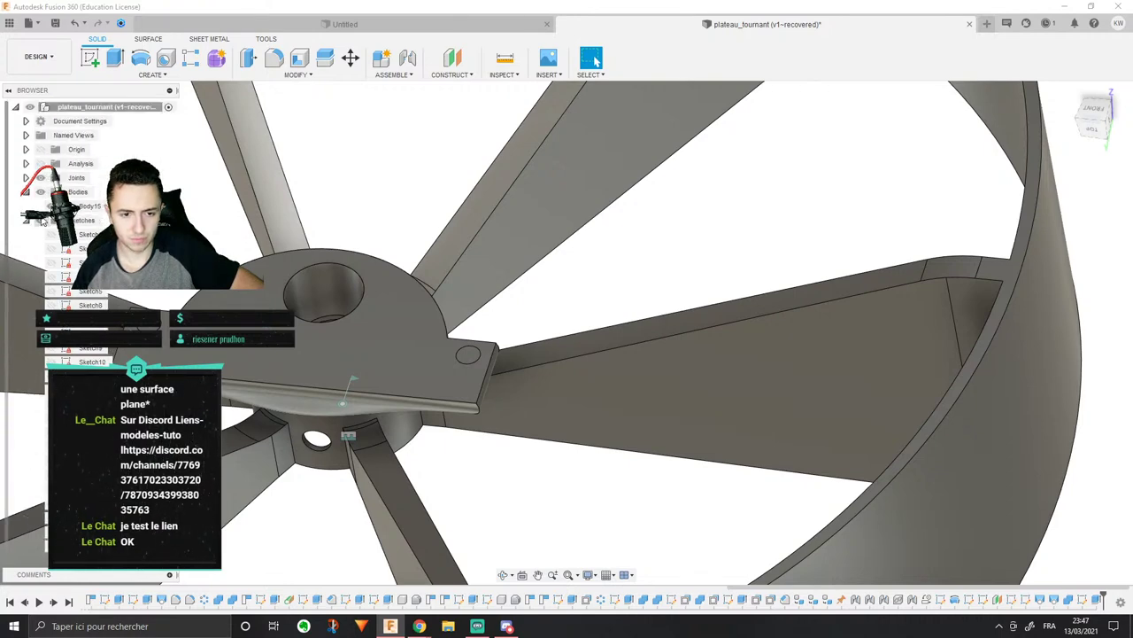
Step: Reopen the mounting-hole cut to review its profiles, direction and distance
right_click(1096, 600)
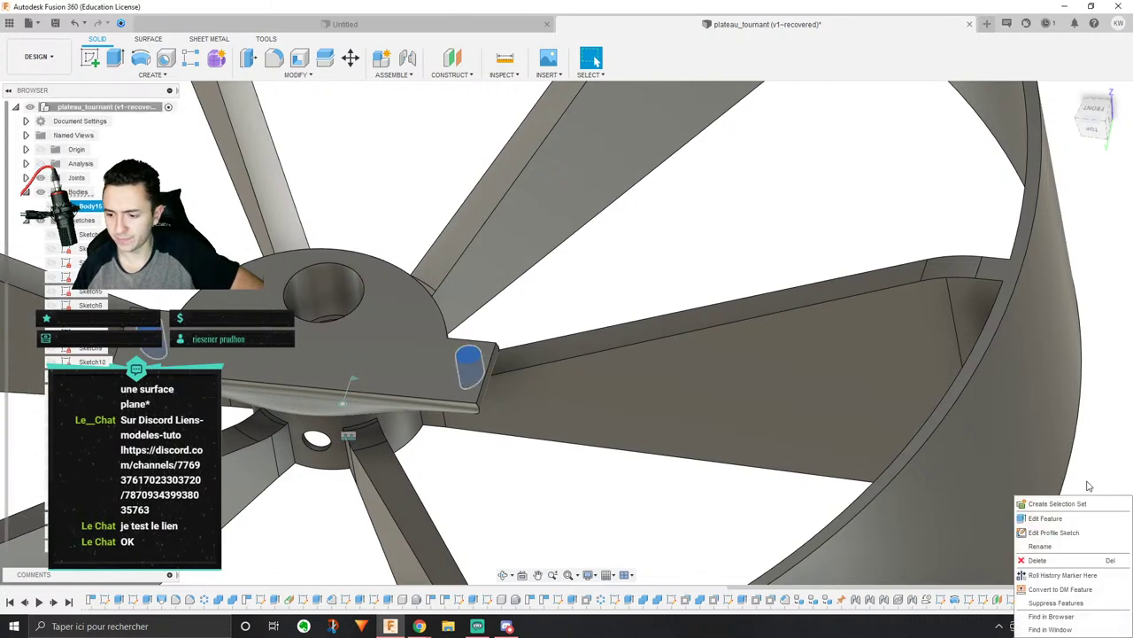
click(1054, 518)
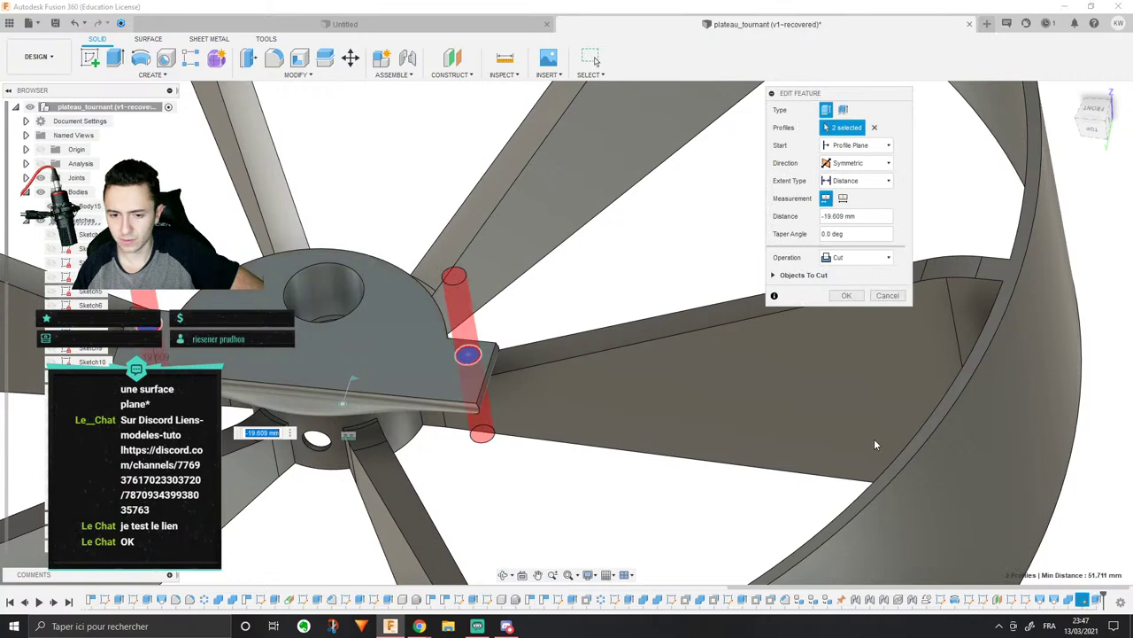
click(847, 295)
Step: Examine the frame's support plate and hub from both sides to see where the mounting holes are missing
shift+middle_drag(726, 274, 737, 331)
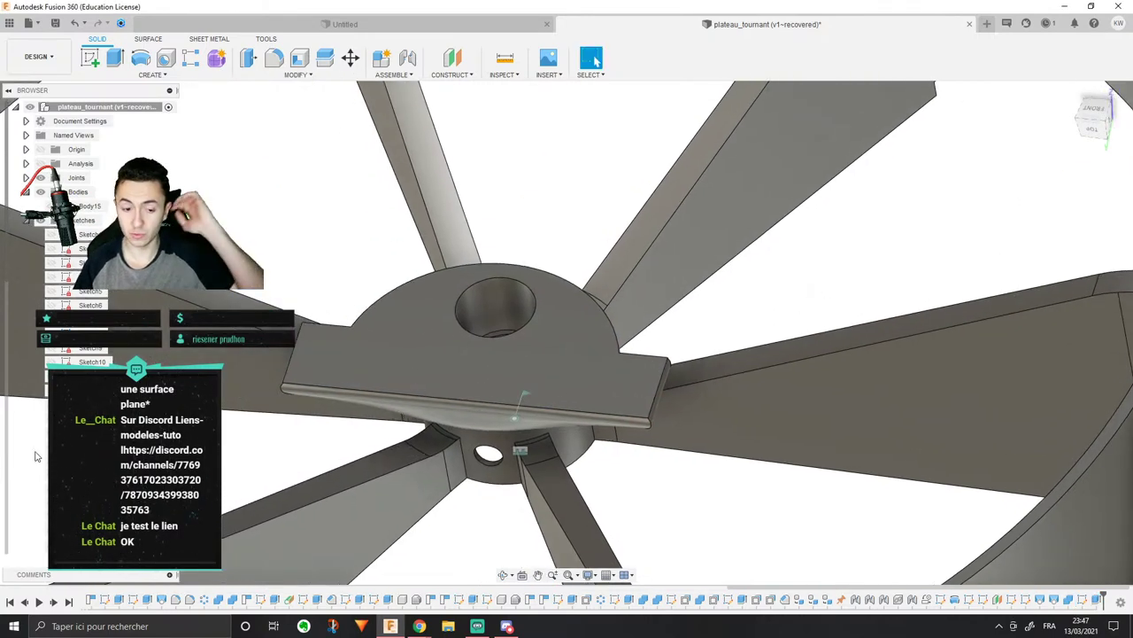
scroll(35, 456, down, 5)
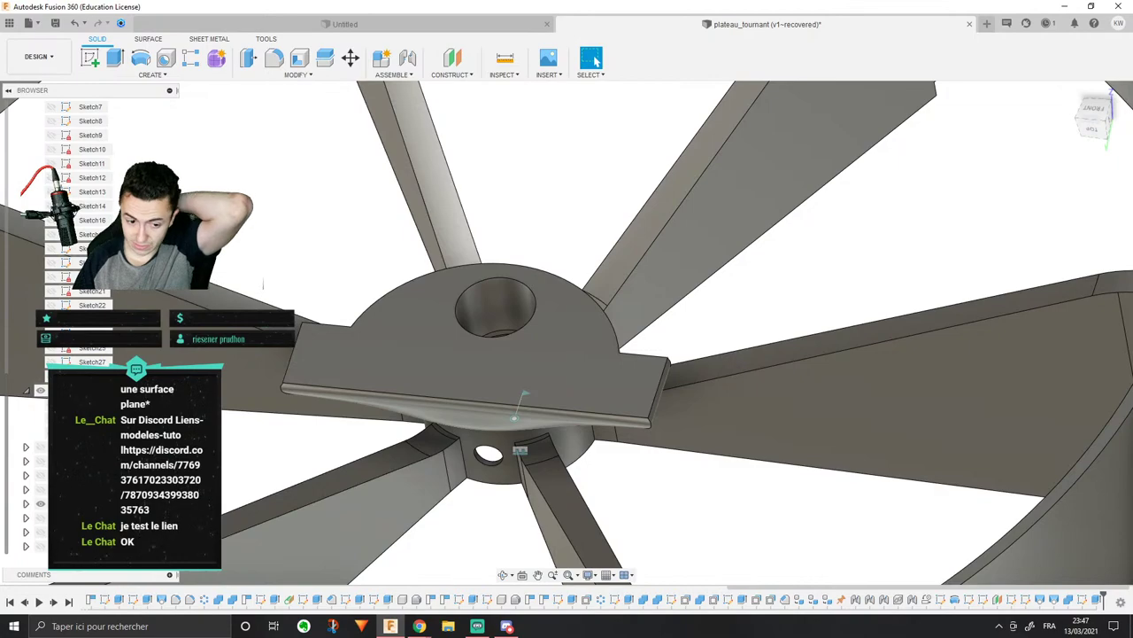
scroll(505, 340, down, 2)
scroll(505, 340, up, 2)
scroll(505, 339, down, 6)
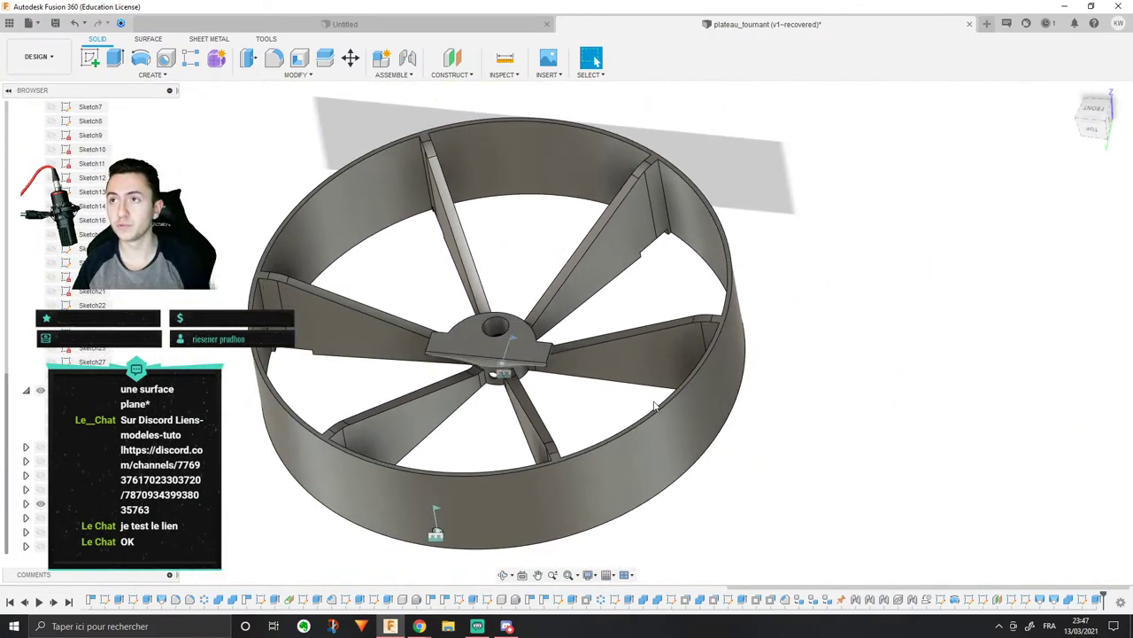
shift+middle_drag(652, 403, 805, 295)
scroll(478, 349, up, 5)
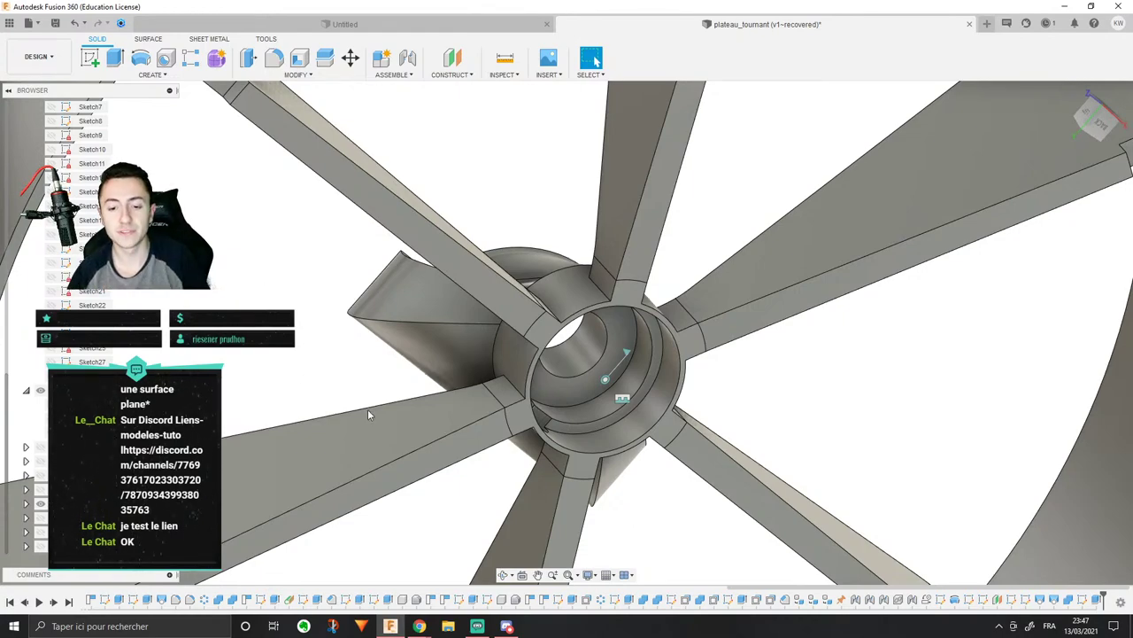
shift+middle_drag(369, 414, 479, 376)
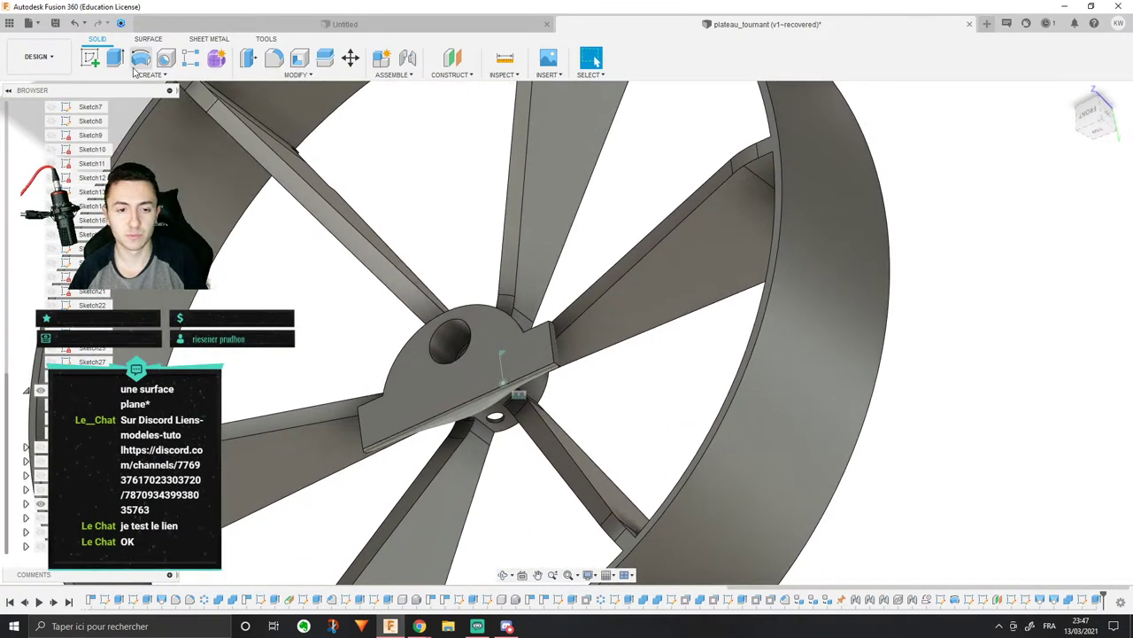
Step: Extrude the two mounting-hole circles as a cut through the ends of the frame's support plate
key(e)
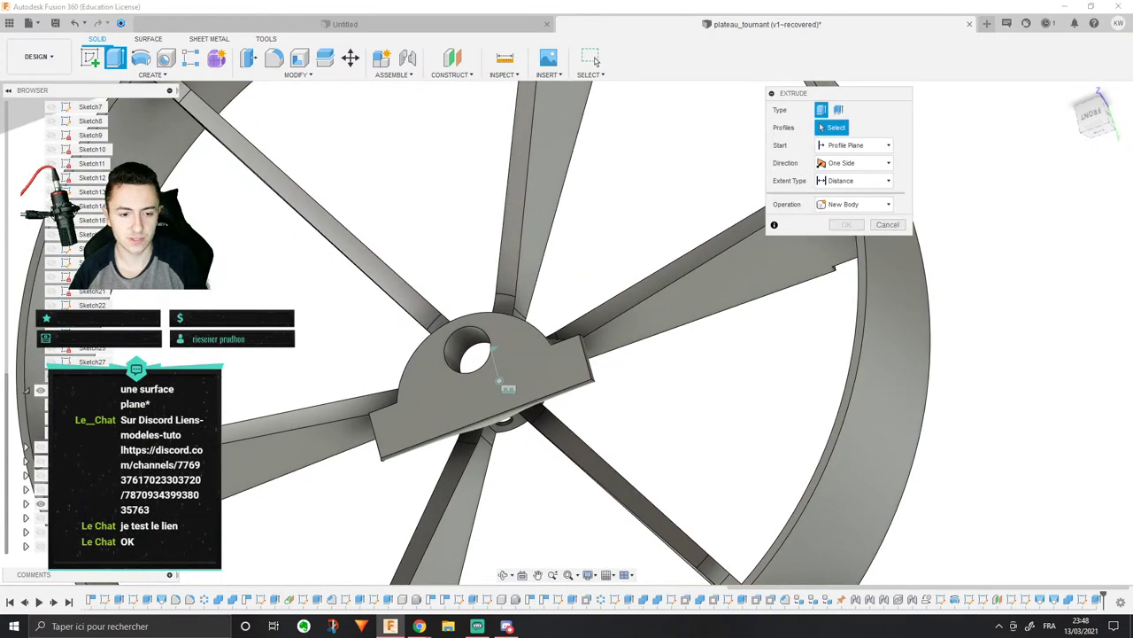
click(569, 351)
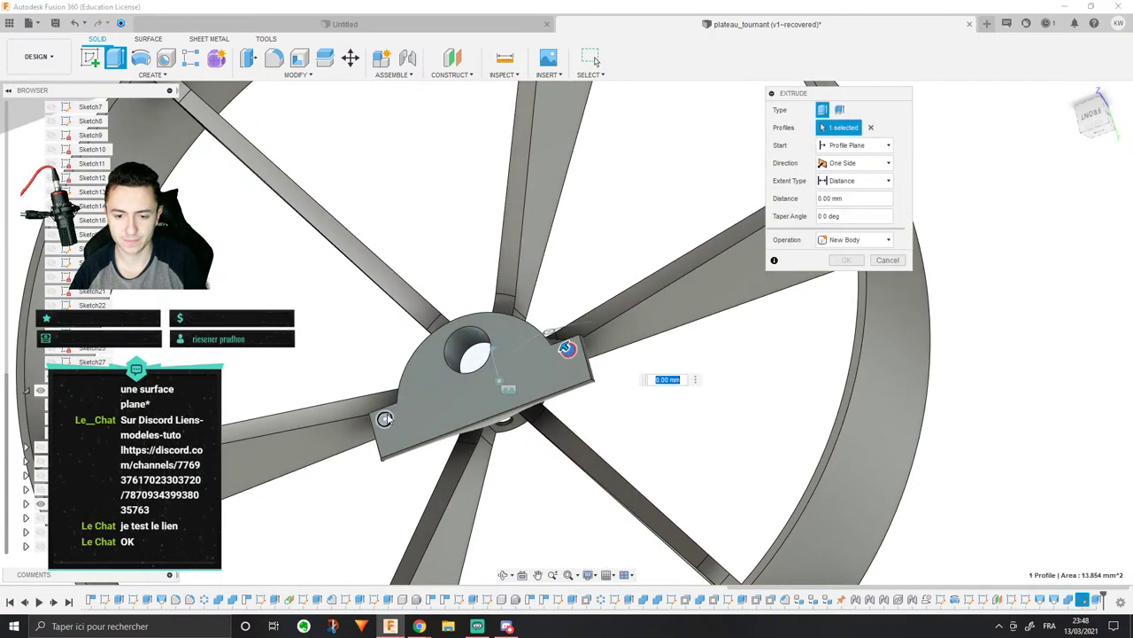
click(386, 418)
shift+middle_drag(435, 405, 430, 305)
drag(381, 408, 396, 500)
click(847, 280)
Step: Examine the two newly cut mounting holes from the plate's face and from the lofted underside
scroll(564, 341, up, 4)
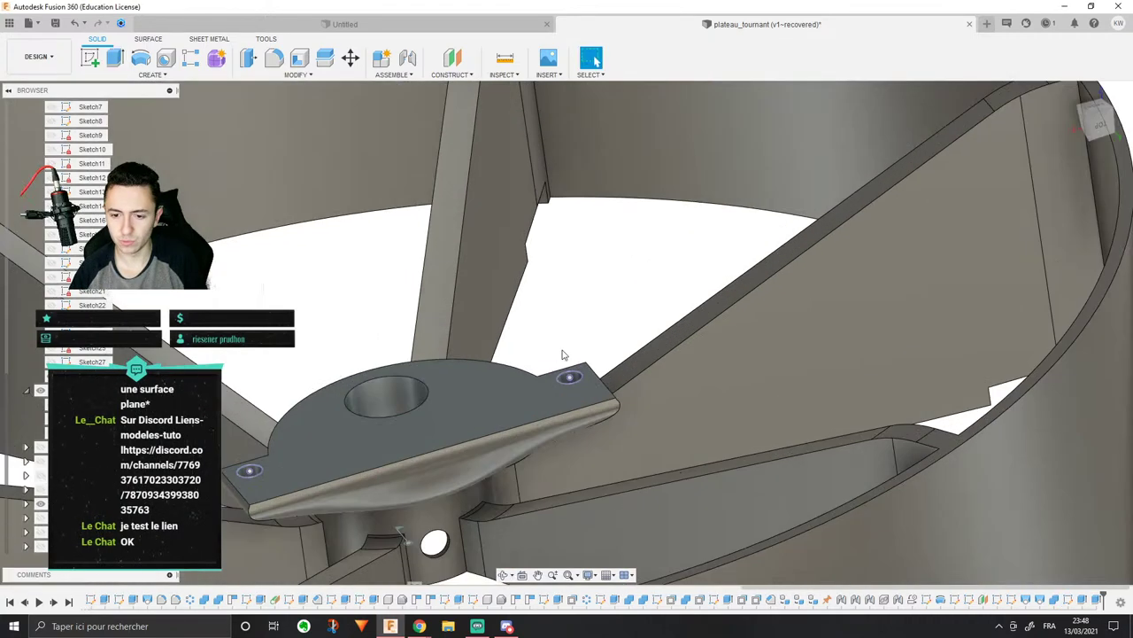
shift+middle_drag(567, 371, 574, 265)
scroll(574, 275, down, 4)
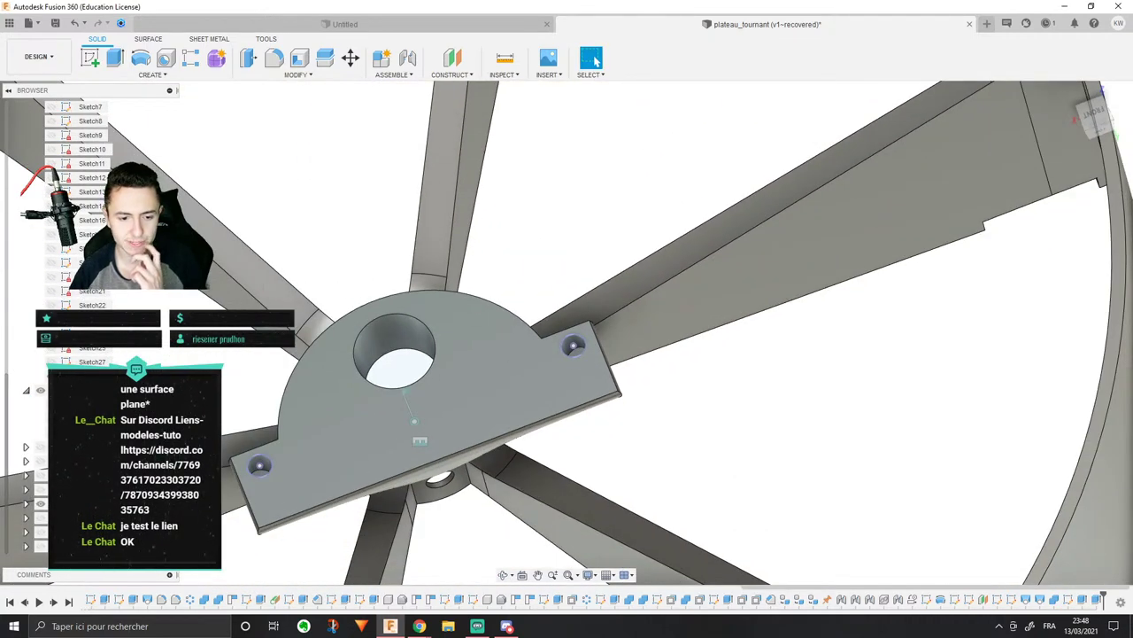
scroll(89, 221, up, 5)
scroll(89, 222, down, 4)
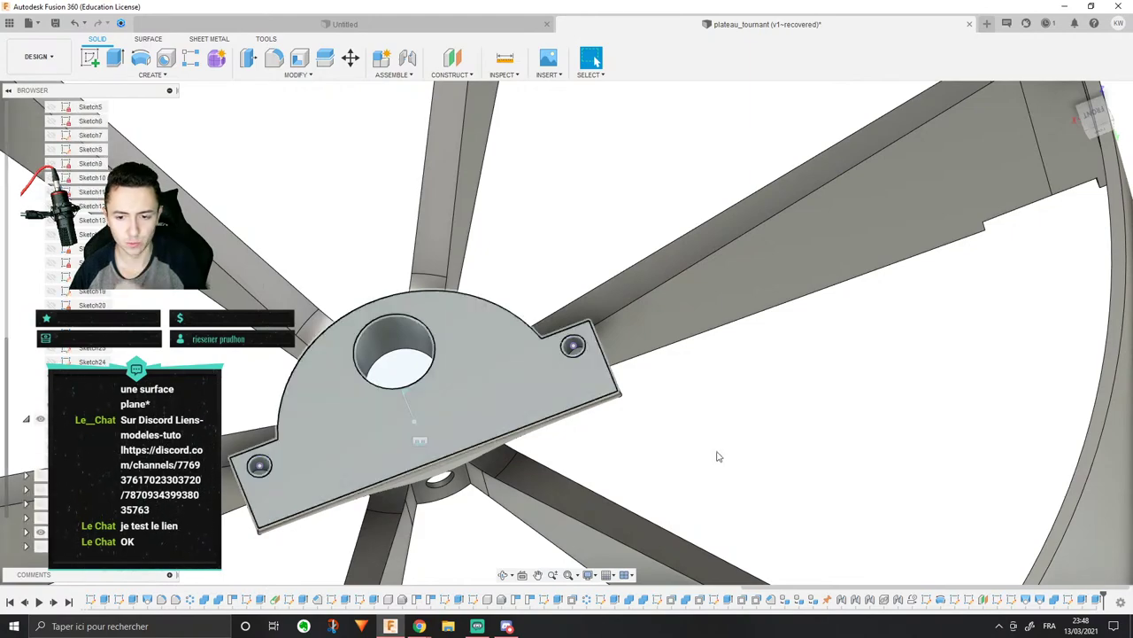
shift+middle_drag(716, 451, 545, 440)
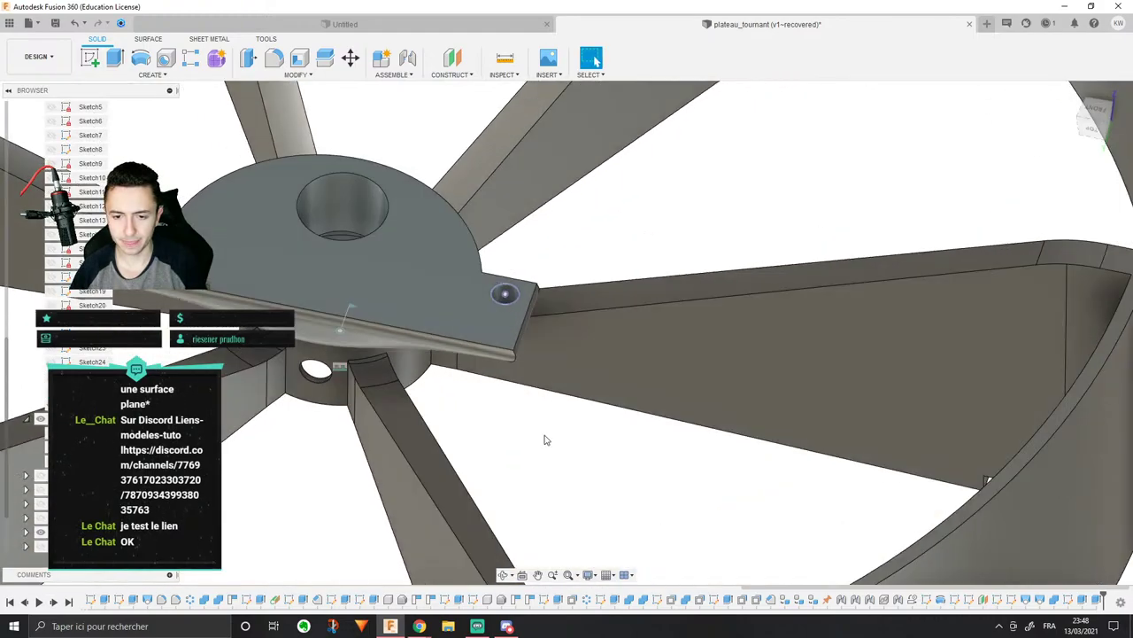
shift+middle_drag(652, 429, 676, 363)
scroll(725, 366, up, 4)
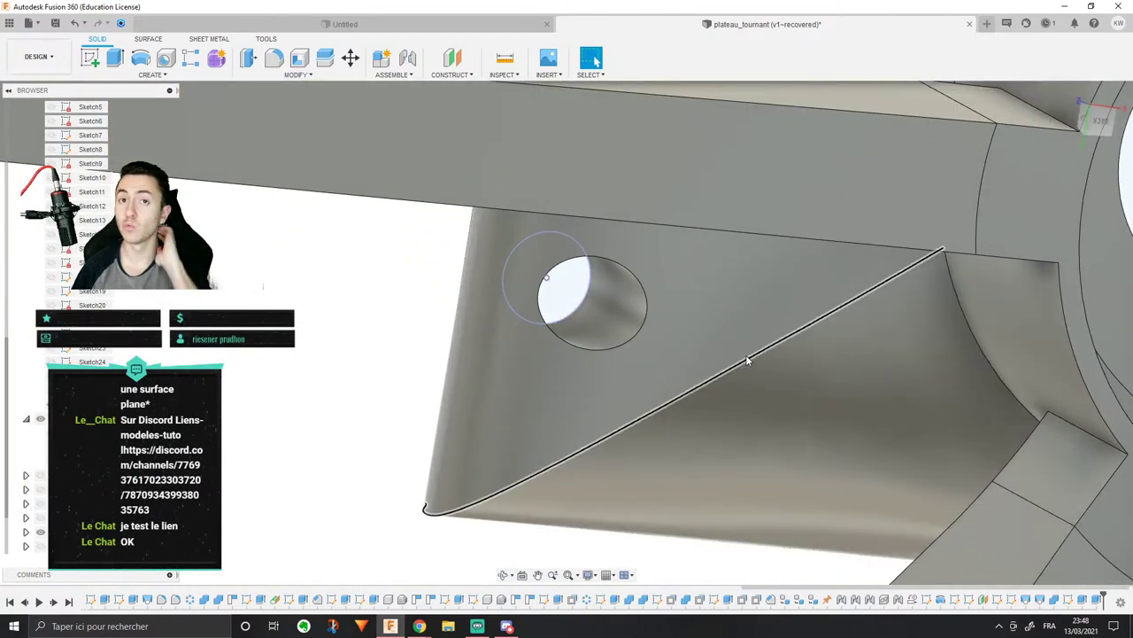
scroll(744, 354, down, 8)
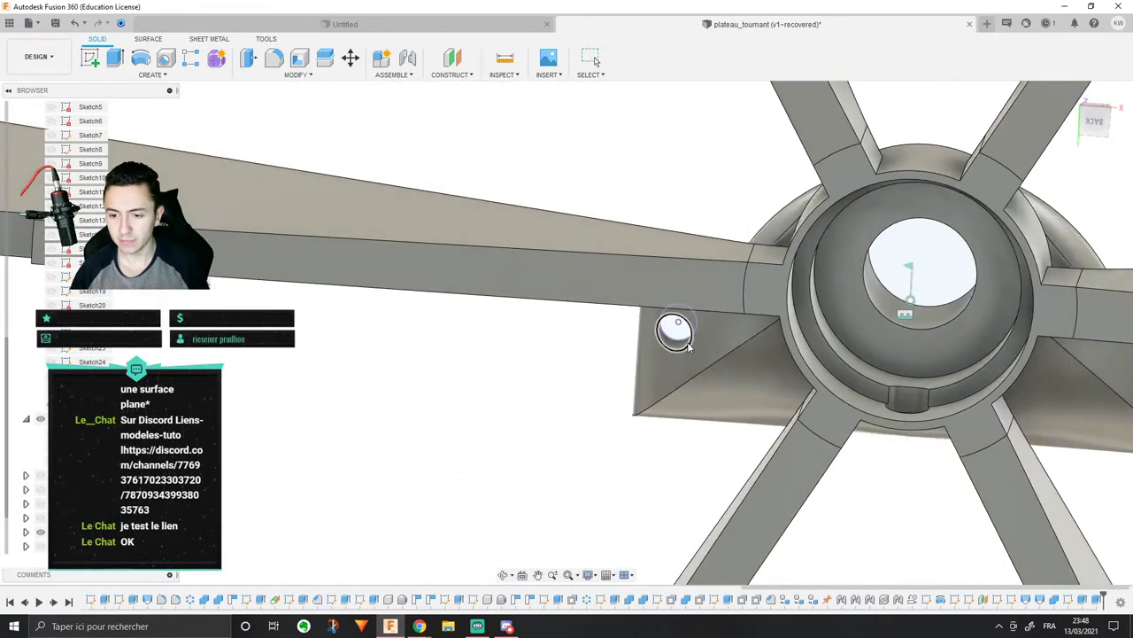
Step: Sketch on the hub's ring face a circumscribed hexagon with a radius of about 2.8 mm, centred on one mounting hole
scroll(777, 382, up, 5)
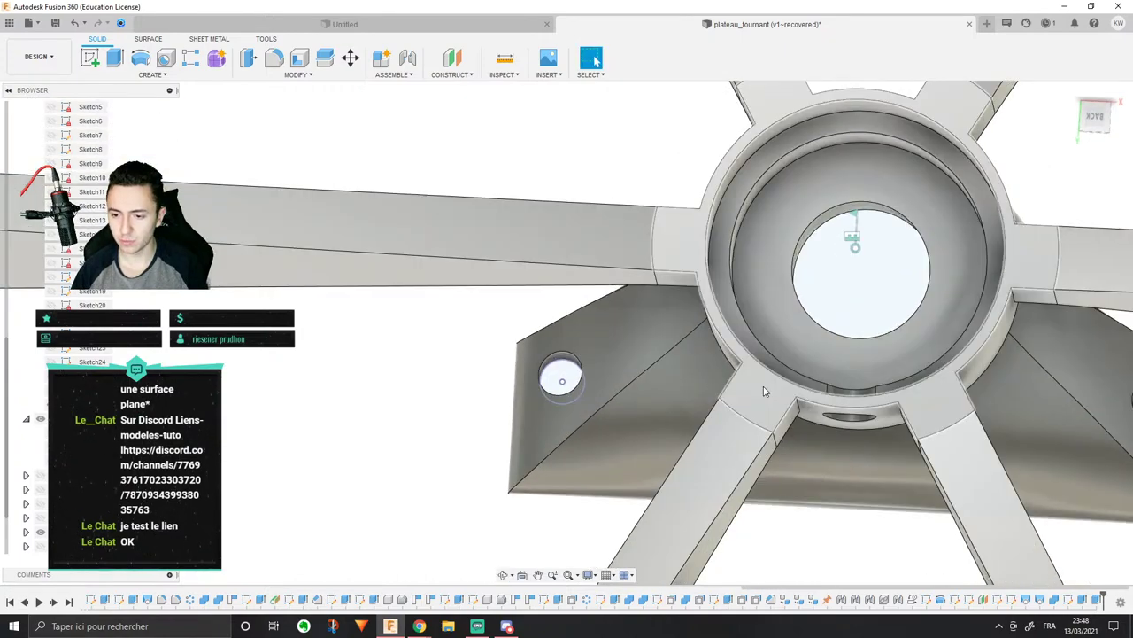
right_click(765, 391)
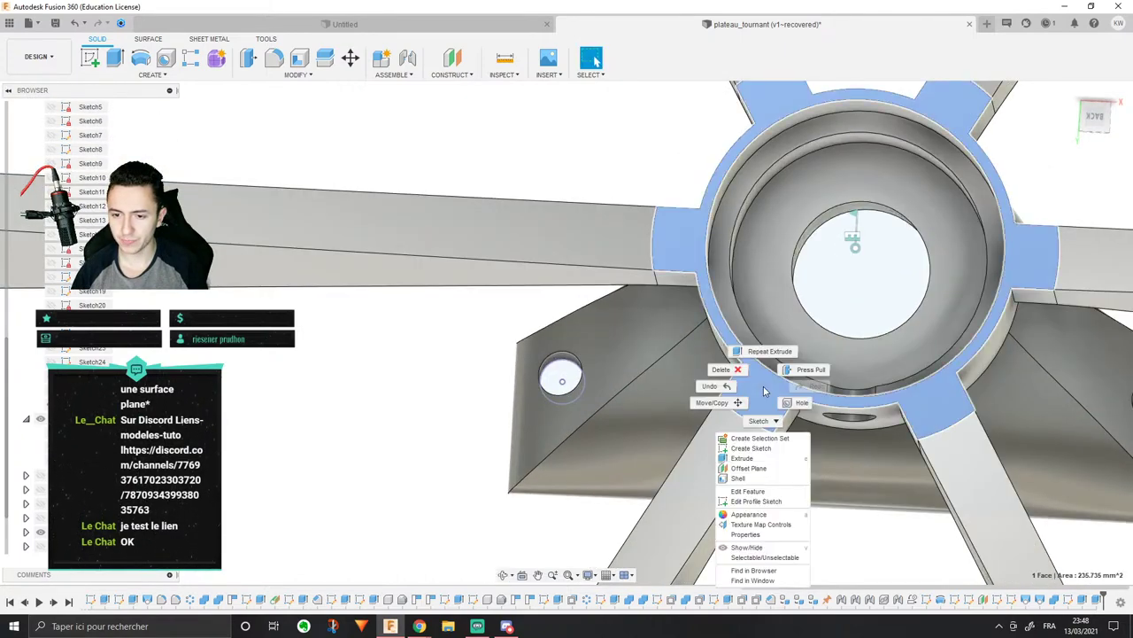
click(748, 448)
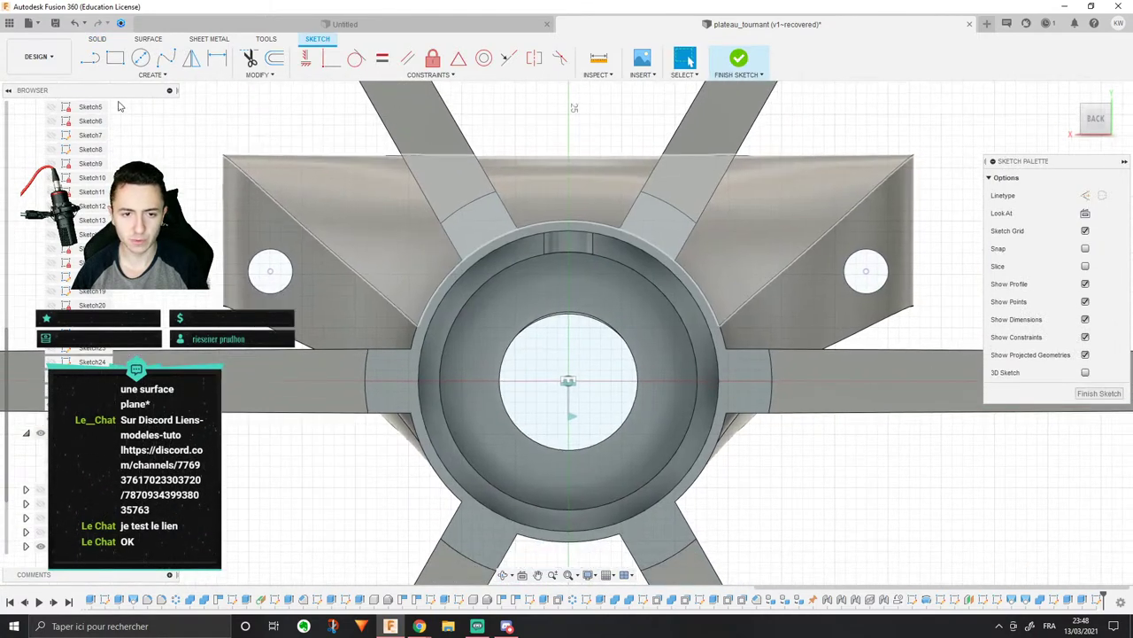
click(153, 74)
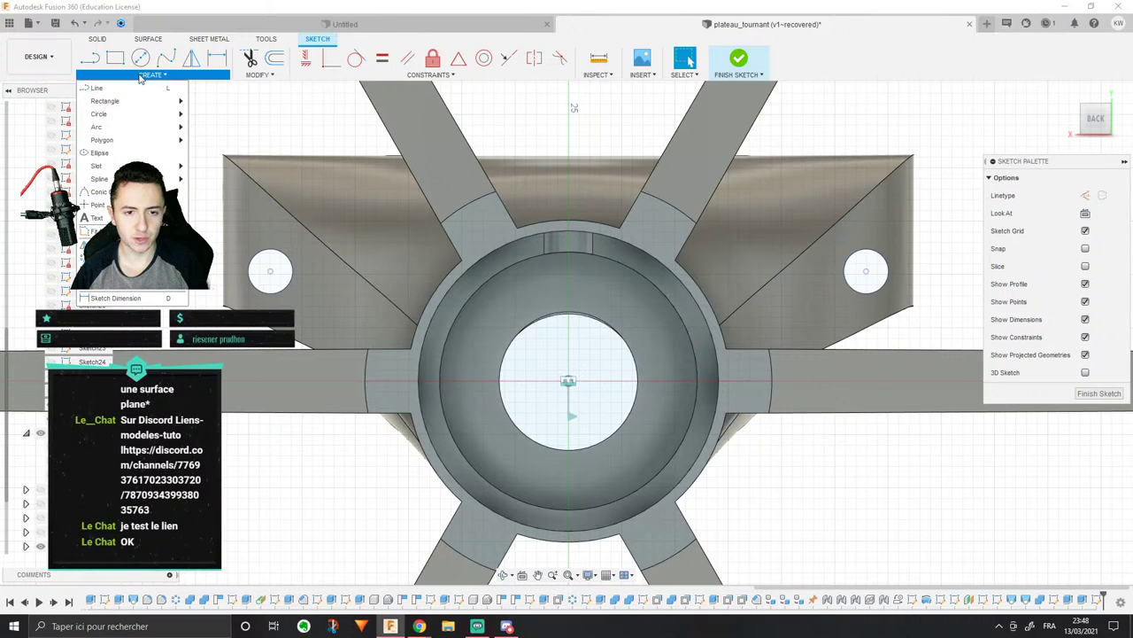
mouse_move(140, 139)
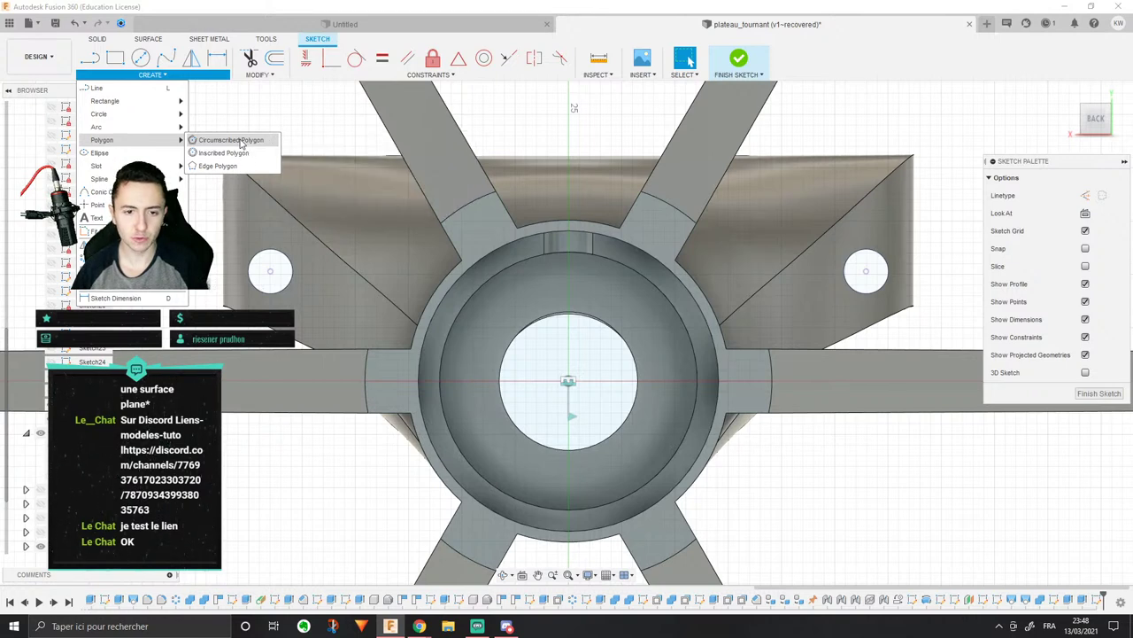
click(232, 140)
scroll(226, 265, up, 3)
click(307, 275)
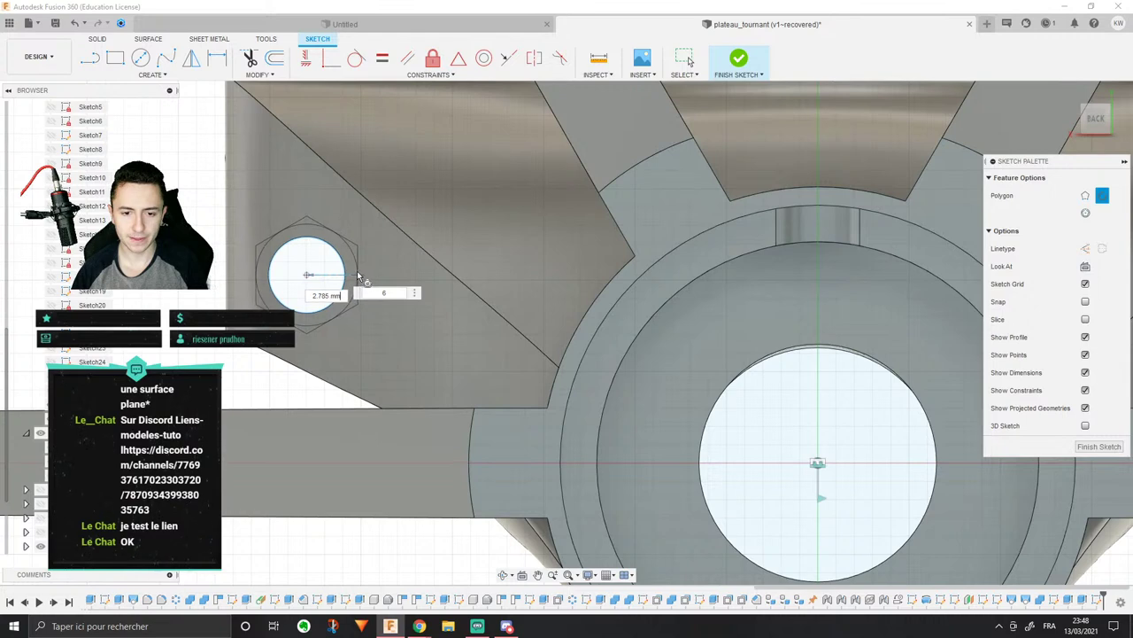
click(359, 273)
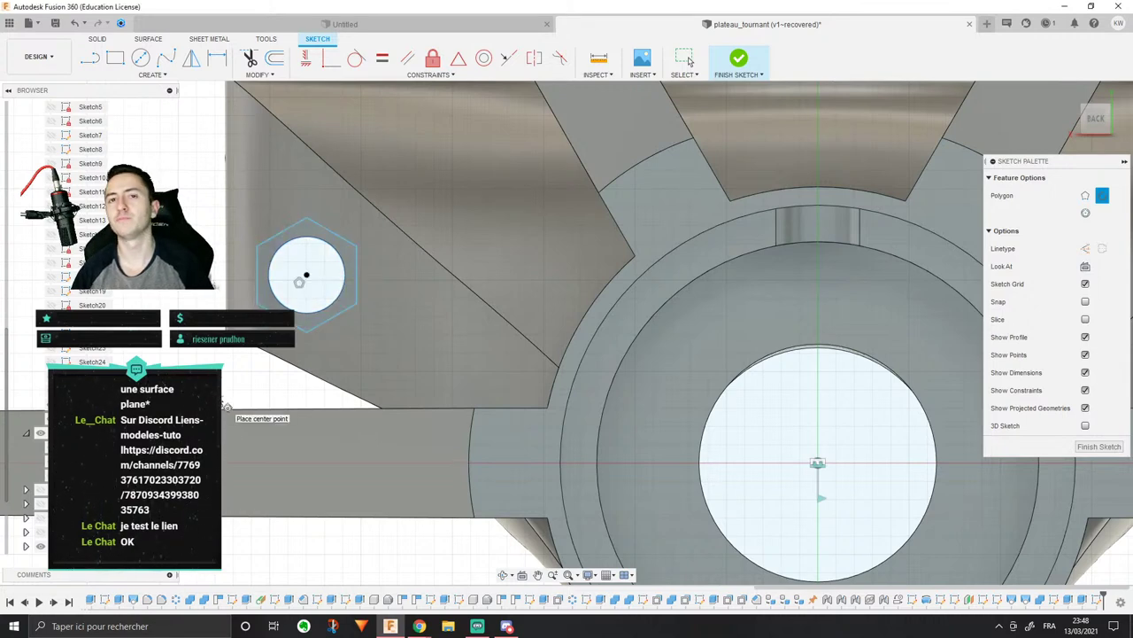
scroll(250, 295, down, 3)
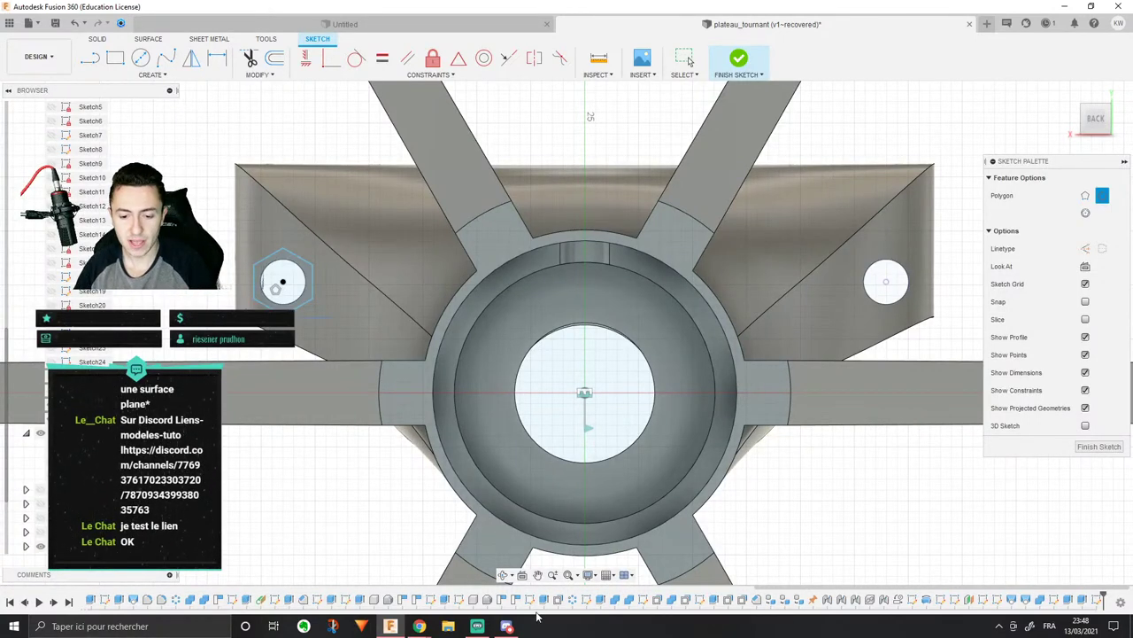
Step: Switch to Chrome and search Google for "vis chc" in a new tab to look at socket-head screws
mouse_move(419, 625)
click(461, 573)
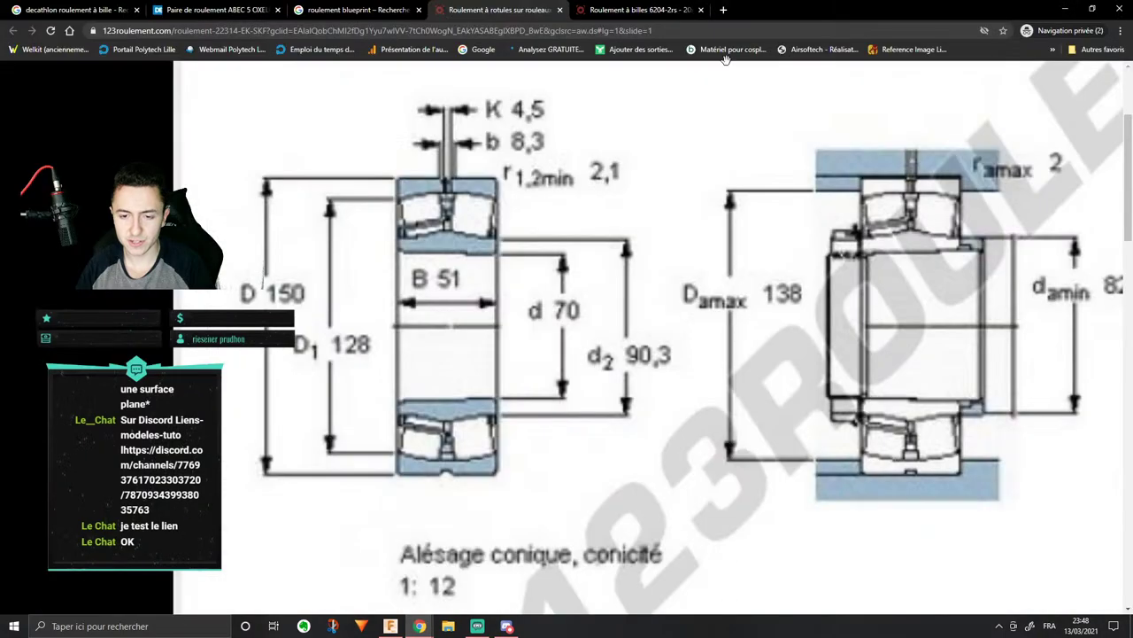
click(725, 9)
text(v)
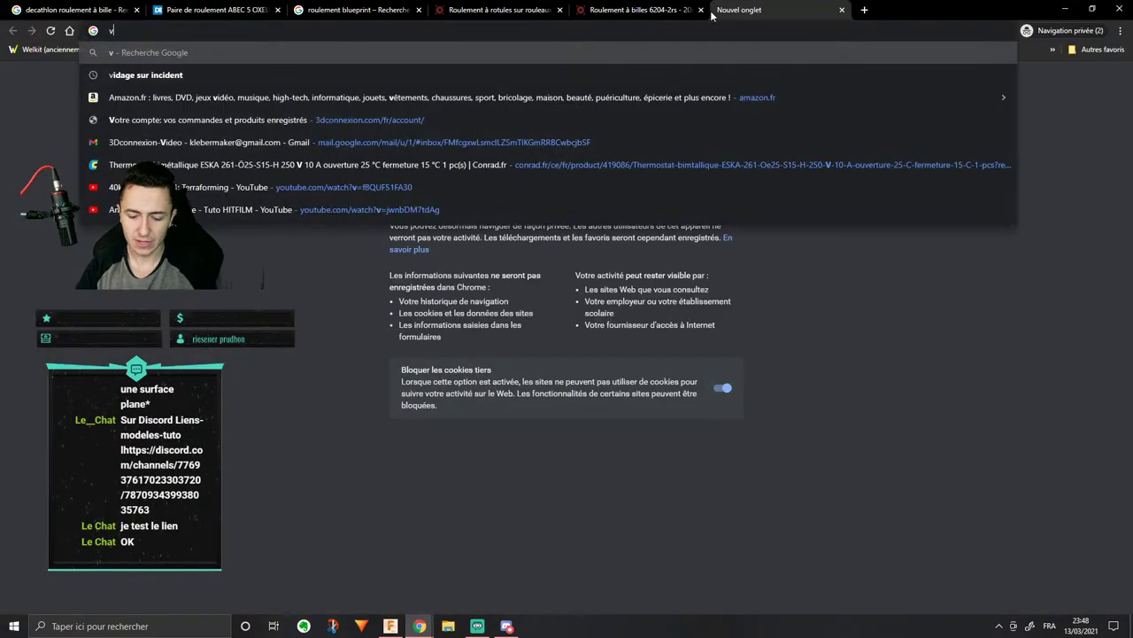
text(is chc)
key(Return)
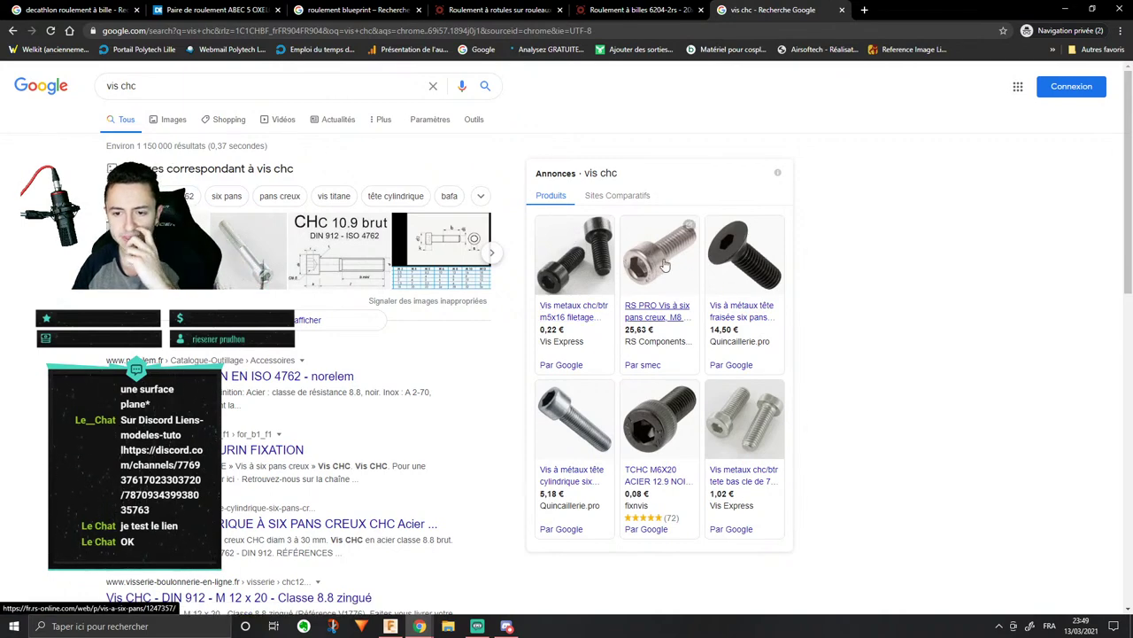
mouse_move(656, 264)
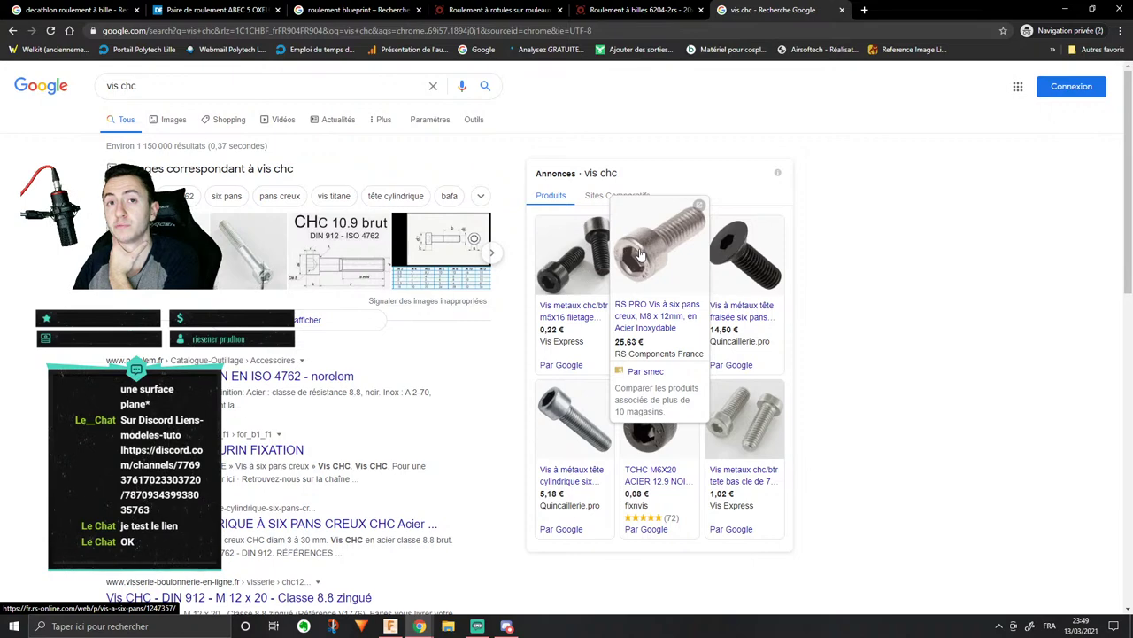
Step: Search Google for "vis h" to look at hexagon-head screws
double_click(180, 84)
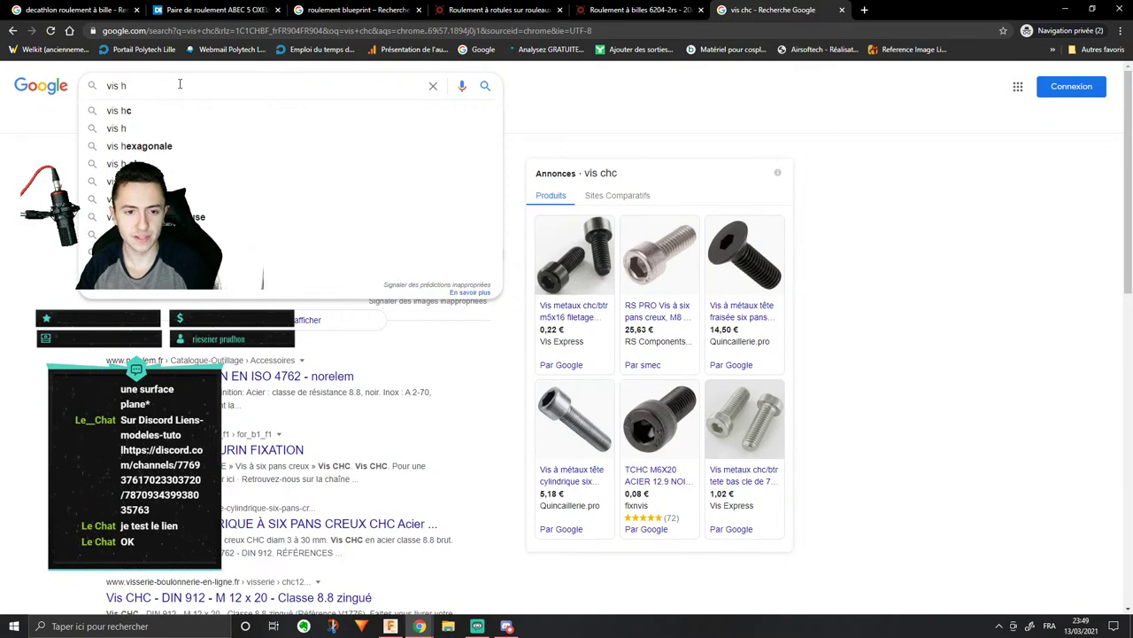
text(h)
key(Return)
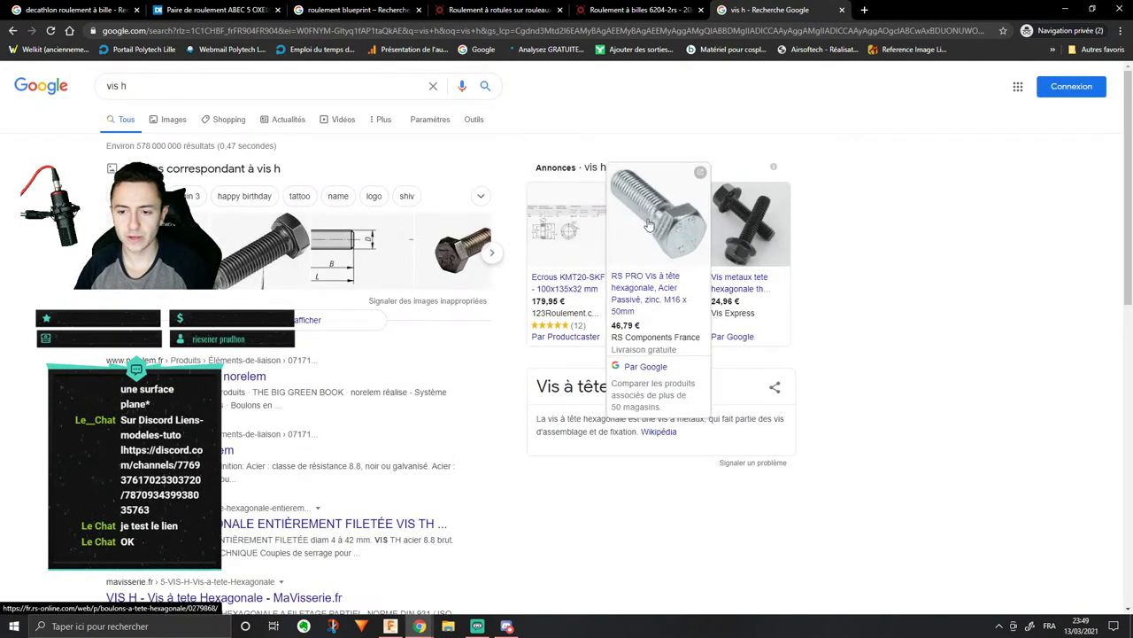
Step: Switch back to Fusion 360 and dimension the hexagon to 8 mm between its upper and lower corners
click(390, 626)
scroll(272, 297, up, 2)
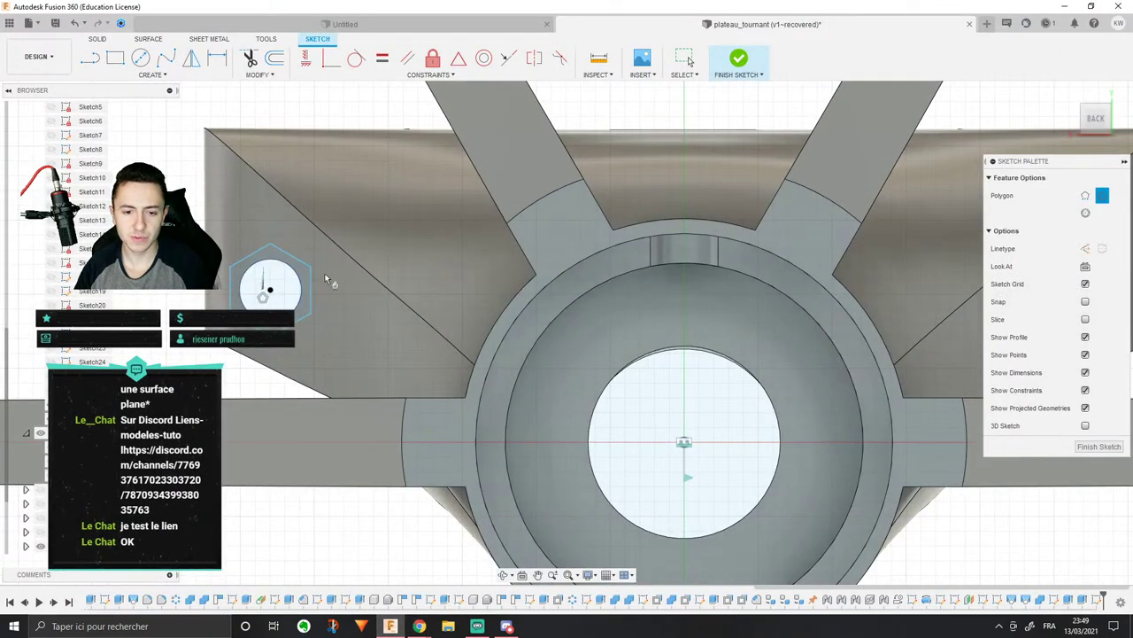
middle_drag(327, 281, 418, 283)
click(151, 74)
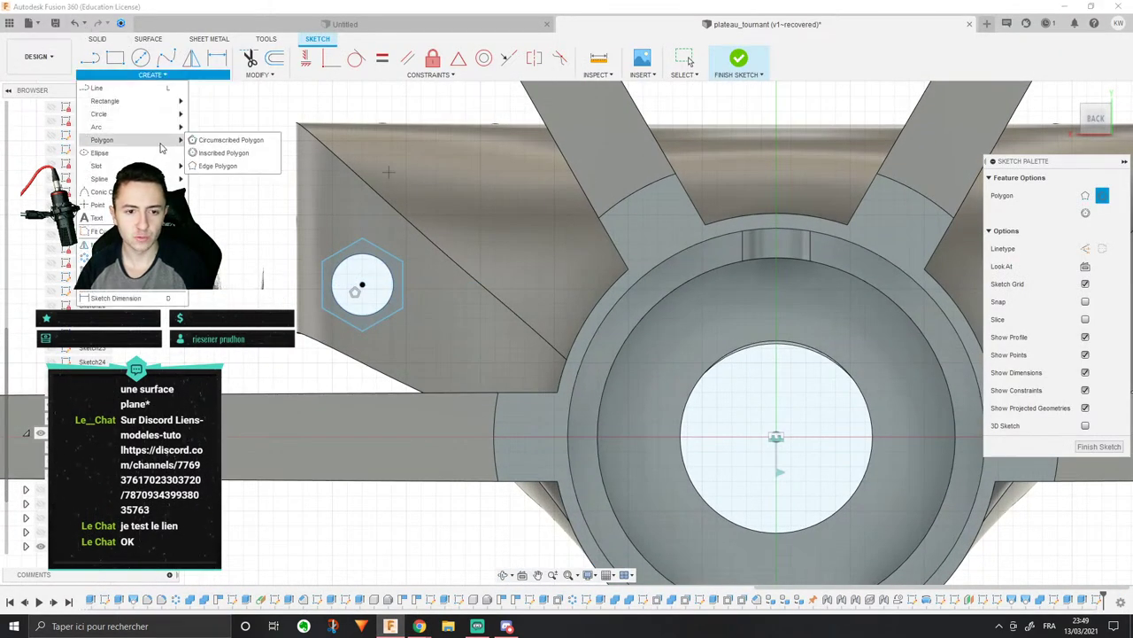
middle_drag(253, 350, 412, 350)
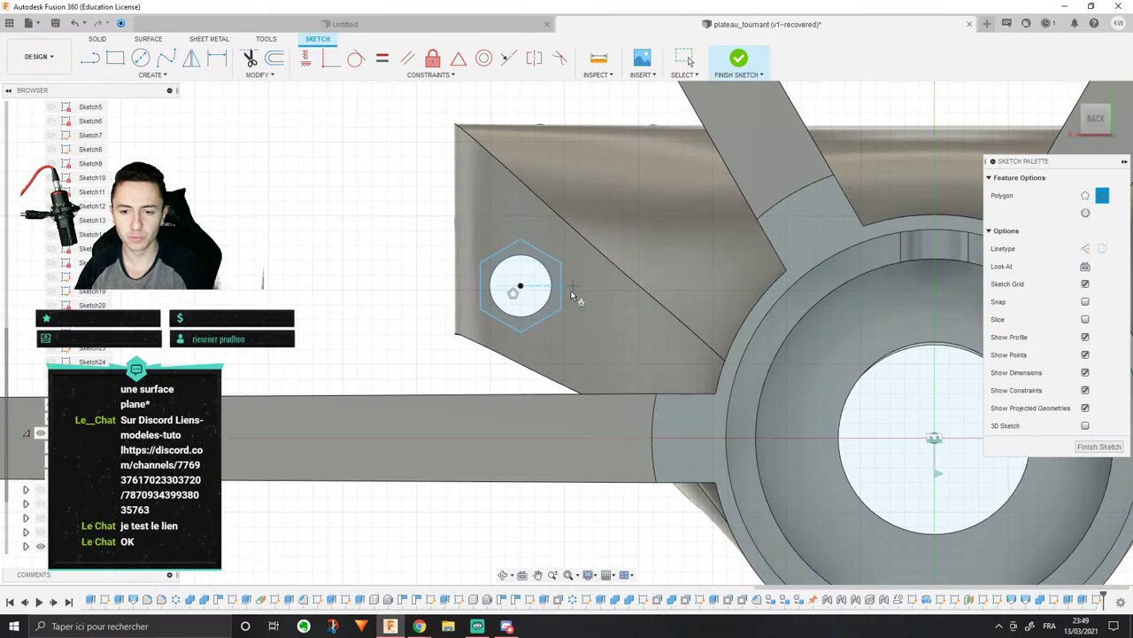
scroll(557, 257, up, 2)
key(d)
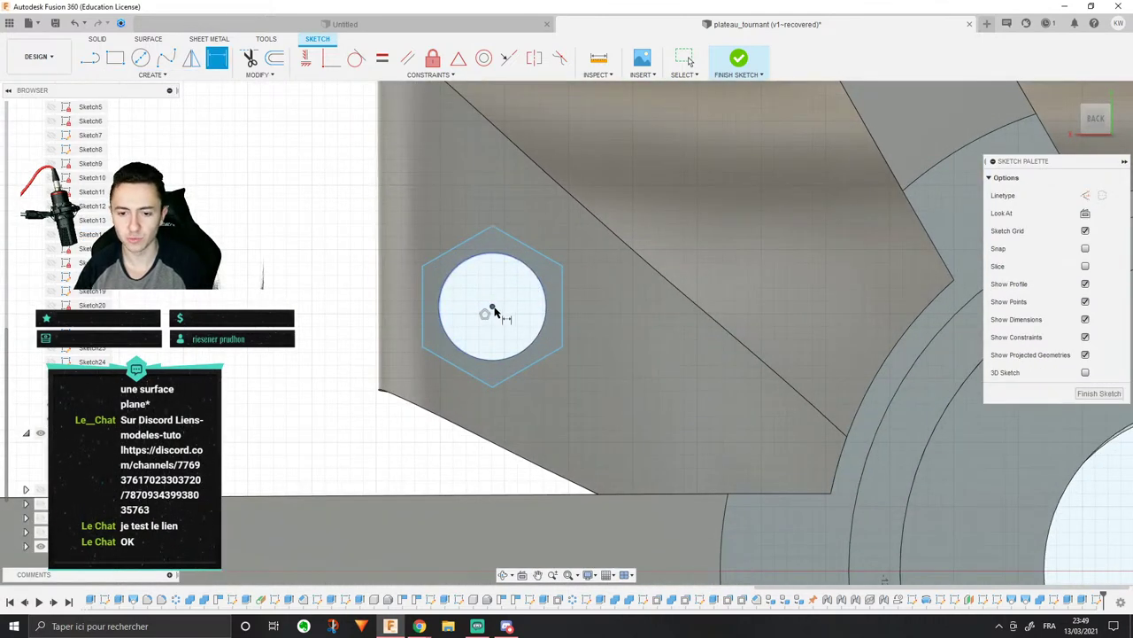
click(494, 227)
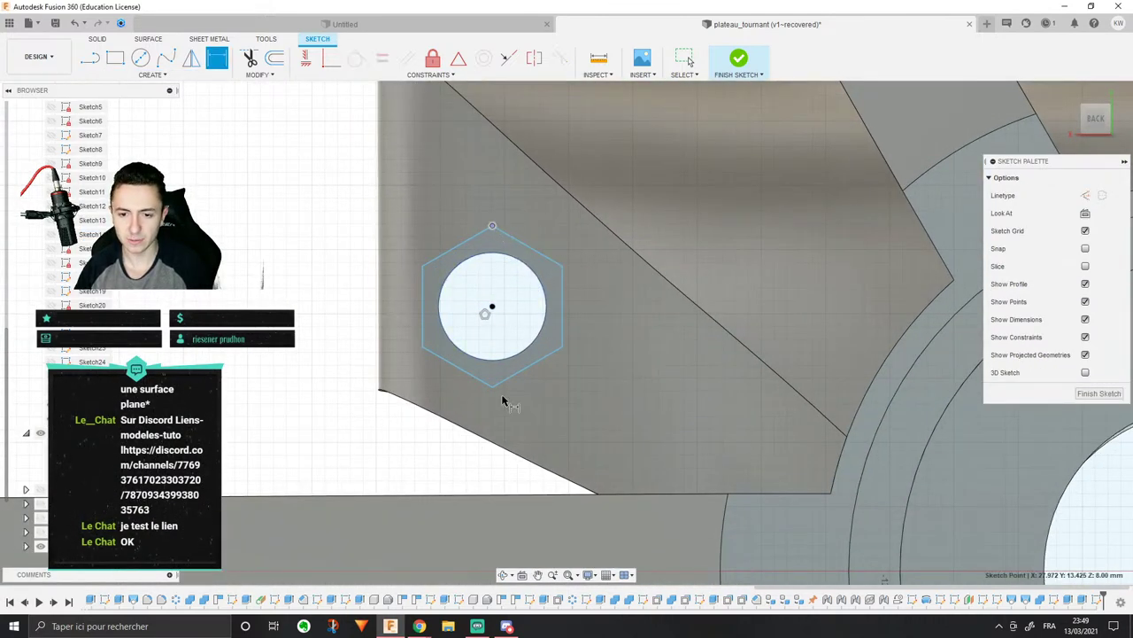
click(493, 387)
click(314, 294)
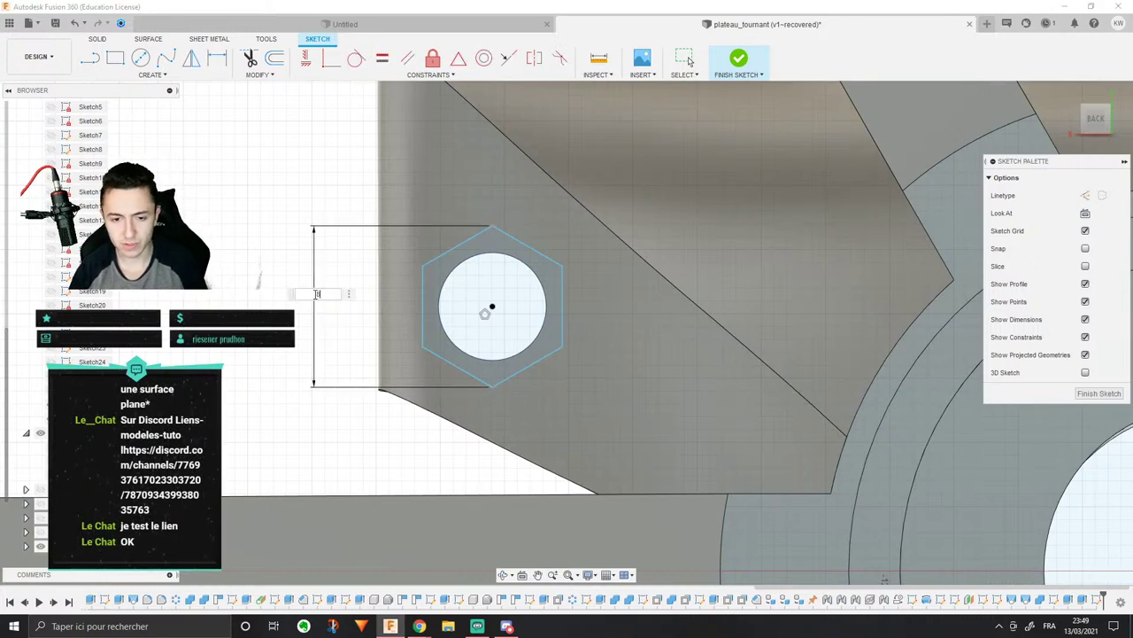
key(Return)
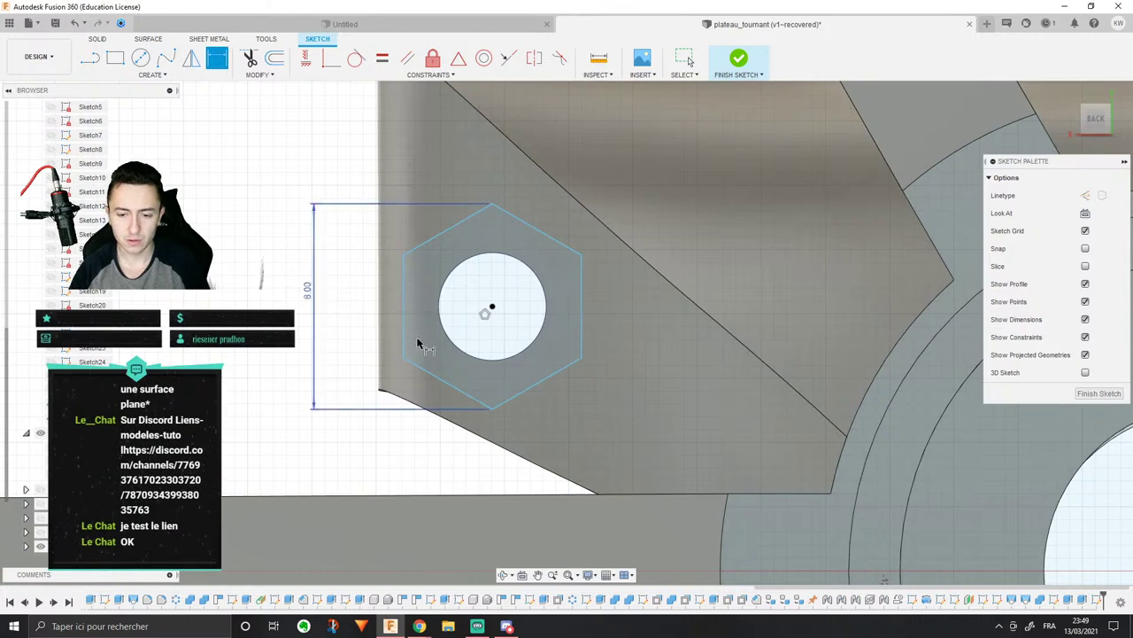
Step: Switch to Chrome and find a hexagon-head screw dimension table among the "vis h" images to read the head widths
click(419, 626)
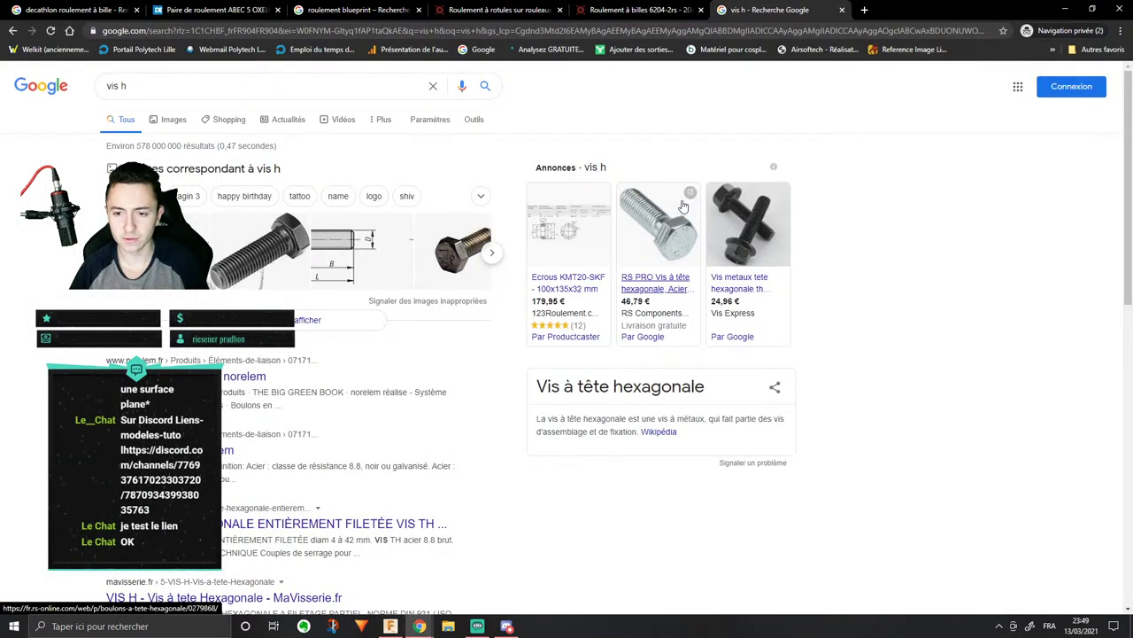
click(194, 94)
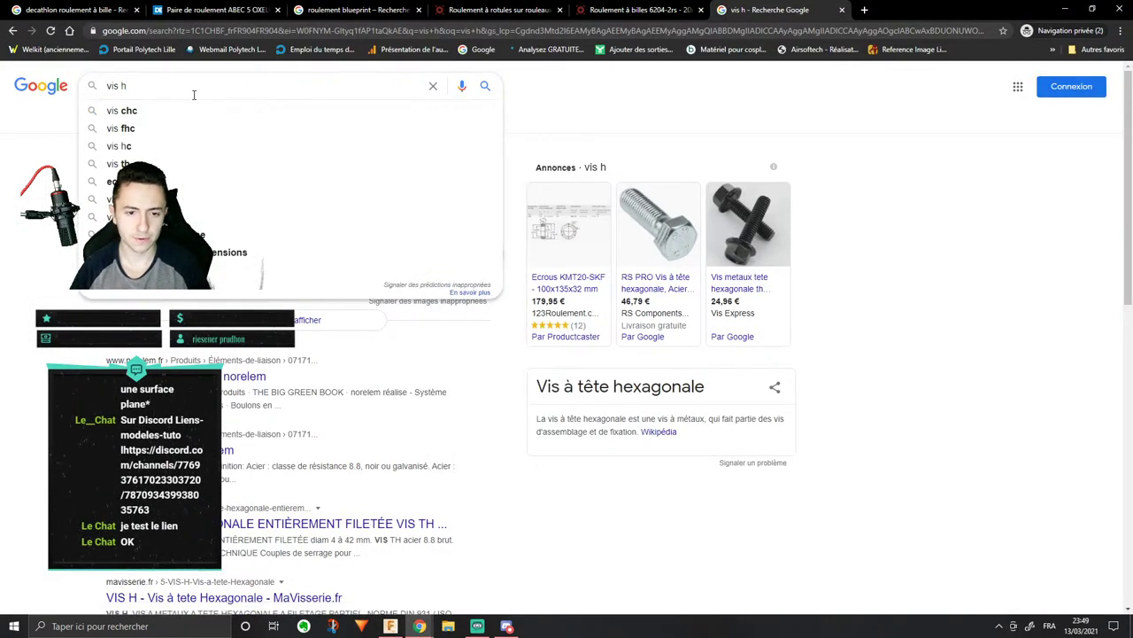
click(2, 280)
click(173, 119)
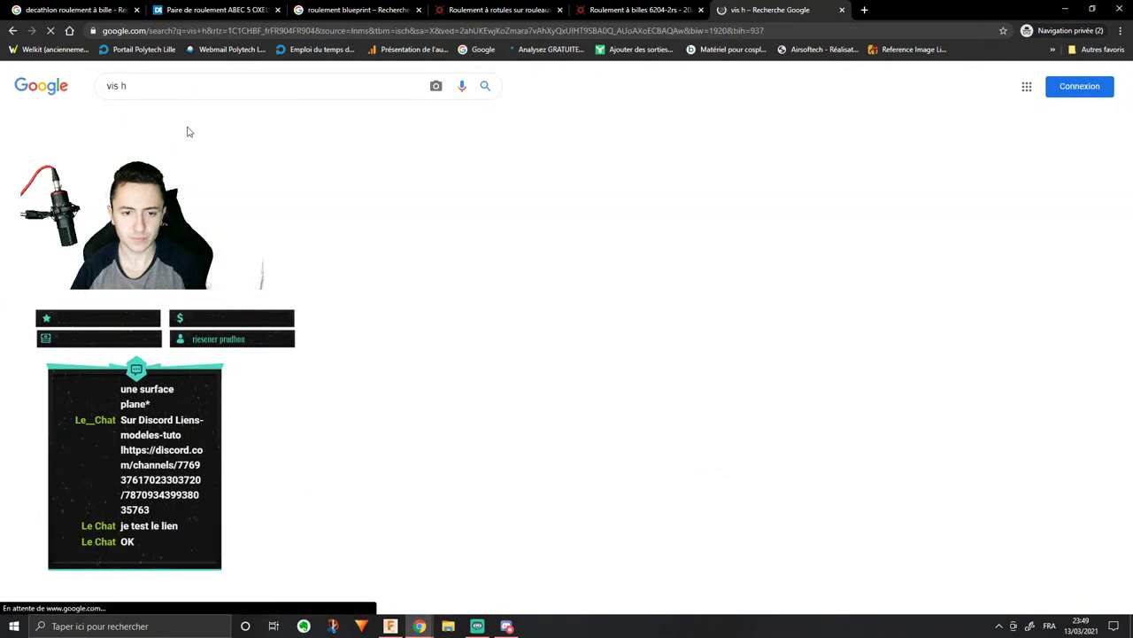
scroll(434, 328, down, 3)
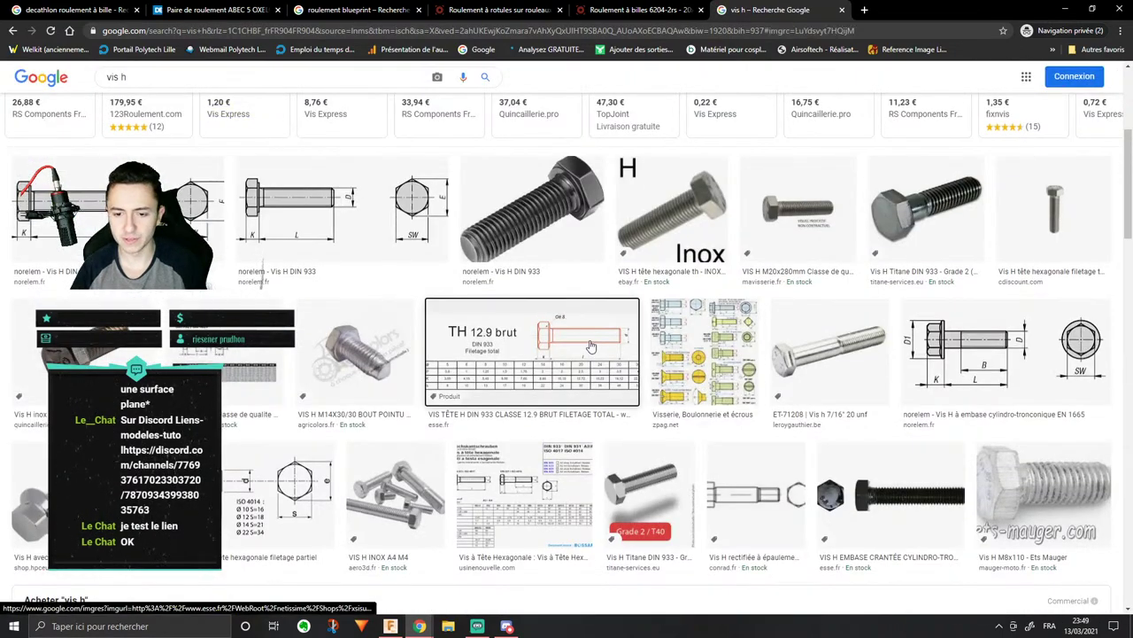
click(438, 332)
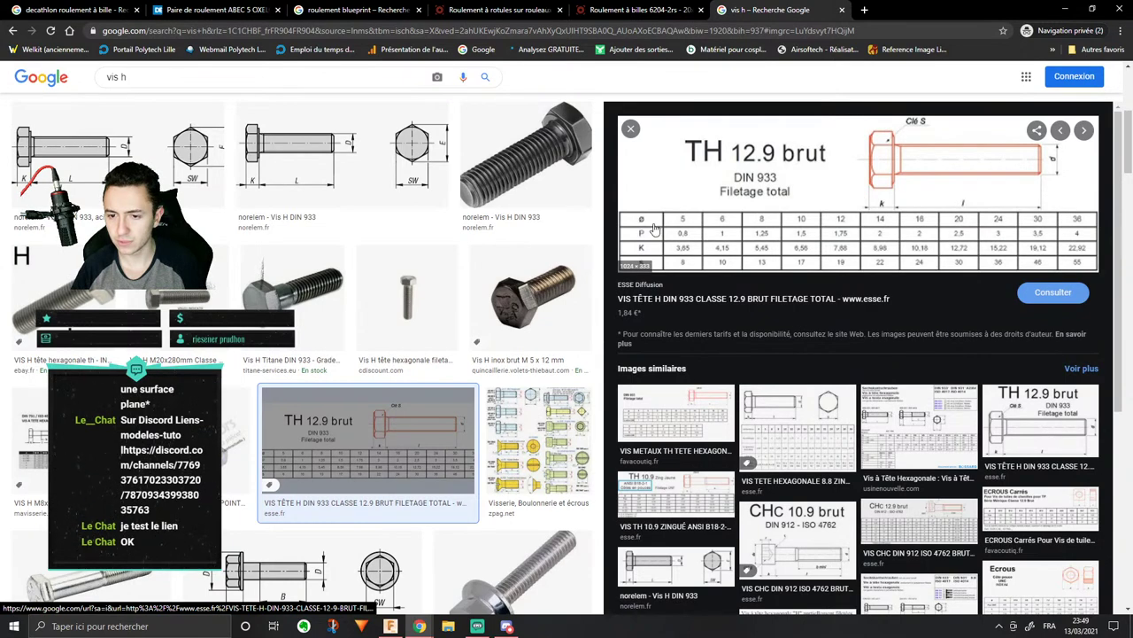
click(765, 460)
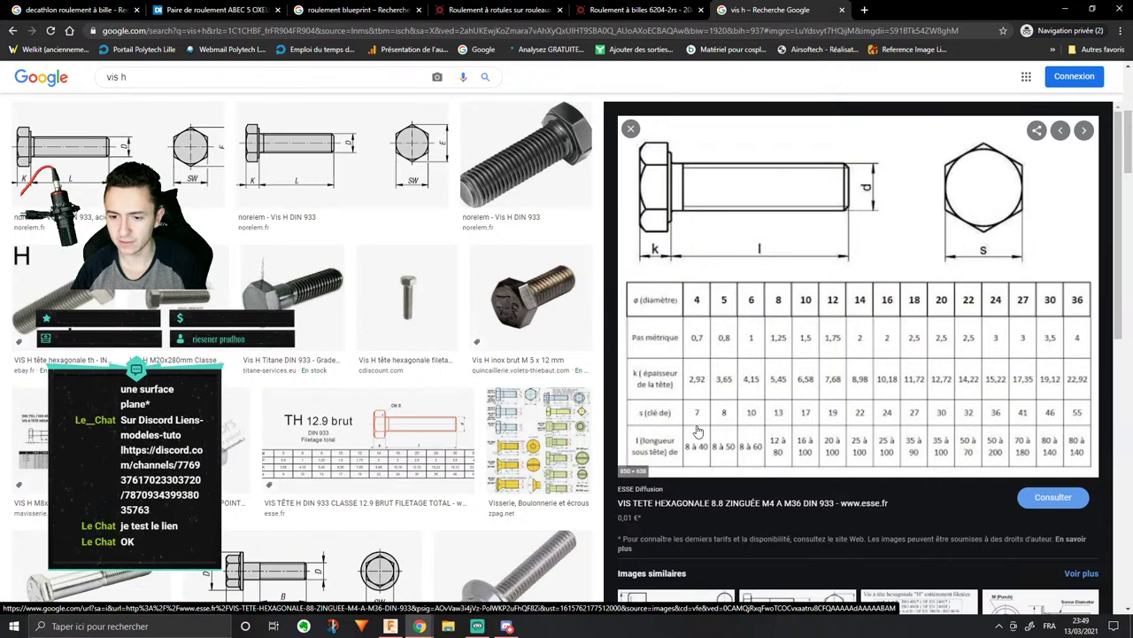
click(503, 626)
click(503, 626)
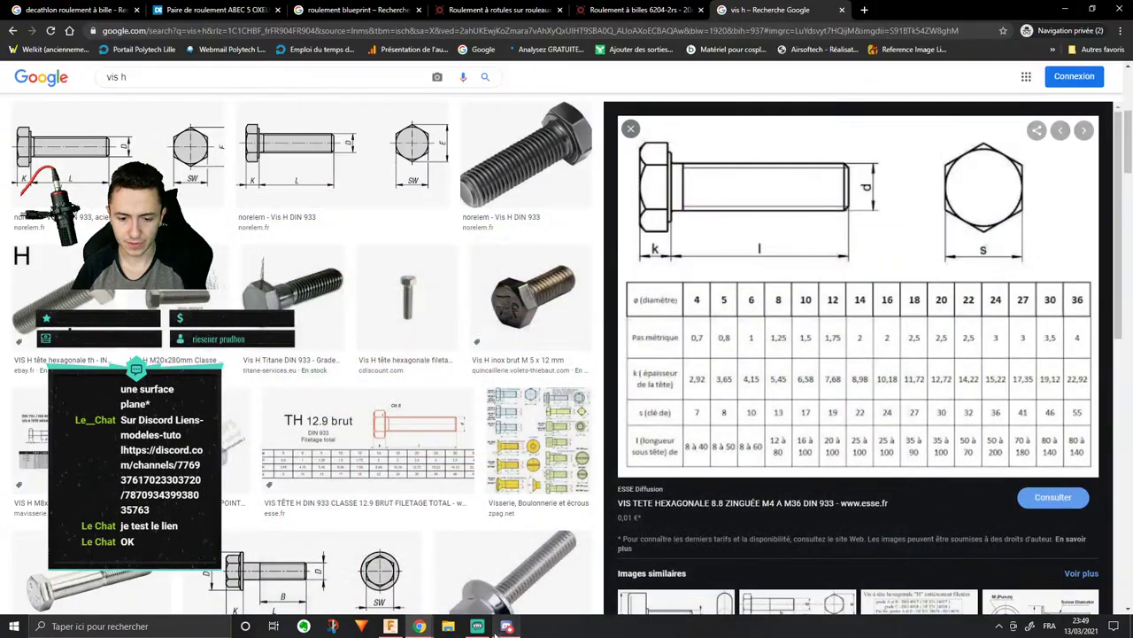
Step: Back in Fusion 360, replace the hexagon's 8 mm corner dimension with a 7 mm dimension between two opposite sides
click(390, 626)
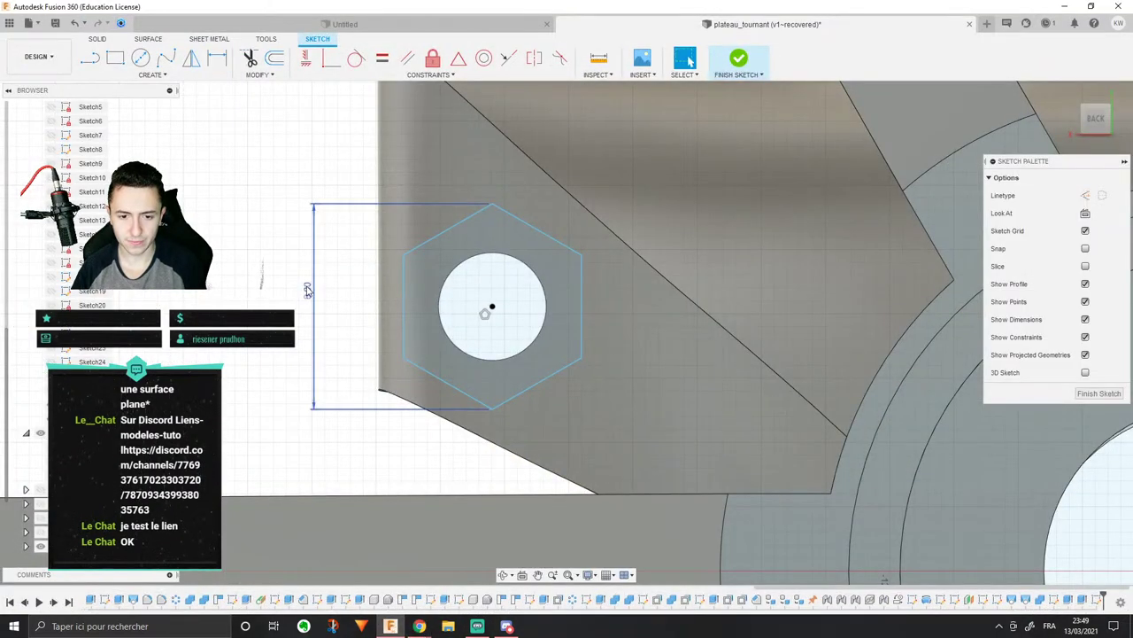
key(Delete)
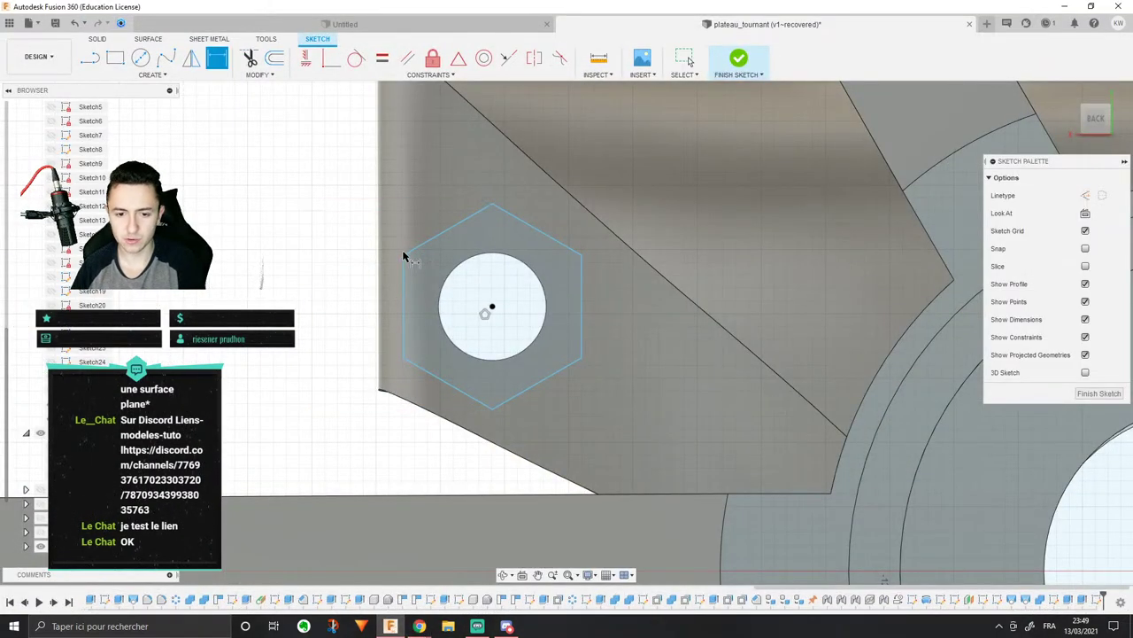
click(449, 232)
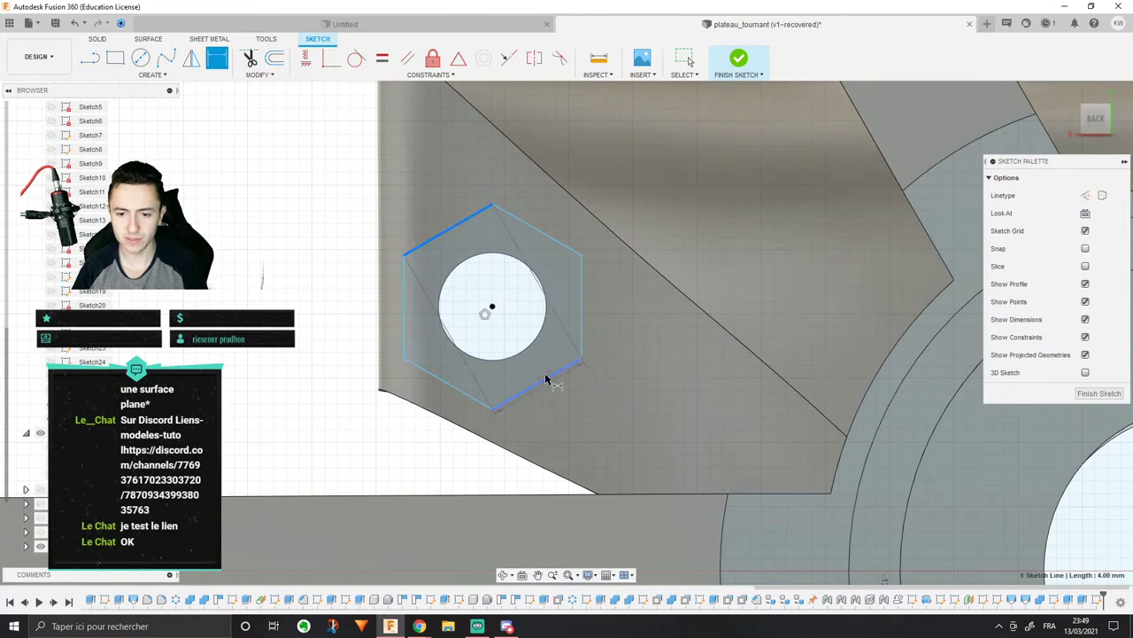
click(546, 379)
click(357, 469)
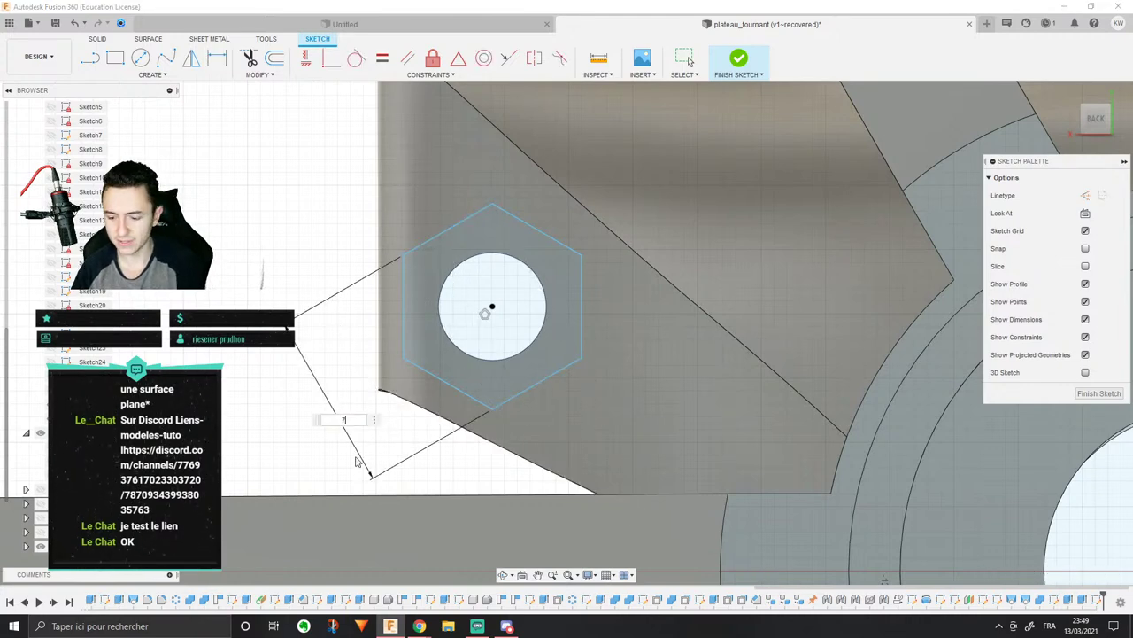
text(7)
key(Return)
scroll(460, 364, down, 5)
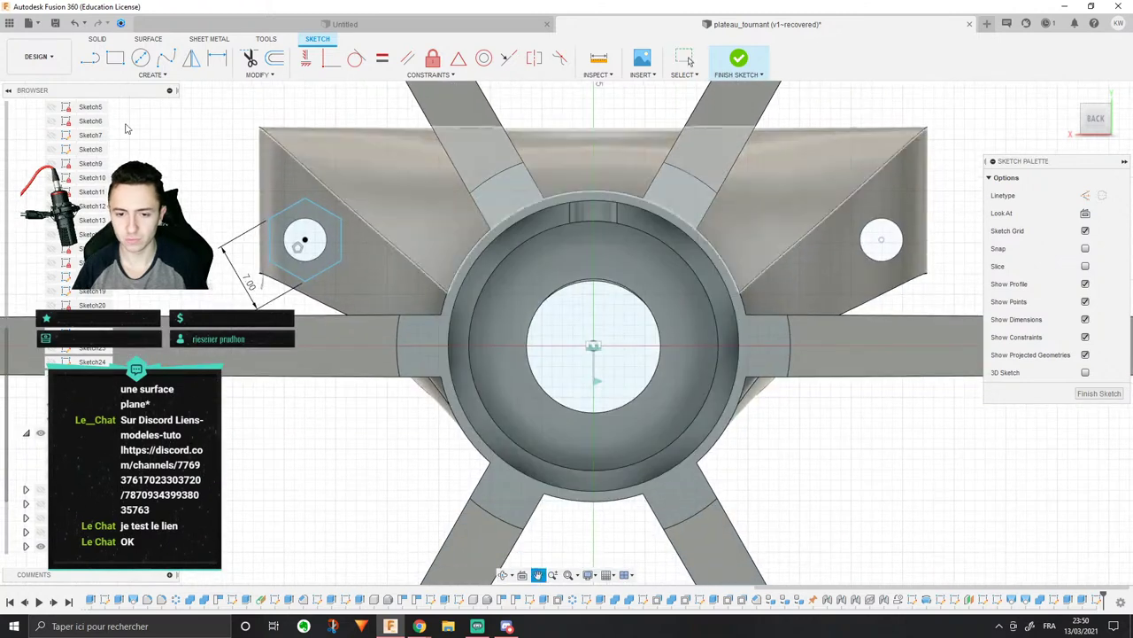
click(97, 40)
click(316, 39)
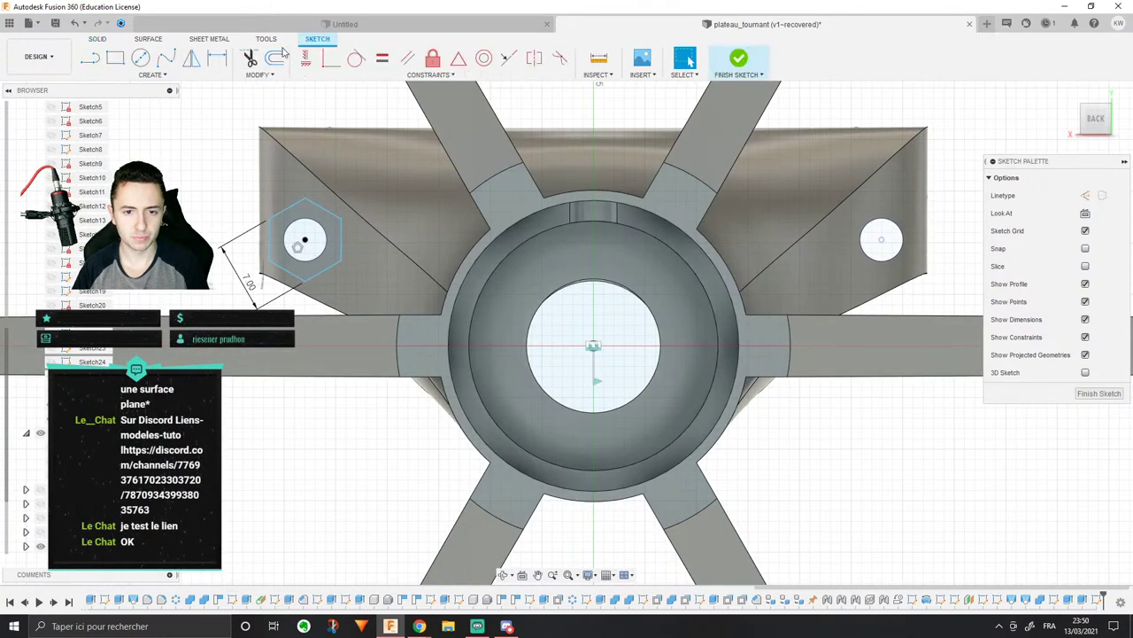
click(199, 76)
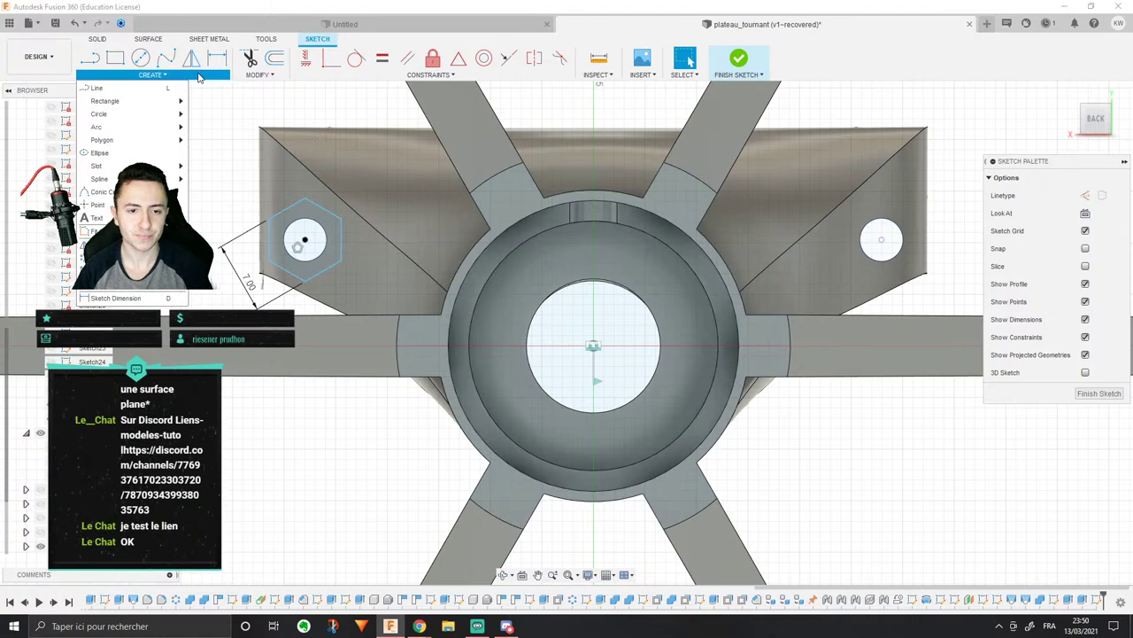
click(191, 57)
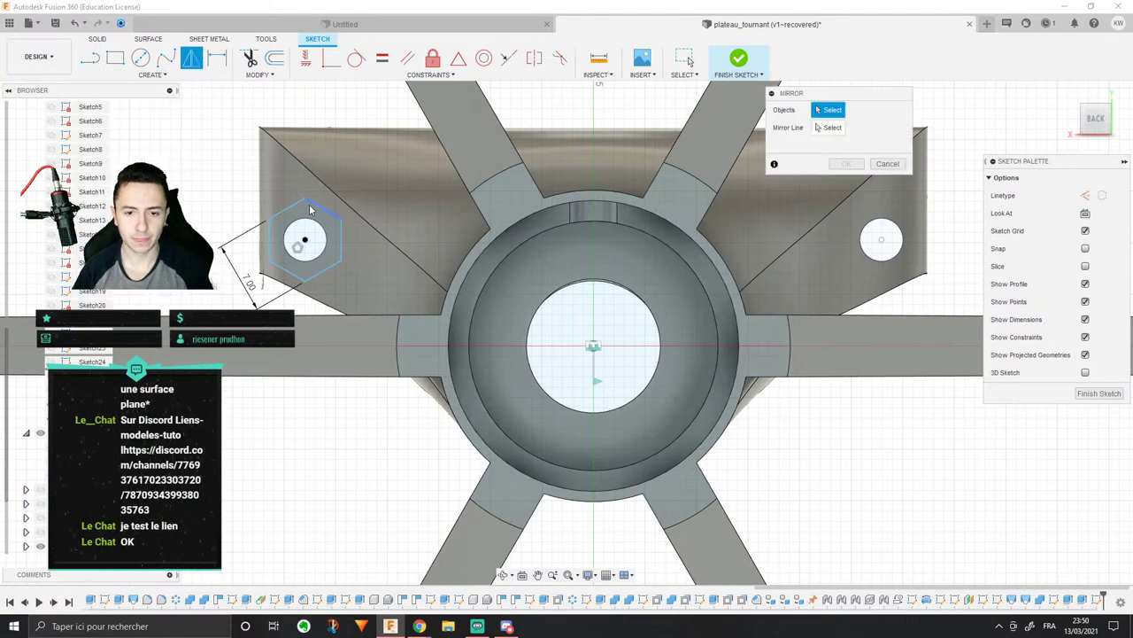
click(310, 209)
click(827, 129)
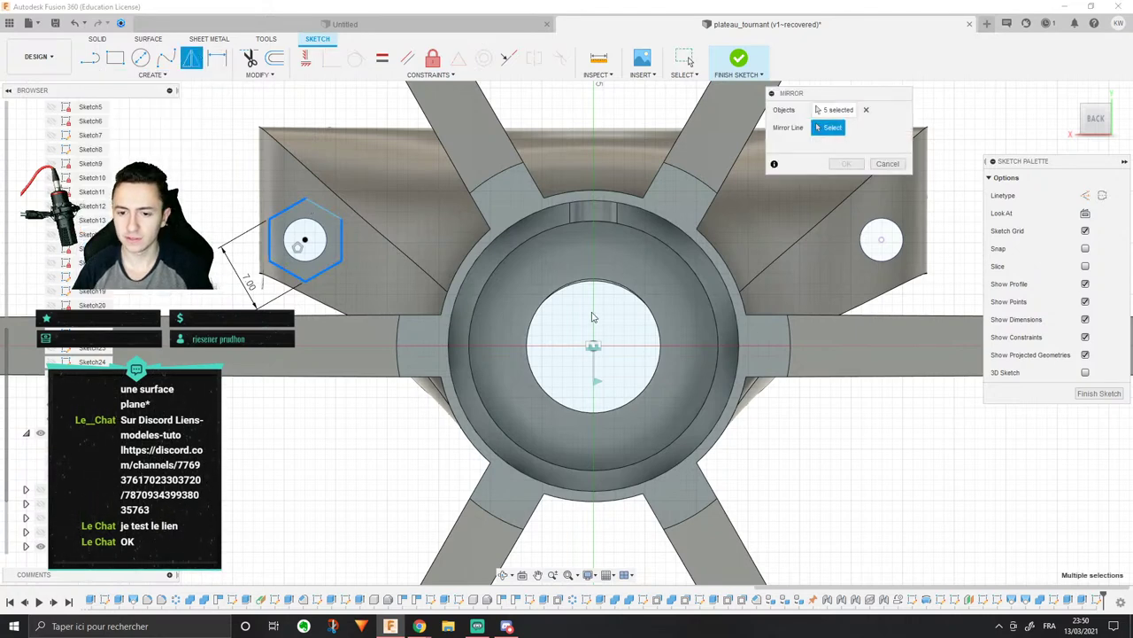
key(Escape)
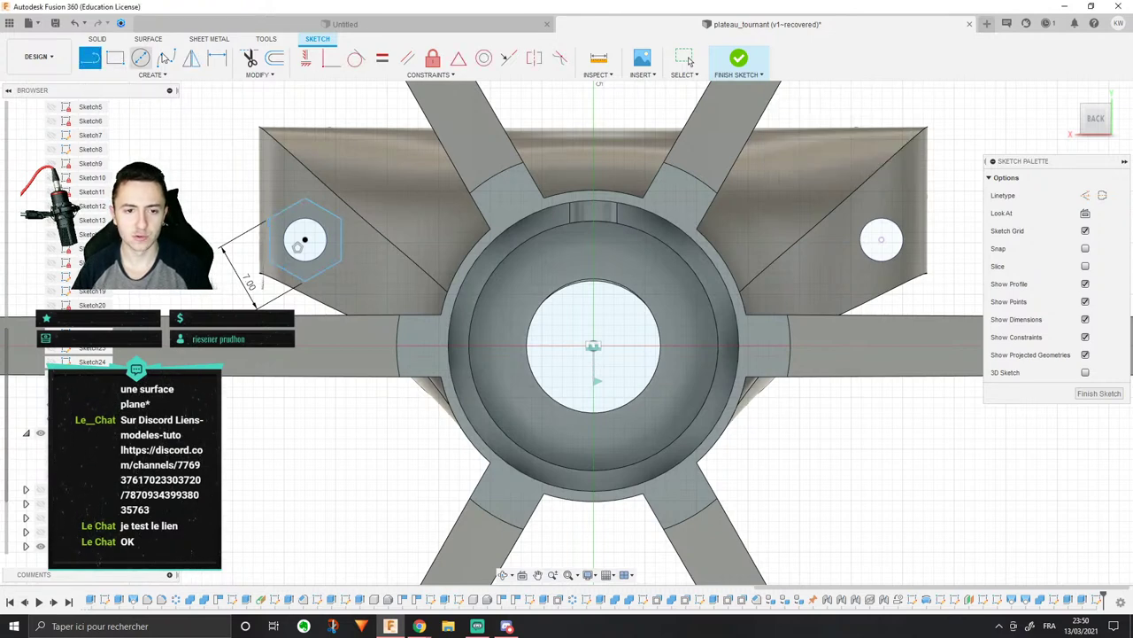
Step: Draw a vertical construction line from the hub's centre upward past the plate's top edge
click(1086, 195)
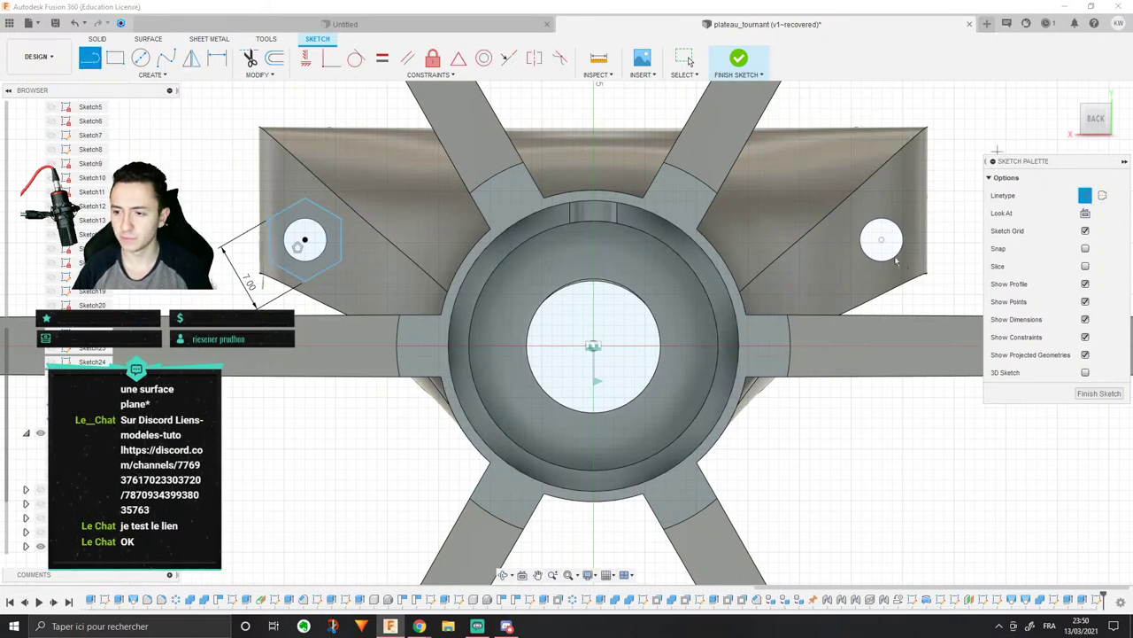
click(593, 345)
middle_drag(595, 289, 577, 463)
click(576, 155)
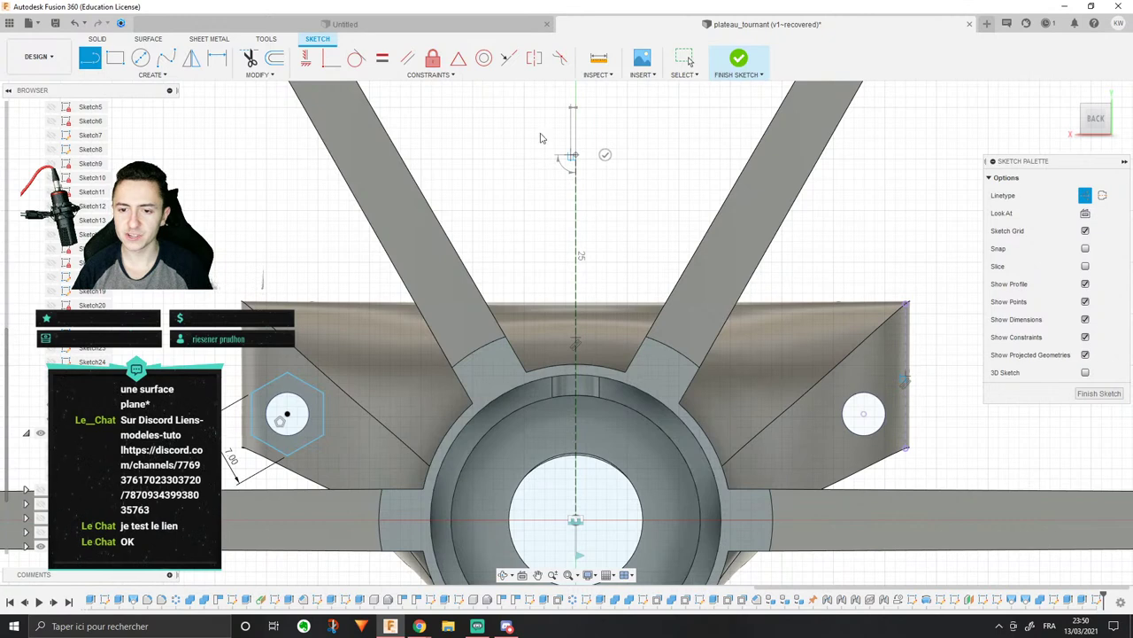
middle_drag(505, 251, 473, 168)
key(Escape)
Step: Mirror the 7 mm hexagon across the vertical construction line onto the opposite mounting hole
click(194, 65)
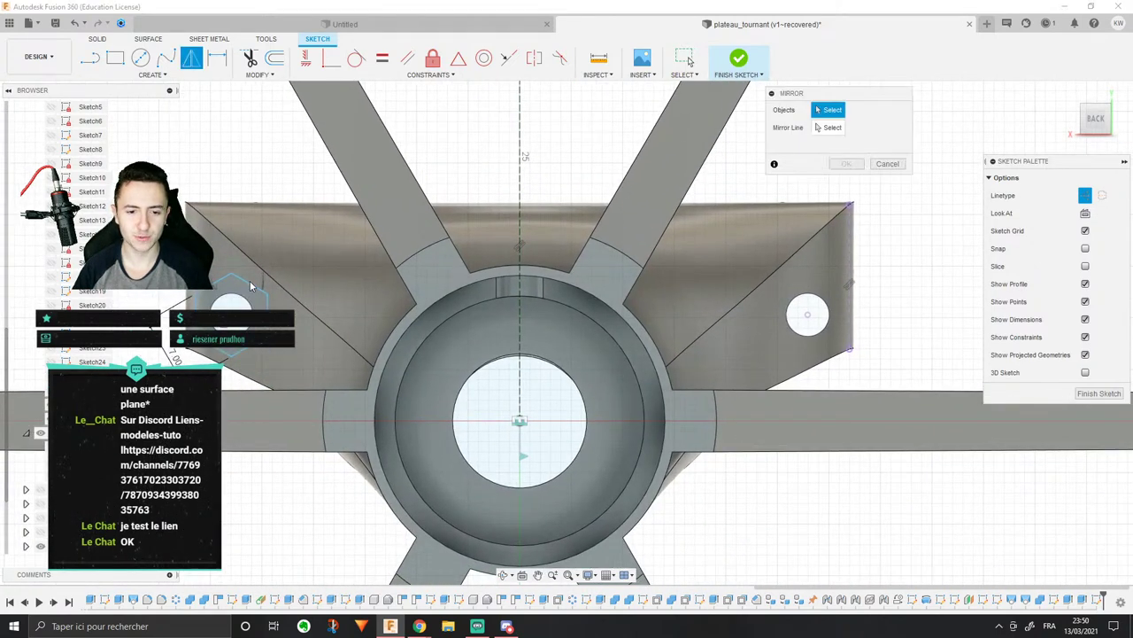
double_click(249, 281)
click(824, 131)
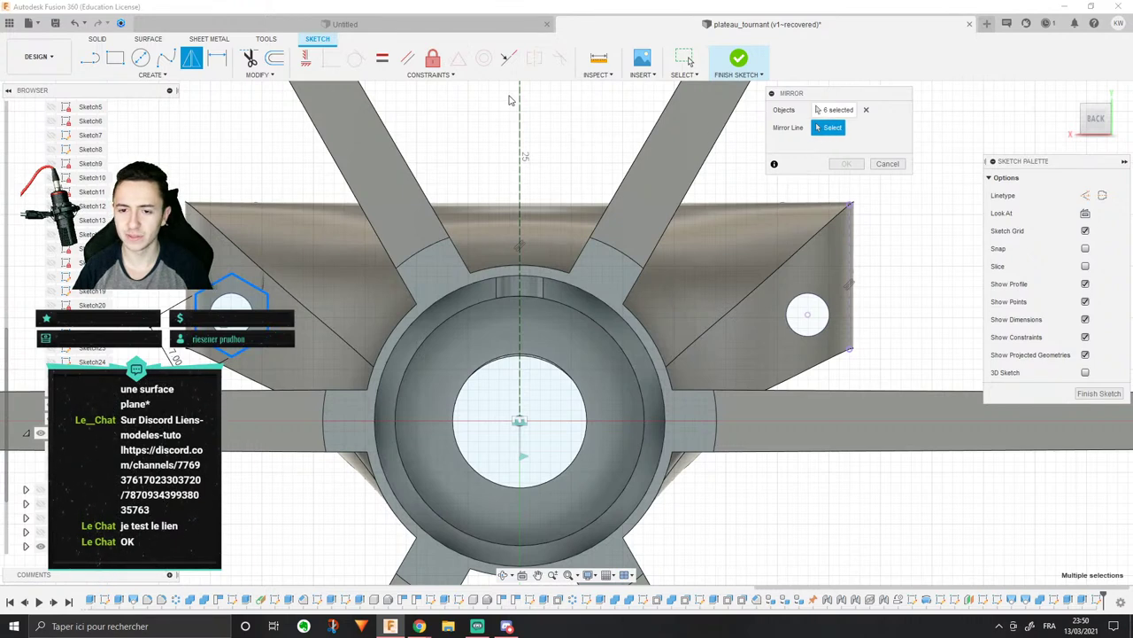
click(520, 104)
click(846, 163)
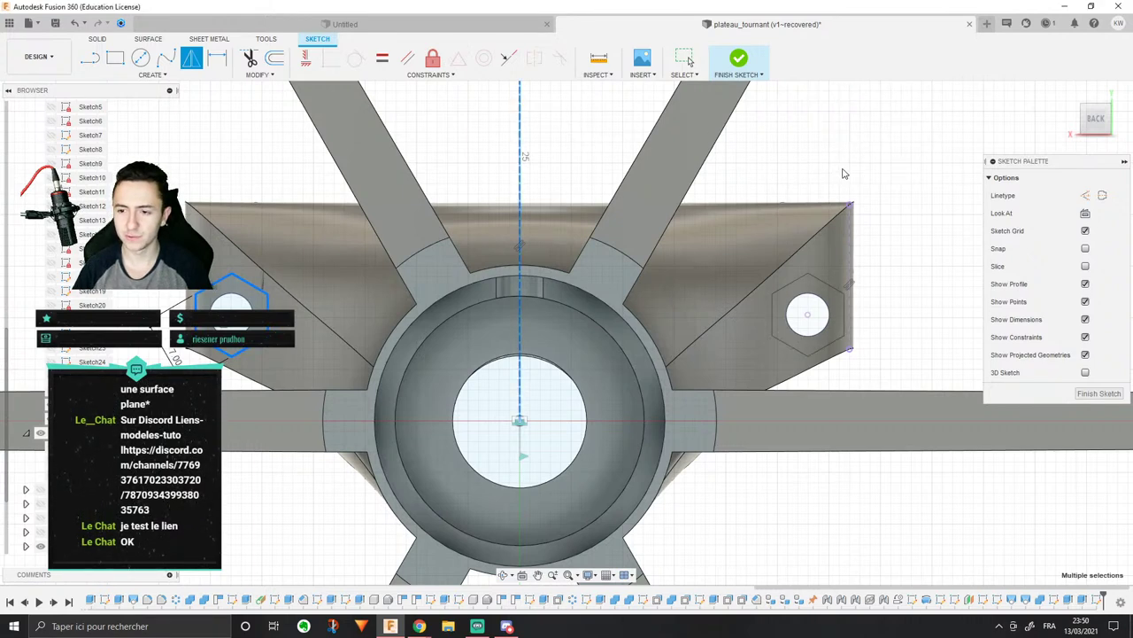
Step: Extrude both hexagon profiles as a cut about 24 mm deep toward the plate's mounting holes
click(820, 292)
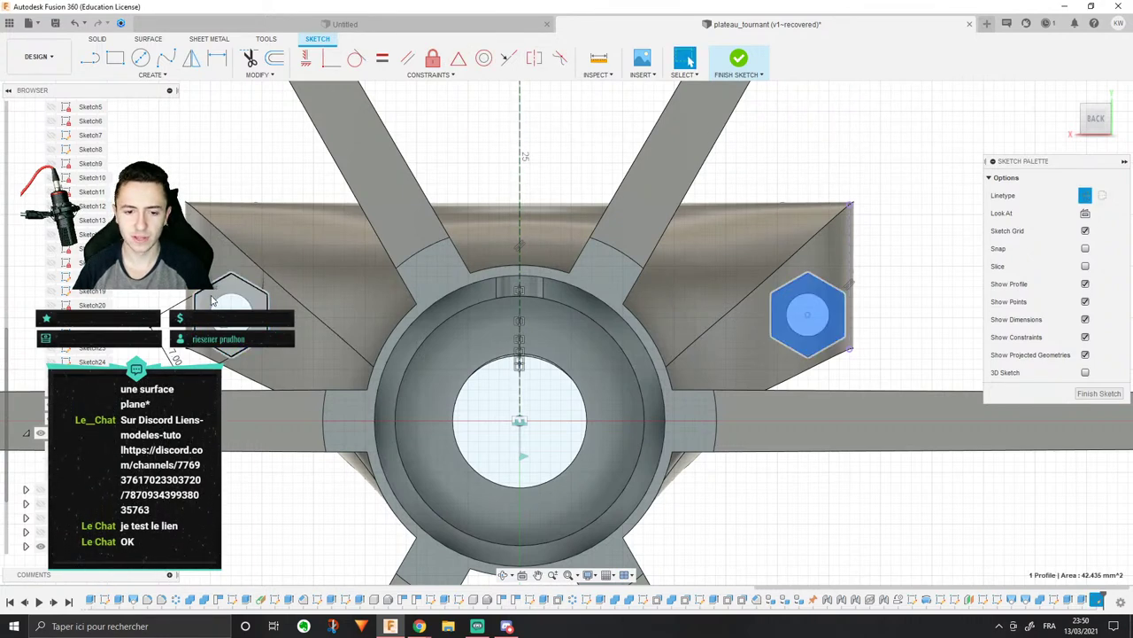
click(235, 306)
shift+middle_drag(235, 306, 259, 363)
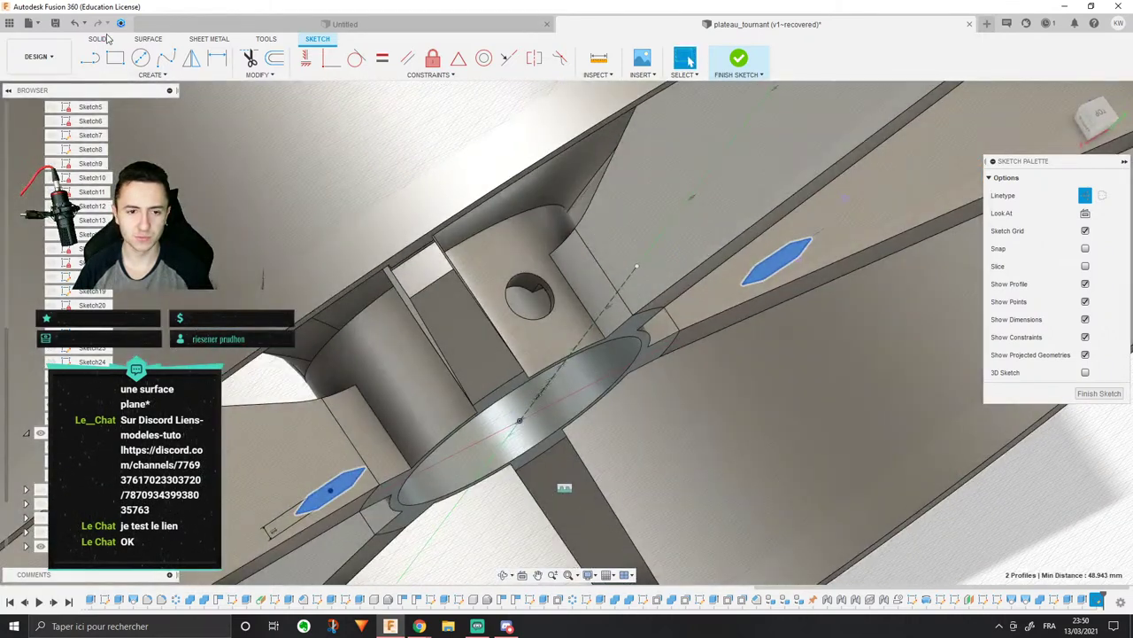
click(100, 39)
click(114, 58)
shift+middle_drag(286, 179, 479, 190)
mouse_move(581, 301)
middle_down()
mouse_move(605, 345)
mouse_move(623, 352)
middle_up()
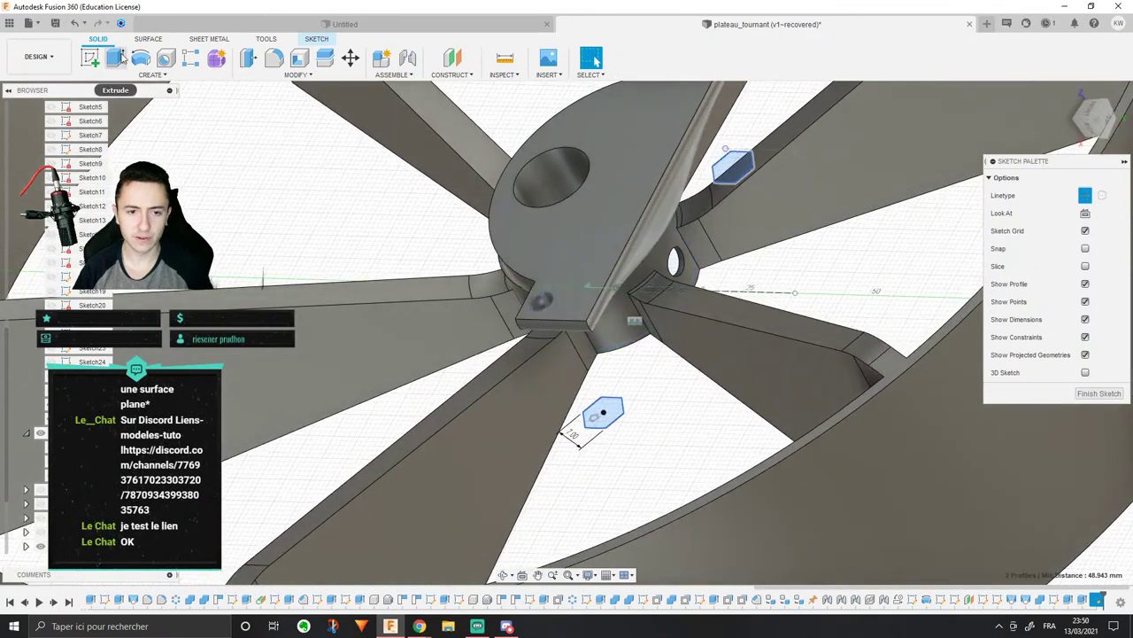
click(115, 59)
drag(605, 416, 562, 325)
shift+middle_drag(562, 325, 542, 284)
scroll(545, 283, up, 5)
scroll(542, 282, up, 2)
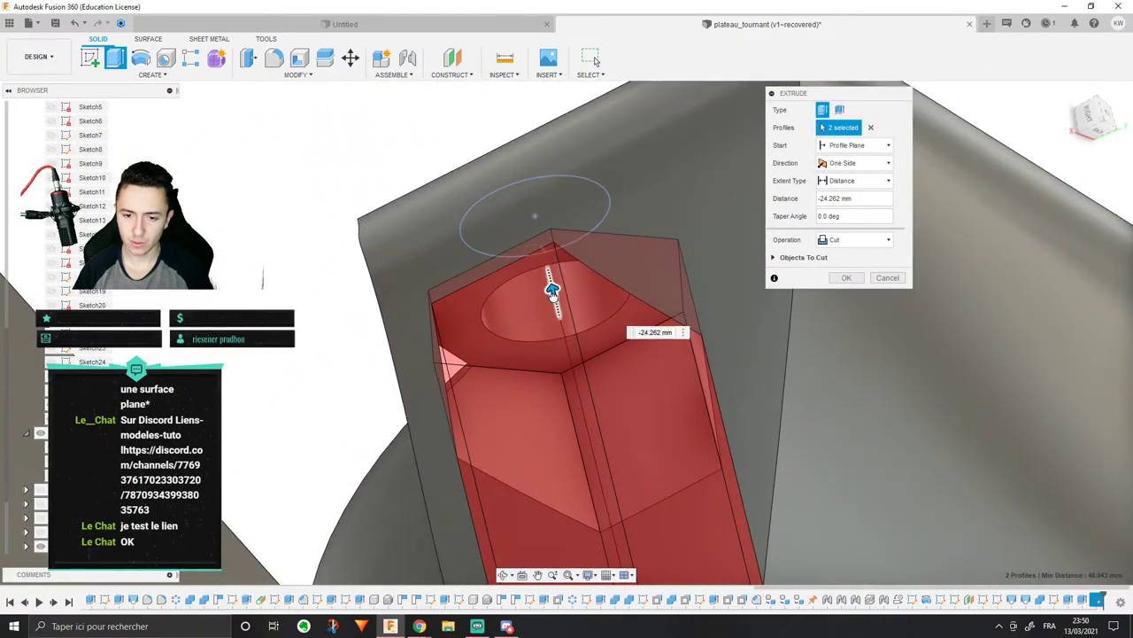
Step: Set the hexagonal cut's distance to -23 mm and complete the extrusion
drag(552, 290, 557, 320)
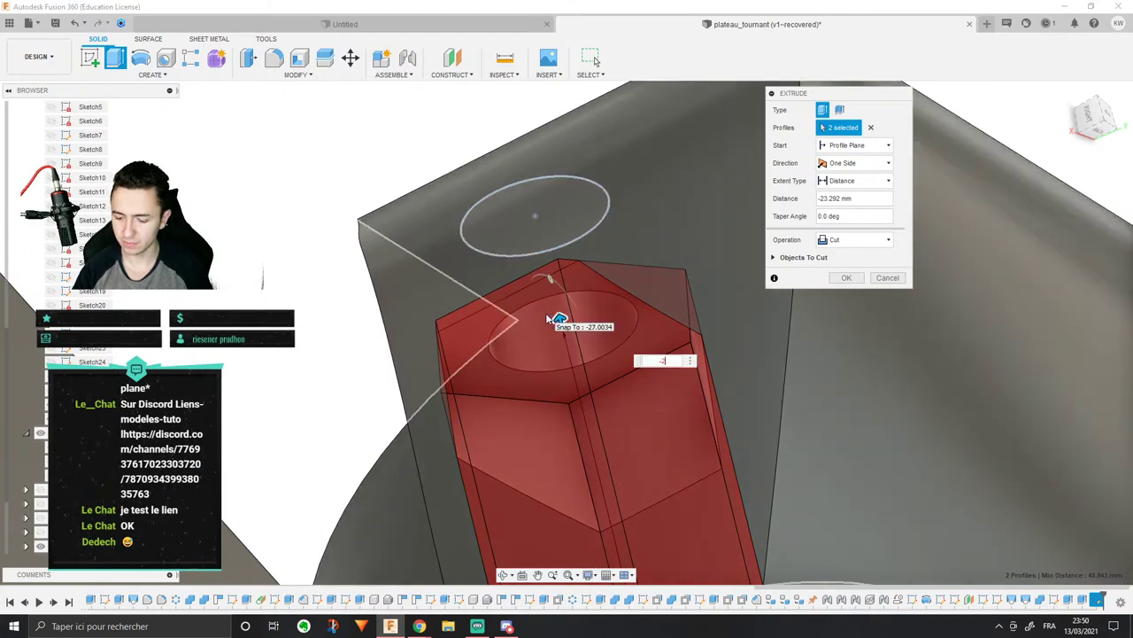
mouse_move(548, 318)
shift+middle_down()
mouse_move(532, 306)
mouse_move(529, 279)
mouse_move(531, 304)
mouse_move(557, 333)
shift+middle_up()
scroll(547, 344, up, 2)
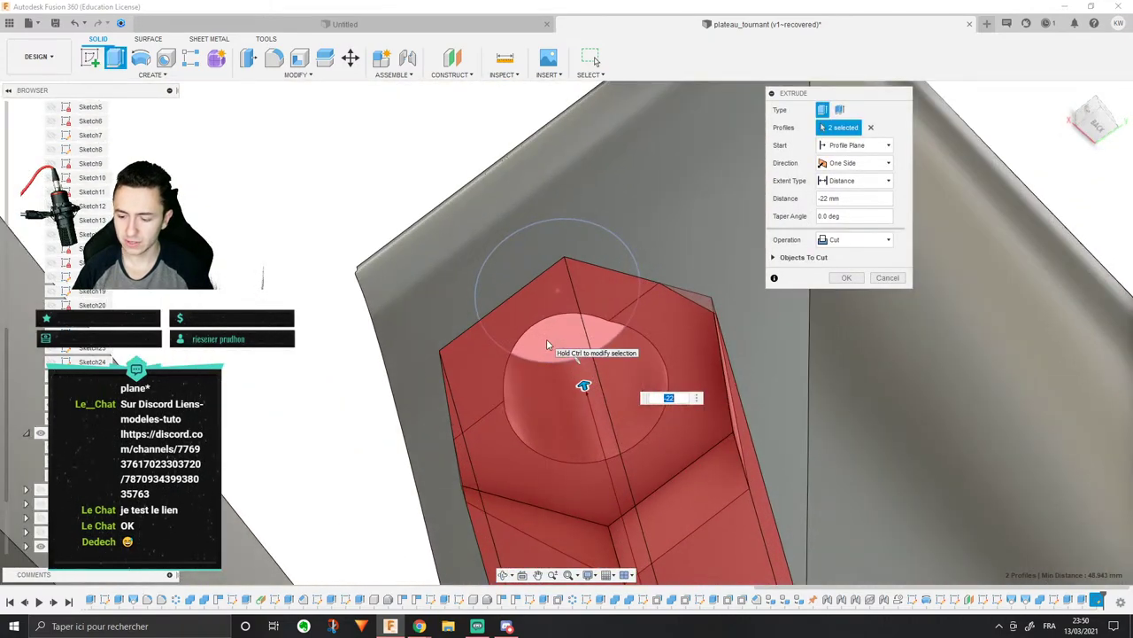
text(-23)
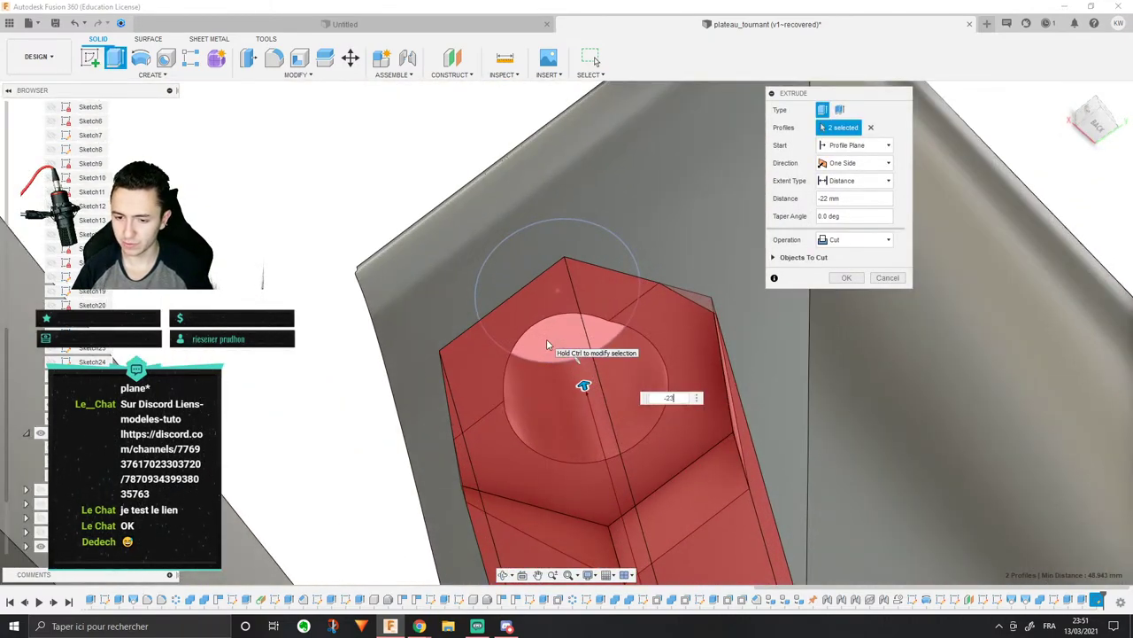
key(Return)
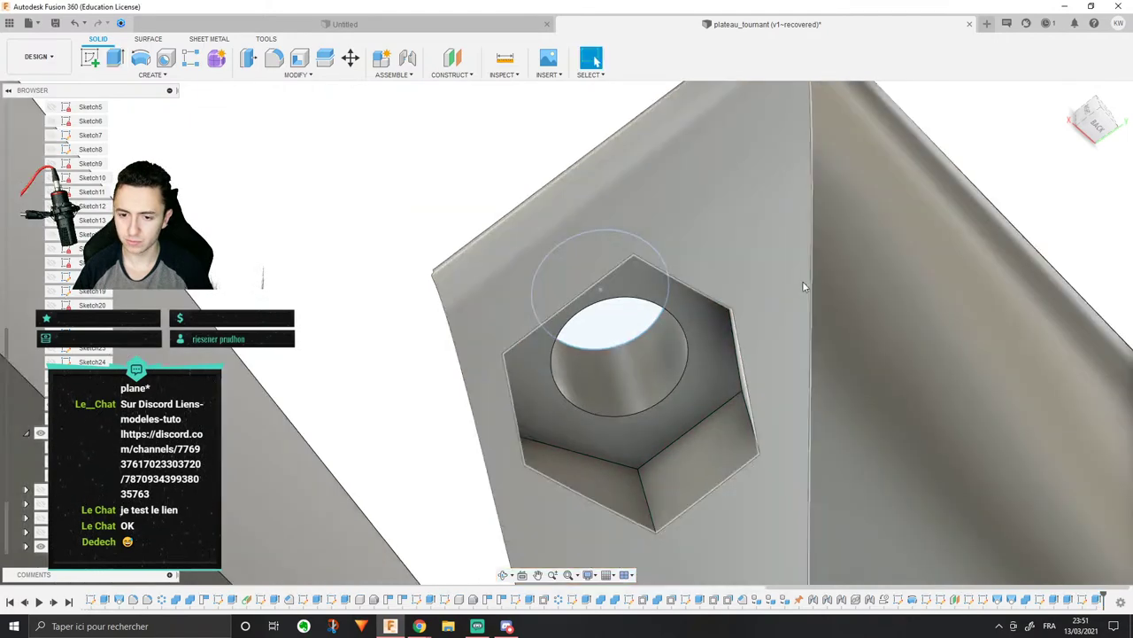
Step: Examine the plate outline sketches Sketch25 and Sketch24, checking the plate's profile and upper line, without editing them
scroll(798, 282, down, 3)
shift+middle_drag(798, 283, 736, 383)
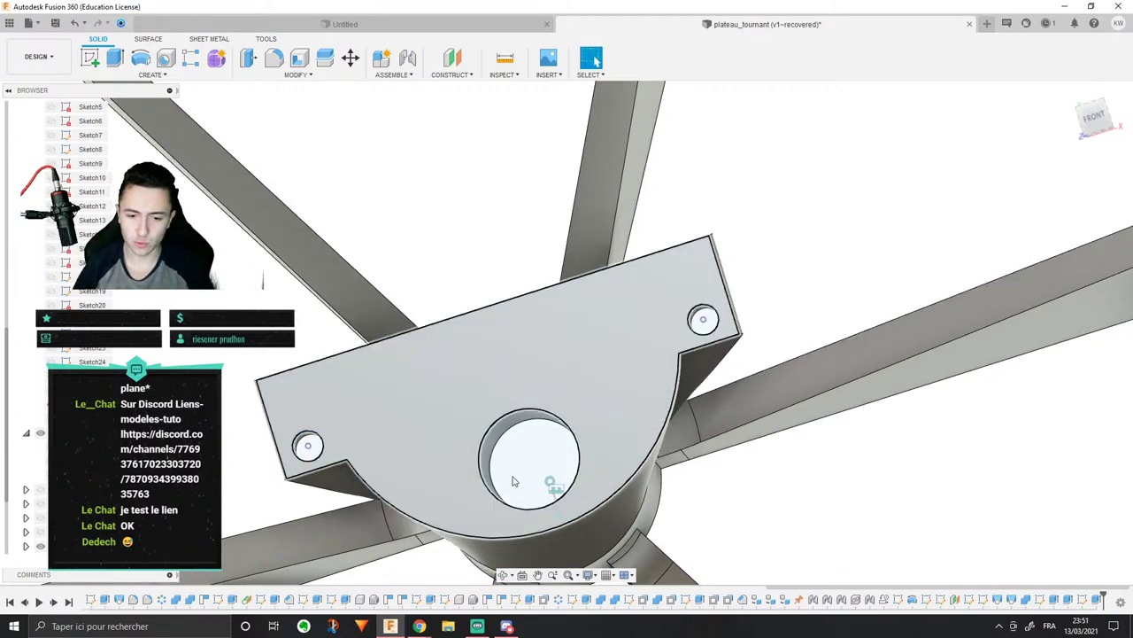
right_click(969, 599)
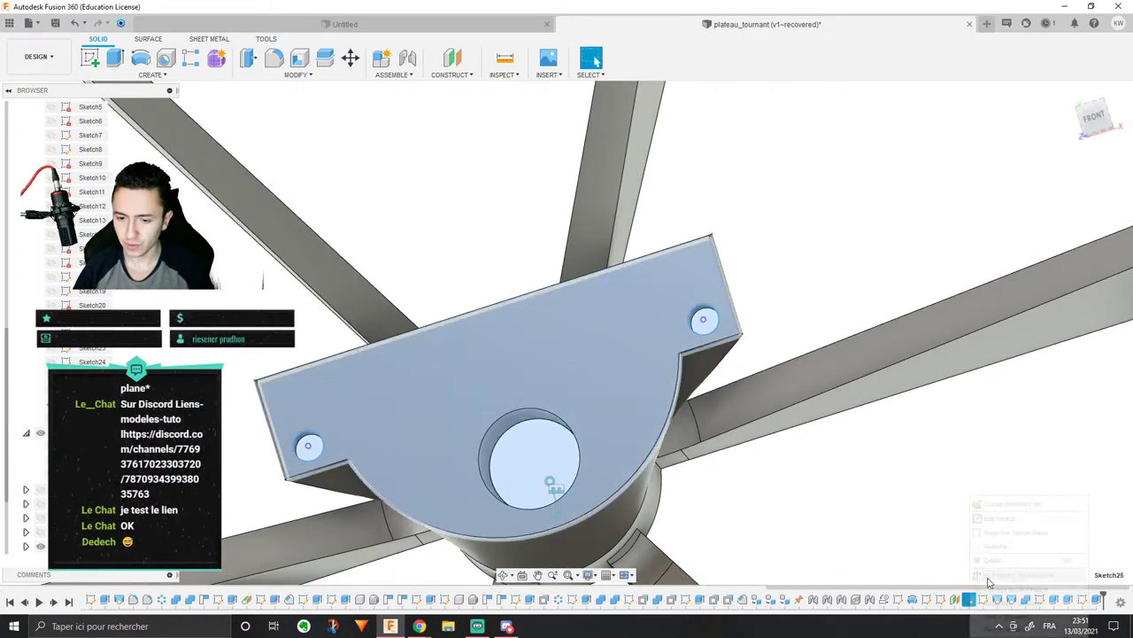
click(1004, 518)
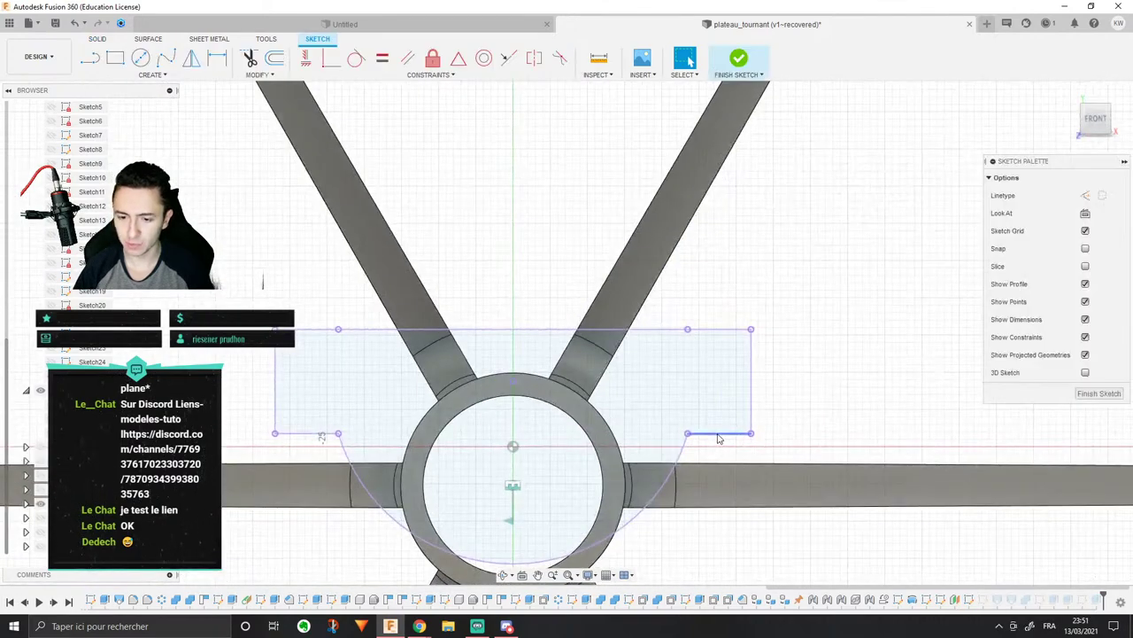
click(1099, 393)
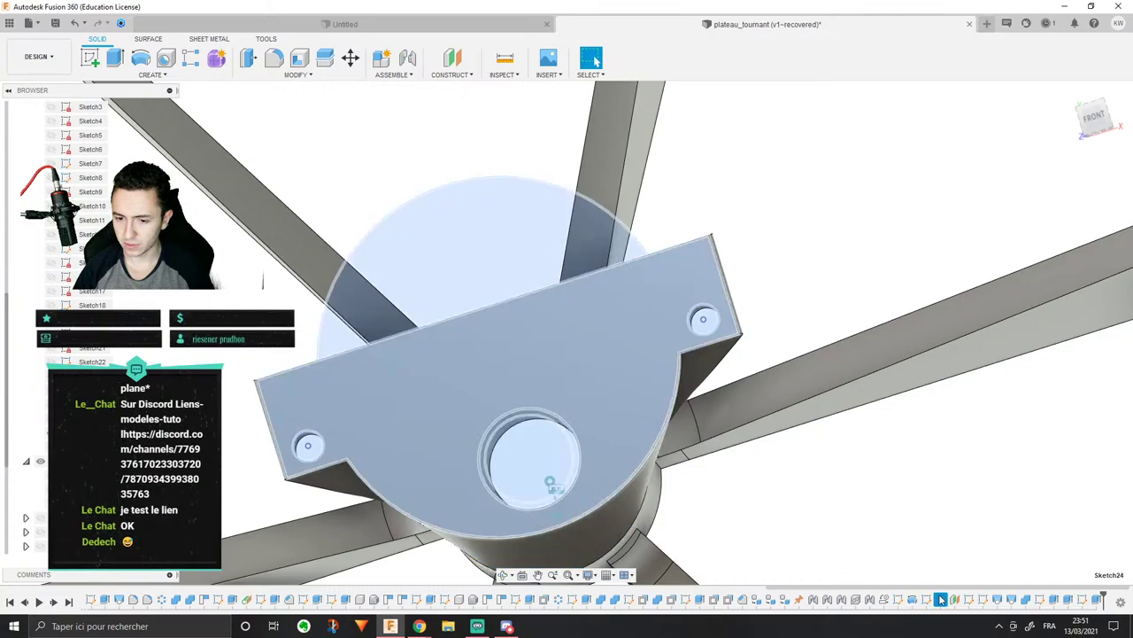
click(965, 518)
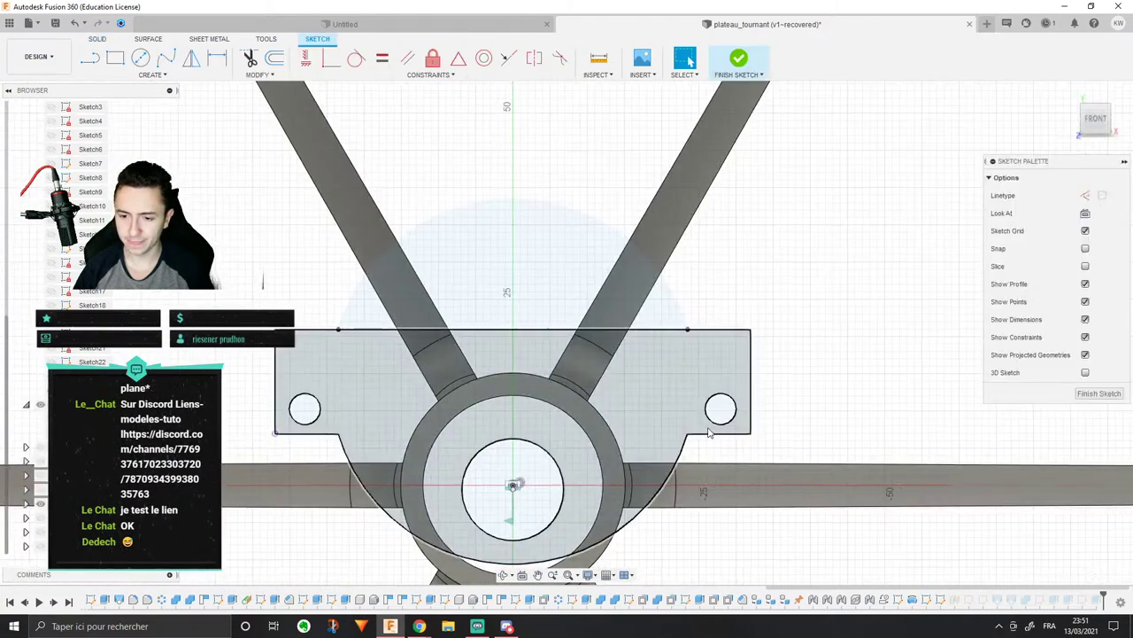
click(655, 353)
ctrl+click(658, 328)
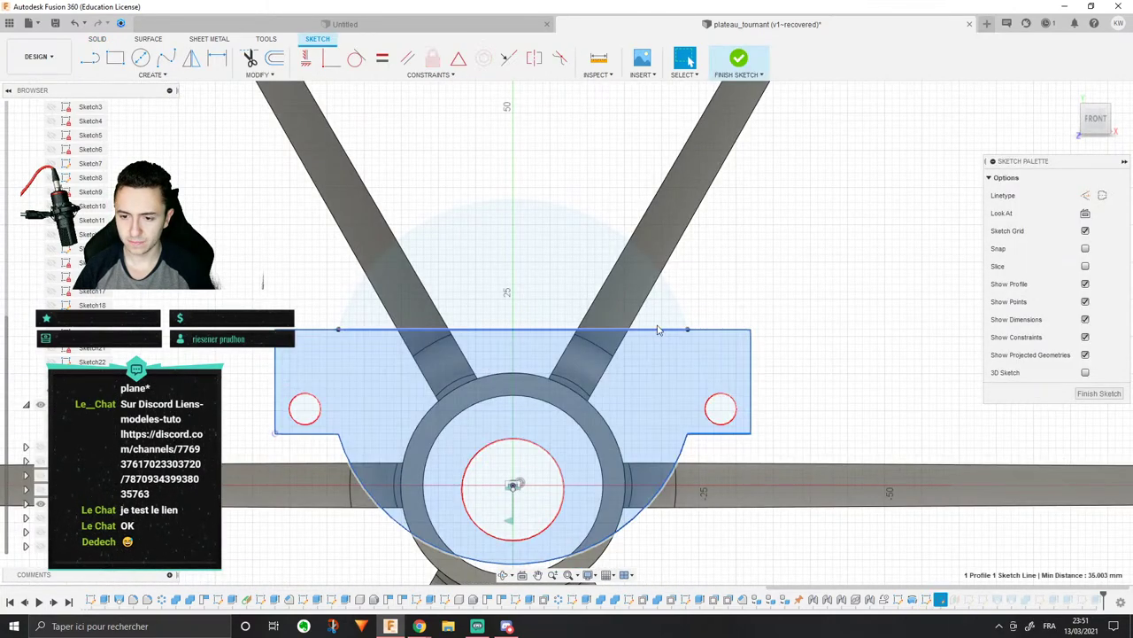
click(688, 329)
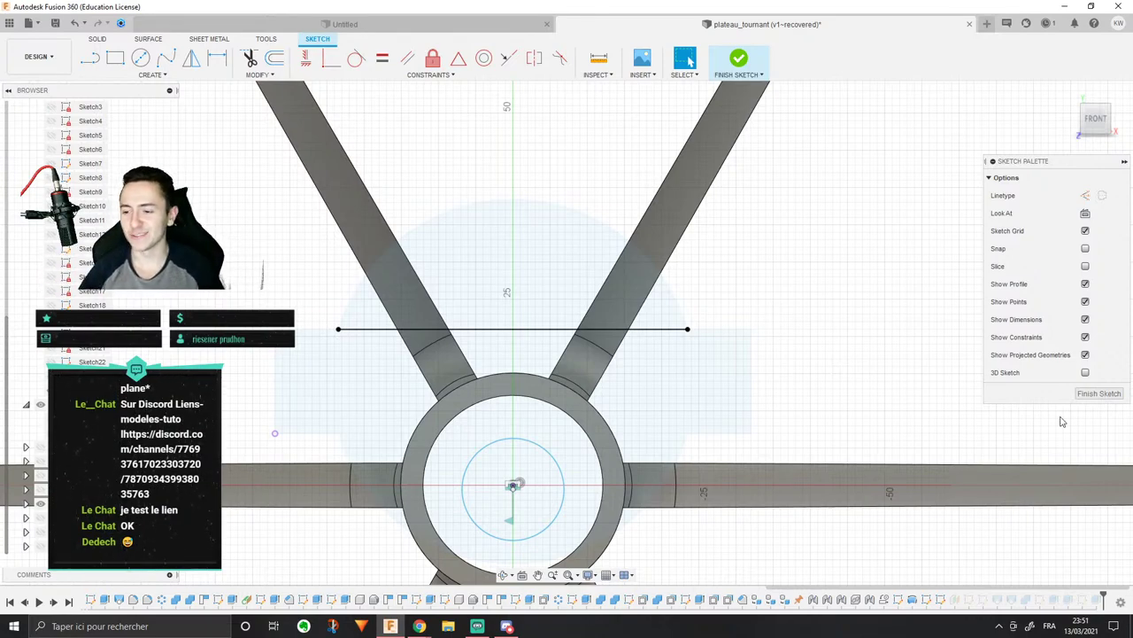
click(1094, 394)
Step: Set the offset distance of construction plane Plane3 to 3.5 mm to thicken the motor support's plate
mouse_move(894, 447)
shift+middle_down()
mouse_move(865, 445)
mouse_move(788, 230)
mouse_move(915, 311)
mouse_move(719, 474)
mouse_move(713, 437)
mouse_move(605, 528)
mouse_move(591, 559)
shift+middle_up()
scroll(915, 311, down, 4)
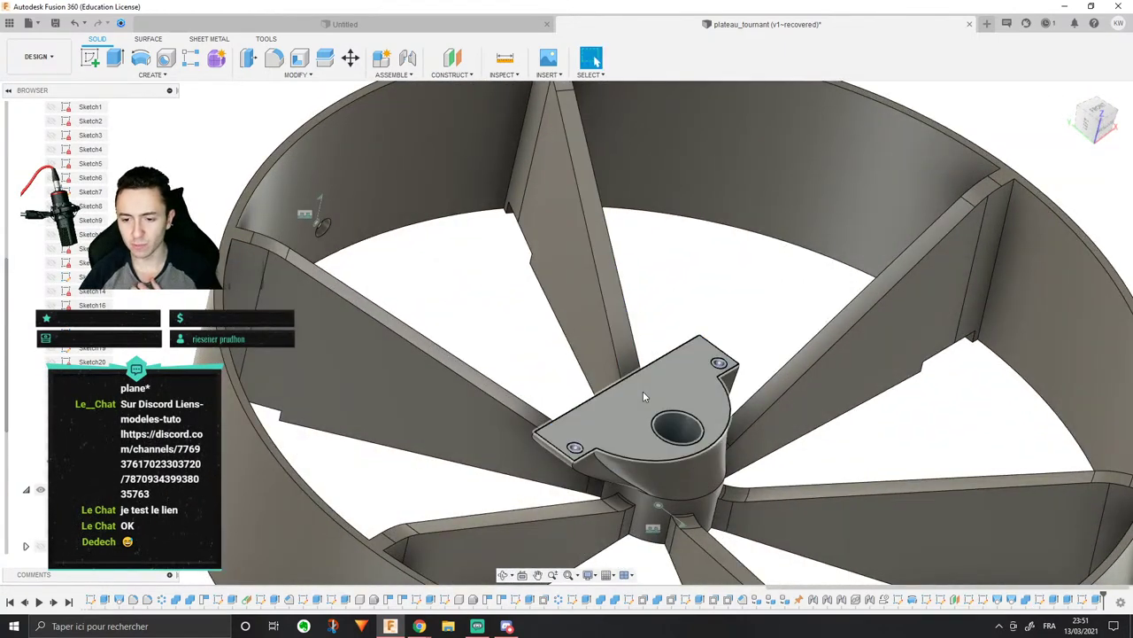
shift+middle_drag(643, 392, 397, 403)
scroll(526, 493, up, 4)
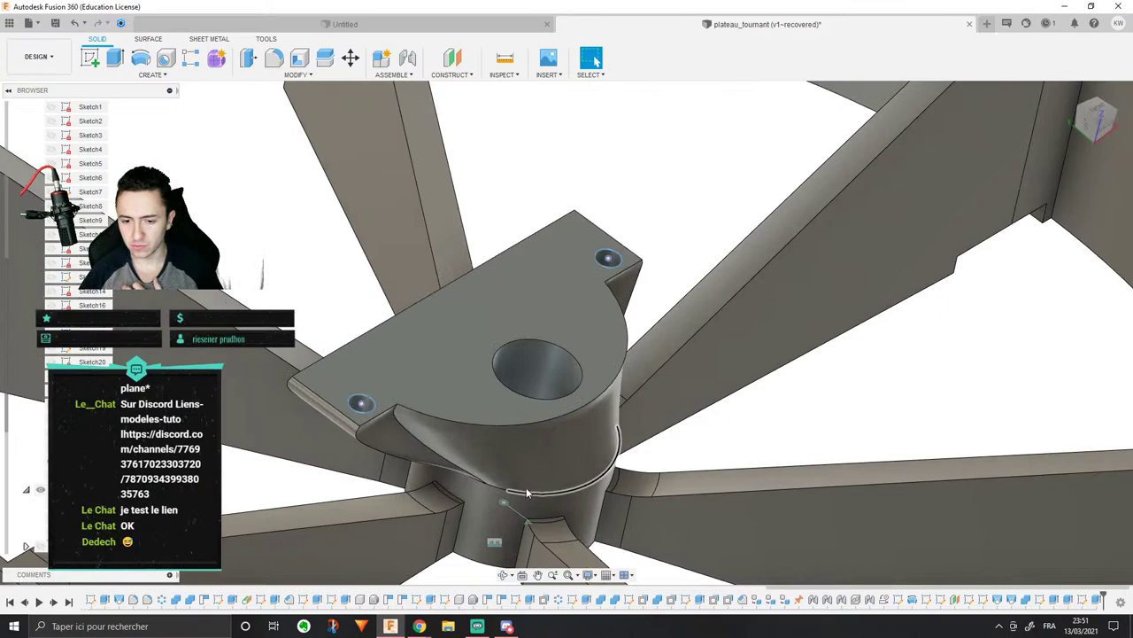
shift+middle_drag(480, 439, 705, 454)
click(955, 600)
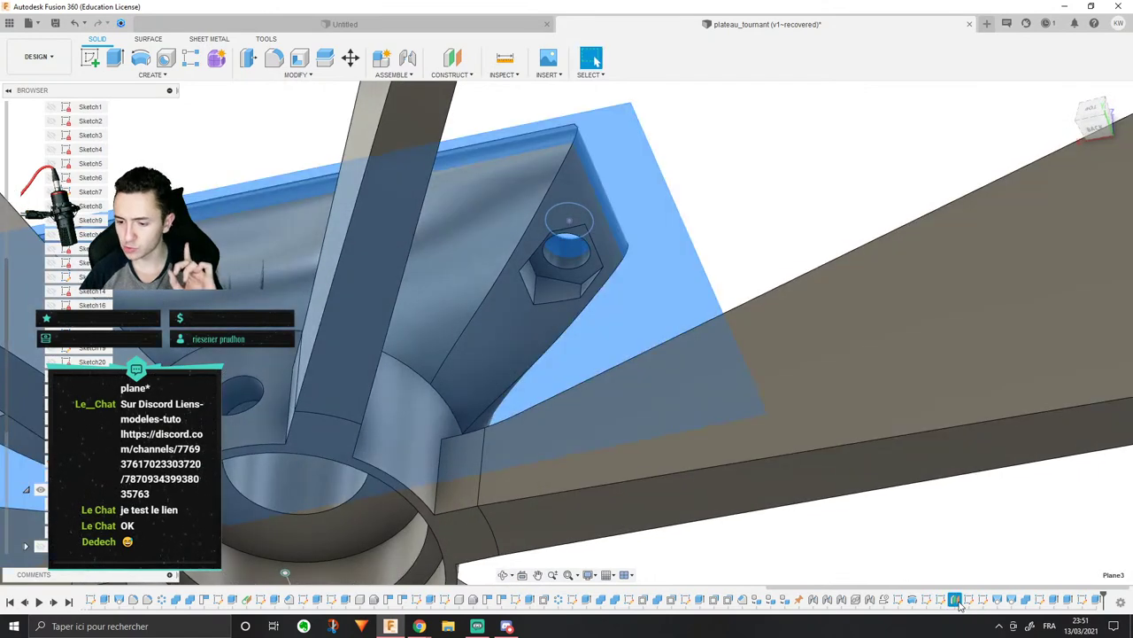
middle_drag(641, 326, 806, 247)
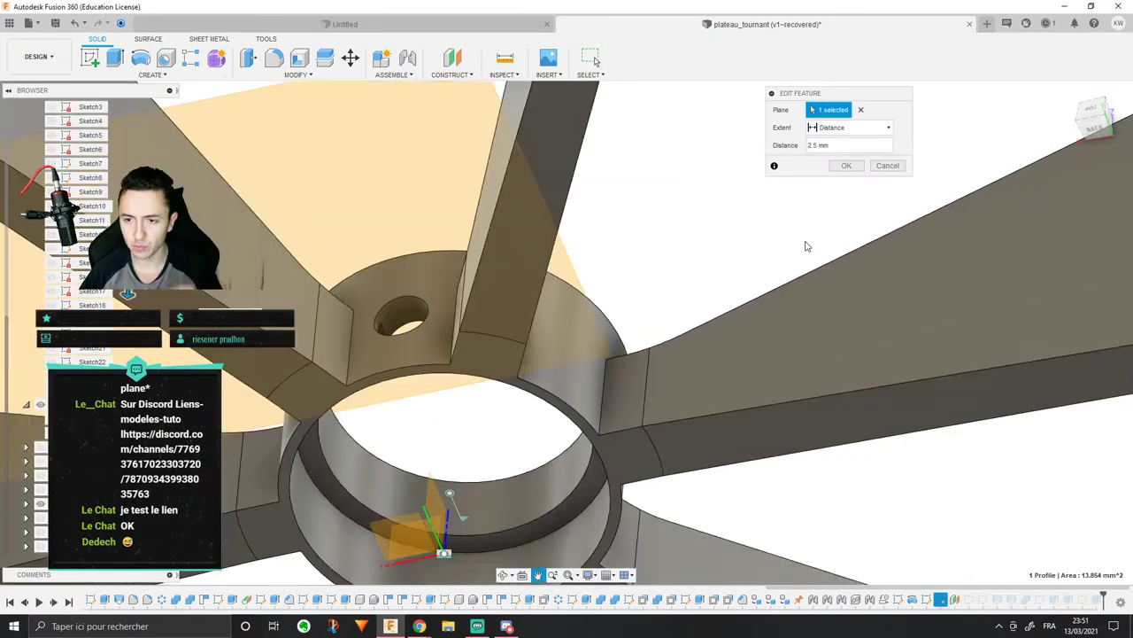
shift+middle_drag(648, 245, 536, 412)
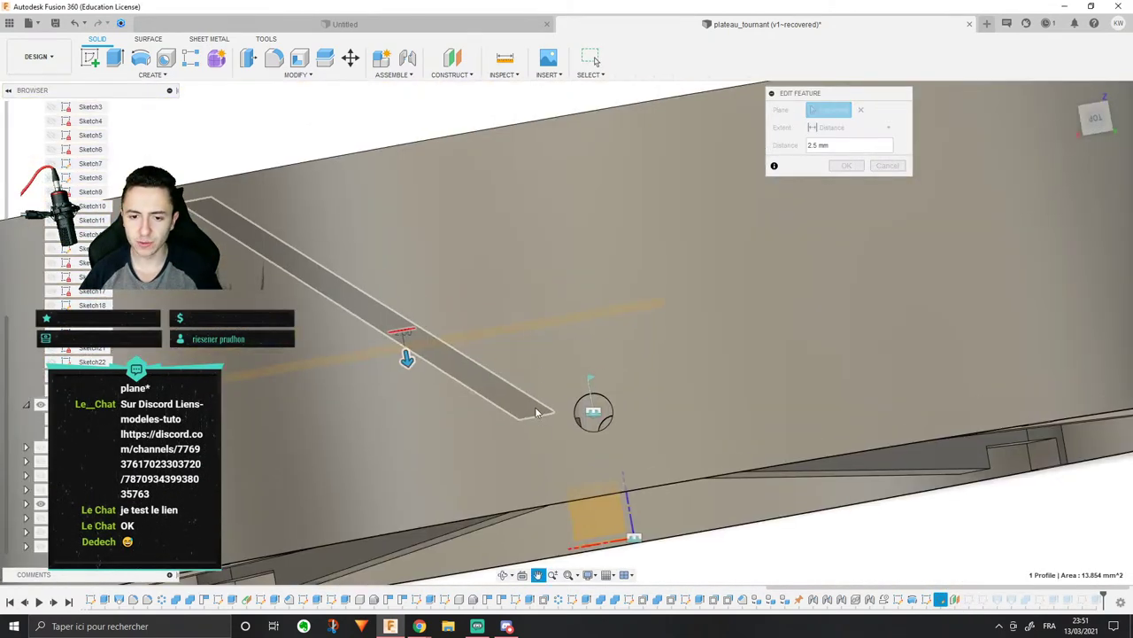
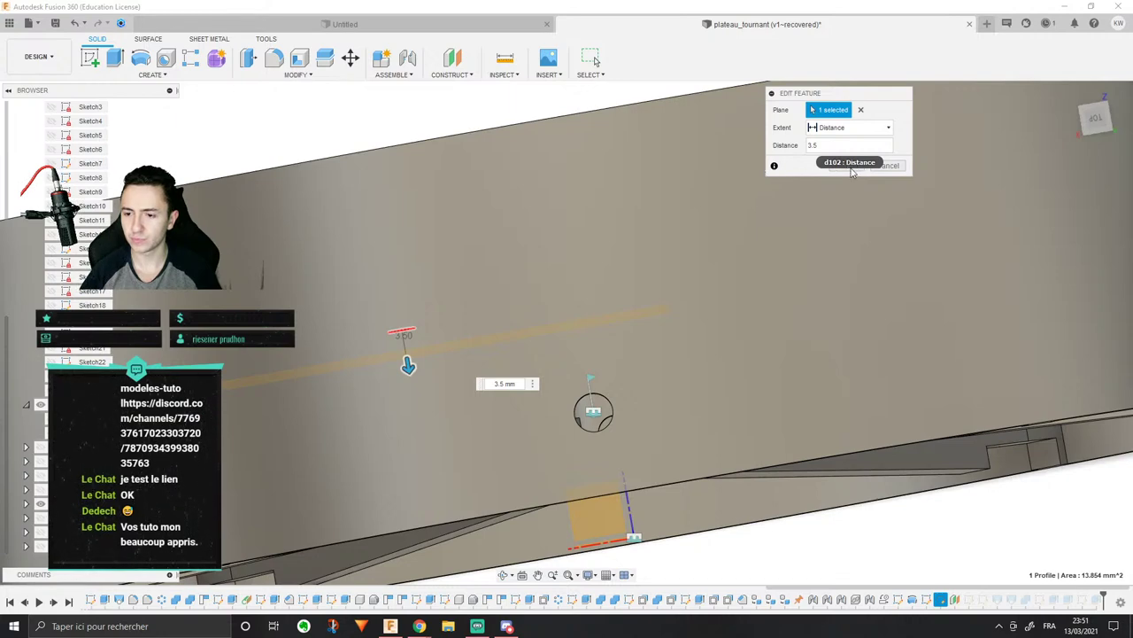
drag(816, 88, 753, 132)
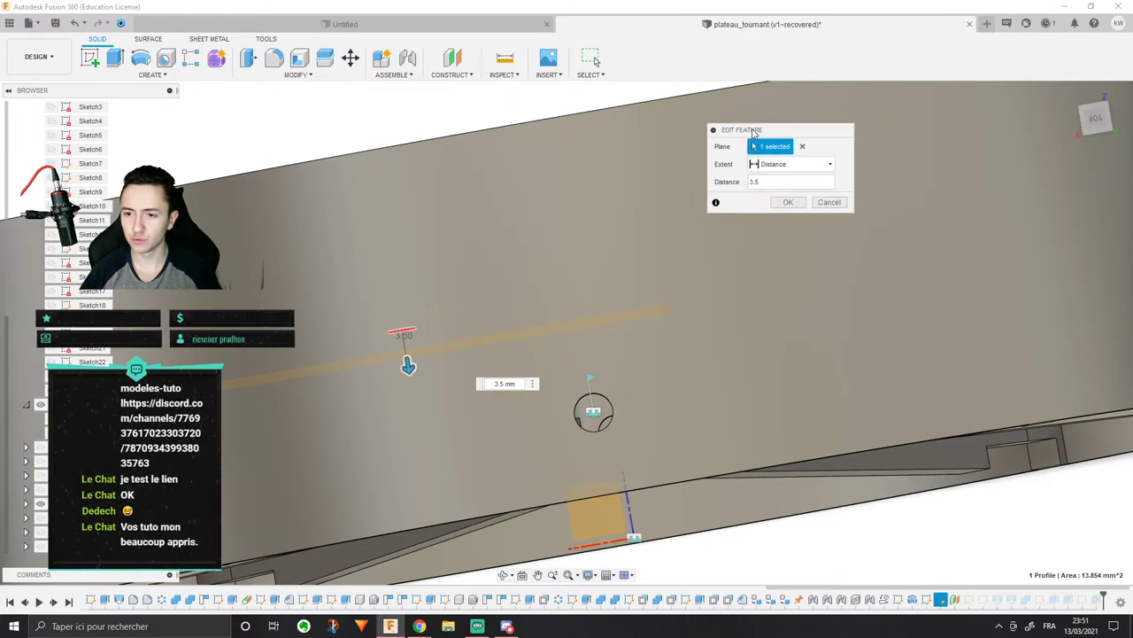
click(781, 206)
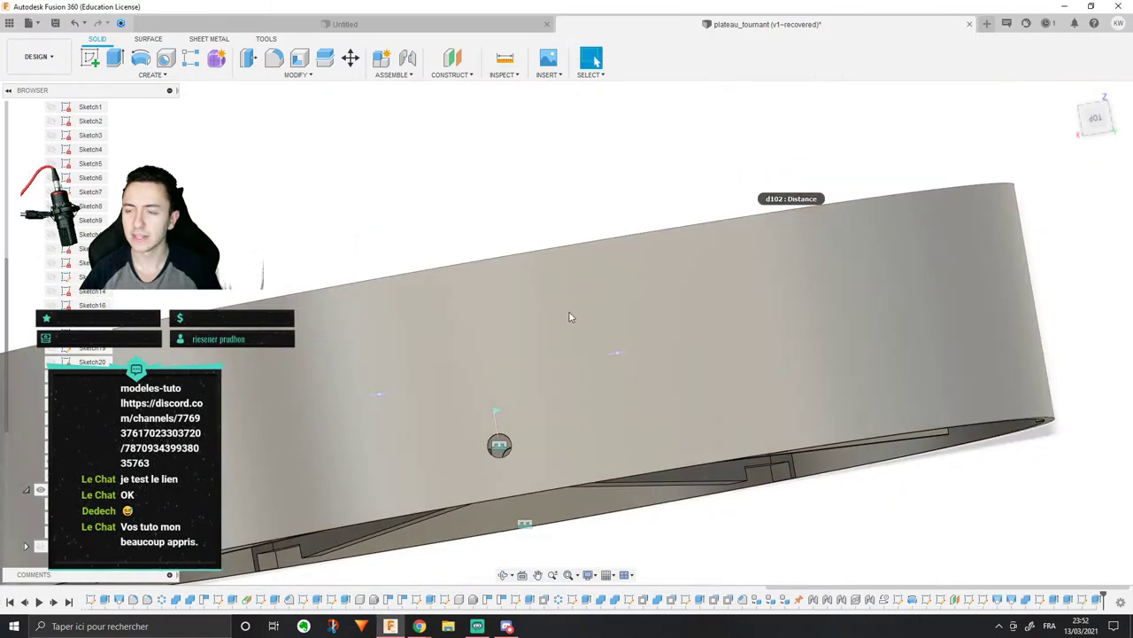
Step: Inspect the hexagonal recesses around the mounting holes from the back of the motor support
scroll(572, 316, down, 1)
shift+middle_drag(567, 415, 445, 251)
scroll(455, 251, up, 3)
scroll(443, 250, down, 3)
shift+middle_drag(417, 210, 407, 242)
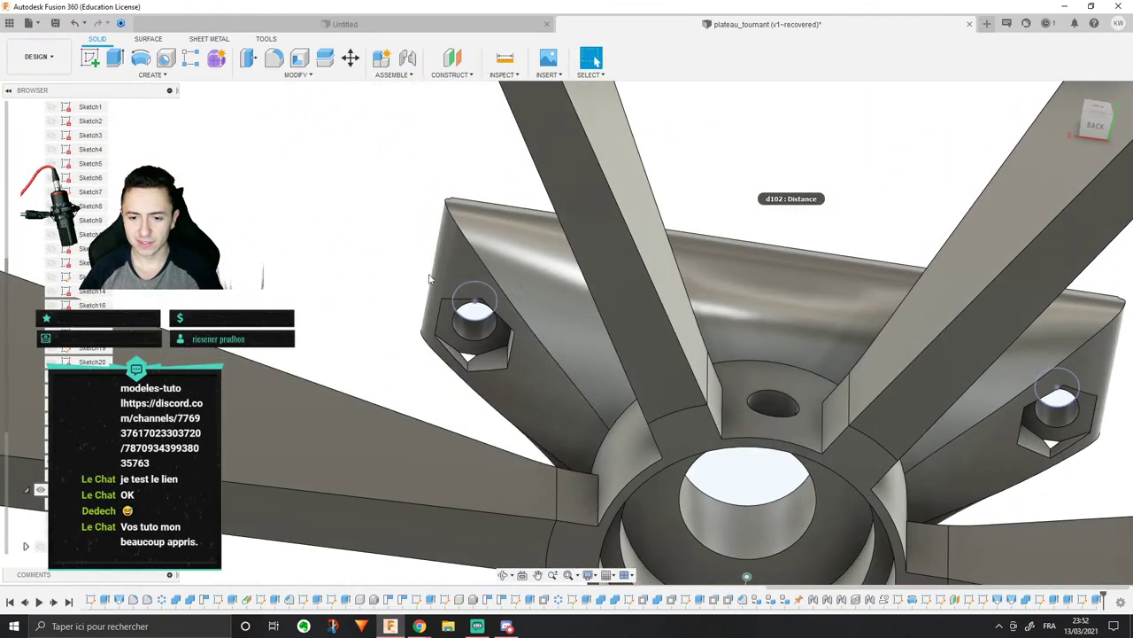
scroll(449, 407, up, 4)
scroll(449, 407, up, 4)
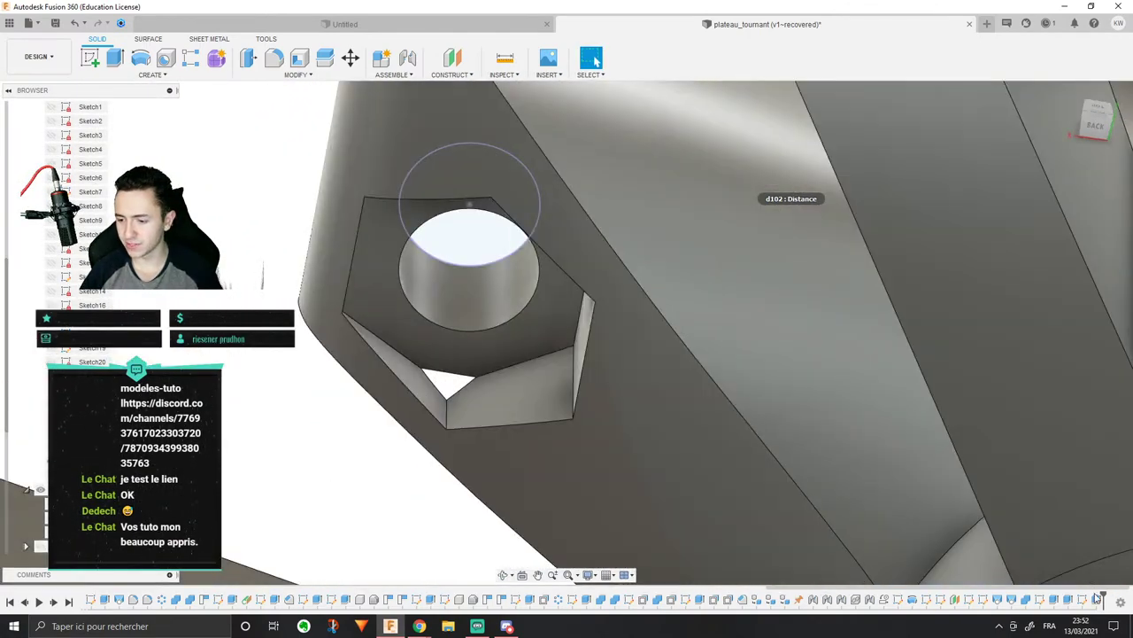
Step: Set the offset distance of construction plane Plane3 to 4 mm to thicken the motor support's plate further
right_click(955, 599)
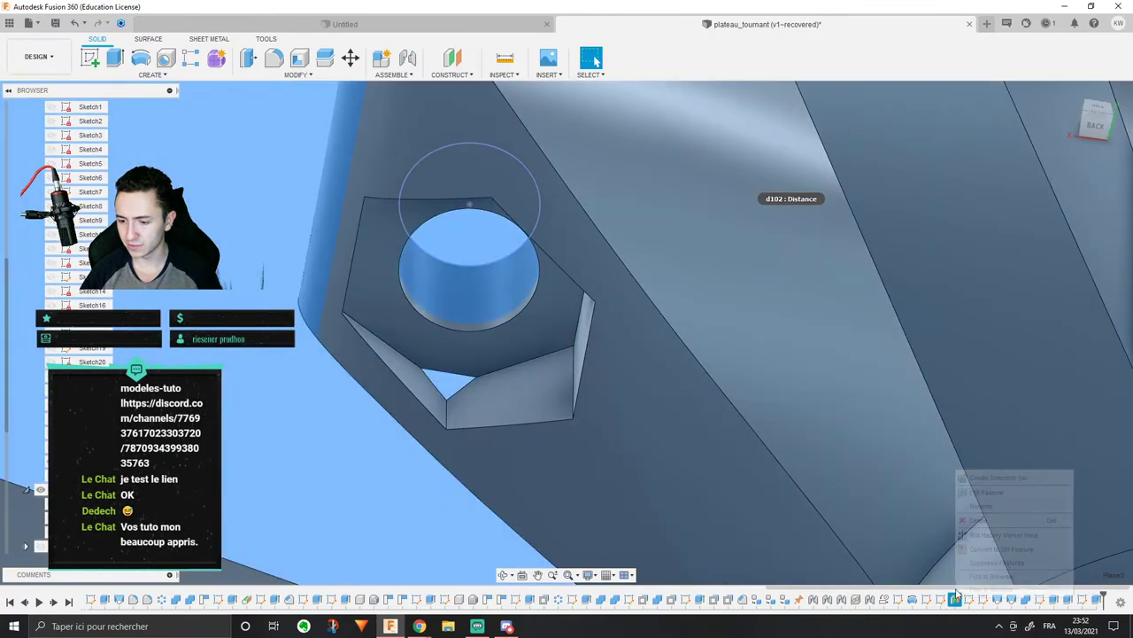
click(978, 493)
scroll(721, 403, down, 3)
shift+middle_drag(696, 359, 687, 420)
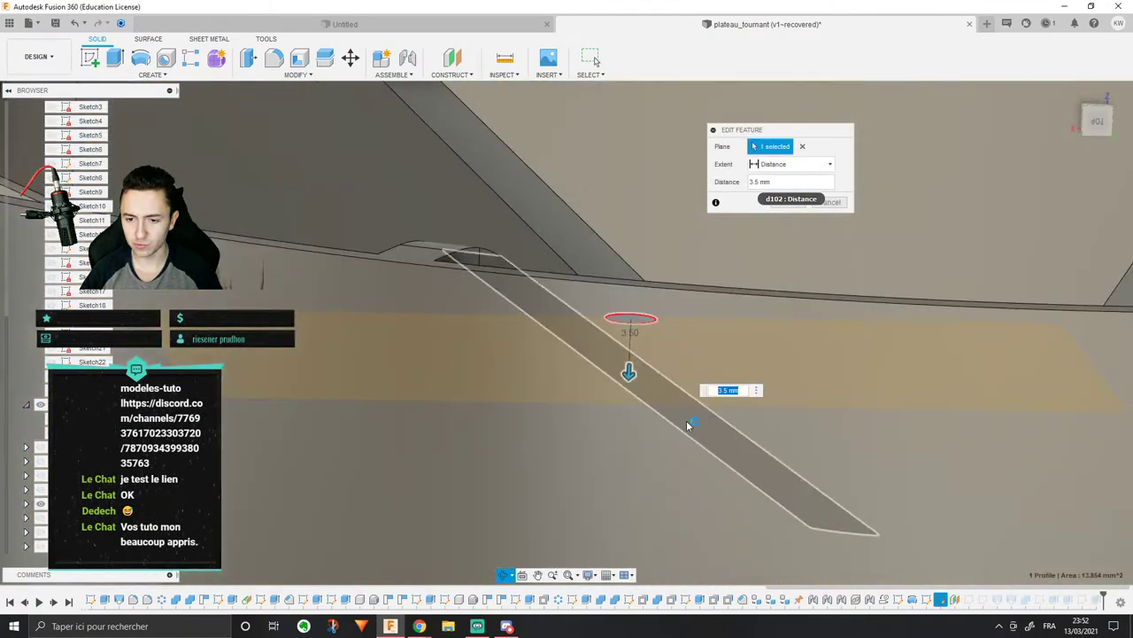
scroll(716, 378, down, 3)
scroll(746, 283, down, 3)
scroll(724, 329, up, 6)
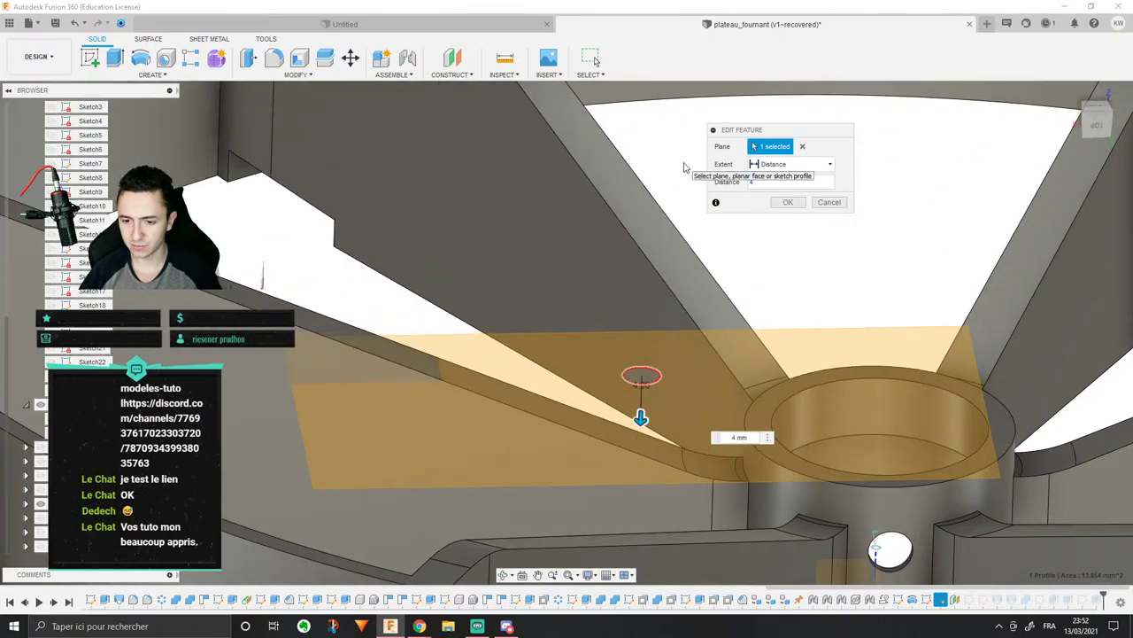
click(794, 202)
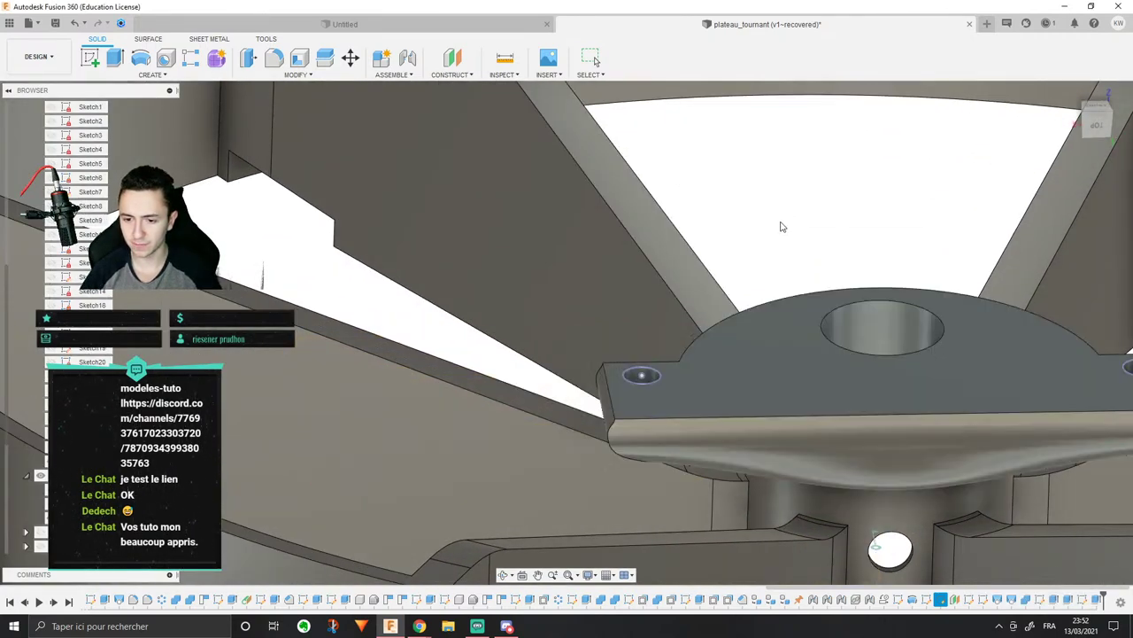
Step: Roll the timeline back to just after Combine2, before the sketch and cut of the plate's mounting holes
mouse_move(756, 328)
shift+middle_down()
mouse_move(771, 337)
mouse_move(744, 330)
shift+middle_up()
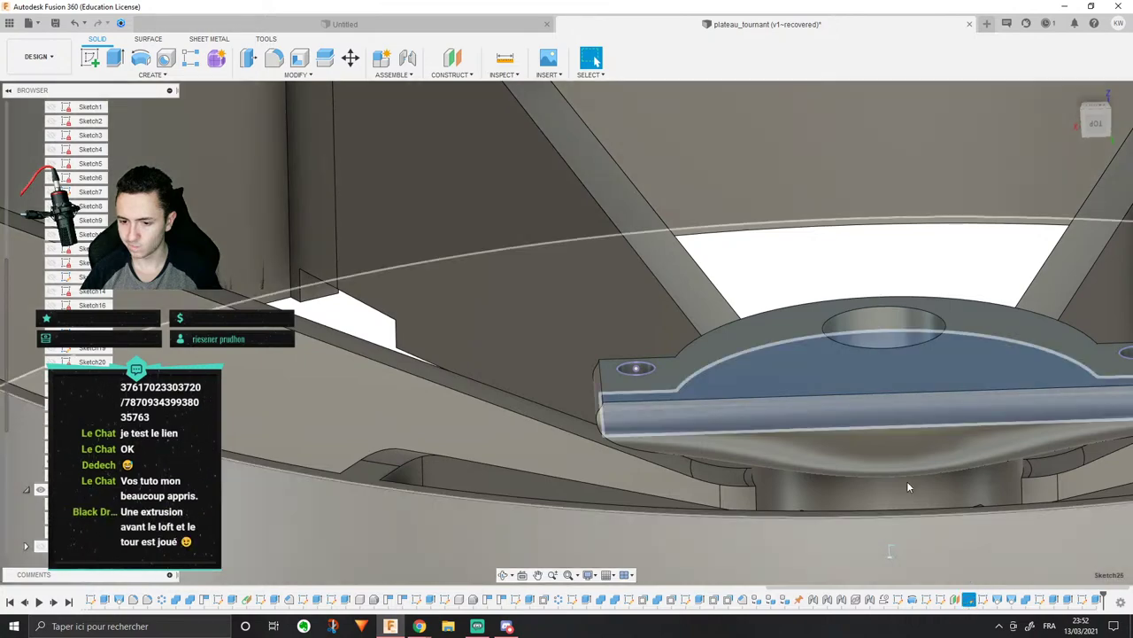
mouse_move(907, 481)
shift+middle_down()
mouse_move(903, 455)
mouse_move(810, 449)
mouse_move(718, 301)
mouse_move(745, 341)
shift+middle_up()
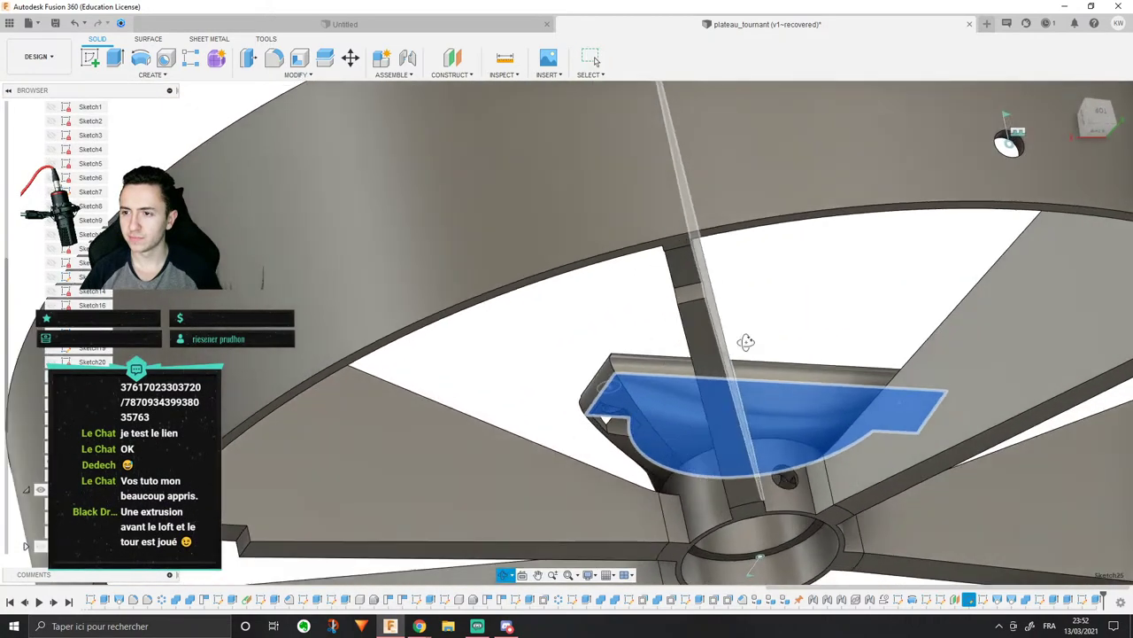
shift+middle_drag(531, 411, 528, 275)
scroll(529, 276, up, 4)
shift+middle_drag(561, 331, 673, 393)
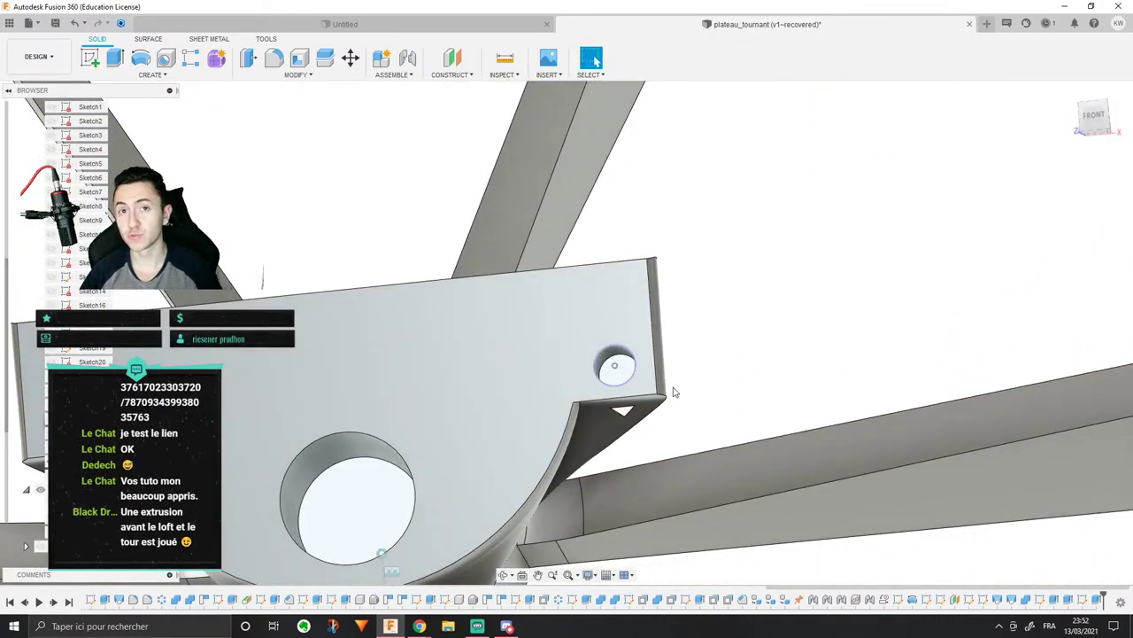
click(456, 318)
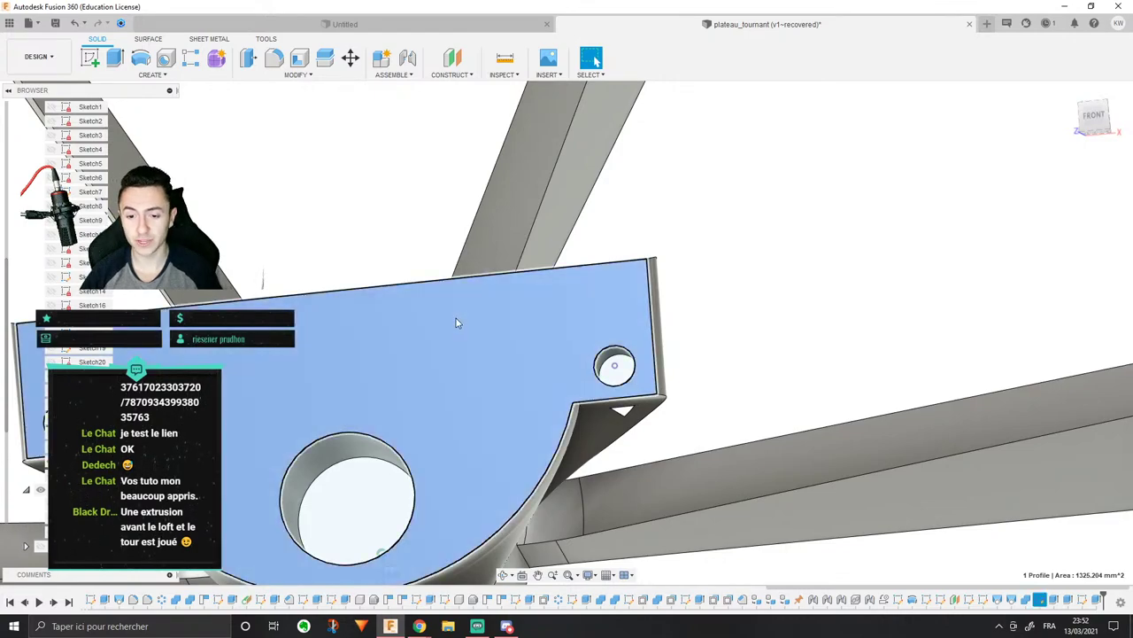
shift+middle_drag(458, 321, 504, 314)
scroll(463, 317, up, 2)
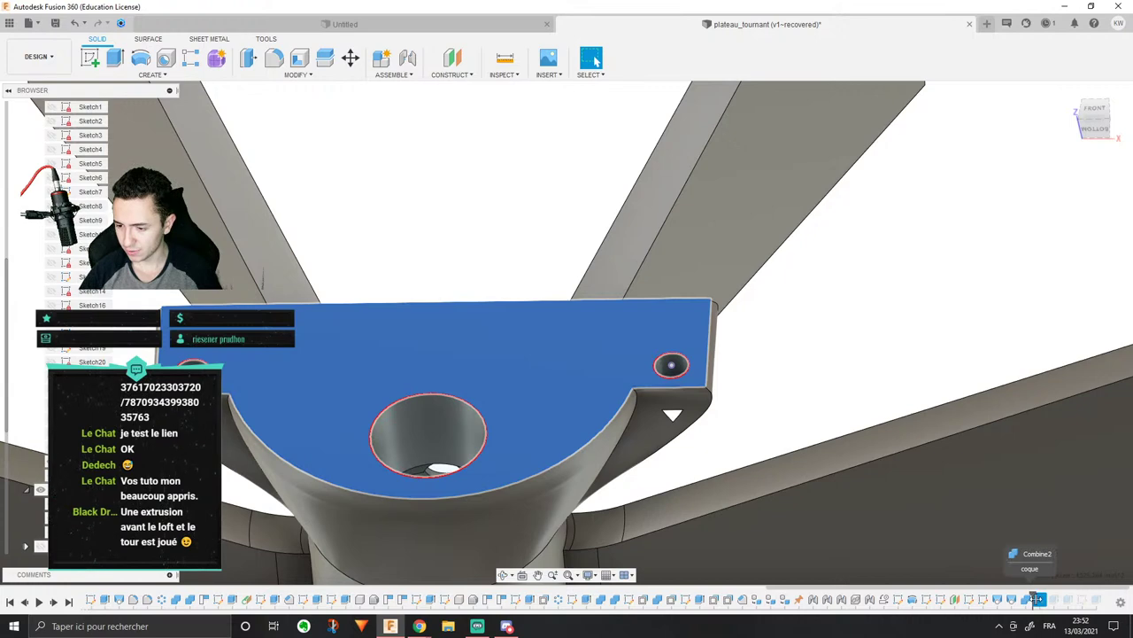
mouse_move(685, 370)
shift+middle_down()
mouse_move(694, 346)
mouse_move(698, 385)
shift+middle_up()
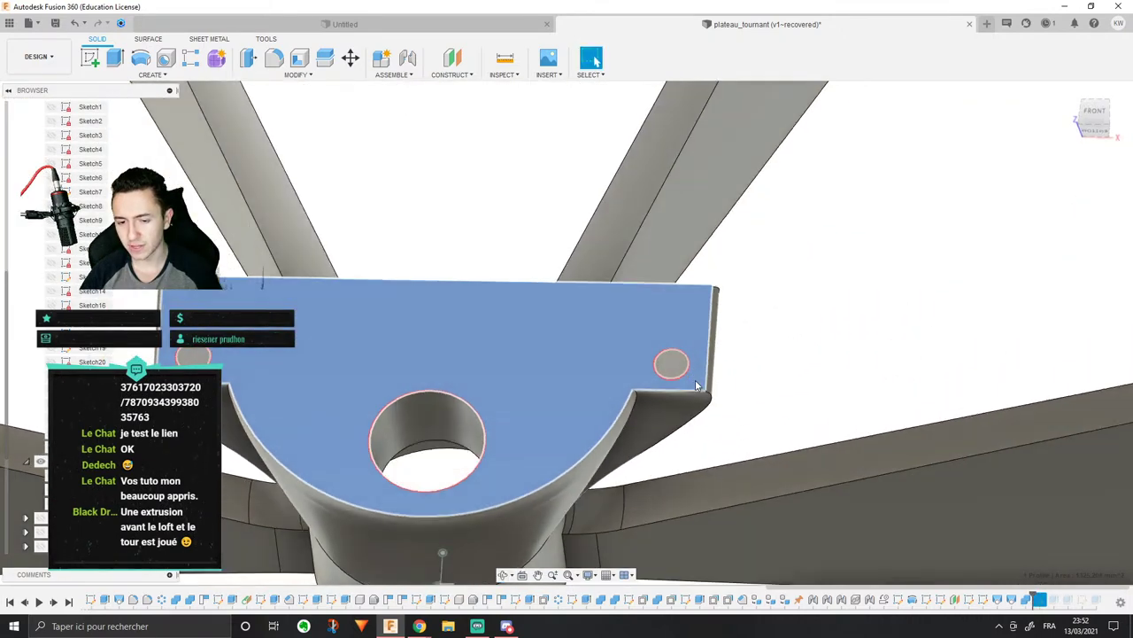
key(ctrl+z)
click(637, 331)
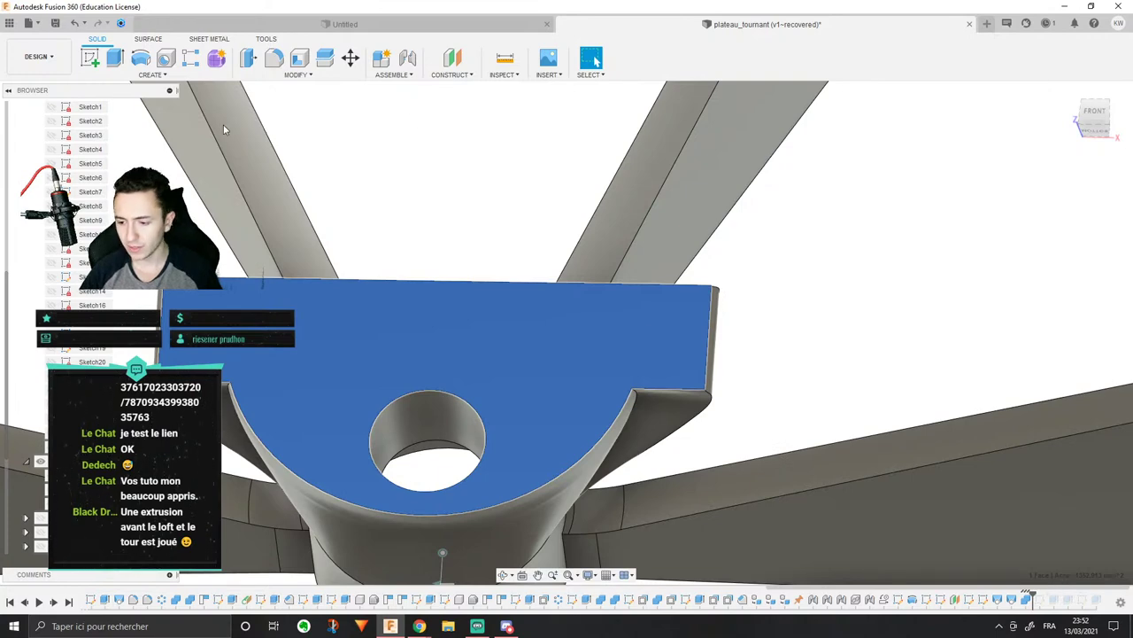
click(114, 58)
shift+middle_drag(597, 343, 600, 288)
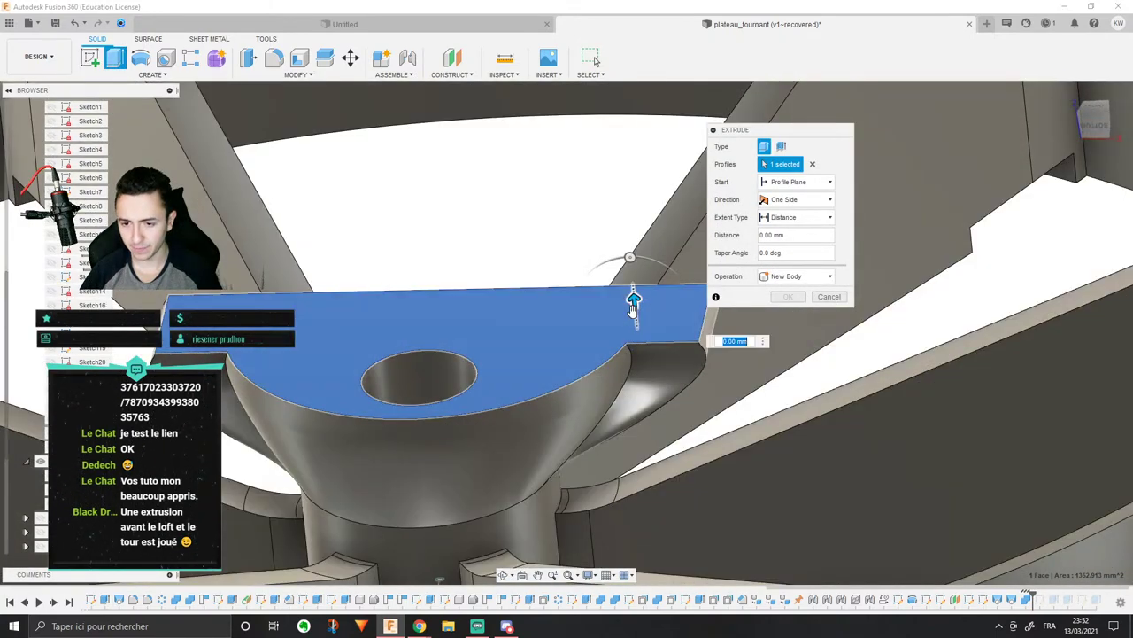
drag(632, 298, 642, 320)
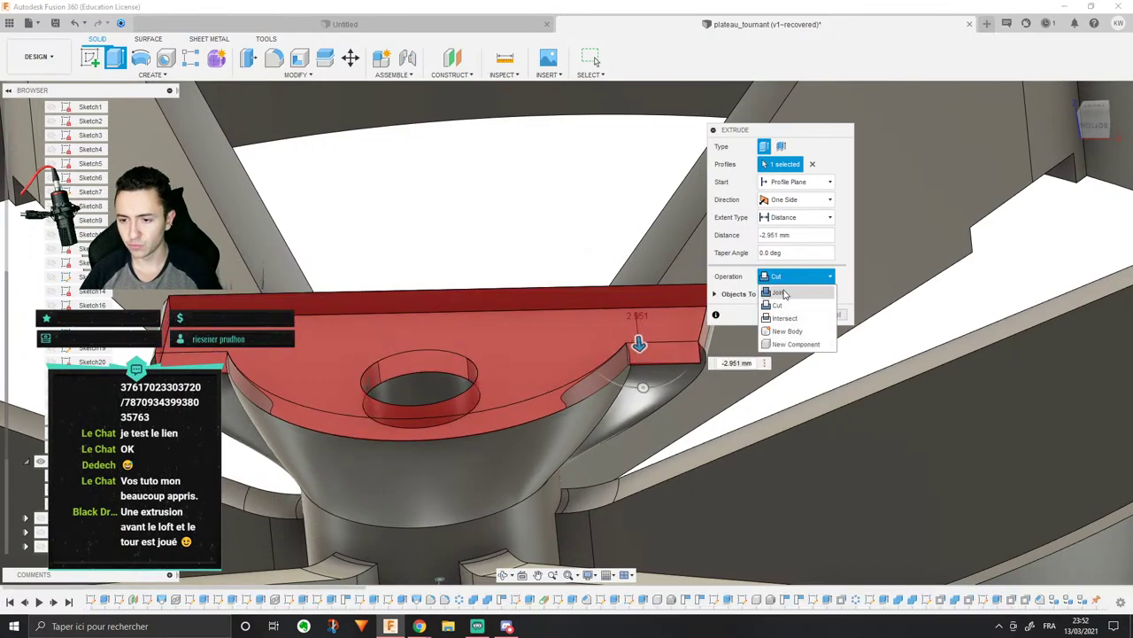
click(780, 292)
mouse_move(639, 322)
shift+middle_down()
mouse_move(644, 339)
mouse_move(645, 314)
mouse_move(618, 316)
mouse_move(643, 334)
mouse_move(647, 308)
shift+middle_up()
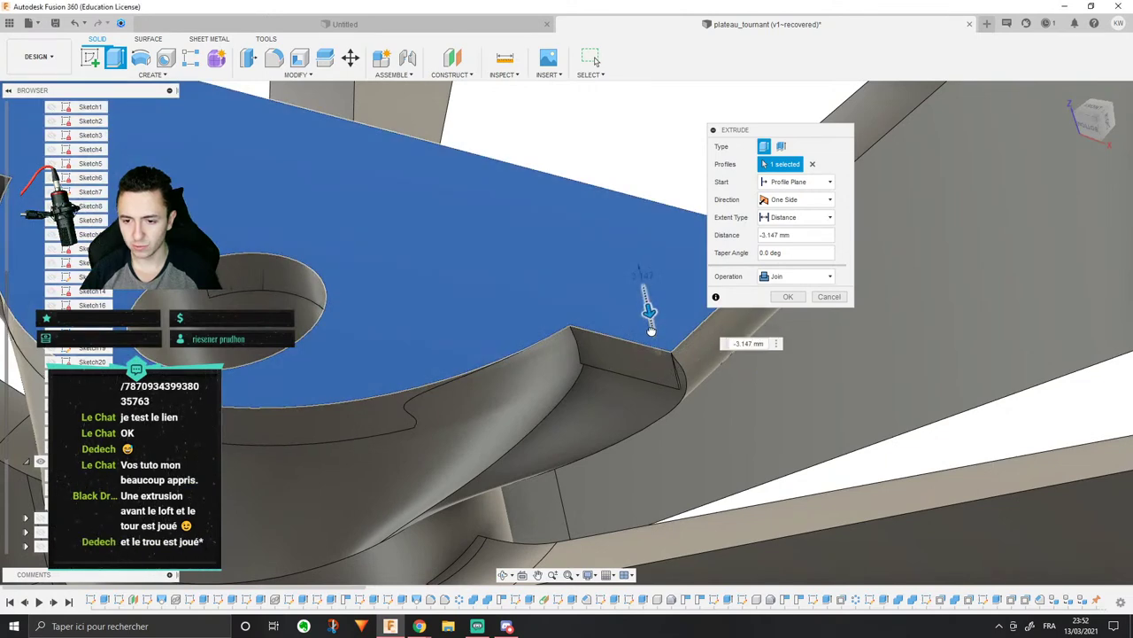
drag(652, 322, 661, 367)
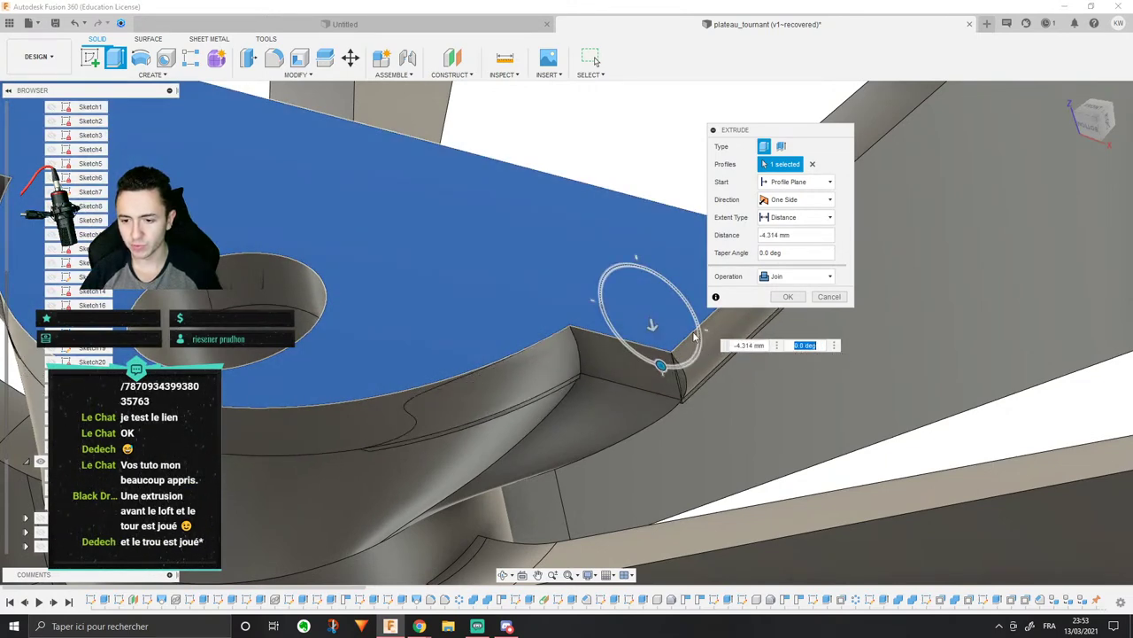
click(830, 297)
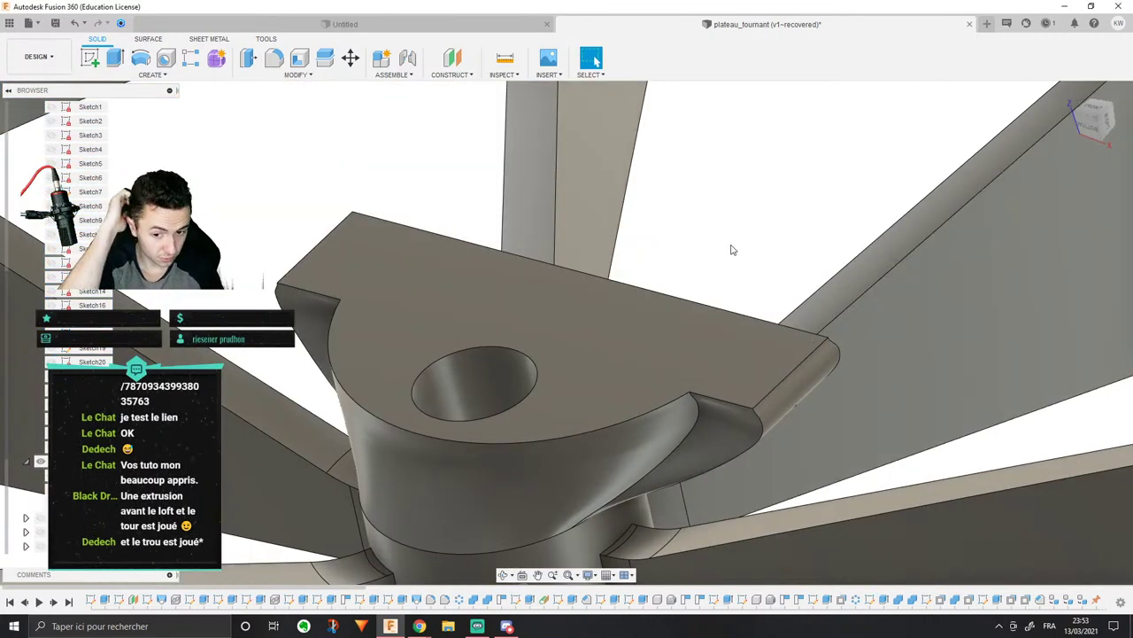
Step: Check the motor support without its mounting holes, and roll the timeline forward to its end
shift+middle_drag(732, 250, 592, 283)
scroll(693, 387, down, 3)
shift+middle_drag(647, 347, 666, 398)
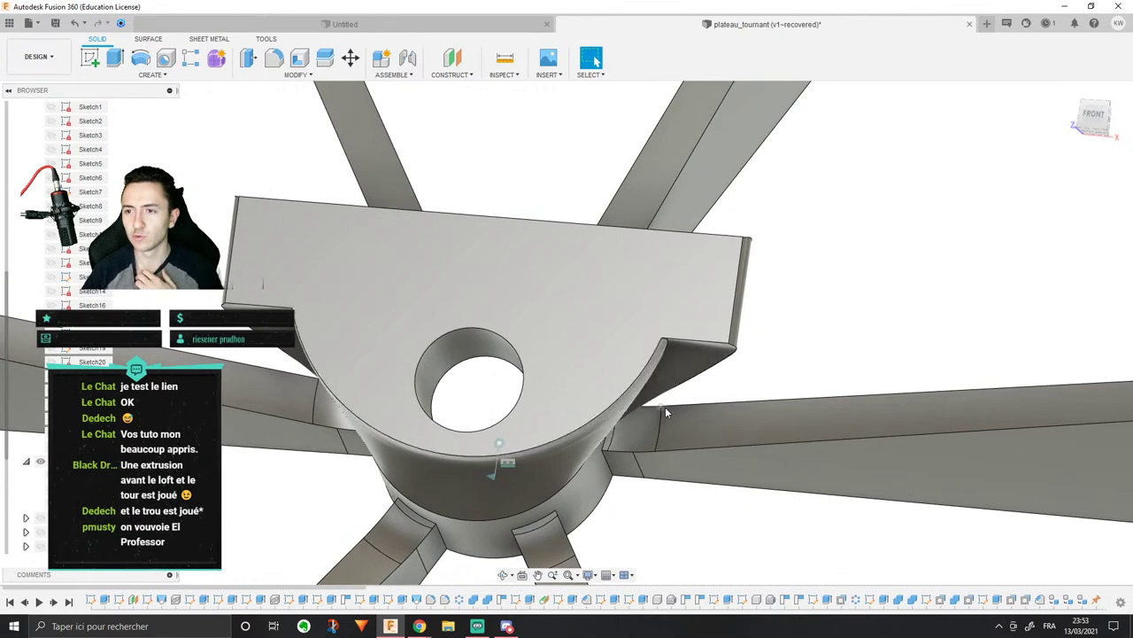
shift+middle_drag(682, 493, 640, 434)
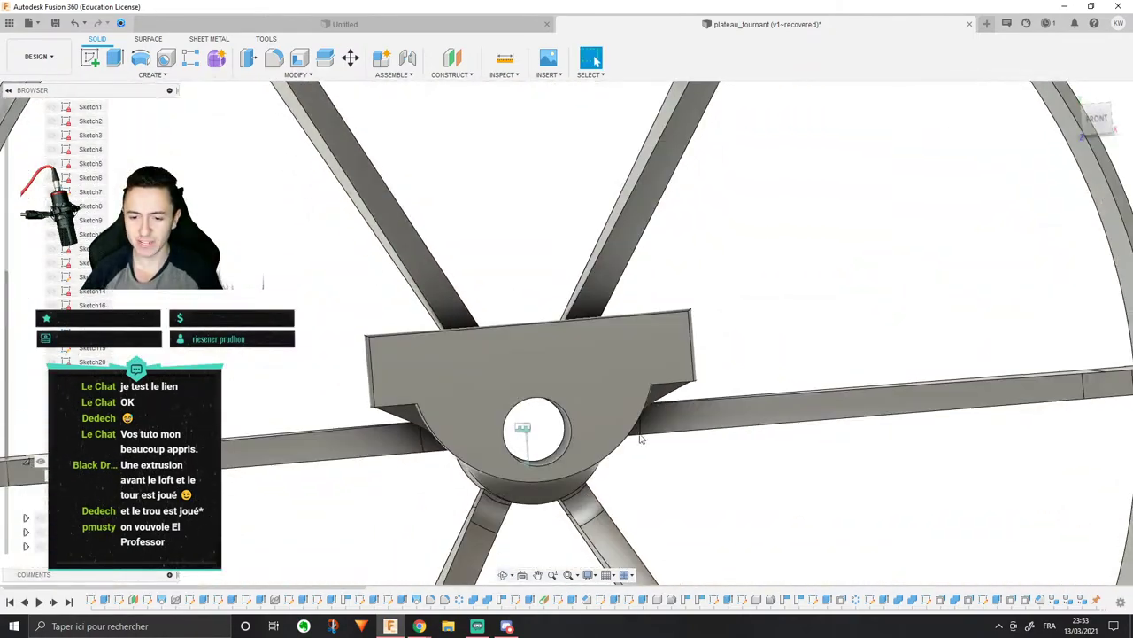
scroll(695, 375, up, 3)
middle_drag(695, 376, 762, 344)
scroll(944, 522, down, 3)
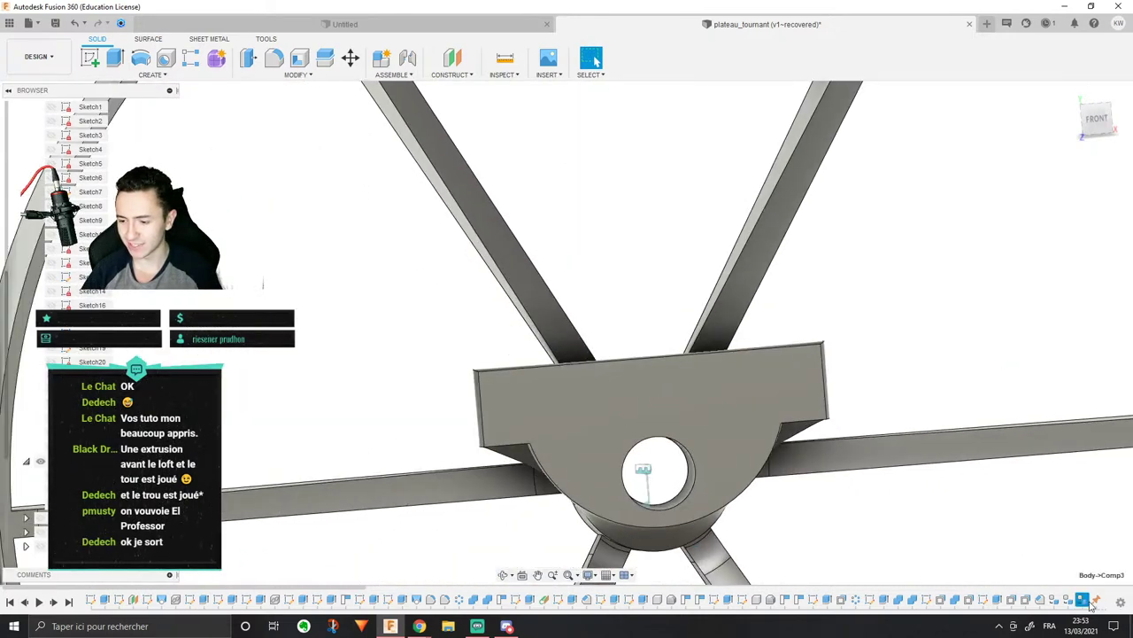
click(1095, 601)
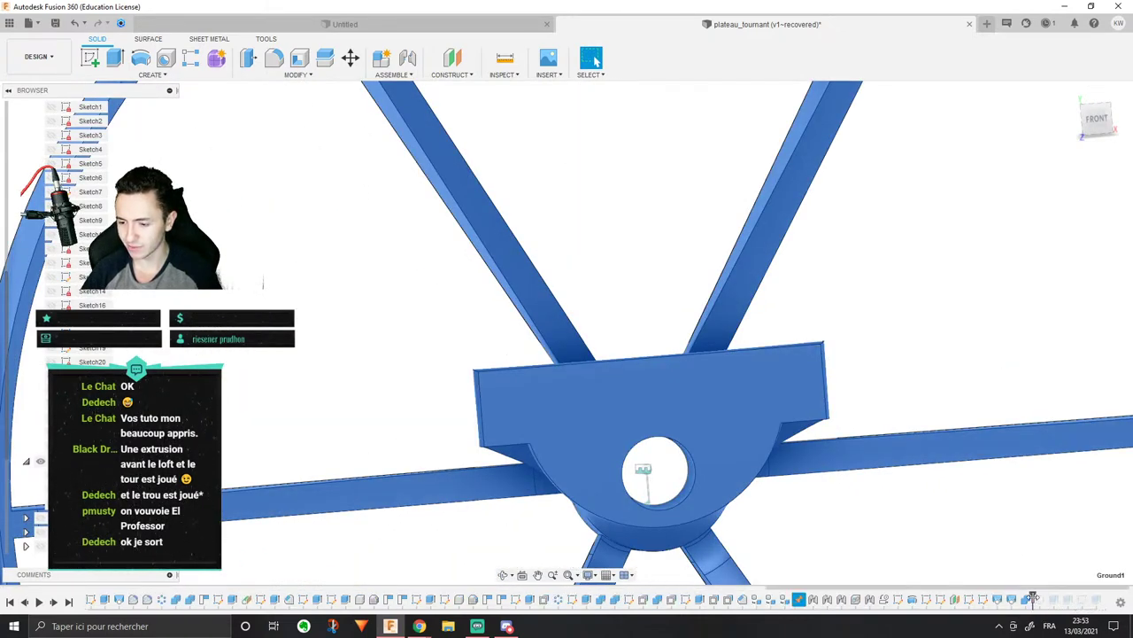
click(901, 533)
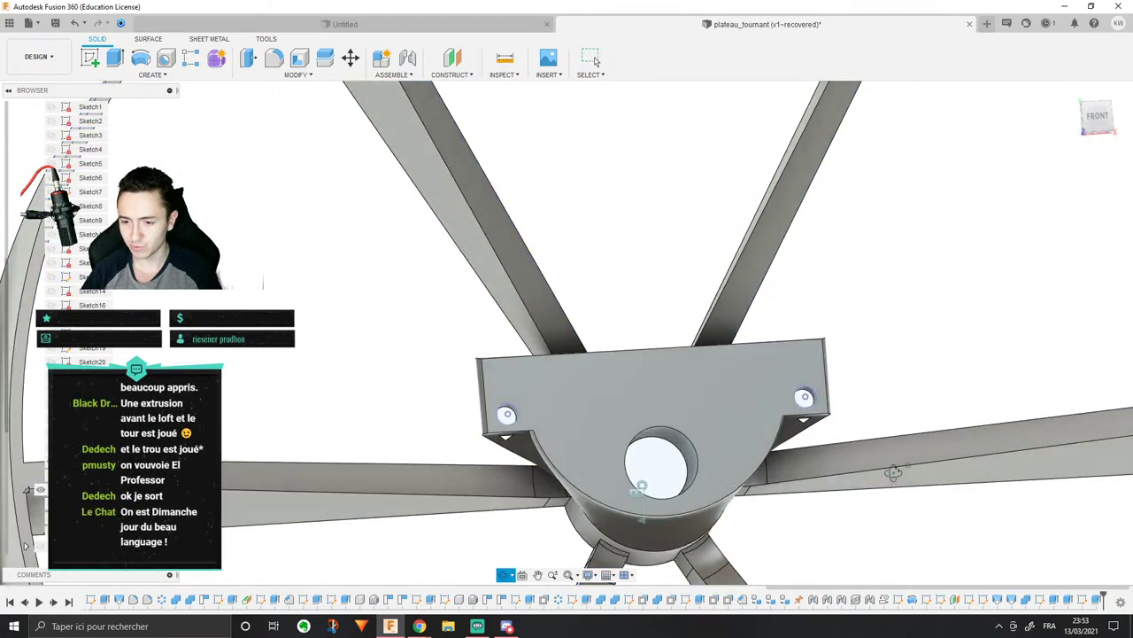
Step: Examine where the hexagonal recesses break through the lofted sides beneath the plate's mounting holes
shift+middle_drag(893, 473, 860, 448)
scroll(805, 417, up, 3)
shift+middle_drag(737, 386, 783, 416)
scroll(676, 389, down, 5)
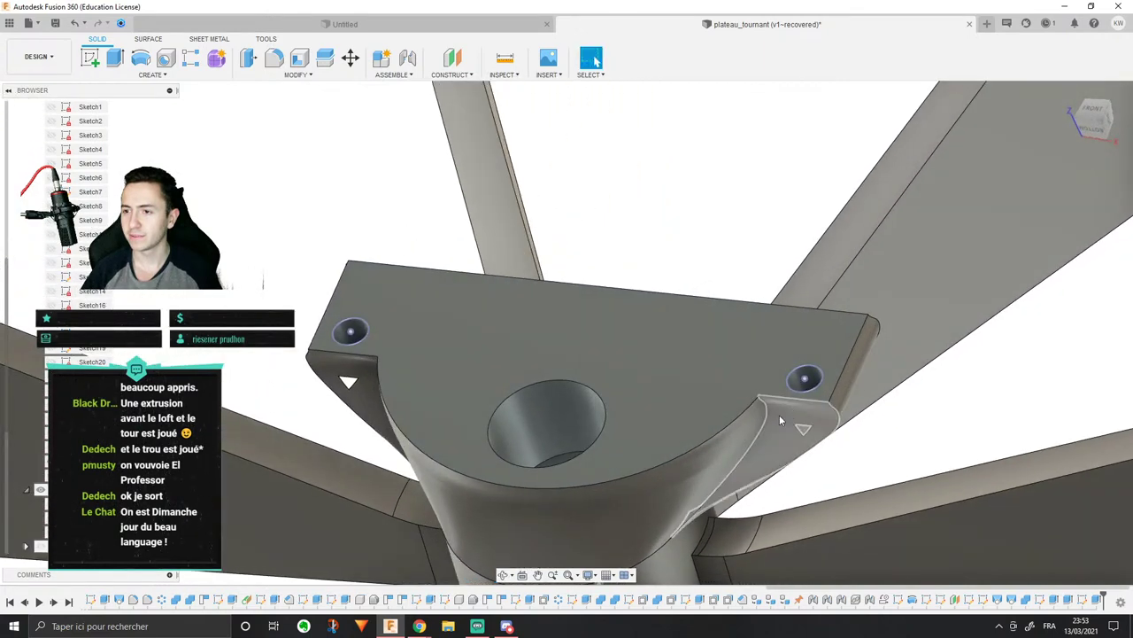
scroll(780, 417, up, 1)
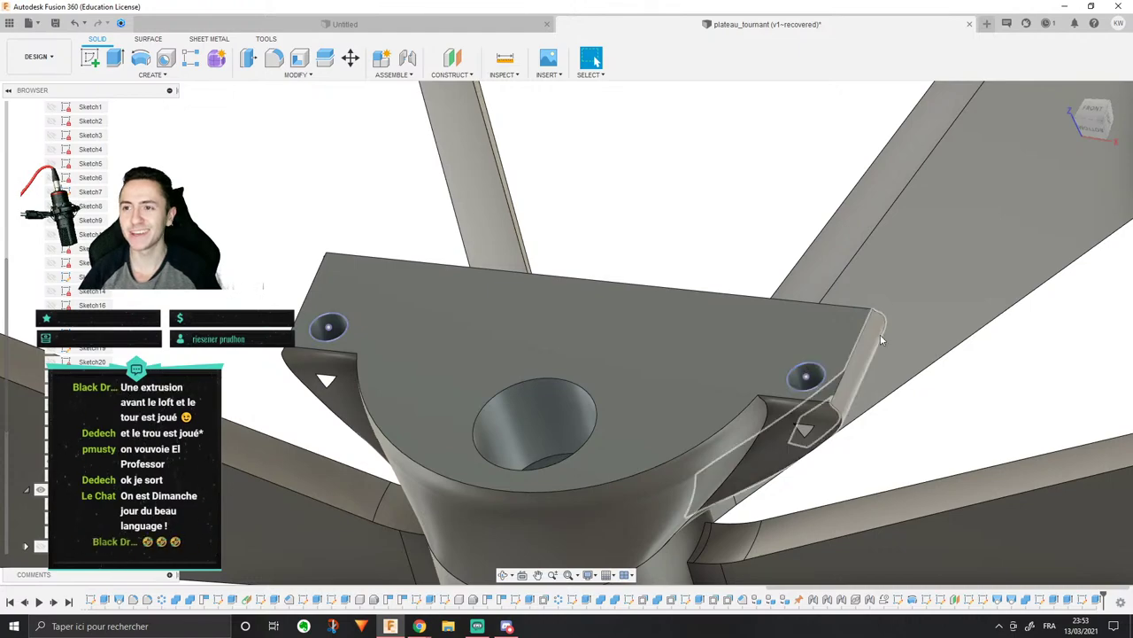
shift+middle_drag(876, 327, 811, 370)
click(761, 382)
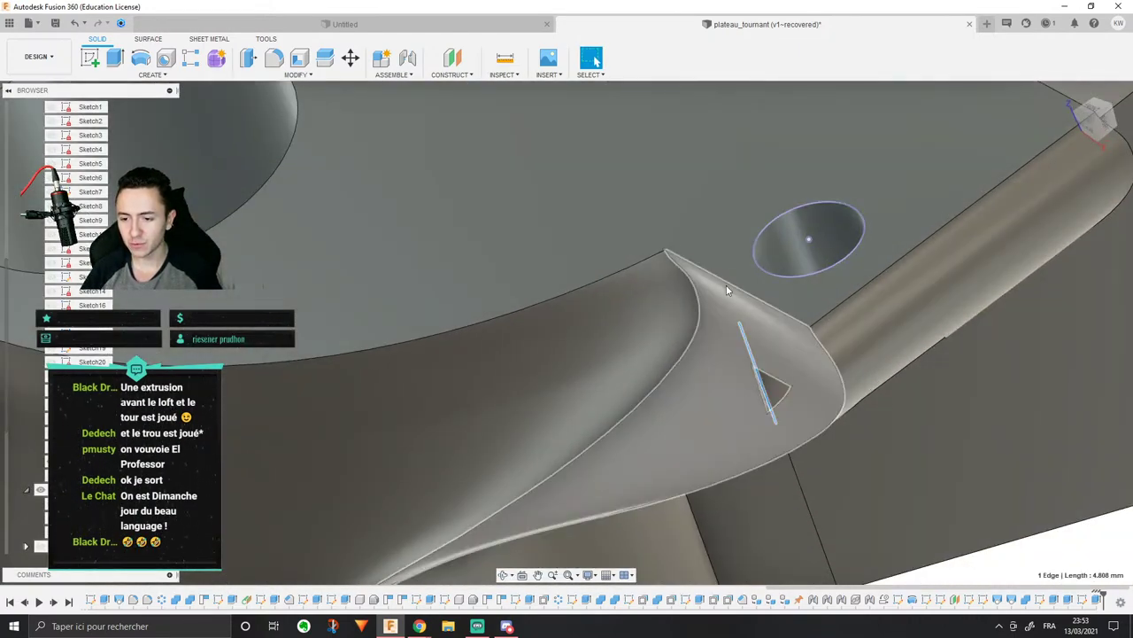
click(670, 259)
shift+middle_drag(608, 391, 660, 407)
scroll(657, 275, down, 3)
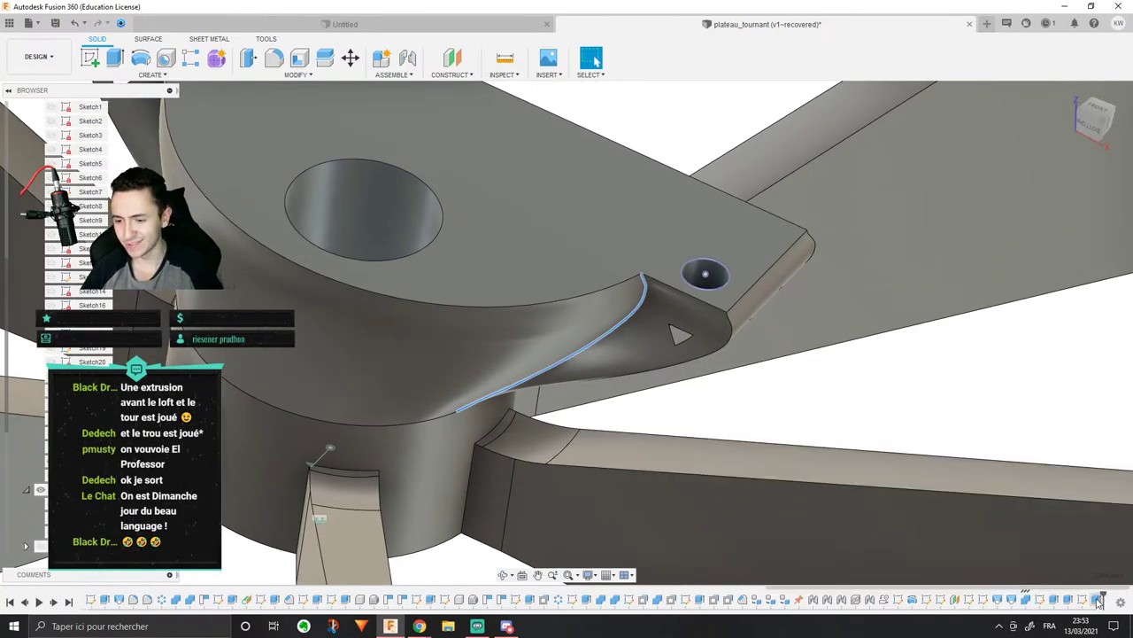
scroll(923, 438, down, 2)
key(Delete)
scroll(779, 372, up, 5)
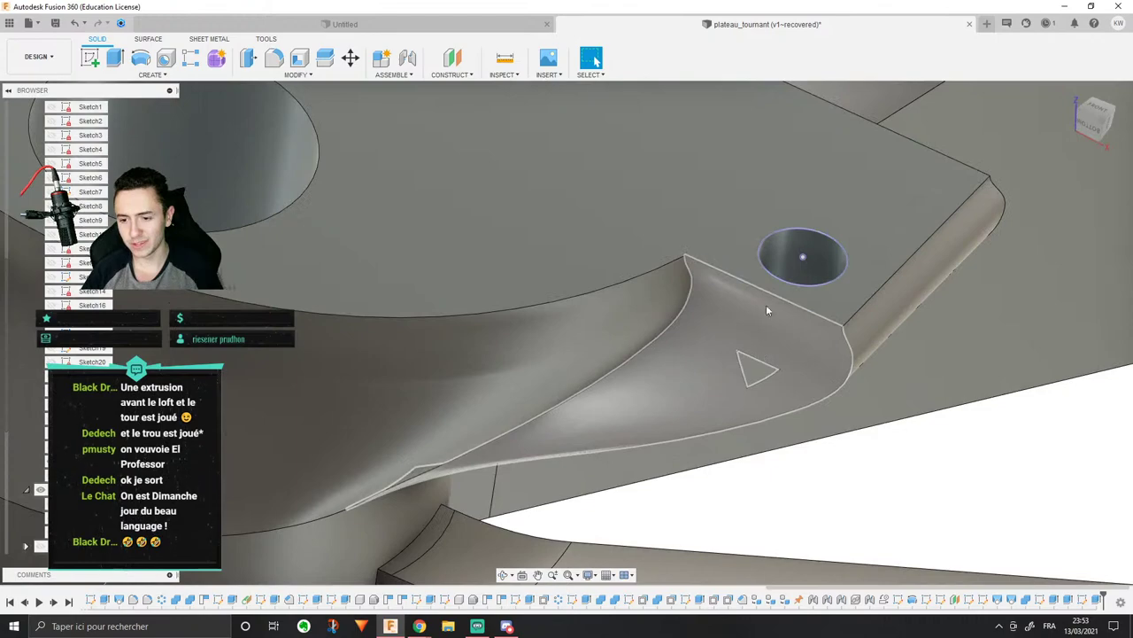
Step: Roll the timeline back to just before Combine2 and show the lofted motor support body Body15
click(760, 293)
shift+middle_drag(759, 298, 957, 560)
scroll(923, 501, down, 5)
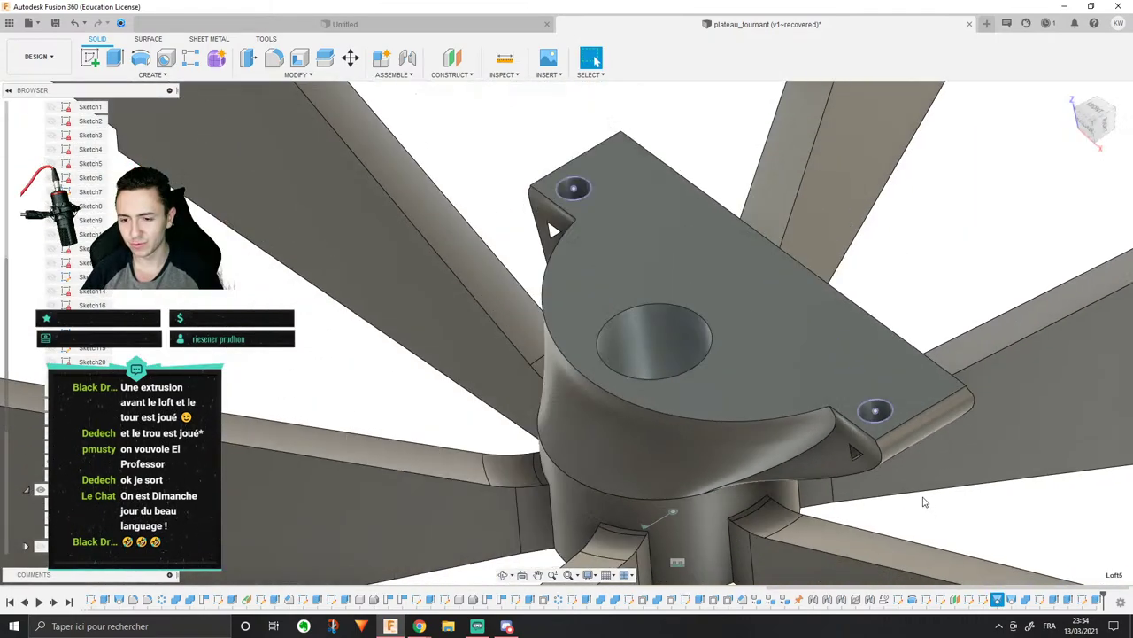
shift+middle_drag(923, 500, 979, 609)
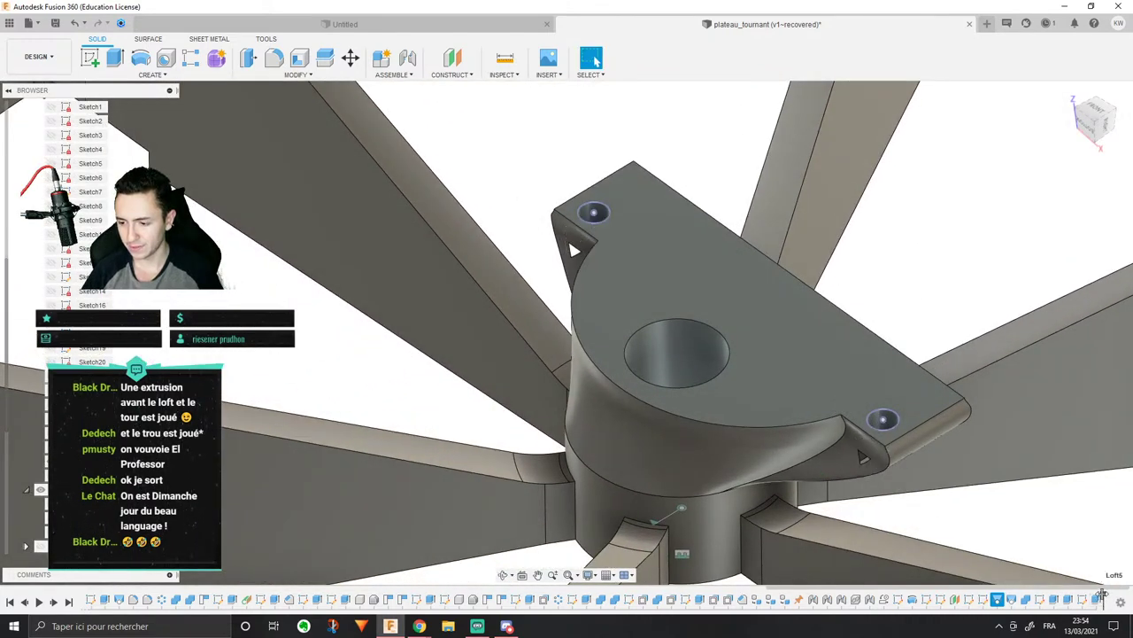
drag(1017, 593, 1018, 593)
middle_drag(888, 502, 840, 473)
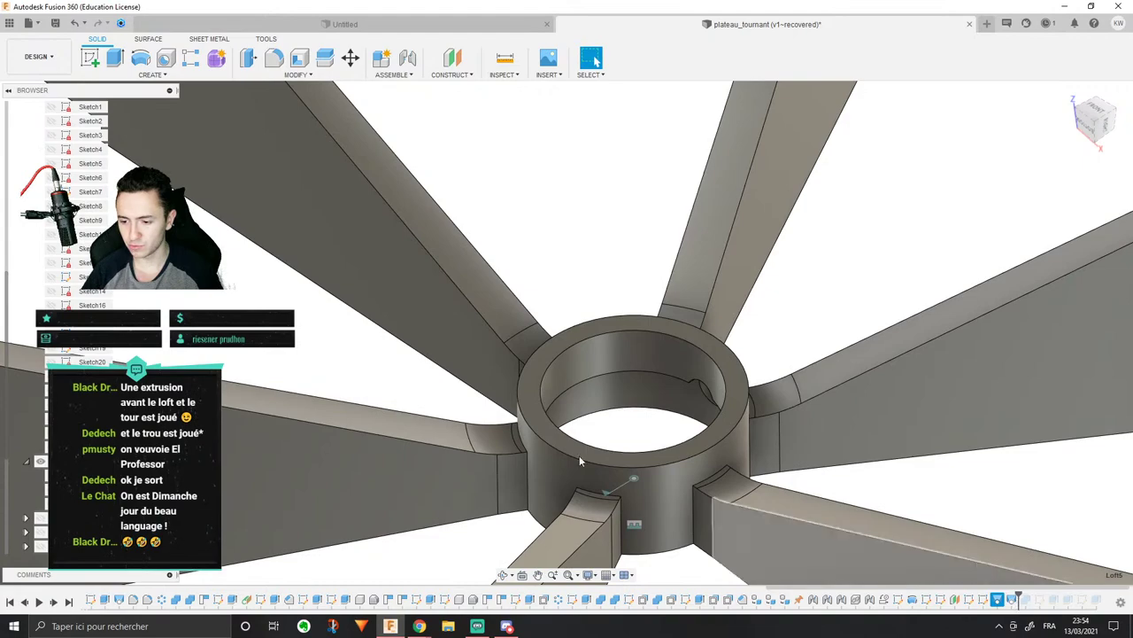
click(51, 206)
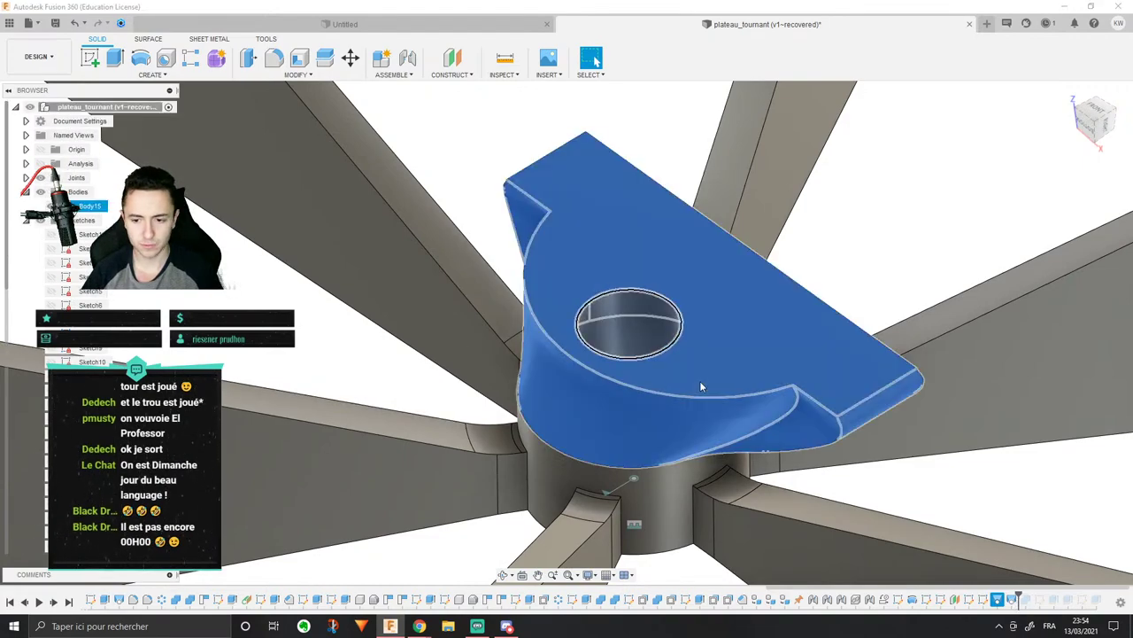
click(916, 470)
Step: Create a construction plane offset parallel to the motor support's plate, extending to the corner where the curved loft meets the plate
shift+middle_drag(915, 470, 822, 389)
scroll(818, 390, up, 3)
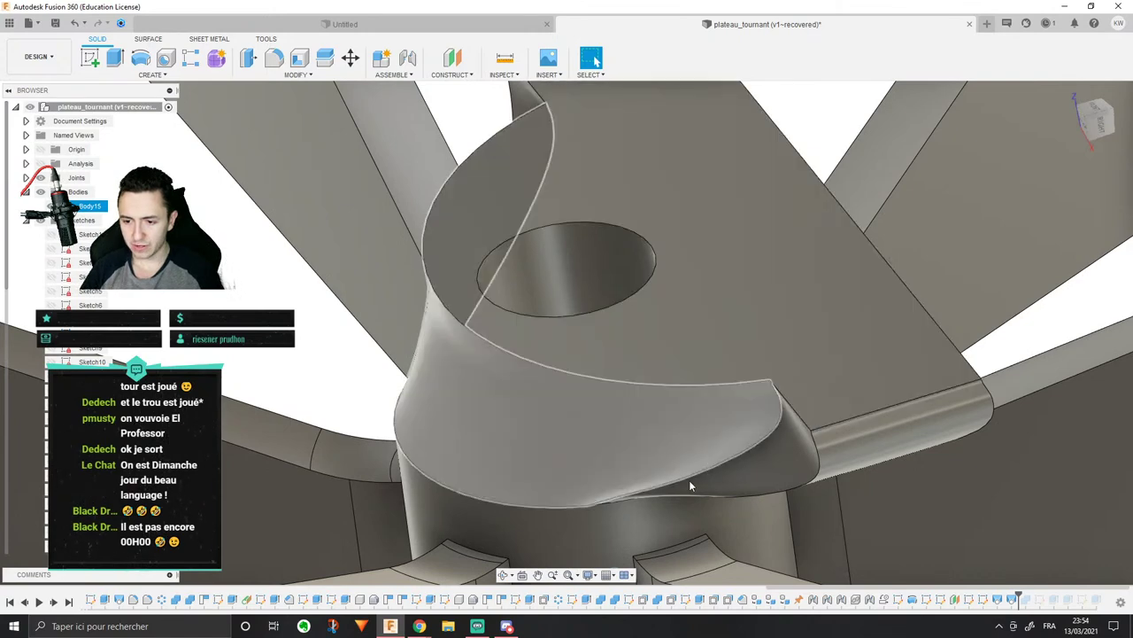
shift+middle_drag(934, 513, 983, 531)
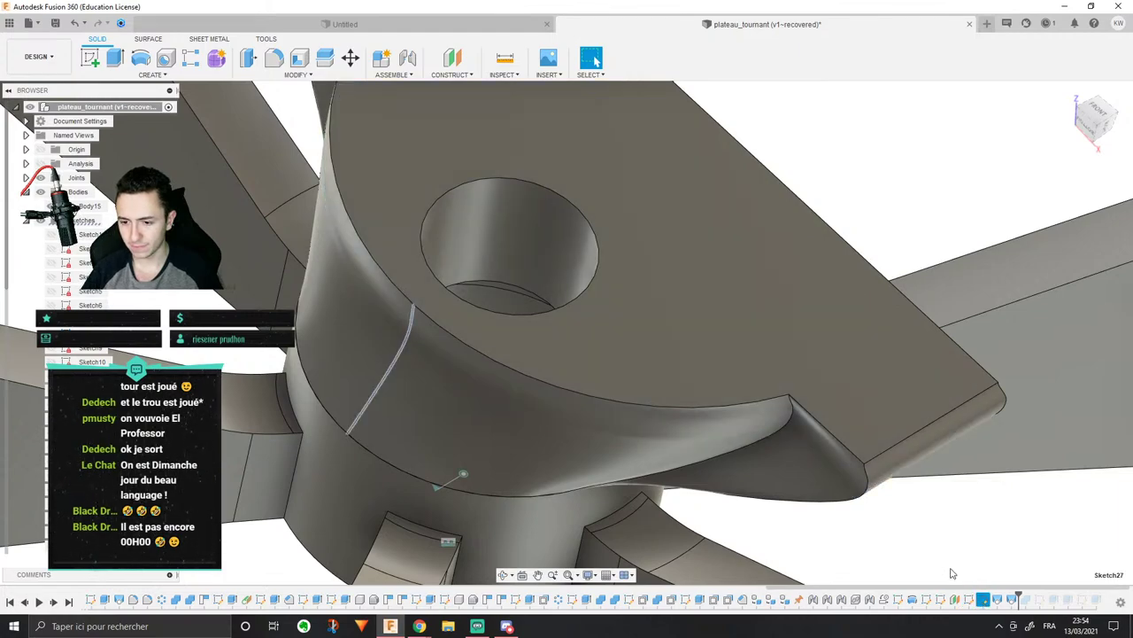
shift+middle_drag(952, 573, 819, 408)
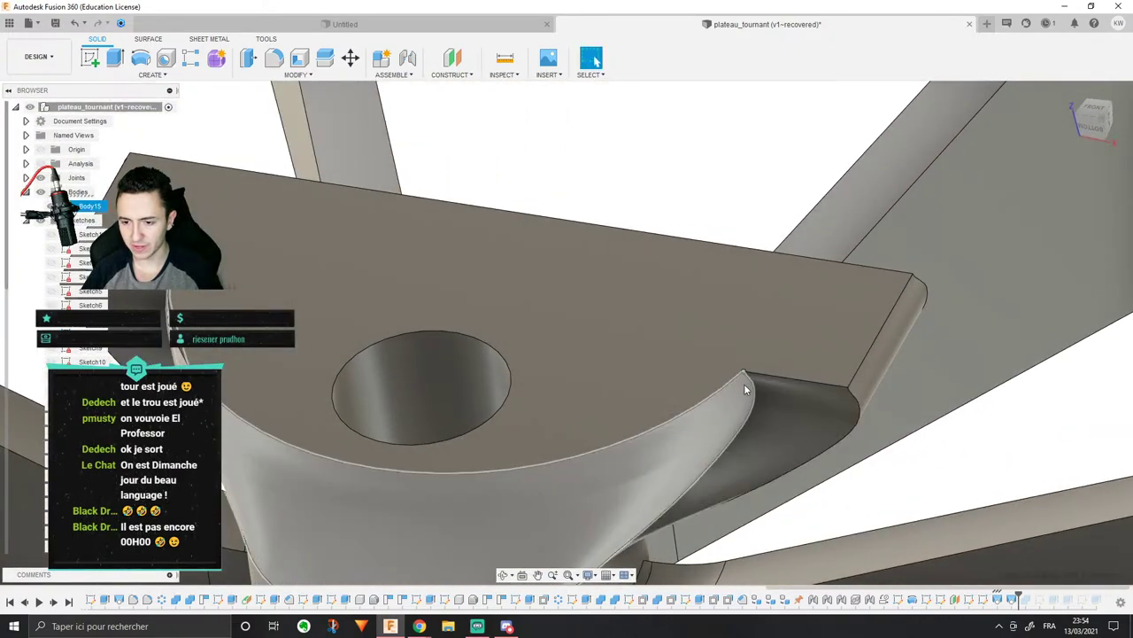
scroll(744, 383, down, 5)
click(452, 59)
scroll(566, 355, down, 3)
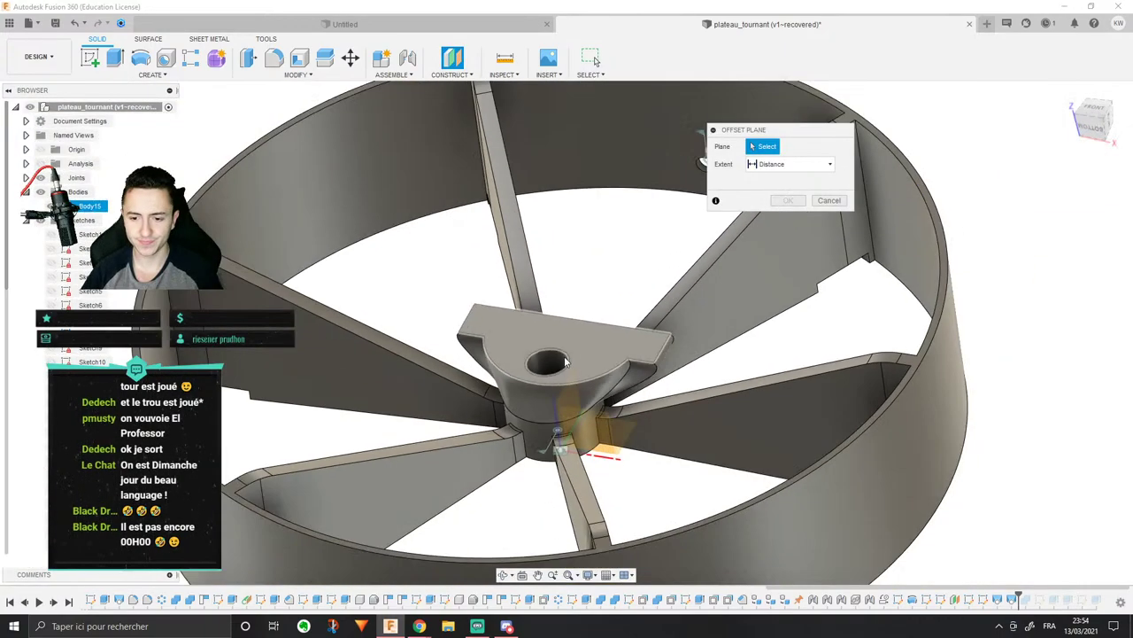
click(605, 334)
scroll(604, 335, up, 5)
click(797, 169)
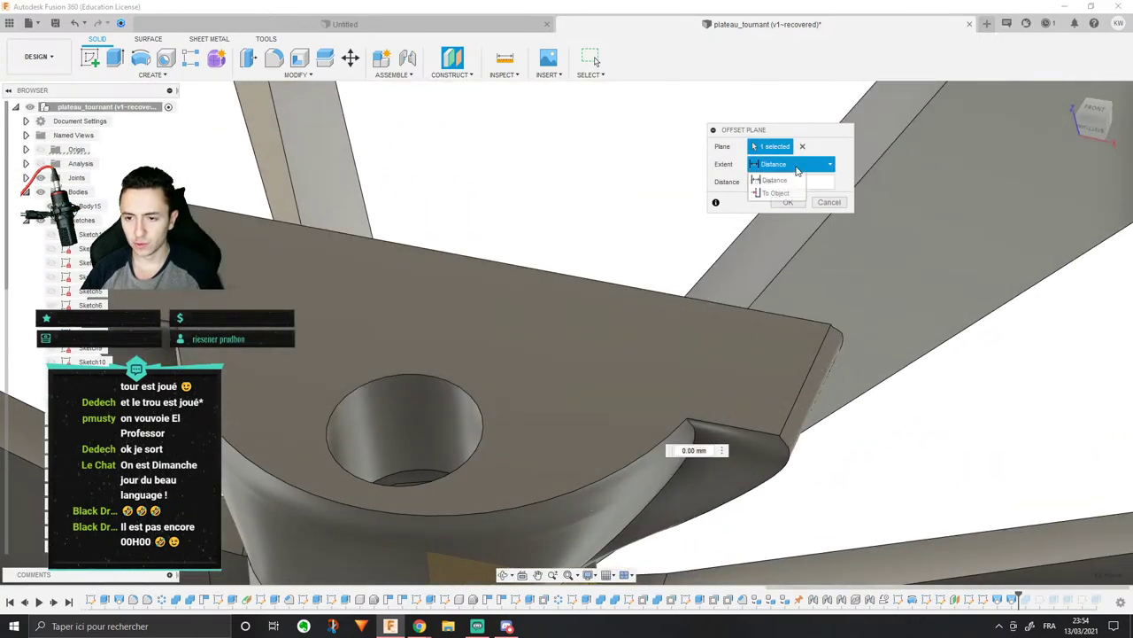
click(775, 193)
click(689, 429)
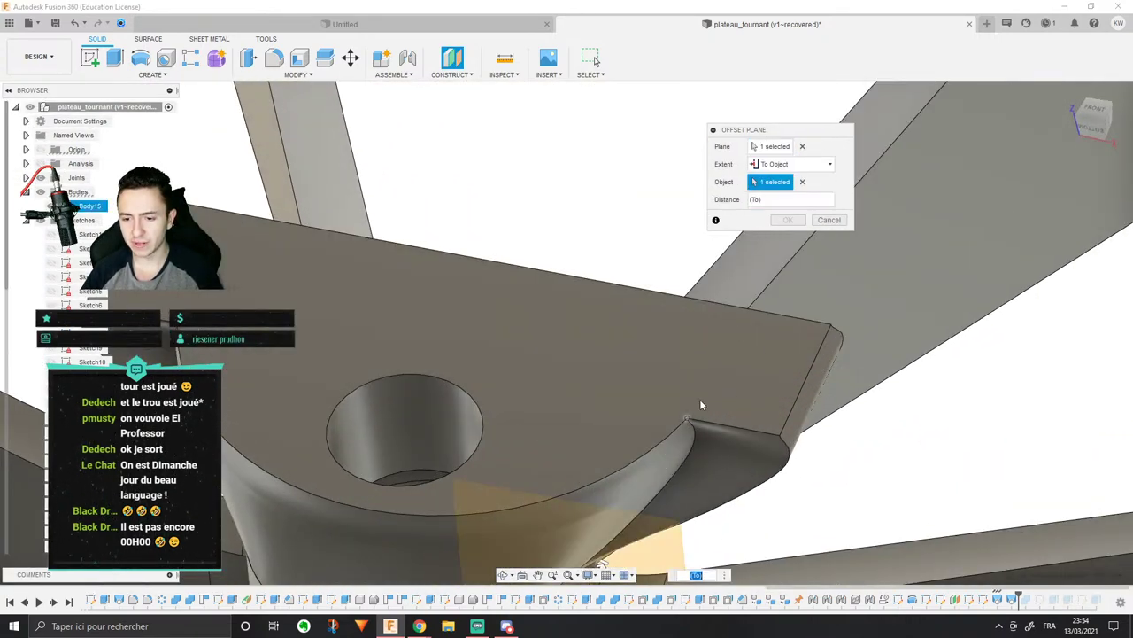
click(802, 222)
Step: Create a sketch on the new offset plane and finish it without drawing anything
shift+middle_drag(710, 459, 670, 518)
right_click(671, 517)
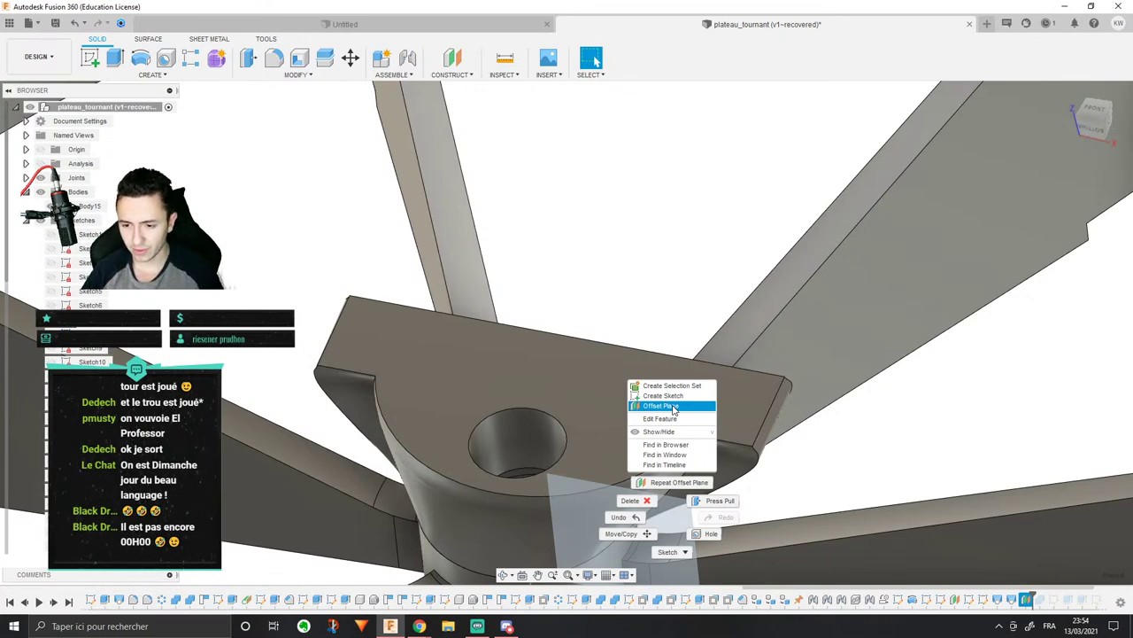
click(664, 396)
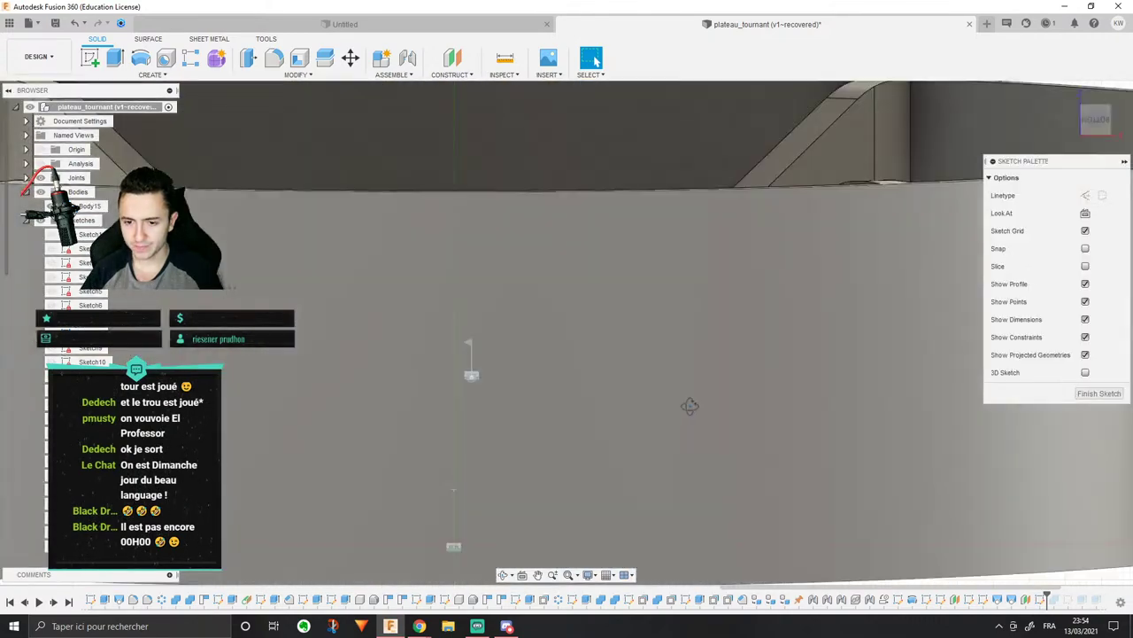
shift+middle_drag(689, 405, 603, 413)
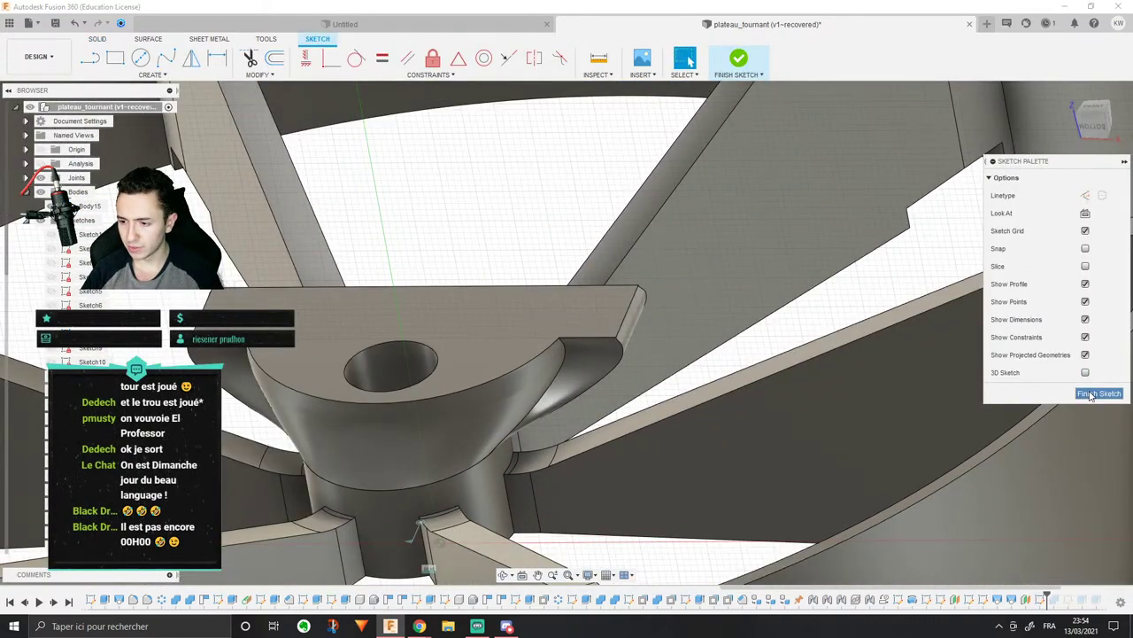
click(1098, 393)
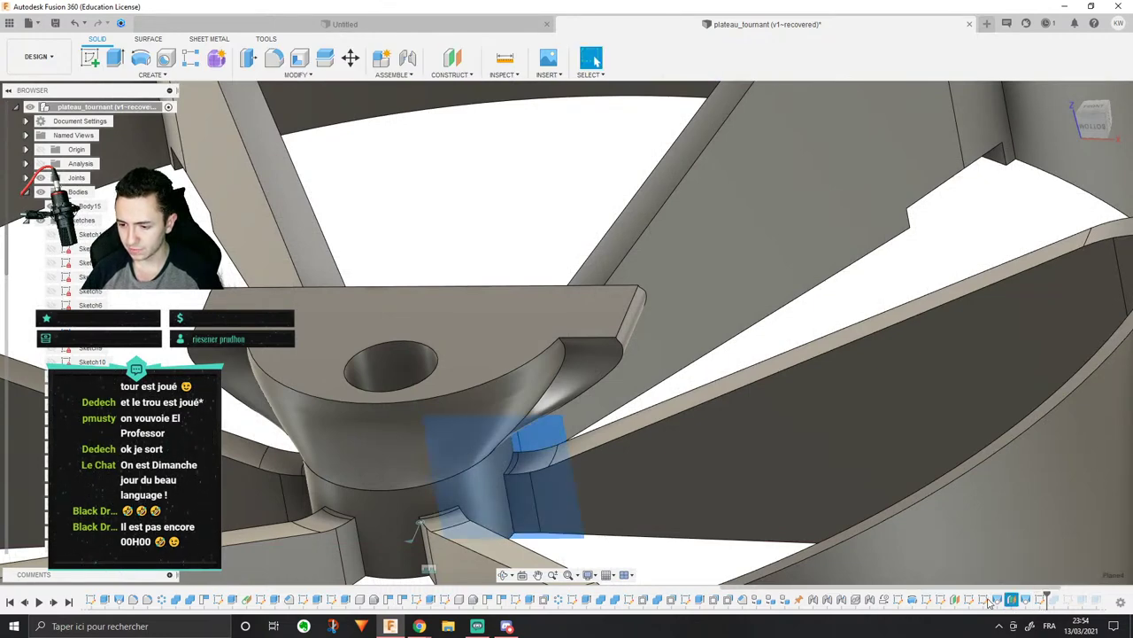
Step: Try to move the offset plane one feature earlier in the timeline, and undo the move, the empty sketch and the plane
click(1010, 602)
drag(1011, 600, 1027, 600)
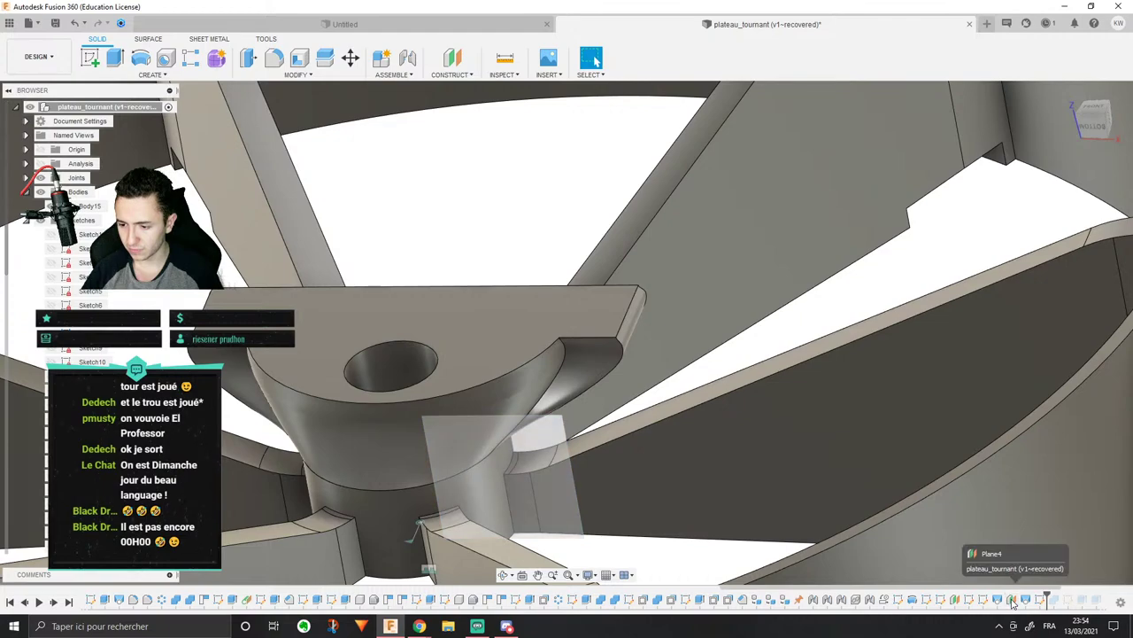
mouse_move(1027, 514)
shift+middle_down()
mouse_move(1003, 508)
mouse_move(928, 416)
shift+middle_up()
key(ctrl+z)
key(ctrl+z)
key(ctrl+z)
scroll(927, 417, down, 3)
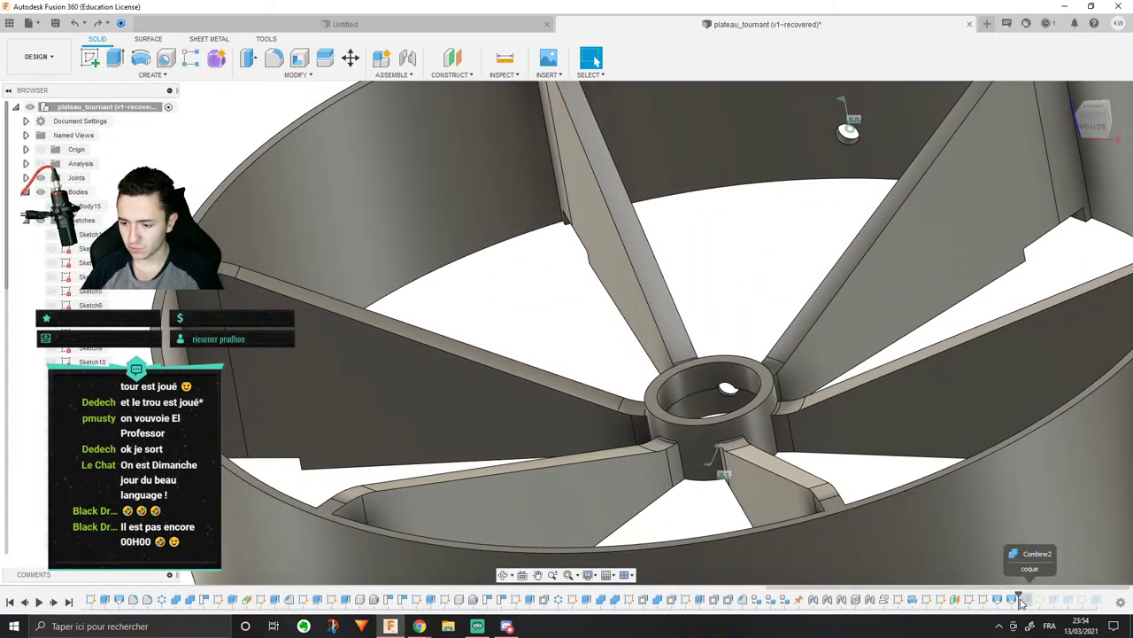
Step: Roll the timeline back to just after Sketch27, before the lofts, and start a new offset plane
drag(1019, 601, 990, 599)
scroll(873, 497, down, 3)
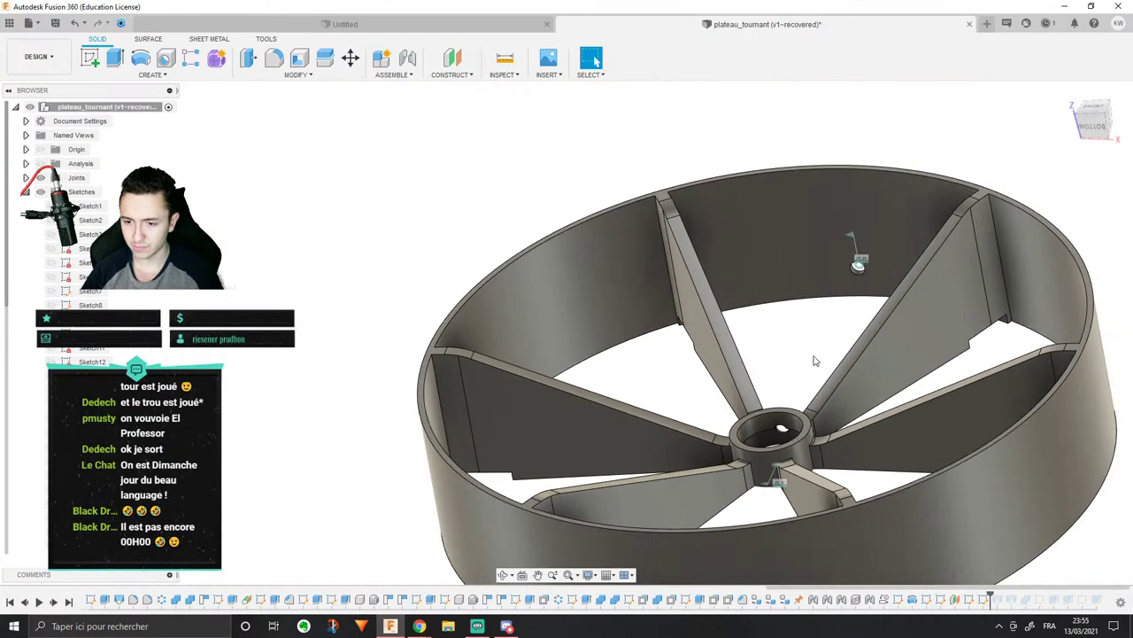
middle_drag(815, 357, 781, 332)
click(450, 59)
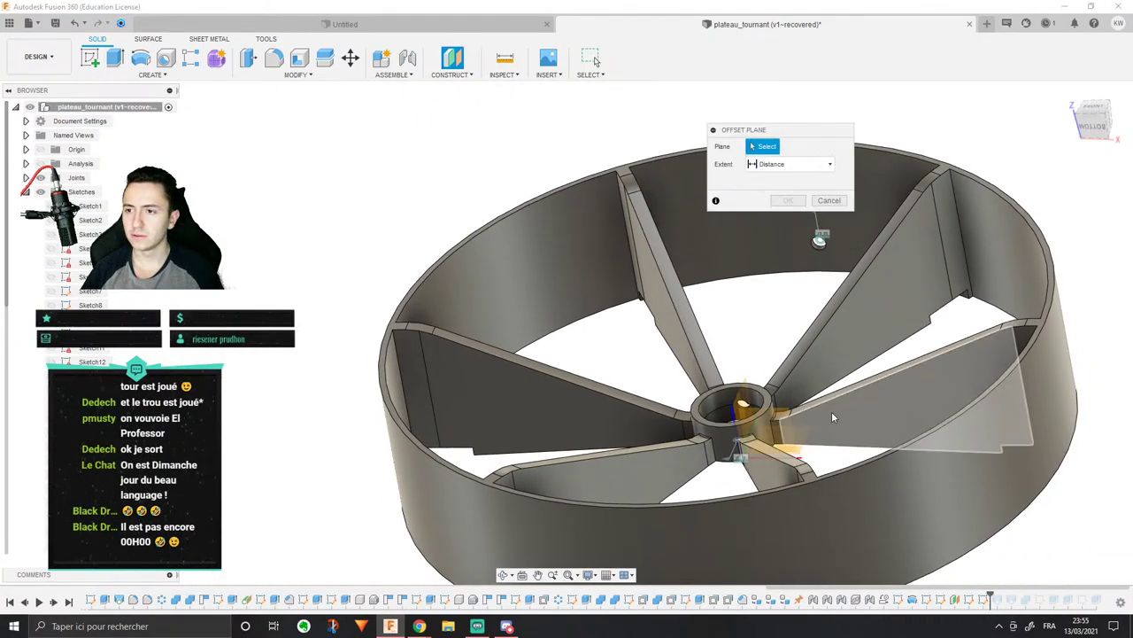
Step: Create an offset plane from the XZ origin plane, extended to the inner corner point of the half-round profile beside the hub
scroll(820, 440, up, 3)
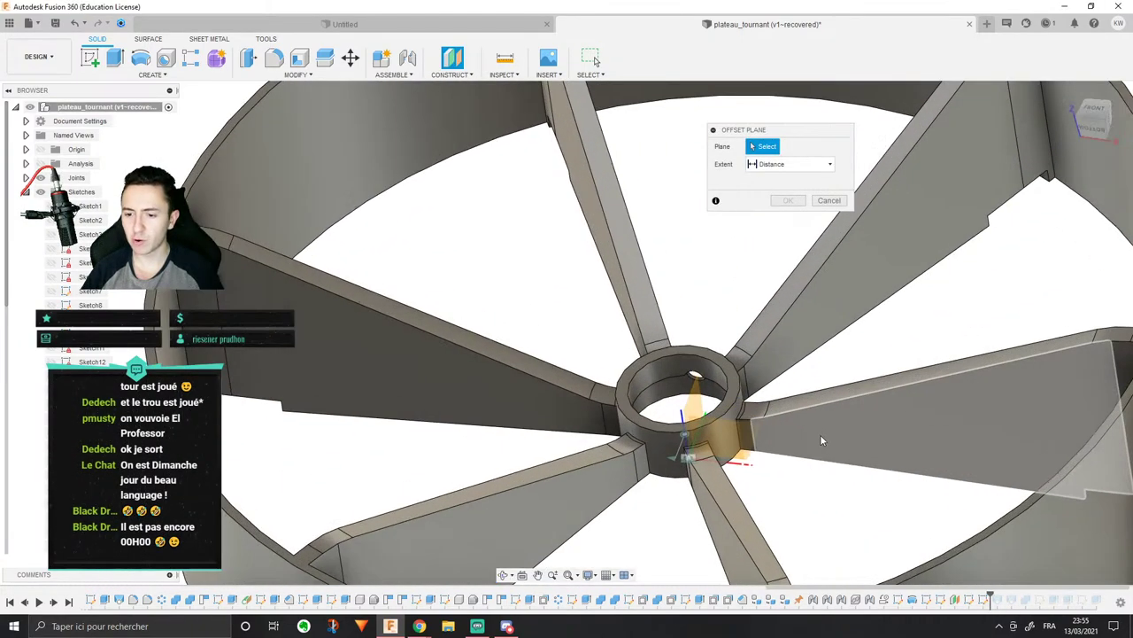
click(725, 438)
shift+middle_drag(724, 437, 756, 489)
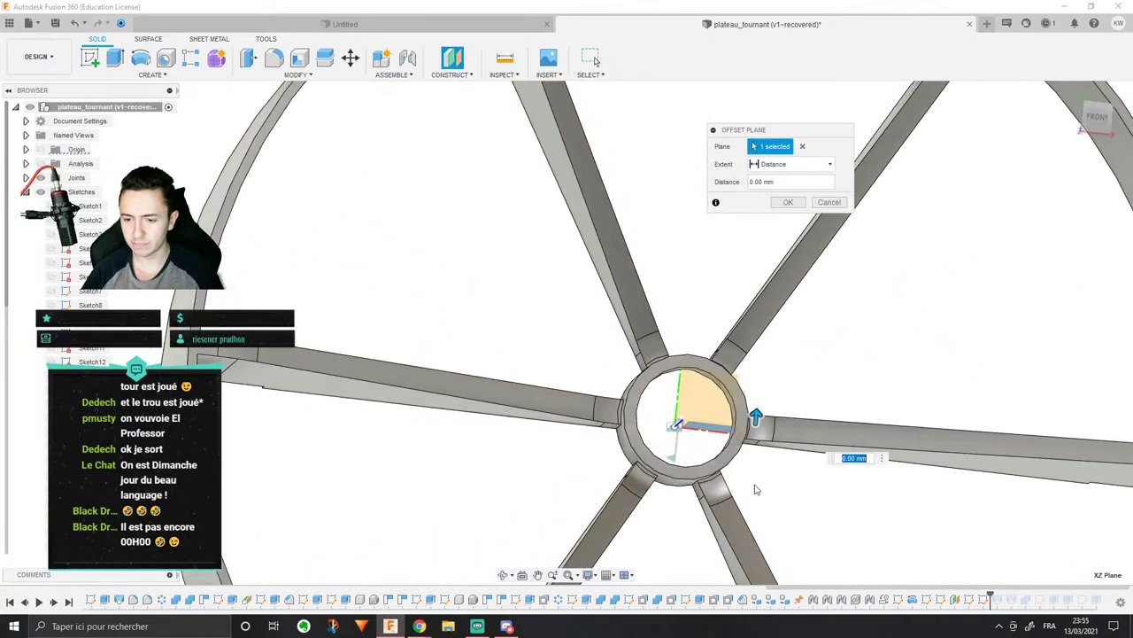
click(1103, 122)
scroll(97, 233, down, 2)
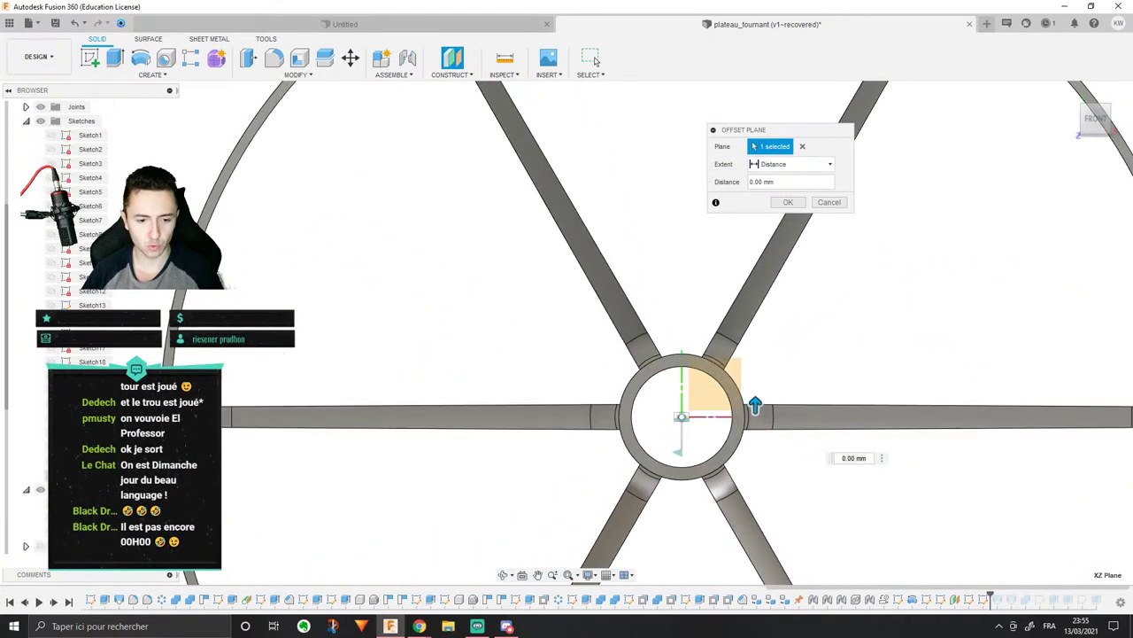
shift+middle_drag(393, 463, 417, 275)
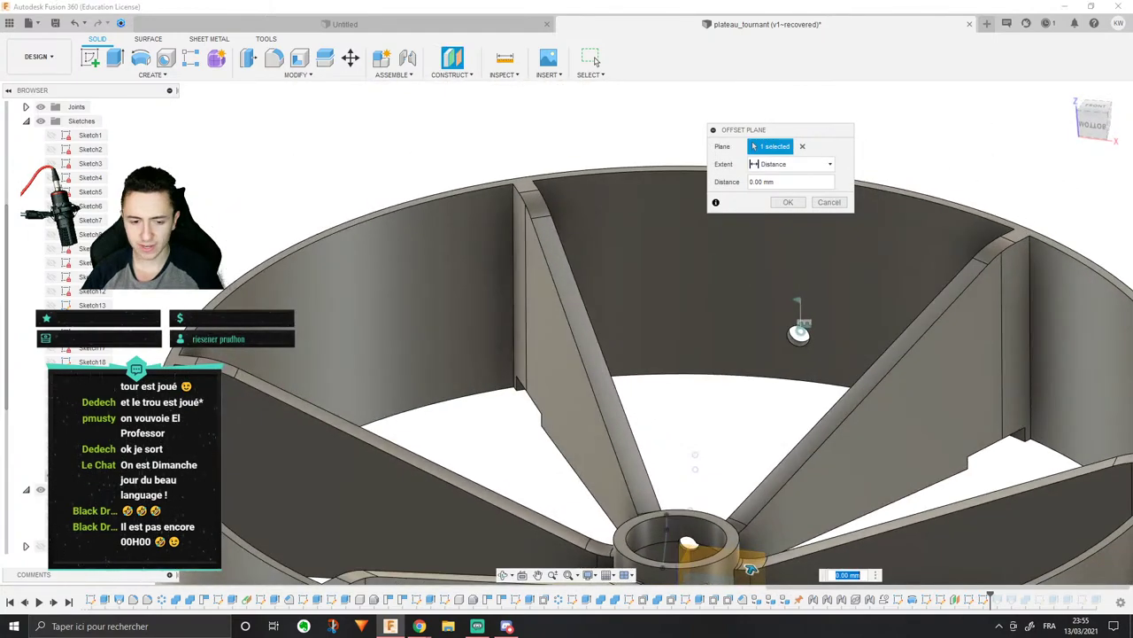
shift+middle_drag(526, 491, 530, 429)
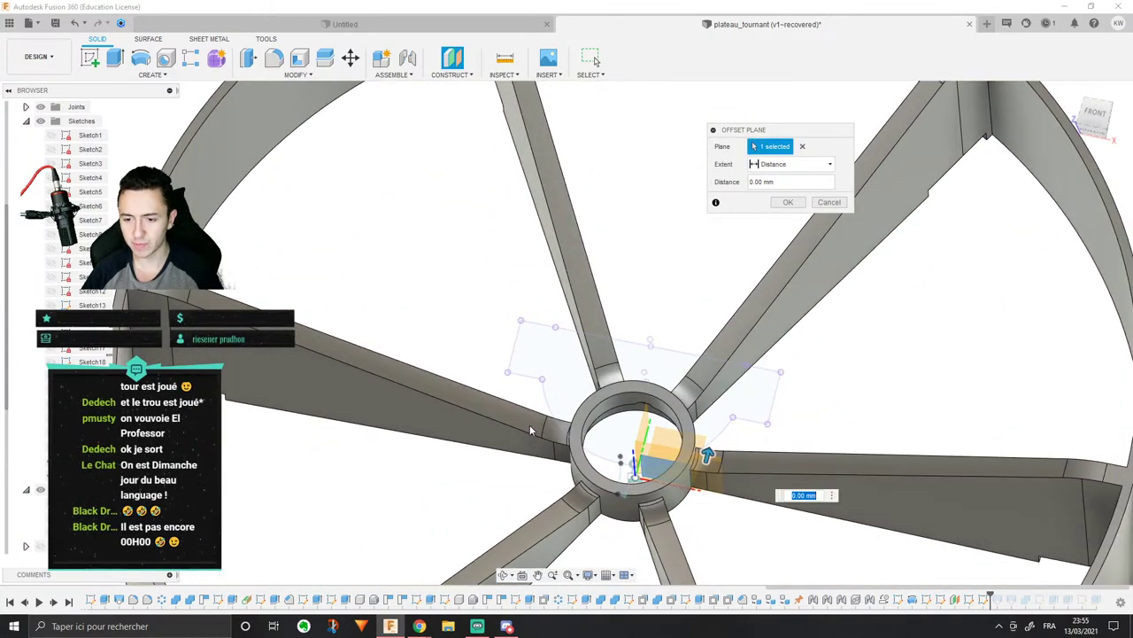
click(1088, 123)
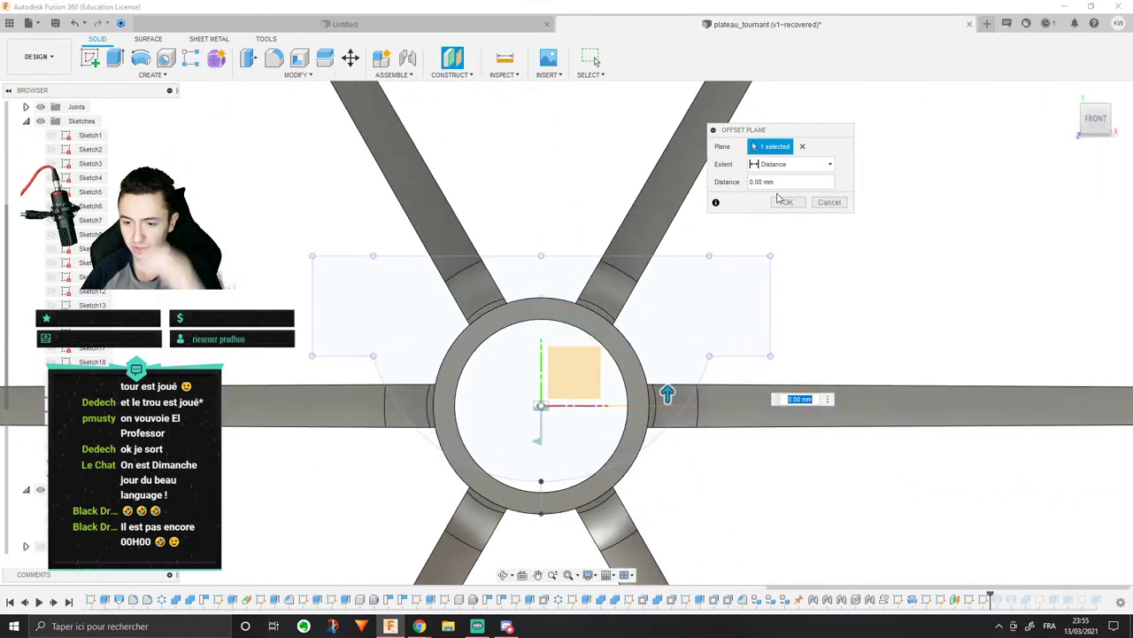
click(790, 164)
click(777, 188)
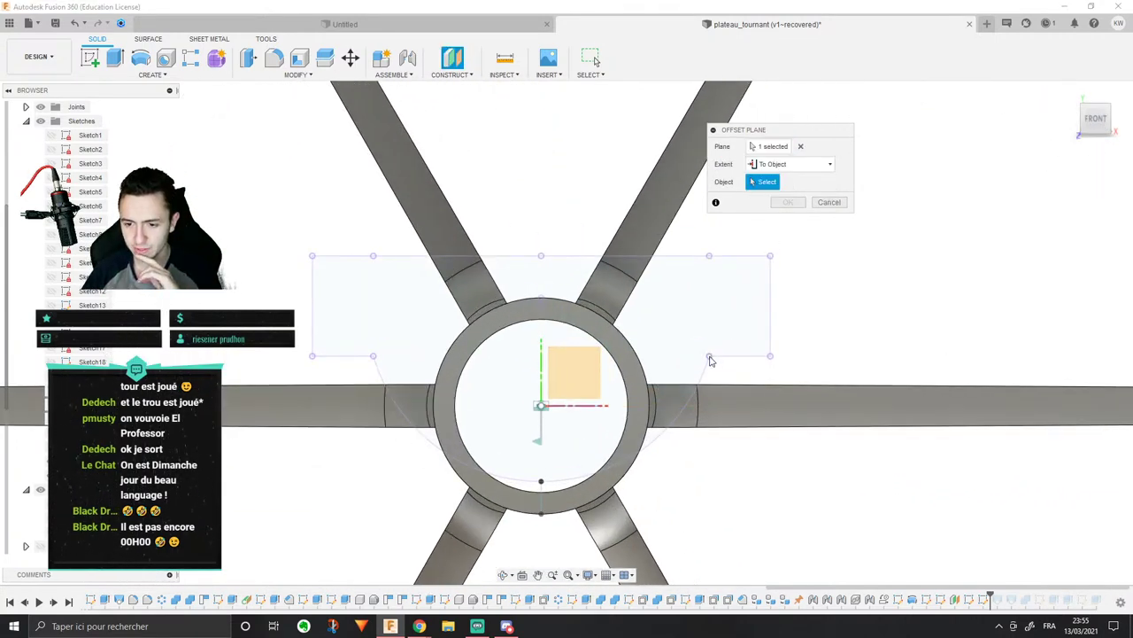
click(709, 358)
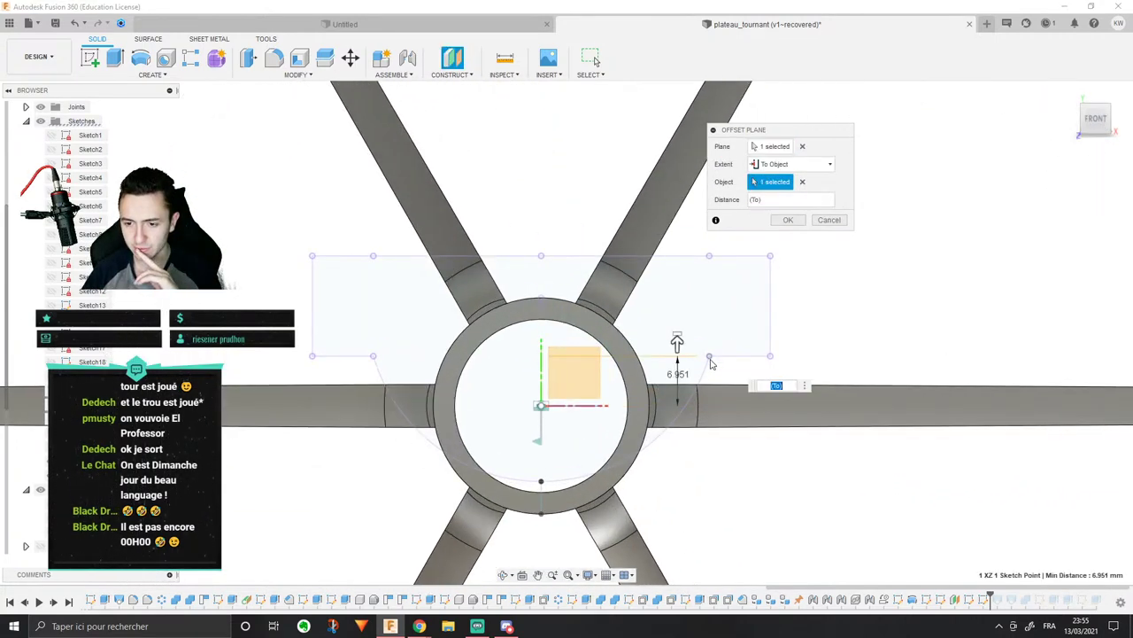
click(786, 221)
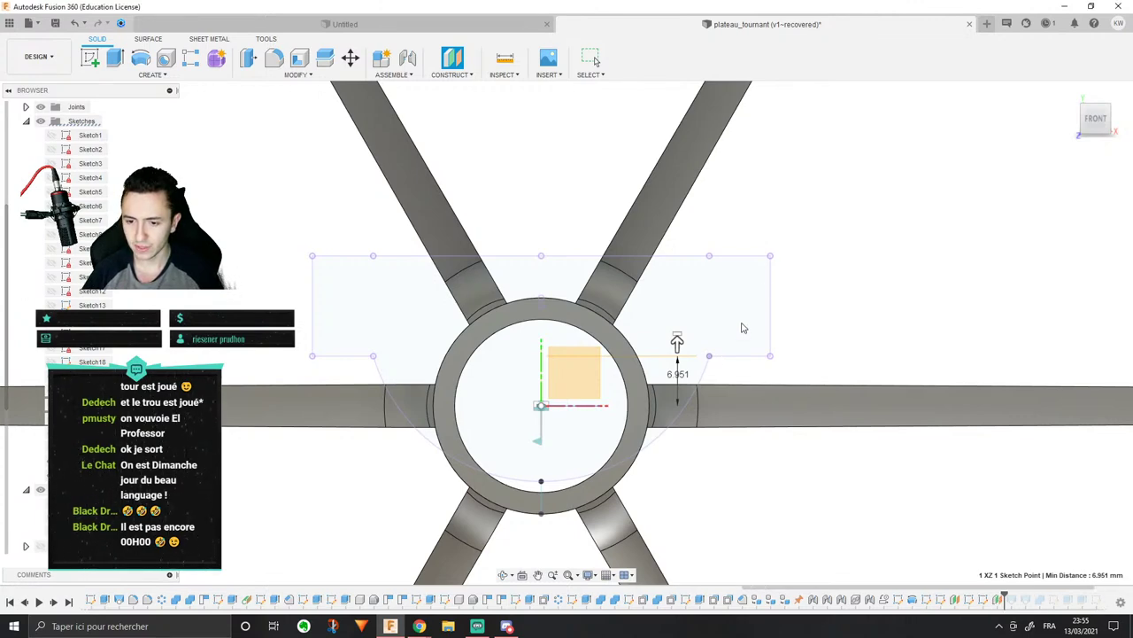
Step: Create a sketch on the new offset plane through the hub
shift+middle_drag(774, 462, 742, 283)
scroll(742, 283, up, 3)
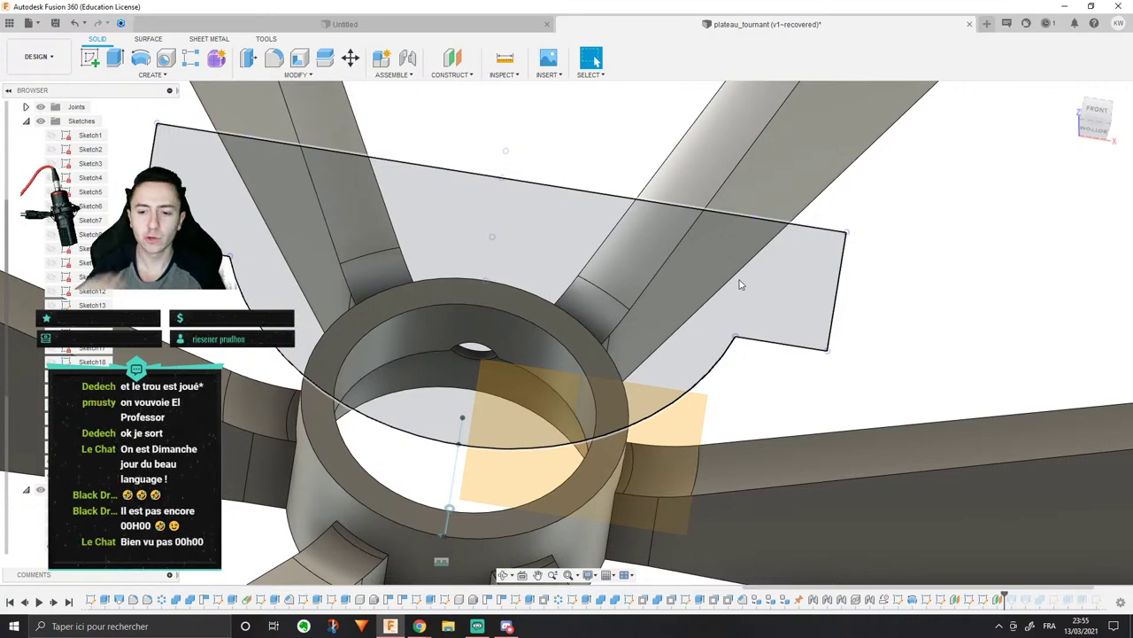
middle_drag(683, 225, 628, 165)
click(152, 74)
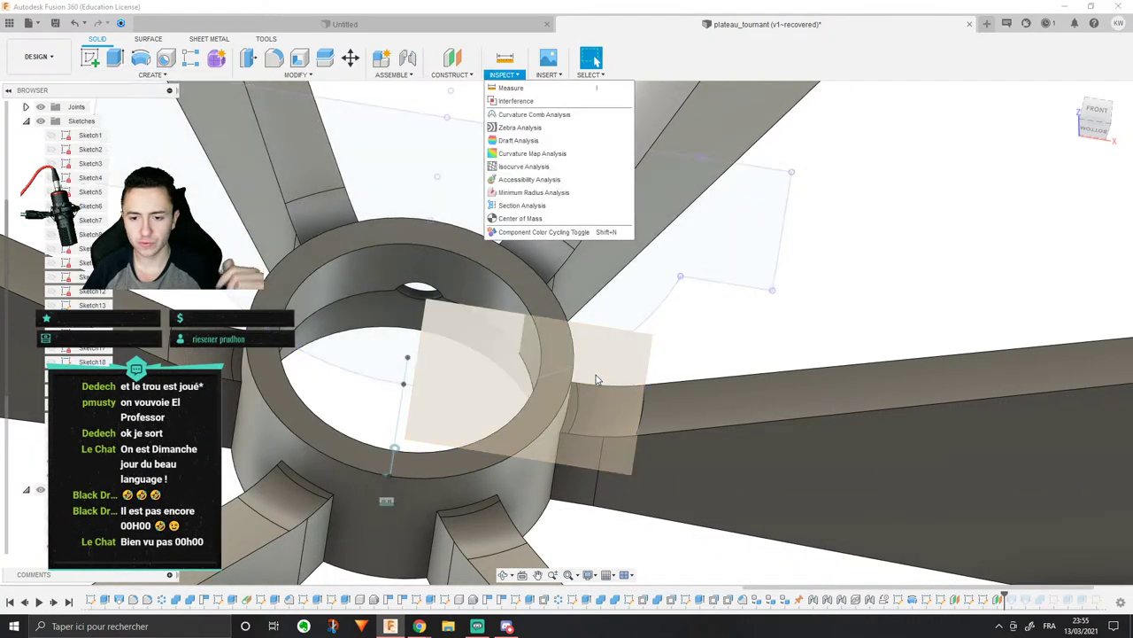
click(596, 380)
right_click(597, 381)
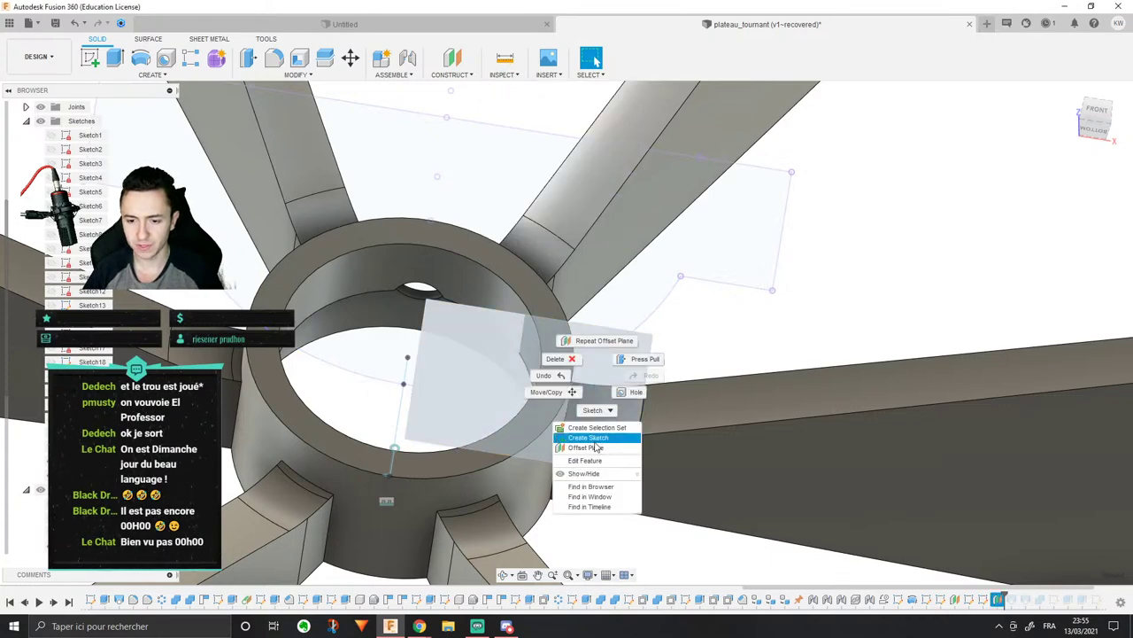
click(583, 428)
Step: Intersect the hub's ring face and the half-round profile's short step edge with its end point into the sketch
mouse_move(529, 227)
shift+middle_down()
mouse_move(531, 363)
mouse_move(518, 306)
shift+middle_up()
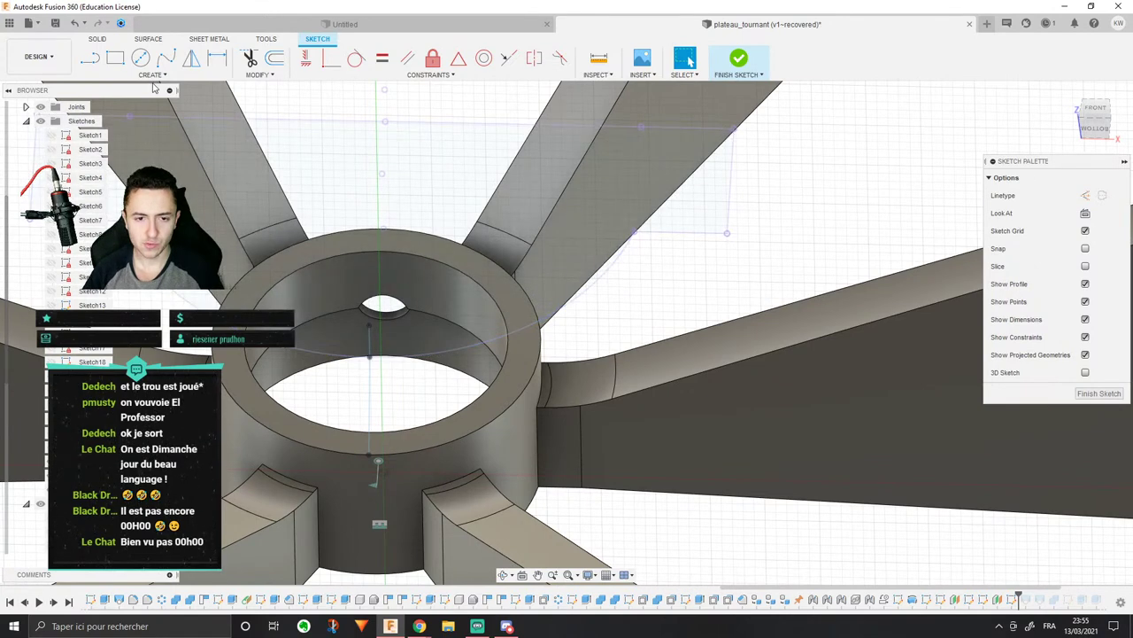
click(151, 74)
click(237, 296)
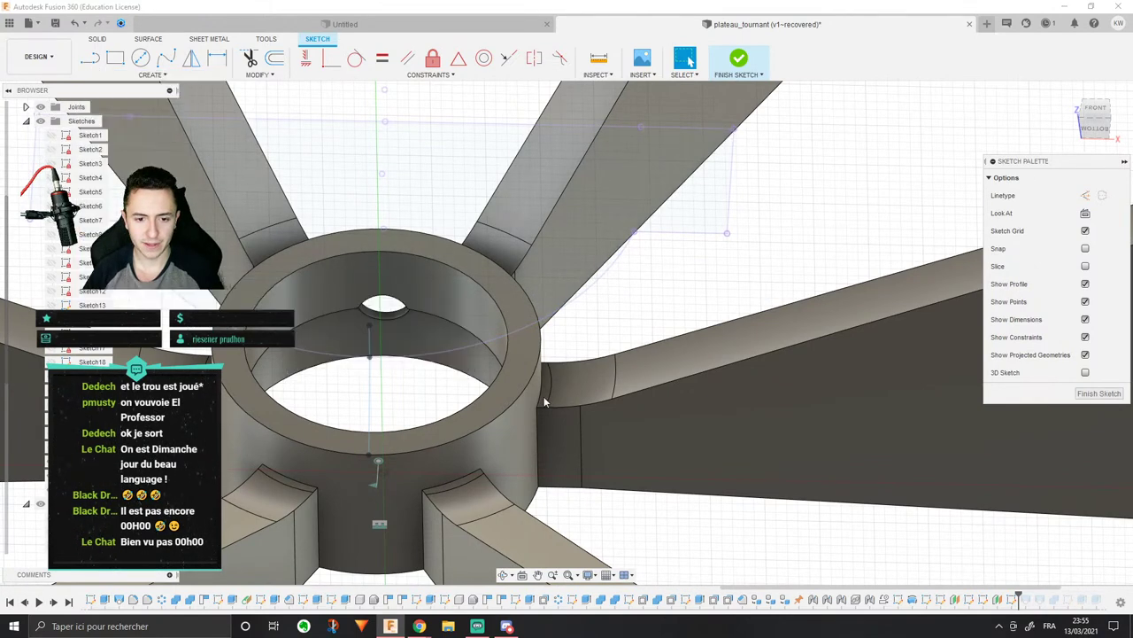
click(520, 352)
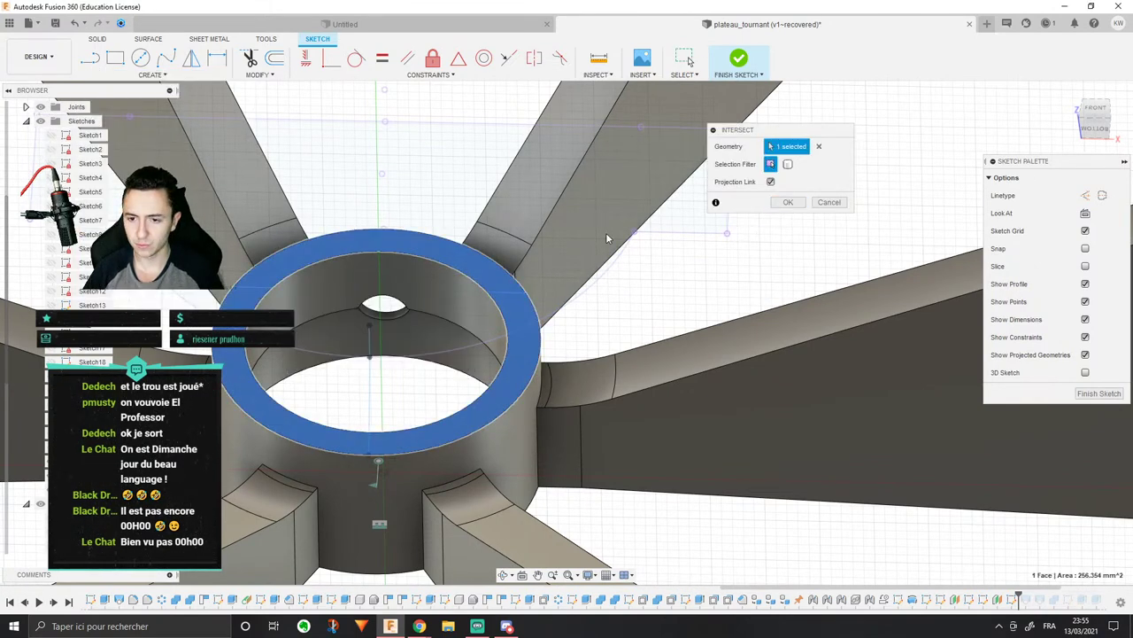
shift+middle_drag(606, 237, 675, 302)
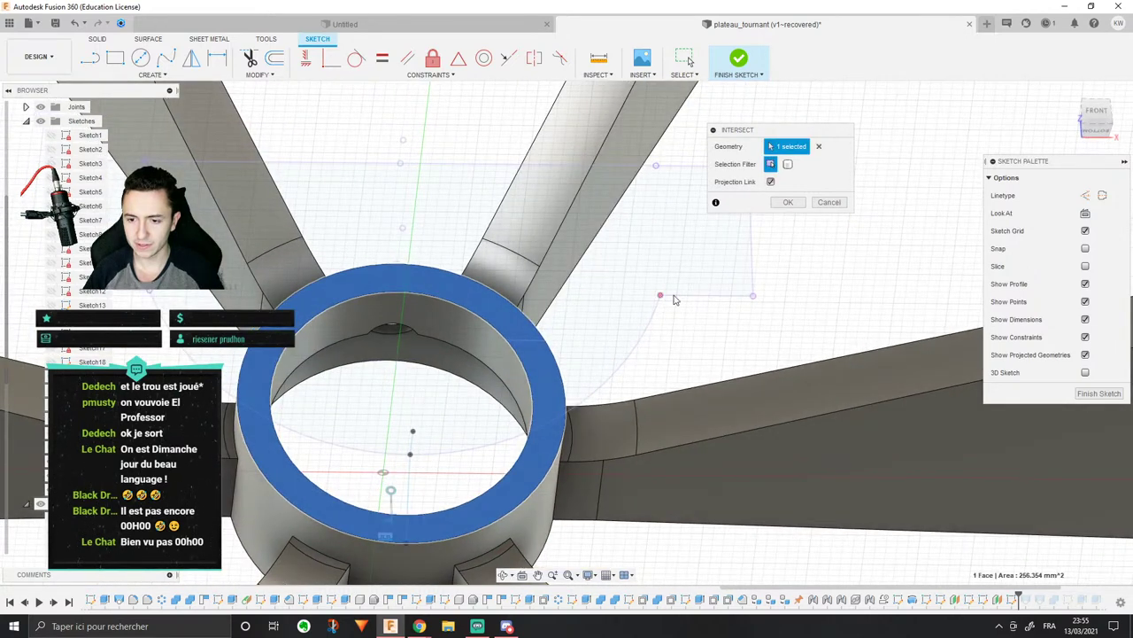
click(719, 298)
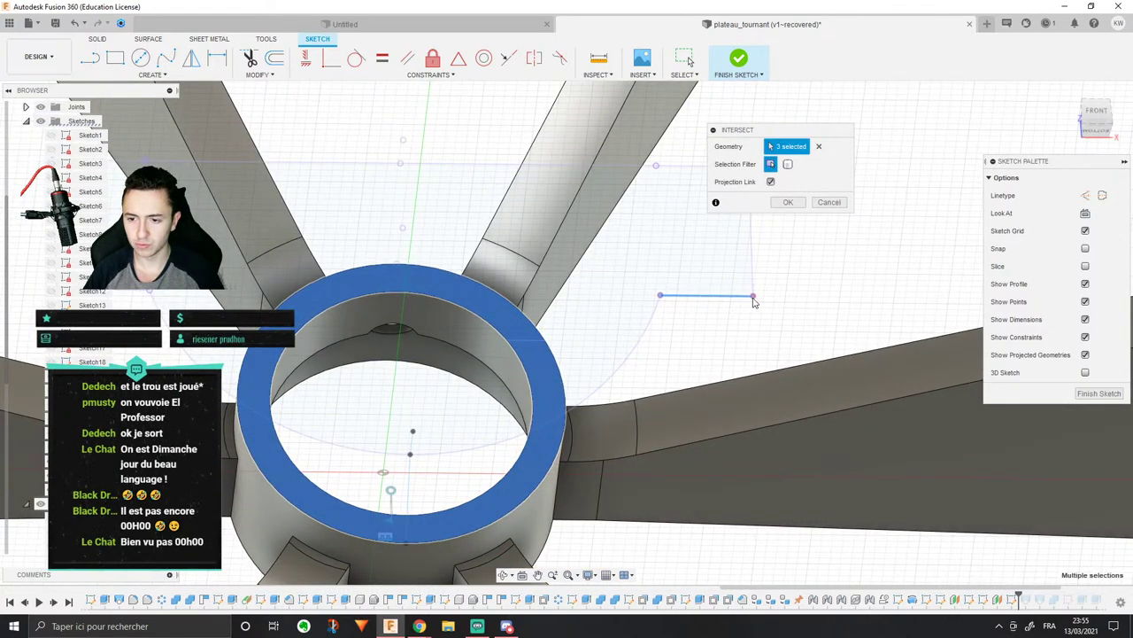
click(790, 202)
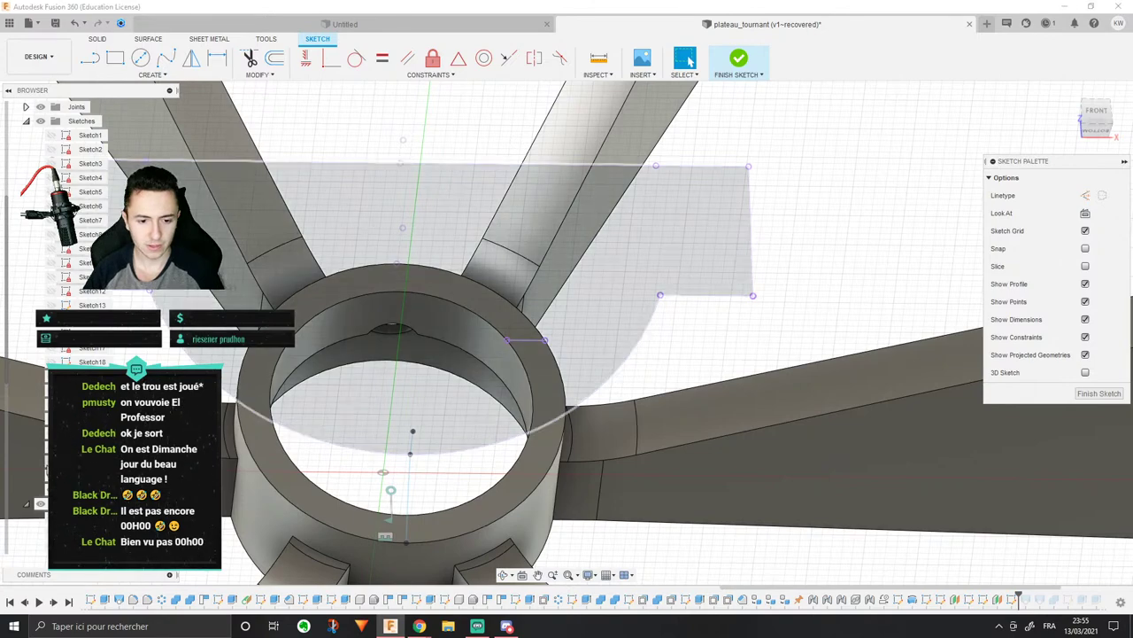
Step: Draw two splines from the hub ring's outer intersection point to the two end points of the profile's step edge
shift+middle_drag(660, 310, 636, 289)
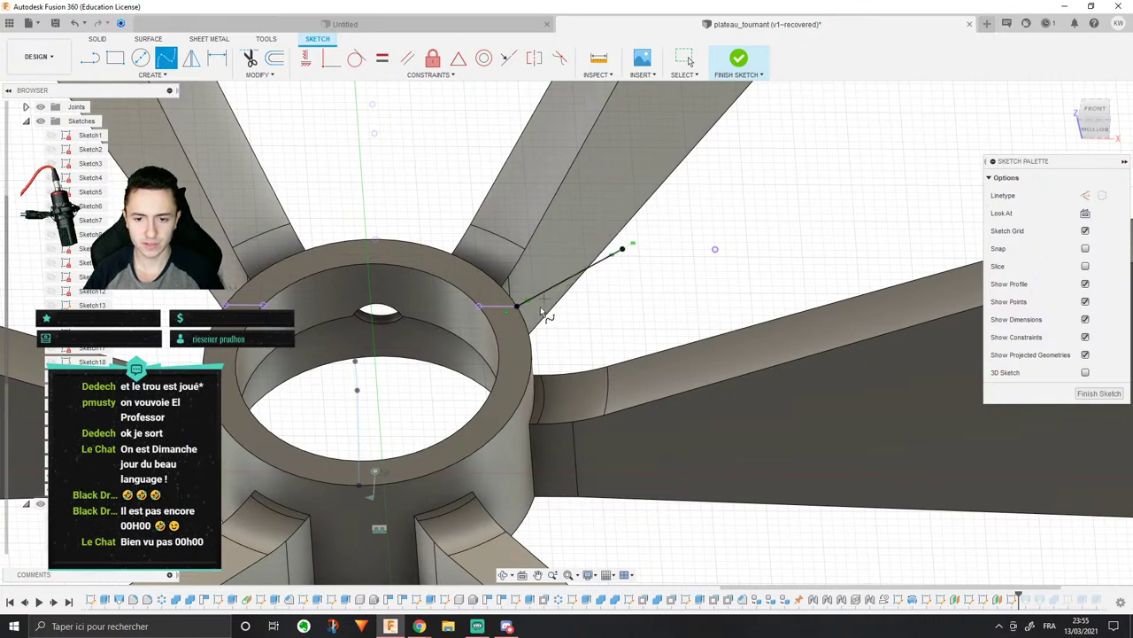
click(699, 229)
middle_drag(634, 242, 764, 260)
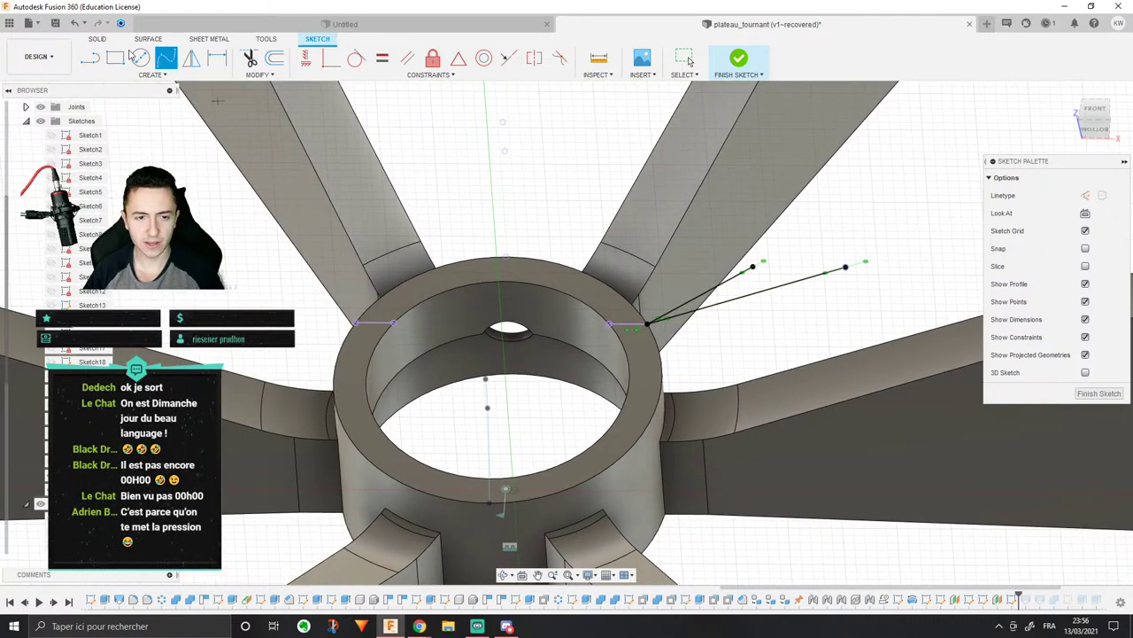
Step: Draw a line across the hub bore between the inner ends of the intersected segments and make it construction geometry
key(l)
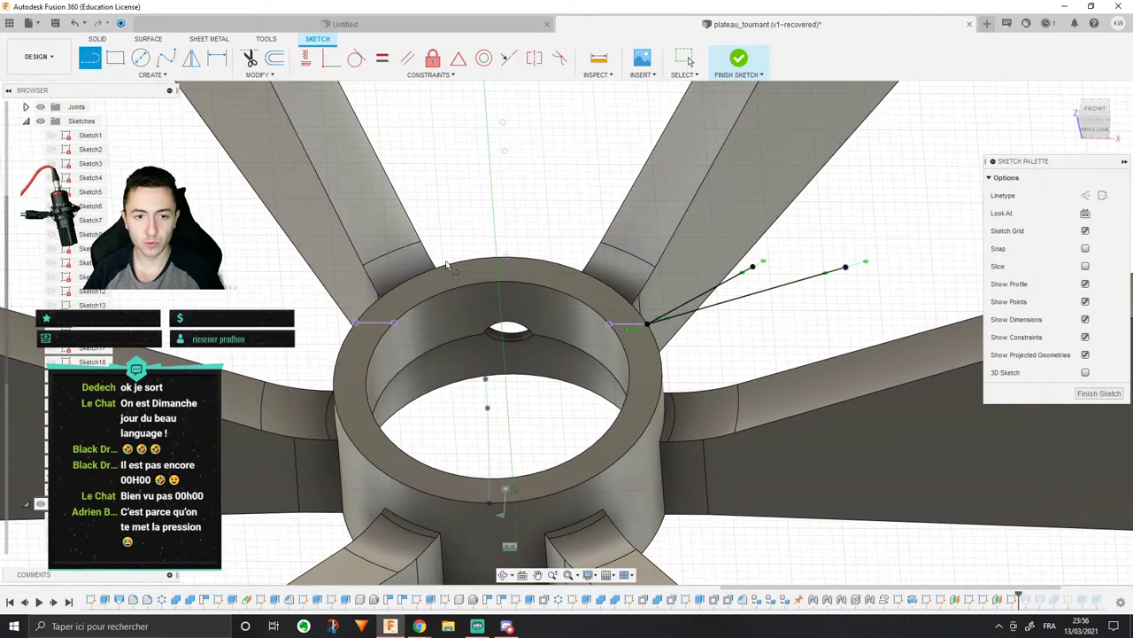
click(395, 324)
click(607, 324)
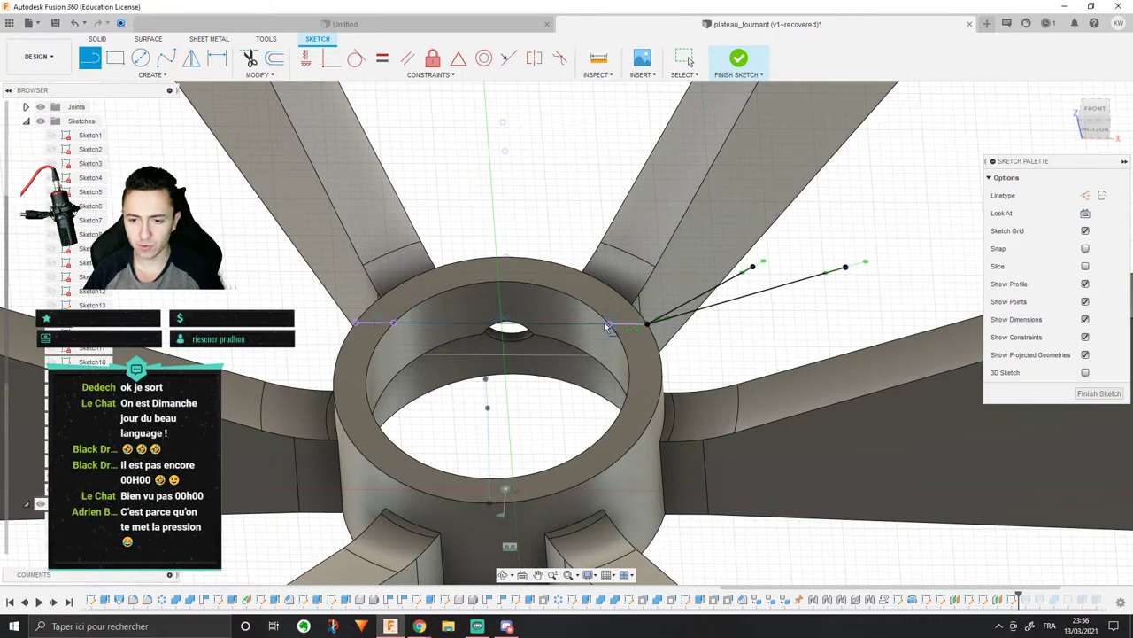
key(Escape)
click(1085, 195)
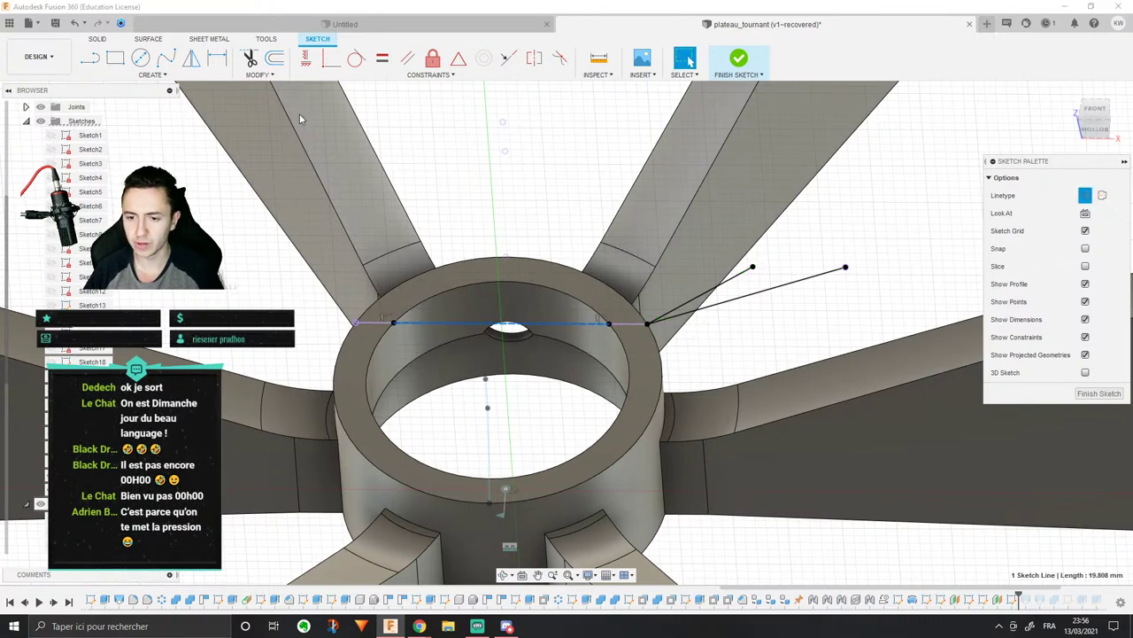
Step: Draw a construction line about 24 mm long from the midpoint of the cross-bore line, perpendicular to the hub face
key(l)
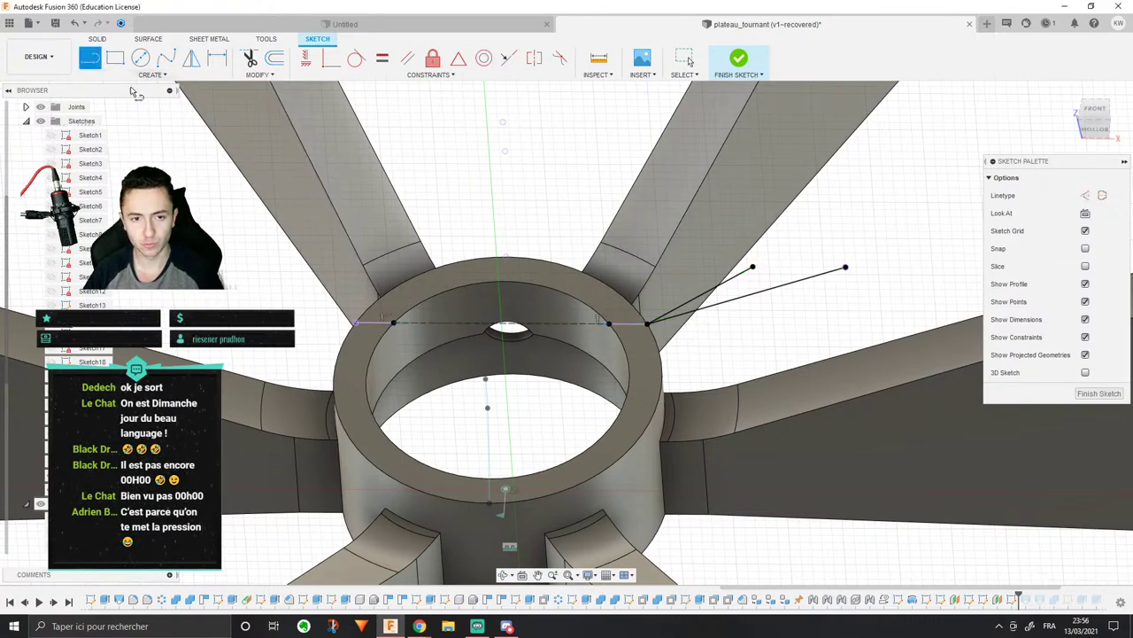
click(501, 328)
click(488, 149)
key(Escape)
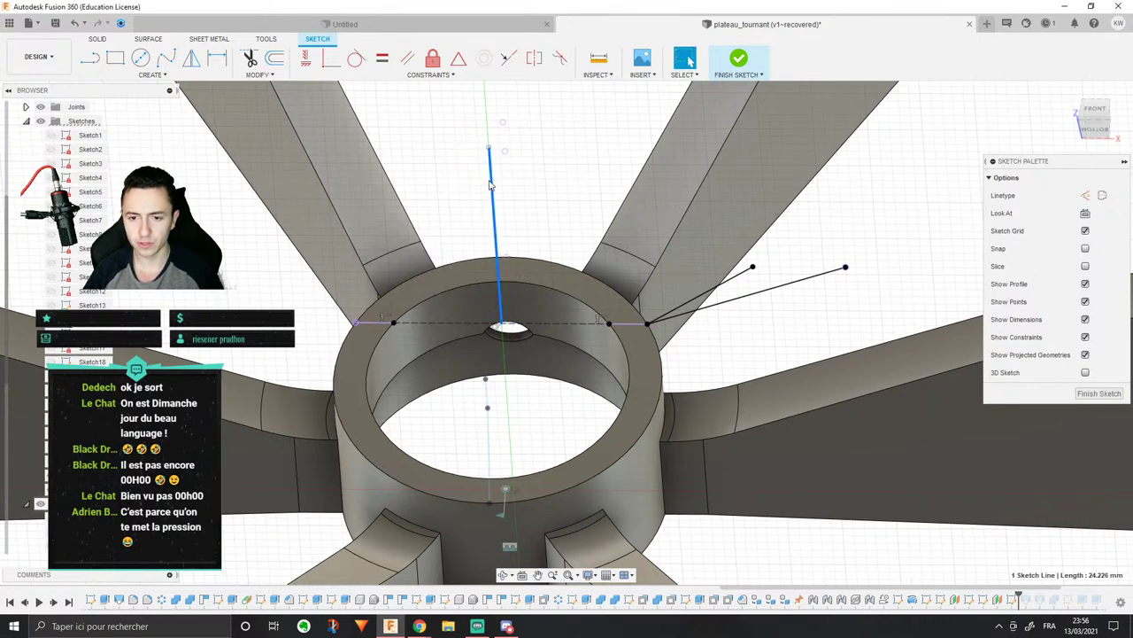
key(Escape)
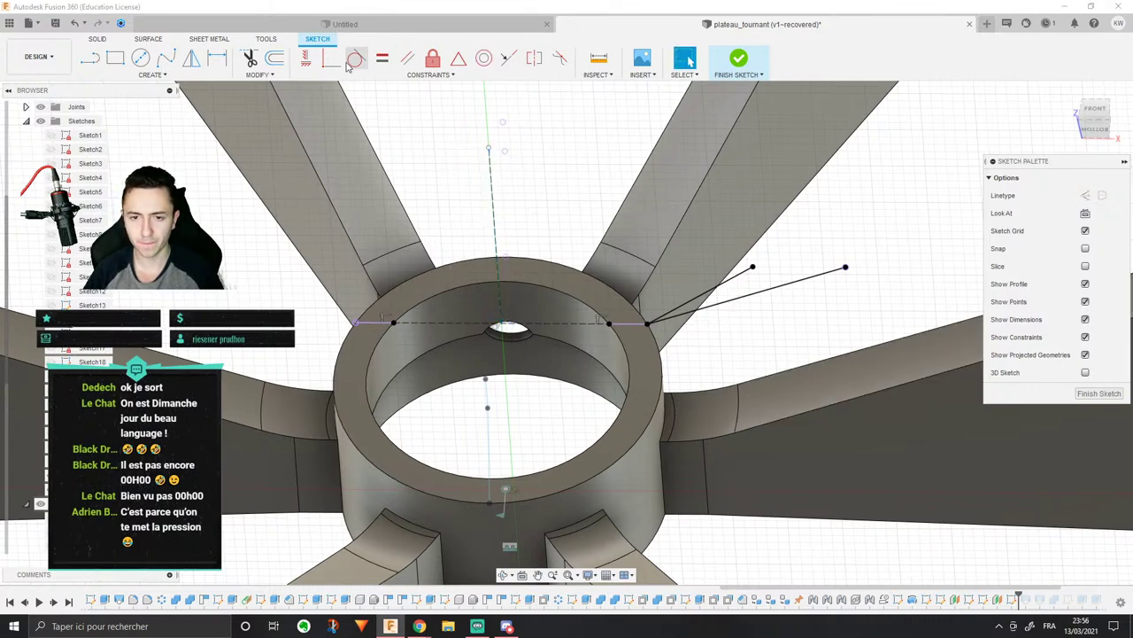
Step: Mirror the two splines about the perpendicular construction line to the opposite side of the hub
click(194, 57)
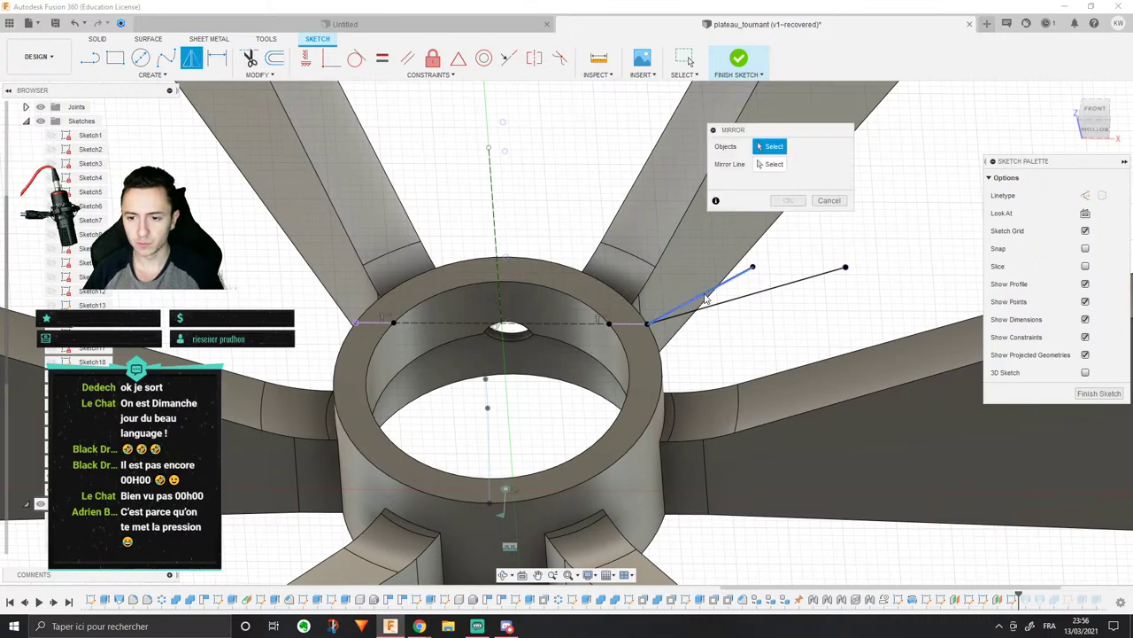
click(704, 294)
click(719, 303)
click(774, 165)
click(494, 212)
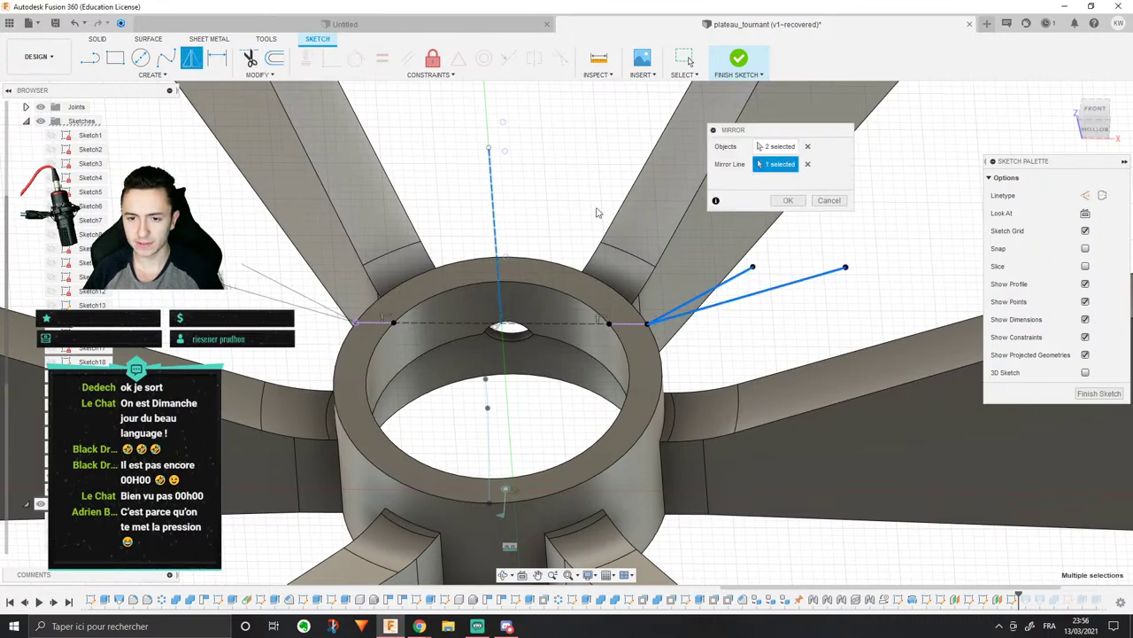
click(788, 200)
Step: Roll the history marker forward past the loft and open Loft5 for editing
scroll(266, 398, down, 5)
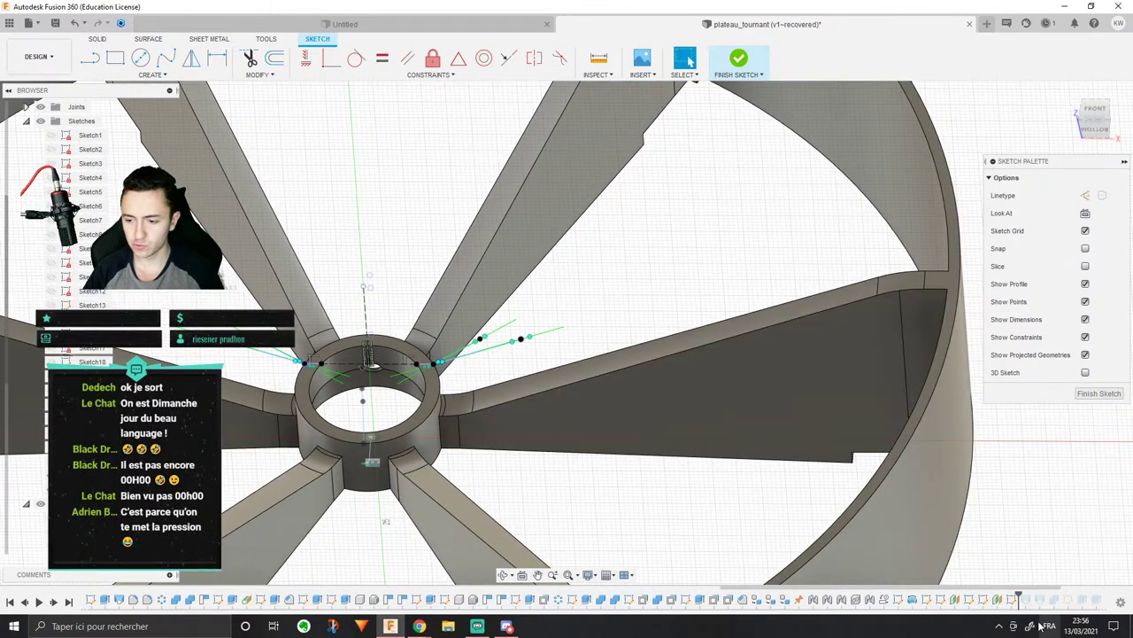
click(1013, 599)
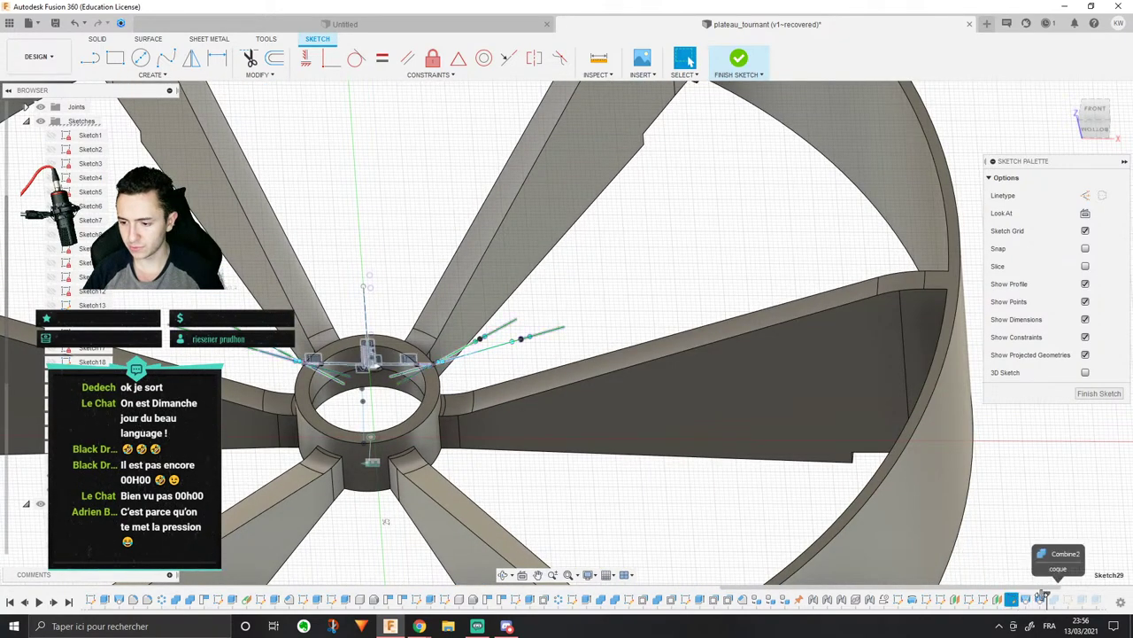
double_click(1026, 601)
right_click(1025, 601)
click(1054, 489)
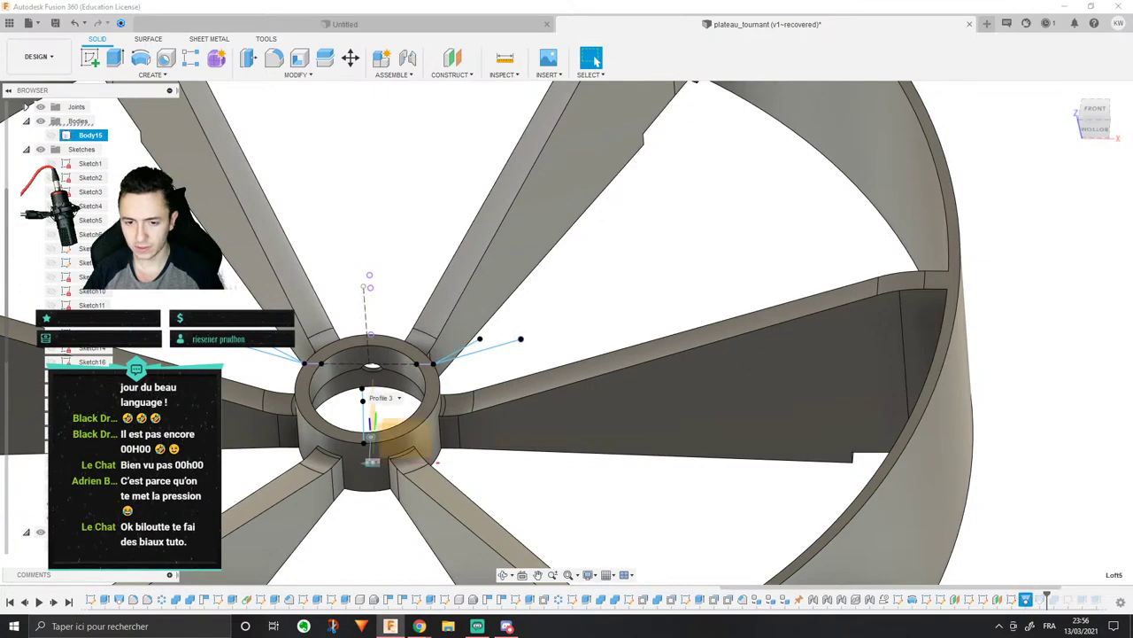
Step: Examine the loft's profiles and rail between the hub ring and the half-round plate, and close it without changes
middle_drag(483, 370, 623, 413)
scroll(534, 394, up, 3)
shift+middle_drag(534, 394, 403, 430)
shift+middle_drag(655, 389, 553, 427)
scroll(587, 397, up, 2)
scroll(668, 349, down, 2)
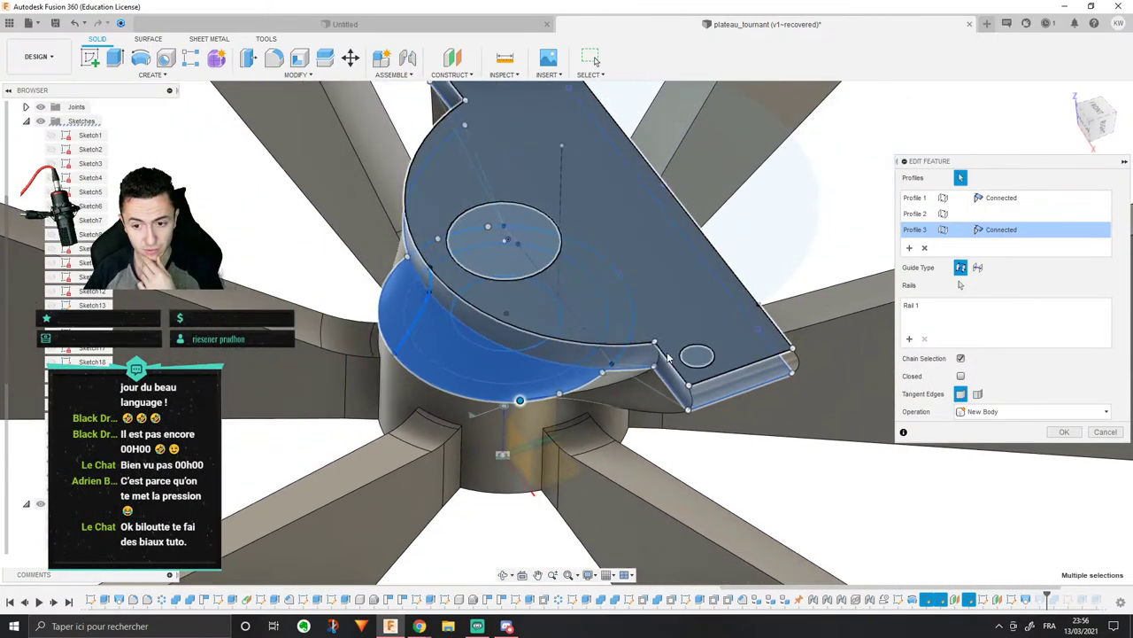
scroll(726, 361, up, 2)
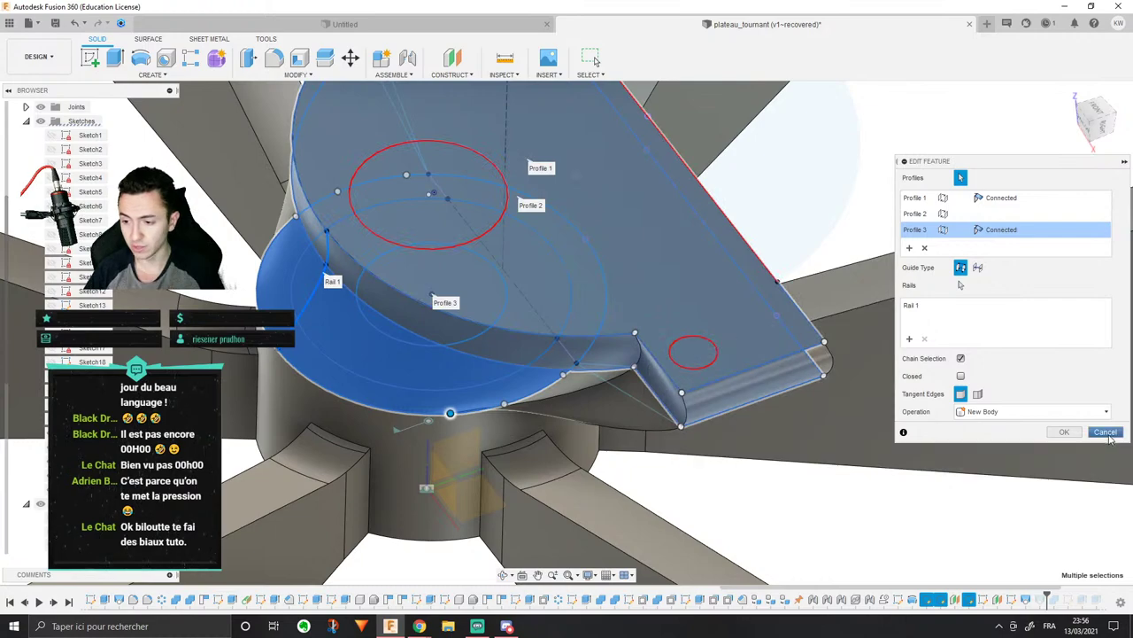
click(1105, 431)
Step: Open Sketch25, the sketch containing the plate's projected outline, for editing
scroll(980, 529, down, 3)
click(969, 600)
right_click(969, 600)
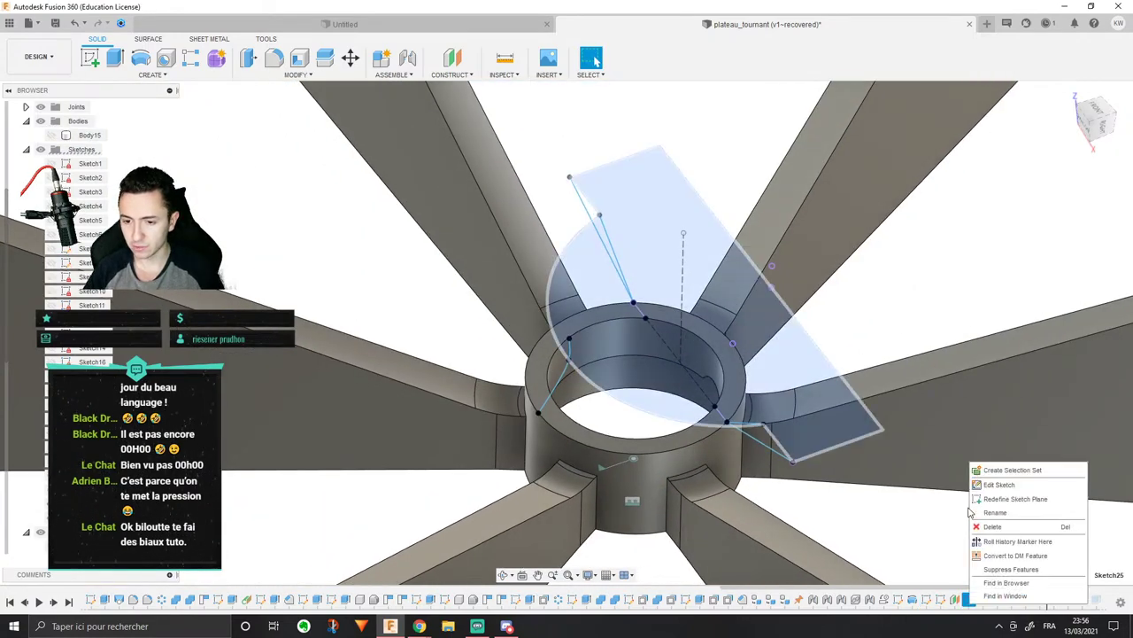
click(996, 485)
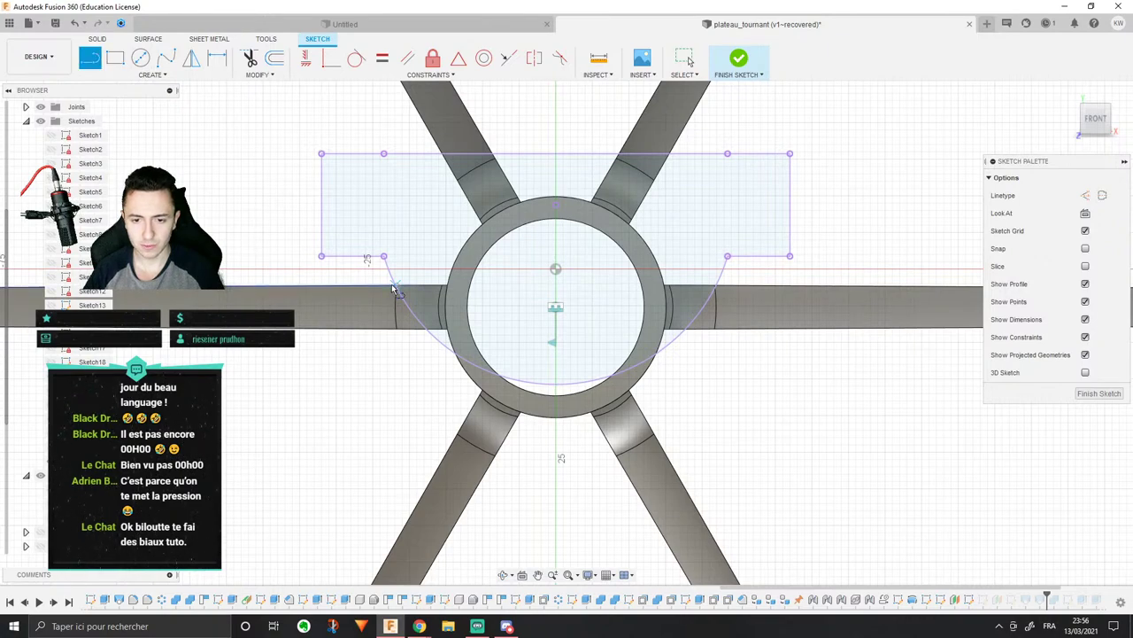
key(Escape)
click(333, 257)
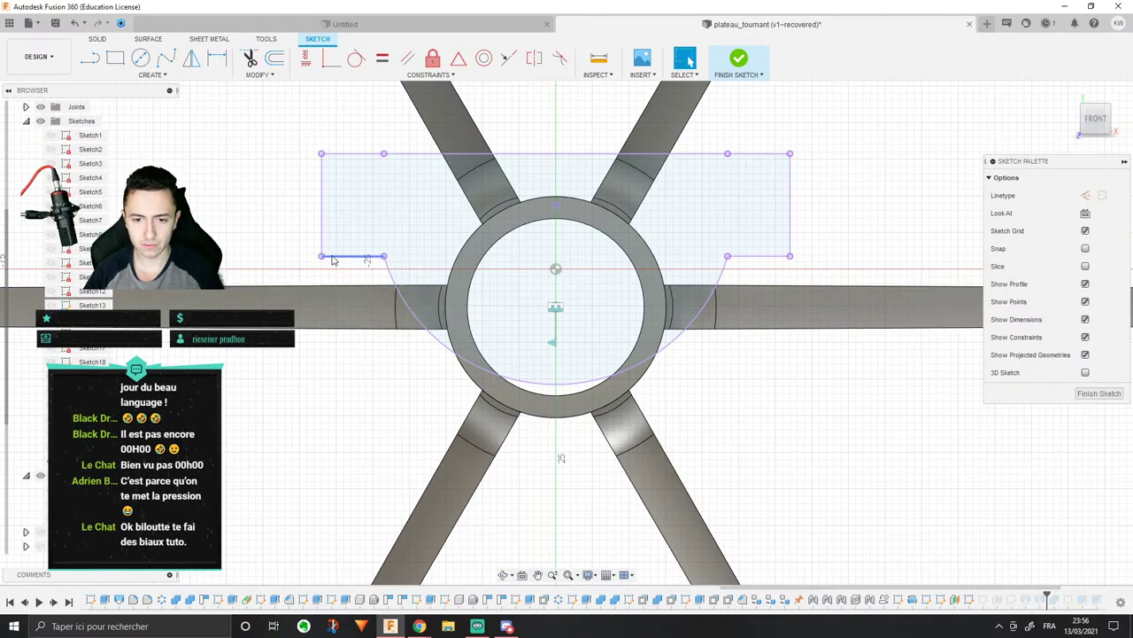
Step: Draw a horizontal line from the plate's arc outward and a vertical line about 3 mm long up to the outline's lower-left corner
scroll(410, 246, up, 3)
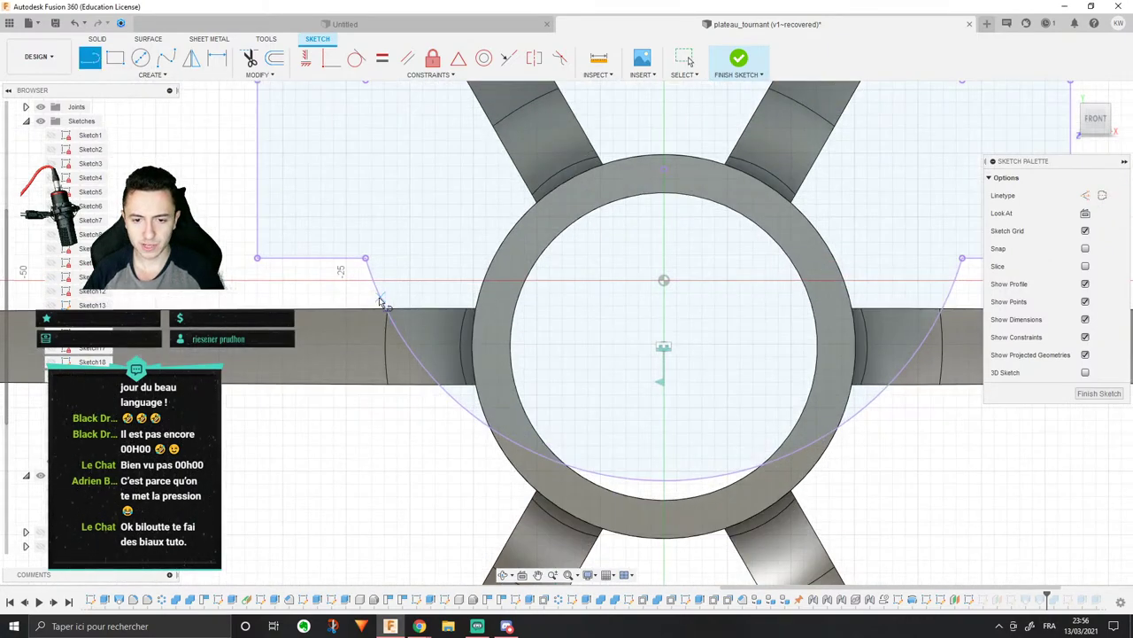
click(380, 296)
click(257, 296)
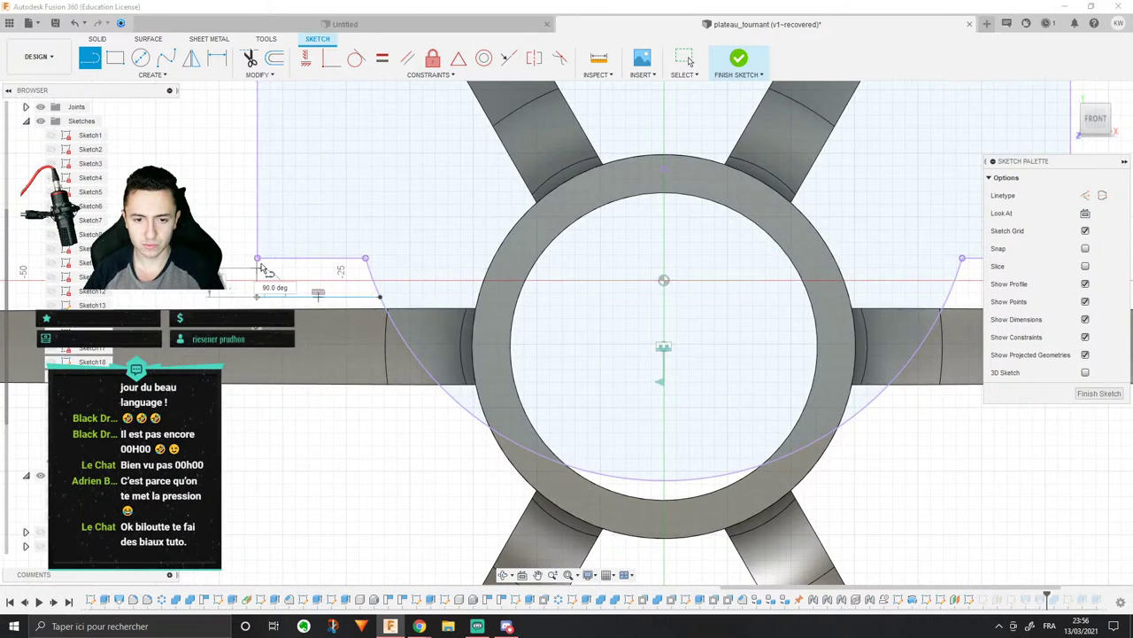
click(257, 258)
key(Escape)
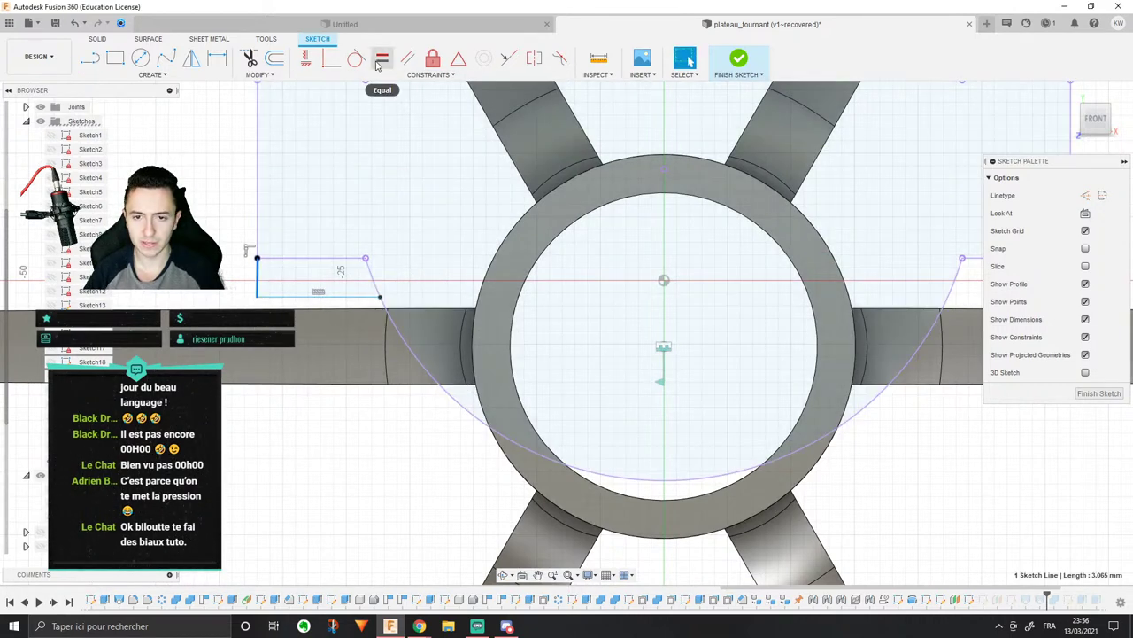
Step: Constrain the short vertical line collinear with the plate's side edge and shift the horizontal line lower along the arc
click(257, 194)
drag(354, 326, 357, 332)
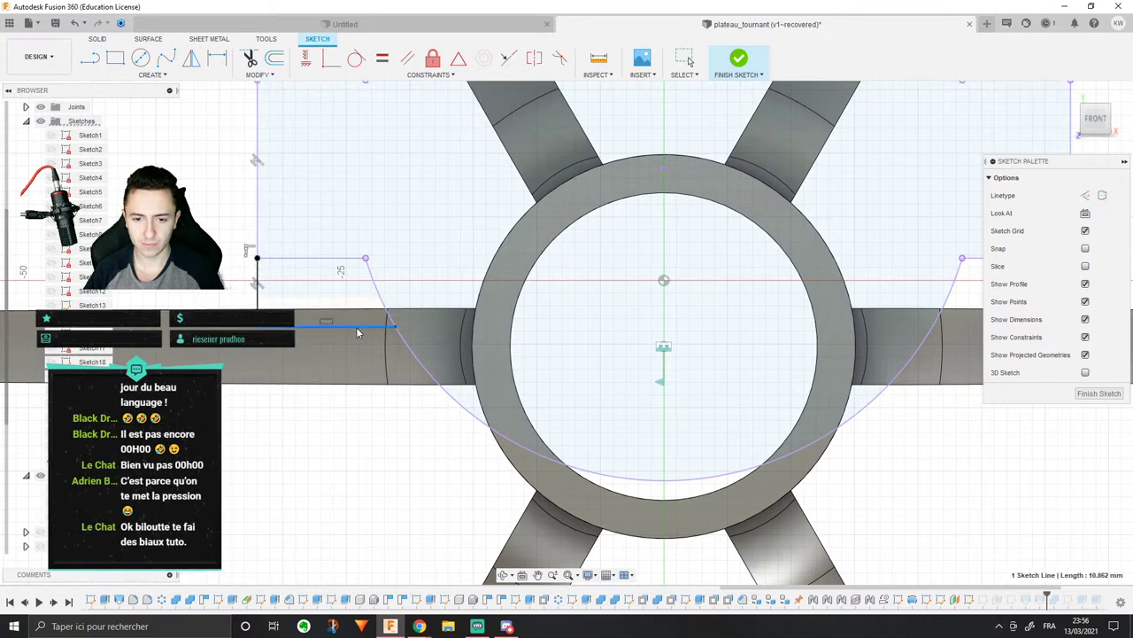
Step: Draw a slightly tilted line about 23 mm long upward from the sketch origin
middle_drag(634, 331, 522, 344)
scroll(523, 344, down, 2)
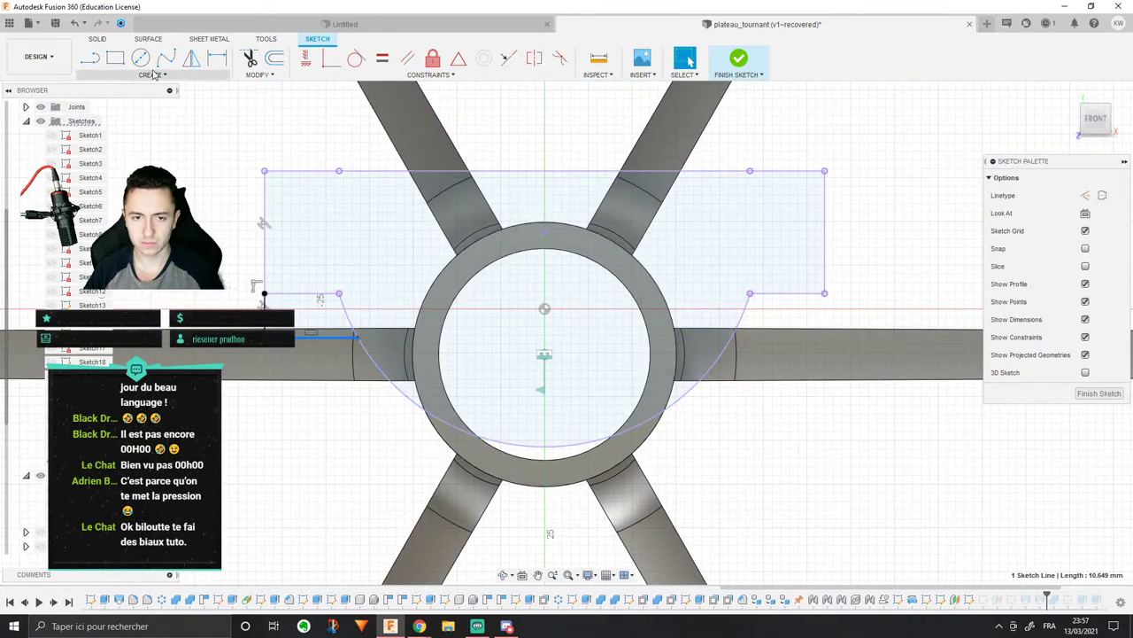
click(91, 60)
click(544, 307)
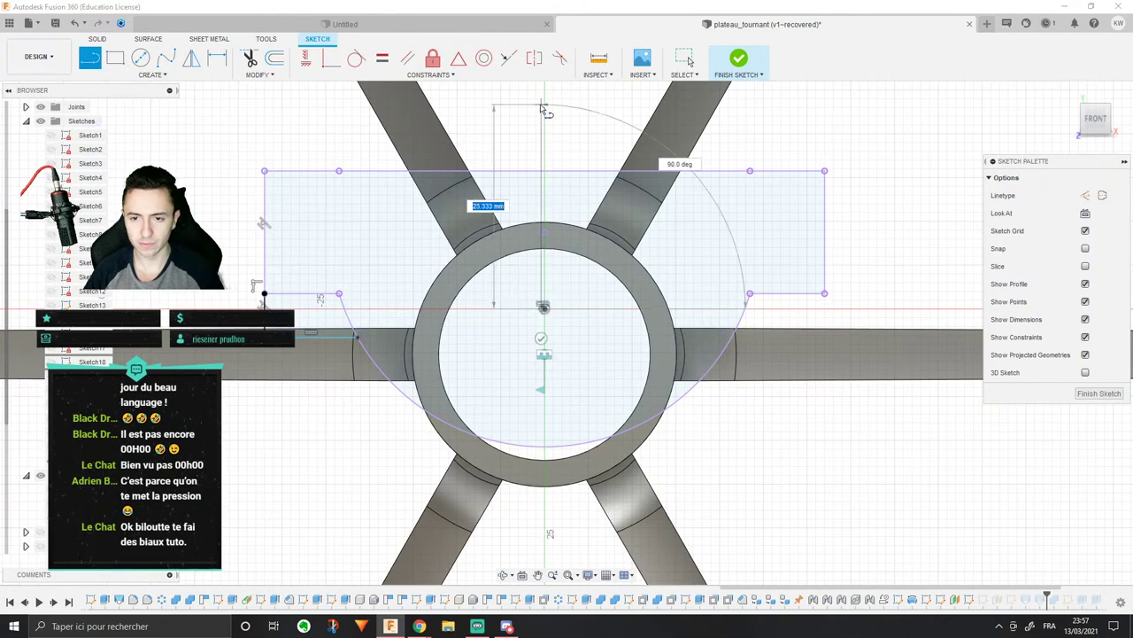
click(507, 108)
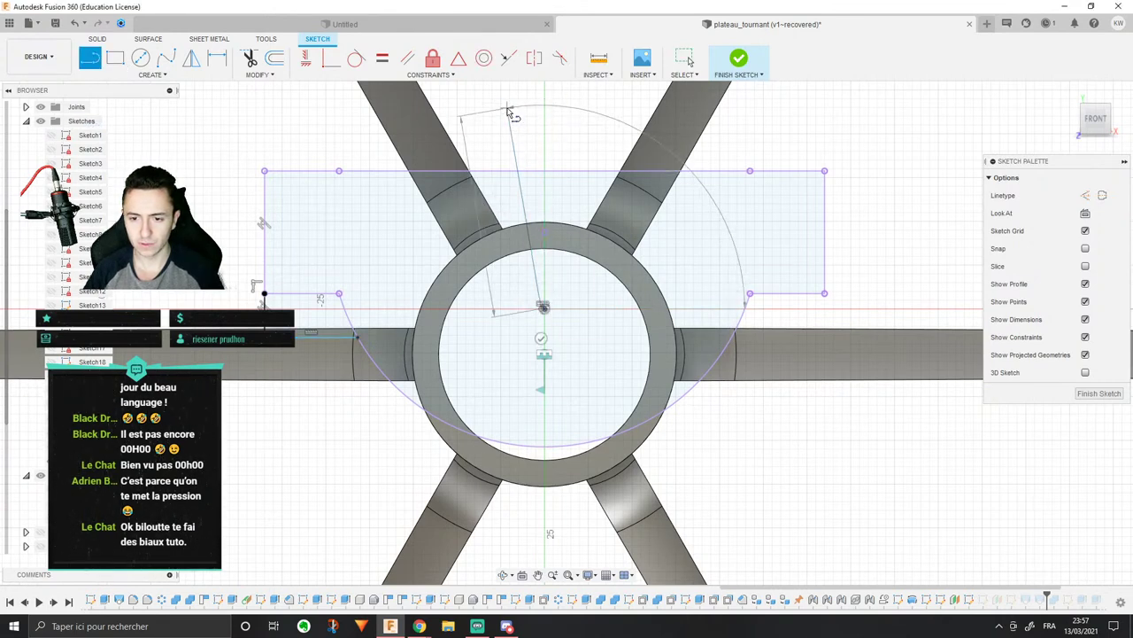
key(Escape)
scroll(525, 315, up, 5)
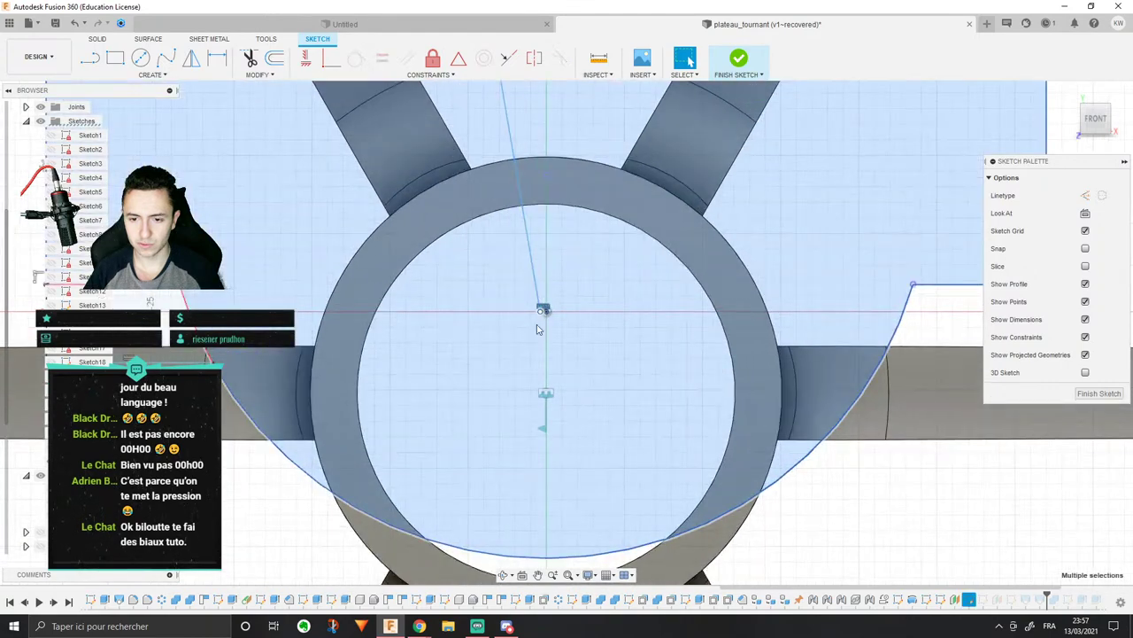
key(m)
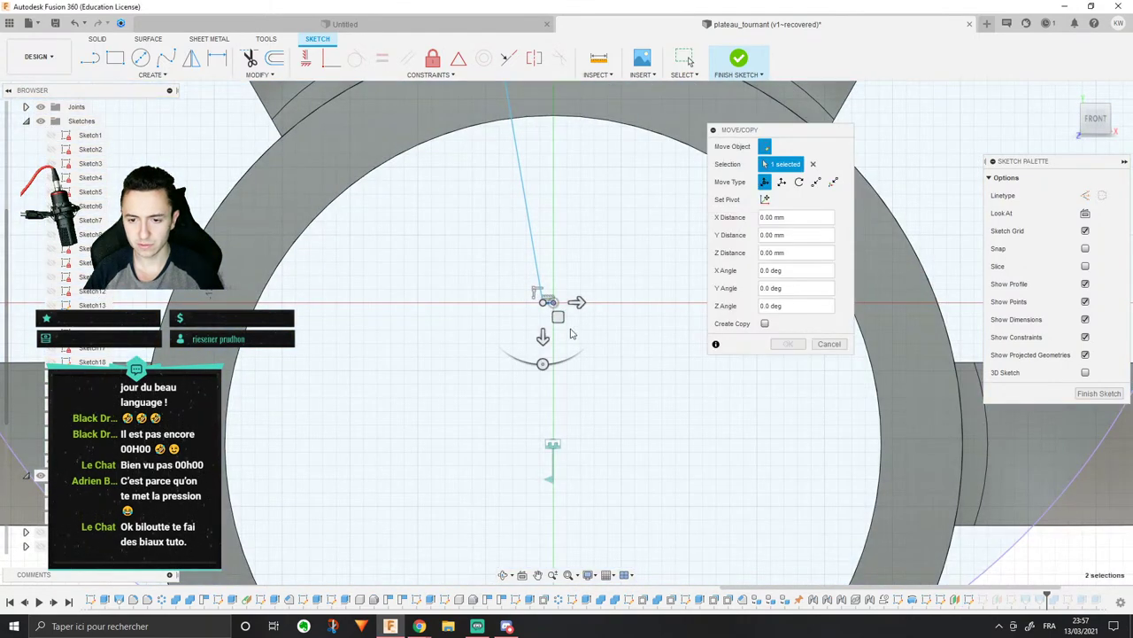
scroll(544, 306, down, 5)
key(Escape)
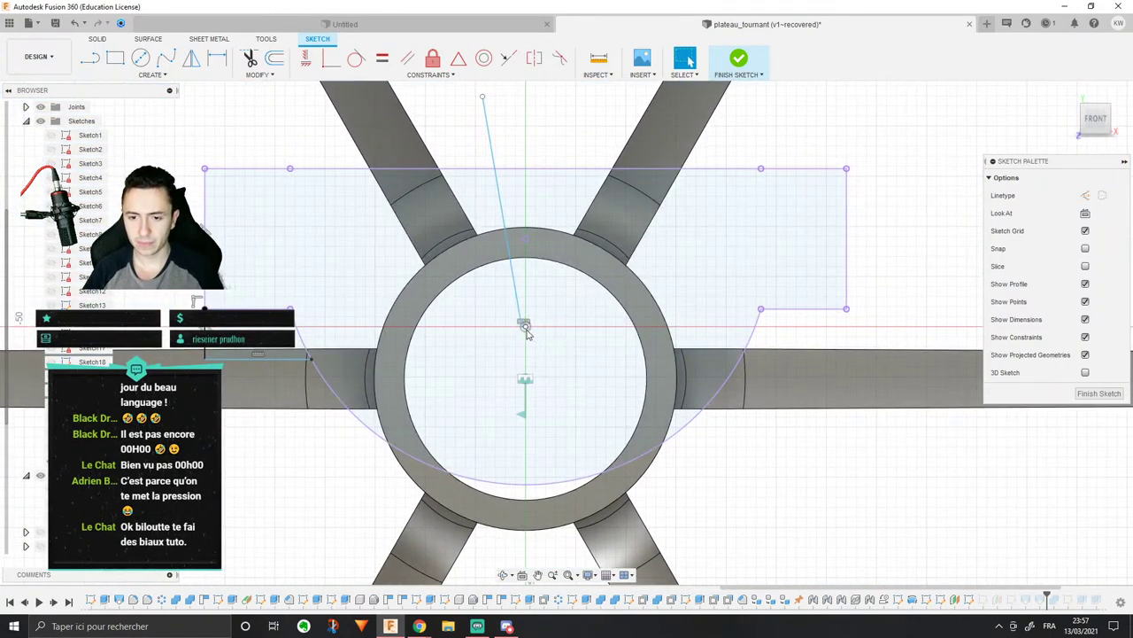
Step: Remove the stray horizontal segment at the sketch origin and reattach the tilted line's lower end to the origin
drag(522, 323, 449, 326)
click(500, 328)
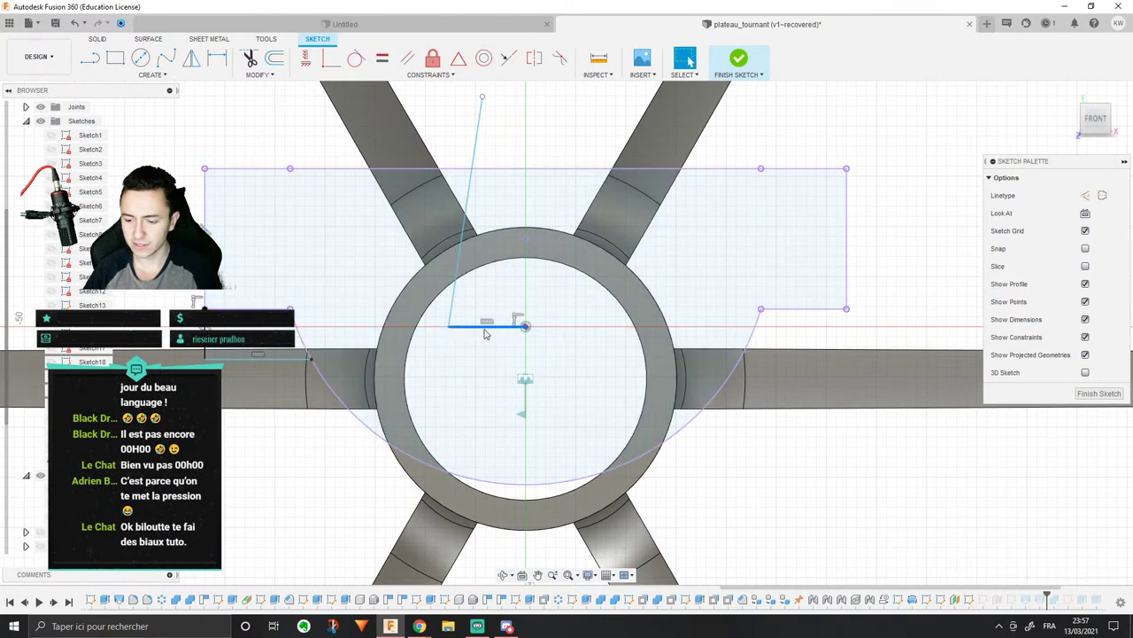
drag(449, 327, 531, 335)
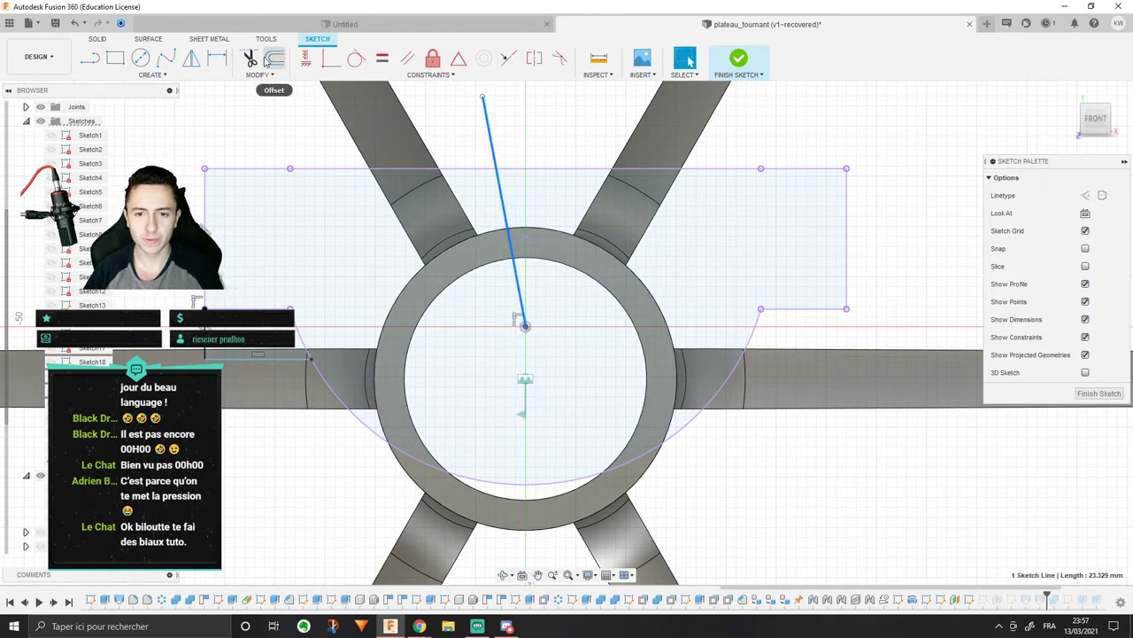
Step: Constrain the line from the origin to vertical and convert it to a construction line
click(306, 58)
click(526, 127)
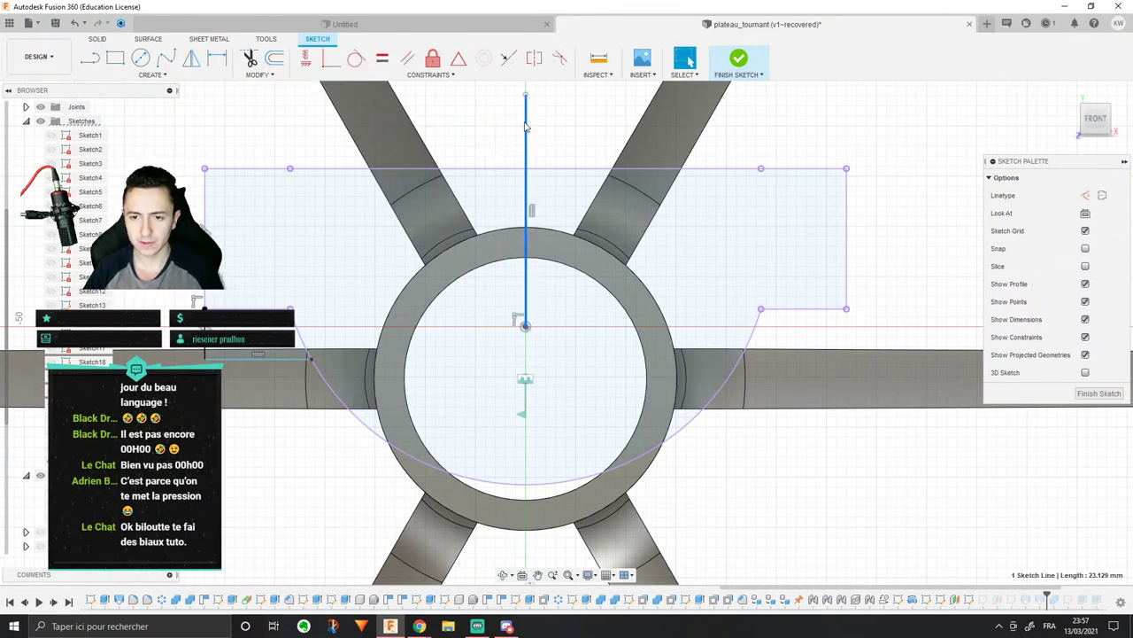
click(1085, 196)
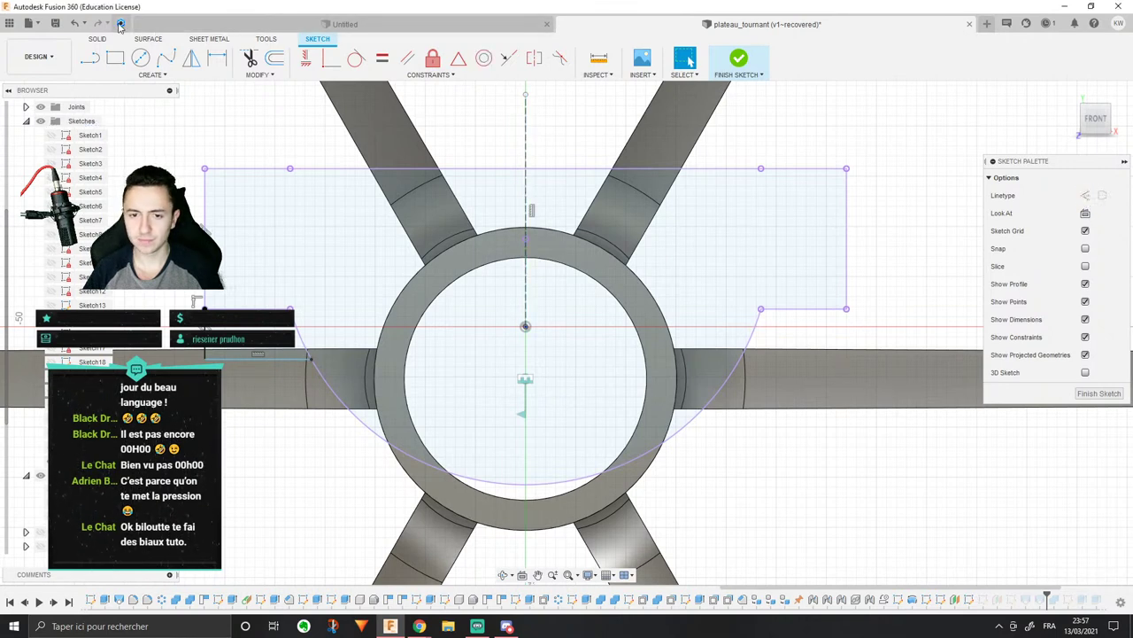
Step: Mirror the two short corner lines about the vertical construction line and finish the sketch
click(191, 58)
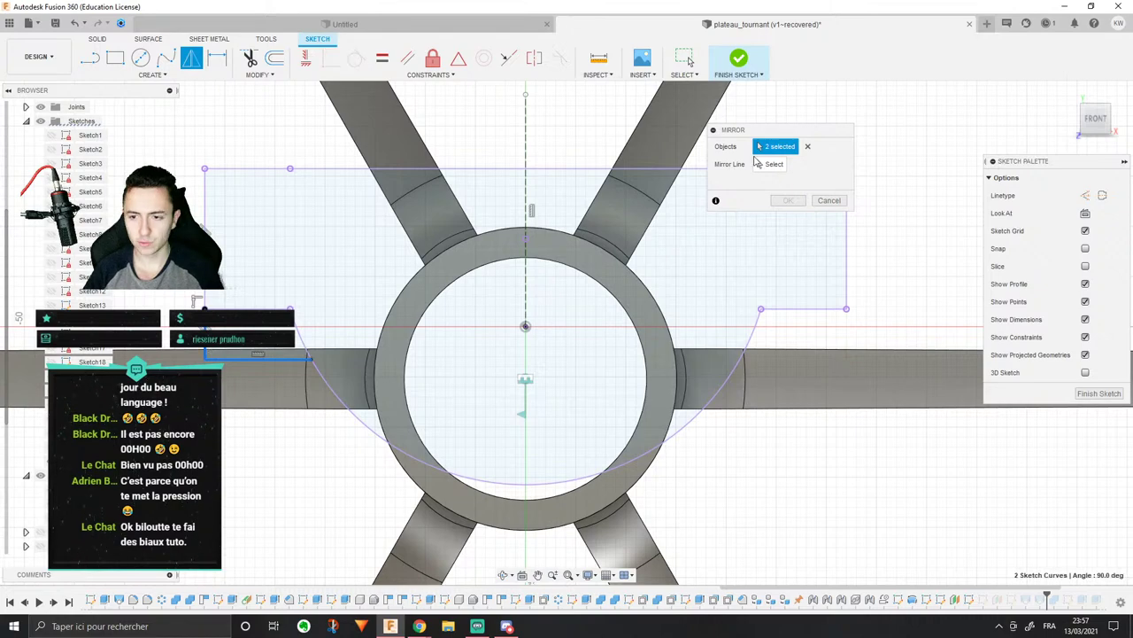
click(758, 164)
click(527, 124)
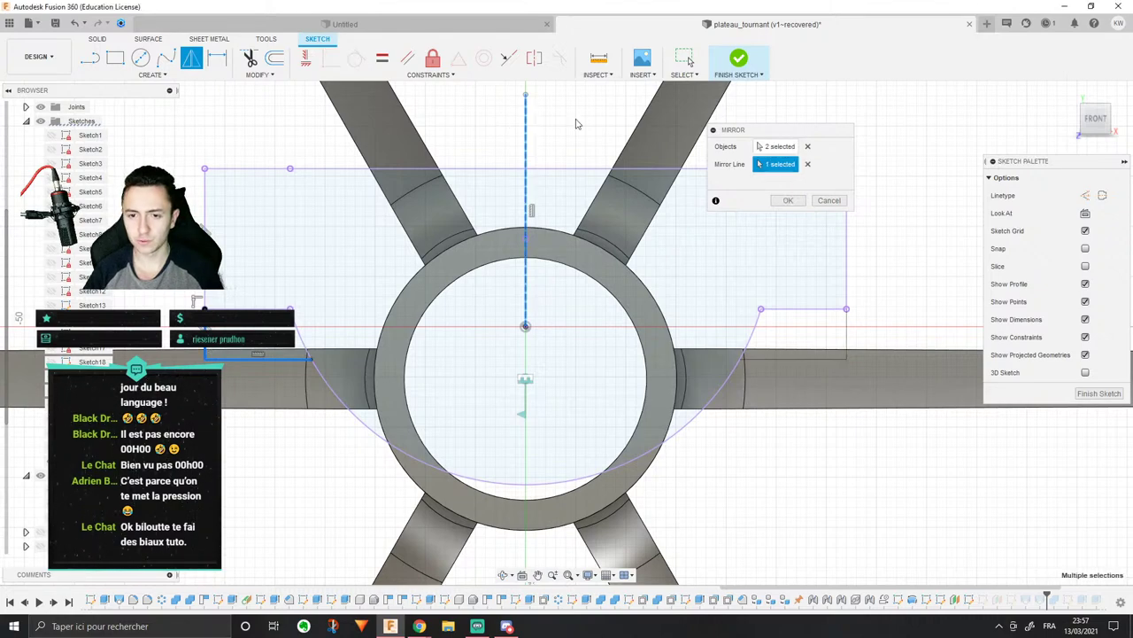
click(787, 200)
scroll(877, 283, down, 2)
click(1100, 393)
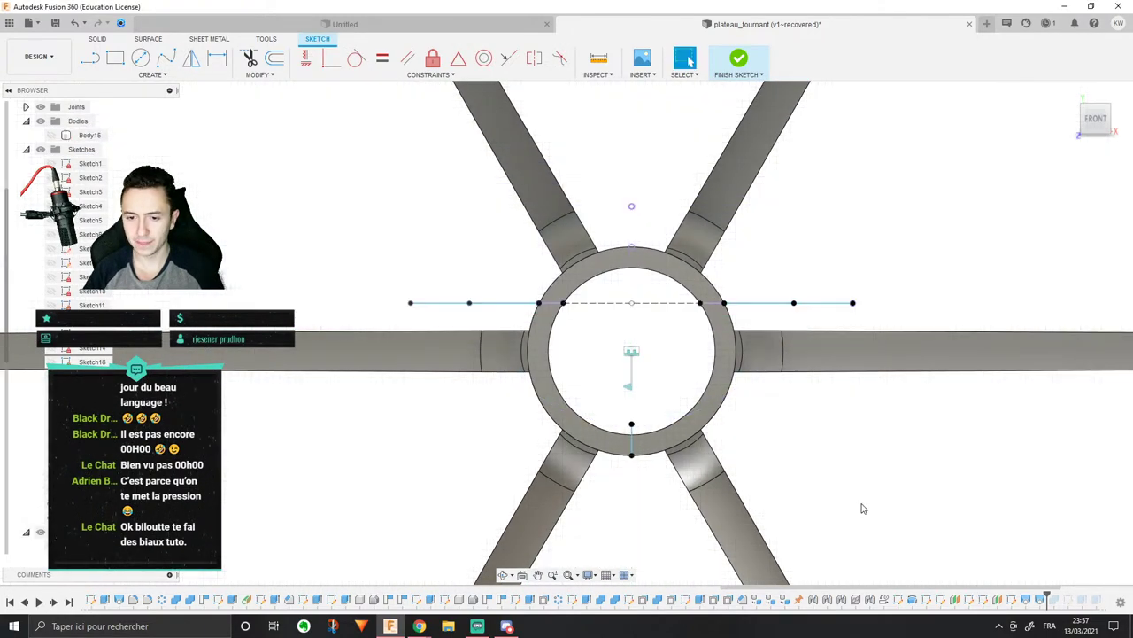
Step: Try to add the small region beneath the plate's corner as another profile of Loft5, closing the loft without changes
right_click(1034, 600)
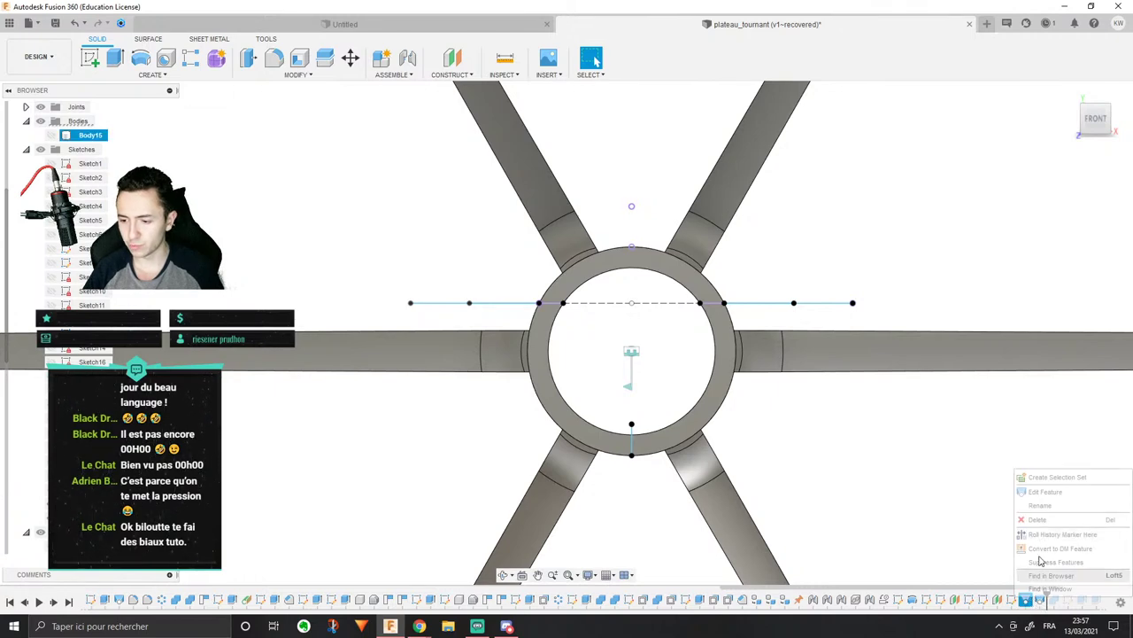
click(1038, 493)
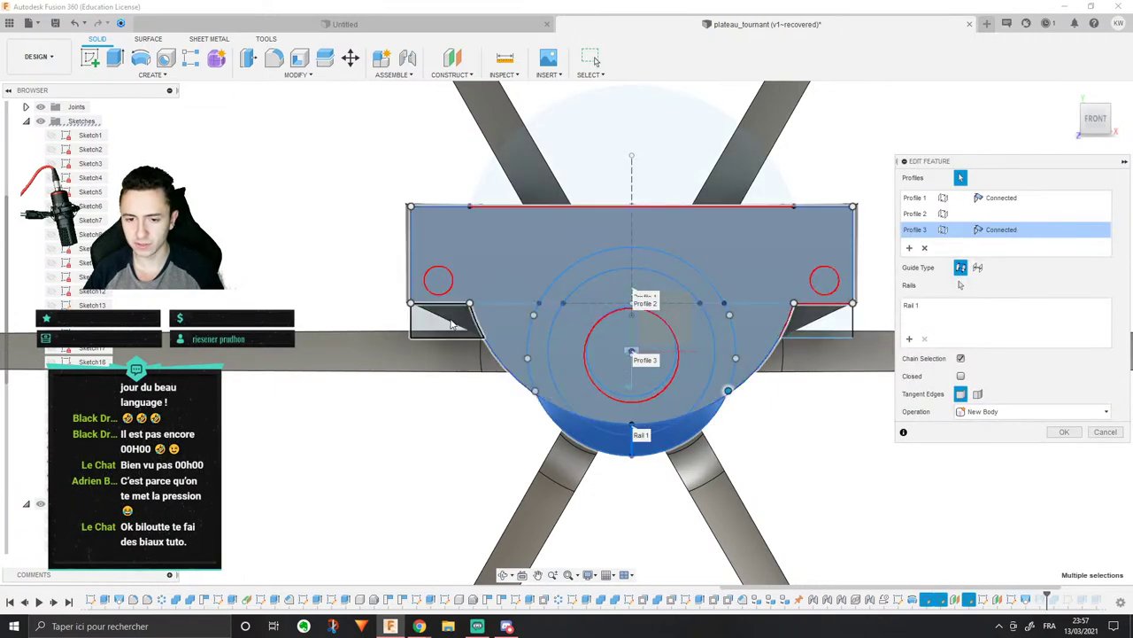
click(810, 331)
shift+middle_drag(818, 396, 635, 409)
scroll(779, 371, up, 2)
shift+middle_drag(788, 328, 802, 369)
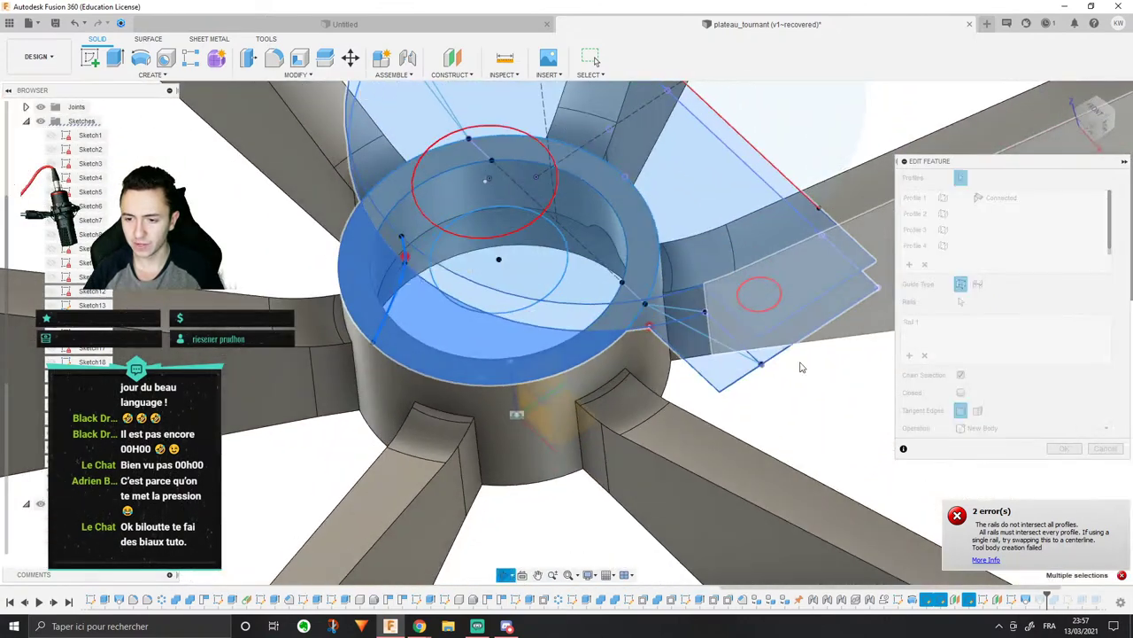
click(1104, 449)
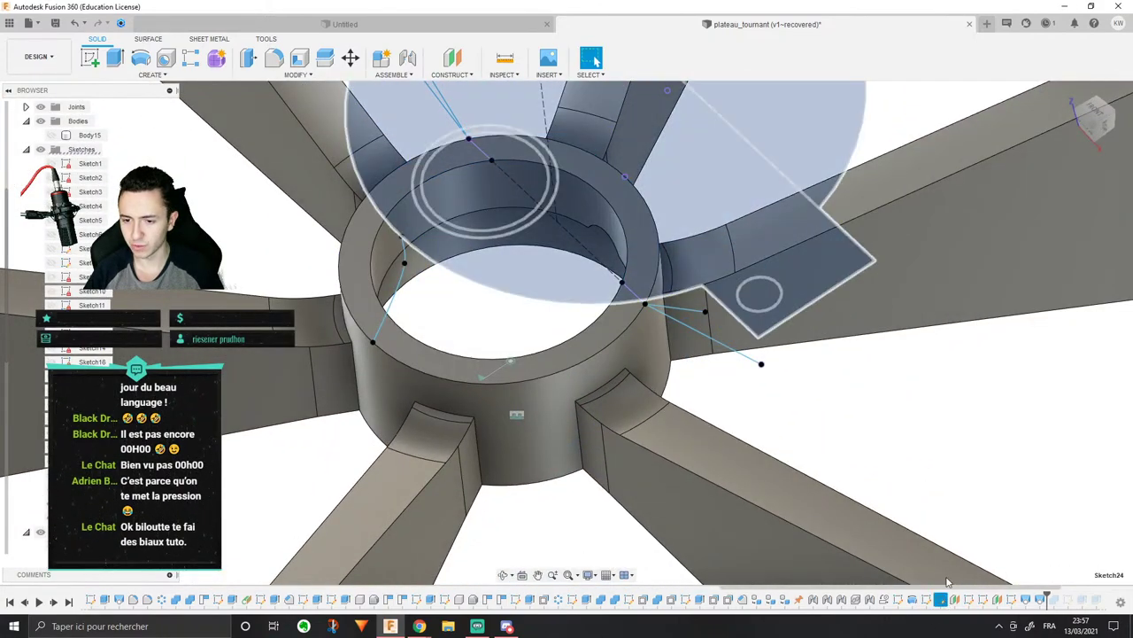
Step: Open Sketch24 and examine its geometry relative to the hub and plate from several angles, closing it without changes
right_click(944, 600)
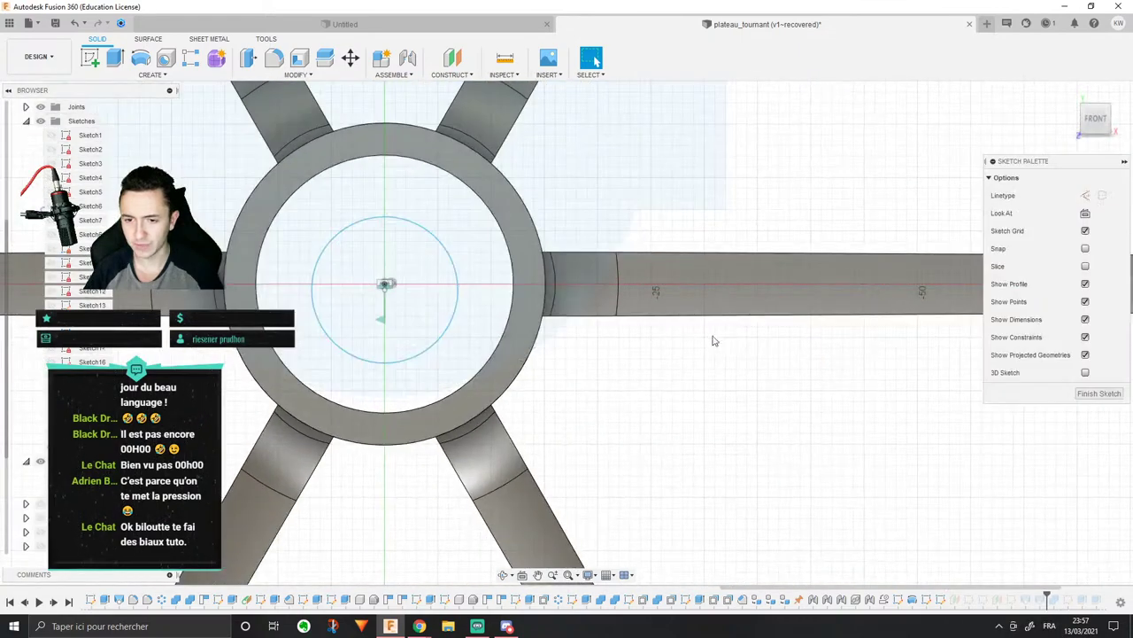
scroll(708, 314, down, 5)
mouse_move(532, 291)
shift+middle_down()
mouse_move(570, 231)
mouse_move(666, 202)
shift+middle_up()
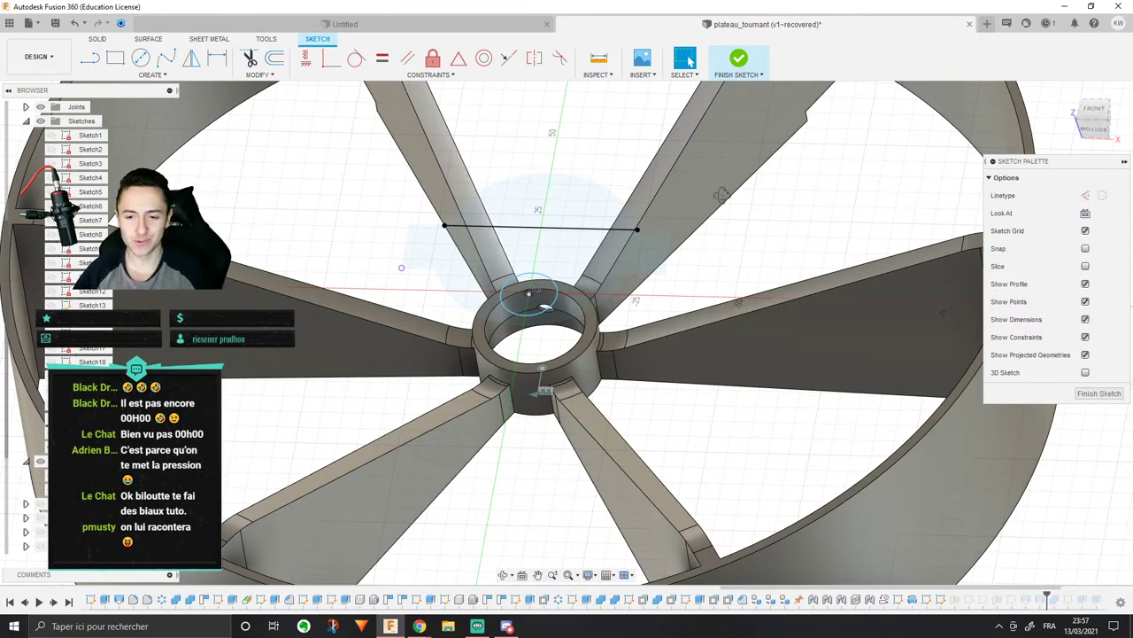
shift+middle_drag(723, 195, 720, 142)
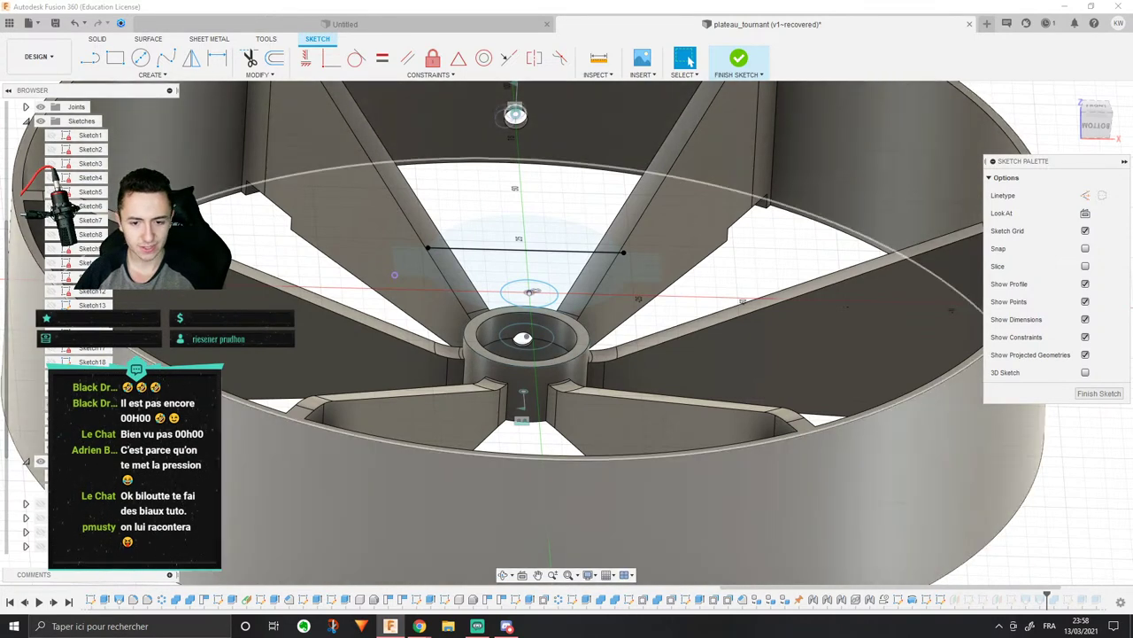
scroll(355, 359, down, 3)
shift+middle_drag(367, 357, 340, 281)
scroll(338, 281, up, 3)
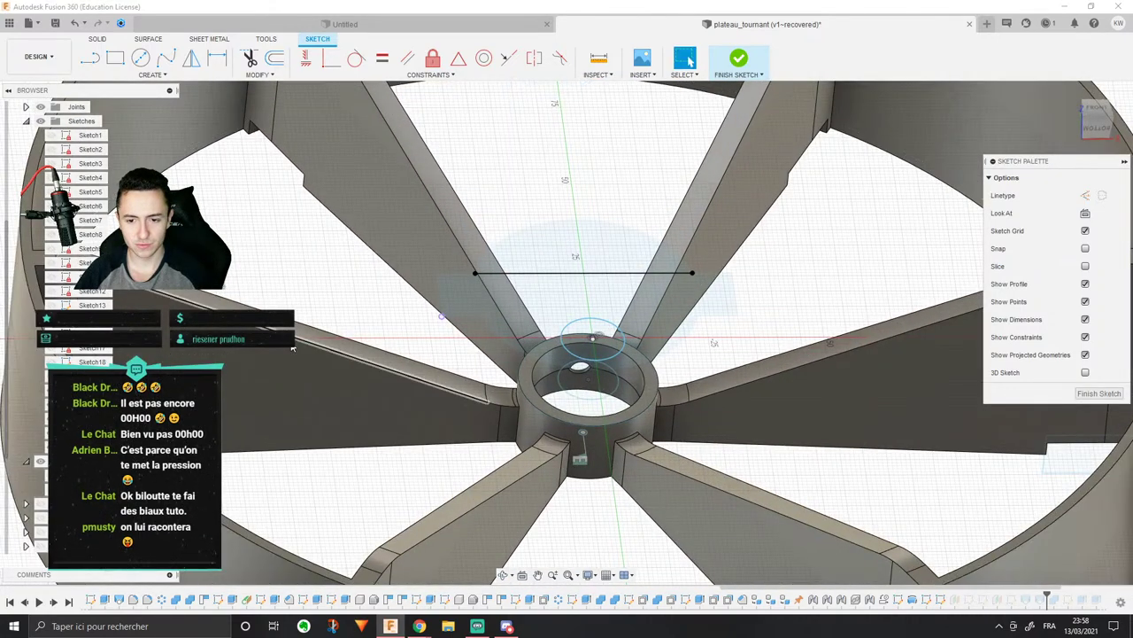
scroll(546, 320, down, 3)
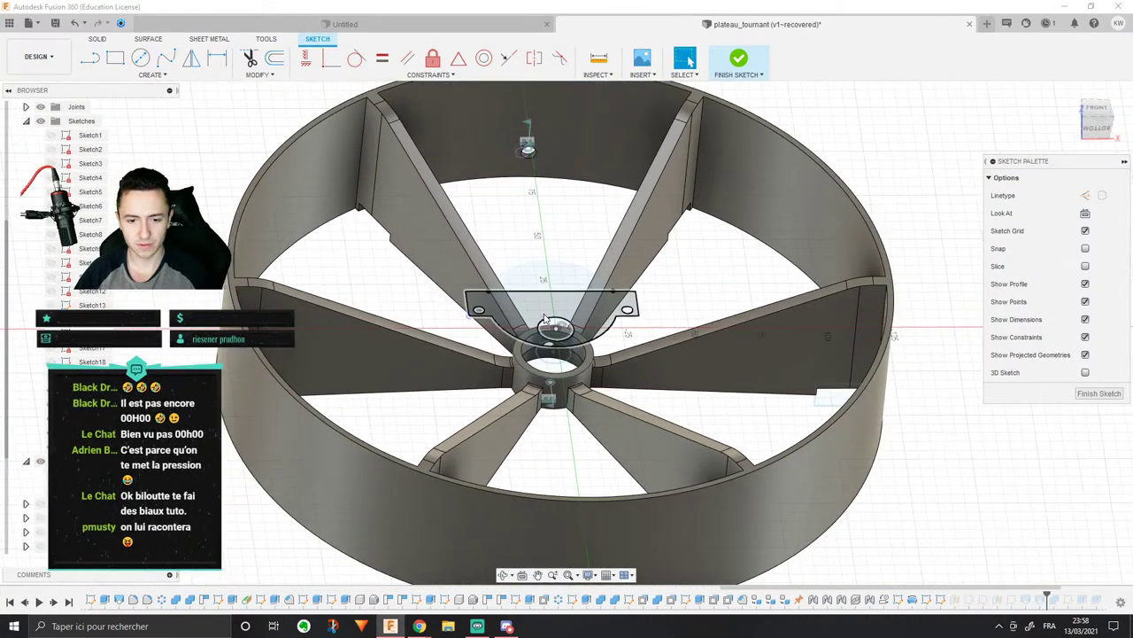
click(1107, 397)
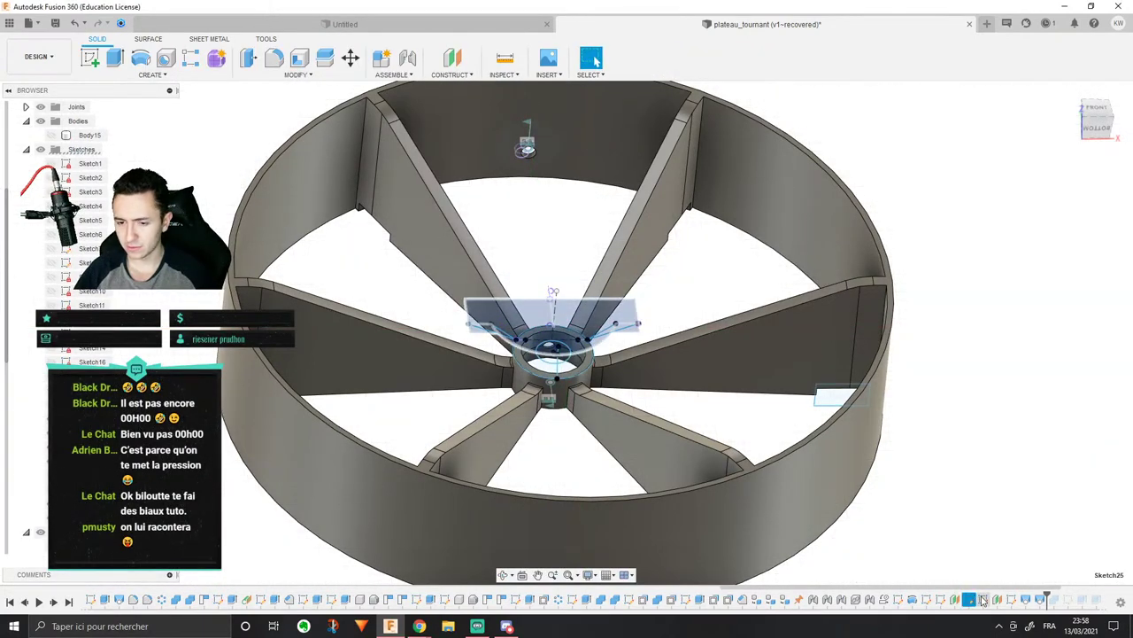
Step: Reopen Sketch25 and examine how its plate outline and short corner lines sit relative to the hub ring from several angles
right_click(968, 601)
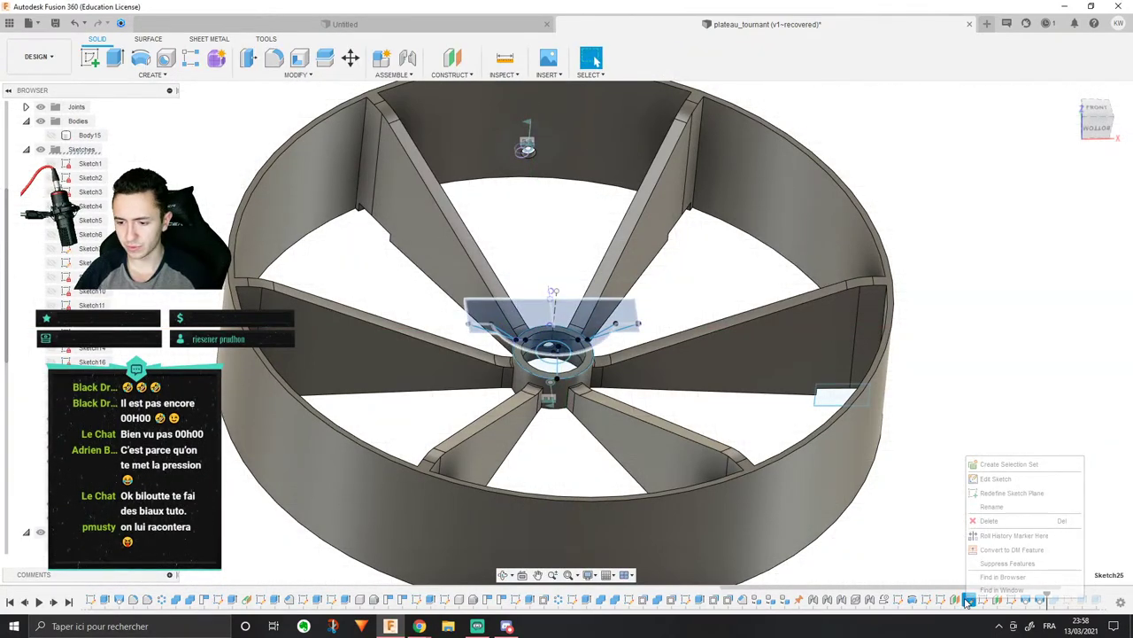
click(974, 464)
scroll(569, 315, up, 3)
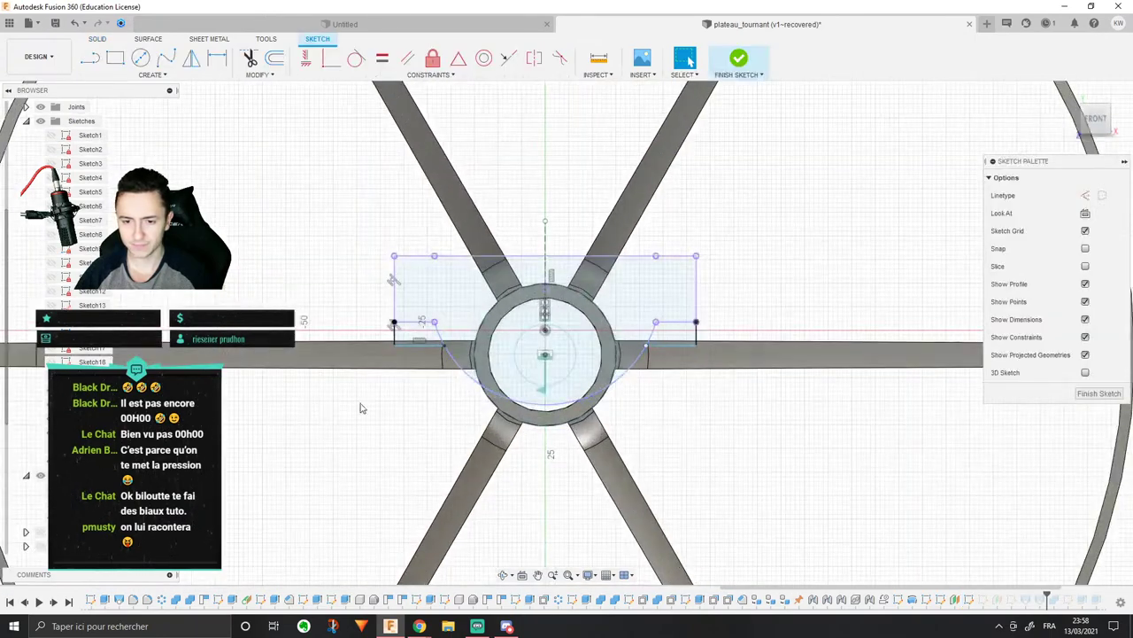
shift+middle_drag(424, 386, 416, 297)
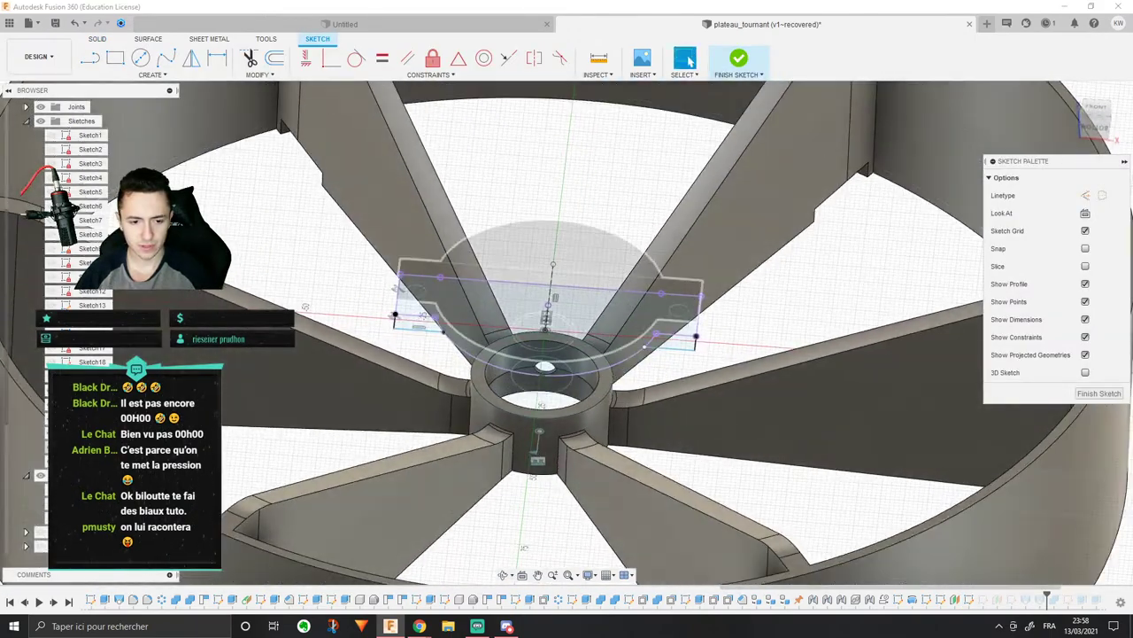
scroll(644, 354, up, 4)
scroll(644, 354, down, 5)
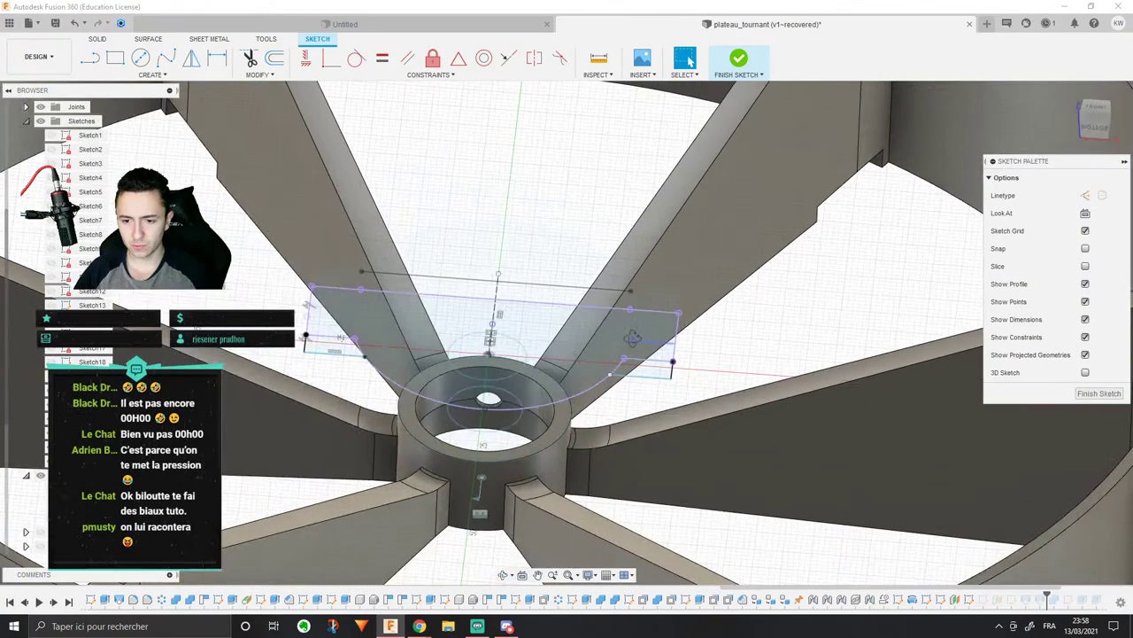
scroll(634, 356, up, 2)
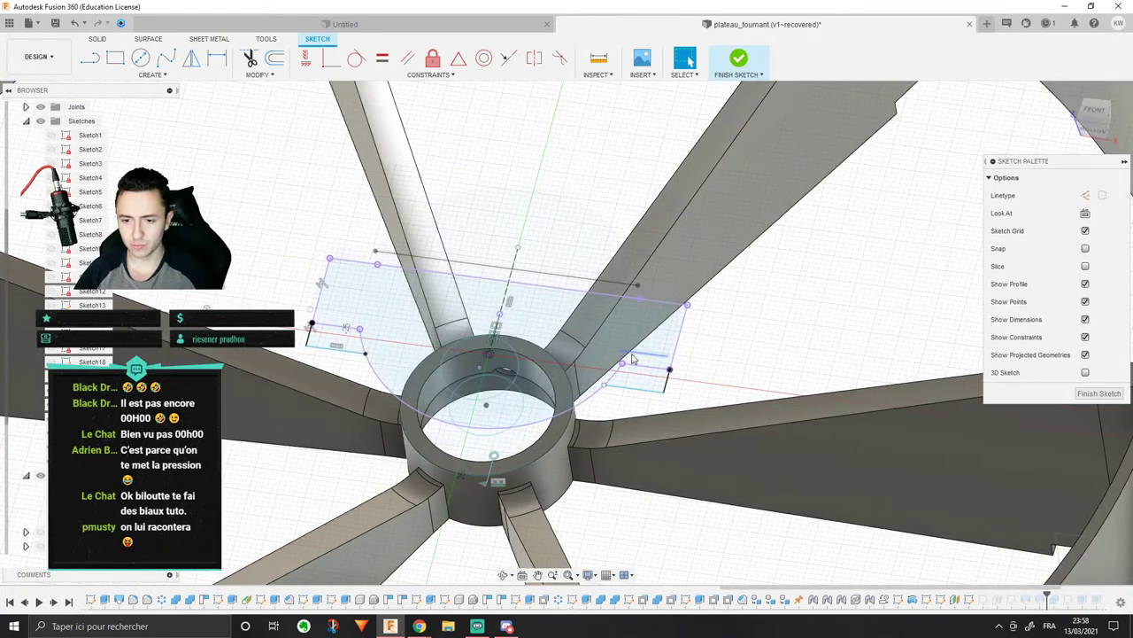
click(632, 357)
mouse_move(636, 383)
shift+middle_down()
mouse_move(641, 345)
mouse_move(639, 380)
shift+middle_up()
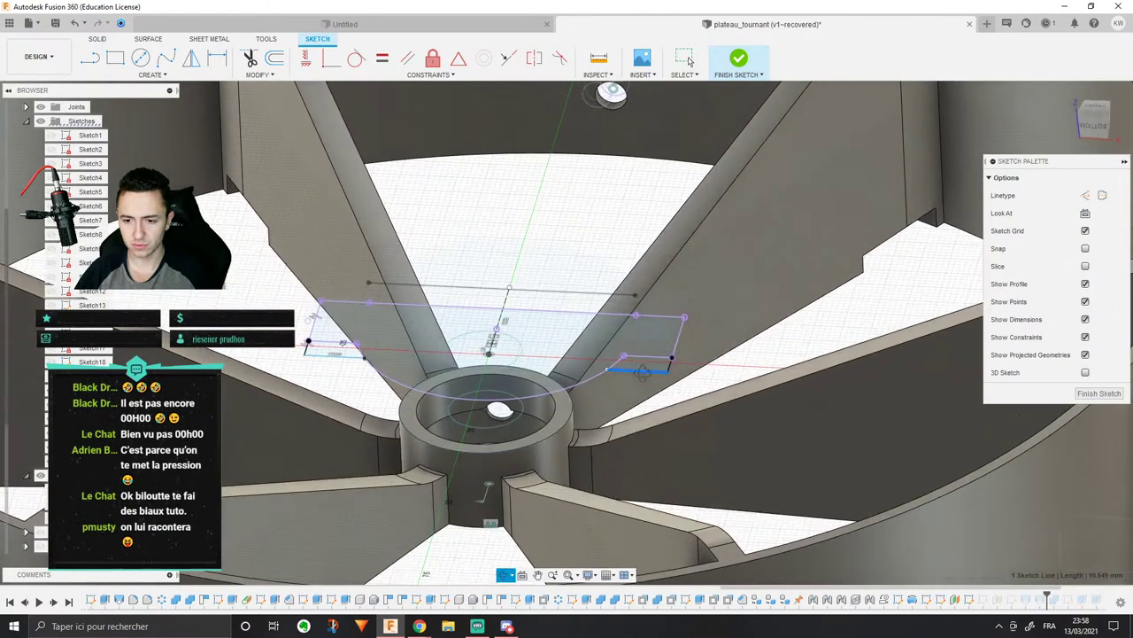
click(789, 331)
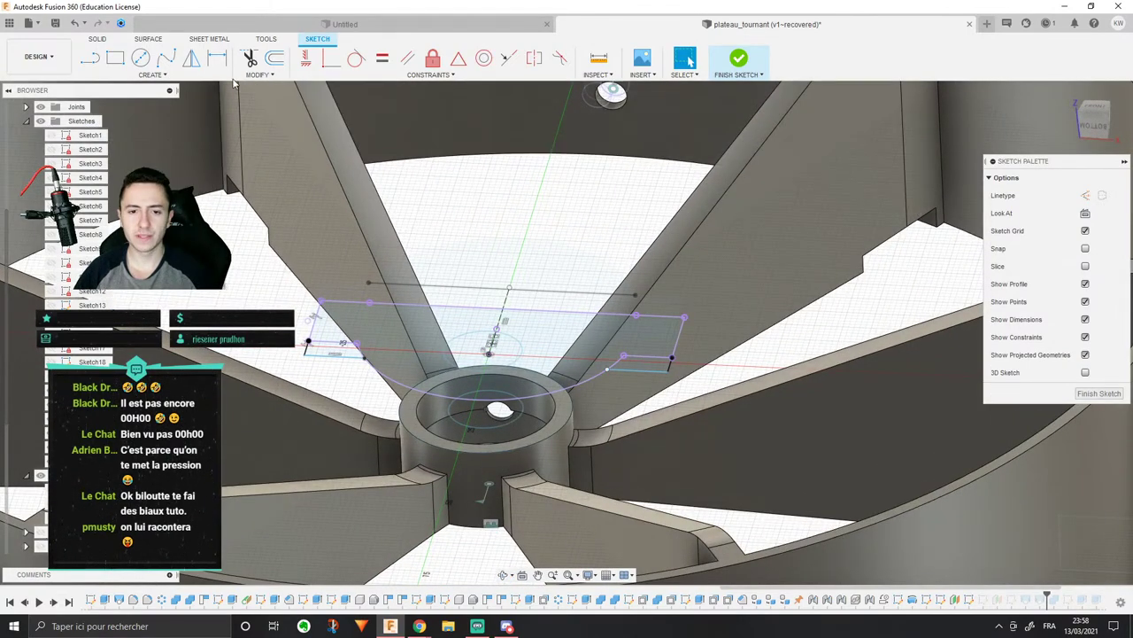
click(151, 75)
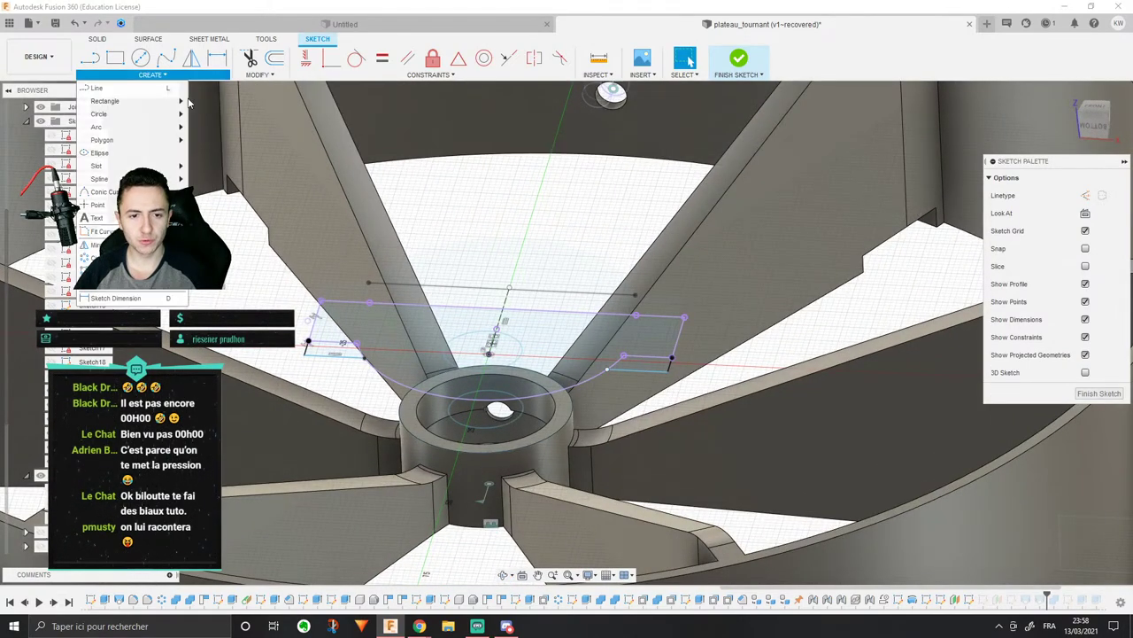
click(223, 285)
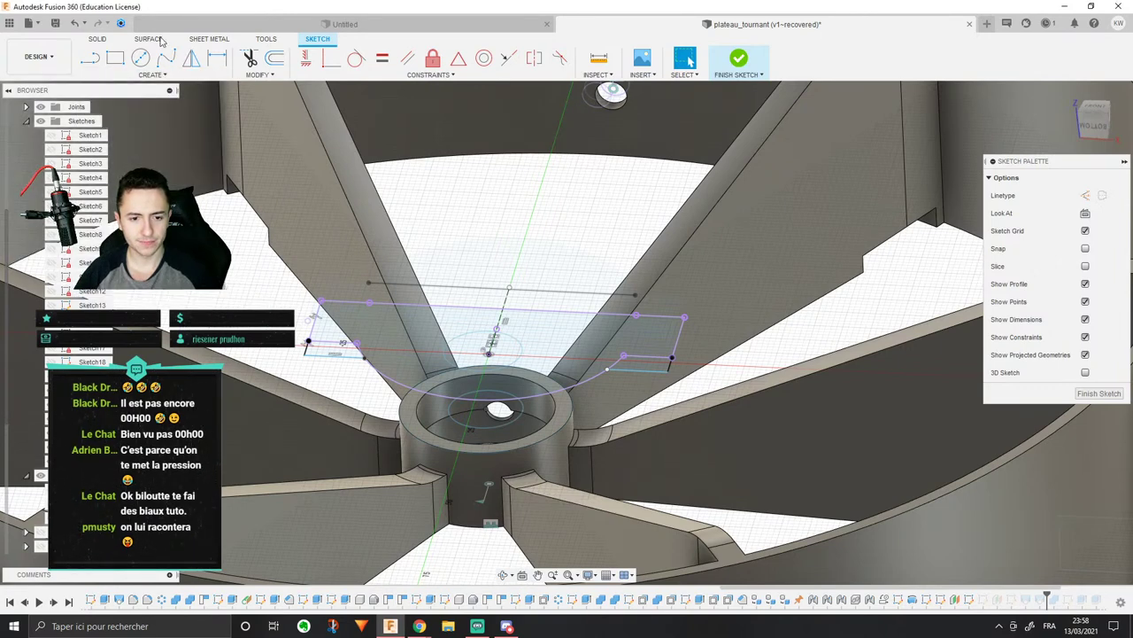
click(152, 75)
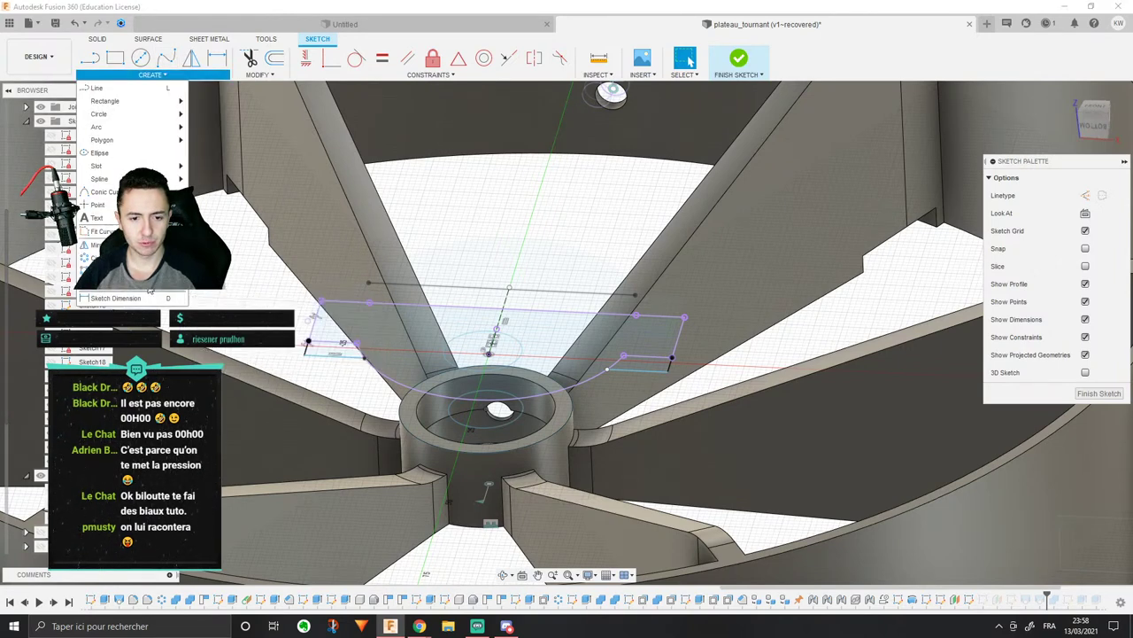
click(221, 284)
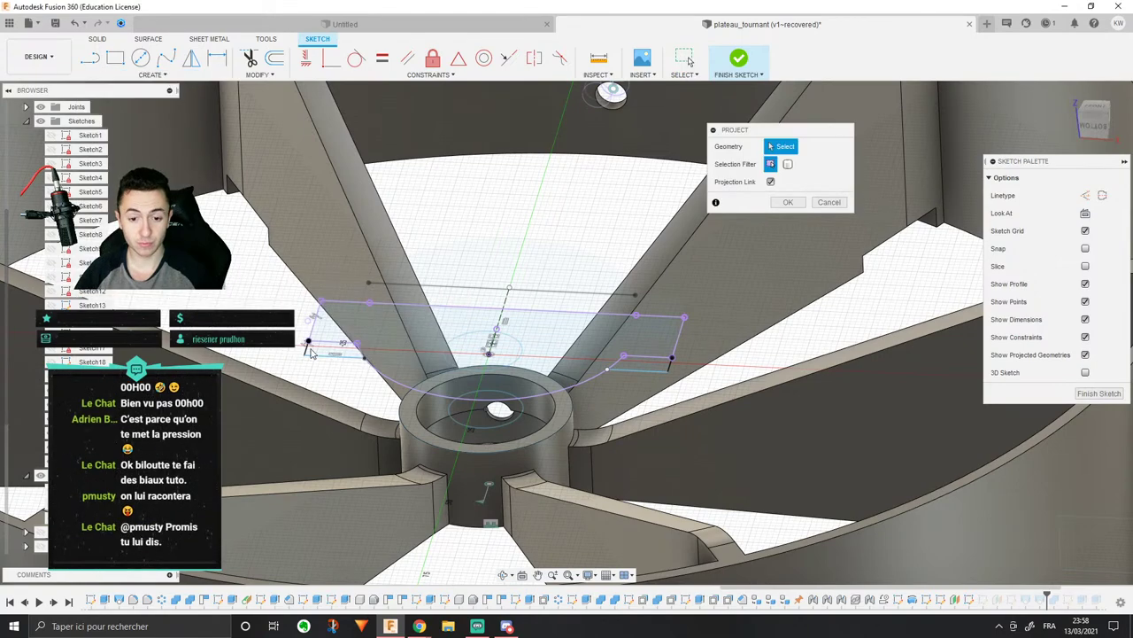
scroll(304, 355, up, 3)
mouse_move(303, 355)
shift+middle_down()
mouse_move(324, 377)
mouse_move(336, 367)
shift+middle_up()
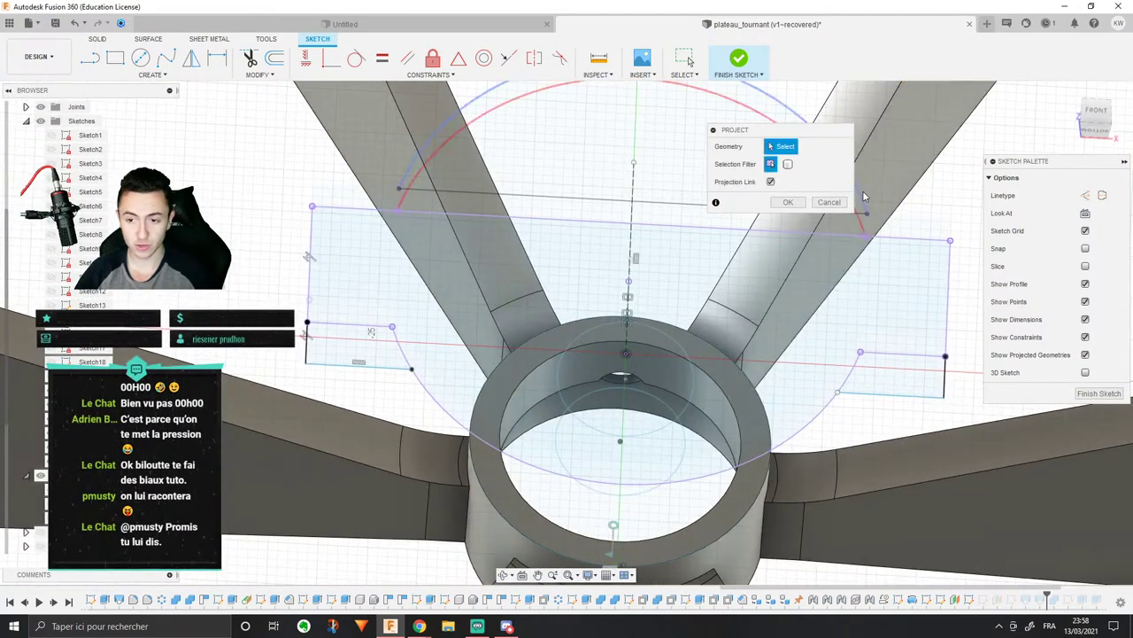
click(830, 202)
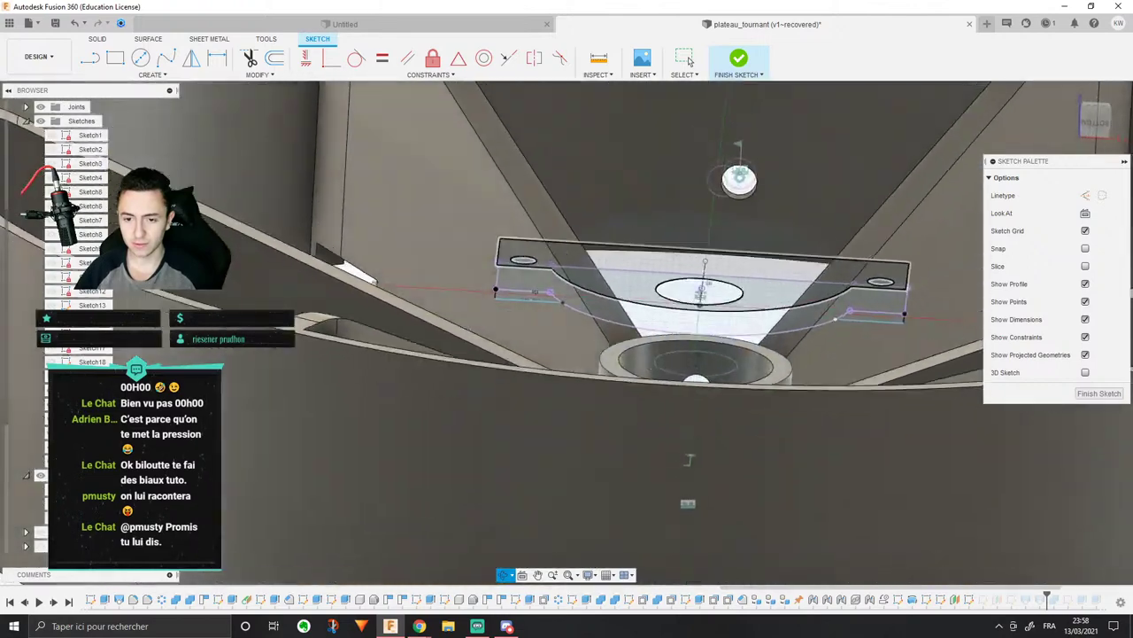
Step: Inspect the half-round plate profile, open Sketch23 to examine the hub circles, and close it without changes
click(622, 257)
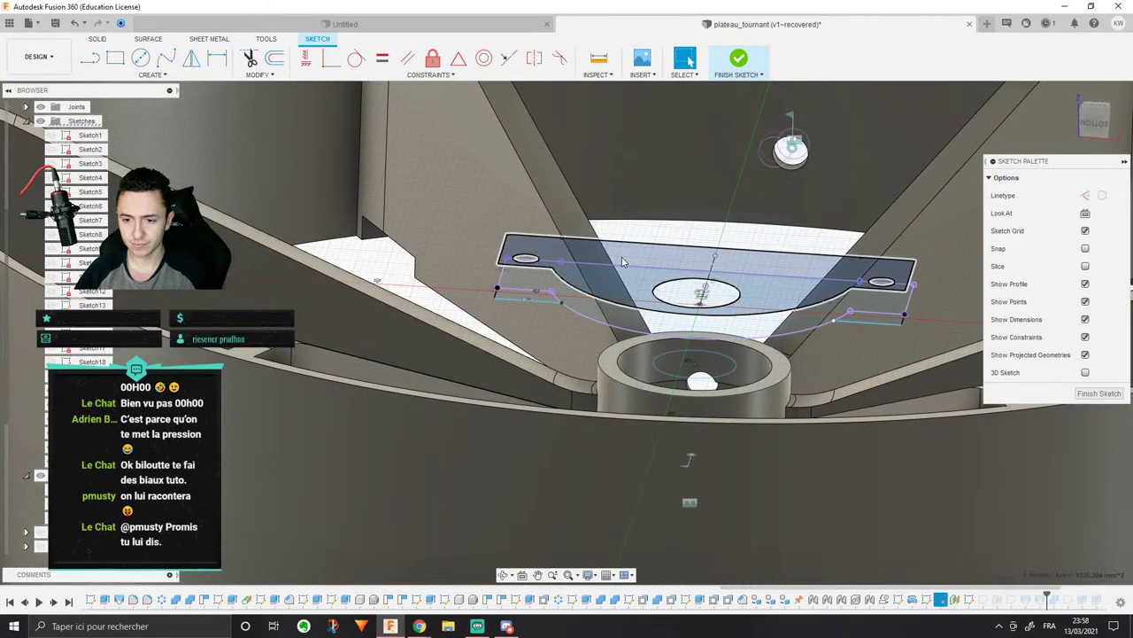
shift+middle_drag(623, 257, 616, 290)
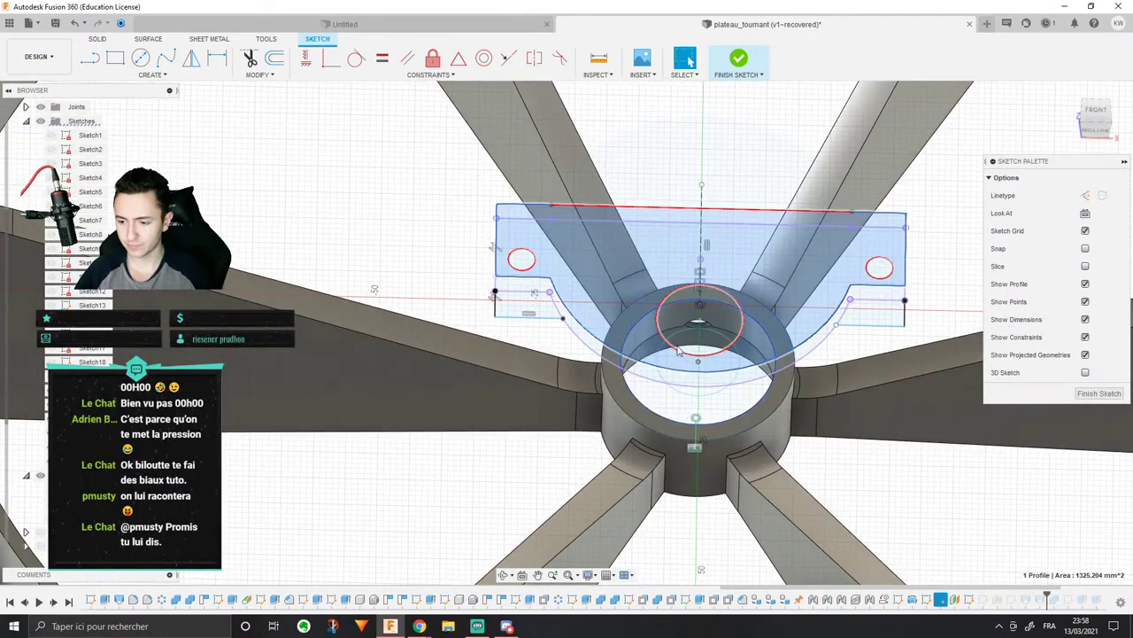
right_click(926, 601)
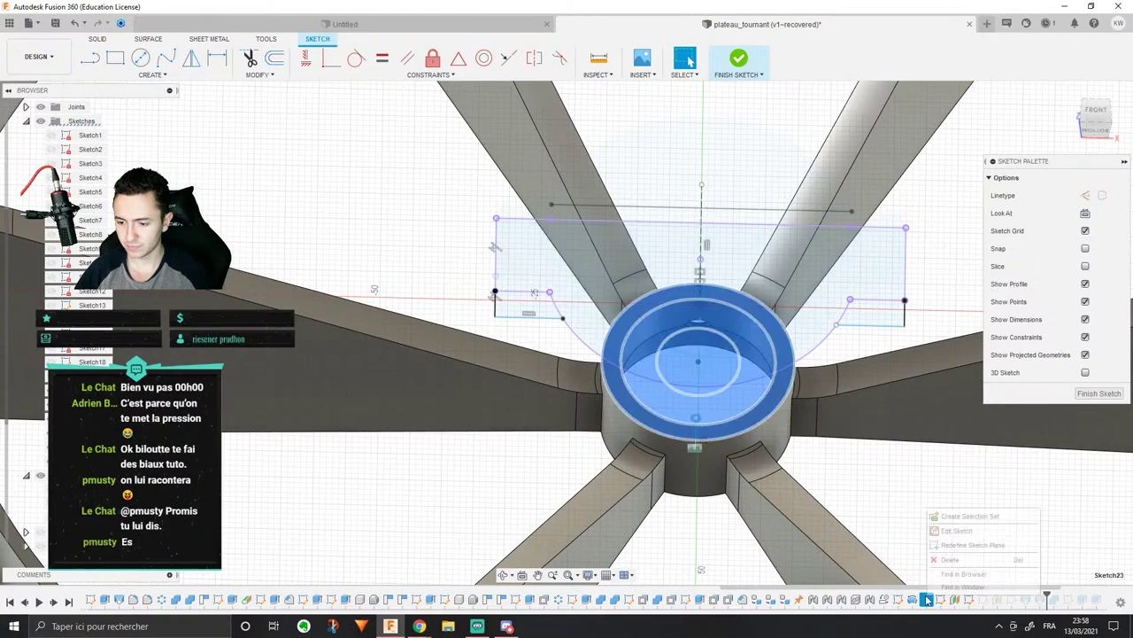
click(957, 529)
shift+middle_drag(788, 376, 788, 320)
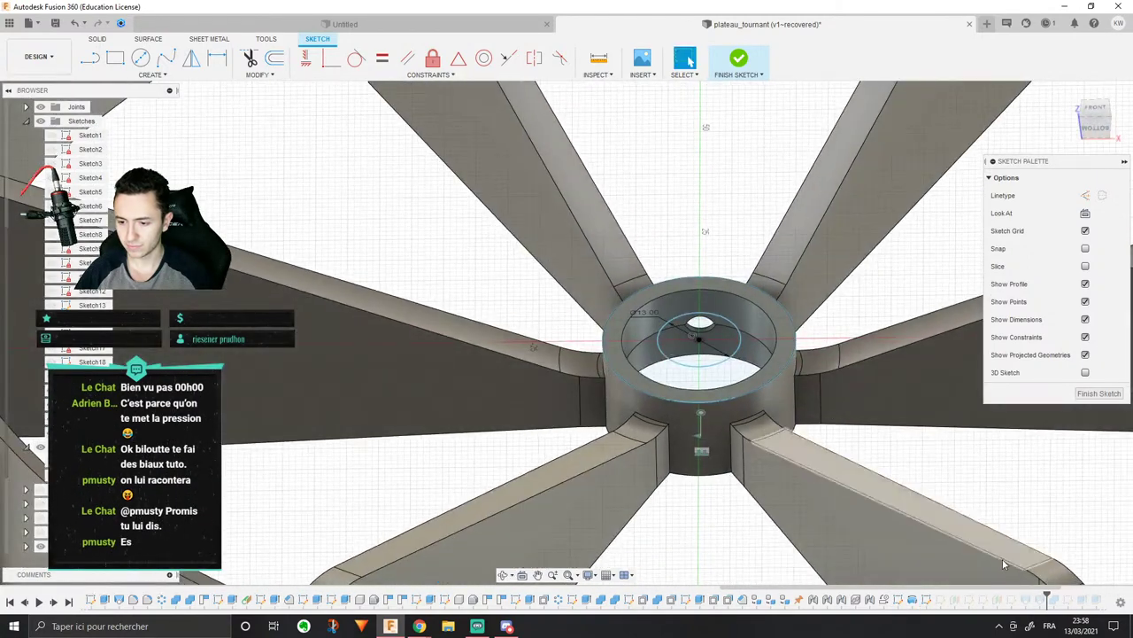
scroll(960, 484, down, 2)
click(1100, 394)
Step: Roll the design history back to just after Sketch25 and delete all the features that follow it
middle_drag(1106, 400, 1015, 427)
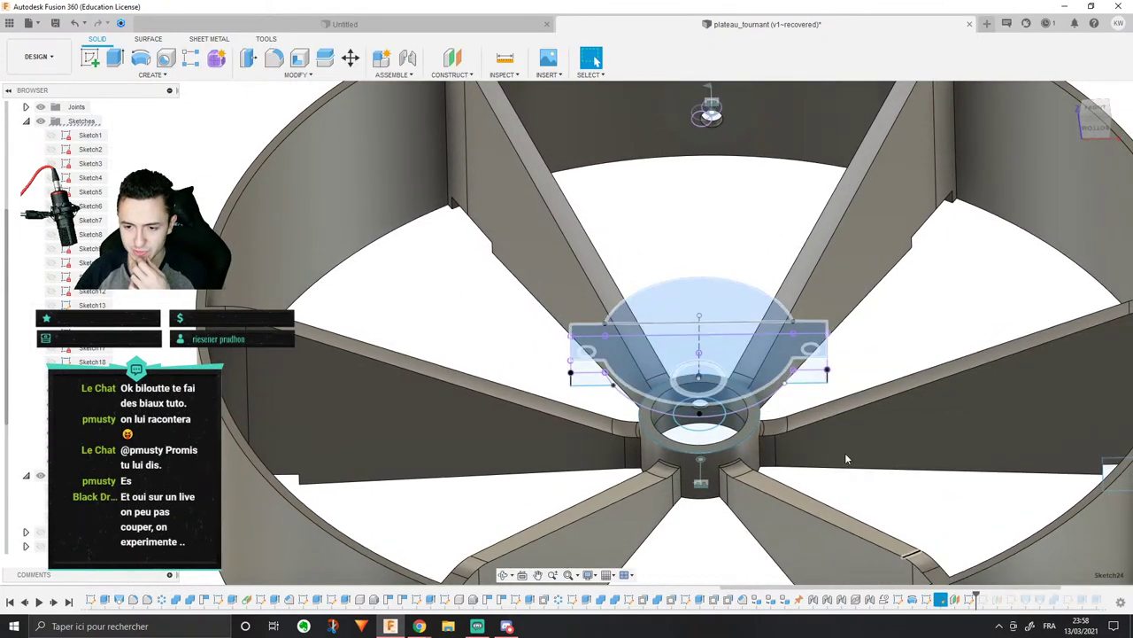
scroll(845, 455, up, 2)
mouse_move(810, 398)
shift+middle_down()
mouse_move(818, 353)
mouse_move(818, 363)
shift+middle_up()
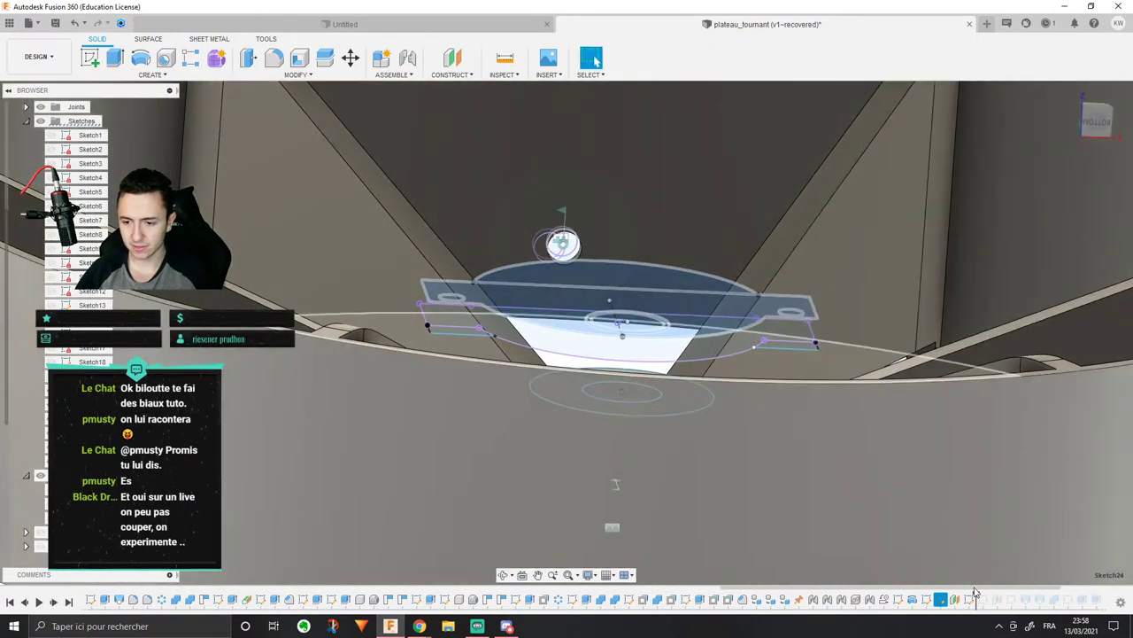
click(929, 599)
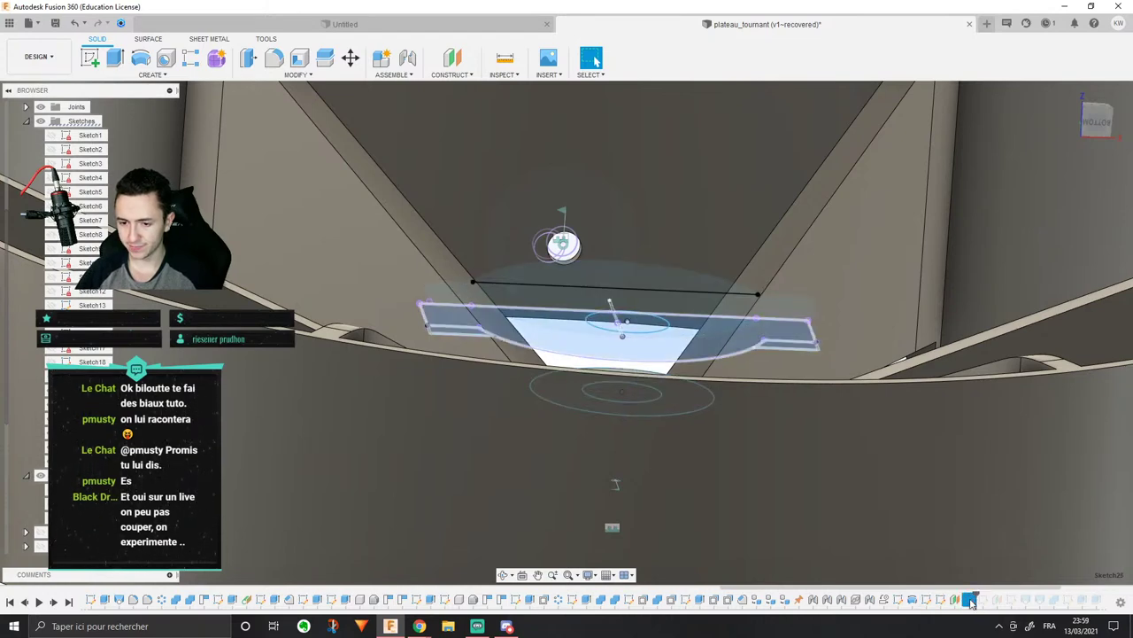
shift+middle_drag(835, 353, 846, 387)
scroll(846, 387, down, 2)
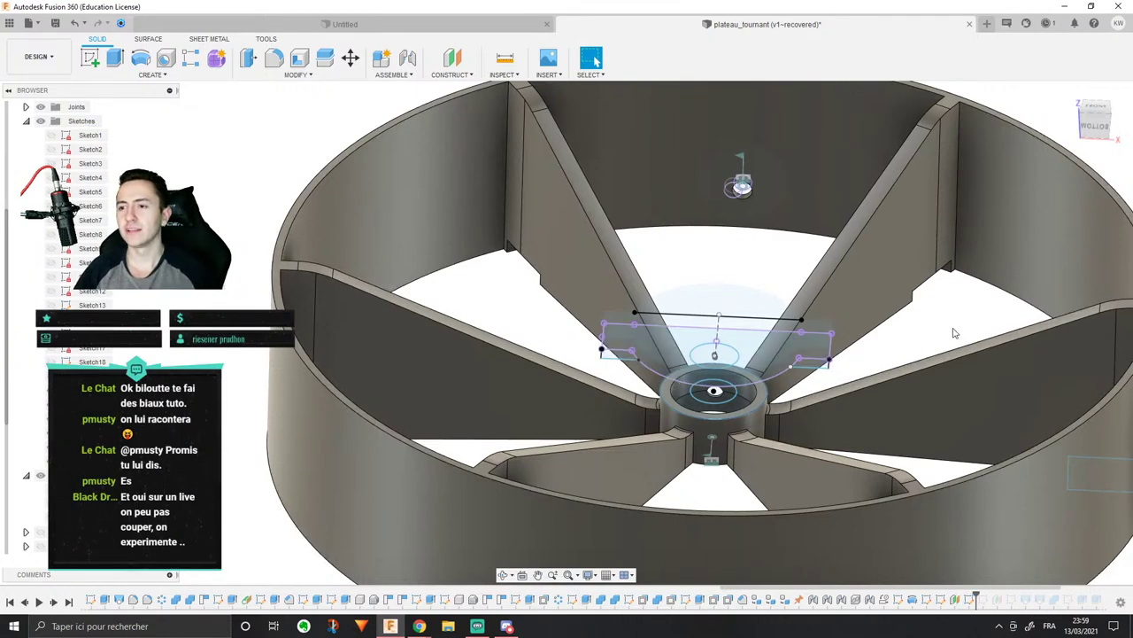
middle_drag(930, 321, 856, 303)
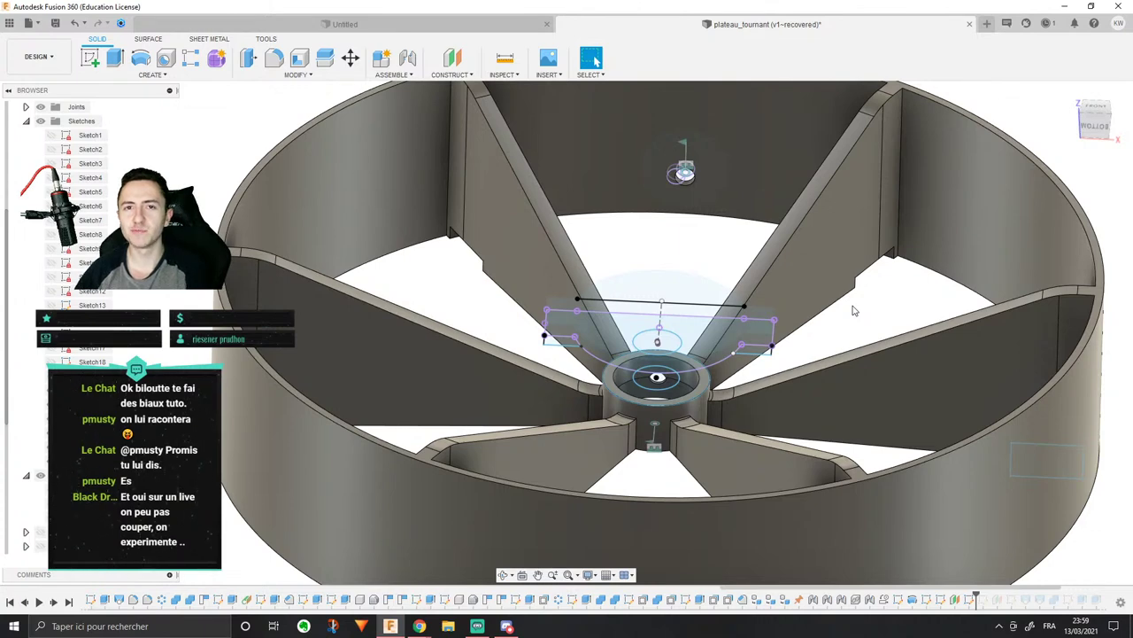
right_click(978, 600)
click(1002, 602)
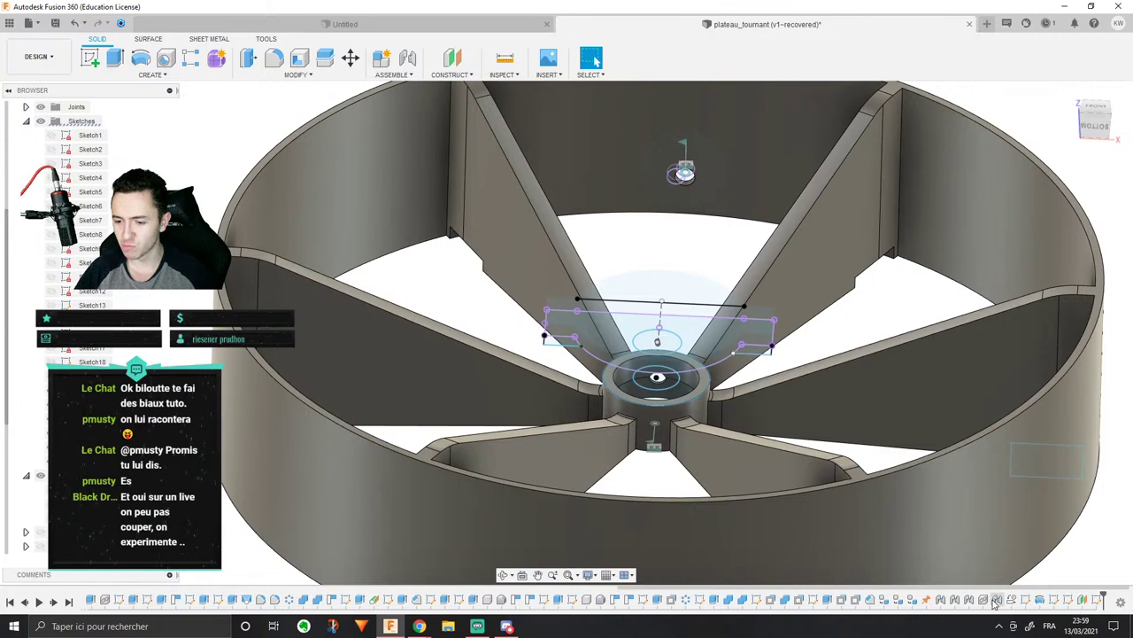
Step: Compare Sketch25 with Sketch24 around the plate and hub, and open Sketch24 for editing
click(1098, 600)
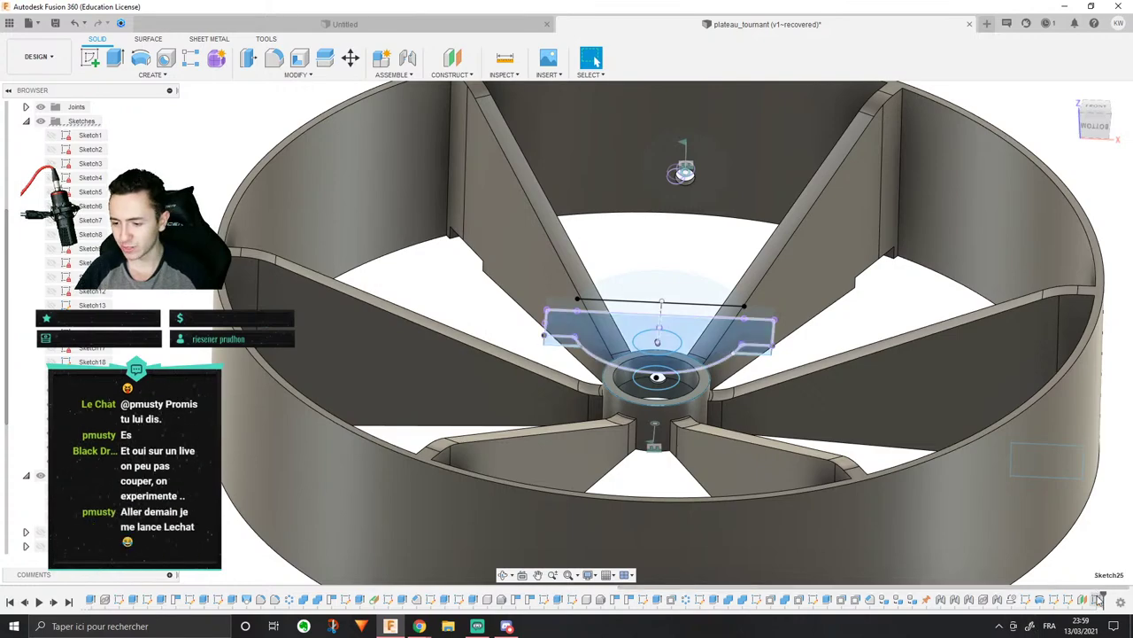
click(1068, 601)
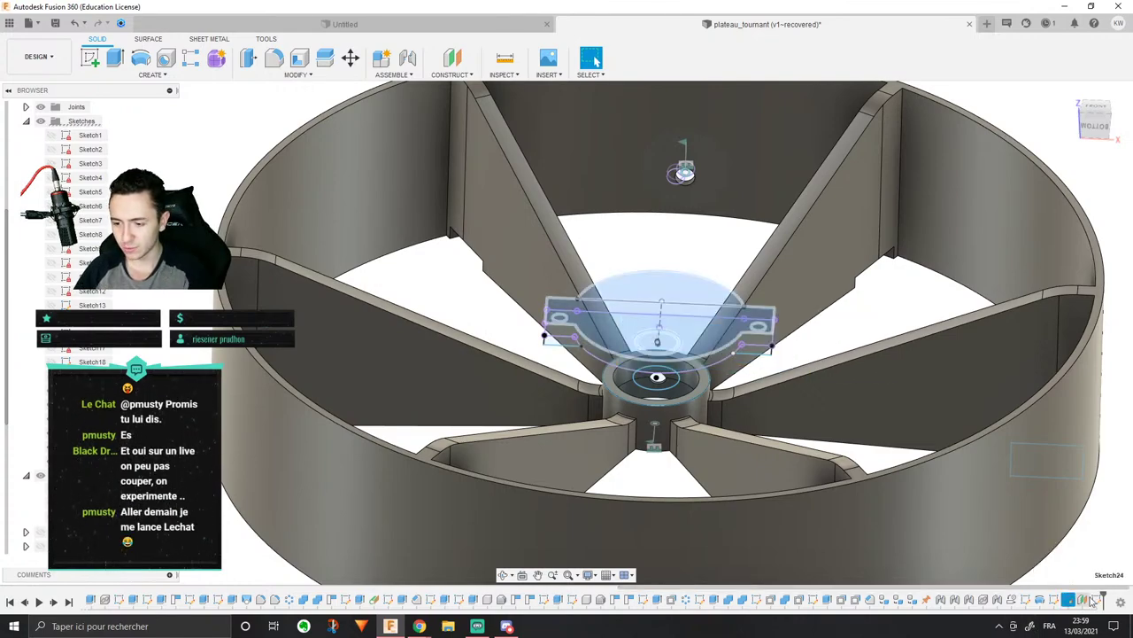
scroll(927, 326, up, 2)
shift+middle_drag(898, 302, 709, 281)
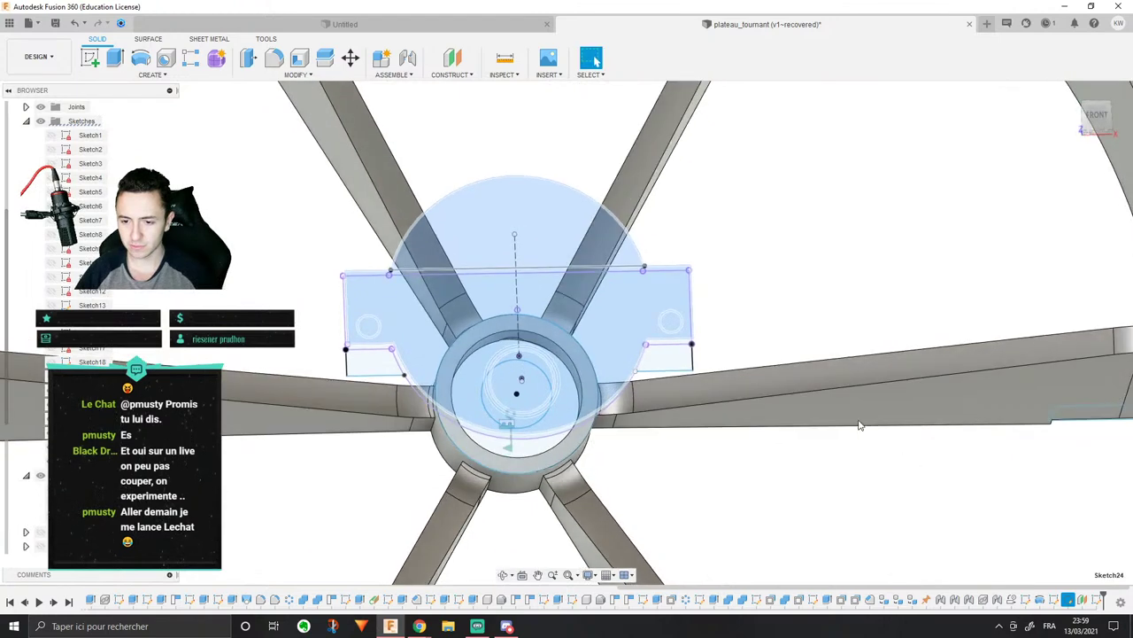
right_click(1069, 600)
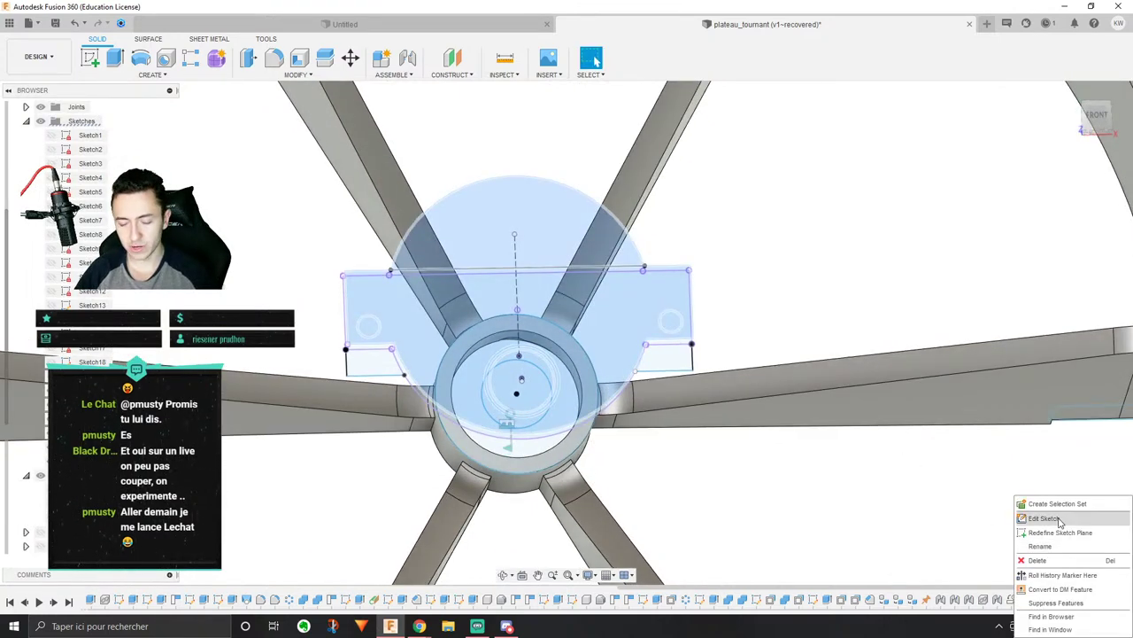
click(1045, 518)
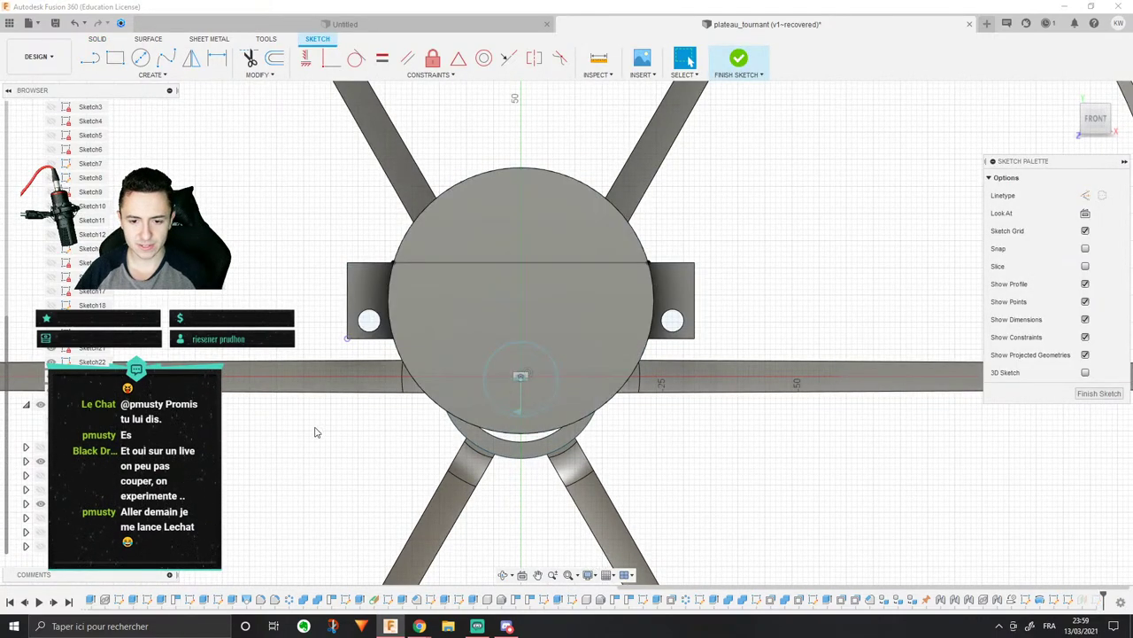
shift+middle_drag(317, 393, 317, 367)
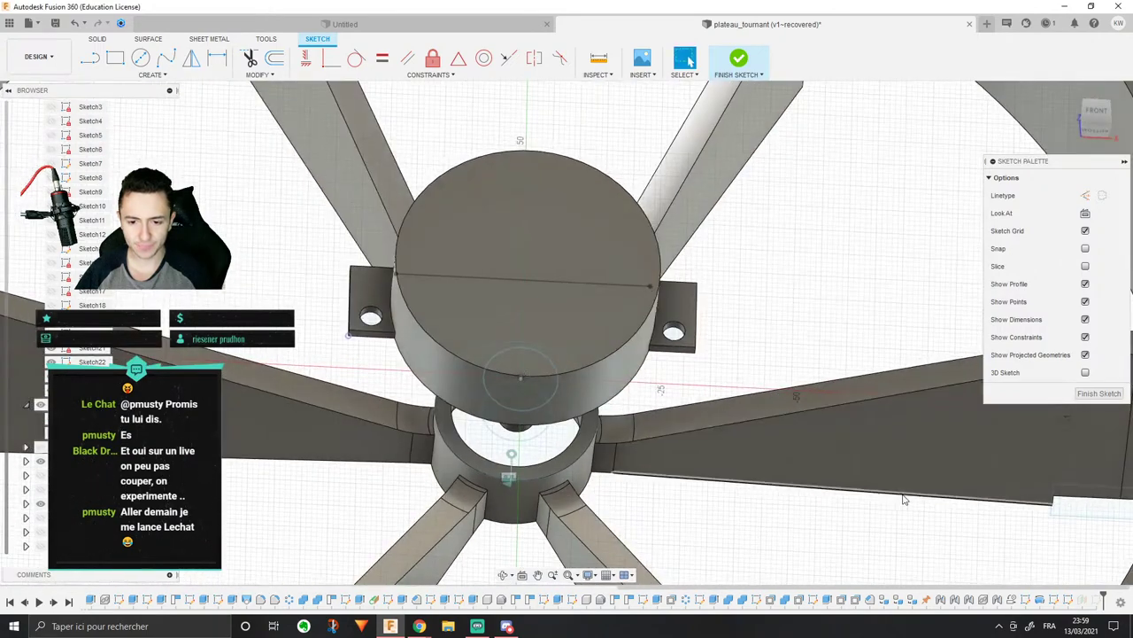
middle_drag(1039, 409, 1132, 424)
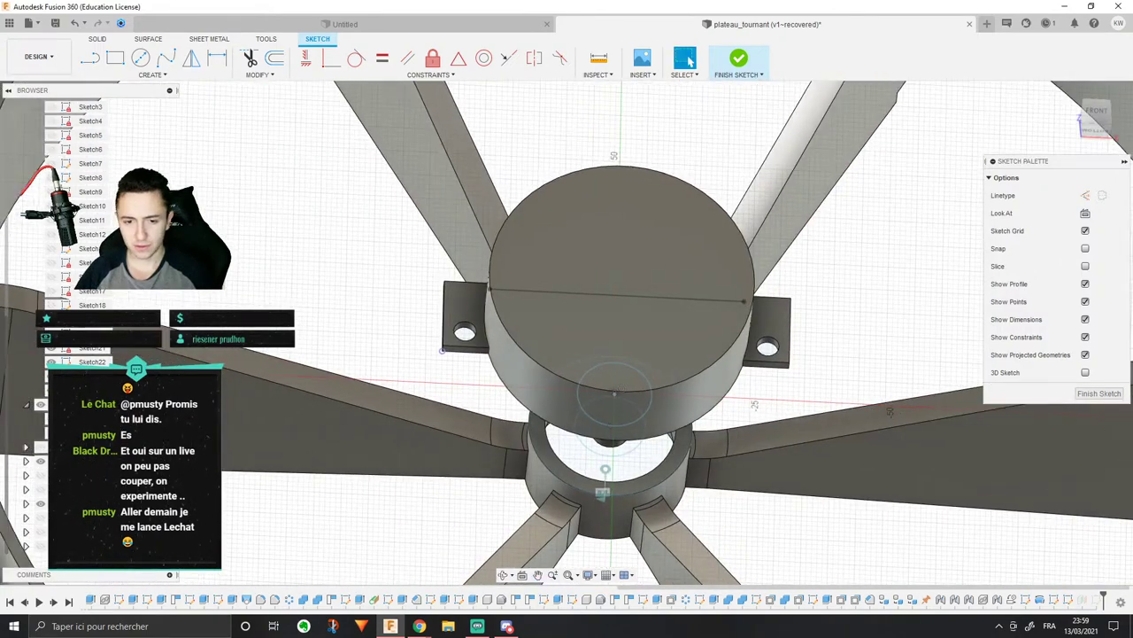
Step: Draw a short vertical line and a horizontal line about 9.9 mm long beneath each outer lower corner of the mounting plate
click(91, 59)
scroll(493, 396, up, 3)
click(484, 387)
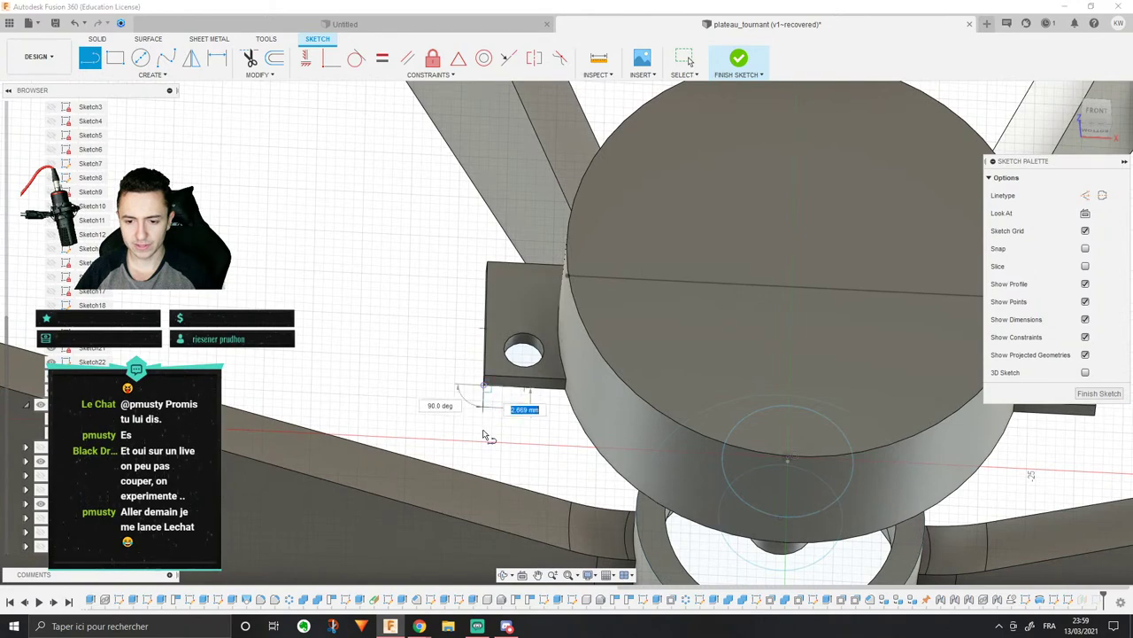
click(484, 416)
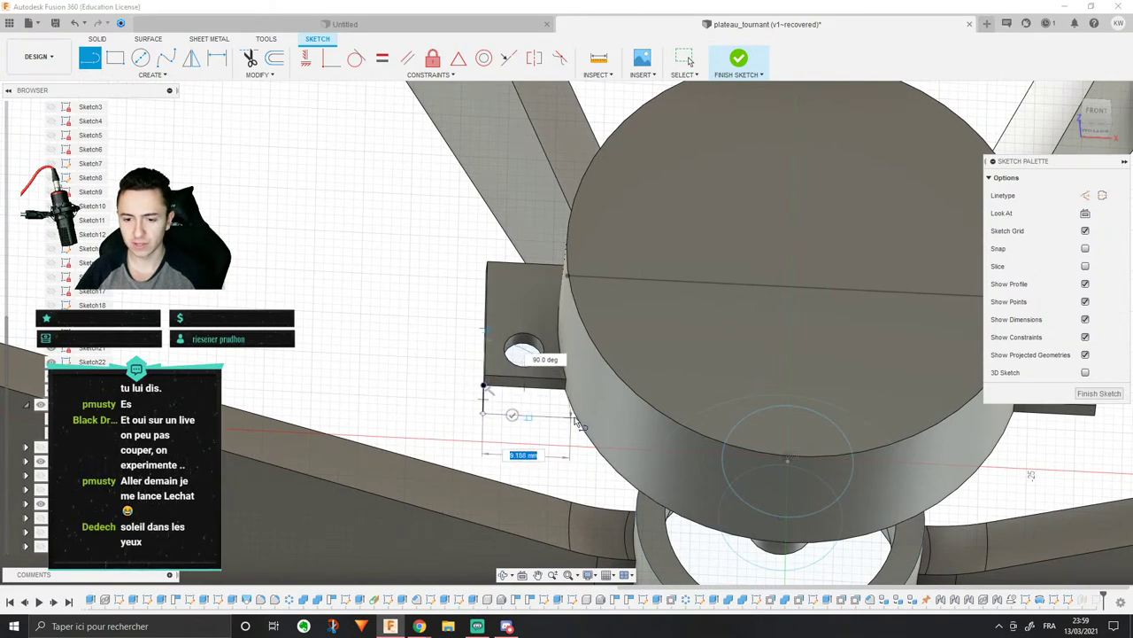
shift+middle_drag(624, 427, 733, 395)
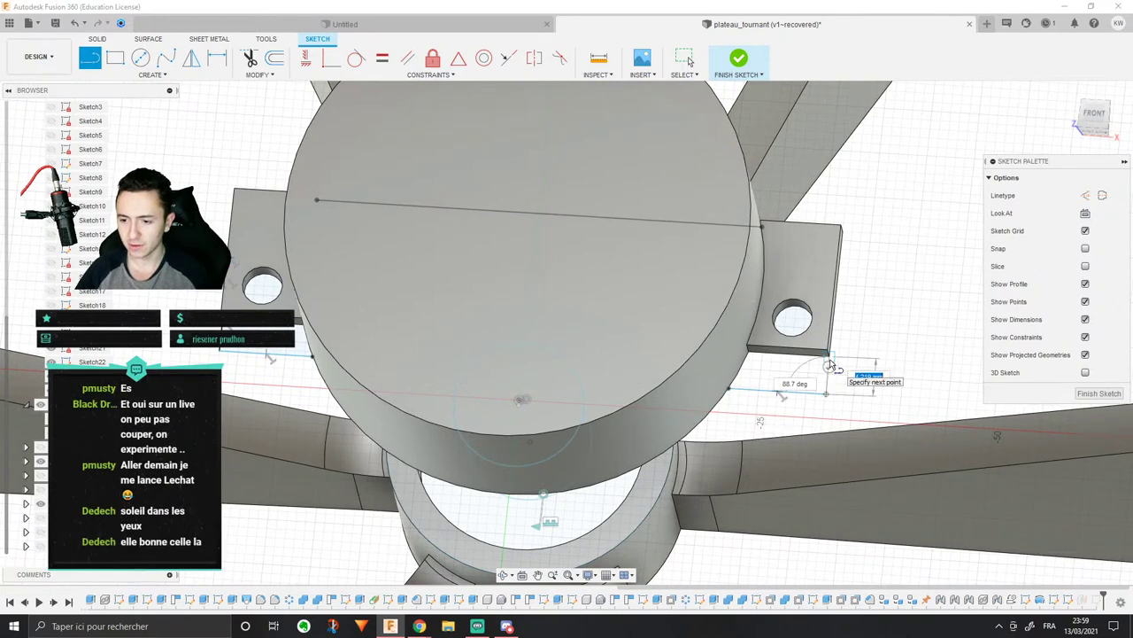
Step: Constrain the right corner's short side line to vertical and make the two lower horizontal lines collinear
click(306, 58)
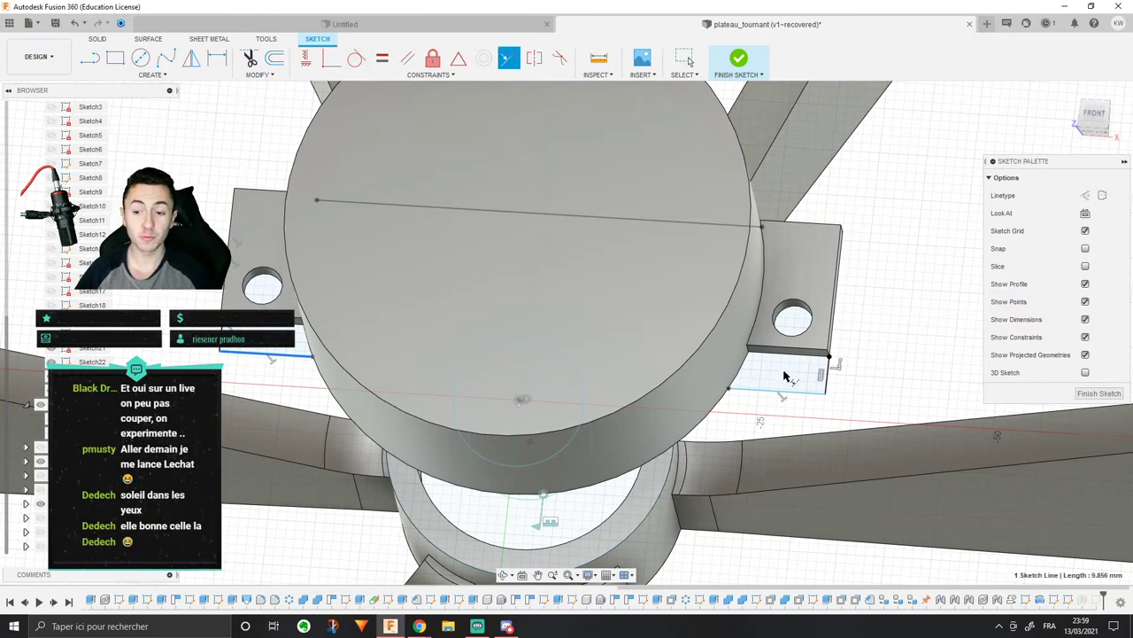
click(769, 396)
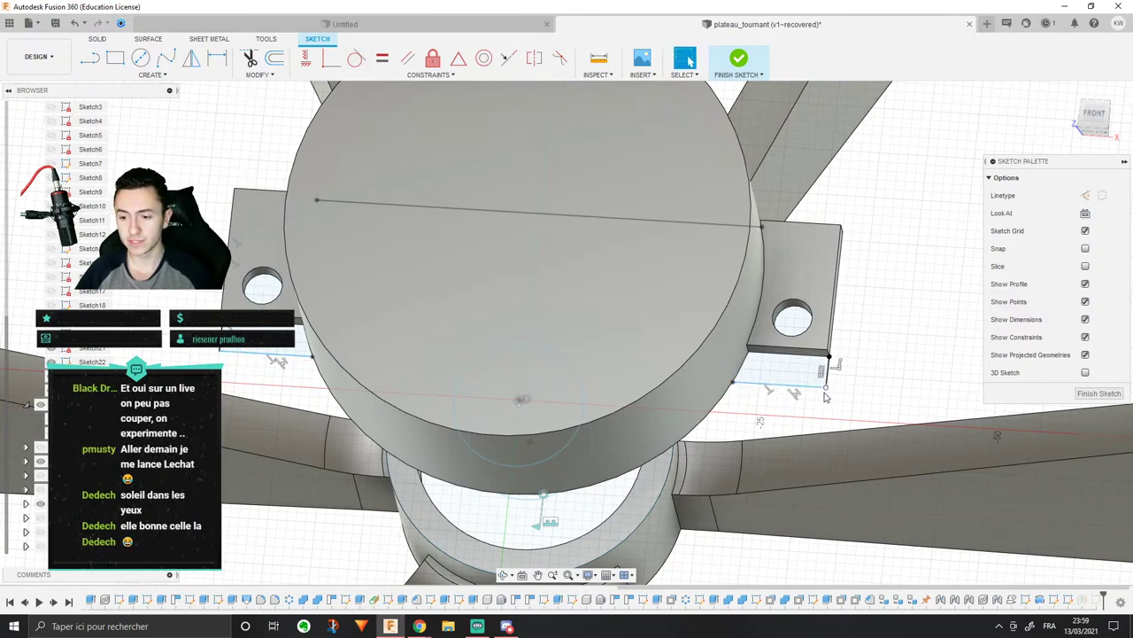
Step: Lower the free end of the right corner's short side line slightly and finish the sketch
drag(825, 388, 825, 392)
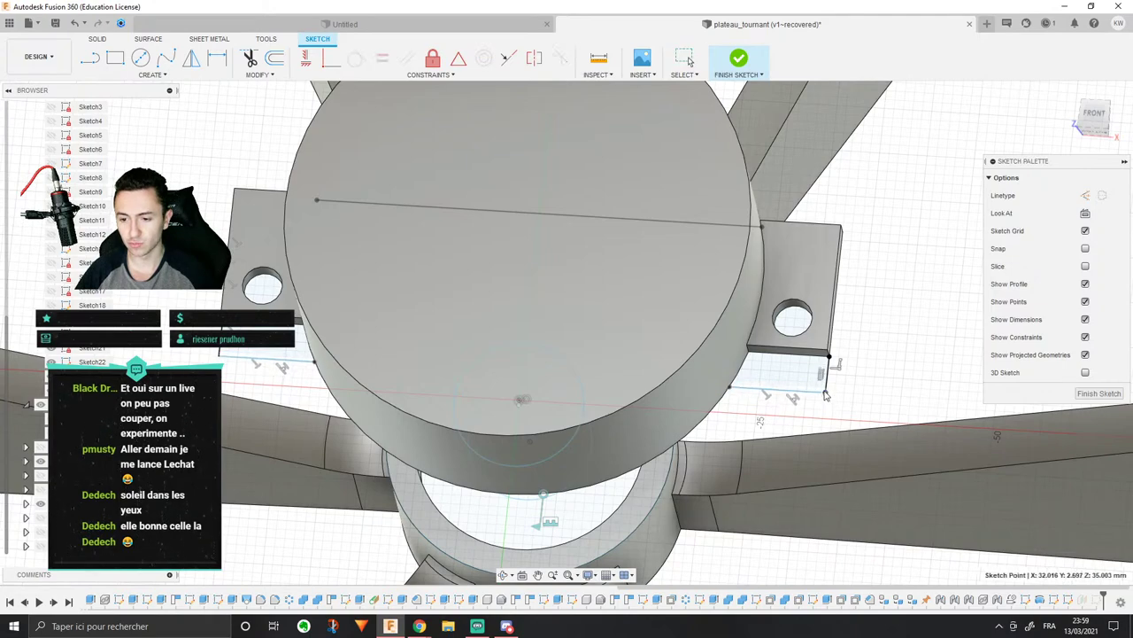
click(1098, 393)
mouse_move(626, 413)
shift+middle_down()
mouse_move(657, 399)
mouse_move(651, 438)
shift+middle_up()
shift+middle_drag(284, 428, 283, 384)
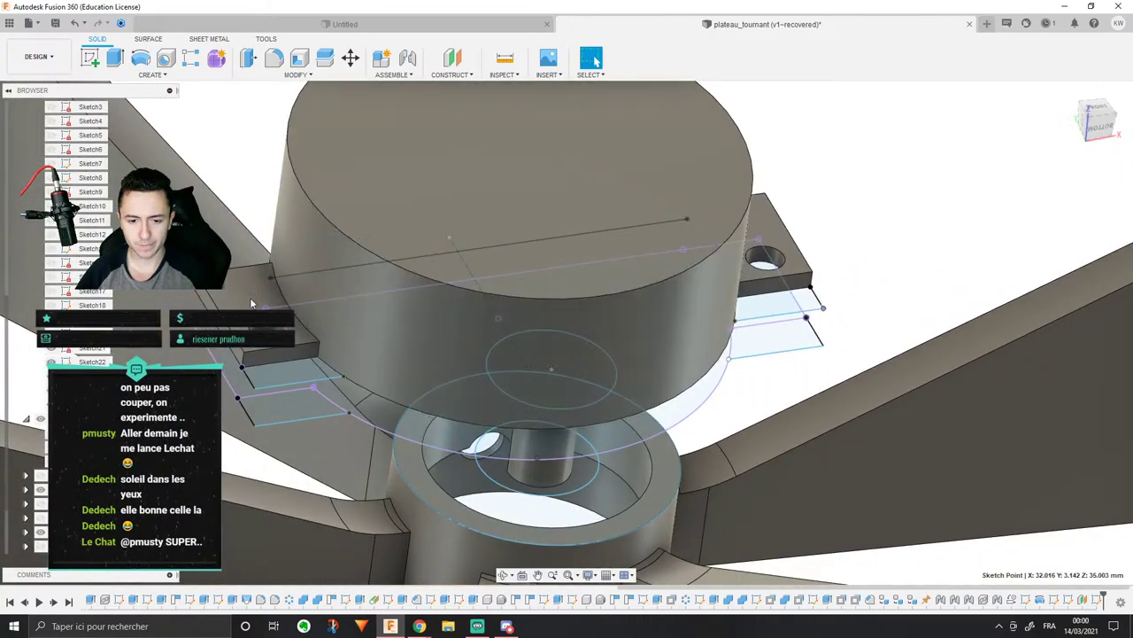
Step: Hide the motor body and start extruding the plate outline plus its two corner profiles by about 1.07 mm toward the hub
scroll(251, 304, down, 3)
click(114, 59)
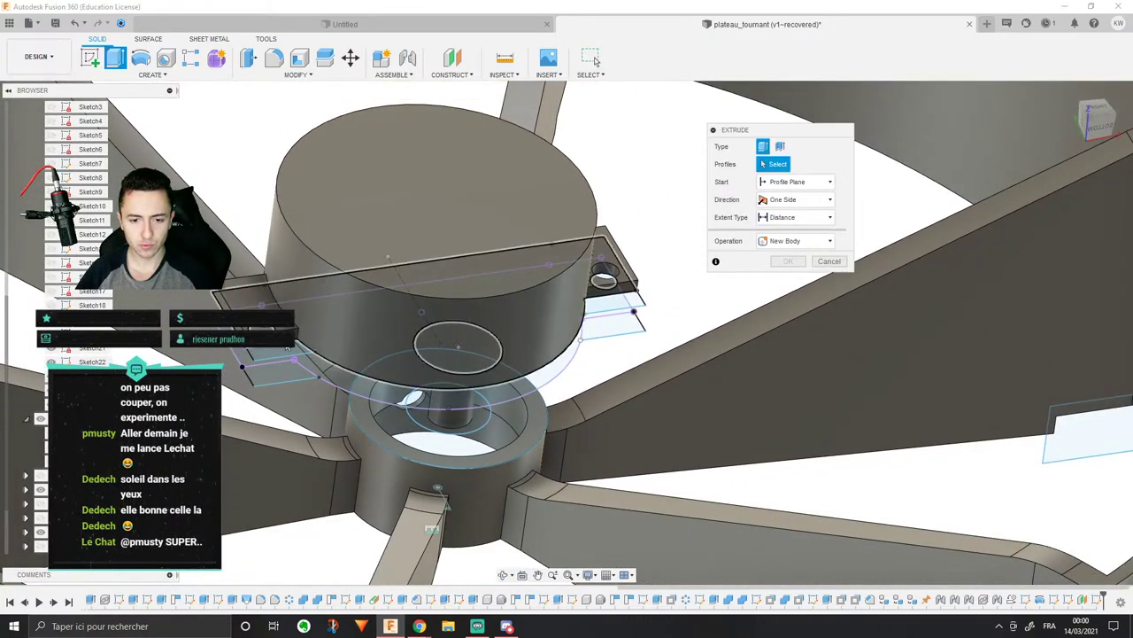
click(41, 489)
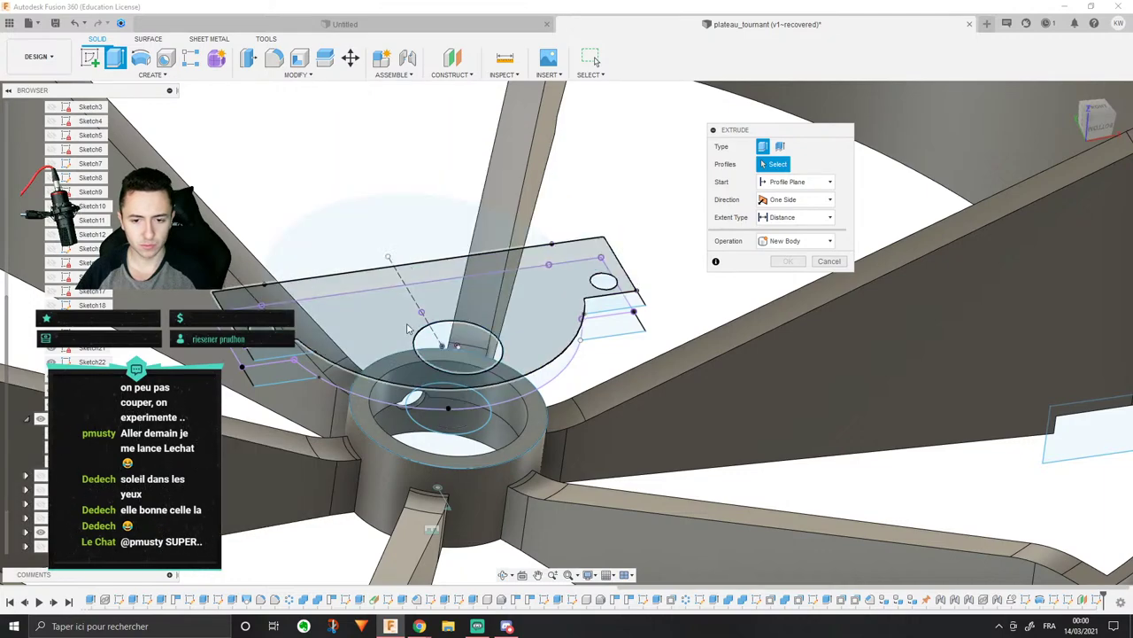
click(381, 301)
shift+middle_drag(368, 246, 249, 433)
click(275, 391)
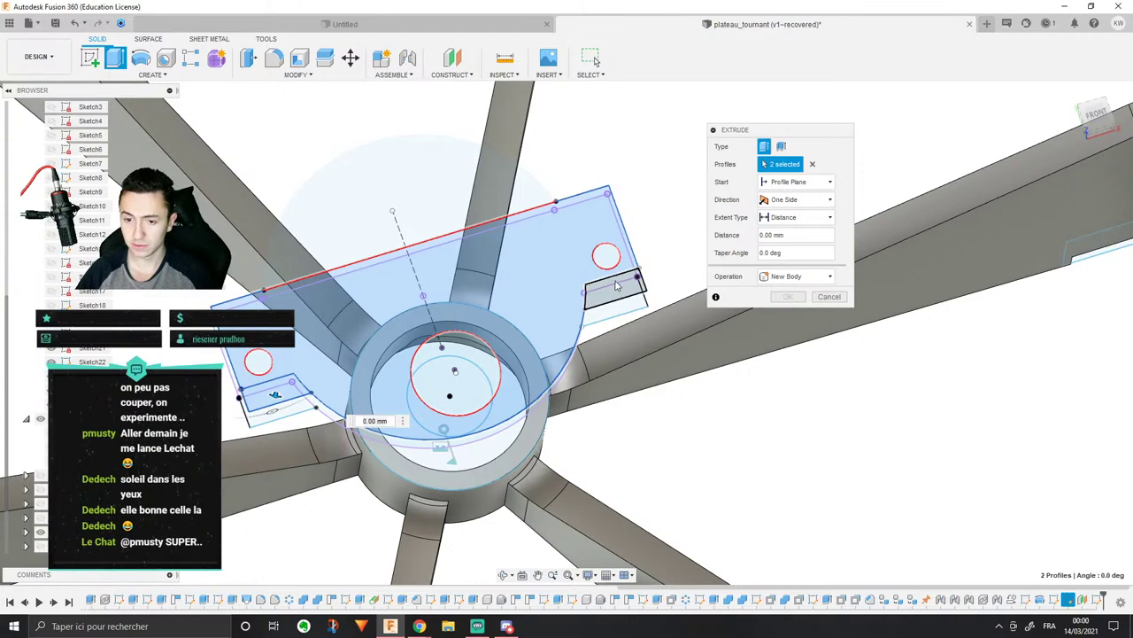
click(618, 284)
shift+middle_drag(546, 379, 608, 294)
drag(611, 289, 611, 293)
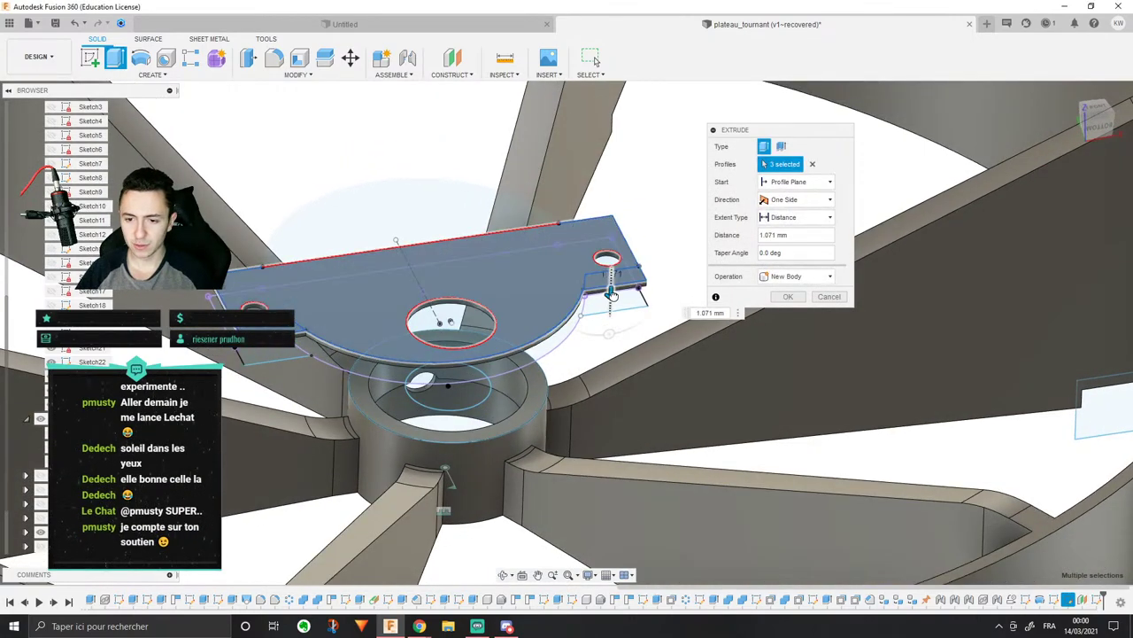
Step: Change the extrusion extent to To Object, ending at the corner point of the neighbouring outline sketch, and create it as a new body
scroll(682, 221, up, 2)
click(824, 202)
click(820, 203)
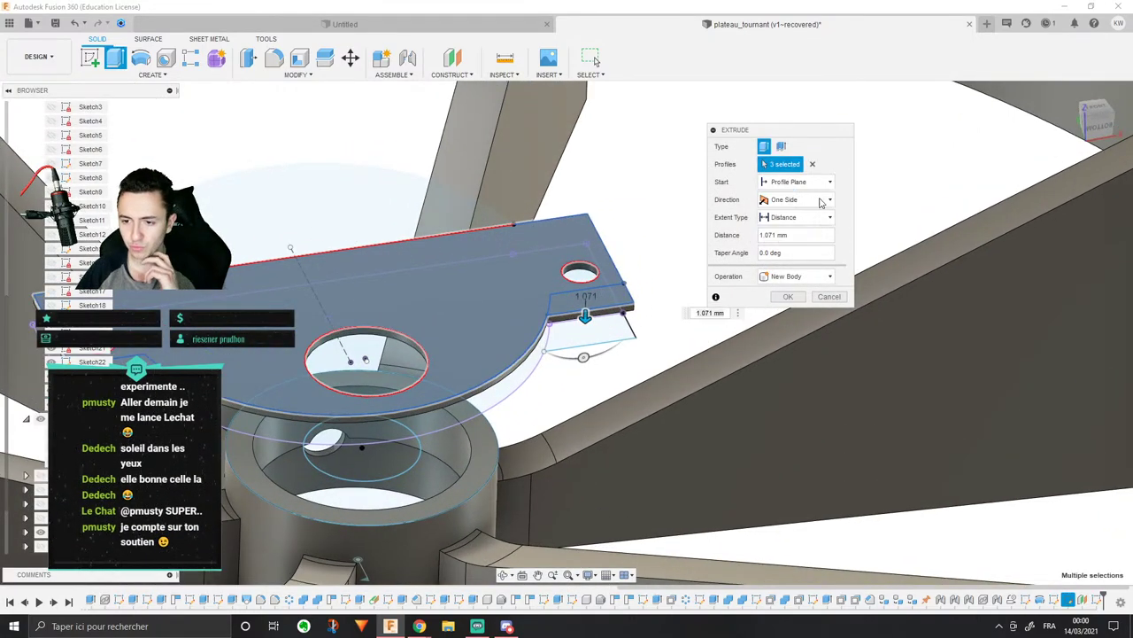
click(784, 245)
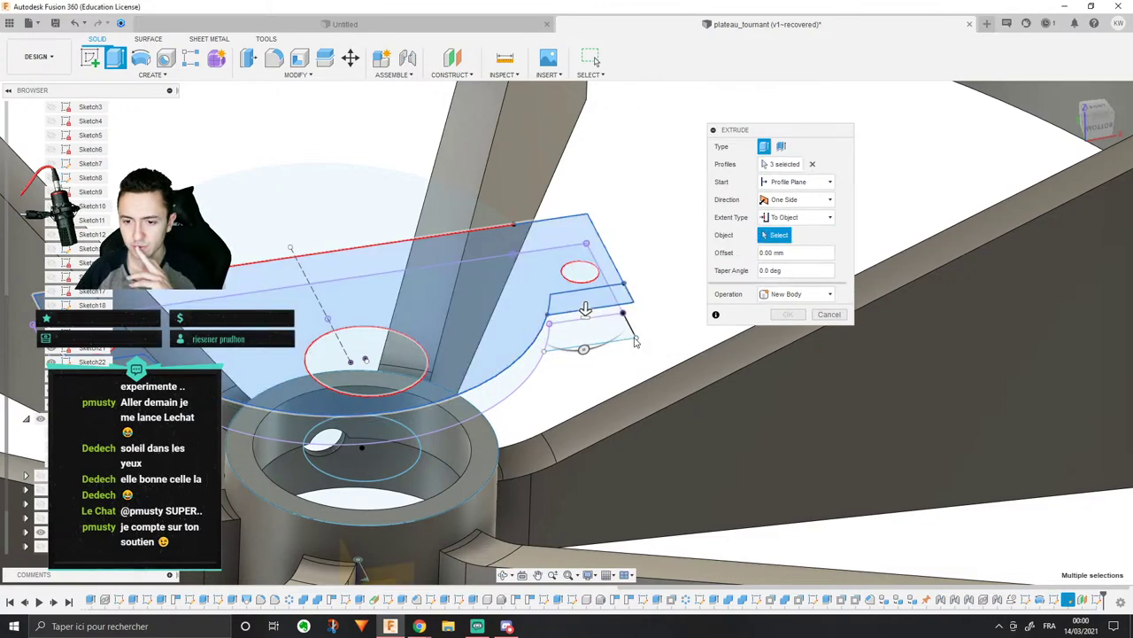
click(636, 340)
scroll(620, 340, down, 1)
scroll(611, 337, up, 3)
shift+middle_drag(579, 334, 595, 390)
click(779, 316)
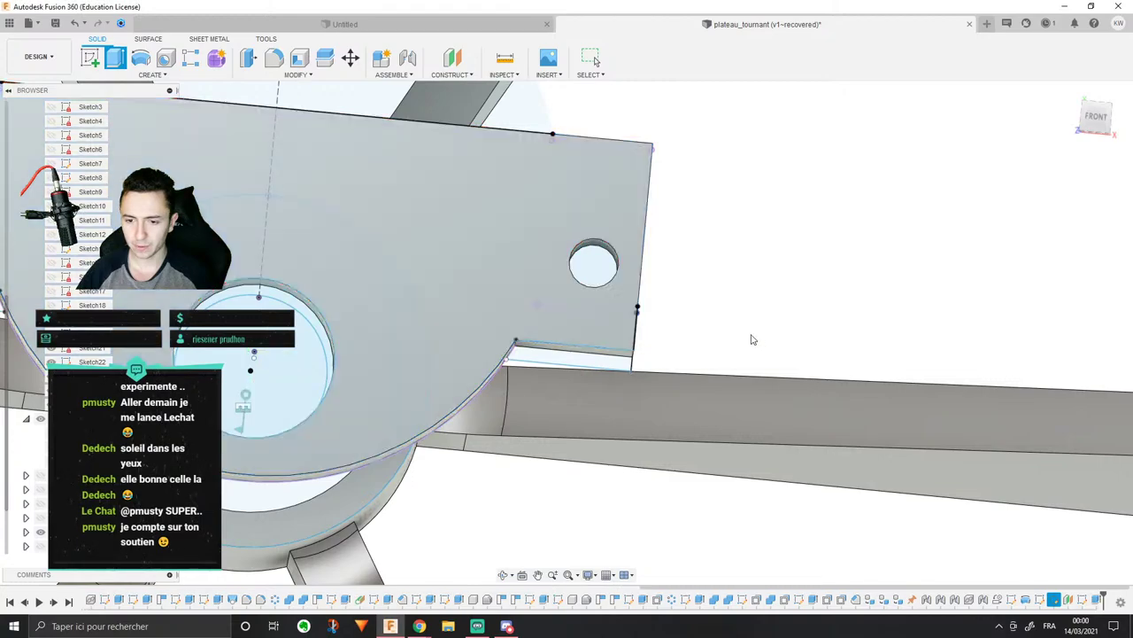
Step: Try to loft between the plate's outline profile and the hub's ring profile as a new body
mouse_move(752, 339)
shift+middle_down()
mouse_move(789, 398)
mouse_move(764, 336)
shift+middle_up()
mouse_move(792, 486)
shift+middle_down()
mouse_move(673, 425)
mouse_move(602, 413)
mouse_move(580, 396)
mouse_move(495, 514)
mouse_move(602, 370)
mouse_move(505, 523)
mouse_move(496, 510)
shift+middle_up()
scroll(587, 415, up, 2)
click(543, 365)
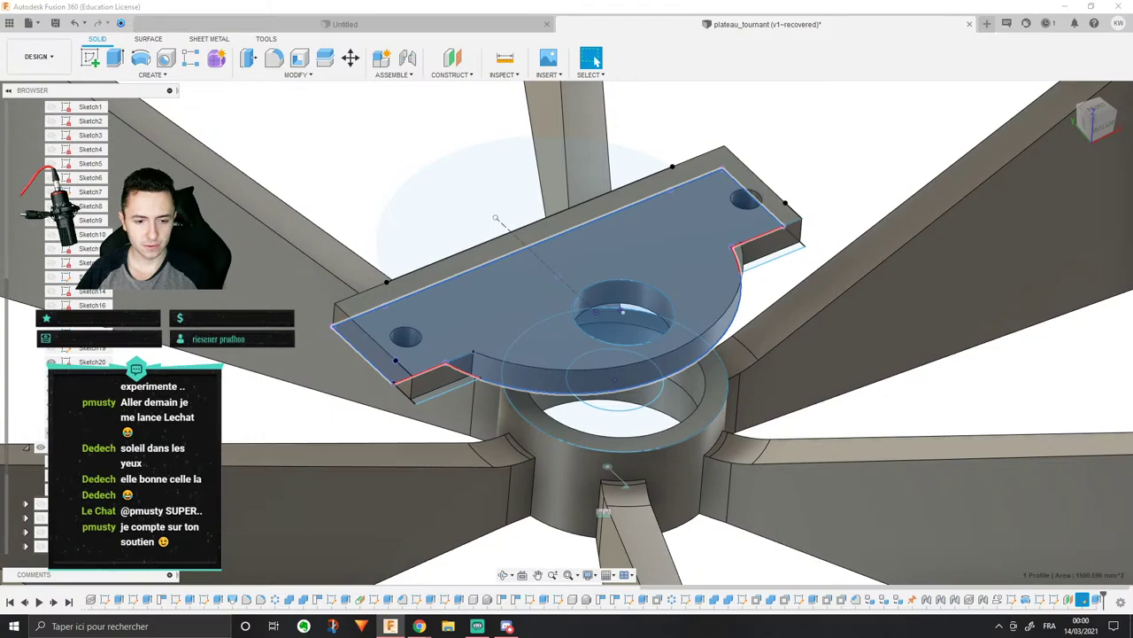
click(269, 365)
shift+middle_drag(271, 370, 283, 93)
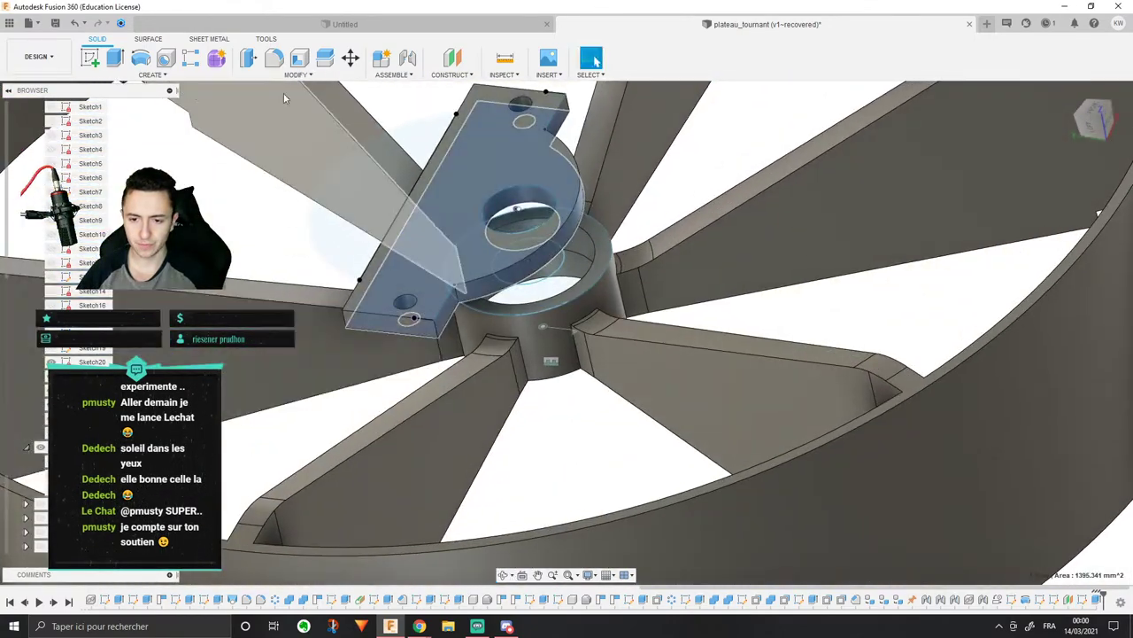
click(203, 76)
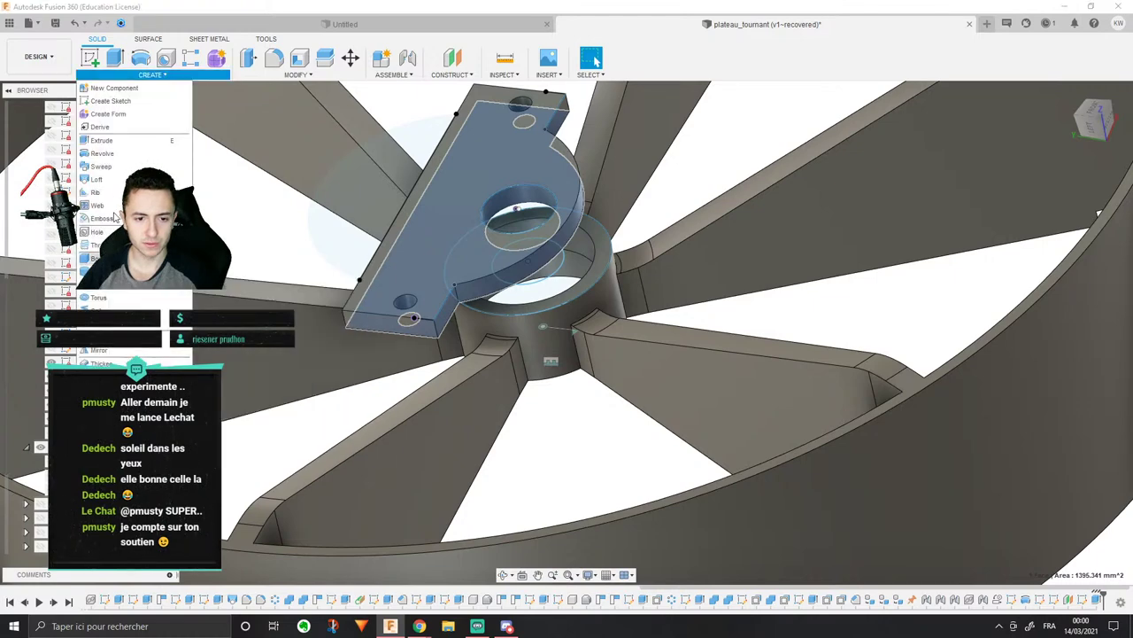
click(96, 179)
click(585, 298)
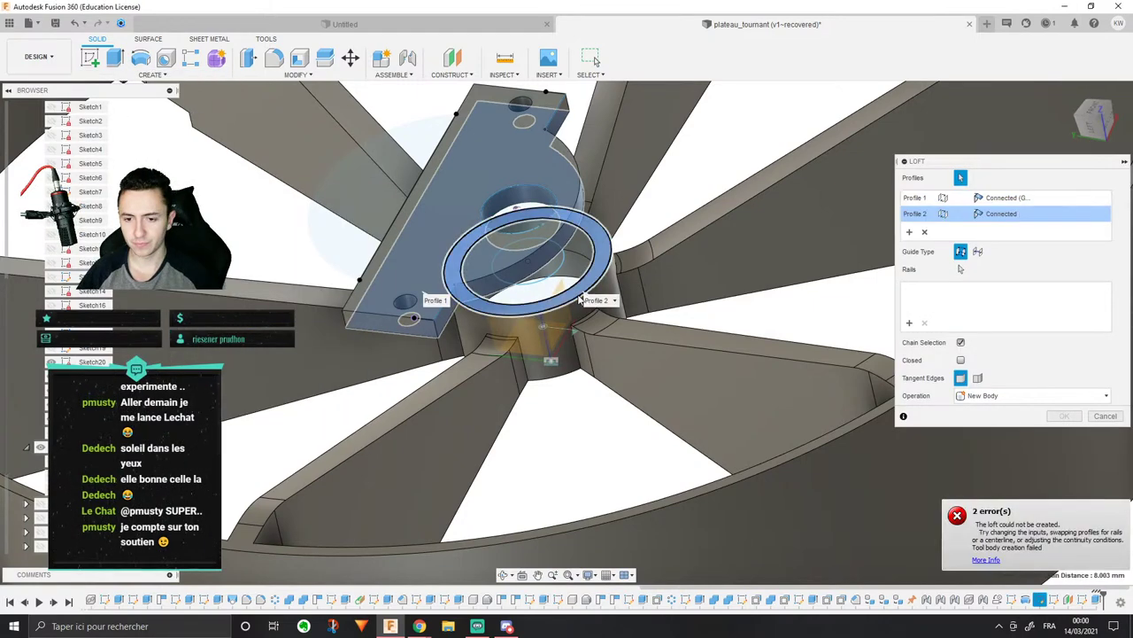
Step: Check the two loft profiles around the plate and hub ring, and cancel the loft
scroll(611, 332, up, 3)
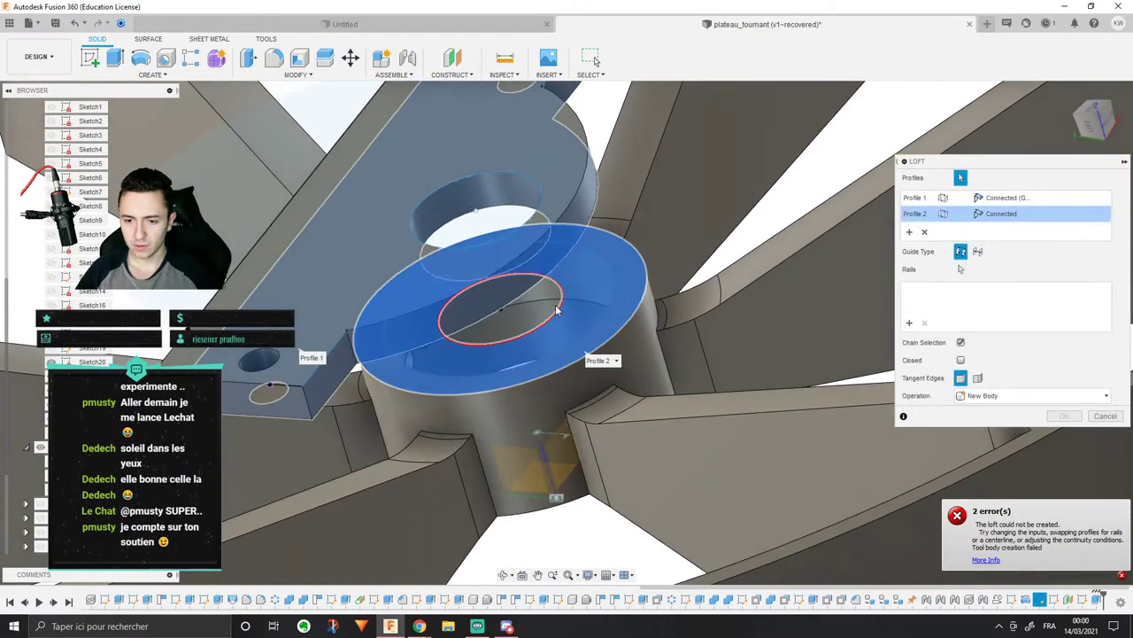
shift+middle_drag(549, 310, 578, 311)
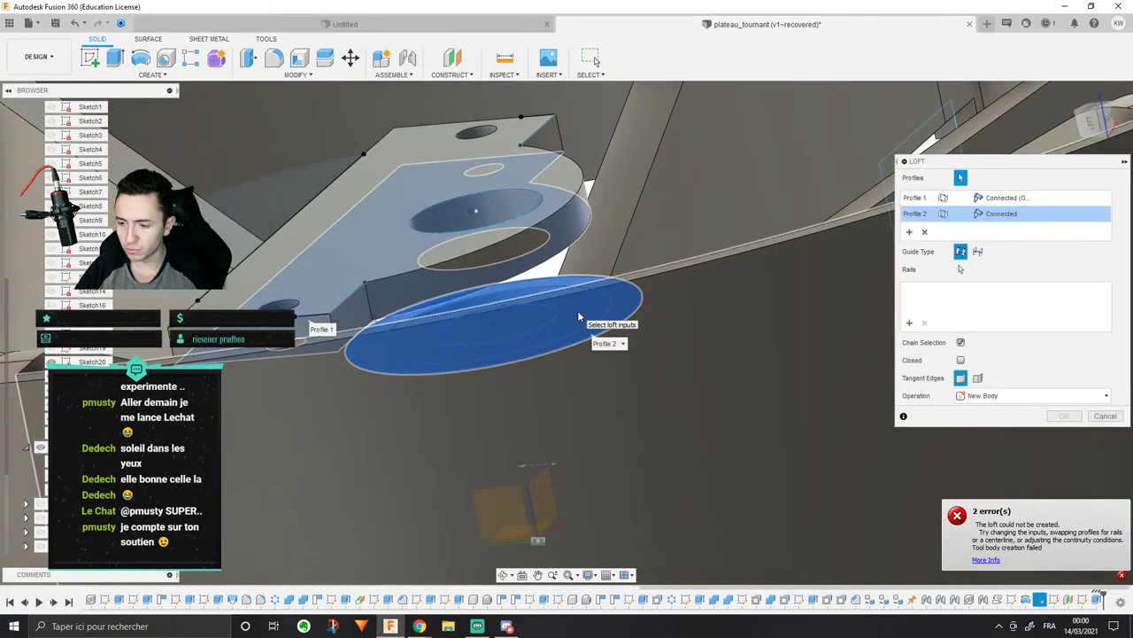
scroll(578, 314, down, 1)
shift+middle_drag(578, 315, 564, 258)
middle_drag(580, 350, 602, 100)
scroll(602, 100, down, 2)
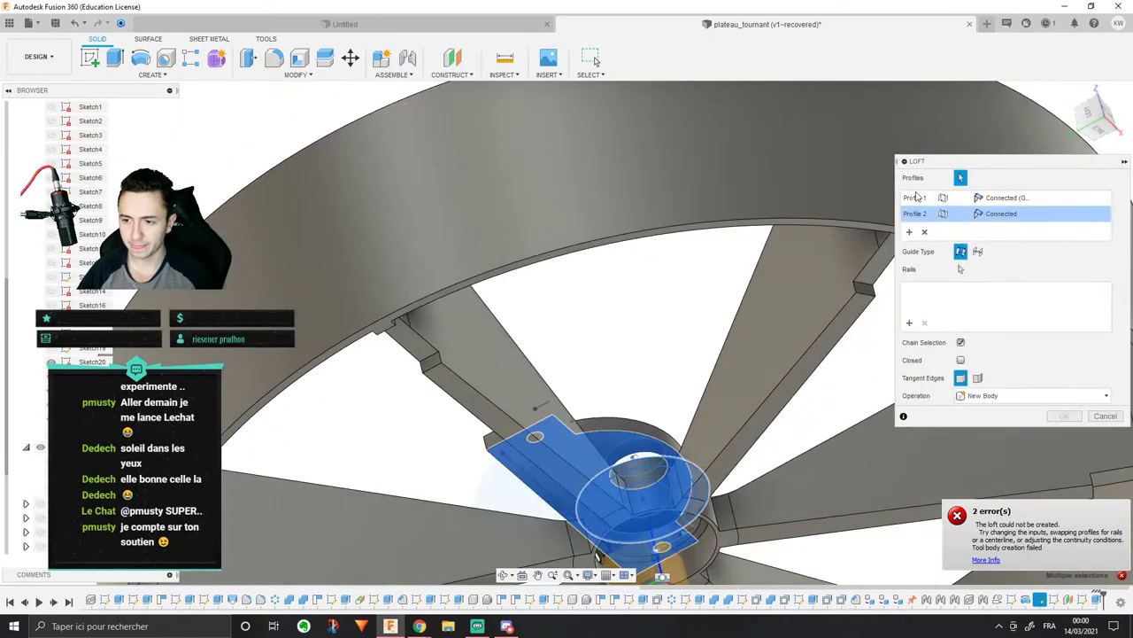
click(917, 198)
middle_drag(872, 292, 870, 159)
shift+middle_drag(640, 356, 632, 266)
shift+middle_drag(640, 380, 648, 460)
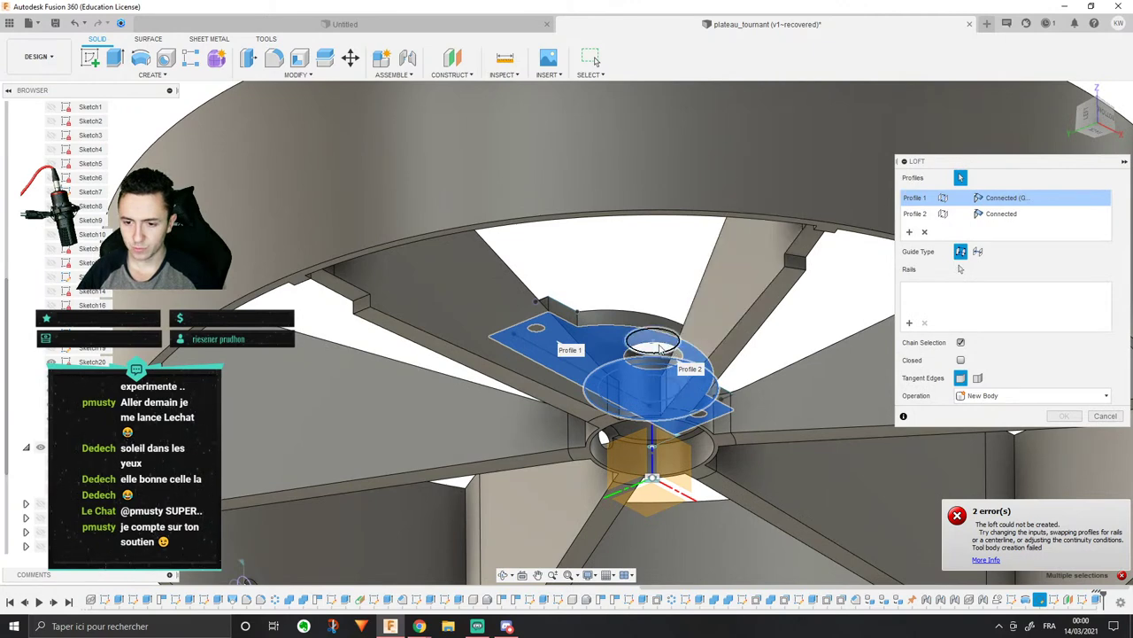
key(Escape)
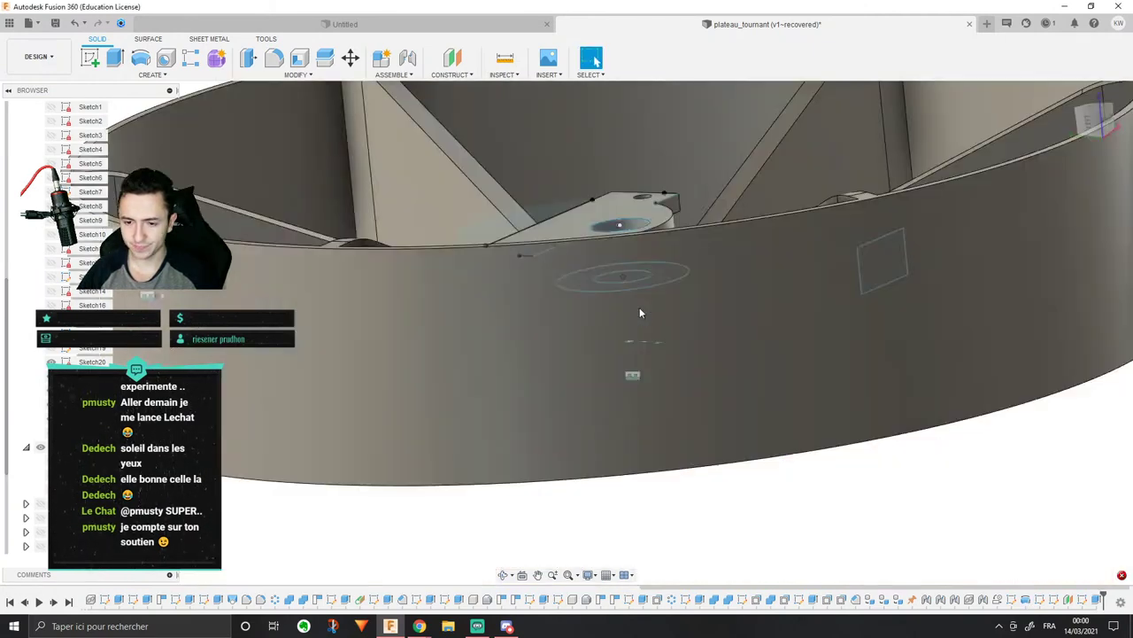
Step: Identify Sketch25 in the design history as the plate outline and open it for editing
scroll(639, 308, down, 1)
shift+middle_drag(629, 259, 609, 288)
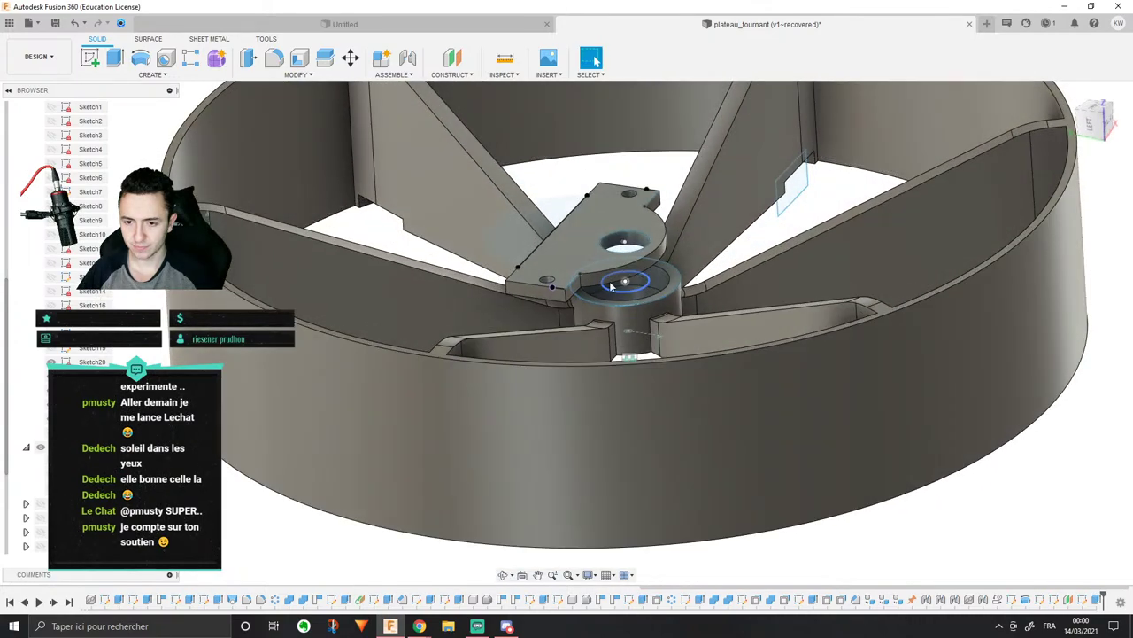
click(1081, 600)
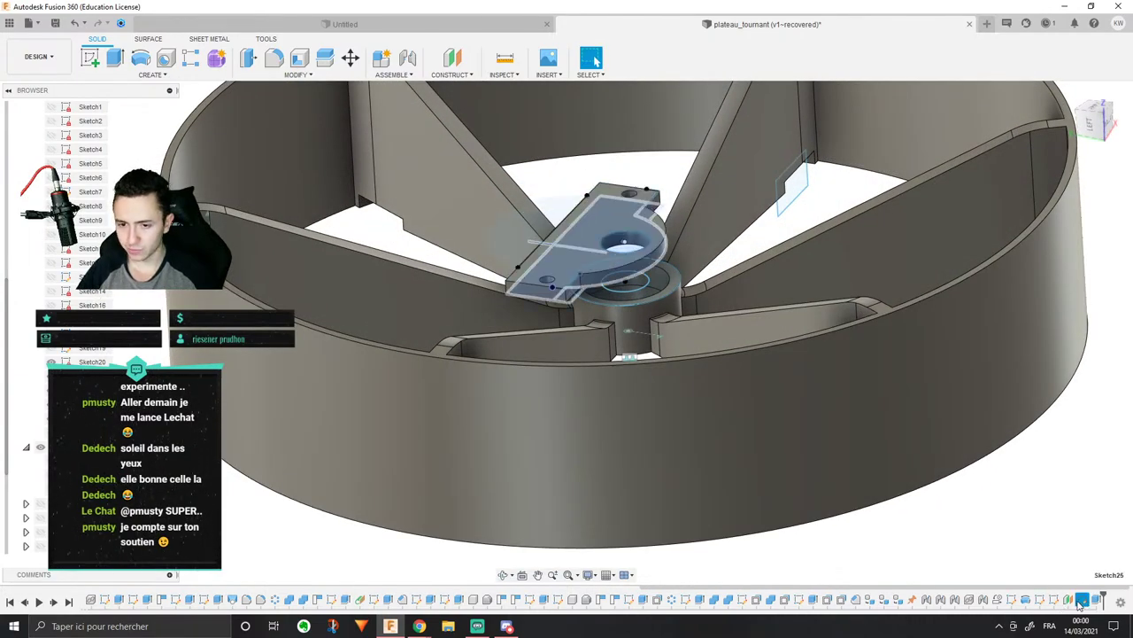
shift+middle_drag(780, 347, 742, 441)
scroll(728, 434, up, 5)
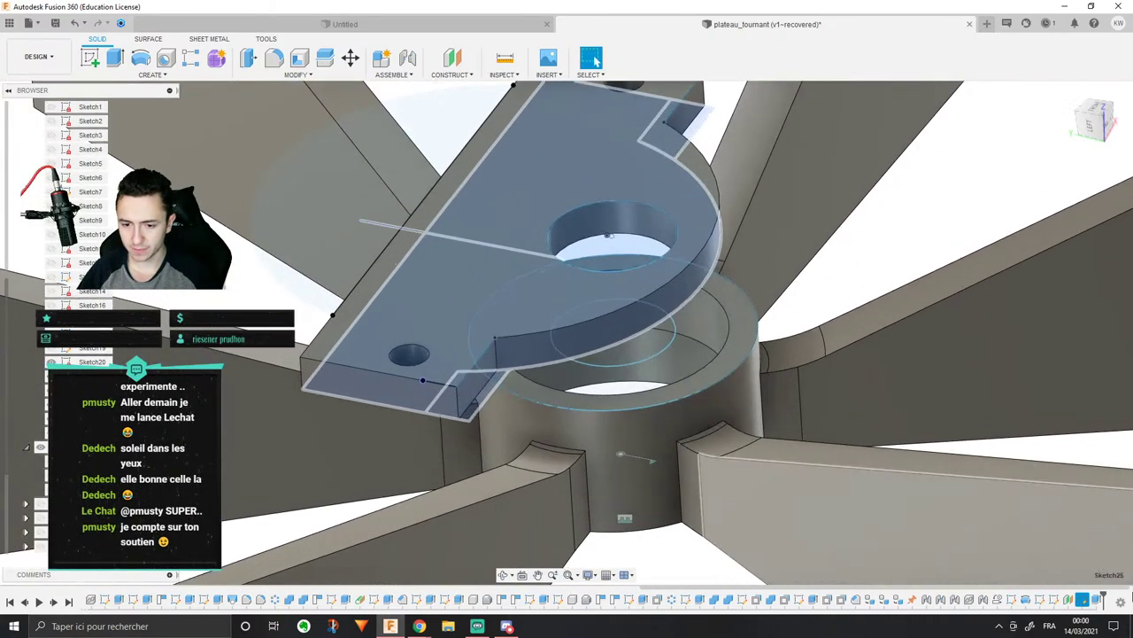
right_click(1083, 602)
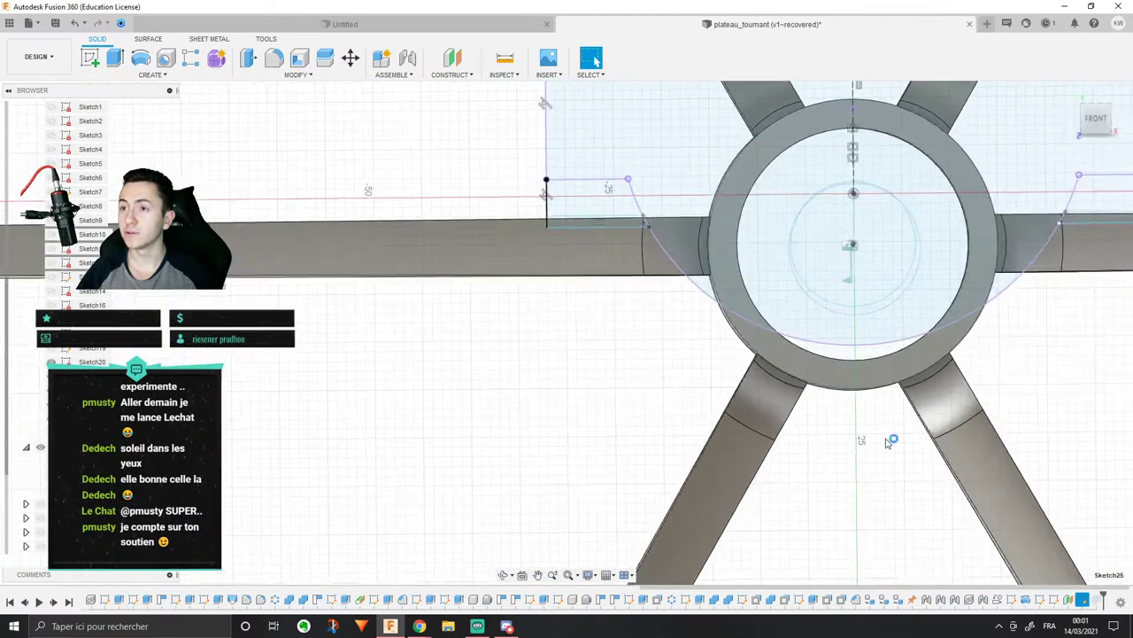
middle_drag(736, 392, 428, 507)
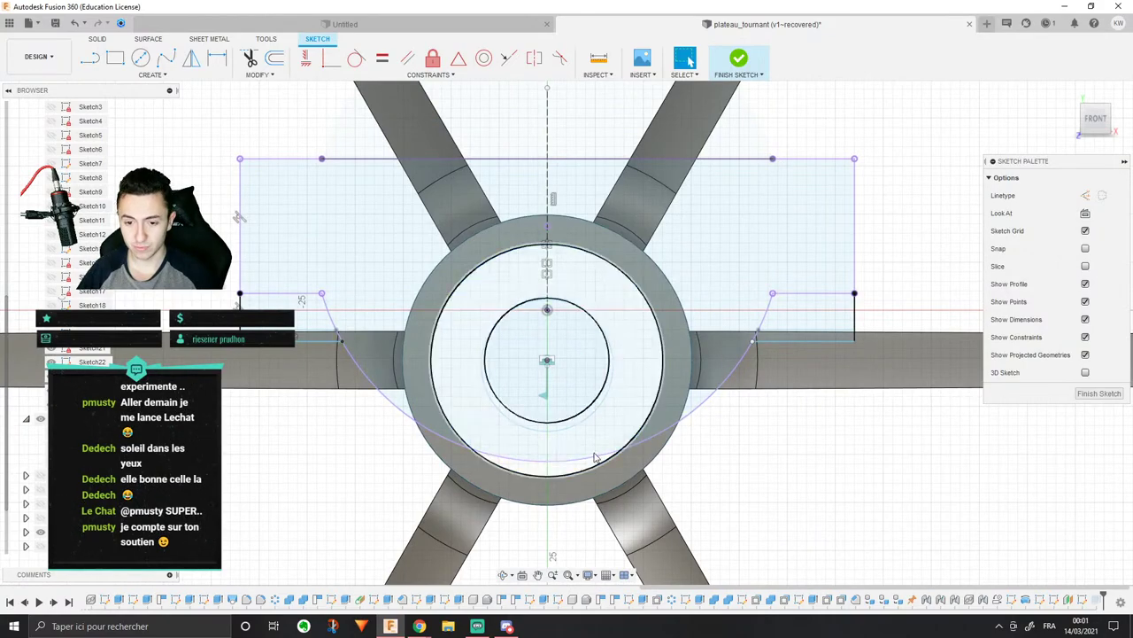
Step: Examine the plate outline's corner lines against the hub and neighbouring sketch, hiding the turntable body temporarily and undoing the hide
mouse_move(596, 436)
shift+middle_down()
mouse_move(632, 495)
mouse_move(670, 425)
mouse_move(635, 453)
mouse_move(625, 432)
shift+middle_up()
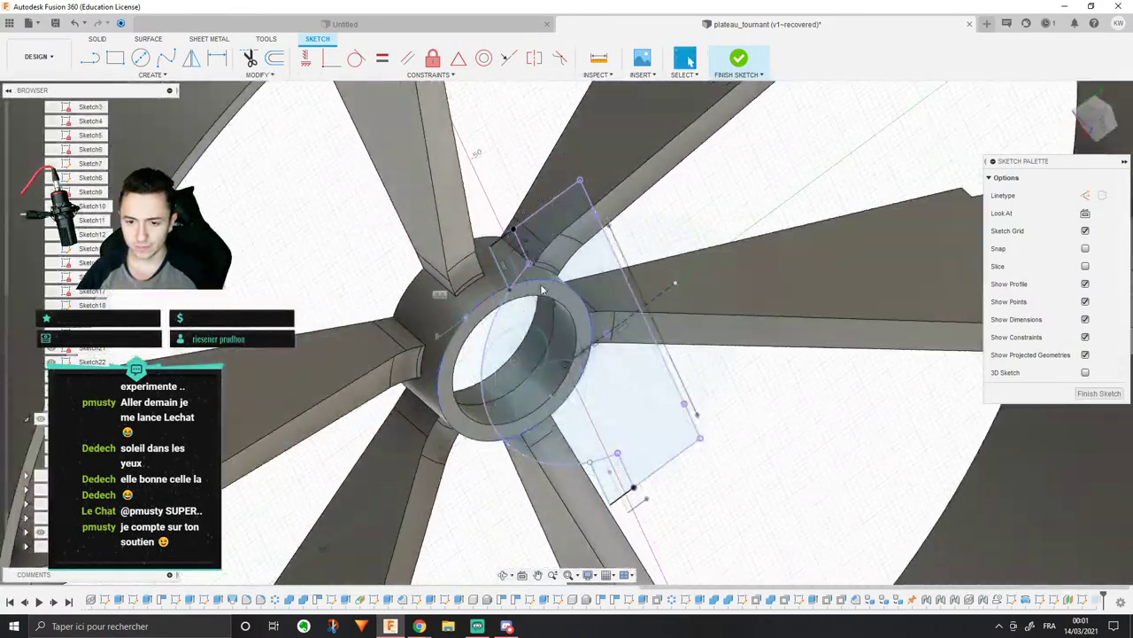
shift+middle_drag(541, 297, 603, 264)
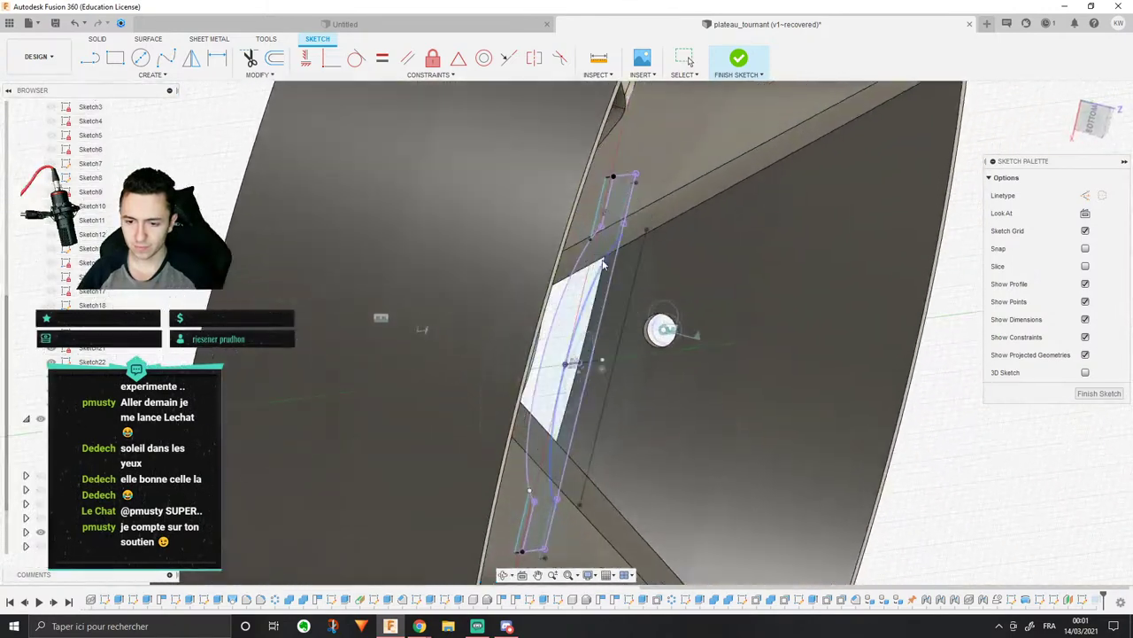
middle_drag(647, 359, 582, 218)
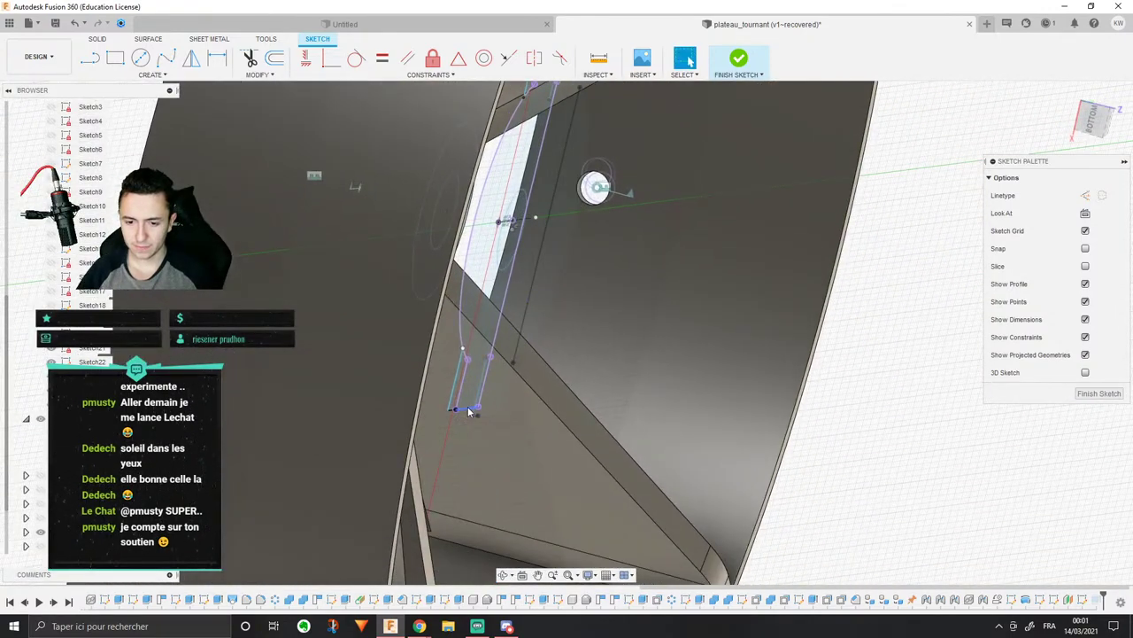
shift+middle_drag(469, 409, 486, 373)
scroll(492, 365, down, 3)
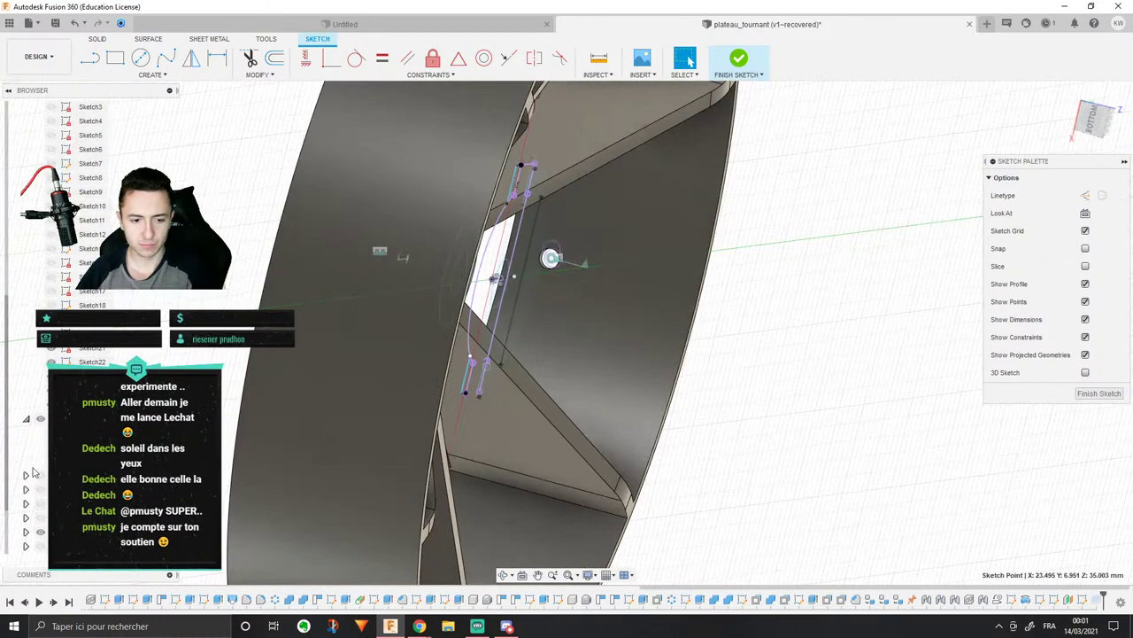
scroll(88, 133, up, 2)
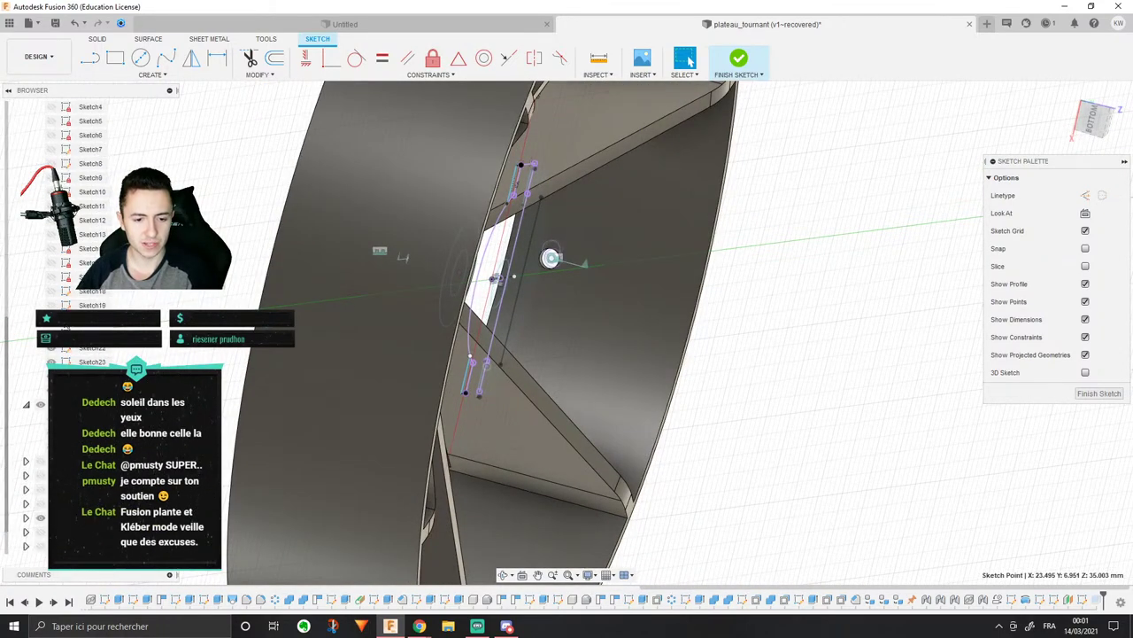
click(40, 504)
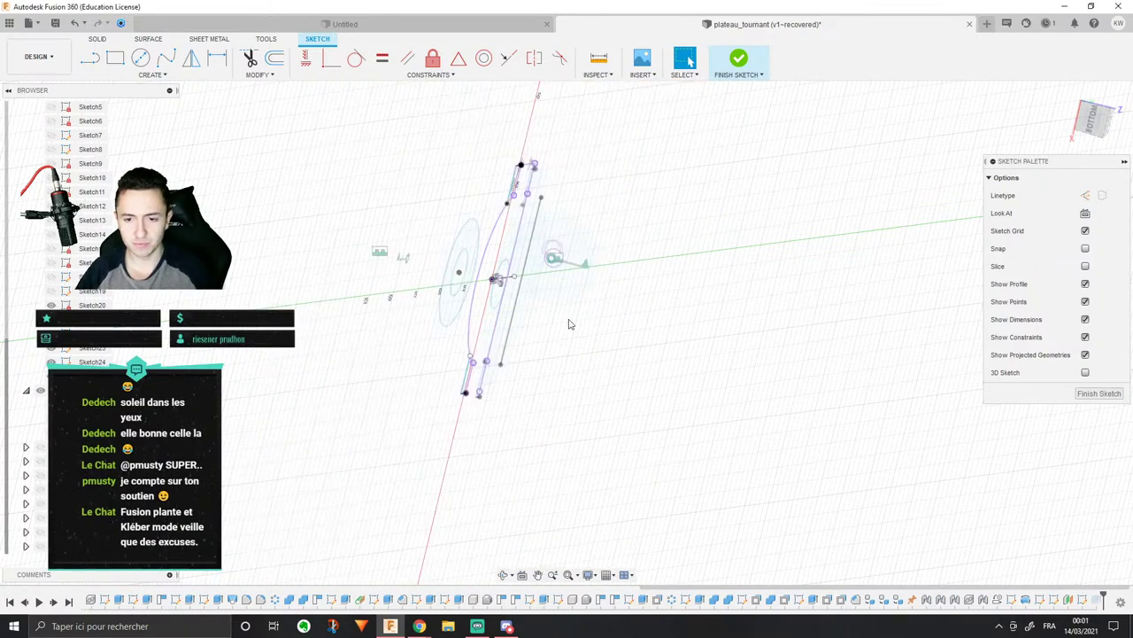
mouse_move(569, 324)
shift+middle_down()
mouse_move(602, 278)
mouse_move(537, 238)
mouse_move(522, 280)
shift+middle_up()
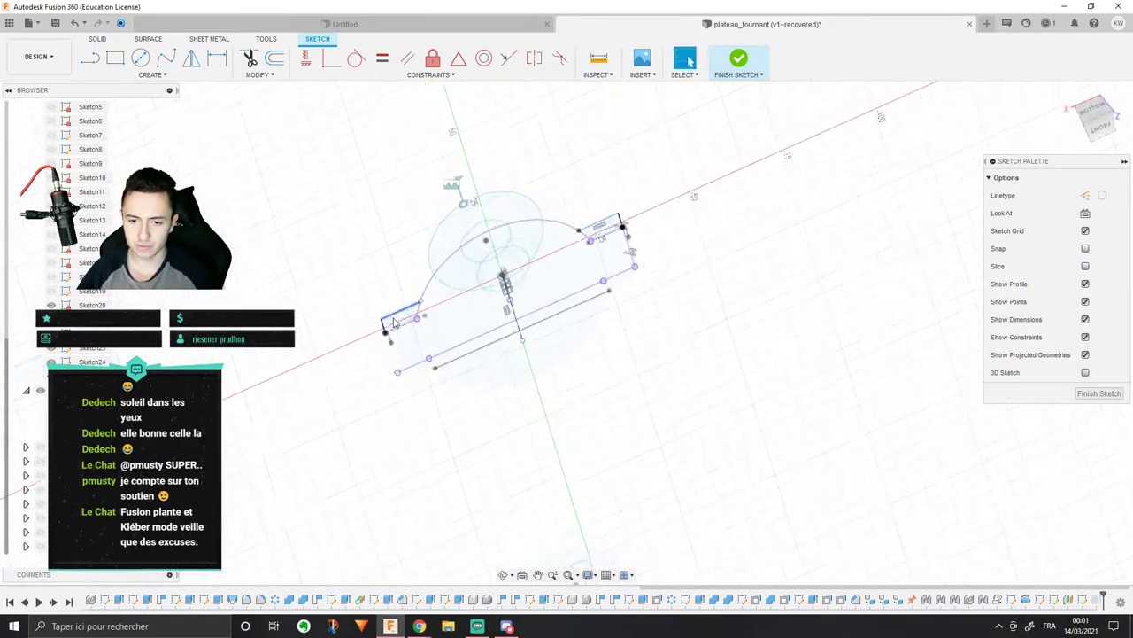
key(ctrl+z)
key(ctrl+z)
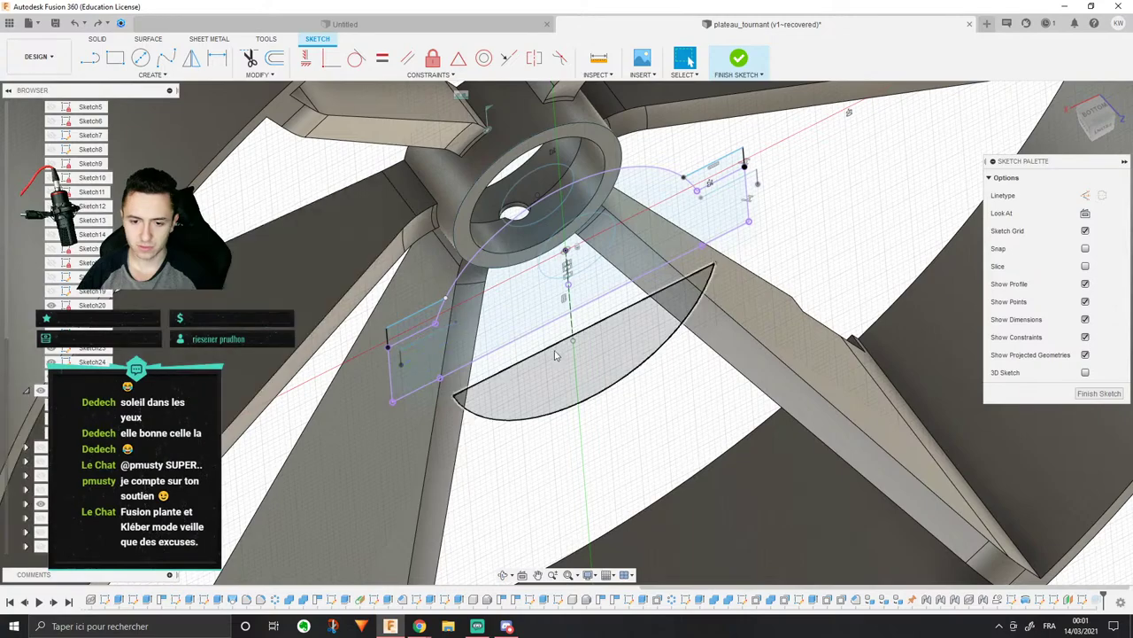
mouse_move(577, 340)
shift+middle_down()
mouse_move(602, 314)
mouse_move(552, 266)
mouse_move(540, 274)
shift+middle_up()
shift+middle_drag(775, 312, 655, 261)
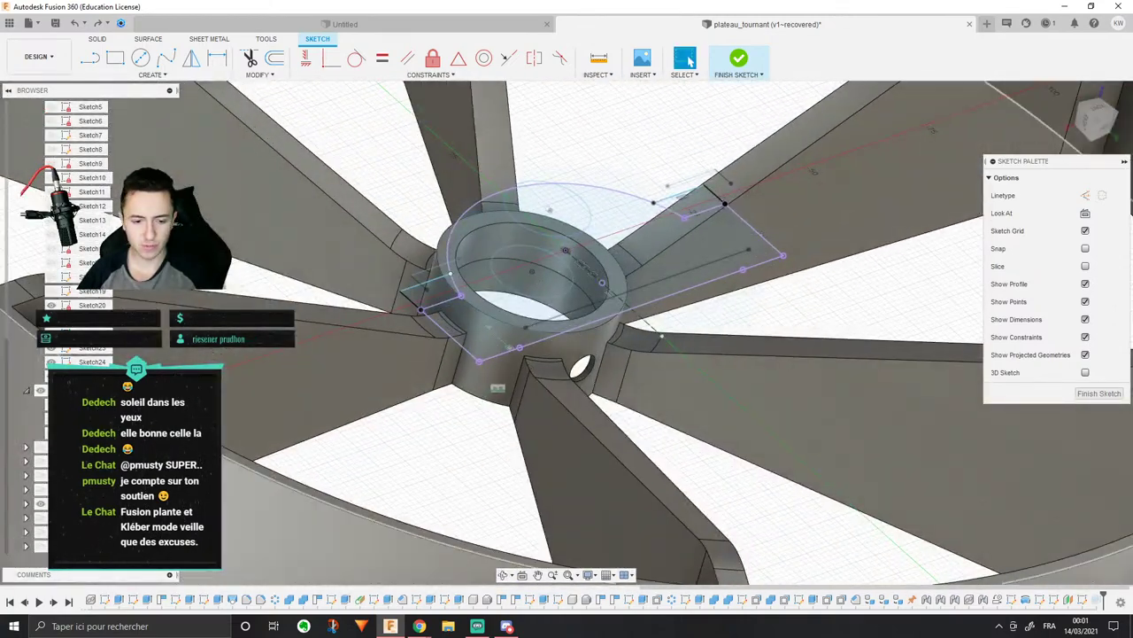
Step: Show and hide the motor body to compare it with the plate outline and its corner lines
click(41, 463)
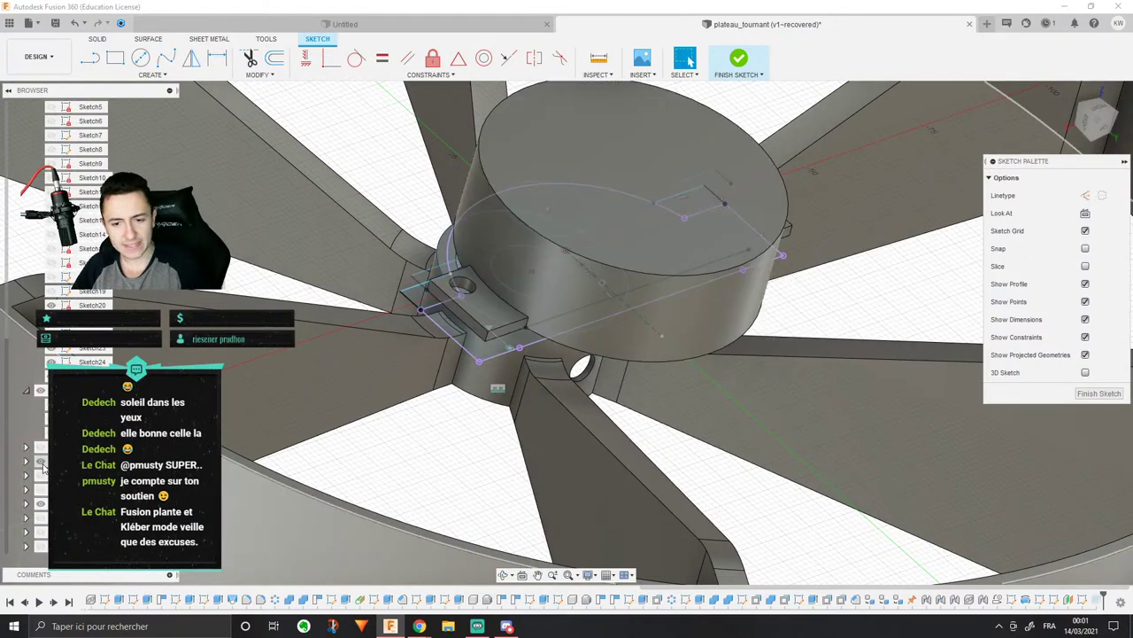
click(40, 463)
click(40, 463)
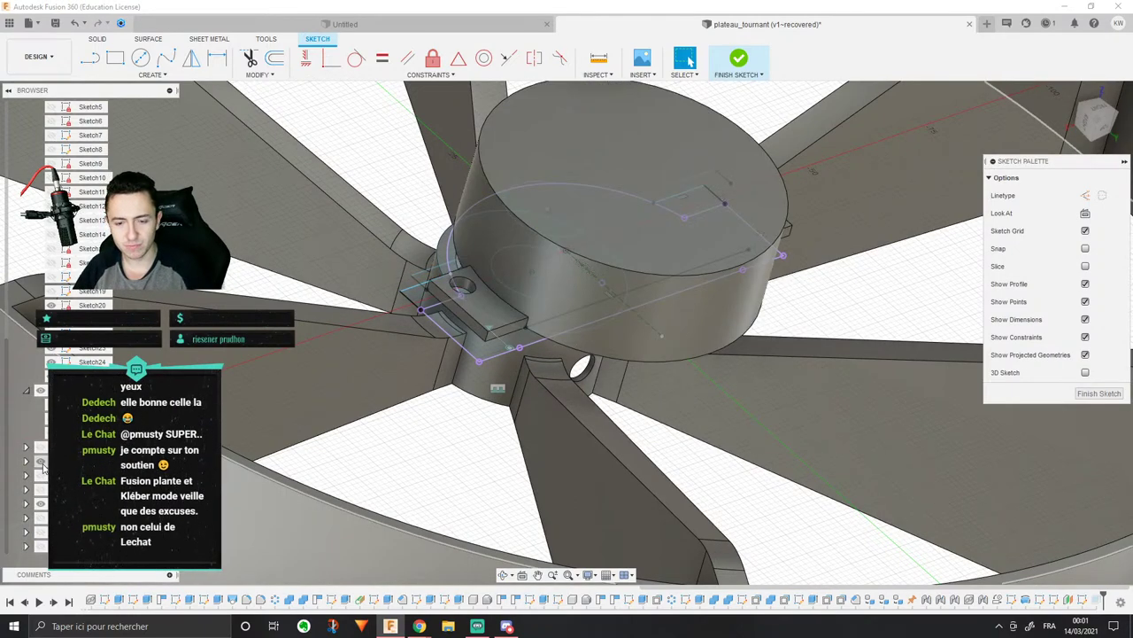
click(41, 463)
scroll(492, 333, up, 3)
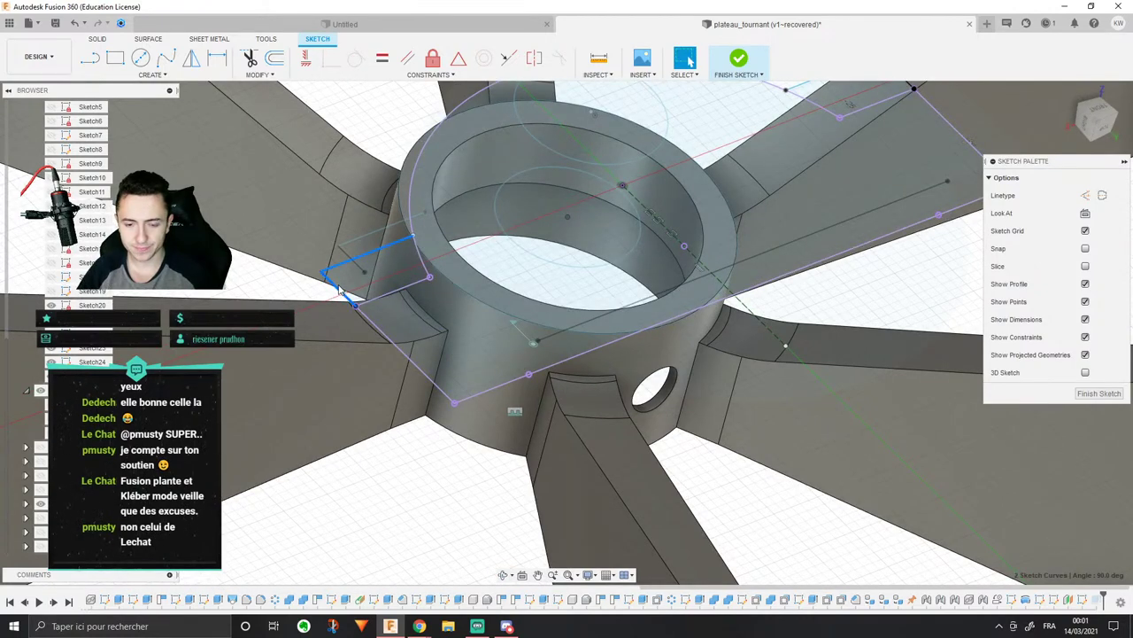
Step: Replace the plate outline's selected corner lines by projecting the four corner lines from the neighbouring sketch, and finish the sketch
shift+middle_drag(339, 291, 664, 335)
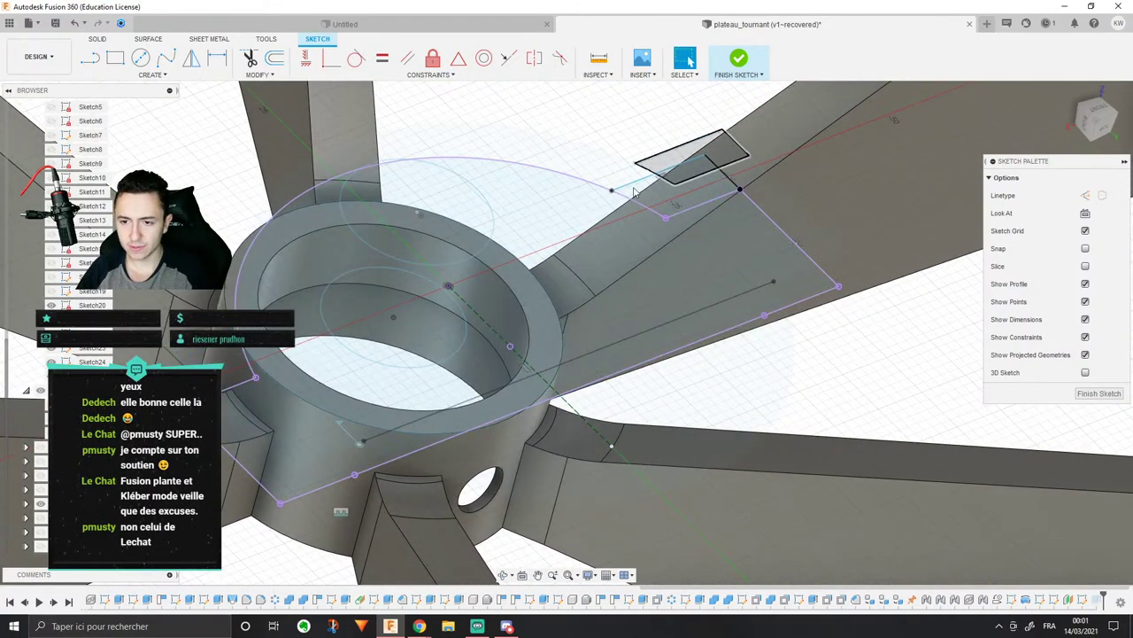
key(Delete)
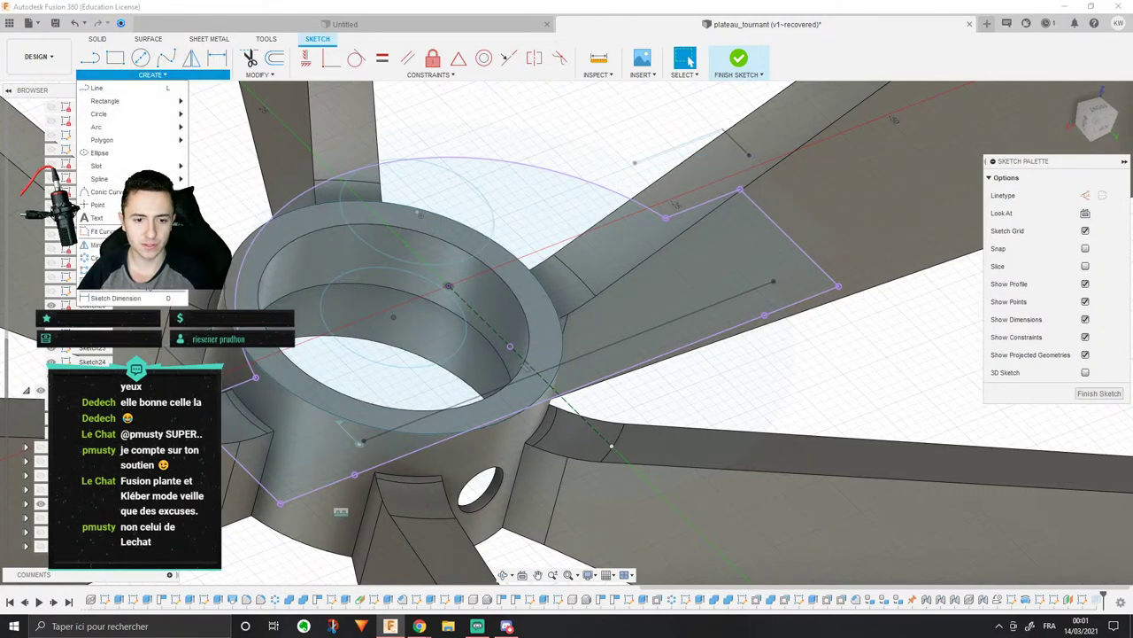
click(222, 284)
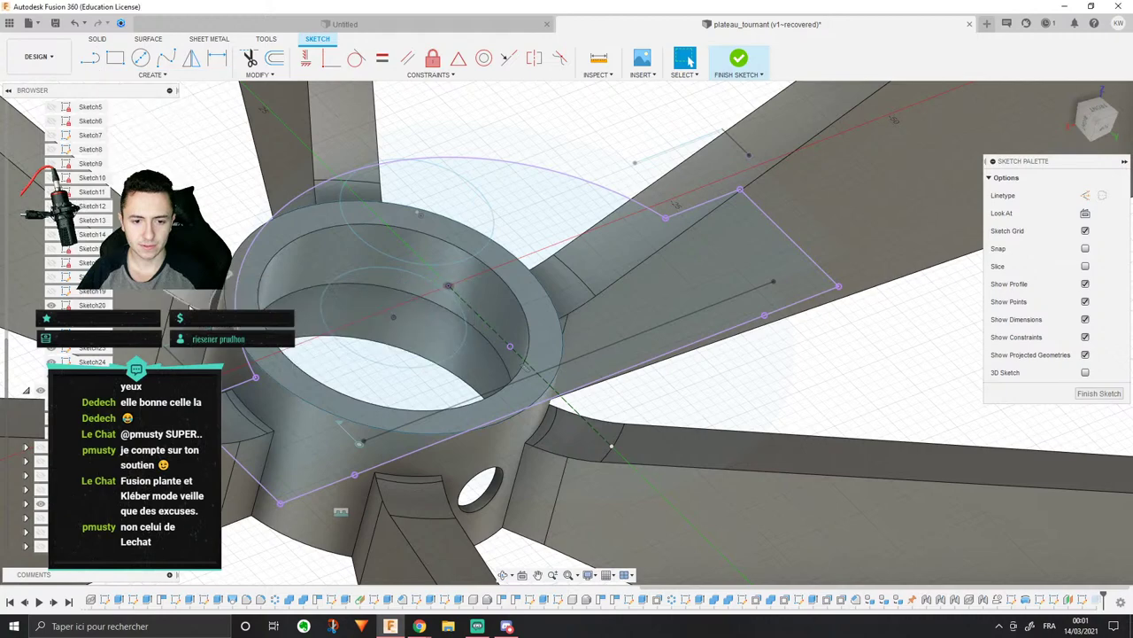
click(214, 325)
middle_drag(543, 227, 514, 263)
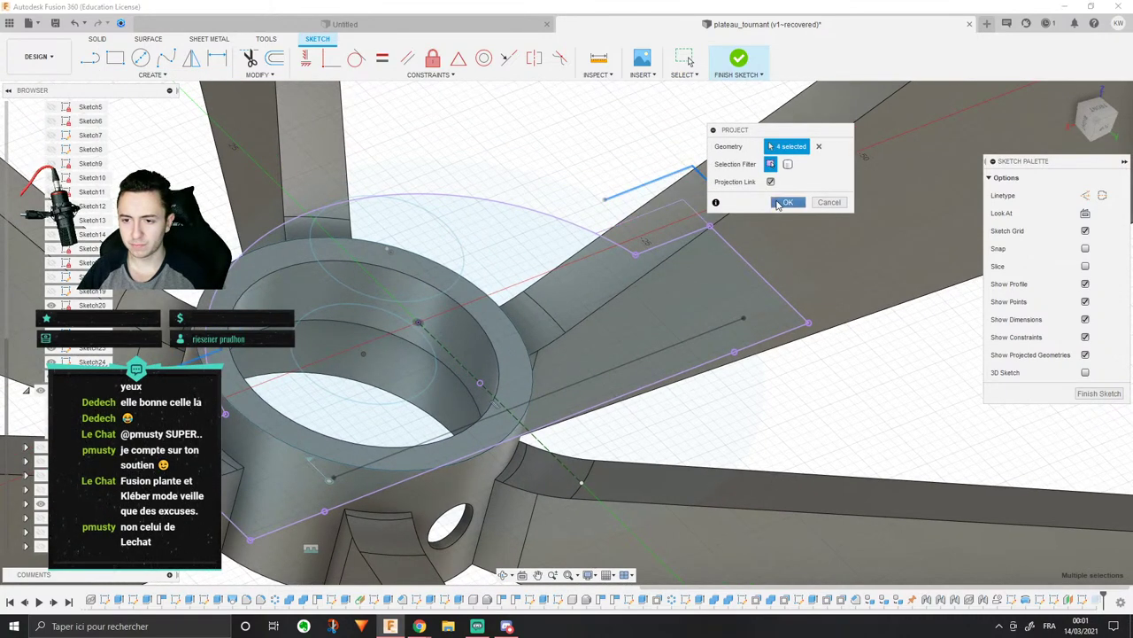
click(787, 202)
scroll(770, 212, down, 5)
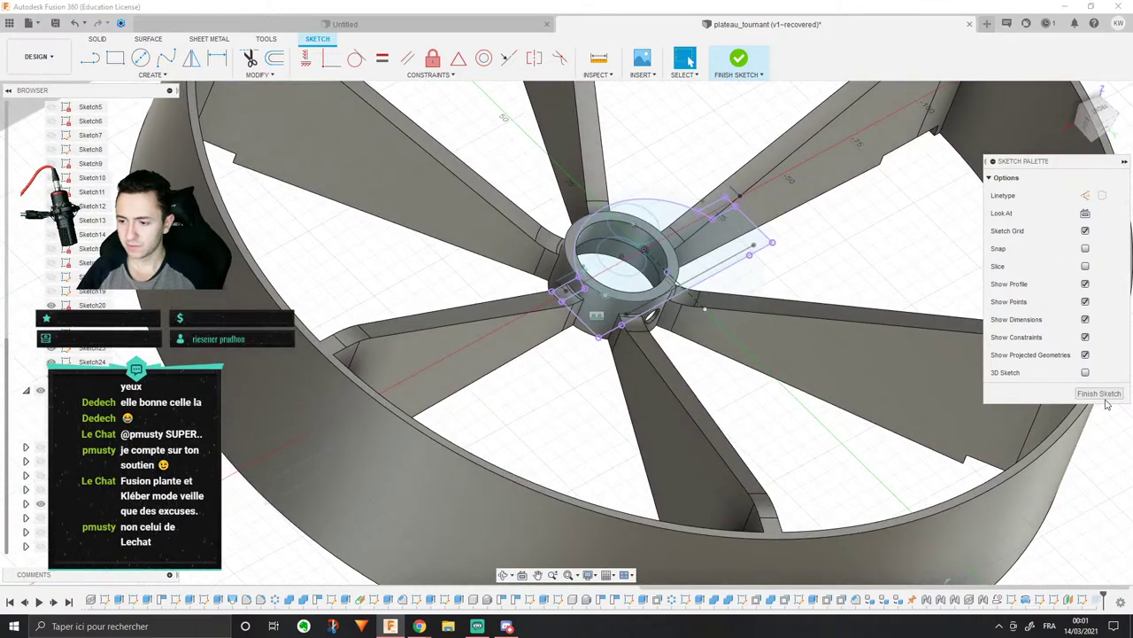
click(1103, 396)
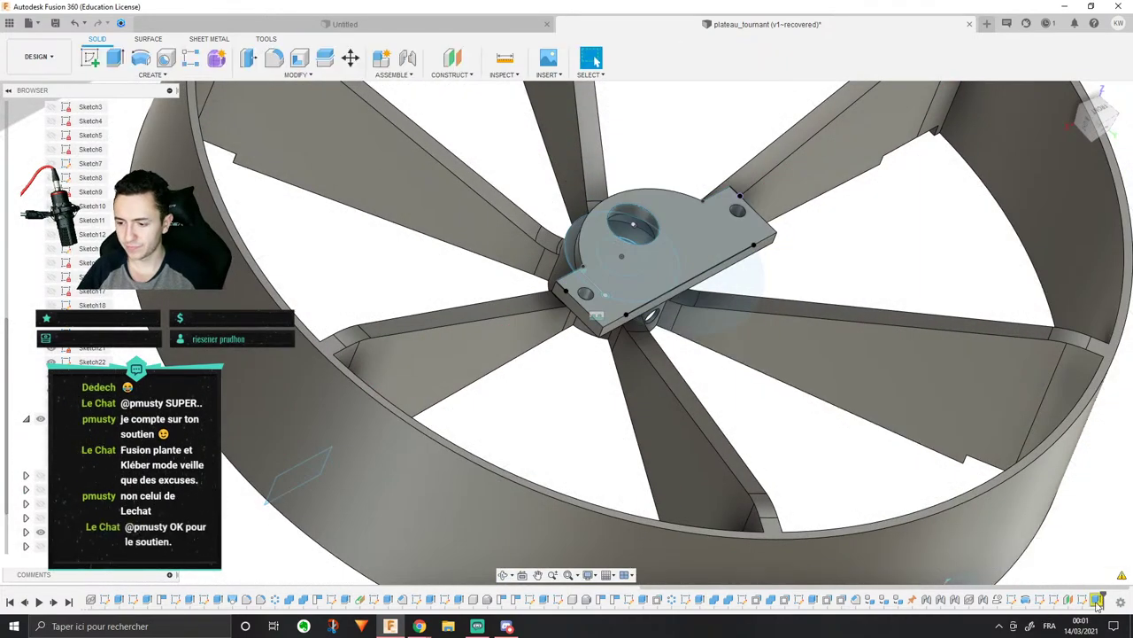
right_click(1098, 601)
click(1043, 504)
scroll(559, 232, up, 2)
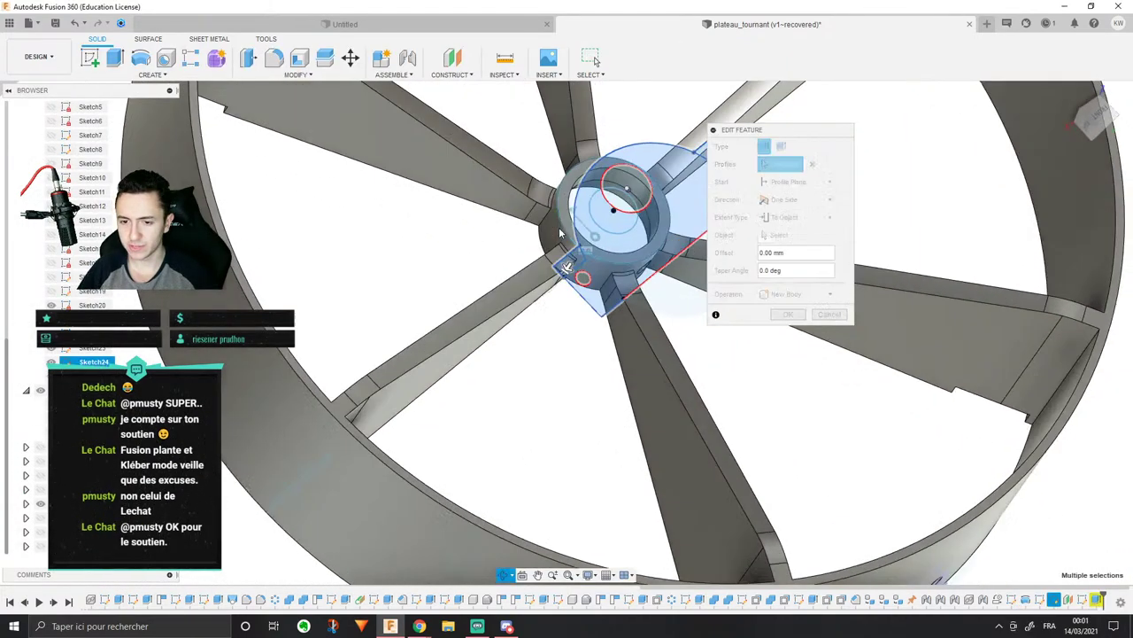
scroll(595, 256, up, 3)
middle_drag(595, 257, 406, 345)
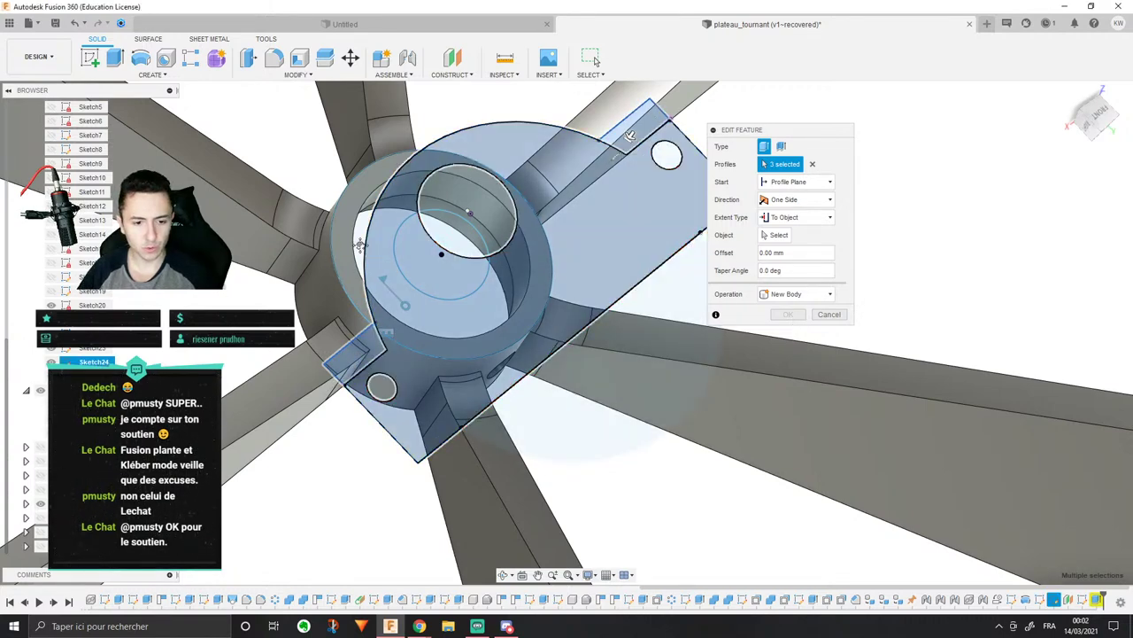
middle_drag(590, 272, 535, 342)
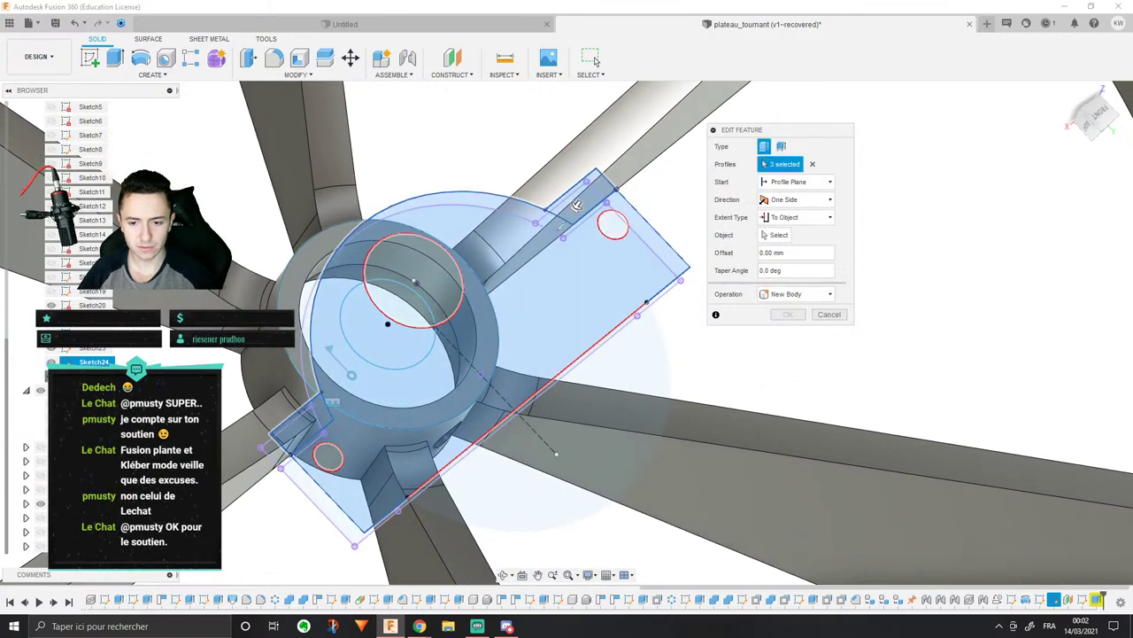
click(612, 224)
click(327, 457)
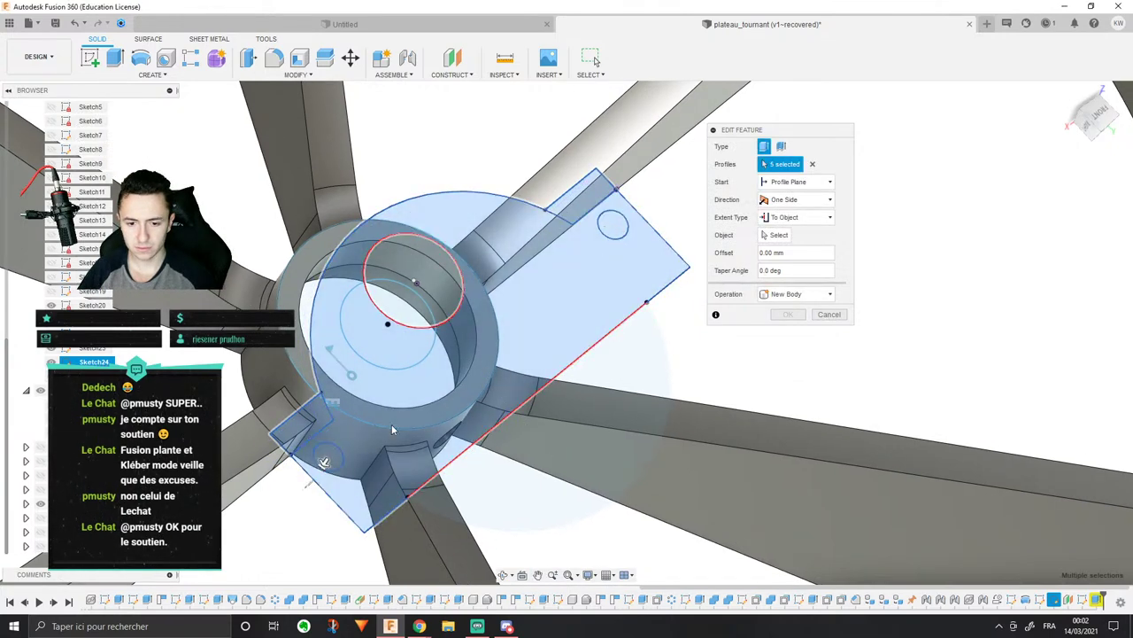
click(788, 313)
mouse_move(823, 316)
shift+middle_down()
mouse_move(882, 413)
mouse_move(825, 309)
shift+middle_up()
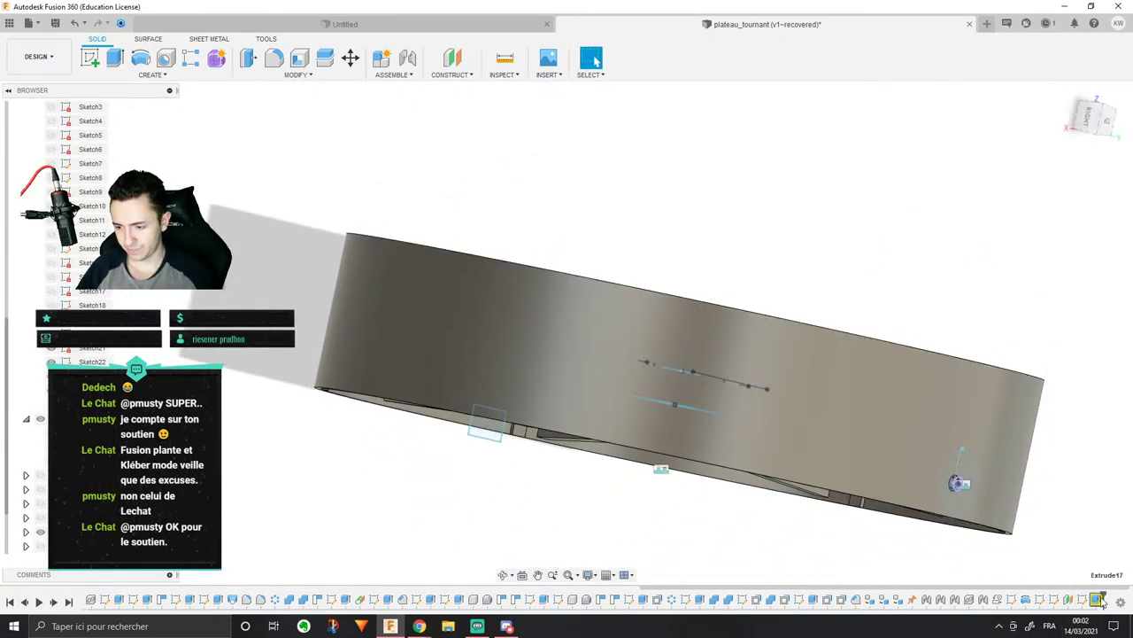
Step: Delete the old plate extrusion and select the main plate profile plus both corner profiles for a new extrusion
key(Delete)
shift+middle_drag(753, 298, 740, 337)
click(117, 59)
scroll(634, 256, up, 2)
shift+middle_drag(659, 343, 546, 295)
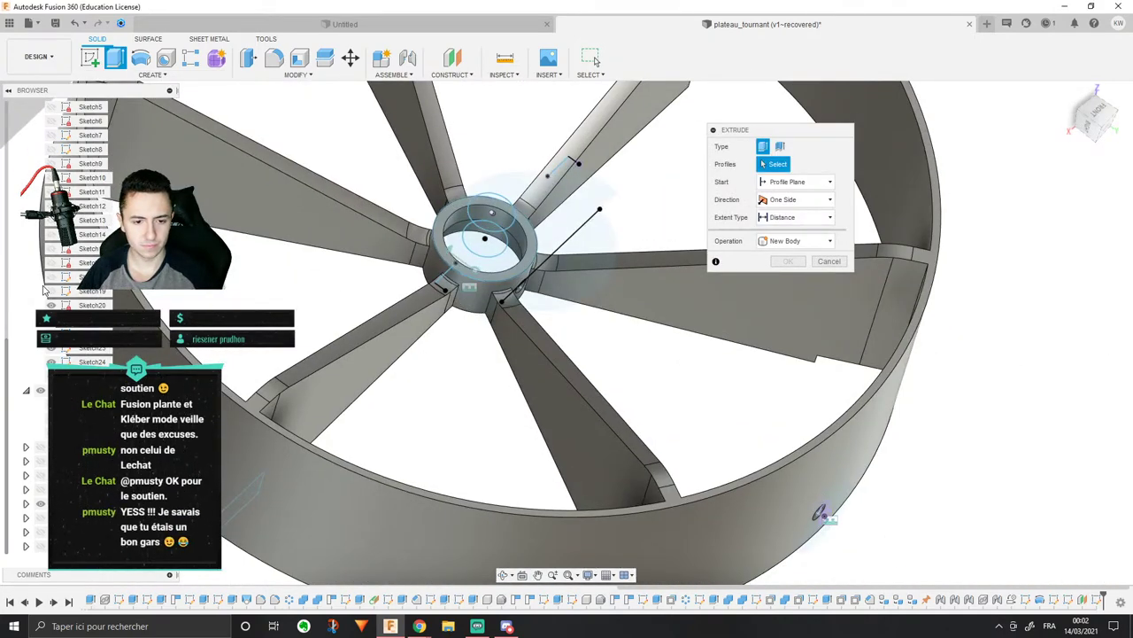
scroll(542, 218, up, 3)
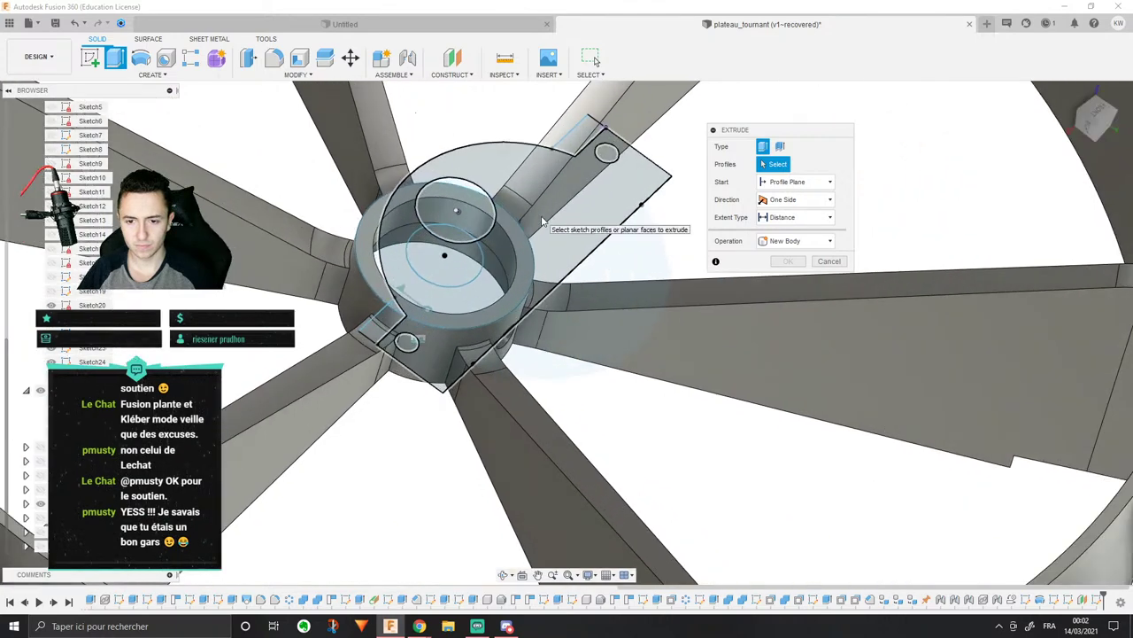
click(544, 219)
click(383, 324)
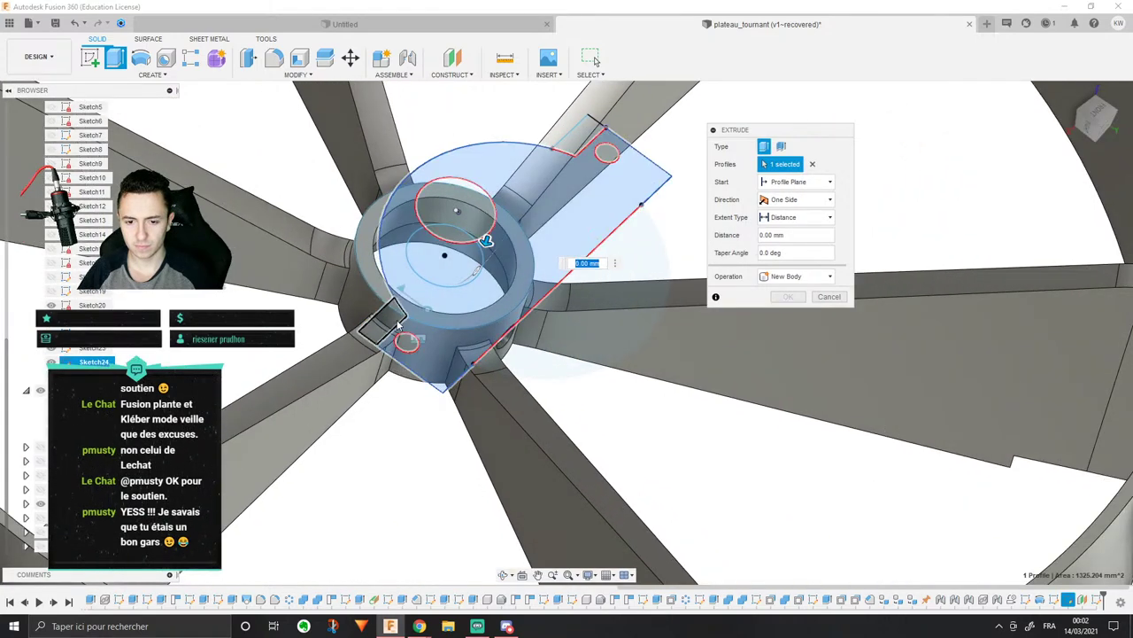
click(582, 137)
Step: Extrude the three plate profiles as a new body, ending at a corner point of the projected outline towards the hub
shift+middle_drag(564, 185, 504, 295)
drag(580, 142, 576, 161)
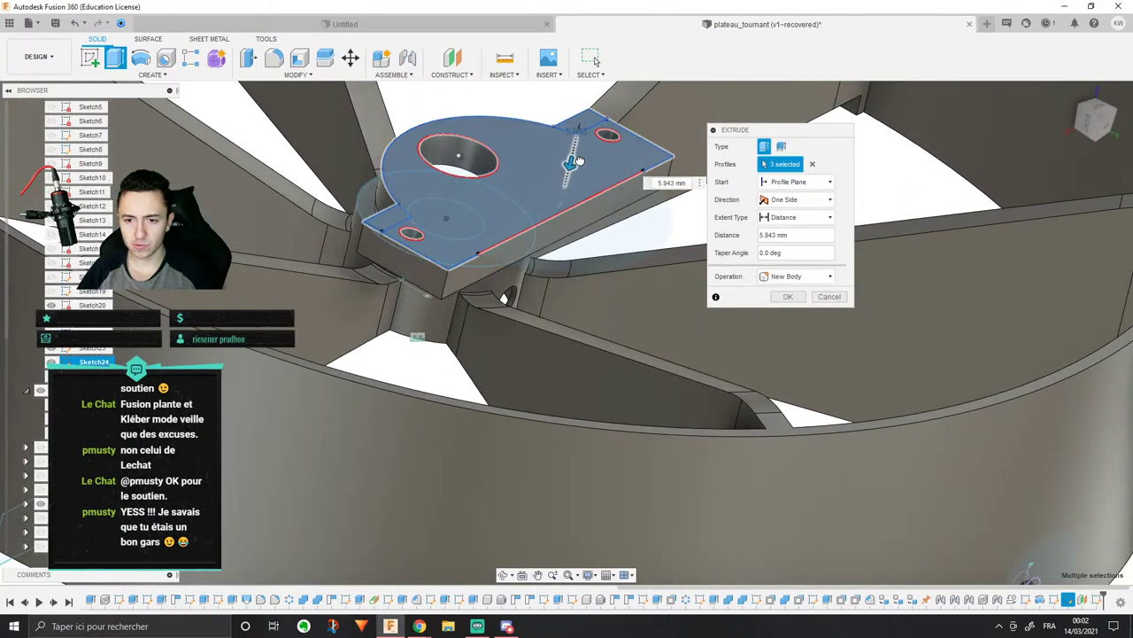
shift+middle_drag(579, 153, 563, 196)
middle_drag(479, 97, 537, 221)
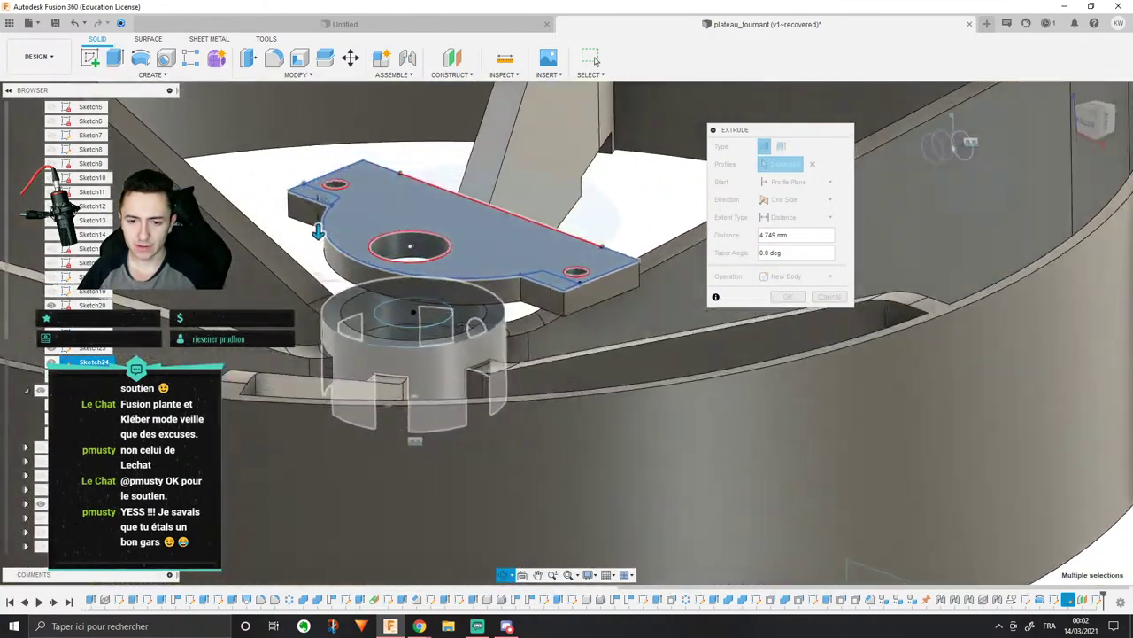
scroll(535, 218, up, 2)
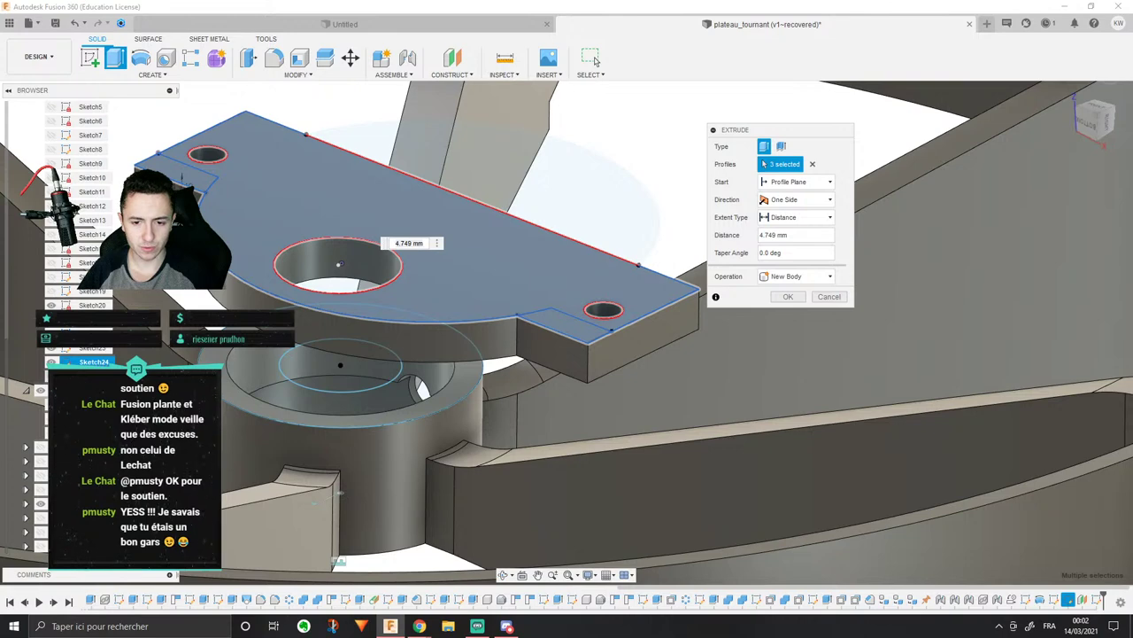
scroll(608, 361, up, 3)
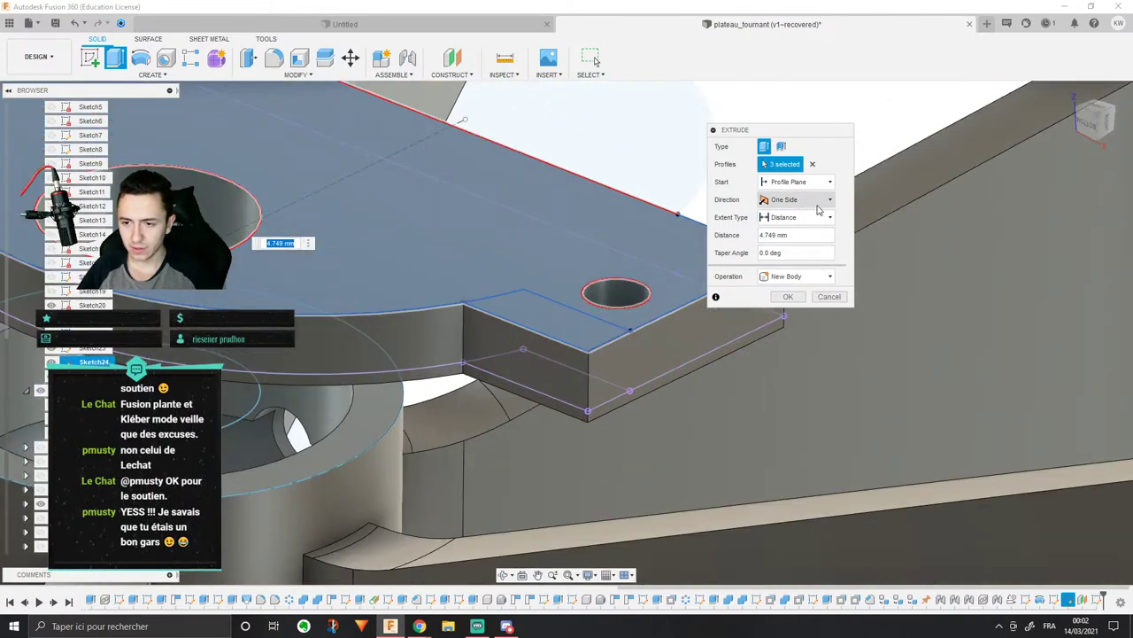
click(785, 246)
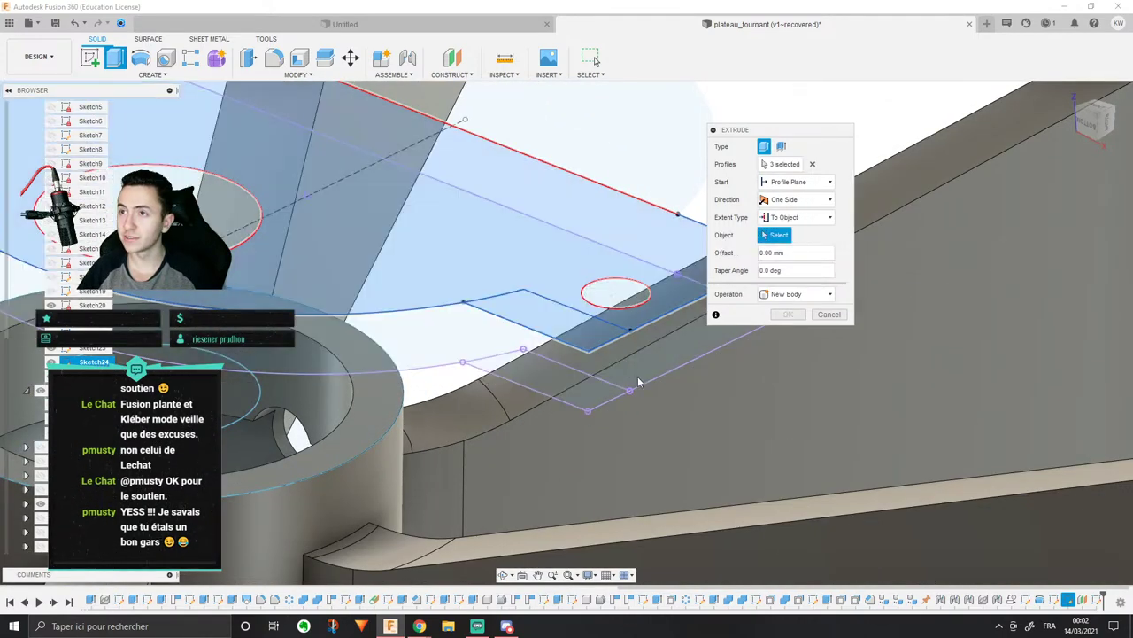
click(587, 413)
click(787, 314)
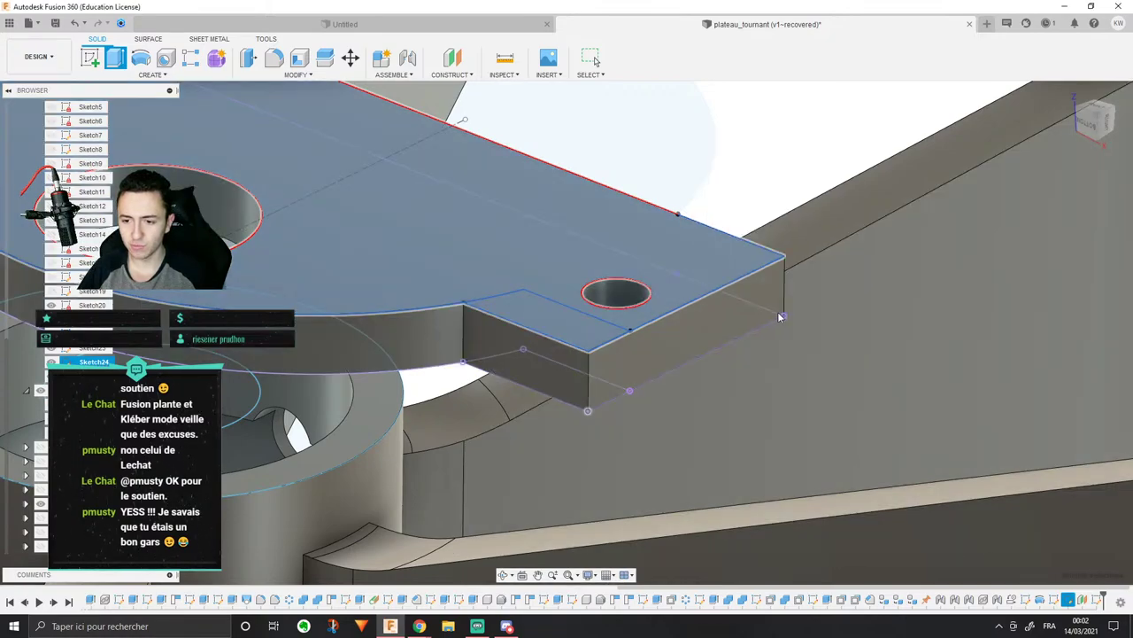
Step: Loft from the plate outline profile on the hub side to the hub's ring, using the Join operation
scroll(478, 309, down, 2)
middle_drag(310, 182, 574, 241)
click(589, 199)
scroll(589, 199, down, 3)
shift+middle_drag(575, 318, 567, 390)
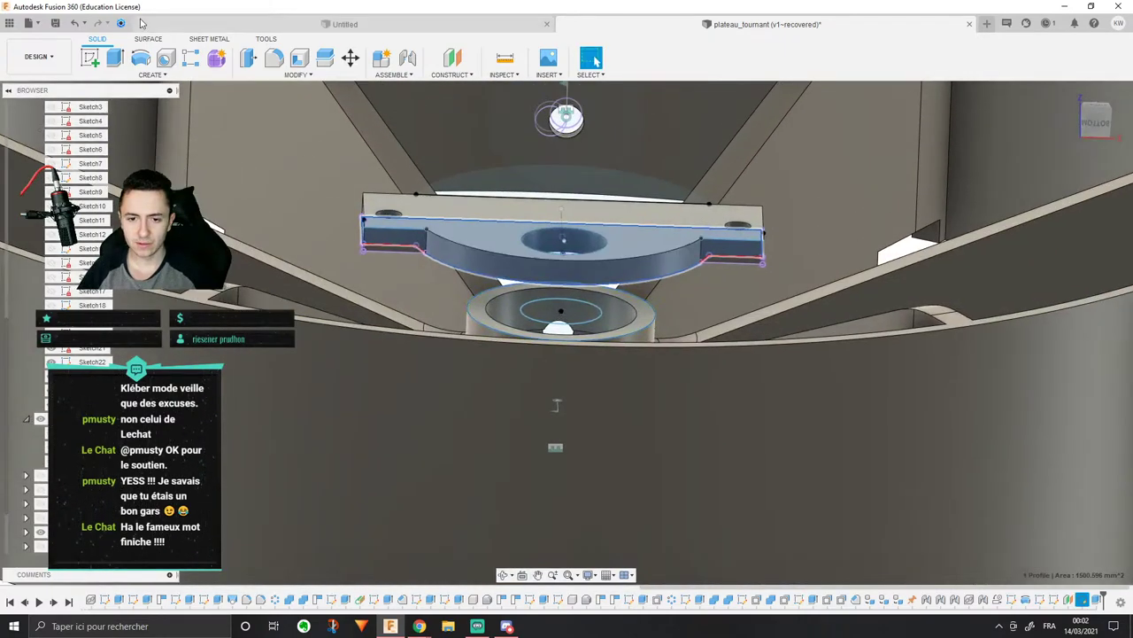
click(151, 74)
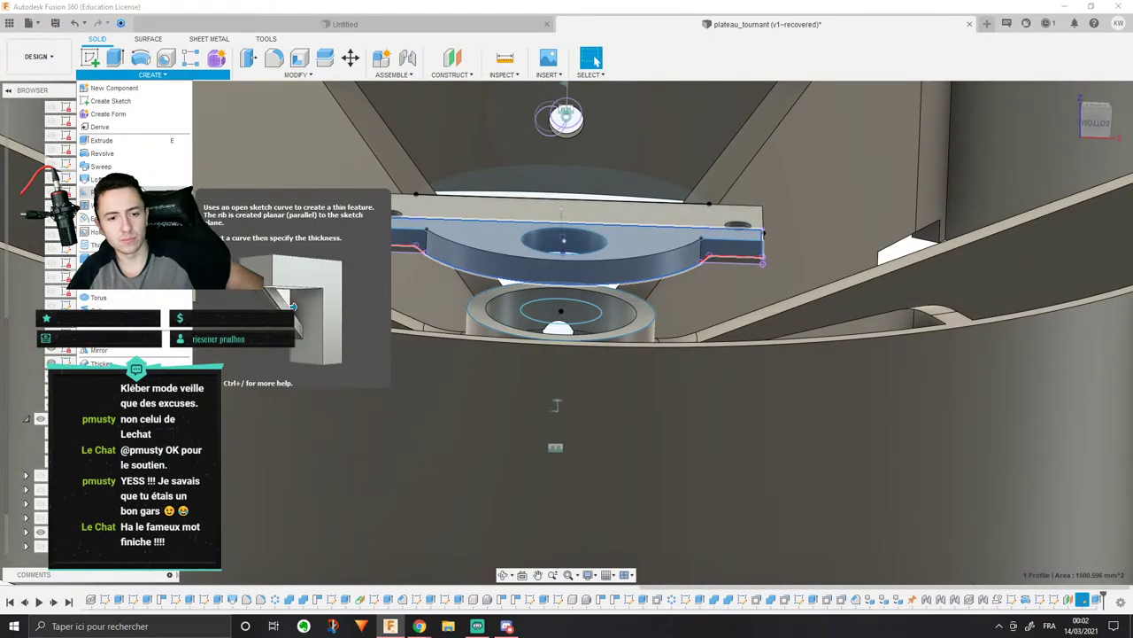
click(97, 179)
click(489, 312)
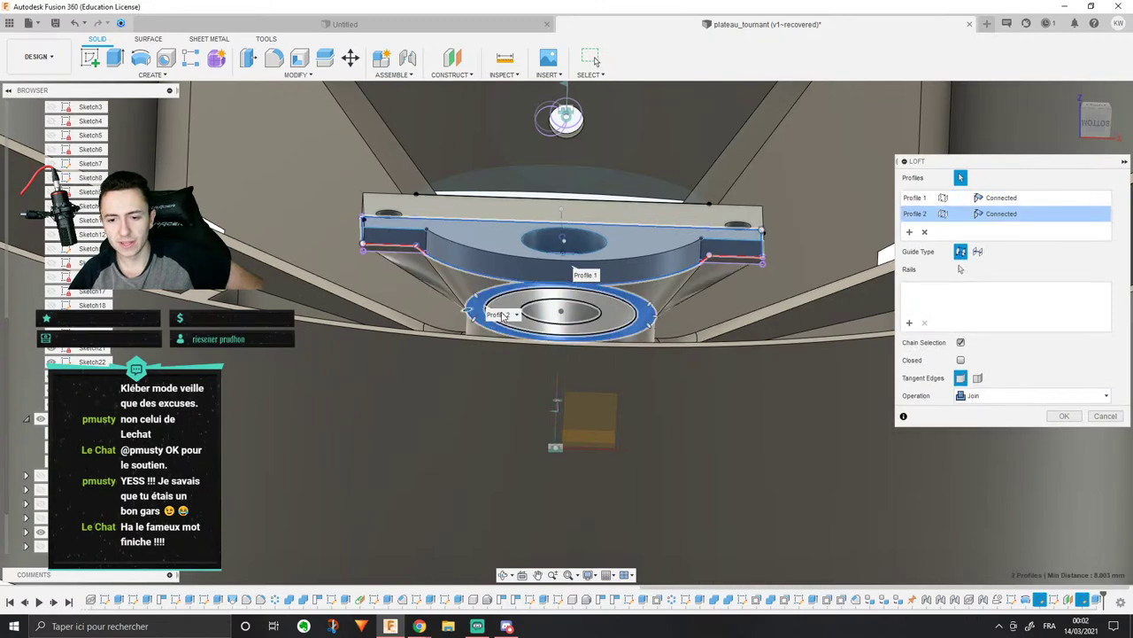
middle_drag(531, 339, 641, 212)
middle_drag(551, 194, 678, 452)
scroll(685, 238, up, 3)
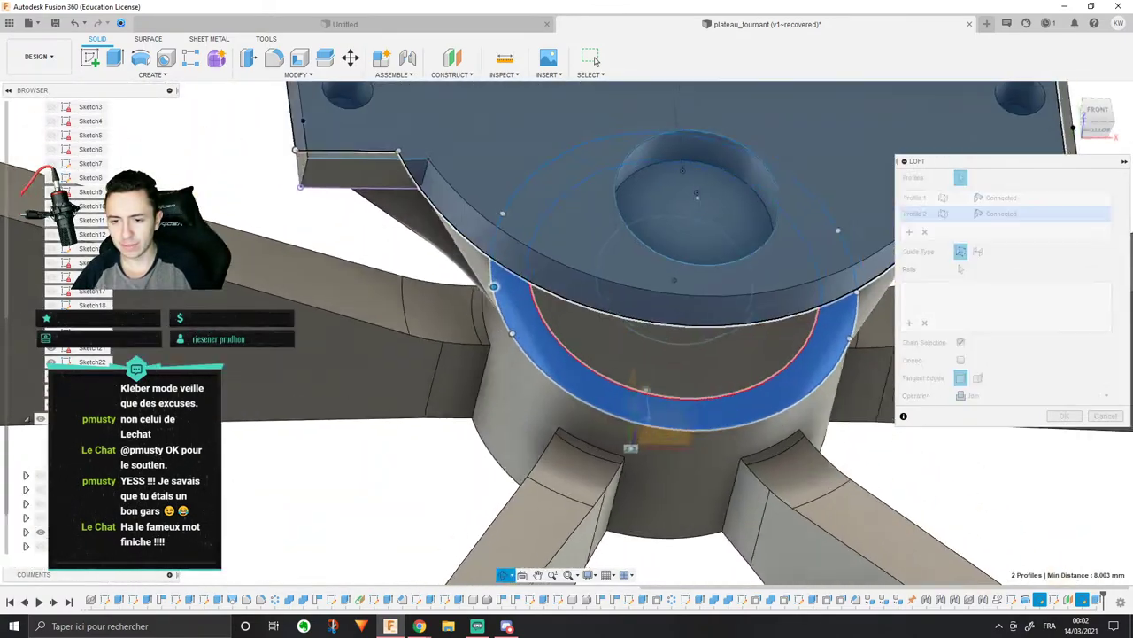
shift+middle_drag(685, 237, 1048, 451)
click(1061, 417)
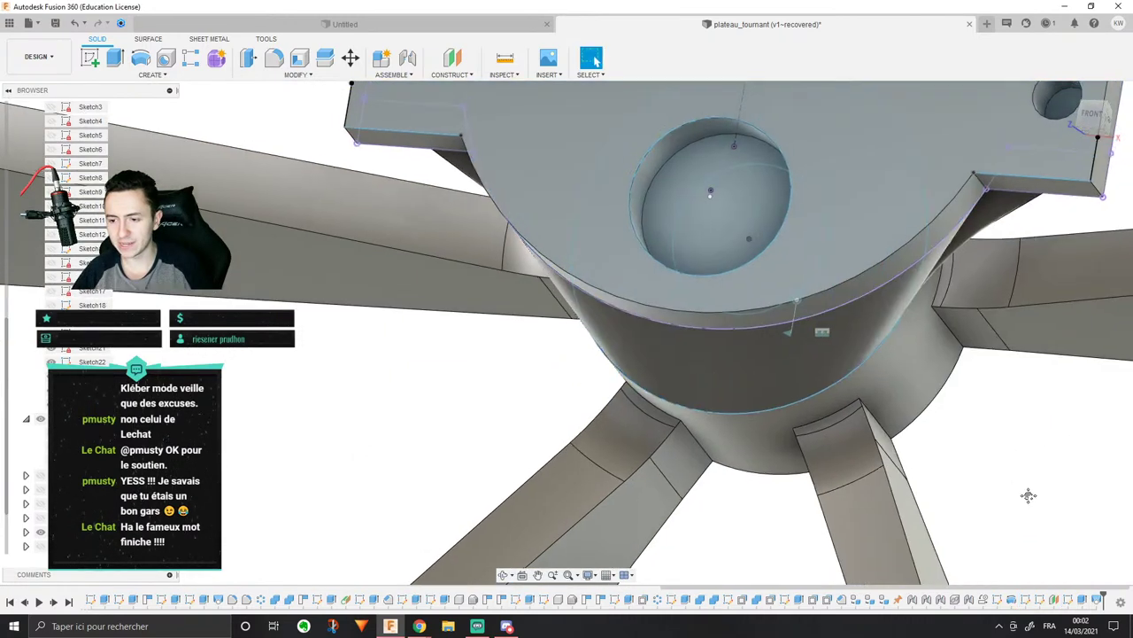
Step: Cut the plate's central hole through the loft by extruding its two circular profiles about 74 mm towards the hub
shift+middle_drag(1027, 496, 914, 403)
click(750, 290)
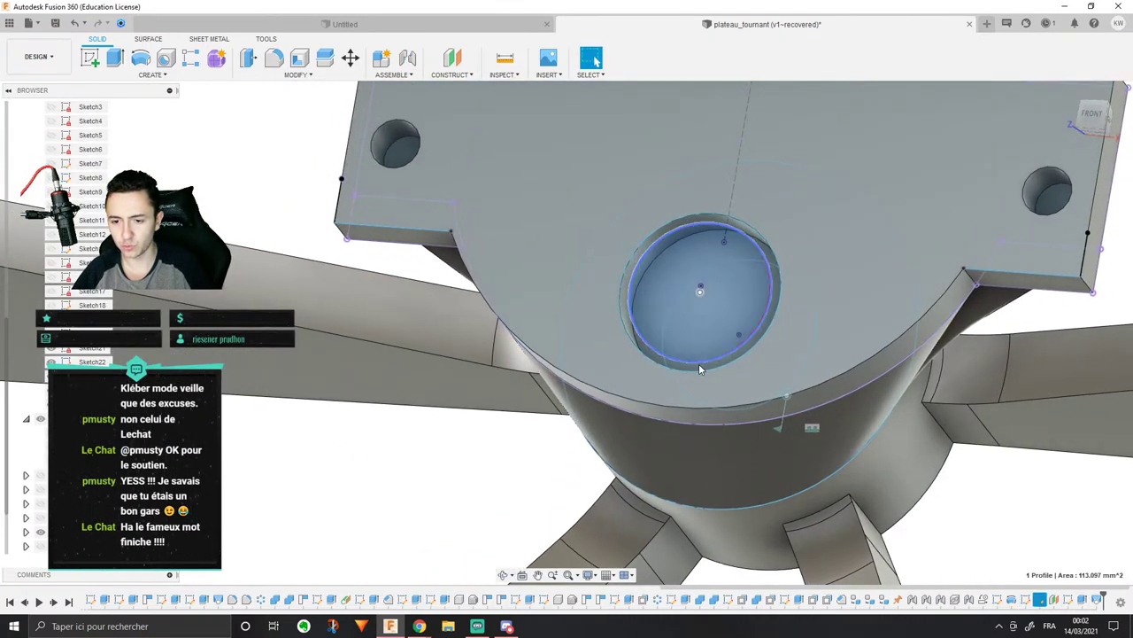
click(115, 61)
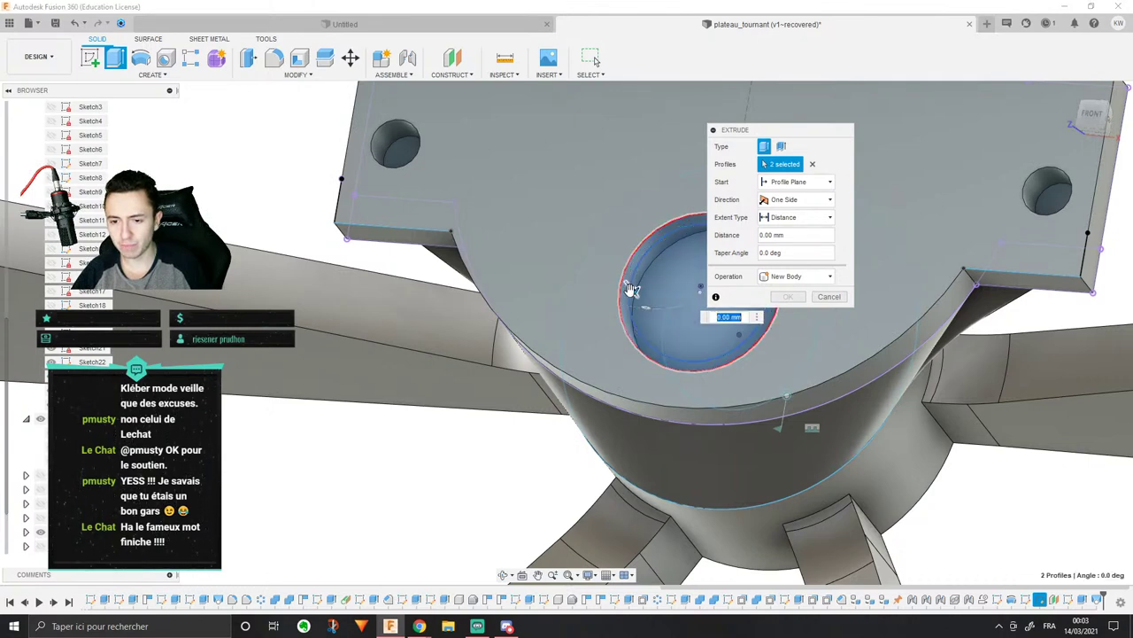
drag(629, 290, 864, 580)
middle_drag(864, 580, 833, 253)
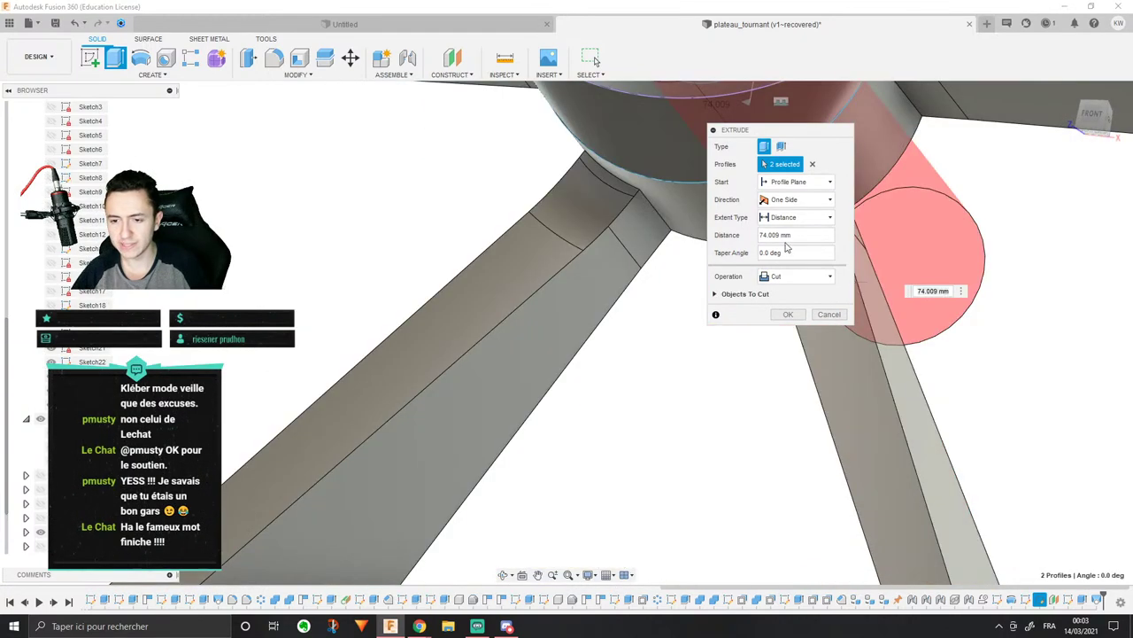
middle_drag(565, 496, 625, 321)
scroll(628, 387, down, 4)
shift+middle_drag(628, 387, 678, 435)
middle_drag(726, 531, 663, 306)
scroll(664, 305, up, 3)
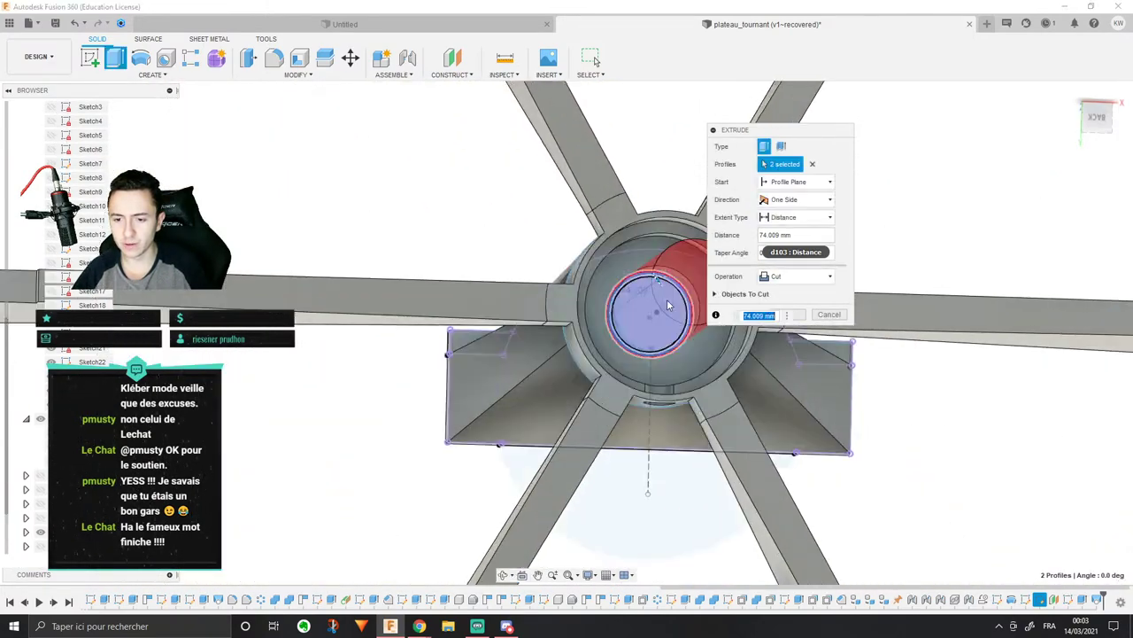
click(788, 314)
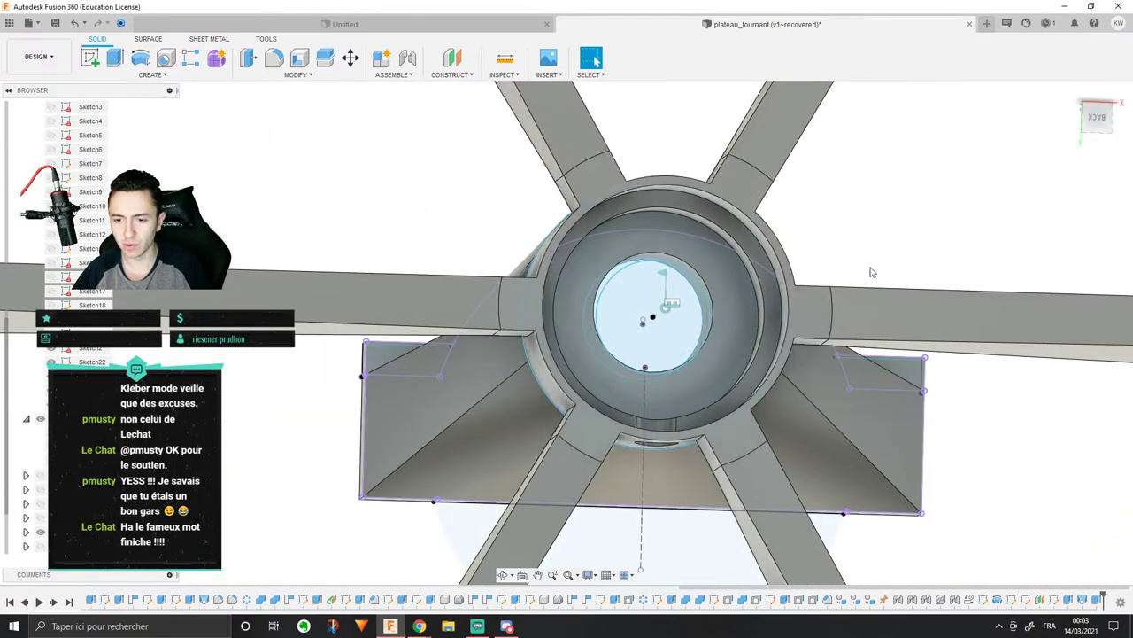
Step: Show the hidden toothed component and check the shaft's fit in the plate's central hole
shift+middle_drag(796, 317, 796, 346)
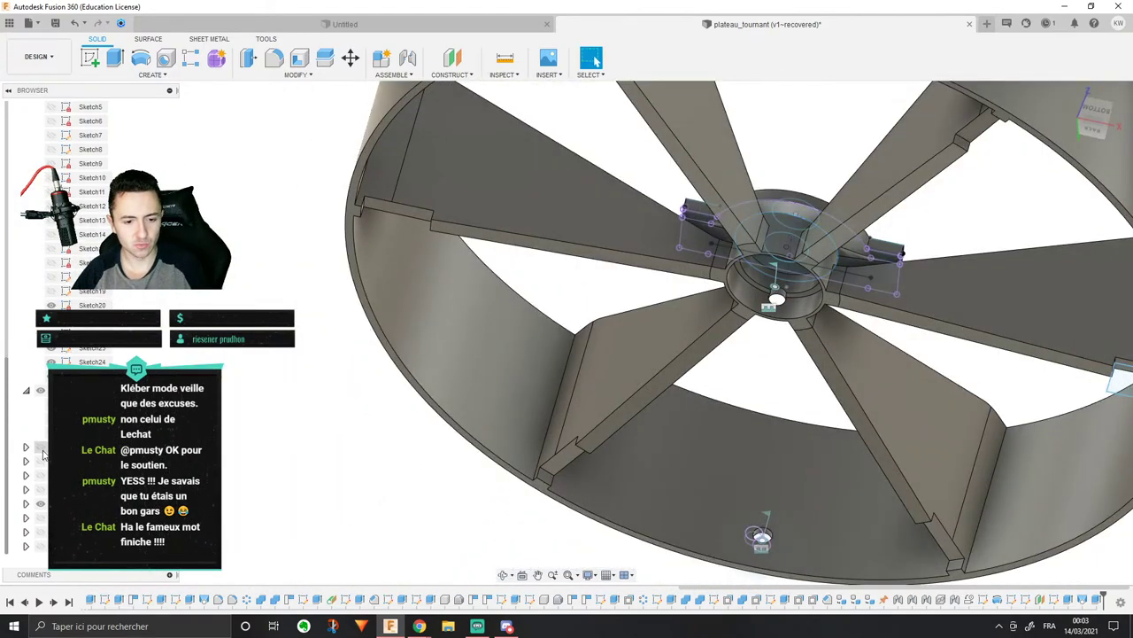
scroll(43, 454, up, 2)
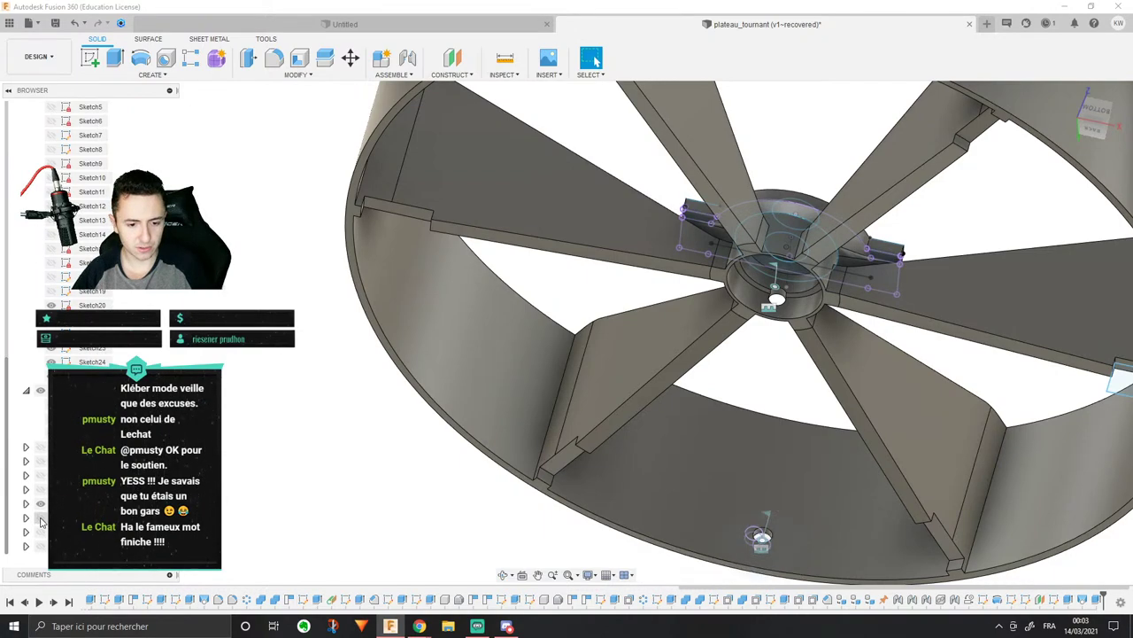
click(40, 533)
shift+middle_drag(528, 281, 490, 375)
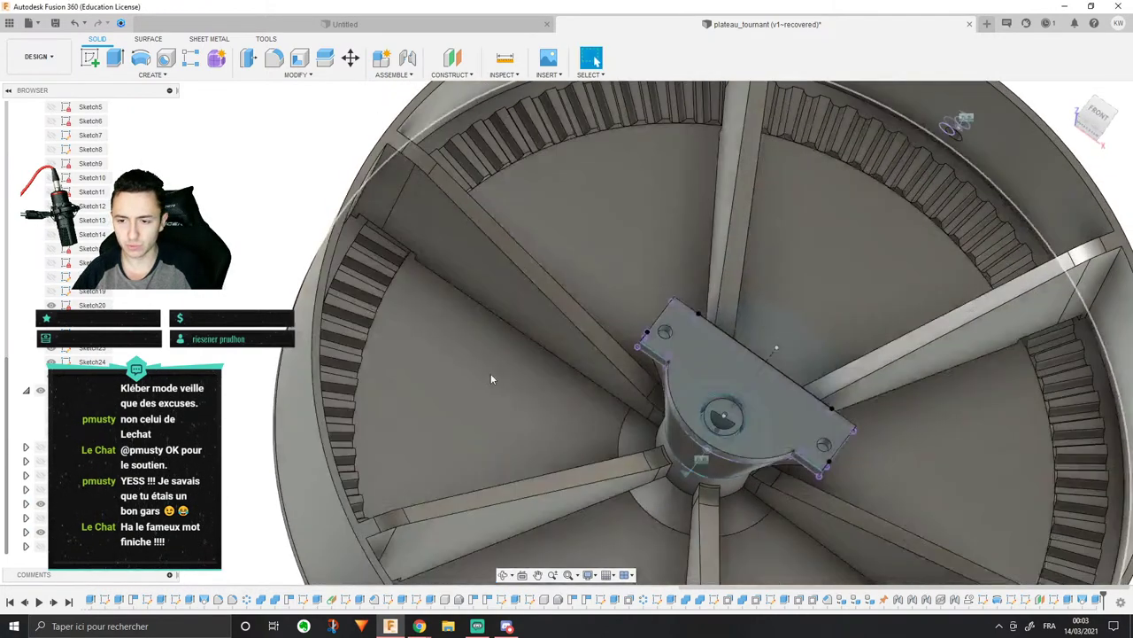
scroll(518, 354, up, 1)
middle_drag(547, 333, 377, 275)
scroll(581, 370, up, 3)
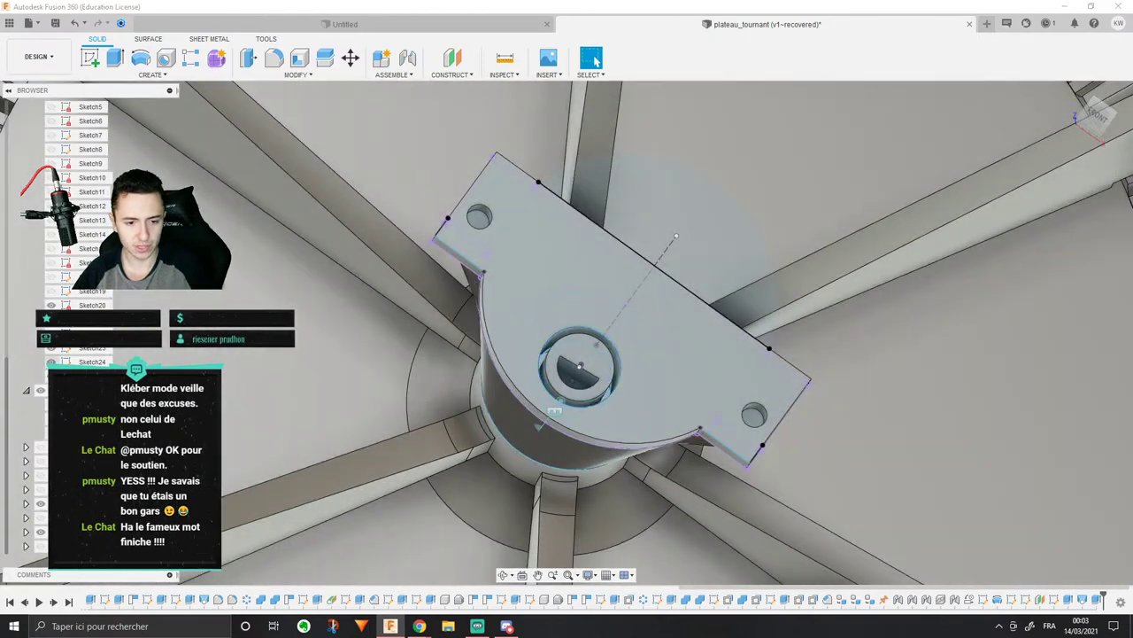
Step: Hide the sketches still displayed over the plate and hub, including Sketch23 and Sketch24
click(52, 361)
click(51, 348)
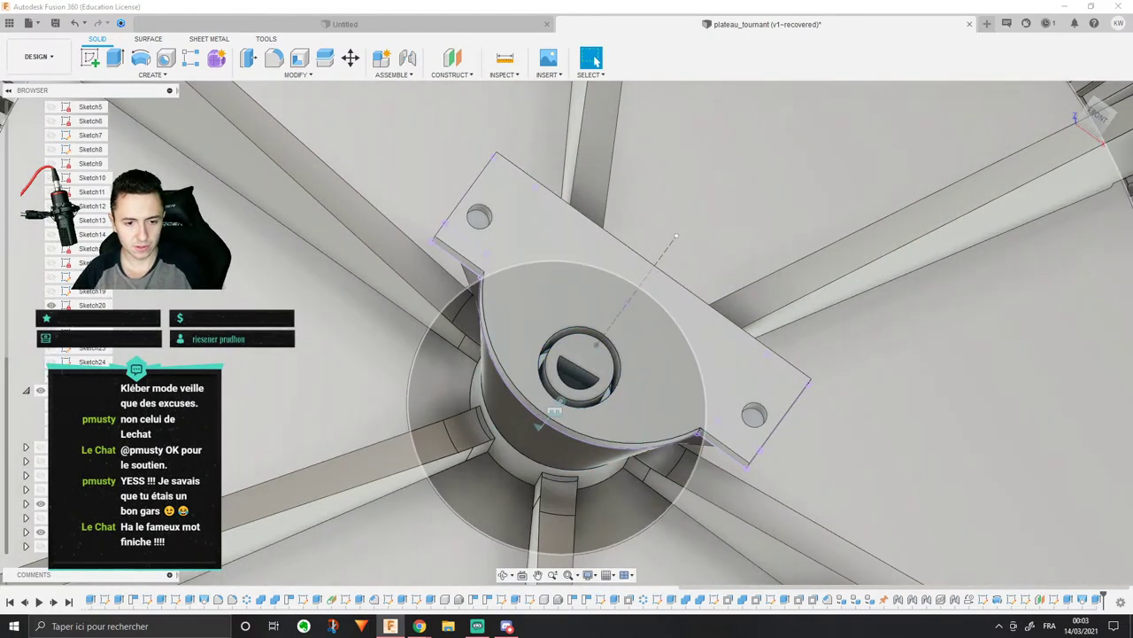
scroll(675, 381, down, 3)
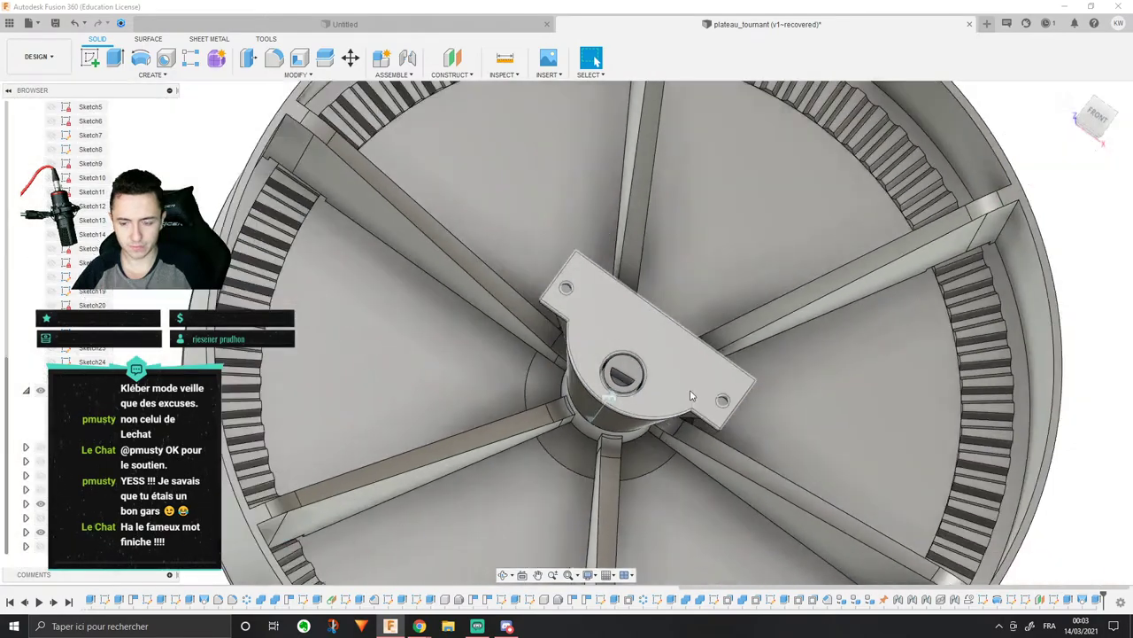
shift+middle_drag(700, 461, 709, 279)
Step: Hide the large toothed disc component that covers the back of the spoked hub
click(296, 76)
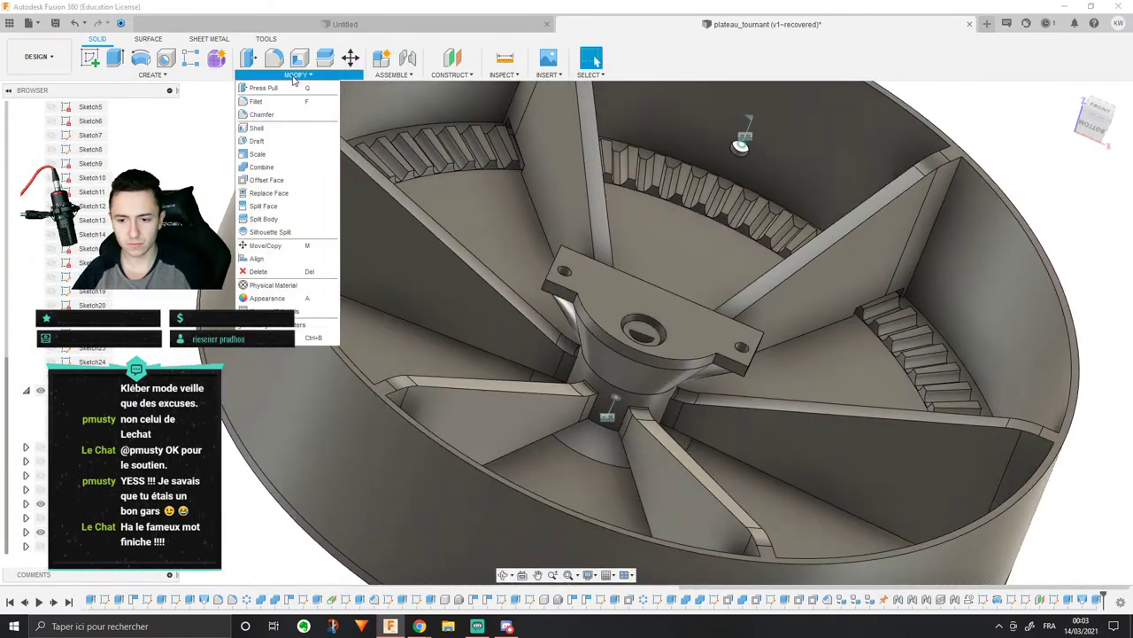
click(300, 76)
shift+middle_drag(652, 372, 663, 286)
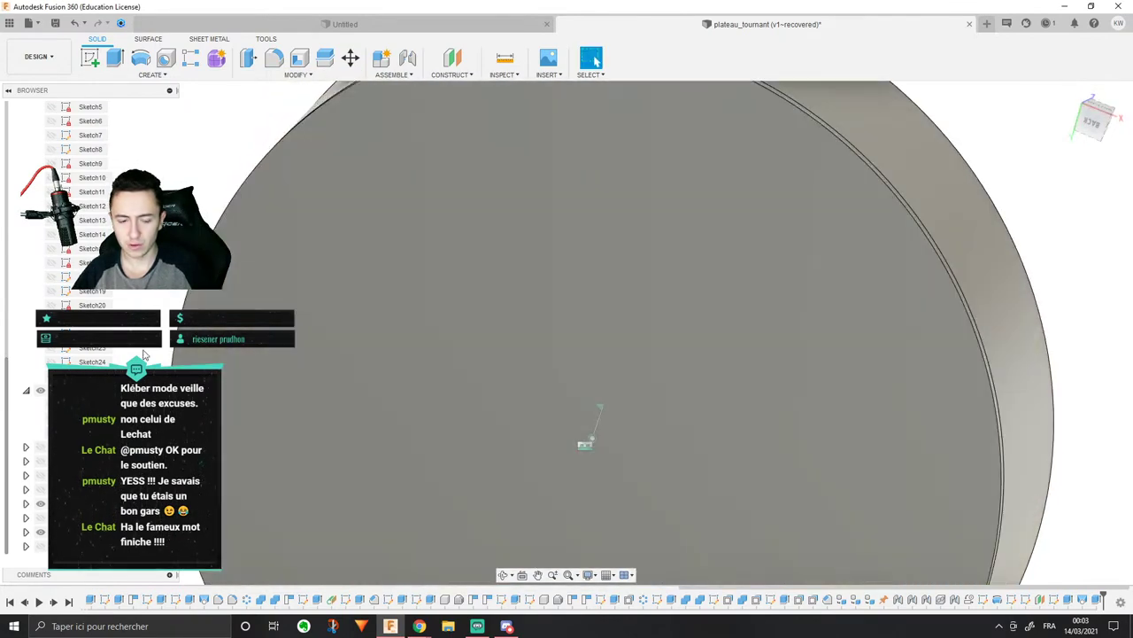
click(306, 427)
key(q)
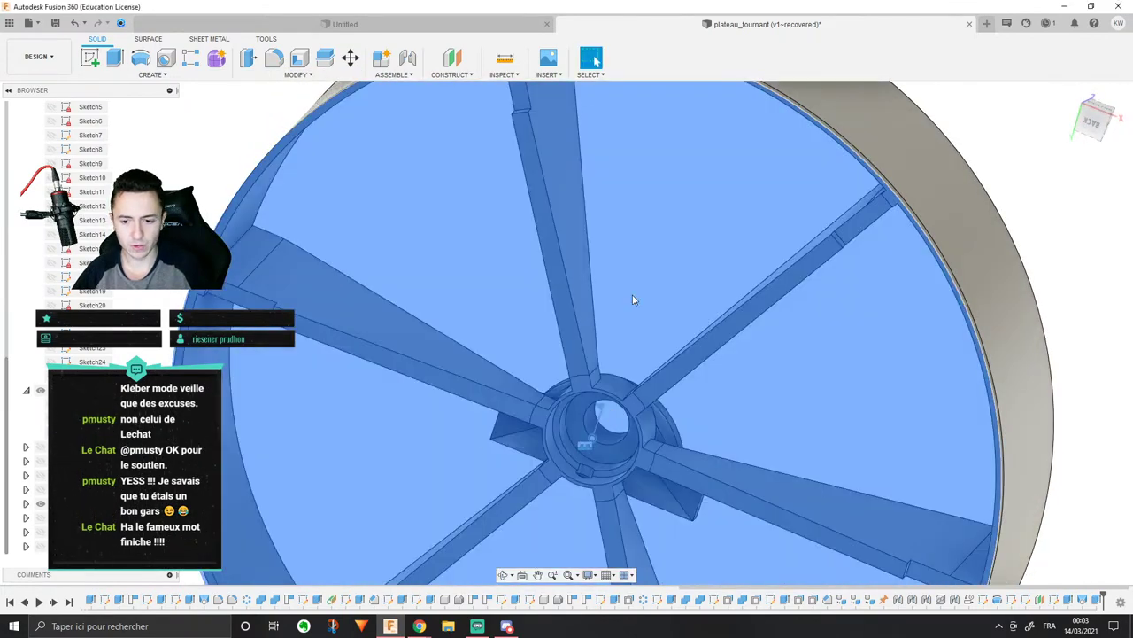
mouse_move(632, 299)
shift+middle_down()
mouse_move(637, 271)
mouse_move(671, 280)
mouse_move(665, 291)
mouse_move(684, 279)
mouse_move(648, 278)
mouse_move(641, 317)
shift+middle_up()
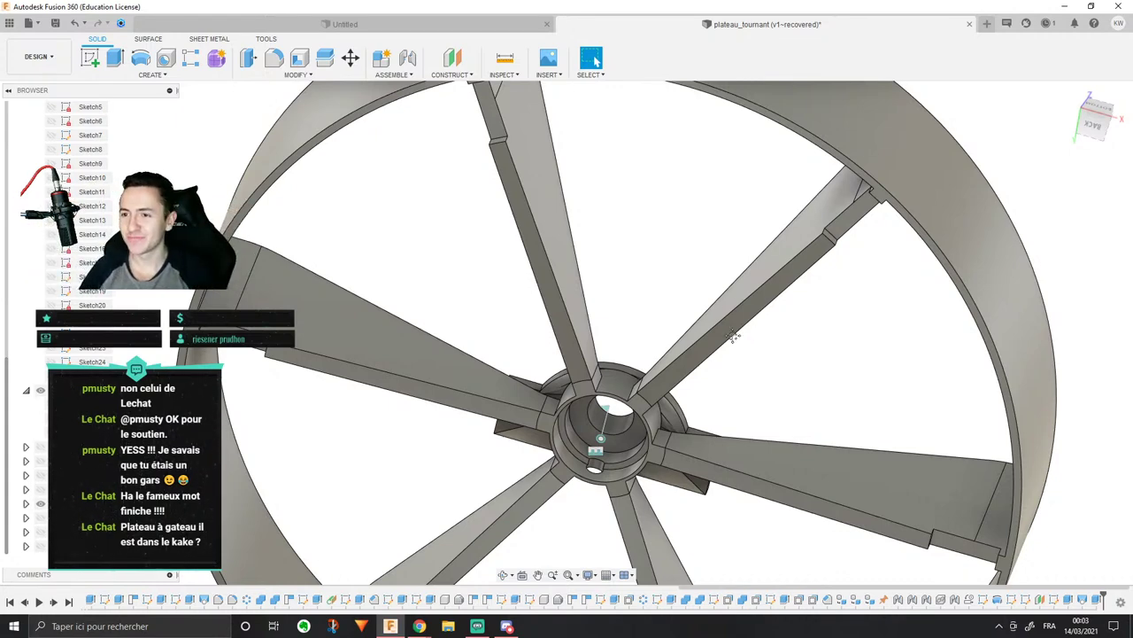
Step: Examine the loft between the mounting plate and the hub ring from the back, especially around the plate's ears
scroll(734, 336, down, 5)
scroll(705, 253, up, 5)
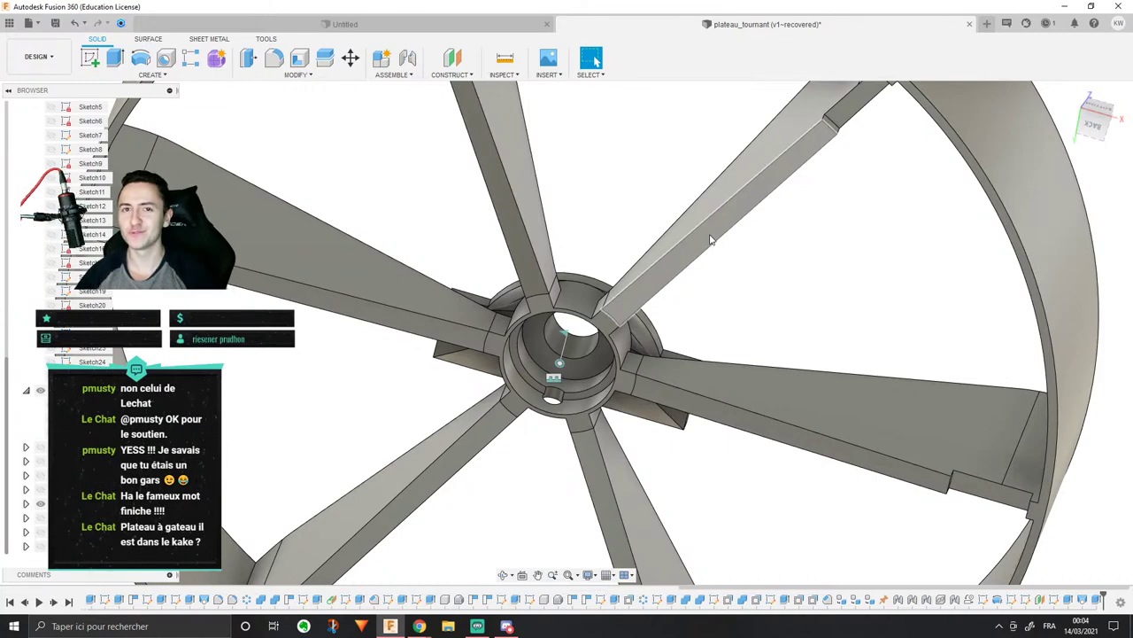
scroll(708, 344, down, 5)
scroll(708, 345, up, 5)
scroll(708, 344, down, 4)
shift+middle_drag(706, 347, 601, 329)
scroll(629, 363, up, 5)
scroll(630, 365, down, 2)
scroll(536, 397, down, 3)
middle_drag(537, 397, 624, 86)
scroll(470, 322, up, 4)
shift+middle_drag(470, 321, 407, 380)
mouse_move(588, 122)
middle_down()
mouse_move(443, 357)
mouse_move(461, 328)
mouse_move(443, 301)
mouse_move(483, 250)
mouse_move(448, 349)
mouse_move(434, 357)
mouse_move(443, 329)
middle_up()
scroll(432, 358, up, 3)
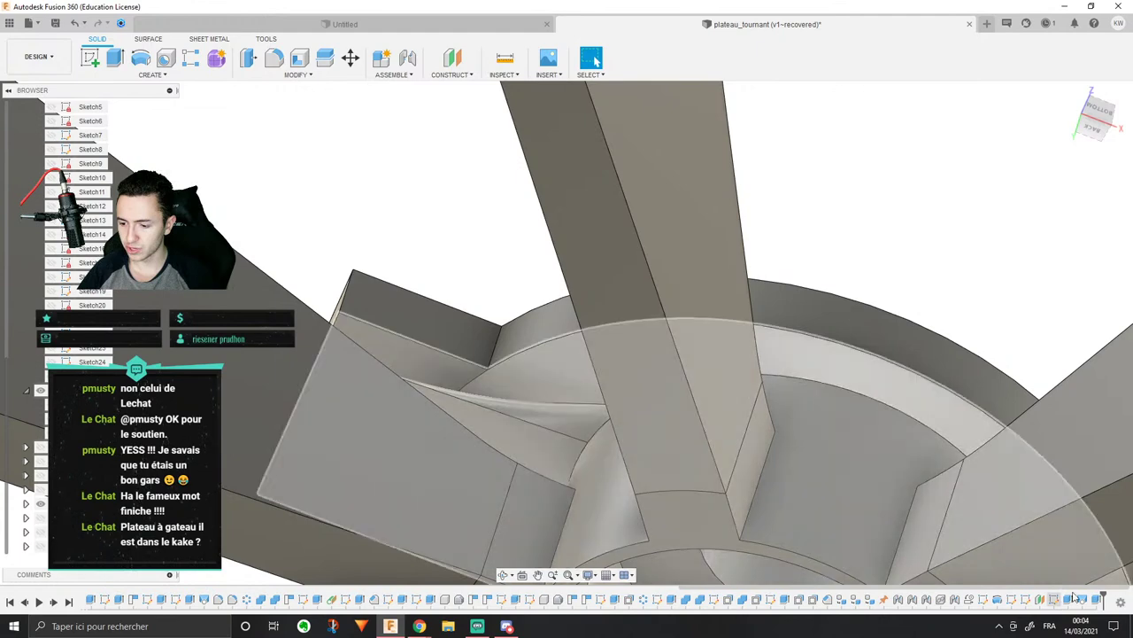
right_click(1075, 599)
click(1040, 531)
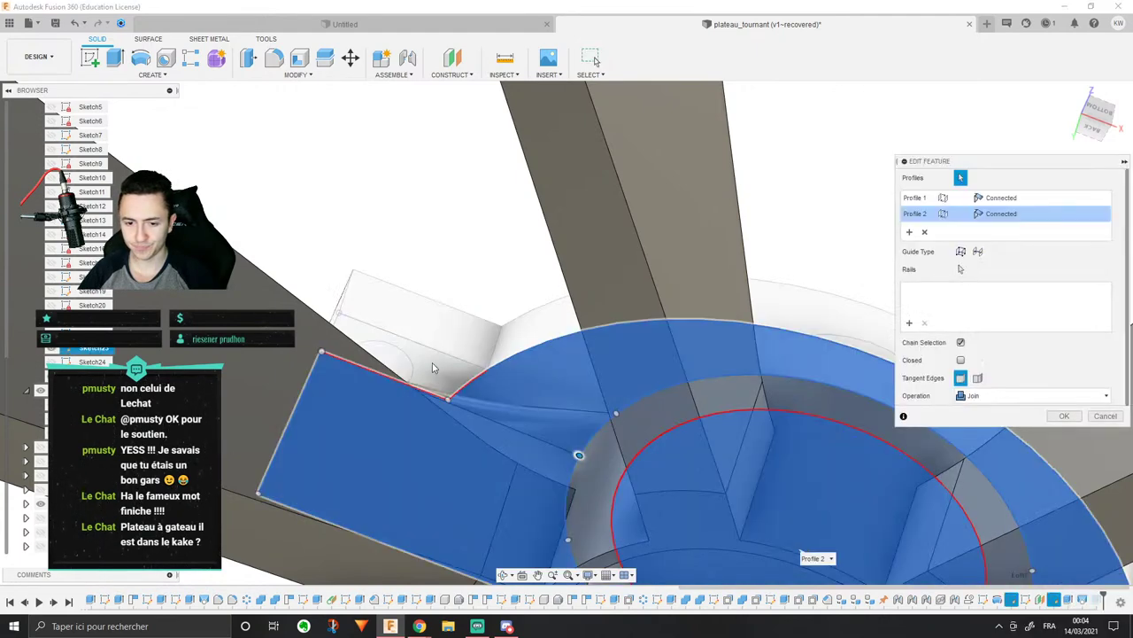
click(433, 368)
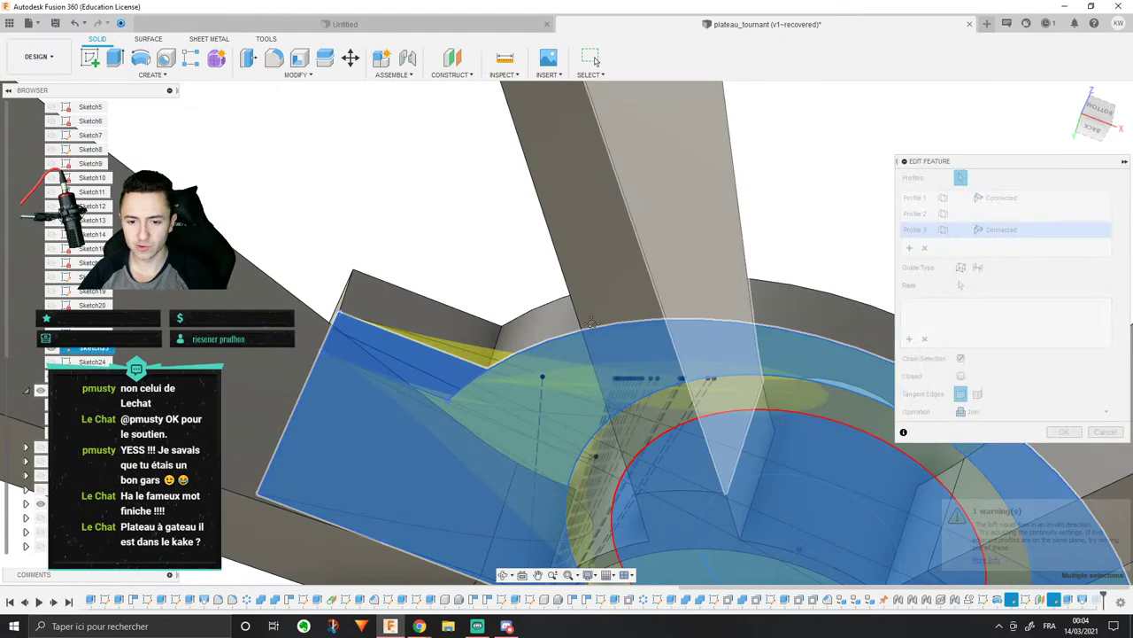
shift+middle_drag(433, 367, 706, 319)
shift+middle_drag(852, 498, 678, 380)
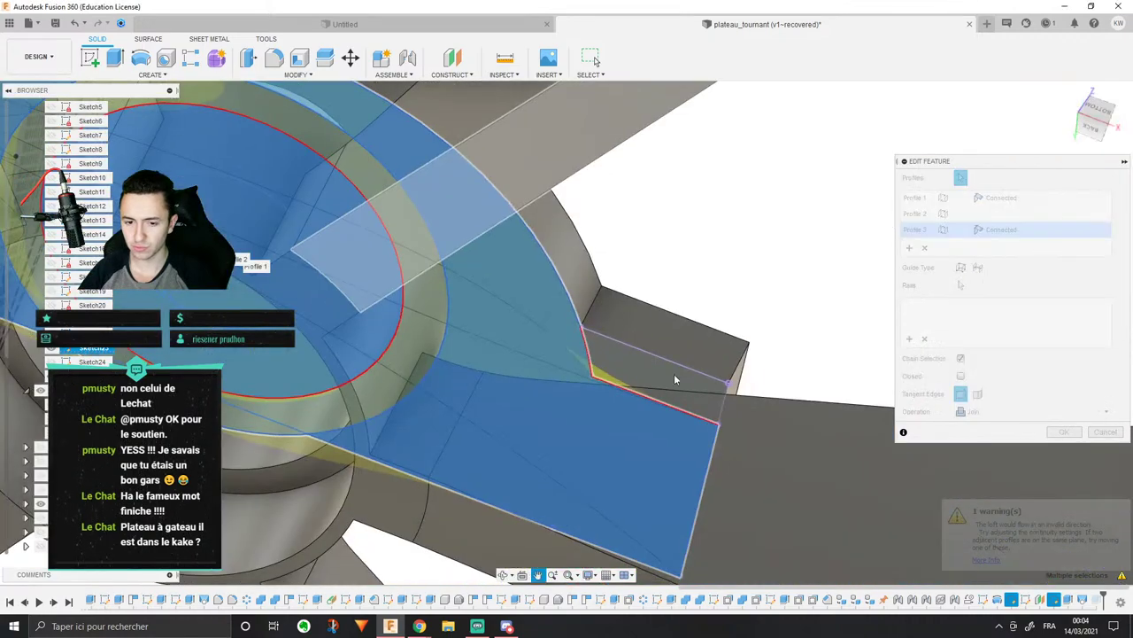
click(655, 376)
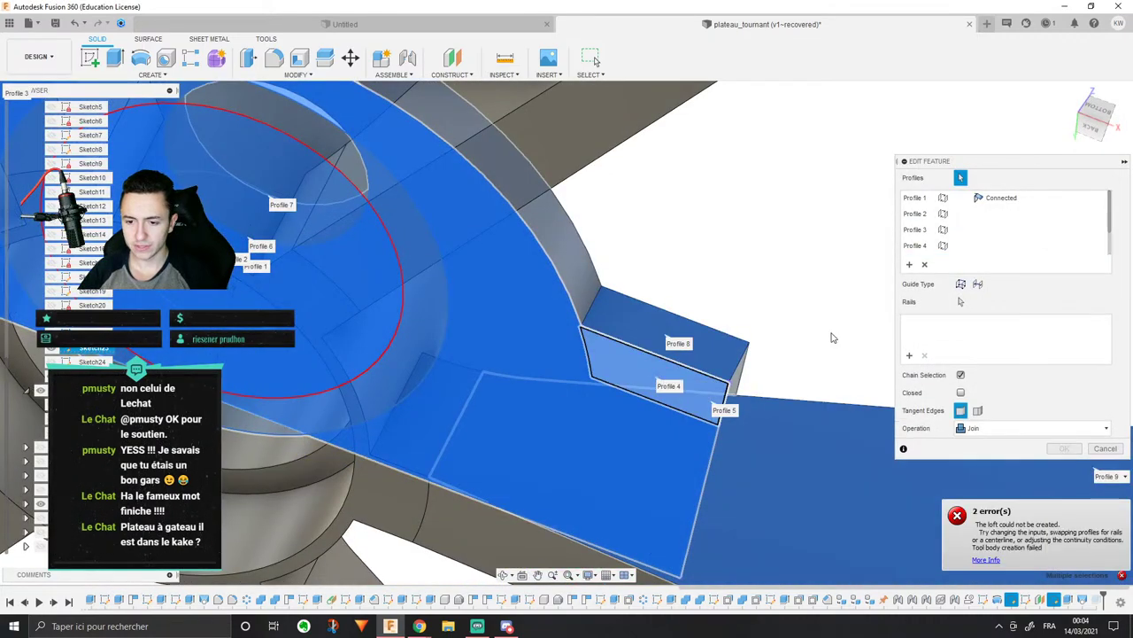
key(Escape)
Step: Edit the plate-to-hub loft, trying the missing ear areas as extra profiles and clearing its whole profile list
middle_drag(709, 296, 911, 313)
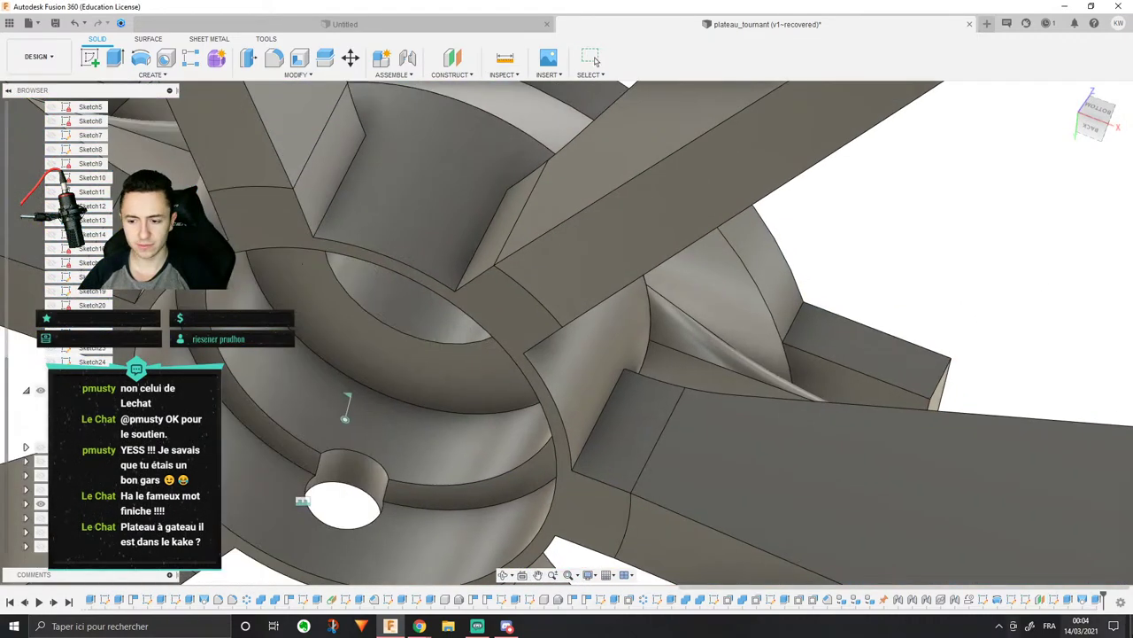
right_click(1082, 599)
click(1053, 518)
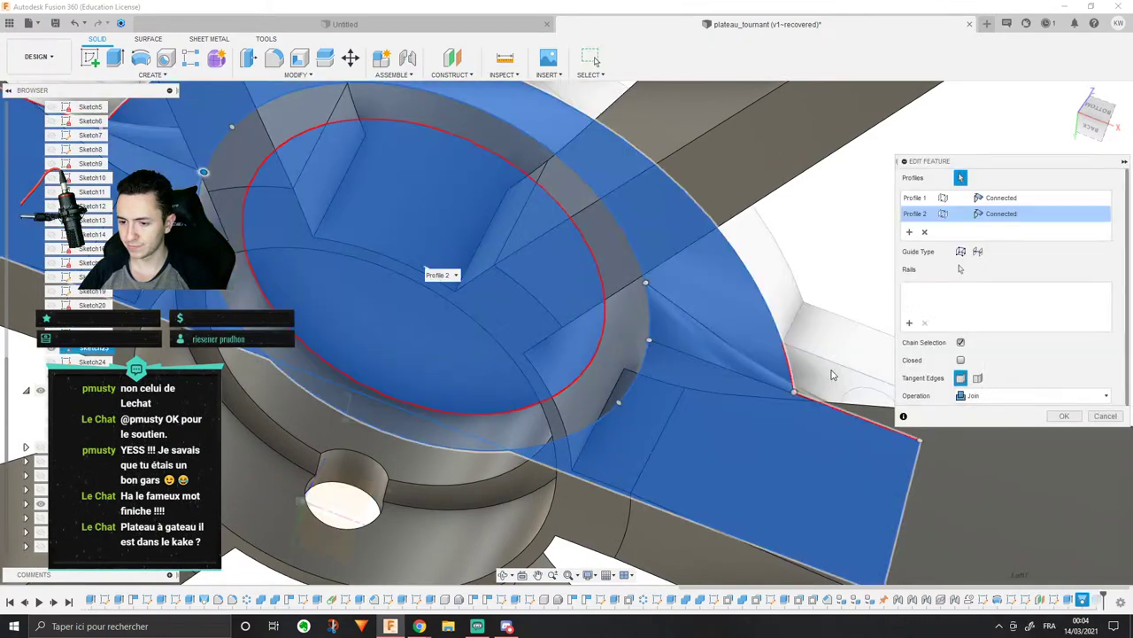
click(832, 375)
shift+middle_drag(497, 238, 567, 220)
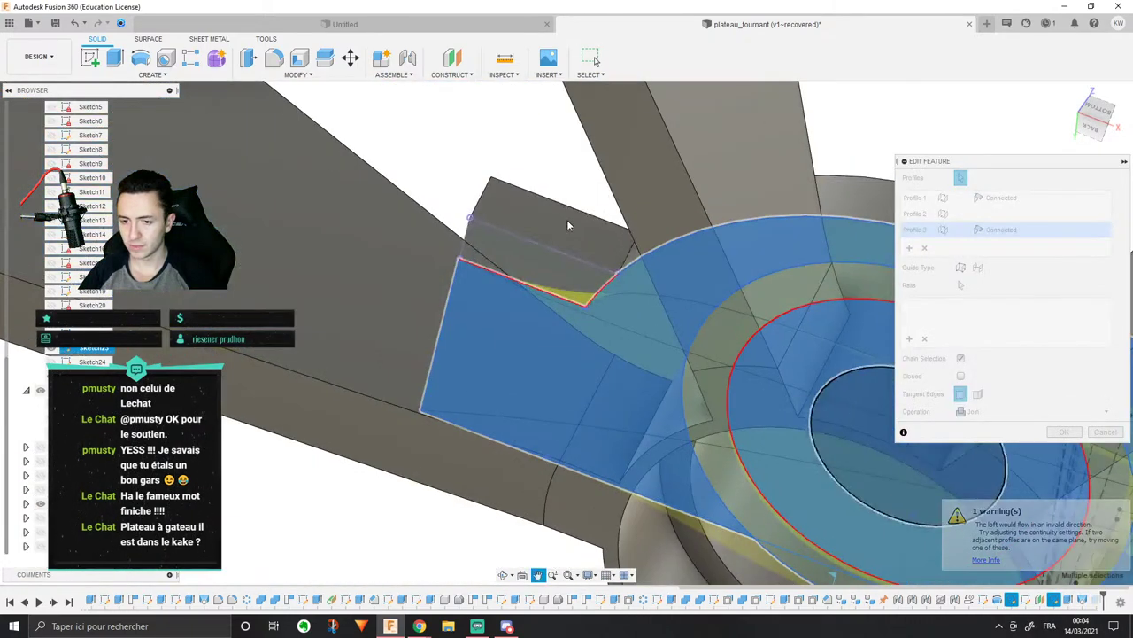
click(520, 266)
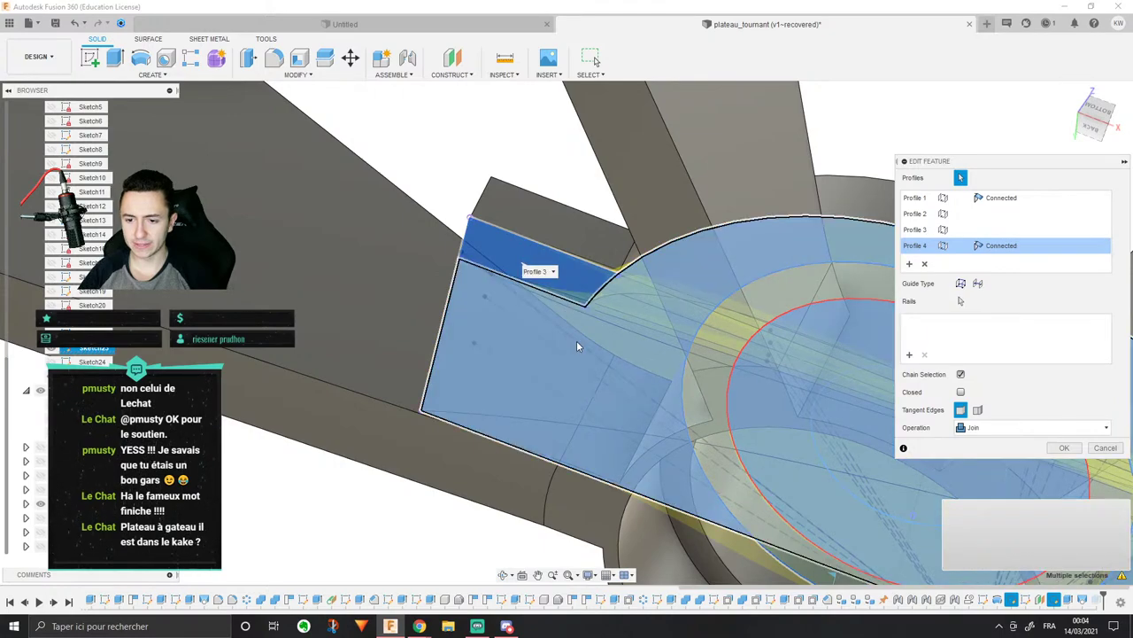
mouse_move(576, 341)
shift+middle_down()
mouse_move(582, 353)
mouse_move(593, 339)
mouse_move(574, 324)
shift+middle_up()
scroll(592, 339, down, 2)
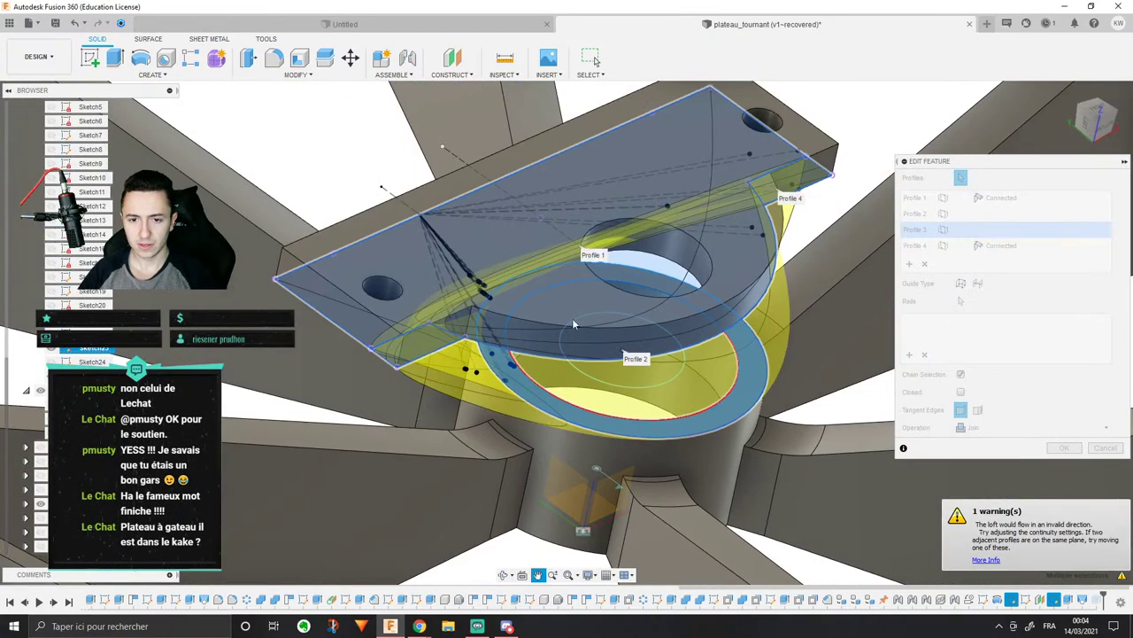
click(924, 263)
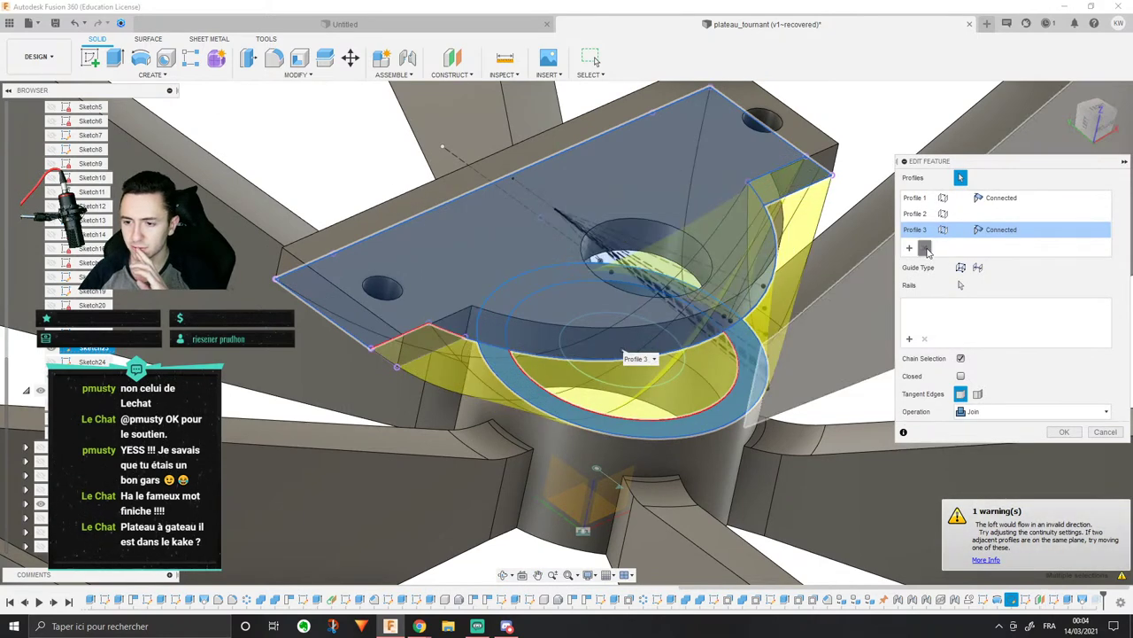
click(924, 248)
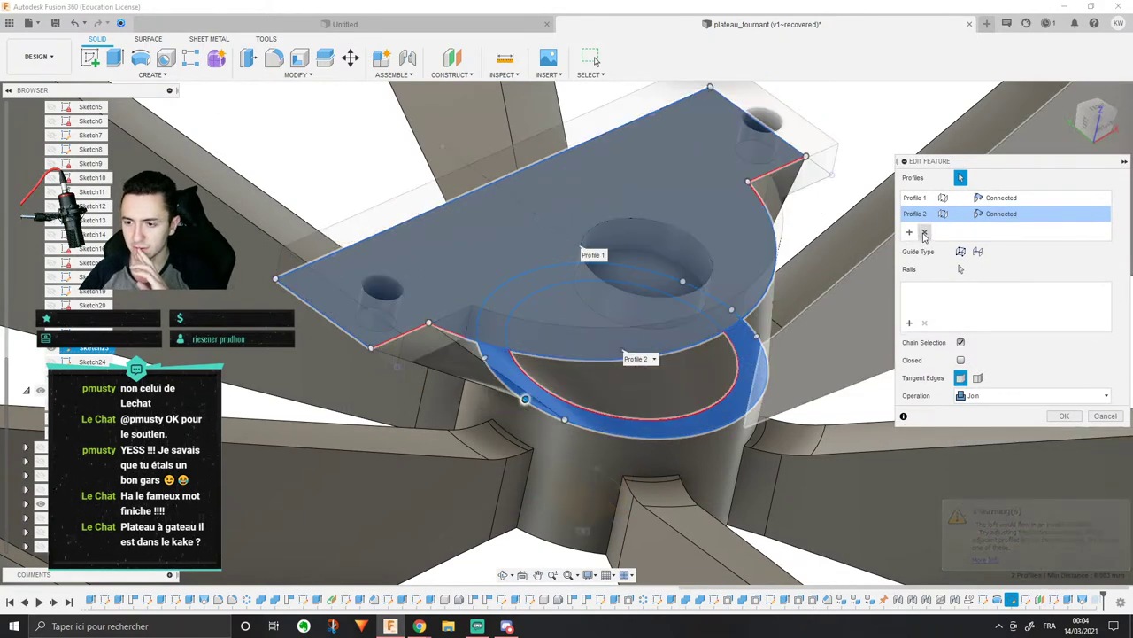
click(924, 235)
Step: Redefine the Join loft from the complete plate outline, including both ear areas, to the hub's ring profile
shift+middle_drag(607, 362, 620, 221)
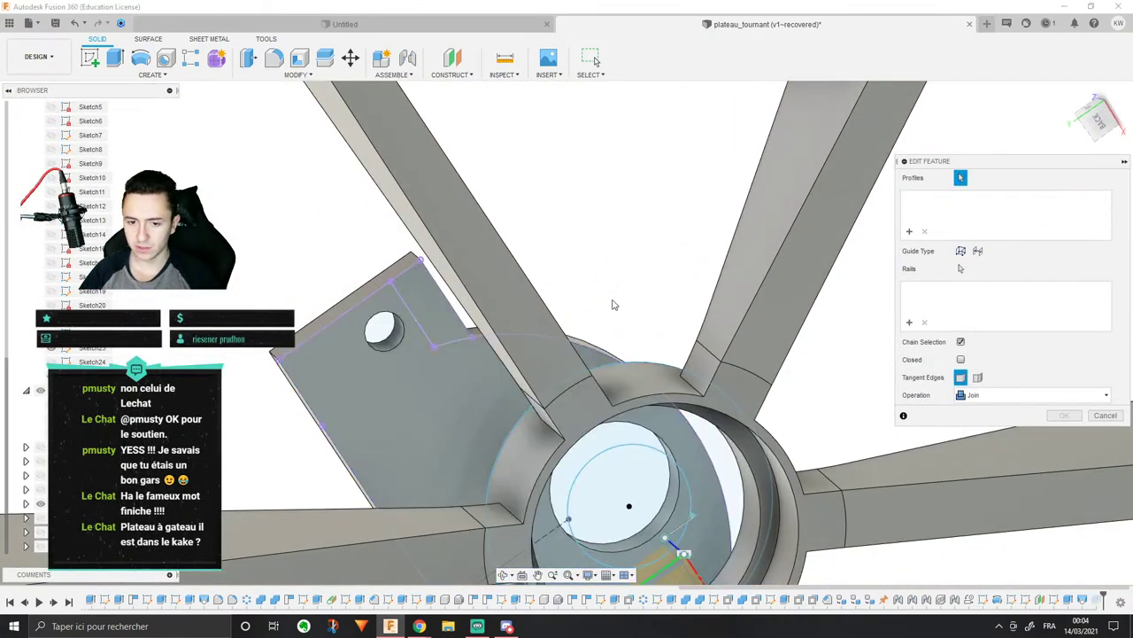
click(427, 319)
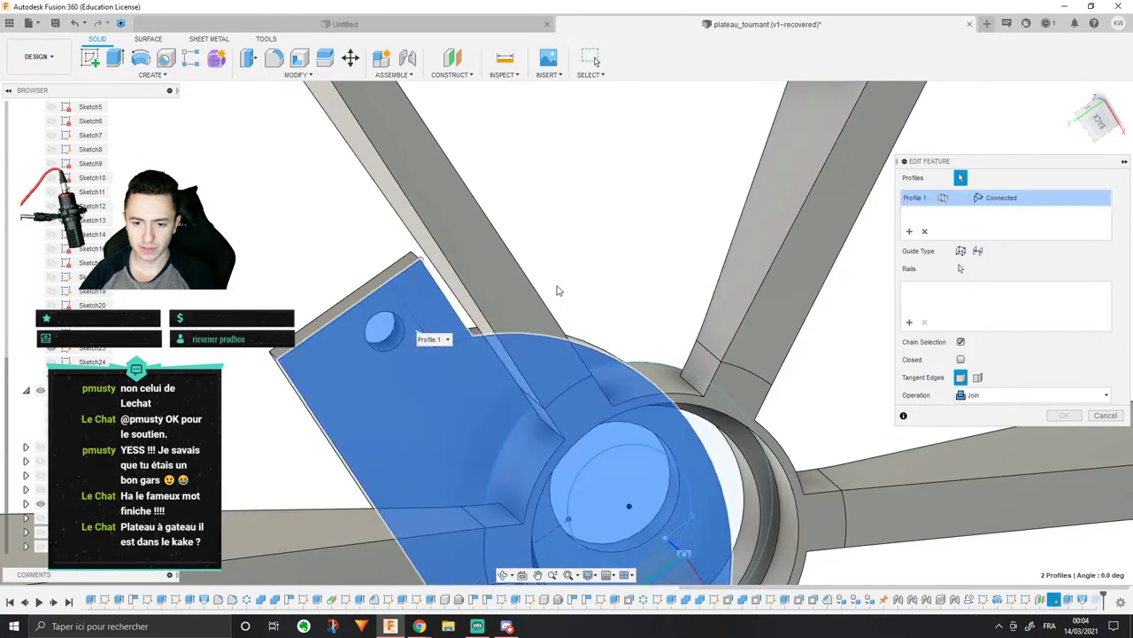
shift+middle_drag(427, 318, 584, 399)
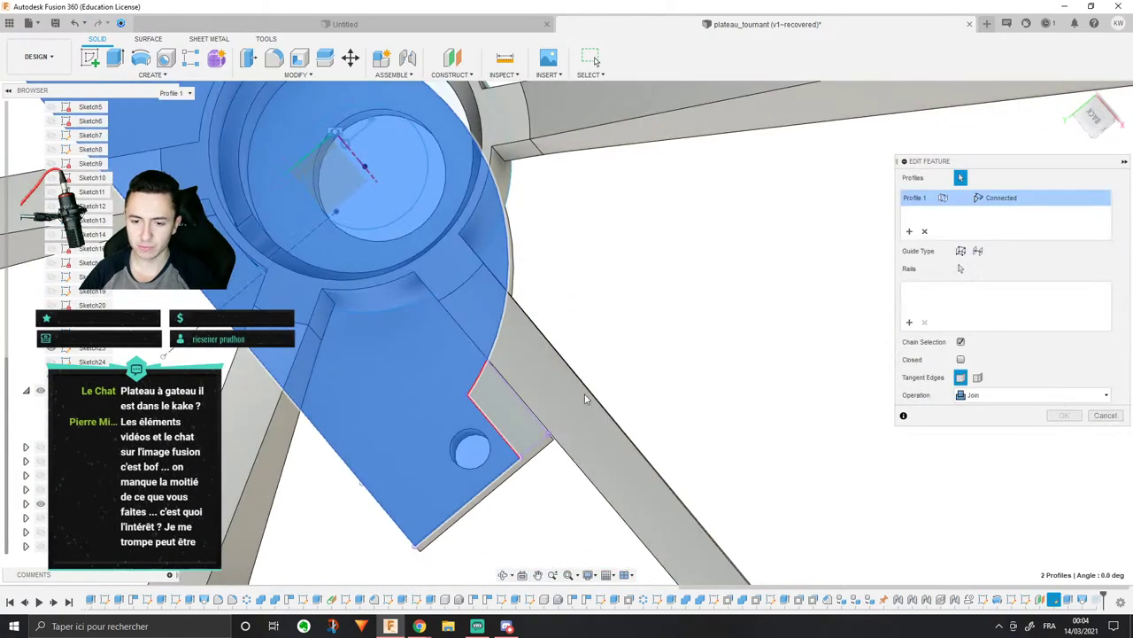
shift+middle_drag(520, 426, 666, 450)
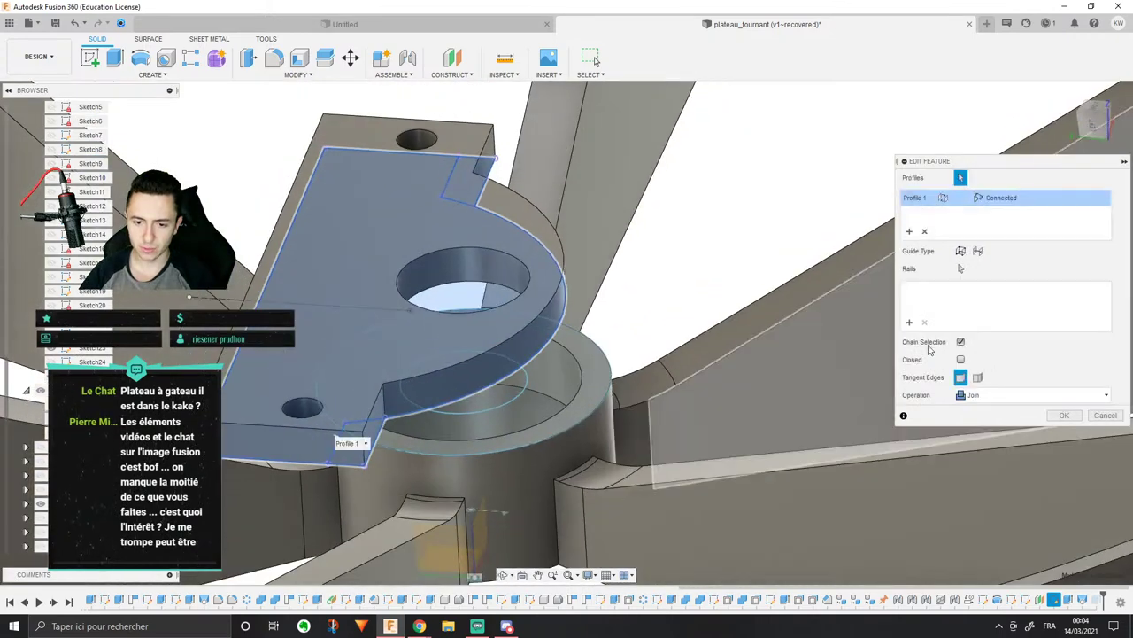
click(908, 232)
click(586, 381)
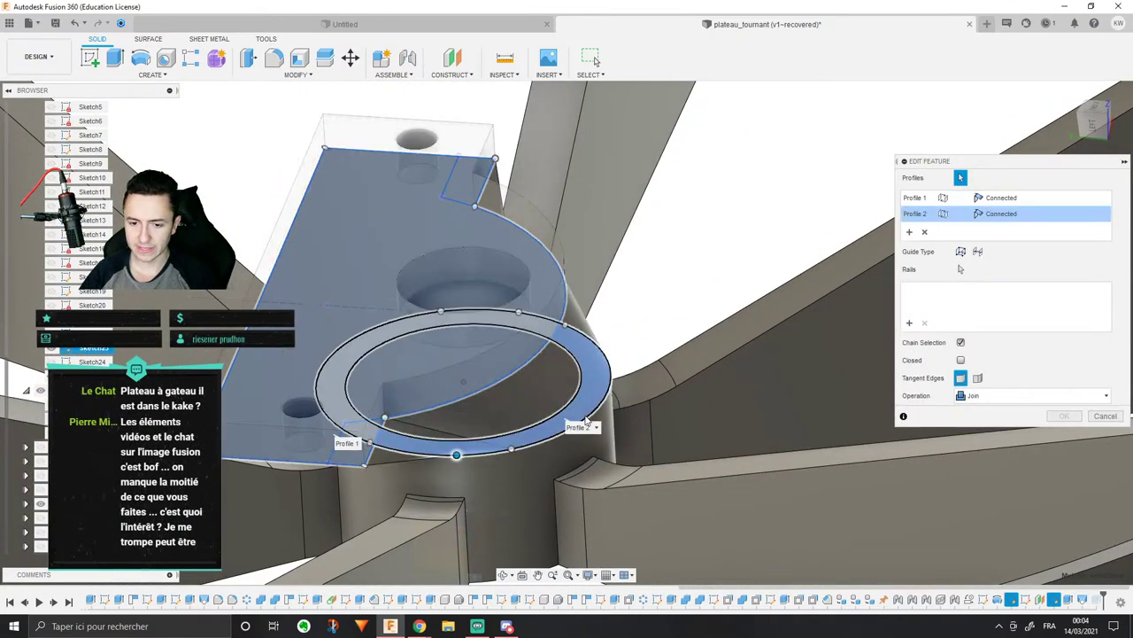
click(1066, 416)
Step: Examine the rebuilt loft around the hub and the small holes at the plate's two ends
shift+middle_drag(691, 416, 746, 320)
scroll(588, 390, down, 4)
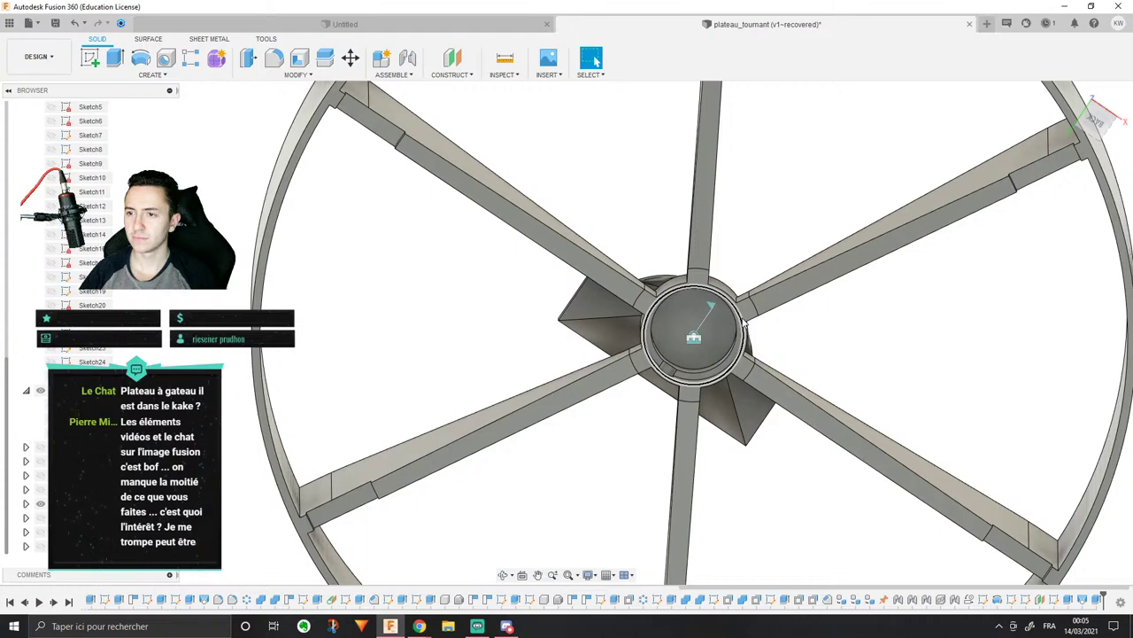
scroll(744, 324, down, 3)
scroll(743, 323, up, 3)
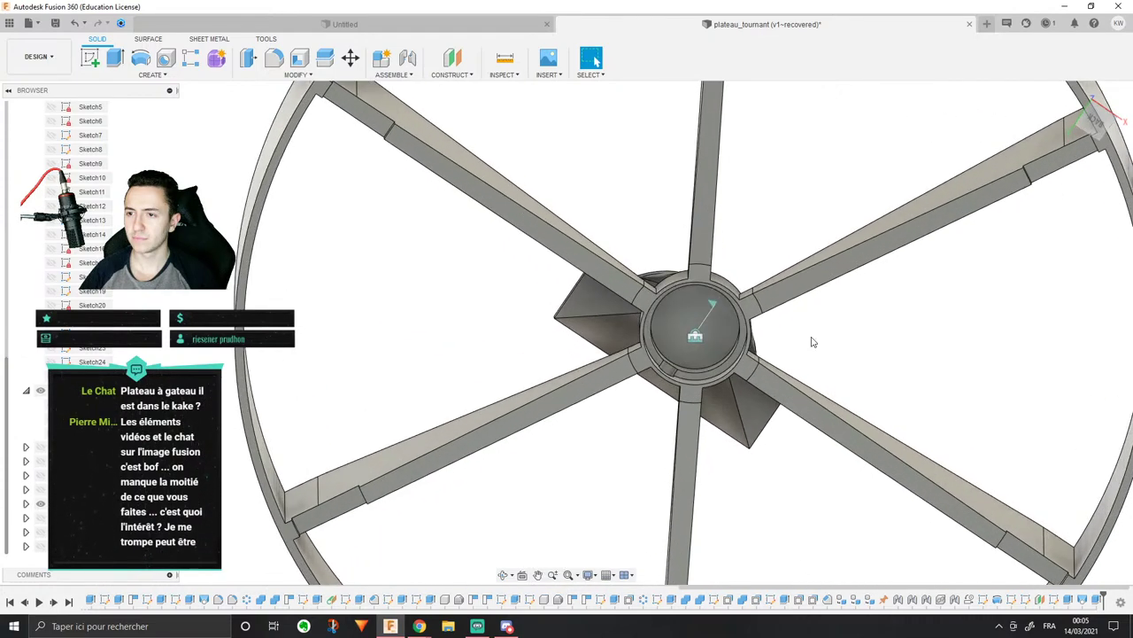
mouse_move(813, 342)
shift+middle_down()
mouse_move(842, 293)
mouse_move(819, 344)
shift+middle_up()
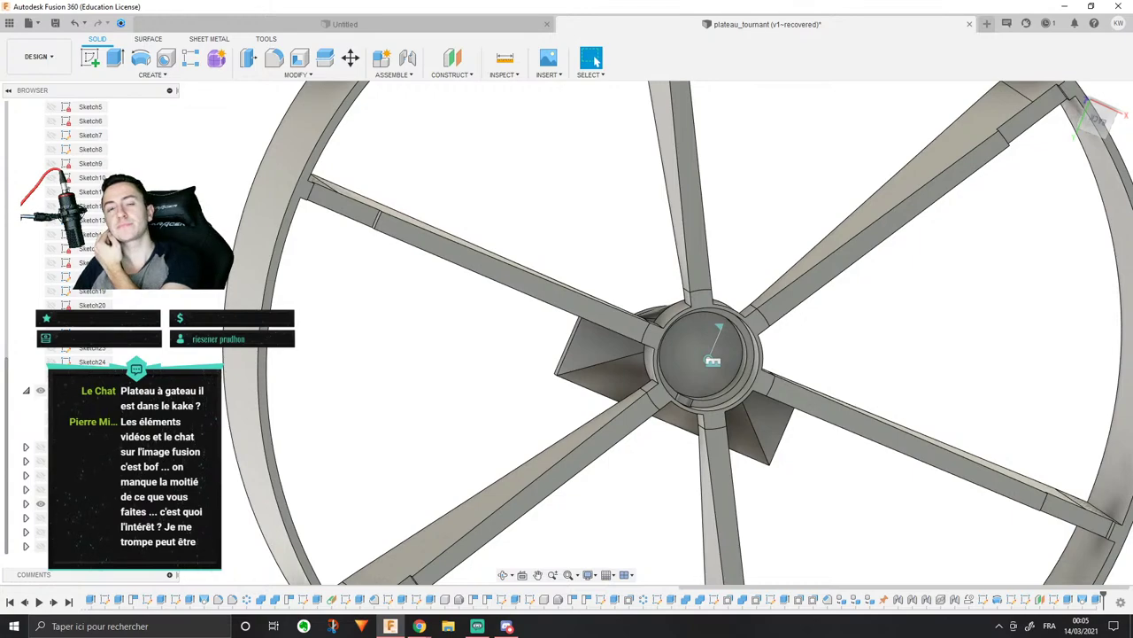
shift+middle_drag(577, 411, 718, 261)
scroll(673, 256, up, 4)
shift+middle_drag(529, 266, 481, 227)
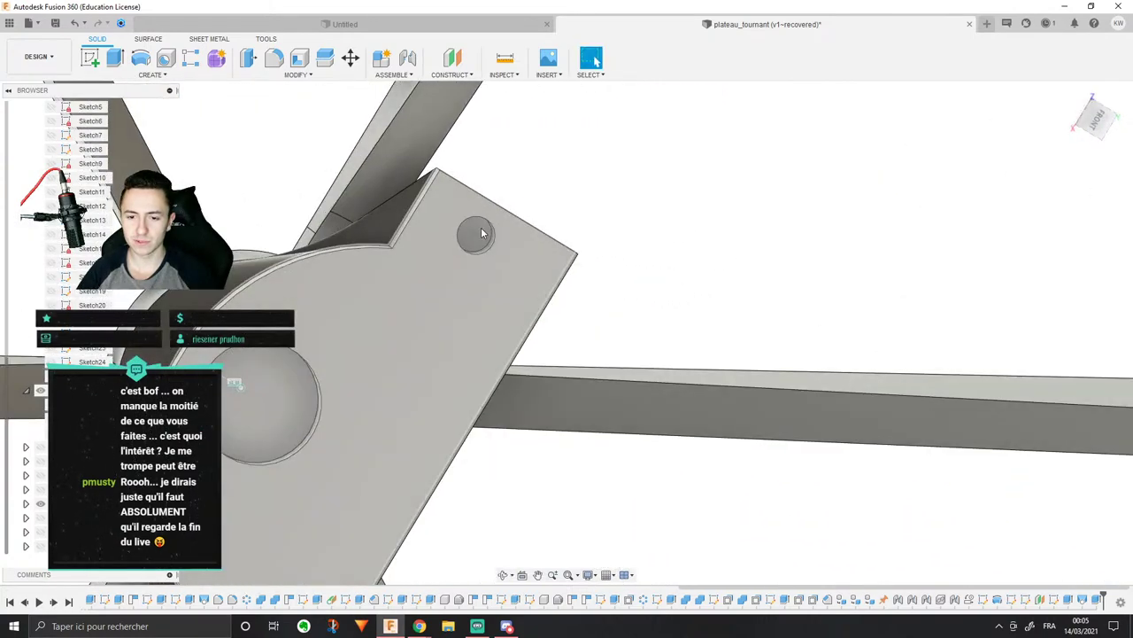
double_click(481, 228)
click(614, 220)
shift+middle_drag(615, 220, 526, 230)
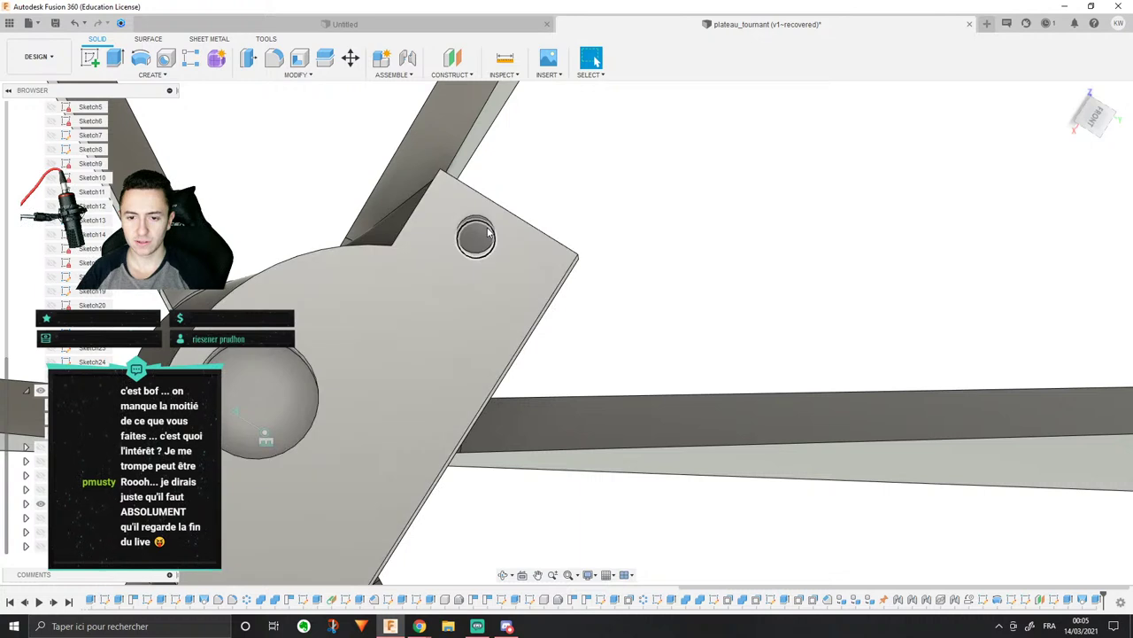
Step: Cut the plate's two small end holes into the loft by extruding their circular profiles about 13.7 mm towards the hub
click(114, 57)
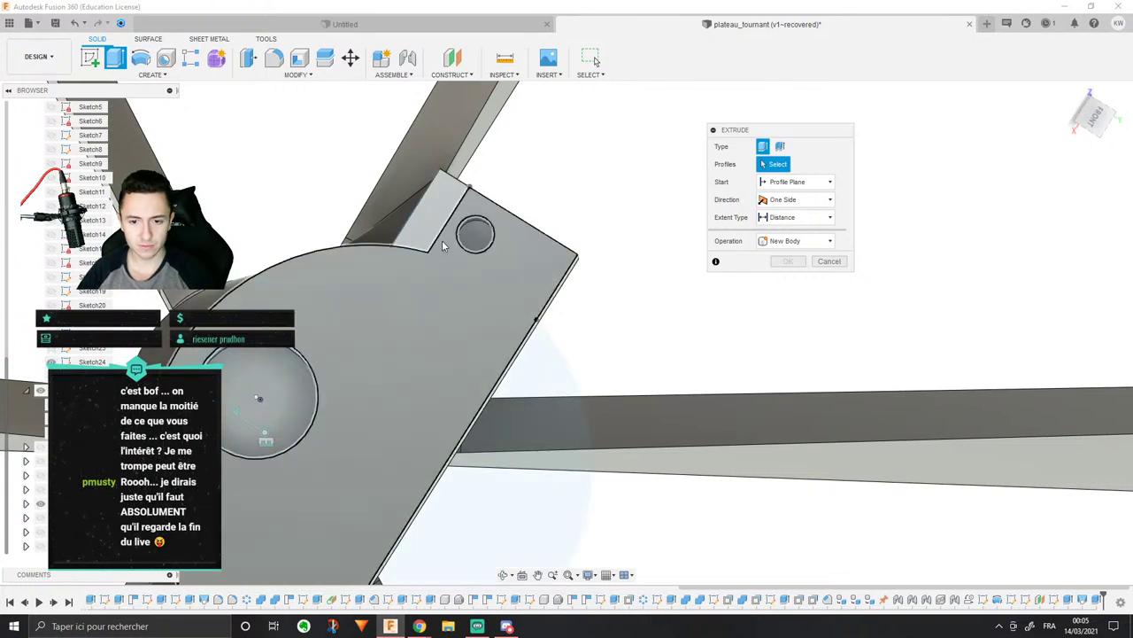
click(482, 223)
shift+middle_drag(482, 223, 367, 443)
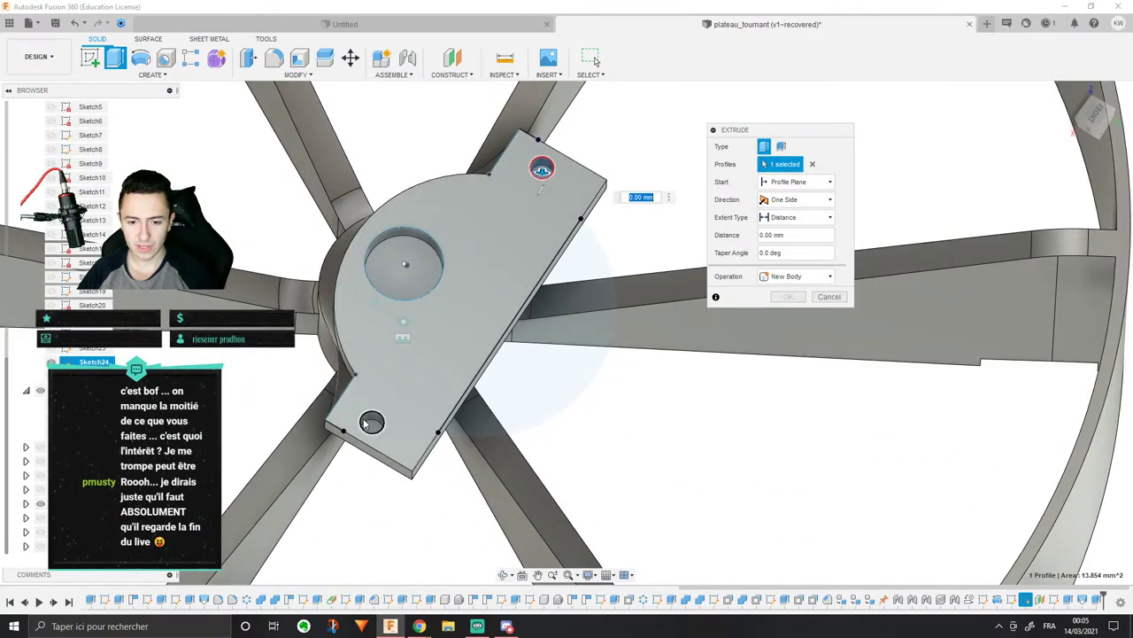
shift+middle_drag(452, 314, 368, 413)
drag(368, 413, 365, 468)
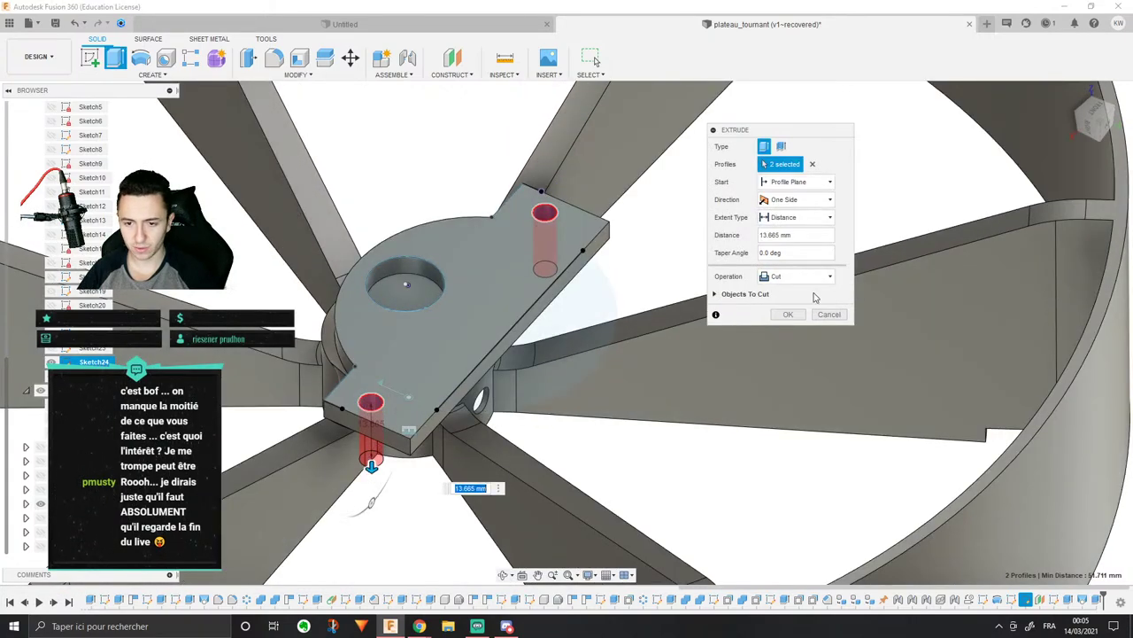
click(782, 319)
Step: Inspect where the small end hole exits on the hub side of the lofted plate
shift+middle_drag(612, 413, 597, 301)
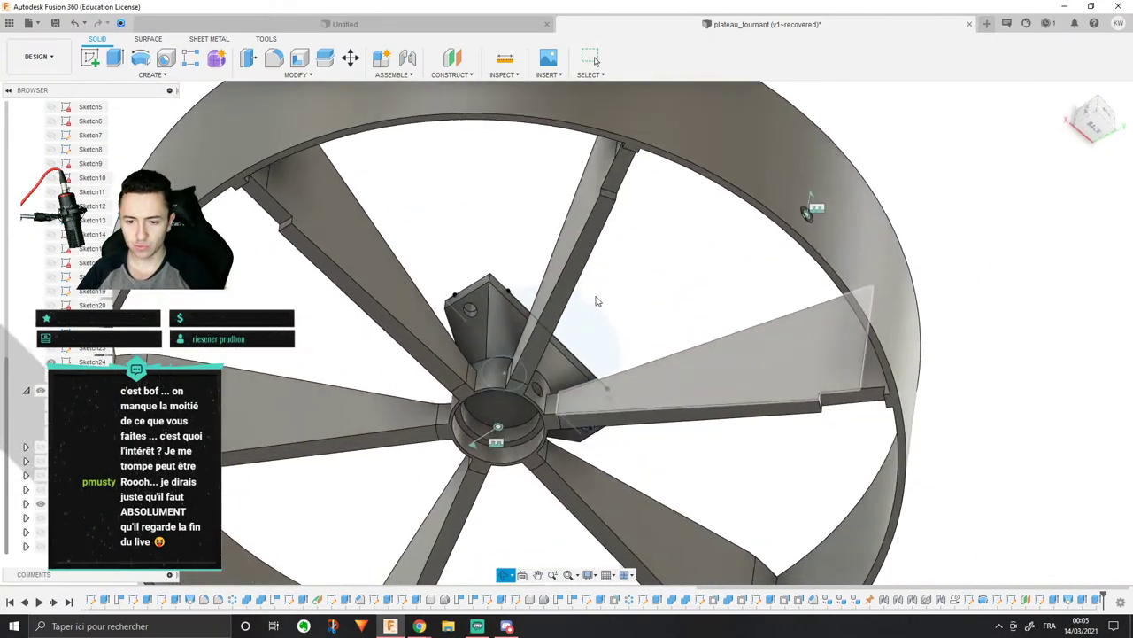
scroll(476, 309, up, 3)
scroll(476, 304, up, 2)
scroll(478, 302, down, 3)
scroll(489, 303, up, 3)
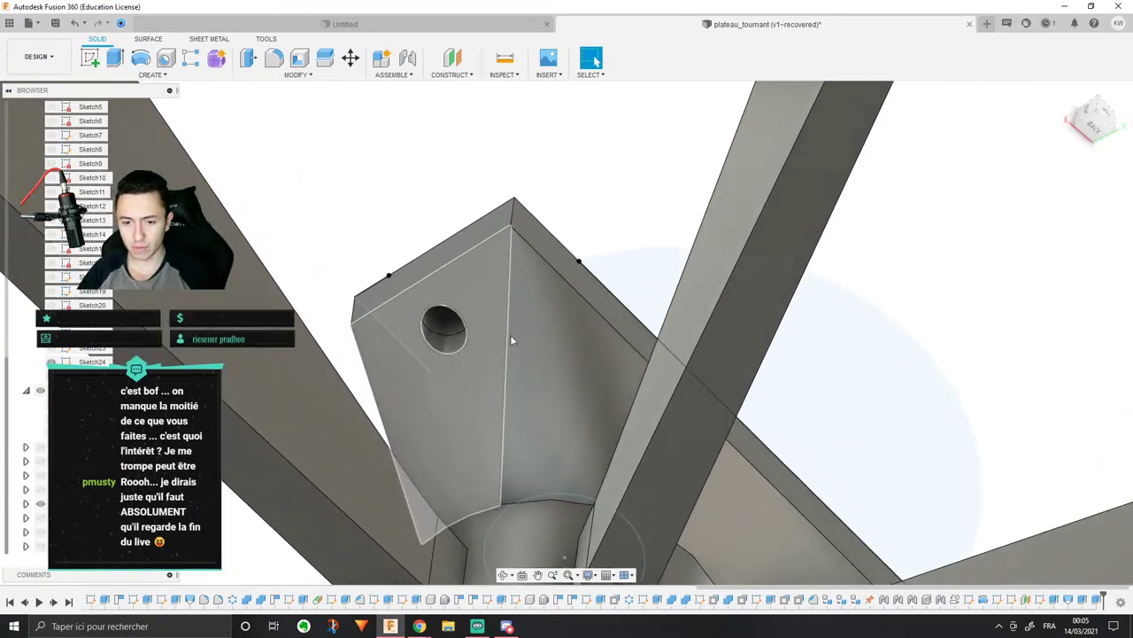
mouse_move(510, 335)
shift+middle_down()
mouse_move(516, 299)
mouse_move(520, 317)
shift+middle_up()
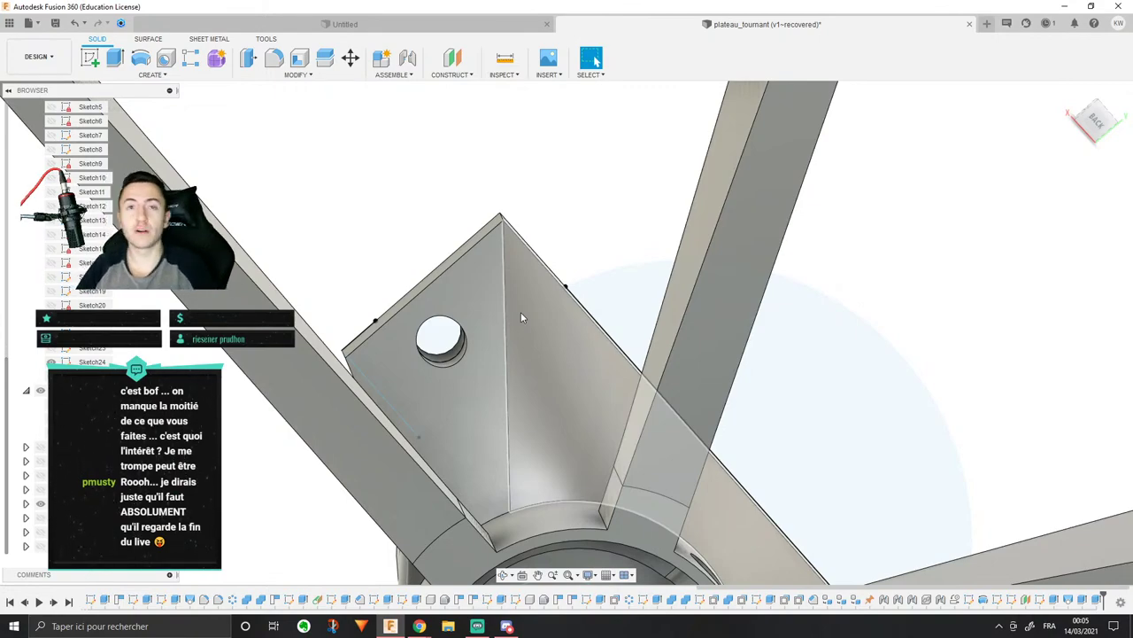
Step: Hide the plate's sketch and start a new sketch on the end face of the turntable's hub ring
mouse_move(521, 315)
shift+middle_down()
mouse_move(541, 309)
mouse_move(646, 337)
mouse_move(588, 381)
mouse_move(737, 331)
mouse_move(713, 254)
mouse_move(673, 354)
shift+middle_up()
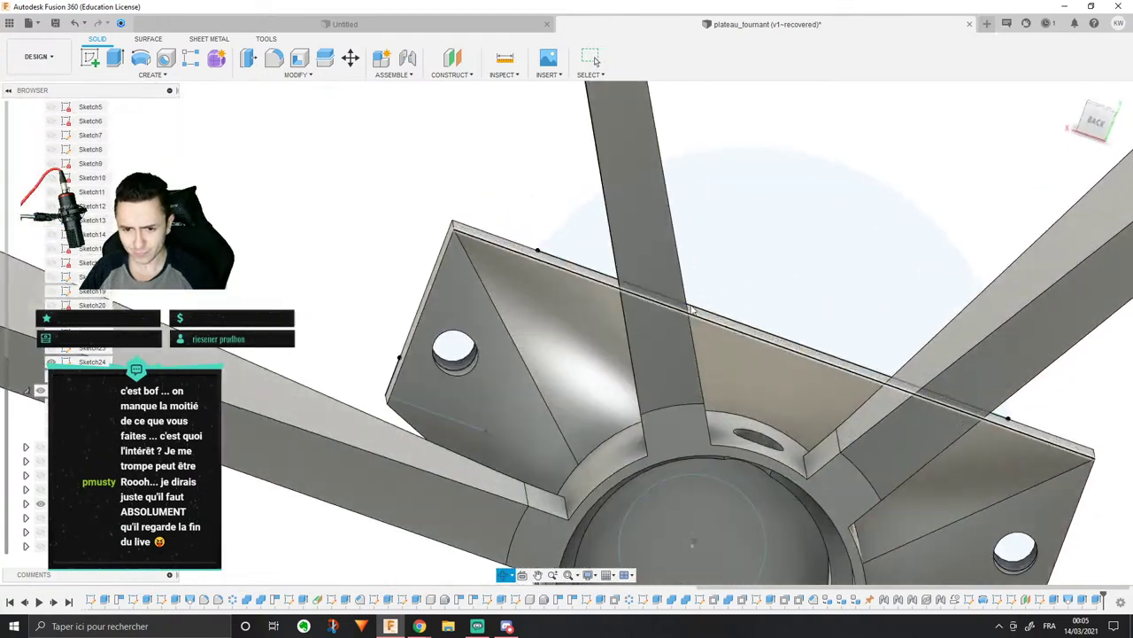
scroll(192, 307, down, 3)
click(52, 361)
click(407, 301)
mouse_move(407, 301)
shift+middle_down()
mouse_move(405, 269)
mouse_move(404, 283)
shift+middle_up()
scroll(314, 280, down, 3)
scroll(442, 350, up, 3)
right_click(460, 328)
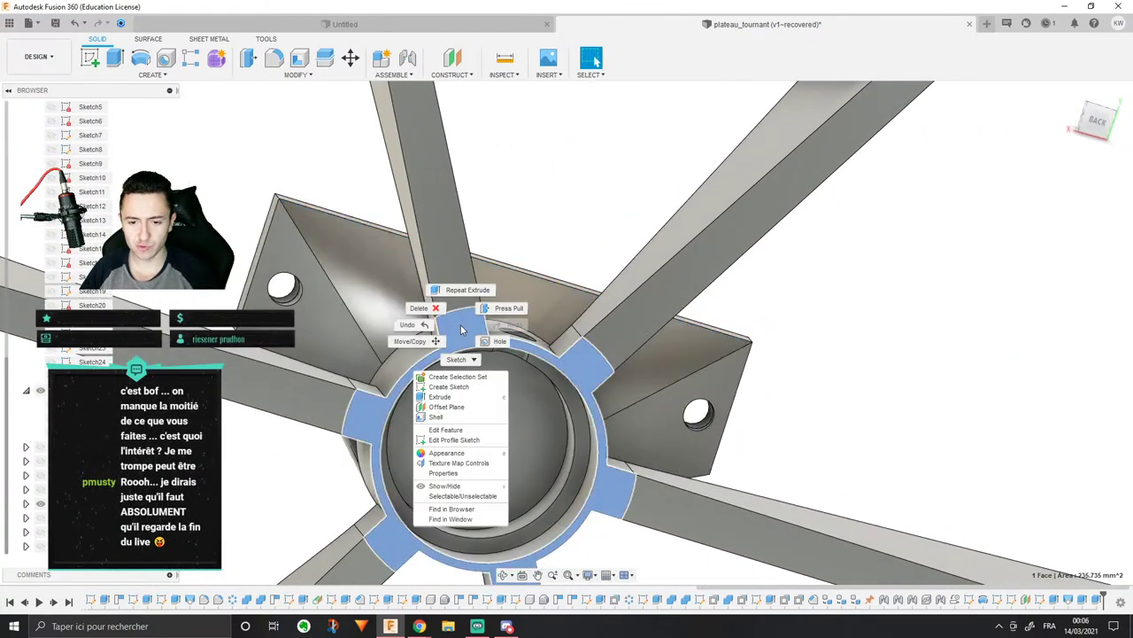
click(434, 387)
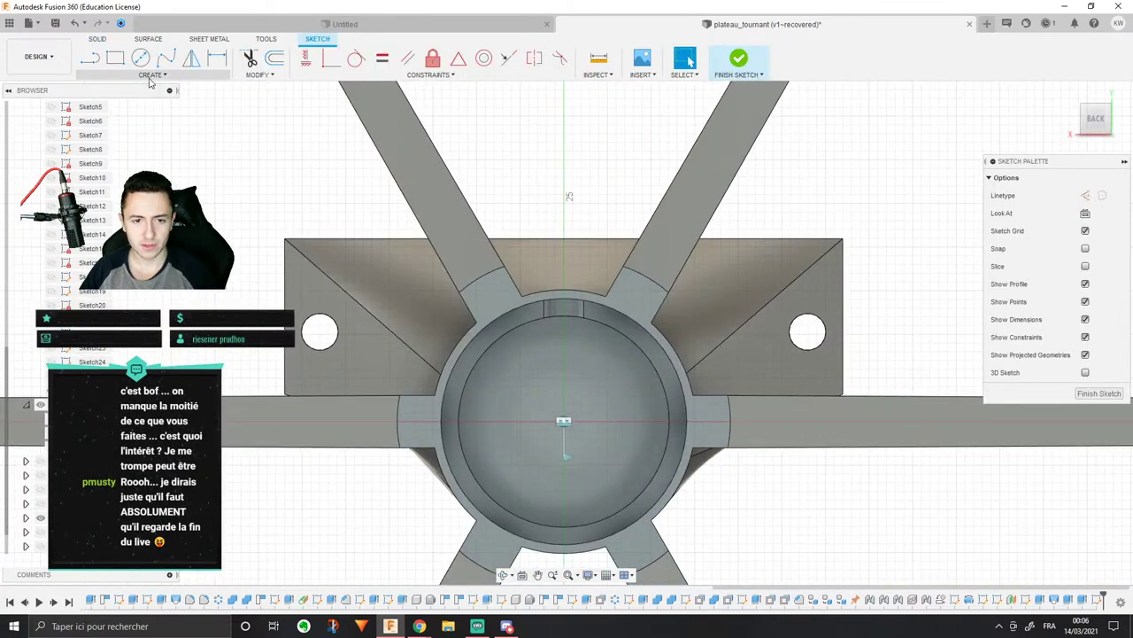
click(151, 76)
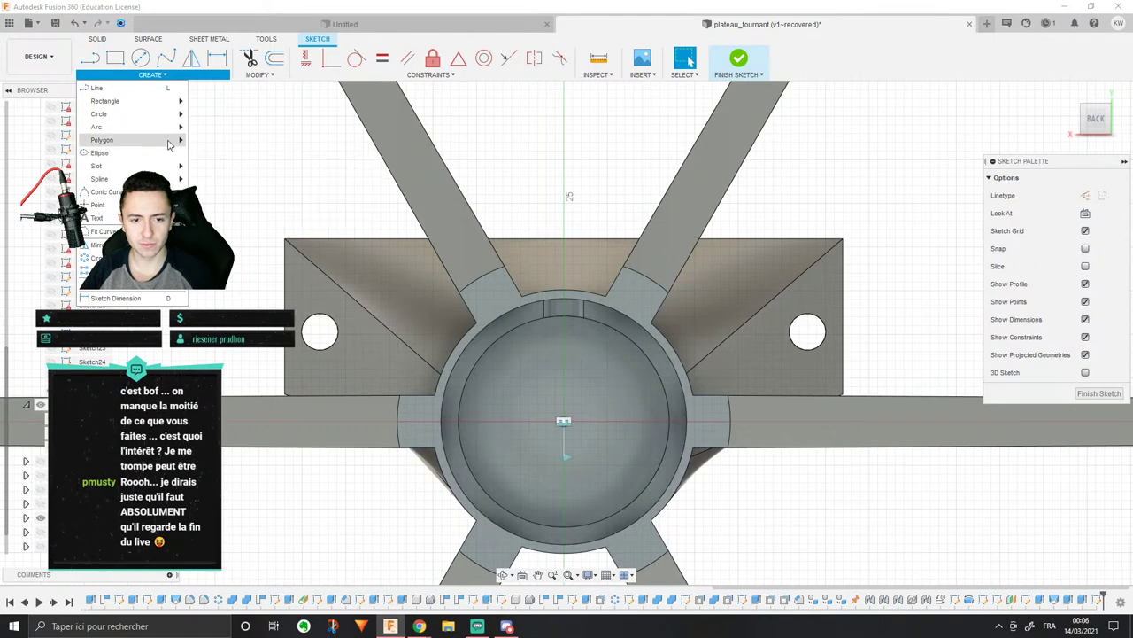
click(212, 140)
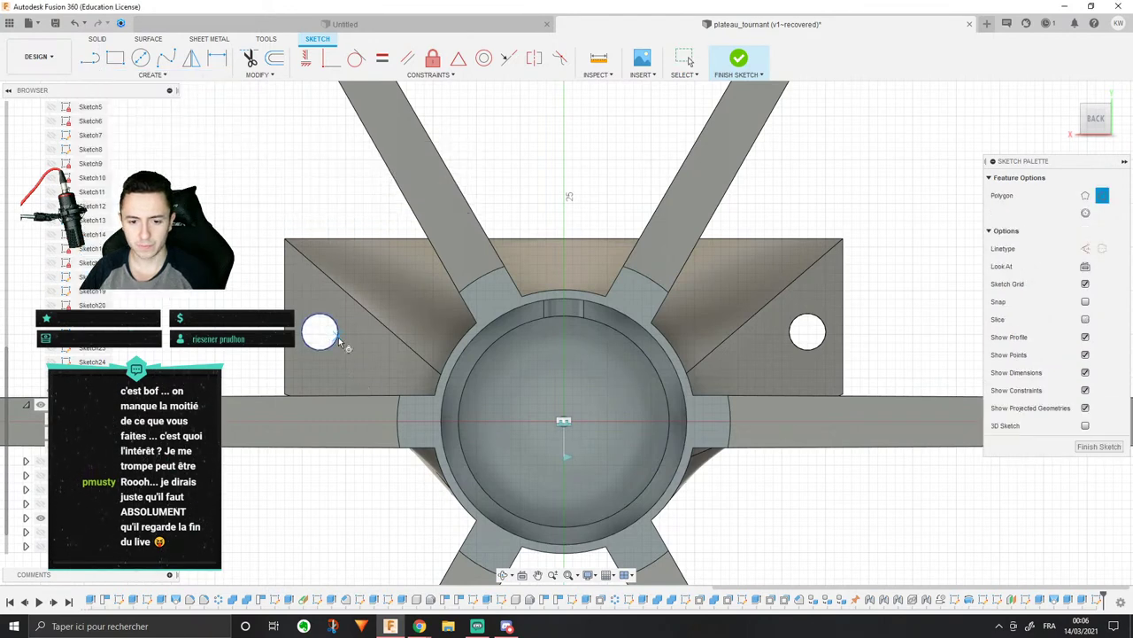
key(Escape)
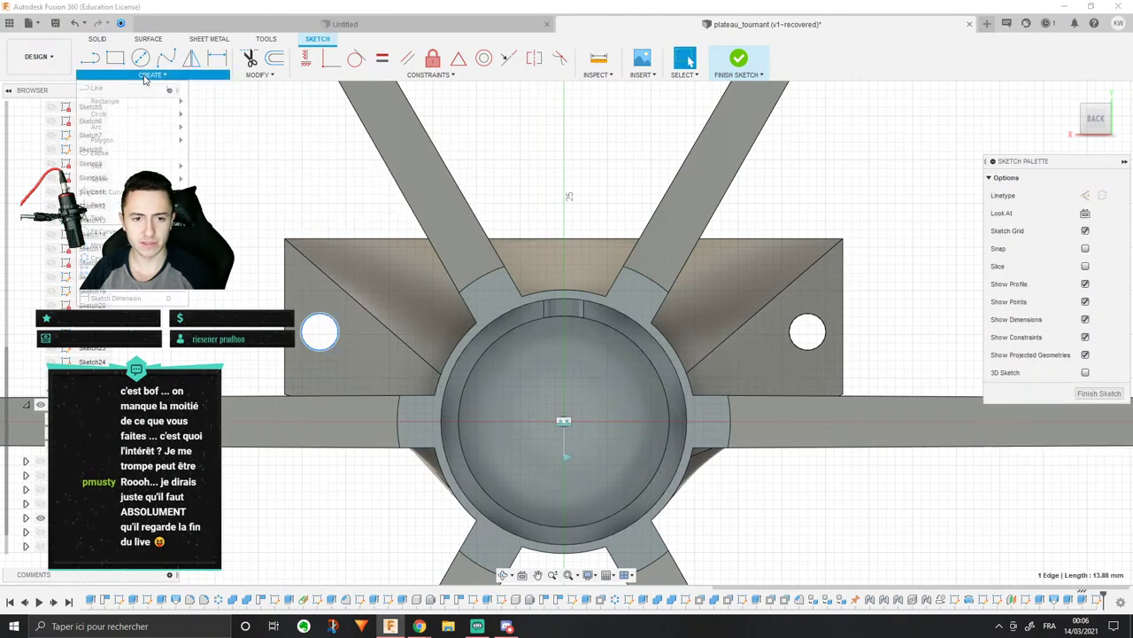
Step: Project the circular edges of the plate's two small end holes into the hub-face sketch
mouse_move(447, 187)
middle_down()
mouse_move(594, 168)
mouse_move(554, 130)
middle_up()
middle_drag(530, 198, 458, 195)
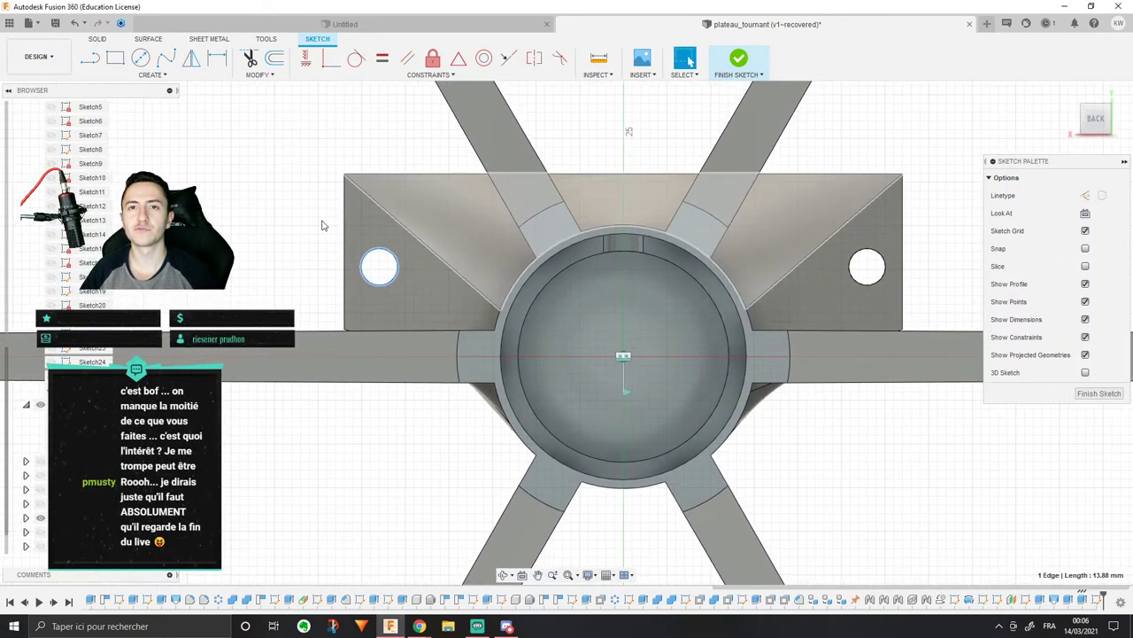
click(152, 75)
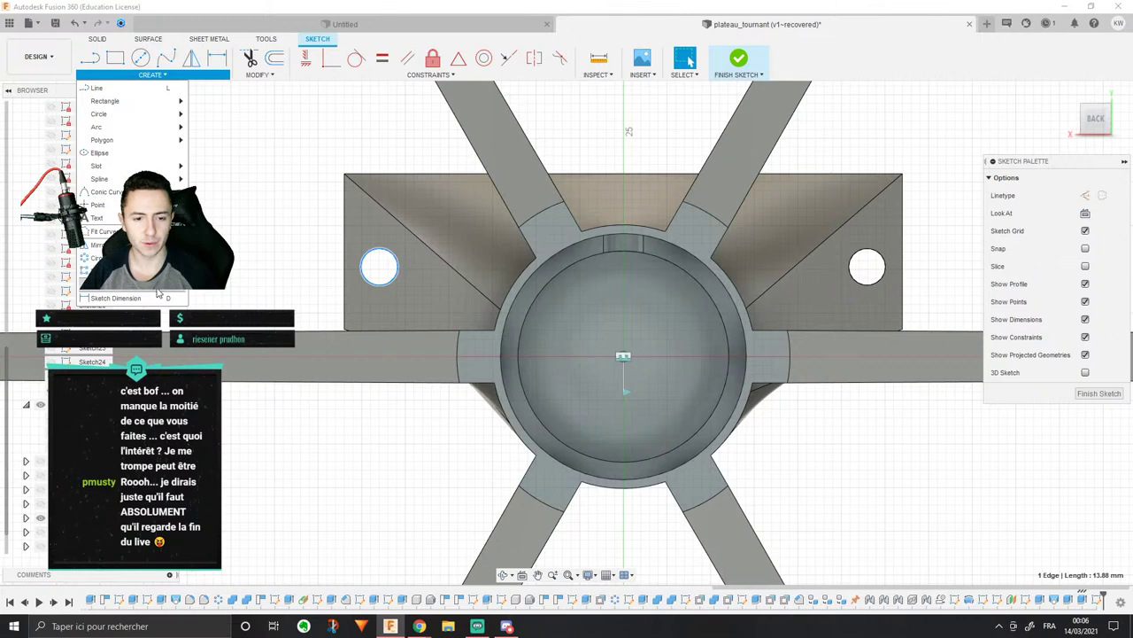
click(242, 291)
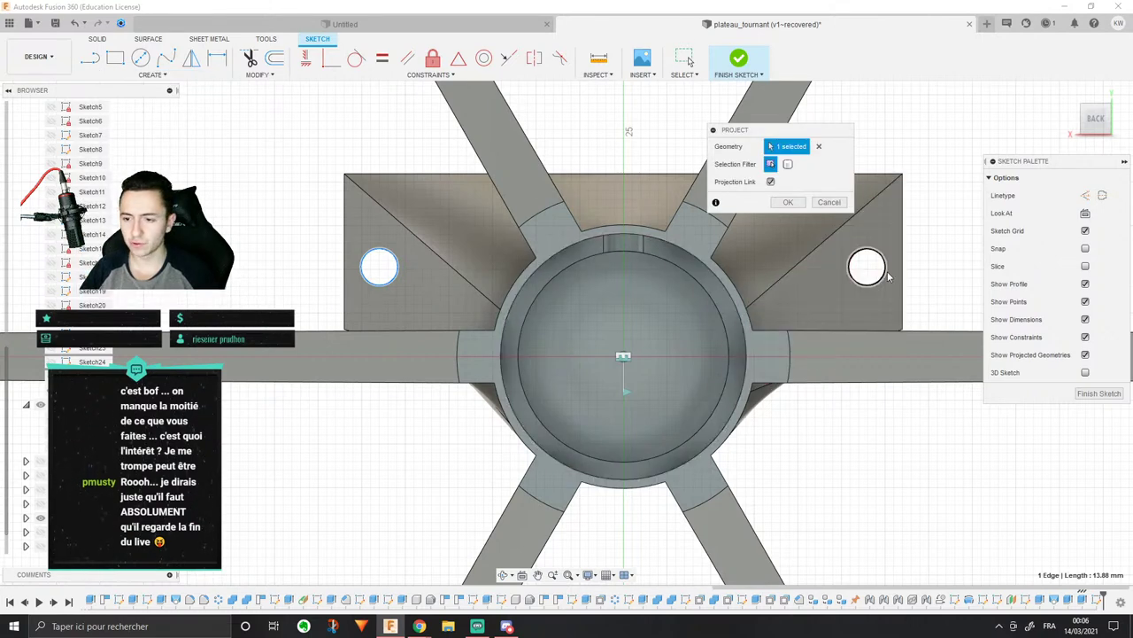
click(788, 202)
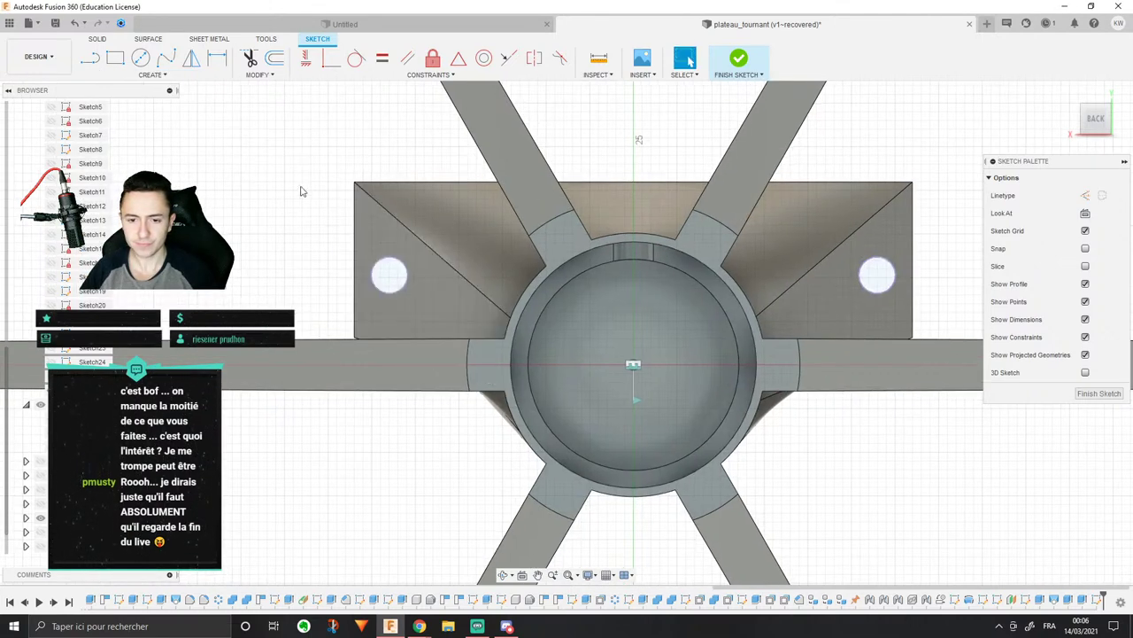
Step: Draw a circumscribed hexagon centred on one projected end hole and dimension it 7 mm across its flats
click(163, 75)
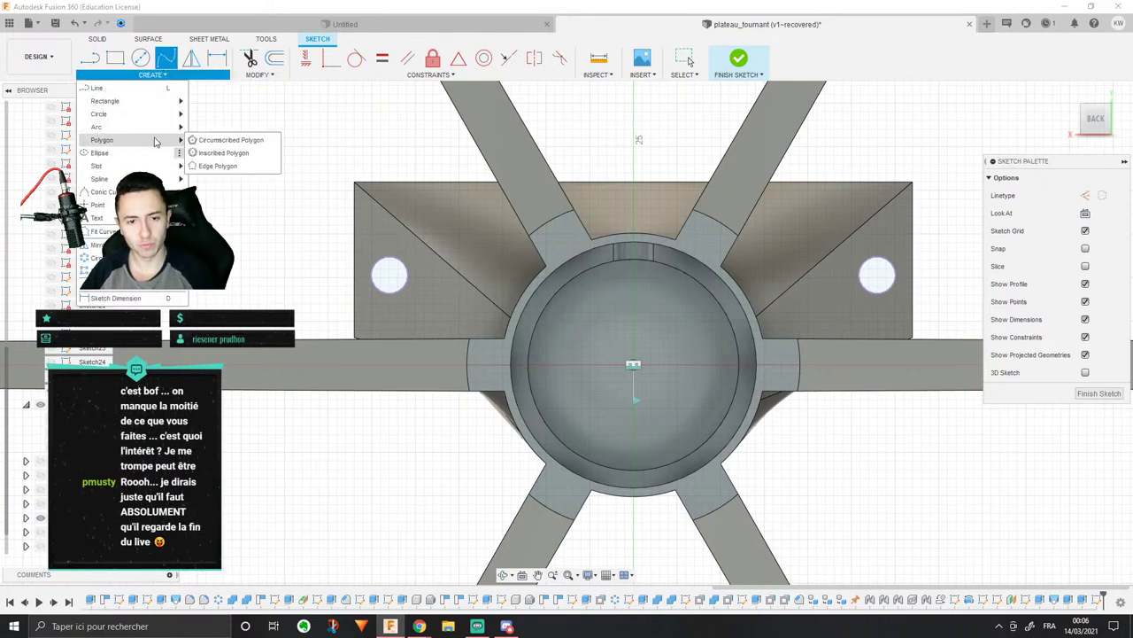
click(229, 142)
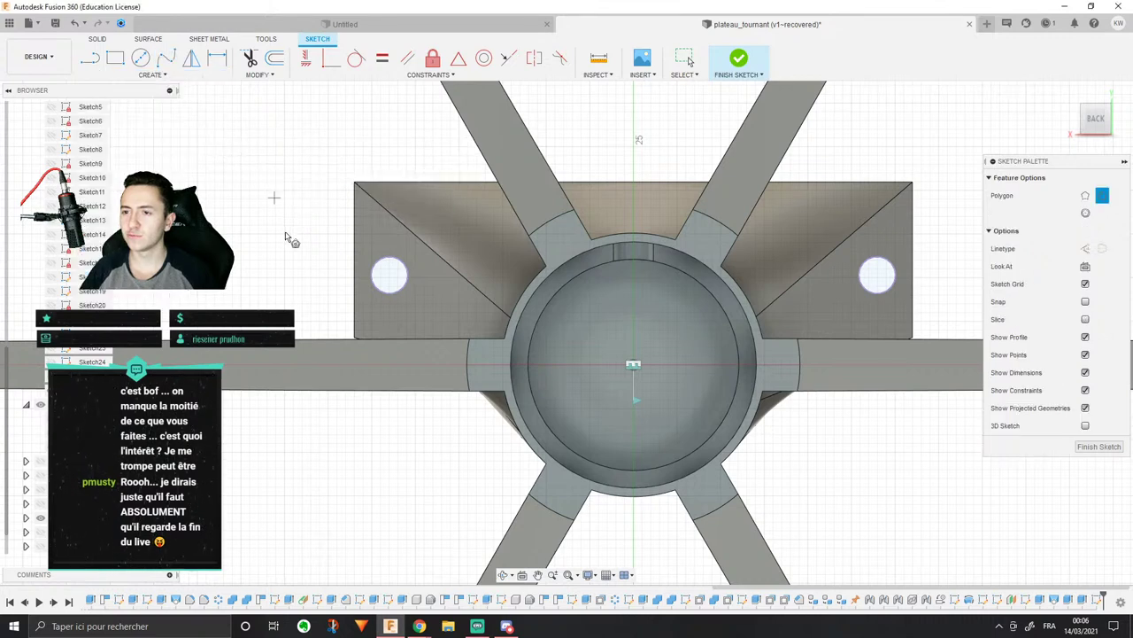
scroll(468, 283, up, 3)
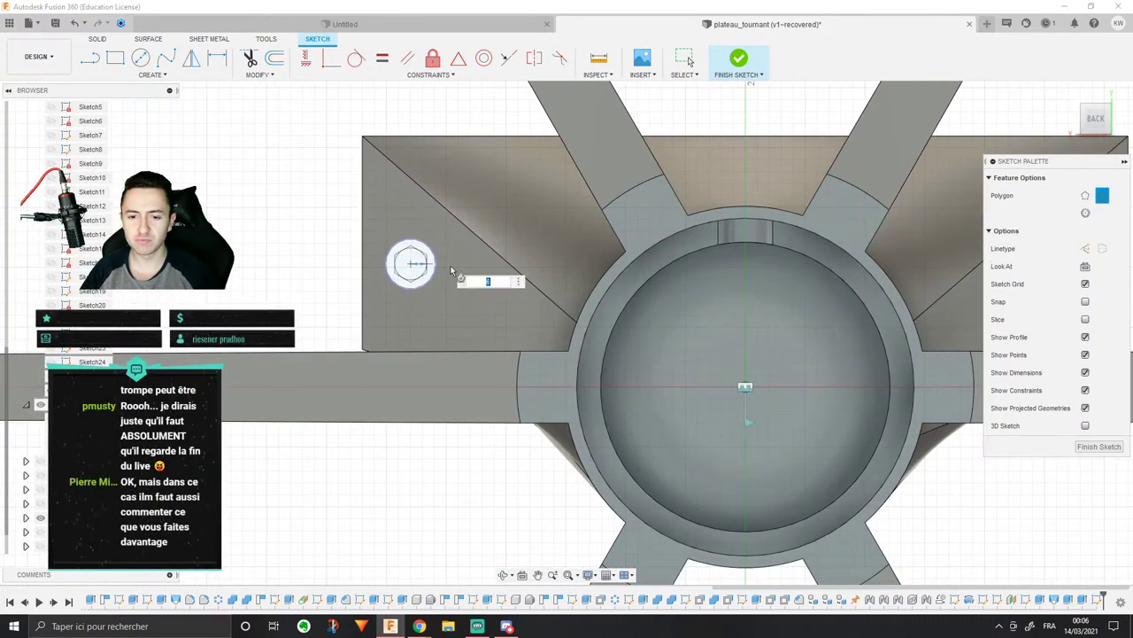
click(445, 265)
scroll(445, 265, up, 2)
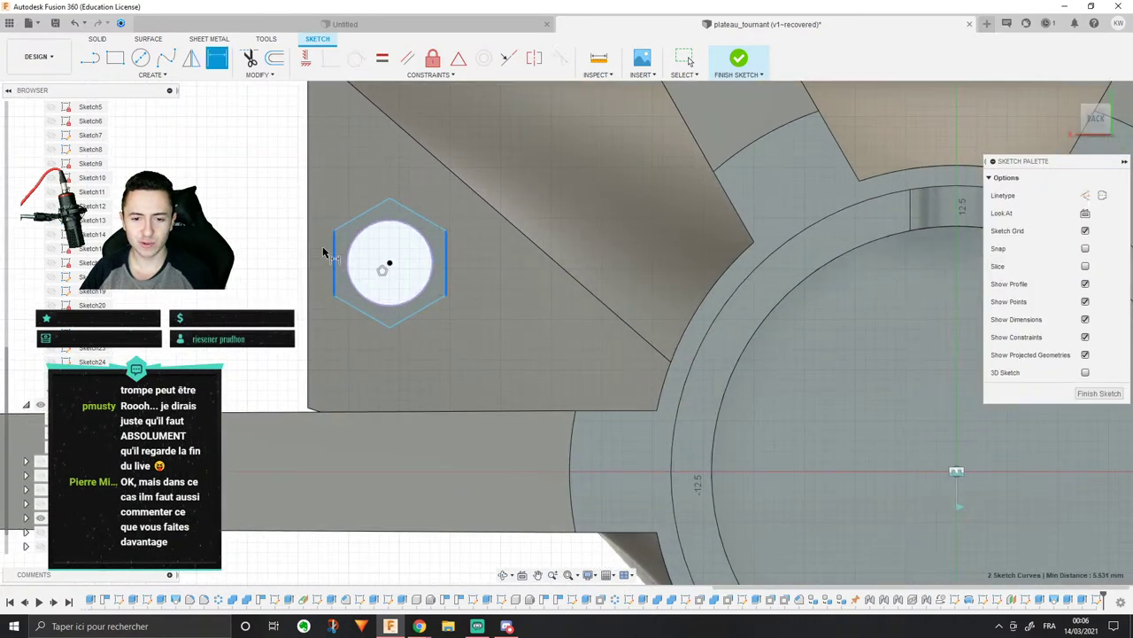
key(Return)
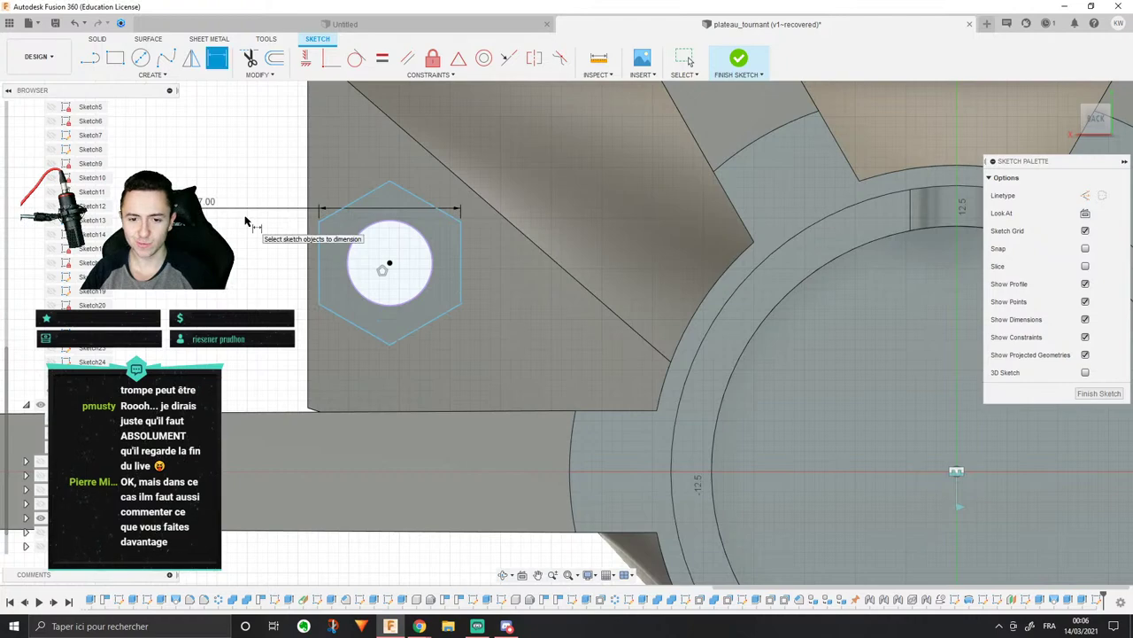
key(Escape)
Step: Extrude the hexagon and its inner circle by -25 mm as a cut, forming a nut pocket around the plate's end hole
click(445, 277)
click(412, 263)
shift+middle_drag(690, 310, 582, 425)
scroll(557, 302, down, 2)
click(98, 39)
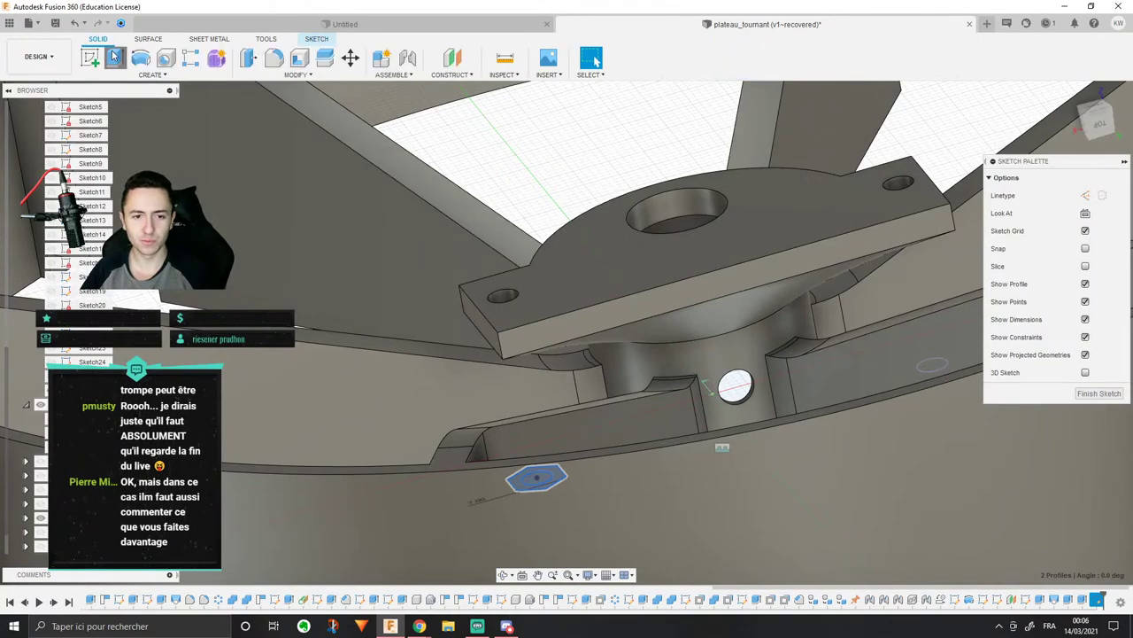
click(116, 57)
drag(539, 481, 518, 340)
shift+middle_drag(518, 340, 506, 263)
scroll(517, 315, up, 3)
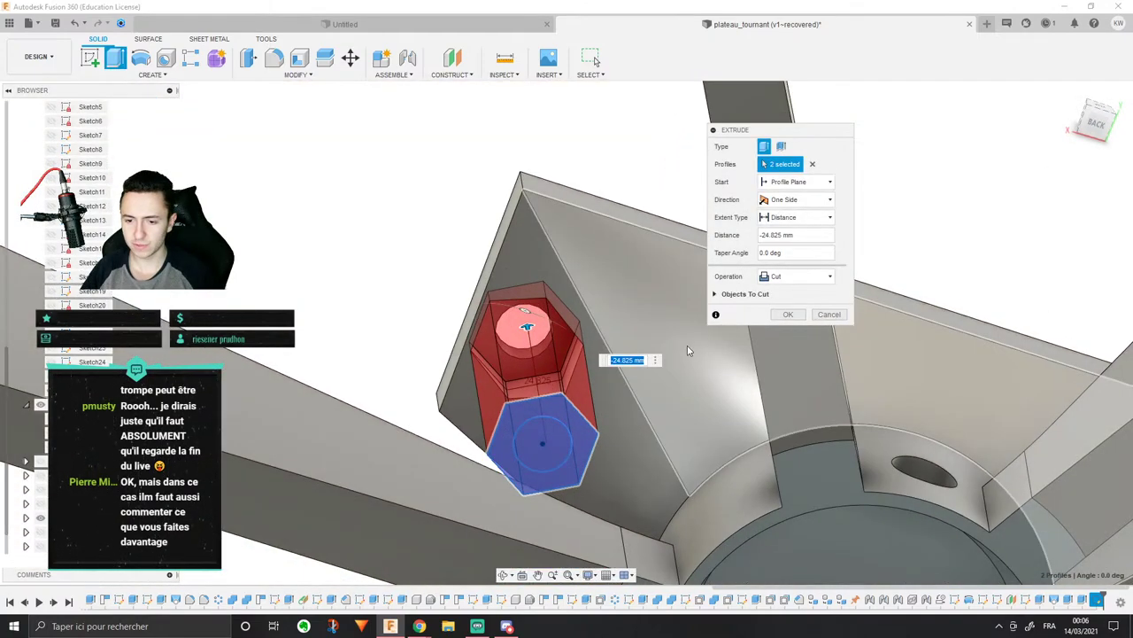
text(-25)
key(Return)
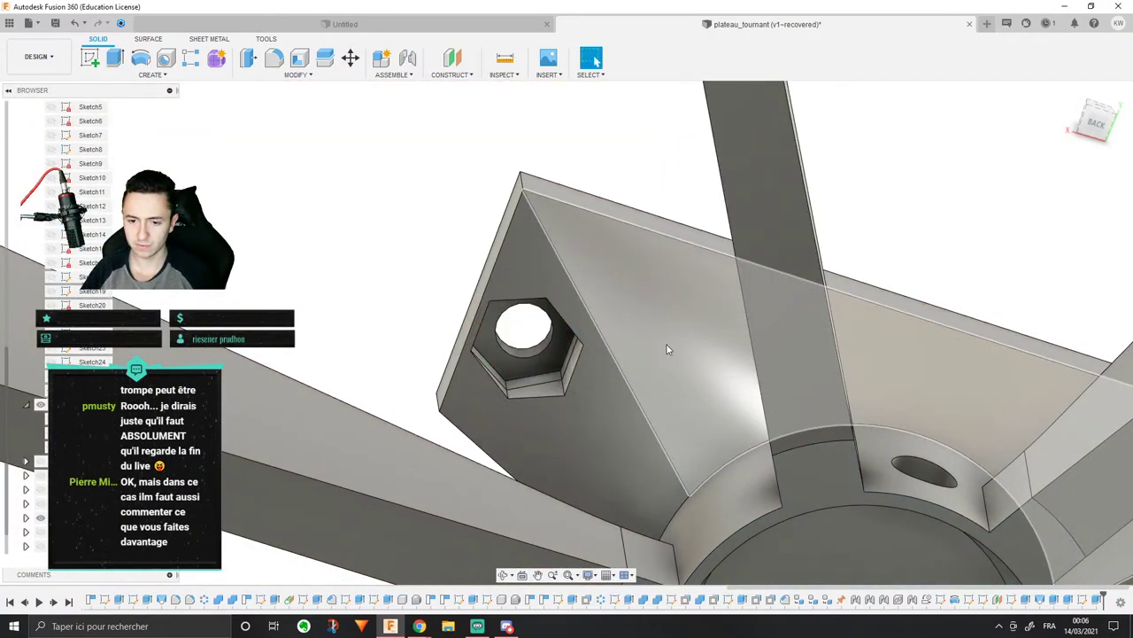
scroll(666, 344, down, 3)
shift+middle_drag(667, 345, 585, 340)
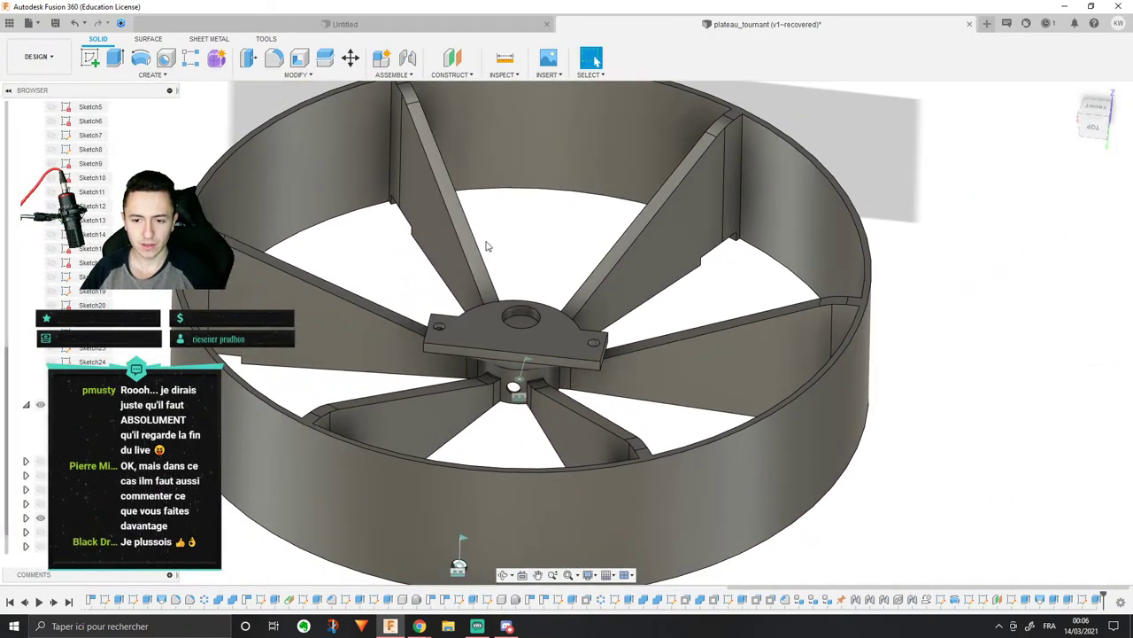
shift+middle_drag(486, 246, 504, 275)
click(522, 327)
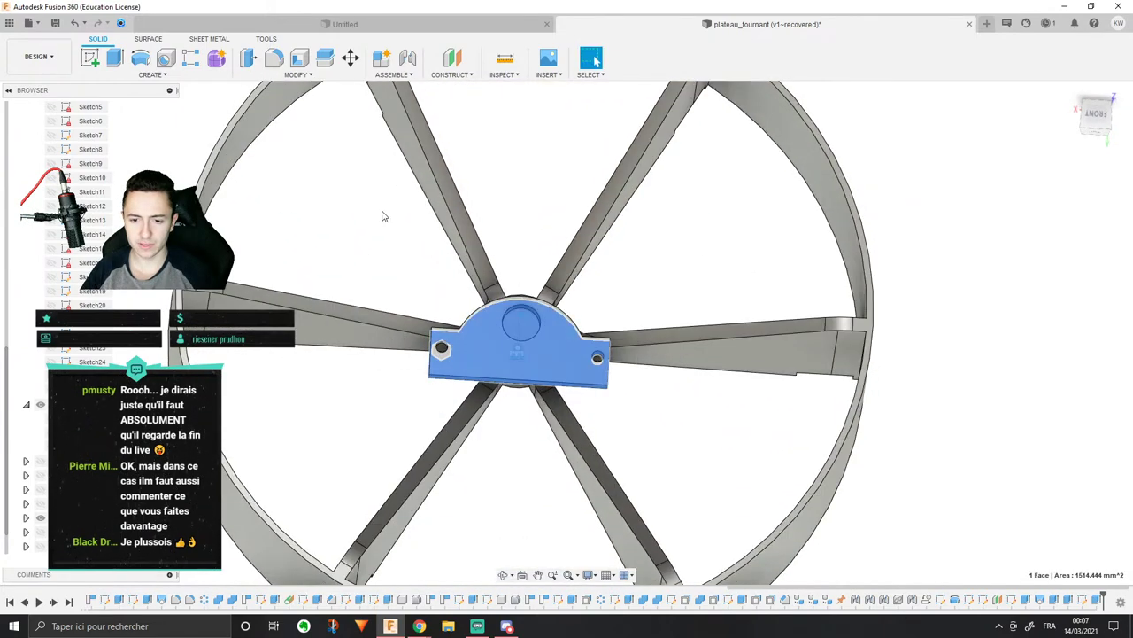
click(382, 215)
click(115, 58)
scroll(478, 288, up, 3)
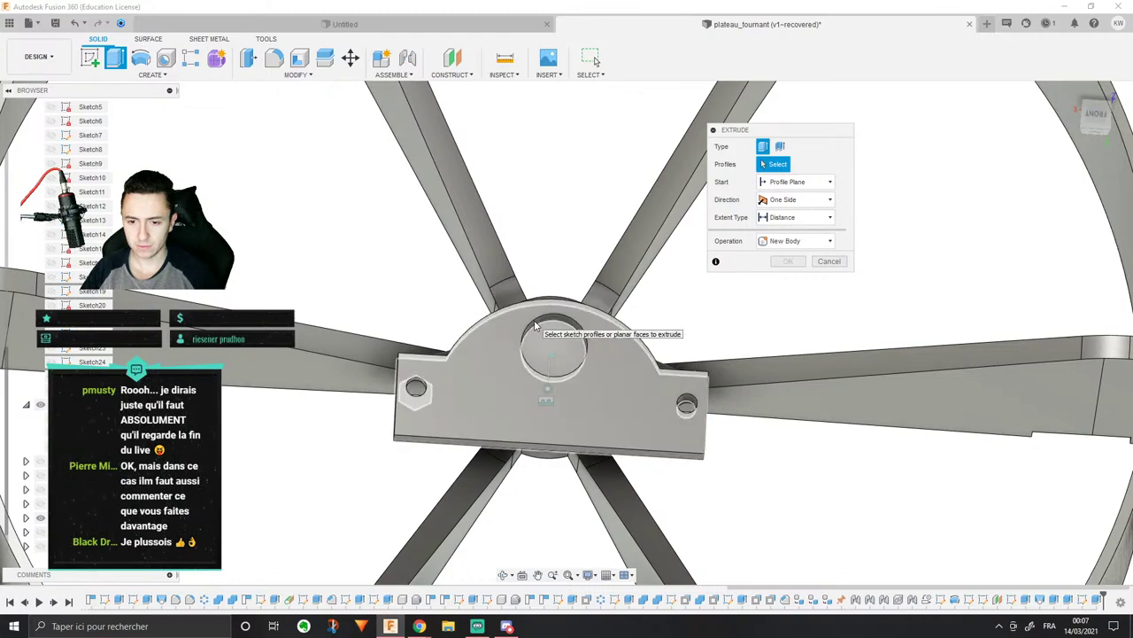
click(534, 326)
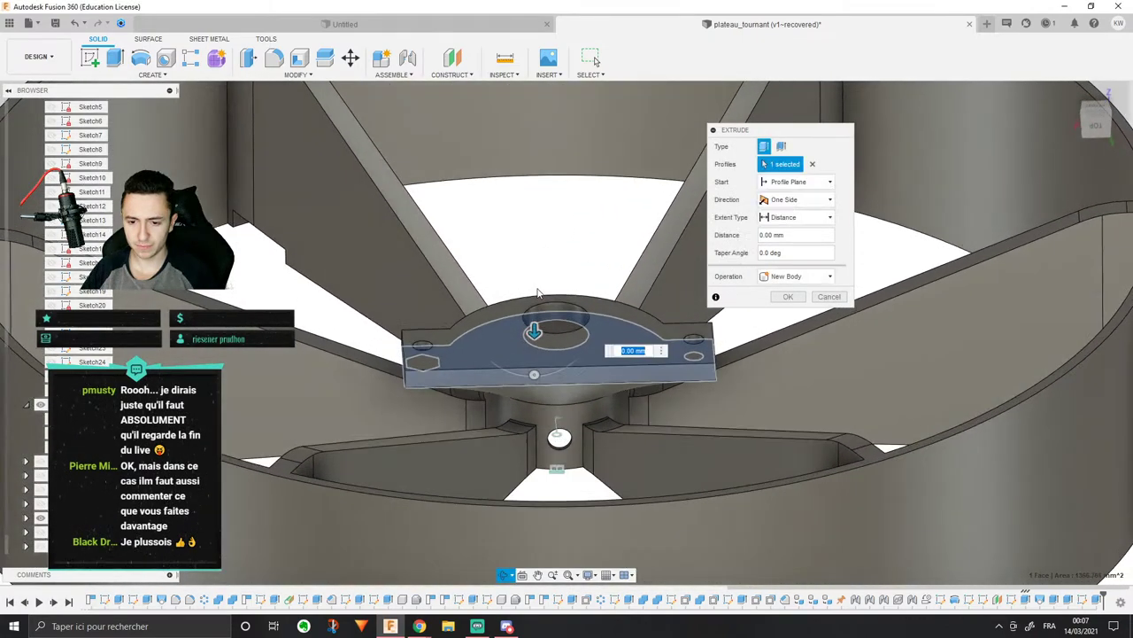
mouse_move(537, 292)
shift+middle_down()
mouse_move(534, 331)
mouse_move(534, 273)
shift+middle_up()
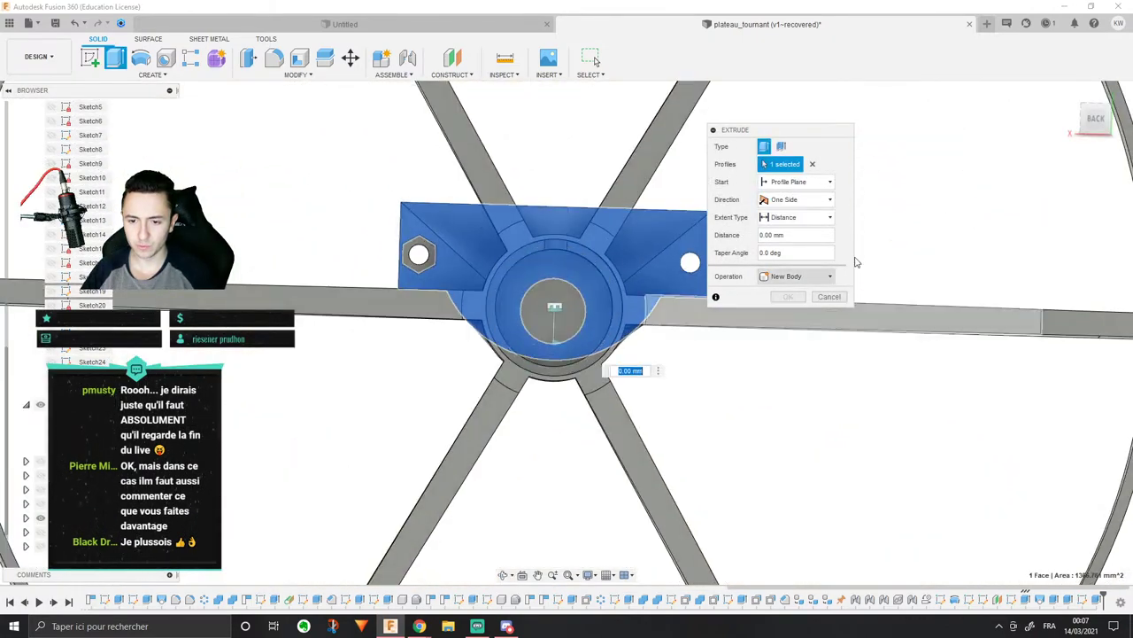
click(592, 299)
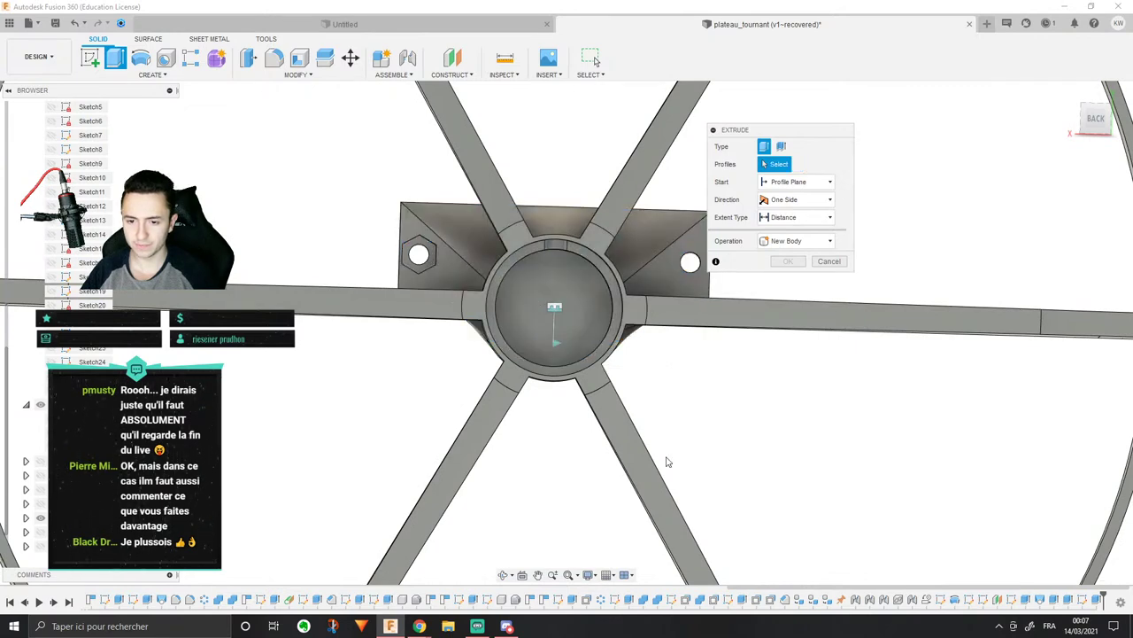
click(828, 262)
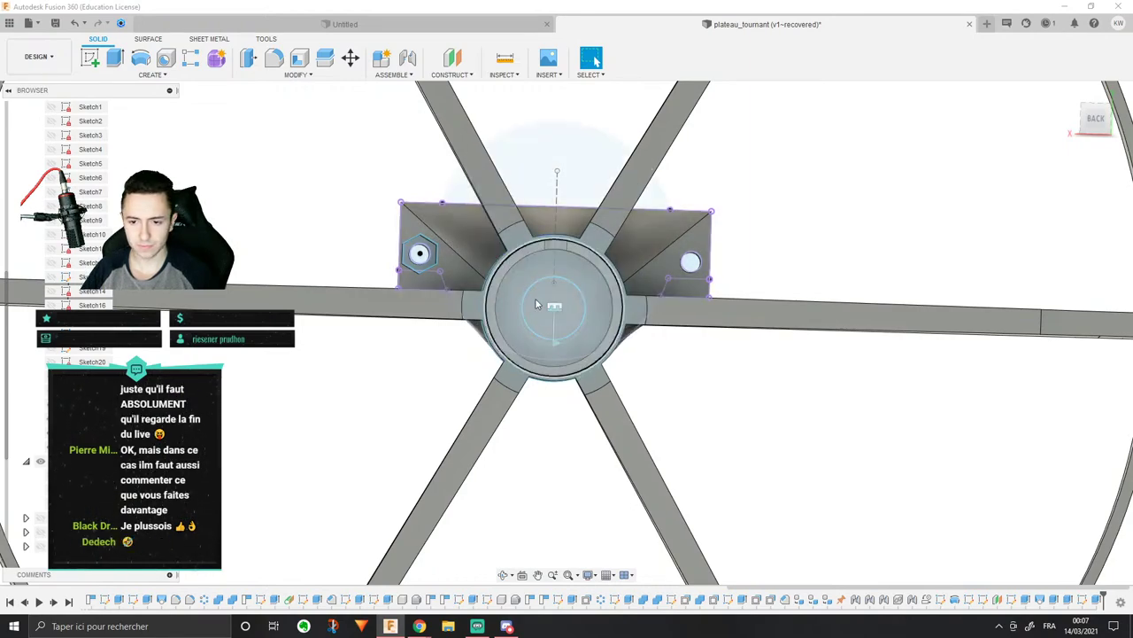
Step: Cut the plate's central hole through to the hub by extruding its inner circle and surrounding ring profiles
shift+middle_drag(536, 304, 576, 248)
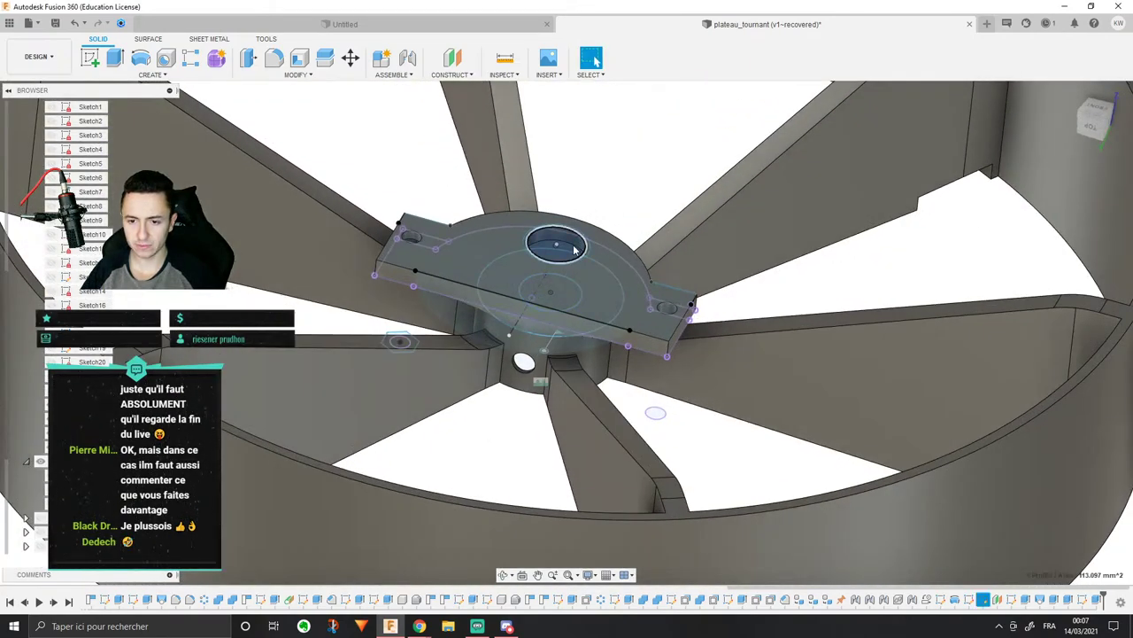
scroll(573, 251, up, 10)
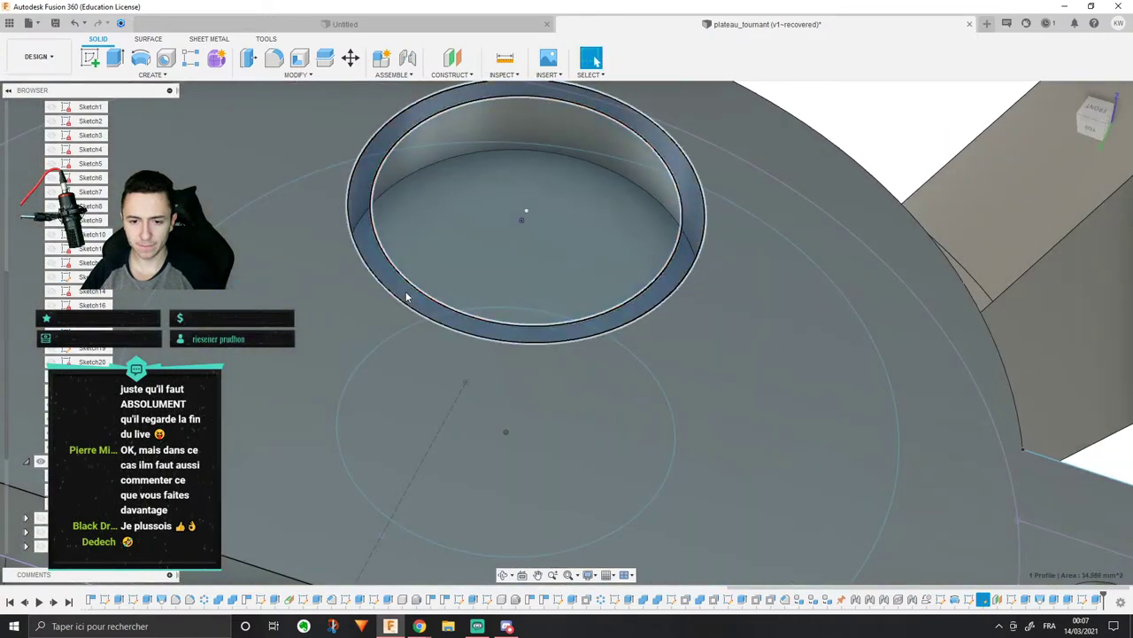
click(407, 297)
click(552, 189)
scroll(549, 197, down, 3)
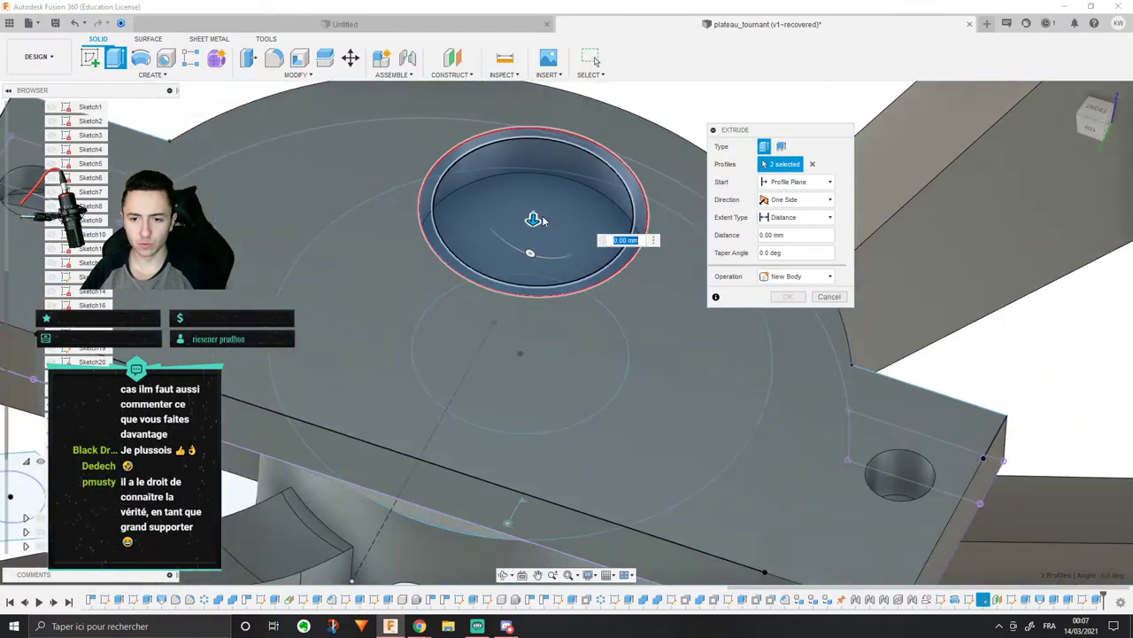
drag(532, 229, 531, 566)
scroll(616, 433, down, 3)
middle_drag(616, 435, 682, 133)
click(788, 314)
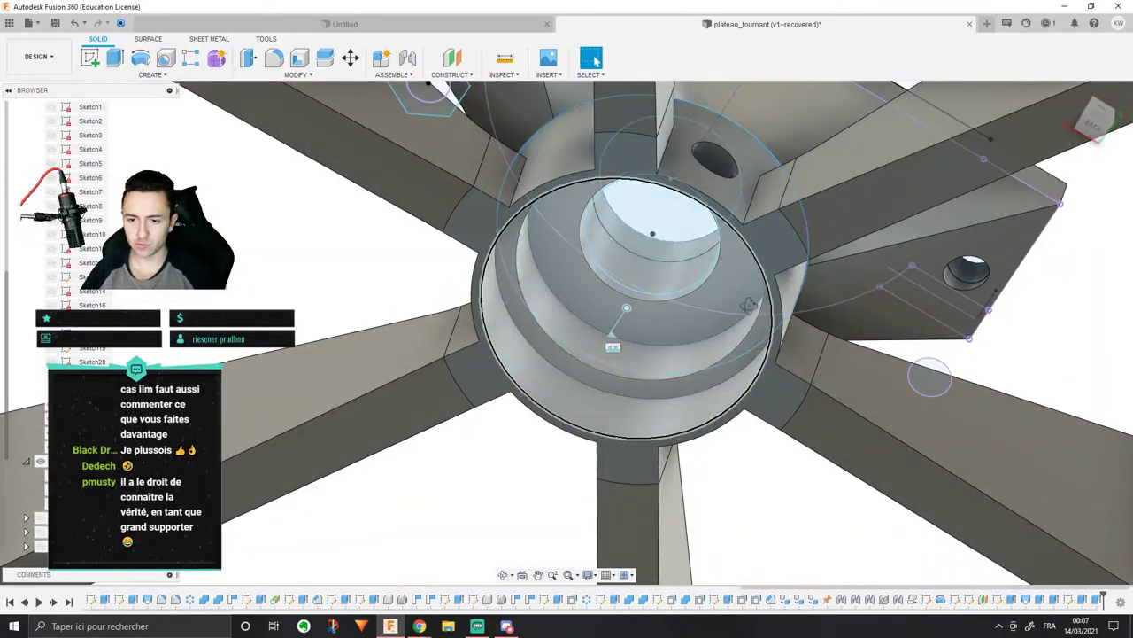
Step: Mirror the hexagonal nut pocket as a feature across the vertical origin plane onto the plate's opposite end hole
shift+middle_drag(780, 297, 735, 346)
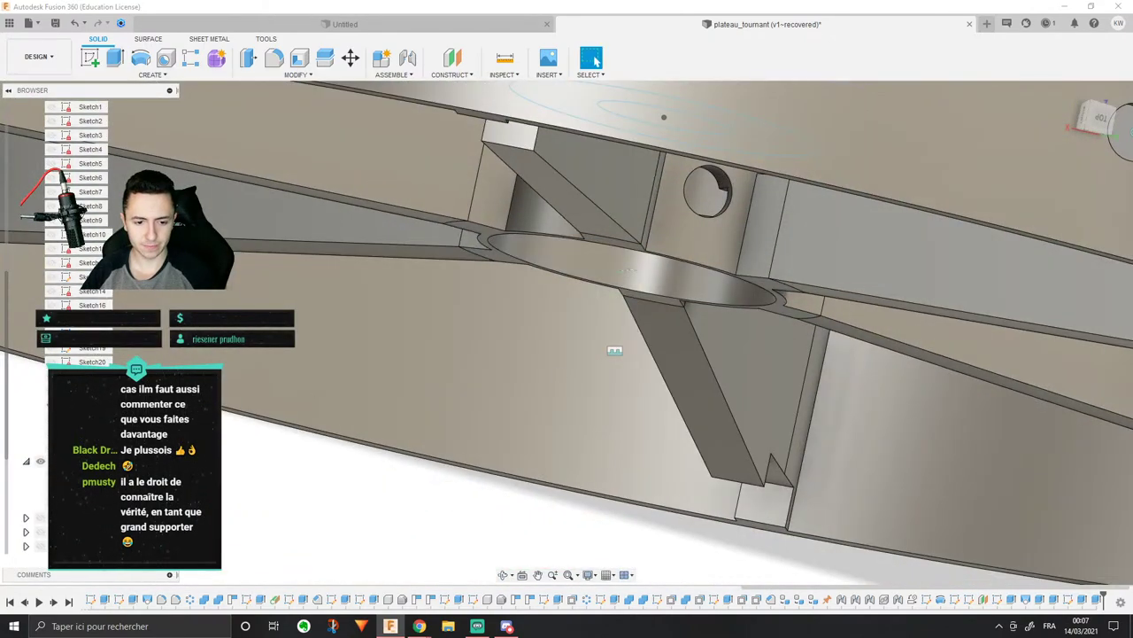
shift+middle_drag(310, 372, 416, 292)
scroll(360, 397, down, 3)
click(298, 75)
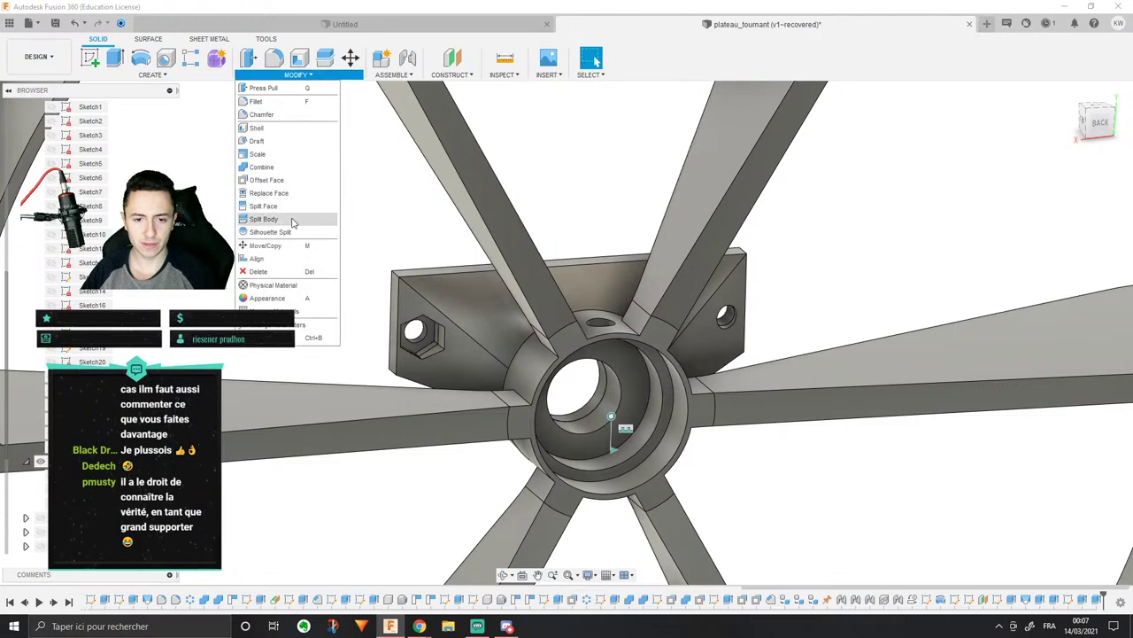
click(139, 74)
click(99, 349)
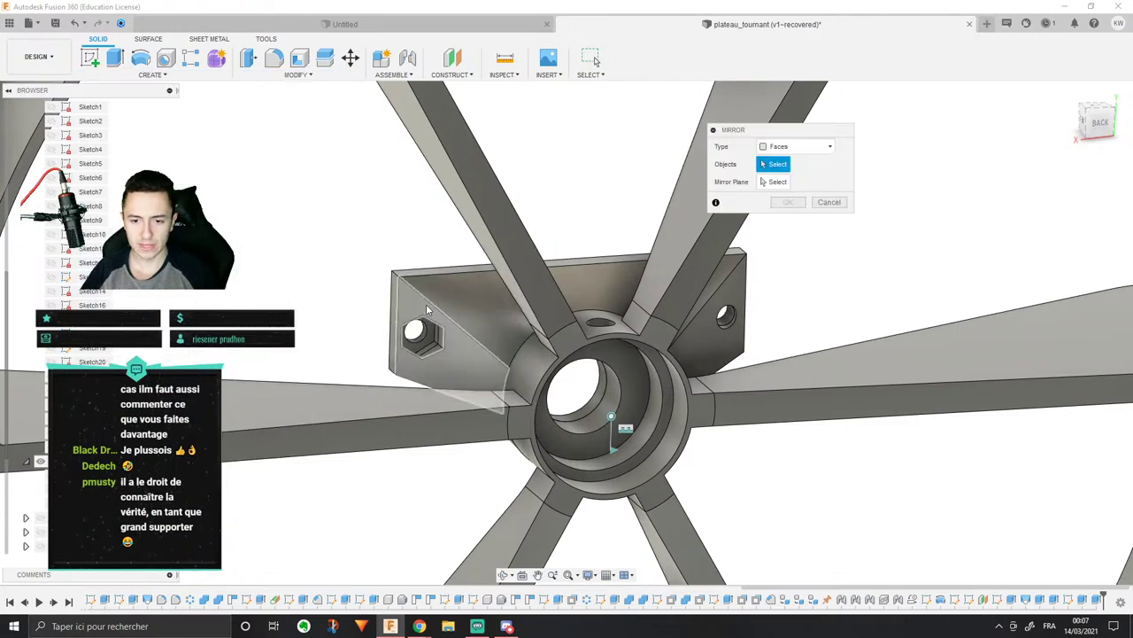
click(795, 146)
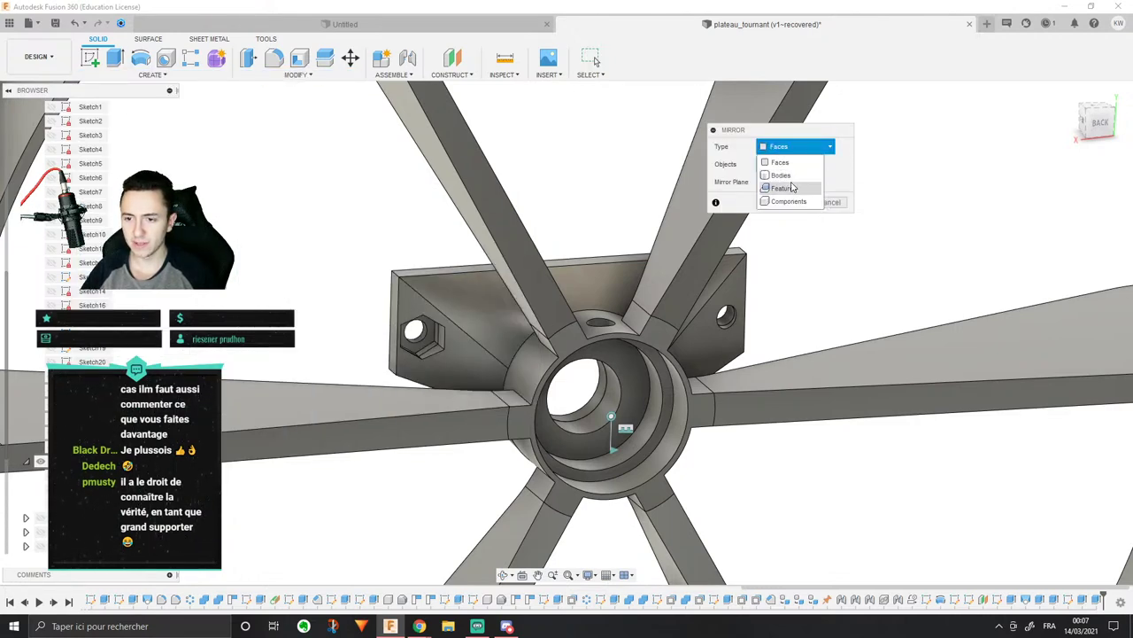
click(786, 187)
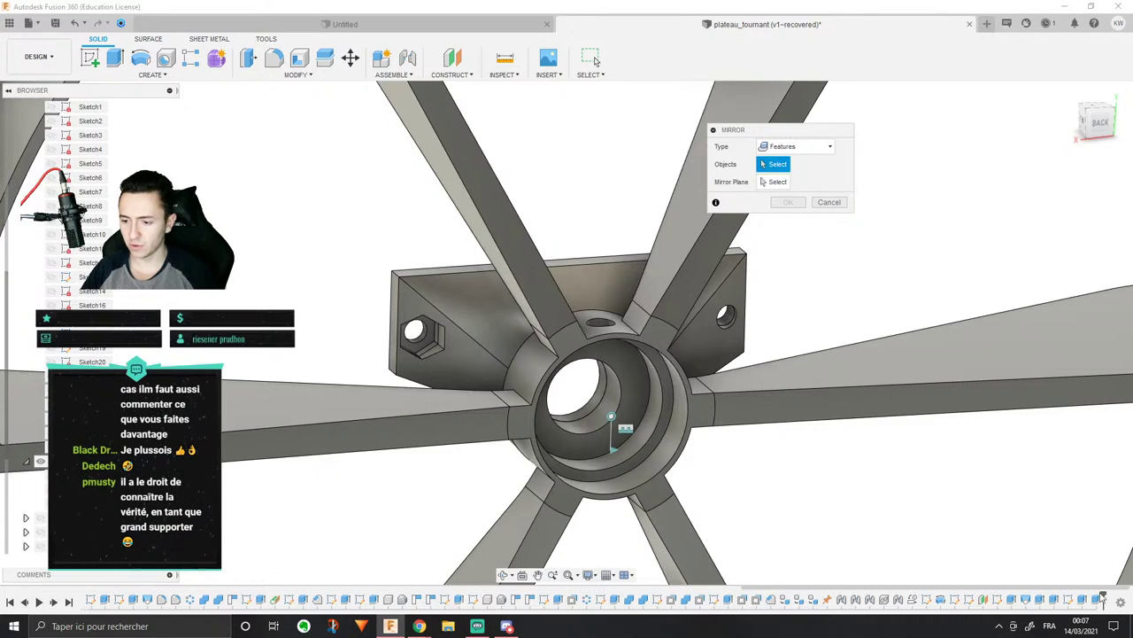
click(1096, 599)
click(1083, 600)
click(788, 181)
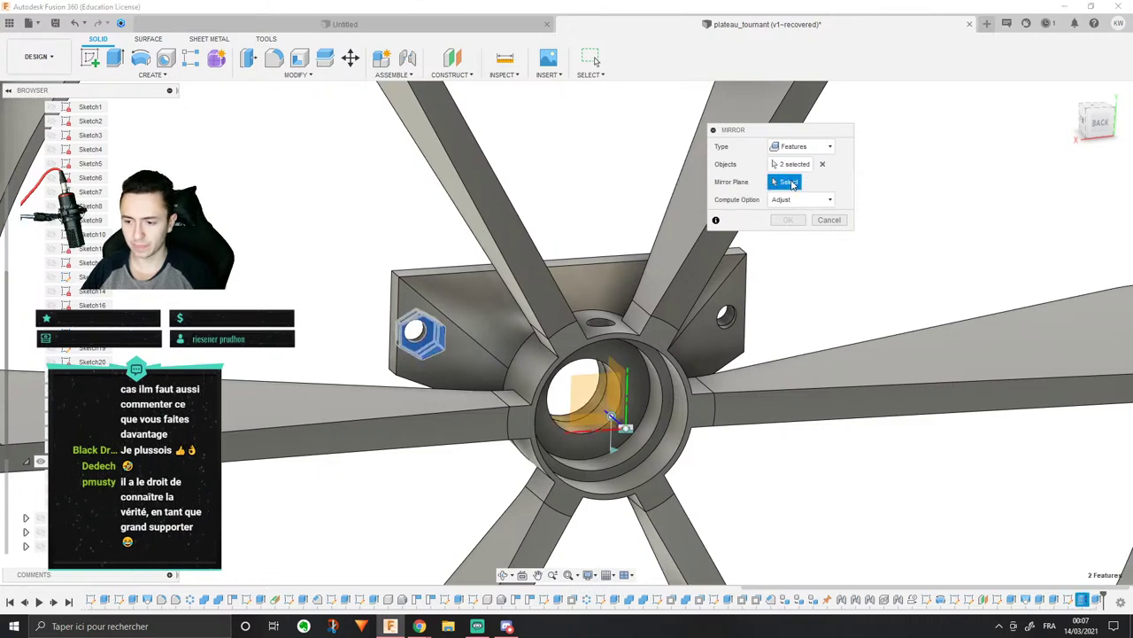
scroll(655, 350, down, 4)
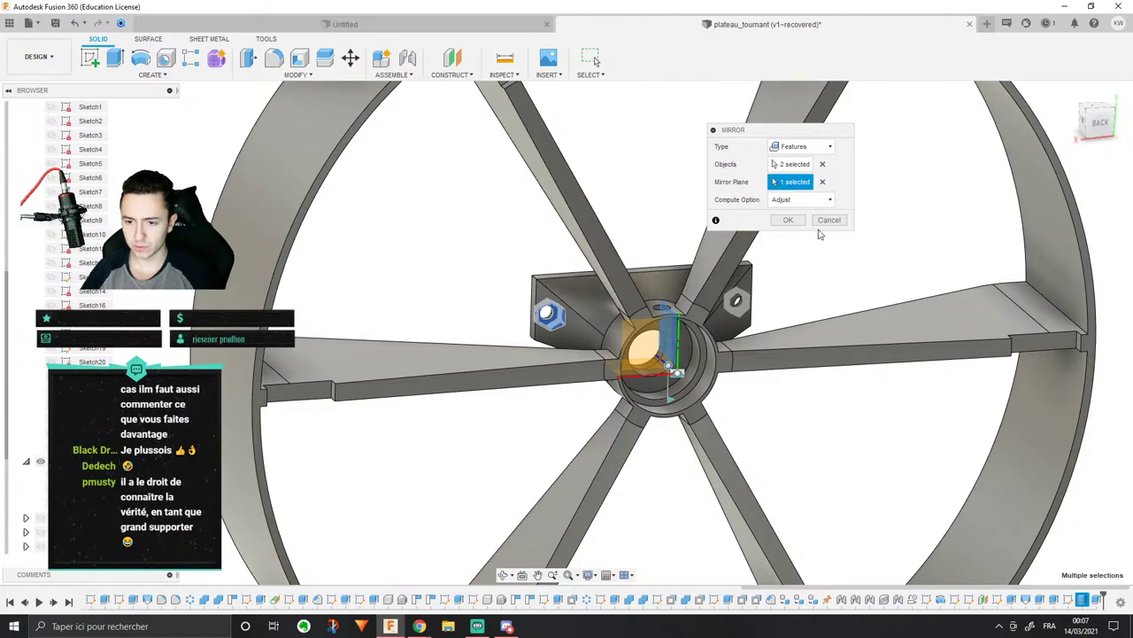
click(799, 219)
Step: Inspect the turntable after the mirror and check which part of it Body17 covers
scroll(817, 239, up, 2)
shift+middle_drag(817, 239, 753, 334)
scroll(503, 295, down, 3)
middle_drag(503, 296, 528, 546)
scroll(89, 177, up, 3)
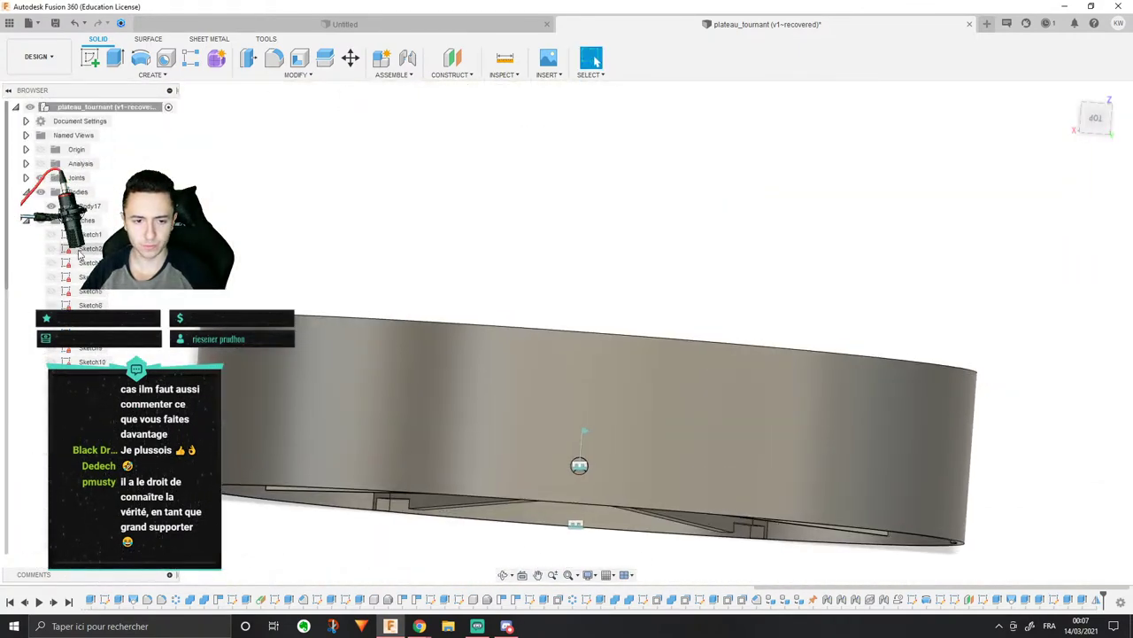
click(89, 206)
scroll(477, 177, down, 1)
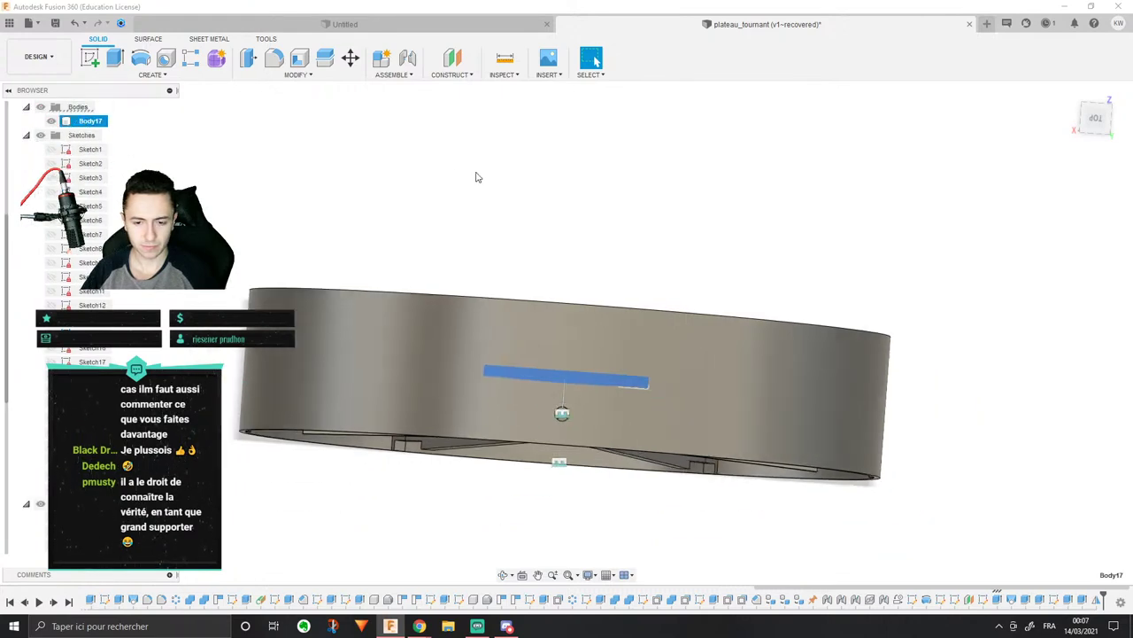
shift+middle_drag(476, 178, 474, 227)
click(255, 140)
Step: Join the spoked wheel to the mounting plate body with Combine, with Keep Tools off, and check the merged body
click(288, 76)
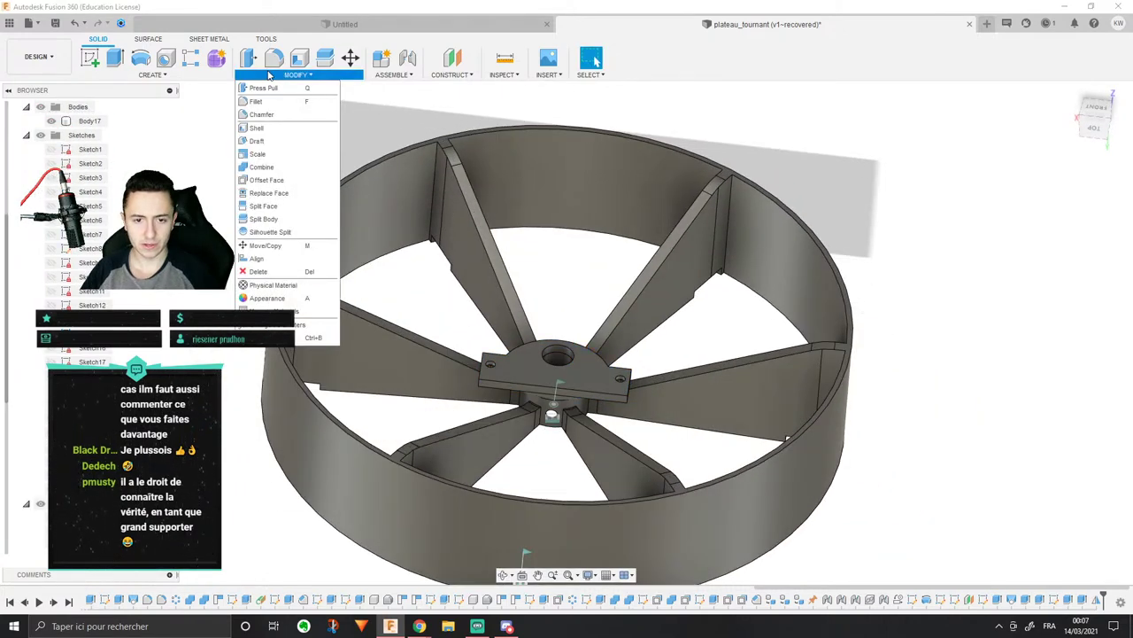
click(283, 167)
click(590, 365)
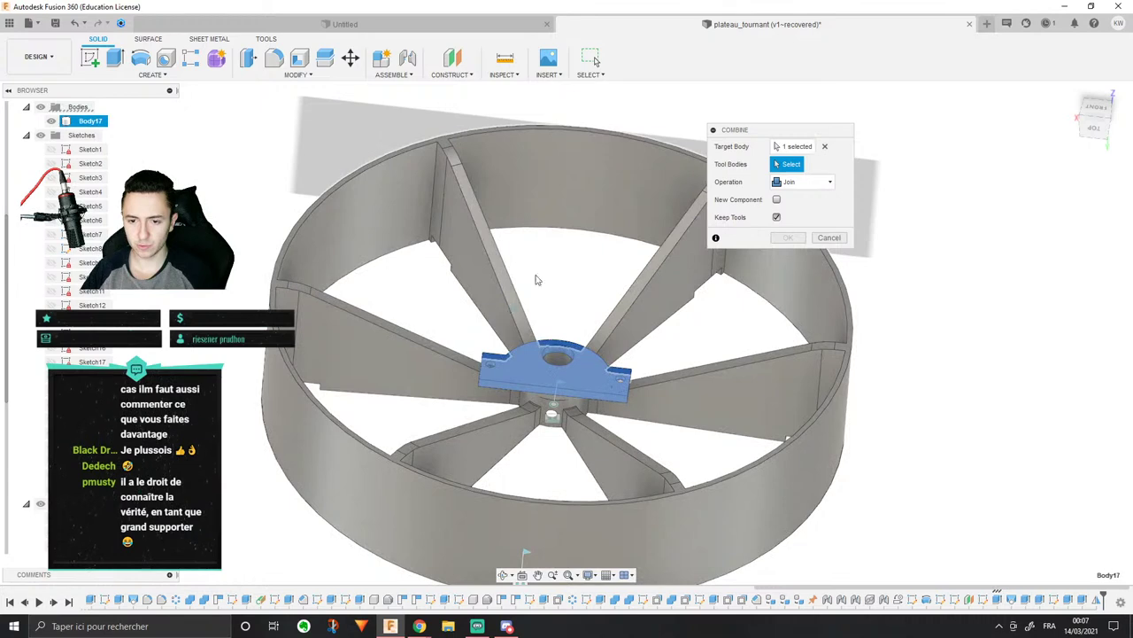
click(567, 352)
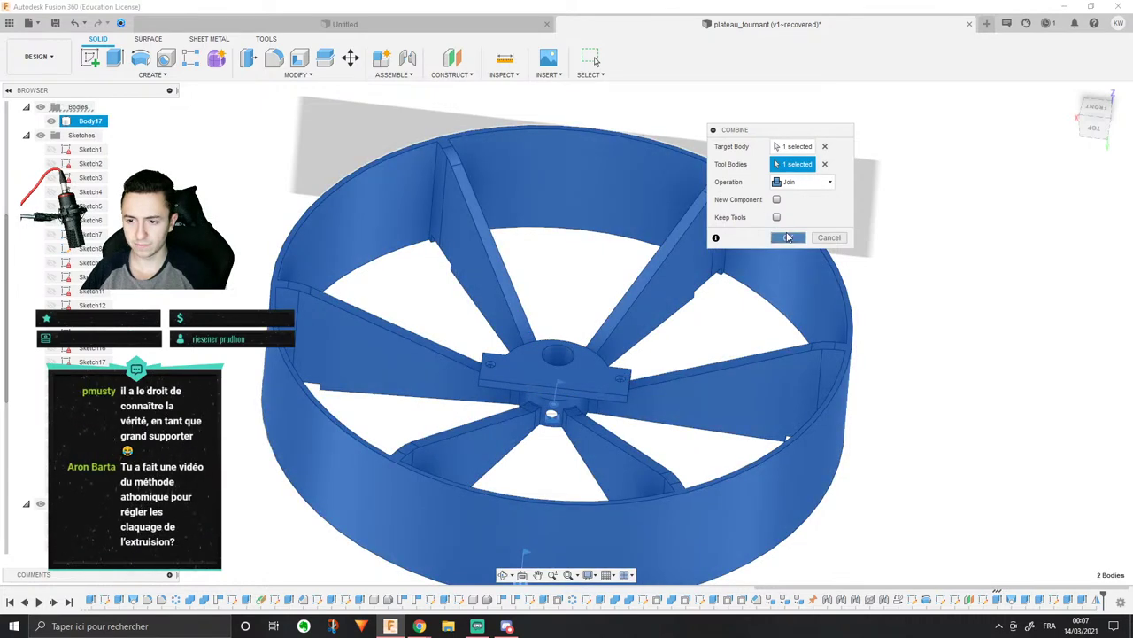
click(787, 237)
click(83, 123)
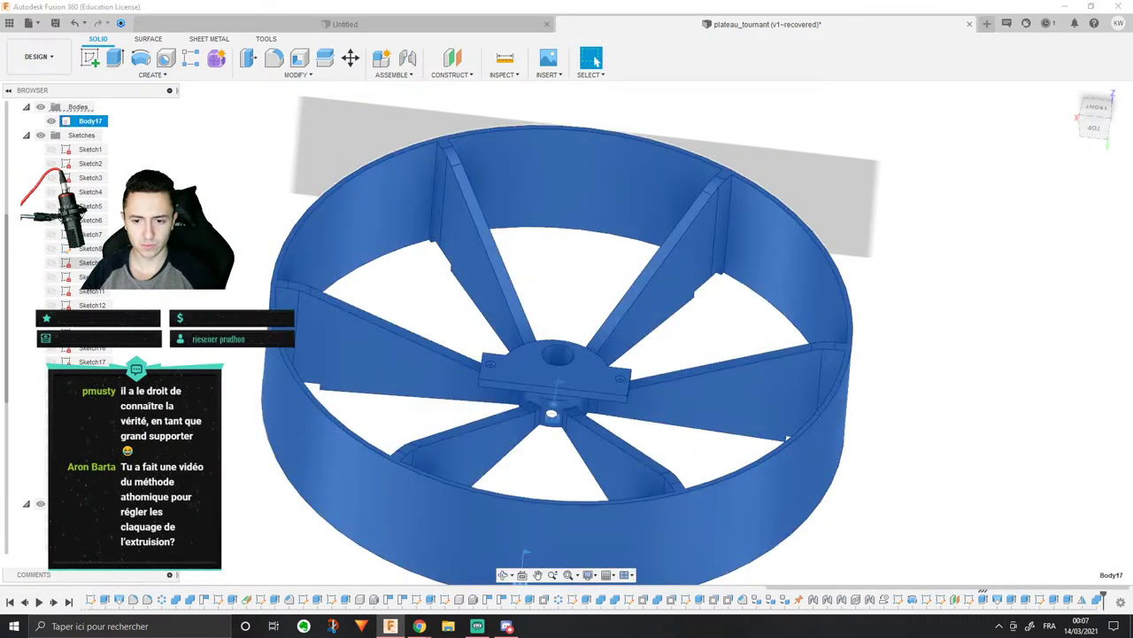
scroll(82, 124, down, 3)
scroll(201, 244, down, 1)
click(288, 175)
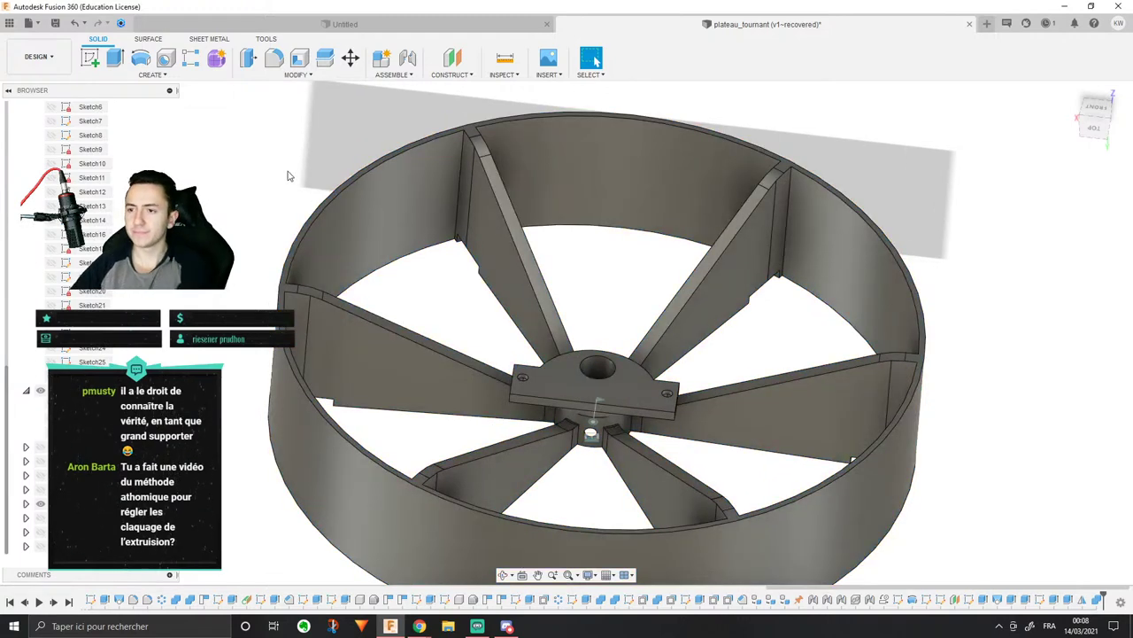
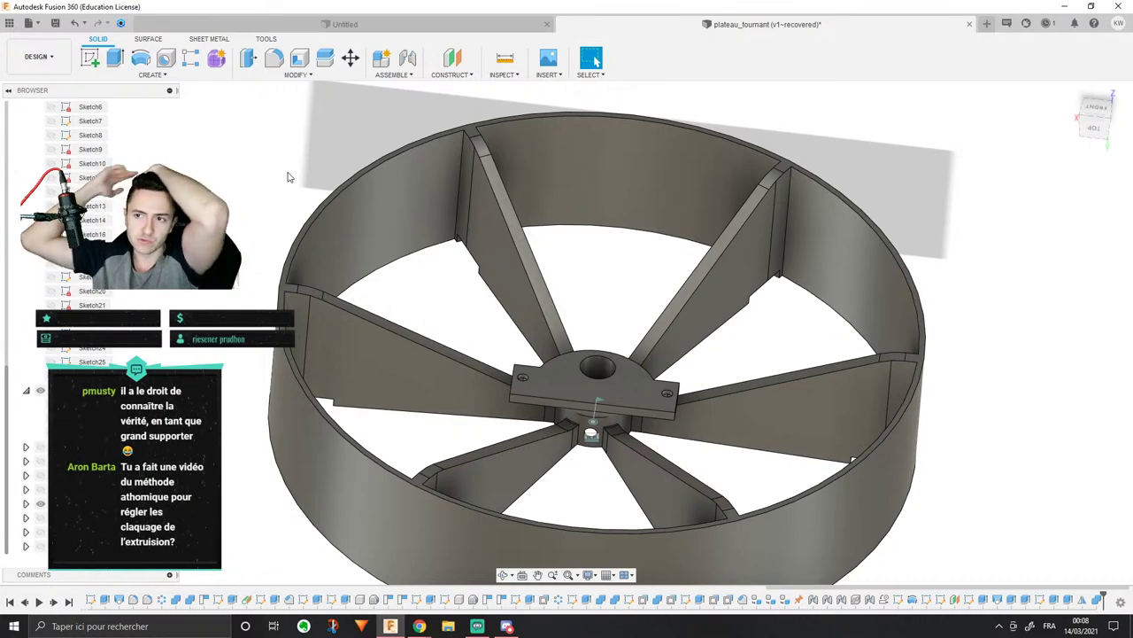
middle_drag(617, 305, 775, 295)
scroll(776, 295, down, 4)
scroll(770, 297, up, 4)
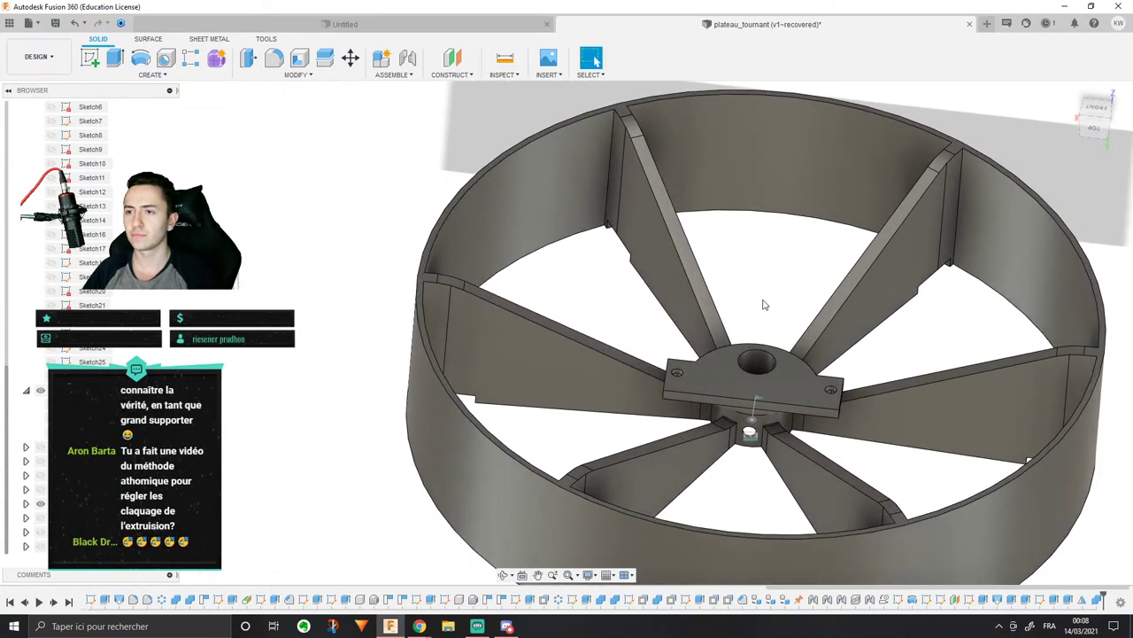
middle_drag(932, 406, 846, 372)
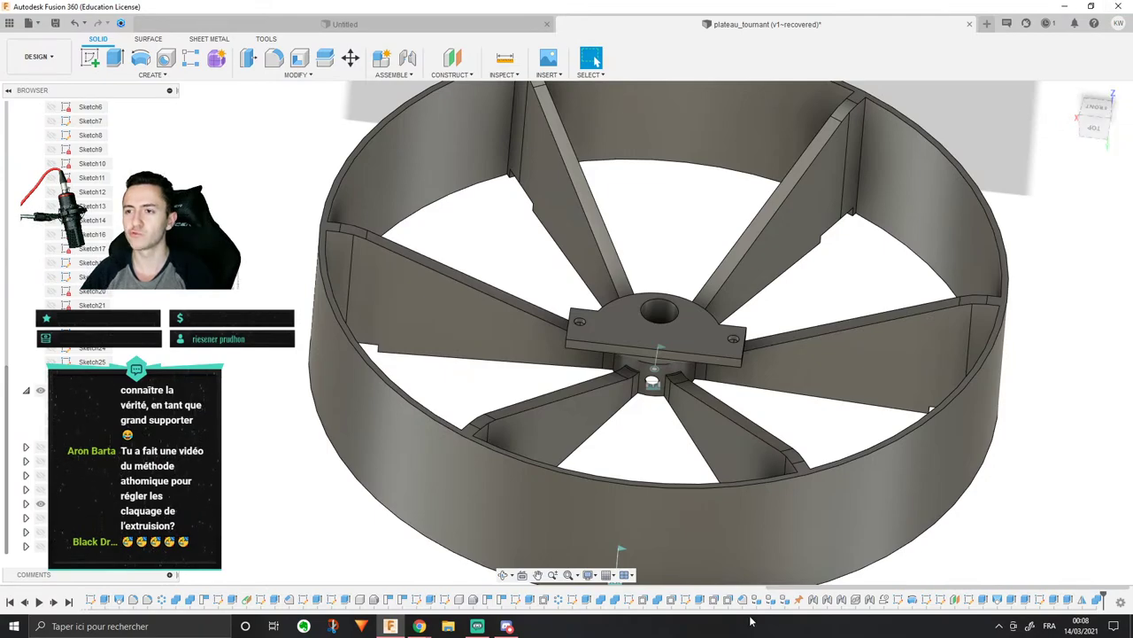
middle_drag(718, 520, 706, 437)
shift+middle_drag(705, 363, 714, 296)
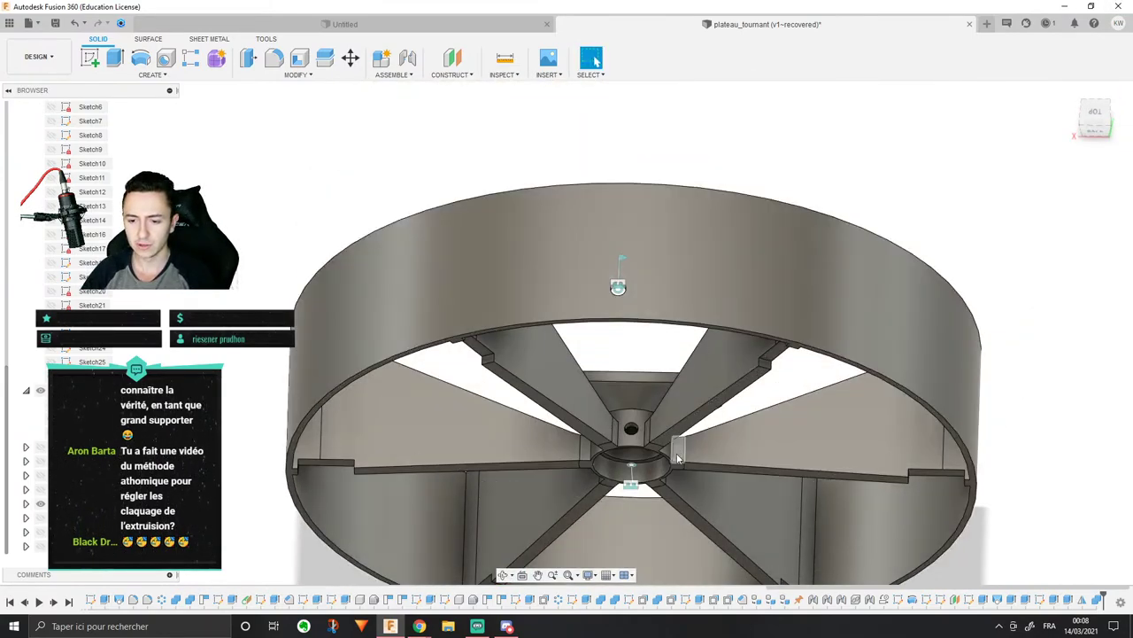
scroll(679, 443, up, 3)
shift+middle_drag(678, 443, 690, 367)
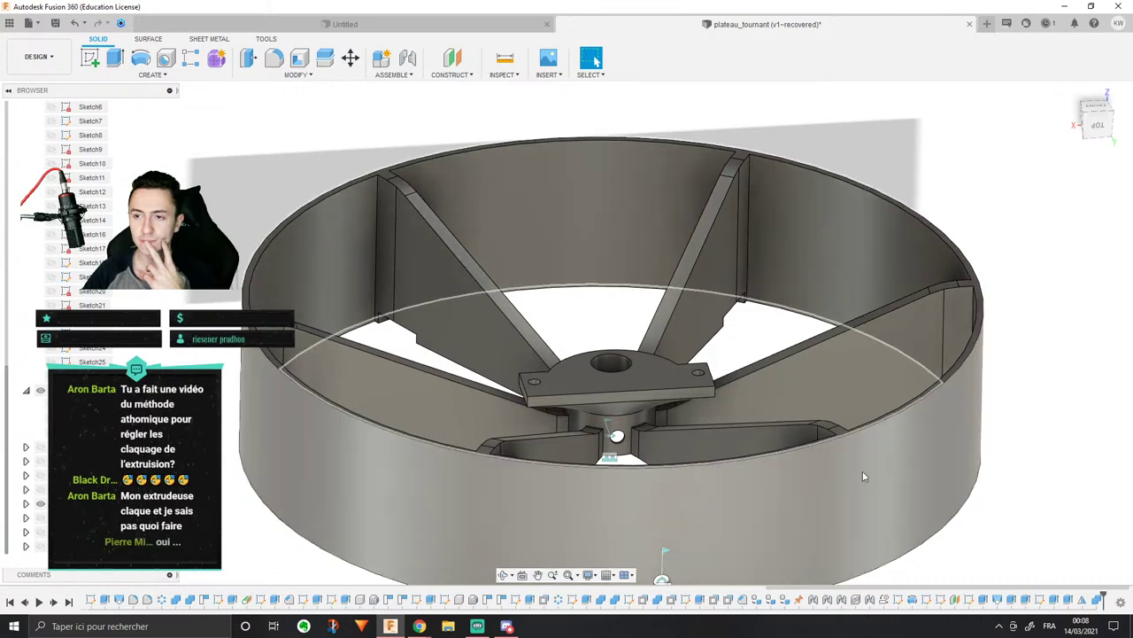
middle_drag(960, 480, 939, 465)
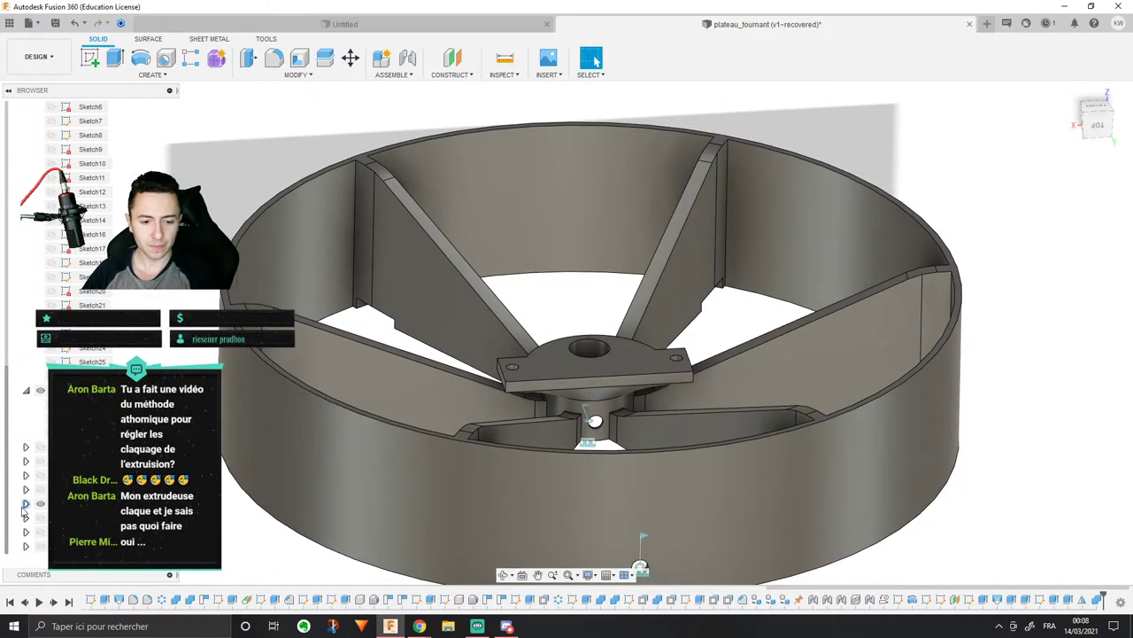
Step: Export the merged turntable body as a binary STL with High refinement to the Bureau folder
click(26, 503)
scroll(226, 416, down, 3)
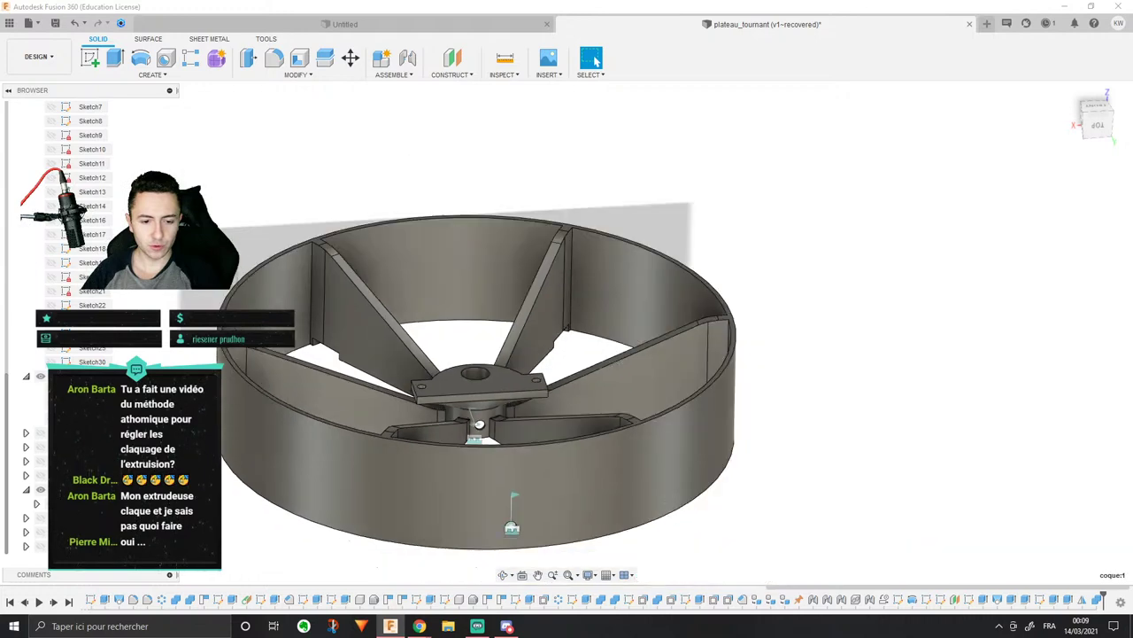
click(233, 406)
scroll(108, 221, up, 5)
click(90, 164)
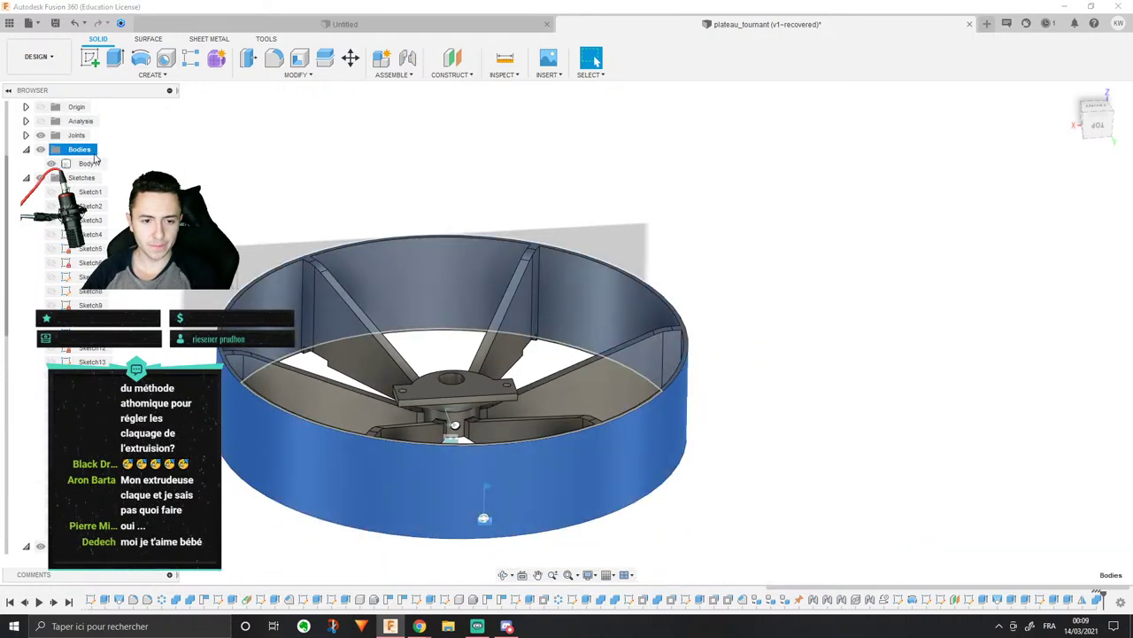
right_click(97, 165)
click(234, 287)
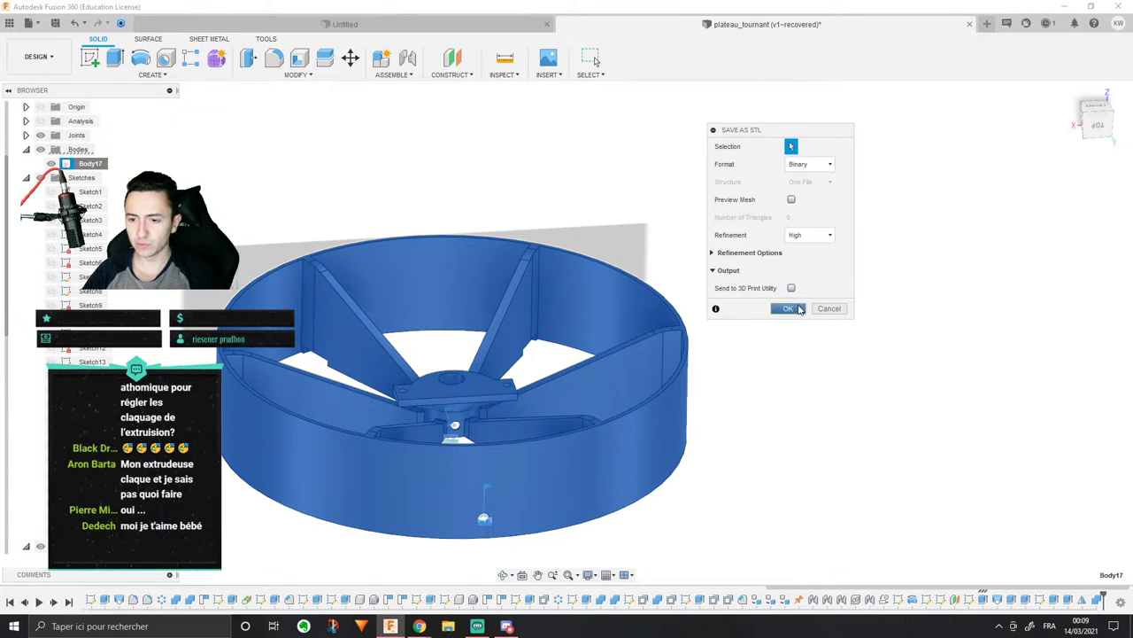
click(797, 309)
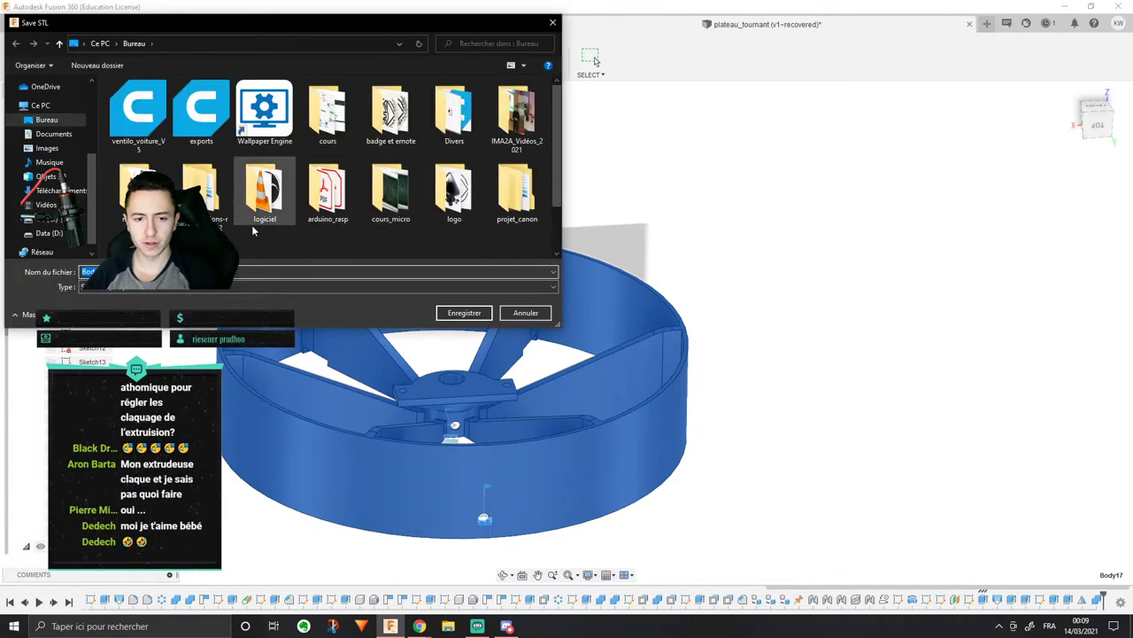
click(478, 312)
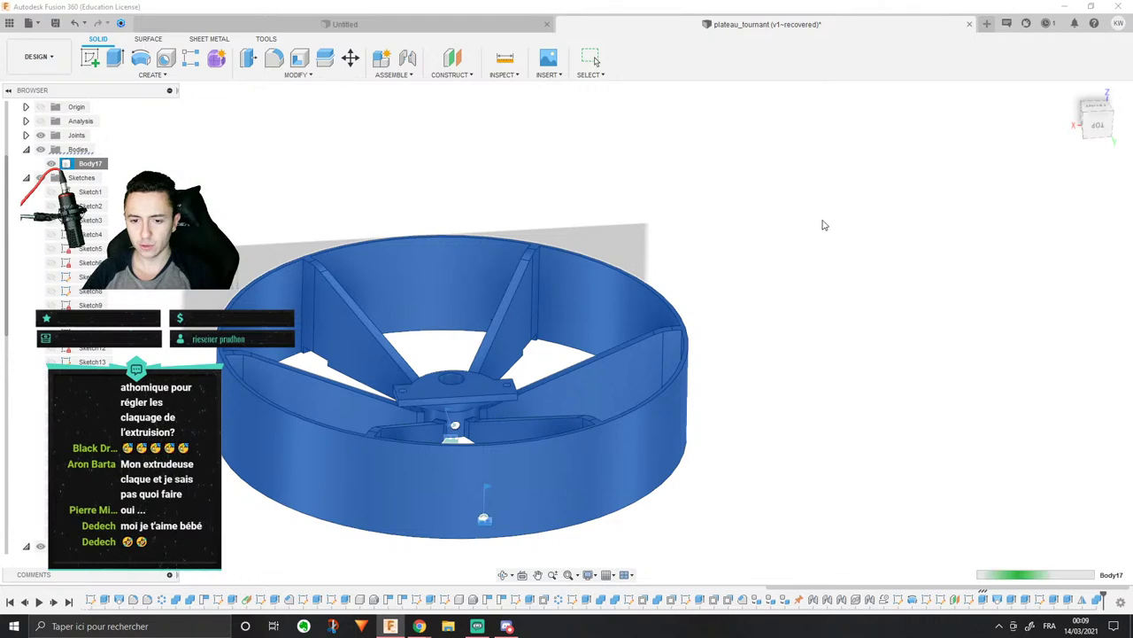
middle_drag(798, 223, 860, 215)
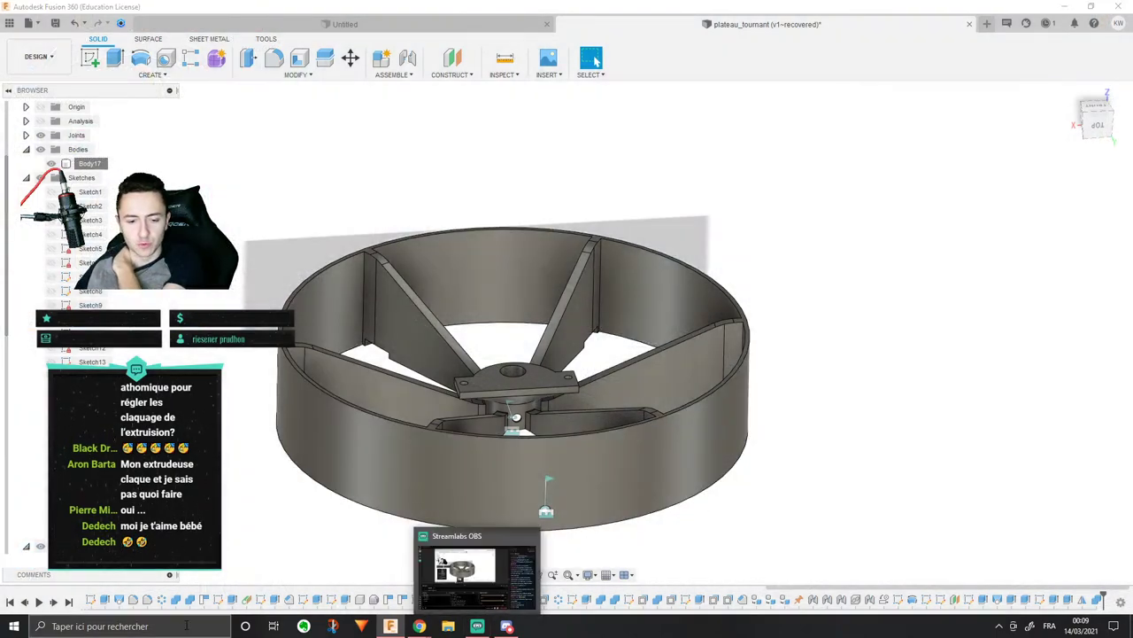
Step: Find Cura through the system search and launch Ultimaker Cura 4.8.0
click(186, 624)
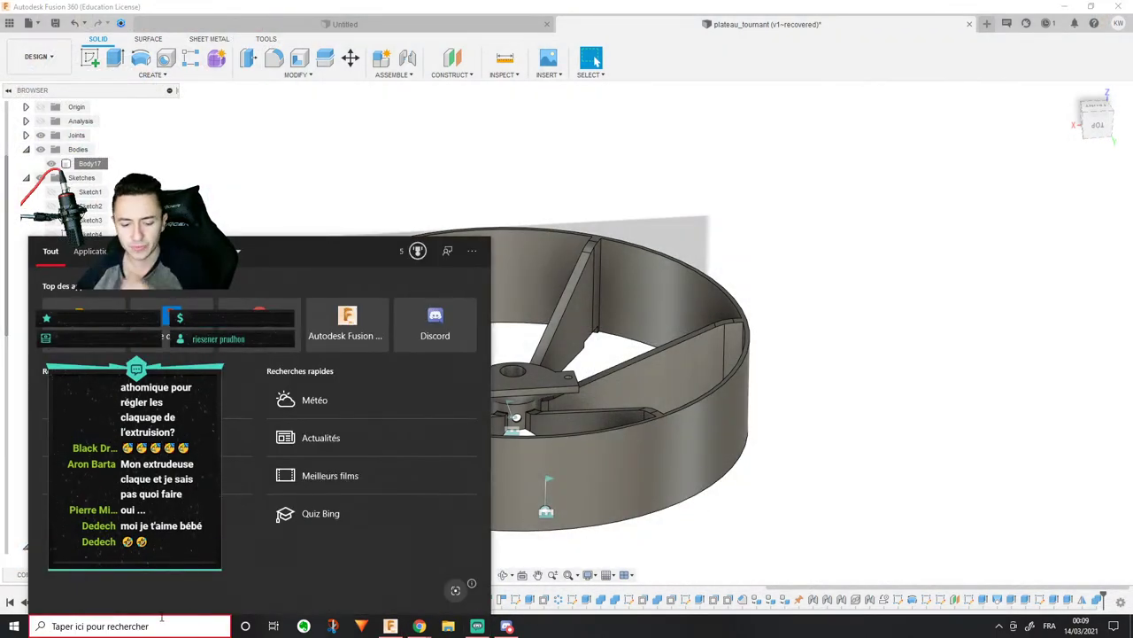
text(cura)
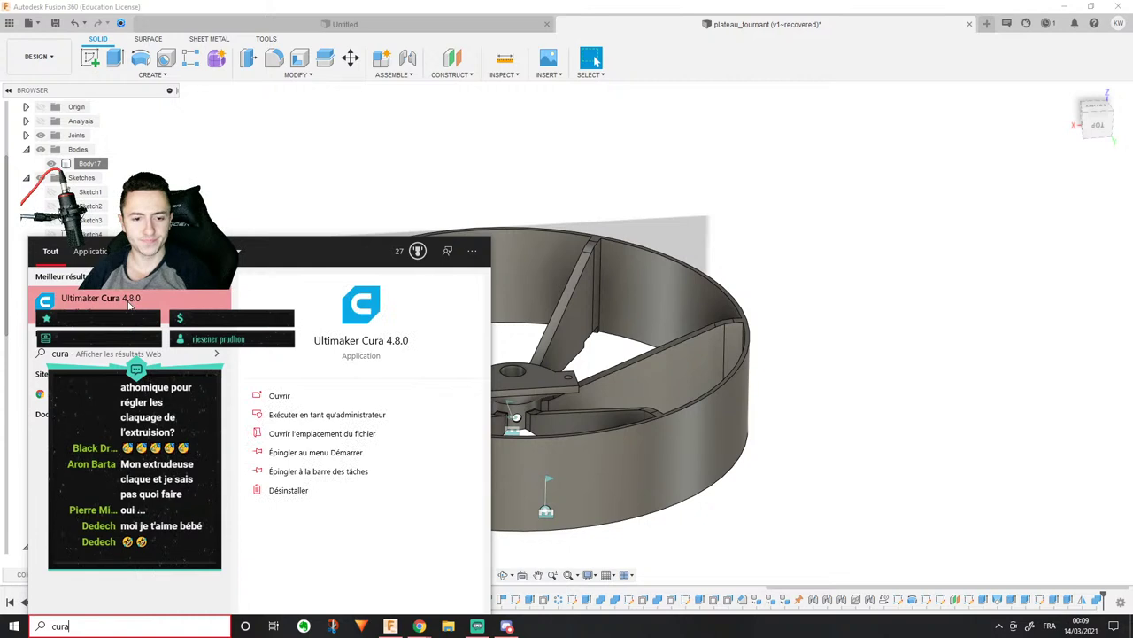
click(131, 303)
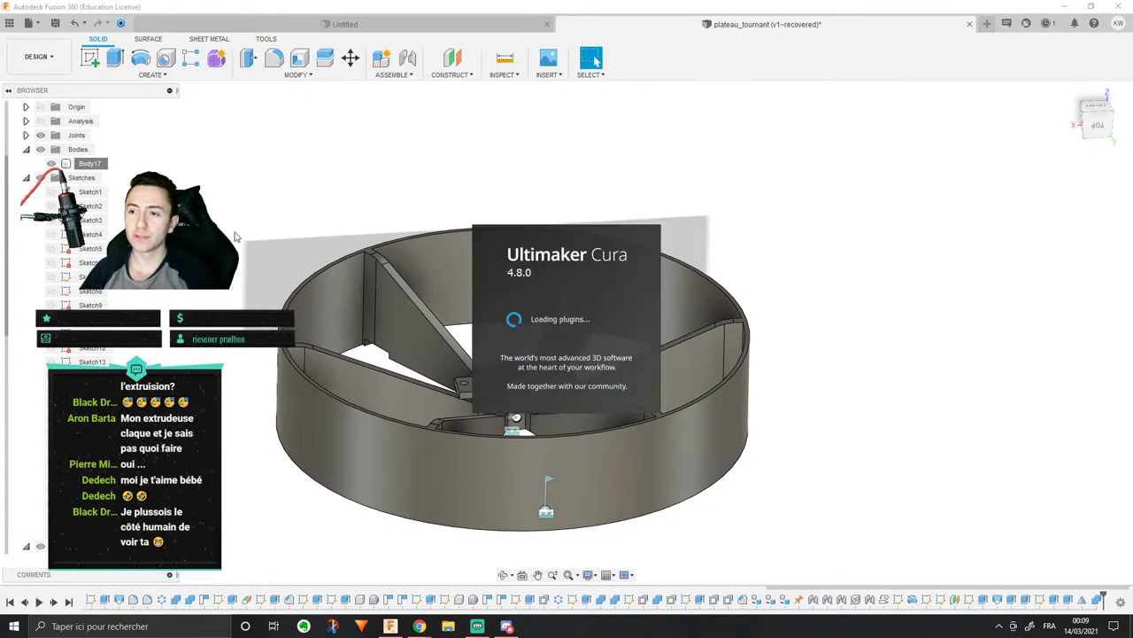
middle_drag(361, 225, 383, 211)
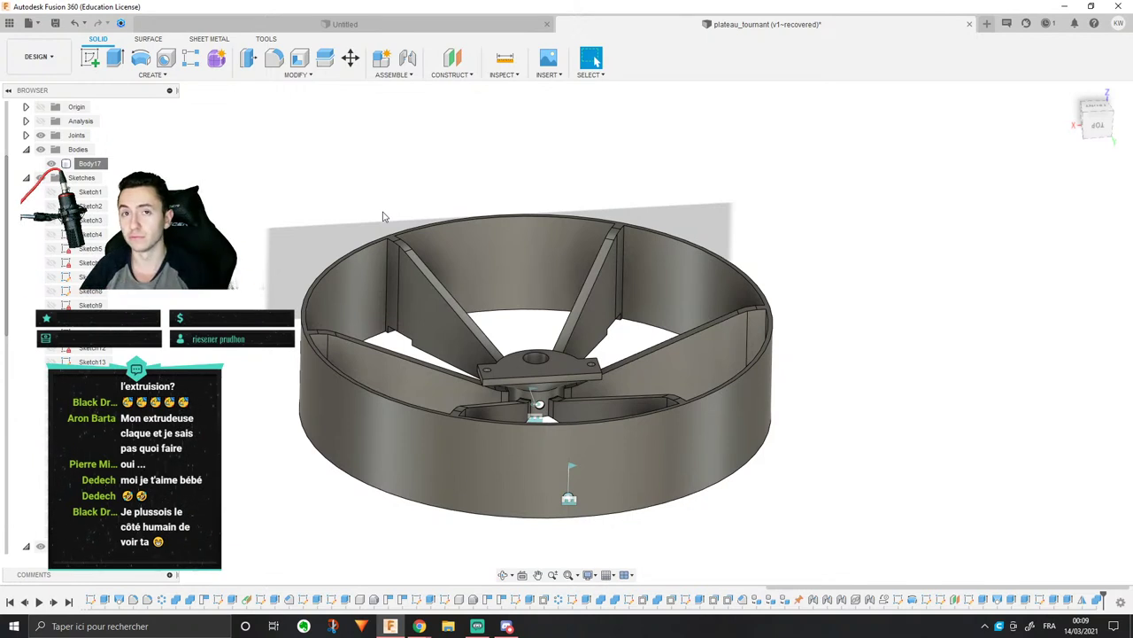
scroll(384, 216, down, 1)
middle_drag(524, 388, 581, 404)
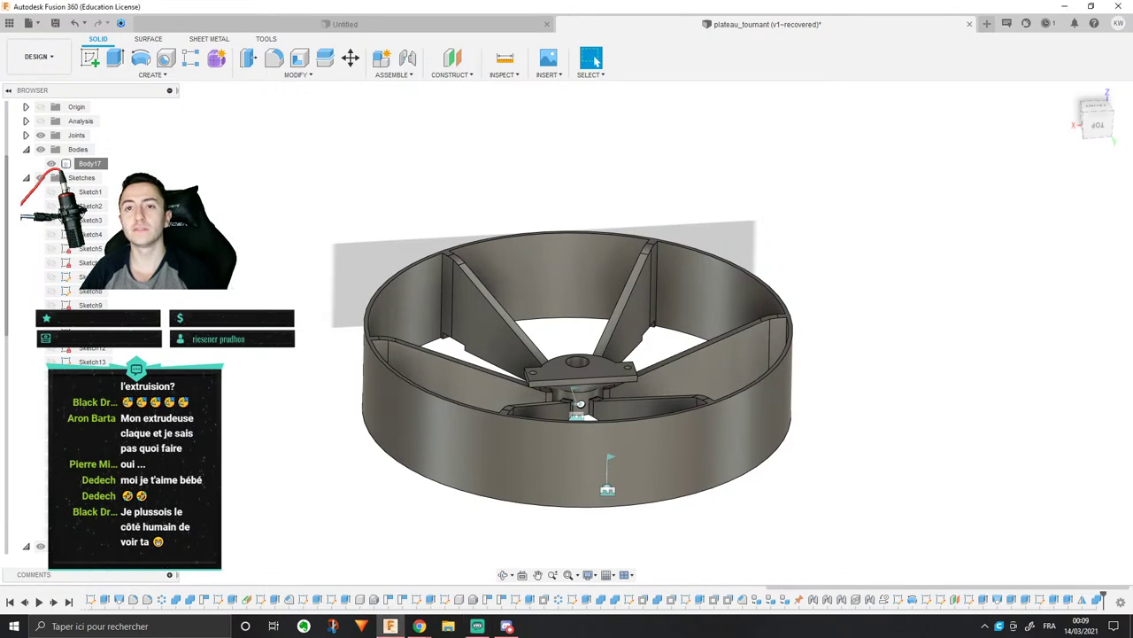
middle_drag(752, 264, 872, 219)
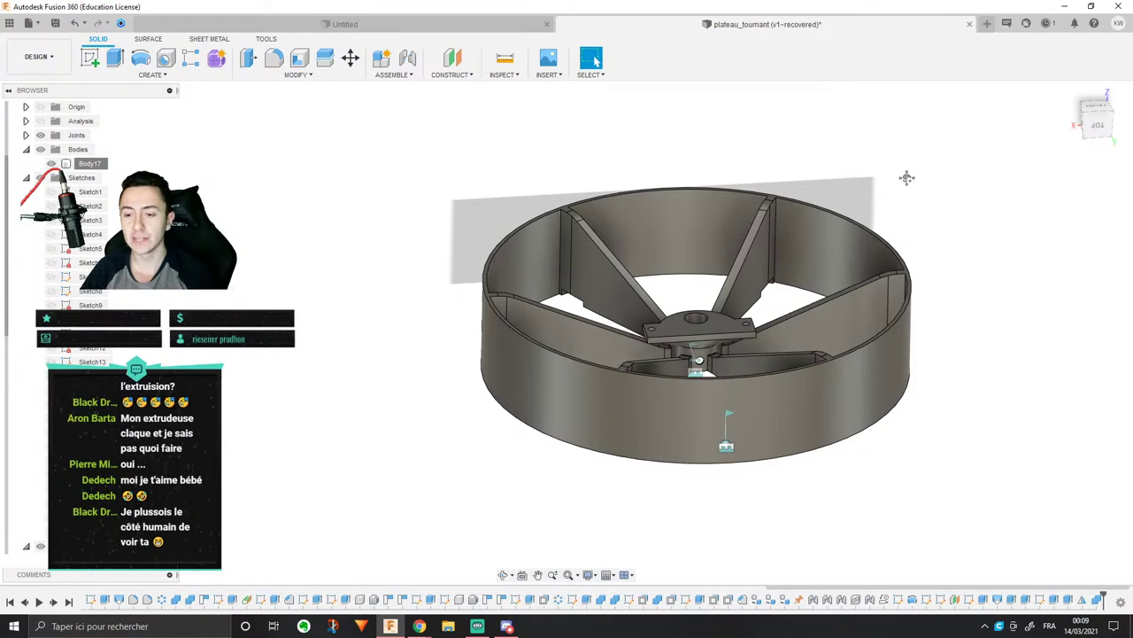
scroll(797, 346, up, 3)
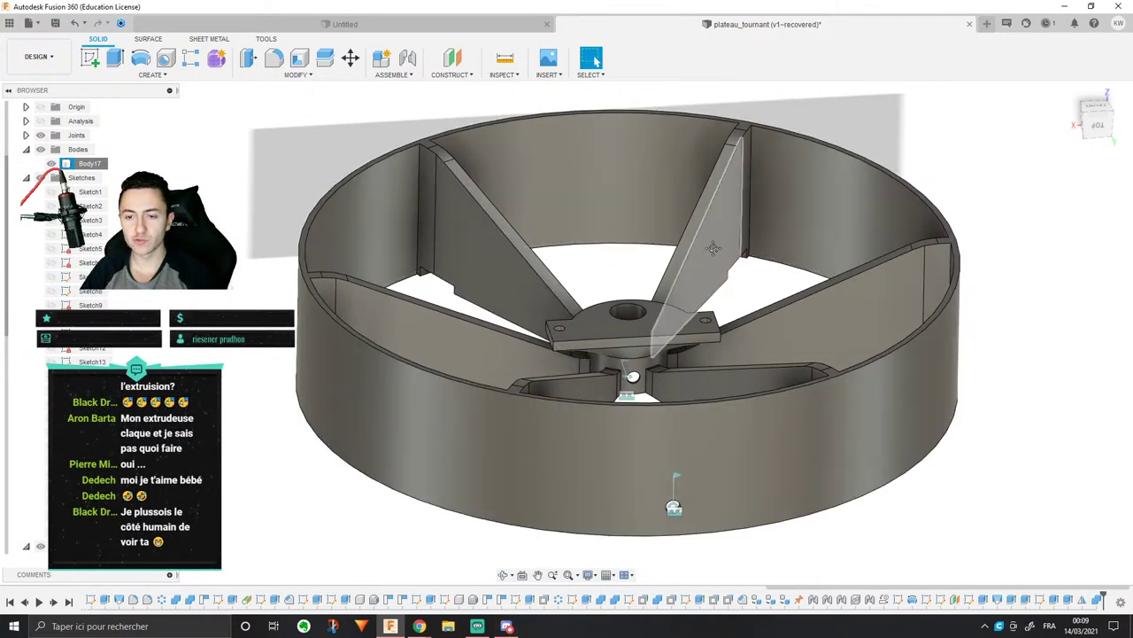
middle_drag(709, 237, 875, 247)
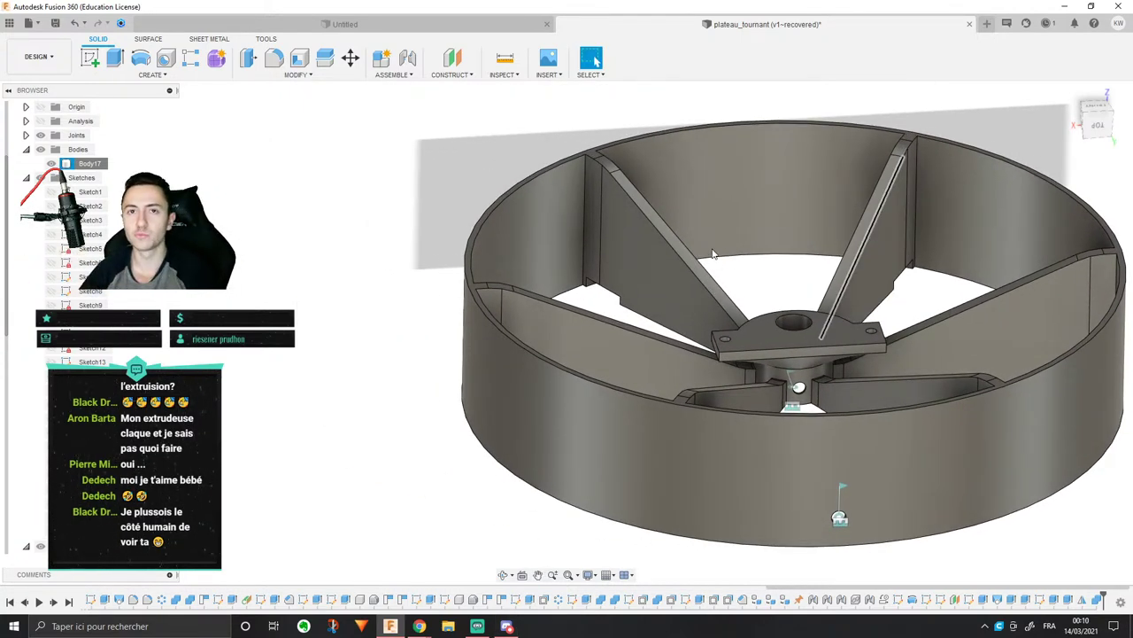
middle_drag(436, 423, 397, 406)
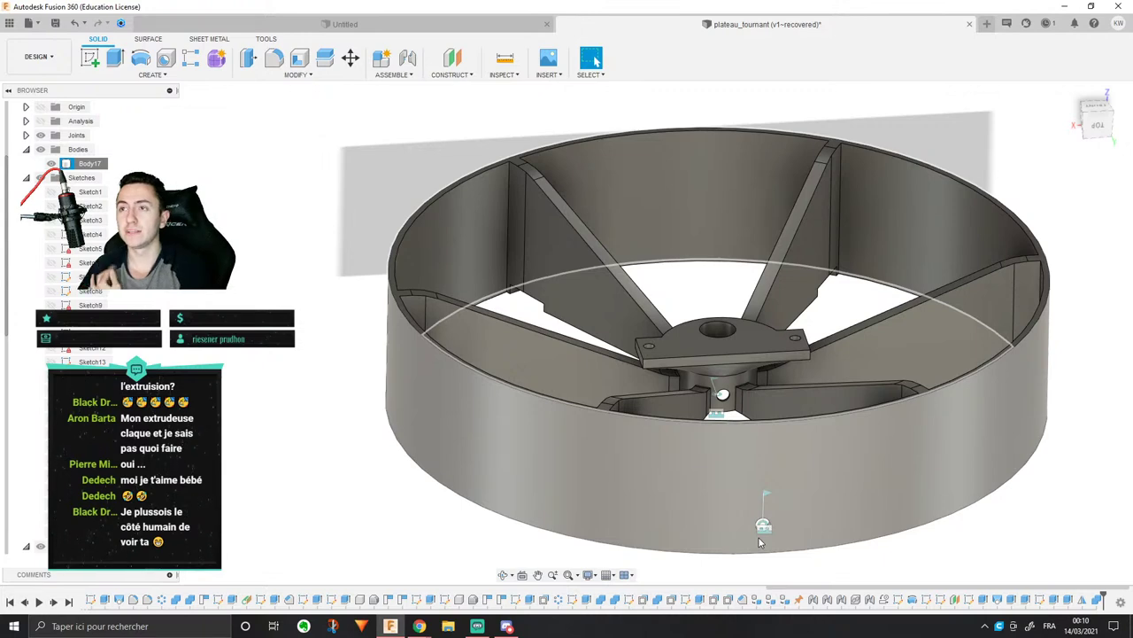
Step: Examine the merged turntable from above and below, looking at the hub, mounting plate and spokes
middle_drag(812, 329, 763, 314)
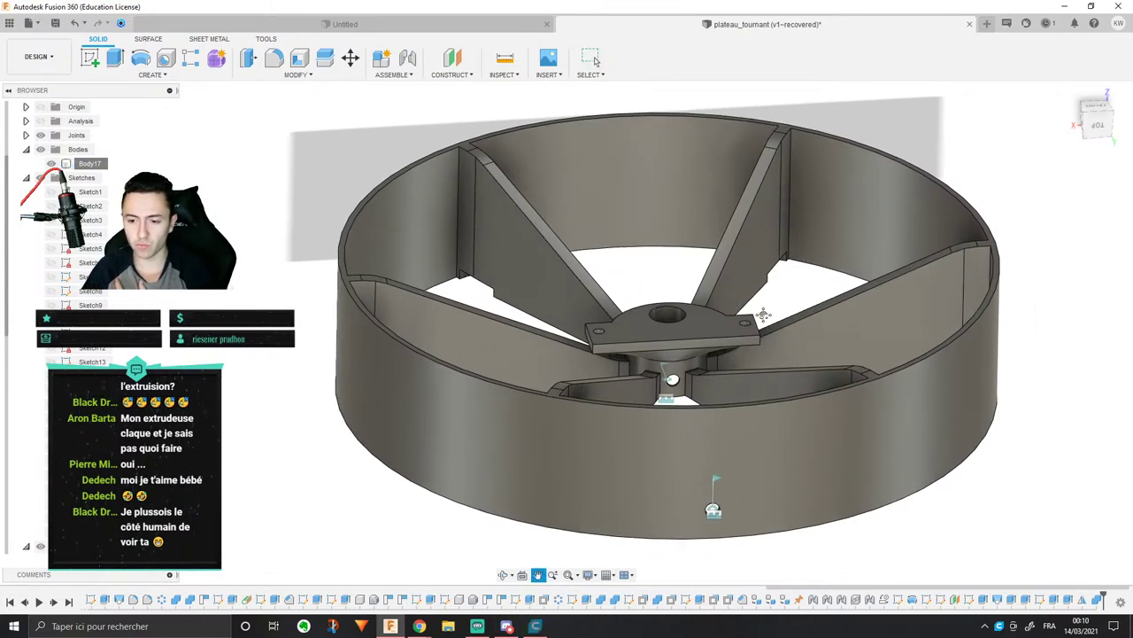
middle_drag(906, 418, 858, 424)
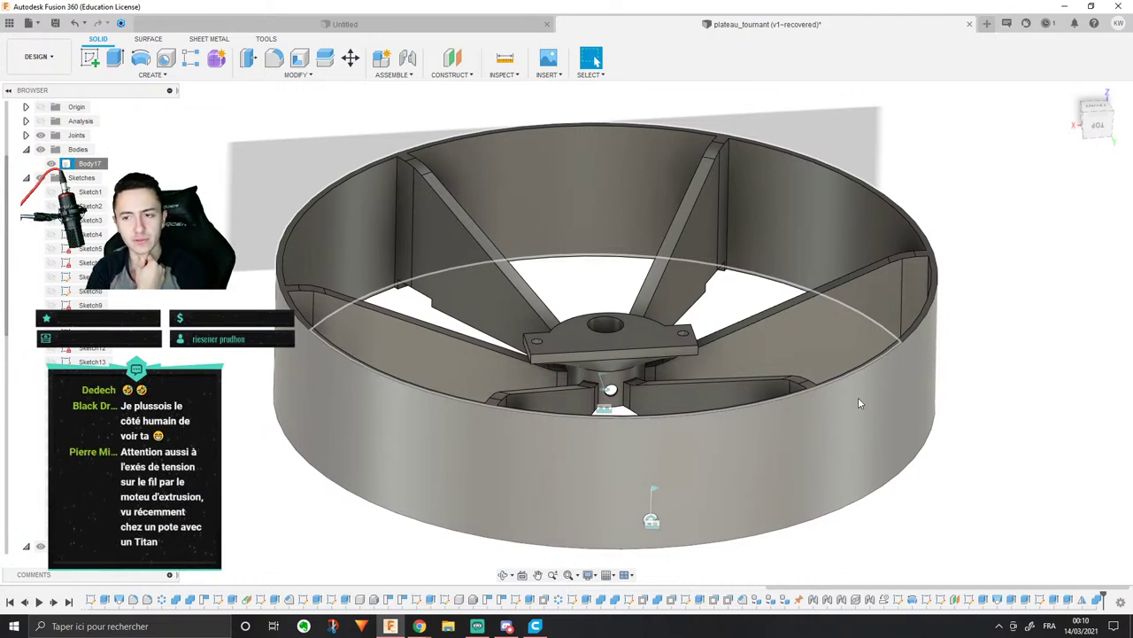
scroll(857, 400, up, 4)
shift+middle_drag(648, 478, 592, 294)
shift+middle_drag(595, 60, 719, 348)
scroll(729, 386, down, 4)
scroll(719, 348, up, 1)
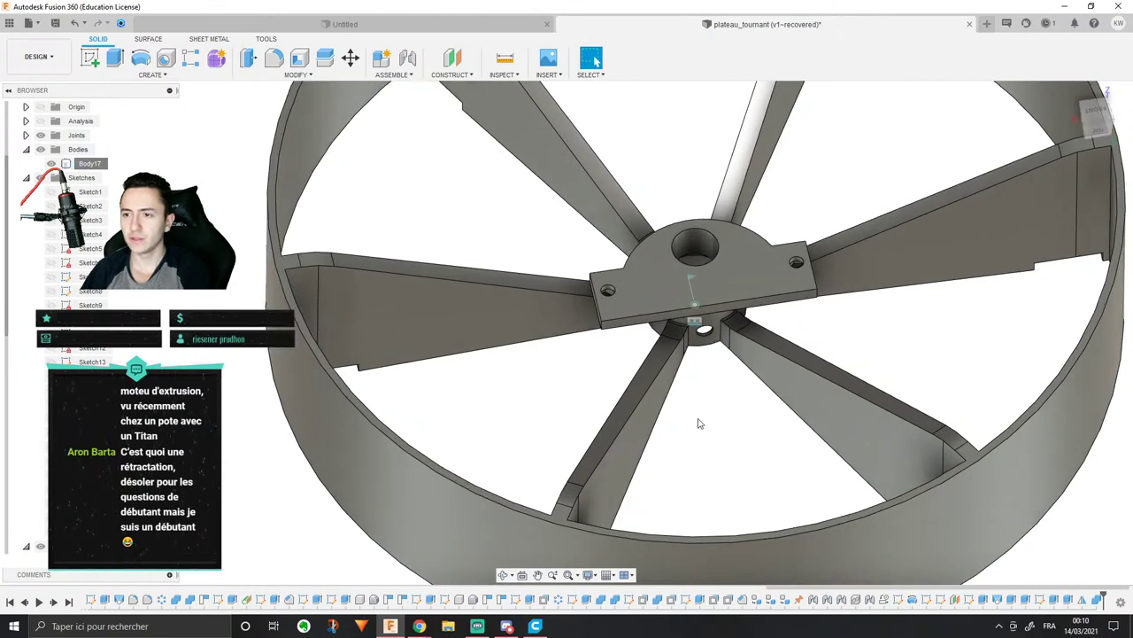
shift+middle_drag(698, 423, 646, 431)
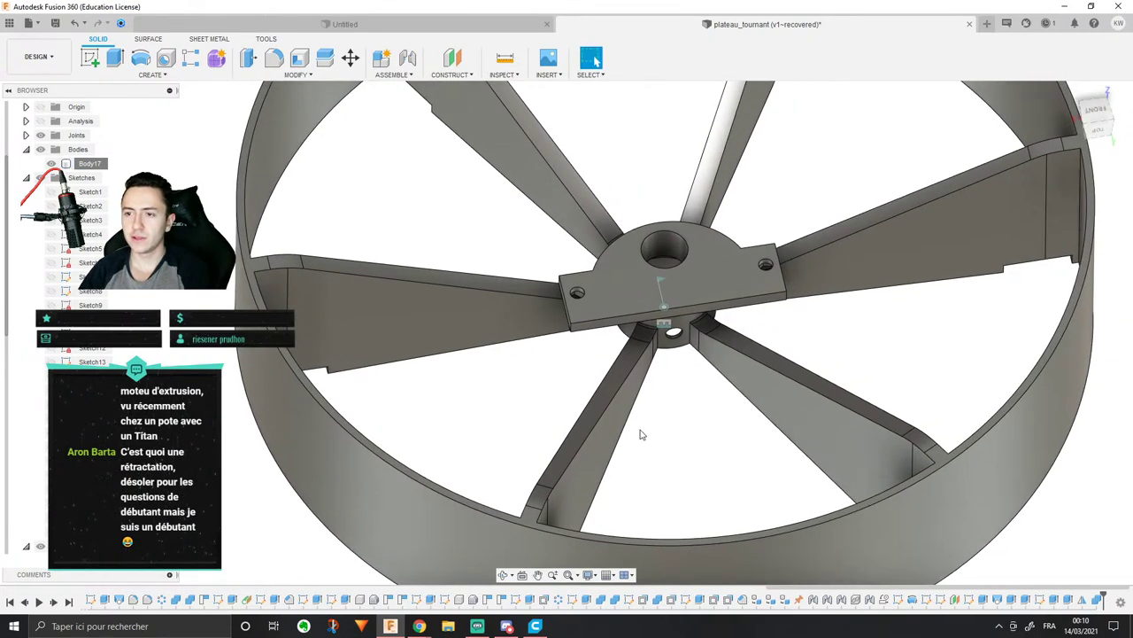
Step: Switch to Cura and search the print settings for "retract" to review the retraction distance and related travel options
click(536, 626)
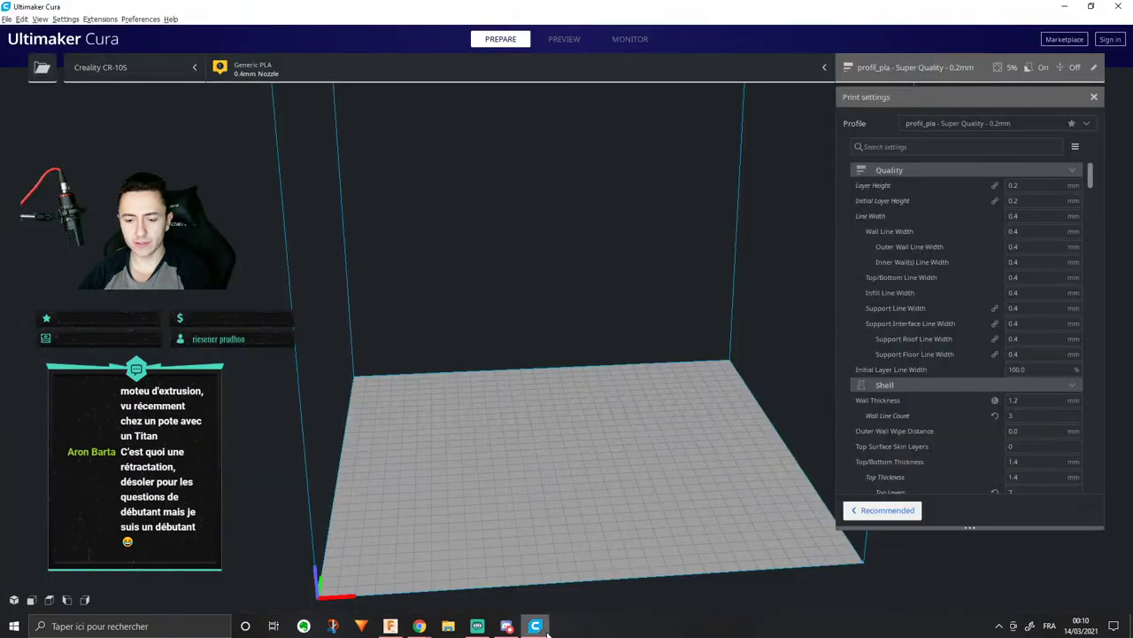
click(6, 19)
mouse_move(51, 55)
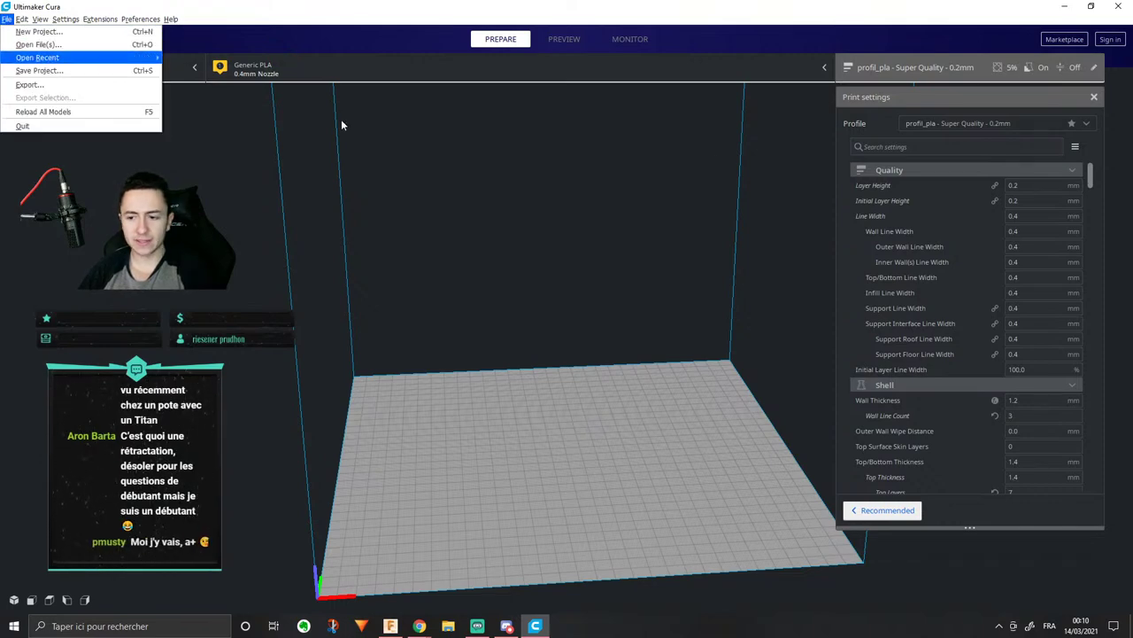
drag(1090, 176, 1090, 426)
scroll(1042, 415, down, 5)
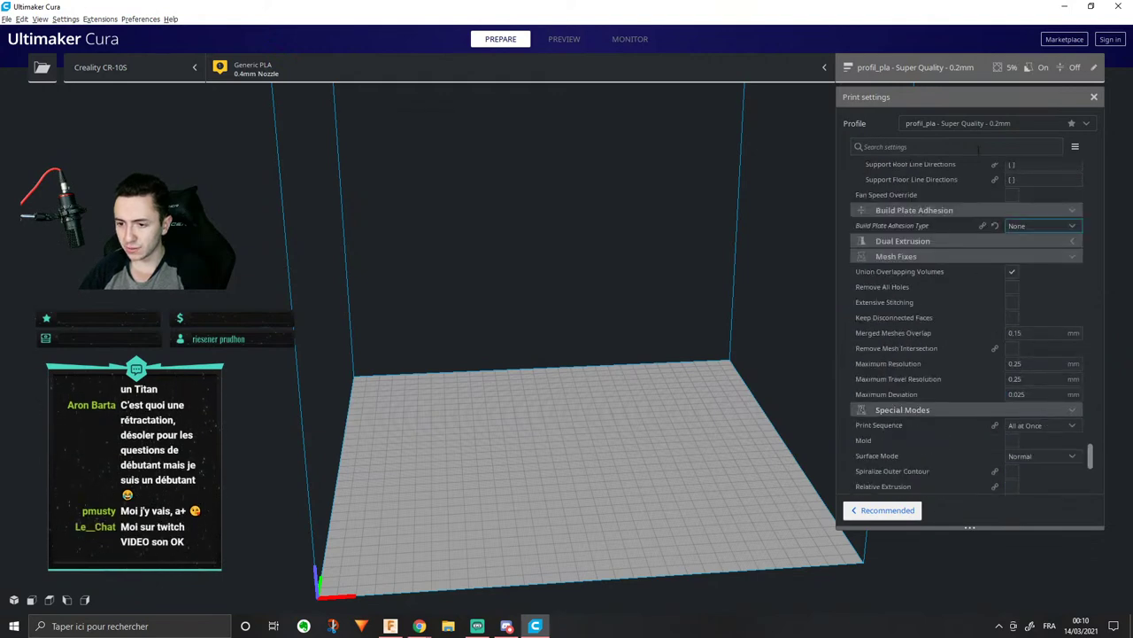
click(952, 139)
text(retract)
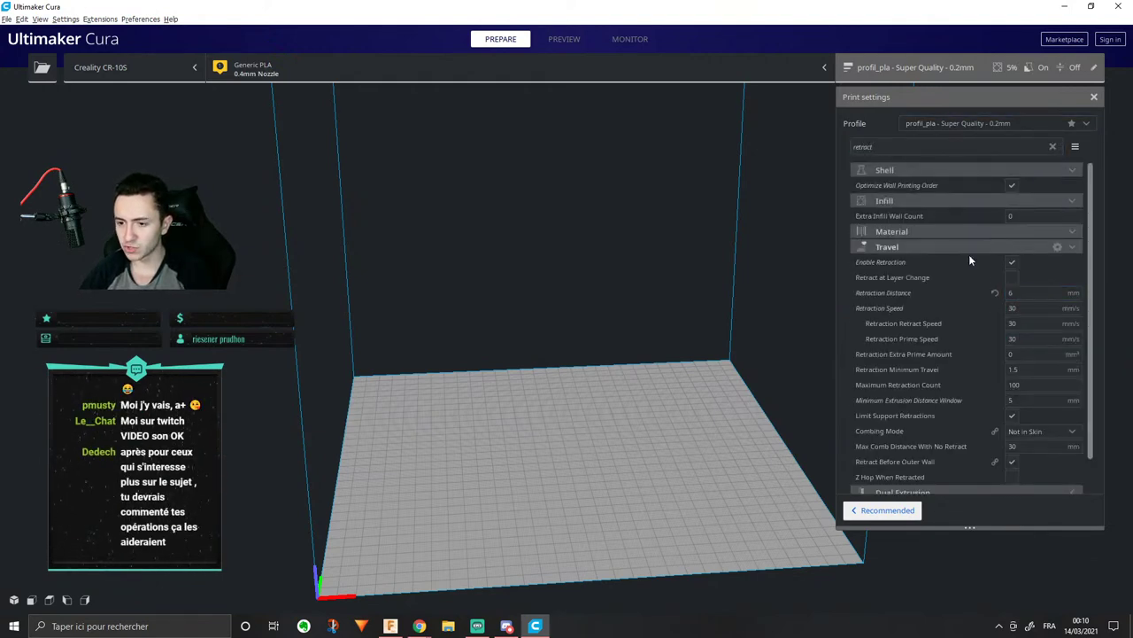
click(1025, 293)
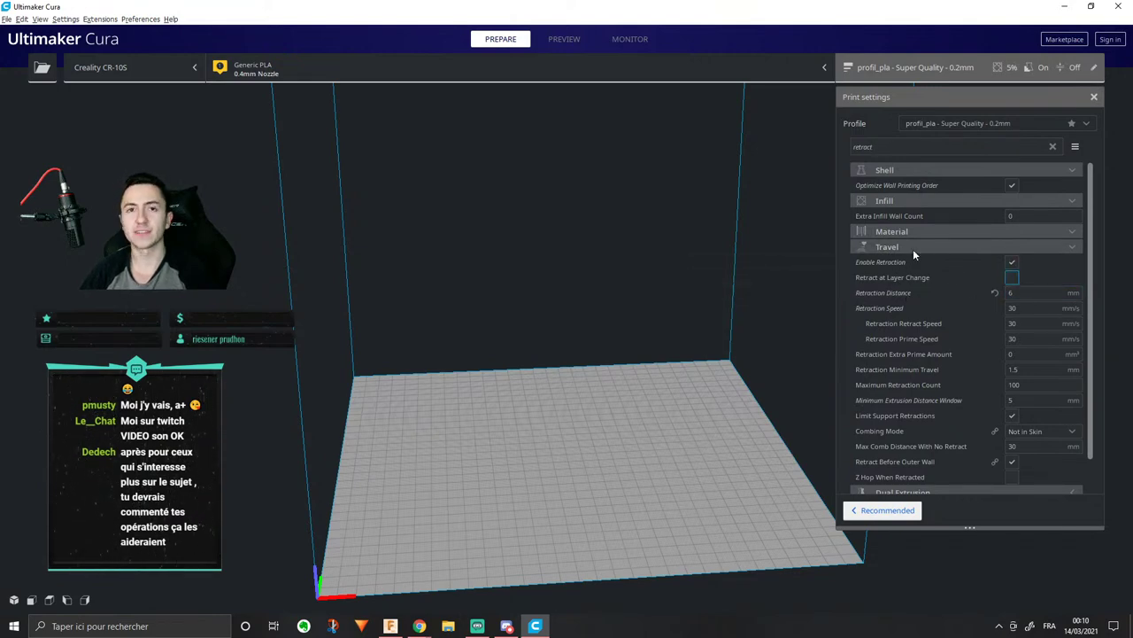
middle_drag(735, 223, 711, 196)
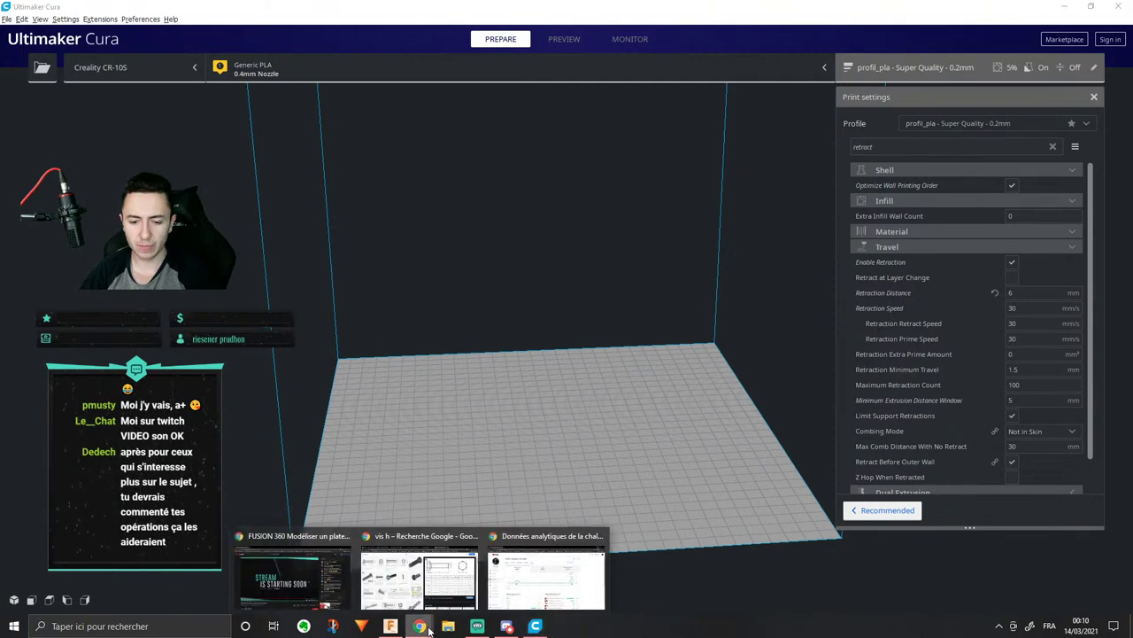
Step: Switch to Chrome and search Google for "stringing" in a new tab, then show the image results
click(416, 571)
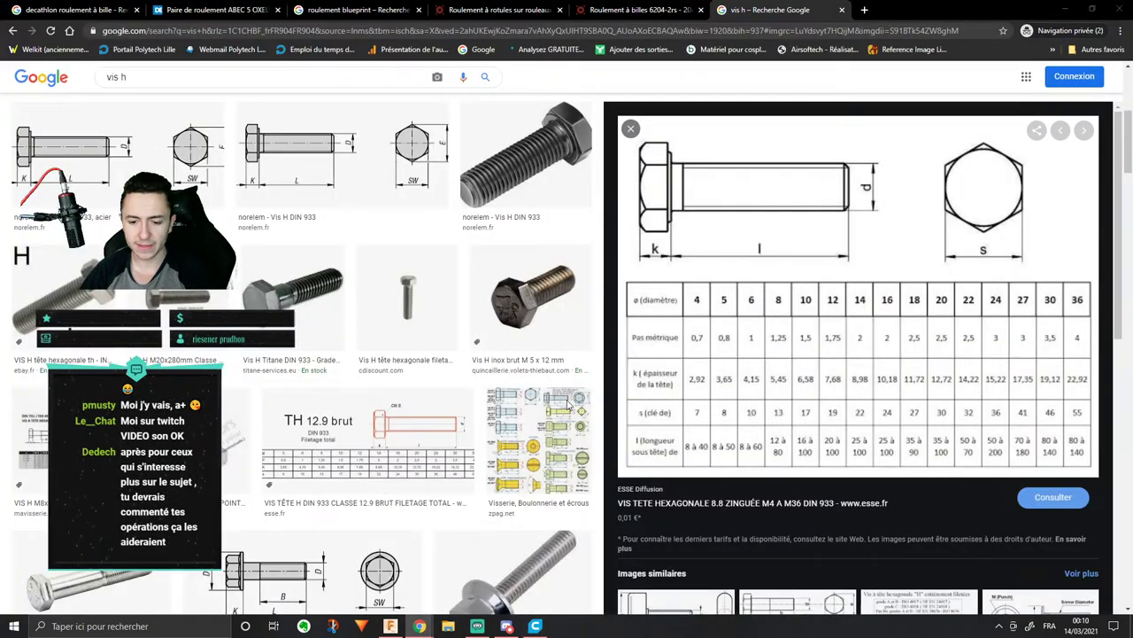
click(864, 9)
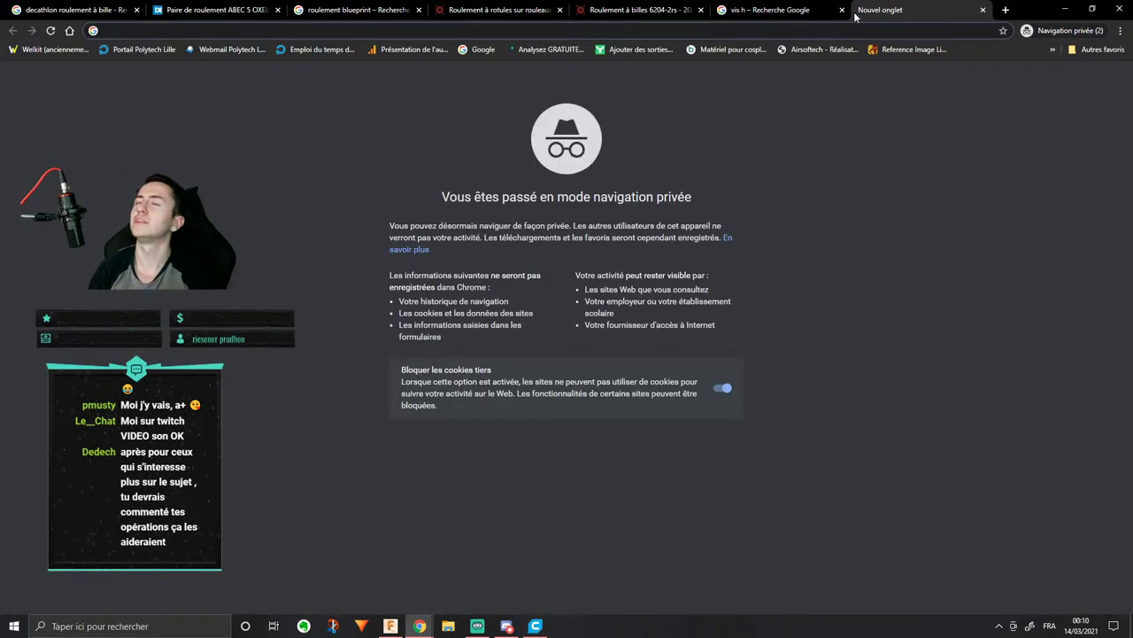
text(stringing)
key(Return)
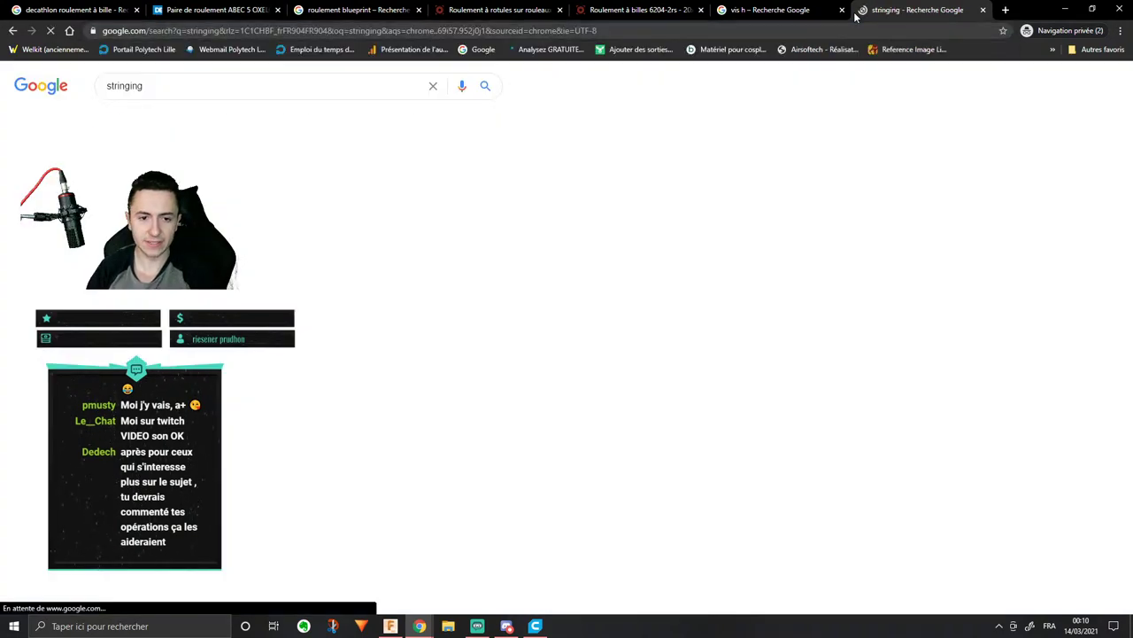
click(180, 121)
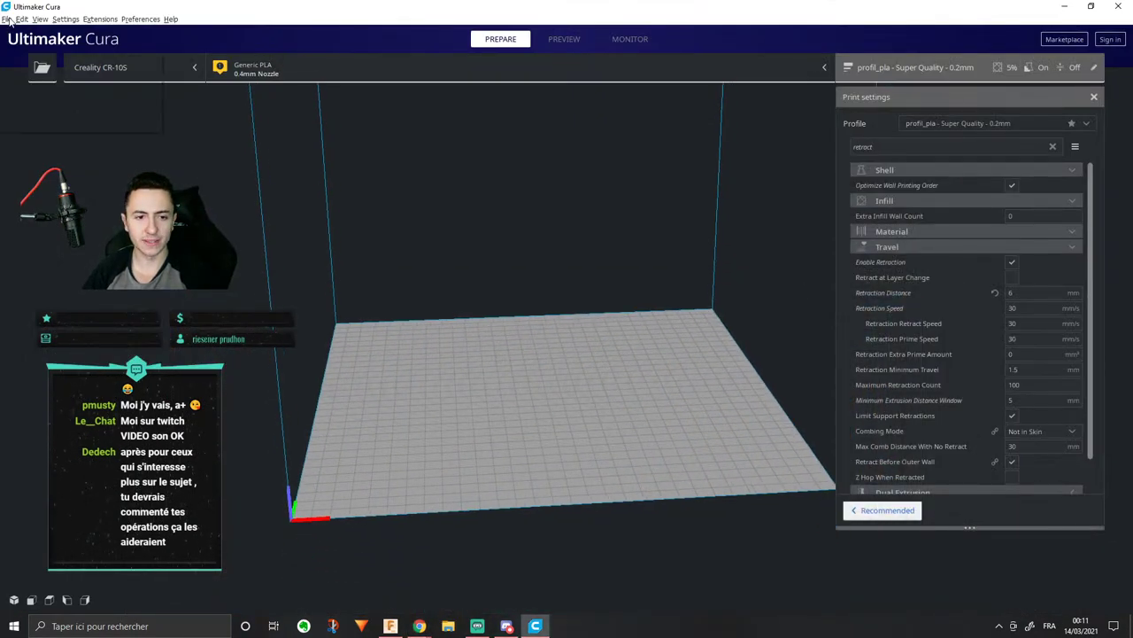
Step: Load the exported Body17 model from the Bureau folder onto the Cura build plate
click(6, 18)
click(36, 29)
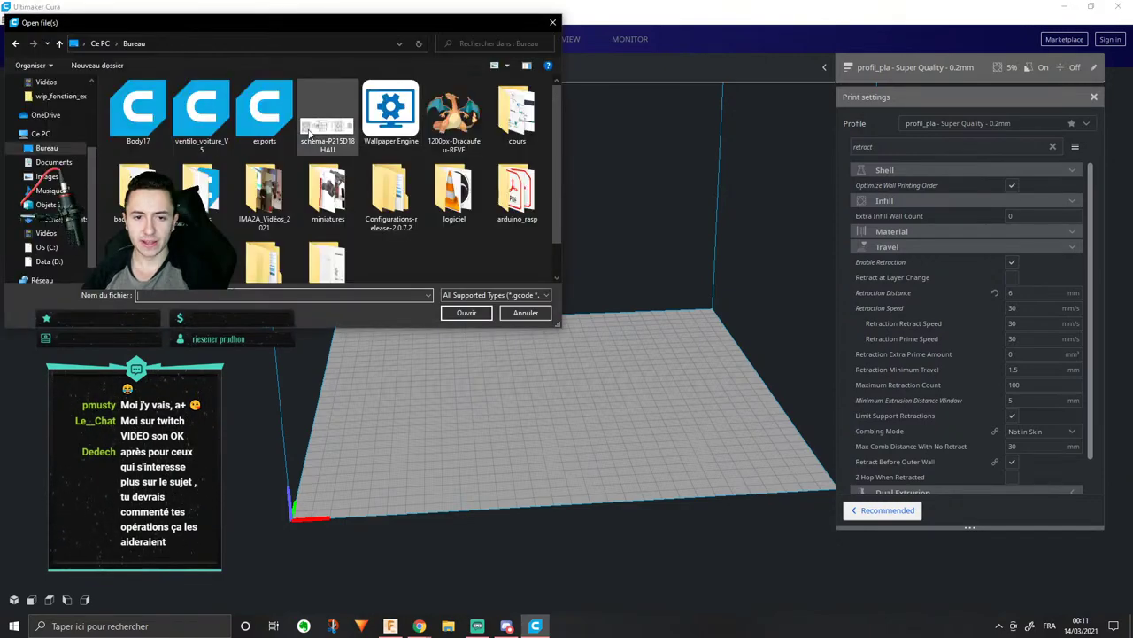
click(138, 111)
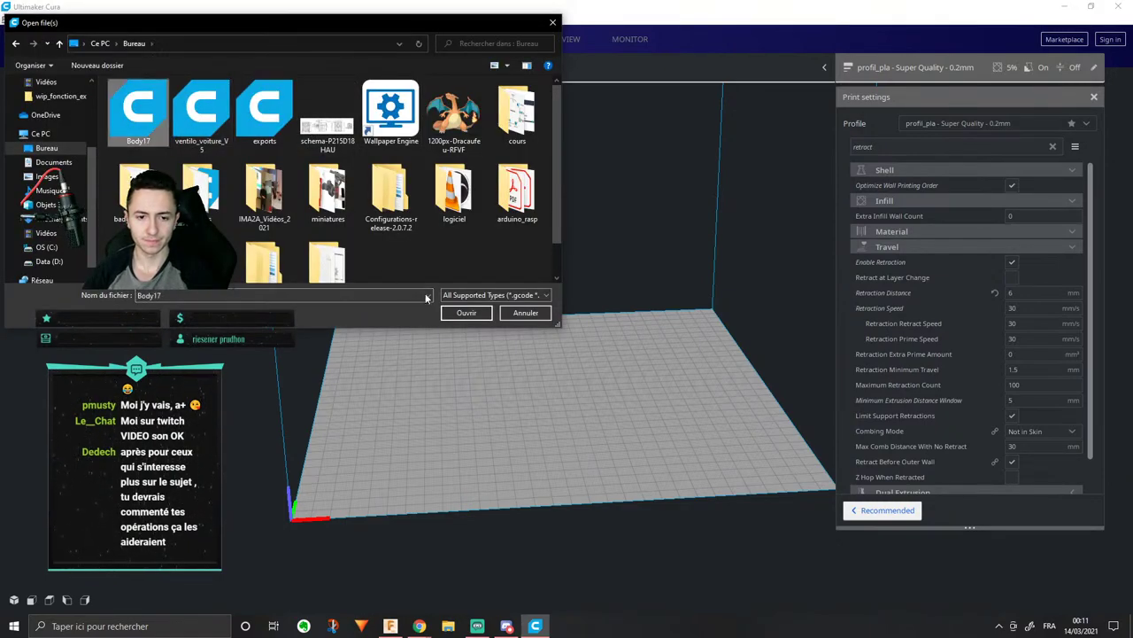
click(461, 312)
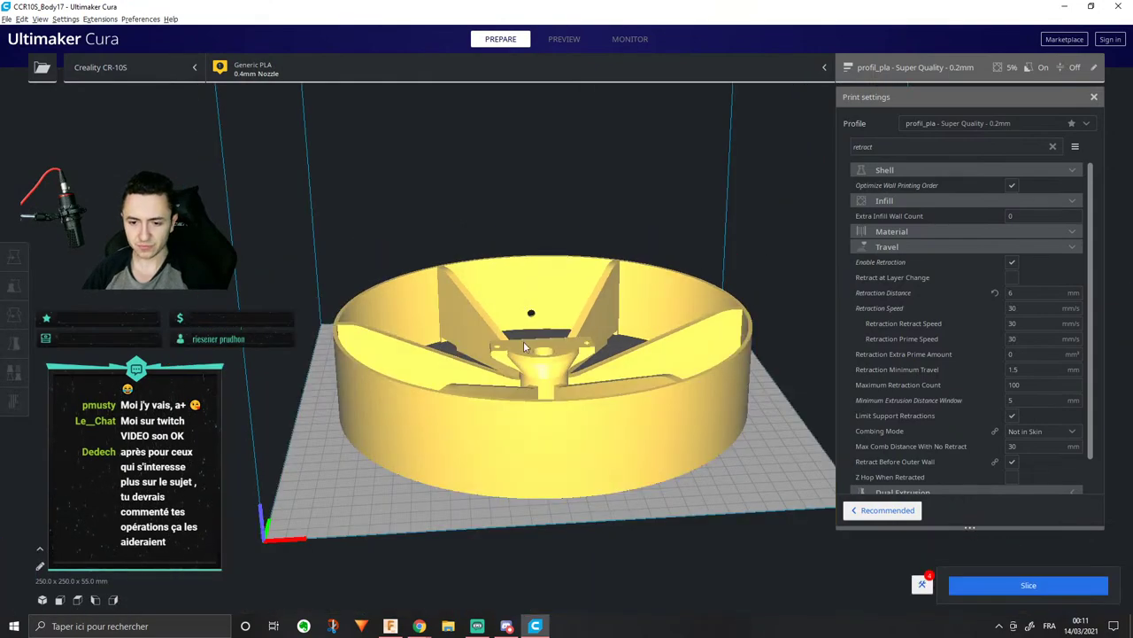
Step: Inspect the loaded turntable from below and above, checking the overhangs on the spokes, hub and nut pockets
middle_drag(534, 330, 517, 266)
right_drag(517, 265, 471, 155)
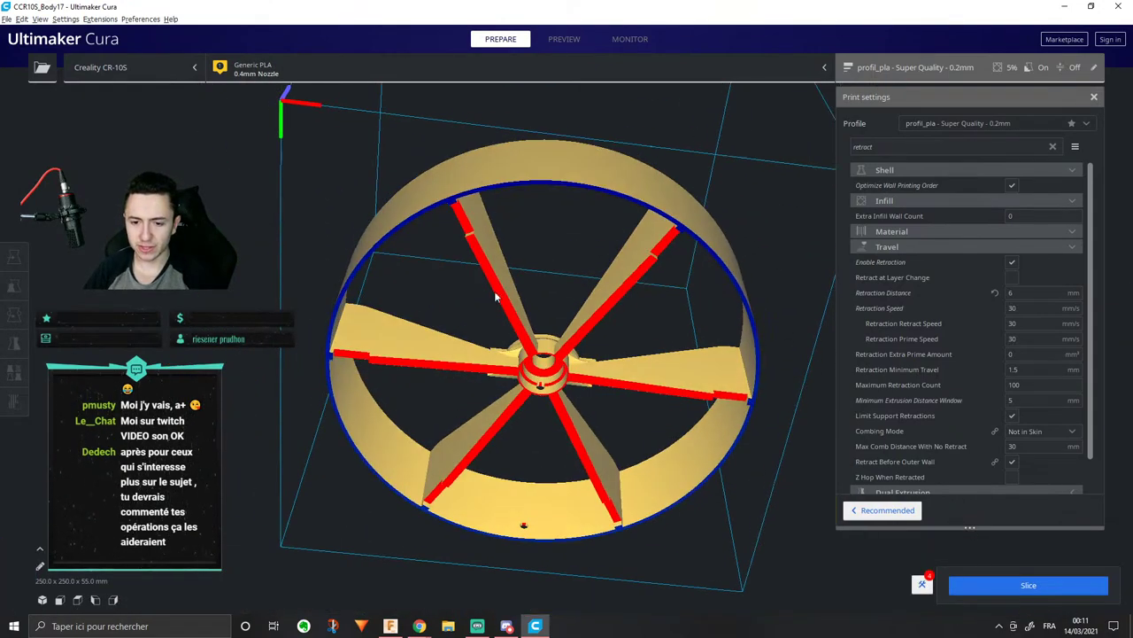
right_drag(496, 299, 549, 326)
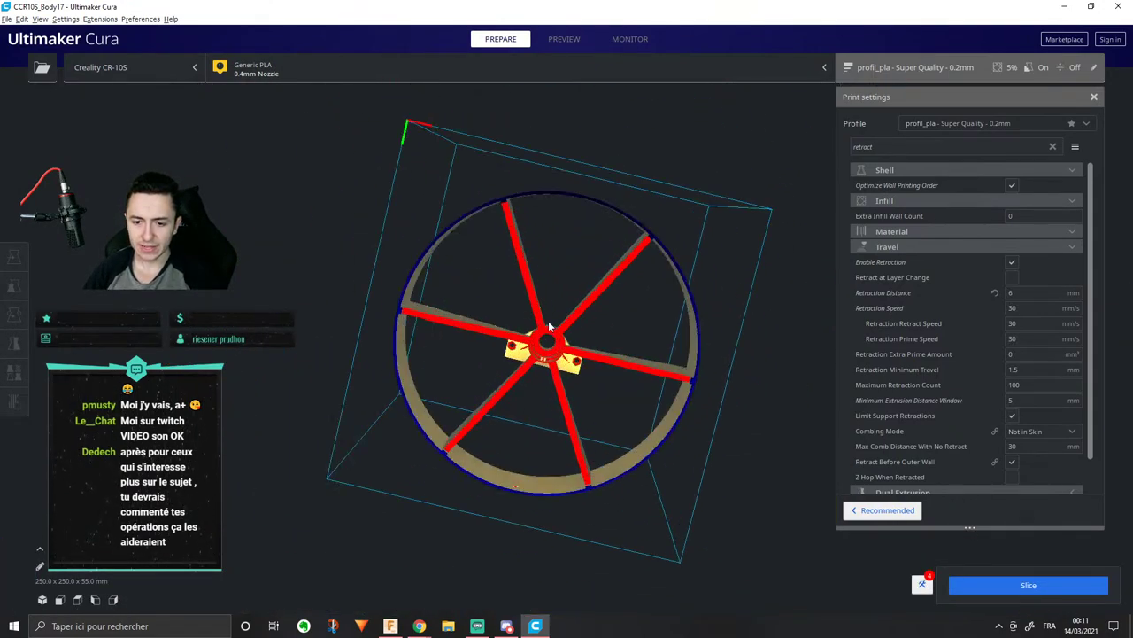
scroll(549, 326, up, 10)
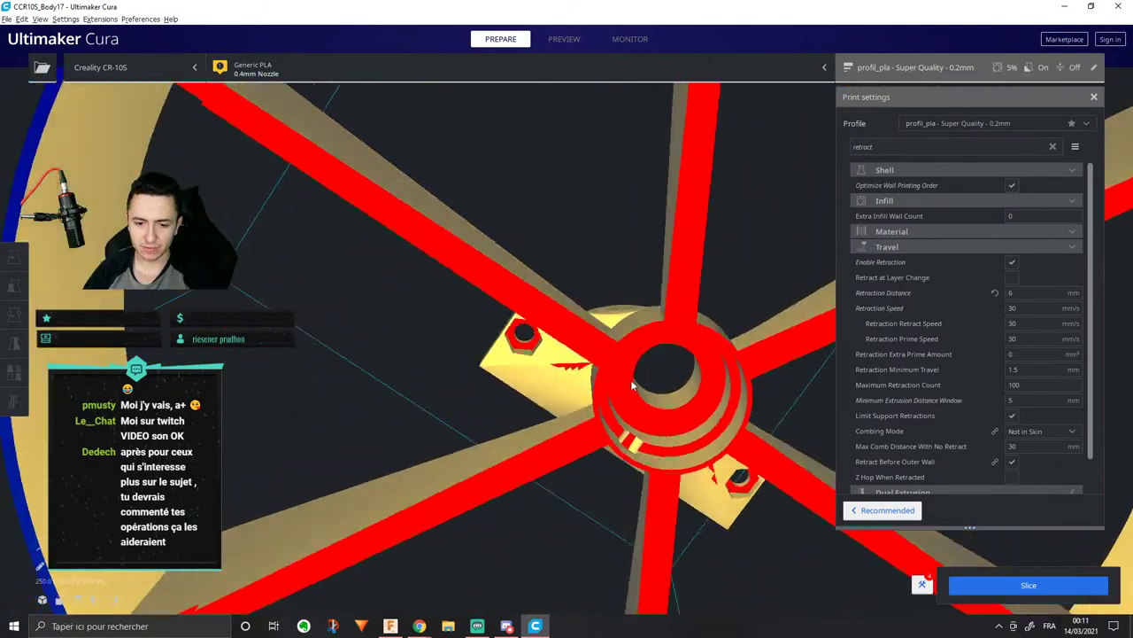
right_drag(632, 385, 372, 300)
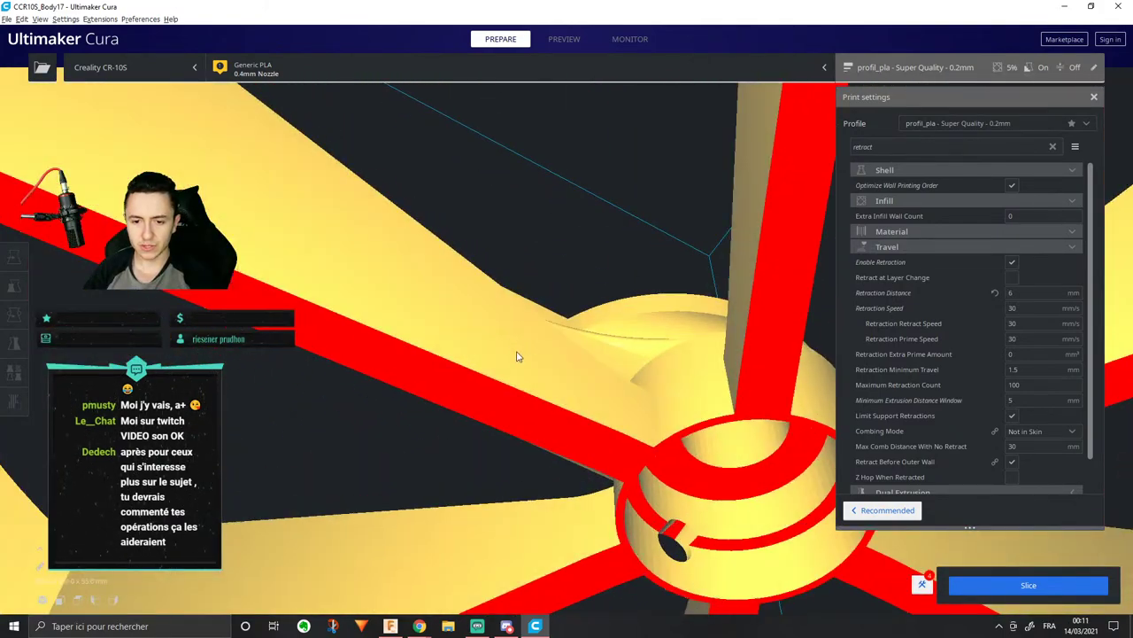
right_drag(517, 356, 683, 346)
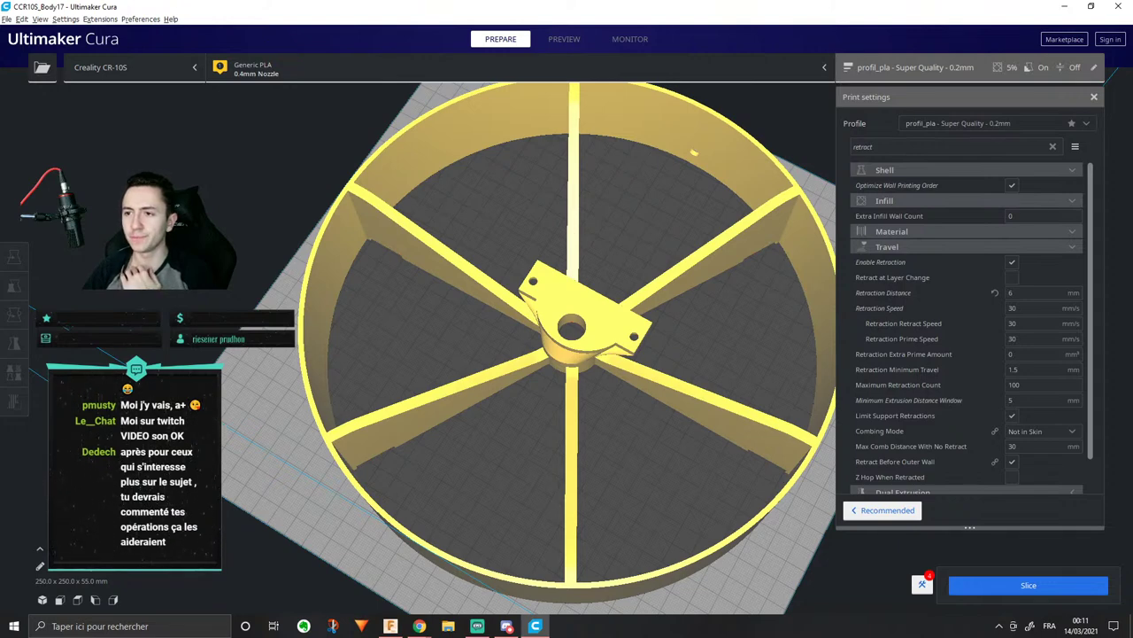
right_drag(813, 228, 706, 259)
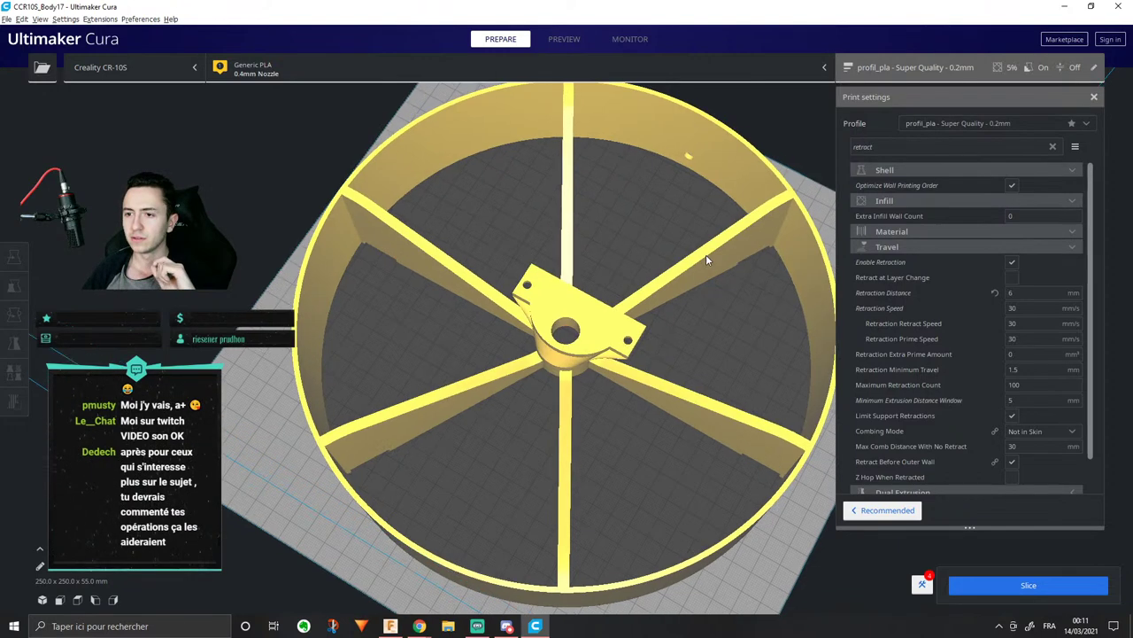
scroll(706, 254, down, 5)
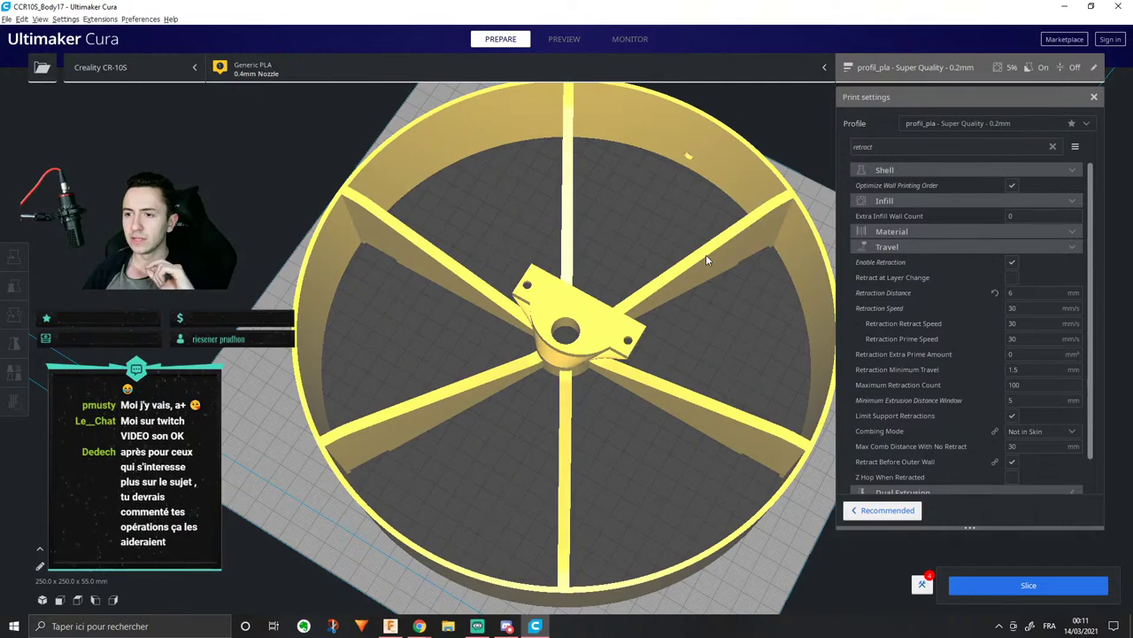
scroll(677, 259, up, 8)
right_drag(648, 221, 641, 259)
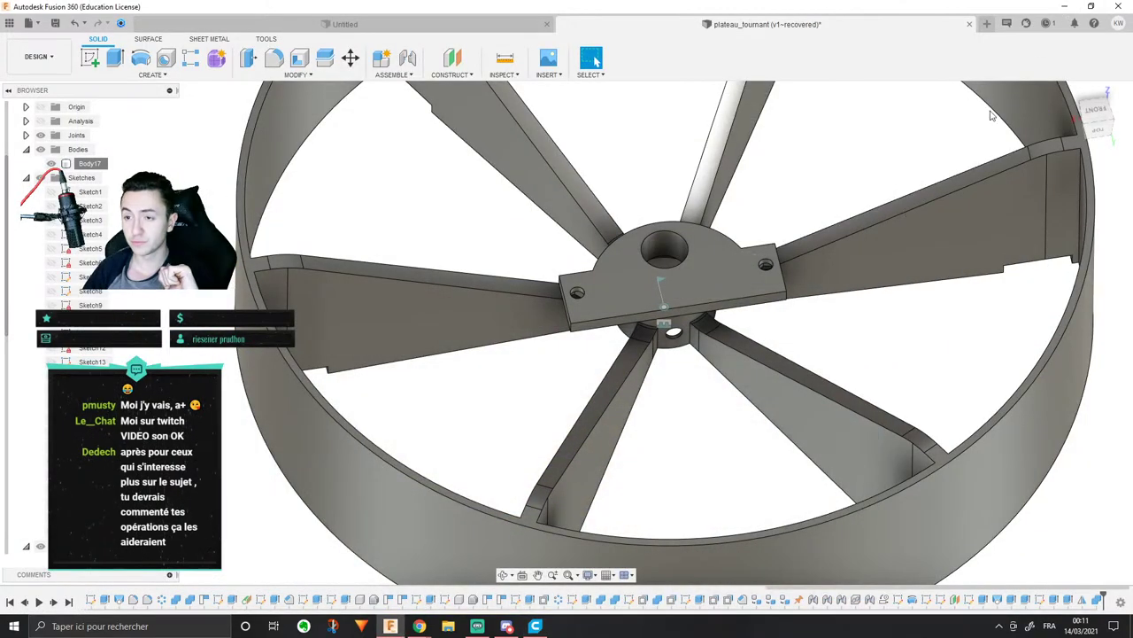
Step: Examine the turntable in Fusion 360 from above and below, focusing on the hub's stepped bore and nut pockets
middle_drag(896, 209, 814, 199)
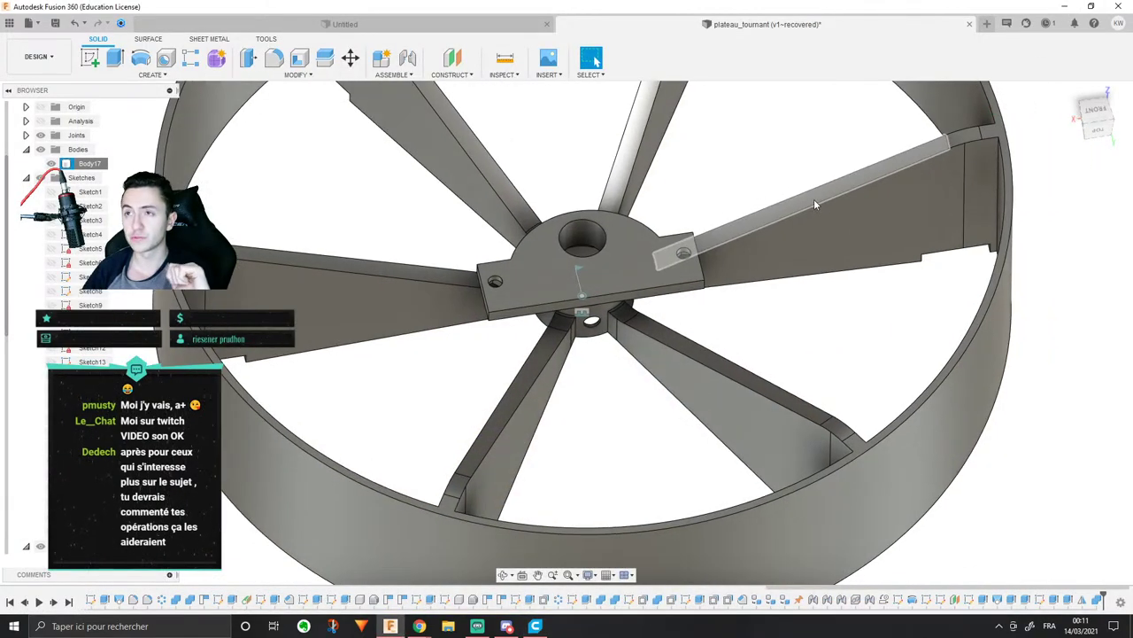
scroll(814, 198, up, 2)
scroll(814, 199, down, 3)
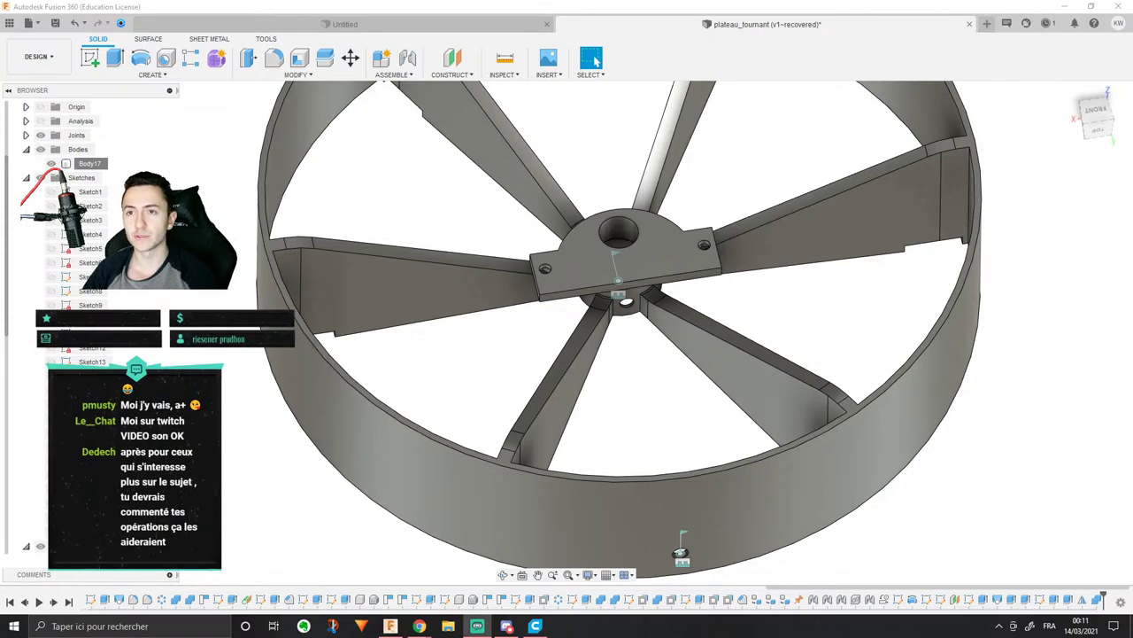
shift+middle_drag(797, 212, 735, 106)
scroll(713, 279, up, 4)
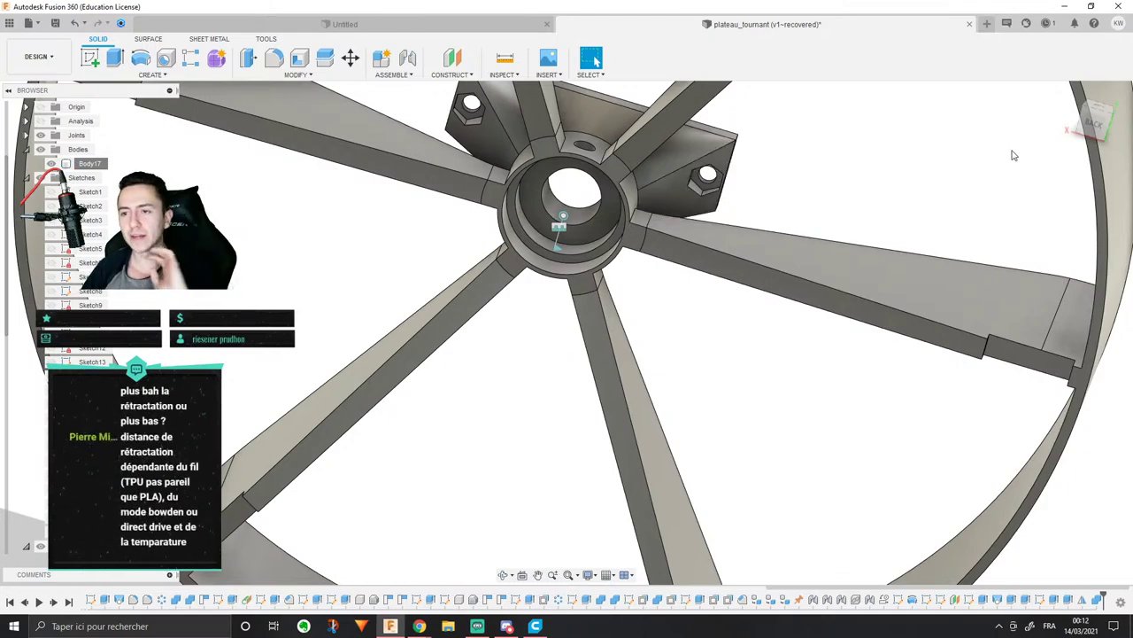
mouse_move(687, 263)
shift+middle_down()
mouse_move(696, 203)
mouse_move(675, 253)
shift+middle_up()
scroll(541, 214, up, 2)
shift+middle_drag(543, 213, 517, 206)
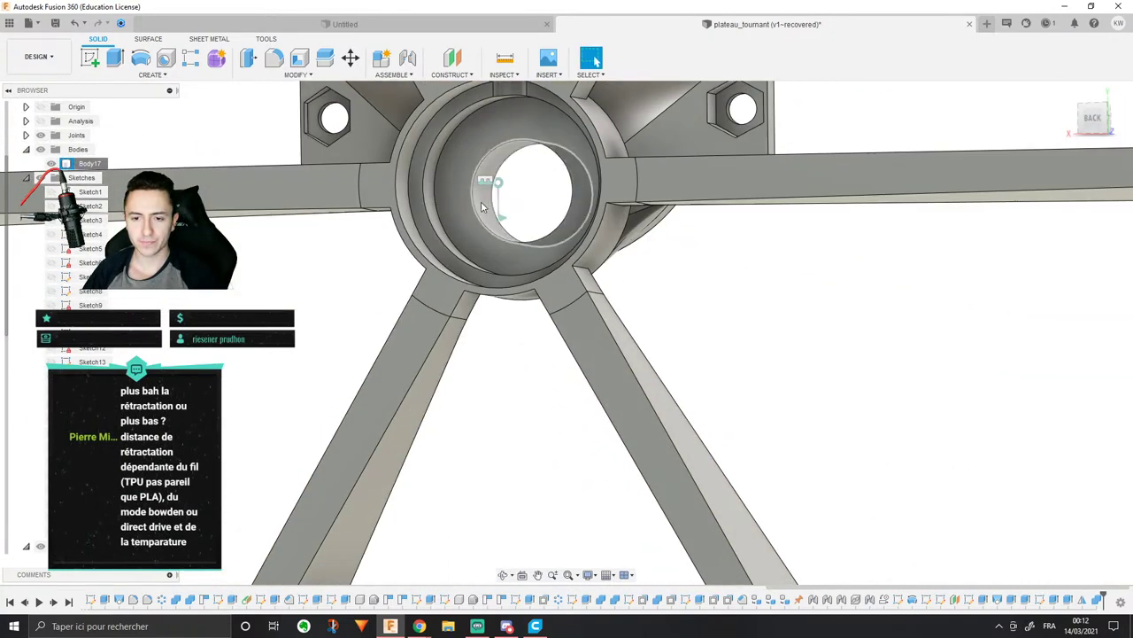
Step: Check the hub's through-bore face, then select Sketch12 and examine where its plane and circle lie on the turntable
click(517, 206)
scroll(523, 213, down, 5)
mouse_move(579, 302)
shift+middle_down()
mouse_move(587, 251)
mouse_move(584, 315)
shift+middle_up()
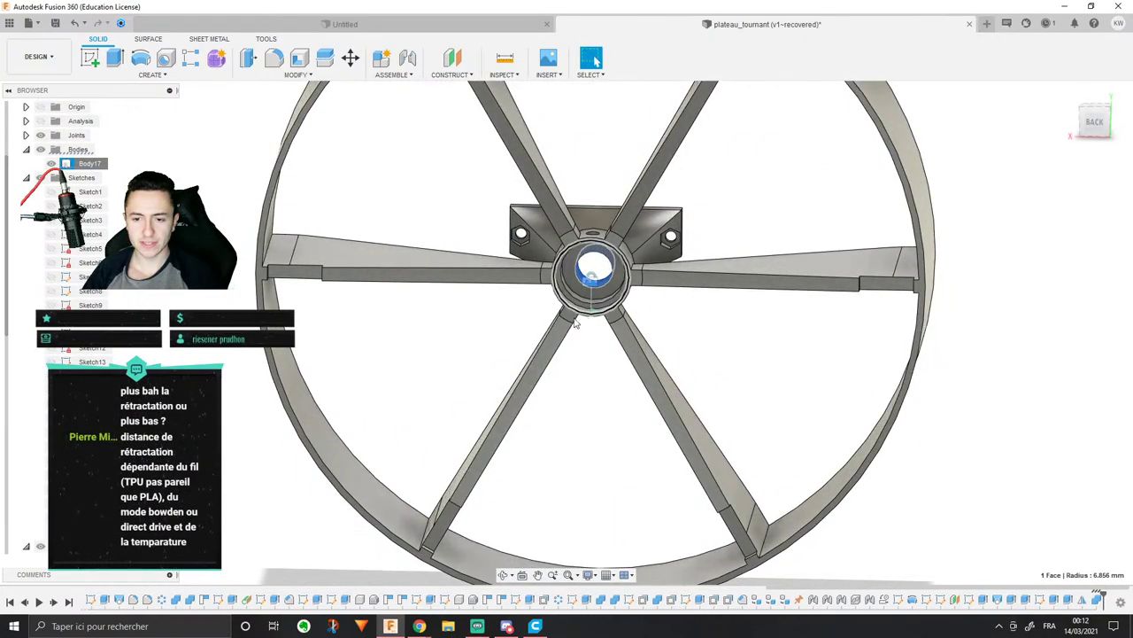
click(266, 601)
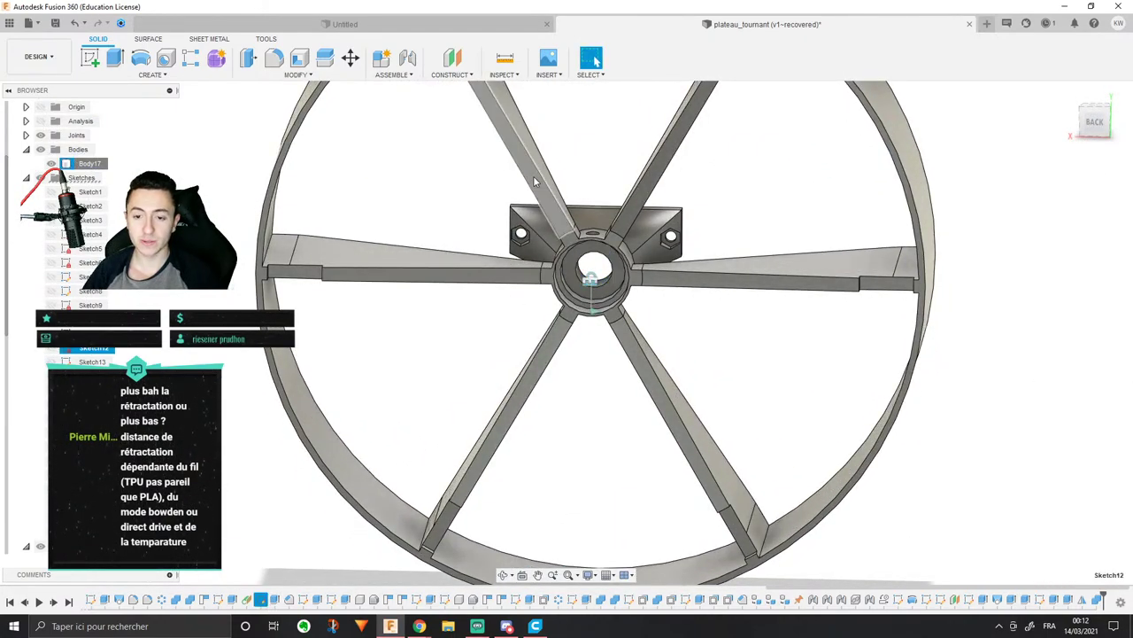
mouse_move(532, 182)
shift+middle_down()
mouse_move(519, 232)
mouse_move(497, 251)
mouse_move(478, 361)
shift+middle_up()
mouse_move(450, 431)
shift+middle_down()
mouse_move(539, 178)
mouse_move(557, 164)
shift+middle_up()
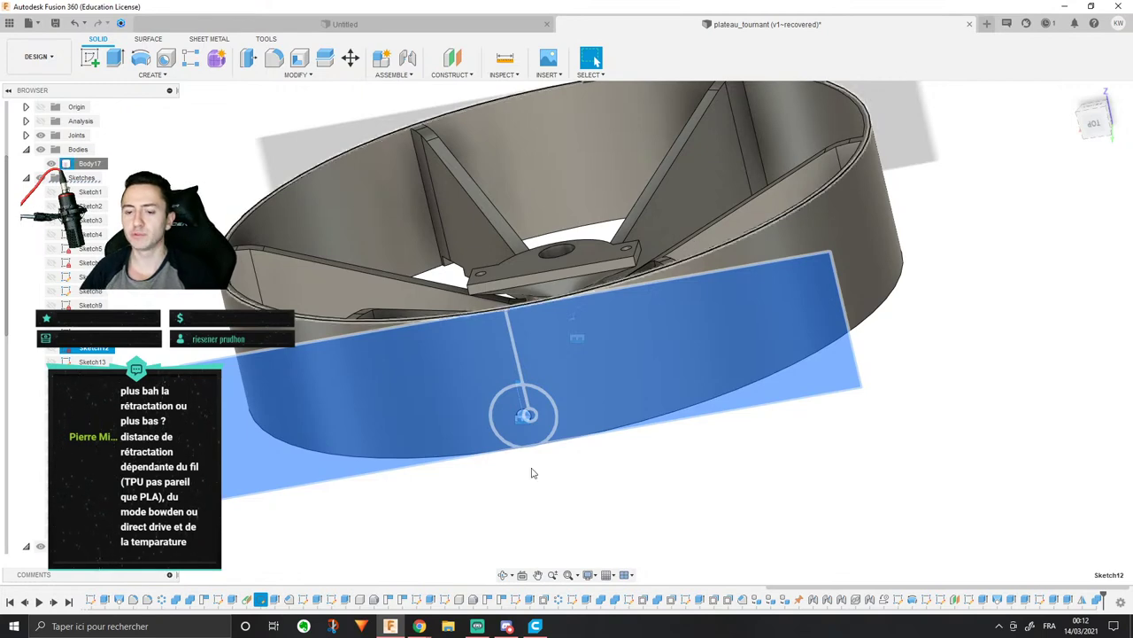
Step: Switch to the private Chrome window, open an empty tab and close it, returning to the stringing images
click(419, 625)
click(416, 590)
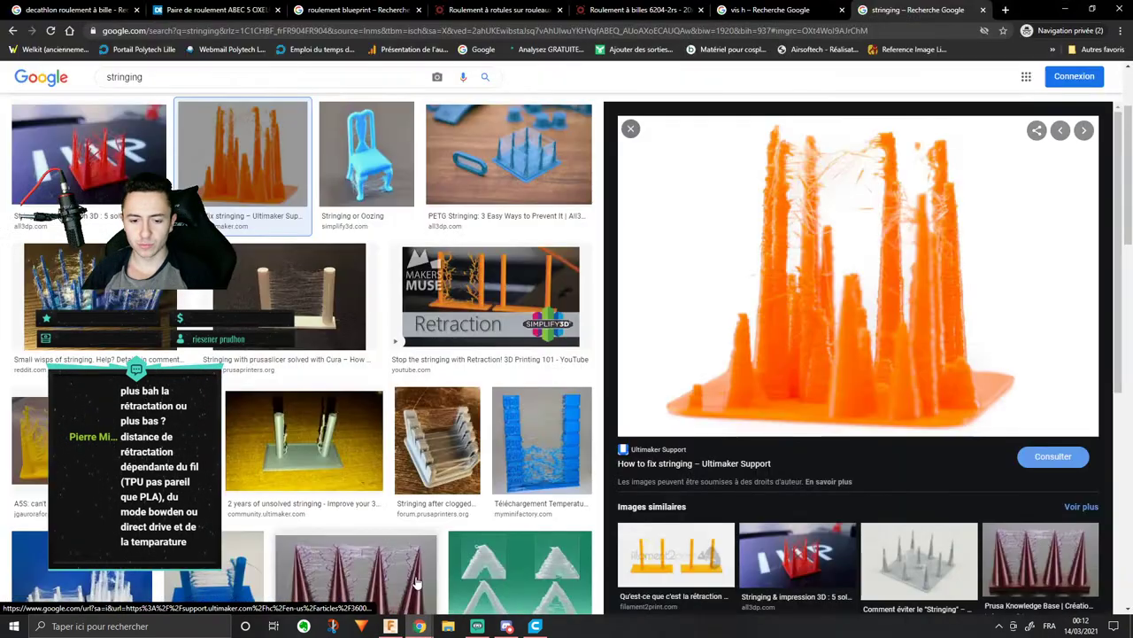
click(1008, 10)
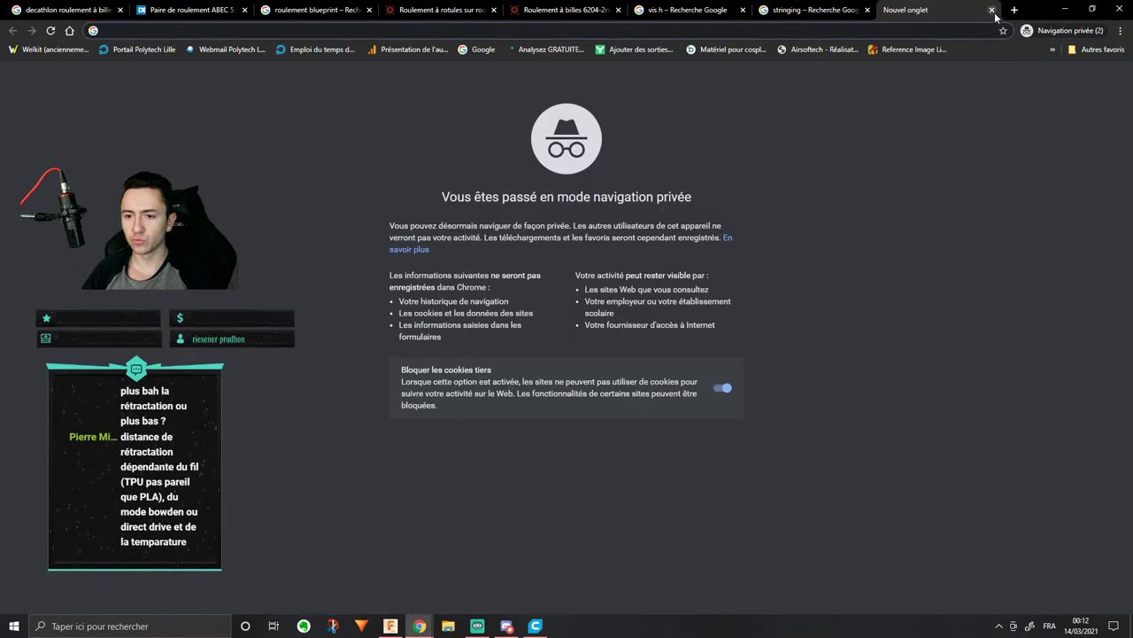
click(992, 11)
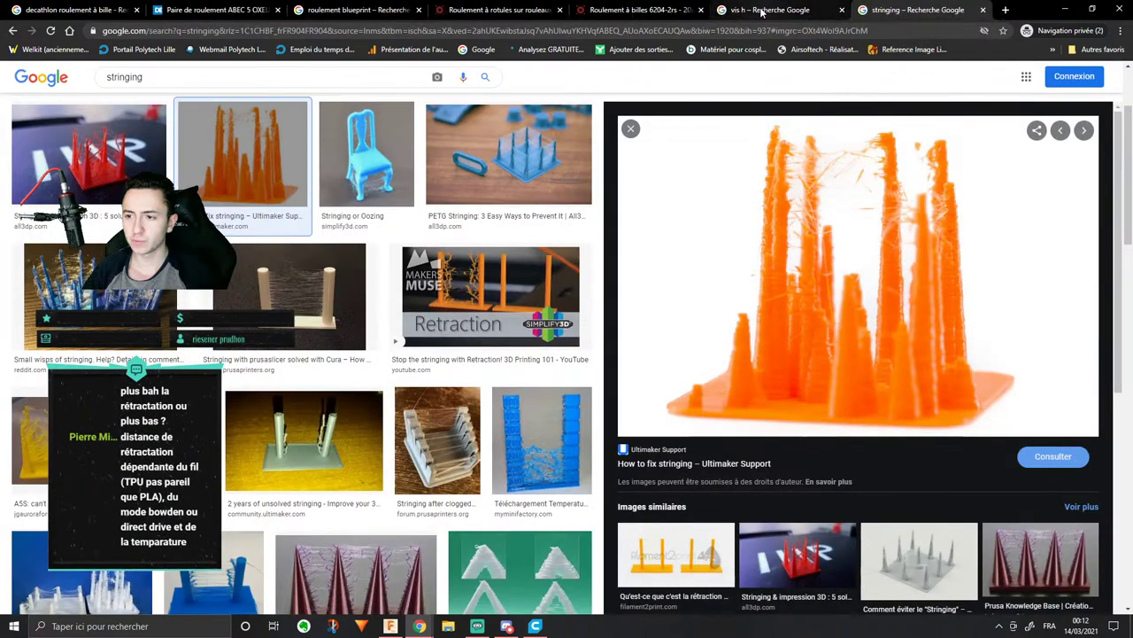
Step: Bring up the 6204-2RS ball bearing page on 123roulement and accept its cookie notice
click(757, 10)
click(637, 10)
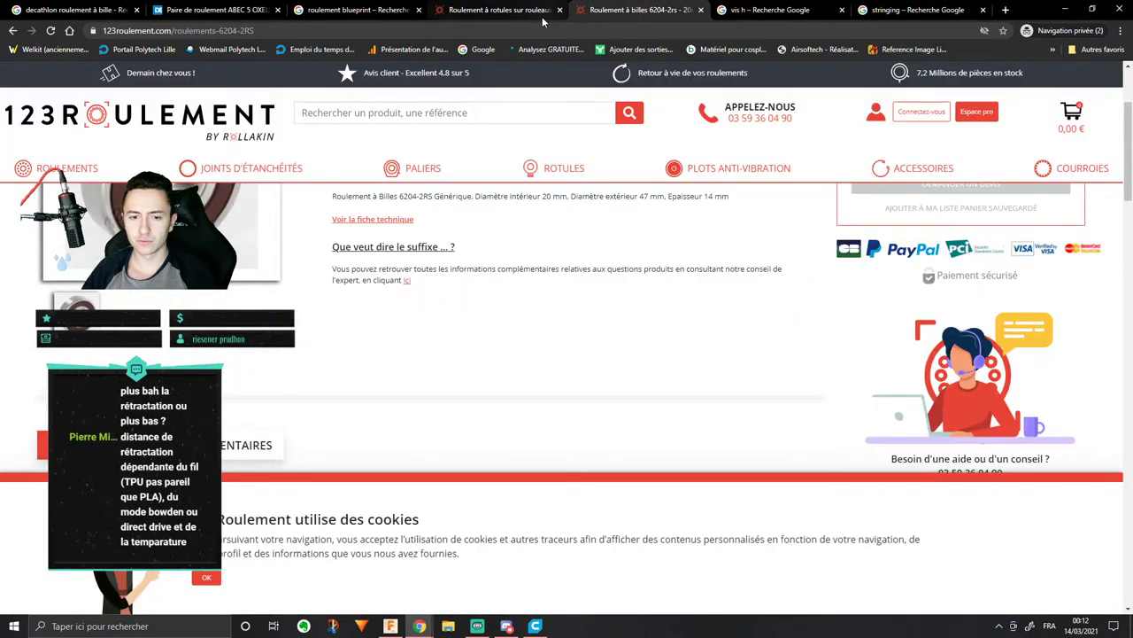
click(510, 11)
click(633, 13)
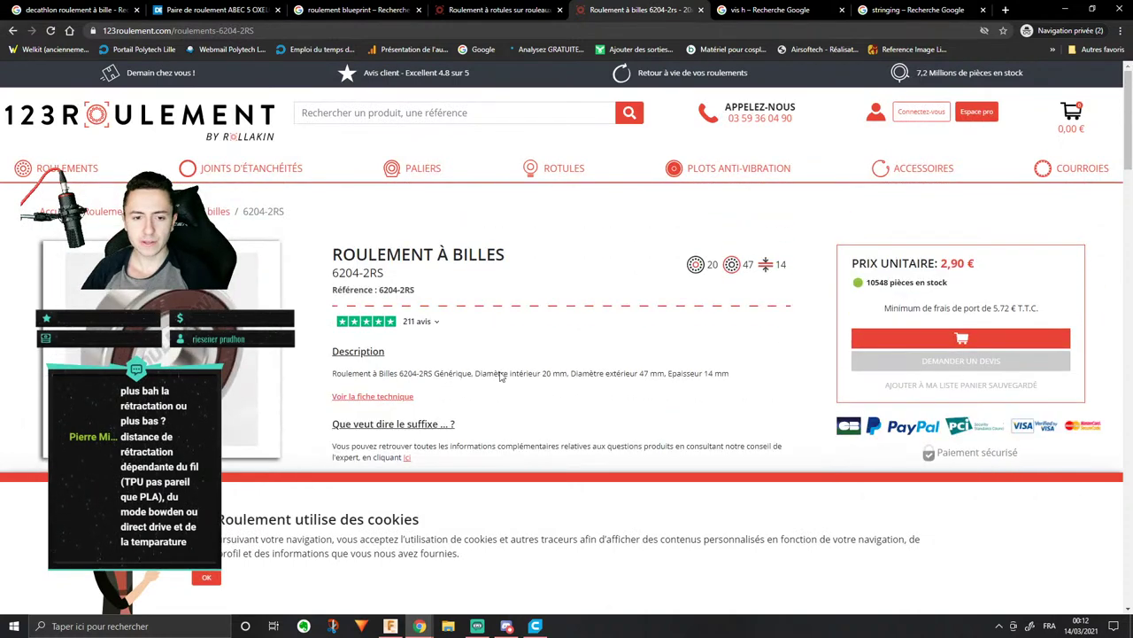
click(206, 581)
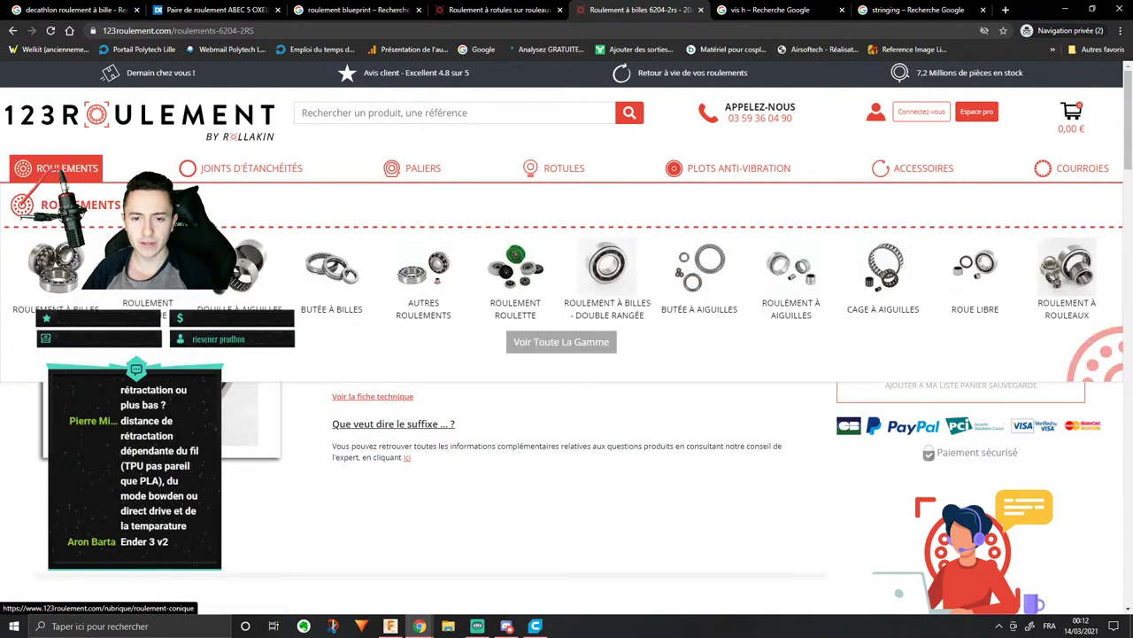
Step: Open the "Palier - 0 fixation" category in the bearing shop and look over its products
mouse_move(400, 170)
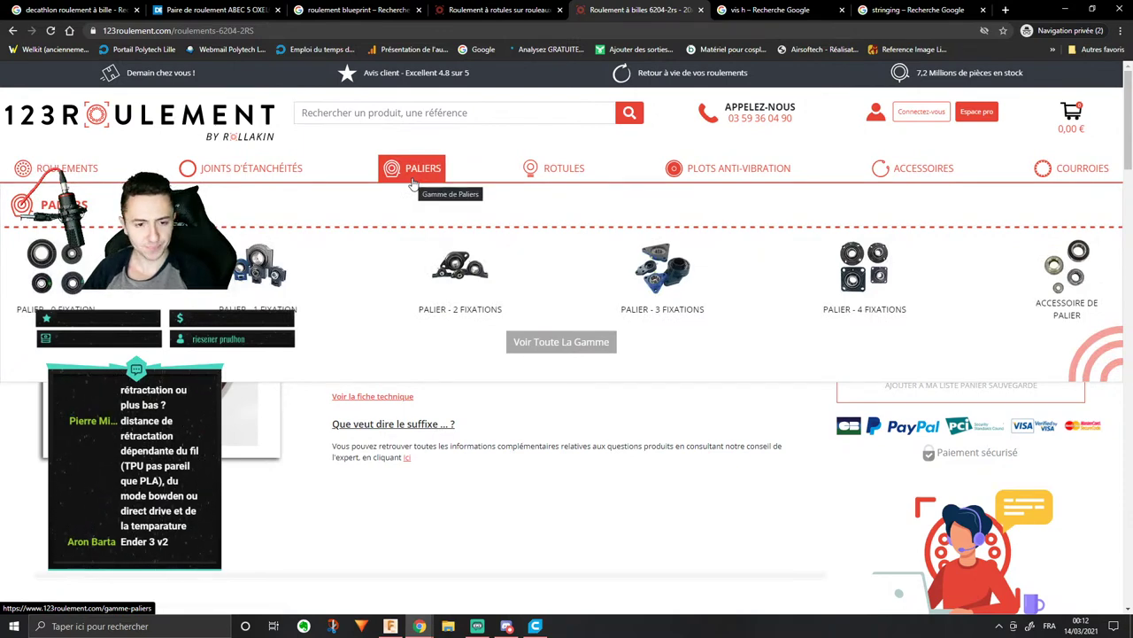
click(71, 282)
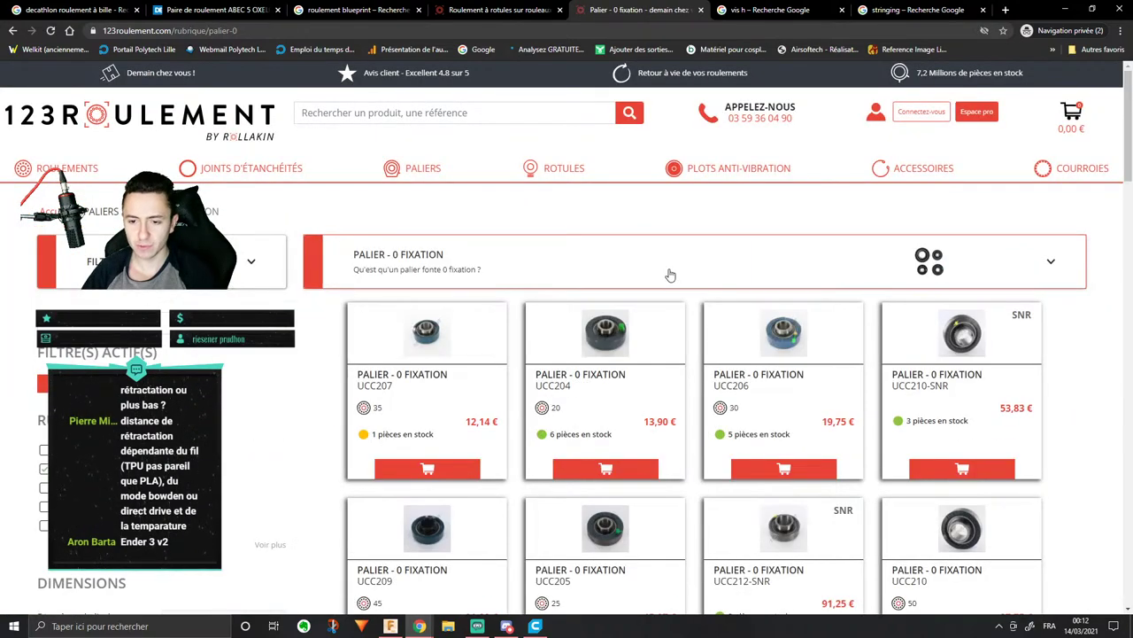
scroll(671, 275, down, 2)
scroll(405, 236, up, 2)
Step: Open the "Butée à billes" category among the bearings and browse the thrust bearings with their dimensions and prices
mouse_move(91, 173)
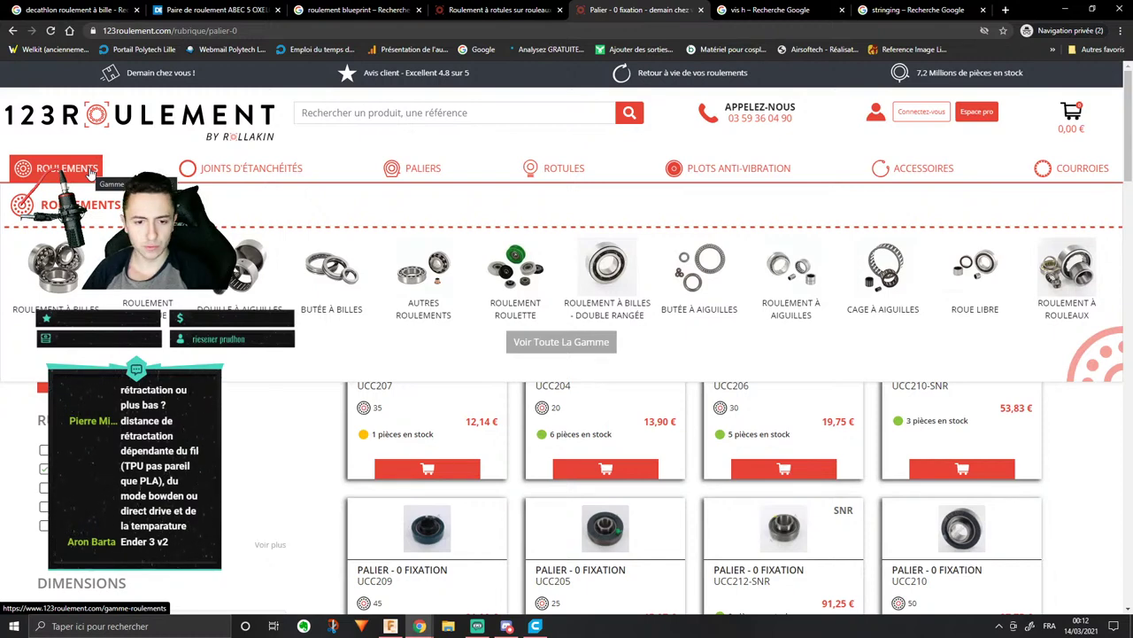
click(327, 286)
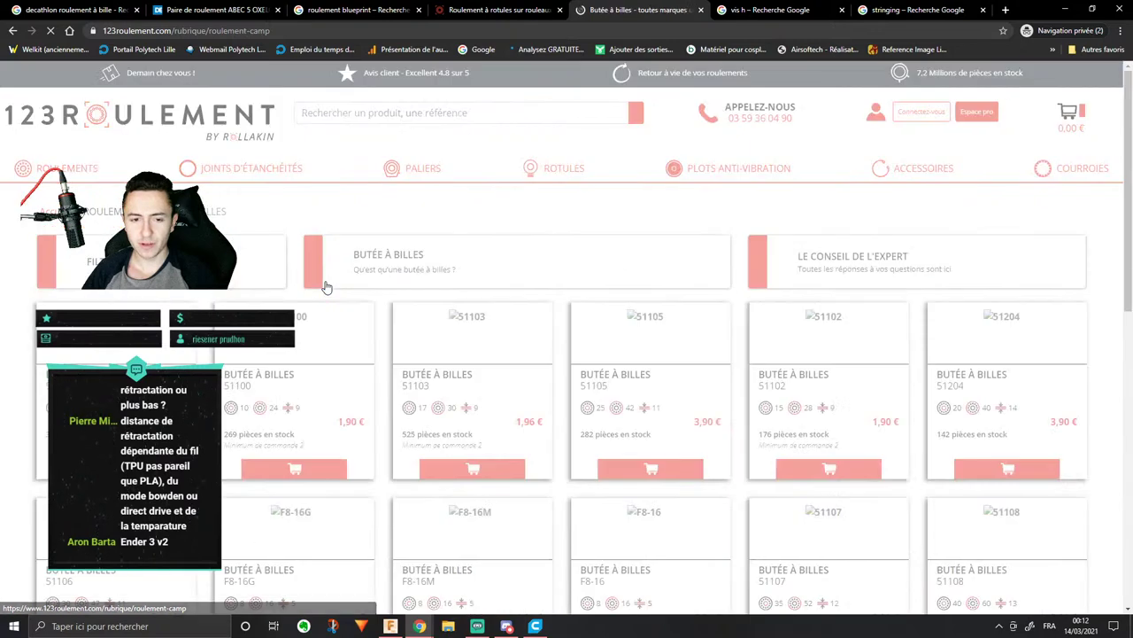
scroll(600, 329, down, 1)
scroll(599, 329, down, 5)
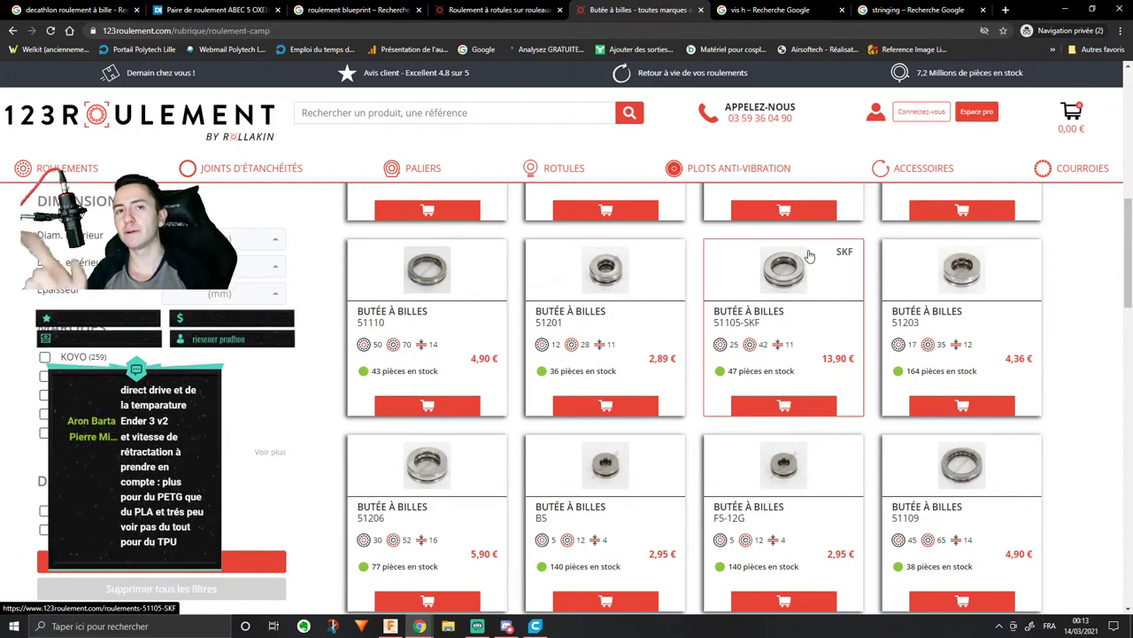
scroll(823, 355, down, 3)
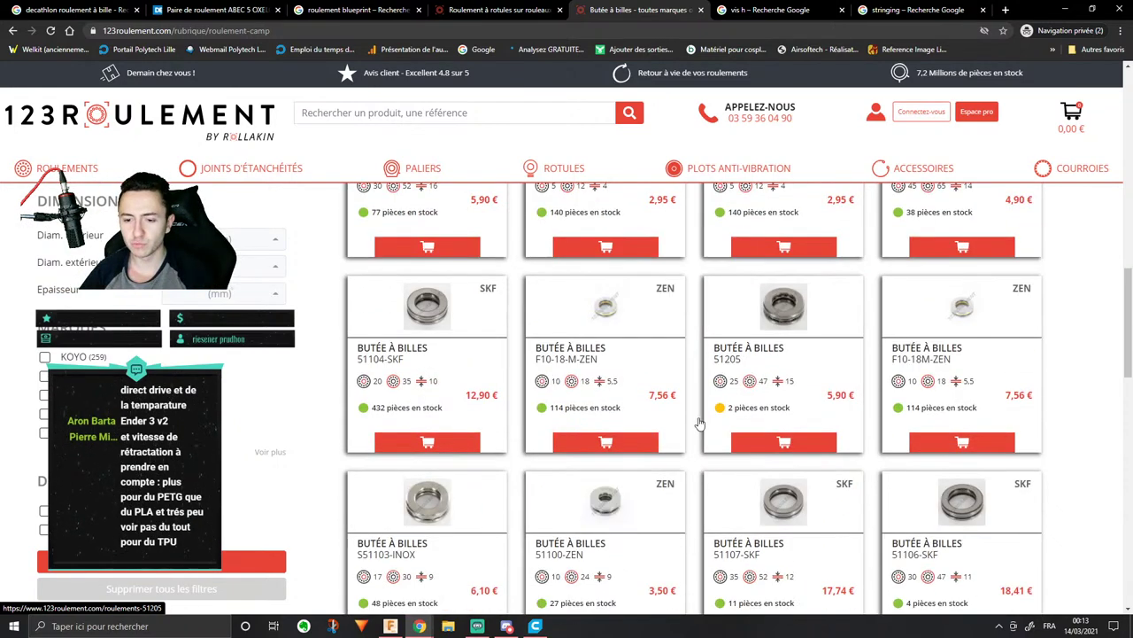
scroll(445, 480, down, 1)
scroll(445, 481, up, 8)
Step: Search Google Images for "ender v2" in a new tab and open the Ender 3 V2 picture showing the printed vase and Eiffel Tower
click(794, 11)
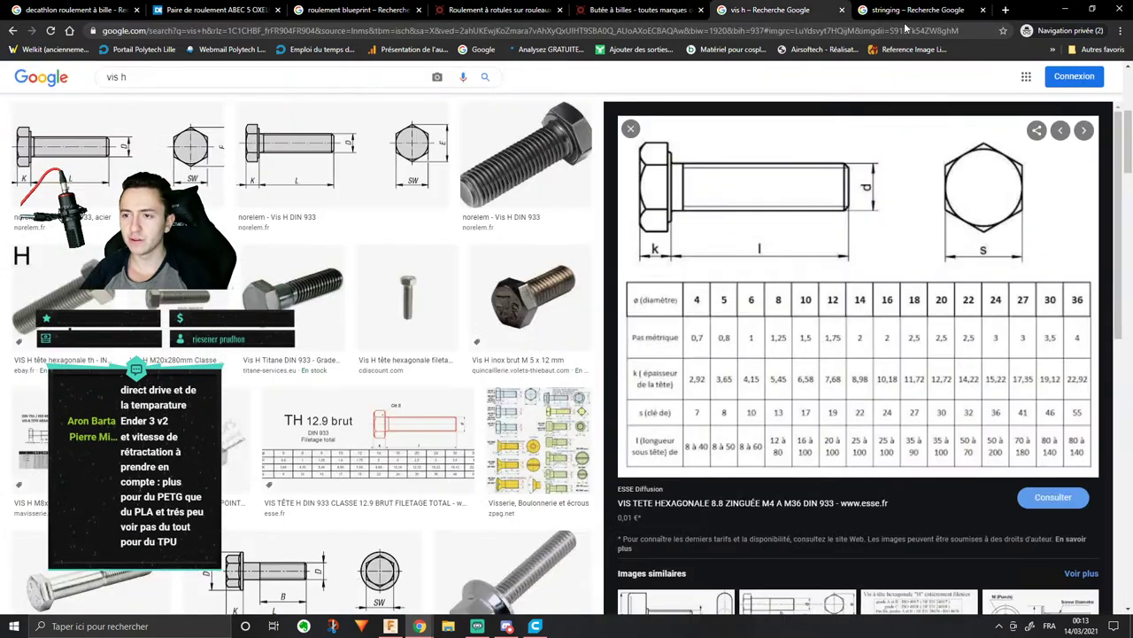
click(917, 16)
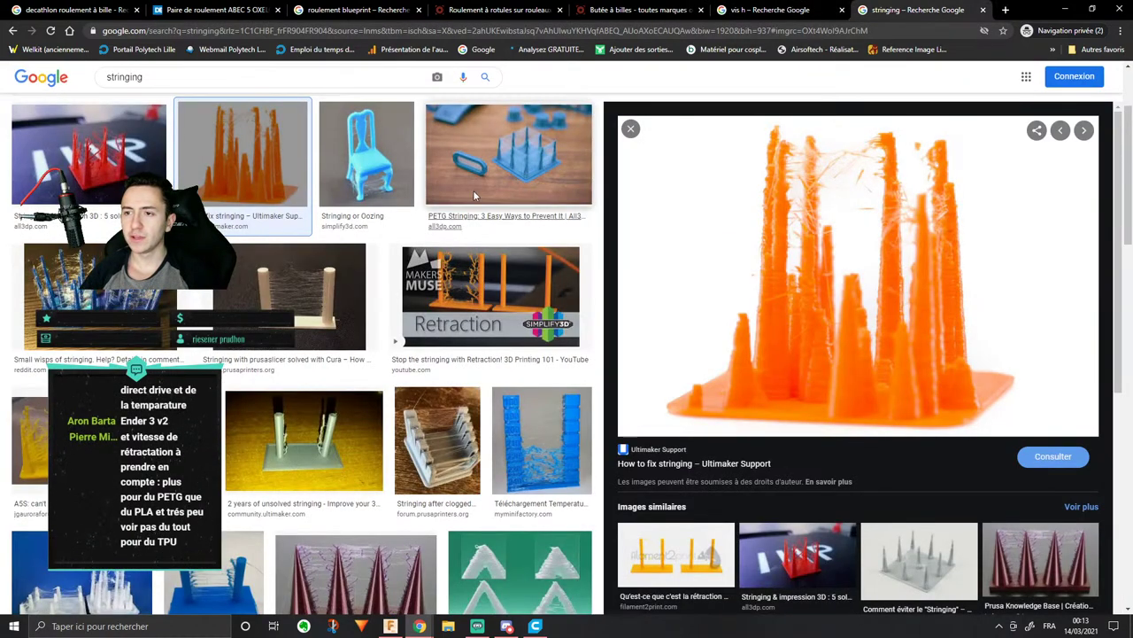
click(1005, 10)
text(ender v2)
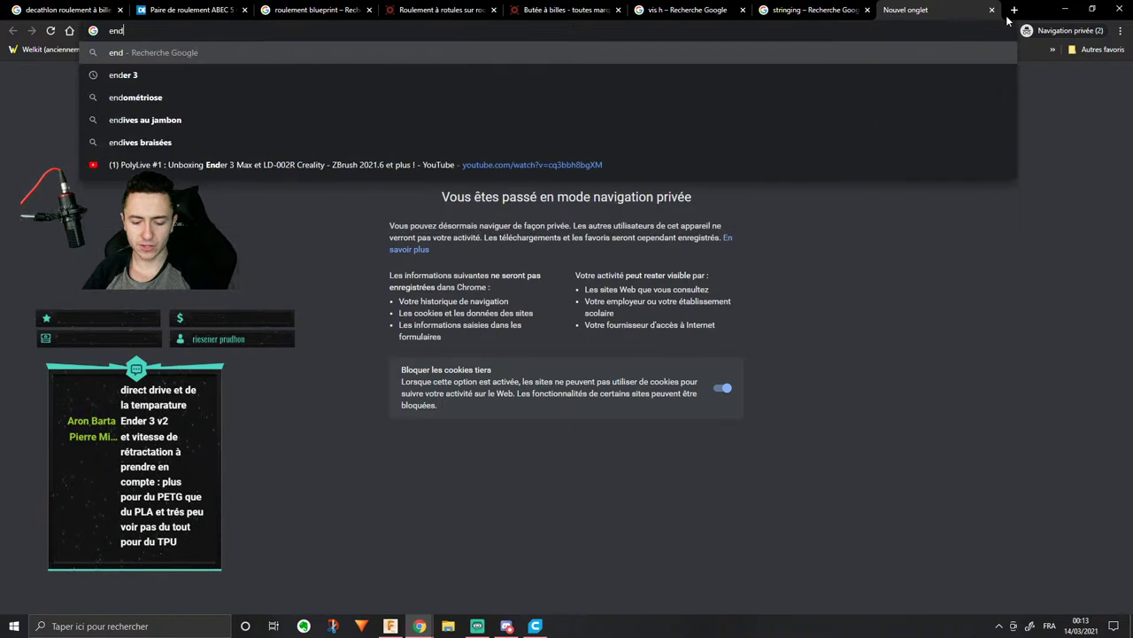
key(Return)
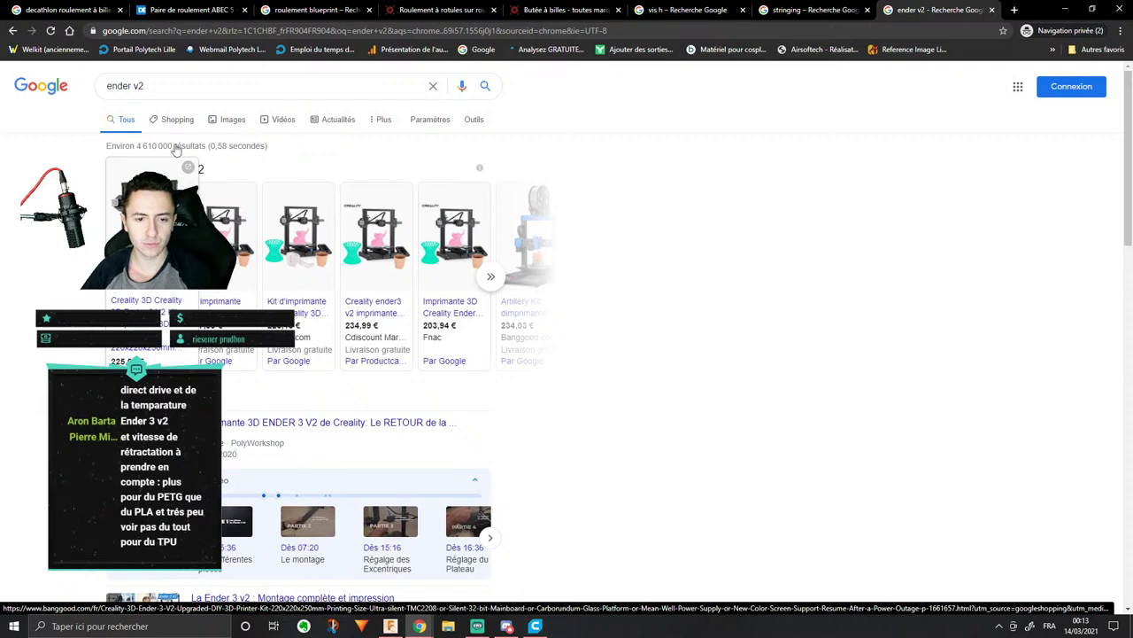
click(218, 121)
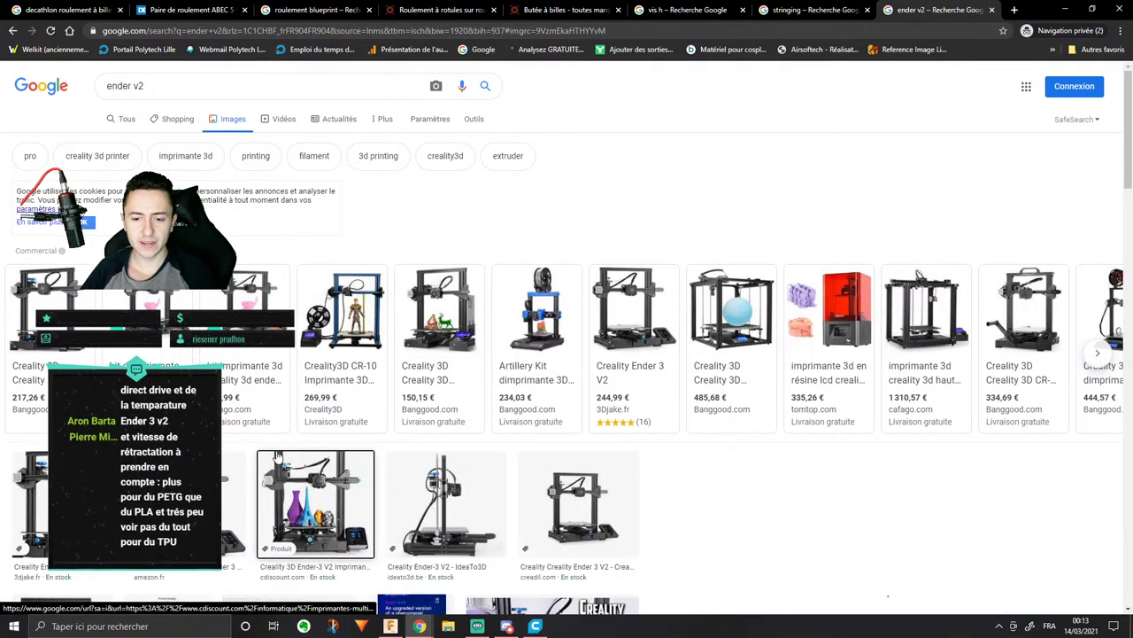
click(306, 518)
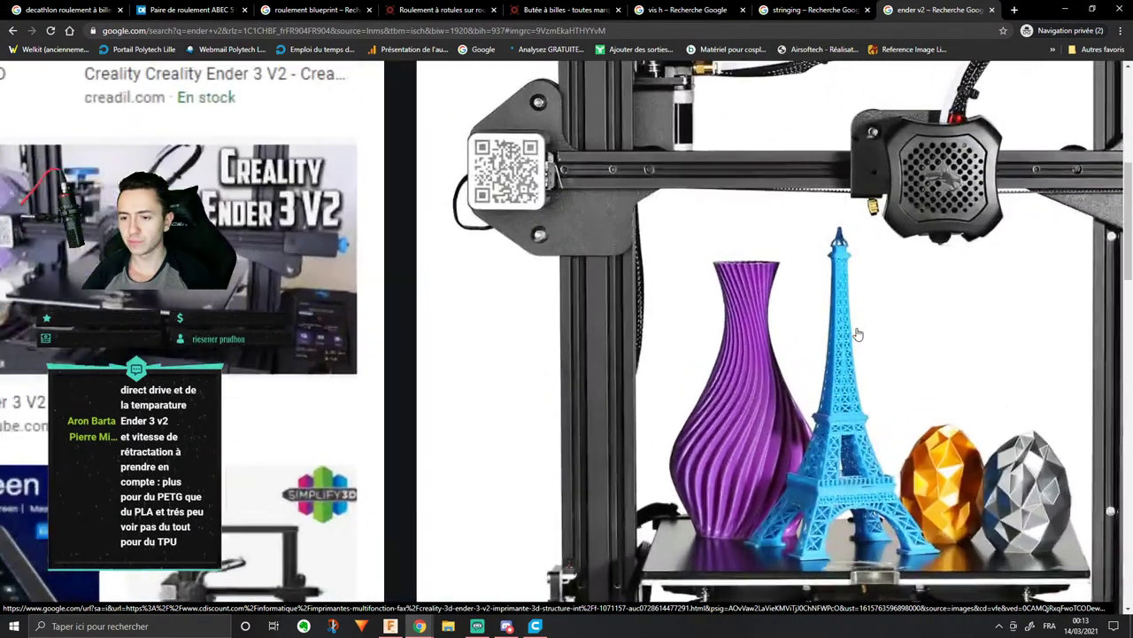
Step: Enlarge the Ender 3 V2 picture and examine the extruder, the white filament tube and the print head
ctrl+scroll(857, 334, up, 5)
scroll(857, 334, up, 3)
scroll(857, 334, right, 2)
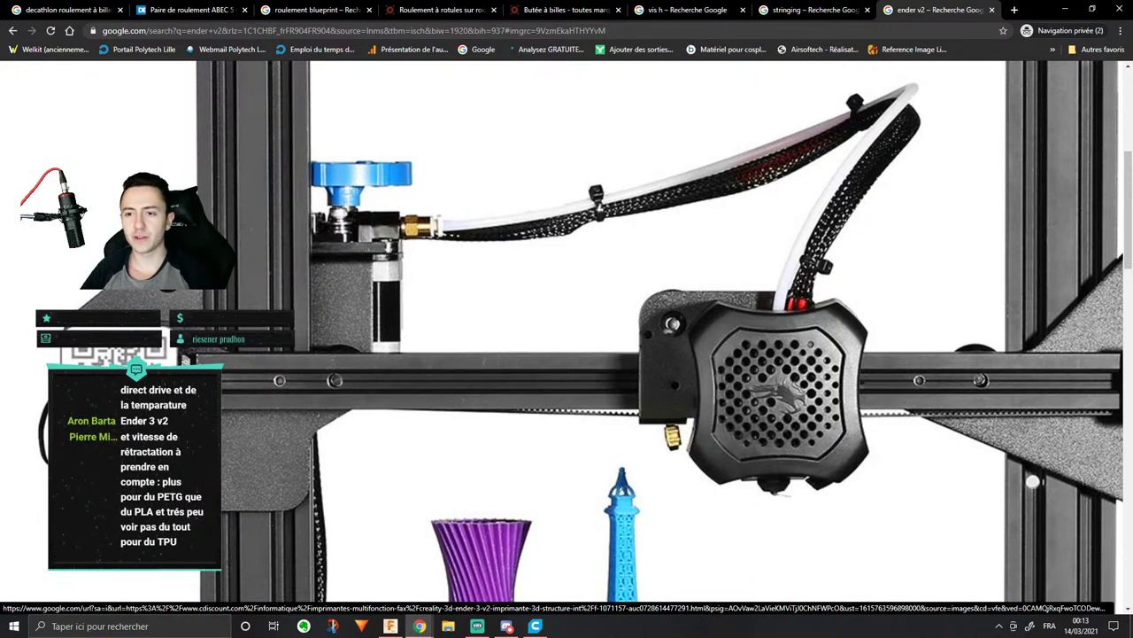
click(810, 11)
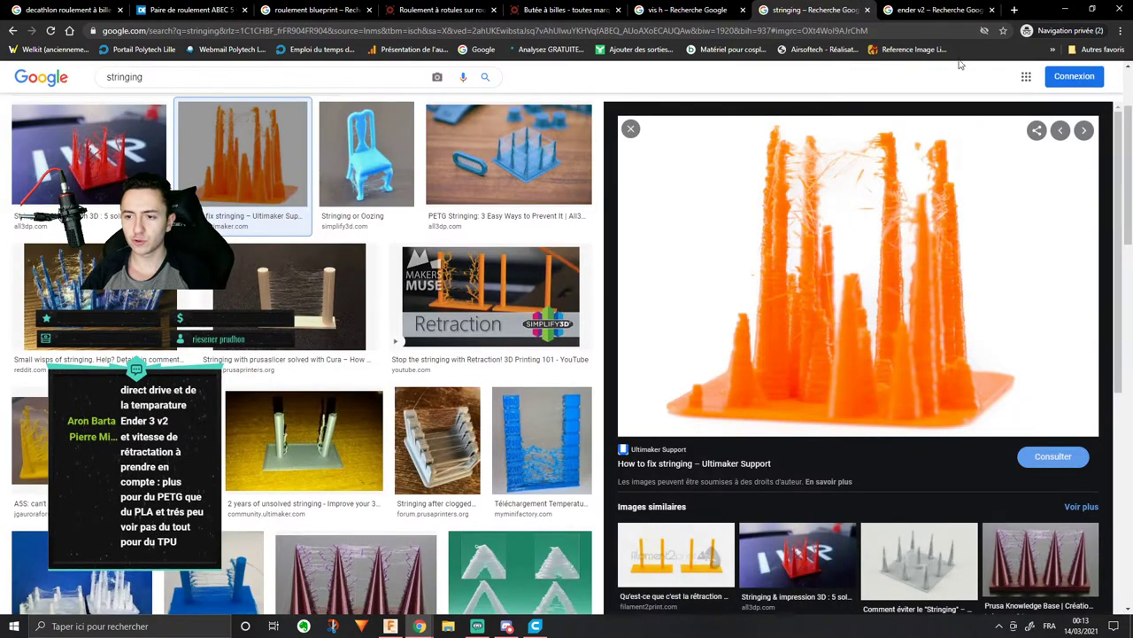
click(940, 10)
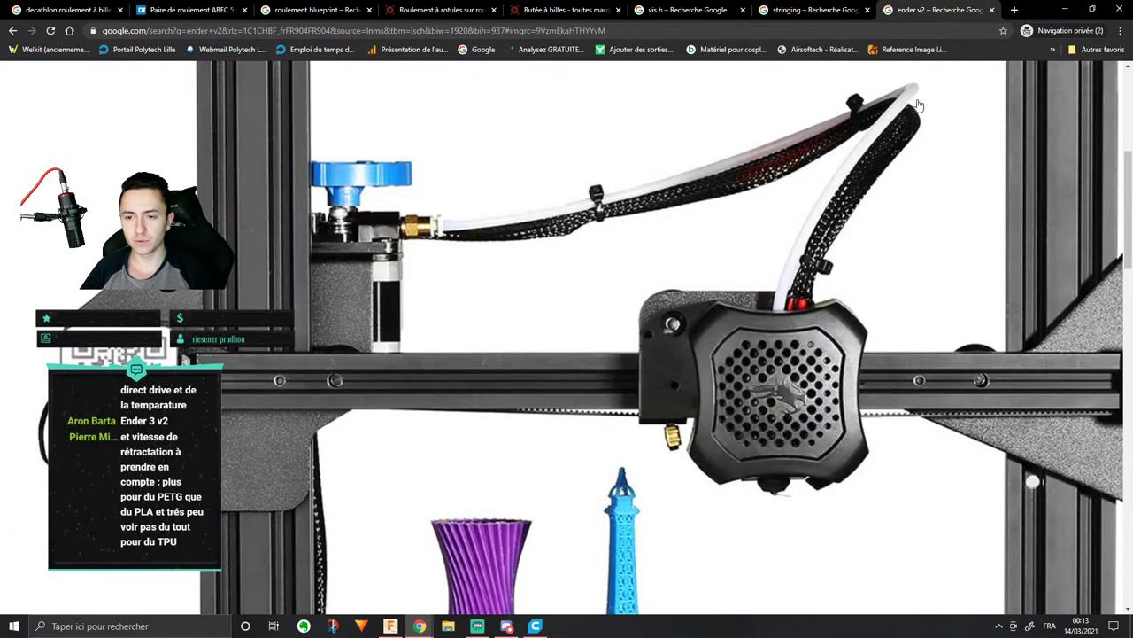
middle_click(841, 264)
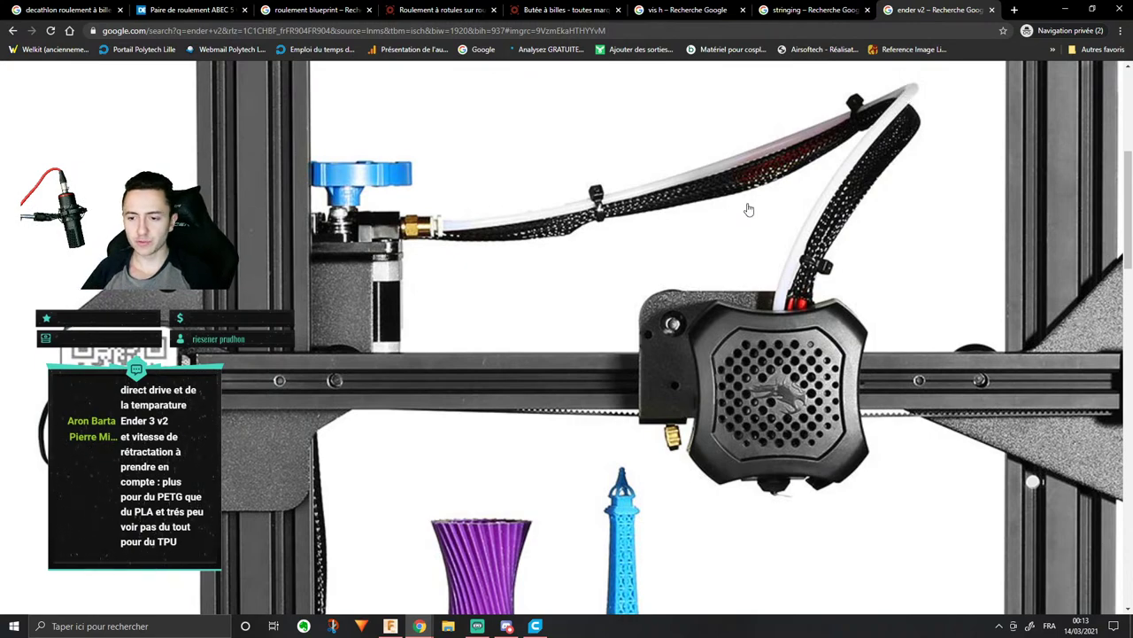
scroll(700, 381, up, 3)
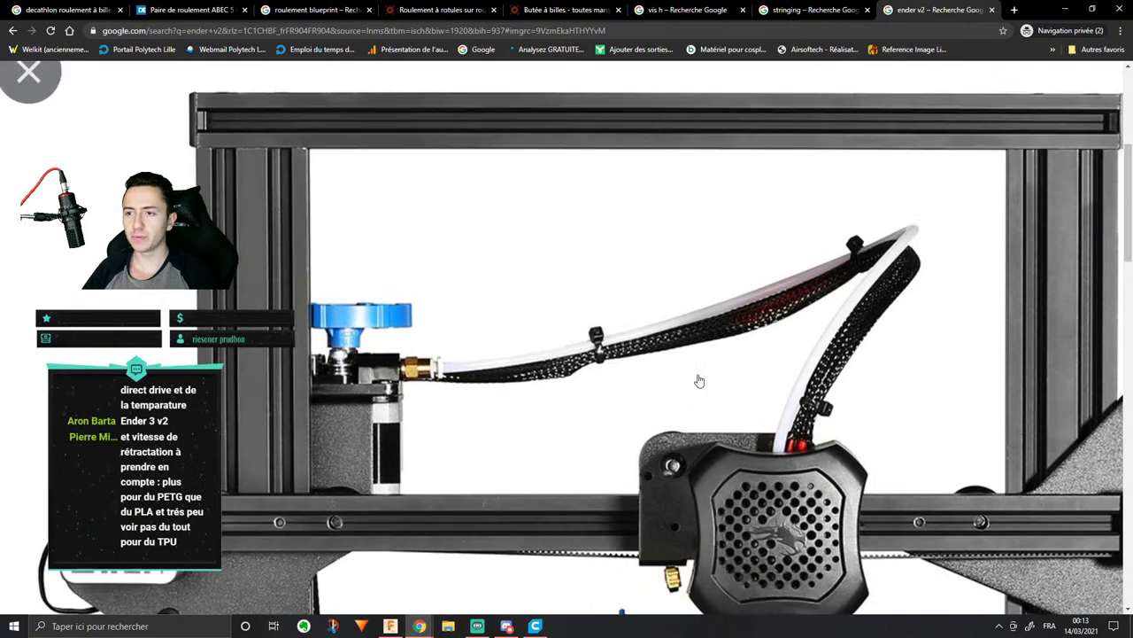
scroll(690, 380, down, 3)
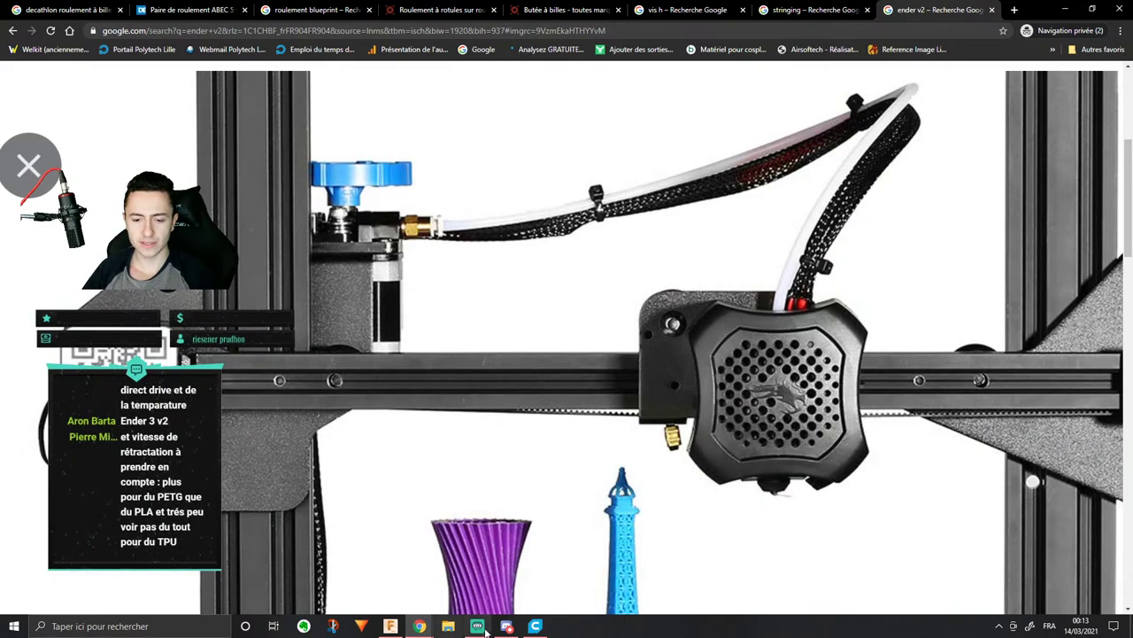
Step: Switch to Cura and inspect the turntable's hub from above and from the side, including its bore, flange and spokes
click(535, 626)
mouse_move(589, 418)
right_down()
mouse_move(599, 314)
mouse_move(568, 425)
right_up()
scroll(548, 359, up, 5)
right_drag(548, 360, 448, 317)
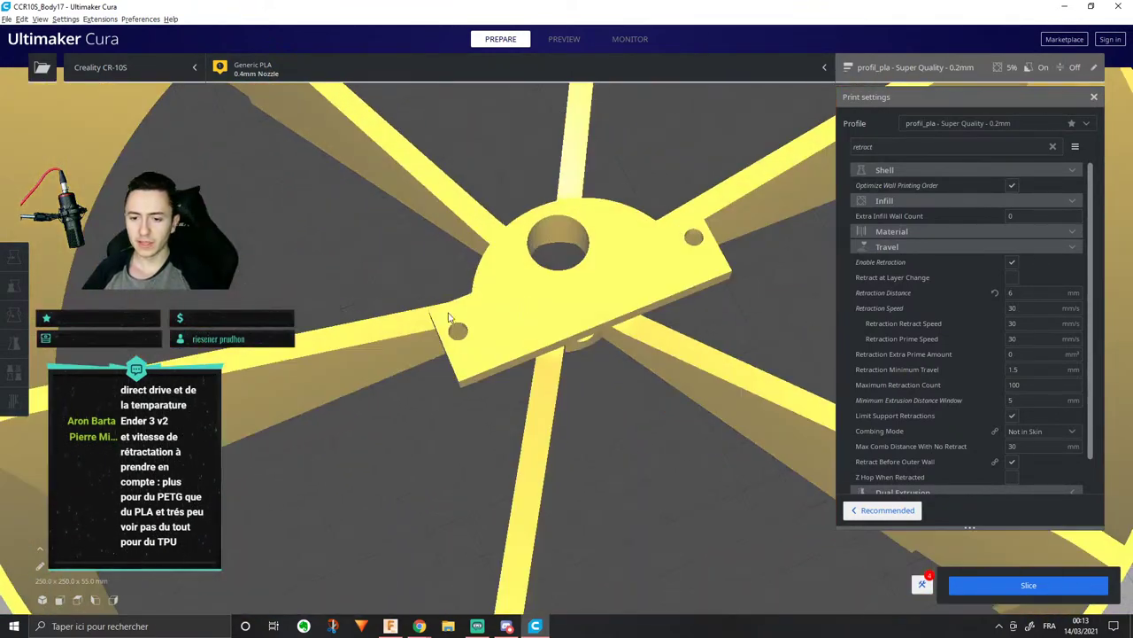
right_drag(582, 231, 636, 390)
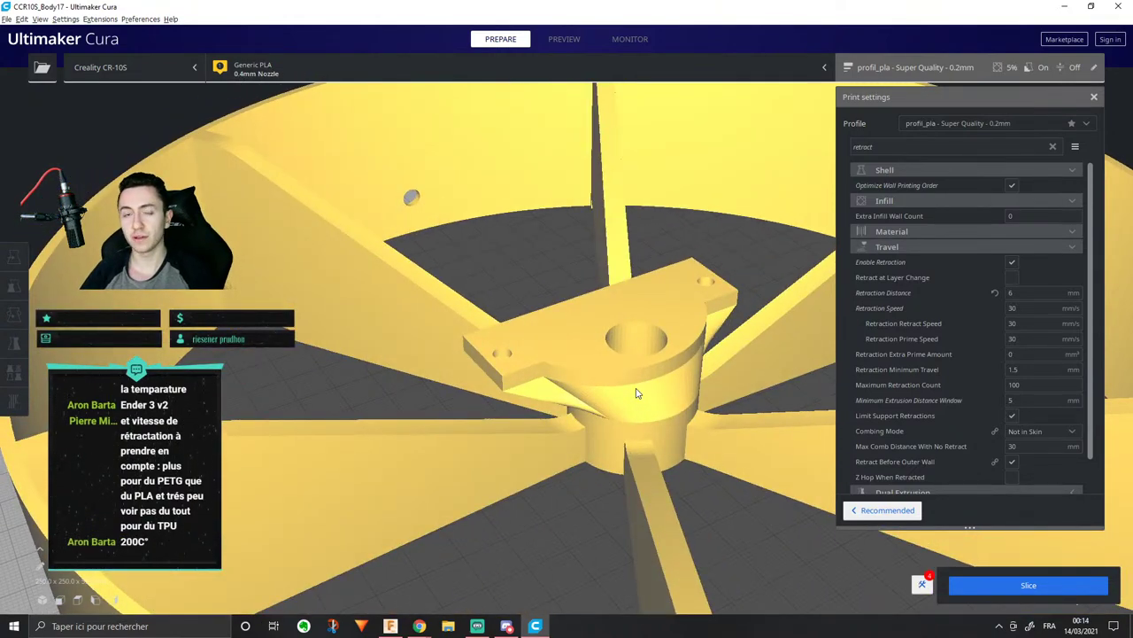
right_drag(646, 410, 741, 427)
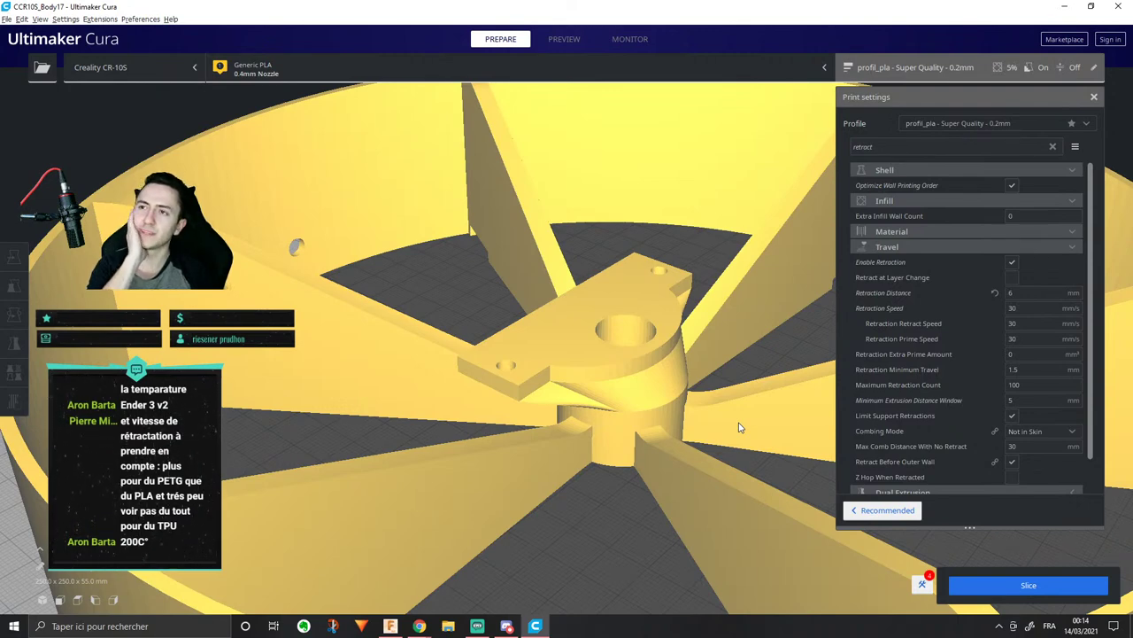
scroll(634, 411, down, 4)
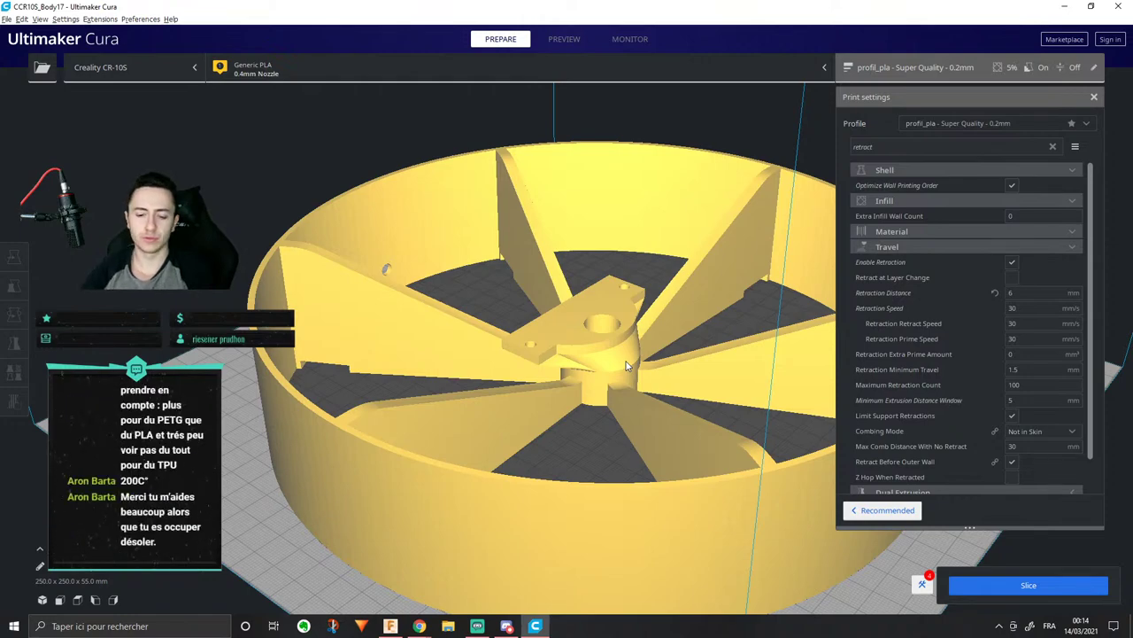
Step: Switch to Discord and look through the accueil and aide-modélisation-1 channels, then read the aide-impression-3d-1 conversation
click(506, 625)
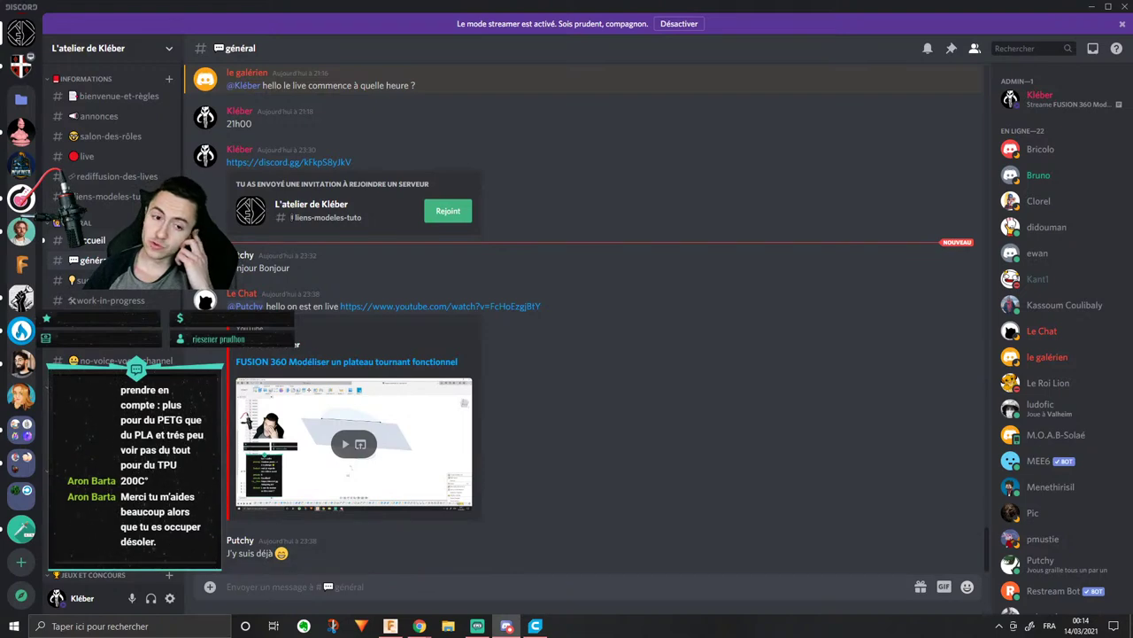
click(93, 240)
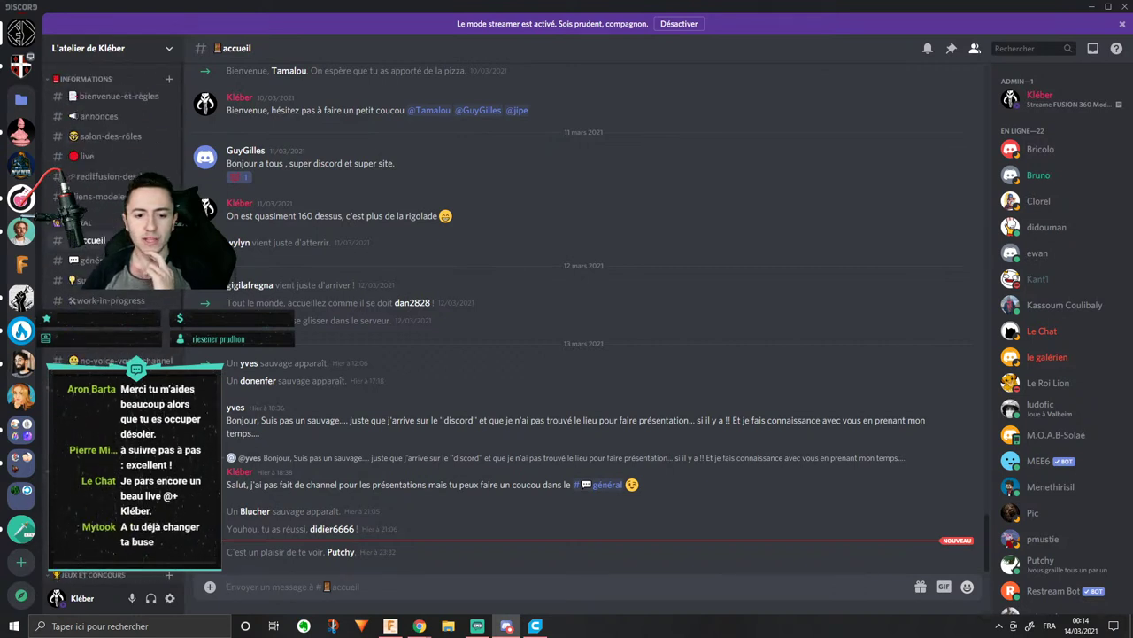
scroll(113, 319, down, 5)
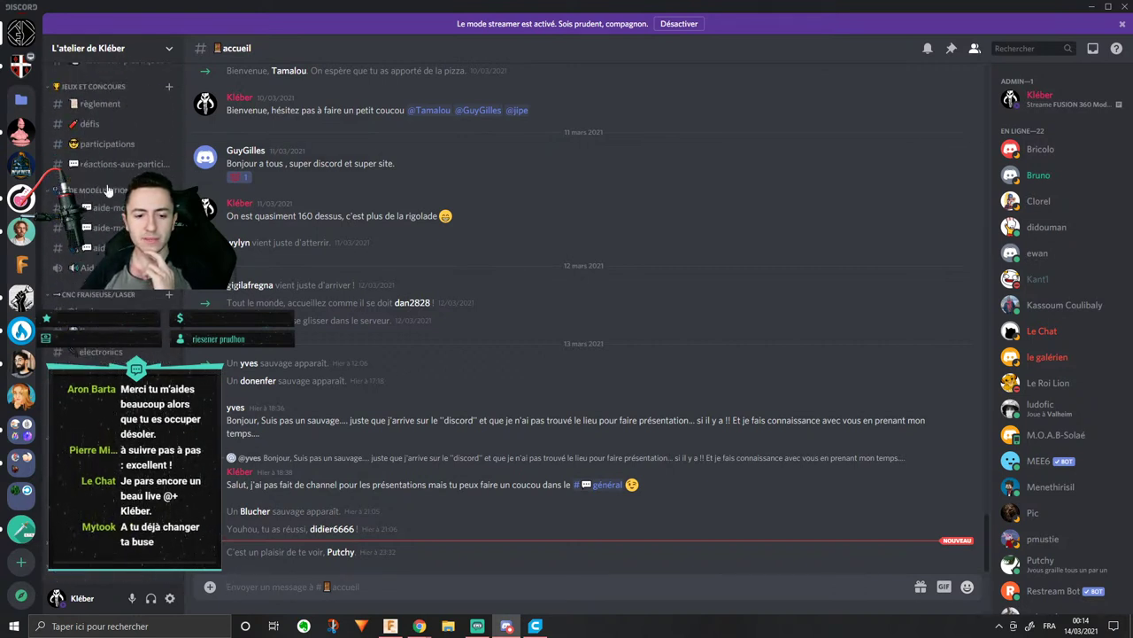
click(106, 208)
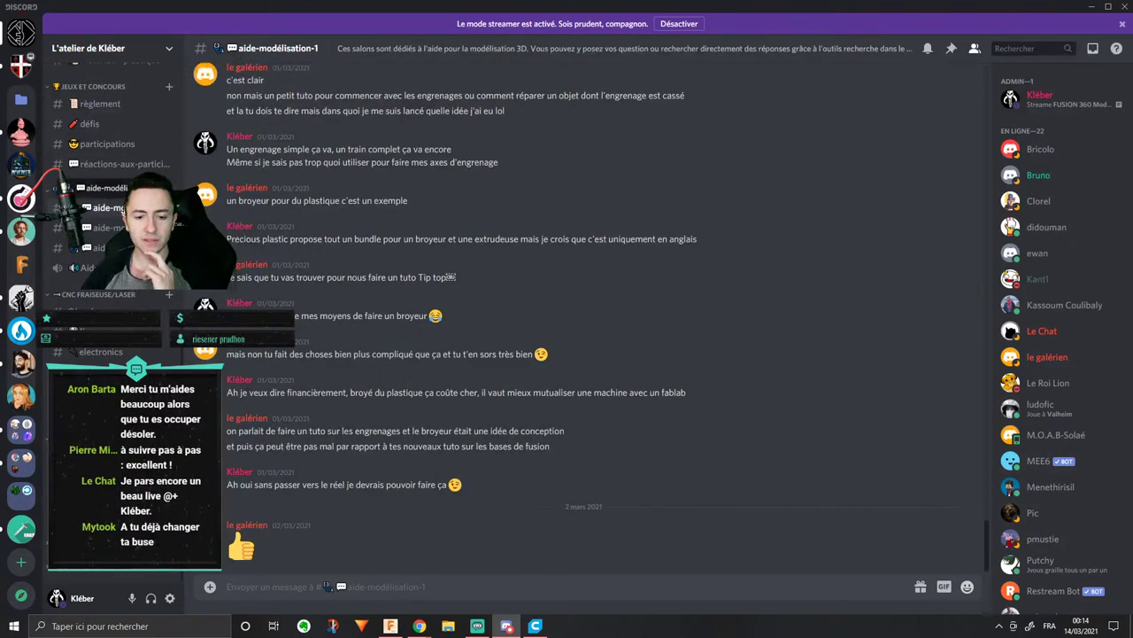
click(106, 398)
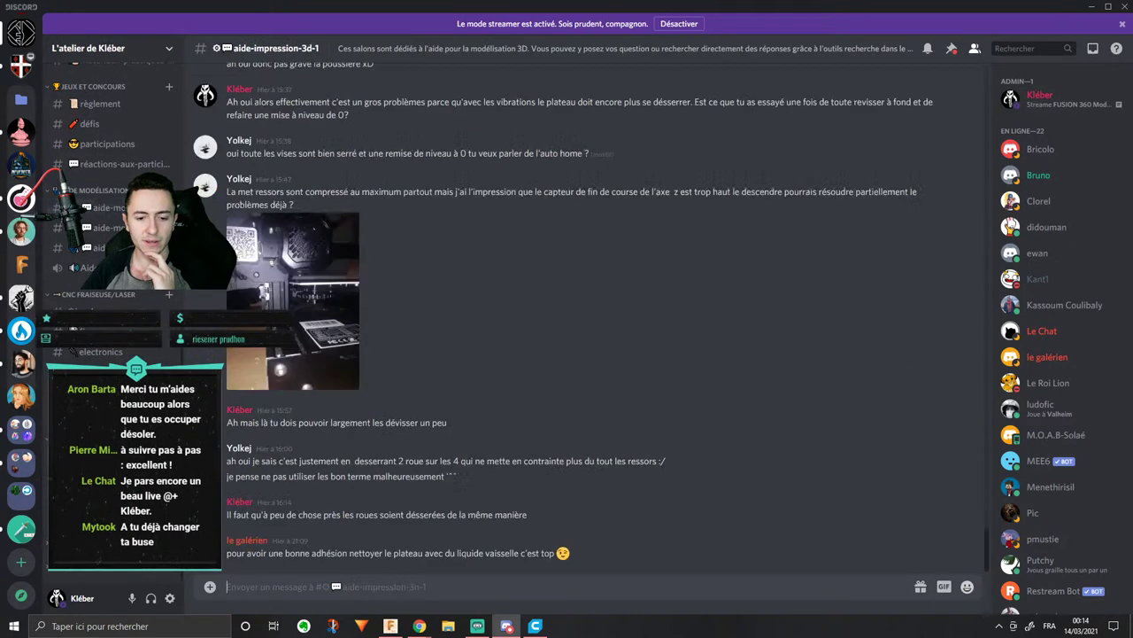
scroll(365, 368, up, 8)
scroll(365, 372, down, 15)
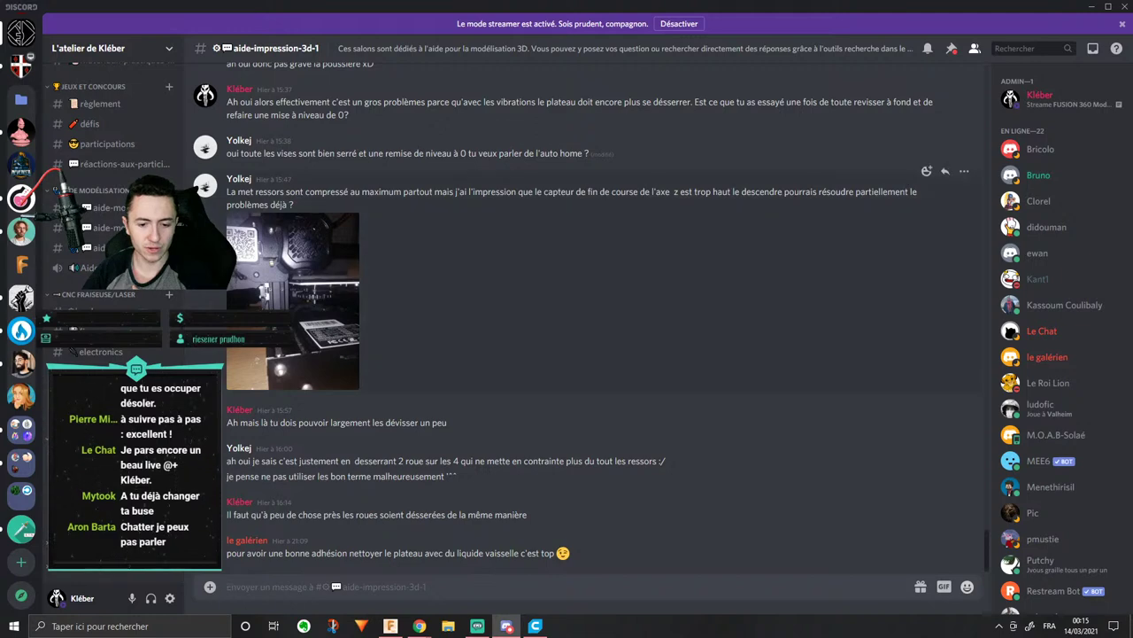
Step: Check the aide-impression-3d-2 help channel, then return to aide-impression-3d-1 and dismiss the channel options
click(115, 438)
click(115, 420)
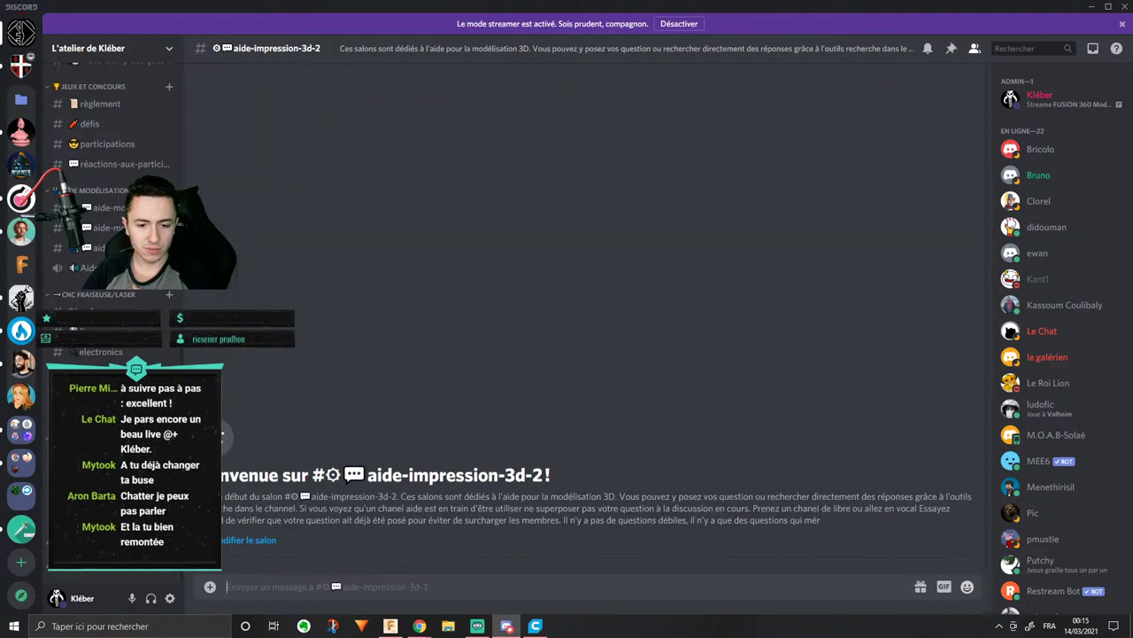
click(116, 400)
scroll(335, 271, up, 3)
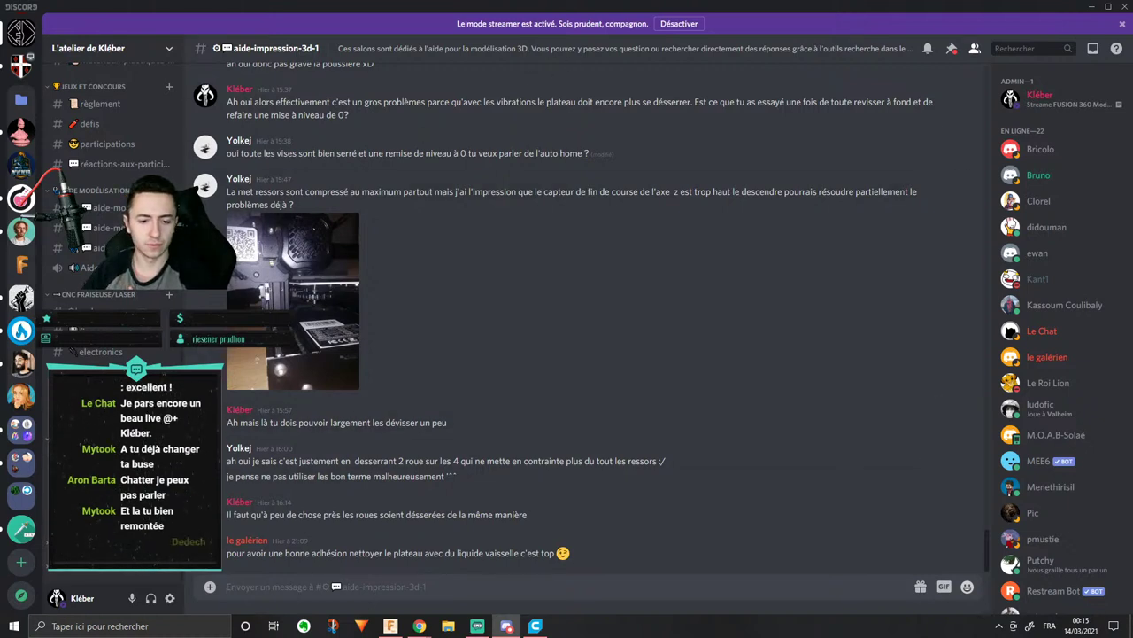
right_click(119, 425)
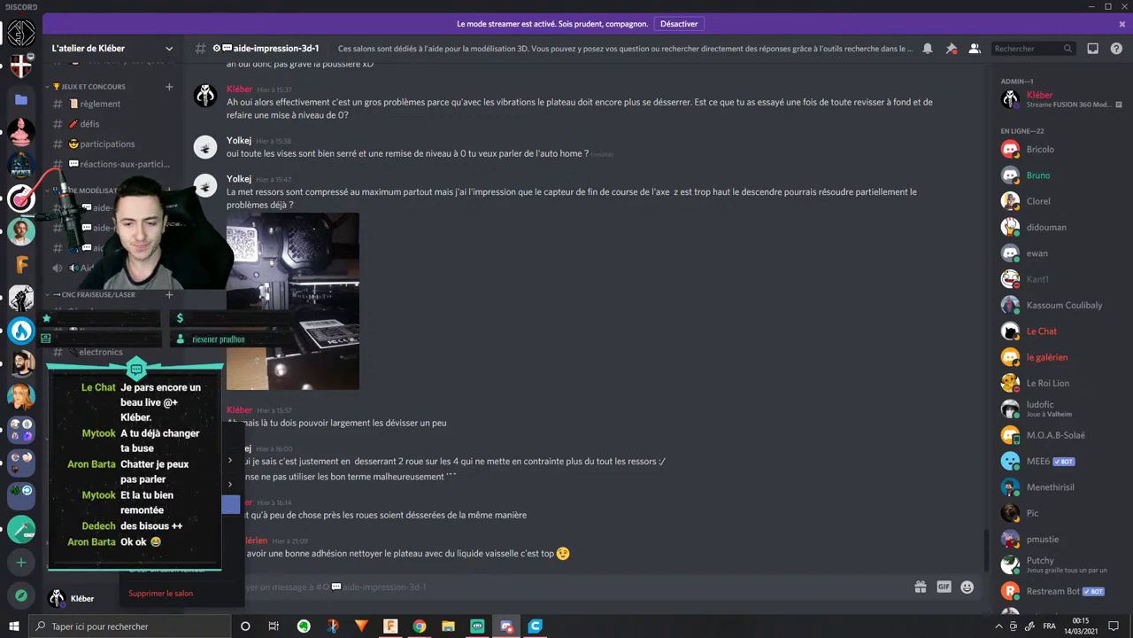
click(491, 546)
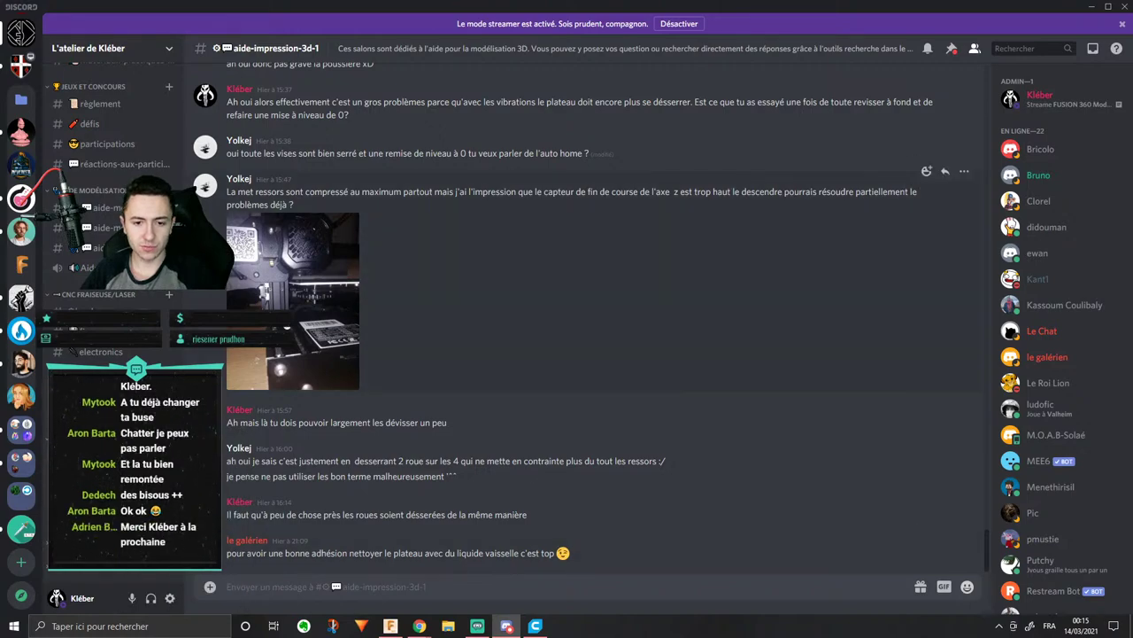
Step: Read back through the aide-impression-3d-1 history, including the Iron Man figurine and print-speed discussions, to the channel's first message
scroll(306, 395, up, 10)
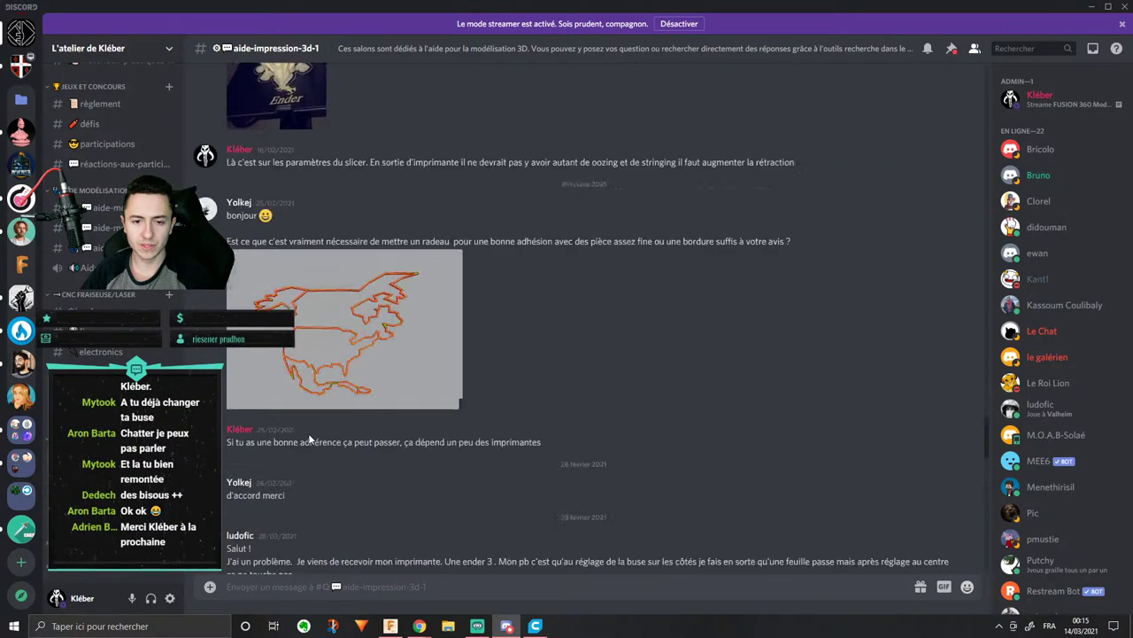
scroll(310, 429, up, 15)
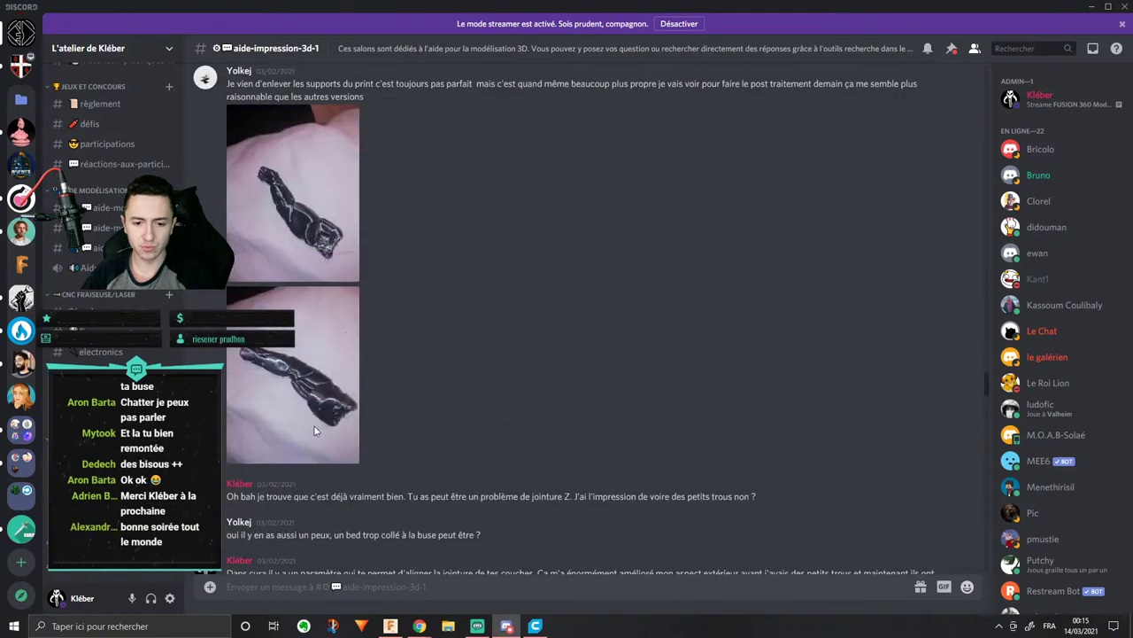
scroll(314, 431, up, 15)
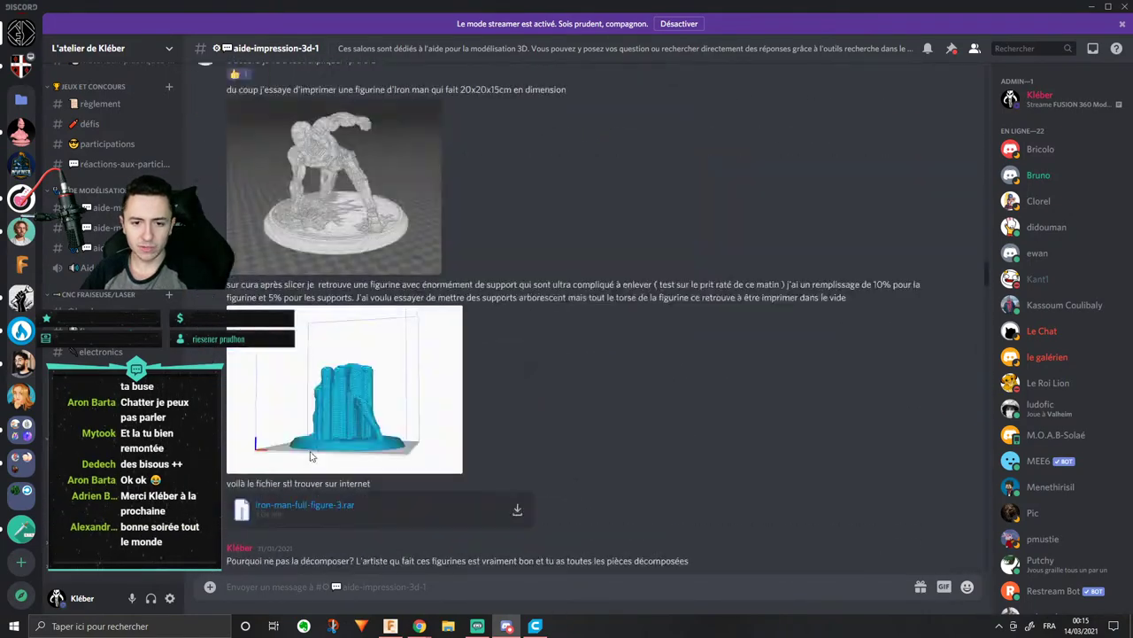
scroll(310, 456, up, 3)
scroll(355, 398, down, 5)
scroll(399, 354, up, 5)
scroll(444, 316, down, 10)
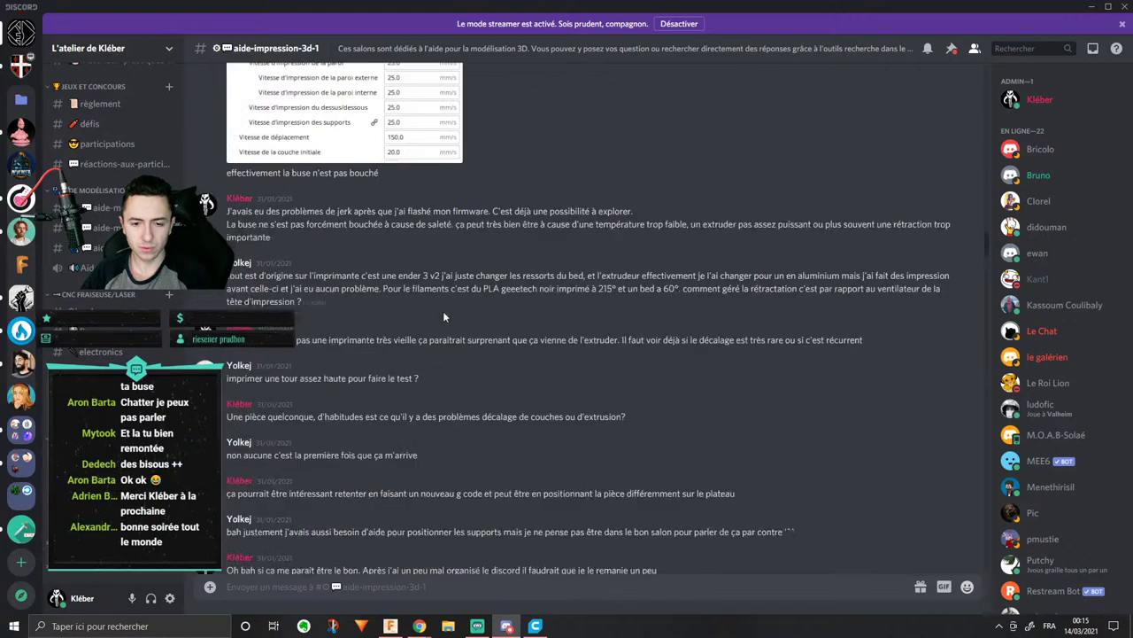
scroll(443, 315, up, 5)
scroll(441, 312, up, 5)
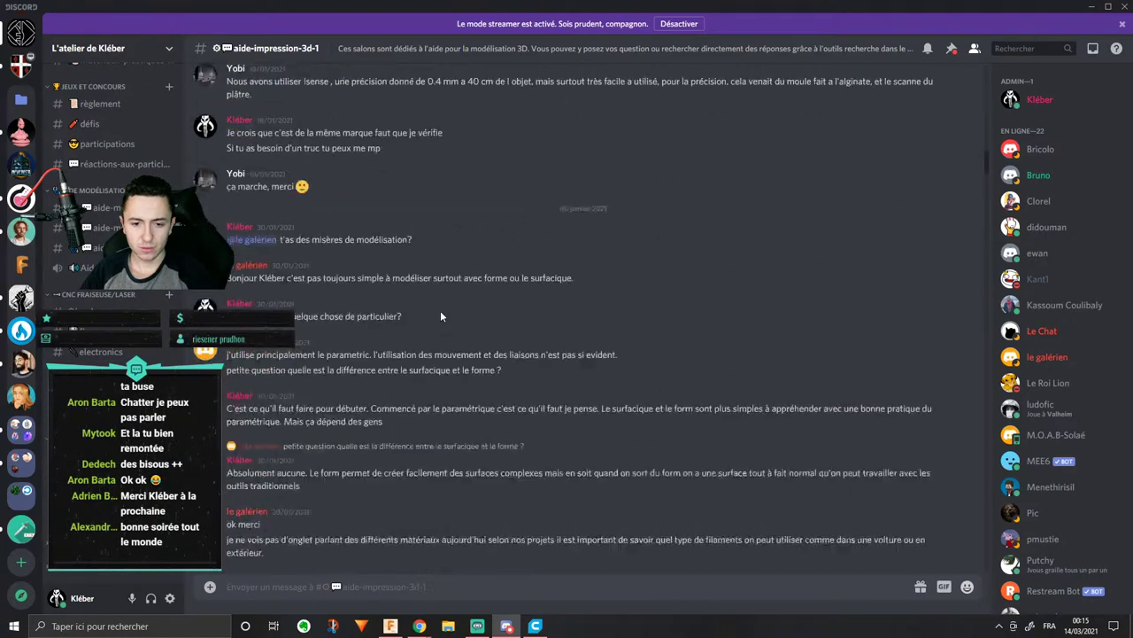
scroll(441, 312, up, 15)
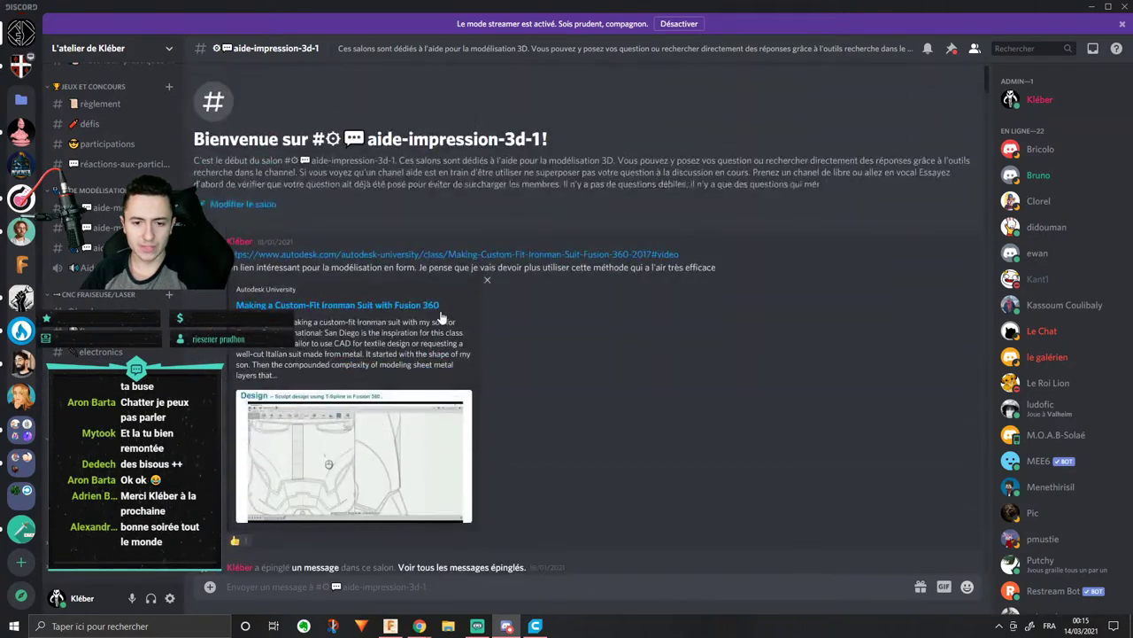
Step: Return to the newest aide-impression-3d-1 messages and review the February exchanges about raft adhesion and stringing
scroll(461, 354, down, 15)
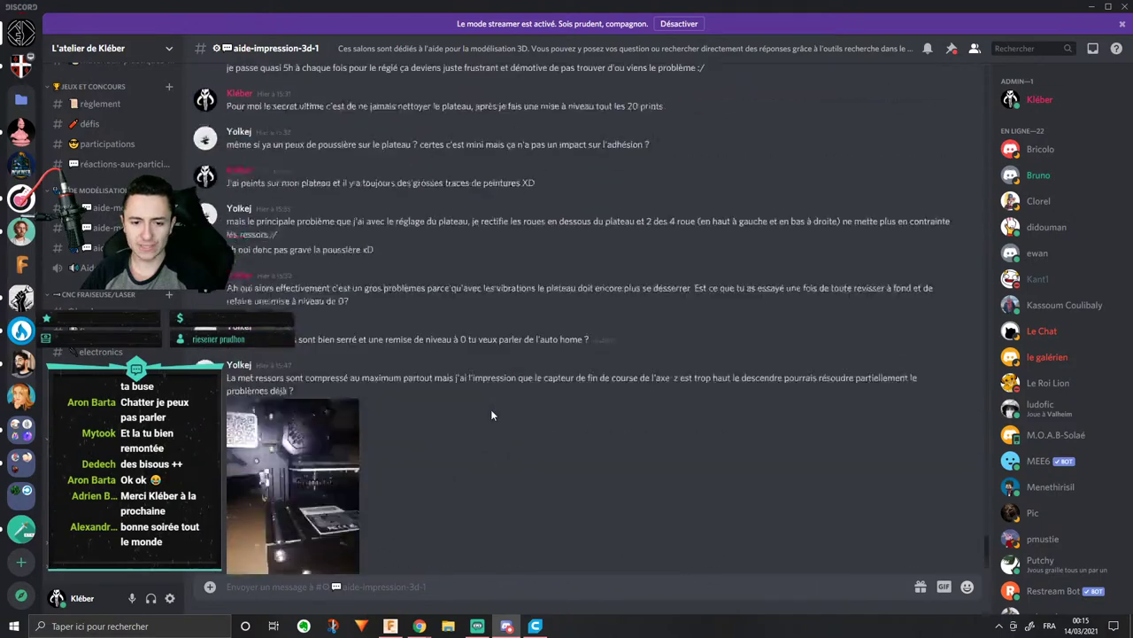
scroll(483, 413, up, 10)
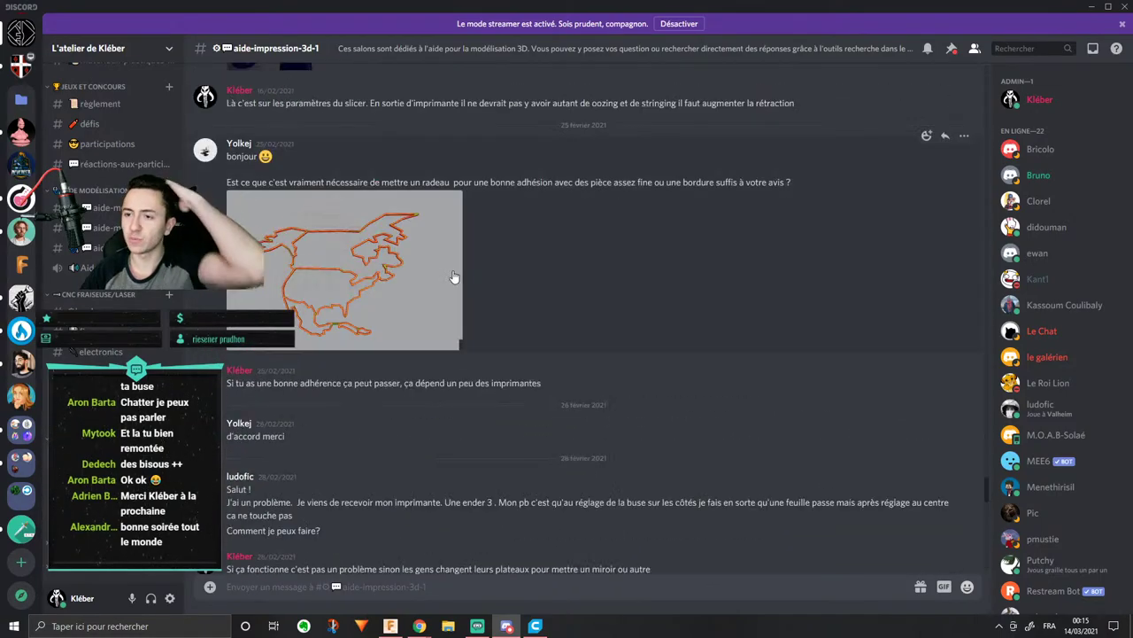
scroll(453, 277, up, 5)
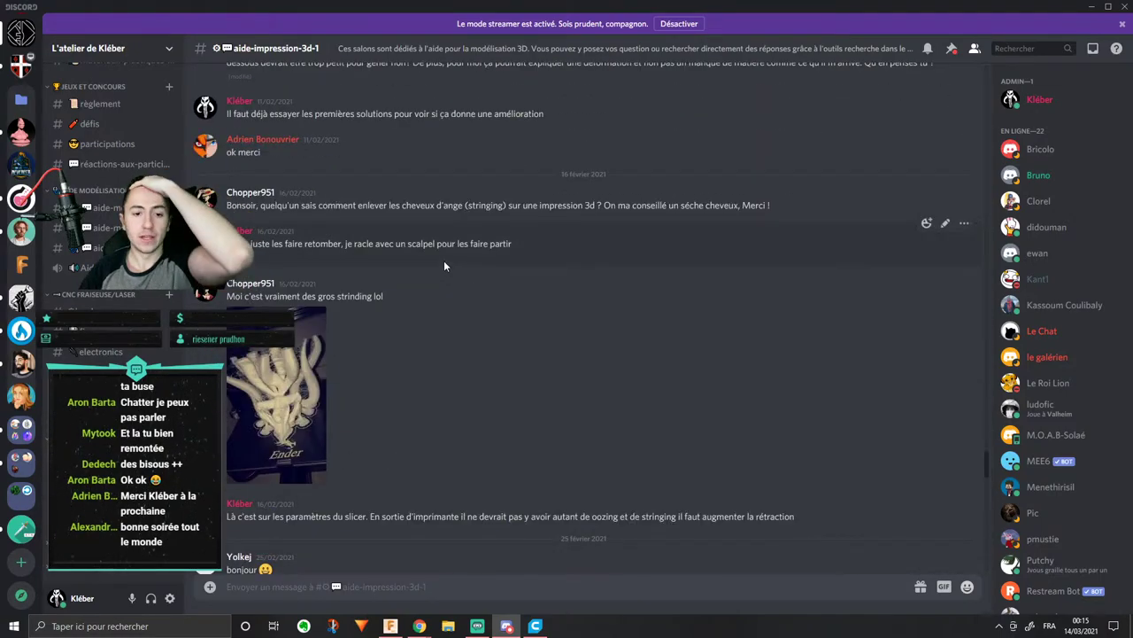
Step: Open the annonces channel and look over its latest video and live announcements
scroll(105, 141, up, 5)
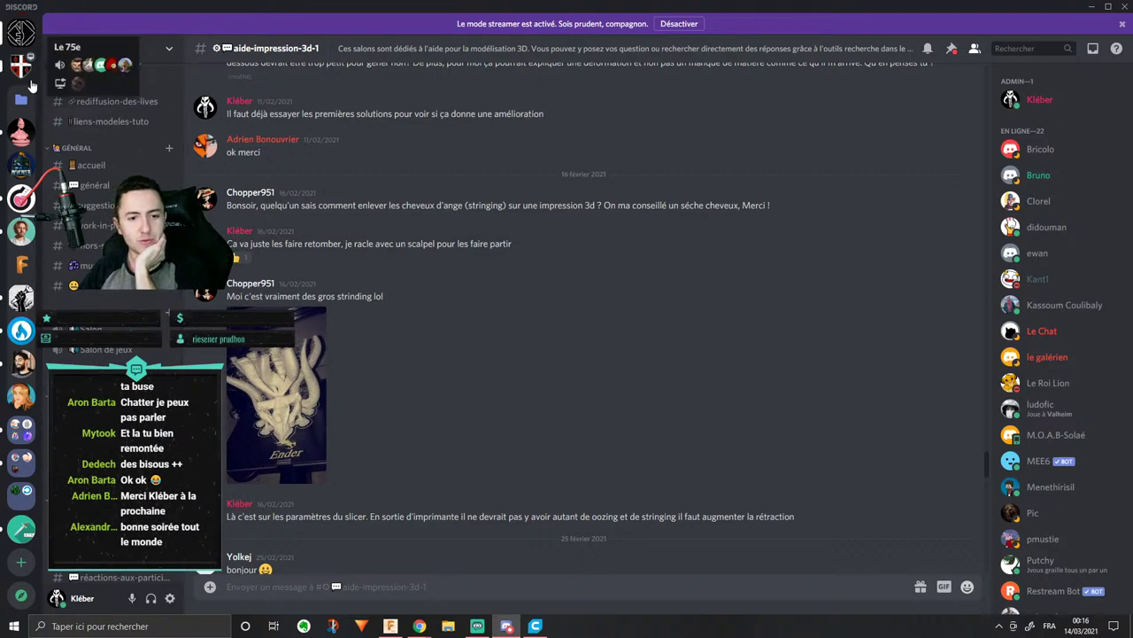
scroll(95, 106, up, 3)
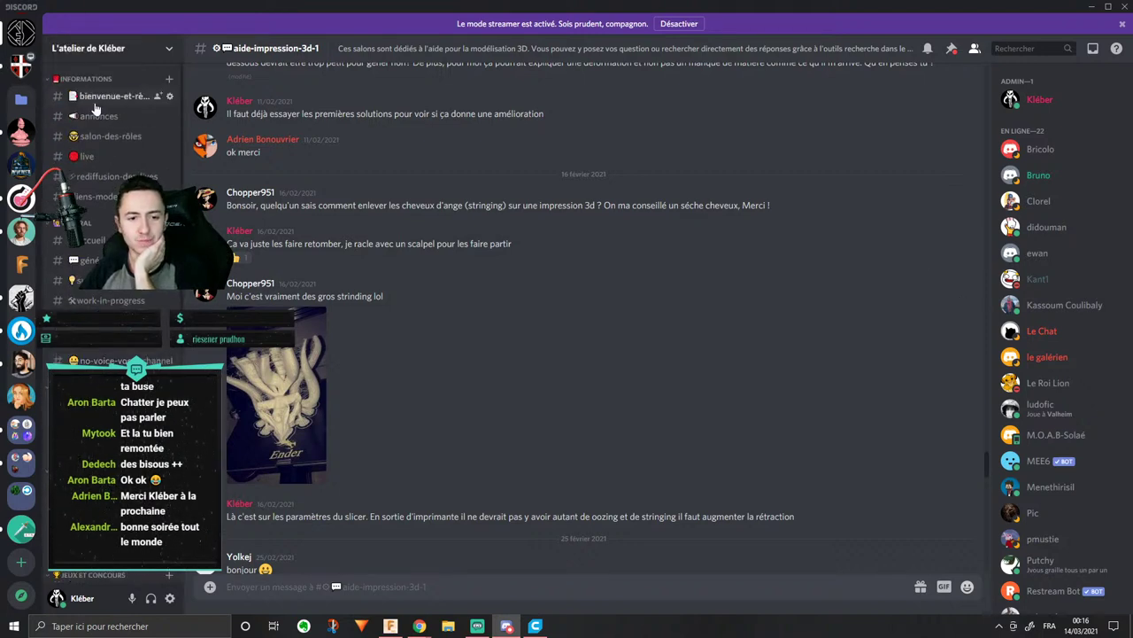
click(96, 116)
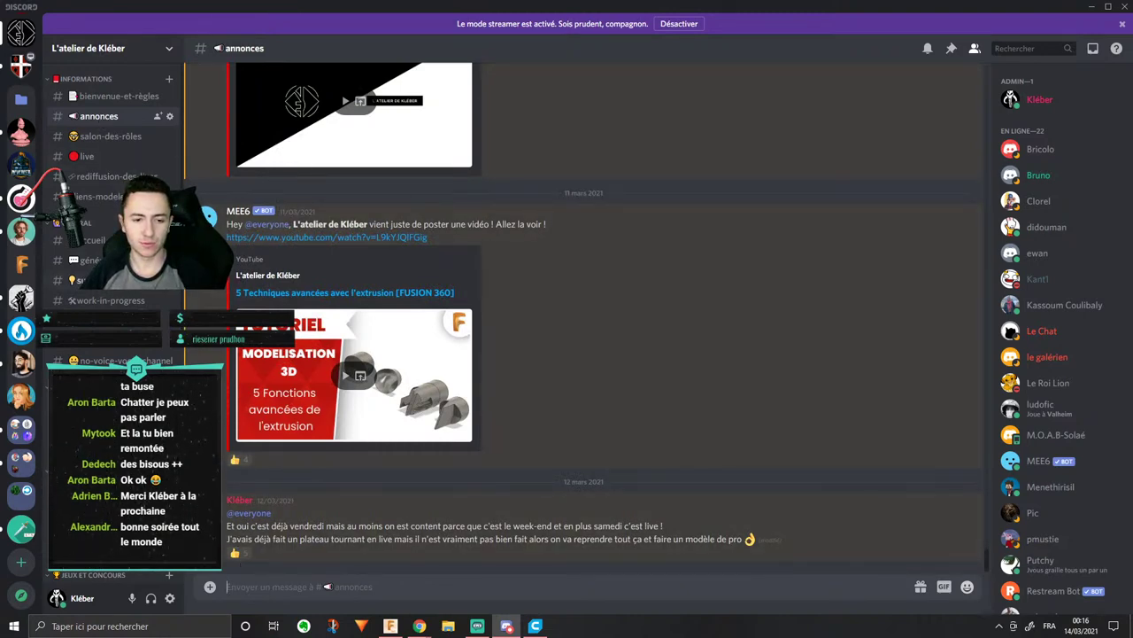
scroll(809, 113, up, 1)
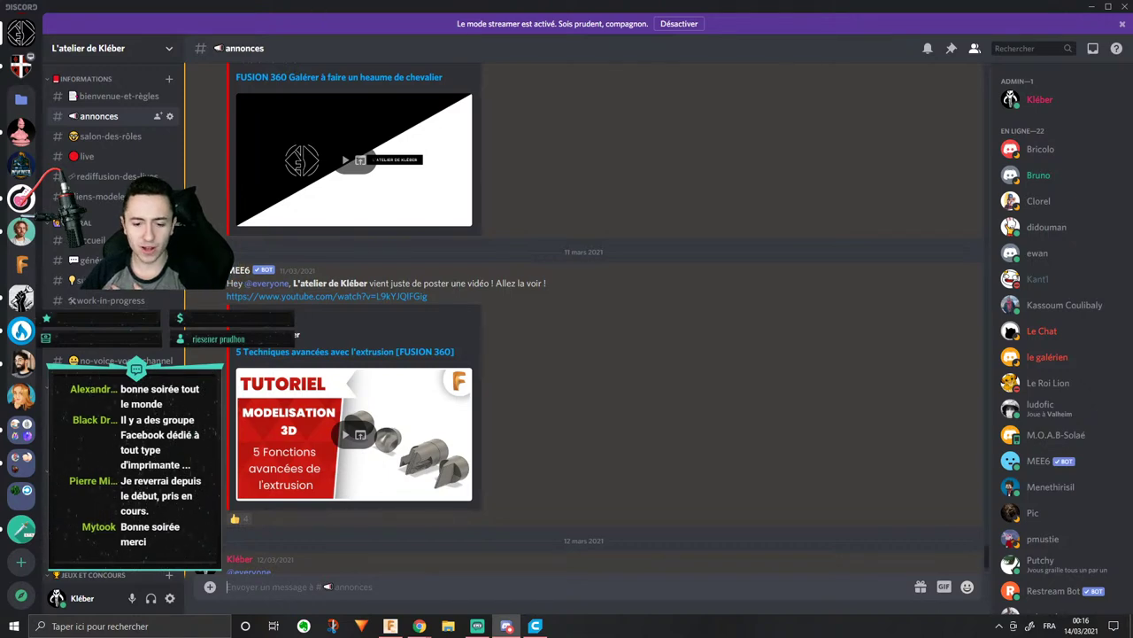
Step: Switch to YouTube Studio in Chrome, view the channel's content list, and open the channel analytics overview
mouse_move(419, 626)
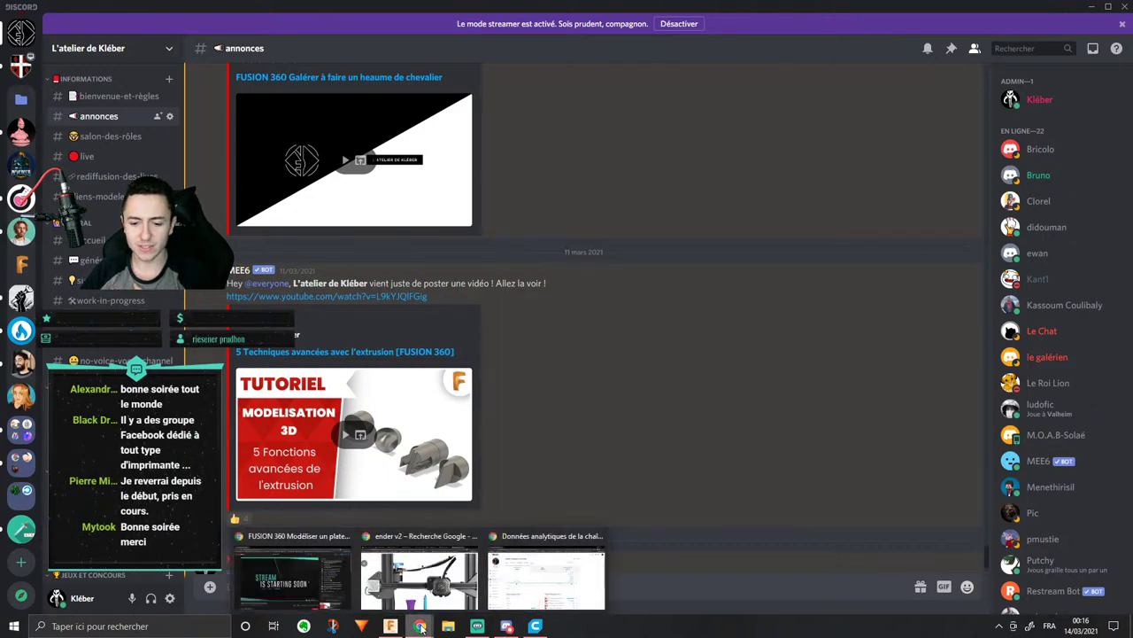
click(567, 571)
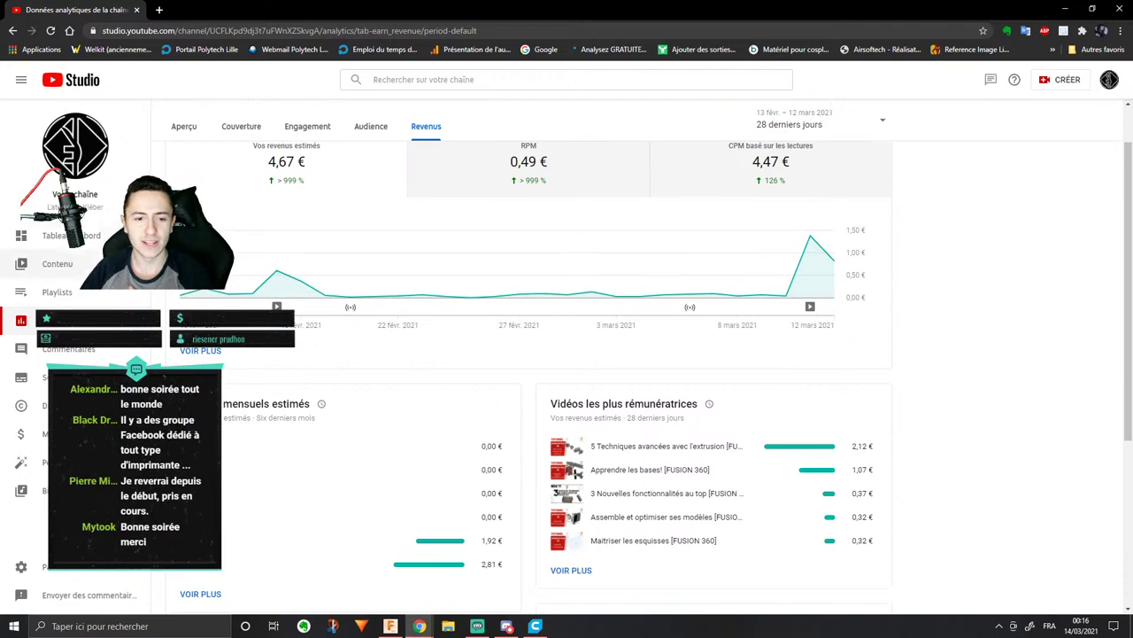
click(57, 263)
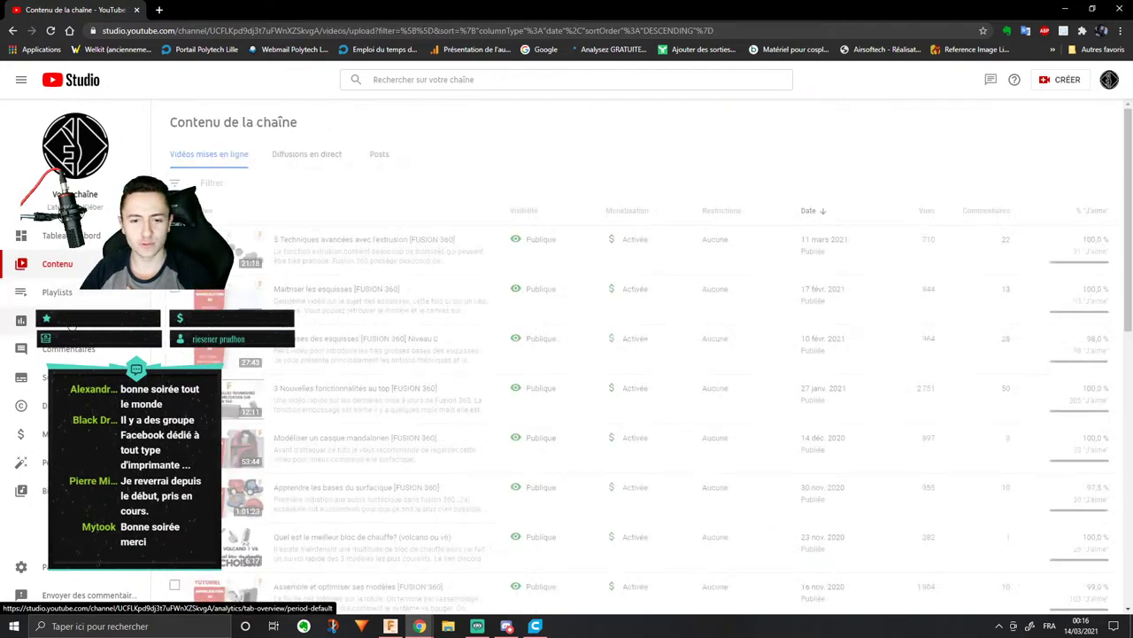
click(57, 320)
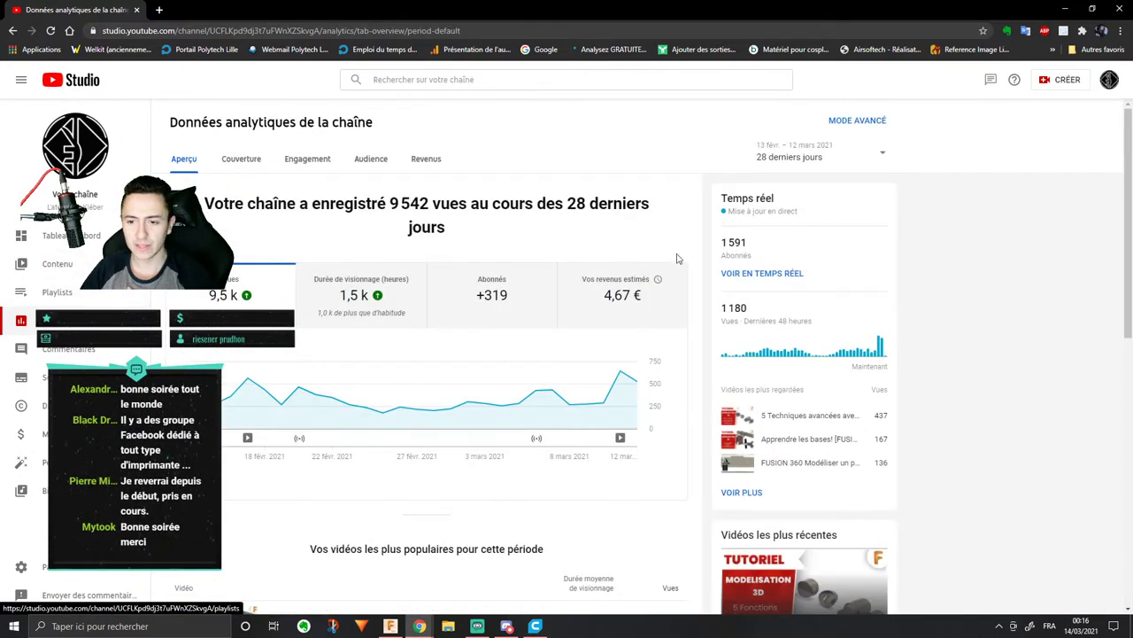